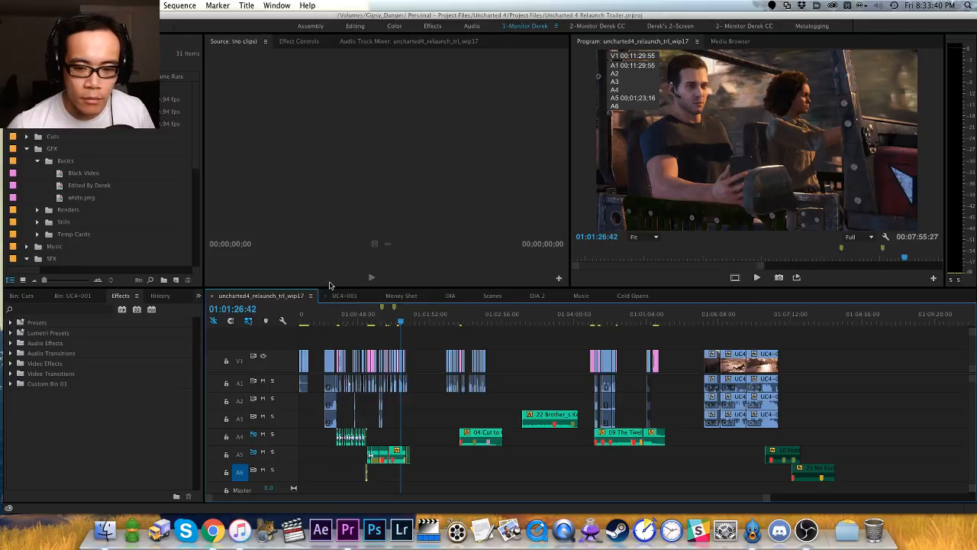
Step: Jump to 01:00:22:35 and examine the clips of the trailer's opening section on the timeline
left_click(326, 316)
key("equal")
key("equal")
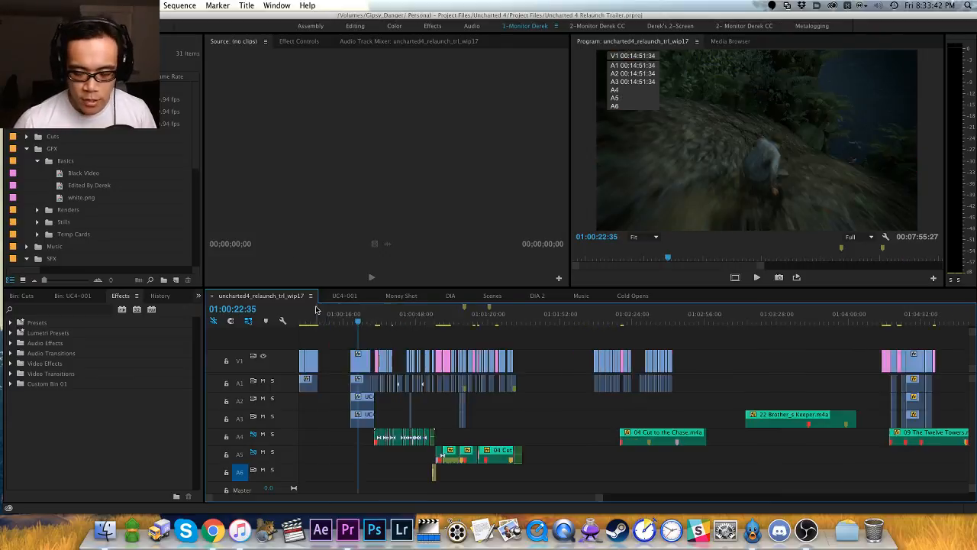
key("h")
left_click_drag(457, 337, 422, 328)
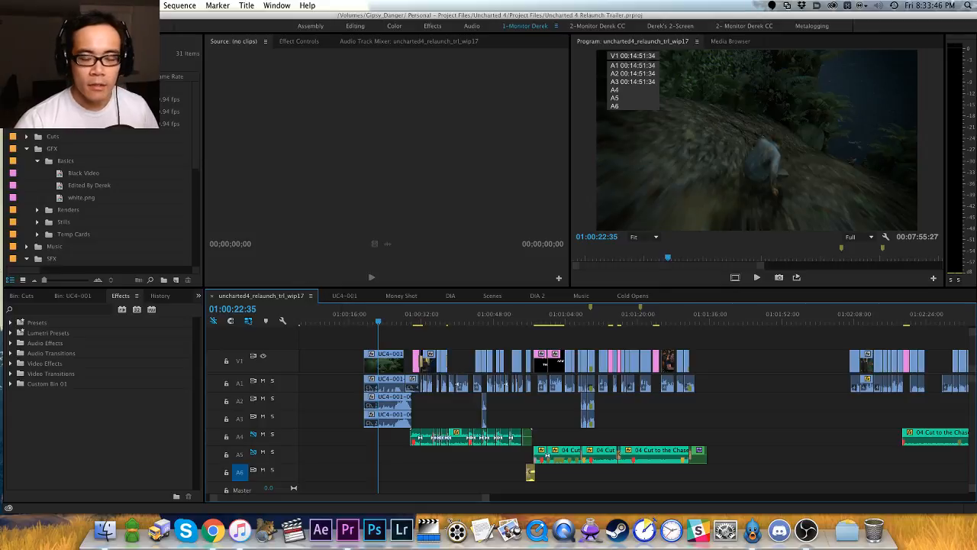
key("super+Tab")
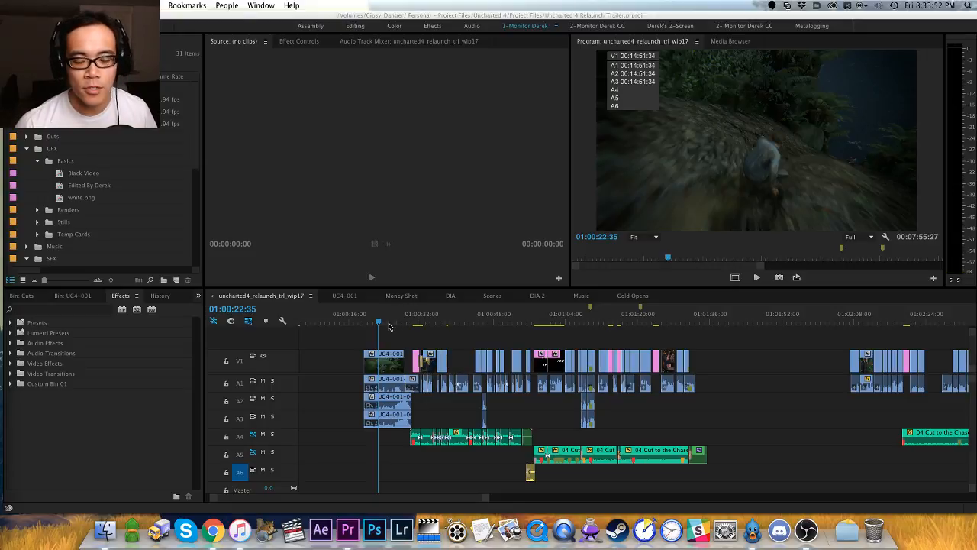
left_click(366, 340)
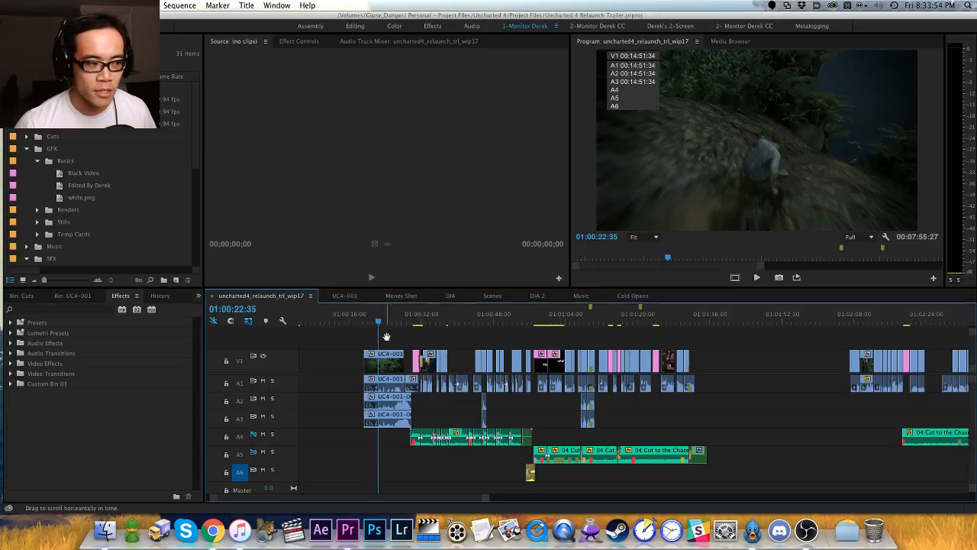
left_click_drag(388, 336, 351, 337)
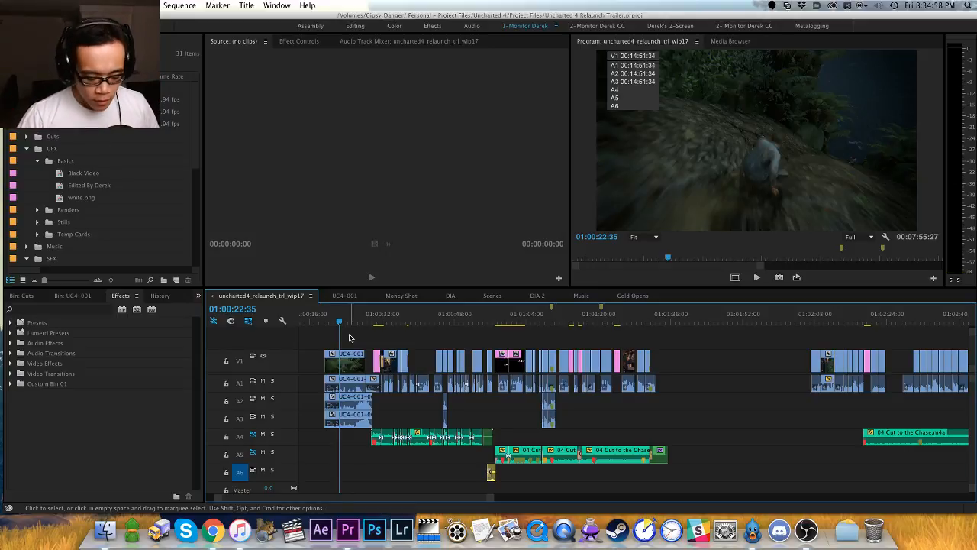
Step: Place the playhead at 01:00:31:24 and shift all clips after the first section about 22 seconds earlier
left_click_drag(369, 318, 381, 321)
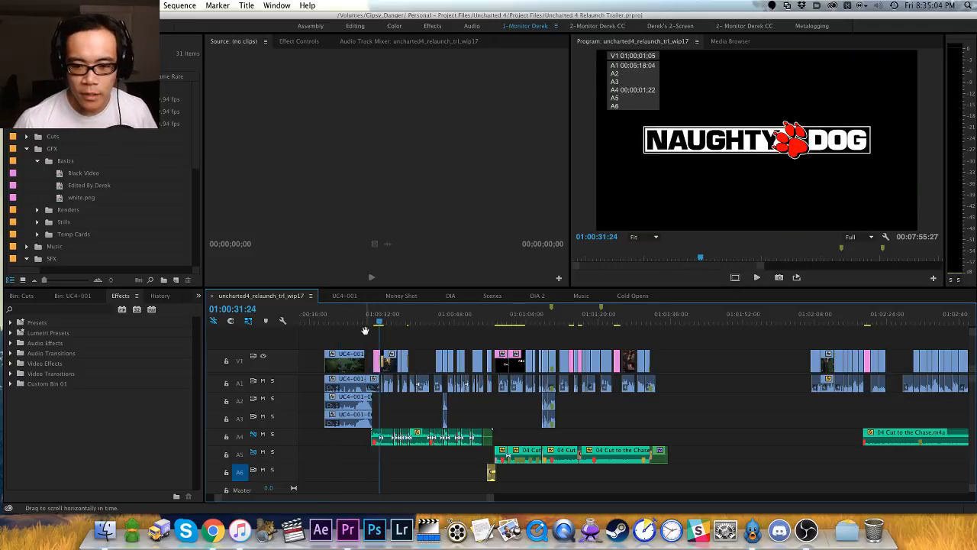
left_click_drag(363, 331, 399, 340)
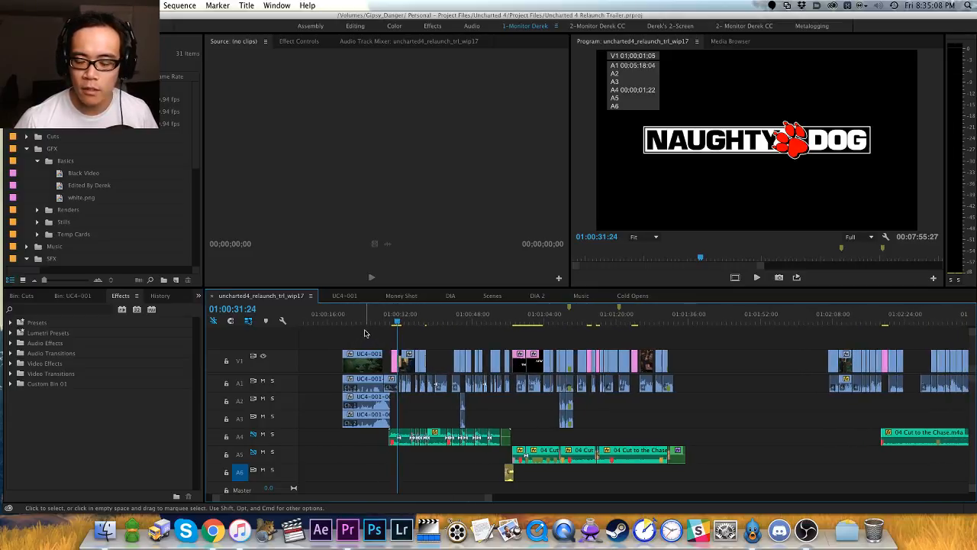
key("h")
left_click_drag(741, 358, 597, 370)
key("a")
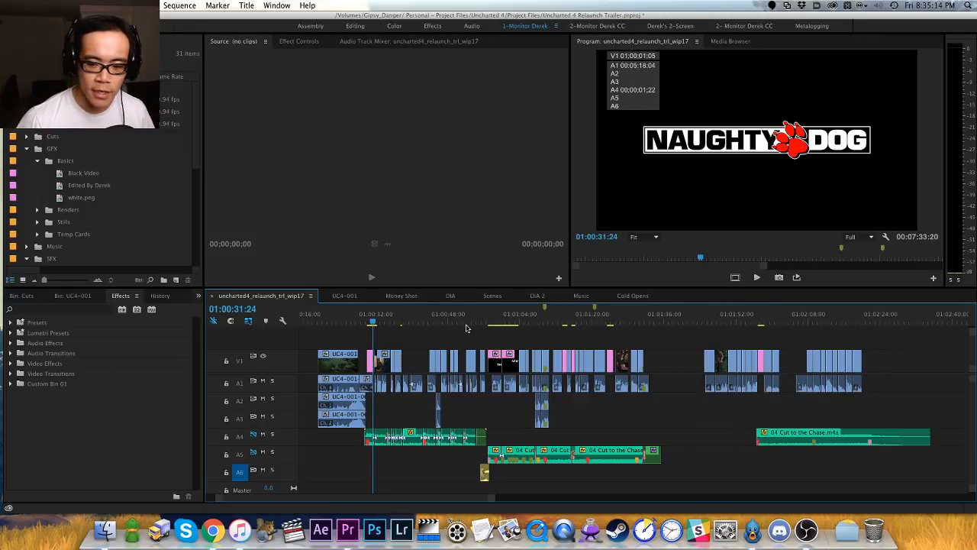
Step: Play the trailer full screen from about 01:00:25 through the end of the first section
key("=")
key("=")
key("=")
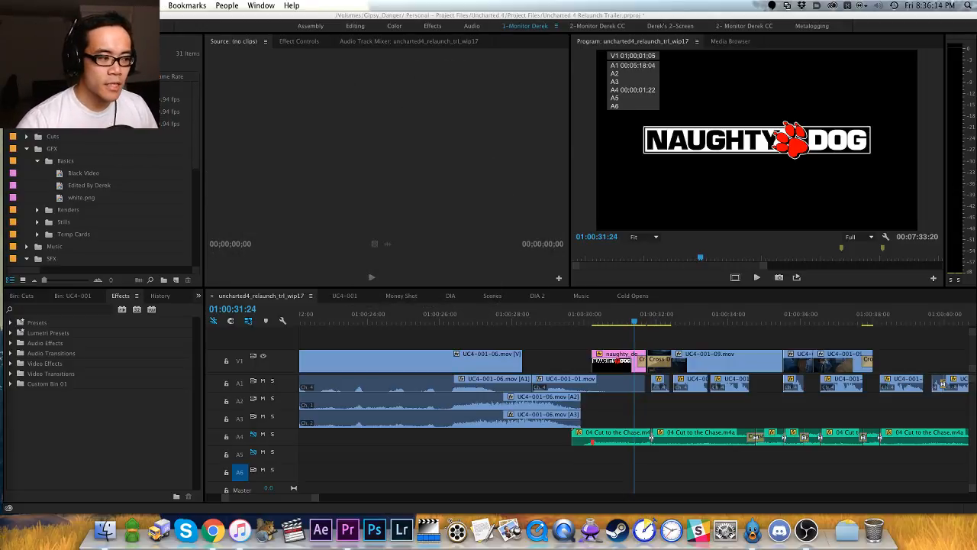
left_click(542, 355)
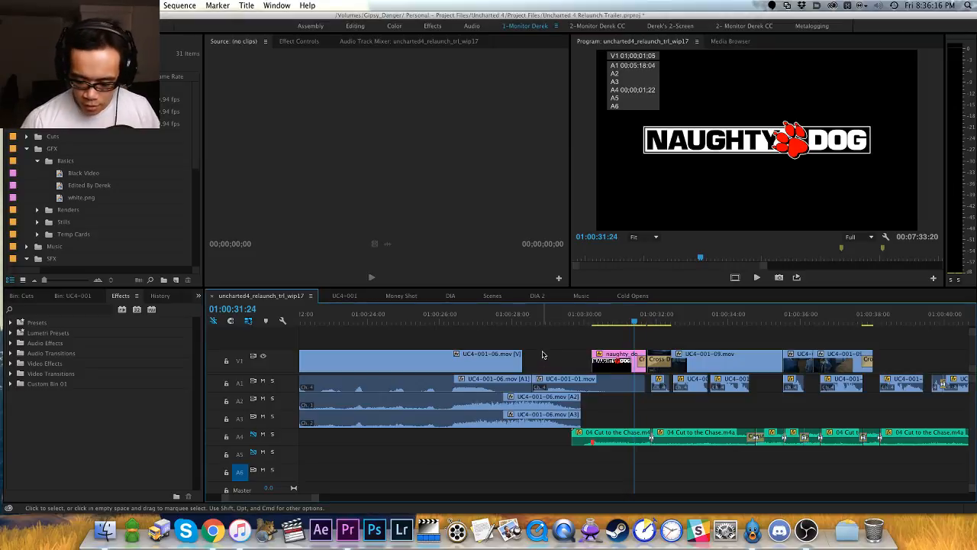
key("minus")
key("minus")
key("h")
left_click_drag(580, 341, 525, 338)
key("v")
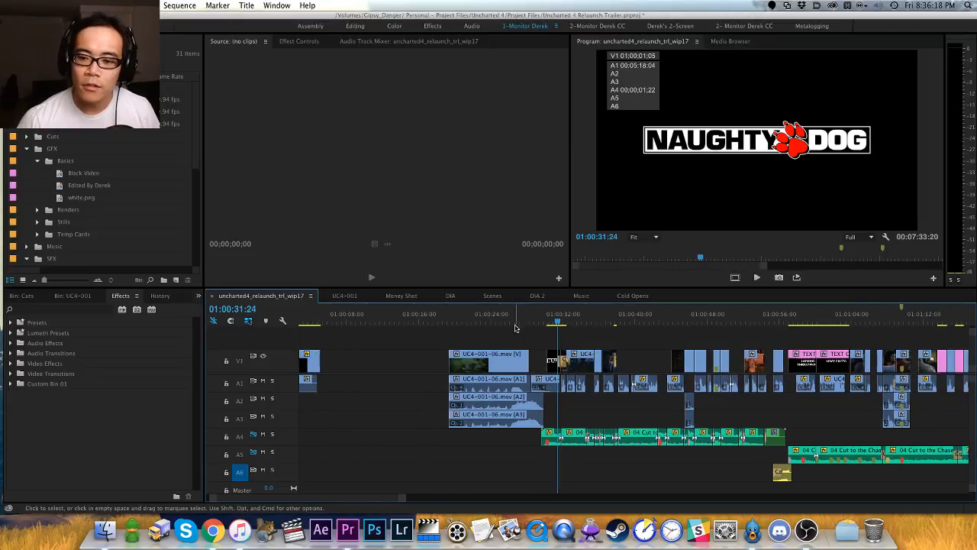
left_click(500, 323)
key("space")
key("ctrl+grave")
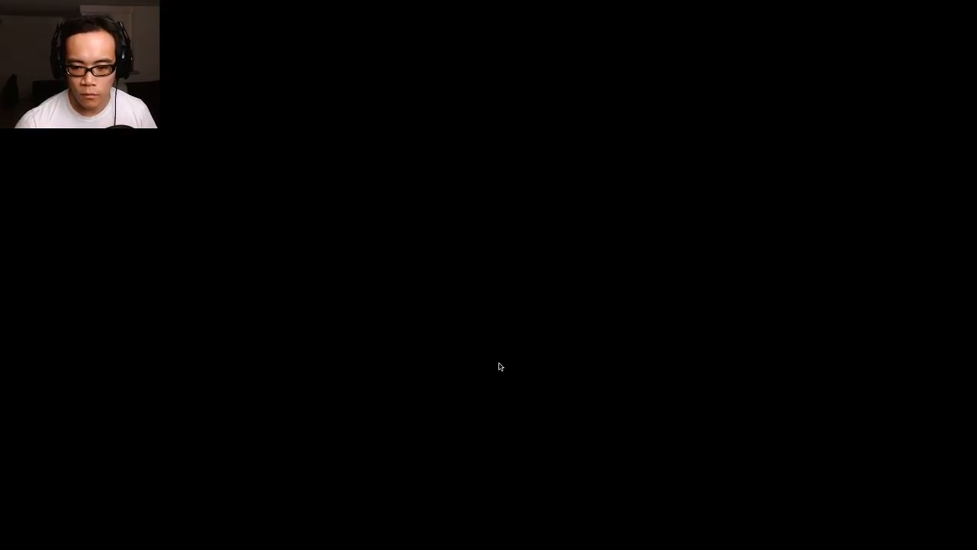
key("ctrl+grave")
left_click(542, 368)
key("space")
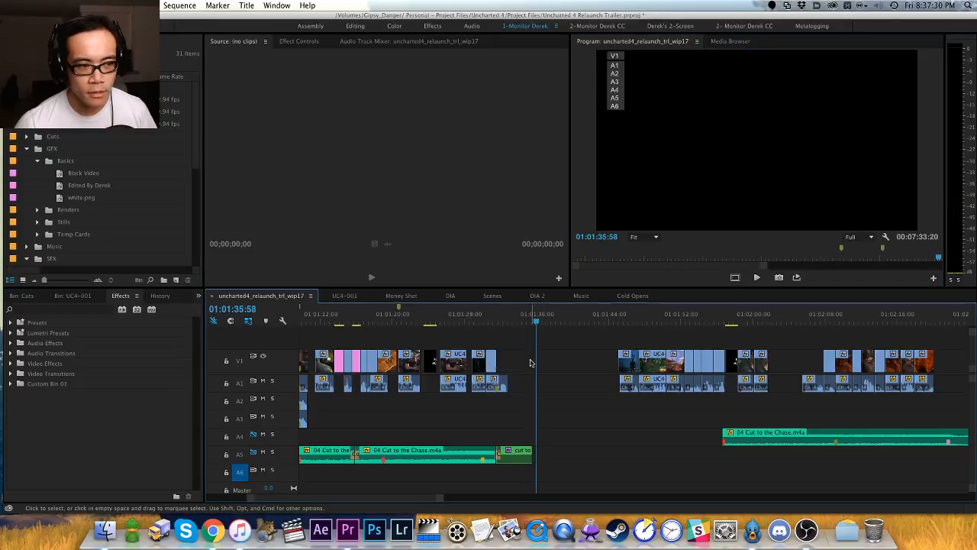
Step: Solo audio track A1 and play the sequence from 01:01:03:40, at the end of the ARMY SHOTS card
scroll(529, 351, "up", 5)
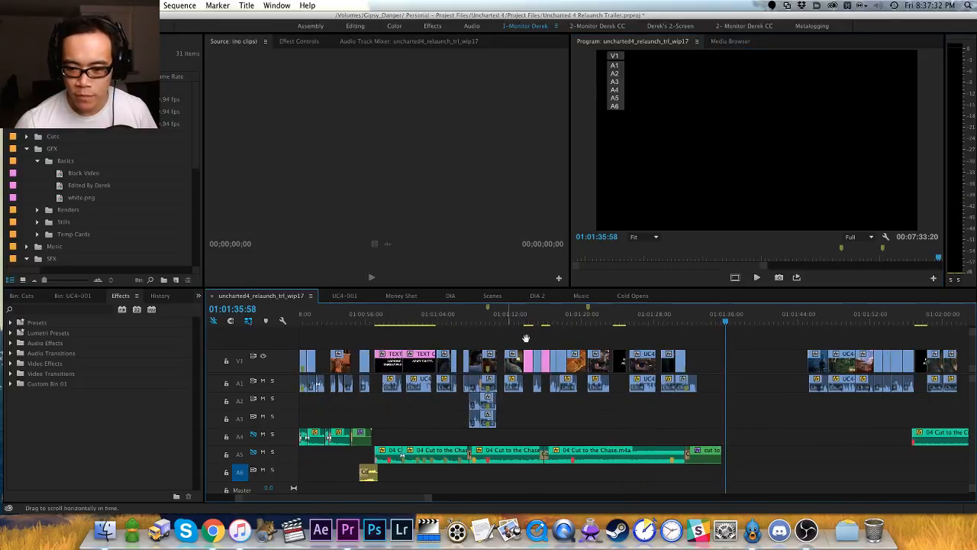
scroll(526, 344, "up", 4)
scroll(496, 343, "up", 4)
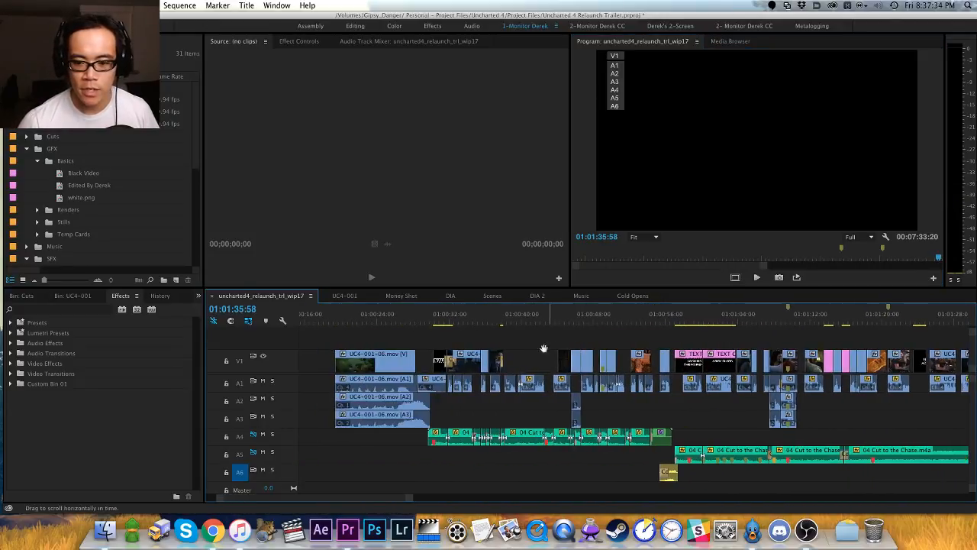
scroll(598, 342, "down", 4)
left_click(597, 321)
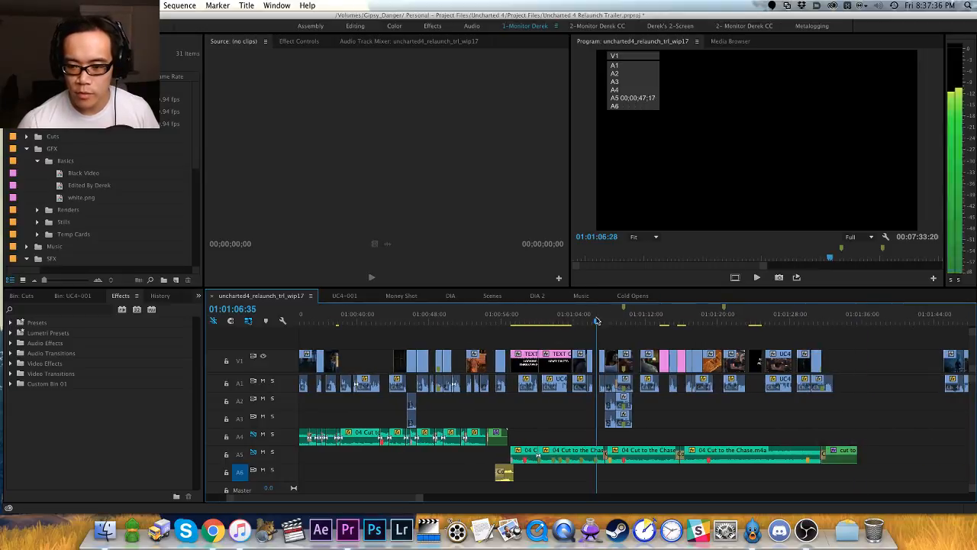
key("equal")
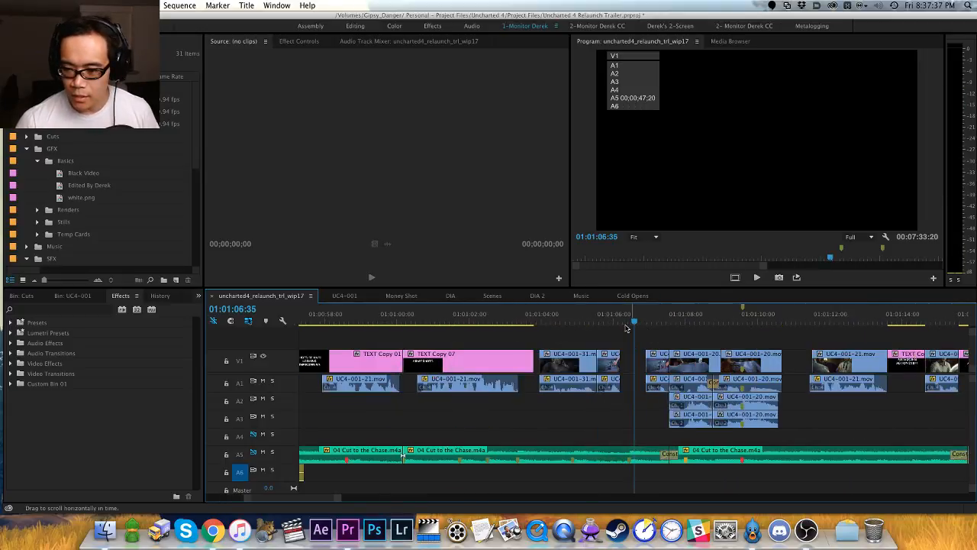
left_click(529, 321)
left_click(271, 382)
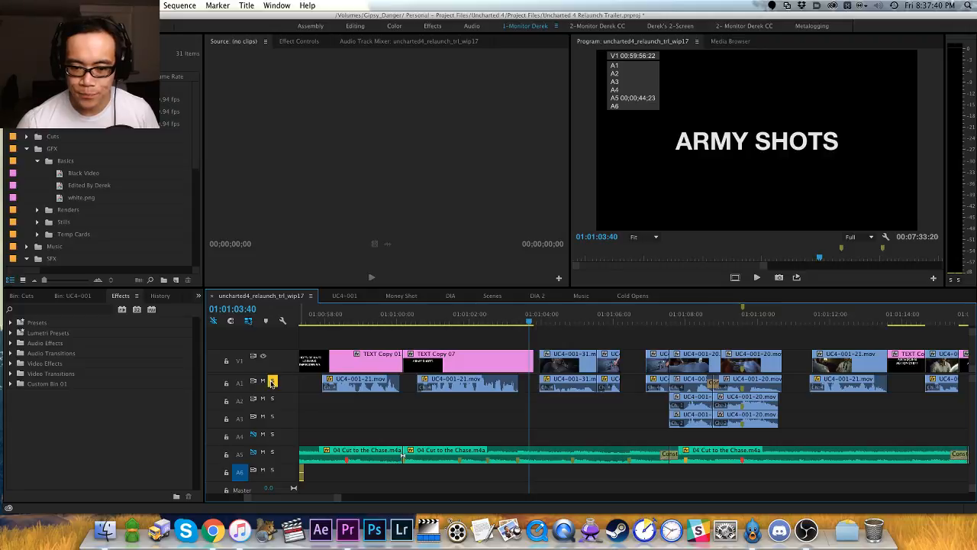
key("space")
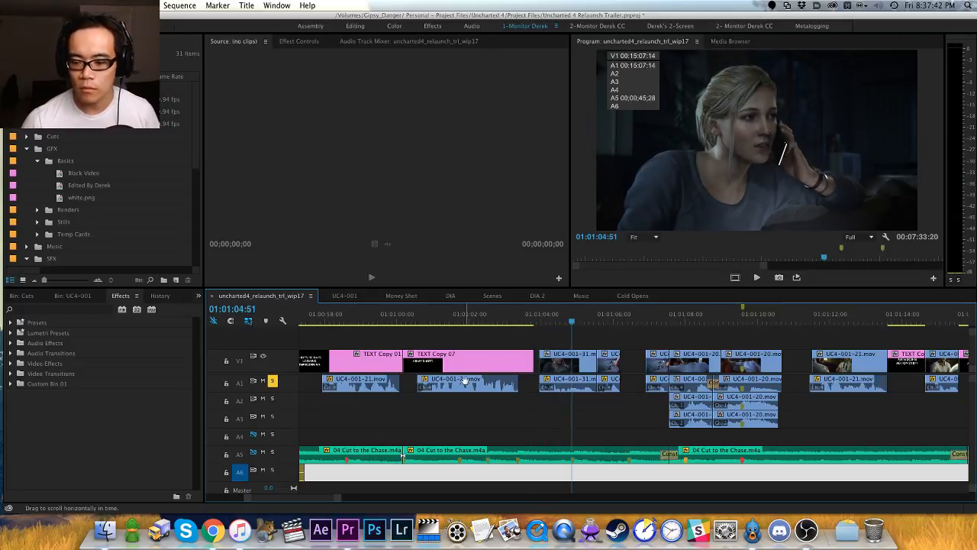
Step: Target audio track A1 and untarget A6
key("super+shift+a")
key("super+1")
key("super+6")
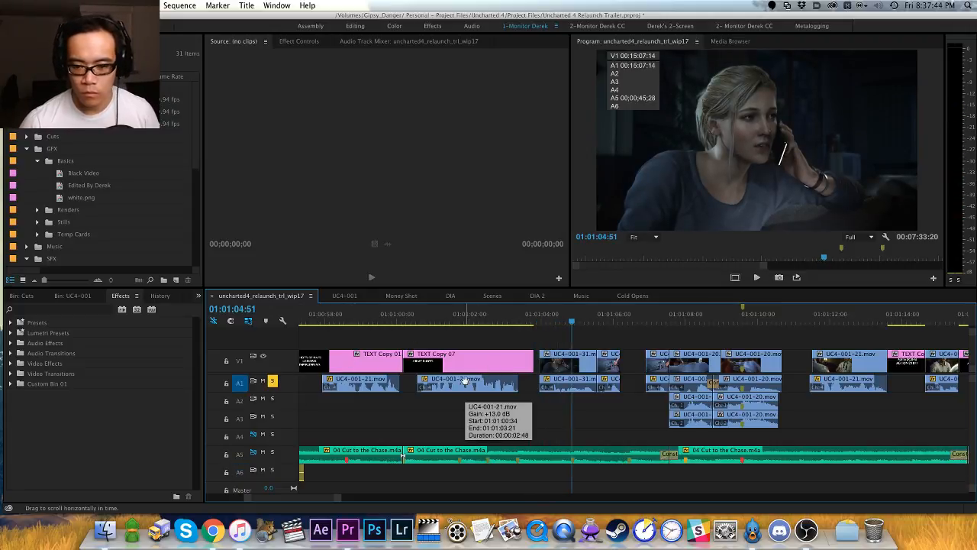
key("d")
Step: Open the keyboard shortcut settings and search the commands for "select edit"
key("super+alt+k")
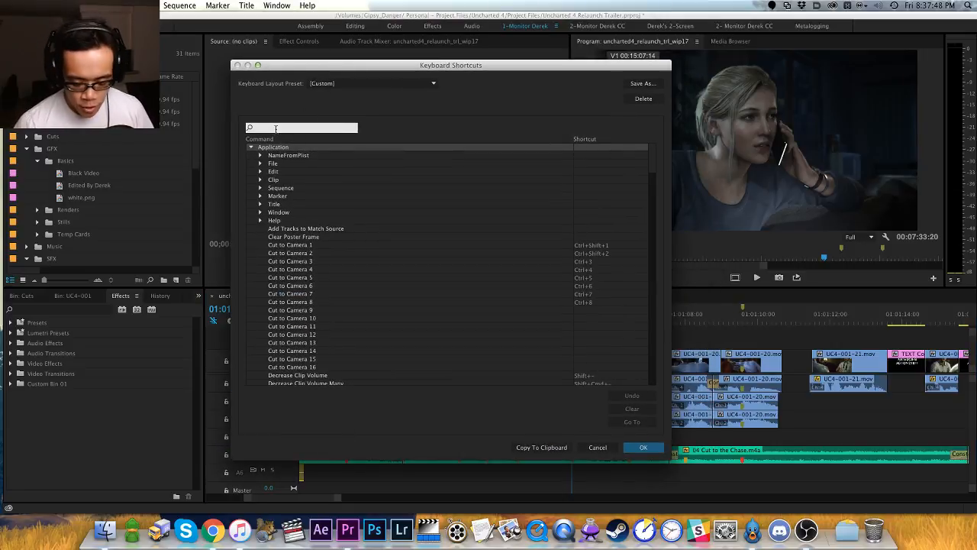
type("zoom")
key("BackSpace")
key("BackSpace")
key("BackSpace")
key("BackSpace")
type("select")
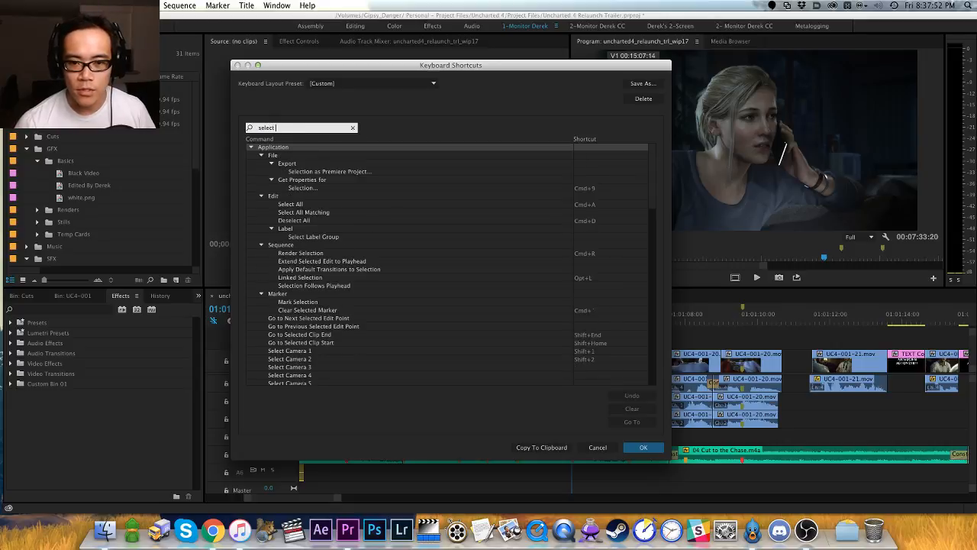
type(" edit")
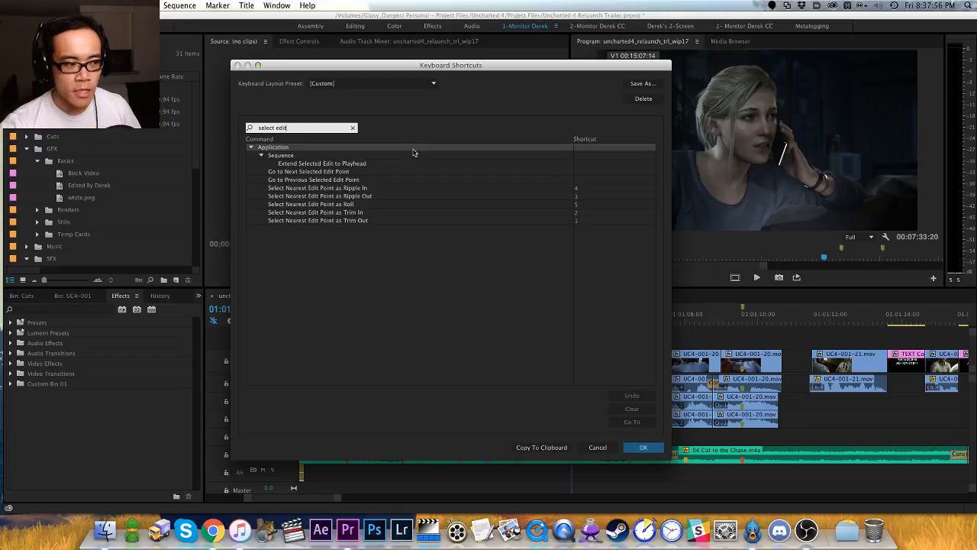
Step: Assign shortcut 6 to Select Nearest Edit Point as Trim Out and 7 to Select Nearest Edit Point as Trim In
left_click(577, 221)
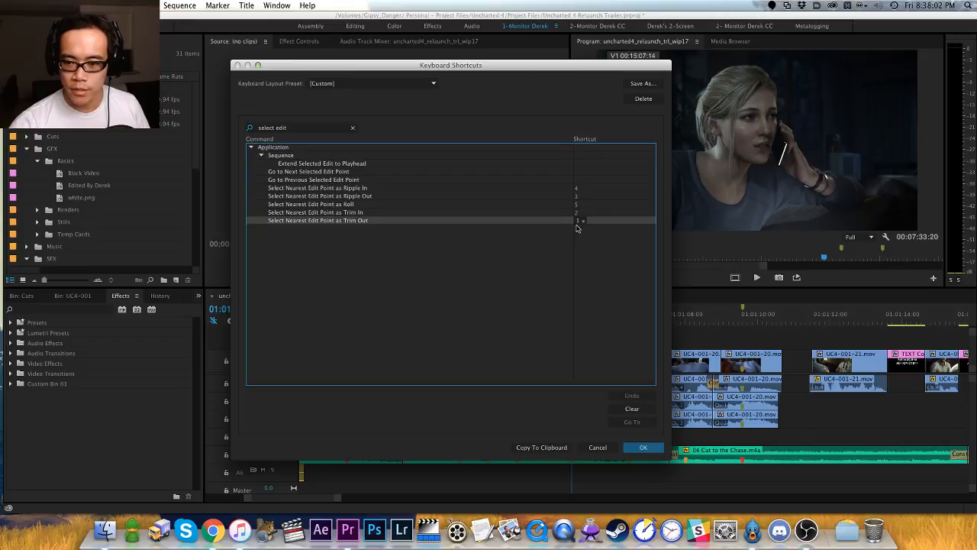
key("6")
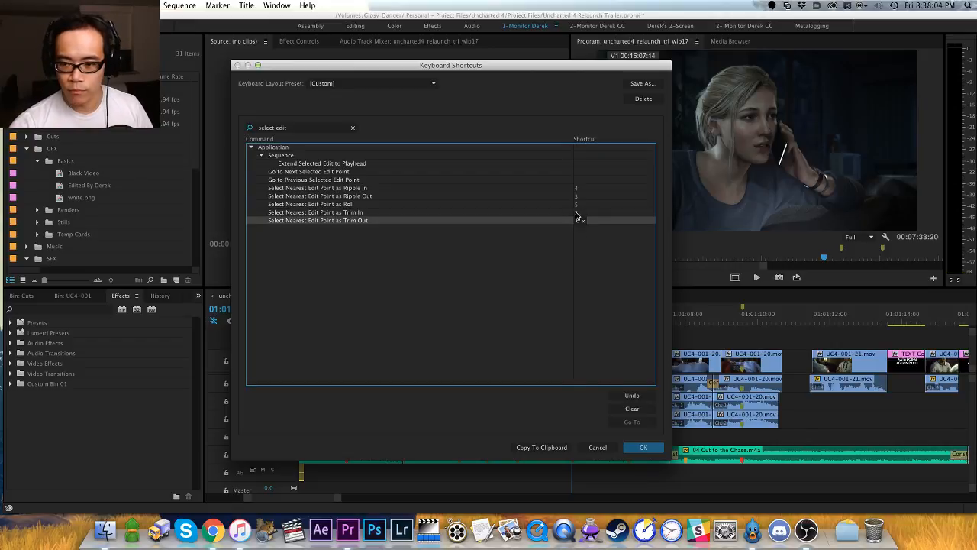
left_click(578, 215)
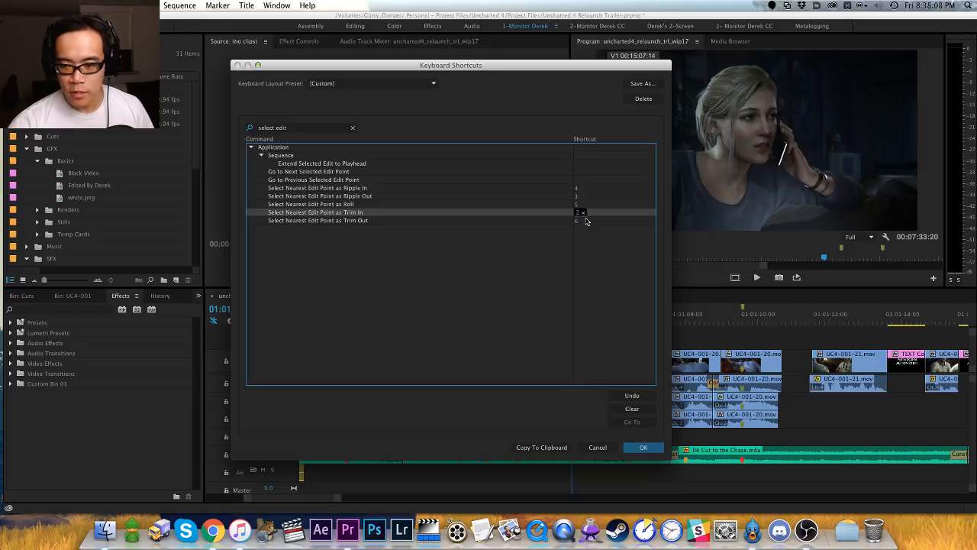
key("2")
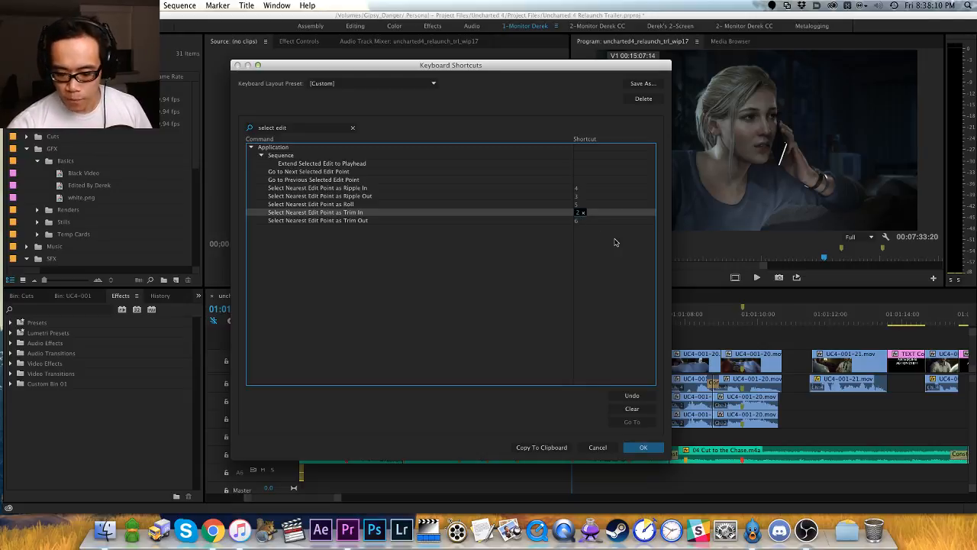
Step: Try shortcut 8 for Select Nearest Edit Point as Roll and undo the shortcut edit on Ripple Out
left_click(579, 205)
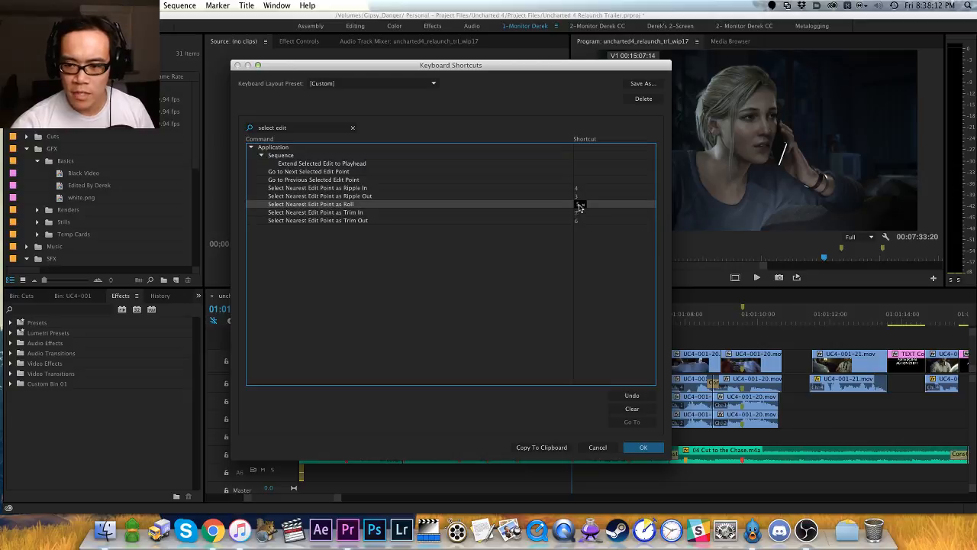
left_click(578, 198)
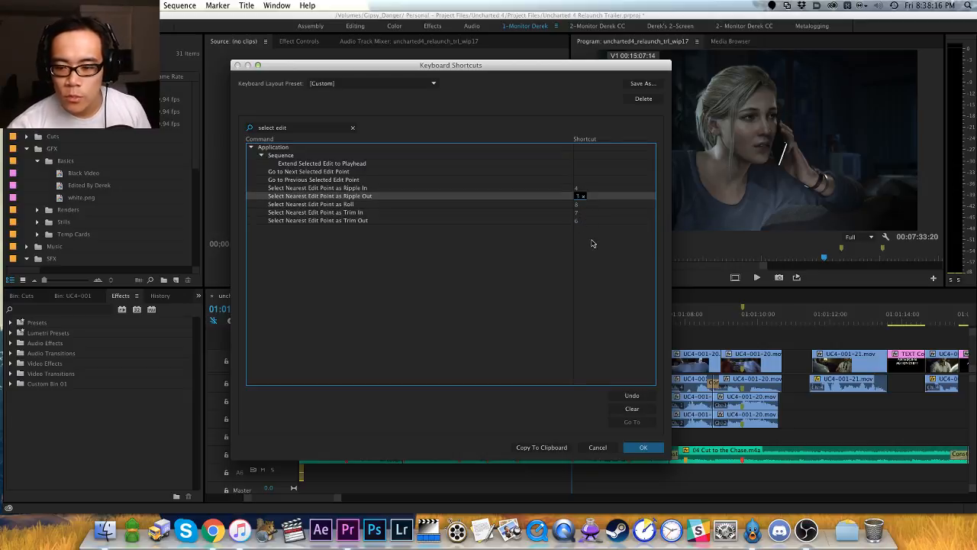
key("3")
left_click(625, 396)
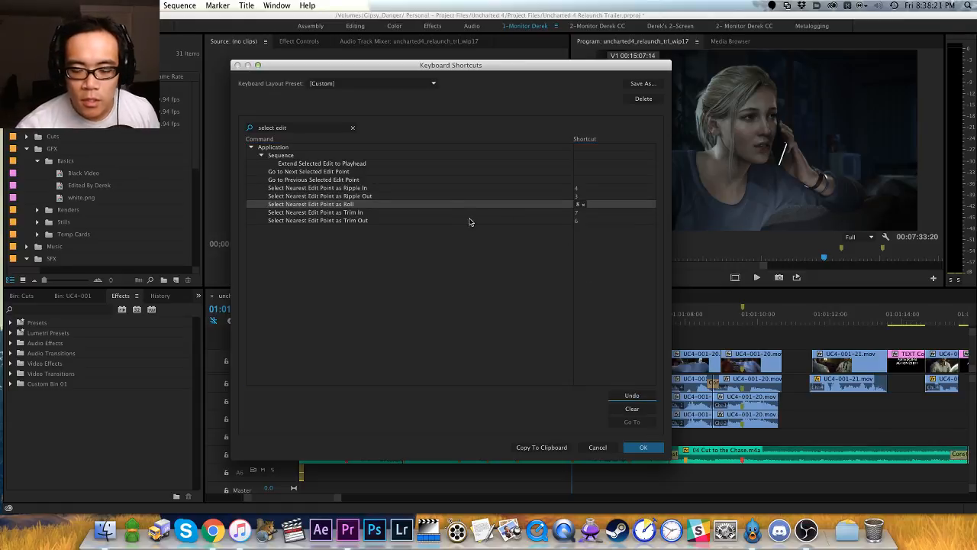
Step: Clear the shortcut of Select Nearest Edit Point as Roll and assign 8 to Ripple Out and 9 to Ripple In
left_click(577, 208)
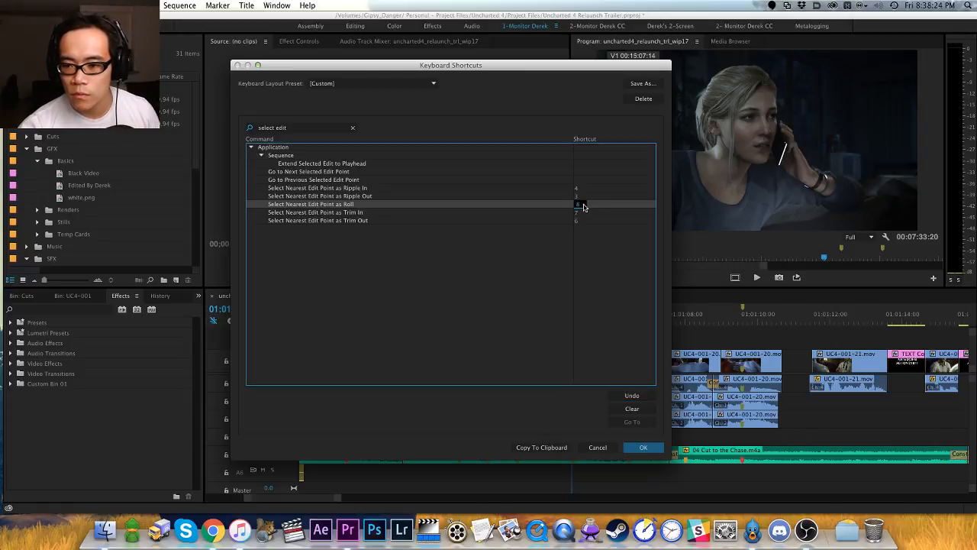
left_click(583, 205)
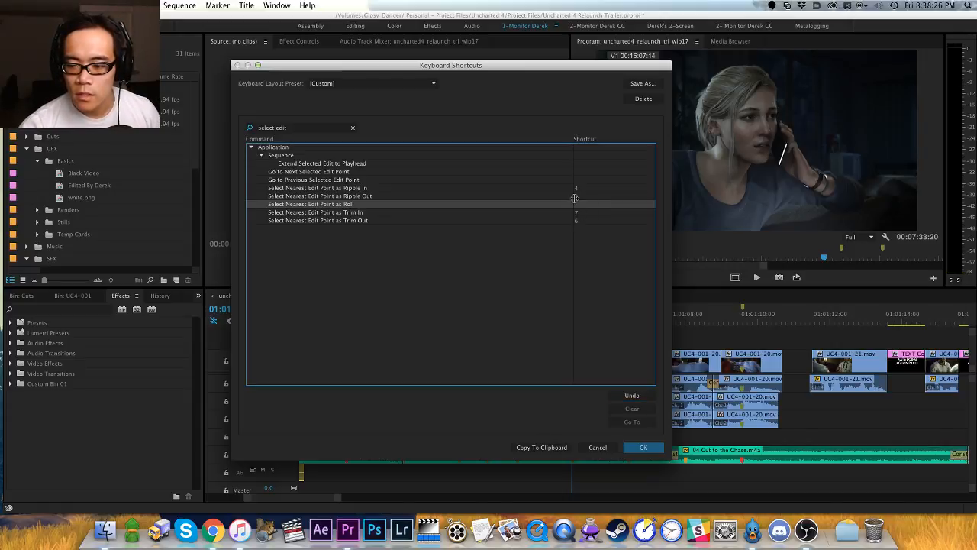
left_click(578, 197)
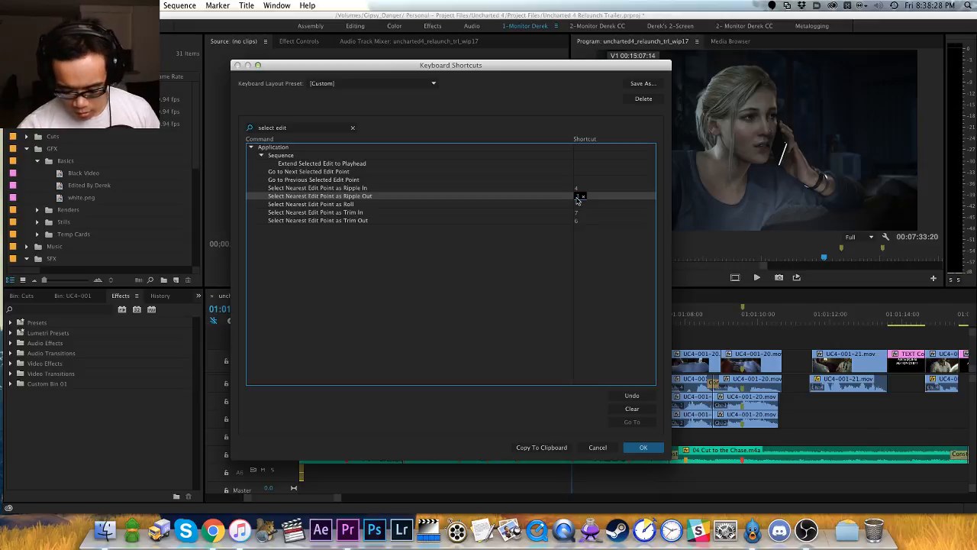
left_click(576, 188)
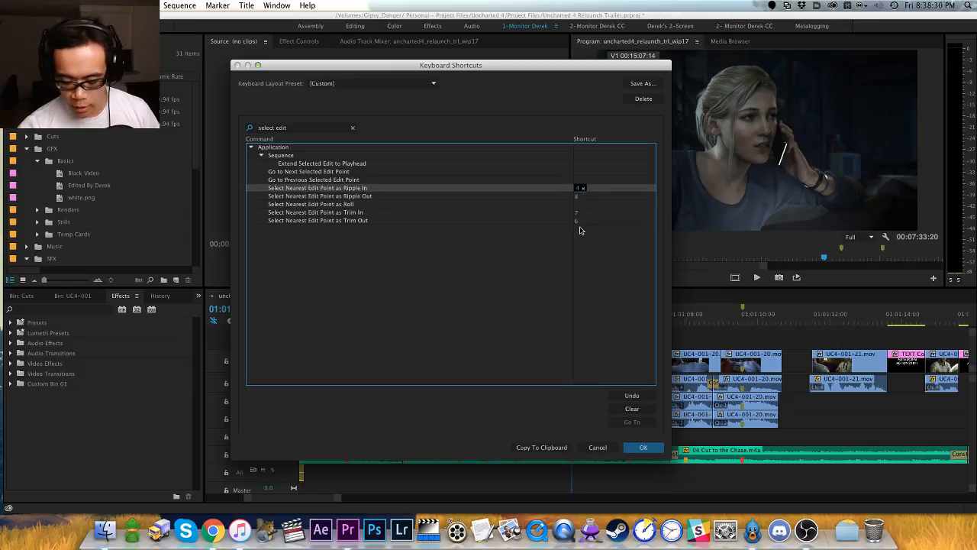
key("9")
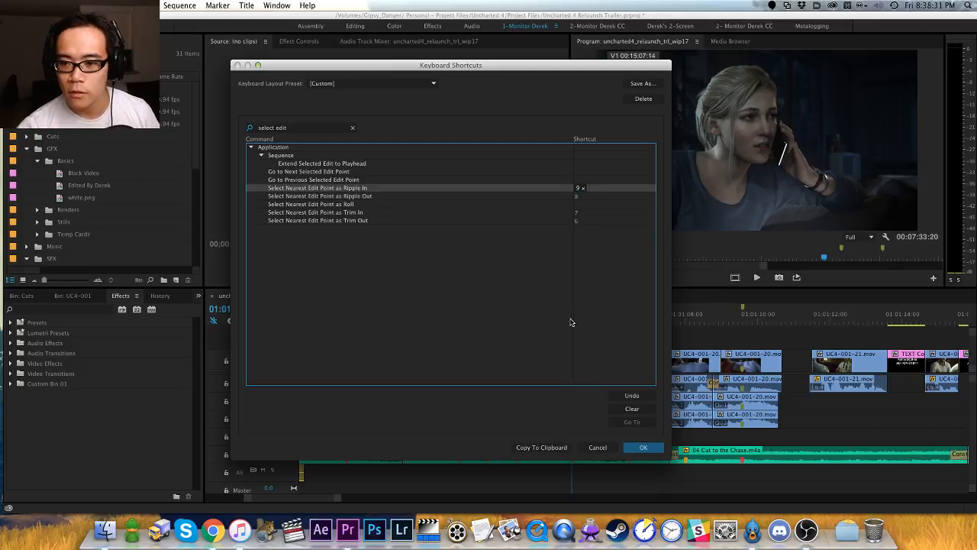
Step: Search the shortcut commands for "zoom" and add 2 as a second shortcut for the sequence's Zoom In
left_click(319, 128)
key("super+a")
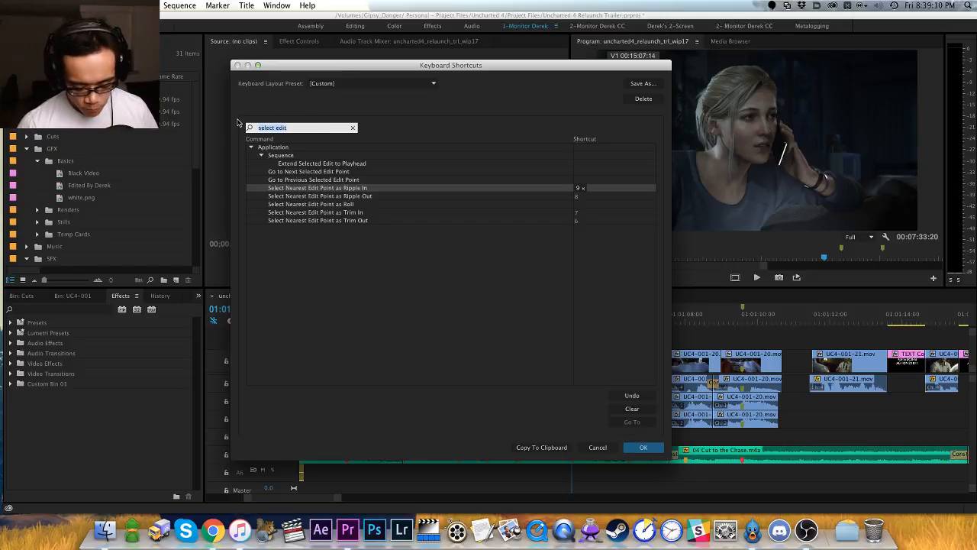
type("zoom")
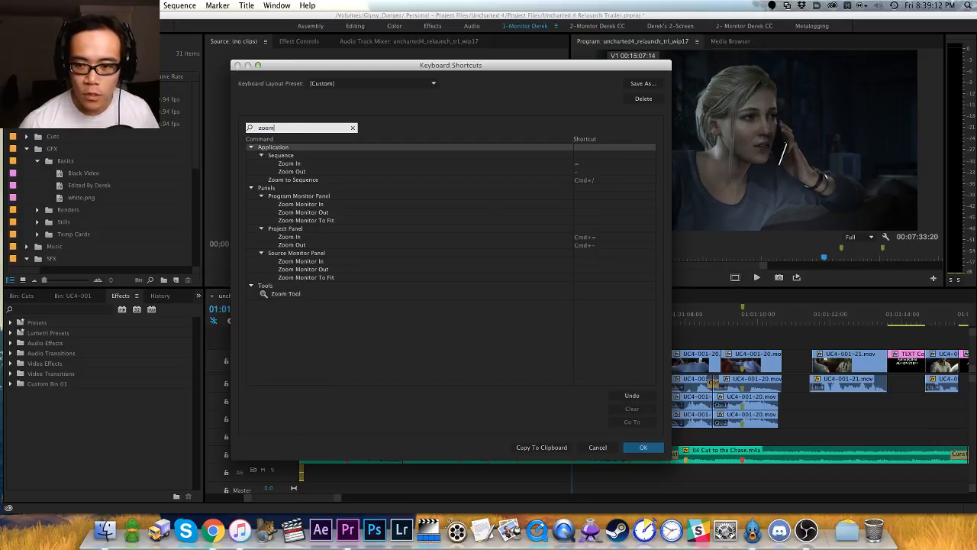
left_click(599, 164)
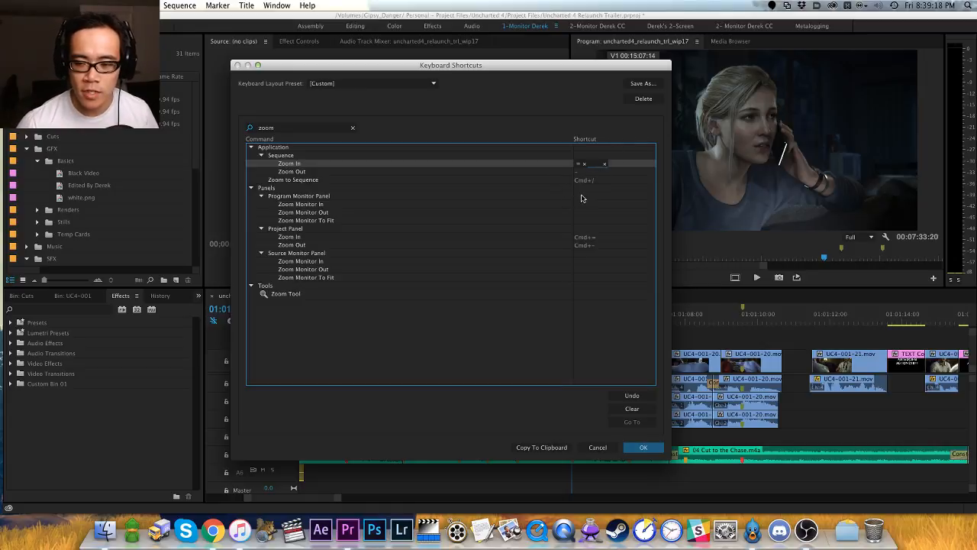
key("2")
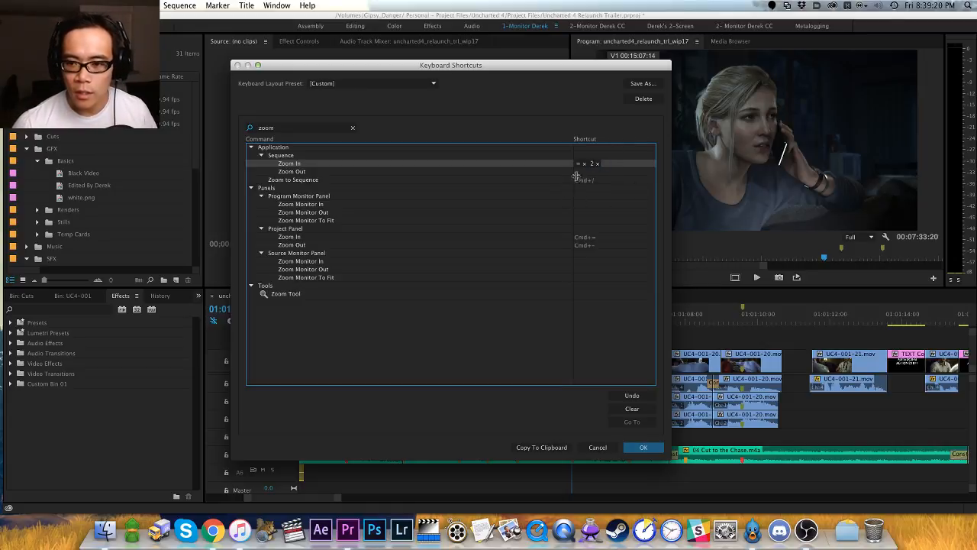
Step: Add 1 as a second shortcut for the sequence's Zoom Out, apply the shortcut changes and save the project
left_click(598, 173)
left_click(598, 173)
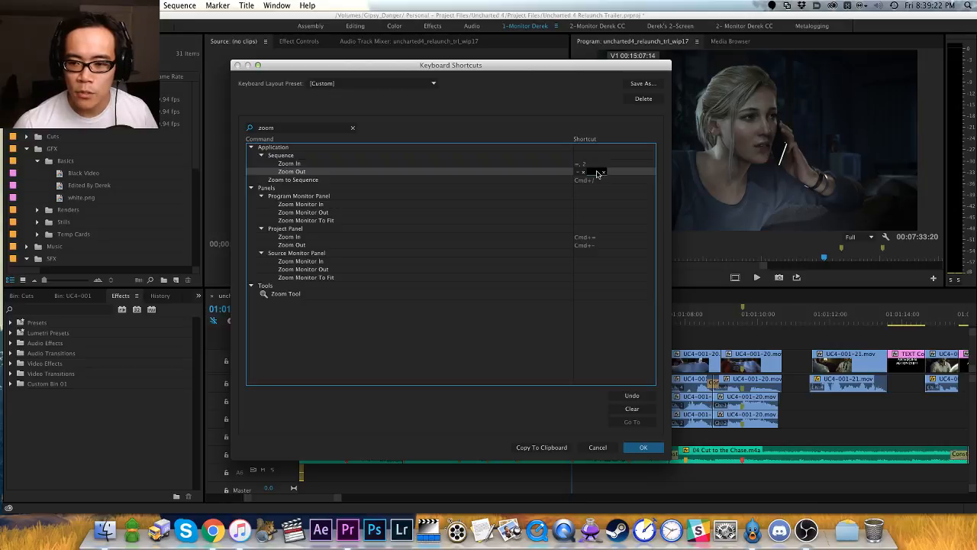
key("1")
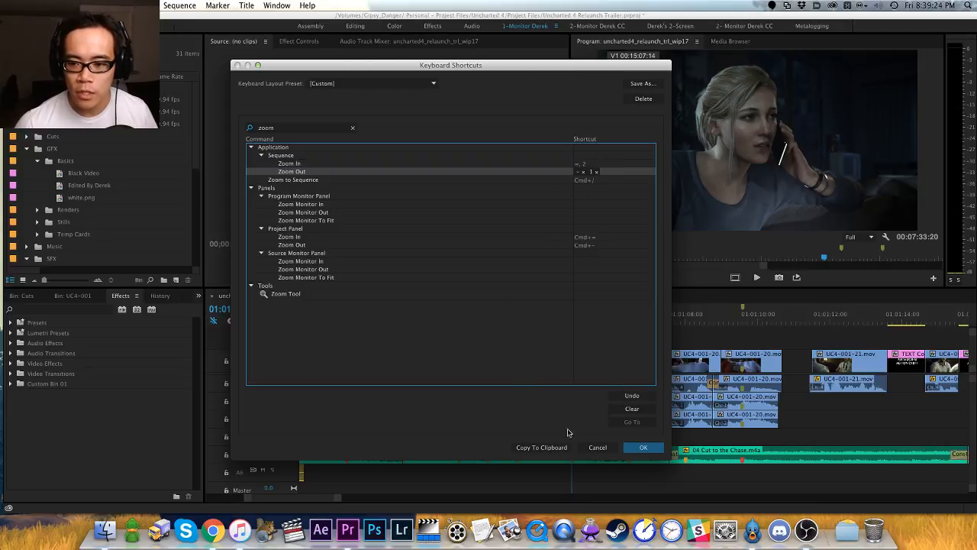
left_click(632, 447)
key("super+s")
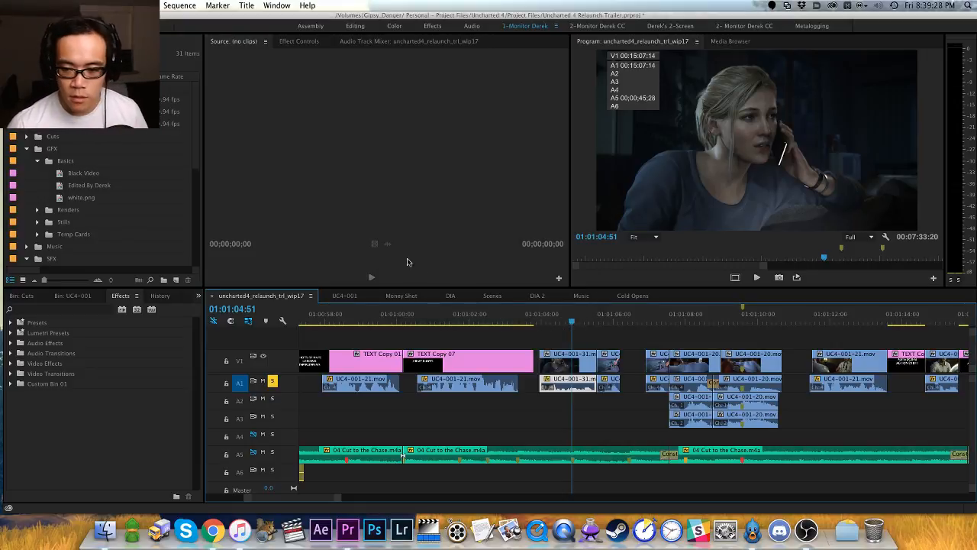
Step: Save the custom shortcuts under the existing personal "Keyboard 1" layout preset name and apply that preset
key("alt+super+k")
left_click(427, 87)
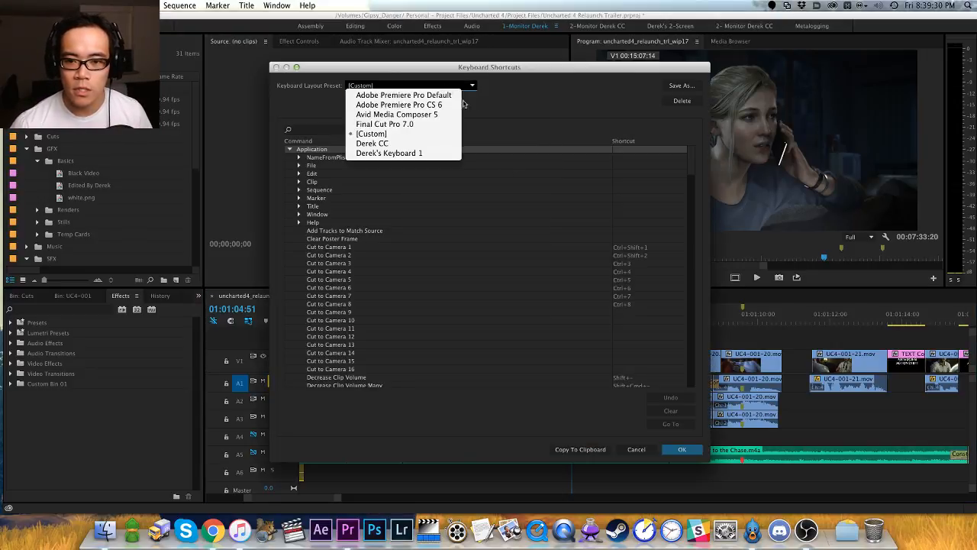
left_click(506, 124)
left_click(681, 87)
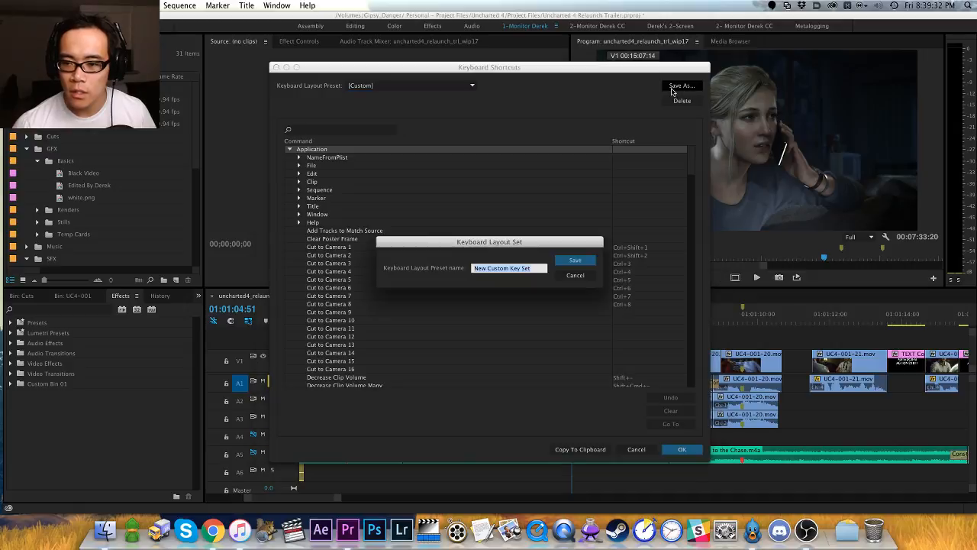
type("Derek's Keyboard 1")
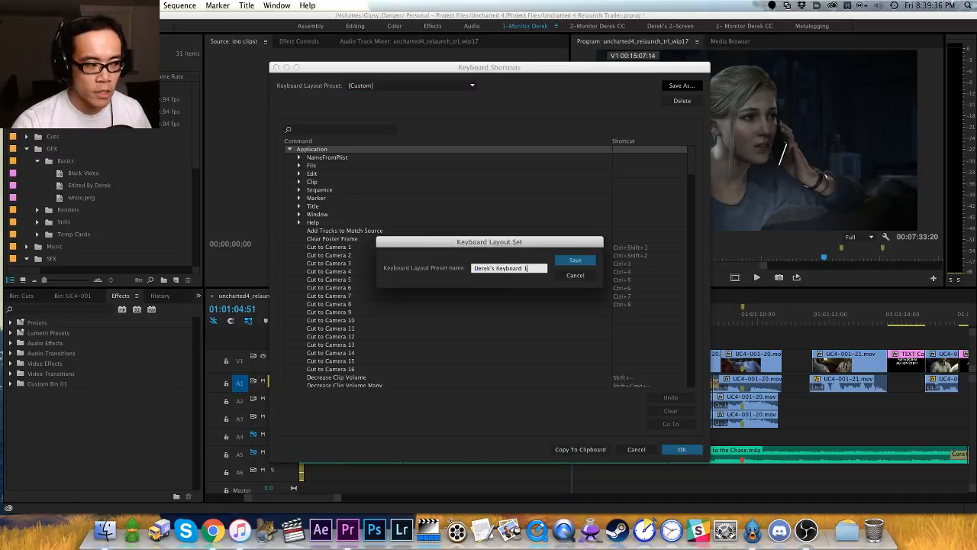
left_click(579, 260)
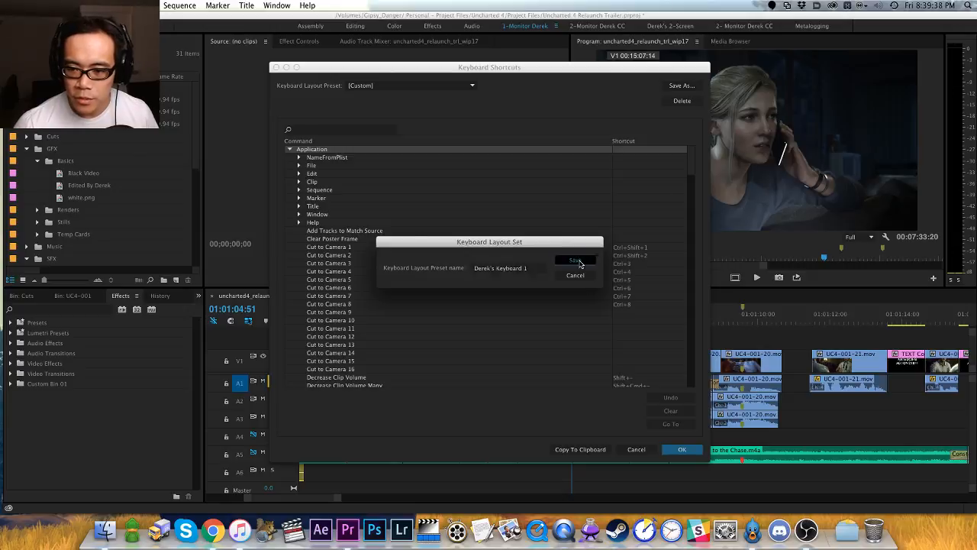
left_click(466, 280)
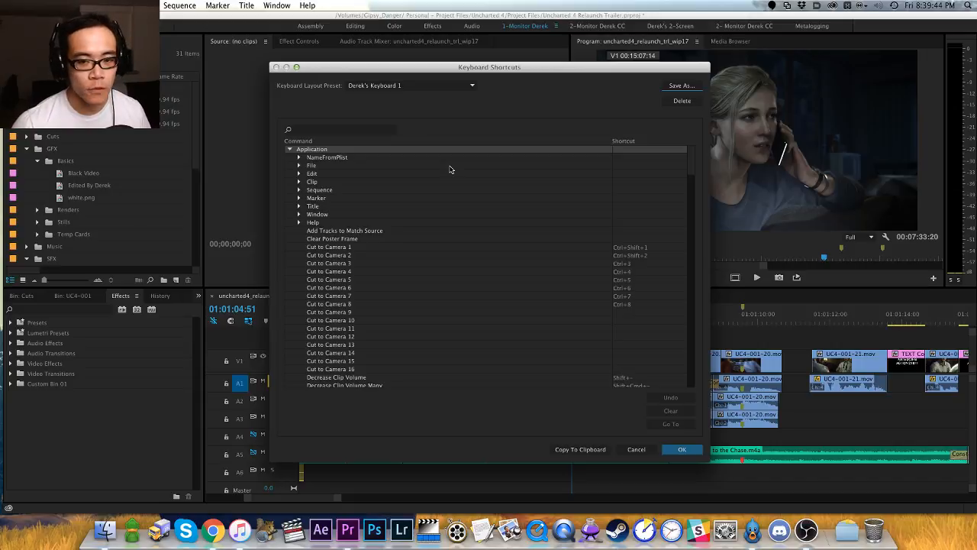
left_click(683, 450)
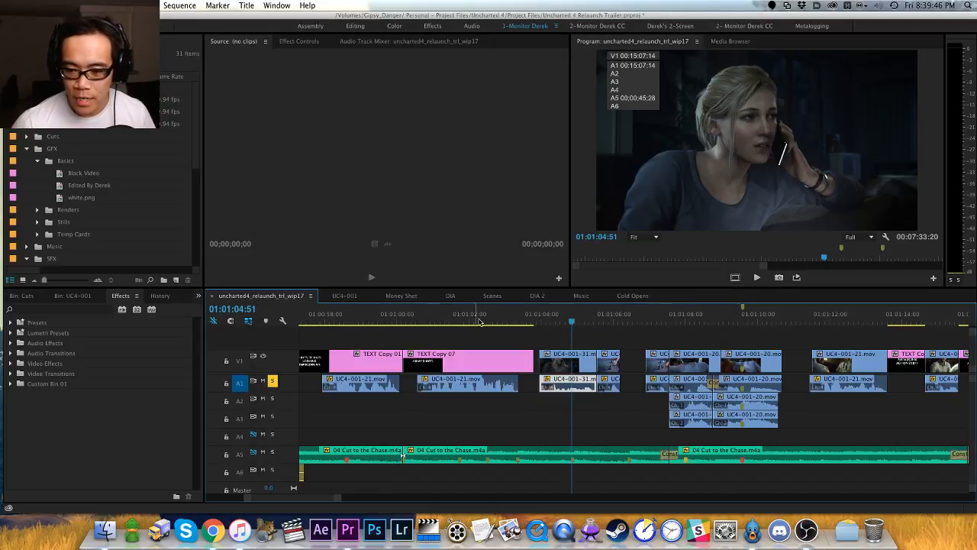
Step: Zoom the sequence timeline out and in repeatedly around the phone-call clips to check how the zoom behaves
key("v")
left_click(506, 339)
key("minus")
key("minus")
key("minus")
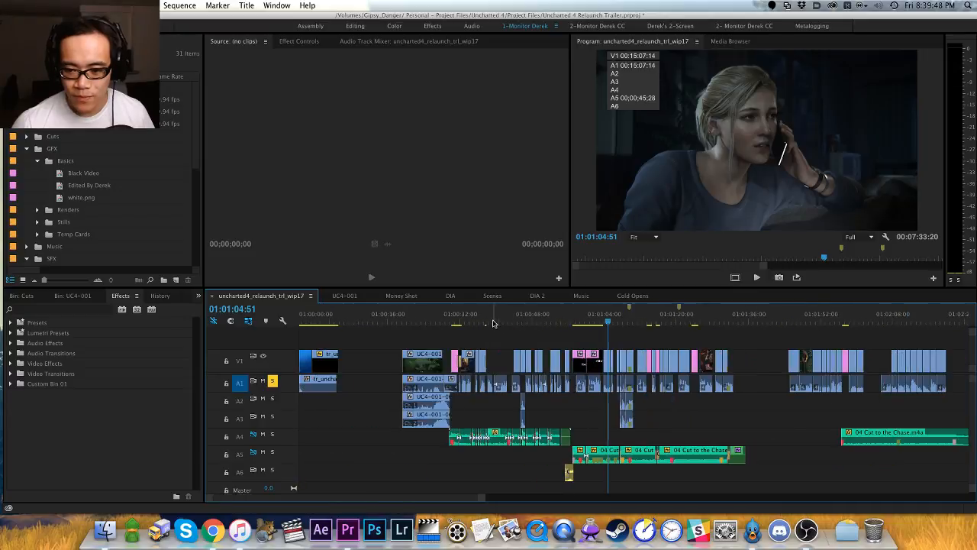
key("equal")
key("equal")
key("equal")
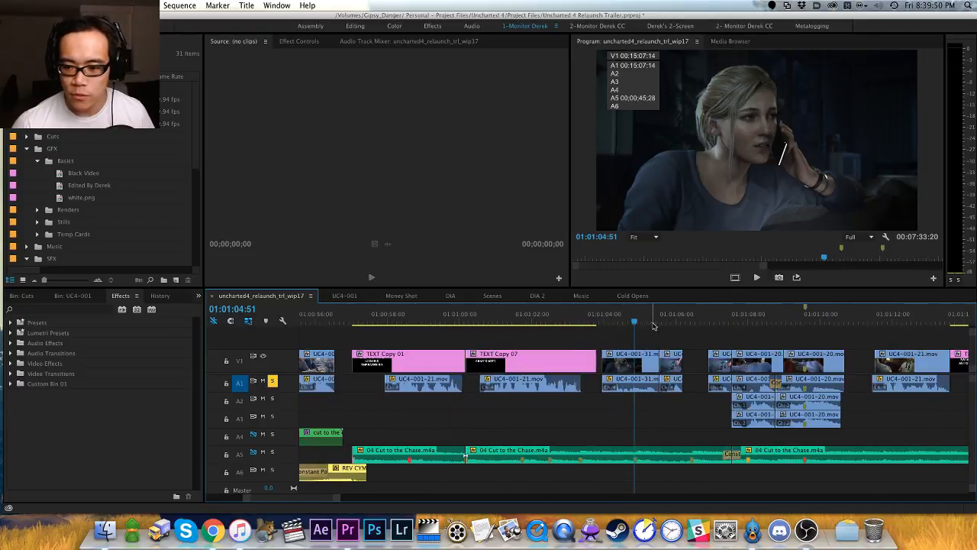
left_click(657, 317)
key("minus")
key("minus")
key("minus")
key("minus")
key("minus")
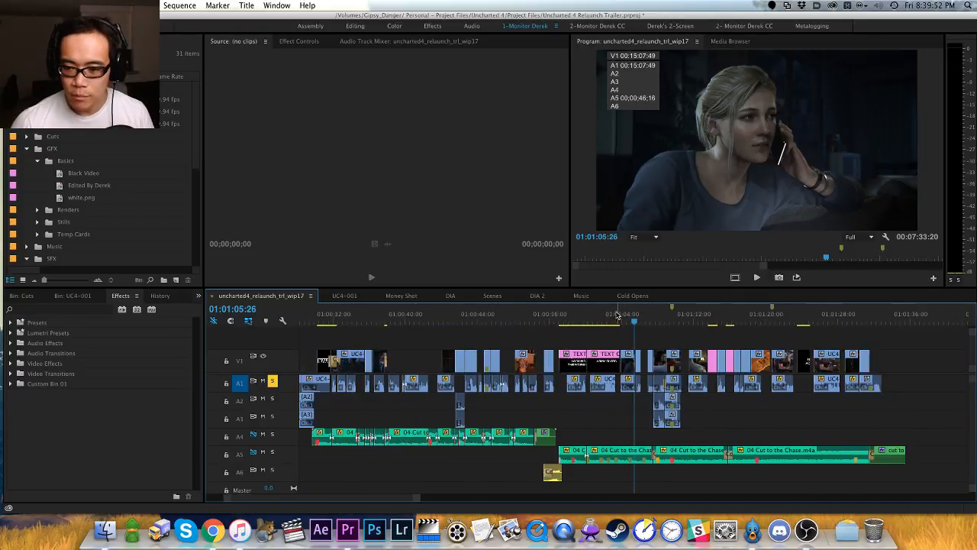
key("equal")
key("equal")
key("equal")
key("equal")
key("equal")
key("equal")
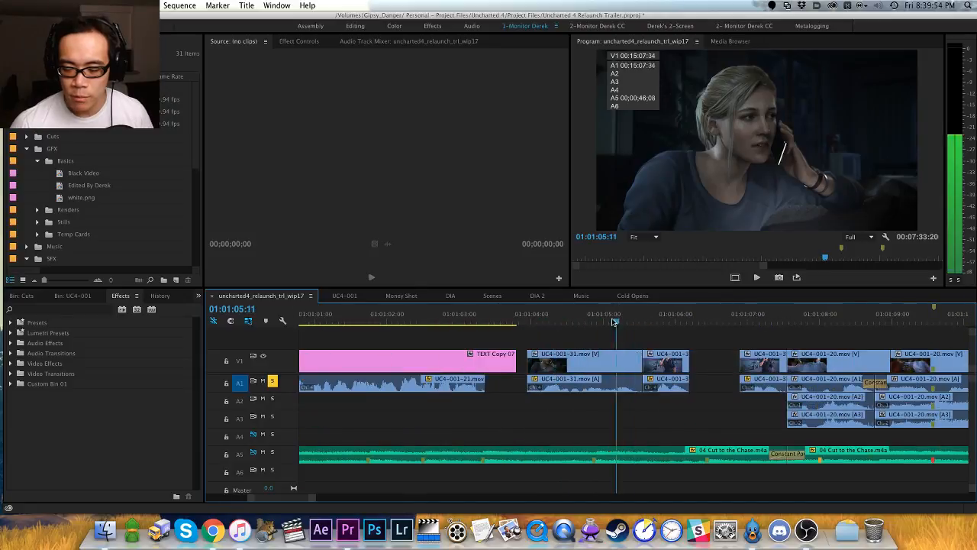
Step: Move the playhead to 01:01:03:52, in the gap just before the first UC4-001-31 phone-call clip
left_click(519, 322)
mouse_move(520, 322)
left_mouse_down()
mouse_move(539, 322)
mouse_move(522, 322)
left_mouse_up()
scroll(458, 333, "left", 3)
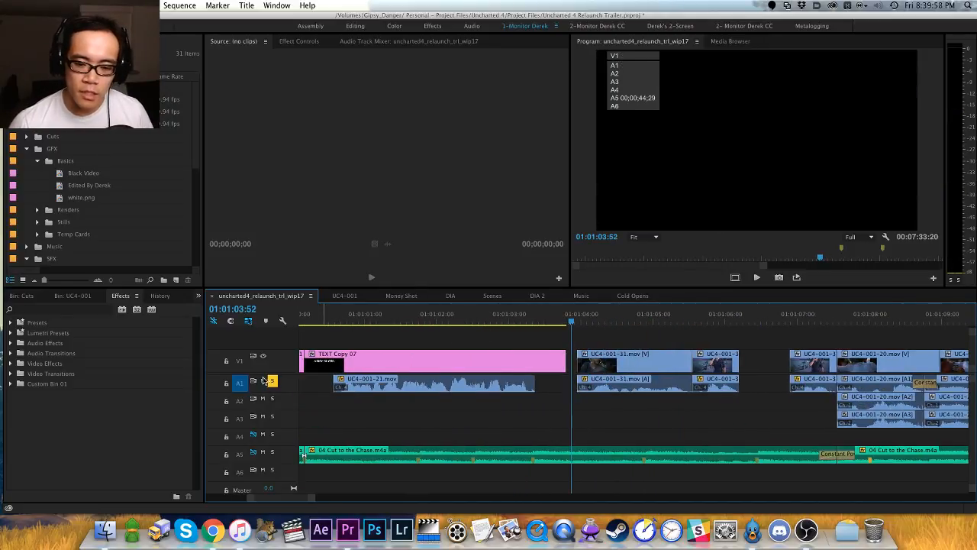
scroll(458, 347, "left", 3)
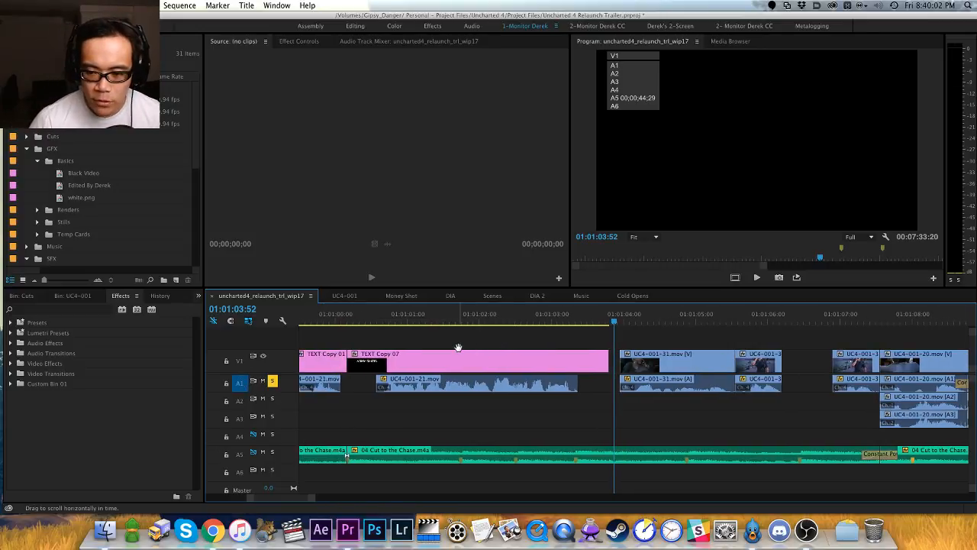
left_click_drag(556, 342, 462, 343)
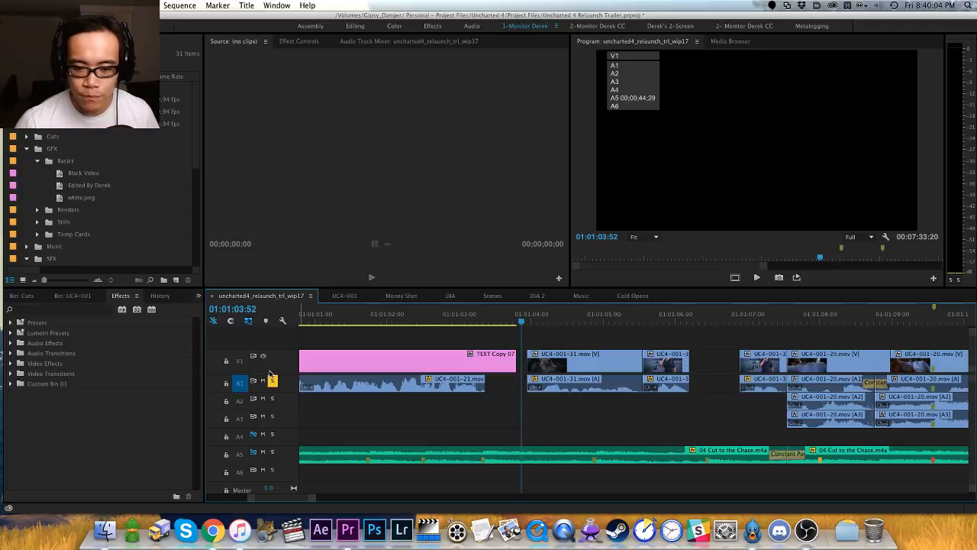
scroll(540, 341, "right", 2)
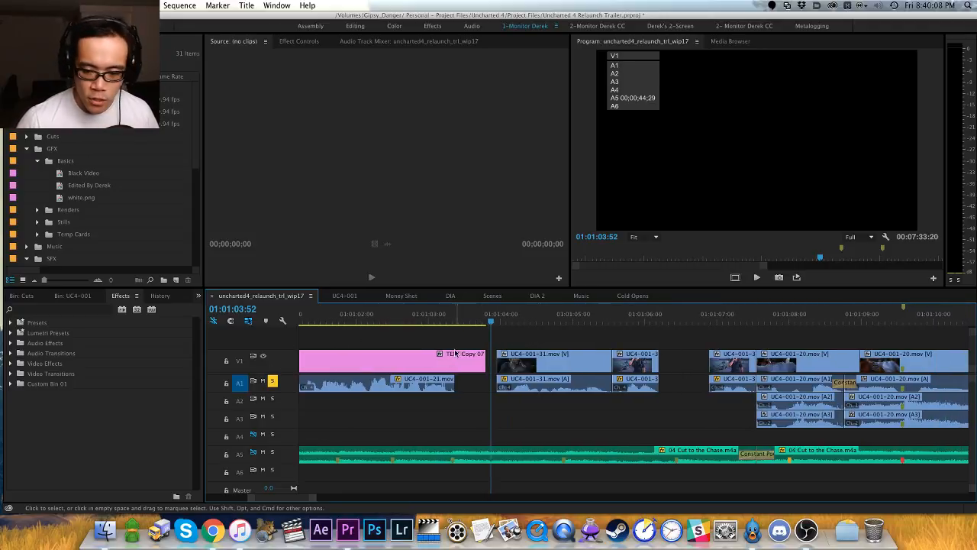
scroll(475, 327, "right", 2)
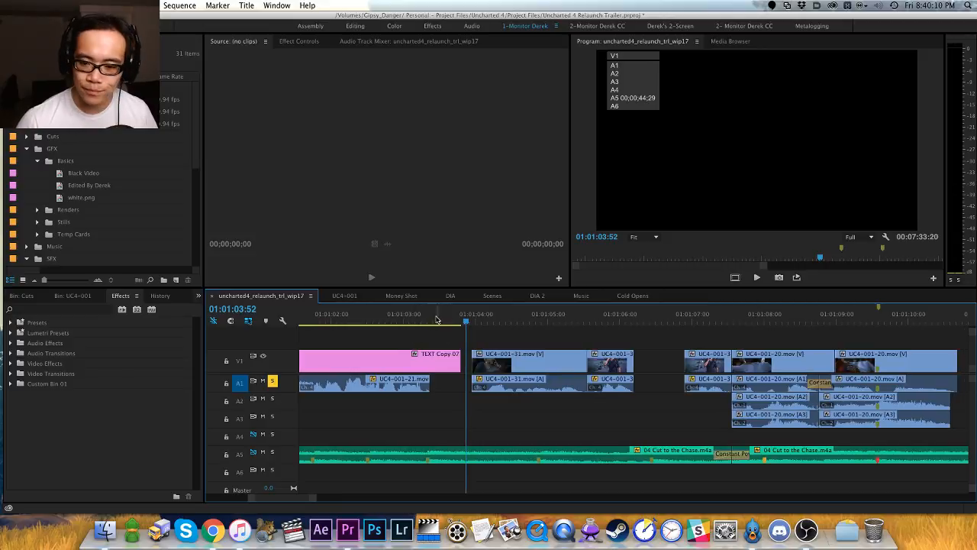
Step: Play into the woman's UC4-001-31 phone-call clip and apply an audio gain of 6 dB to its A1 audio
key("space")
key("space")
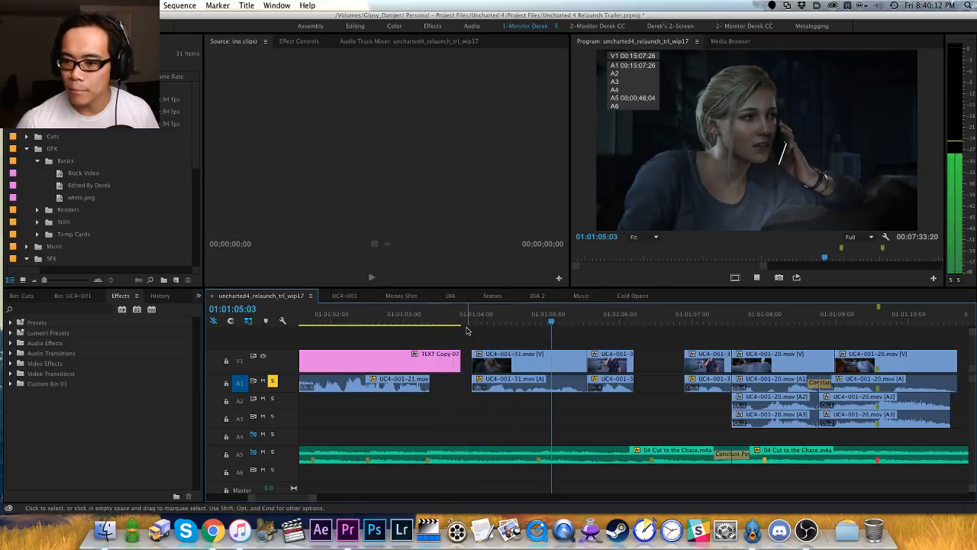
type("dg6")
key("Return")
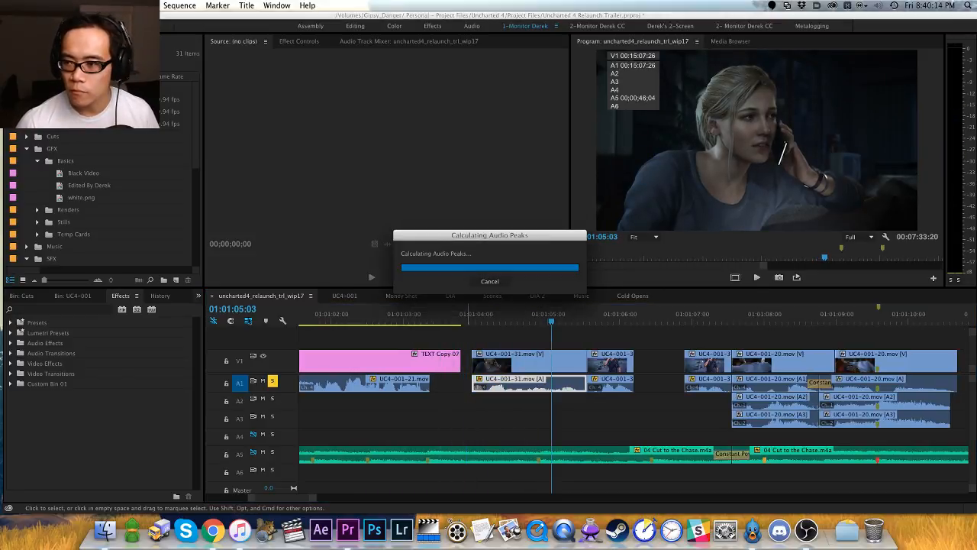
Step: Play on to the man's first phone-call clip at 01:01:05:33 and apply an audio gain of 6 dB
key("space")
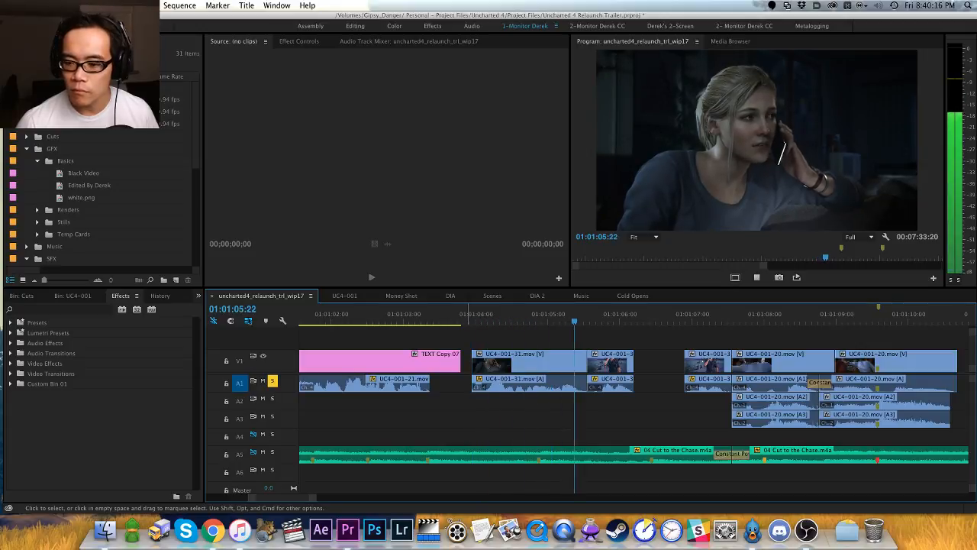
key("space")
key("d")
key("Up")
key("Up")
type("d")
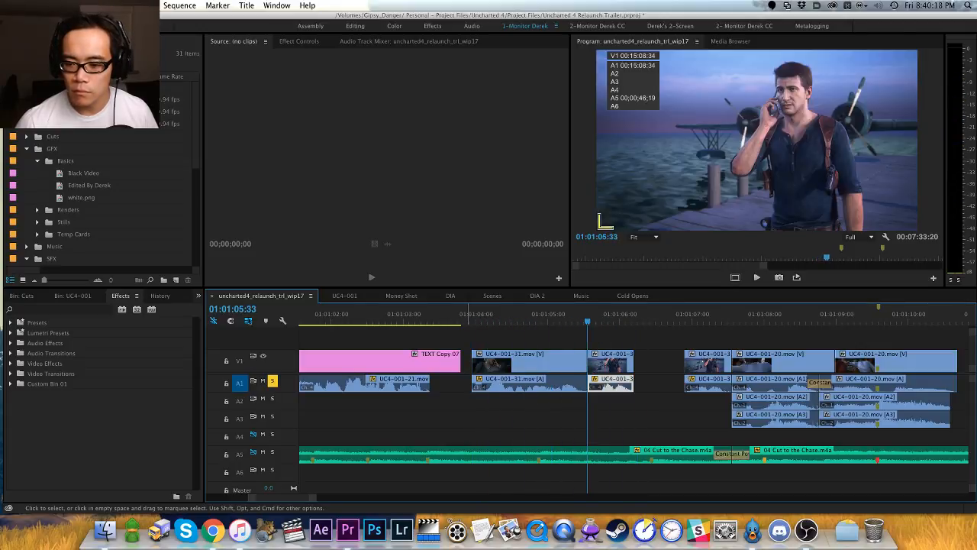
type("g6")
key("Return")
Step: Play on to the man's second phone-call clip and apply an audio gain of 4 dB at 01:01:07:20
key("space")
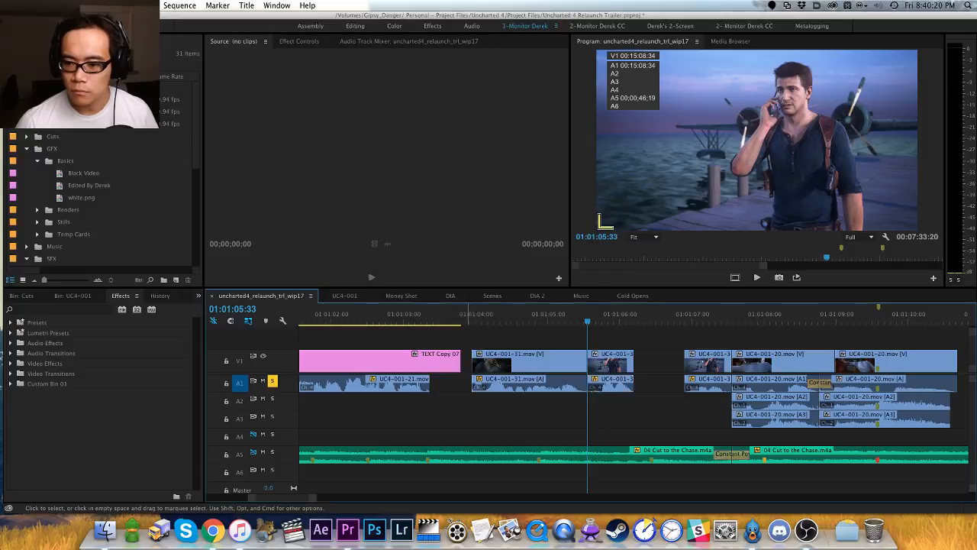
key("space")
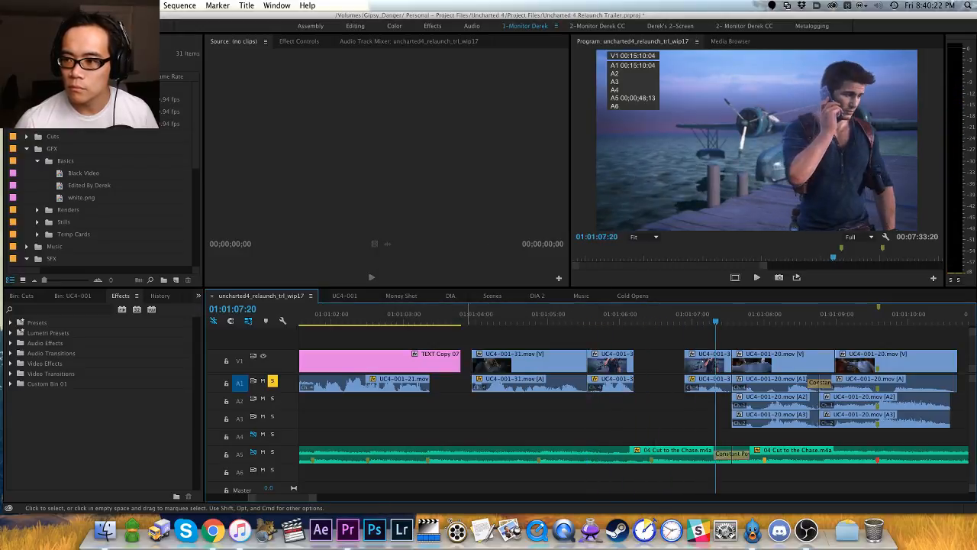
type("dg")
type("4")
key("Return")
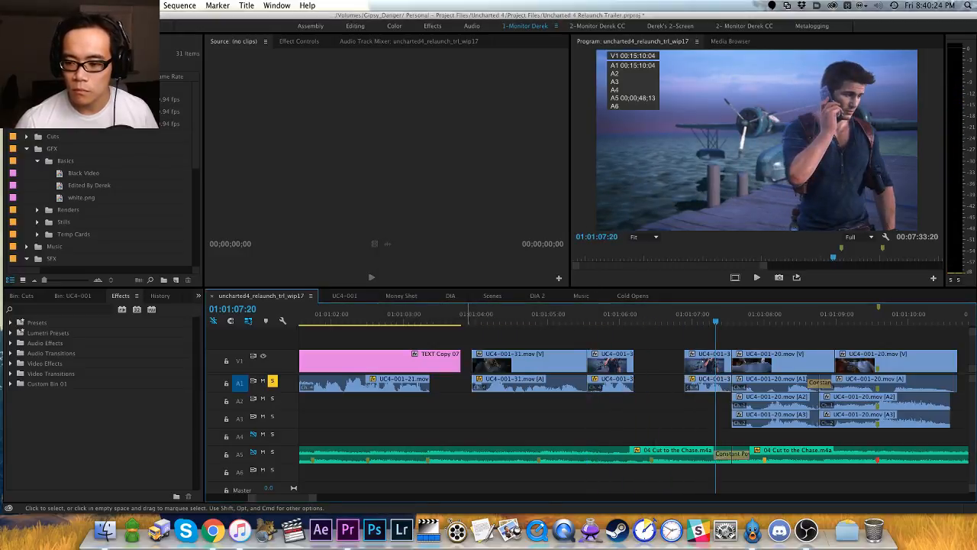
Step: Play through the UC4-001-20 clips from 01:01:07:33 and target audio tracks A2 and A3 in addition to A1
key("space")
key("Up")
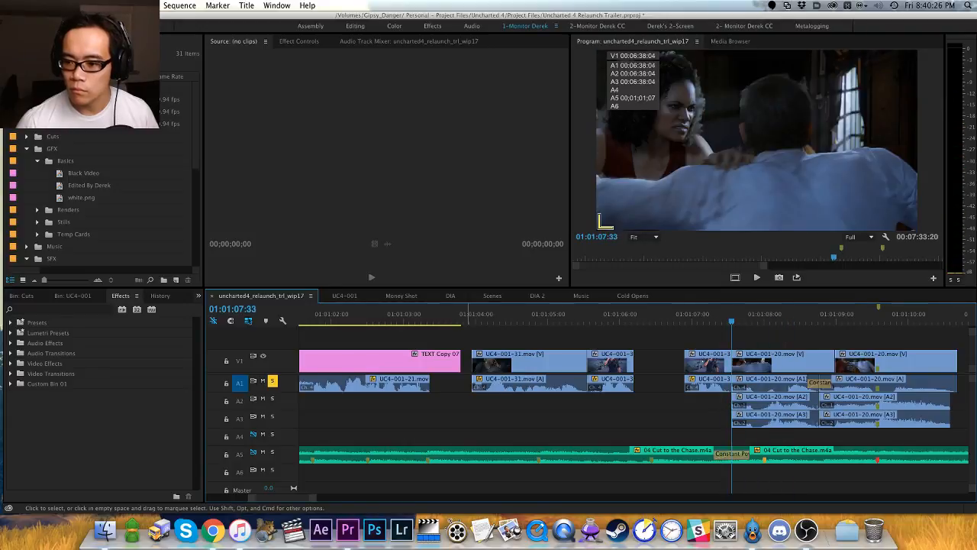
key("space")
key("space")
key("Left")
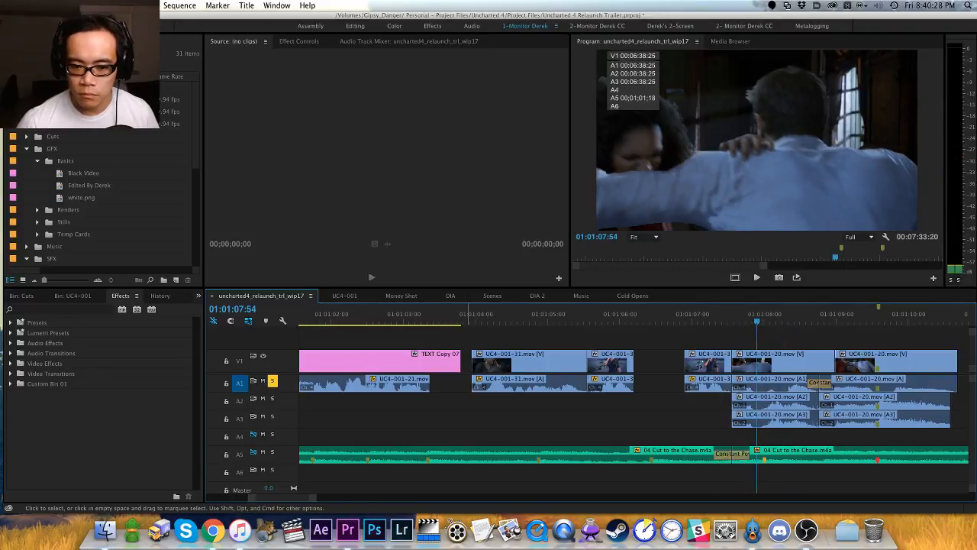
key("1")
key("2")
key("3")
key("alt+q")
key("space")
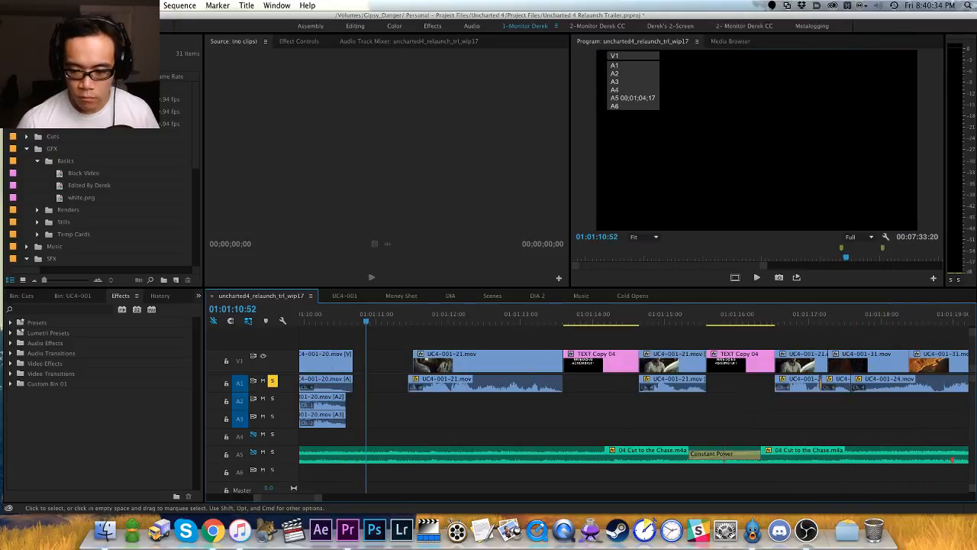
Step: Place the playhead at 01:00:48:08 and survey the zoomed-out sequence from there through the following clips
key("minus")
key("minus")
key("minus")
left_click_drag(428, 313, 495, 339)
key("h")
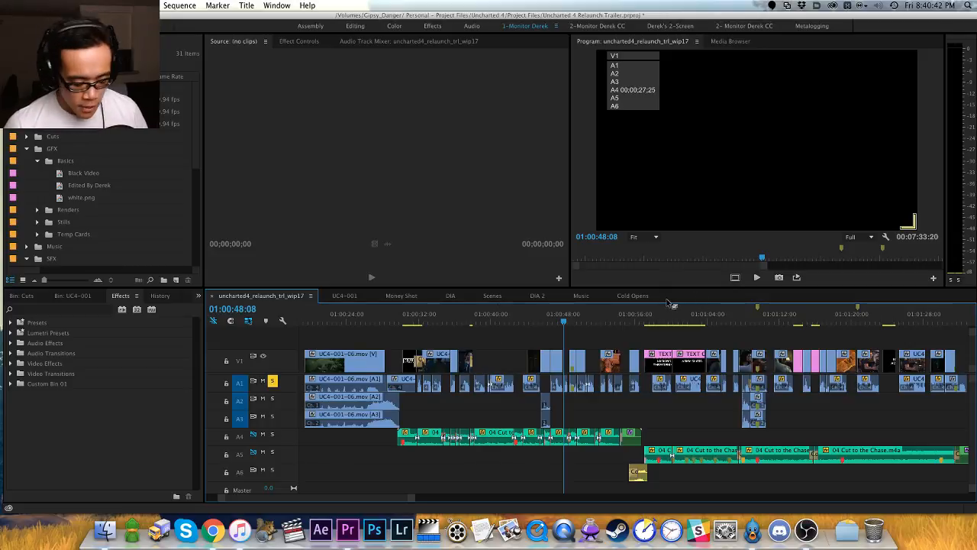
left_click_drag(685, 330, 572, 335)
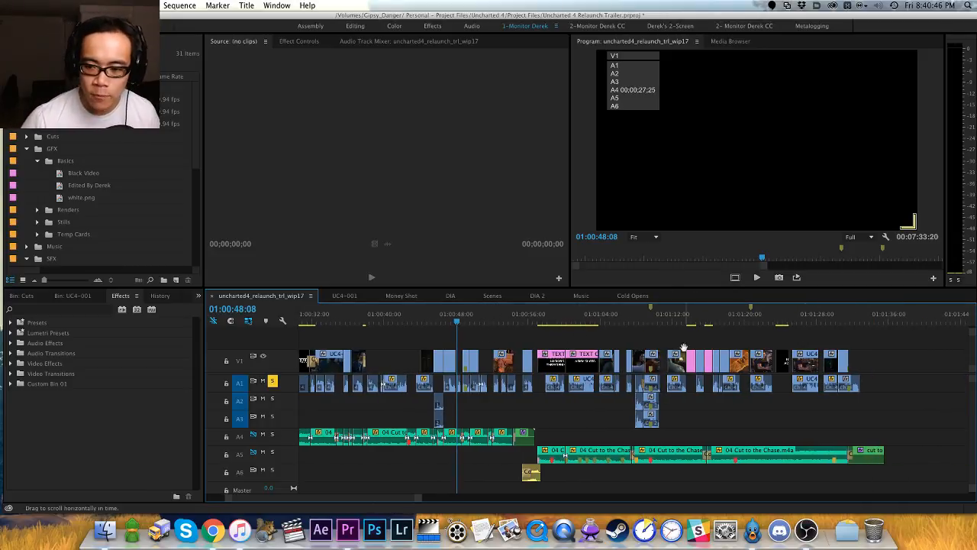
scroll(496, 313, "down", 3)
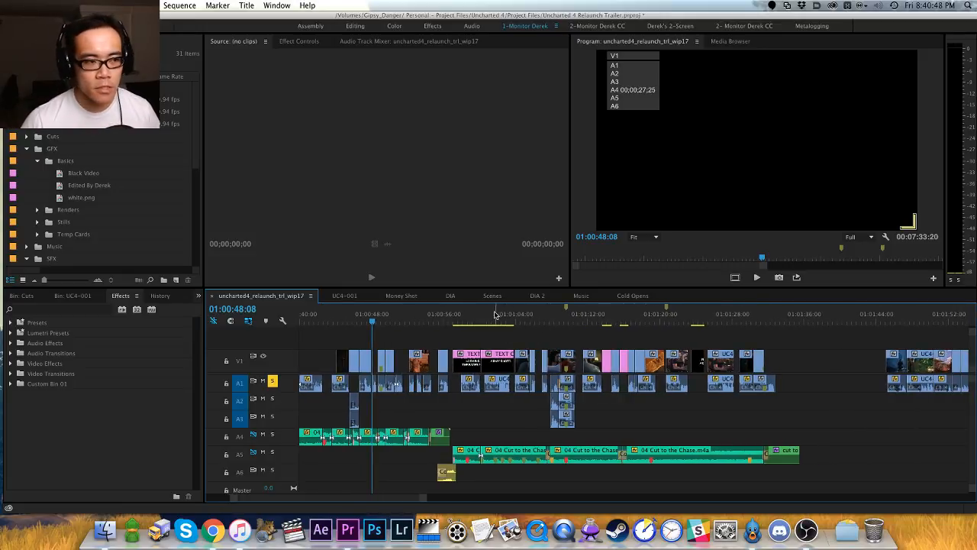
Step: Move the playhead through the UC4-001-20 clips to the sequence marker at 01:01:09:34
left_click(540, 318)
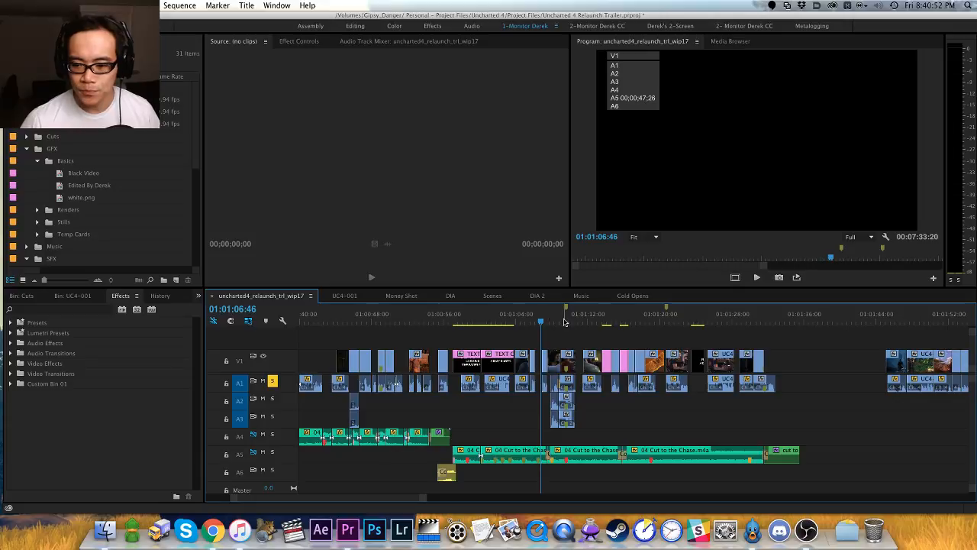
left_click_drag(565, 321, 556, 320)
key("equal")
key("equal")
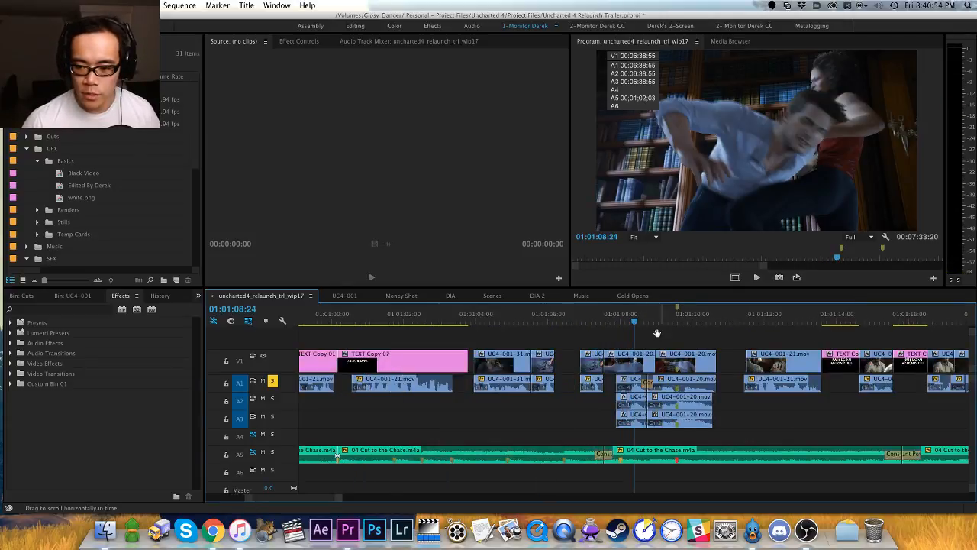
scroll(658, 334, "right", 5)
scroll(532, 327, "right", 2)
left_click(482, 318)
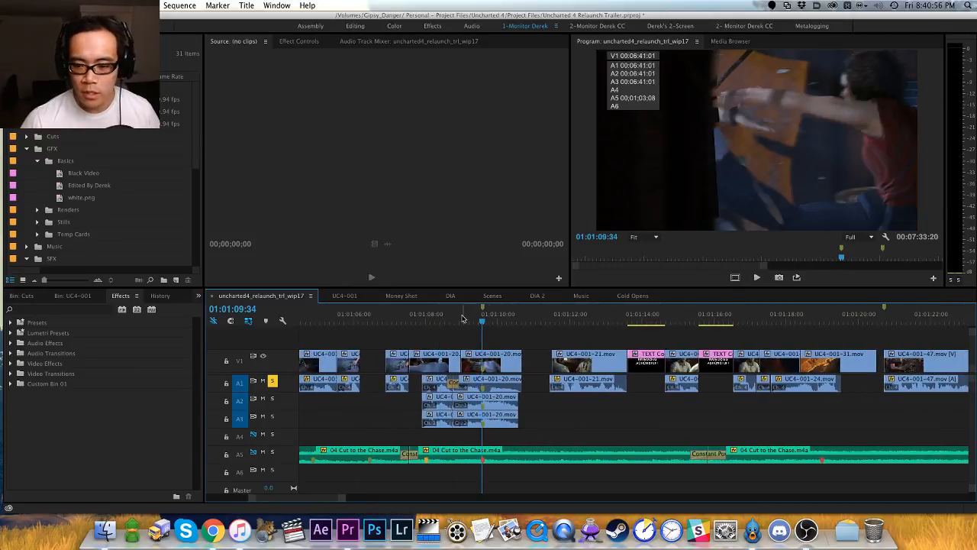
Step: Turn off Enable Transmit for the Program monitor and advance the playhead one frame to 01:01:09:35
left_click(885, 237)
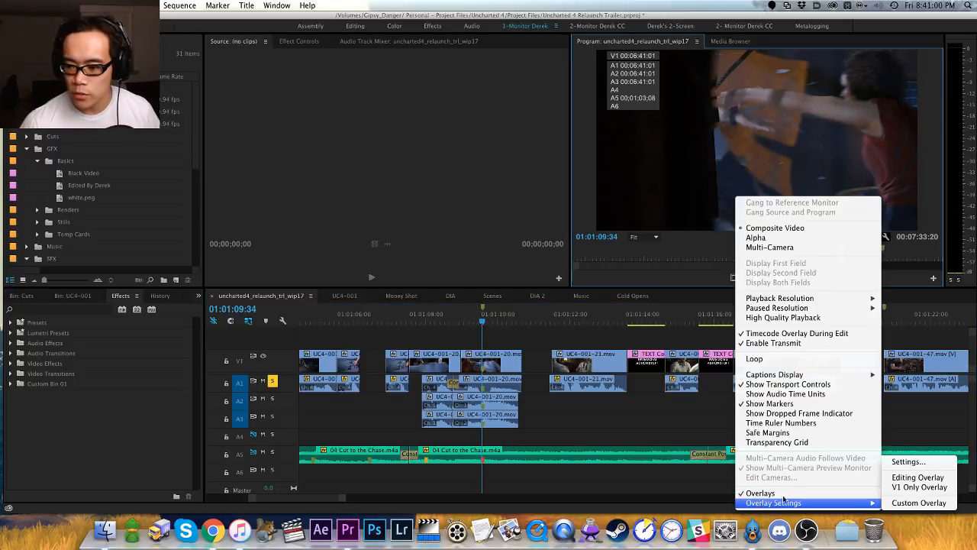
left_click(774, 343)
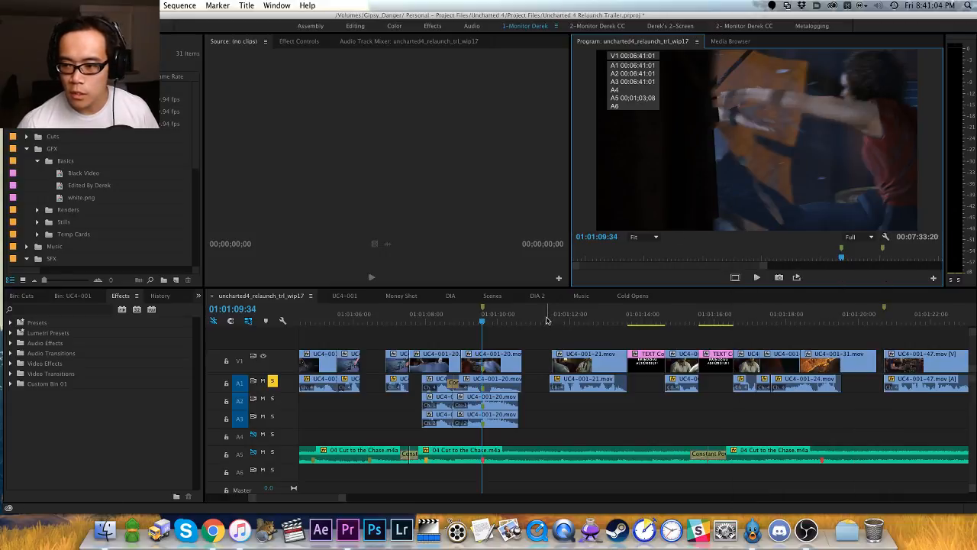
key("Right")
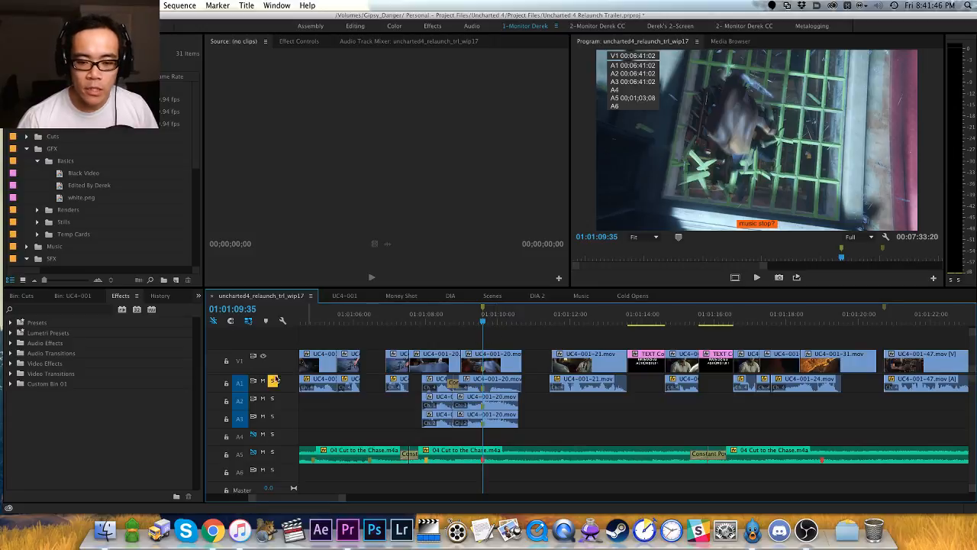
Step: Solo music track A5 instead of A1 and play the sequence from 01:01:09:35 through the UC4-001-21 clip
left_click(273, 452)
left_click_drag(563, 433, 517, 421)
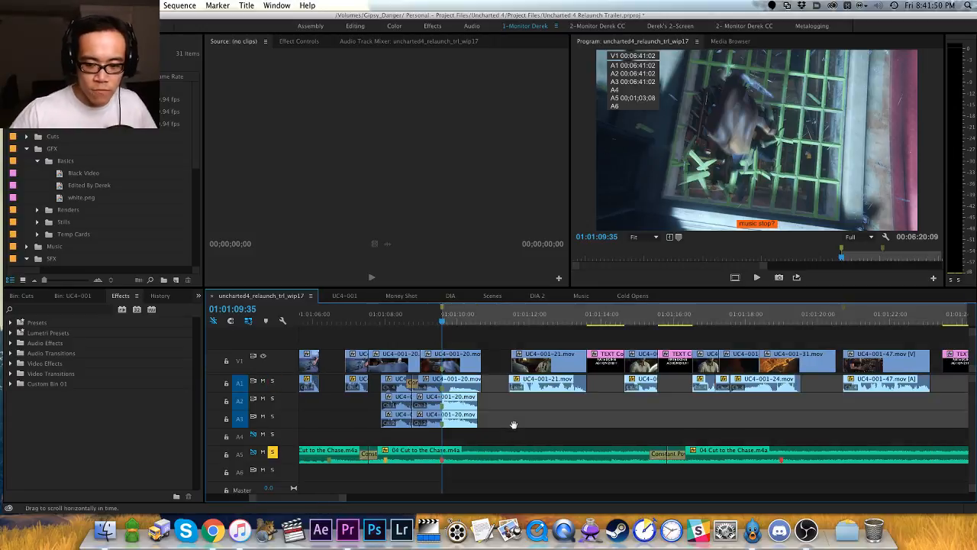
left_click_drag(473, 329, 447, 329)
key("space")
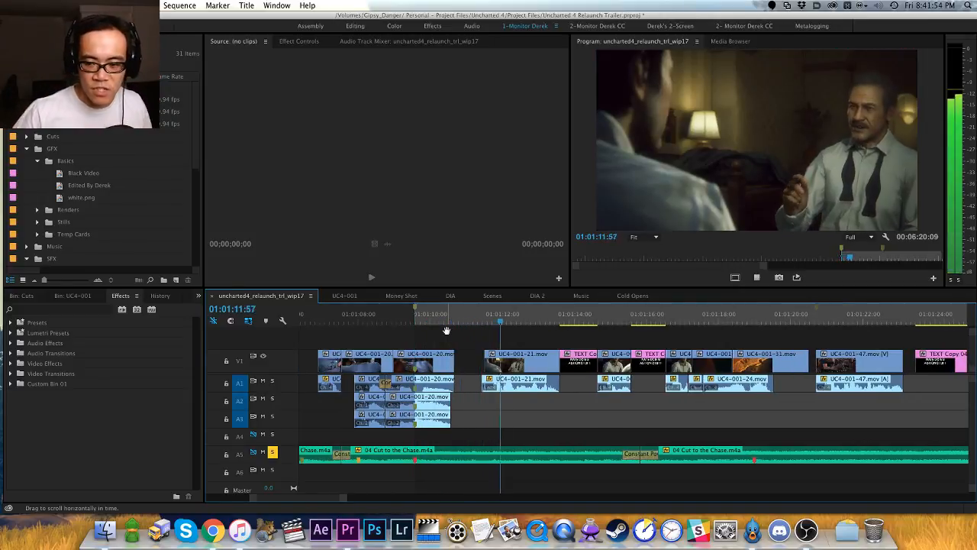
key("space")
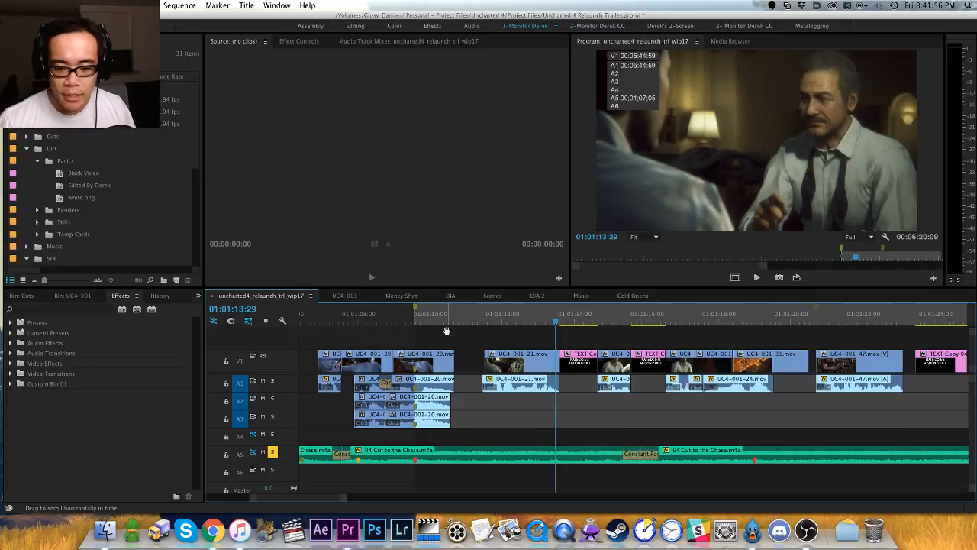
Step: Clear the sequence's In and Out points and replay the music from 01:01:07:56 to 01:01:11:25
key("alt+x")
left_click_drag(405, 342, 443, 331)
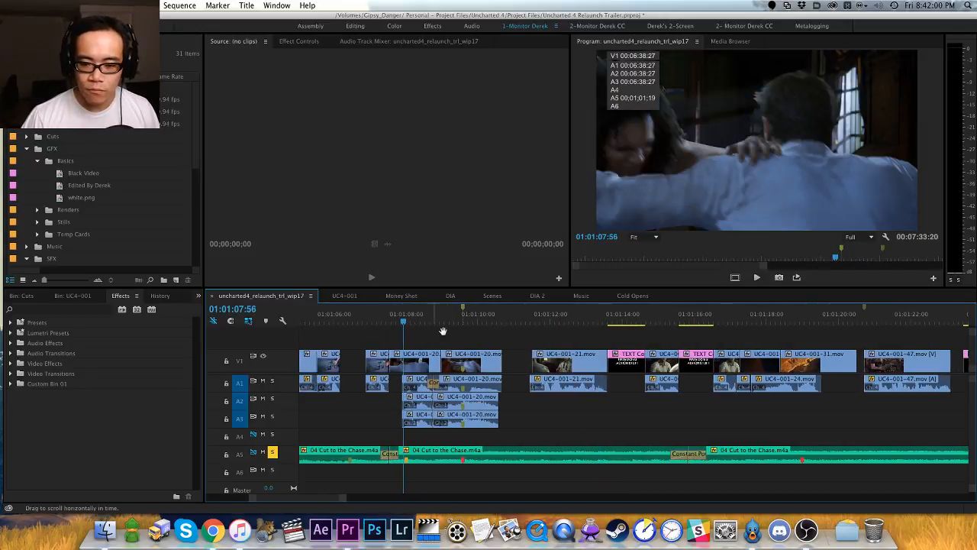
key("space")
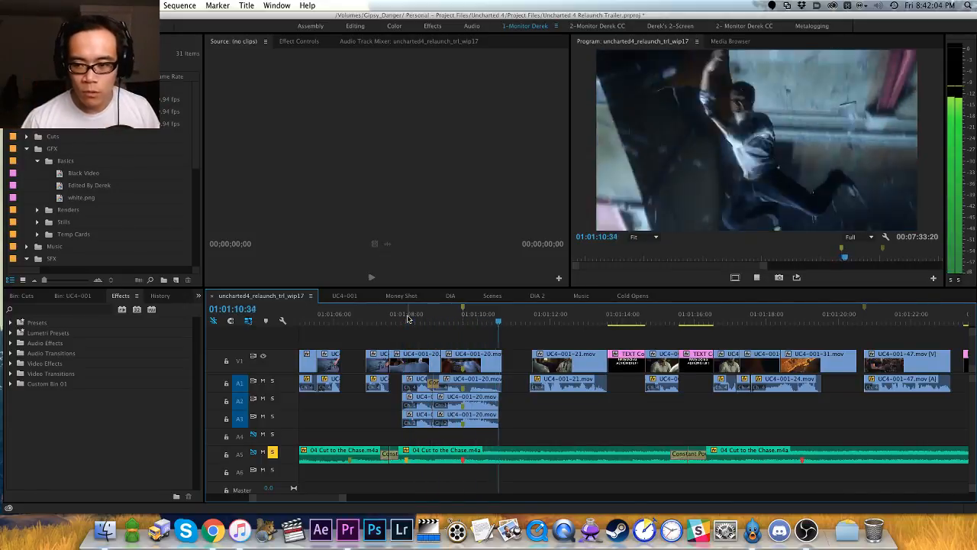
key("space")
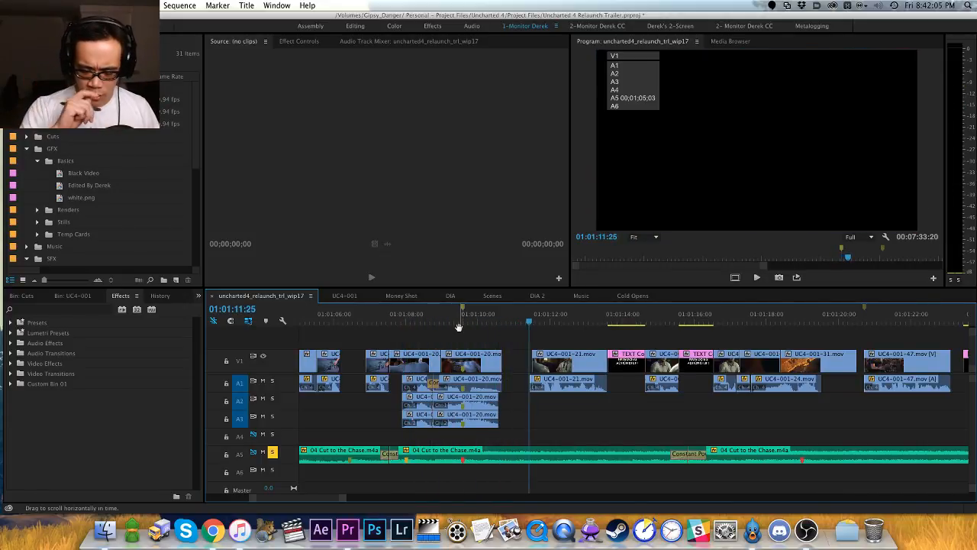
Step: Duplicate the uncharted4_relaunch_trl_wip17 sequence in the Cuts bin and rename the copy as uncharted4_relaunch_trl_wip18
left_click(25, 299)
left_click(117, 392)
key("super+shift+slash")
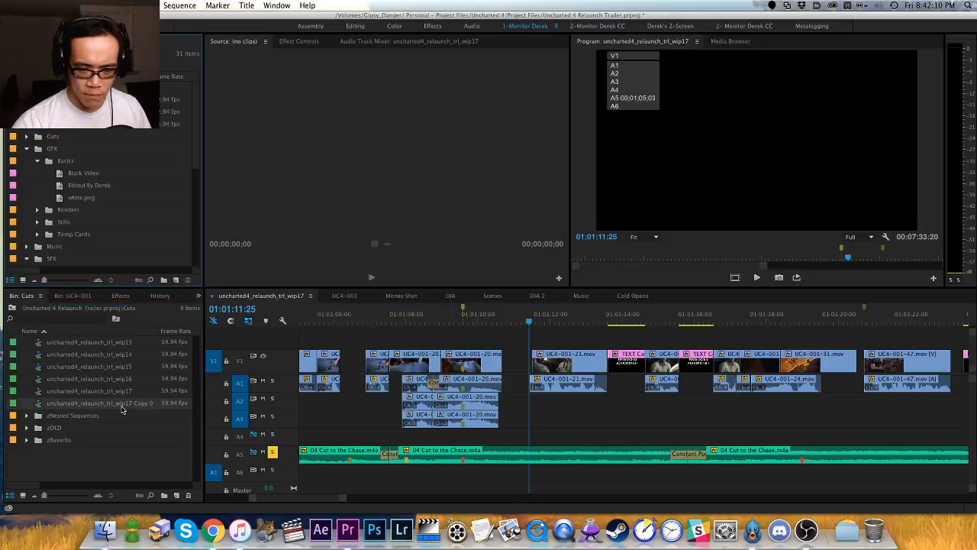
left_click(125, 405)
double_click(132, 405)
left_click(130, 406)
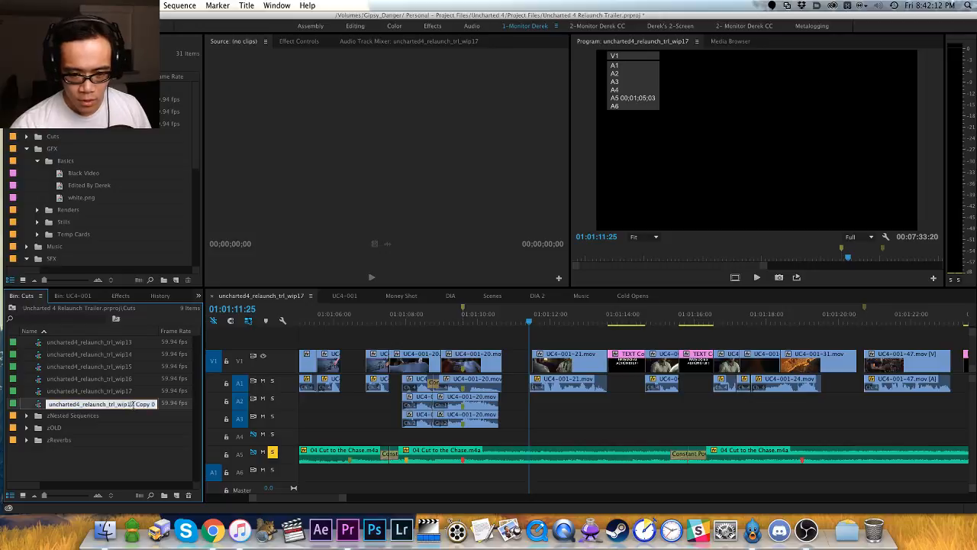
type("8")
left_click(120, 458)
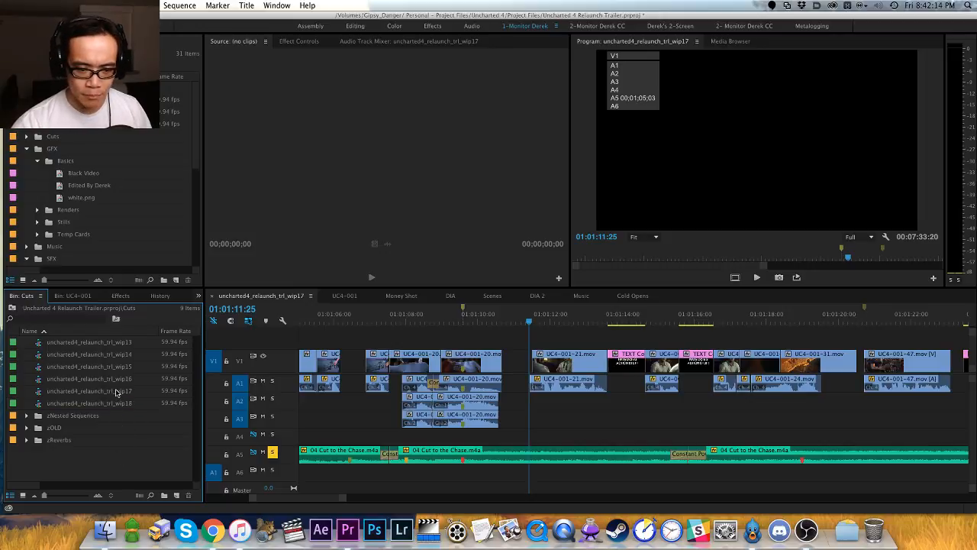
Step: Move the sequences uncharted4_relaunch_trl_wip13 through wip17 into the zOLD bin
left_click(117, 393)
left_click(89, 344, "shift")
left_click_drag(55, 431, 55, 429)
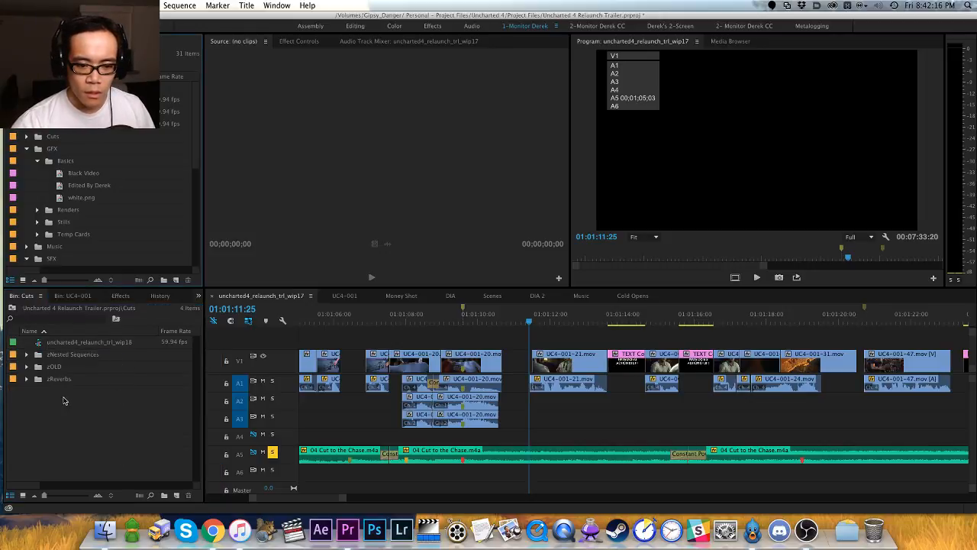
key("super+z")
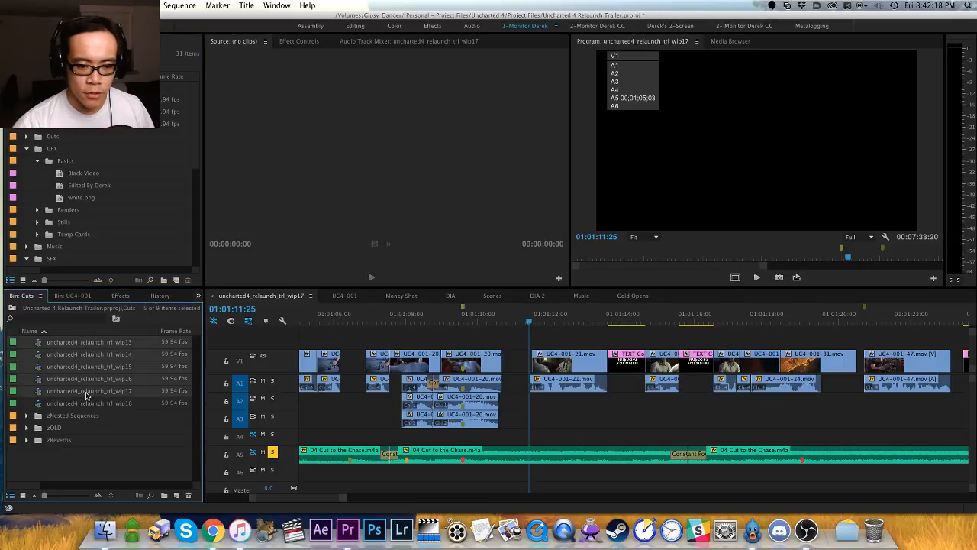
left_click_drag(58, 429, 58, 429)
Step: Open the wip18 sequence, close wip17, and place wip18 first among the open timelines
double_click(101, 343)
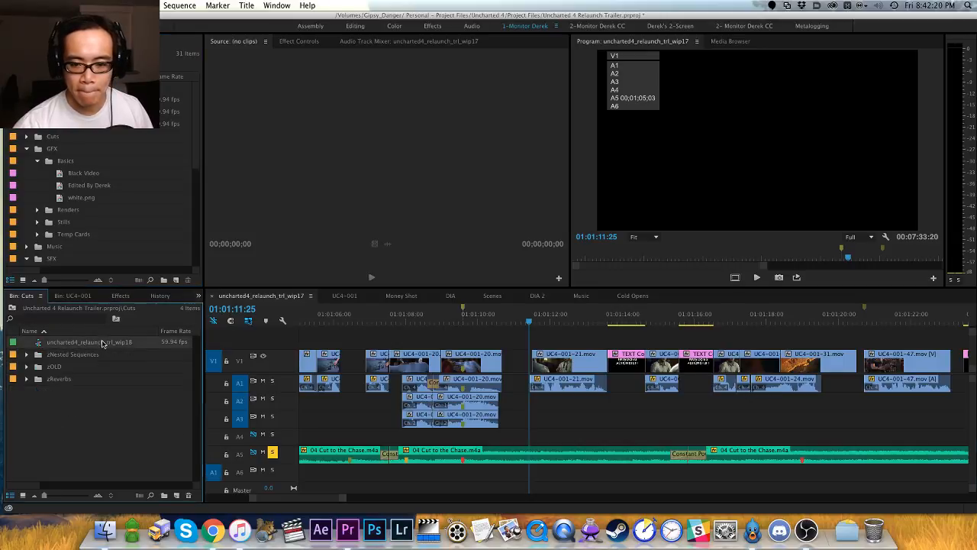
left_click(213, 296)
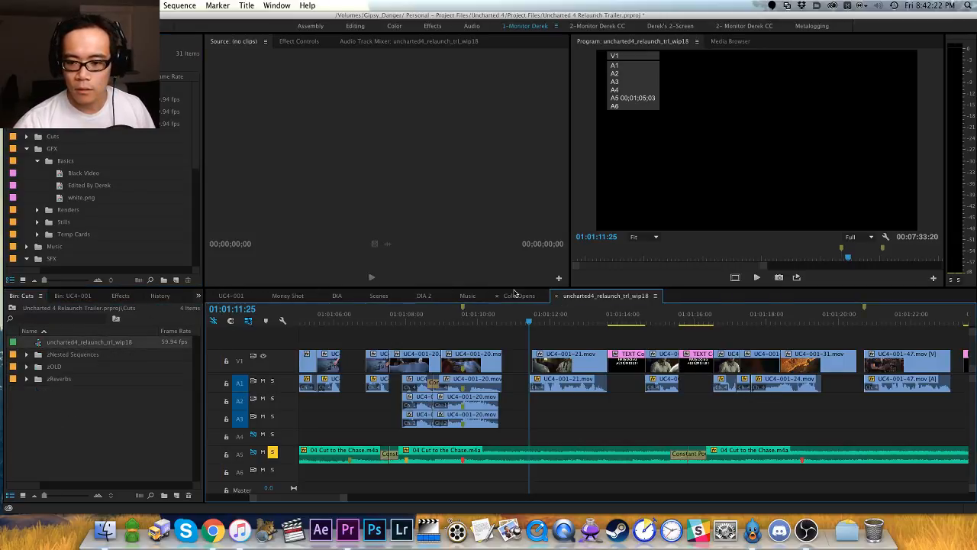
left_click_drag(568, 298, 225, 298)
Step: Target only audio track A5 and cut the Cut to the Chase music clip at 01:01:09:34
left_click(462, 315)
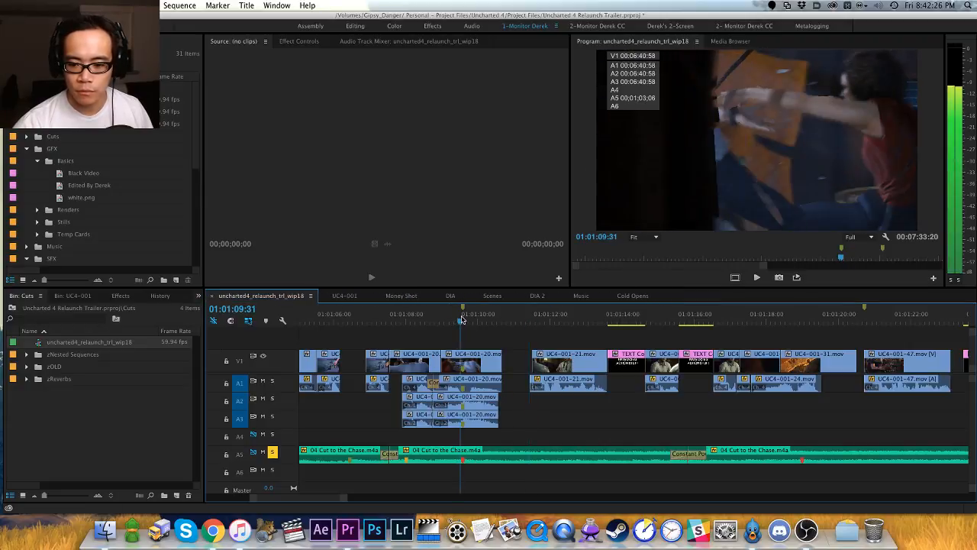
key("1")
key("2")
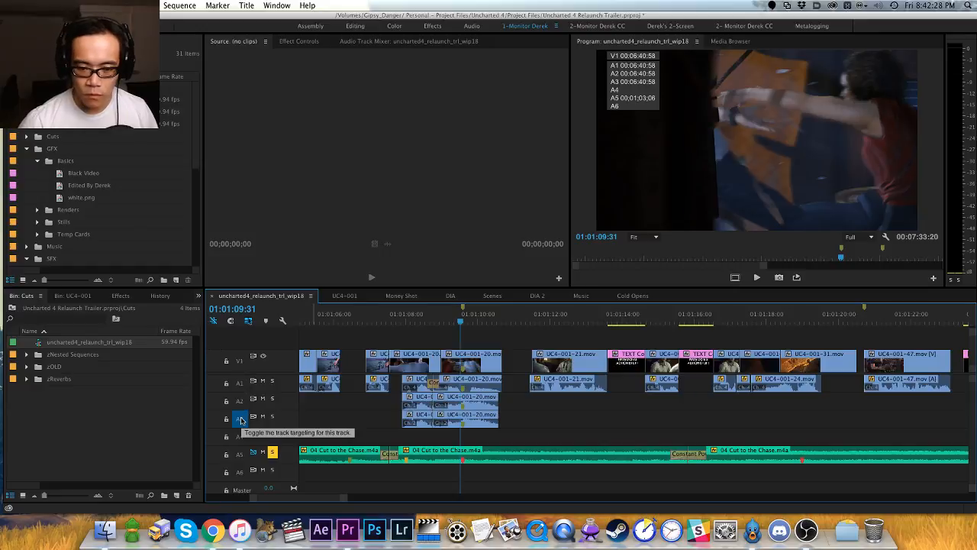
key("Right")
key("Right")
key("Right")
key("super+k")
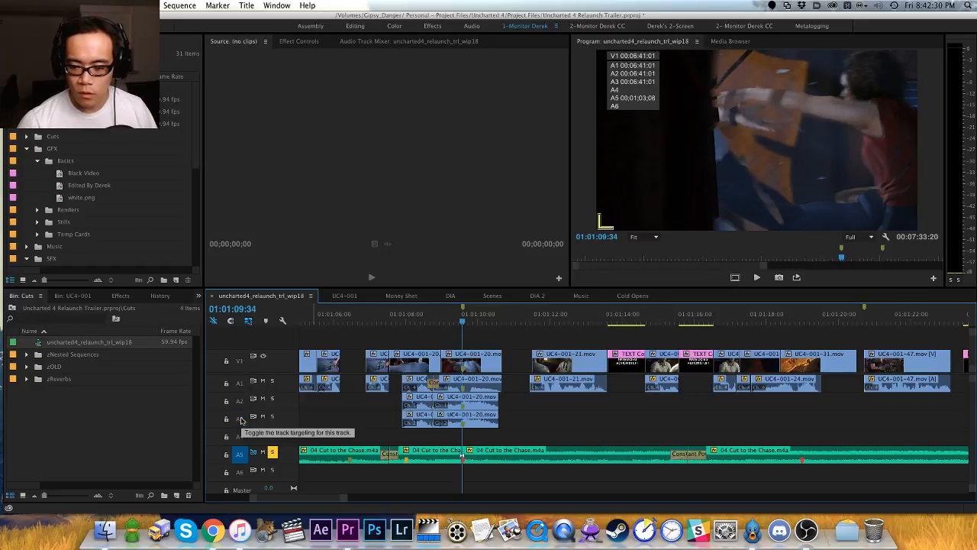
Step: Shift all clips after the music cut about 3 seconds later on every track and save the project
key("a")
left_click_drag(553, 364, 668, 365)
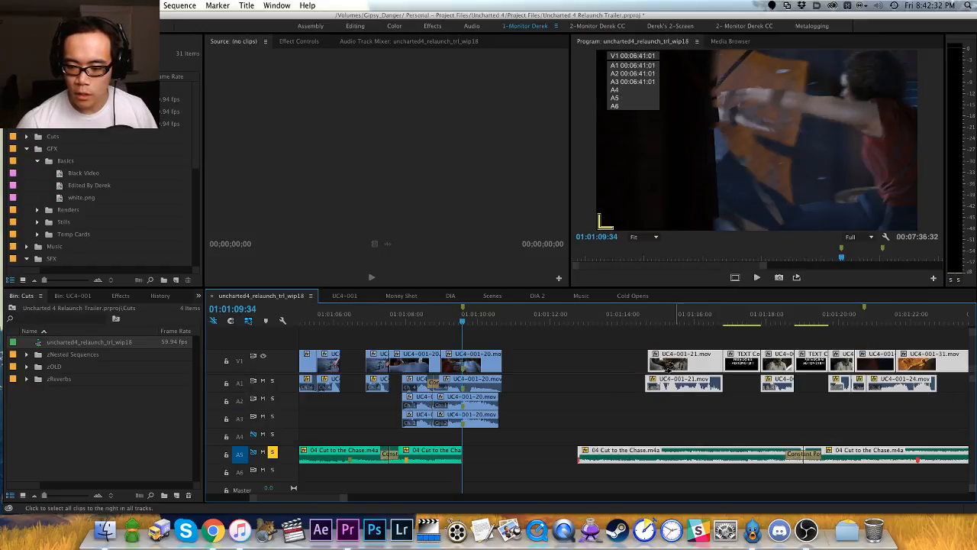
key("h")
left_click_drag(660, 332, 432, 341)
key("minus")
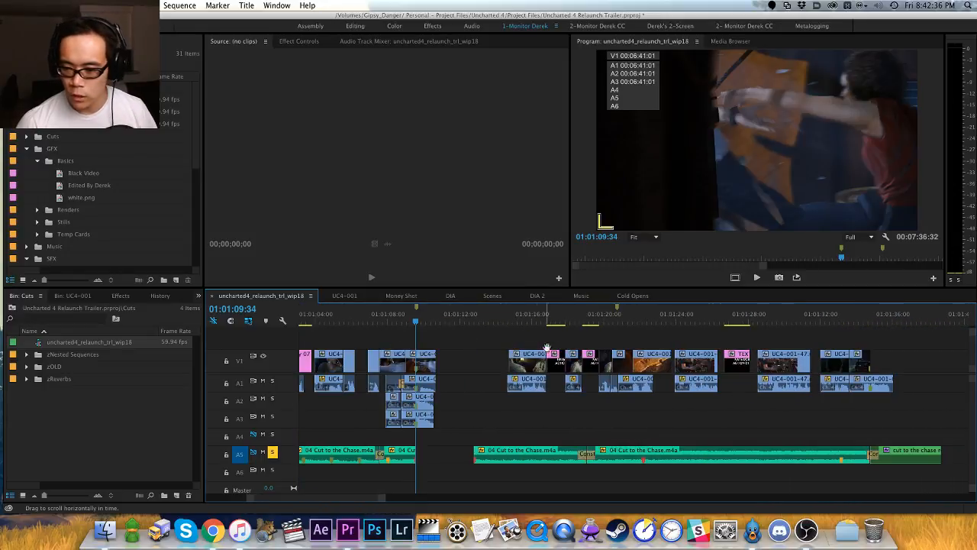
key("super+s")
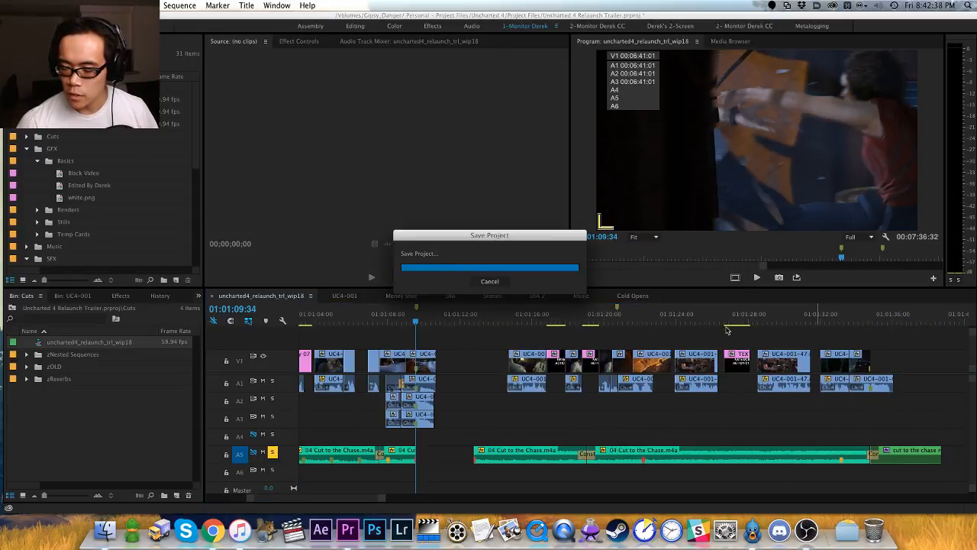
mouse_move(527, 365)
left_mouse_down()
mouse_move(495, 370)
mouse_move(516, 365)
left_mouse_up()
key("super+z")
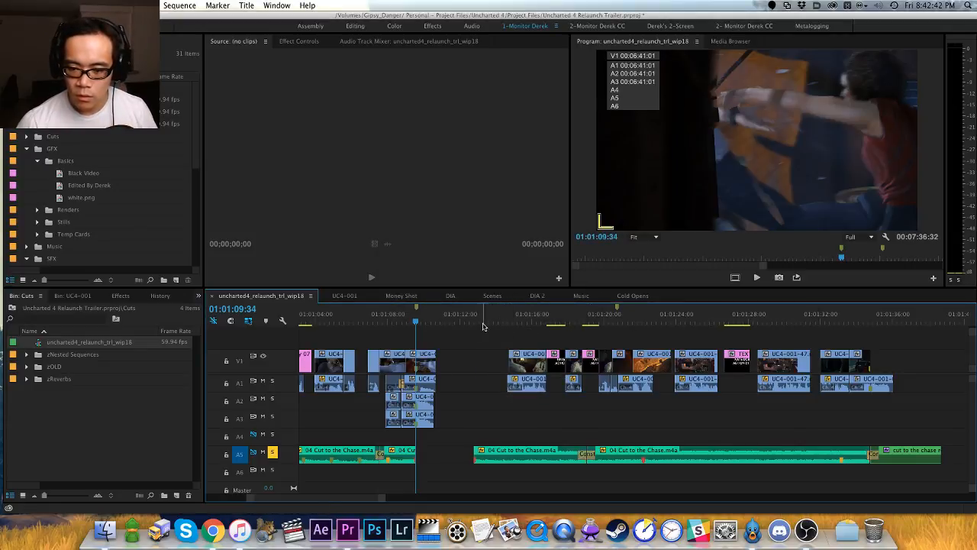
Step: Extend the start of the shifted Cut to the Chase clip on A5 one frame earlier, to 01:01:12:45
left_click_drag(480, 321, 491, 322)
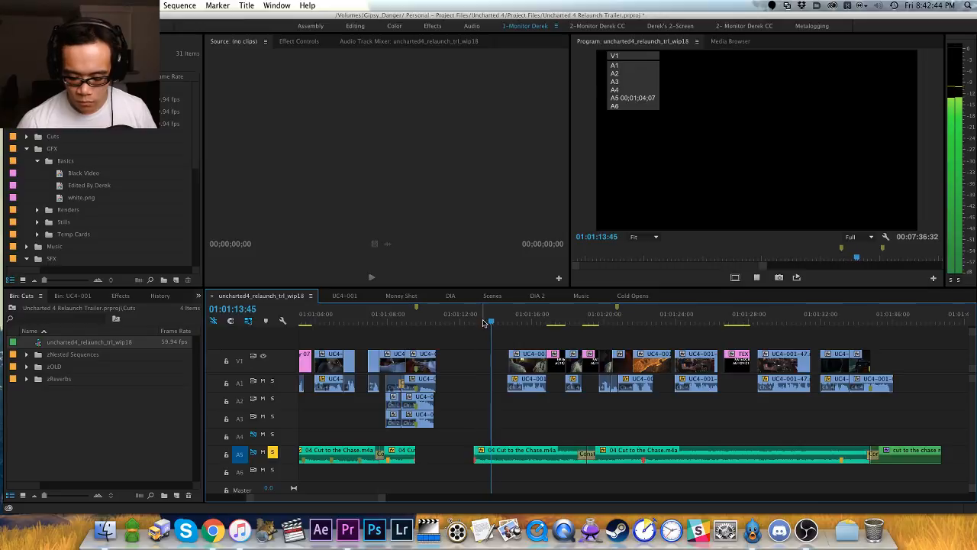
key("=")
key("Up")
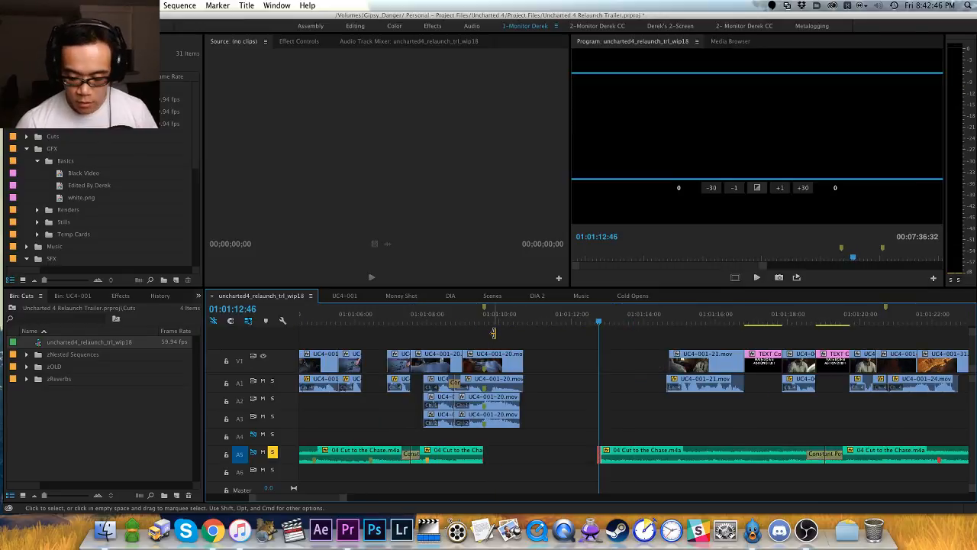
key("shift+t")
left_click(495, 335)
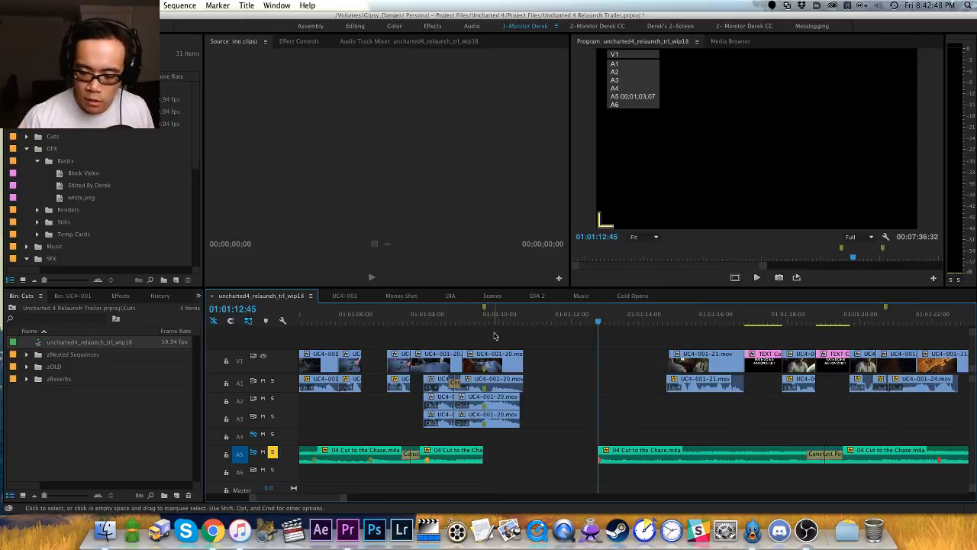
Step: Play the sequence from 01:01:12:25 across the start of the shifted music clip
key("shift+Left")
key("shift+Left")
key("shift+Left")
key("shift+Left")
key("=")
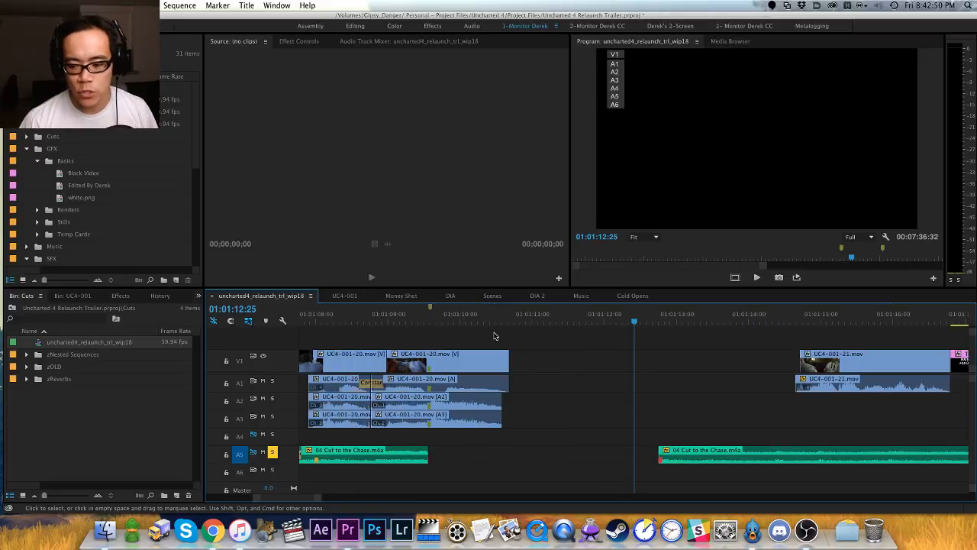
key("h")
left_click_drag(667, 362, 560, 359)
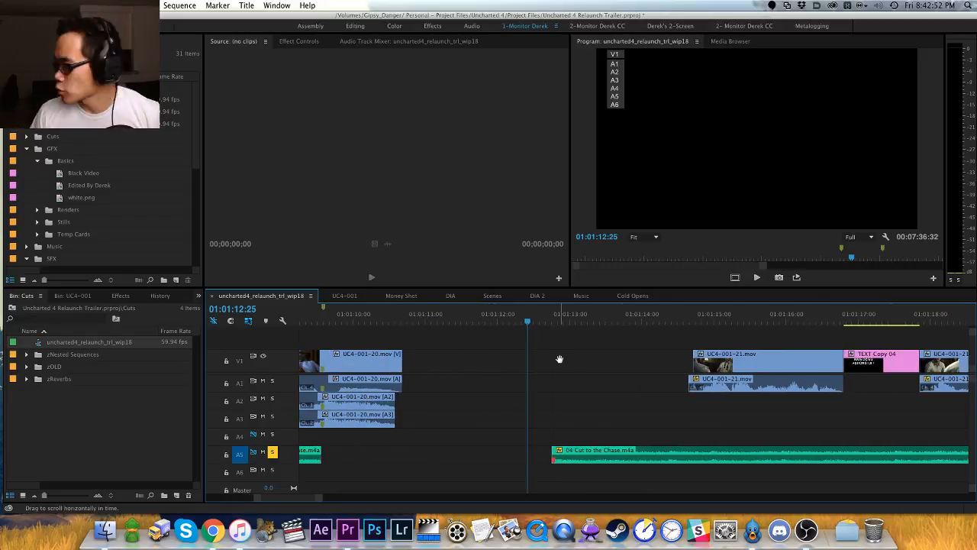
key("space")
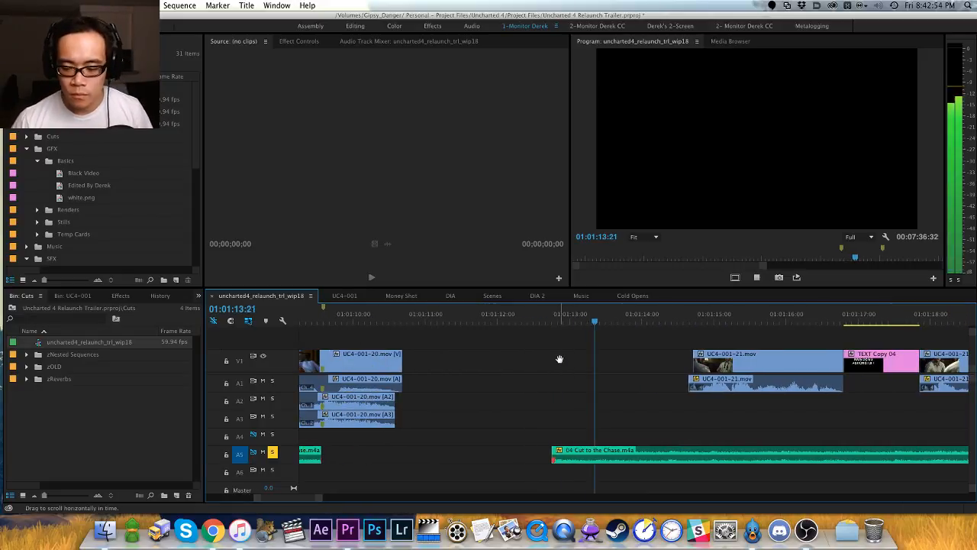
Step: Add a Constant Power transition at the start of the A5 music clip at 01:01:12:45 with a duration of 1 frame
key("Up")
key("shift+super+d")
key("v")
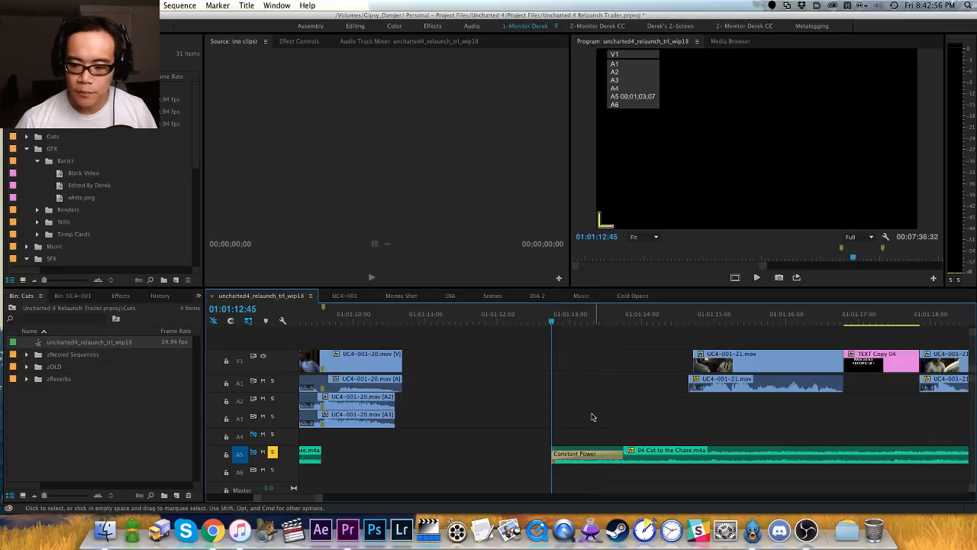
double_click(580, 453)
type("1")
key("Return")
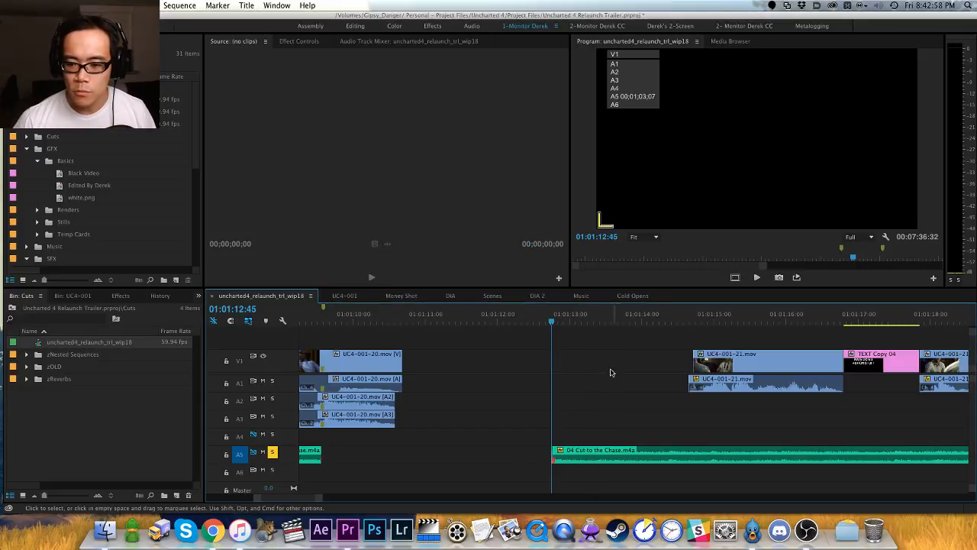
Step: Trim the start of the Cut to the Chase clip on A5 one frame later, to 01:01:12:46
key("h")
left_click_drag(539, 369, 451, 359)
left_click_drag(464, 324, 423, 326)
key("space")
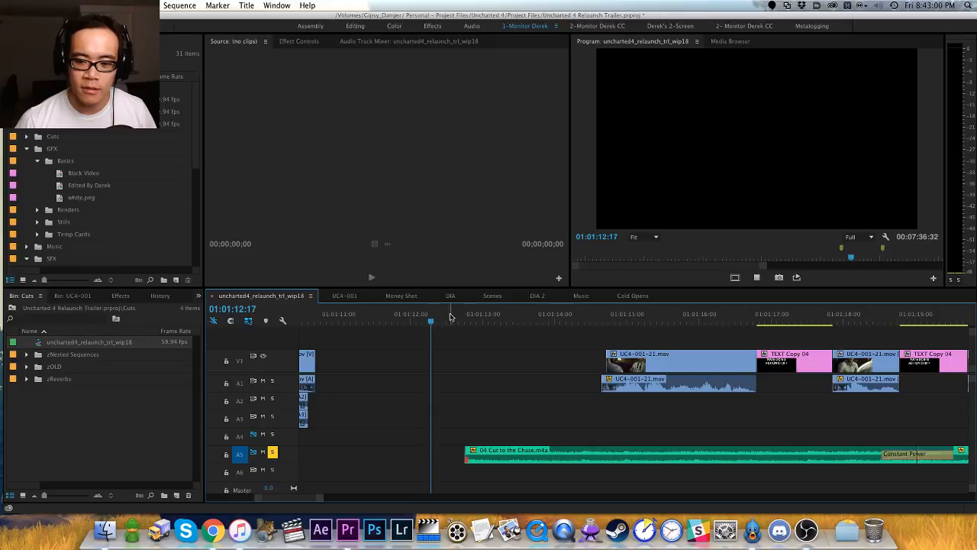
key("space")
key("Up")
key("shift+t")
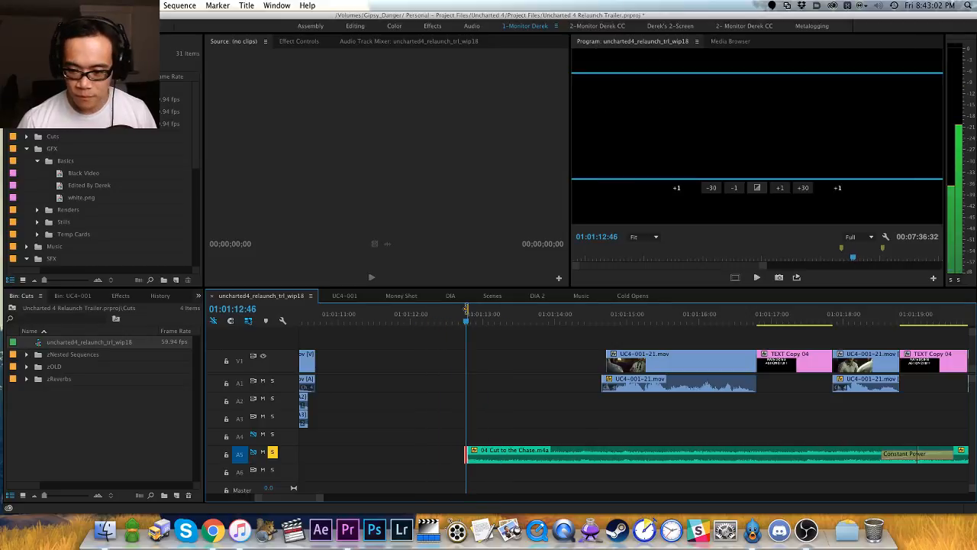
key("shift+t")
Step: Replay the sequence across the trimmed start of the A5 music clip from just before 01:01:12:46
left_click(426, 320)
key("space")
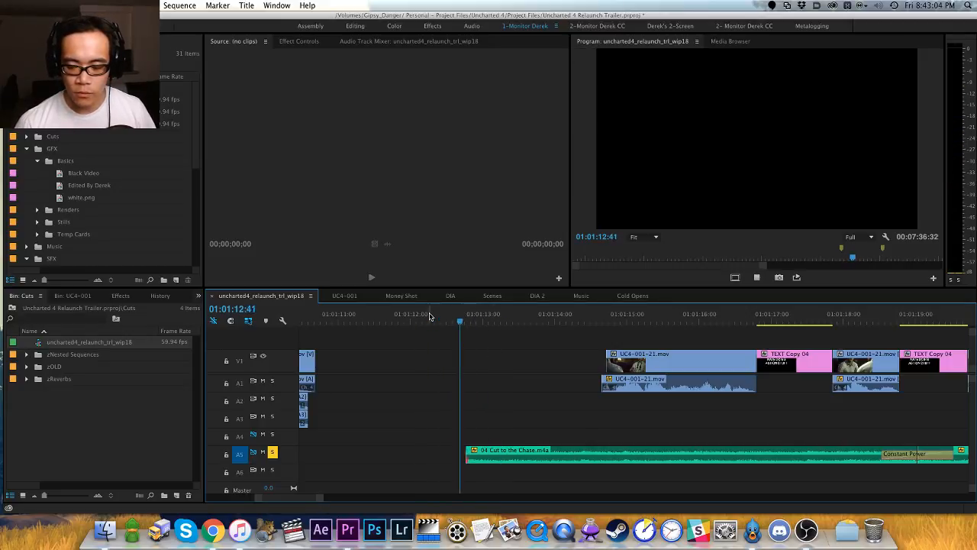
key("space")
left_click(455, 319)
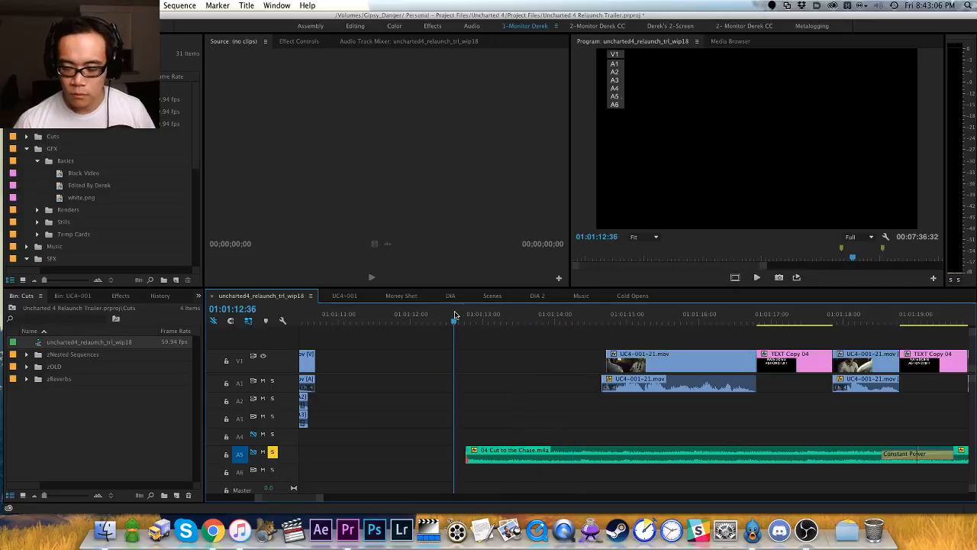
key("space")
key("space")
Step: Move the first UC4-001-21.mov clip after the music restart earlier, so its audio starts at 01:01:13:46
left_click_drag(578, 337, 636, 399)
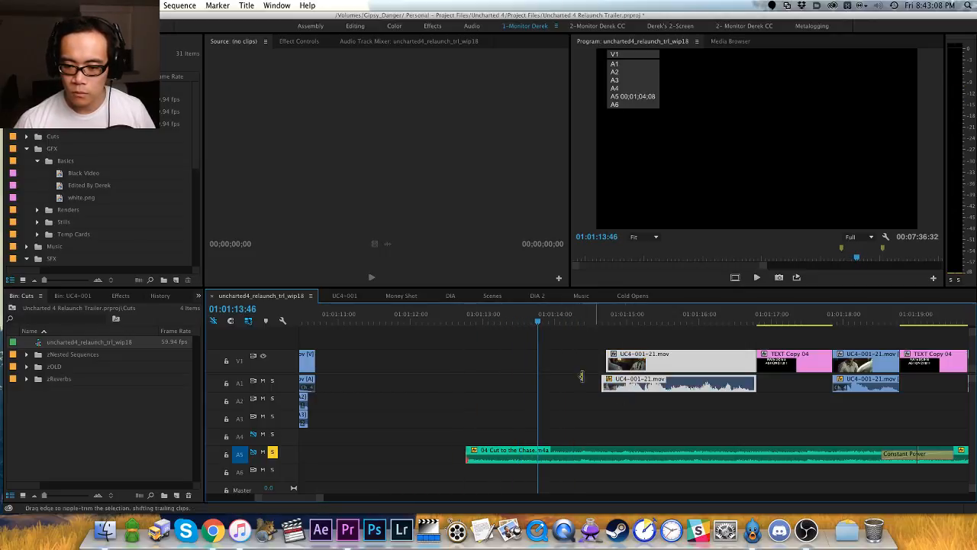
key("Delete")
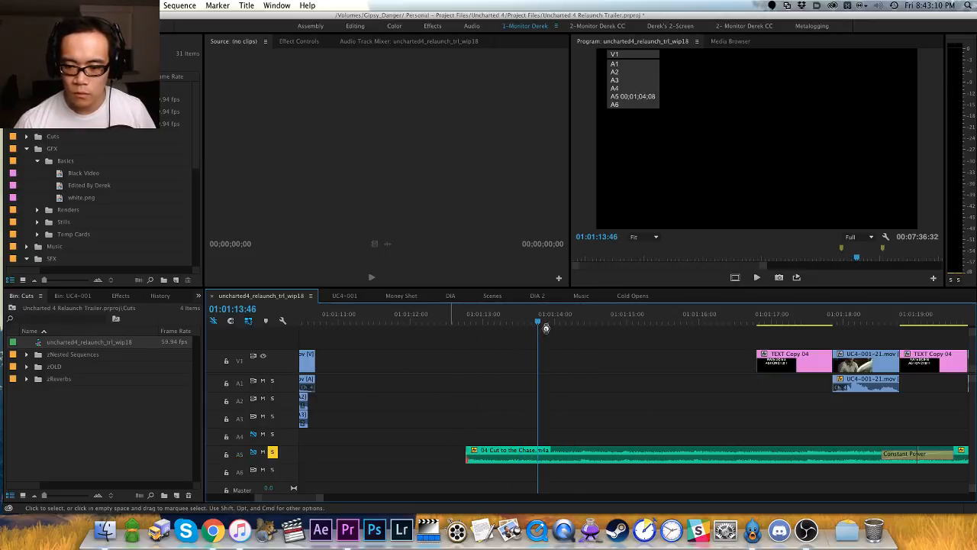
key("super+z")
Step: Turn off solo on track A5 and play from the music restart toward the moved UC4-001-21.mov clip
key("j")
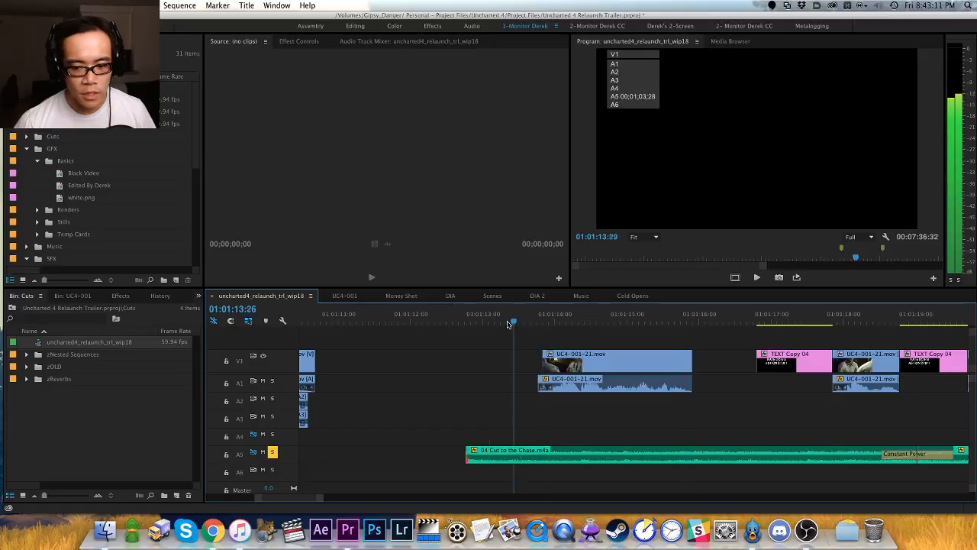
left_click(275, 454)
key("l")
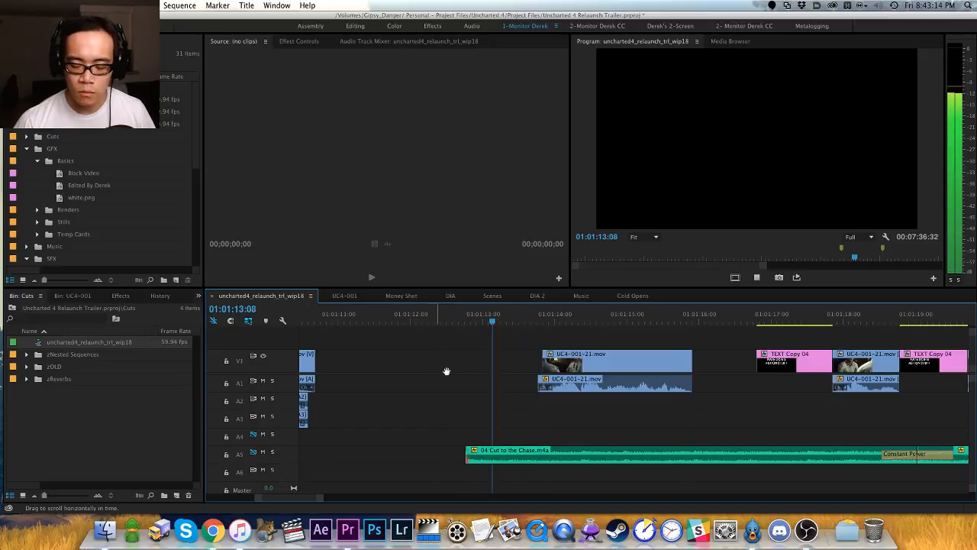
key("Up")
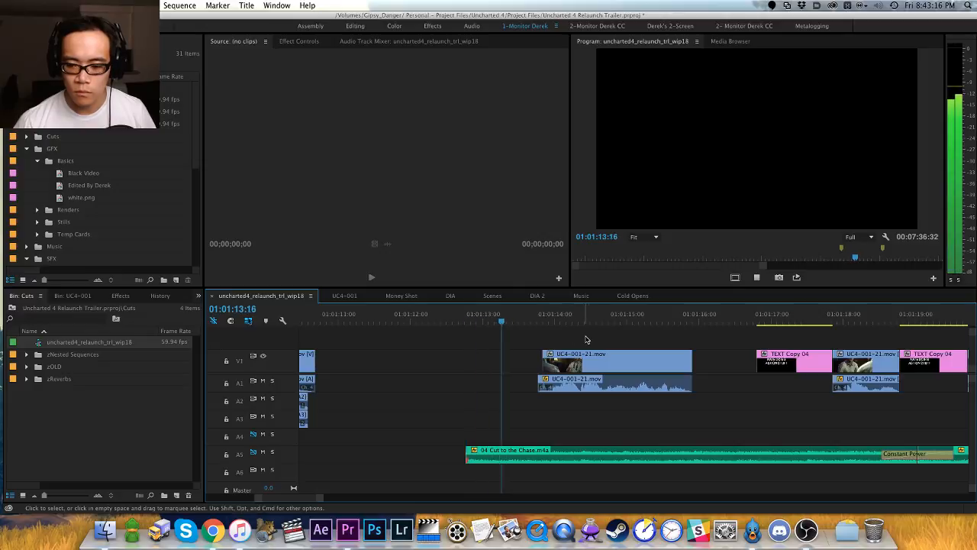
Step: Move the UC4-001-21.mov clip about half a second earlier, starting its audio at about 01:01:13:14, and play the result
left_click_drag(572, 382, 521, 343)
left_click(492, 337)
left_click(444, 317)
key("space")
key("h")
key("space")
key("v")
left_click(483, 383)
left_click_drag(481, 384, 469, 384)
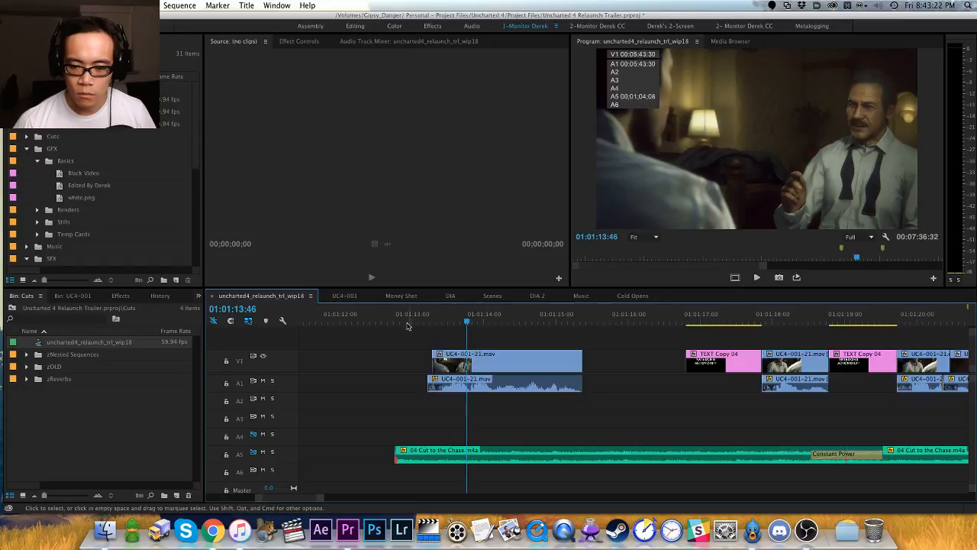
left_click(379, 317)
key("space")
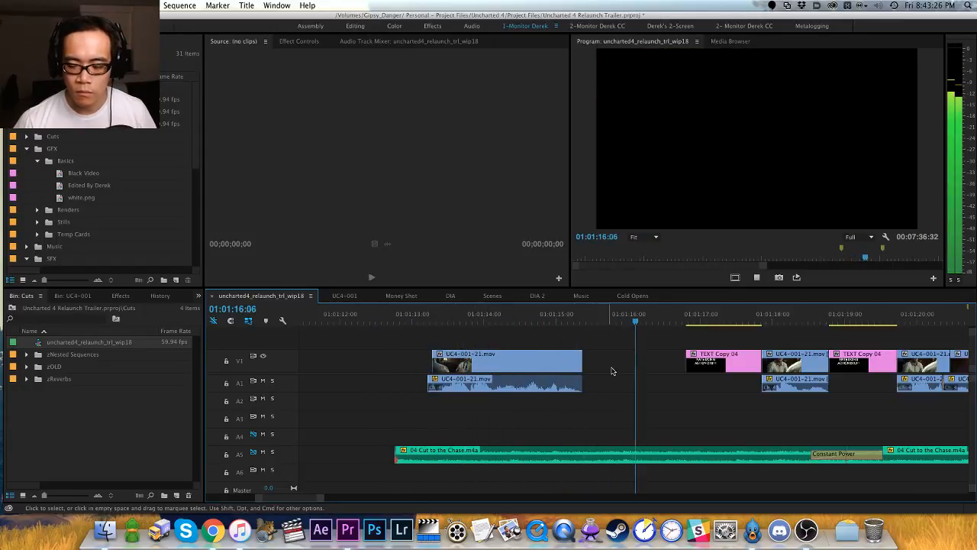
key("space")
Step: Move the first TEXT Copy 04 card earlier to sit directly against the end of the UC4-001-21.mov clip and play it
left_click_drag(665, 336, 733, 367)
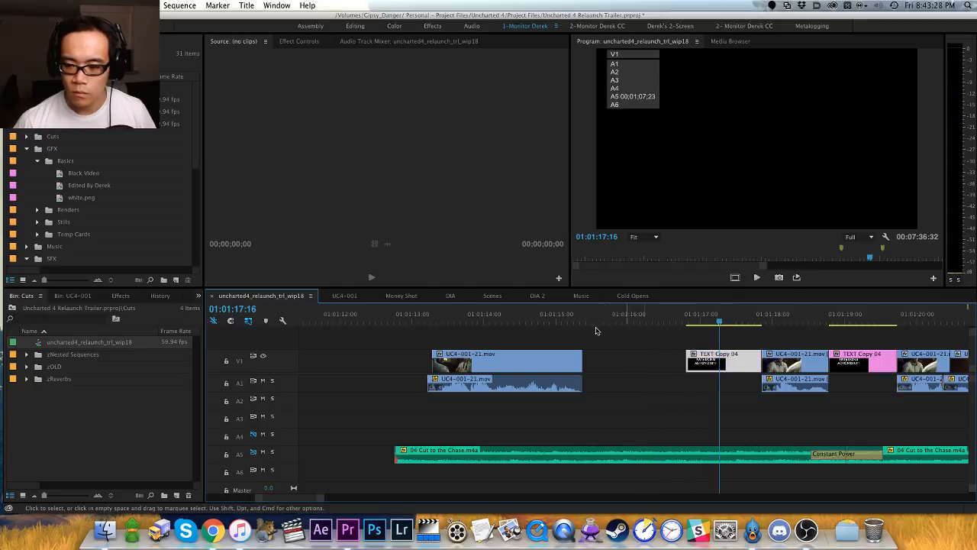
key("Delete")
key("Up")
key("super+v")
left_click(557, 322)
key("space")
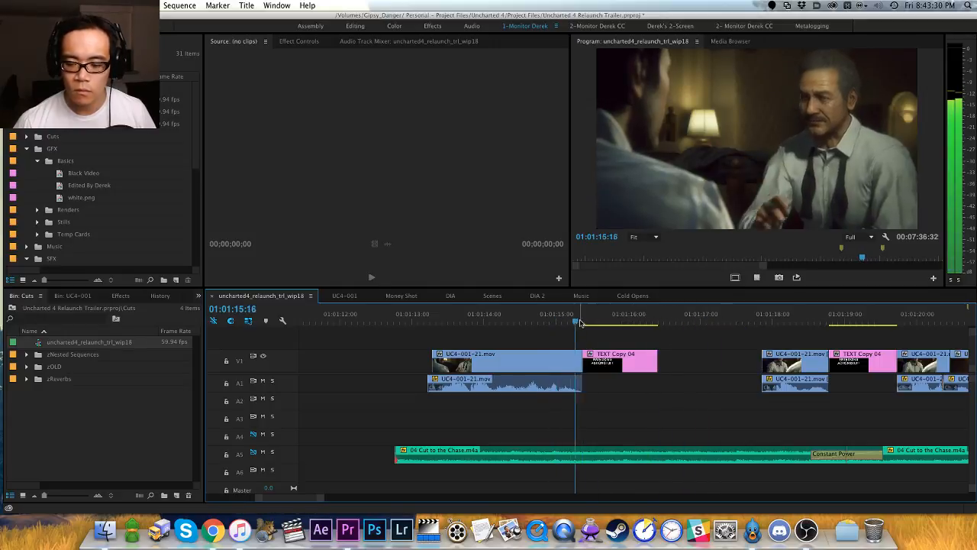
Step: Play into the TEXT Copy 04 card and move the card about one second later, to about 01:01:16:20
key("h")
left_click_drag(665, 344, 586, 346)
key("space")
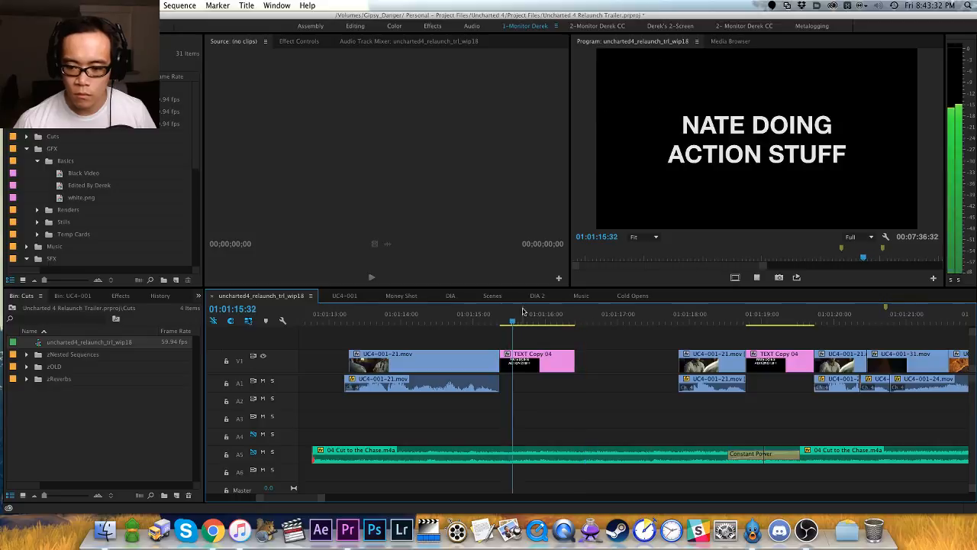
key("v")
left_click_drag(534, 365, 603, 368)
left_click(531, 322)
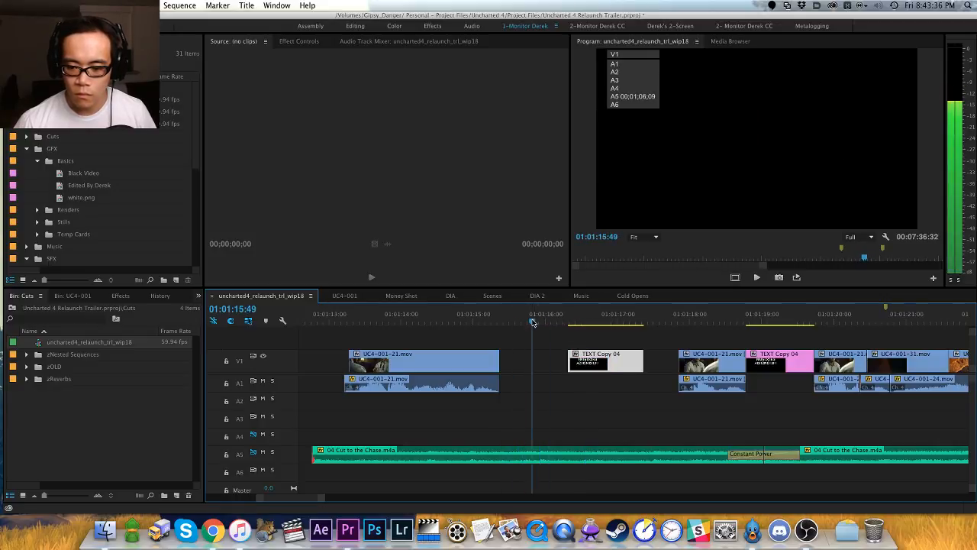
Step: Play from 01:01:12:32 and shift the UC4-001-21.mov clip about two frames later, starting its audio at 01:01:13:15
left_click(470, 365)
left_click_drag(469, 361, 491, 361)
key("h")
mouse_move(489, 338)
left_mouse_down()
mouse_move(522, 340)
mouse_move(403, 340)
mouse_move(489, 337)
left_mouse_up()
left_click(388, 322)
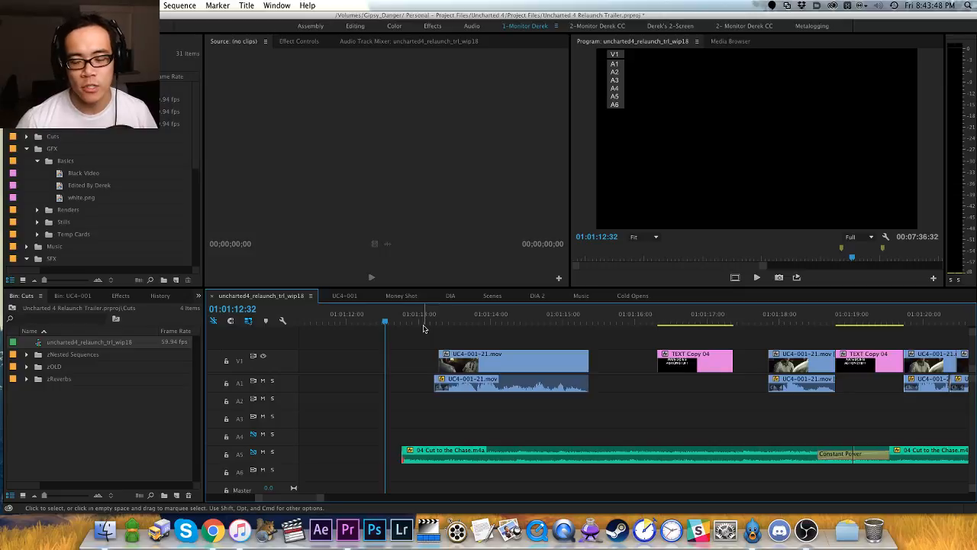
key("space")
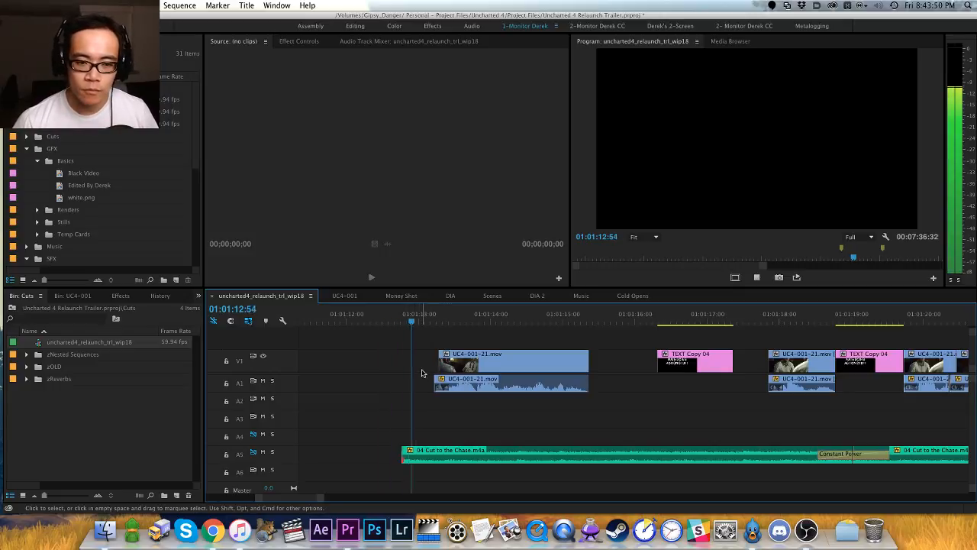
left_click_drag(475, 339, 461, 393)
left_click(431, 357)
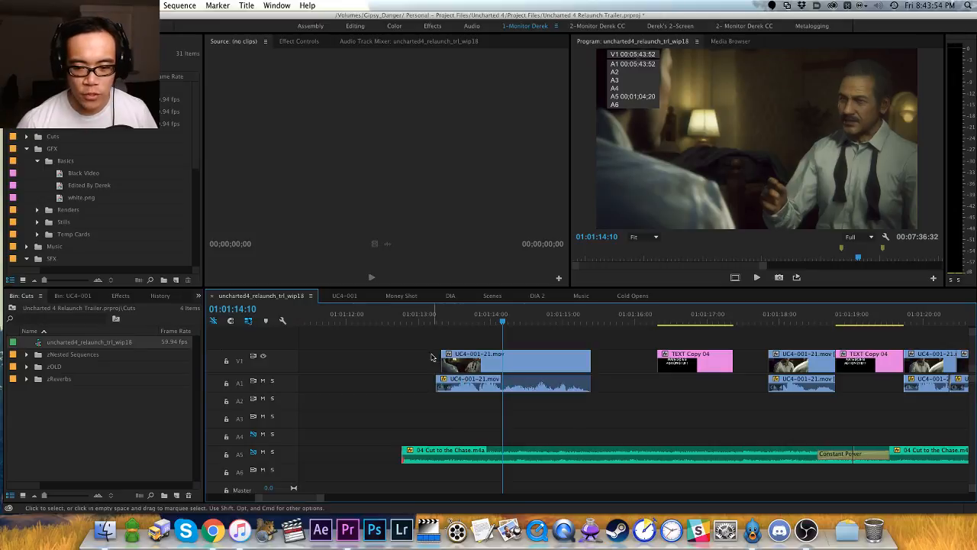
Step: Play from just before the music restart into the TEXT Copy 04 card and check the gap after the dialogue clip
left_click(386, 311)
key("space")
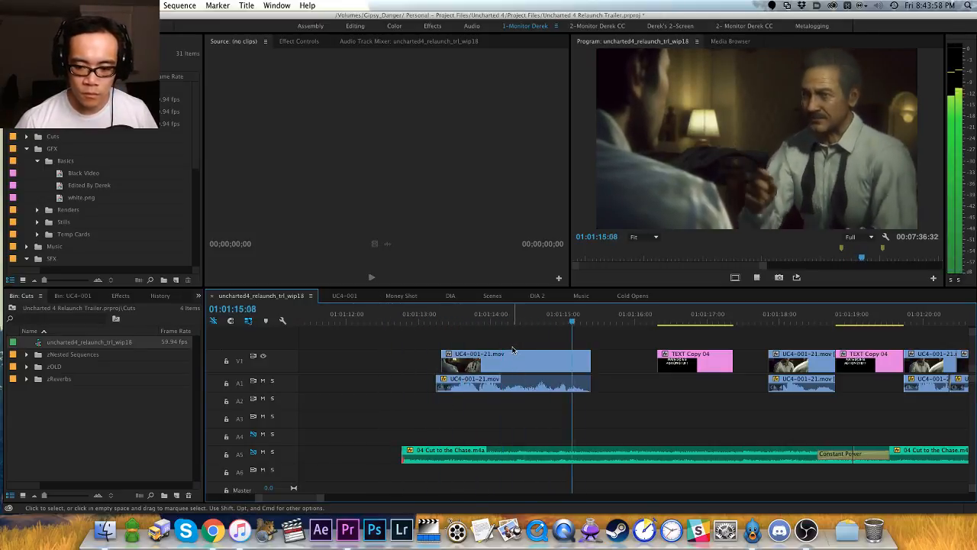
key("space")
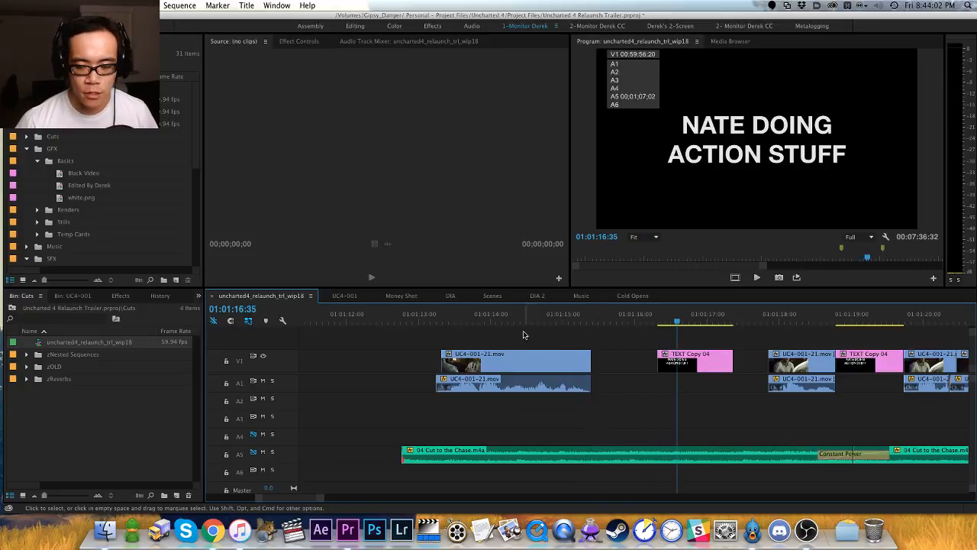
left_click(537, 390)
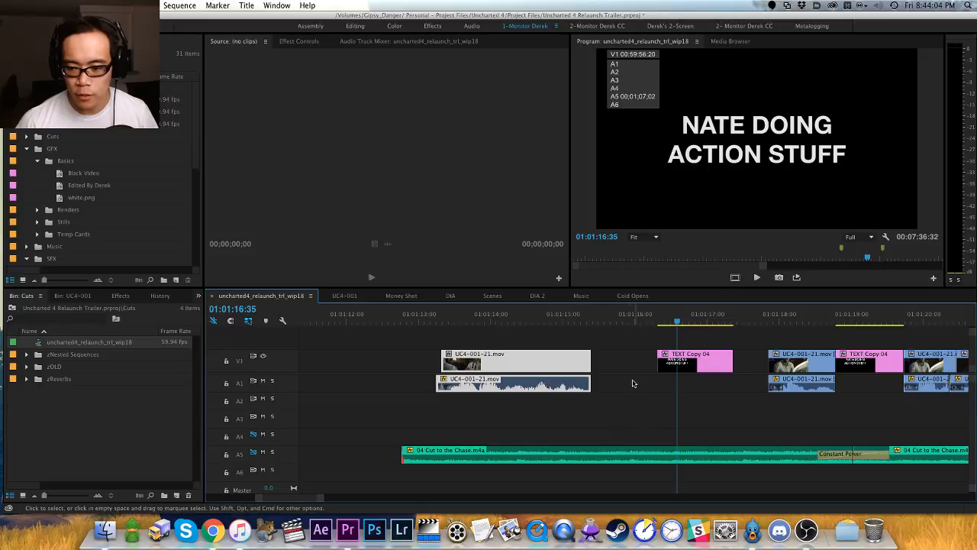
left_click(627, 321)
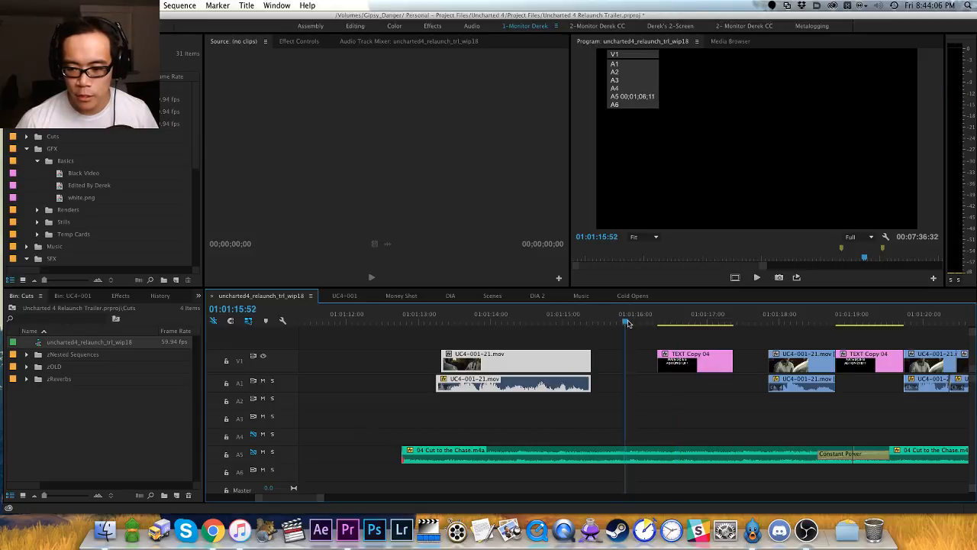
left_click_drag(627, 322, 604, 323)
Step: Deselect all clips and add a sequence marker at 01:01:13:15, where the UC4-001-21.mov audio starts
key("shift+super+a")
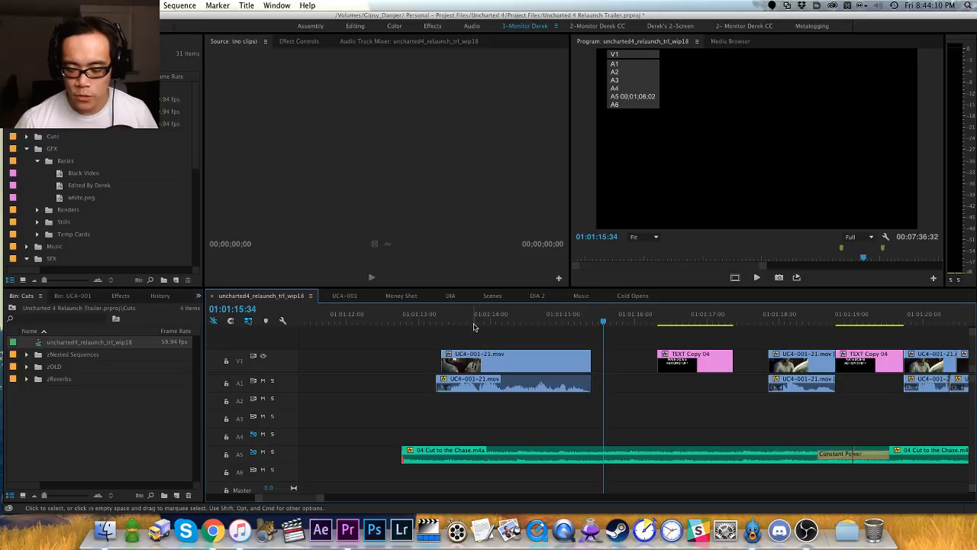
key("Up")
key("Left")
key("Left")
key("Left")
key("Left")
Step: Try the UC4-001-21.mov clip about a quarter second later, play the timing, and undo the move
left_click(495, 362)
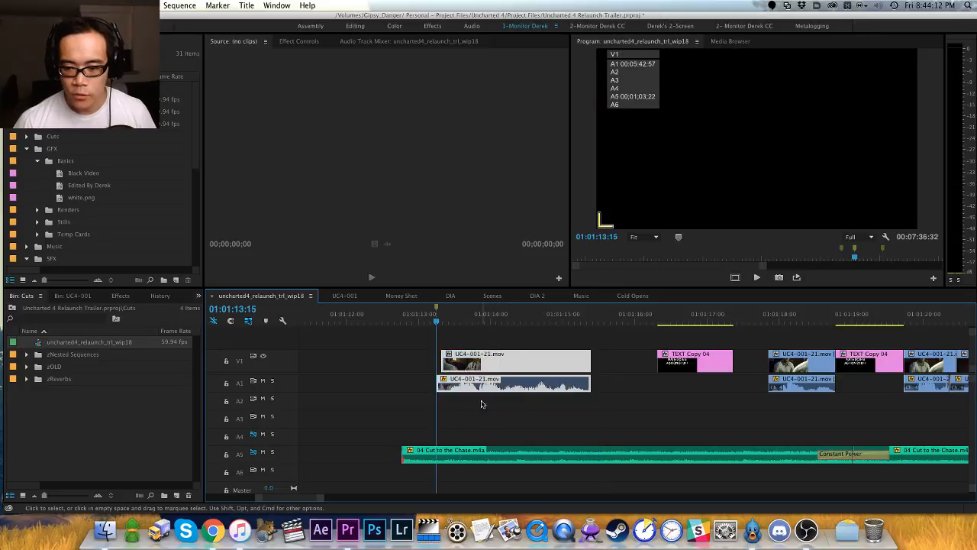
left_click_drag(556, 363, 574, 363)
left_click(534, 339)
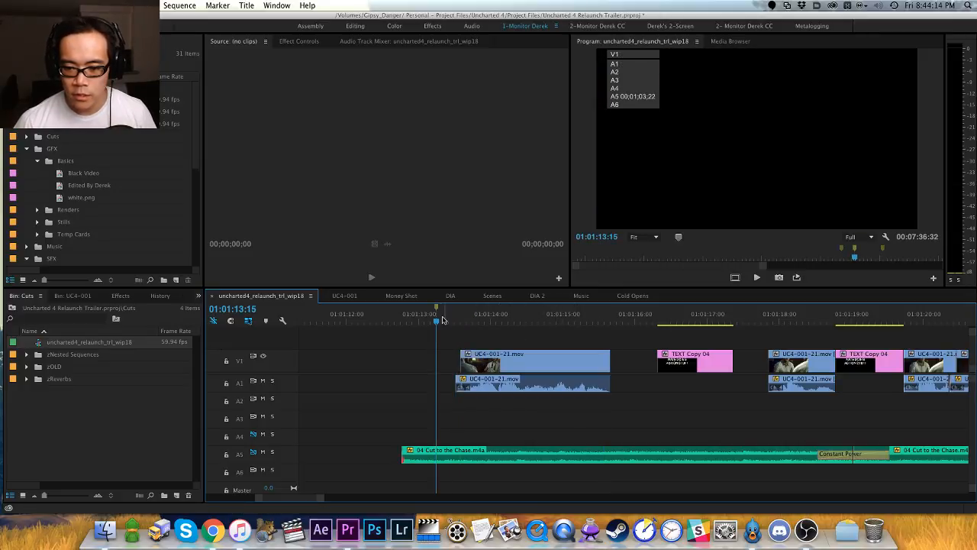
left_click_drag(440, 321, 381, 329)
key("space")
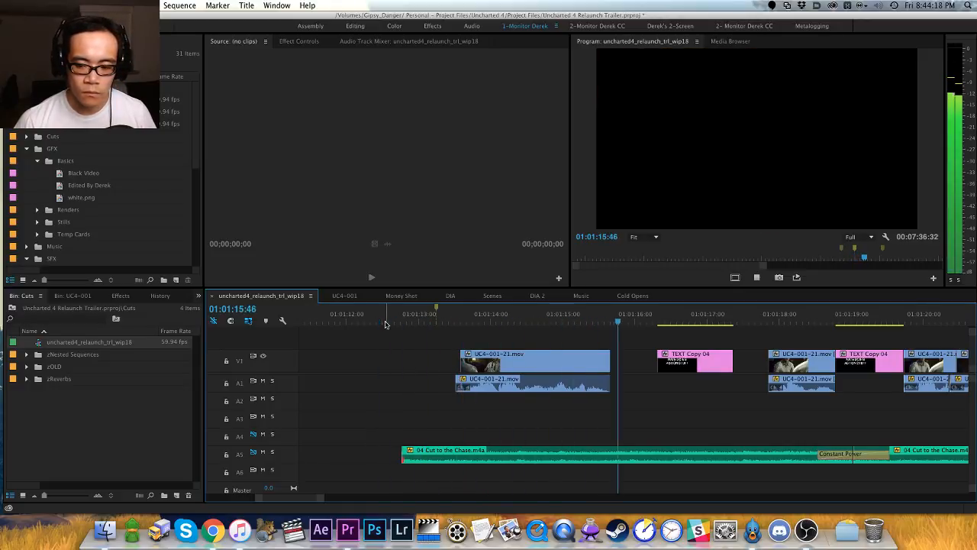
key("space")
key("super+z")
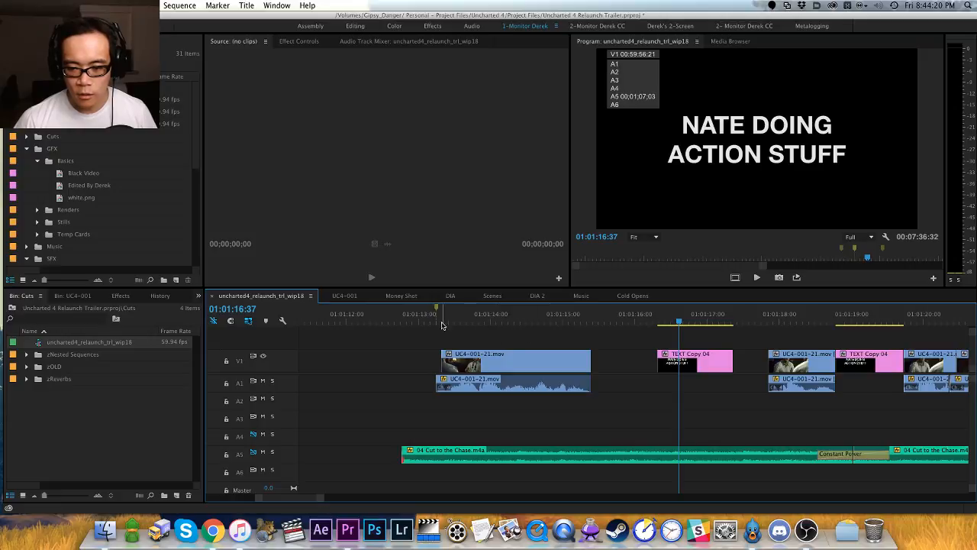
Step: Extend the start of the TEXT Copy 04 card back to the end of the UC4-001-21.mov clip and play through it
left_click(394, 319)
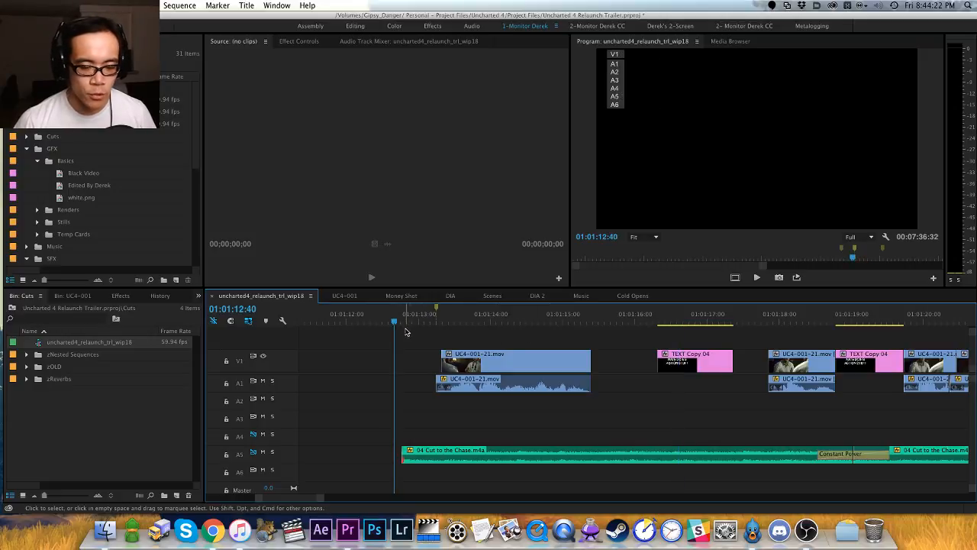
scroll(535, 339, "down", 3)
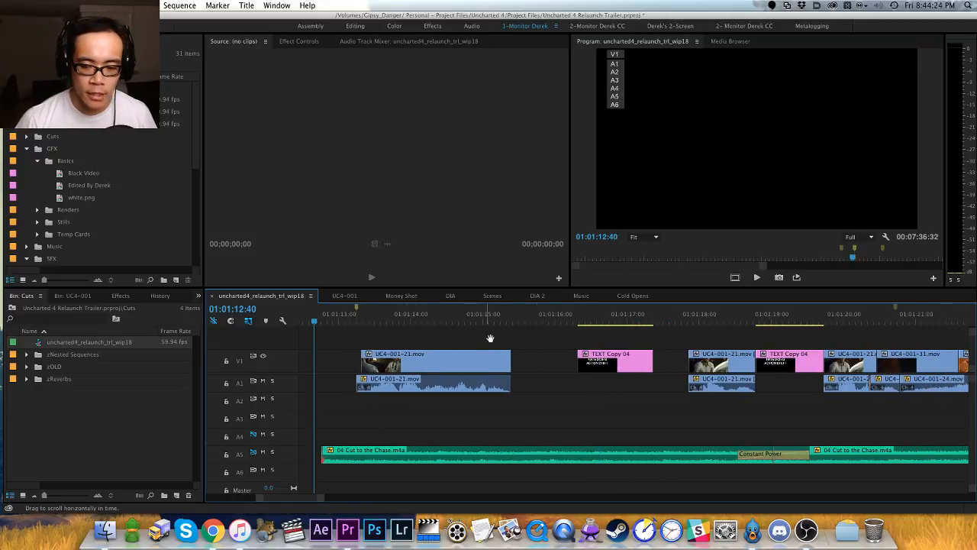
left_click_drag(578, 357, 512, 357)
key("space")
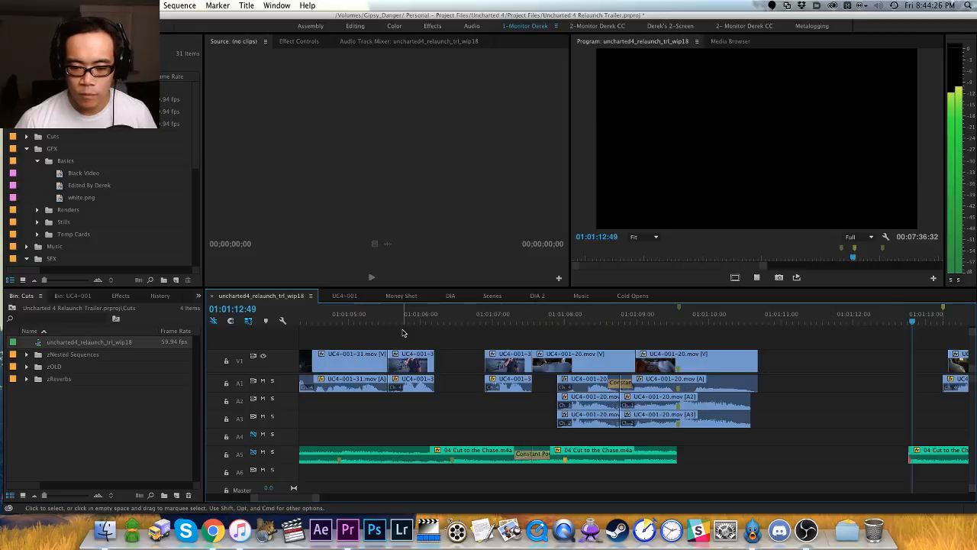
key("minus")
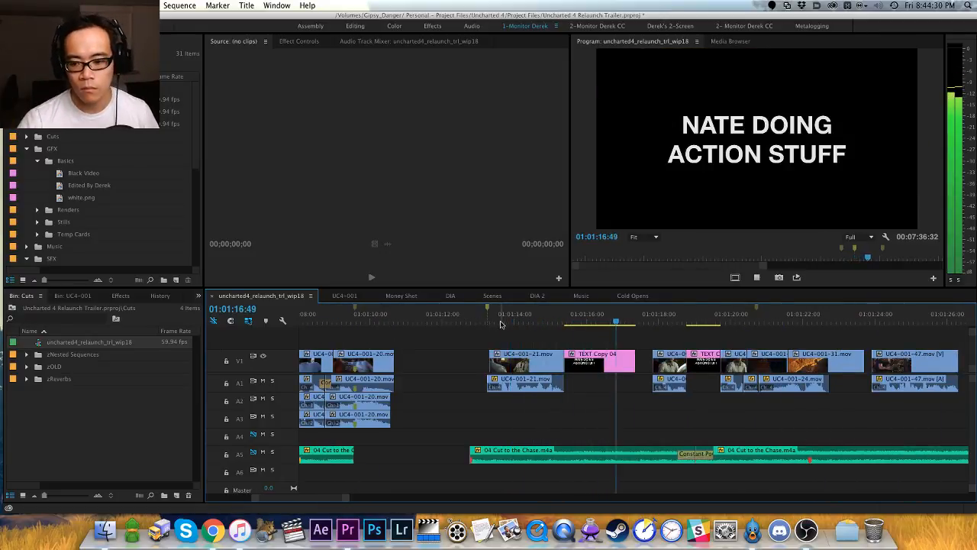
key("space")
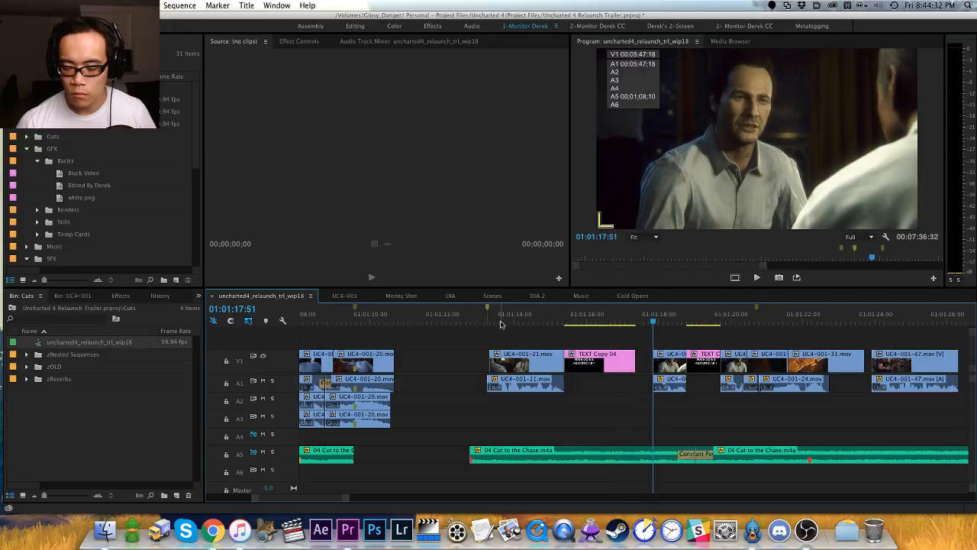
Step: Extend the end of the TEXT Copy 04 card to the next clip at 01:01:17:51 and play from the music restart
scroll(495, 433, "down", 4)
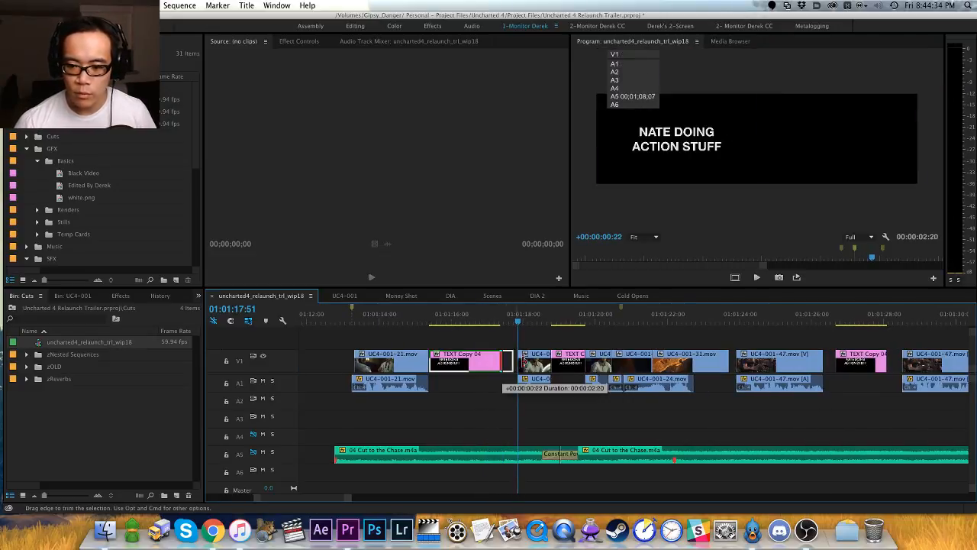
scroll(481, 333, "down", 2)
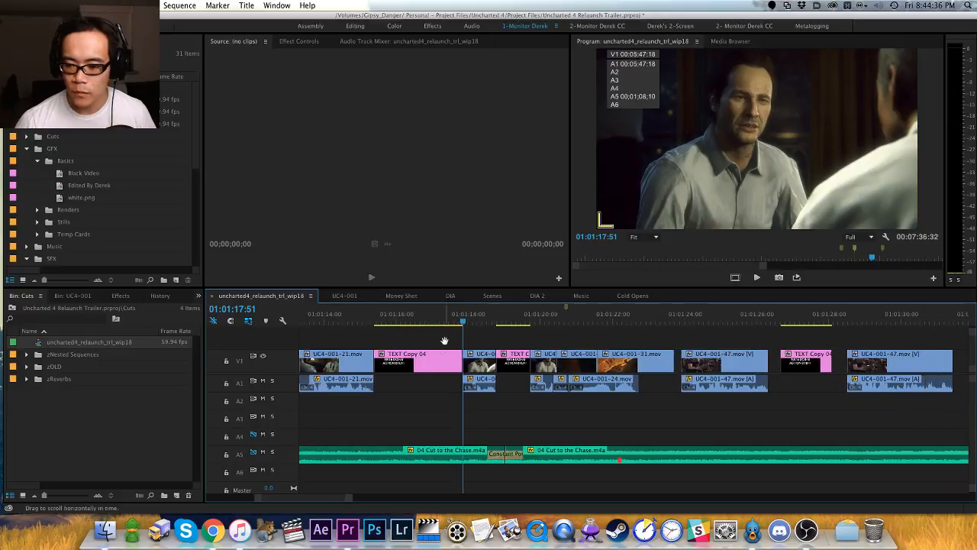
scroll(459, 328, "up", 1)
left_click_drag(404, 319, 323, 334)
key("space")
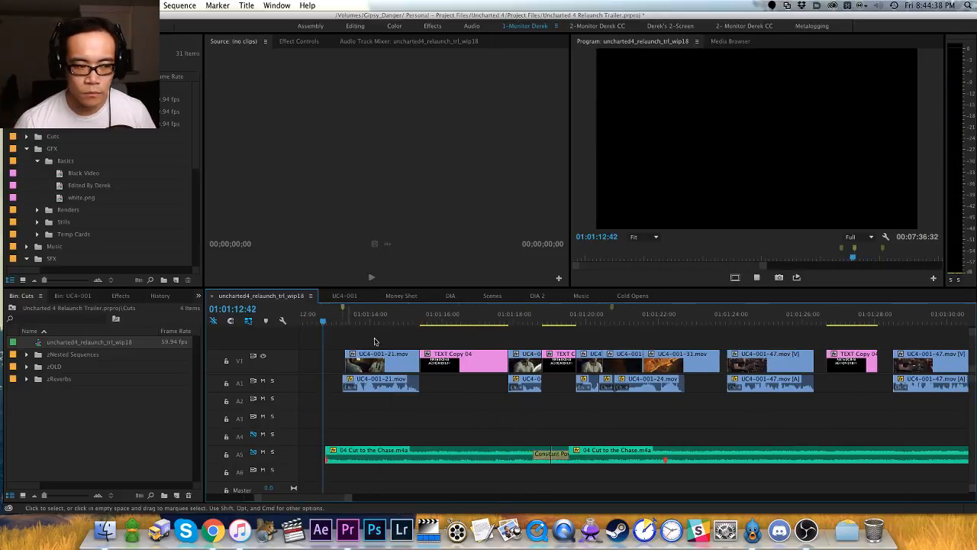
Step: Play the dialogue and text card section from the music restart at 01:01:12:42 through to about 01:01:20:37
key("h")
left_click_drag(497, 342, 471, 343)
left_click_drag(661, 358, 577, 363)
left_click_drag(643, 373, 445, 373)
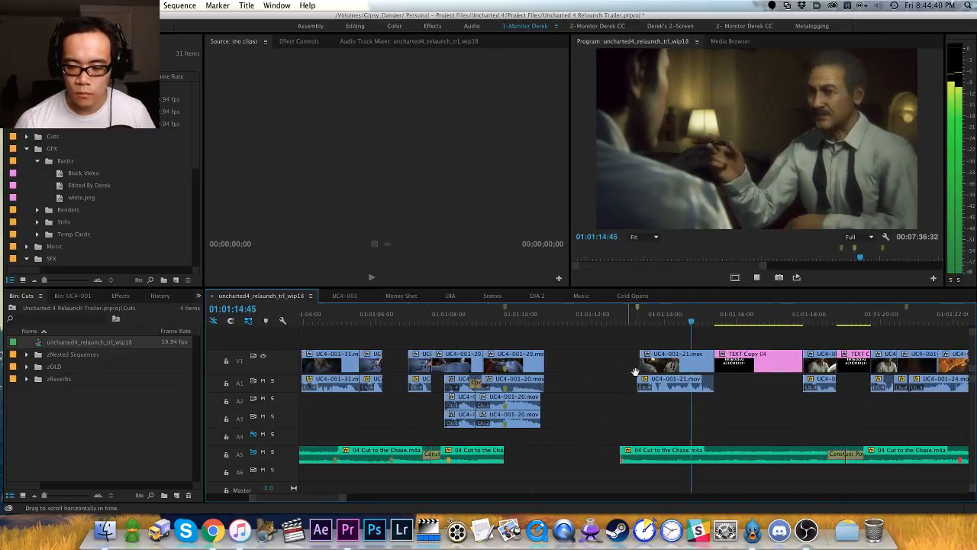
key("minus")
left_click_drag(618, 365, 491, 365)
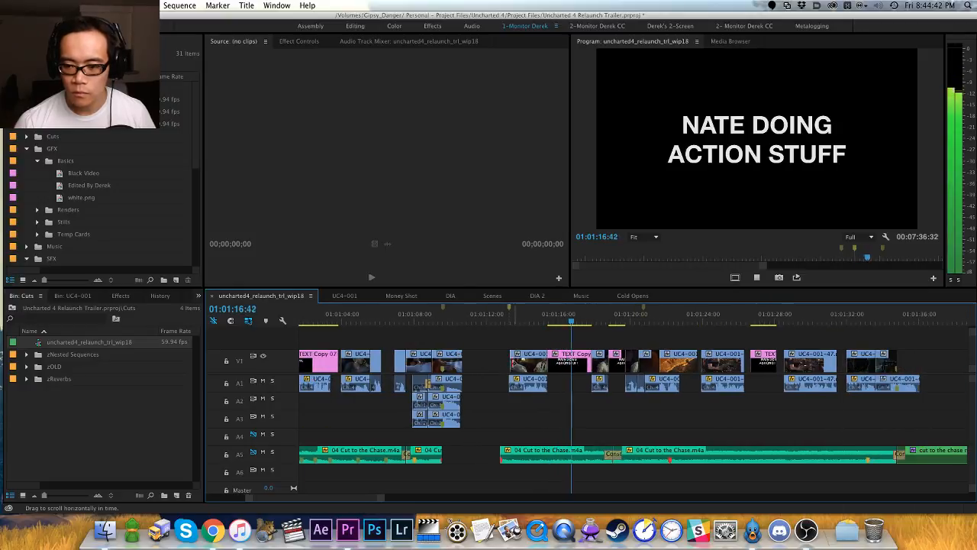
key("v")
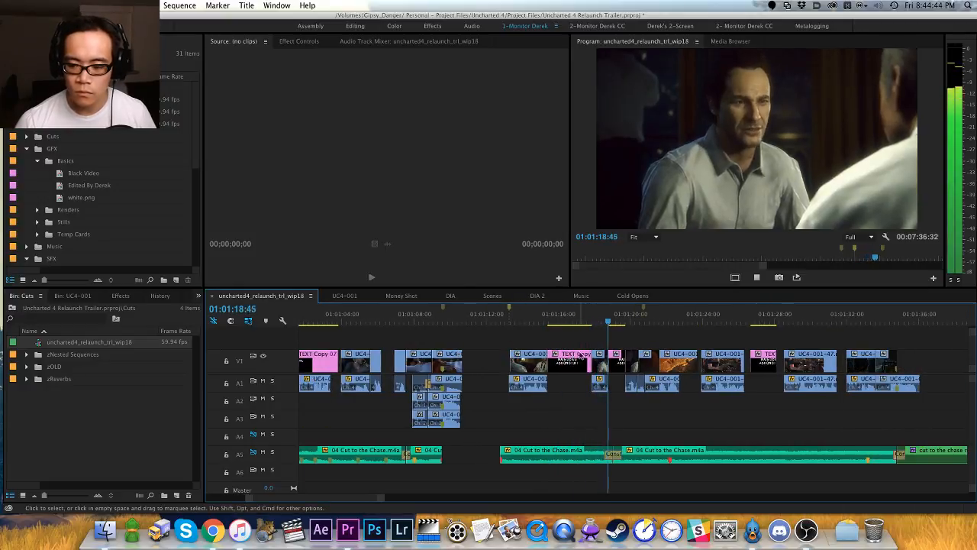
key("space")
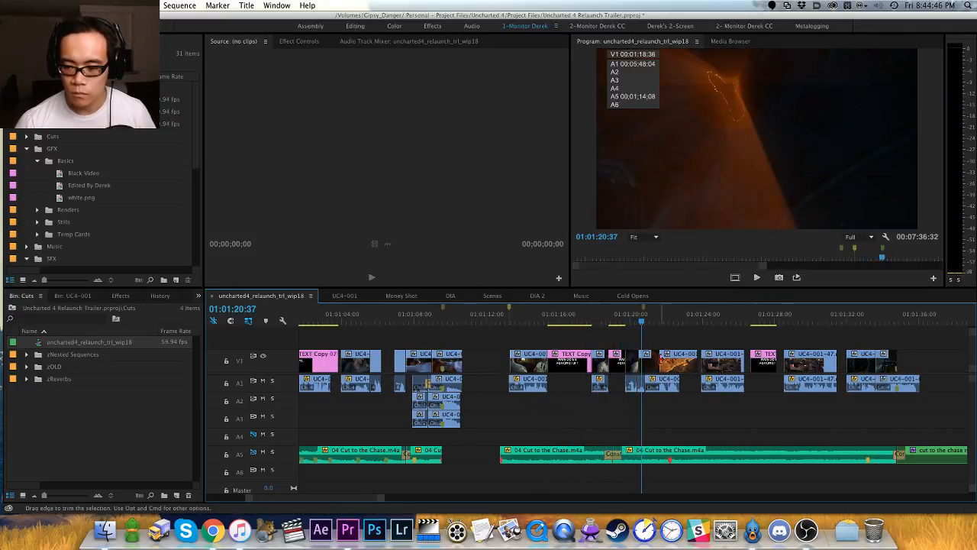
Step: Move the clips from the third UC4-001-21.mov shot through the last UC4-001-47.mov clip about half a second later
scroll(747, 342, "down", 3)
left_click_drag(747, 343, 563, 403)
left_click_drag(750, 374, 759, 369)
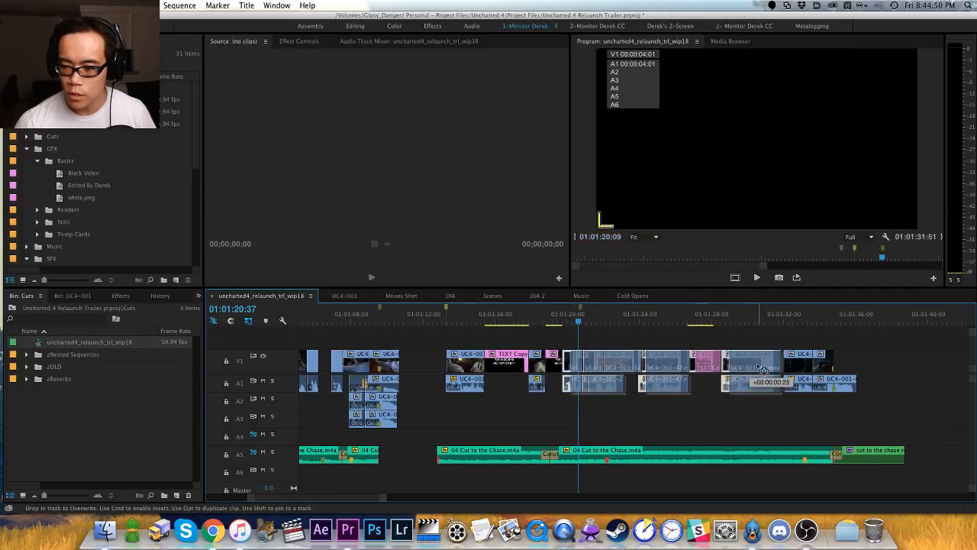
Step: Extend the end of the second TEXT Copy 04 card to the next clip at 01:01:20:09 and play through it
key("equal")
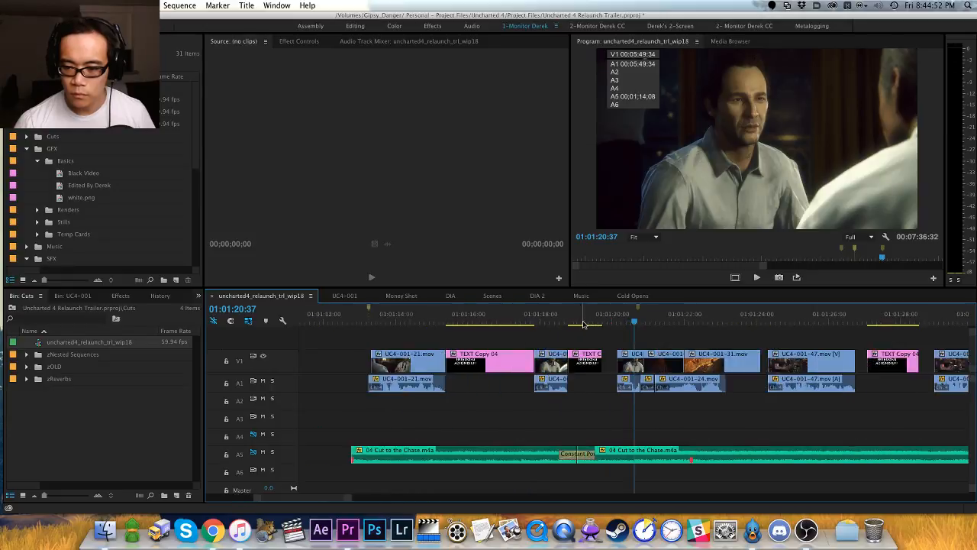
key("equal")
left_click_drag(568, 362, 601, 362)
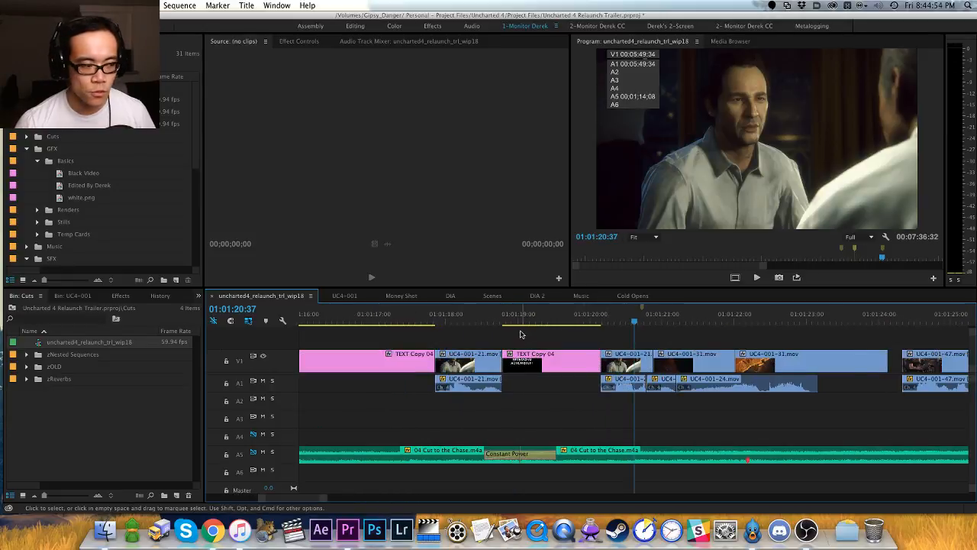
key("minus")
scroll(565, 336, "right", 1)
left_click(404, 323)
key("space")
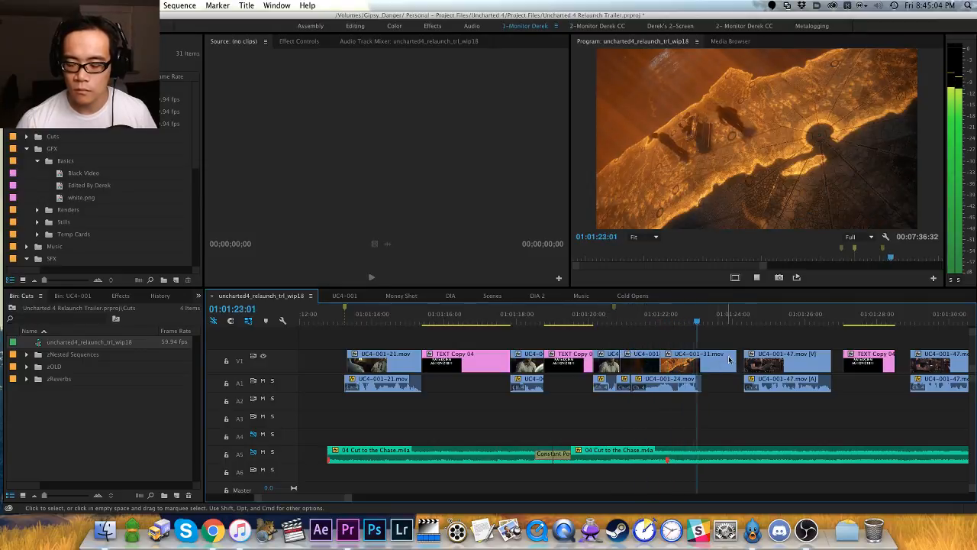
key("space")
Step: Add a clip marker to the 04 Cut to the Chase.m4a music at 01:01:22:57 and deselect the clip
left_click(658, 320)
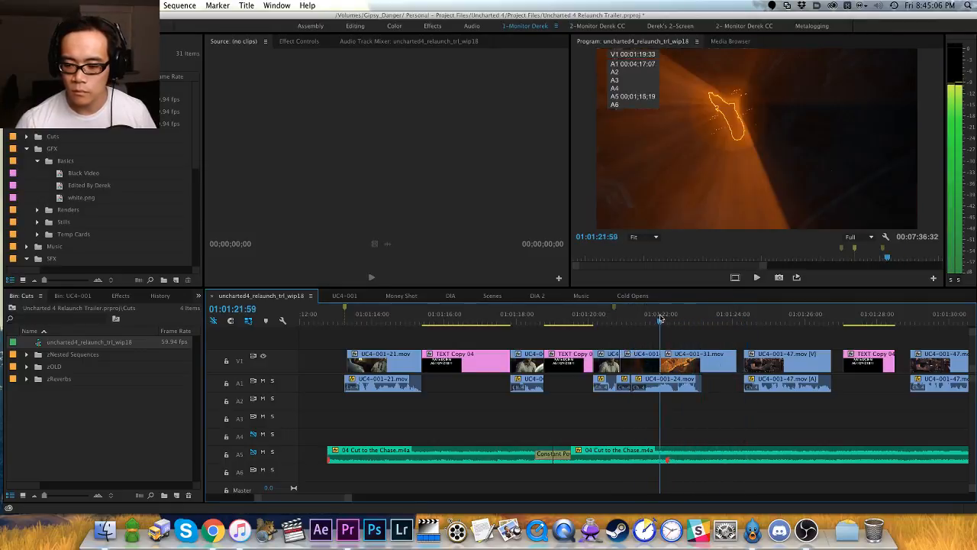
key("space")
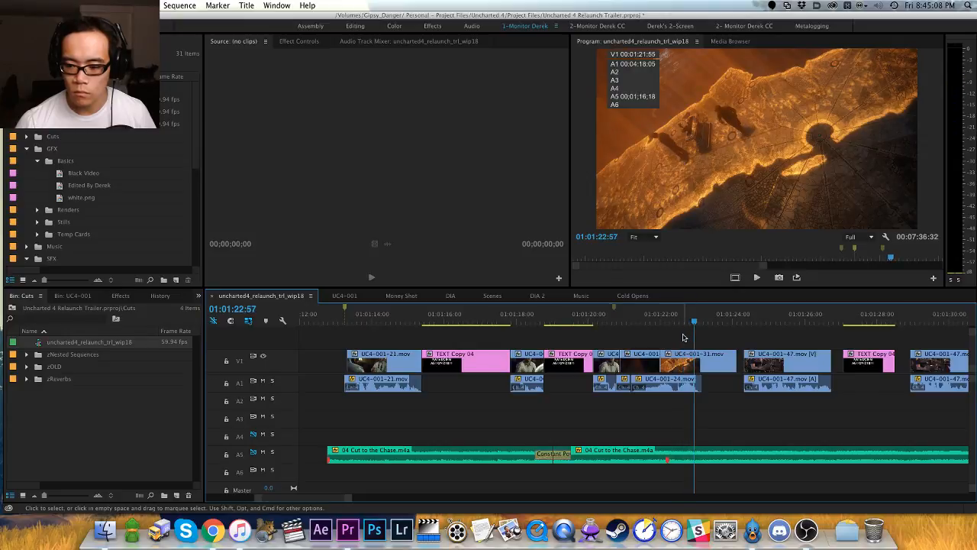
key("d")
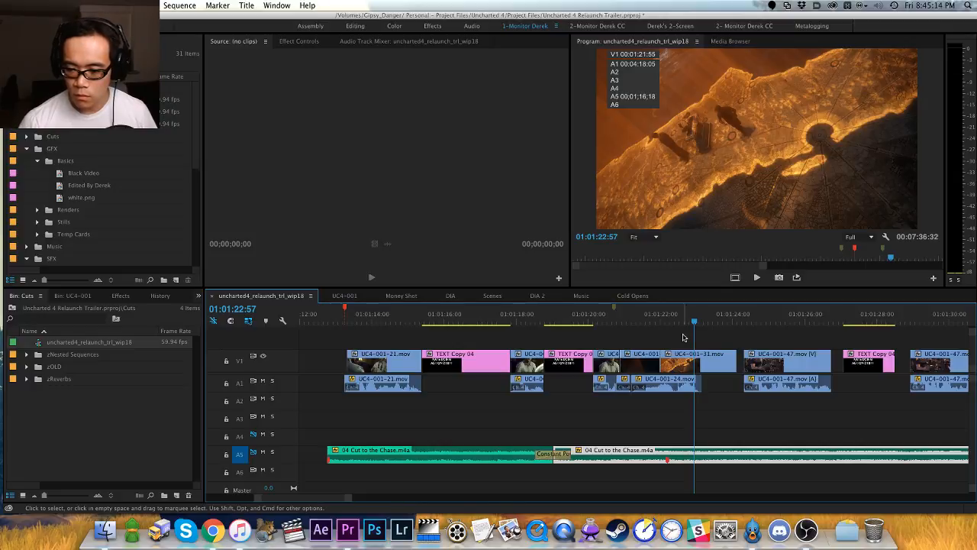
key("shift+super+a")
Step: Play the rest of the sequence from 01:01:22:57 and replay the dialogue exchange from 01:01:12:28
key("space")
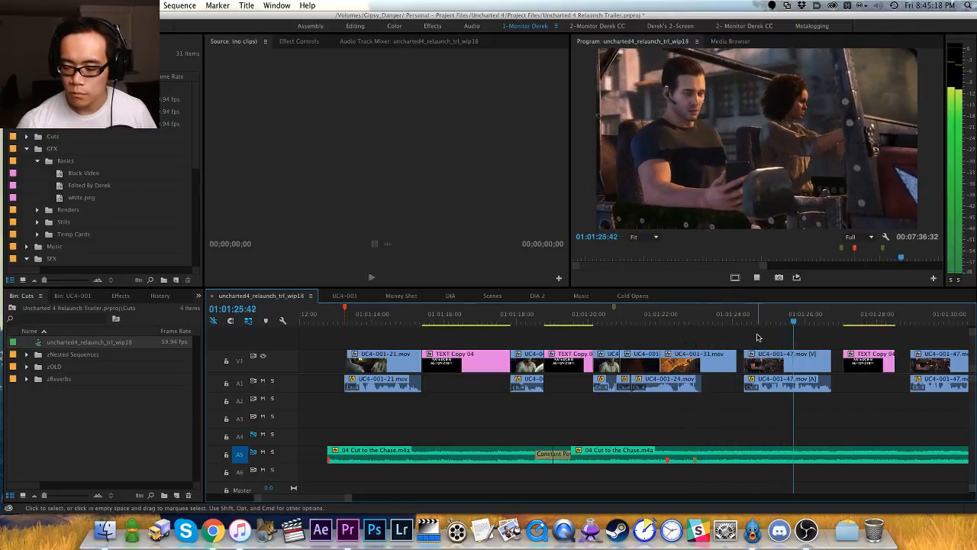
key("minus")
key("h")
left_click_drag(698, 337, 654, 332)
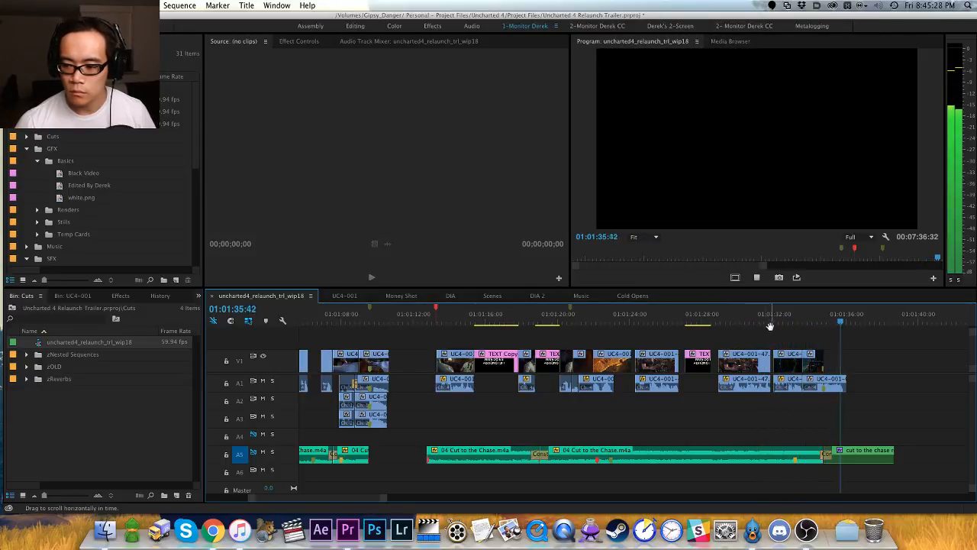
key("space")
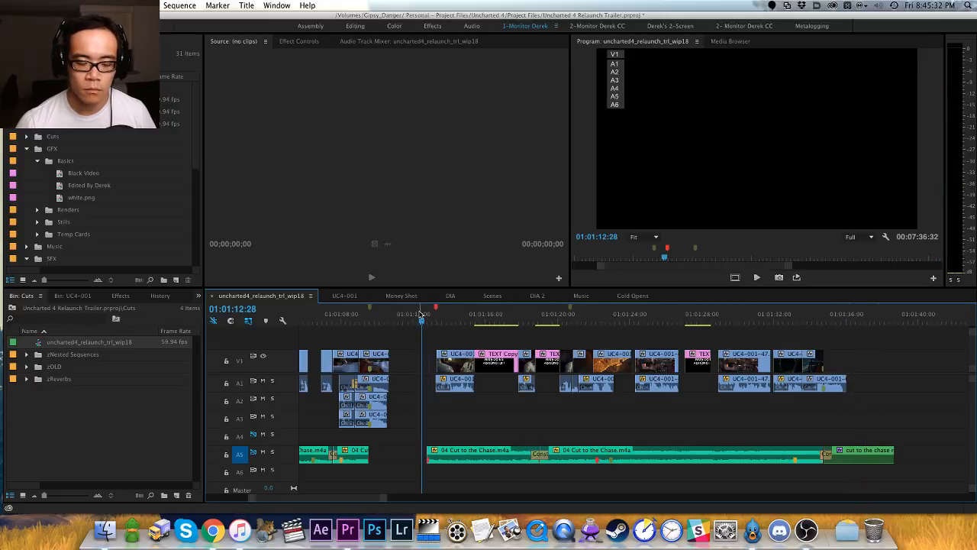
key("space")
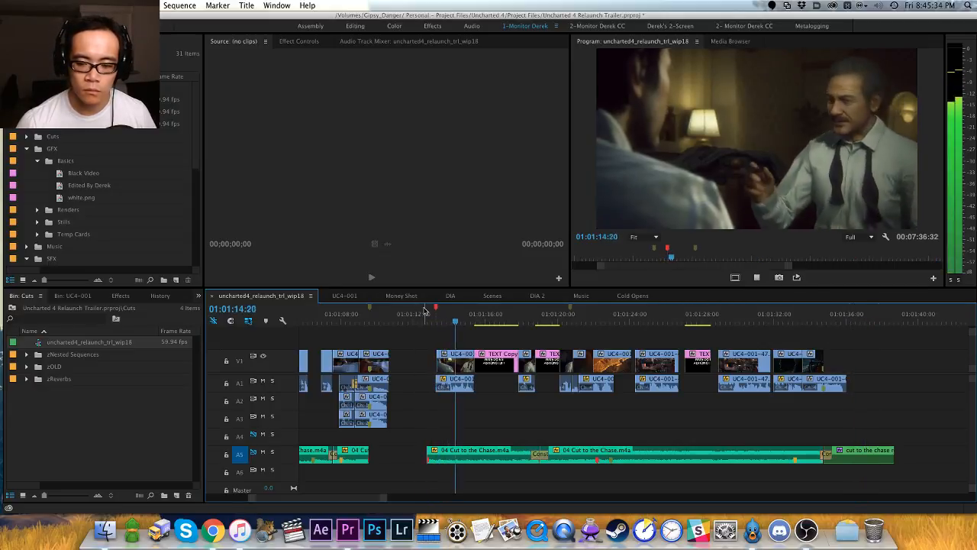
key("=")
left_click_drag(605, 345, 469, 335)
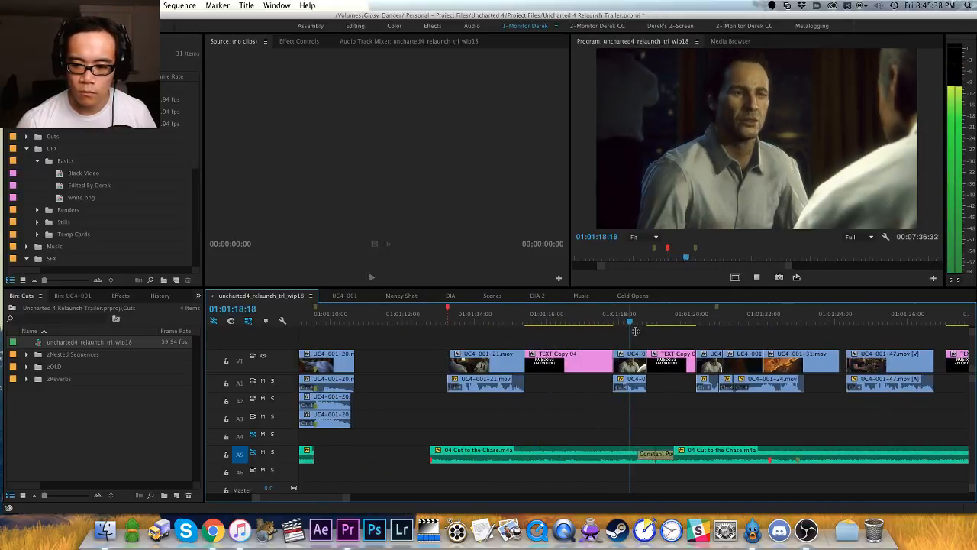
Step: Cut the second UC4-001-21.mov clip and paste it slightly earlier at 01:01:17:45, over the end of the first TEXT Copy 04 card
left_click(597, 321)
key("space")
left_click(633, 358)
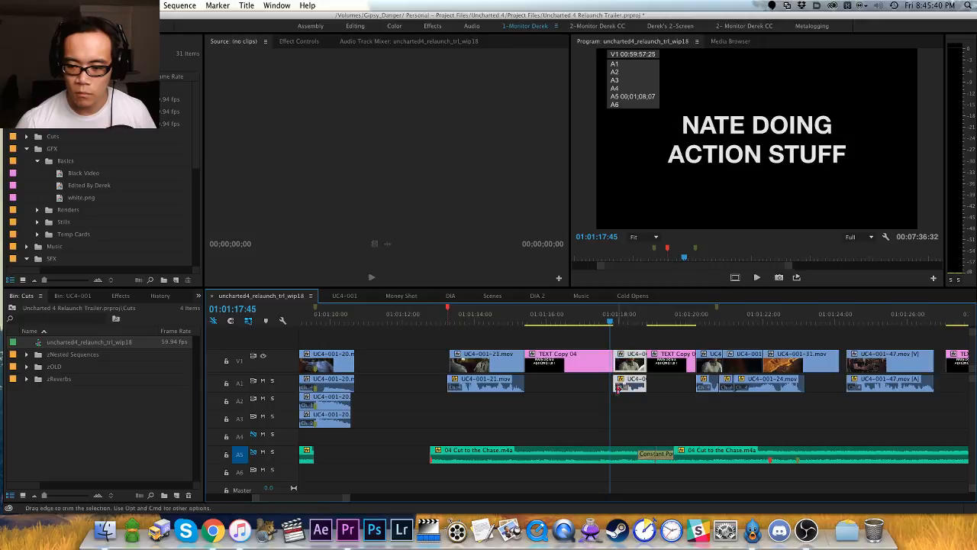
key("super+x")
key("super+v")
key("super+z")
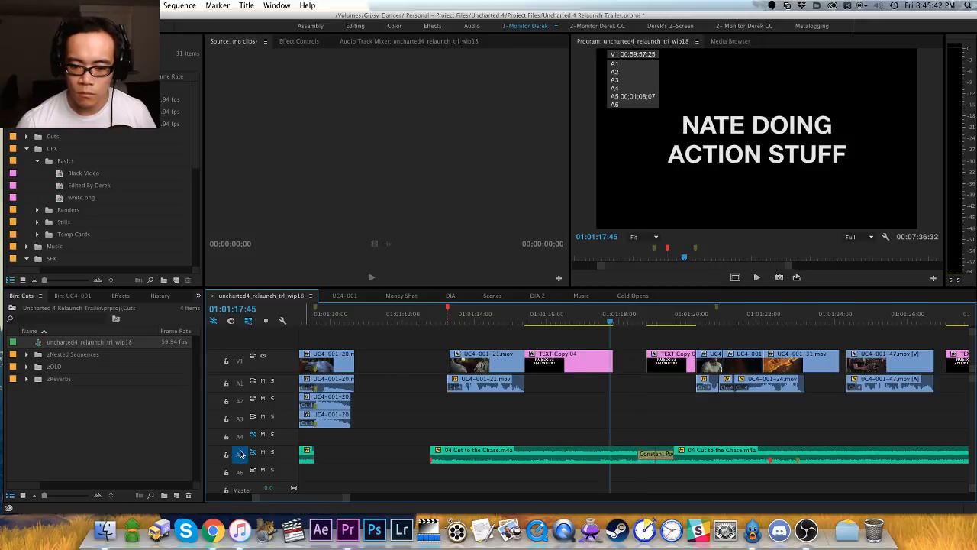
key("super+shift+z")
Step: Extend the start of the second TEXT Copy 04 card back to the end of the preceding UC4-001-21.mov clip and play the timing
key("space")
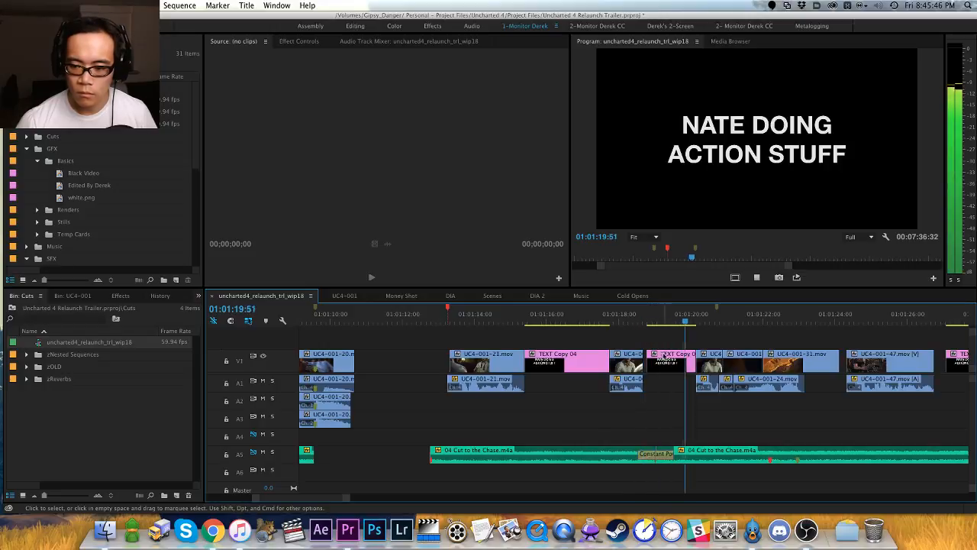
key("space")
left_click_drag(649, 362, 643, 362)
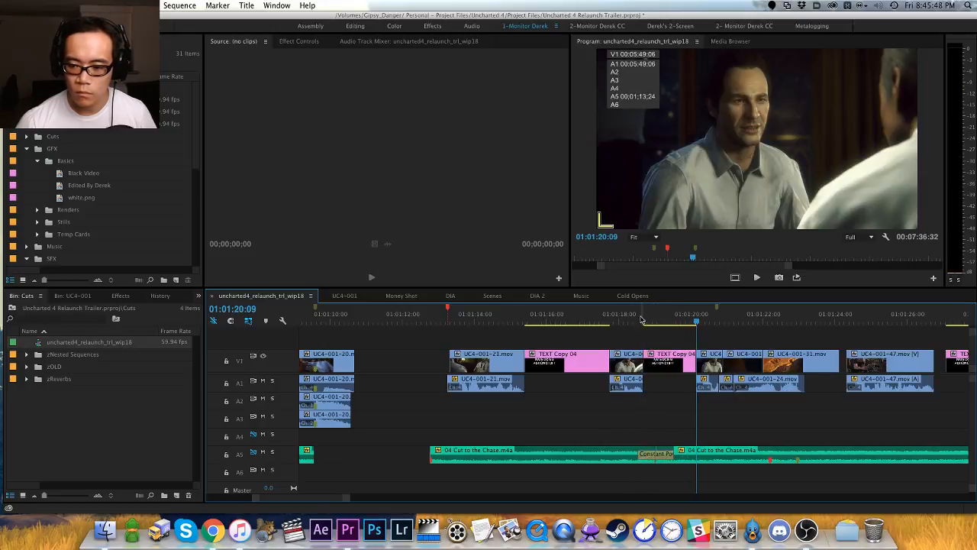
left_click(623, 320)
key("space")
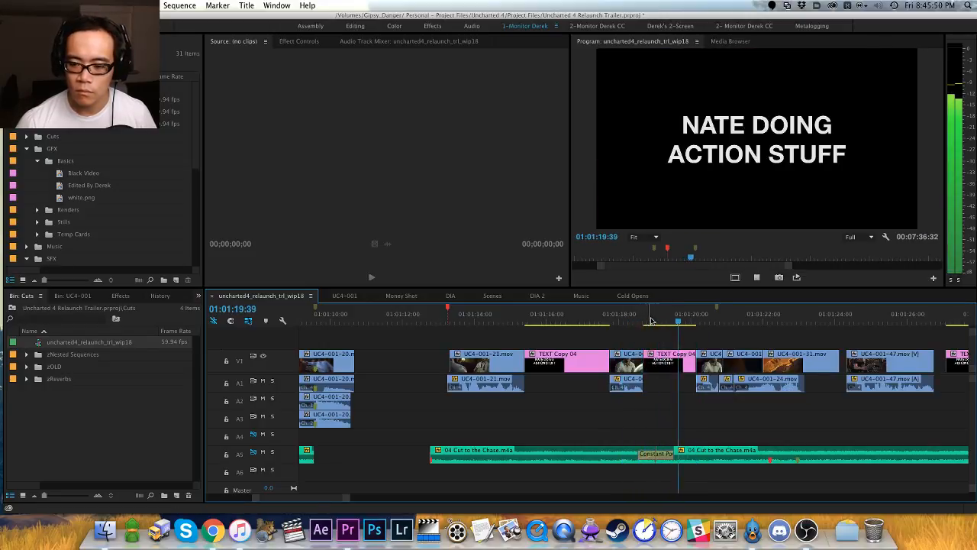
key("space")
Step: Try the third UC4-001-21.mov clip earlier at 01:01:19:55, play the timing, and undo the move
left_click_drag(720, 332, 704, 391)
key("super+x")
key("super+v")
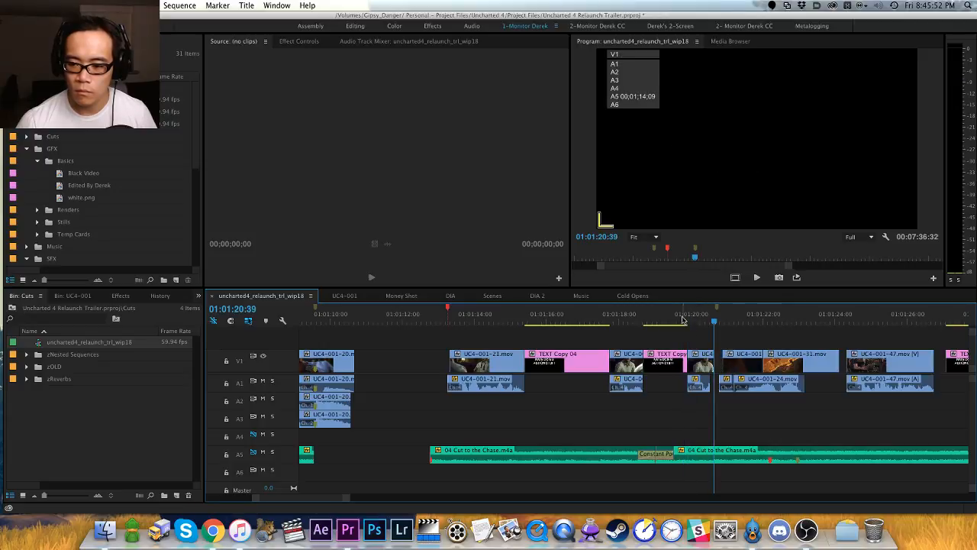
left_click(683, 319)
key("space")
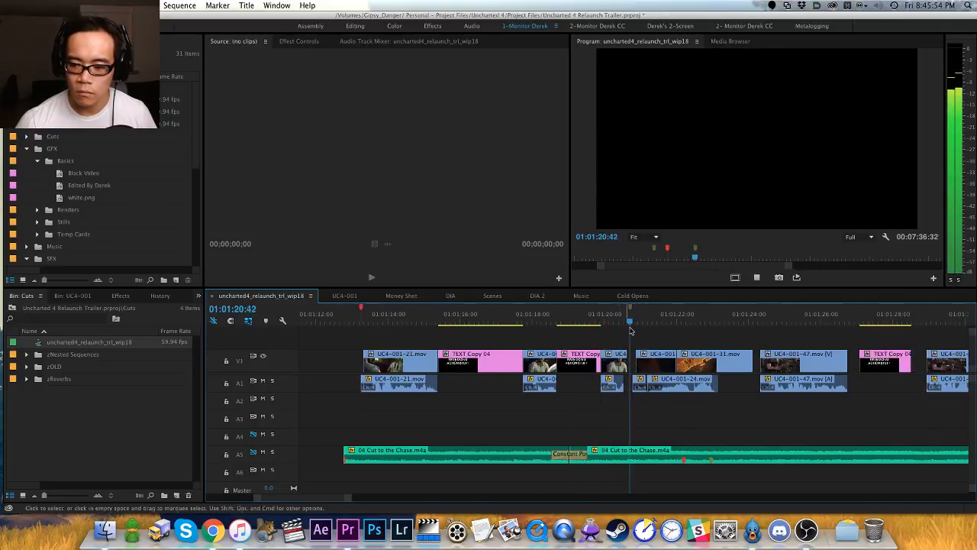
key("space")
key("super+z")
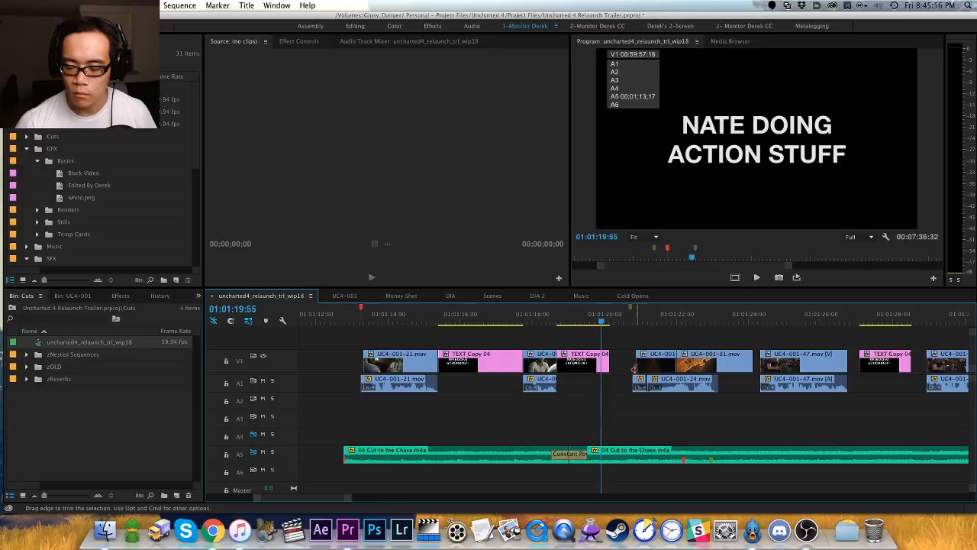
key("super+shift+z")
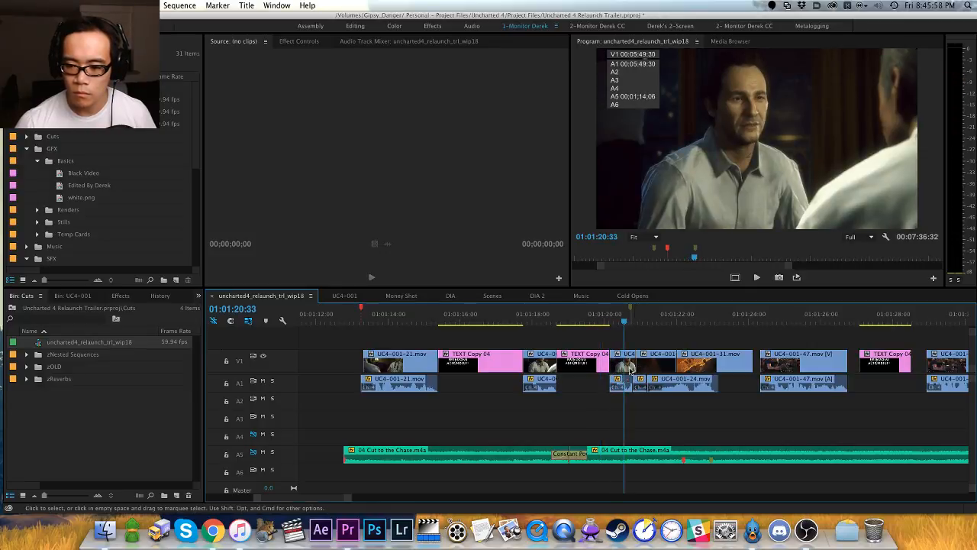
Step: Save the project and group the third UC4-001-21.mov clip with the short audio clip directly after it
left_click_drag(628, 341, 618, 341)
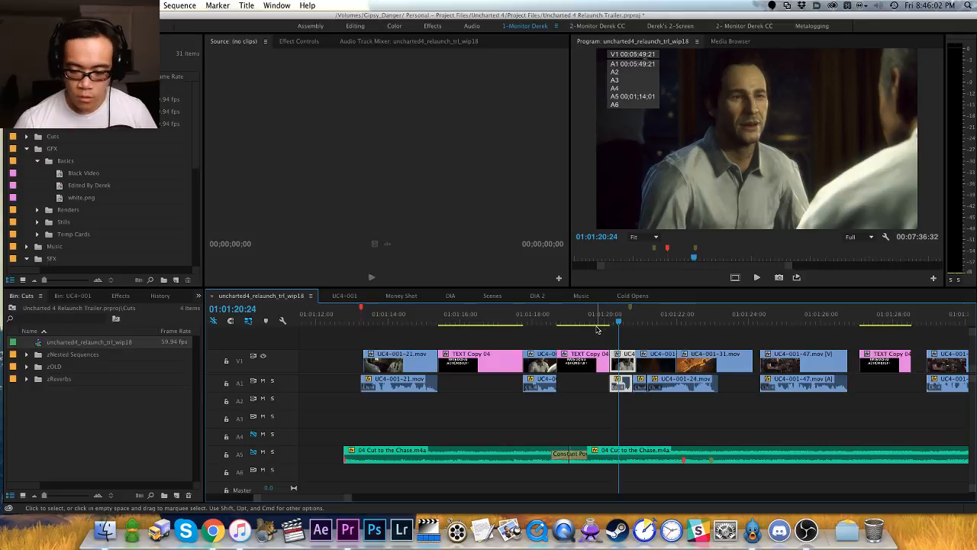
left_click(631, 323)
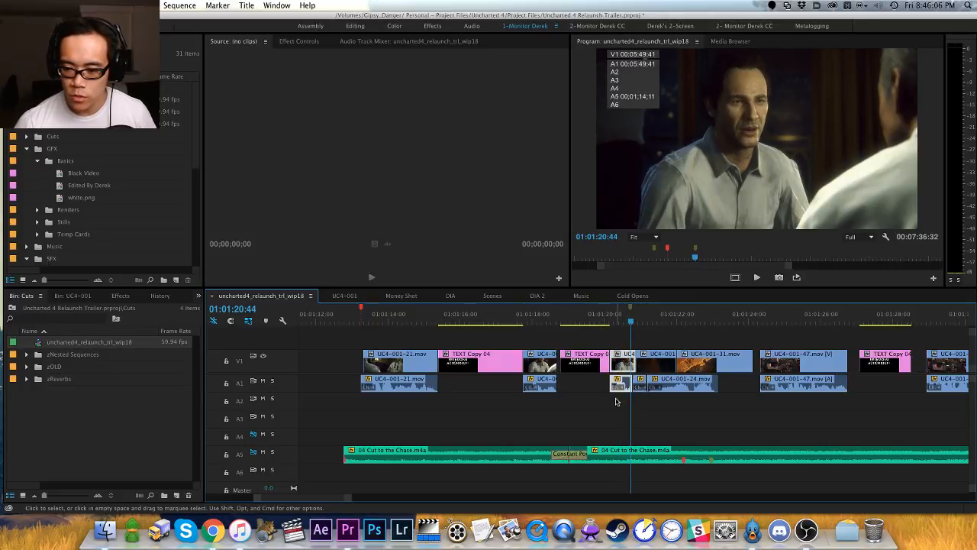
key("Up")
key("Up")
key("Up")
key("Up")
key("Down")
key("shift+w")
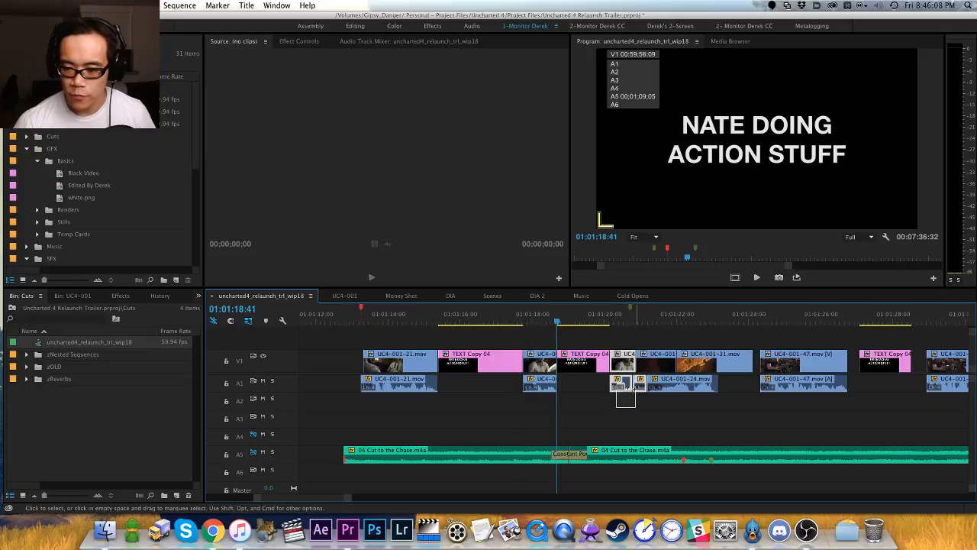
key("super+s")
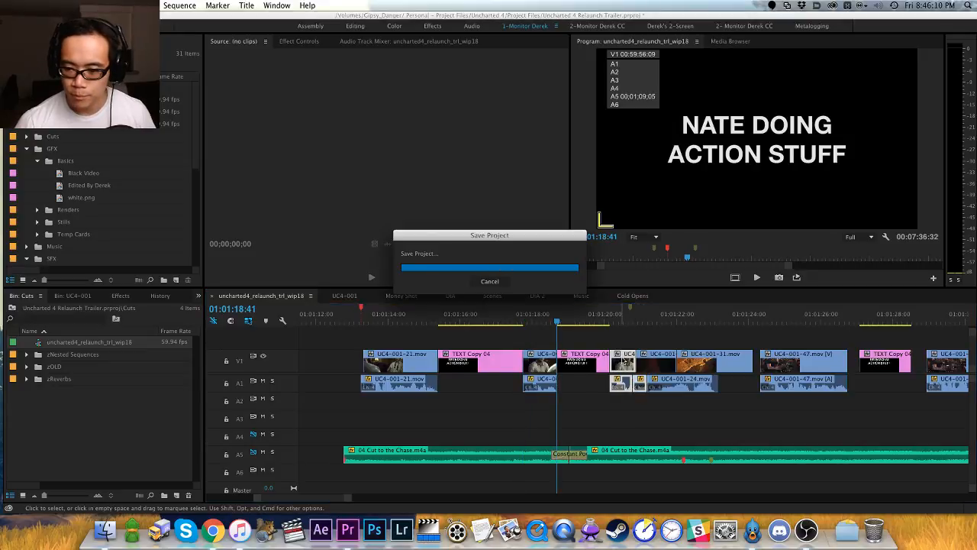
right_click(623, 362)
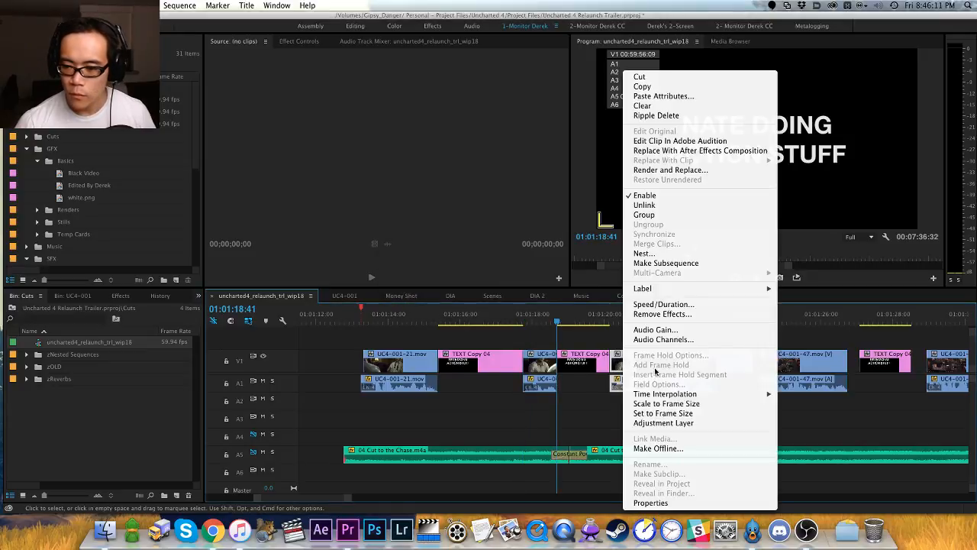
left_click(679, 216)
Step: Place the playhead at 01:01:19:49 and solo audio track A1
scroll(535, 397, "down", 5)
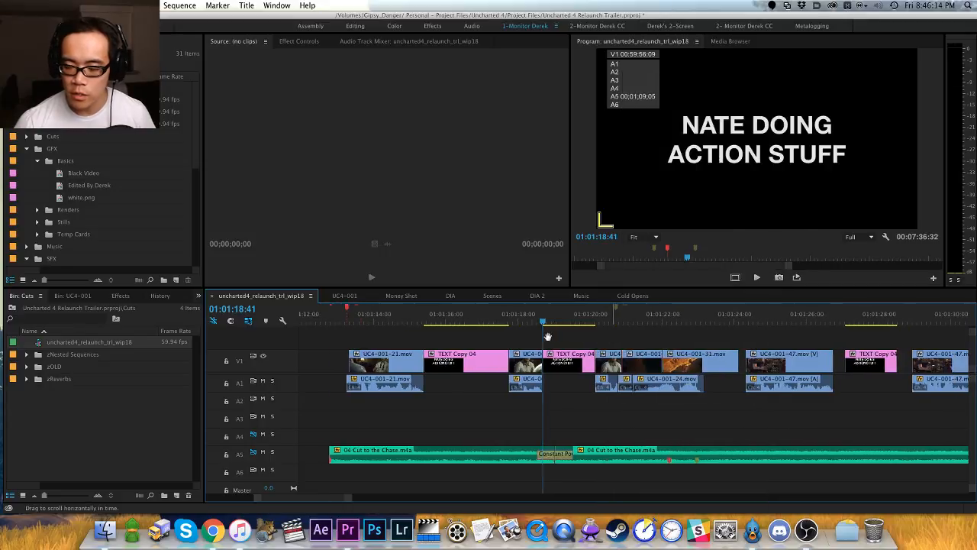
left_click(514, 315)
scroll(574, 356, "down", 2)
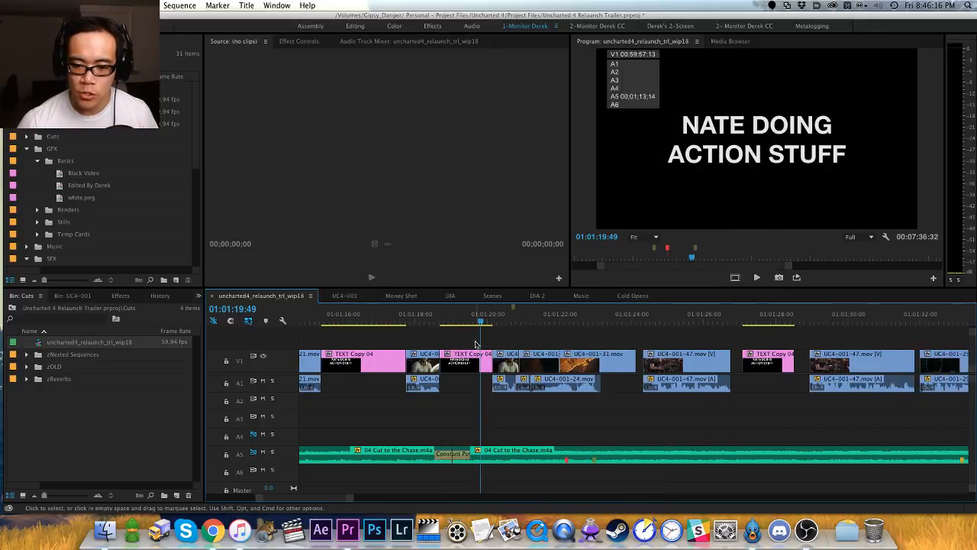
scroll(382, 338, "down", 1)
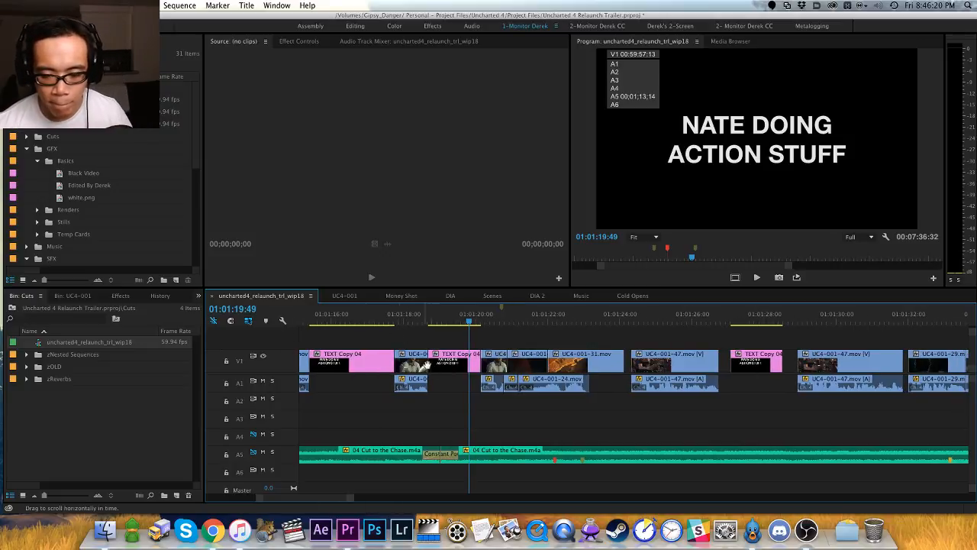
scroll(425, 363, "down", 4)
scroll(386, 331, "up", 4)
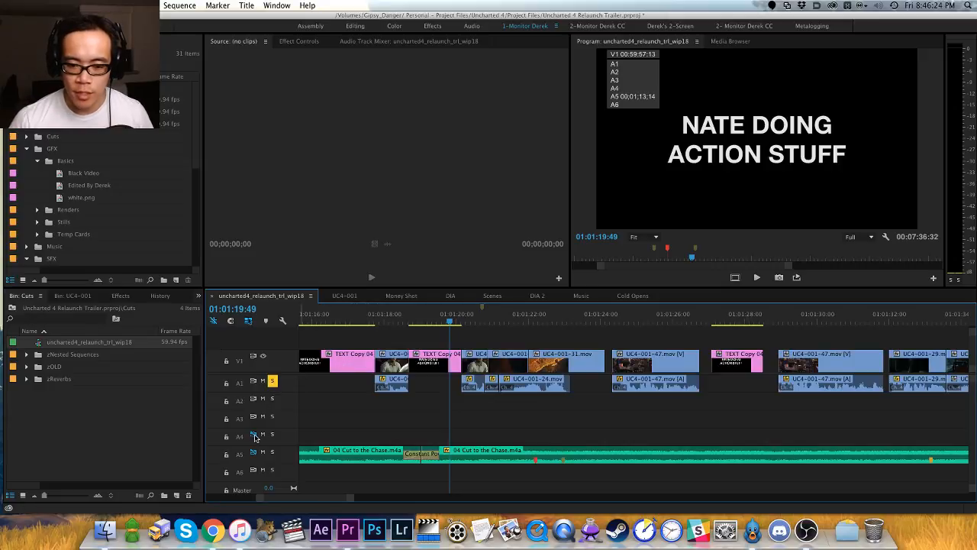
scroll(413, 398, "down", 1)
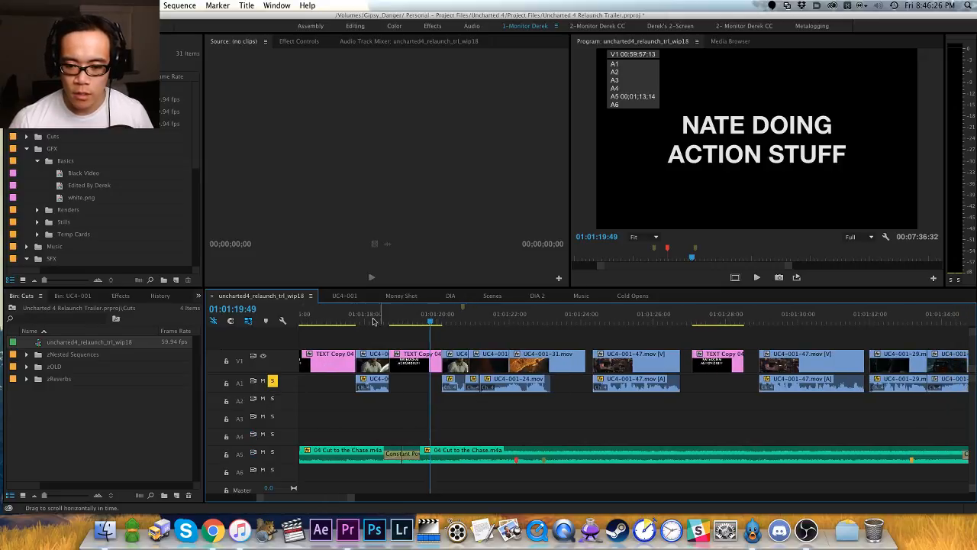
Step: Play the soloed A1 dialogue from before the second UC4-001-21.mov clip through the third one
left_click_drag(375, 315, 352, 315)
key("space")
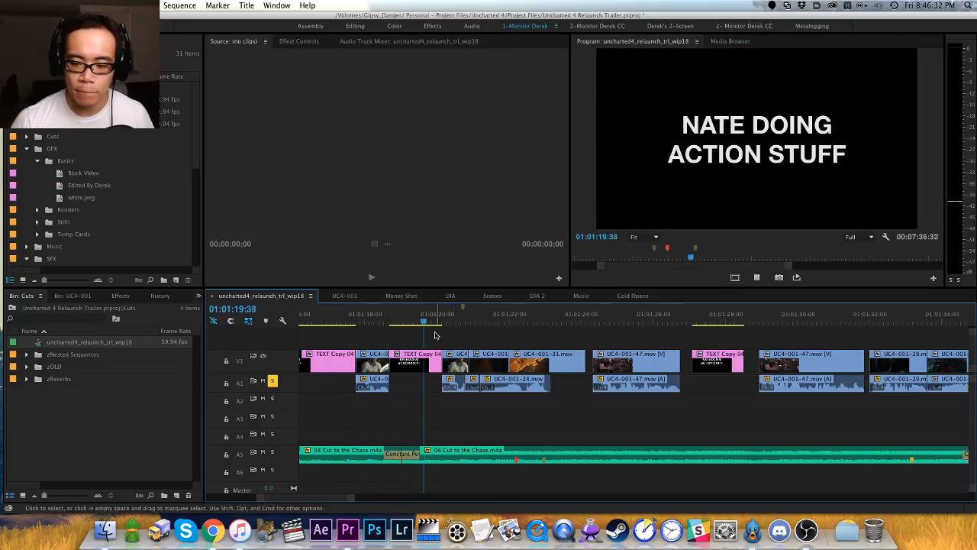
key("space")
key("Up")
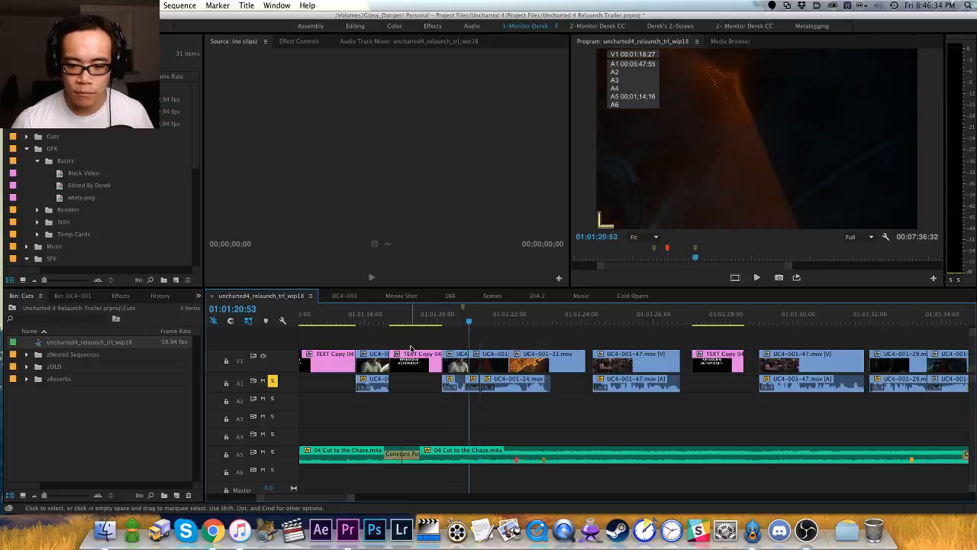
Step: Extend the audio start of the third UC4-001-21.mov clip two frames earlier, to 01:01:20:07, and play the result
key("Up")
key("=")
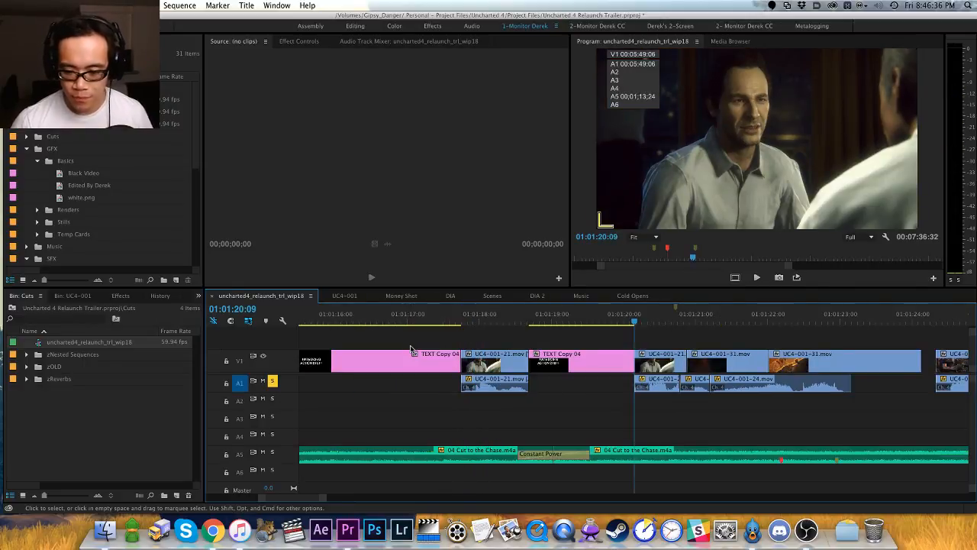
key("shift+t")
key("alt+Left")
key("alt+Left")
key("shift+t")
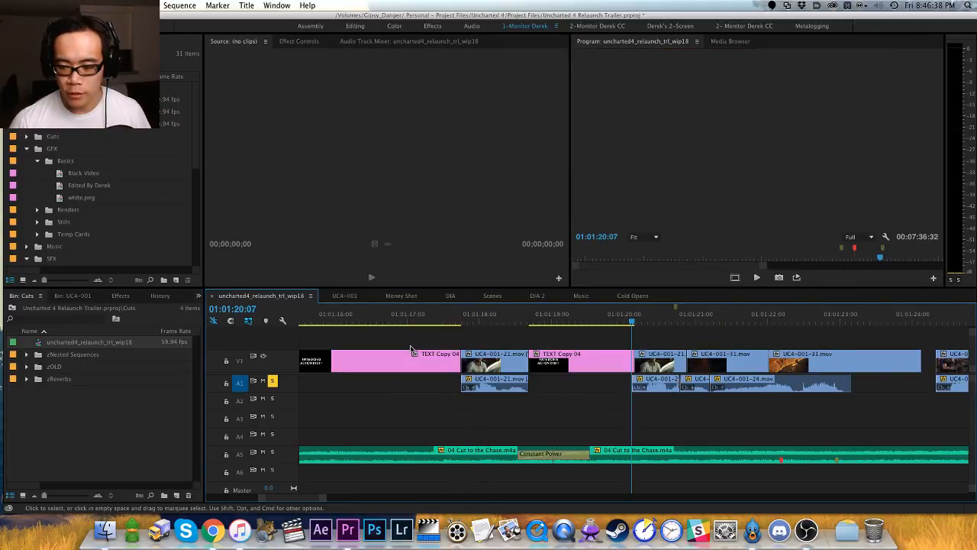
key("space")
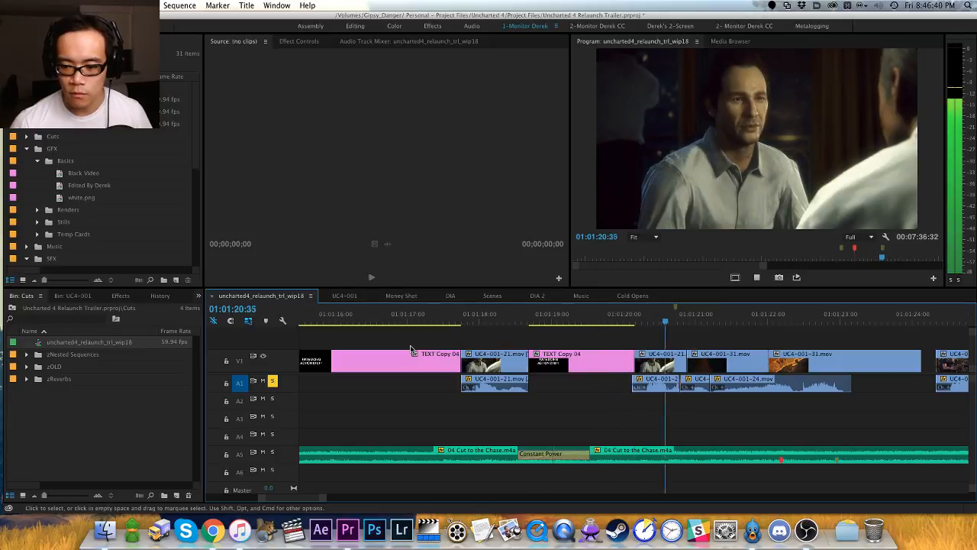
key("space")
Step: Trim that audio start one frame later, to 01:01:20:08, and add a Constant Power fade at the start of the clip
key("shift+t")
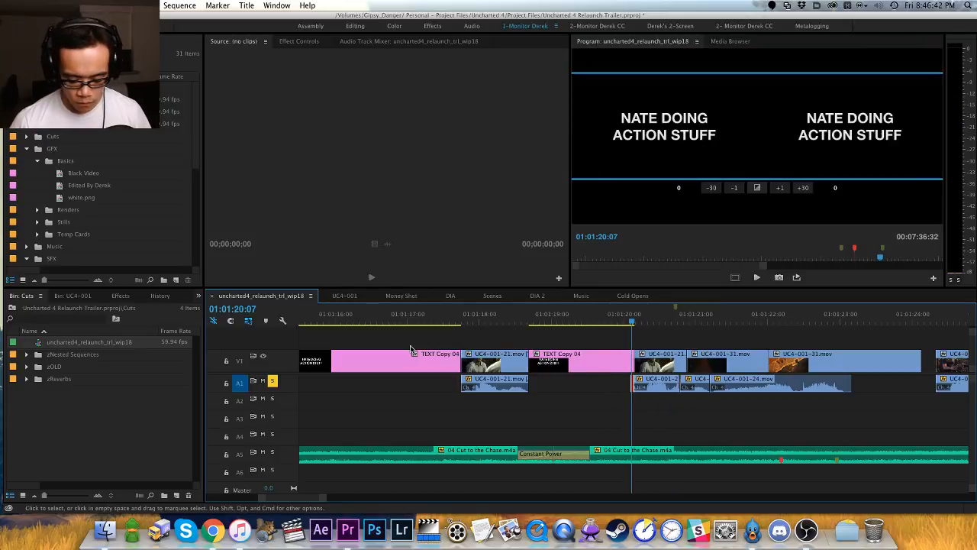
key("Right")
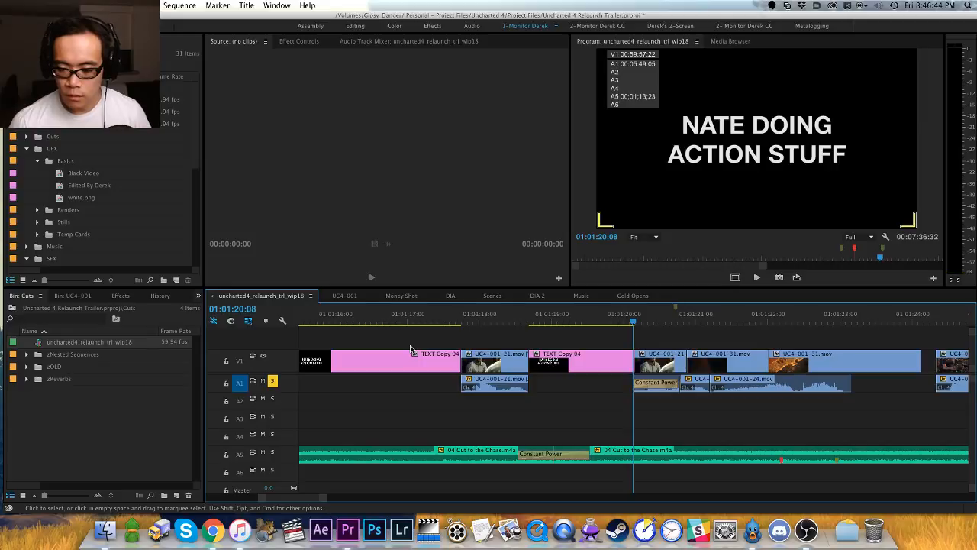
double_click(653, 386)
key("Escape")
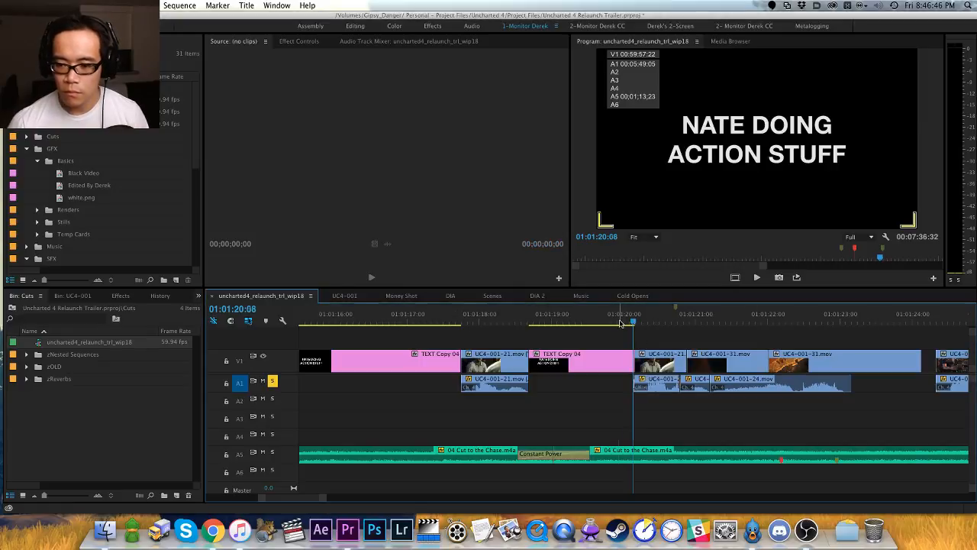
Step: Play the third UC4-001-21.mov clip's audio from 01:01:20:08 and turn off the solo on track A1
key("space")
key("space")
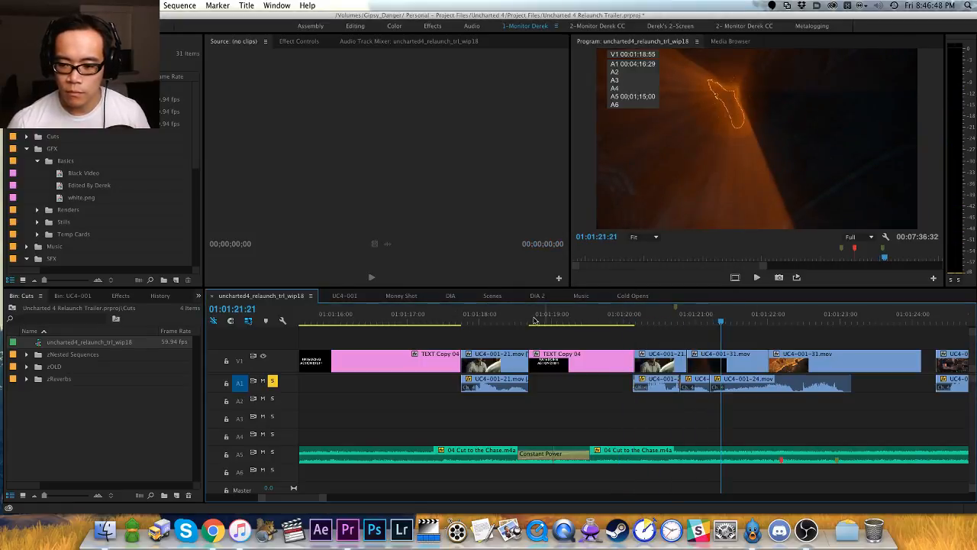
key("minus")
key("minus")
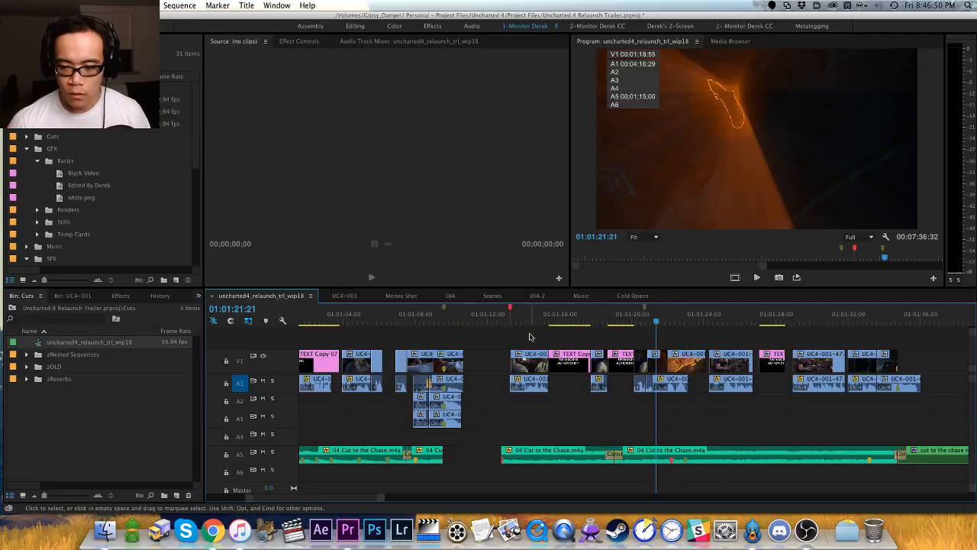
key("h")
left_click_drag(543, 336, 491, 327)
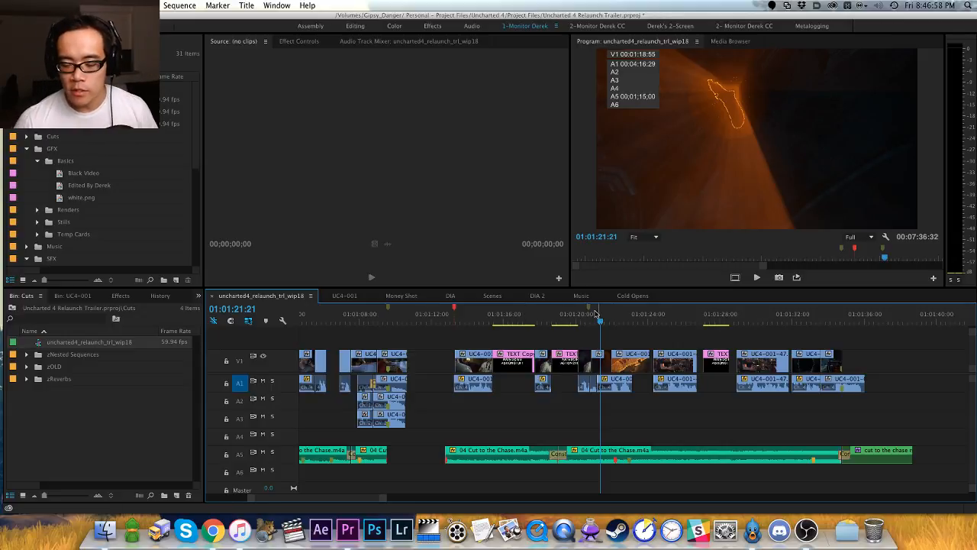
key("equal")
left_click_drag(597, 336, 577, 336)
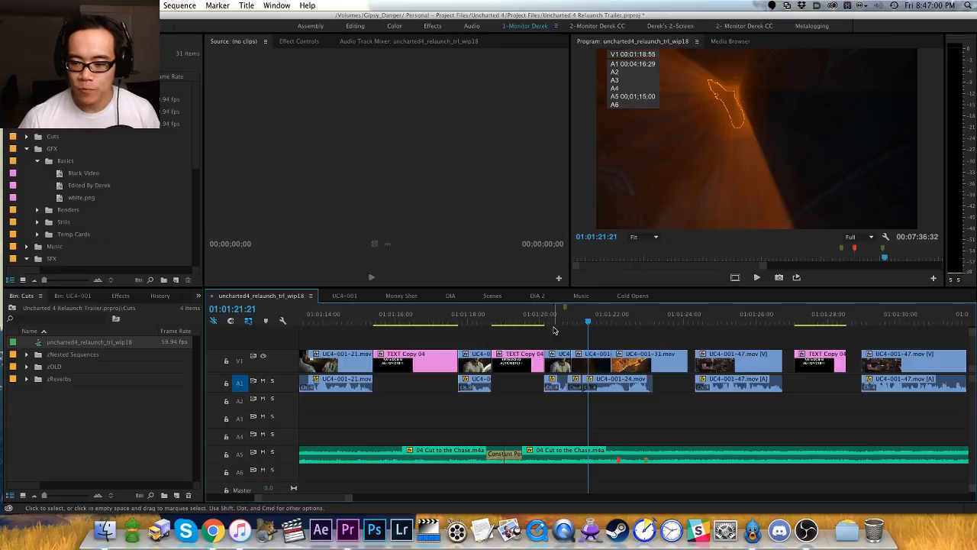
key("minus")
scroll(540, 337, "right", 1)
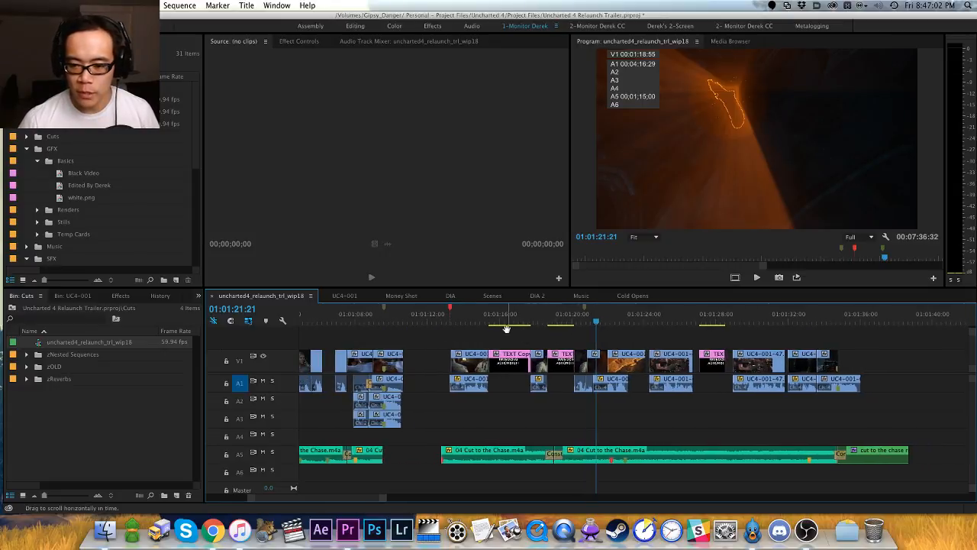
left_click_drag(465, 323, 437, 324)
key("equal")
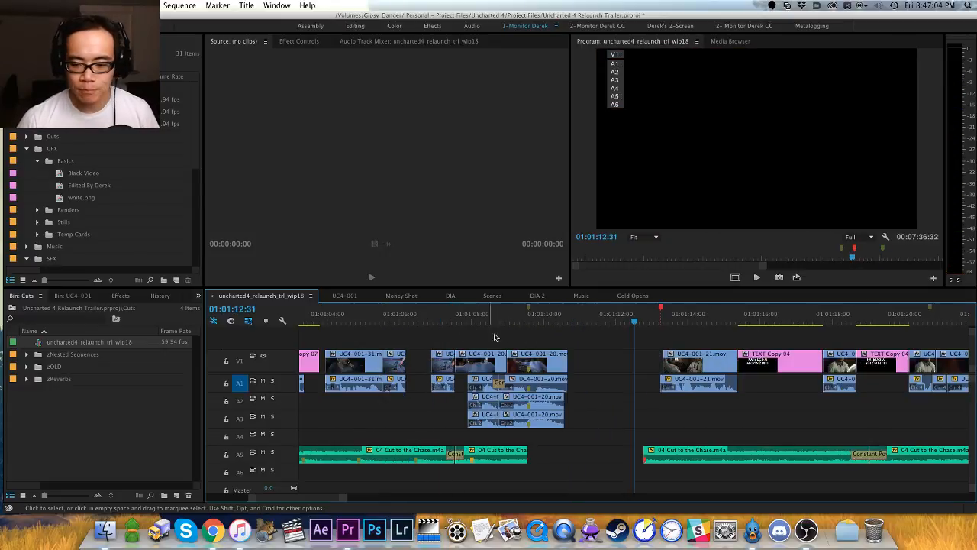
key("h")
left_click_drag(639, 351, 508, 349)
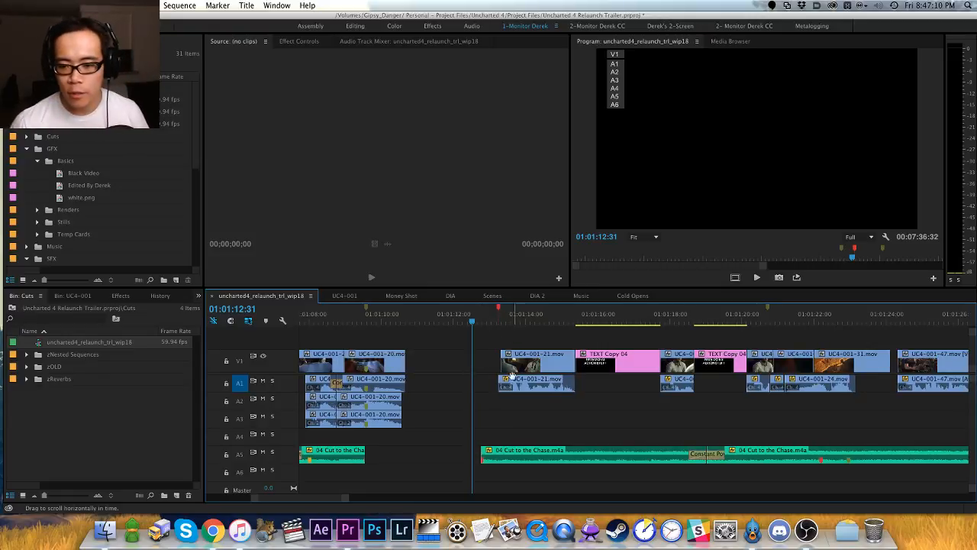
left_click_drag(513, 375, 464, 351)
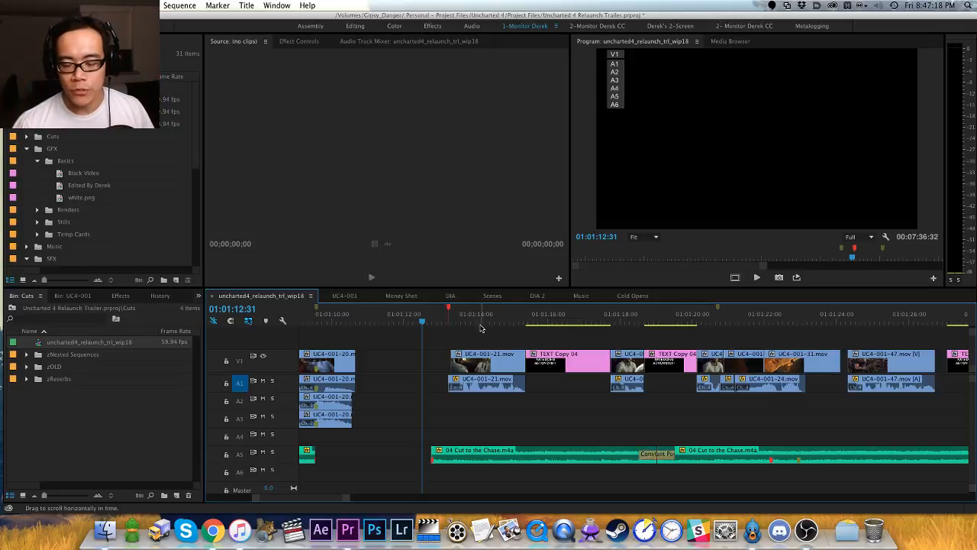
left_click_drag(475, 337, 429, 338)
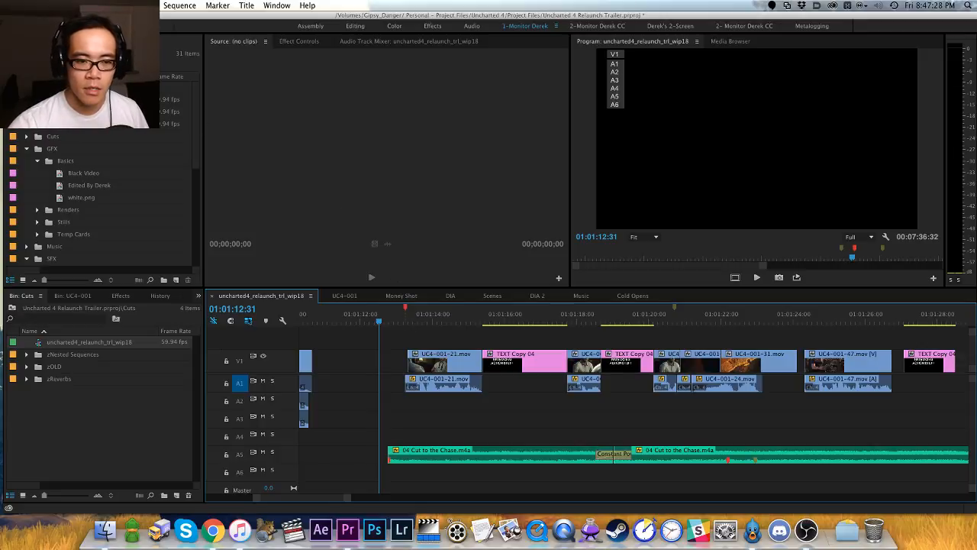
Step: Collapse the GFX bin in the project and look through the Cuts, SFX and Video bins
left_click(84, 112)
scroll(66, 203, "down", 4)
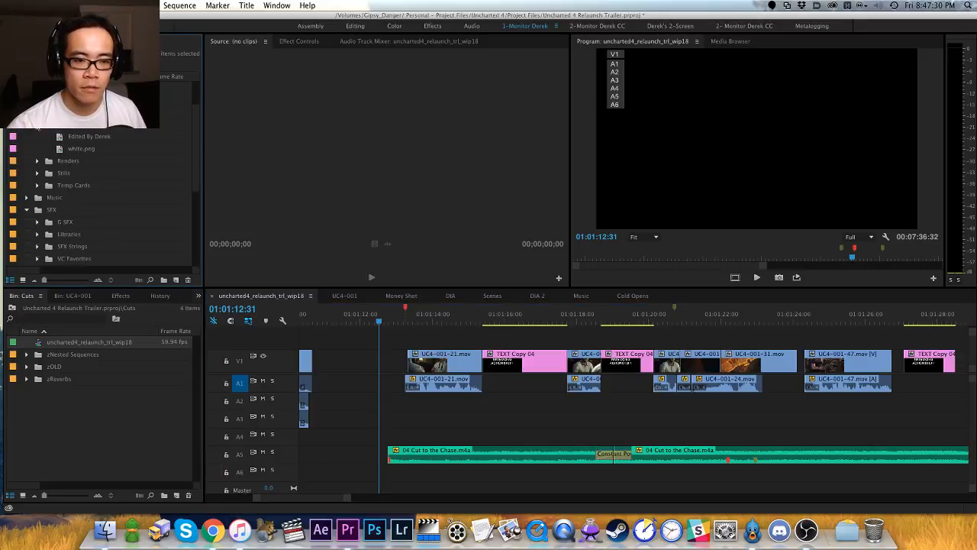
left_click(27, 100)
scroll(50, 204, "up", 4)
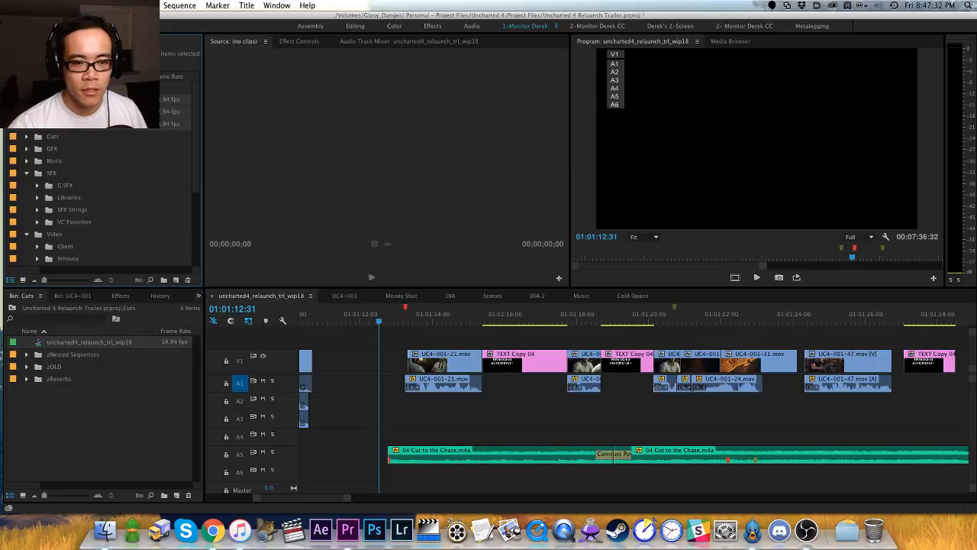
left_click(27, 136)
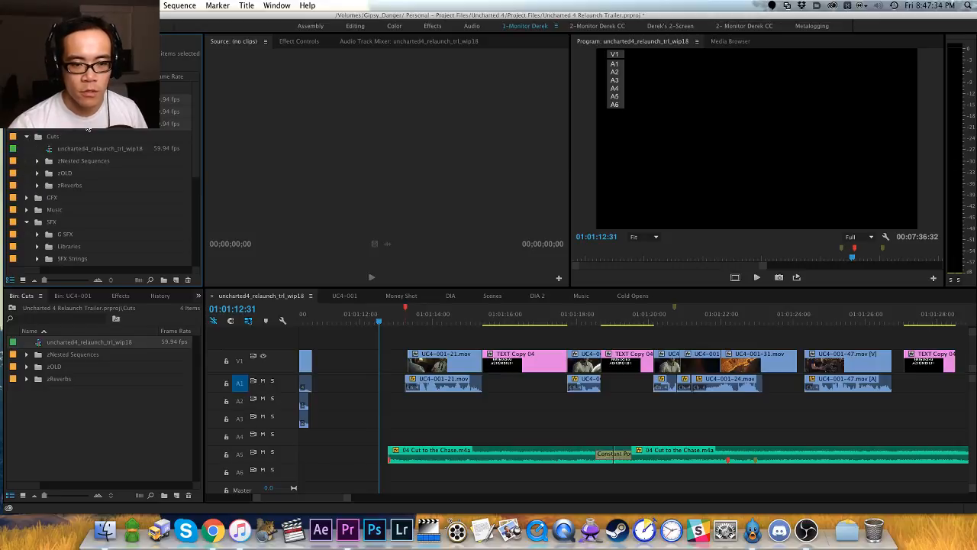
scroll(77, 182, "down", 3)
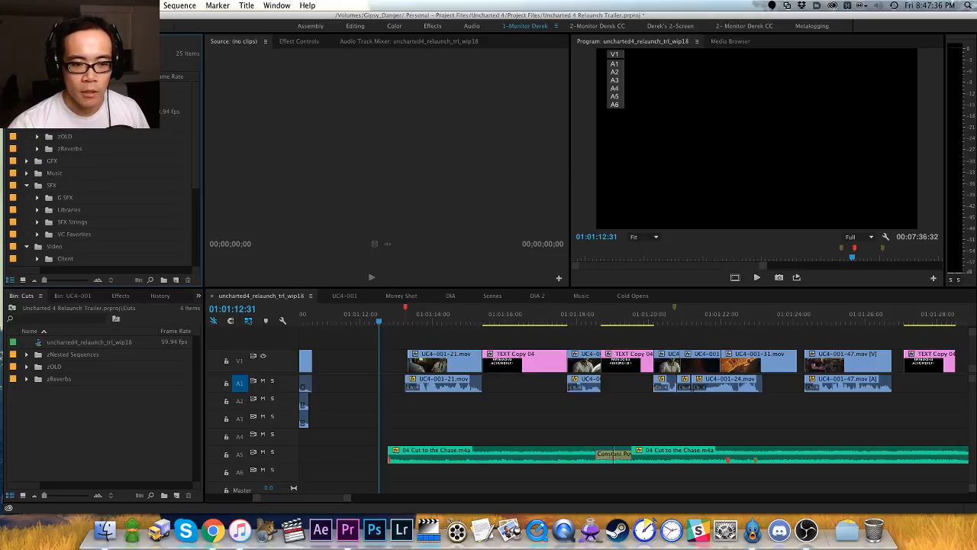
scroll(100, 199, "down", 4)
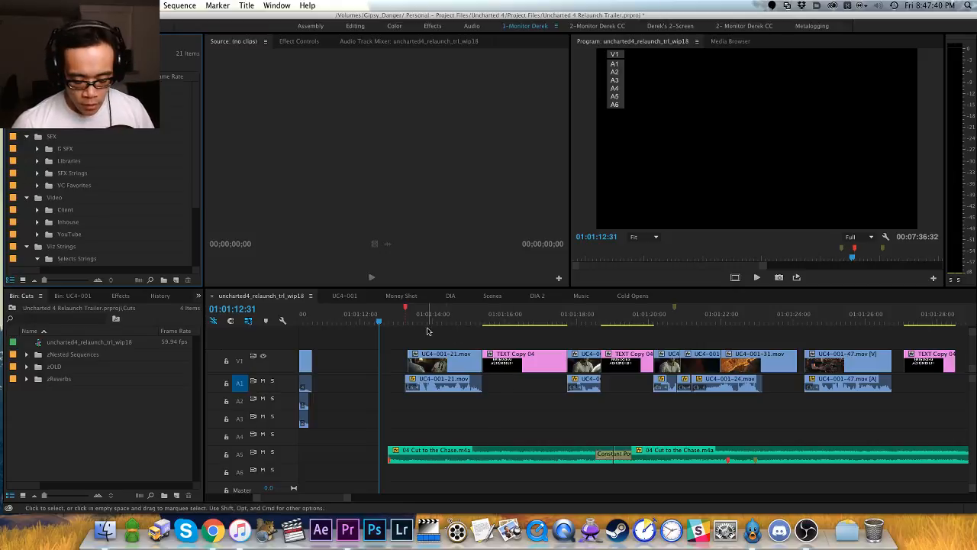
Step: Place the playhead at 01:00:56:48, shortly before the TEXT Copy 01 card, solo music track A5 and play it
scroll(471, 326, "left", 5)
key("minus")
key("h")
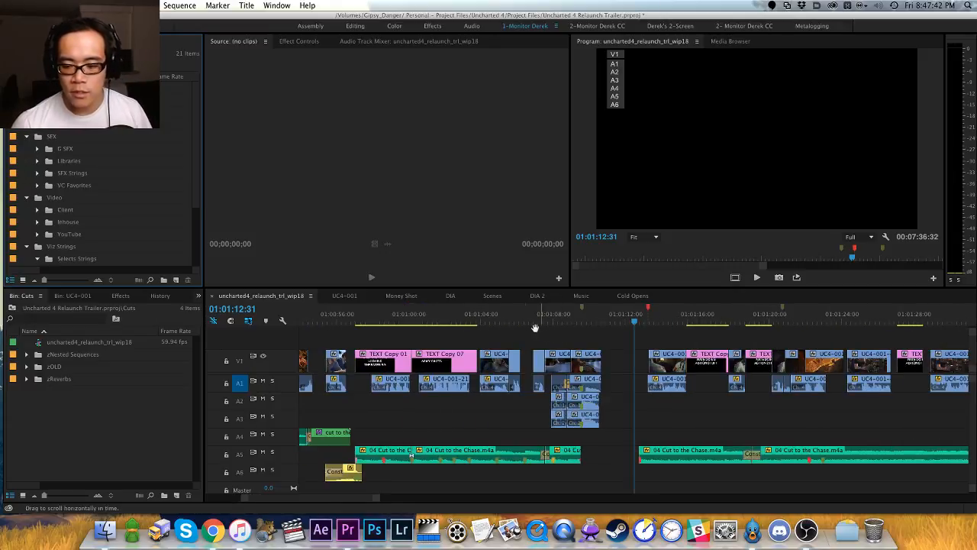
left_click_drag(517, 328, 598, 328)
key("v")
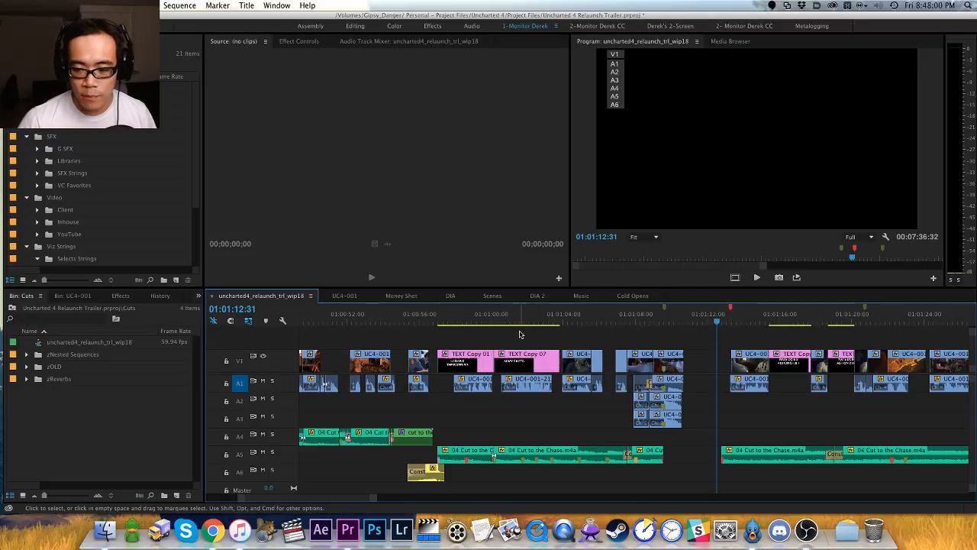
left_click(457, 320)
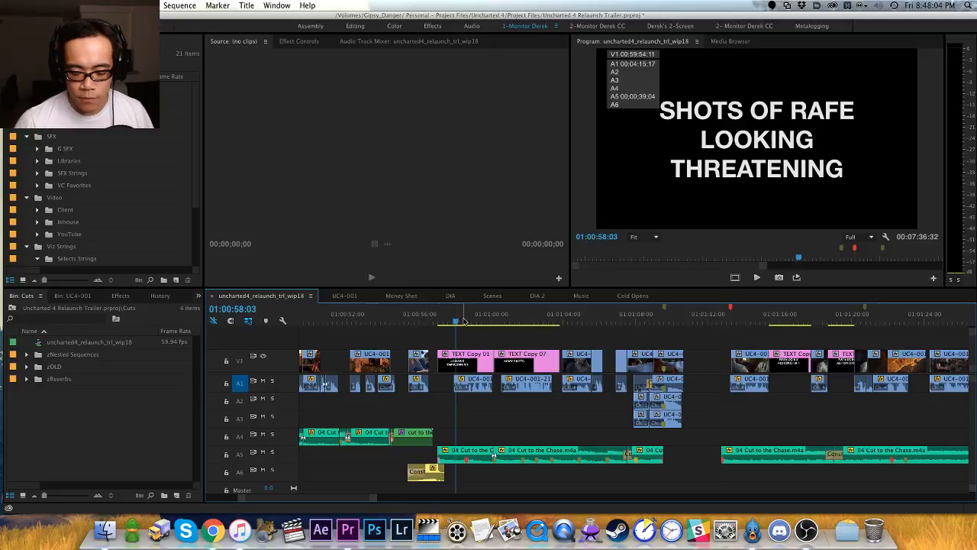
key("=")
key("=")
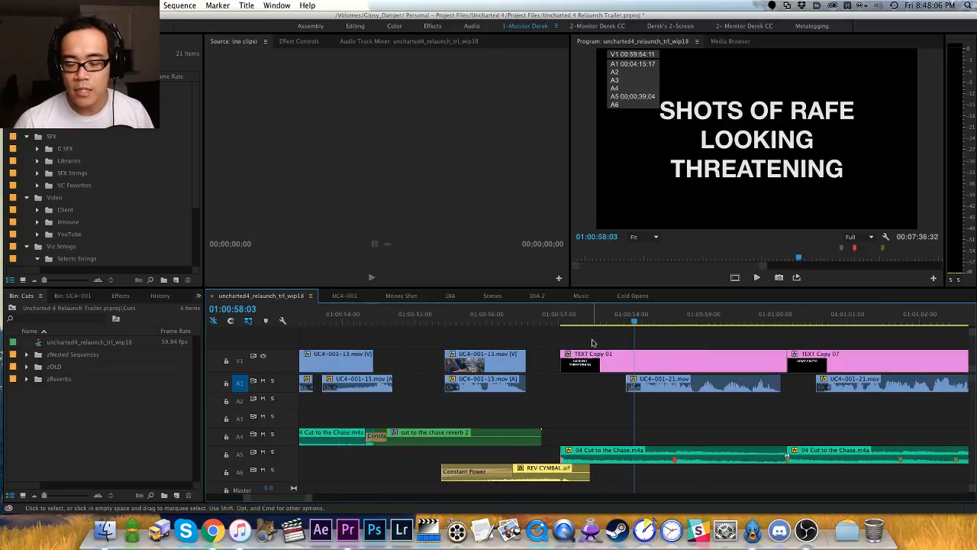
key("h")
left_click_drag(601, 343, 520, 338)
key("v")
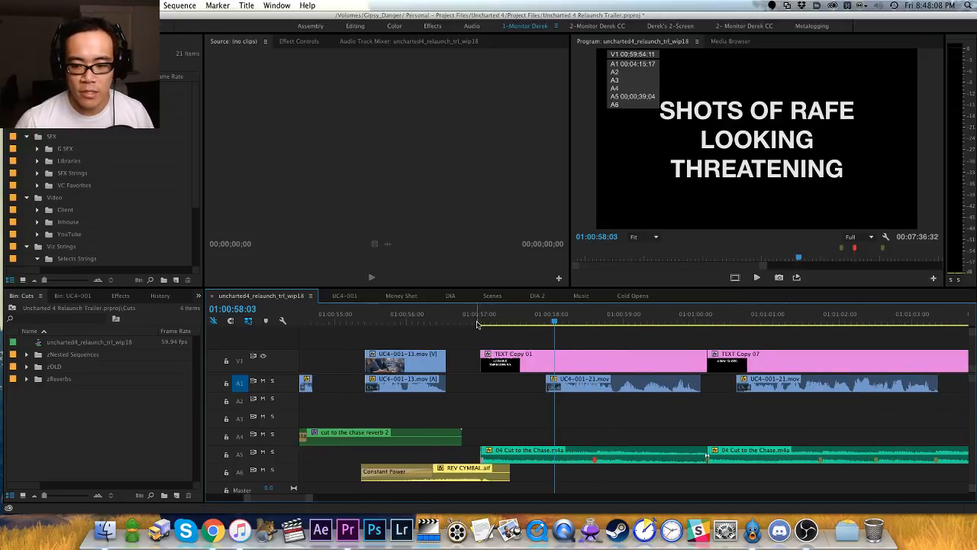
left_click_drag(469, 320, 464, 320)
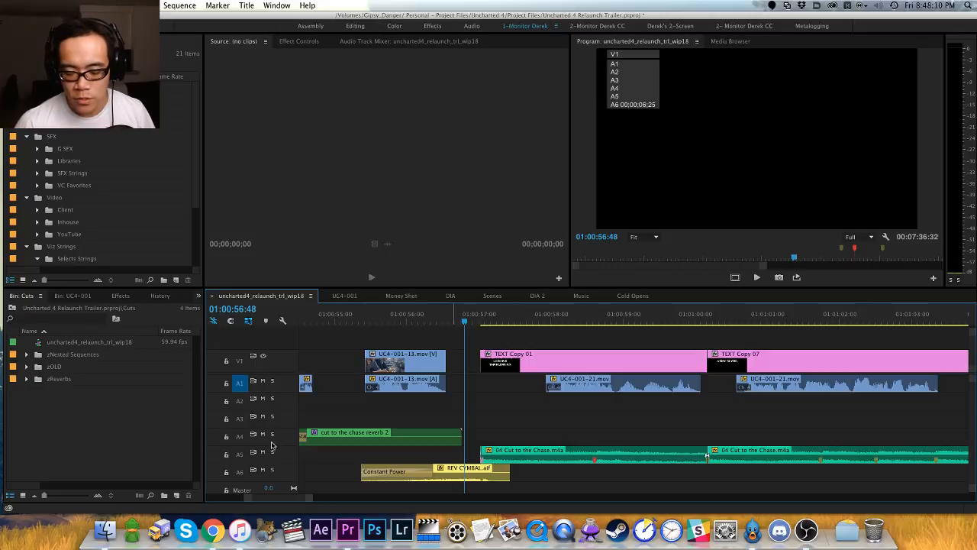
key("space")
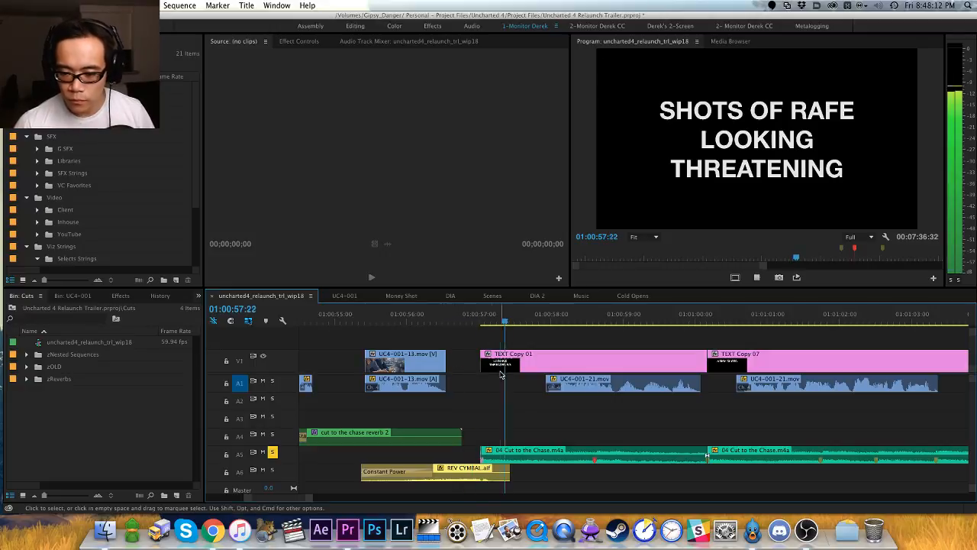
Step: Replay the soloed music under the TEXT Copy 01 card from 01:00:58:30 up to its end and save the project
left_click_drag(597, 319, 595, 319)
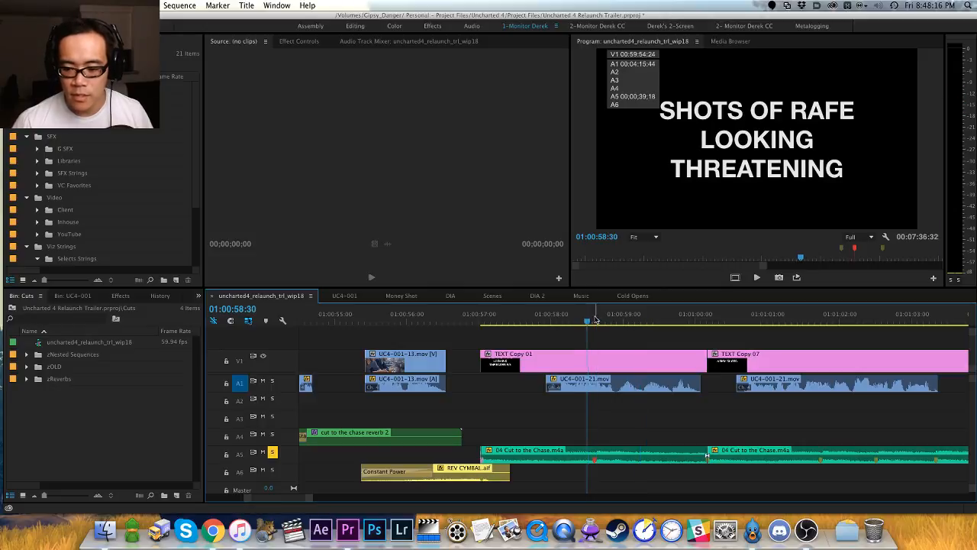
key("minus")
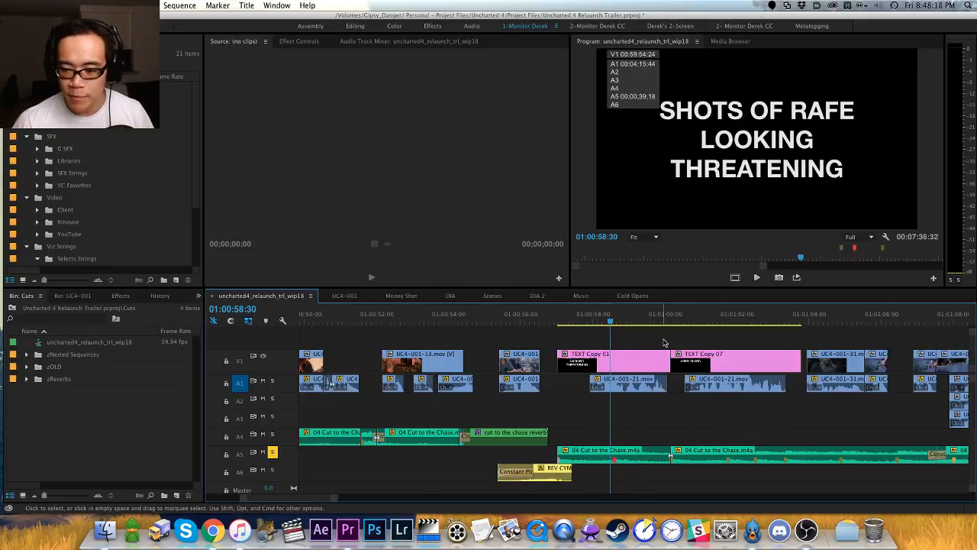
key("space")
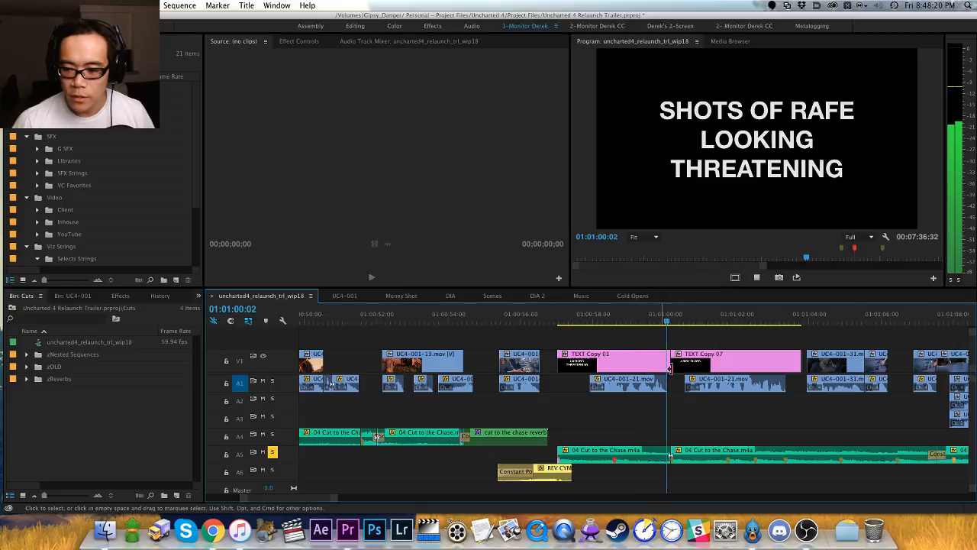
left_click_drag(658, 320, 628, 316)
key("space")
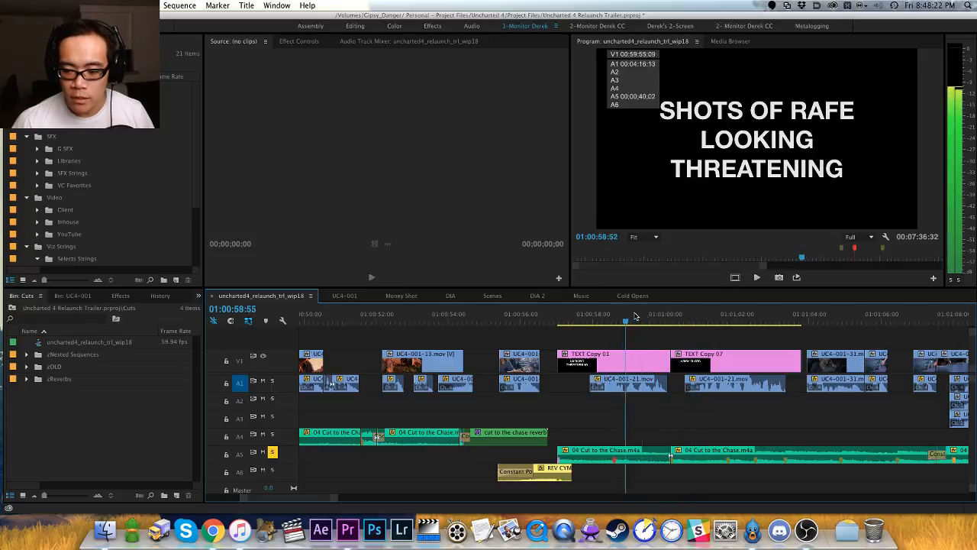
key("space")
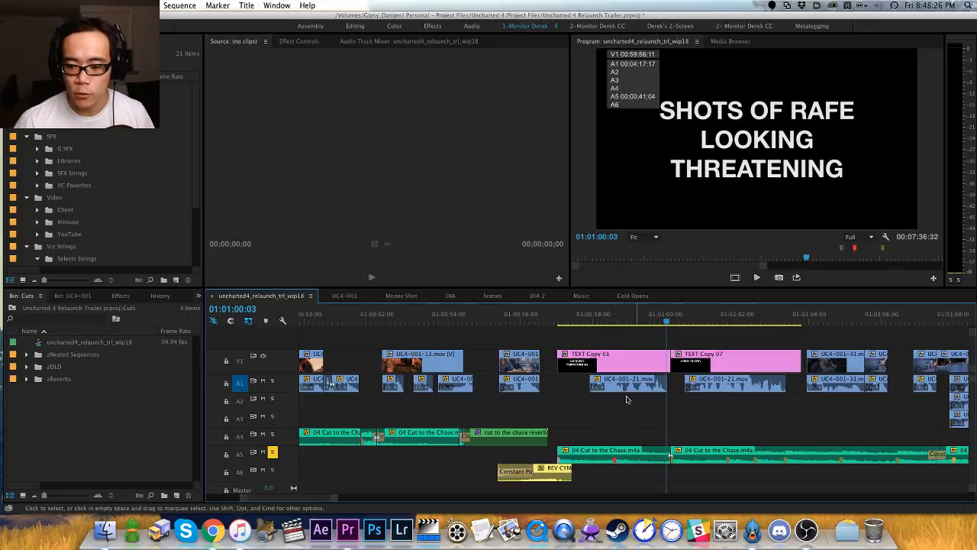
key("cmd+s")
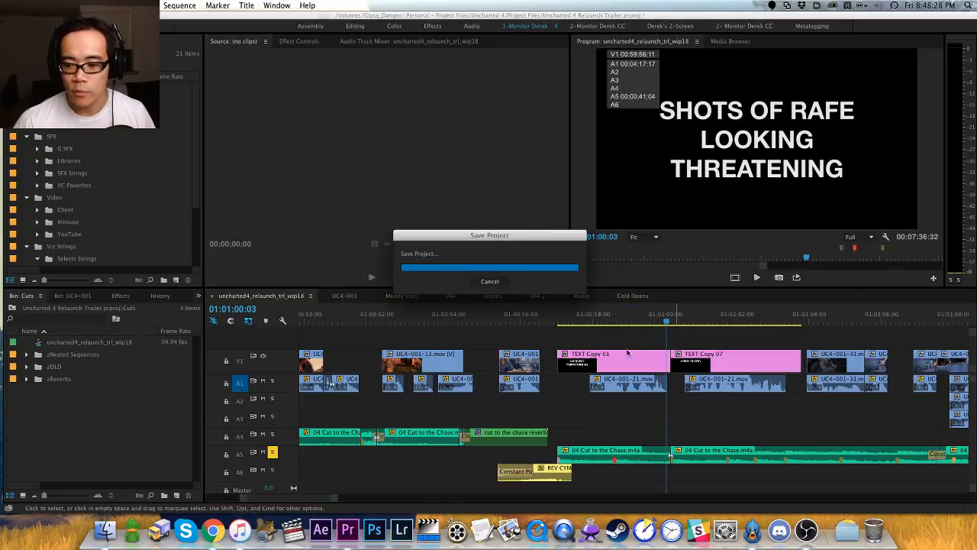
Step: Play the soloed music from 01:01:06:46 through the UC4-001-20.mov clips and replay its ending
scroll(563, 421, "right", 5)
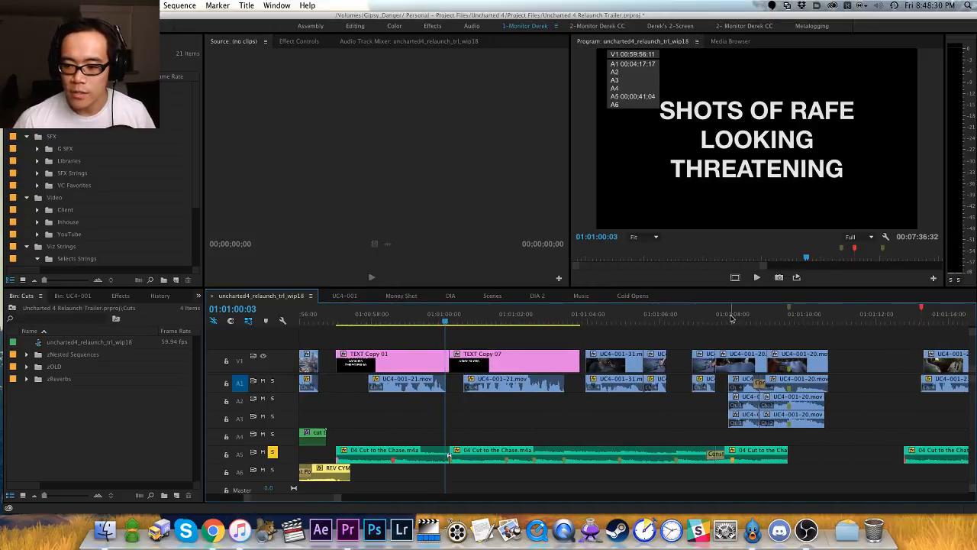
left_click_drag(732, 319, 689, 324)
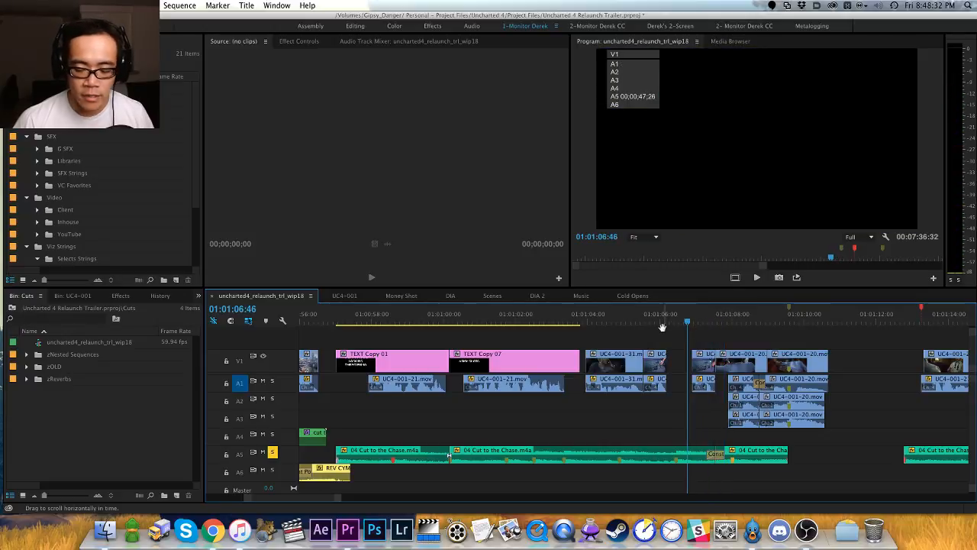
key("space")
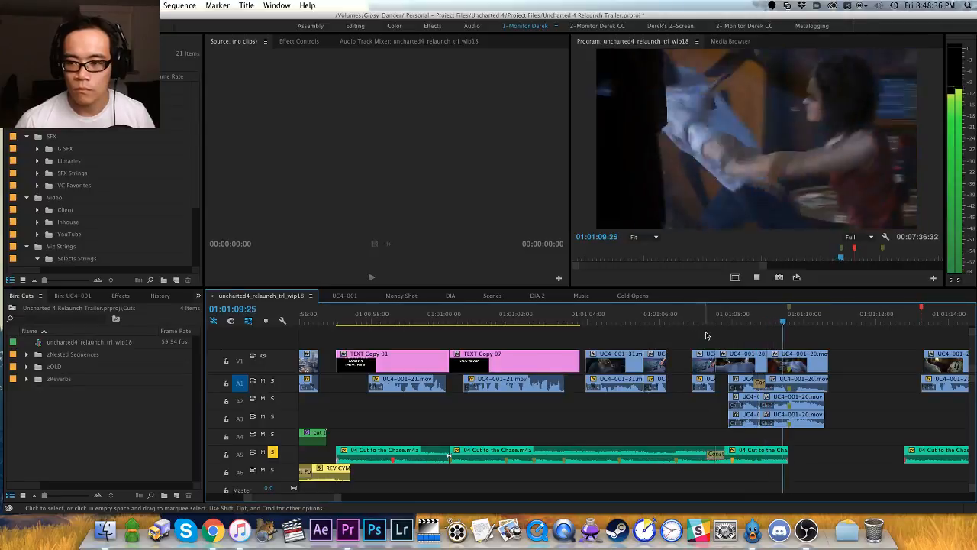
key("space")
scroll(791, 333, "right", 3)
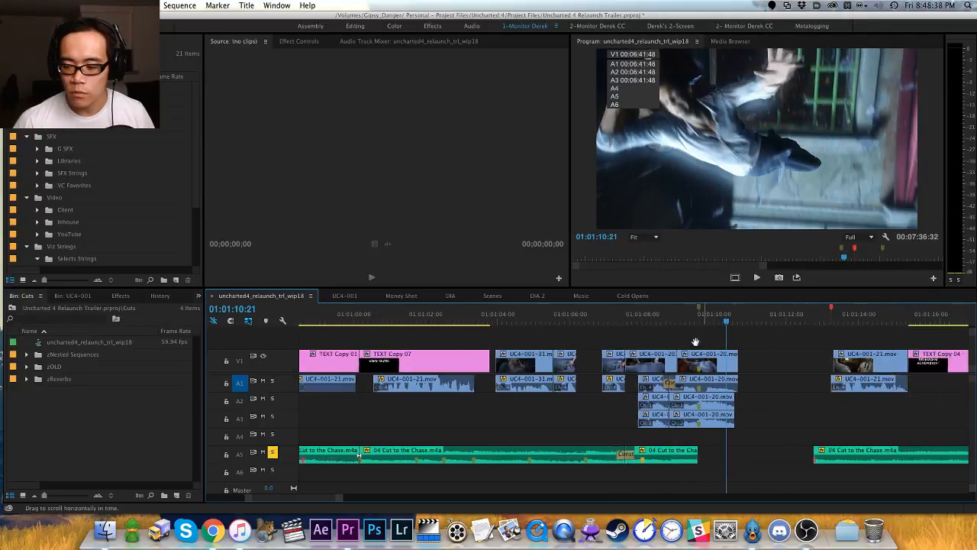
left_click_drag(678, 319, 623, 315)
key("space")
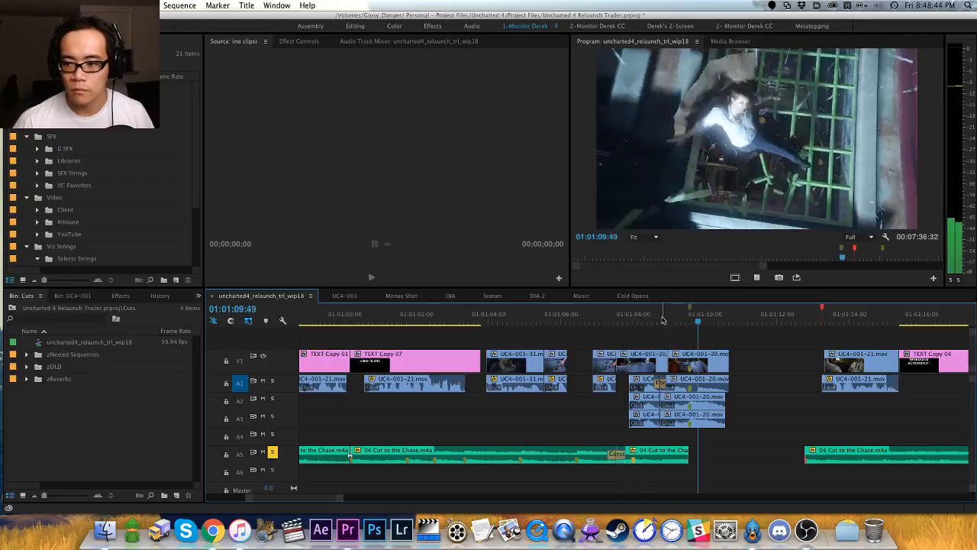
Step: Play the first UC4-001-20.mov clip from just before its audio begins to check its timing against the soloed music
left_click(649, 323)
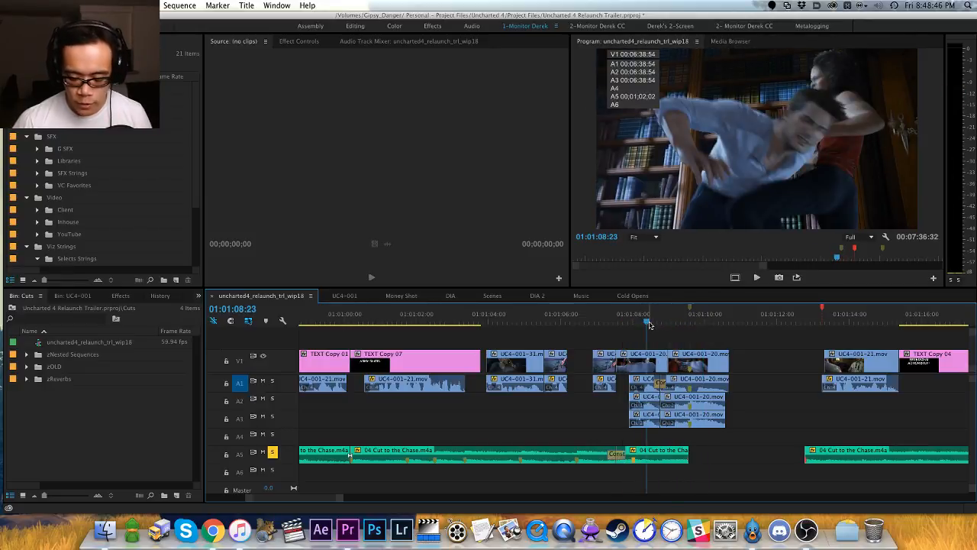
key("equal")
key("equal")
left_click_drag(650, 344, 629, 336)
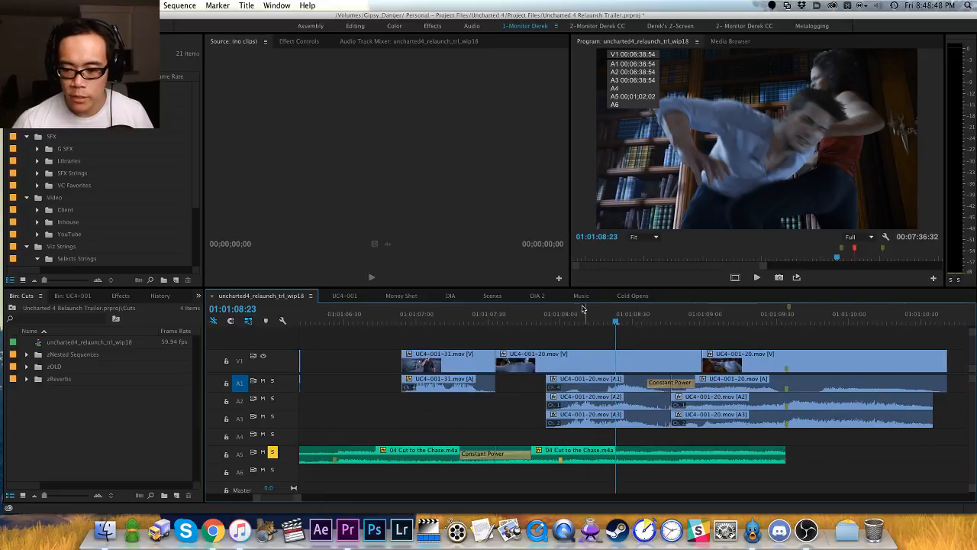
left_click(534, 319)
key("space")
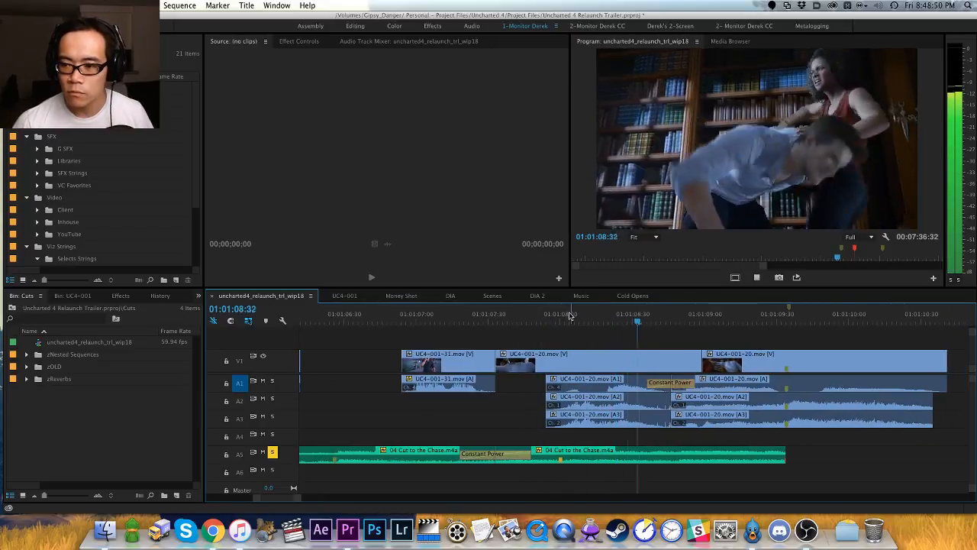
key("space")
Step: Slide the first UC4-001-20.mov clip and its audio four frames earlier against its neighbours and play the result
left_click_drag(610, 333, 564, 412)
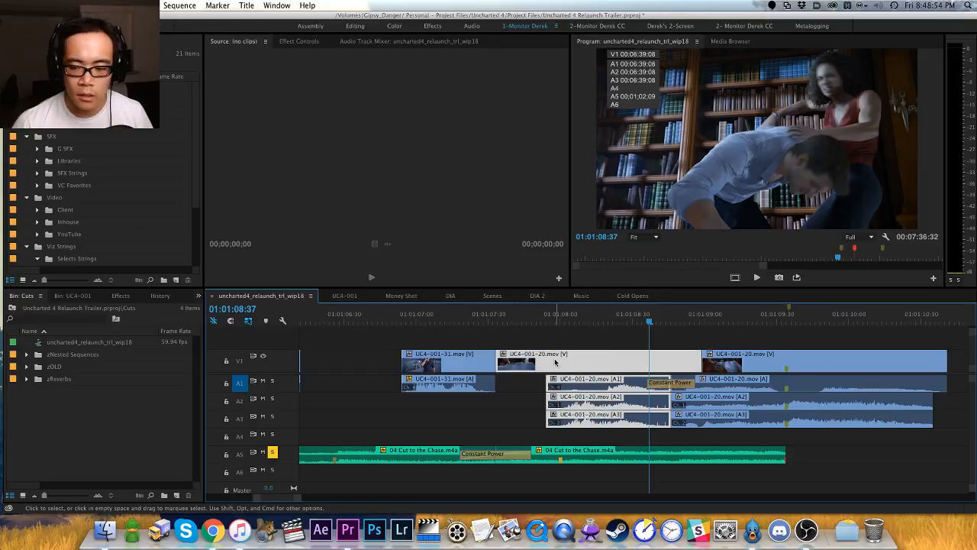
left_click_drag(555, 362, 556, 364)
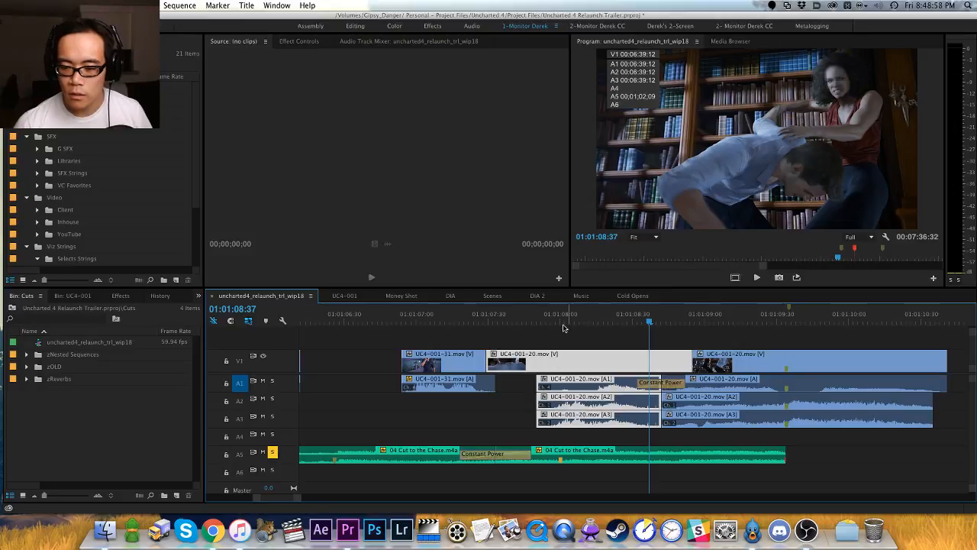
left_click(466, 313)
key("space")
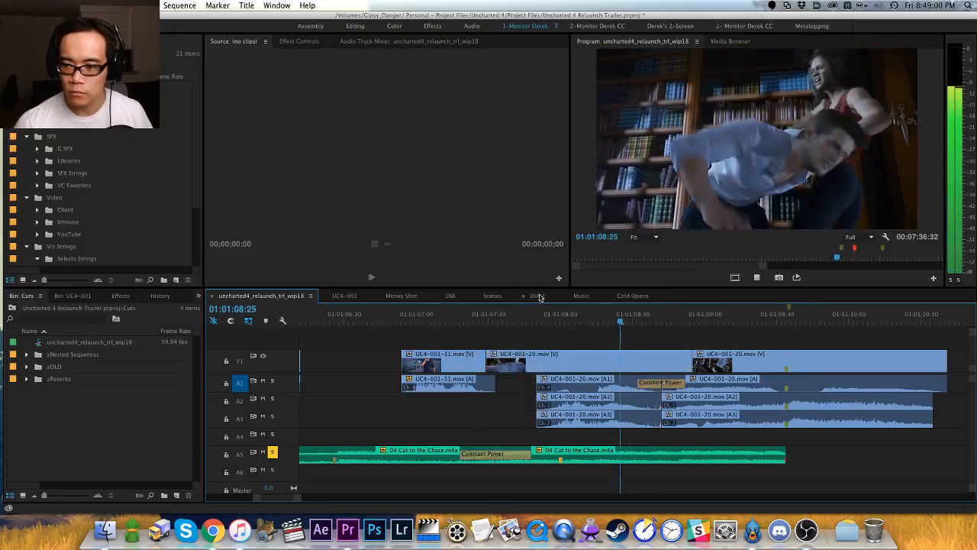
key("space")
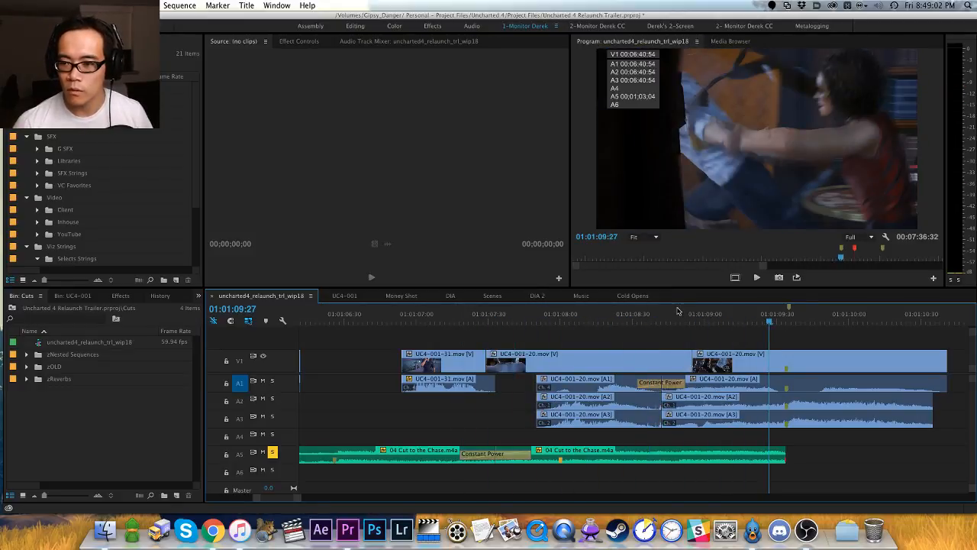
Step: Roll the V1 cut between the two UC4-001-20.mov clips to 01:01:08:59, leaving their audio cuts in place
left_click_drag(677, 312, 686, 312)
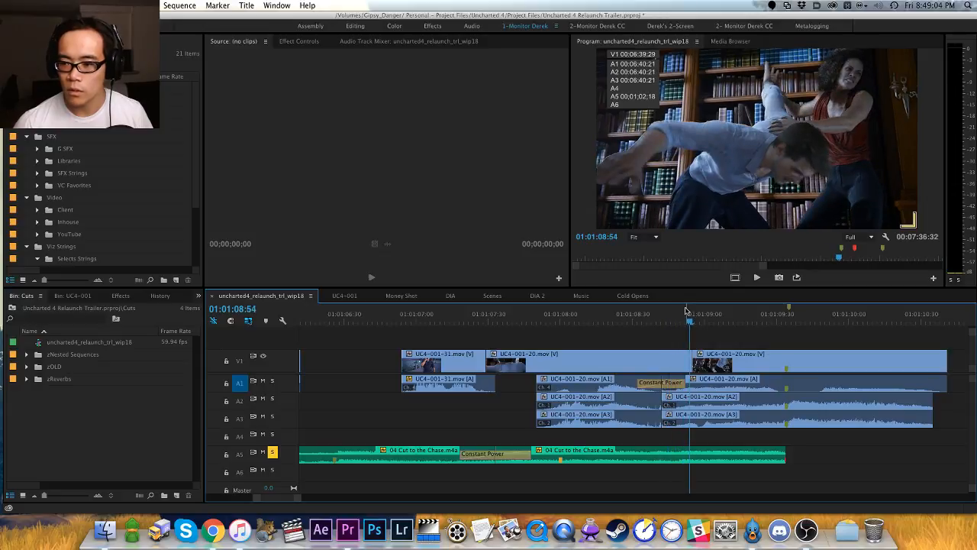
key("Right")
key("Right")
key("Right")
key("Right")
key("Right")
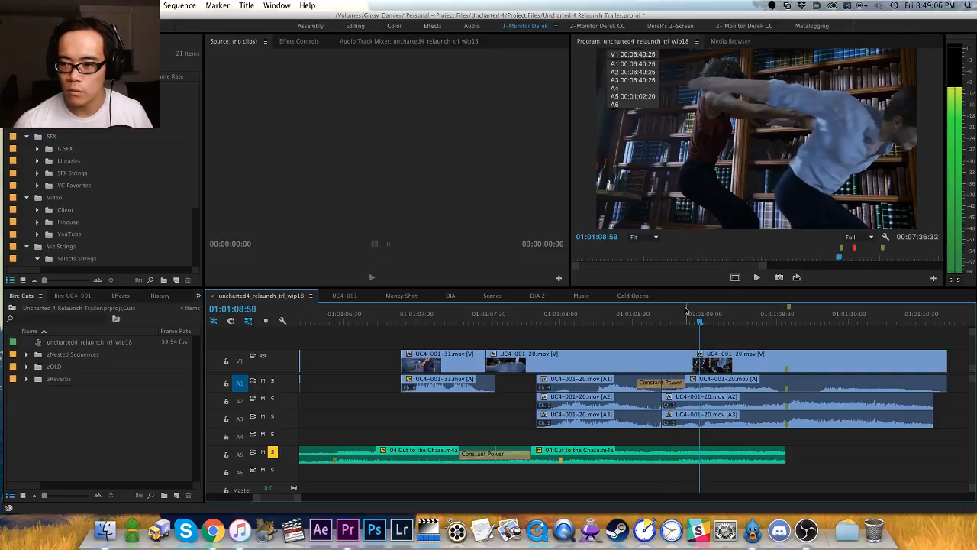
key("Left")
key("e")
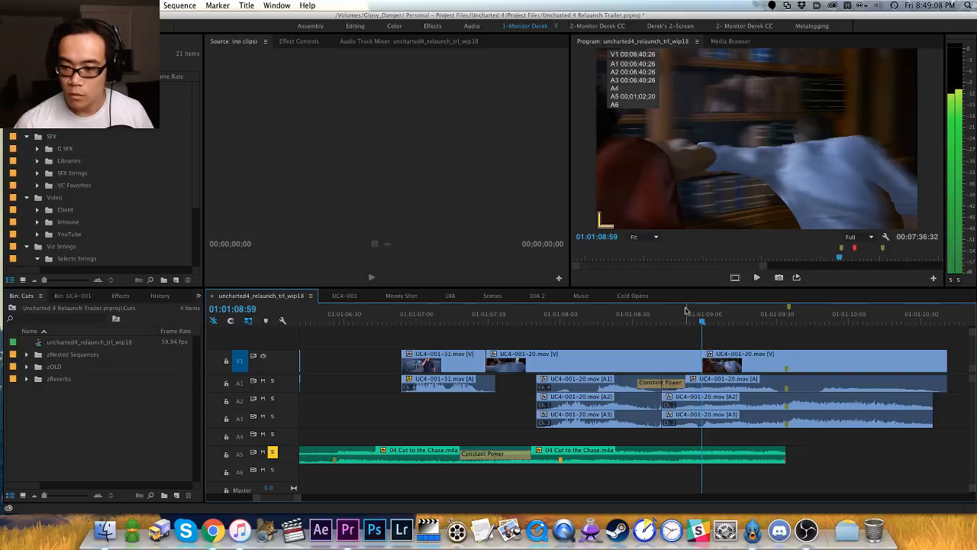
Step: Replay the rolled V1 cut between the UC4-001-20.mov clips and match-frame the second clip at 01:01:08:59 in the source monitor
key("Left")
key("space")
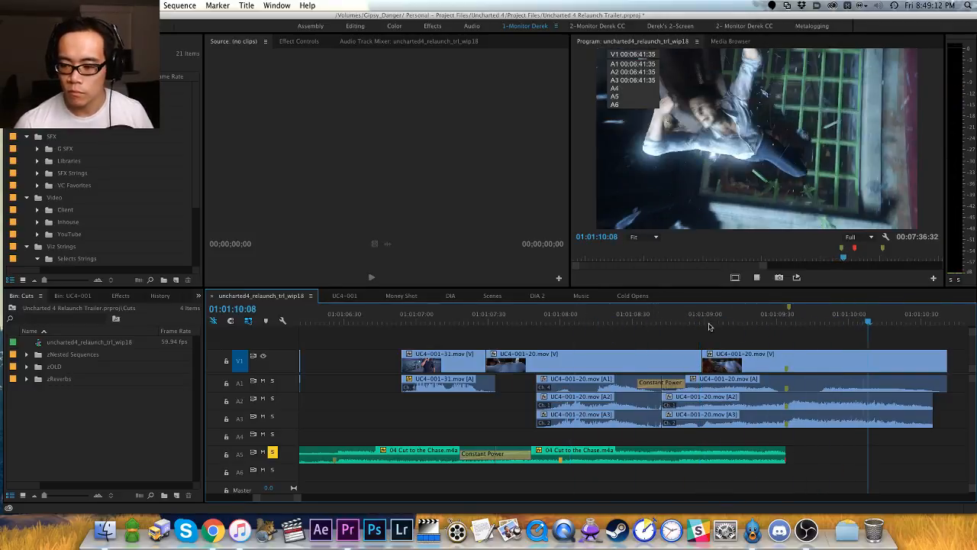
left_click(656, 316)
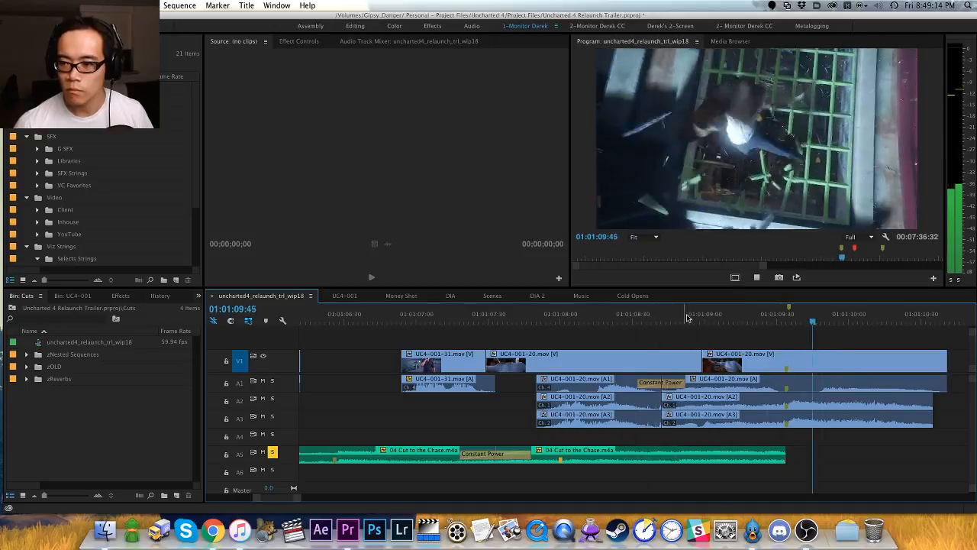
key("space")
left_click(701, 319)
left_click(702, 318)
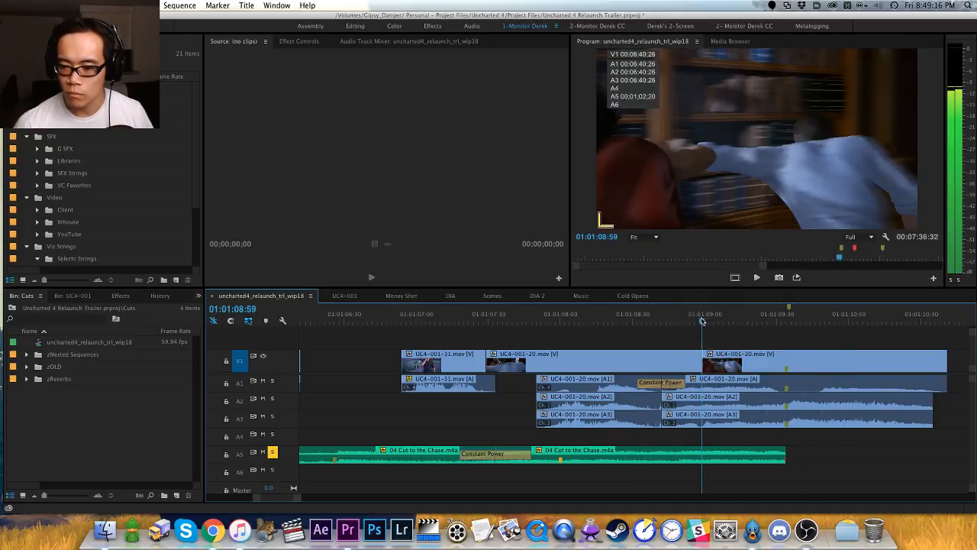
key("f")
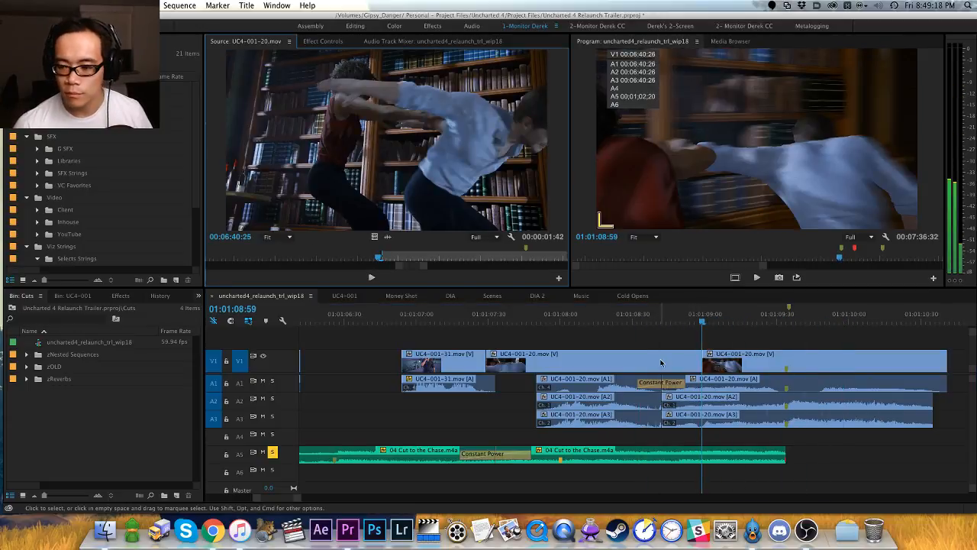
key("space")
key("space")
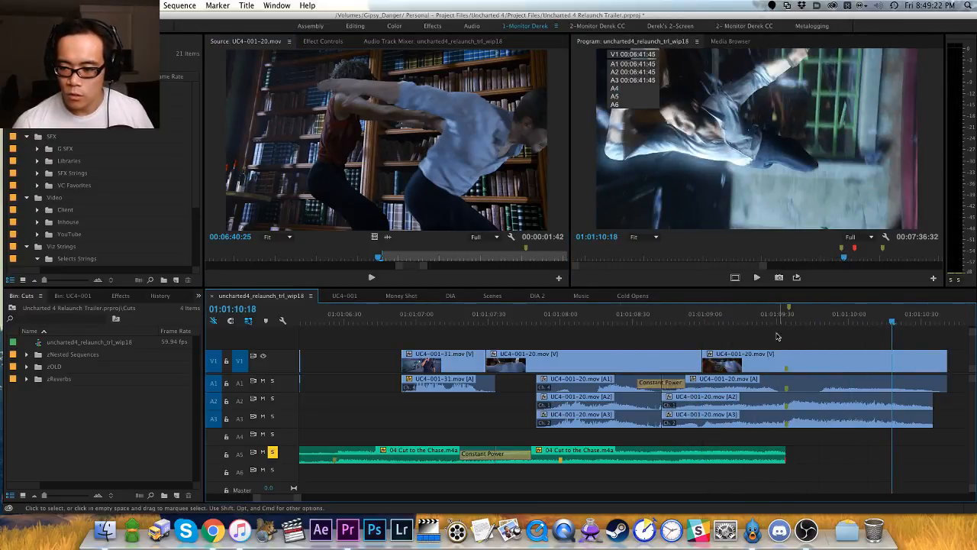
Step: Play the second UC4-001-20.mov clip from 01:01:08:59 into the gap that follows the music's end
key("minus")
key("minus")
key("h")
left_click_drag(706, 346, 673, 341)
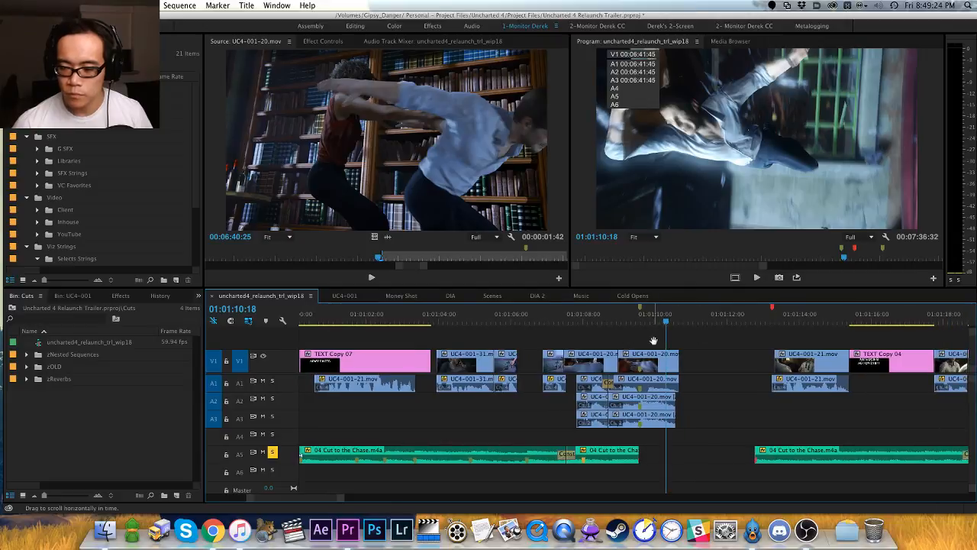
left_click(617, 319)
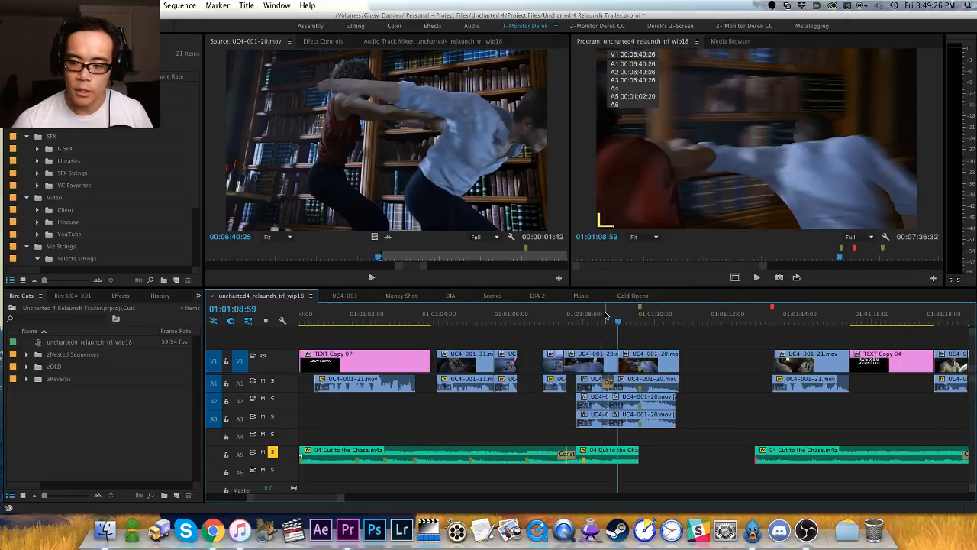
key("space")
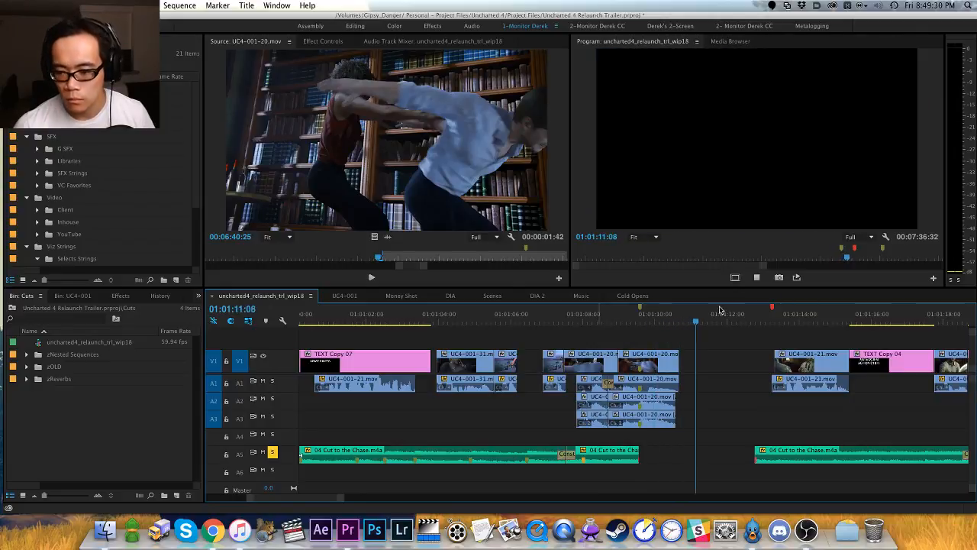
key("space")
Step: Trim the end of the second UC4-001-20.mov clip's video on V1 to 01:01:10:21
key("shift+super+m")
key("shift+super+m")
key("equal")
key("equal")
key("h")
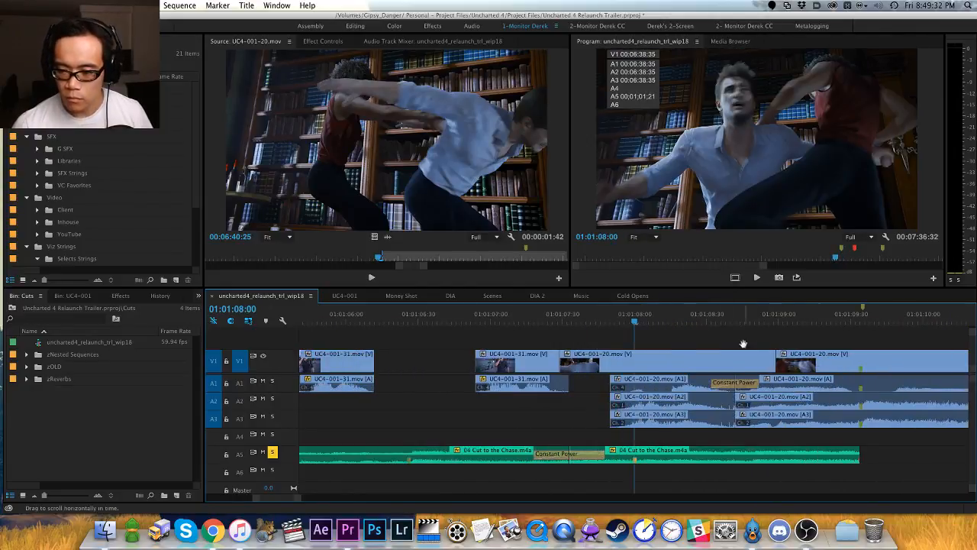
left_click_drag(744, 344, 539, 344)
left_click_drag(674, 319, 769, 326)
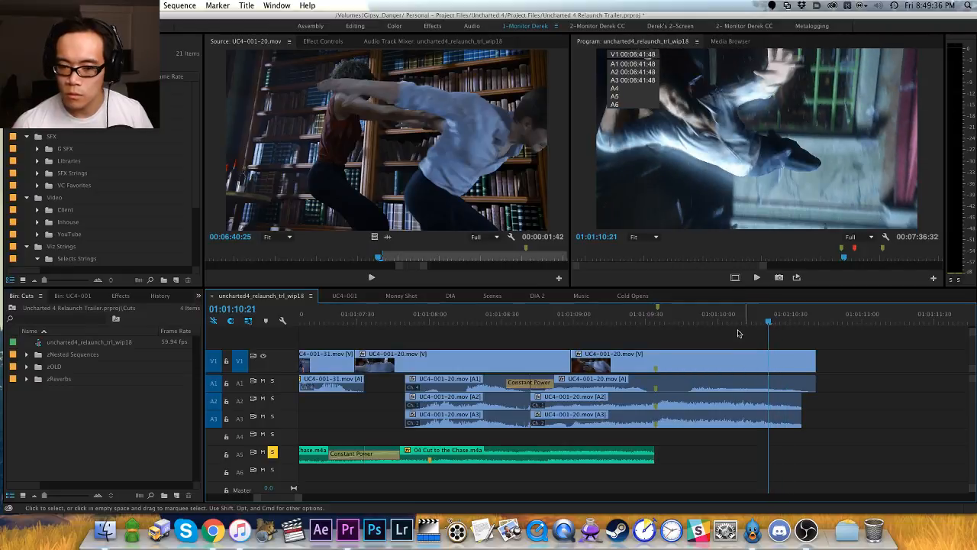
key("w")
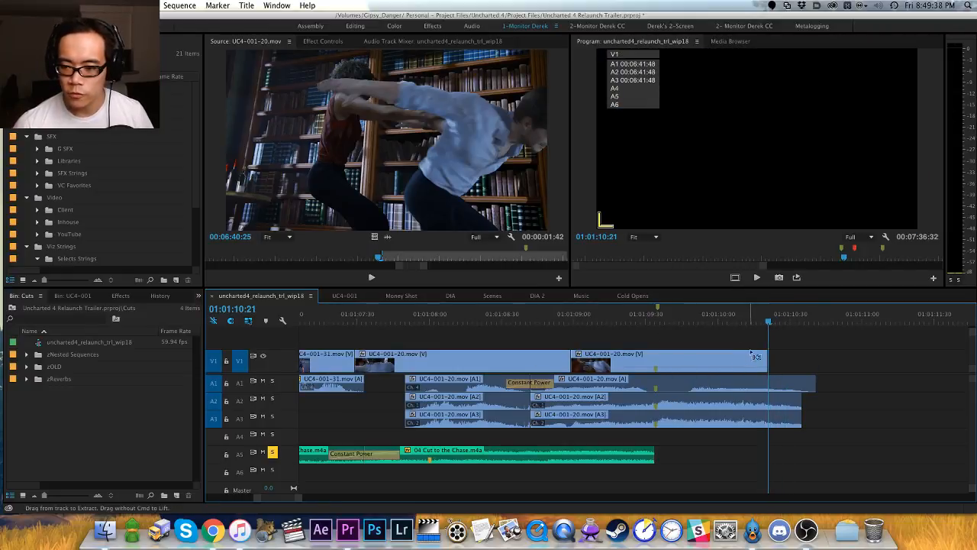
Step: Add a Cross Dissolve at the end of the second UC4-001-20.mov video, set its duration to 10 frames and play it
key("super+d")
left_click_drag(624, 320, 715, 320)
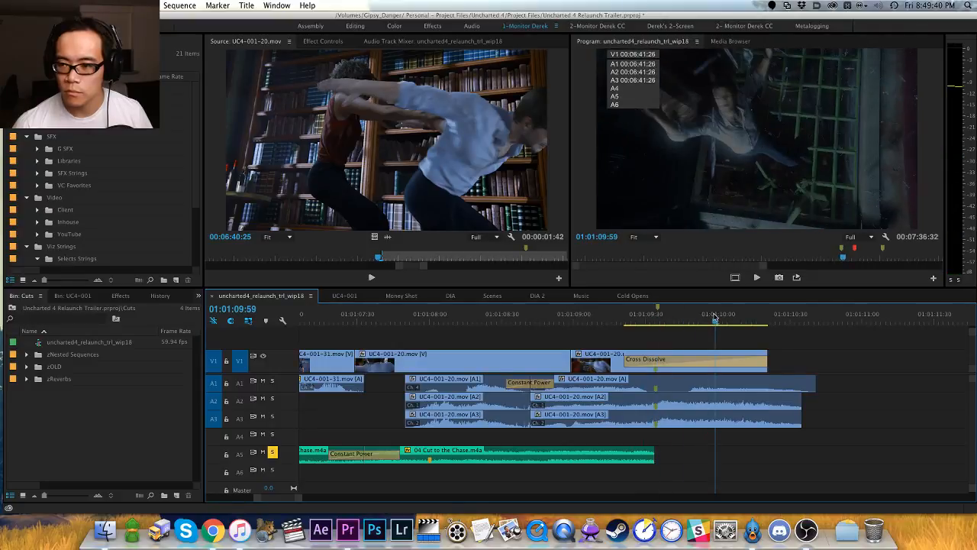
left_click(694, 358)
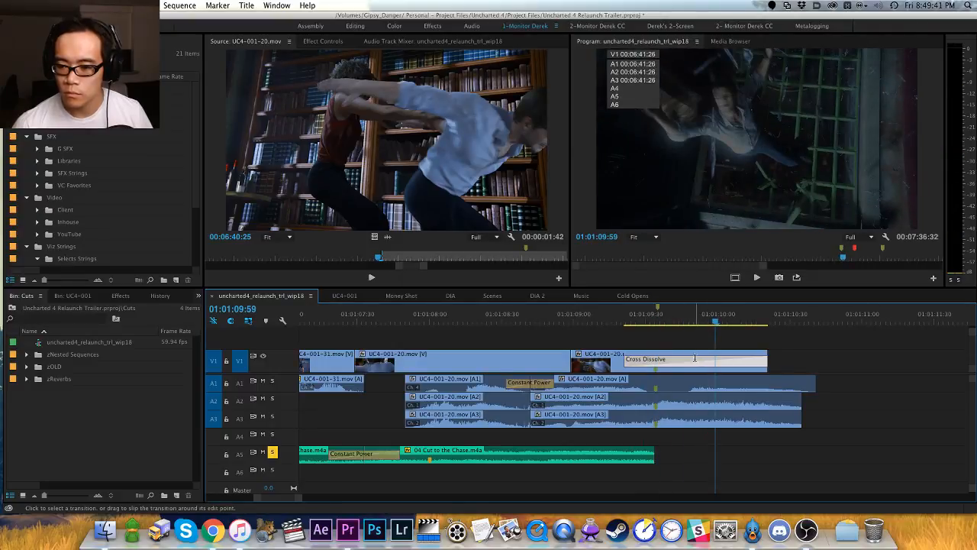
double_click(695, 358)
type("10")
key("Return")
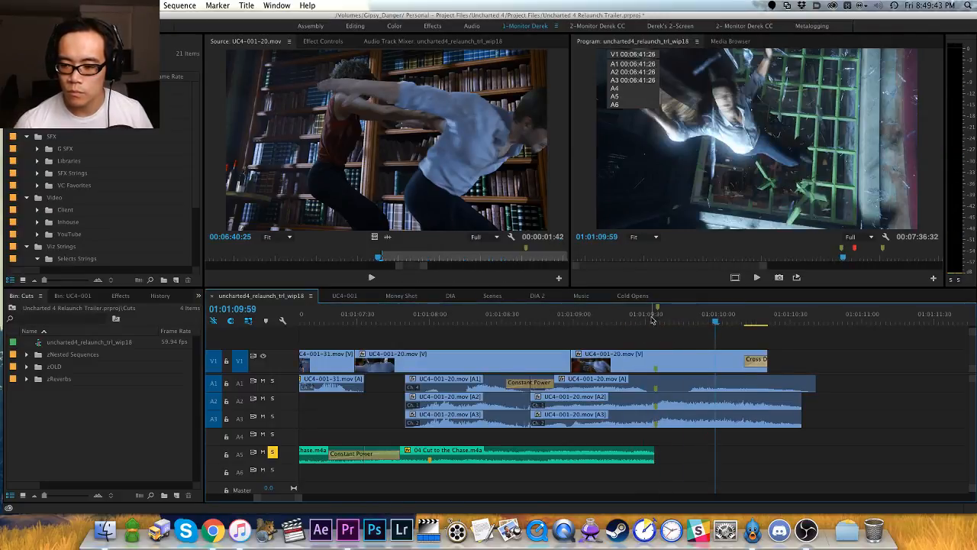
key("space")
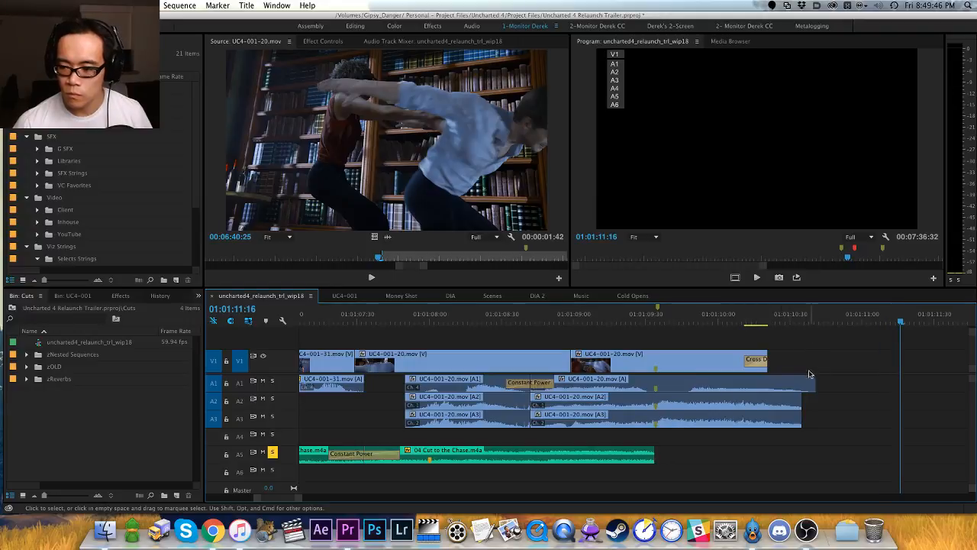
Step: Replay the sequence from 01:01:08:31, extend the second UC4-001-20.mov clip's A2 and A3 audio to about 01:01:11:31, and play the extended ending
key("h")
left_click_drag(814, 355, 742, 355)
key("minus")
key("minus")
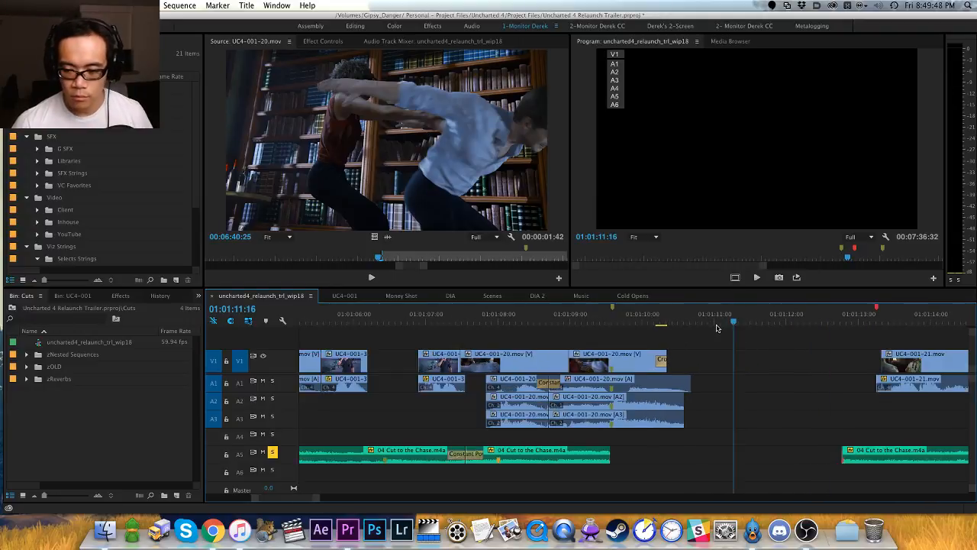
left_click_drag(685, 349, 637, 348)
key("v")
left_click(538, 323)
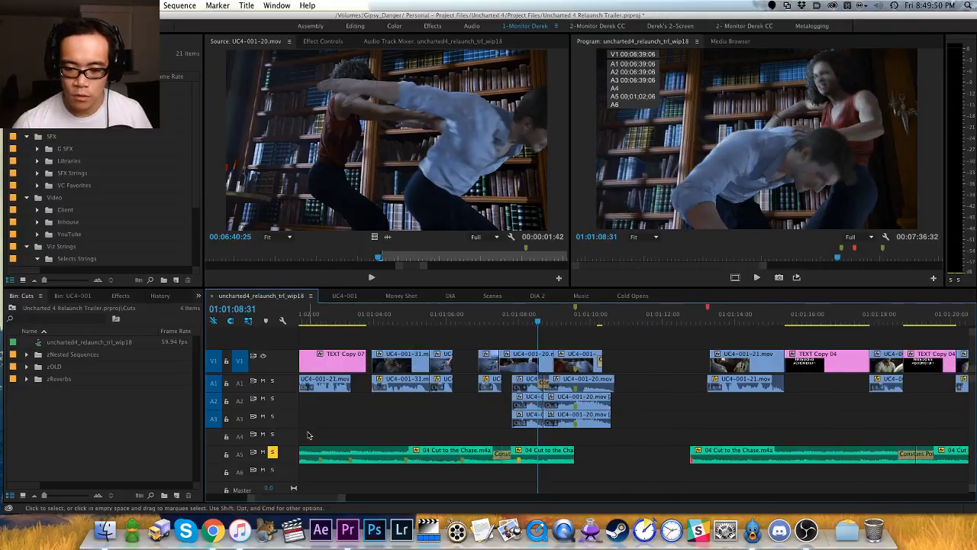
key("space")
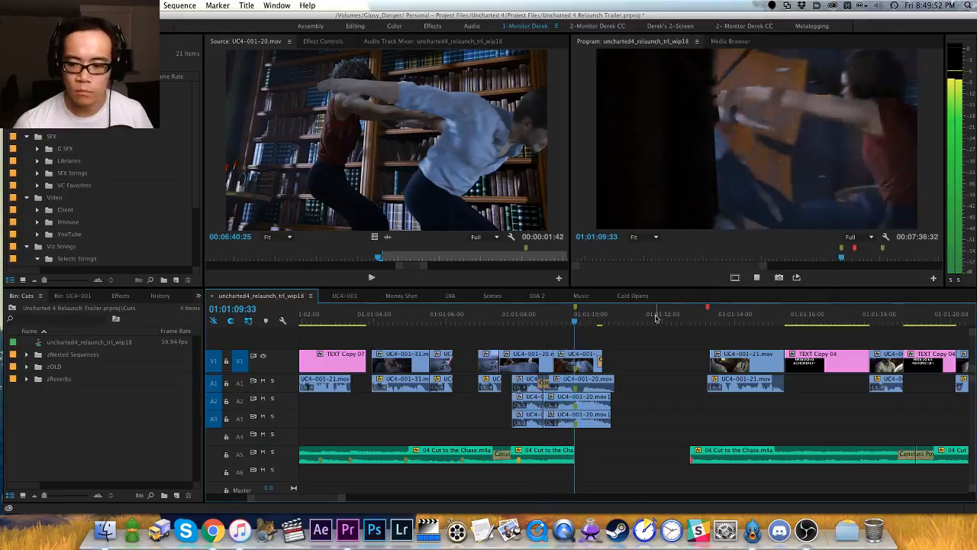
key("space")
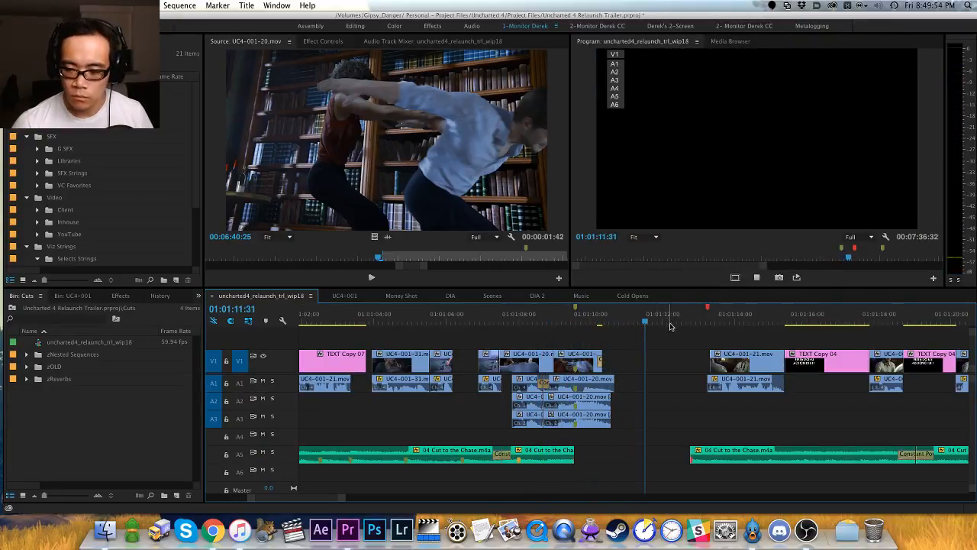
left_click_drag(611, 399, 642, 398)
key("shift+k")
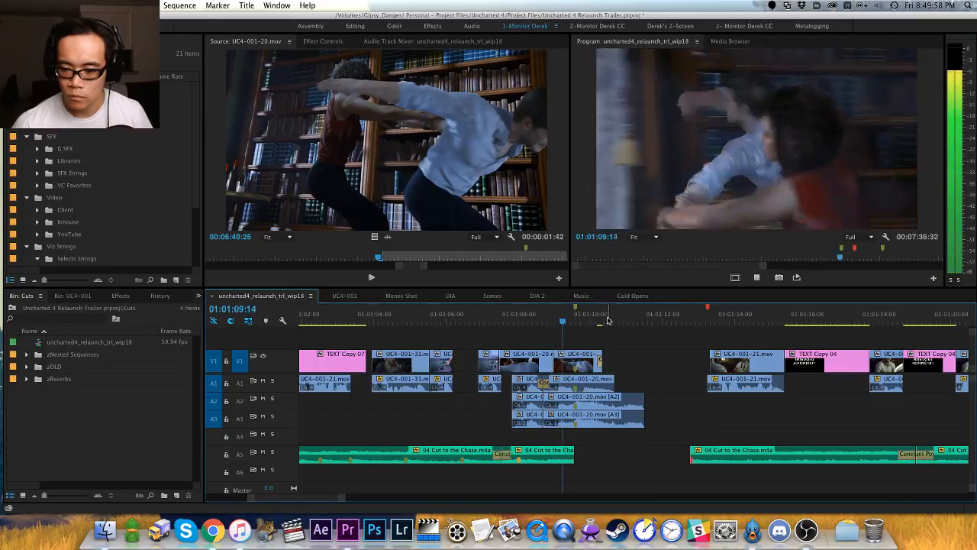
Step: Play the second UC4-001-20.mov clip's ending and trim its A2 and A3 audio back to 01:01:10:56
key("space")
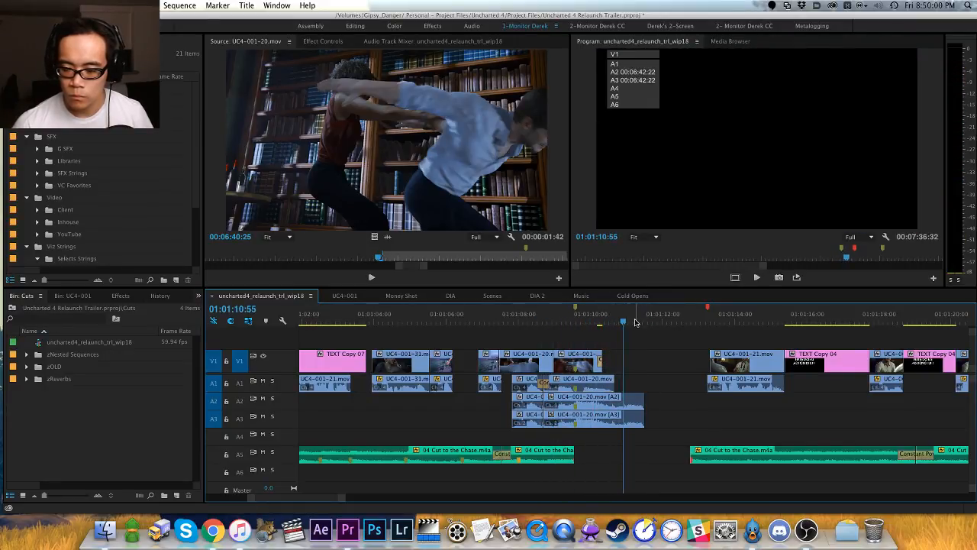
key("space")
key("space")
left_click_drag(622, 321, 624, 321)
key("shift+w")
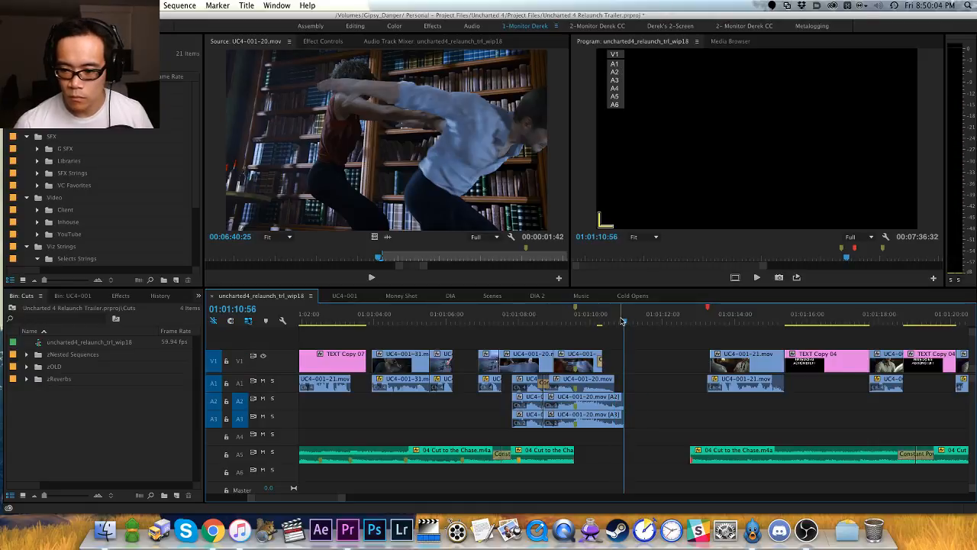
Step: Add Constant Power fades at the end of the UC4-001-20.mov A2 and A3 audio and set their duration to 10 frames
key("shift+super+d")
left_click(608, 403)
double_click(606, 418)
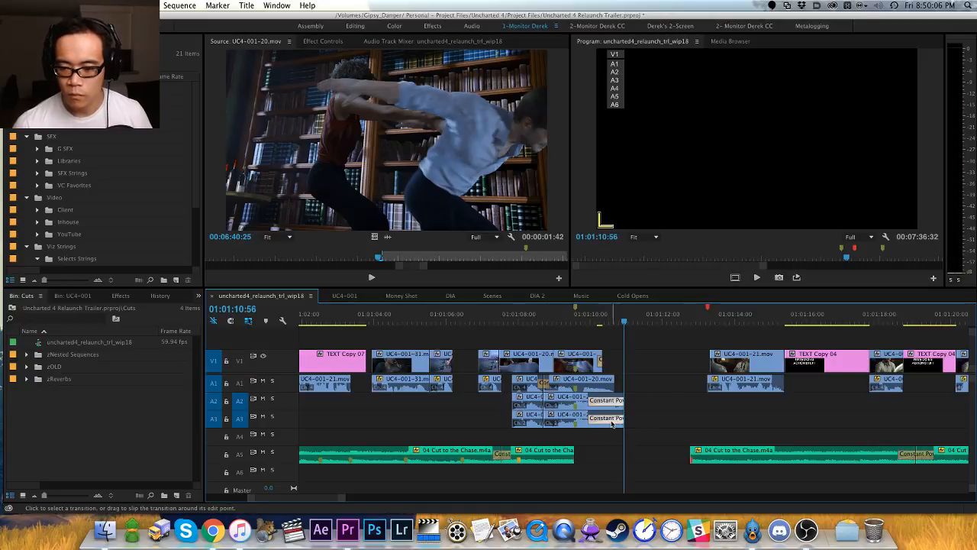
type("10")
key("Return")
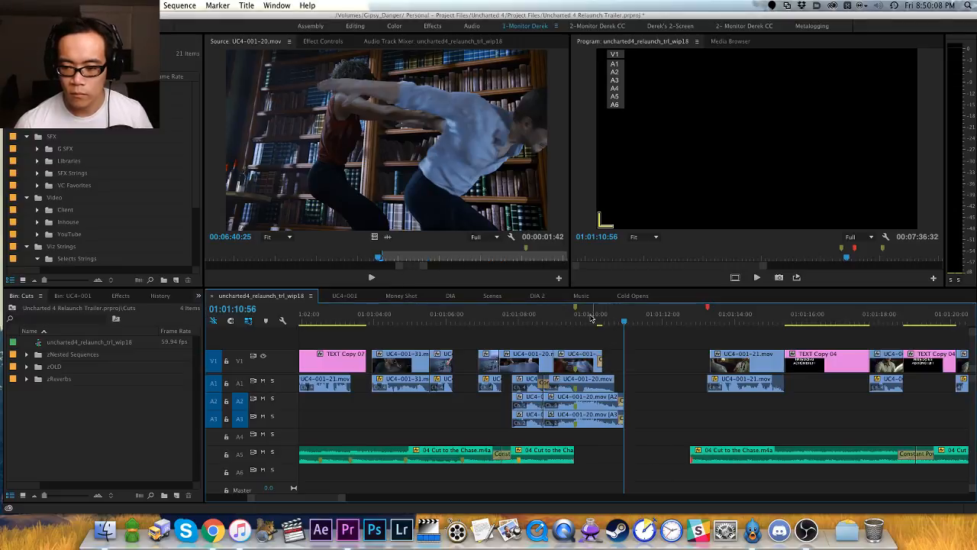
Step: Replay the faded ending and move everything after the gap earlier so the music restarts at 01:01:11:07
key("shift+k")
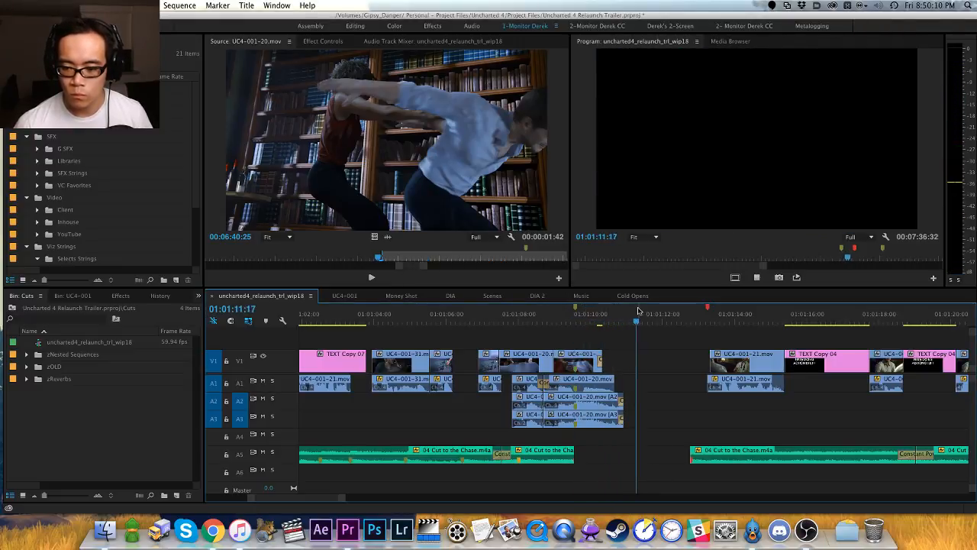
left_click(587, 324)
key("space")
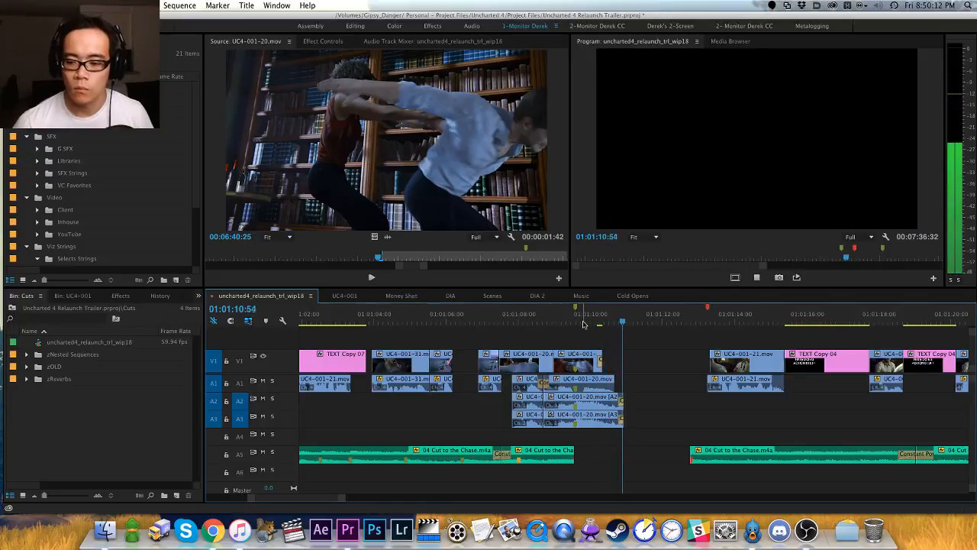
key("space")
left_click_drag(727, 452, 667, 458)
left_click(662, 417)
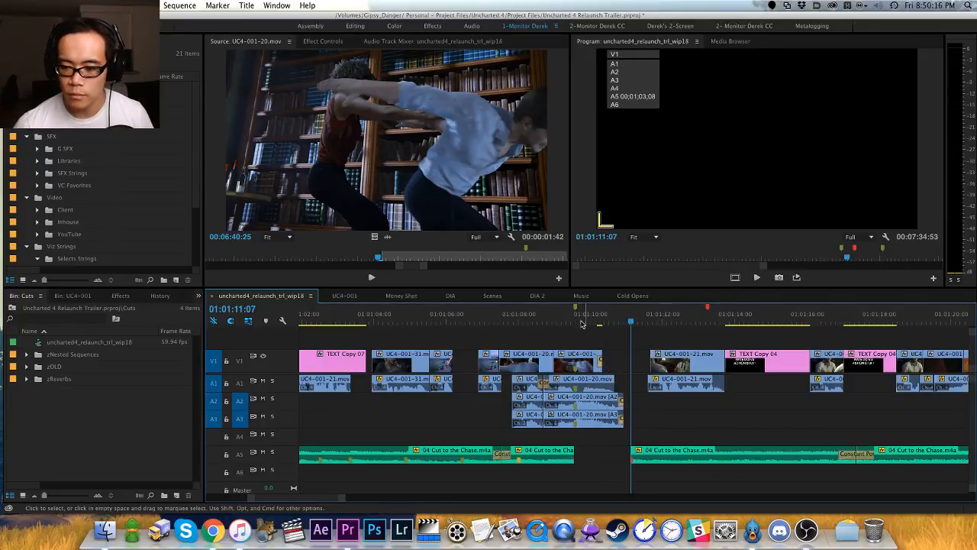
Step: Play the shortened gap from 01:01:07:33 and move all clips after it 3 frames later
left_click_drag(565, 323, 502, 324)
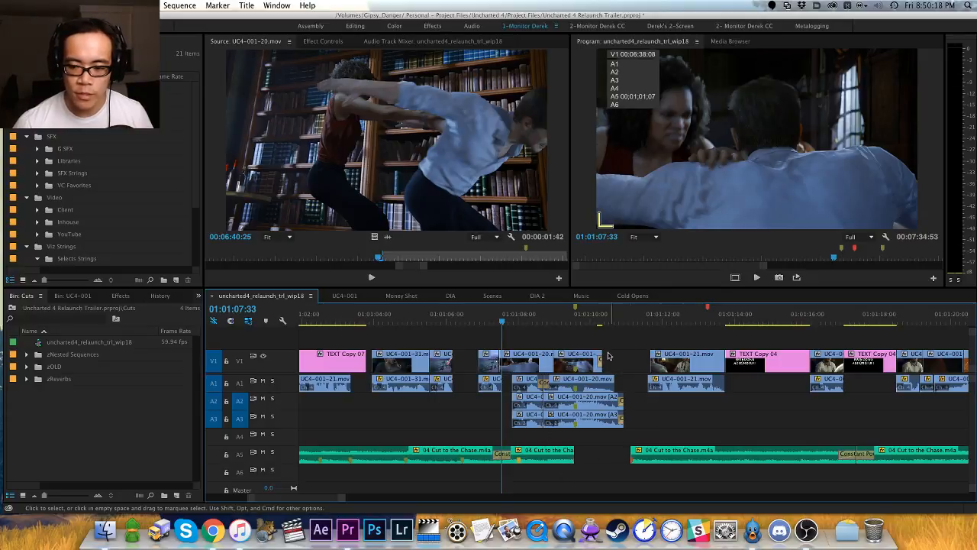
key("h")
left_click_drag(632, 380, 569, 379)
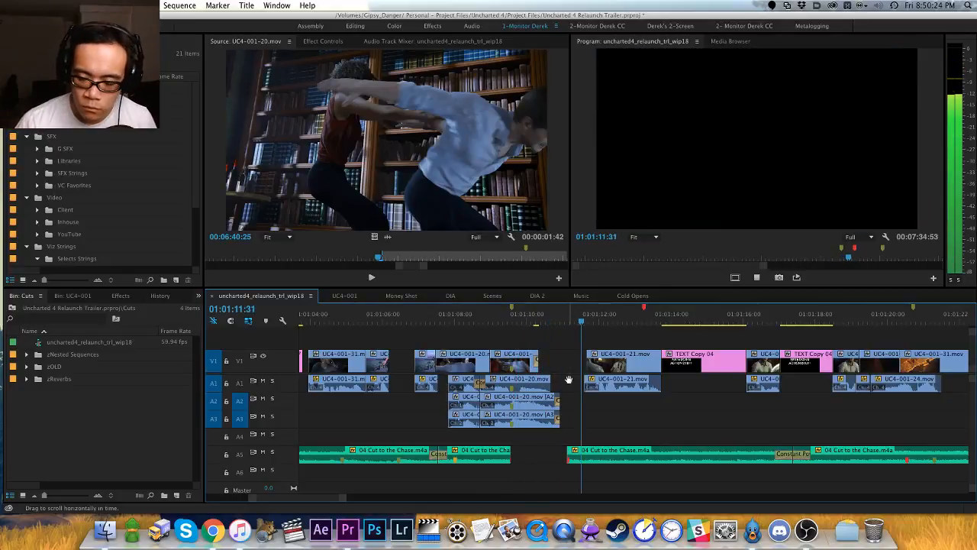
key("space")
key("a")
left_click(604, 362)
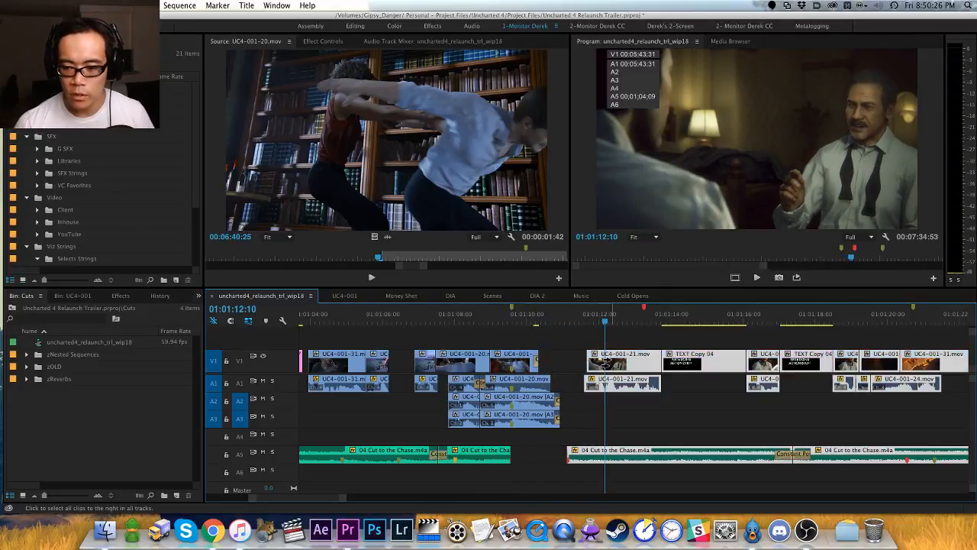
type("+3")
key("Return")
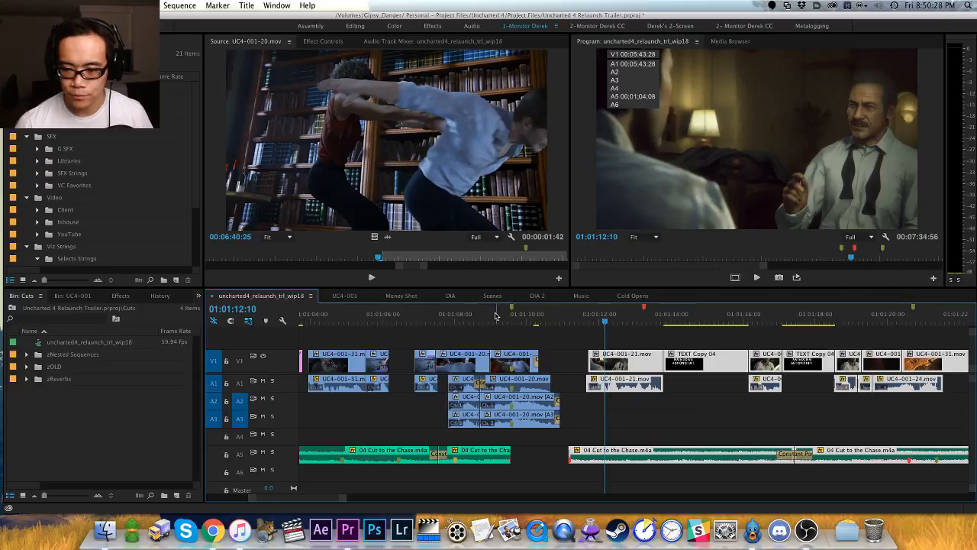
Step: Play from about 01:01:08:06 across the gap into the TEXT Copy 04 card to check the music restart
left_click(459, 314)
key("space")
key("h")
left_click_drag(602, 416, 519, 418)
key("v")
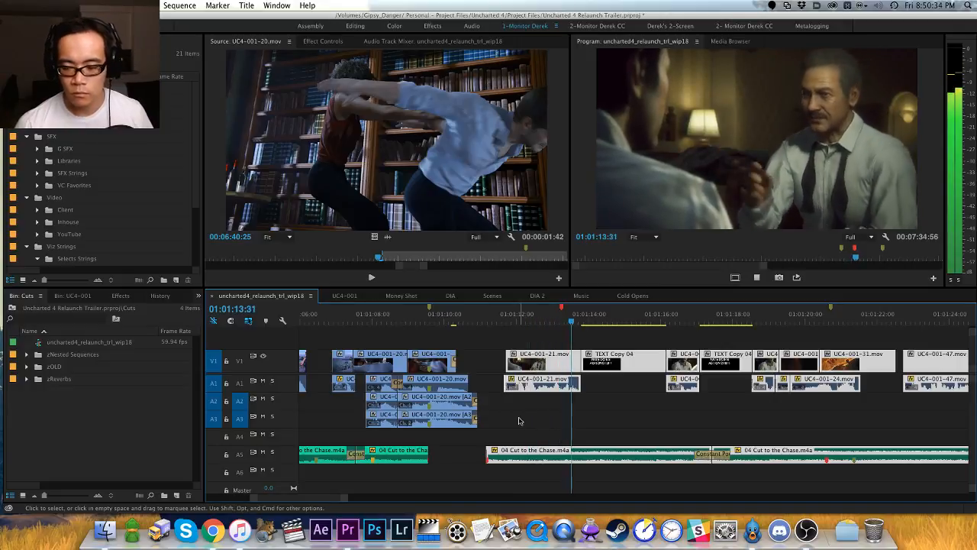
key("space")
left_click(520, 421)
key("space")
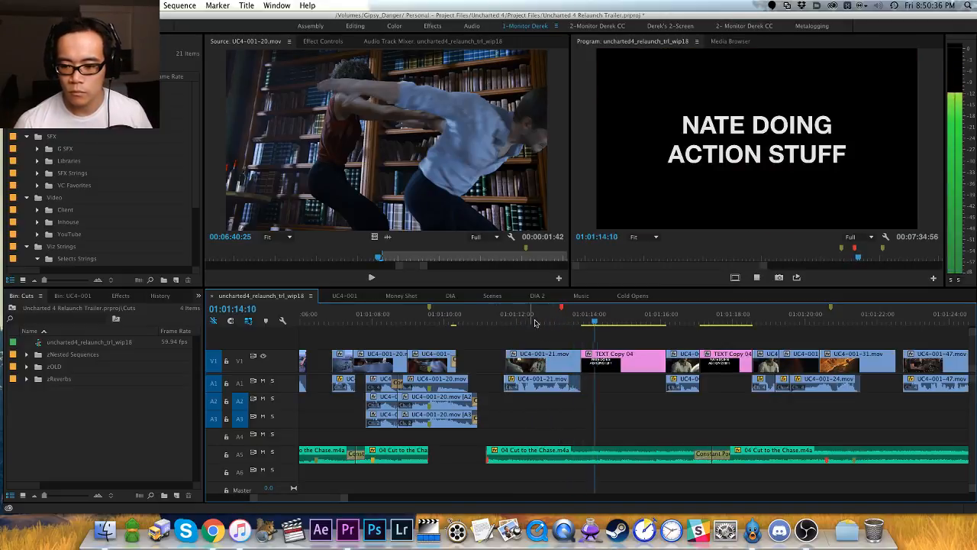
Step: Move the UC4-001-21.mov clip after the gap about 15 frames later, overlapping the start of the TEXT Copy 04 card
left_click_drag(550, 336, 542, 387)
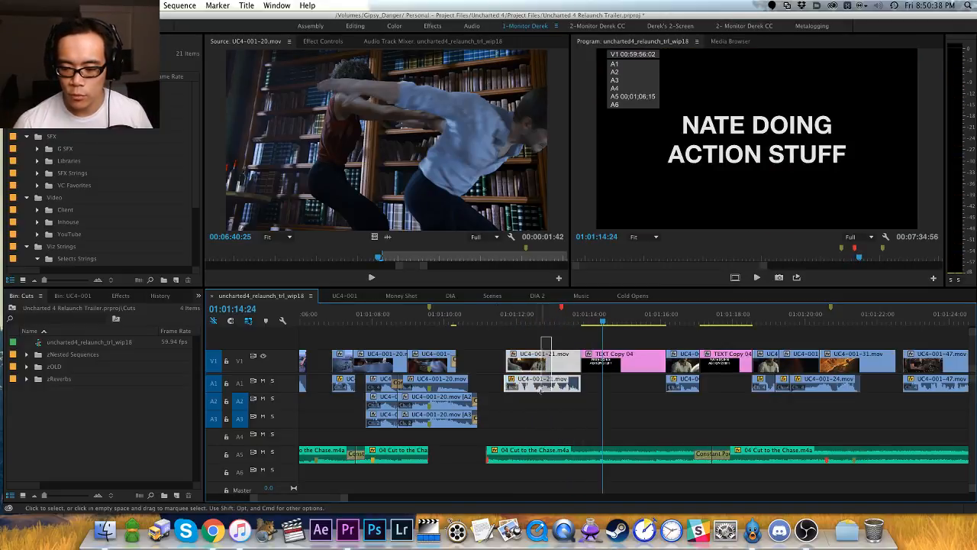
left_click(535, 337)
scroll(504, 328, "left", 1)
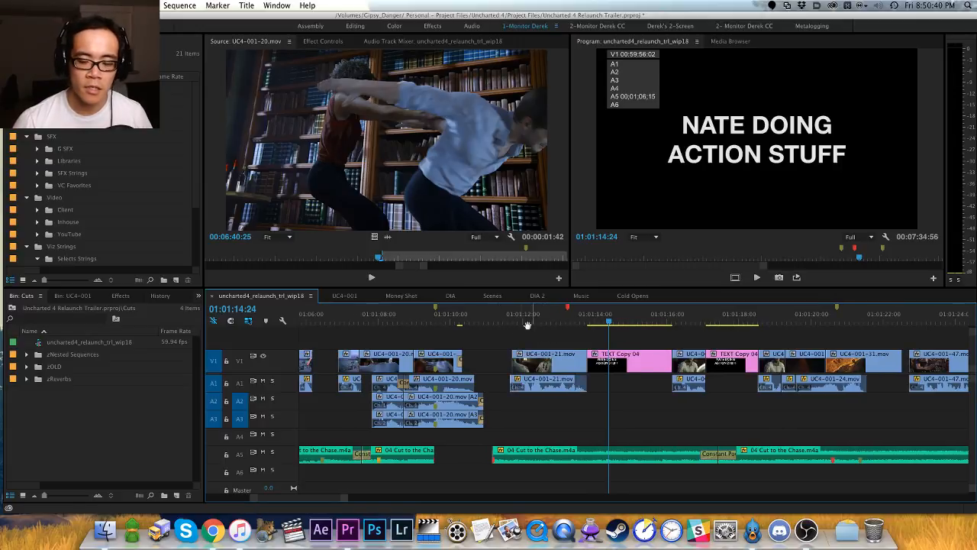
scroll(532, 336, "right", 2)
left_click_drag(549, 332, 513, 400)
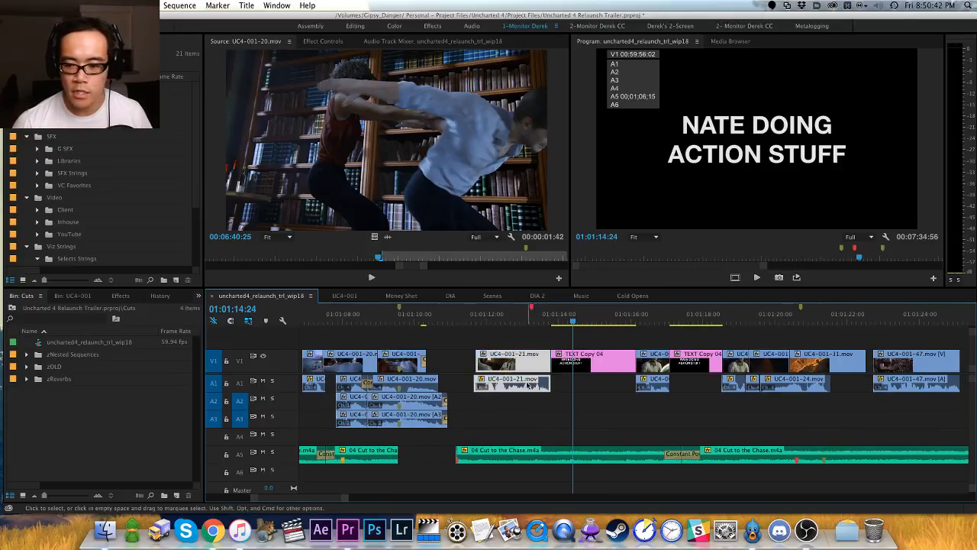
key("=")
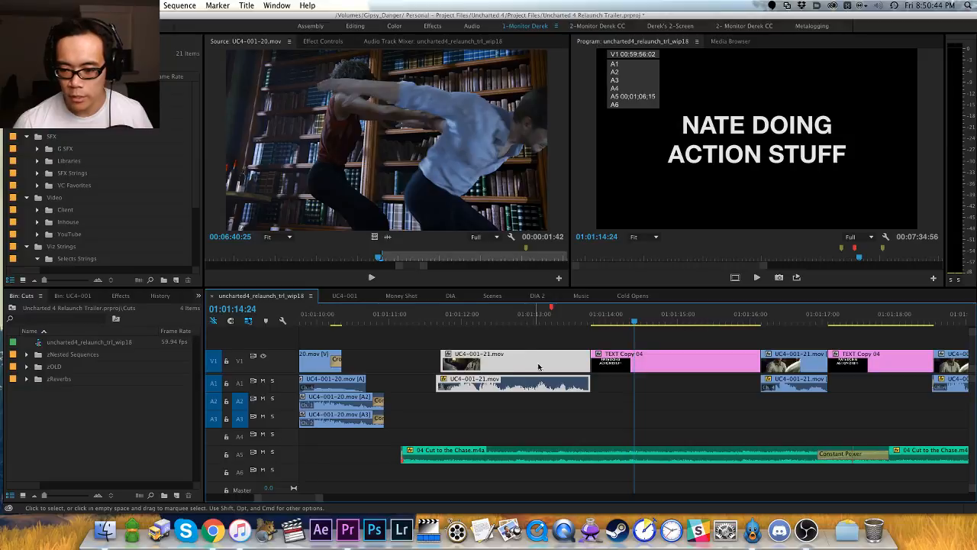
left_click_drag(538, 366, 557, 367)
left_click(531, 338)
Step: Play the sequence from about 01:01:06:25 across the gap and through both TEXT Copy 04 cards to review the timing
key("h")
left_click_drag(336, 330, 496, 337)
key("-")
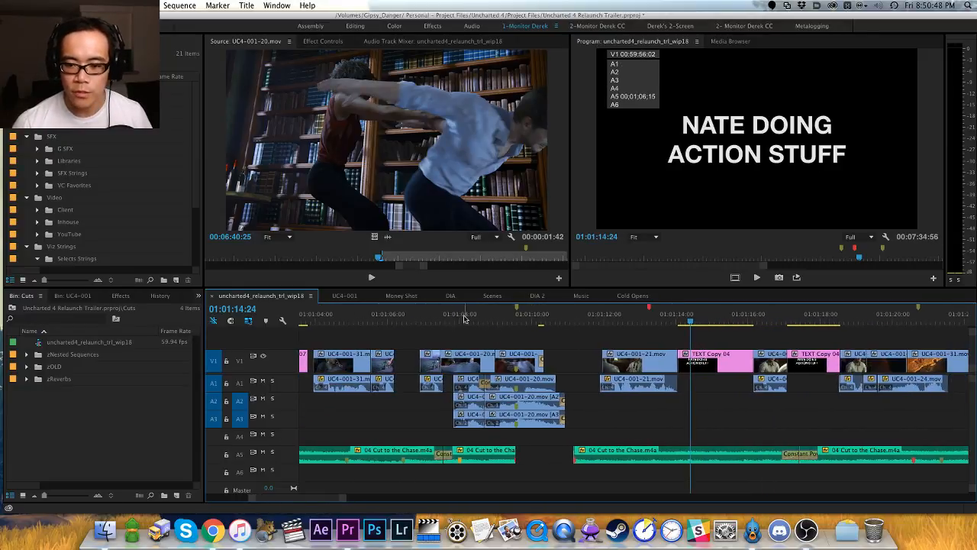
left_click(404, 318)
key("space")
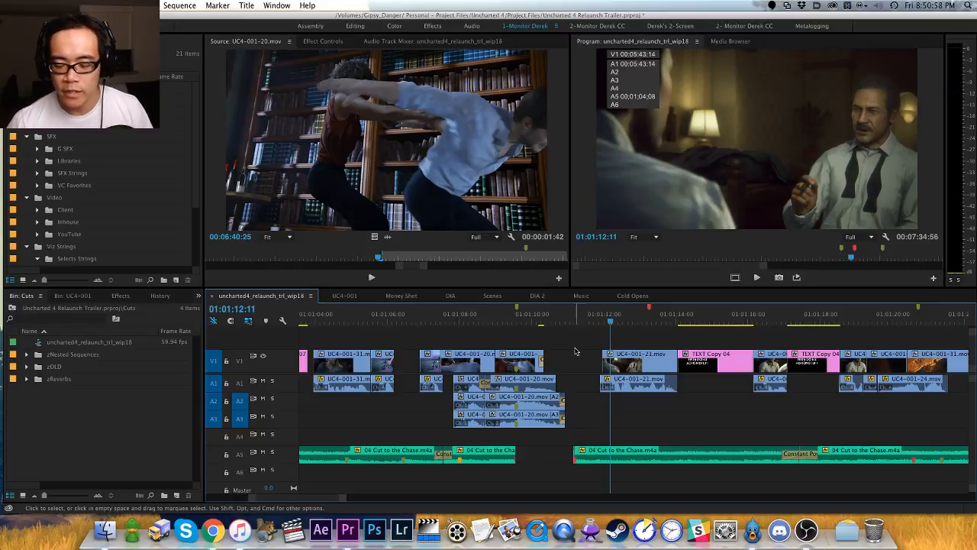
key("h")
left_click_drag(559, 347, 516, 333)
left_click_drag(456, 320, 441, 320)
key("space")
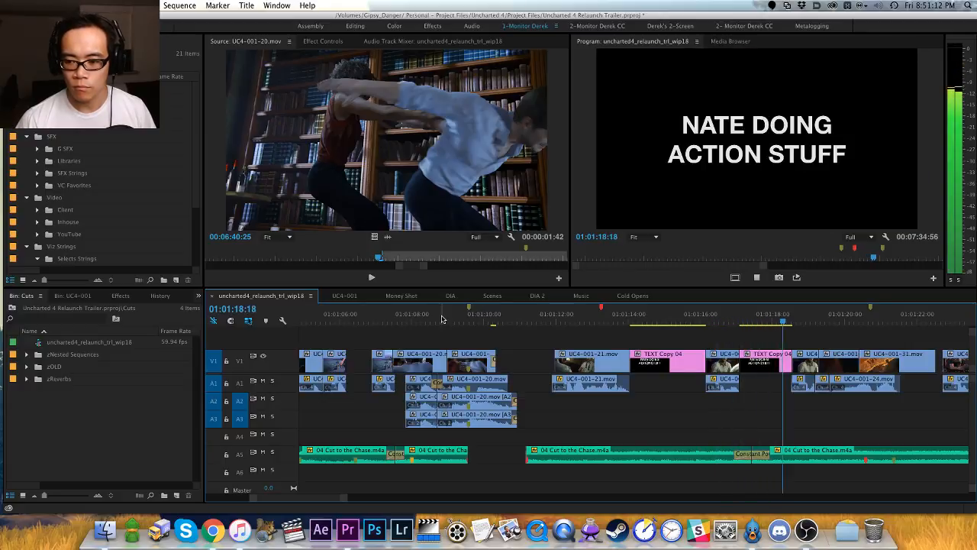
key("space")
Step: Play the first TEXT Copy 04 card and slide the UC4-001-21.mov clip between the two cards about 10 frames earlier
key("equal")
key("equal")
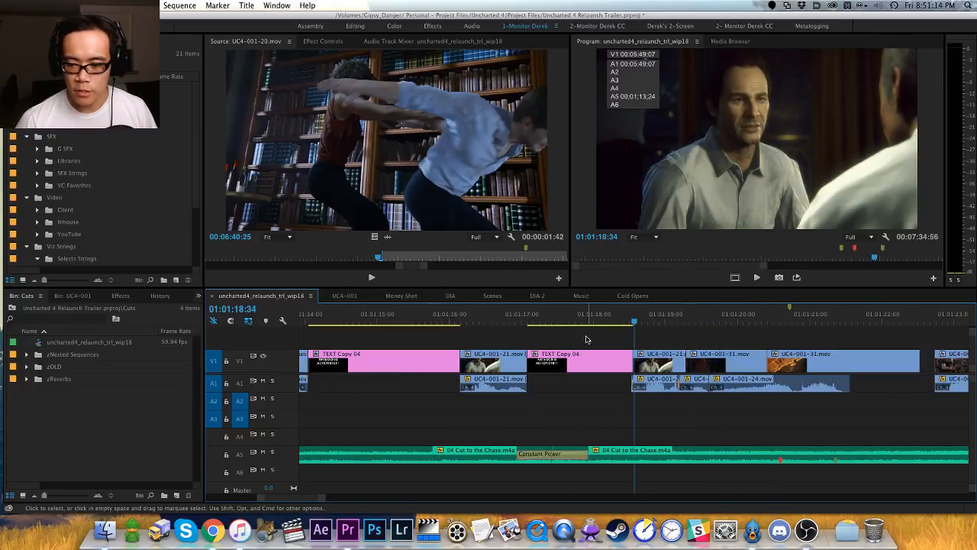
left_click_drag(513, 321, 405, 324)
key("space")
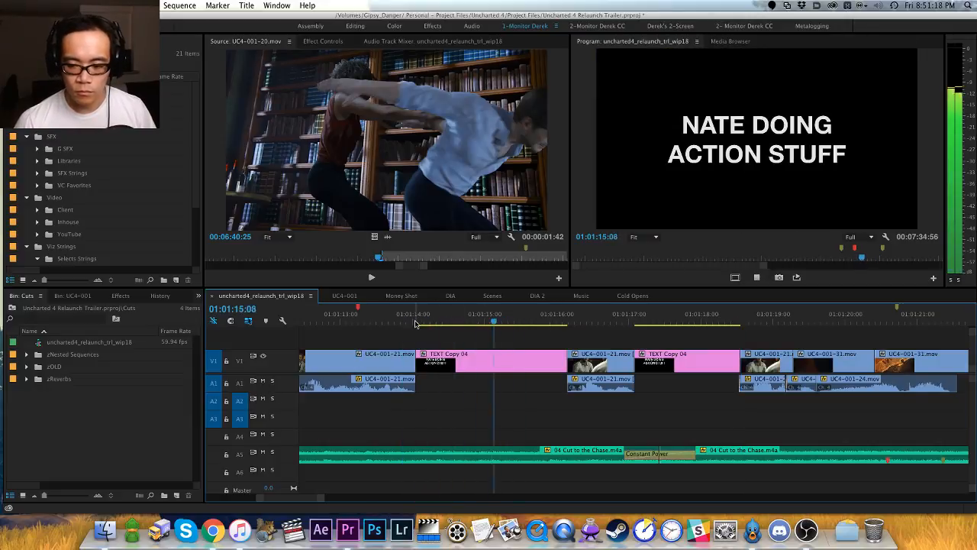
key("space")
left_click_drag(595, 367, 588, 386)
Step: Replay the UC4-001-21.mov clip between the TEXT Copy 04 cards and slide it 5 frames later
left_click(525, 320)
key("space")
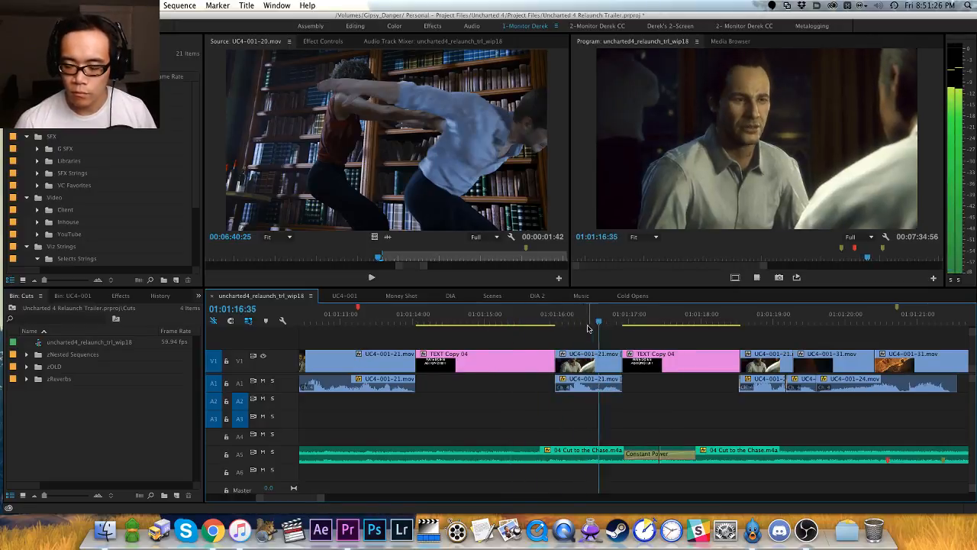
key("space")
key("super+shift+a")
key("super+0")
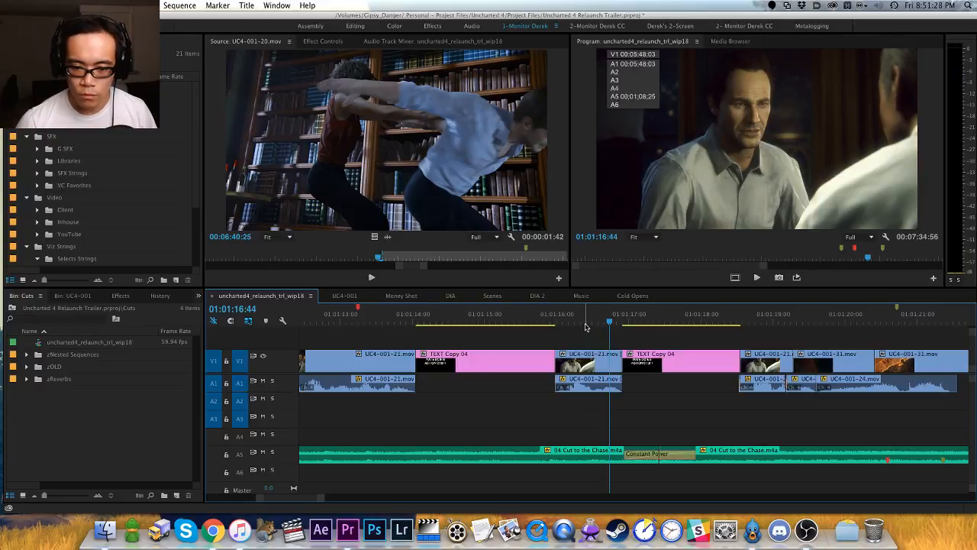
key("d")
key("alt+shift+period")
key("super+shift+a")
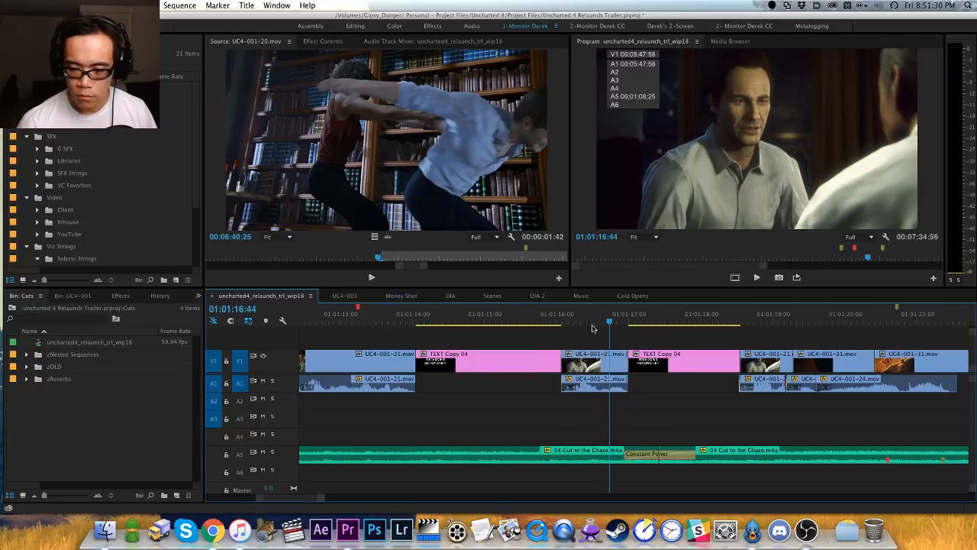
Step: Play through the second TEXT Copy 04 card and move the UC4-001-21.mov clip following it earlier to about 01:01:18:11
left_click(492, 324)
key("space")
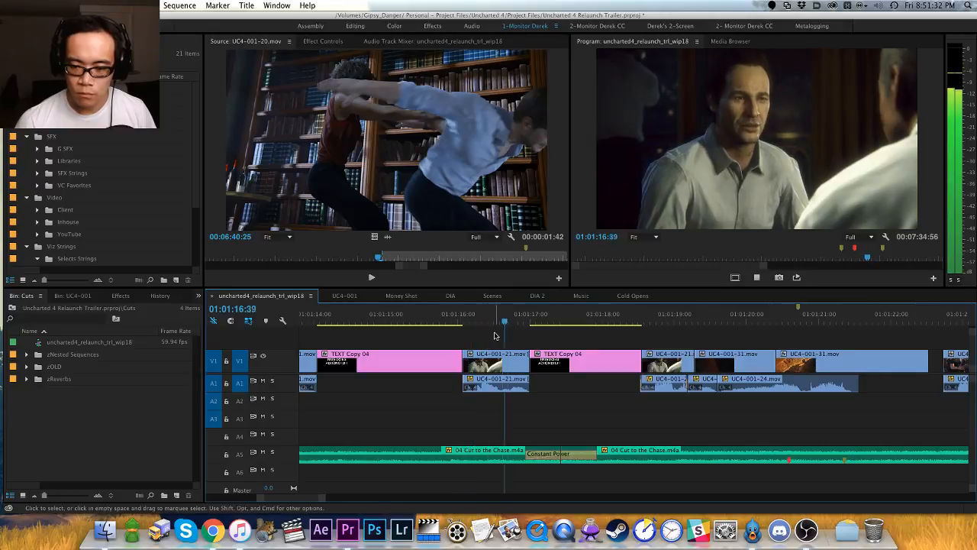
key("space")
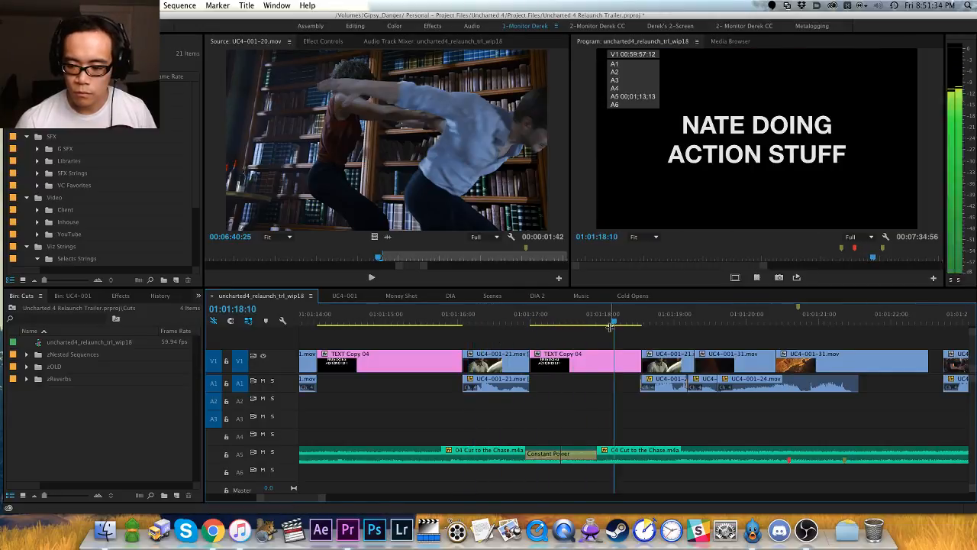
left_click_drag(665, 332, 663, 349)
left_click_drag(663, 383, 636, 372)
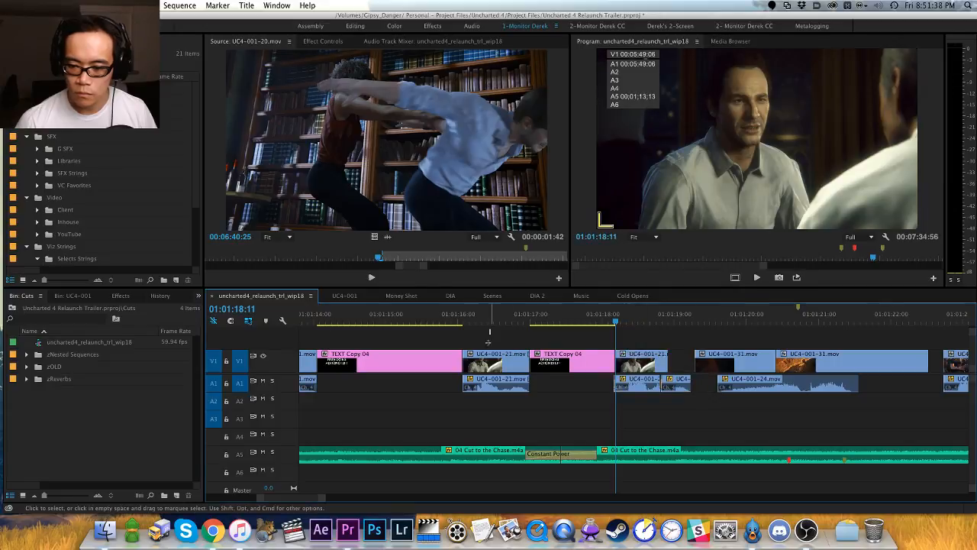
Step: Play from the first TEXT Copy 04 card and slide the UC4-001-21.mov clip between the cards 2 frames later
left_click(339, 324)
key("space")
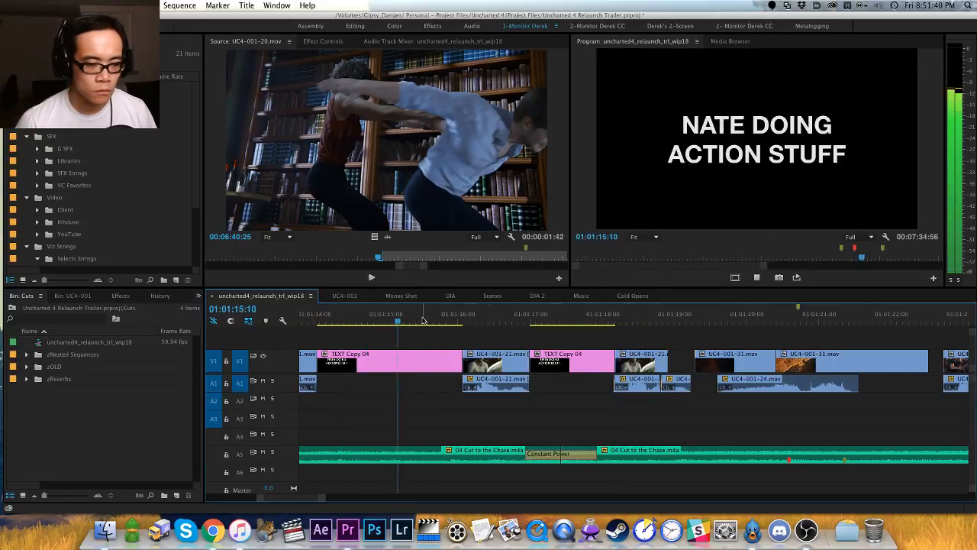
key("space")
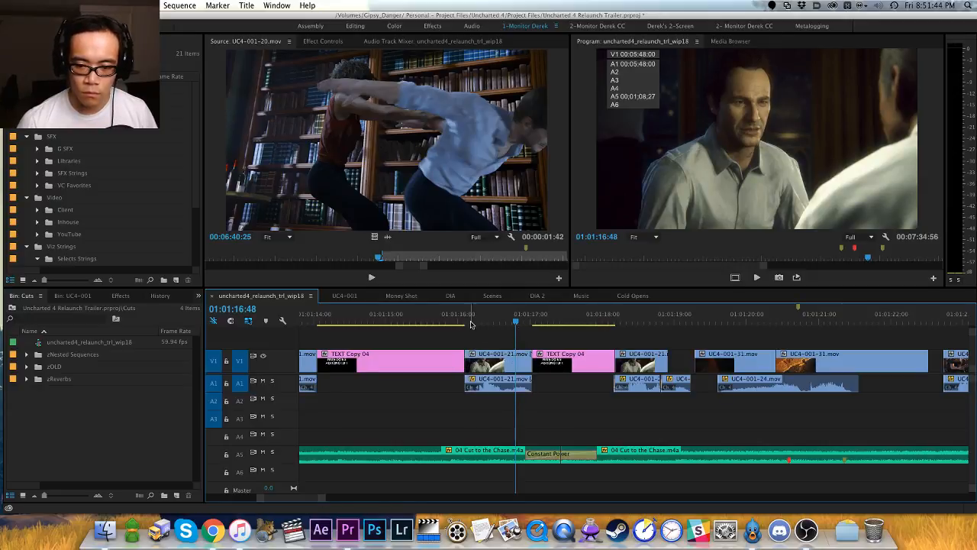
Step: Replay the cut between the TEXT Copy 04 cards and slide the UC4-001-21.mov clip there another 3 frames later
left_click(396, 332)
key("space")
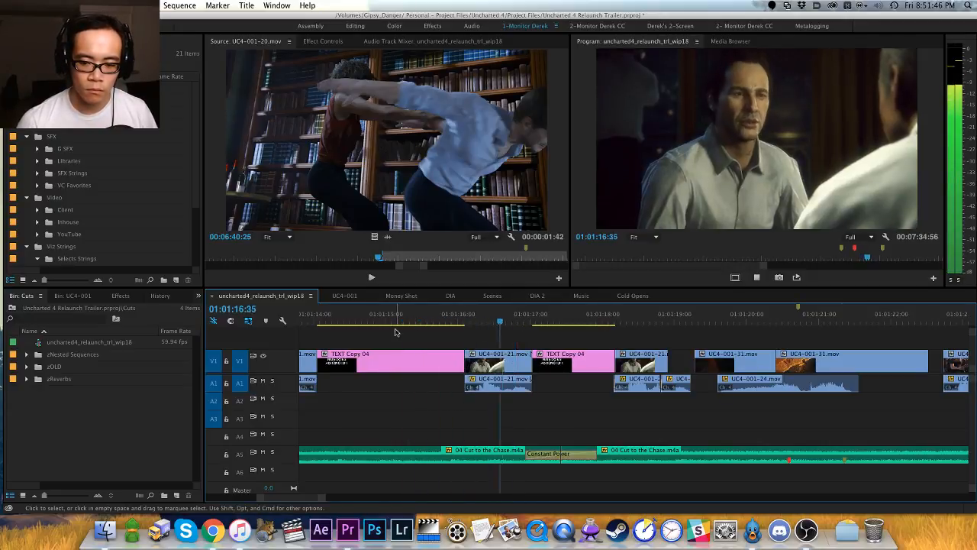
key("space")
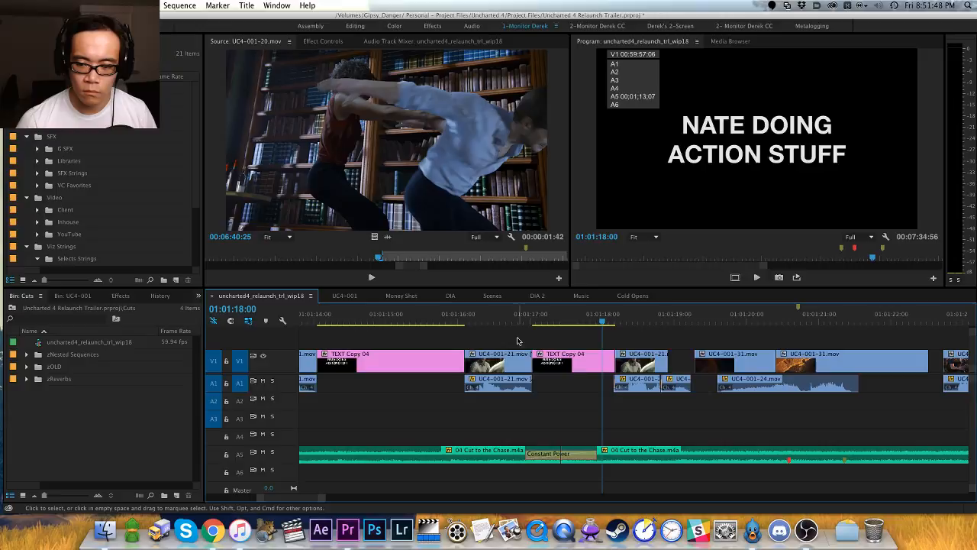
key("alt+period")
key("alt+period")
key("alt+period")
left_click(496, 395)
Step: Replay from the first TEXT Copy 04 card and slide the UC4-001-21.mov clip after the second card 4 frames earlier, with its audio
key("h")
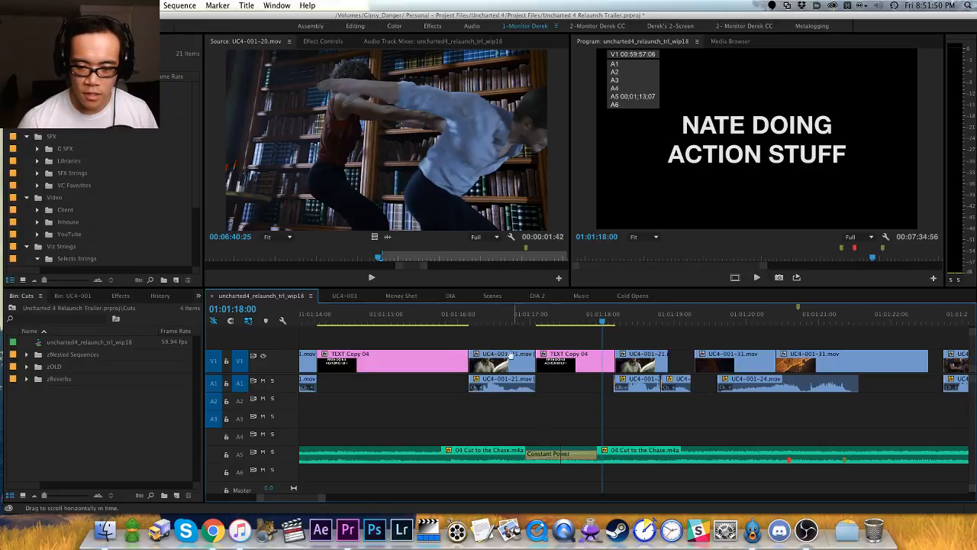
left_click_drag(441, 328, 451, 327)
left_click(406, 317)
key("space")
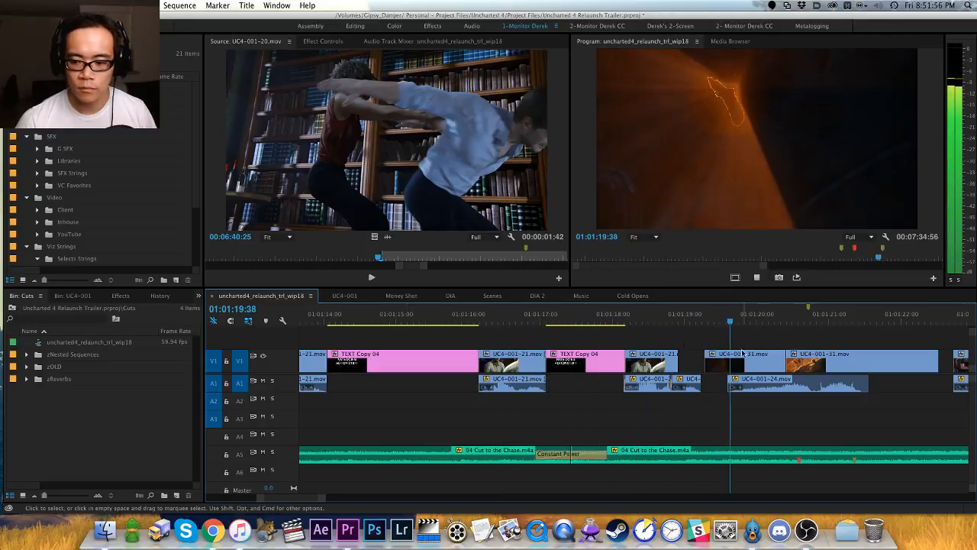
key("space")
left_click_drag(663, 330, 653, 393)
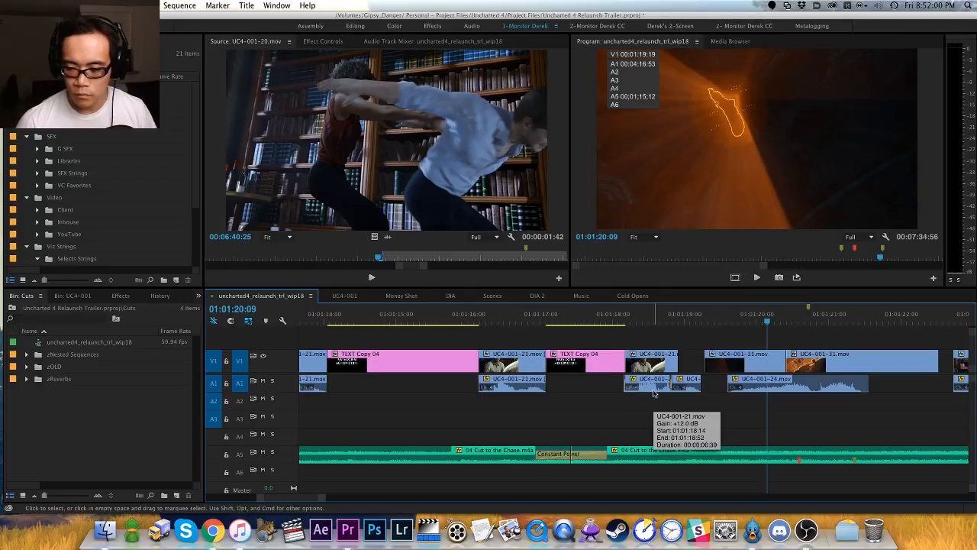
left_click_drag(667, 331, 649, 380)
type("-4")
key("Return")
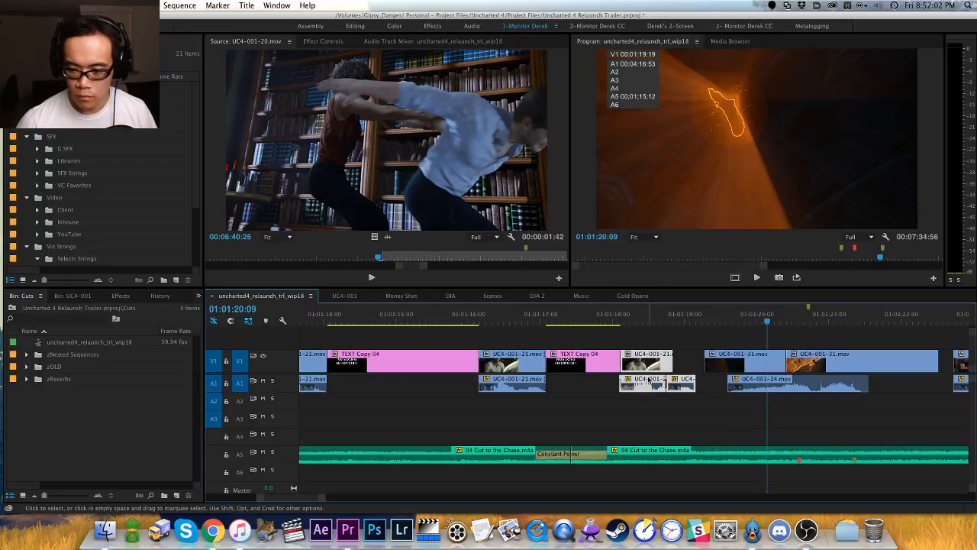
Step: Replay from the first TEXT Copy 04 card and try a Constant Power fade at the audio start of the UC4-001-21.mov clip between the cards
left_click(599, 336)
left_click(410, 318)
key("space")
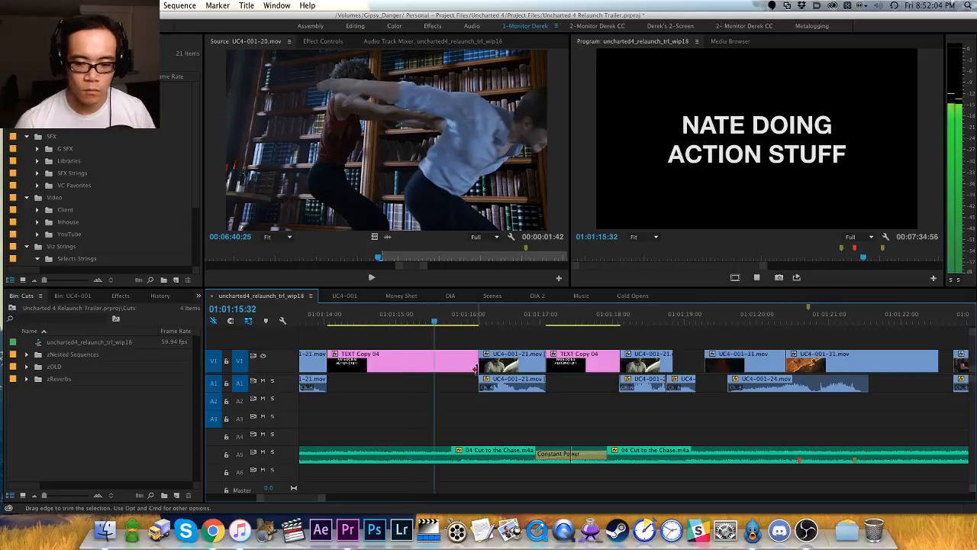
key("space")
key("super+shift+d")
double_click(482, 382)
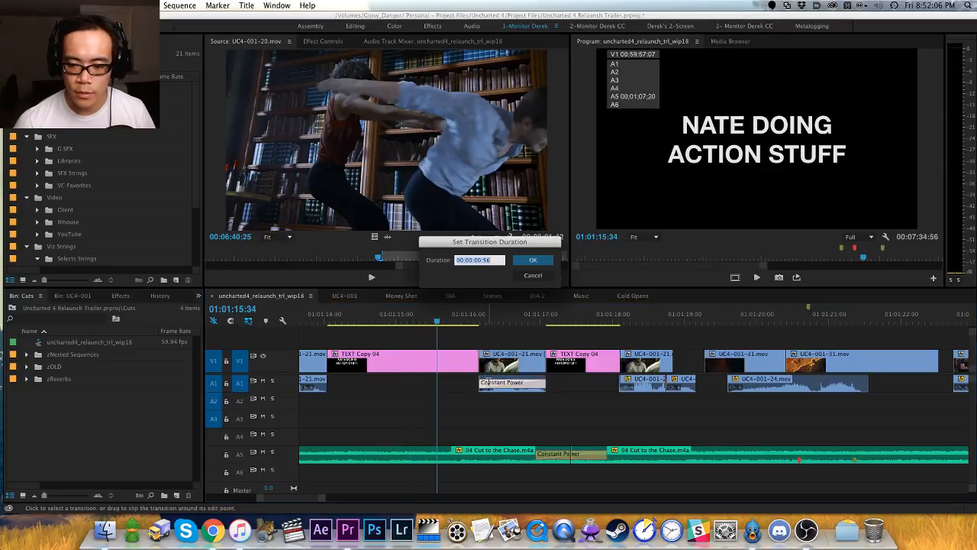
key("Return")
key("space")
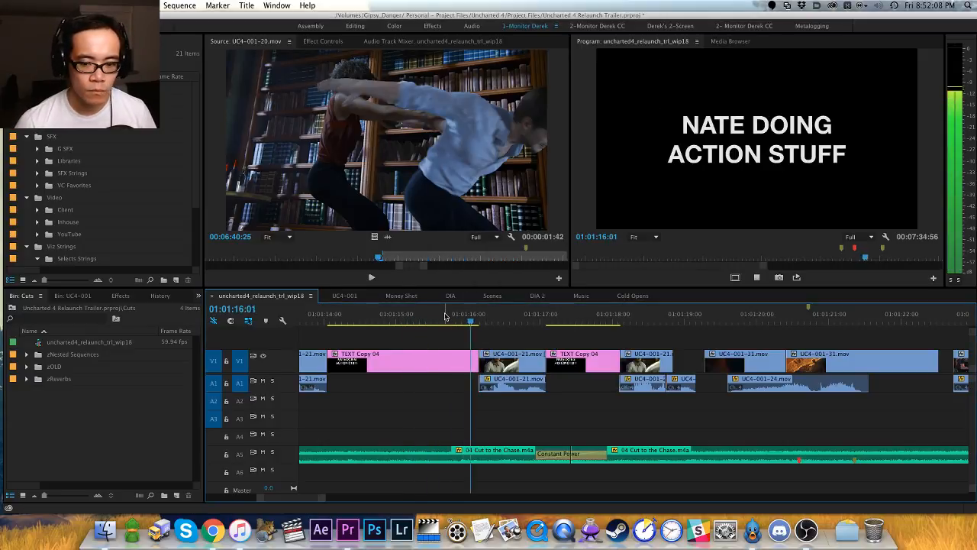
Step: Audition the start of the UC4-001-21.mov clip between the cards with A1 soloed, then remove its audio fade and the solo
left_click(454, 317)
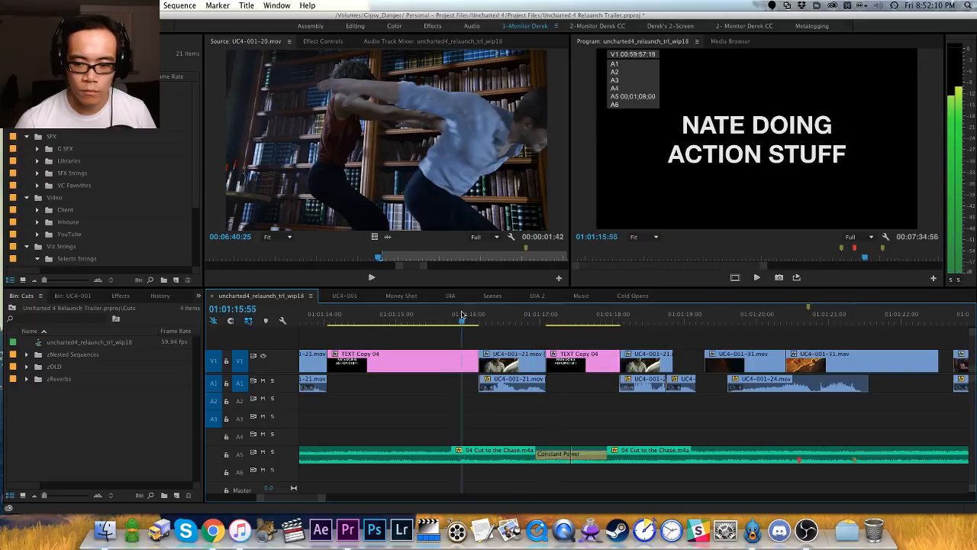
left_click(273, 381)
key("=")
key("=")
key("space")
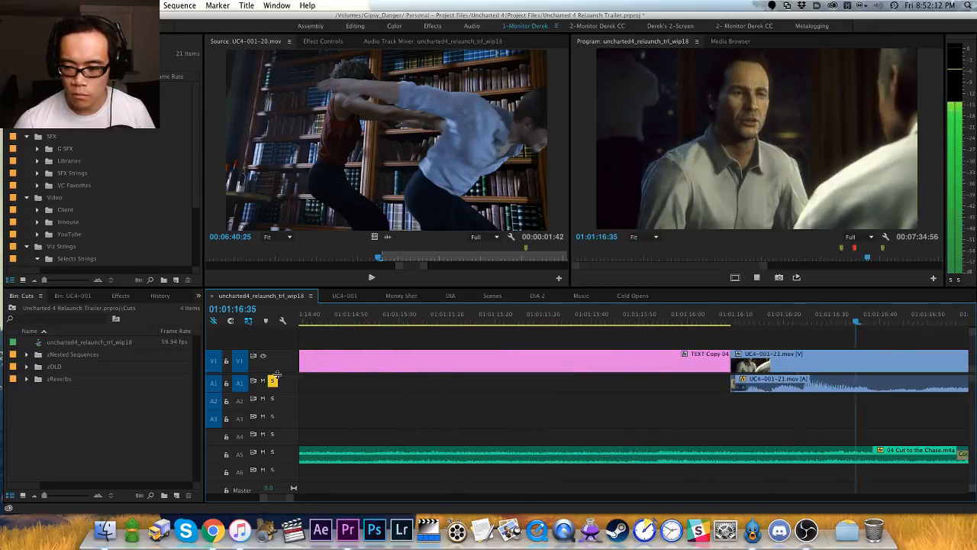
key("Up")
key("space")
key("space")
key("Up")
key("Right")
key("Right")
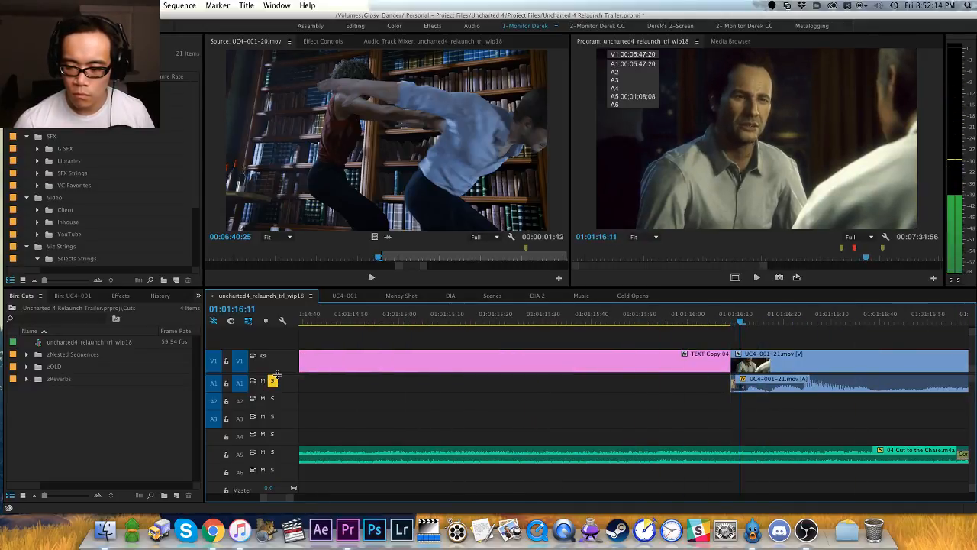
key("Up")
left_click(275, 377)
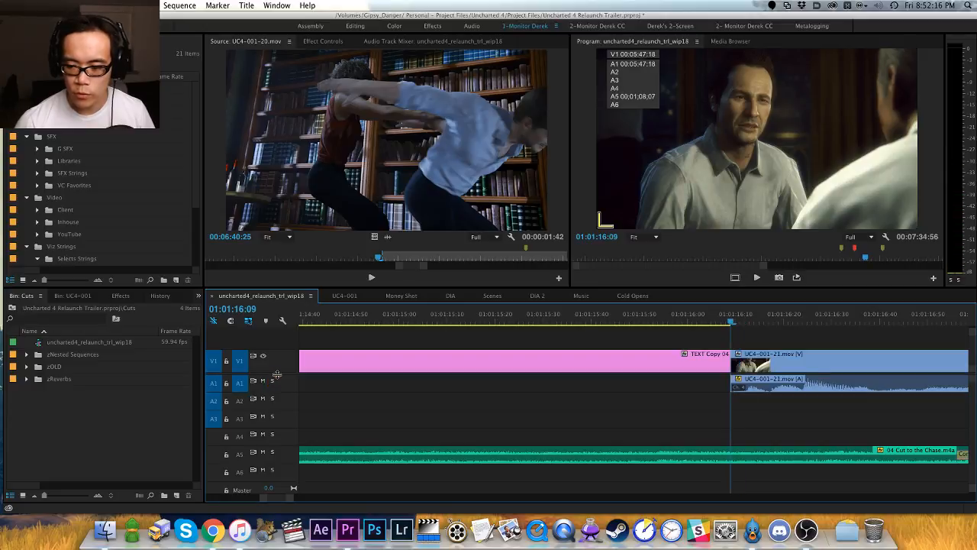
Step: Save the project
key("minus")
key("minus")
key("super+s")
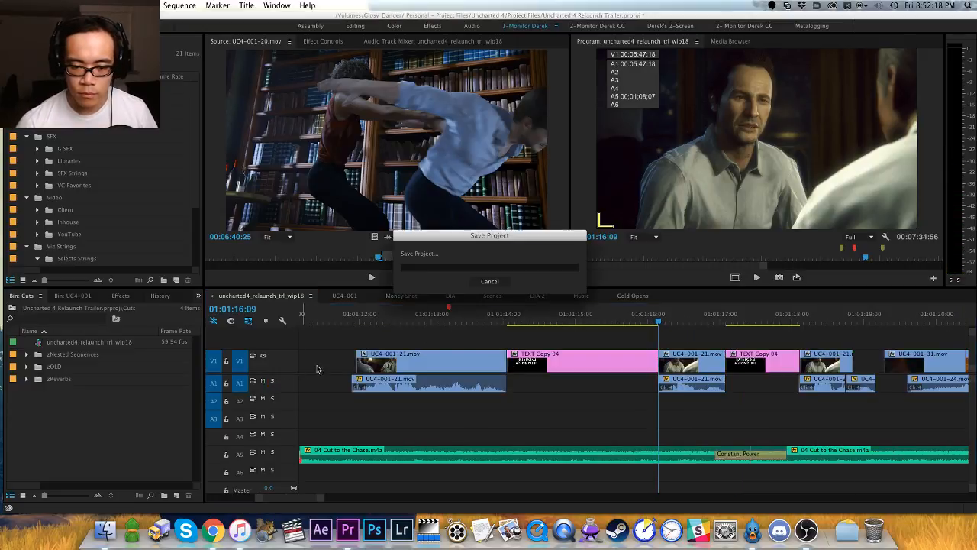
left_click_drag(602, 334, 467, 338)
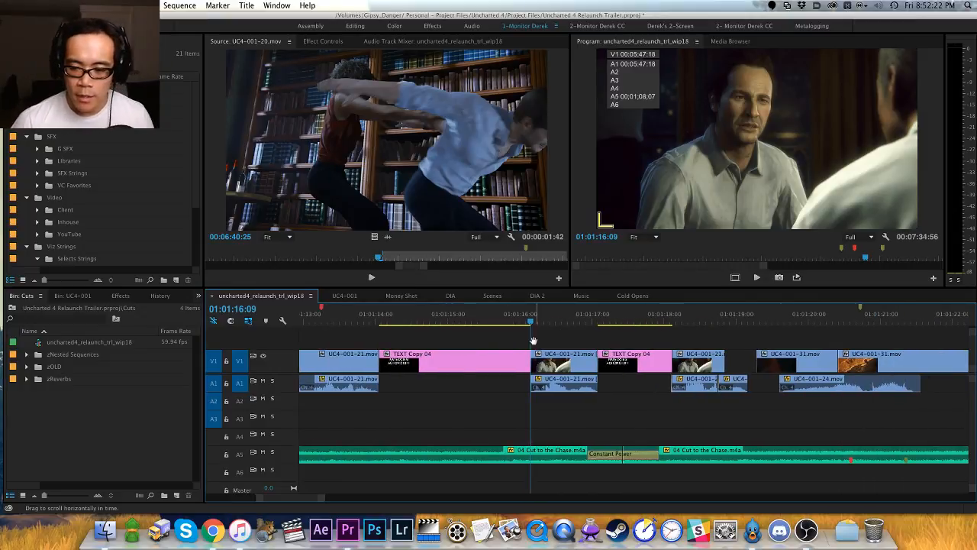
left_click_drag(533, 340, 503, 337)
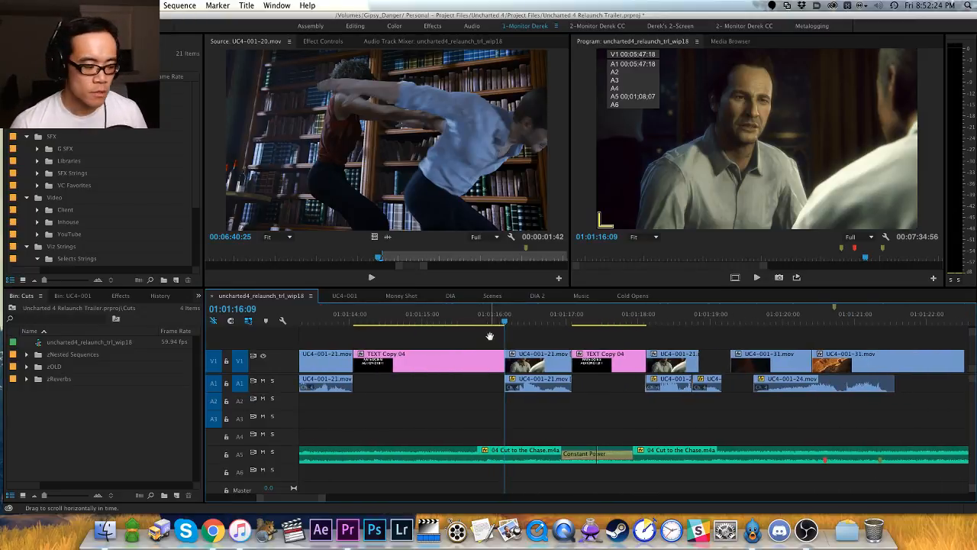
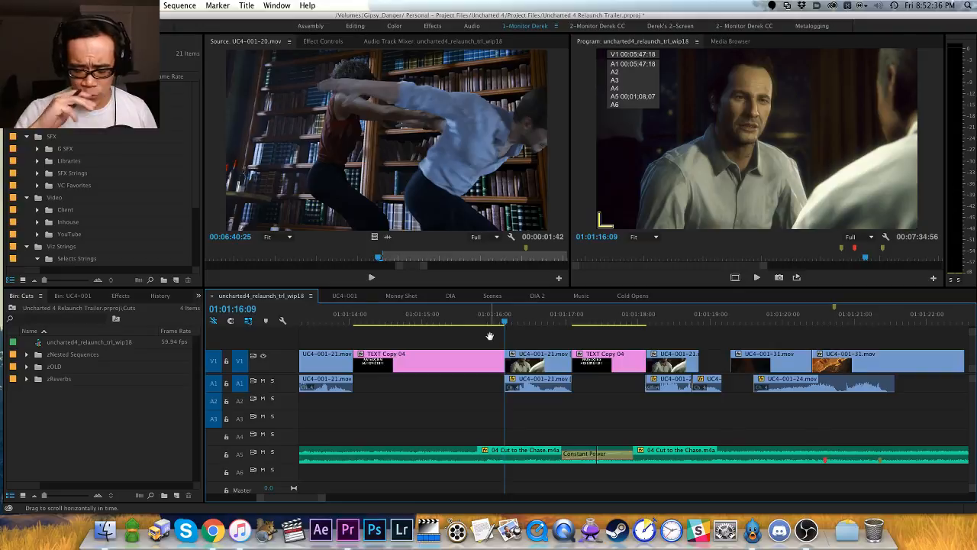
key("minus")
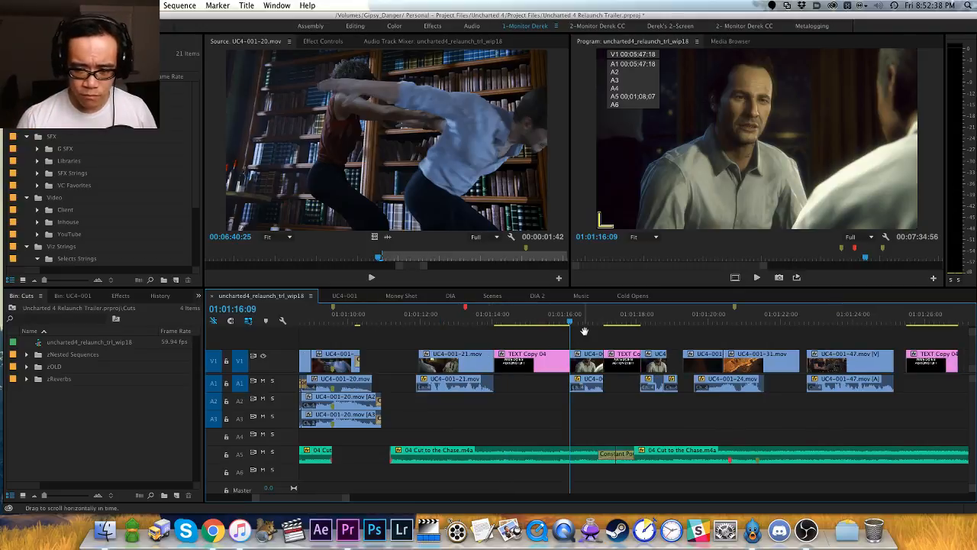
scroll(488, 341, "down", 5)
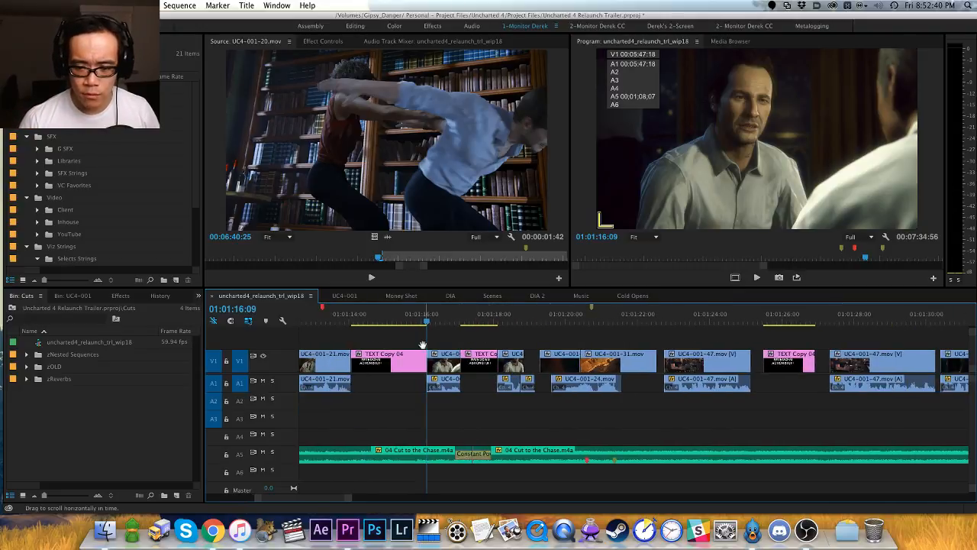
scroll(423, 345, "up", 3)
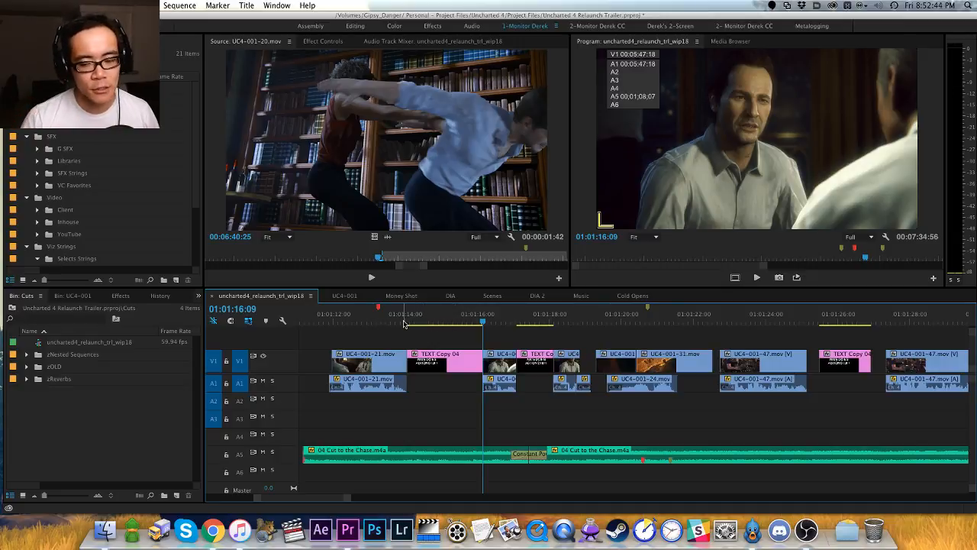
scroll(489, 355, "up", 1)
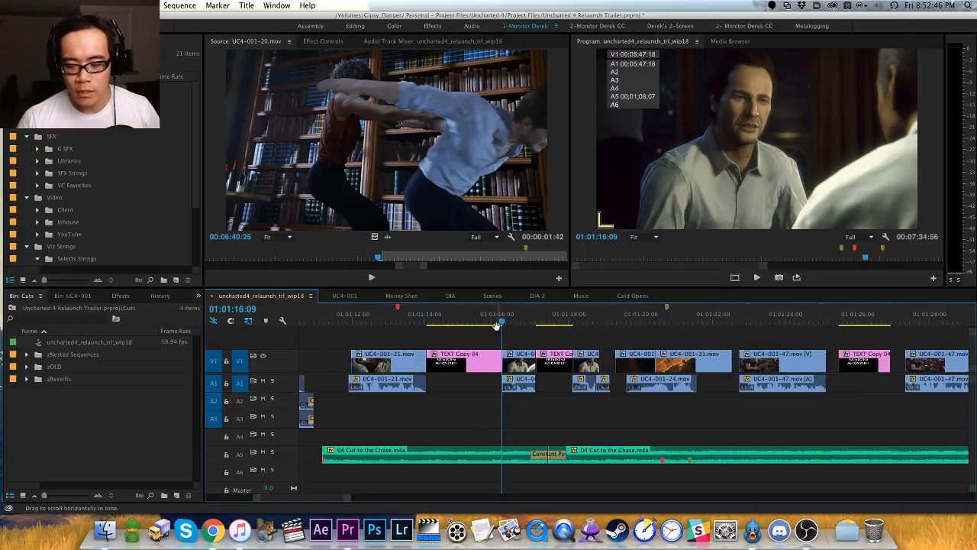
scroll(497, 350, "down", 3)
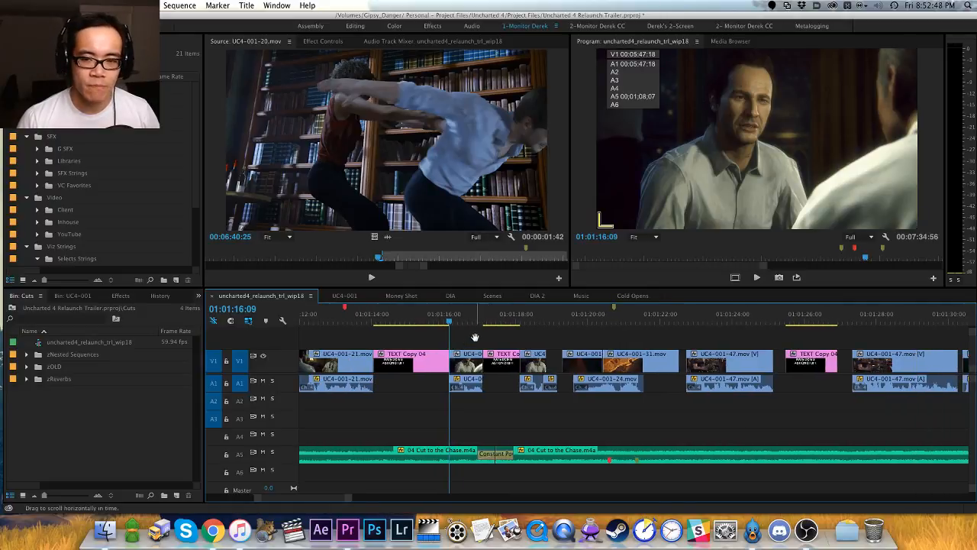
scroll(480, 341, "down", 1)
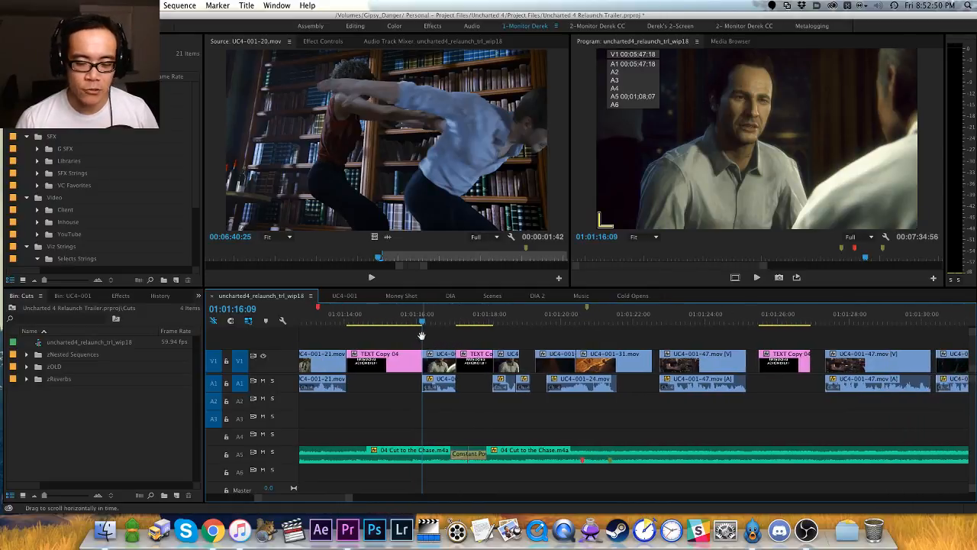
scroll(458, 336, "up", 5)
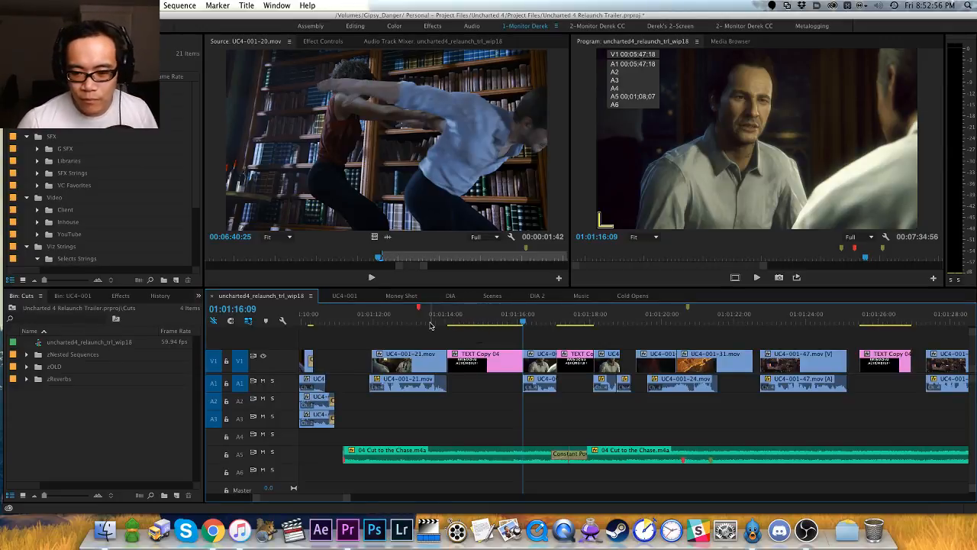
Step: Save the project again and show a wider time range of UC4-001-20.mov in the Source monitor
key("cmd+s")
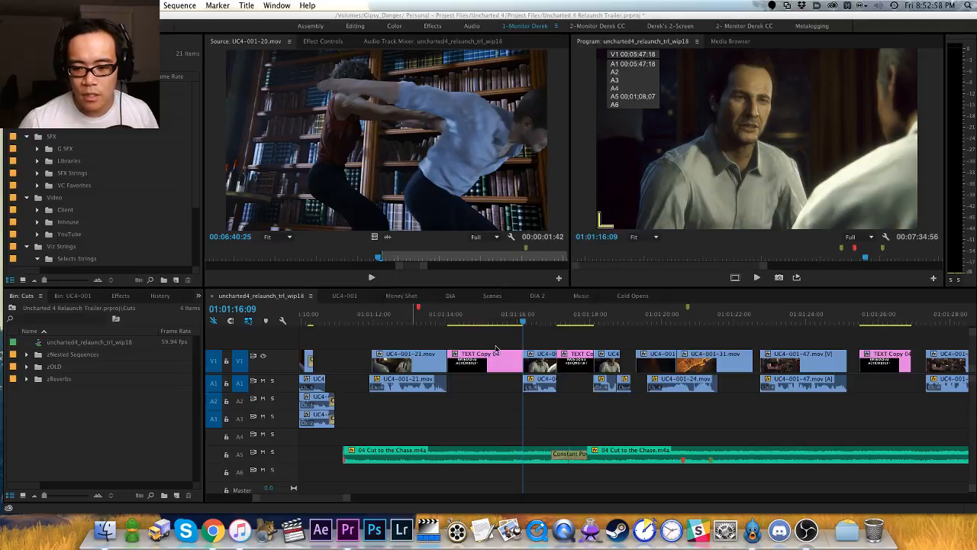
scroll(409, 329, "down", 1)
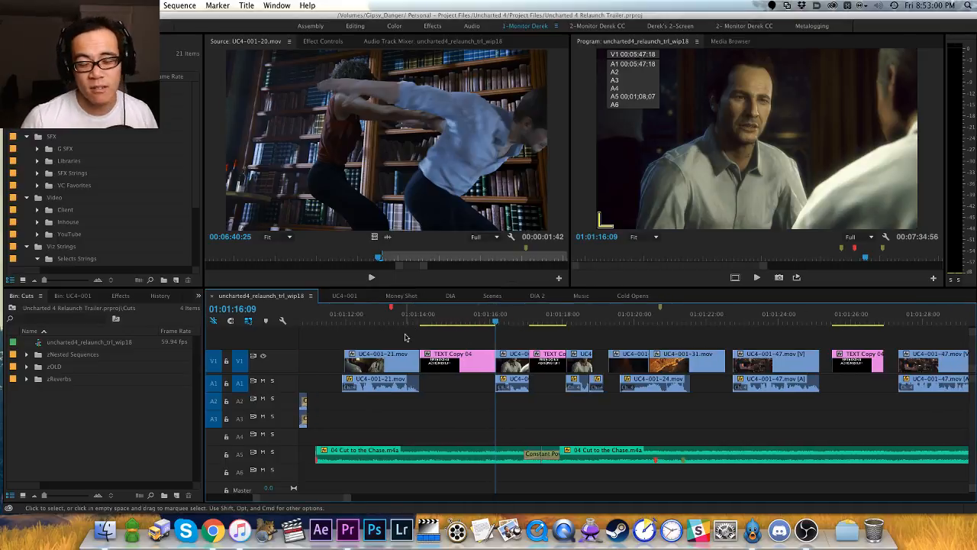
left_click(460, 283)
key("minus")
key("minus")
key("minus")
key("minus")
key("minus")
key("minus")
Step: Play the gap around 01:01:11 and shift everything from the UC4-001-21.mov clip after it onward, including the music, 5 frames later
left_click(399, 321)
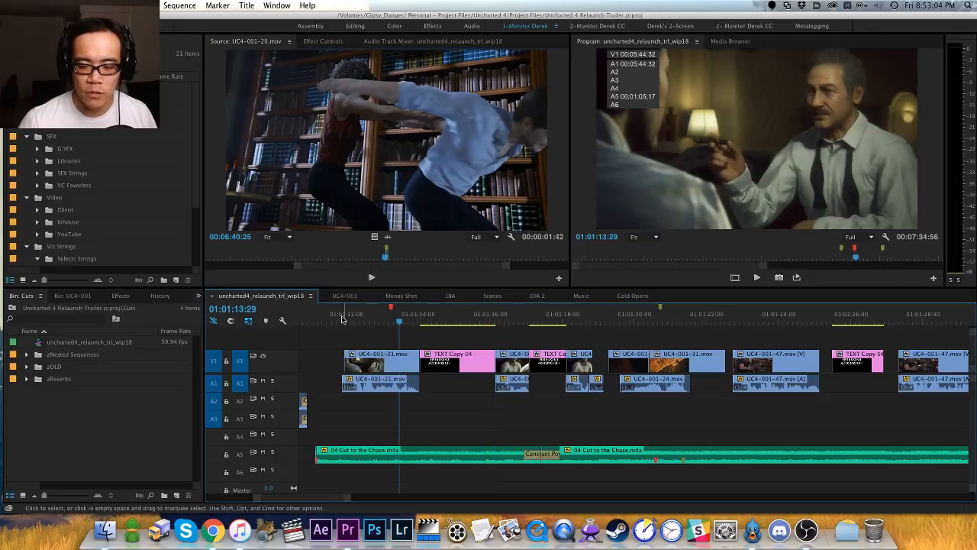
left_click(330, 321)
scroll(419, 333, "left", 3)
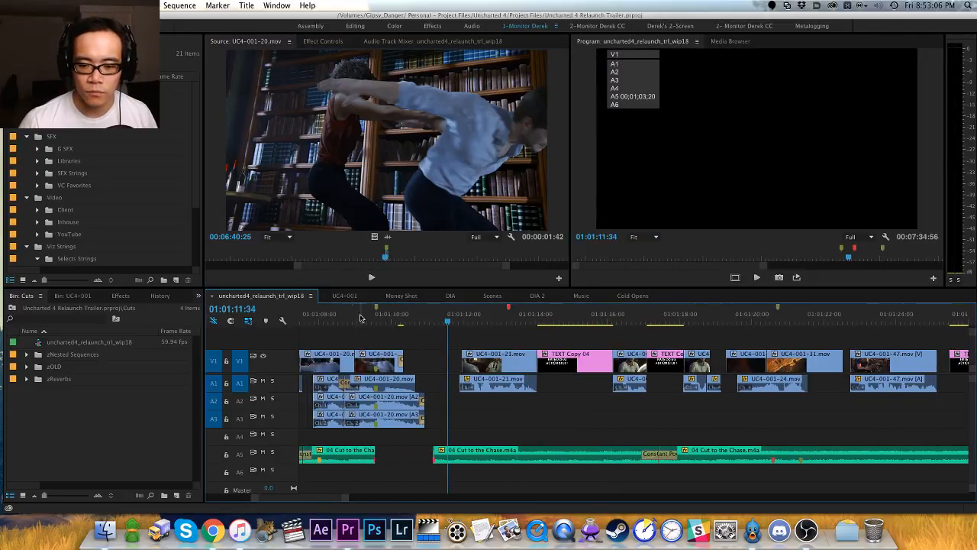
left_click(332, 320)
key("space")
scroll(365, 314, "left", 10)
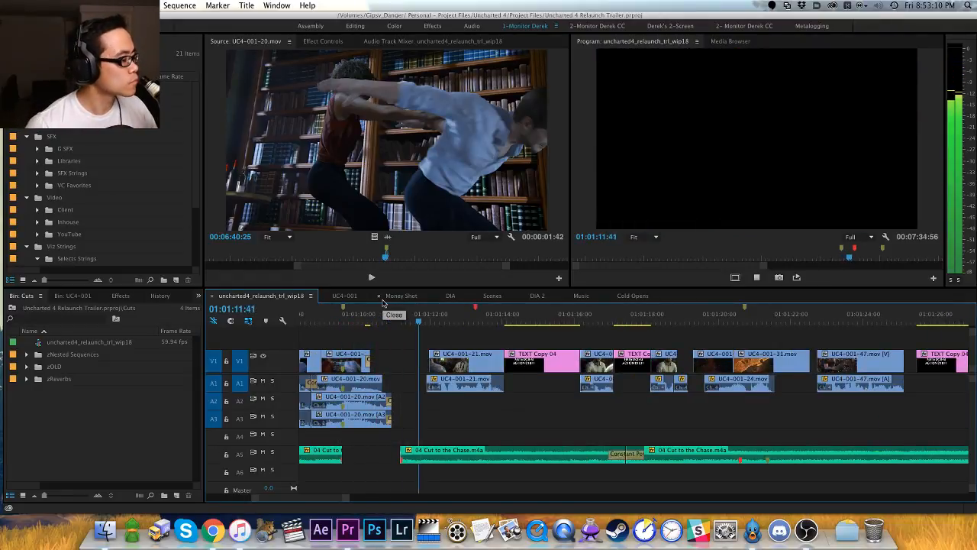
key("space")
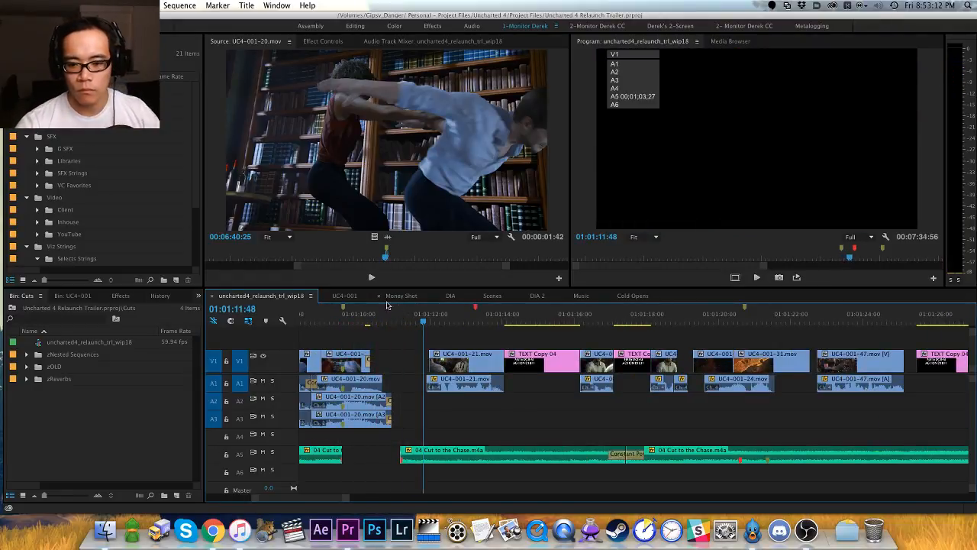
left_click(454, 365)
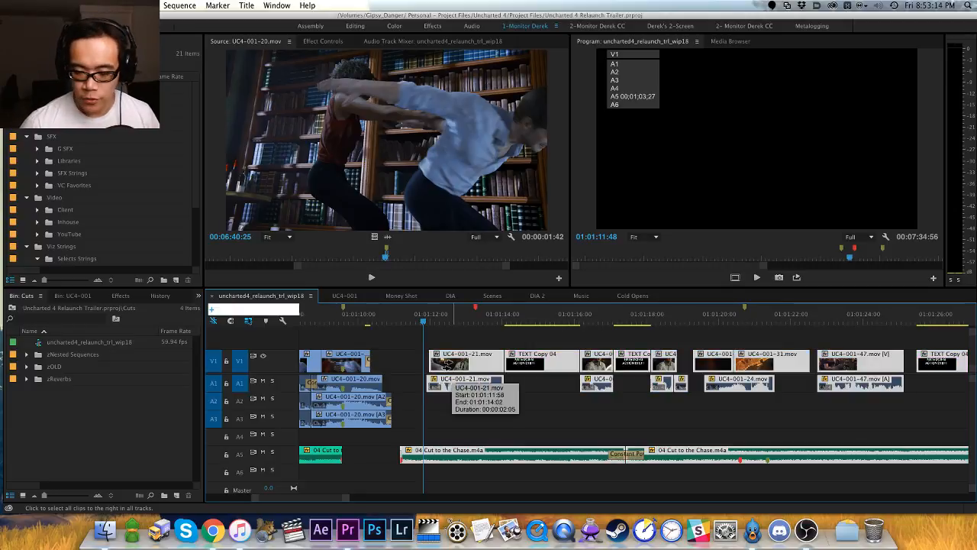
key("alt+shift+Right")
Step: Play the sequence from the TEXT Copy 07 card into the first TEXT Copy 04 card to check the new timing
key("minus")
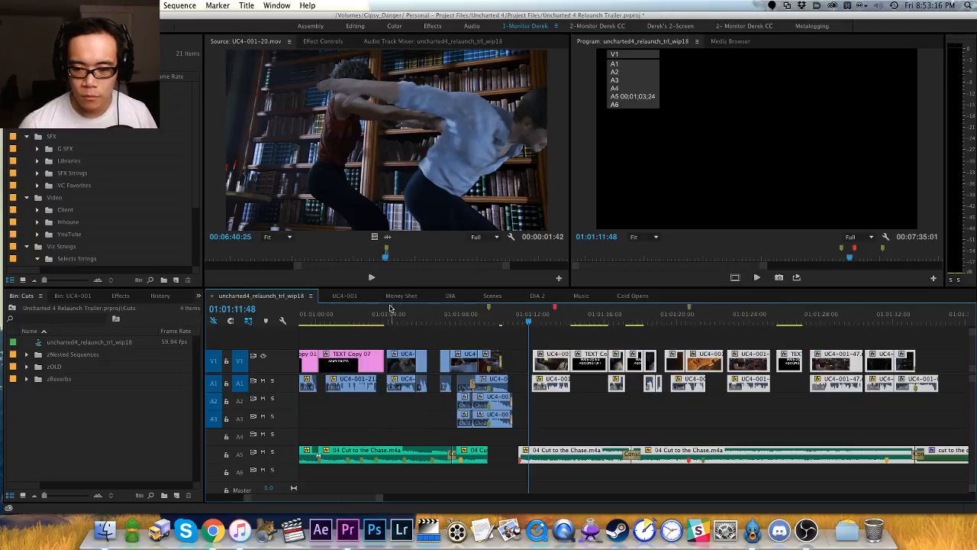
left_click(348, 313)
key("space")
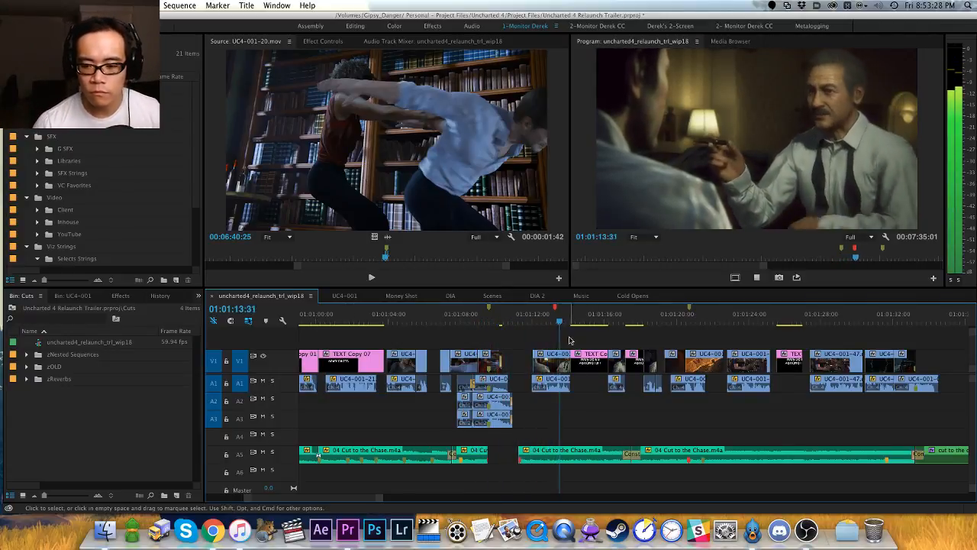
key("space")
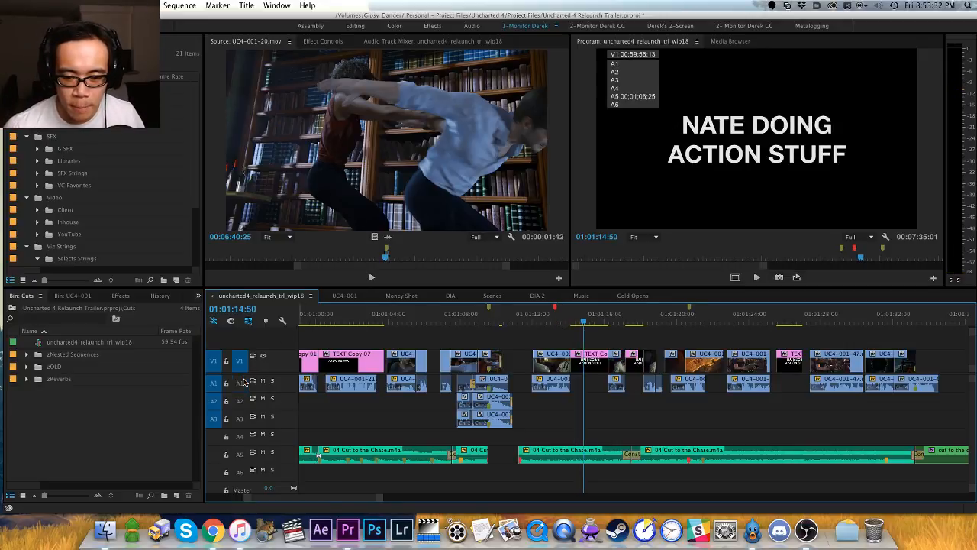
Step: Split the 04 Cut to the Chase.m4a music on A5 at 01:01:08:00, beneath the UC4-001-20.mov clips
scroll(481, 325, "up", 3)
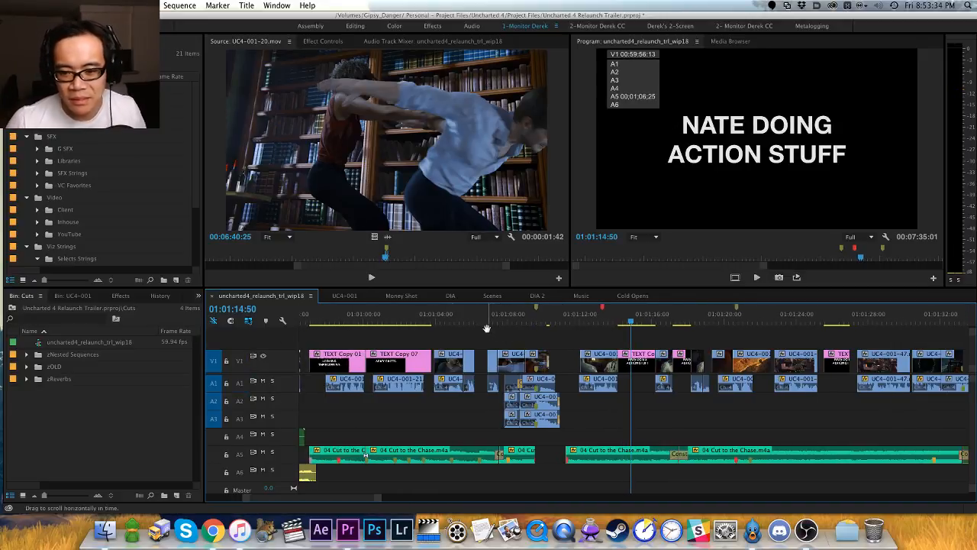
left_click(422, 319)
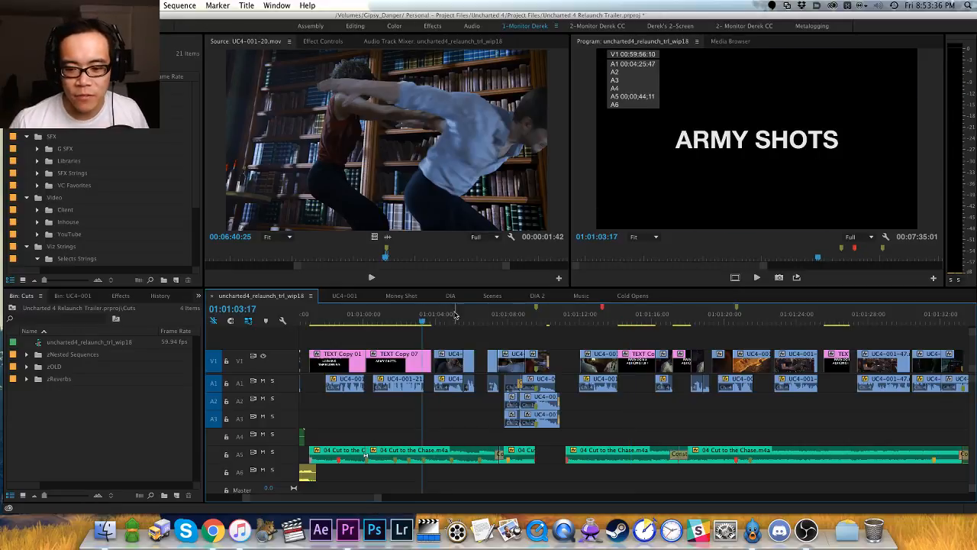
left_click(515, 320)
key("=")
key("=")
key("=")
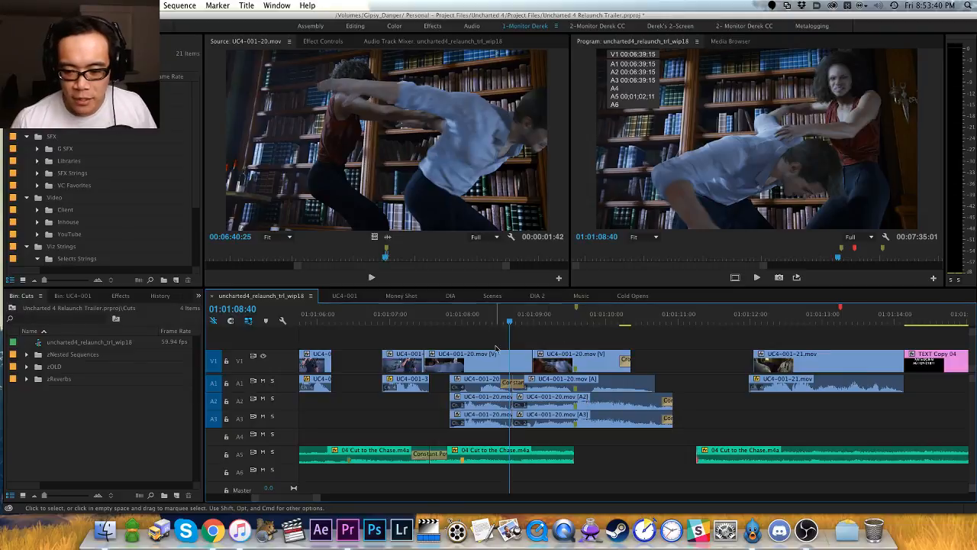
left_click(462, 319)
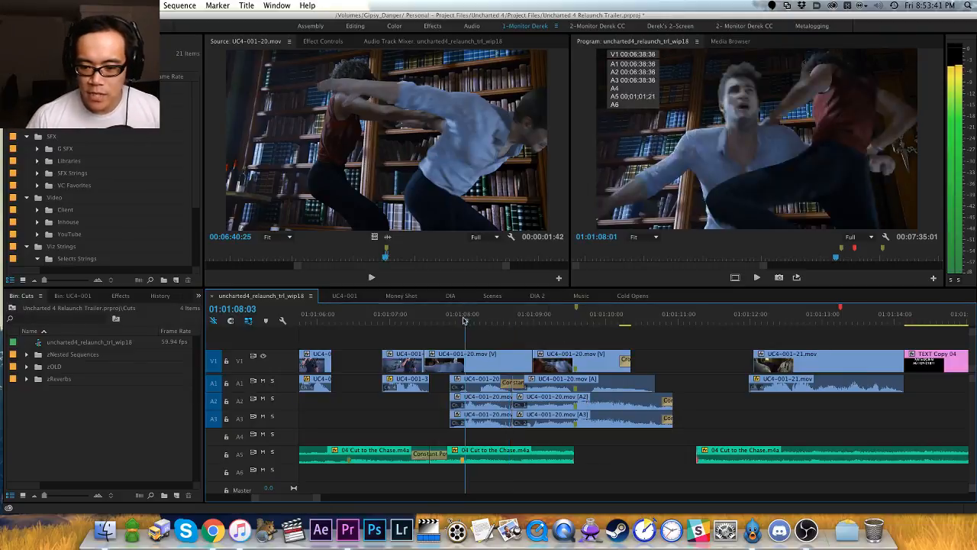
left_click(240, 455)
key("cmd+k")
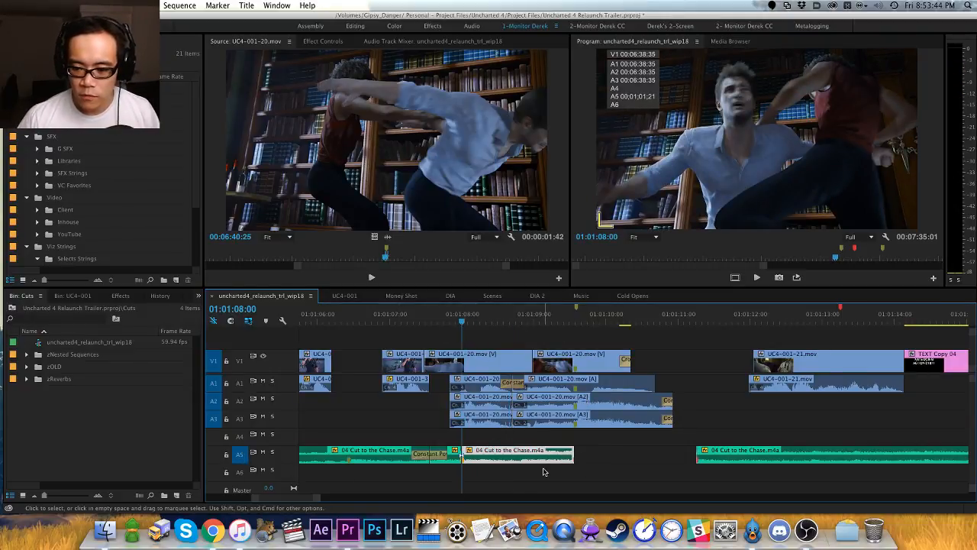
Step: Try placing a copy of the split-off music segment on A6 at 01:01:09:34, in the music gap, and undo it
key("space")
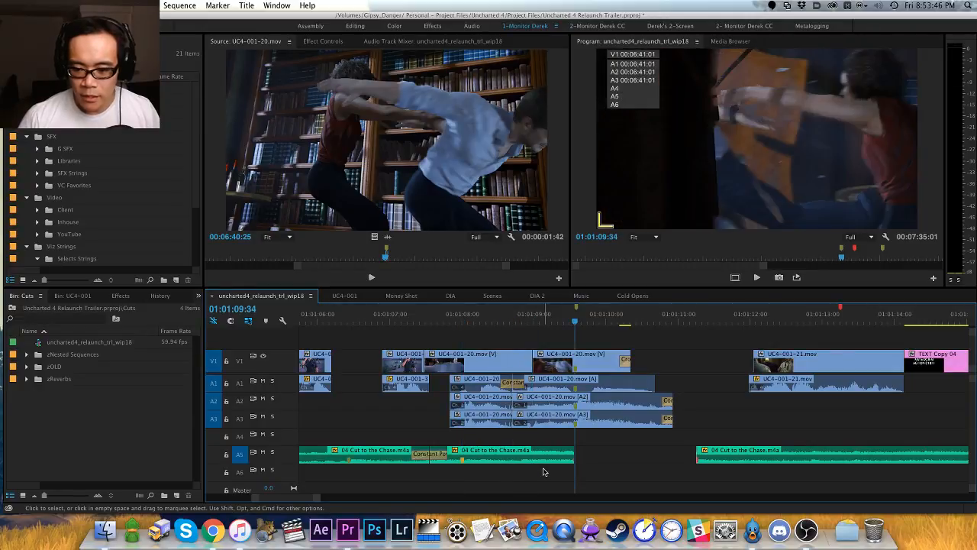
key("cmd+v")
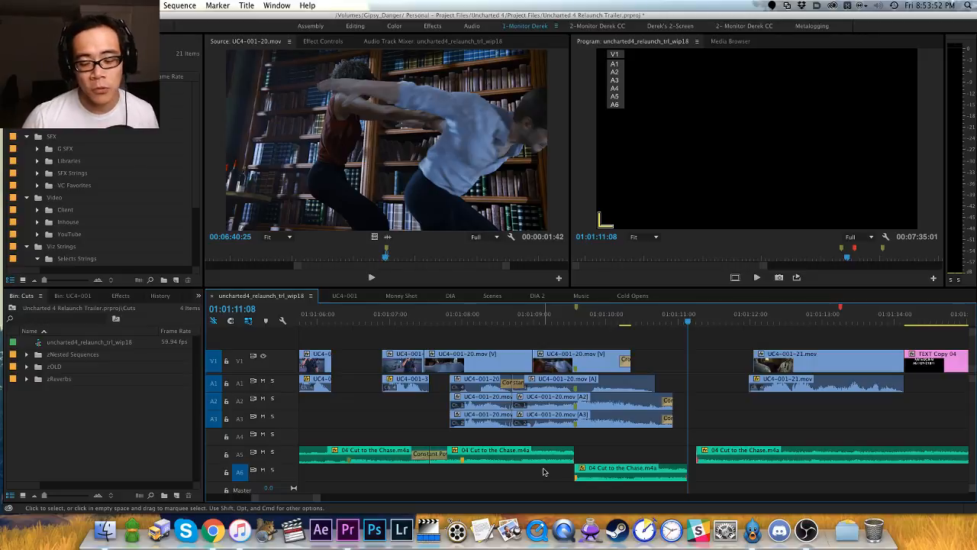
key("cmd+z")
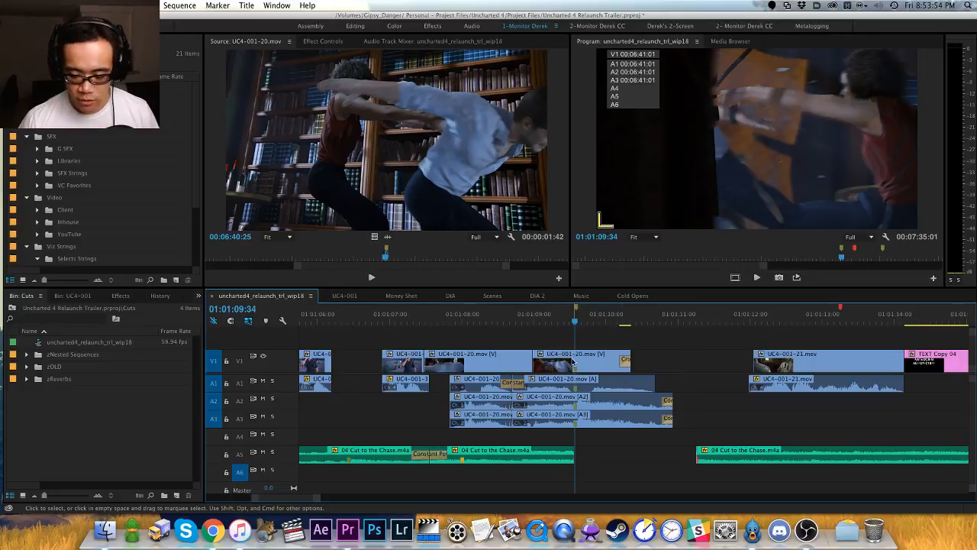
Step: Play the sequence from the TEXT Copy 07 card through the music gap into the UC4-001-21.mov clip
key("minus")
scroll(530, 359, "left", 3)
left_click(449, 321)
key("space")
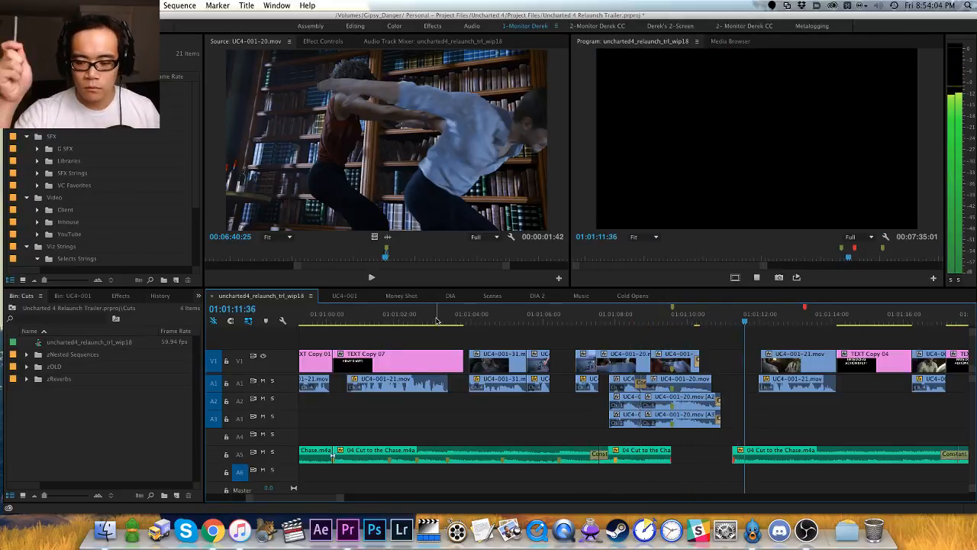
key("space")
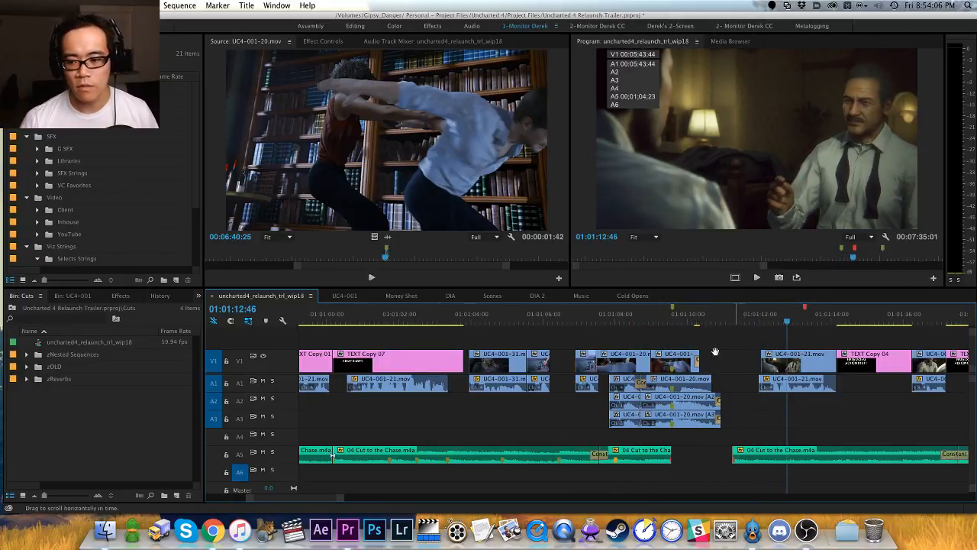
Step: Play from the UC4-001-21.mov clip after the music gap to the empty space before the UC4-001-31.mov clips
left_click_drag(715, 351, 569, 343)
left_click_drag(631, 332, 443, 339)
key("v")
left_click(526, 317)
key("space")
key("h")
key("v")
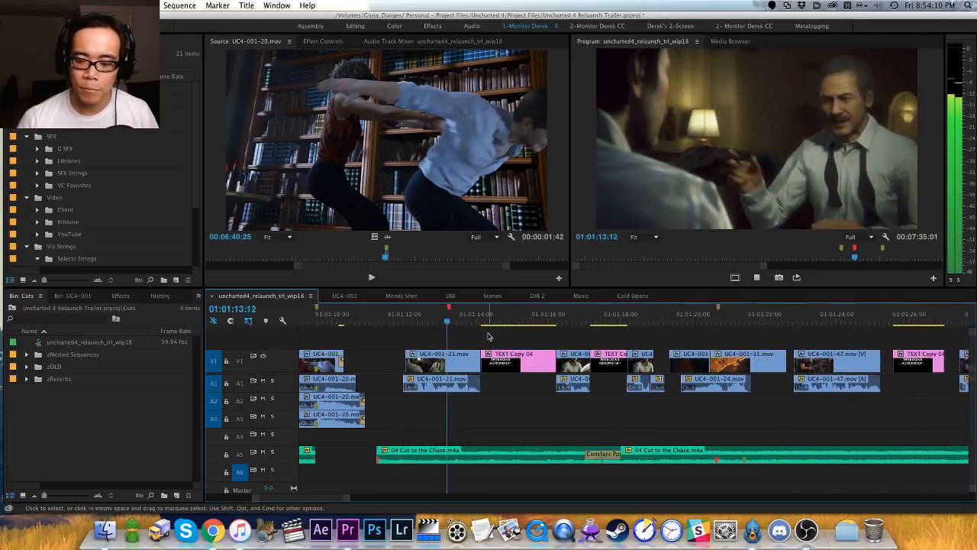
key("equal")
key("h")
left_click_drag(543, 336, 435, 347)
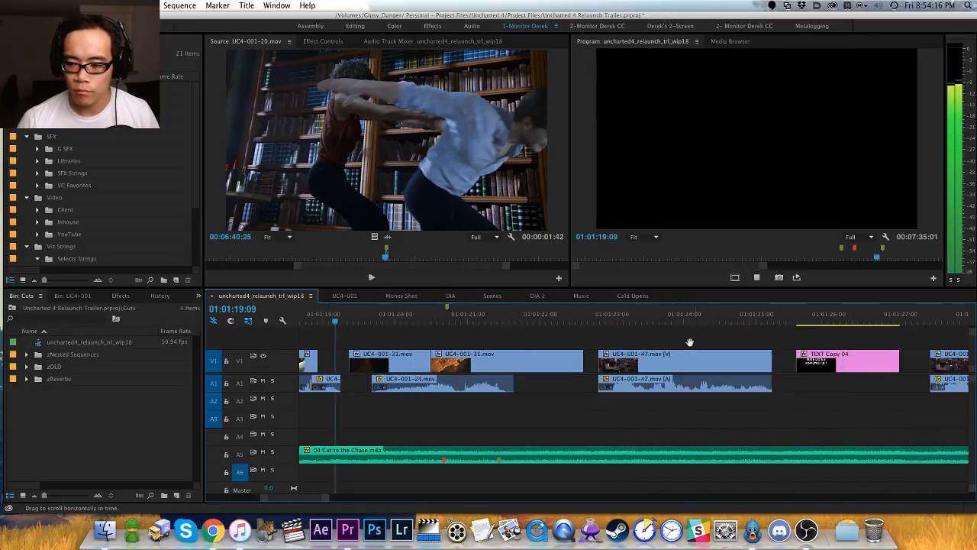
key("space")
left_click_drag(399, 341, 604, 349)
key("v")
left_click_drag(504, 337, 676, 406)
key("h")
key("minus")
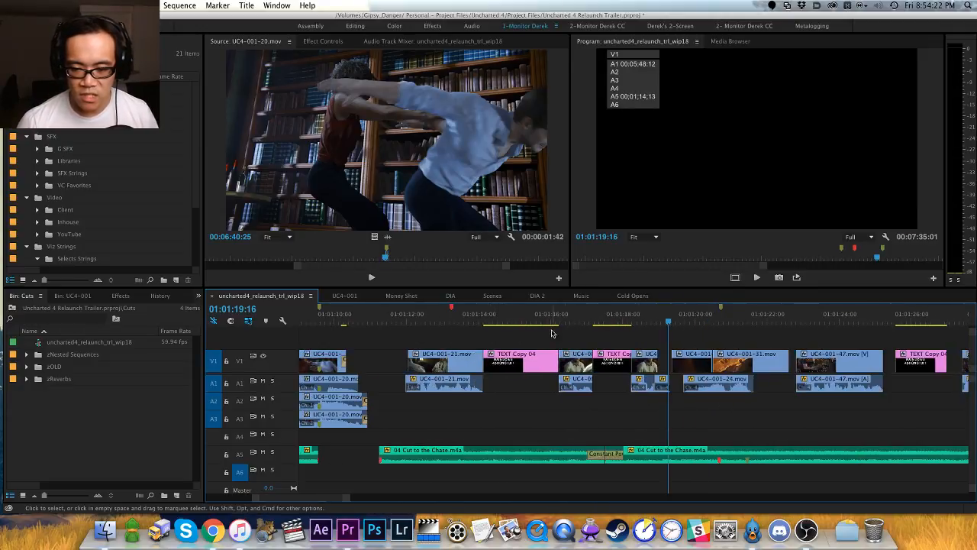
key("v")
key("h")
left_click_drag(553, 342, 530, 344)
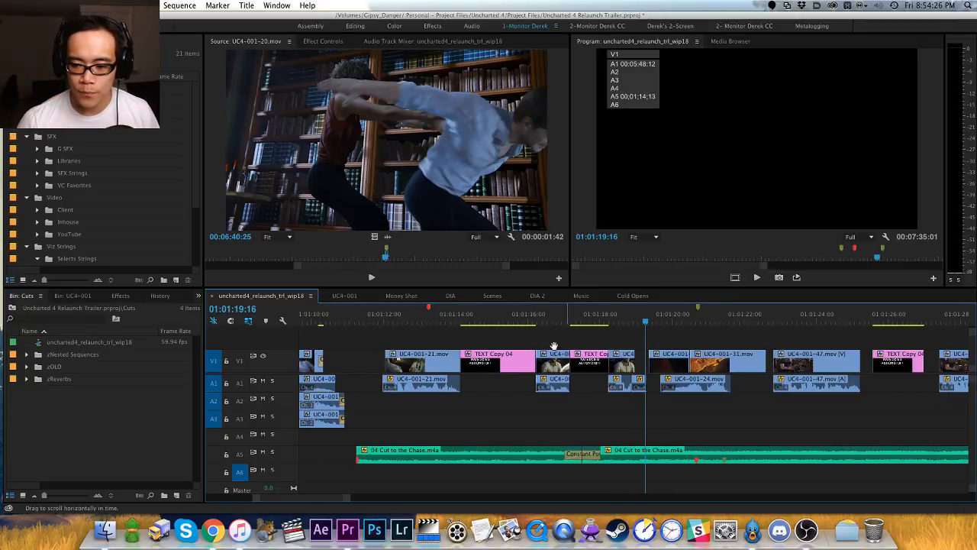
left_click_drag(554, 346, 519, 354)
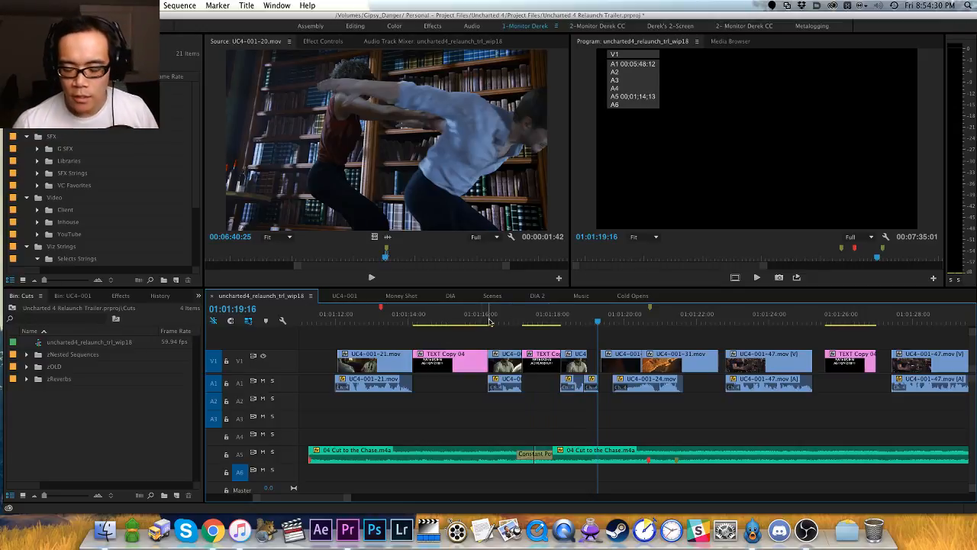
left_click_drag(483, 333, 443, 337)
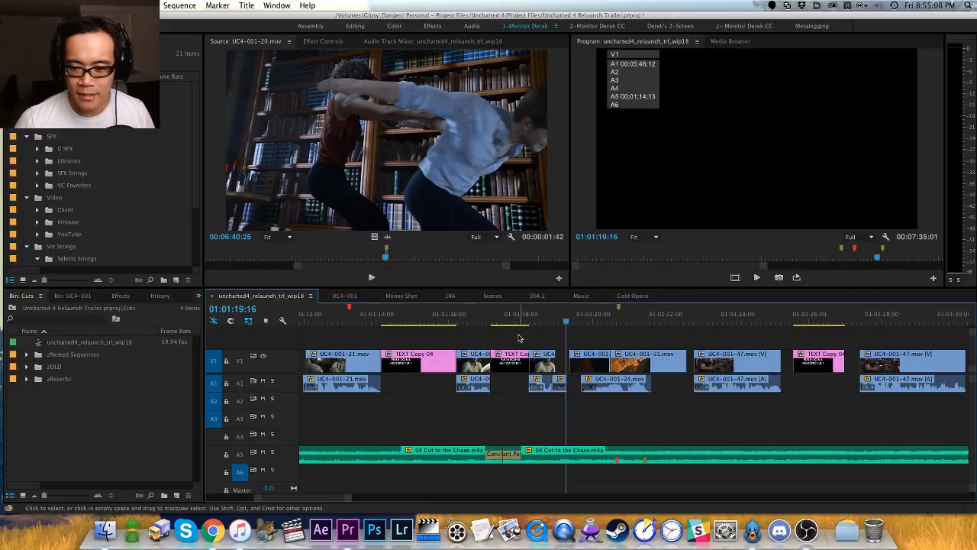
Step: Play the section from the end of the first TEXT Copy 04 card into the first UC4-001-31.mov clip
key("h")
left_click_drag(517, 338, 403, 321)
key("v")
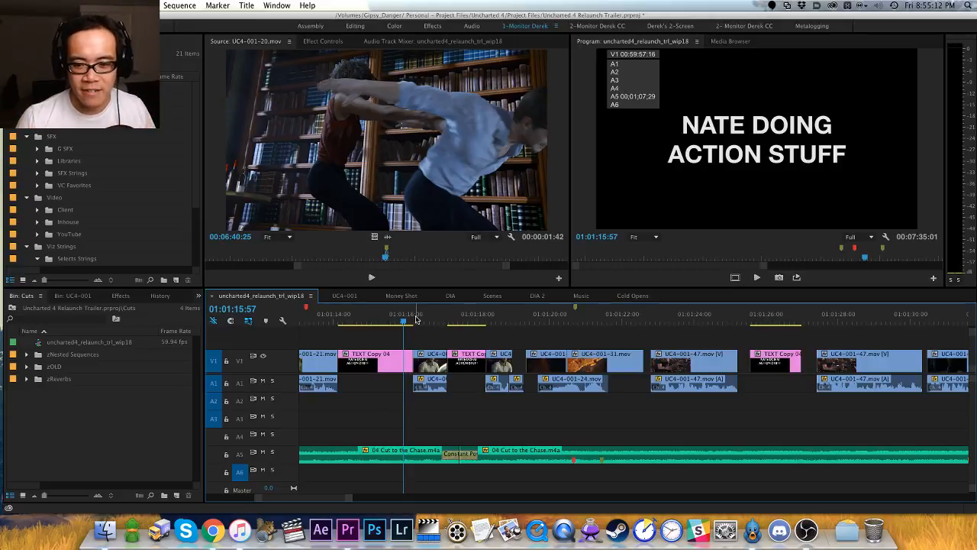
key("space")
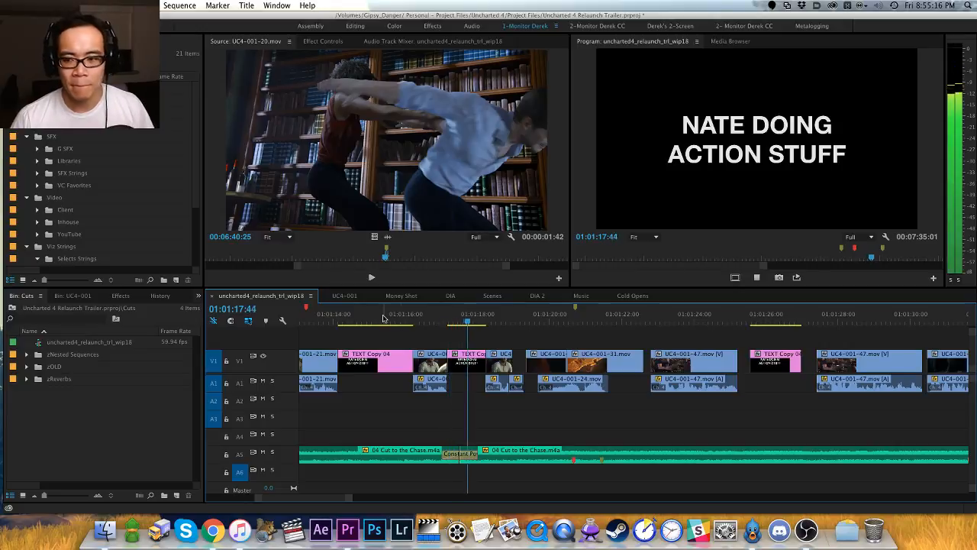
key("=")
key("h")
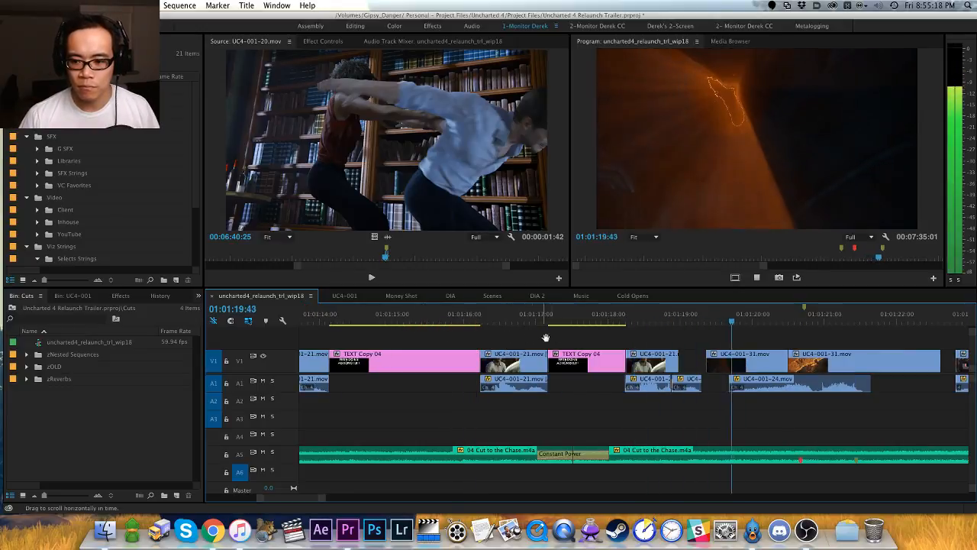
key("space")
Step: Extend the start of the first UC4-001-31.mov clip back to 01:01:18:59, closing the V1 gap after UC4-001-21.mov
left_click_drag(675, 319, 652, 322)
key("space")
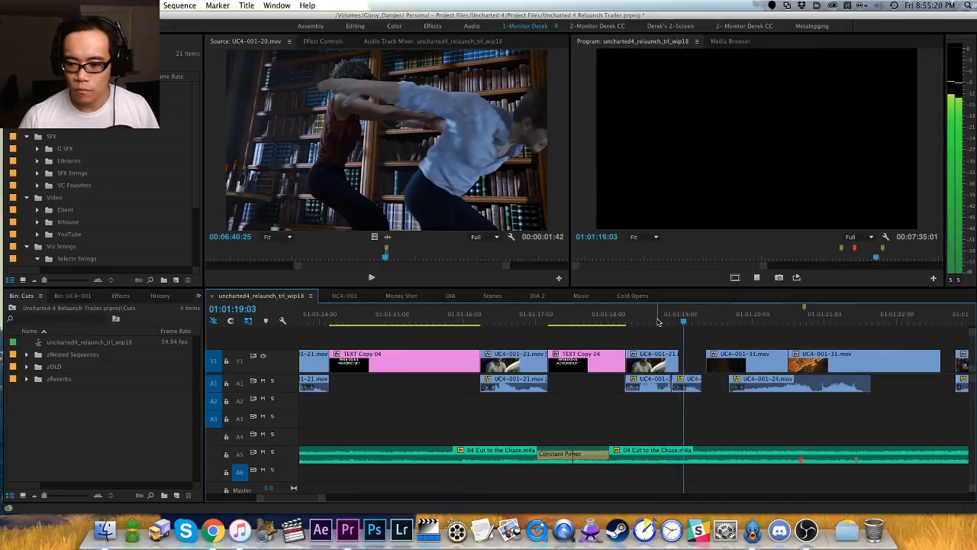
key("space")
key("Left")
key("Left")
key("Left")
key("Left")
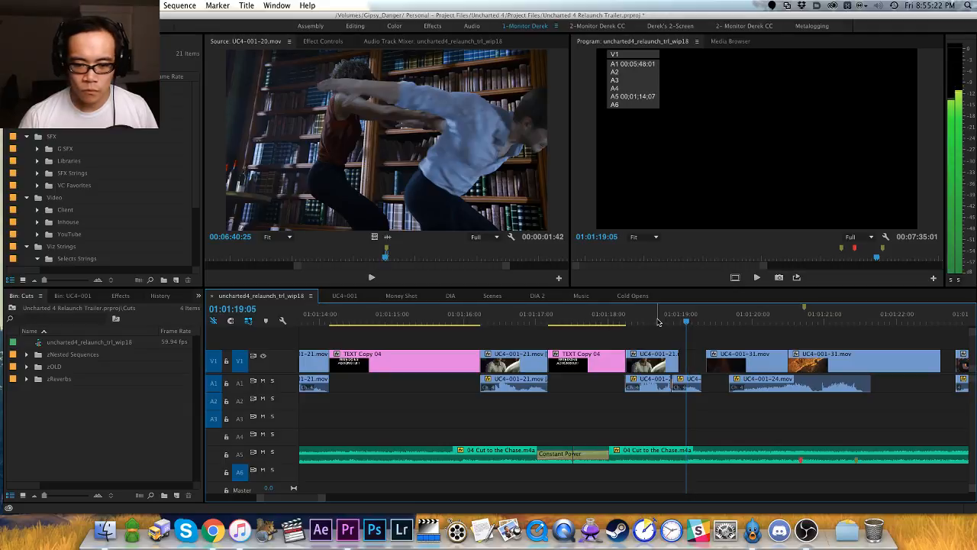
key("shift+w")
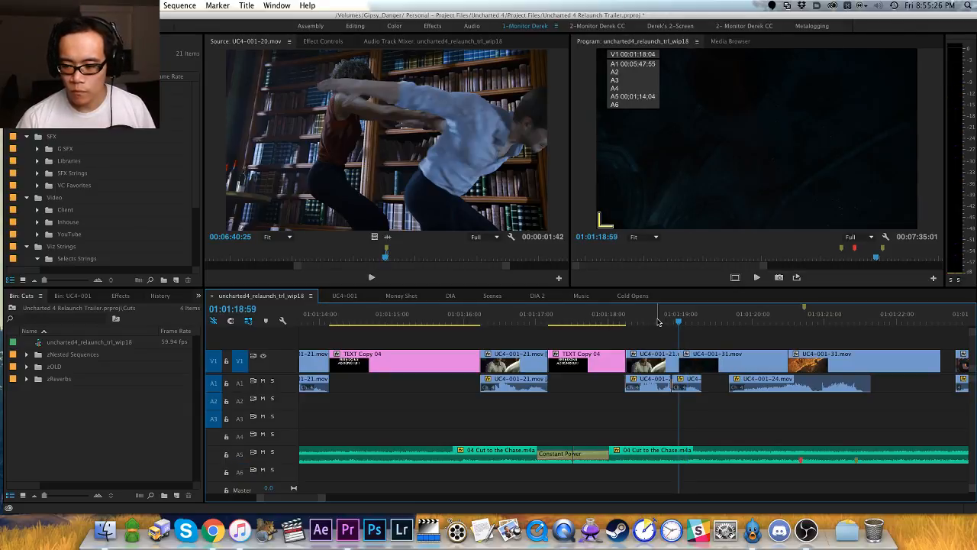
Step: Play from the UC4-001-21.mov clip at 01:01:16 into the extended UC4-001-31.mov clip to check the closed gap
left_click(657, 321)
left_click(490, 314)
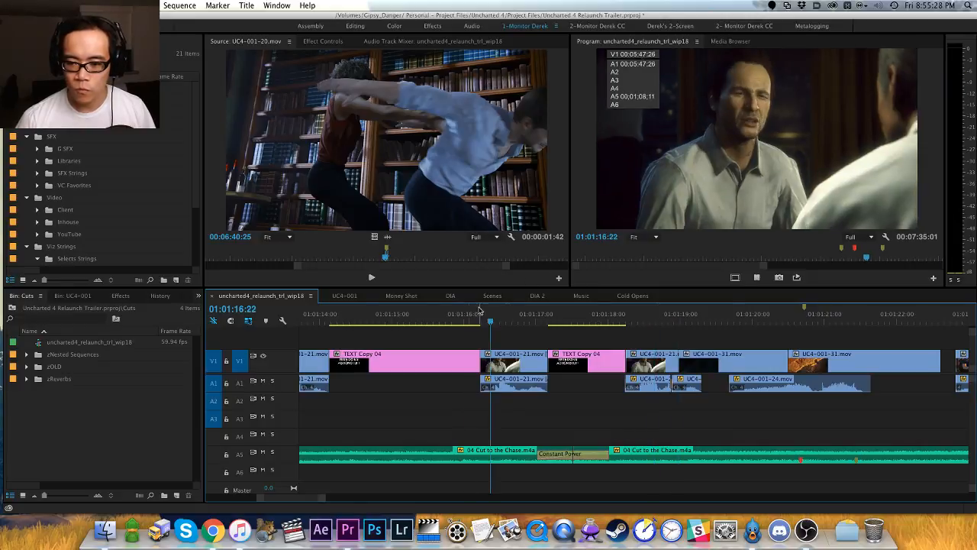
key("space")
key("minus")
scroll(492, 318, "right", 4)
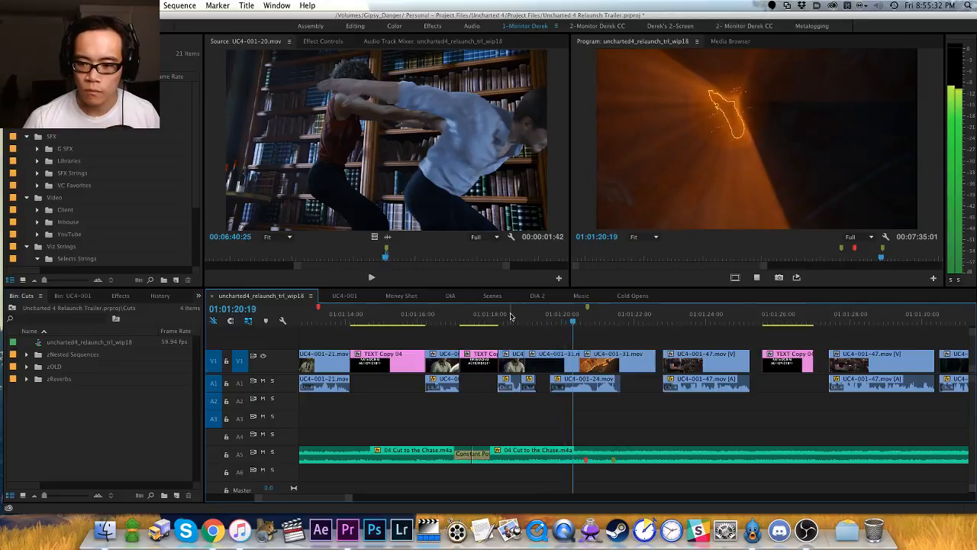
Step: Roll the cut between the two UC4-001-31.mov clips to 01:01:20:40 and play past it
left_click(574, 319)
left_click_drag(574, 320, 586, 319)
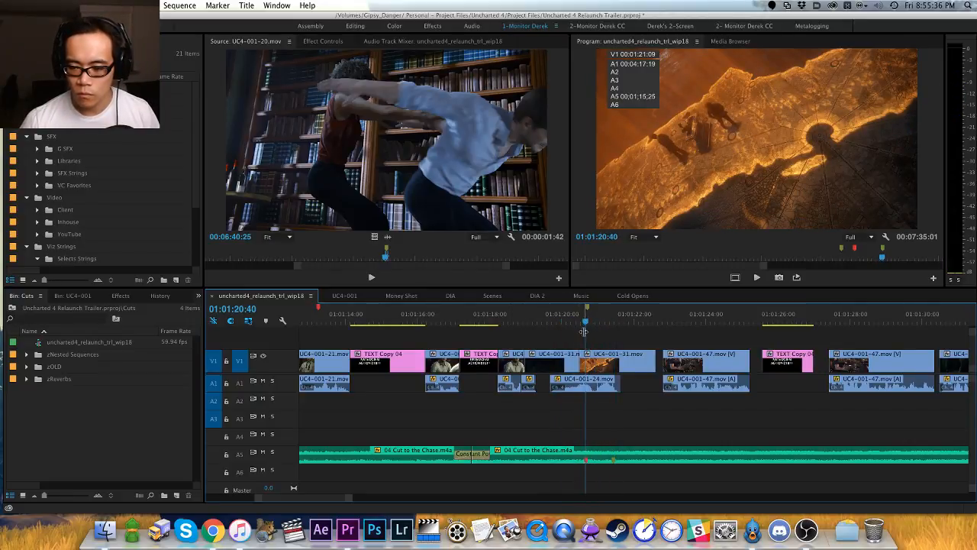
left_click_drag(582, 362, 576, 355)
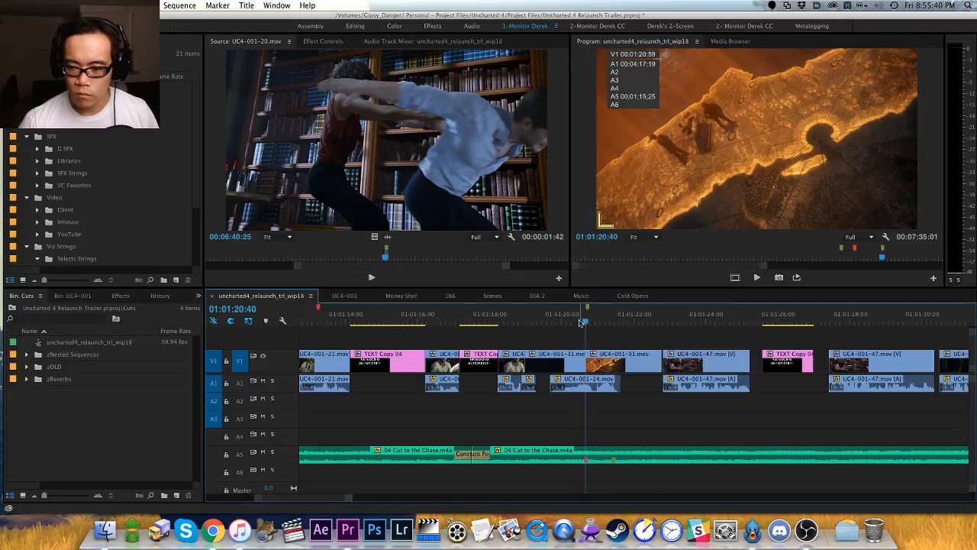
key("space")
key("space")
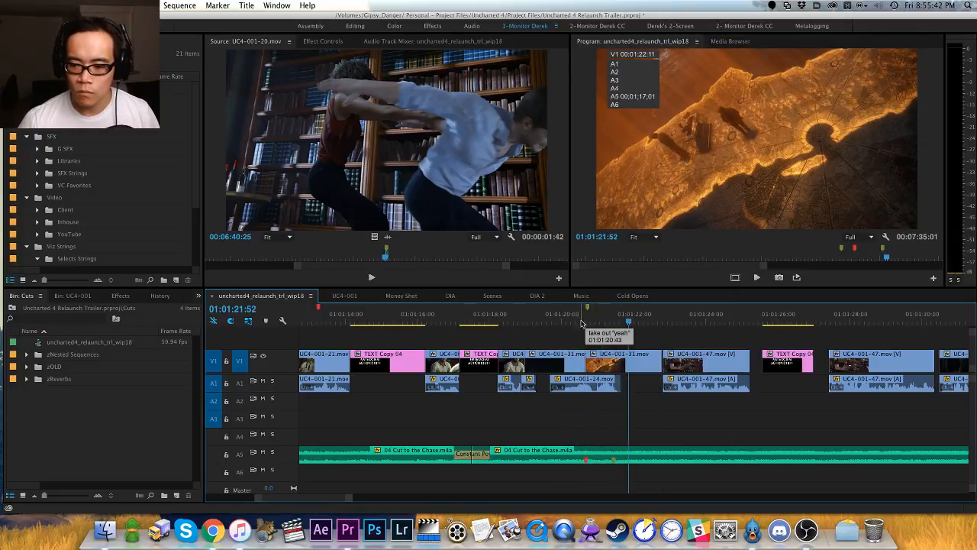
Step: Play from the first UC4-001-31.mov clip to the end of the last TEXT Copy 04 card and save the project
left_click(607, 364)
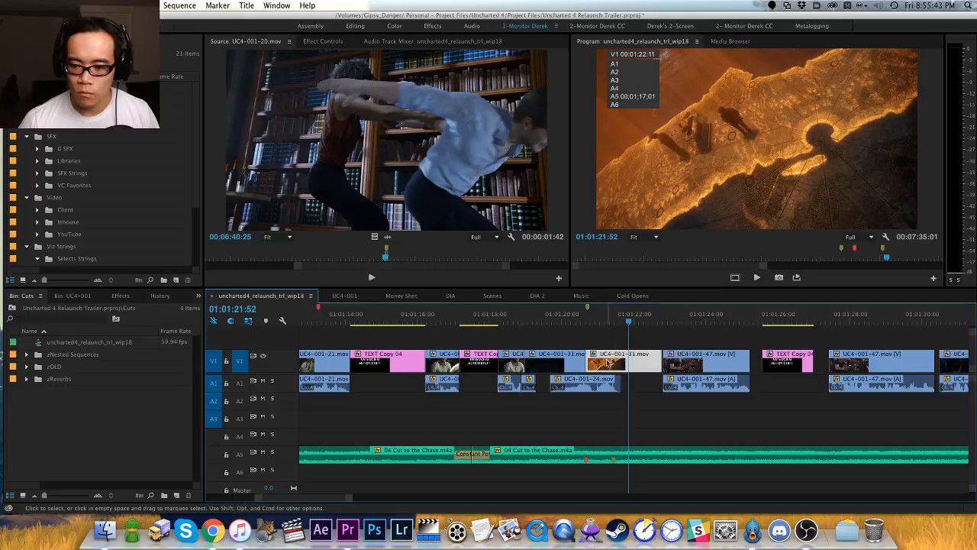
left_click(439, 335)
left_click(537, 315)
key("space")
key("h")
left_click_drag(573, 333, 502, 333)
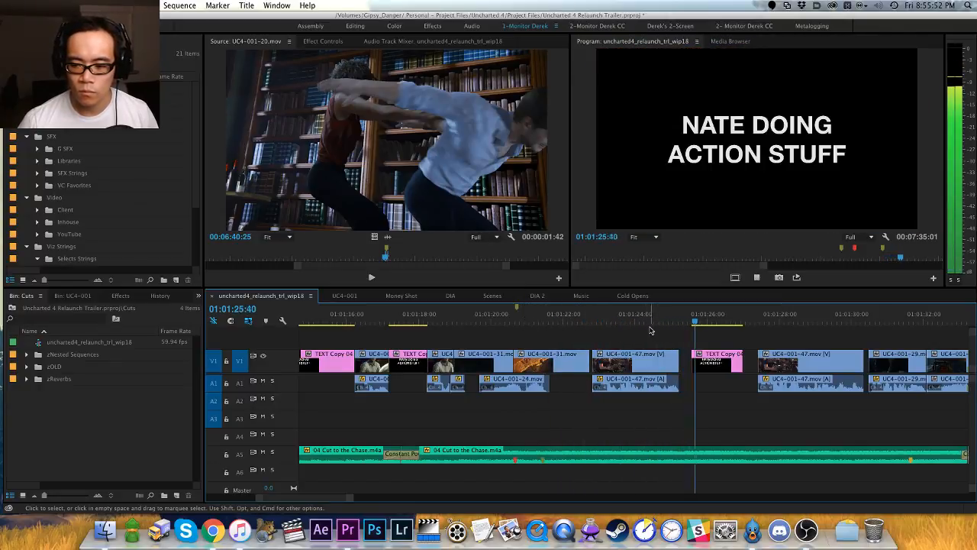
key("space")
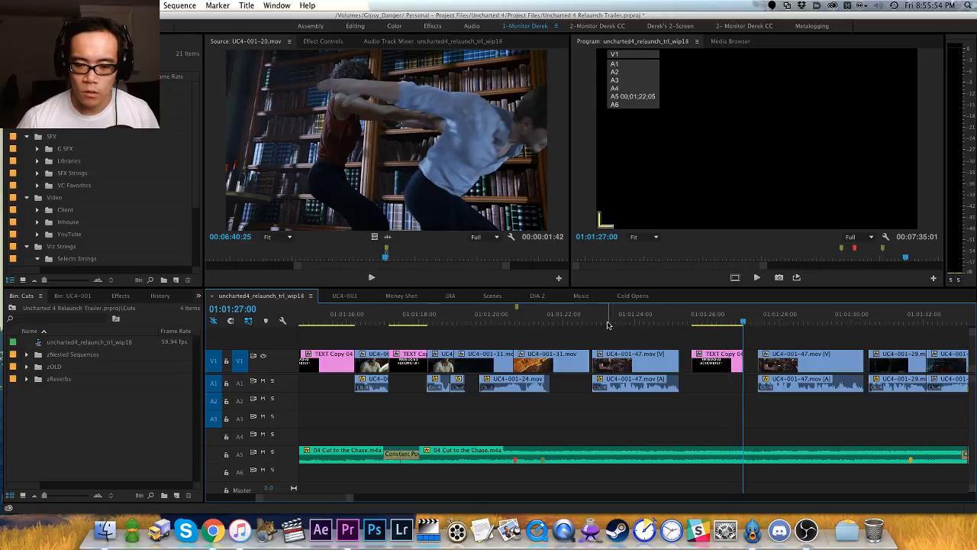
key("super+s")
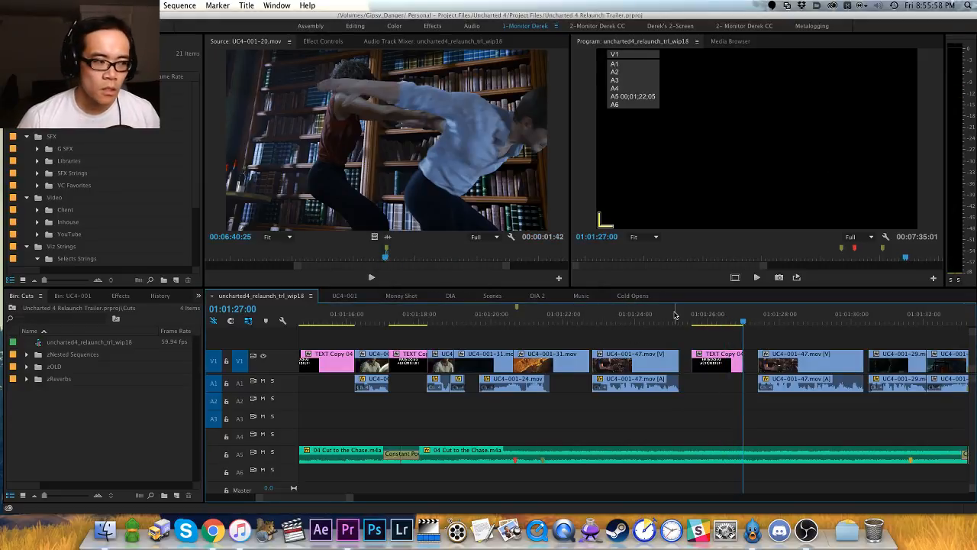
Step: Play the start of the UC4-001-47.mov clip after the last TEXT Copy 04 card and return to its first frame
scroll(623, 332, "down", 3)
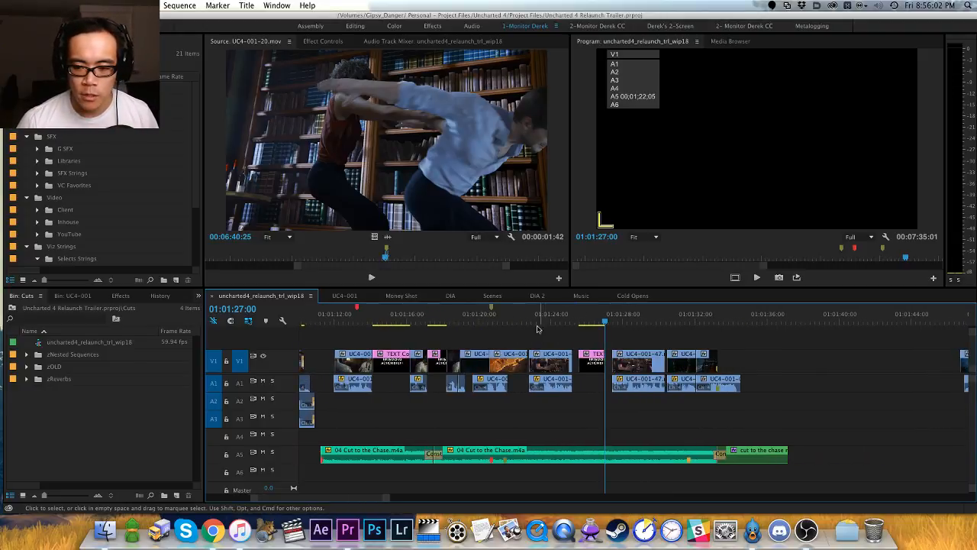
key("space")
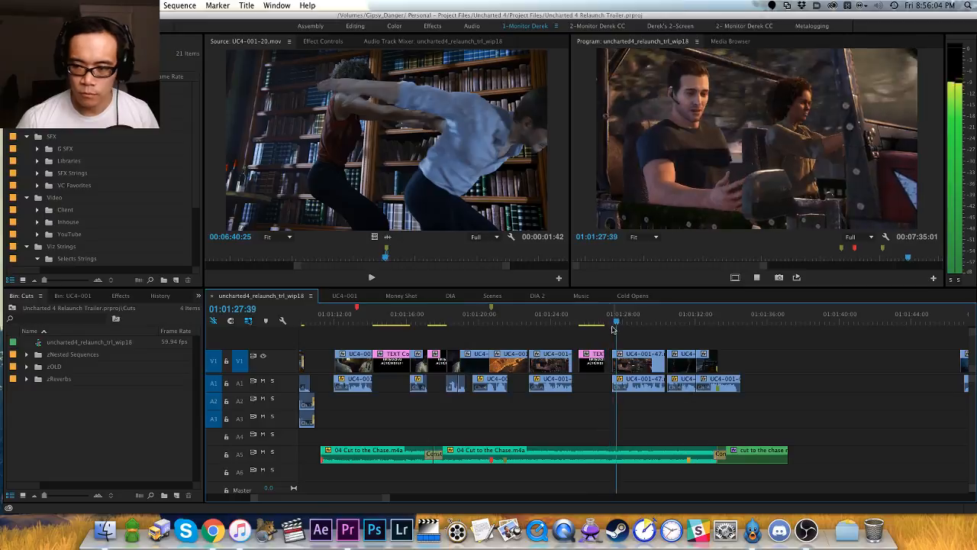
key("space")
key("Up")
scroll(595, 329, "up", 4)
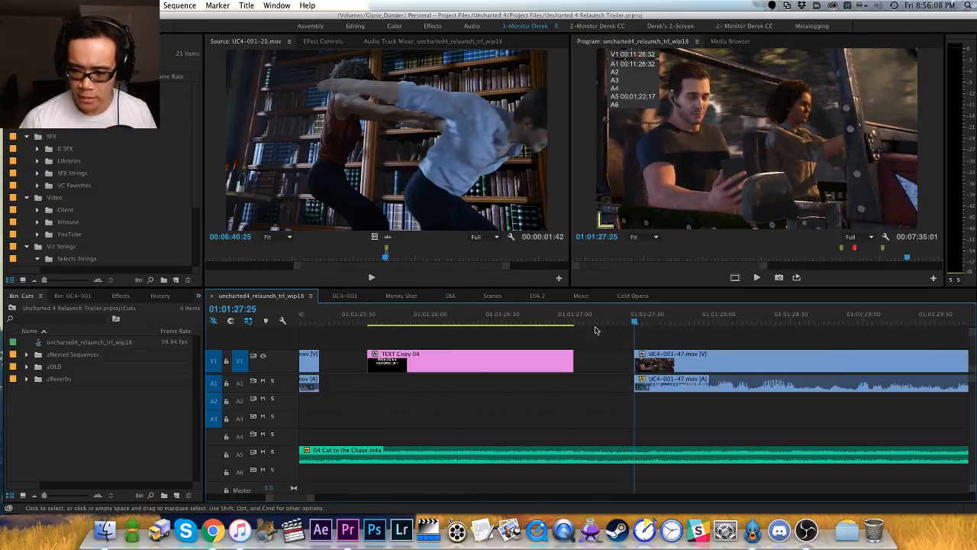
scroll(595, 329, "down", 4)
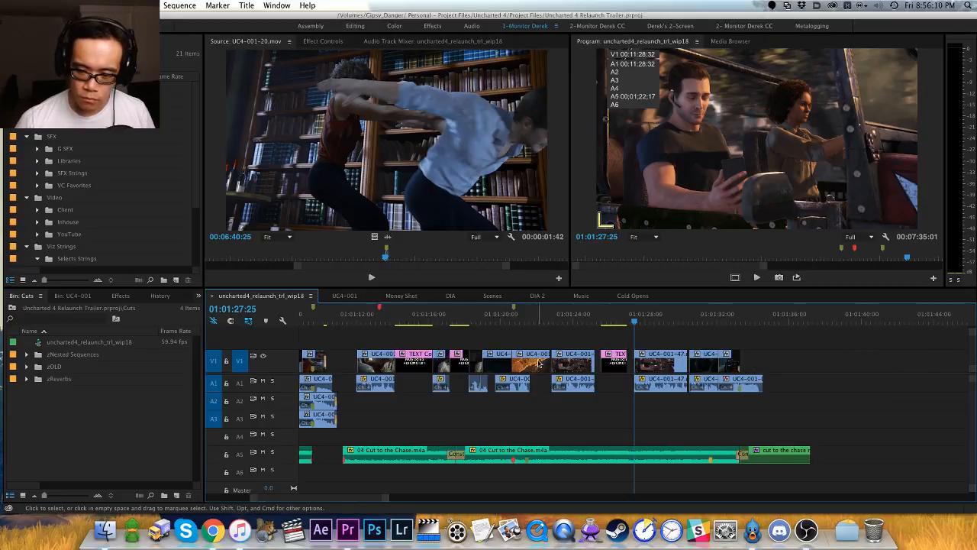
Step: Play the trailer from about 01:01:21 past the end of the UC4-001-01.mov clip into the cut to the chase reverb 3 music tail
left_click(519, 314)
key("space")
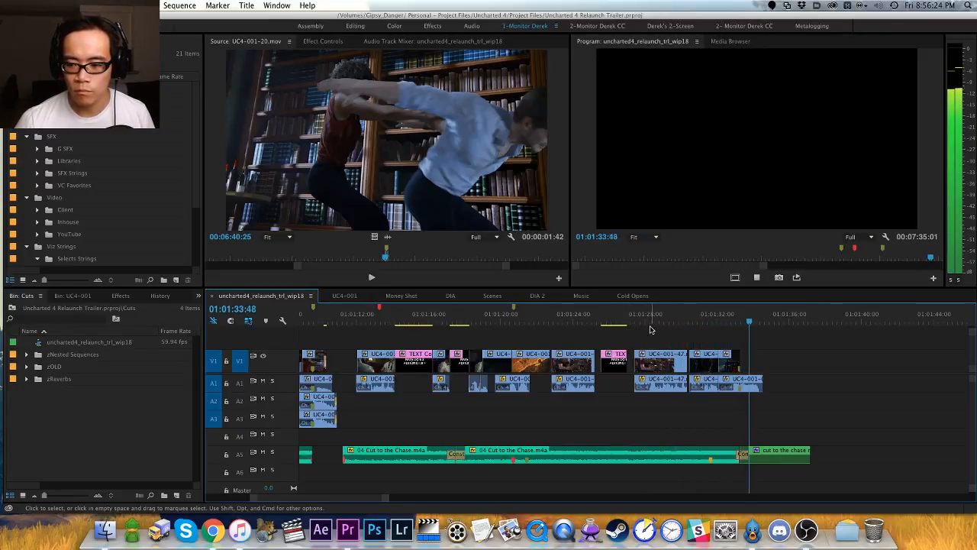
left_click(746, 320)
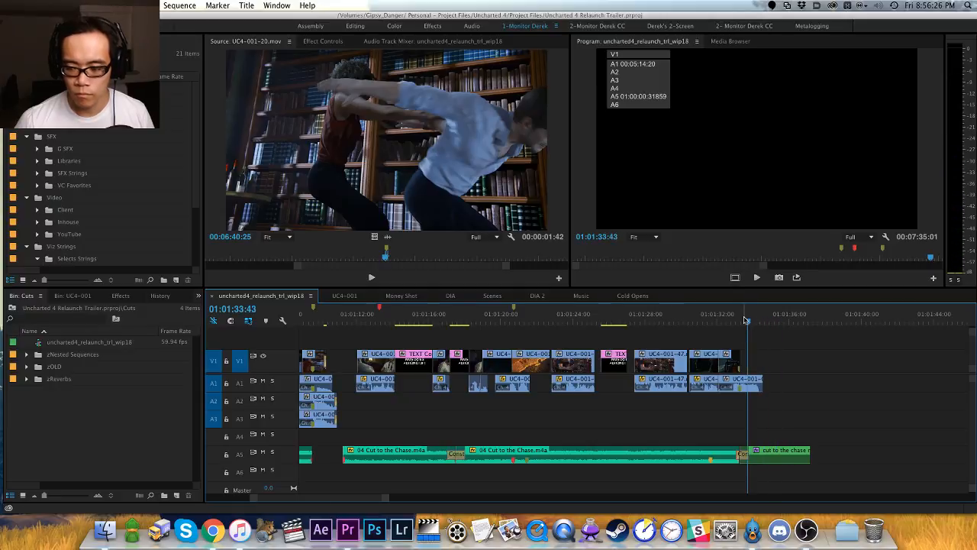
key("equal")
key("space")
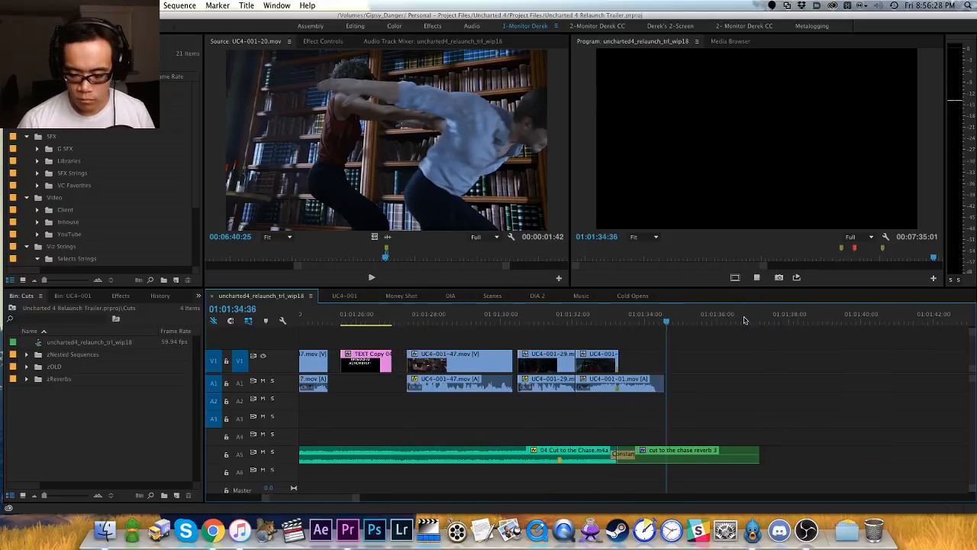
key("minus")
key("space")
Step: Trim the end of the UC4-001-01.mov audio to 01:01:34:21 without changing its video, and save the project
key("equal")
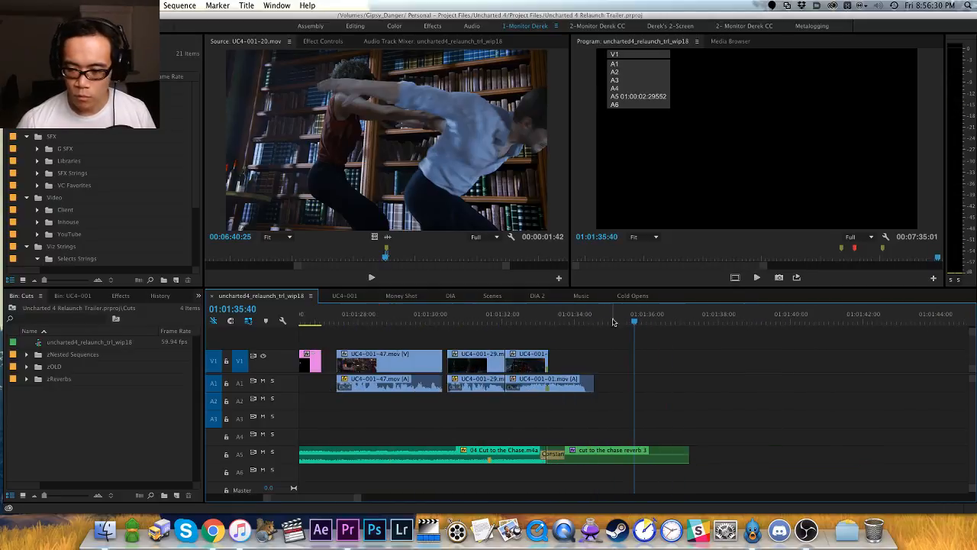
key("equal")
left_click(539, 320)
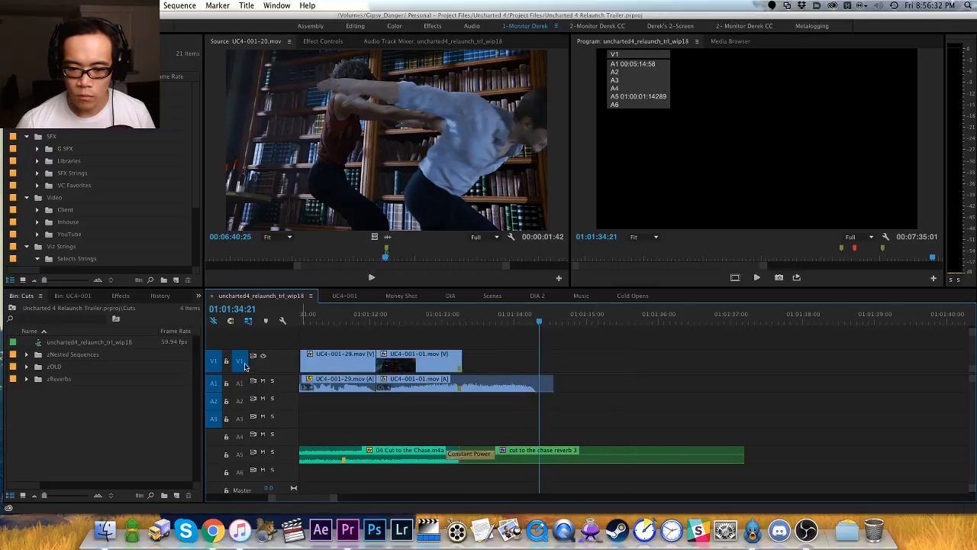
key("minus")
key("minus")
key("minus")
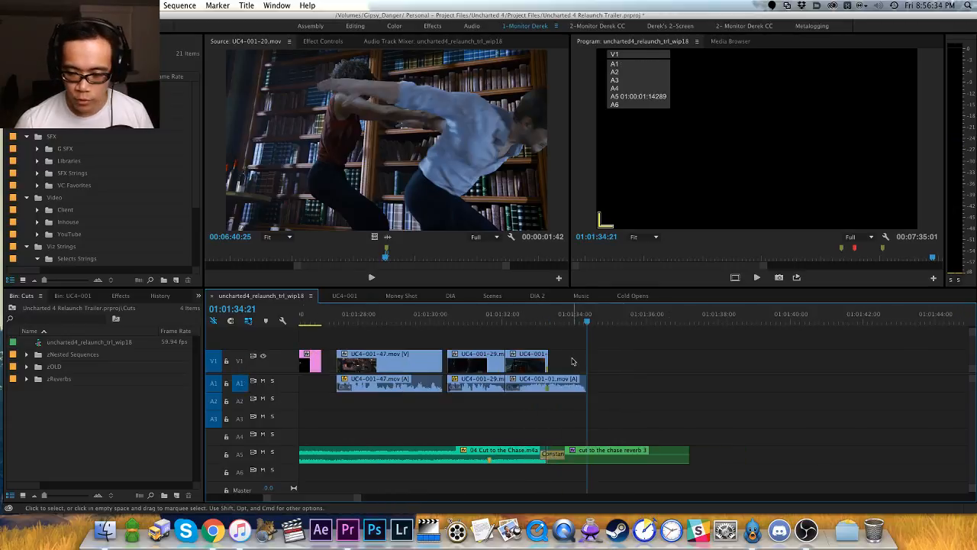
key("minus")
key("minus")
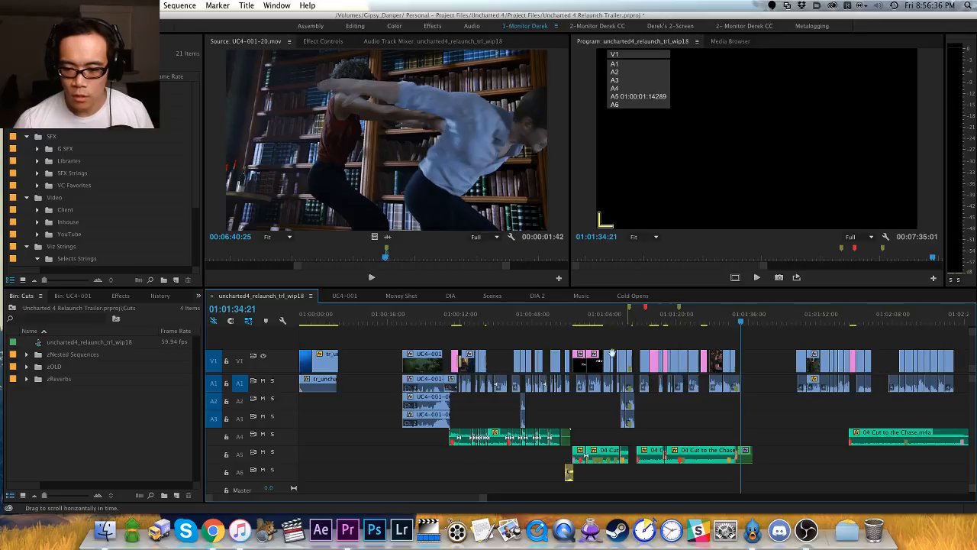
key("super+s")
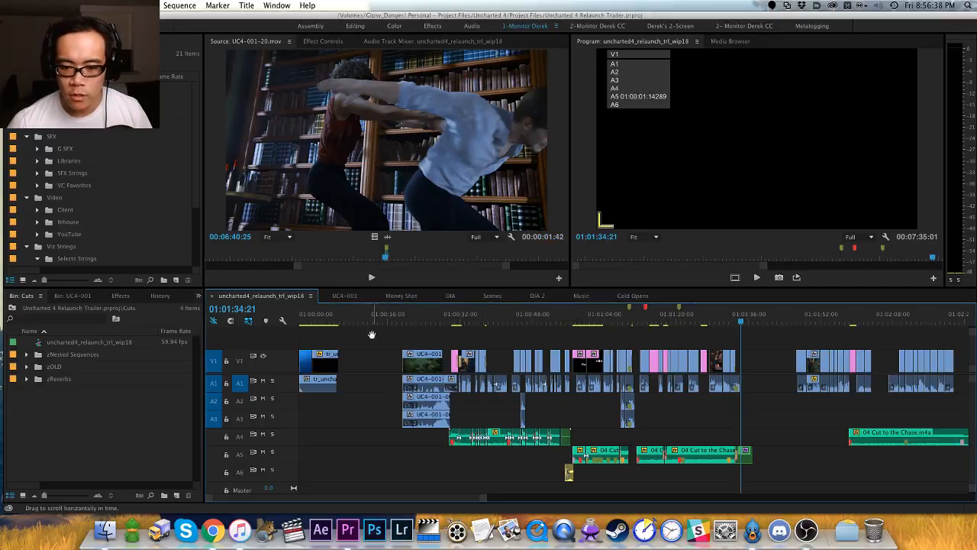
Step: Move the playhead to 01:00:21:00, then expand and select the YouTube bin inside the project's Video bin
key("v")
left_click_drag(328, 321, 410, 323)
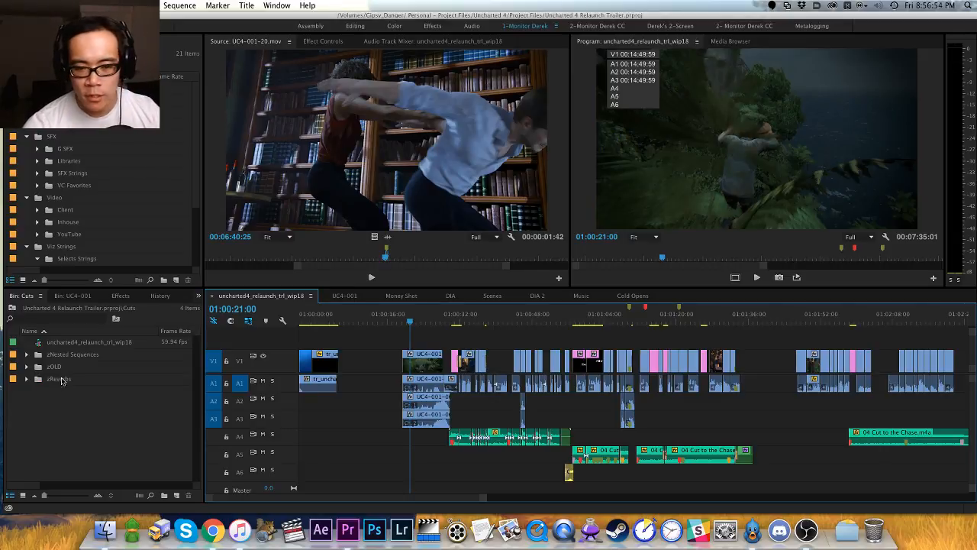
left_click(110, 418)
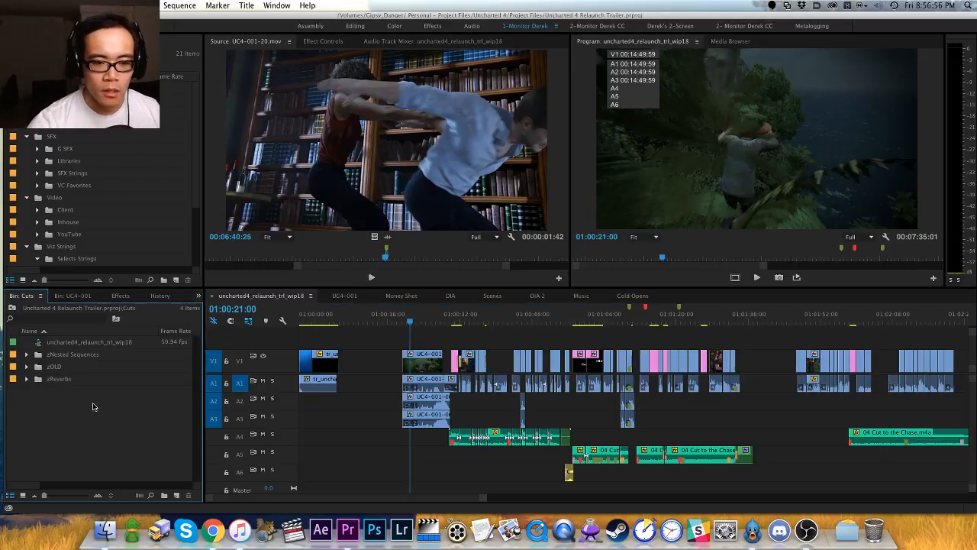
left_click(38, 234)
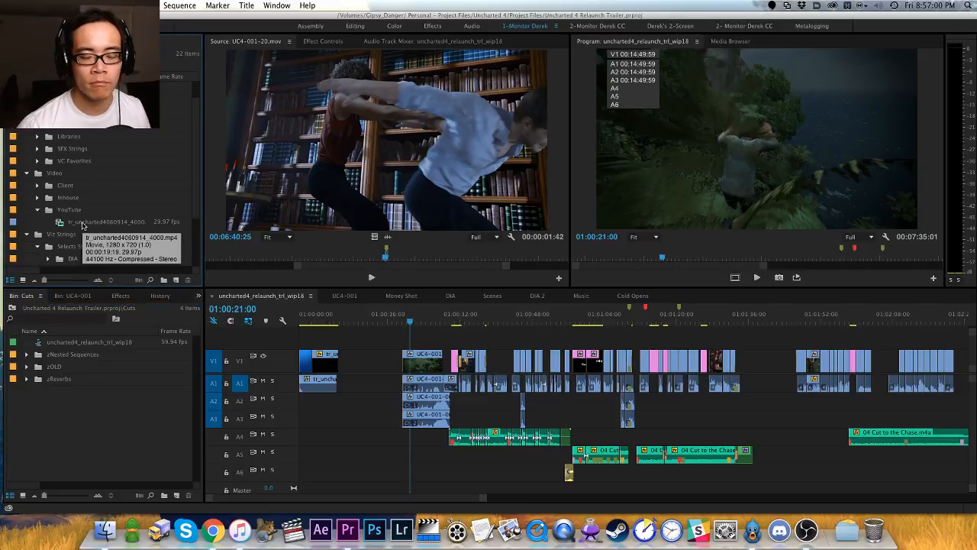
left_click(75, 433)
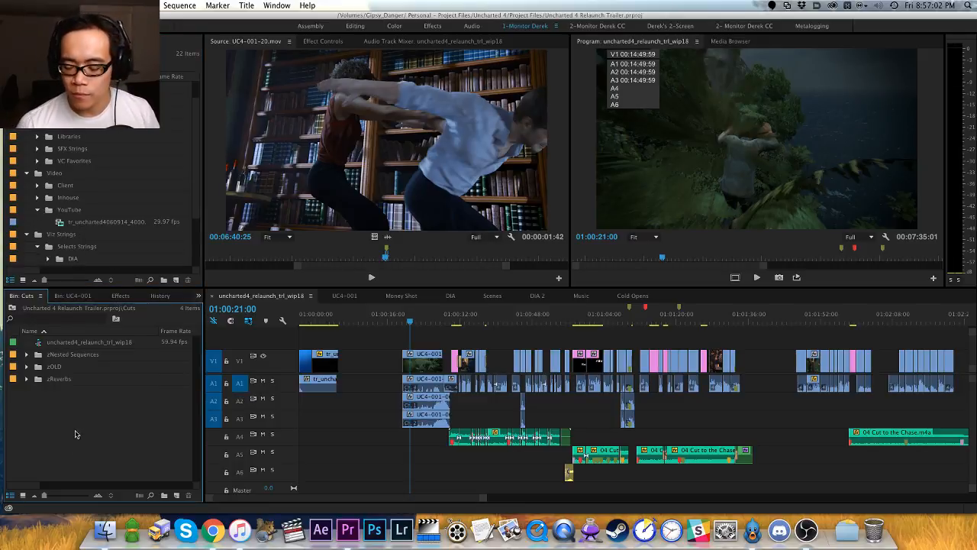
left_click(233, 371)
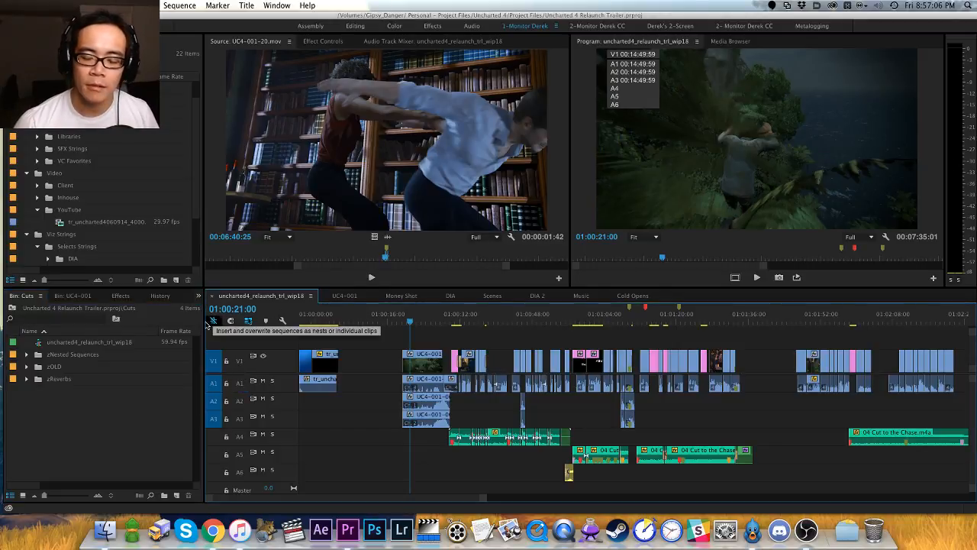
left_click(65, 420)
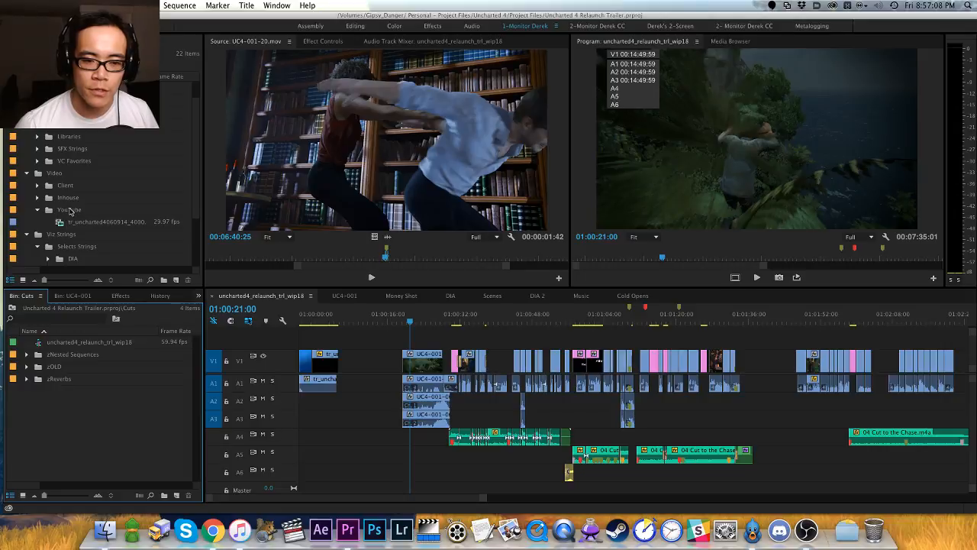
left_click(67, 210)
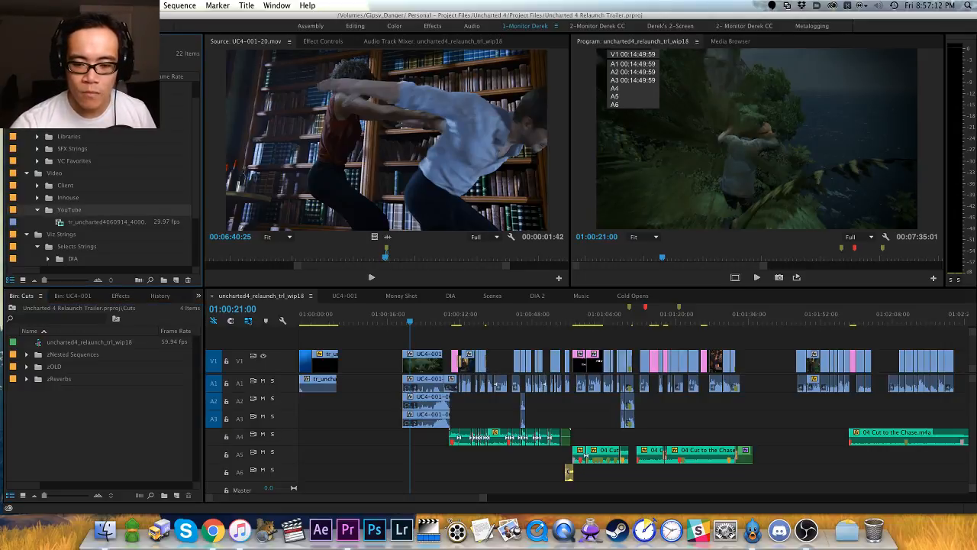
Step: Switch to Finder and open the Uncharted 4 project's Media/YouTube folder in a new window
key("super+Tab")
left_click(630, 273)
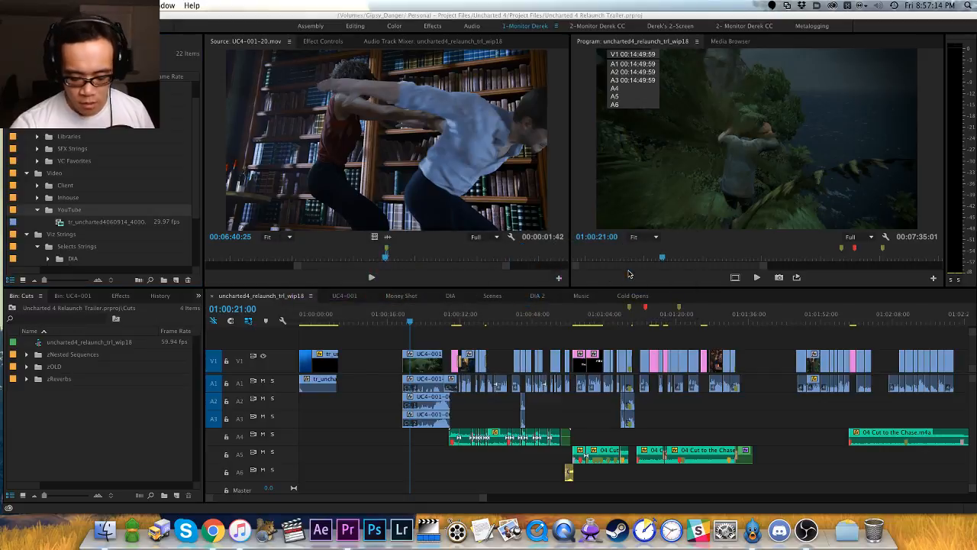
key("super+n")
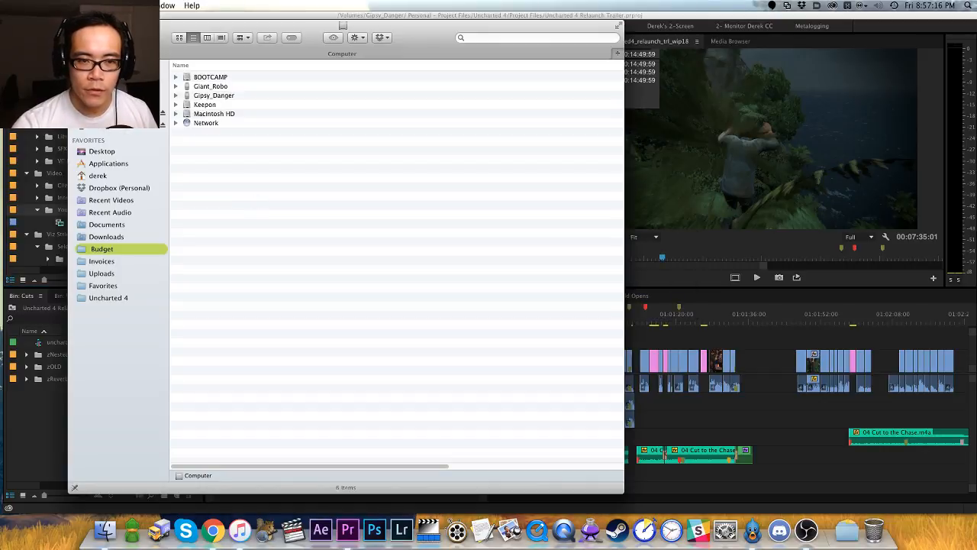
left_click(138, 437)
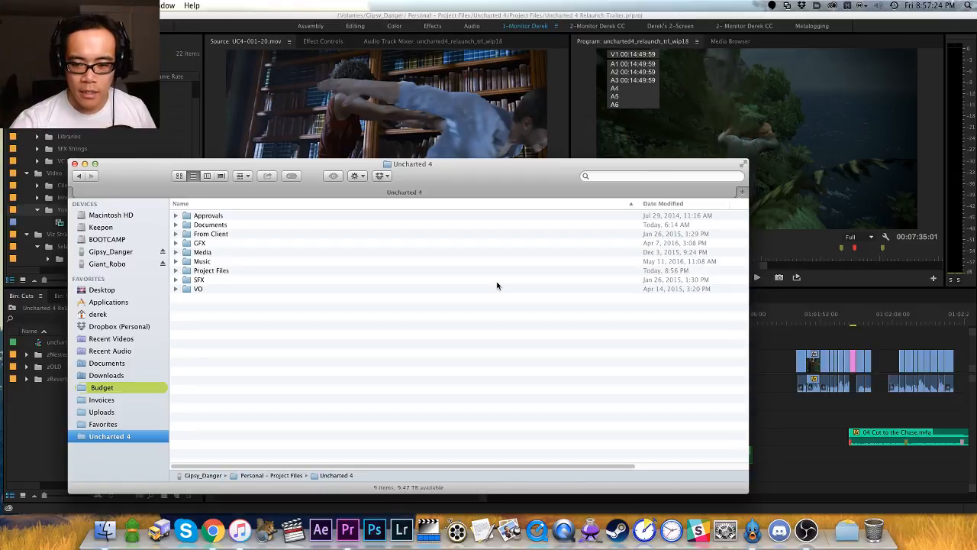
double_click(203, 251)
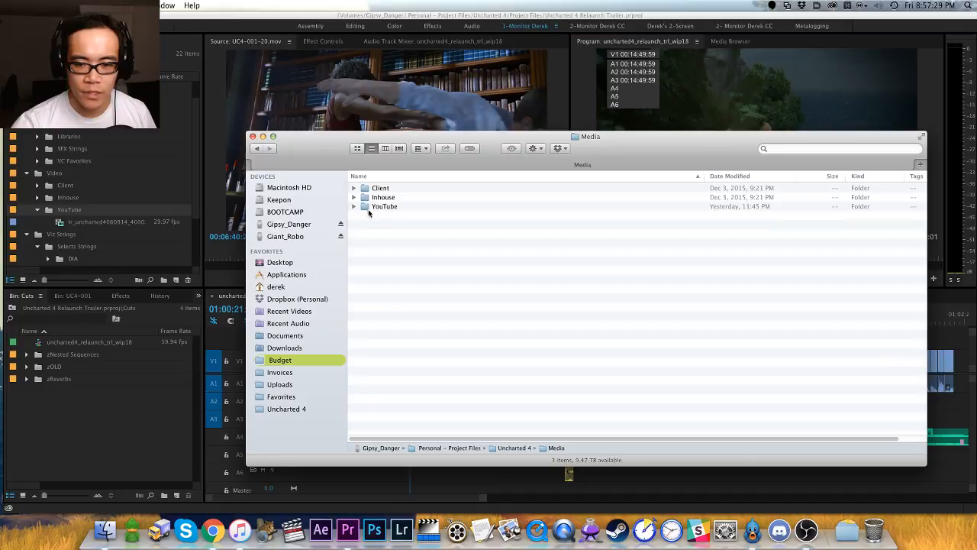
double_click(371, 207)
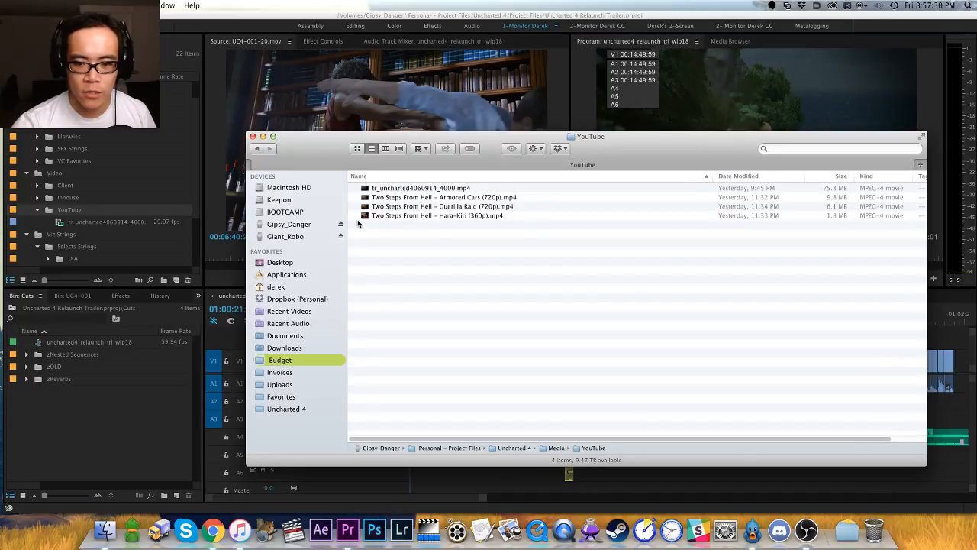
Step: Import the Two Steps From Hell videos Armored Cars, Guerilla Raid and Hara-Kiri into the YouTube bin and close the Finder window
left_click(392, 199)
key("shift+Down")
key("shift+Down")
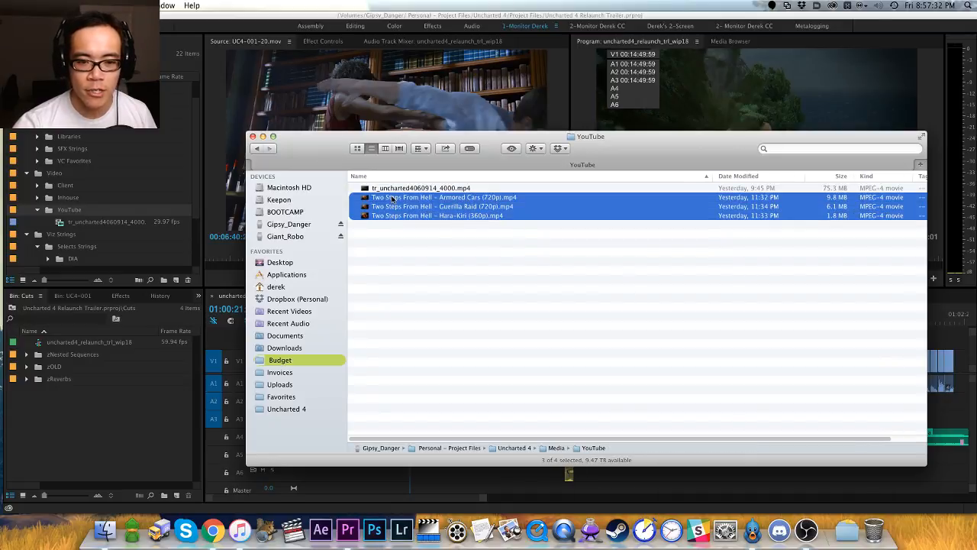
left_click_drag(391, 198, 91, 217)
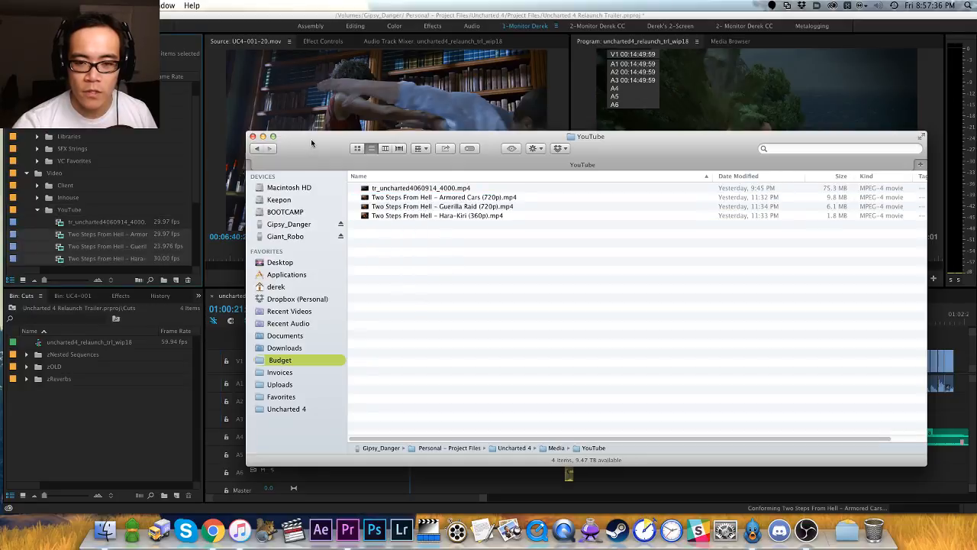
left_click(252, 136)
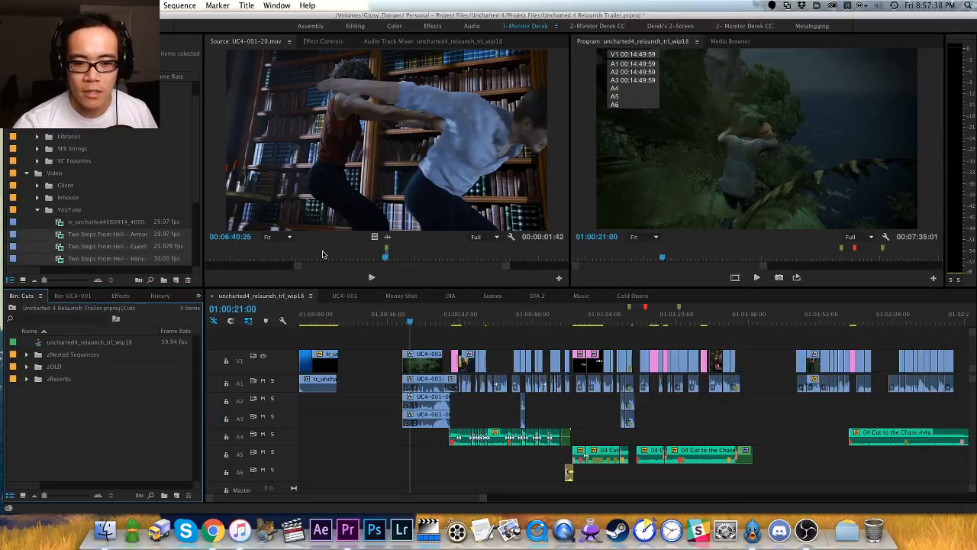
Step: Widen the project panel and its Name column so more of the clip names in the YouTube bin fits
left_click(88, 223)
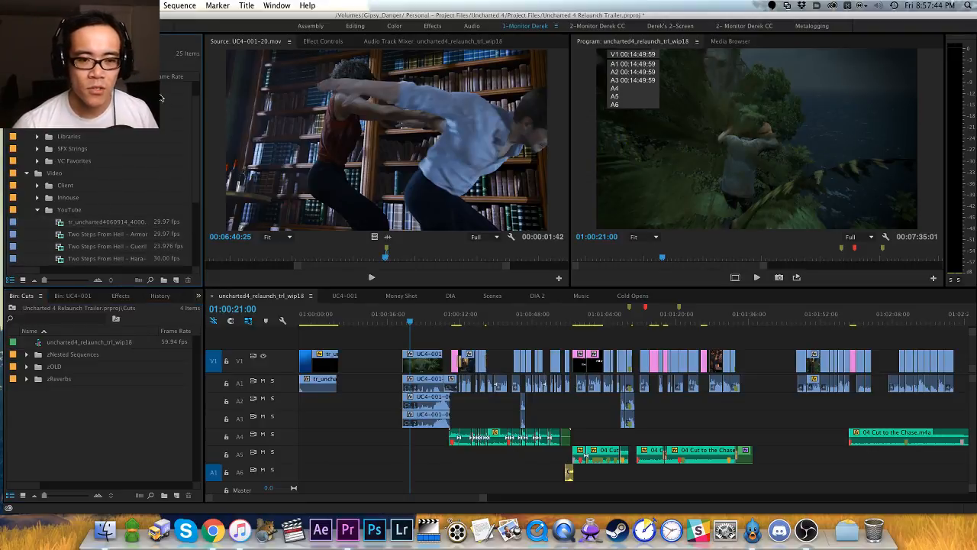
left_click_drag(151, 76, 169, 84)
left_click_drag(203, 263, 231, 264)
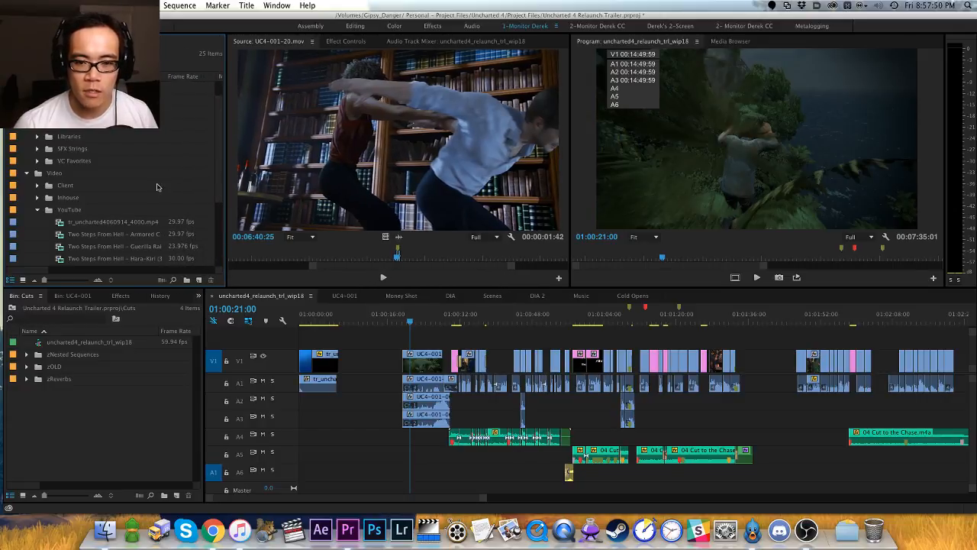
scroll(219, 188, "down", 2)
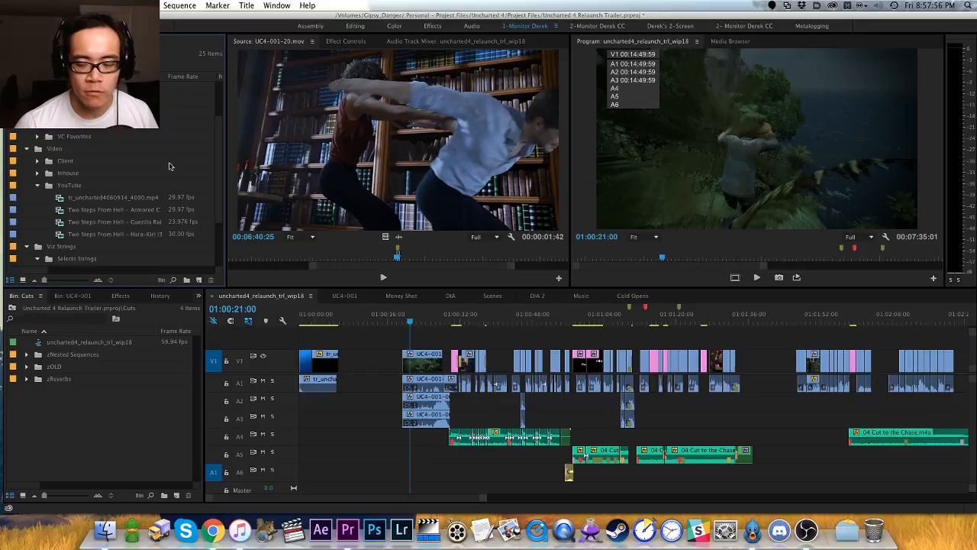
Step: Clear the In and Out points of UC4-001-20.mov in the Source monitor and widen the project's Name column further
left_click(290, 284)
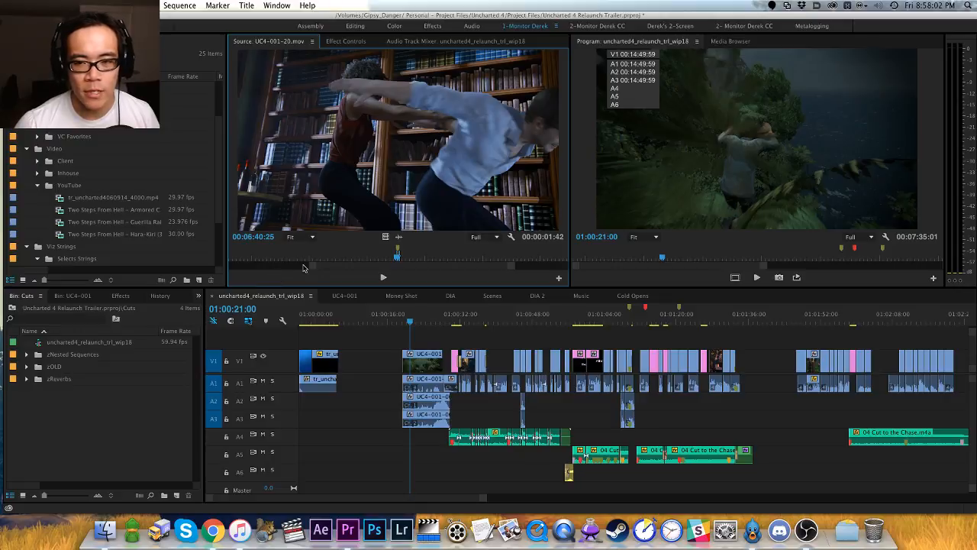
key("alt+x")
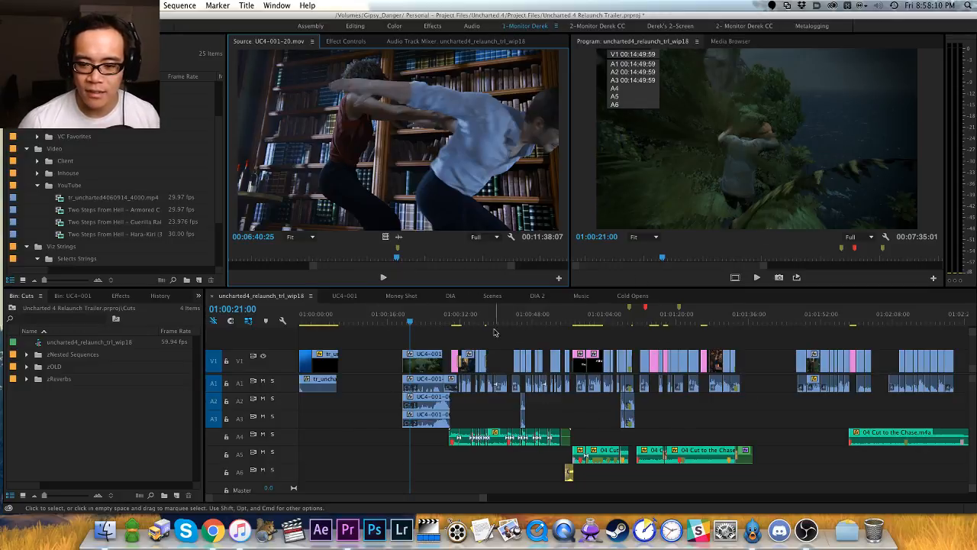
key("super+s")
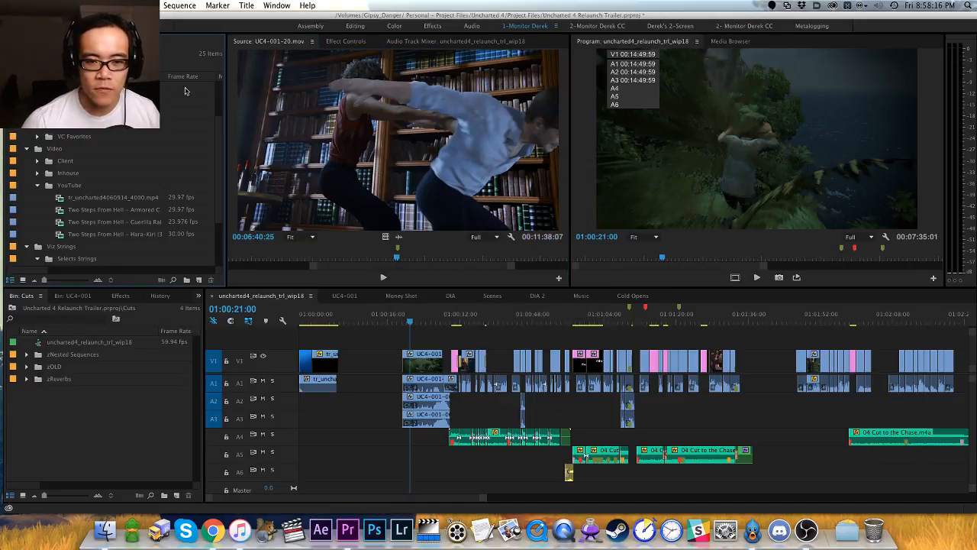
left_click_drag(169, 77, 180, 77)
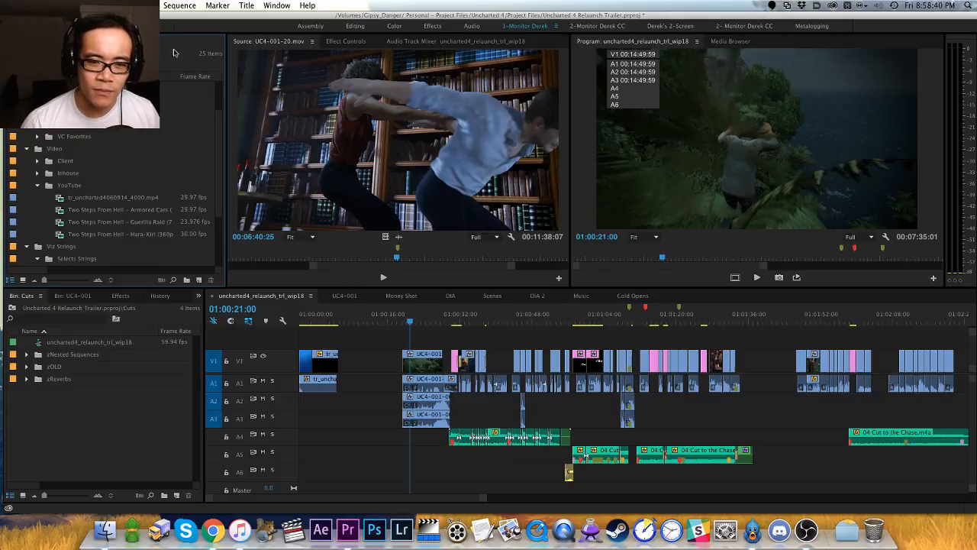
left_click_drag(178, 78, 189, 77)
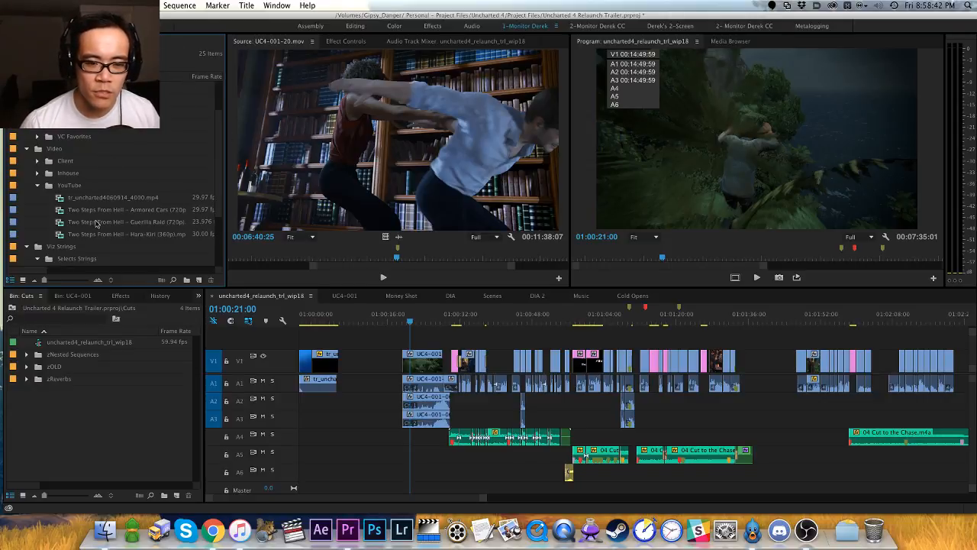
Step: Shift every clip from the UC4-001 clip at the playhead onward about 7 seconds later on all tracks and deselect them
left_click(314, 341)
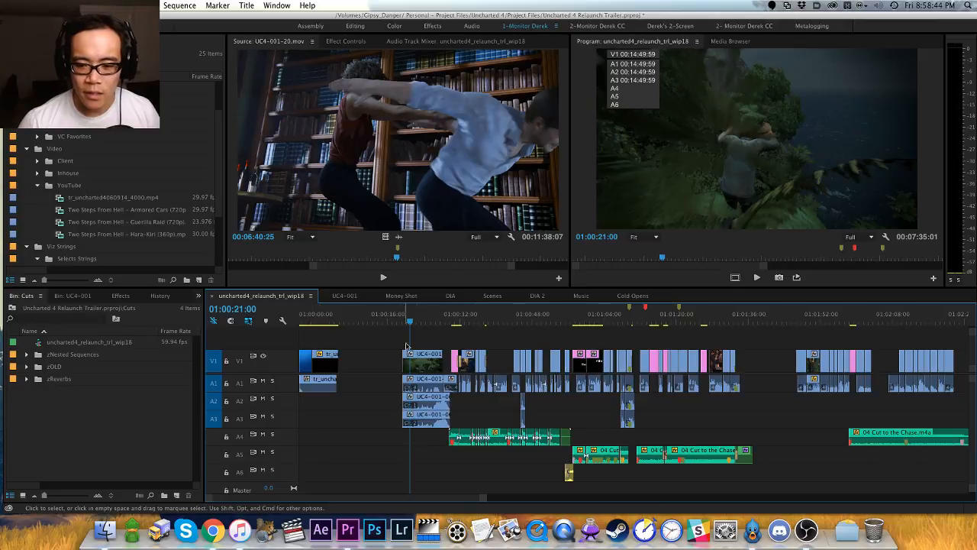
key("a")
left_click_drag(423, 360, 456, 360)
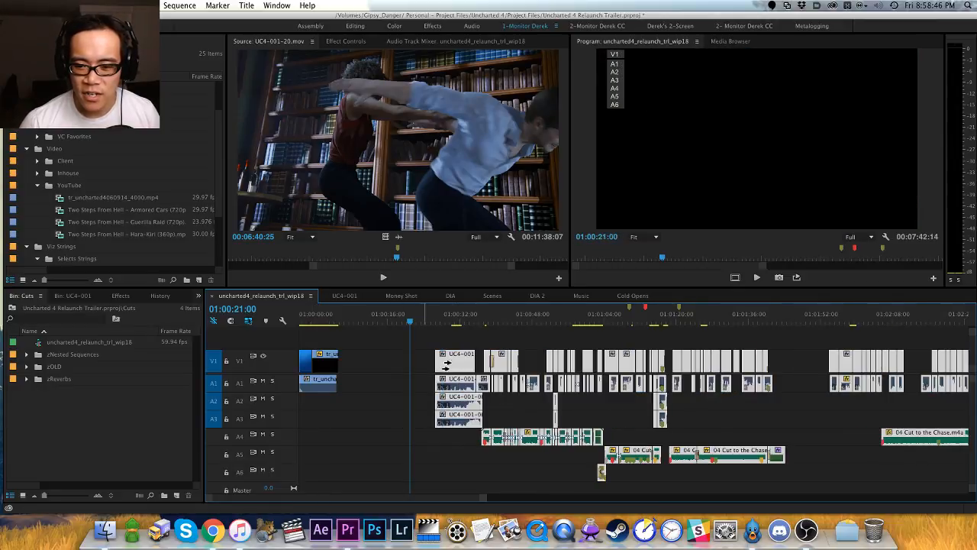
key("v")
left_click(415, 347)
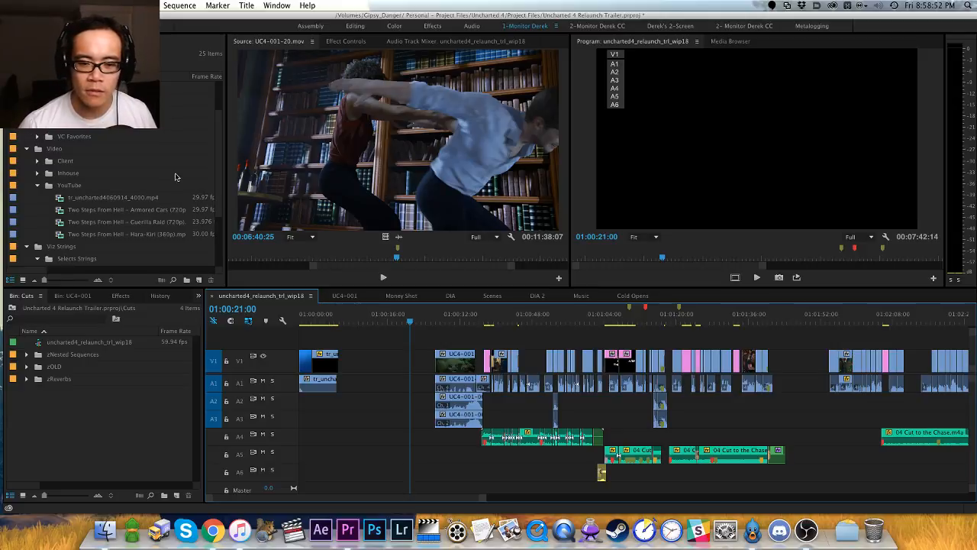
Step: Load Armored Cars in the Source monitor, and place Armored Cars, Guerilla Raid and Hara-Kiri after the last clip of the Music sequence on V1 and A1
double_click(65, 211)
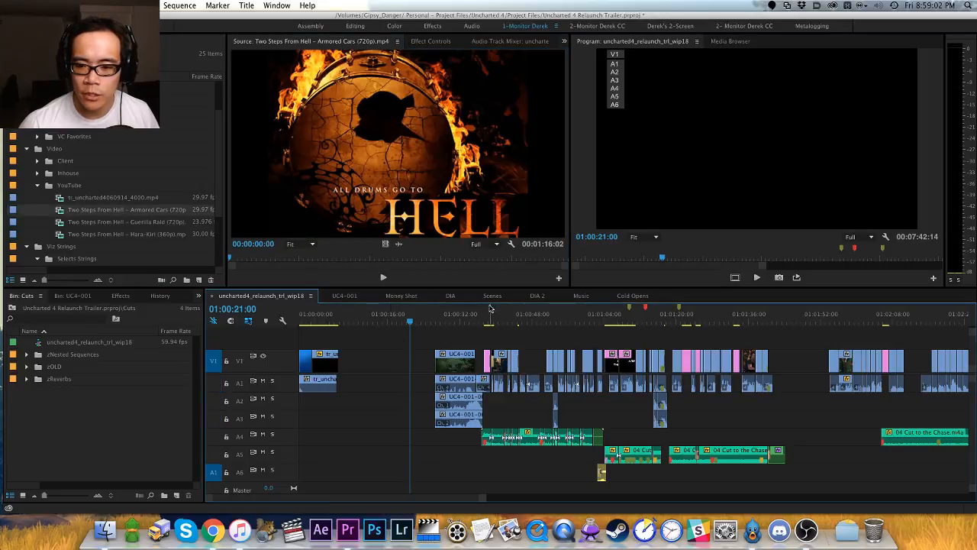
left_click(578, 298)
key("backslash")
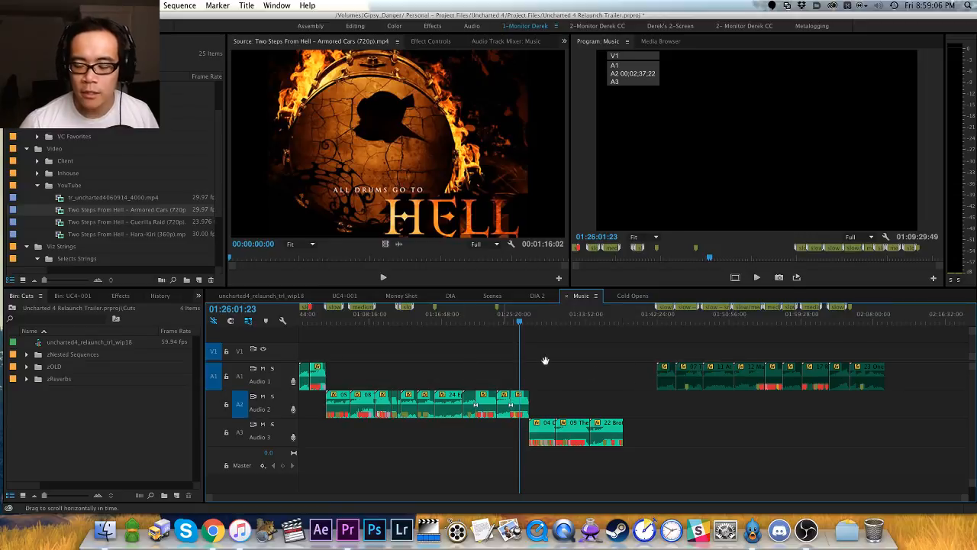
left_click(903, 320)
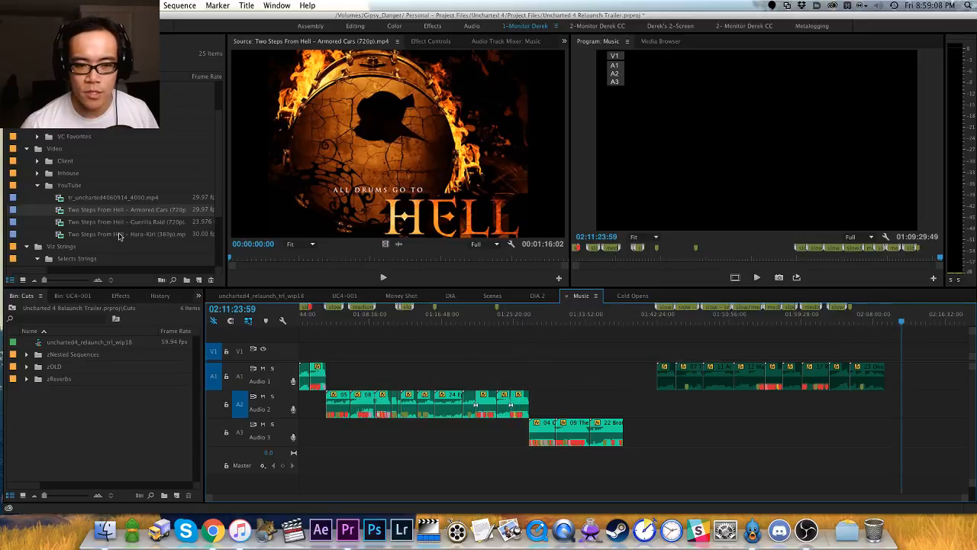
left_click_drag(96, 240, 911, 385)
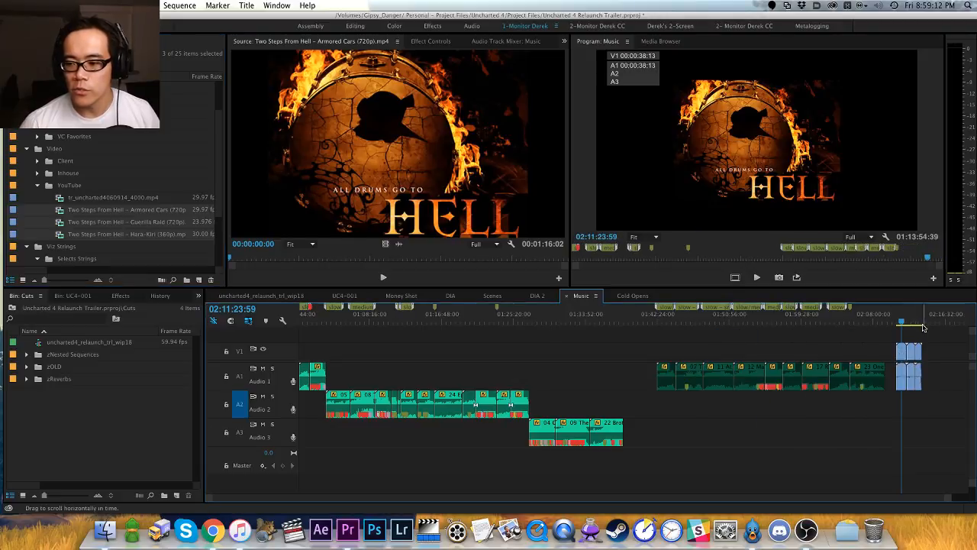
Step: Lower the audio gain of the three Two Steps From Hell clips in the Music sequence and deselect them
key("equal")
key("equal")
key("equal")
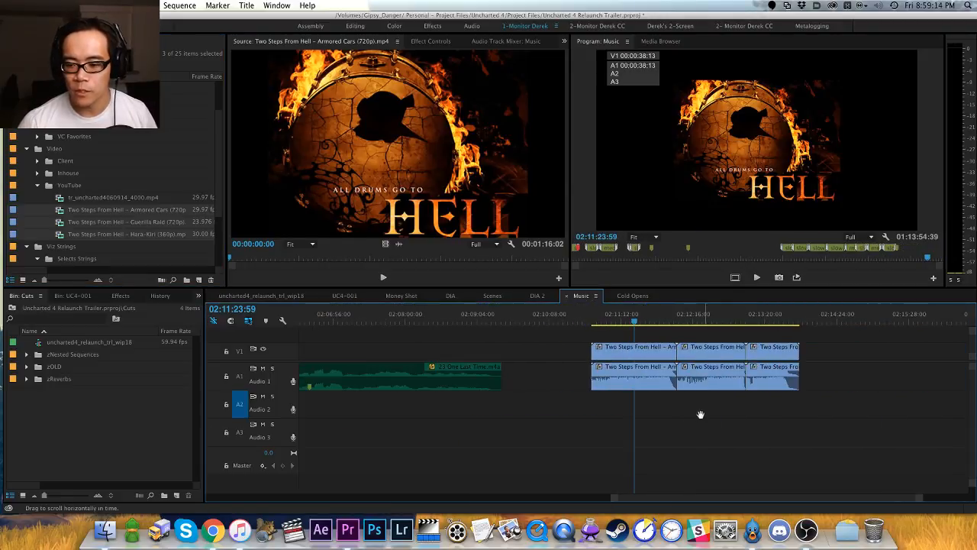
scroll(496, 382, "right", 3)
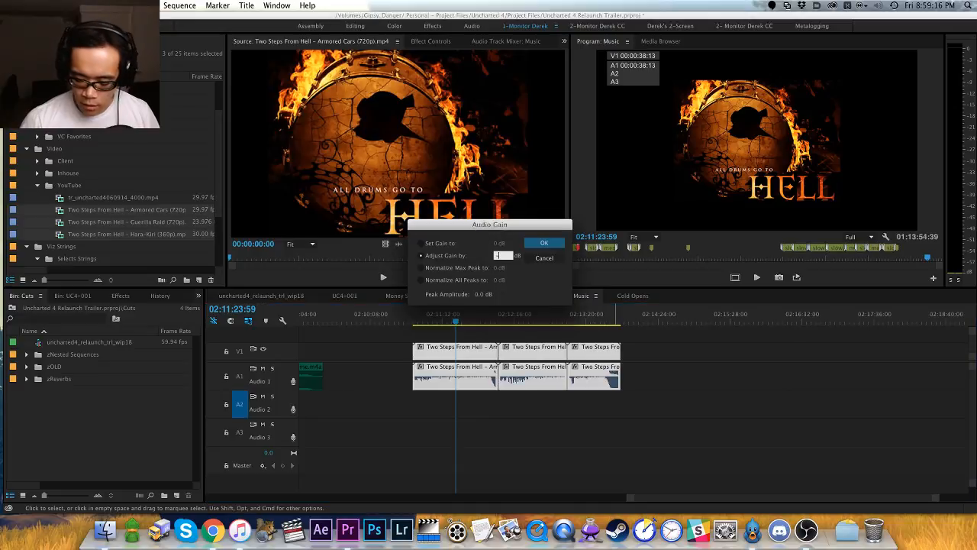
key("super+shift+a")
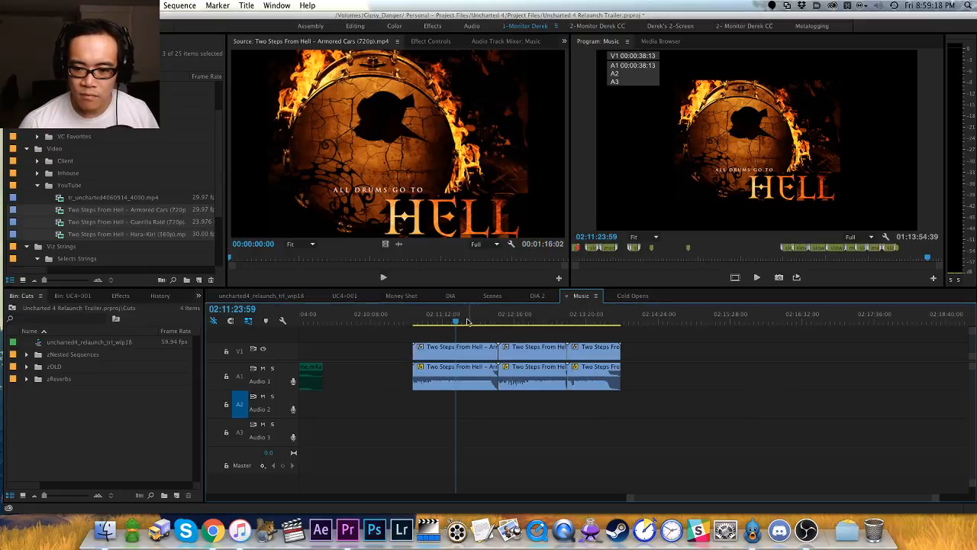
left_click(87, 188)
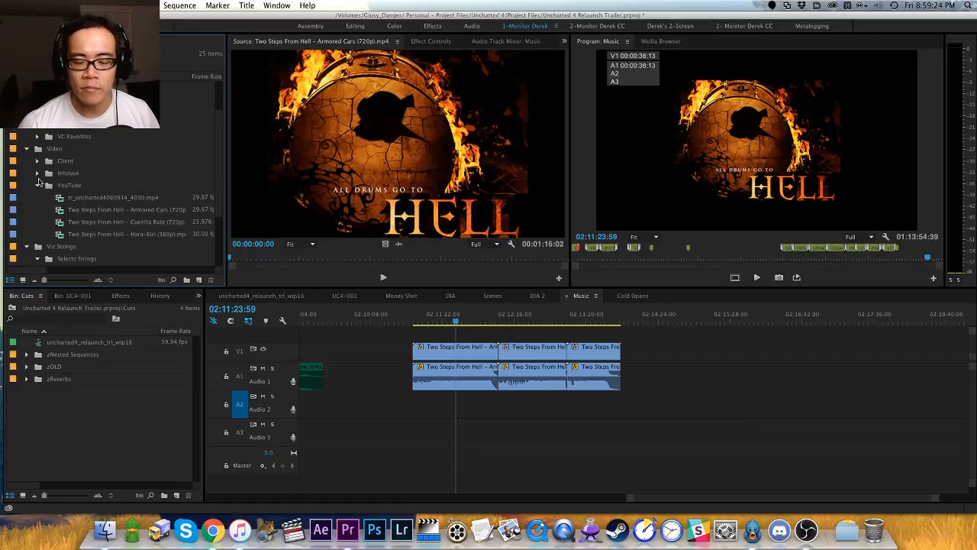
Step: Move the playhead to the start of the Armored Cars clip in the Music sequence
left_click(432, 335)
key("equal")
key("h")
left_click_drag(504, 345, 383, 336)
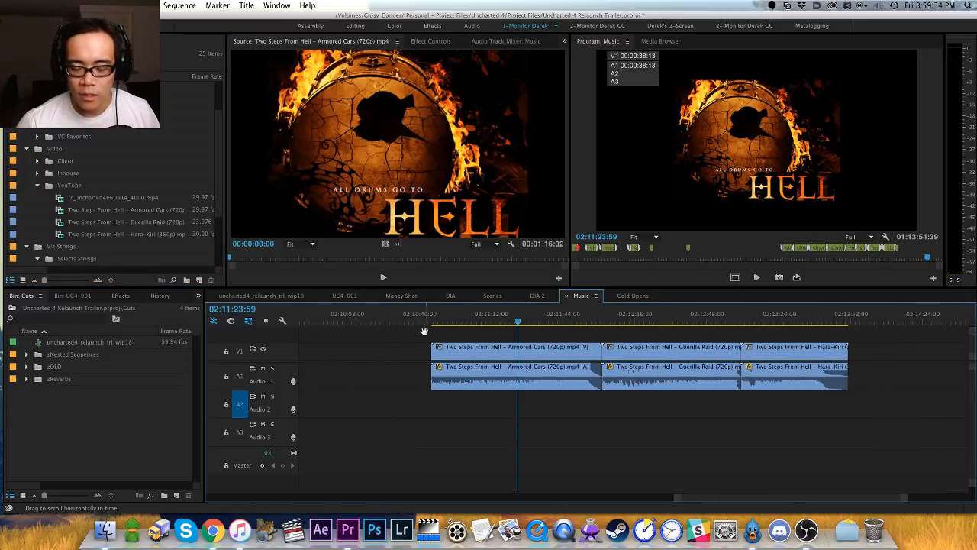
key("v")
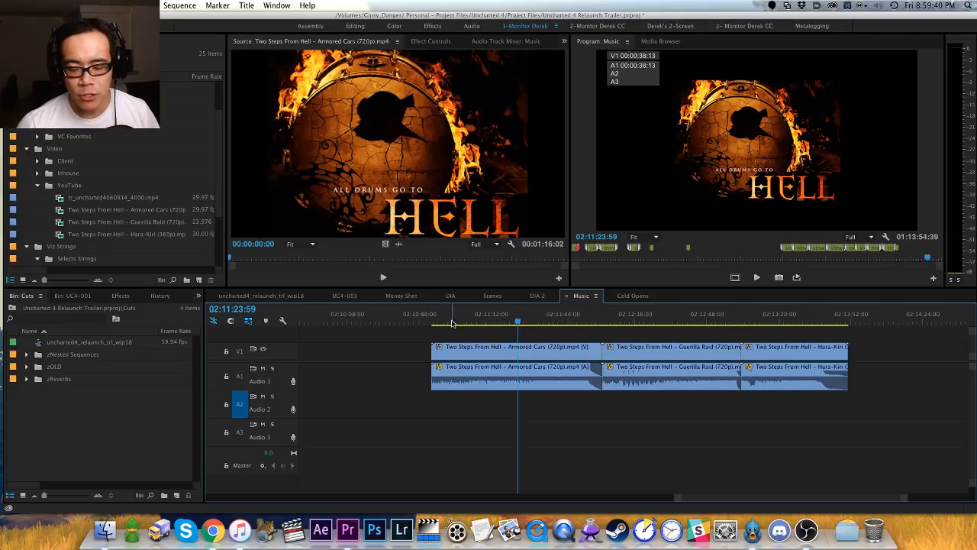
key("=")
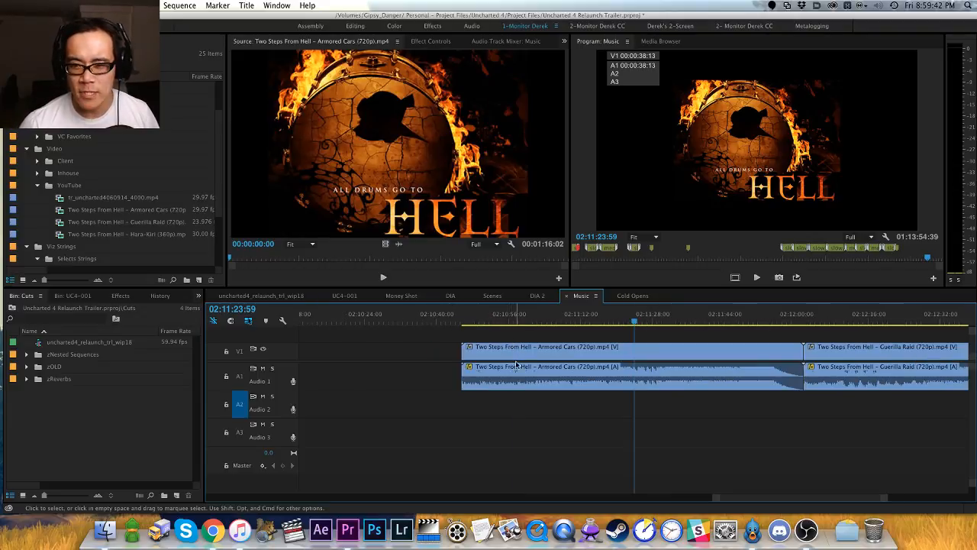
scroll(473, 335, "right", 5)
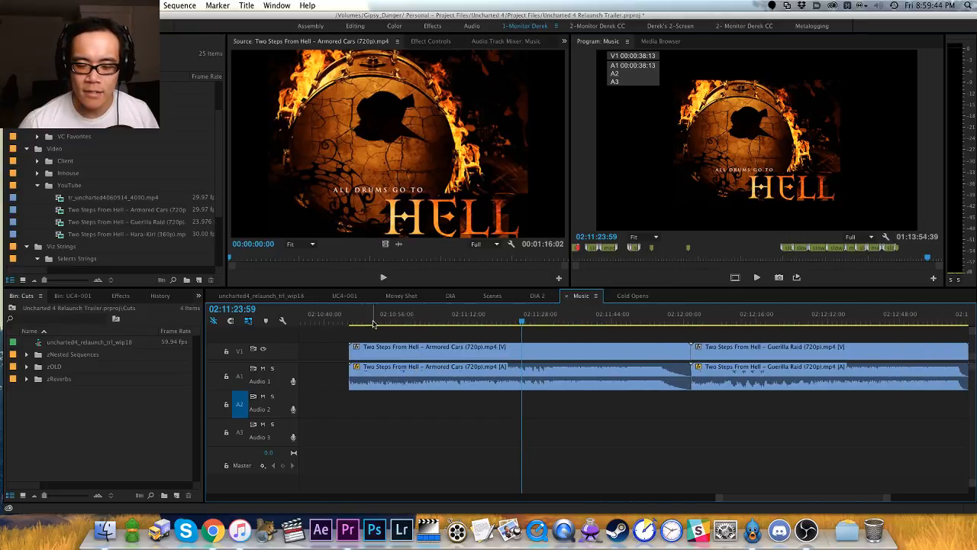
key("Up")
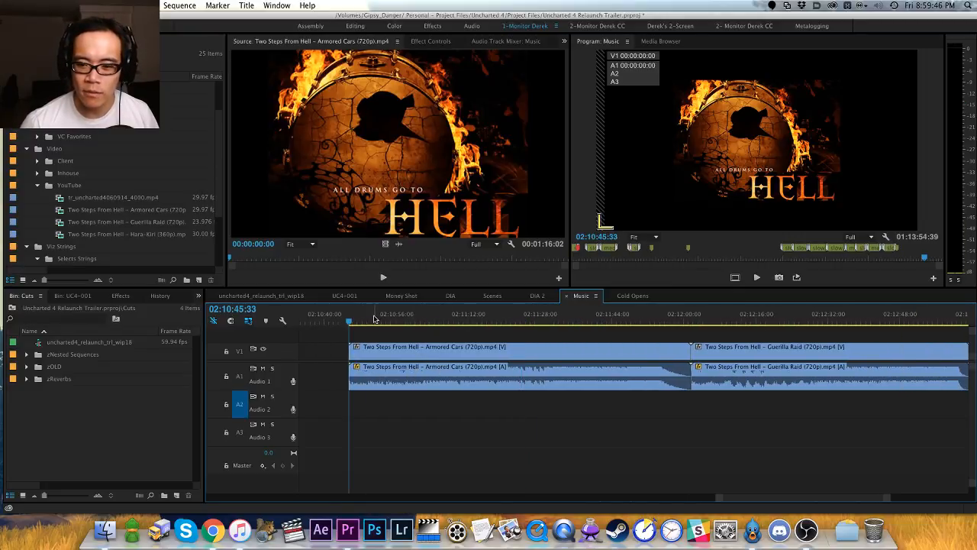
key("minus")
left_click_drag(428, 364, 373, 361)
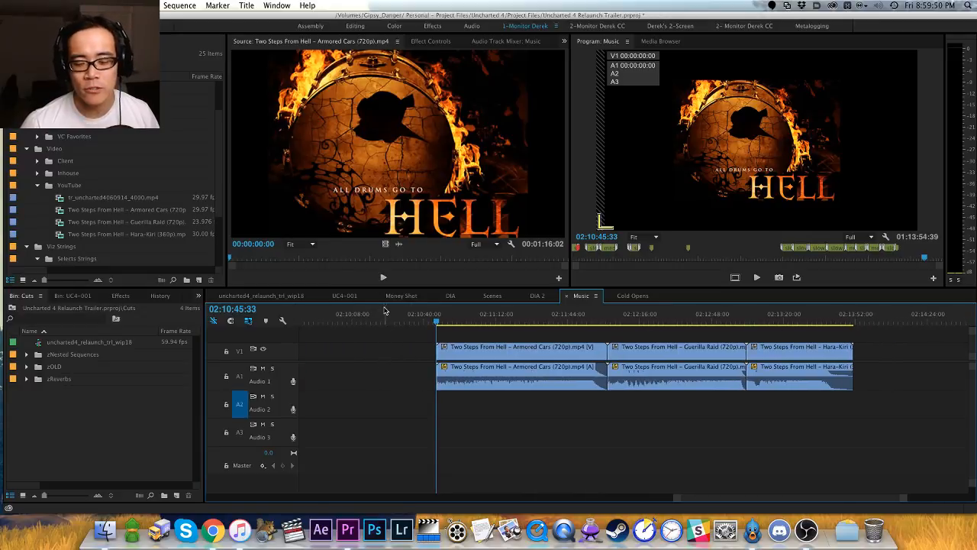
key("equal")
key("h")
left_click_drag(557, 371, 355, 372)
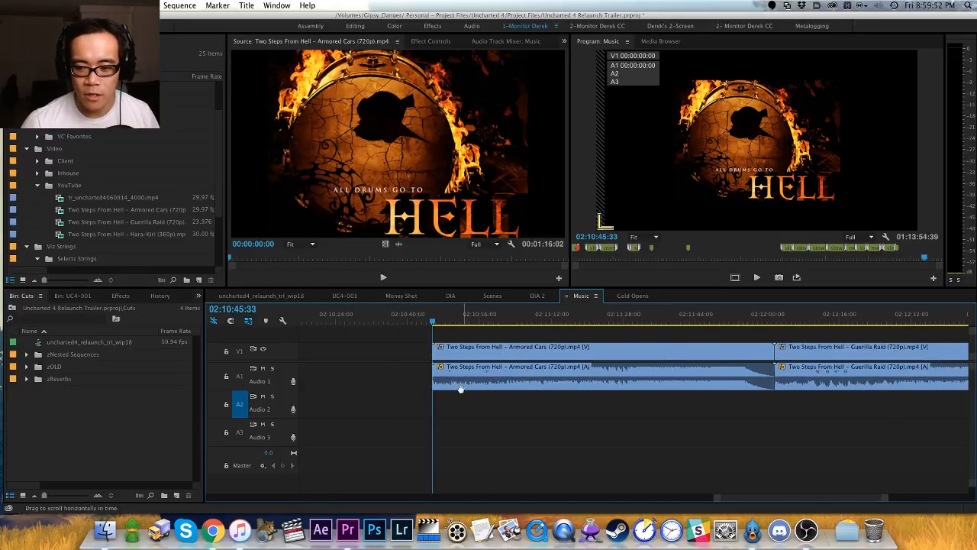
Step: Turn off track targeting for Audio 2 in the Music sequence
key("minus")
left_click_drag(510, 417, 405, 410)
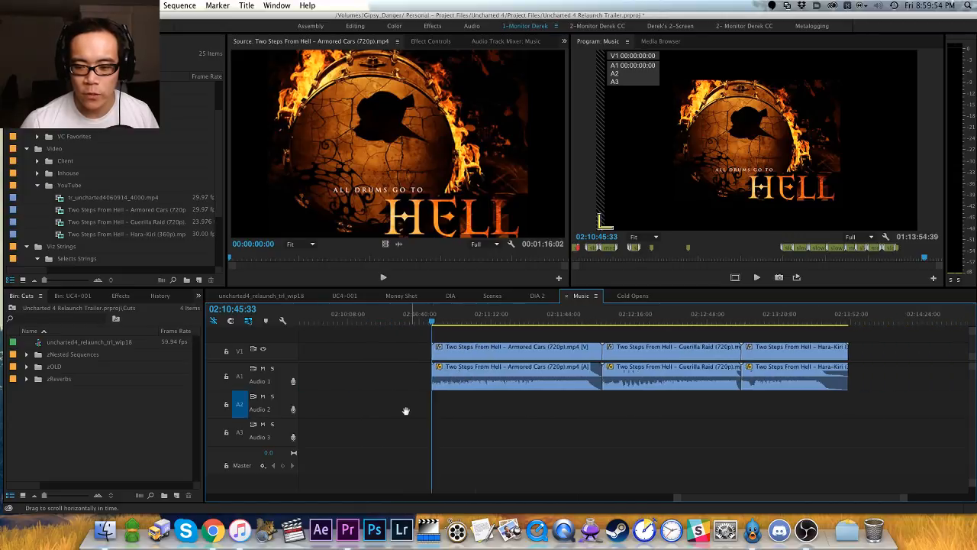
key("v")
left_click(239, 404)
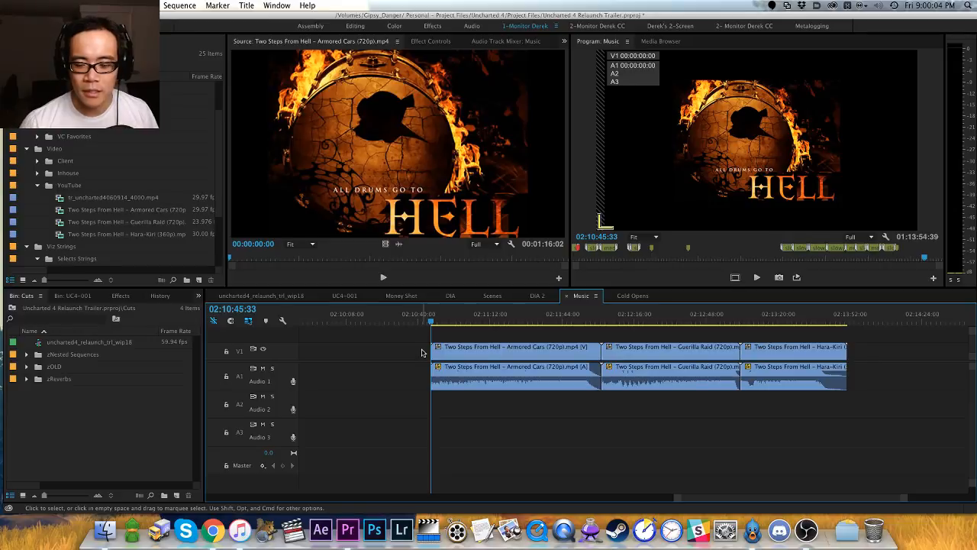
key("h")
left_click_drag(414, 348, 355, 348)
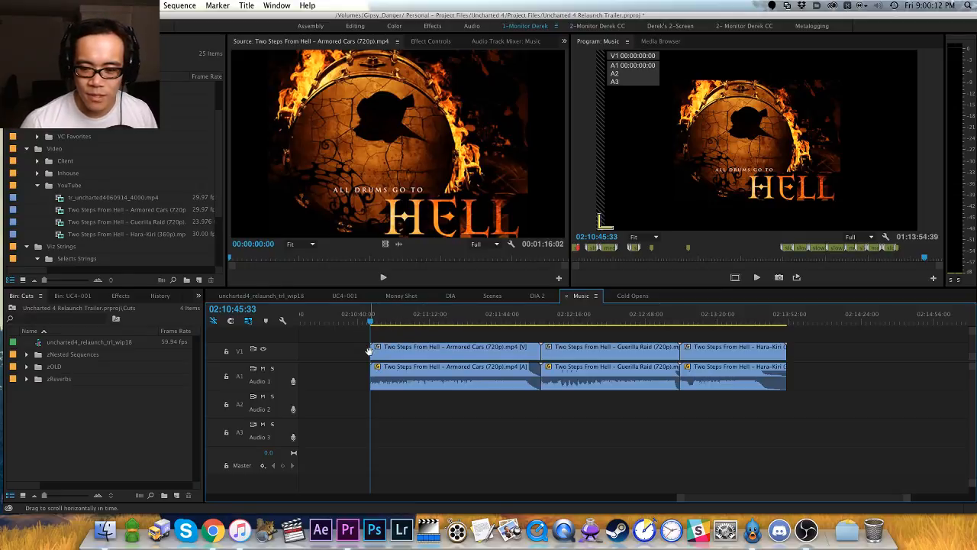
key("v")
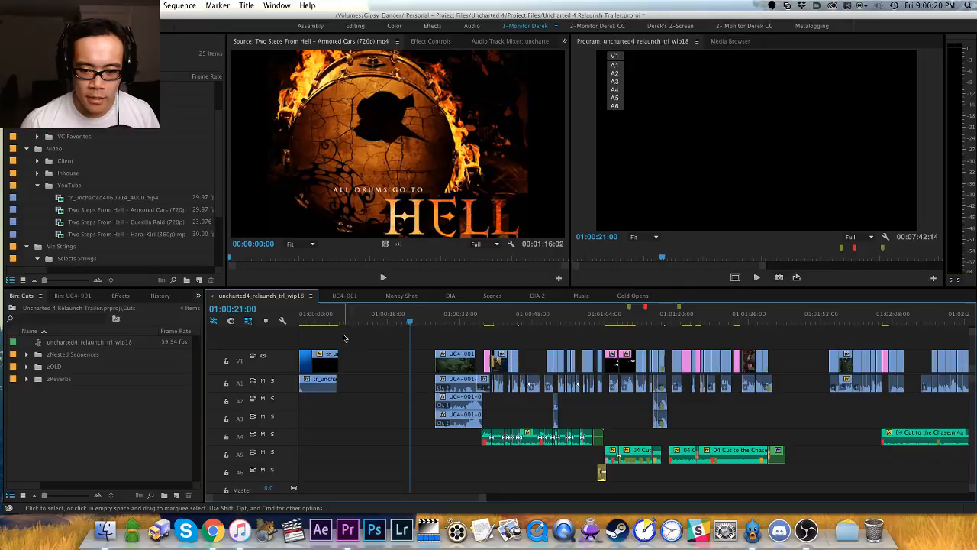
Step: In the uncharted4_relaunch_trl_wip18 sequence, target V1 and match-frame the UC4-001 clip at 01:00:29:08 into the source monitor
left_click(448, 316)
left_click(242, 361)
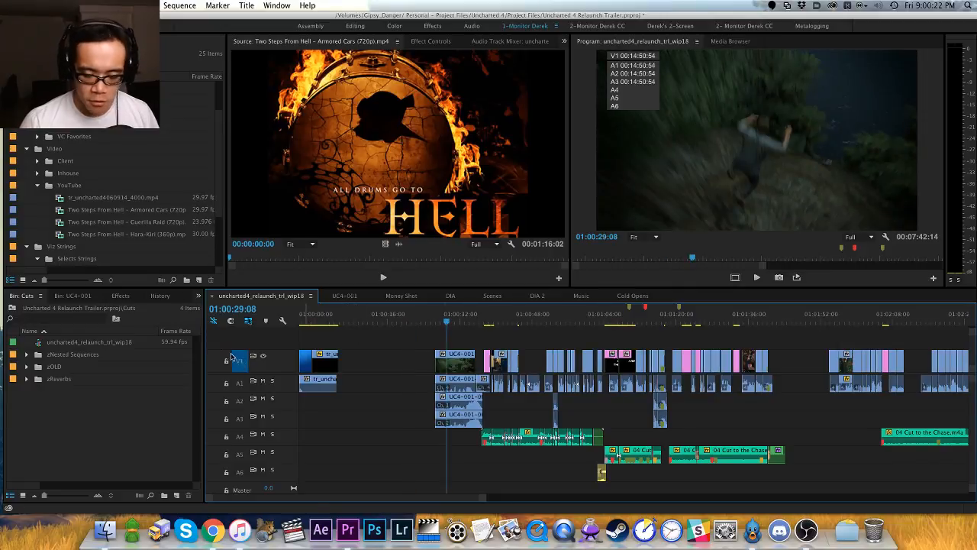
key("f")
Step: Scrub through the UC4-001-06.mov source footage to review its scenes, ending at 00:14:22:33
left_click_drag(331, 261, 462, 265)
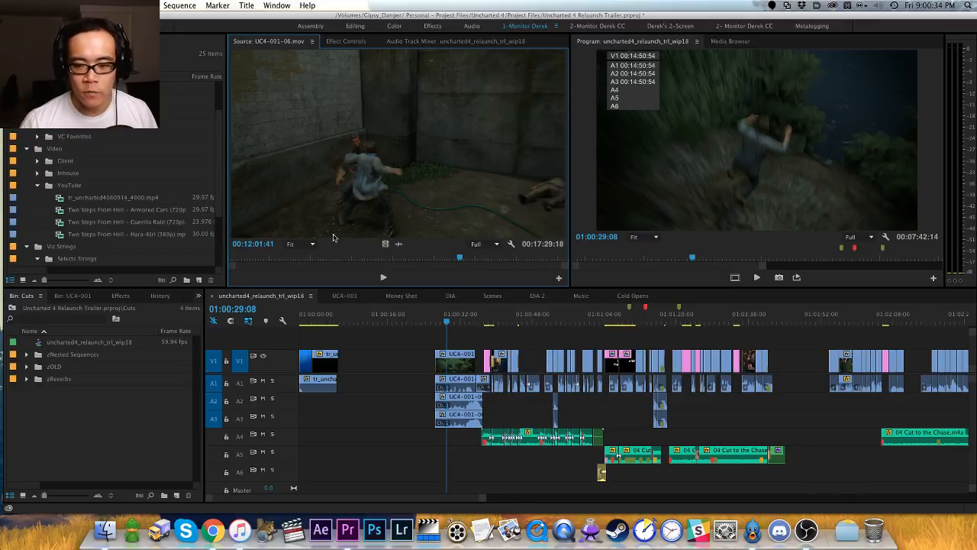
left_click(472, 261)
left_click_drag(472, 260, 483, 260)
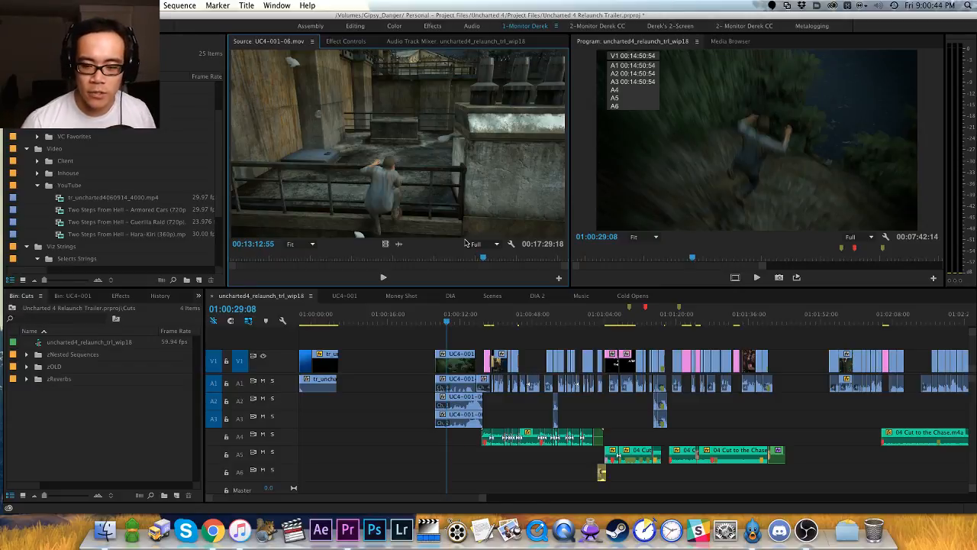
left_click(496, 260)
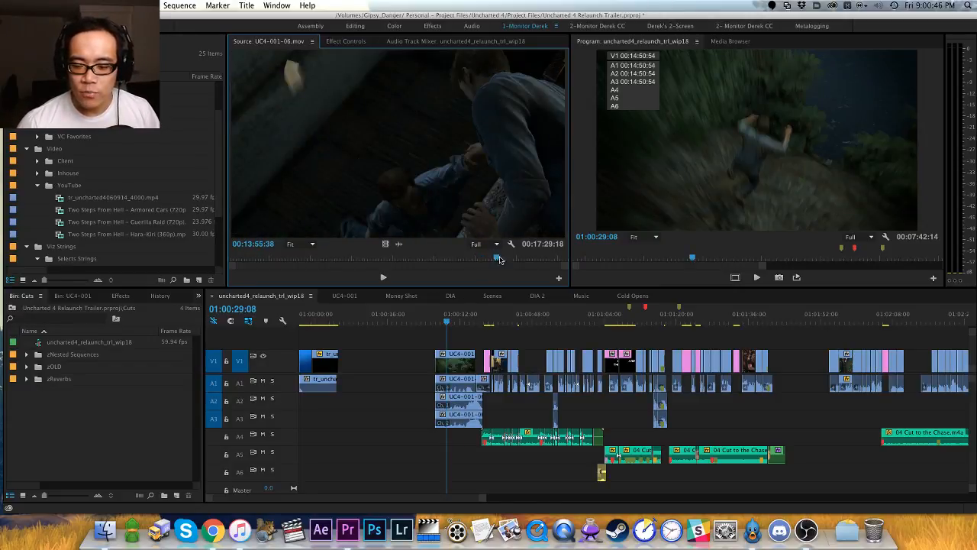
left_click(506, 259)
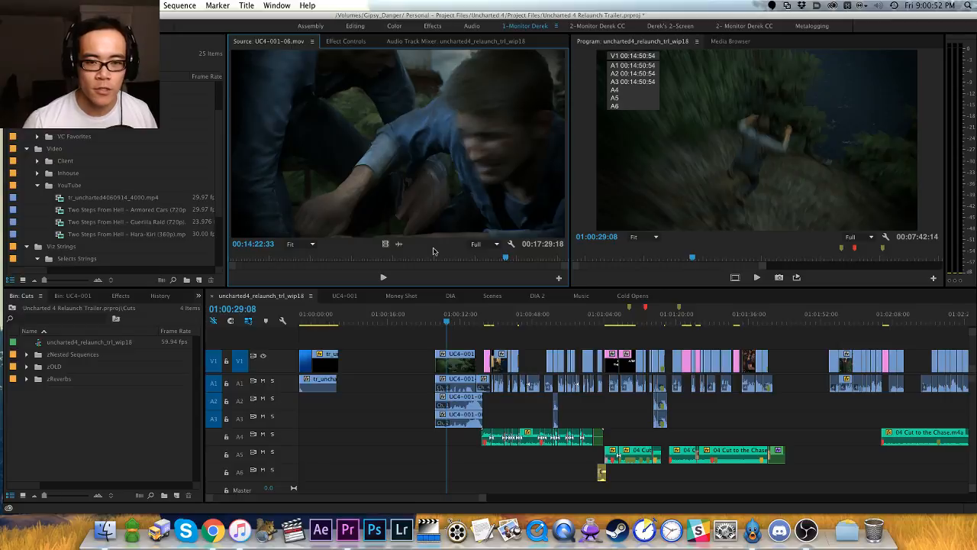
Step: Return to the Music sequence containing the Two Steps From Hell clips
key("super+s")
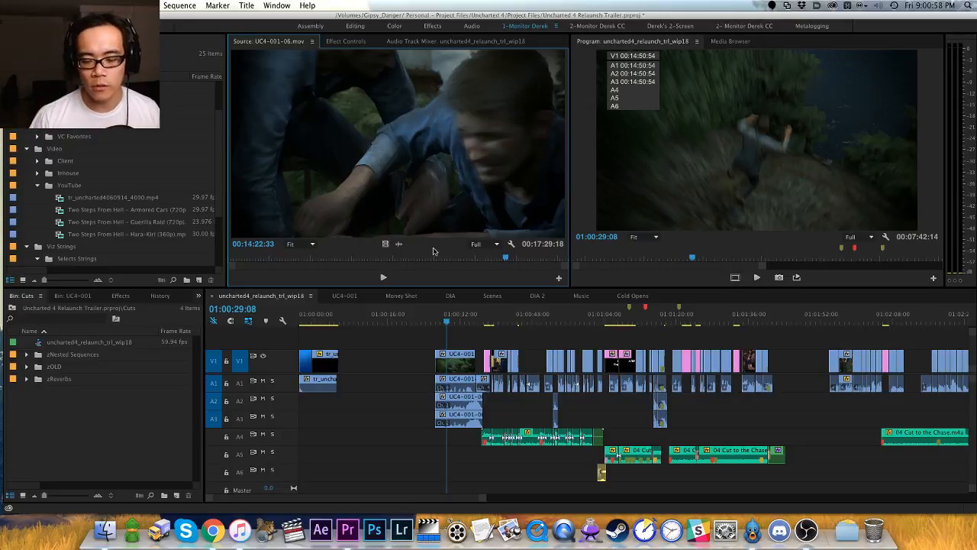
left_click(391, 336)
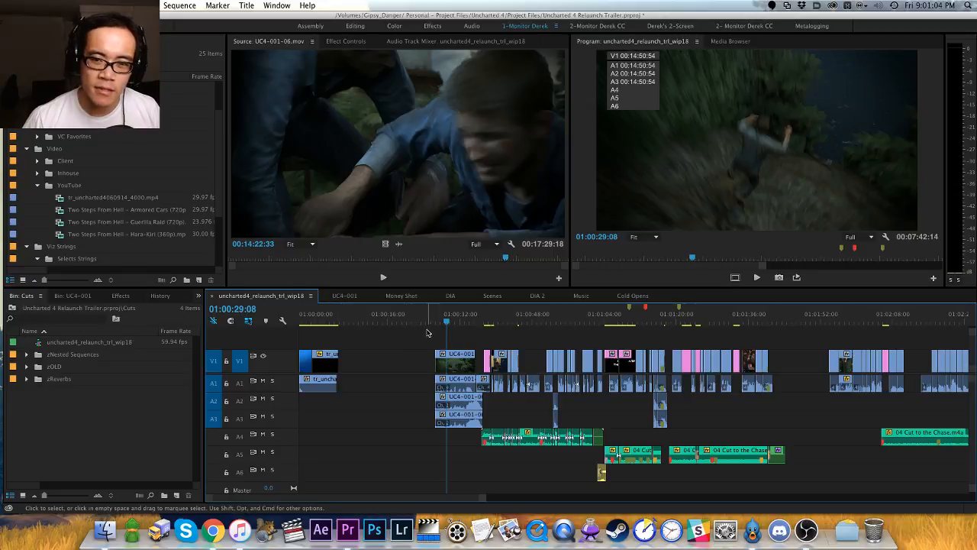
left_click(581, 296)
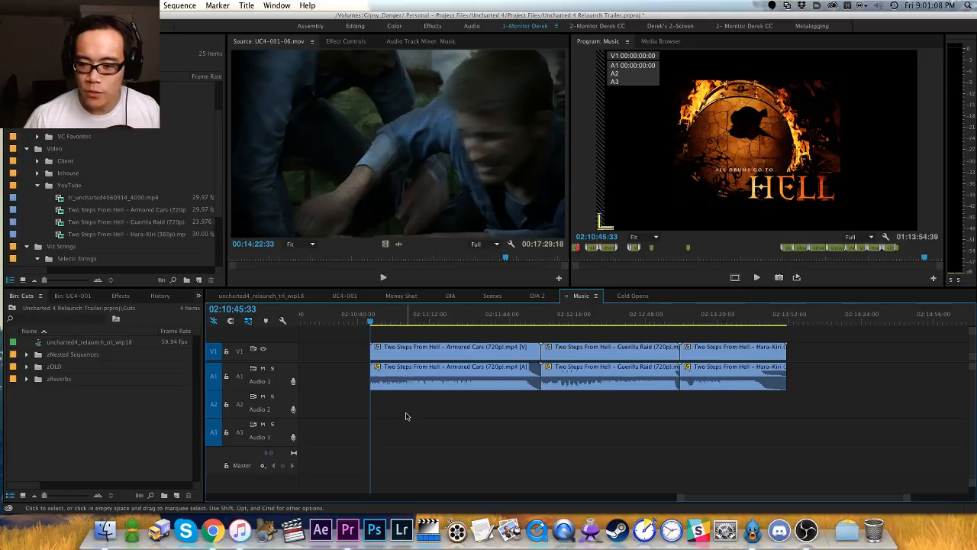
mouse_move(495, 429)
left_mouse_down()
mouse_move(464, 429)
mouse_move(514, 430)
left_mouse_up()
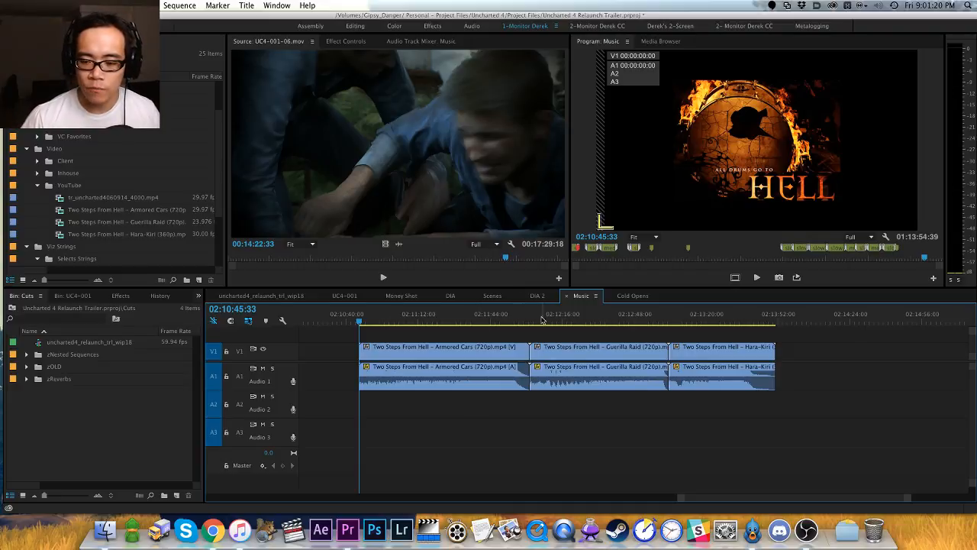
key("v")
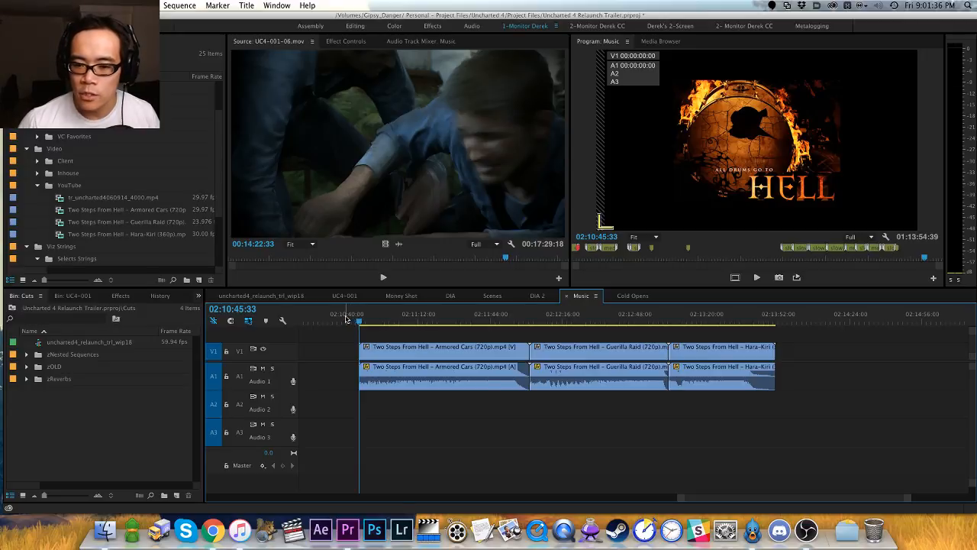
mouse_move(346, 320)
left_mouse_down()
mouse_move(338, 320)
mouse_move(359, 321)
left_mouse_up()
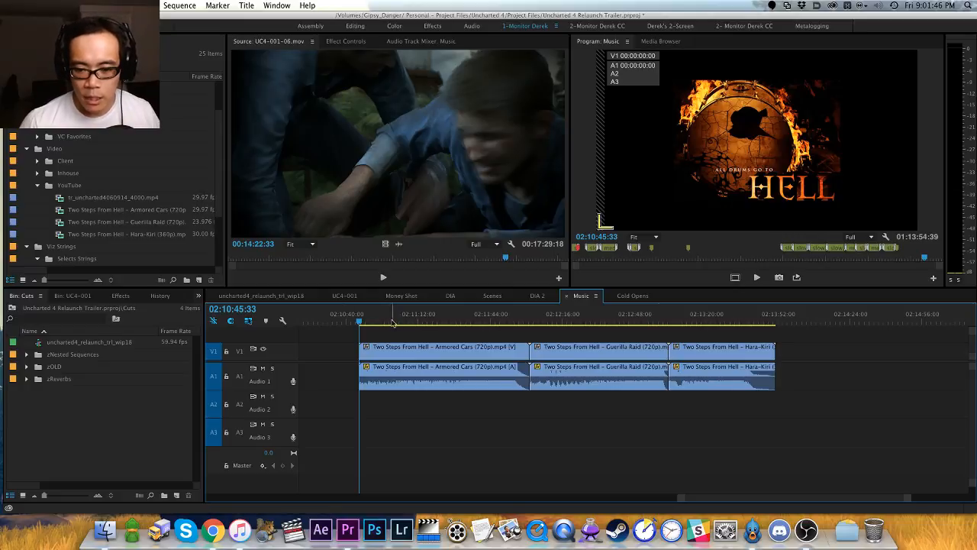
key("equal")
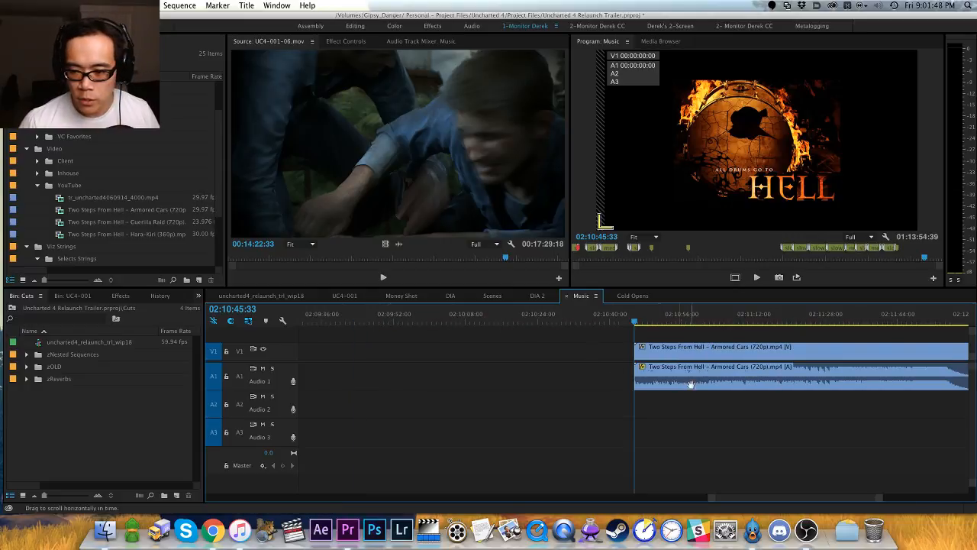
scroll(573, 378, "right", 5)
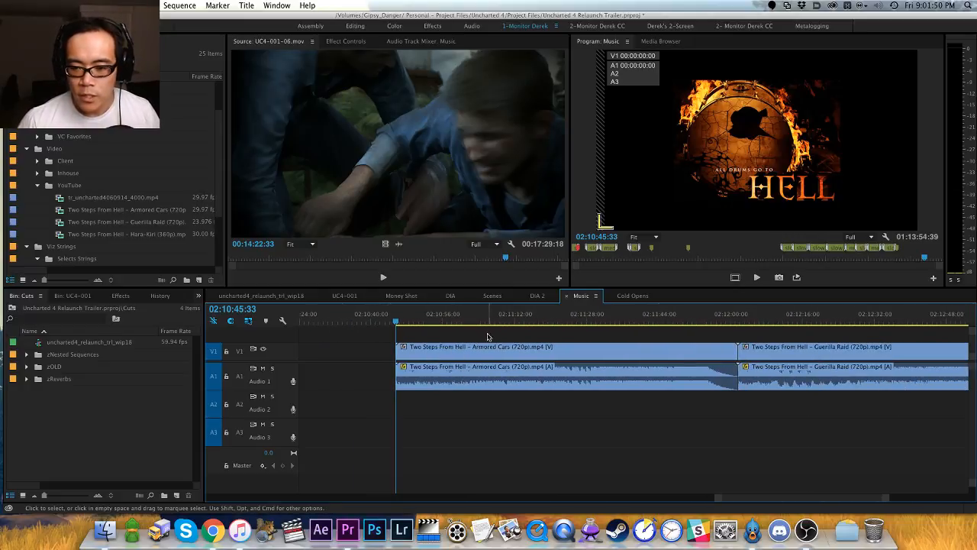
key("minus")
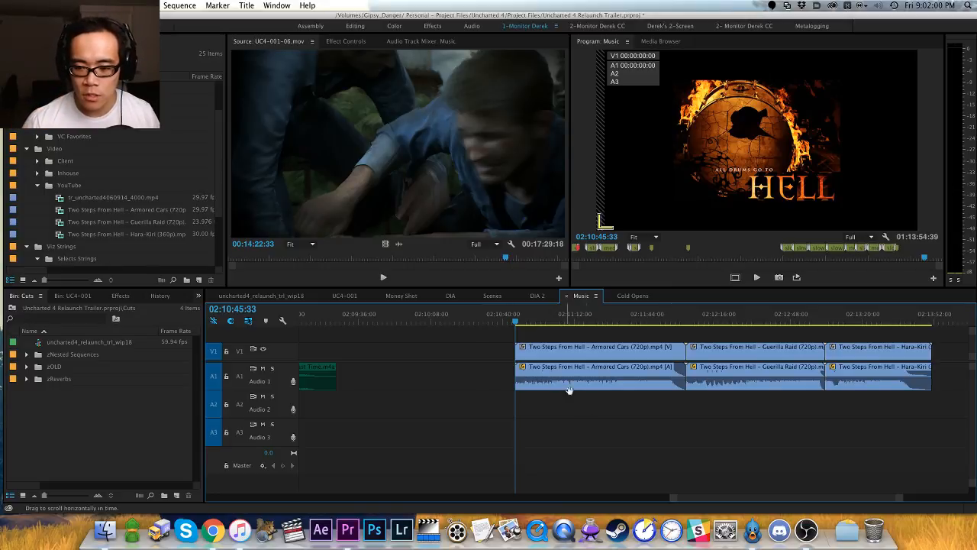
scroll(504, 393, "right", 5)
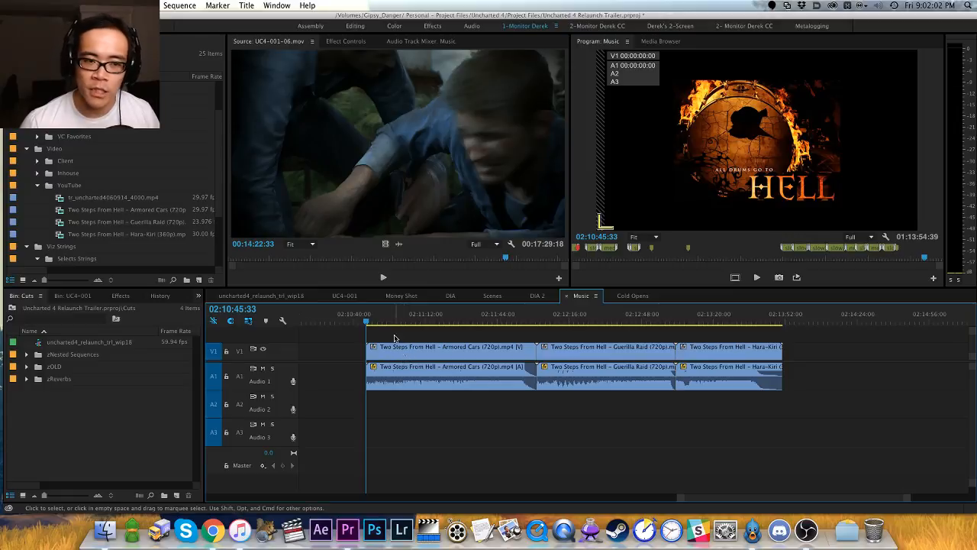
key("minus")
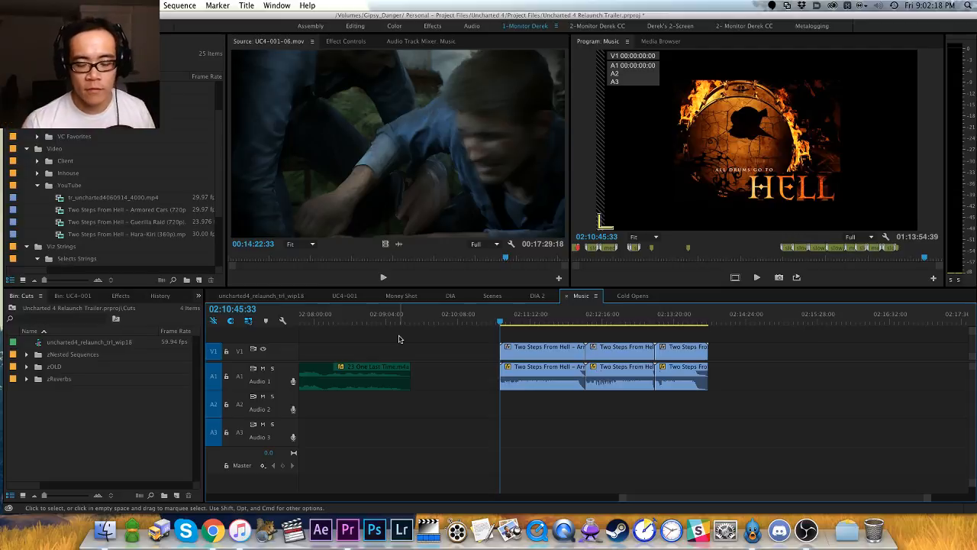
key("equal")
key("h")
left_click_drag(575, 349, 397, 343)
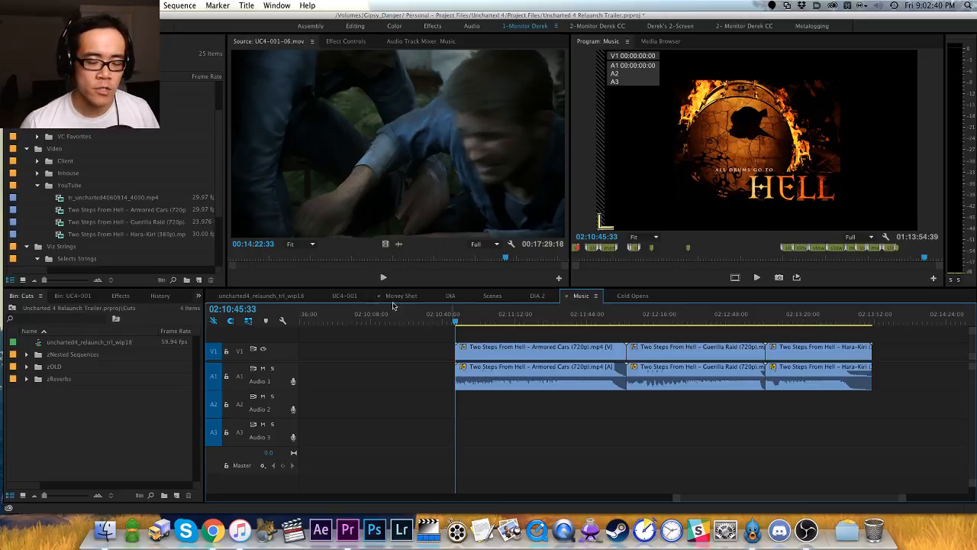
scroll(405, 348, "right", 3)
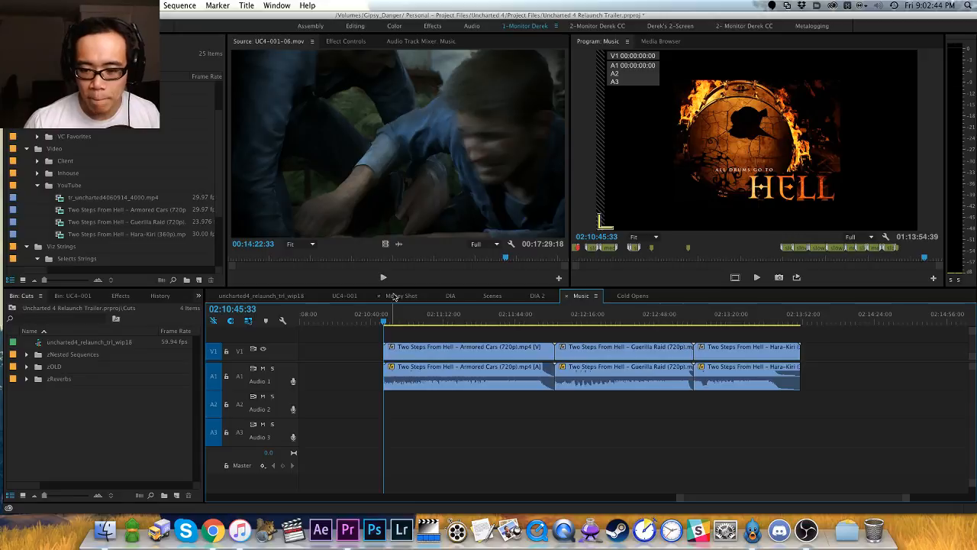
left_click_drag(396, 332, 399, 324)
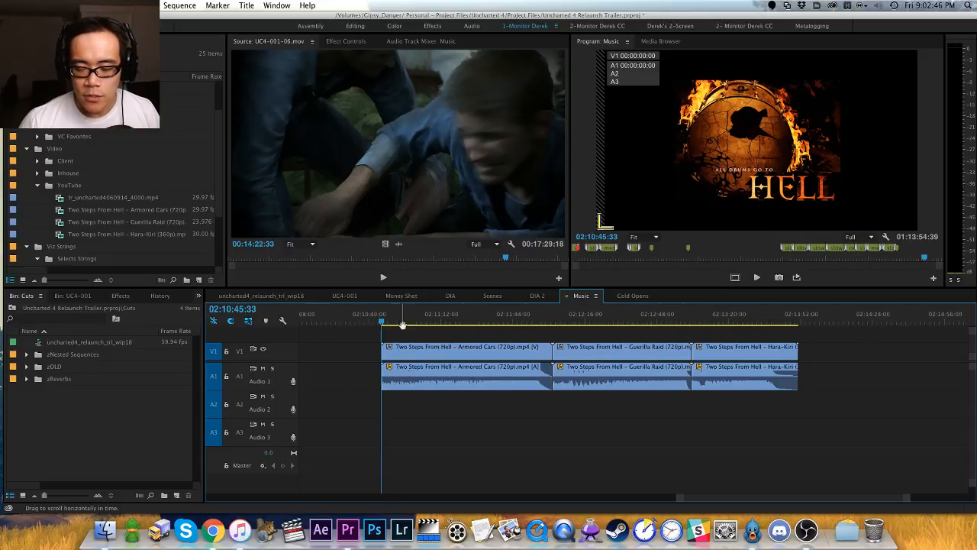
key("v")
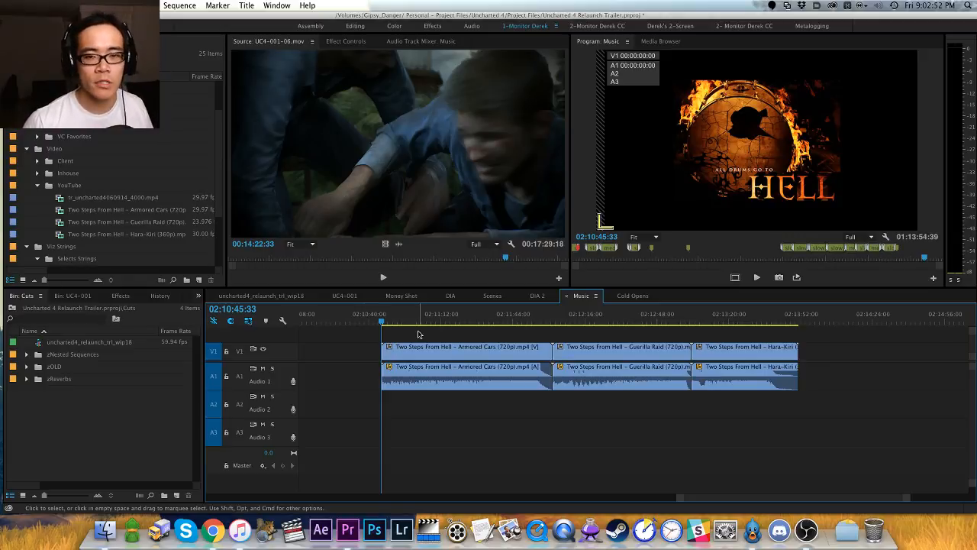
key("h")
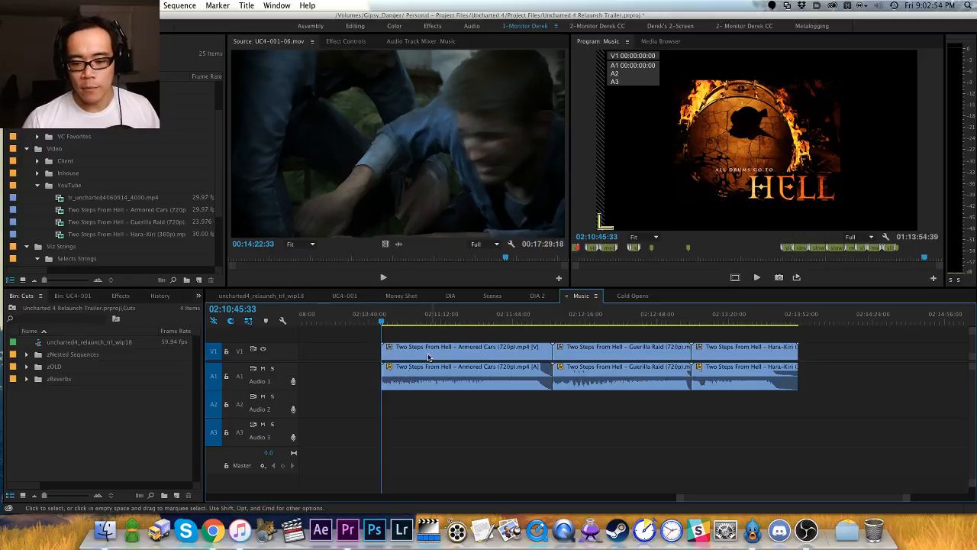
left_click_drag(419, 333, 393, 336)
key("v")
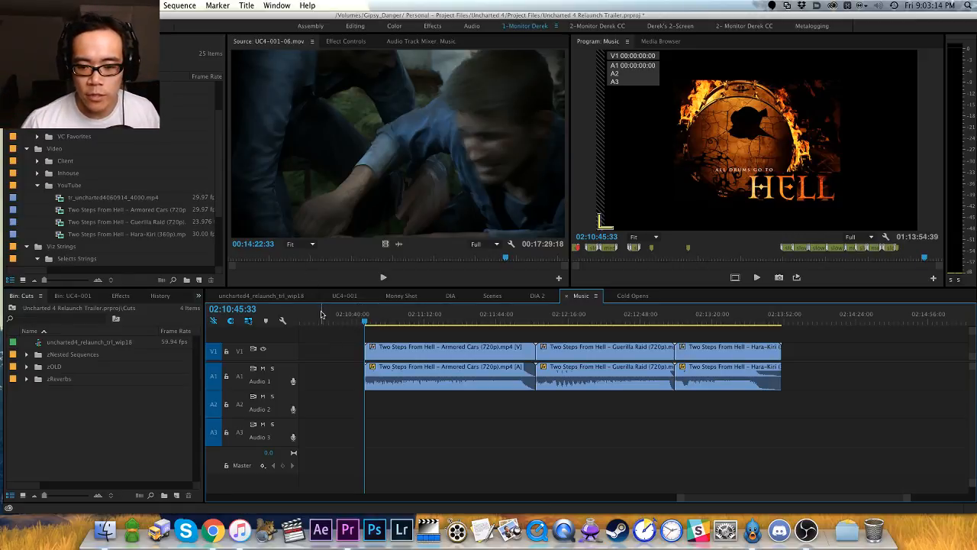
key("h")
left_click_drag(390, 339, 427, 338)
key("minus")
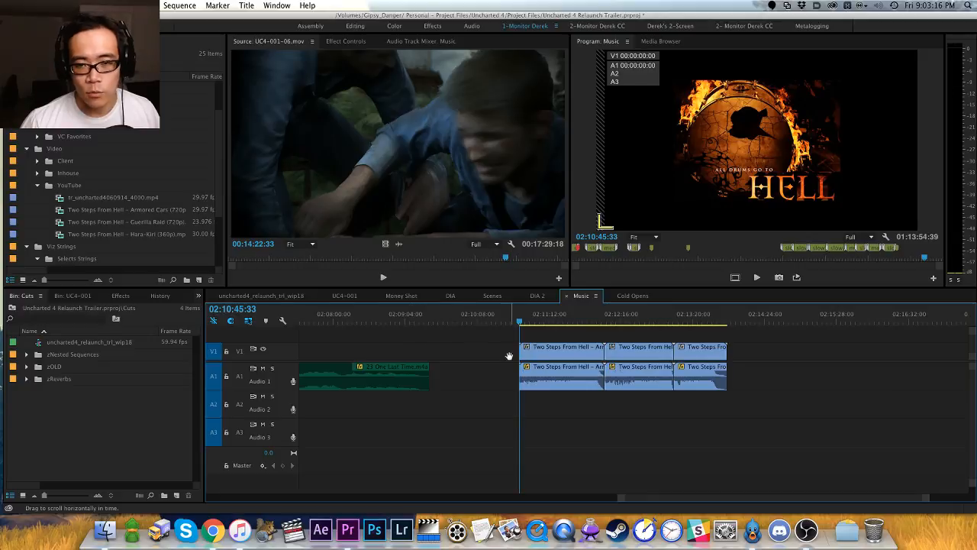
left_click_drag(531, 358, 456, 363)
key("equal")
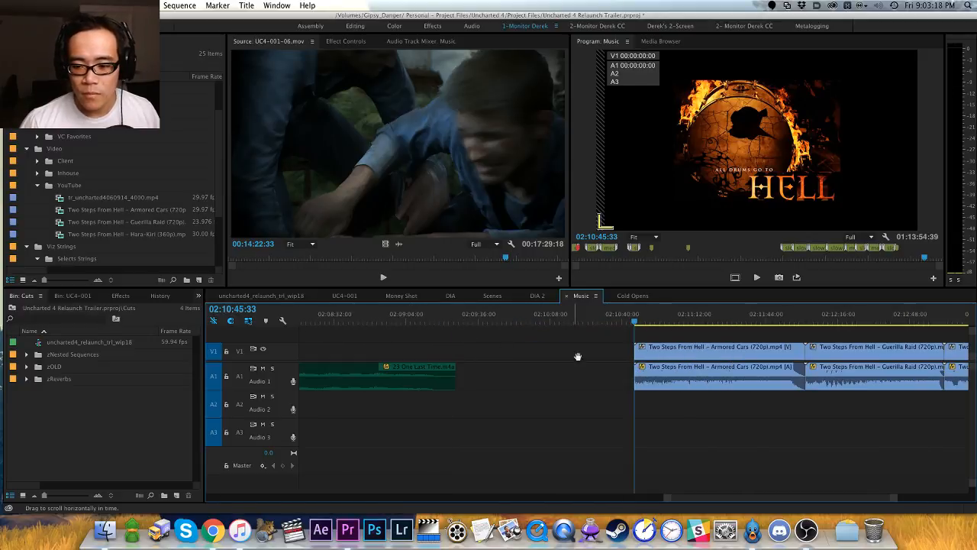
left_click_drag(557, 347, 456, 360)
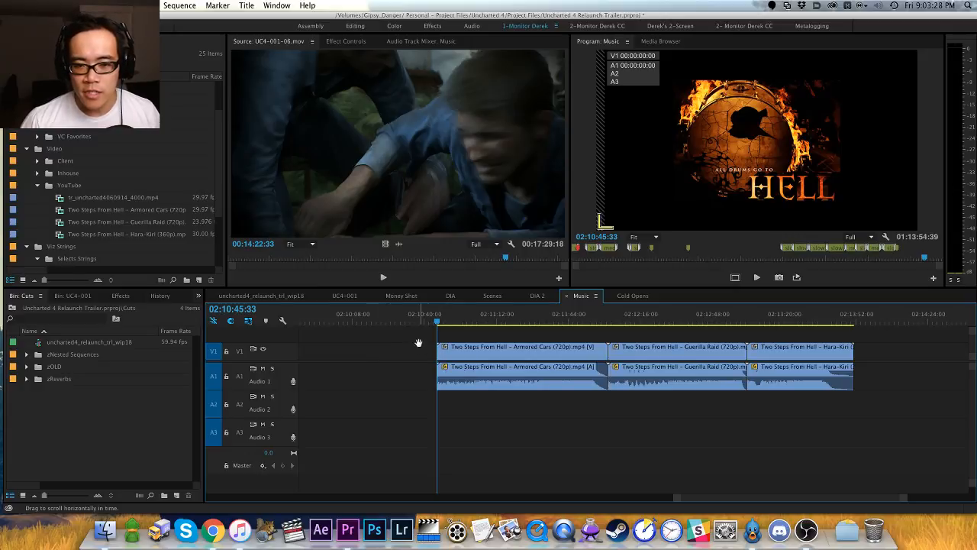
key("v")
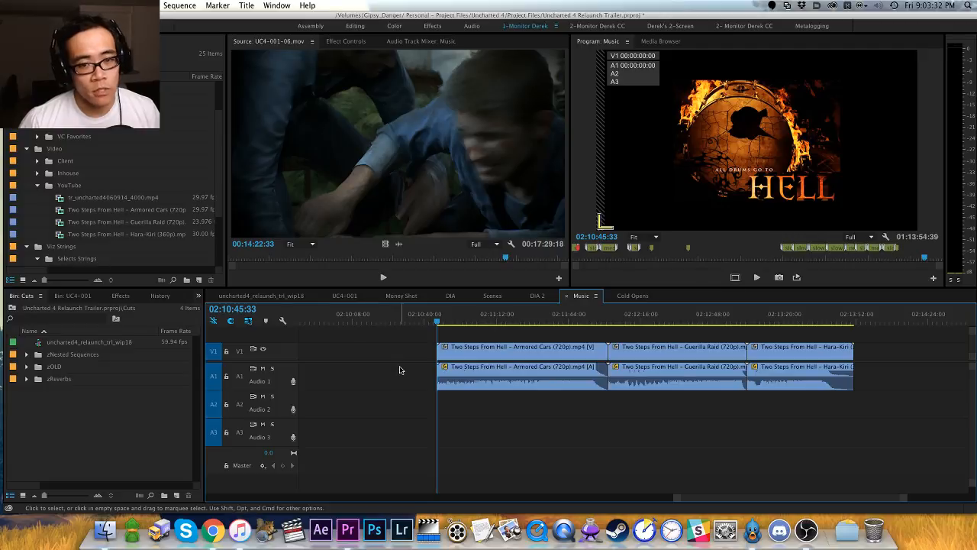
key("h")
left_click_drag(499, 345, 420, 346)
key("v")
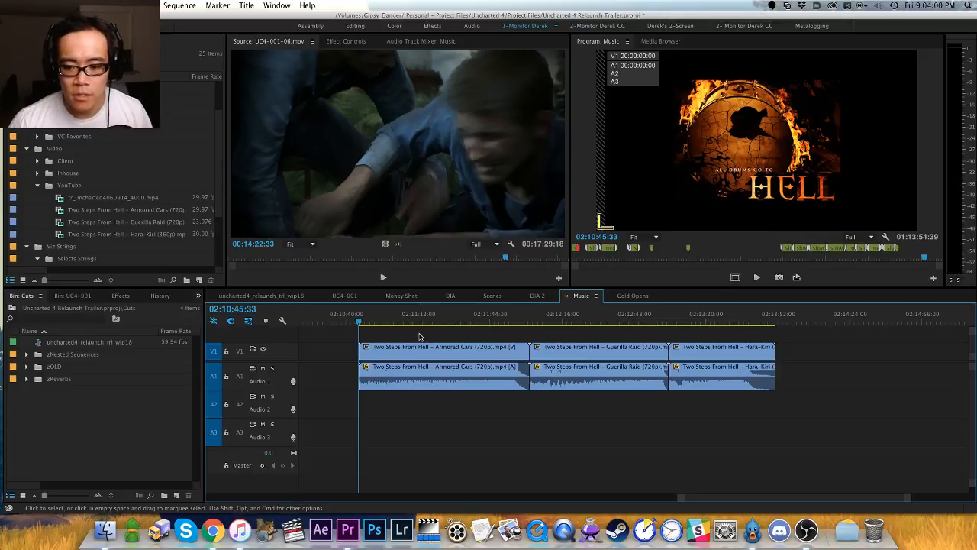
scroll(443, 336, "left", 5)
scroll(469, 345, "right", 4)
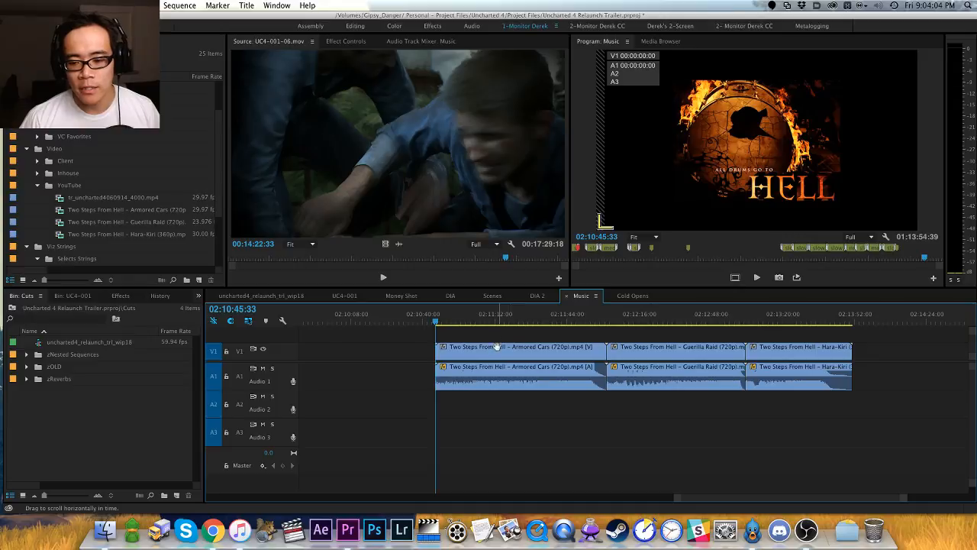
scroll(486, 336, "left", 5)
scroll(458, 347, "right", 5)
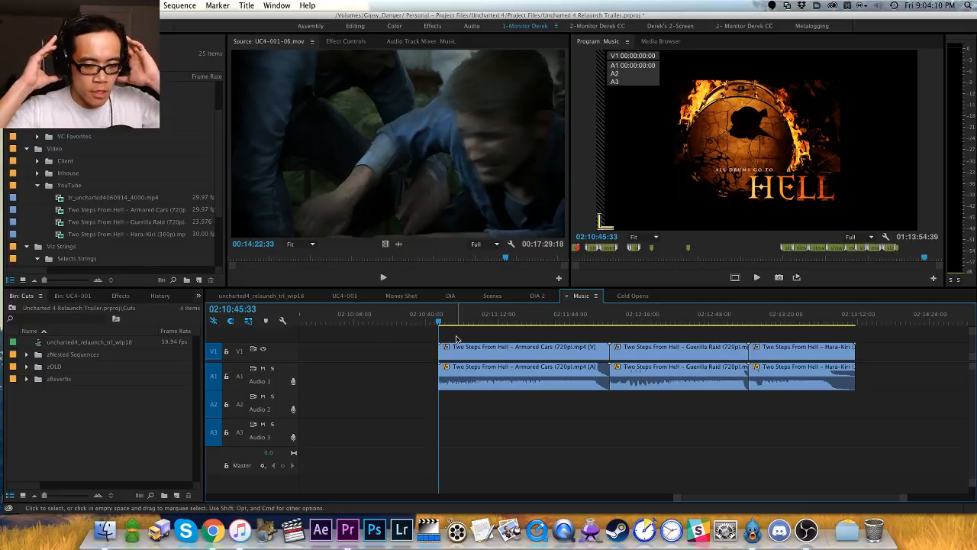
scroll(458, 351, "right", 5)
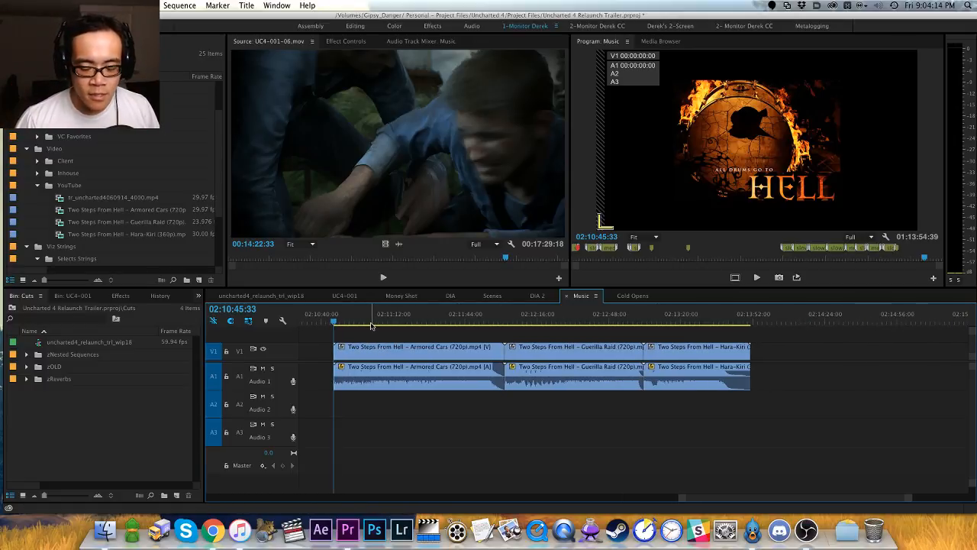
scroll(376, 328, "left", 3)
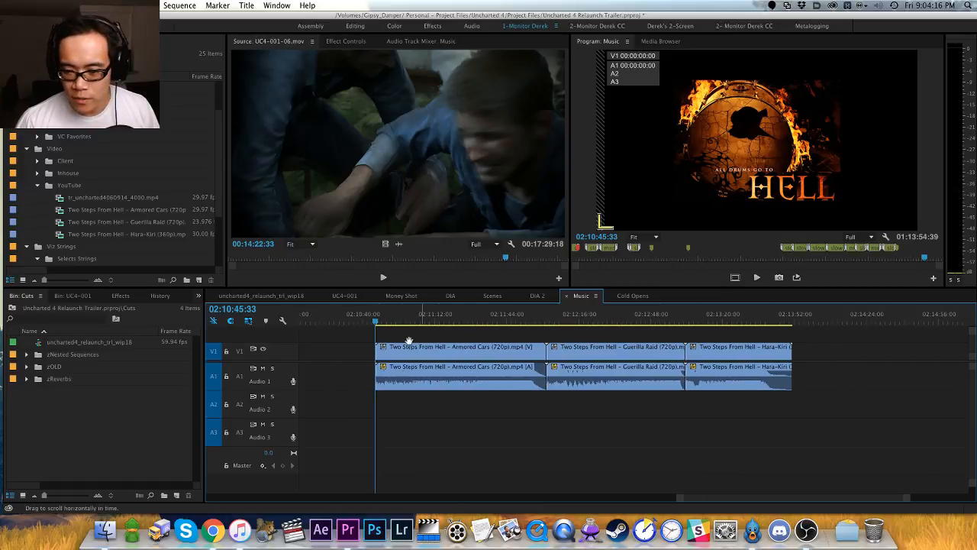
Step: Play the Armored Cars track from its start in the Music sequence and replay the passage around 02:11:02
scroll(374, 339, "right", 1)
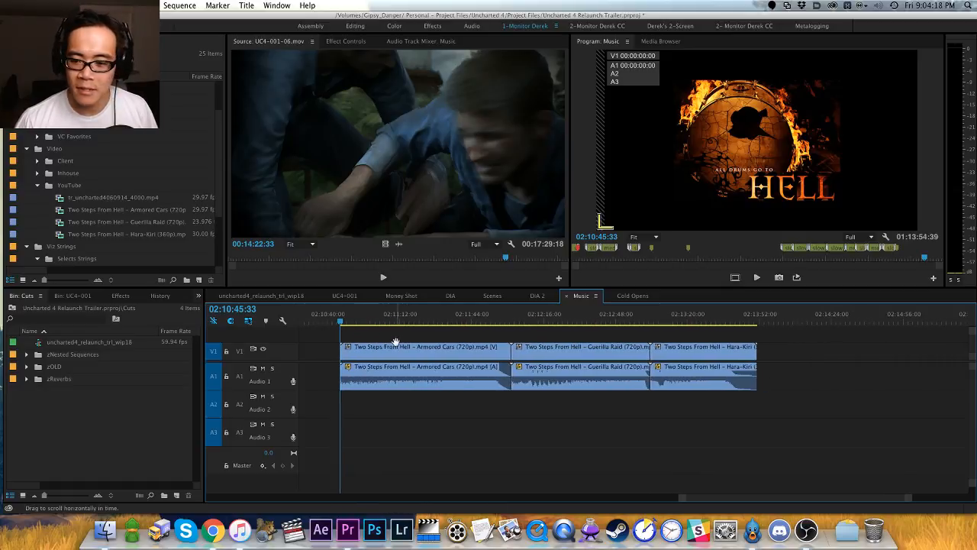
key("space")
scroll(395, 343, "left", 12)
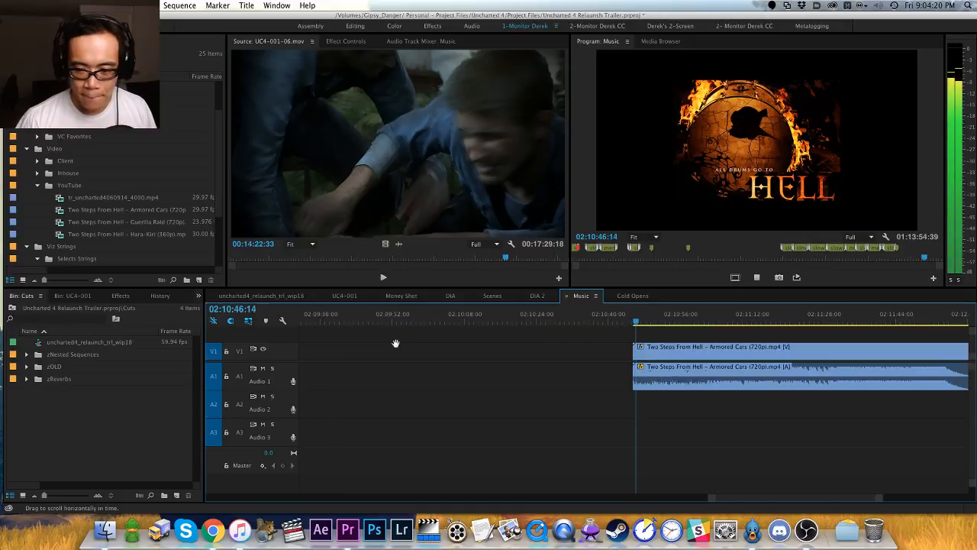
left_click_drag(740, 397, 578, 397)
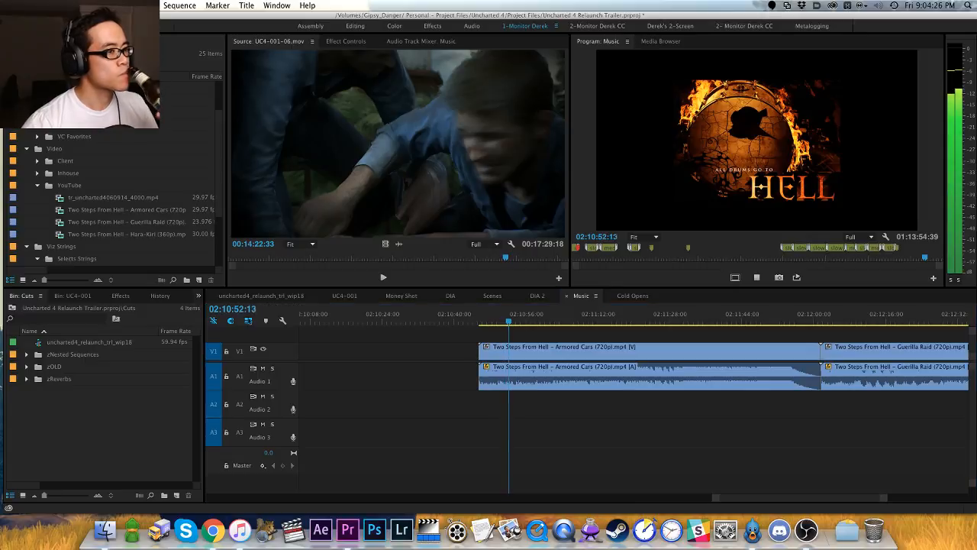
key("shift+3")
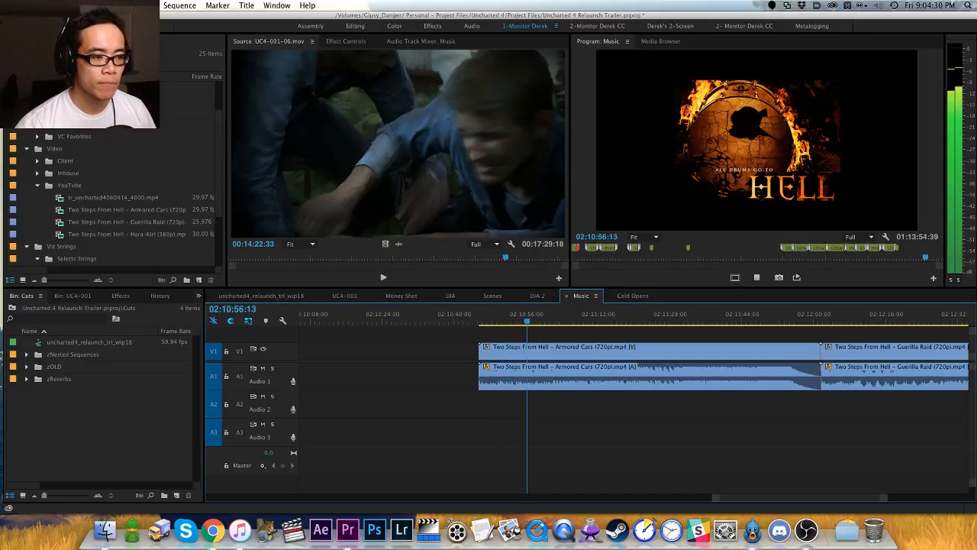
key("super+Tab")
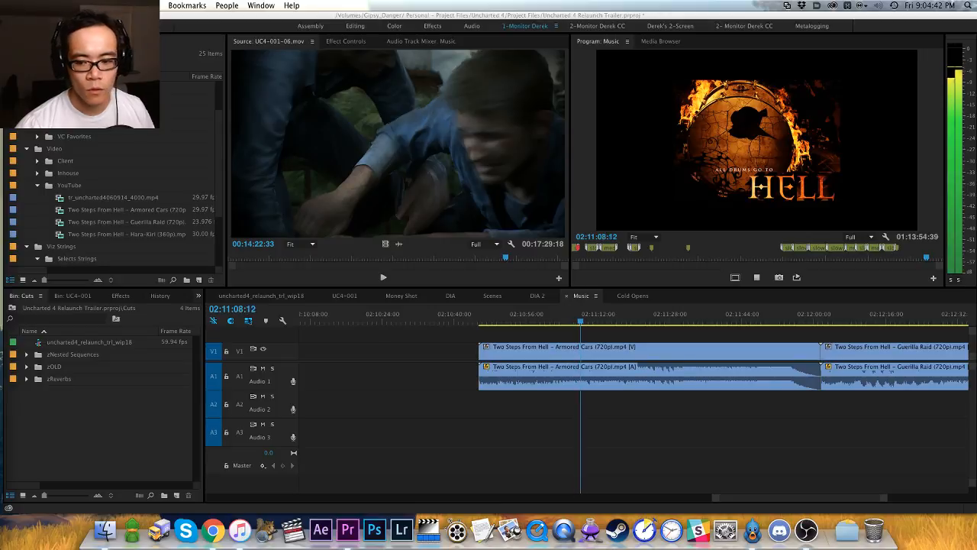
left_click(571, 331)
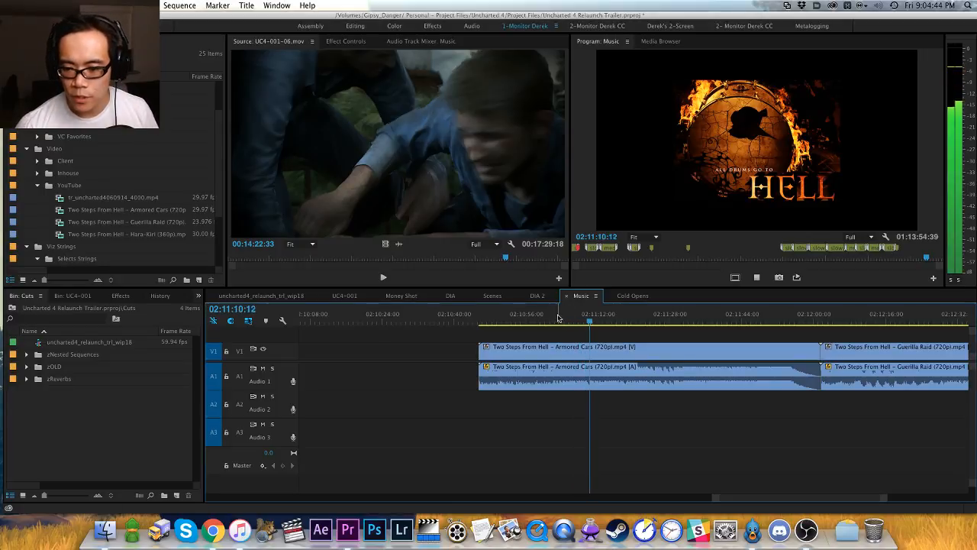
left_click(550, 313)
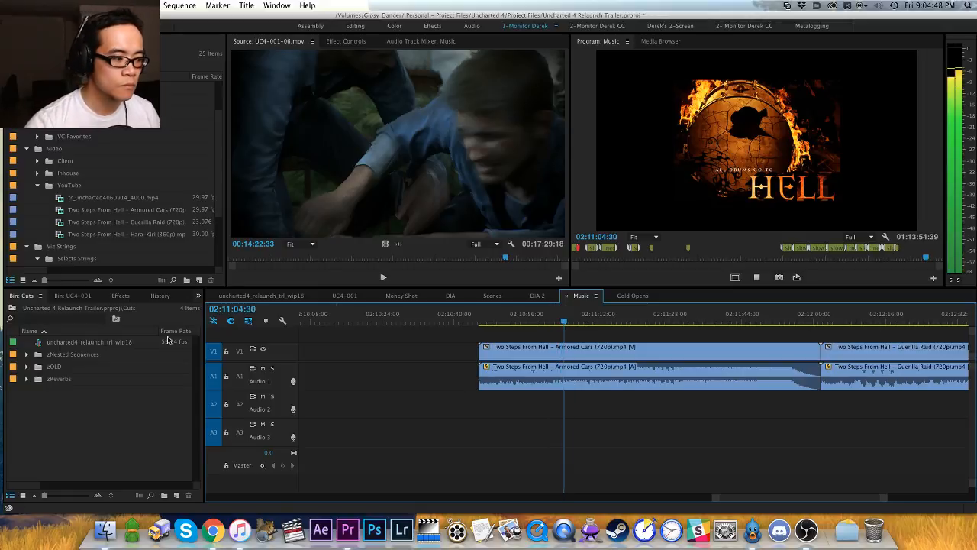
key("super+Tab")
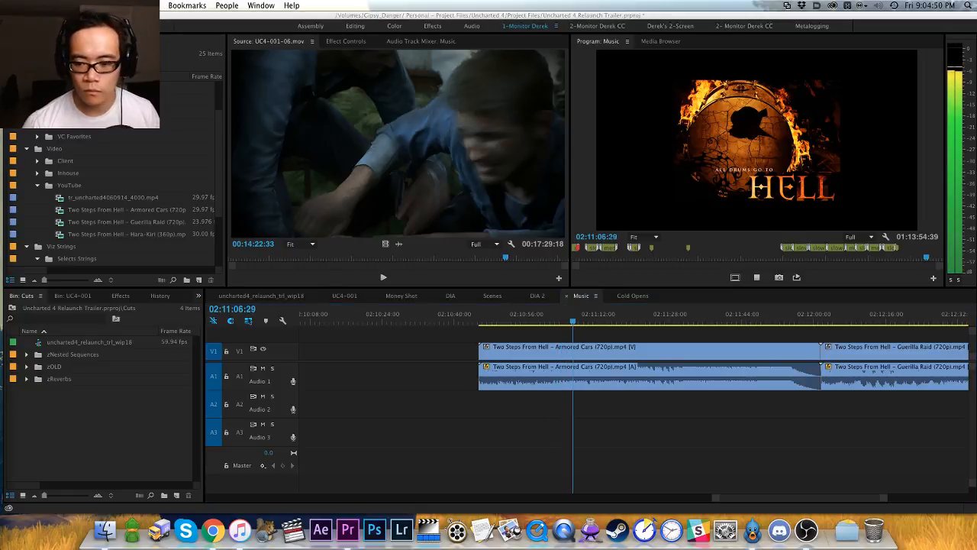
left_click(554, 314)
key("space")
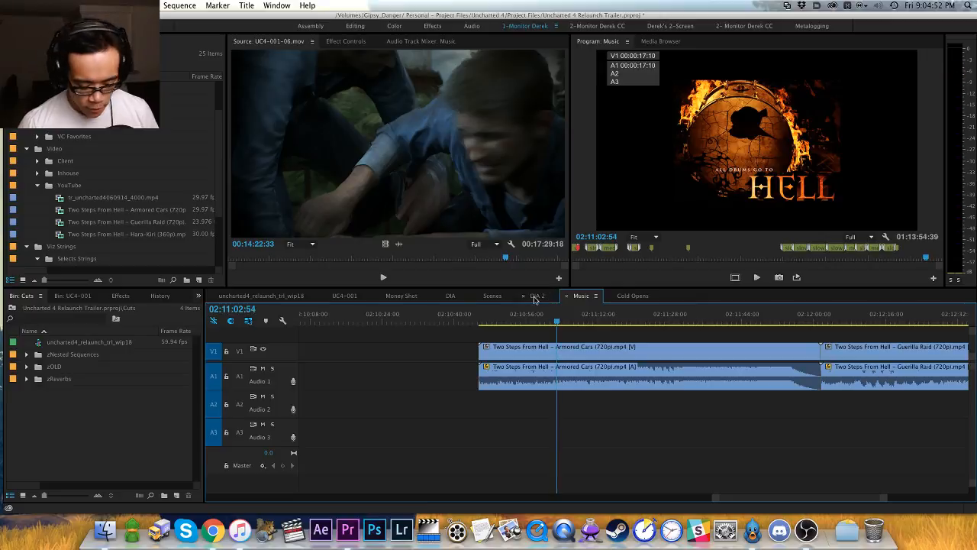
Step: Find the beat in the Armored Cars clip and trim the clip's start to 02:11:01:48
key("=")
key("=")
left_click(556, 314)
key("space")
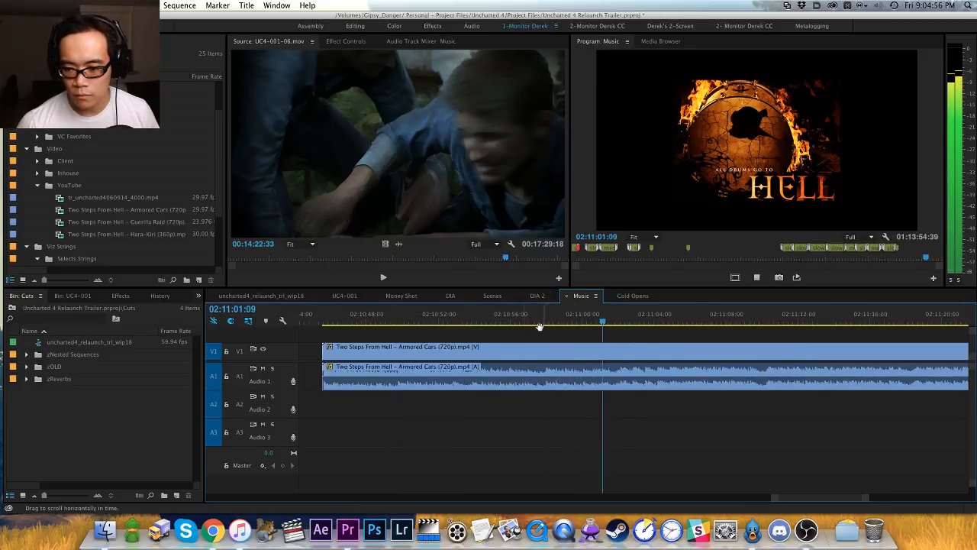
key("space")
key("shift+Left")
key("shift+Left")
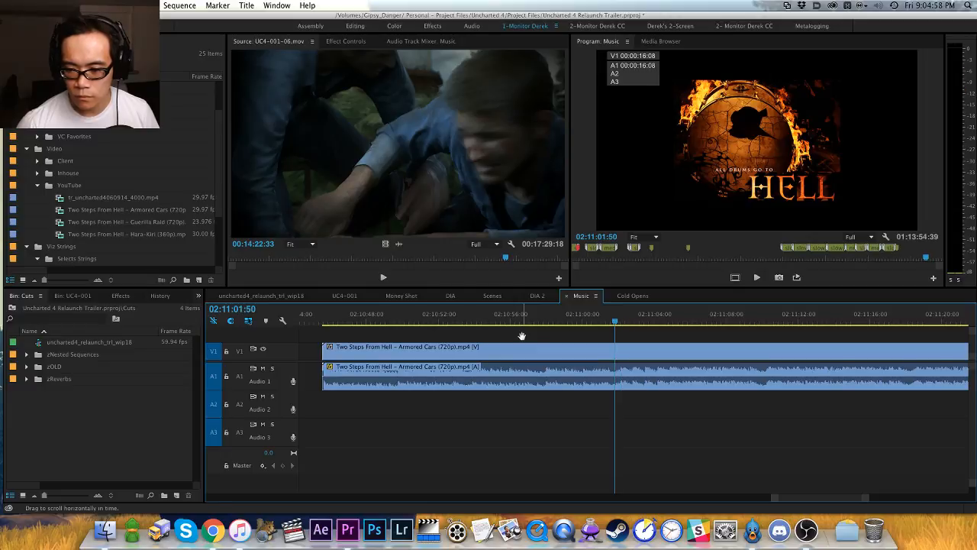
key("Left")
key("Left")
key("Left")
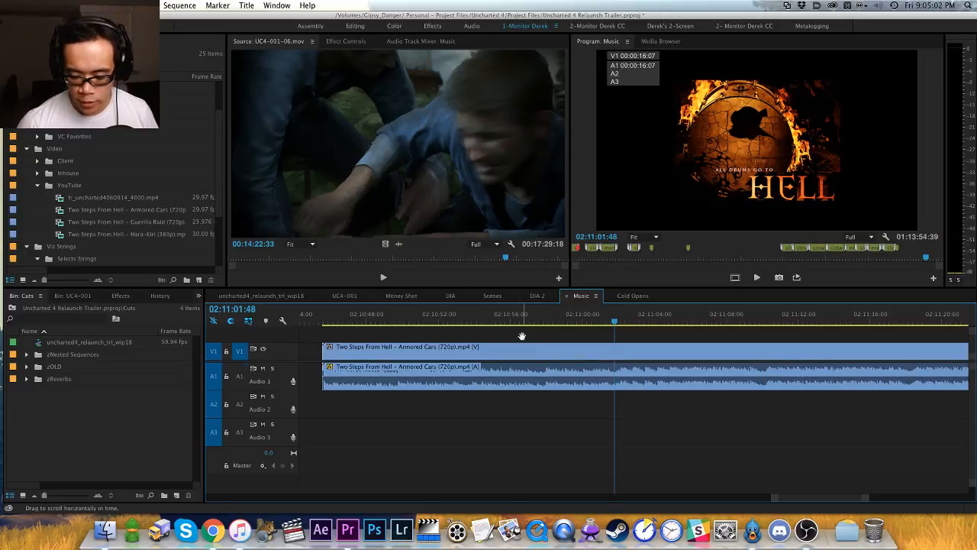
key("alt+q")
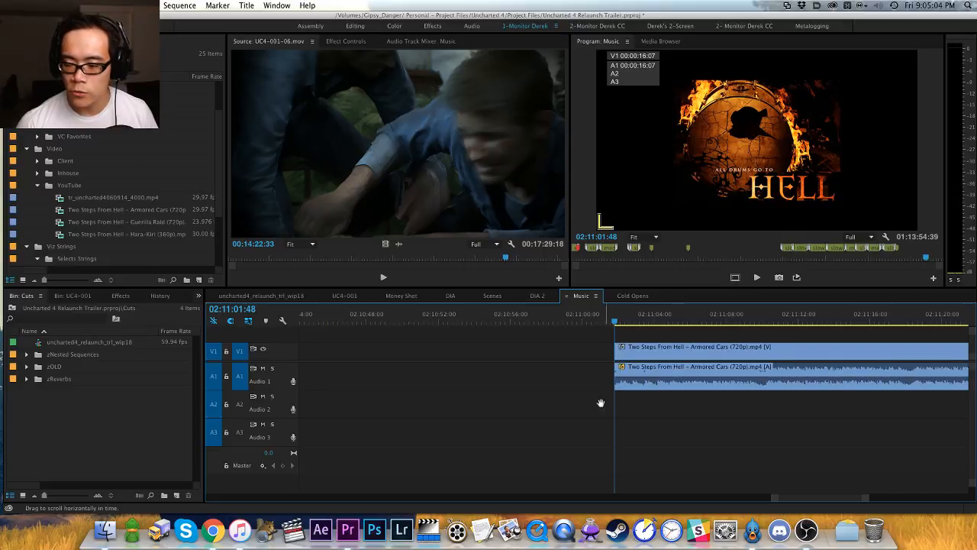
Step: Play the clip's new opening and refine the Armored Cars start trim to 02:11:01:51
left_click_drag(614, 401, 426, 396)
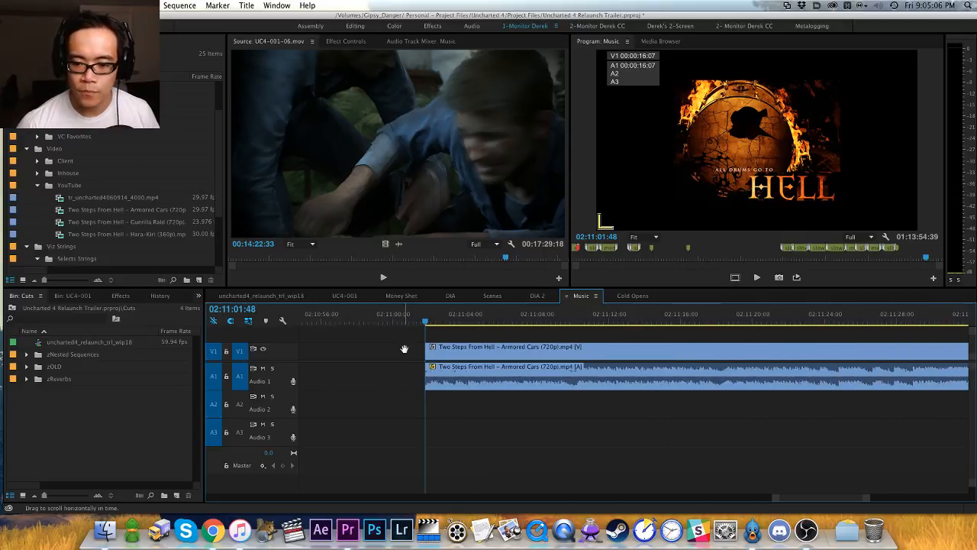
key("v")
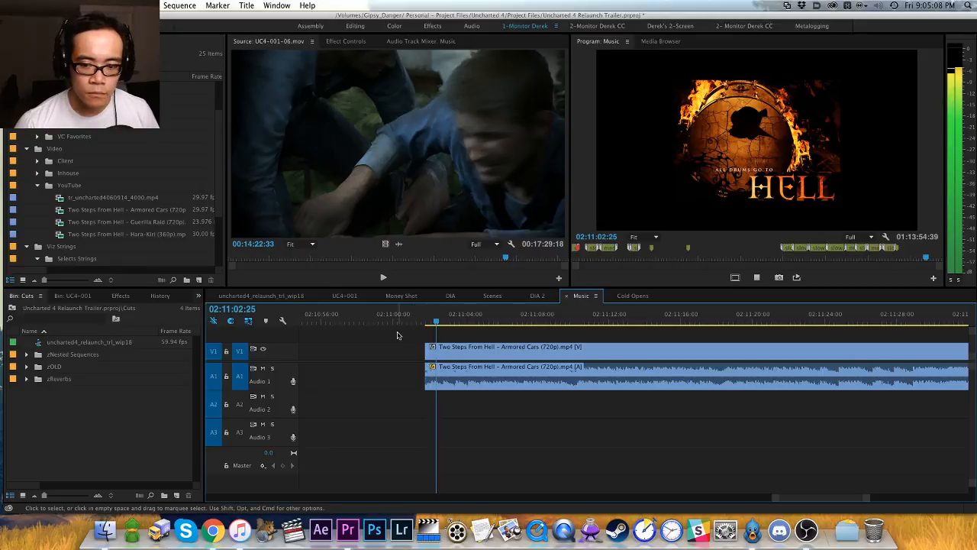
key("Right")
key("alt+q")
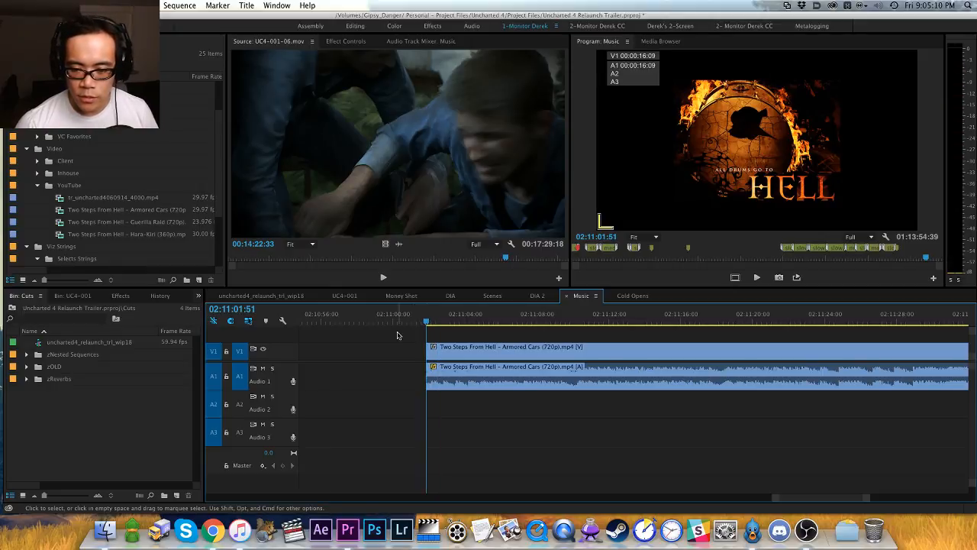
Step: Listen through the trimmed Armored Cars clip from its new start toward the Guerilla Raid clip
scroll(383, 321, "right", 2)
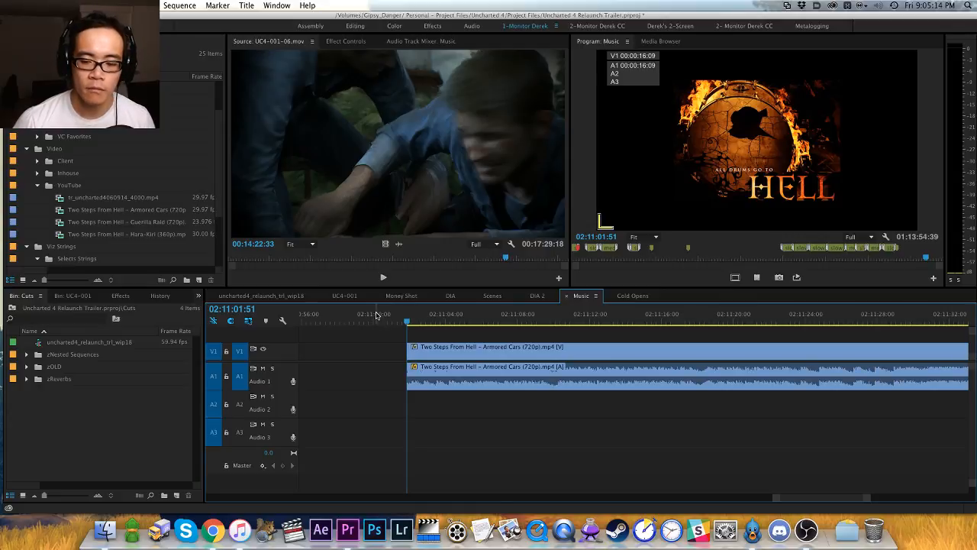
key("space")
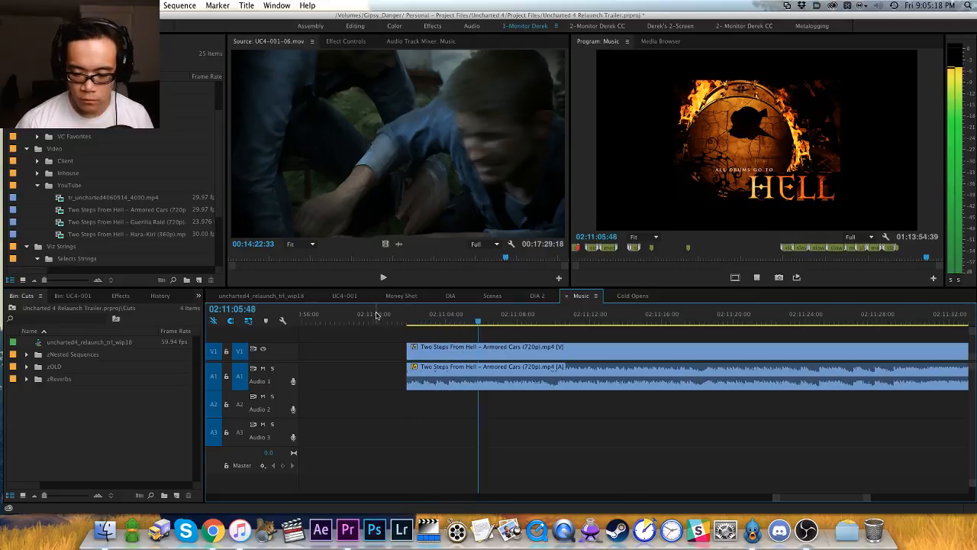
key("minus")
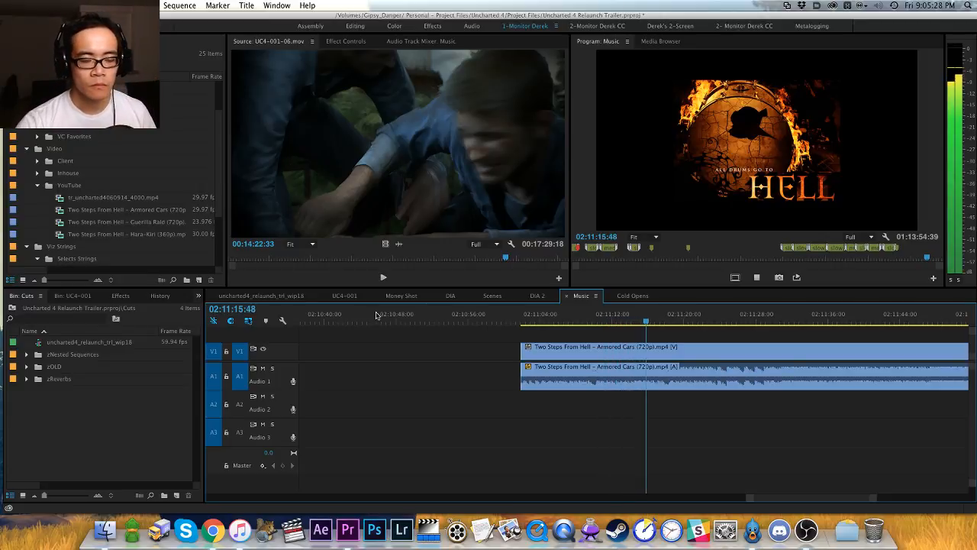
key("super+Tab")
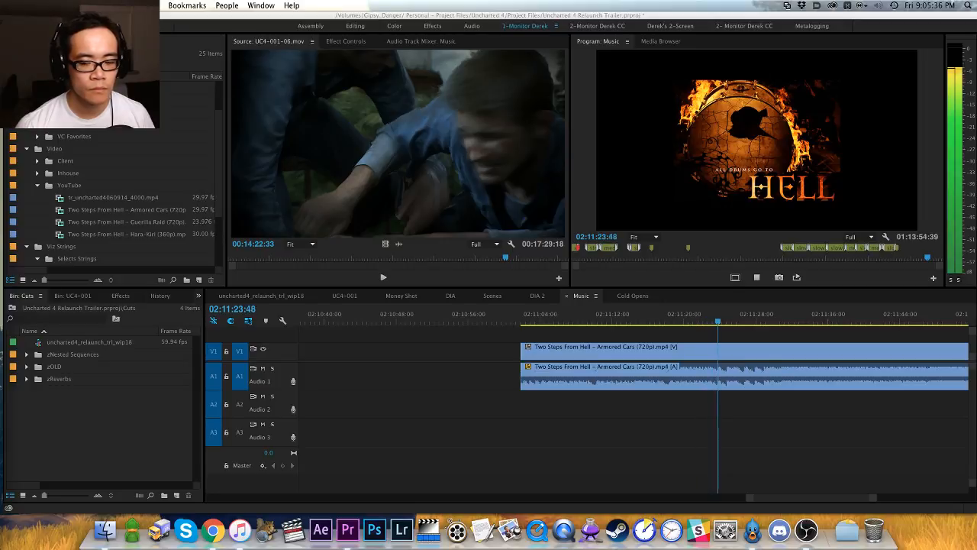
left_click(511, 399)
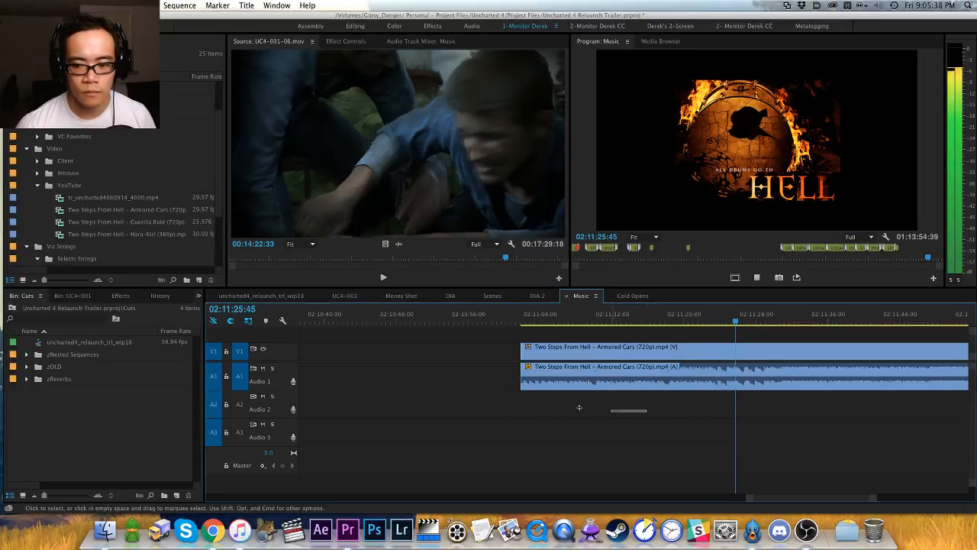
key("h")
left_click_drag(662, 415, 498, 415)
left_click_drag(553, 398, 477, 410)
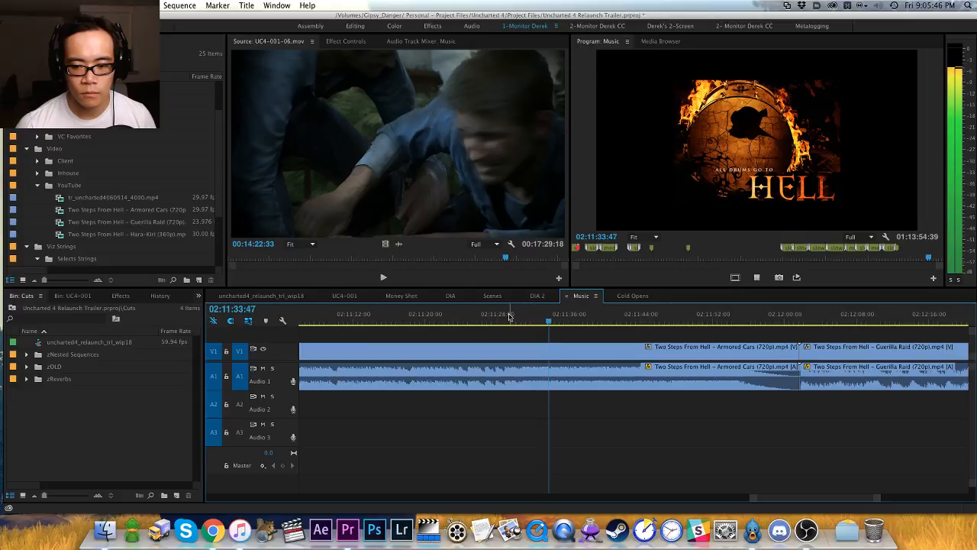
Step: Replay the middle of Armored Cars, stop at 02:11:30:59, and match-frame the clip into the source monitor as an audio waveform
left_click_drag(517, 315, 502, 314)
key("equal")
key("space")
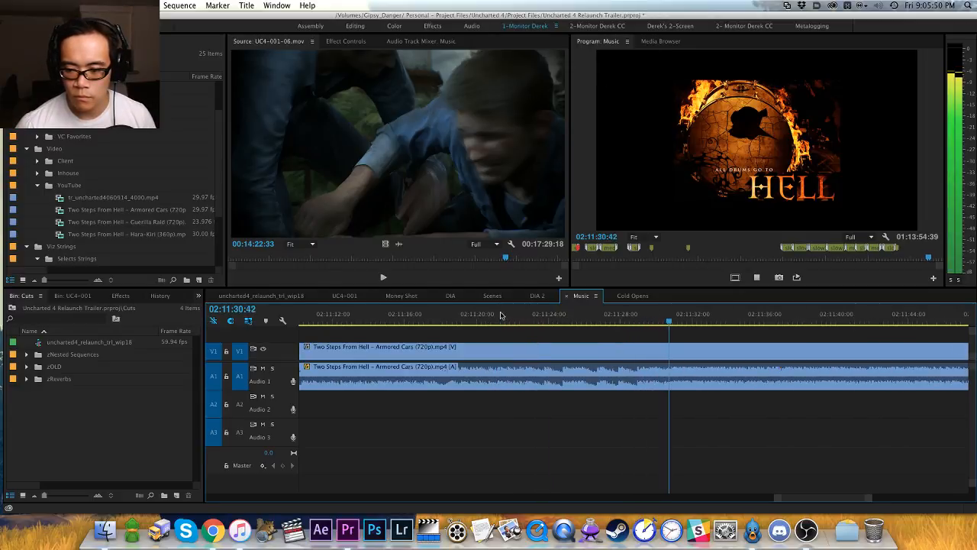
key("space")
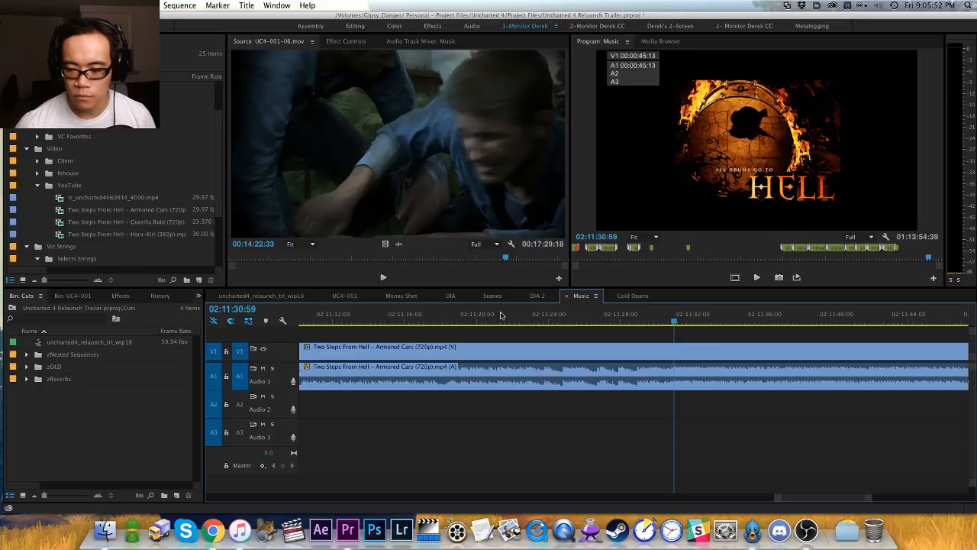
key("f")
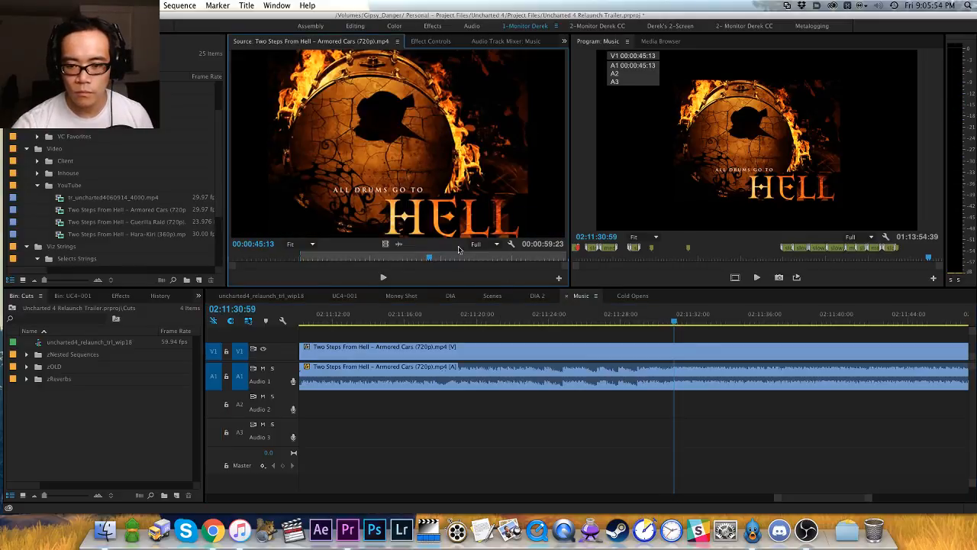
left_click(399, 244)
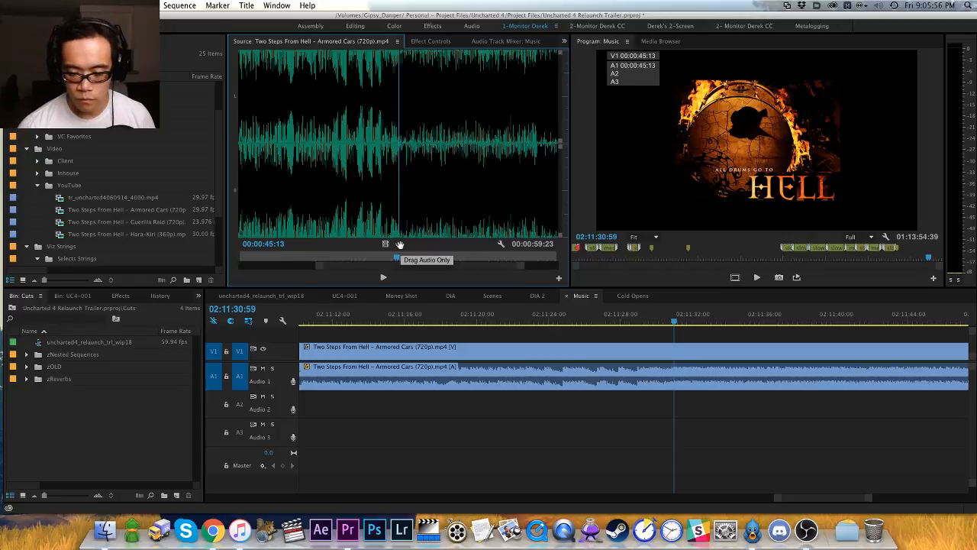
Step: Replay the seconds before the beat in the Armored Cars source waveform and add a marker at 00:00:45:10
key("shift+Left")
key("shift+Left")
key("shift+Left")
key("space")
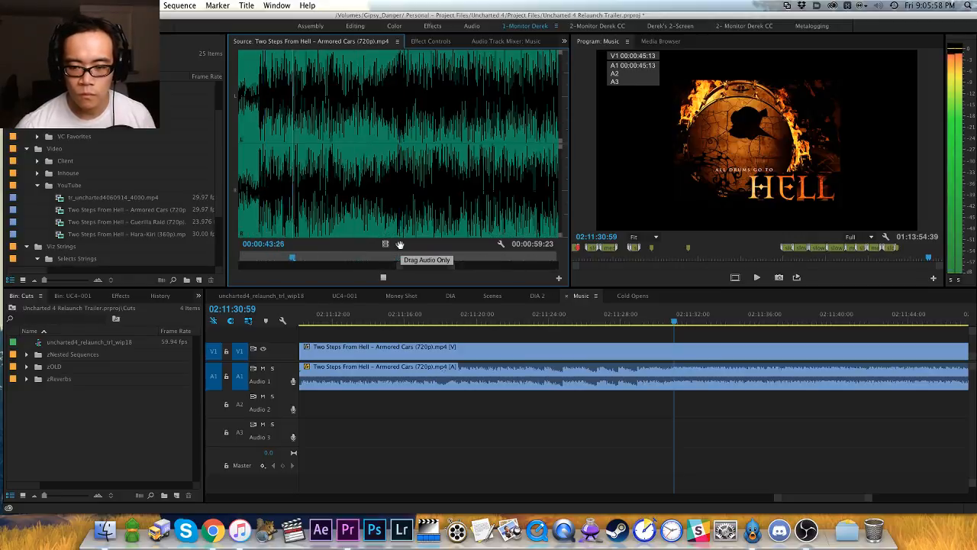
key("space")
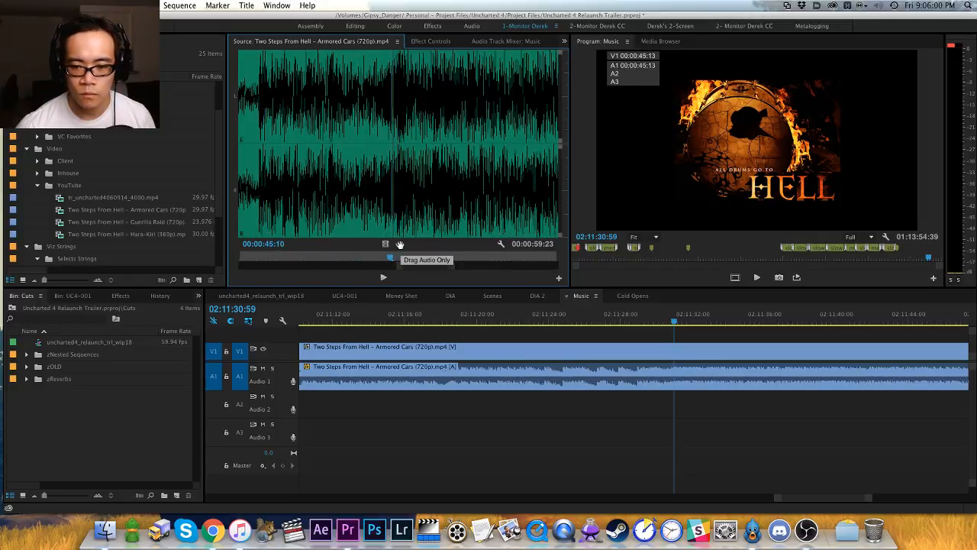
key("m")
Step: Listen to the Armored Cars source audio from the new marker onward to review the rest of the track
key("space")
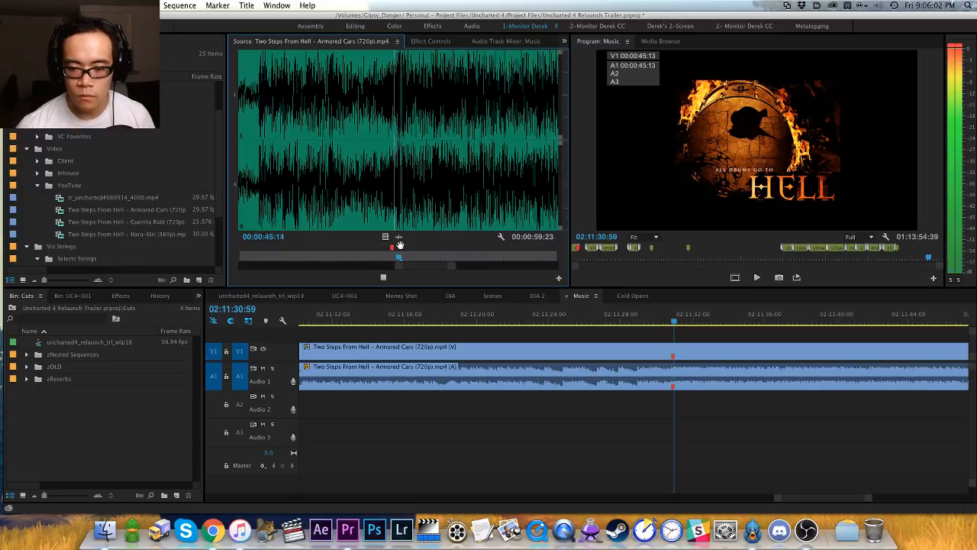
key("minus")
key("minus")
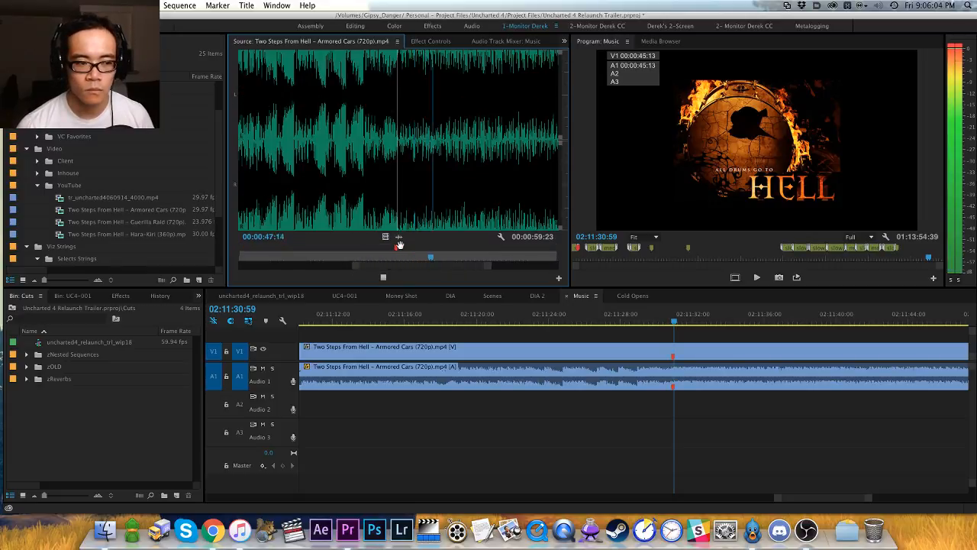
key("minus")
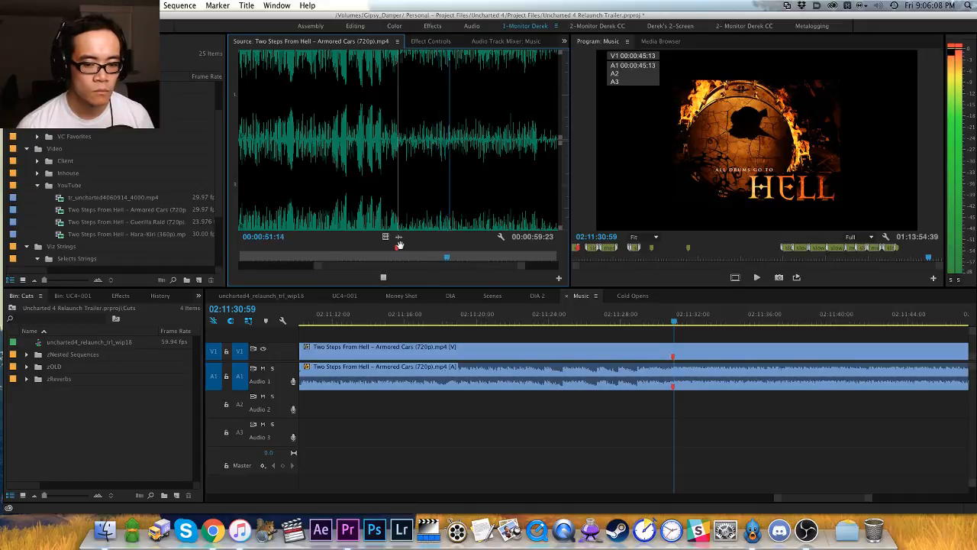
key("minus")
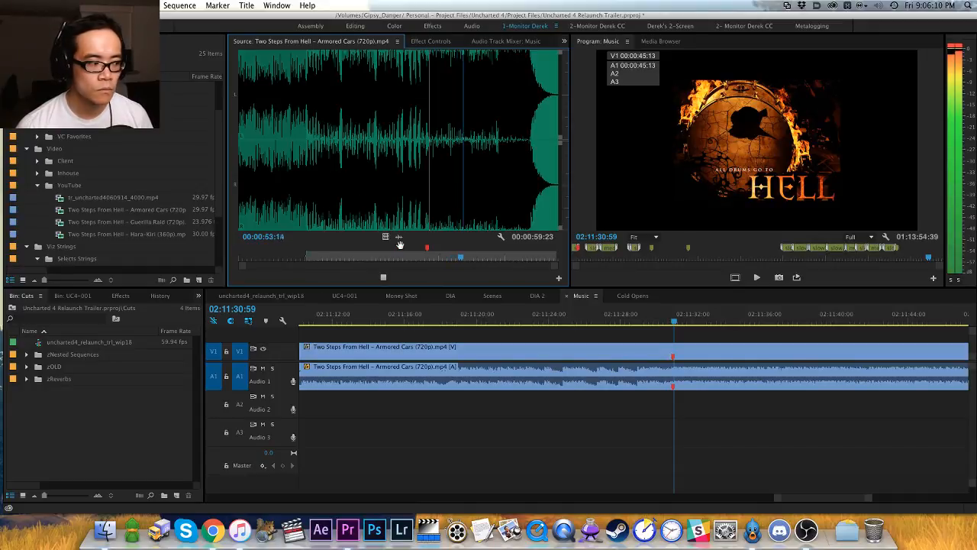
left_click(4, 61)
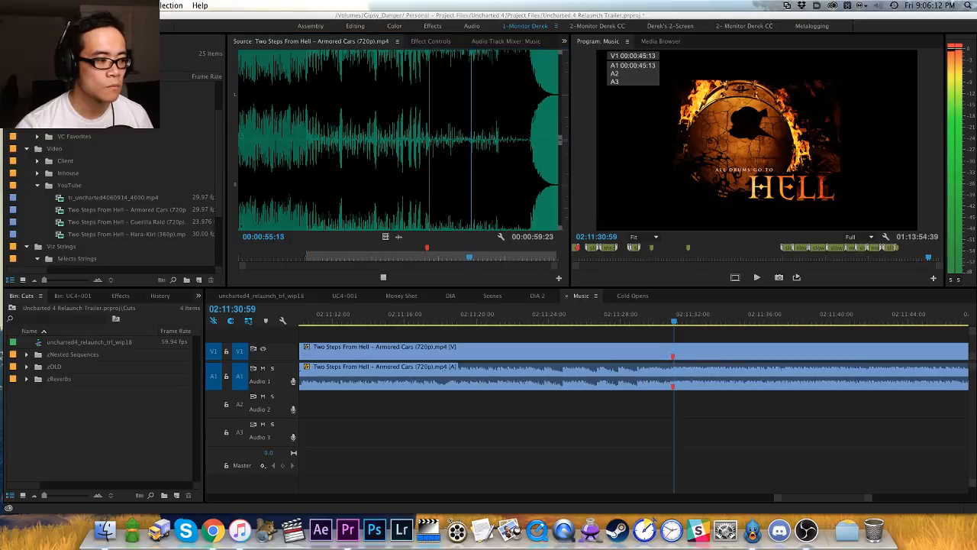
left_click(511, 420)
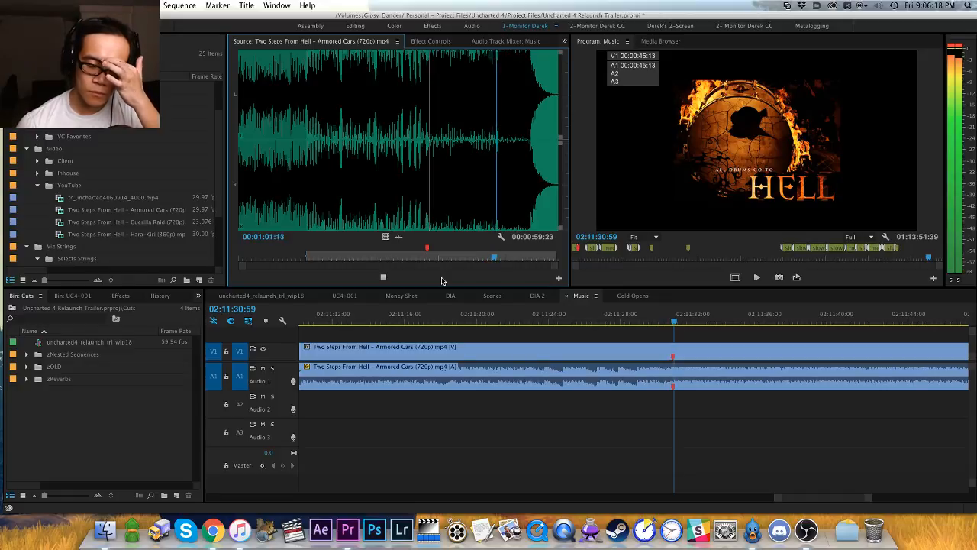
left_click(641, 419)
left_click(491, 273)
key("space")
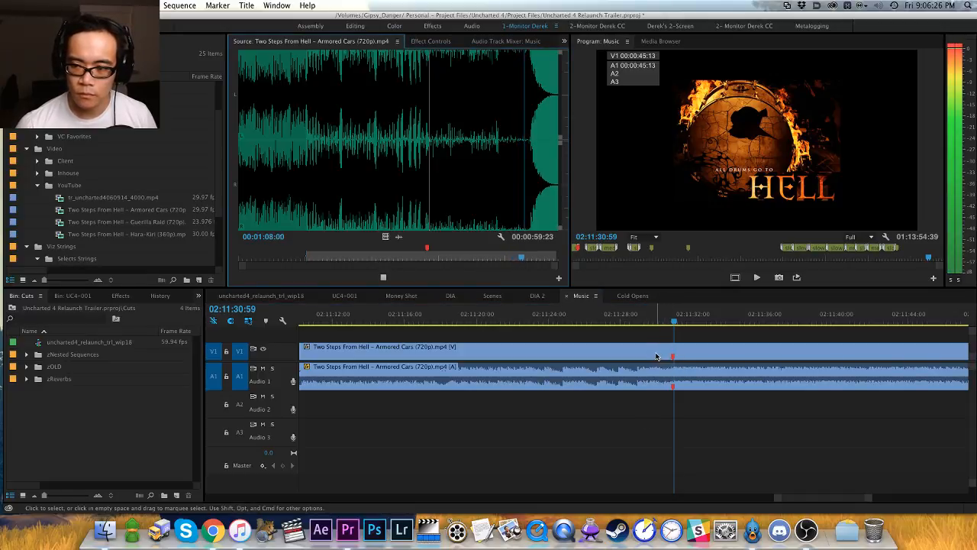
Step: Move the Music sequence playhead to the start of the Guerilla Raid clip and listen to its opening
left_click(653, 417)
key("minus")
key("minus")
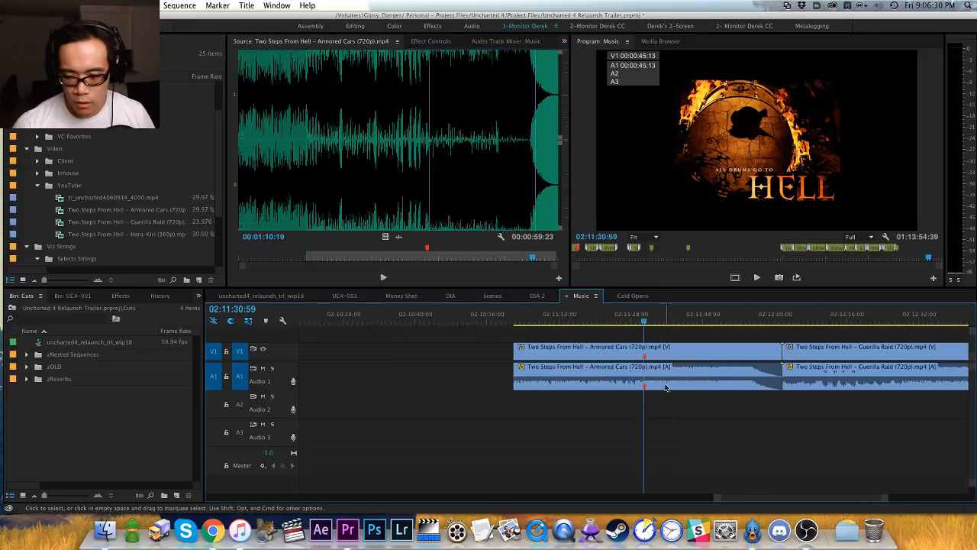
key("h")
left_click_drag(665, 388, 451, 414)
key("v")
key("Down")
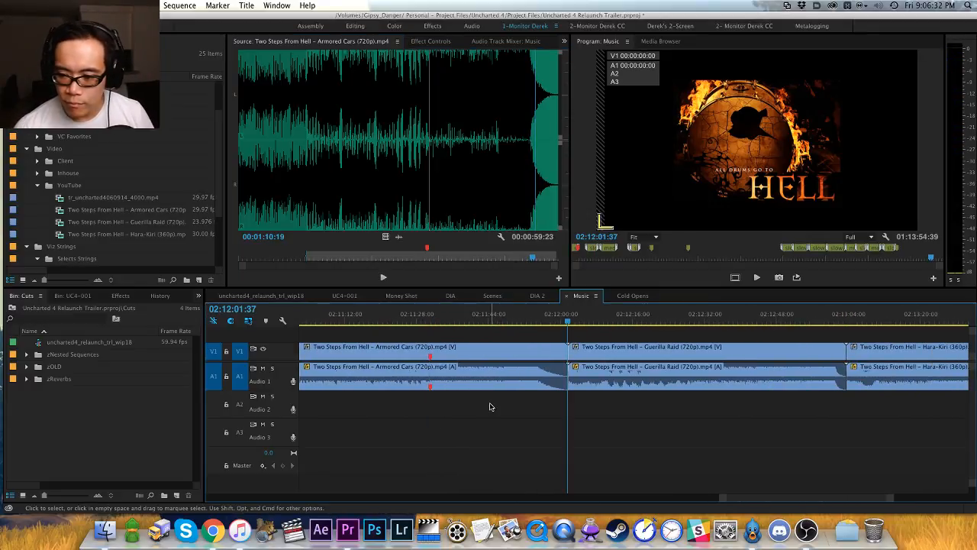
key("equal")
key("minus")
key("space")
key("h")
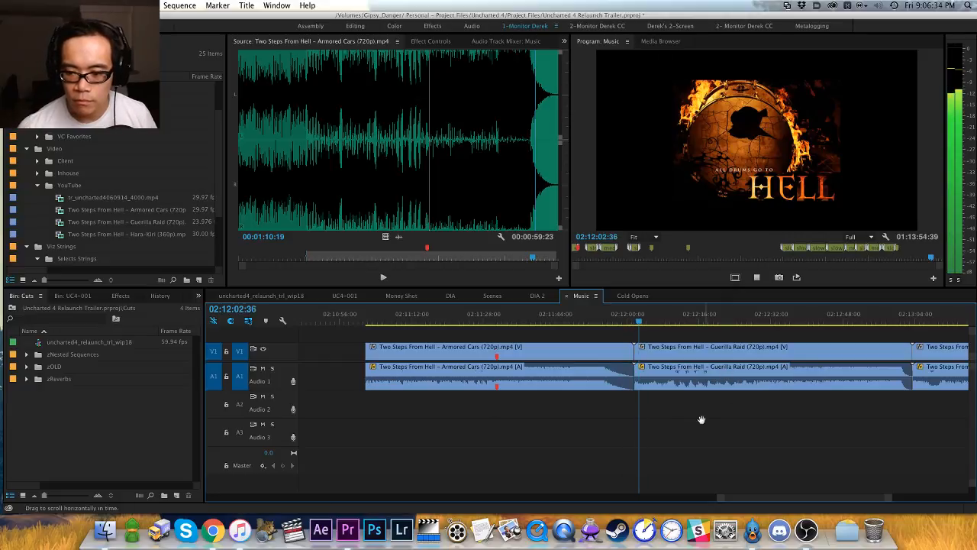
left_click_drag(691, 420, 549, 419)
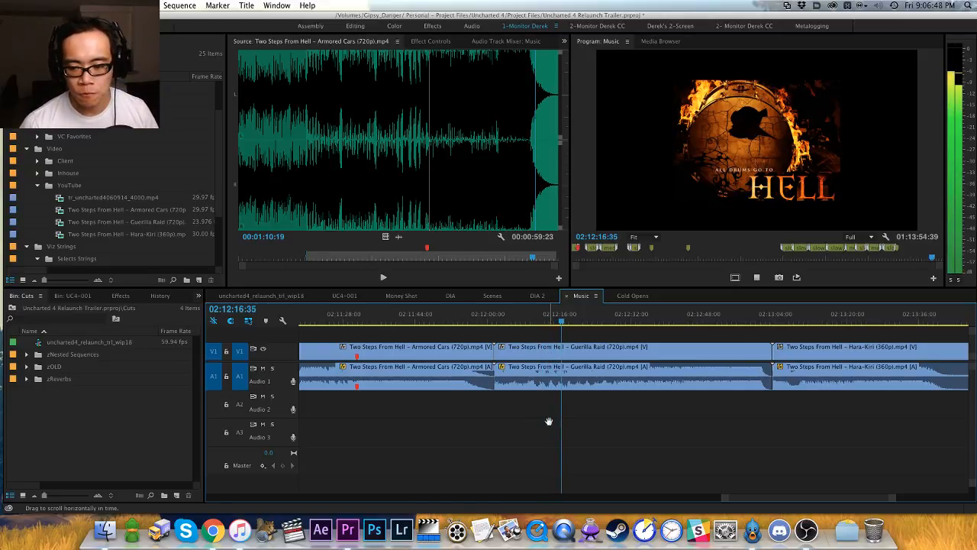
Step: Listen through the rest of the Guerilla Raid clip toward the Hara-Kiri clip
key("=")
key("v")
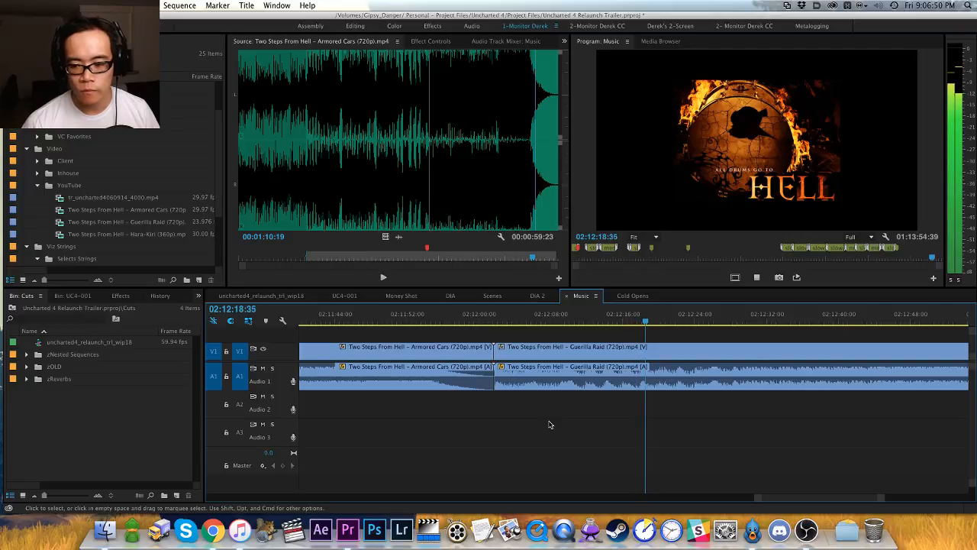
key("minus")
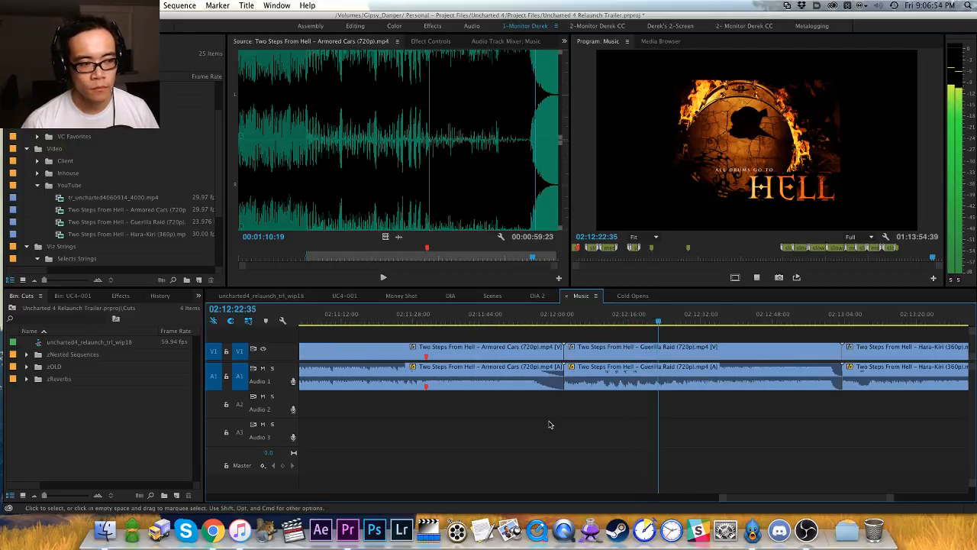
key("=")
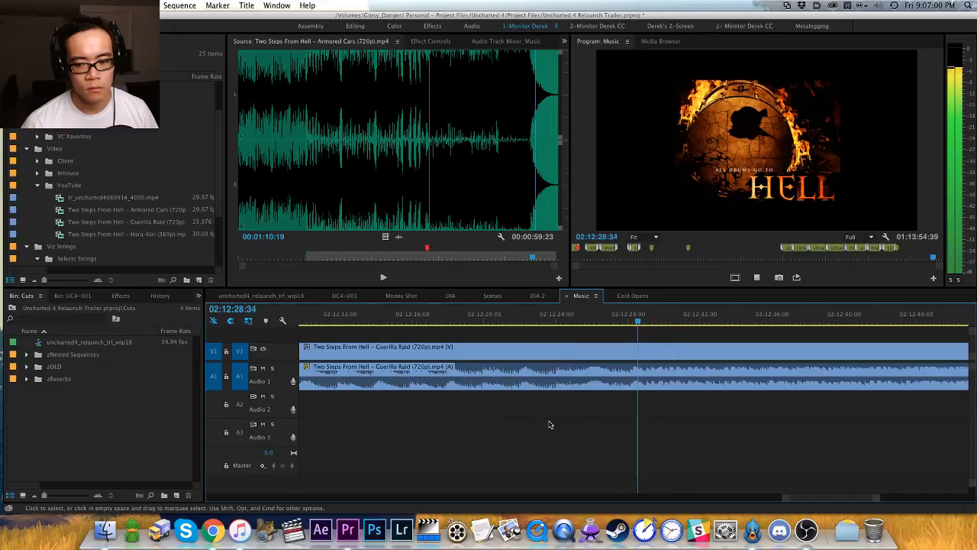
key("minus")
key("minus")
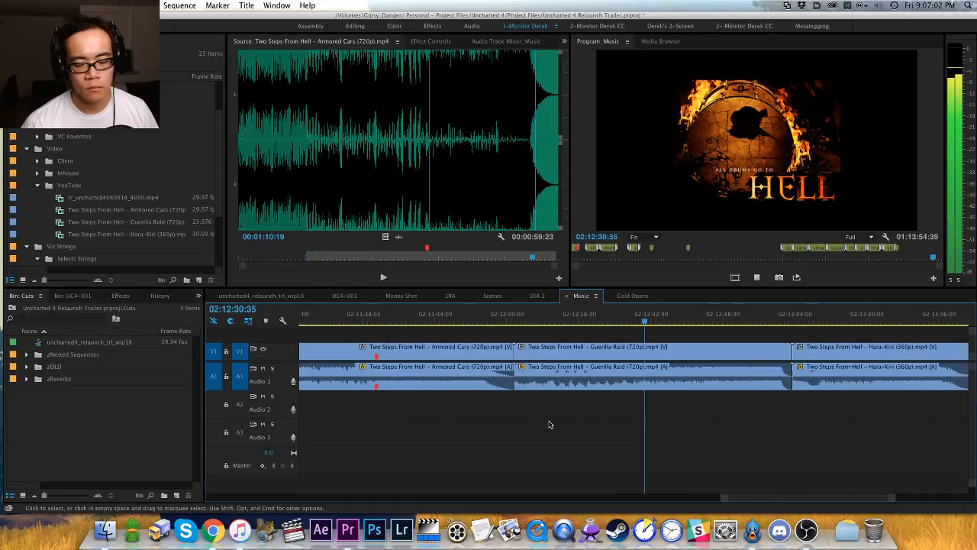
key("equal")
key("equal")
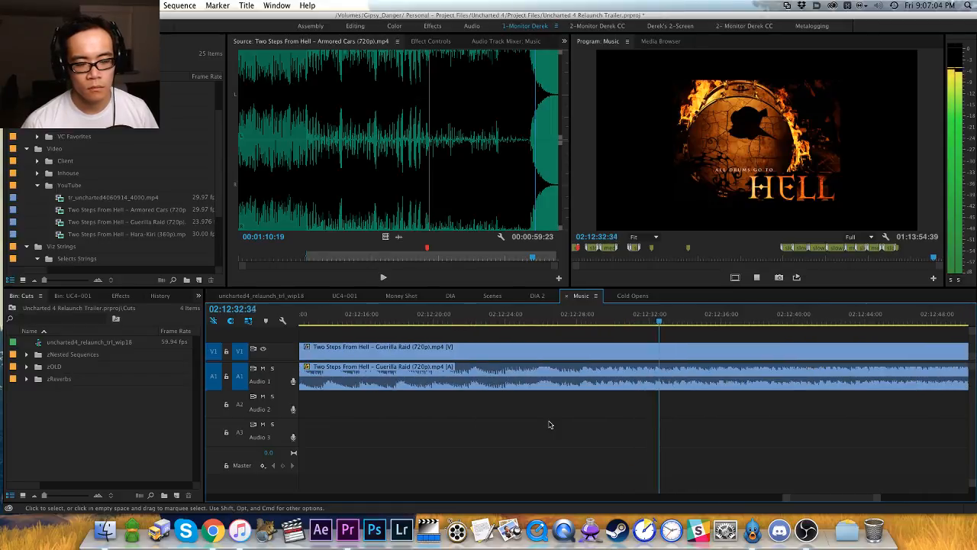
key("minus")
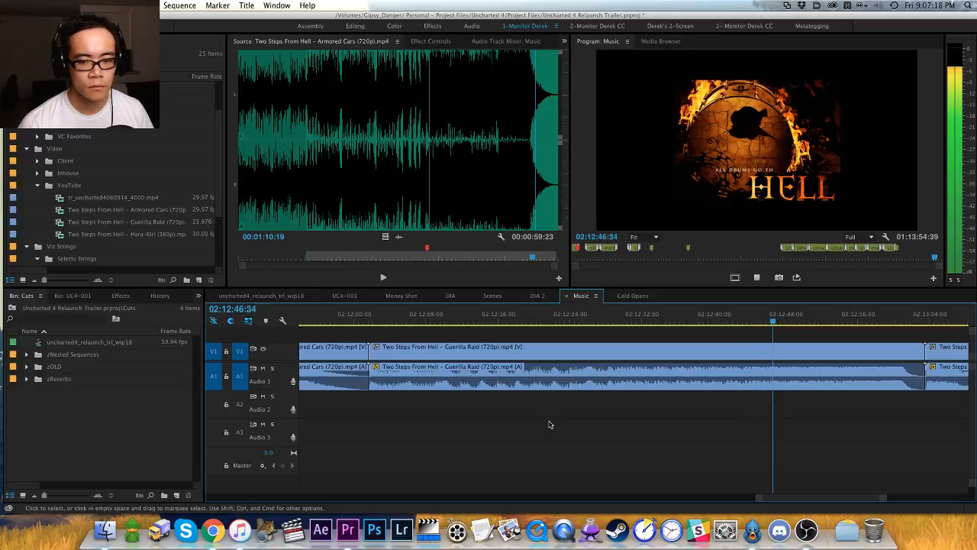
key("equal")
key("minus")
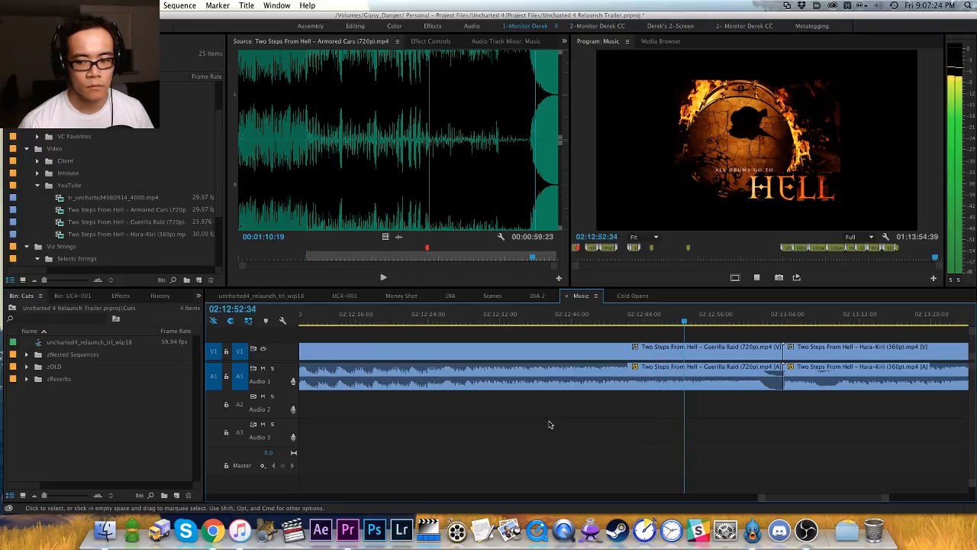
Step: Listen across the cut into the Hara-Kiri clip and stop playback at 02:13:38:44 where the music fades
key("h")
mouse_move(739, 415)
left_mouse_down()
mouse_move(554, 399)
mouse_move(541, 408)
left_mouse_up()
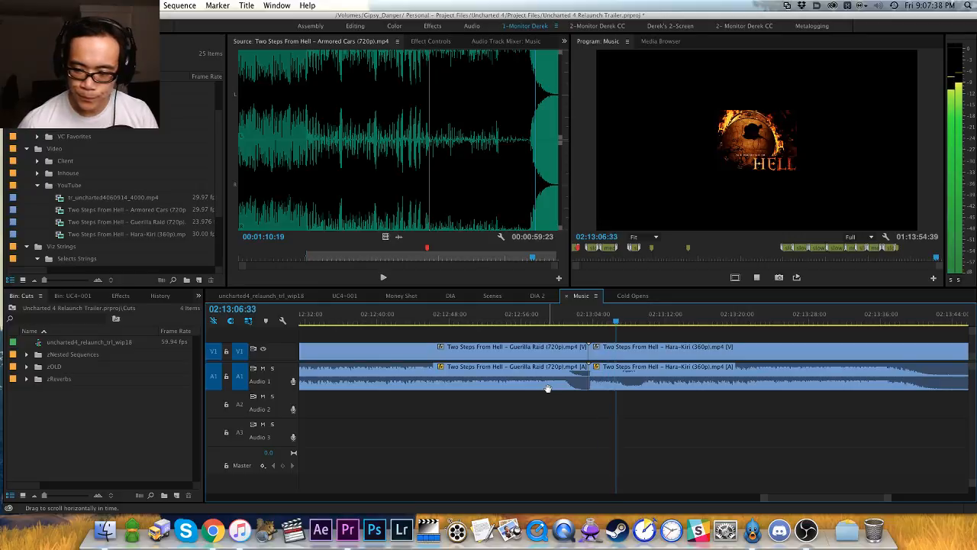
left_click_drag(630, 334, 542, 332)
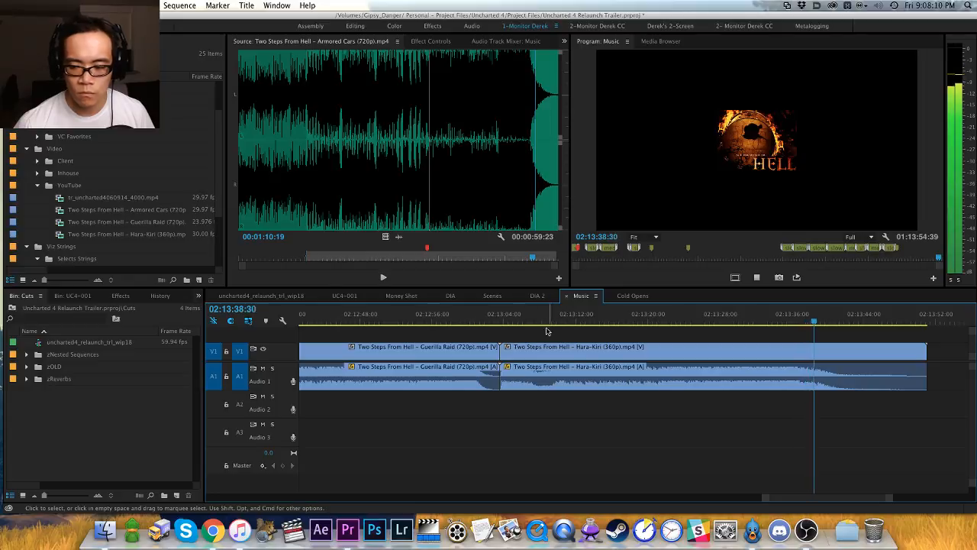
key("space")
Step: Return to the start of the Guerilla Raid clip and match-frame it into the source monitor as an audio waveform
key("minus")
key("h")
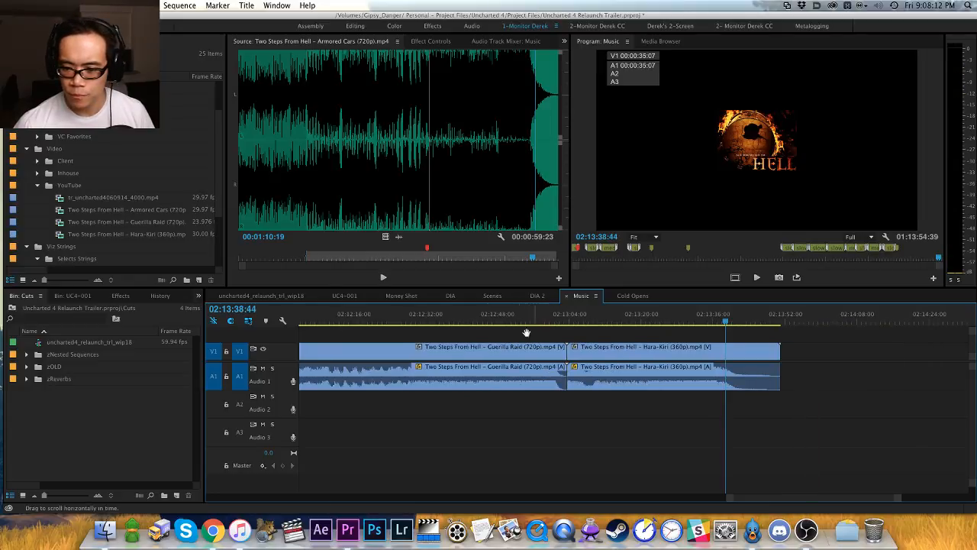
left_click_drag(526, 333, 654, 347)
left_click(516, 352)
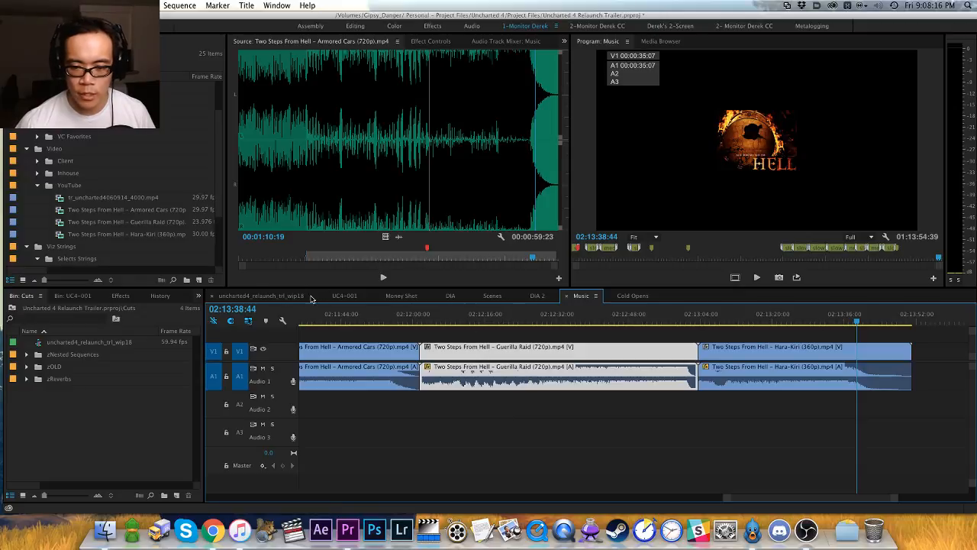
left_click(462, 336)
key("Up")
key("Up")
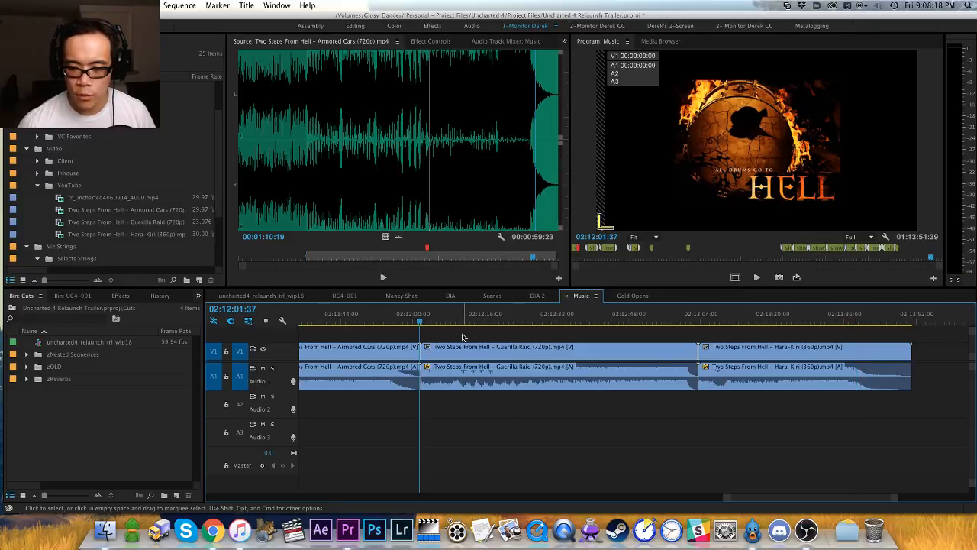
key("f")
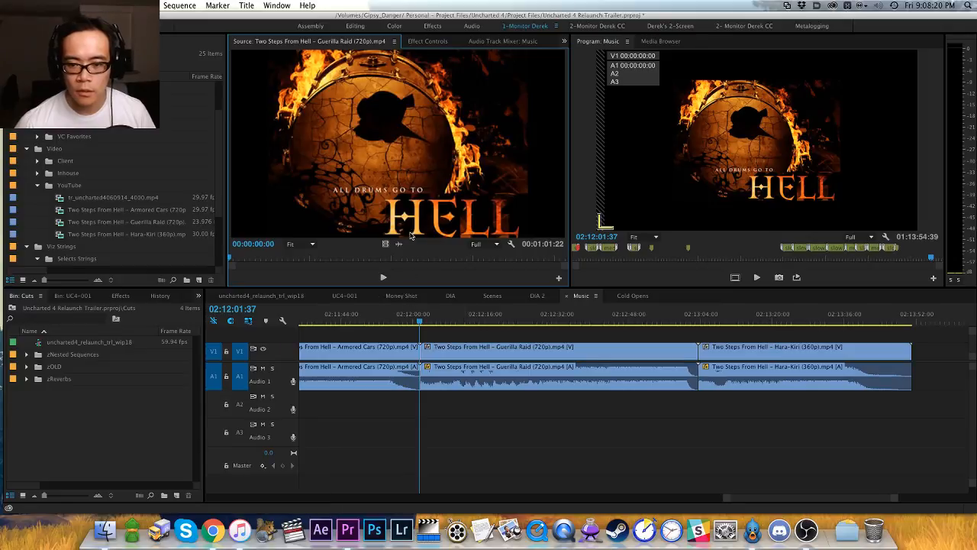
left_click(399, 243)
key("equal")
key("equal")
key("equal")
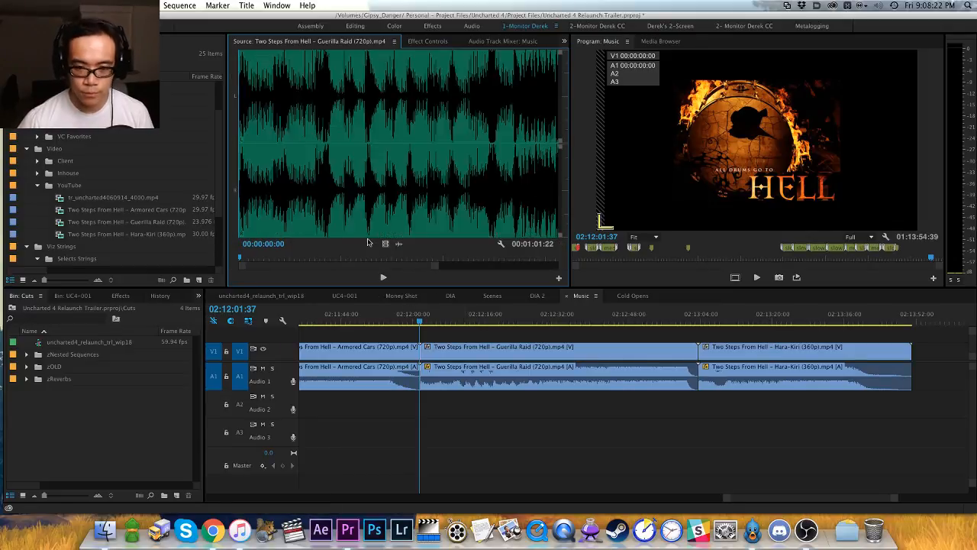
Step: Find the first hit in the Guerilla Raid source waveform and add a red marker at 00:00:00:02
key("space")
key("space")
key("shift+Right")
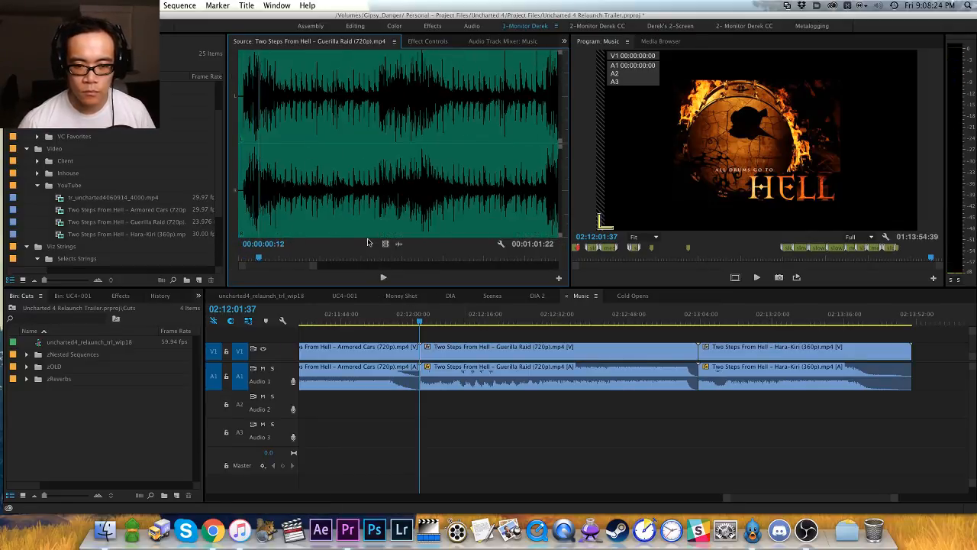
key("Home")
key("shift+Right")
key("Left")
key("Left")
key("Left")
key("Left")
key("Right")
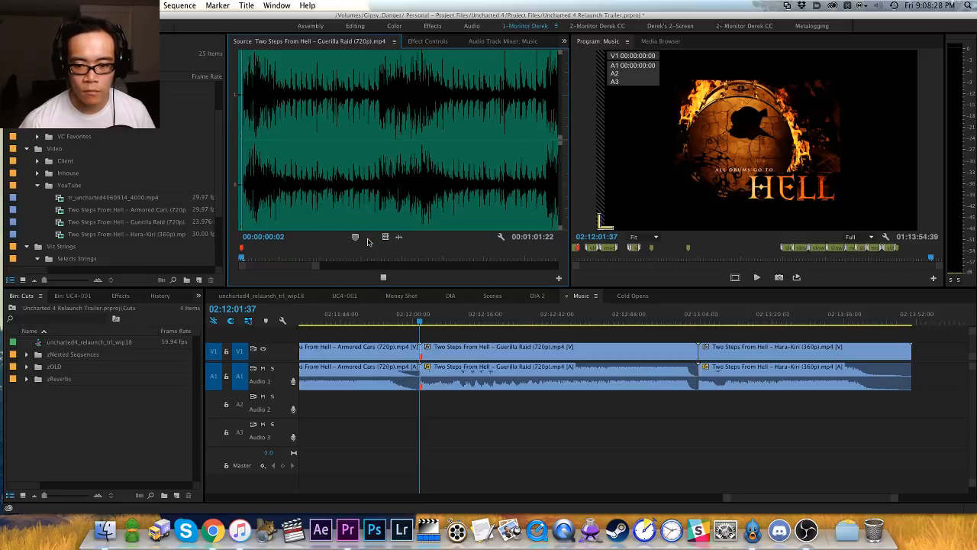
Step: Delete the red marker at 00:00:00:02 in the Guerilla Raid source and add an orange marker in its place
key("space")
key("super+shift+m")
key("alt+m")
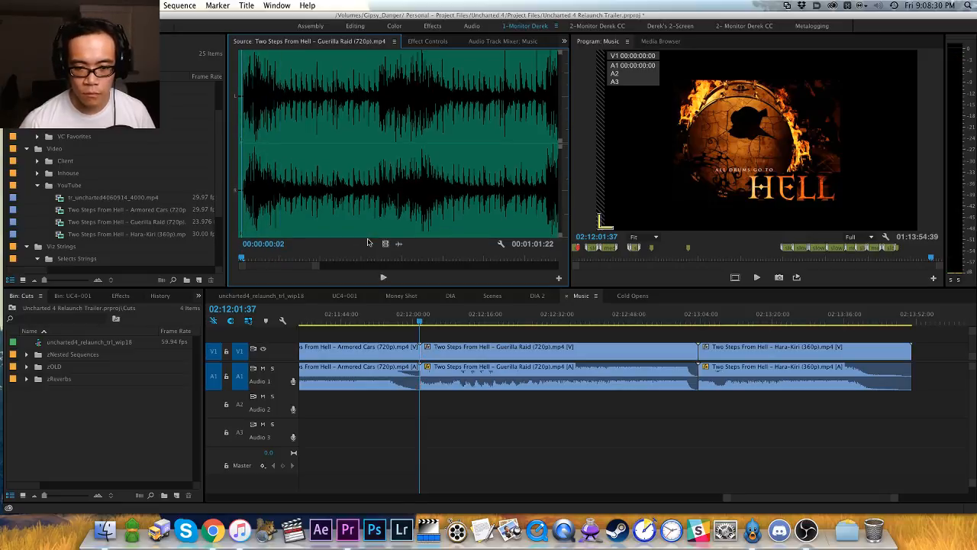
key("m")
key("=")
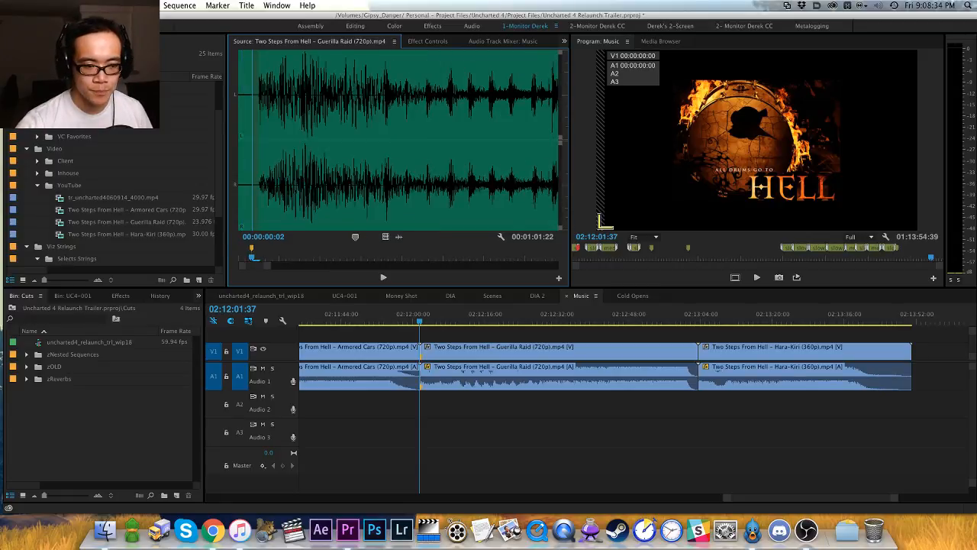
Step: Replay the opening of the Guerilla Raid source, locate the next hit frame by frame and add a purple marker at 00:00:00:09
key("super+Tab")
left_click(301, 278)
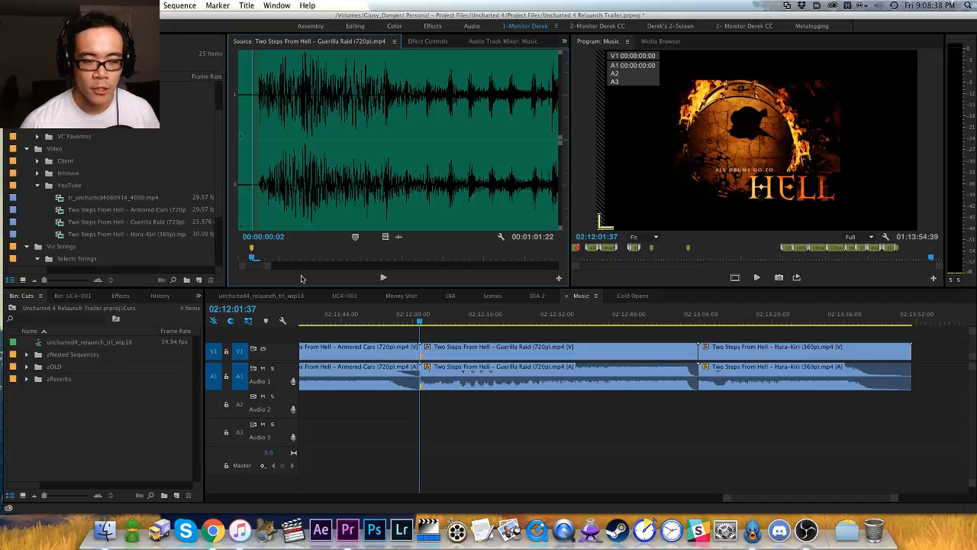
key("minus")
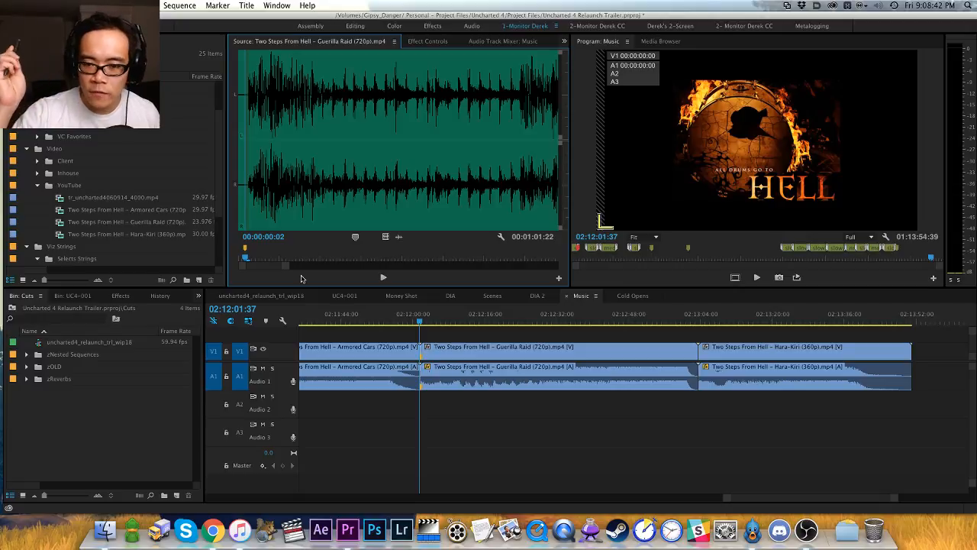
key("space")
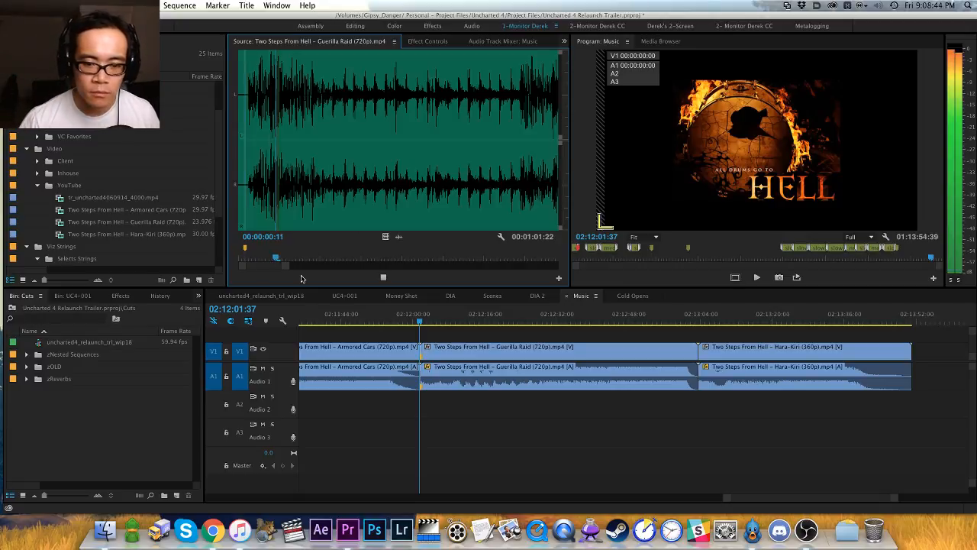
key("space")
key("Left")
key("Left")
key("Left")
key("Right")
key("Right")
key("Left")
key("Left")
key("Left")
key("Left")
key("Right")
key("Right")
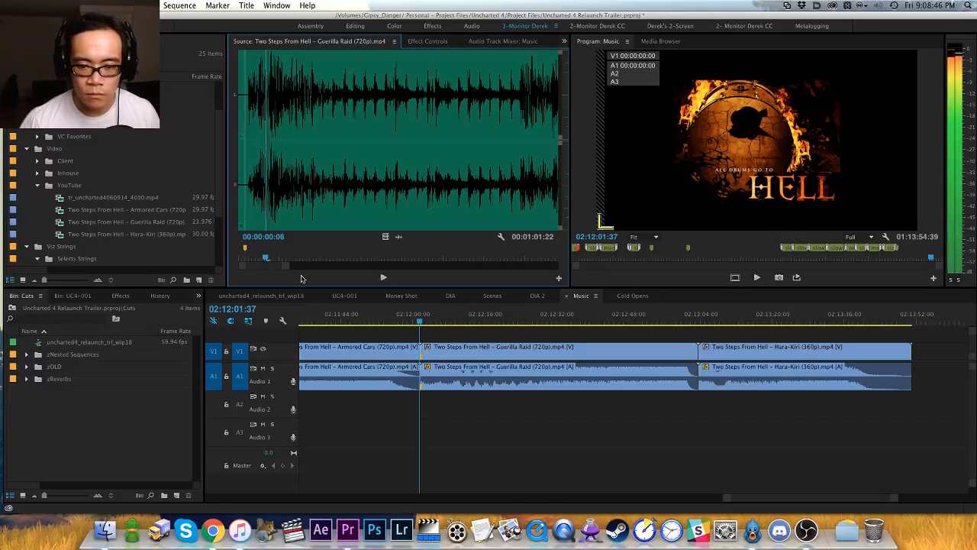
key("Right")
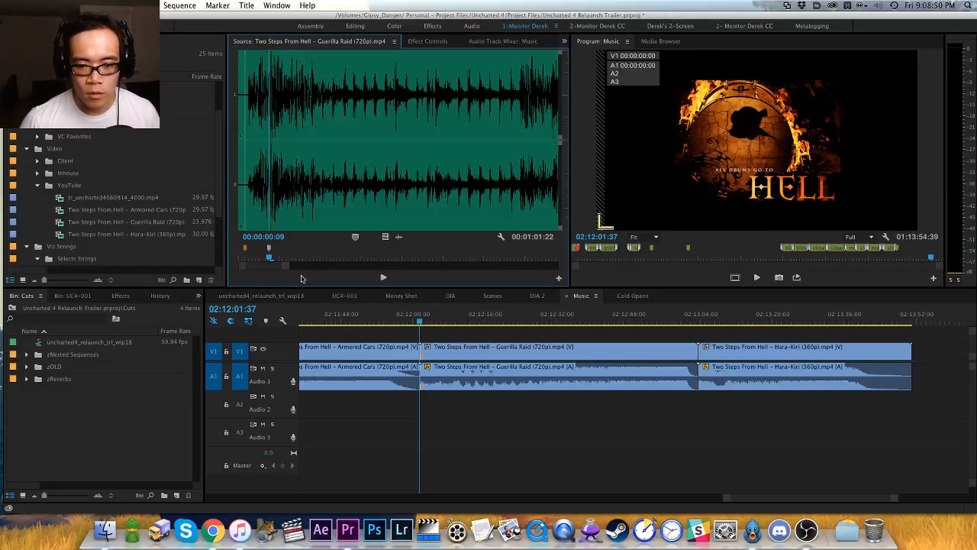
Step: Listen on in the Guerilla Raid source, replay the start of the louder section and add a cyan marker at 00:00:03:09
key("Right")
key("Right")
key("Right")
key("Right")
key("Right")
key("Right")
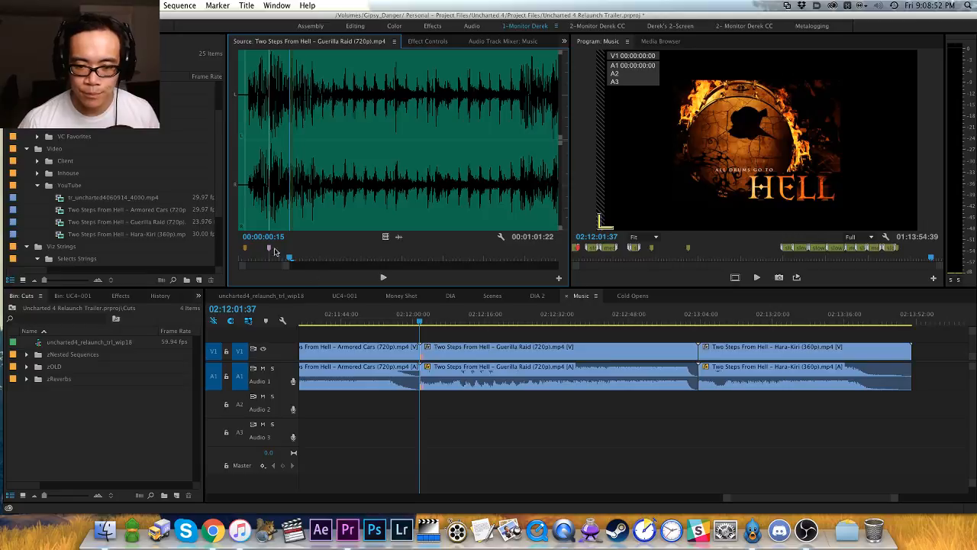
key("space")
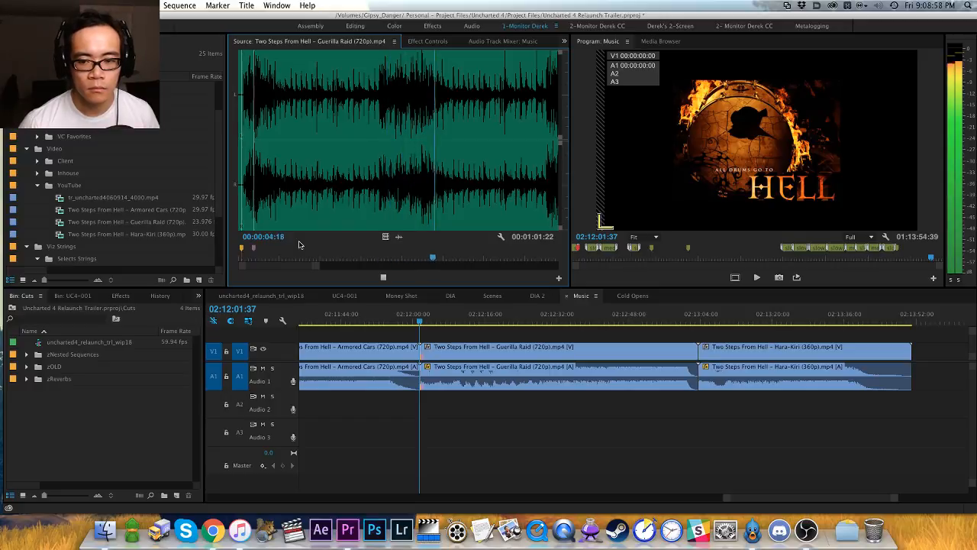
left_click(362, 207)
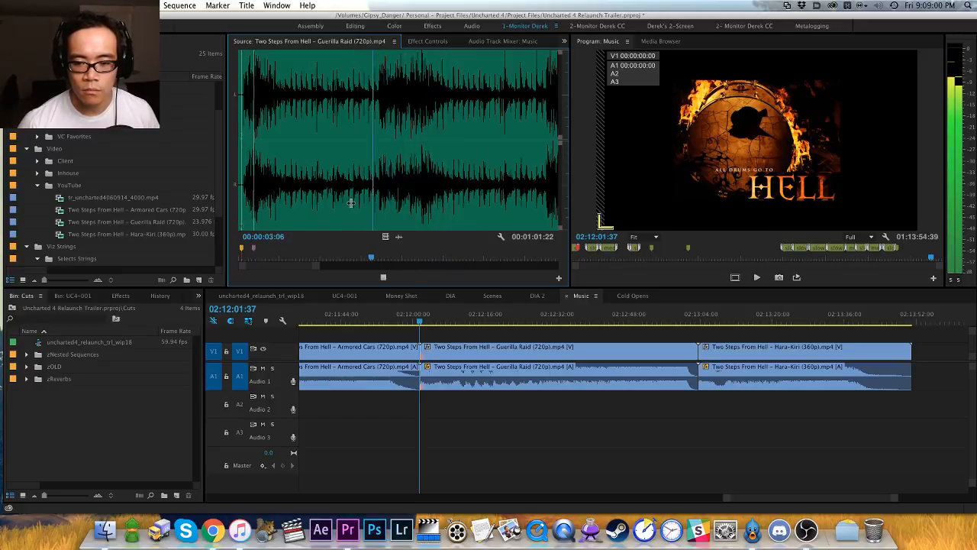
key("space")
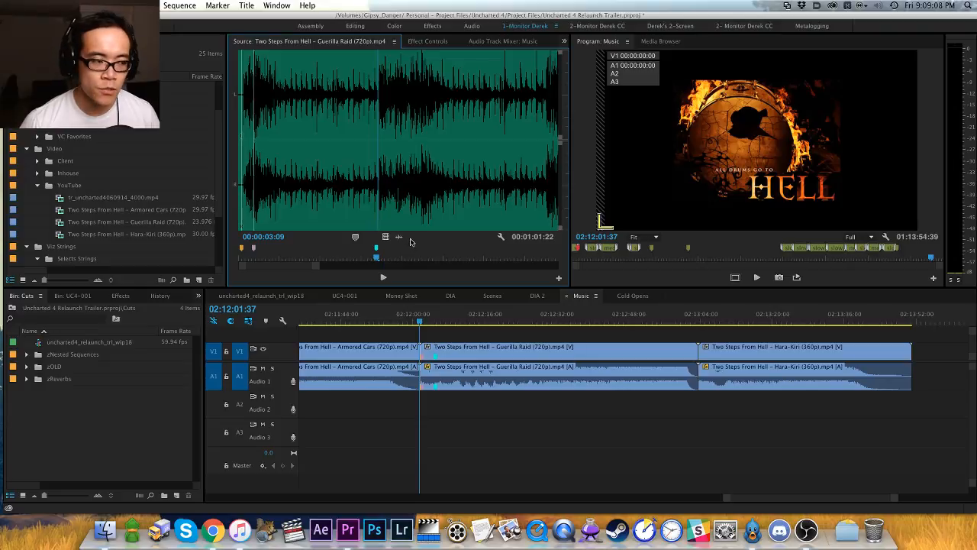
Step: Play past the cyan marker, replay the next hit and add a purple marker at 00:00:04:10
mouse_move(302, 266)
left_mouse_down()
mouse_move(314, 264)
mouse_move(291, 268)
left_mouse_up()
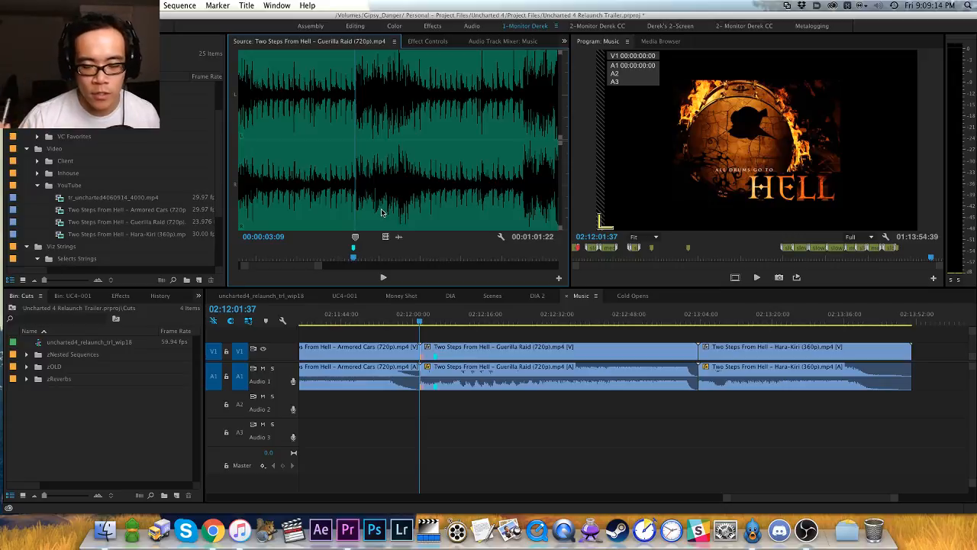
key("space")
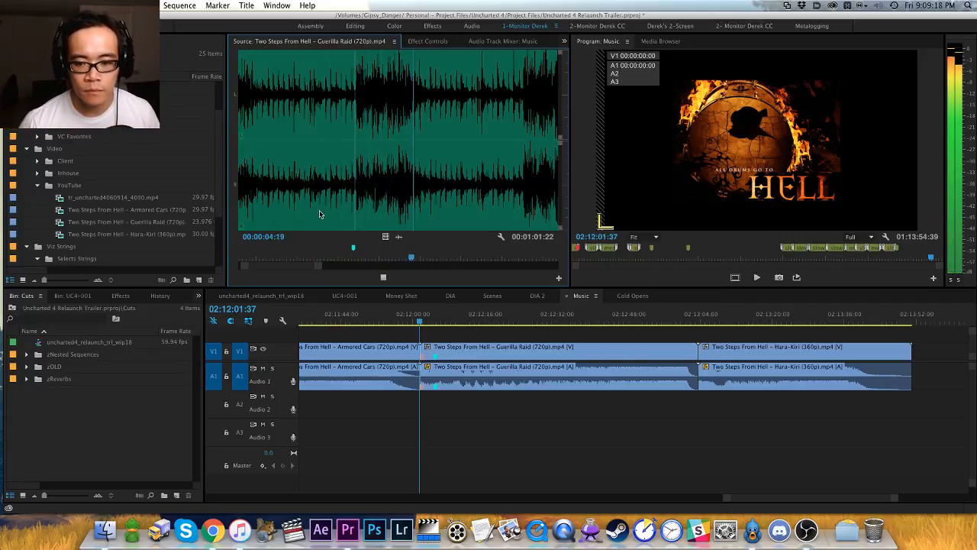
key("space")
left_click(374, 206)
key("space")
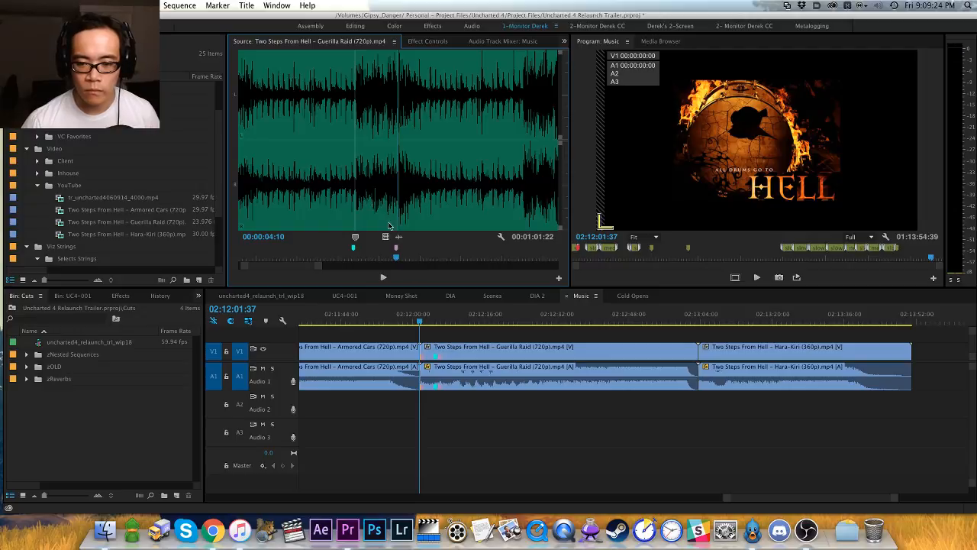
Step: Play on in the Guerilla Raid source, locate the next loud hit frame by frame and add an orange marker at 00:00:07:10
left_click(334, 200)
key("space")
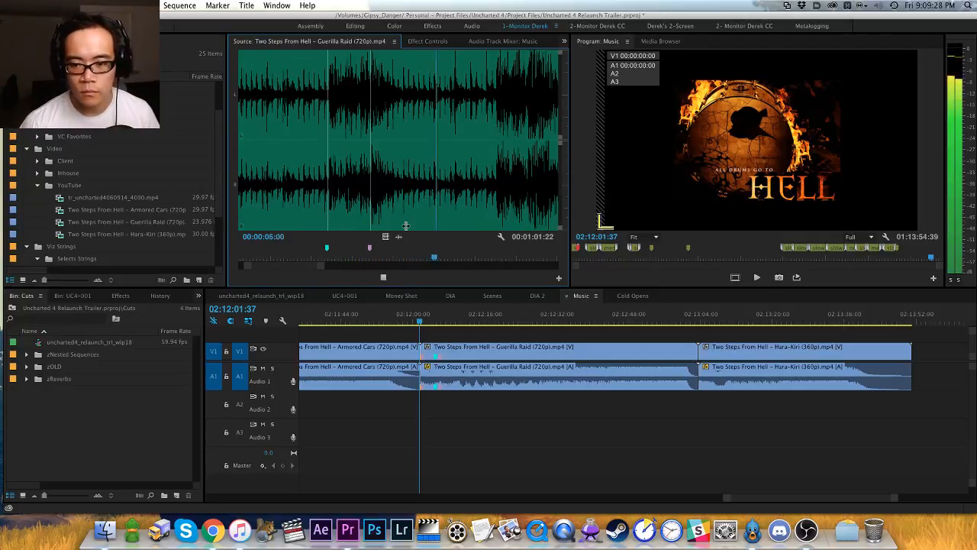
key("space")
key("Left")
key("Left")
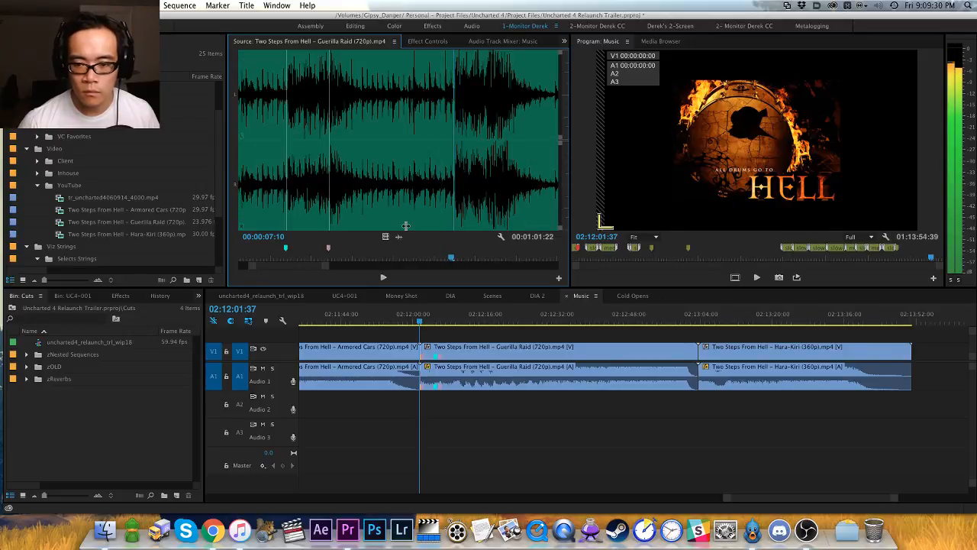
key("Right")
key("Right")
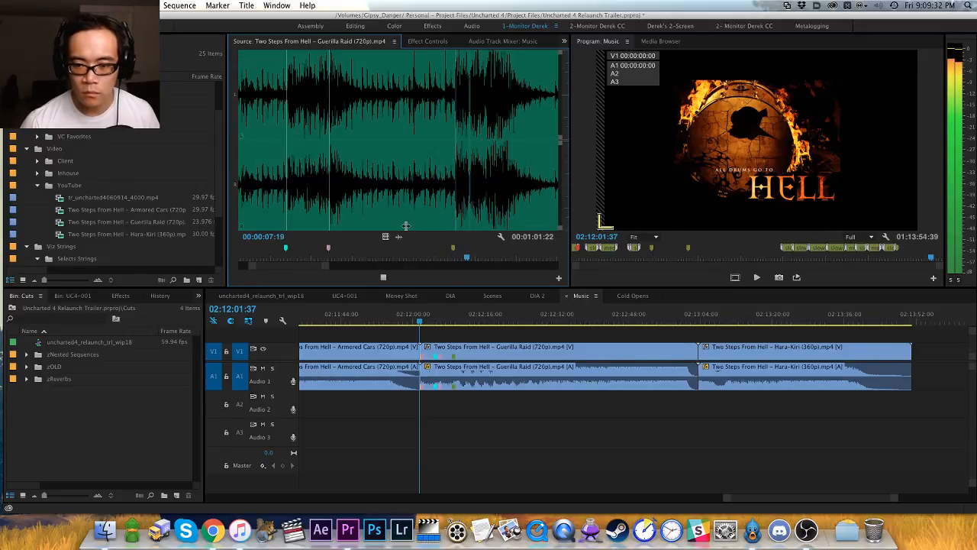
key("Left")
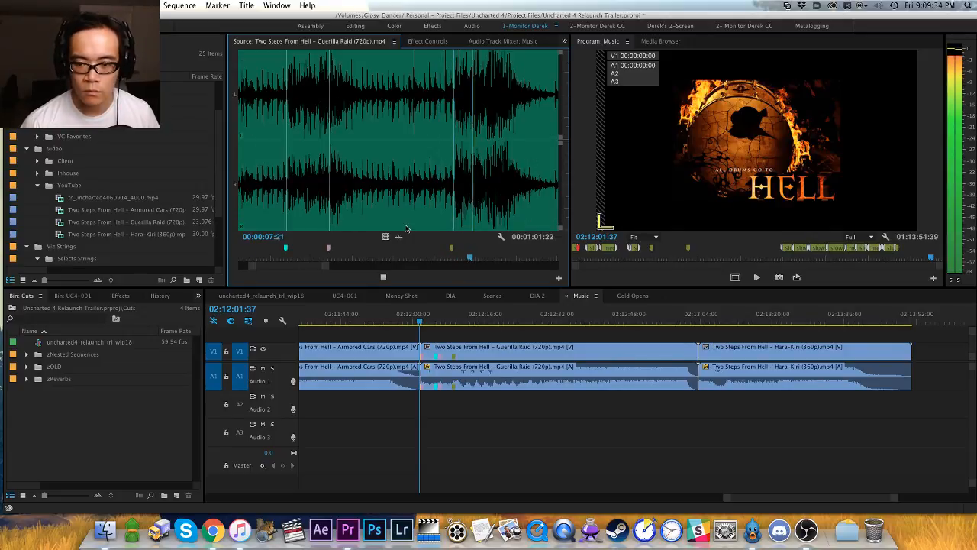
key("space")
key("super+shift+m")
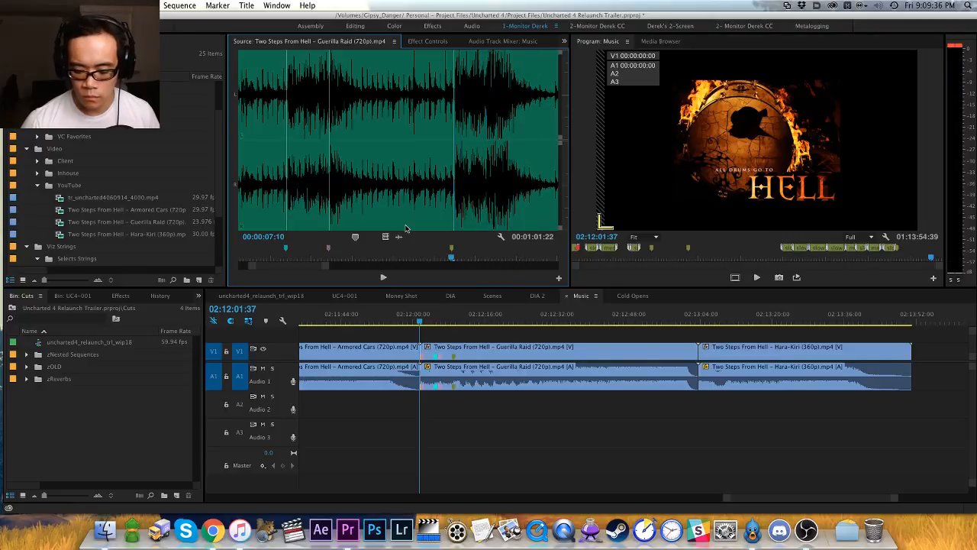
Step: Play past the orange marker, step frame by frame to the next hit and add a purple marker at 00:00:08:09
key("space")
key("space")
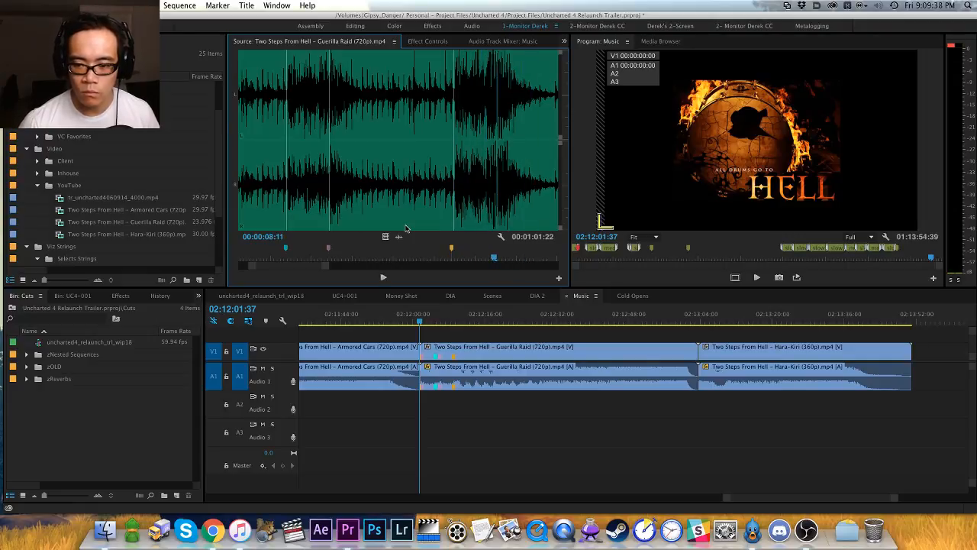
key("Left")
key("Left")
key("Left")
key("Right")
key("Right")
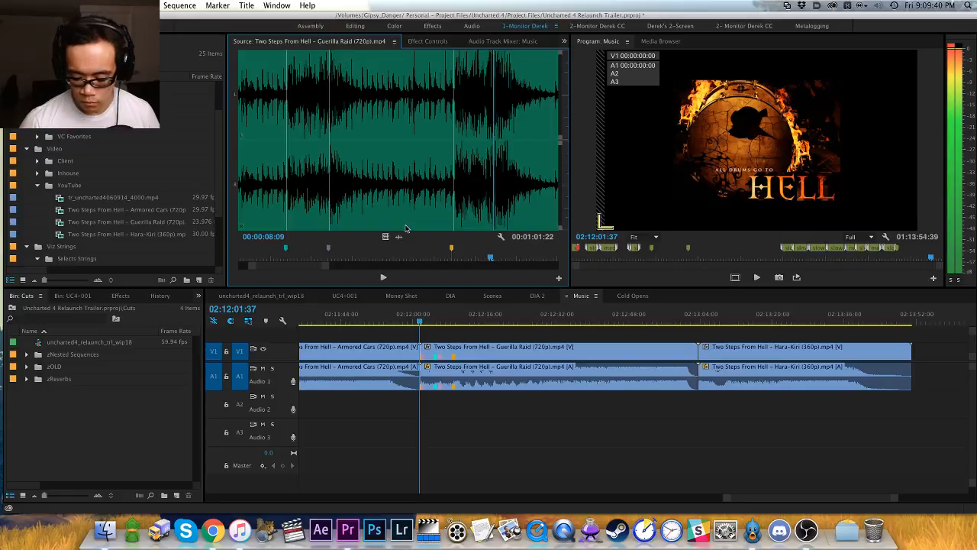
key("m")
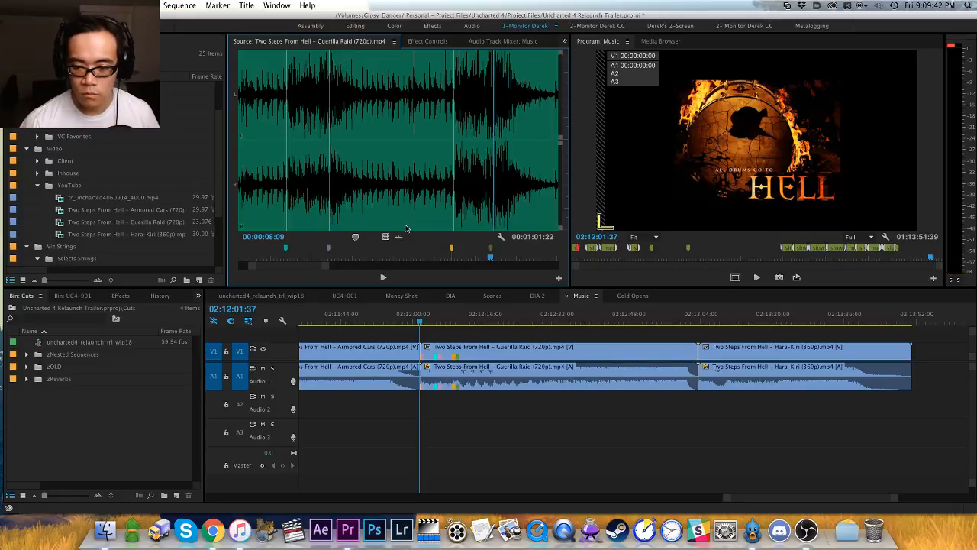
Step: Replace the newest purple marker with one three frames further on, at 00:00:08:12
key("Right")
key("Right")
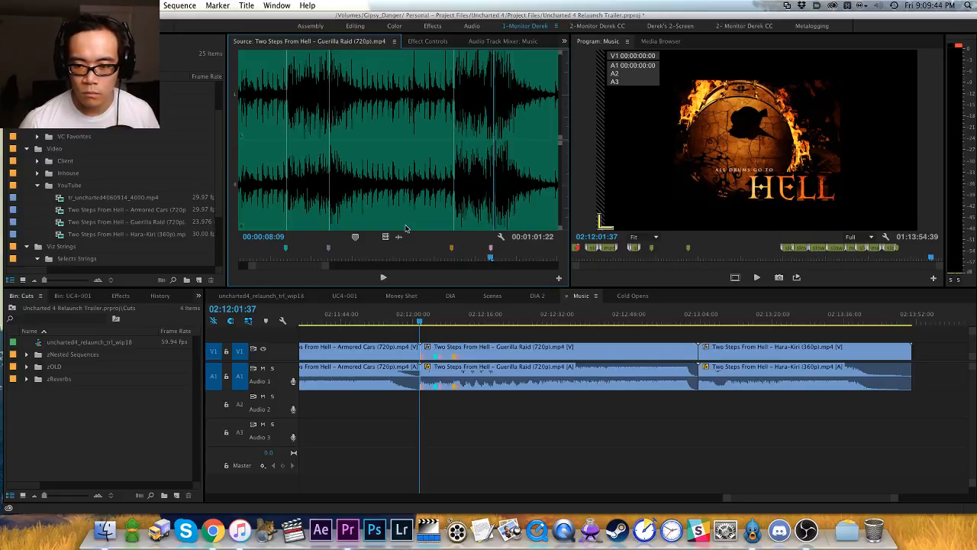
key("Right")
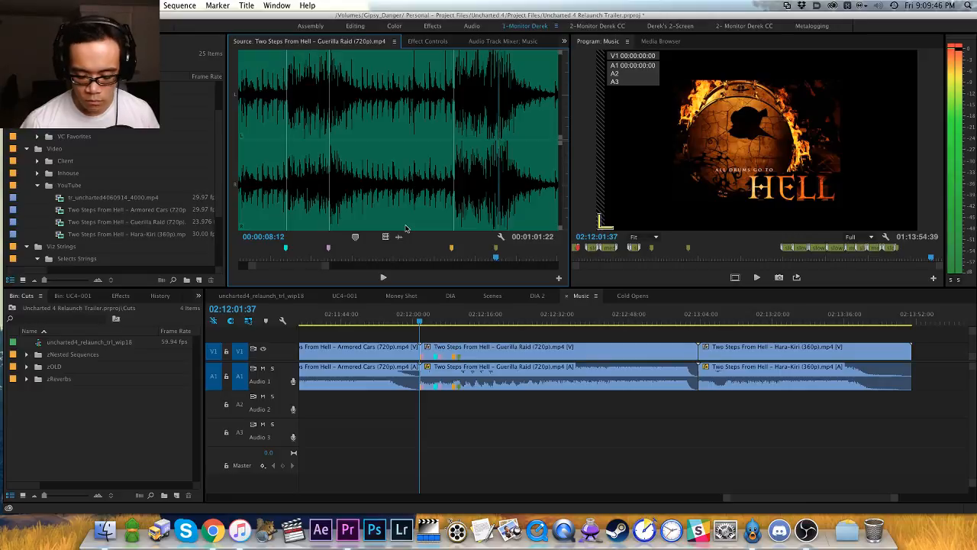
Step: Listen past the purple marker, replay the quieter passage from it and add a cyan marker on the next hit at 00:00:10:05
key("space")
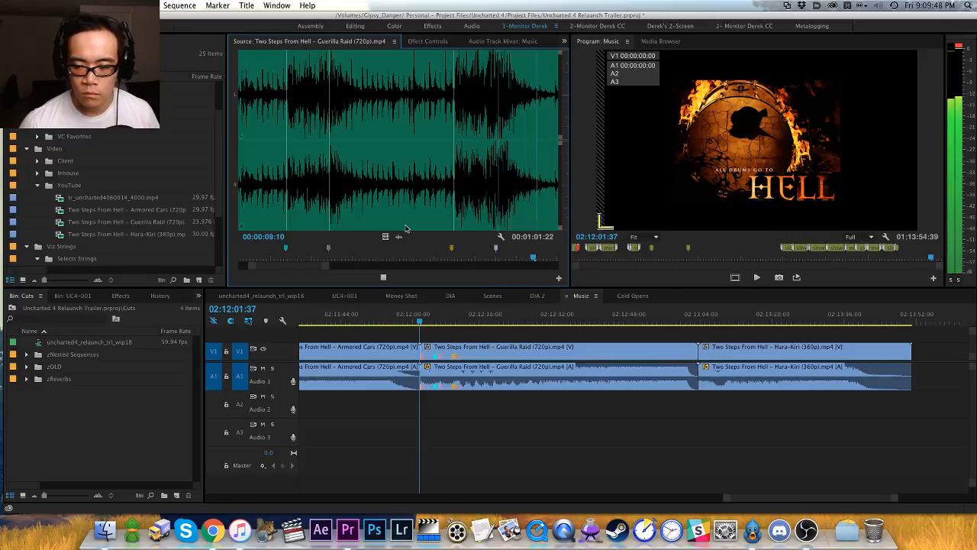
key("equal")
key("equal")
key("equal")
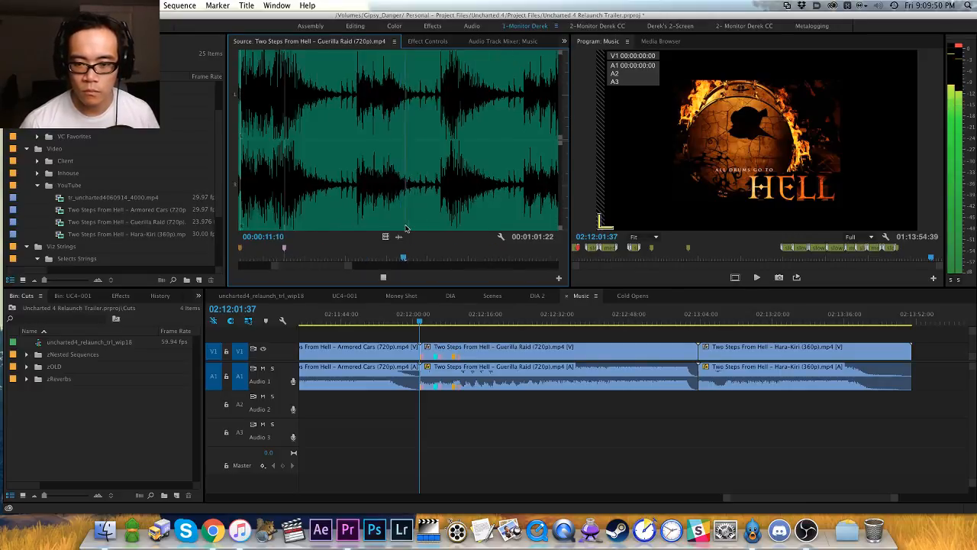
key("space")
key("super+shift+m")
key("space")
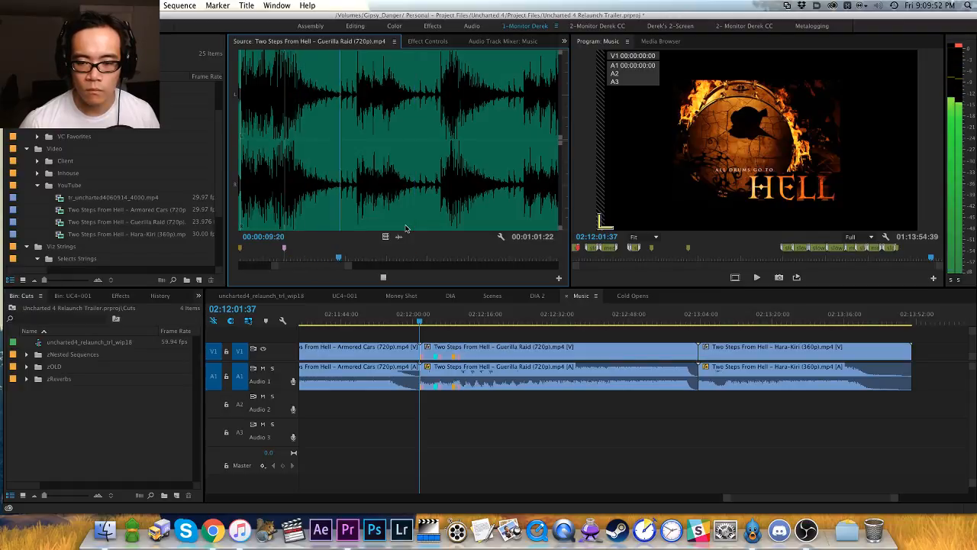
key("space")
key("Left")
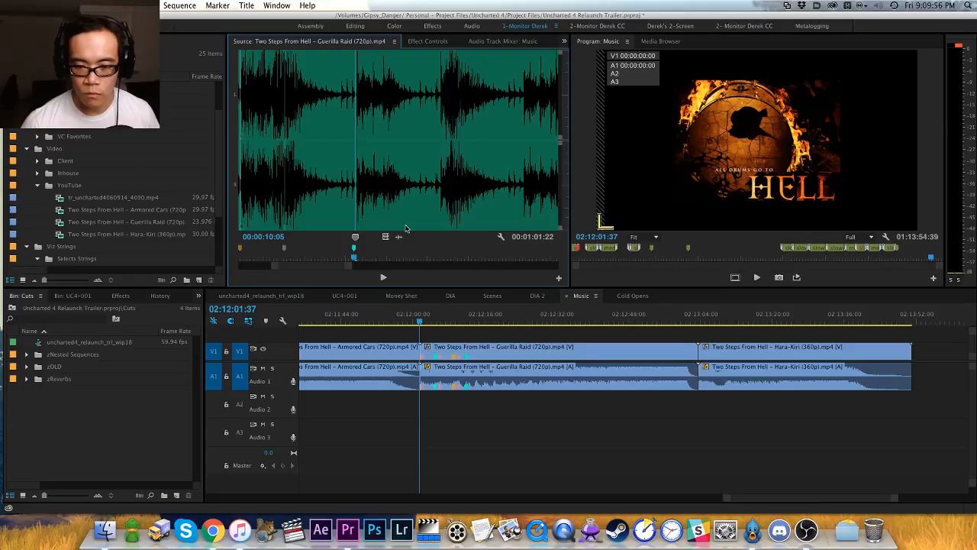
Step: Mark the next two hits in the Guerilla Raid source with cyan markers at 00:00:12:06 and near 00:00:14:05
key("space")
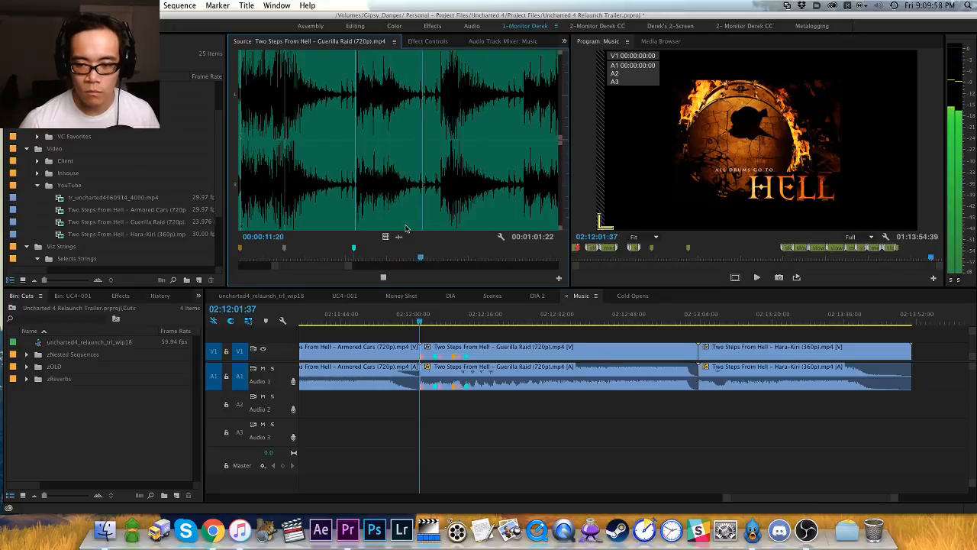
key("space")
key("m")
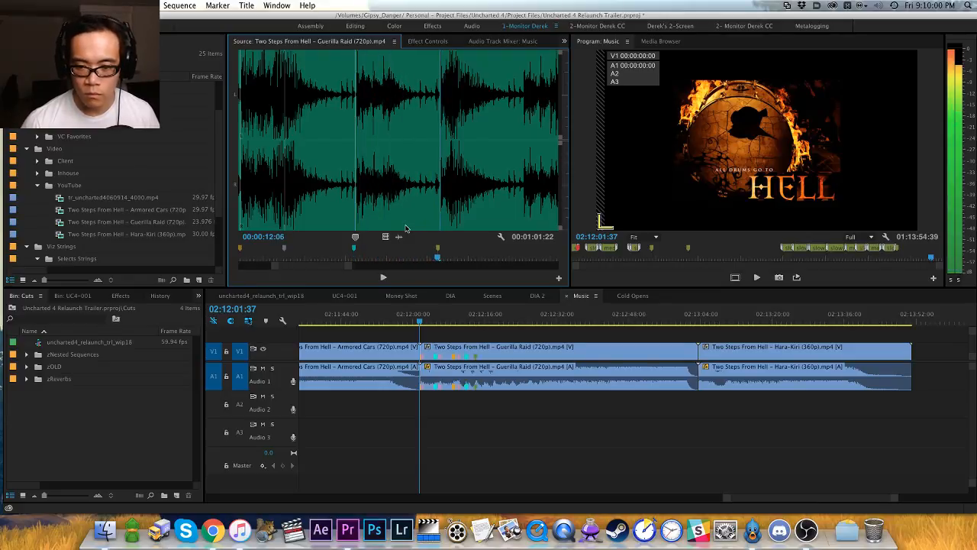
key("space")
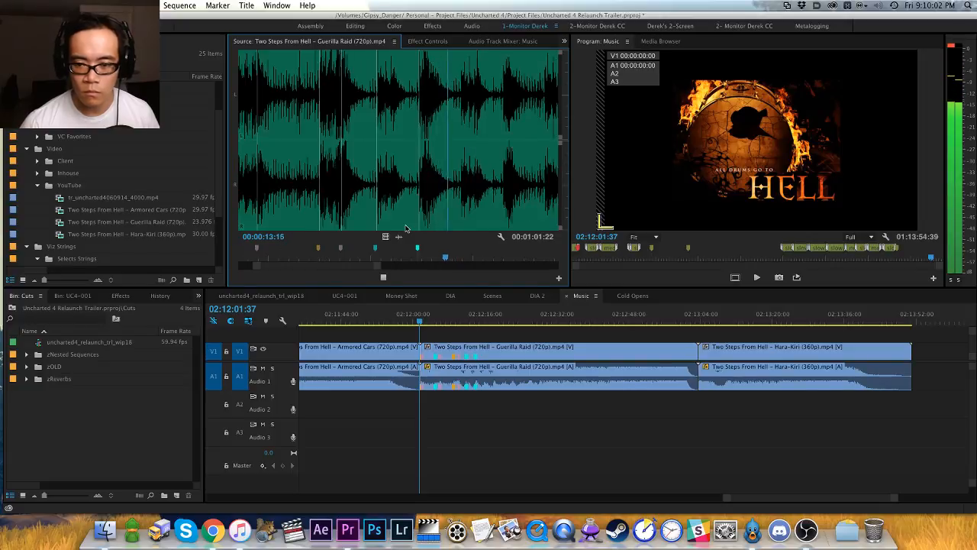
key("space")
key("space")
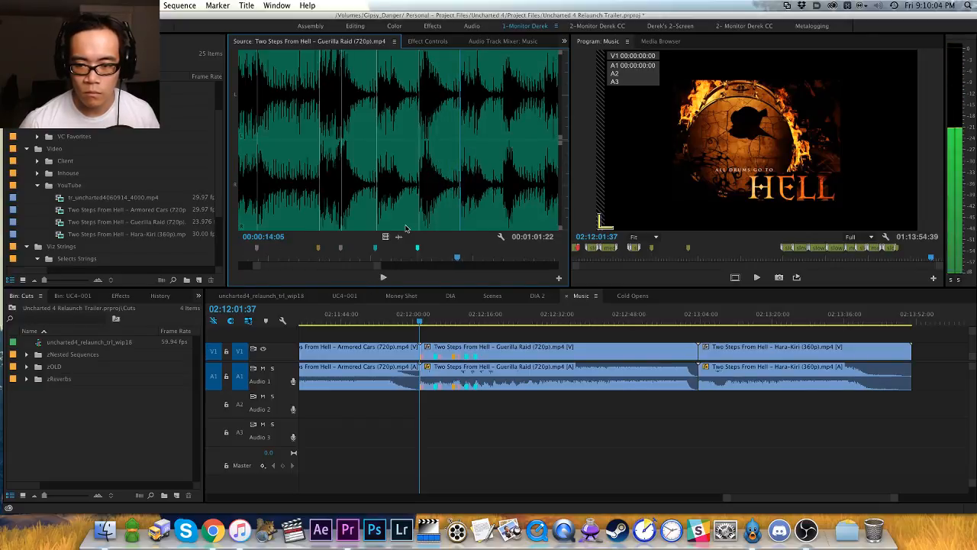
key("m")
key("shift+super+m")
Step: Play on and mark the following two hits with cyan markers at 00:00:16:07 and 00:00:18:07
key("space")
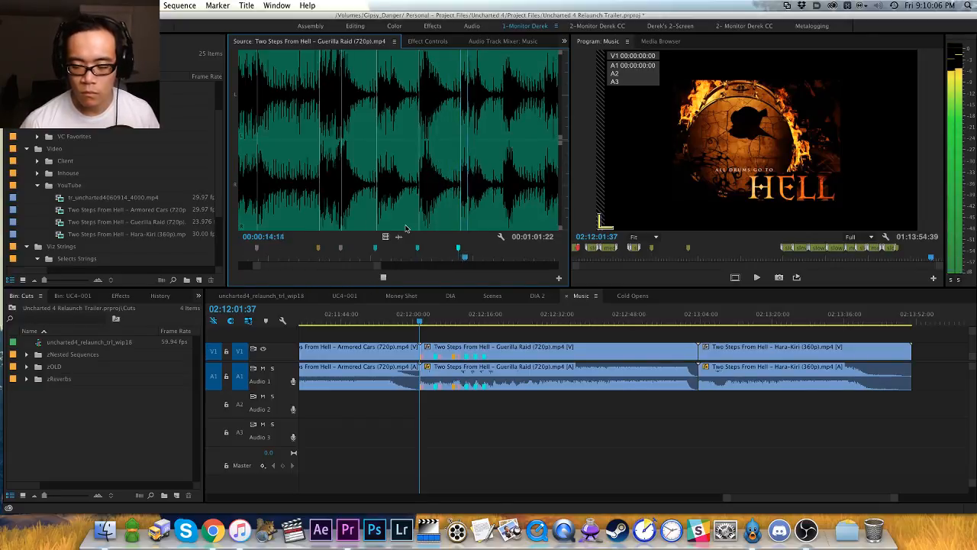
key("space")
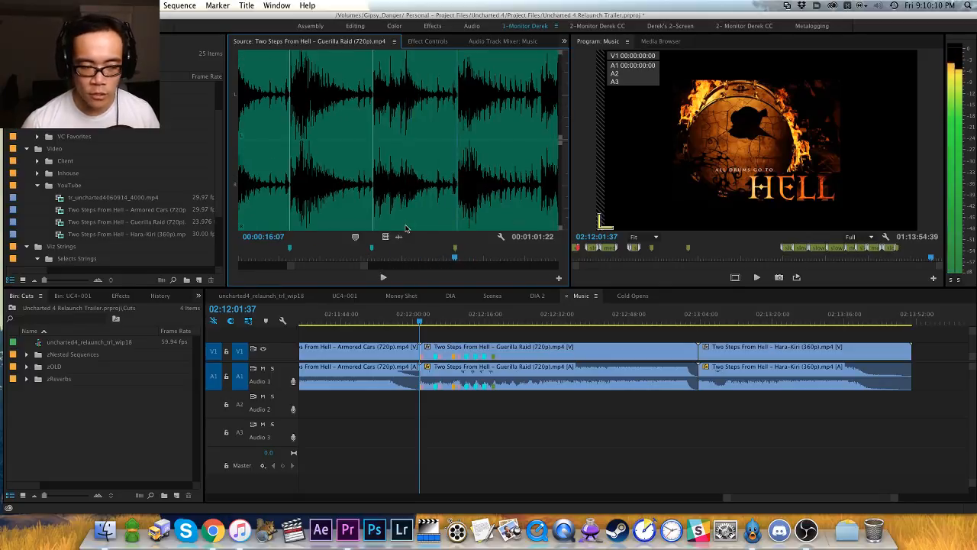
key("m")
key("space")
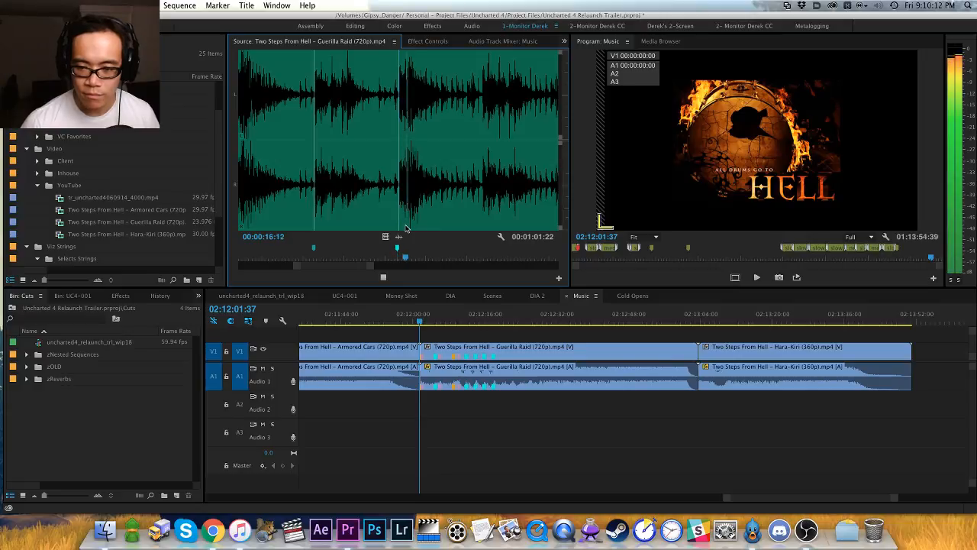
key("space")
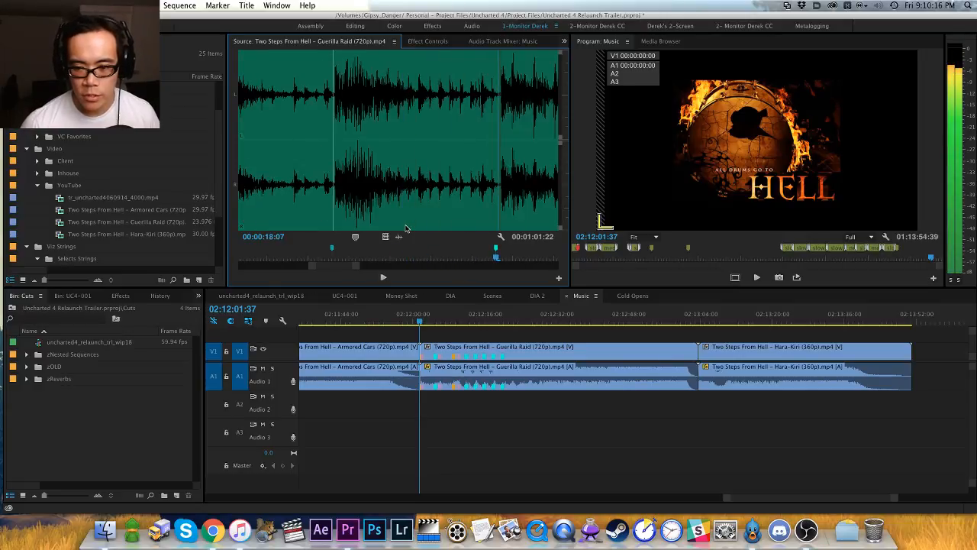
key("minus")
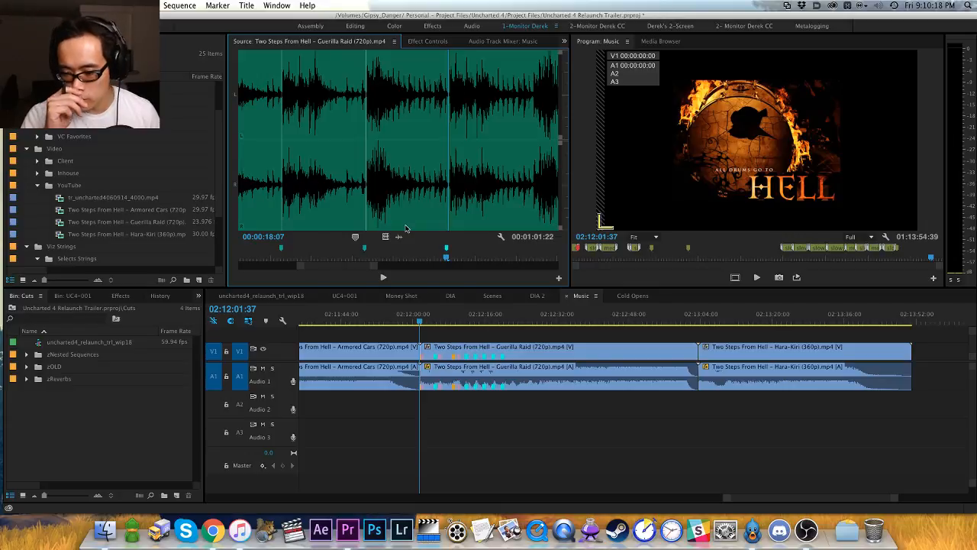
key("equal")
Step: Continue playing the Guerilla Raid source and add cyan markers on the hits at 00:00:20:08 and 00:00:22:08
key("space")
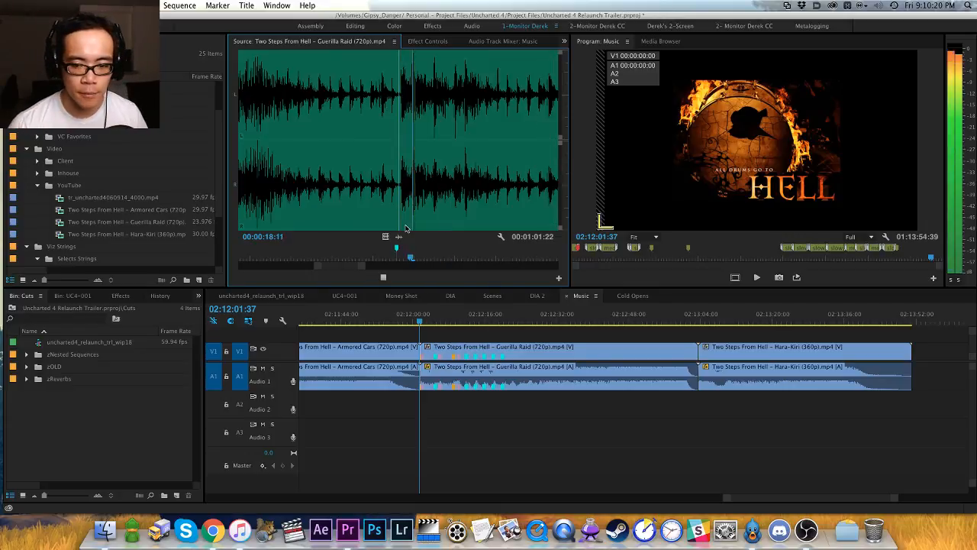
key("space")
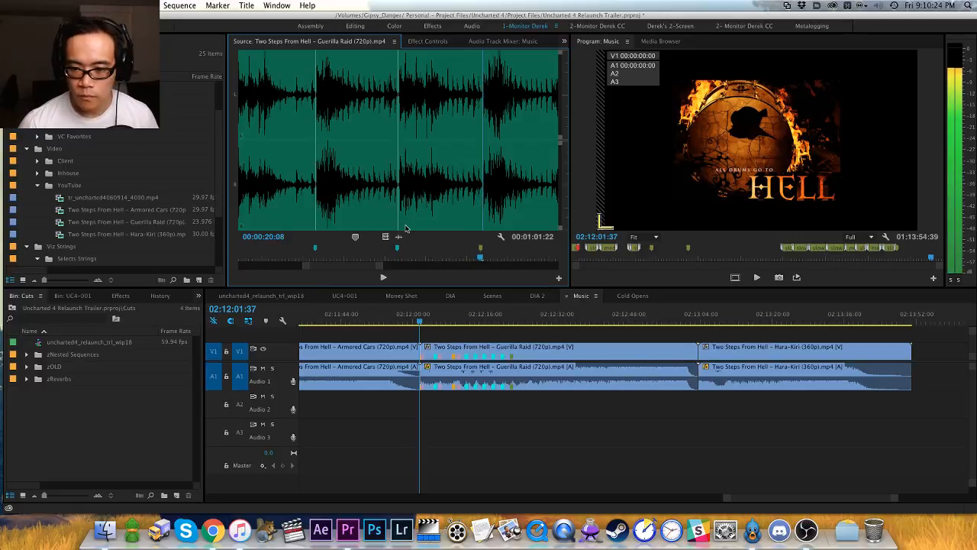
key("space")
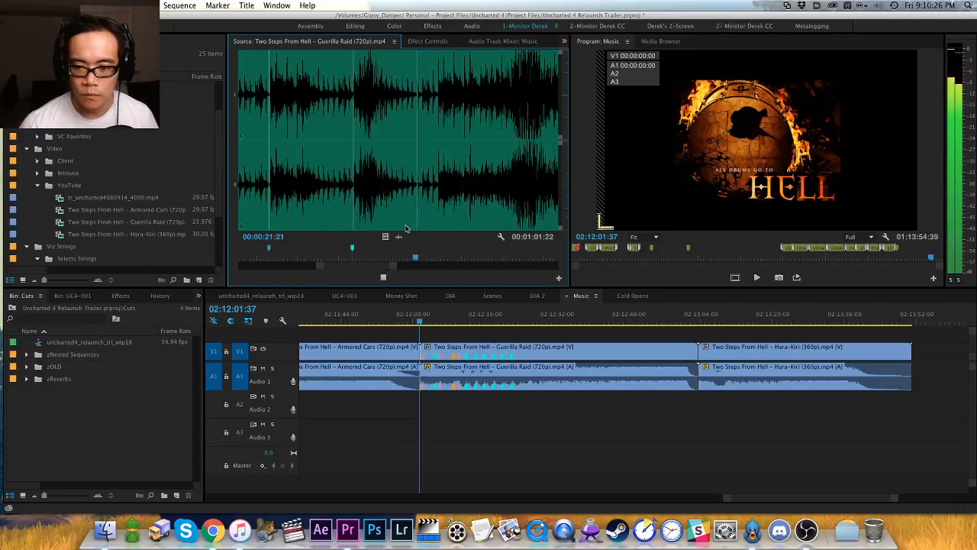
key("space")
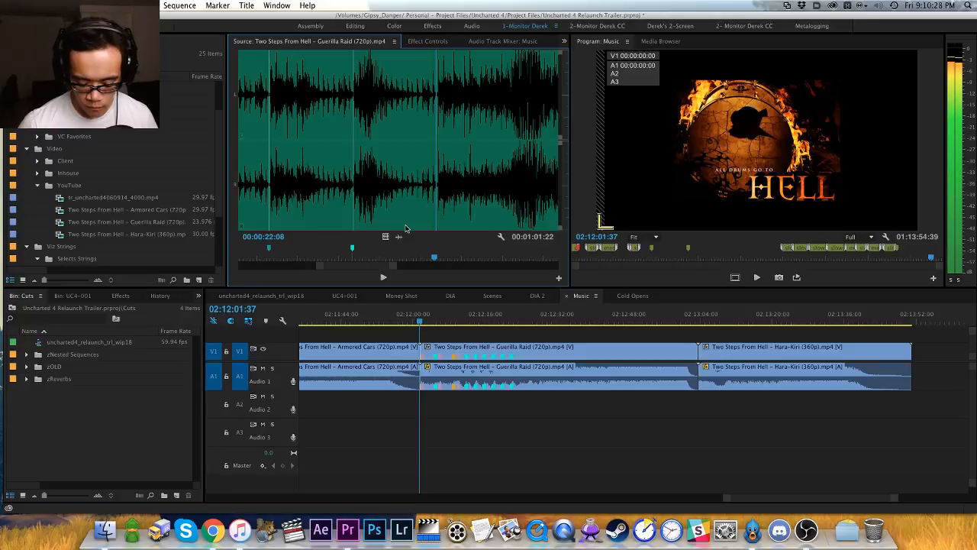
key("space")
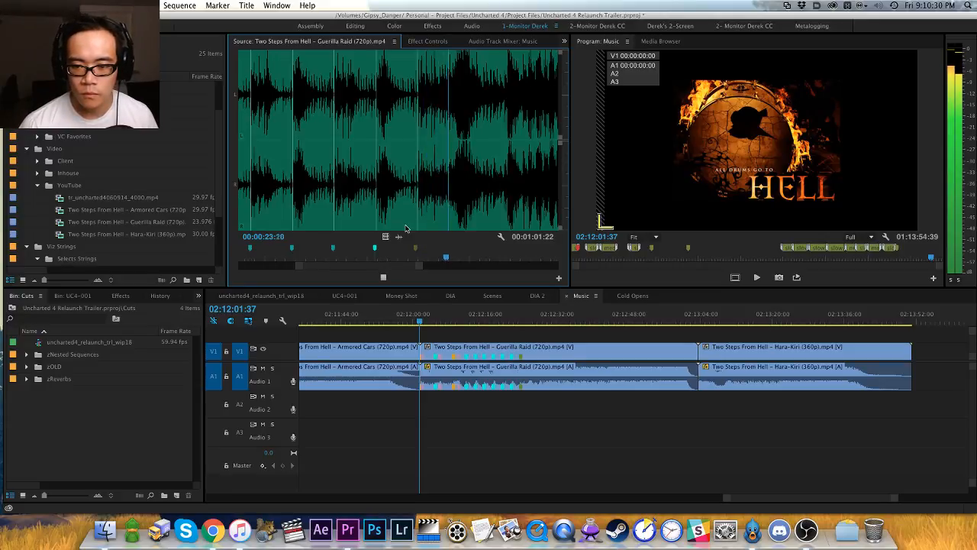
key("space")
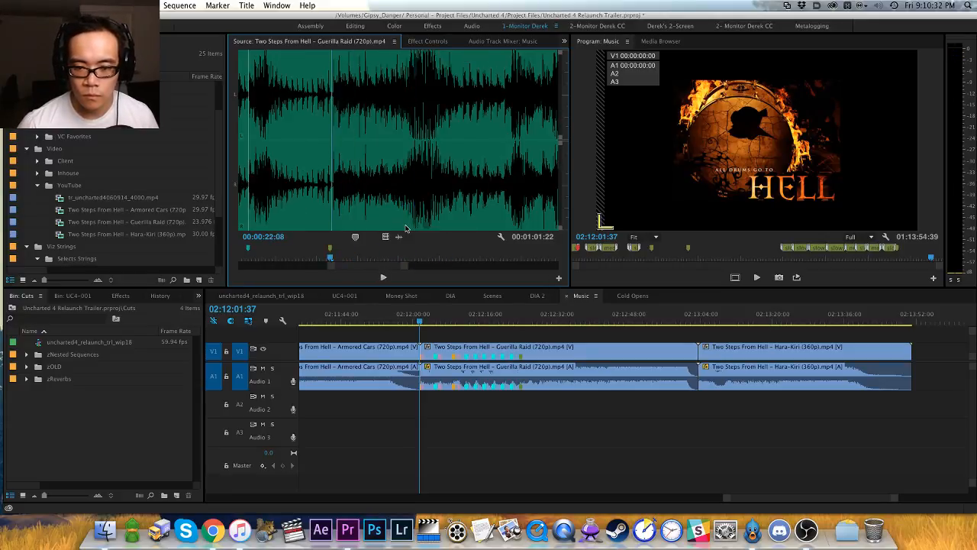
Step: Listen to the louder build-up and add an orange marker at 00:00:23:03 and a purple marker at 00:00:24:15
key("space")
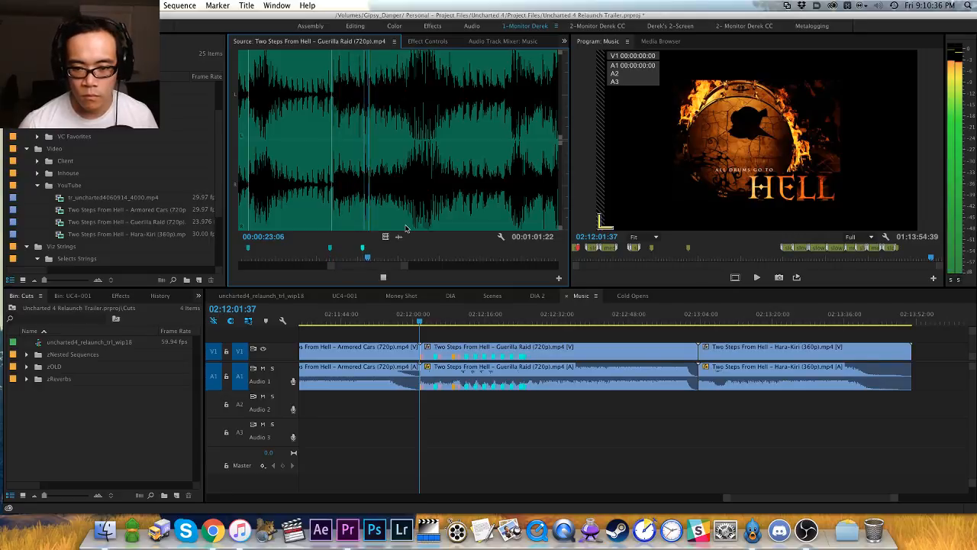
key("space")
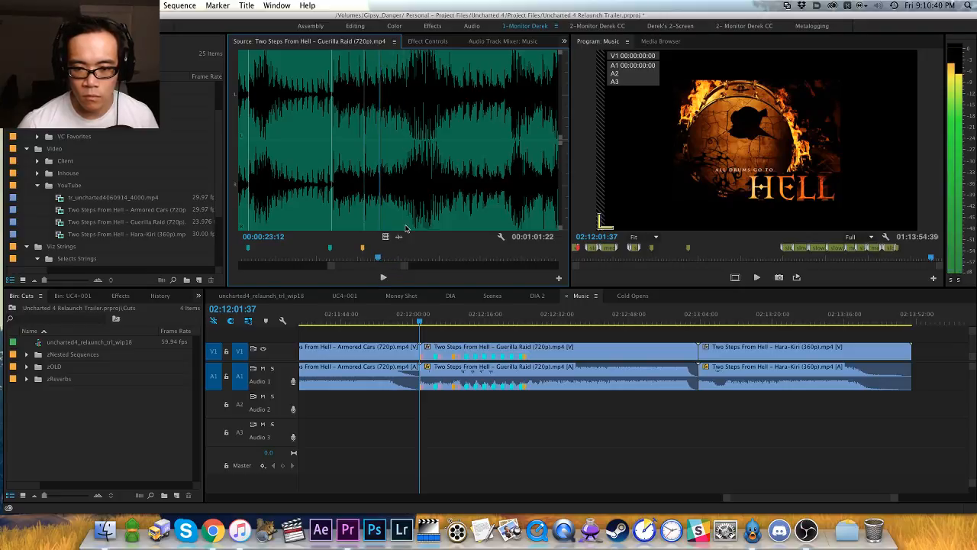
key("space")
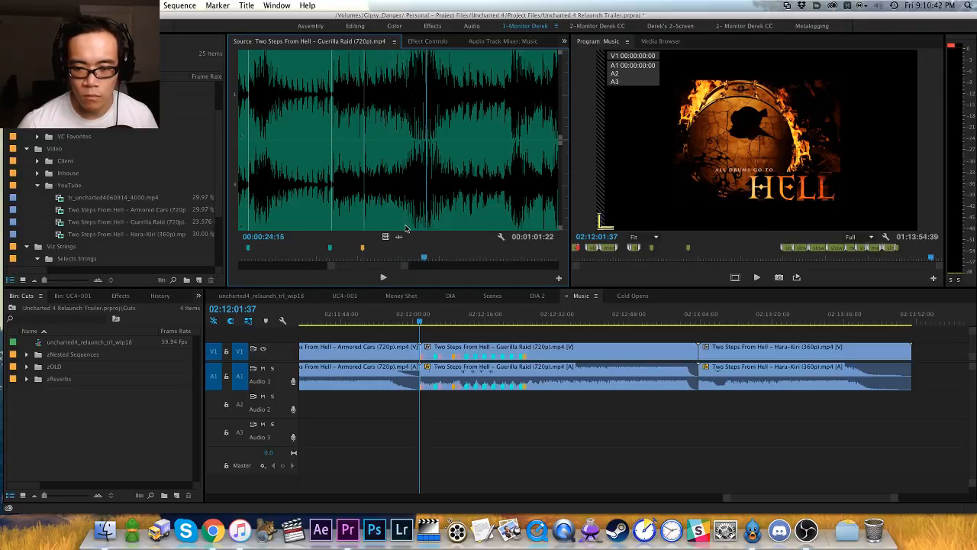
key("m")
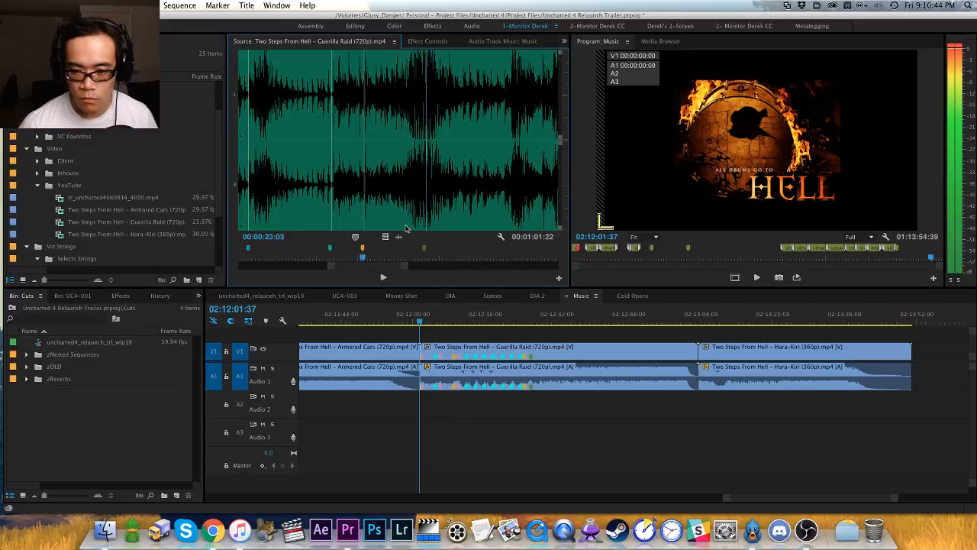
Step: Replay the build-up in the Guerilla Raid source, add a purple marker at 00:00:26:16 and recolour the 00:00:24:15 marker orange
key("space")
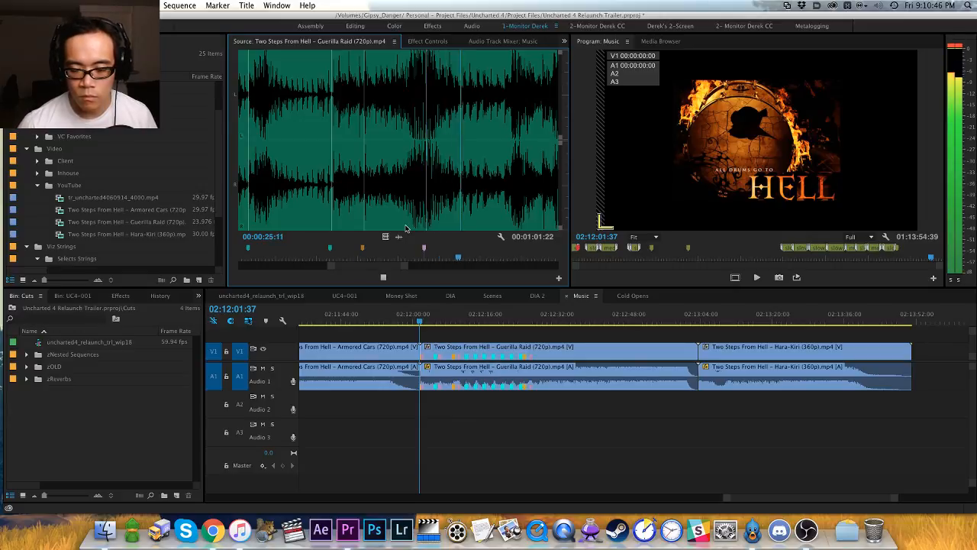
key("space")
key("super+shift+m")
key("space")
key("space")
key("super+shift+m")
key("super+shift+m")
key("space")
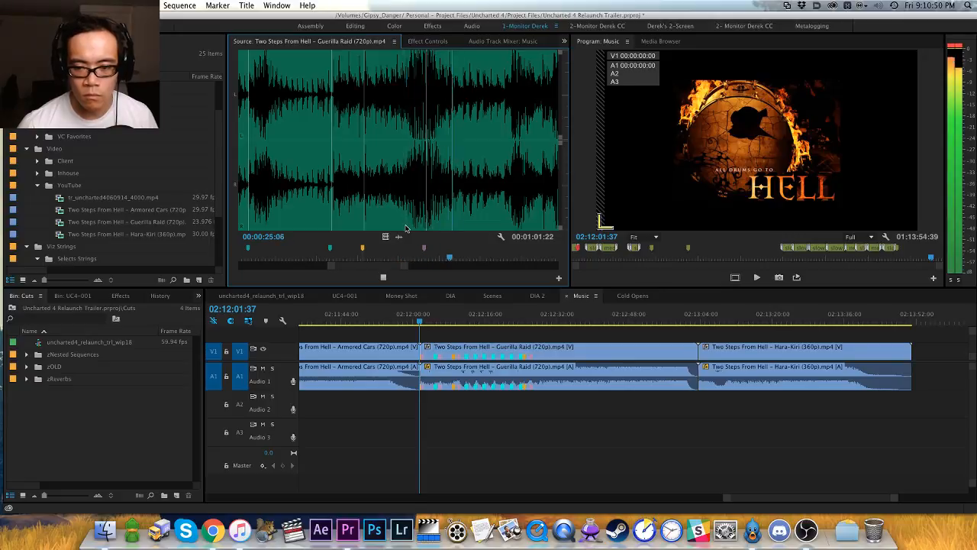
key("space")
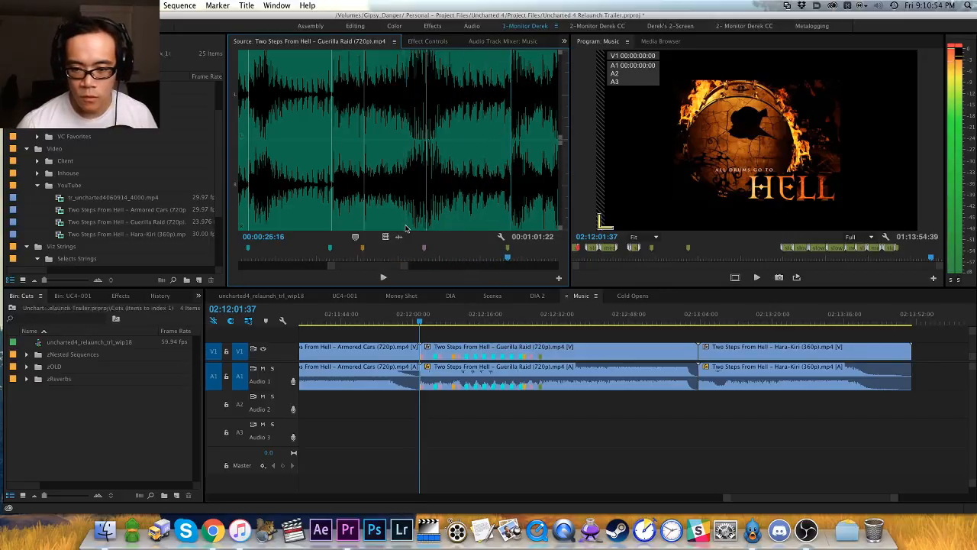
key("super+shift+m")
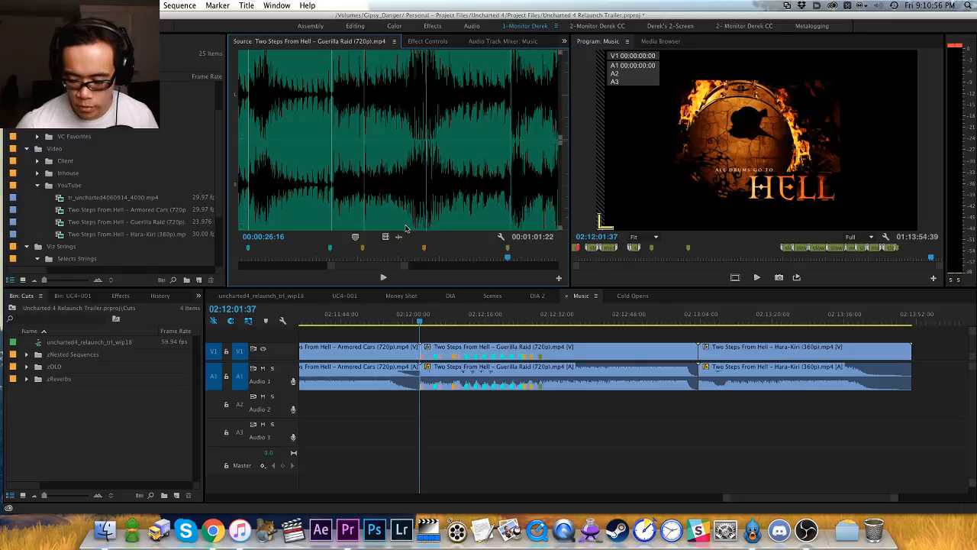
Step: Play on to the next hit, mark 00:00:30:17 with a green marker and save the project
key("space")
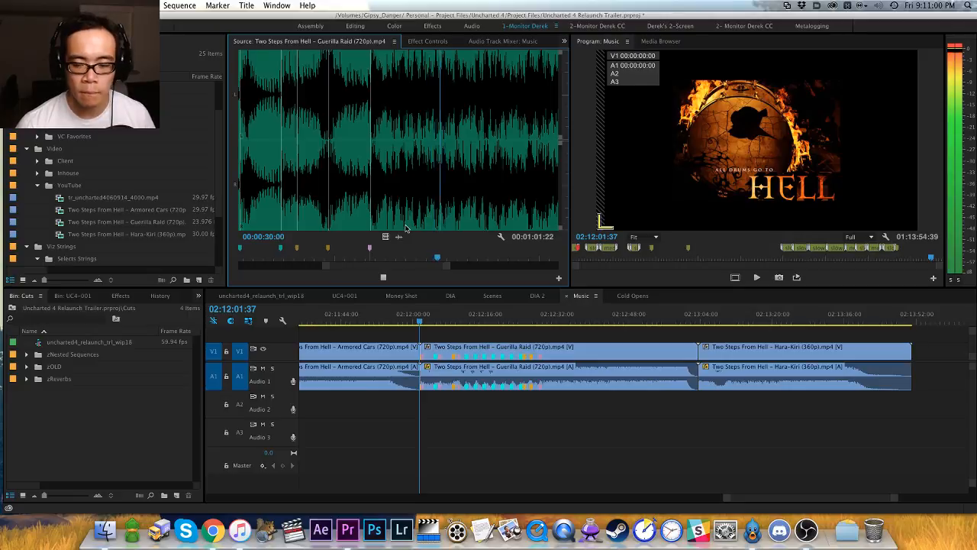
key("space")
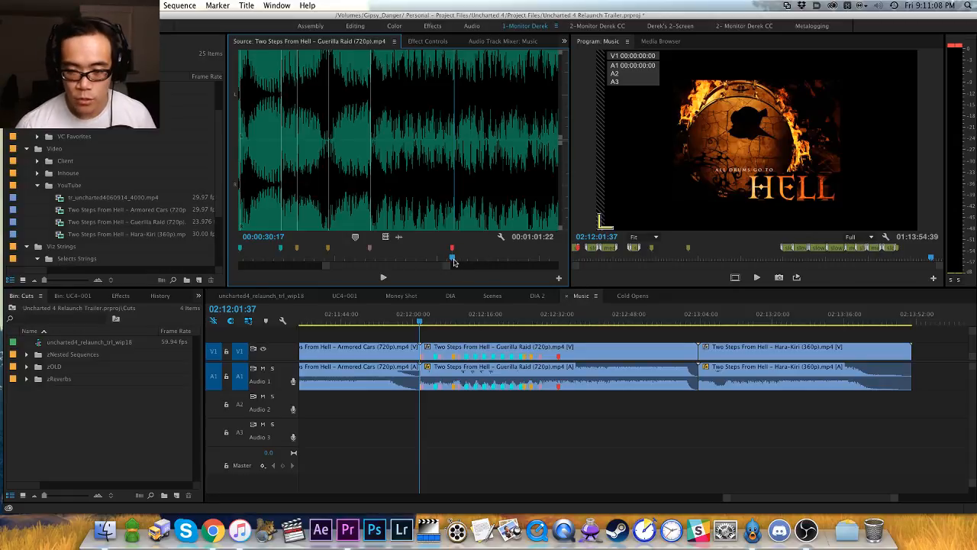
key("super+s")
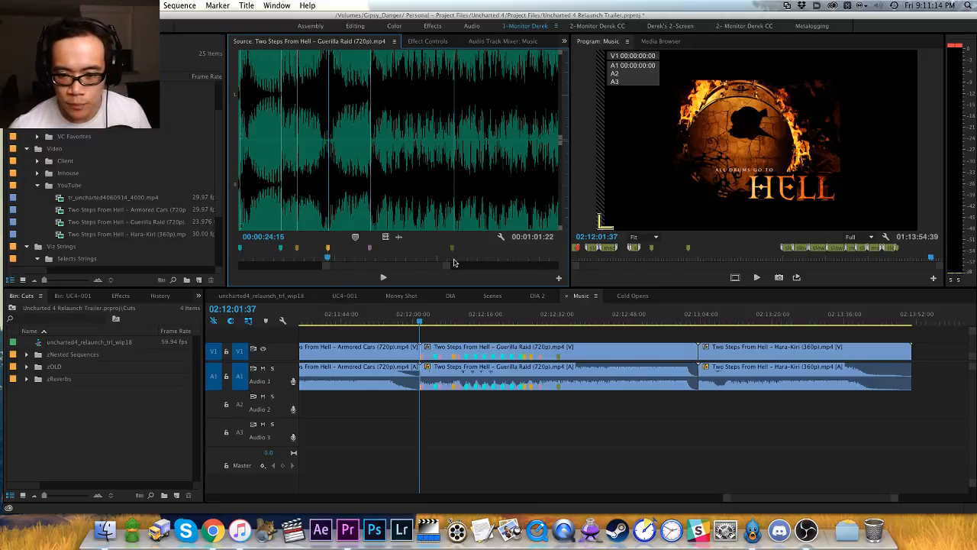
Step: Replay from 00:00:24:15 and add green markers on the hits at 00:00:34:18 and 00:00:38:19
key("space")
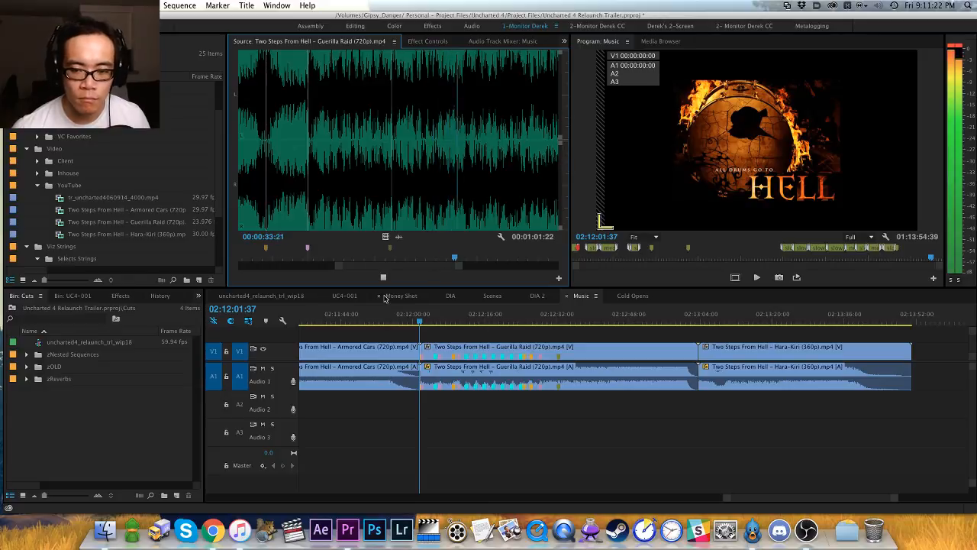
key("space")
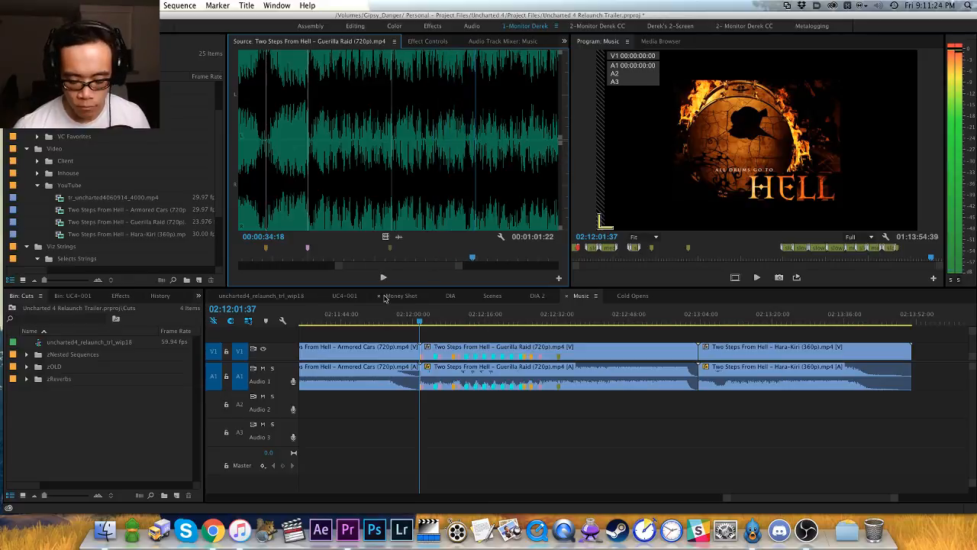
key("space")
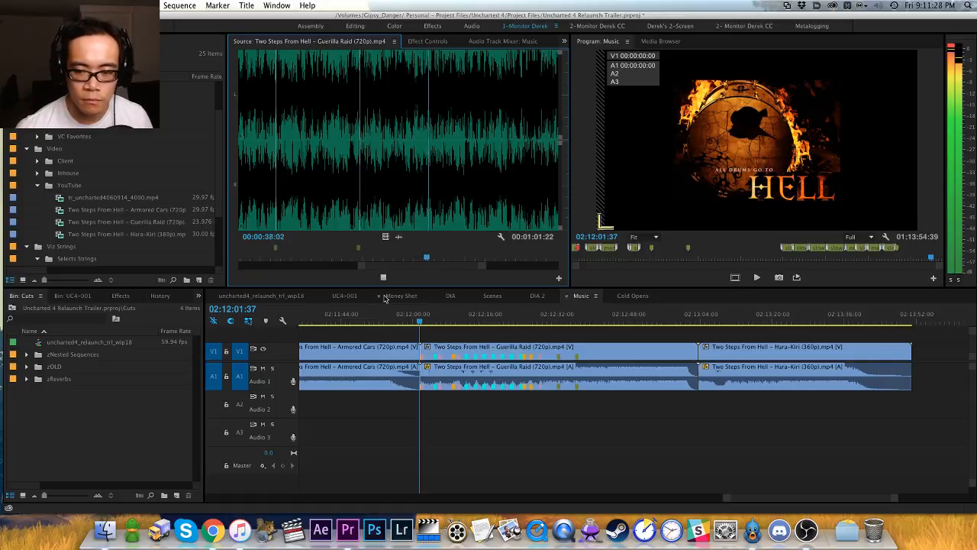
key("space")
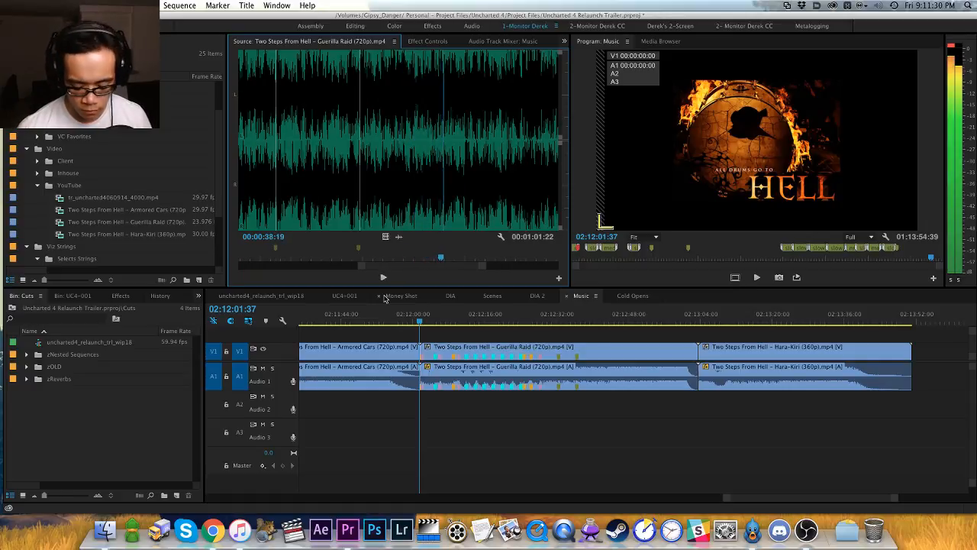
Step: Continue listening to the Guerilla Raid source and mark the hit at 00:00:42:20 with a red marker
key("space")
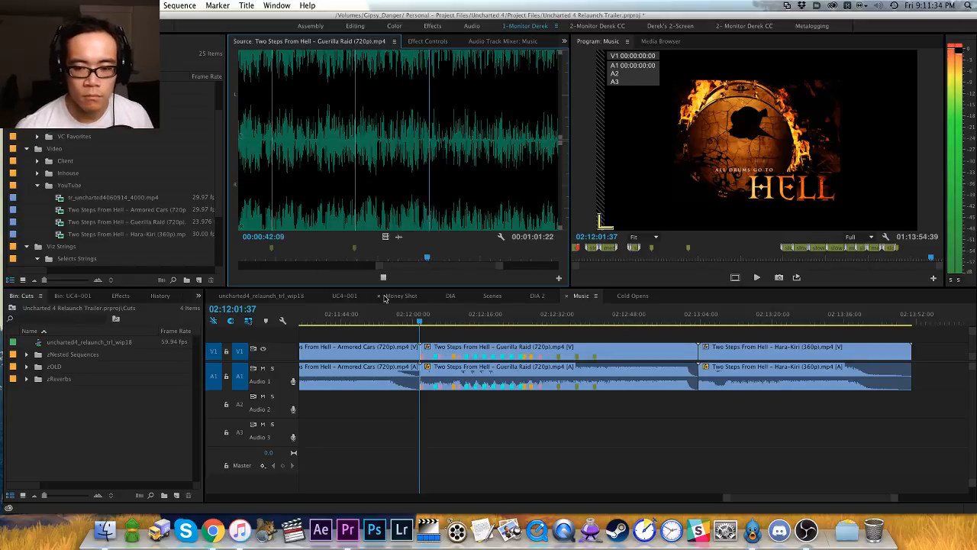
key("space")
key("Right")
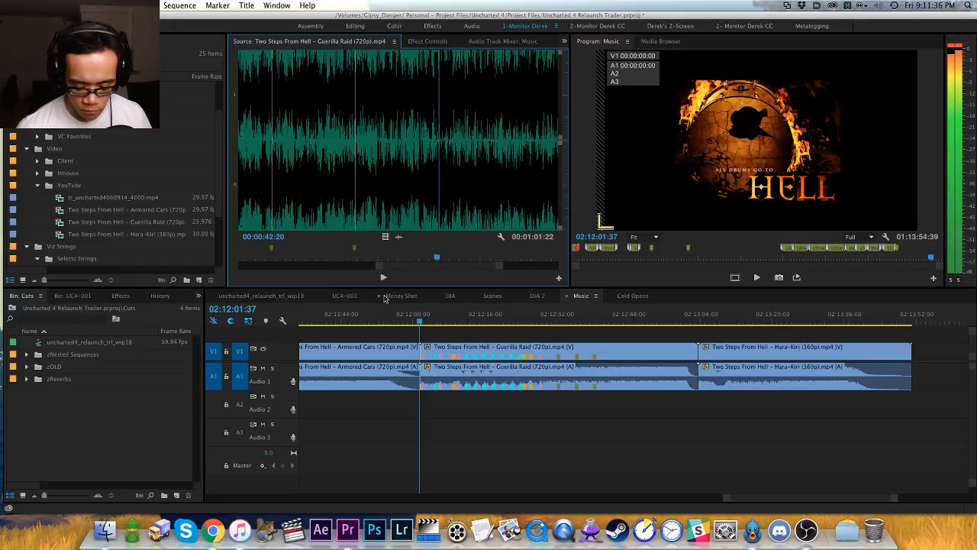
key("space")
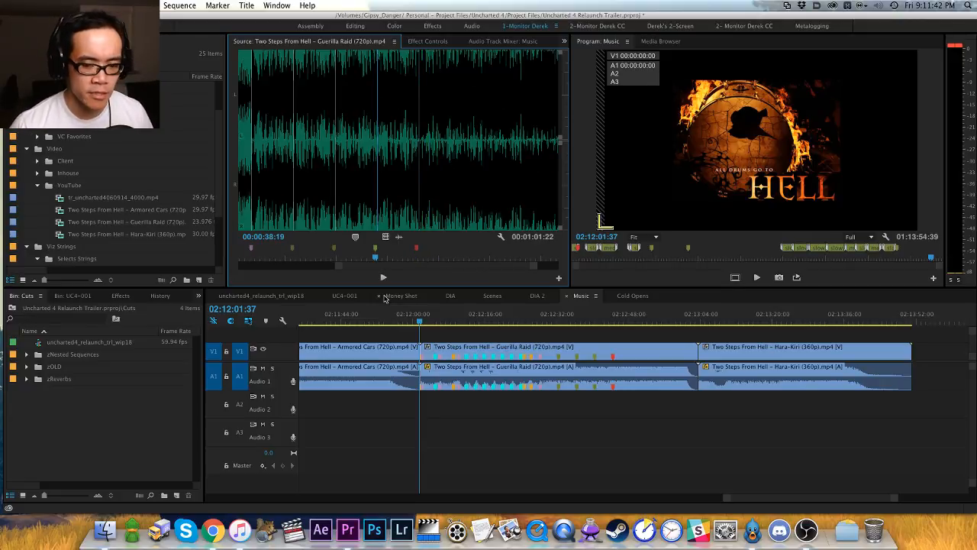
Step: Play on from 00:00:38:19 and add green markers on the hits at 00:00:46:22 and 00:00:50:22
key("space")
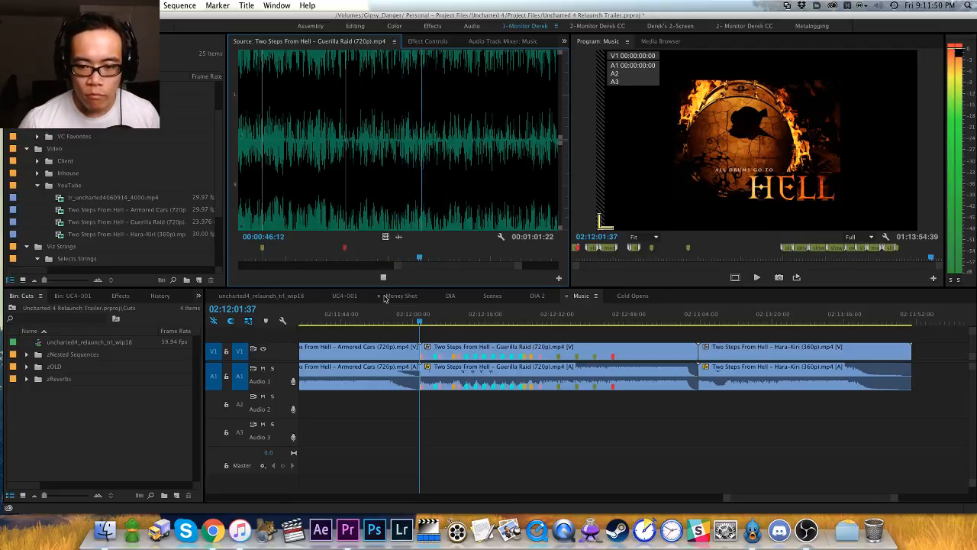
key("space")
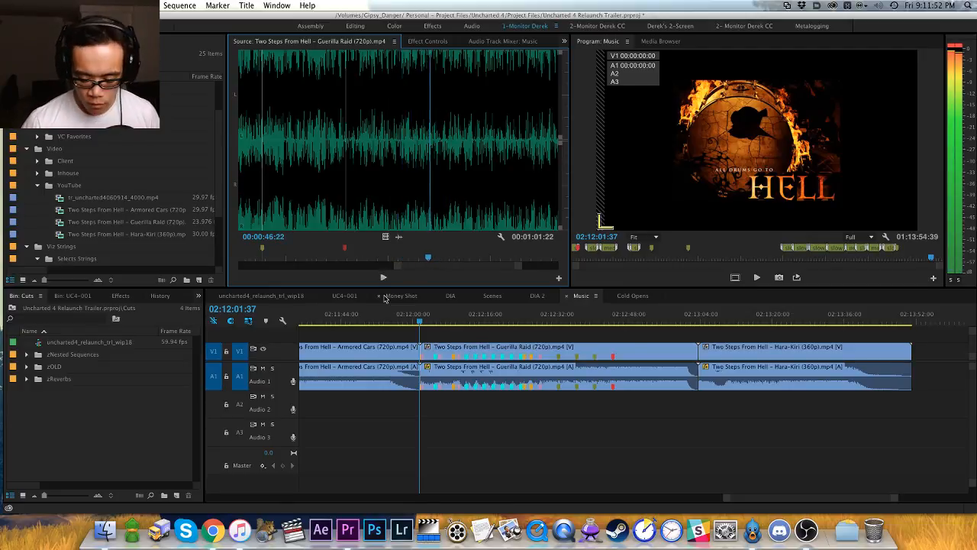
key("space")
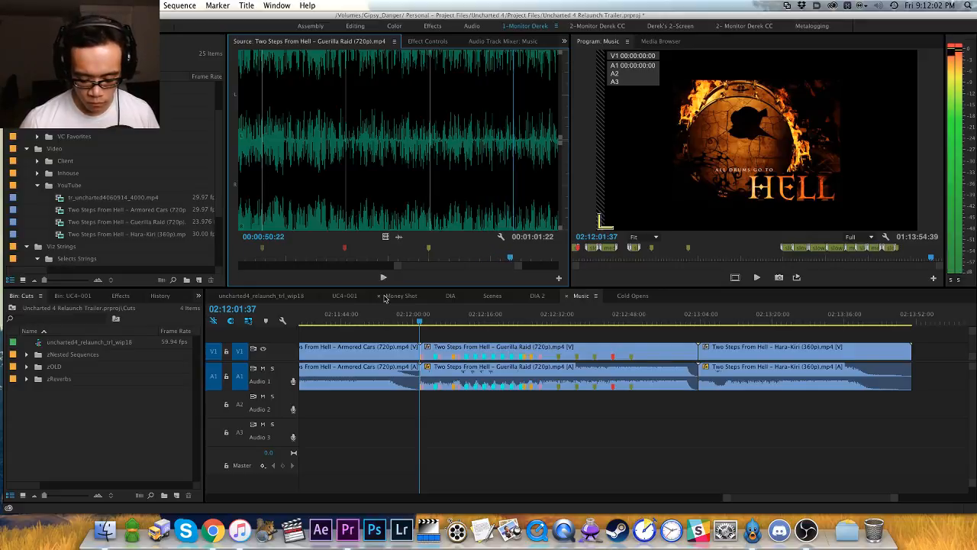
Step: Try a green marker on the hit at 00:00:55:00, replay it against the beat and delete it
key("space")
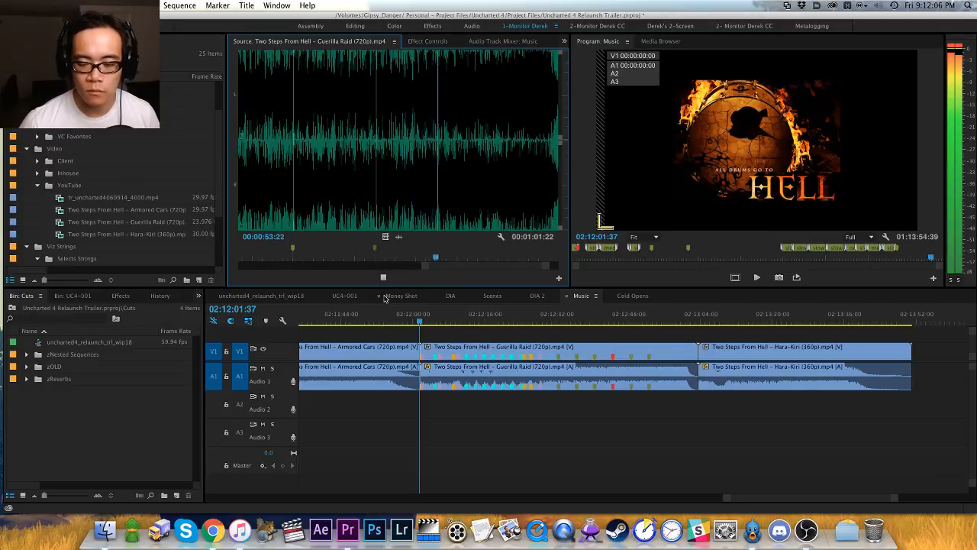
key("space")
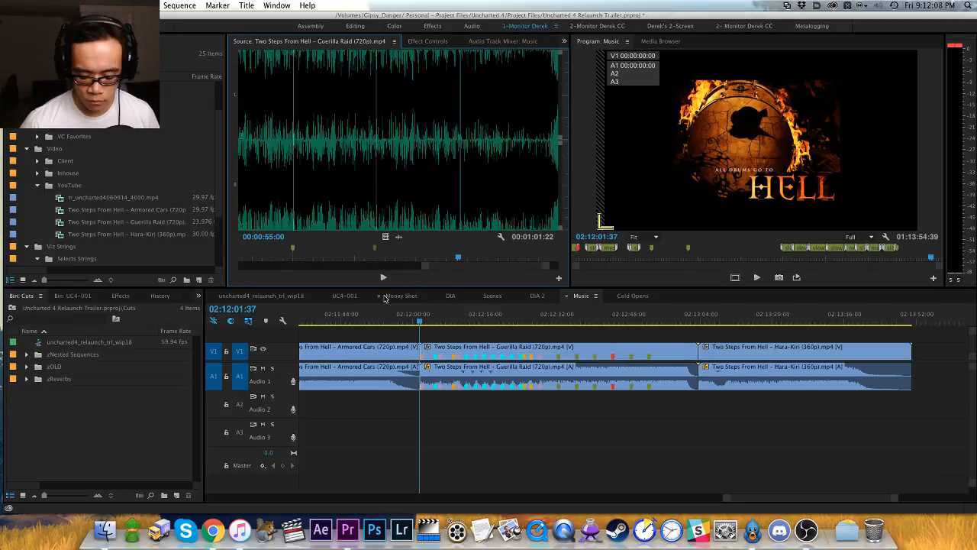
key("space")
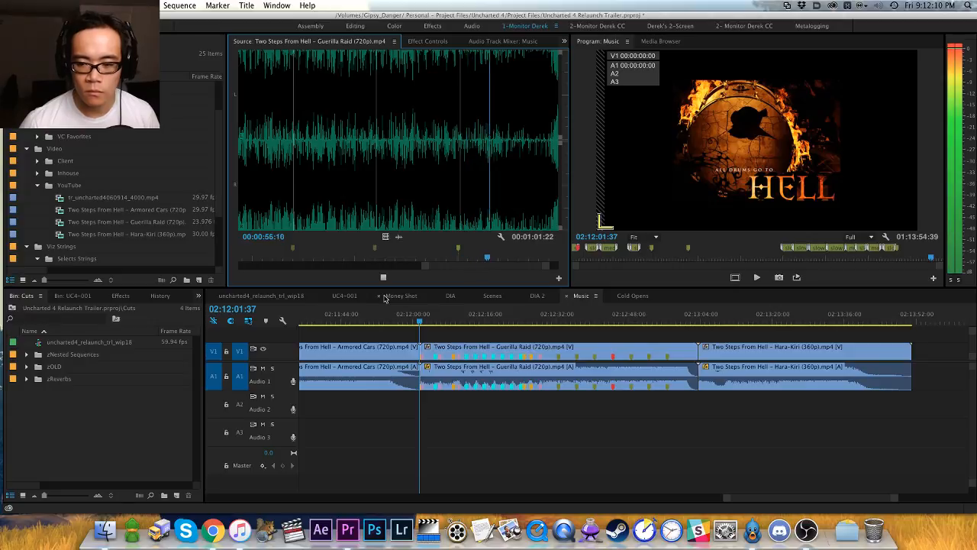
key("space")
key("shift+super+m")
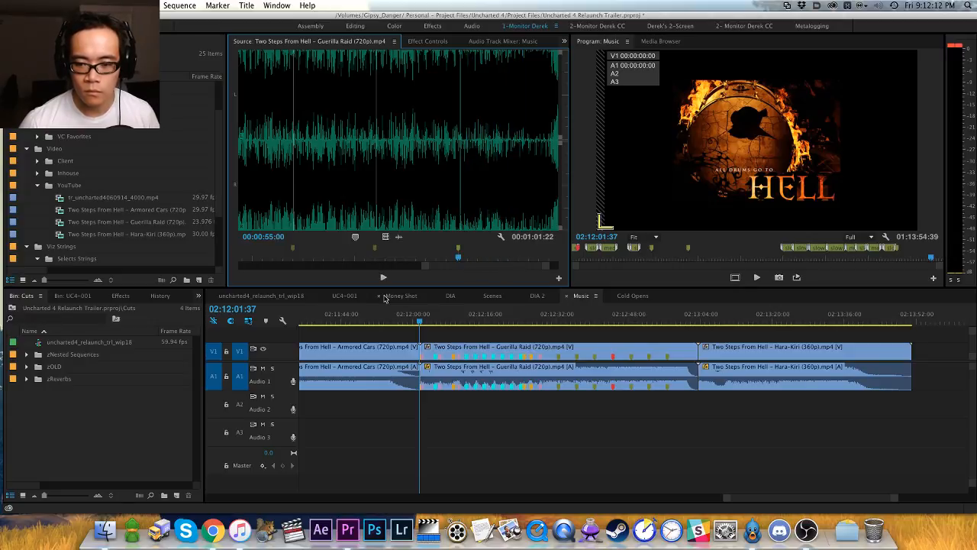
key("space")
key("space")
key("shift+super+m")
key("alt+m")
Step: Step back and try a marker several frames before 00:00:55:00, check it by playback and remove it
key("shift+Left")
key("shift+Left")
key("space")
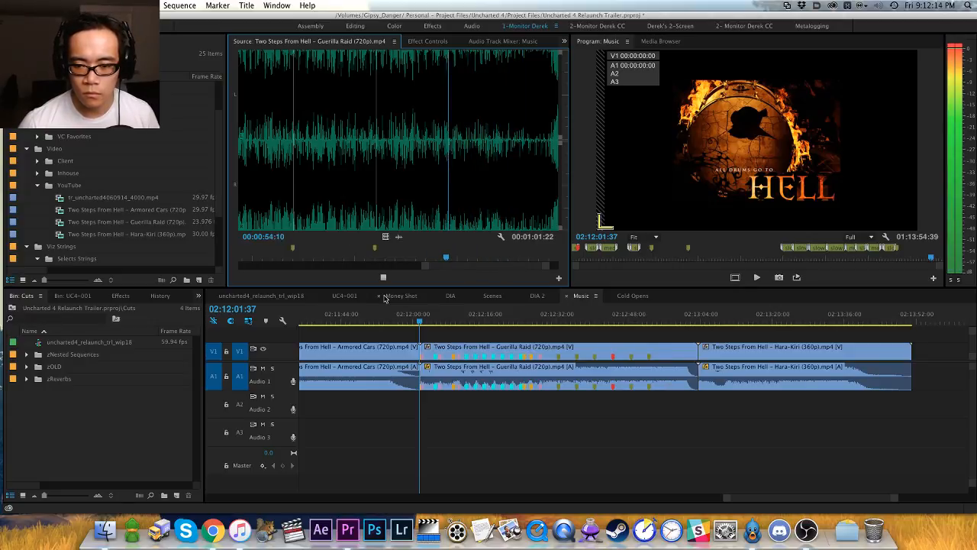
key("space")
key("space")
key("space")
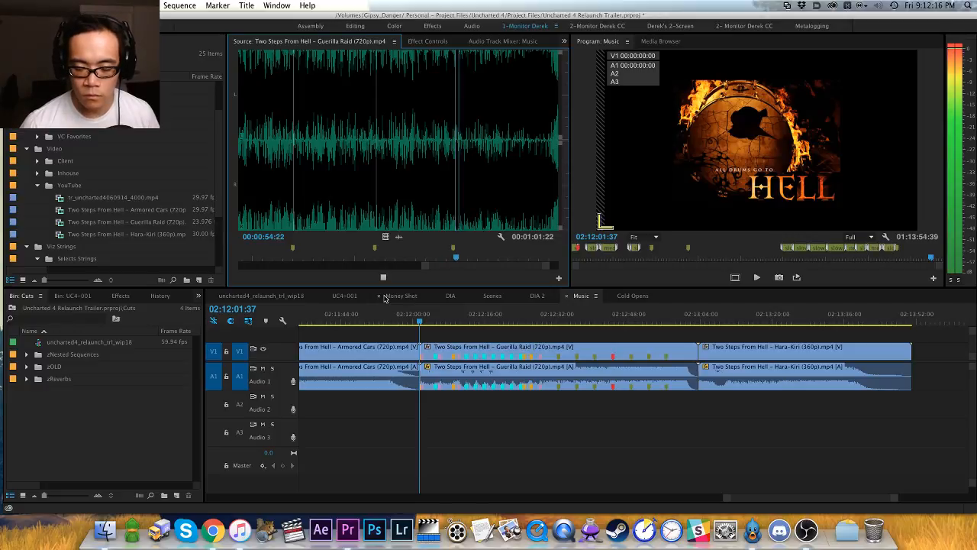
key("space")
key("shift+super+m")
key("space")
key("space")
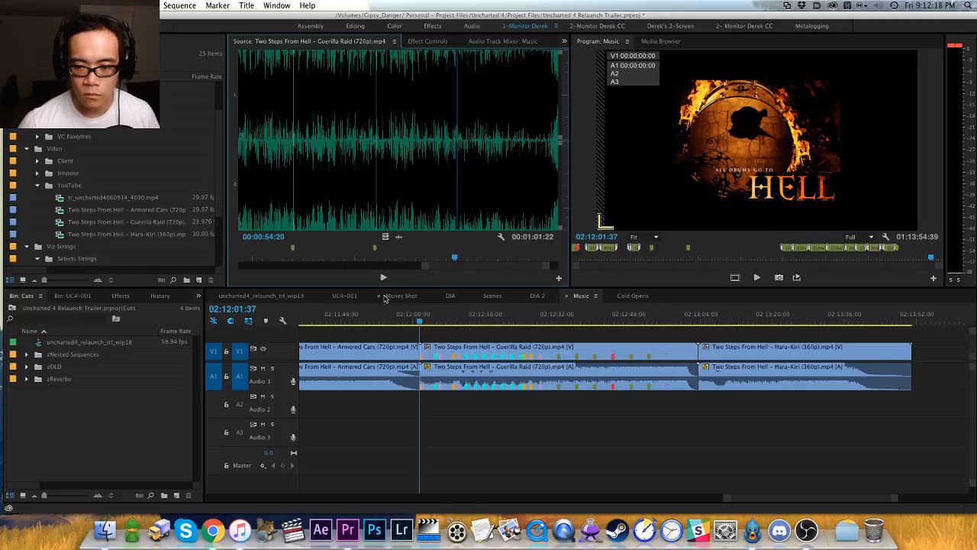
Step: Try another marker just after 00:00:54:20, replay the hit and delete that marker
key("Right")
key("Left")
key("m")
key("space")
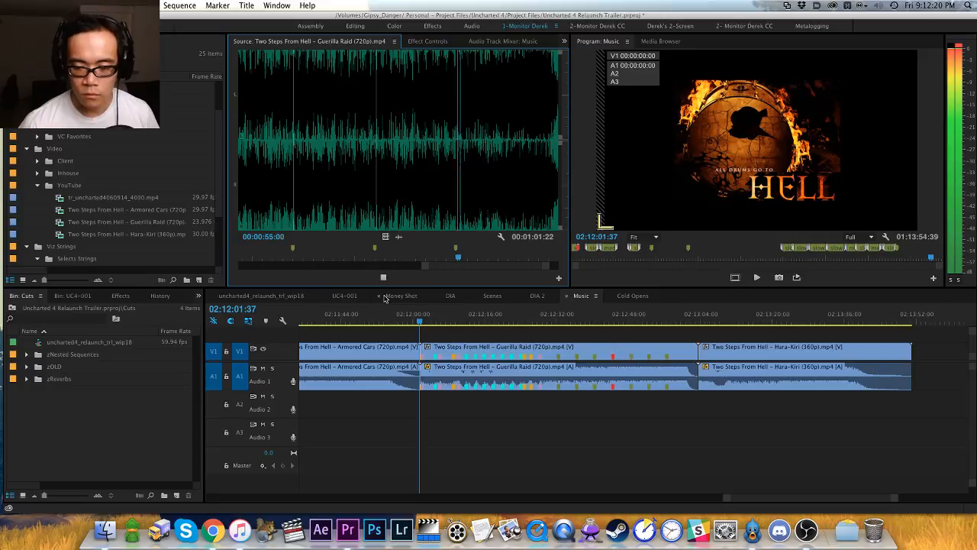
key("space")
key("shift+super+m")
key("alt+m")
Step: Place a green marker on the hit two frames before 00:00:55:00 and play on from it
key("space")
key("space")
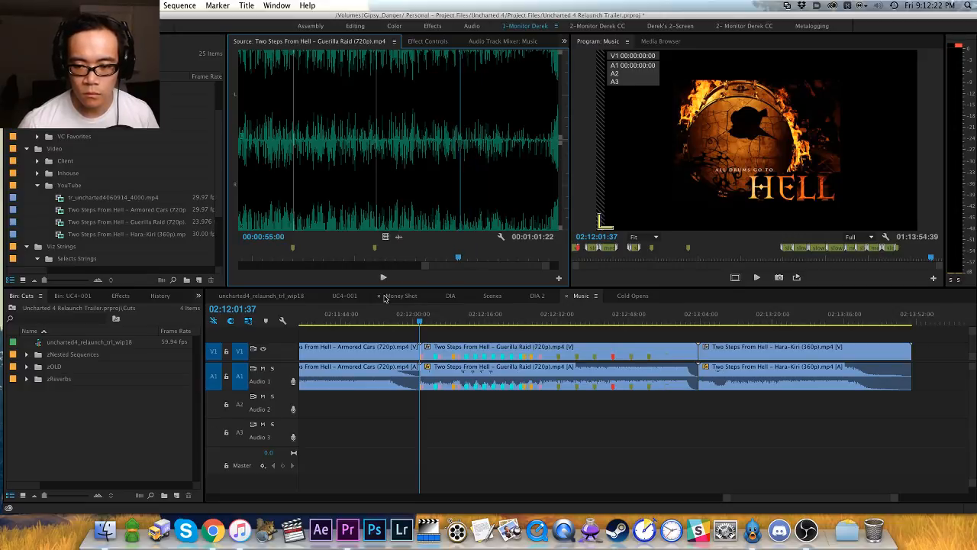
key("Left")
key("Left")
key("m")
key("space")
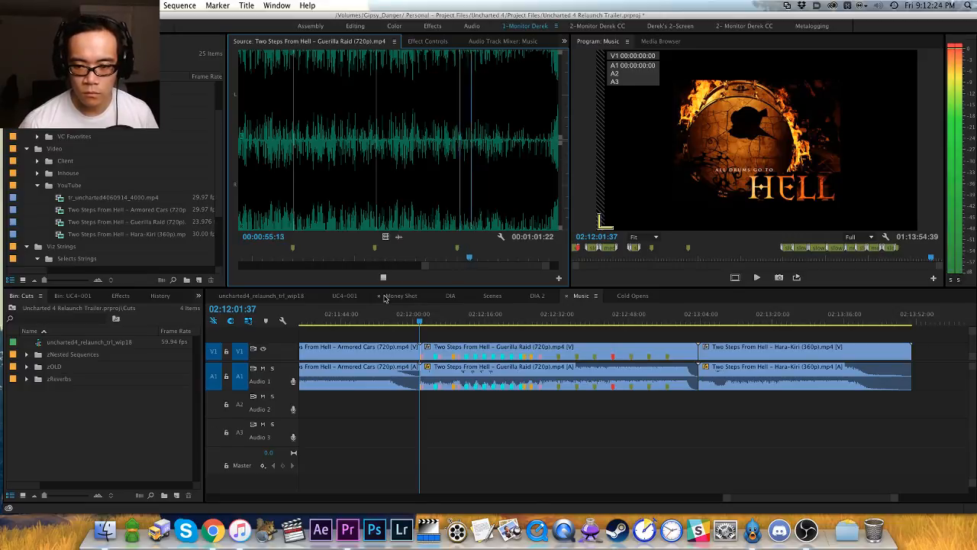
Step: Stop on the following hit, fine-tune the playhead and mark 00:00:57:00 with an orange marker
key("space")
key("Right")
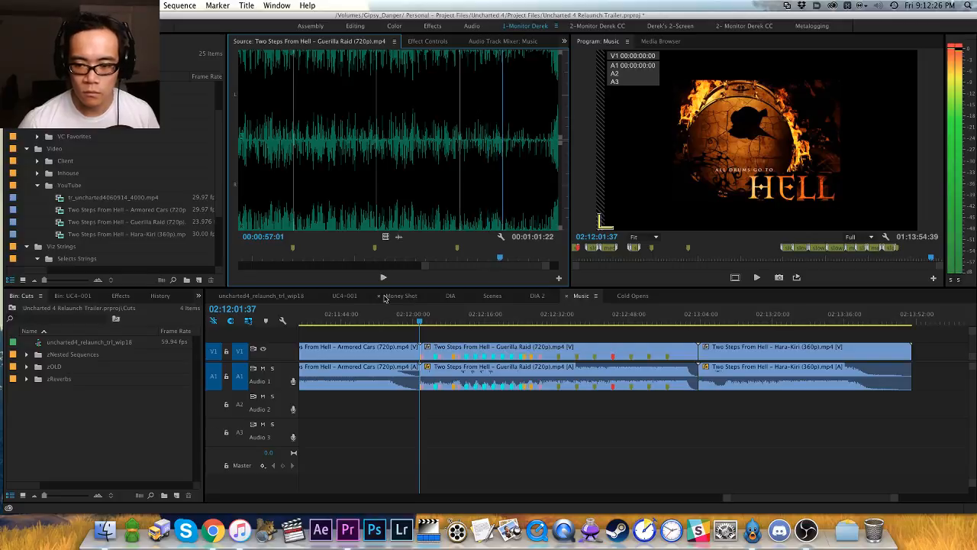
key("Left")
key("Left")
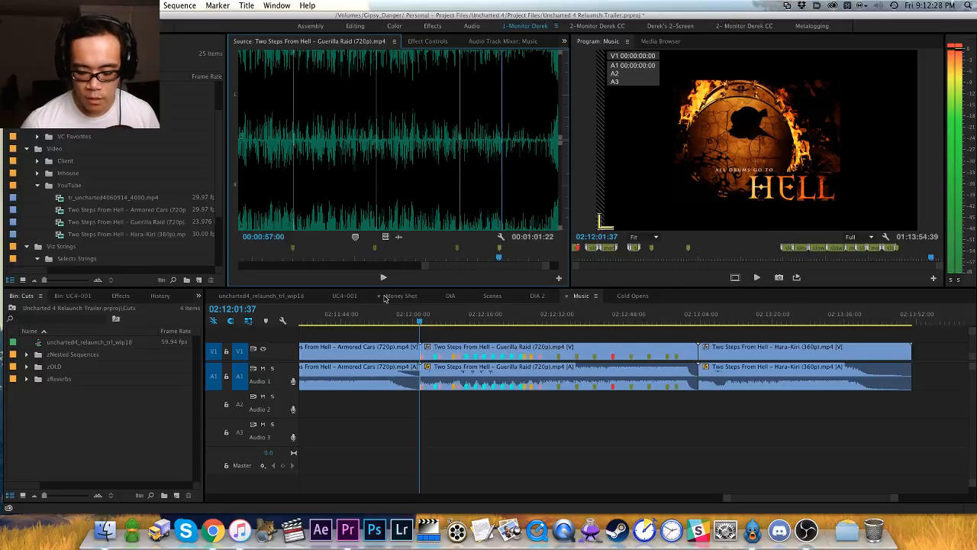
Step: Add a purple marker at 00:00:59:00 and play the Guerilla Raid source through its ending
key("space")
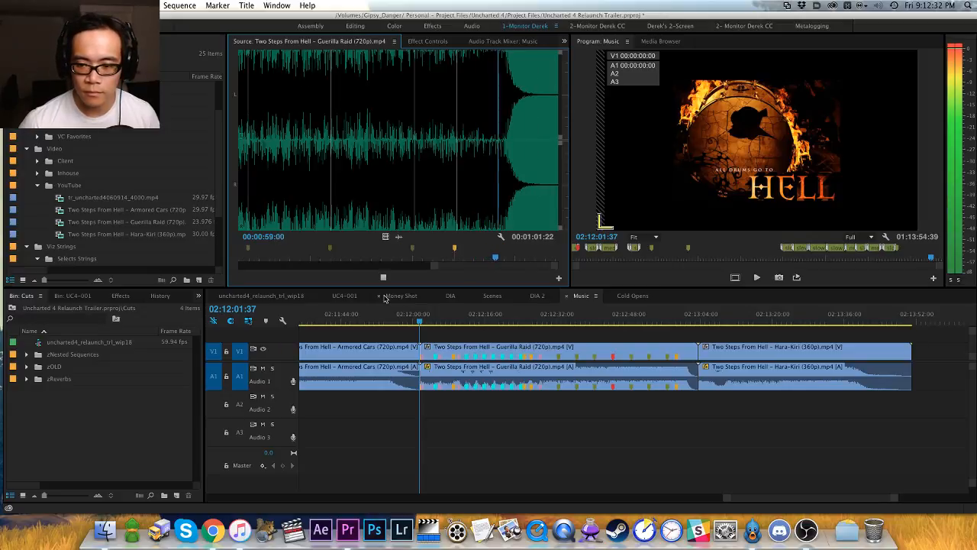
key("space")
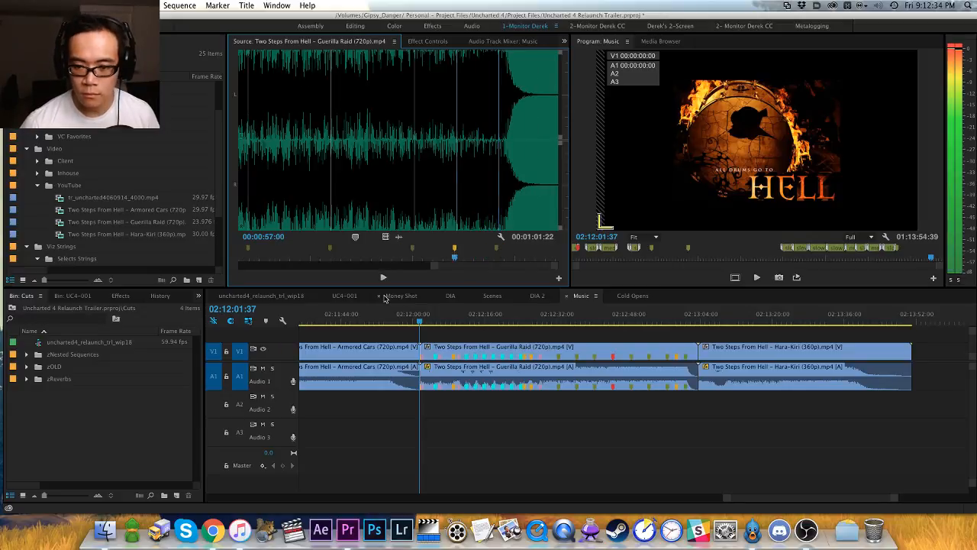
key("space")
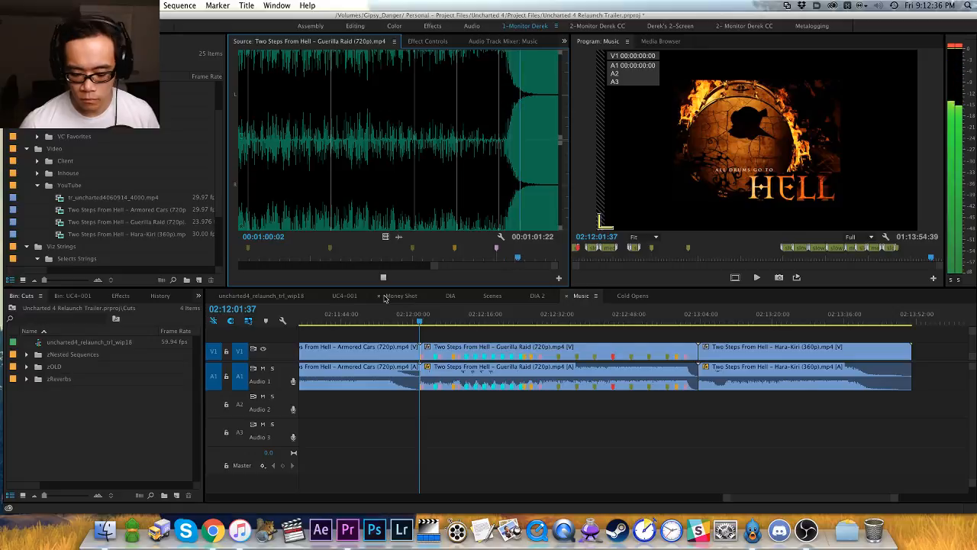
key("space")
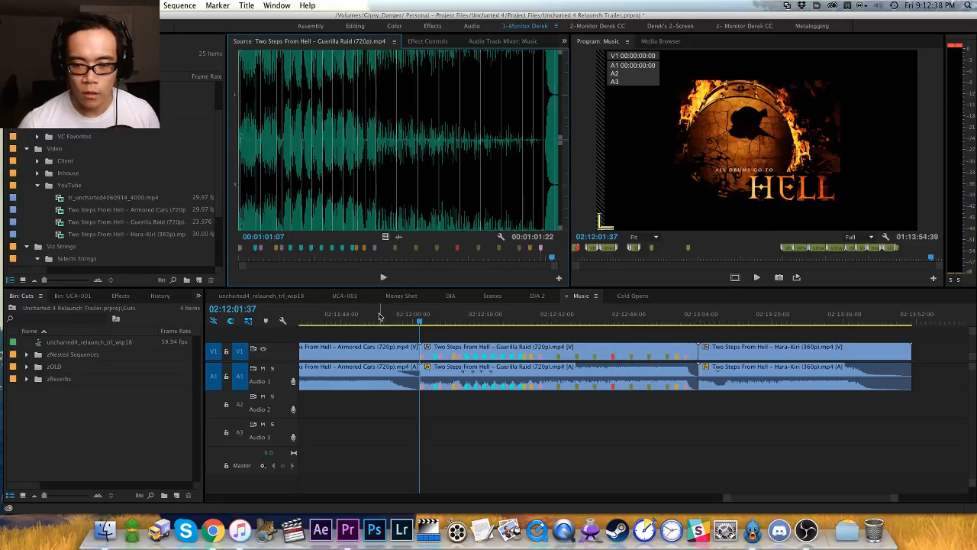
Step: Return to the Music sequence and rescale its timeline to show all three Two Steps From Hell clips
left_click(426, 331)
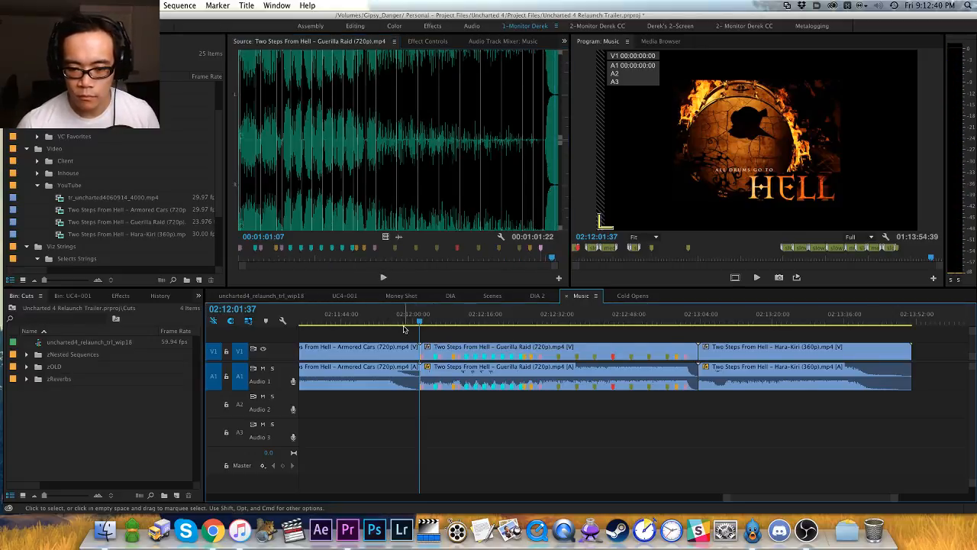
key("backslash")
key("equal")
key("equal")
key("equal")
key("equal")
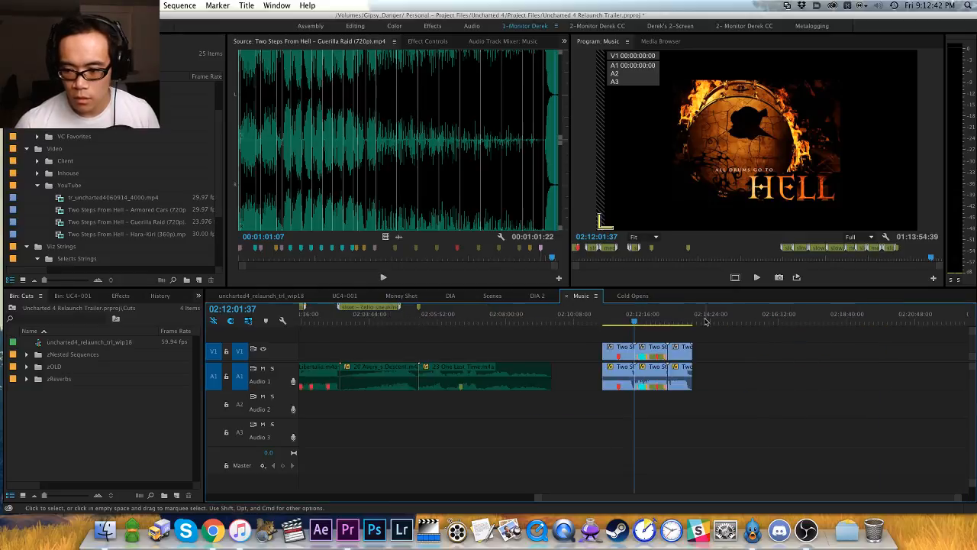
Step: Play the Music sequence from 02:11:27:06 in Armored Cars into the start of Guerilla Raid, then return the playhead to 02:11:27:06
key("h")
left_click_drag(528, 335, 548, 329)
left_click(582, 320)
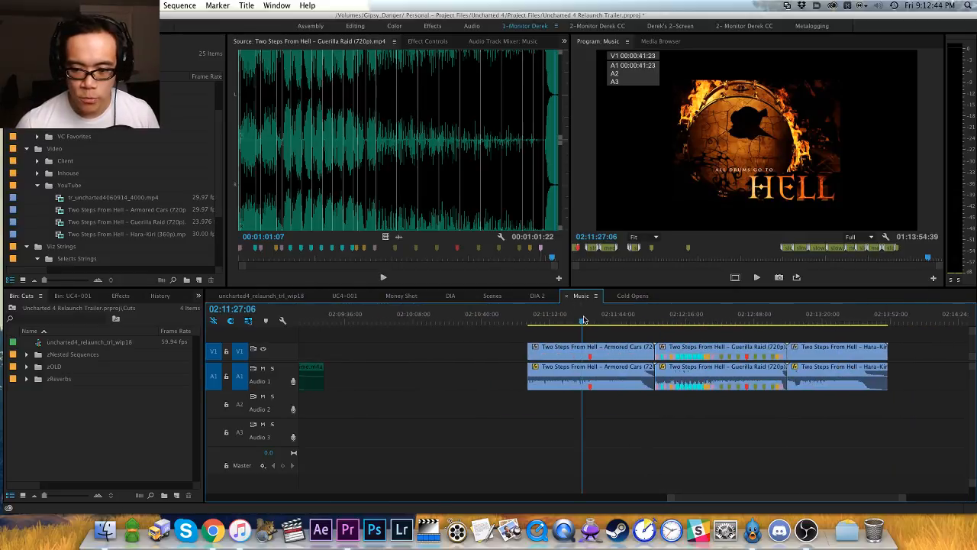
key("space")
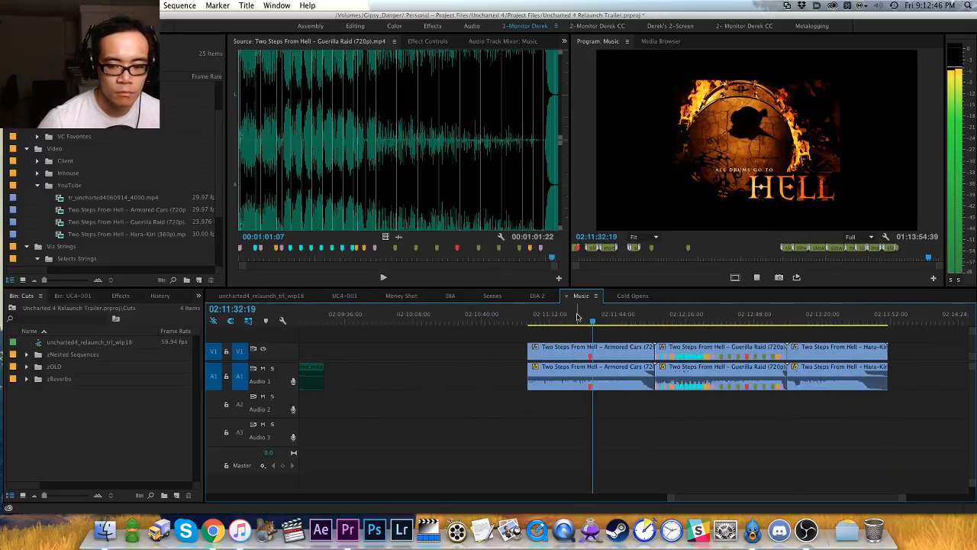
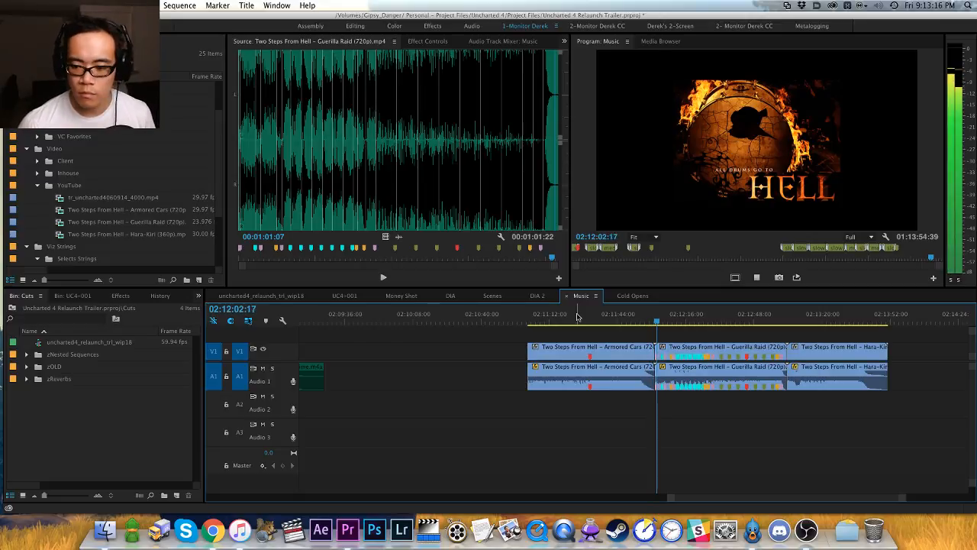
key("space")
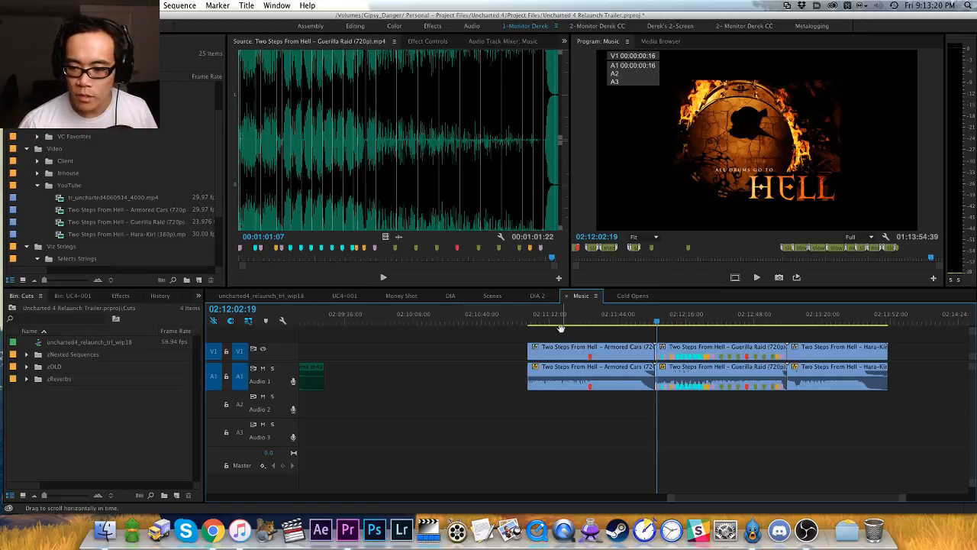
left_click_drag(590, 321, 582, 322)
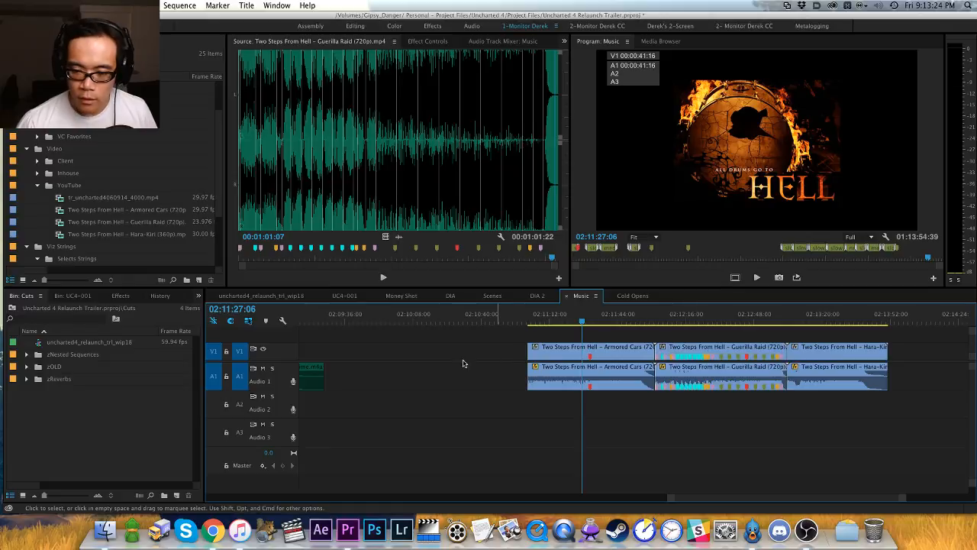
Step: Insert the Guerilla Raid source into the uncharted4_relaunch_trl_wip18 sequence at 01:00:06:54, shifting the later clips
left_click(261, 296)
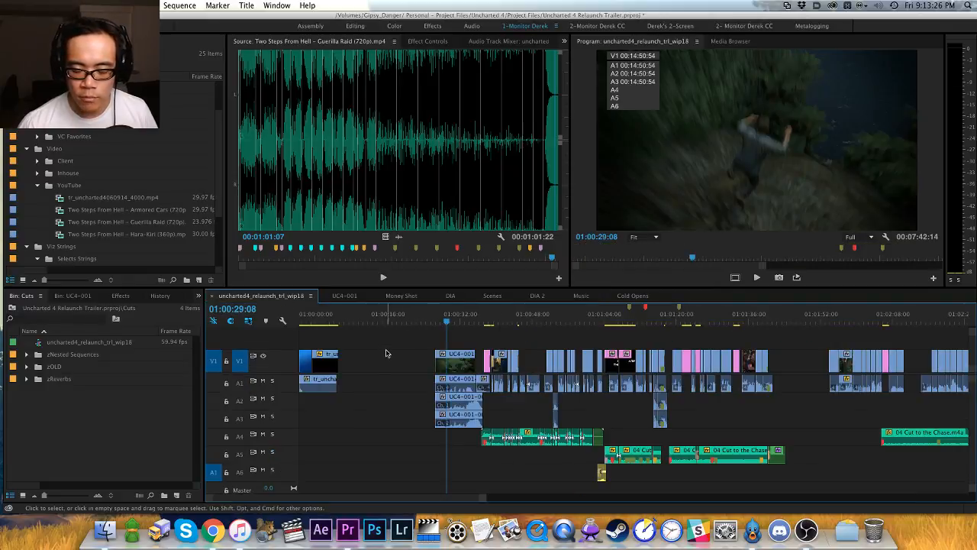
left_click(347, 316)
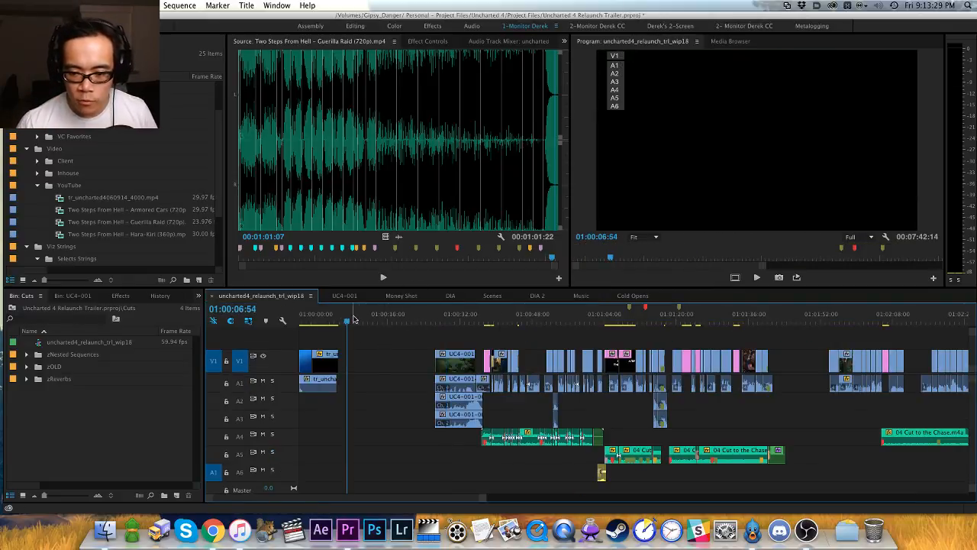
left_click(240, 383)
left_click(240, 400)
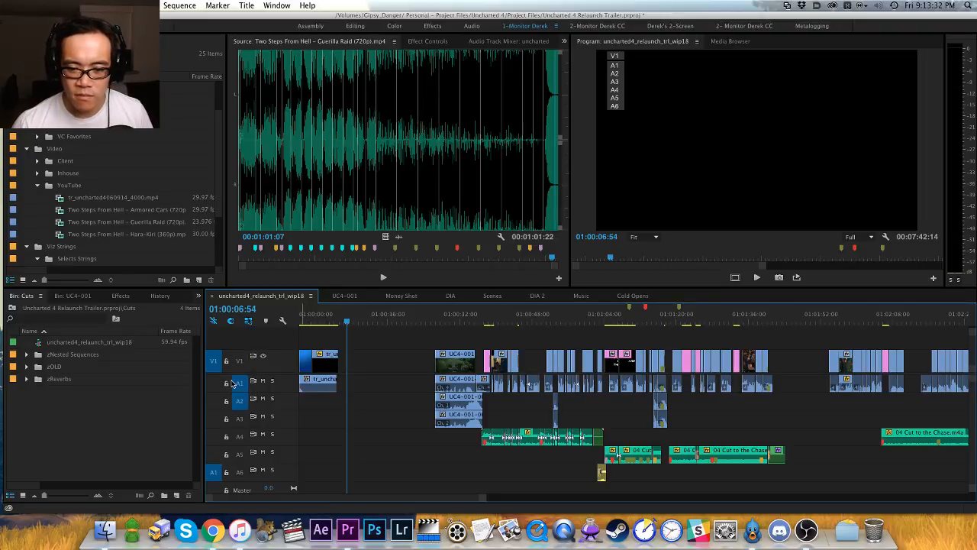
key("comma")
Step: Delete the video part of the inserted Guerilla Raid clip and move its audio down to track A4
left_click(397, 345)
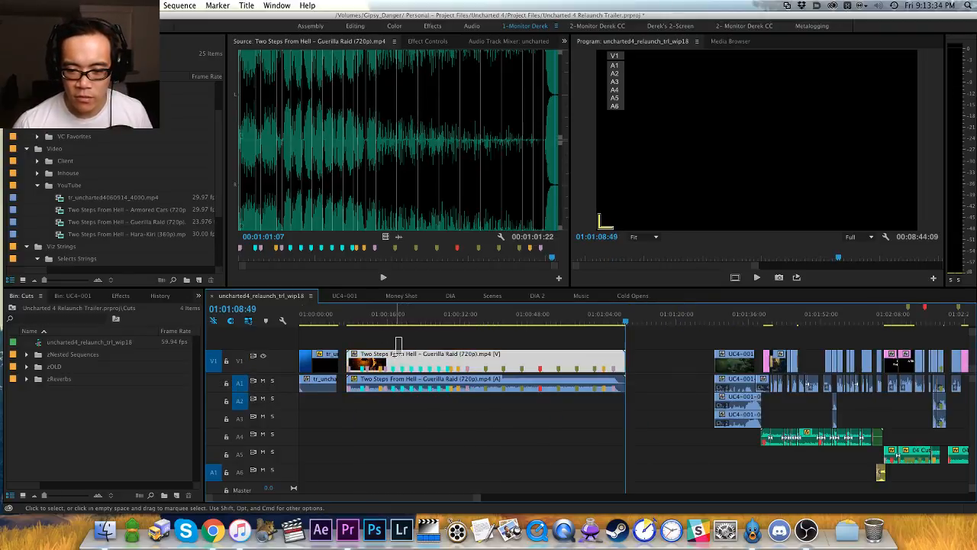
key("Delete")
left_click(371, 386)
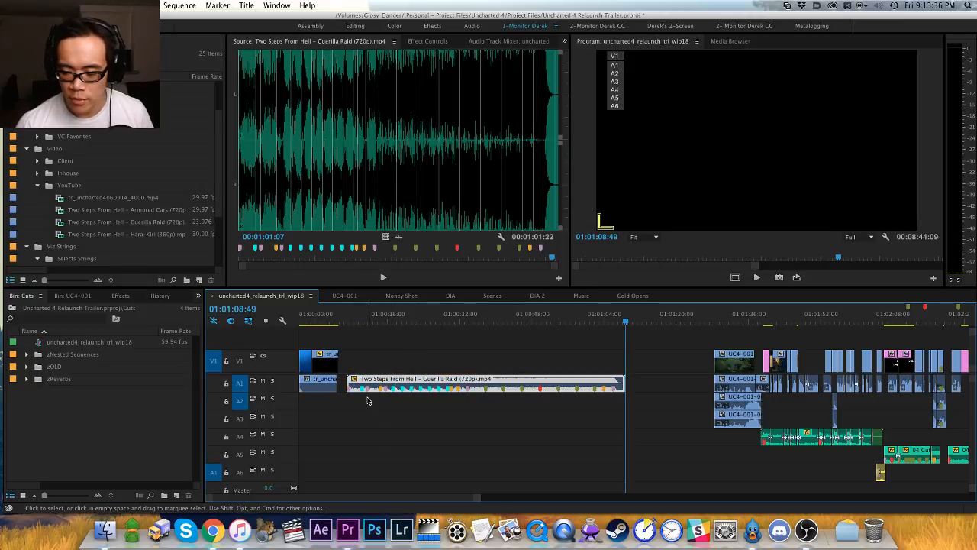
key("alt+Down")
key("alt+Down")
key("alt+Down")
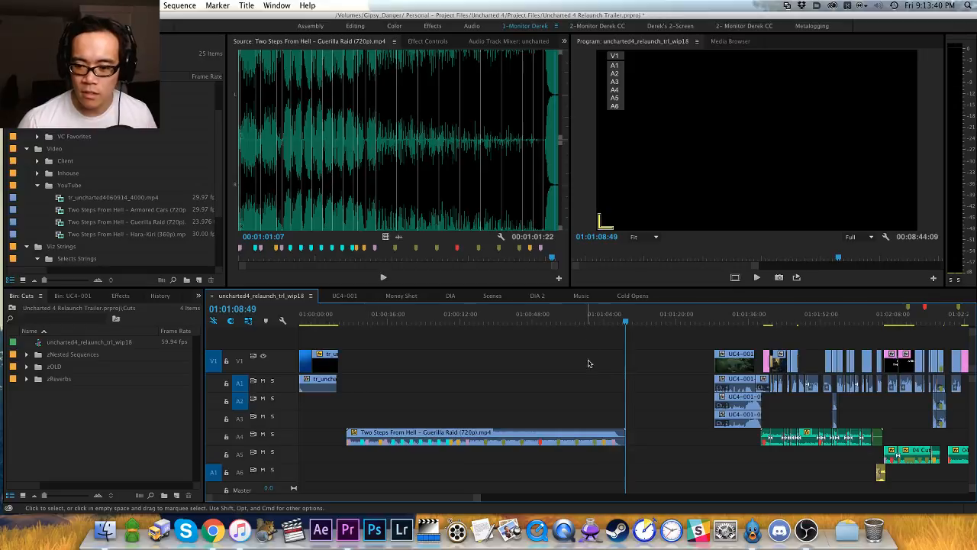
Step: Examine the stretch between the Guerilla Raid audio and UC4-001-06.mov, with the playhead at the end of that clip's video
key("equal")
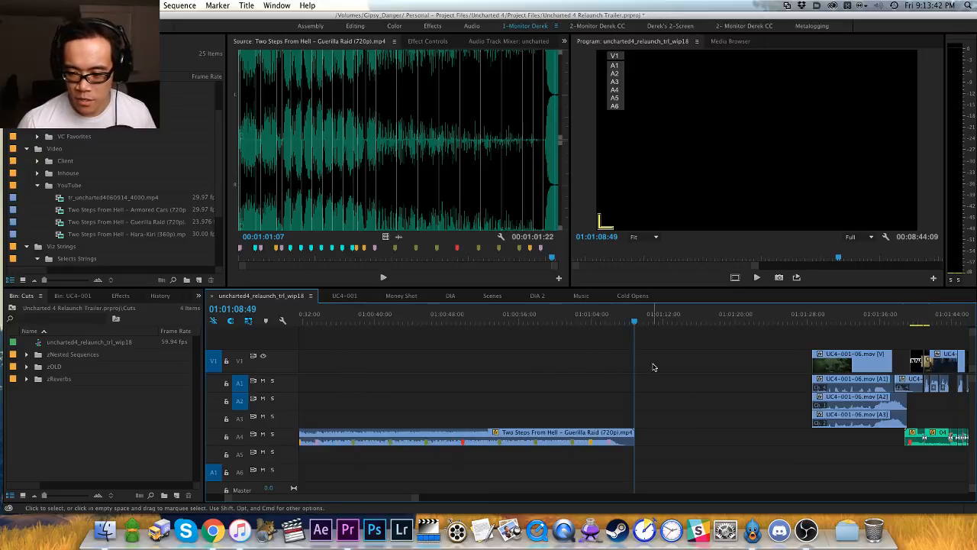
key("h")
left_click_drag(633, 366, 556, 365)
key("v")
key("h")
left_click_drag(665, 350, 587, 347)
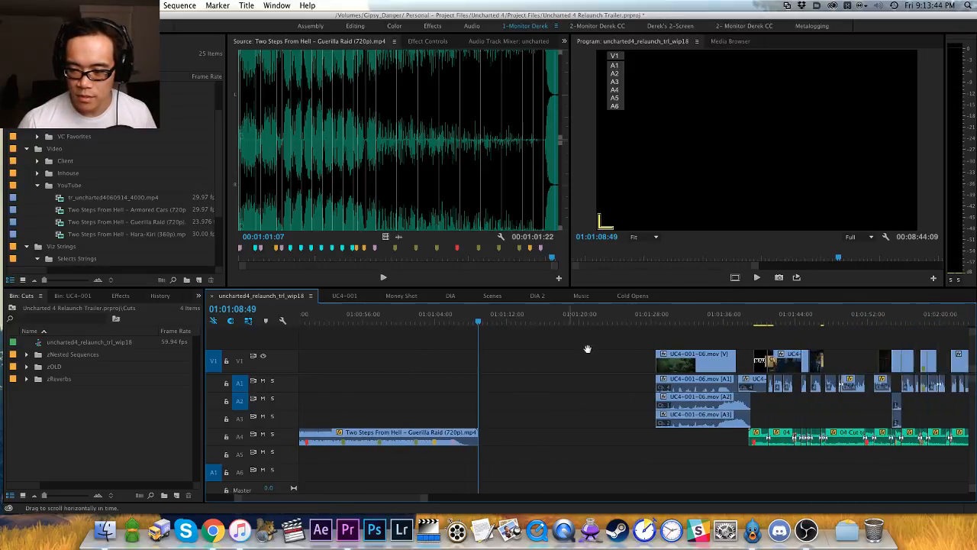
left_click_drag(661, 352, 619, 352)
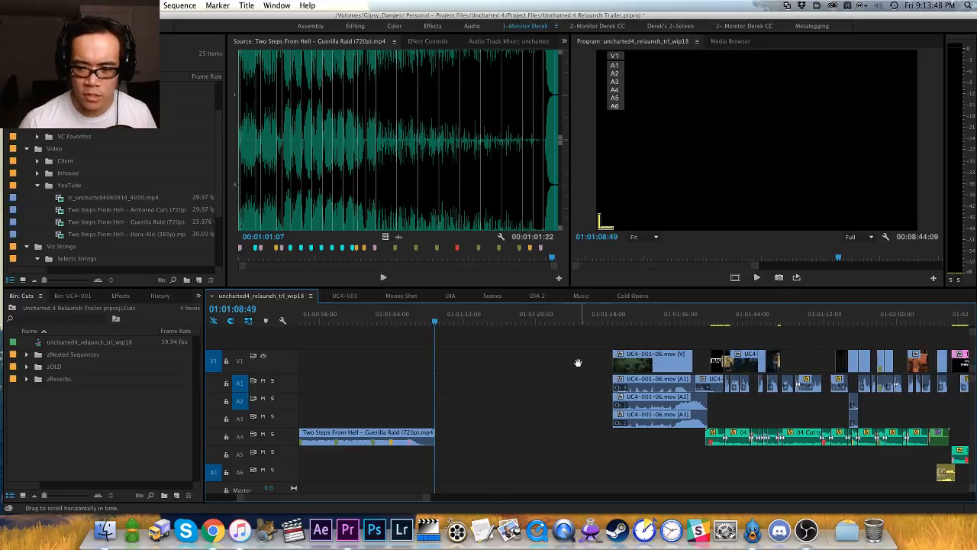
left_click(693, 322)
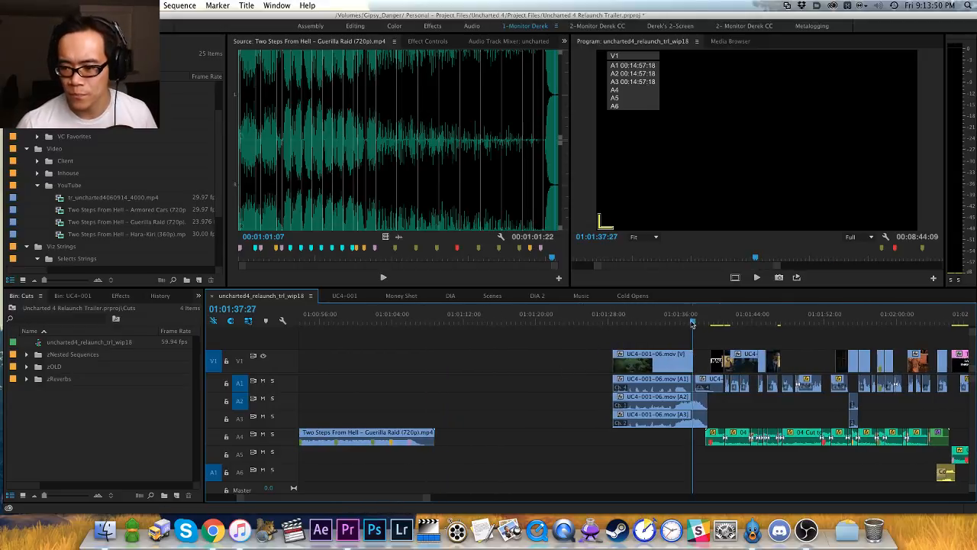
key("=")
key("h")
left_click_drag(647, 331, 825, 345)
key("a")
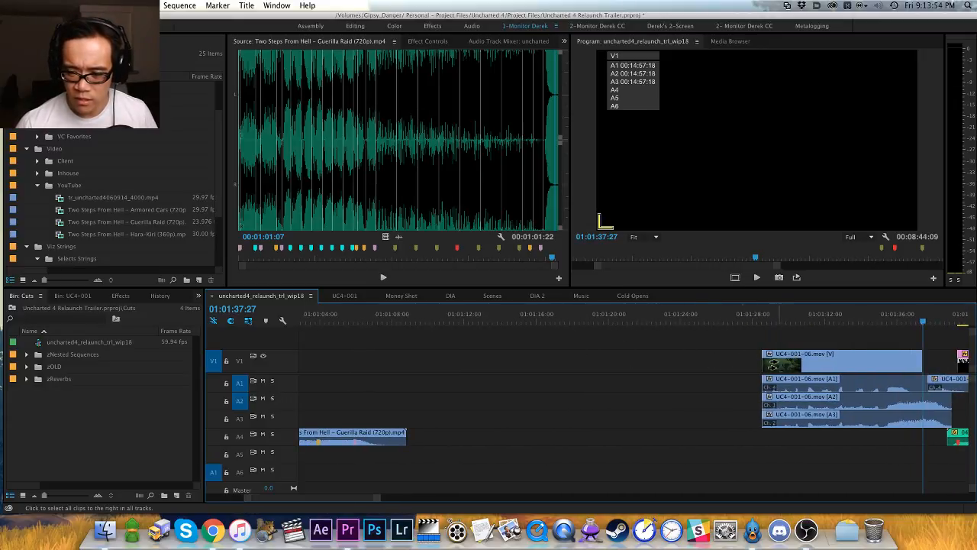
key("h")
left_click_drag(568, 371, 698, 375)
key("-")
key("-")
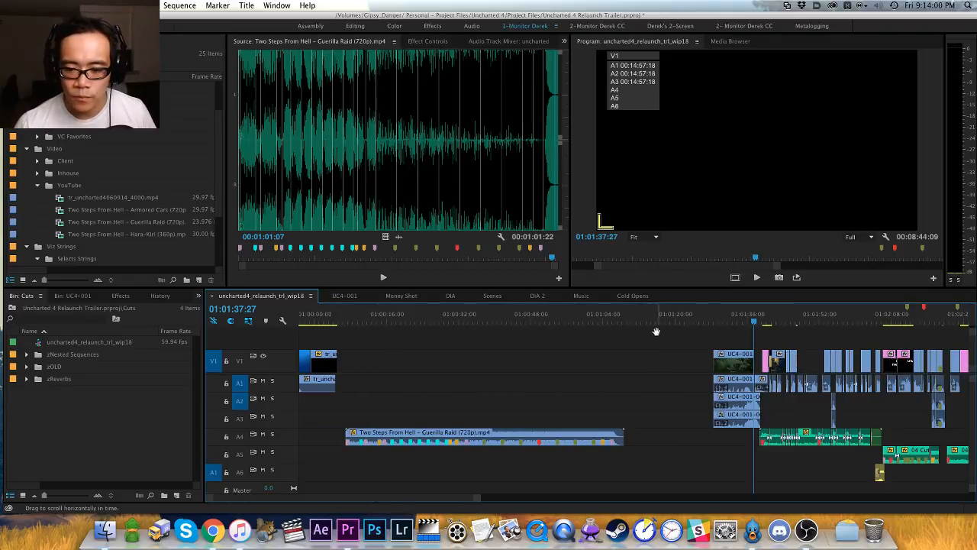
Step: Play the PlayStation logo and Sony Computer Entertainment title from the start of the opening
left_click(322, 315)
key("=")
key("=")
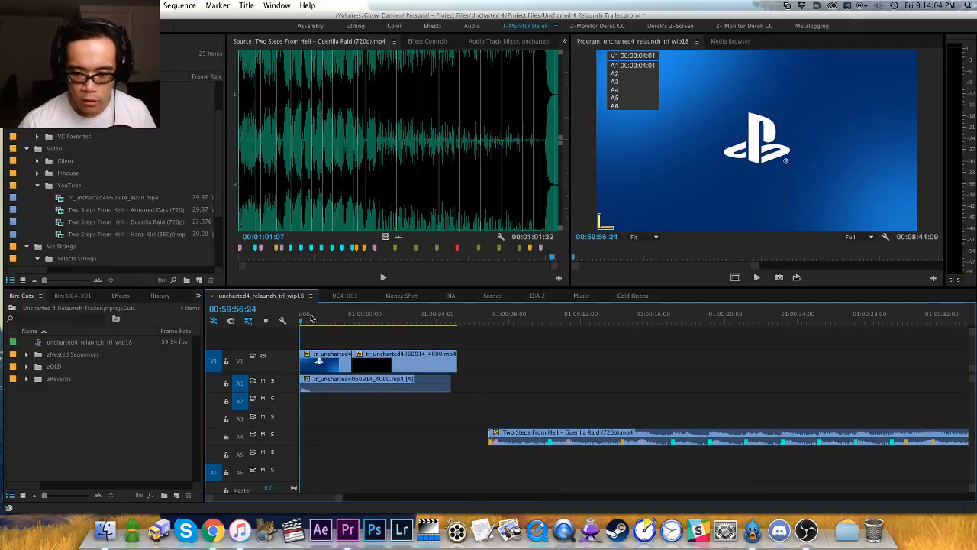
key("space")
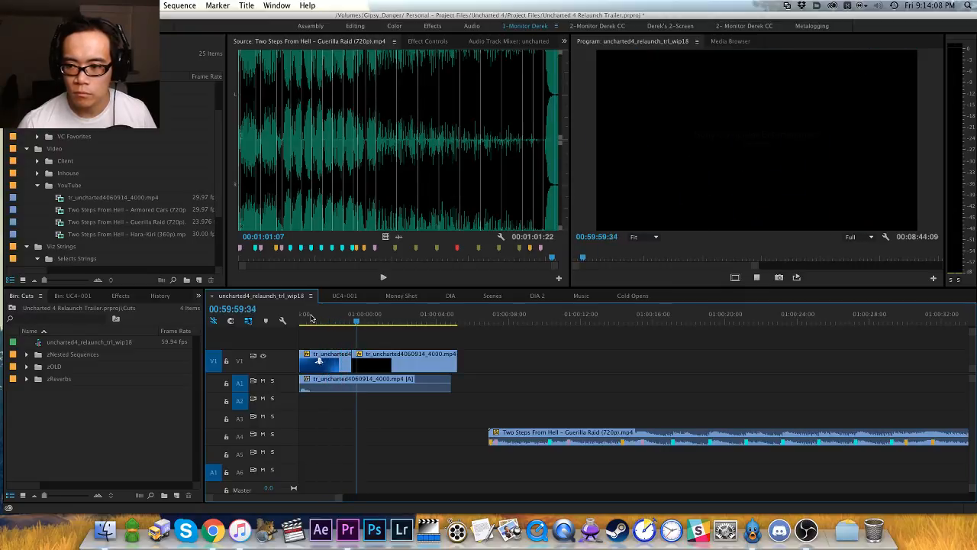
key("space")
Step: Trim the start of the Sony Computer Entertainment title's video to 01:00:03:09, with only V1 targeted
key("=")
key("=")
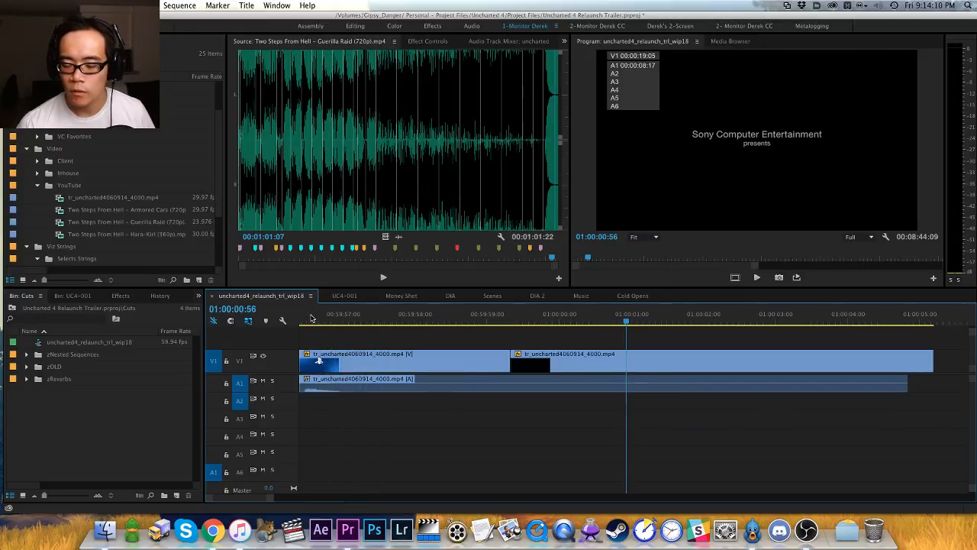
left_click_drag(581, 321, 786, 323)
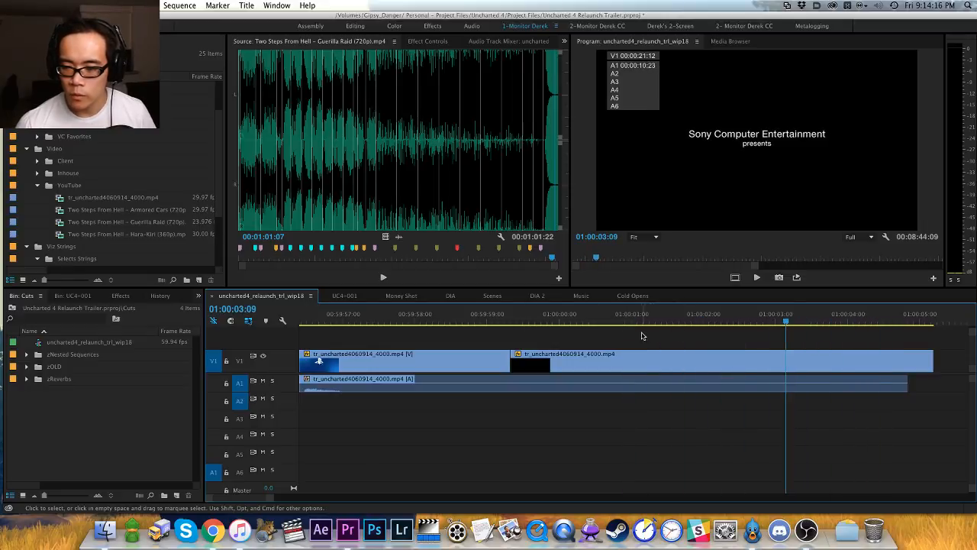
left_click(239, 360)
left_click(239, 383)
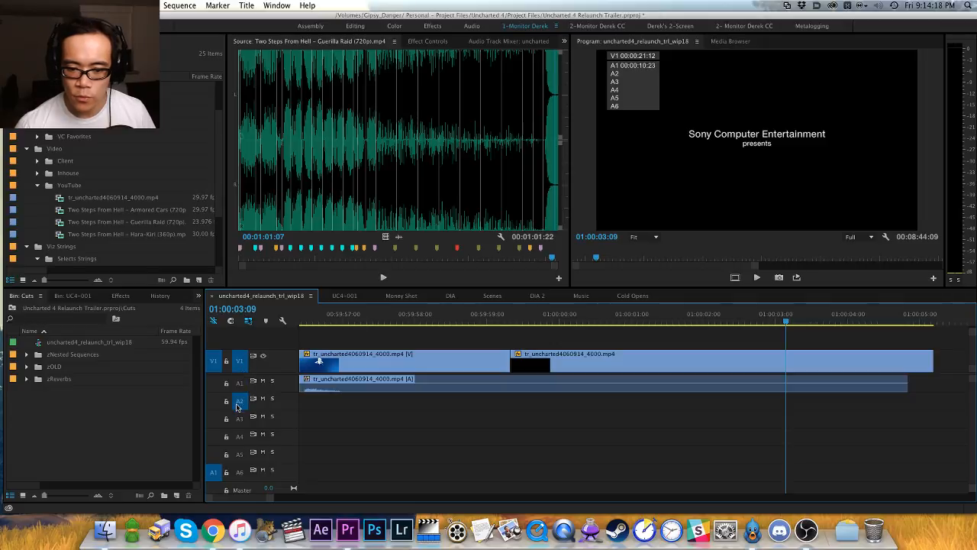
left_click(239, 400)
key("alt+q")
scroll(585, 349, "right", 3)
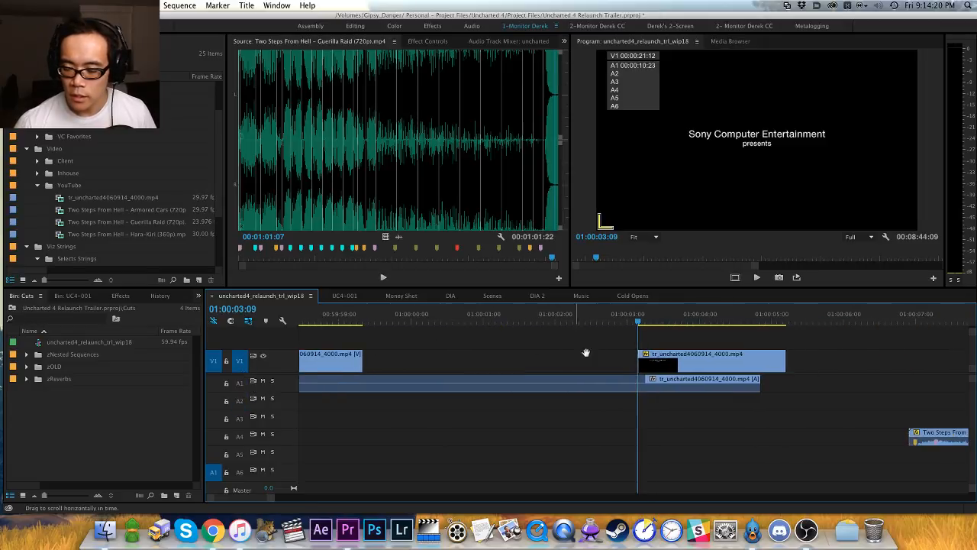
Step: Extend the end of the Sony title clip on V1 to about 01:00:07:00 and scrub the playhead to 01:00:05:45
left_click(658, 362)
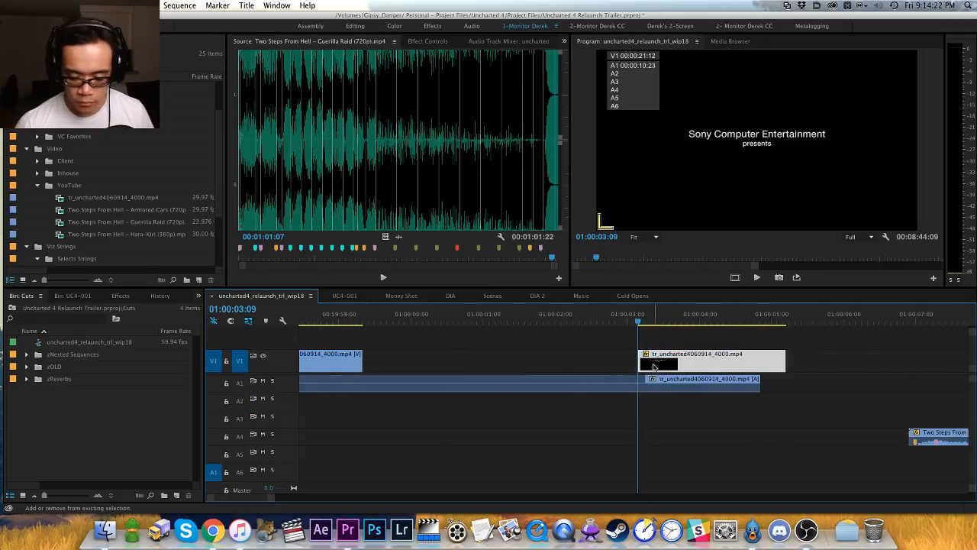
left_click(604, 347)
left_click_drag(782, 364, 915, 363)
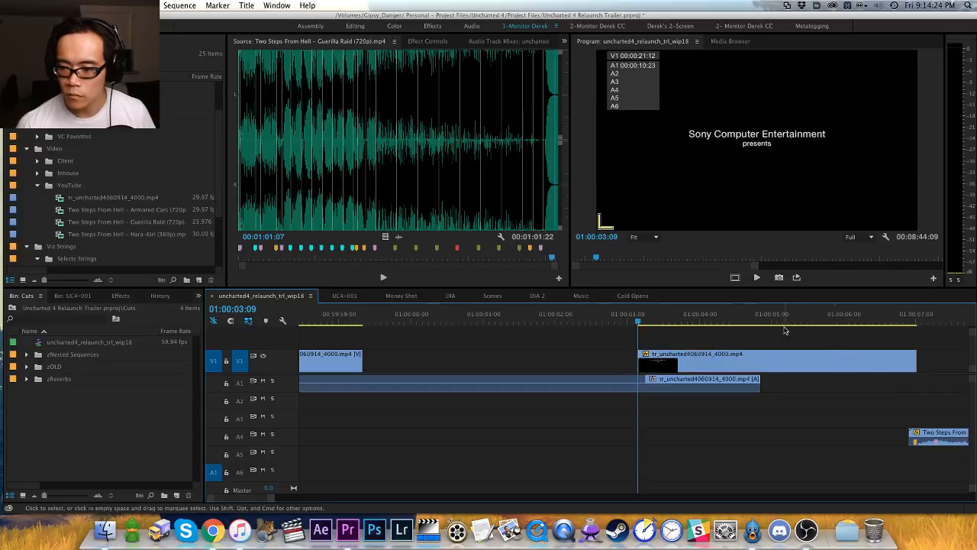
left_click_drag(756, 319, 825, 322)
Step: Move the Sony title clip earlier on V1 so it directly follows the PlayStation logo clip, starting at 00:59:59:20
left_click_drag(672, 361, 514, 353)
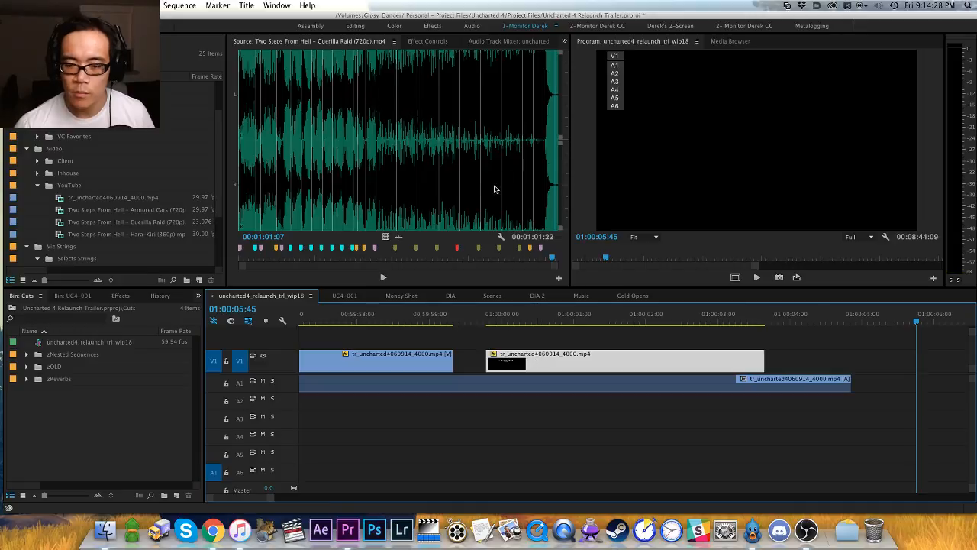
key("shift+5")
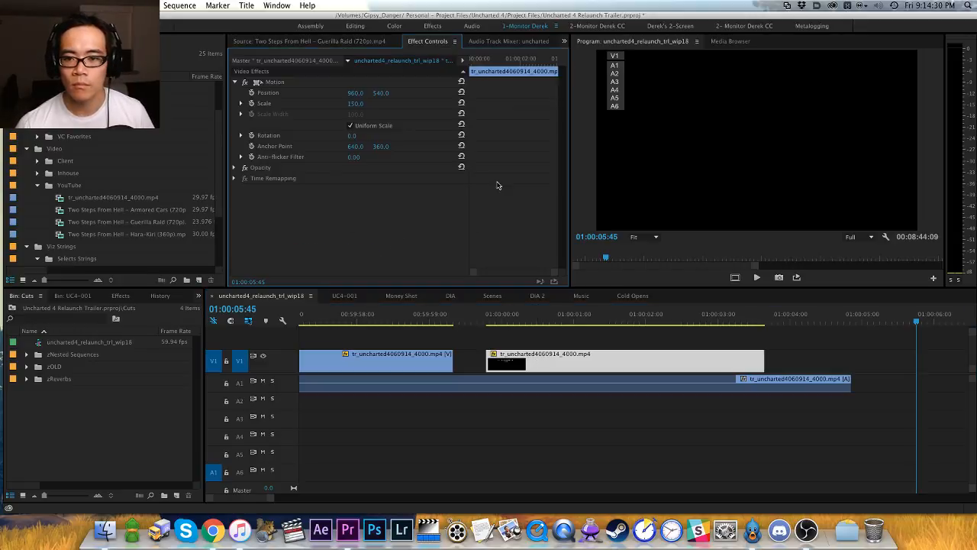
left_click(509, 341)
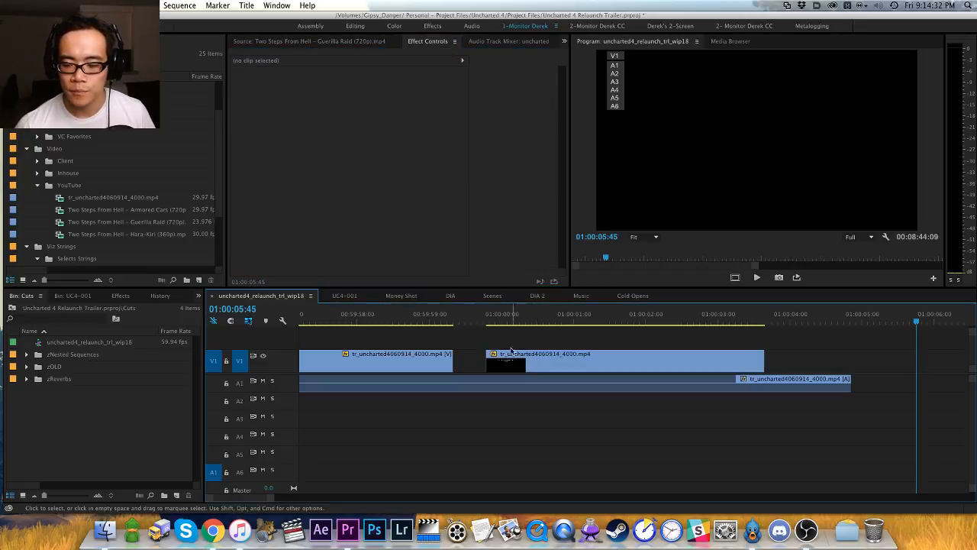
left_click_drag(509, 357, 481, 362)
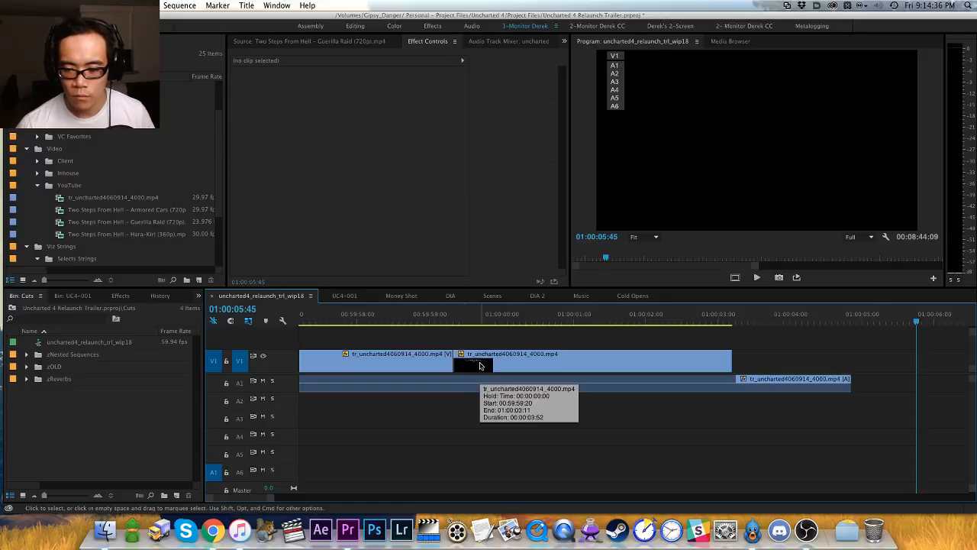
Step: Play the sequence from its beginning to check the PlayStation logo opening
key("Home")
key("minus")
key("minus")
key("space")
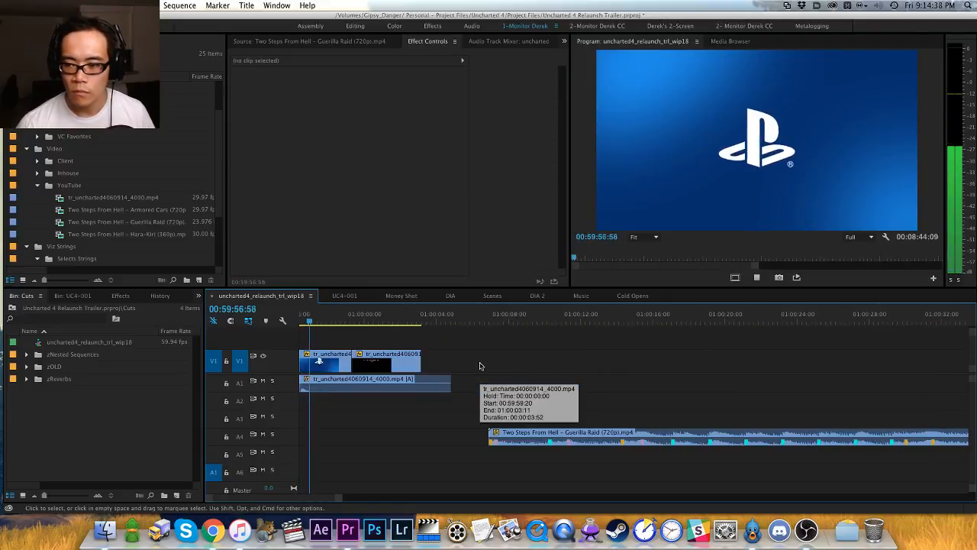
key("space")
Step: Shift all clips in the sequence 15 frames later and place the playhead at the first clip's start
key("super+a")
type("+")
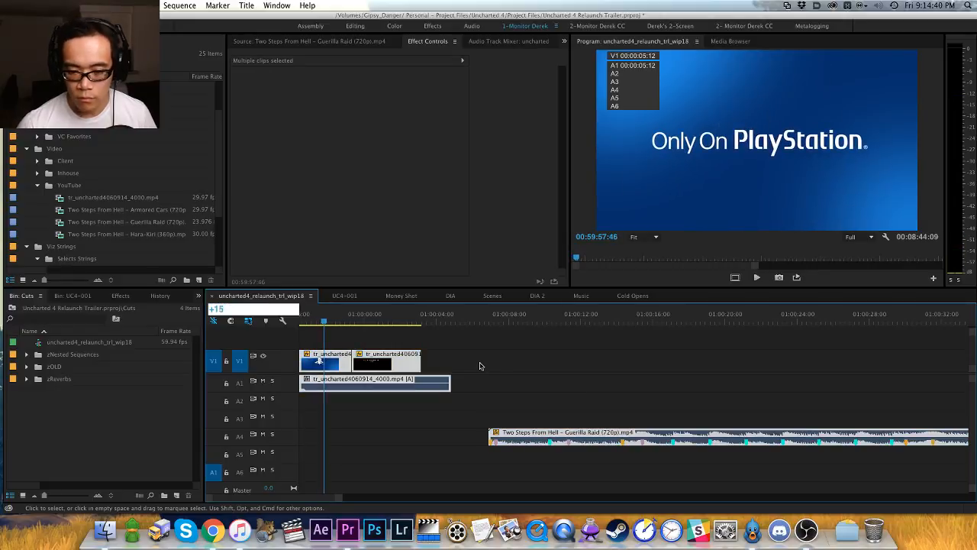
type("15")
key("Return")
key("super+shift+a")
key("Home")
key("Down")
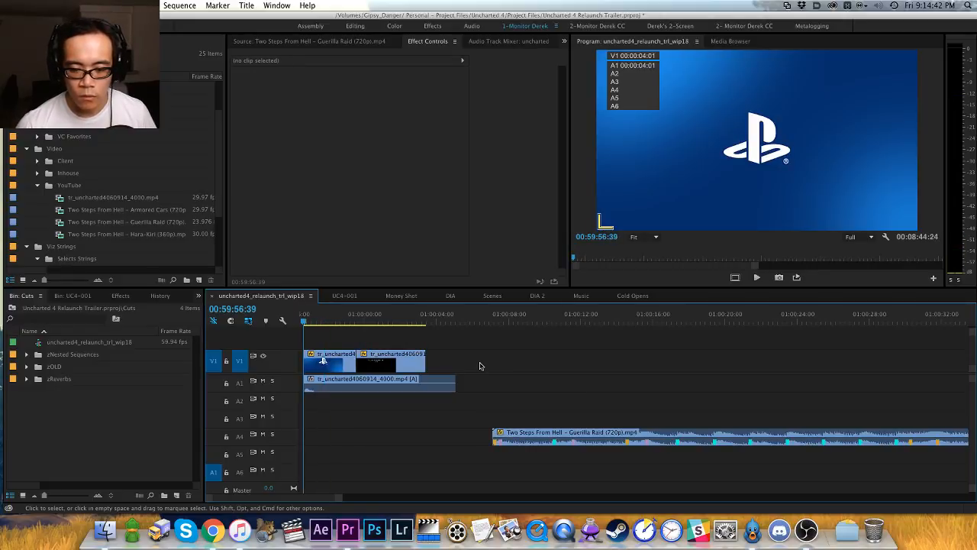
Step: Try to shift all clips another 15 frames later and undo that shift
key("Home")
key("super+a")
type("+15")
key("Return")
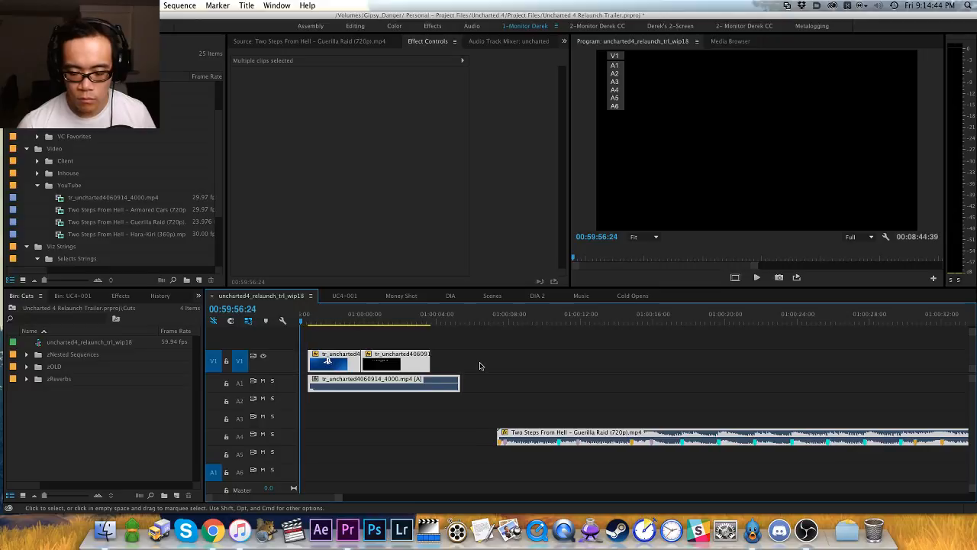
key("super+z")
Step: Set the sequence's start time to 00:59:59:45 so the PlayStation logo clip begins at 01:00:00:00
key("Down")
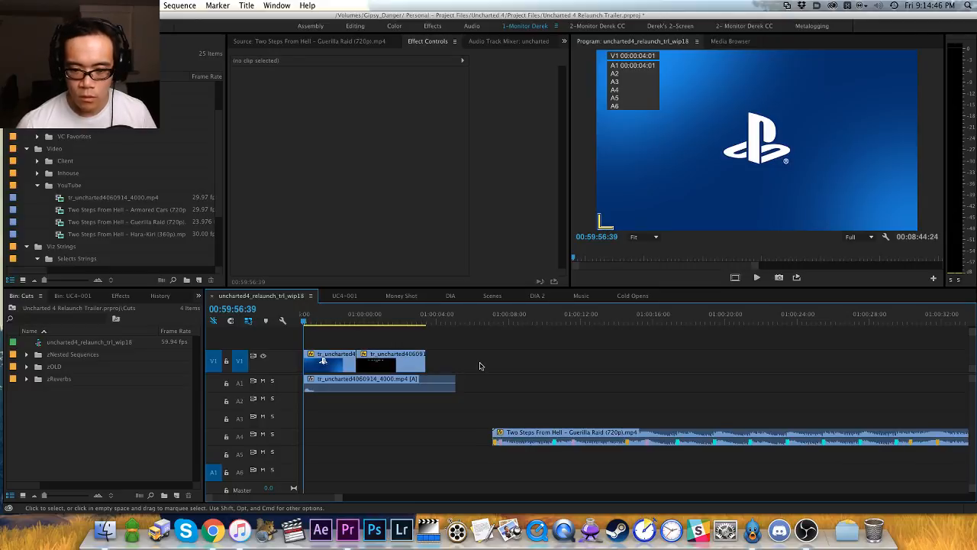
left_click(311, 296)
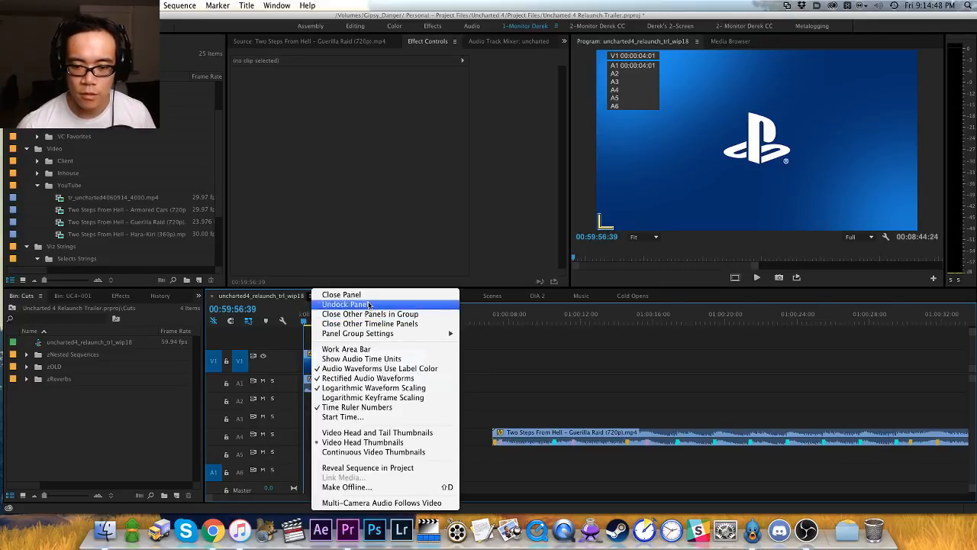
left_click(339, 416)
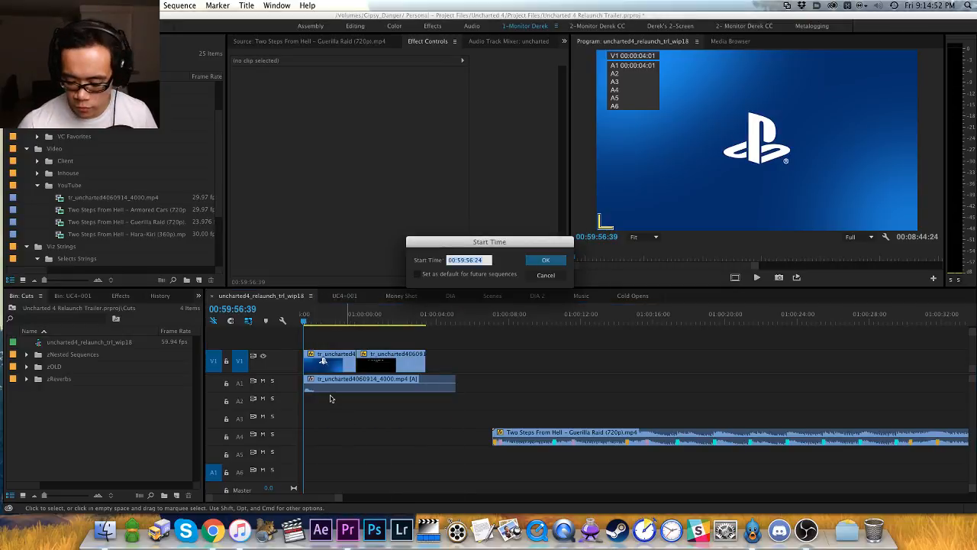
type("0")
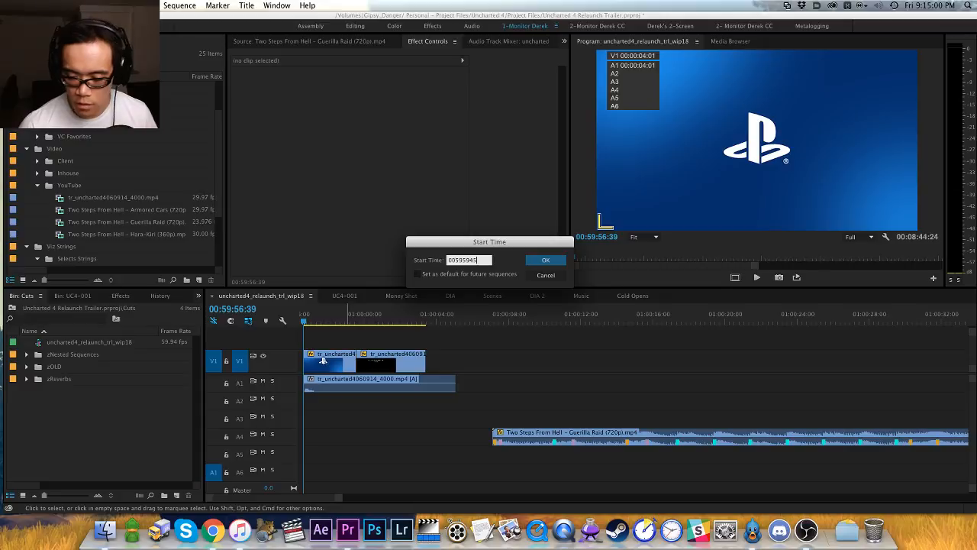
key("Return")
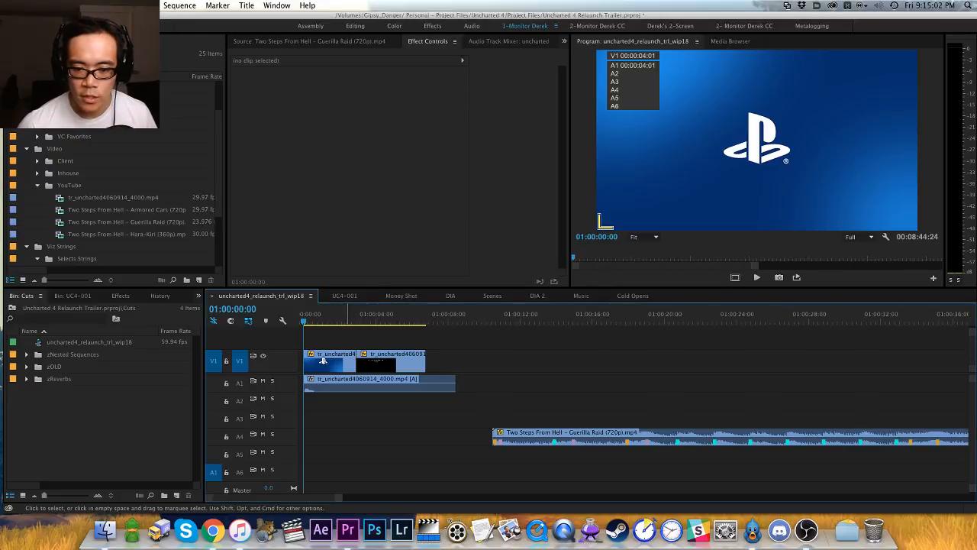
Step: Play the sequence from the start of the PlayStation logo clip into the Sony Computer Entertainment title to check the opening
key("Down")
key("Up")
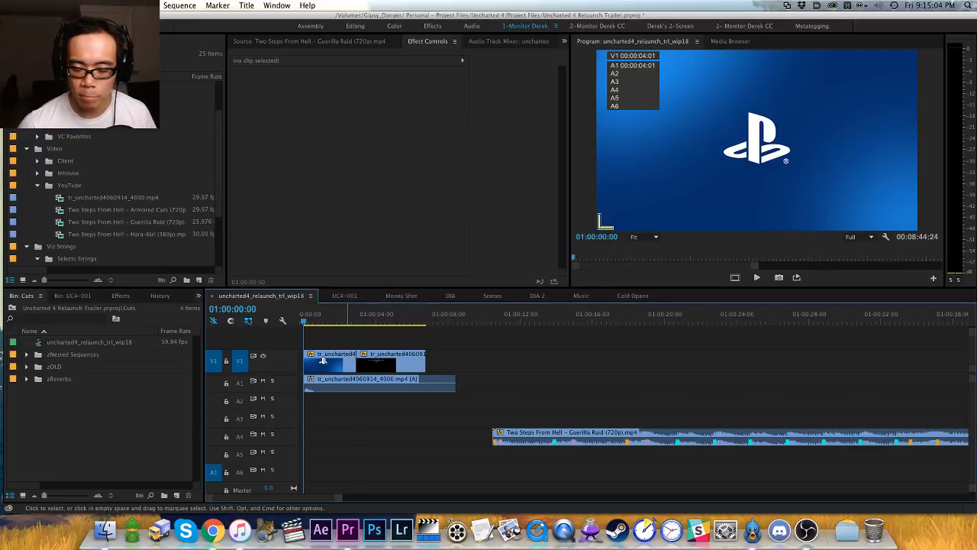
key("Up")
key("space")
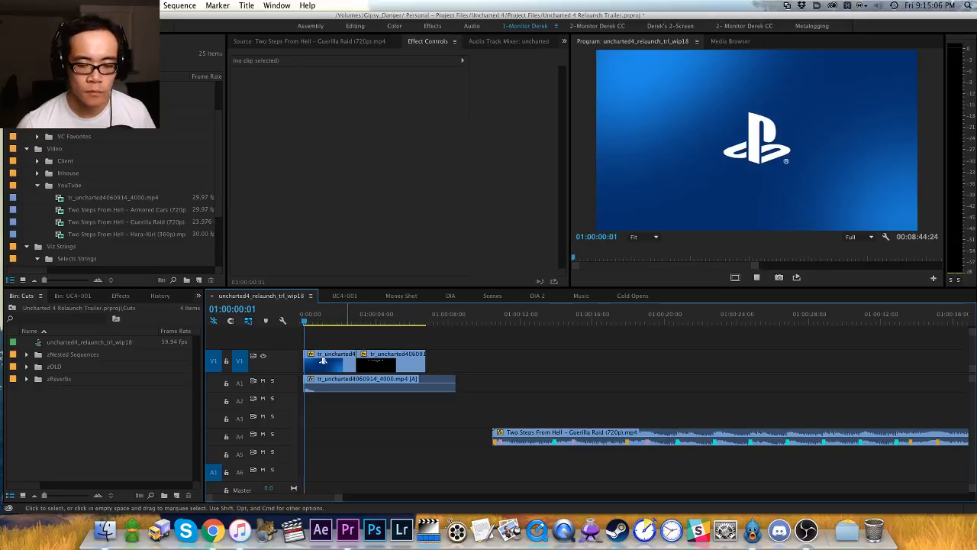
key("=")
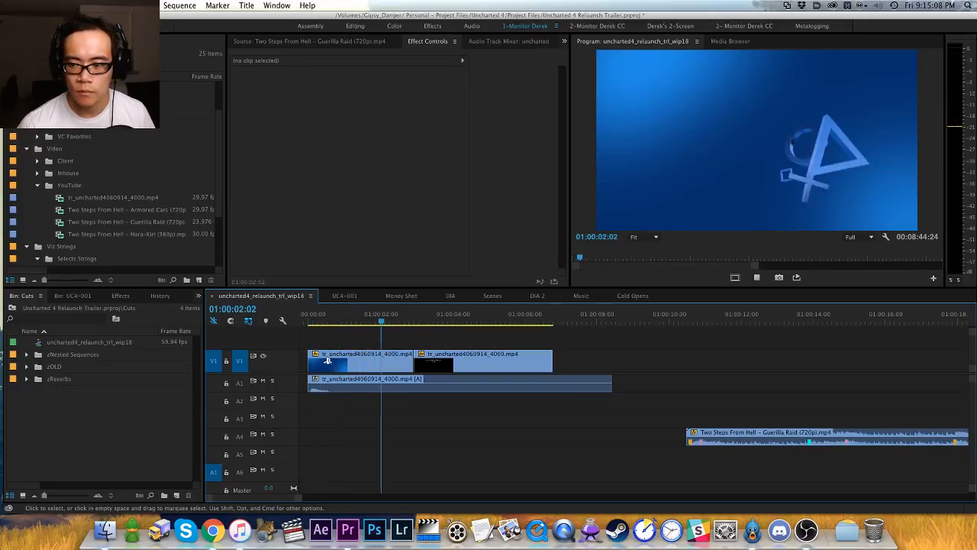
key("space")
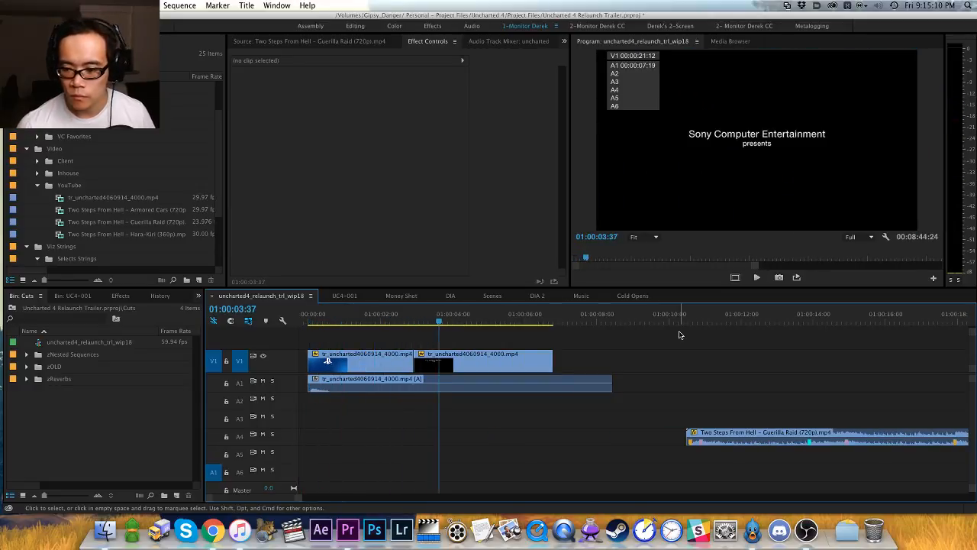
Step: Play the beginning of the Guerilla Raid music on A4 and return the playhead to the music clip's first frame
left_click(684, 316)
key("space")
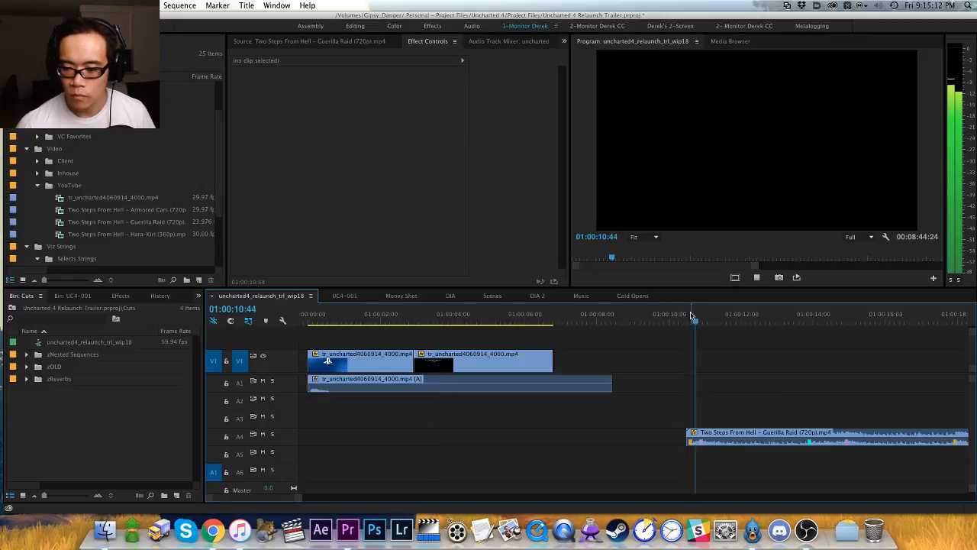
key("space")
key("=")
key("Up")
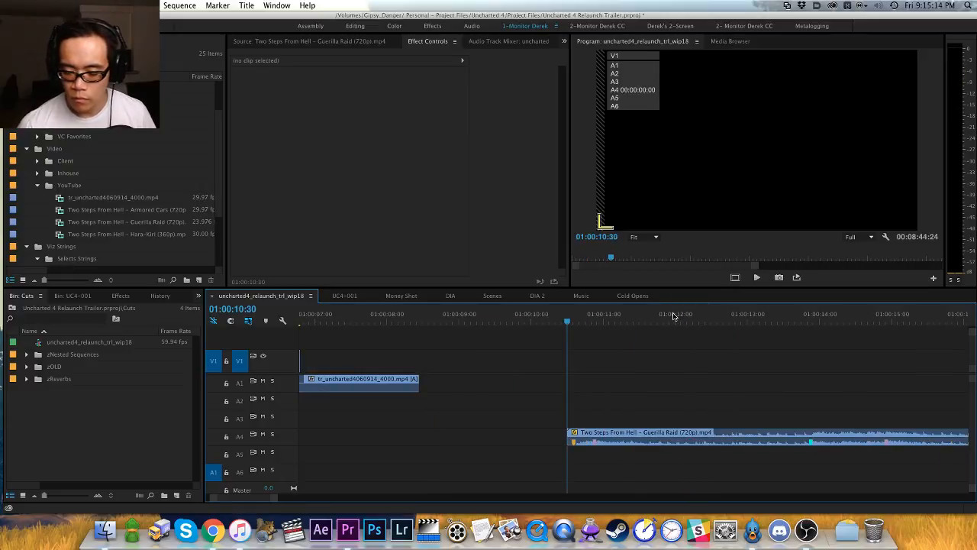
Step: Try the Guerilla Raid clip earlier on A4, starting at about 01:00:02:33 beneath the end of the PlayStation logo clip
scroll(506, 366, "left", 3)
left_click_drag(769, 446, 439, 427)
scroll(556, 407, "left", 5)
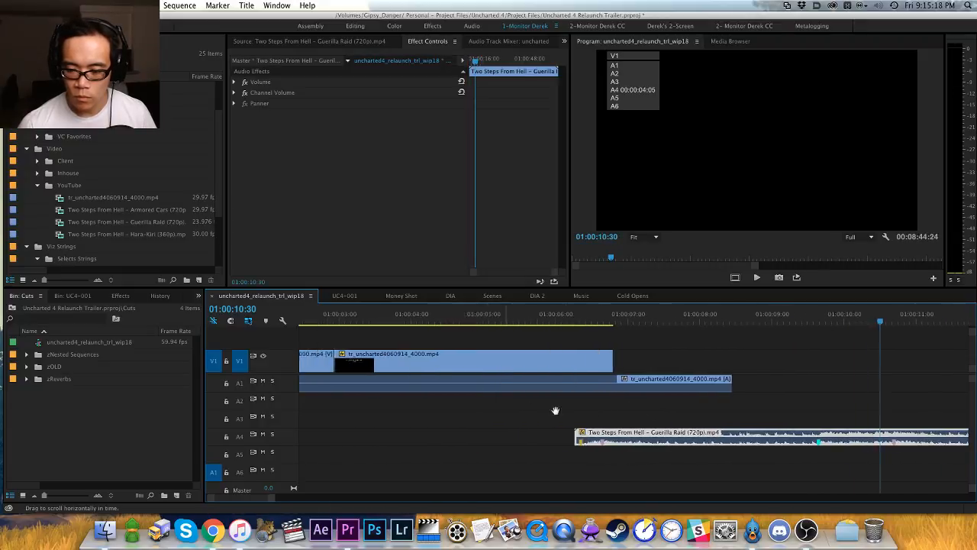
left_click_drag(706, 443, 437, 439)
Step: Play from 01:00:01:40 through the logo-to-title cut to judge the music's entry
left_click(432, 314)
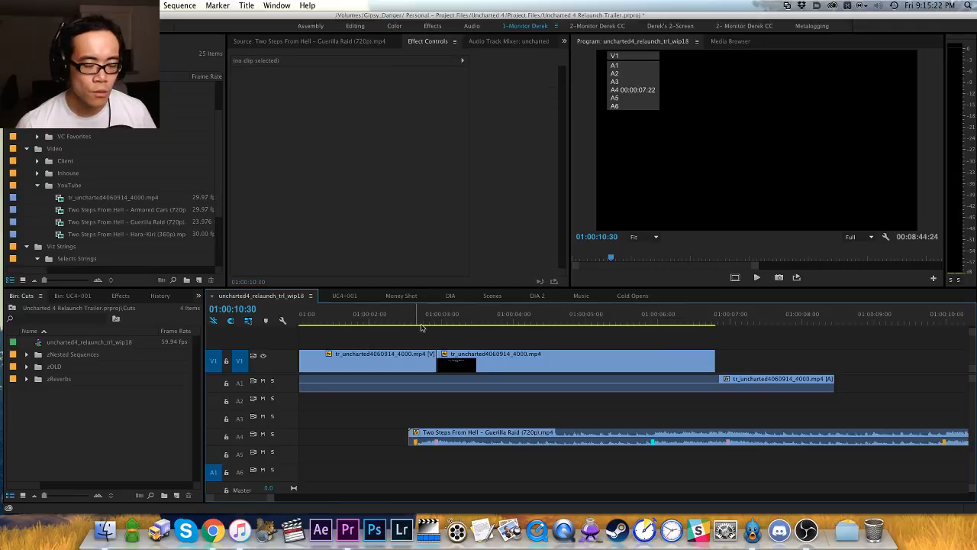
left_click(461, 318)
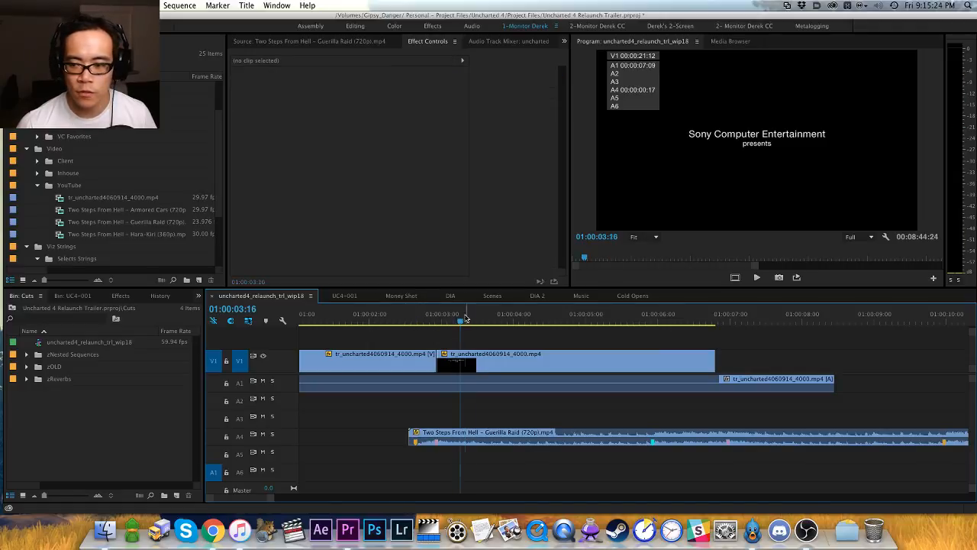
left_click_drag(457, 322, 347, 322)
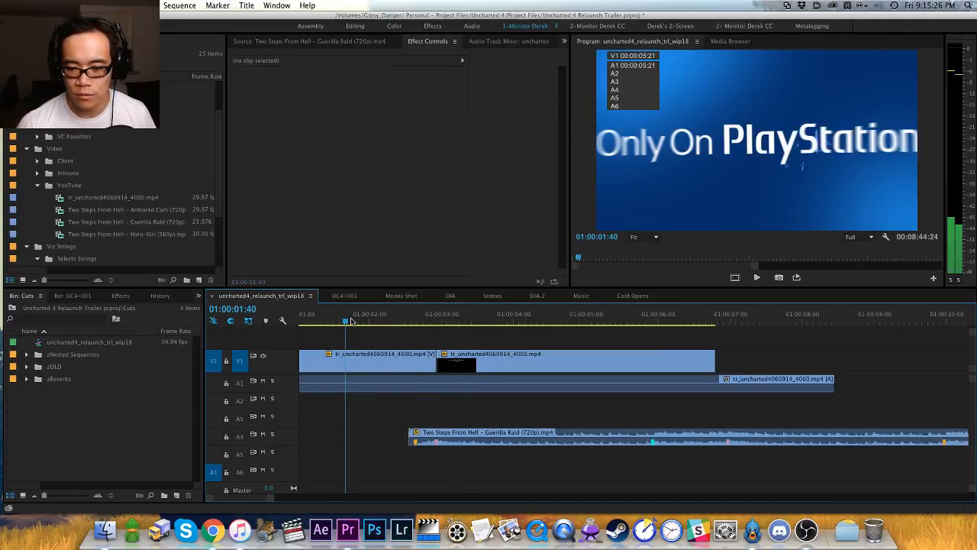
key("space")
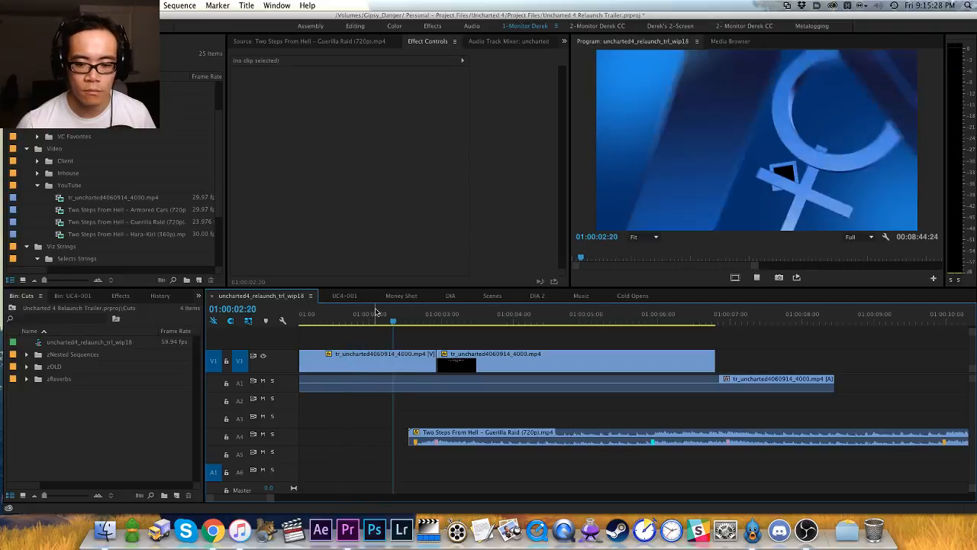
key("space")
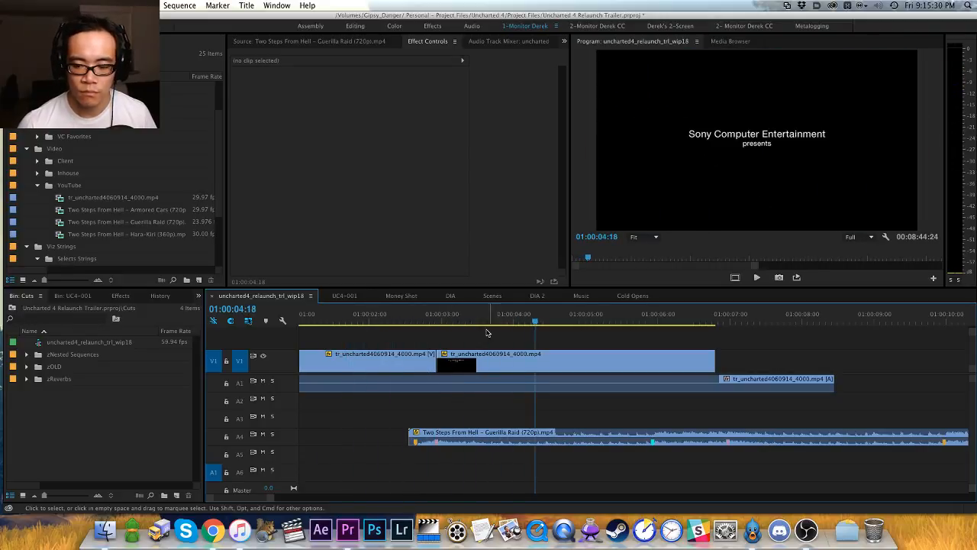
Step: Move the Guerilla Raid clip later on A4 so it starts at about 01:00:09:30, past the end of the A1 audio
key("h")
left_click_drag(501, 349, 410, 354)
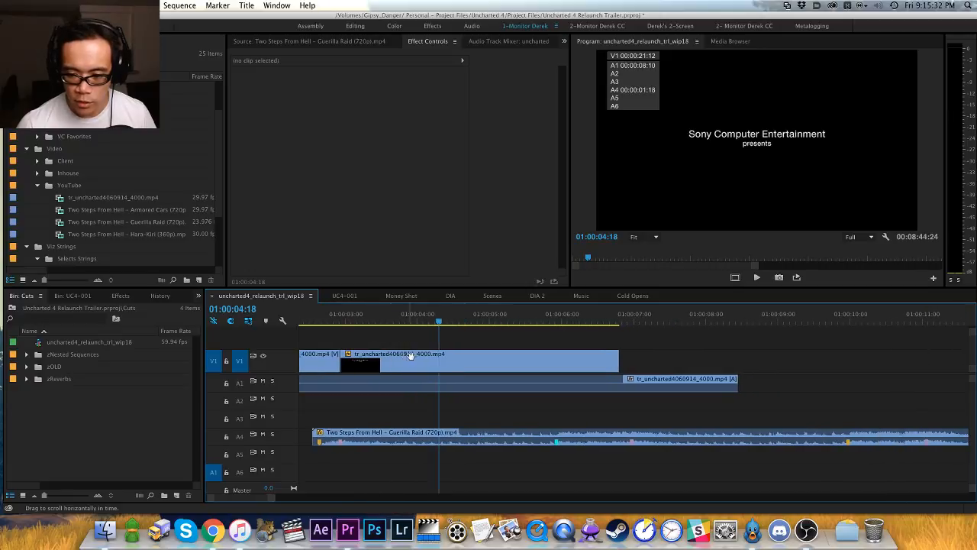
key("minus")
key("minus")
key("v")
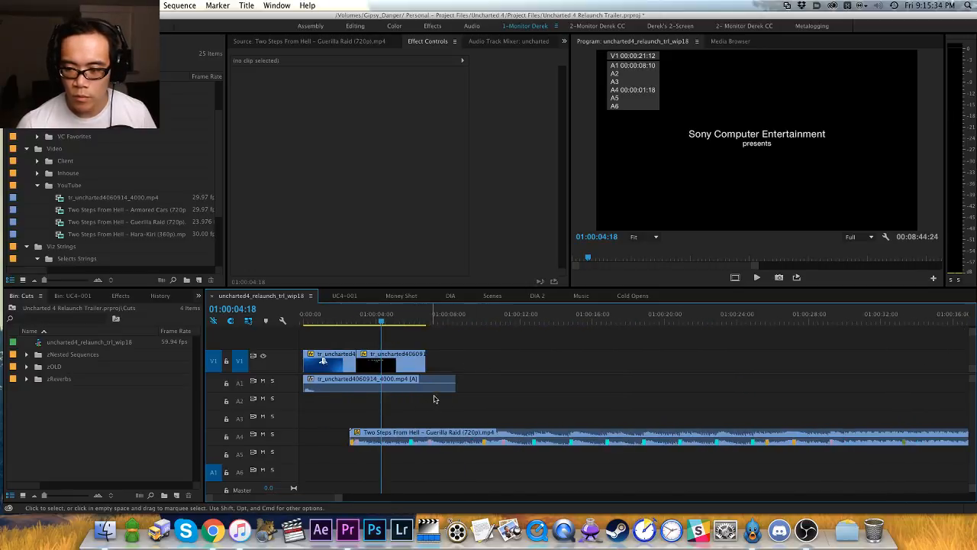
key("minus")
left_click_drag(431, 441, 527, 439)
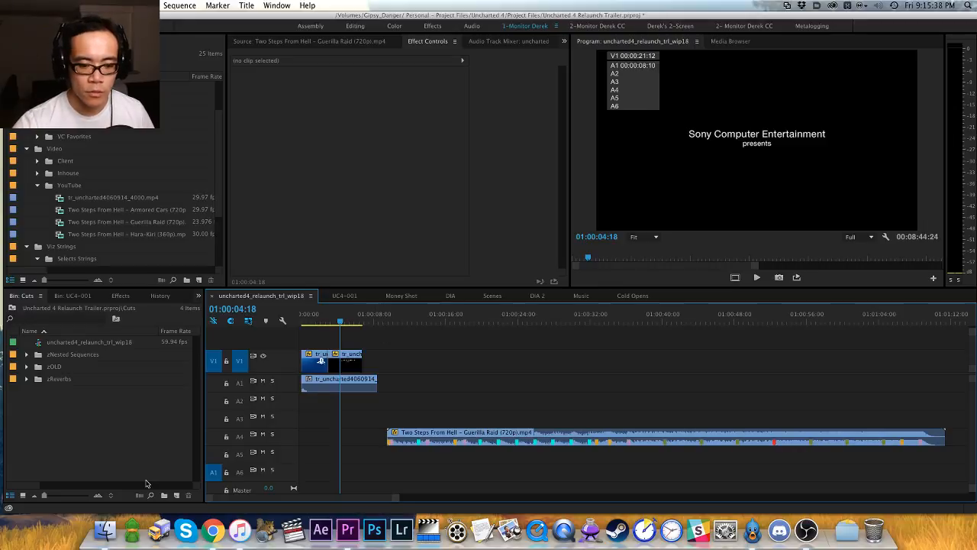
Step: Switch to Finder, open Uncharted 2 Relaunch.mov and play its opening as a reference
left_click(105, 529)
left_click_drag(221, 166, 158, 162)
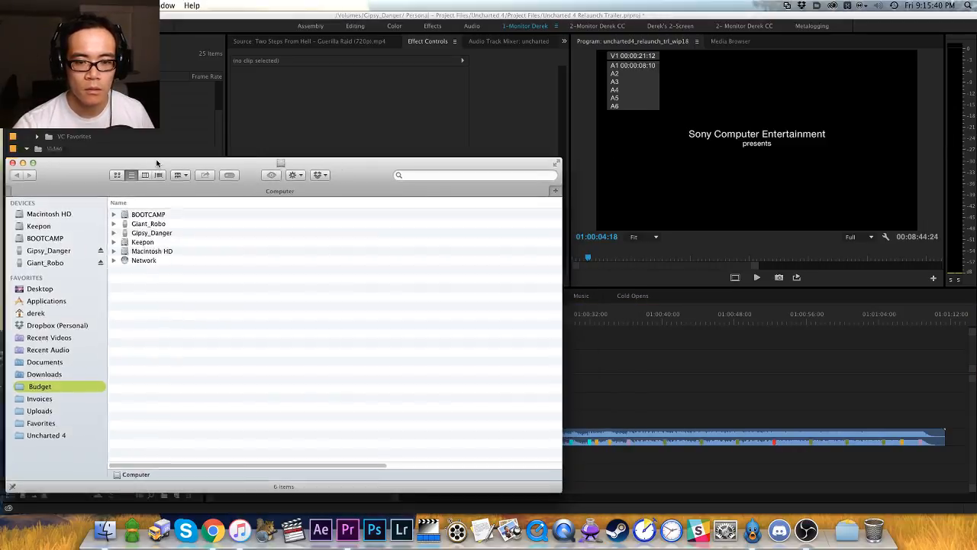
key("super+w")
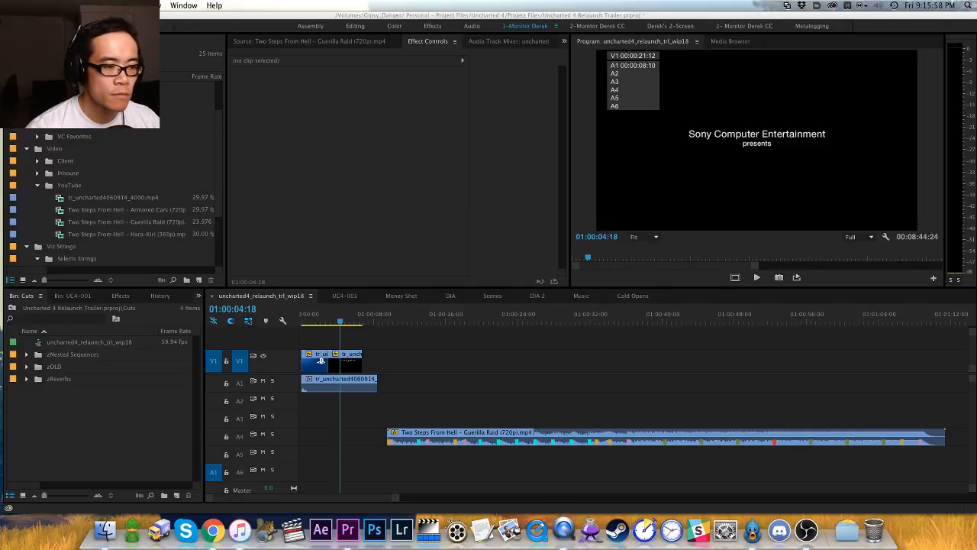
left_click_drag(239, 123, 0, 153)
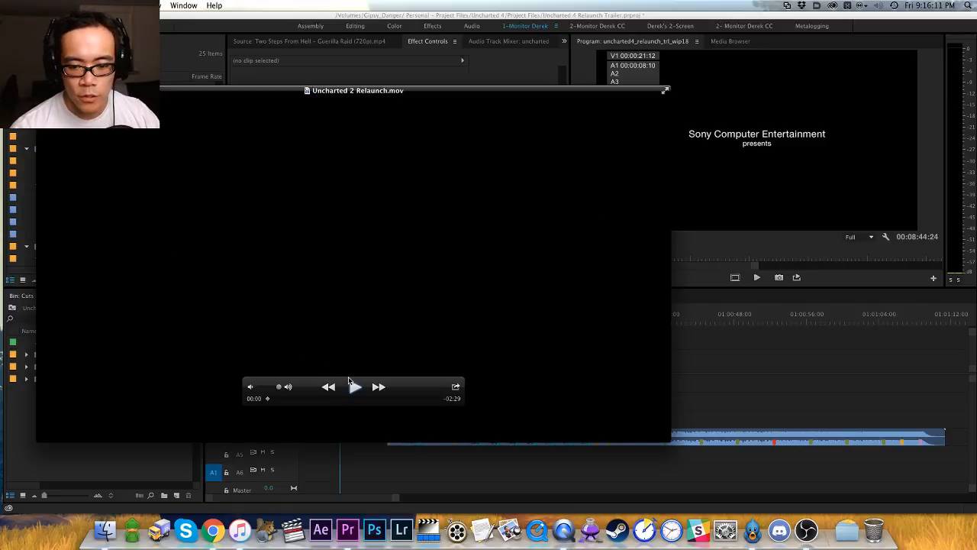
left_click(354, 386)
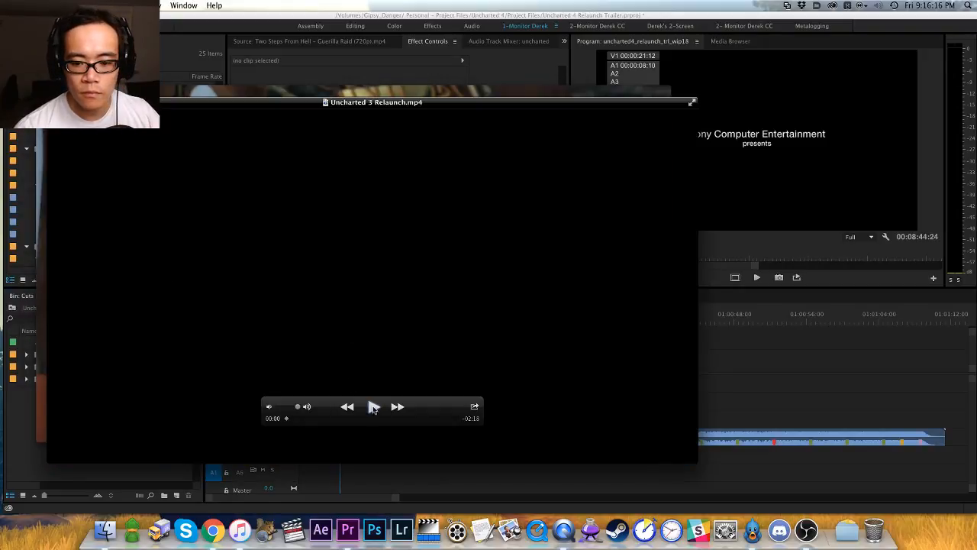
Step: Play the openings of Uncharted 3 Relaunch.mp4 and Metal Gear Solid 4 Relaunch.mov, and close the reference trailer windows
left_click(373, 407)
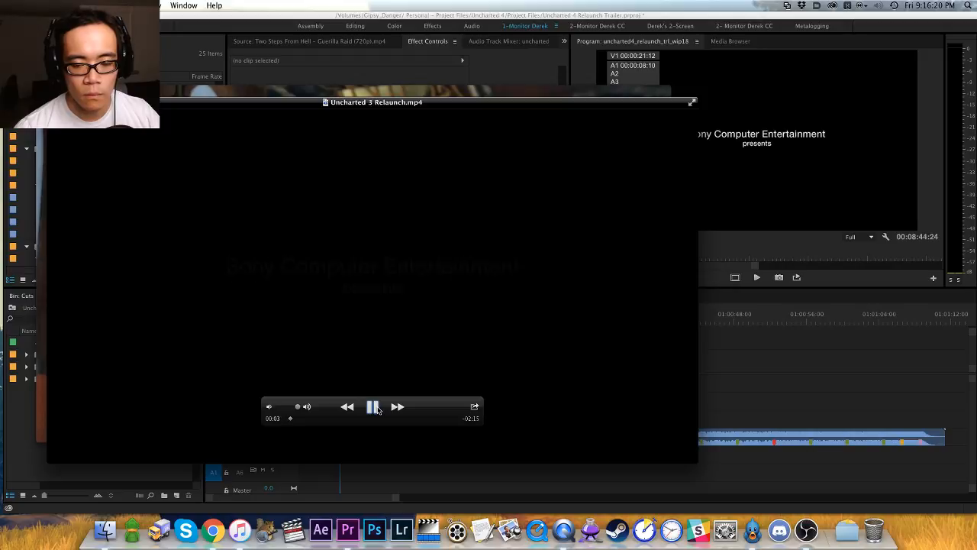
left_click(373, 407)
left_click(55, 102)
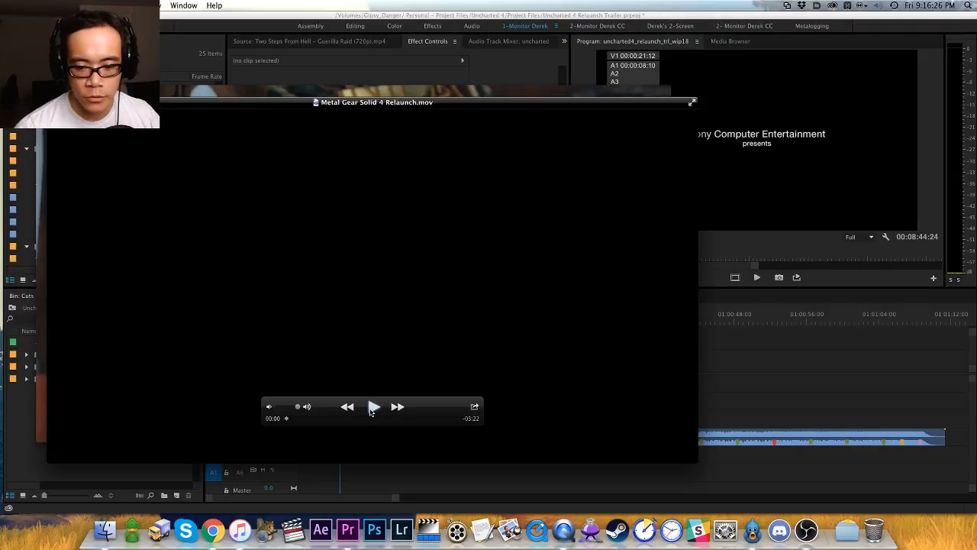
left_click(373, 407)
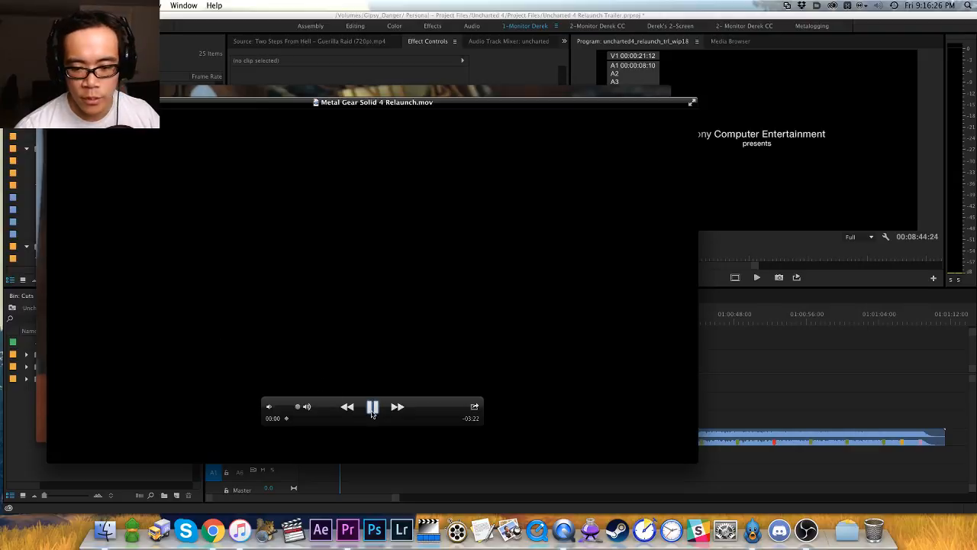
key("super+w")
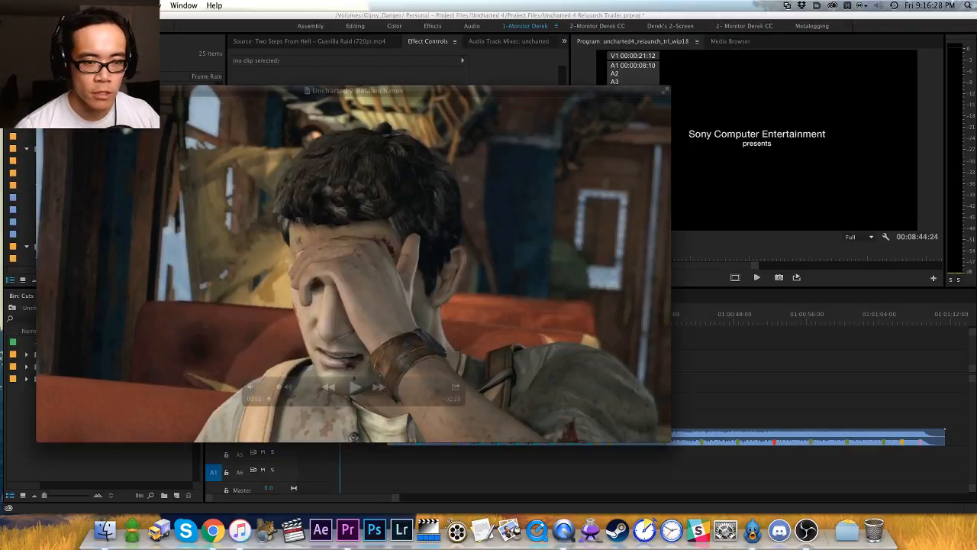
key("super+w")
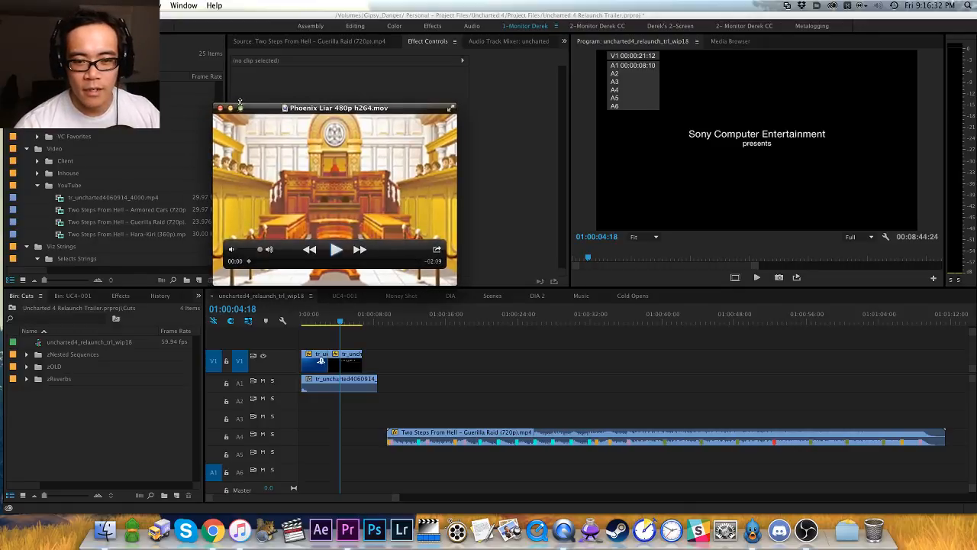
Step: Enlarge the Phoenix Liar 480p h264.mov player window and watch the video in full screen
left_click_drag(240, 105, 145, 37)
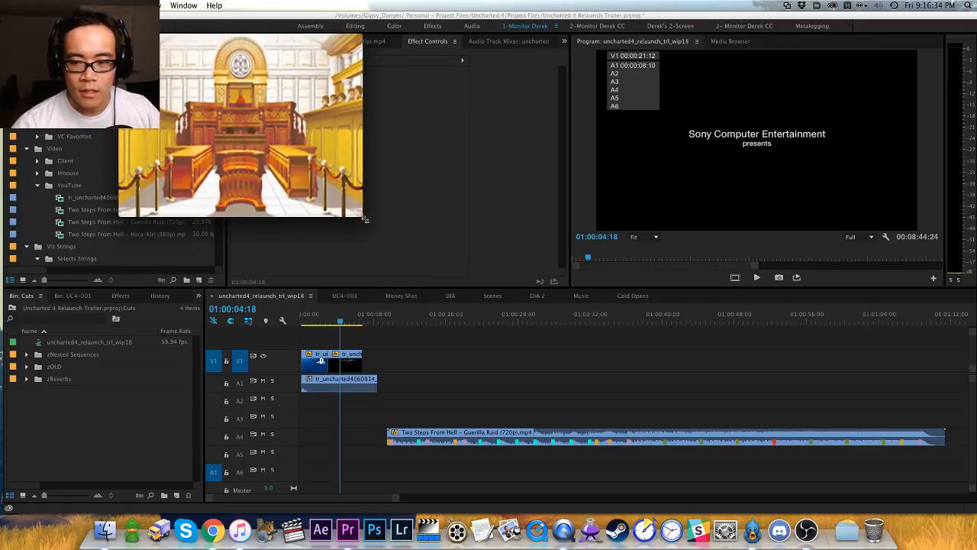
left_click_drag(365, 219, 730, 490)
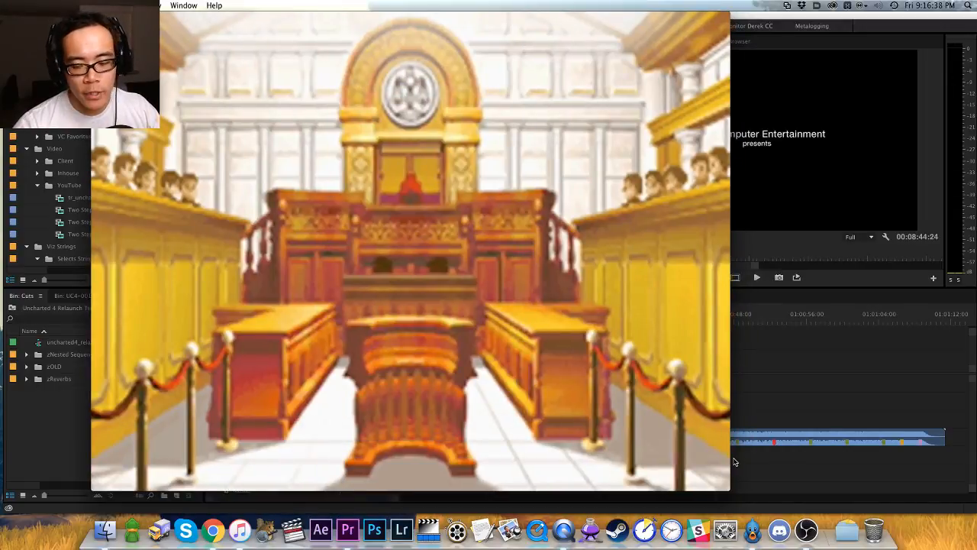
left_click_drag(730, 490, 761, 512)
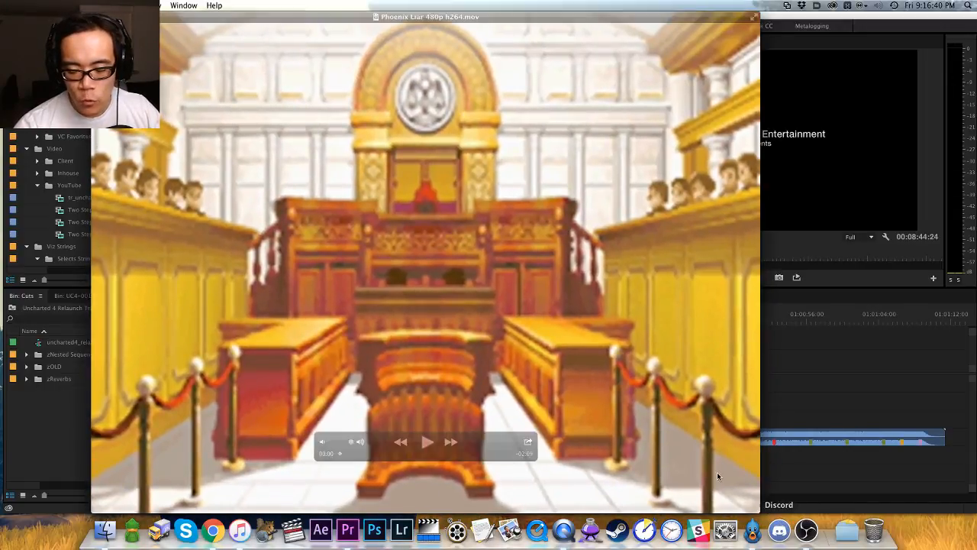
left_click_drag(670, 439, 660, 429)
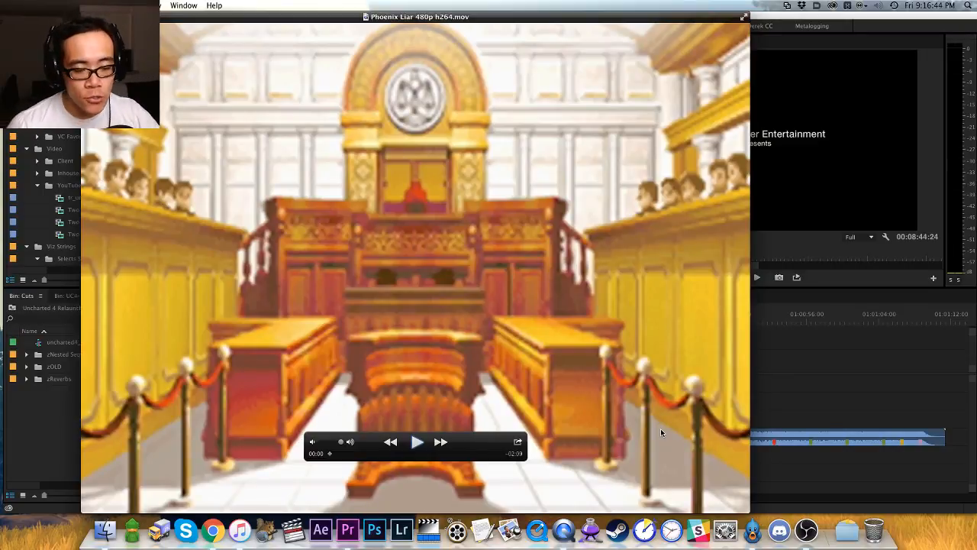
key("super+Tab")
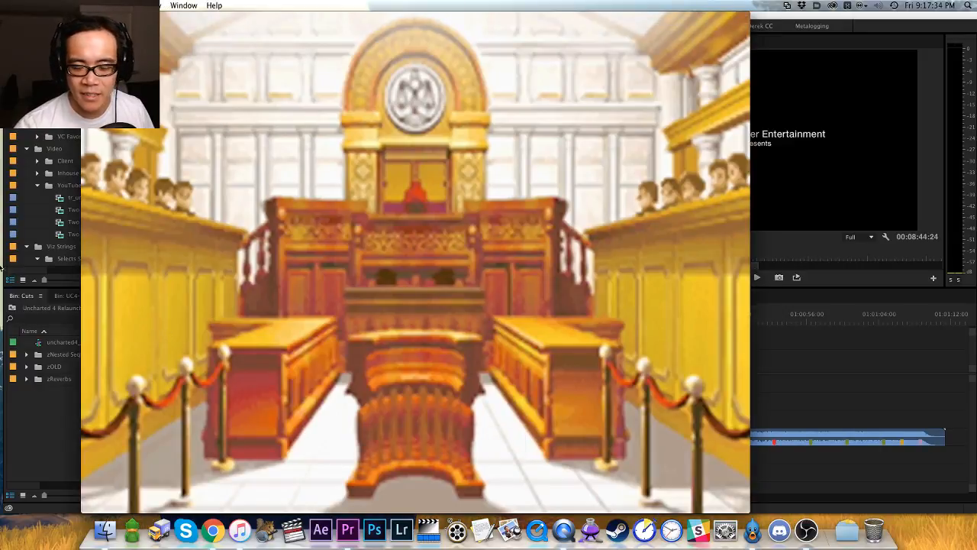
key("super+f")
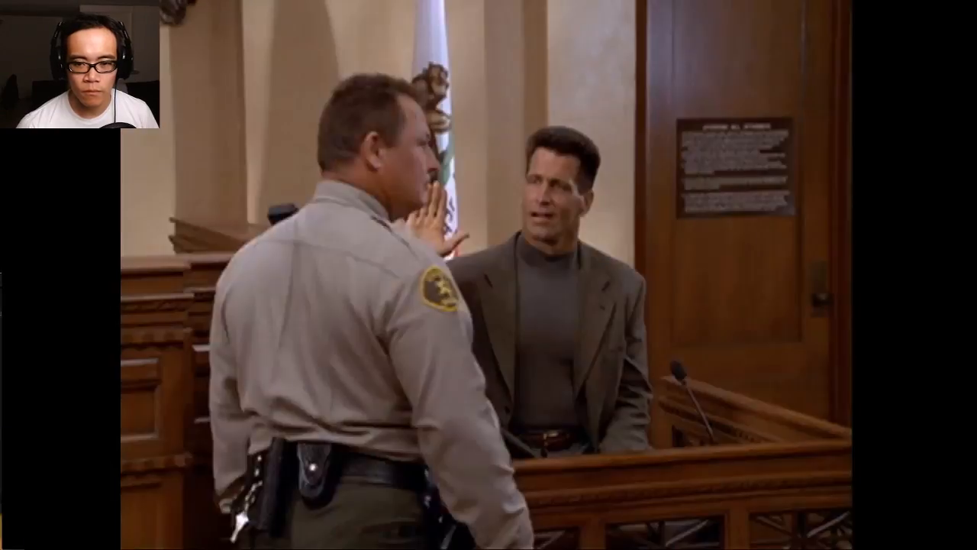
Step: Leave full-screen playback and close the Phoenix Liar 480p h264.mov player window
key("Escape")
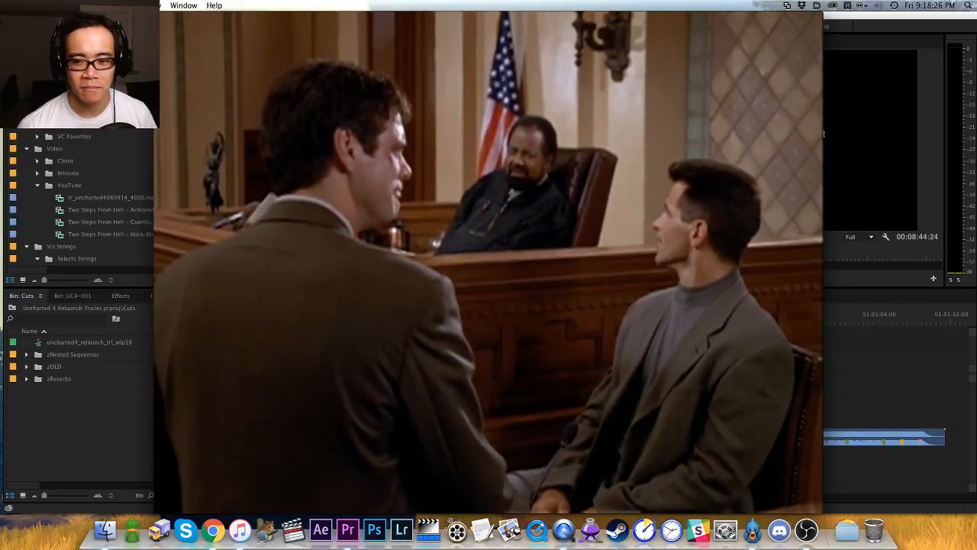
mouse_move(259, 54)
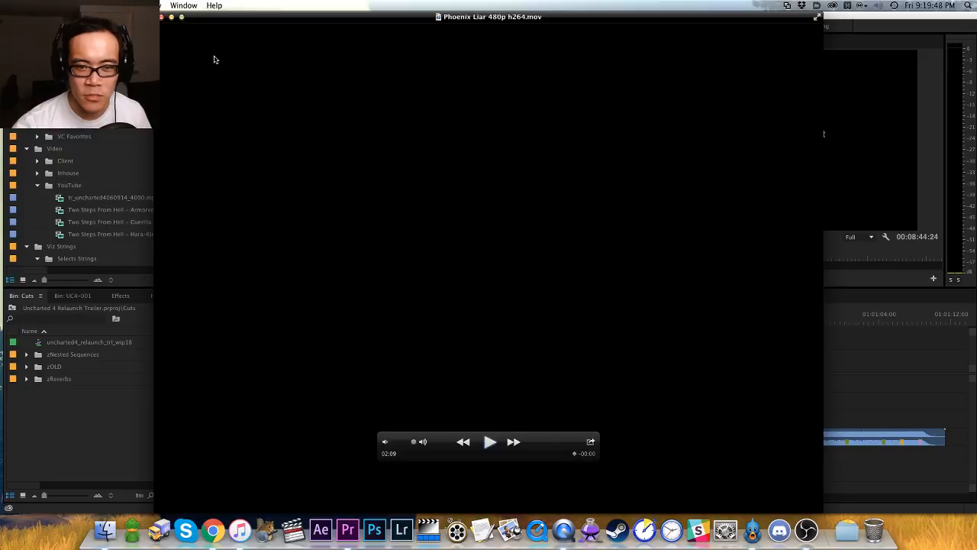
left_click(162, 17)
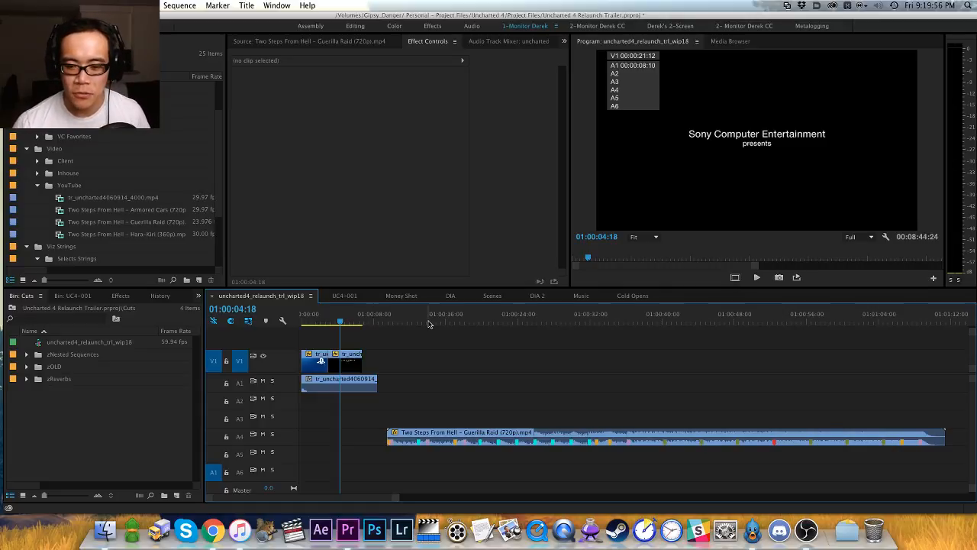
key("minus")
key("minus")
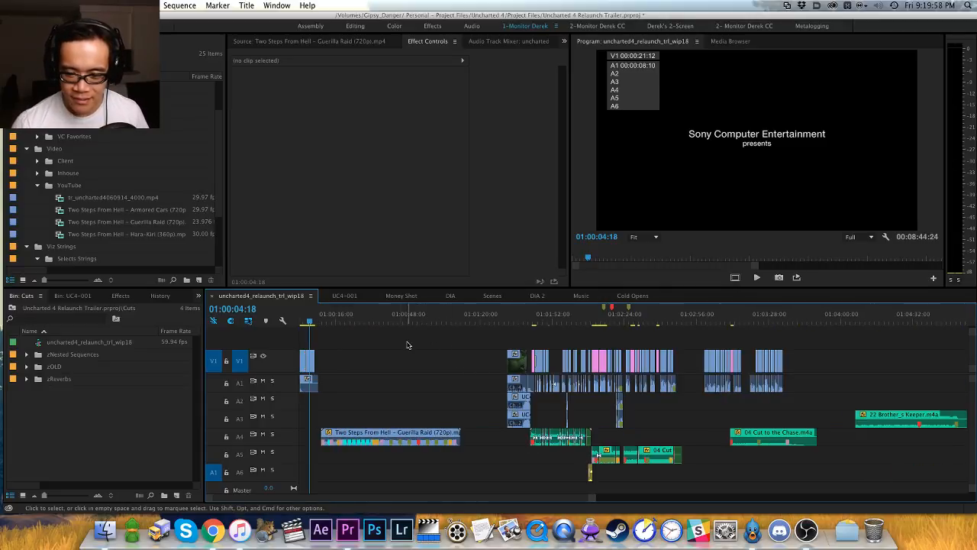
key("h")
left_click_drag(378, 348, 439, 346)
key("v")
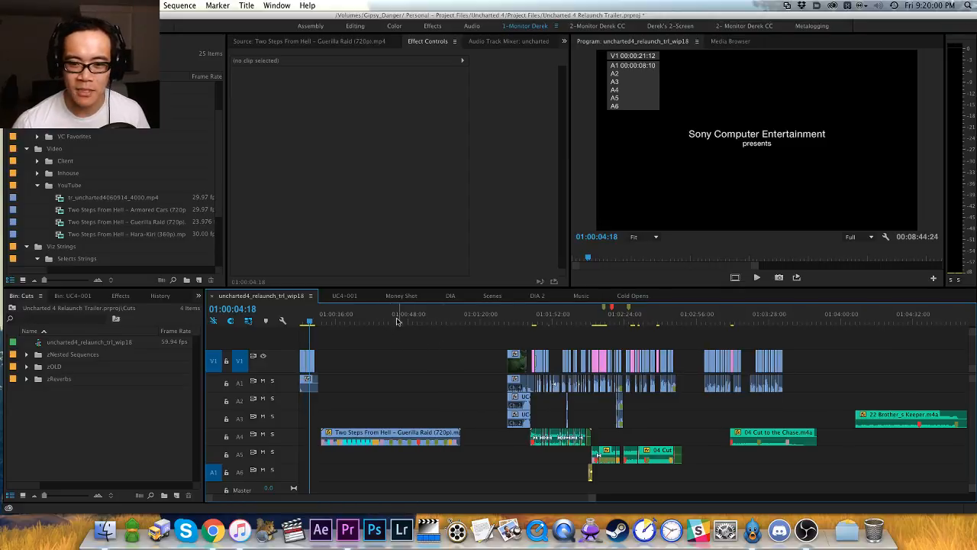
left_click(338, 323)
key("=")
key("=")
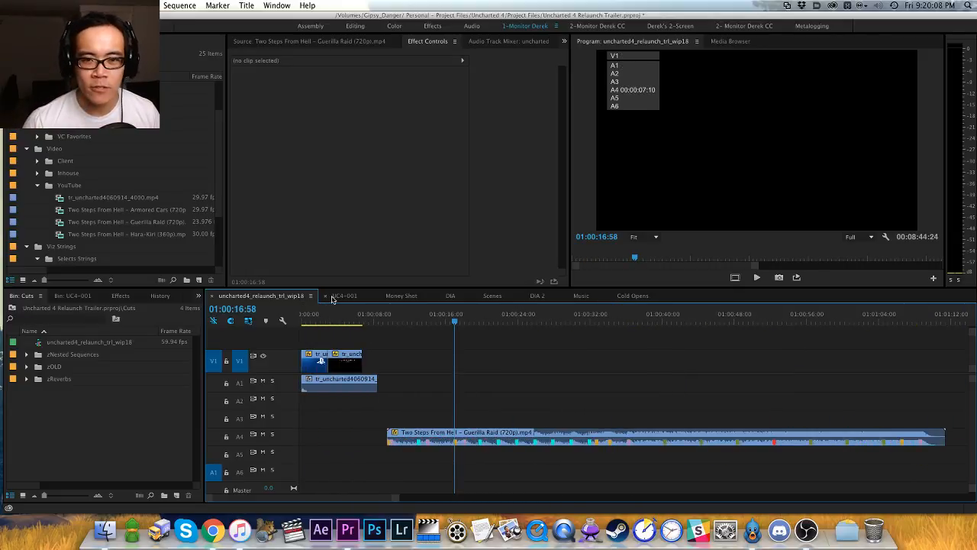
Step: Play the sequence from its start and trim the end of the Sony Computer Entertainment title clip on V1 to 01:00:05:11
left_click_drag(420, 324, 271, 327)
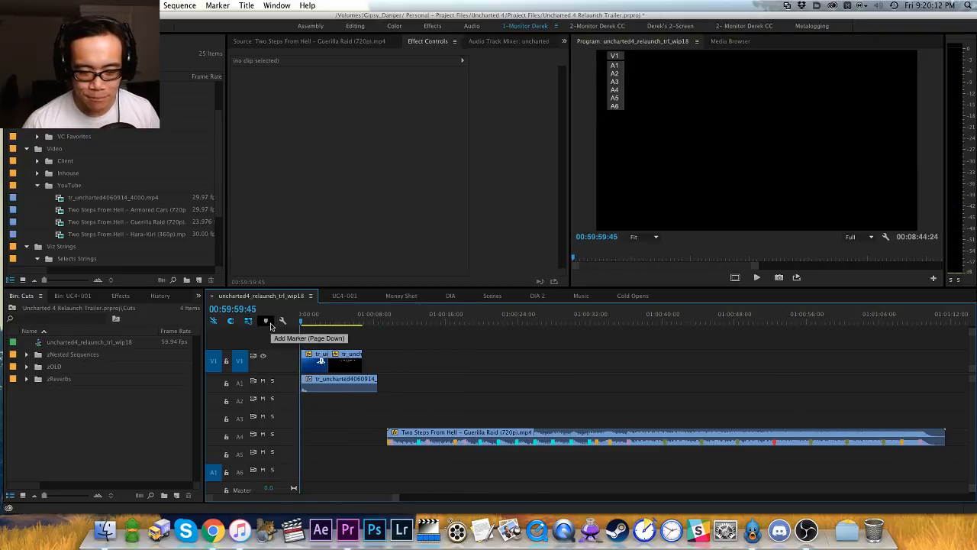
key("=")
key("=")
key("space")
key("minus")
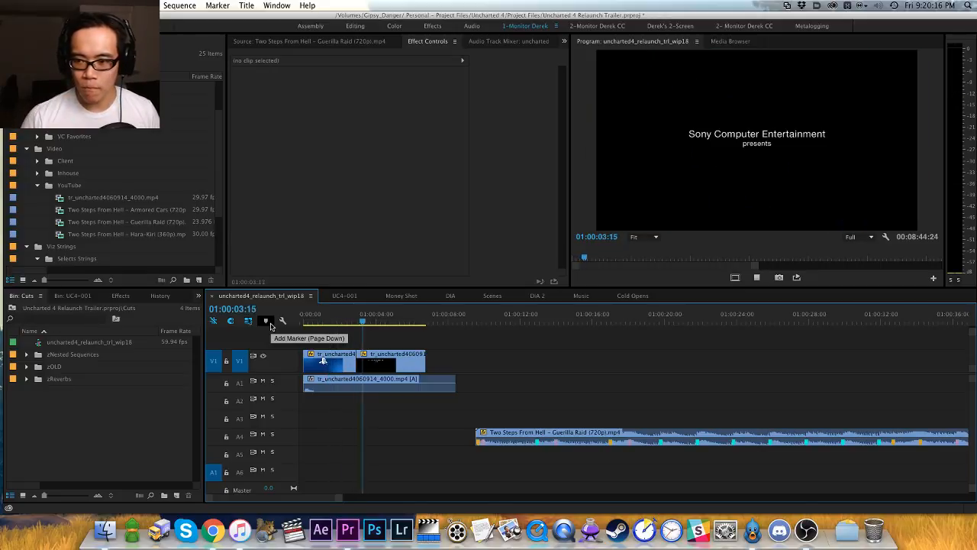
key("space")
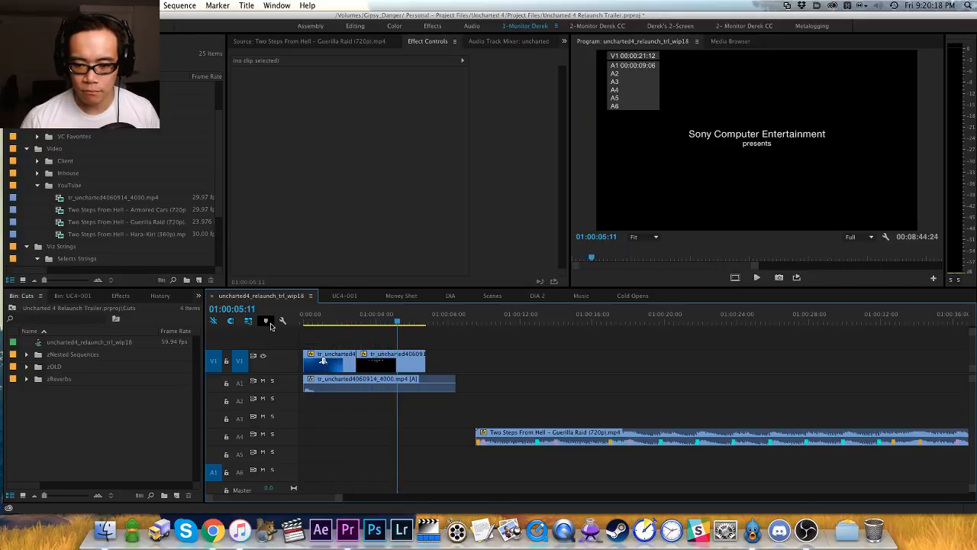
key("w")
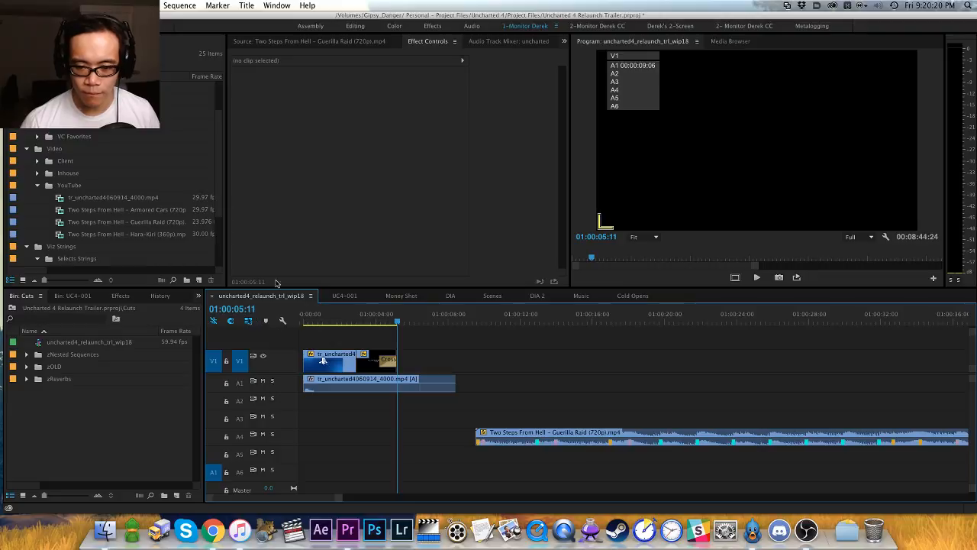
Step: Move the Guerilla Raid clip on A4 earlier so it starts at about 01:00:05:52, and play back the opening
left_click(330, 315)
key("space")
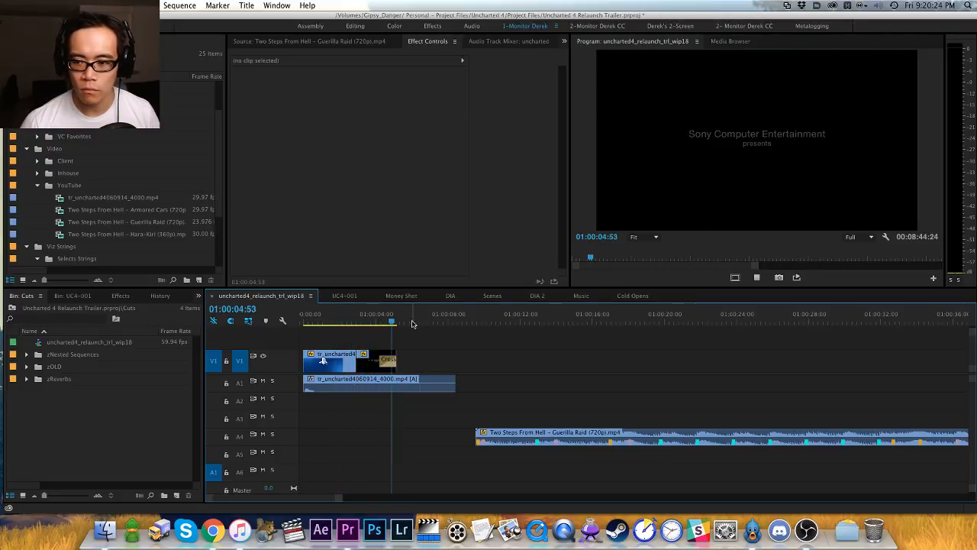
key("space")
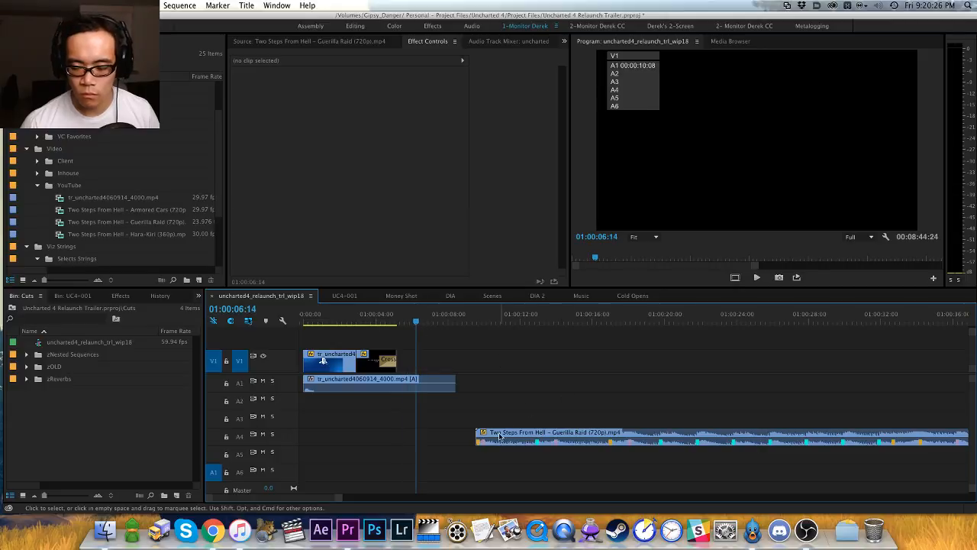
left_click_drag(508, 435, 443, 437)
key("=")
left_click(443, 438)
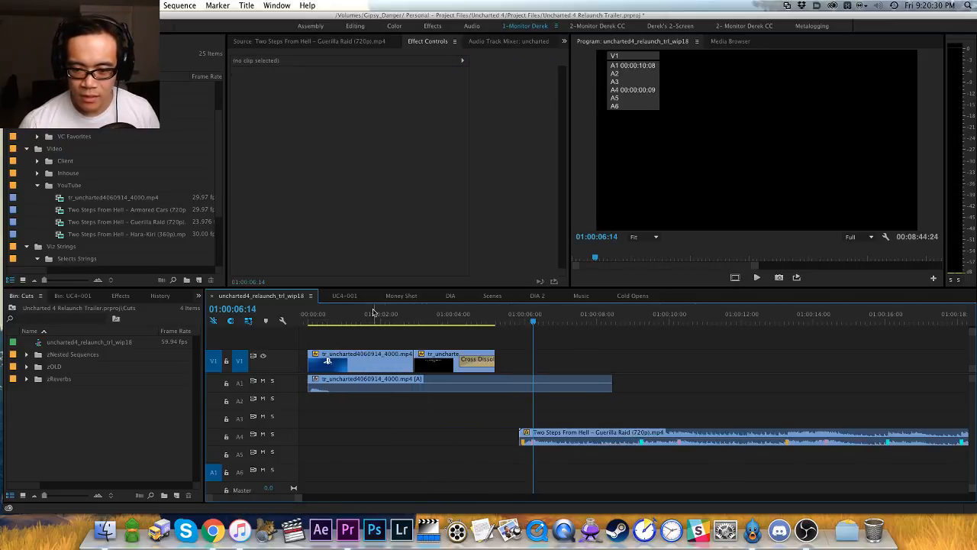
left_click_drag(374, 317, 287, 326)
key("space")
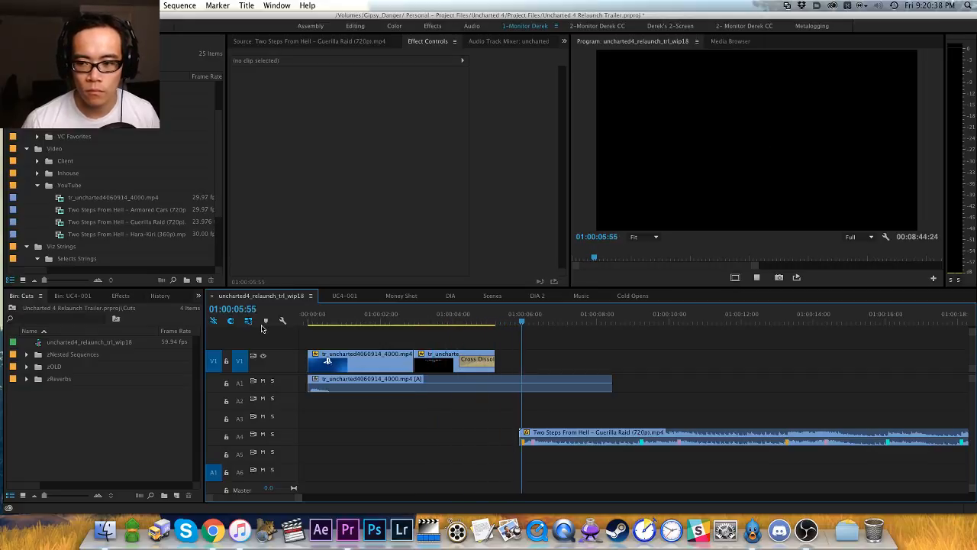
key("space")
Step: Listen to the Guerilla Raid music around 01:00:29 for a possible edit point
key("h")
left_click_drag(582, 357, 487, 359)
left_click_drag(553, 364, 458, 361)
key("minus")
key("minus")
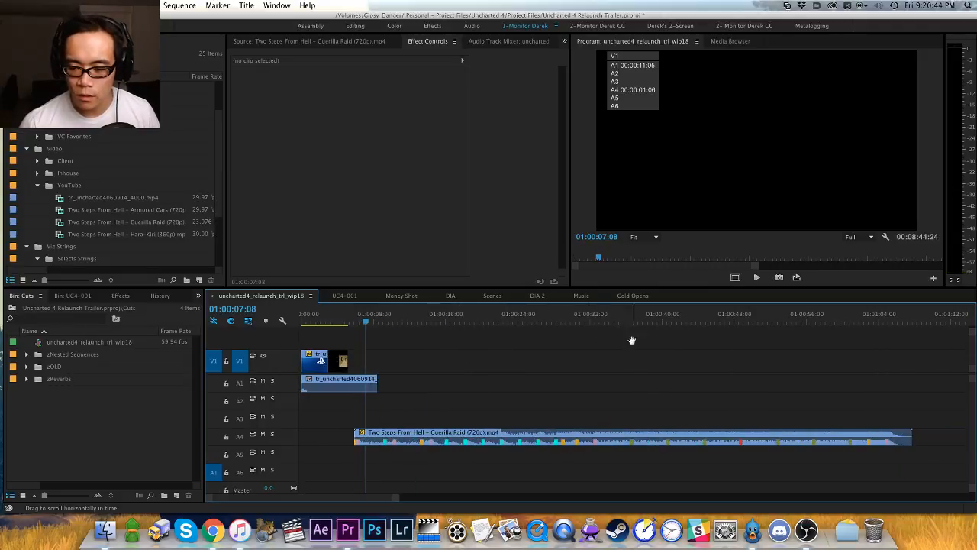
mouse_move(581, 319)
left_mouse_down()
mouse_move(596, 321)
mouse_move(567, 324)
left_mouse_up()
key("space")
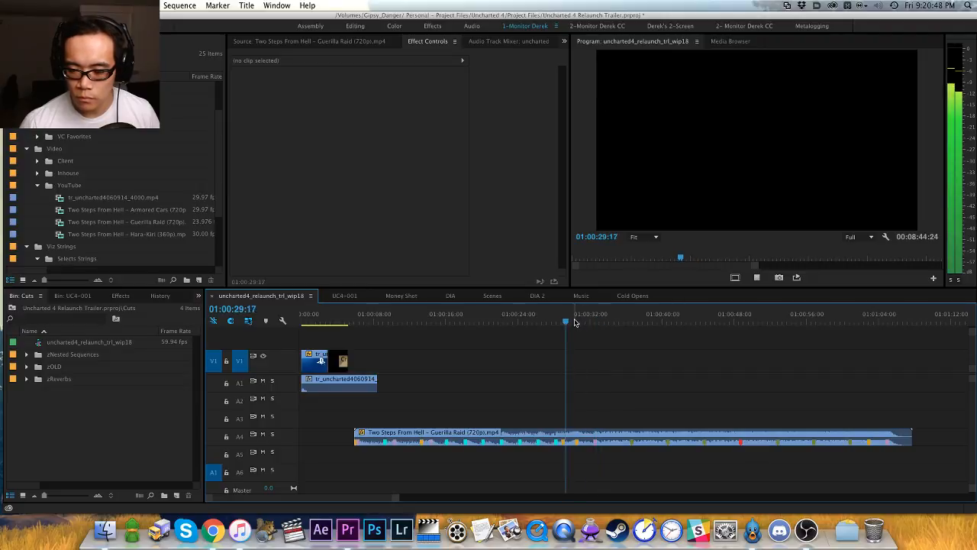
key("space")
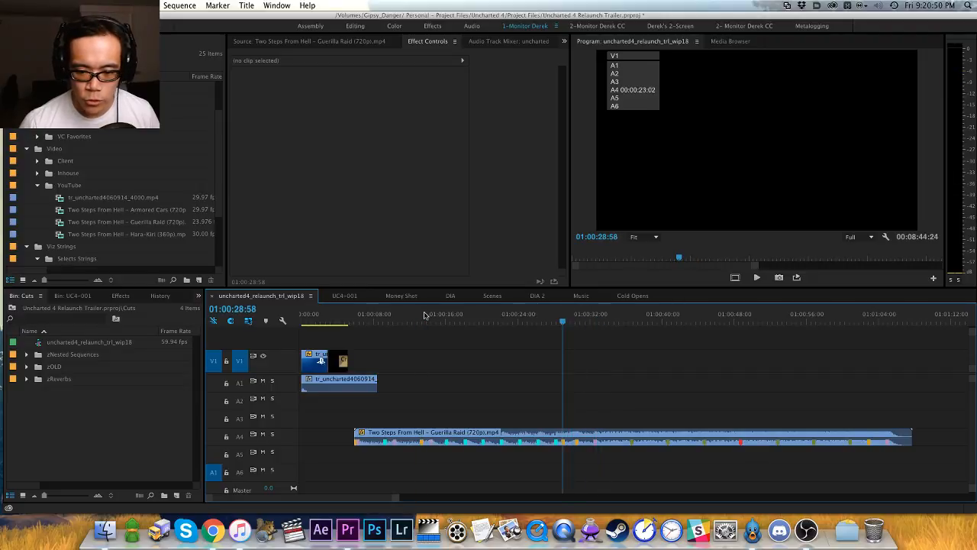
Step: Play the music around 01:00:15 and split the Guerilla Raid clip on A4 at 01:00:16:03
key("space")
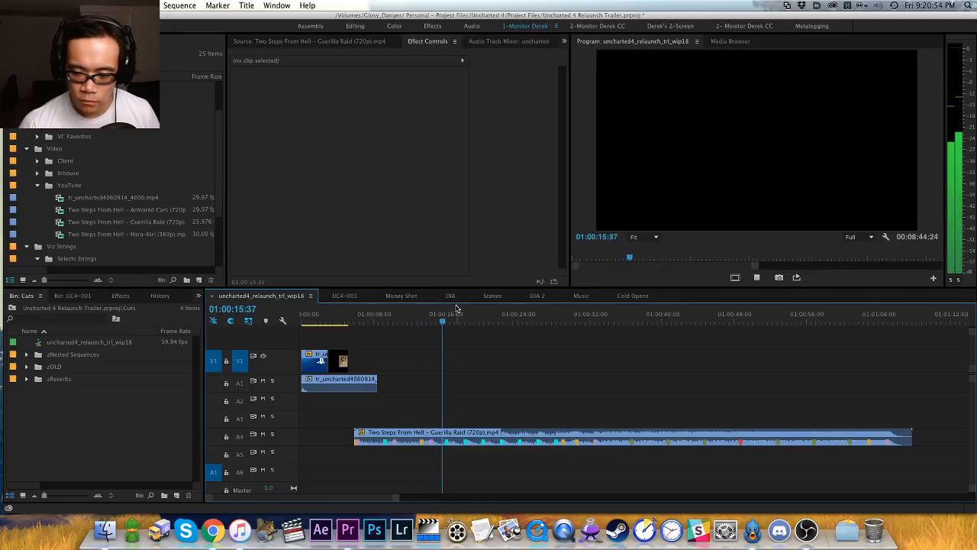
key("space")
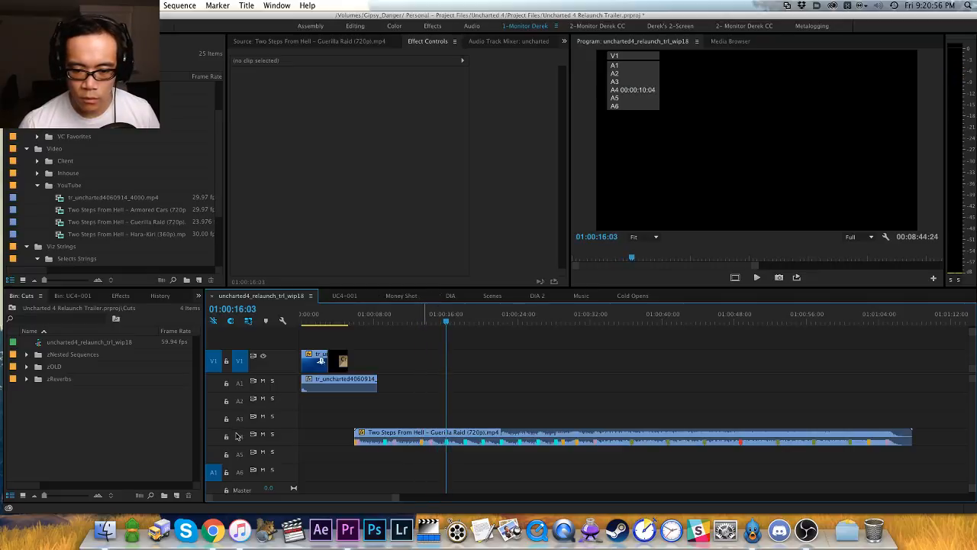
key("super+k")
Step: Trim the start of the second Guerilla Raid piece to the clip marker at about 01:00:28:12, leaving a gap on A4
left_click(537, 316)
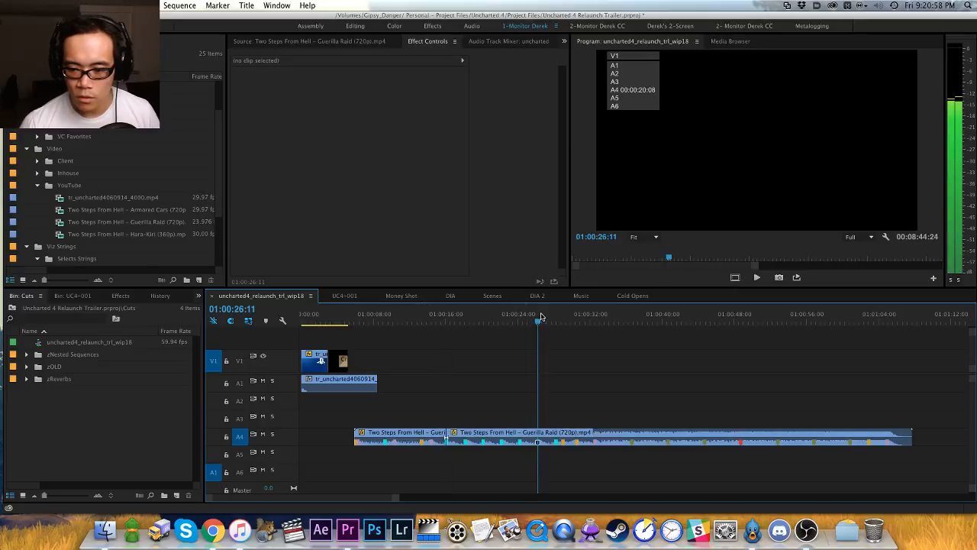
key("space")
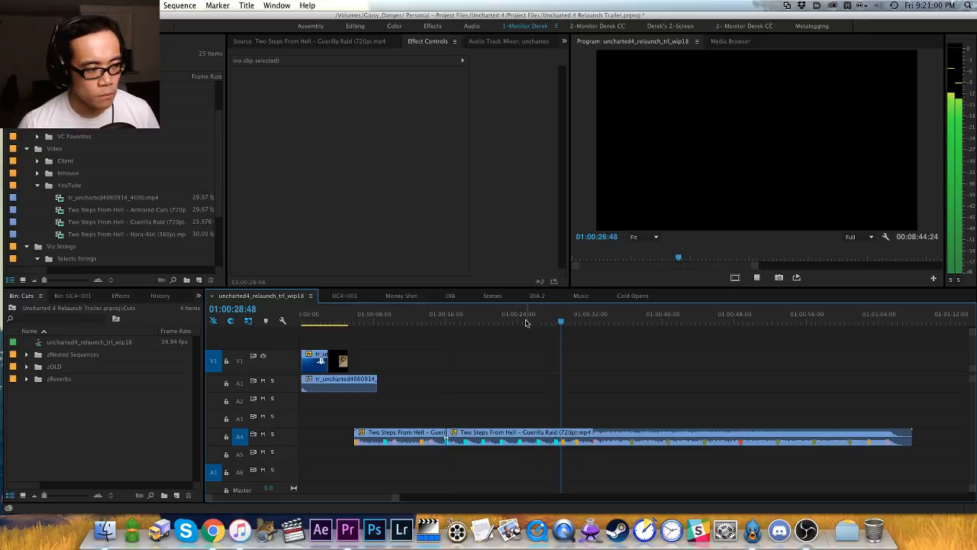
key("space")
key("shift+super+m")
key("e")
key("space")
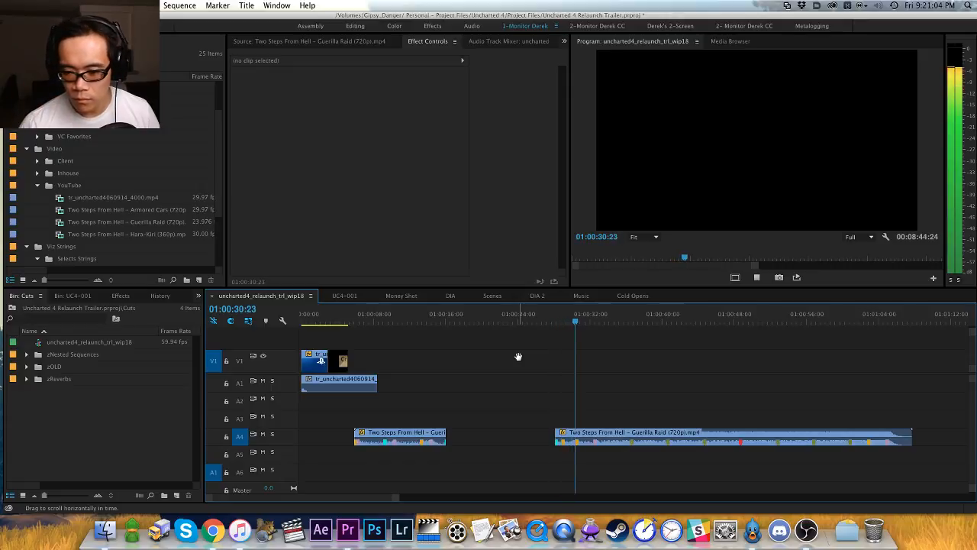
Step: Play on and split the second Guerilla Raid piece on A4 at 01:00:30:28
scroll(519, 356, "up", 2)
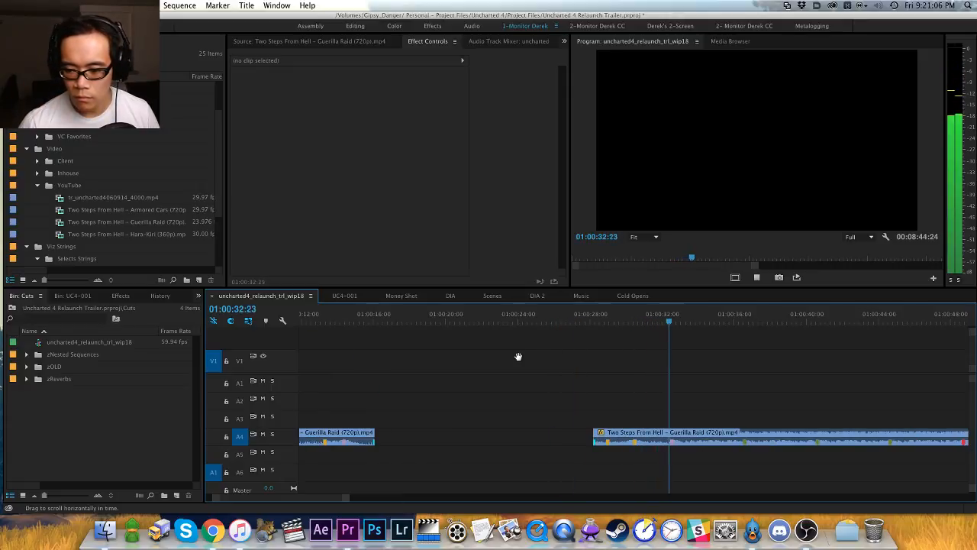
key("space")
key("super+k")
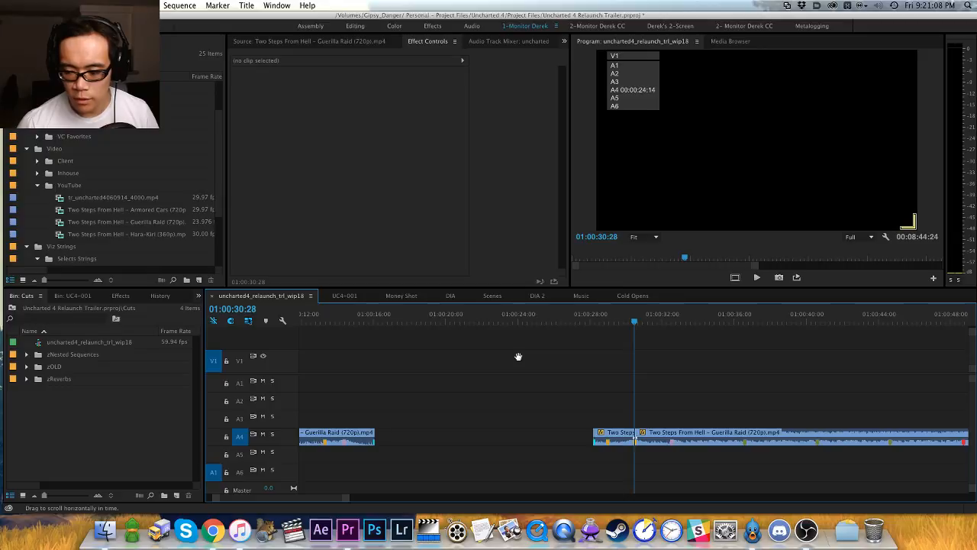
Step: Step through the Guerilla Raid clip markers on both sides of the 01:00:30:28 cut to check the music's beats
key("End")
key("Home")
key("Down")
key("Down")
key("Down")
key("Down")
key("Down")
key("Down")
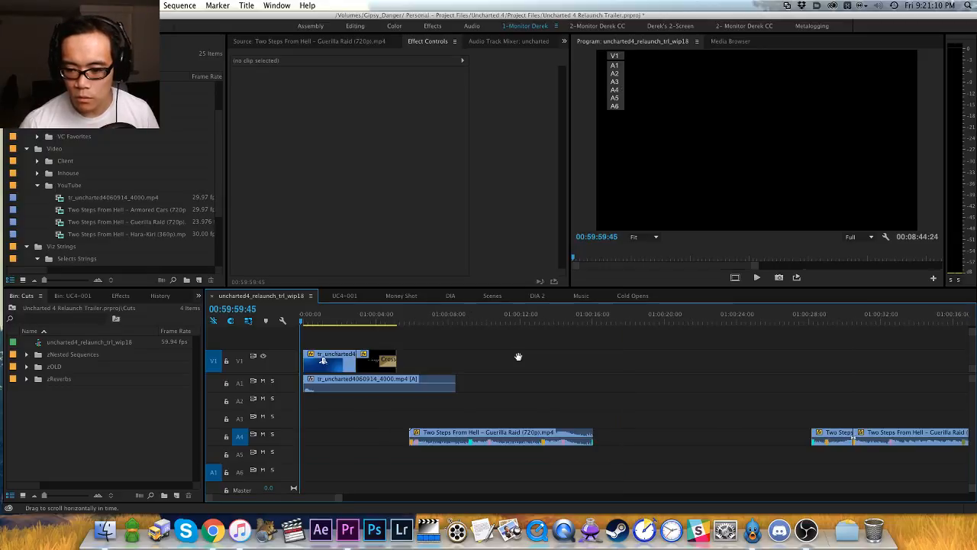
key("shift+m")
key("shift+m")
key("shift+m")
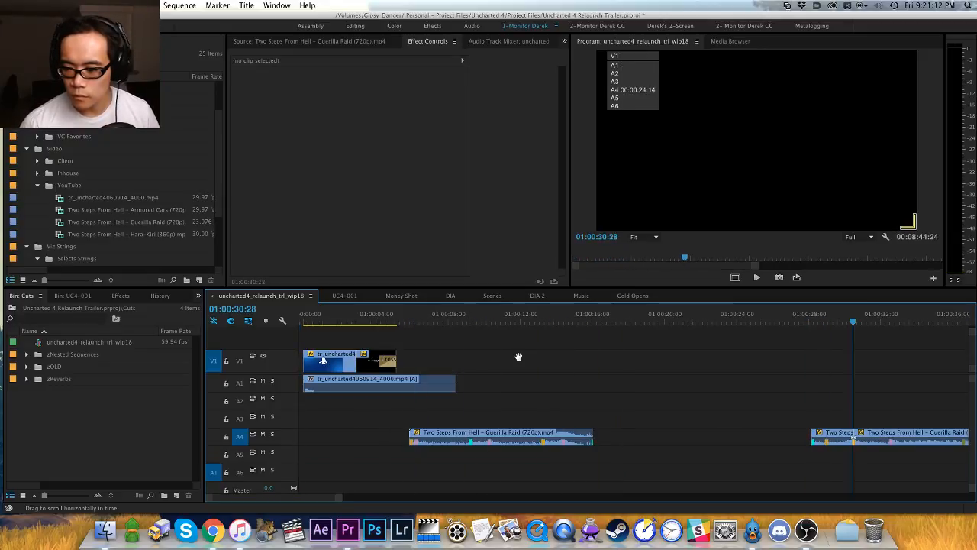
key("equal")
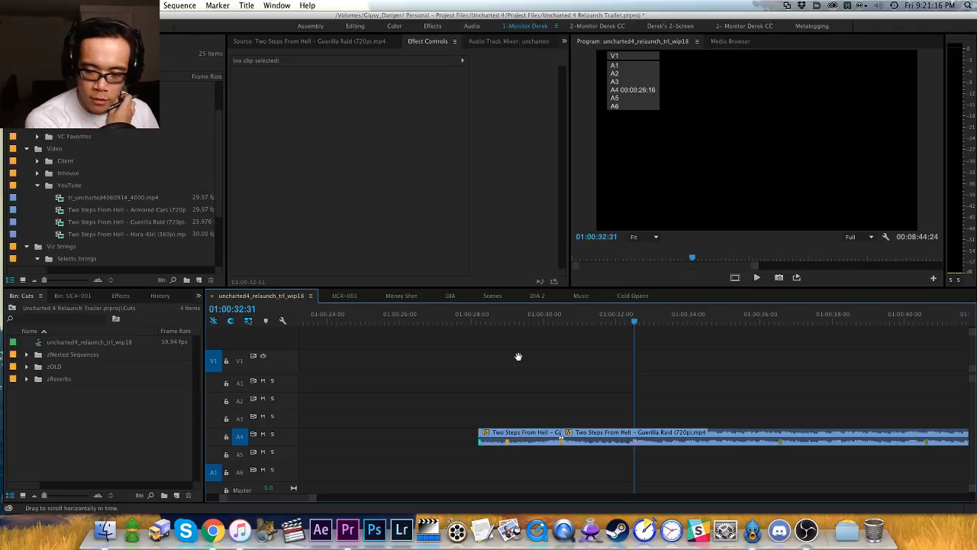
key("ctrl+shift+m")
key("ctrl+shift+m")
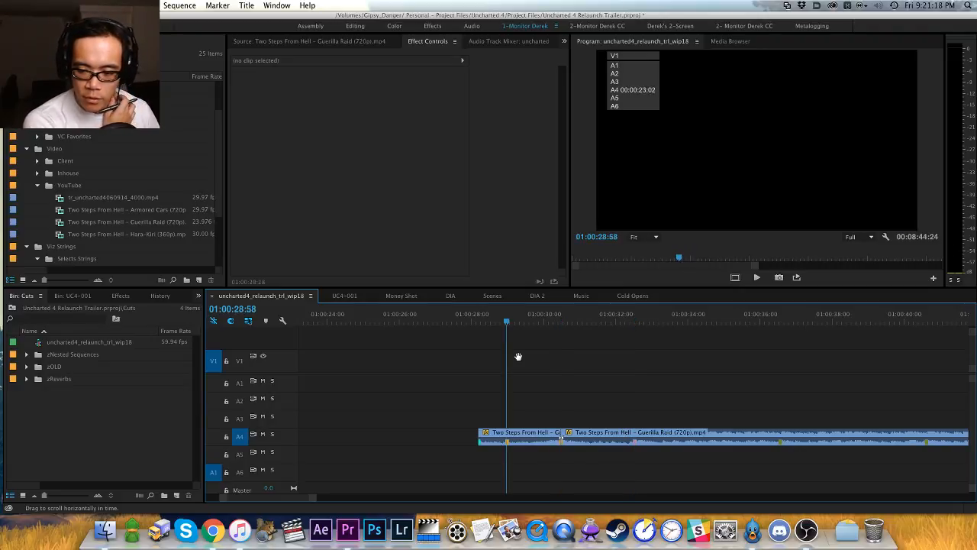
key("shift+m")
key("shift+m")
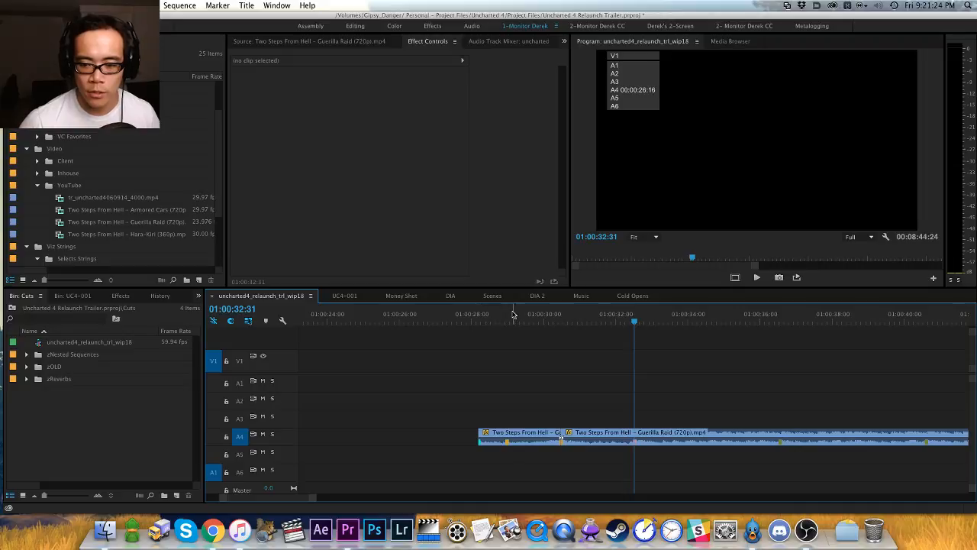
Step: Try a sequence marker at 01:00:27:02 in the A4 gap, remove it, and step through the music's clip markers
left_click_drag(513, 315, 436, 315)
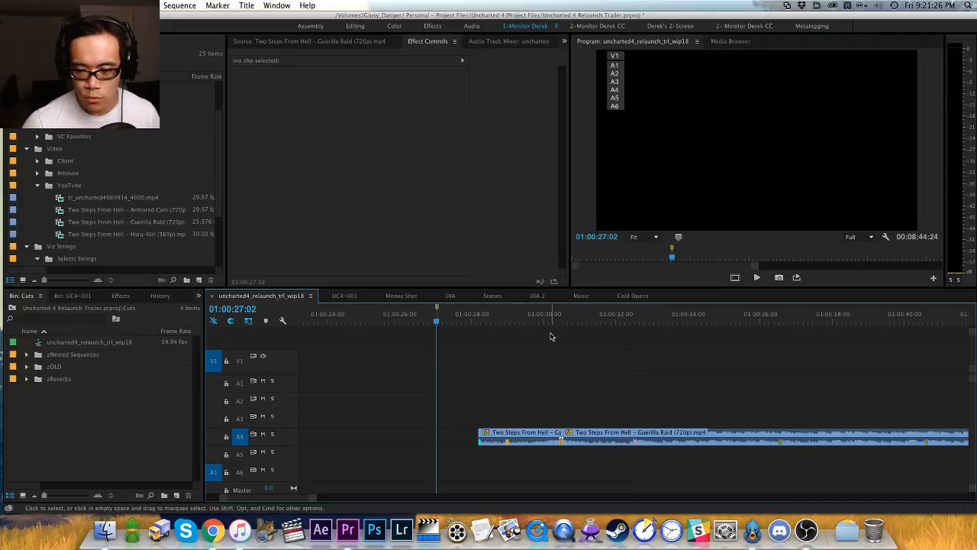
left_click_drag(539, 318, 508, 360)
key("shift+m")
key("shift+m")
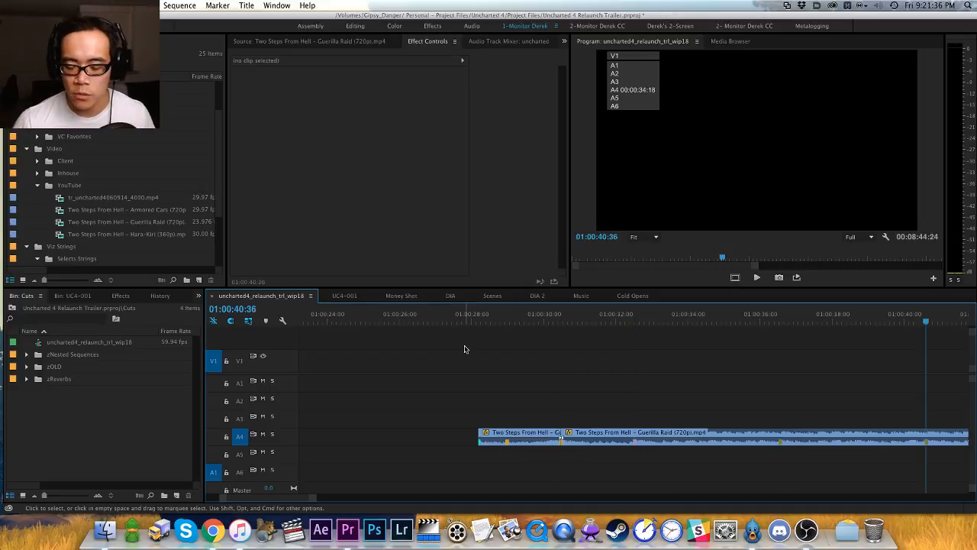
key("shift+super+m")
key("shift+super+m")
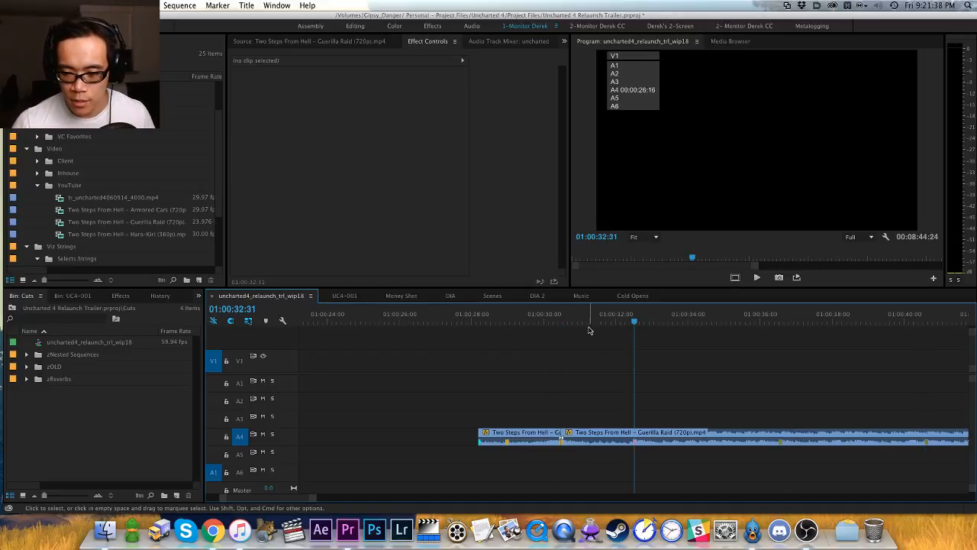
Step: Copy the short Guerilla Raid piece that ends at 01:00:30:28 and paste it into the A4 gap at about 01:00:24:07
left_click(495, 432)
key("super+c")
left_click_drag(384, 322, 330, 324)
key("super+v")
Step: Turn on duplicate frame markers in the timeline display settings and deselect the clips
left_click(283, 320)
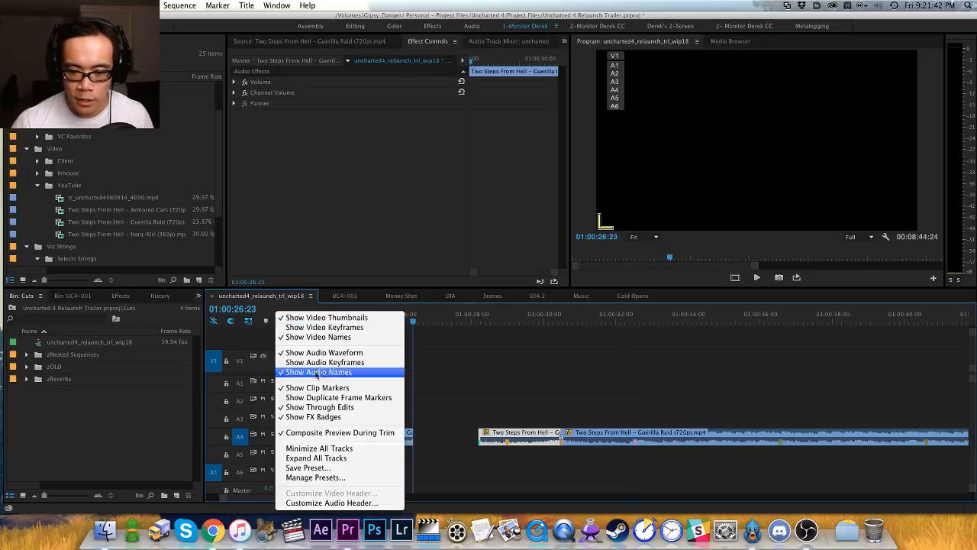
left_click(313, 398)
left_click(420, 390)
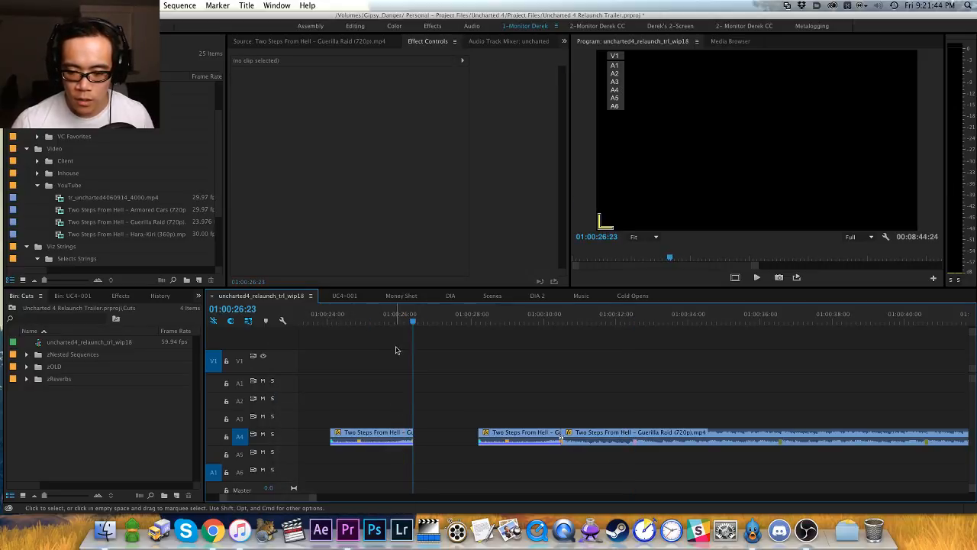
Step: Split the pasted Guerilla Raid piece in the A4 gap at 01:00:25:31 and move its second part to end at 01:00:27:07
left_click(382, 321)
left_click_drag(403, 437, 427, 437)
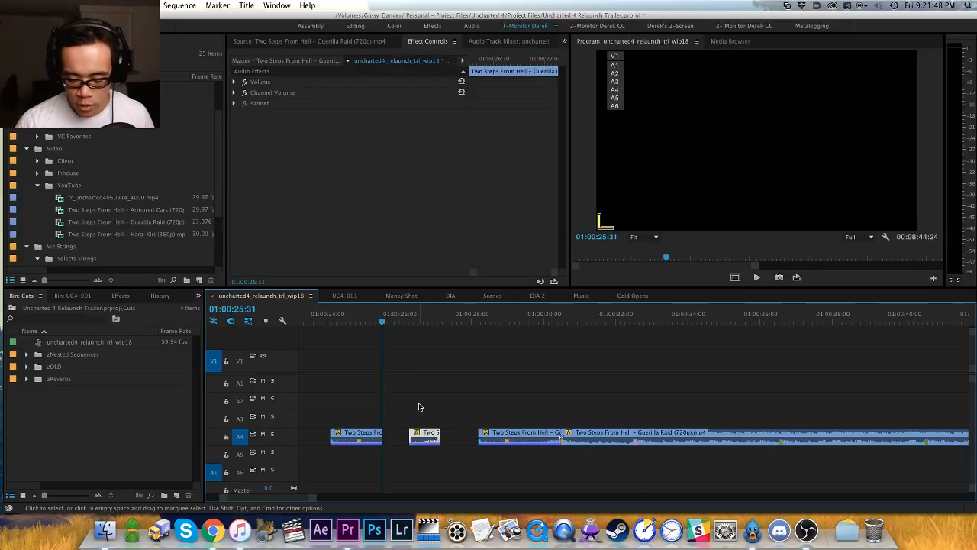
scroll(419, 406, "left", 5)
key("h")
left_click_drag(617, 368, 477, 364)
key("Down")
key("Down")
key("Up")
key("Down")
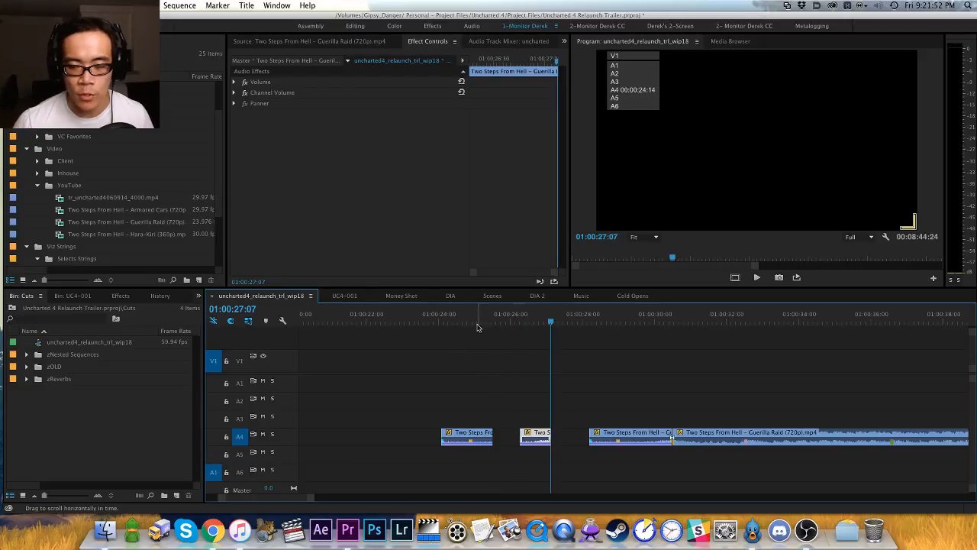
Step: Delete both pasted Guerilla Raid pieces and step the edit history back to the A4 music with only the 01:00:30:28 cut
key("v")
mouse_move(542, 404)
left_mouse_down()
mouse_move(444, 446)
mouse_move(466, 458)
left_mouse_up()
key("Delete")
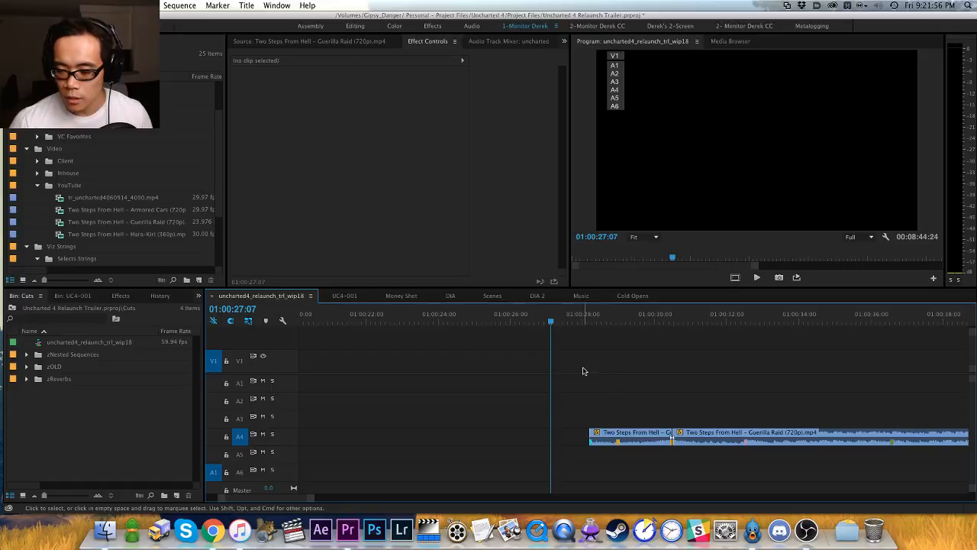
key("super+z")
key("super+z")
key("super+z")
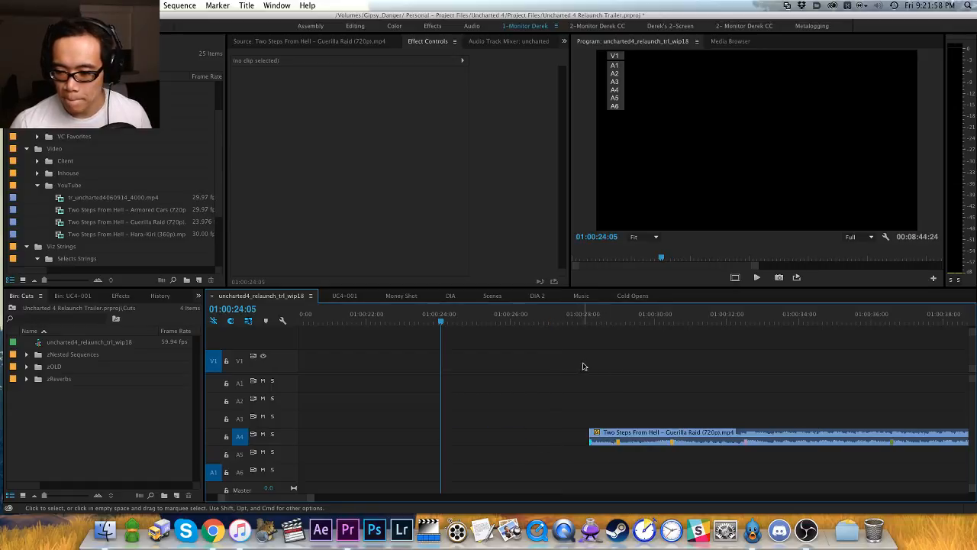
key("super+shift+z")
Step: Step through the Guerilla Raid clip markers and play the music around 01:00:32:00 to find the next beat after the cut
key("h")
left_click_drag(668, 367, 523, 376)
key("shift+m")
key("shift+m")
key("shift+m")
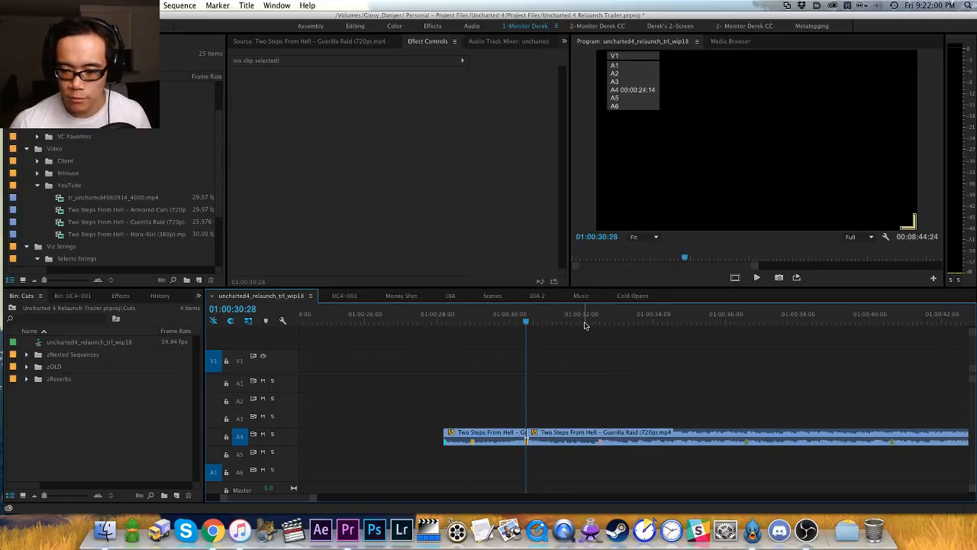
key("shift+m")
left_click(585, 310)
key("space")
key("space")
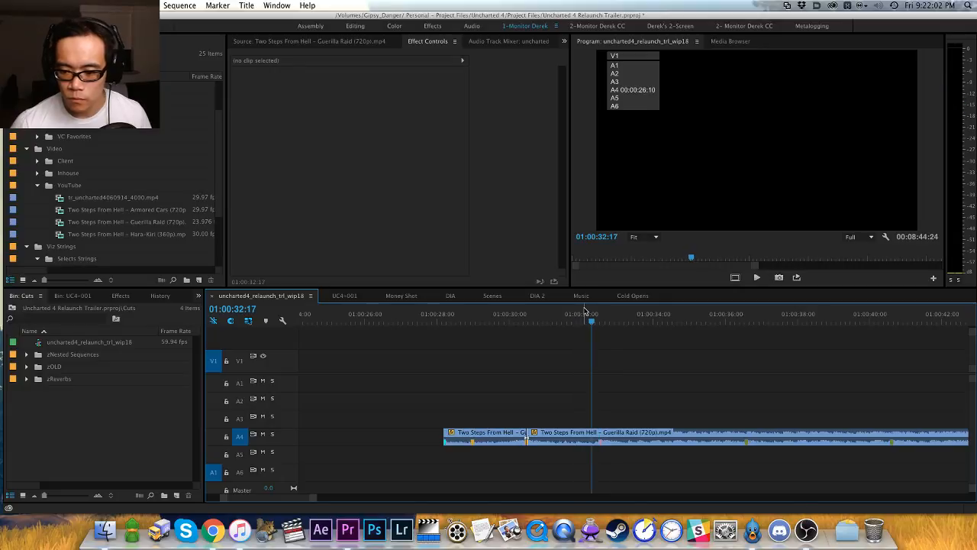
Step: Trim the start of the long Guerilla Raid clip after the cut to 01:00:32:30, leaving a gap, and play its new beginning
key("space")
key("space")
key("Left")
key("Left")
key("alt+q")
key("space")
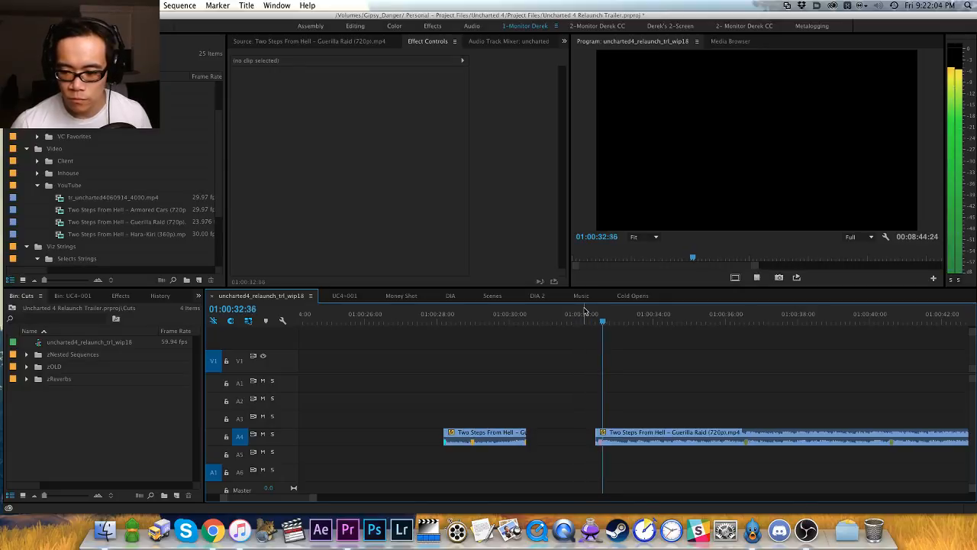
key("space")
key("Up")
key("Right")
key("Right")
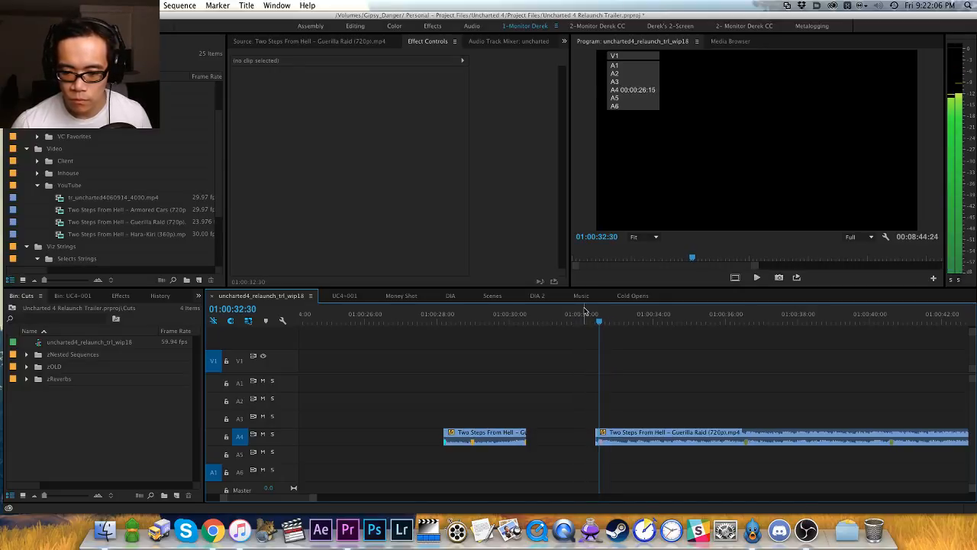
key("alt+q")
key("space")
key("space")
Step: Play the short Guerilla Raid piece before the gap and move it to butt against the long clip at 01:00:32:30
key("h")
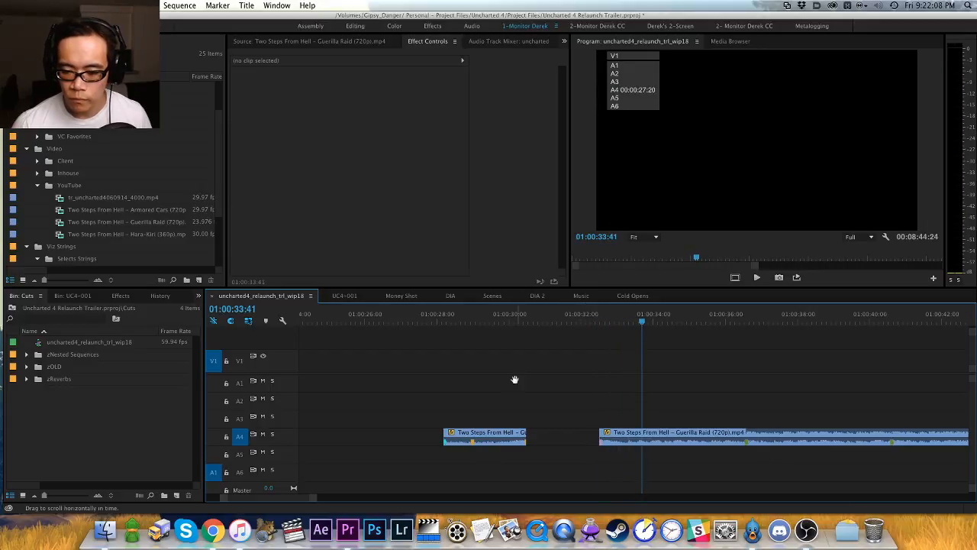
left_click(443, 318)
key("space")
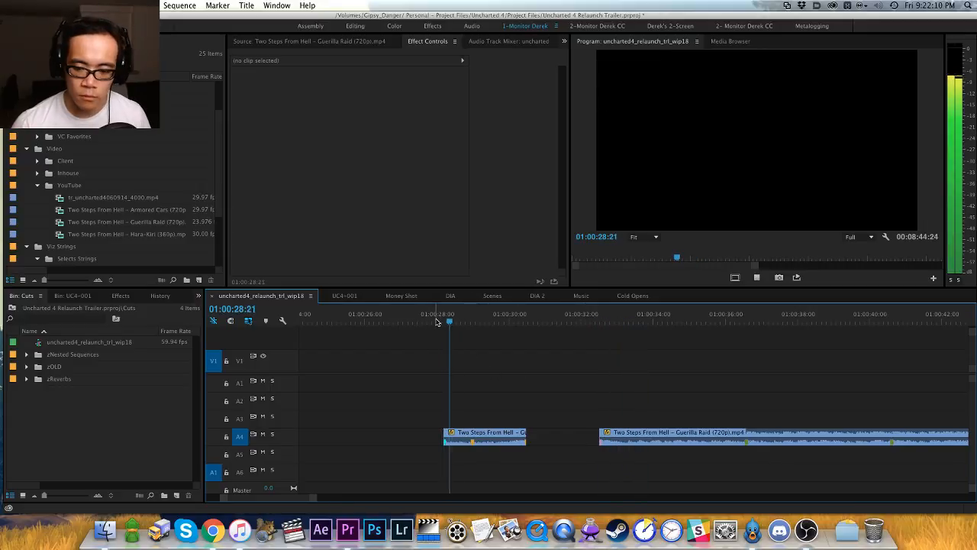
key("space")
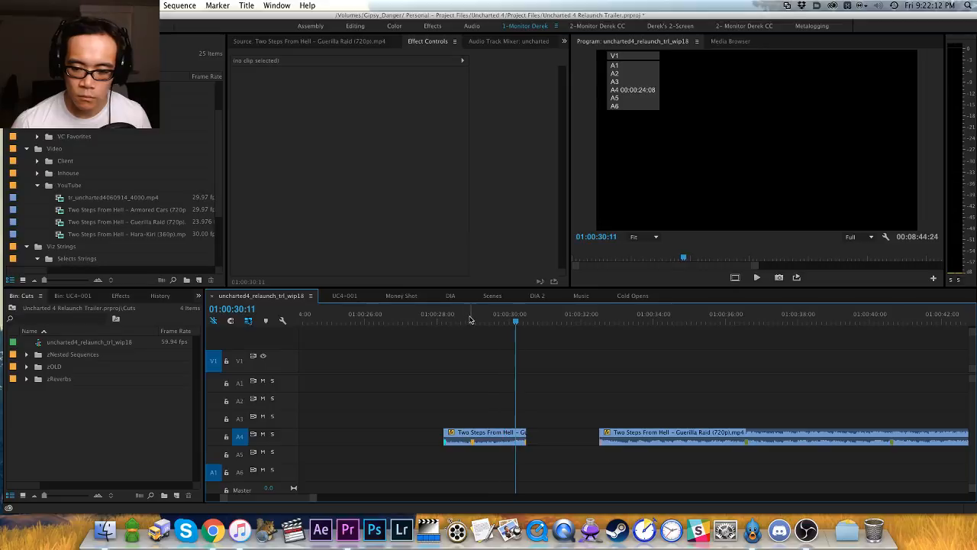
key("space")
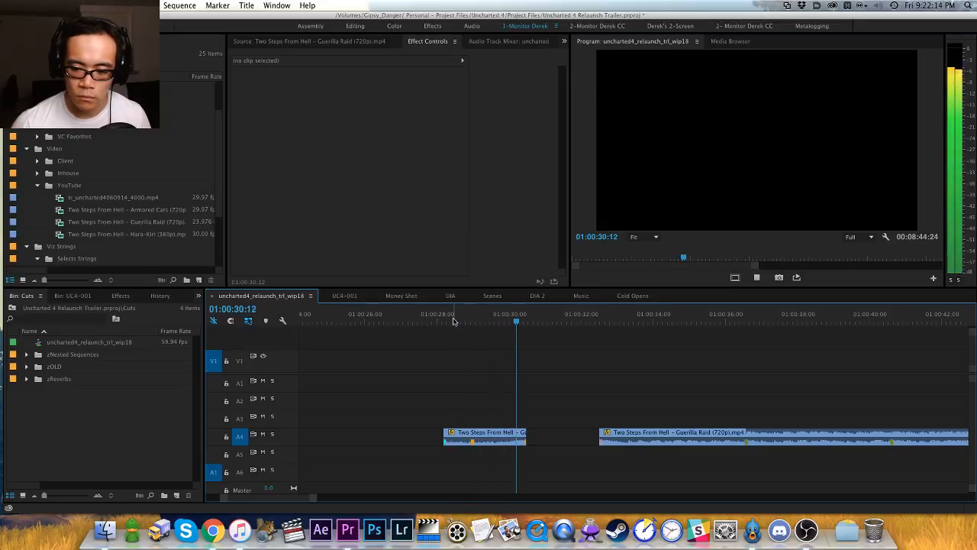
key("space")
left_click_drag(501, 437, 574, 439)
left_click(559, 339)
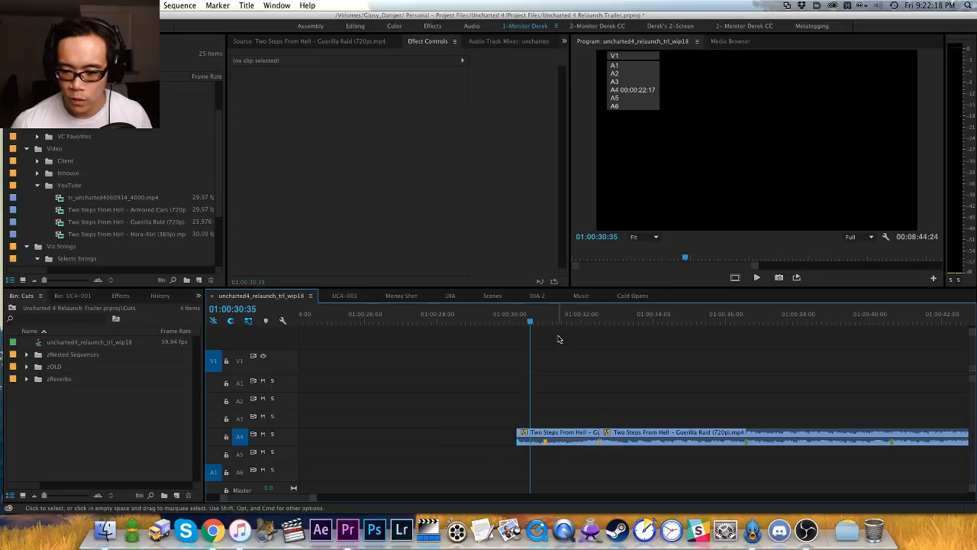
Step: Play the music across the join at 01:00:32:30 and return to the edit point
key("h")
left_click_drag(535, 360, 512, 360)
key("v")
key("Up")
key("space")
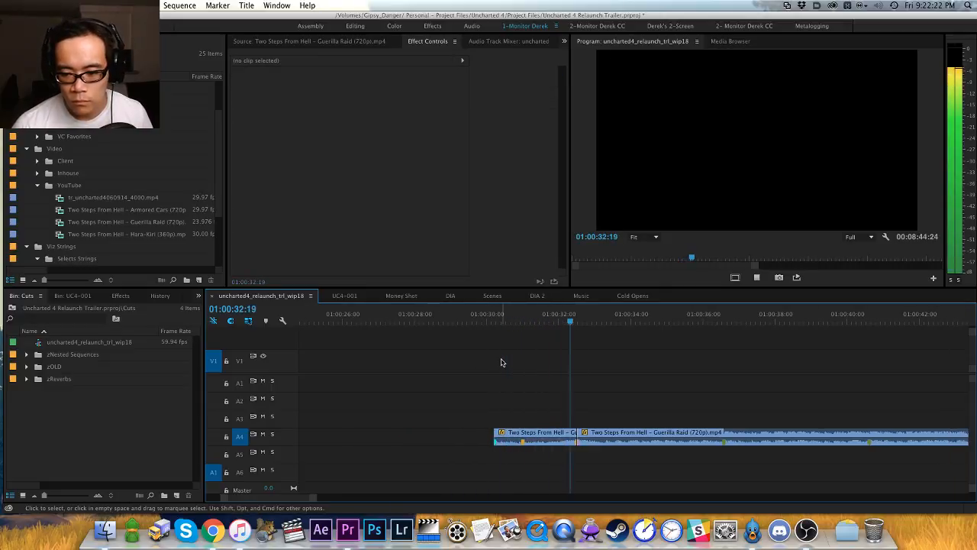
key("Up")
key("Down")
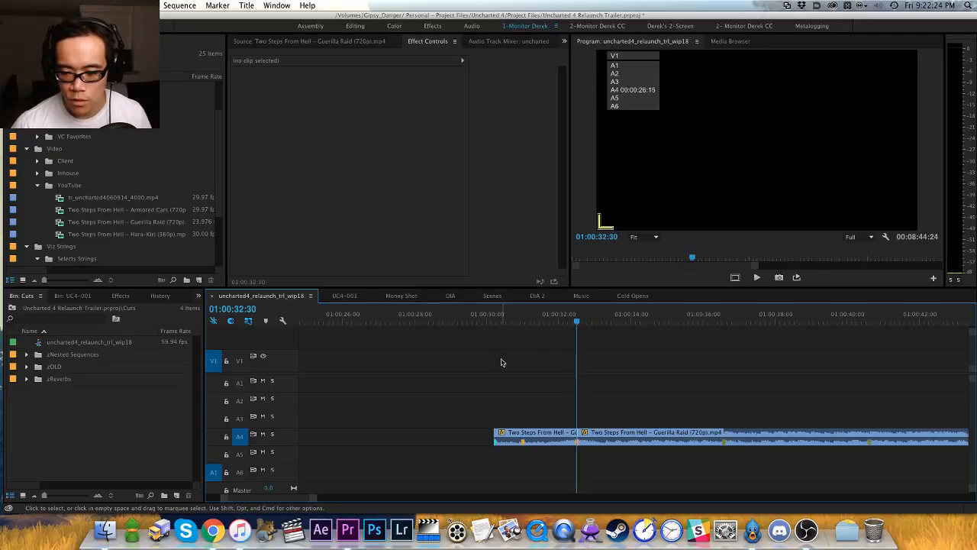
Step: Ripple trim the end of the short Guerilla Raid piece one frame earlier and play around the join
key("equal")
key("equal")
key("equal")
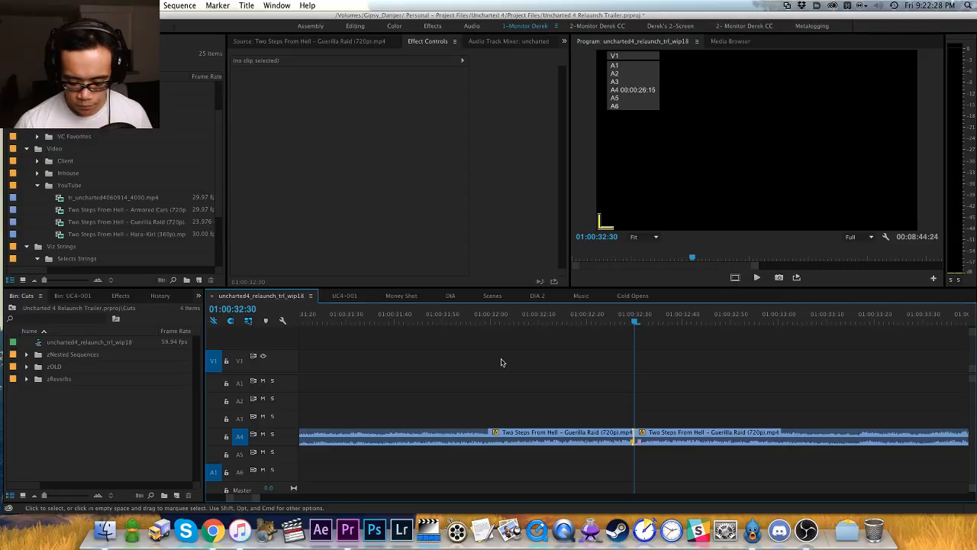
key("minus")
key("alt+Left")
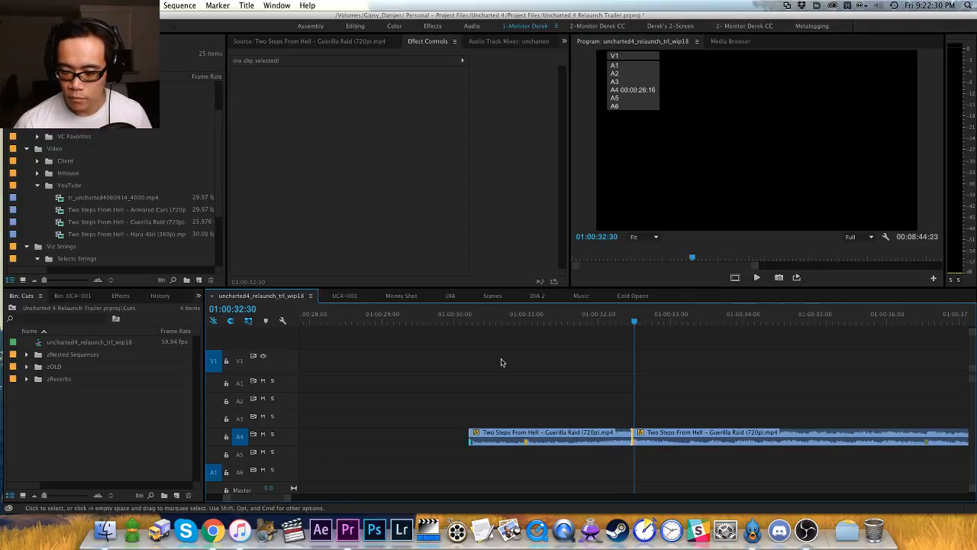
key("h")
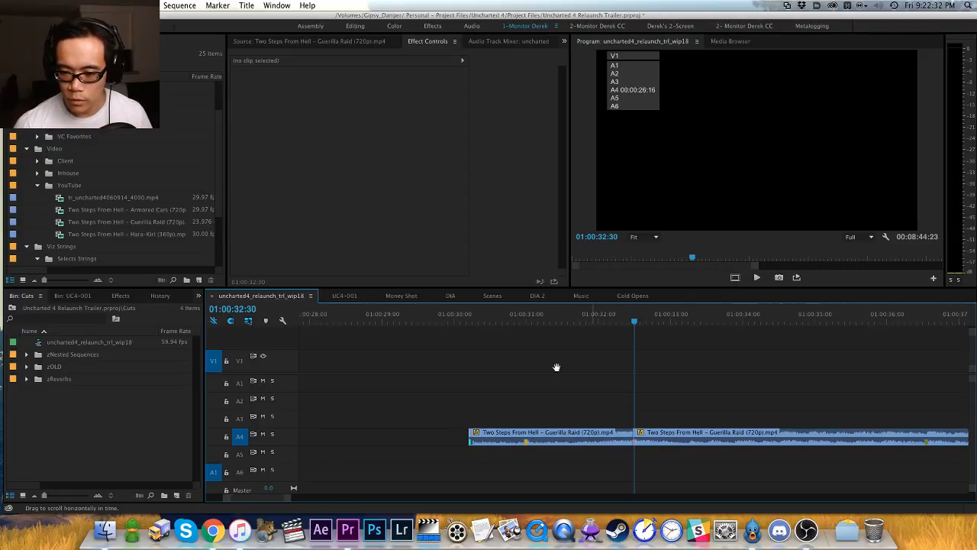
left_click_drag(557, 367, 483, 365)
key("v")
key("shift+k")
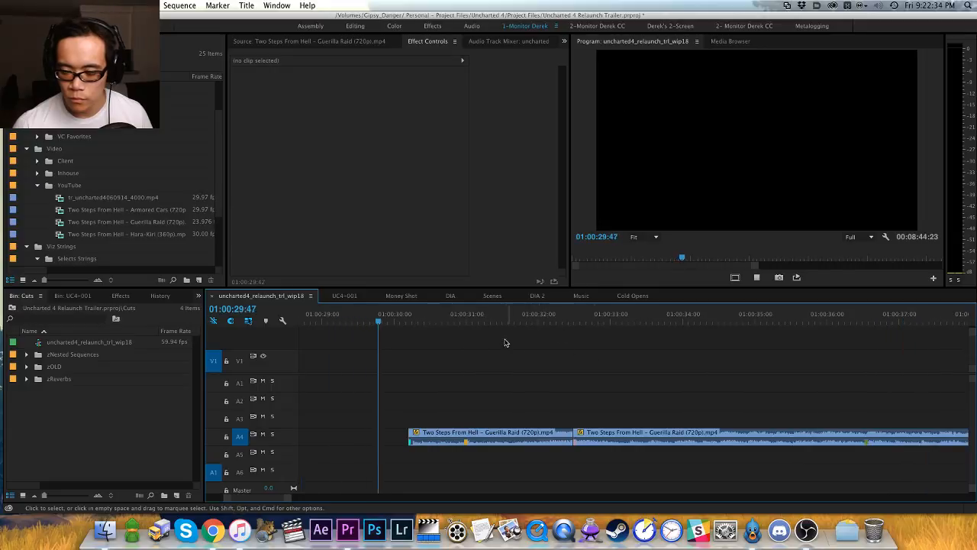
Step: Add a Constant Power crossfade at the 01:00:32:29 join on A4 and set its duration to 3 frames
key("h")
left_click_drag(574, 356, 542, 354)
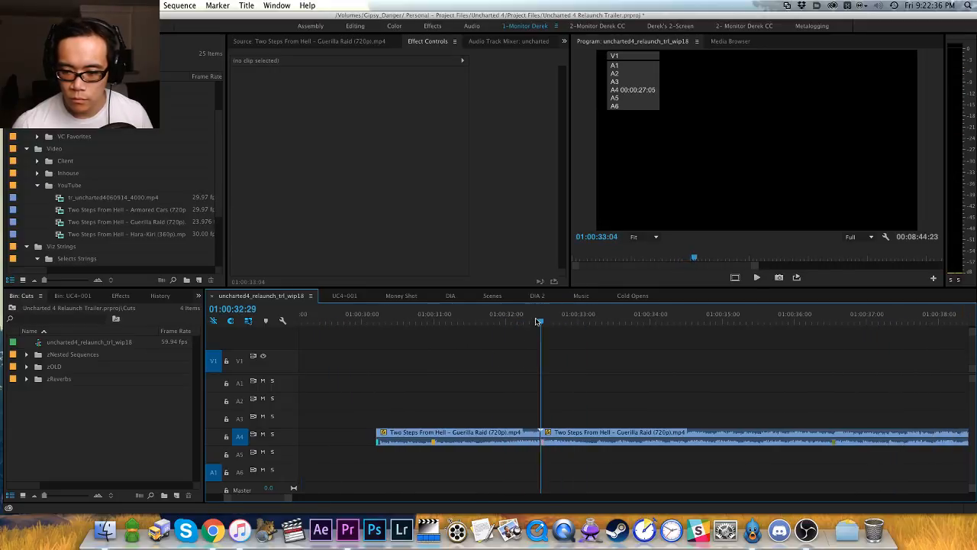
key("v")
key("super+shift+d")
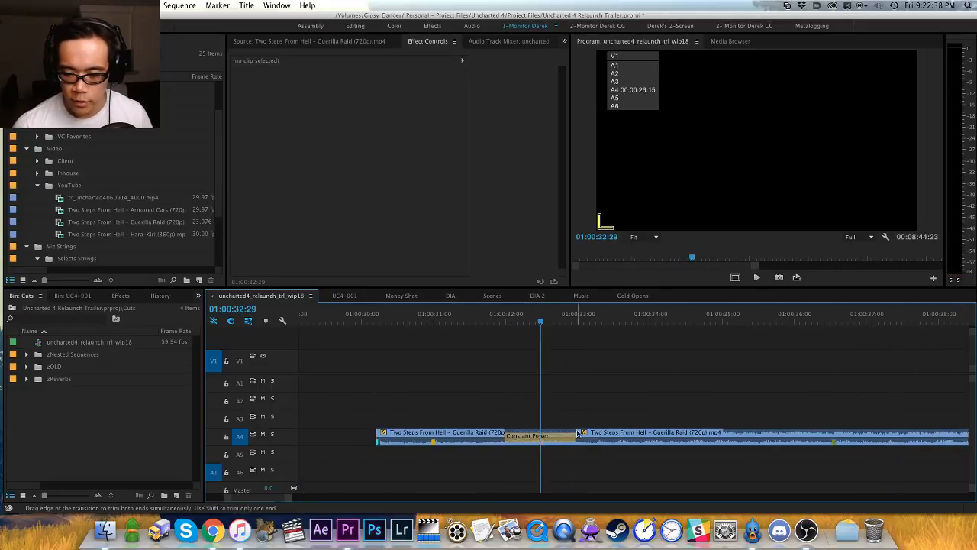
double_click(559, 437)
type("4")
key("Return")
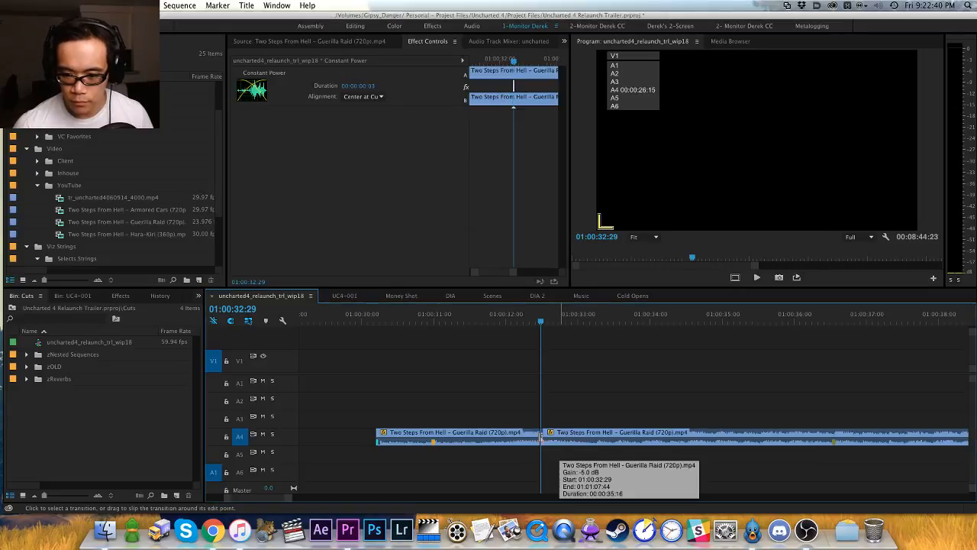
key("super+shift+a")
Step: Play across the crossfade, ripple trim the short piece's end another frame earlier, and play the join again
left_click(472, 314)
key("space")
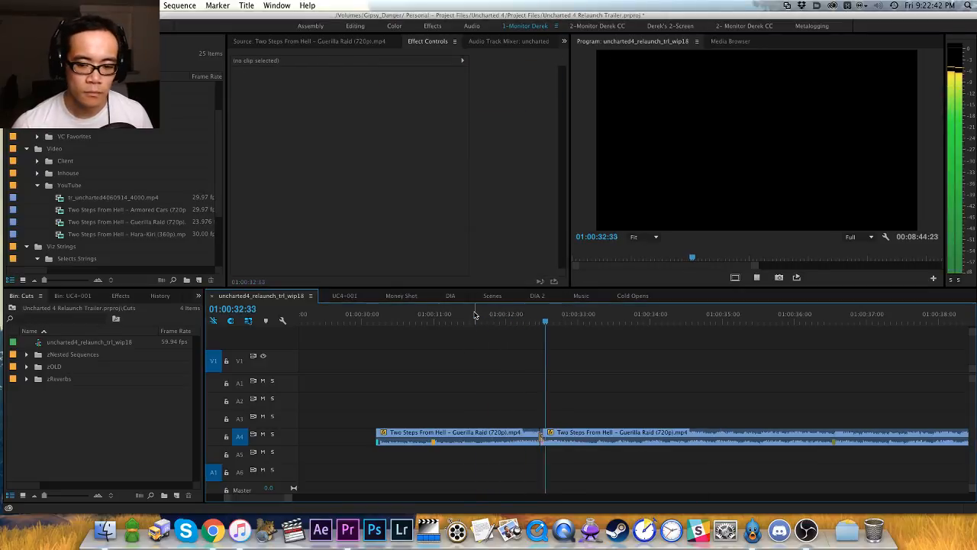
left_click(510, 313)
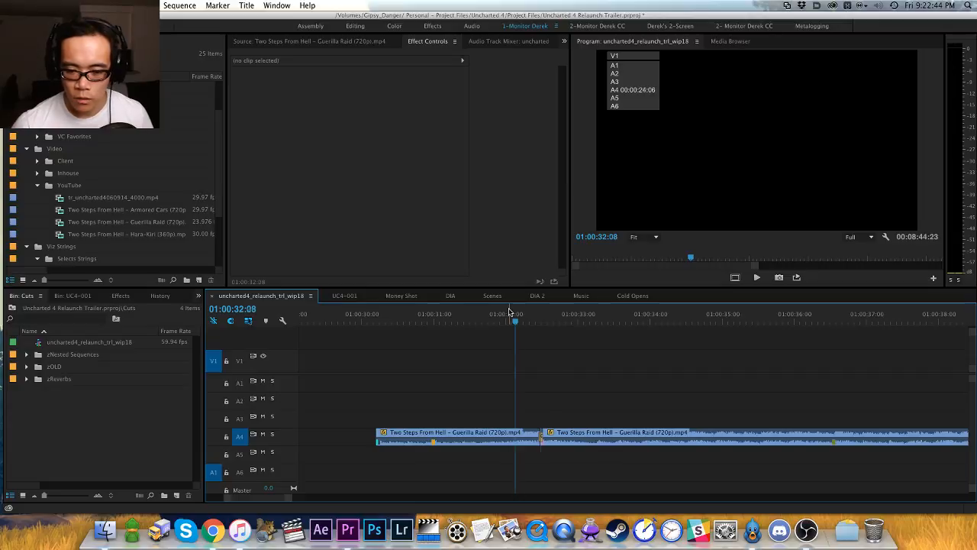
key("Down")
key("Up")
key("Down")
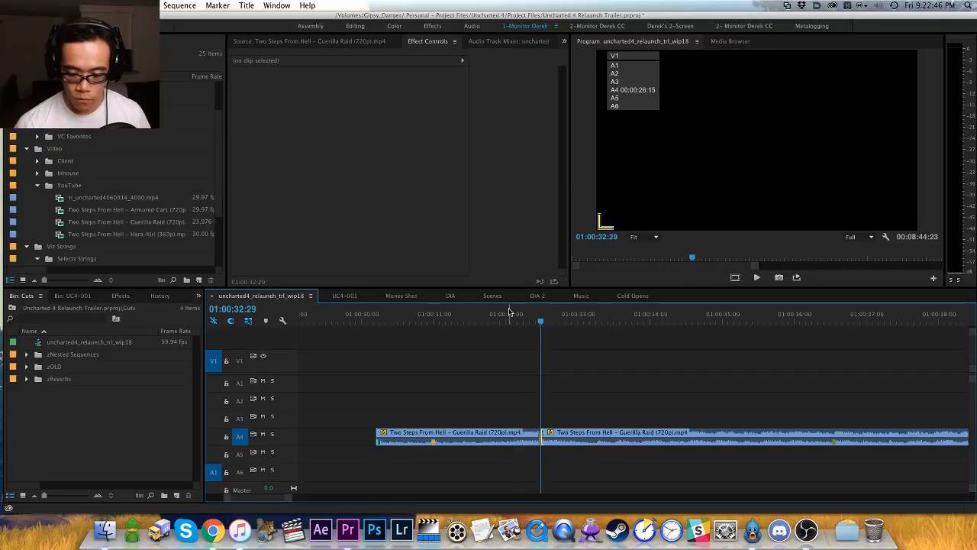
key("alt+Left")
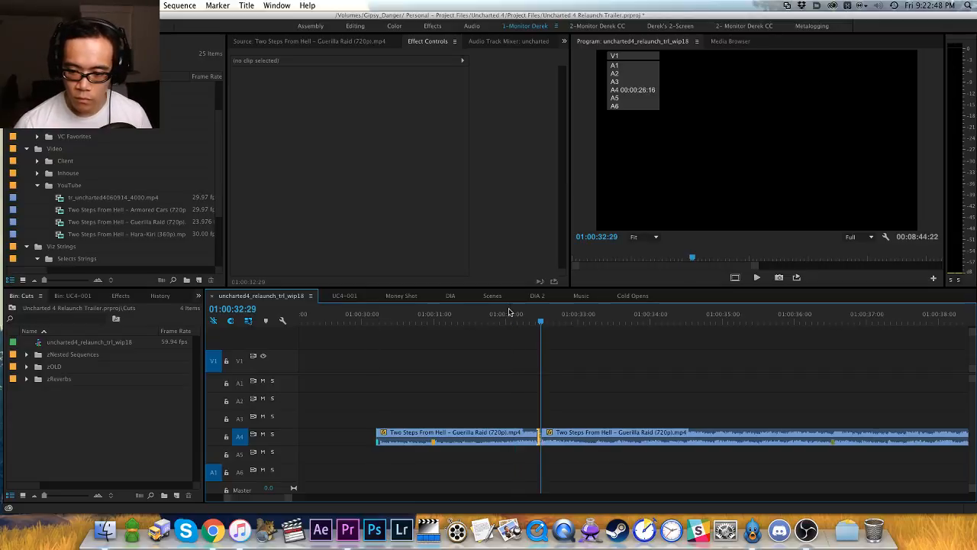
left_click(484, 314)
key("space")
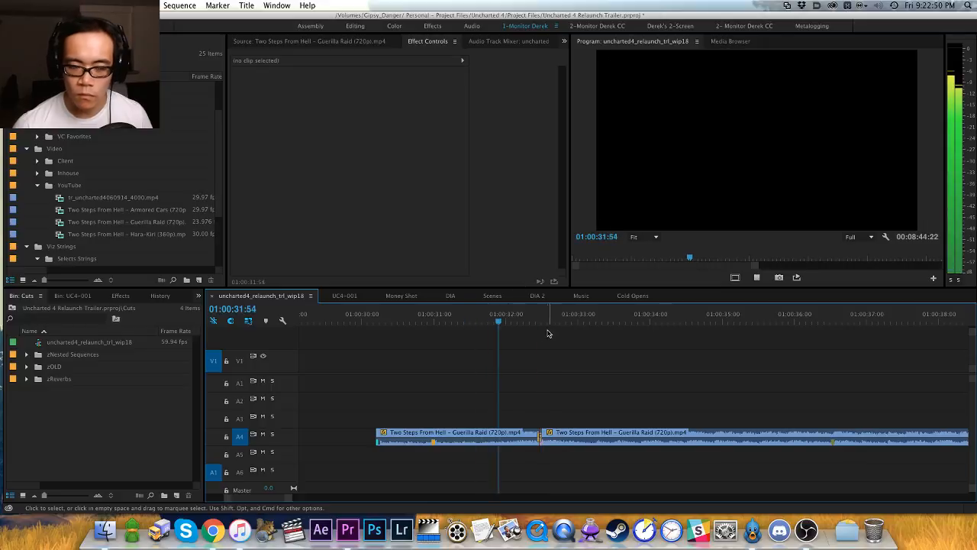
key("space")
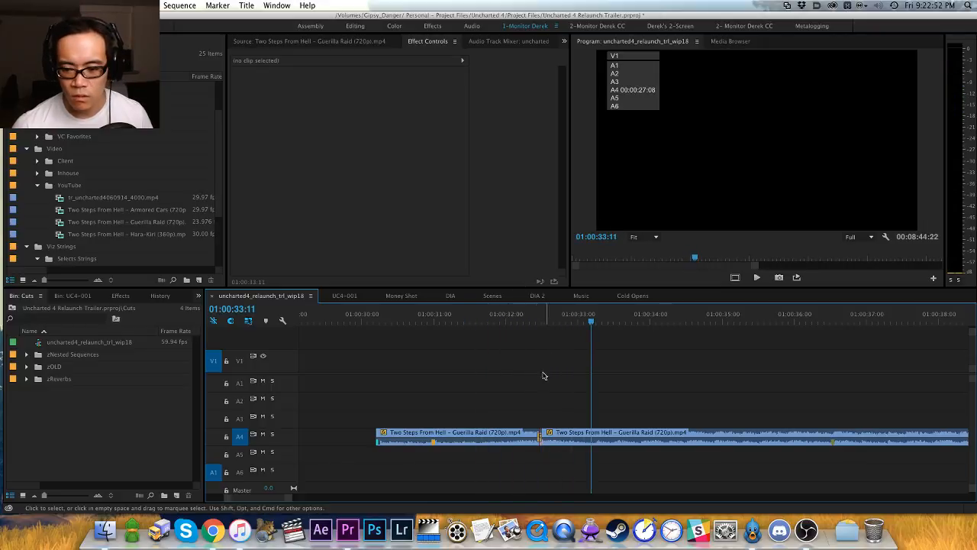
Step: Set the Constant Power crossfade's duration to 10 frames, play across it and save the project
double_click(538, 436)
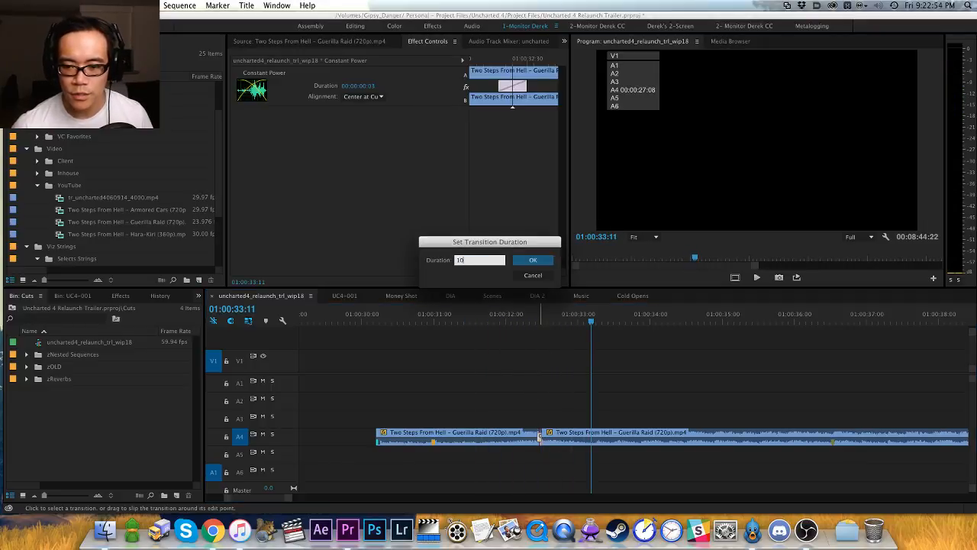
key("Return")
left_click(550, 397)
left_click_drag(546, 312, 480, 309)
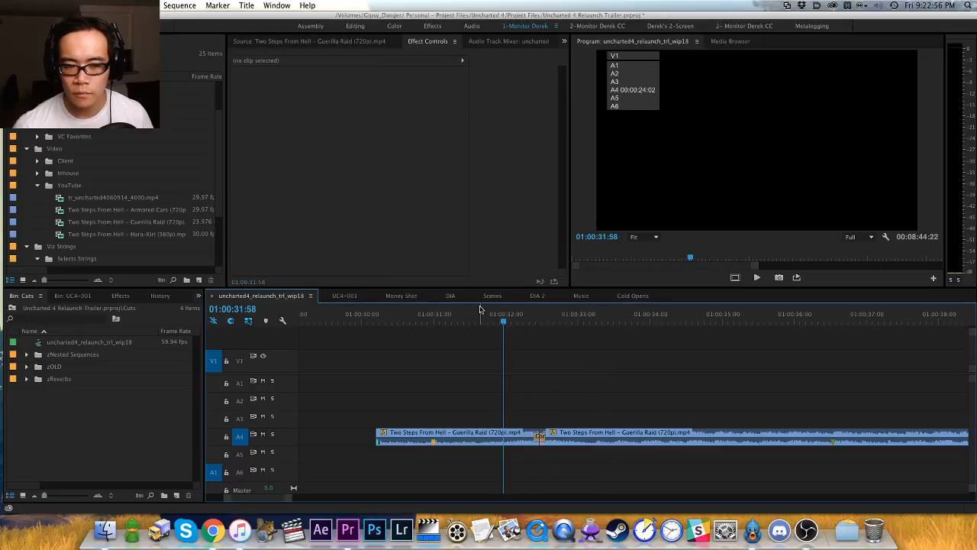
key("space")
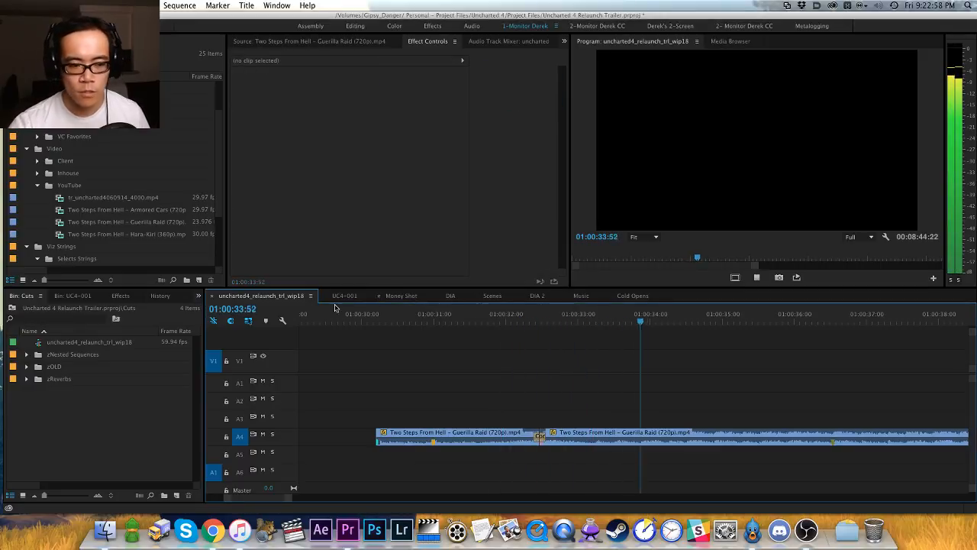
key("space")
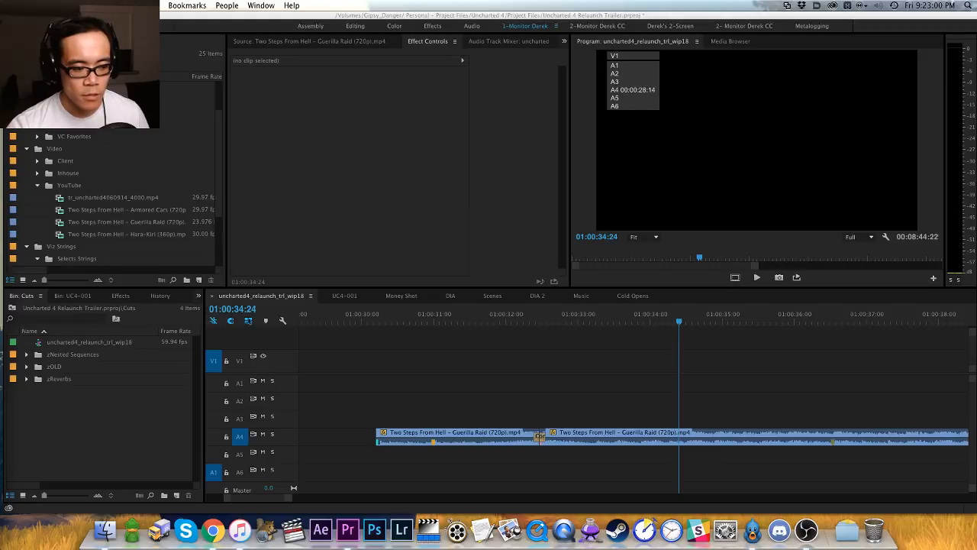
left_click(524, 333)
key("super+s")
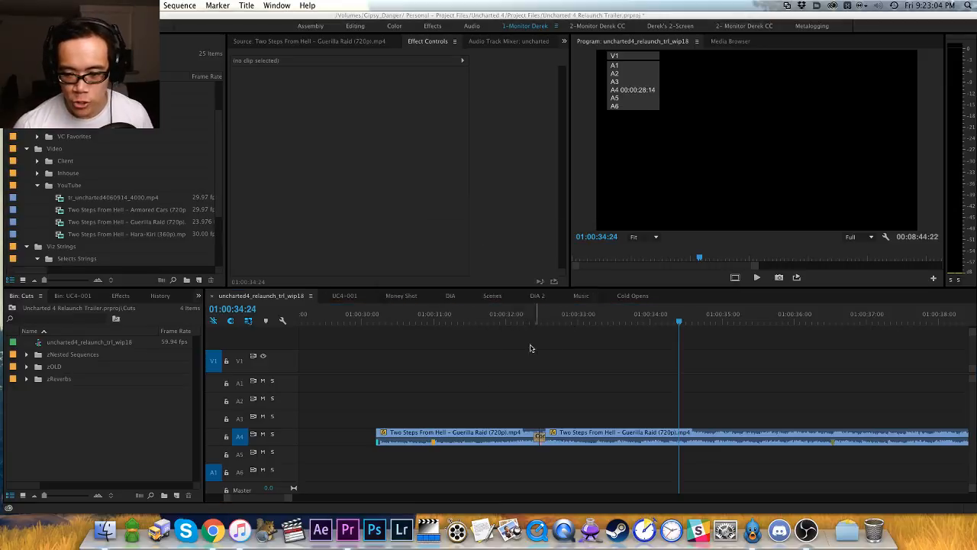
key("h")
left_click_drag(312, 354, 459, 357)
key("minus")
key("minus")
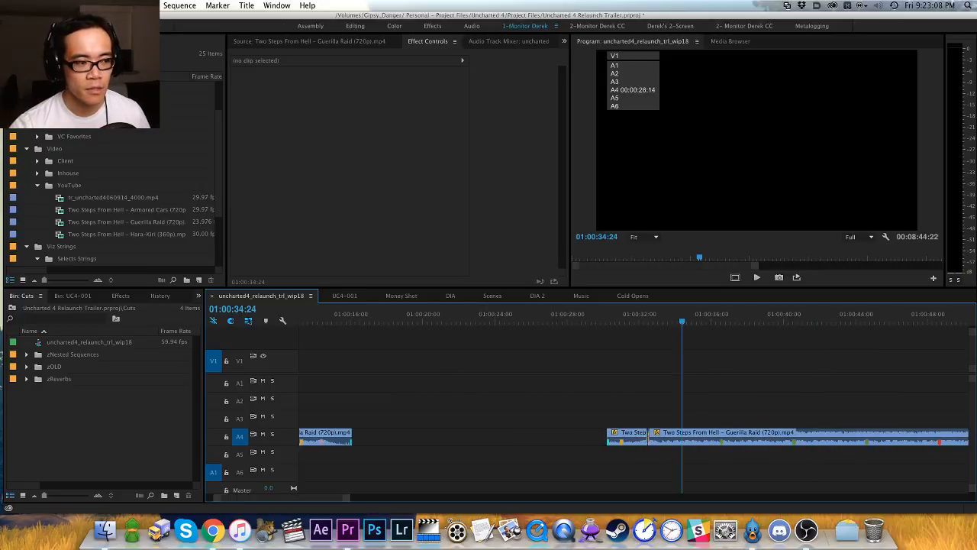
key("super+Tab")
left_click(623, 385)
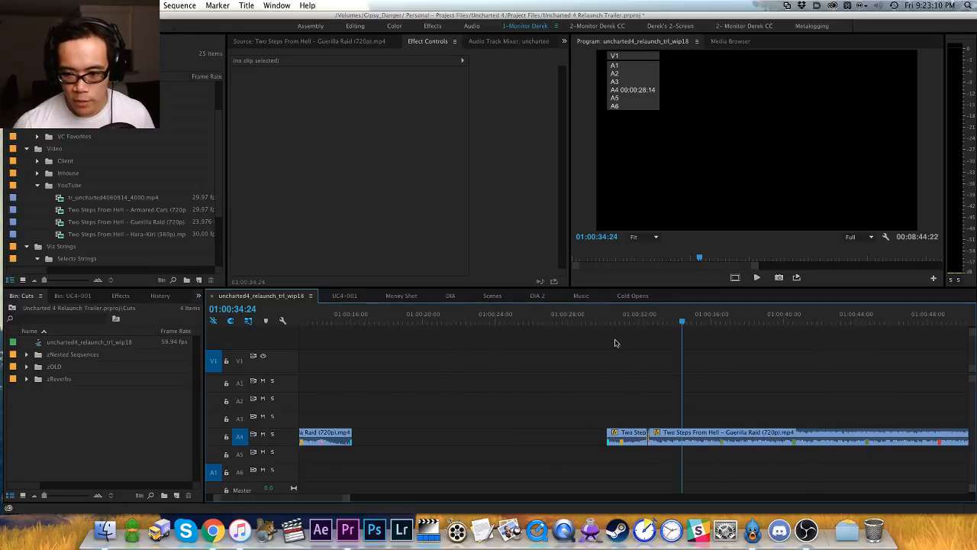
Step: Play the Guerilla Raid music on A4 across the crossfaded join
left_click(609, 316)
key("space")
left_click_drag(643, 370, 543, 372)
key("v")
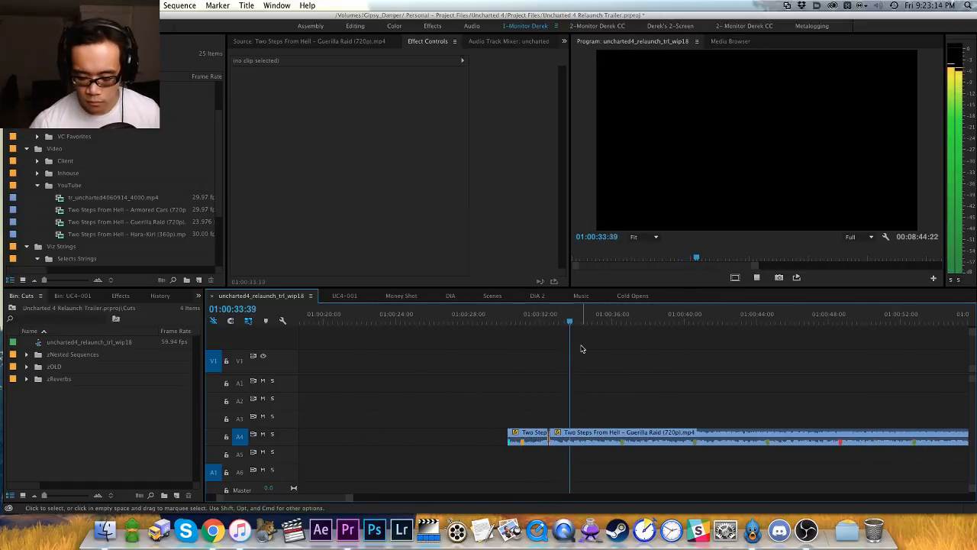
key("minus")
key("space")
Step: Play the UC4-001-06.mov shot after the music and split its video and A1–A3 audio at 01:01:37:09
key("h")
scroll(644, 366, "down", 5)
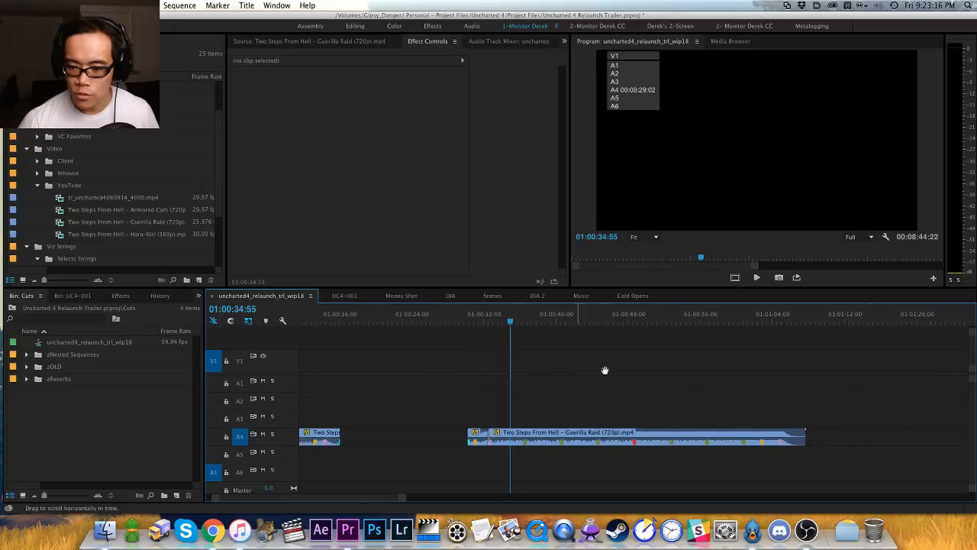
scroll(726, 382, "down", 5)
scroll(750, 355, "down", 2)
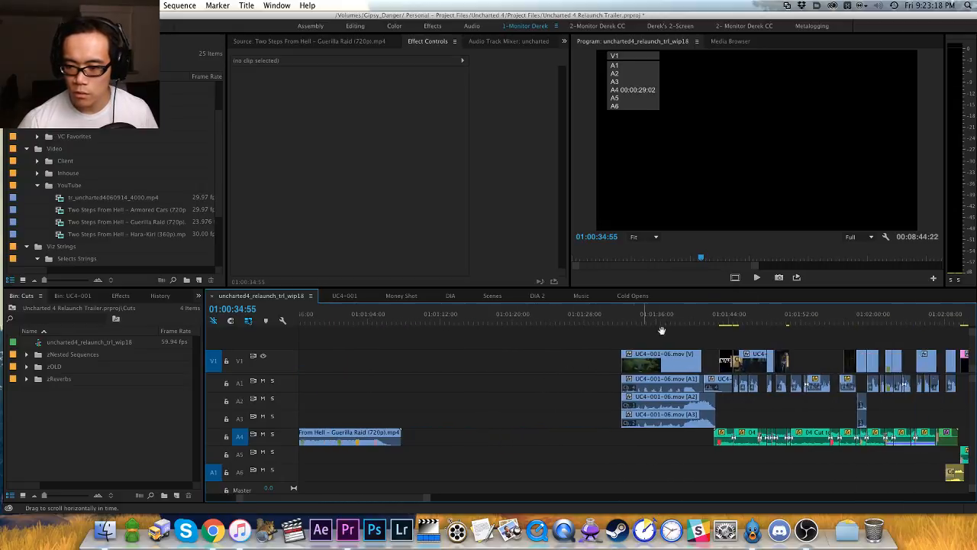
left_click(633, 315)
key("space")
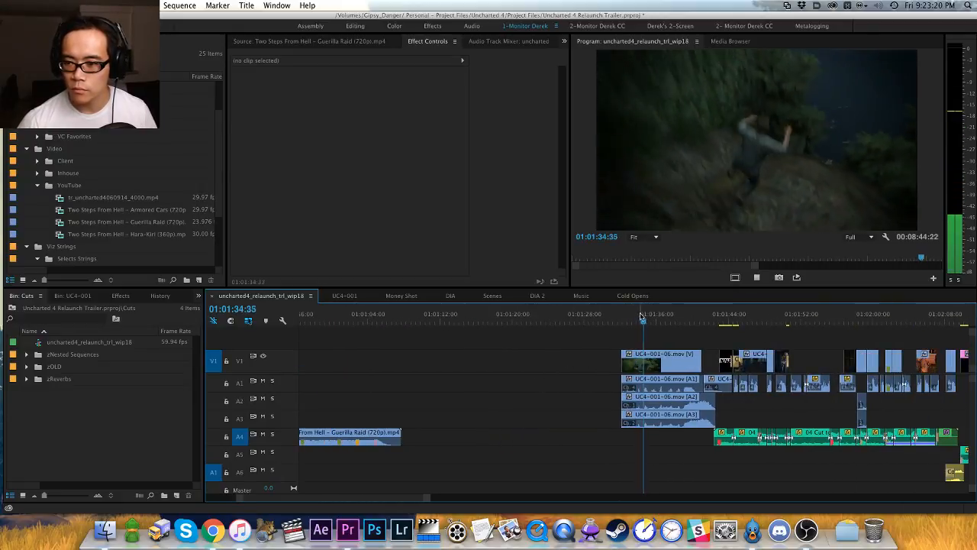
key("space")
key("equal")
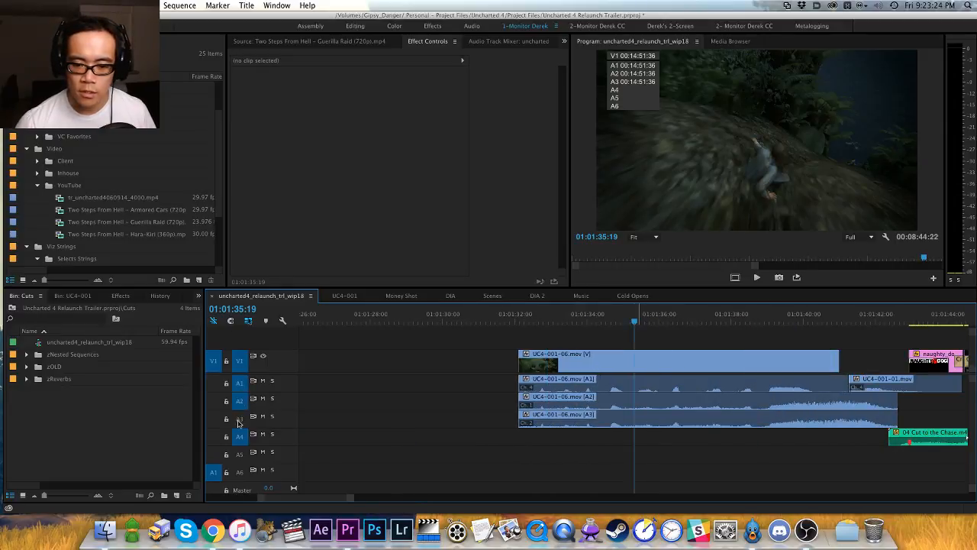
key("space")
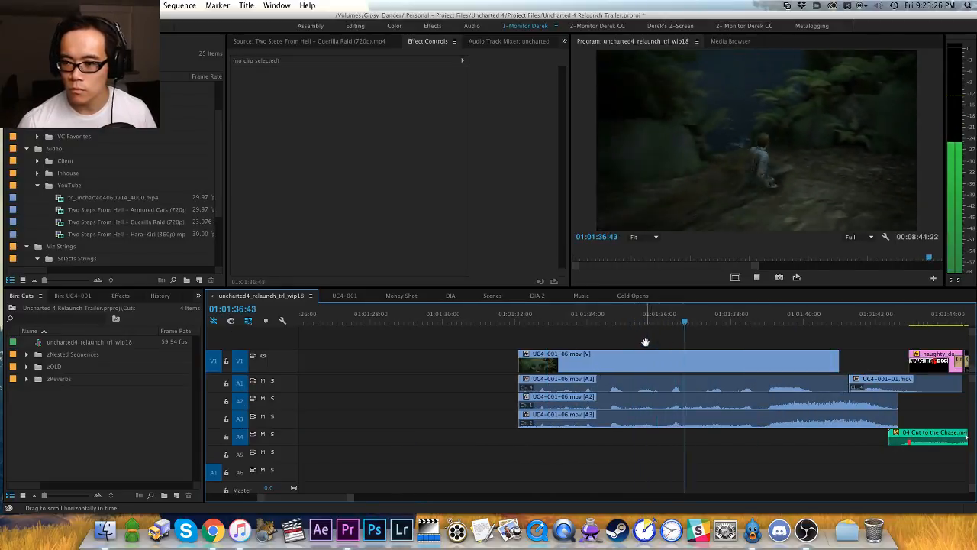
key("space")
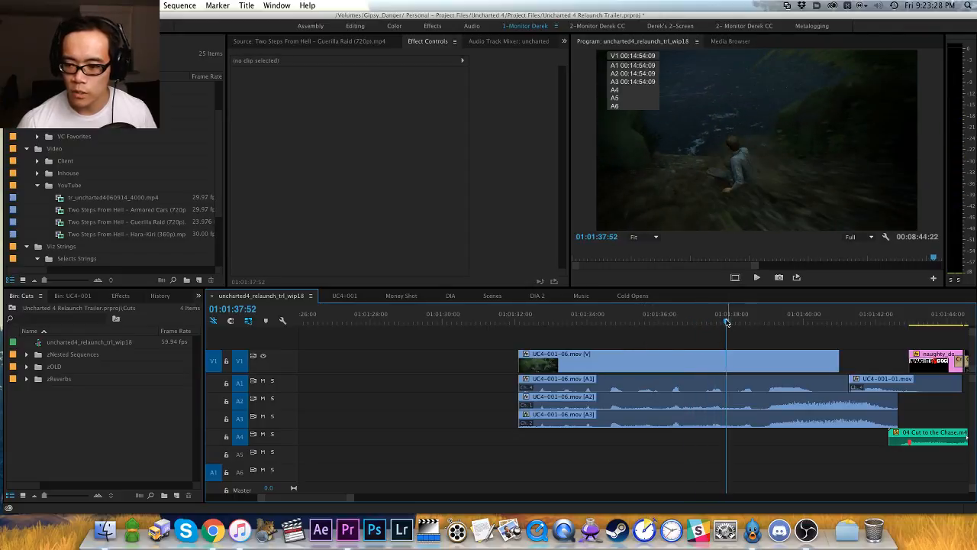
left_click_drag(726, 322, 700, 321)
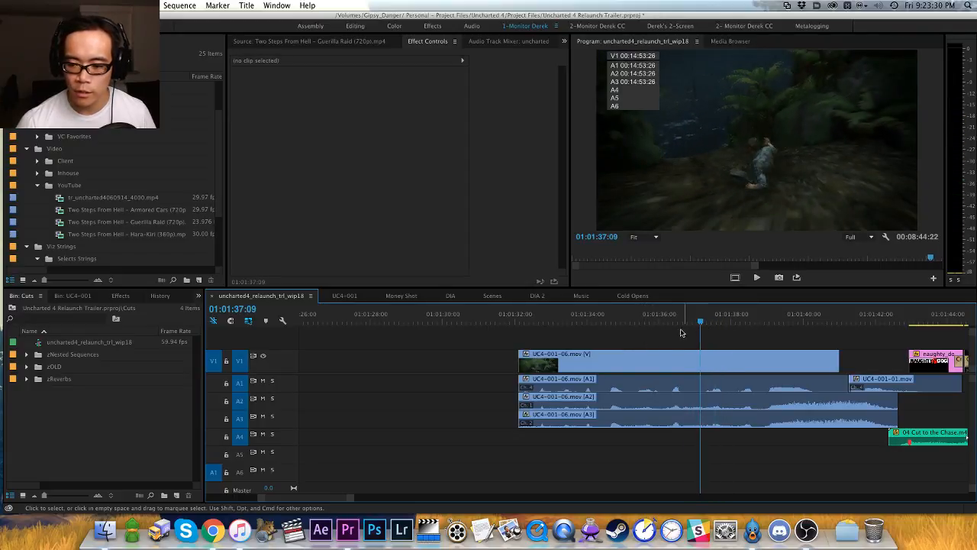
key("super+k")
Step: Move the first part of the split UC4-001-06.mov shot earlier over the Guerilla Raid music, starting at 01:00:48:02
left_click_drag(527, 360, 354, 361)
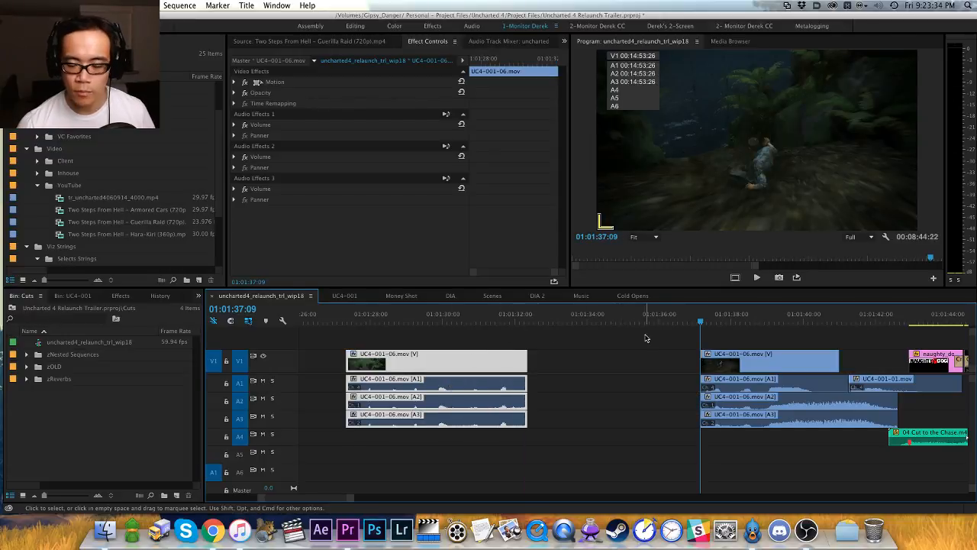
key("minus")
key("minus")
key("minus")
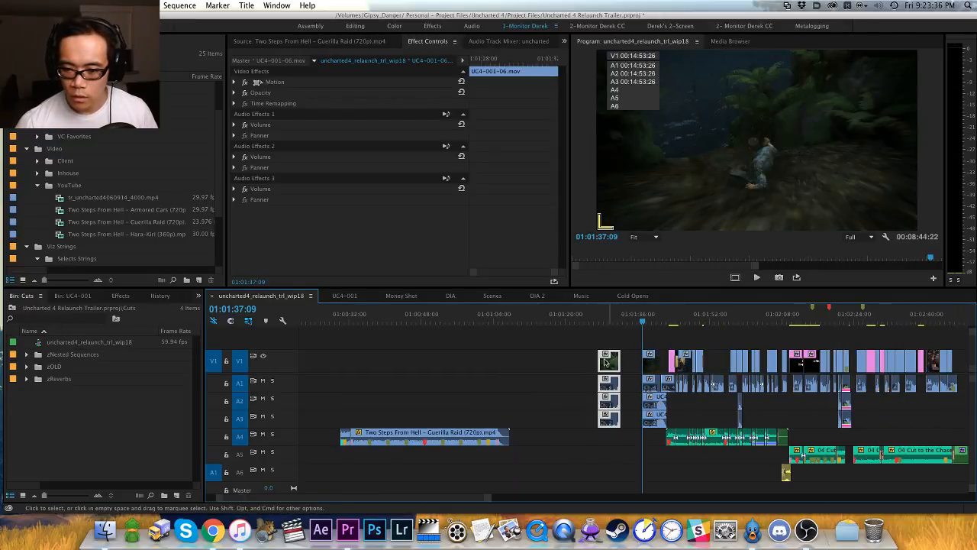
left_click_drag(607, 363, 433, 362)
left_click(565, 338)
Step: Play the remaining part of UC4-001-06.mov from 01:01:37:09 into the Naughty Dog logo
key("space")
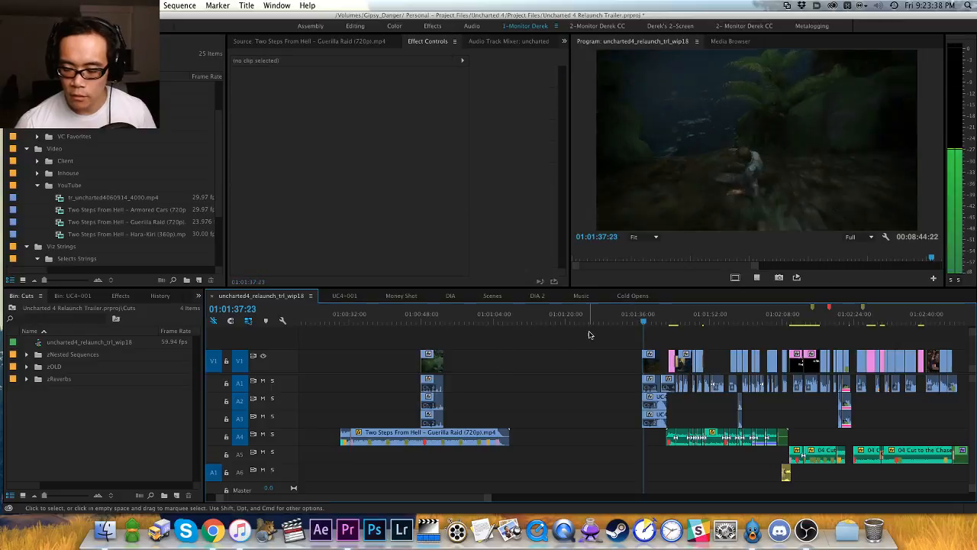
key("equal")
key("equal")
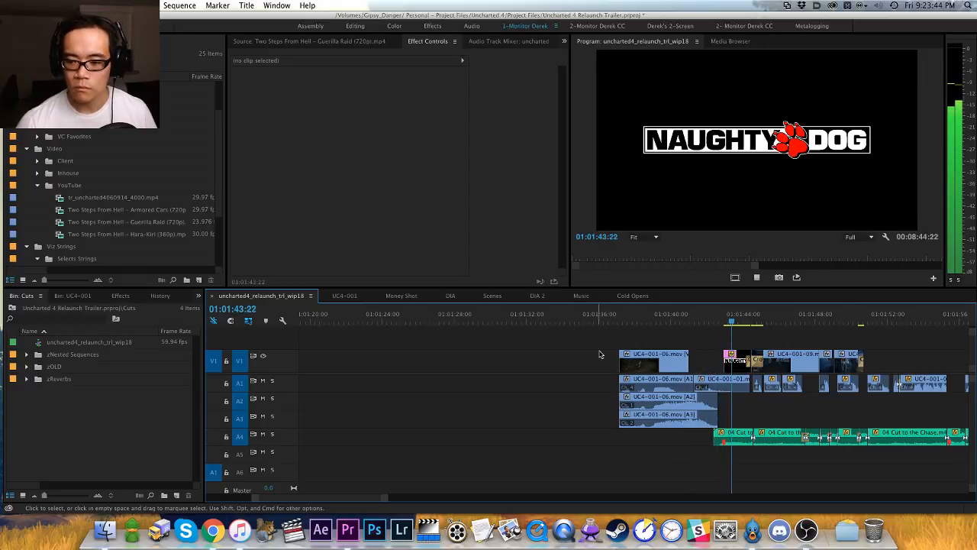
key("space")
Step: Shift the second UC4-001-06.mov piece and all clips after it earlier so they start at about 01:01:14
key("minus")
key("h")
left_click_drag(571, 346, 504, 341)
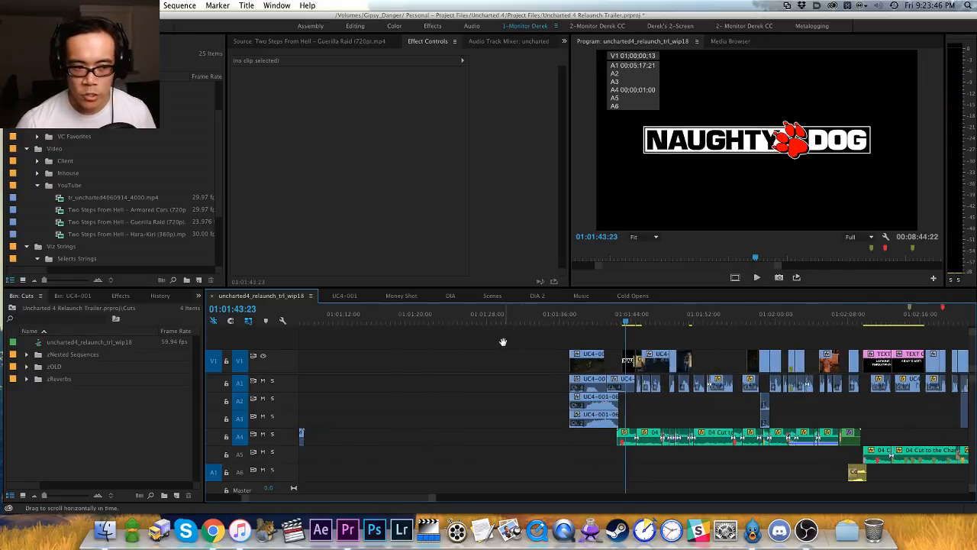
left_click_drag(586, 365, 389, 365)
left_click_drag(453, 349, 640, 351)
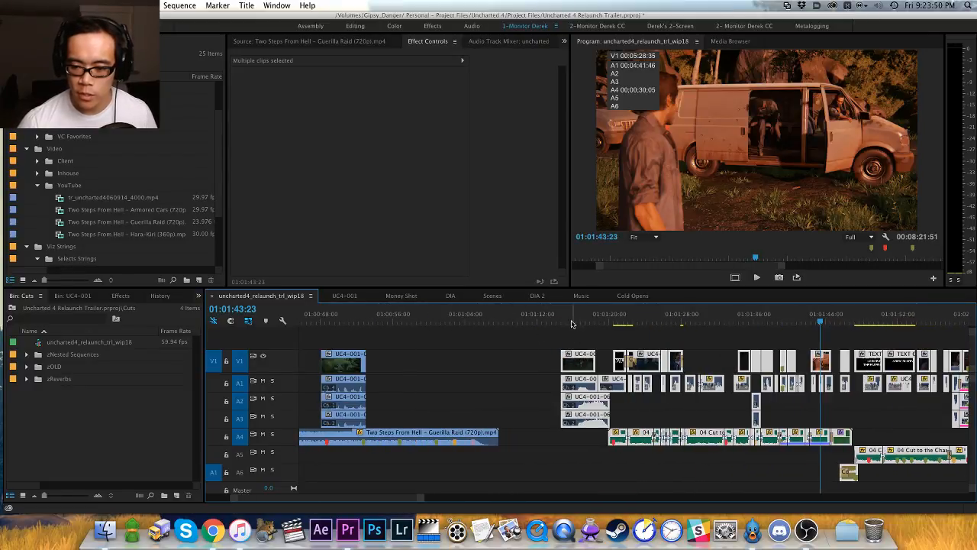
Step: Play the last section of the Guerilla Raid music on A4 and listen to its final hits fading out
left_click_drag(467, 320, 455, 319)
key("space")
key("=")
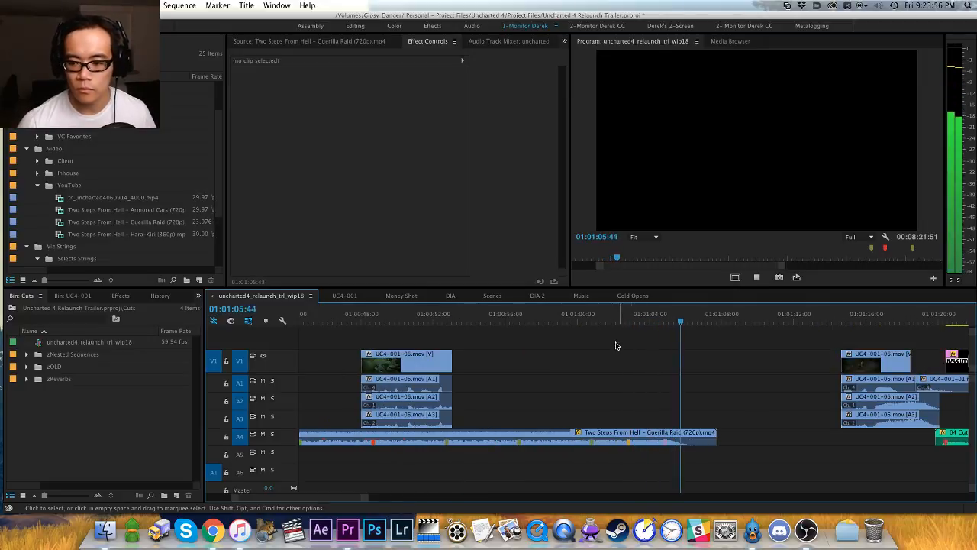
key("space")
key("h")
left_click_drag(698, 359, 577, 355)
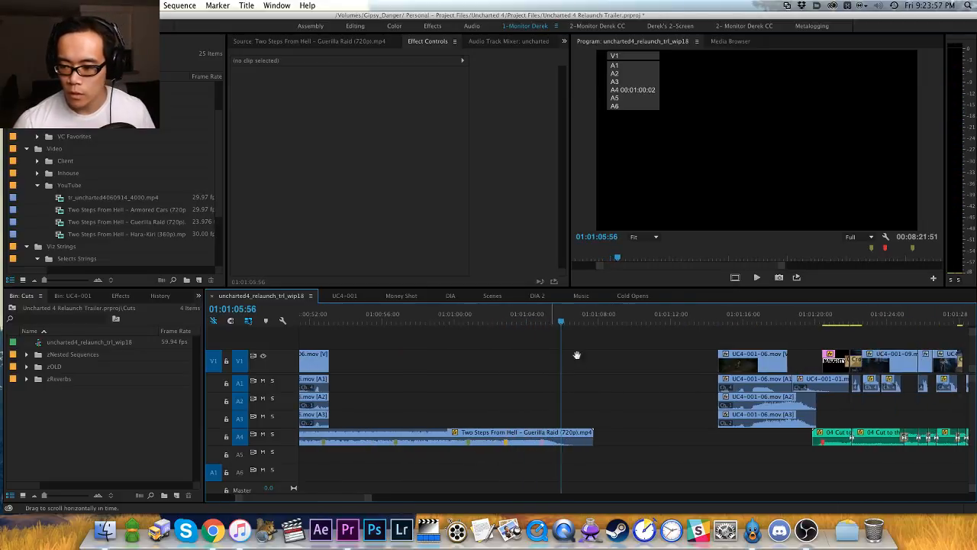
left_click(515, 321)
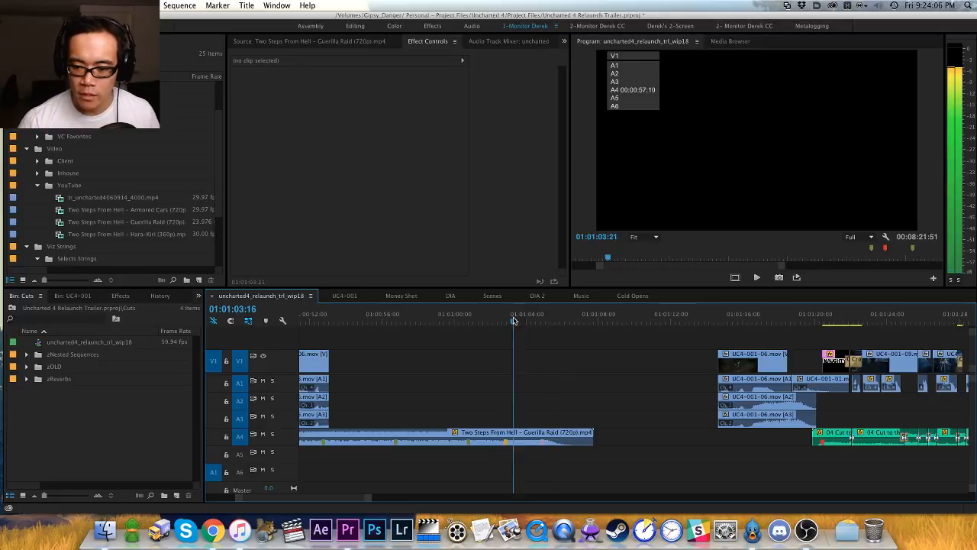
key("v")
scroll(535, 367, "down", 2)
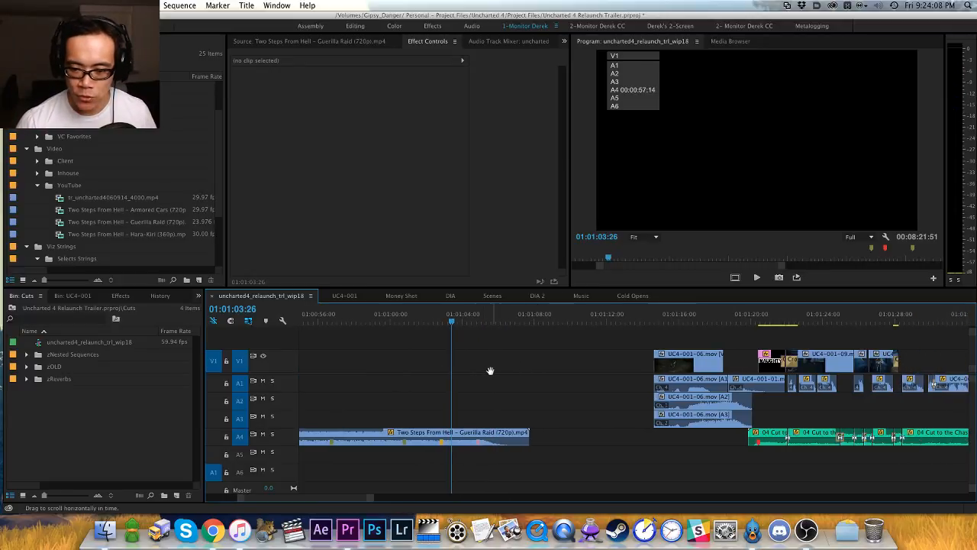
key("space")
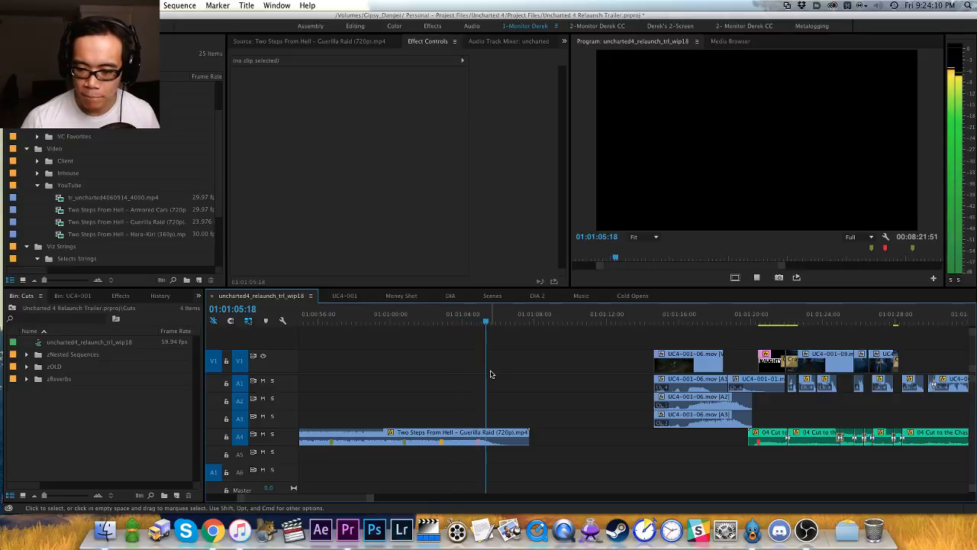
Step: Go to the Guerilla Raid marker at 01:01:02:49 and match that frame in the Source Monitor
key("Up")
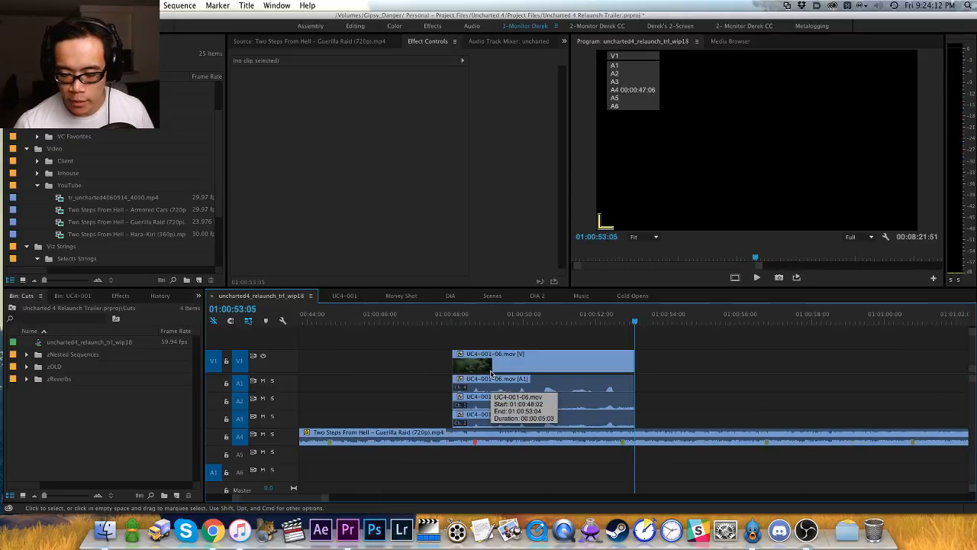
key("shift+m")
key("shift+m")
key("shift+m")
key("h")
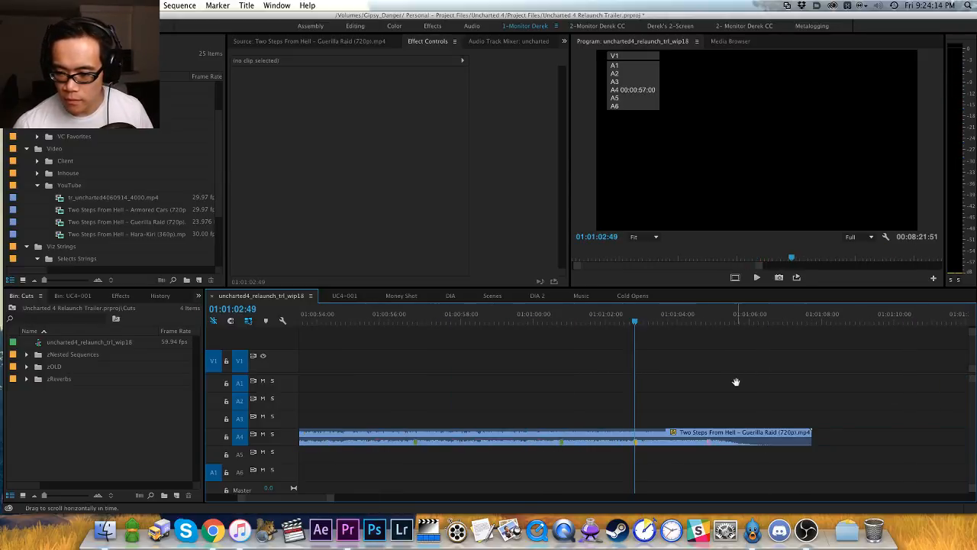
left_click_drag(671, 372, 592, 358)
key("f")
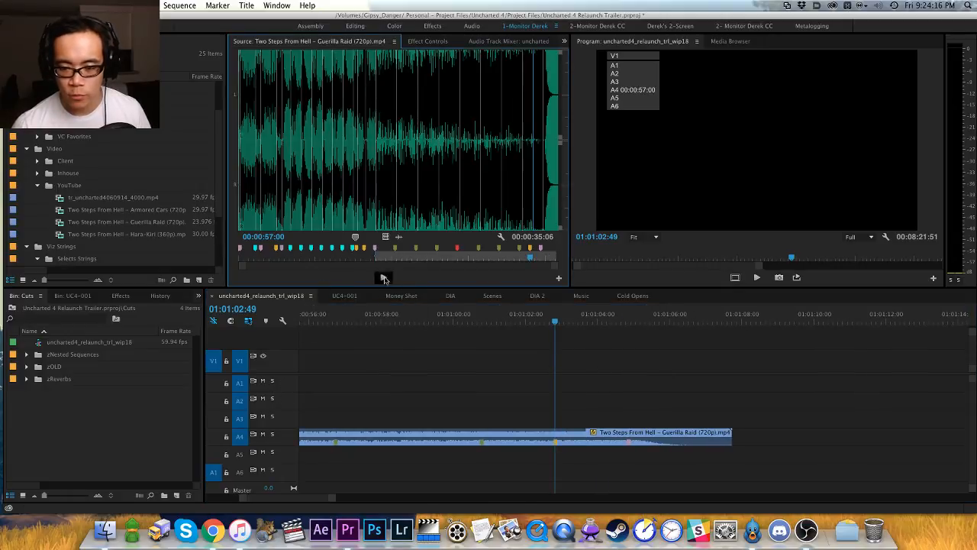
Step: Enlarge the Guerilla Raid source waveform near its end and play its closing beats past the last marker
key("equal")
key("equal")
key("equal")
key("equal")
key("minus")
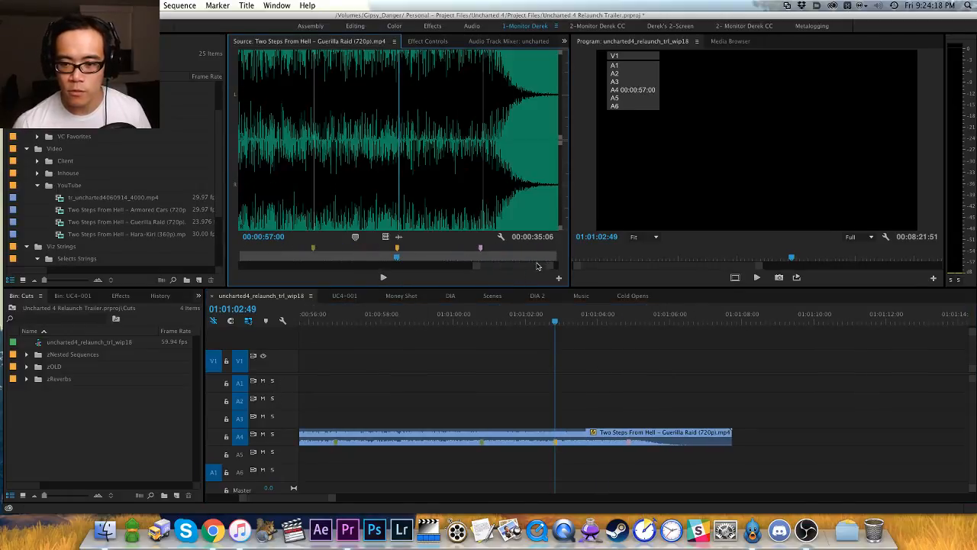
left_click_drag(371, 204, 351, 207)
key("space")
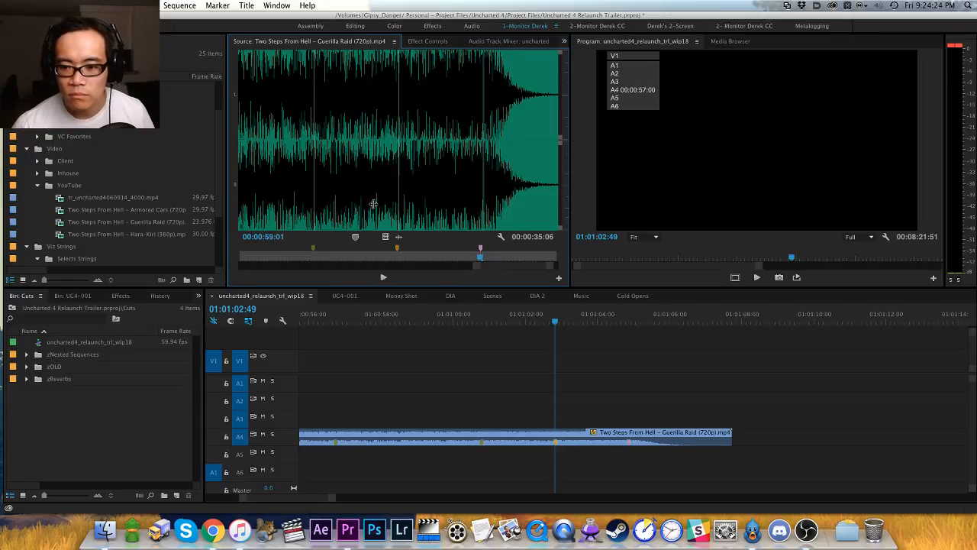
key("space")
Step: Move the first group of 04 Cut to the Chase music clips, under the logo and following shots, from A4 to A5
left_click_drag(633, 373, 626, 368)
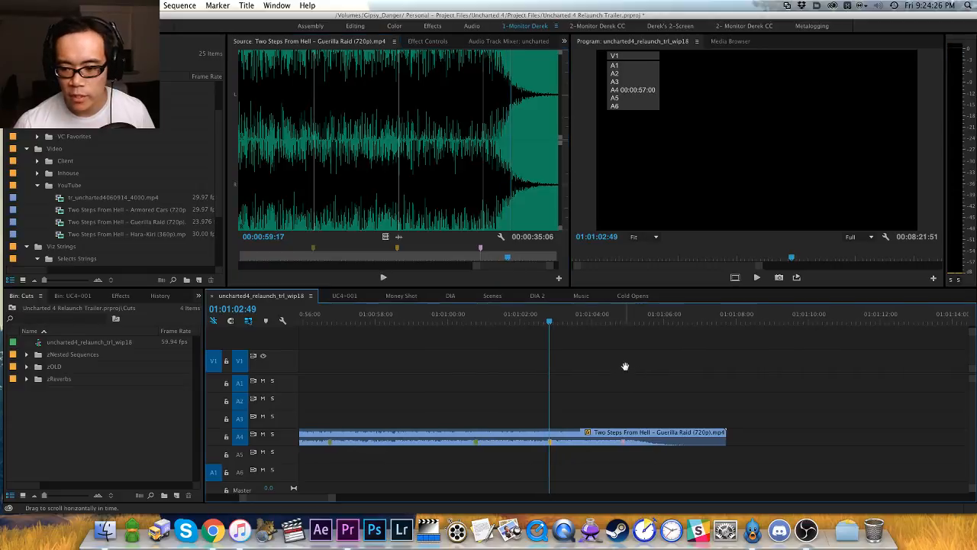
key("shift+super+m")
key("shift+super+m")
scroll(617, 360, "down", 8)
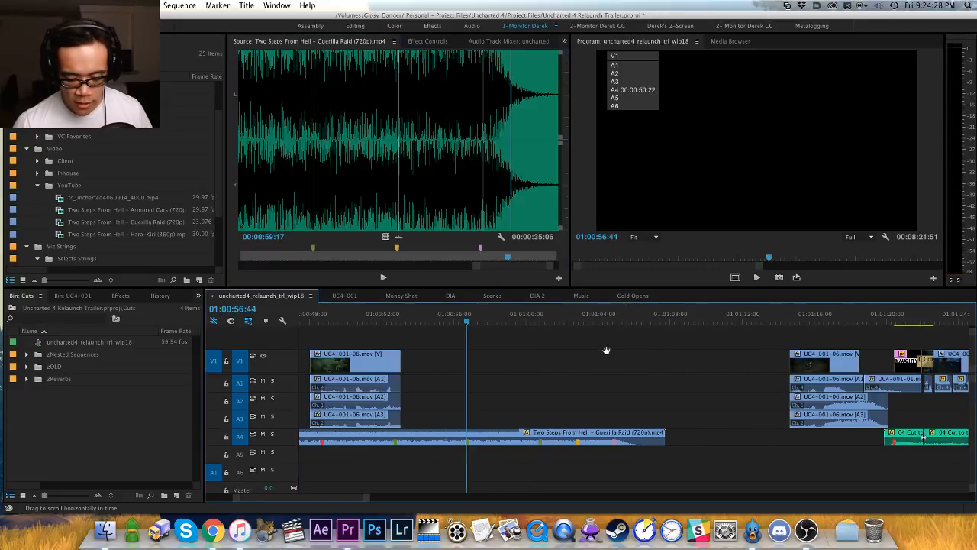
left_click(643, 321)
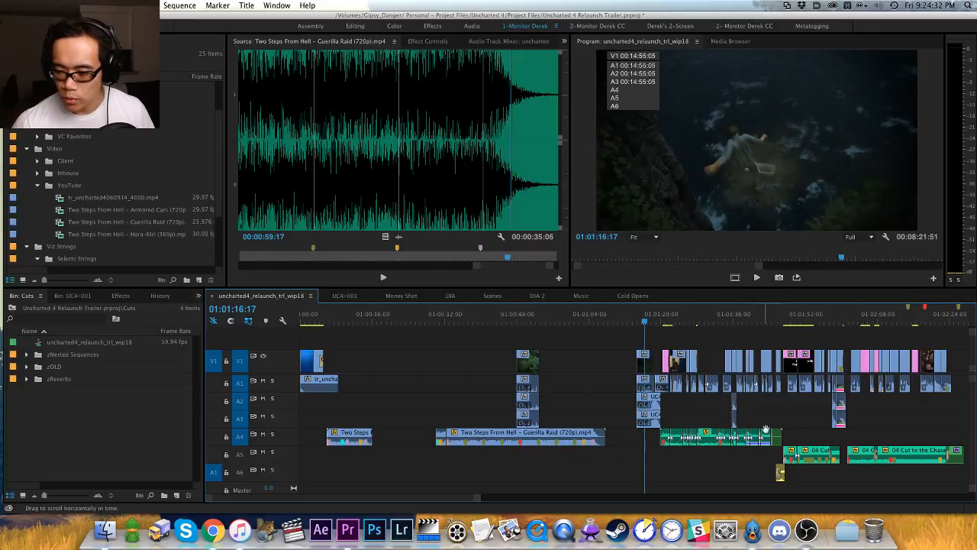
key("=")
key("=")
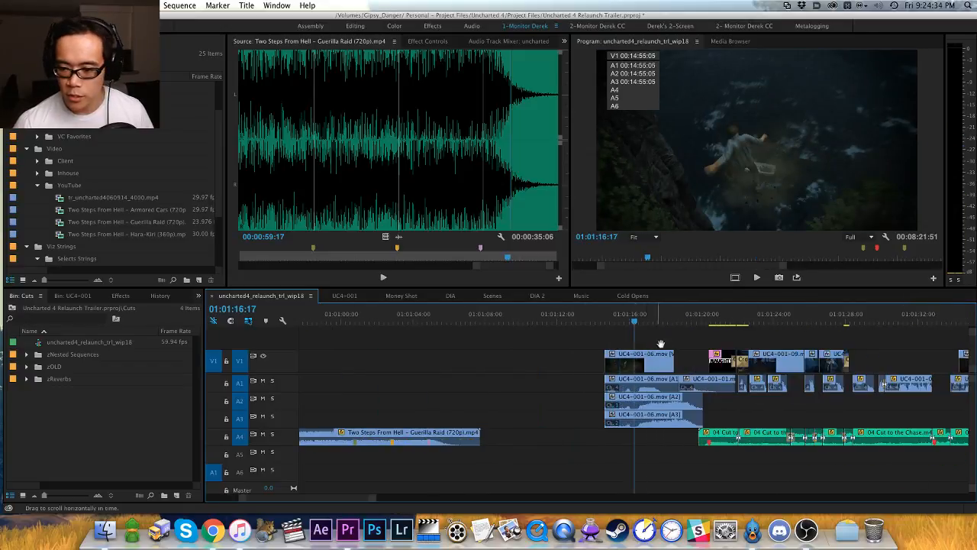
key("-")
key("-")
left_click(770, 320)
key("=")
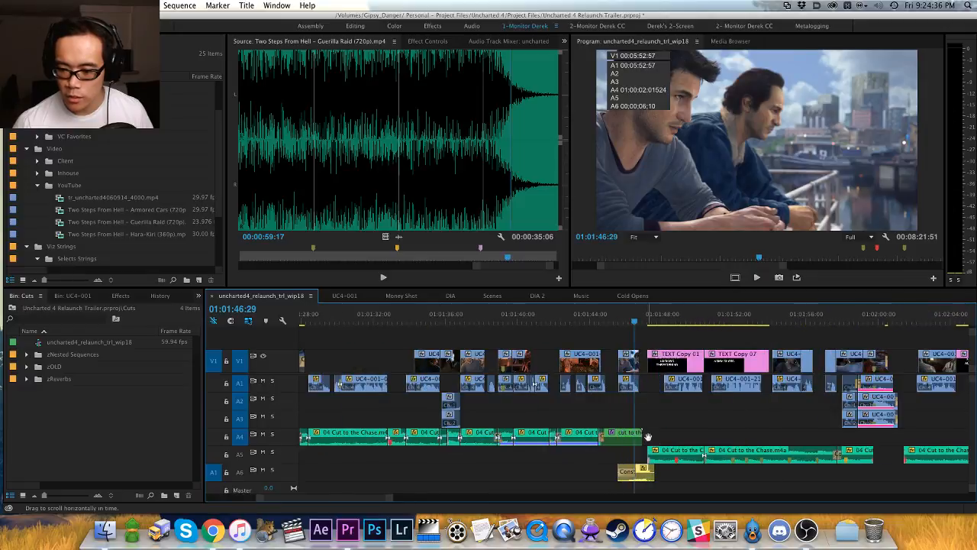
key("=")
left_click_drag(616, 434, 402, 447)
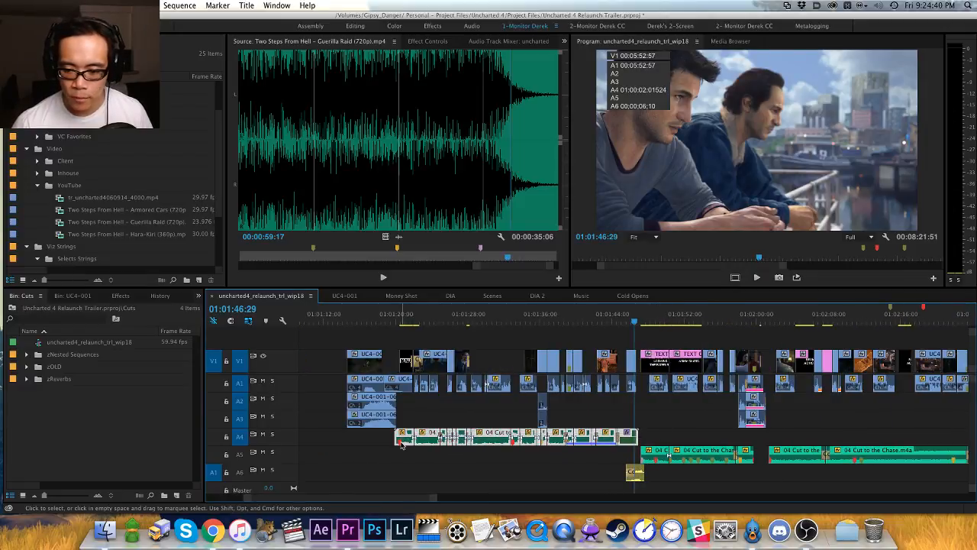
key("alt+Down")
left_click(401, 443)
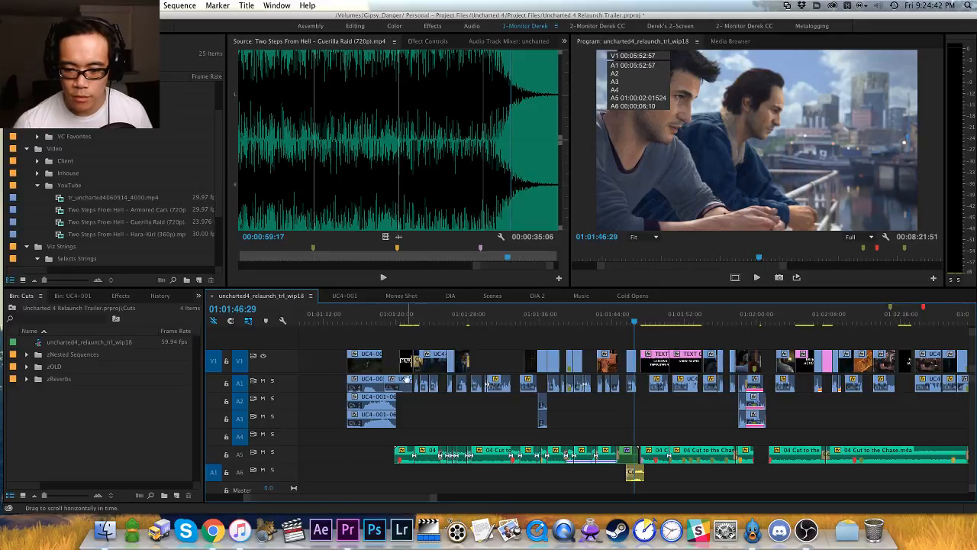
Step: Shift the second UC4-001-06.mov piece and everything after it earlier over the Guerilla Raid ending, starting at about 01:01:01
scroll(489, 389, "left", 5)
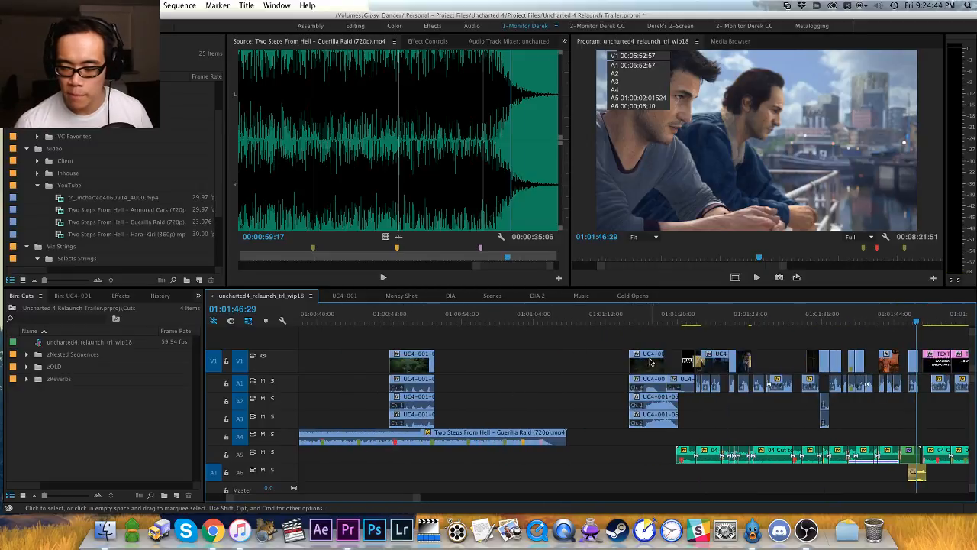
key("a")
left_click_drag(650, 362, 533, 365)
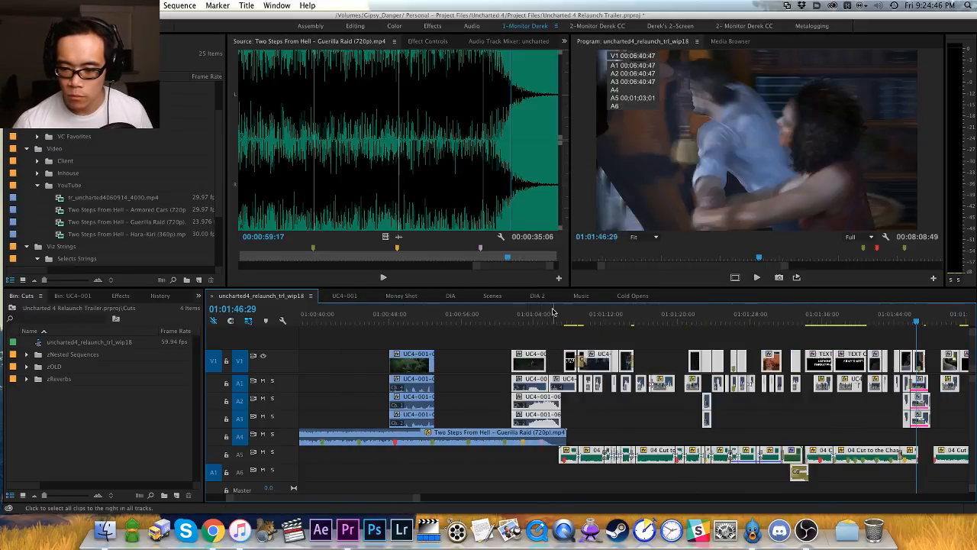
left_click(544, 315)
Step: Nudge the second UC4-001-06.mov piece and everything after it earlier until its video ends at 01:01:04:51
key("=")
key("=")
key("=")
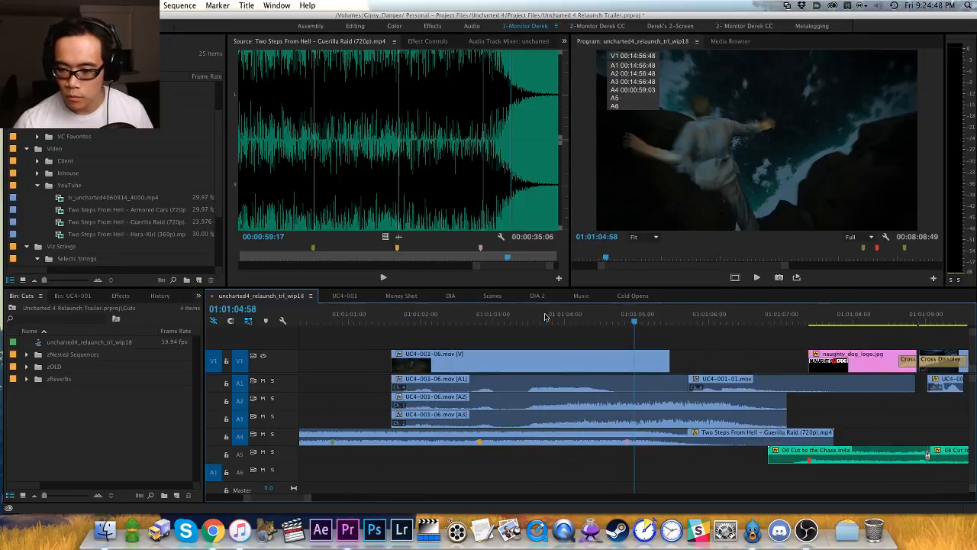
key("Left")
key("Left")
key("Left")
key("Left")
key("Left")
key("Left")
key("Left")
left_click(484, 365)
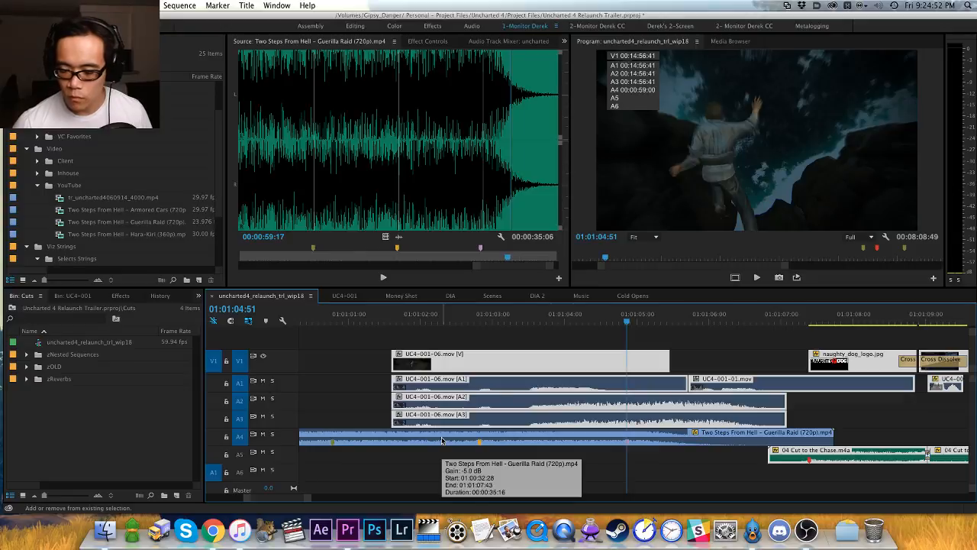
key("super+shift+Left")
key("super+shift+Left")
key("super+shift+Left")
key("super+shift+Left")
key("super+shift+Left")
key("super+shift+Left")
key("super+shift+Left")
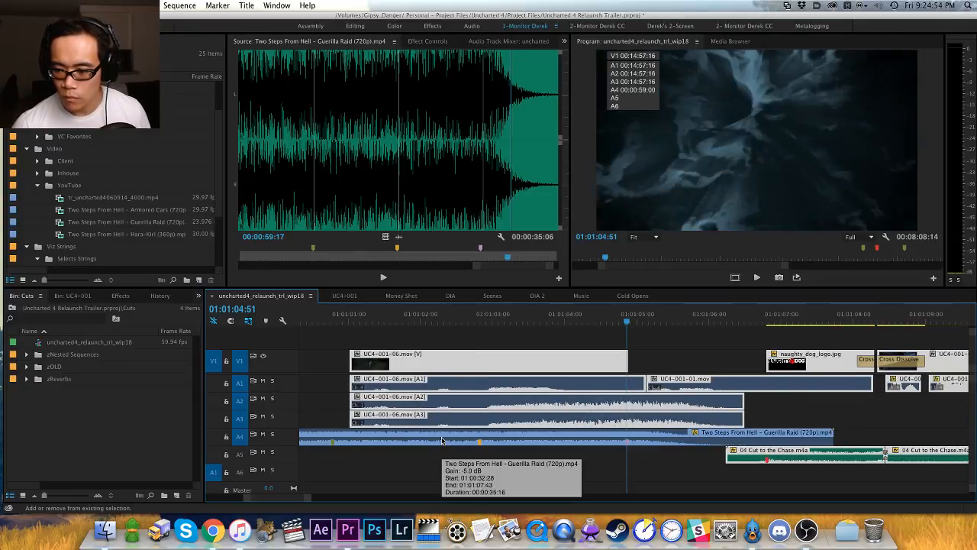
key("super+Left")
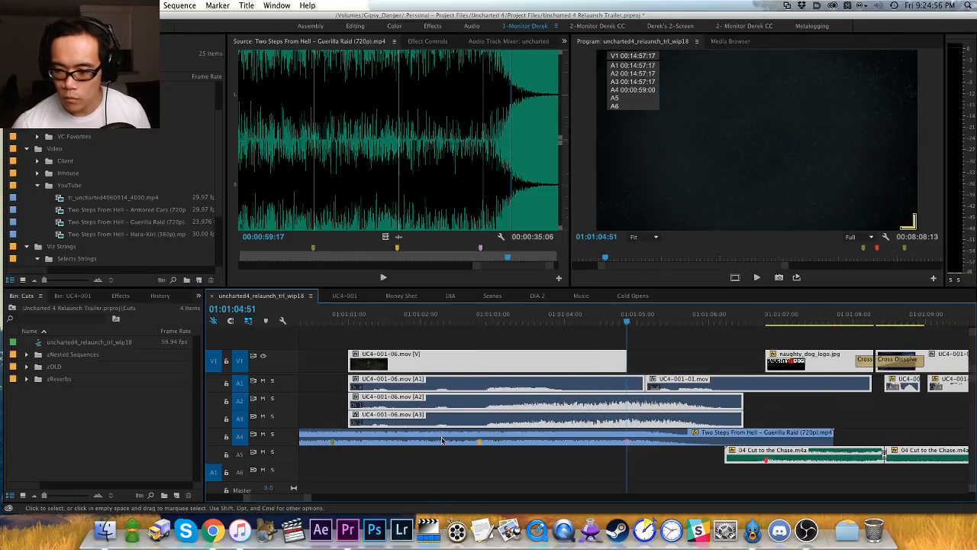
key("super+shift+a")
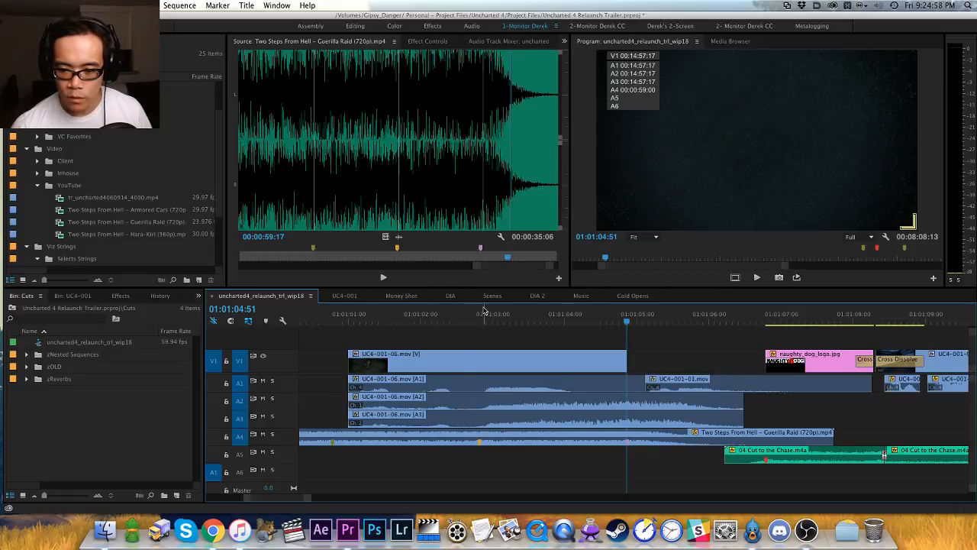
Step: Play the end of the UC4-001-06.mov shot with the Guerilla Raid ending up to just before the naughty_dog_logo.jpg clip
left_click_drag(481, 314, 334, 320)
key("space")
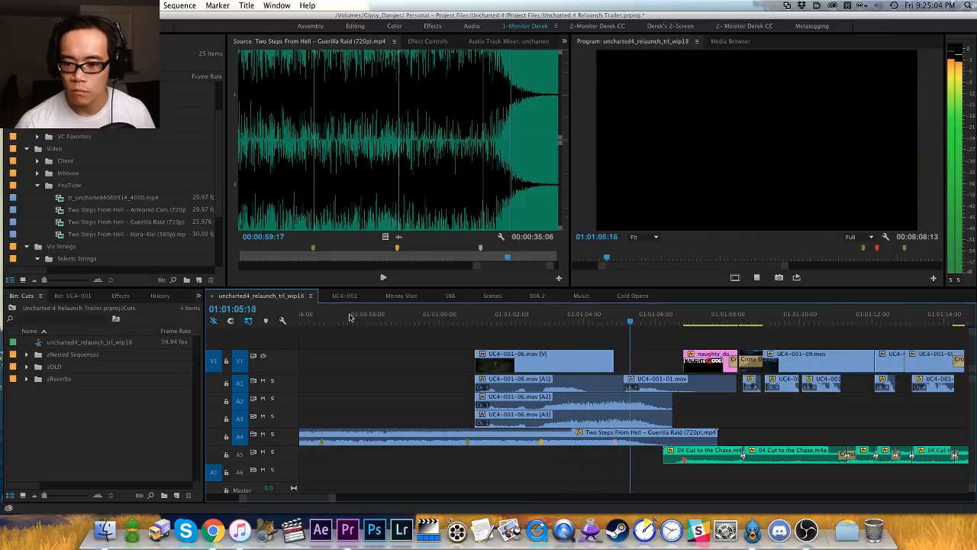
key("space")
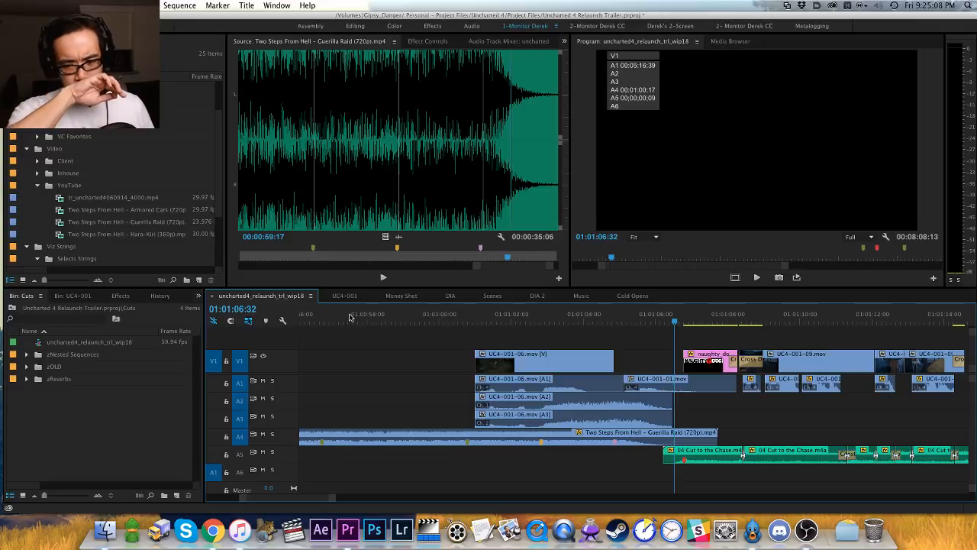
Step: Try trimming the Guerilla Raid music's end on A4 to 01:01:04:52, play the result, and undo the trim
key("=")
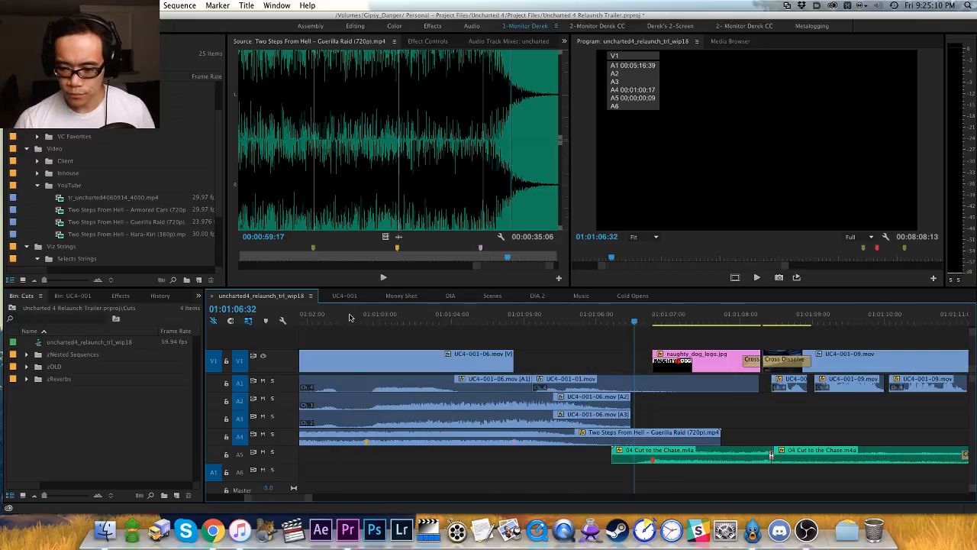
key("Up")
key("Up")
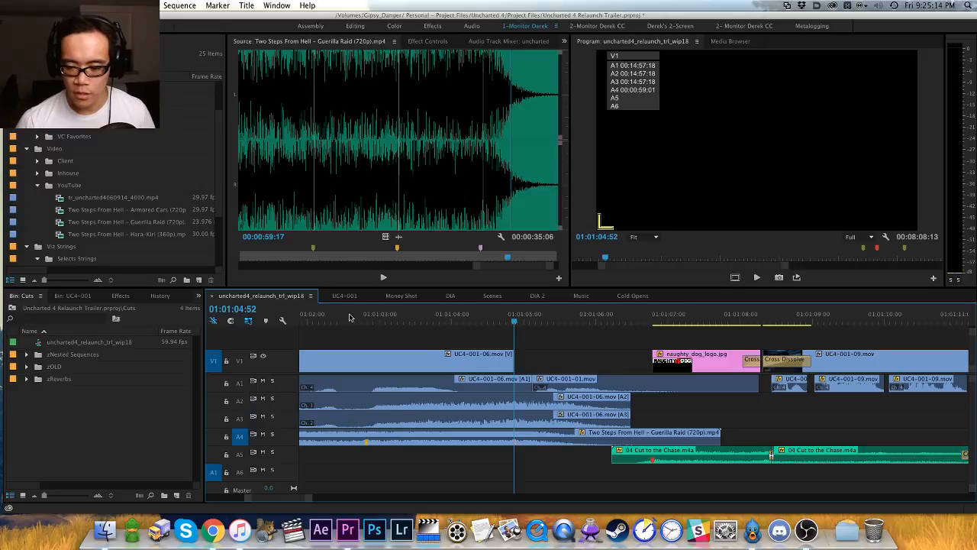
key("w")
left_click_drag(481, 320, 357, 321)
key("space")
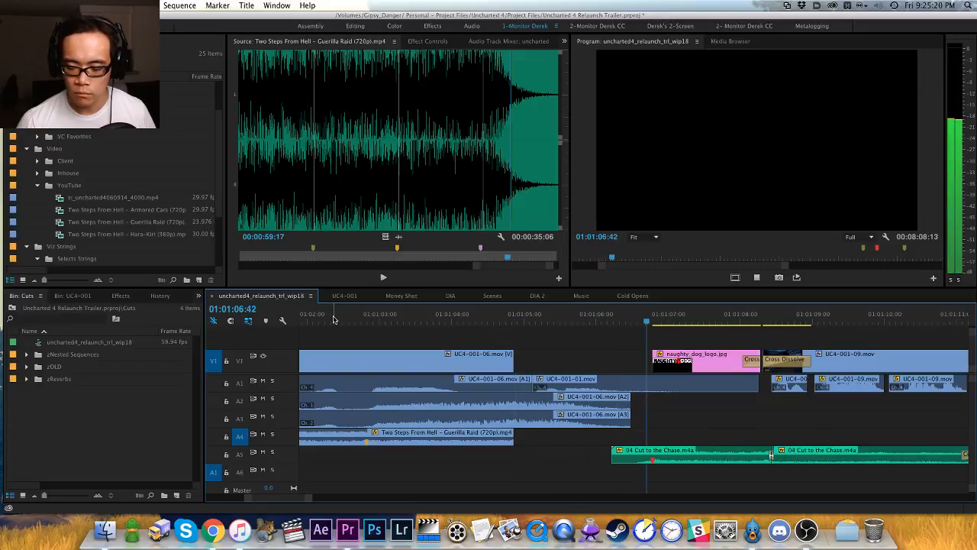
key("space")
key("super+z")
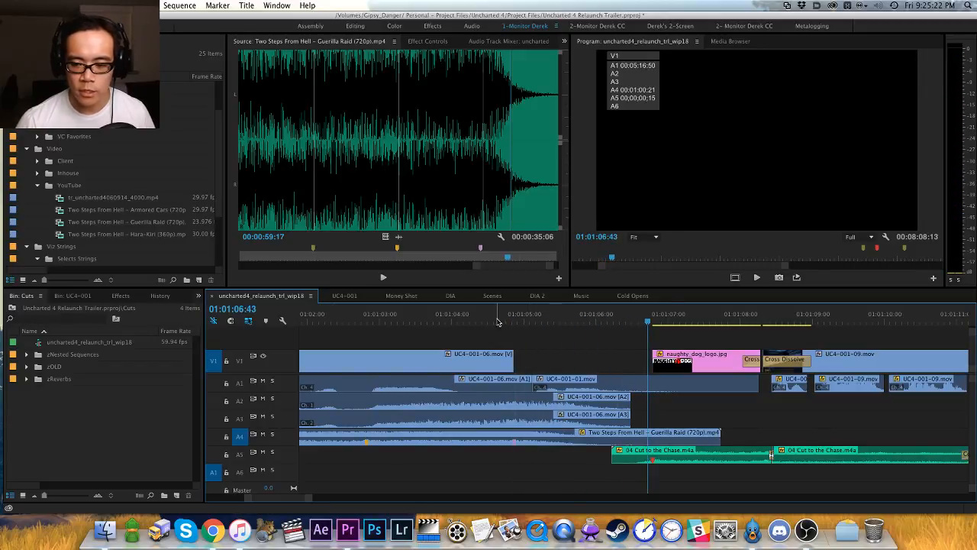
Step: Split the Guerilla Raid music on A4 at 01:01:04:51, where the UC4-001-06.mov video ends, and select the closing piece
left_click_drag(498, 320, 514, 320)
key("super+k")
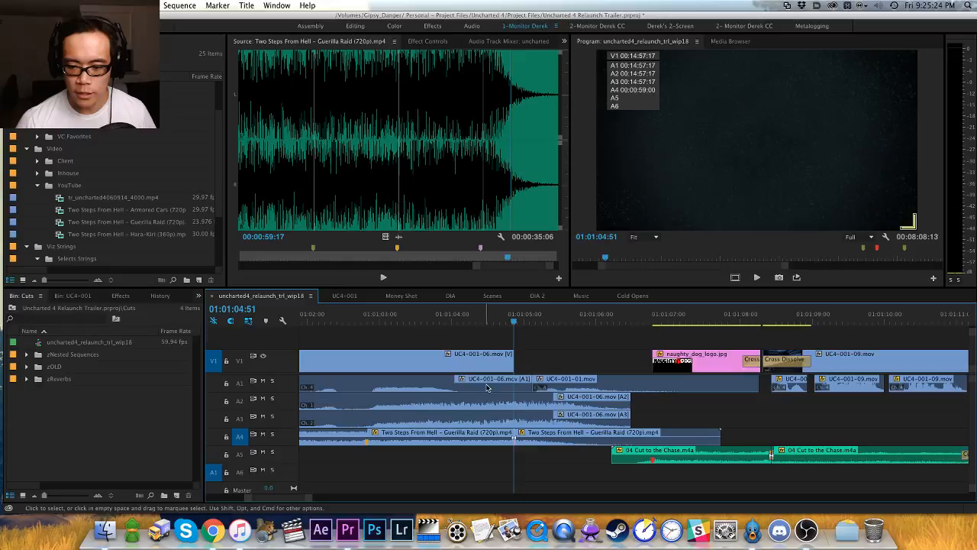
left_click(554, 441)
scroll(343, 431, "up", 3)
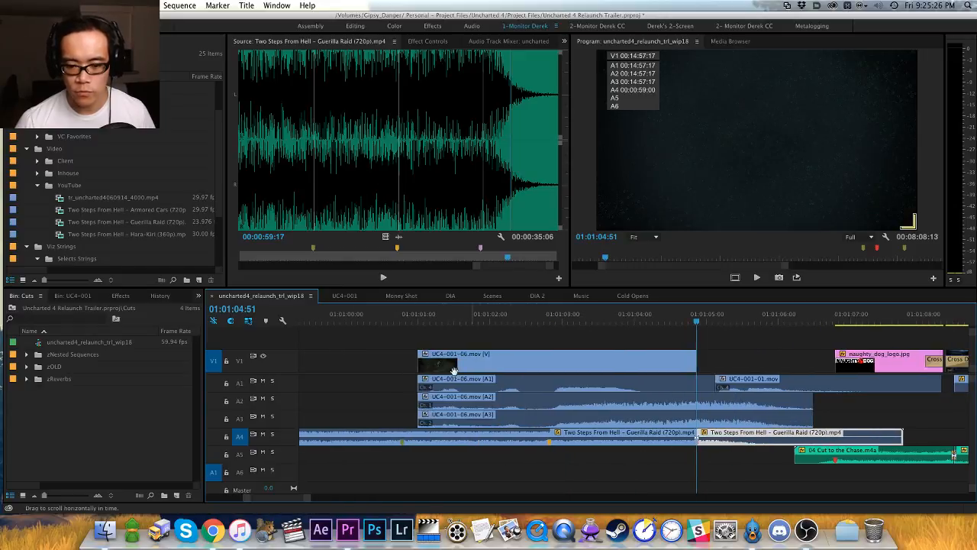
Step: Solo A4 and check the audio gain of the Guerilla Raid pieces on both sides of the cut
left_click(403, 440)
key("g")
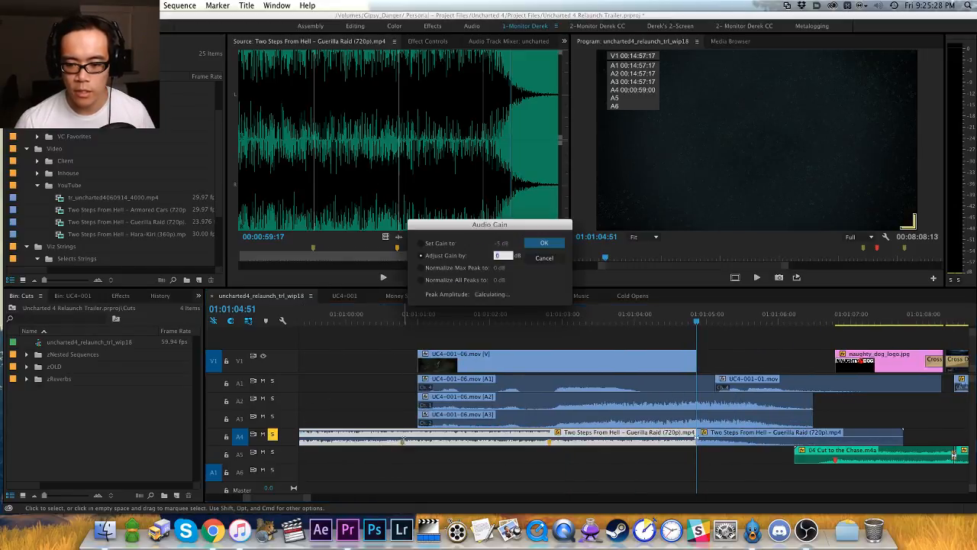
key("Return")
left_click_drag(548, 466, 752, 440)
key("g")
key("Return")
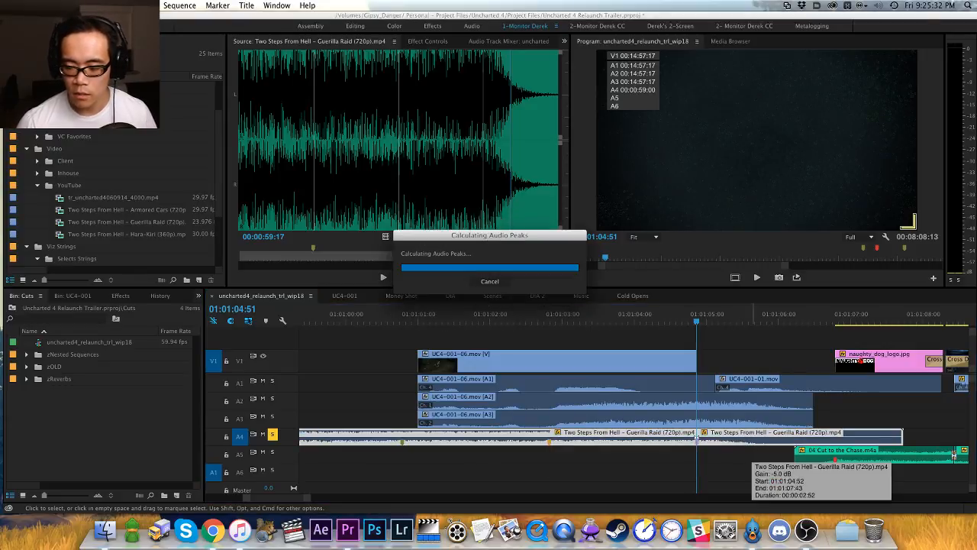
Step: Clear the clip selection, move the playhead to 01:01:04:32 and save the project
key("super+shift+a")
key("minus")
key("h")
left_click_drag(615, 404, 442, 424)
key("v")
left_click(498, 315)
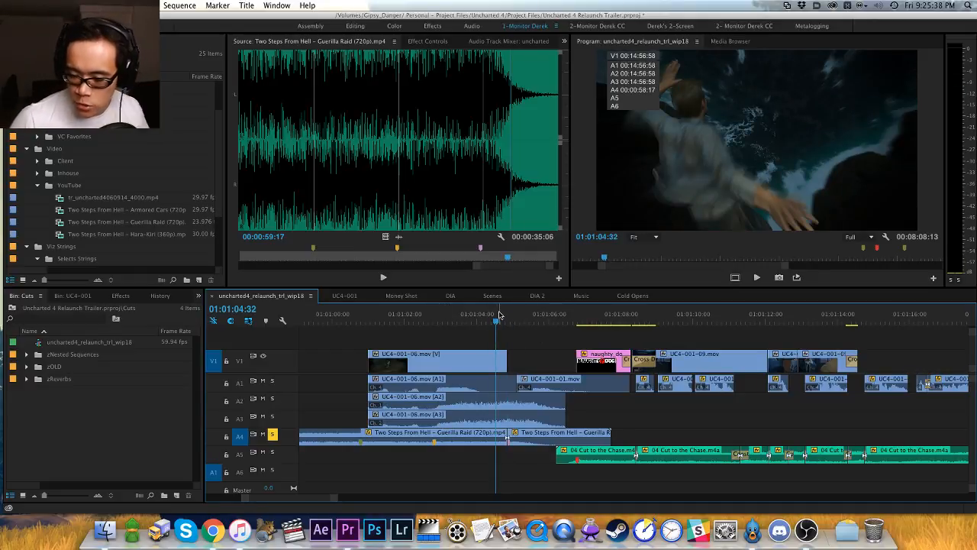
key("equal")
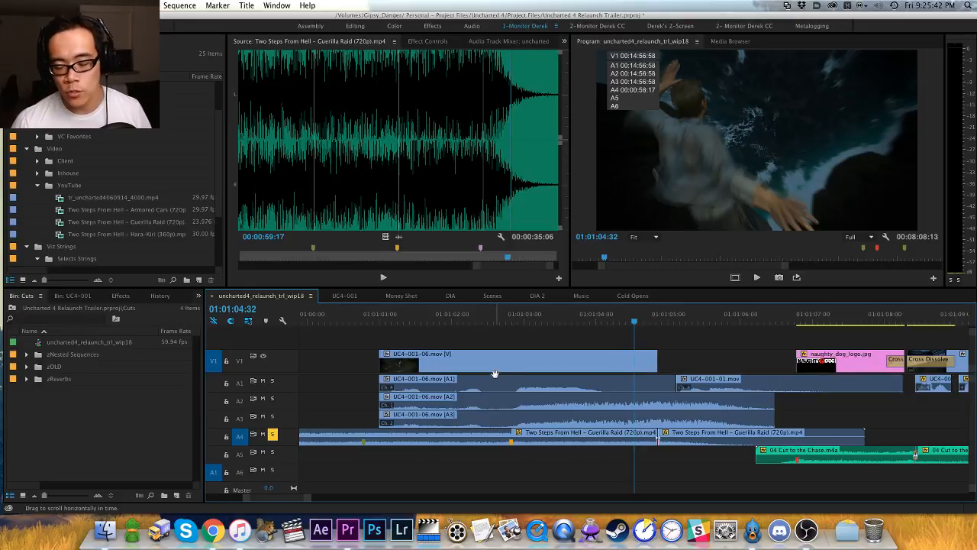
left_click_drag(638, 386, 510, 386)
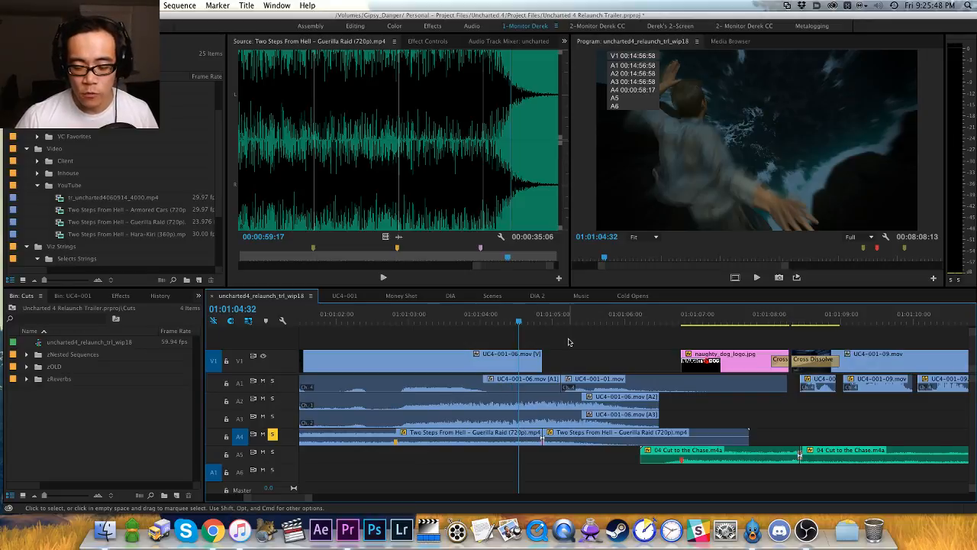
key("h")
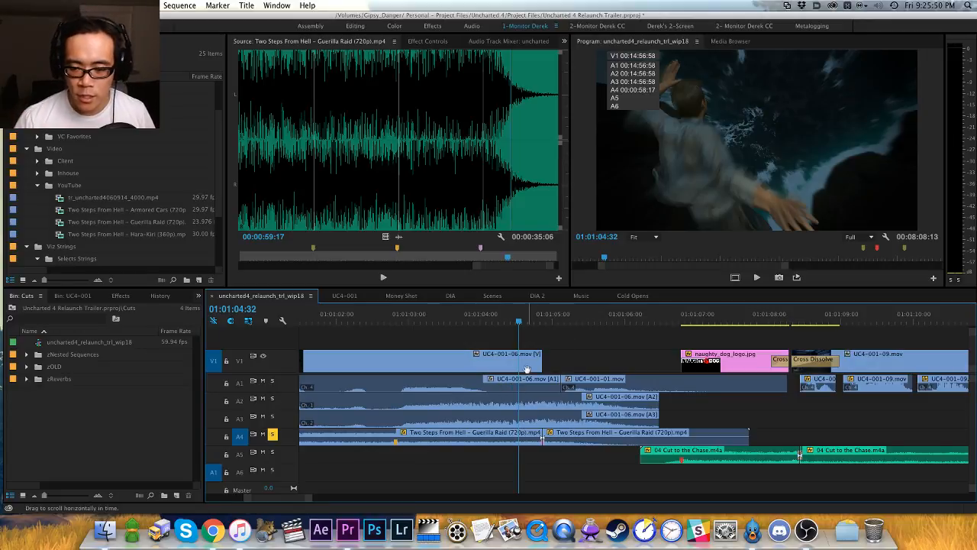
left_click_drag(511, 374, 471, 374)
key("cmd+s")
key("super+s")
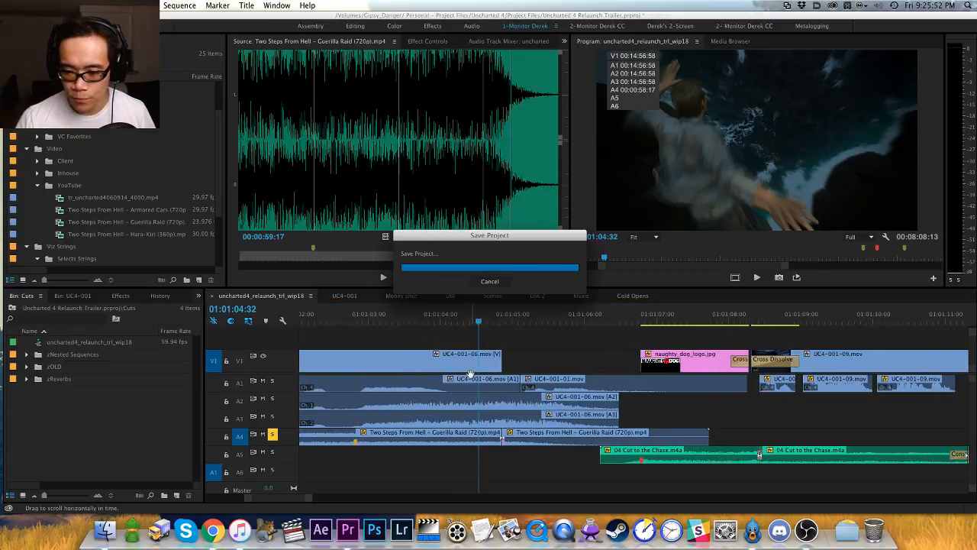
Step: Target only A1 among the audio tracks and trim the end of the UC4-001-06.mov audio there to 01:01:04:12
left_click(456, 316)
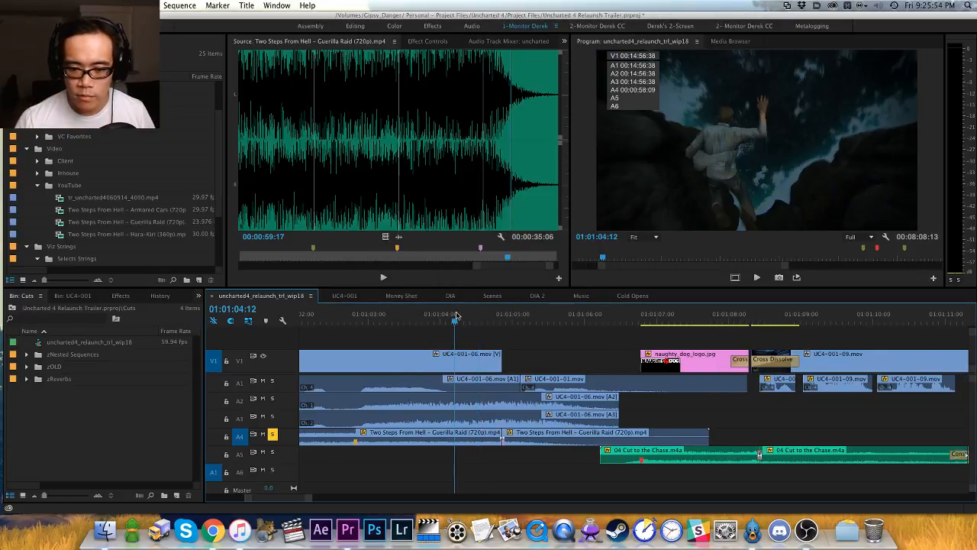
left_click(240, 437)
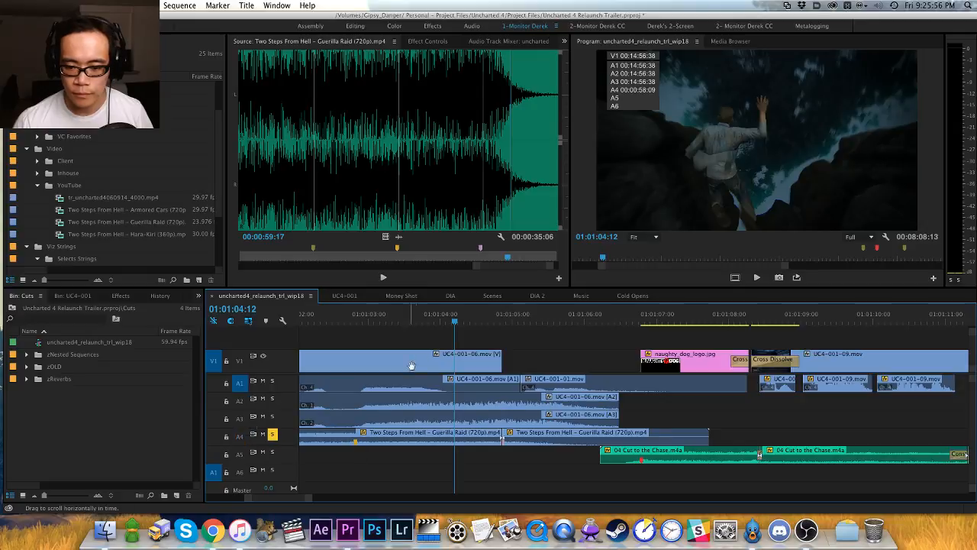
key("alt+w")
Step: Play the passage from the trimmed UC4-001-06.mov audio to the start of 04 Cut to the Chase twice
left_click(385, 321)
key("space")
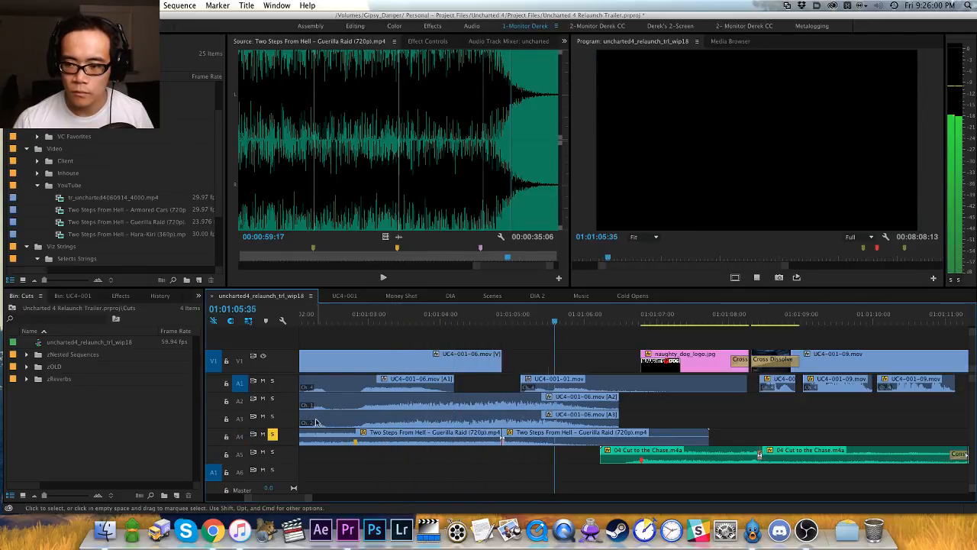
key("space")
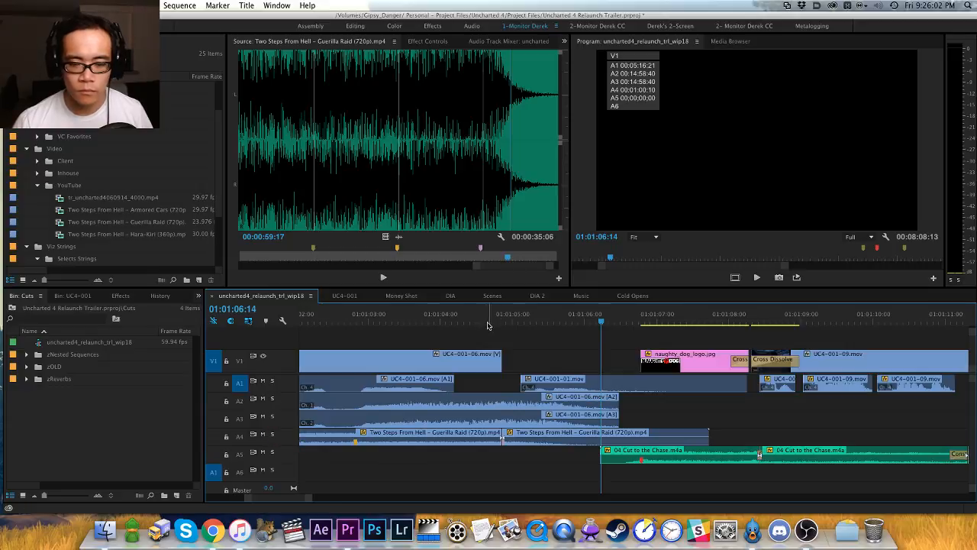
left_click(394, 321)
key("space")
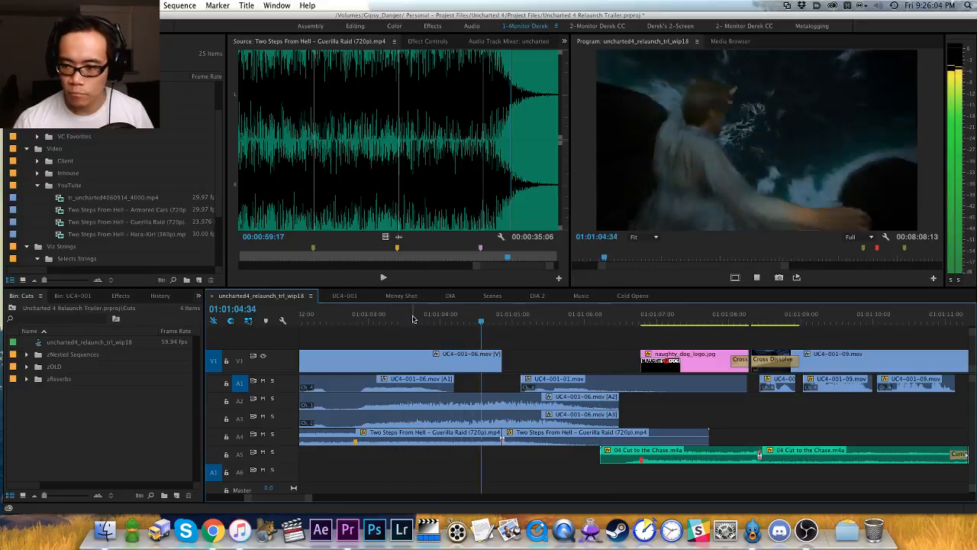
key("space")
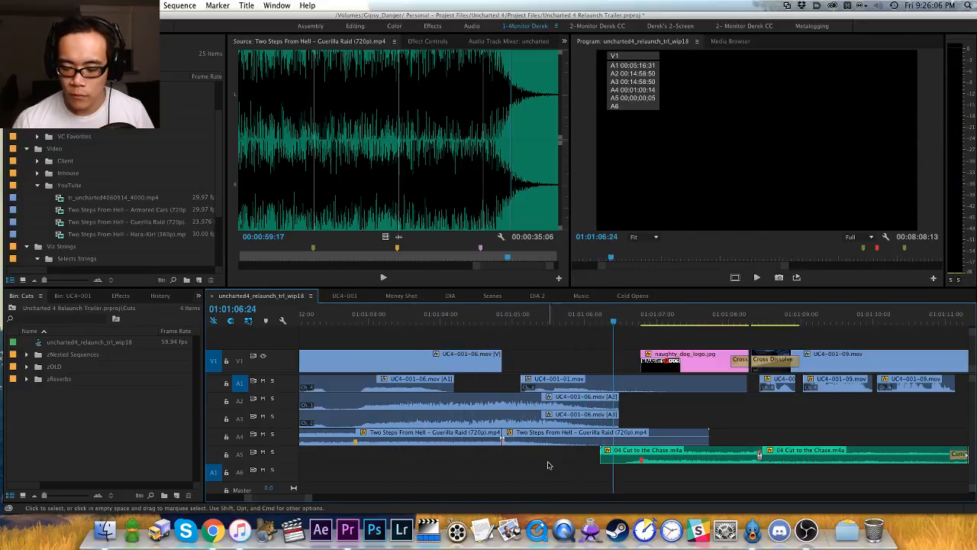
Step: Solo A1, listen to the UC4-001-01.mov audio before the logo, and adjust its gain by 10 dB
left_click(514, 321)
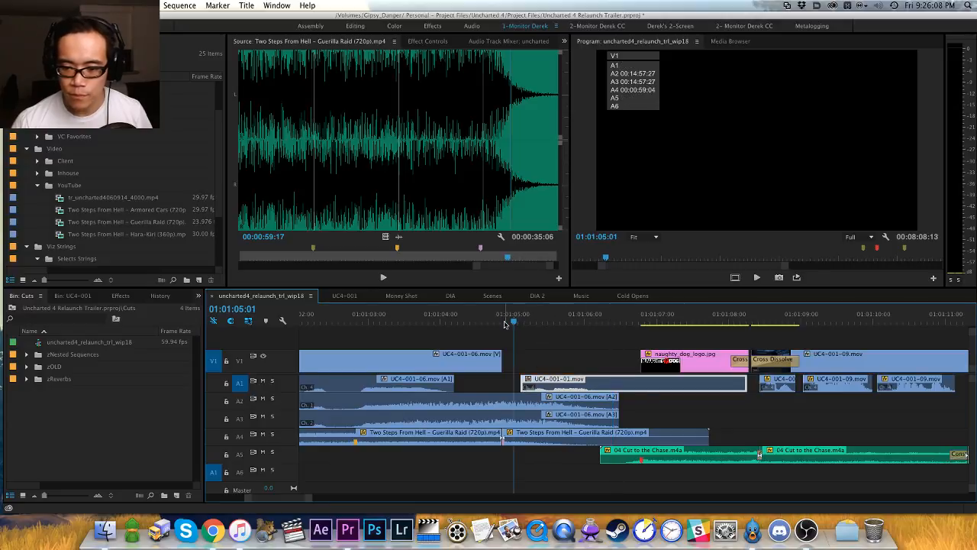
key("space")
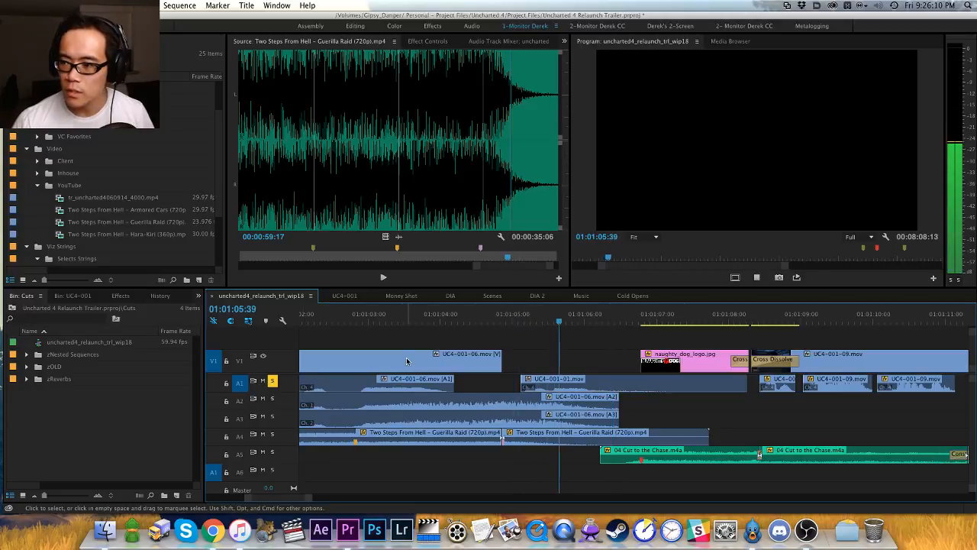
key("space")
left_click(589, 382)
key("g")
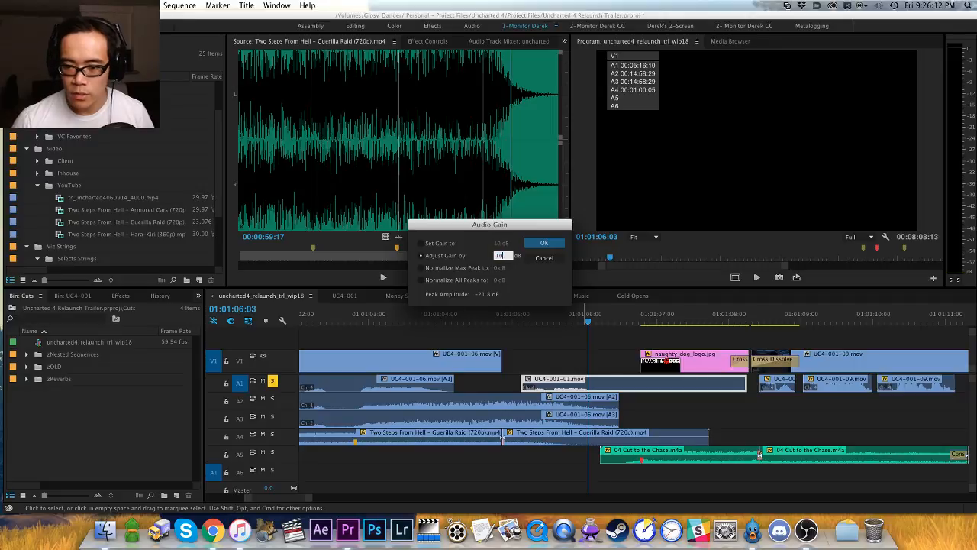
key("Return")
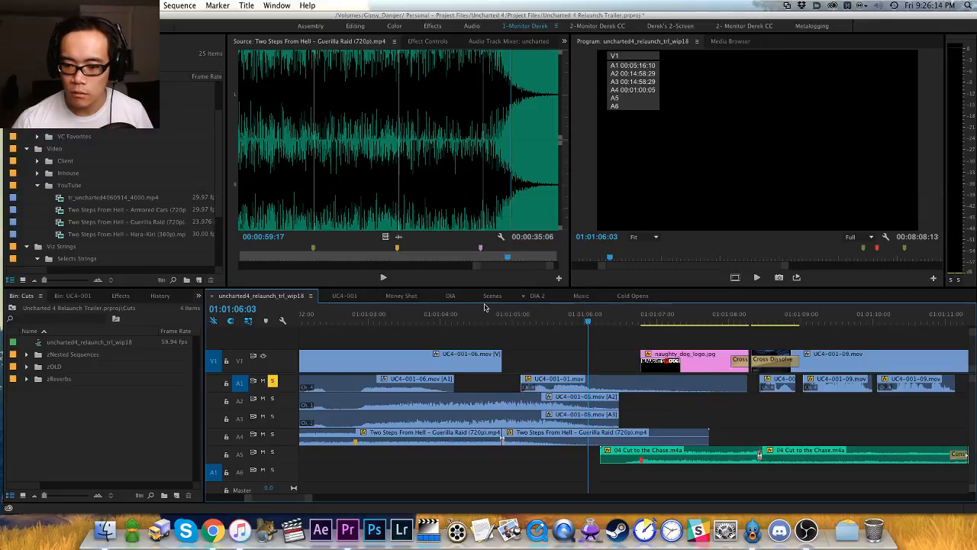
Step: Play the gain-adjusted UC4-001-01.mov audio on A1 from just before its start
left_click(537, 295)
left_click(269, 295)
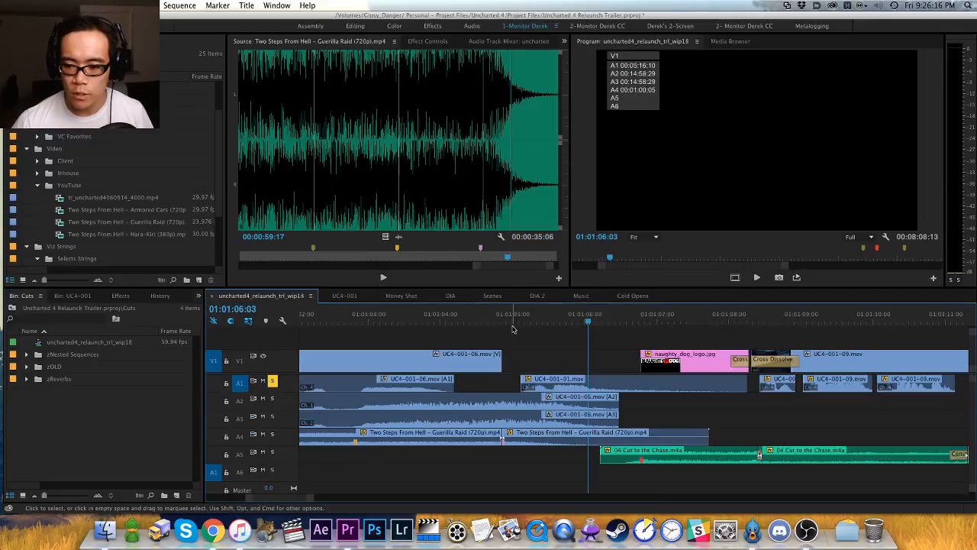
left_click(476, 315)
key("space")
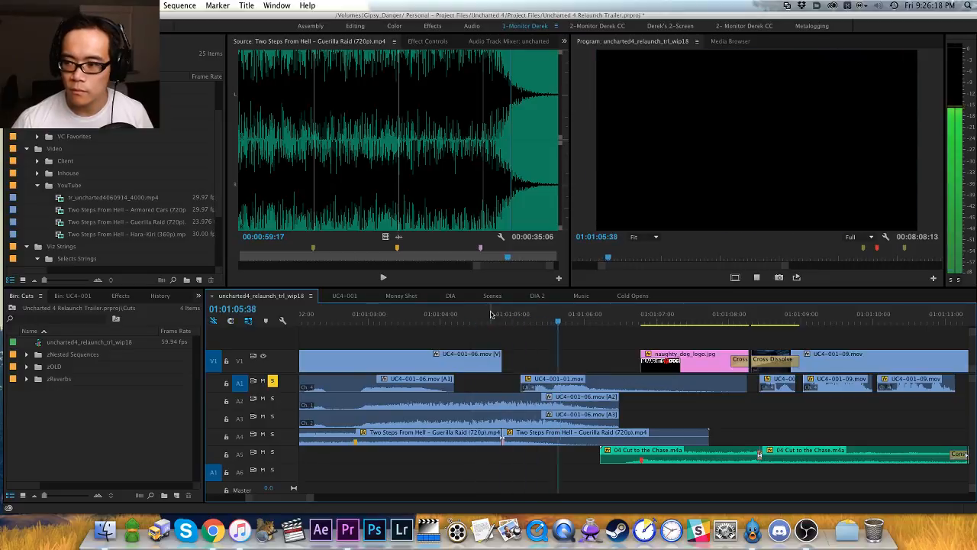
key("space")
Step: Add an audio transition at the start of UC4-001-01.mov on A1 and set its duration to 2 frames
left_click(521, 383)
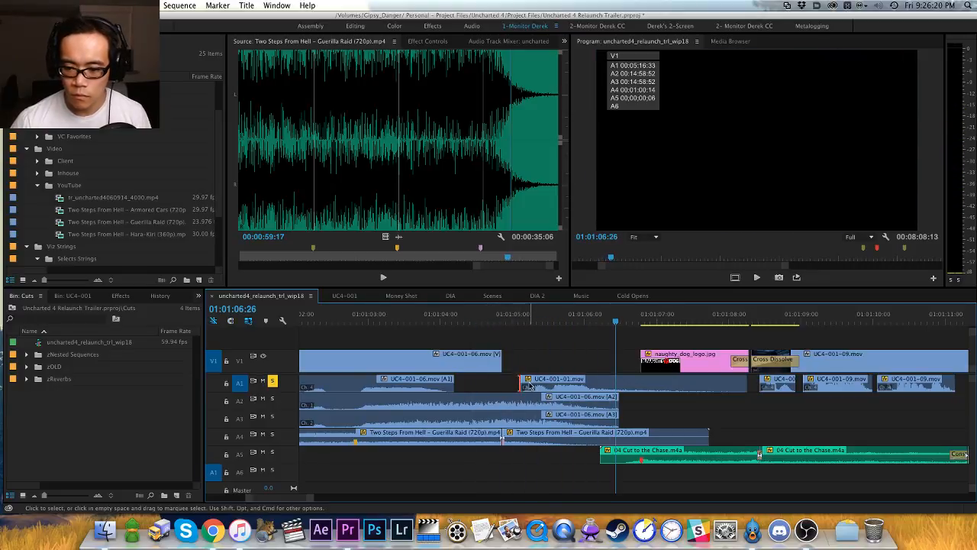
key("super+shift+d")
double_click(531, 381)
type("2")
key("Return")
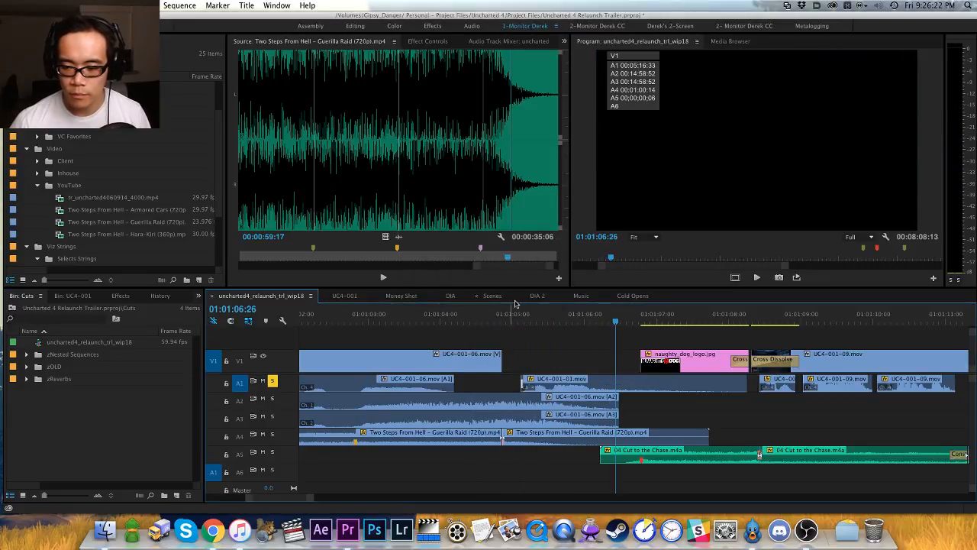
Step: Play the new audio transition at the start of UC4-001-01.mov on A1
left_click(513, 314)
key("space")
key("space")
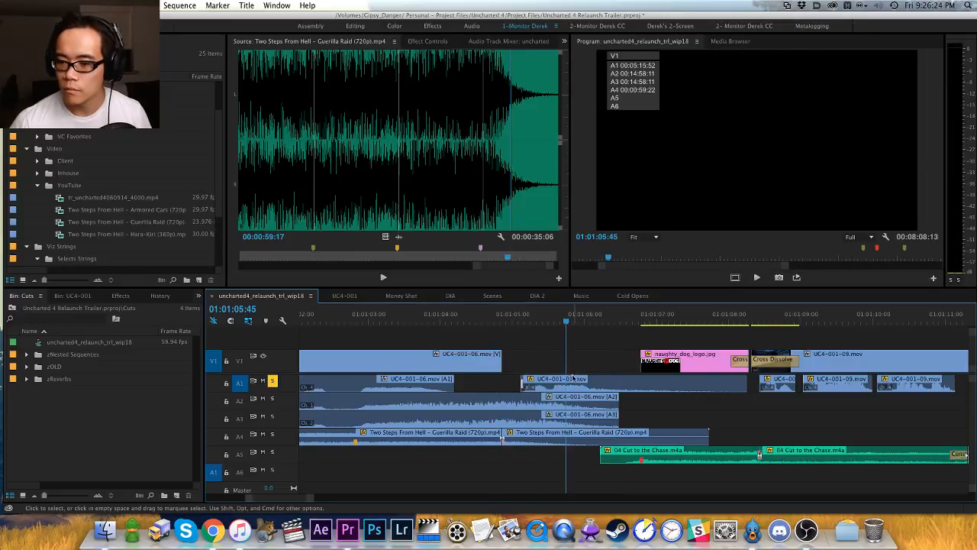
Step: Adjust the gain of UC4-001-01.mov on A1 by 10 dB and play the clip through to the logo
left_click(571, 377)
type("g")
type("10")
key("Return")
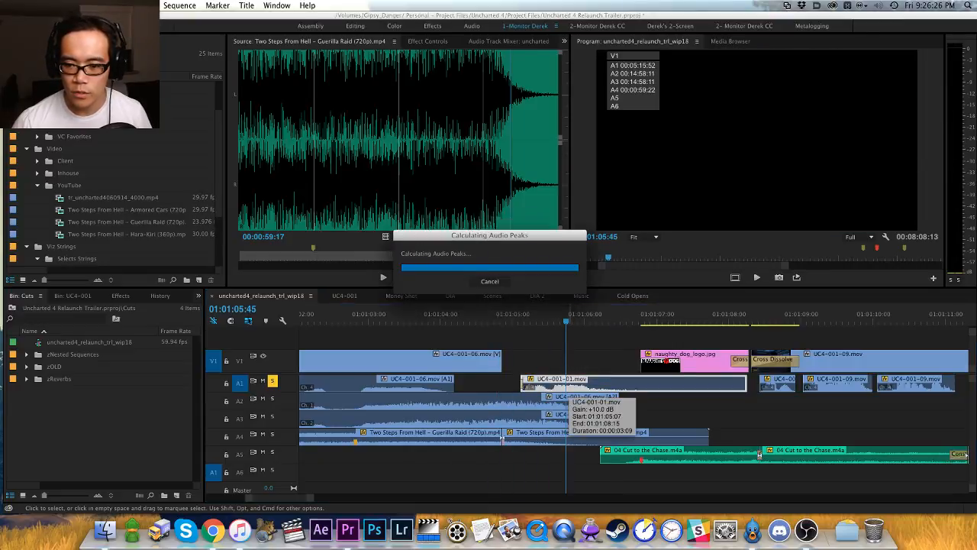
left_click(513, 313)
key("space")
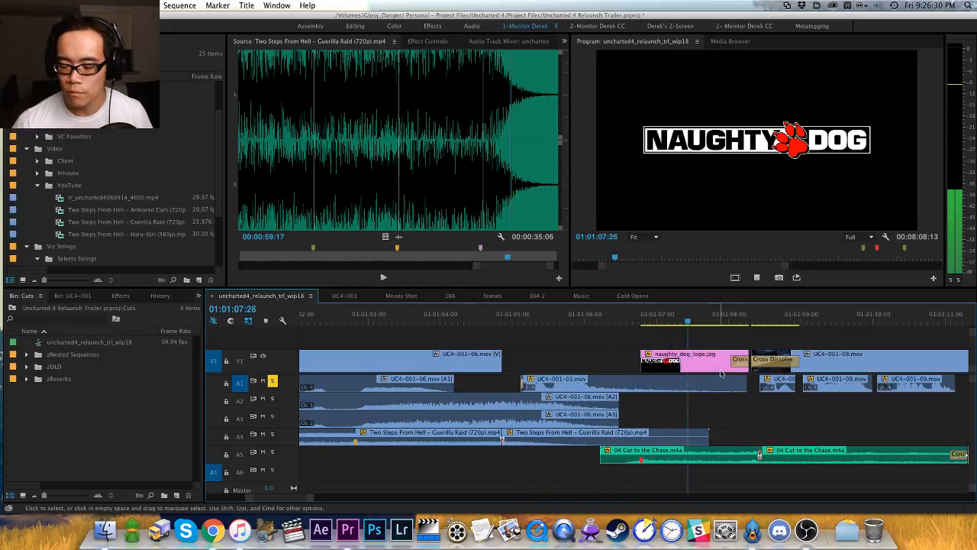
Step: Add a Constant Power audio transition at the end of UC4-001-01.mov on A1
left_click_drag(765, 382, 749, 385)
key("super+shift+d")
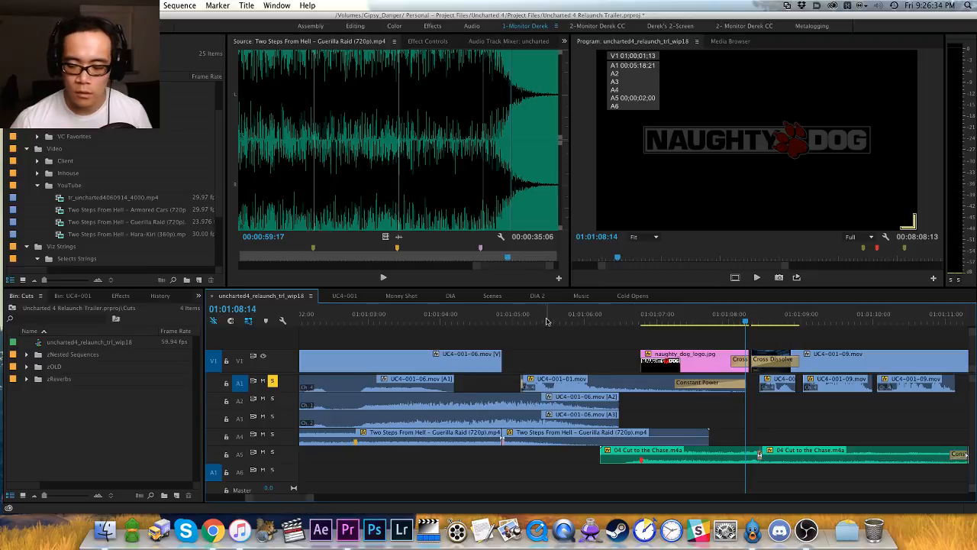
key("super+s")
Step: Turn off solo on A1 and play the full mix from UC4-001-06.mov into the Naughty Dog logo
left_click(275, 380)
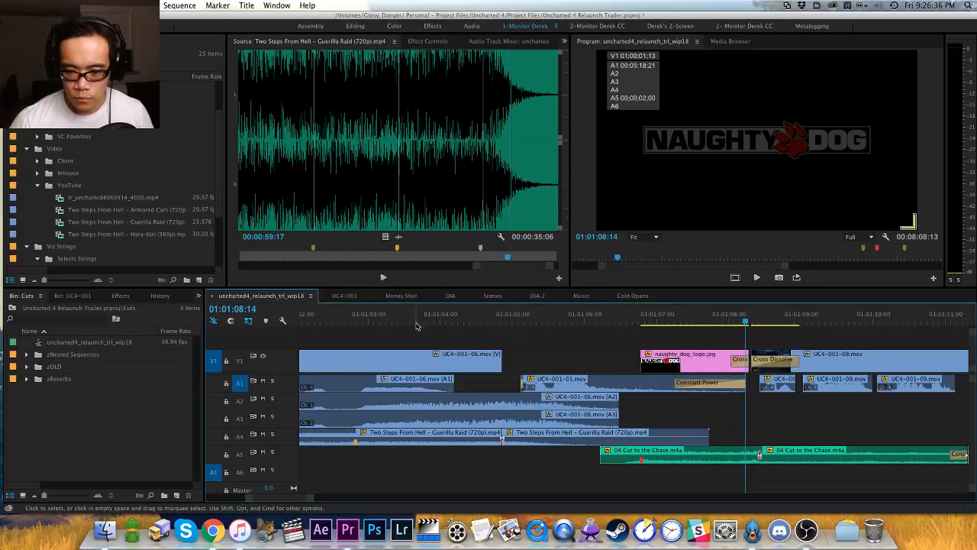
left_click(396, 320)
key("space")
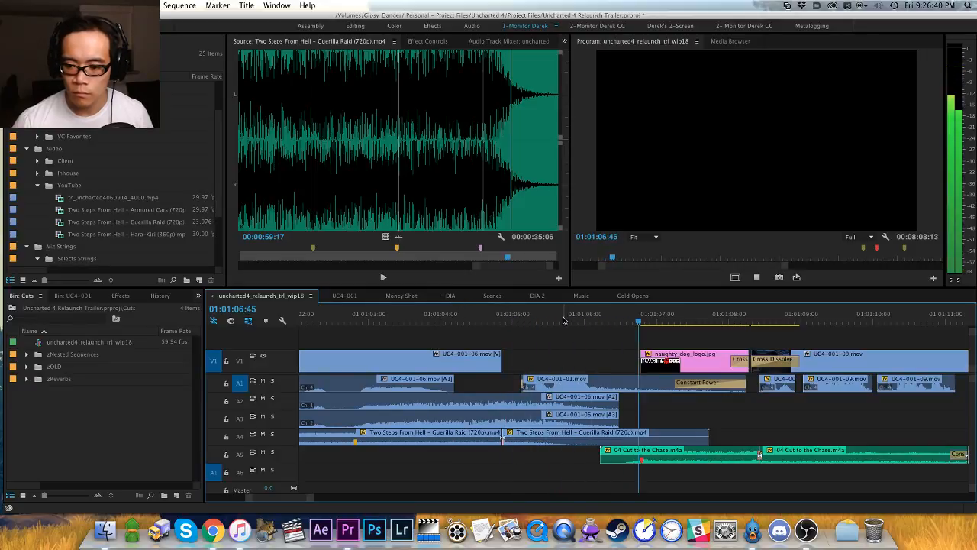
key("space")
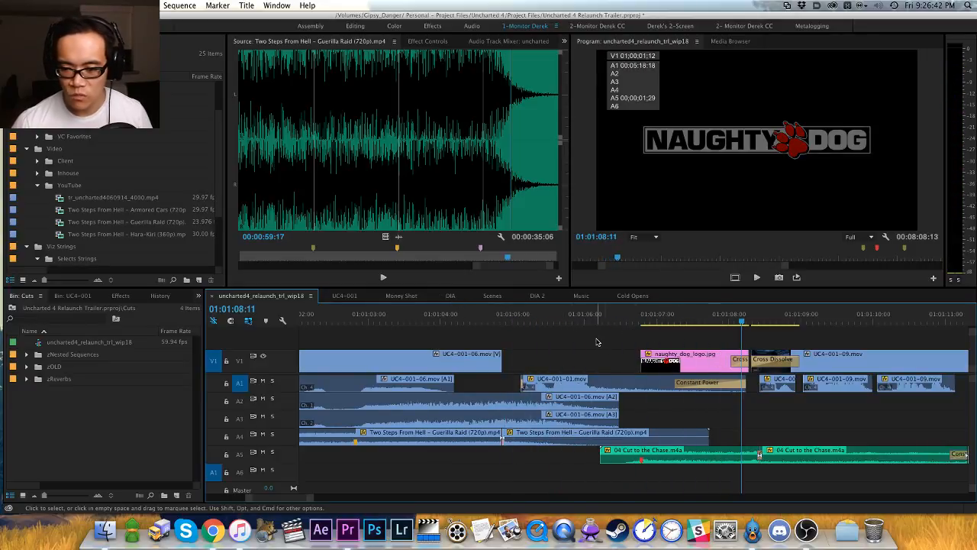
Step: Trim the start of the UC4-001-06.mov video on V1 to 01:01:02:16, leaving its audio untouched
key("minus")
key("h")
left_click_drag(700, 338, 849, 338)
left_click(630, 319)
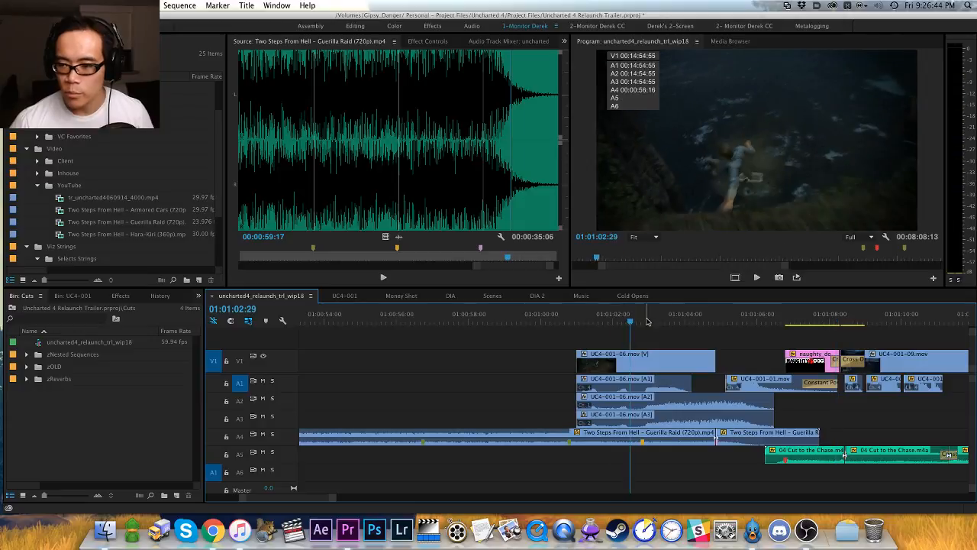
left_click_drag(675, 338, 488, 327)
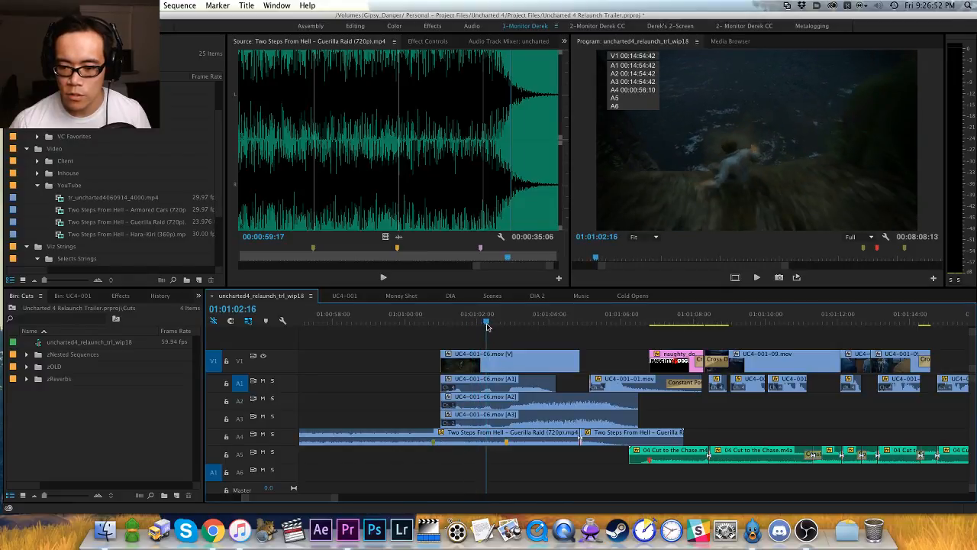
key("alt+q")
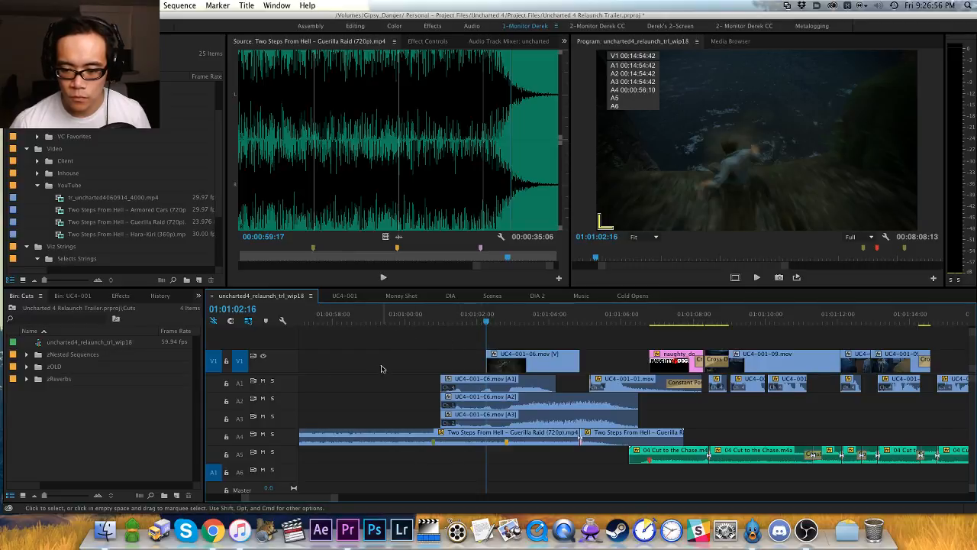
Step: Solo A1, A2 and A3, and extend the start of the UC4-001-06.mov video on V1 to 01:01:02:02
left_click(273, 416)
key("space")
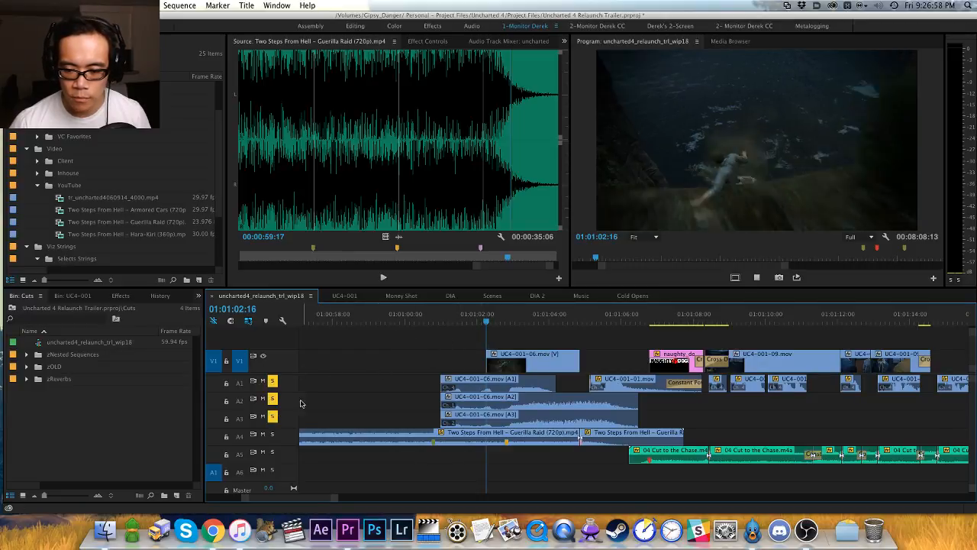
key("space")
left_click(478, 320)
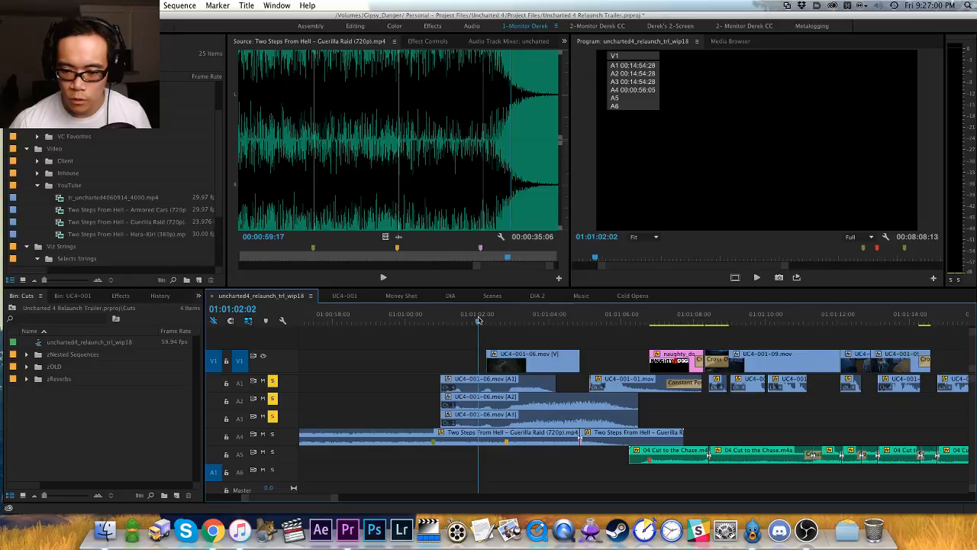
key("e")
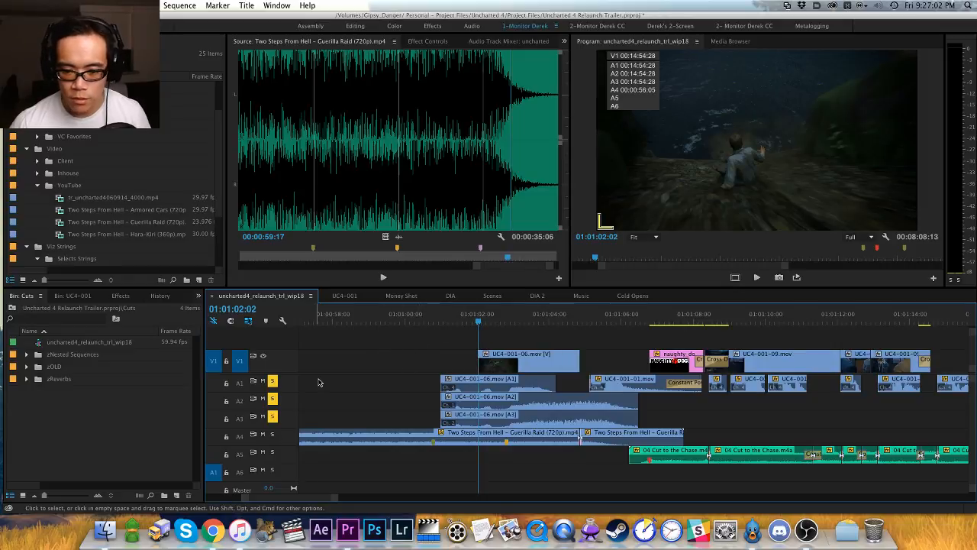
Step: Target only A1 to A3 and trim the start of the UC4-001-06.mov audio to 01:01:02:02, matching the video
left_click(239, 418)
left_click(239, 401)
left_click(239, 383)
left_click(240, 360)
key("e")
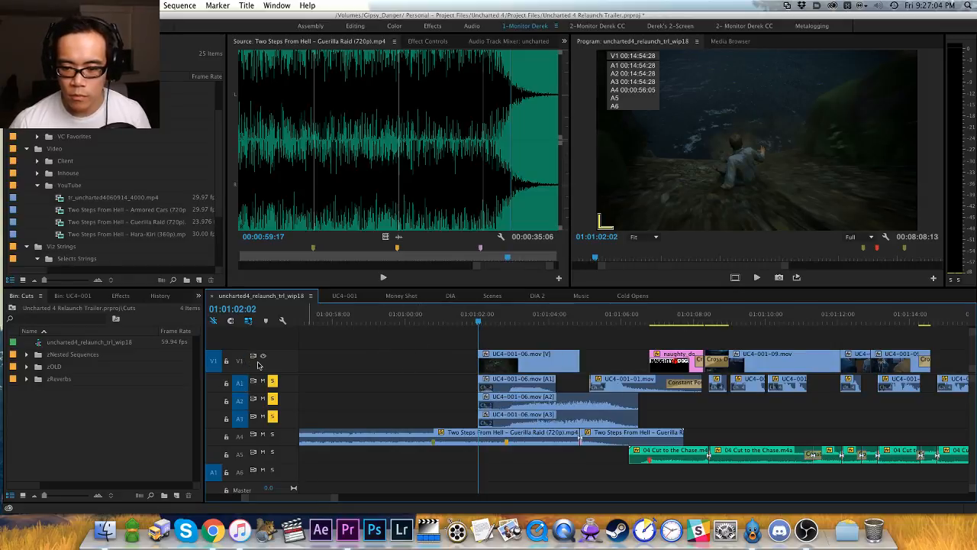
Step: Play the soloed UC4-001-06.mov audio from just before its new start
left_click_drag(474, 313, 466, 311)
key("space")
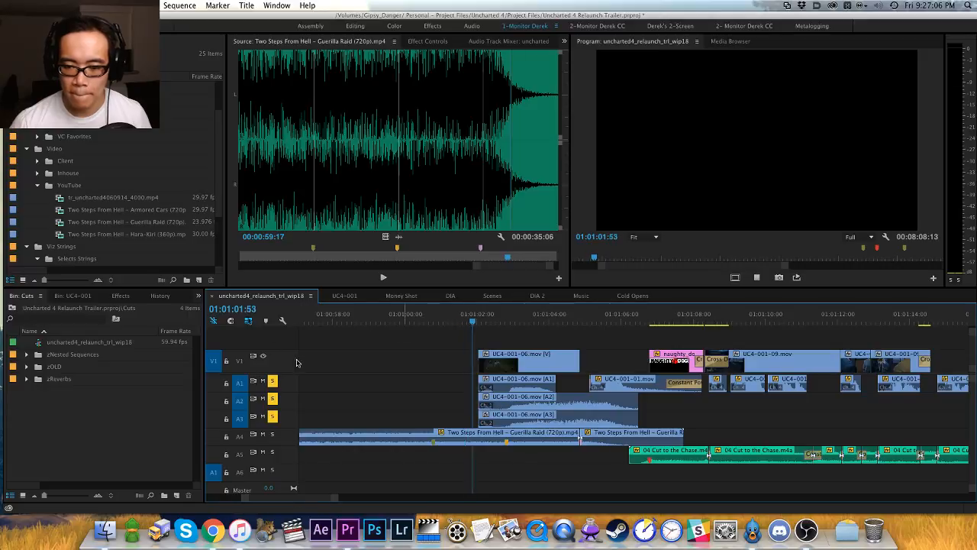
key("space")
Step: Add Constant Power audio transitions at the start of UC4-001-06.mov on A1, A2 and A3
key("Up")
key("super+shift+d")
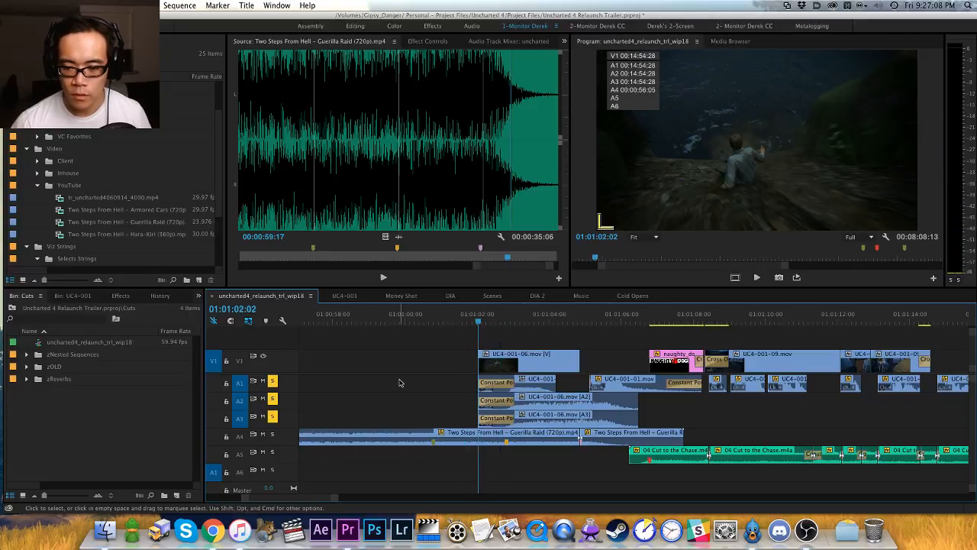
key("=")
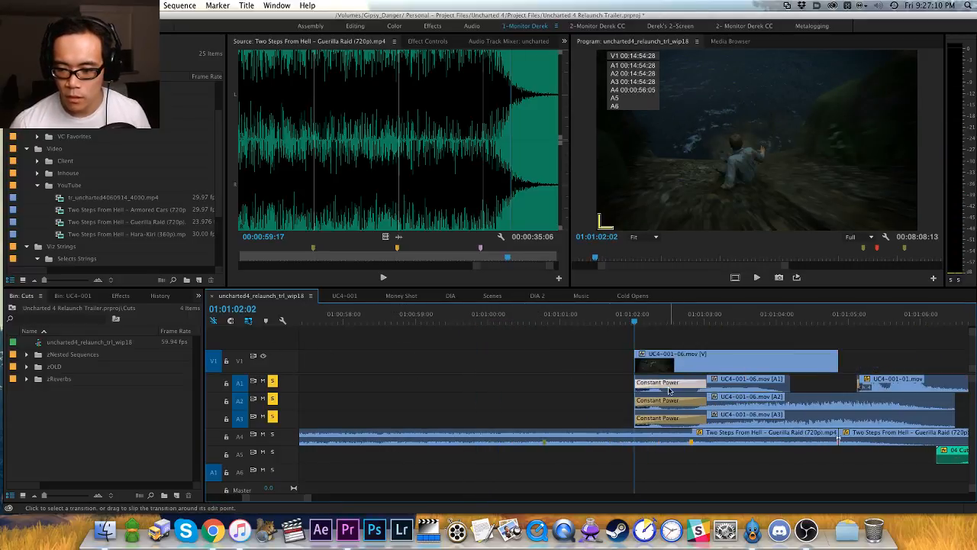
Step: Shorten the Constant Power fades at the start of the three UC4-001-06.mov audio clips to a few frames
double_click(661, 419)
type("2")
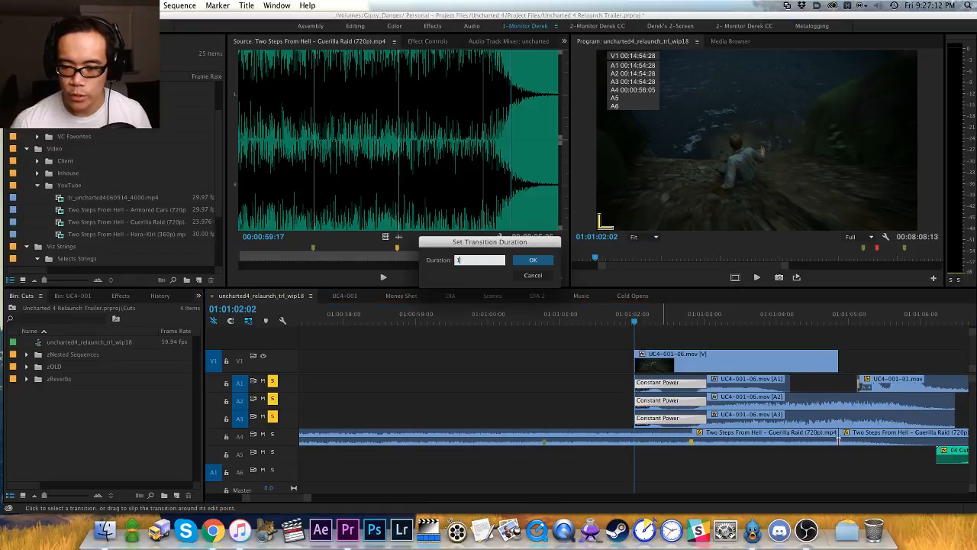
key("Return")
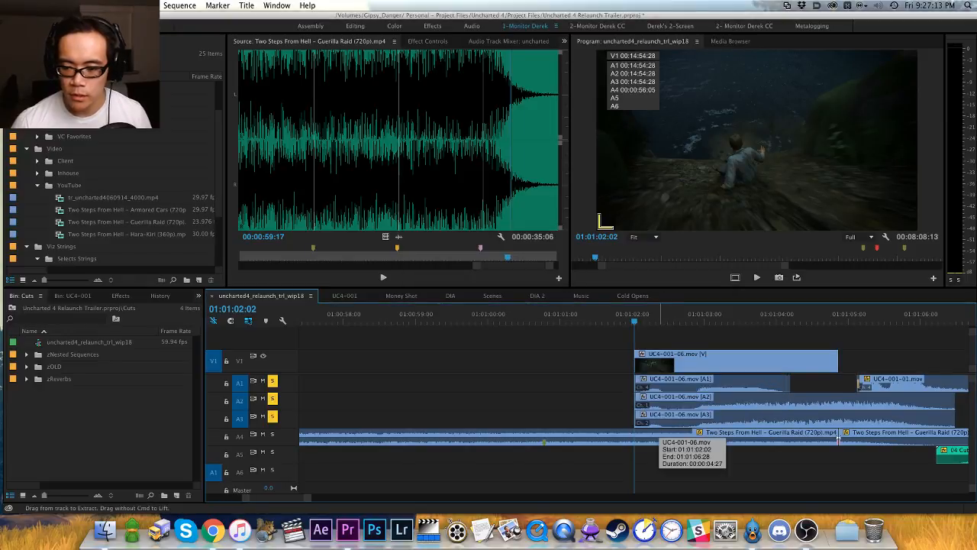
Step: Play back the section from the UC4-001-06.mov clip to the Naughty Dog logo to check the audio
key("-")
key("h")
left_click_drag(671, 349, 448, 320)
key("space")
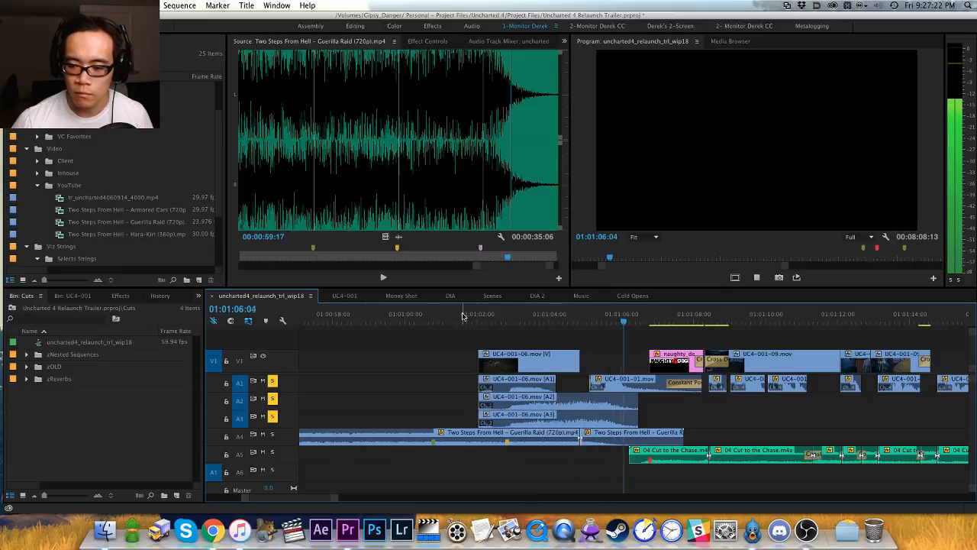
key("space")
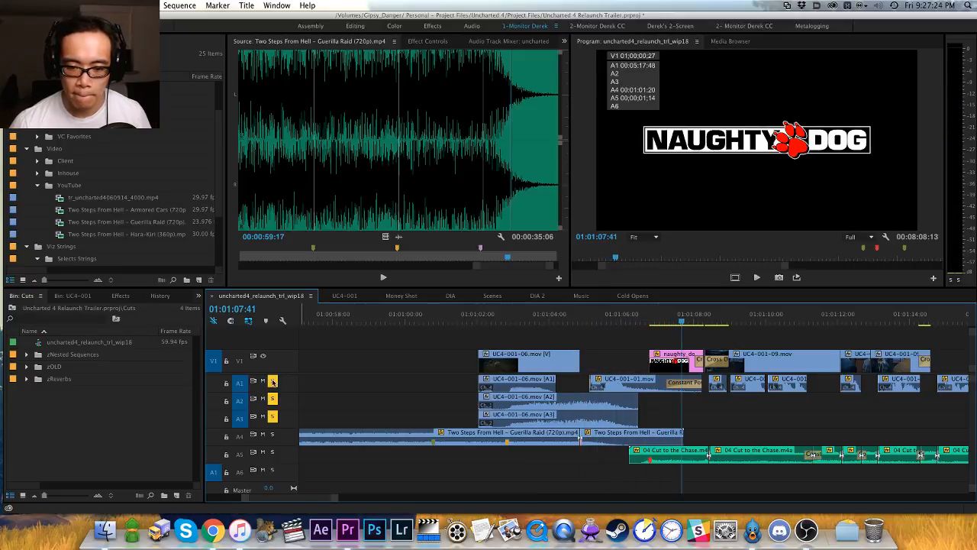
Step: Turn off solo on audio tracks A1, A2 and A3 and park the playhead at 01:00:30:13
left_click(272, 398)
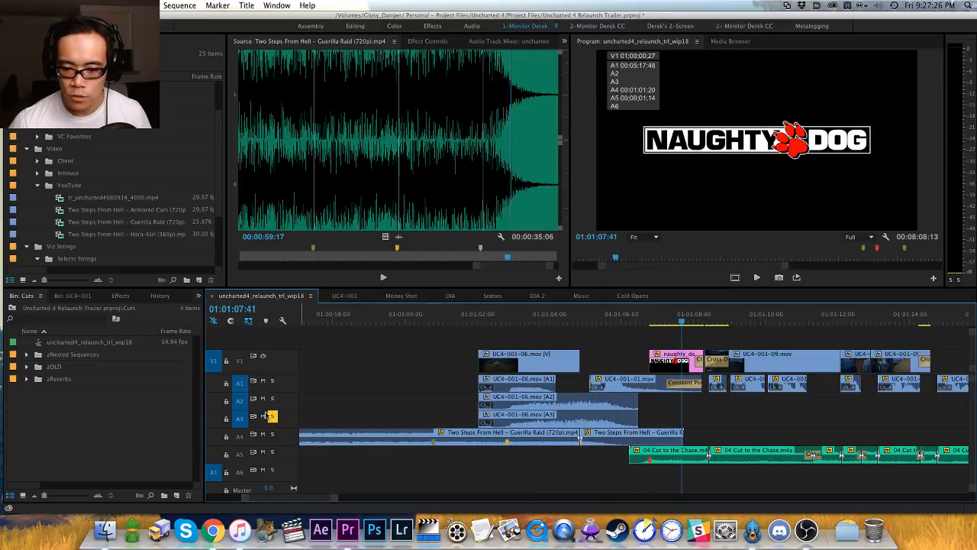
key("minus")
key("minus")
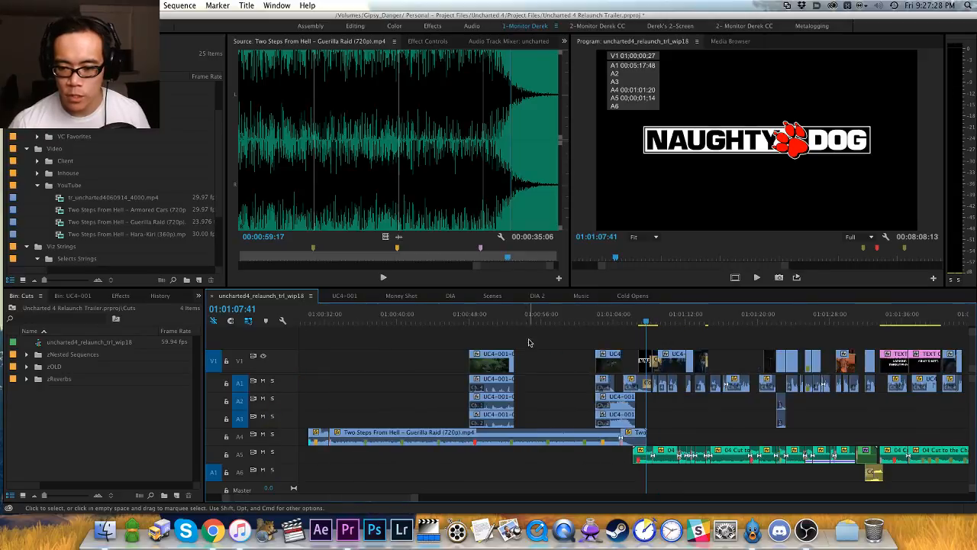
key("h")
left_click_drag(648, 348, 837, 350)
left_click_drag(436, 323, 497, 326)
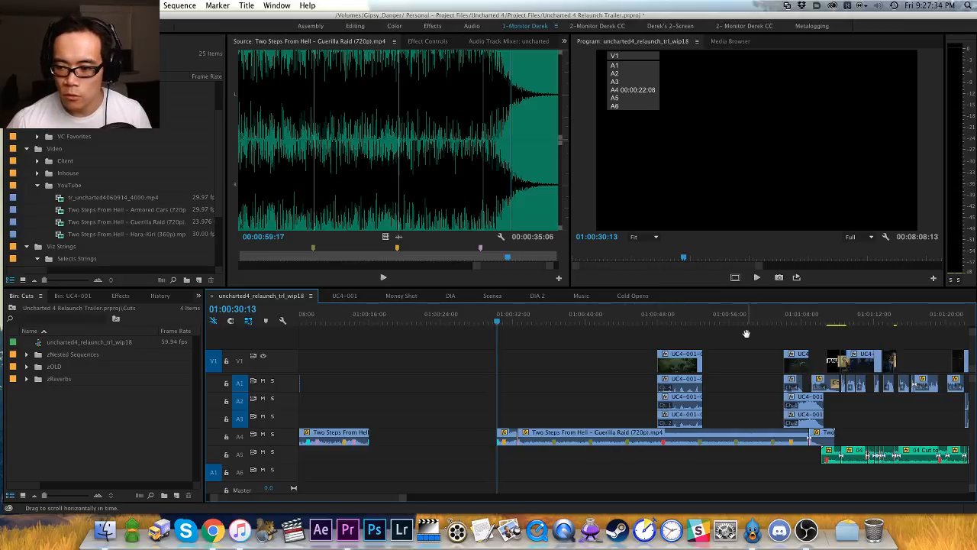
Step: Move the short opening Guerilla Raid music clip up to A3 and shift all clips after it about 20 seconds earlier
left_click_drag(591, 343, 667, 359)
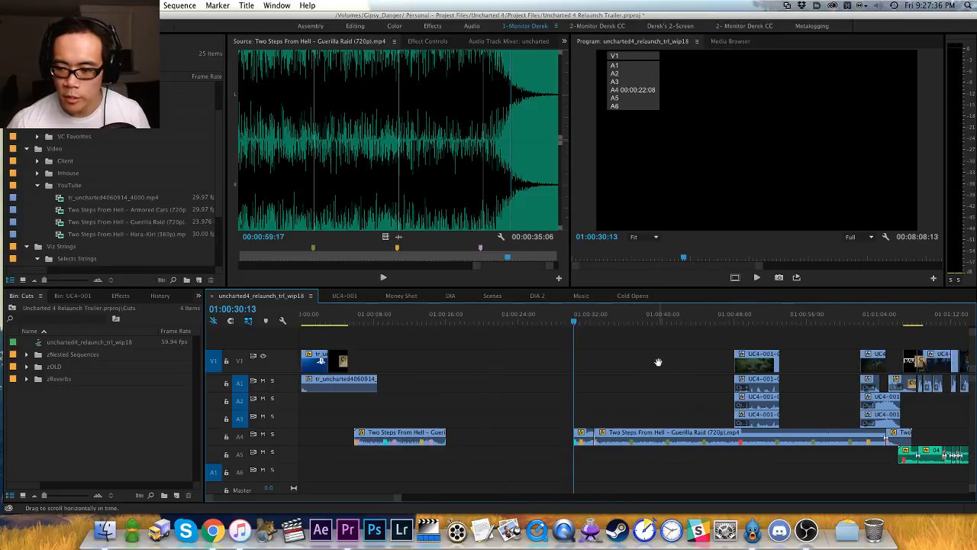
left_click_drag(413, 431, 399, 413)
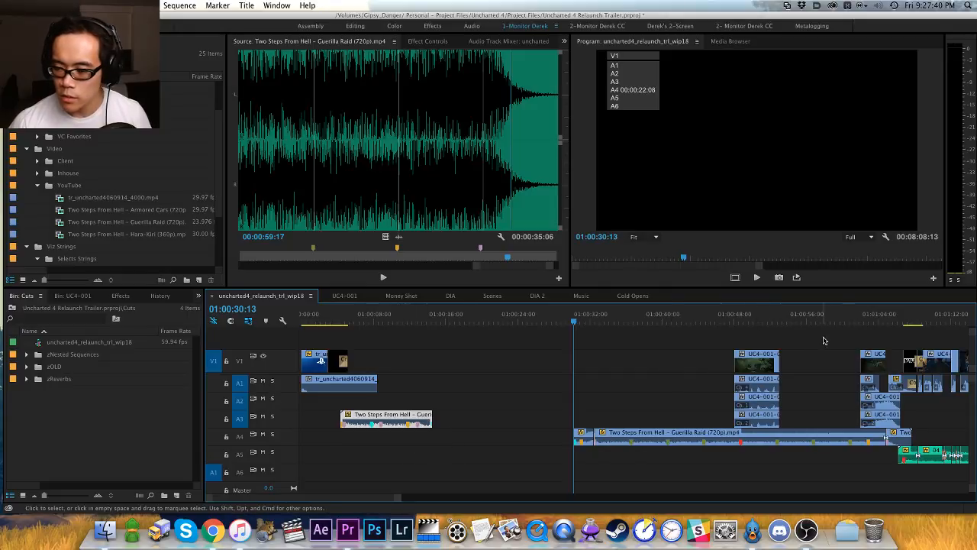
key("a")
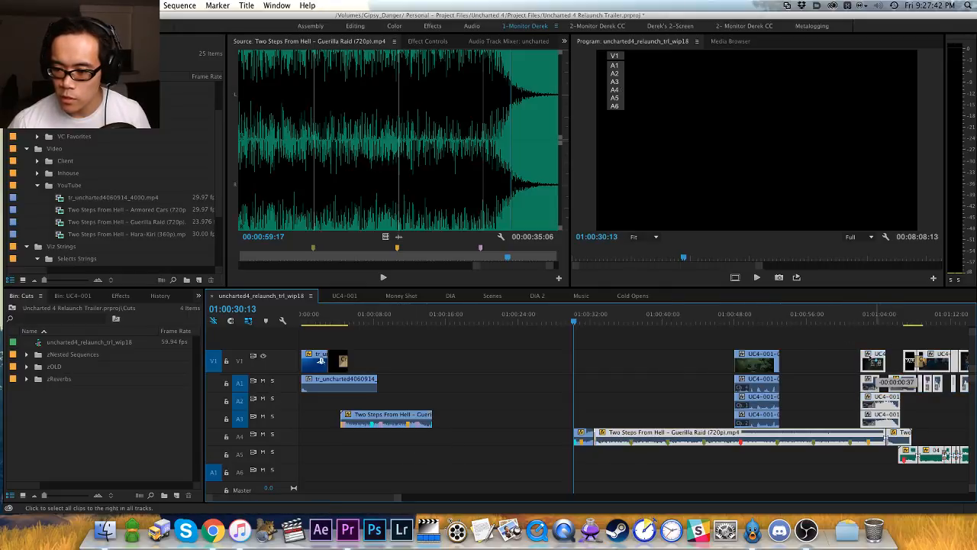
left_click_drag(561, 374, 417, 365)
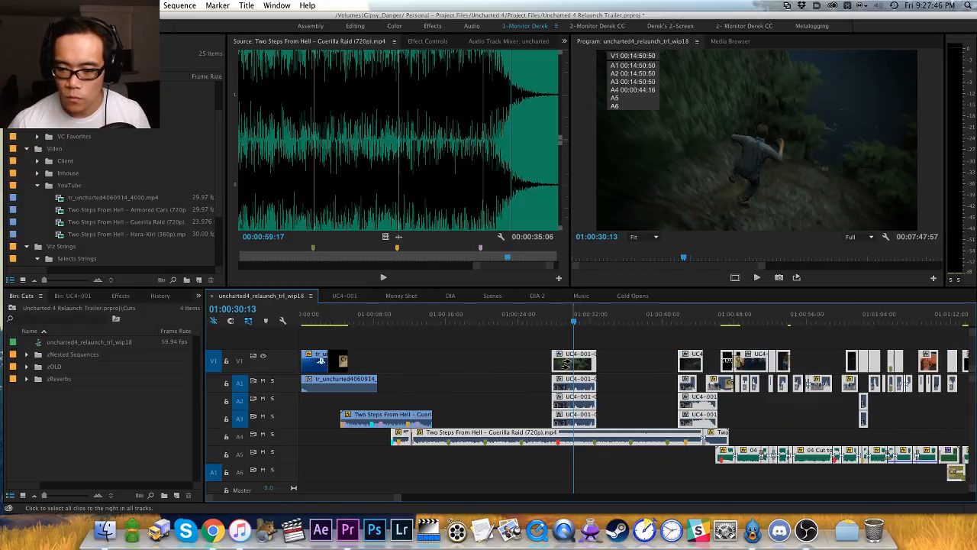
Step: Shift the A4 music and all clips after it about 10 seconds earlier to the sequence start, leaving the A3 music clip in place
left_click_drag(565, 364, 513, 366)
key("super+z")
left_click(391, 396)
key("v")
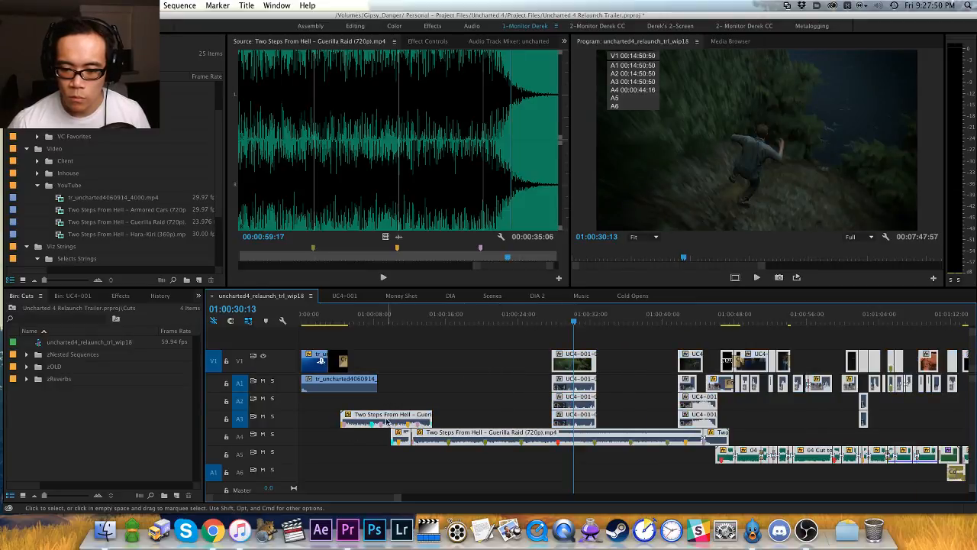
left_click(412, 416, "shift")
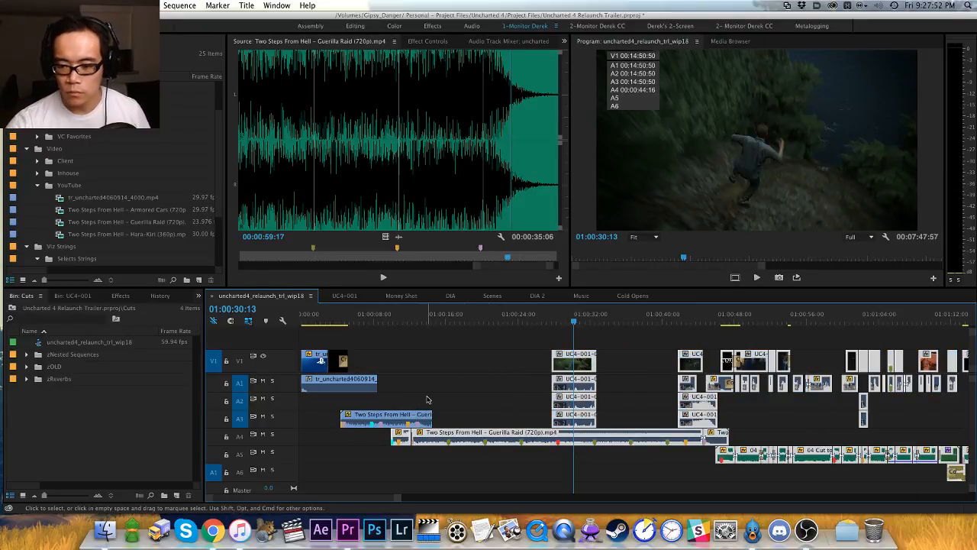
left_click_drag(588, 362, 542, 377)
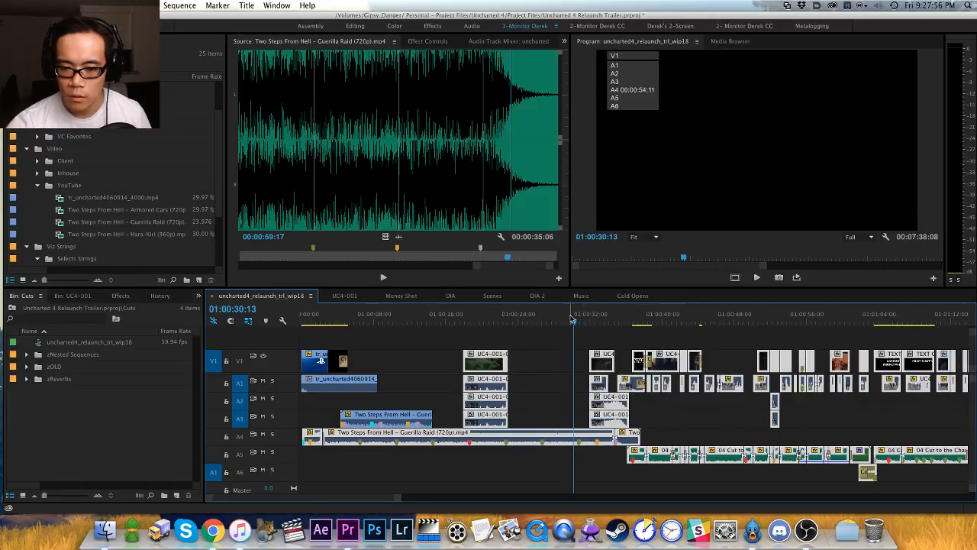
Step: Deselect all clips and solo audio track A4
left_click_drag(572, 321, 573, 319)
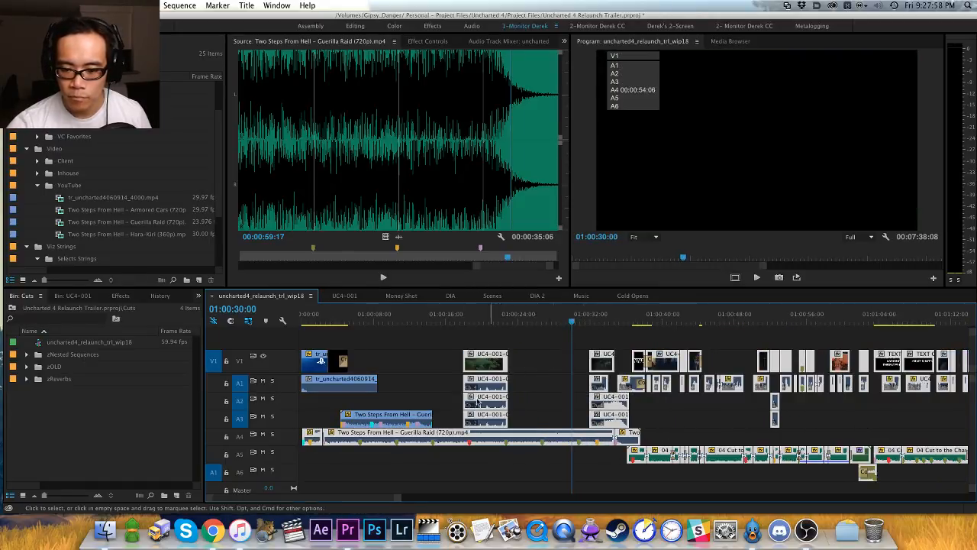
key("super+shift+a")
left_click(328, 318)
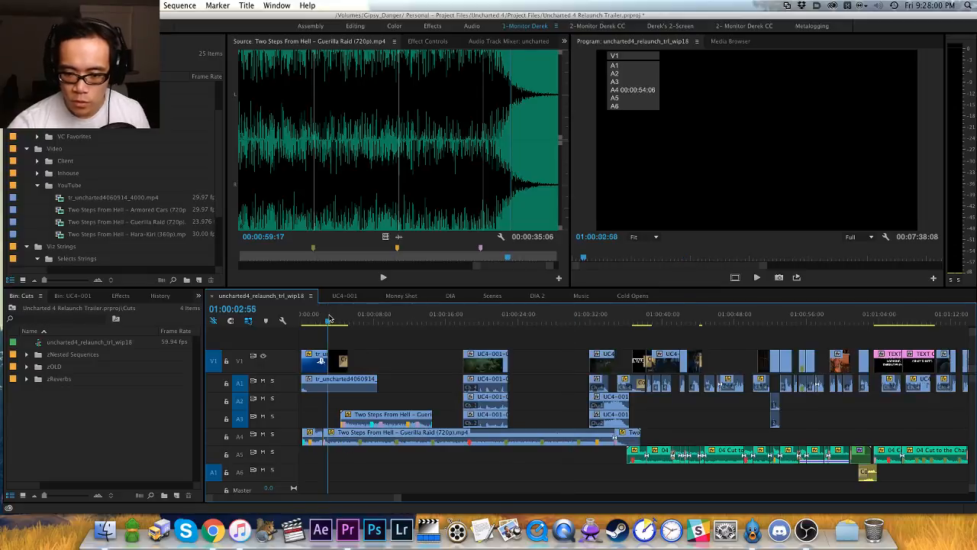
key("Left")
left_click(272, 434)
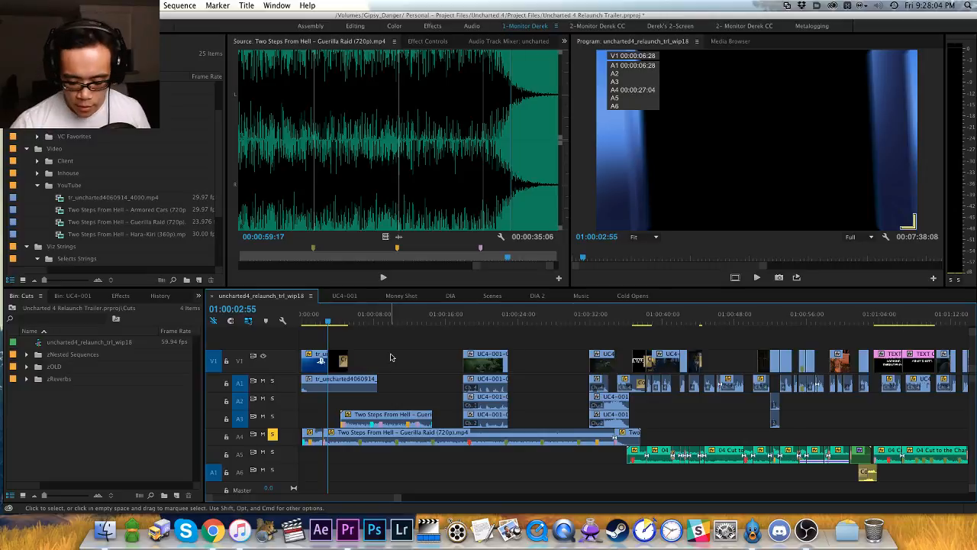
Step: Play the sequence from its start and cut the A4 music clip at 01:00:06:26
key("equal")
key("Home")
key("space")
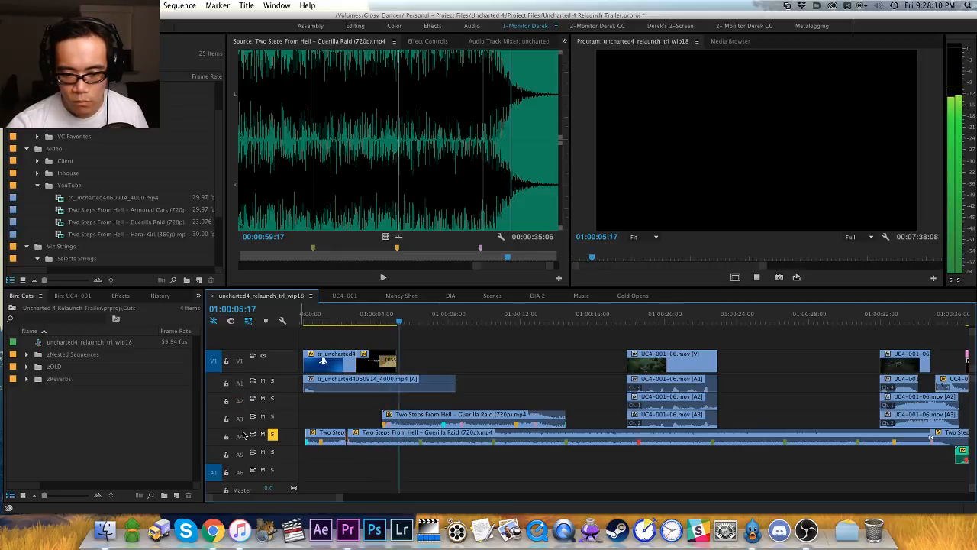
key("space")
key("super+k")
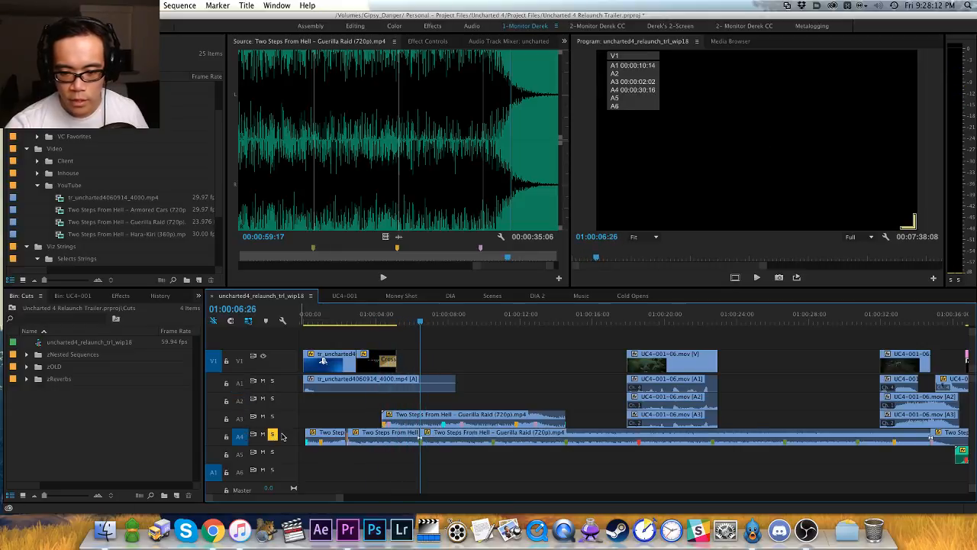
Step: Trim the head of the long A4 music clip to the A3 clip's end and move the two opening A4 pieces under the A3 clip
left_click_drag(423, 439, 566, 440)
key("Up")
left_click_drag(344, 442, 468, 441)
Step: Shift the A3 and A4 music and all following clips about 4.5 seconds earlier so the A4 music begins at the sequence start
key("a")
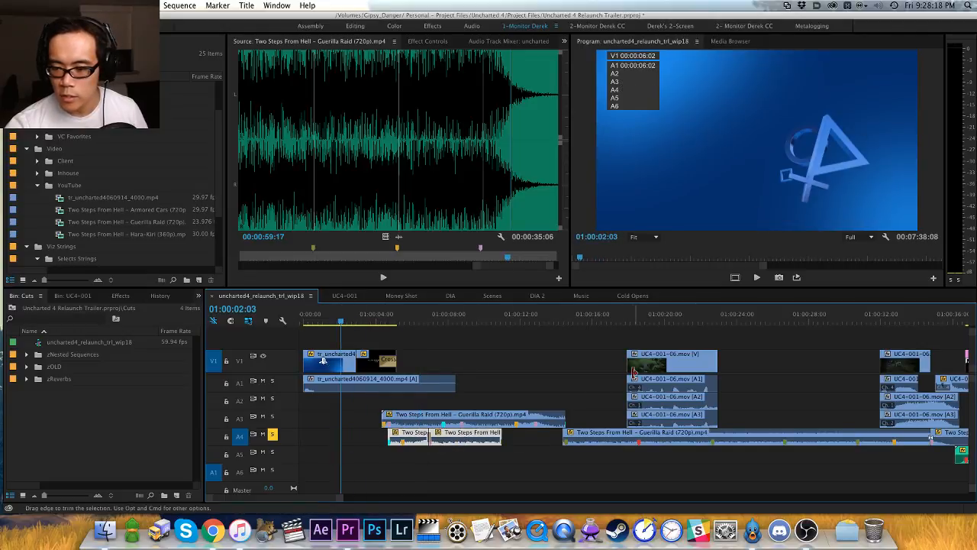
left_click(483, 373)
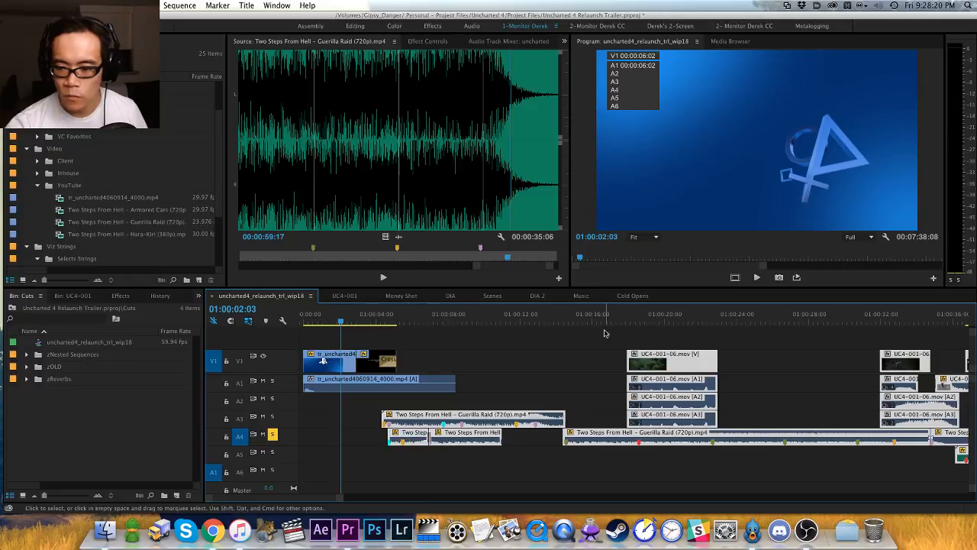
left_click_drag(606, 327, 846, 352)
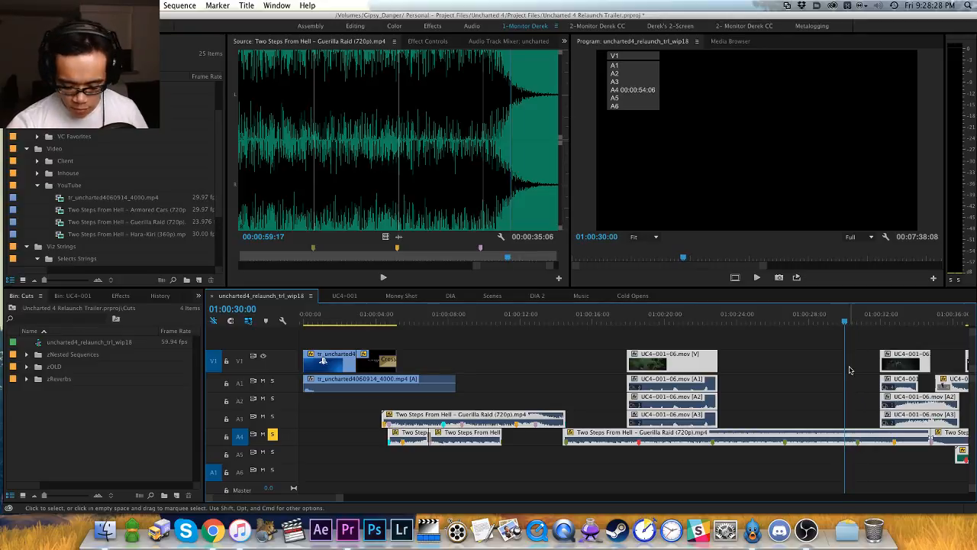
key("minus")
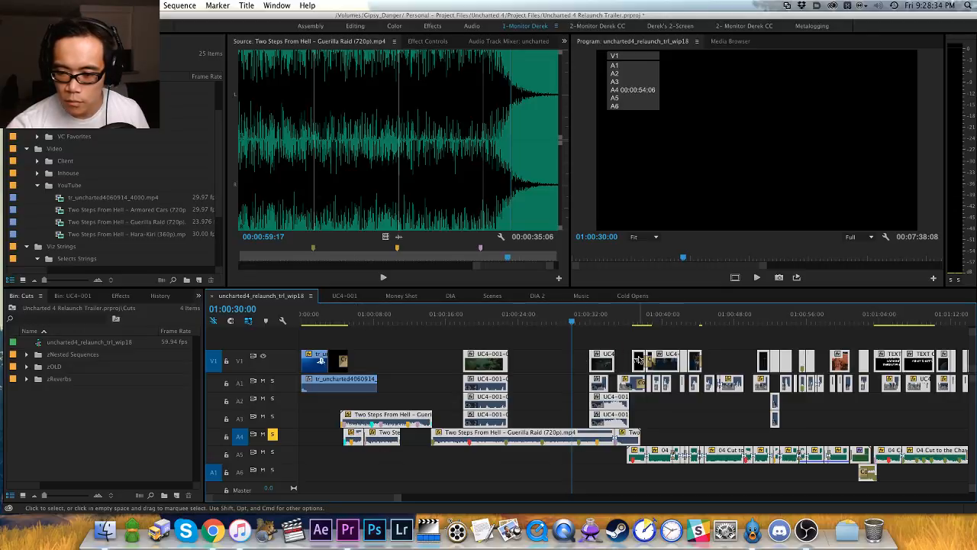
left_click_drag(598, 359, 580, 371)
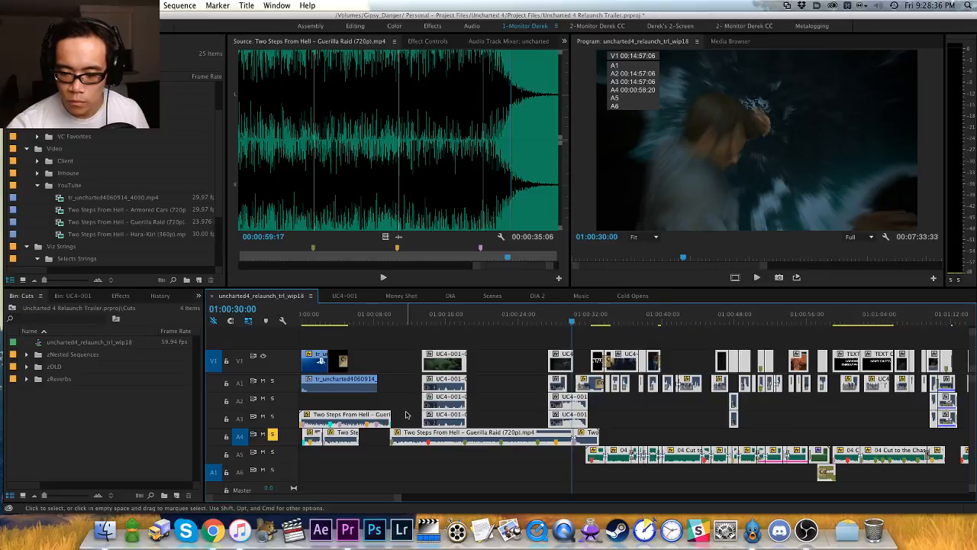
Step: Trim the long A4 music clip's head to the first UC4-001-06.mov clip's start and shift it with all following clips about 2 seconds earlier
left_click_drag(393, 434, 422, 434)
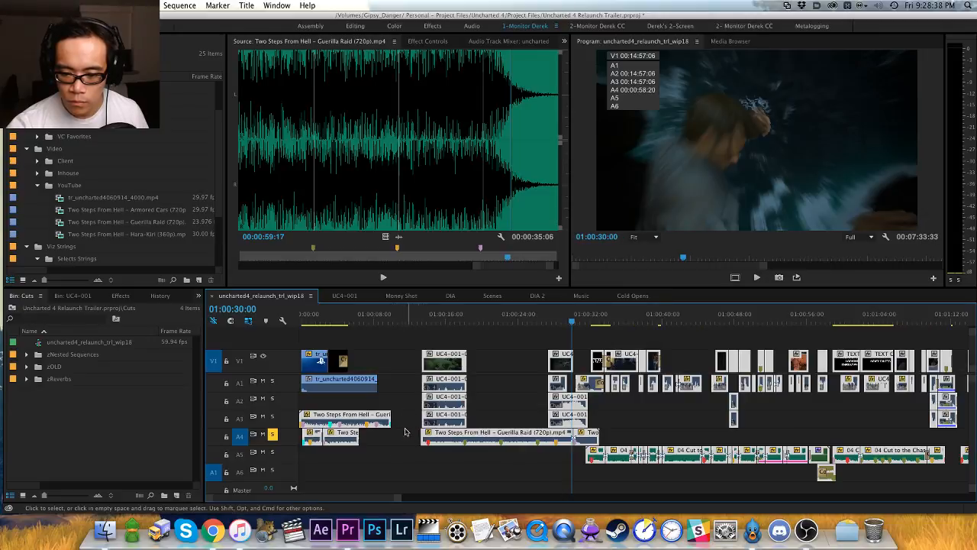
left_click(406, 350)
key("a")
left_click(406, 350)
key("v")
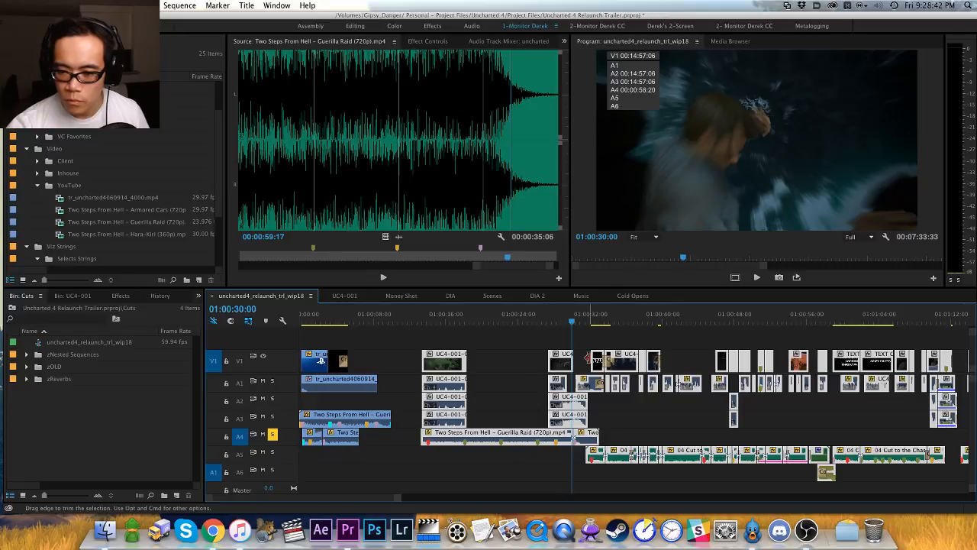
mouse_move(588, 359)
left_mouse_down()
mouse_move(594, 363)
mouse_move(578, 359)
left_mouse_up()
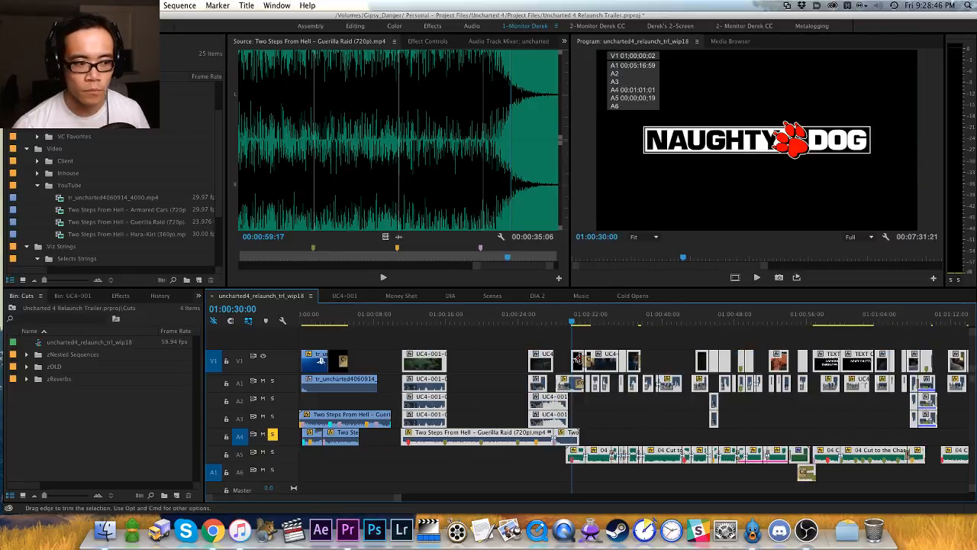
Step: Nudge the selected clips five frames later to align the Naughty Dog logo with the playhead at 01:00:30:00
key("equal")
key("equal")
key("equal")
key("super+Right")
key("super+Right")
key("super+Right")
key("super+Right")
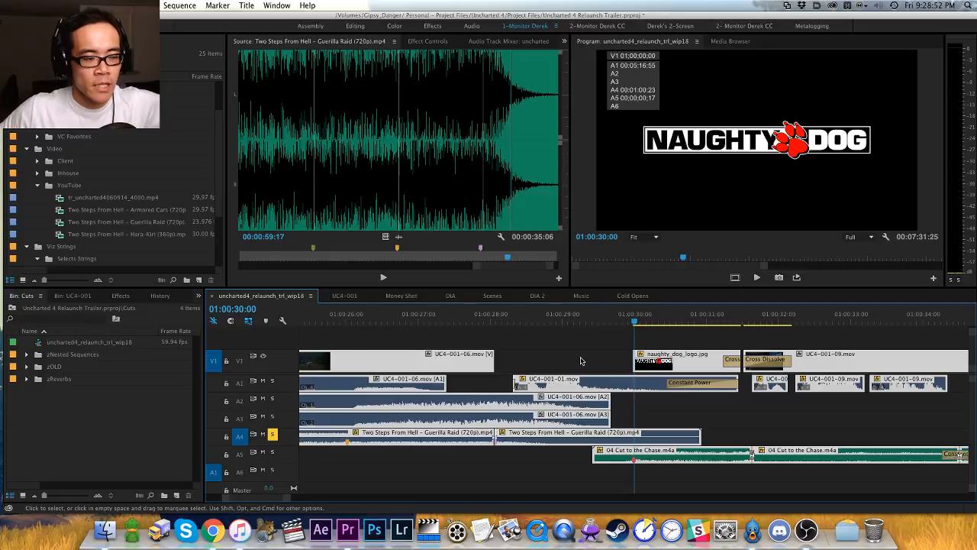
key("equal")
key("equal")
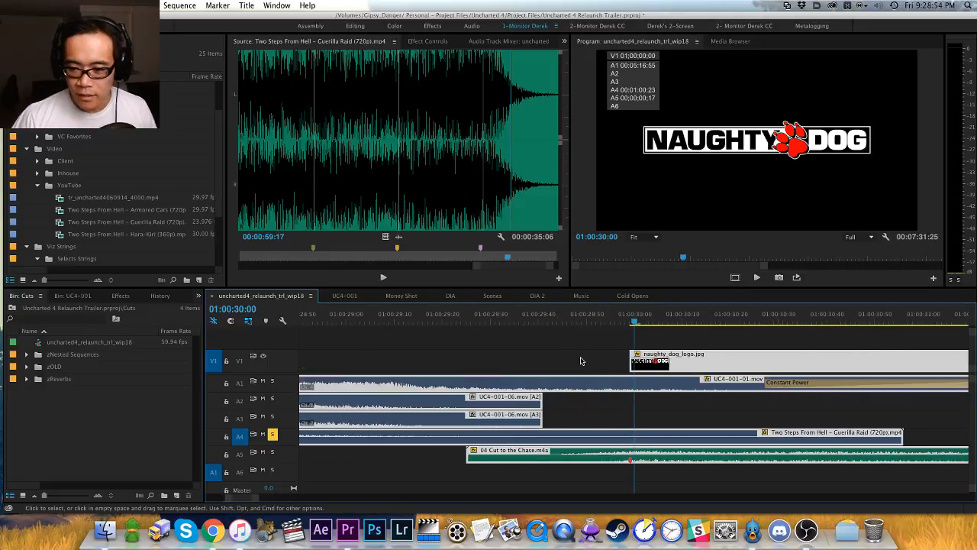
key("super+Right")
Step: Save the project
key("minus")
key("minus")
key("minus")
key("minus")
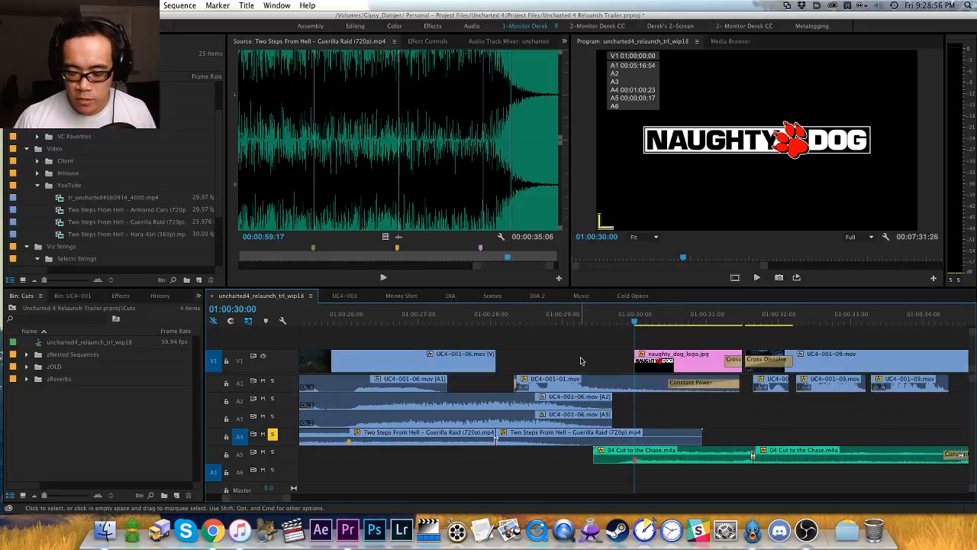
left_click_drag(479, 373, 626, 364)
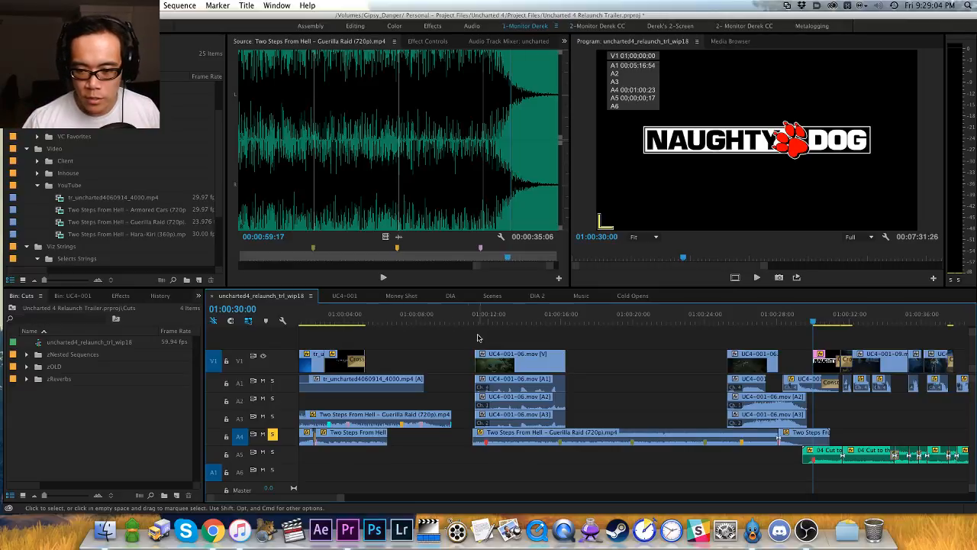
key("super+s")
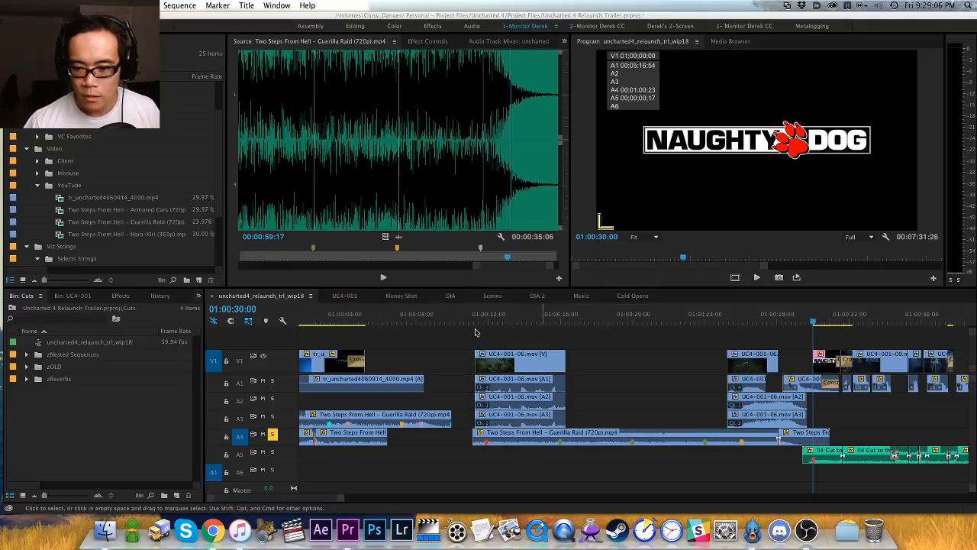
Step: Play back the stretch before the logo and extend the second opening A4 music clip's tail to the start of the long A4 clip
scroll(490, 339, "left", 2)
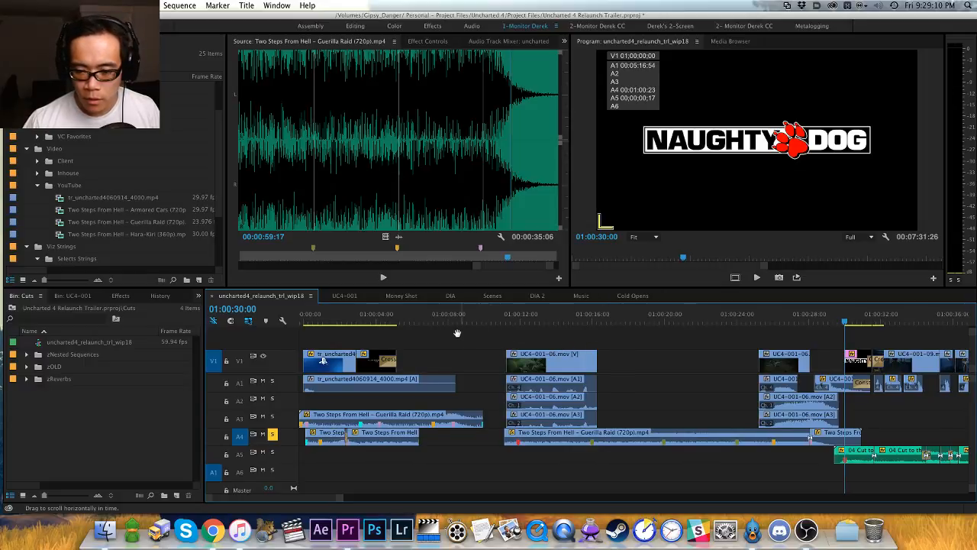
left_click_drag(539, 323, 739, 350)
key("space")
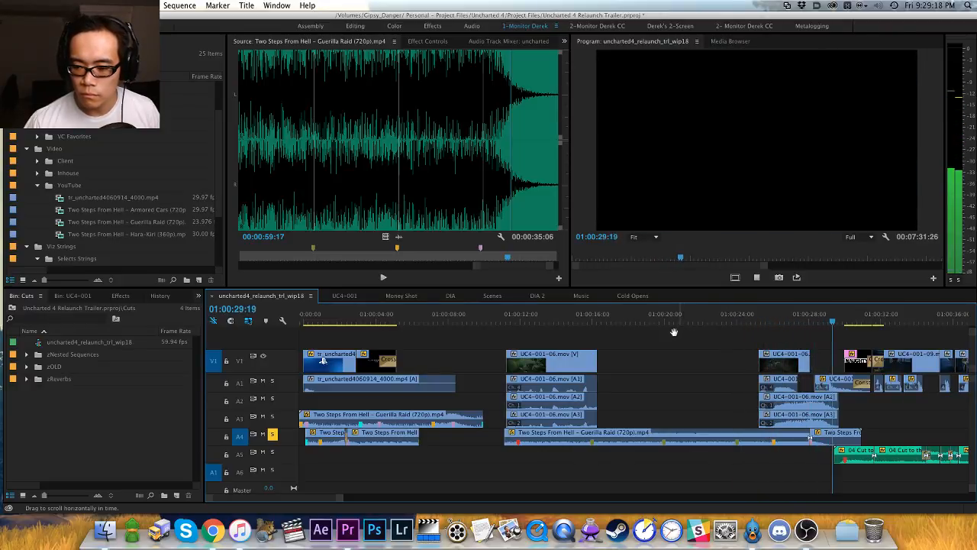
key("space")
left_click_drag(424, 438, 500, 439)
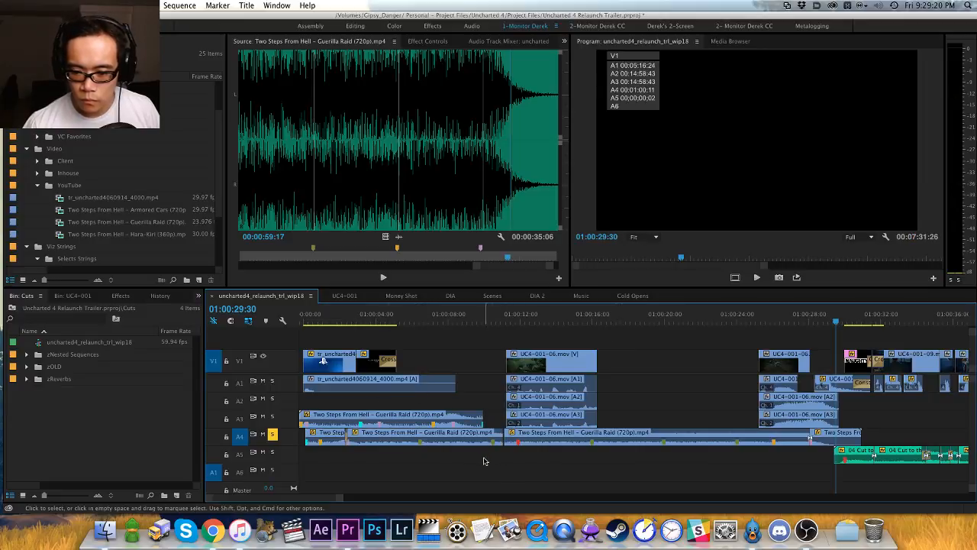
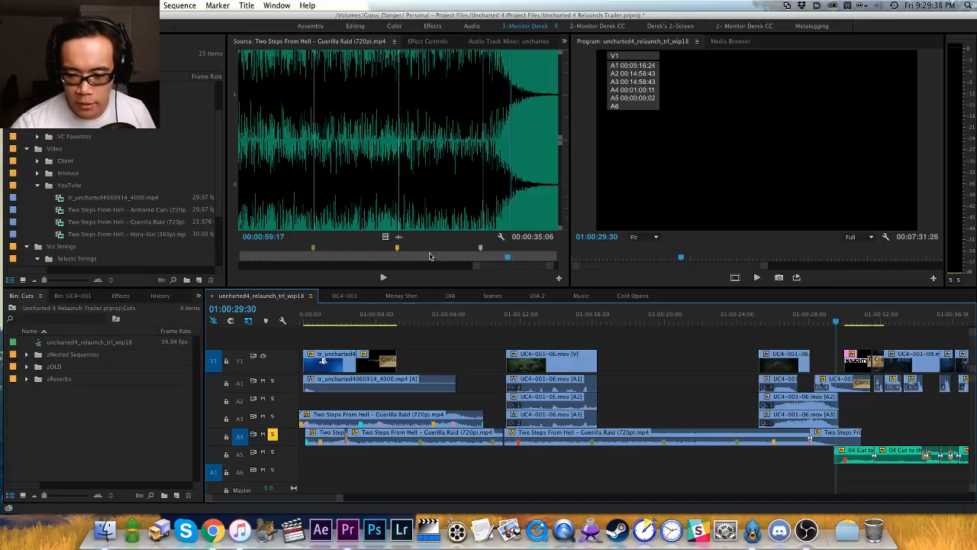
Step: Trim the second opening A4 music clip's tail to 01:00:10:28 and the long A4 clip's head to its red marker
left_click(492, 319)
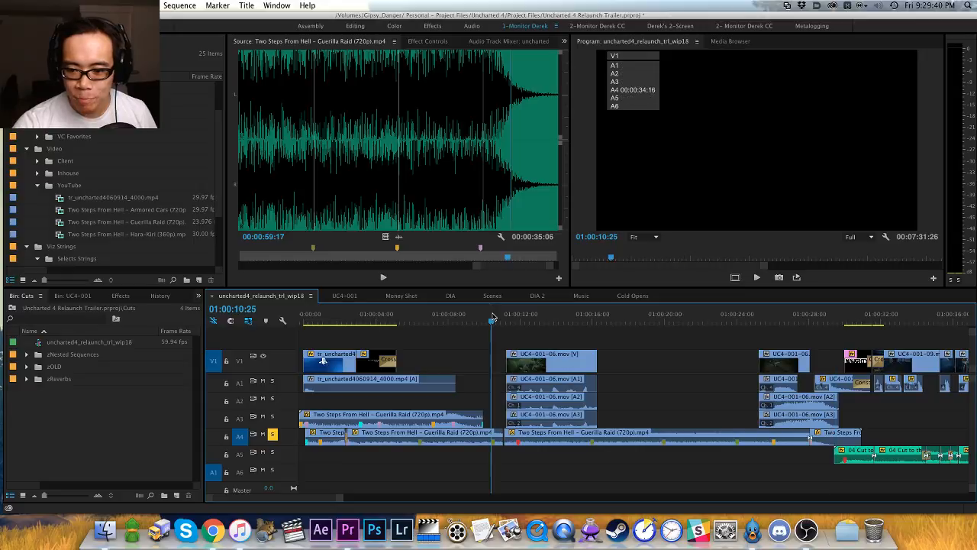
key("equal")
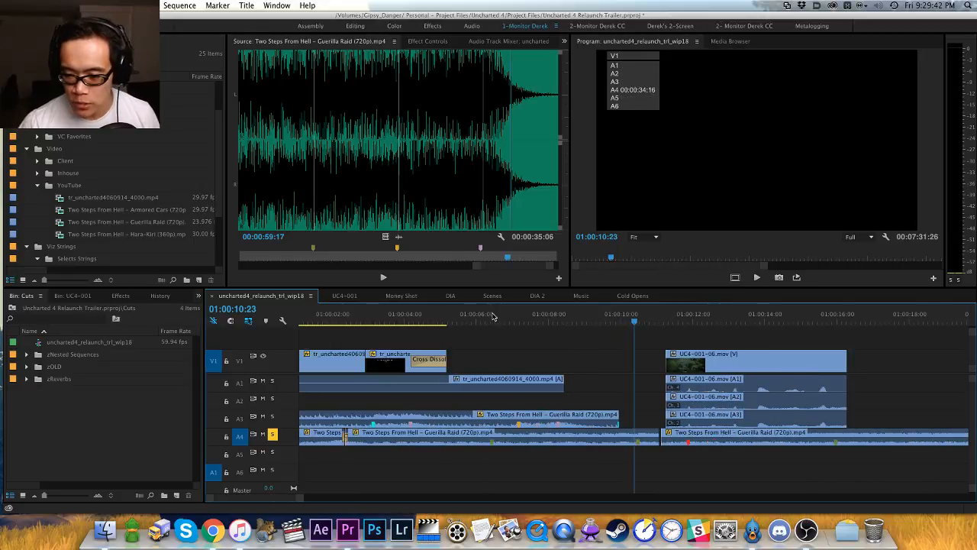
key("shift+Right")
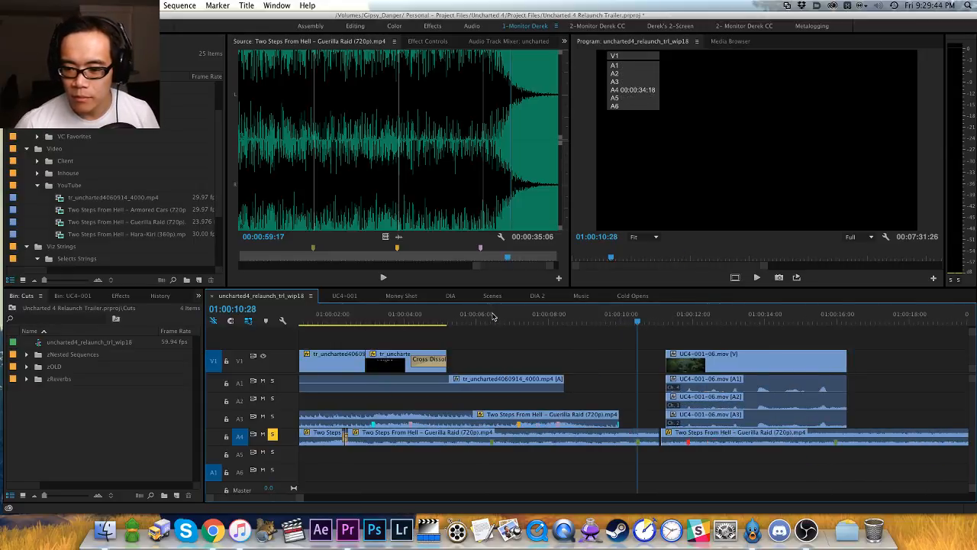
key("shift+w")
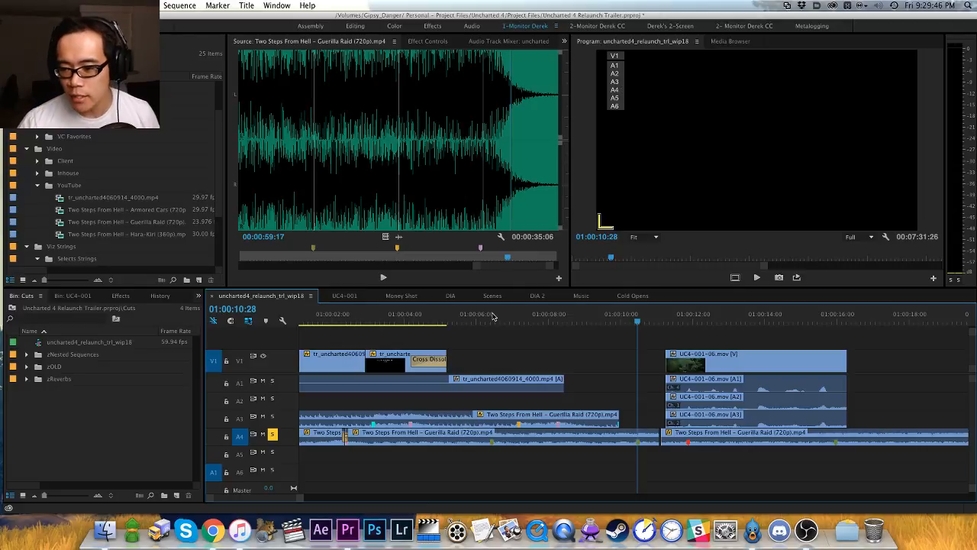
left_click_drag(665, 438, 688, 439)
key("minus")
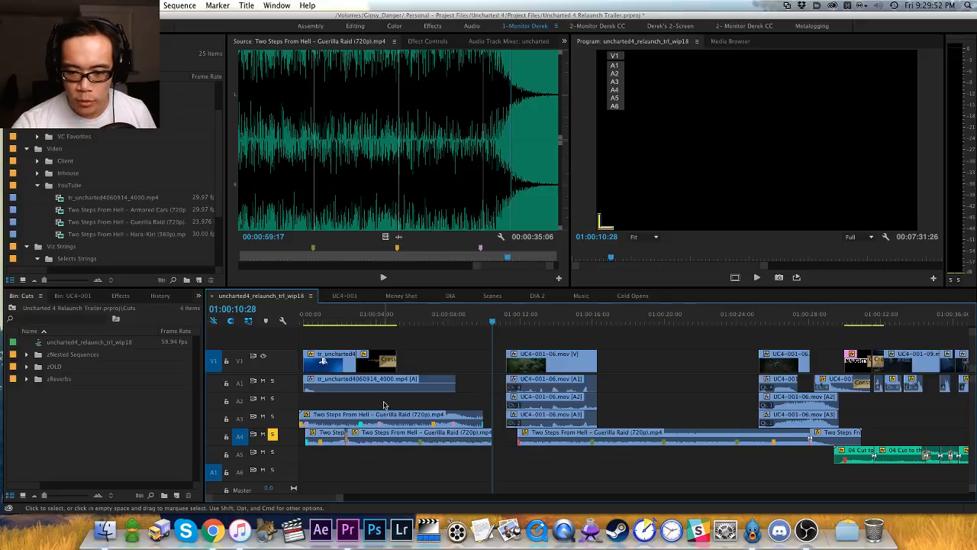
Step: Shift the opening A3 and A4 music clips about half a second later and move the A3 clip down to A6, starting around 01:00:14:24
left_click_drag(384, 404, 431, 422)
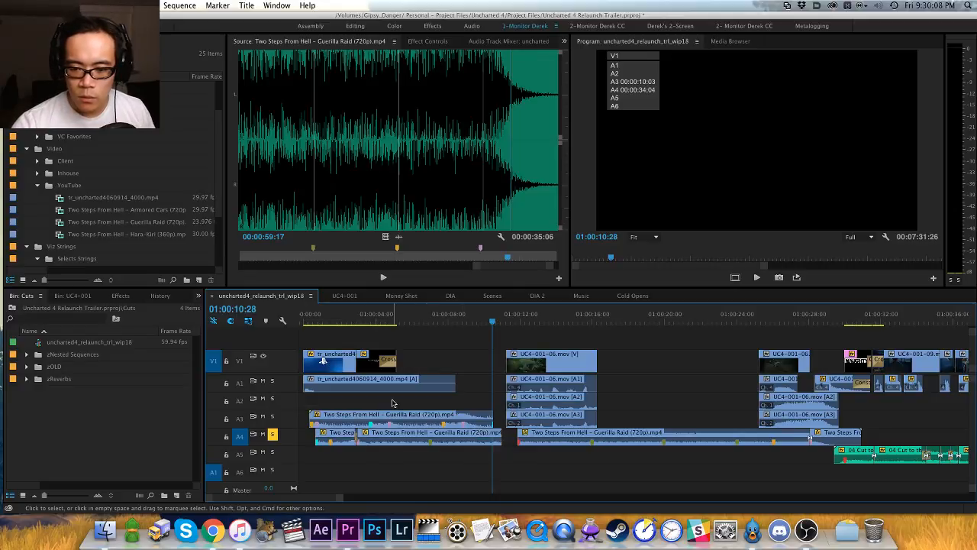
left_click(456, 324)
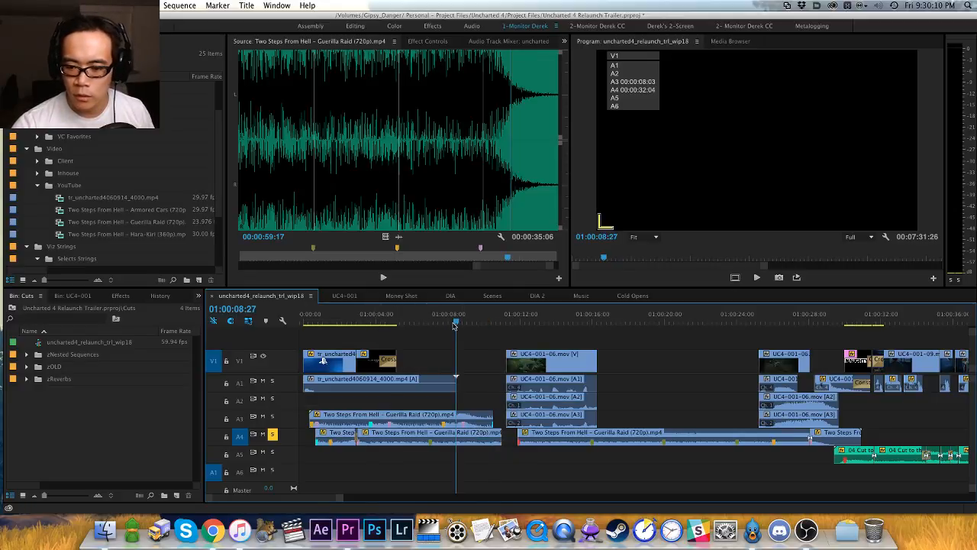
left_click_drag(458, 324, 313, 324)
left_click_drag(390, 412, 635, 468)
left_click(556, 457)
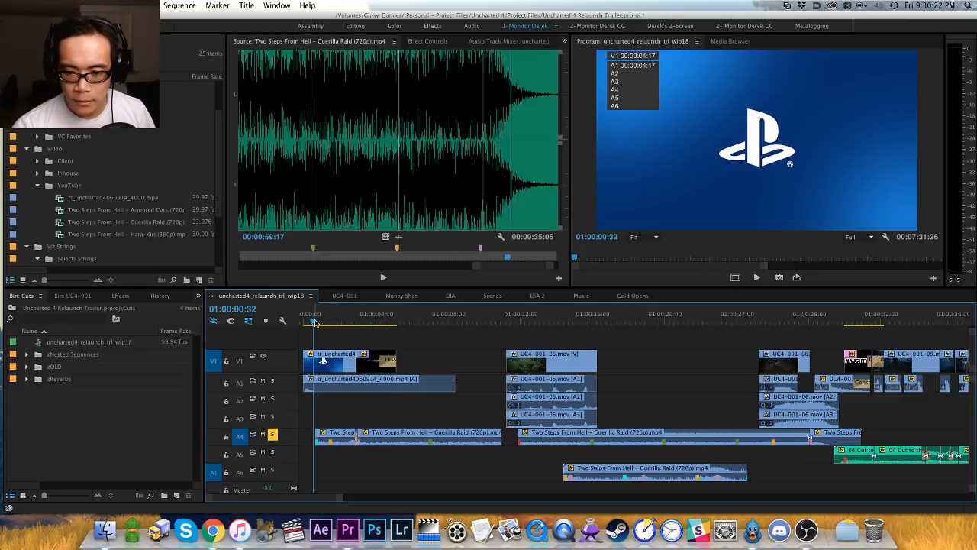
Step: Play back the opening music and trim the second A4 clip's tail to 01:00:06:59
key("space")
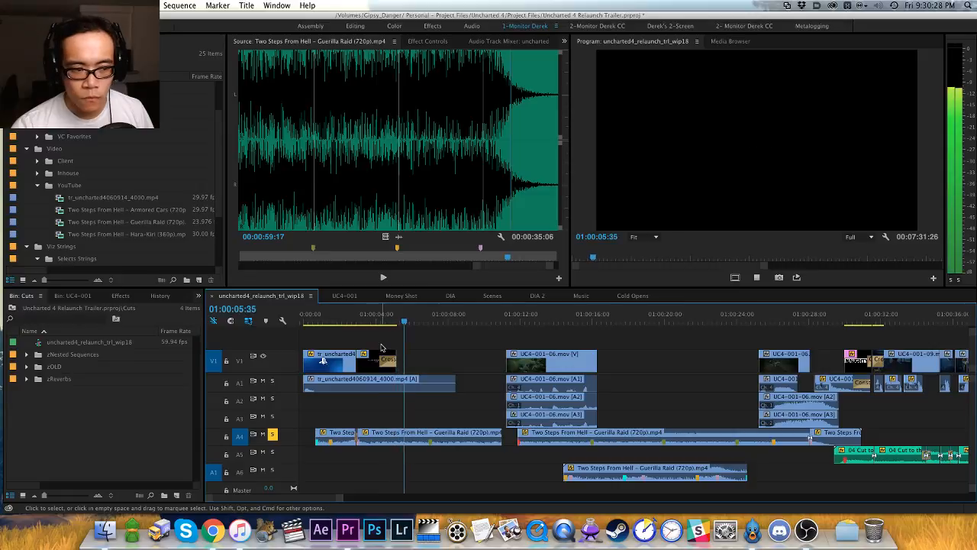
key("space")
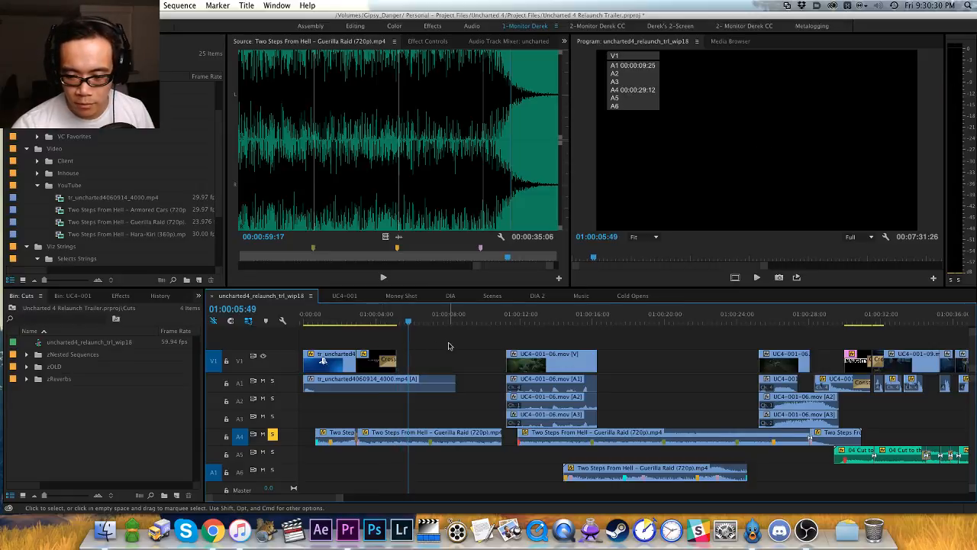
key("space")
key("space")
key("space")
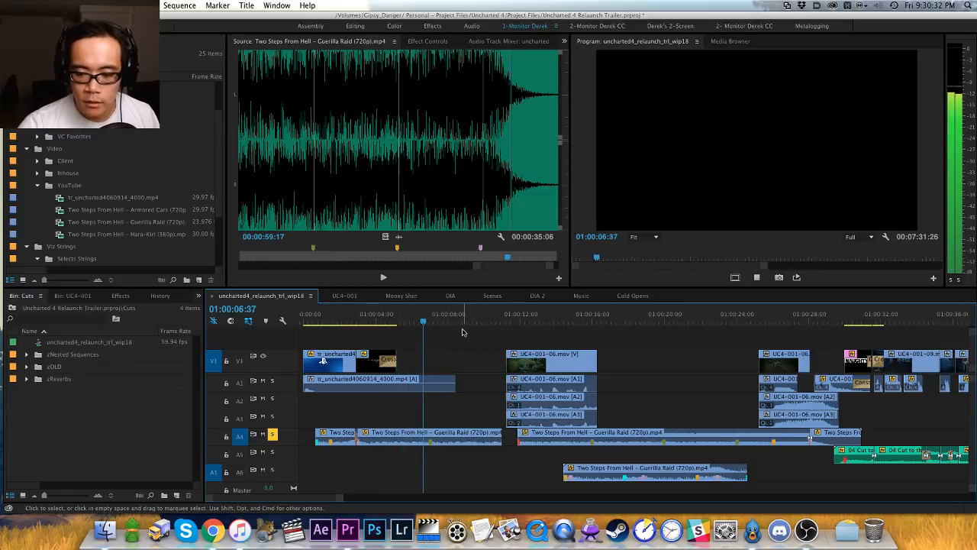
key("space")
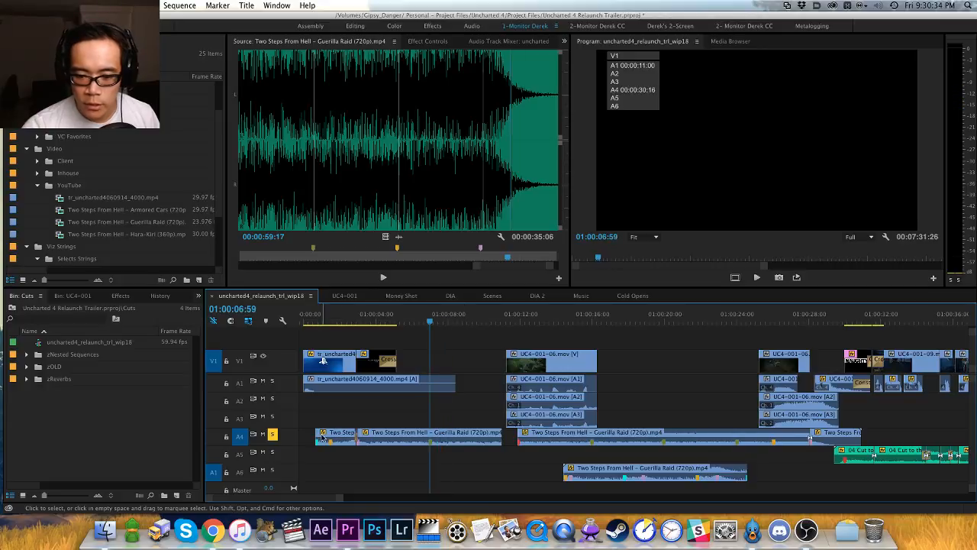
key("shift+w")
Step: Audition the long A4 music clip, split it at 01:00:15:57, and trim about 6.7 seconds off the head of its second part
left_click_drag(398, 416, 314, 449)
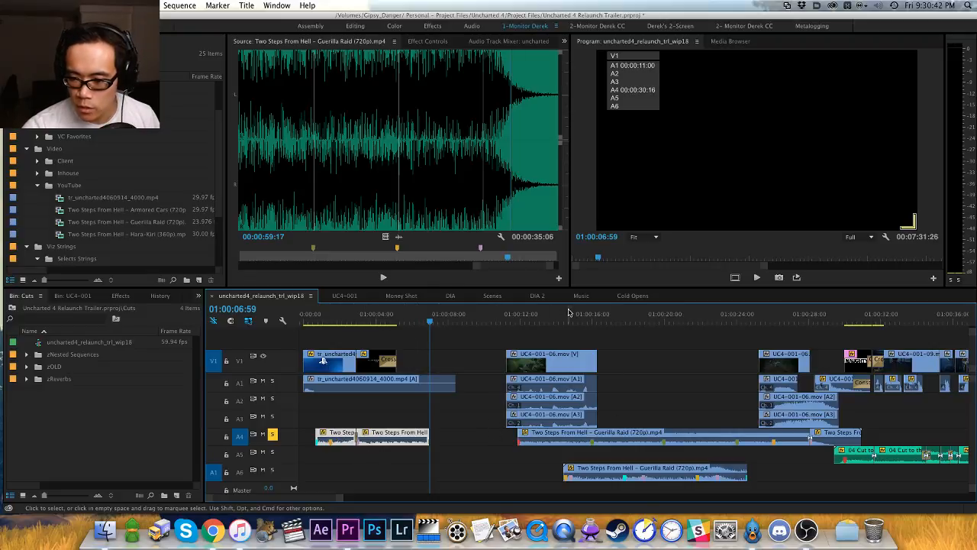
left_click_drag(556, 319, 510, 330)
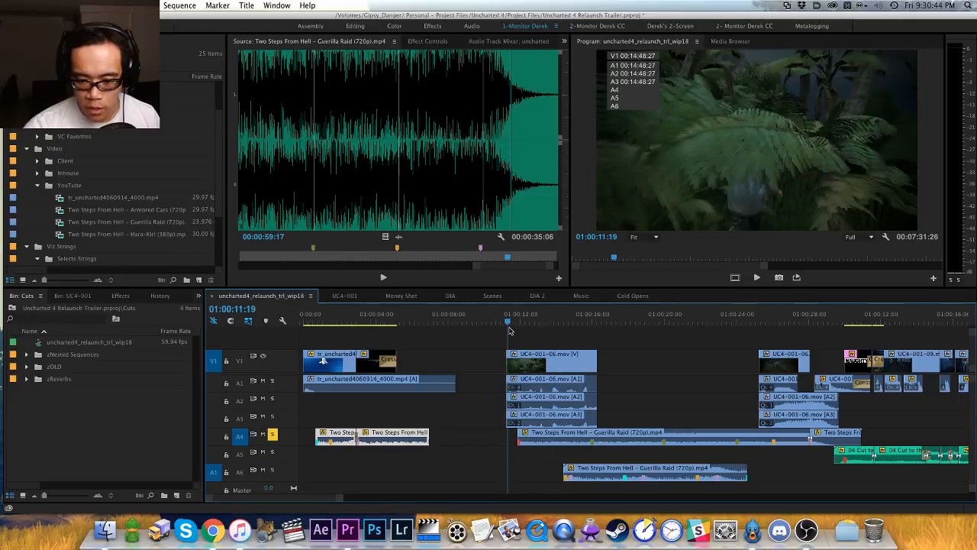
key("space")
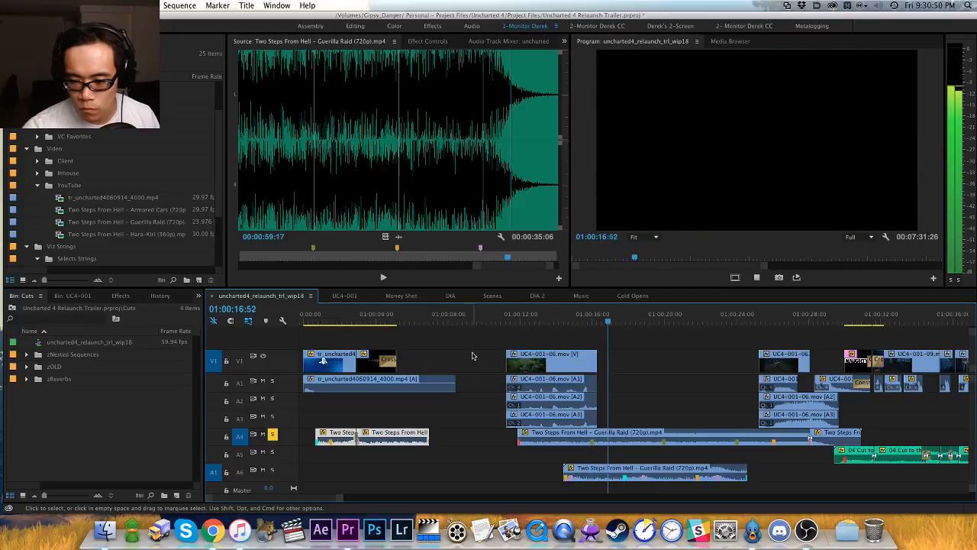
key("space")
key("shift+super+m")
key("super+k")
left_click_drag(600, 439, 720, 439)
Step: Move the first UC4-001-06.mov clip with its A4 music about 5.7 seconds later, and the two opening A4 clips about 6.7 seconds later
left_click_drag(660, 340, 554, 442)
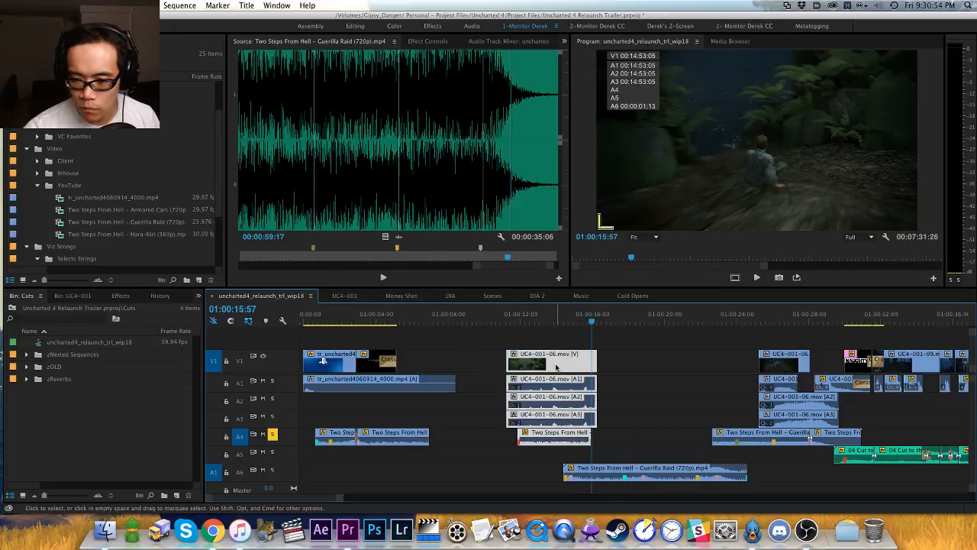
left_click_drag(555, 367, 658, 367)
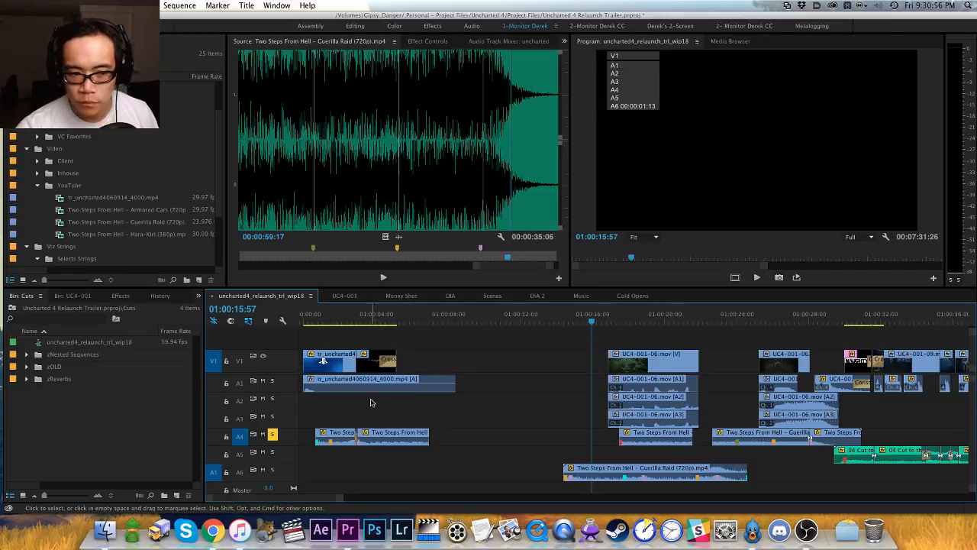
left_click_drag(396, 403, 498, 433)
left_click(420, 358)
Step: Play back the fade-out of the Sony Computer Entertainment title and place the playhead at 01:00:05:44
left_click(382, 314)
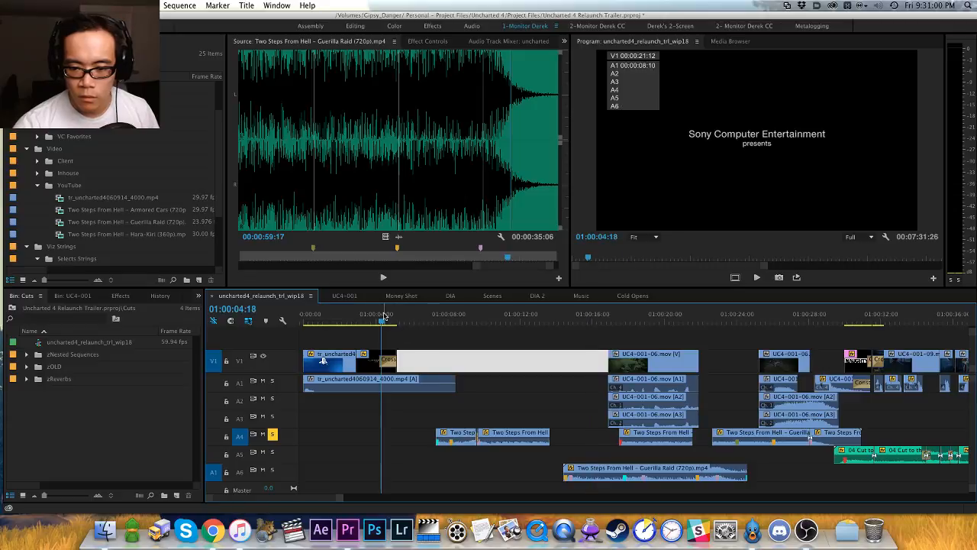
key("space")
key("space")
left_click(349, 319)
key("space")
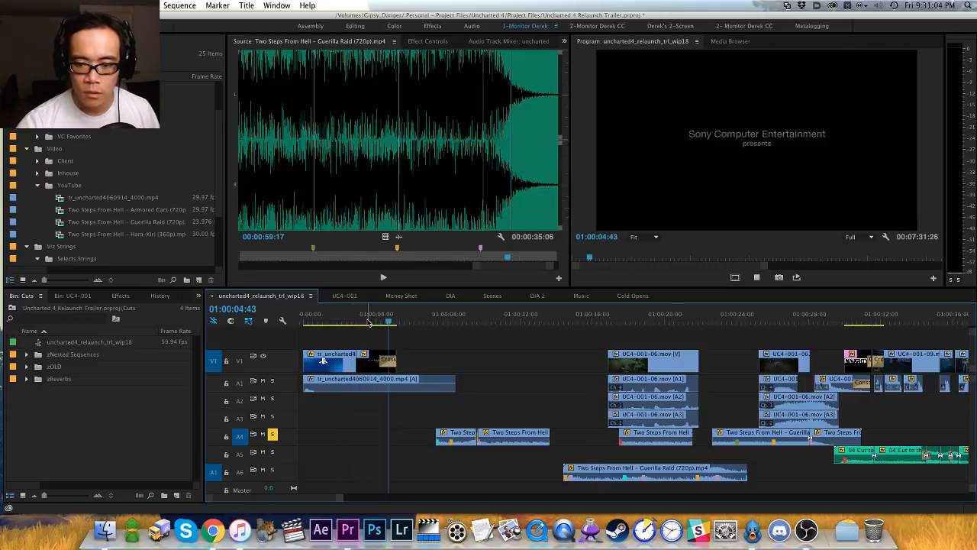
key("space")
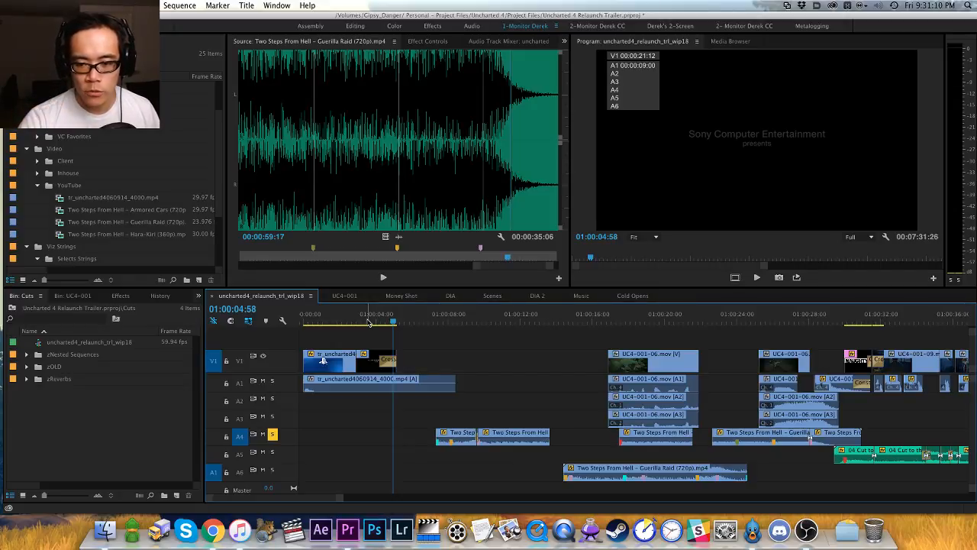
left_click_drag(403, 316, 409, 315)
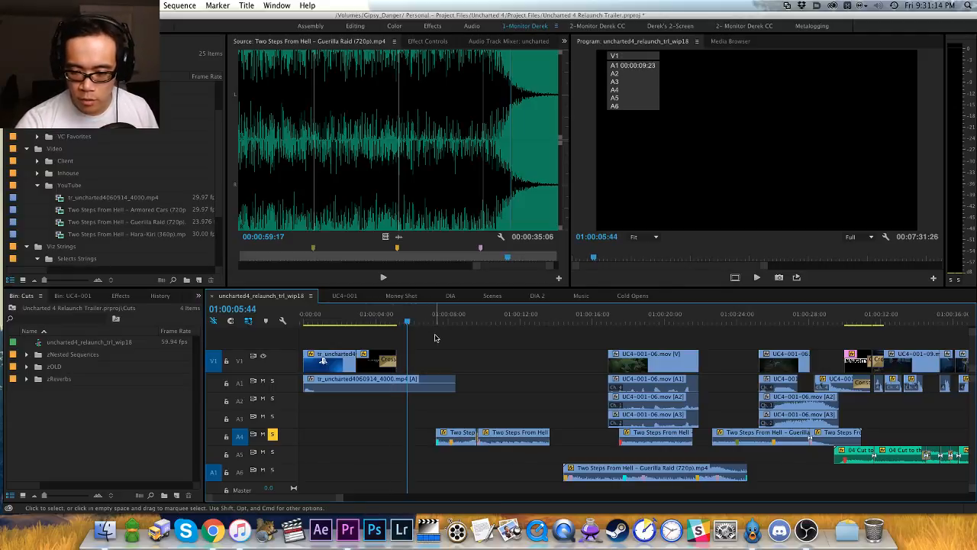
Step: Turn off solo on track A4, play back the opening titles, and add a sequence marker at 01:00:06:02
key("=")
key("h")
left_click_drag(510, 351, 331, 336)
key("space")
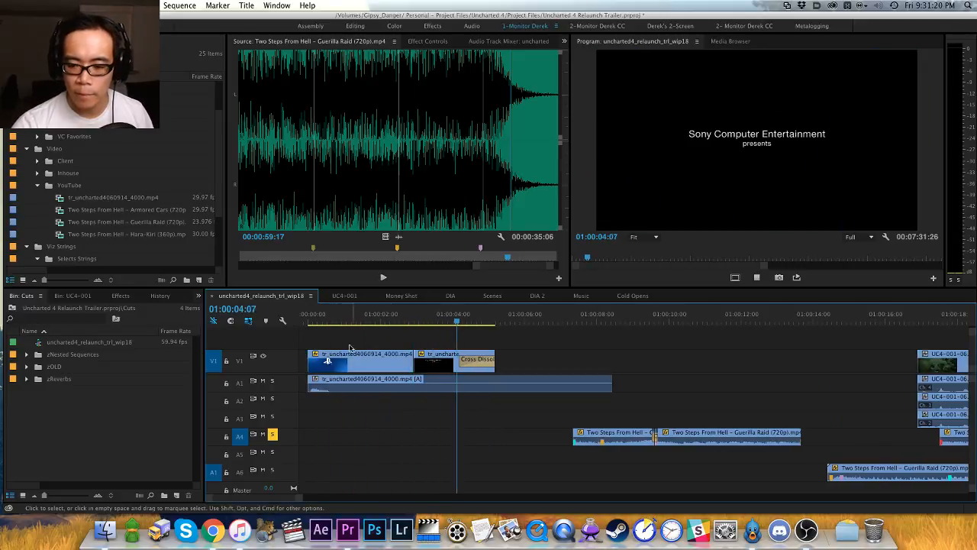
key("space")
left_click(273, 435)
left_click(391, 322)
key("space")
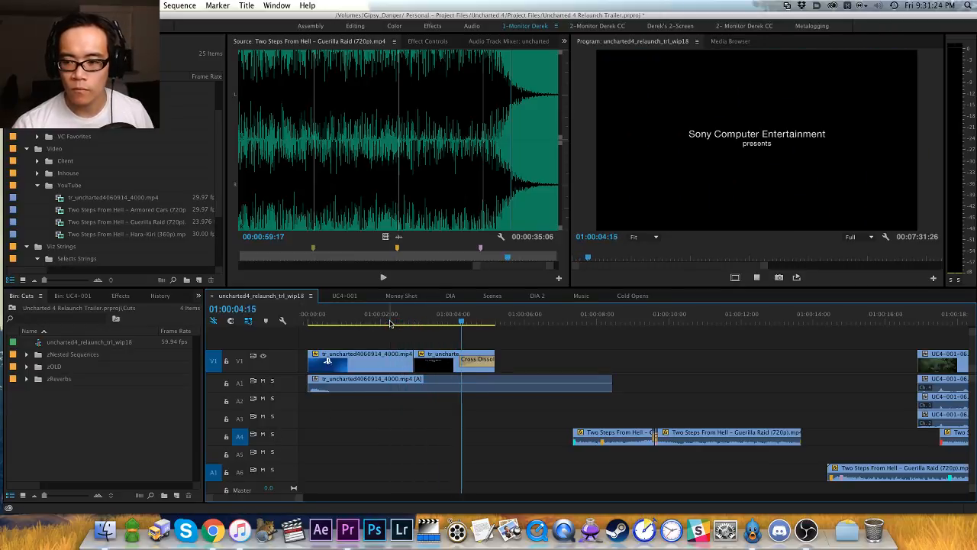
key("space")
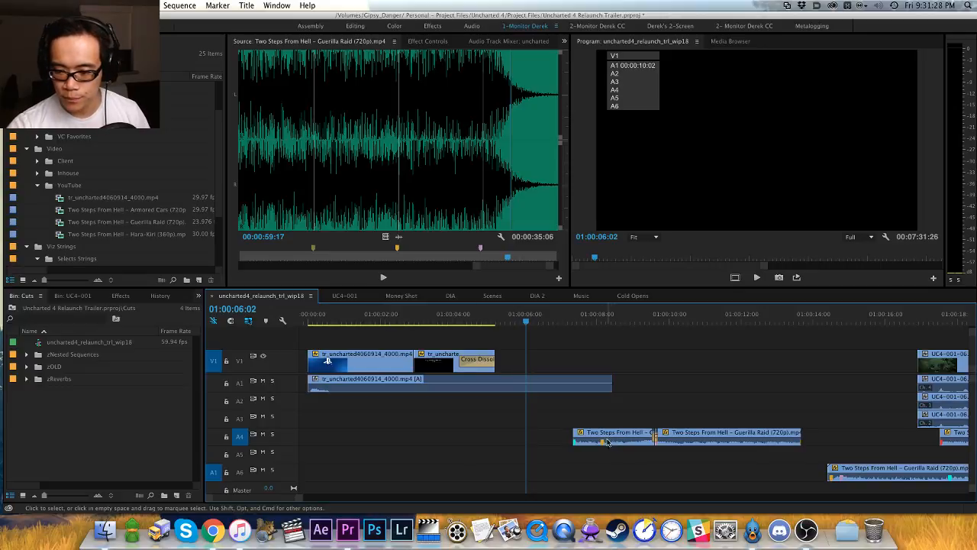
Step: Play back the two opening A4 music clips from their start
left_click(572, 316)
key("space")
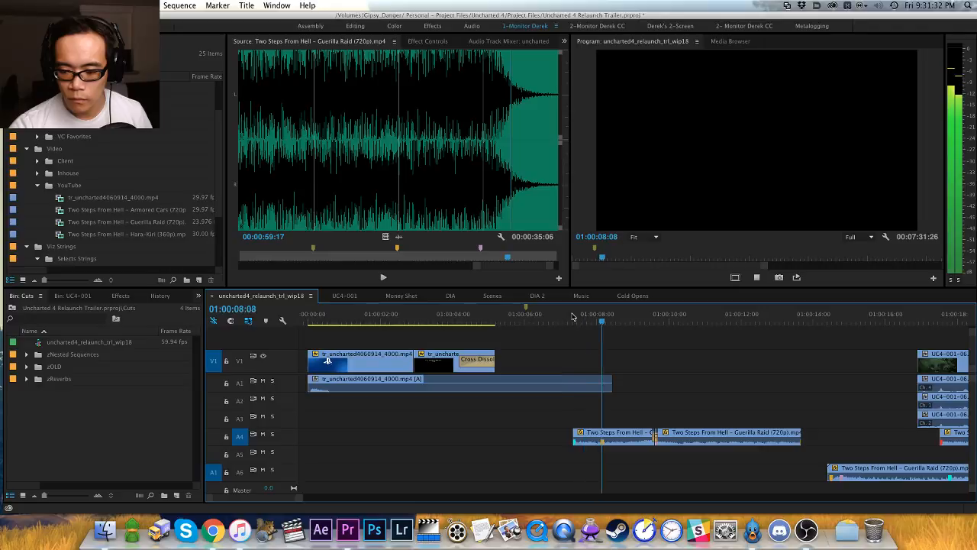
key("space")
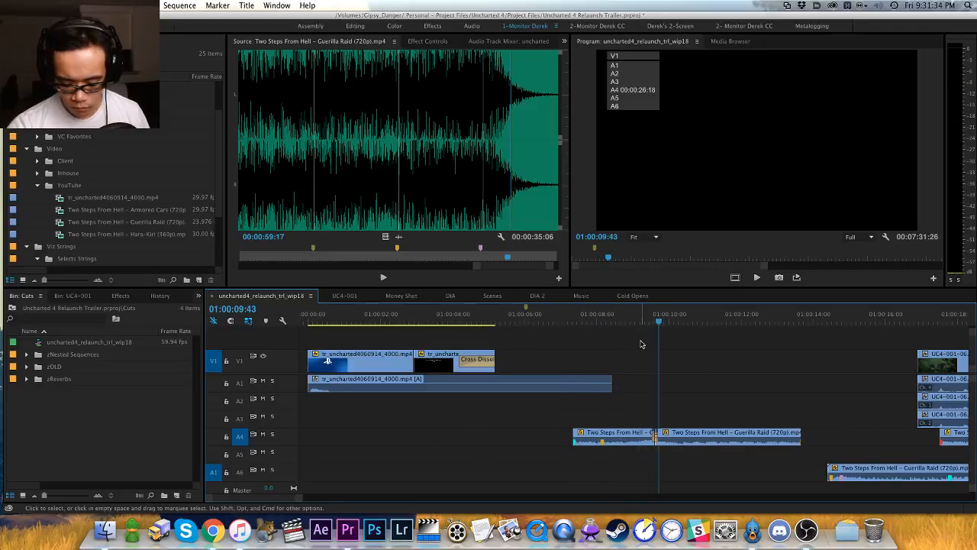
Step: Move the two opening A4 music clips about three seconds later and the A6 music clip to A5, starting around 01:00:05:00
key("minus")
left_click_drag(512, 416, 453, 448)
left_click_drag(513, 441, 422, 456)
Step: Align the A5 music clip's pink marker with the sequence marker at 01:00:06:02 and save the project
left_click_drag(415, 320, 413, 321)
key("=")
key("=")
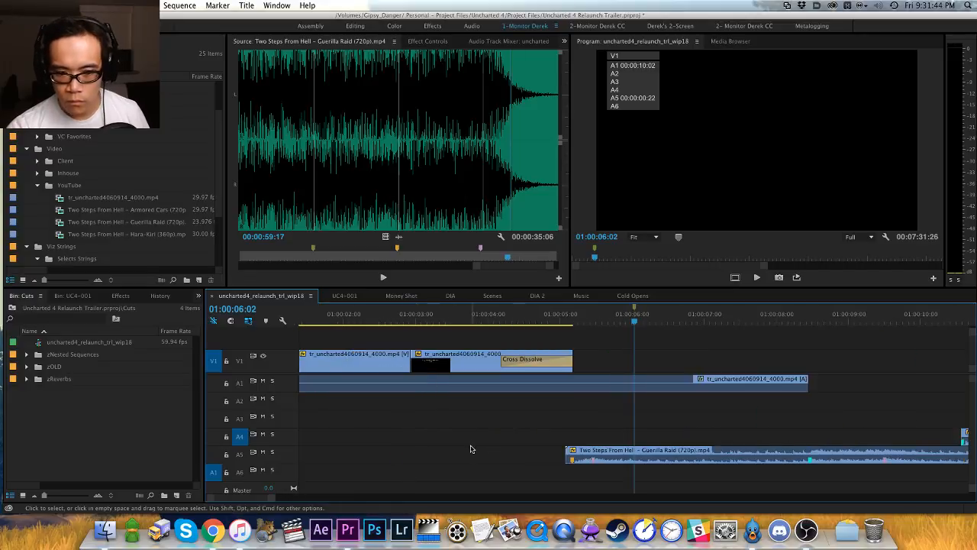
left_click_drag(593, 460, 640, 460)
key("=")
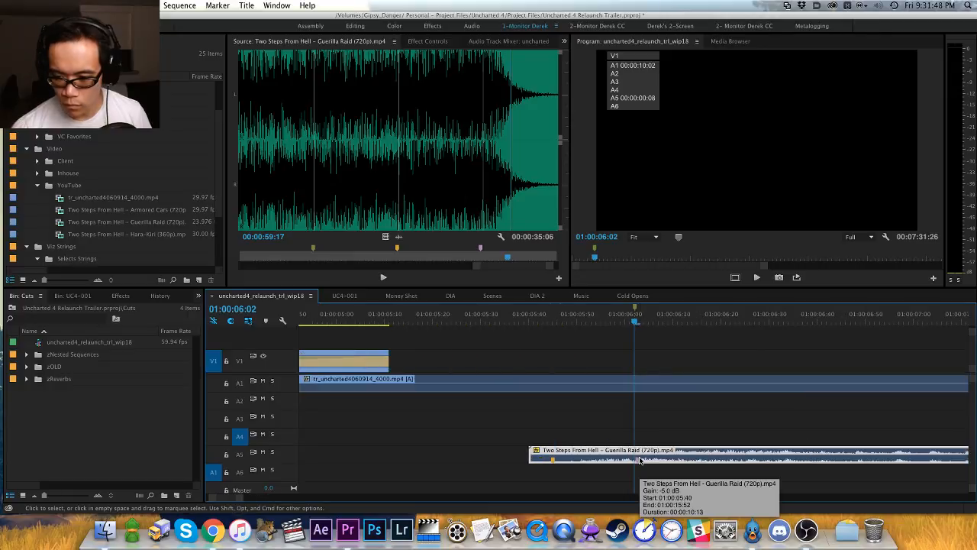
key("minus")
key("minus")
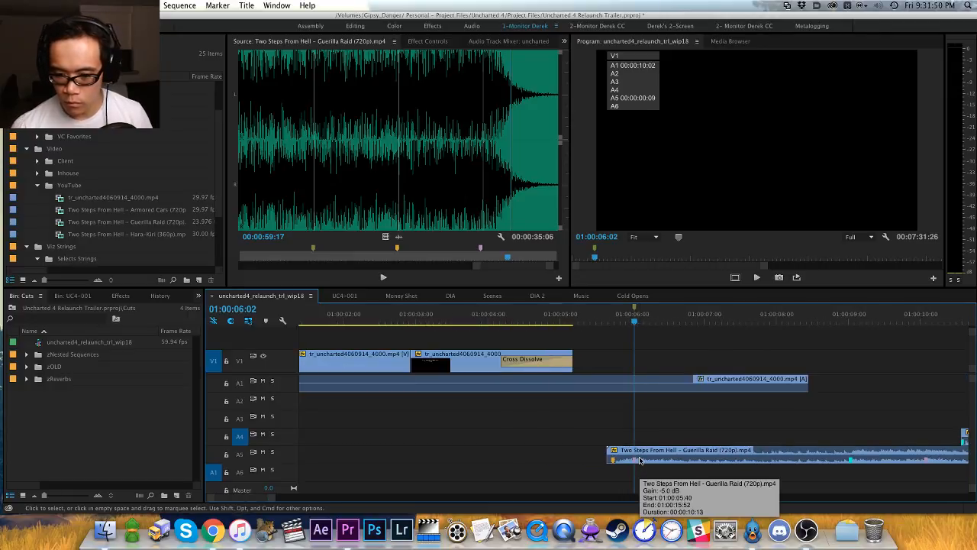
scroll(452, 423, "down", 2)
scroll(451, 423, "down", 2)
key("super+s")
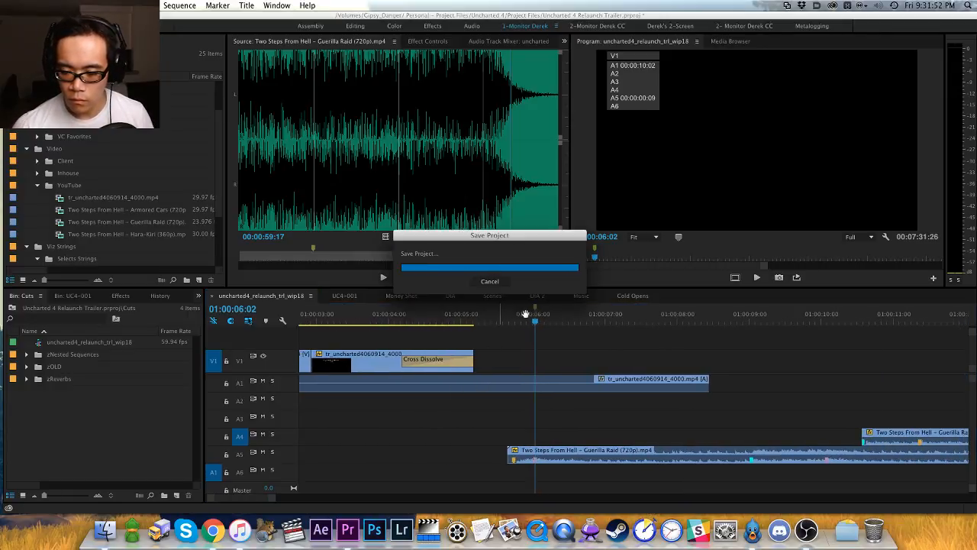
Step: Target track A5 instead of A4 and trim the A5 music clip's head to its orange marker at 01:00:05:44
left_click(512, 316)
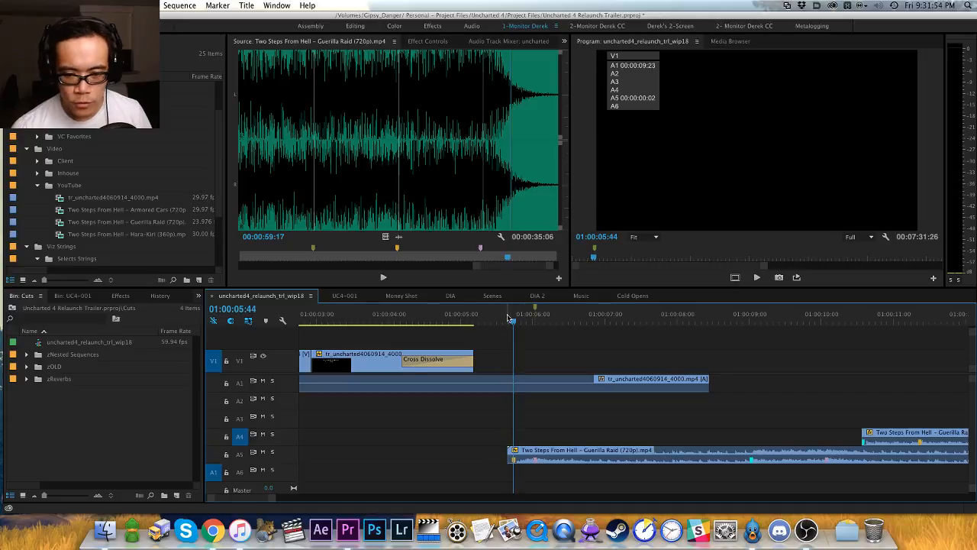
key("equal")
key("equal")
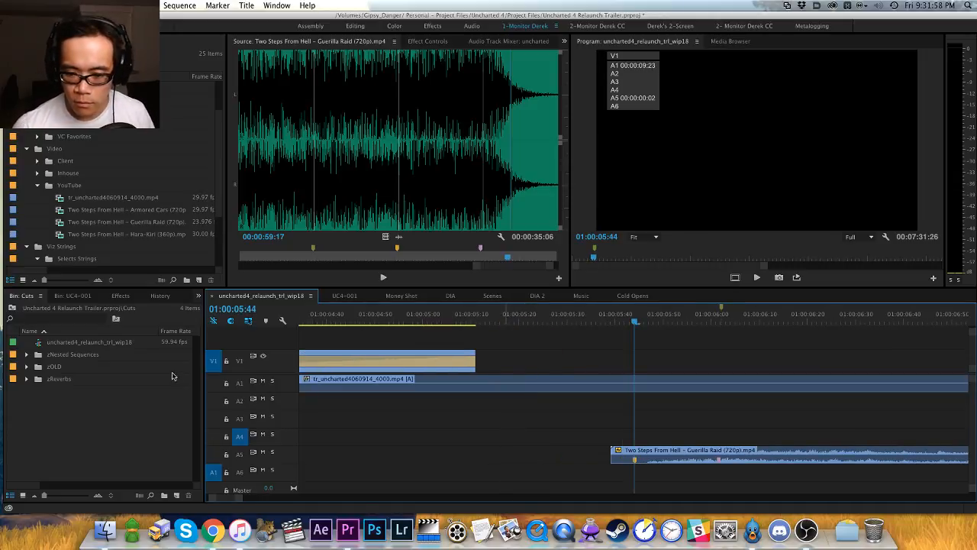
left_click(243, 455)
left_click(240, 437)
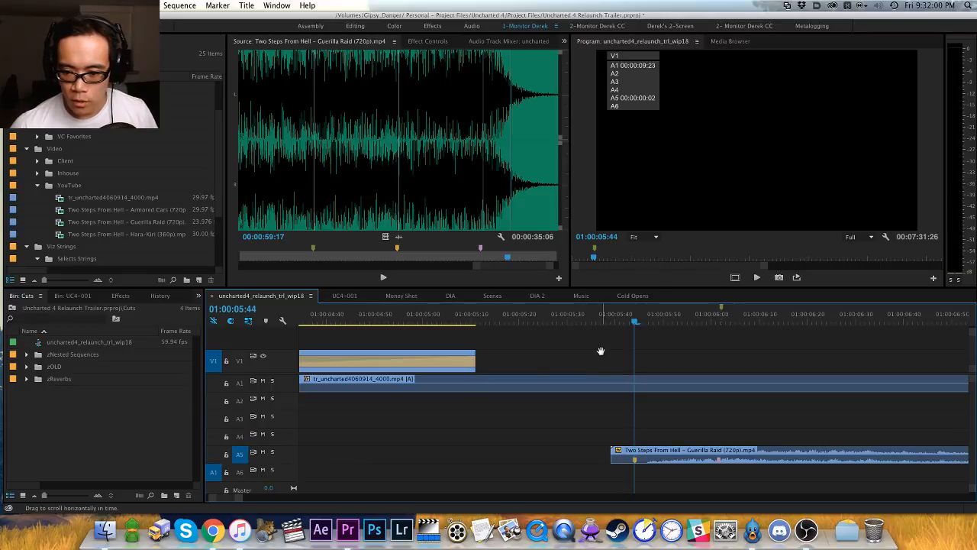
key("shift+q")
key("minus")
key("minus")
left_click_drag(656, 350, 539, 356)
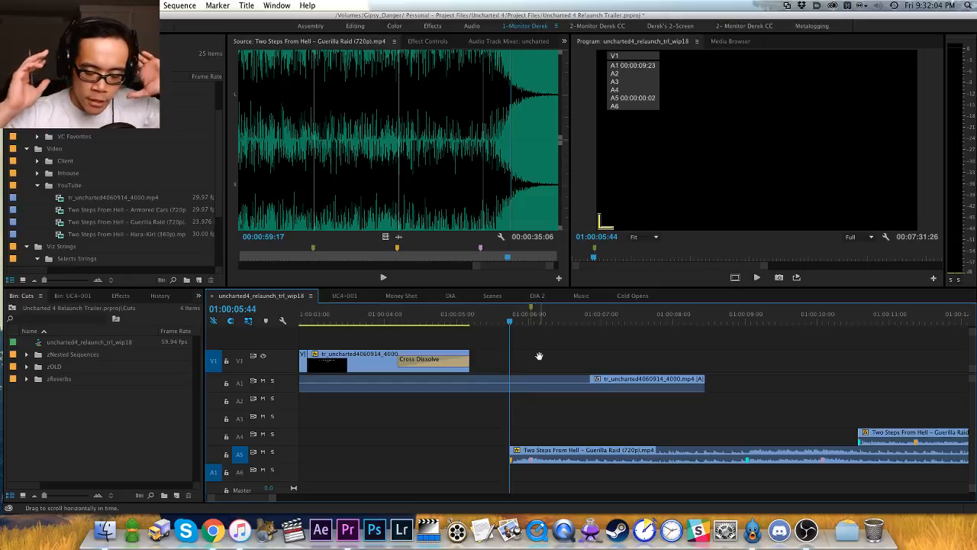
Step: Patch the source audio to track A1 instead of A6 and turn off targeting for track A5
left_click(241, 456)
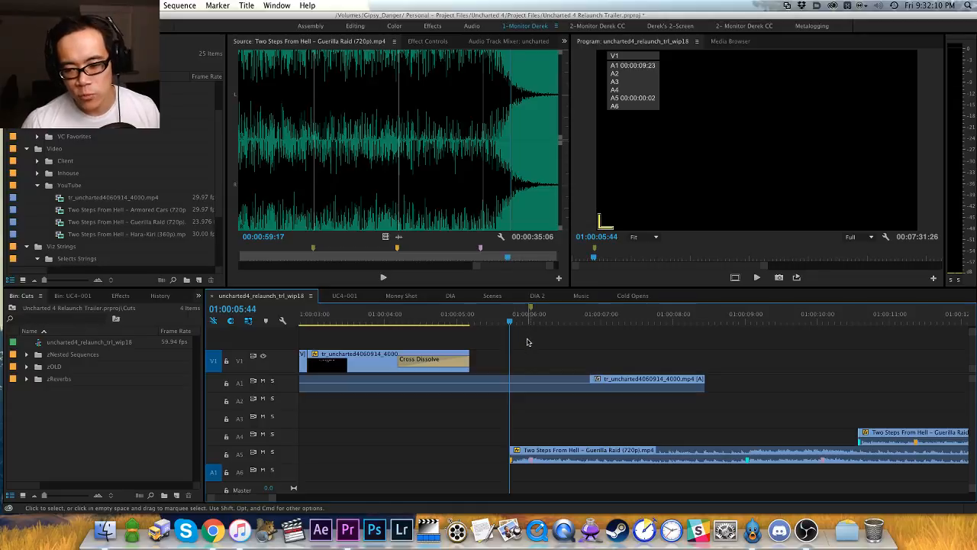
scroll(496, 340, "right", 3)
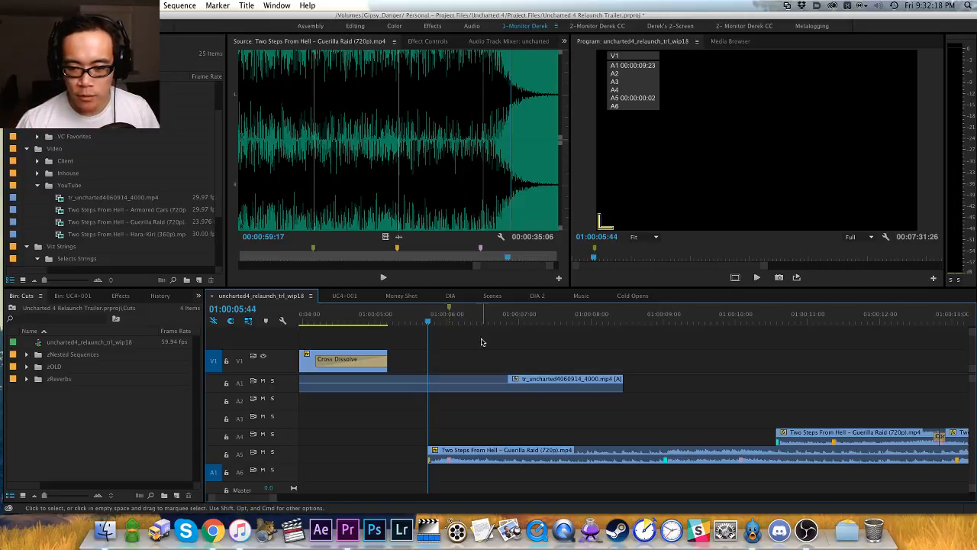
left_click(240, 455)
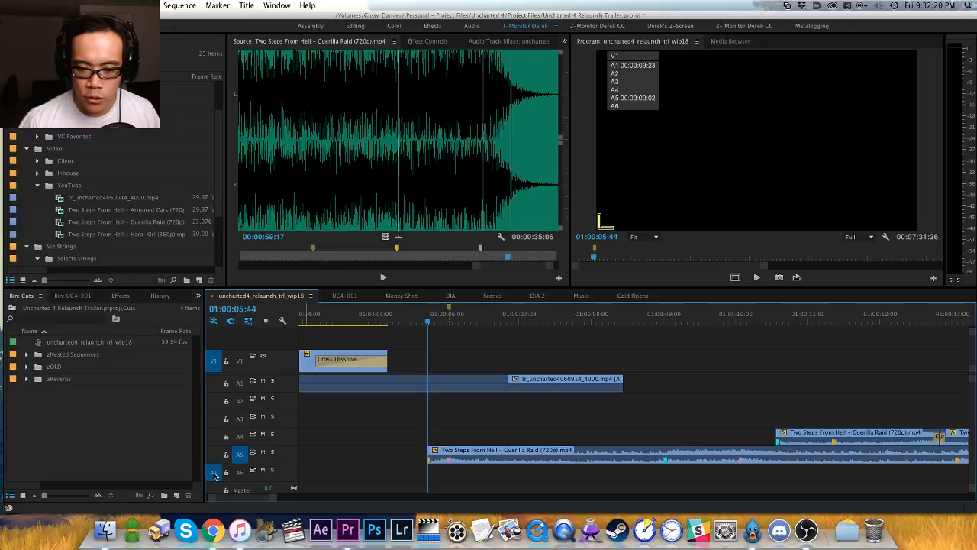
left_click(214, 383)
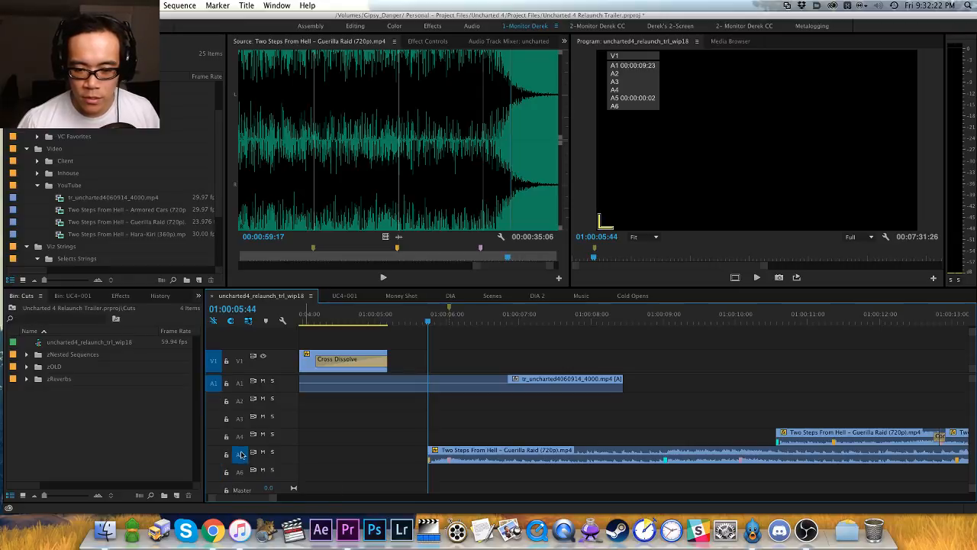
left_click(240, 456)
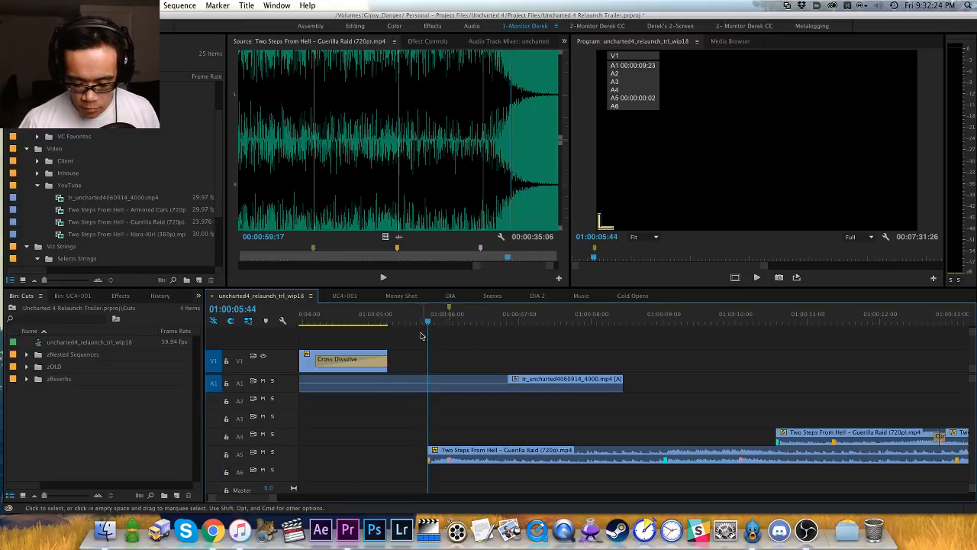
Step: Move the two opening A4 music clips to track A6, about three seconds later, starting around 01:00:13:35
key("minus")
key("h")
left_click_drag(559, 353, 459, 347)
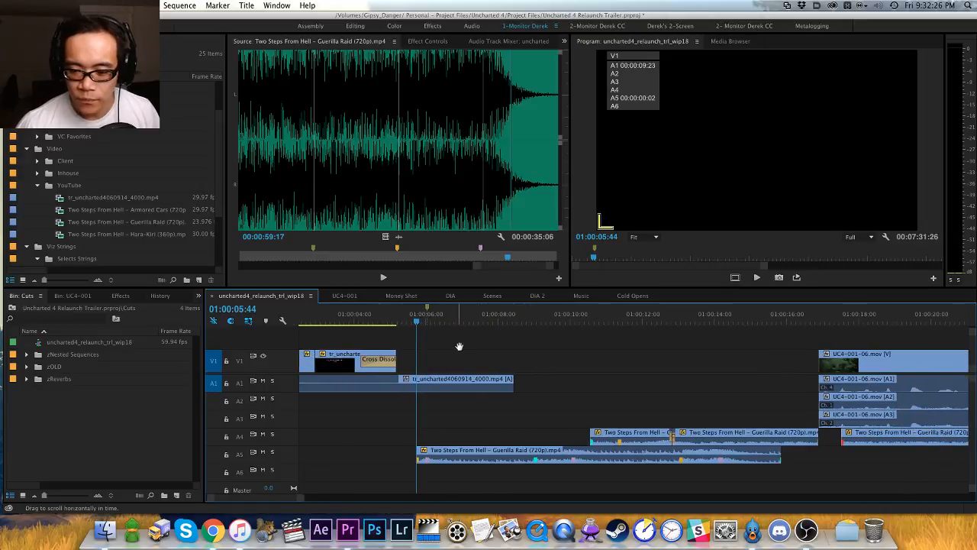
key("v")
key("equal")
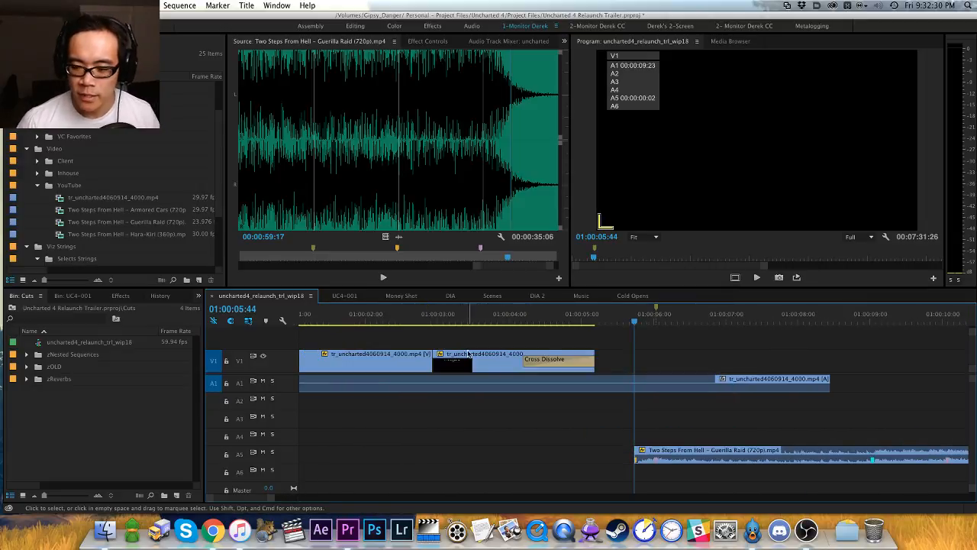
key("h")
left_click_drag(667, 349, 563, 352)
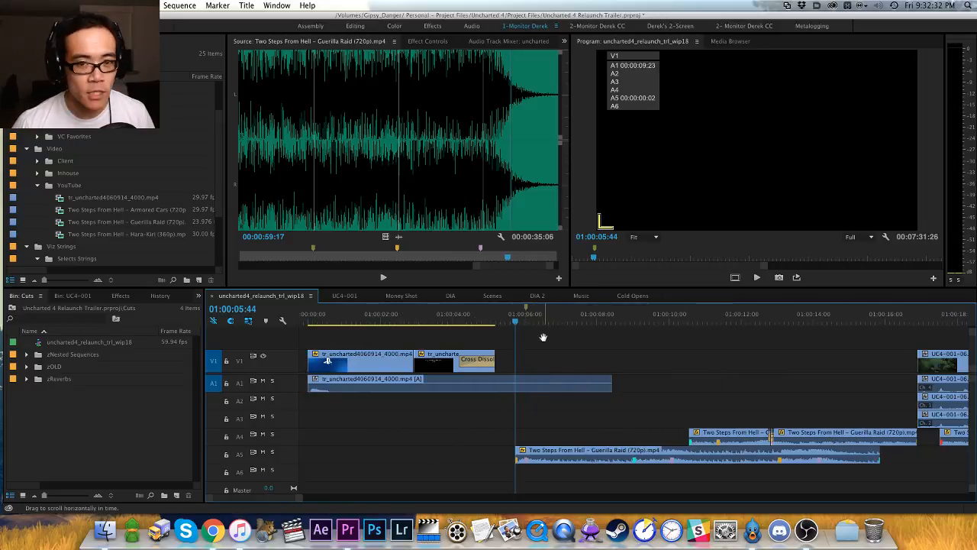
key("minus")
key("v")
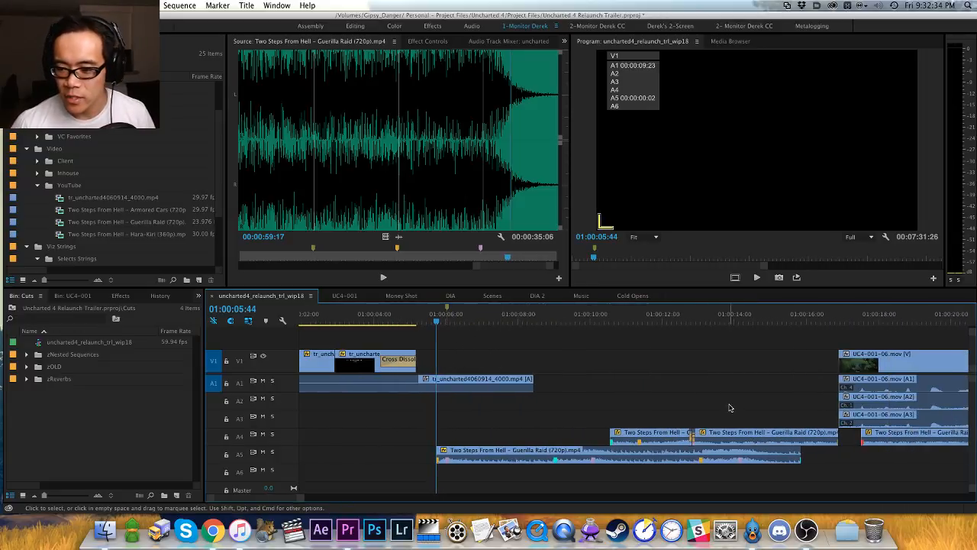
key("h")
left_click_drag(675, 397, 613, 389)
key("v")
left_click_drag(660, 414, 707, 471)
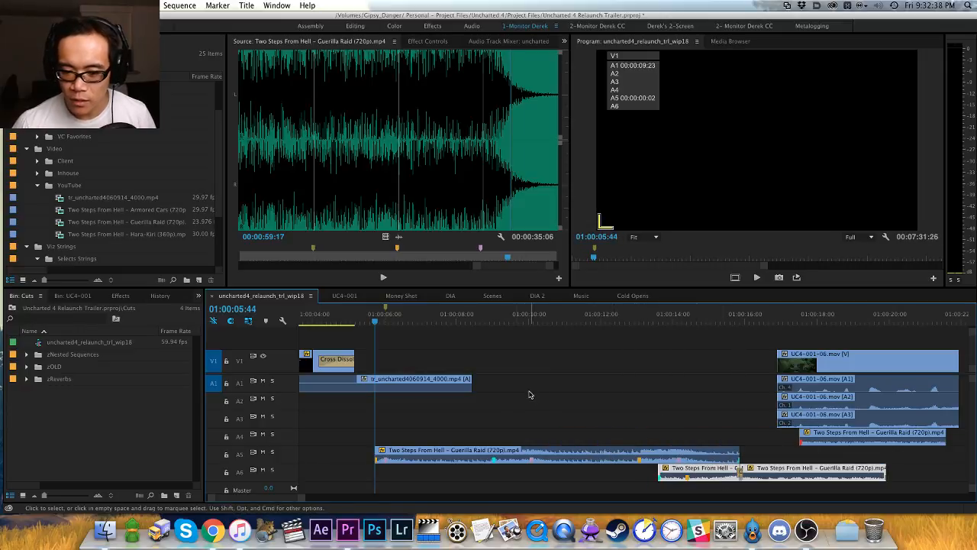
Step: Play back the trailer's opening from the start of the sequence through the A5 music's entrance
scroll(496, 353, "left", 3)
scroll(546, 355, "right", 1)
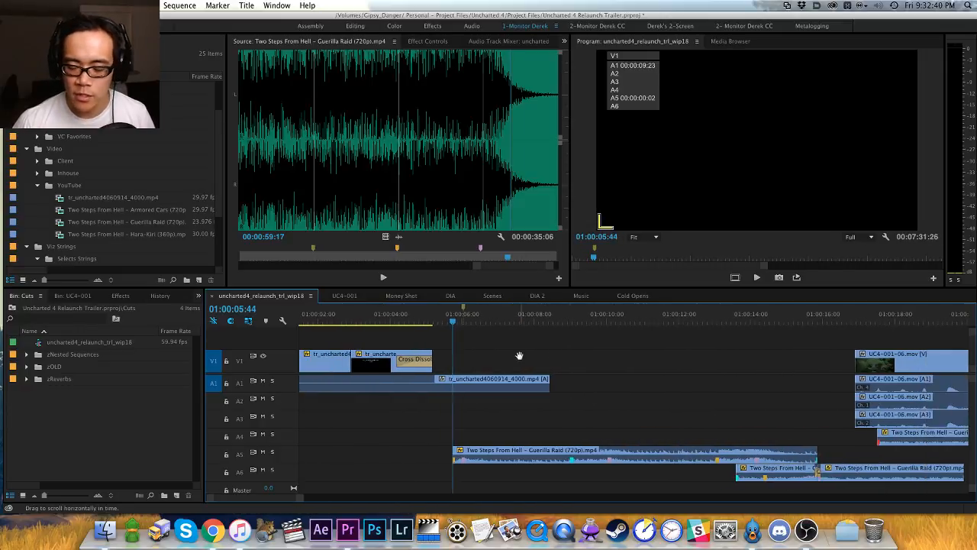
left_click_drag(444, 322, 388, 323)
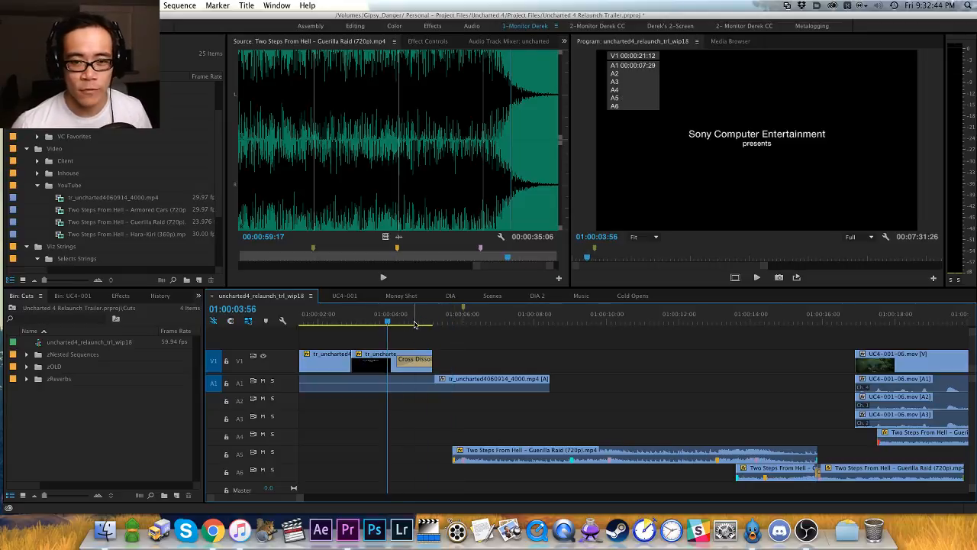
left_click_drag(468, 358, 545, 361)
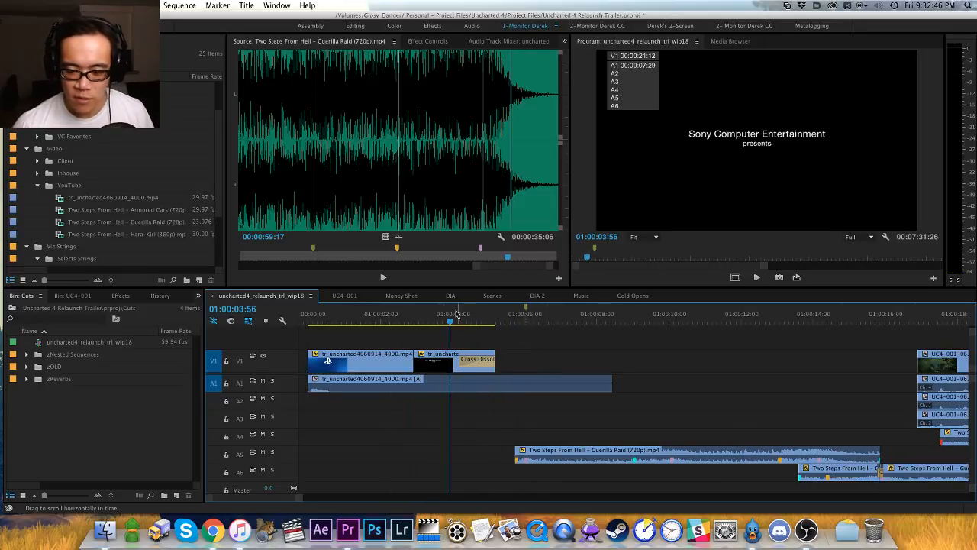
left_click_drag(347, 321, 310, 322)
key("space")
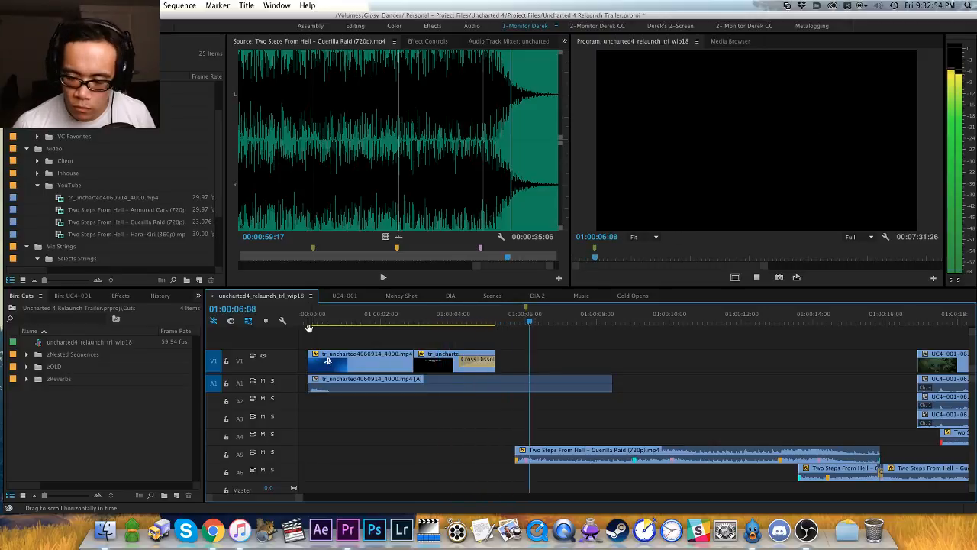
key("space")
Step: Shift the A5 music clip five frames earlier and clear the selection
left_click(674, 461)
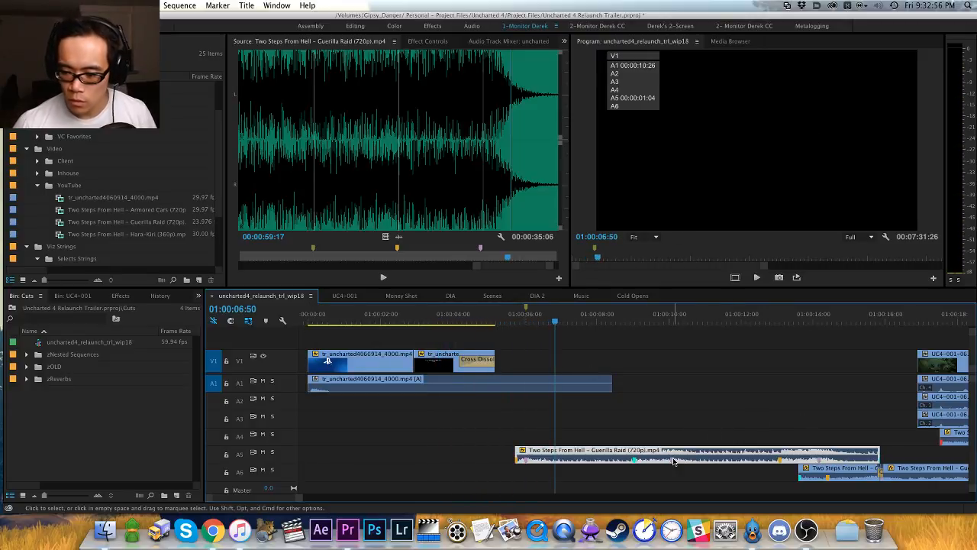
type("-5")
key("Return")
key("super+shift+a")
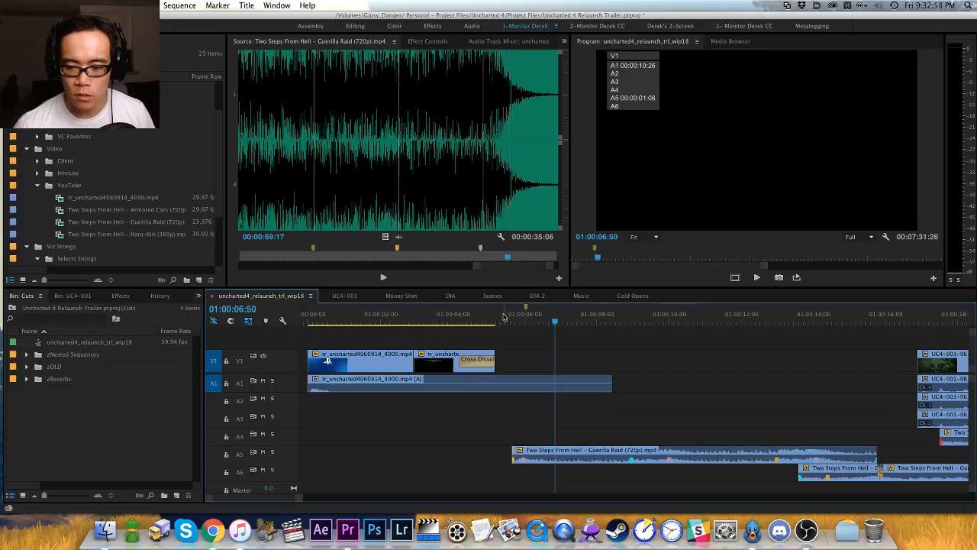
Step: Play back the A5 music's entrance from about 01:00:04:10
left_click(456, 317)
key("space")
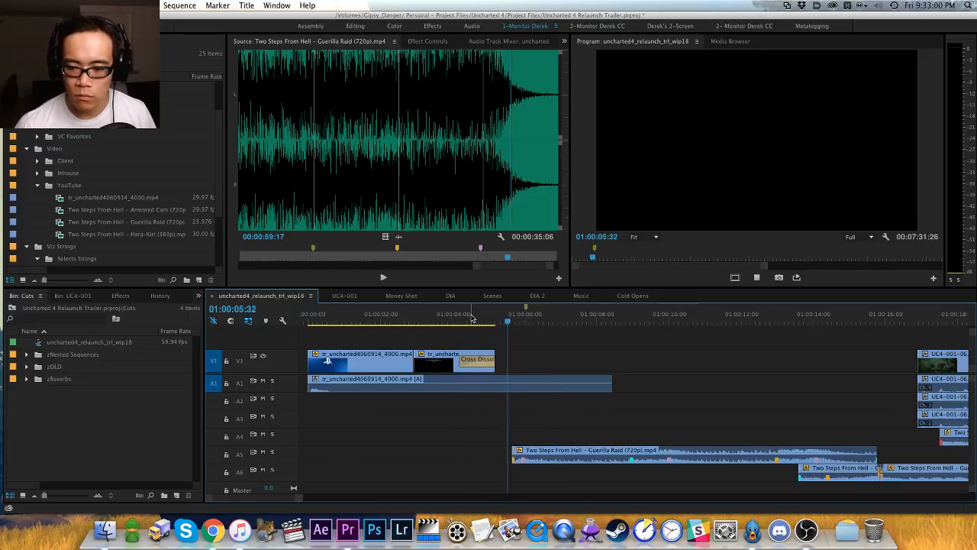
key("space")
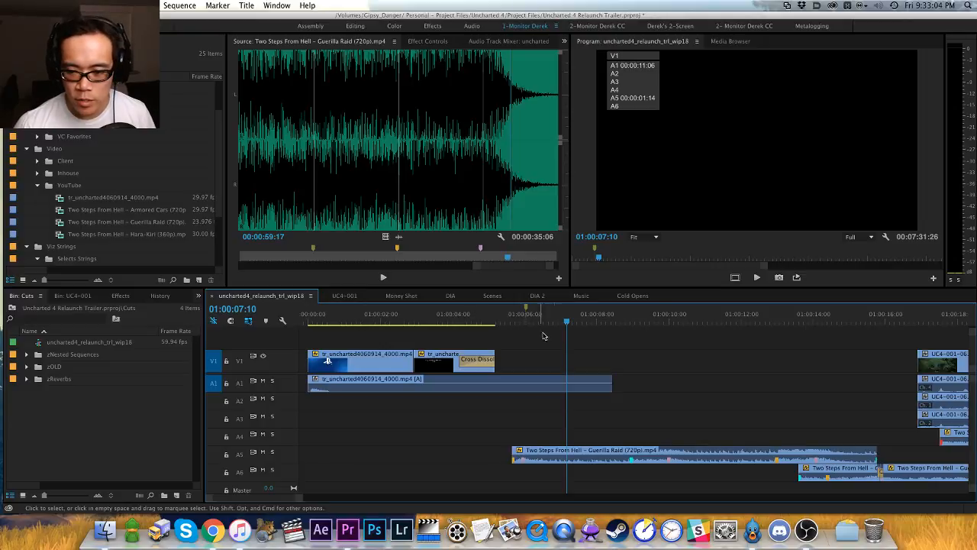
Step: Target track A1 and trim the end of the PlayStation logo's audio clip to 01:00:00:43
left_click(334, 318)
left_click(241, 382)
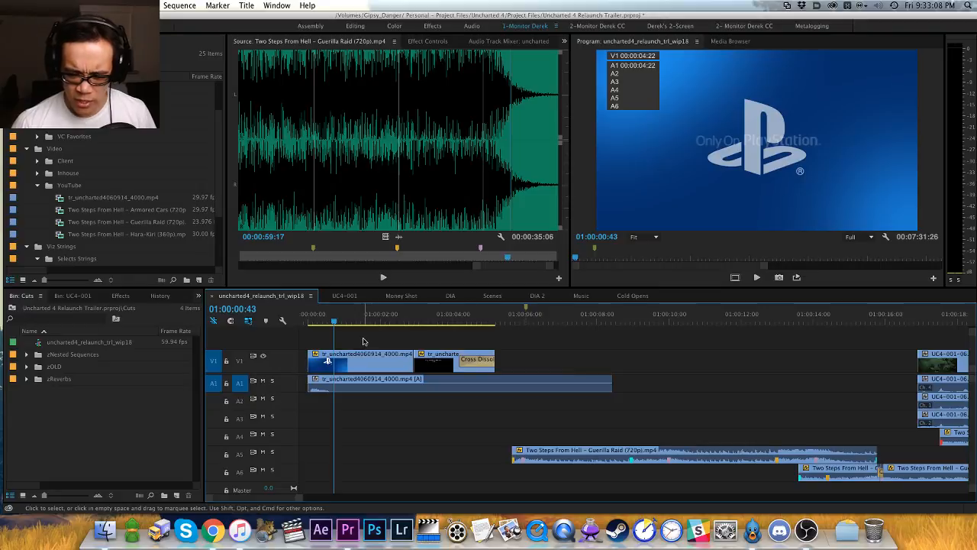
key("w")
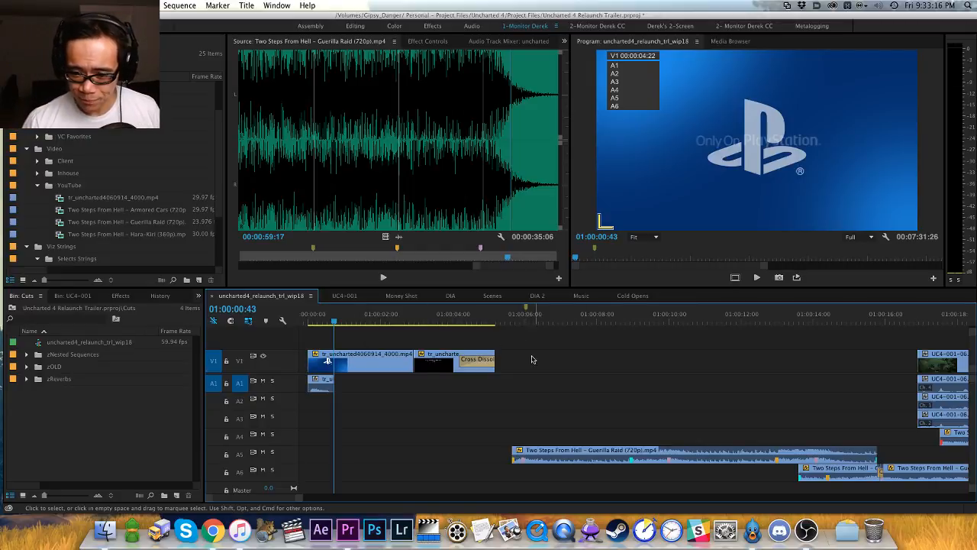
key("h")
left_click_drag(548, 356, 506, 334)
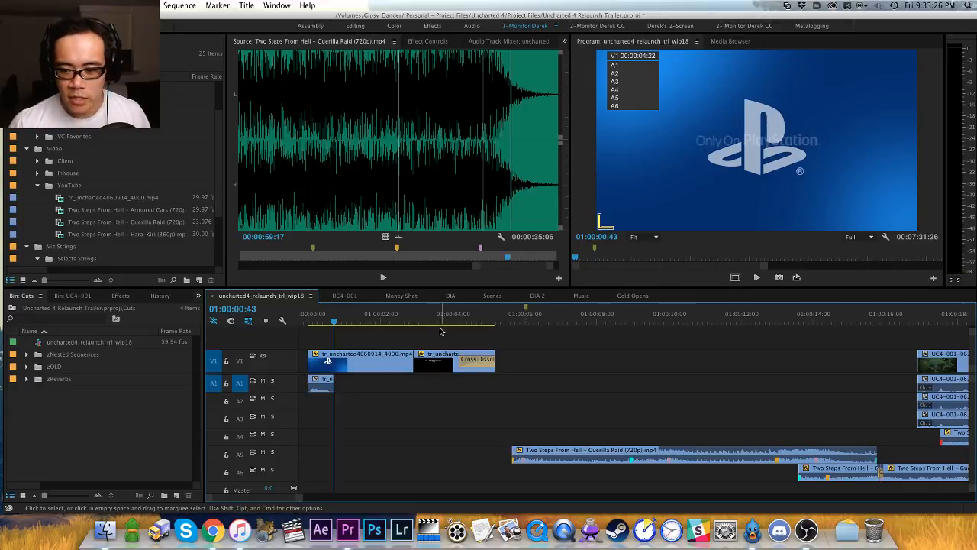
left_click(500, 321)
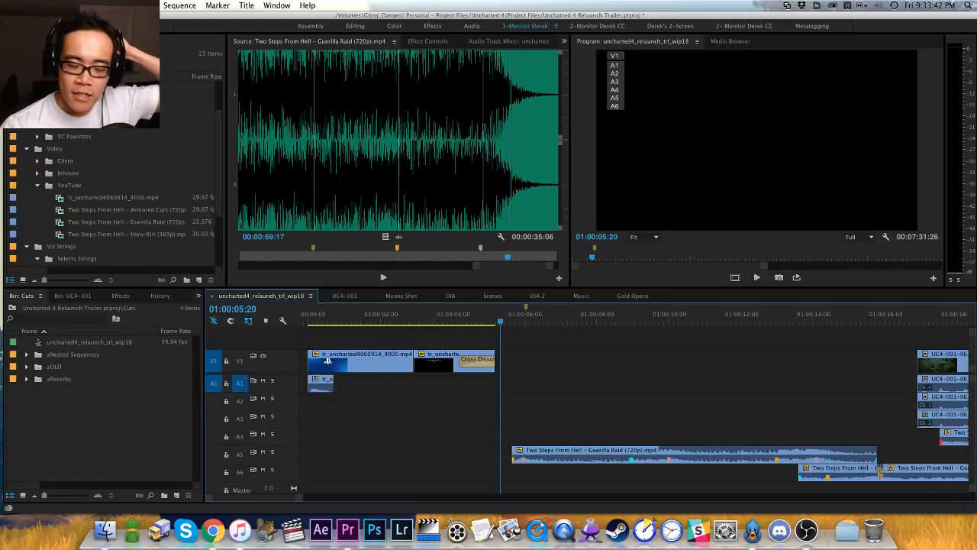
key("super+Tab")
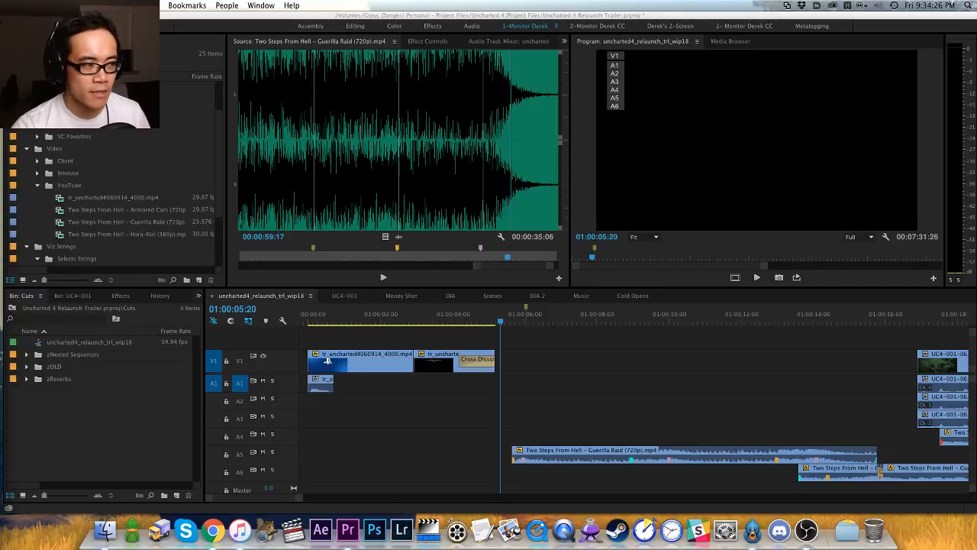
left_click(551, 364)
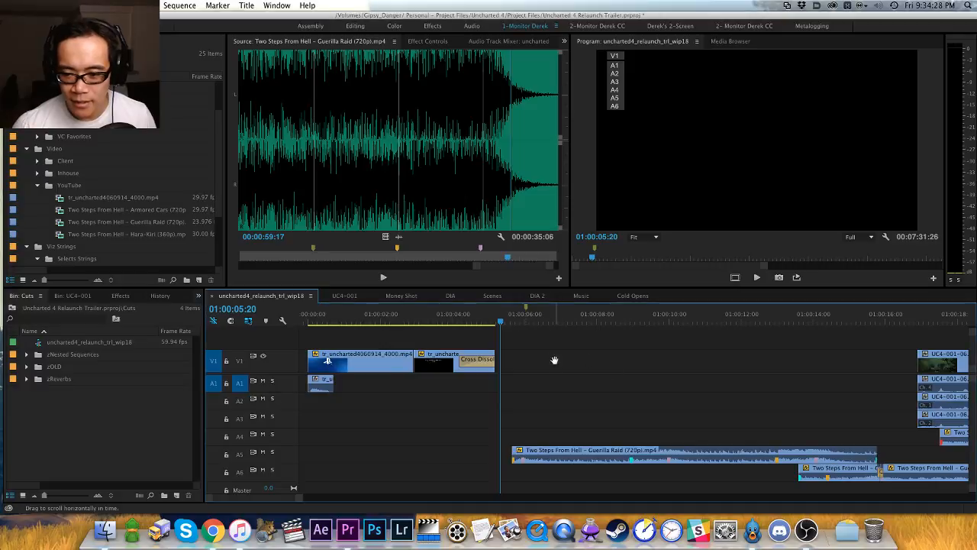
left_click_drag(558, 371, 484, 371)
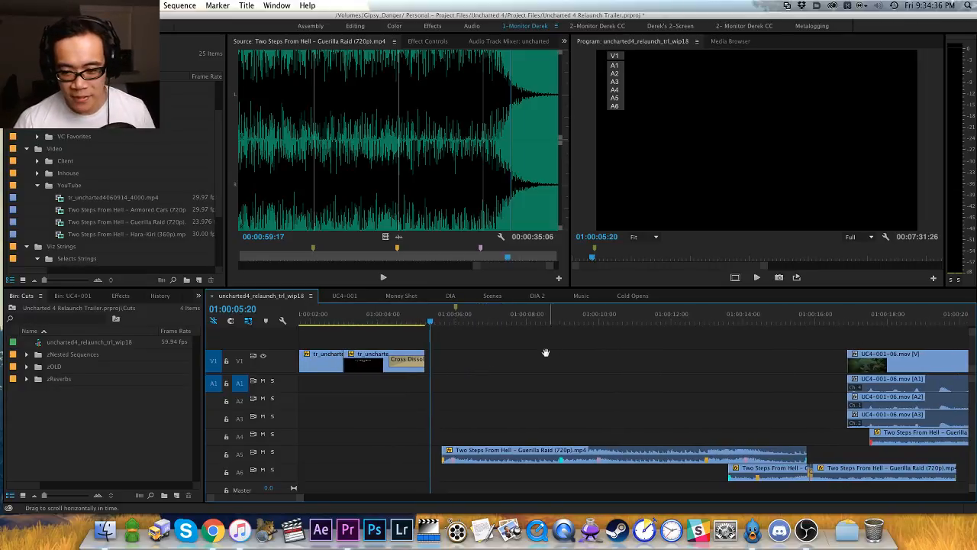
mouse_move(487, 370)
left_mouse_down()
mouse_move(504, 377)
mouse_move(497, 371)
left_mouse_up()
key("v")
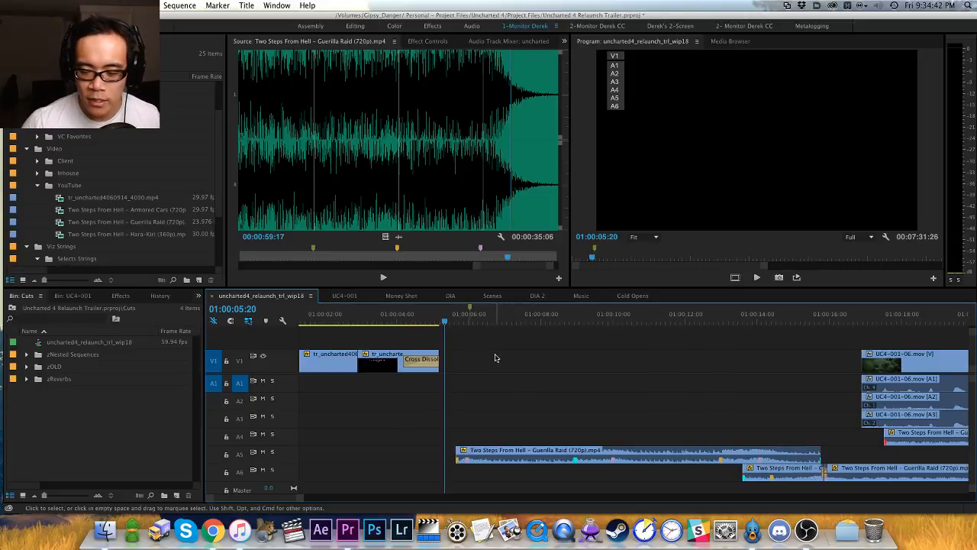
Step: Scrub from the Sony title into the music's entrance and target track A5 instead of A1
left_click_drag(429, 319, 410, 323)
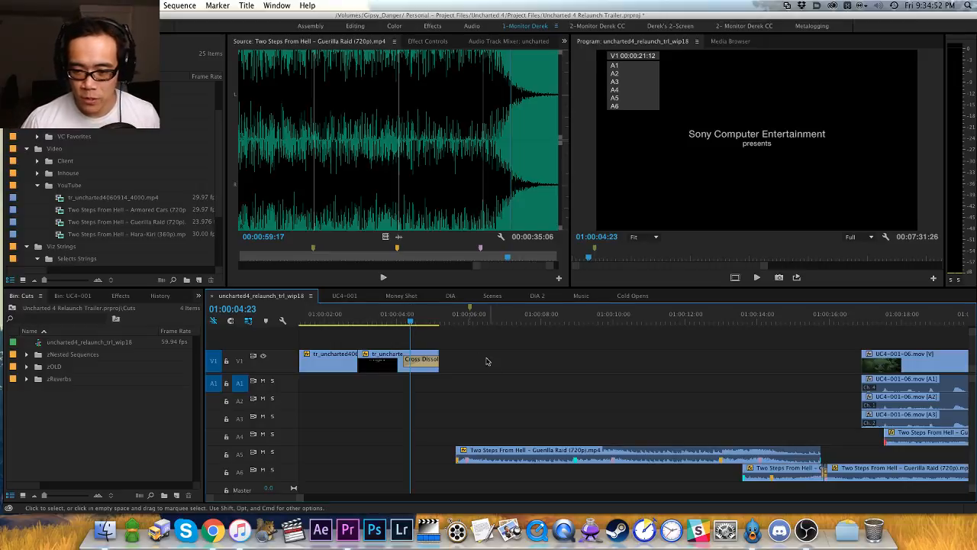
left_click(454, 321)
left_click_drag(454, 320, 491, 321)
left_click(240, 455)
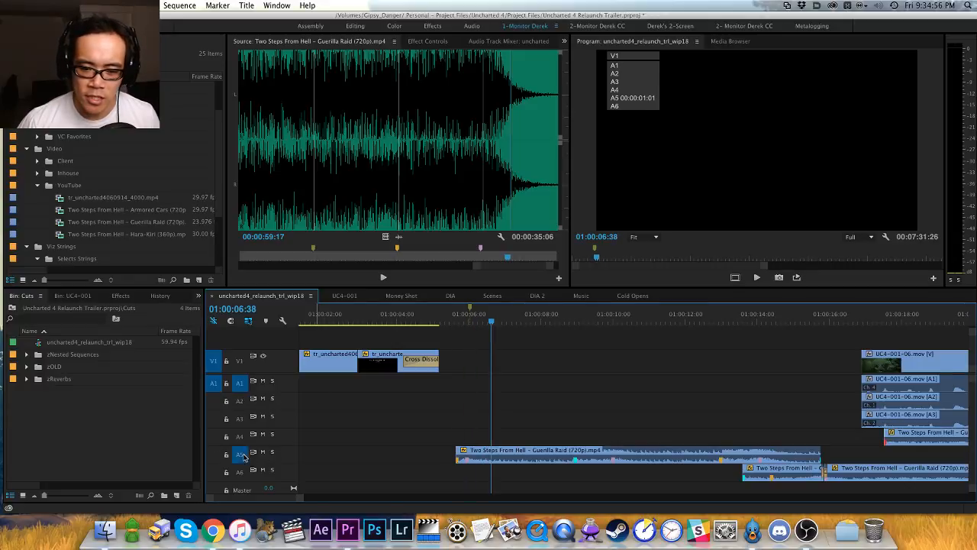
left_click(240, 384)
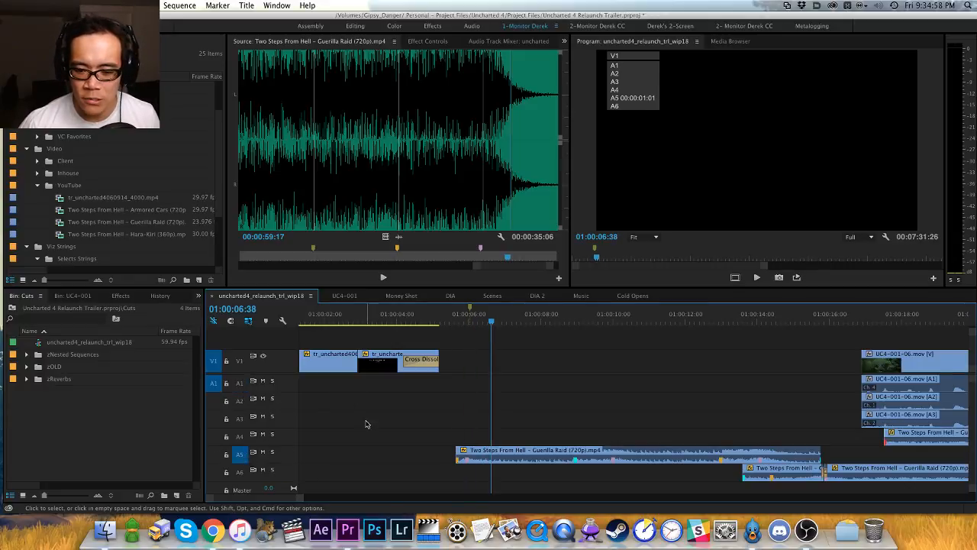
Step: Play back the opening from the Sony title at about 01:00:03:26 to 01:00:09:11, and solo track A6
left_click_drag(487, 320, 452, 326)
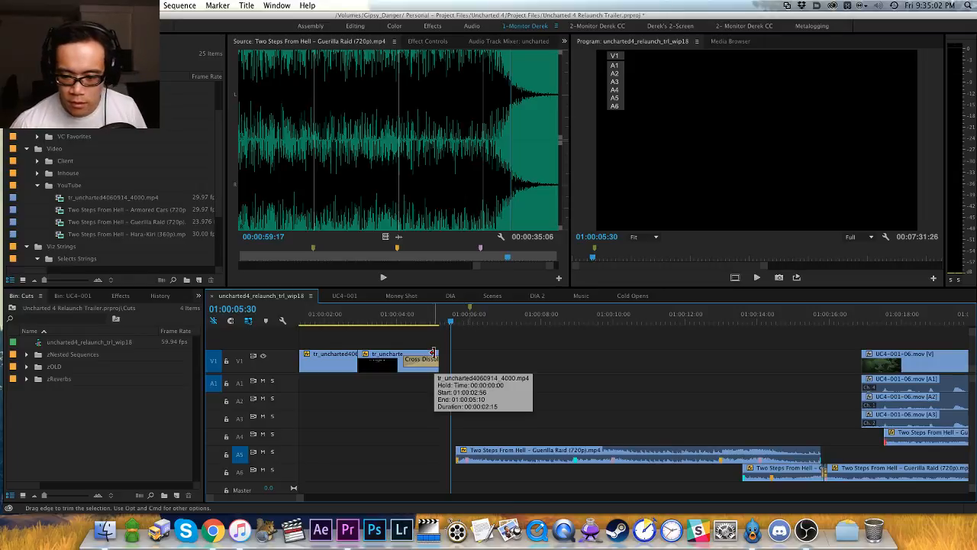
key("=")
key("h")
left_click_drag(691, 386, 488, 361)
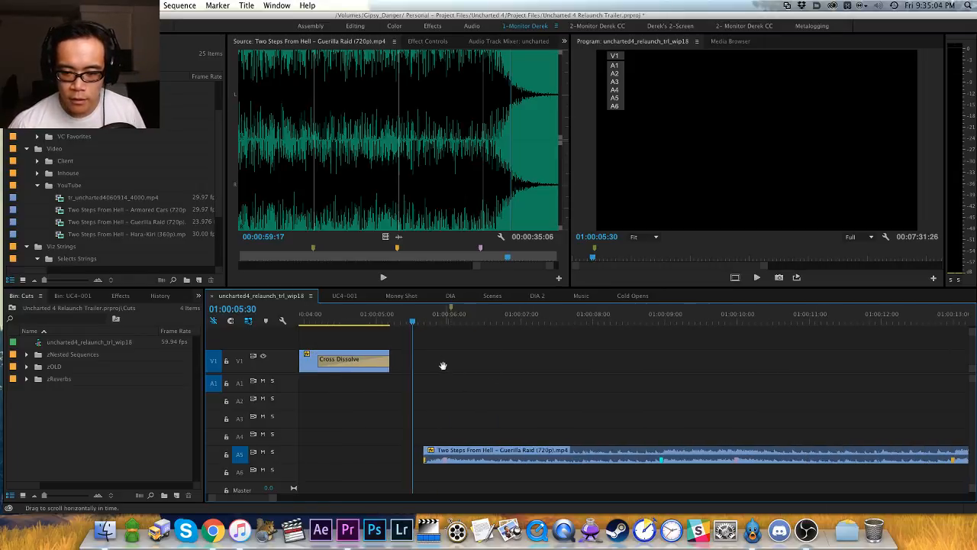
key("minus")
left_click(437, 321)
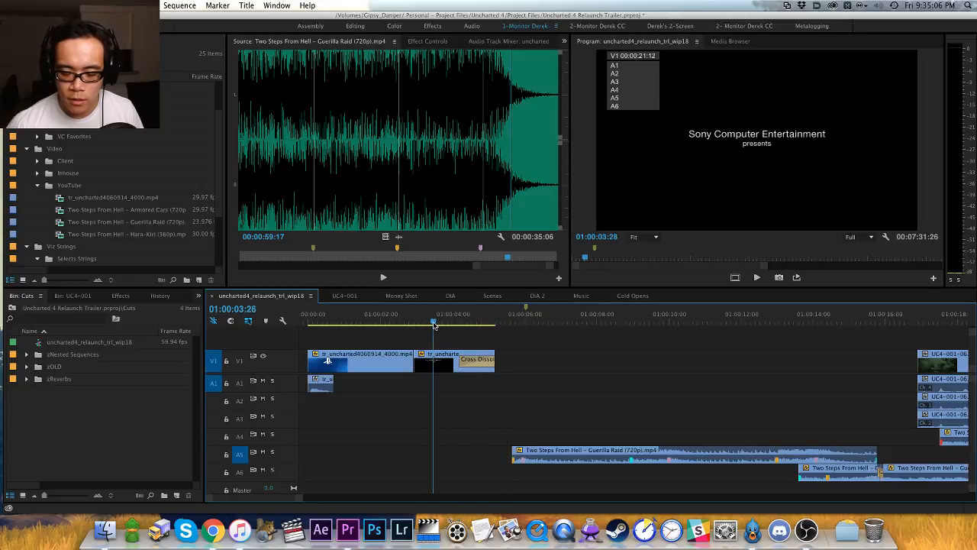
key("space")
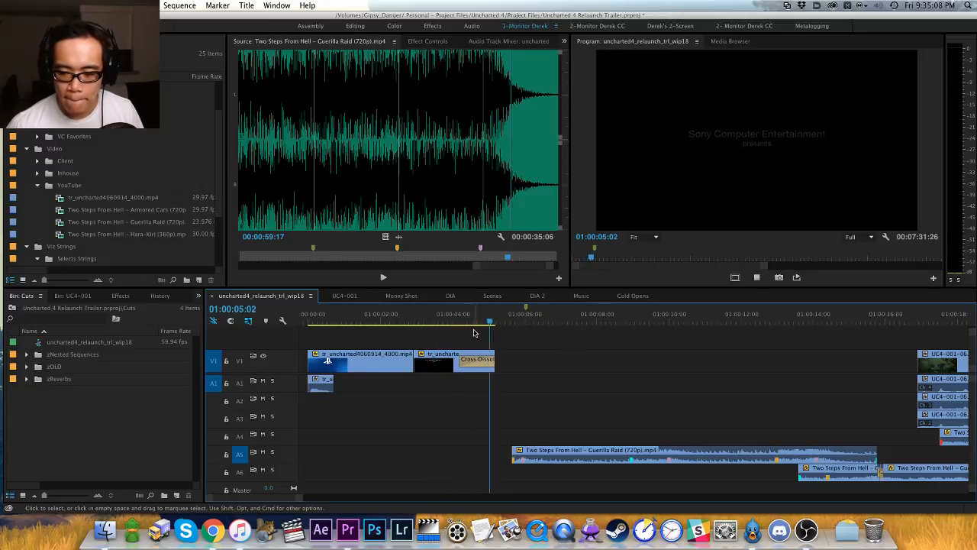
left_click_drag(581, 371, 461, 371)
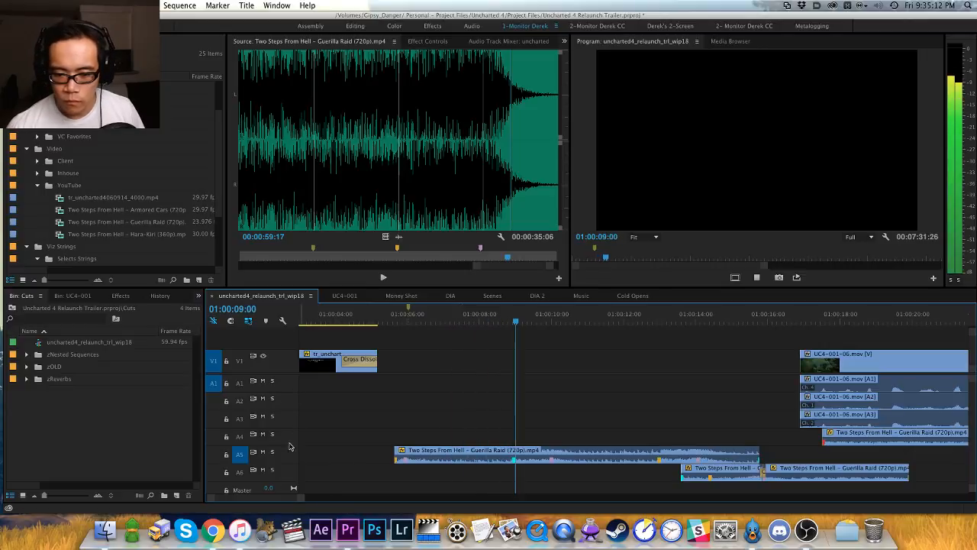
key("space")
scroll(464, 375, "down", 8)
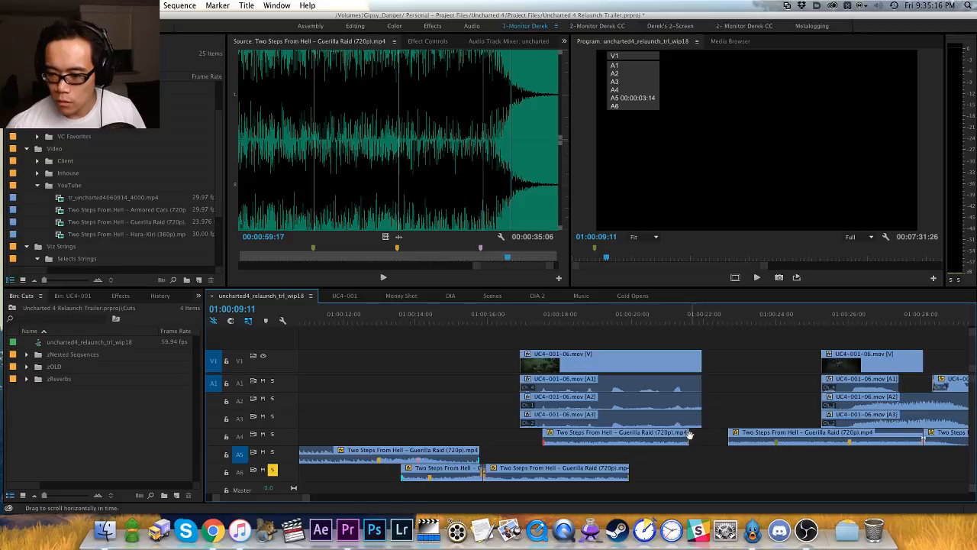
Step: Undo the last shift of the A4 Guerilla Raid clip so it runs from about 01:00:20:00 up against the next clip
left_click_drag(689, 437, 700, 440)
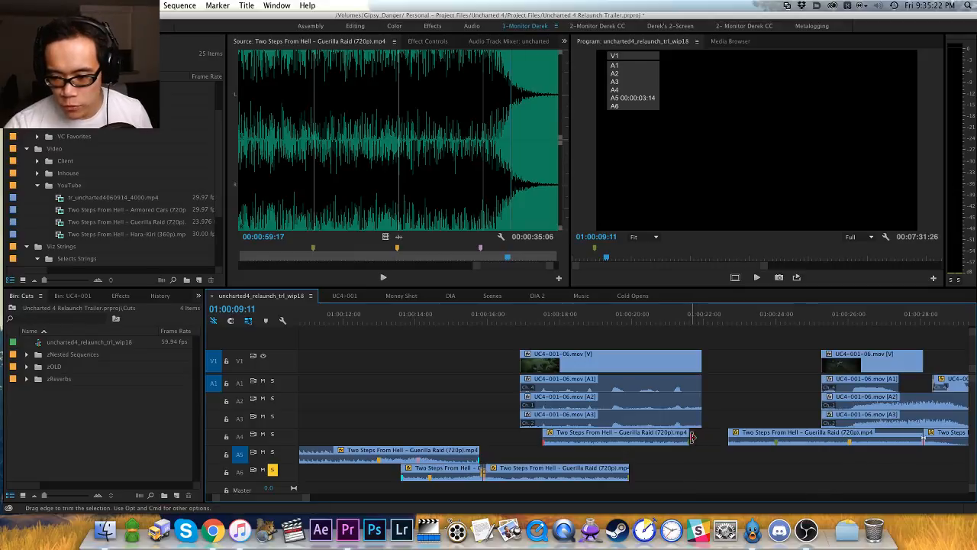
left_click_drag(691, 437, 739, 445)
key("super+z")
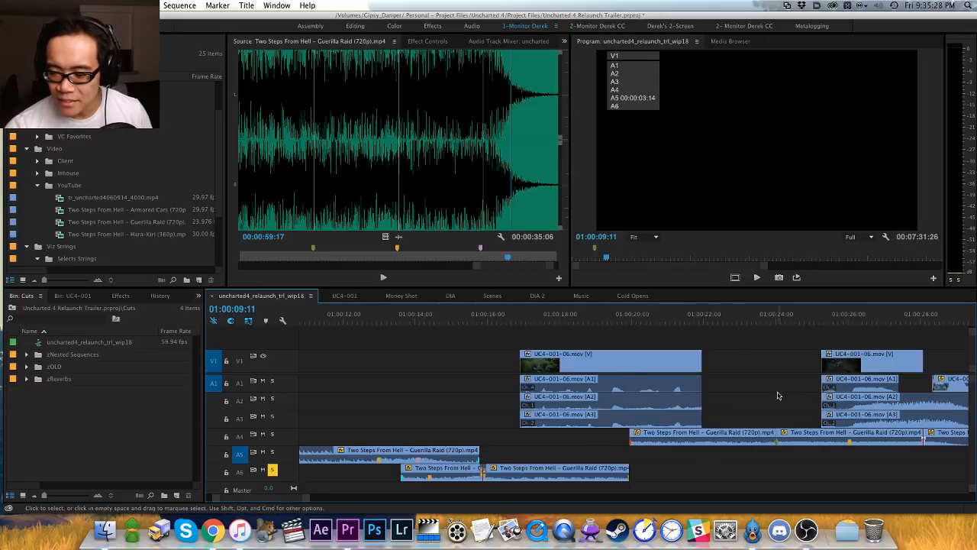
left_click(775, 399)
Step: Move the opening Guerilla Raid clip from A5 to A4, keeping its timing, and solo A4 instead of A6
scroll(398, 328, "left", 5)
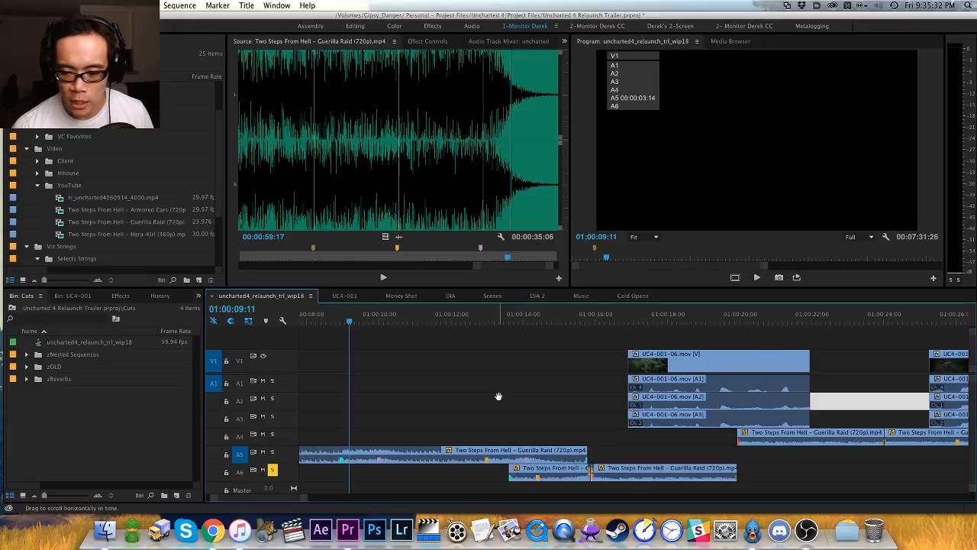
key("minus")
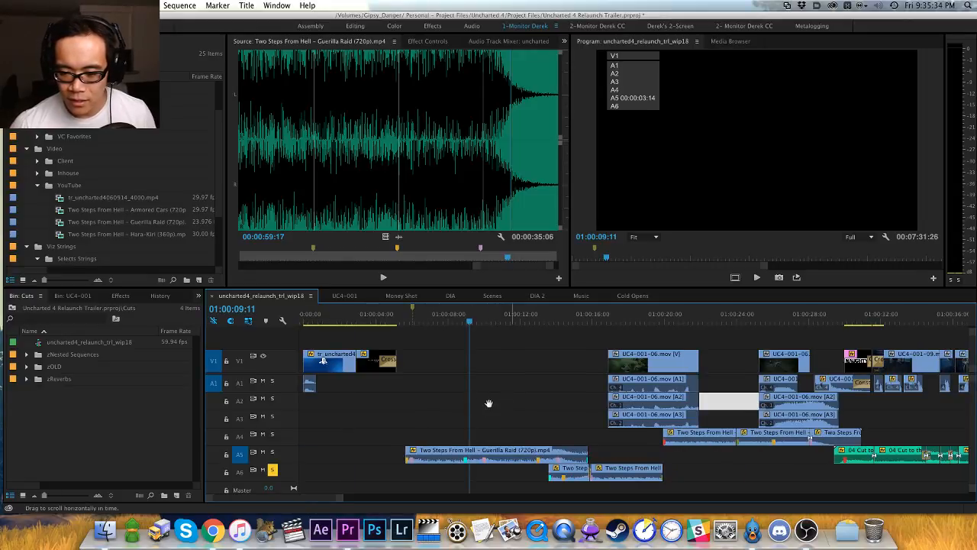
scroll(484, 401, "right", 2)
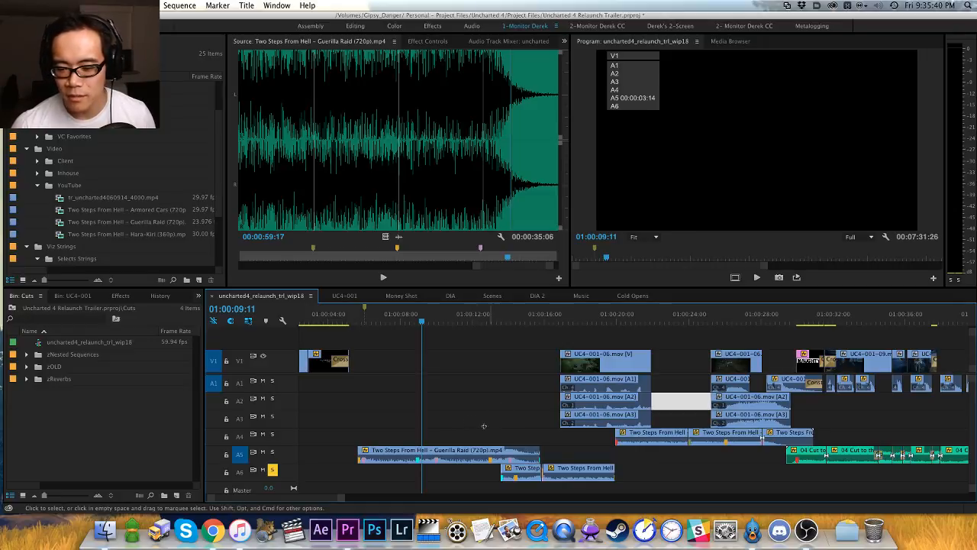
left_click(488, 452)
left_click_drag(419, 447, 418, 430)
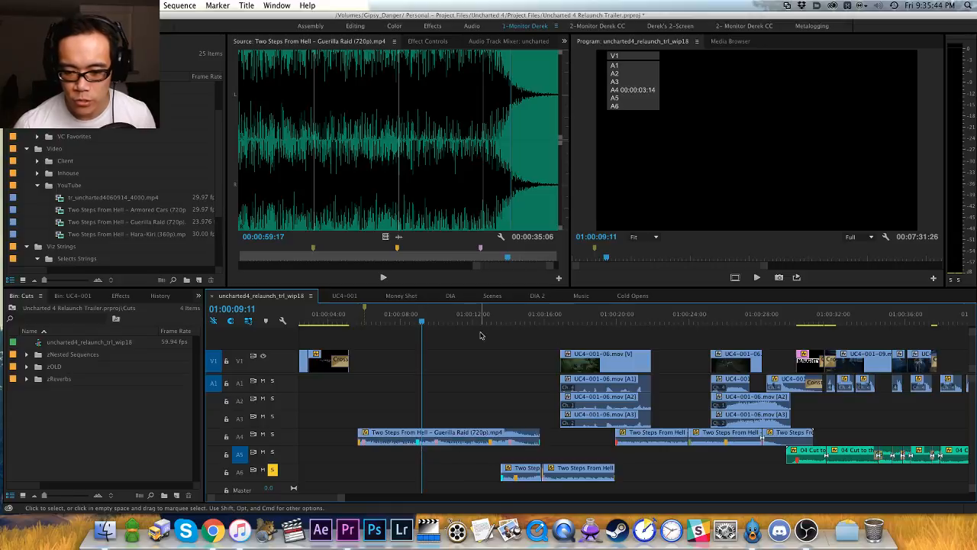
left_click(273, 470)
left_click(272, 433)
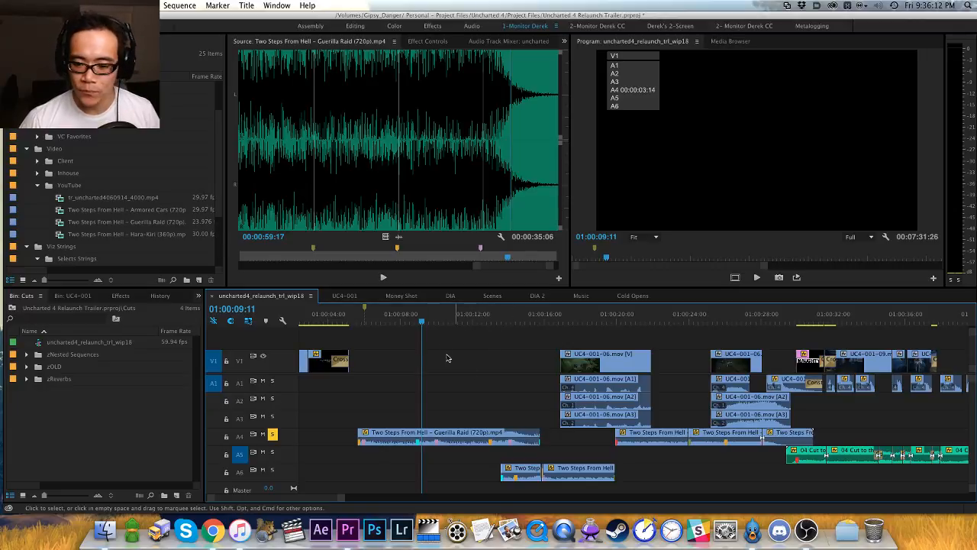
Step: Move the two Guerilla Raid clips from A6 to A5 without shifting their timing, and solo only A5
left_click(359, 318)
left_click(273, 435)
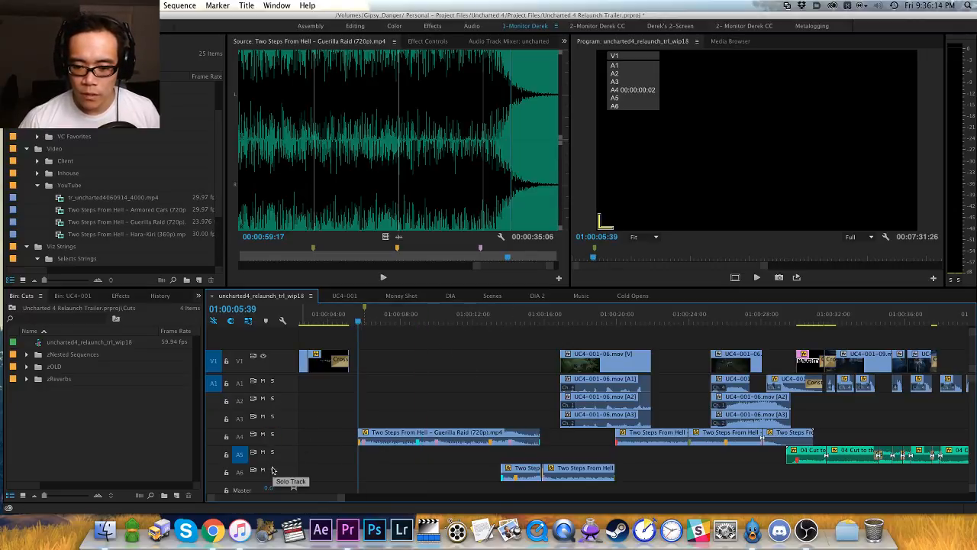
left_click(273, 470)
left_click(516, 475)
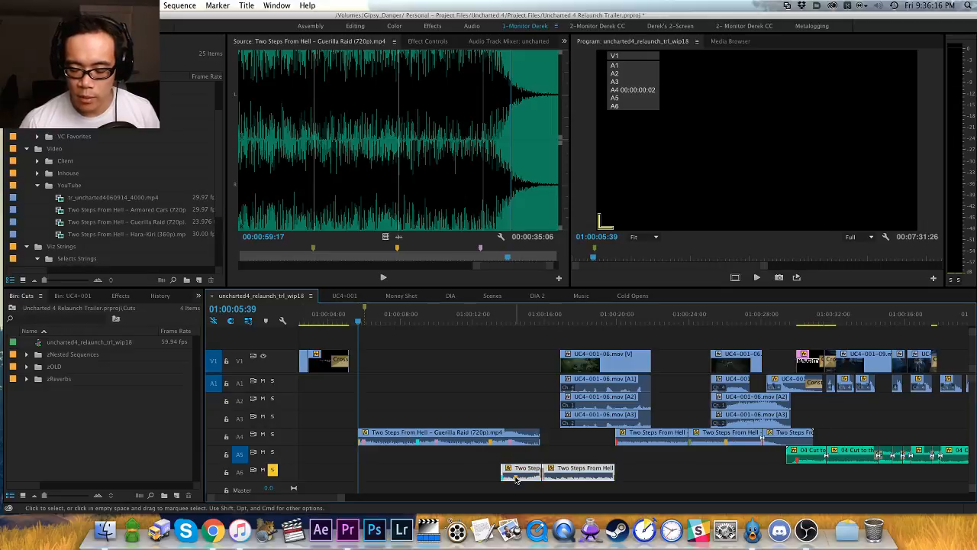
left_click_drag(516, 476, 516, 458)
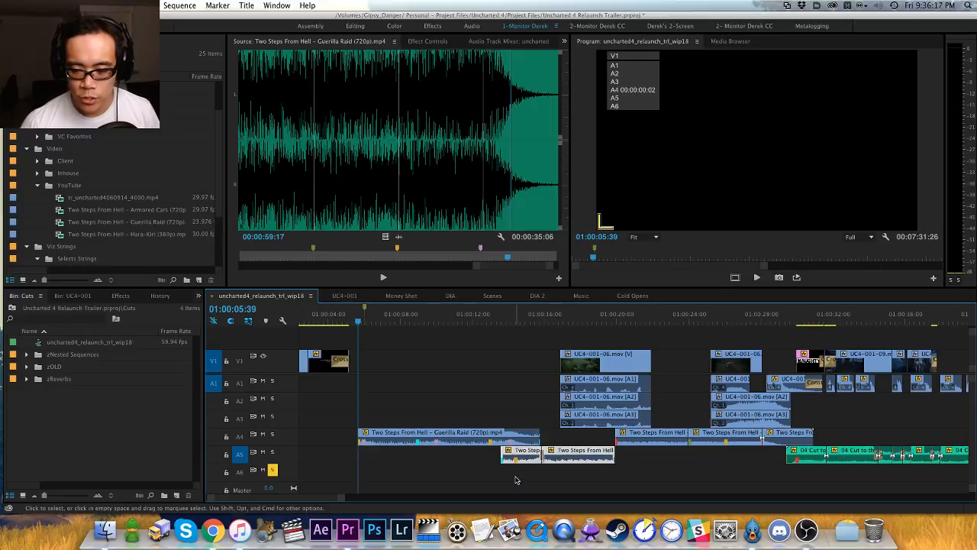
left_click(273, 452)
left_click(272, 470)
Step: Play back the A5 music from 01:00:13:36 to about 01:00:18:18, and replay its first moments
left_click(501, 319)
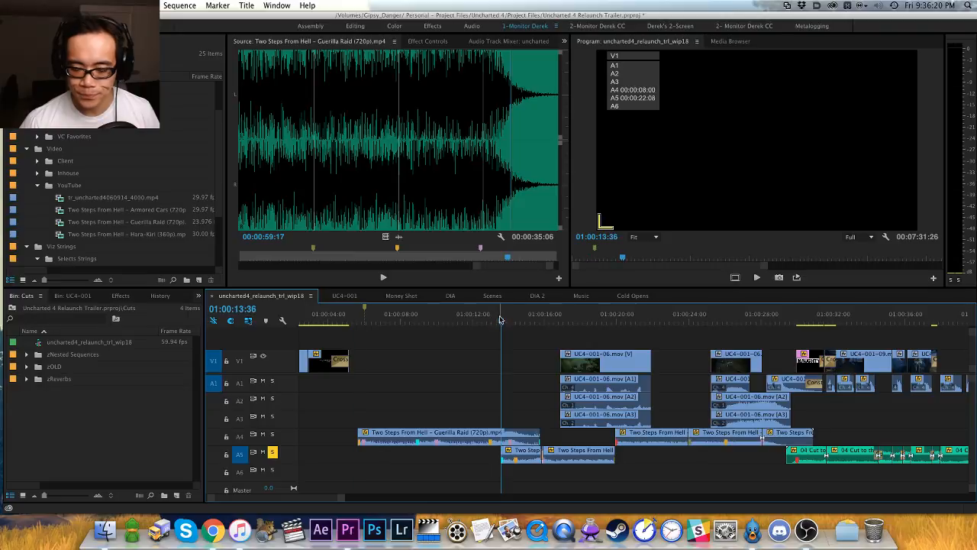
key("=")
key("=")
key("space")
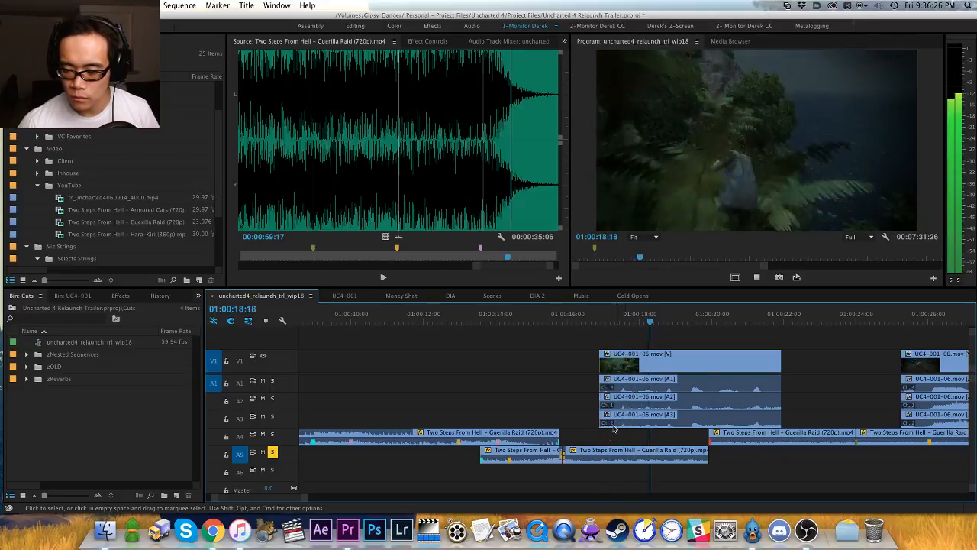
key("space")
key("h")
left_click_drag(543, 394, 778, 397)
left_click(425, 319)
key("Down")
key("space")
key("space")
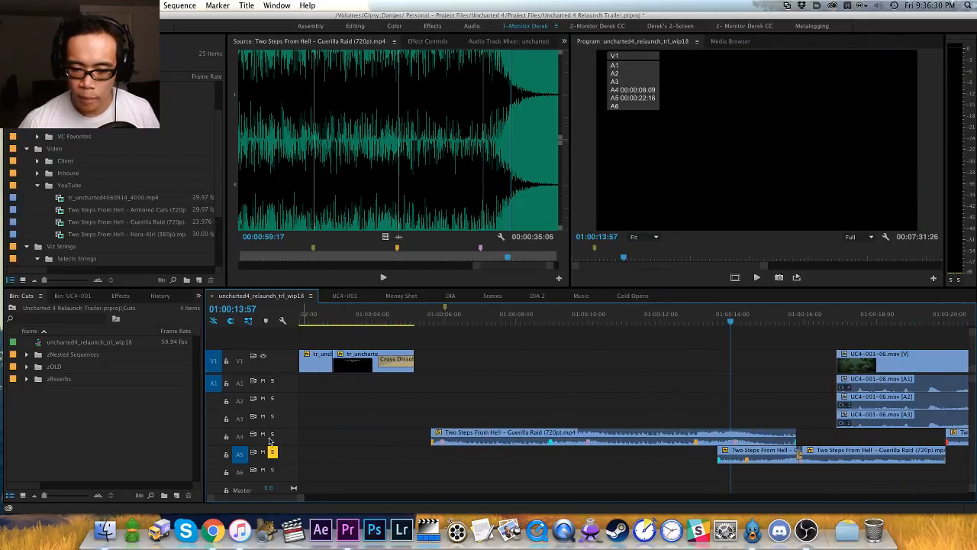
Step: Solo A4 instead of A5, play the opening clip's first hit, and park the playhead at 01:00:05:39
left_click(272, 434)
left_click(273, 452)
left_click(433, 314)
key("space")
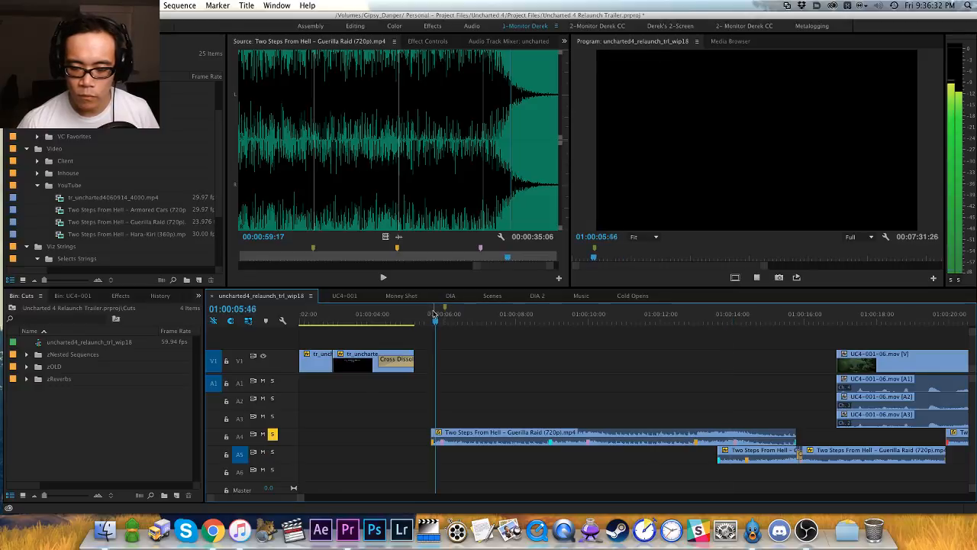
key("space")
scroll(501, 395, "right", 3)
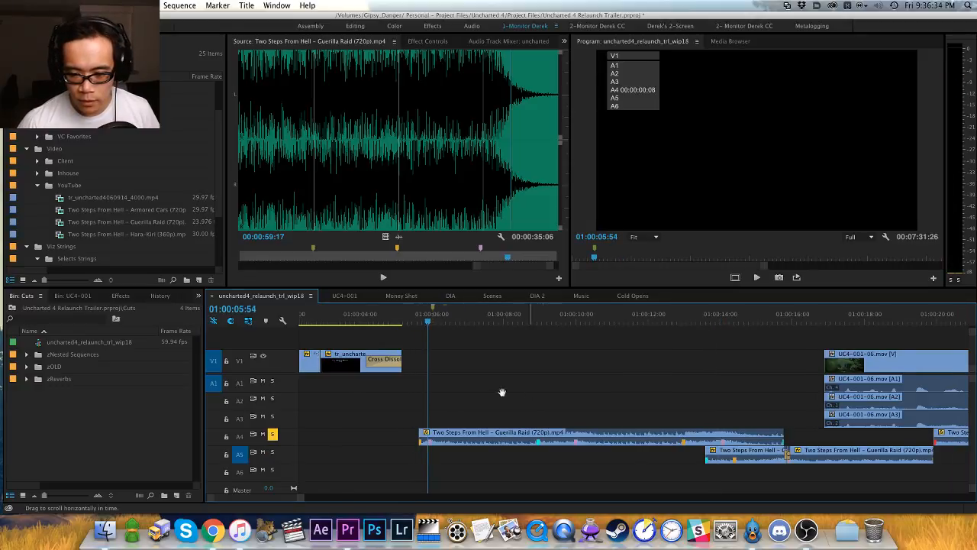
left_click(382, 317)
left_click(373, 317)
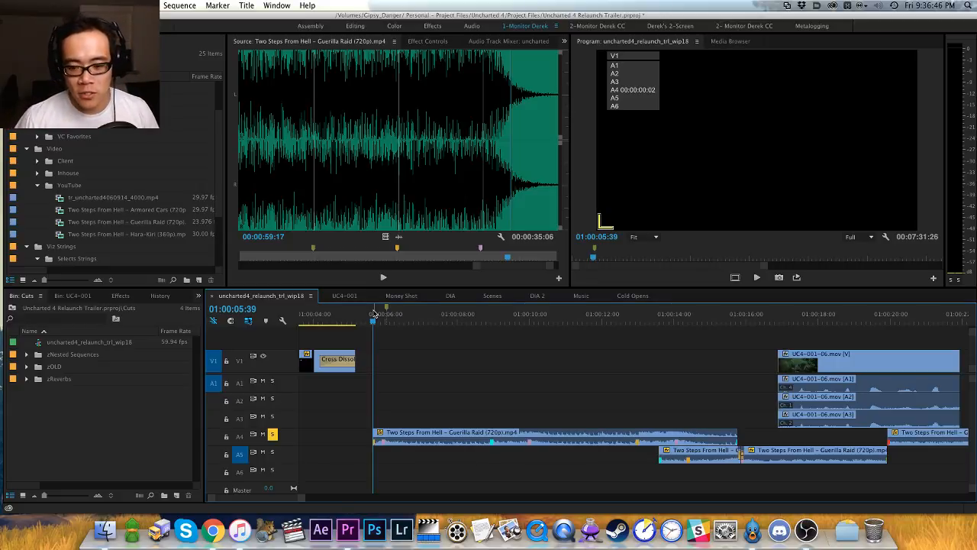
Step: Scrub over the first hit near 01:00:06:00 and play back the A4 music from 01:00:05:34 to about 01:00:14:24
scroll(434, 359, "up", 3)
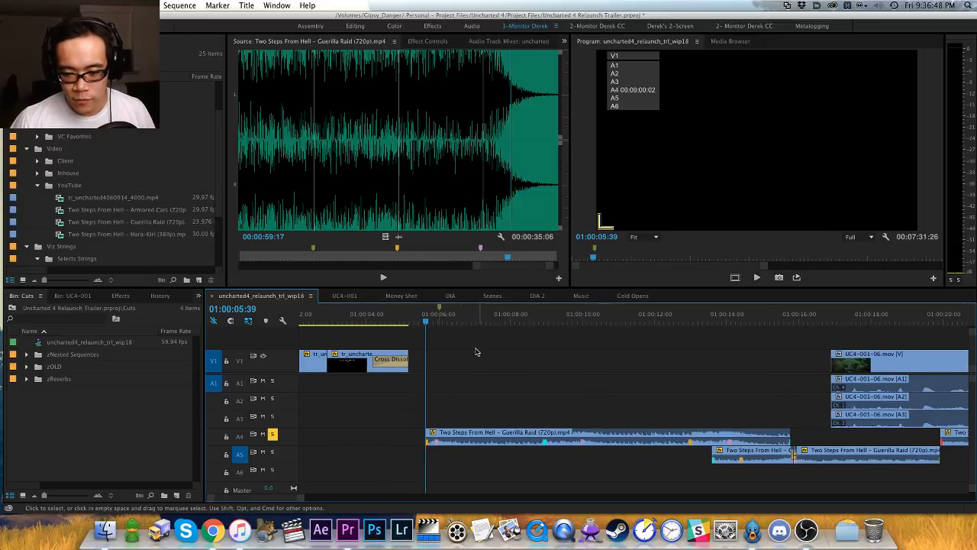
left_click(449, 319)
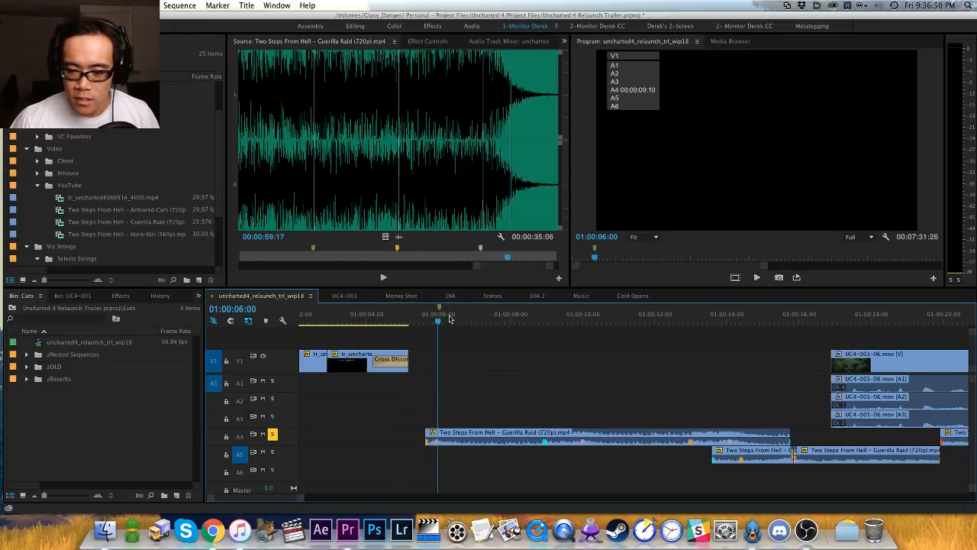
left_click_drag(449, 320, 422, 320)
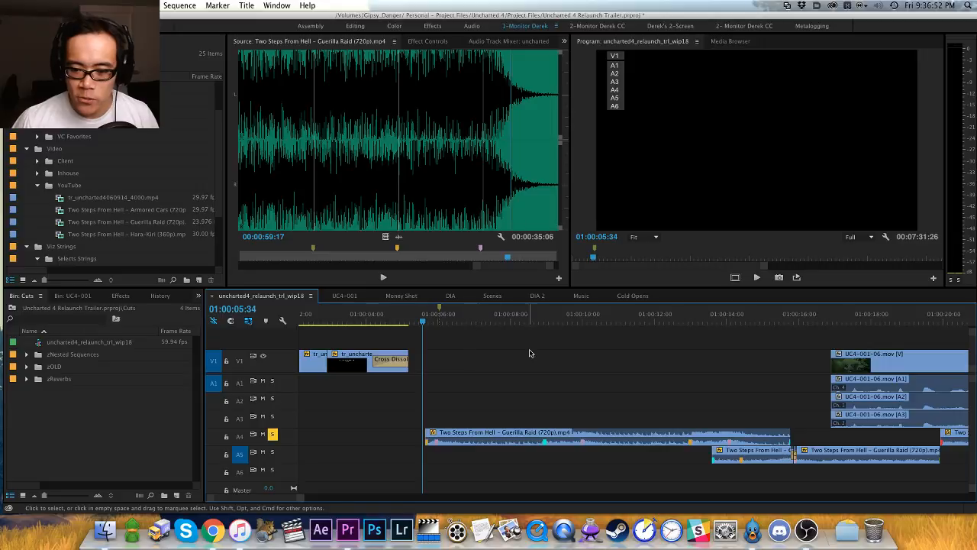
key("h")
left_click_drag(532, 353, 460, 351)
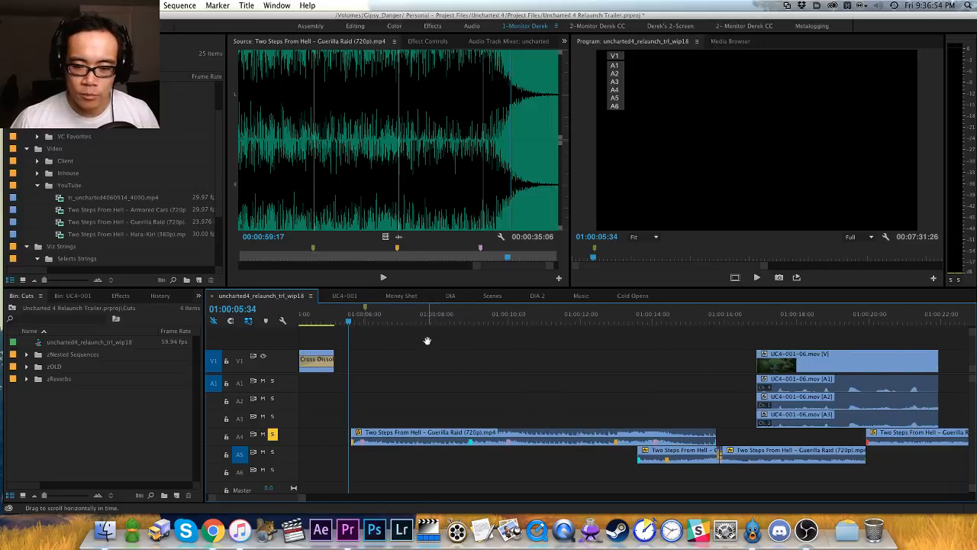
key("v")
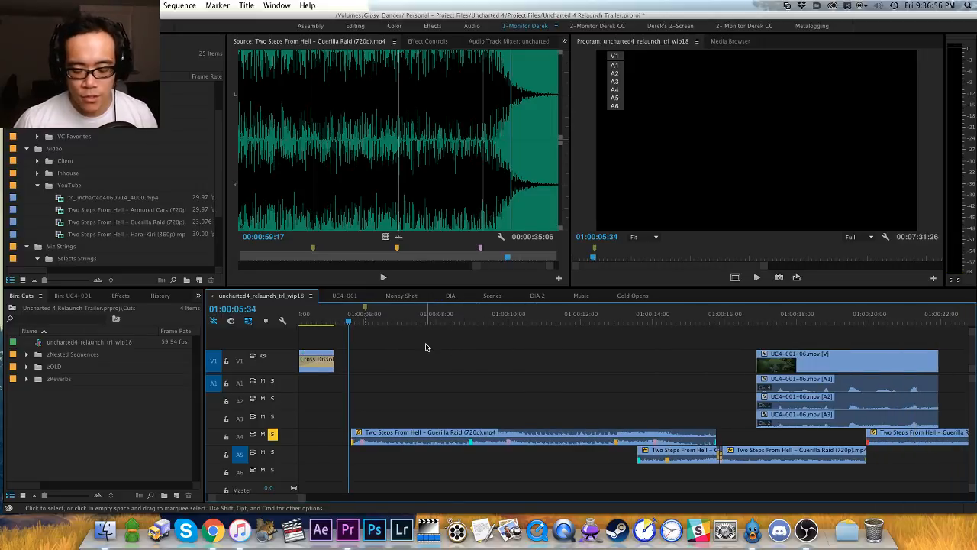
scroll(426, 348, "up", 3)
scroll(426, 347, "up", 2)
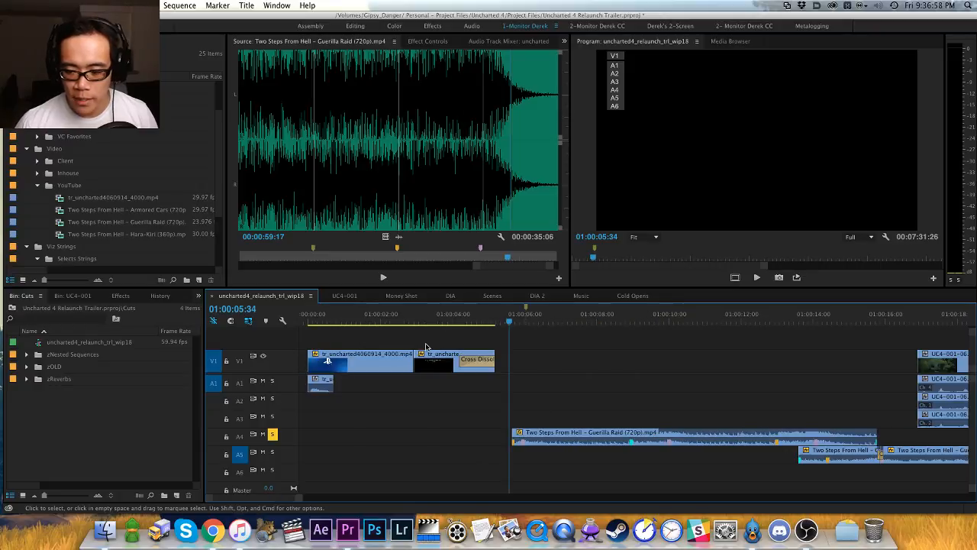
key("h")
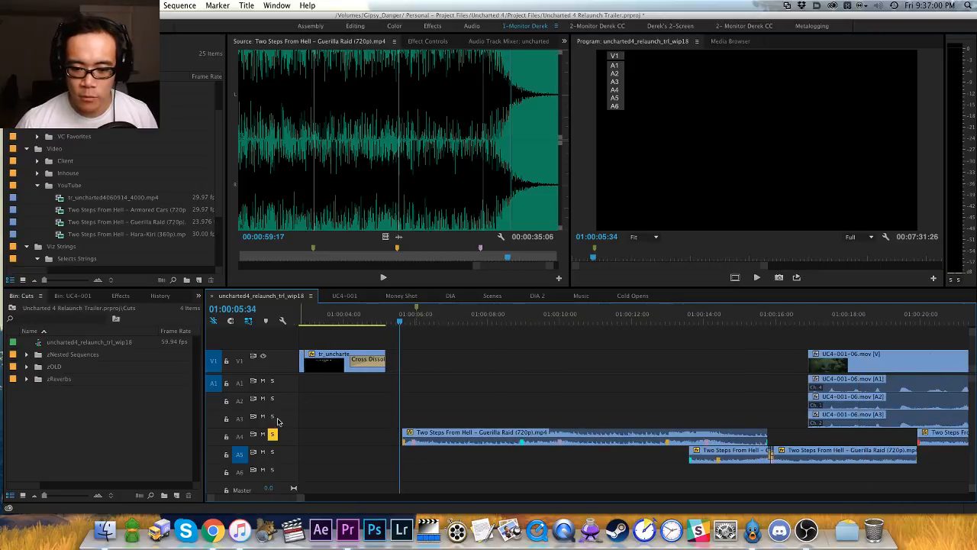
key("space")
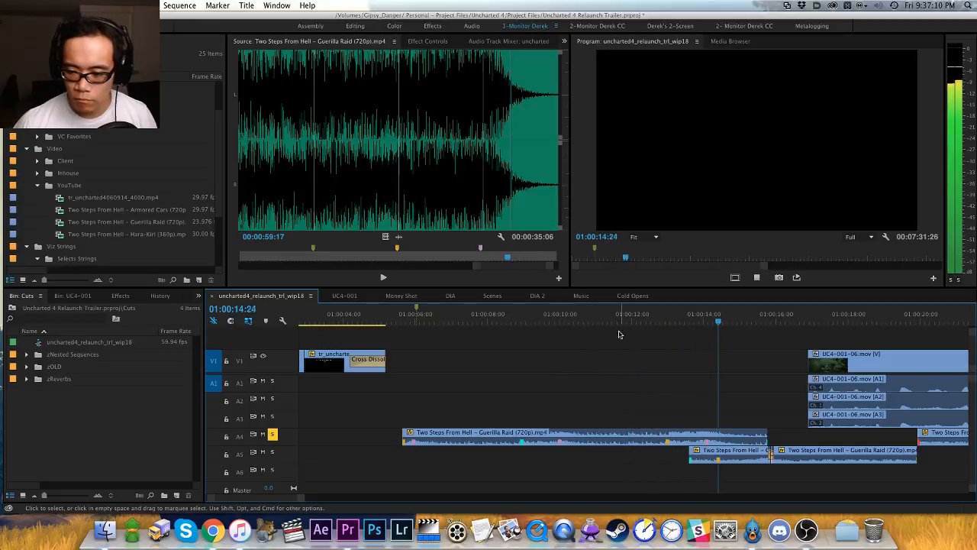
key("space")
Step: Target track A4 and cut the opening music clip at 01:00:09:59
key("Up")
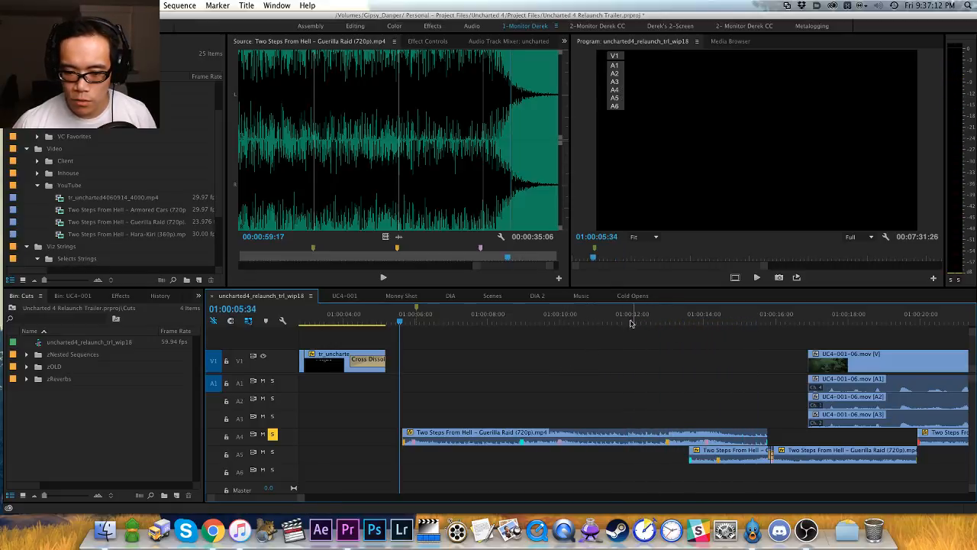
left_click(240, 436)
key("space")
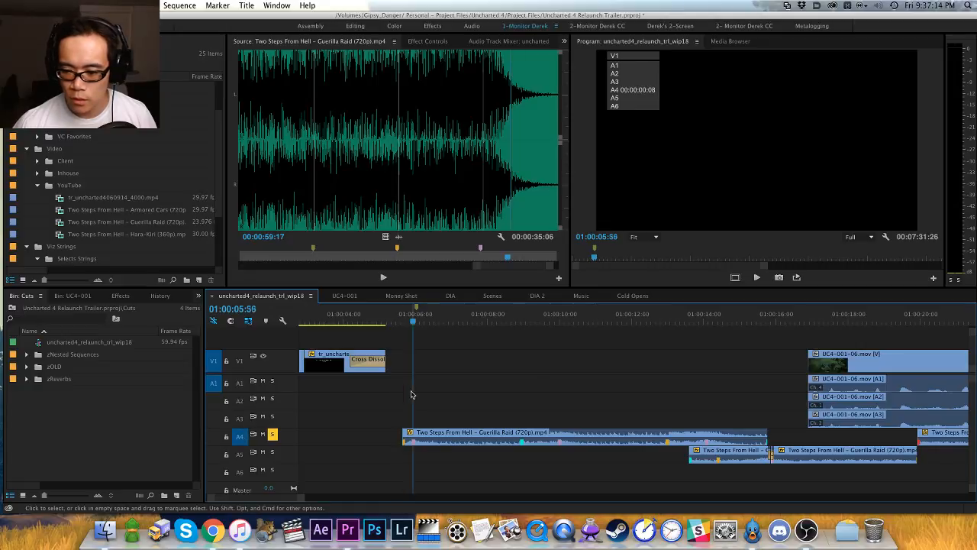
key("super+k")
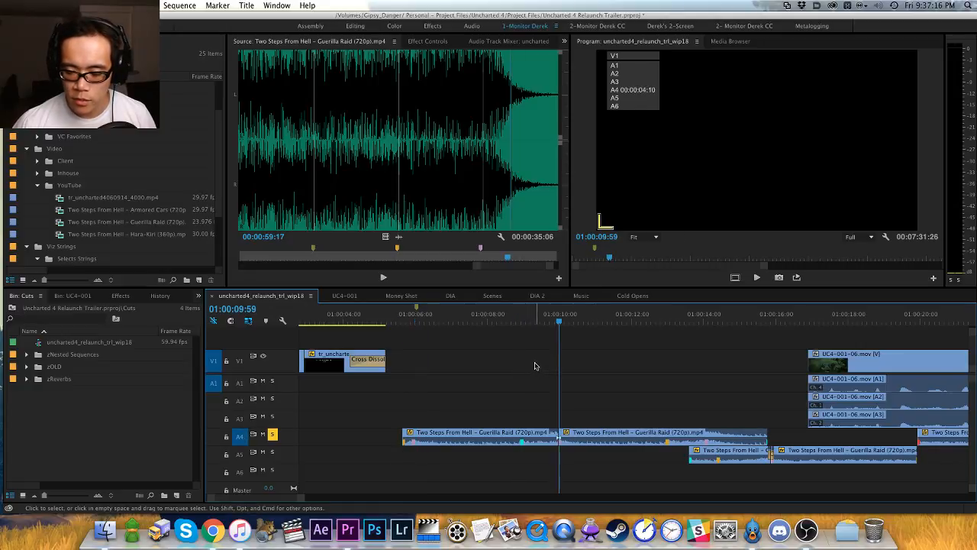
Step: Move the cut-off second part to A5 and nudge it until its pink marker lines up with the A4 clip's end at 01:00:09:59
key("space")
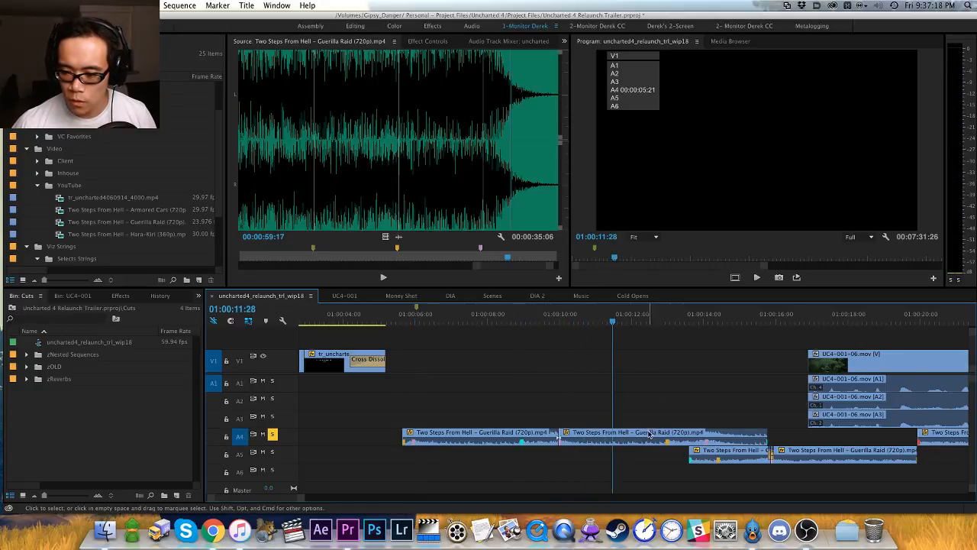
left_click_drag(649, 438, 540, 459)
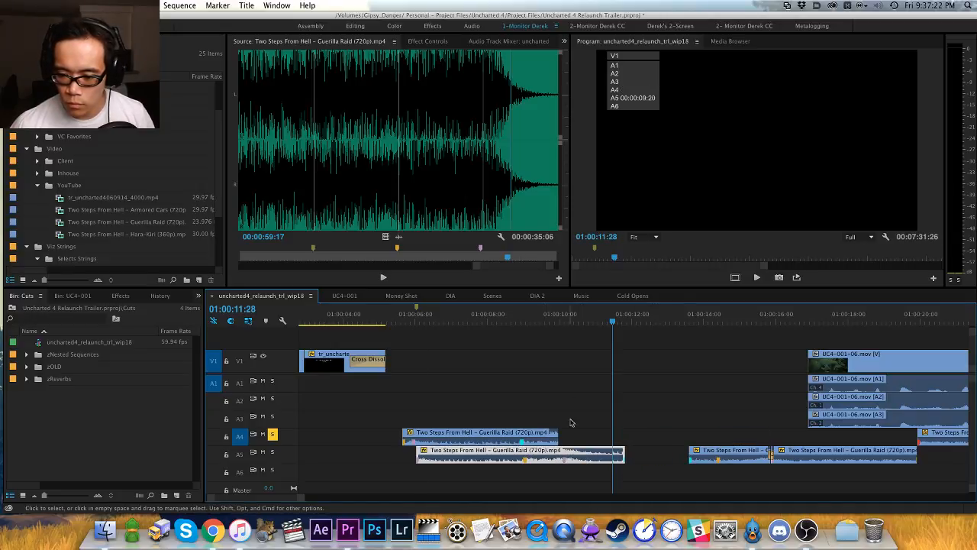
key("Up")
key("=")
key("=")
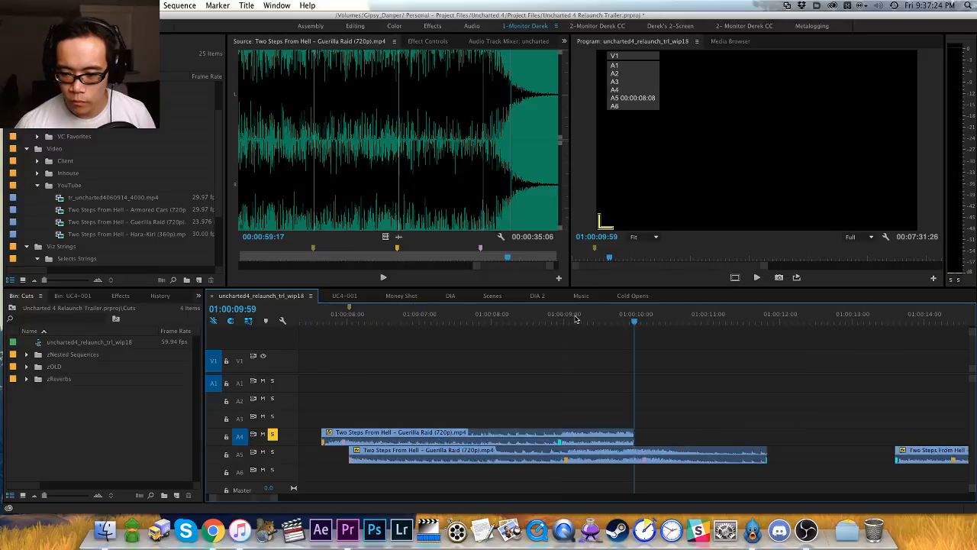
key("alt+Left")
key("alt+Left")
key("alt+Left")
key("alt+Left")
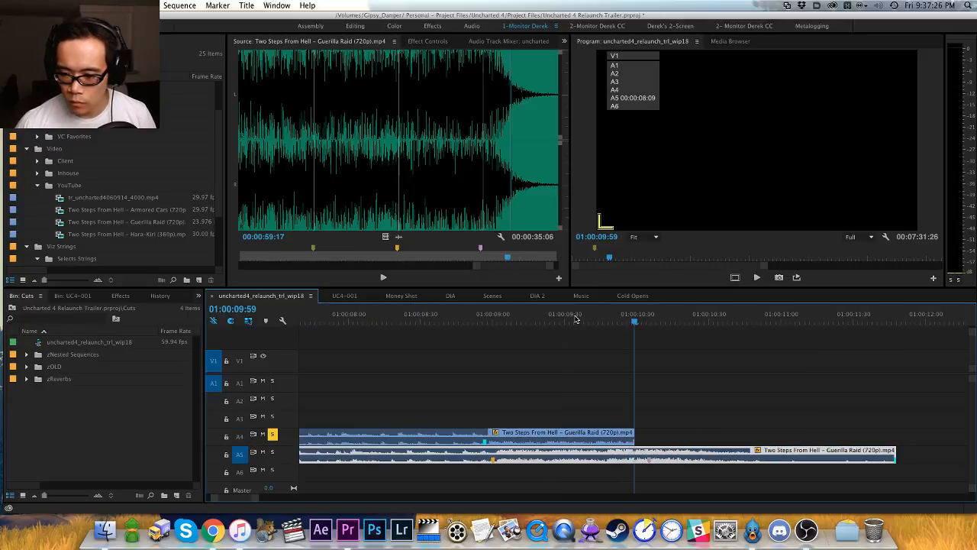
key("alt+Right")
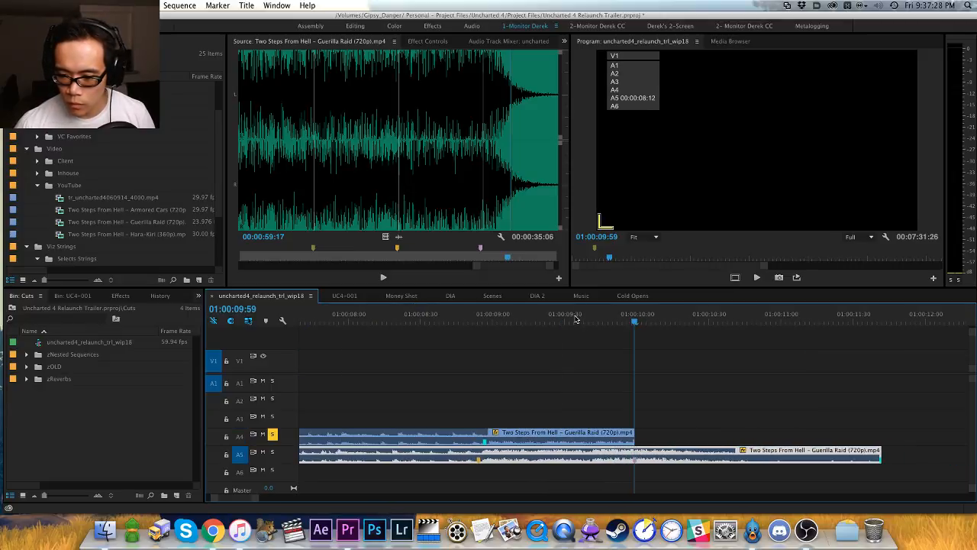
Step: Trim the start of the repositioned A5 clip to its orange marker at 01:00:08:54
key("Up")
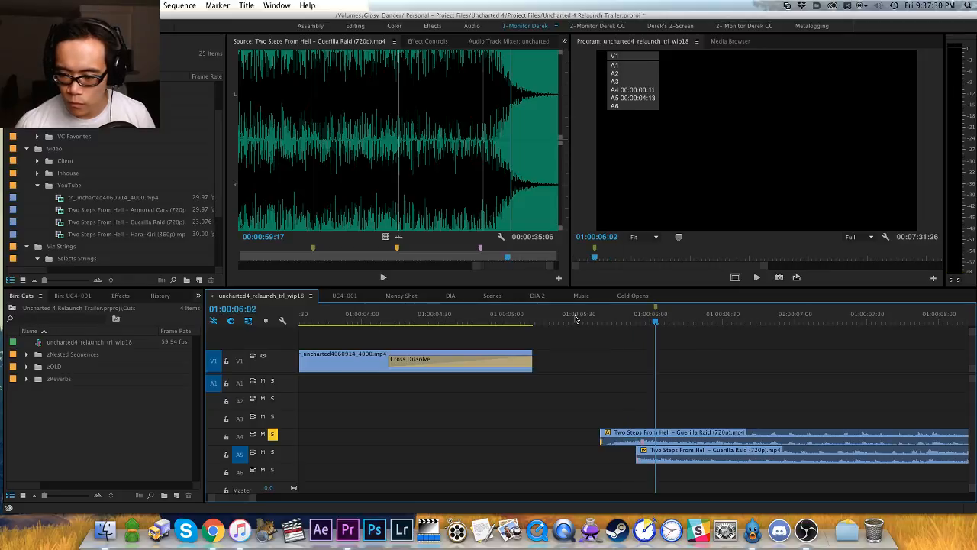
key("shift+m")
key("alt+q")
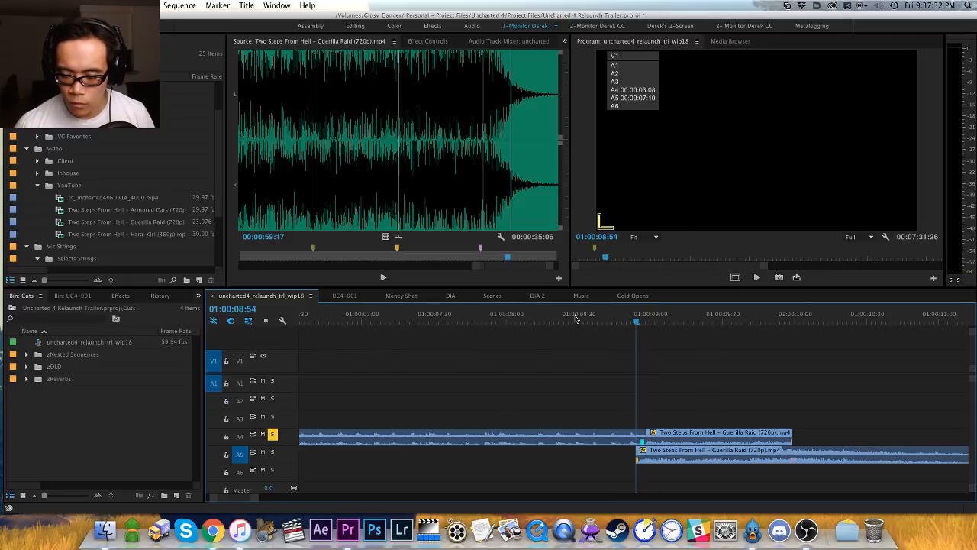
key("minus")
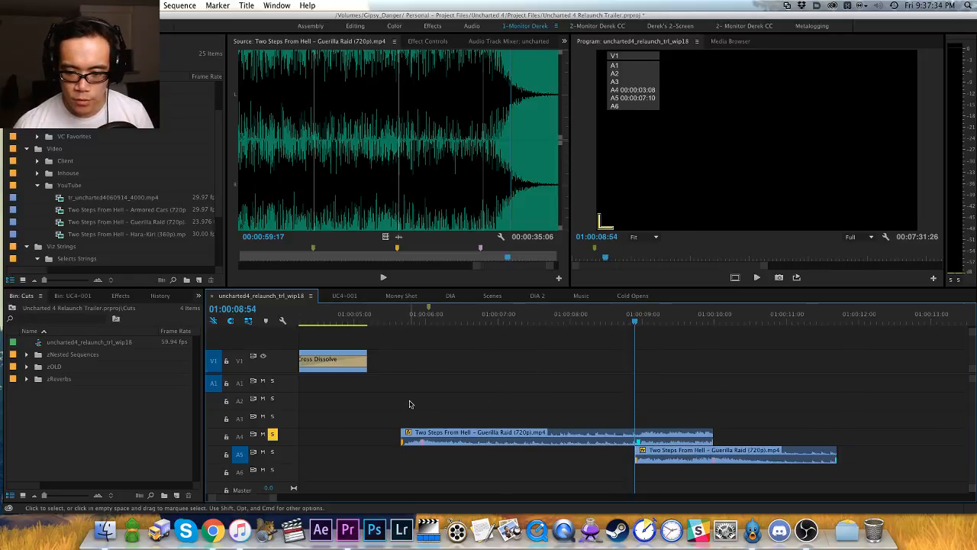
Step: Save the project, unsolo A4 and play back the rebuilt opening music from about 01:00:05:31 to about 01:00:17:54
key("super+s")
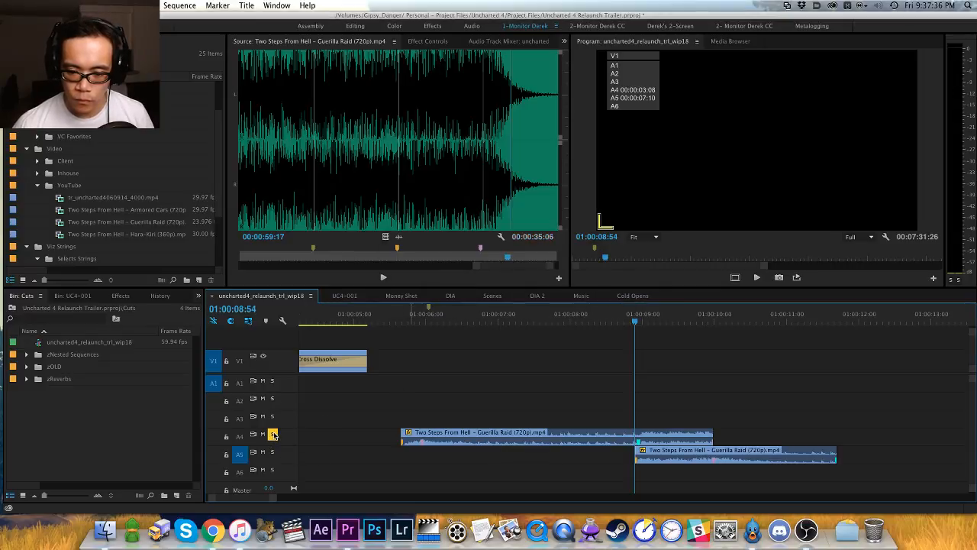
left_click(391, 317)
key("space")
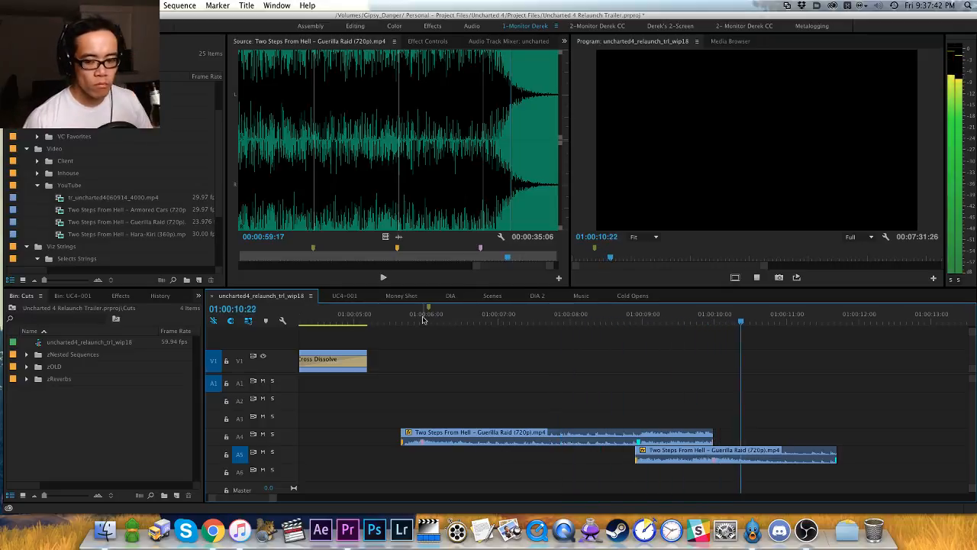
key("space")
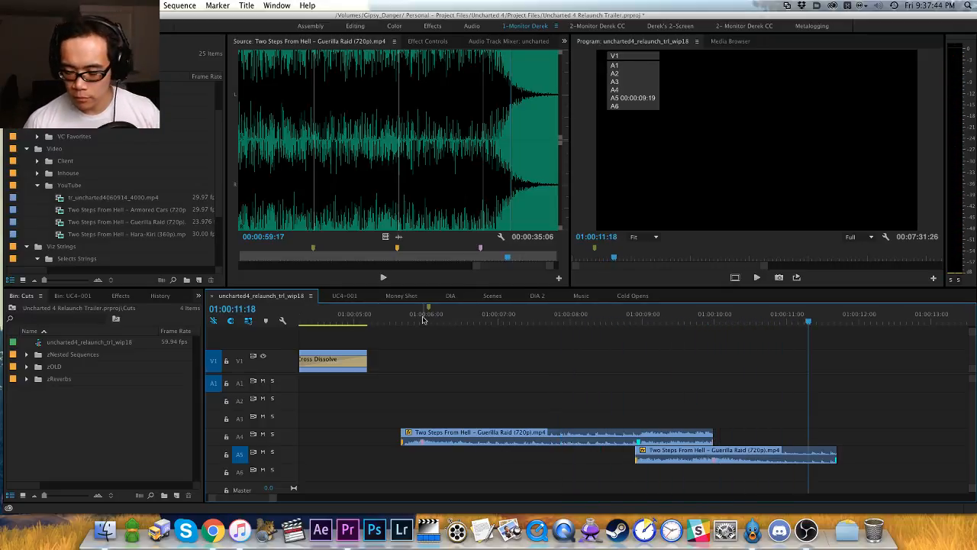
key("space")
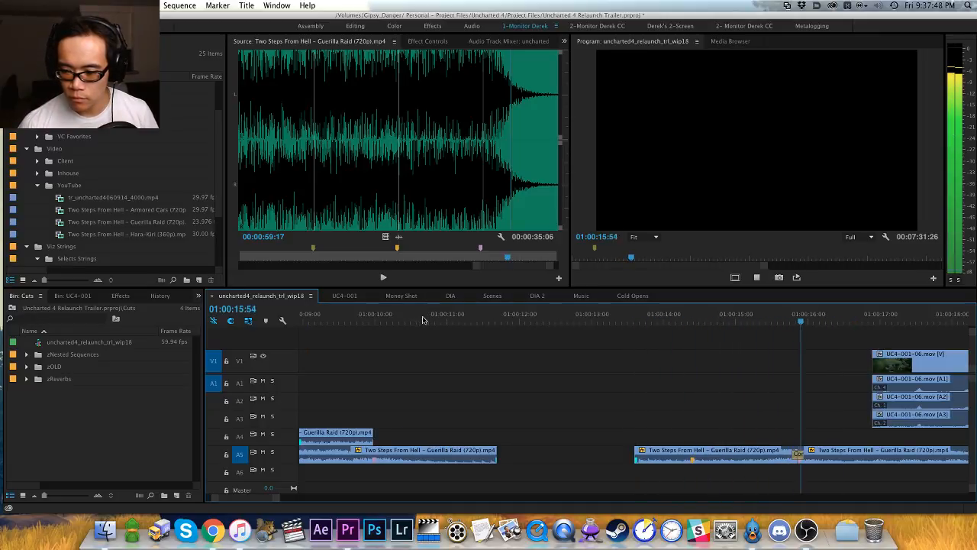
key("minus")
key("minus")
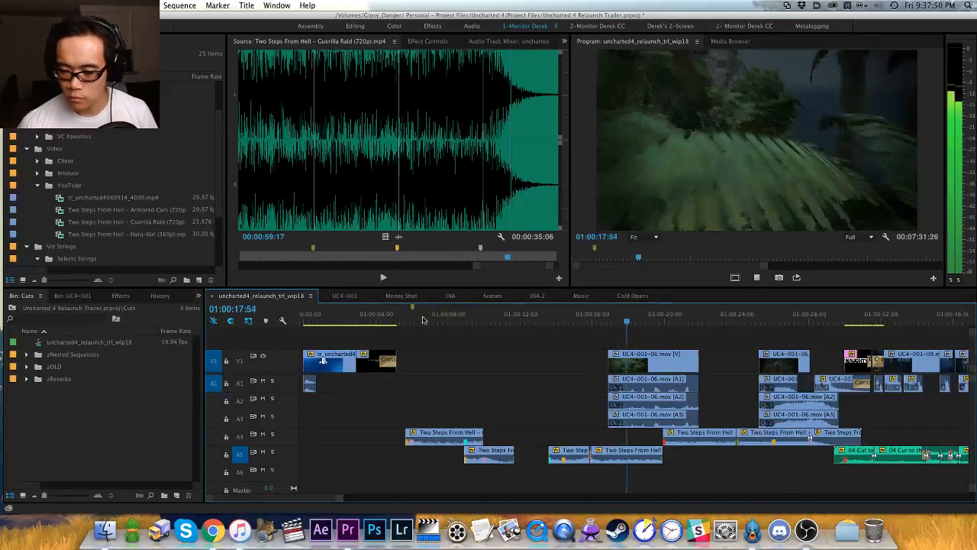
key("space")
Step: Park the overlapping A5 music clip on A3 at about 01:00:10:50 and replay the end of the A4 clip on its own
left_click(422, 313)
key("space")
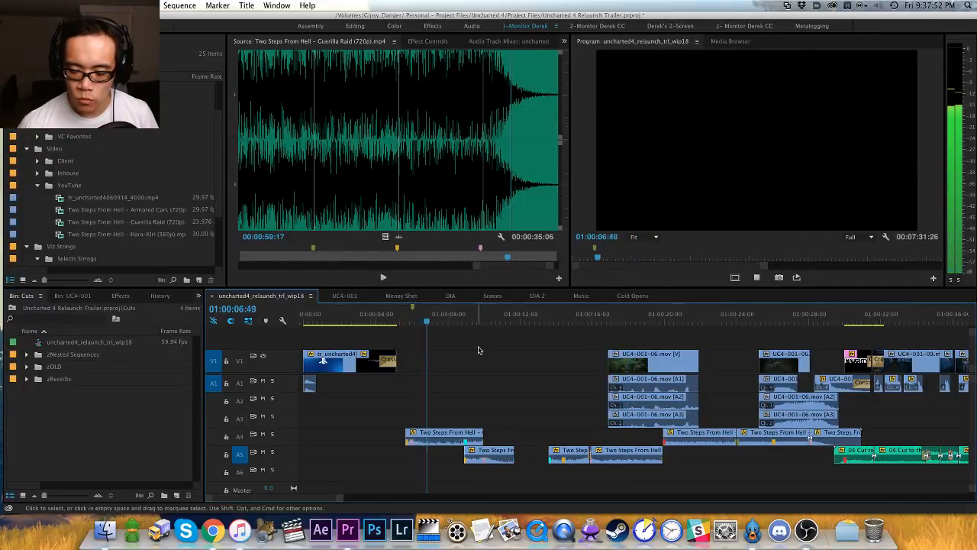
key("equal")
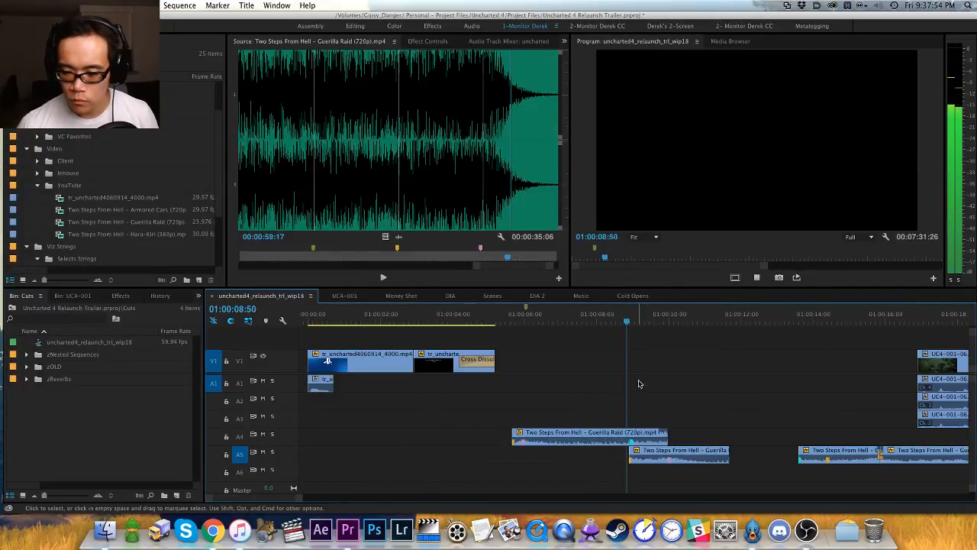
key("space")
left_click_drag(664, 458, 733, 422)
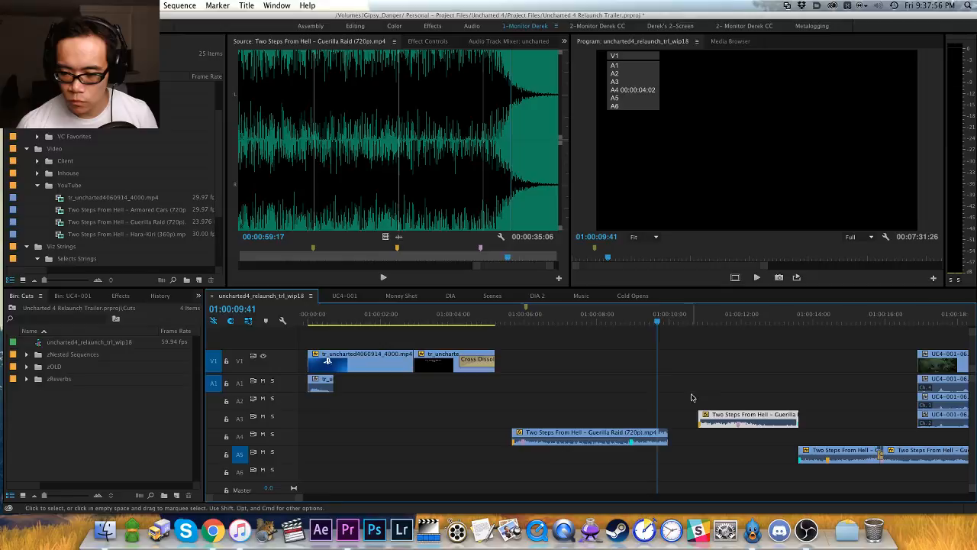
left_click(627, 314)
key("space")
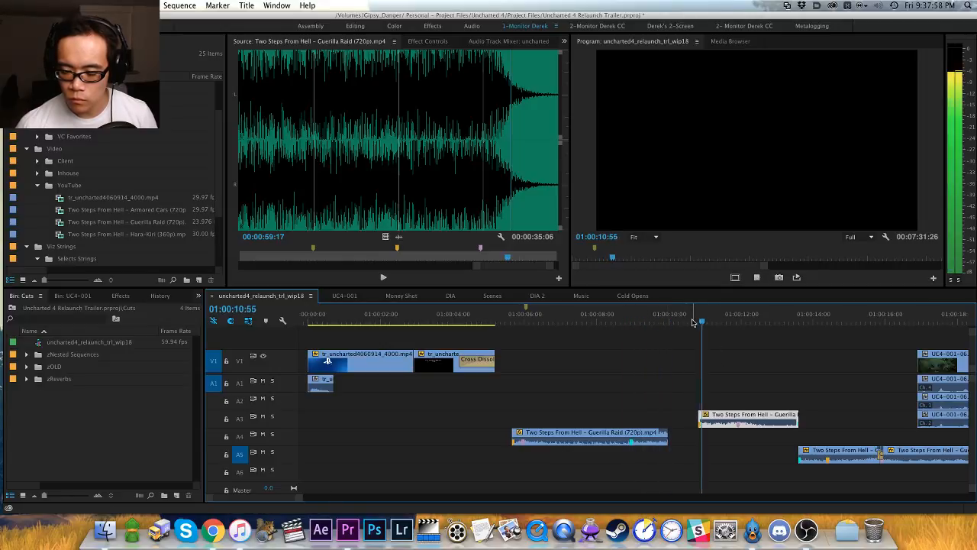
key("space")
Step: Move the parked A3 clip onto A4 at the first clip's cyan marker, about 01:00:08:56, and play back the new join and the following section
left_click_drag(714, 420, 646, 439)
left_click_drag(649, 316, 571, 315)
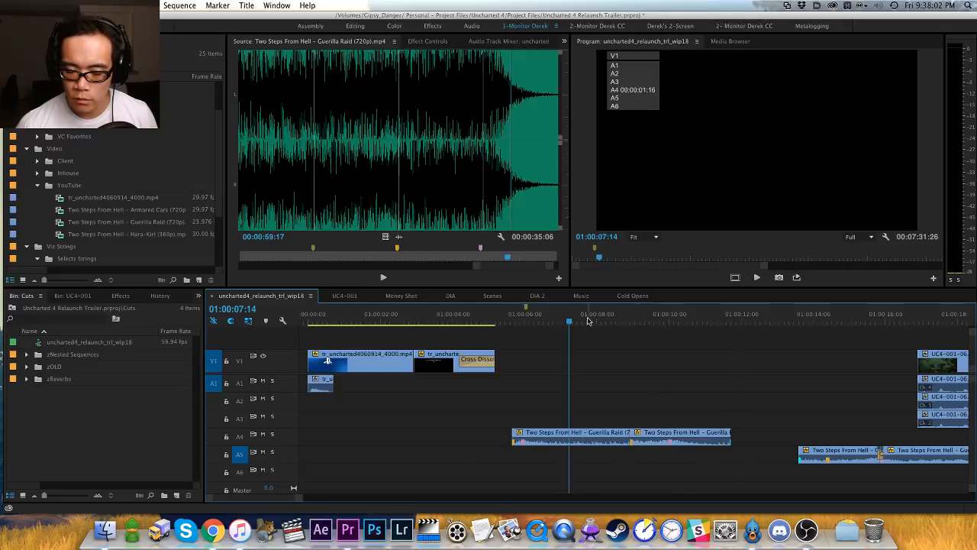
key("space")
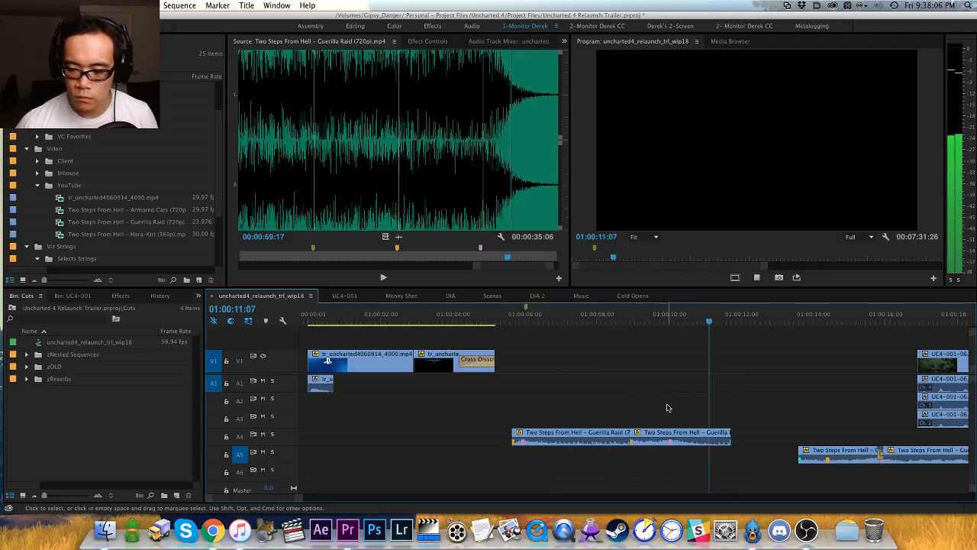
key("space")
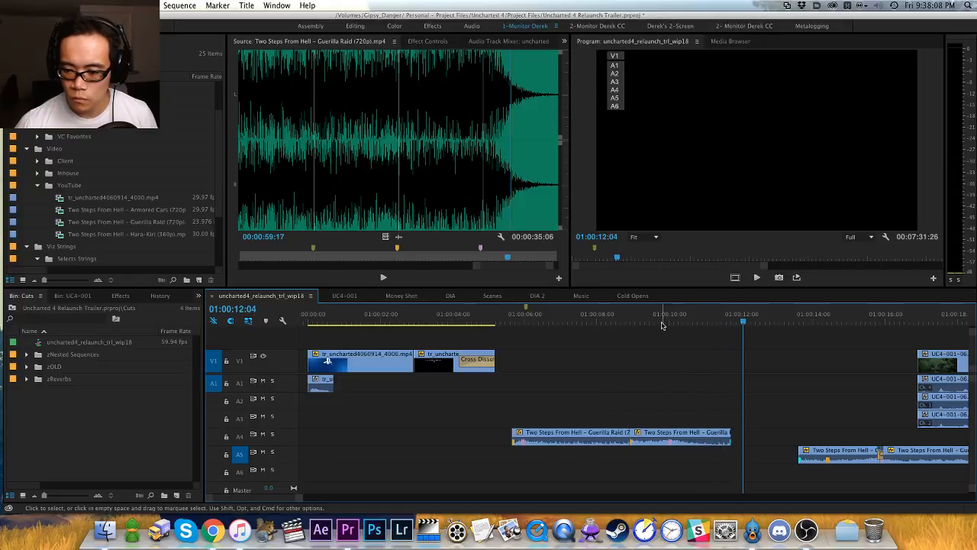
left_click(793, 316)
key("space")
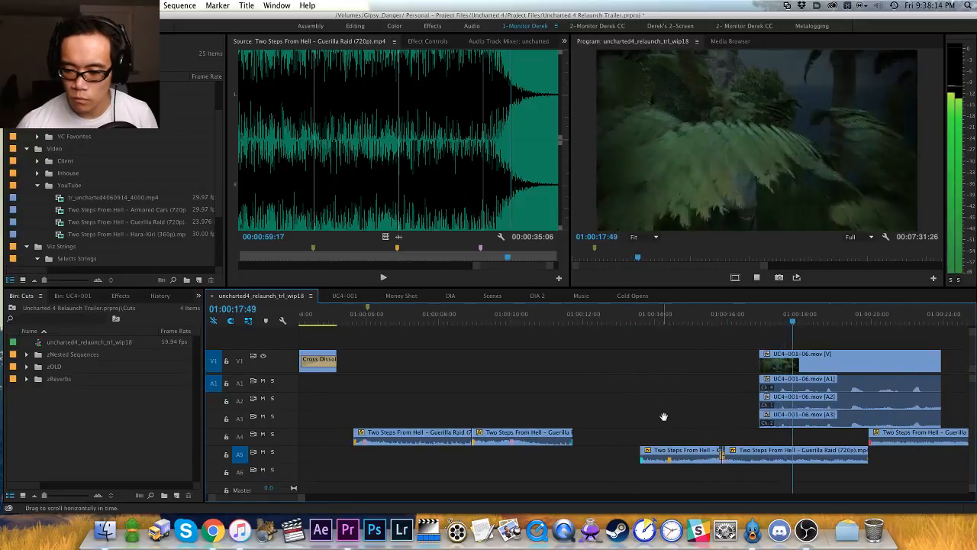
key("space")
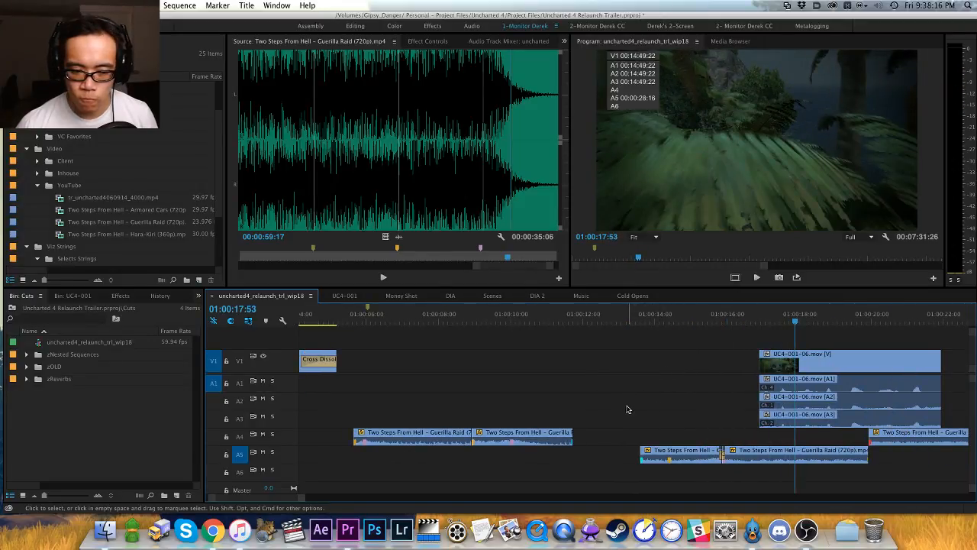
Step: Step back through the music edits to the uncut A4 clip, and redo them up to the joined A4 arrangement
key("super+z")
key("super+z")
key("super+z")
key("super+z")
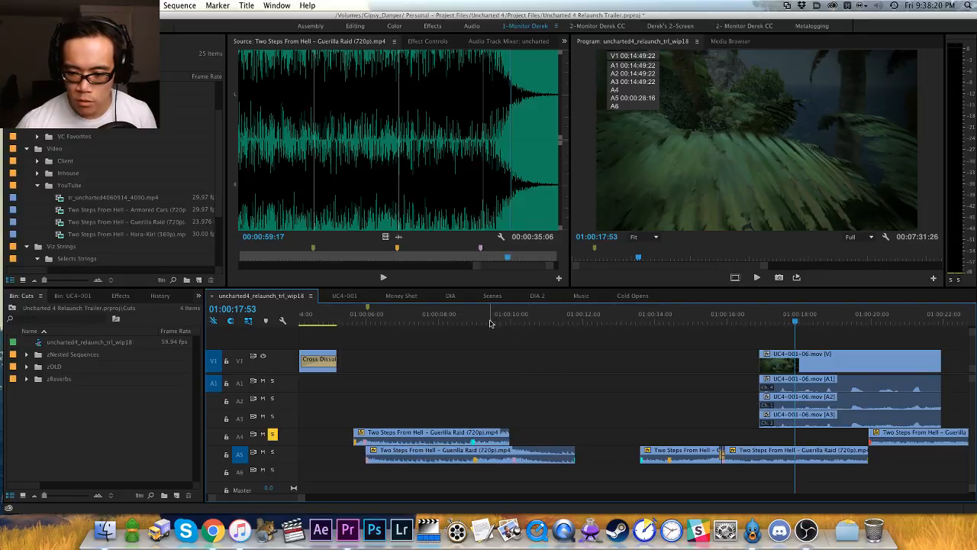
key("super+z")
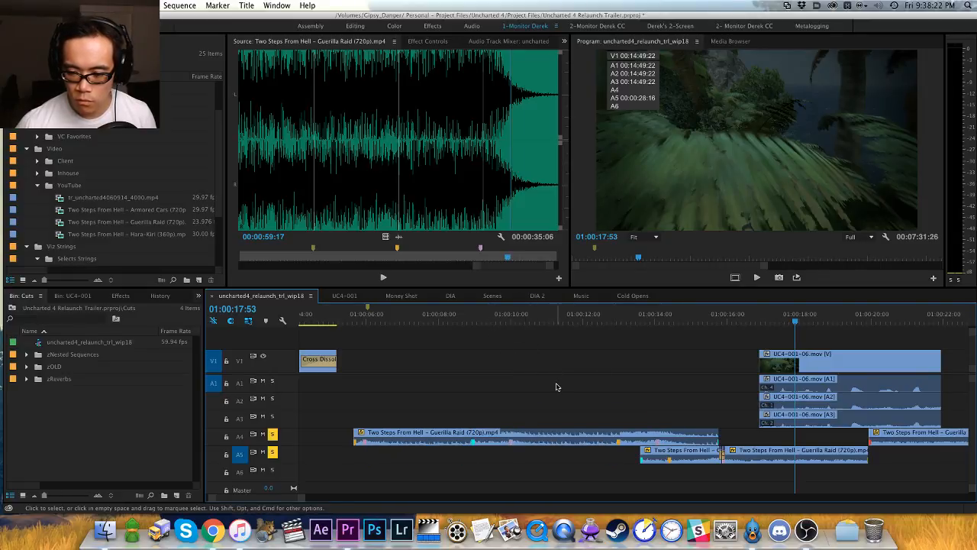
key("super+shift+z")
key("super+shift+z")
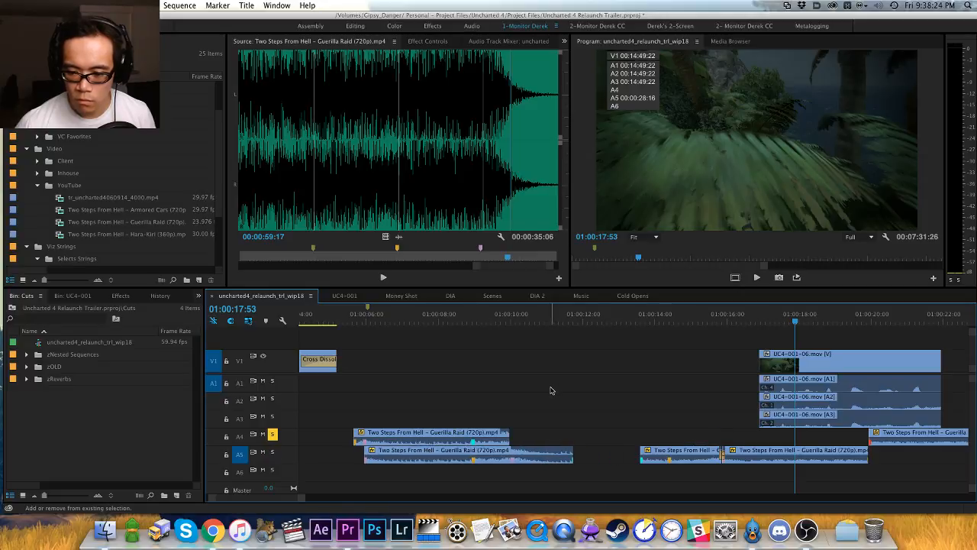
key("super+shift+z")
key("super+shift+z")
key("super+shift+z")
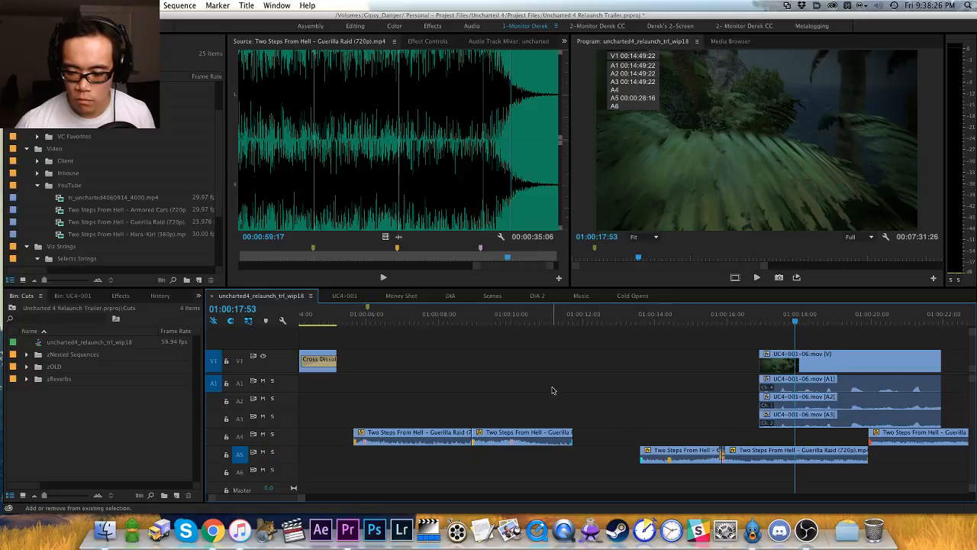
Step: Move the second opening music clip up to A3 and extend the first A4 clip's end to about 01:00:12:28
left_click_drag(521, 396, 598, 444)
key("alt+Up")
left_click(488, 445)
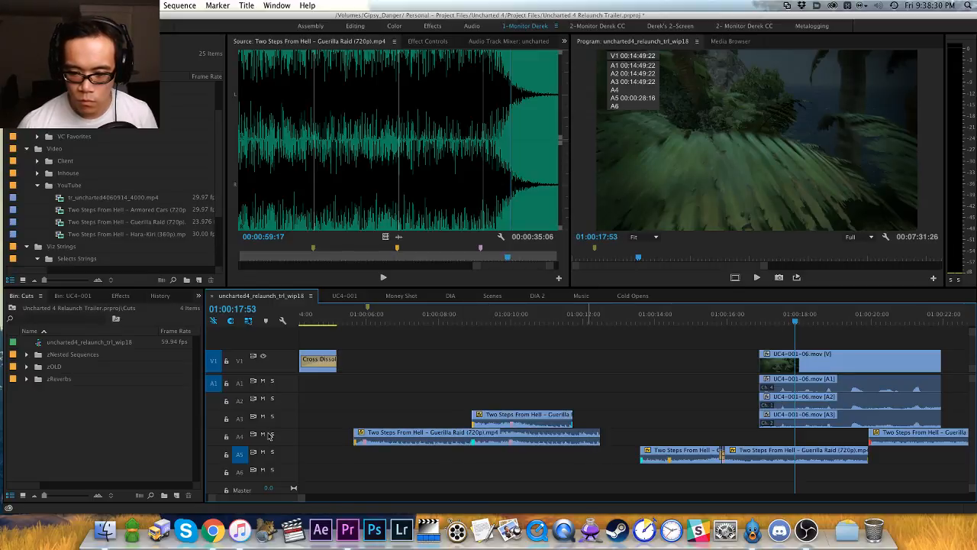
Step: Solo A4 and play back the extended music clip from about 01:00:07:19 to 01:00:13:27
left_click(414, 313)
key("space")
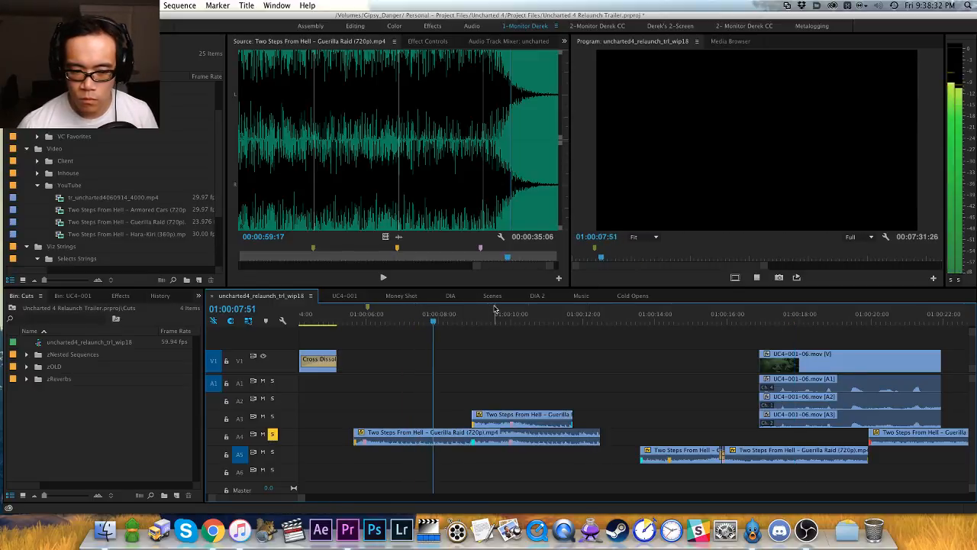
key("h")
left_click_drag(482, 361, 408, 359)
key("v")
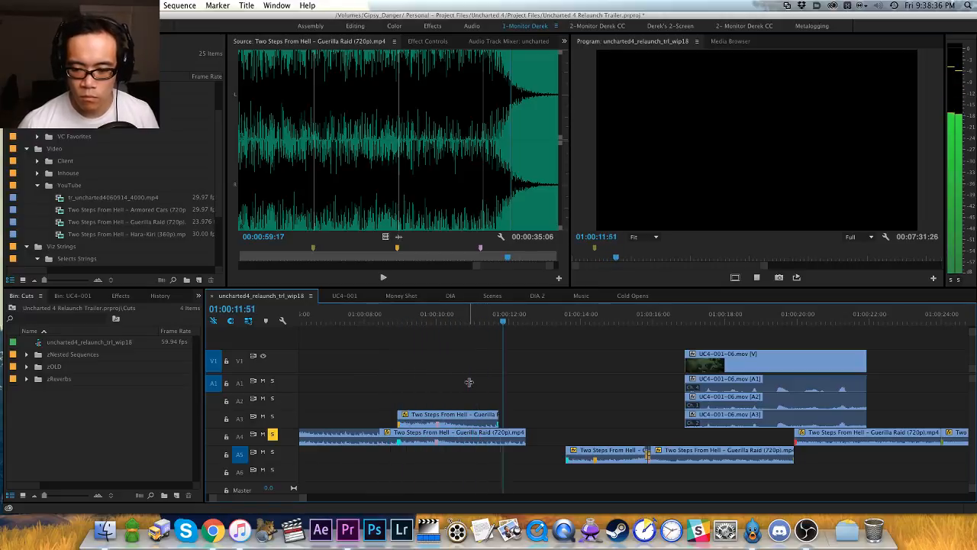
key("space")
Step: Target A4, extend its opening clip to the orange marker at 01:00:12:59, and place the A3 clip directly after it on A4
key("4")
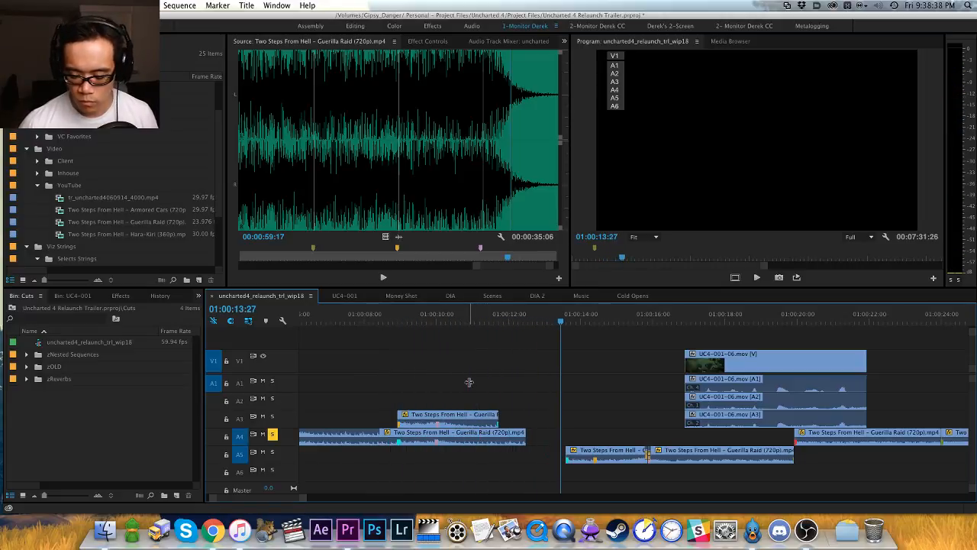
key("5")
key("shift+q")
key("super+shift+m")
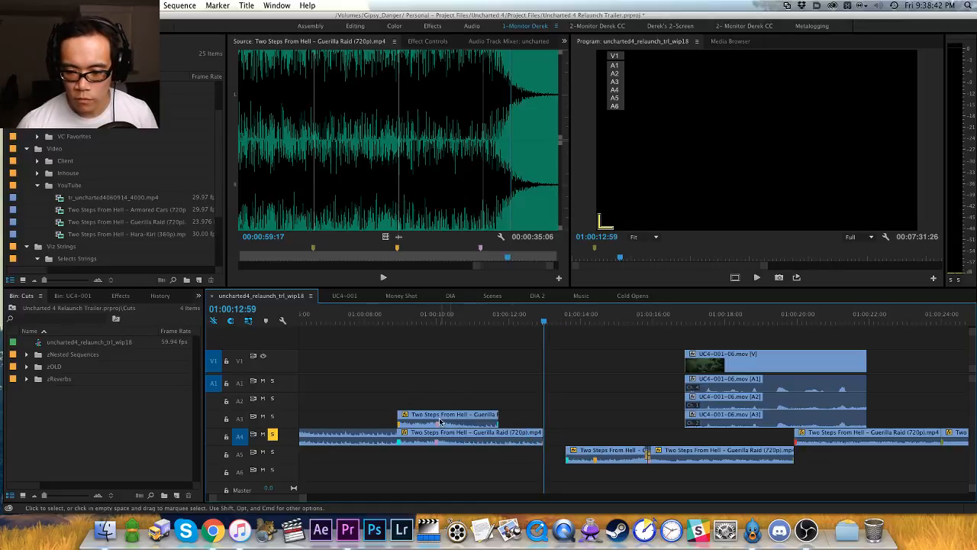
left_click_drag(440, 419, 585, 439)
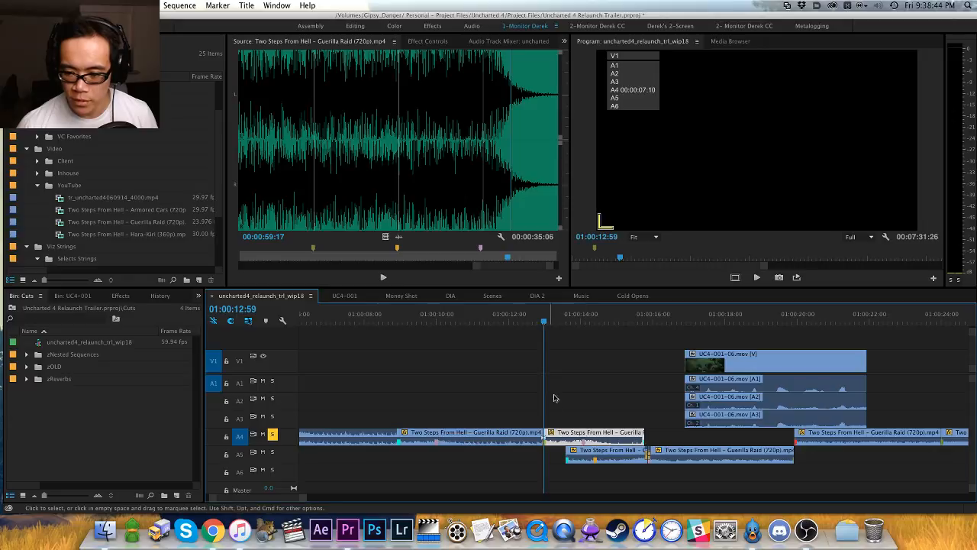
Step: Shift the pair of A5 music clips later so it starts at about 01:00:17:40
scroll(554, 379, "left", 1)
scroll(461, 380, "right", 5)
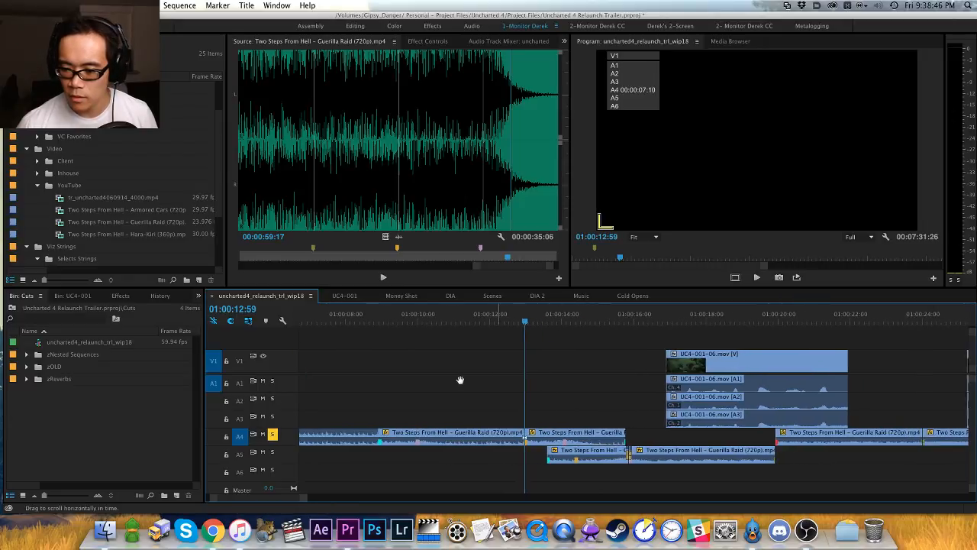
left_click_drag(590, 475, 701, 452)
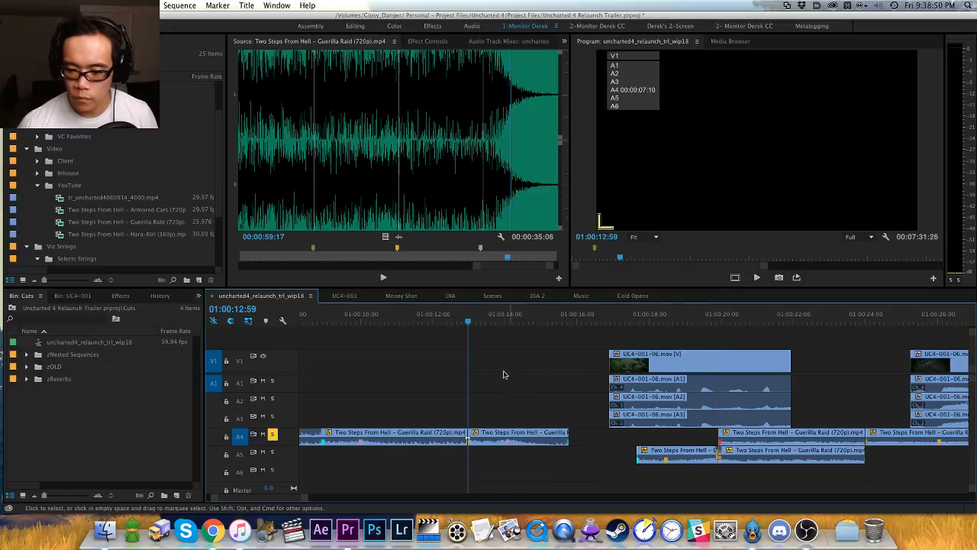
Step: Play back the soloed A4 opening music from 01:00:05:39 to 01:00:16:20
scroll(569, 365, "left", 6)
left_click(332, 318)
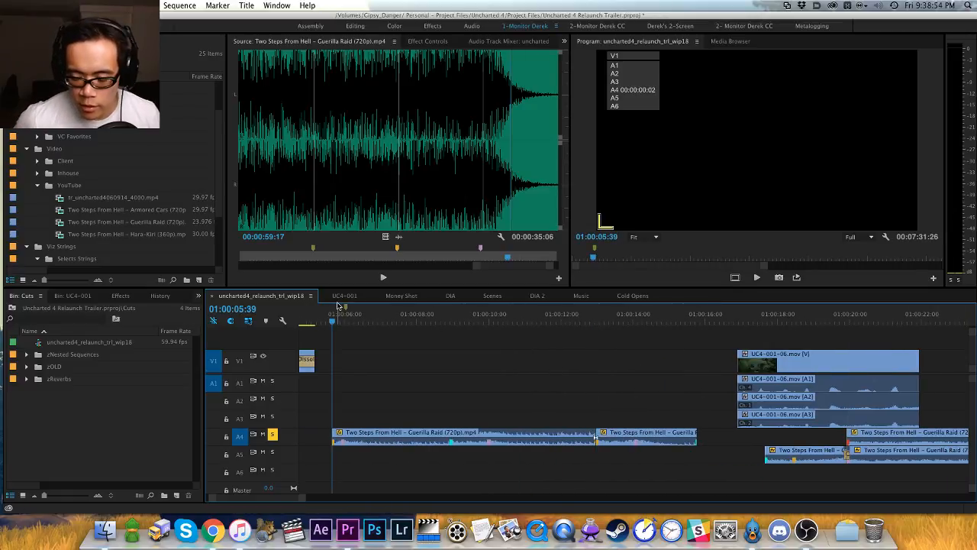
key("minus")
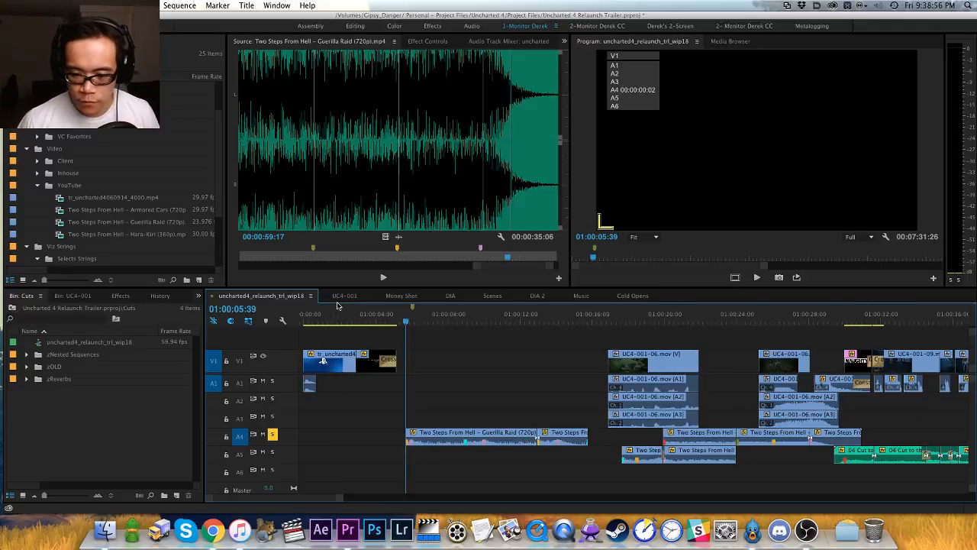
scroll(401, 368, "right", 3)
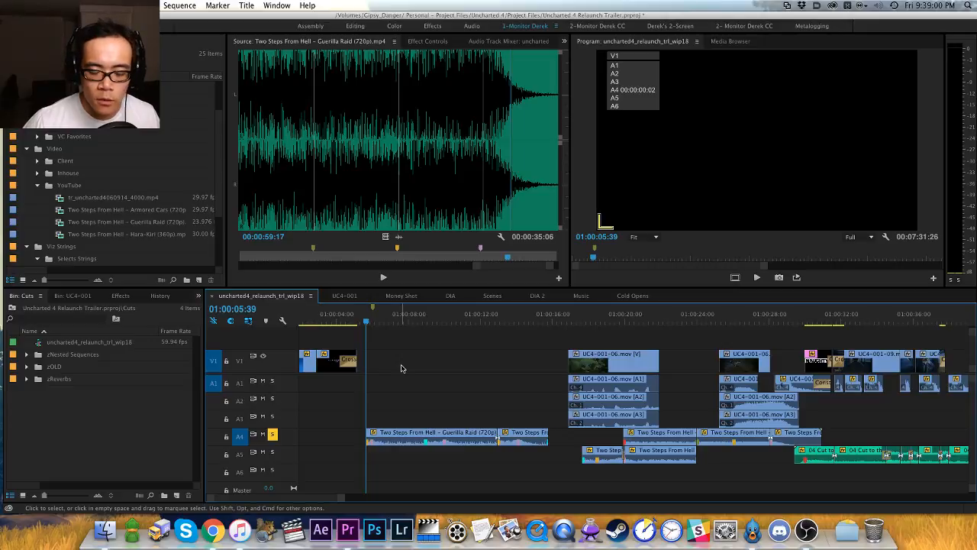
key("space")
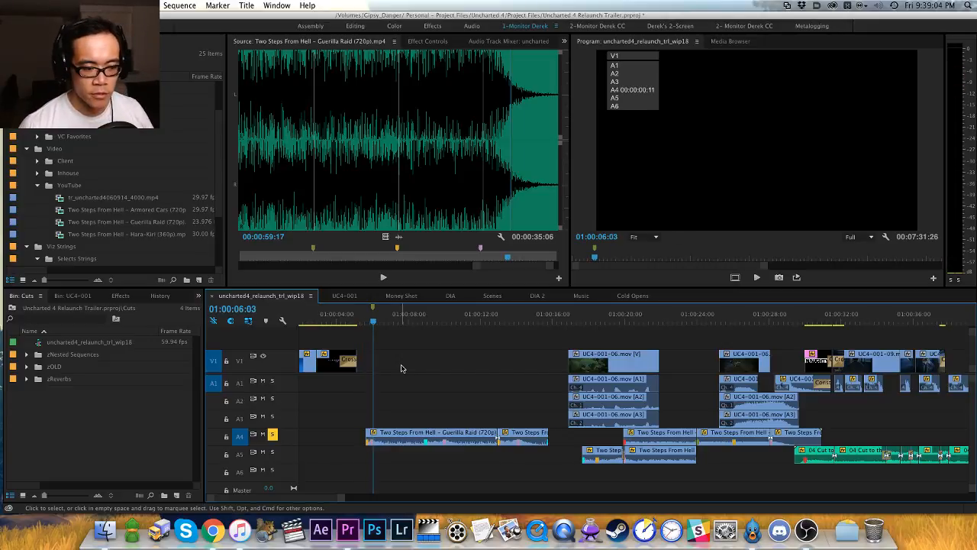
key("space")
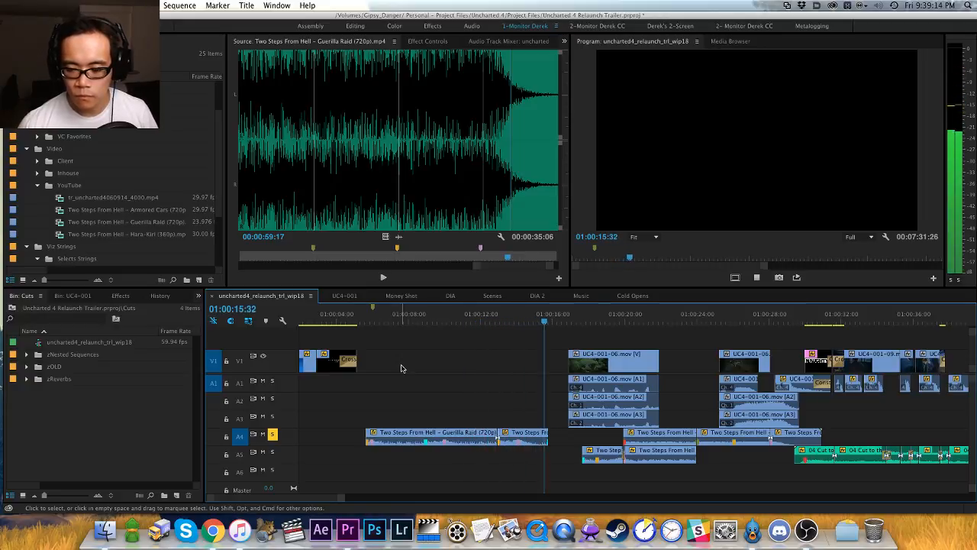
key("space")
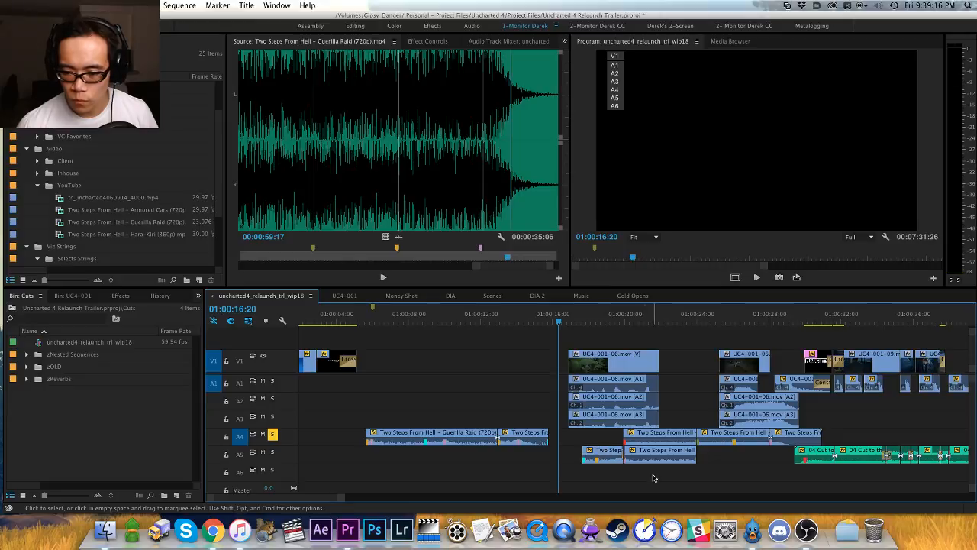
Step: Shift the A5 music pair earlier to start at about 01:00:12:37, then solo A5 instead of A4 and play back from 01:00:12:08
left_click_drag(650, 454, 557, 454)
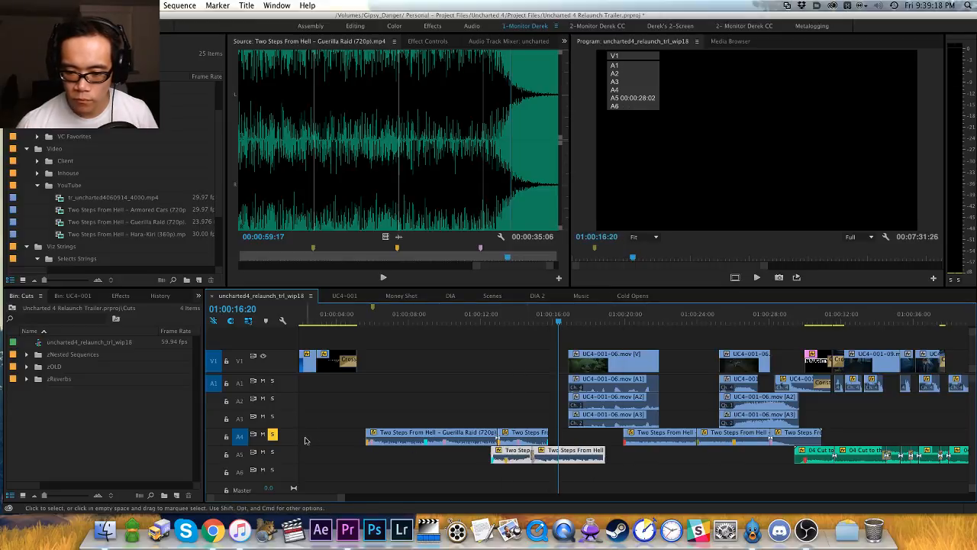
left_click(305, 440)
left_click(484, 318)
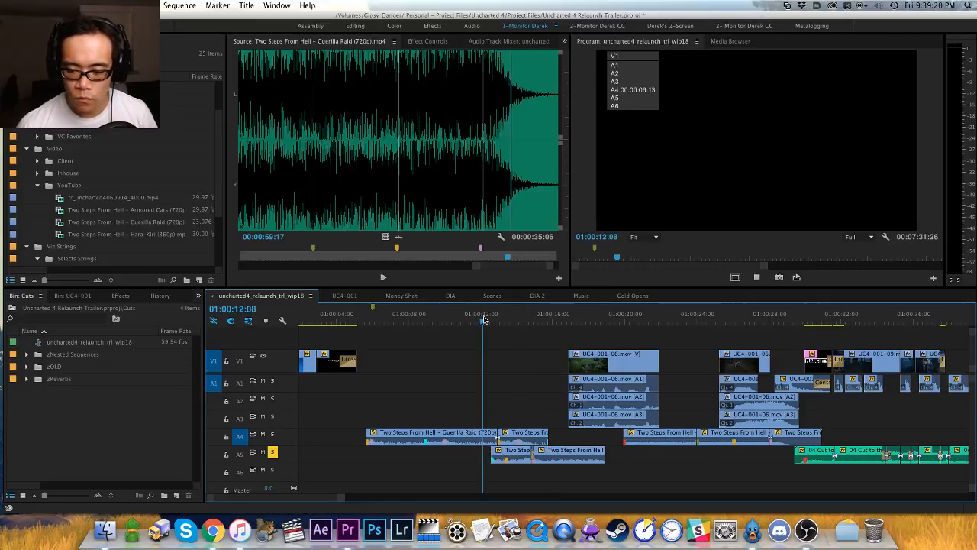
key("space")
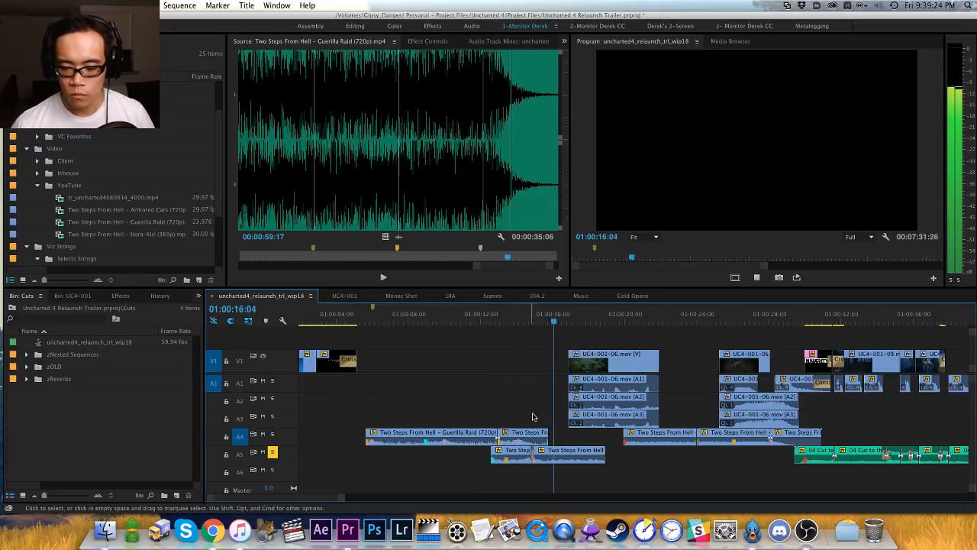
key("space")
Step: Compare the overlapping A4 and A5 music by alternating their solos during playback from about 01:00:12:37
left_click(491, 319)
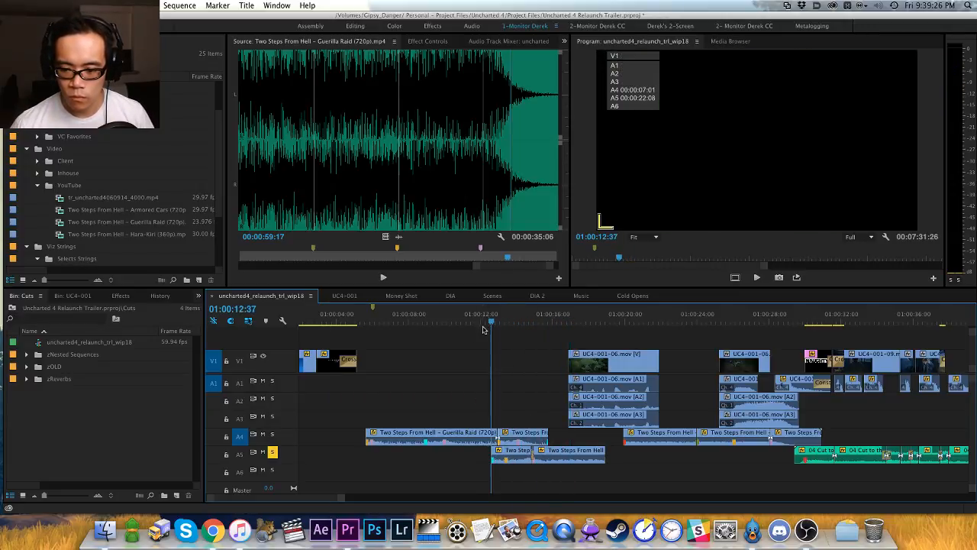
key("space")
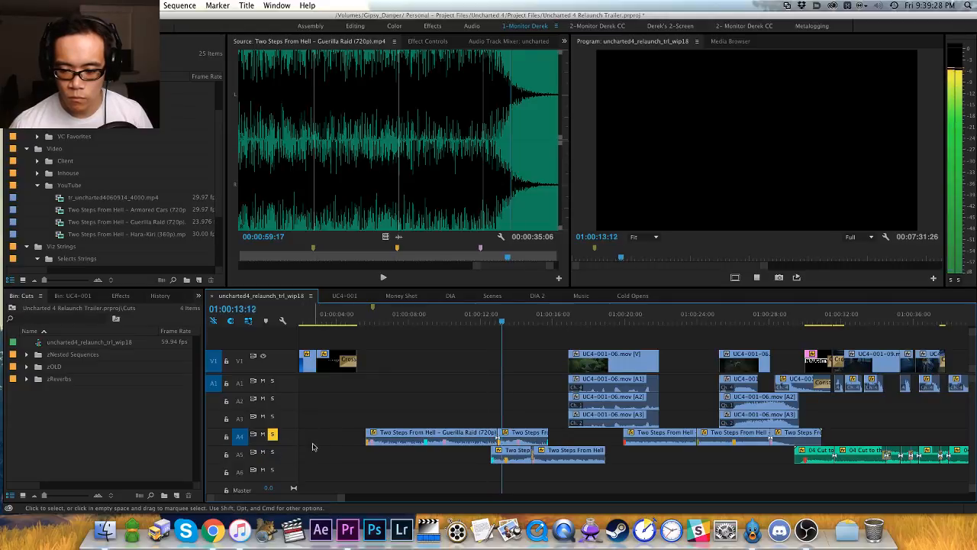
left_click(272, 435)
left_click(271, 452)
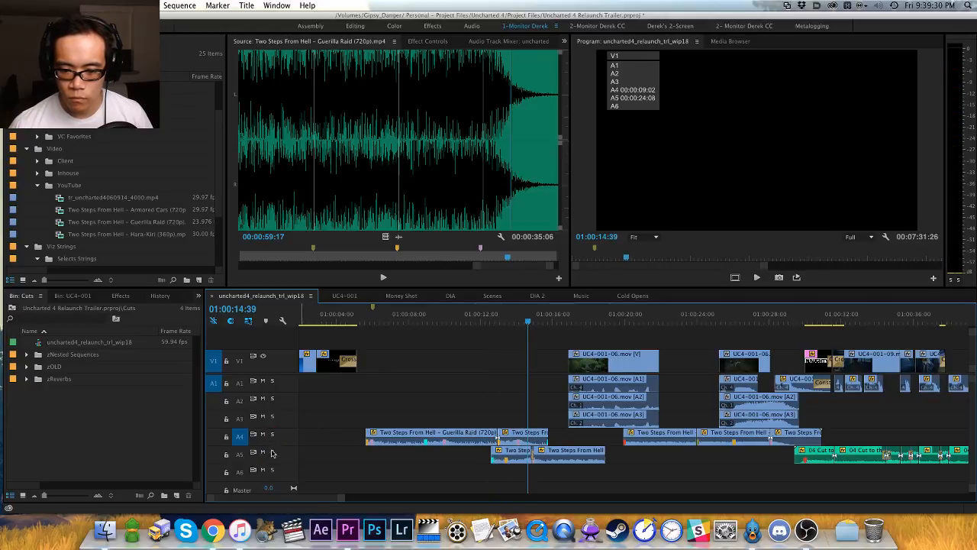
left_click(490, 316)
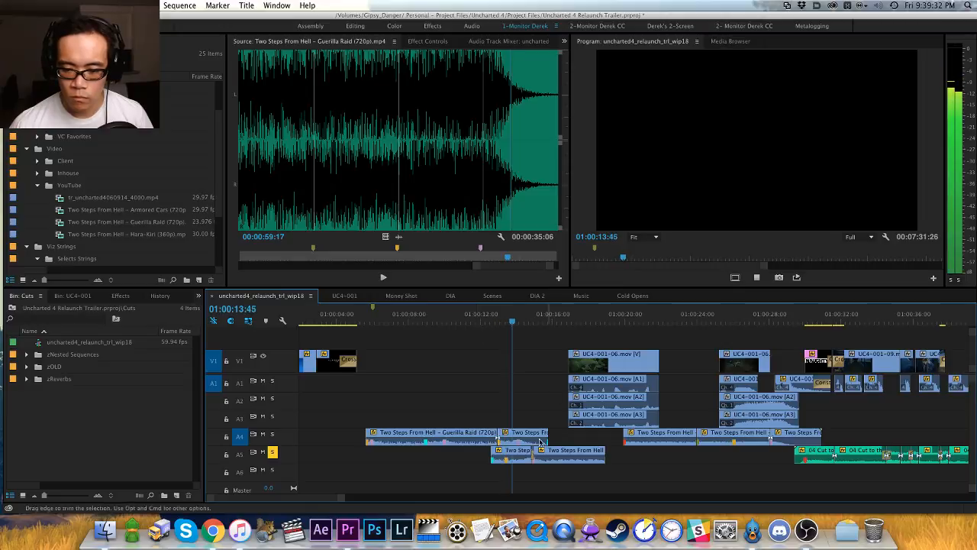
key("space")
Step: Delete the second clip of the A4 opening music and move the A5 pair onto A4 directly after the opening clip
left_click_drag(504, 478, 550, 462)
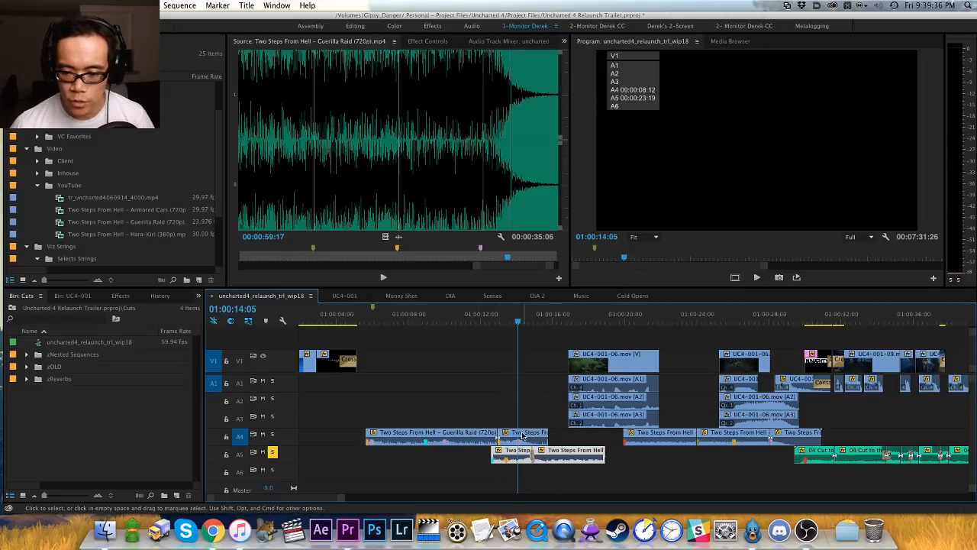
left_click(522, 435)
key("Delete")
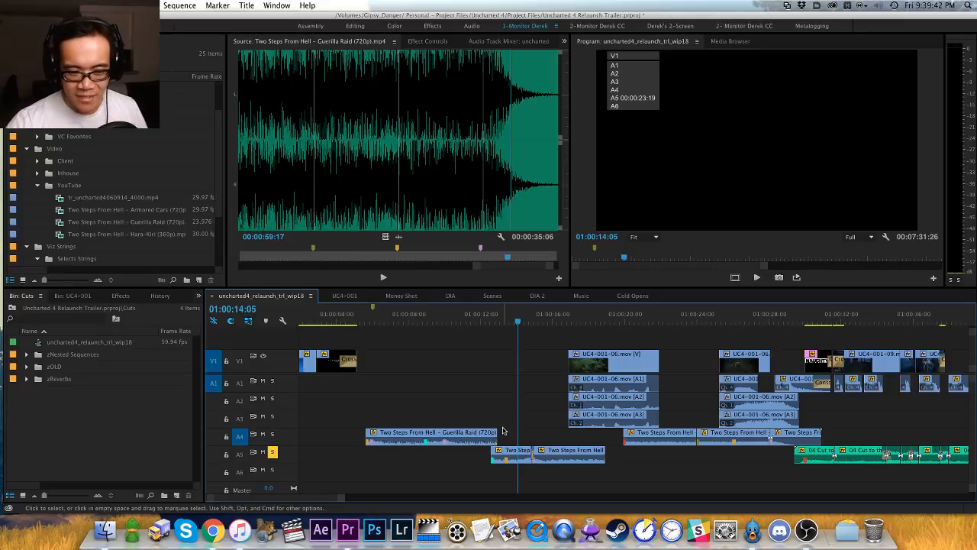
key("=")
key("h")
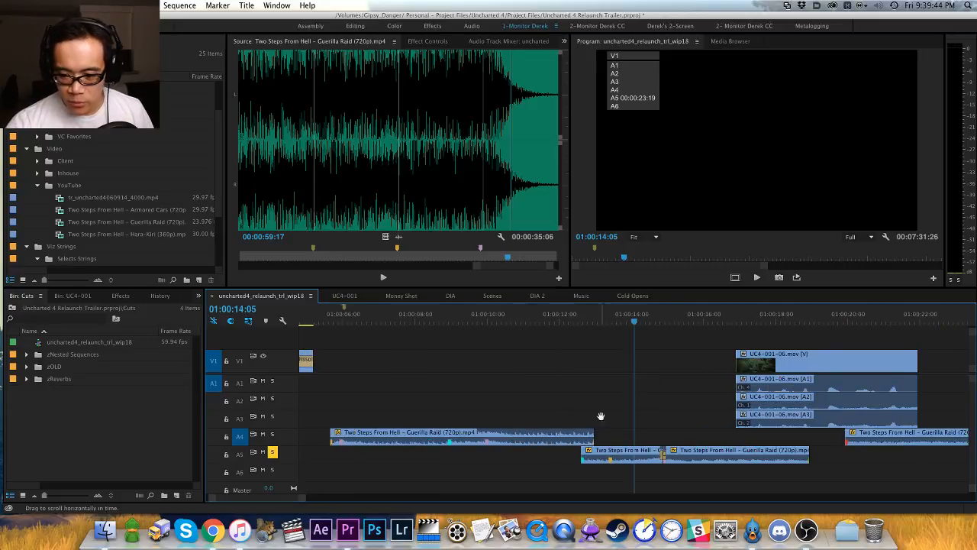
left_click_drag(640, 416, 525, 444)
key("v")
left_click(527, 449)
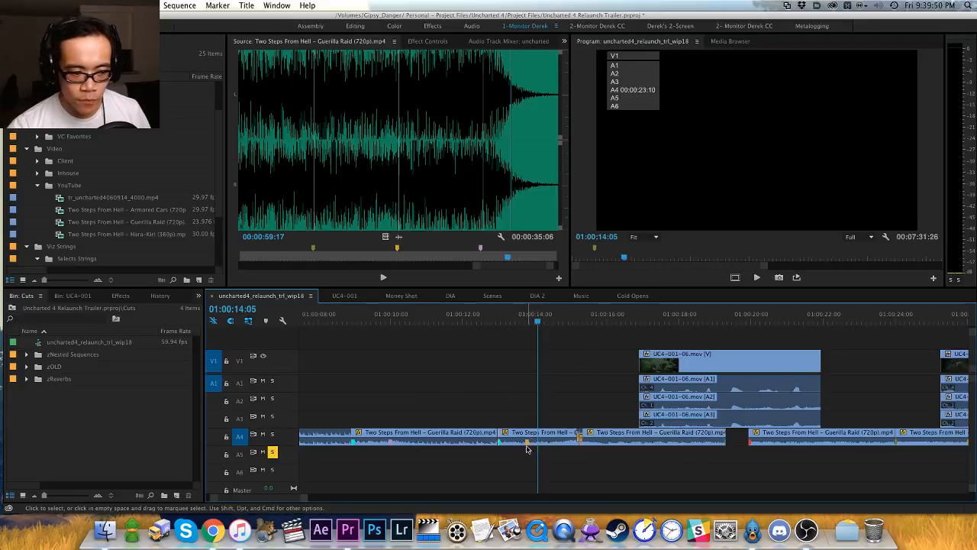
Step: Solo A4 instead of A5 and play back the music join from about 01:00:10:40
left_click(470, 317)
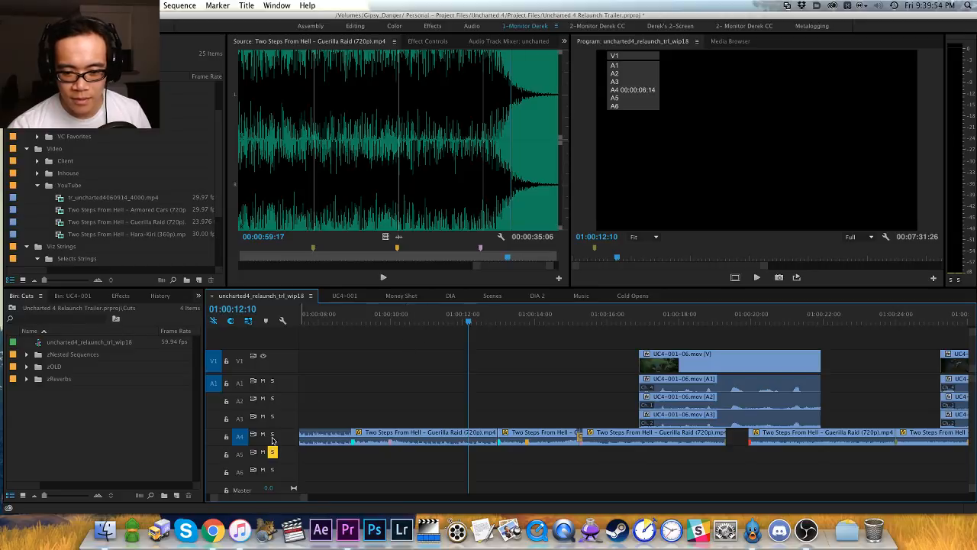
left_click(241, 438)
left_click(460, 371)
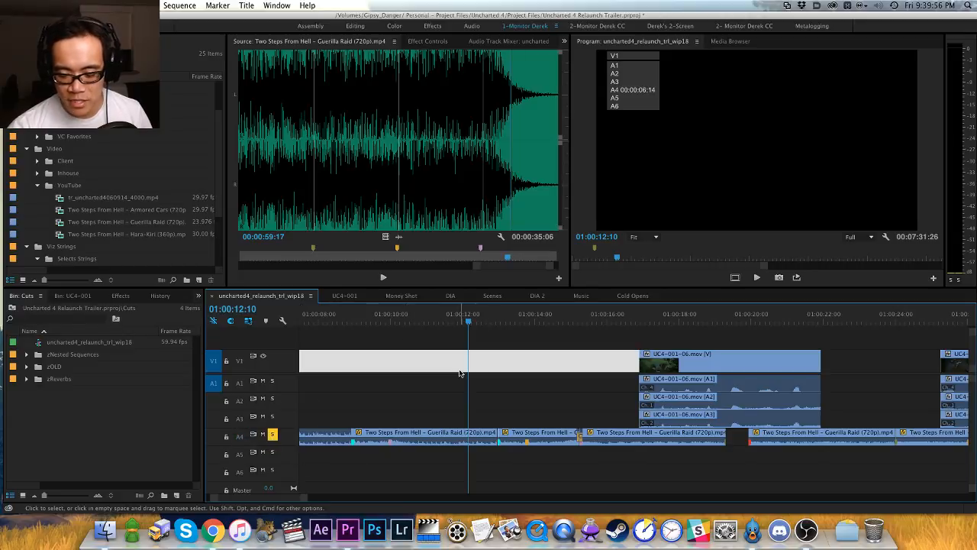
left_click(460, 373)
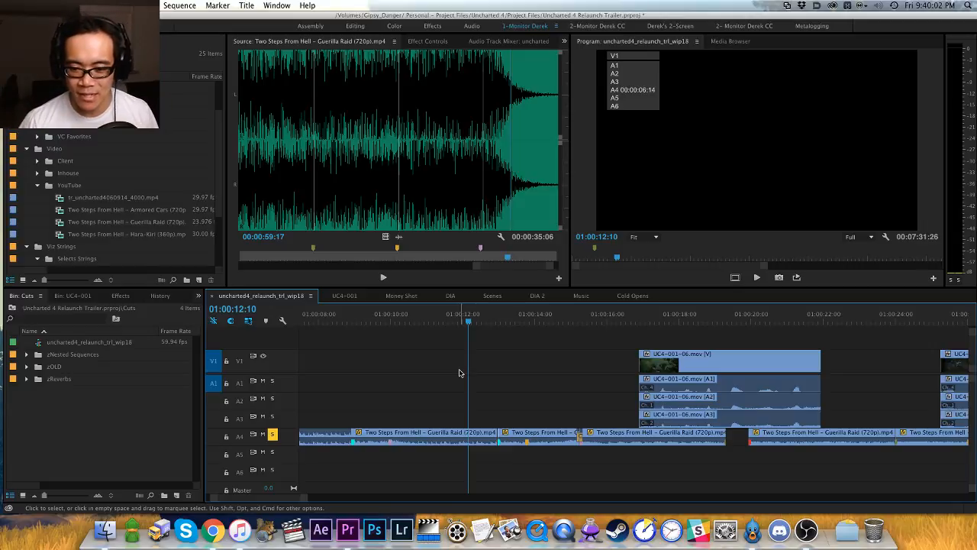
key("h")
left_click_drag(498, 364, 481, 366)
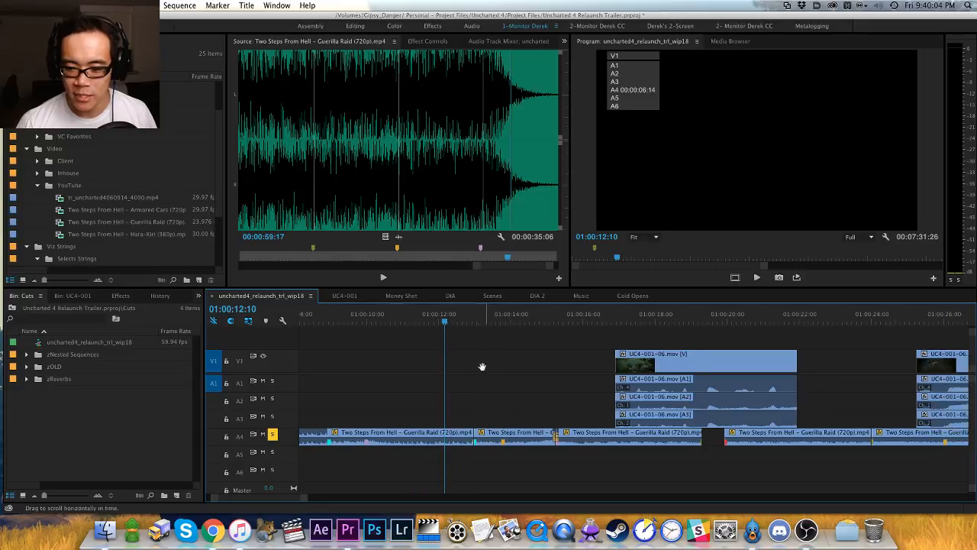
left_click(392, 317)
key("space")
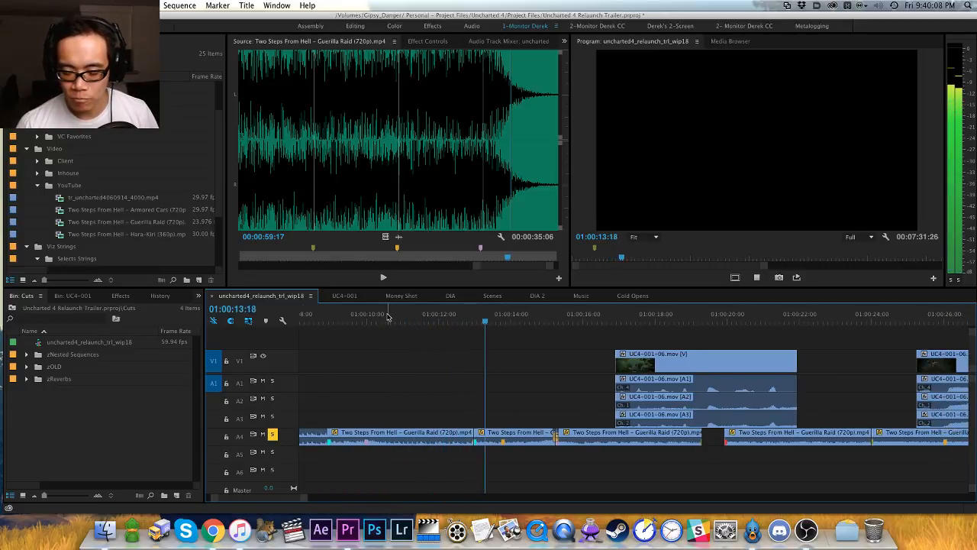
key("space")
Step: Nudge the two music clips after the A4 opening clip slightly earlier and play back the join from 01:00:09:59
key("v")
left_click_drag(585, 394, 520, 441)
left_click(366, 316)
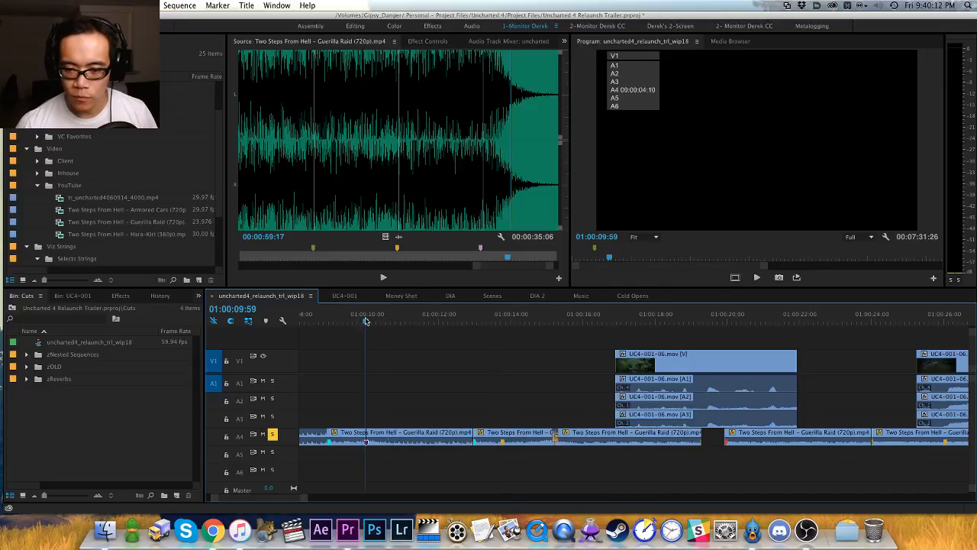
key("space")
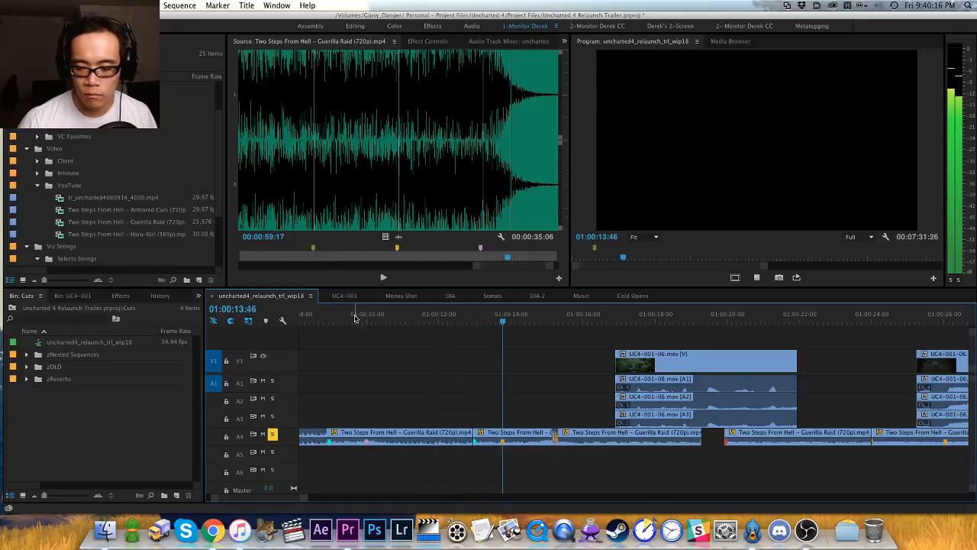
key("space")
Step: Add a short Constant Power crossfade at the A4 cut at 01:00:12:58 and play back across it to 01:00:15:46
key("super+shift+d")
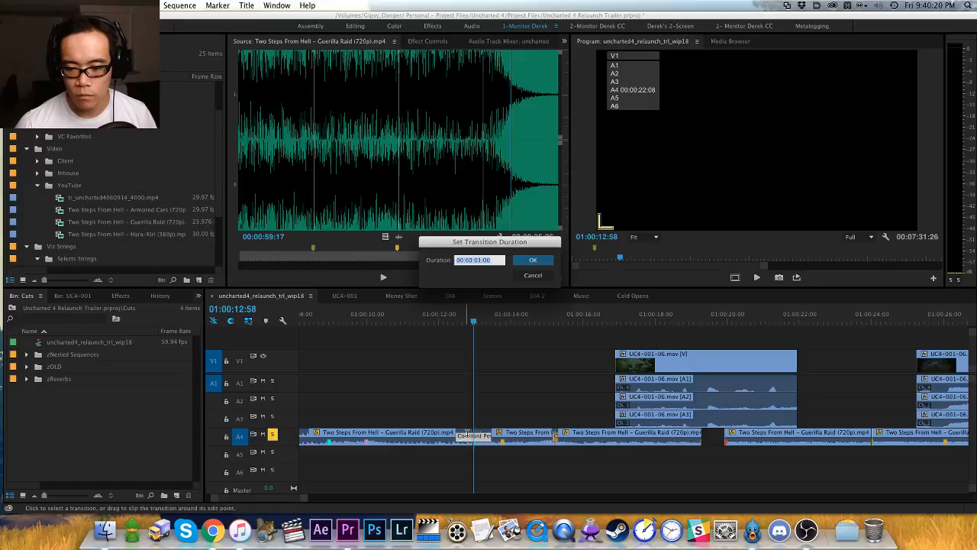
key("Return")
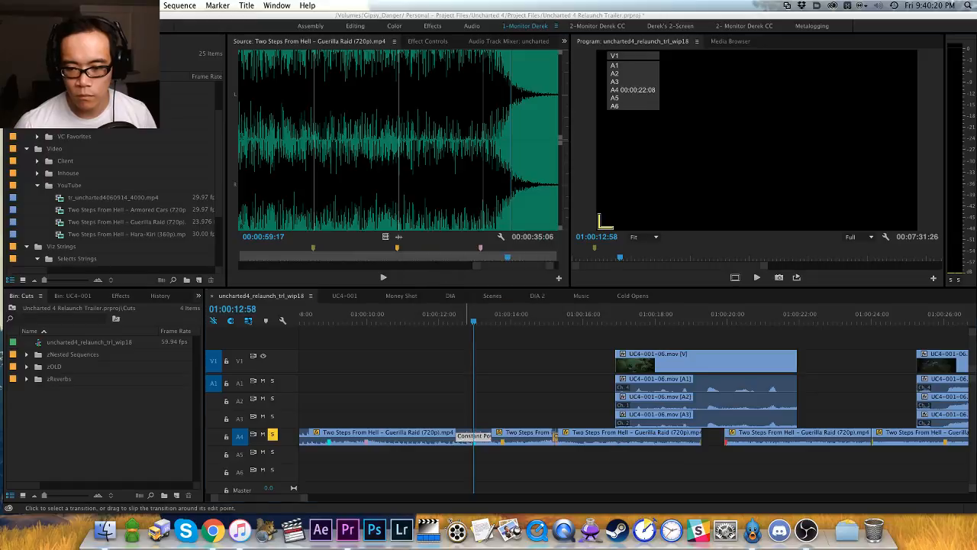
left_click_drag(478, 320, 401, 317)
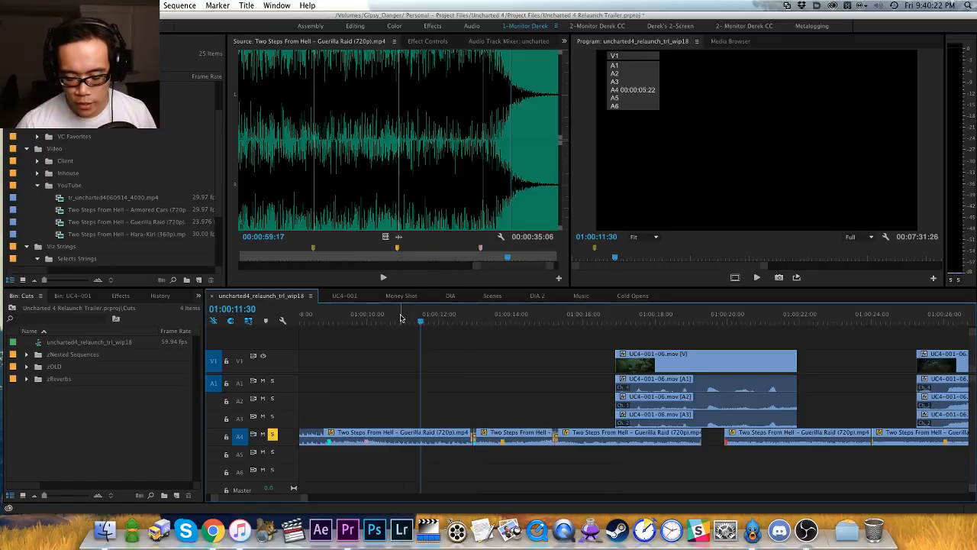
key("space")
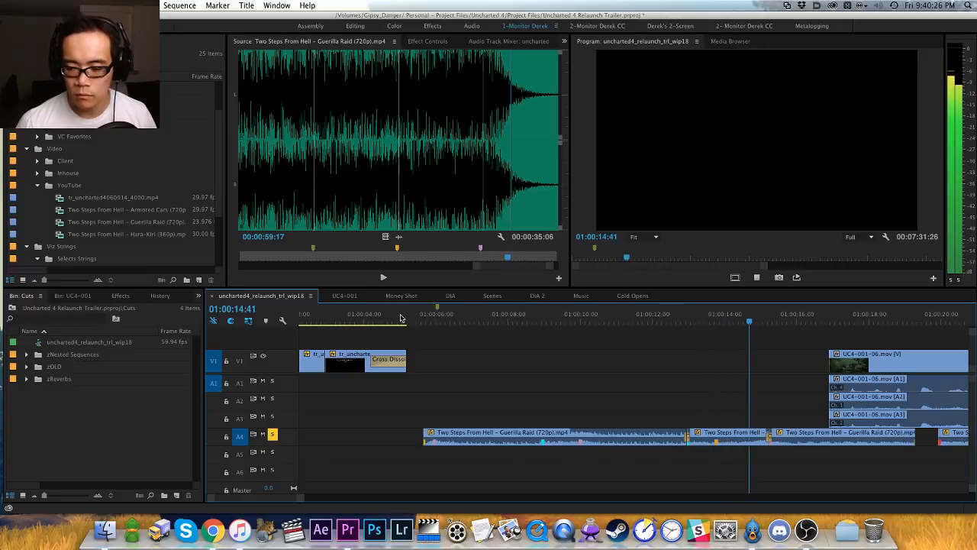
key("space")
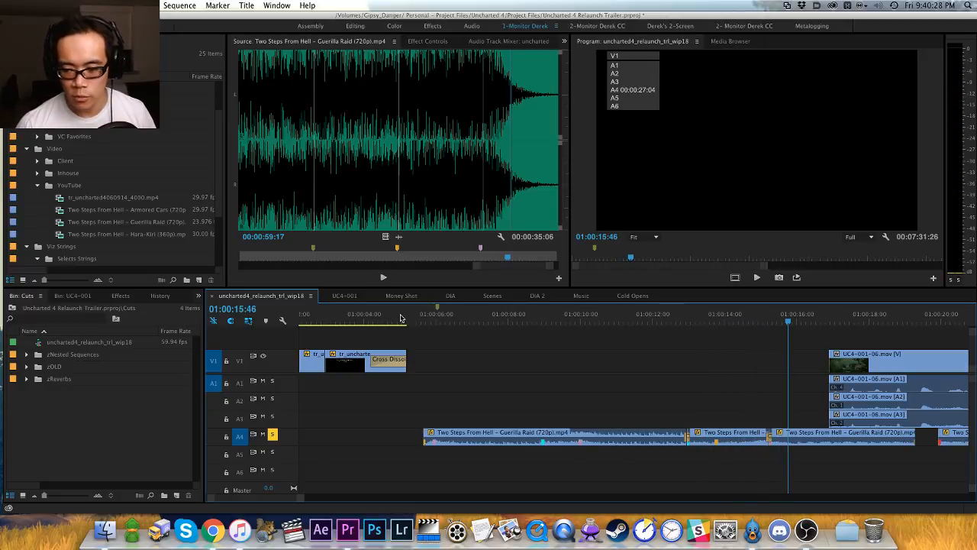
Step: Replay the music edit around 01:00:15:00 and nudge the A4 clip following it two frames earlier
scroll(558, 387, "right", 5)
left_click(553, 317)
key("space")
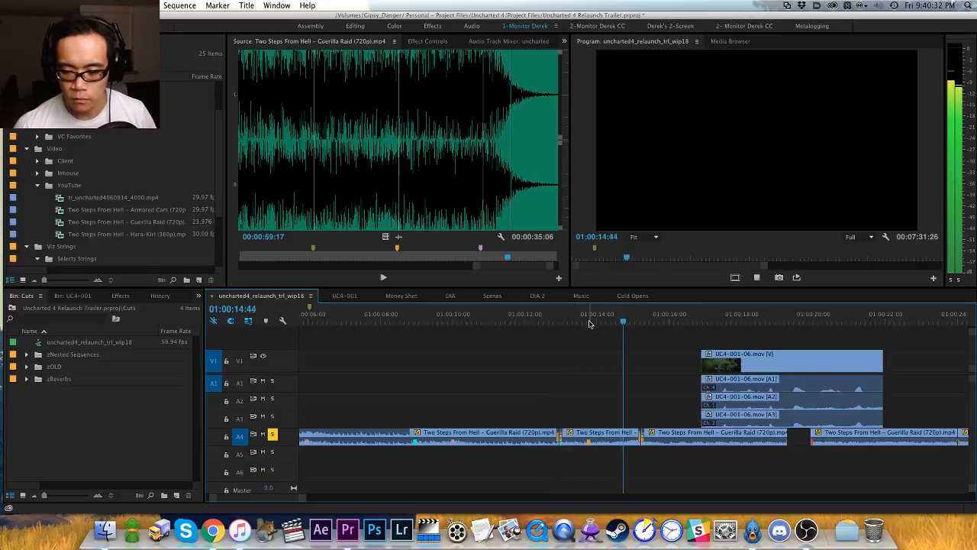
key("space")
key("equal")
key("equal")
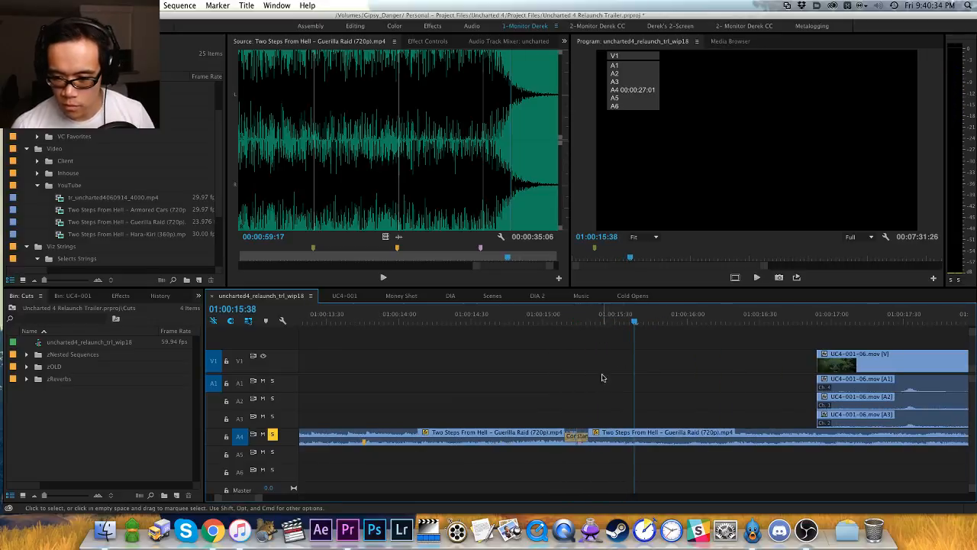
left_click(642, 436)
key("minus")
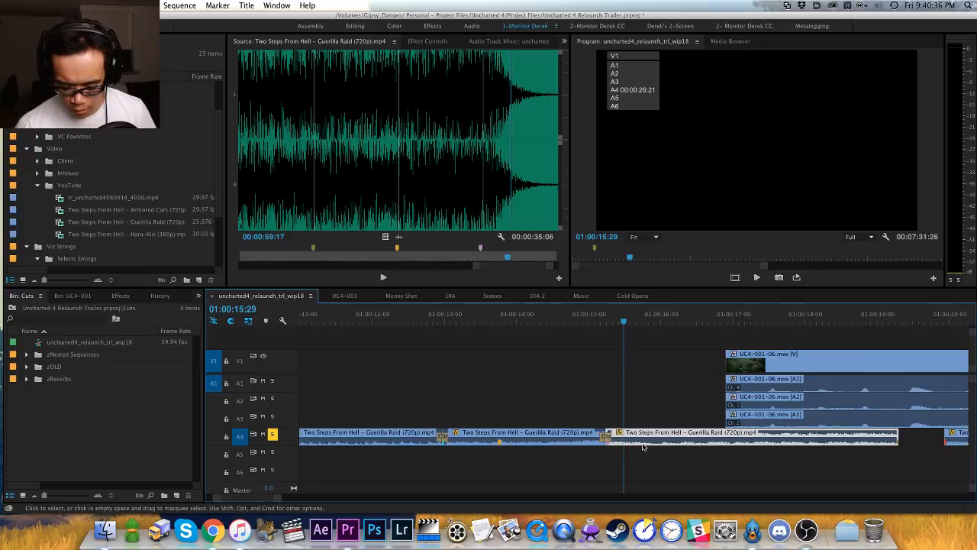
key("super+Left")
key("super+Left")
left_click(649, 452)
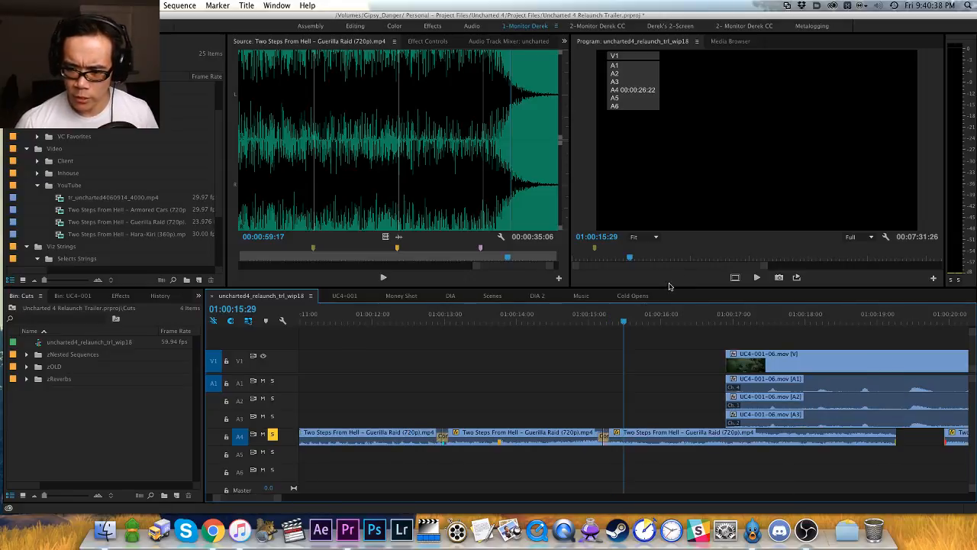
Step: Play back the A4 music across the nudged edit up to 01:00:16:14
left_click_drag(590, 320, 496, 321)
key("space")
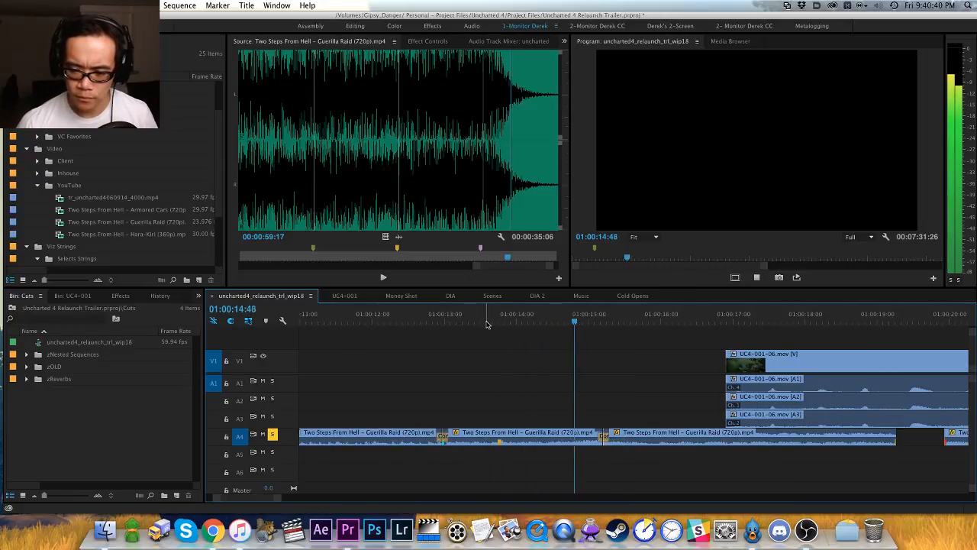
key("space")
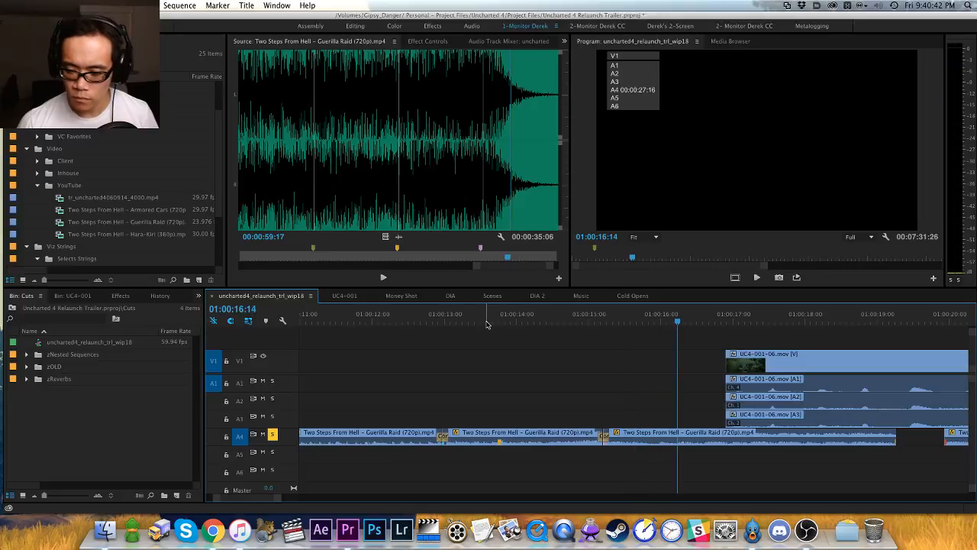
Step: Adjust the audio gain of the A4 music clip at 01:00:15:58 and save the project
left_click(561, 316)
key("d")
key("g")
key("Escape")
left_click(659, 316)
key("d")
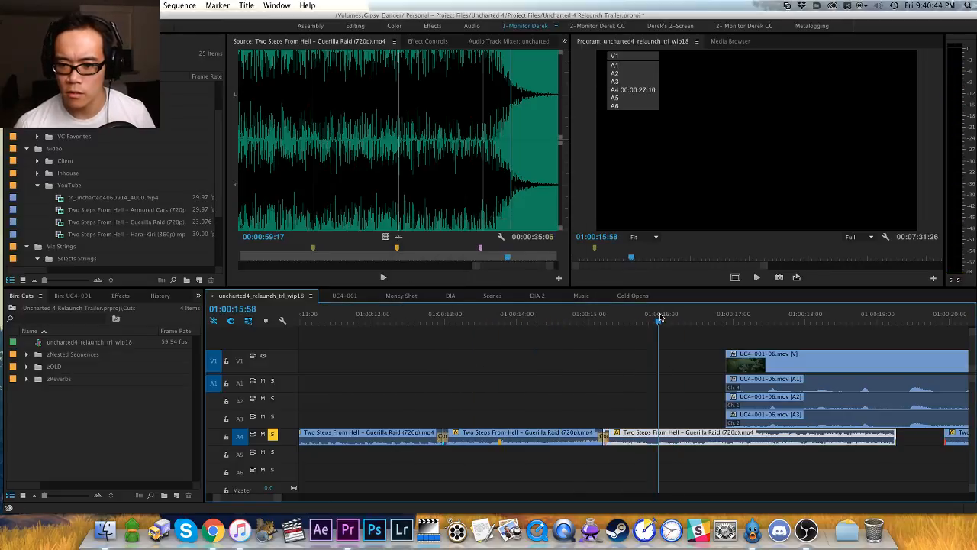
key("g")
key("Return")
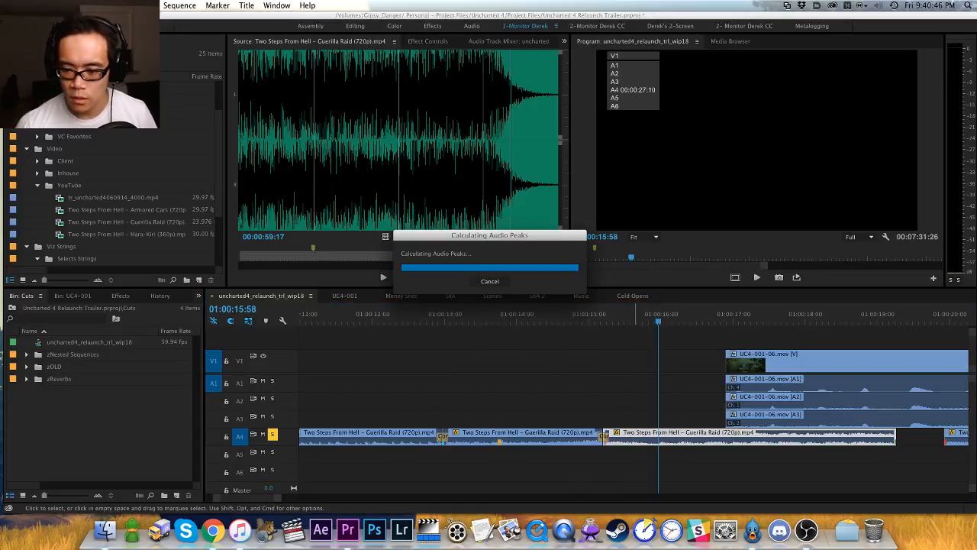
scroll(523, 393, "right", 5)
key("super+s")
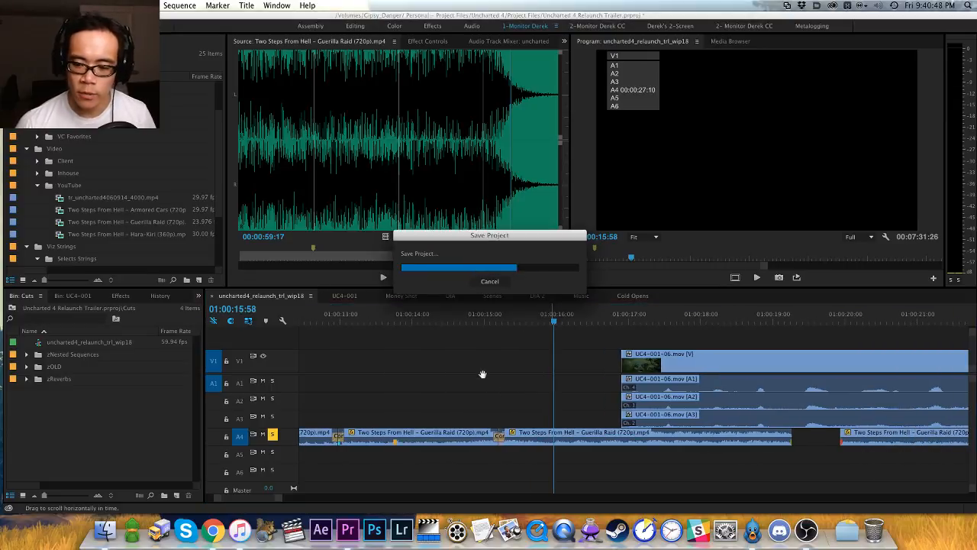
Step: Play back the A4 music from 01:00:14:36 across the edit to 01:00:19:37
scroll(527, 372, "right", 3)
left_click(395, 319)
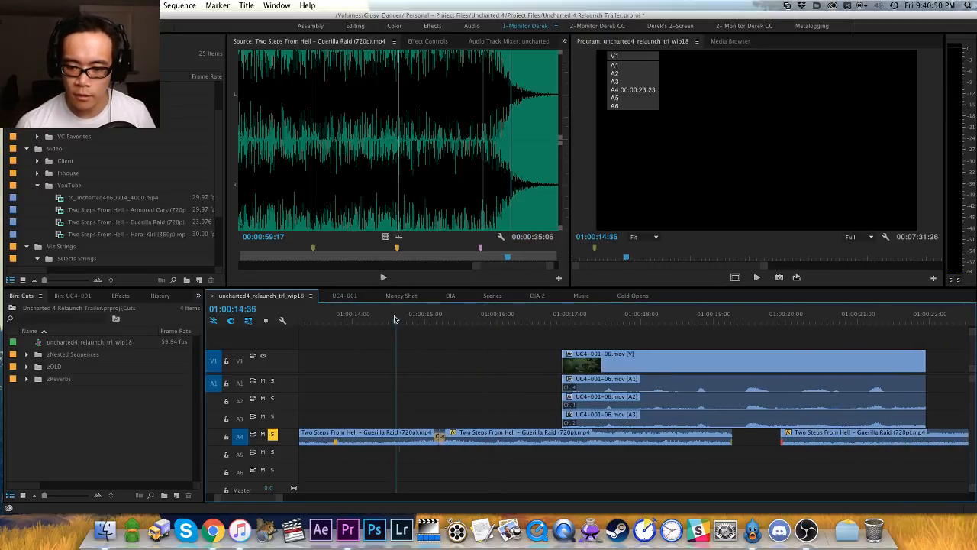
key("space")
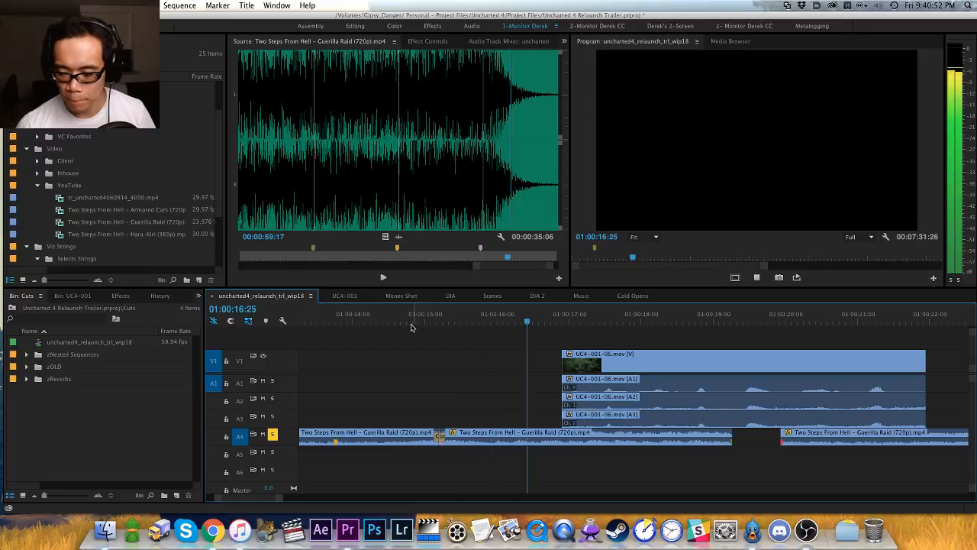
key("minus")
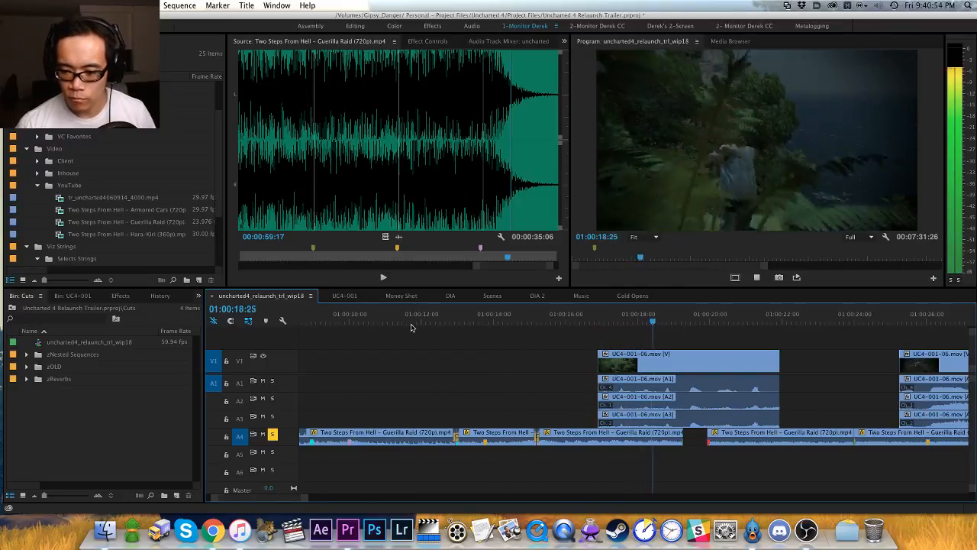
key("space")
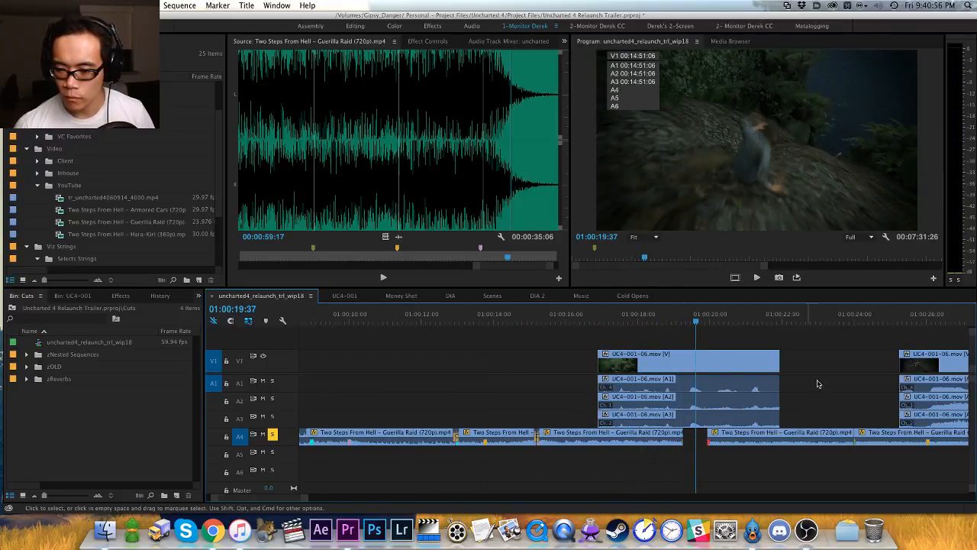
Step: Shift the first UC4-001-06.mov clip and everything after it earlier to close the A4 gap, and add a 10-frame Constant Power crossfade at the join
left_click_drag(748, 361, 725, 361)
key("equal")
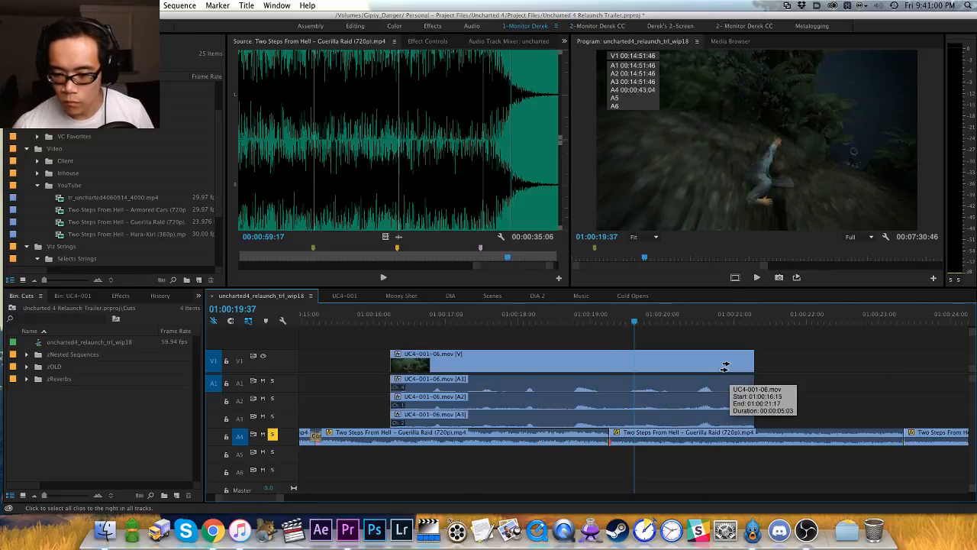
key("Up")
key("super+shift+d")
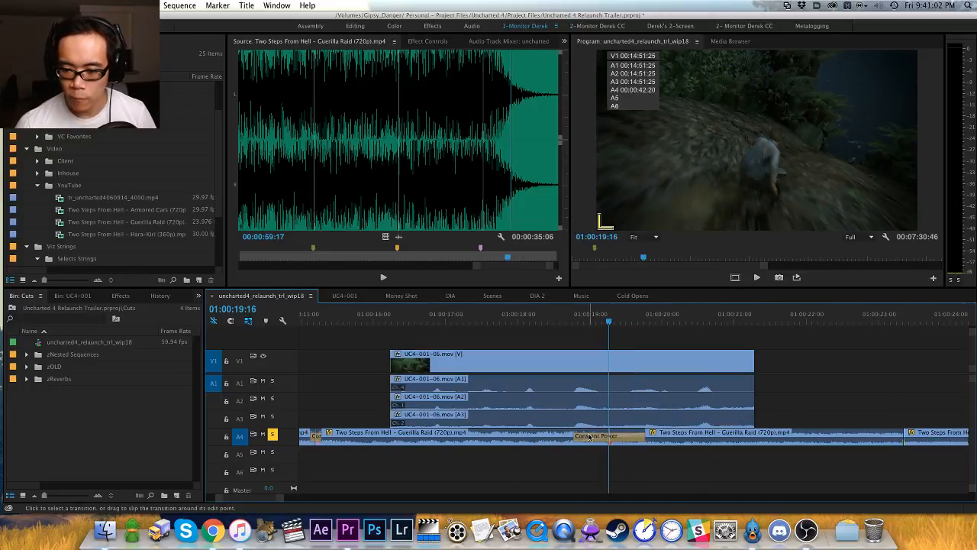
double_click(589, 438)
type("10")
key("Return")
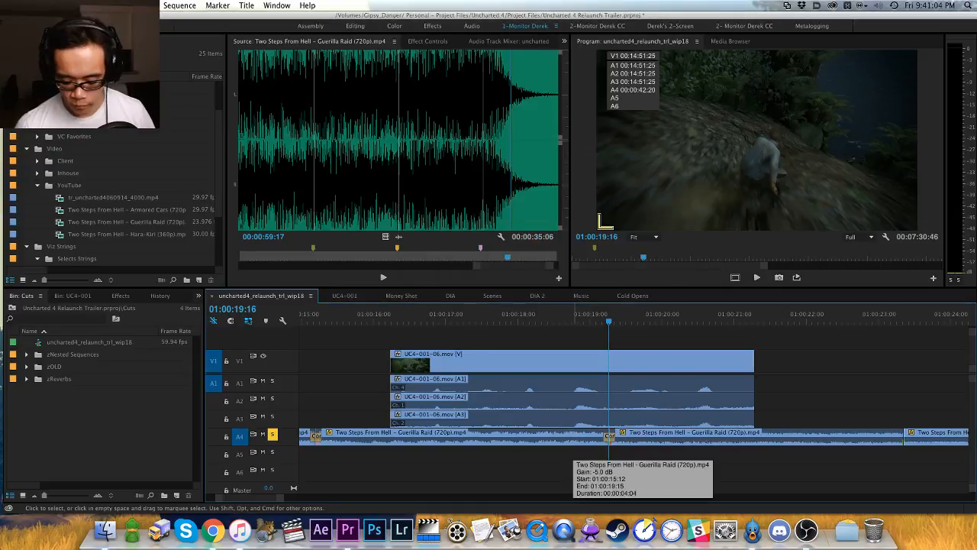
Step: Review the cut around 01:00:18:18, untarget track A4 and save the project
key("minus")
left_click_drag(627, 321, 610, 320)
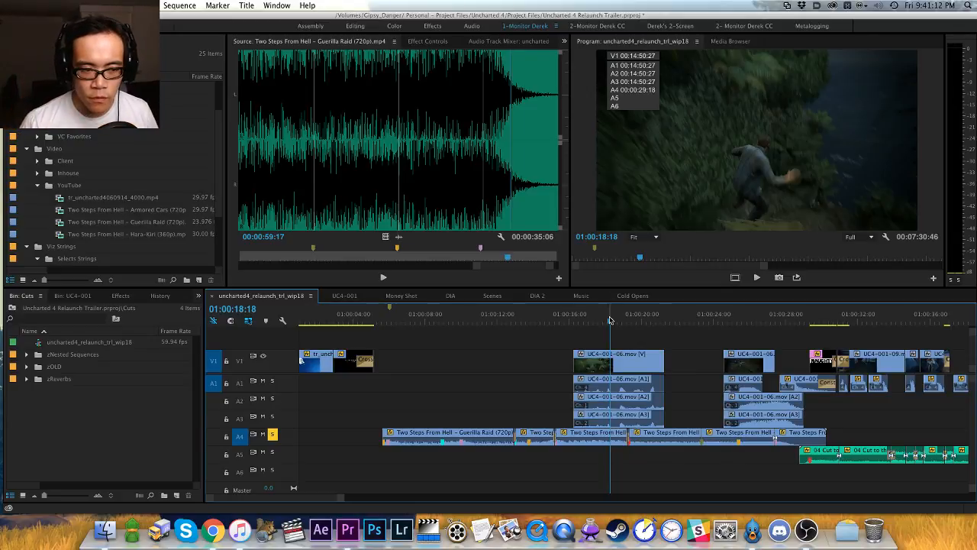
left_click(242, 439)
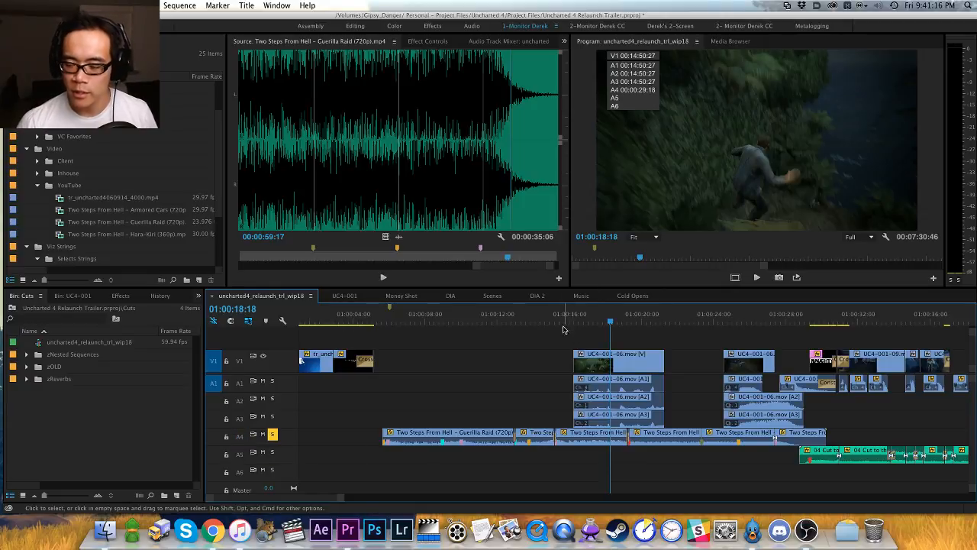
key("cmd+s")
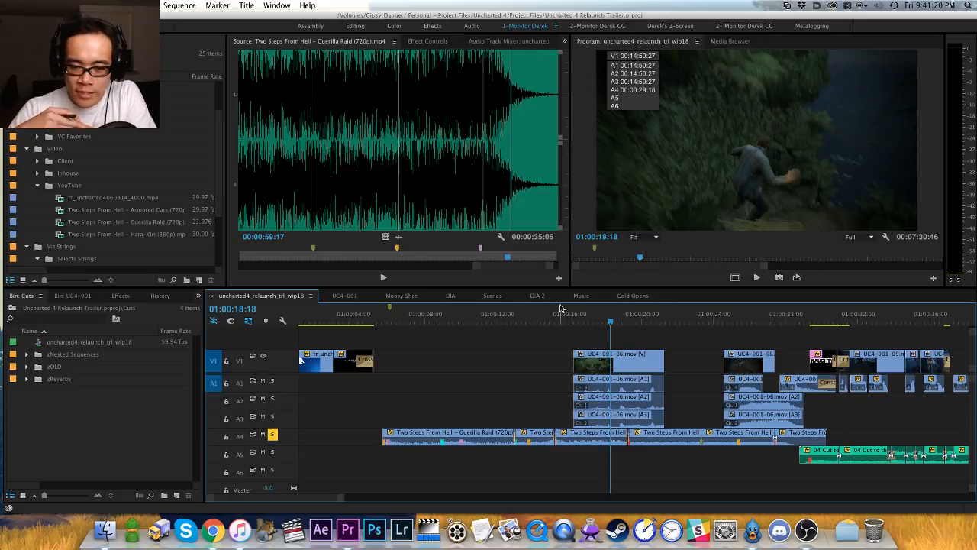
Step: Clear the In and Out points on the Guerilla Raid clip in the Source Monitor
key("equal")
key("equal")
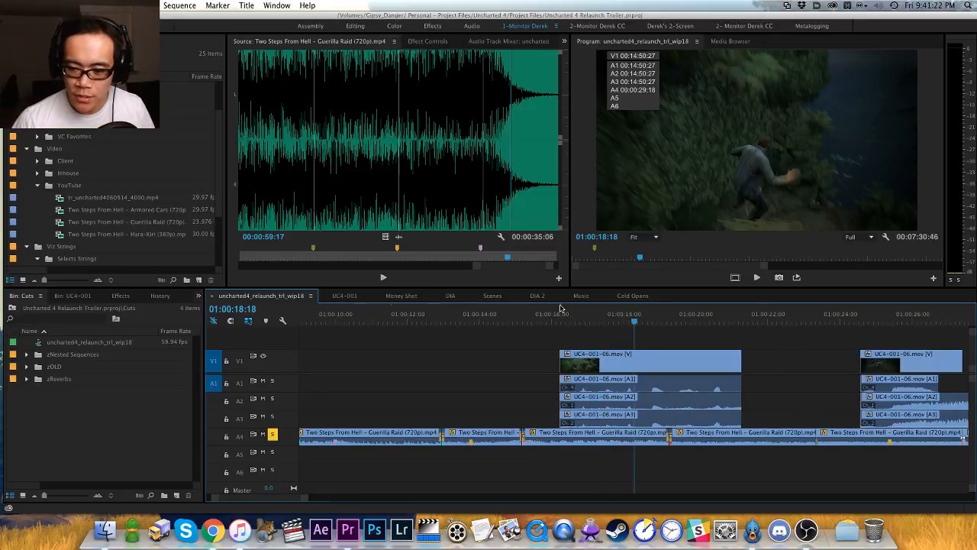
key("minus")
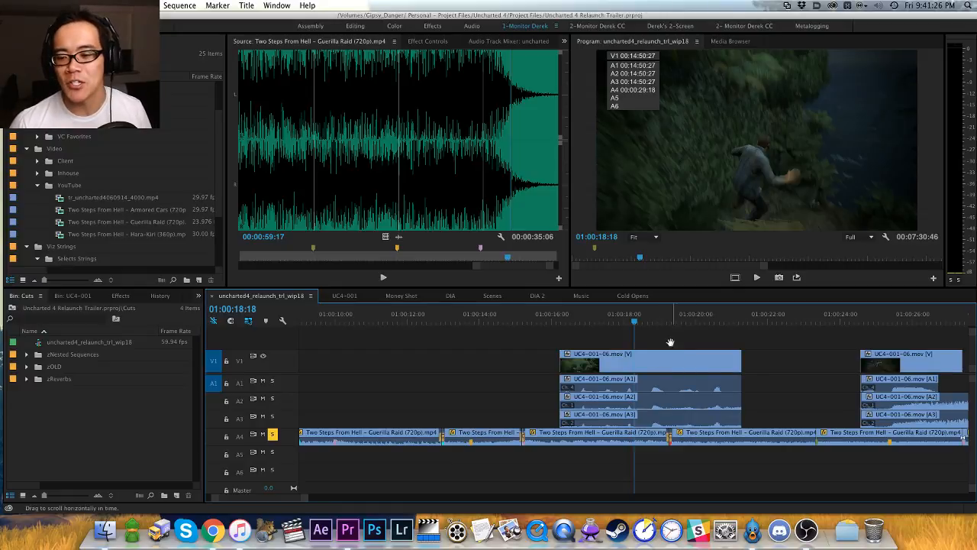
scroll(497, 321, "right", 5)
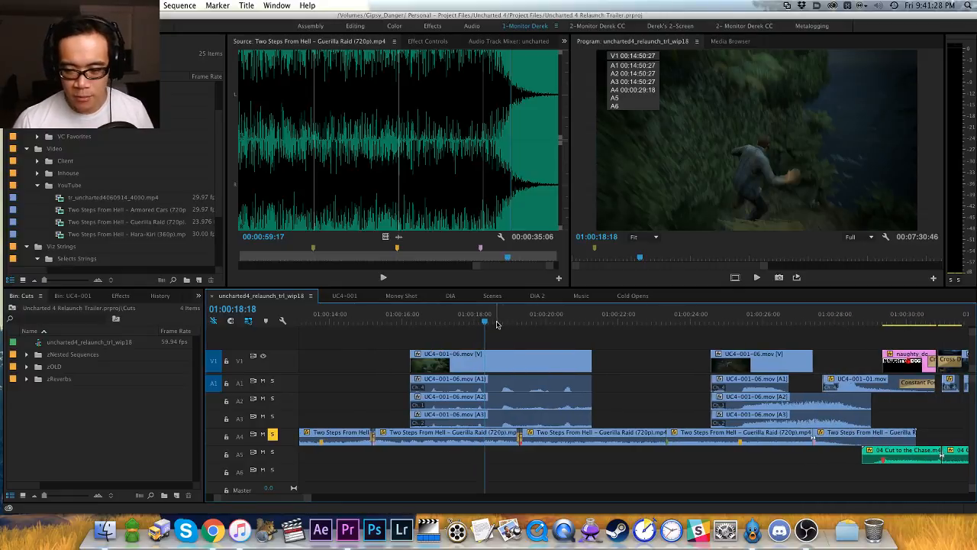
left_click(416, 274)
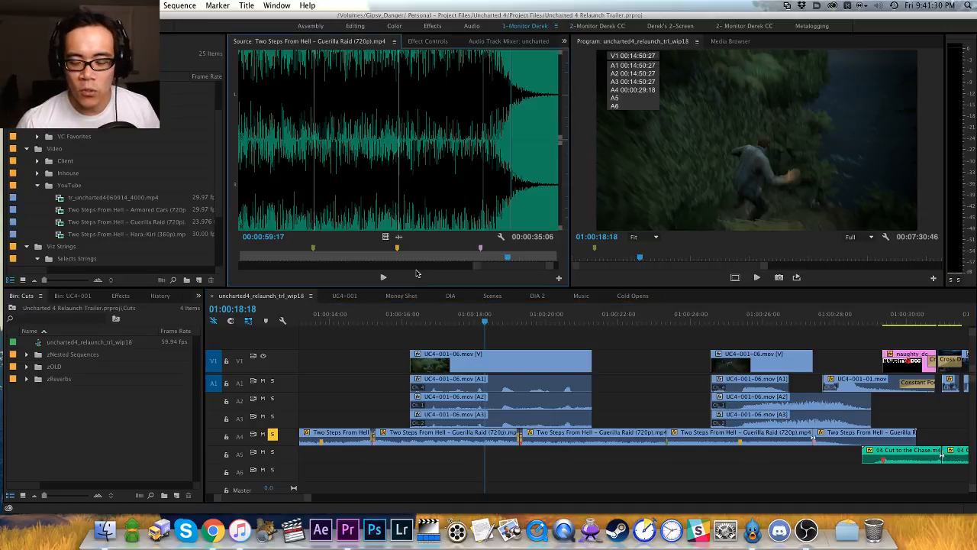
key("minus")
key("minus")
key("minus")
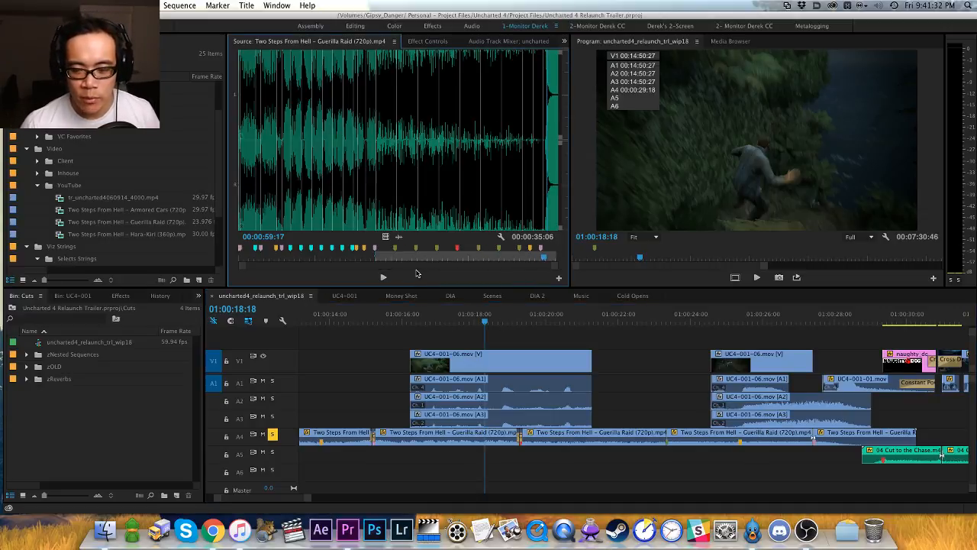
key("alt+x")
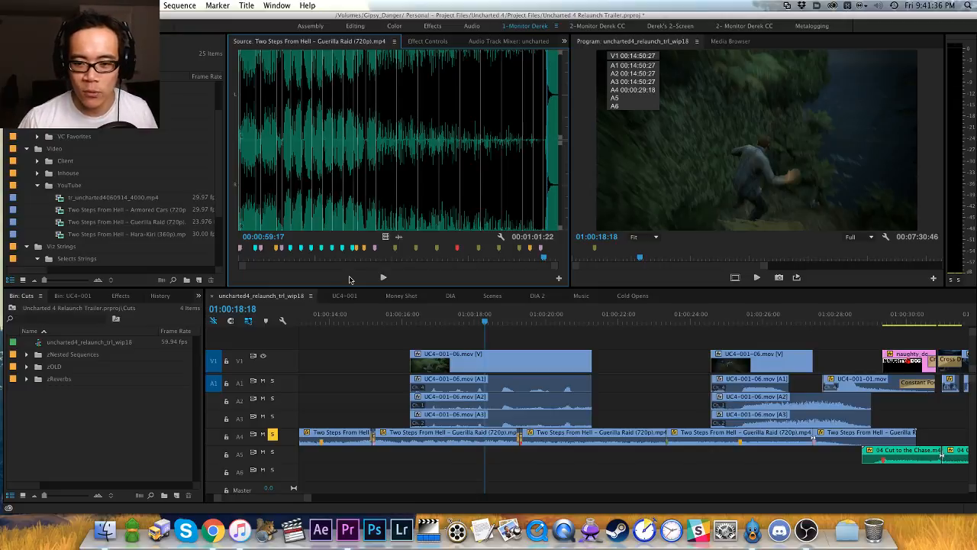
key("equal")
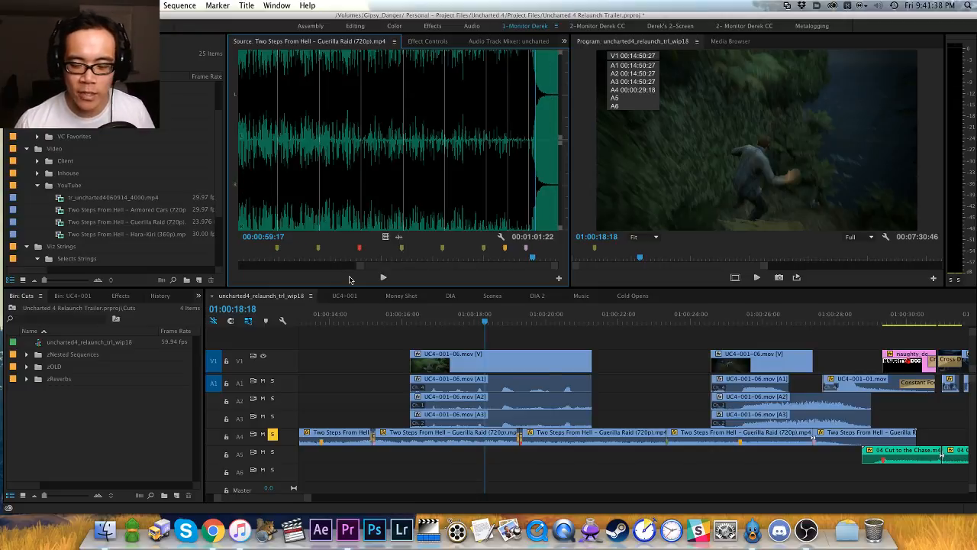
Step: Turn off solo on audio track A4 in the trailer sequence
left_click(515, 337)
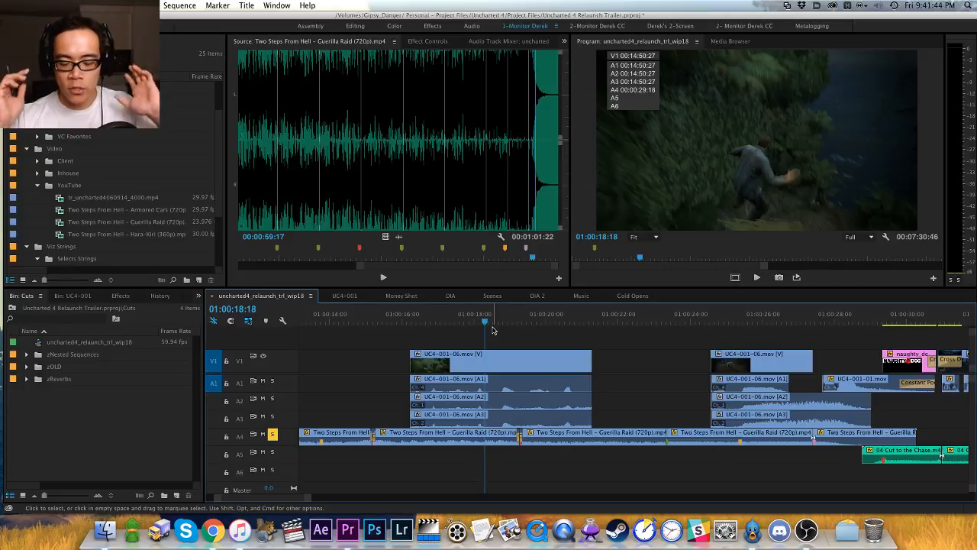
key("minus")
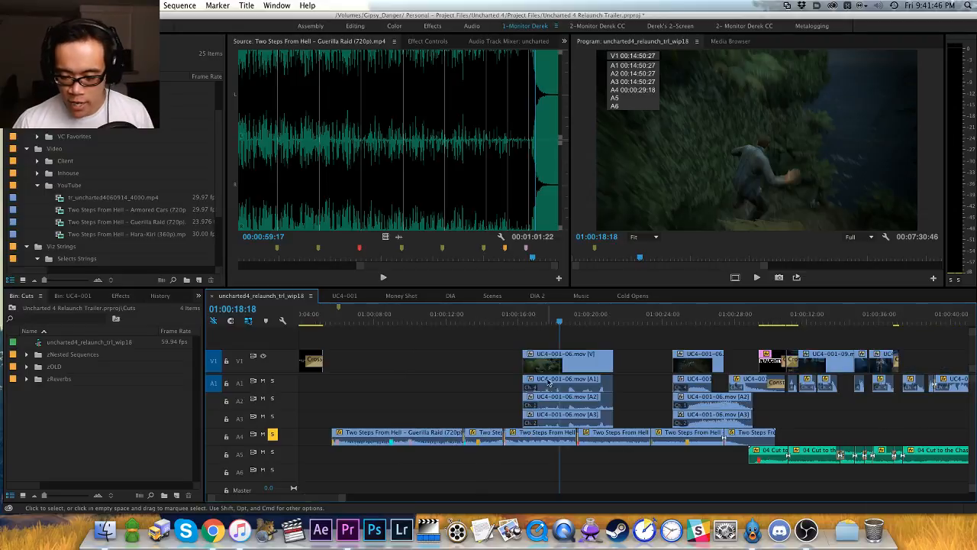
left_click(273, 434)
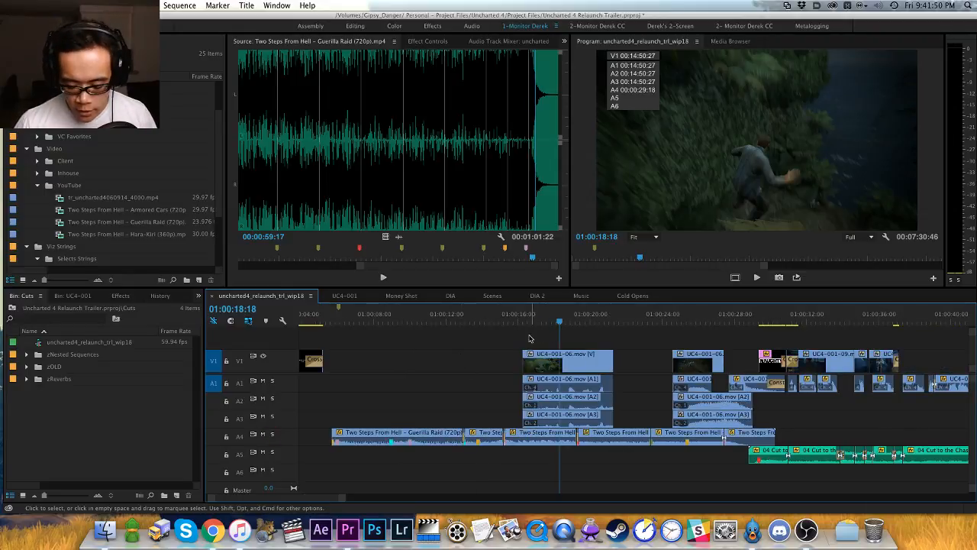
key("equal")
scroll(581, 351, "right", 4)
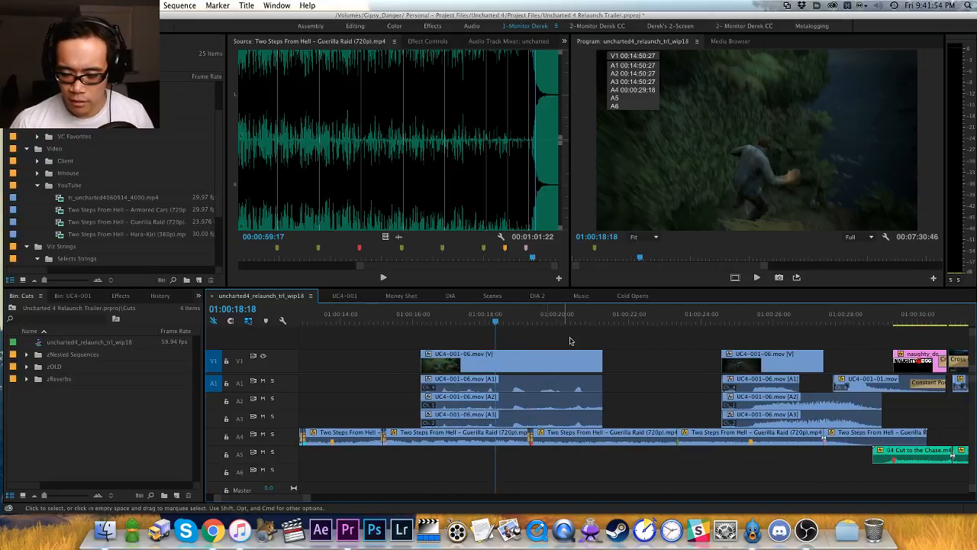
key("minus")
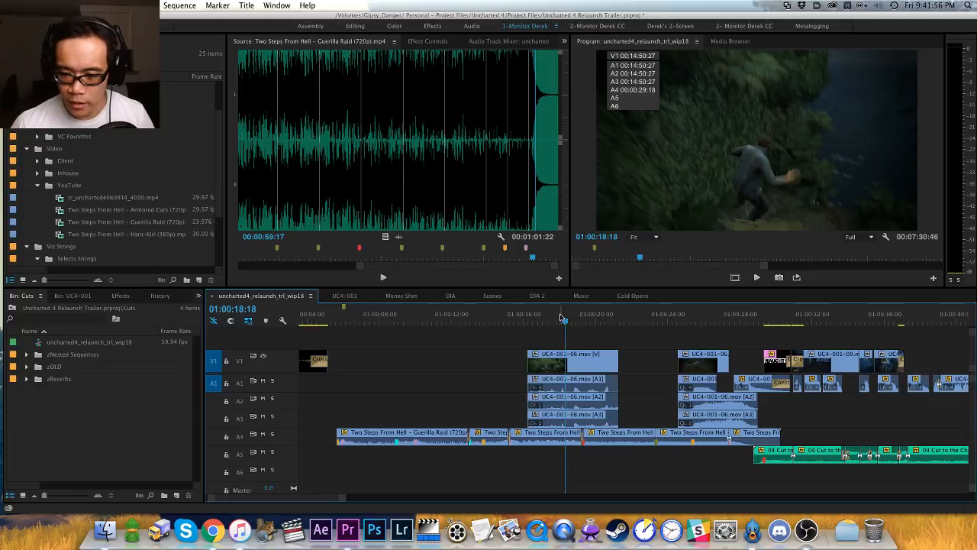
Step: Ripple delete the PlayStation logo clip and its audio at the start of the sequence
left_click_drag(756, 319, 340, 374)
left_click(336, 369)
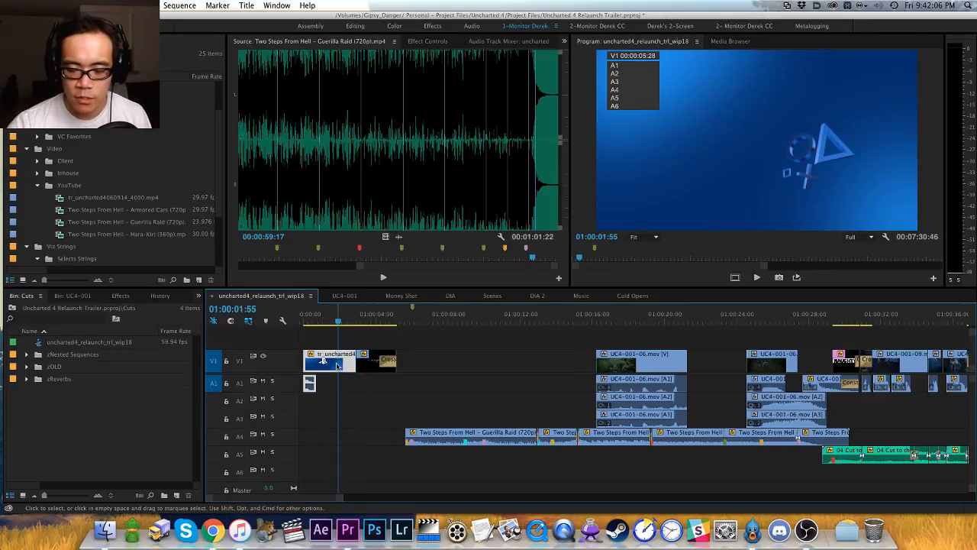
key("alt+BackSpace")
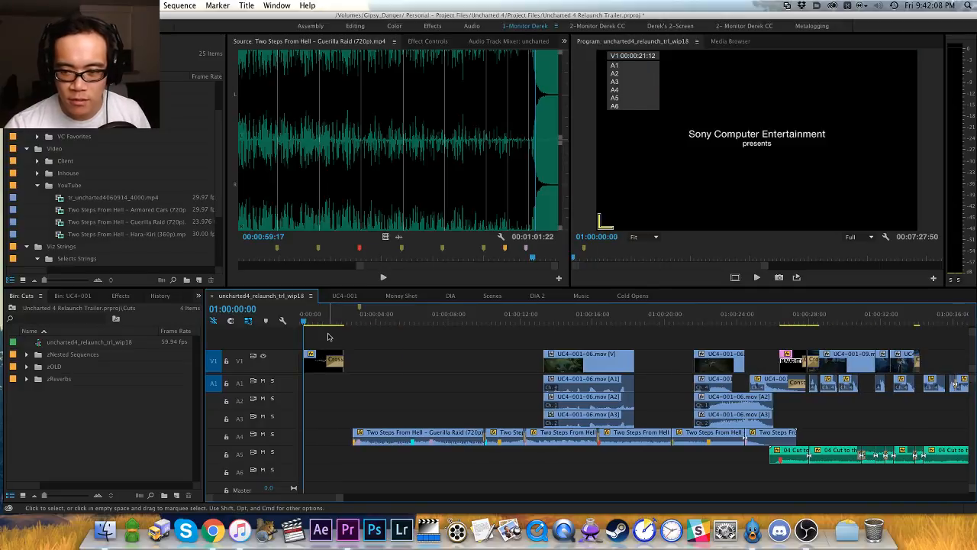
Step: Play back the Sony Computer Entertainment title from 59:59:45 and return to the start of the title clip
key("Home")
key("=")
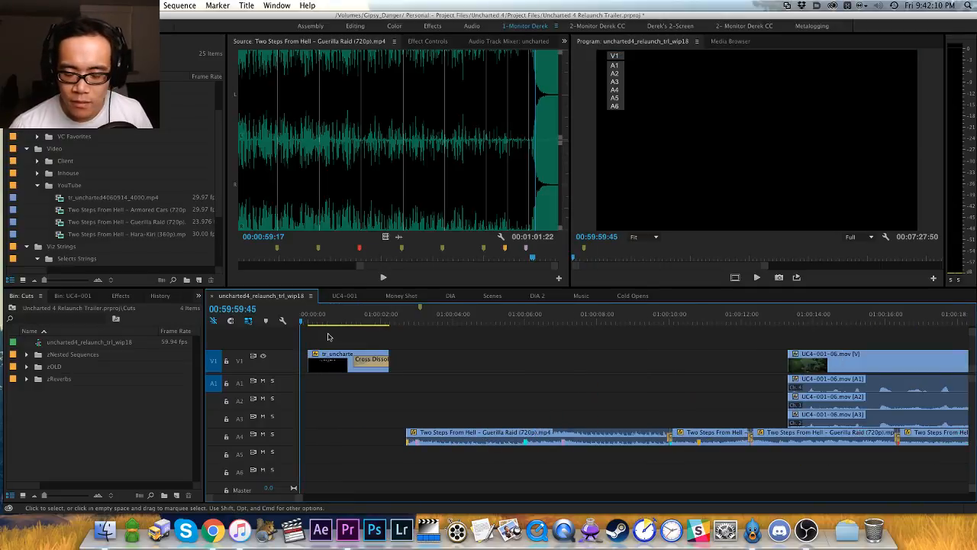
key("minus")
key("=")
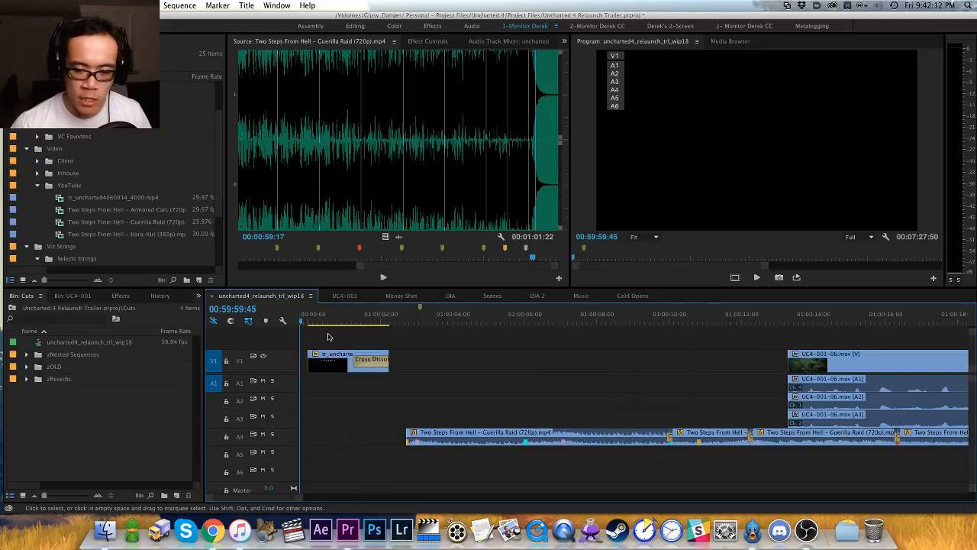
key("space")
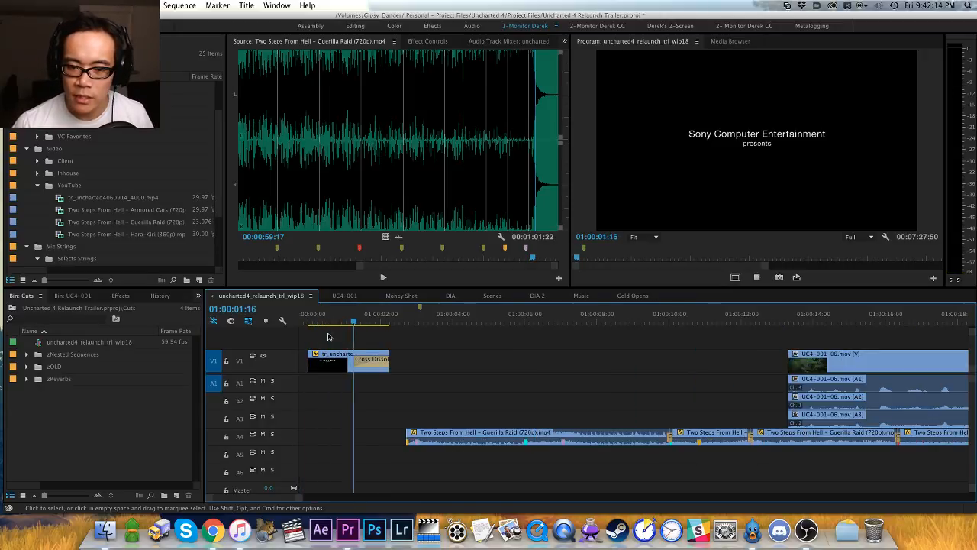
key("space")
key("Home")
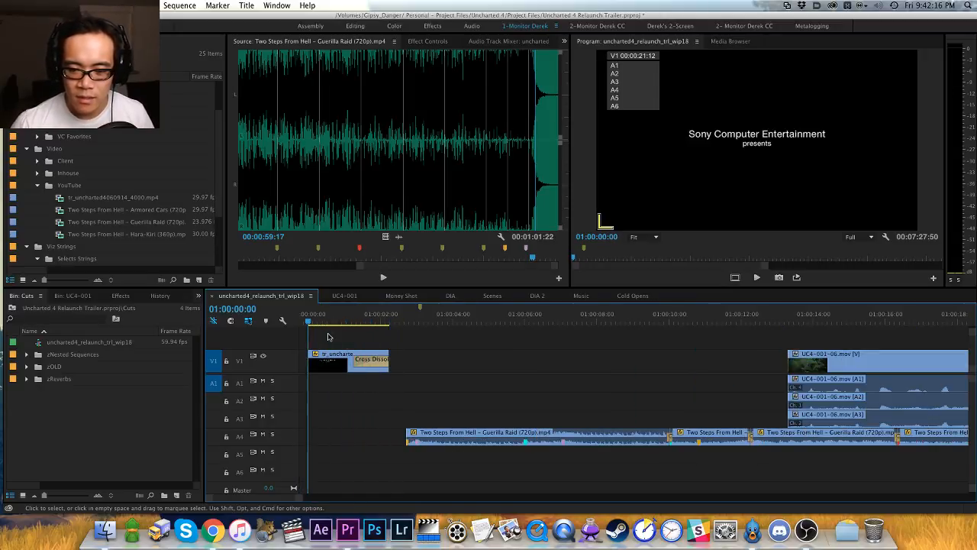
Step: Play back the opening from 59:59:45 through the title into the A4 music, up to 01:00:03:31
key("Up")
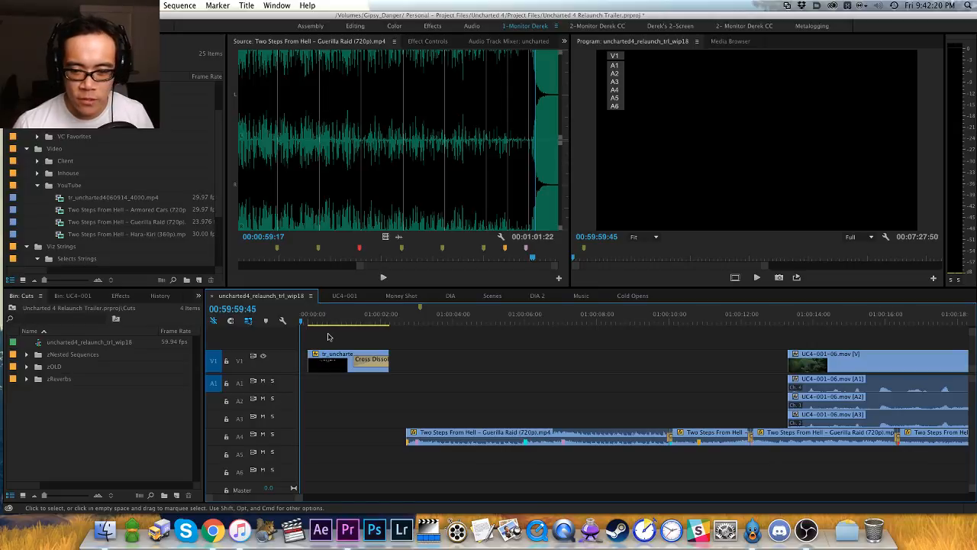
key("equal")
key("minus")
key("minus")
key("minus")
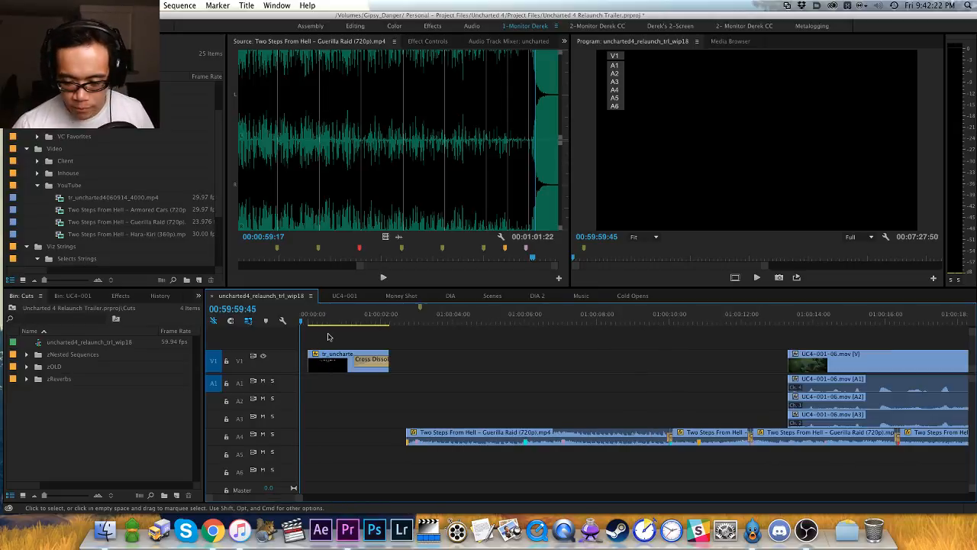
key("space")
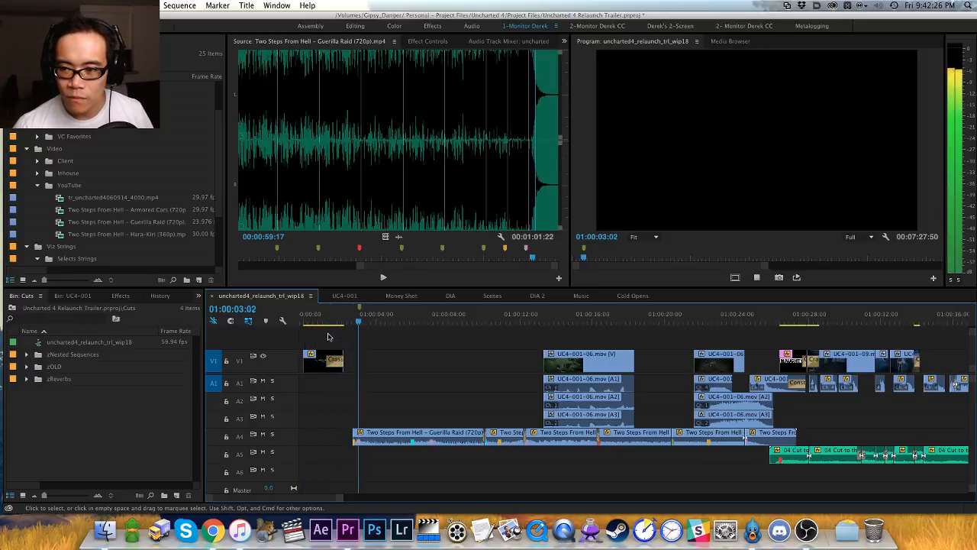
key("space")
Step: Place the playhead at 01:00:02:40, just before the first A4 music clip, and inspect the gap after the title
key("equal")
key("equal")
key("equal")
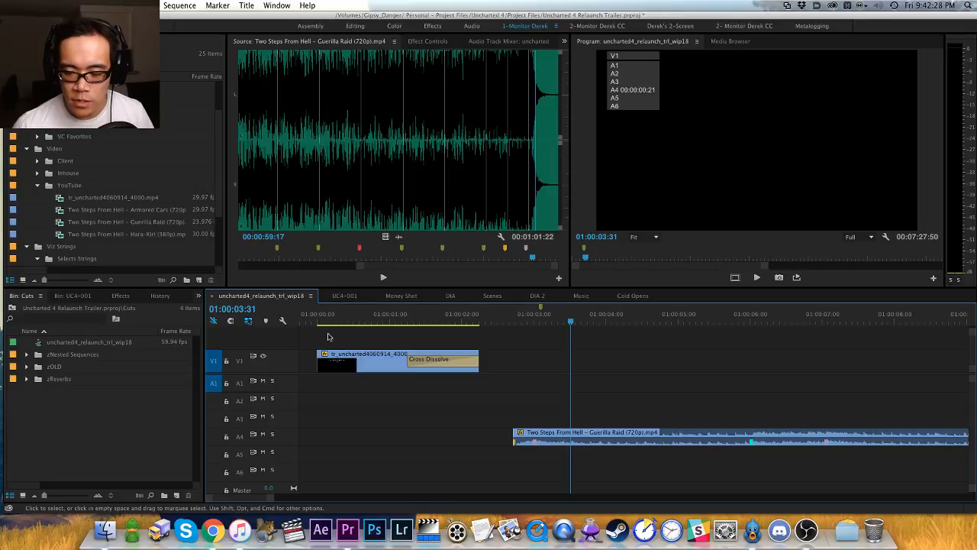
key("minus")
key("minus")
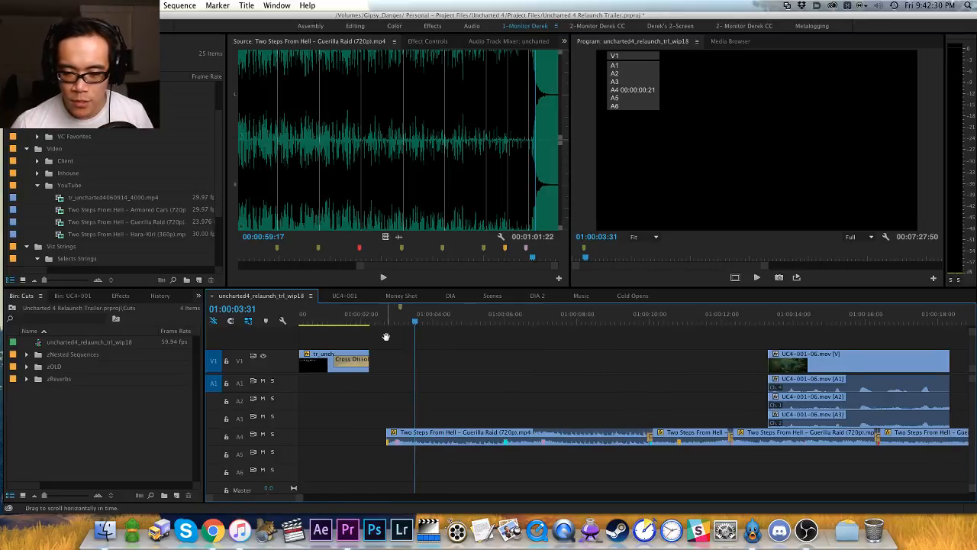
left_click_drag(398, 315, 386, 318)
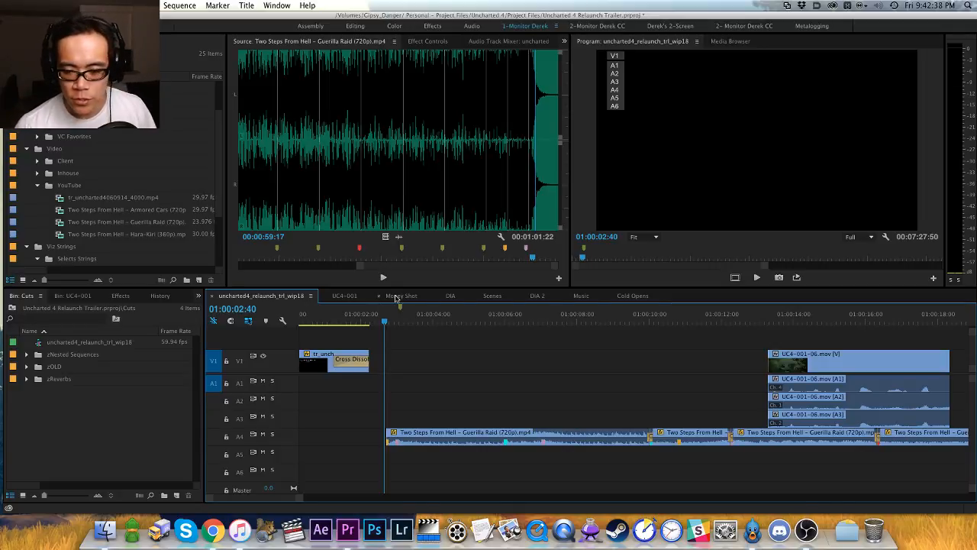
key("minus")
key("equal")
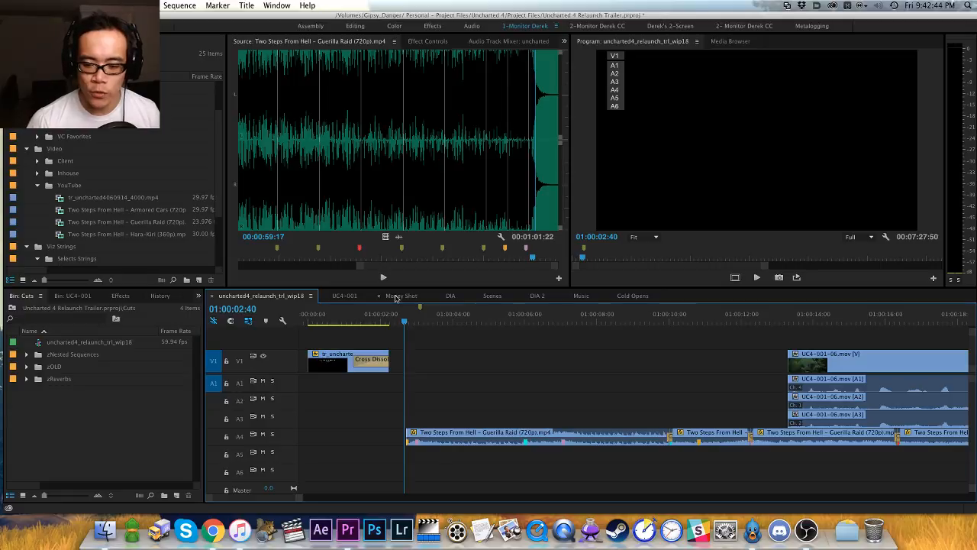
Step: Inspect the gap between the Sony title and the first A4 music clip, placing the playhead at 01:00:02:28
key("Down")
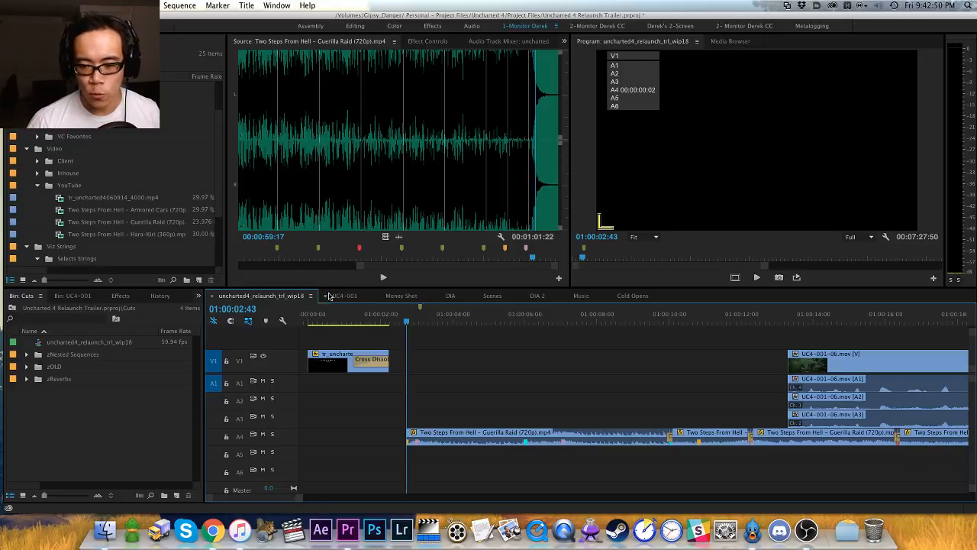
left_click_drag(405, 321, 396, 321)
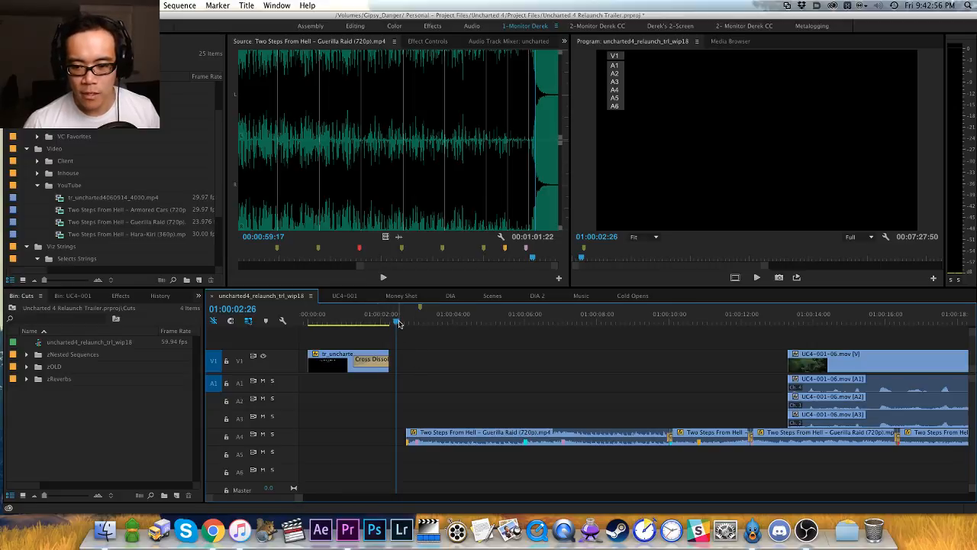
key("equal")
key("equal")
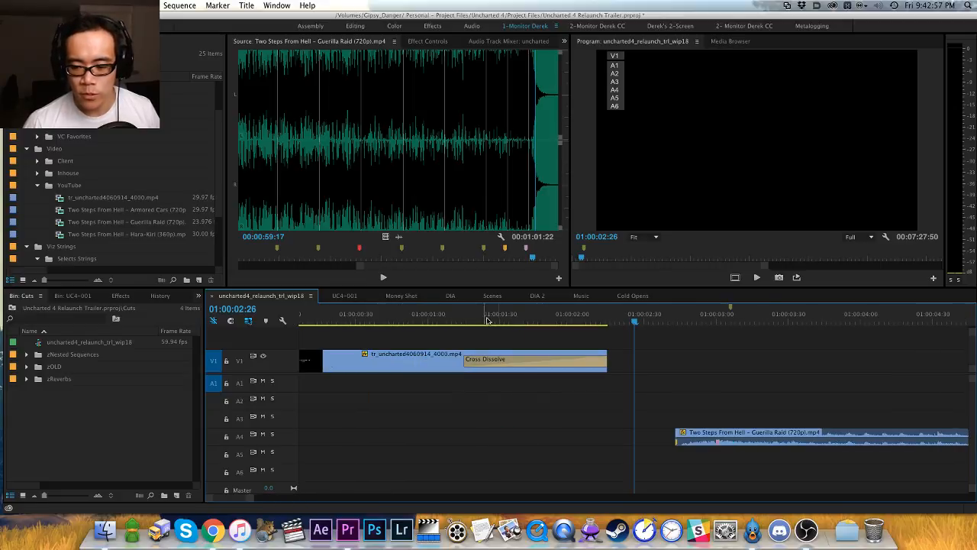
left_click(639, 322)
key("minus")
key("minus")
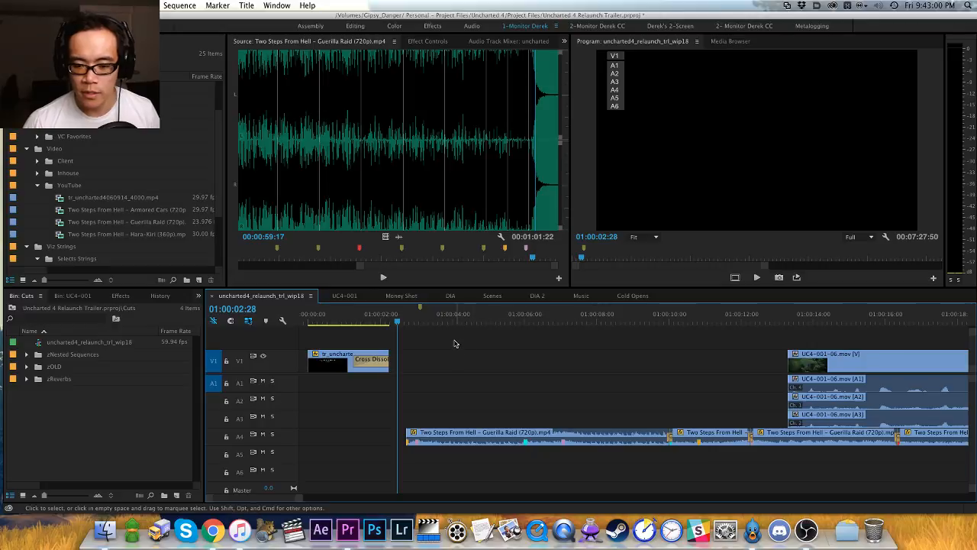
Step: Play back the opening from 59:59:45 through the title and the A4 music up to 01:00:11:18
left_click_drag(383, 313, 290, 317)
key("space")
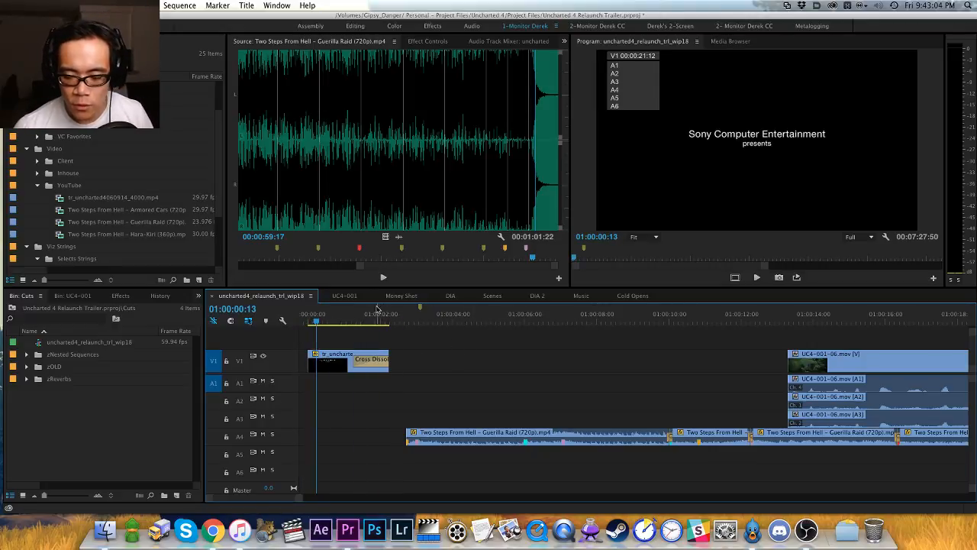
key("space")
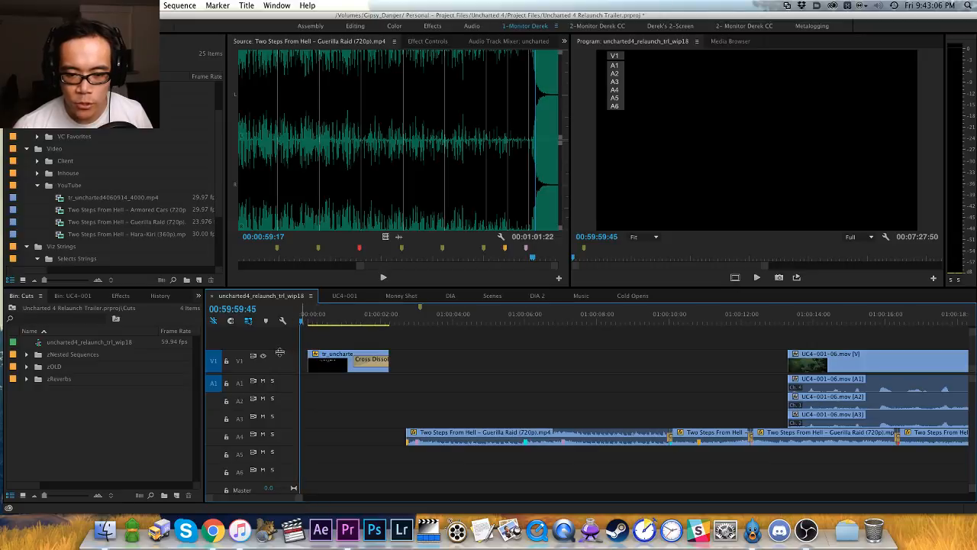
key("space")
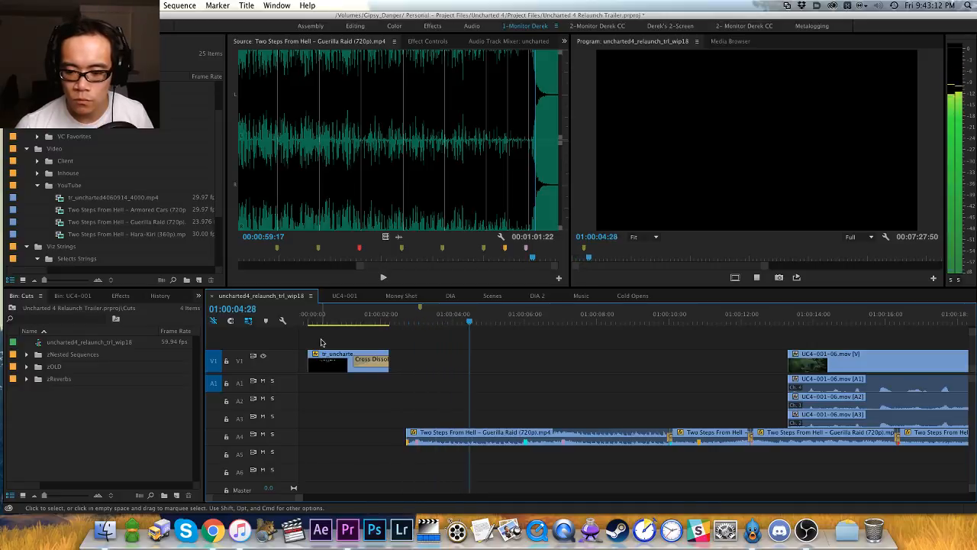
key("minus")
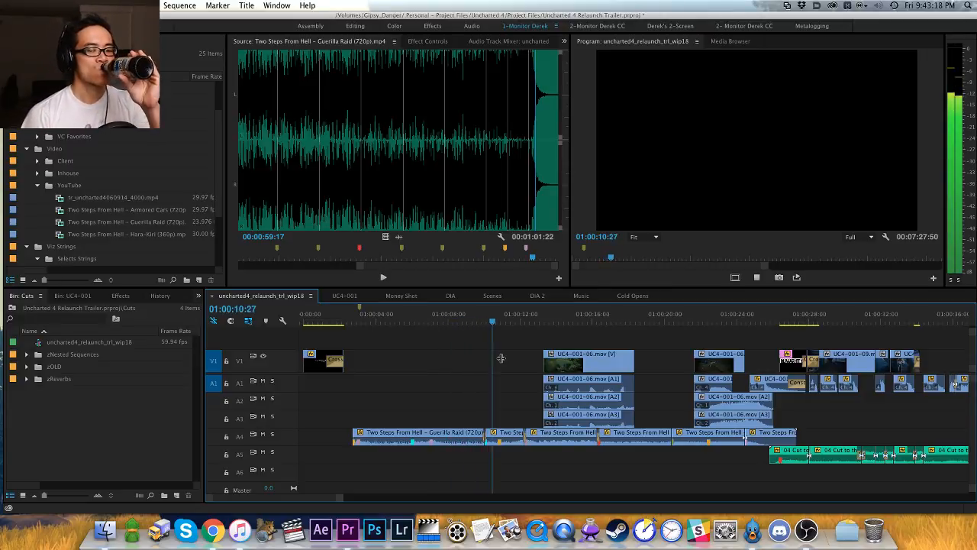
key("space")
Step: Nudge all clips from the second A4 music clip onward one frame earlier and audition the music cut near 01:00:10:01
key("equal")
key("equal")
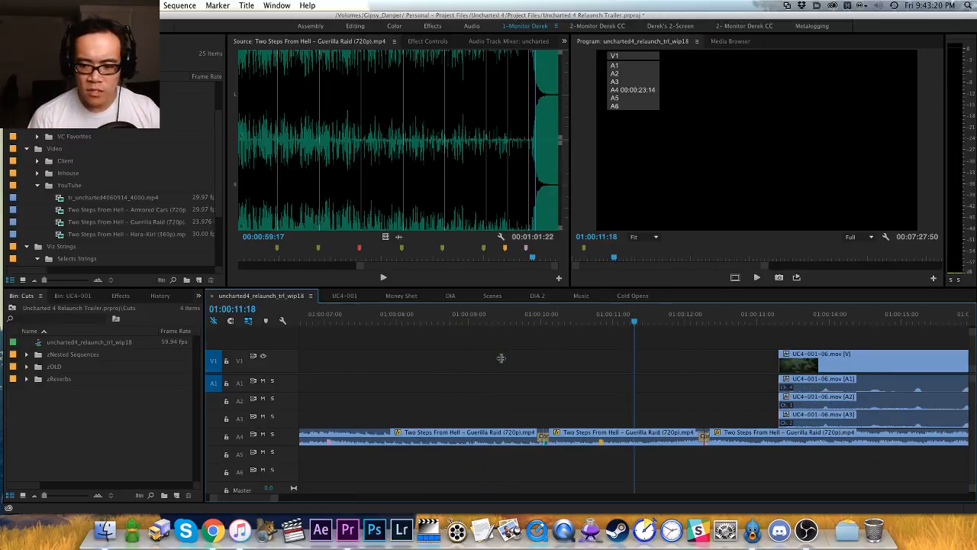
key("a")
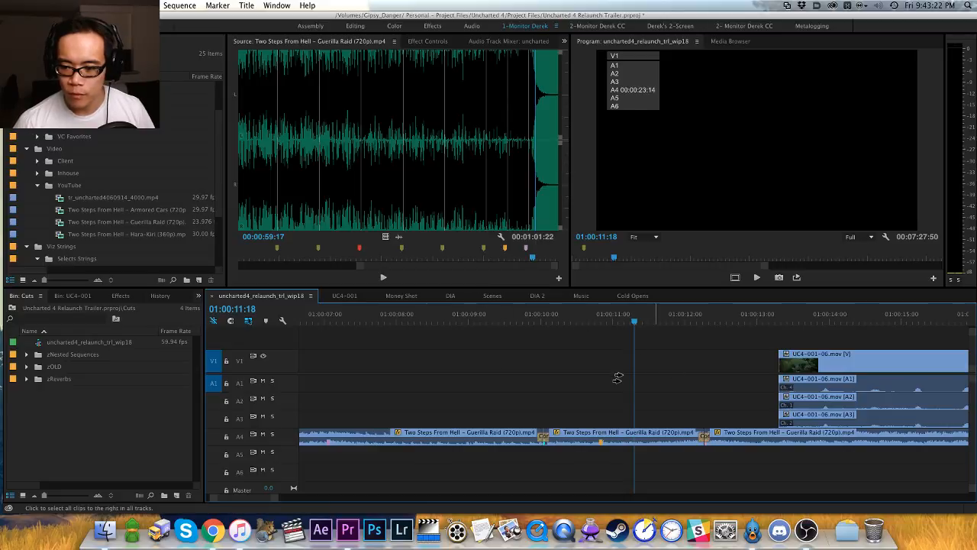
left_click(614, 443)
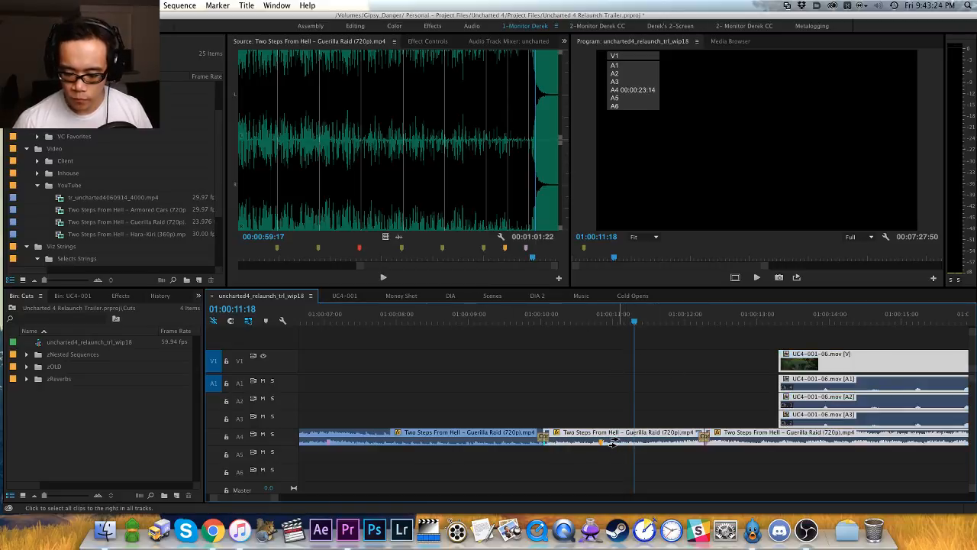
key("super+Left")
key("super+shift+a")
left_click_drag(435, 314, 387, 314)
key("space")
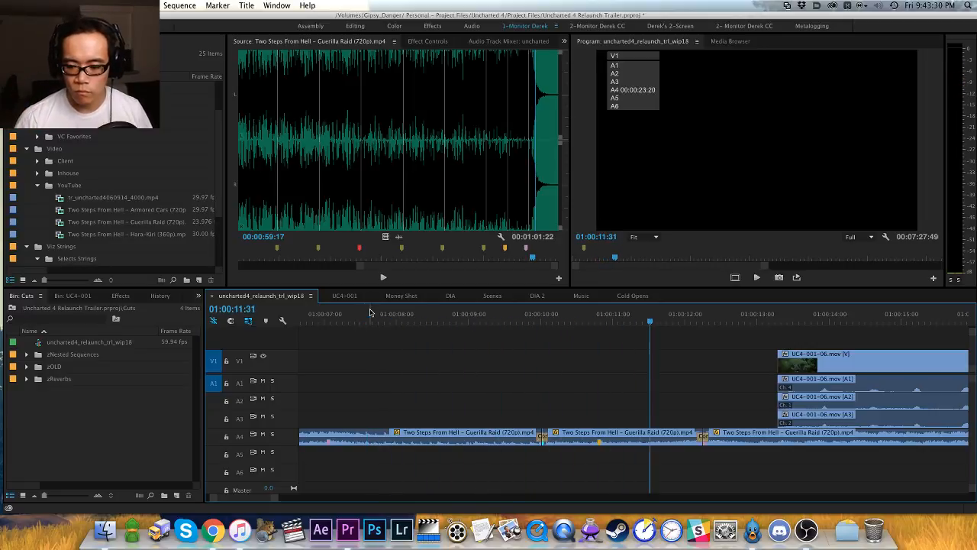
Step: Try lengthening the Constant Power transition at the 01:00:10:01 music cut to one second and play it back
key("Up")
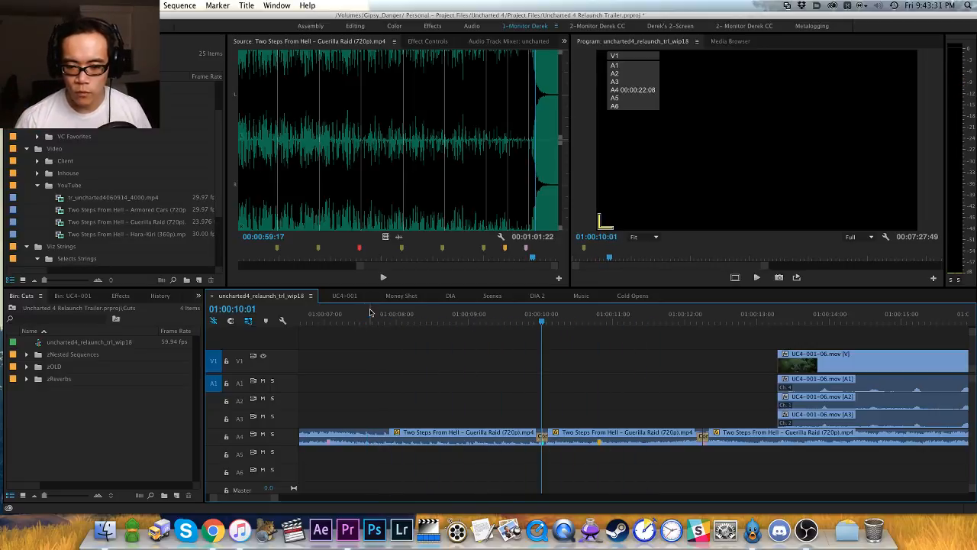
double_click(541, 436)
type("100")
key("Return")
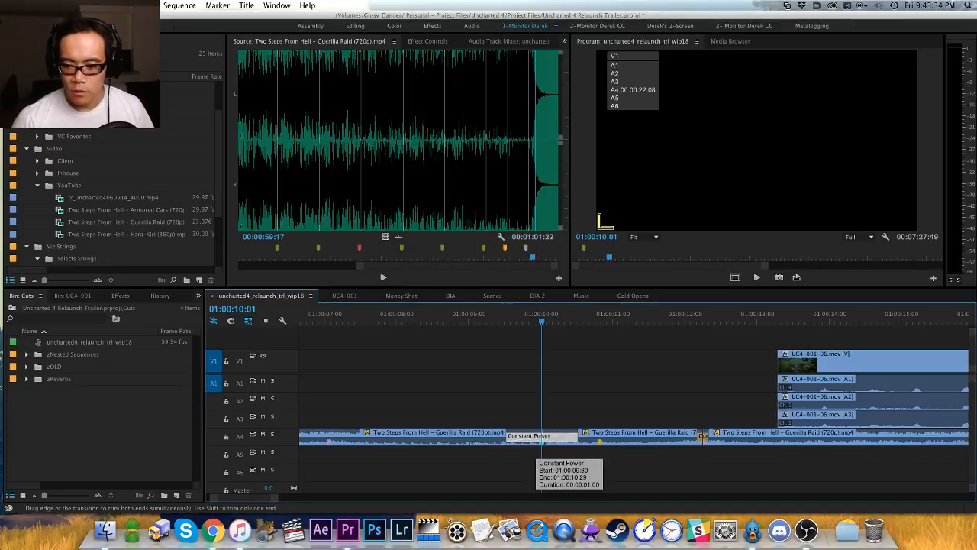
key("j")
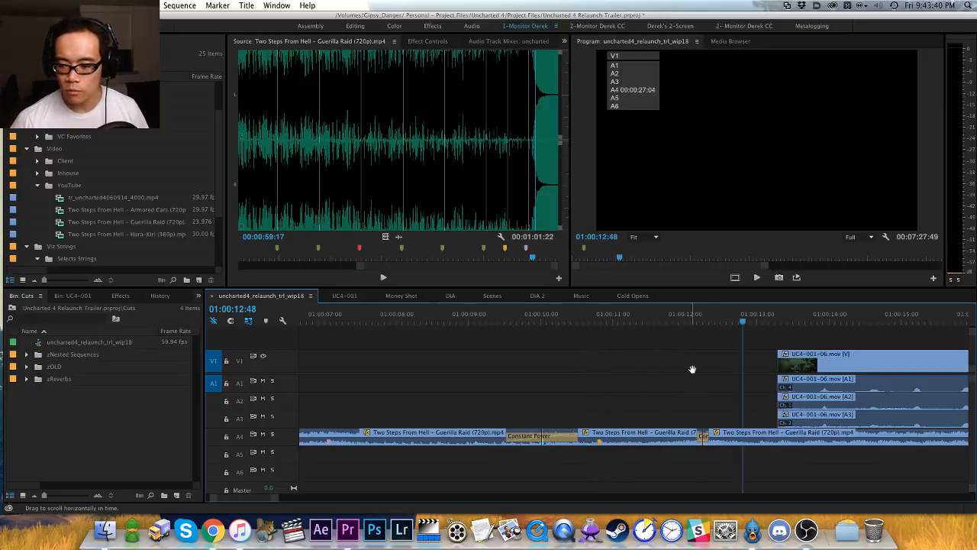
Step: Play back the A4 music cuts from 01:00:09:38 to 01:00:12:40
scroll(613, 333, "right", 3)
left_click(585, 321)
left_click(450, 320)
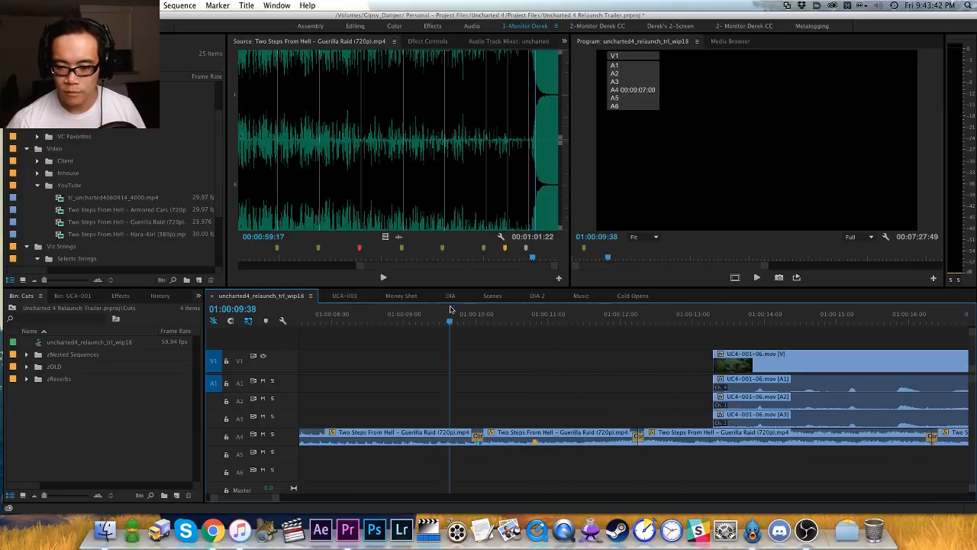
key("space")
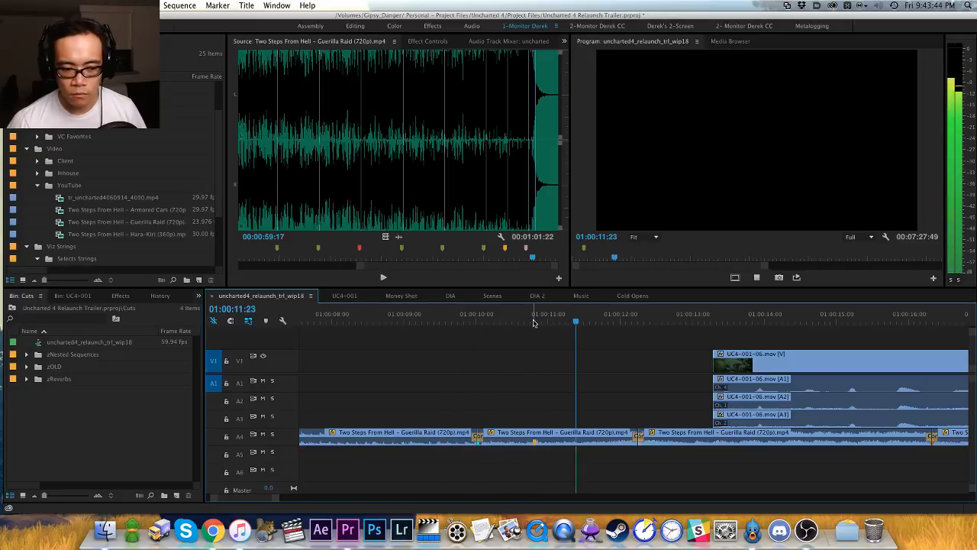
key("space")
Step: Nudge all clips from the third A4 music clip onward one frame earlier and clear the selection
key("=")
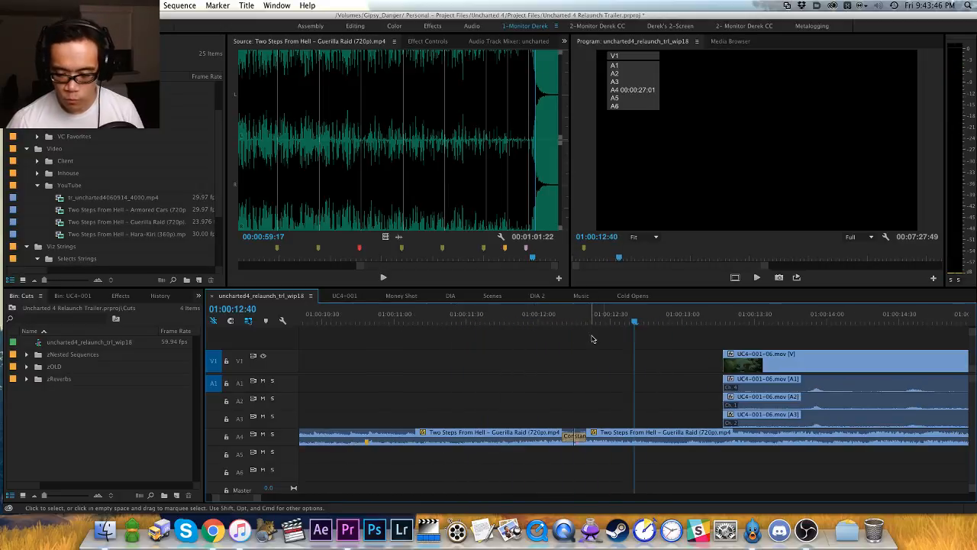
left_click_drag(548, 373, 518, 376)
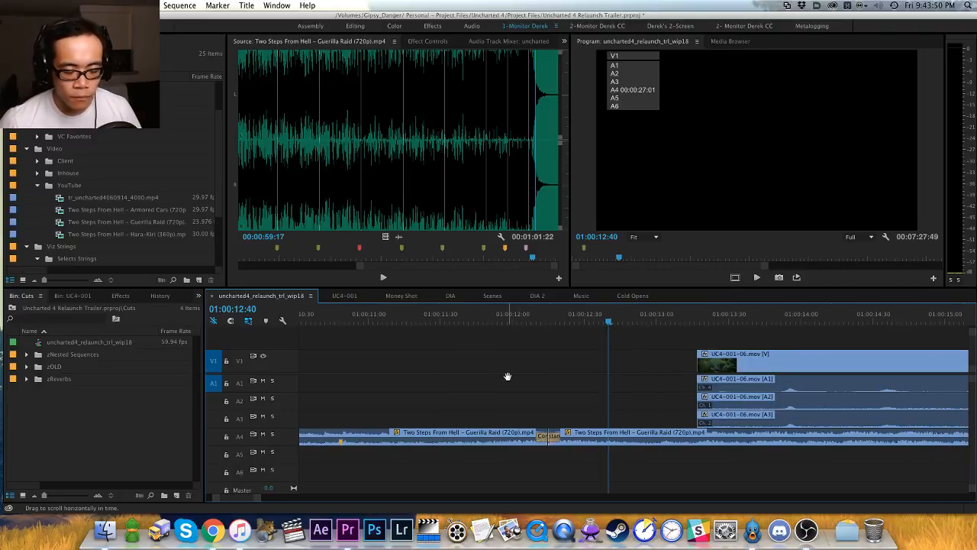
key("a")
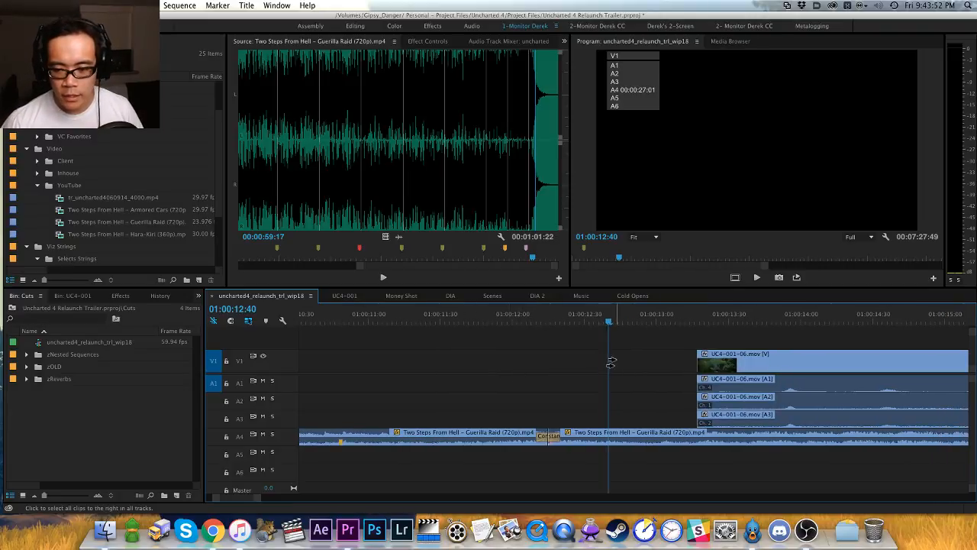
left_click(612, 363)
key("super+Left")
key("super+shift+a")
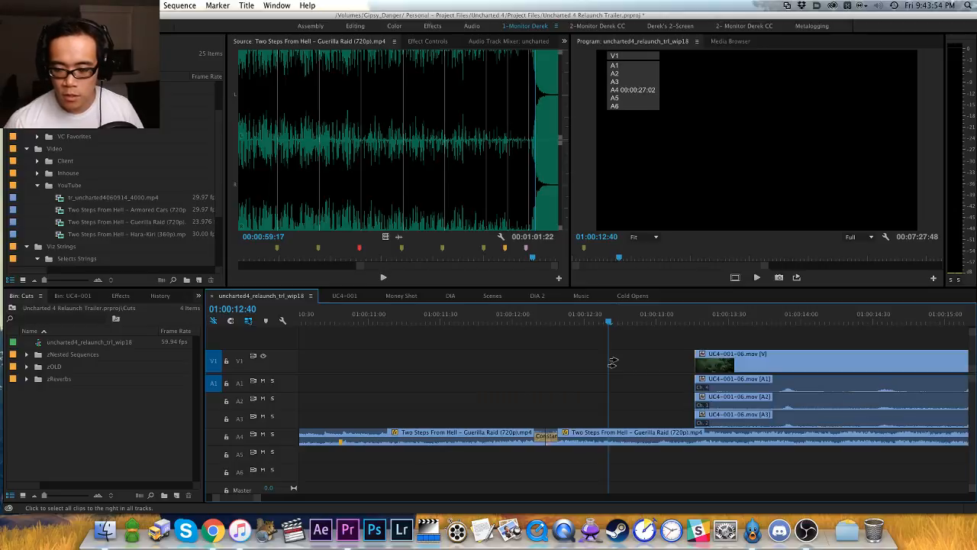
Step: Solo track A4, play back the second-to-third music join from 01:00:11:29 to 01:00:12:46, and save the project
key("v")
left_click_drag(458, 320, 437, 323)
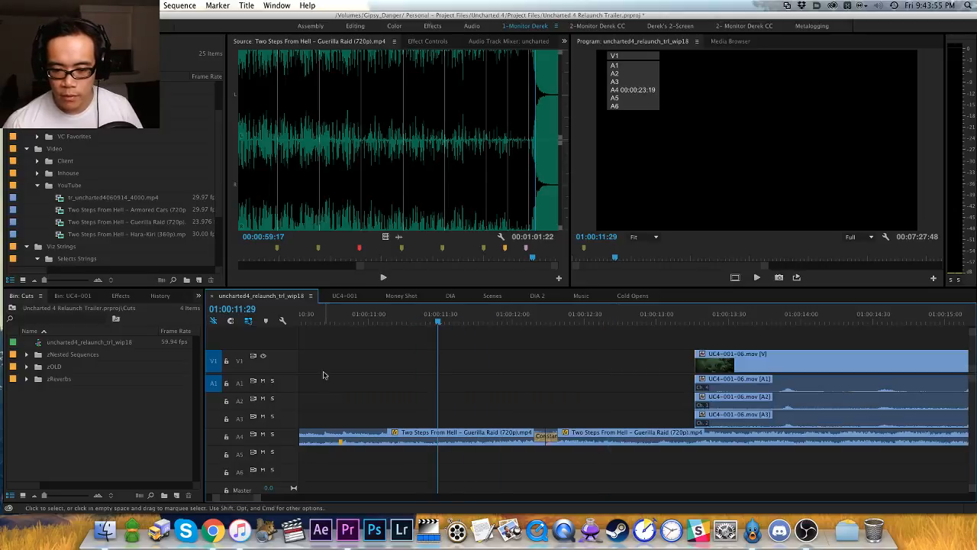
left_click(272, 434)
key("space")
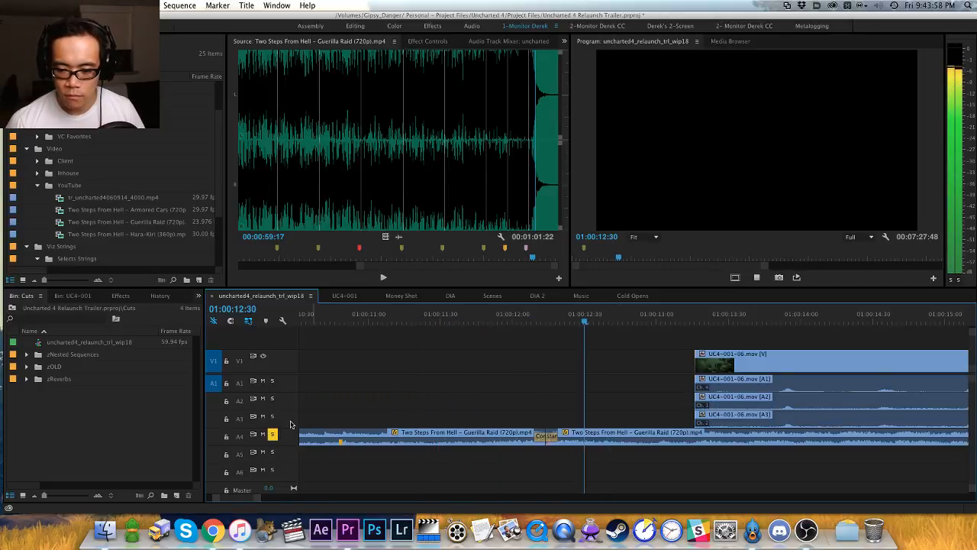
key("space")
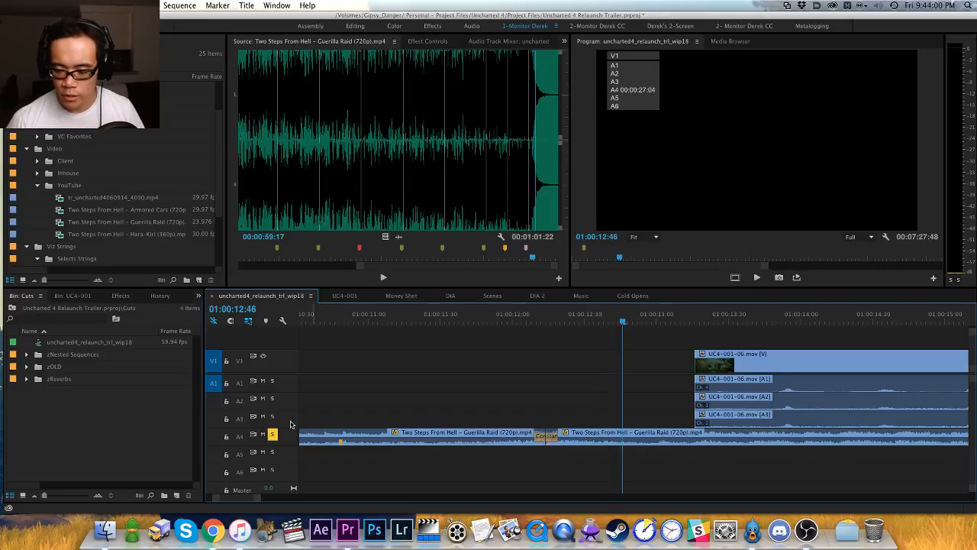
key("super+s")
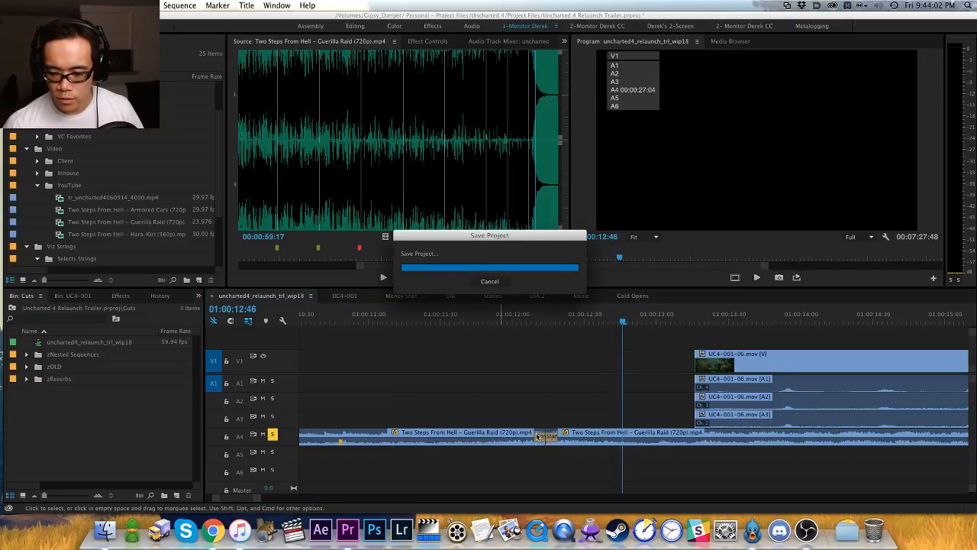
Step: Delete the Constant Power transition at the 01:00:12:14 music cut and audition the bare cut
left_click(538, 437)
key("Delete")
key("Up")
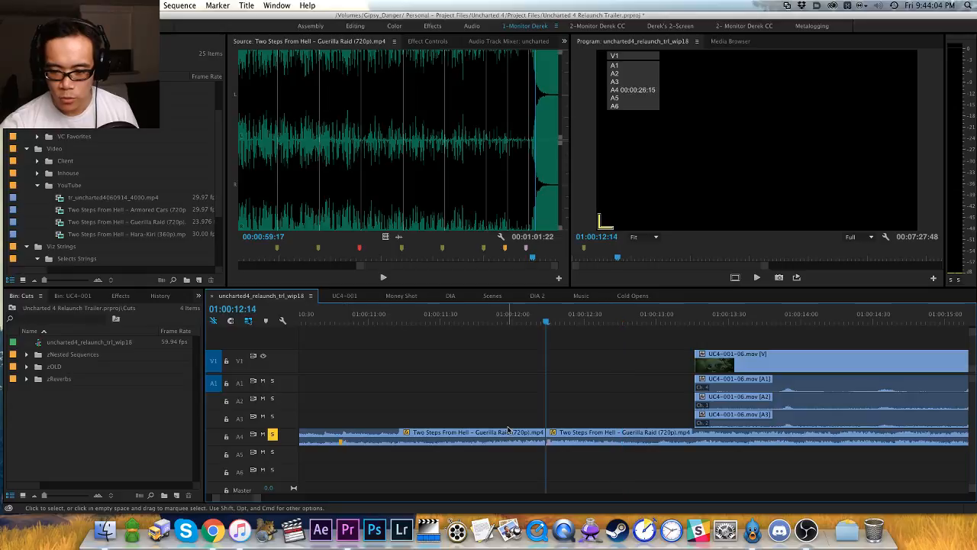
key("space")
key("space")
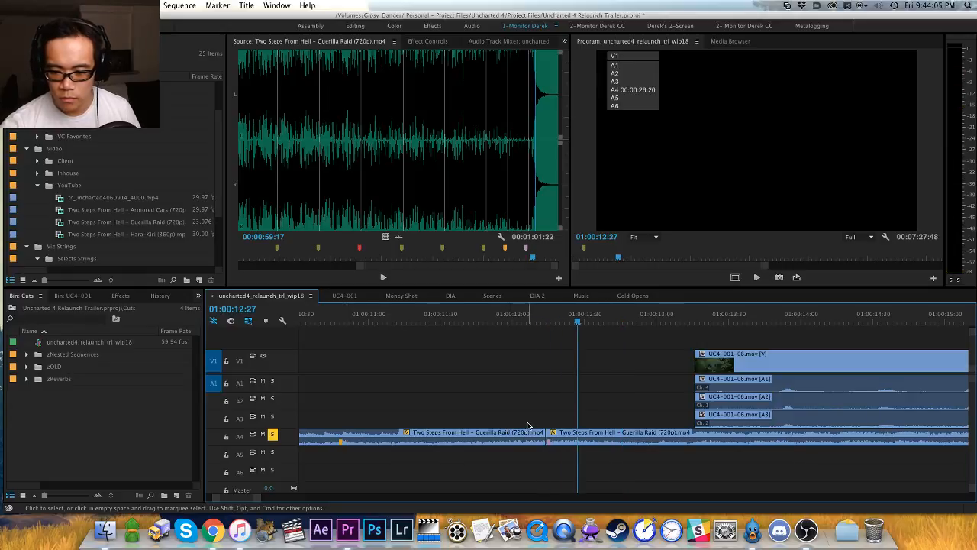
Step: Target track A4 and ripple-extend the end of the second music clip by about 45 frames
left_click(239, 436)
key("Up")
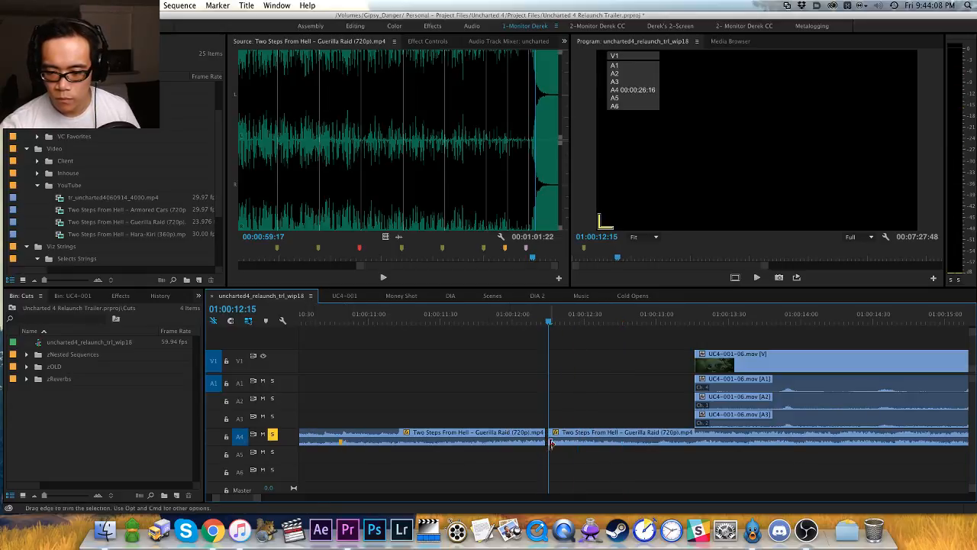
left_click_drag(563, 437, 672, 437)
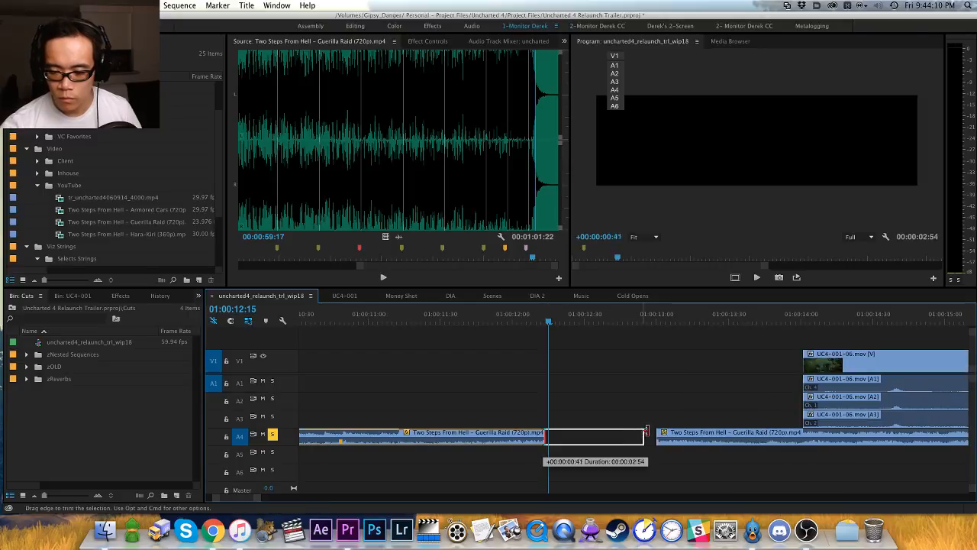
Step: Play from 01:00:11:37, trim the second music clip's end to its marker at 01:00:12:18, and ripple delete the resulting gap
left_click_drag(530, 313, 459, 312)
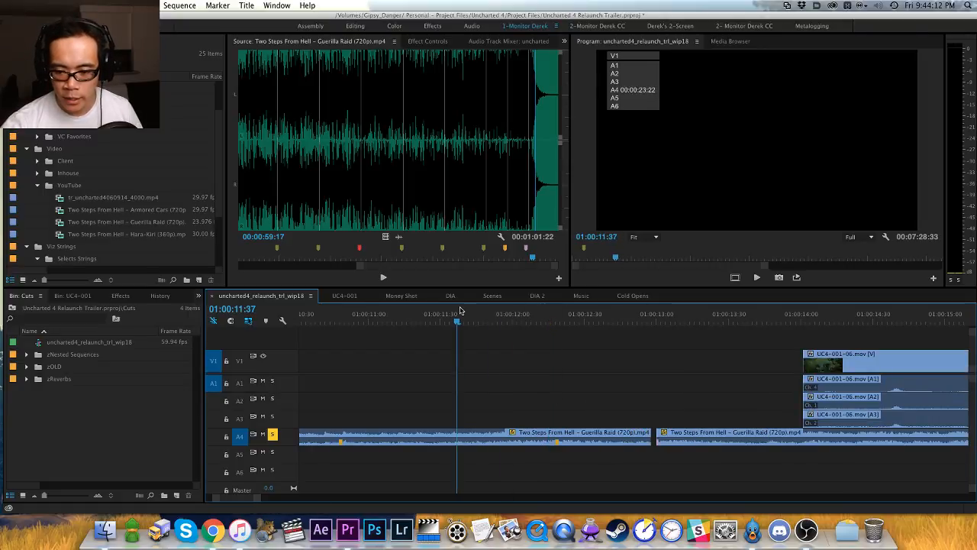
key("space")
key("space")
key("shift+super+m")
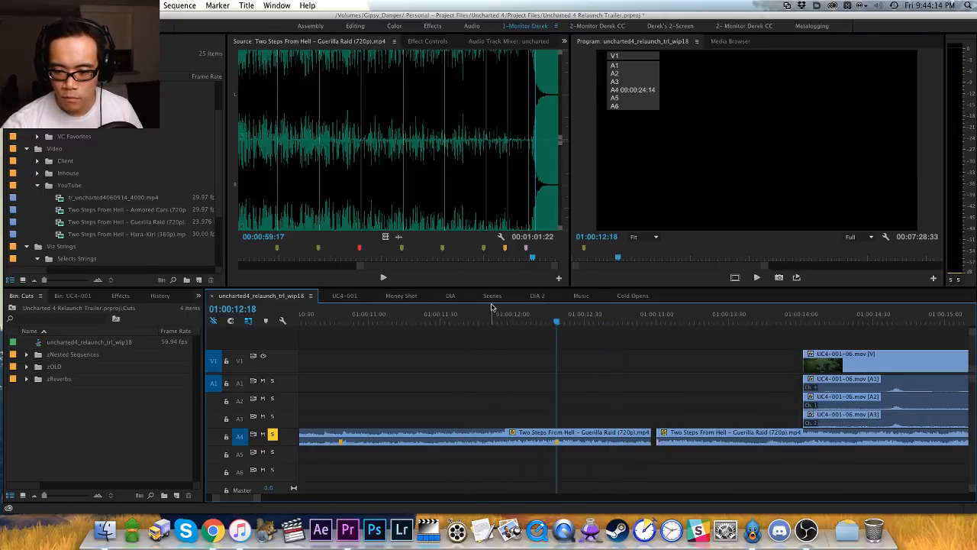
key("alt+w")
left_click(594, 436)
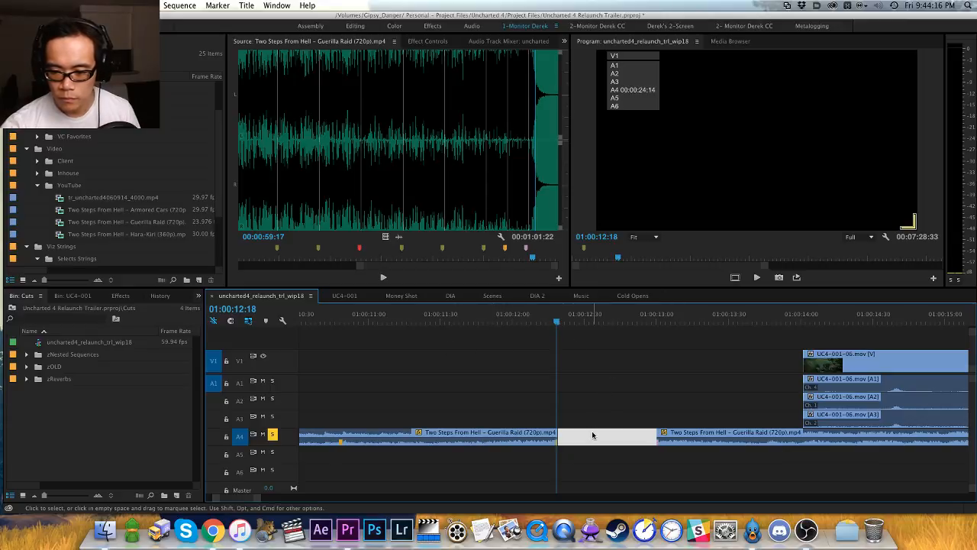
key("Delete")
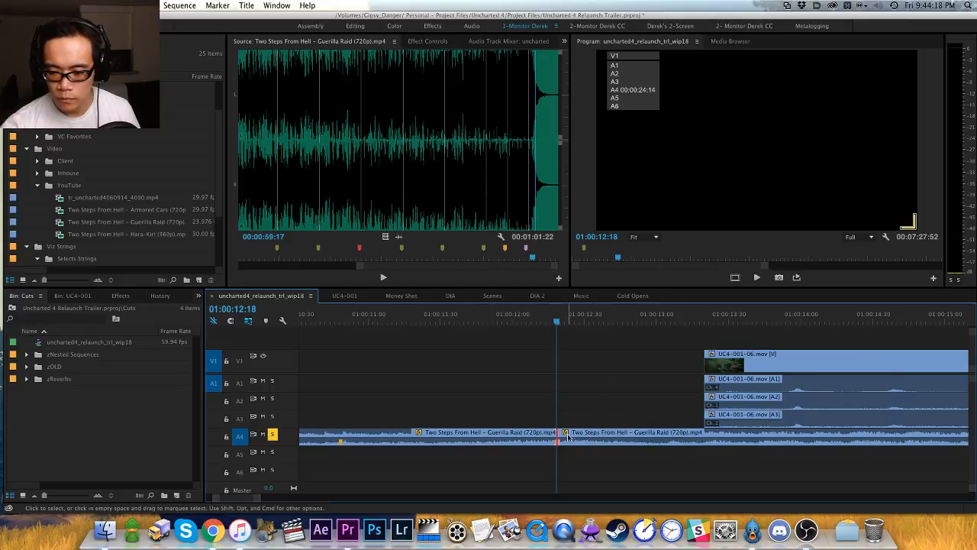
Step: Add a Constant Power transition at the 01:00:12:18 music cut on A4, play it back, and return to 01:00:08:53
key("shift+super+d")
left_click_drag(401, 317, 370, 317)
key("space")
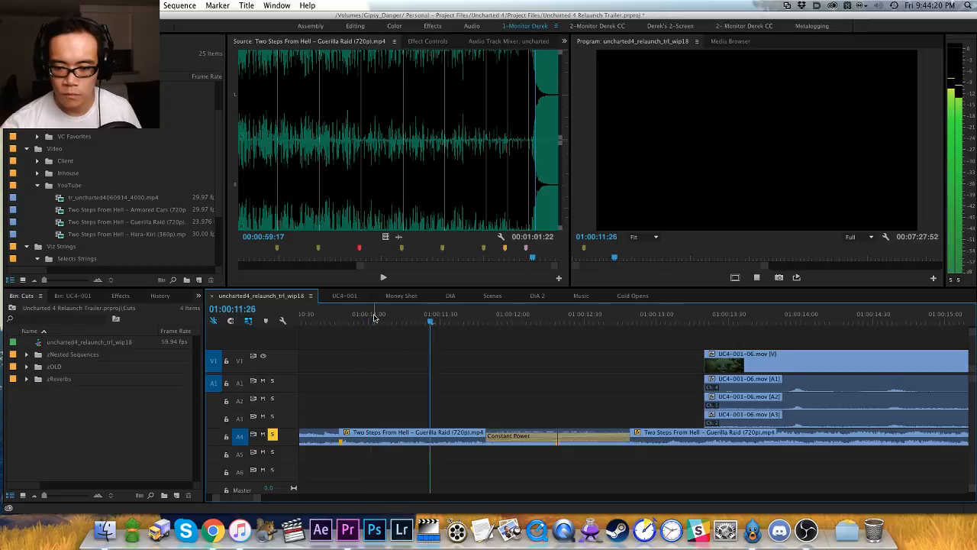
key("minus")
key("minus")
key("space")
left_click(492, 319)
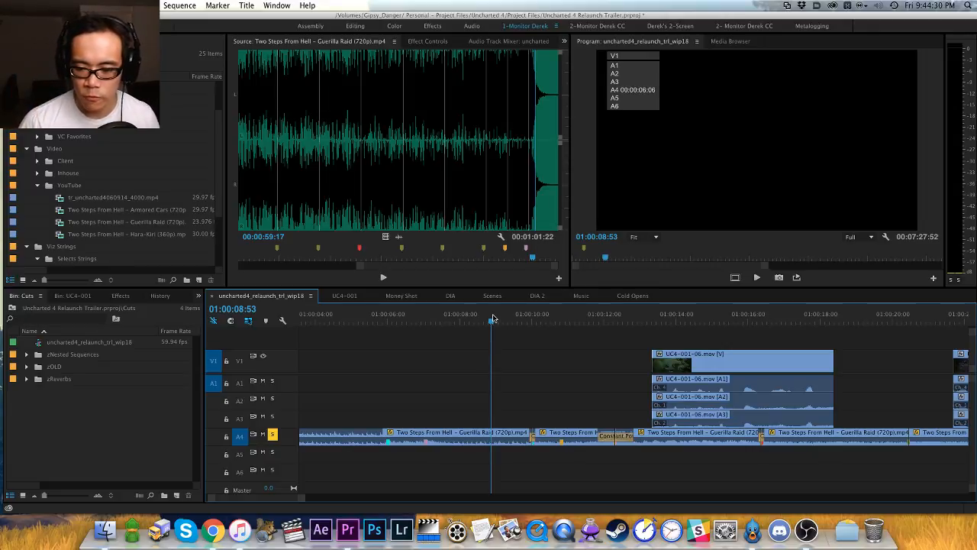
Step: Turn off solo on music track A4 and deselect the gap after the opening title on V1
key("minus")
key("equal")
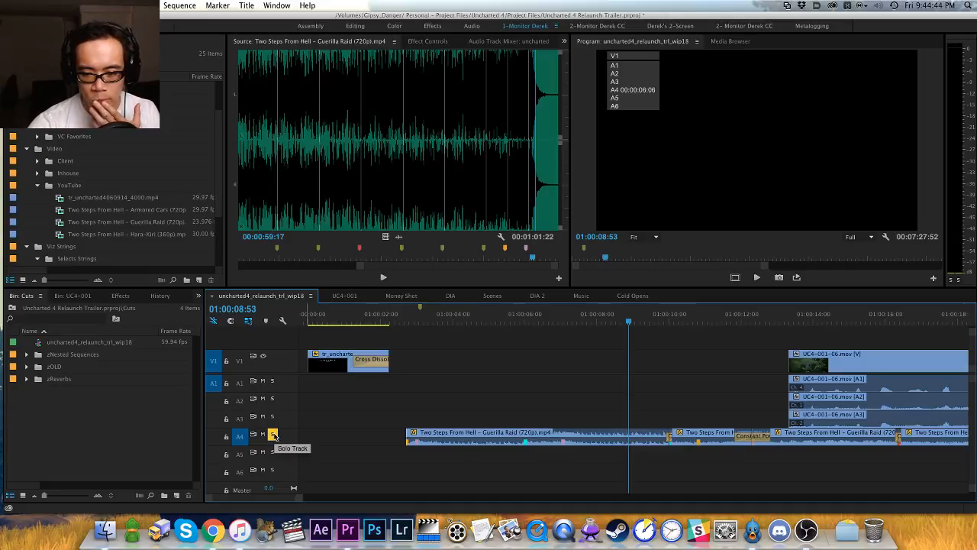
left_click(506, 366)
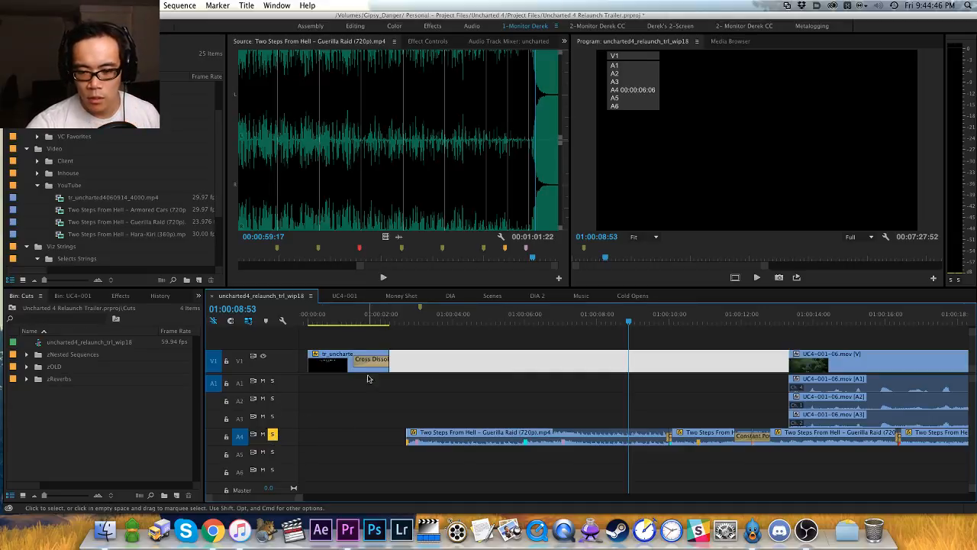
left_click(396, 382)
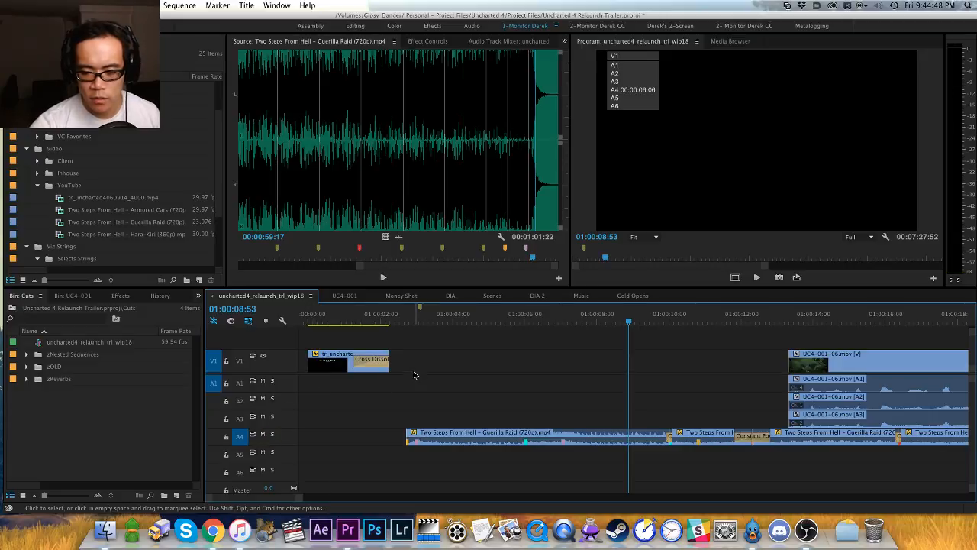
key("h")
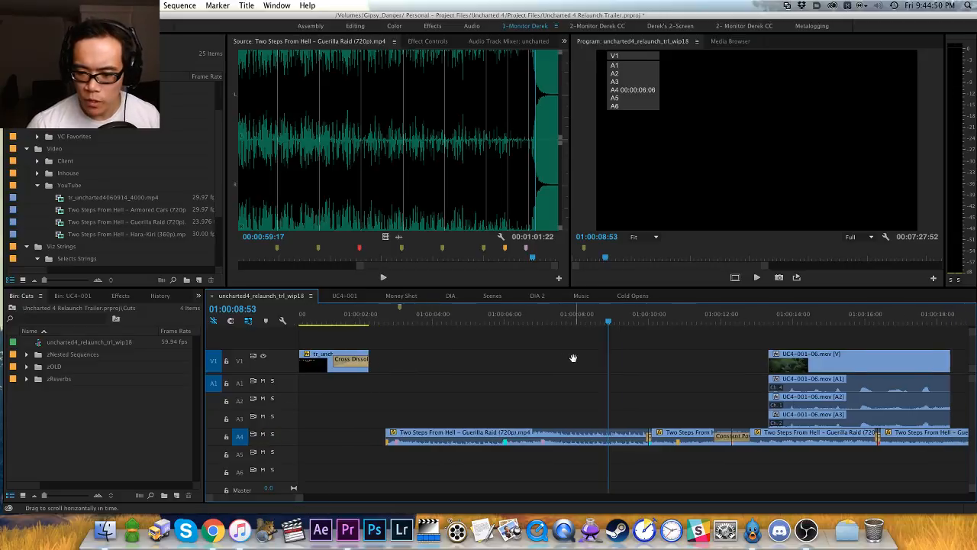
left_click_drag(571, 367, 524, 375)
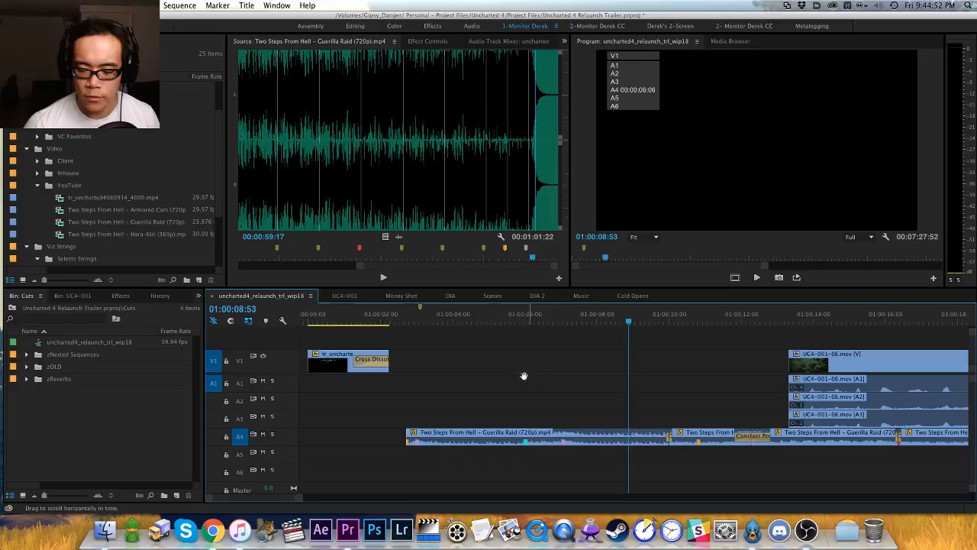
Step: Park the playhead at 01:00:02:33, just before the first music clip, and save the project
left_click(413, 318)
left_click_drag(414, 319, 400, 319)
key("minus")
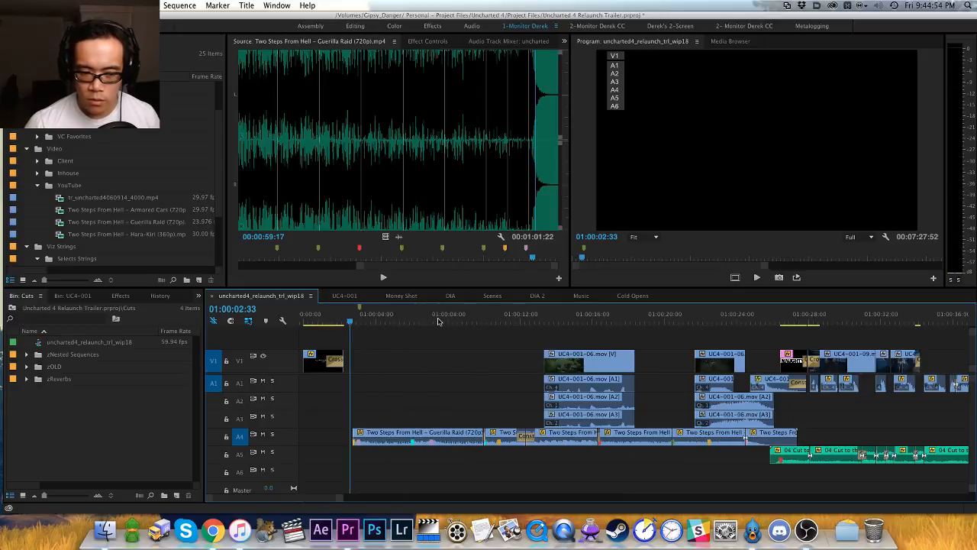
key("cmd+s")
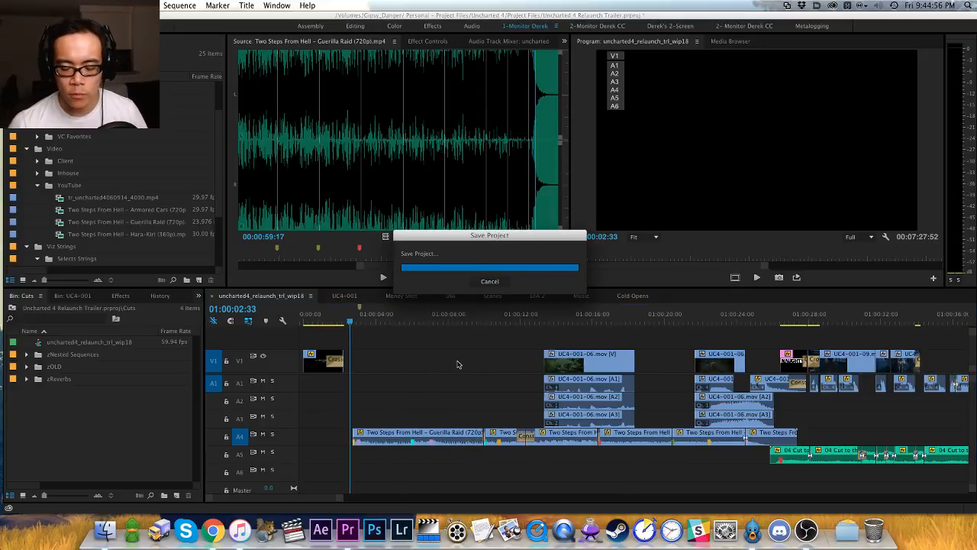
Step: Play the trailer opening from 01:00:02:33 through the first jungle shot and stop at 01:00:19:49
key("space")
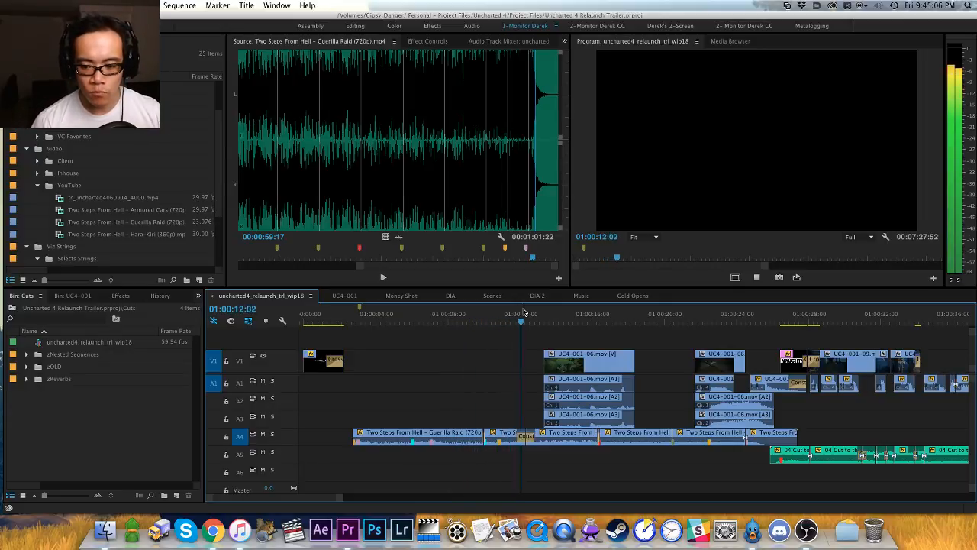
key("=")
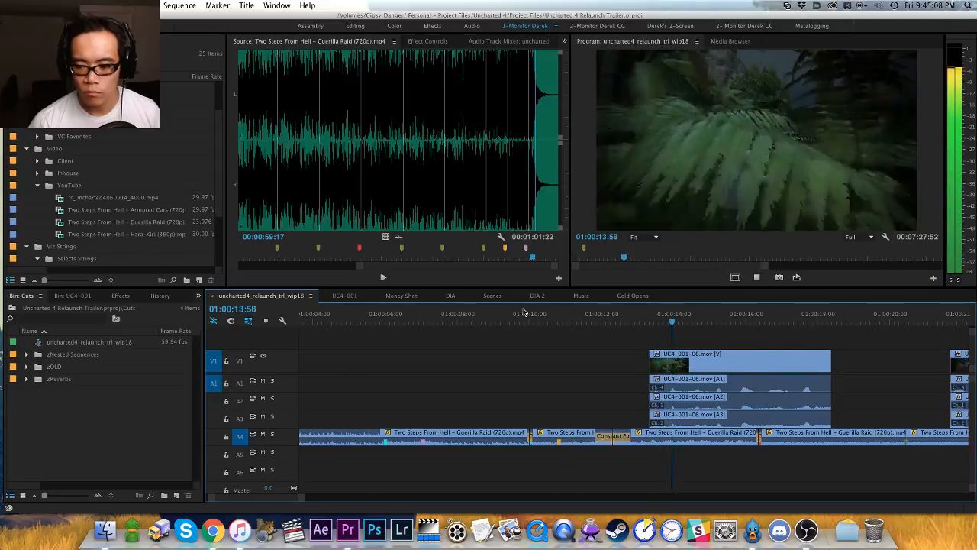
key("-")
key("-")
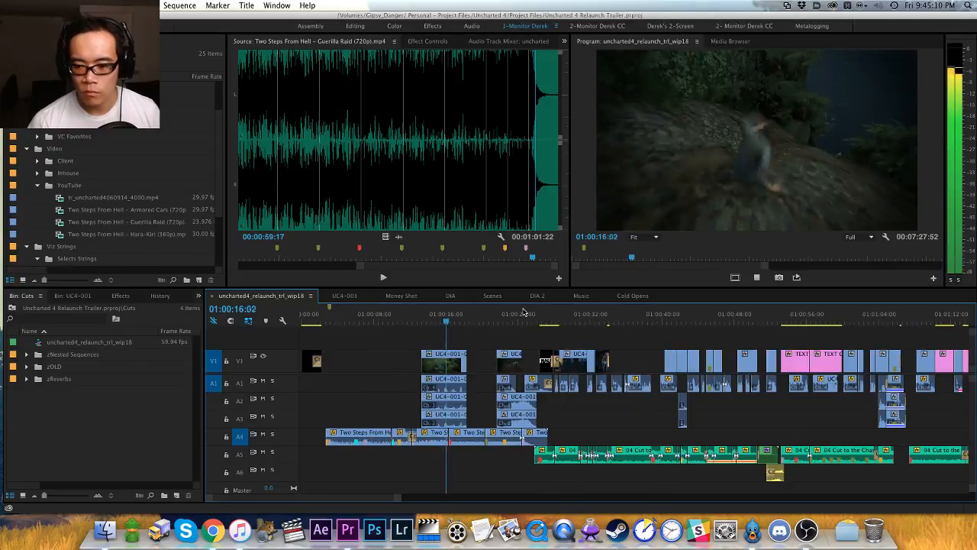
key("=")
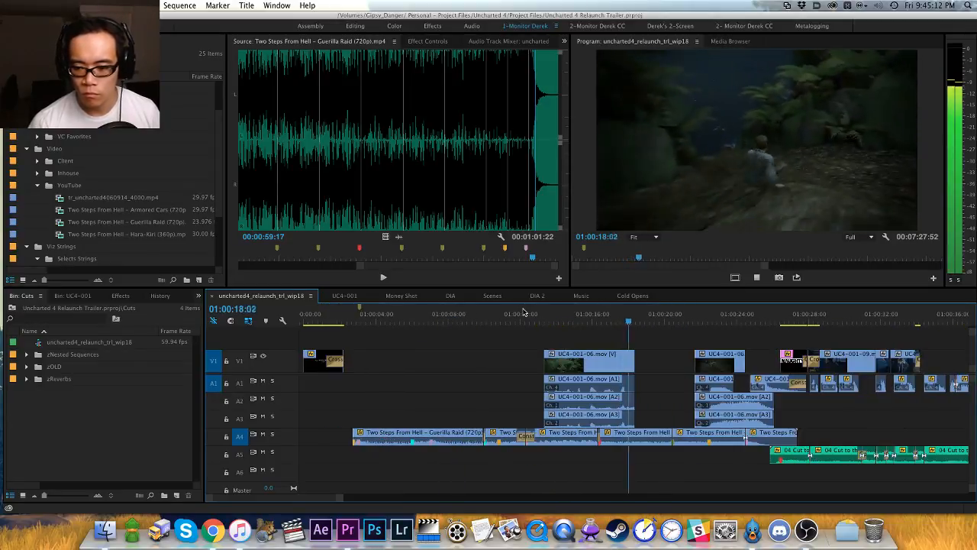
key("space")
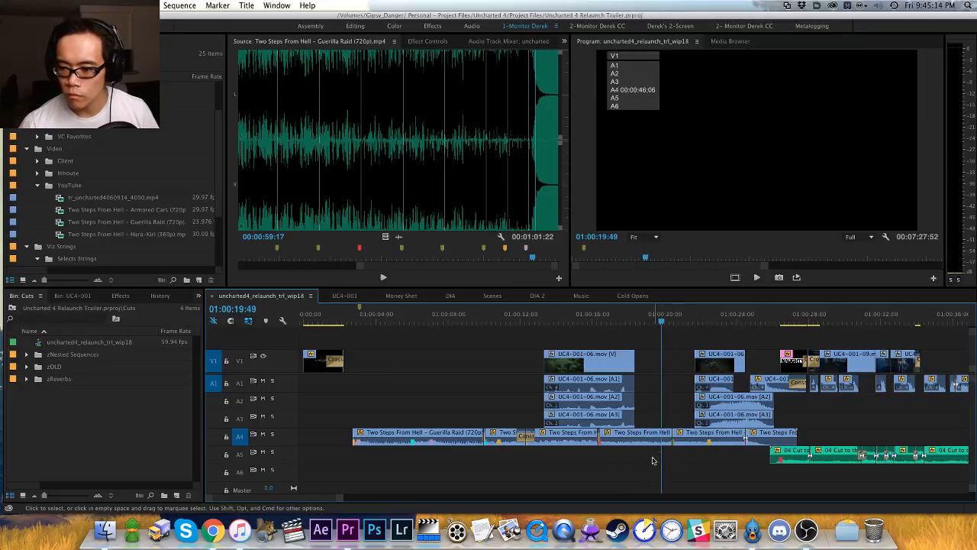
Step: Adjust the audio gain of the last three Guerilla Raid clips on A4 and play past the Naughty Dog logo to 01:00:28:50
left_click_drag(653, 460, 746, 438)
key("g")
key("Return")
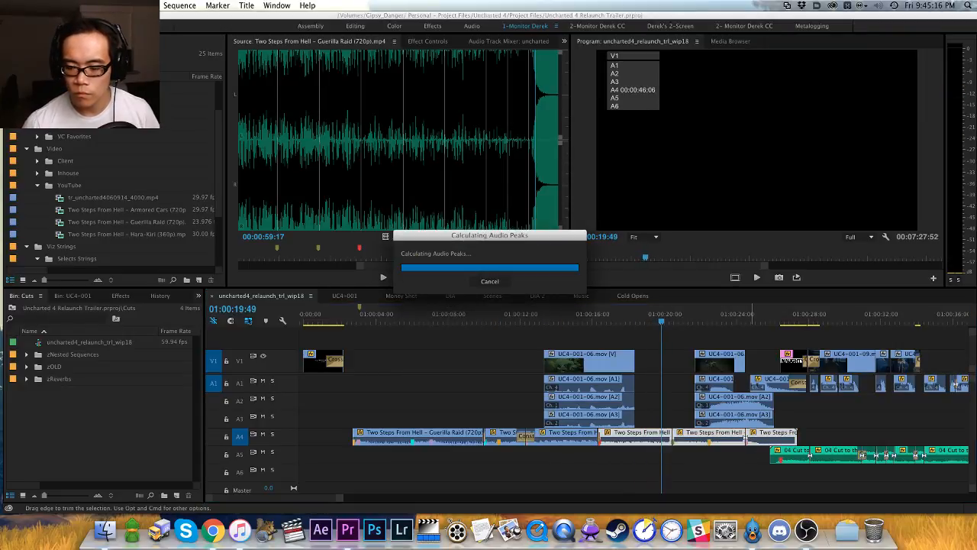
key("space")
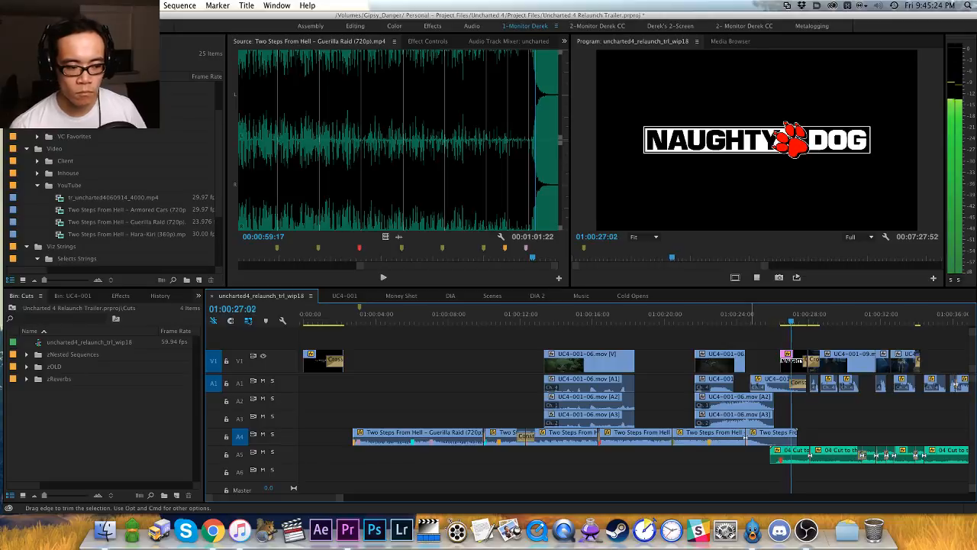
key("space")
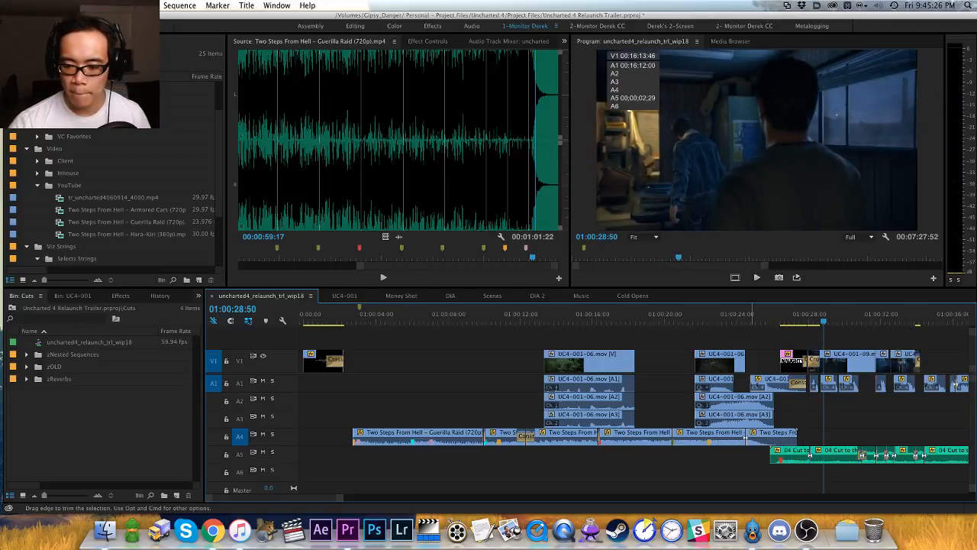
left_click(468, 357)
left_click(509, 341)
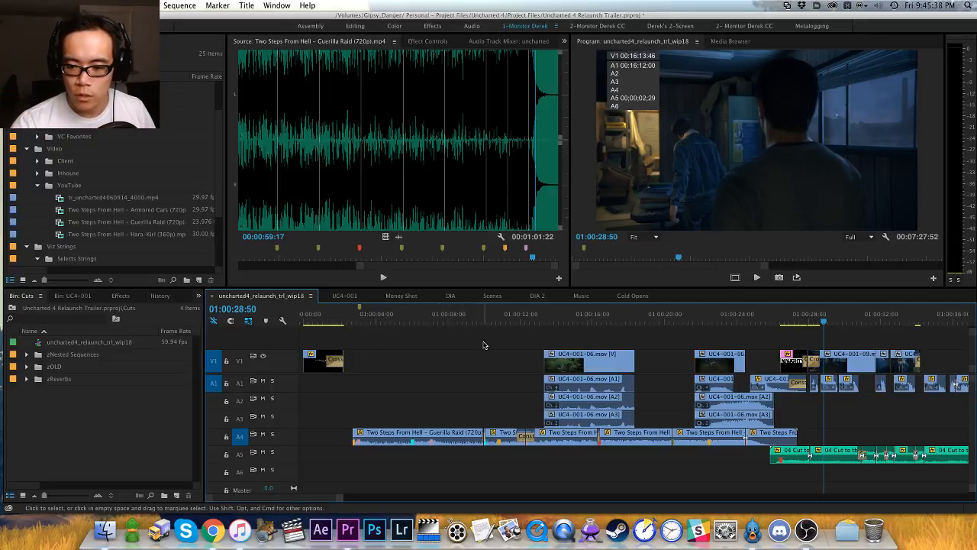
Step: Open the UC4-001 footage sequence at the underwater scene at 01:56:01:57 and save the project
left_click(356, 298)
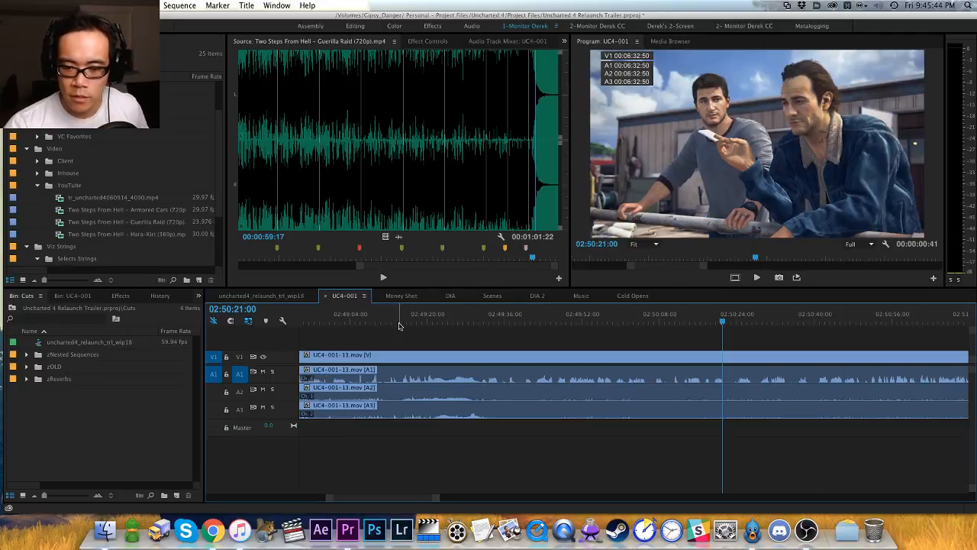
key("backslash")
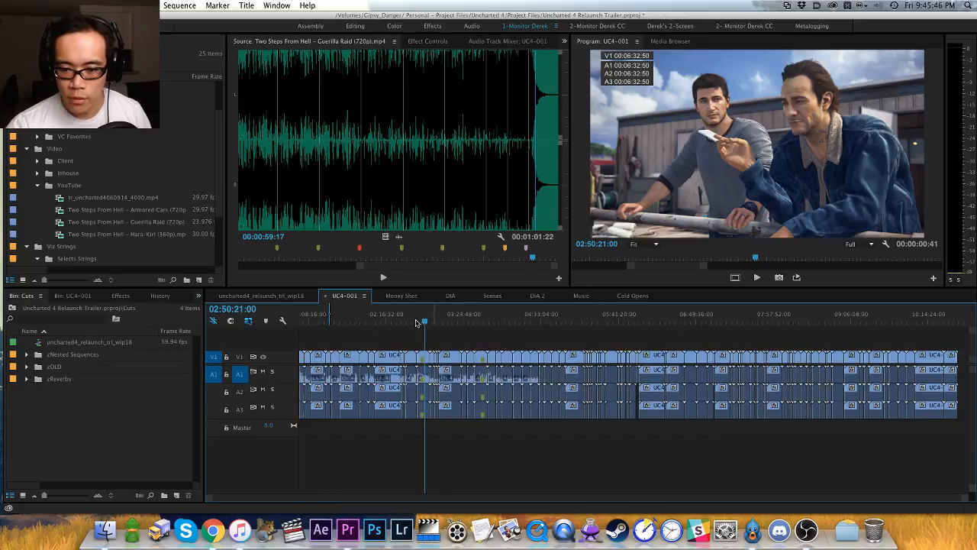
left_click(416, 319)
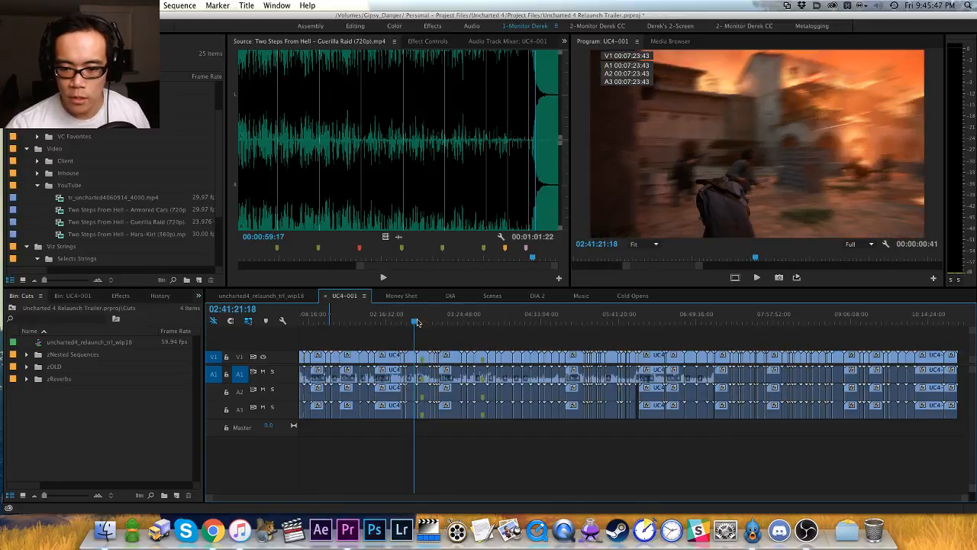
left_click(363, 321)
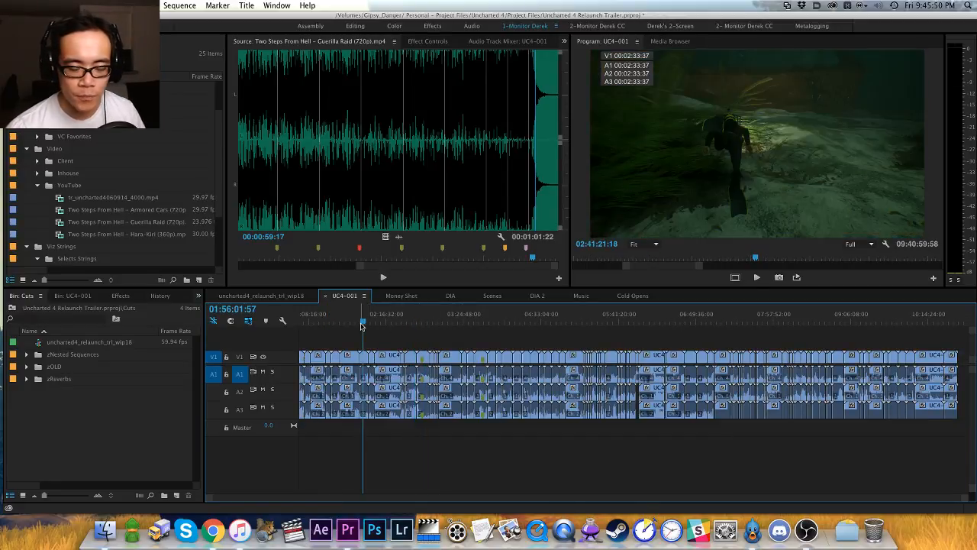
key("super+s")
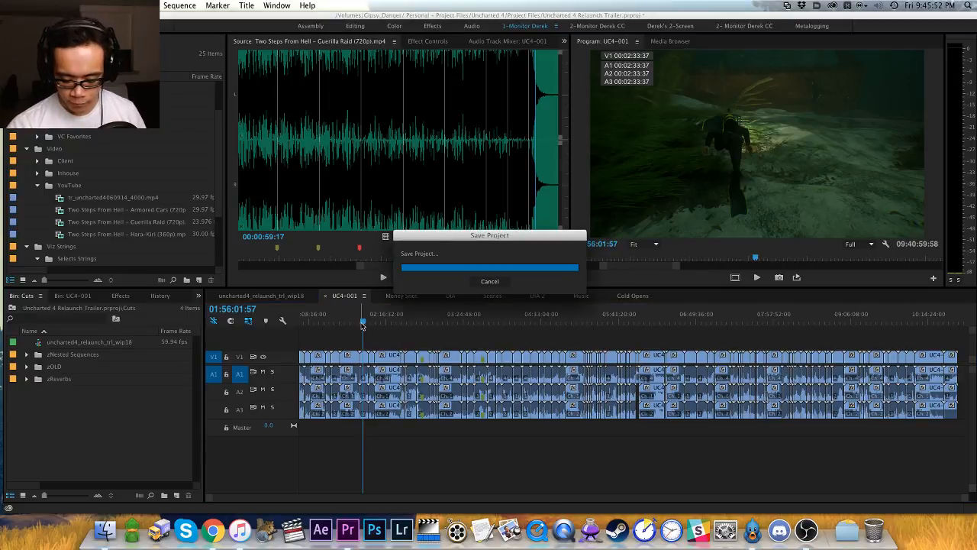
Step: Scrub back to 01:45:42:41 in the UC4-001-06 clip and enlarge the audio tracks to show their waveforms
left_click_drag(341, 315, 350, 315)
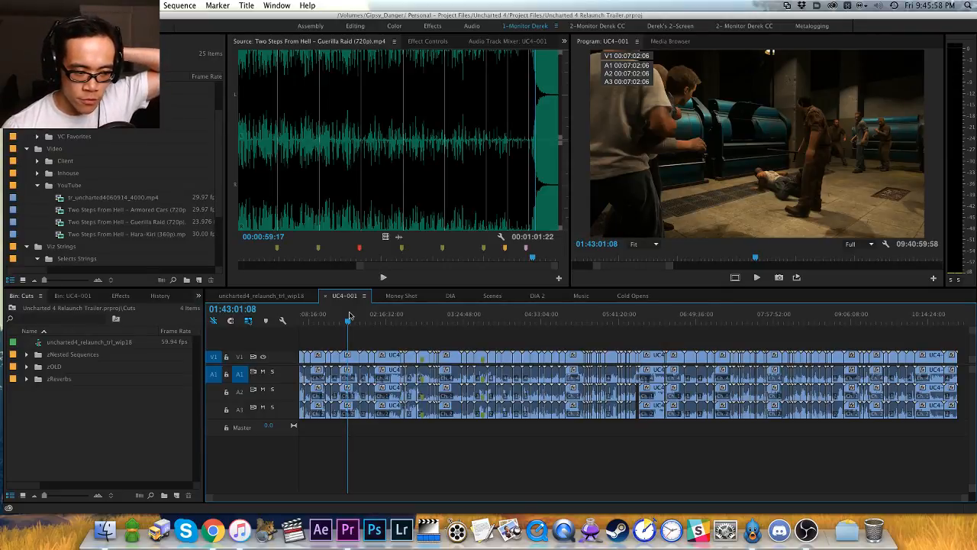
left_click_drag(350, 315, 353, 319)
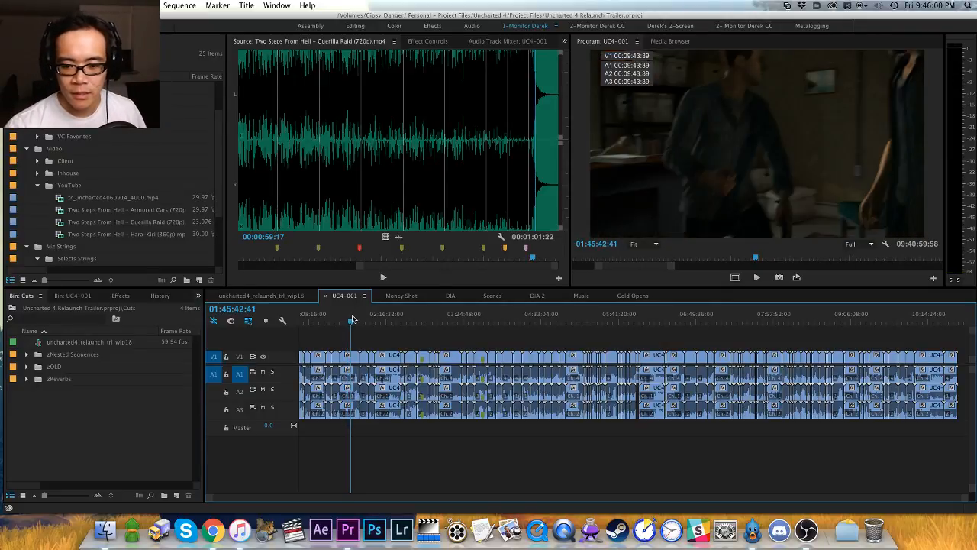
key("equal")
key("equal")
key("equal")
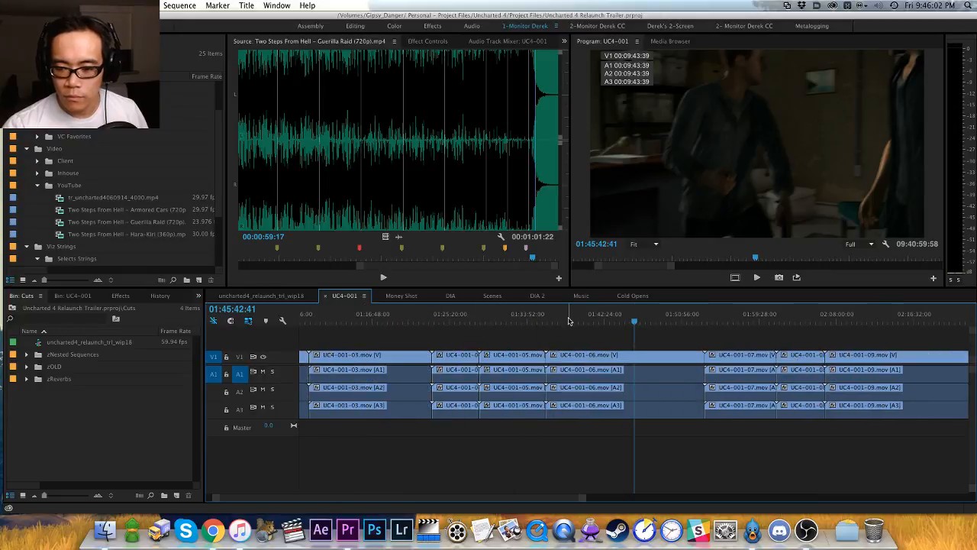
key("alt+equal")
key("alt+equal")
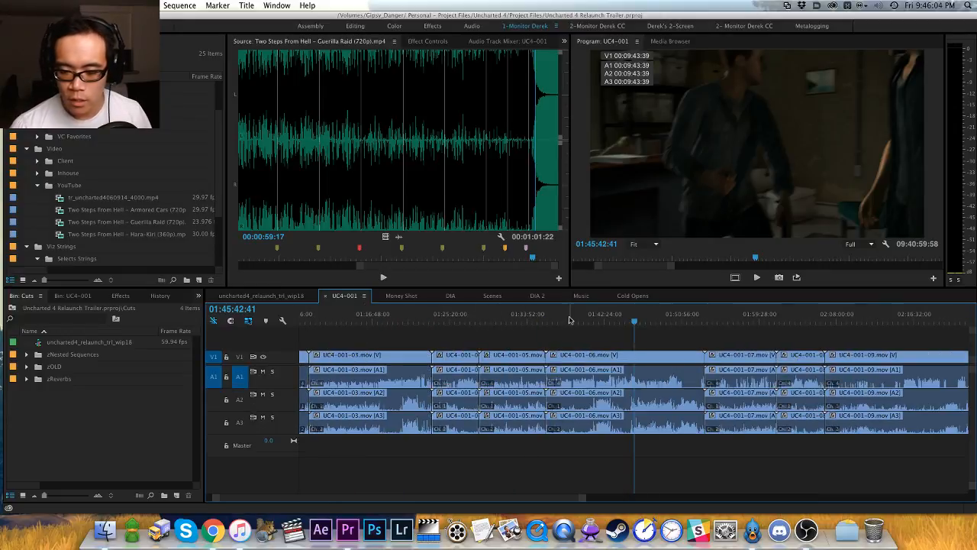
key("cmd+s")
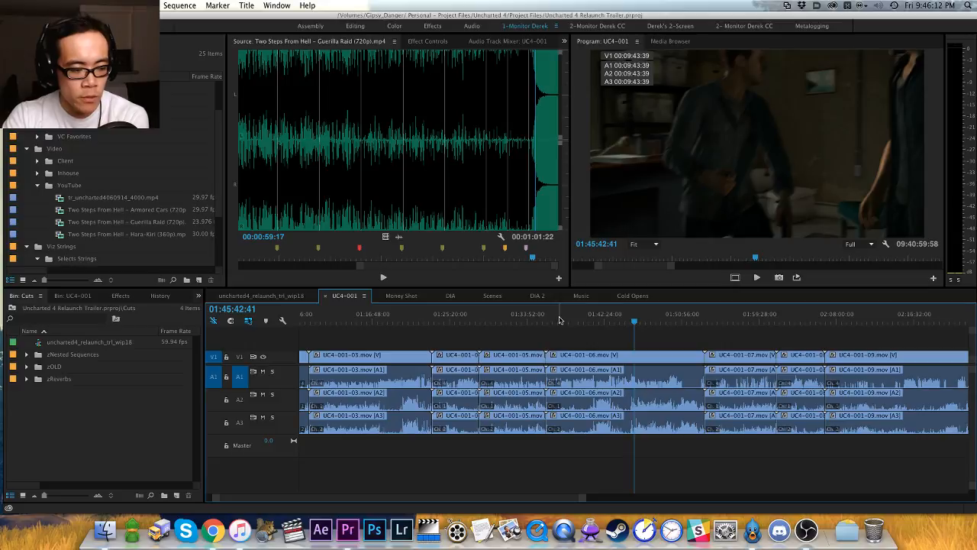
Step: Scan the footage around the UC4-001-06 clip and locate the prison fight at 01:41:17:39
left_click_drag(621, 318, 595, 326)
key("minus")
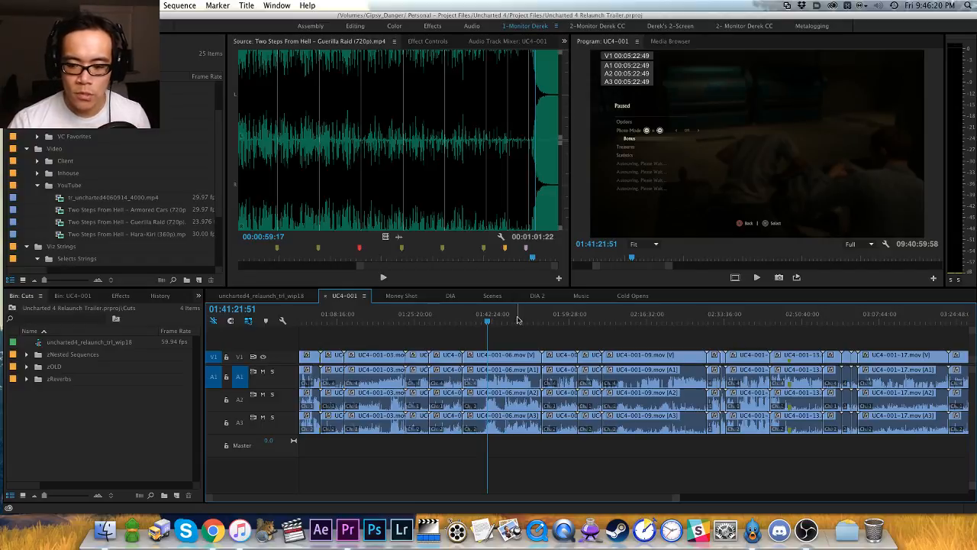
left_click_drag(520, 319, 538, 319)
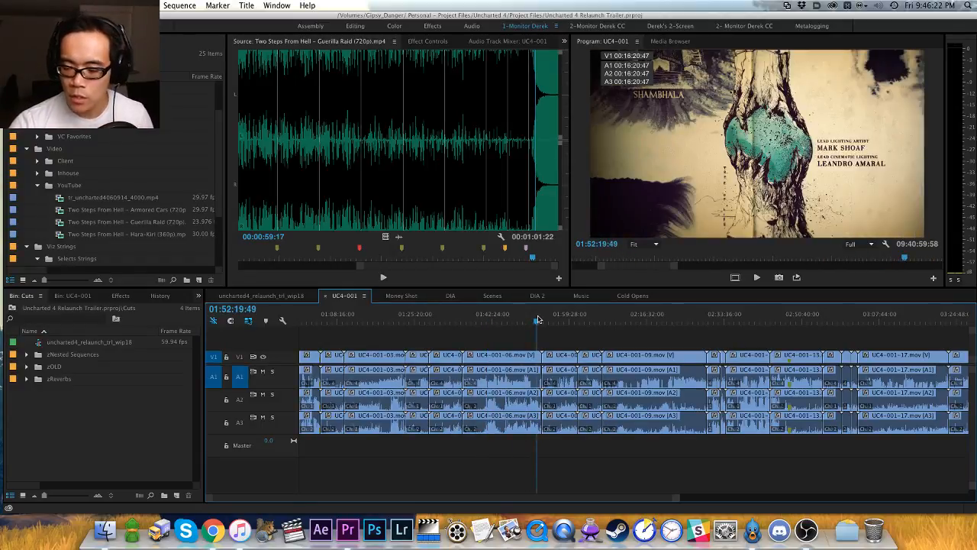
key("minus")
key("minus")
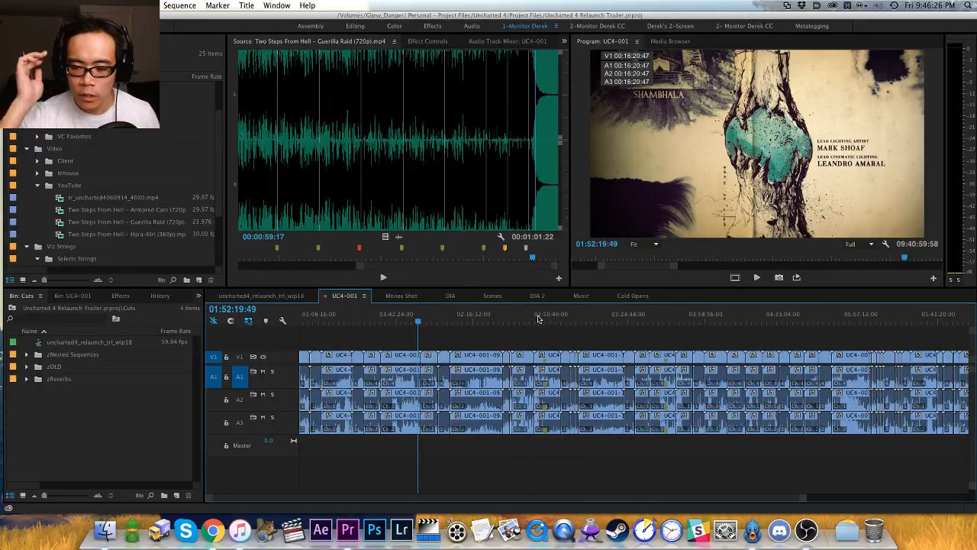
left_click(439, 320)
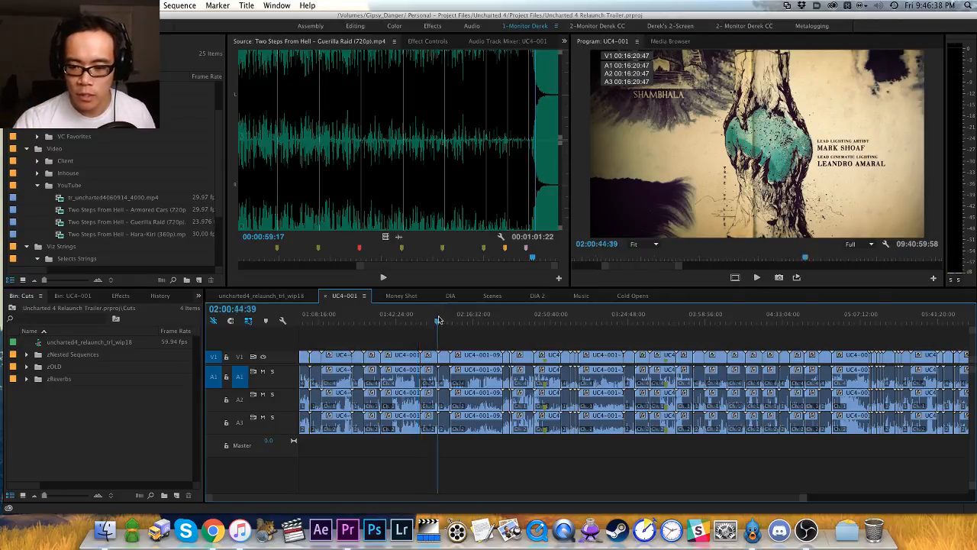
left_click_drag(430, 320, 390, 323)
key("=")
key("=")
key("=")
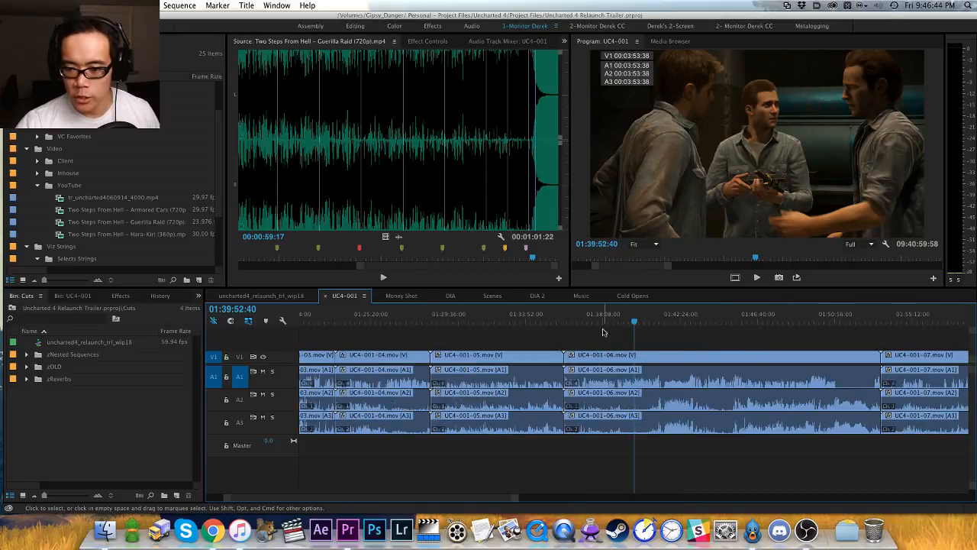
left_click_drag(432, 319, 437, 320)
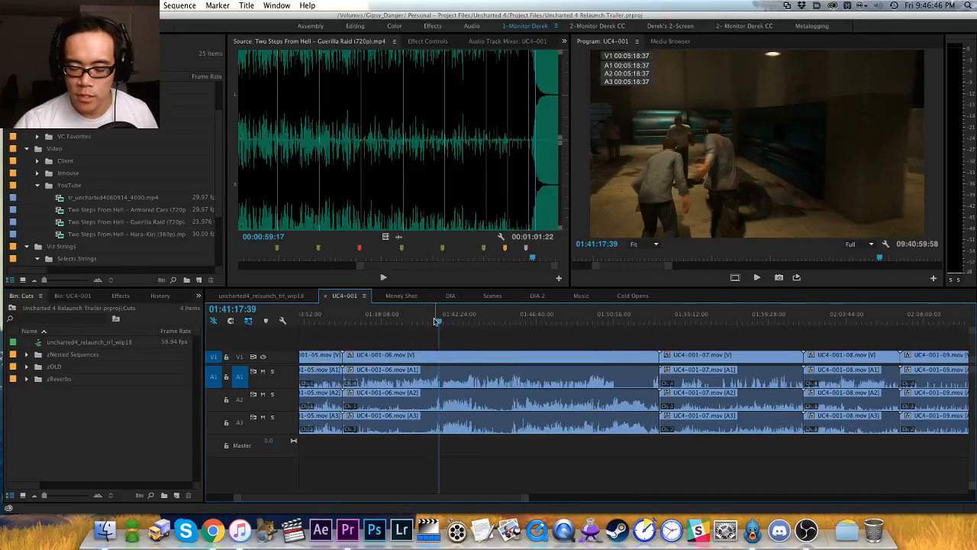
Step: Untarget A1, try soloing A2 and A3, and solo only A1 in the UC4-001 sequence instead
left_click(239, 376)
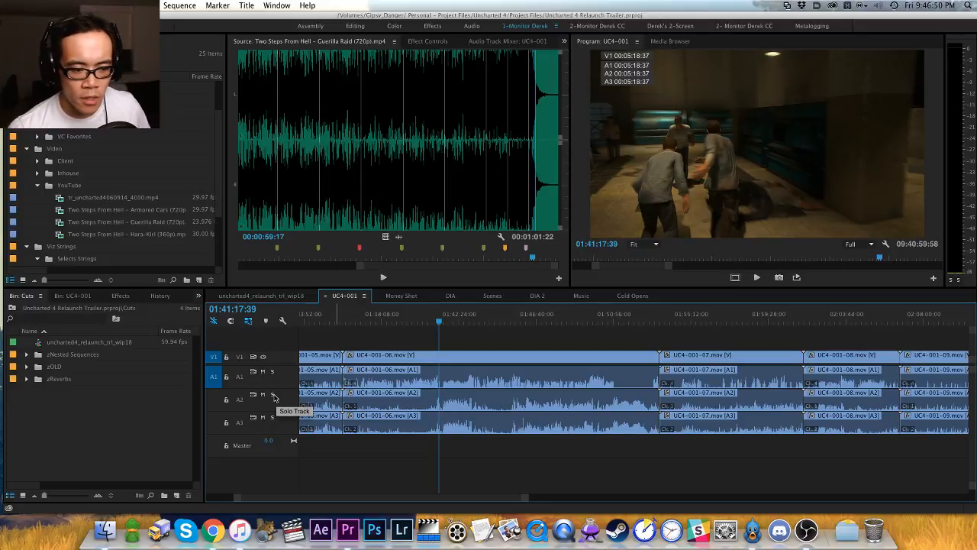
left_click(272, 395)
left_click(272, 417)
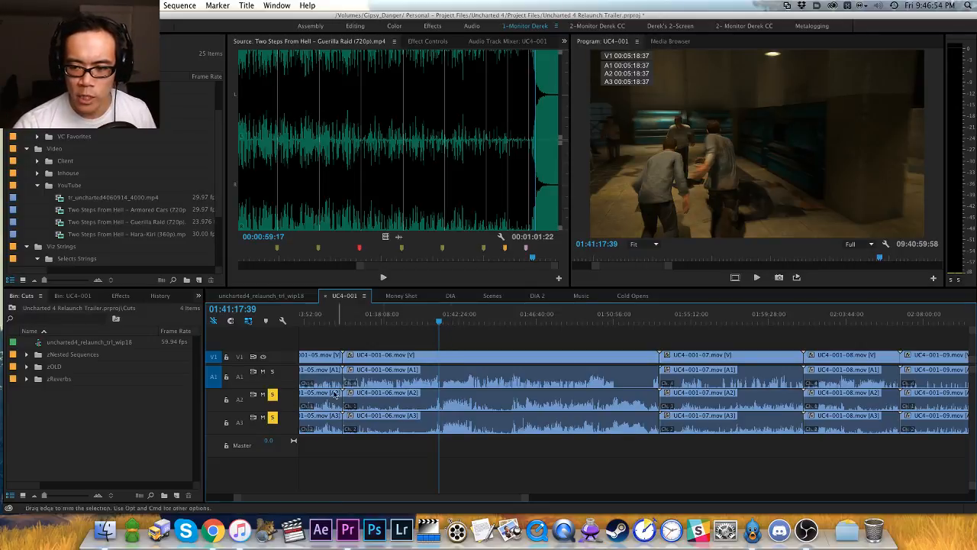
left_click(273, 395)
left_click(273, 417)
left_click(273, 371)
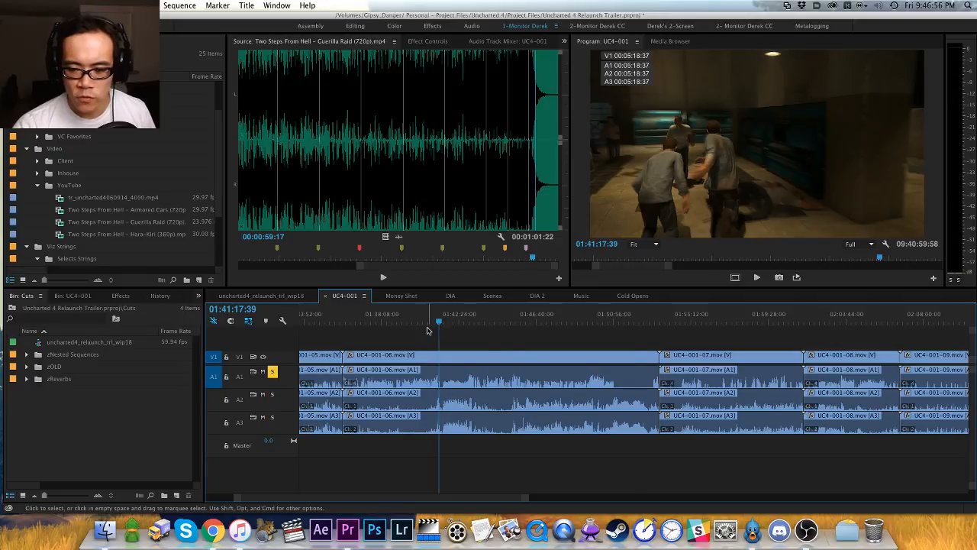
Step: Scan the UC4-001-06 clip forward from the prison fight to the office scene at 01:44:35:48
key("=")
key("h")
left_click_drag(562, 336, 403, 345)
key("v")
left_click(479, 319)
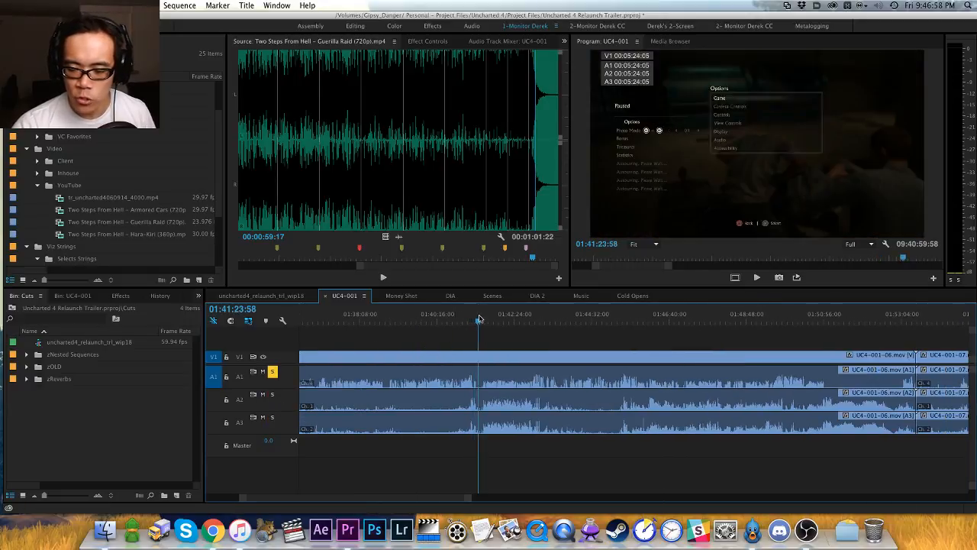
left_click_drag(478, 319, 483, 317)
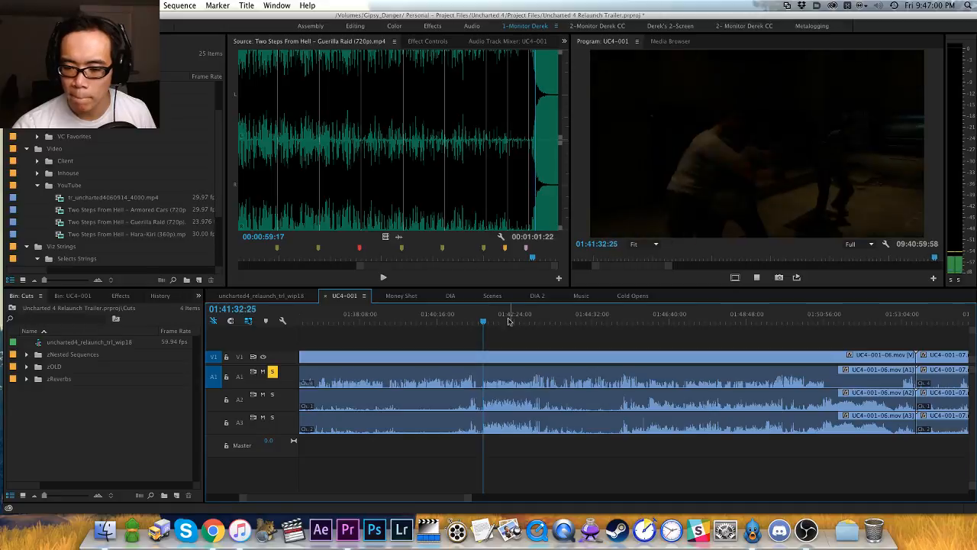
left_click(531, 320)
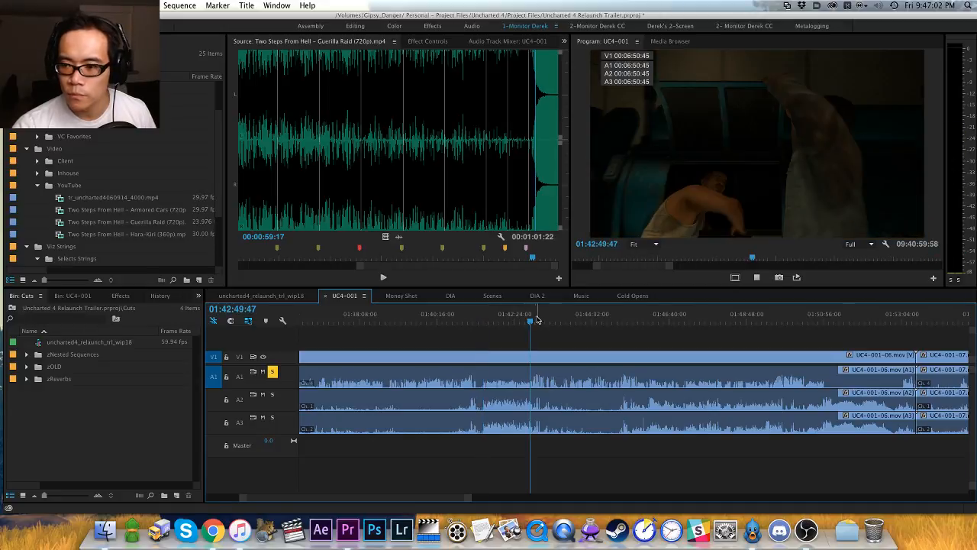
mouse_move(531, 320)
left_mouse_down()
mouse_move(588, 318)
mouse_move(519, 340)
mouse_move(510, 341)
mouse_move(513, 323)
left_mouse_up()
Step: Search the rest of the UC4-001-06 clip, return to the office handshake at 01:45:18:30, and save the project
key("h")
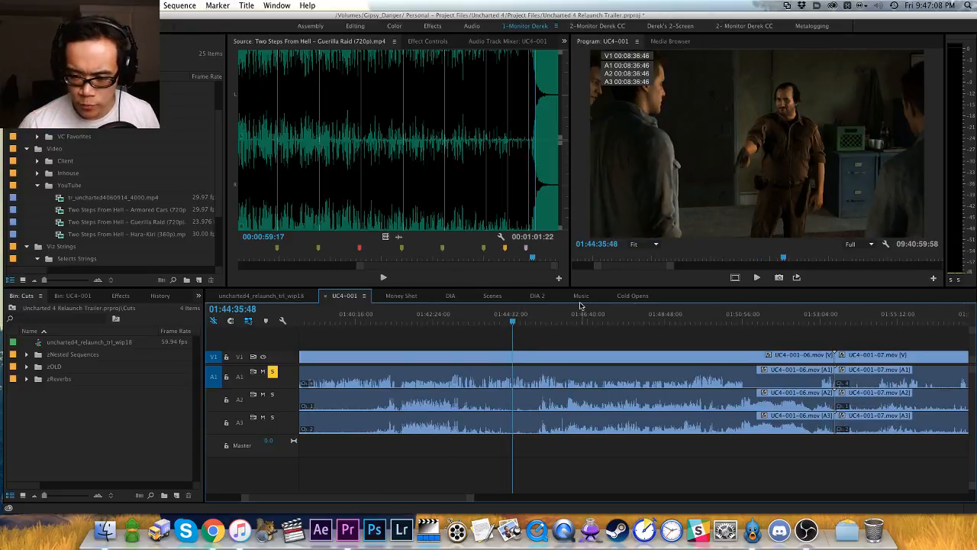
left_click_drag(514, 322, 527, 321)
key("equal")
key("equal")
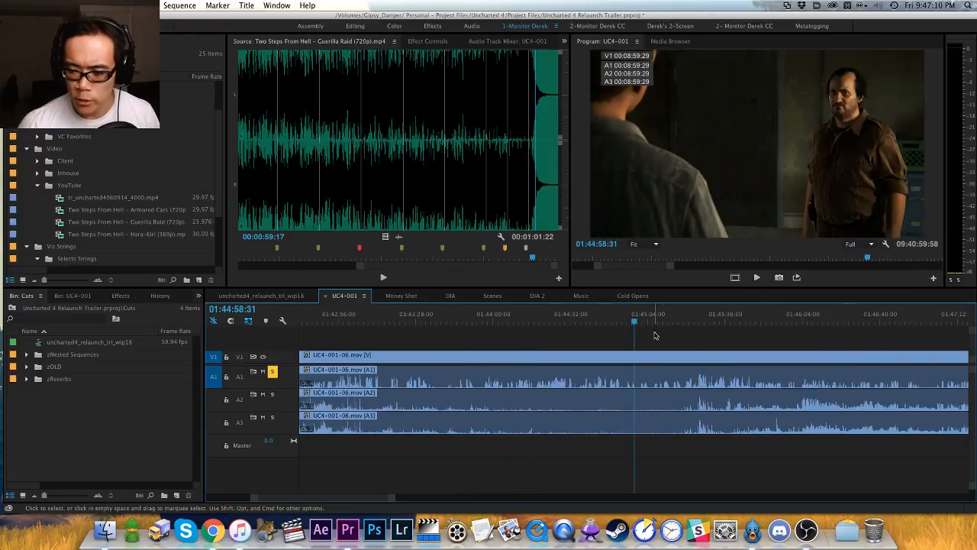
key("h")
left_click_drag(684, 335, 545, 331)
left_click_drag(620, 321, 600, 322)
key("minus")
left_click_drag(659, 337, 573, 320)
key("minus")
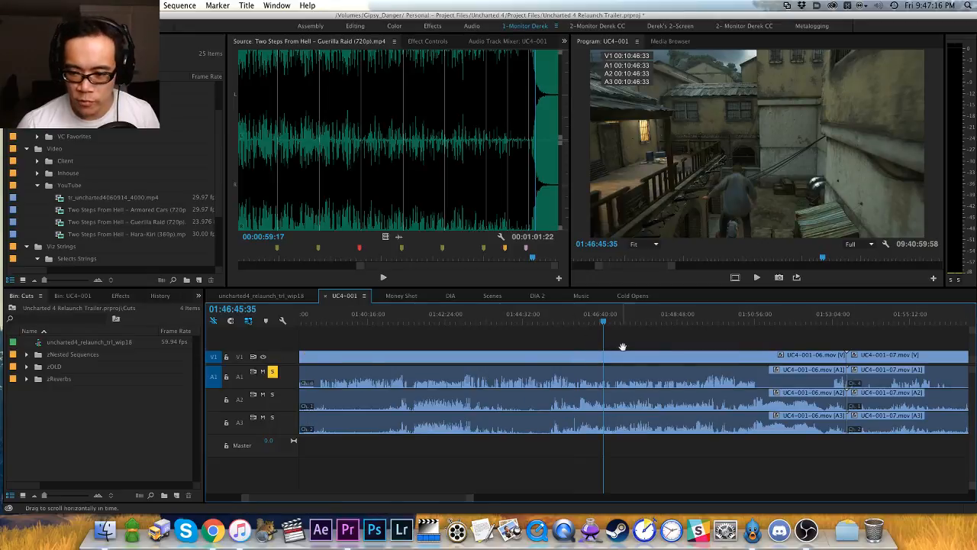
left_click_drag(622, 346, 548, 321)
key("equal")
left_click_drag(649, 325, 481, 320)
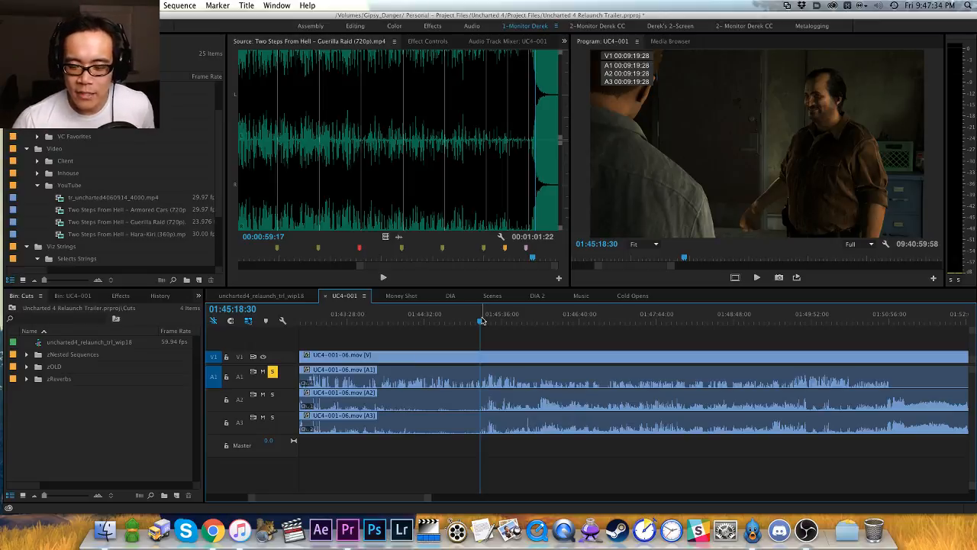
key("super+s")
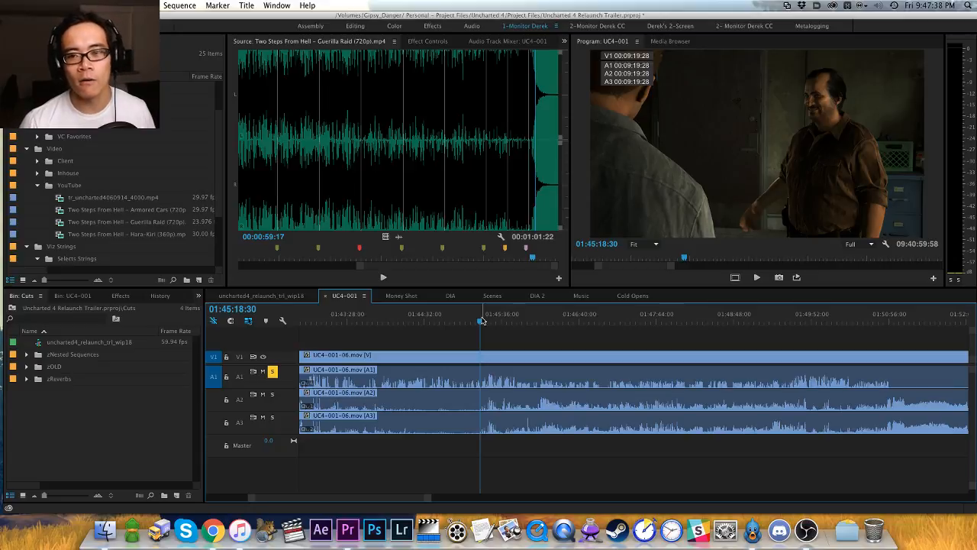
Step: Play the office scene in UC4-001 from 01:45:19:52 through the struggle, stopping at 01:45:27:33
key("=")
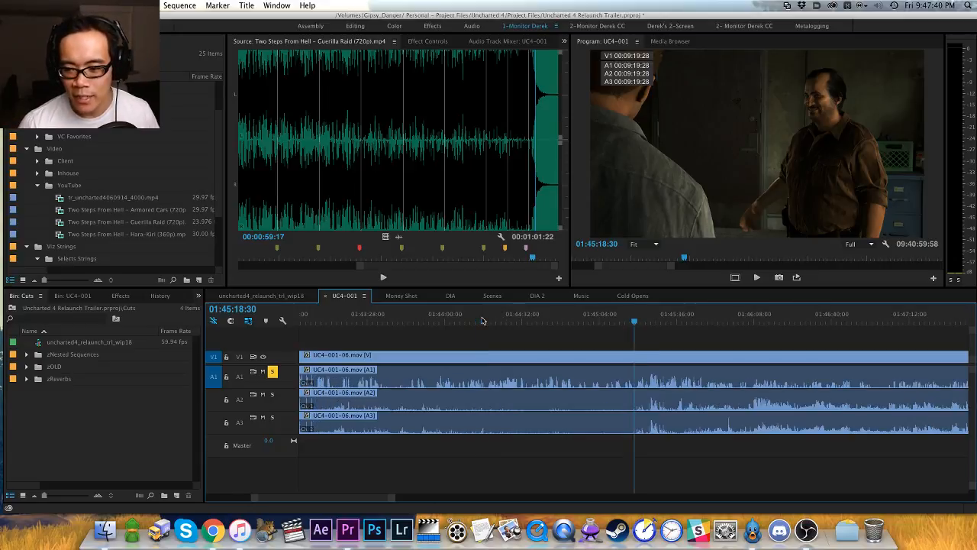
scroll(519, 320, "right", 3)
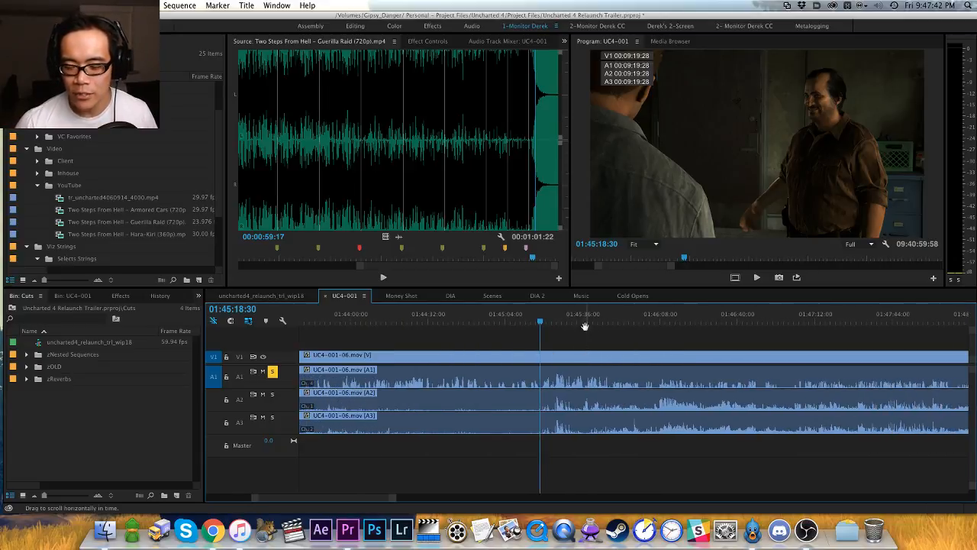
left_click(544, 319)
scroll(557, 340, "right", 2)
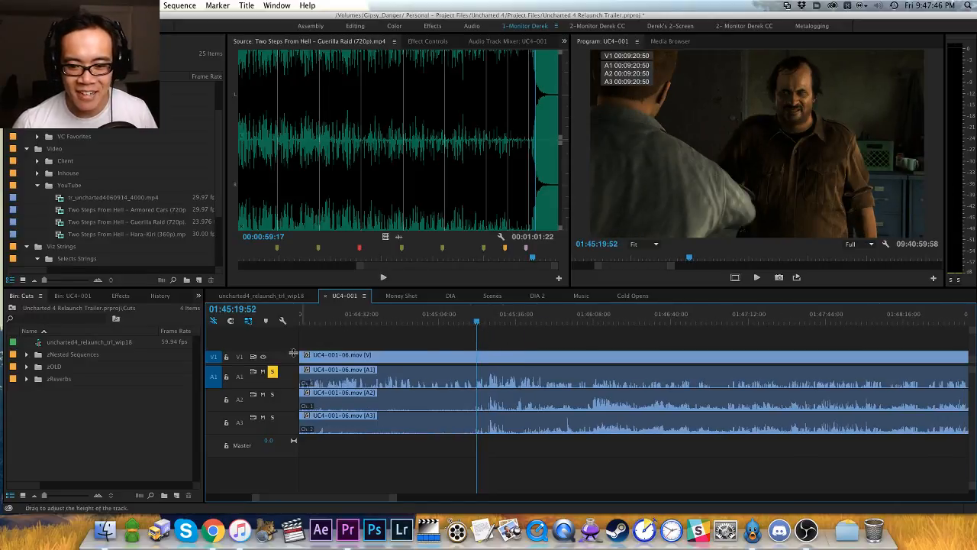
key("space")
key("equal")
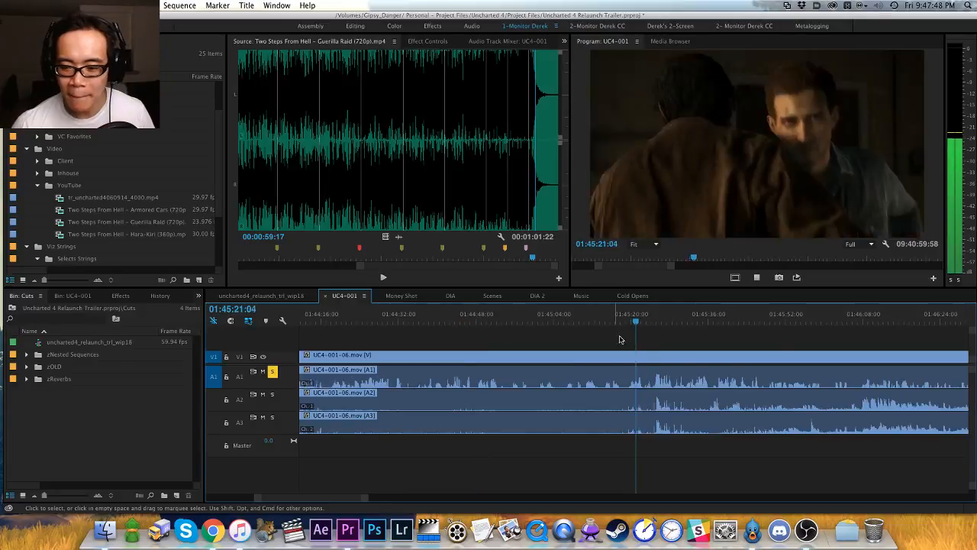
key("h")
left_click_drag(633, 340, 421, 343)
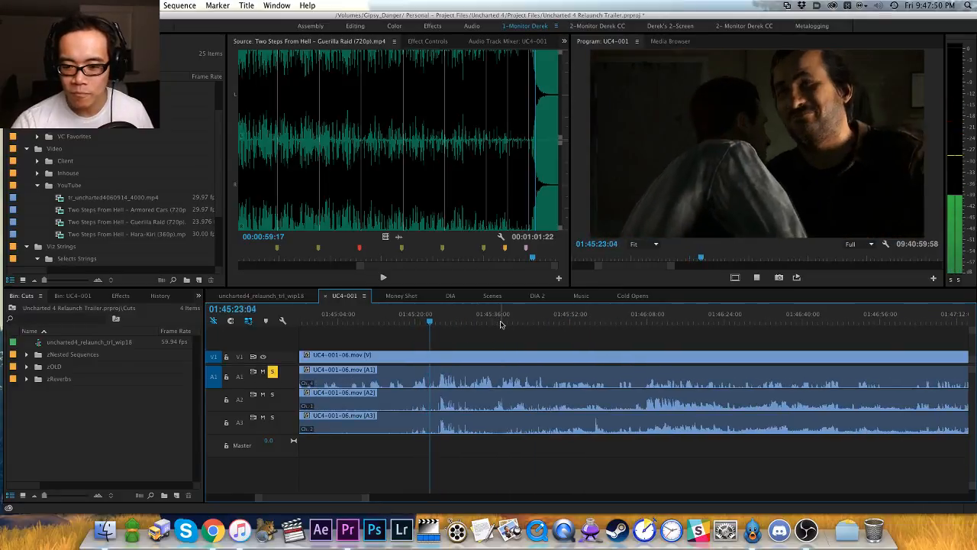
key("v")
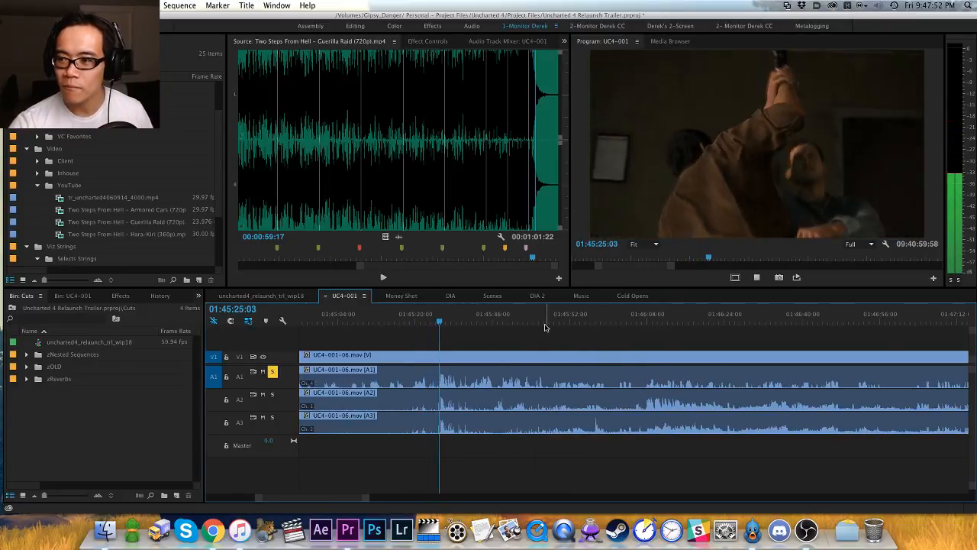
key("space")
left_click(754, 535)
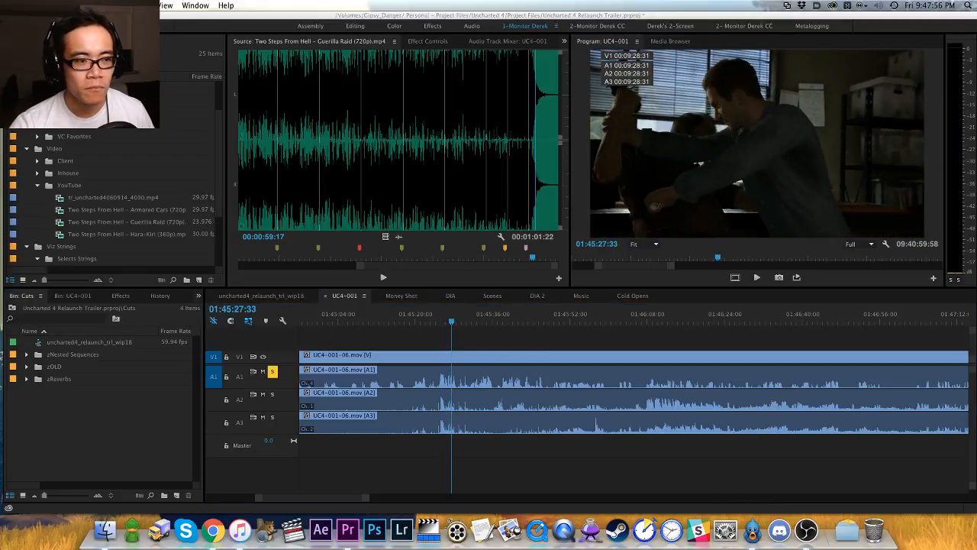
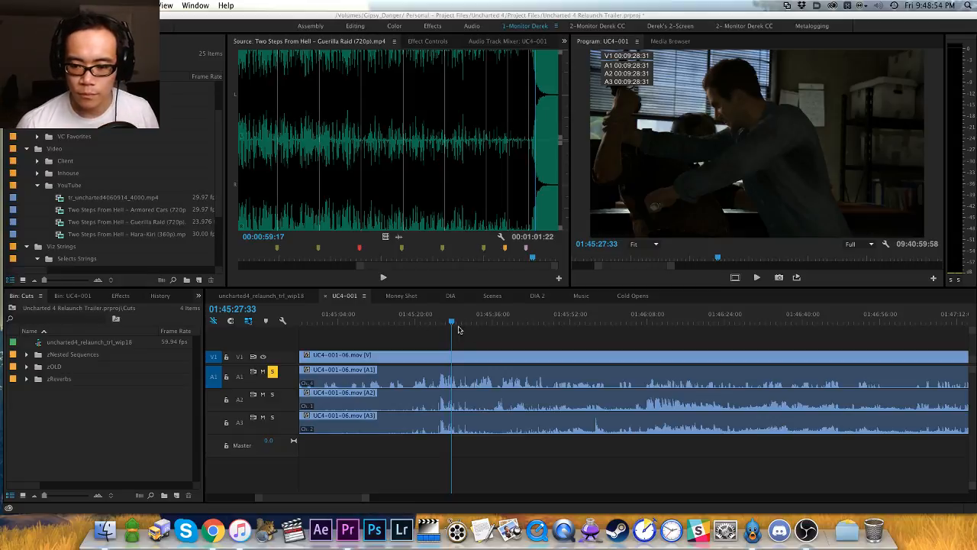
Step: Review the office struggle from 01:45:24:48 and the dialogue that follows it, stopping at 01:45:40:01
left_click_drag(449, 329, 401, 333)
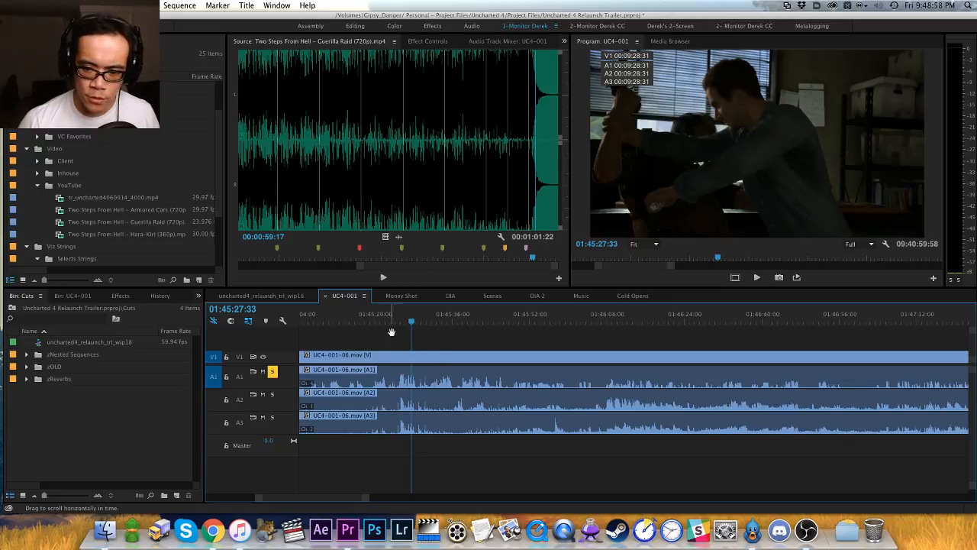
left_click_drag(412, 321, 389, 321)
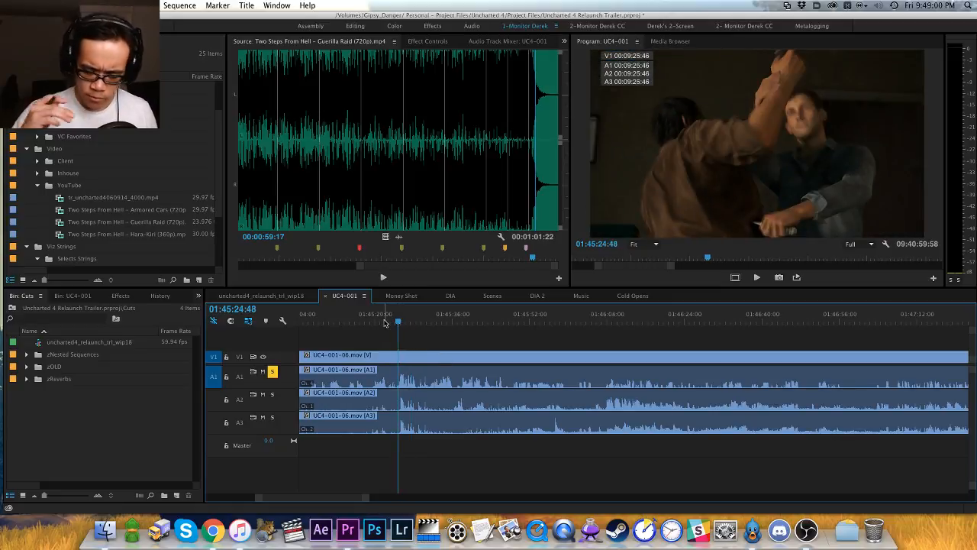
key("=")
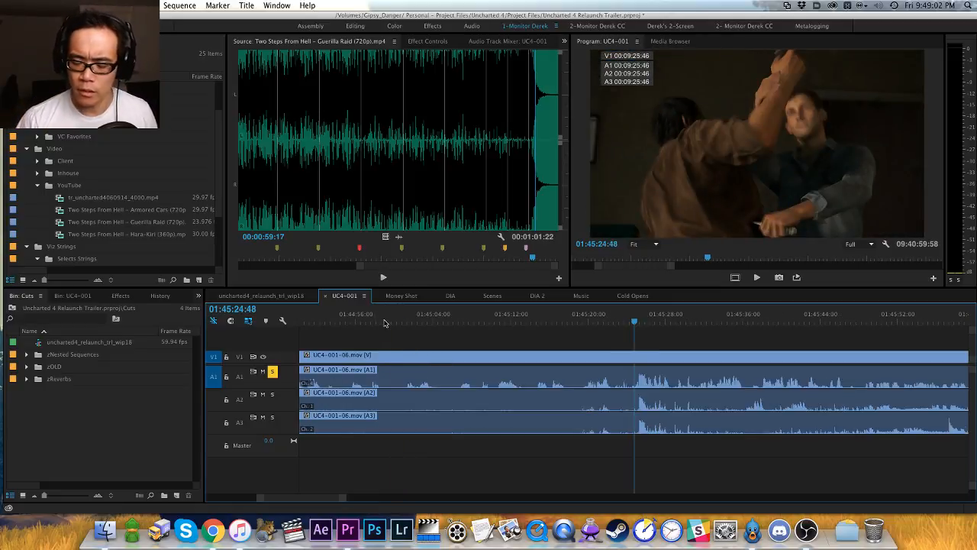
left_click_drag(671, 372, 441, 356)
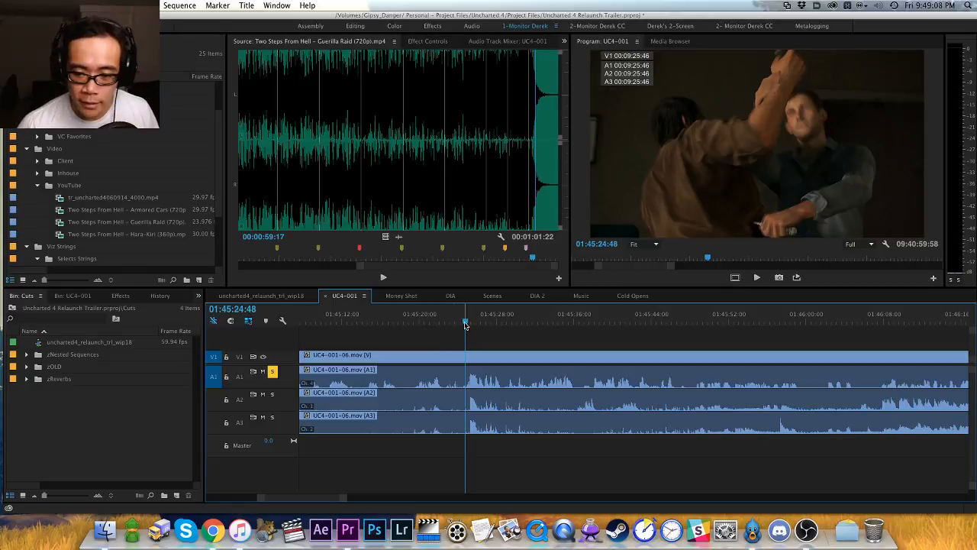
key("space")
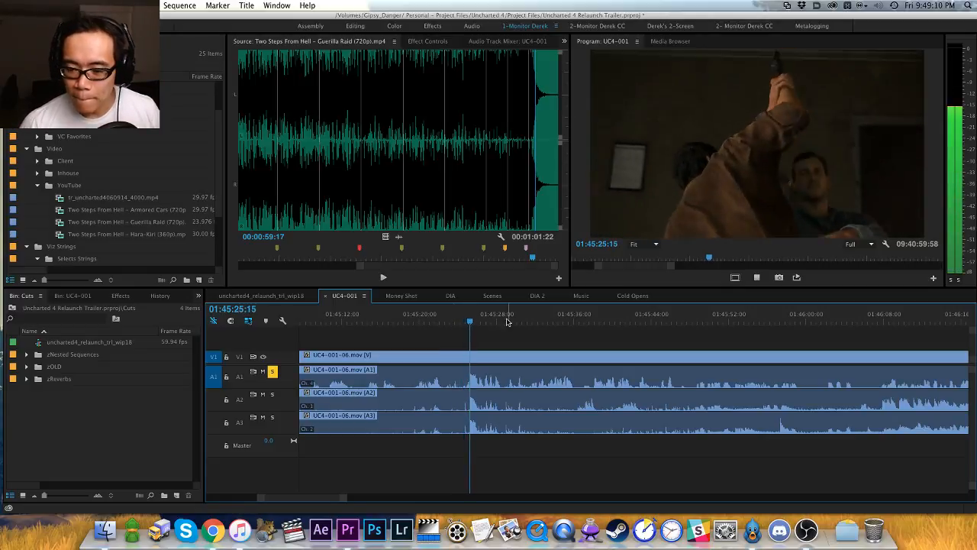
key("=")
key("=")
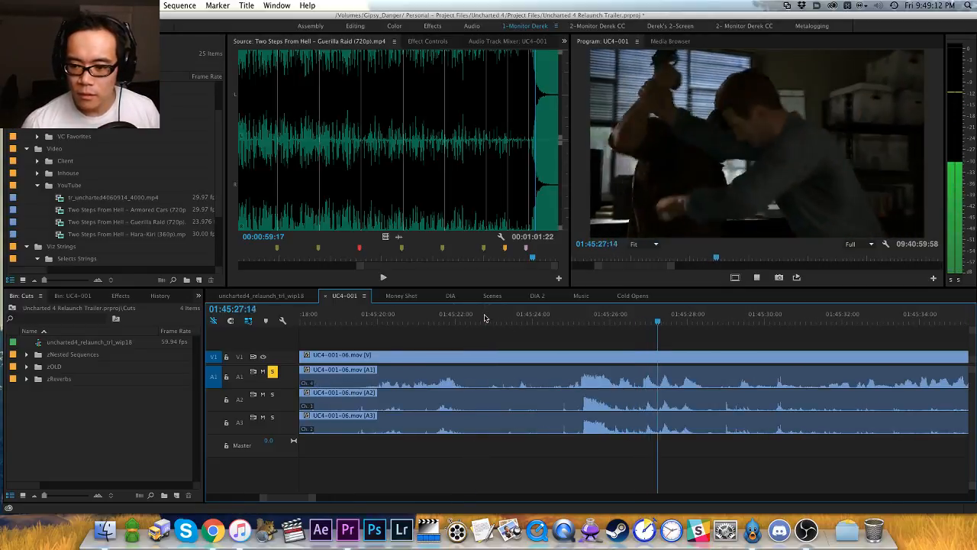
key("h")
left_click_drag(733, 367, 656, 326)
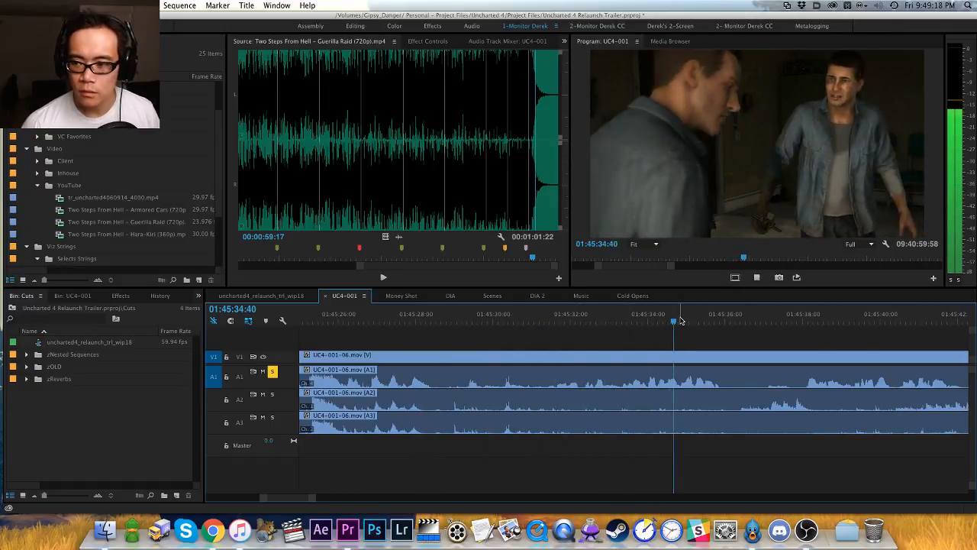
left_click(801, 324)
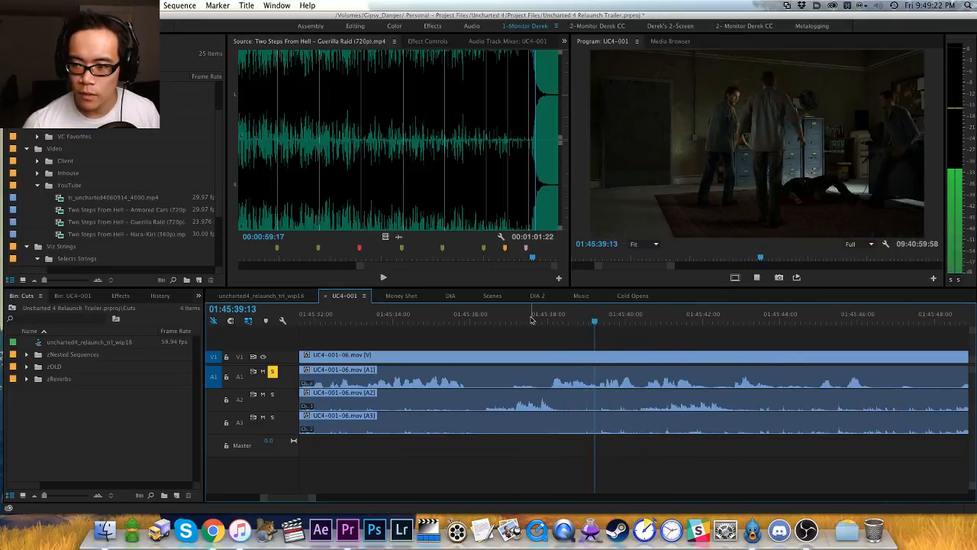
key("space")
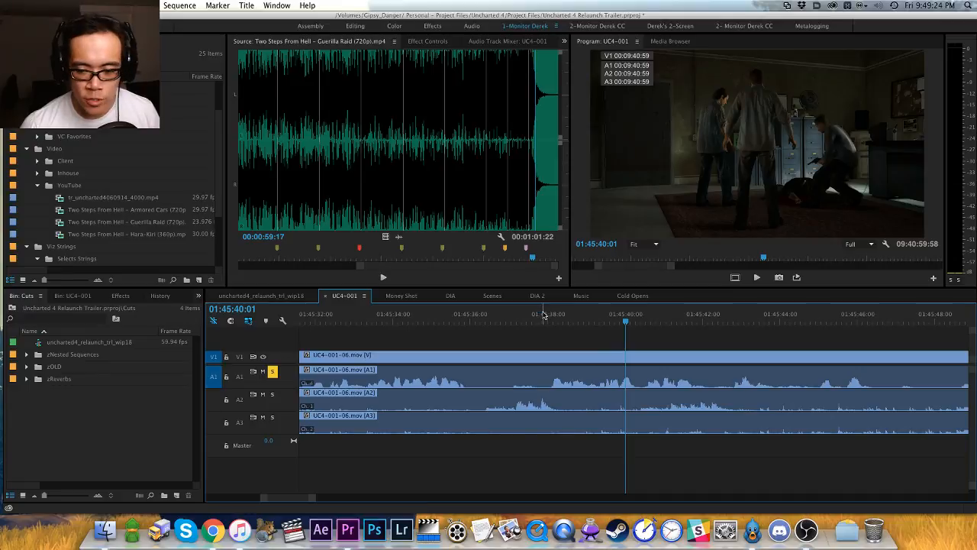
Step: Target A1, audition the dialogue from 01:45:38:00, and split the A1 audio at 01:45:41:50 and 01:45:38:03
left_click(543, 315)
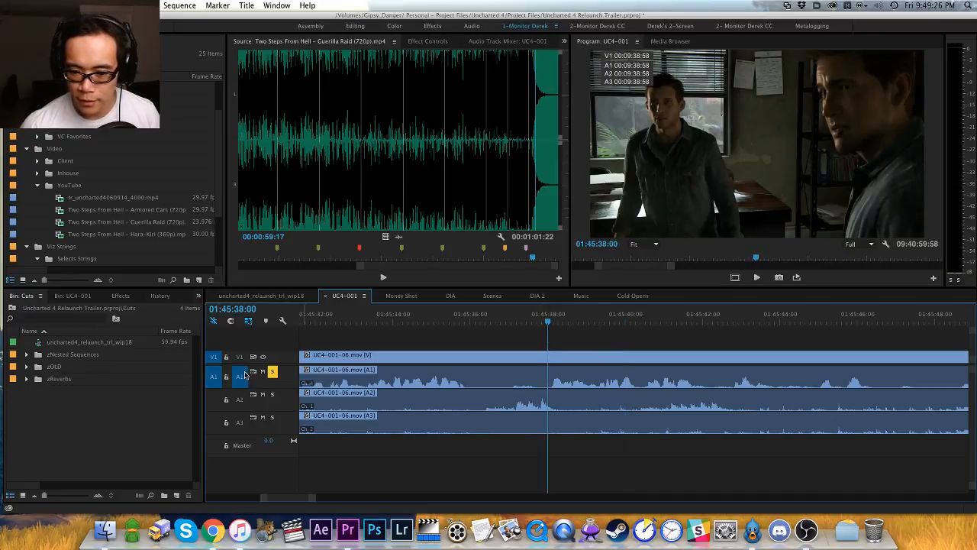
key("space")
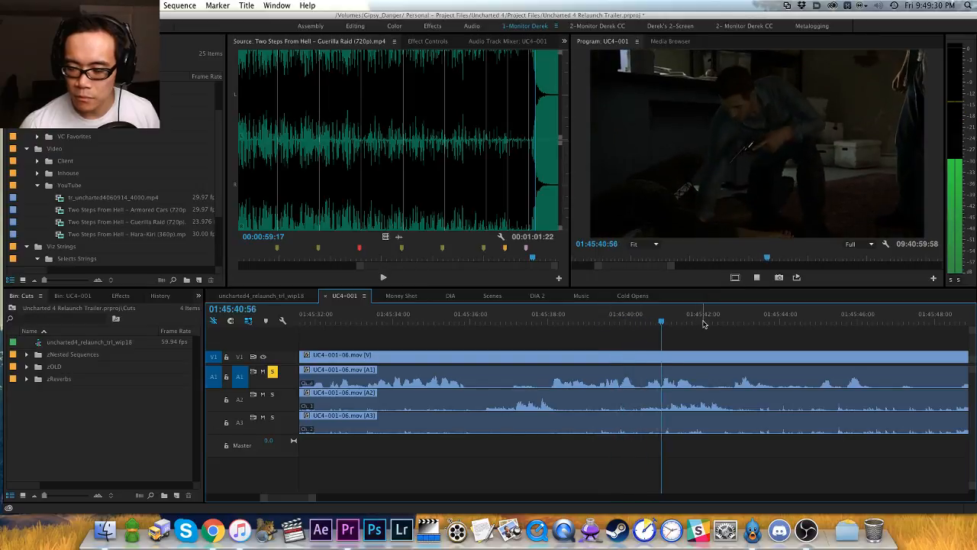
key("space")
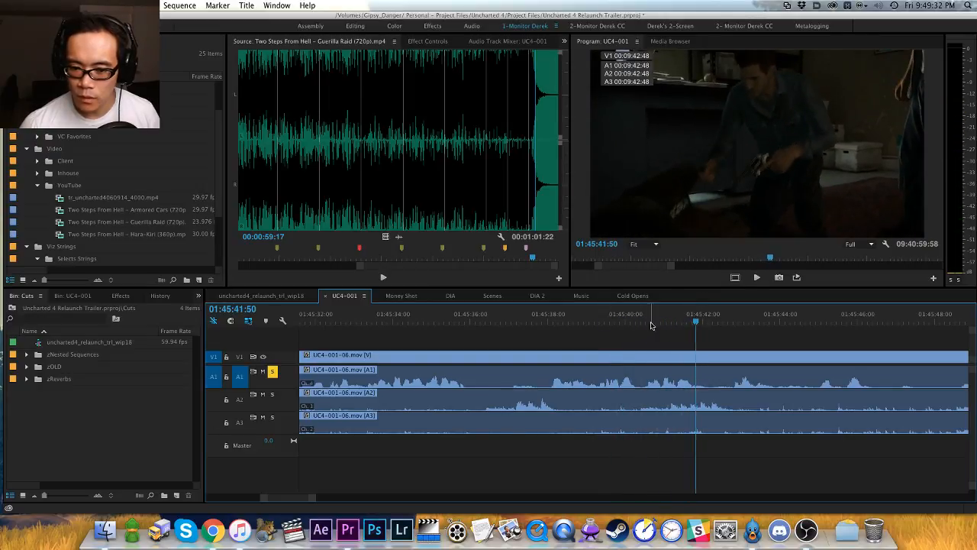
key("super+k")
left_click(549, 321)
key("super+k")
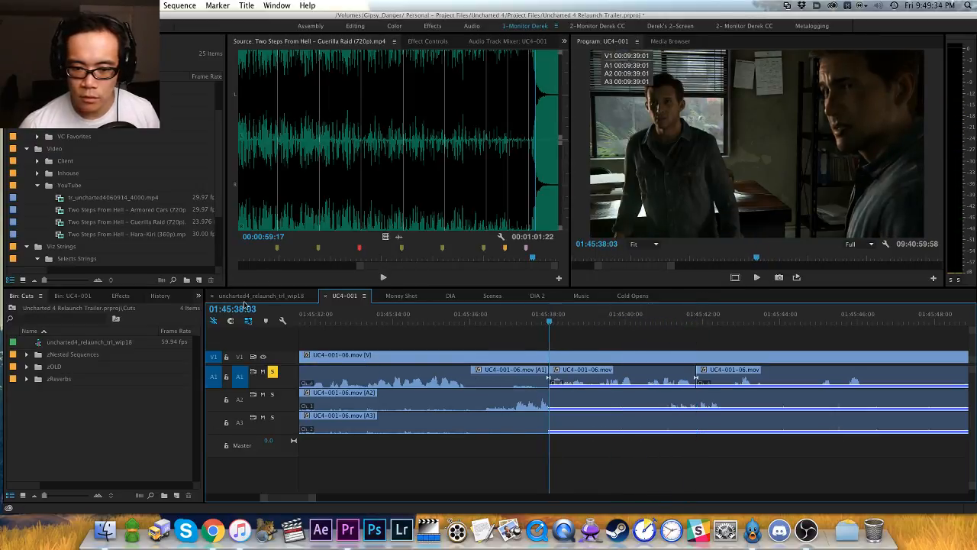
Step: Hide duplicate frame markers and dock the UC4-001 sequence in its own panel above the uncharted4_relaunch_trl_wip18 timeline
left_click(282, 320)
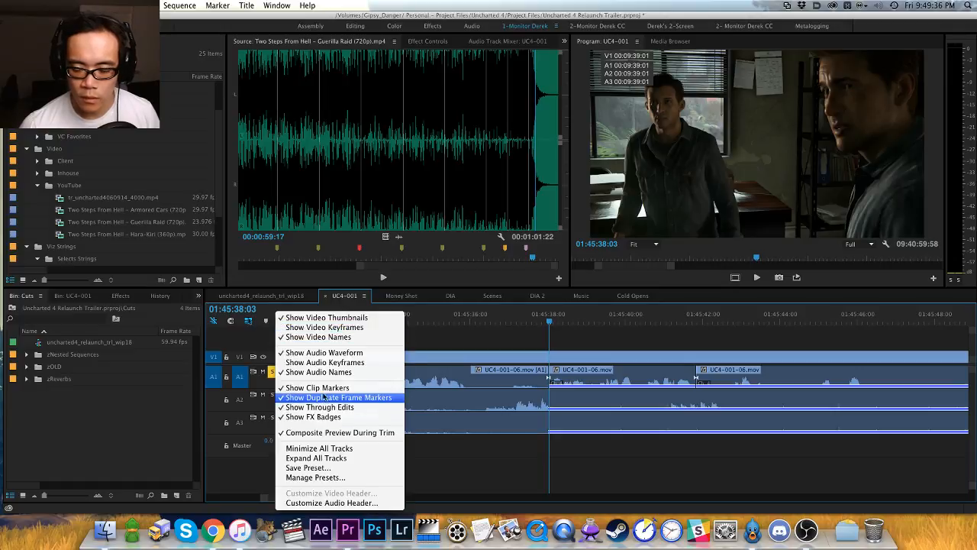
left_click(324, 397)
left_click_drag(375, 287, 382, 232)
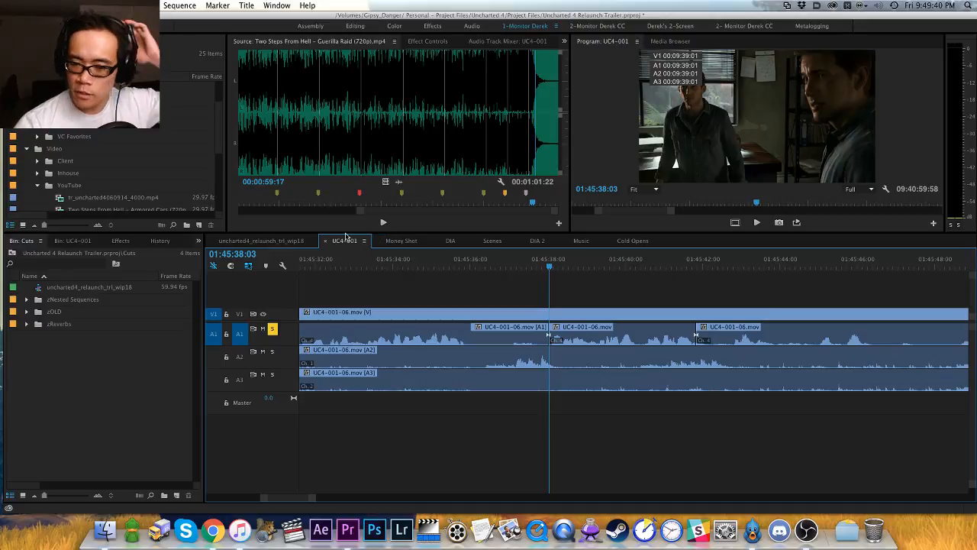
left_click_drag(348, 266, 322, 258)
left_click(273, 377)
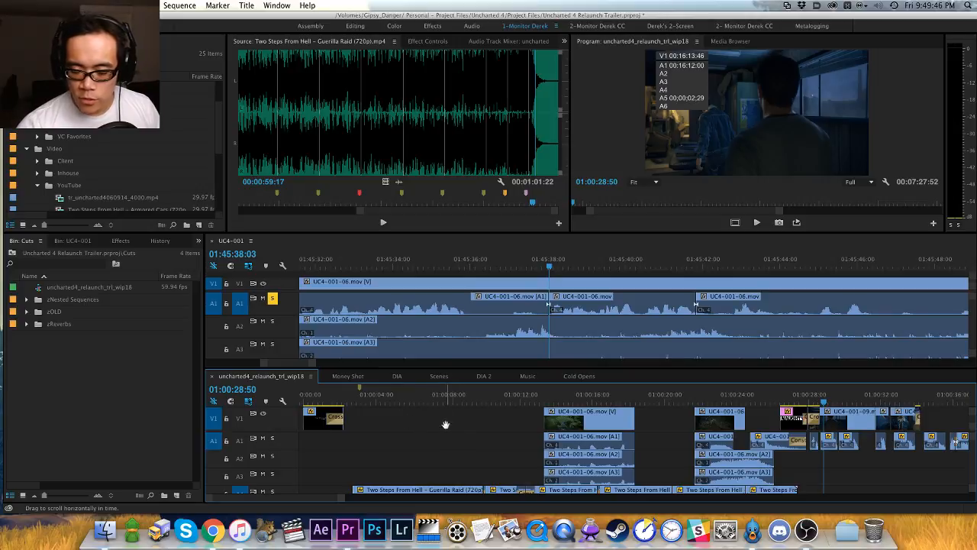
Step: Park UC4-001 at 01:45:35:06 and resize the stacked panels so the trailer timeline shows more tracks and a wider time range
left_click(437, 266)
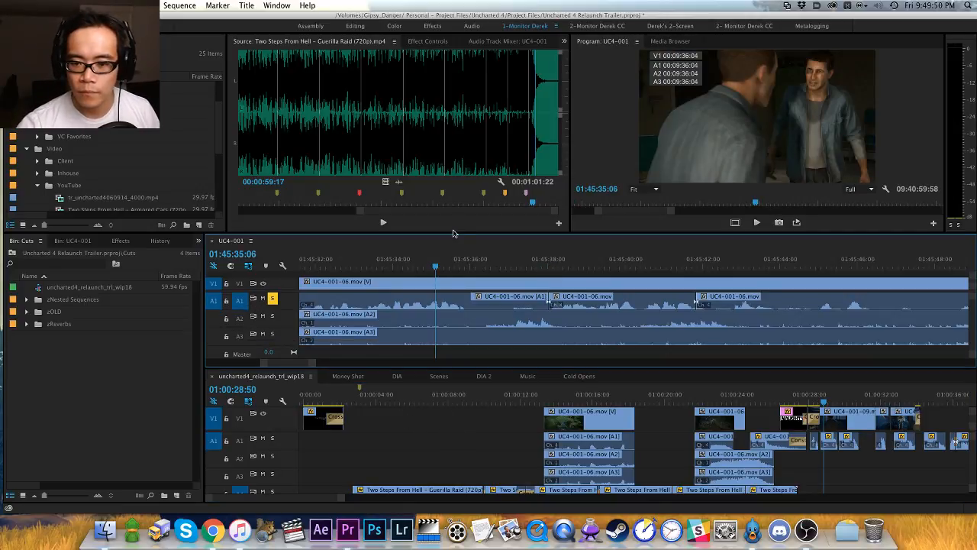
left_click_drag(453, 233, 454, 178)
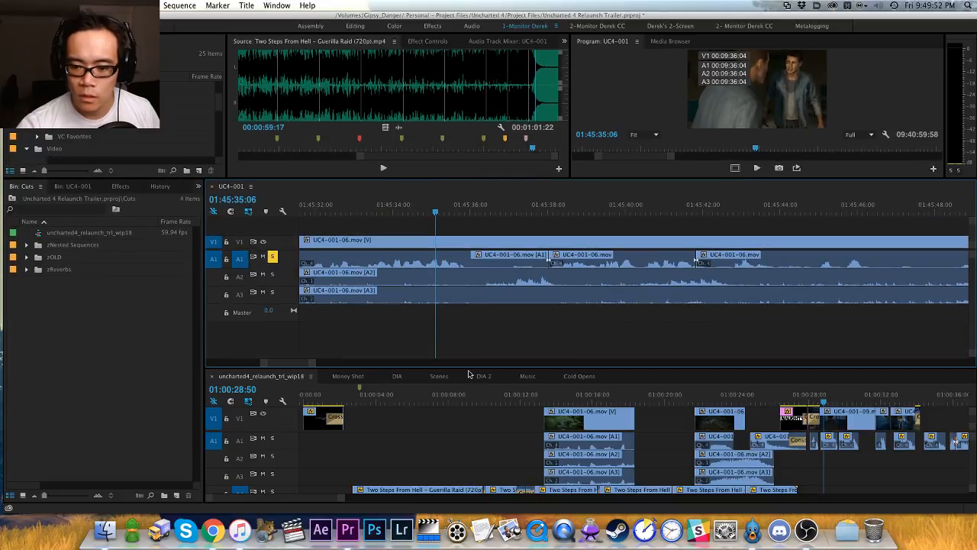
left_click_drag(469, 368, 468, 312)
left_click(470, 385)
key("h")
key("minus")
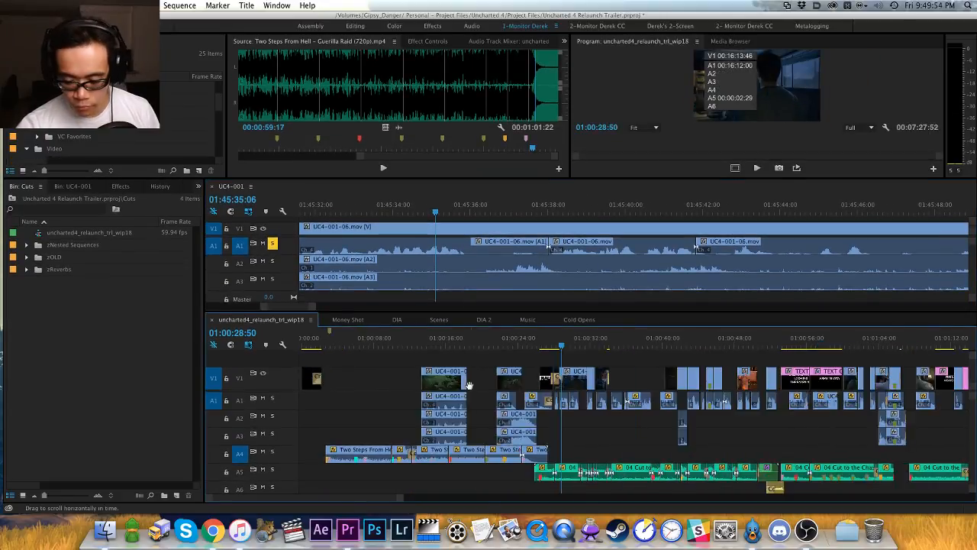
Step: Copy the UC4-001 A1 dialogue clip spanning 01:45:38:01 to 01:45:41:49 onto track A5 of the trailer timeline at 01:00:02:34
key("minus")
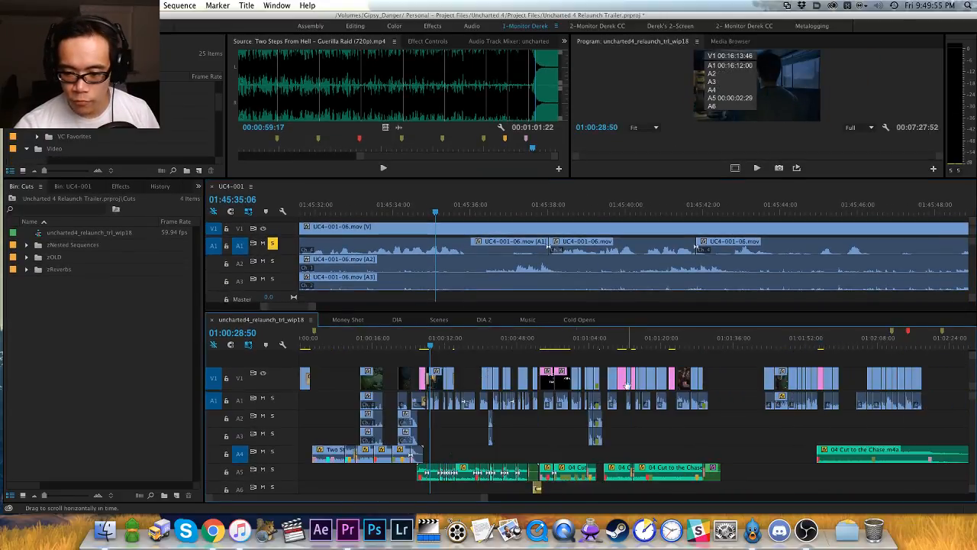
left_click(436, 213)
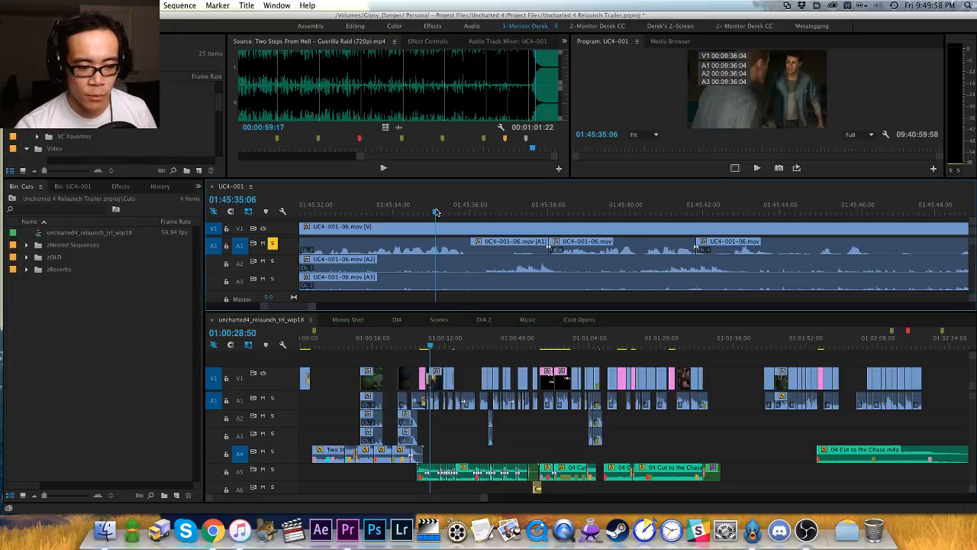
left_click_drag(435, 212, 441, 261)
left_click(441, 212)
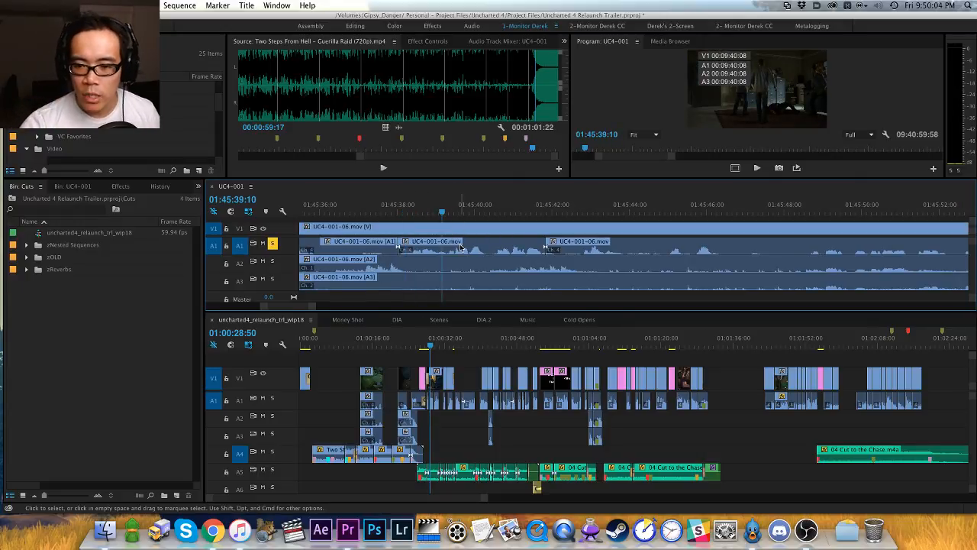
left_click(461, 246)
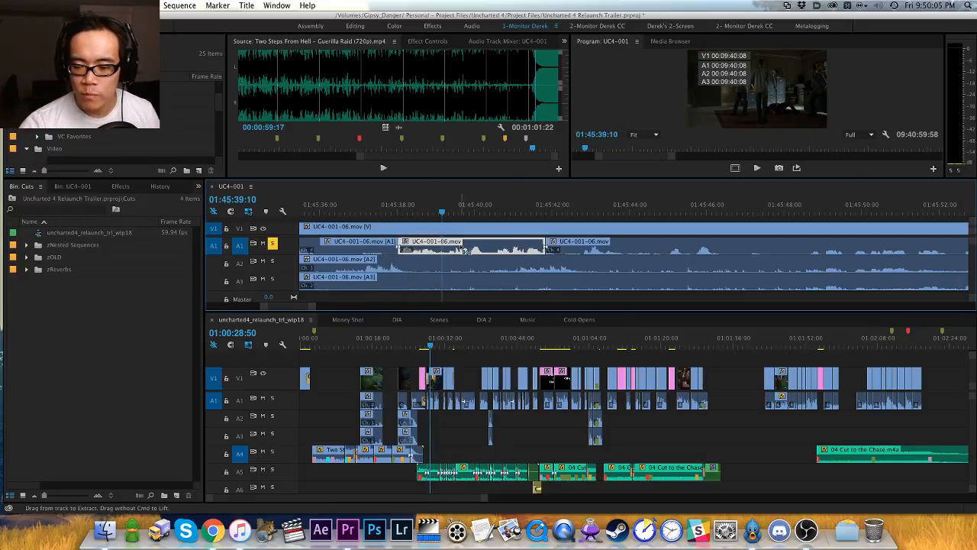
left_click(729, 346)
left_click_drag(730, 346, 311, 346)
left_click(239, 470)
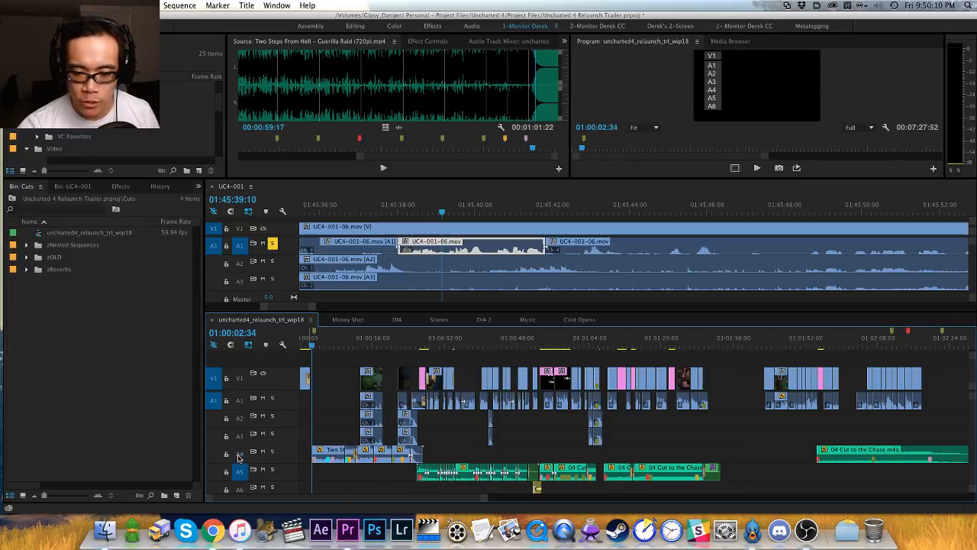
key("period")
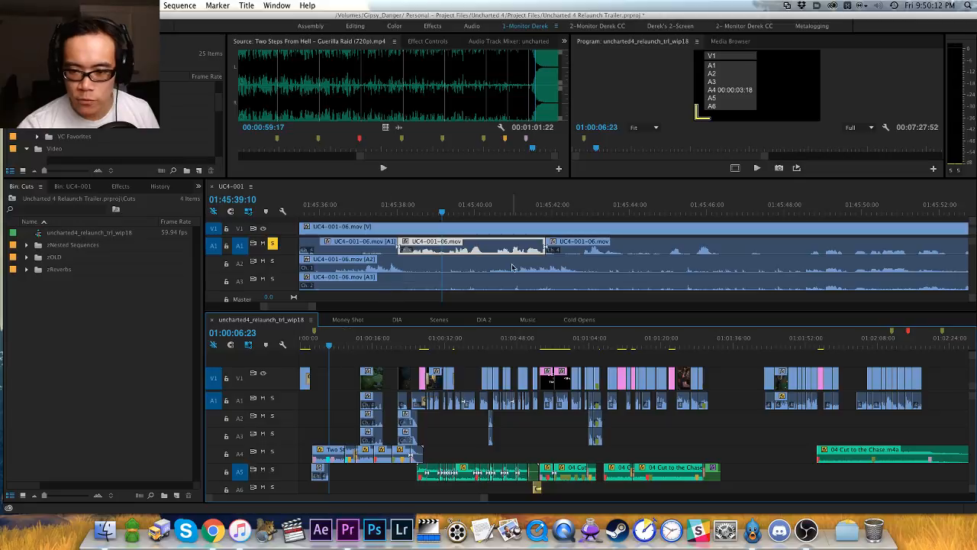
Step: Audition the UC4-001 dialogue that follows the copied clip, from 01:45:42:04 to 01:45:45:59
left_click(521, 220)
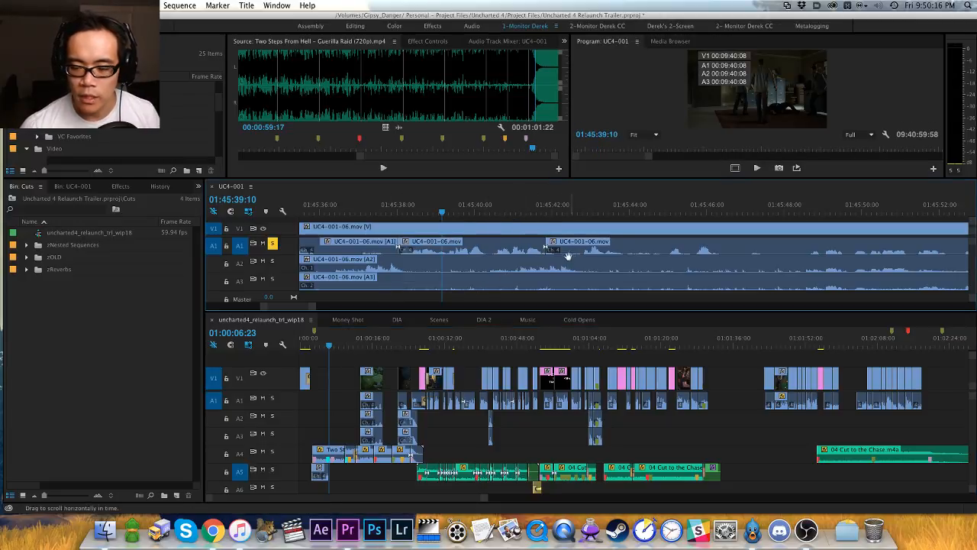
scroll(496, 243, "right", 5)
left_click_drag(493, 246, 428, 227)
left_click_drag(388, 203, 396, 205)
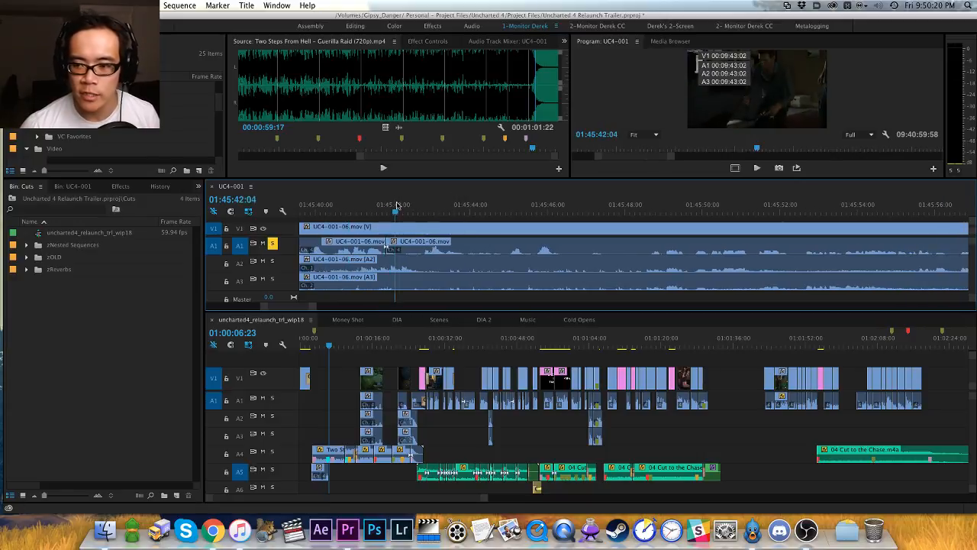
key("space")
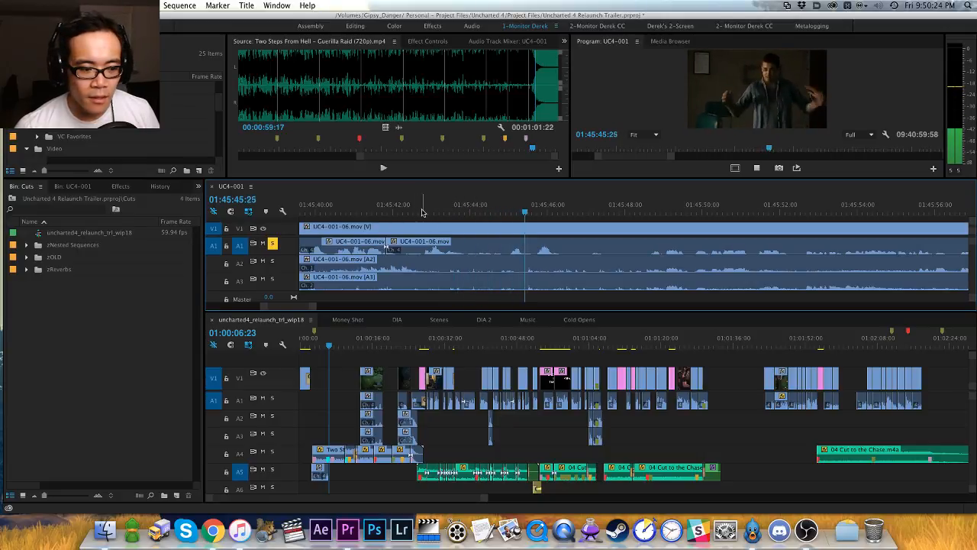
key("space")
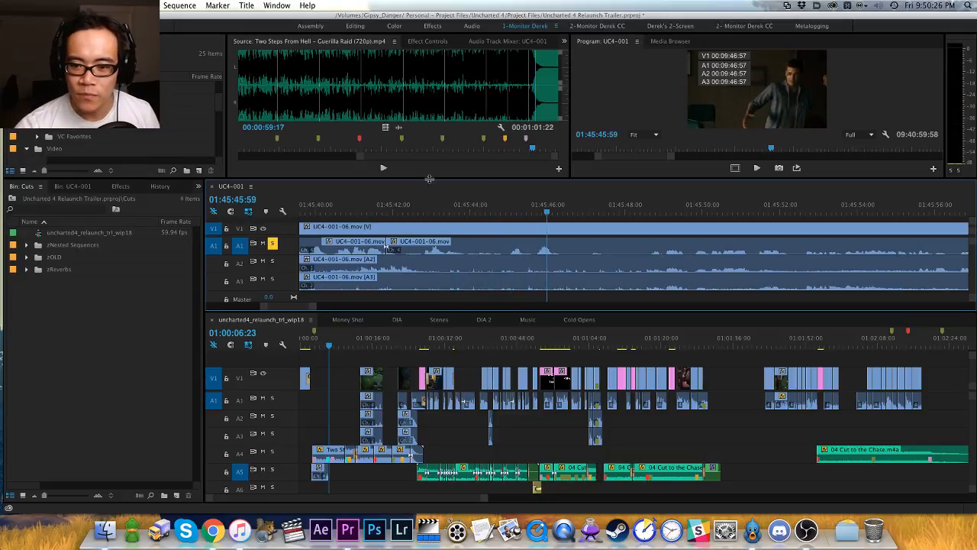
Step: Enlarge the source and program monitors, shrink the trailer timeline, and show a wider time range in UC4-001
left_click_drag(430, 179, 433, 231)
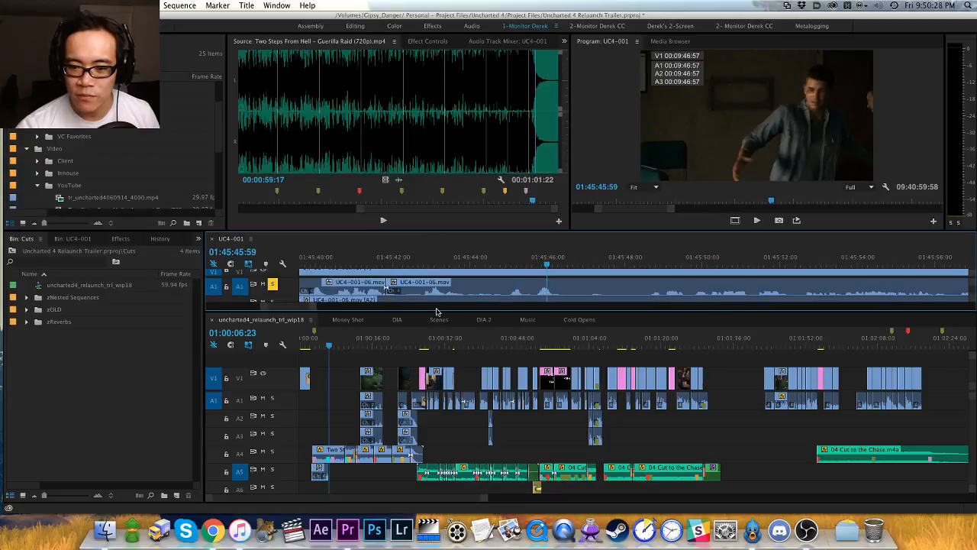
left_click_drag(436, 324, 424, 405)
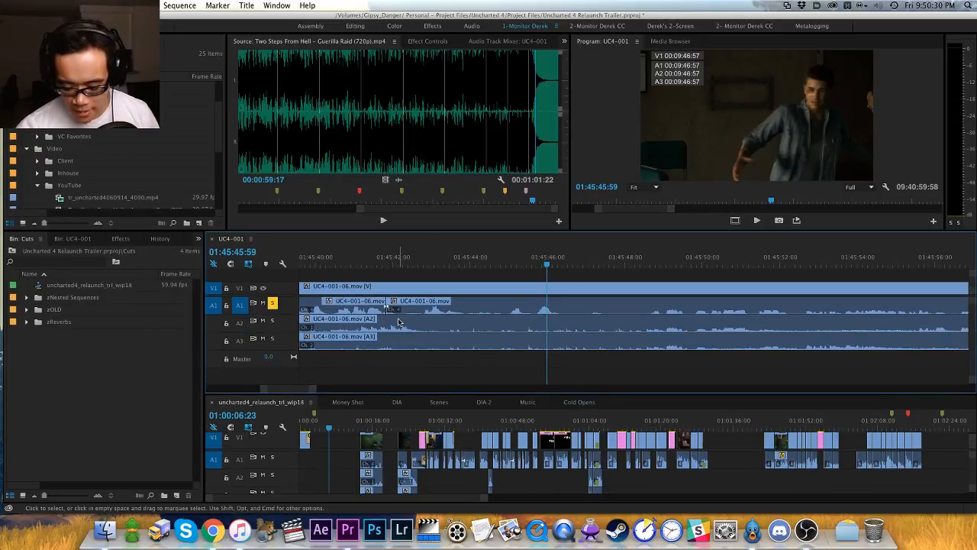
key("minus")
key("minus")
Step: Review the UC4-001 office confrontation between 01:45:21:05 and 01:45:43:36
left_click_drag(475, 264, 436, 262)
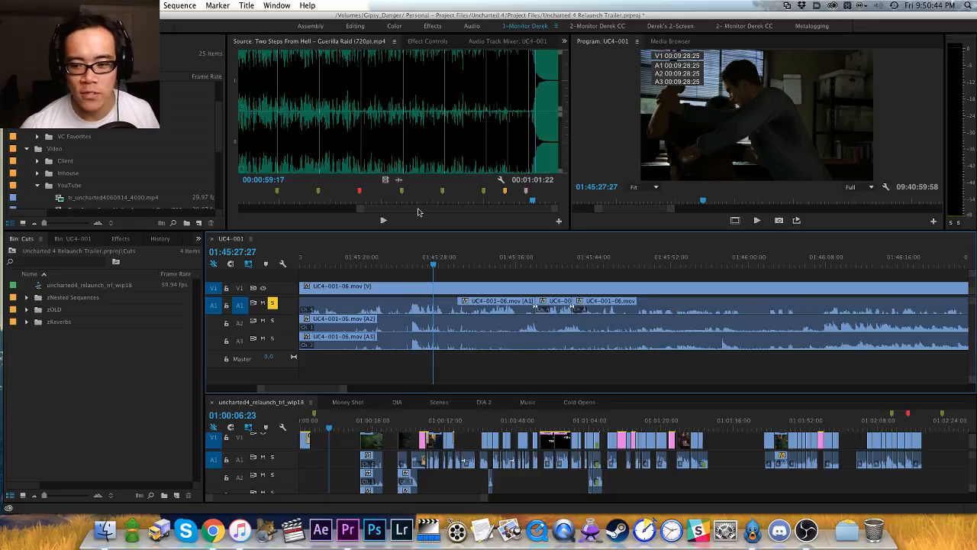
left_click_drag(434, 262, 371, 262)
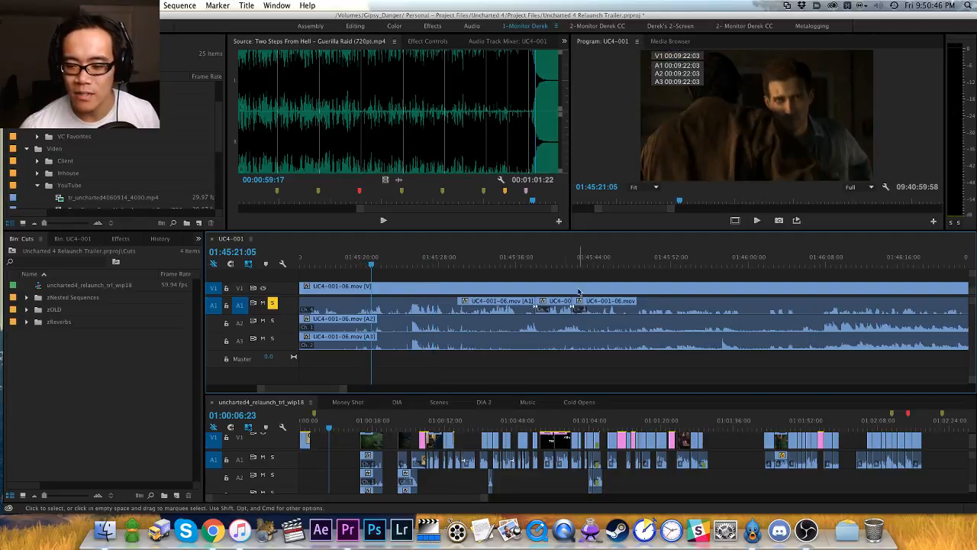
scroll(469, 264, "down", 2)
left_click(462, 262)
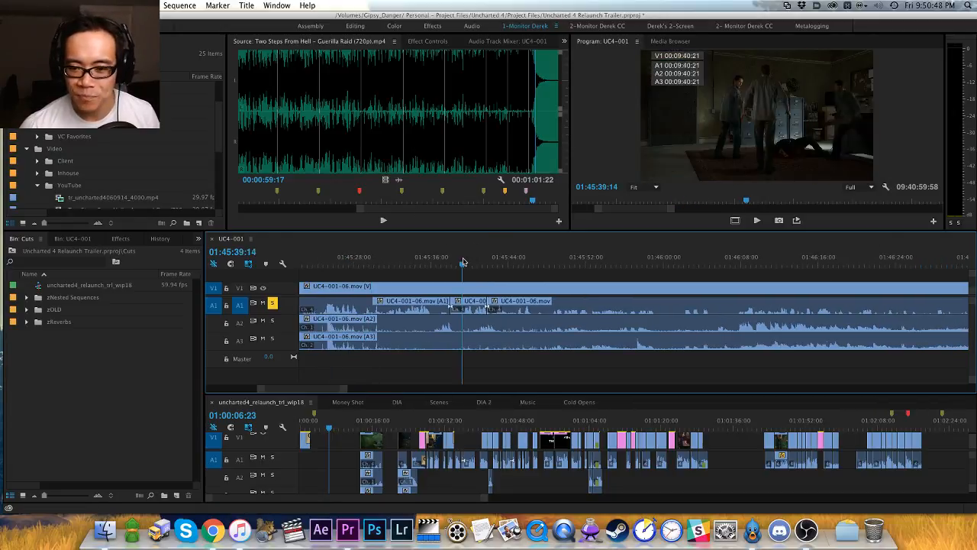
left_click_drag(472, 264, 478, 263)
key("=")
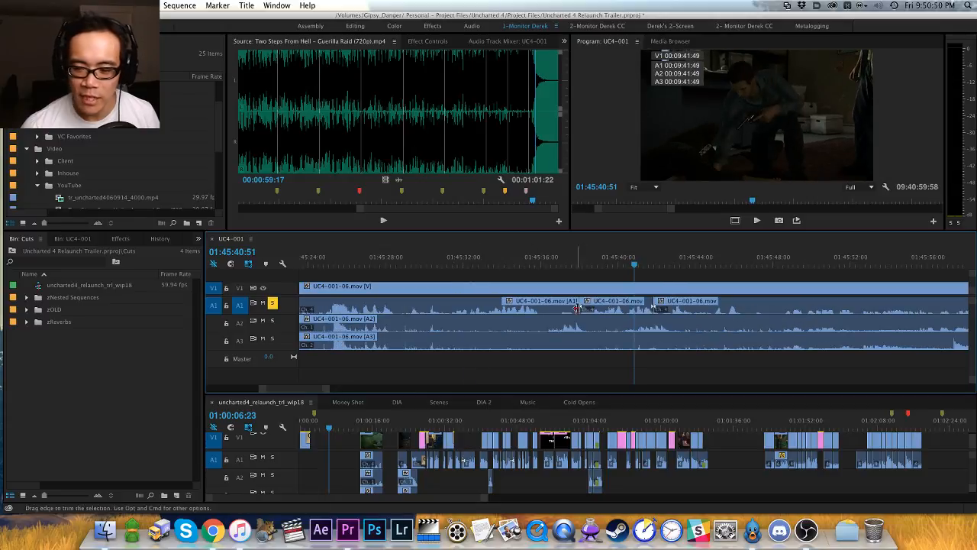
key("h")
left_click_drag(620, 318, 458, 317)
left_click_drag(497, 263, 524, 264)
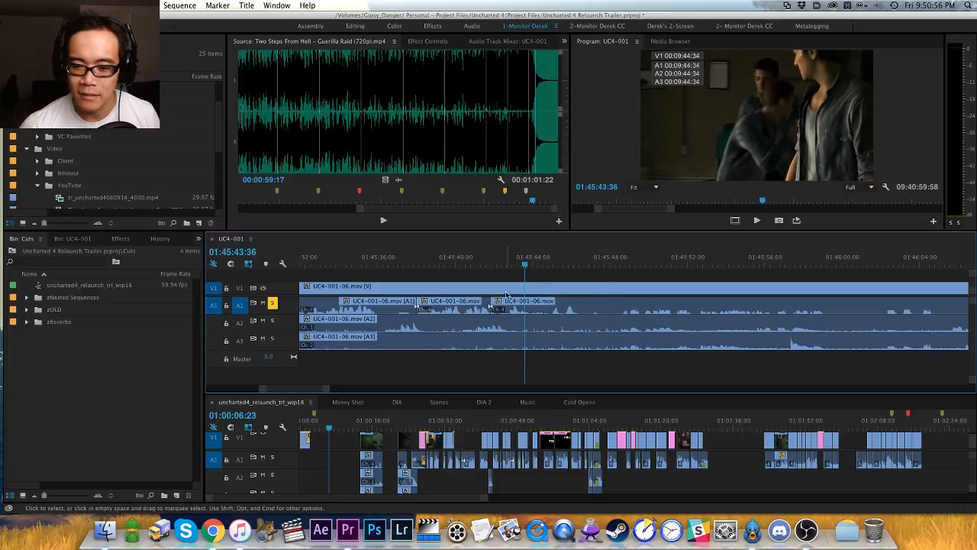
Step: Solo track A5 in the trailer timeline and audition the UC4-001 dialogue around 01:45:43:31 through 01:45:47:05
key("space")
left_click(511, 263)
key("space")
key("space")
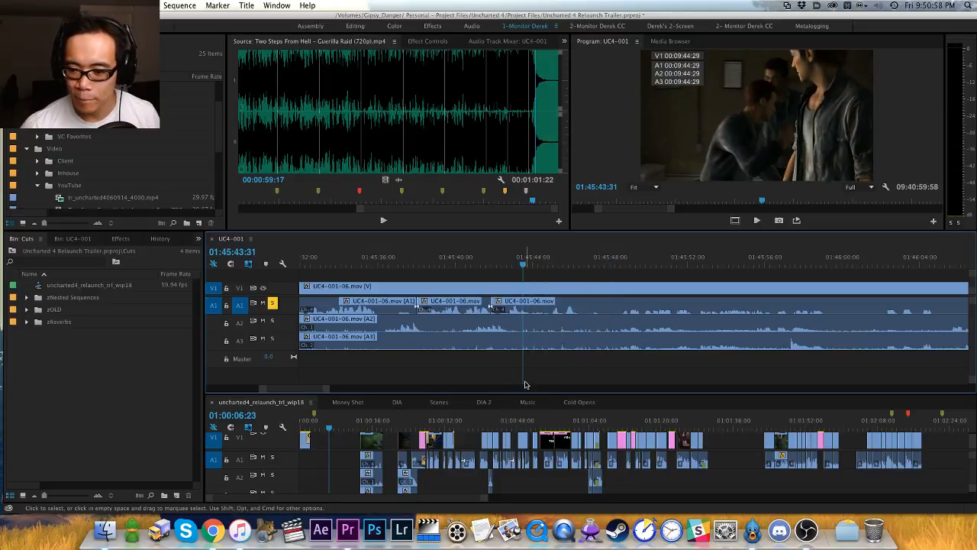
scroll(527, 481, "down", 3)
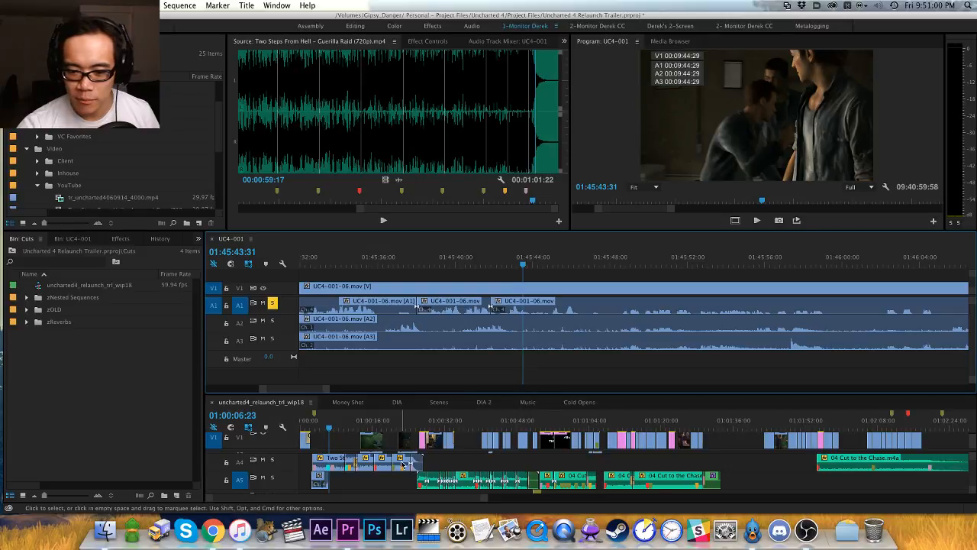
left_click(273, 477)
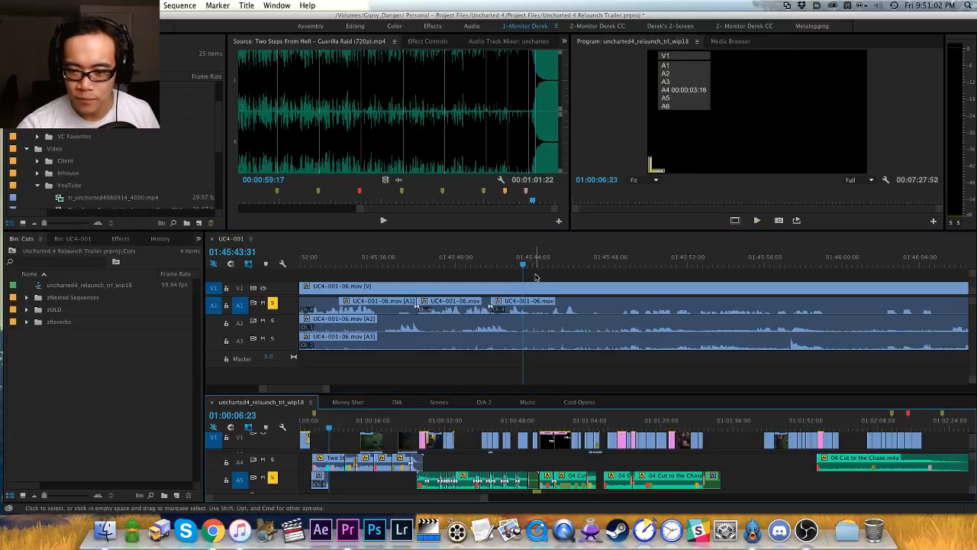
key("space")
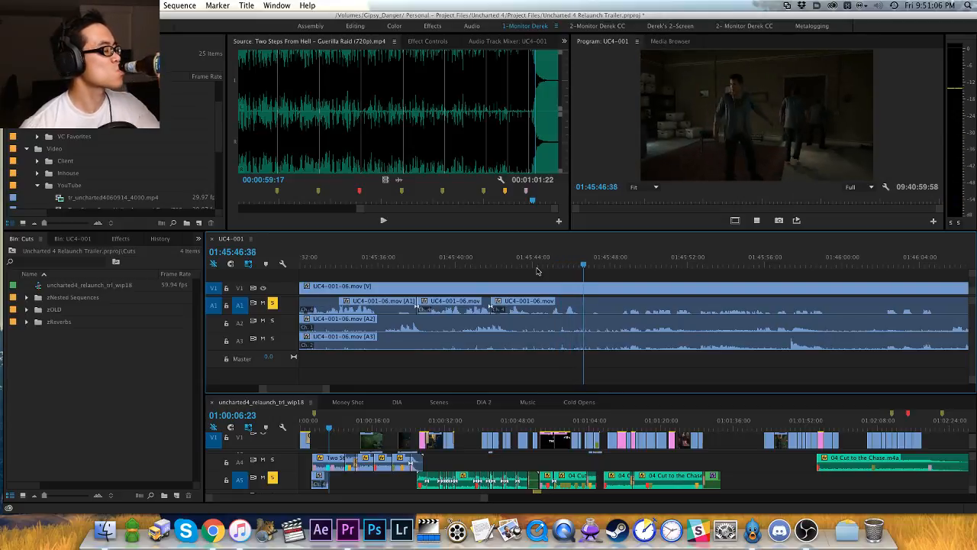
key("space")
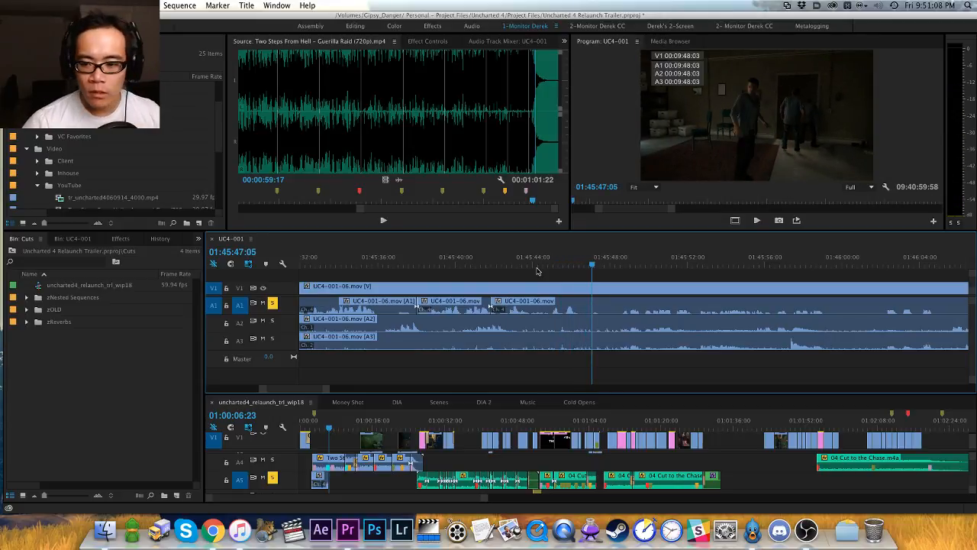
Step: Split the UC4-001 A1 audio around the short line ending at 01:45:46:23 and copy that clip to trailer track A5 at 01:00:06:23
left_click_drag(546, 258, 581, 257)
key("super+k")
key("super+k")
left_click(565, 305)
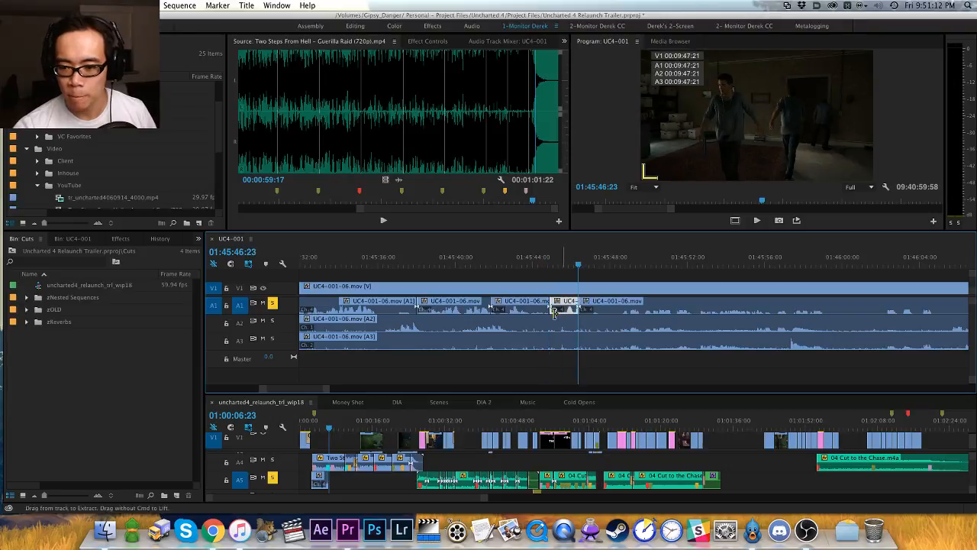
left_click(351, 484)
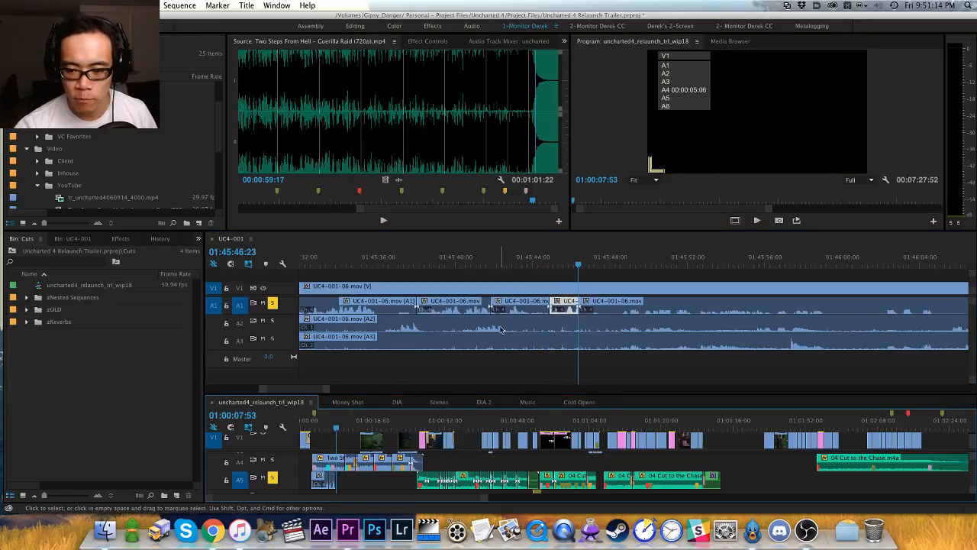
Step: Examine the UC4-001 footage and audio around the isolated line, from 01:45:45:44 to the doorway shot at 01:45:48:35
left_click(510, 359)
scroll(510, 358, "up", 2)
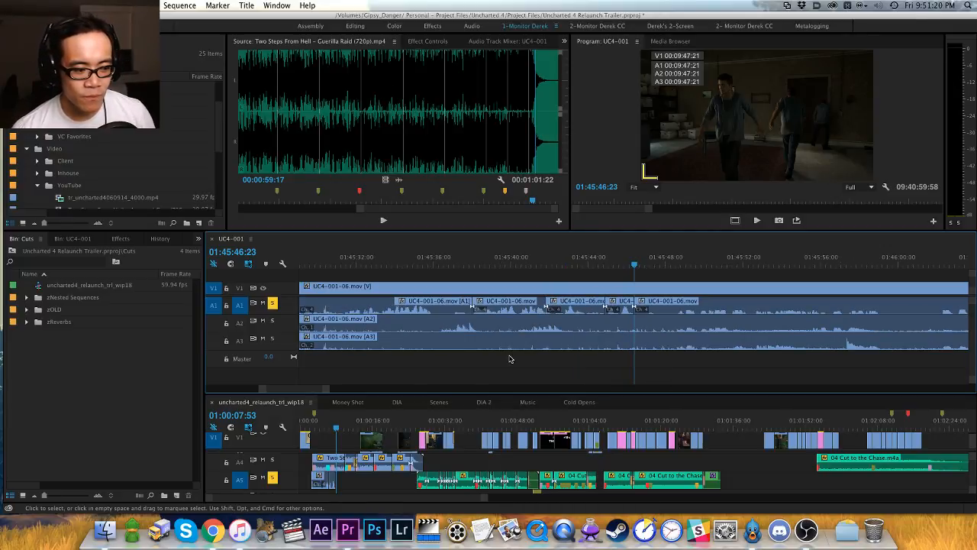
key("h")
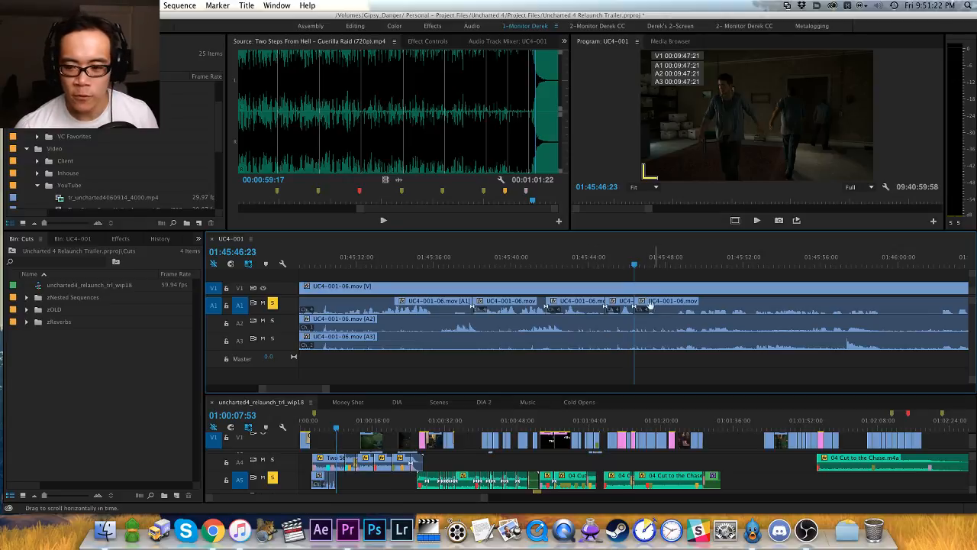
left_click_drag(622, 304, 511, 303)
left_click(514, 264)
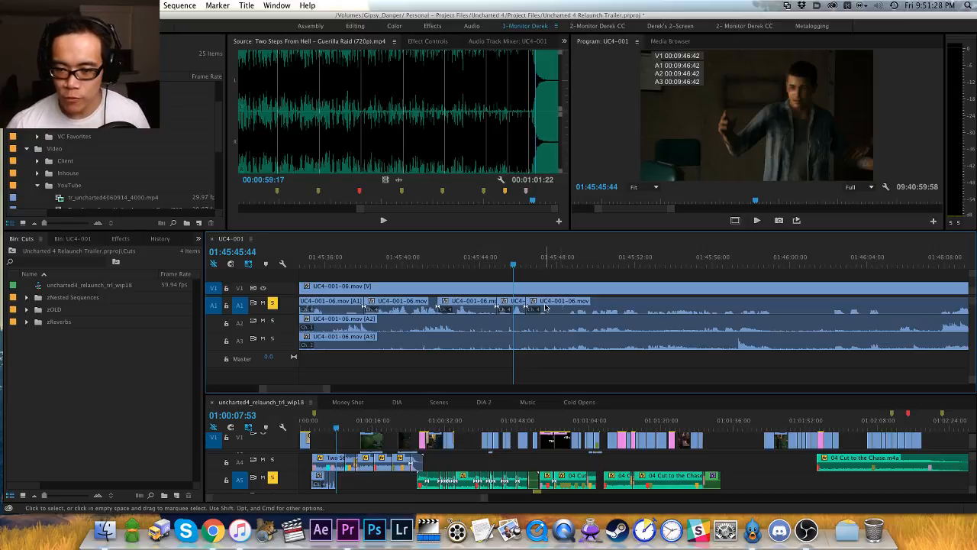
key("minus")
key("minus")
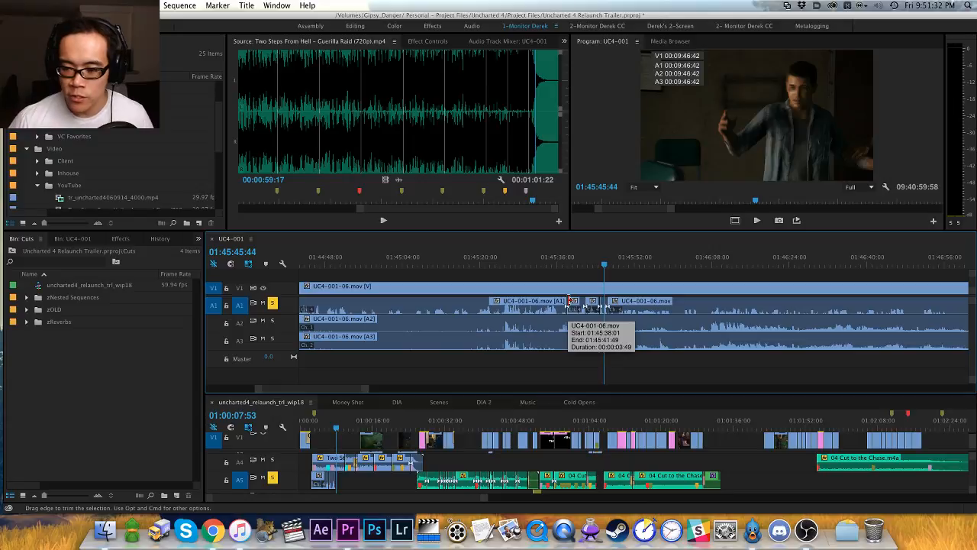
scroll(548, 260, "right", 3)
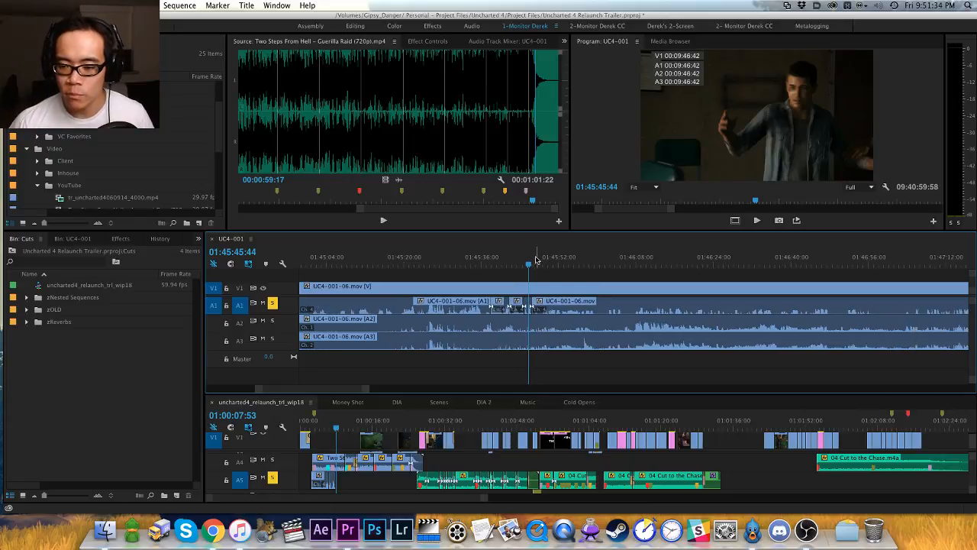
key("h")
left_click_drag(537, 275, 486, 277)
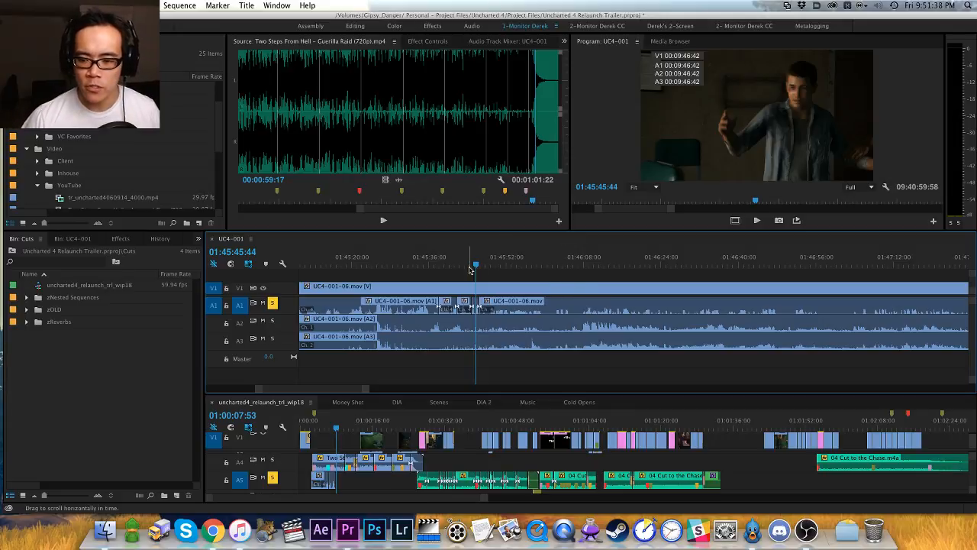
left_click_drag(487, 262, 487, 263)
key("=")
key("=")
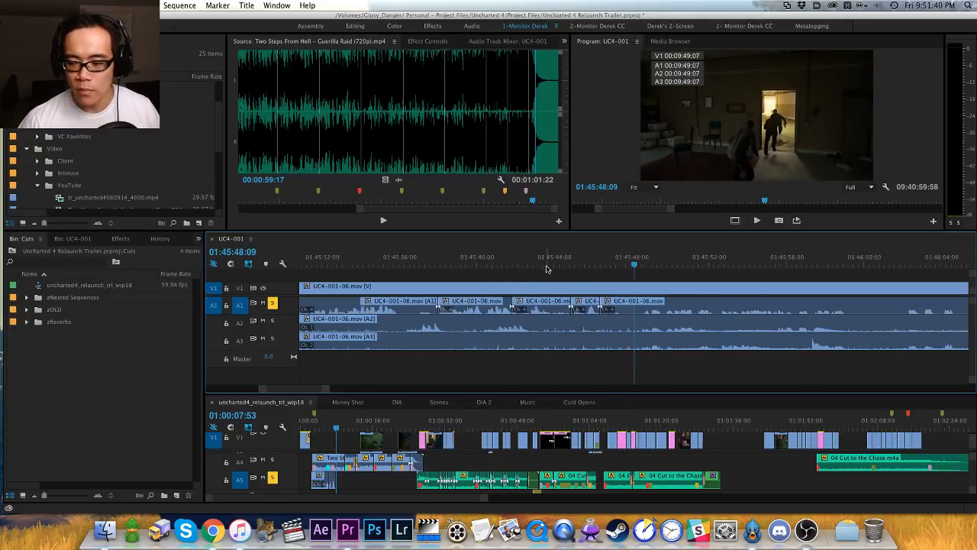
left_click_drag(573, 285, 582, 260)
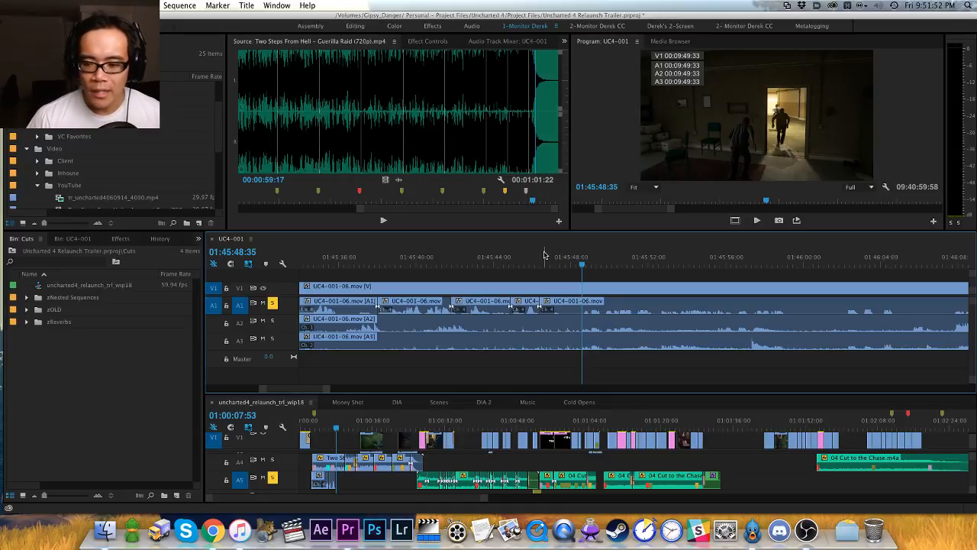
Step: Audition the UC4-001 footage and A1 dialogue from 01:45:48:35 through the prison corridor chase to 01:46:02:29
key("cmd+s")
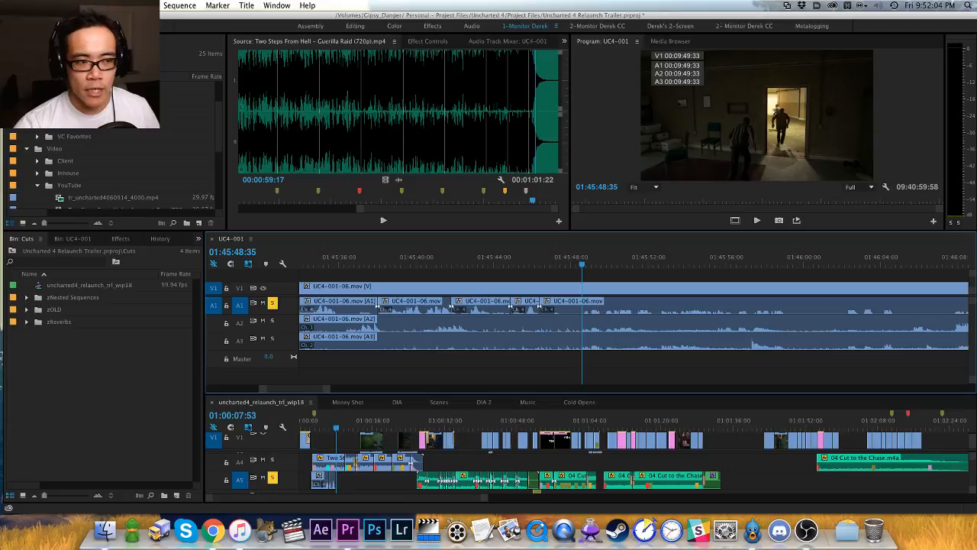
key("super+Tab")
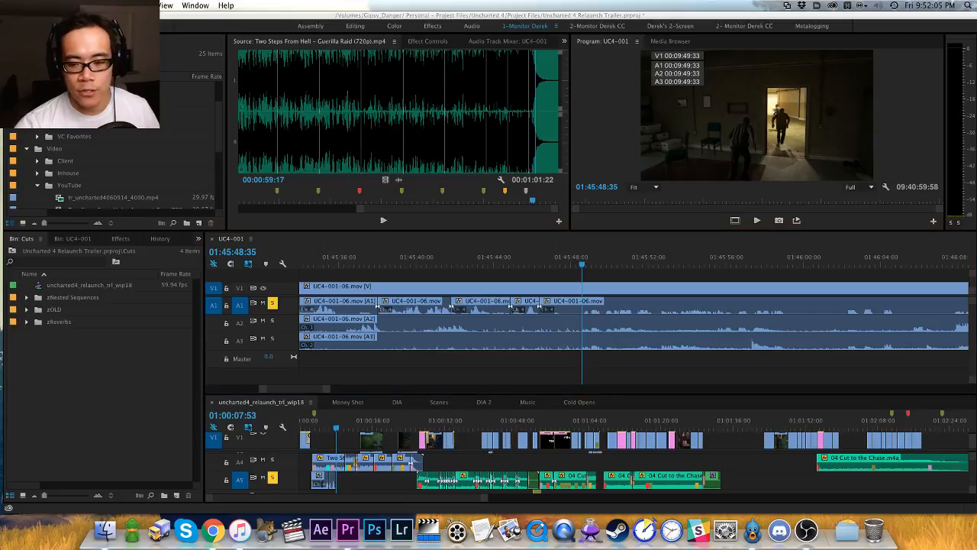
left_click(599, 279)
scroll(506, 303, "down", 3)
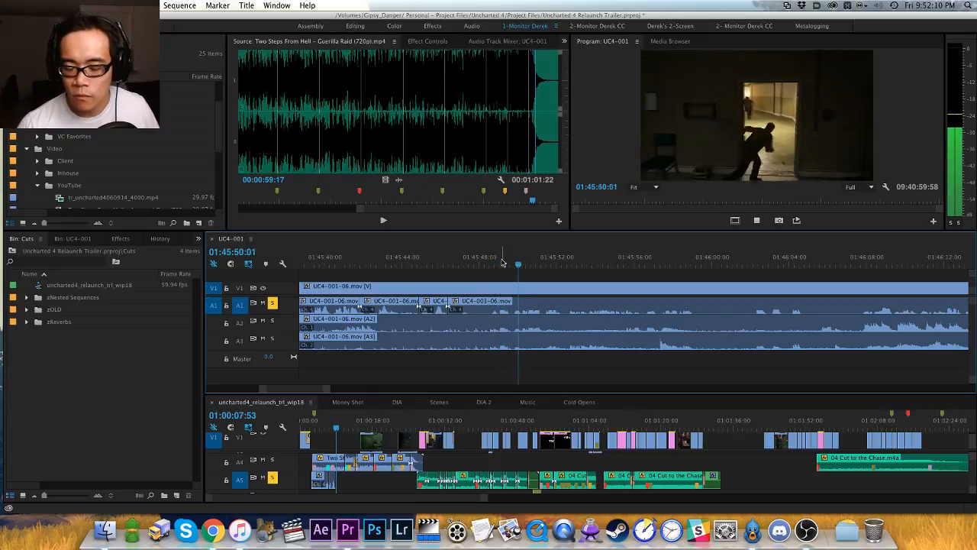
key("=")
key("h")
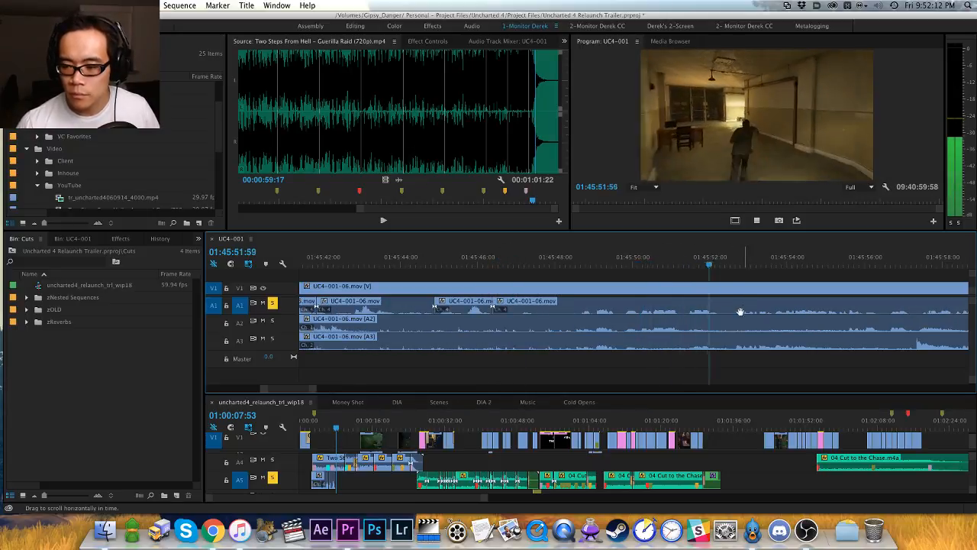
left_click_drag(727, 313, 566, 315)
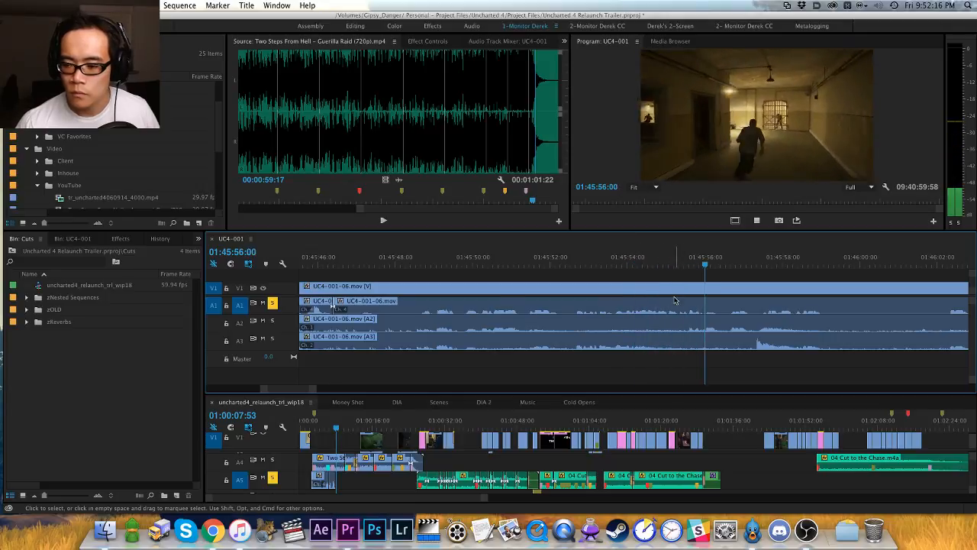
key("-")
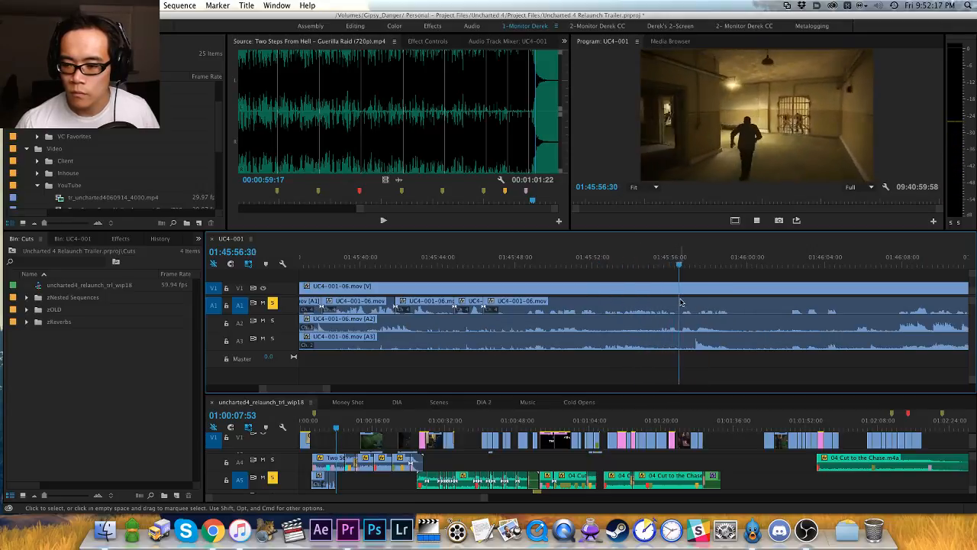
left_click(789, 261)
key("space")
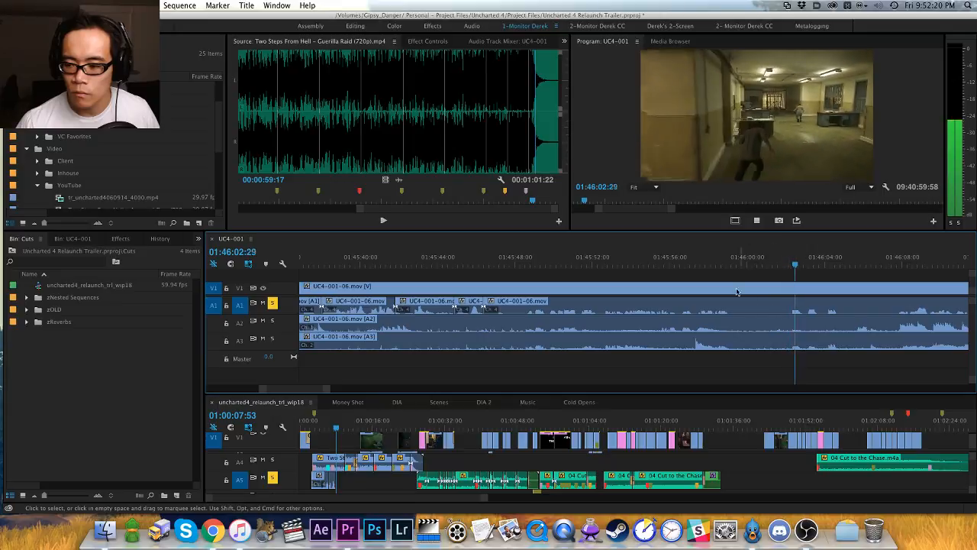
Step: Split the UC4-001 A1 audio around the line ending at 01:45:59:14 and copy that clip to trailer track A5 at 01:00:07:53
left_click(694, 255)
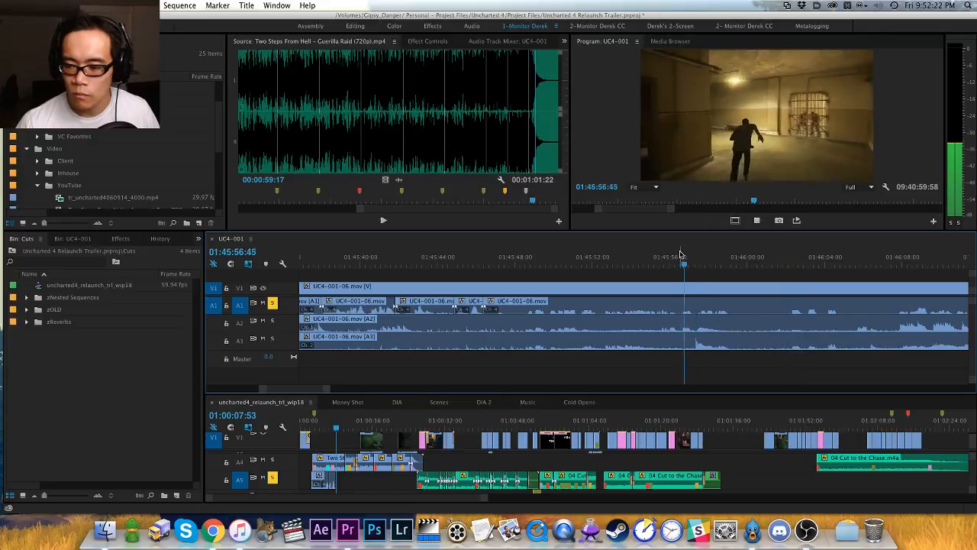
key("super+k")
left_click(718, 257)
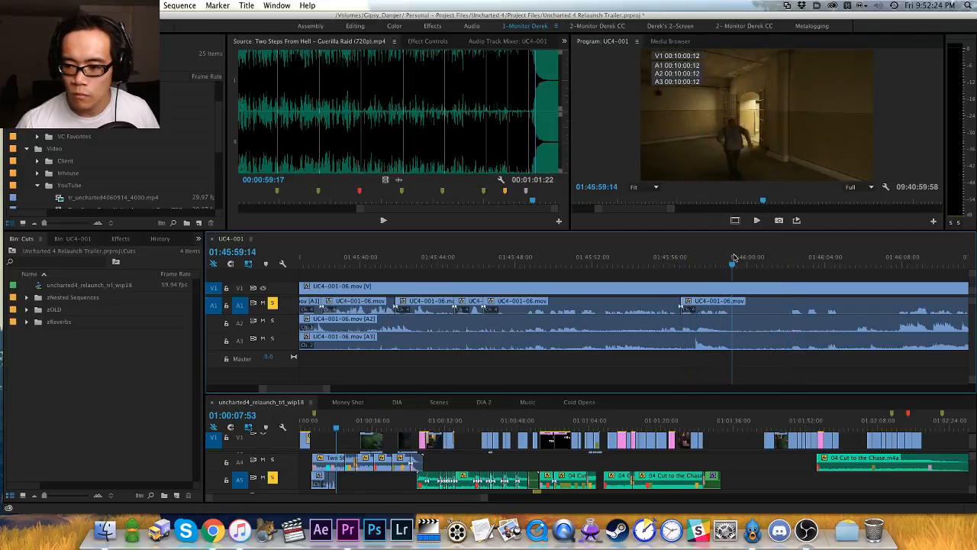
key("super+k")
left_click(710, 258)
key("d")
key("super+c")
left_click(364, 481)
key("super+v")
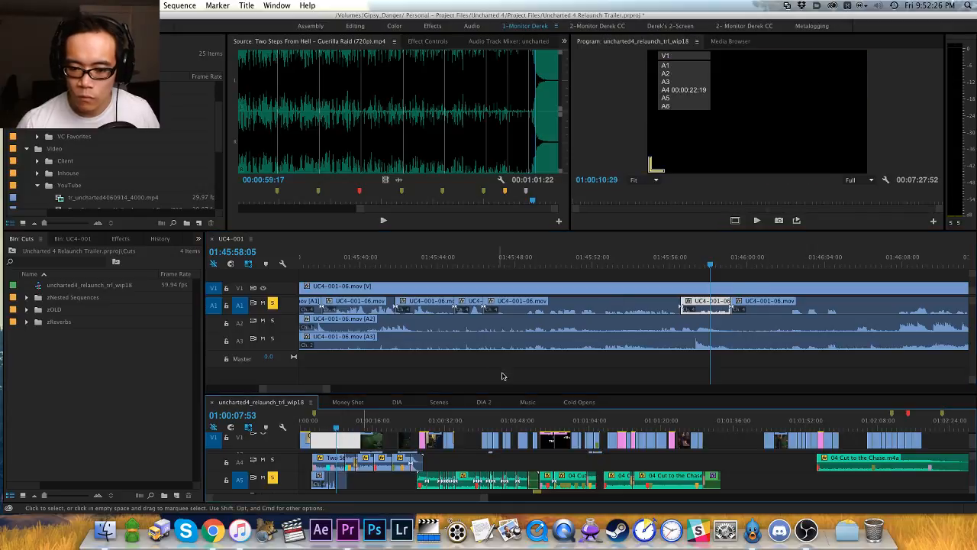
Step: Audition the UC4-001 A1 dialogue from the office room through the rooftop chase at 01:46:21:25 and save the project
left_click(780, 264)
key("space")
key("h")
left_click_drag(720, 307, 489, 297)
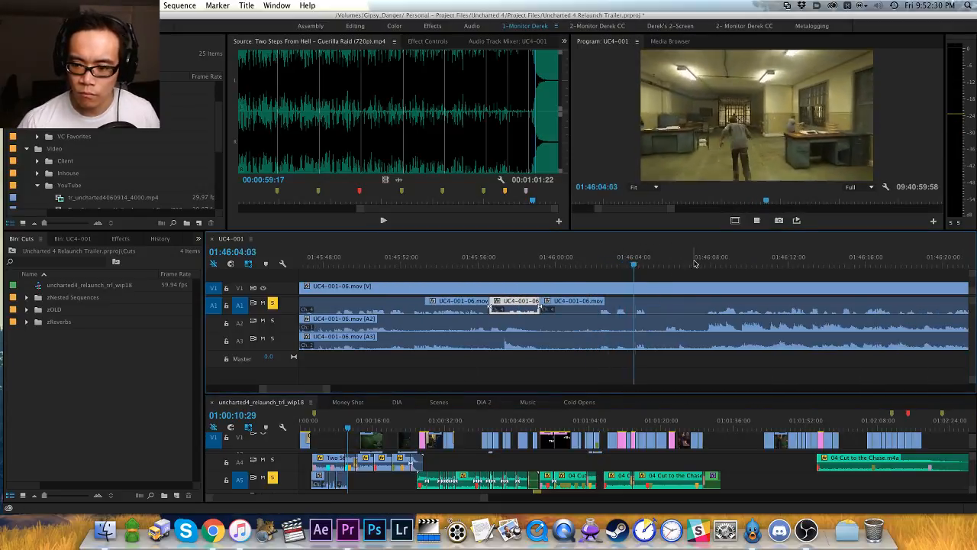
left_click_drag(779, 296, 587, 305)
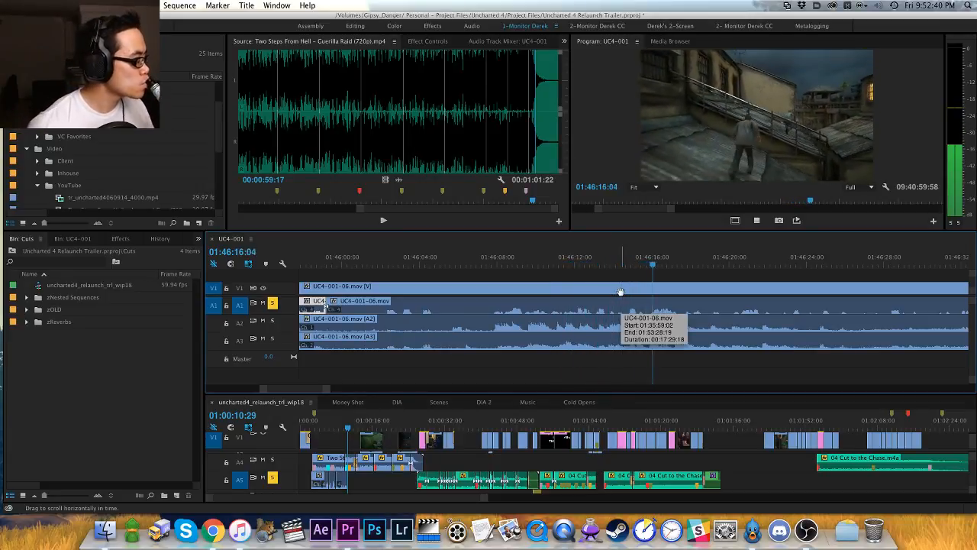
key("=")
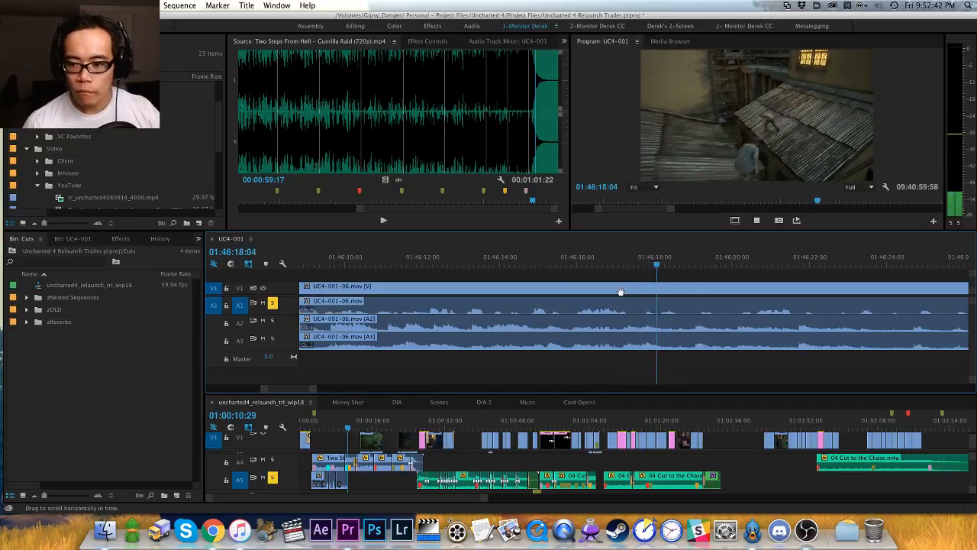
key("-")
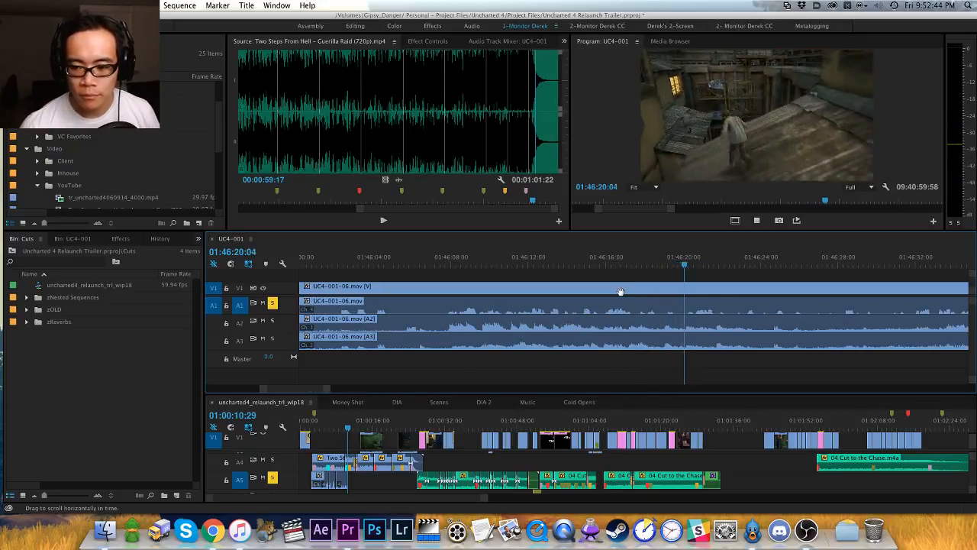
key("super+s")
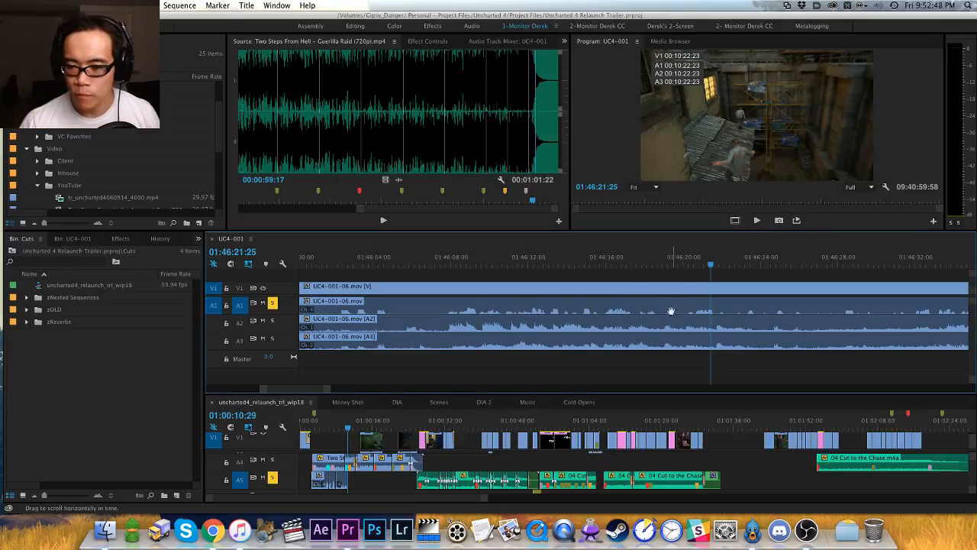
left_click_drag(671, 311, 563, 307)
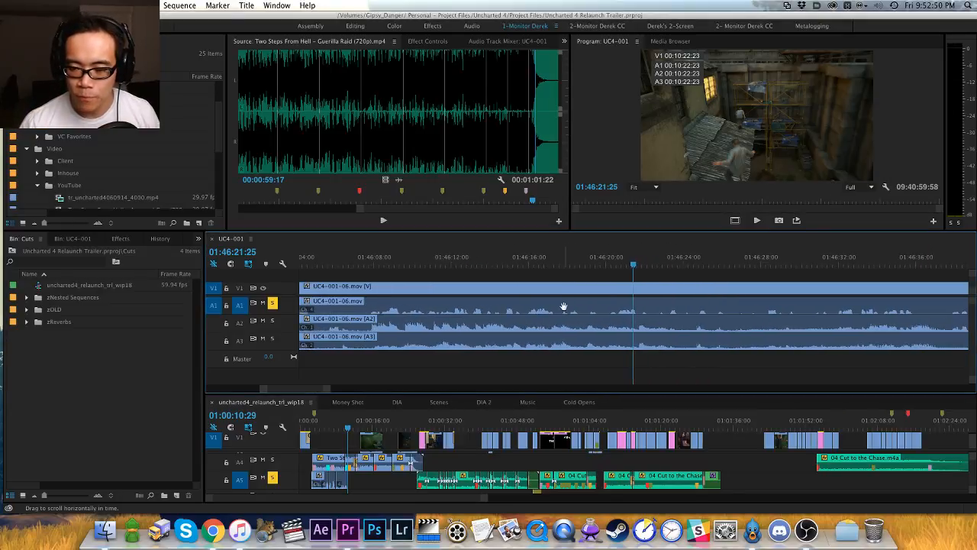
Step: Examine the UC4-001 footage and A1 waveform around 01:46:20 for a usable audio segment
left_click(615, 264)
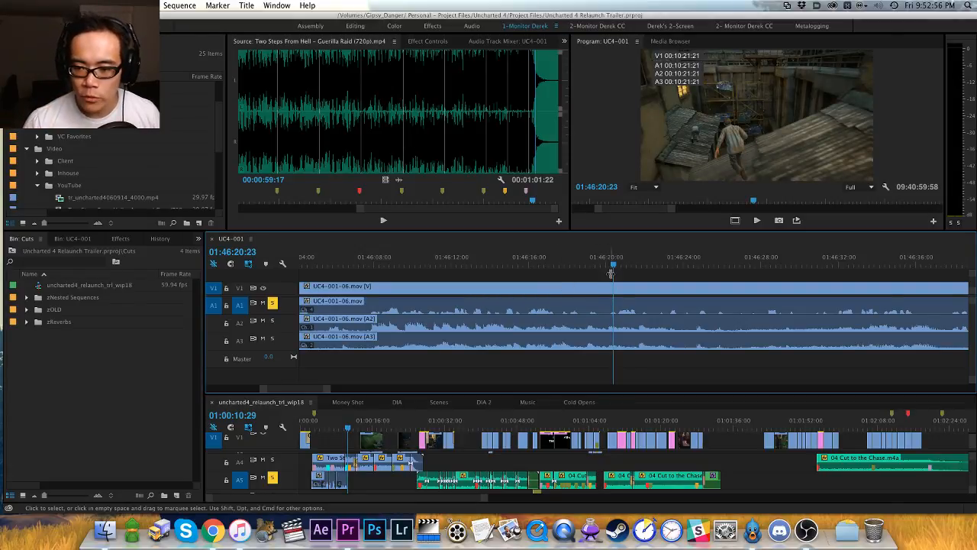
left_click_drag(616, 263, 599, 262)
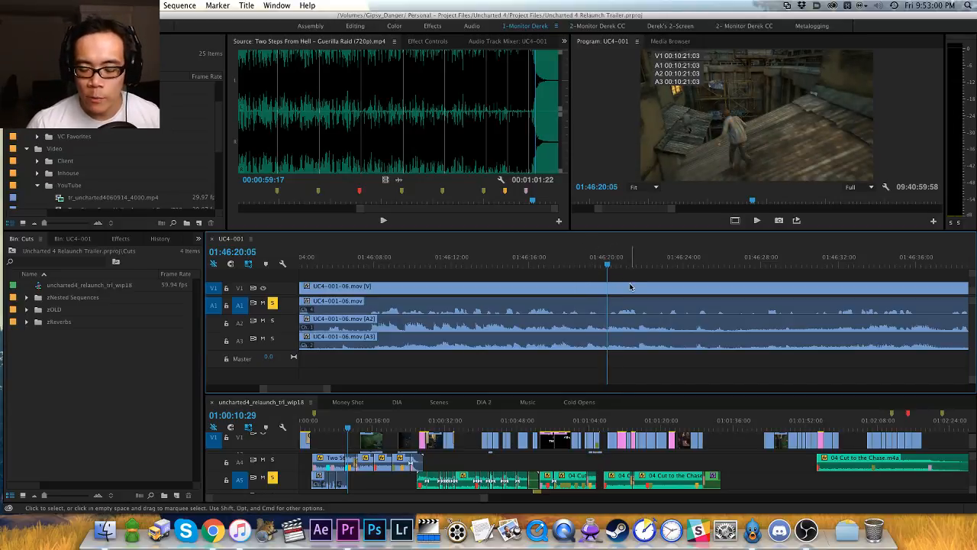
key("=")
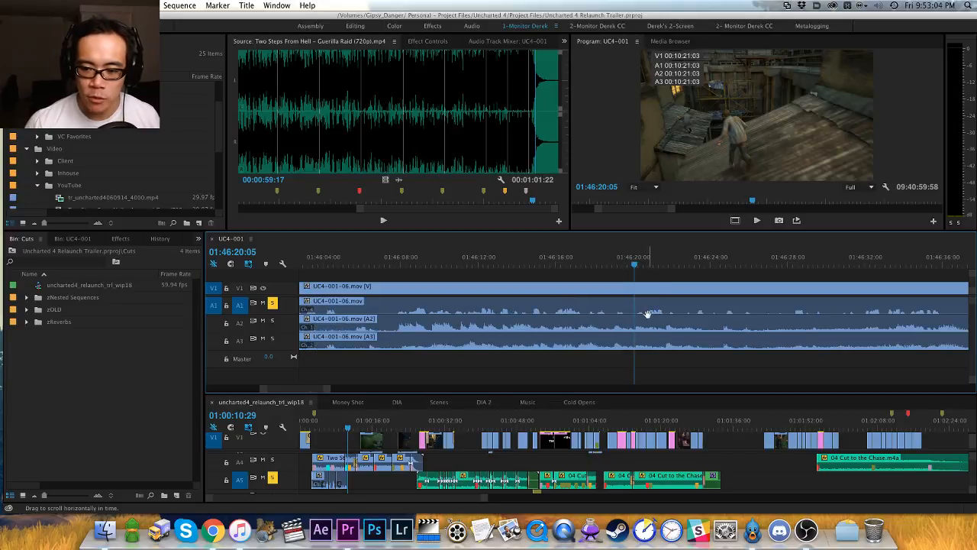
key("-")
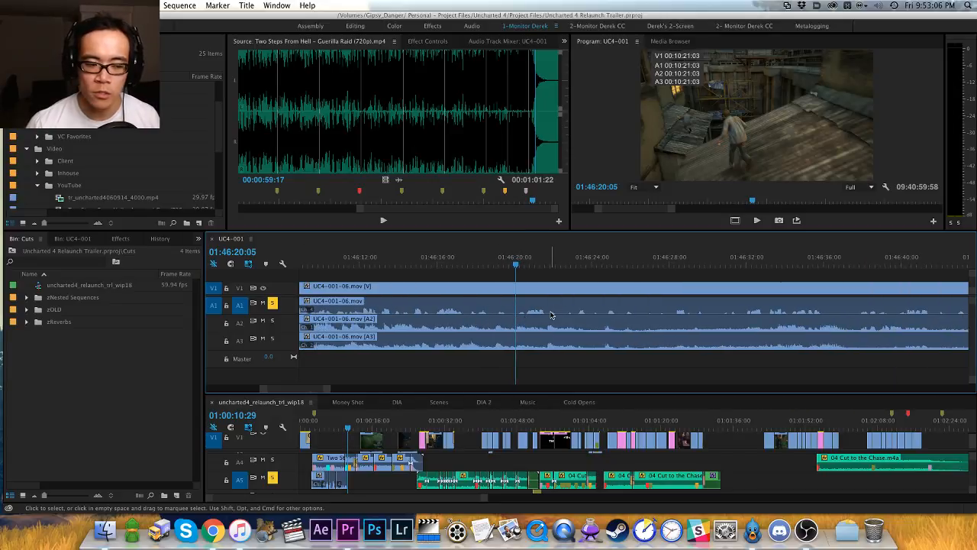
key("h")
left_click_drag(615, 324, 559, 324)
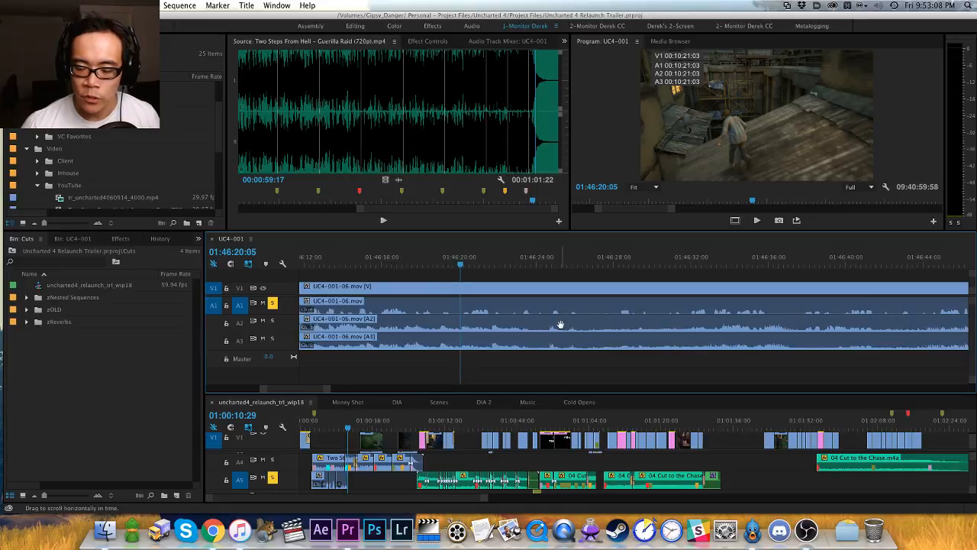
left_click_drag(467, 265, 461, 264)
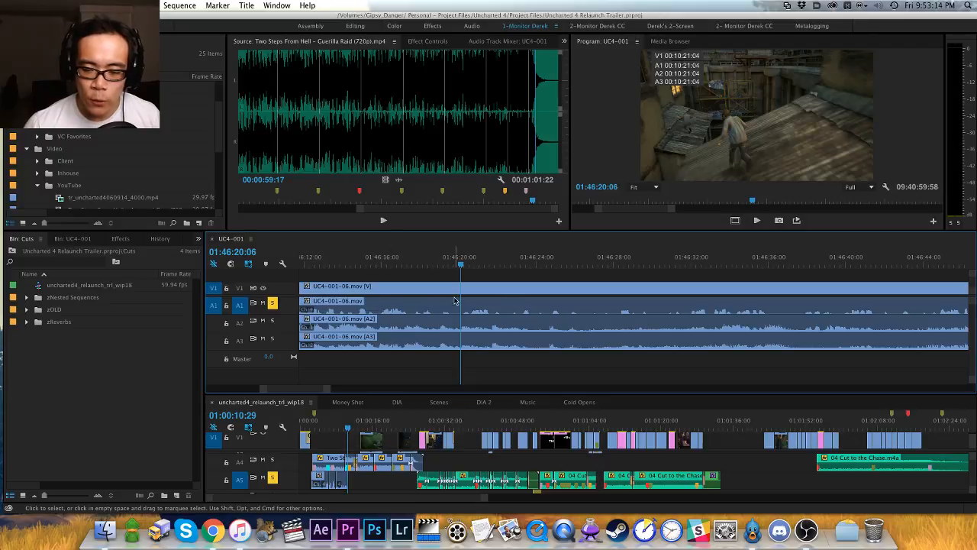
key("Left")
key("Left")
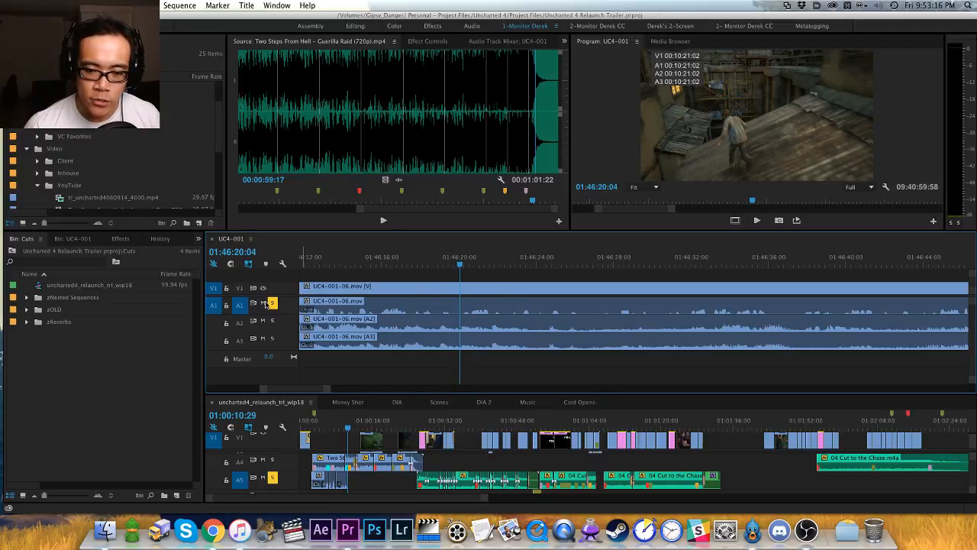
Step: Play UC4-001 from about 01:46:15 with A1's solo off, then solo A1 again and replay the passage to compare
left_click(270, 303)
left_click(360, 260)
key("space")
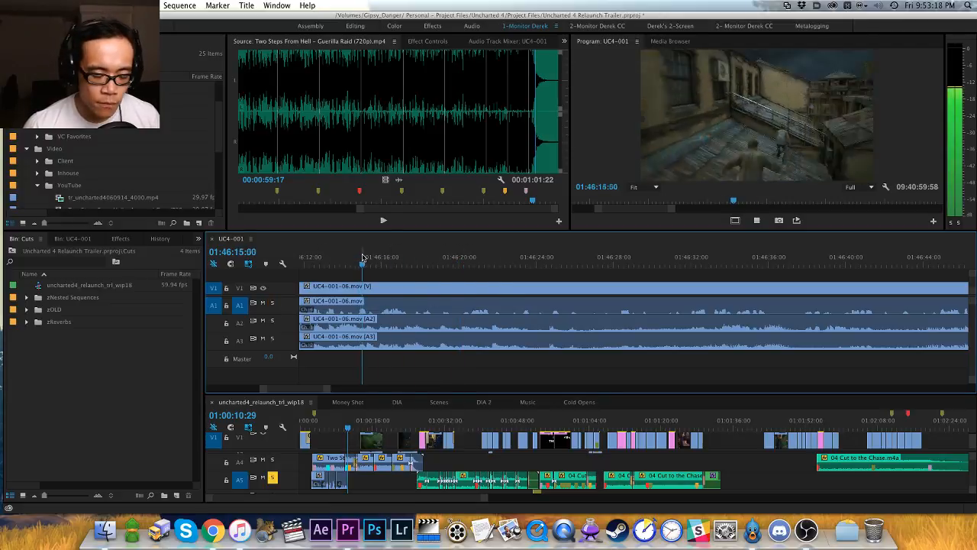
left_click(273, 304)
left_click(351, 260)
key("space")
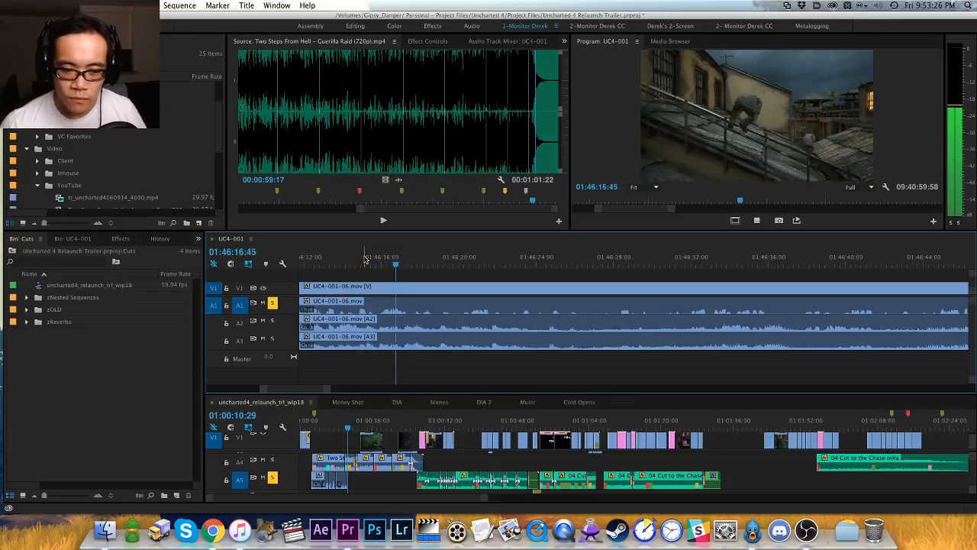
key("space")
Step: Listen through the soloed A1 audio of UC4-001 from about 01:46:20 to 01:46:29 for usable segments
left_click(470, 260)
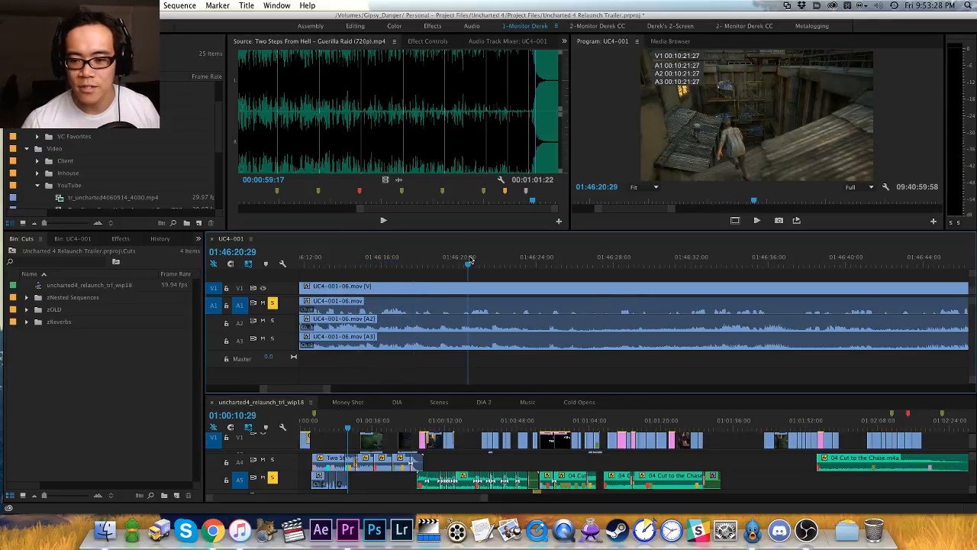
key("h")
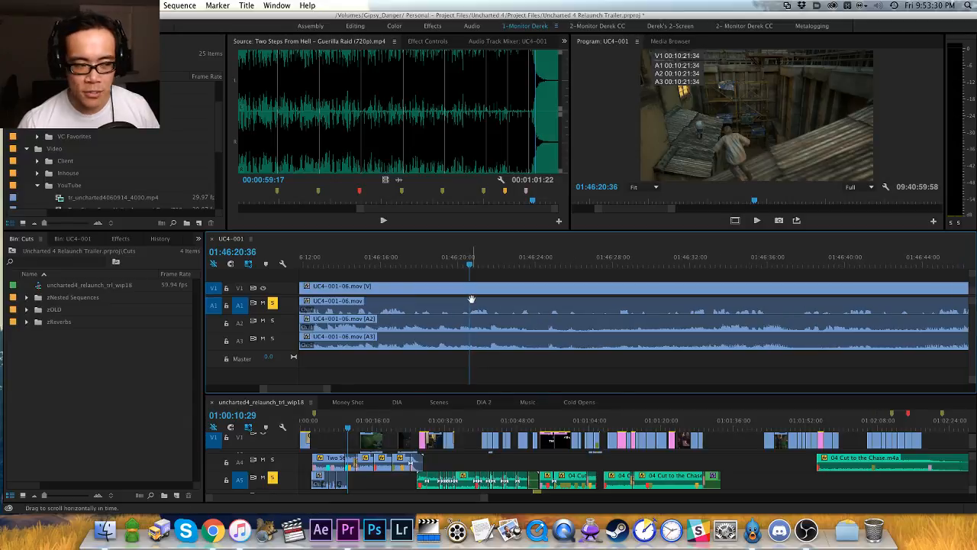
key("space")
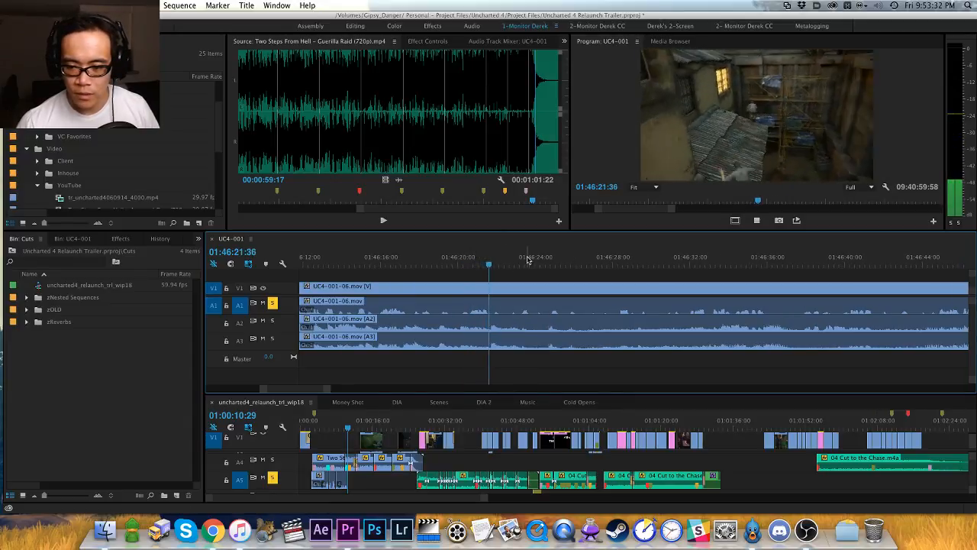
key("equal")
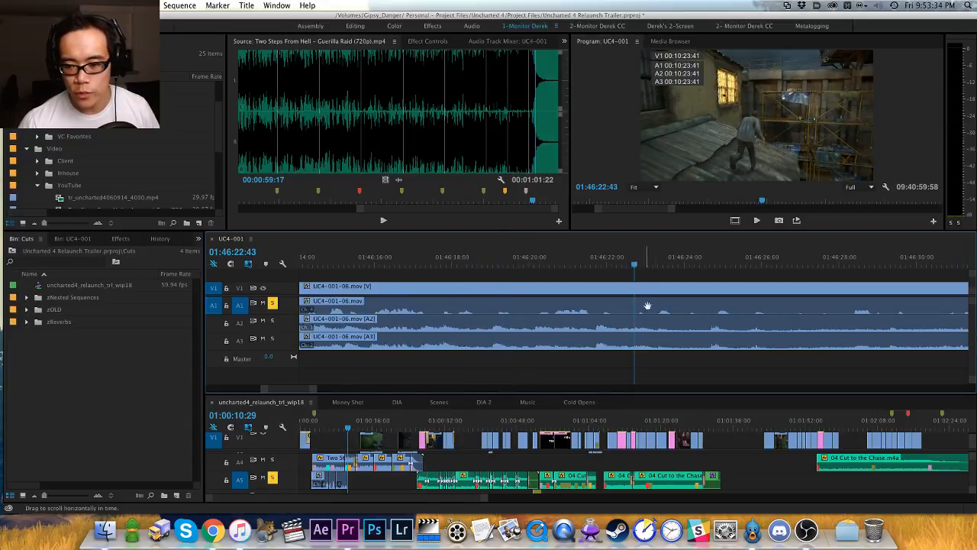
left_click_drag(661, 326, 507, 326)
left_click_drag(487, 264, 503, 264)
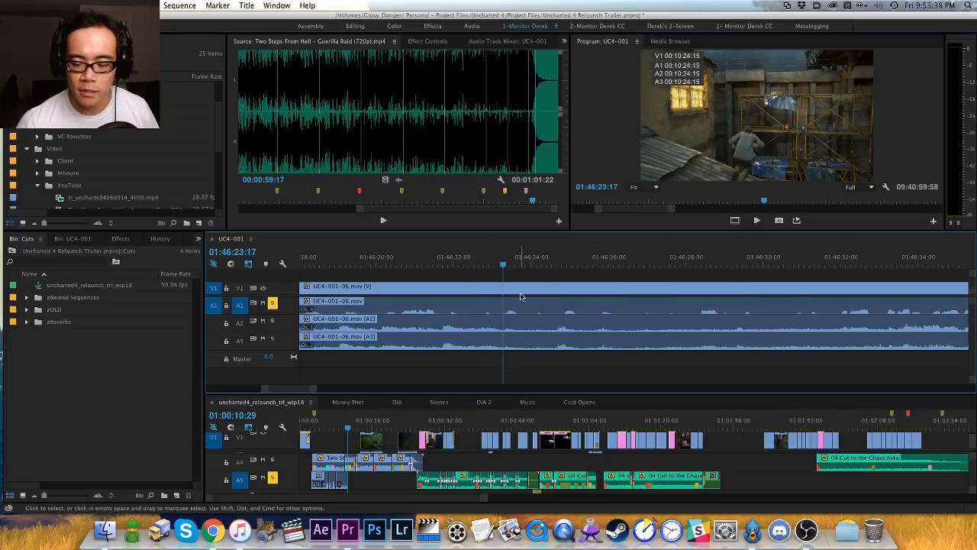
key("minus")
key("h")
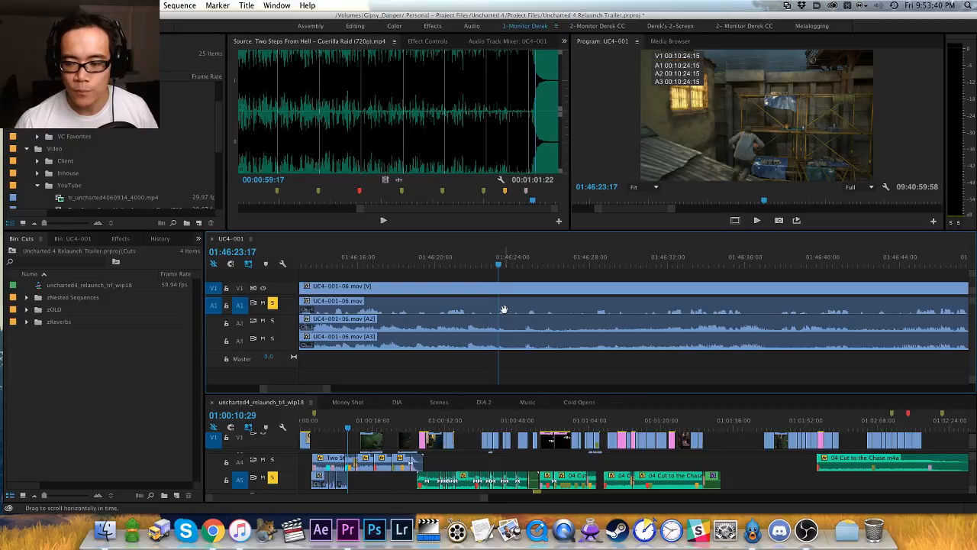
key("space")
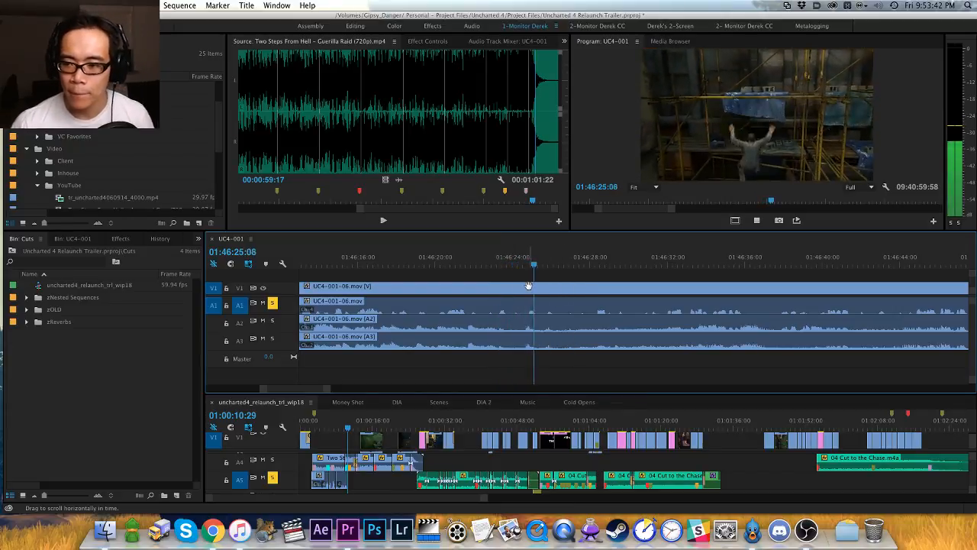
left_click(597, 264)
key("space")
left_click_drag(657, 319, 535, 310)
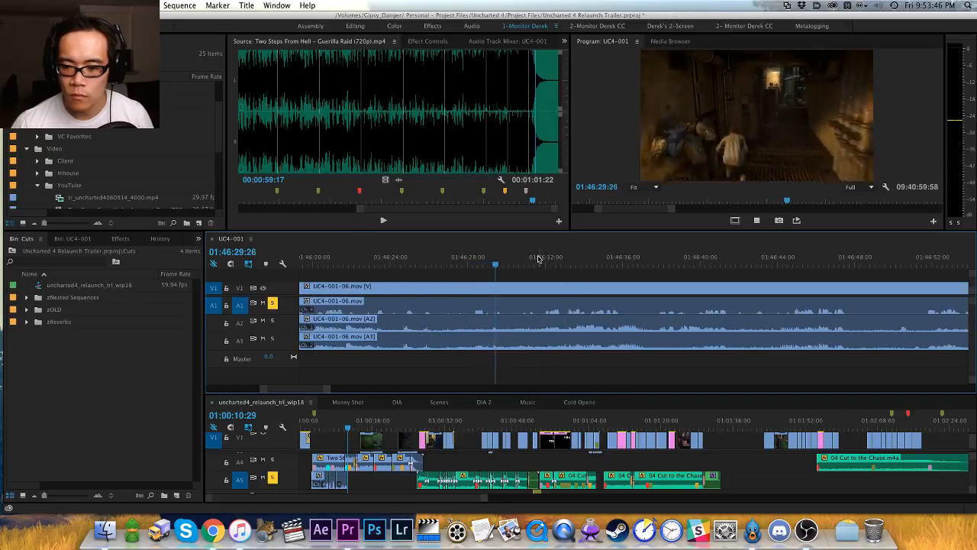
Step: Isolate the short A1 segment of UC4-001 ending at 01:46:29:10 and paste it at the playhead in the uncharted4_relaunch_trl_wip18 sequence
key("super+k")
left_click_drag(475, 260, 490, 260)
key("super+k")
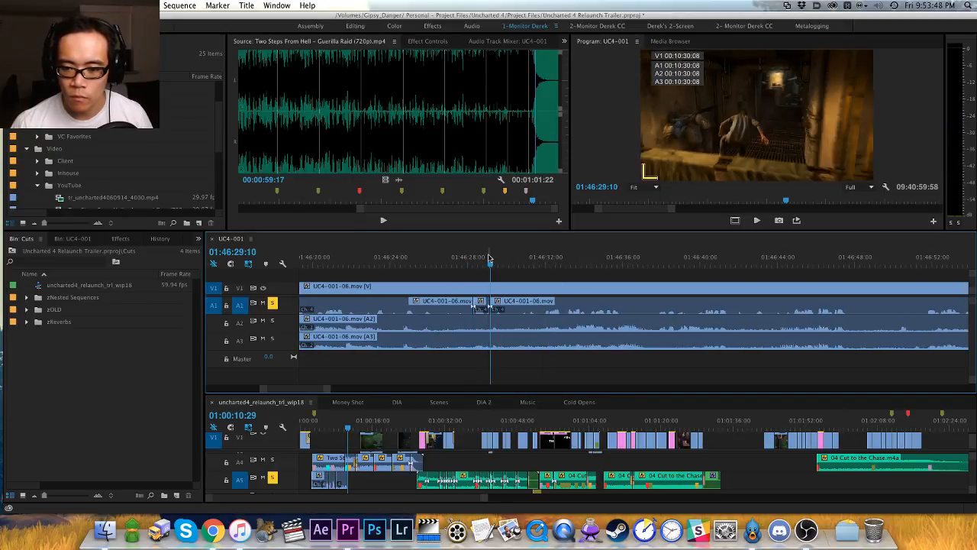
left_click(480, 261)
key("d")
key("super+shift+a")
Step: Listen through the A1 audio of UC4-001 from about 01:46:31 to 01:46:47 for the next usable segment
left_click(519, 265)
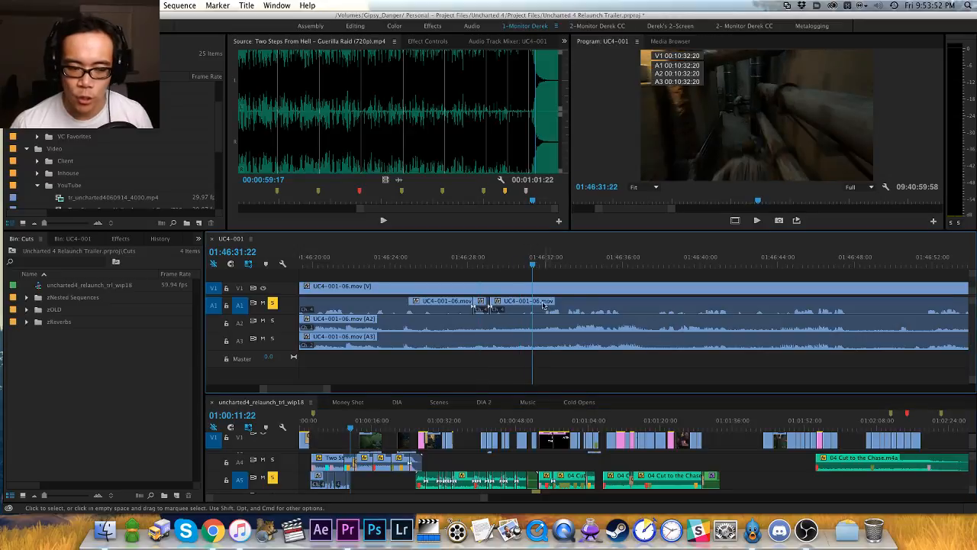
left_click_drag(560, 307, 530, 297)
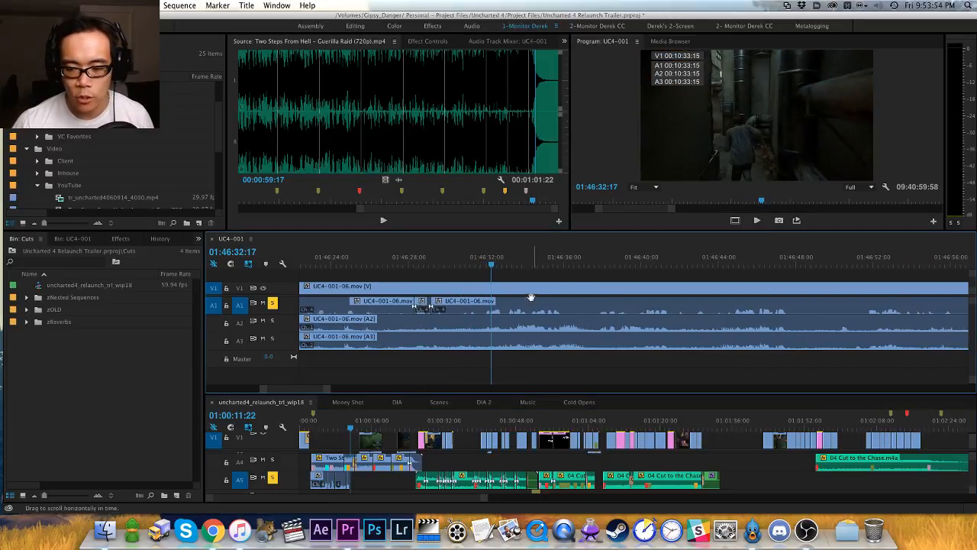
left_click(499, 262)
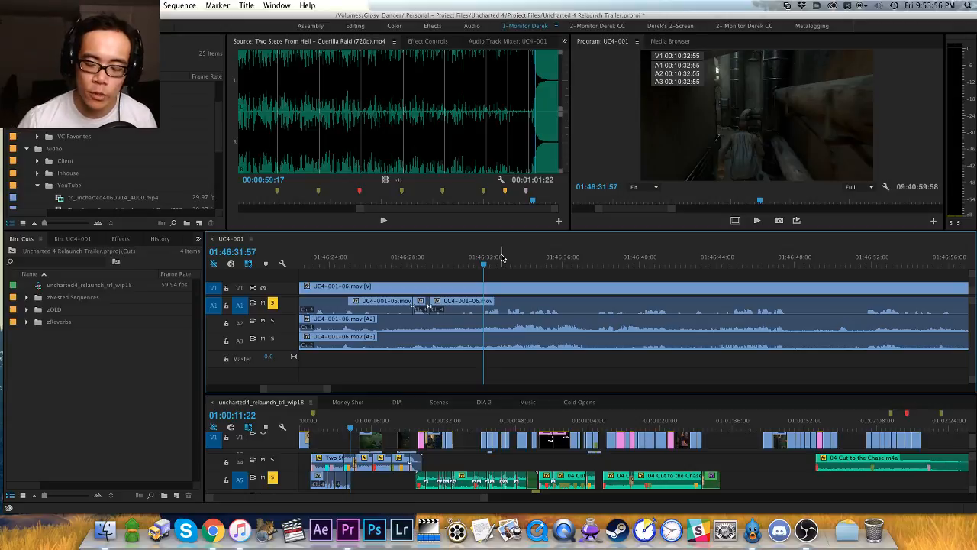
key("minus")
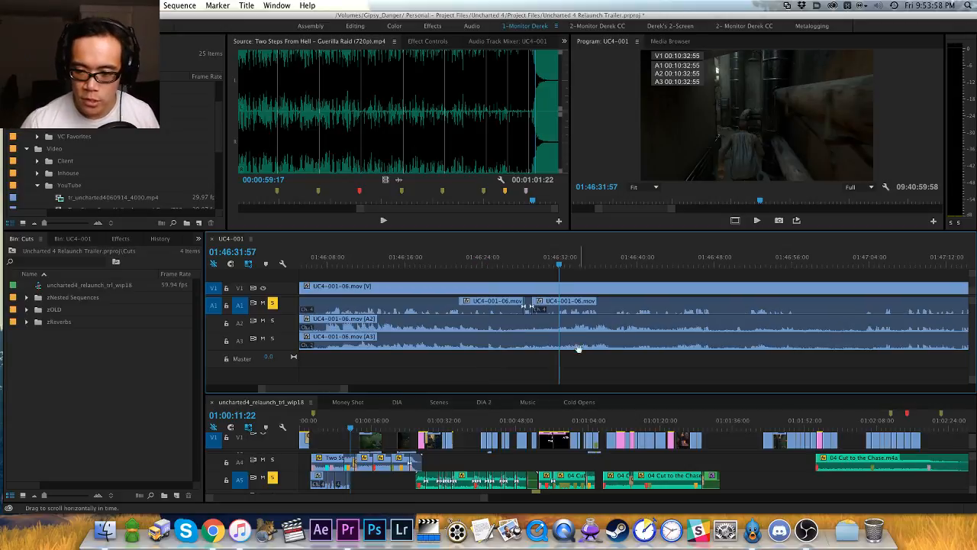
left_click_drag(579, 347, 534, 312)
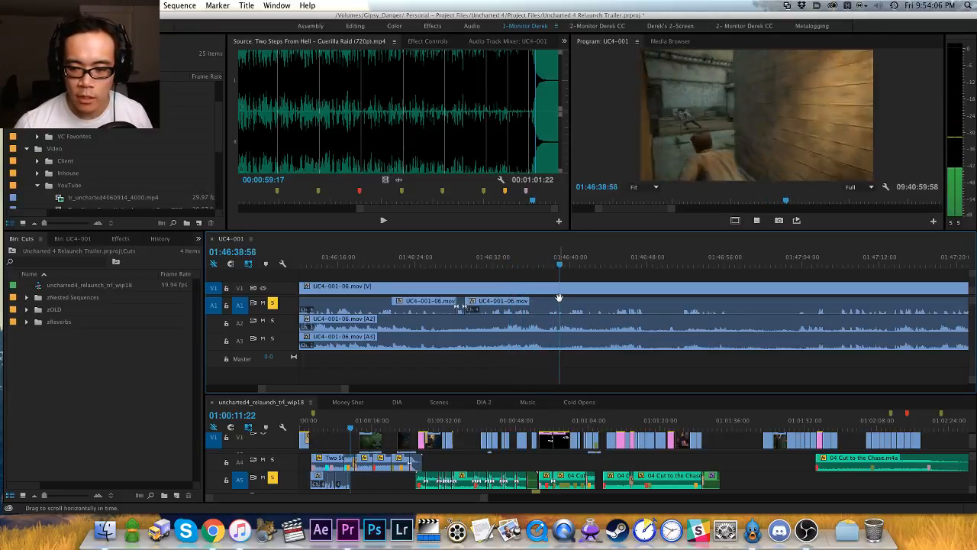
key("space")
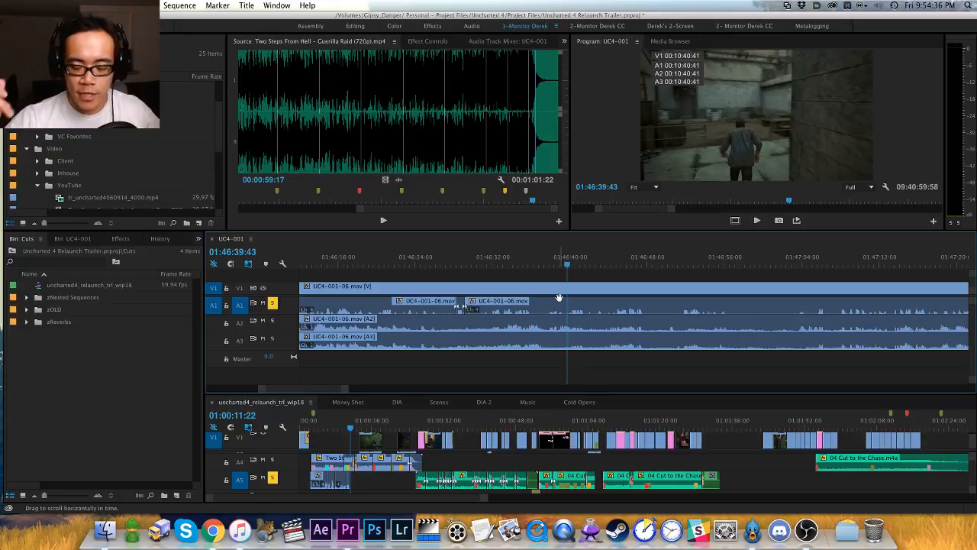
left_click_drag(591, 279, 445, 281)
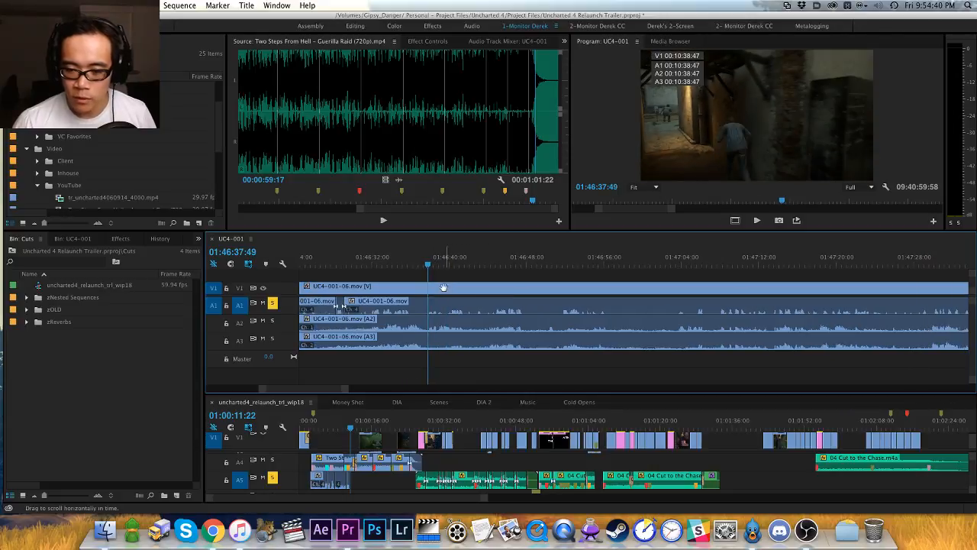
key("v")
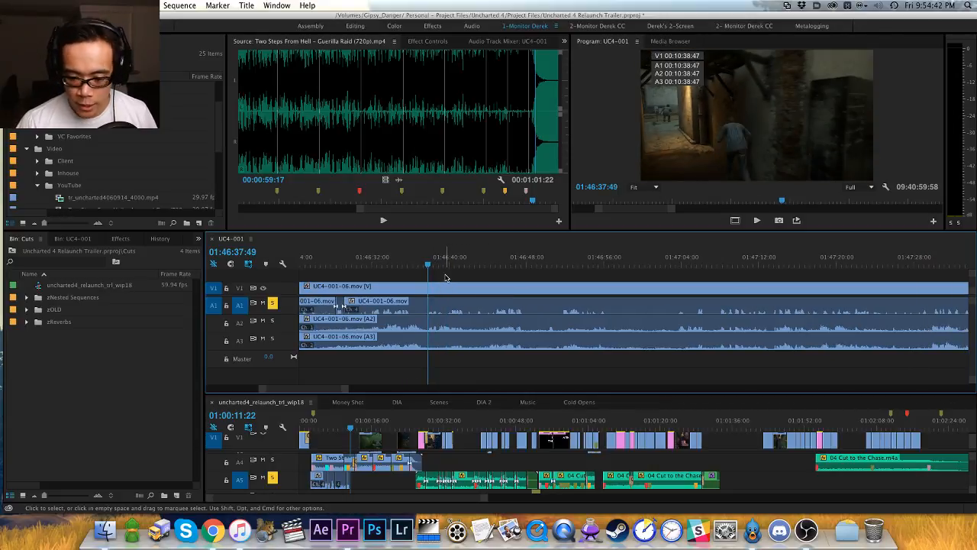
scroll(446, 278, "left", 5)
key("h")
left_click_drag(644, 329, 493, 329)
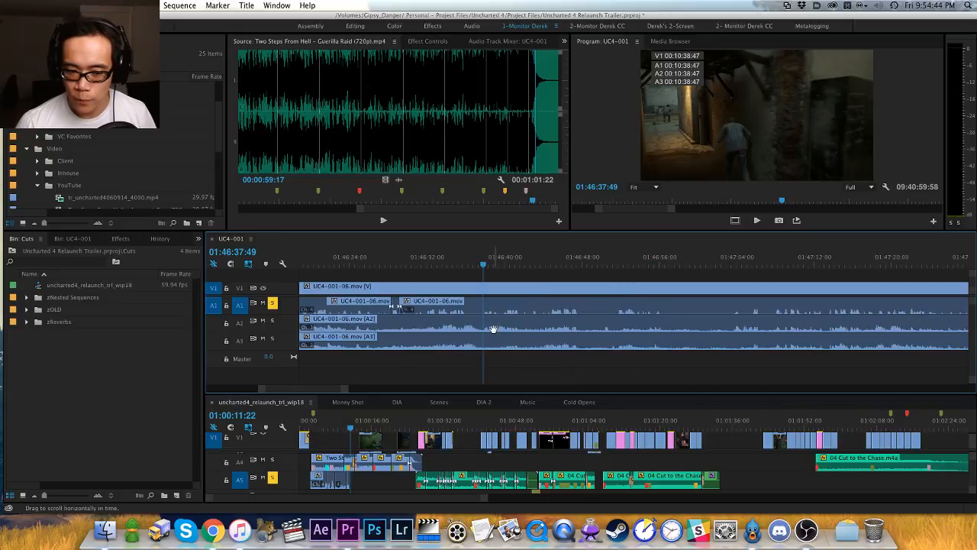
key("space")
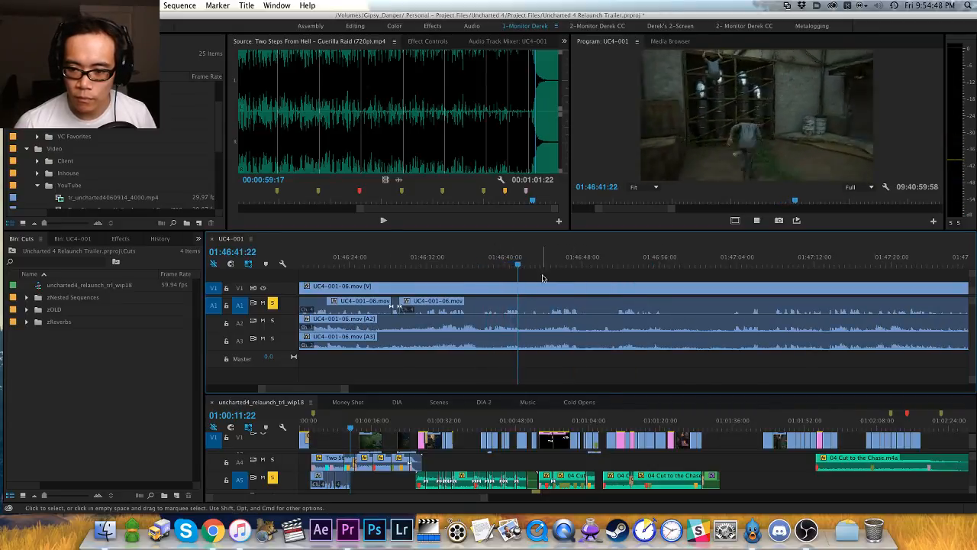
scroll(546, 264, "right", 3)
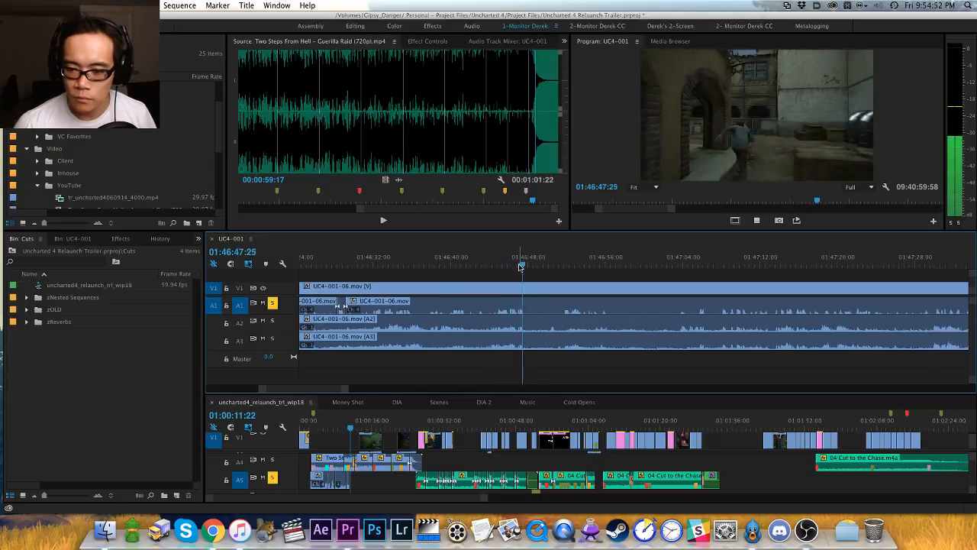
Step: Isolate the A1 segment from 01:46:44:25 to 01:46:47:45 and paste it directly after the previous one in uncharted4_relaunch_trl_wip18
key("space")
key("super+k")
left_click_drag(499, 258, 494, 258)
key("super+k")
key("d")
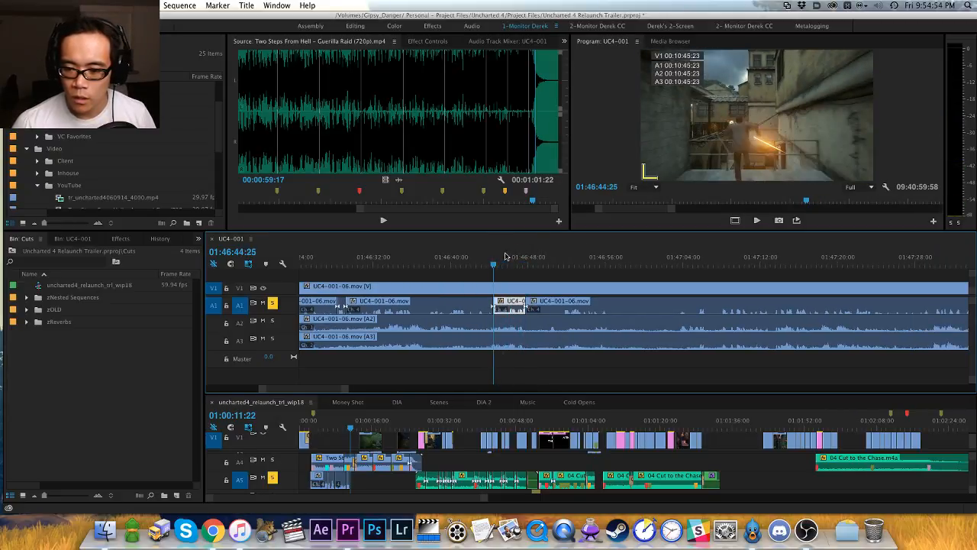
left_click(370, 486)
key("super+v")
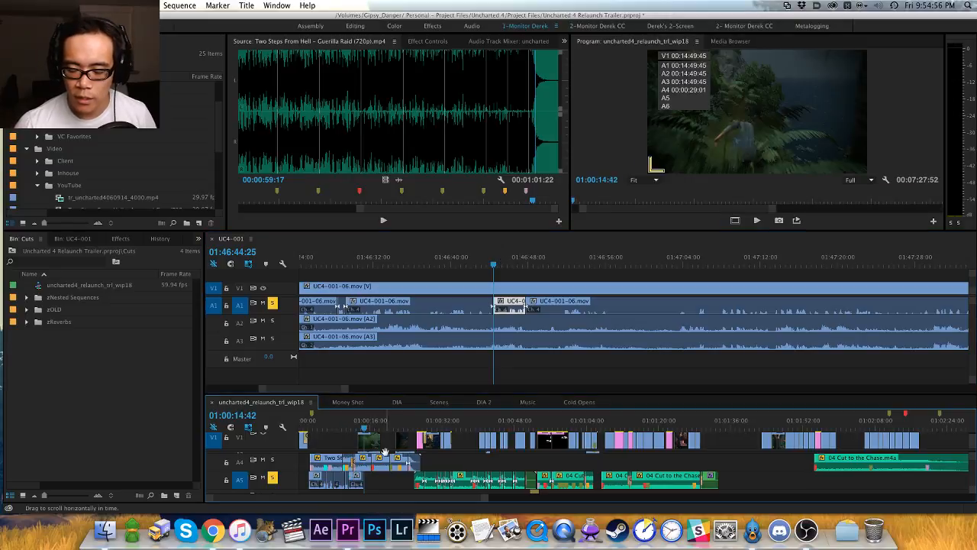
Step: Return to UC4-001 and listen to the A1 audio from about 01:46:51 to 01:46:54 for further usable segments
key("v")
left_click(541, 278)
scroll(561, 296, "right", 3)
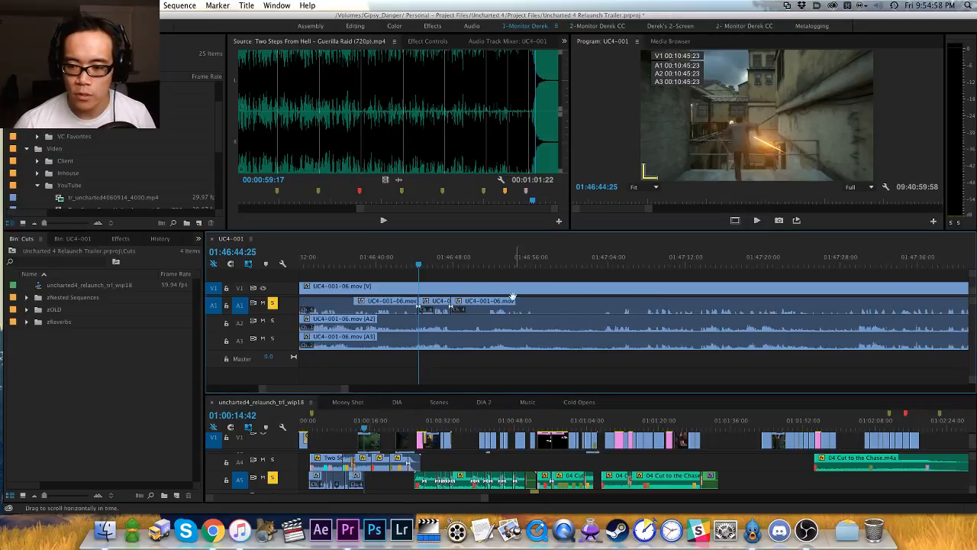
left_click(487, 259)
scroll(487, 297, "right", 2)
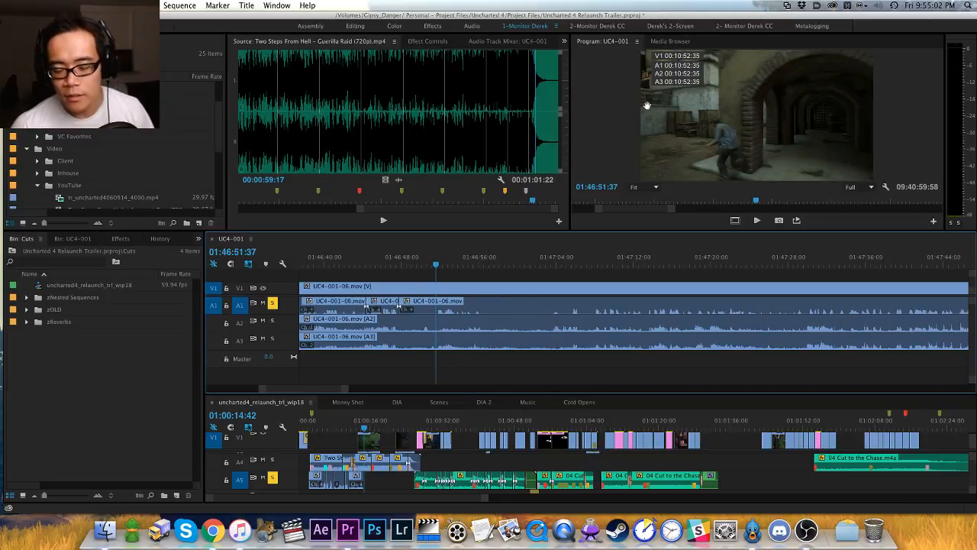
key("equal")
left_click_drag(637, 323, 441, 307)
left_click(517, 265)
key("h")
key("v")
key("space")
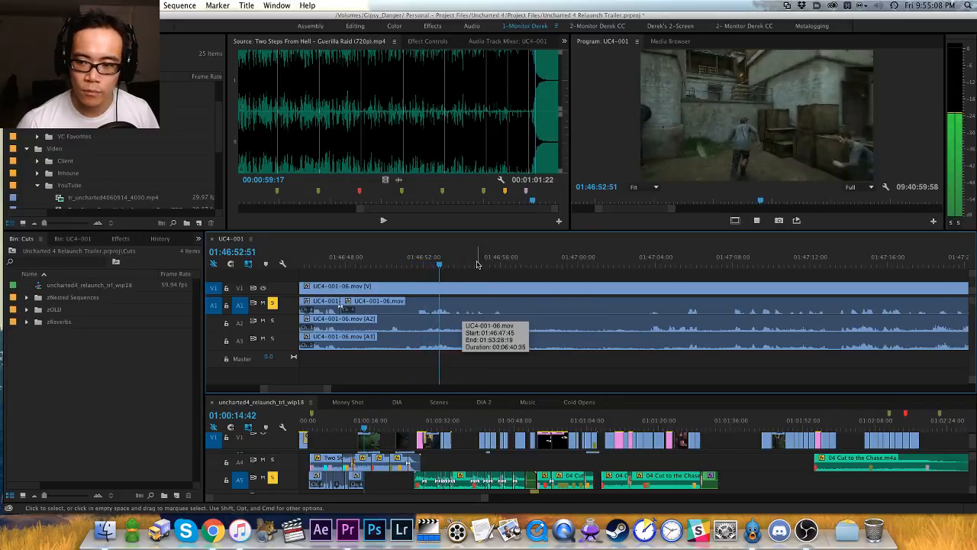
key("space")
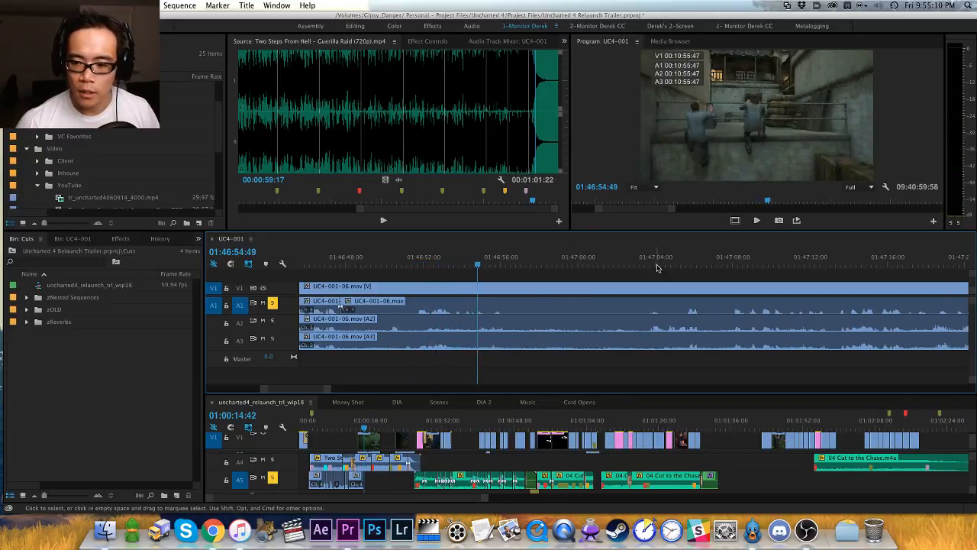
Step: Listen through the A1 audio of UC4-001 from about 01:47:03 to 01:47:08 for the next usable segment
left_click_drag(649, 266, 650, 267)
key("h")
left_click_drag(670, 308, 505, 318)
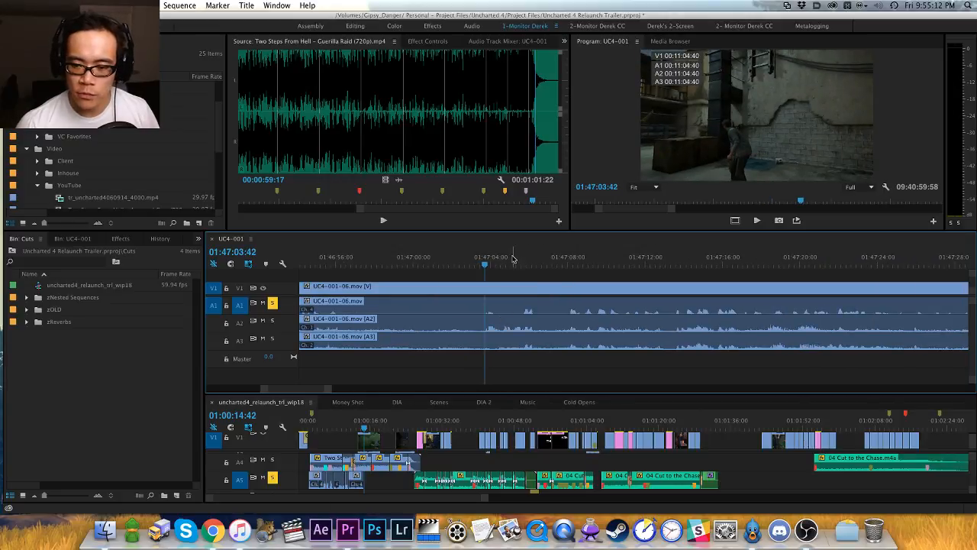
left_click(522, 262)
left_click_drag(565, 315, 485, 304)
key("space")
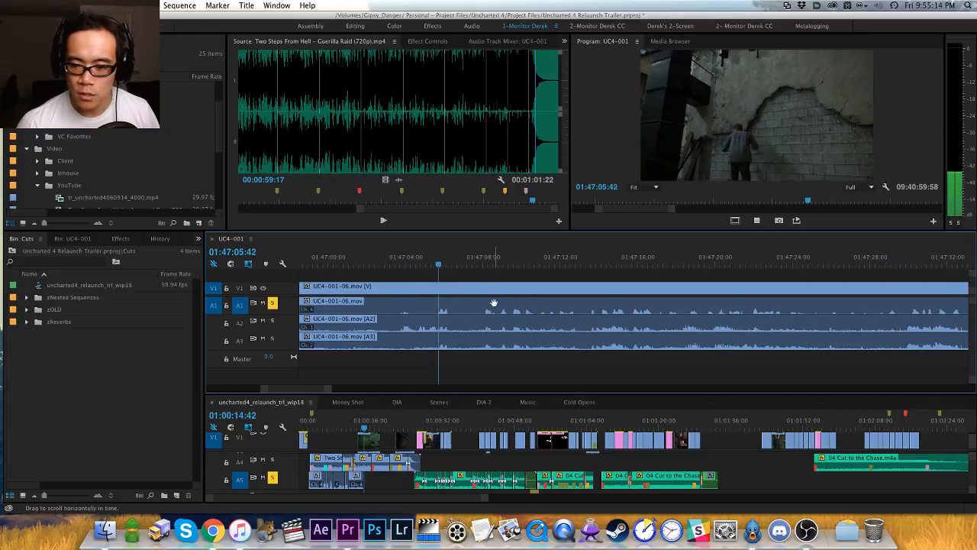
key("space")
left_click(483, 265)
left_click_drag(482, 264, 456, 321)
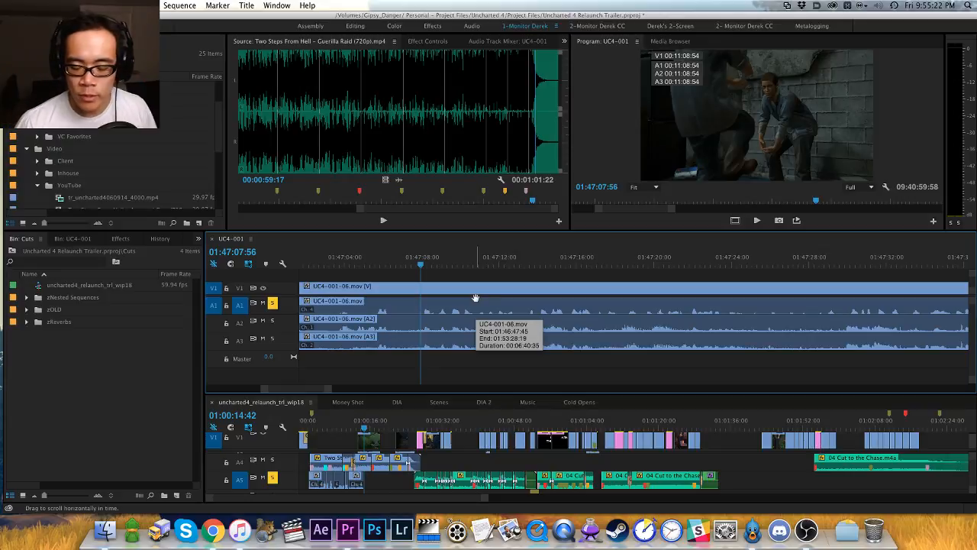
key("v")
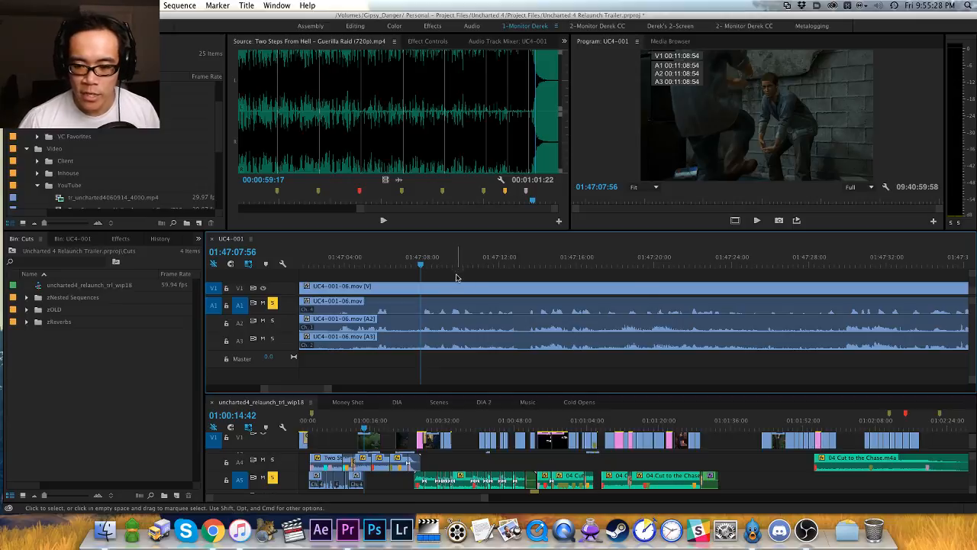
Step: Examine the A1 waveform of UC4-001 around 01:47:08 and play it from 01:47:08:03 to find the segment's limits
key("=")
key("-")
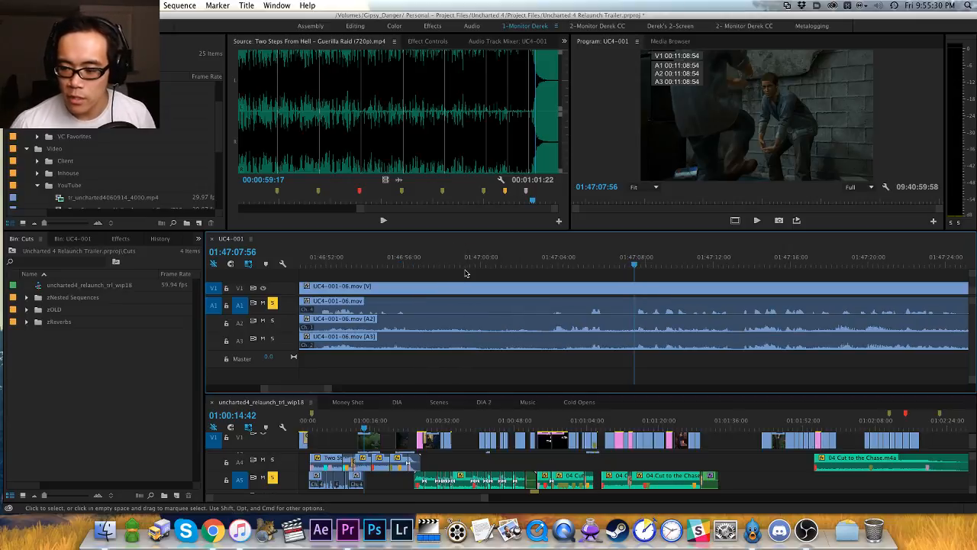
scroll(465, 273, "down", 5)
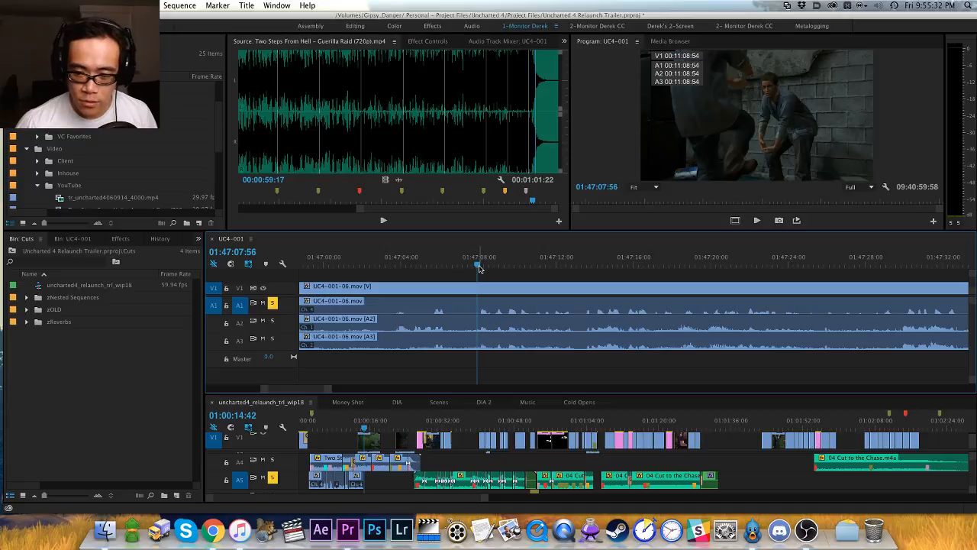
left_click_drag(478, 266, 479, 265)
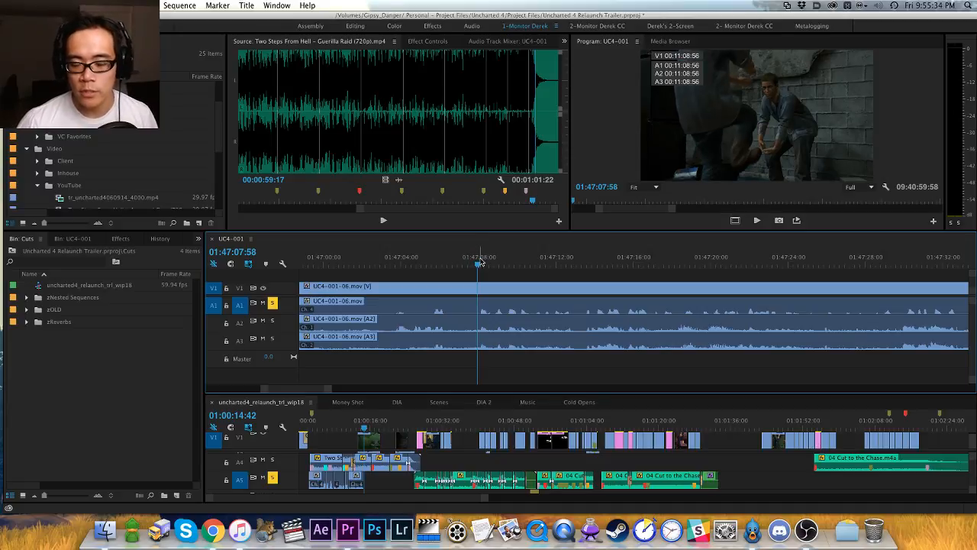
left_click(659, 223)
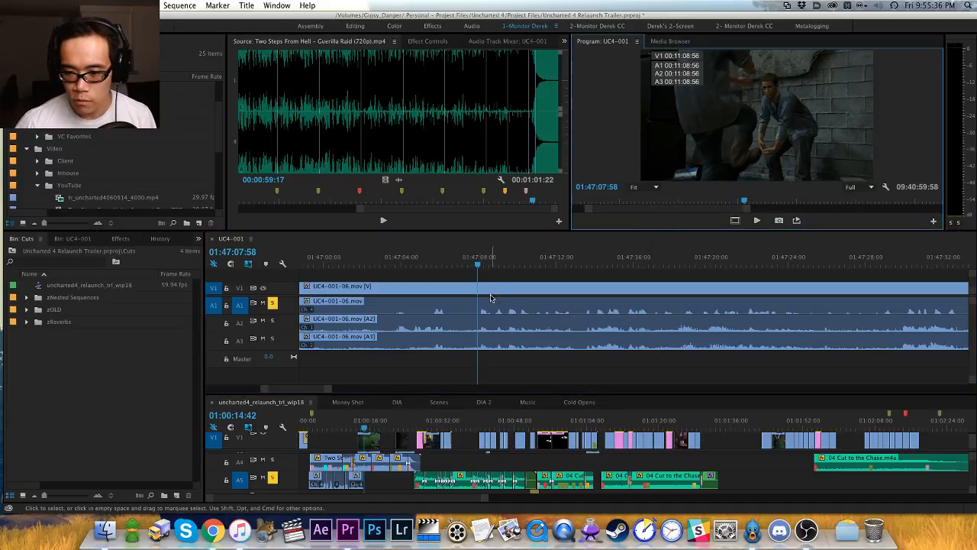
left_click(502, 278)
key("=")
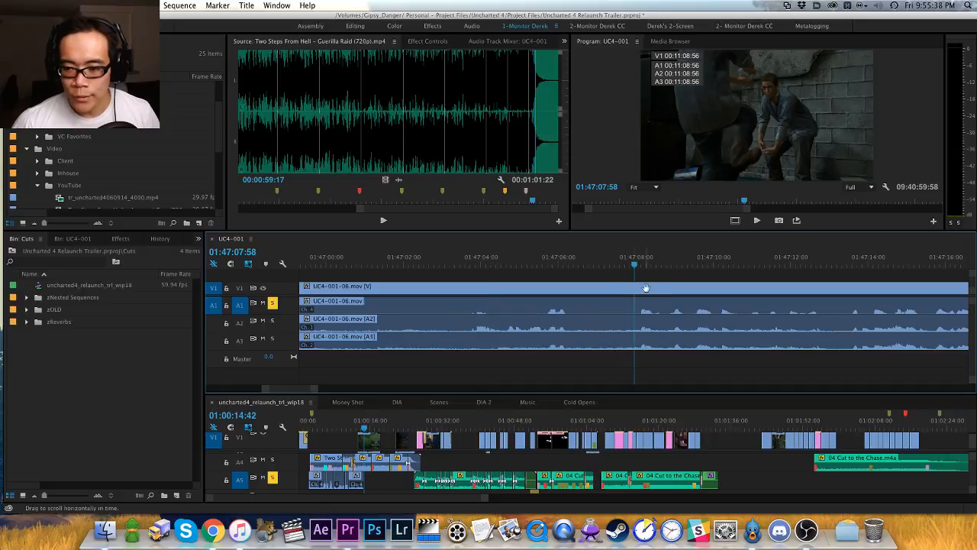
left_click_drag(604, 298, 517, 299)
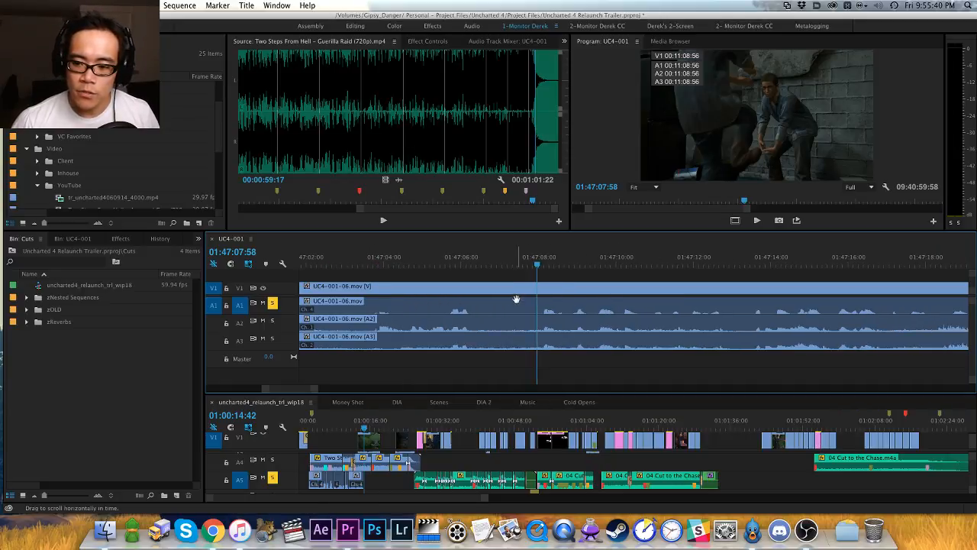
left_click_drag(591, 293, 552, 295)
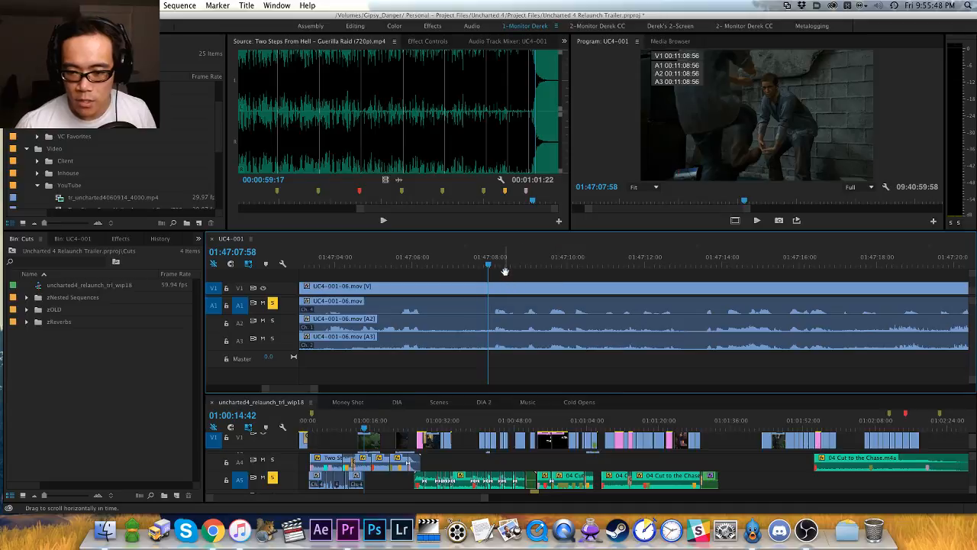
left_click_drag(505, 271, 464, 283)
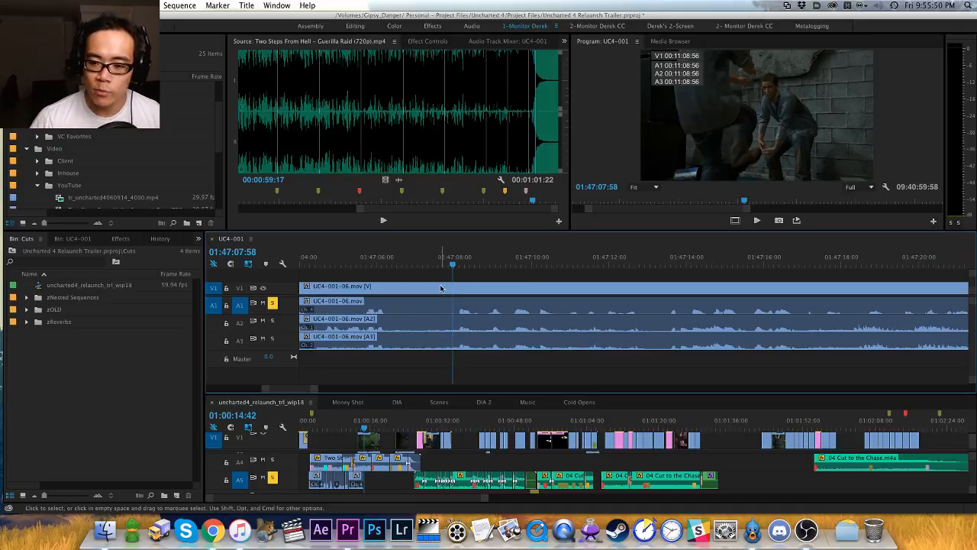
left_click(457, 263)
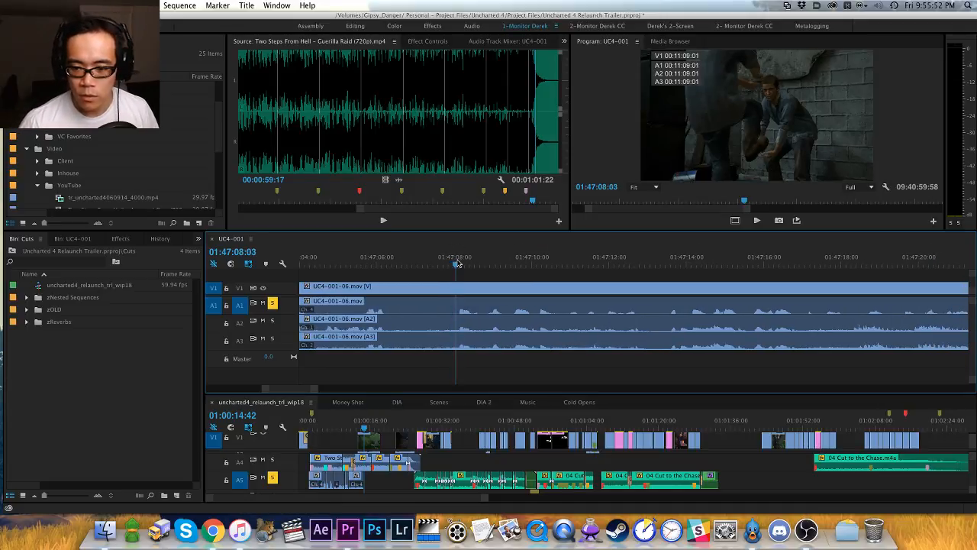
key("space")
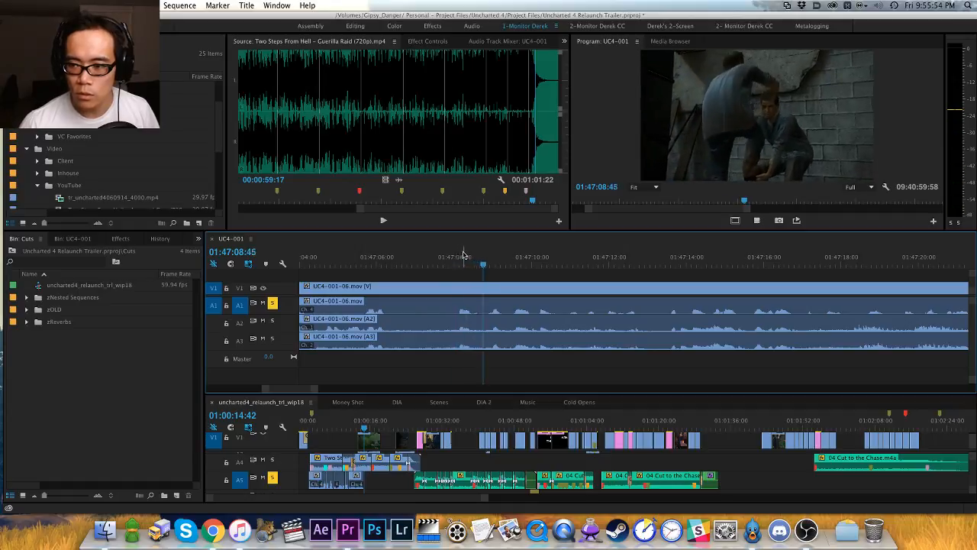
Step: Isolate the A1 segment from 01:47:07:57 to 01:47:10:44 and paste it directly after the previous one in uncharted4_relaunch_trl_wip18
left_click_drag(516, 260, 452, 261)
key("super+k")
left_click(483, 305)
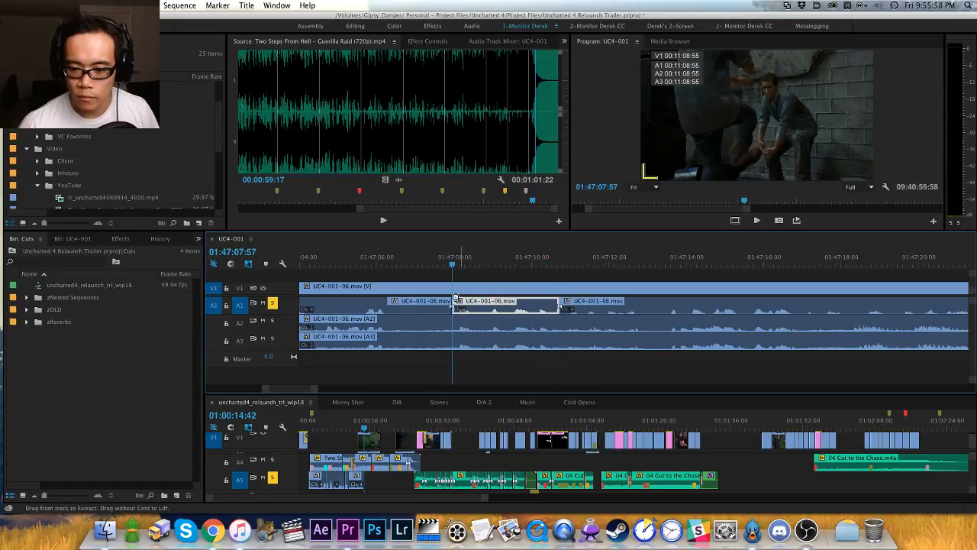
left_click(382, 488)
Step: Return to UC4-001 and listen to the A1 audio from 01:47:10:44 to about 01:47:24 for further usable segments
left_click(559, 260)
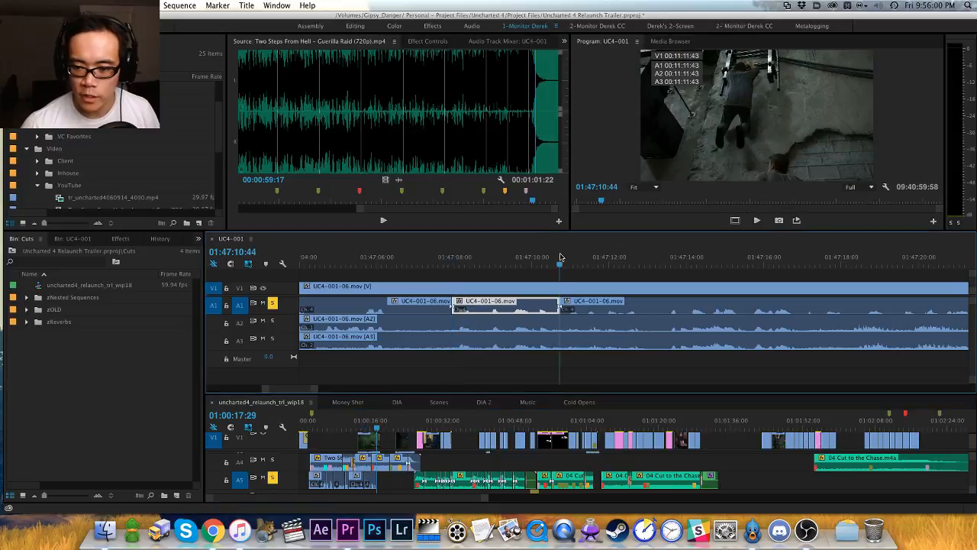
key("space")
key("minus")
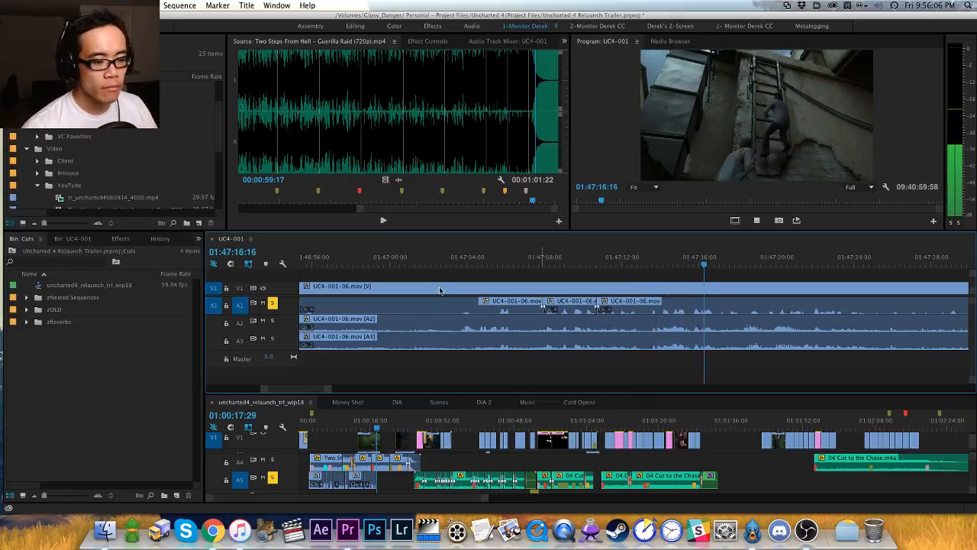
key("super+Tab")
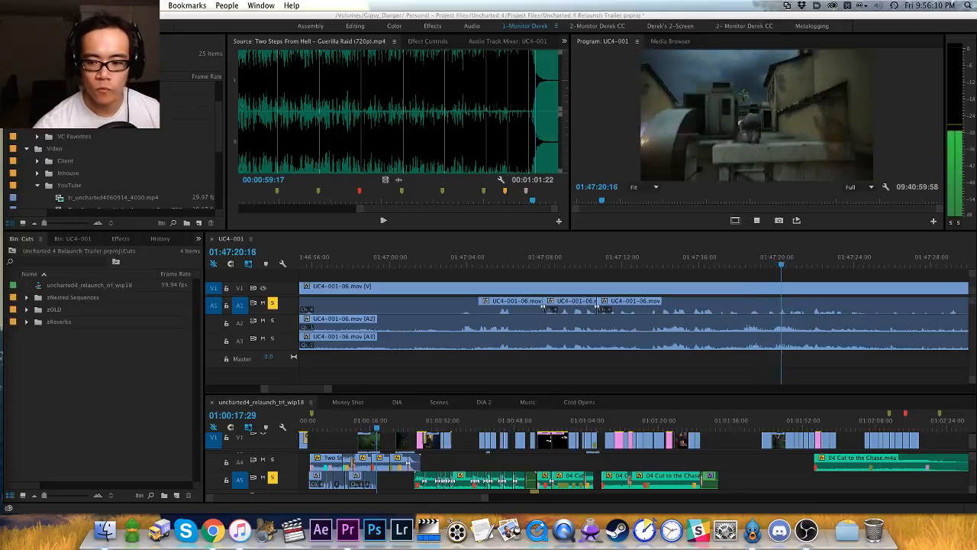
left_click(803, 282)
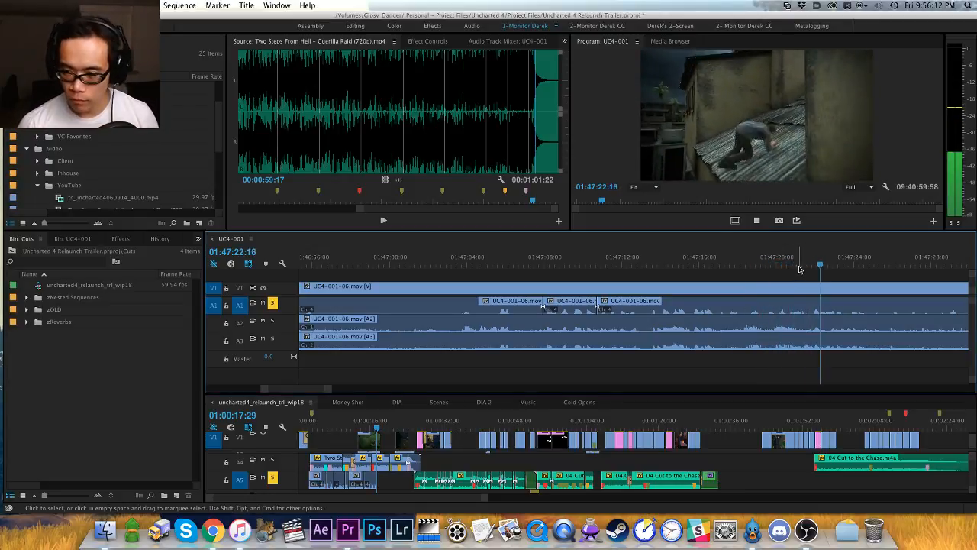
key("minus")
key("minus")
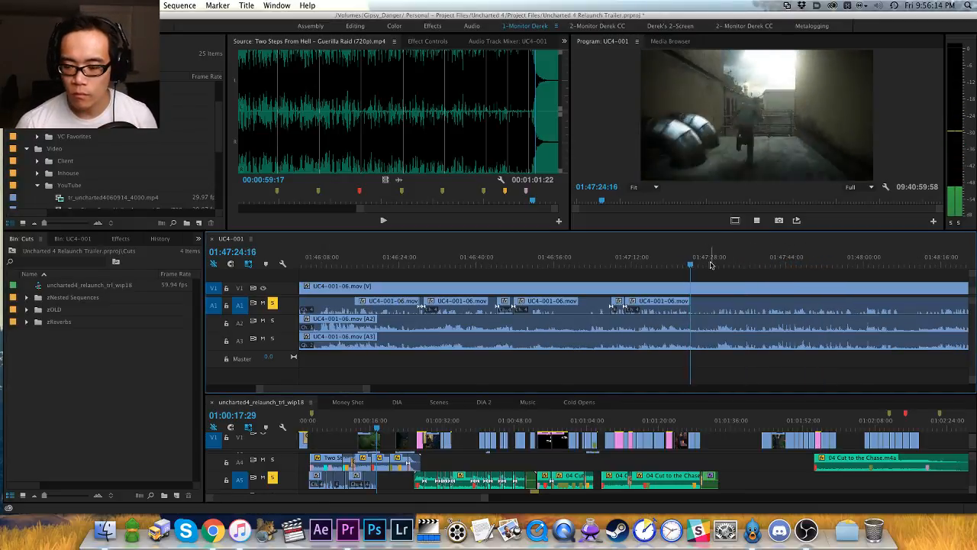
key("equal")
Step: Listen through the A1 audio of UC4-001 from about 01:47:30 to 01:48:07, replaying the part from 01:47:35
left_click(686, 261)
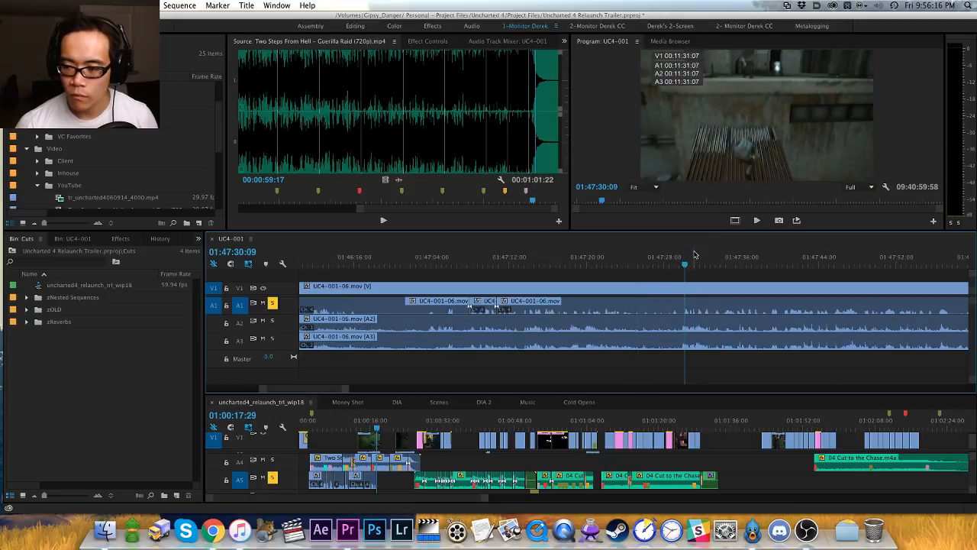
key("equal")
key("space")
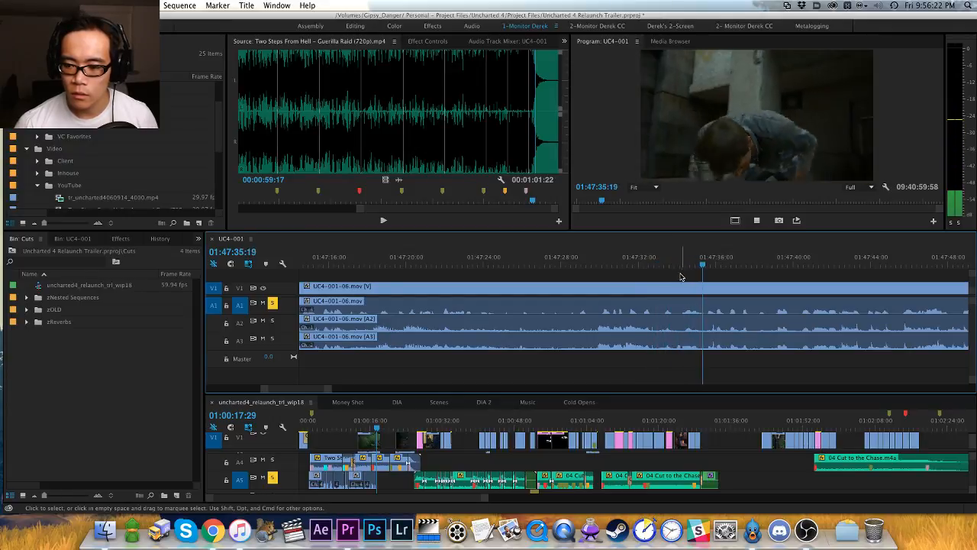
key("space")
scroll(580, 259, "right", 5)
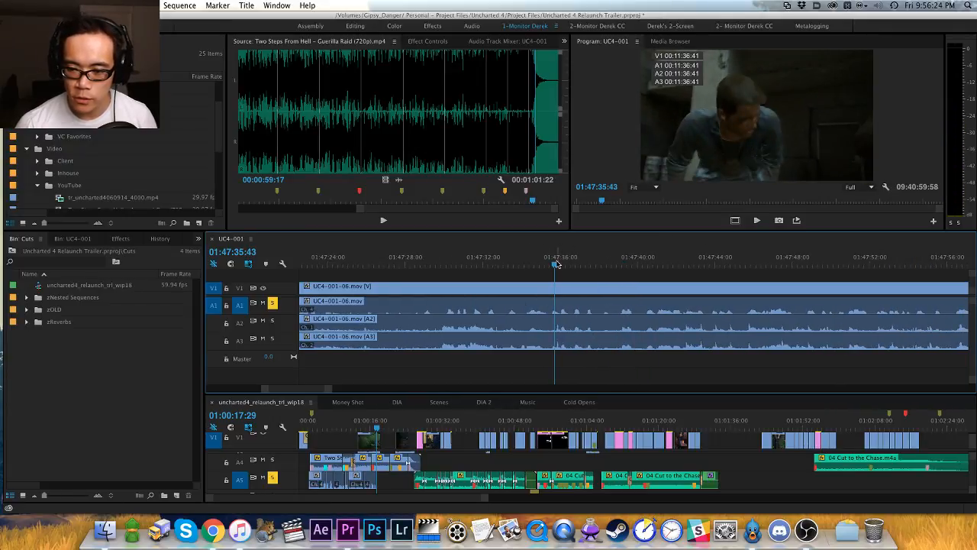
key("space")
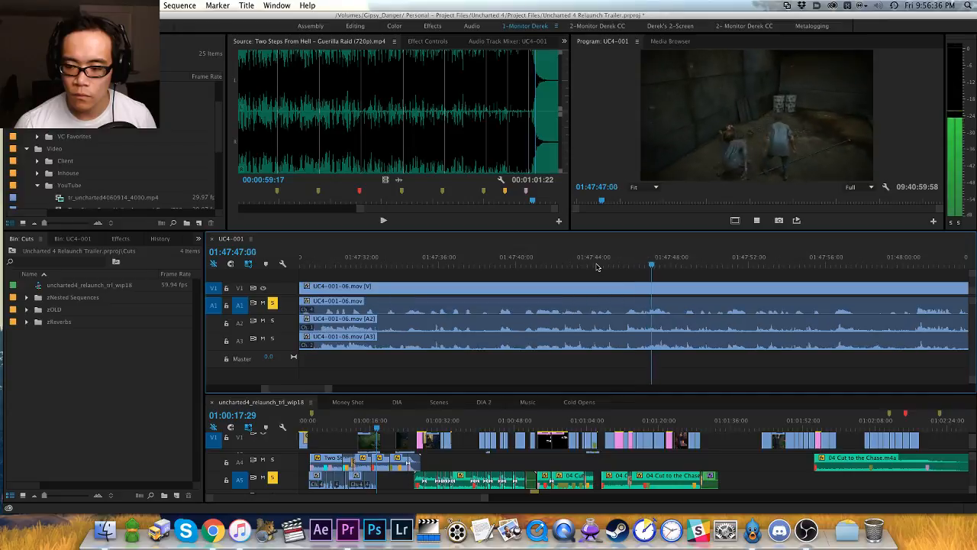
left_click(683, 261)
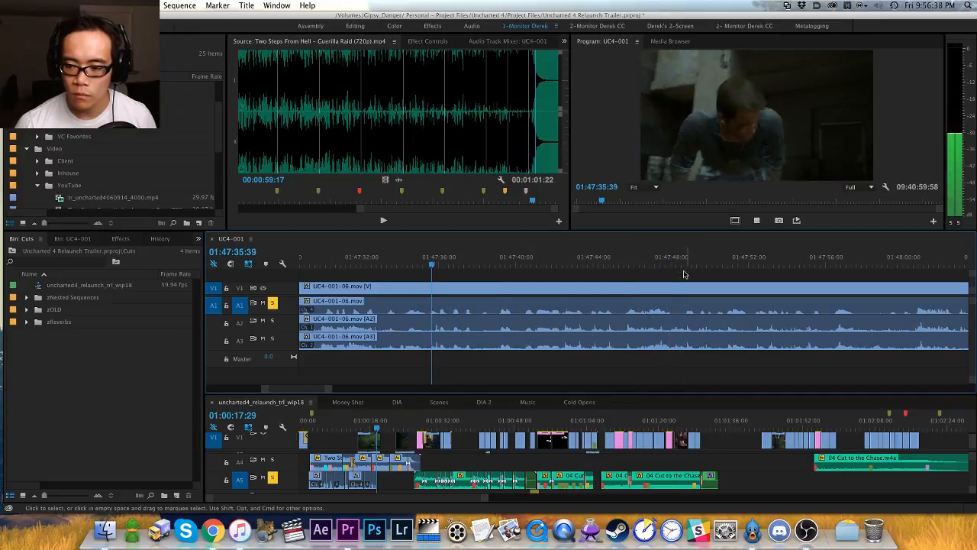
key("space")
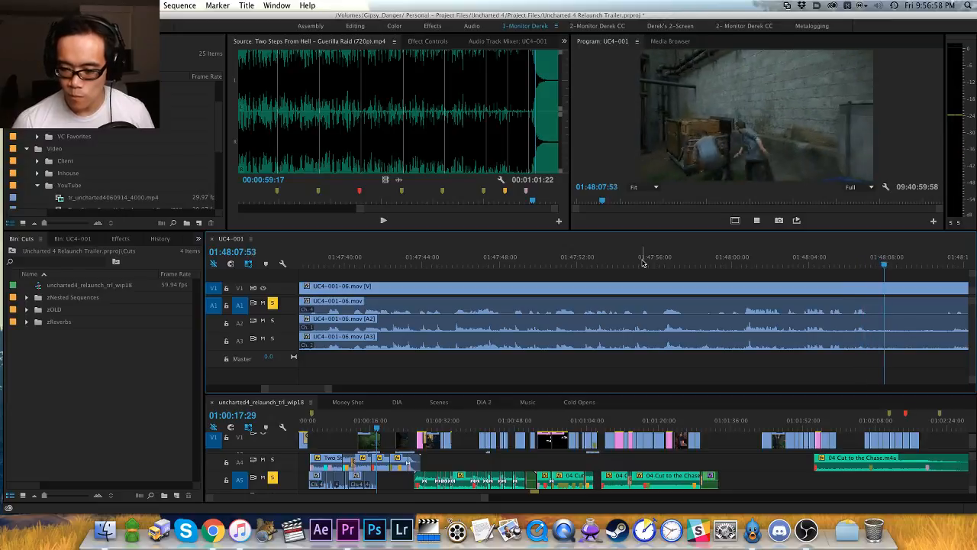
Step: Continue listening through the A1 audio of UC4-001 from about 01:48:08 to 01:48:49 for the next usable segment
key("minus")
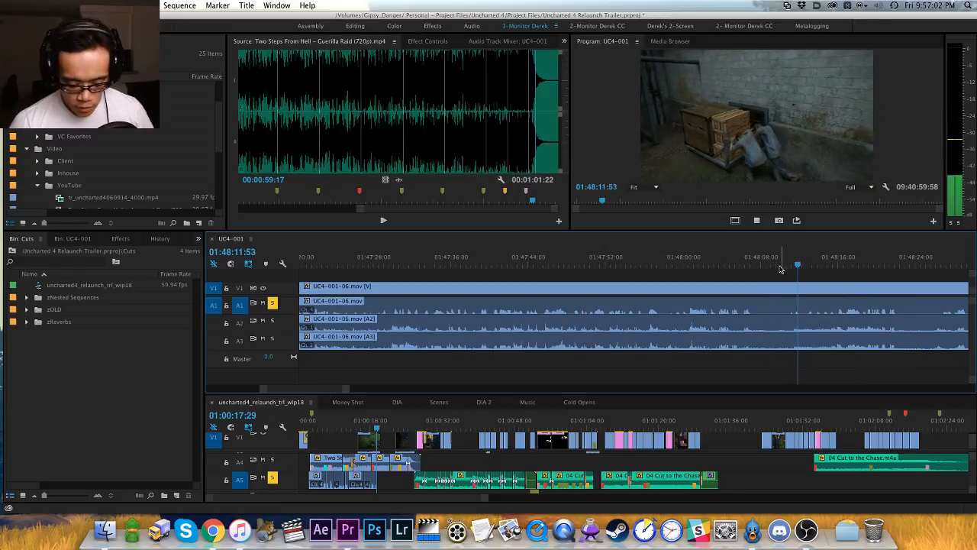
key("equal")
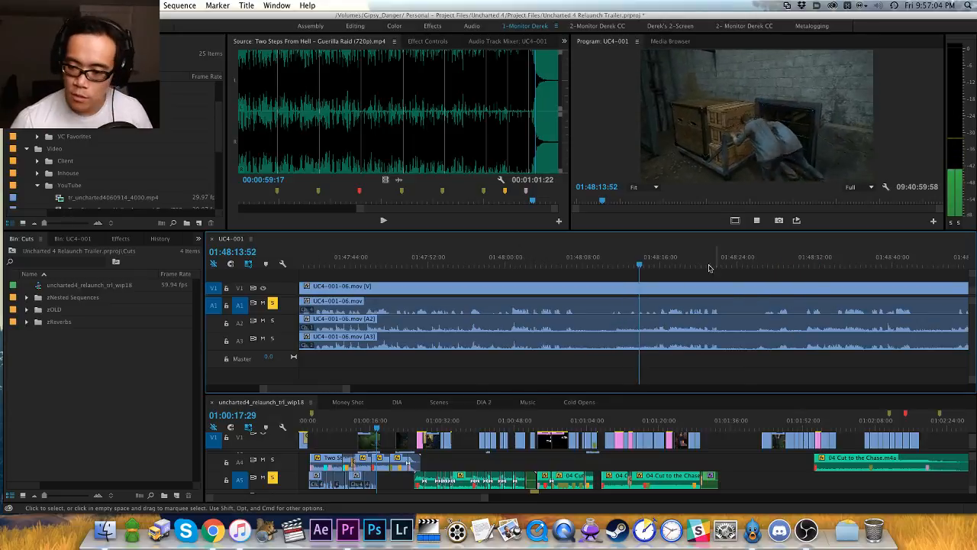
left_click_drag(683, 303, 582, 300)
key("space")
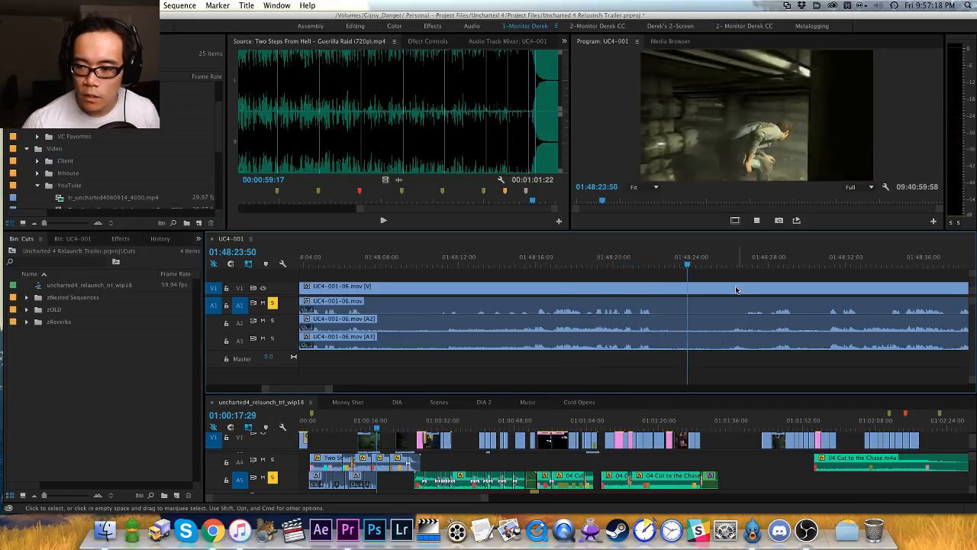
key("space")
left_click_drag(729, 319, 607, 307)
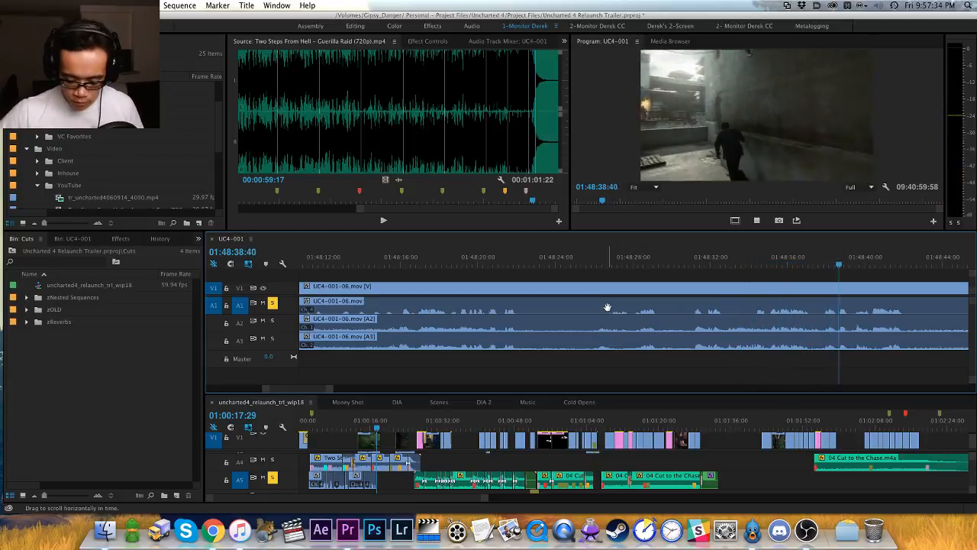
key("minus")
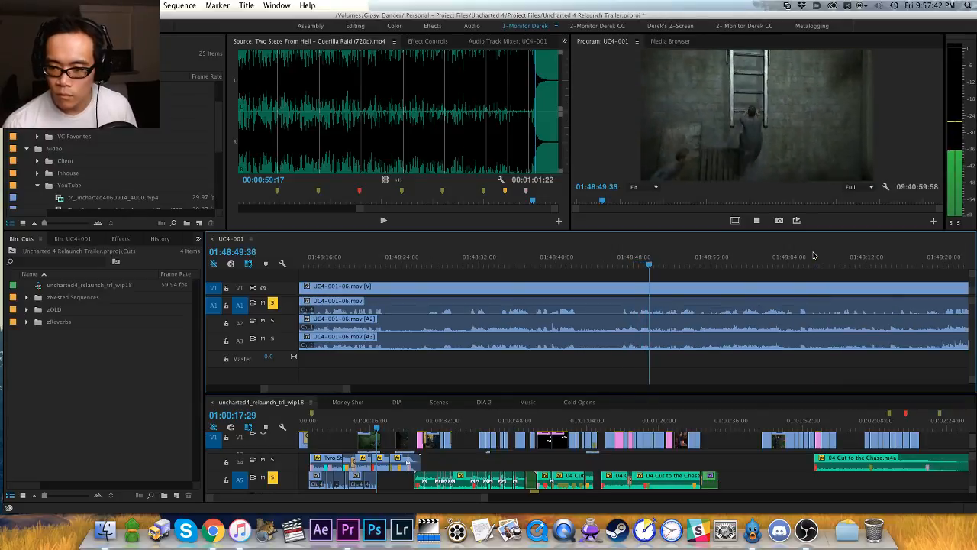
Step: Mark the 00:00:01:05 range of UC4-001 ending at 01:48:48:35 with in and out points
key("space")
left_click_drag(656, 269, 635, 261)
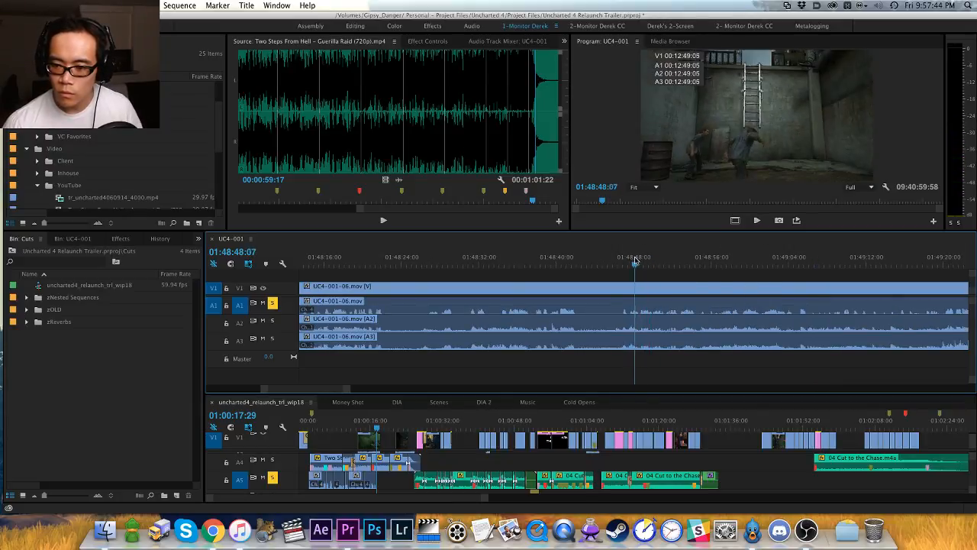
key("space")
key("=")
key("=")
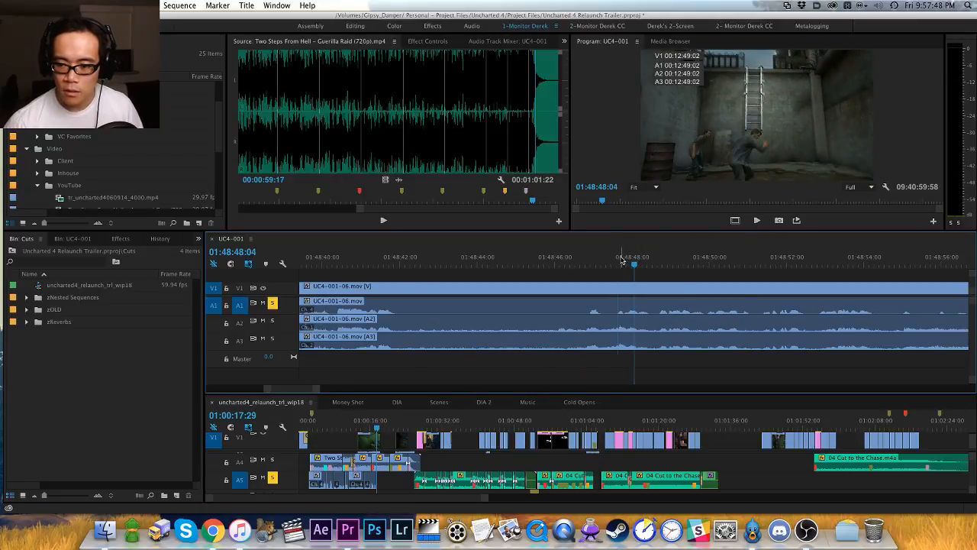
key("i")
key("space")
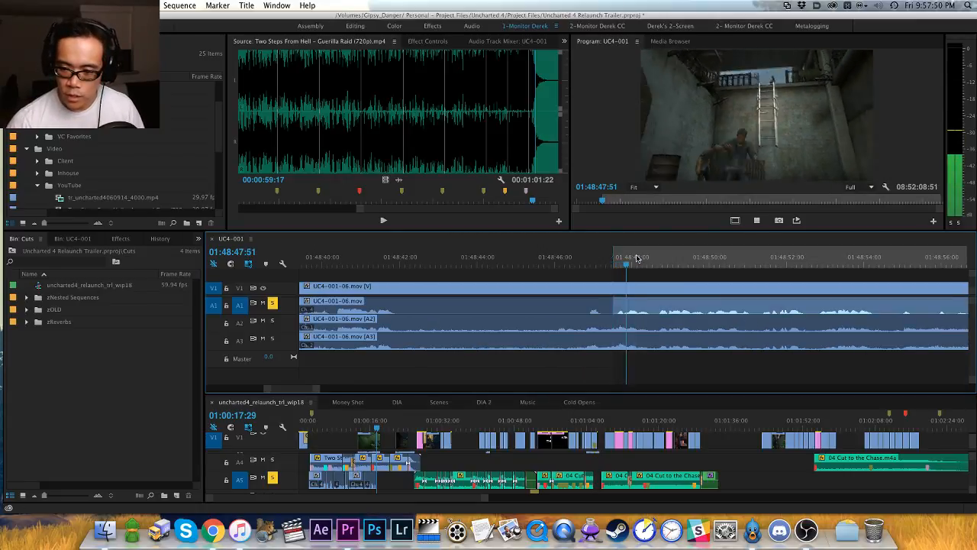
key("o")
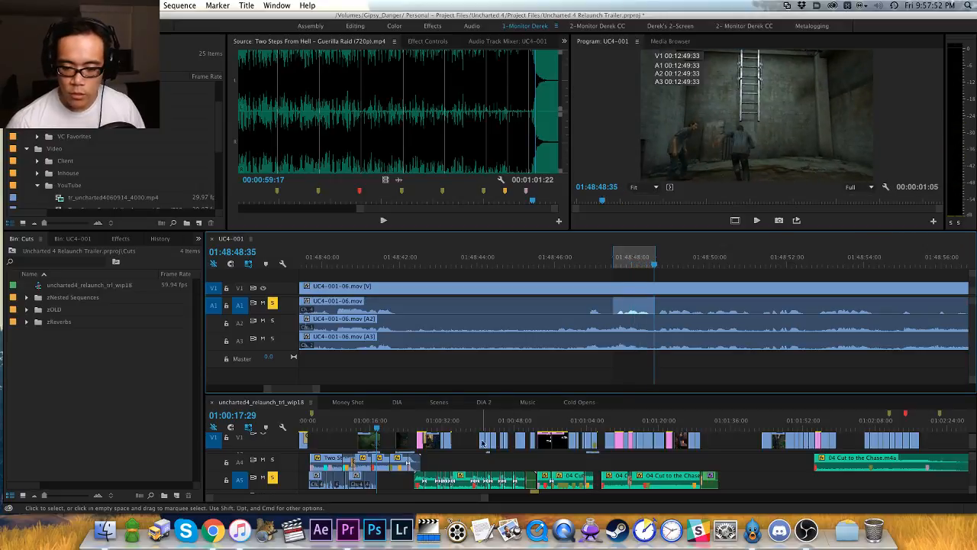
Step: Paste the marked UC4-001 audio segment onto A5 of uncharted4_relaunch_trl_wip18 at 01:00:17:29
left_click(394, 486)
key("super+v")
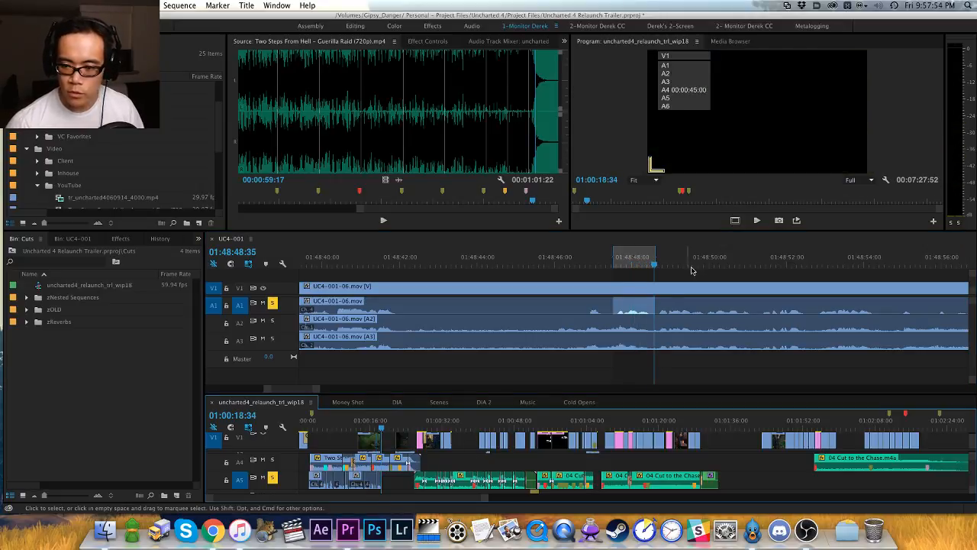
Step: Return to UC4-001 and listen to the A1 audio from 01:48:48:35 to about 01:49:04 for further usable segments
key("h")
left_click(644, 295)
left_click_drag(644, 288, 585, 284)
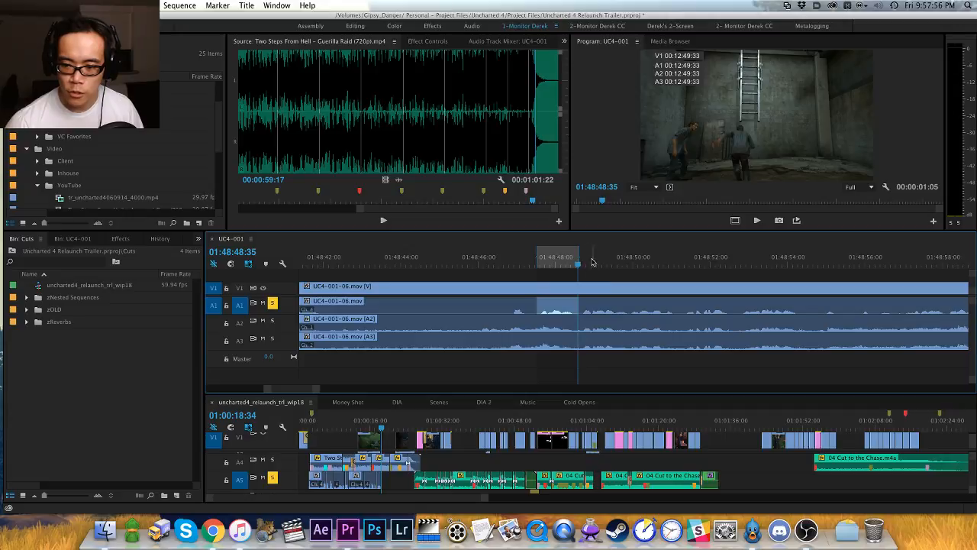
key("space")
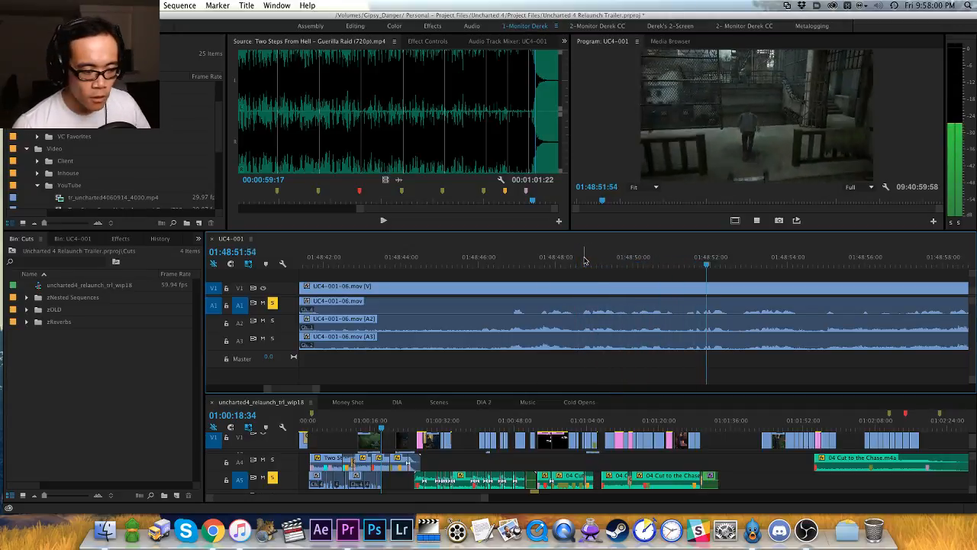
key("space")
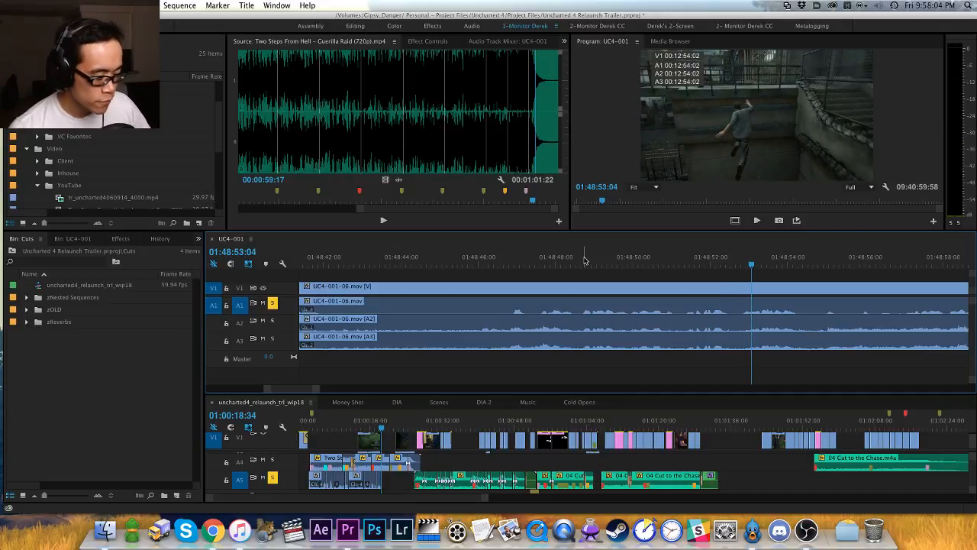
key("space")
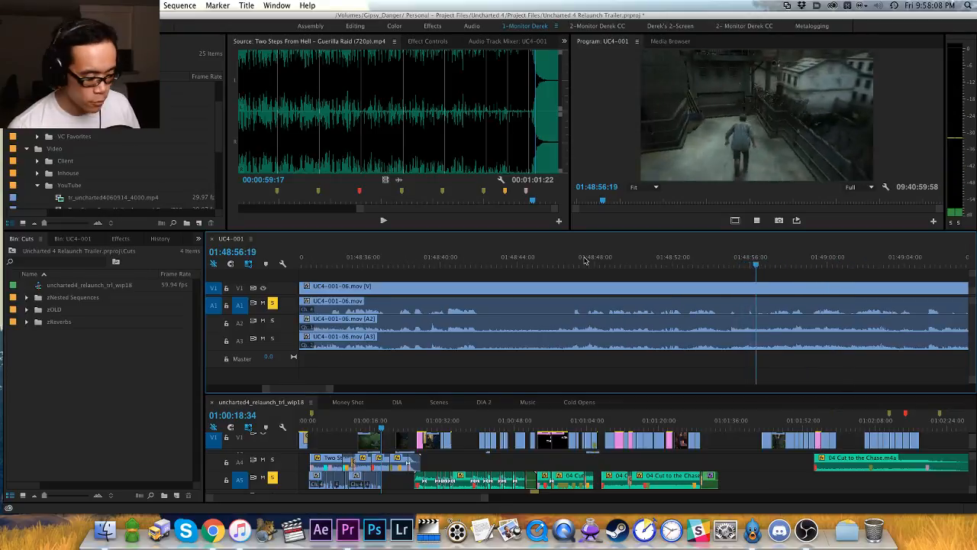
key("space")
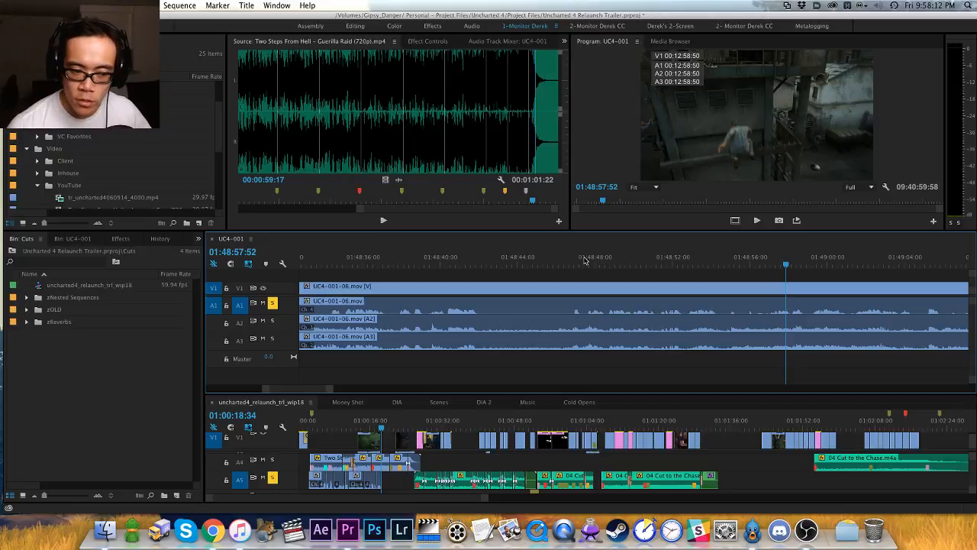
key("space")
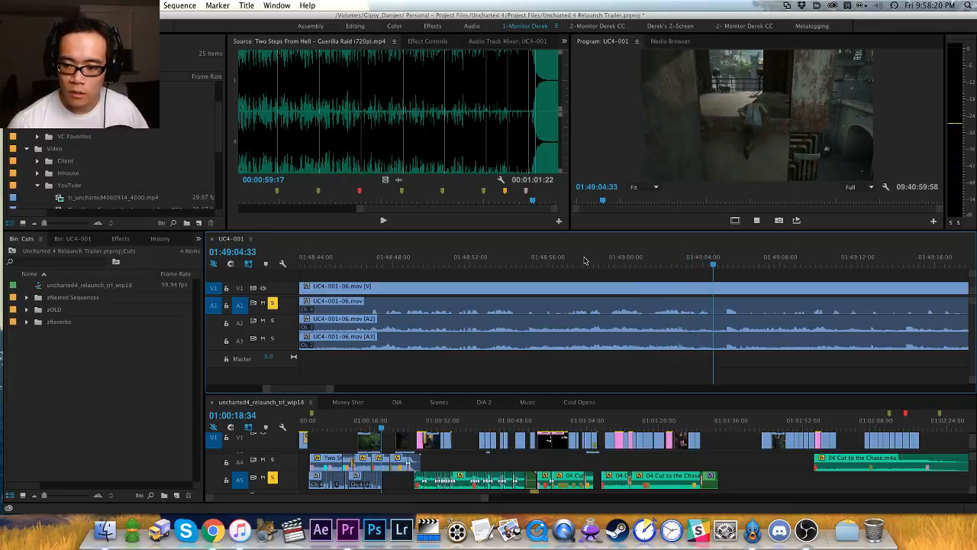
key("space")
Step: Listen on through the A1 audio of UC4-001 to 01:49:23:26, then replay the part from 01:49:20:11
key("equal")
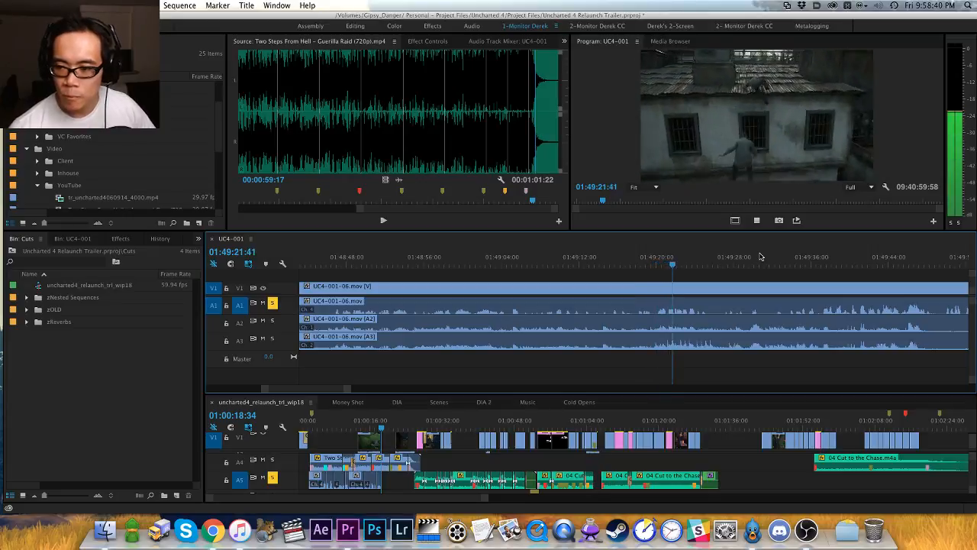
key("space")
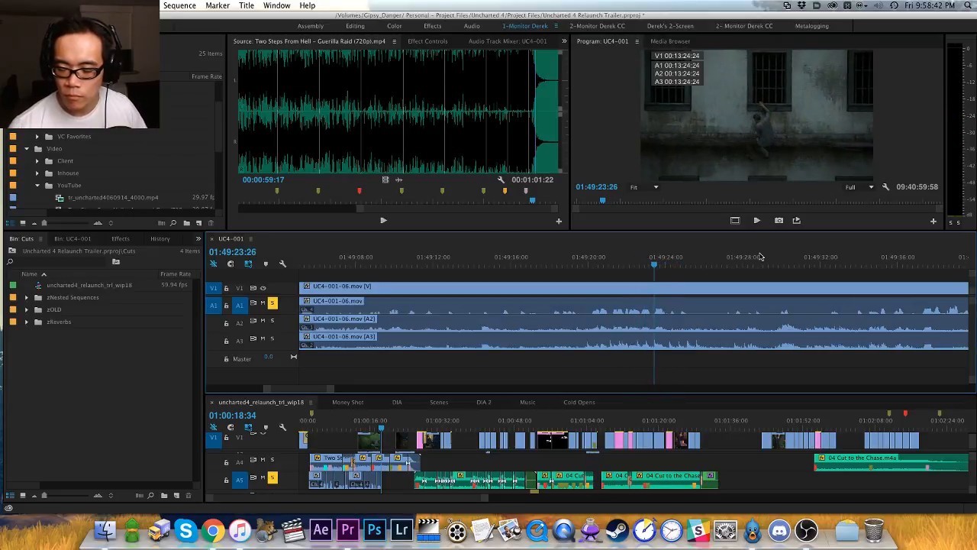
key("space")
key("space")
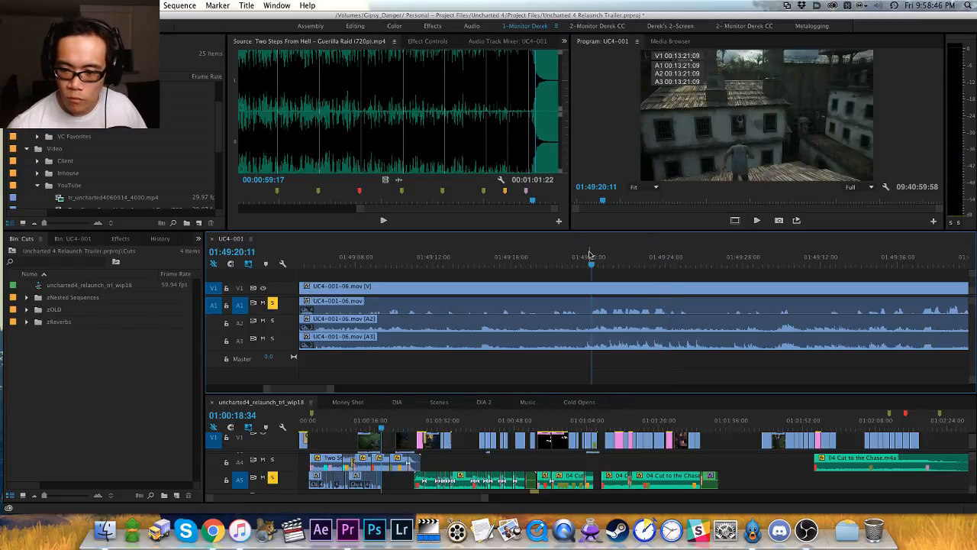
key("space")
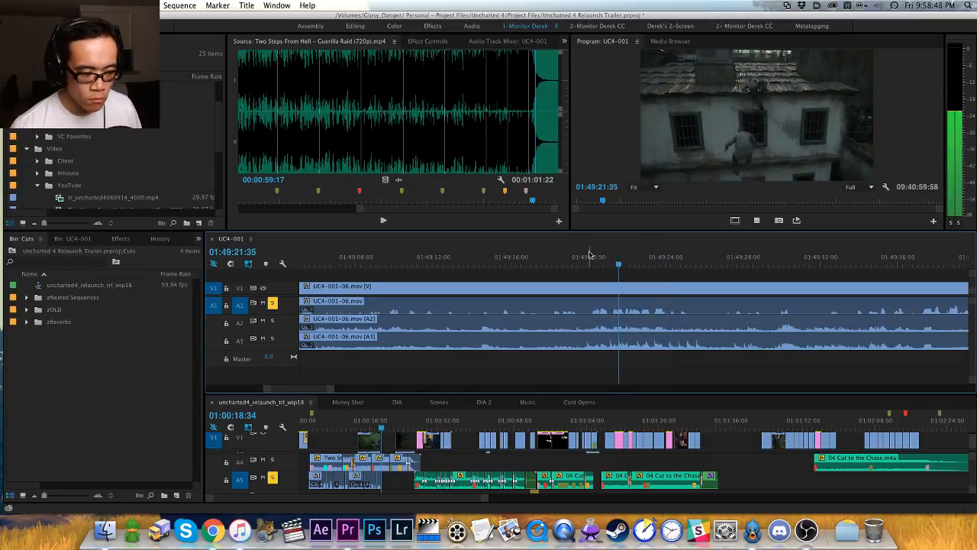
Step: Go back to the A1 cut of UC4-001 at 01:47:10:44 and spot-check the audio from about 01:47:20 to 01:48:26
key("Up")
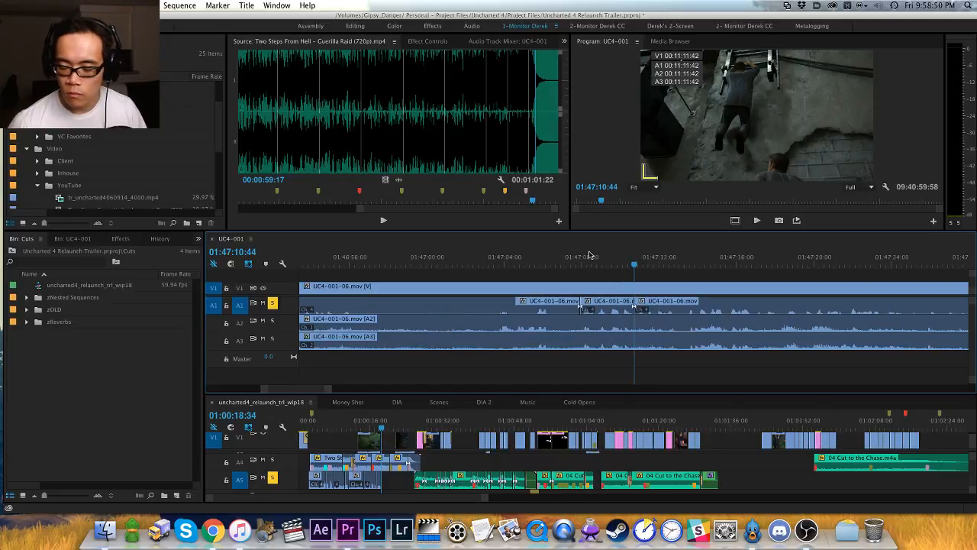
key("Down")
key("Up")
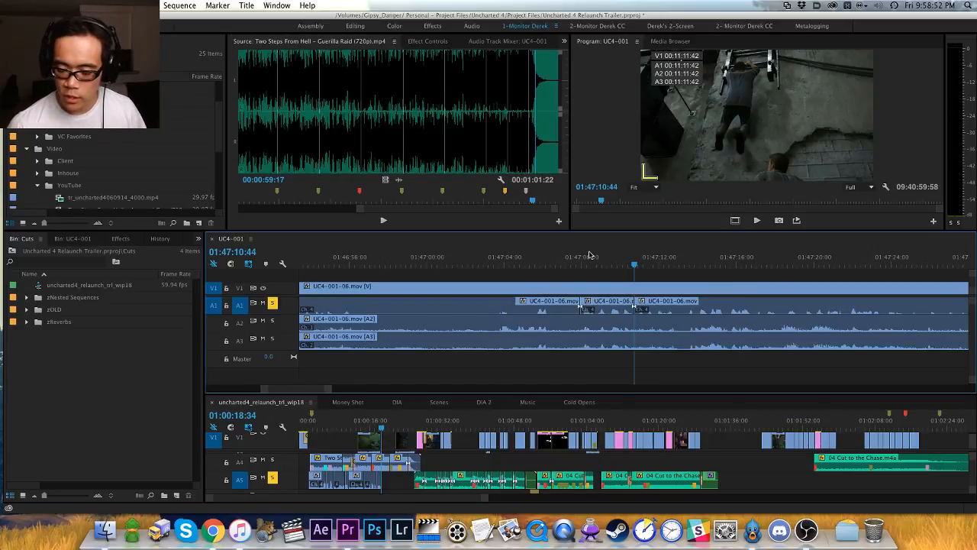
key("shift+k")
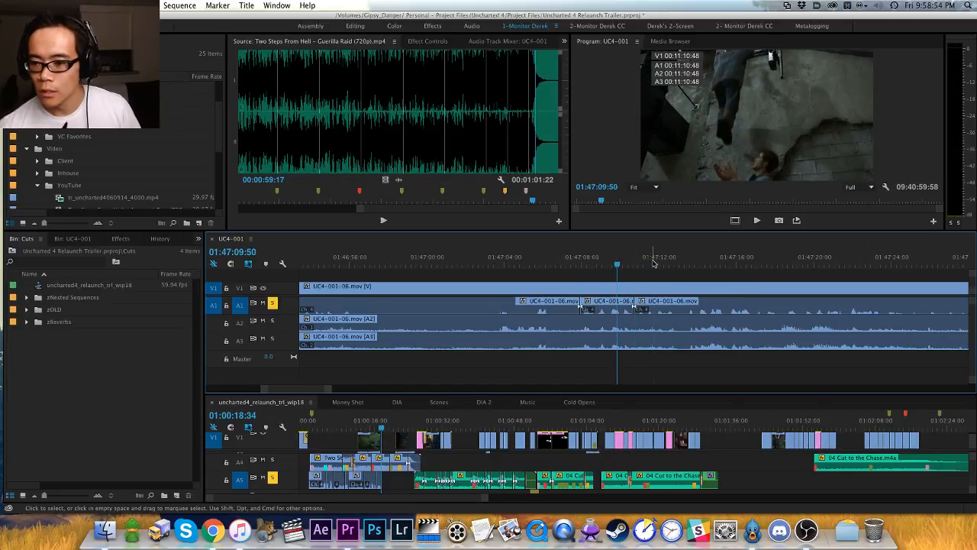
left_click_drag(741, 269, 809, 271)
key("space")
key("minus")
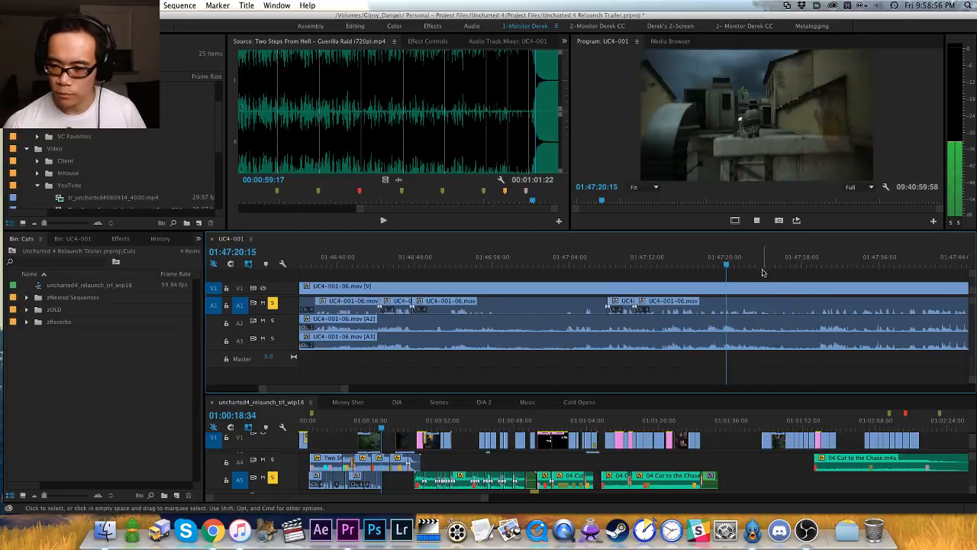
left_click(823, 267)
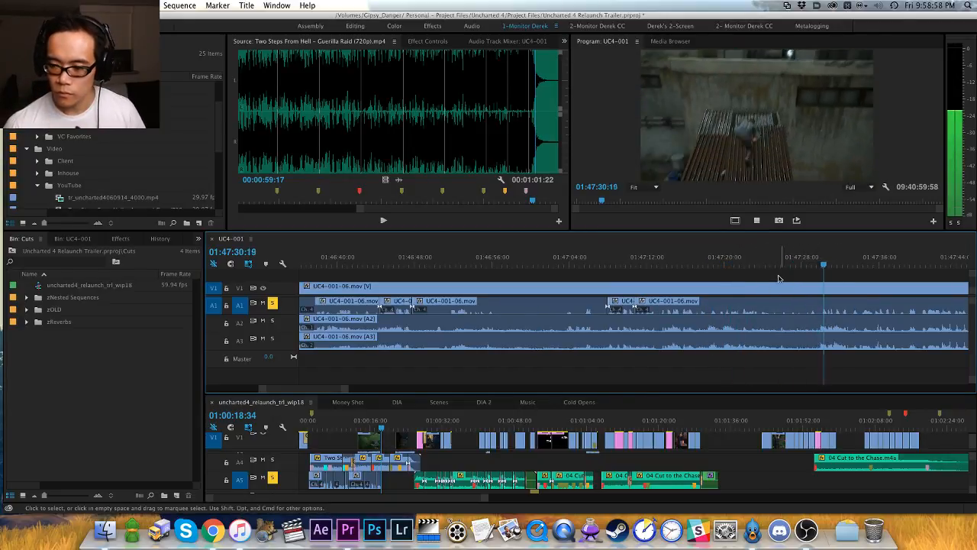
left_click_drag(779, 268, 904, 269)
left_click(748, 265)
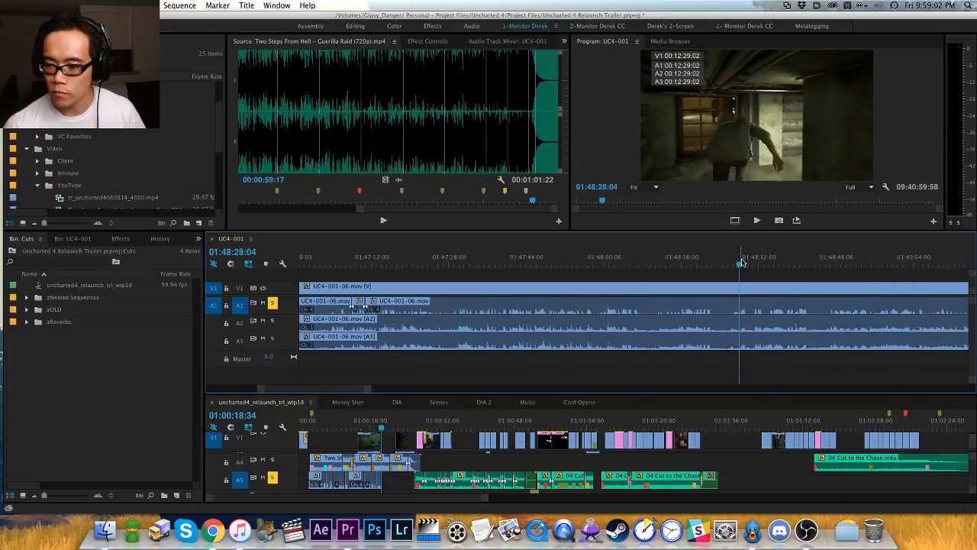
key("=")
left_click(515, 262)
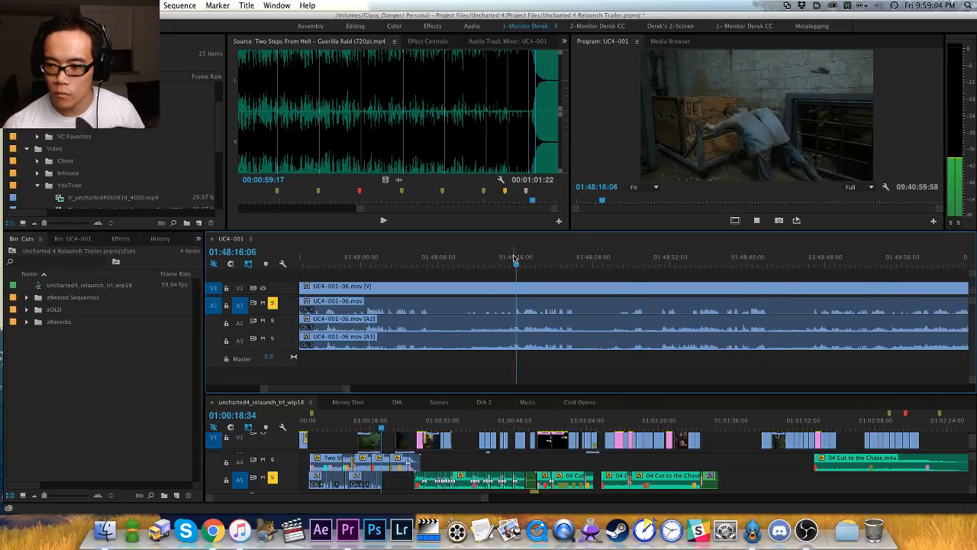
key("=")
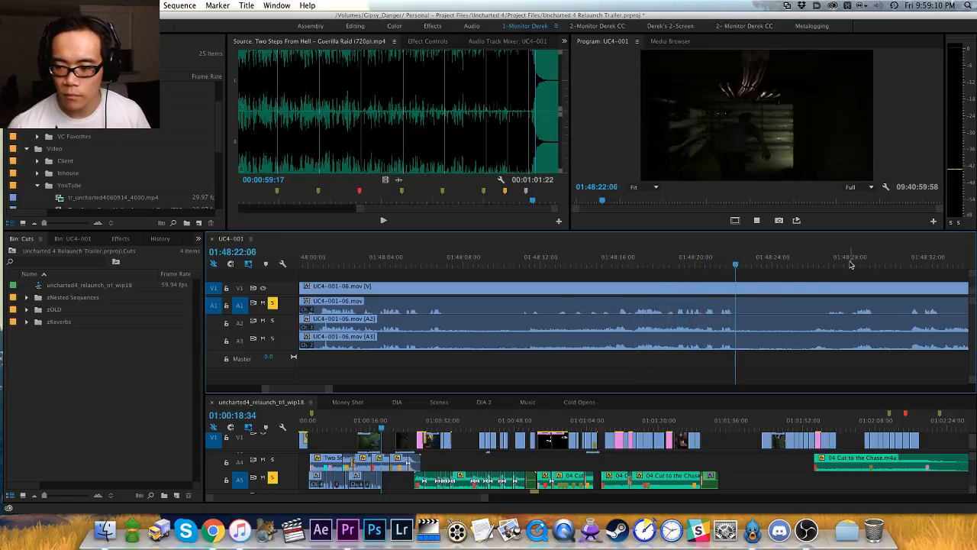
Step: Save the project and listen to the A1 audio of UC4-001 from 01:48:26:52 to about 01:48:39:51
key("super+s")
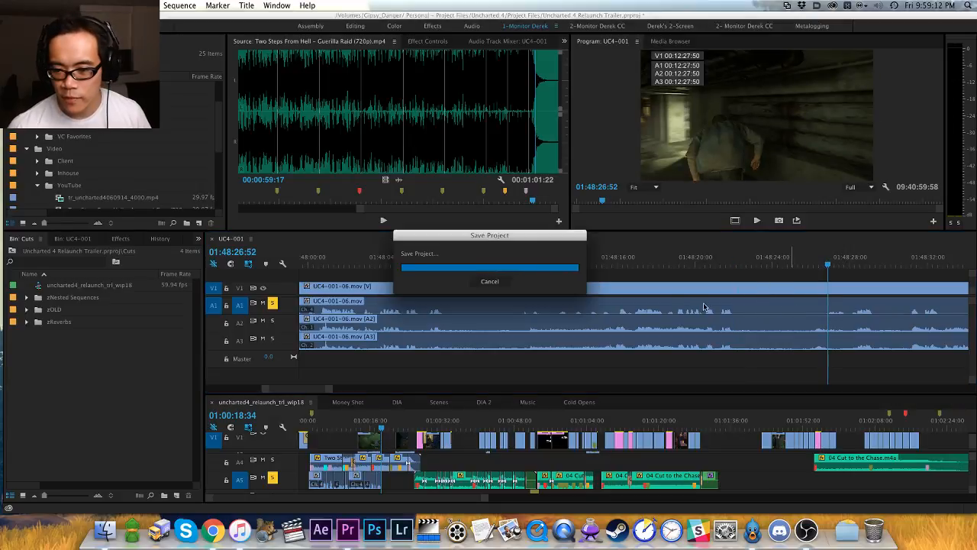
key("h")
left_click_drag(847, 316, 639, 325)
left_click_drag(672, 321, 562, 313)
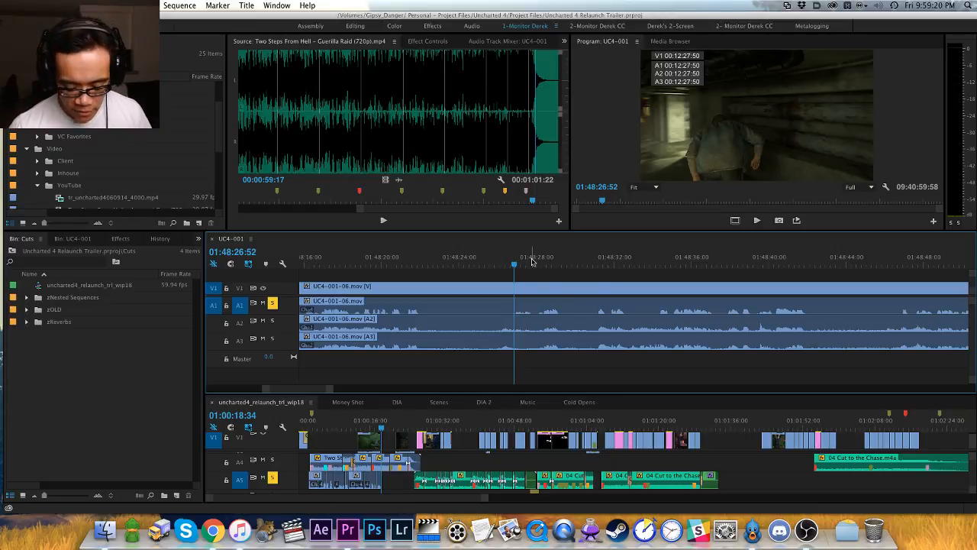
key("=")
key("space")
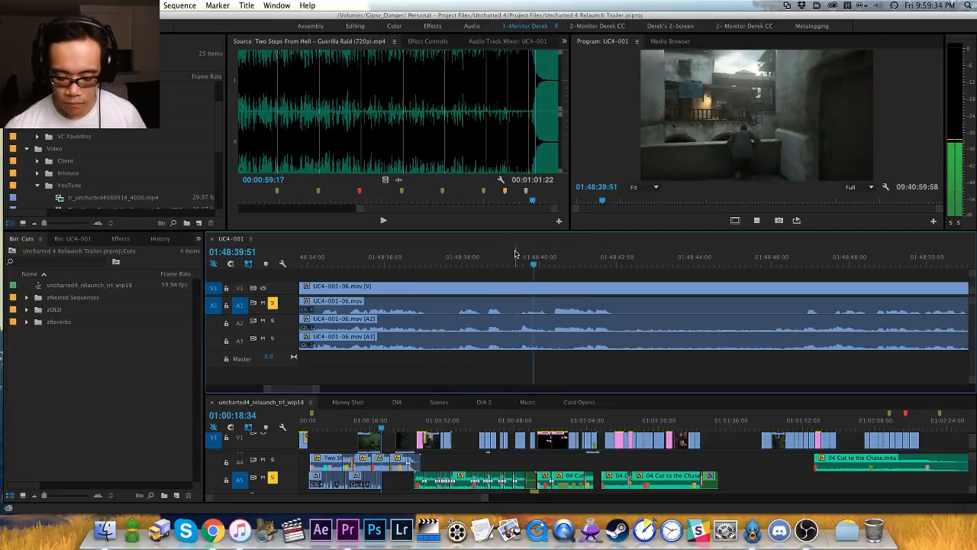
Step: Skip ahead in UC4-001 and replay the A1 audio around 01:48:46:52 to 01:48:47:33
key("minus")
left_click(733, 266)
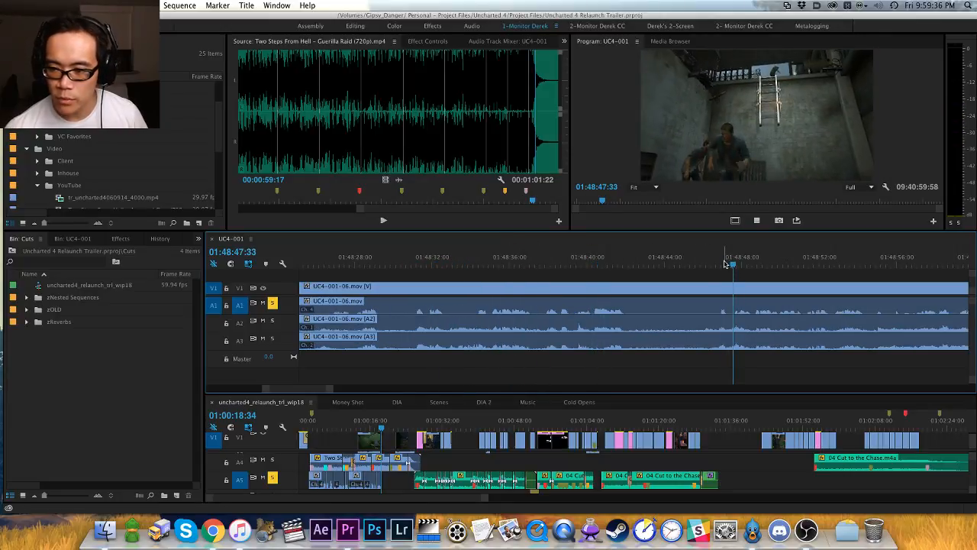
key("equal")
key("space")
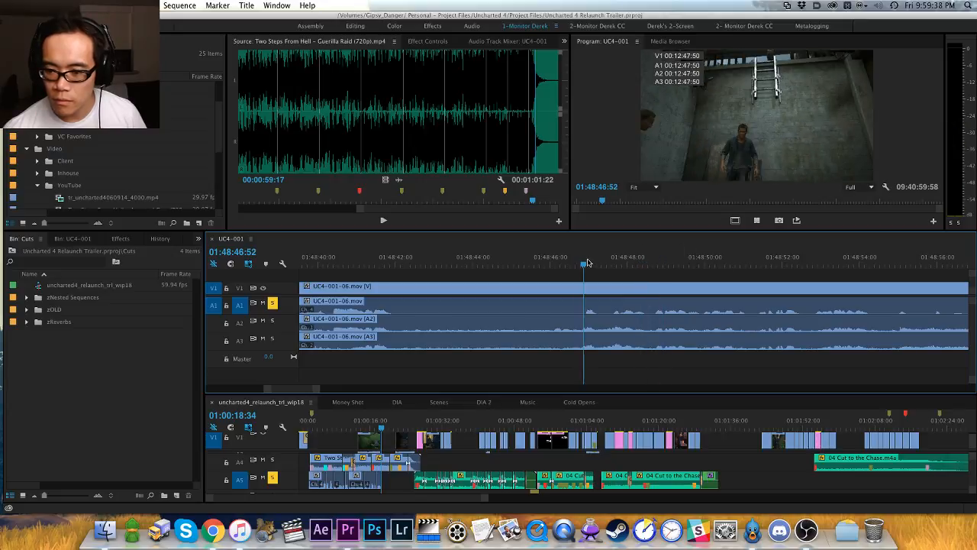
Step: Listen through the A1 audio of UC4-001 from 01:48:48:41 to about 01:49:29:35 for the next usable segment
left_click_drag(730, 267, 885, 266)
key("minus")
key("minus")
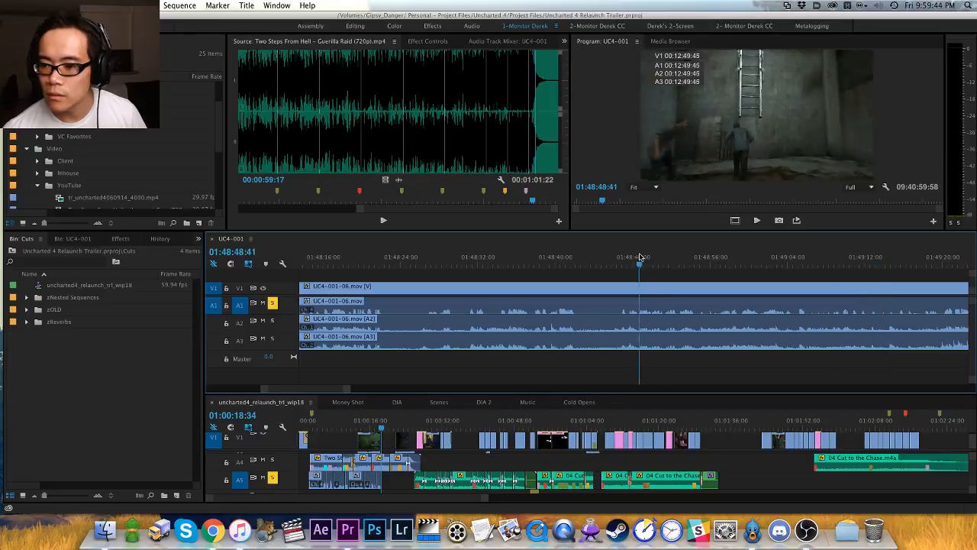
key("space")
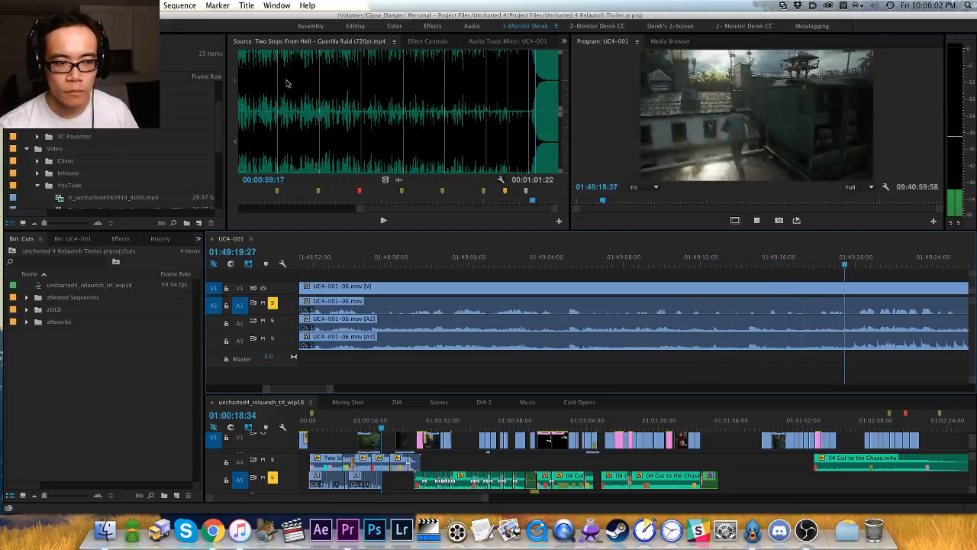
key("super+Tab")
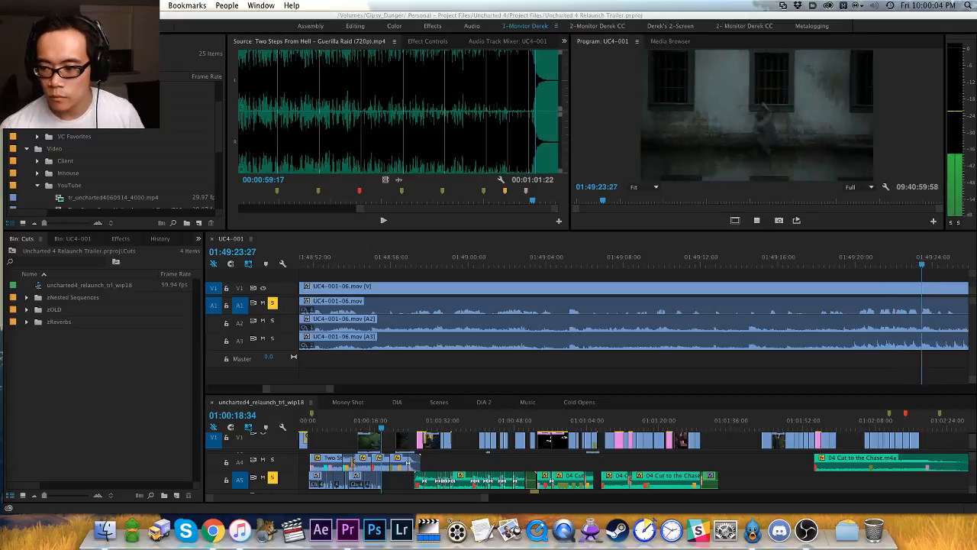
left_click(459, 278)
key("space")
key("minus")
key("minus")
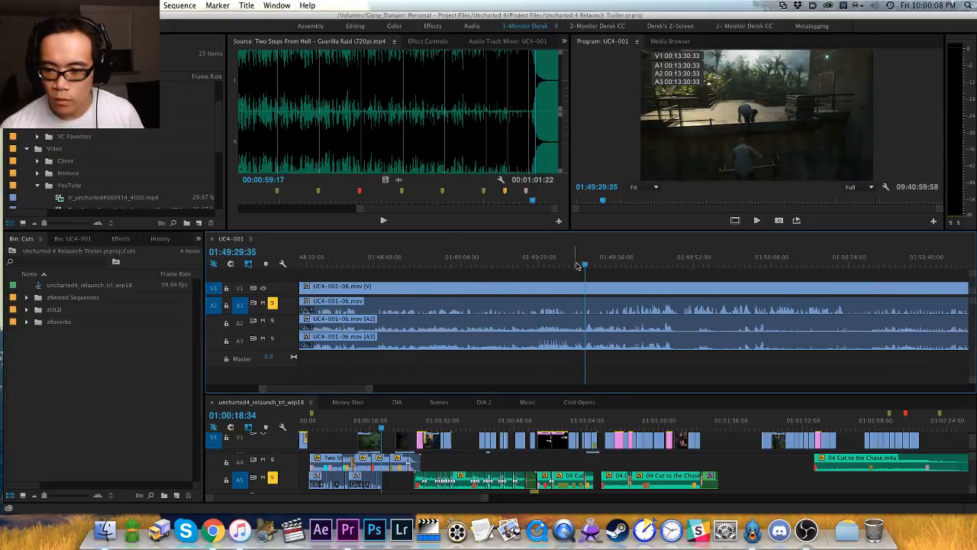
Step: Mark the A1 audio segment of UC4-001 with an in point at 01:49:20:06 and an out point at about 01:49:21
key("space")
key("equal")
key("equal")
key("equal")
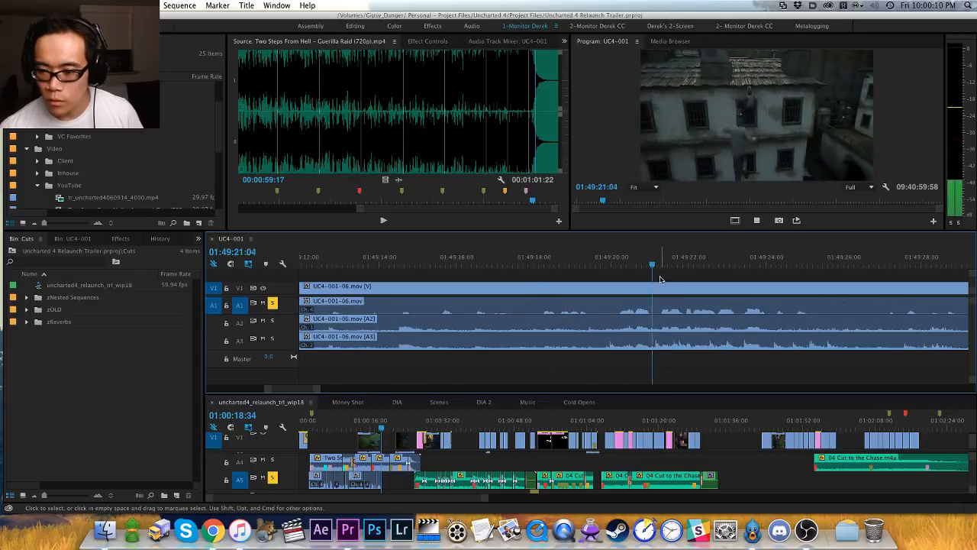
key("space")
key("o")
left_click(615, 258)
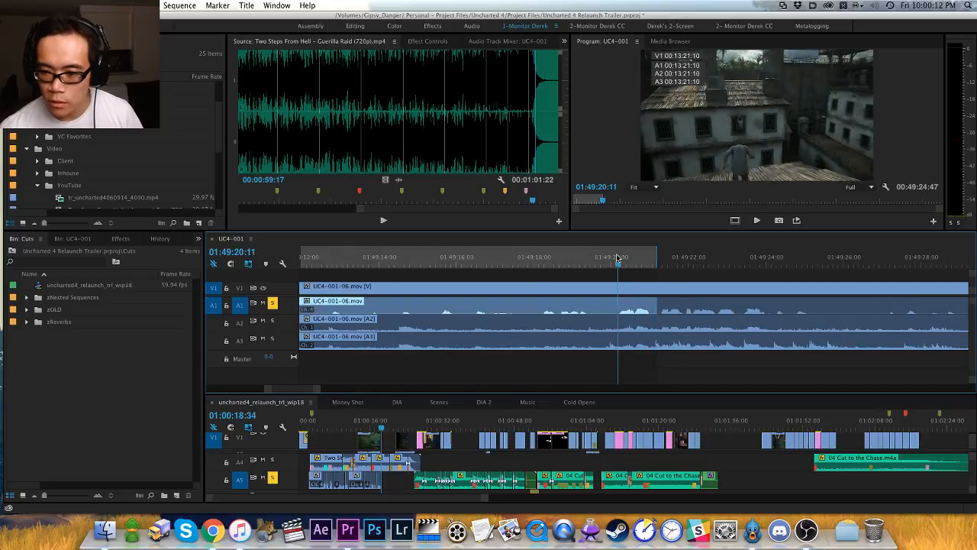
key("i")
Step: Play the trailer sequence from 01:00:17:29 through the last UC4-001 clip on A5, stopping in the gap at 01:00:18:49
left_click(393, 481)
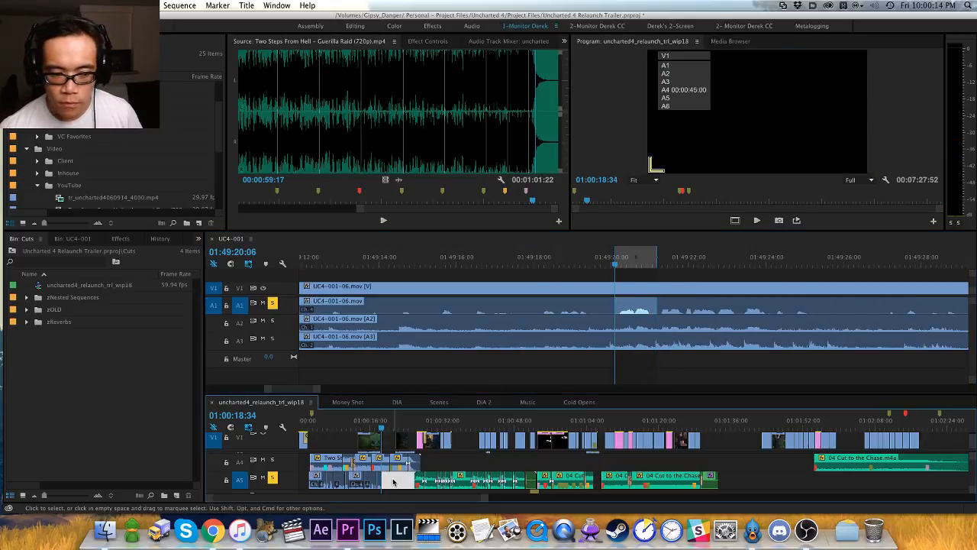
key("equal")
key("equal")
key("equal")
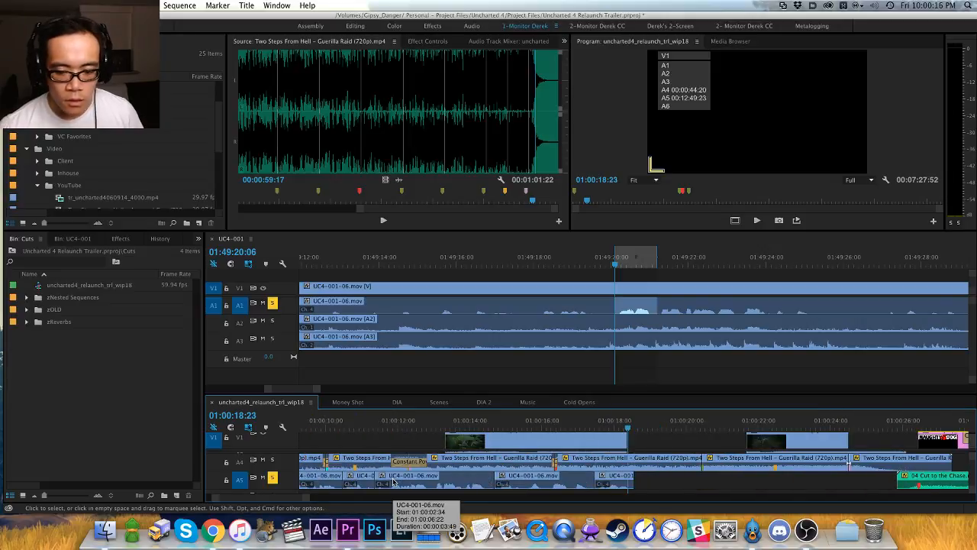
key("Up")
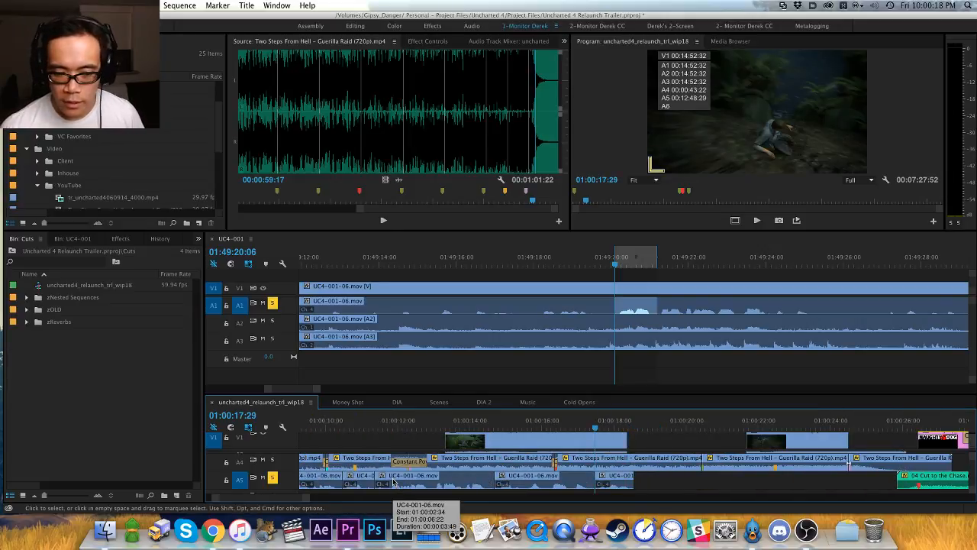
left_click_drag(510, 455, 504, 455)
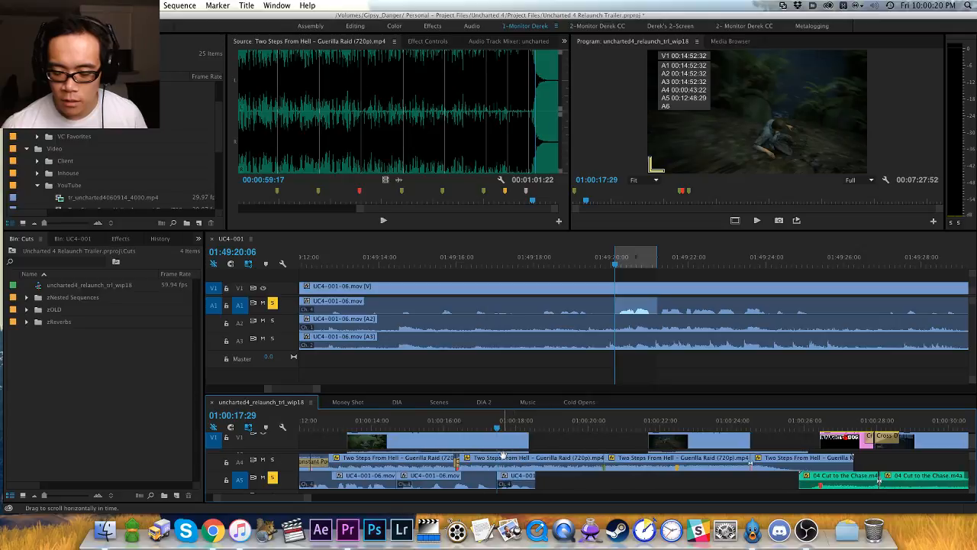
key("space")
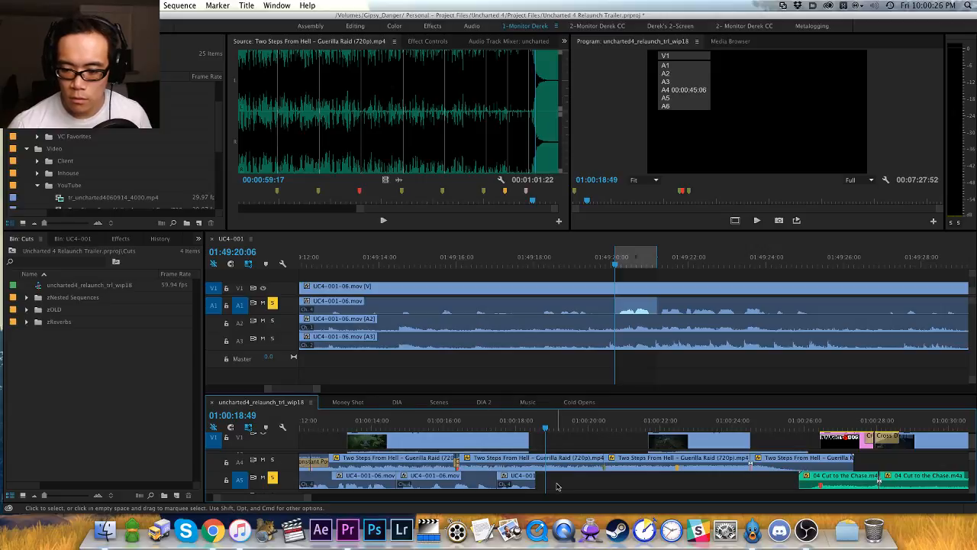
Step: Place the marked UC4-001 segment on A5 of the trailer sequence at 01:00:18:49 and clear the in and out points of UC4-001
key("super+v")
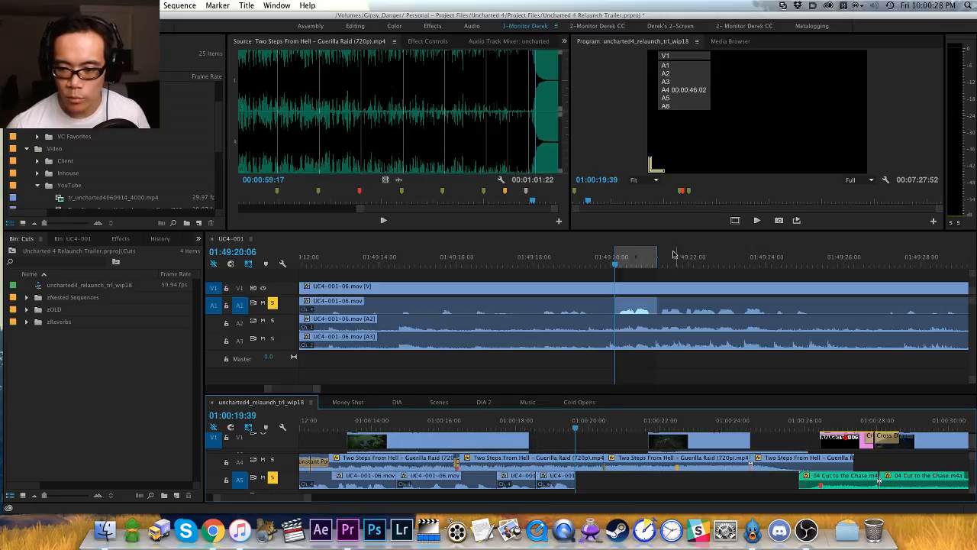
left_click(638, 277)
key("alt+x")
Step: Listen to the A1 audio of UC4-001 from 01:49:20:06, skipping ahead to about 01:49:33:50 and stopping at 01:49:36:45
key("minus")
key("h")
mouse_move(648, 305)
left_mouse_down()
mouse_move(588, 305)
mouse_move(658, 304)
left_mouse_up()
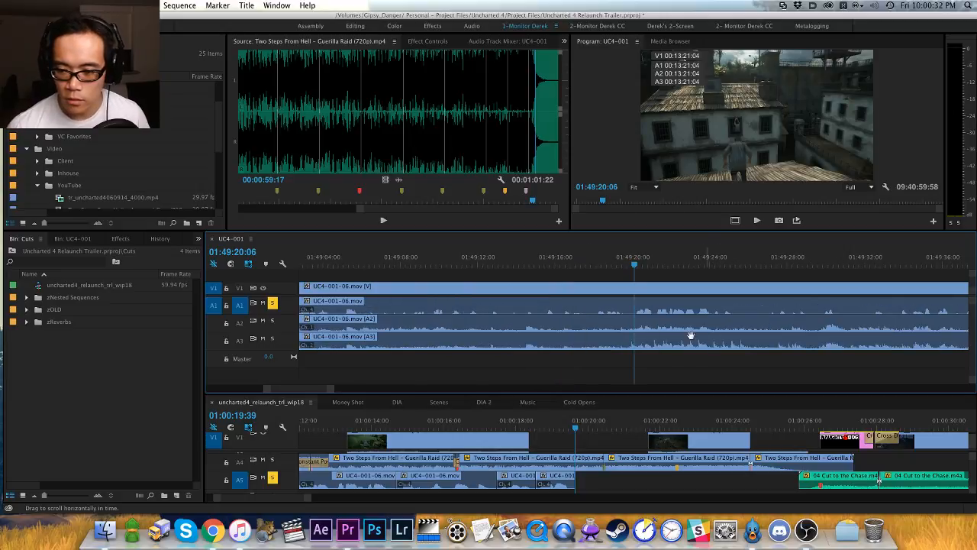
left_click_drag(694, 337, 654, 336)
key("space")
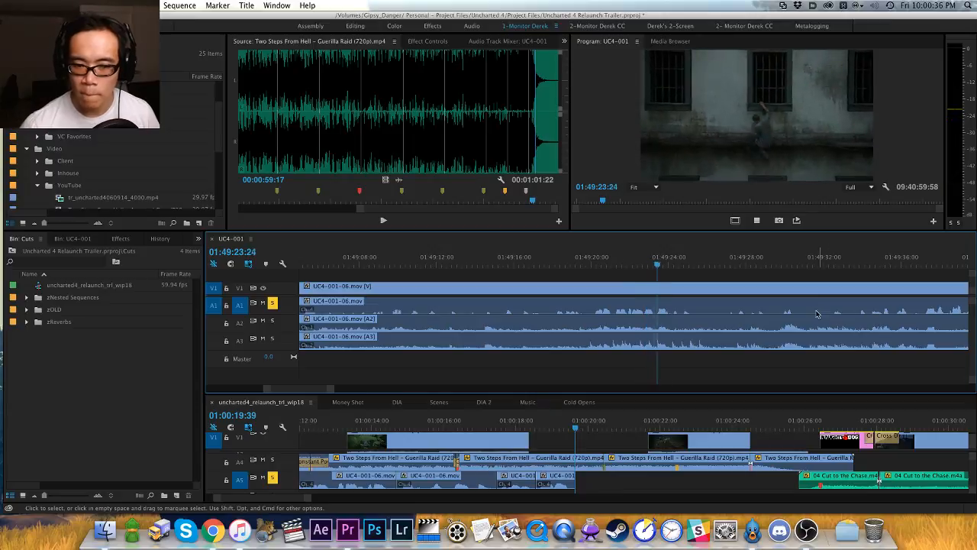
key("minus")
left_click(749, 264)
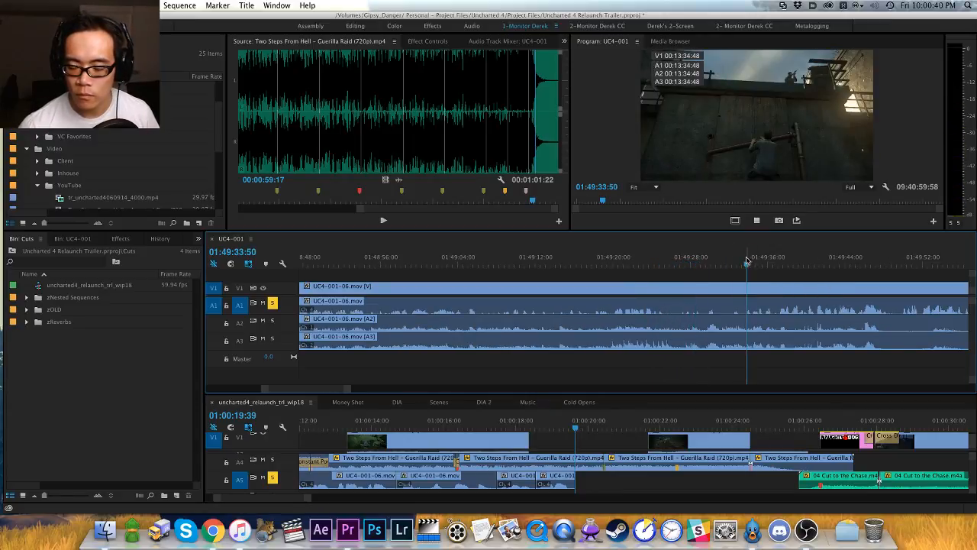
key("equal")
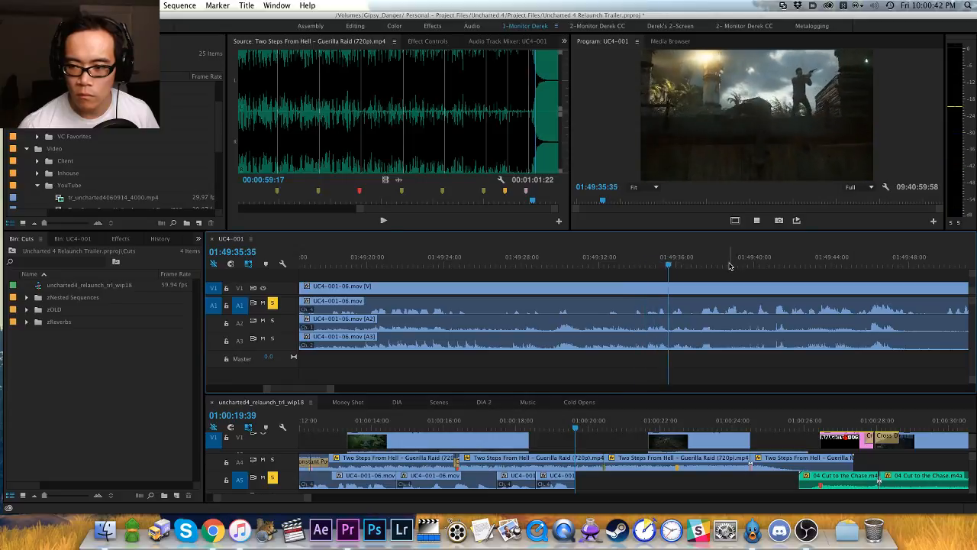
key("space")
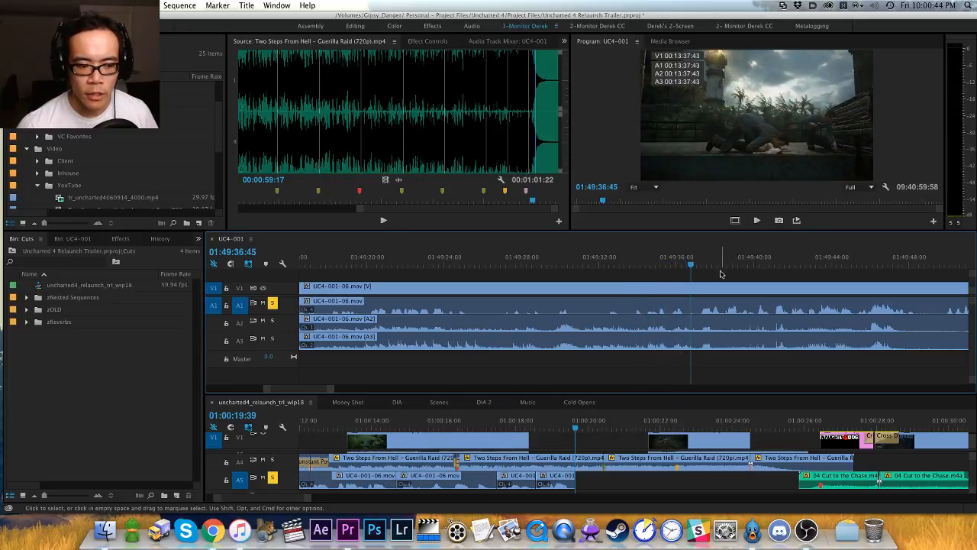
Step: Listen to the A1 dialogue of UC4-001 from 01:49:36:45 to 01:49:52:02
scroll(679, 327, "right", 5)
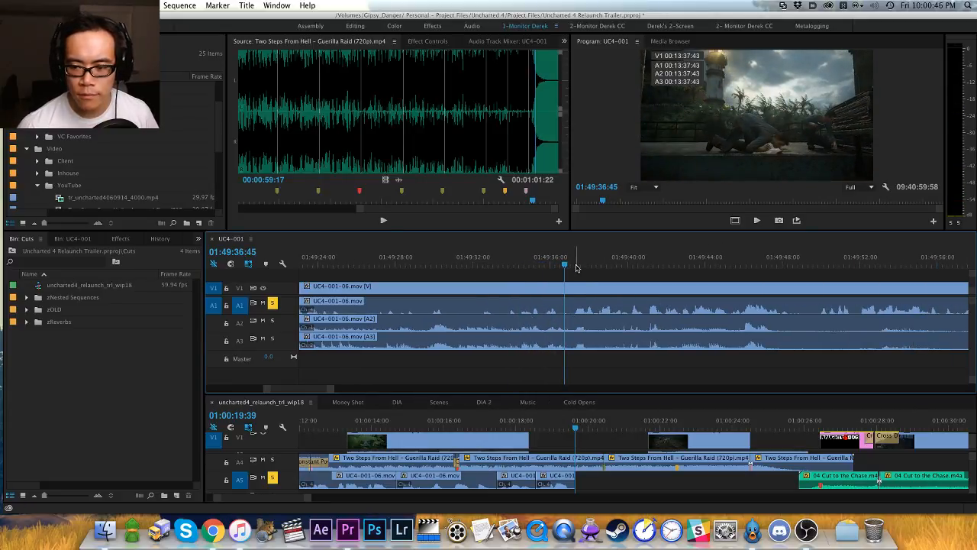
key("space")
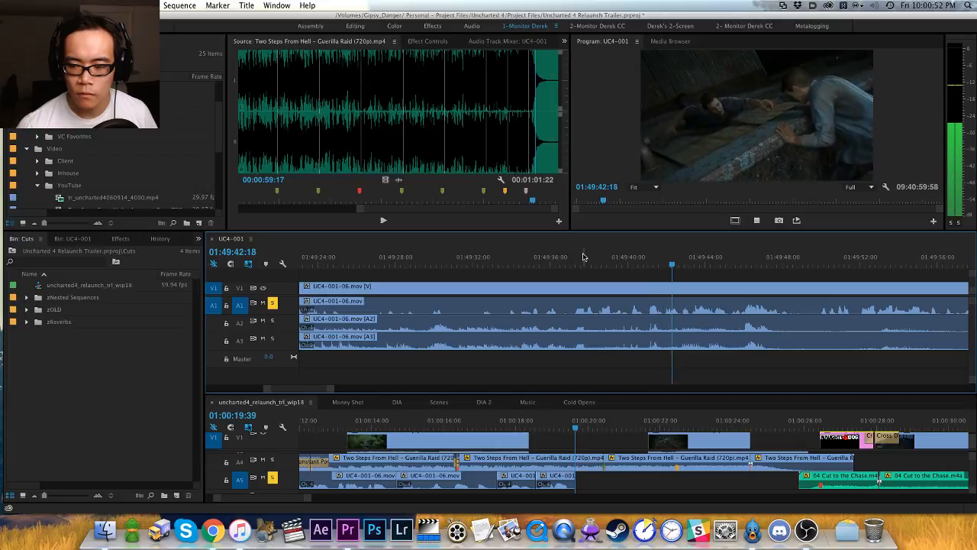
key("space")
key("h")
left_click_drag(609, 340, 501, 324)
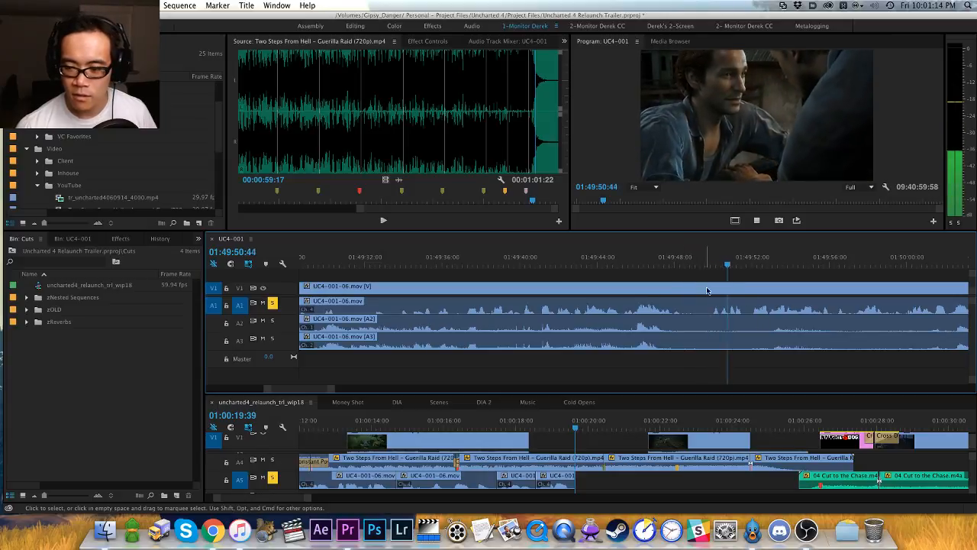
key("space")
scroll(755, 297, "down", 5)
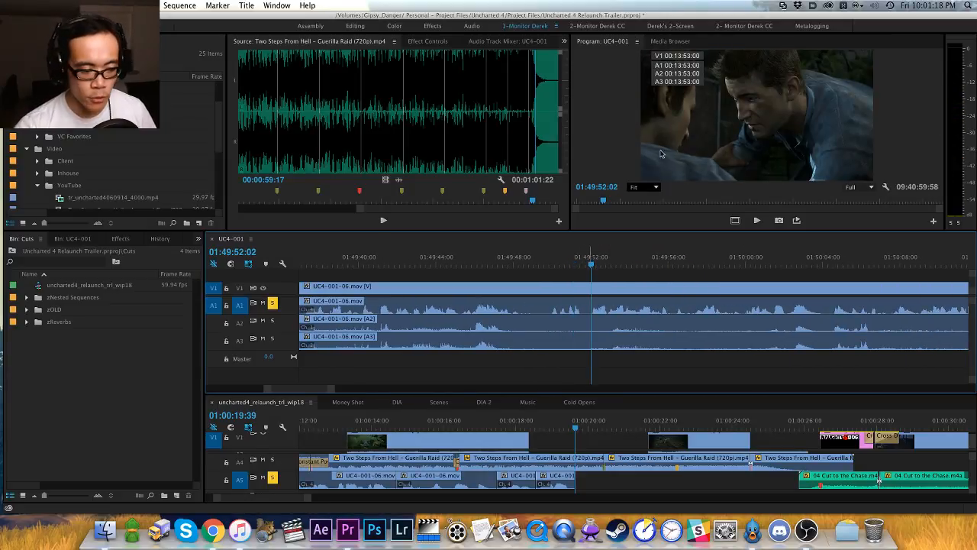
key("super+Tab")
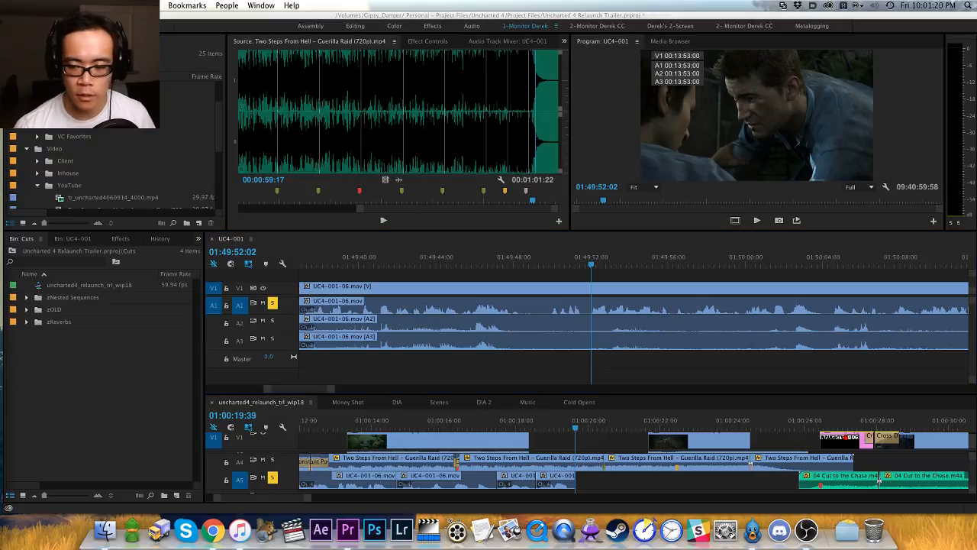
key("super+Tab")
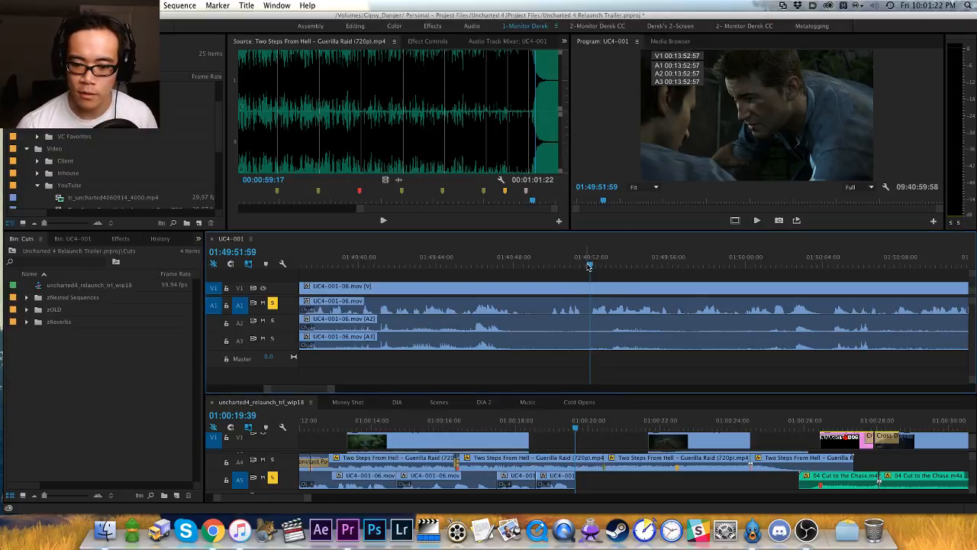
Step: Listen to the A1 audio of UC4-001 from 01:49:51:59 to 01:50:12:59, skipping ahead after about 01:49:59:56
key("space")
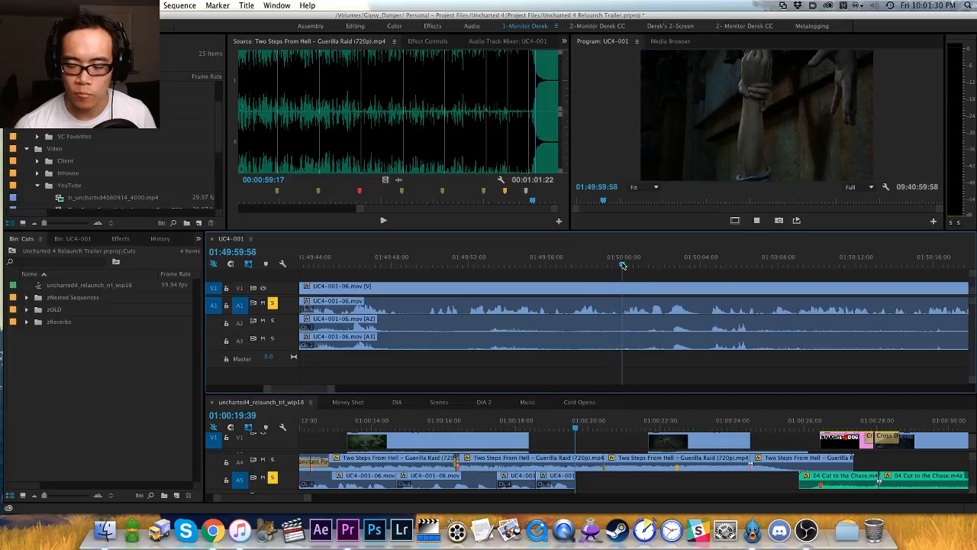
left_click_drag(623, 265, 708, 265)
key("space")
key("minus")
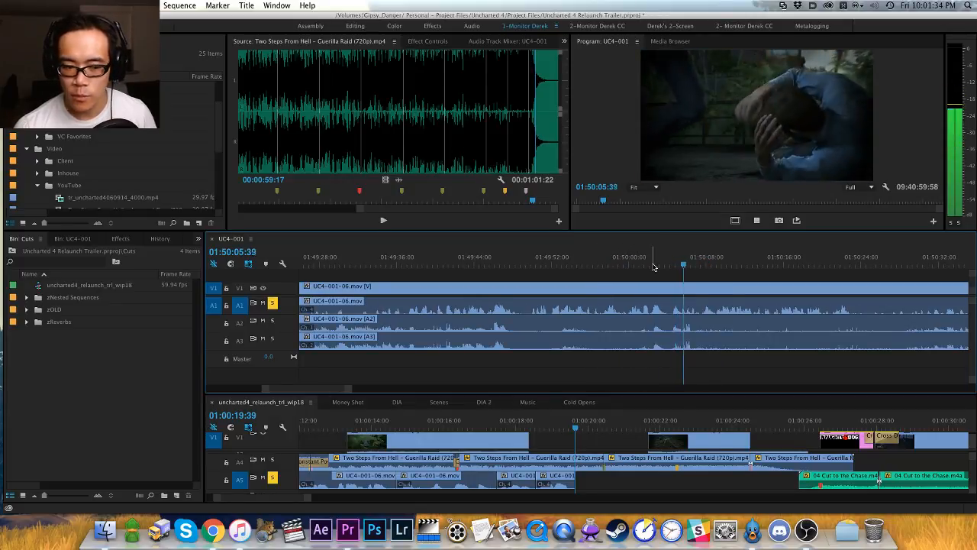
key("minus")
key("equal")
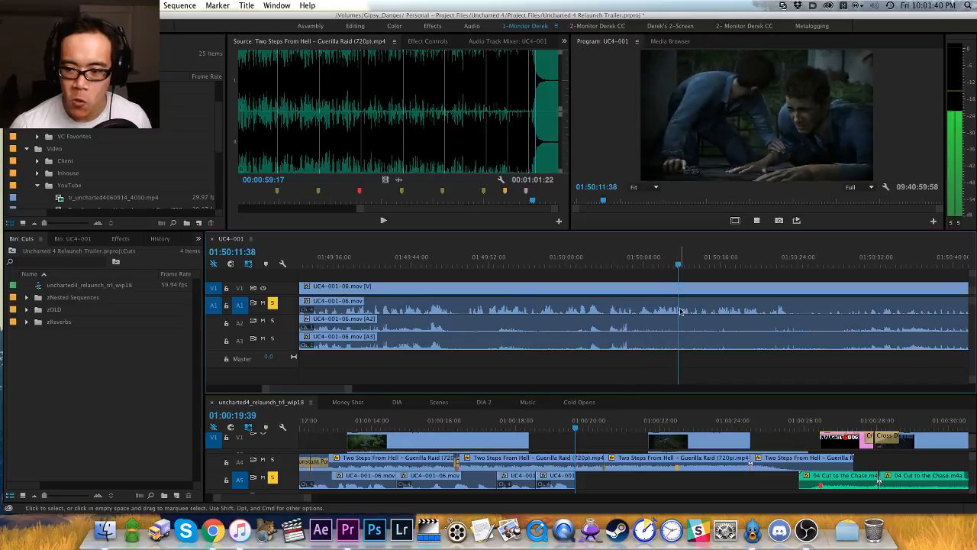
key("space")
key("equal")
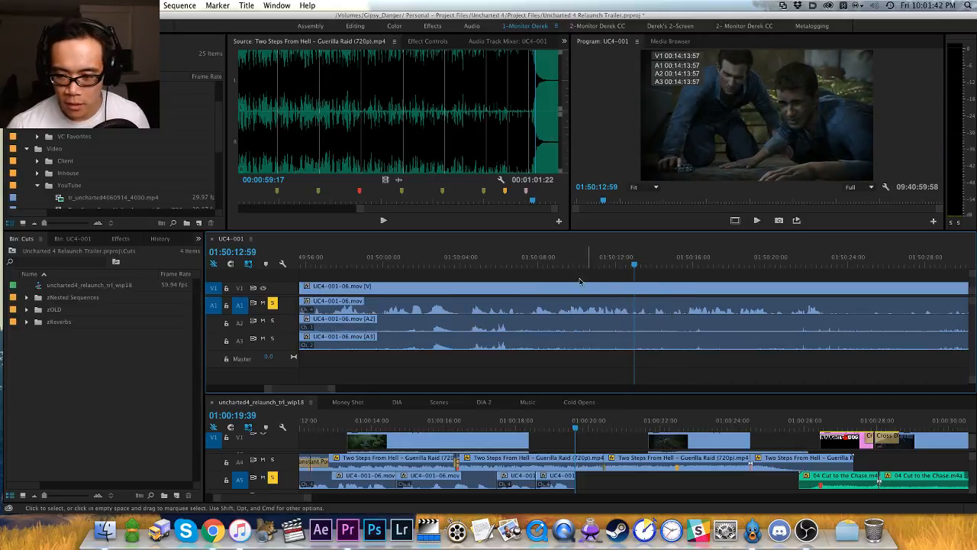
Step: Save the project and replay the A1 audio of UC4-001 from 01:50:08:49 to 01:50:11:45
left_click(555, 261)
key("super+s")
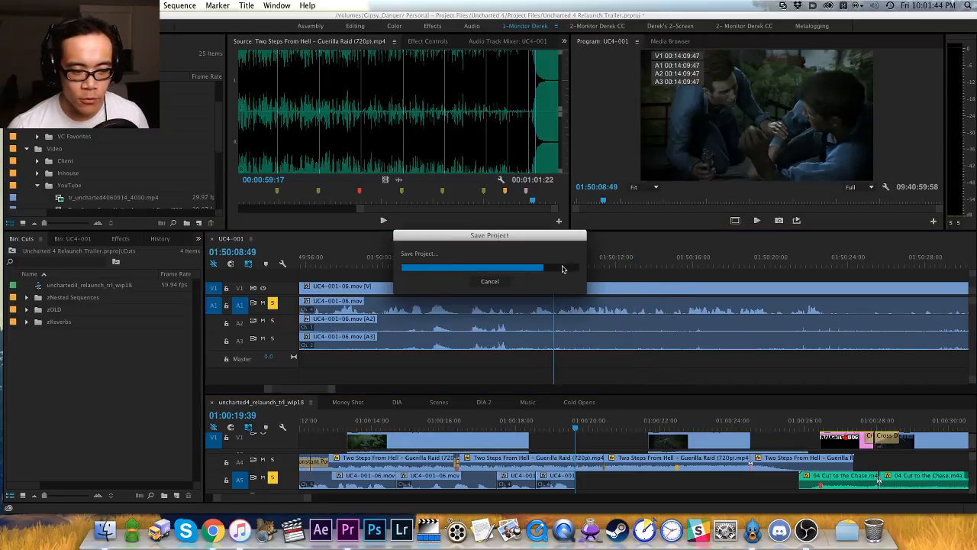
key("h")
left_click_drag(573, 332, 535, 340)
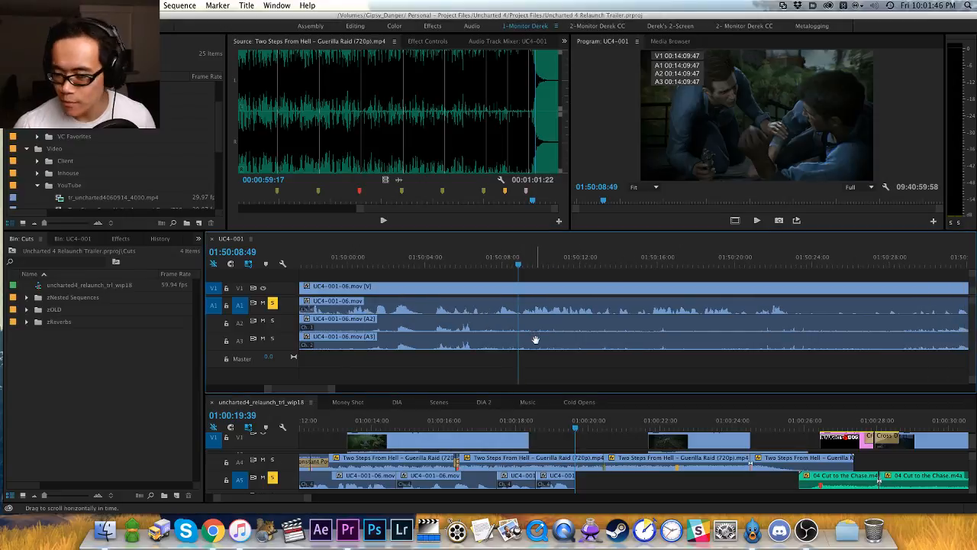
key("space")
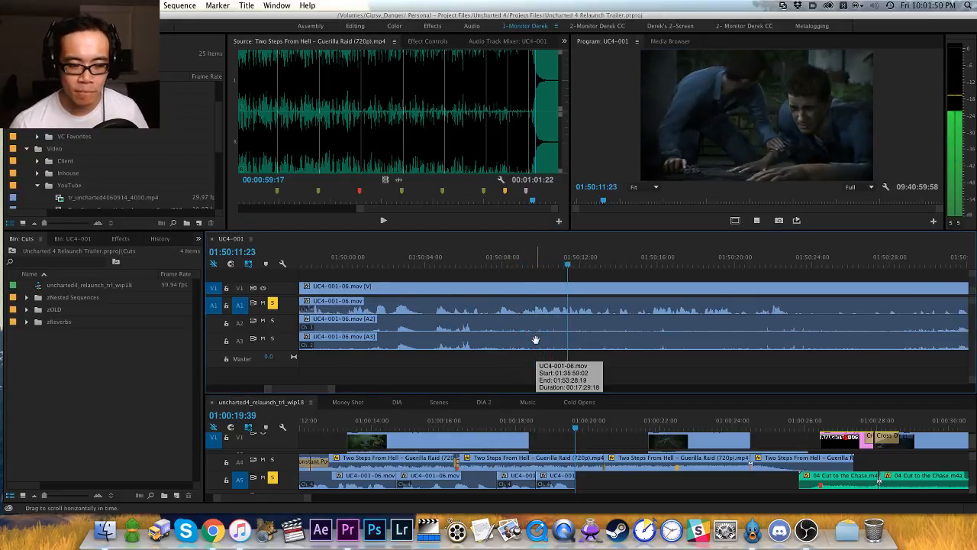
key("space")
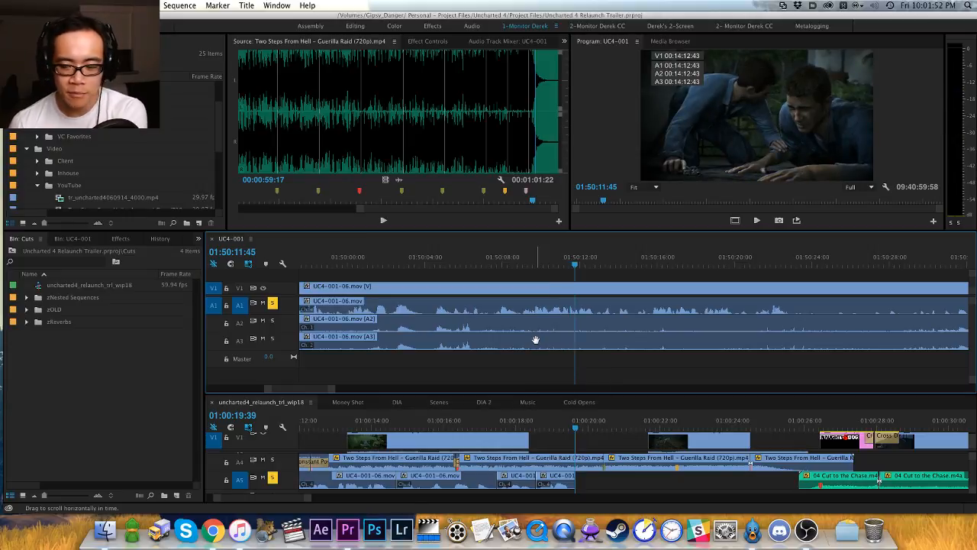
Step: Play UC4-001 from 01:50:12:49 to about 01:50:34:58, checking the A1 audio for a usable segment
left_click_drag(592, 296, 455, 307)
left_click(514, 264)
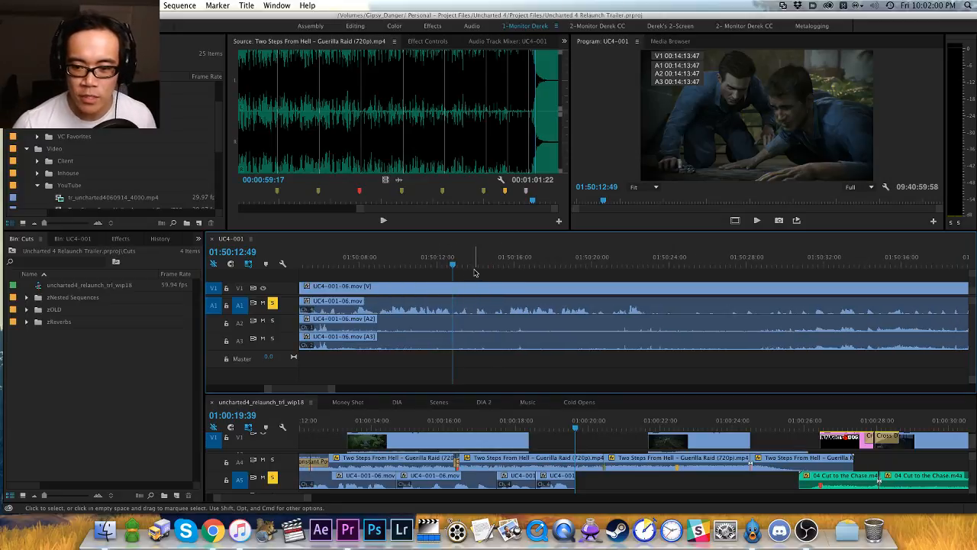
key("=")
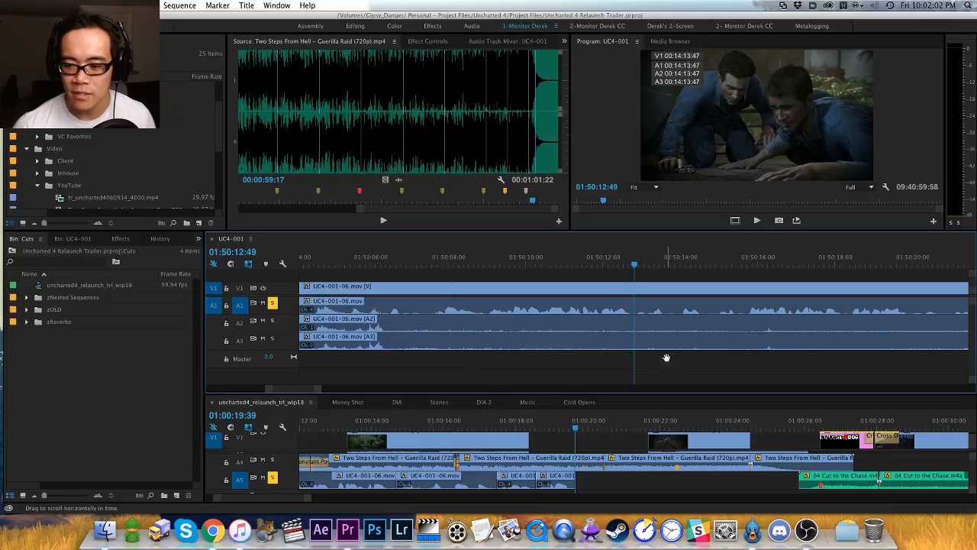
scroll(528, 343, "right", 3)
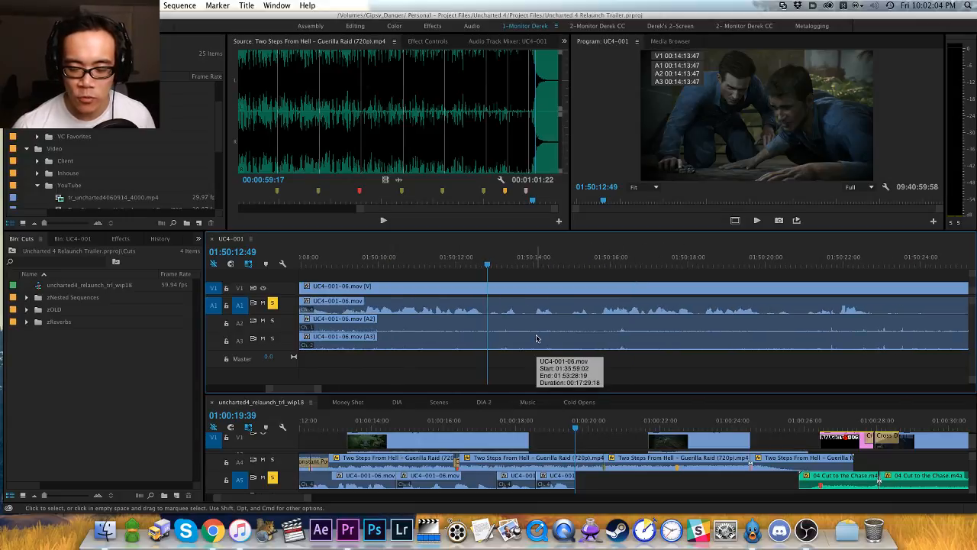
key("-")
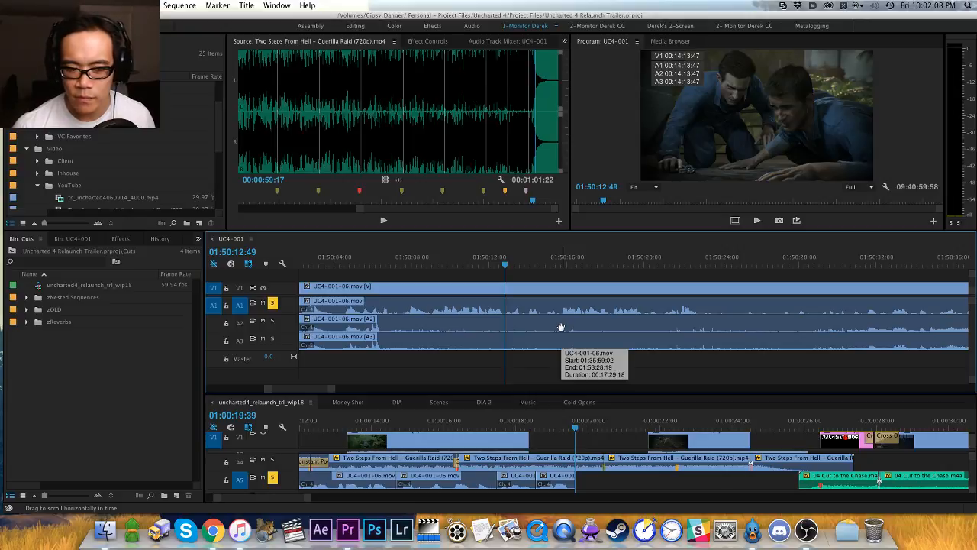
key("space")
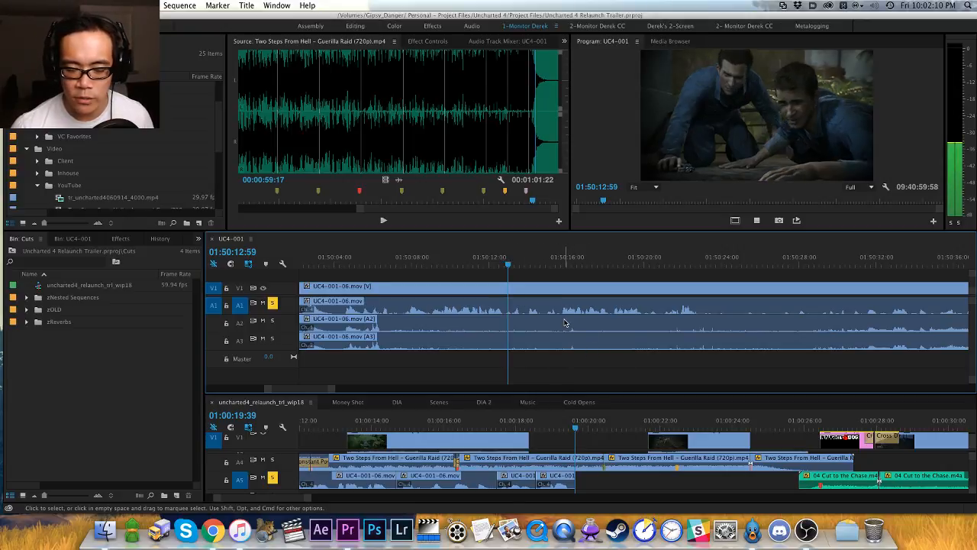
key("-")
key("=")
key("=")
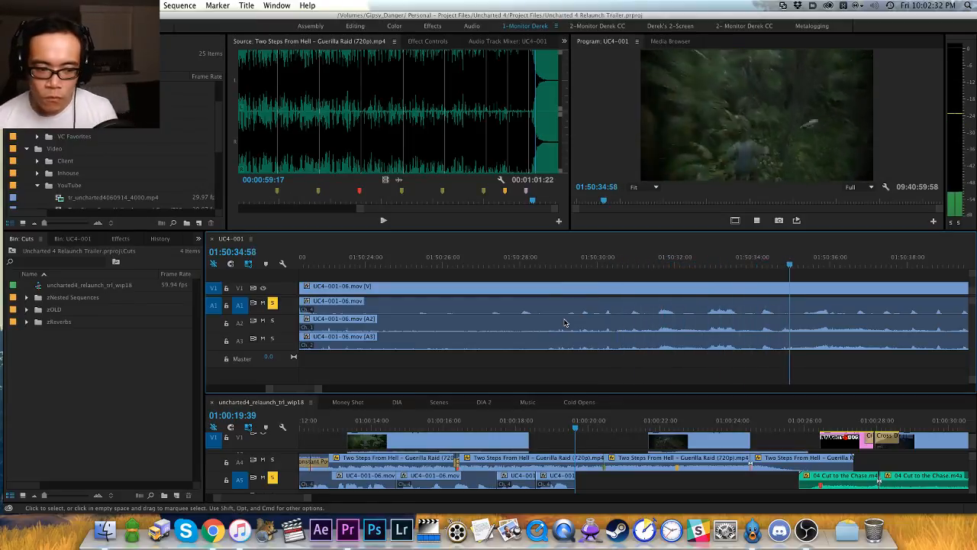
Step: Continue checking the A1 audio of UC4-001 up to 01:50:46:34, skipping ahead to the peaks around 01:50:45
key("minus")
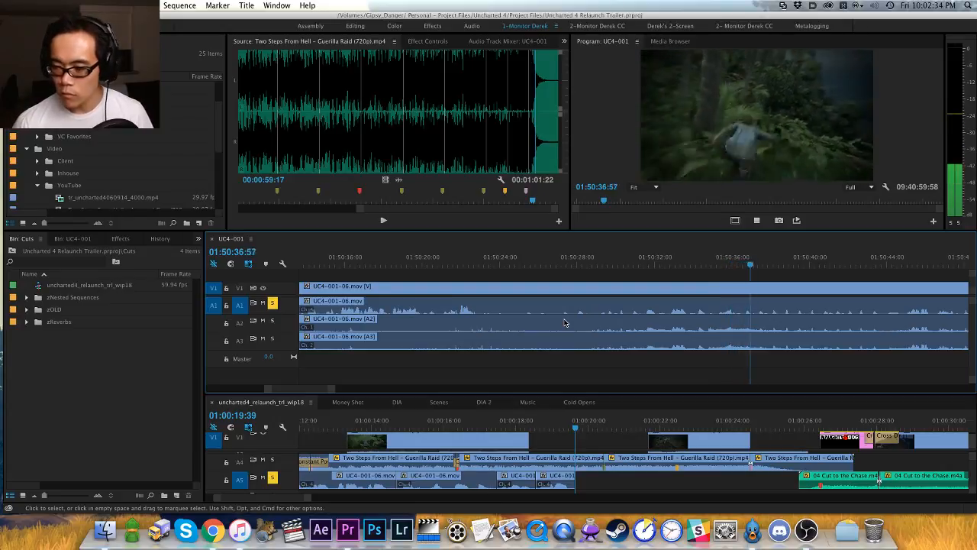
key("minus")
key("minus")
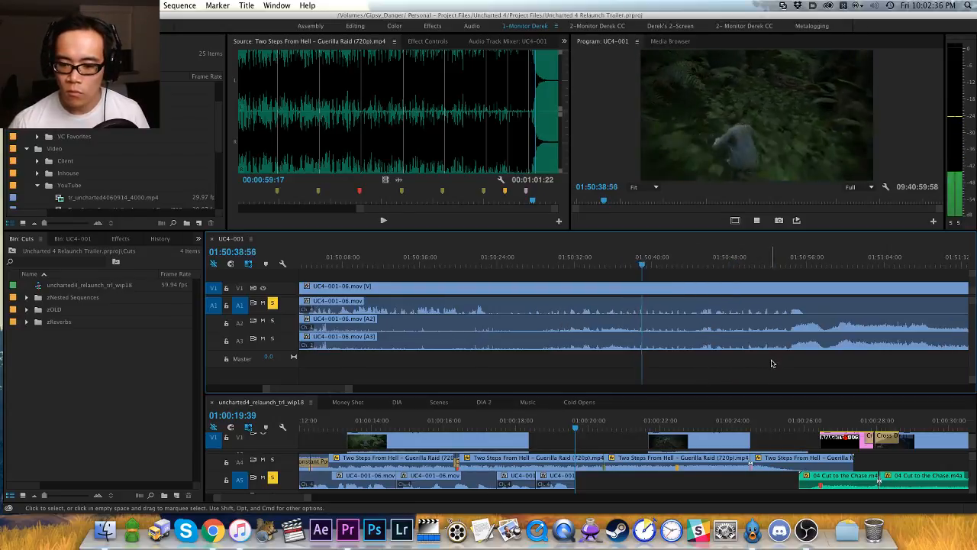
key("space")
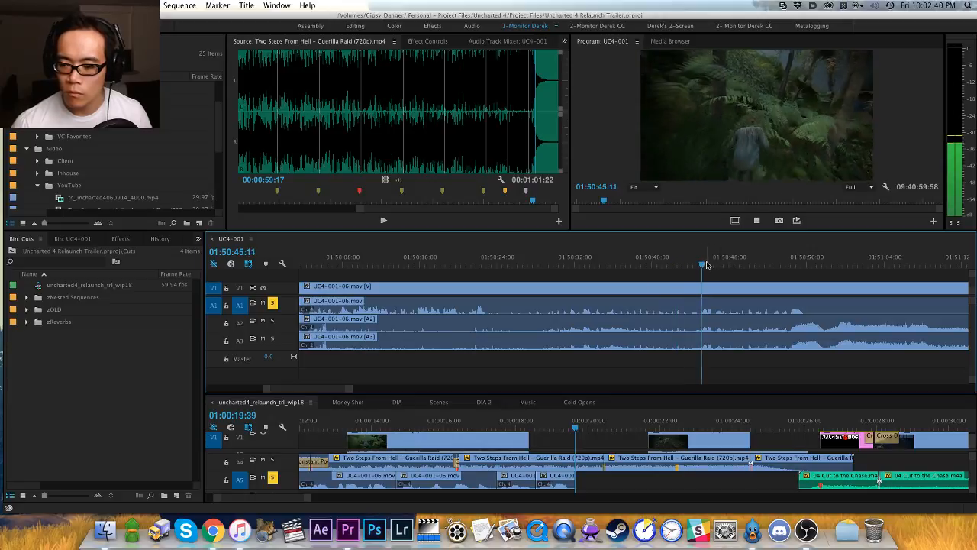
key("space")
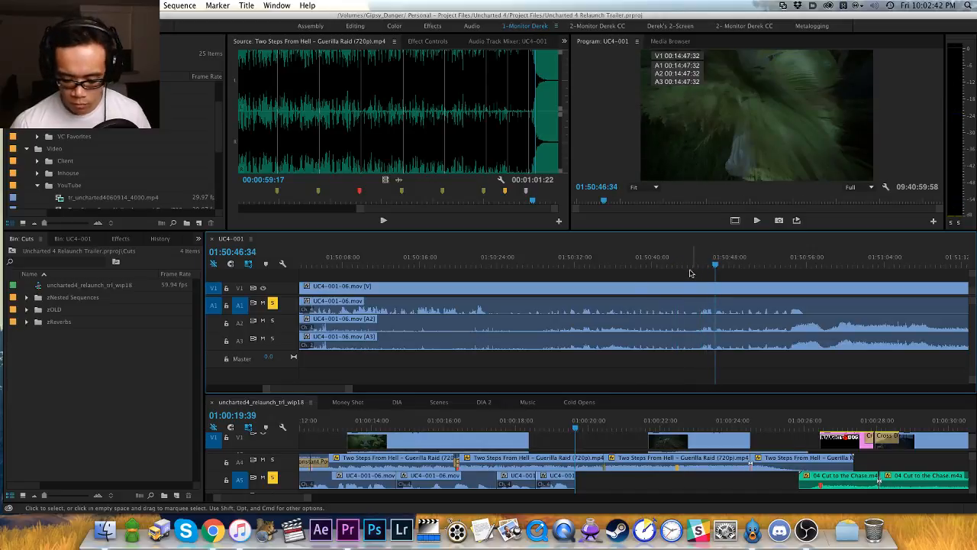
Step: Mark the UC4-001 audio from 01:50:45:01 to 01:50:46:06 and place it on A5 of the trailer sequence at 01:00:19:39
key("equal")
key("equal")
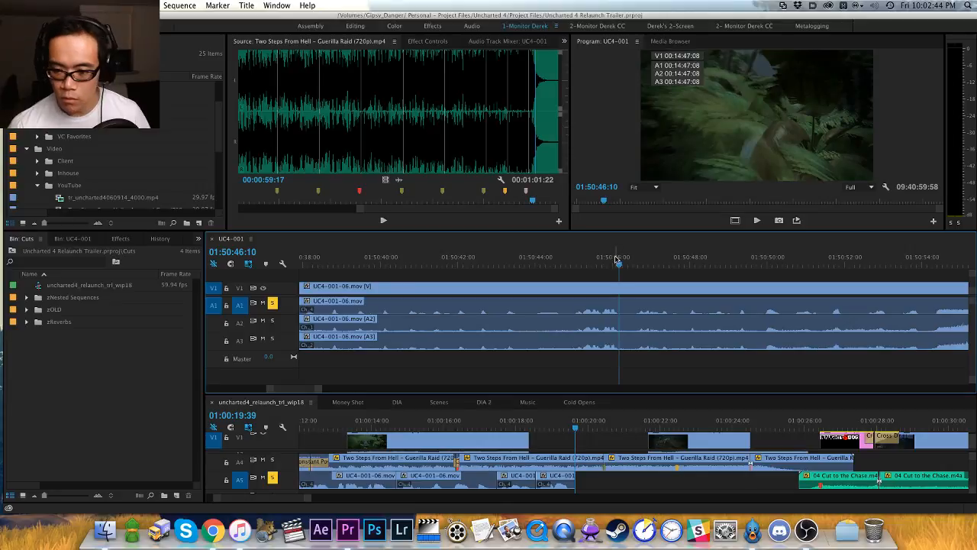
key("i")
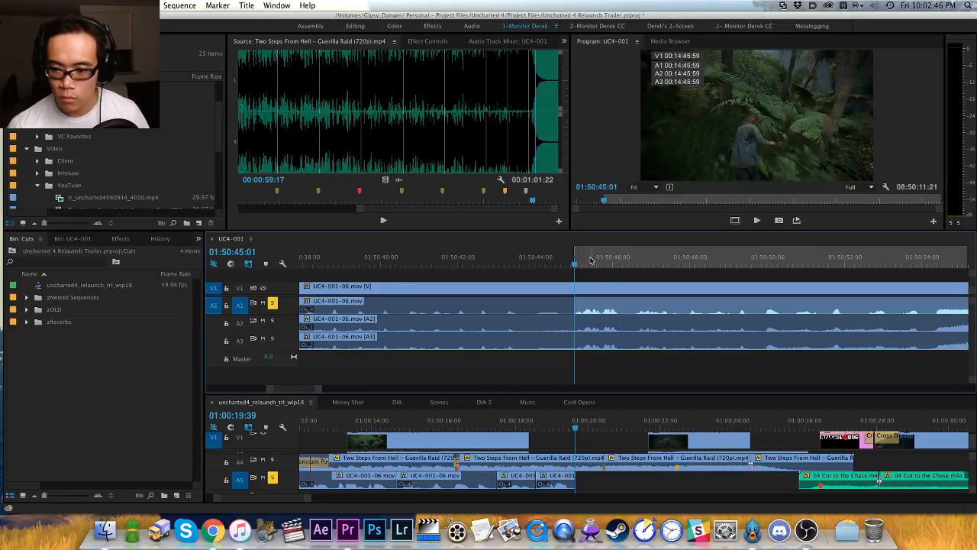
key("o")
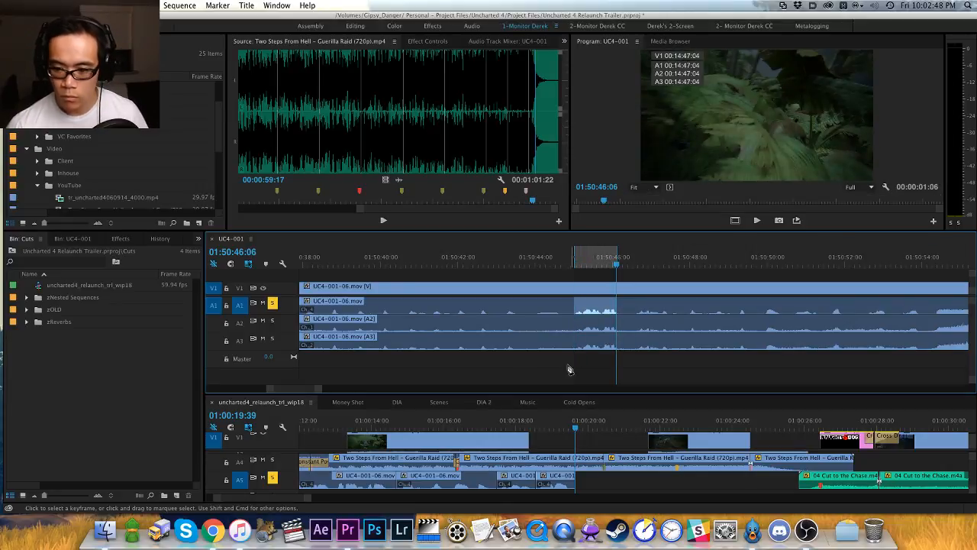
left_click(568, 441)
key("period")
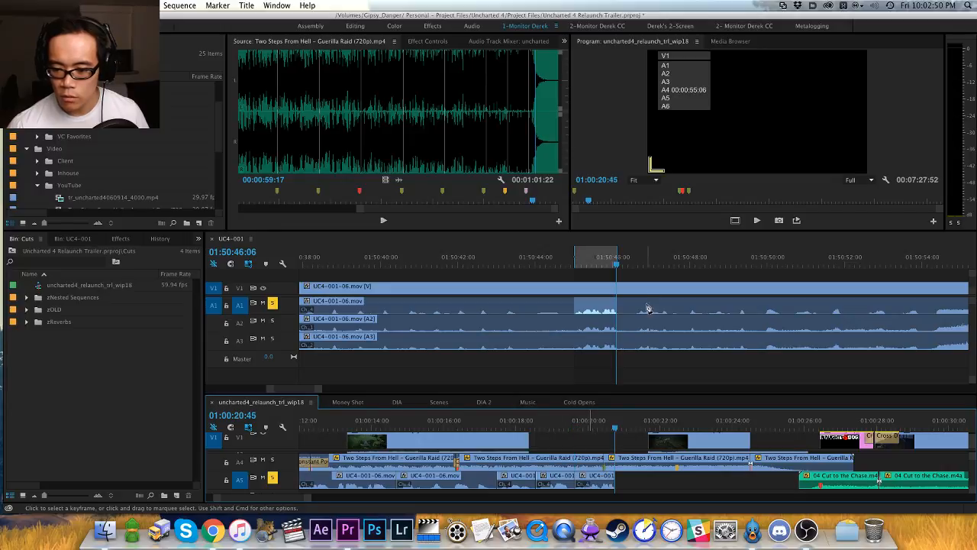
Step: Clear the In and Out points of UC4-001 and check its A1 audio up to 01:50:51:18
left_click(639, 261)
key("alt+x")
key("space")
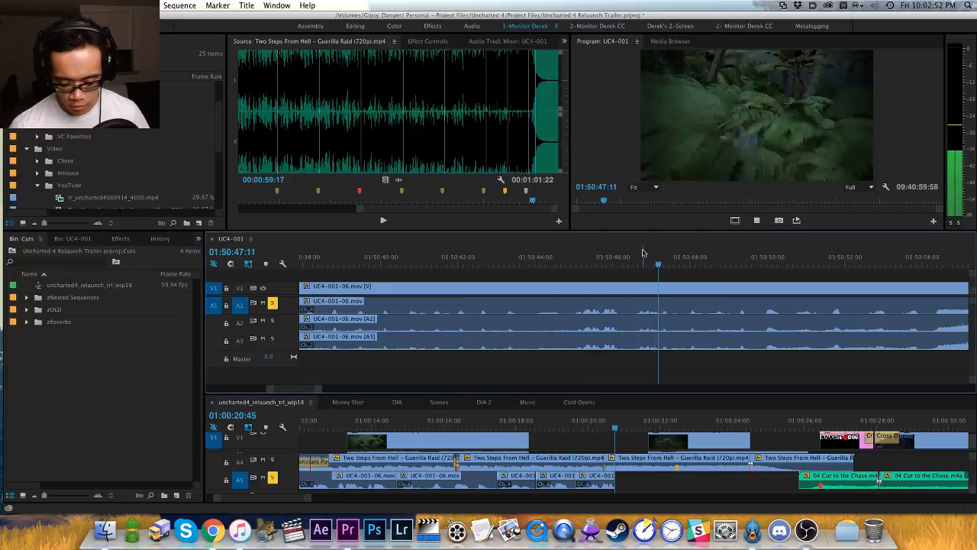
key("minus")
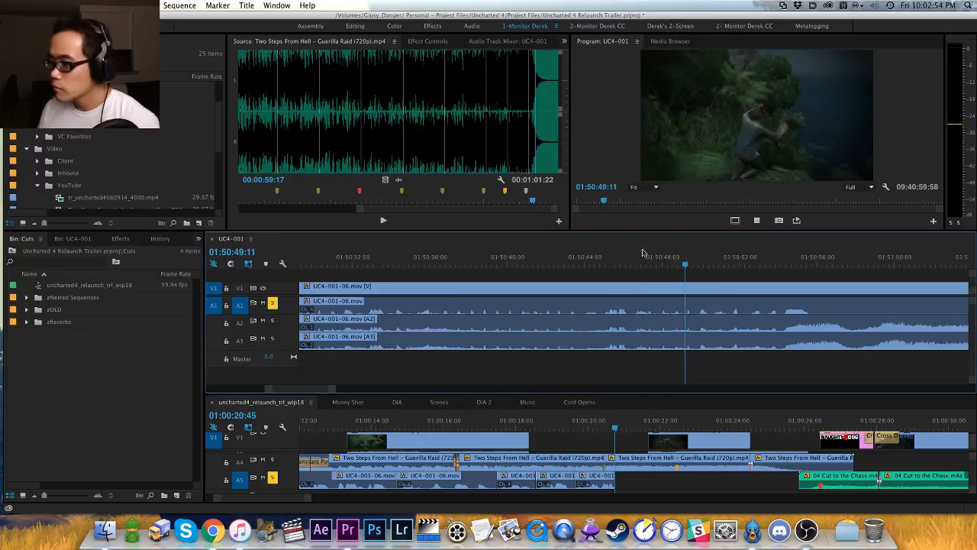
key("minus")
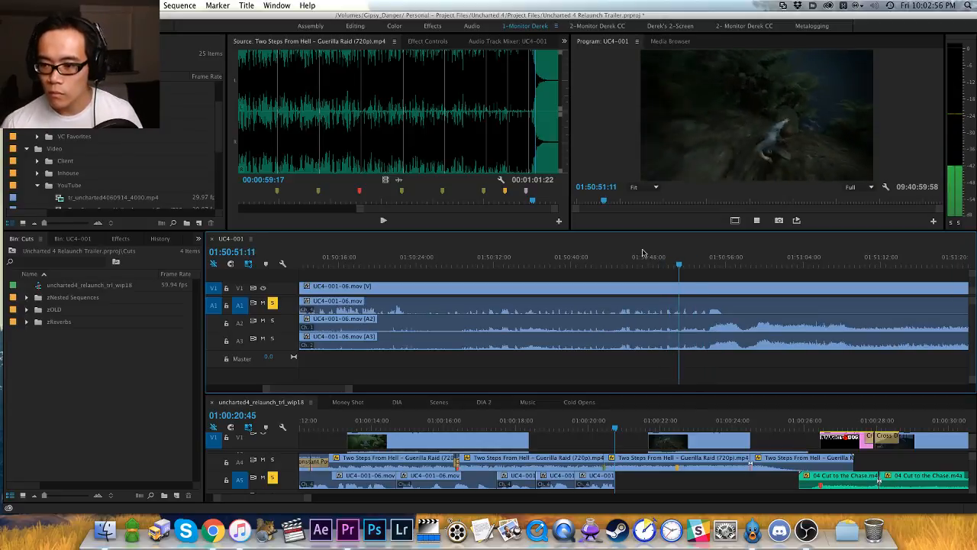
key("space")
Step: Save the project and move through UC4-001 to the fight scene in clip UC4-001-10 at 02:31:13:50
key("minus")
key("minus")
key("cmd+s")
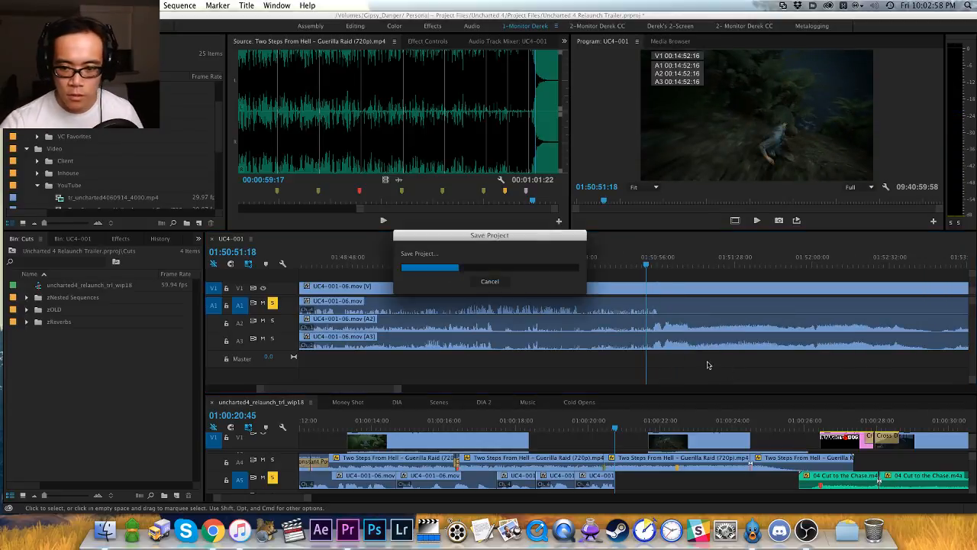
key("backslash")
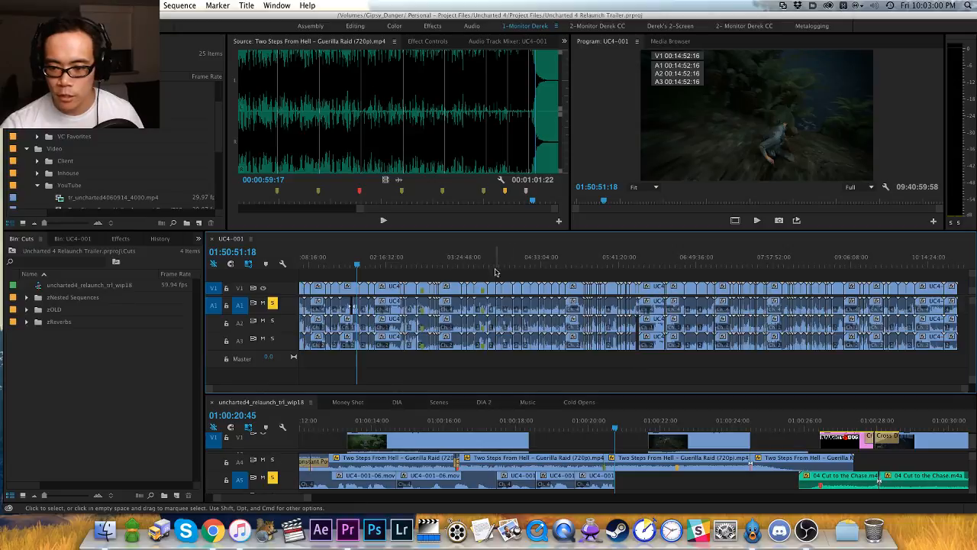
left_click(370, 262)
left_click_drag(369, 263, 403, 255)
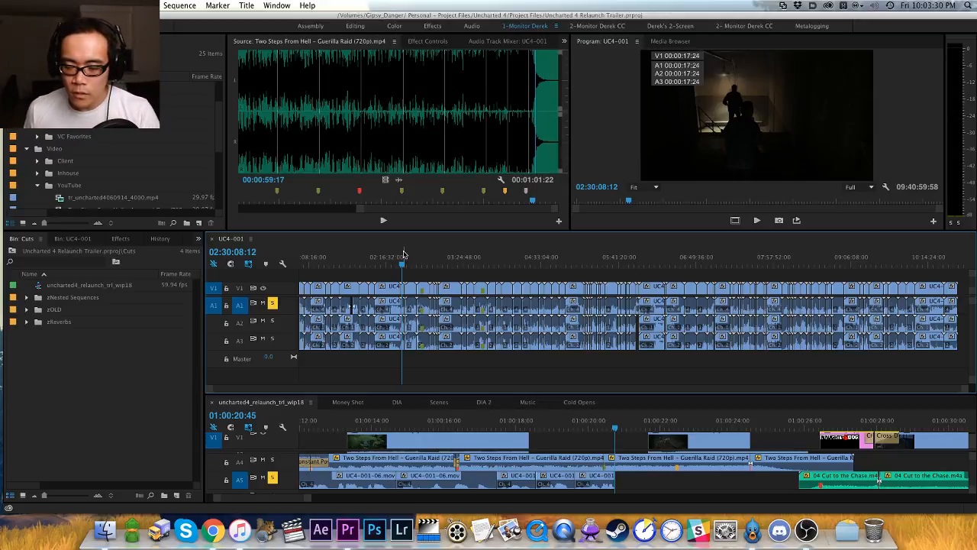
key("equal")
key("equal")
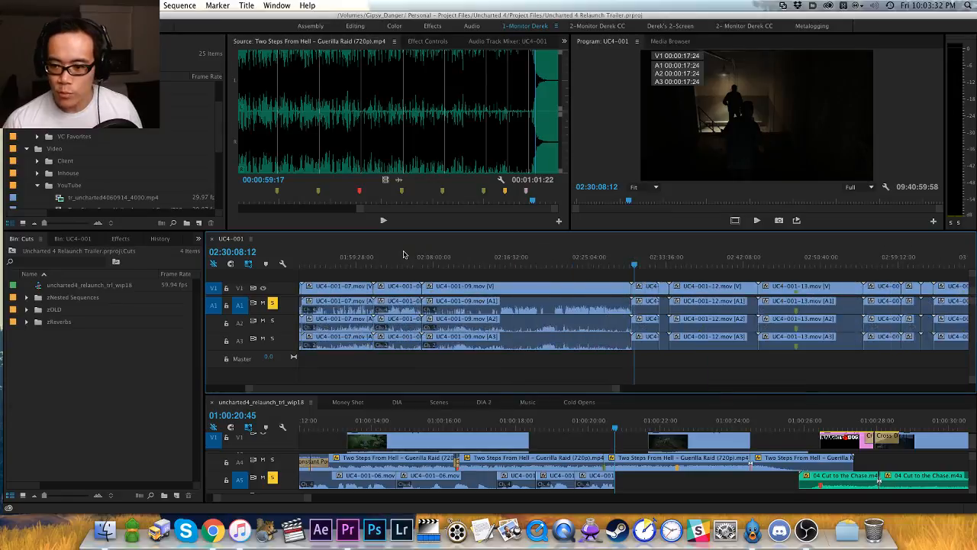
left_click_drag(523, 265, 641, 264)
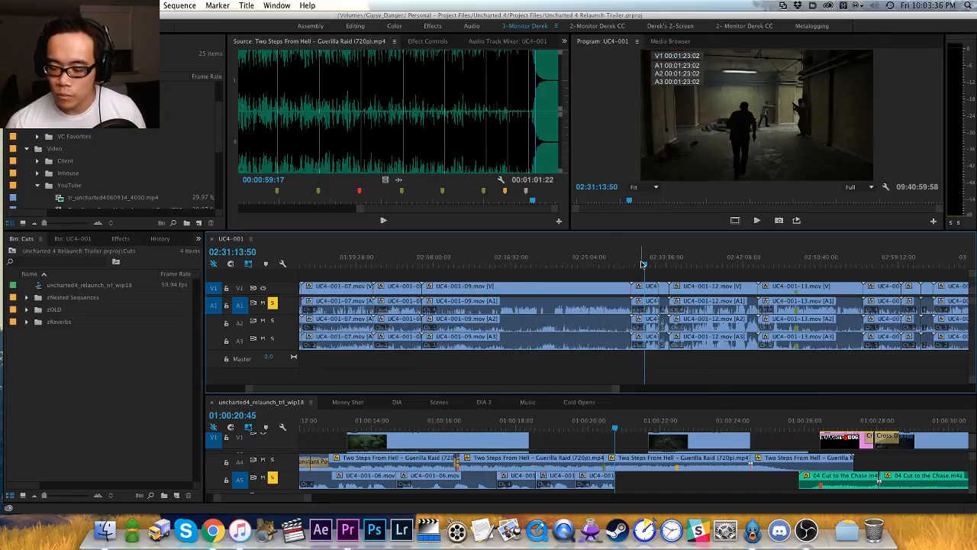
Step: Check the A1 audio of clip UC4-001-10 between 02:30:50:48 and about 02:31:25:05 for a usable segment
key("equal")
key("equal")
key("space")
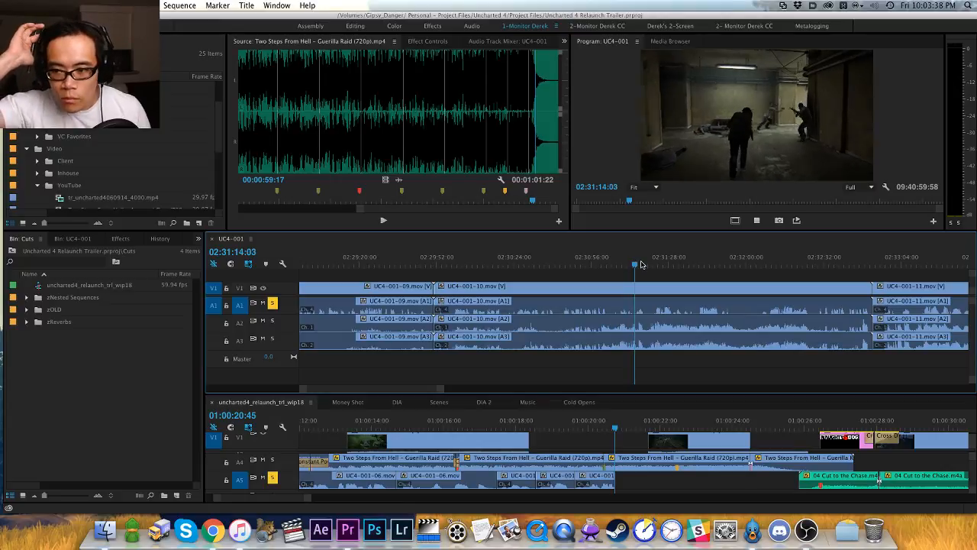
key("space")
mouse_move(571, 256)
left_mouse_down()
mouse_move(539, 260)
mouse_move(581, 256)
left_mouse_up()
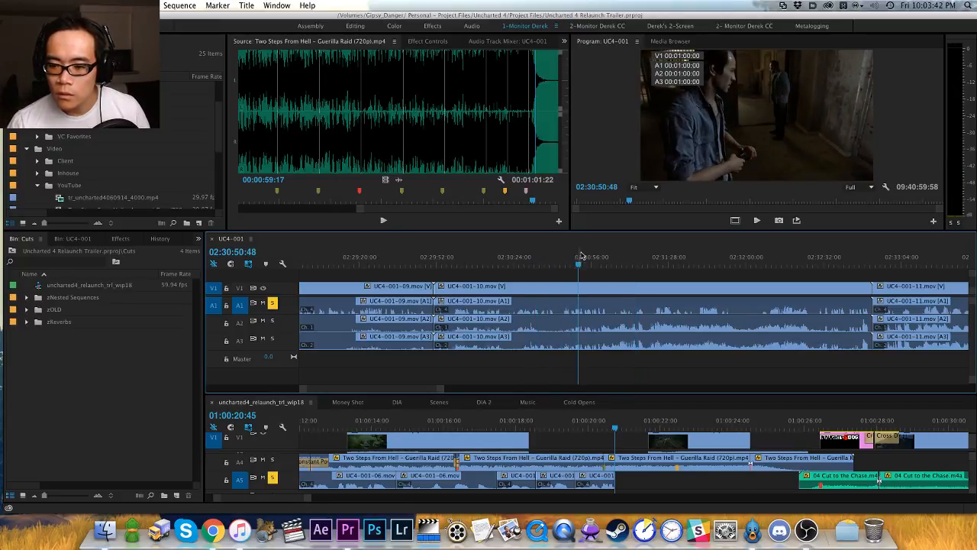
key("space")
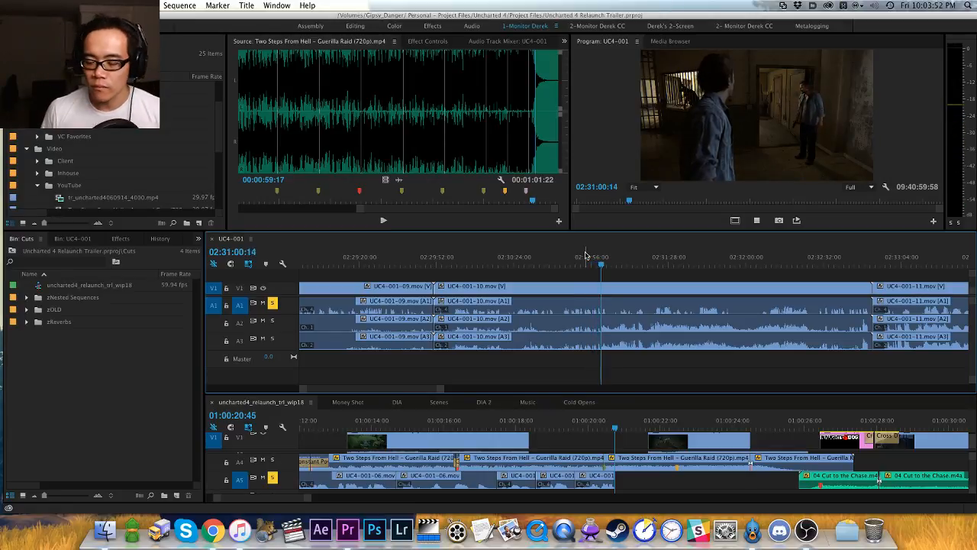
key("equal")
key("equal")
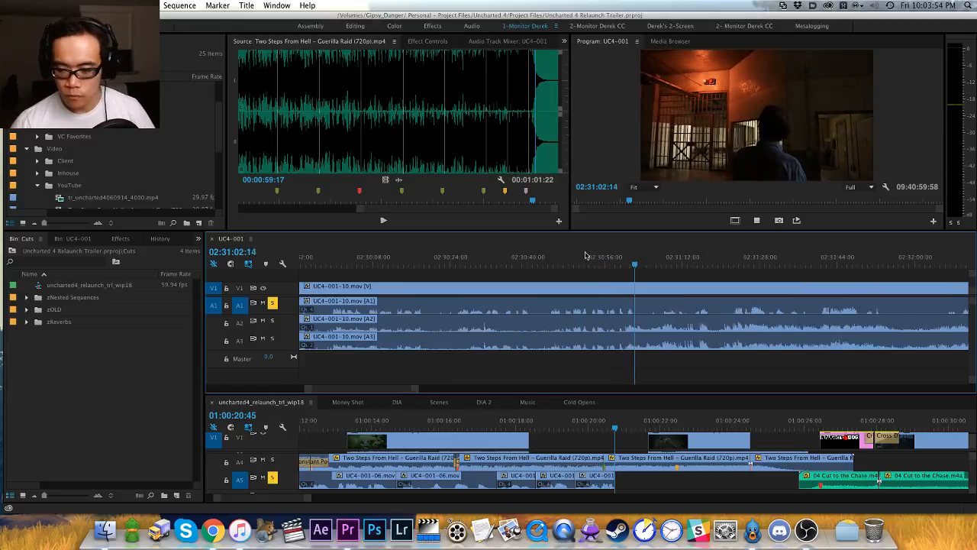
left_click_drag(642, 263, 690, 263)
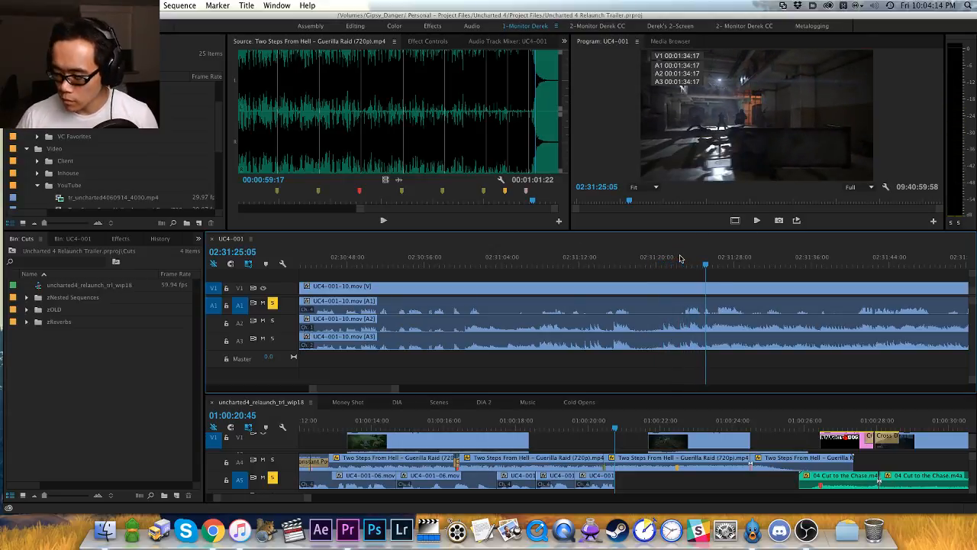
key("equal")
key("equal")
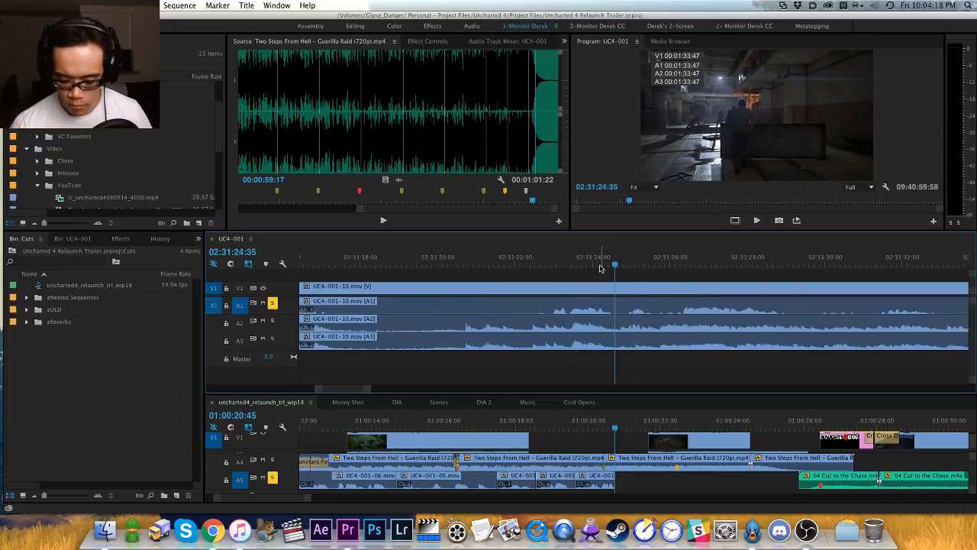
Step: Mark the UC4-001 audio from 02:31:23:21 to 02:31:24:35 and place it on A5 of the trailer sequence at 01:00:20:45
key("o")
left_click(568, 265)
key("i")
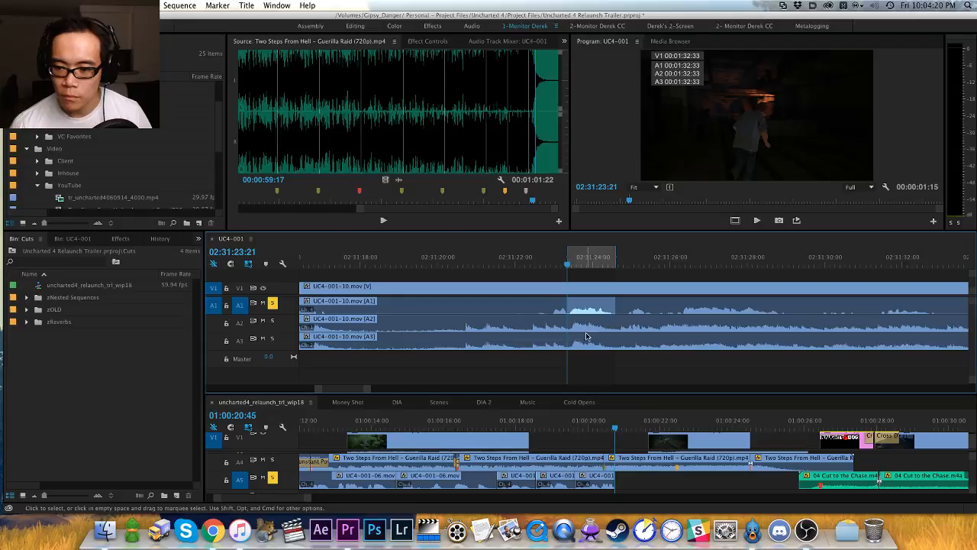
left_click(641, 483)
key("period")
Step: Continue checking the UC4-001 audio after the marked segment up to 02:31:39:20 and clear the In and Out points
left_click(666, 256)
key("space")
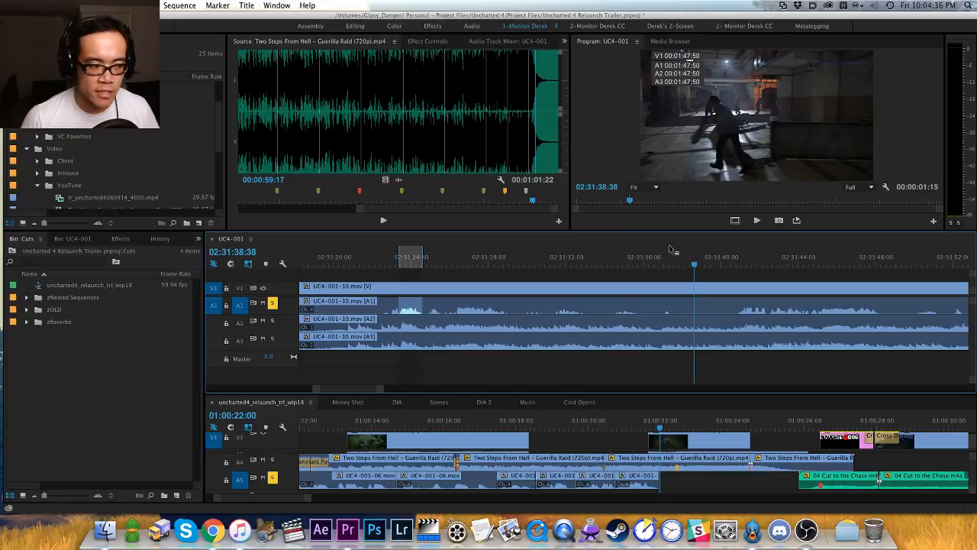
key("minus")
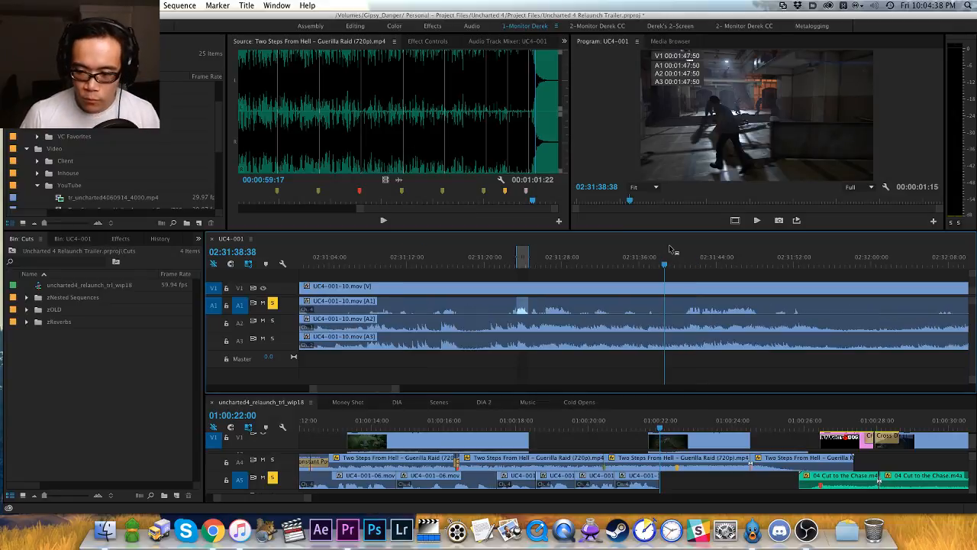
scroll(669, 250, "down", 2)
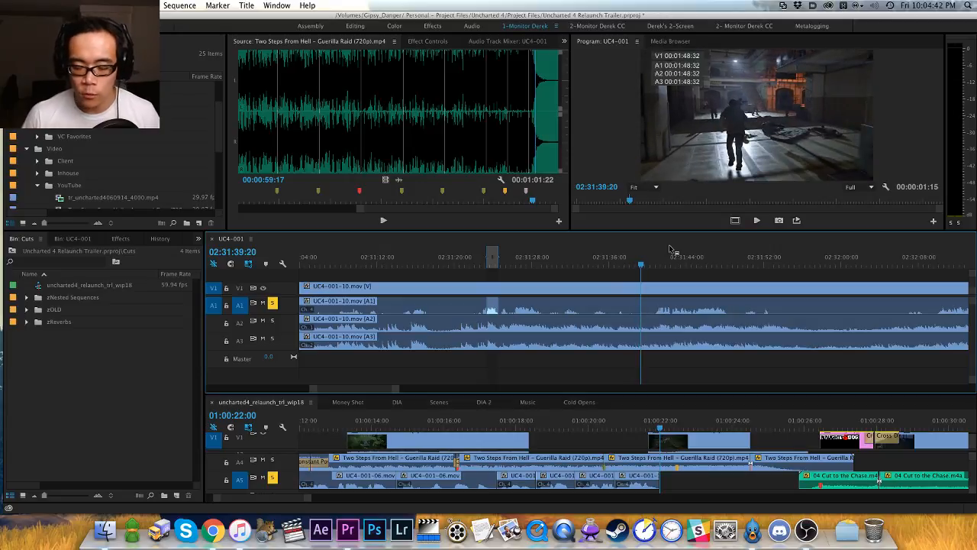
key("alt+x")
Step: Check the A1 audio of UC4-001 from 02:31:39:20 to about 02:32:26, skipping ahead to the peaks around 02:32:10
key("equal")
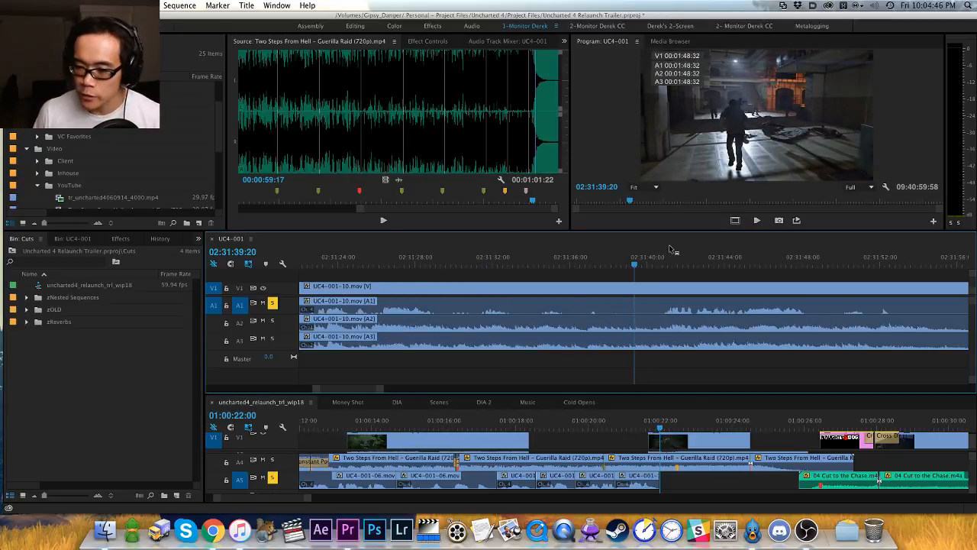
key("space")
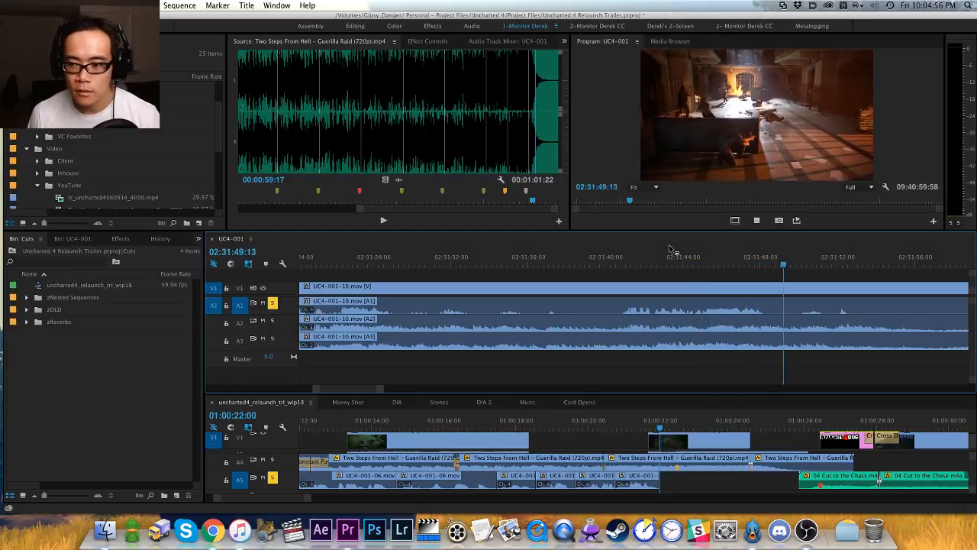
scroll(670, 249, "down", 3)
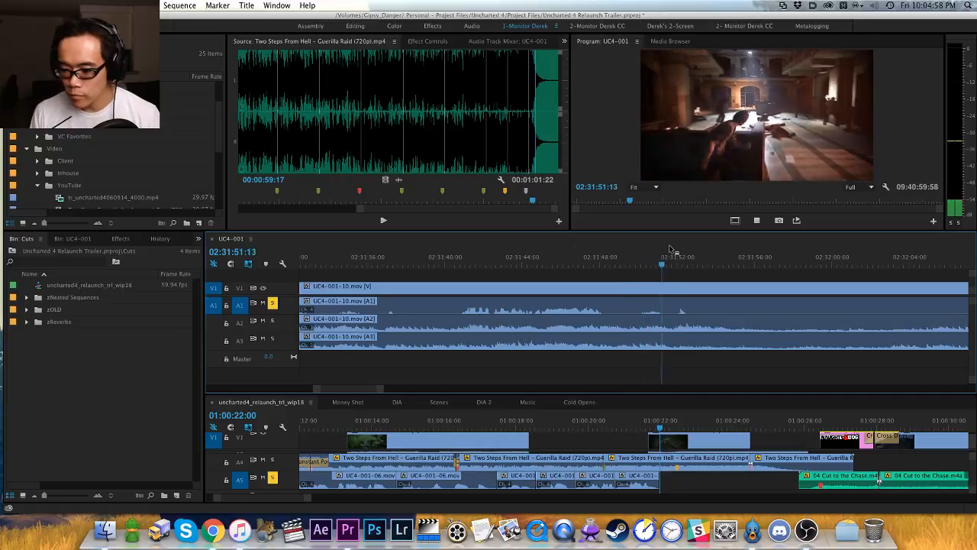
key("minus")
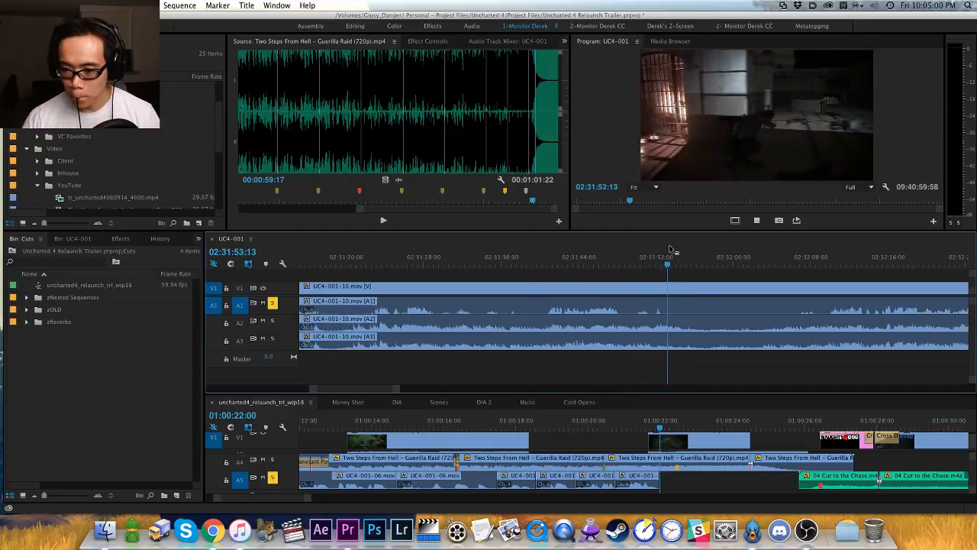
left_click(829, 267)
key("space")
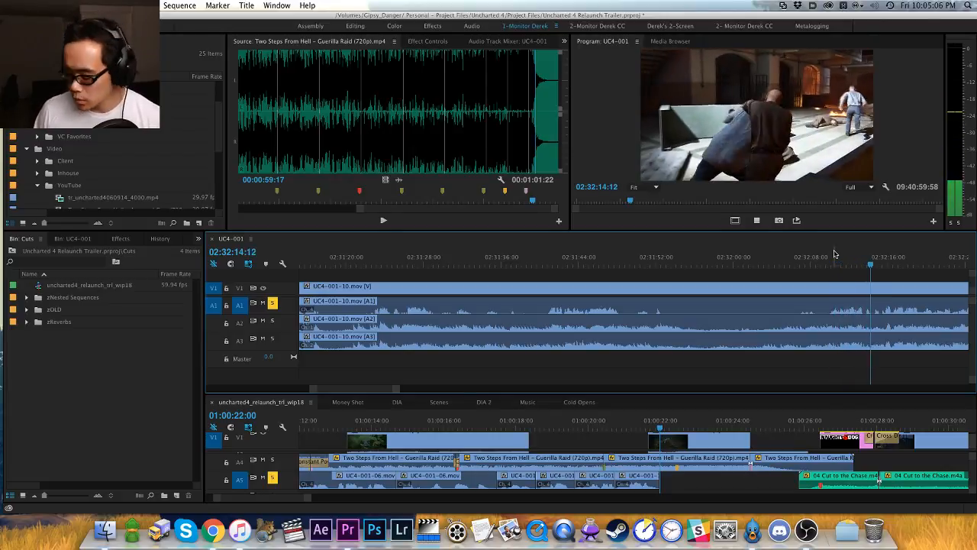
scroll(835, 255, "right", 3)
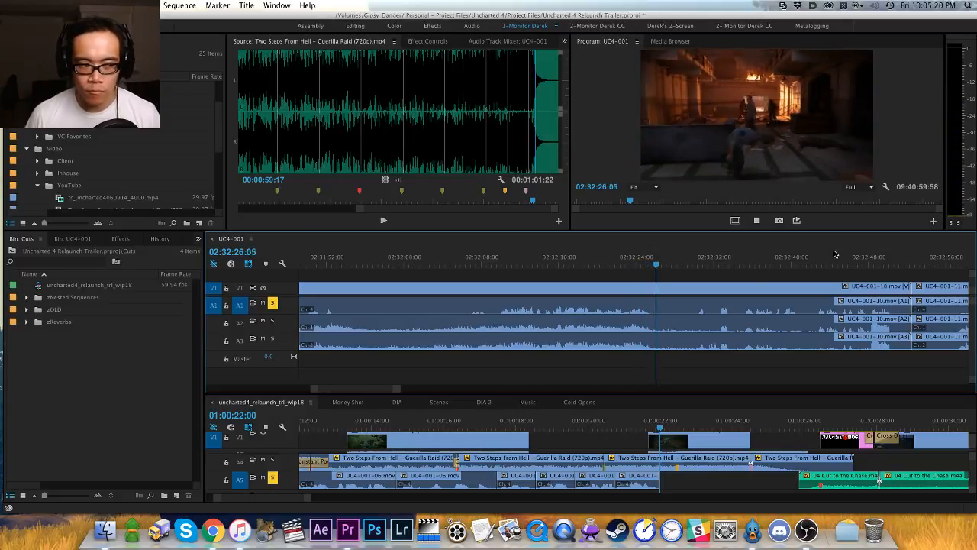
Step: Play the rest of clip UC4-001-10 from 02:32:30:19 to 02:32:50:05, checking its A1 audio
left_click(697, 262)
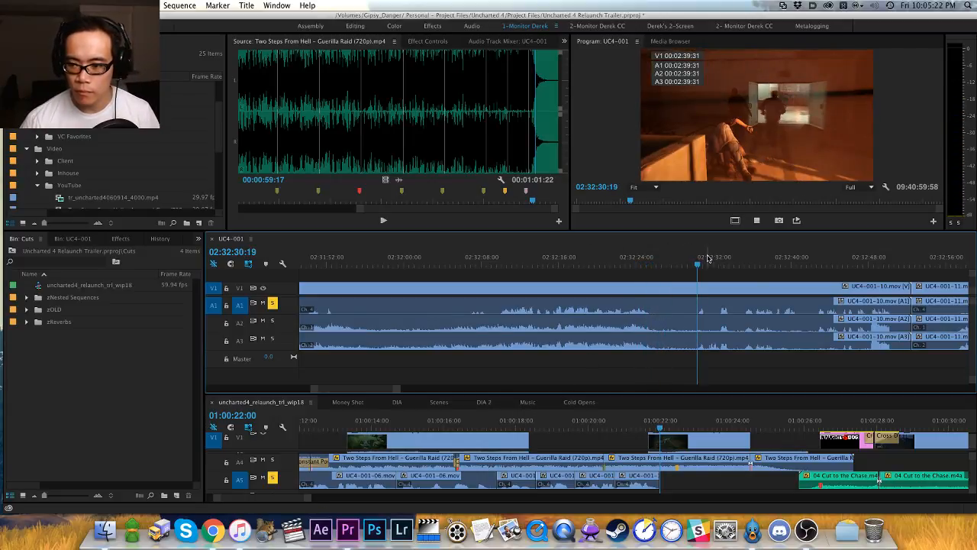
key("space")
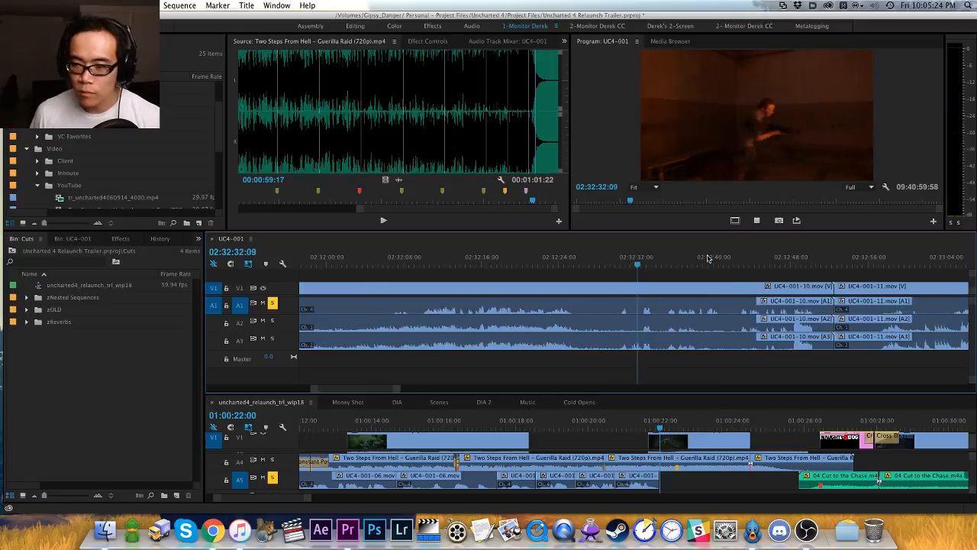
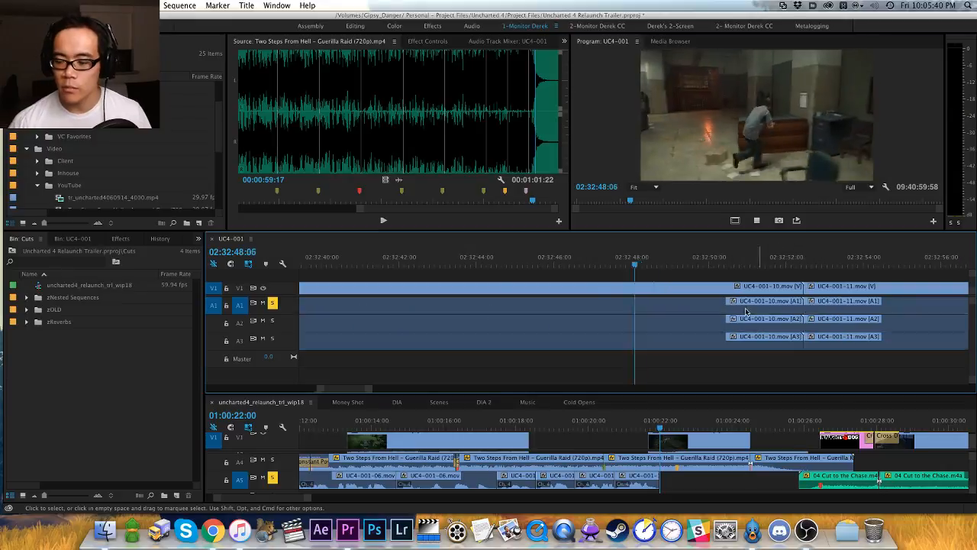
key("minus")
key("minus")
key("space")
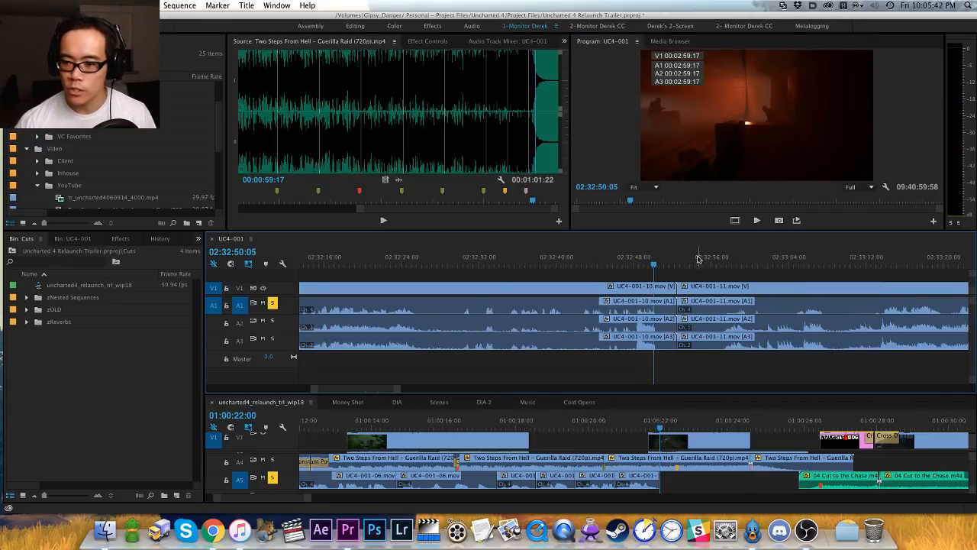
Step: Scrub into clip UC4-001-11 and check the A1 audio of the gunfight up to 02:33:34:27
key("minus")
left_click_drag(642, 263, 754, 262)
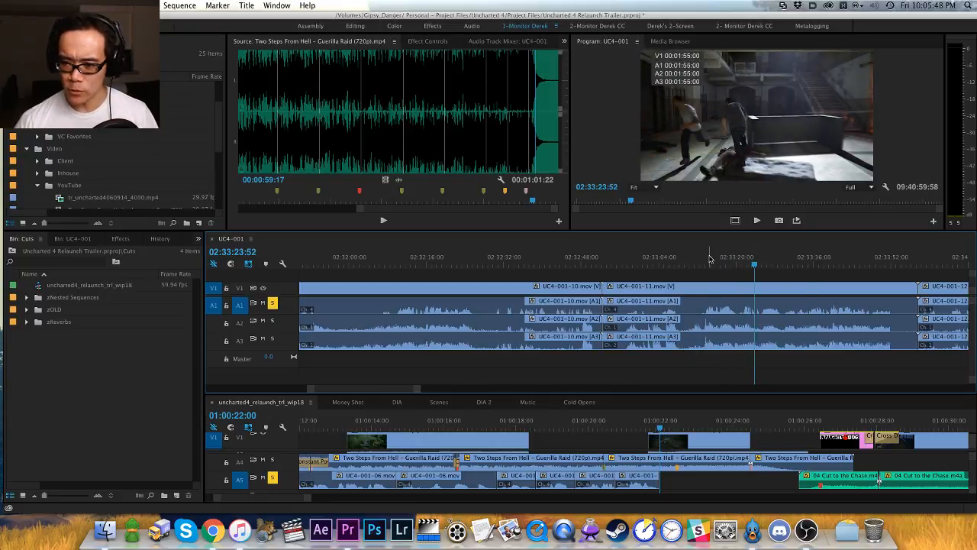
key("space")
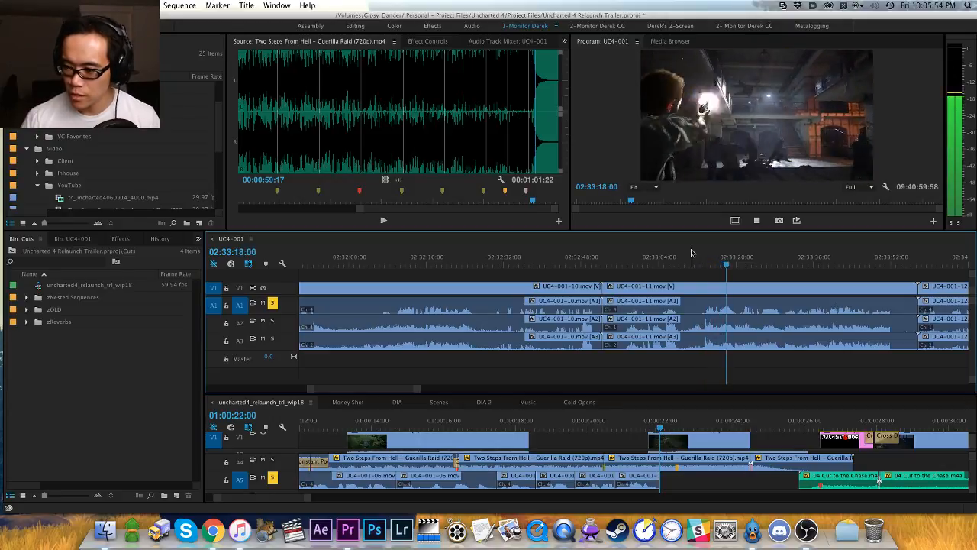
left_click_drag(812, 258, 747, 258)
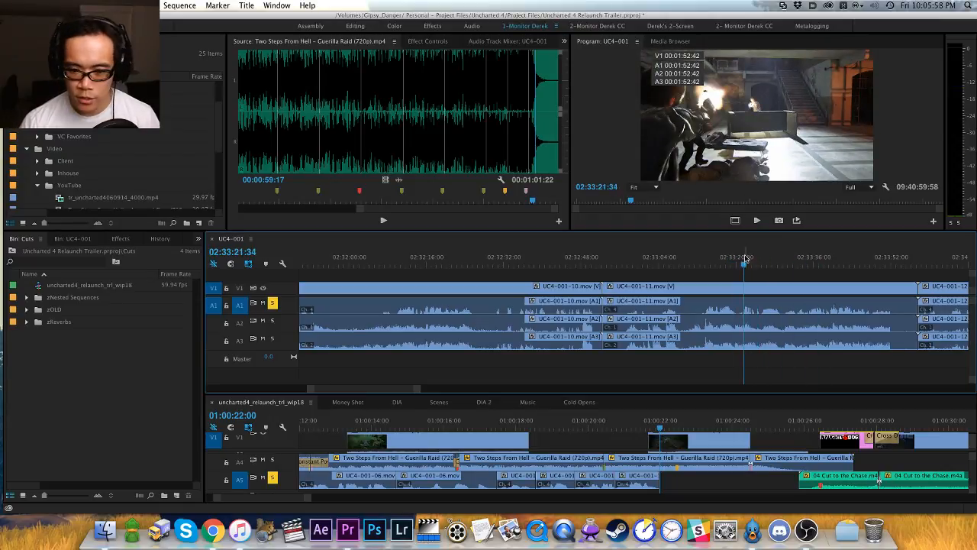
key("space")
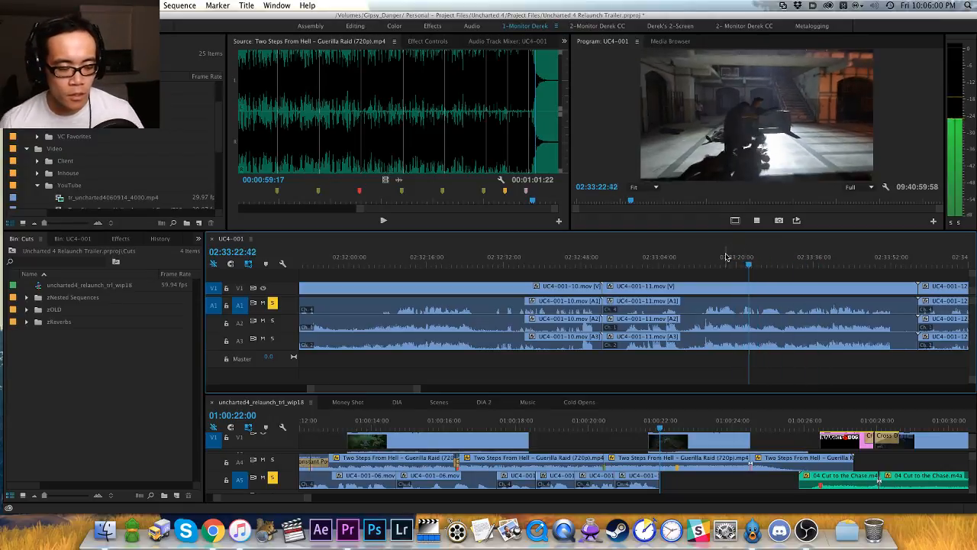
key("space")
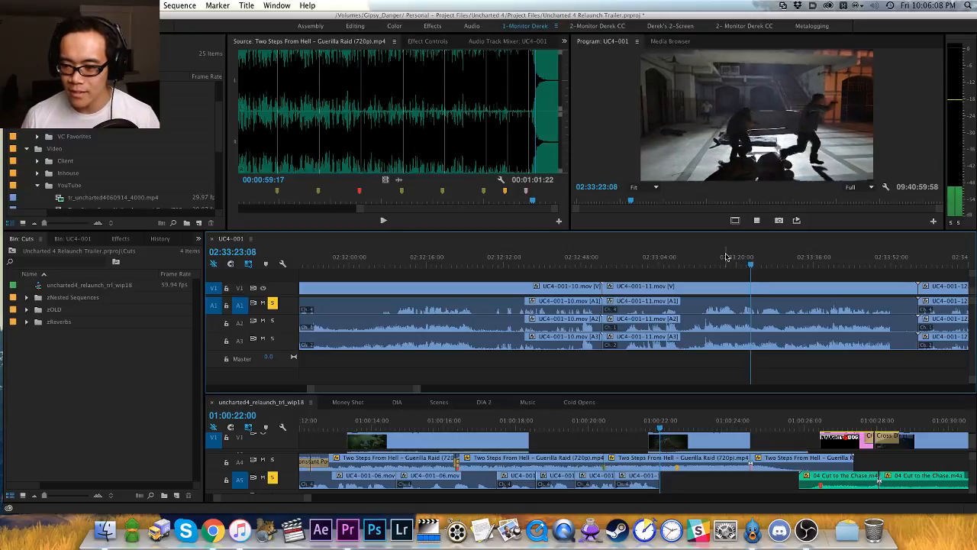
key("space")
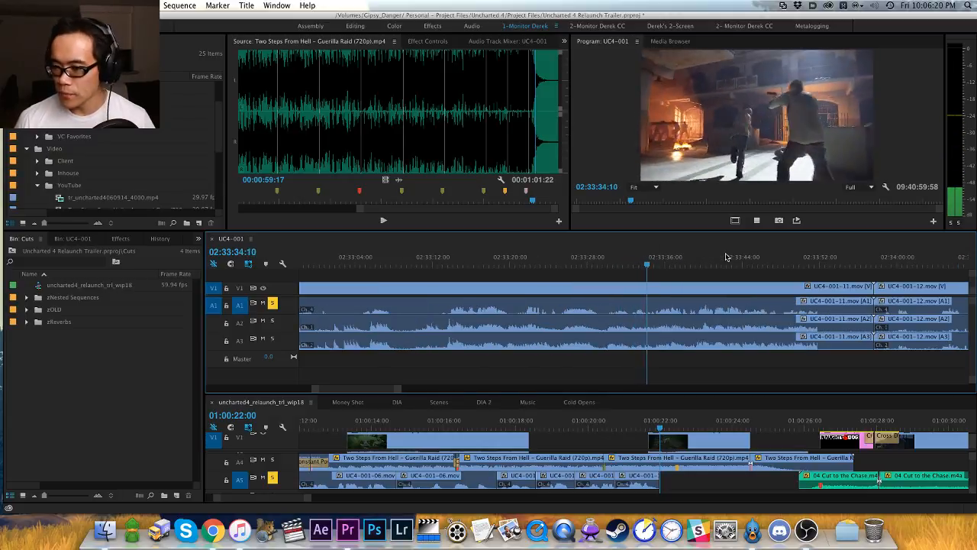
key("space")
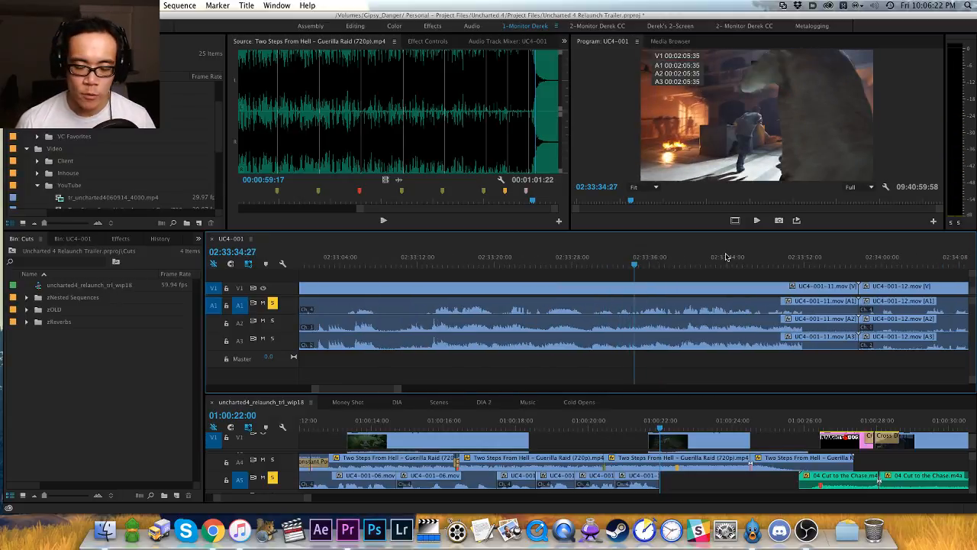
Step: Play the rest of the gunfight in clip UC4-001-11 from 02:33:34:27 to 02:33:52:00, checking its A1 audio
key("space")
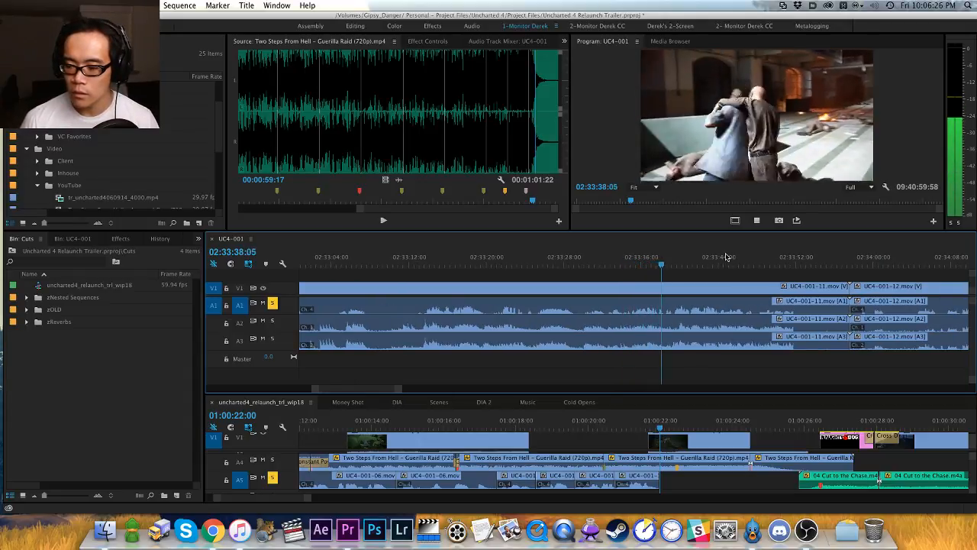
key("space")
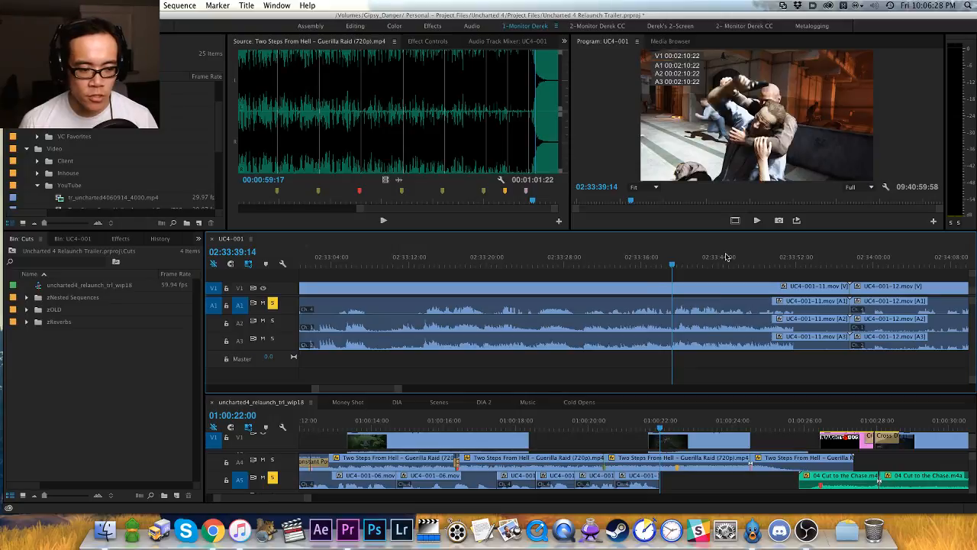
scroll(726, 258, "down", 1)
key("equal")
key("equal")
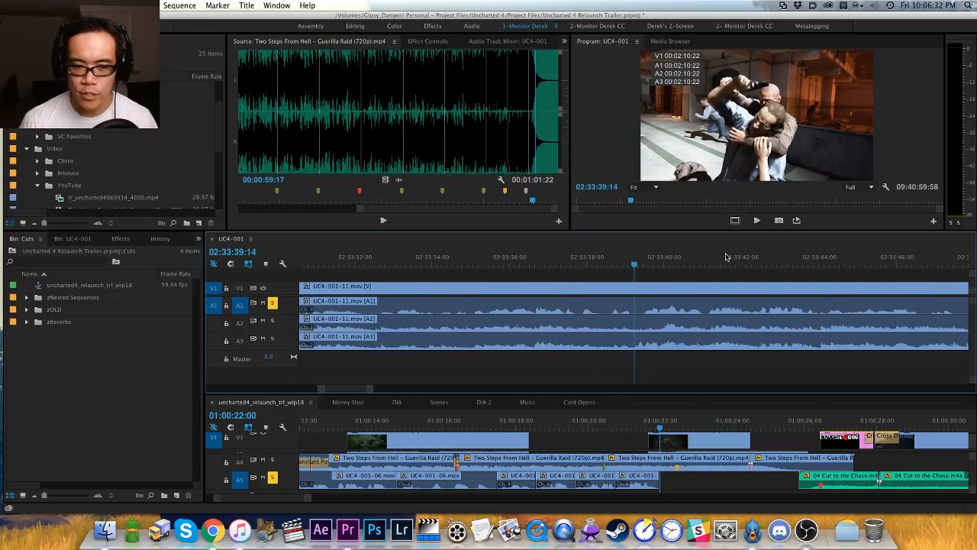
key("minus")
key("space")
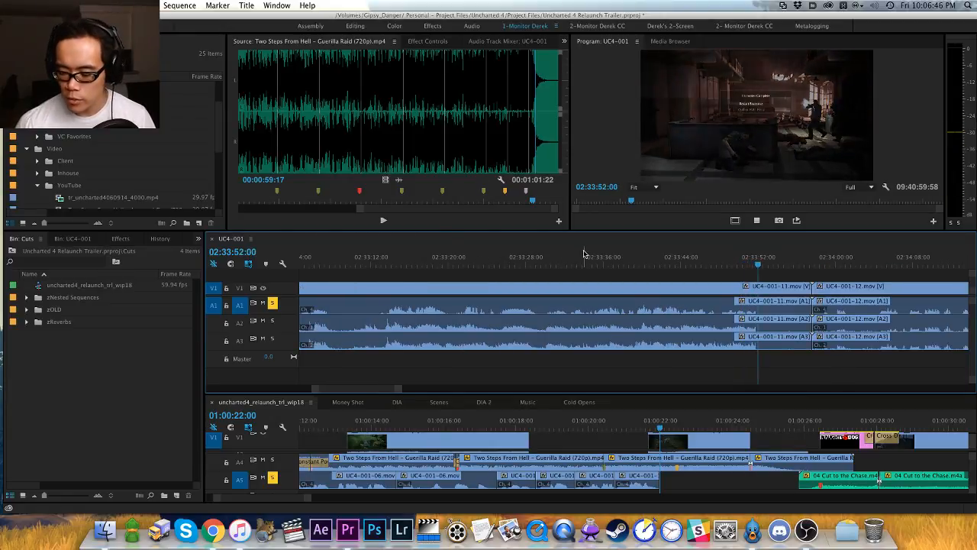
Step: Scan the A1 audio of clip UC4-001-12 from about 02:34:08 to just before the explosion at 02:36:33:01
left_click(824, 255)
key("space")
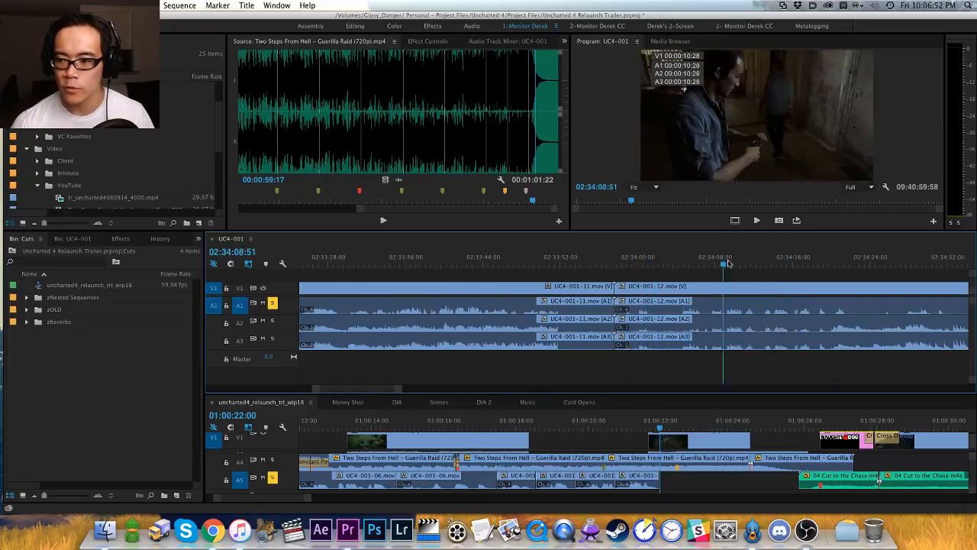
left_click_drag(797, 262, 844, 262)
key("minus")
key("minus")
left_click_drag(736, 263, 825, 264)
key("minus")
key("equal")
key("space")
left_click(616, 263)
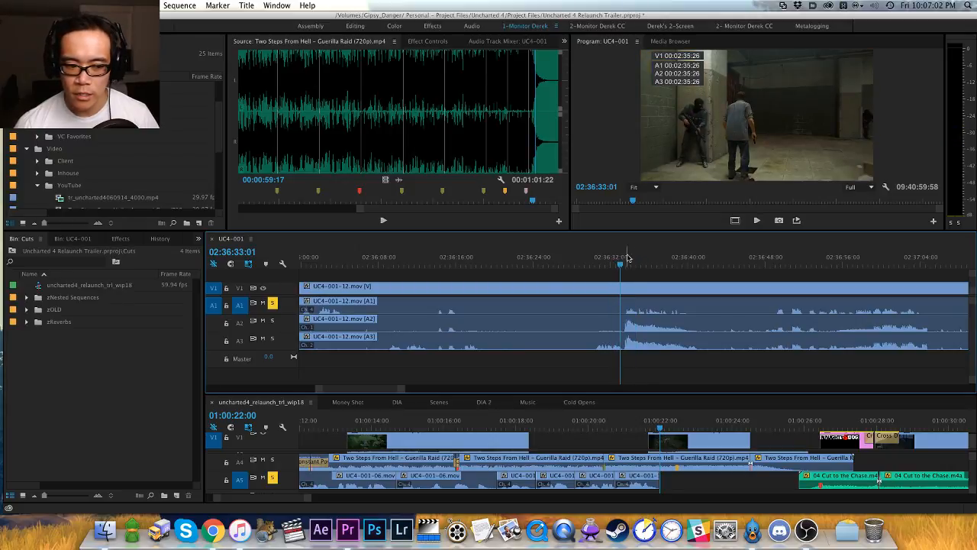
Step: Mark the explosion in clip UC4-001-12 with an In point at 02:36:33:01 and an Out point at 02:36:35:47
key("i")
key("space")
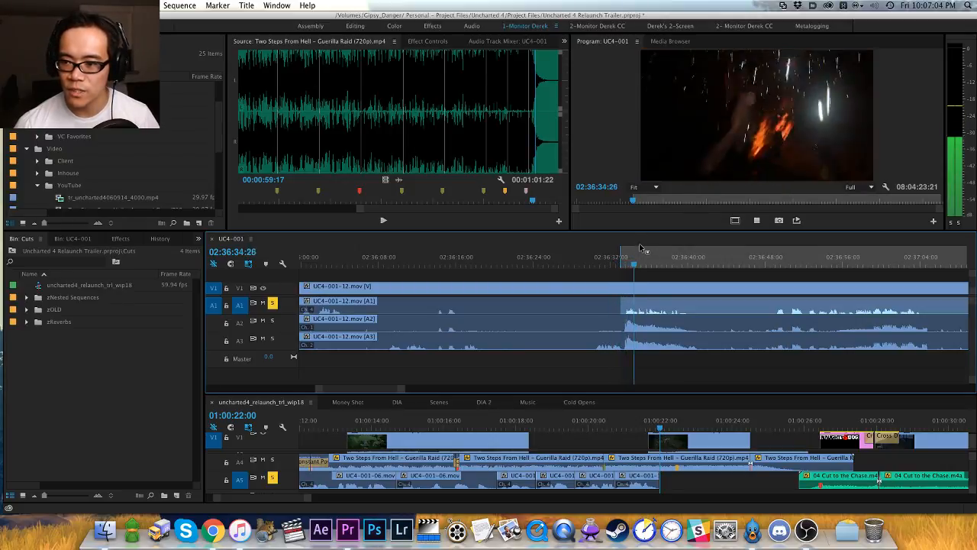
key("space")
key("o")
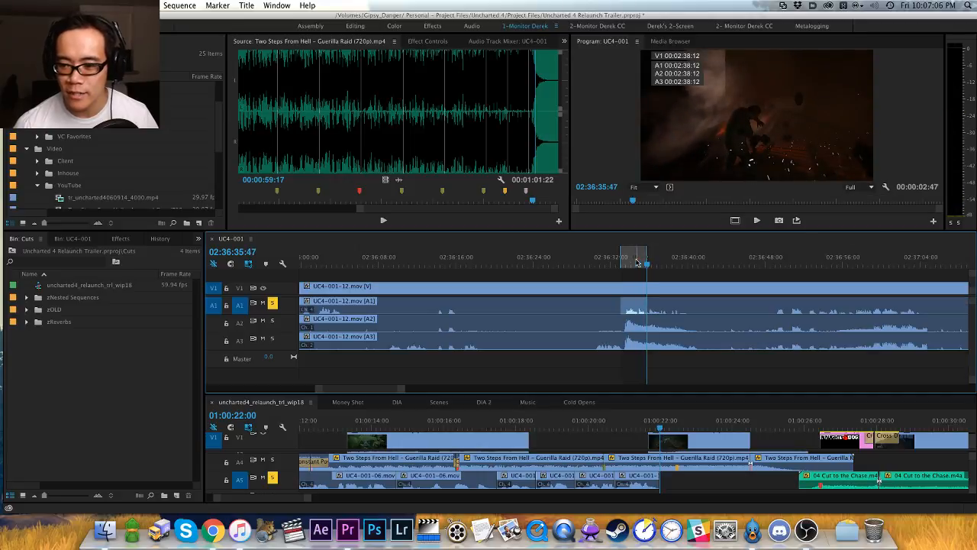
Step: View the explosion full screen, add a marker at 02:36:34:24 in UC4-001, and clear the In and Out points
left_click(629, 258)
key("ctrl+grave")
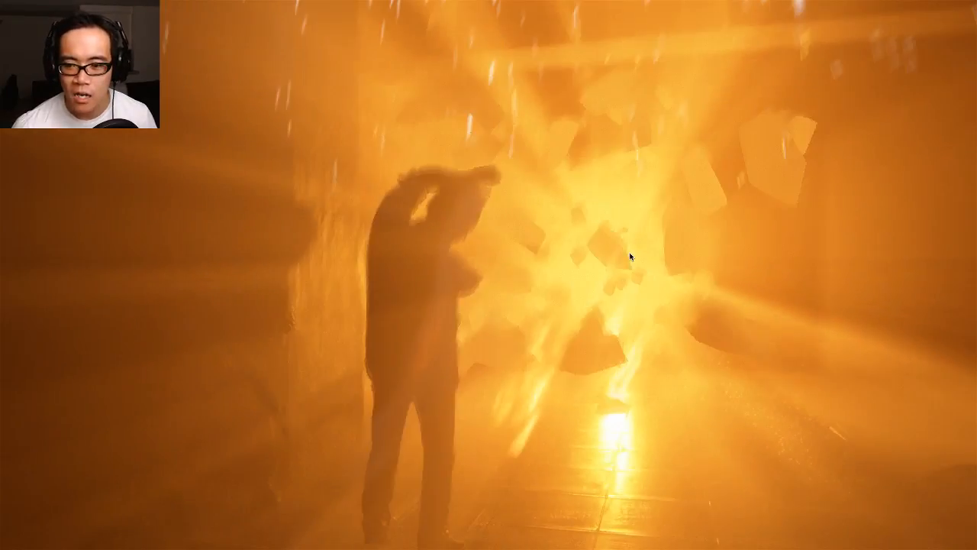
key("Escape")
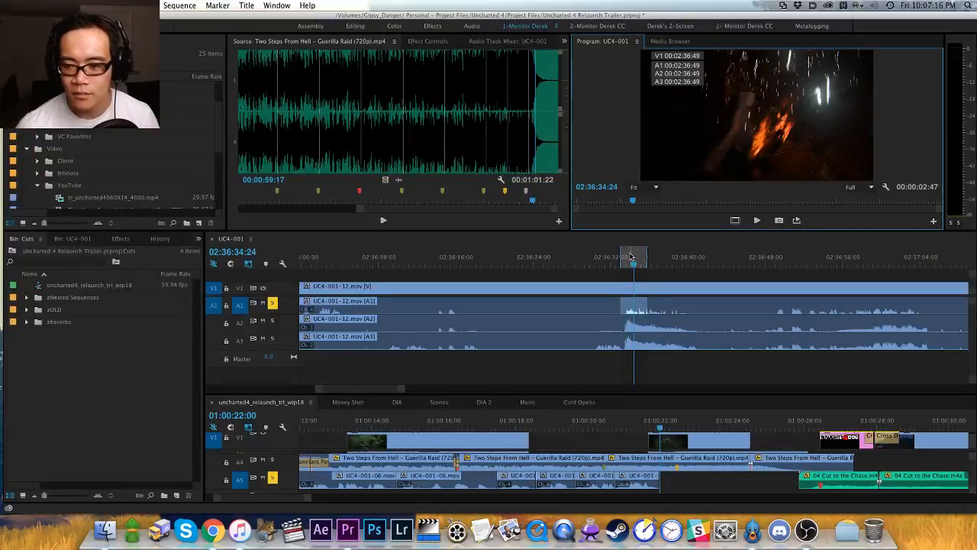
key("alt+x")
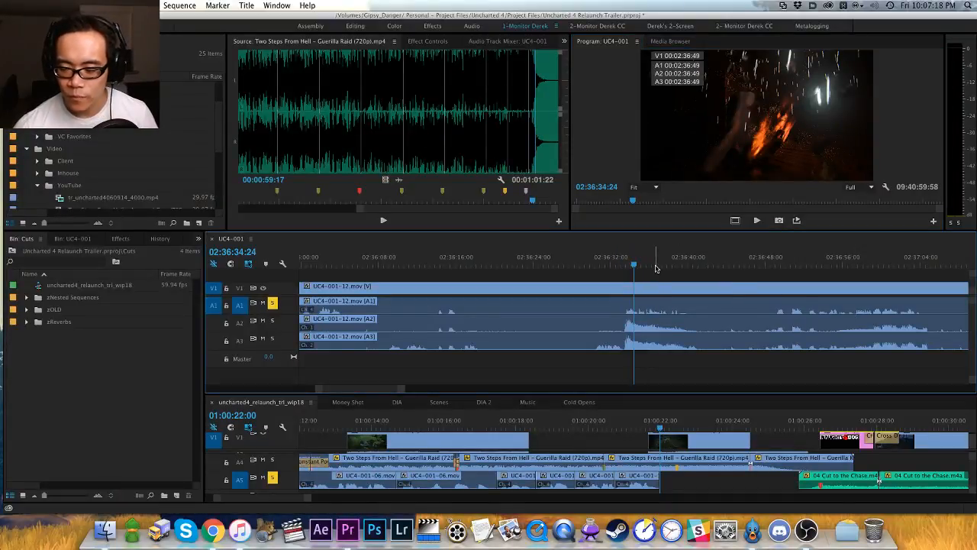
key("super+z")
key("m")
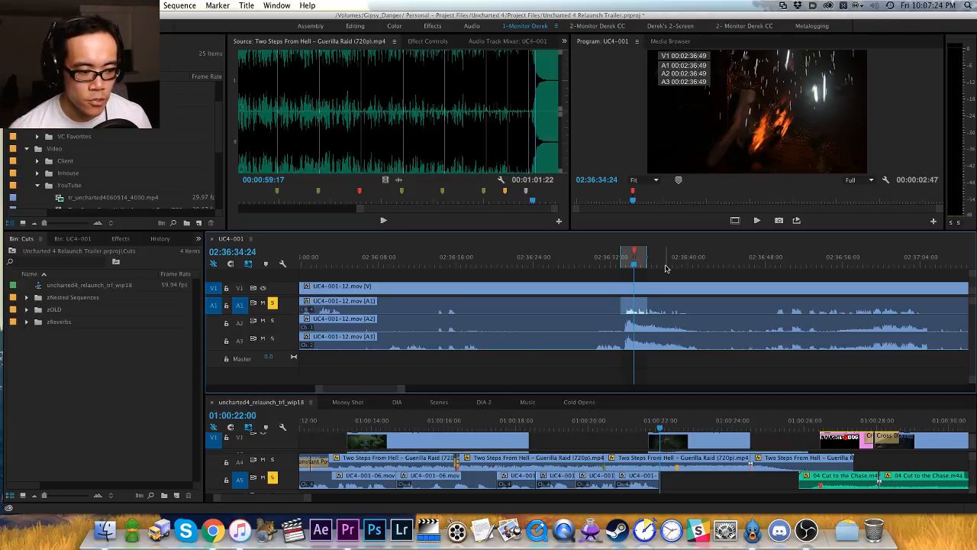
key("alt+x")
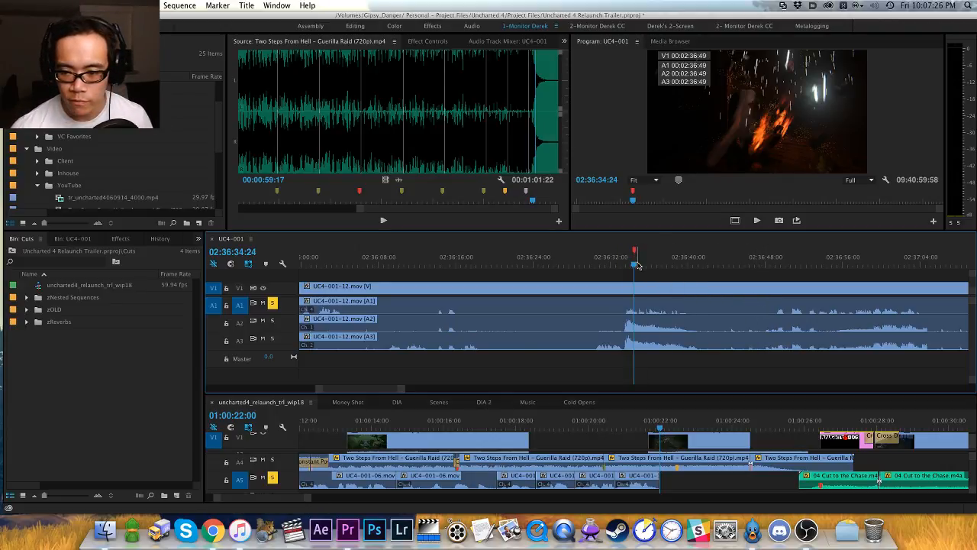
Step: Replay the explosion from 02:36:33:26 and check the A1 audio that follows up to about 02:37:02
key("h")
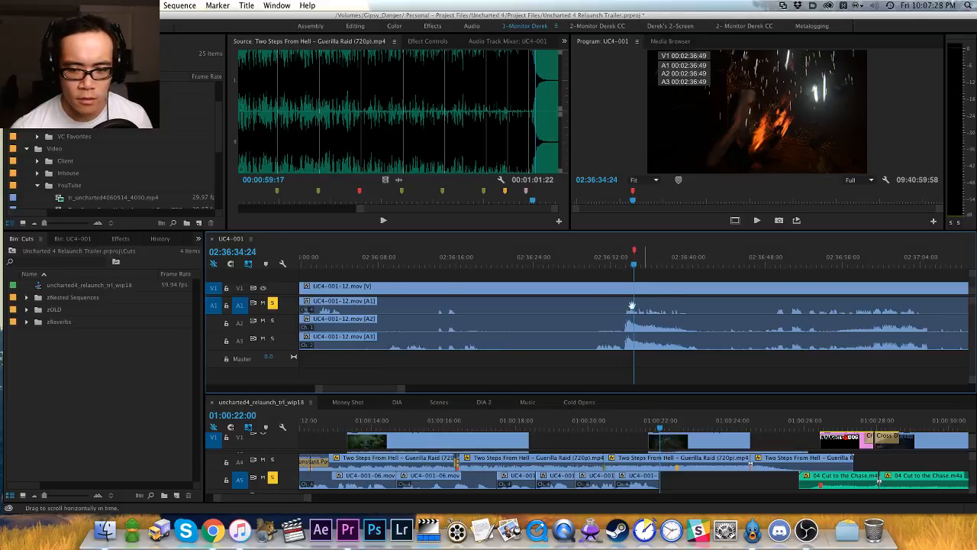
left_click_drag(633, 307, 577, 317)
left_click_drag(576, 265, 567, 263)
key("minus")
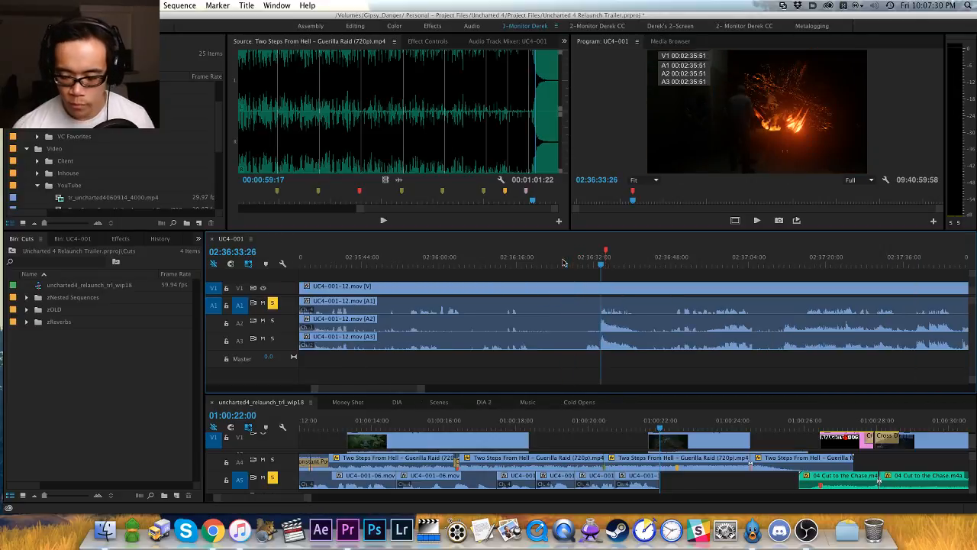
left_click_drag(645, 317, 567, 316)
key("space")
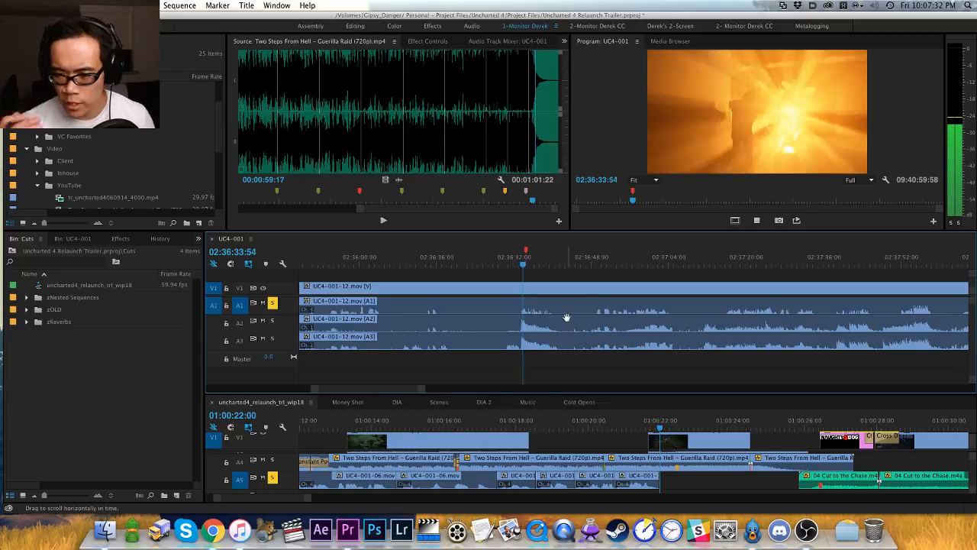
left_click_drag(611, 260, 596, 261)
key("space")
key("equal")
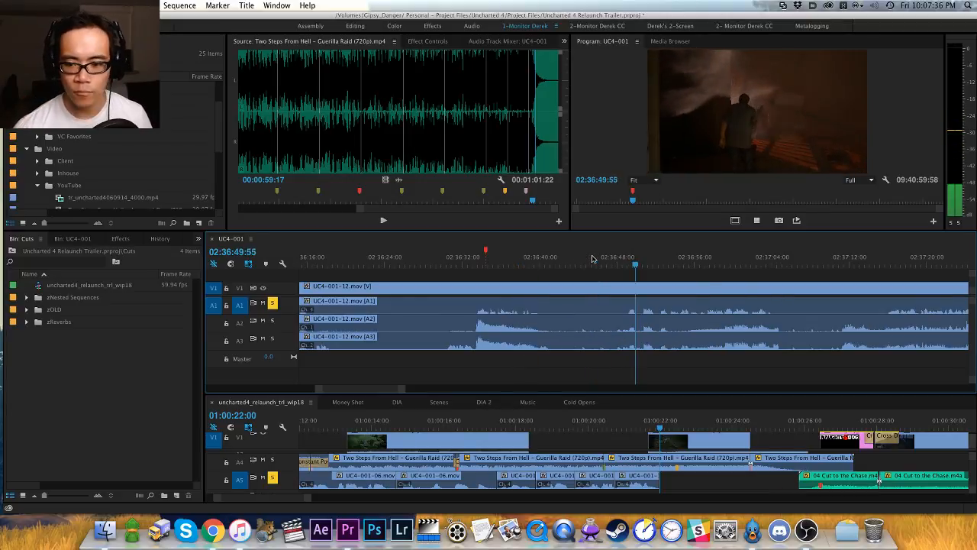
left_click_drag(735, 347, 596, 345)
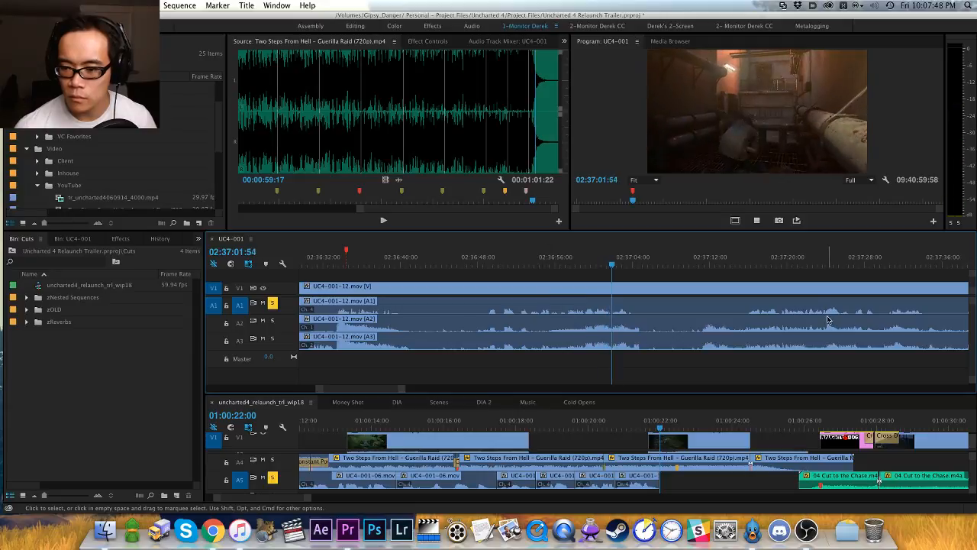
key("space")
Step: Check the A1 audio of UC4-001-12 from about 02:37:15 to 02:37:41, watching the footage full screen
left_click(746, 262)
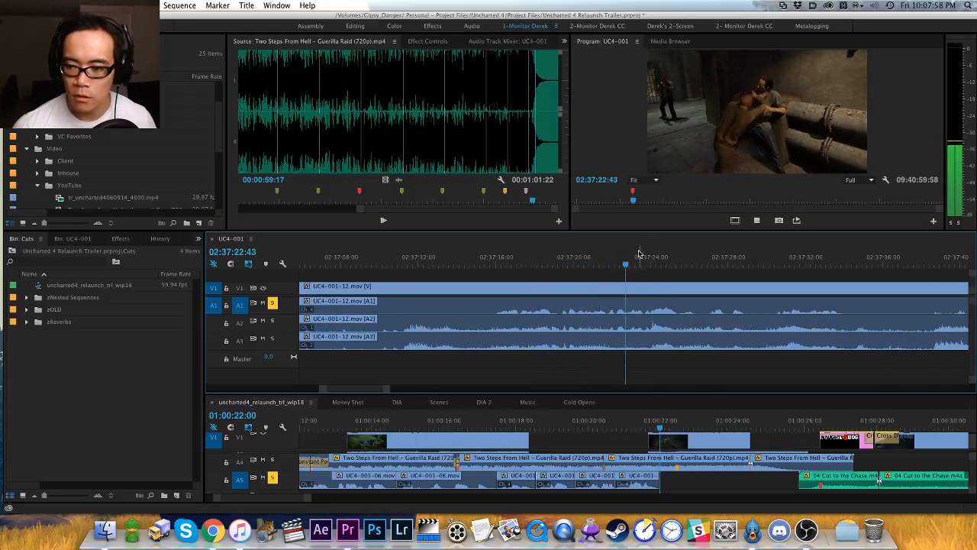
left_click_drag(639, 254, 480, 265)
key("minus")
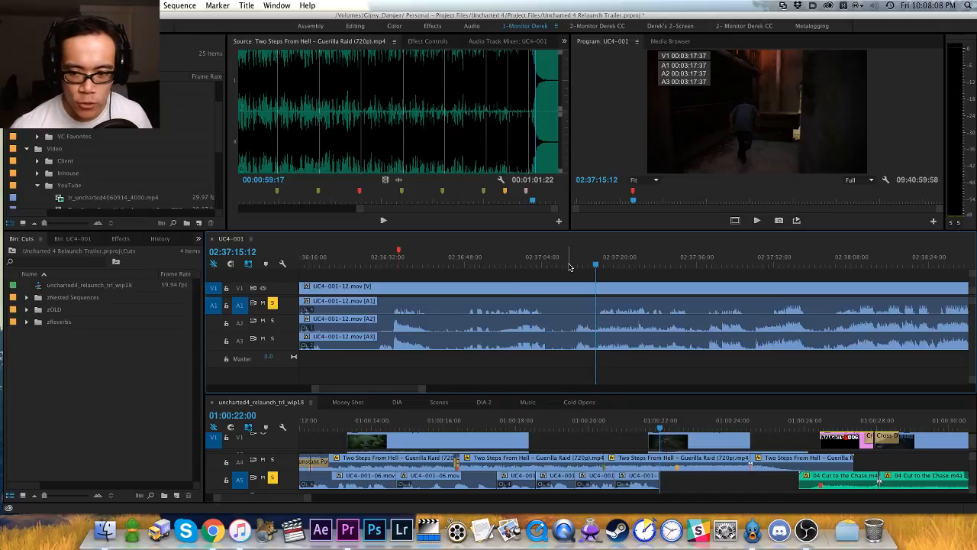
key("minus")
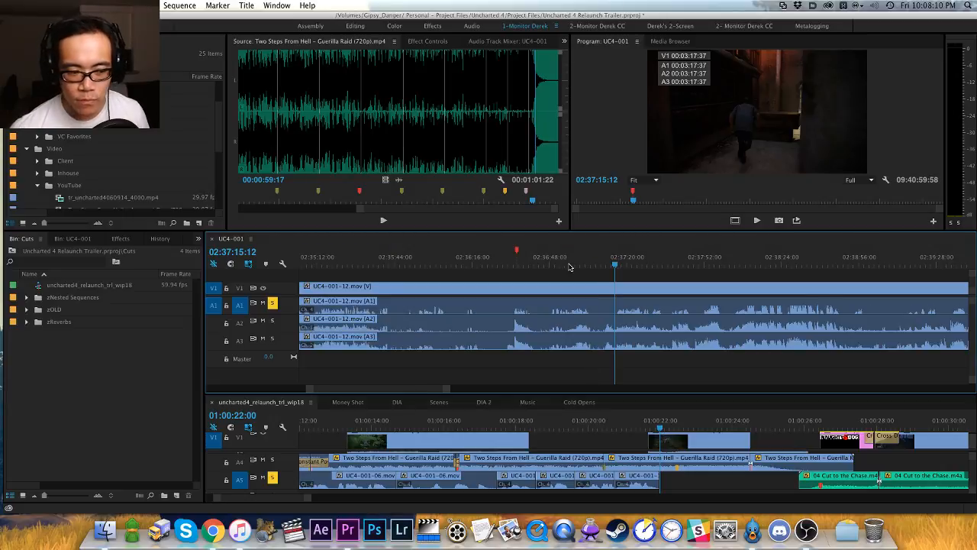
scroll(569, 265, "left", 1)
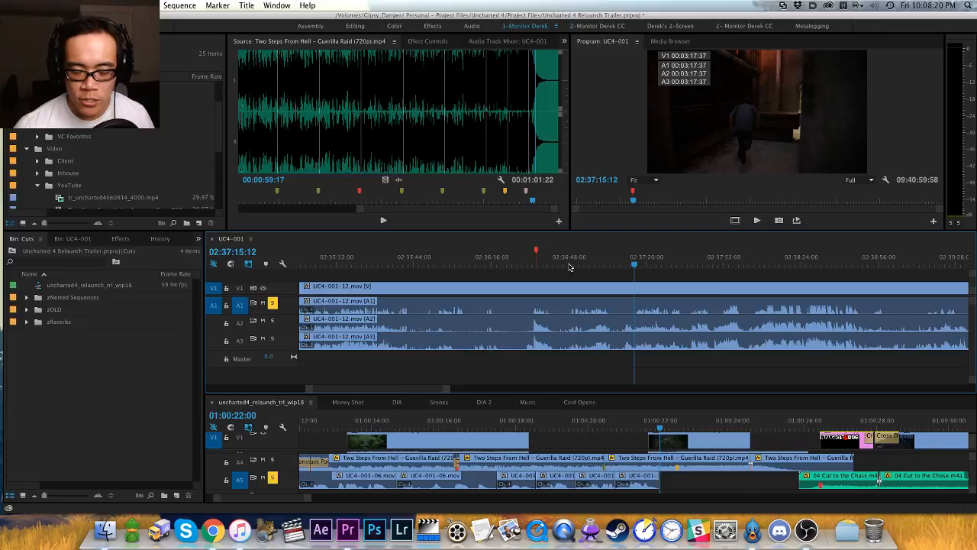
key("ctrl+grave")
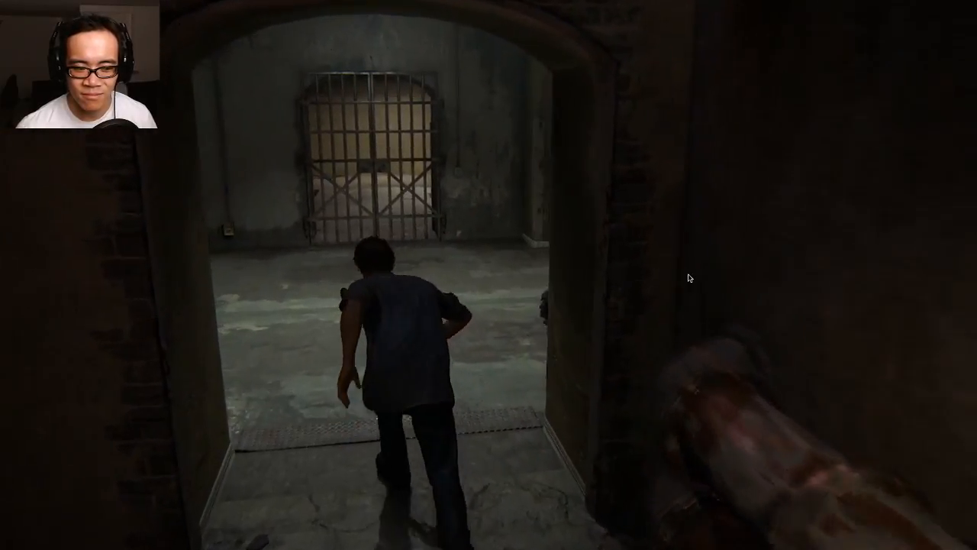
key("ctrl+grave")
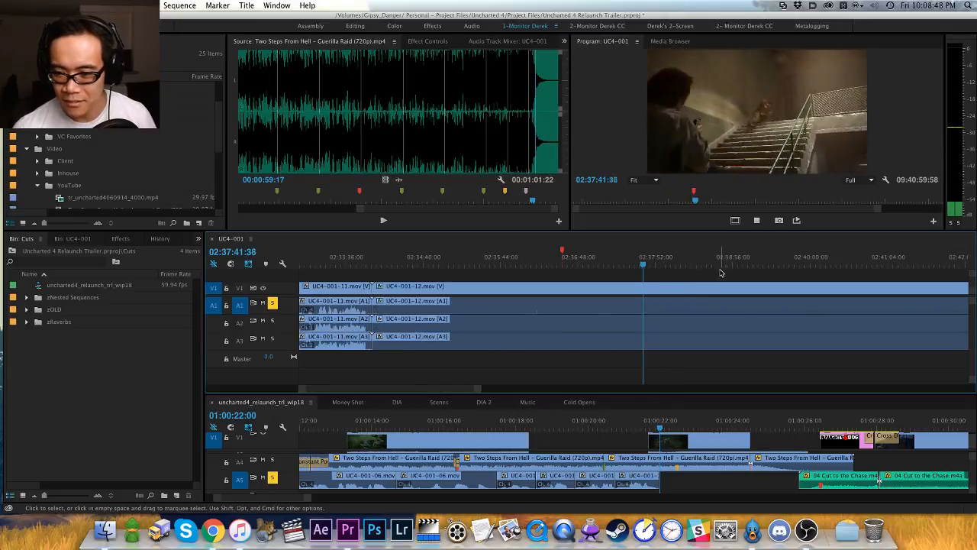
Step: Spot-check the A1 gunfight audio of UC4-001-12 at 02:38:31:38, around 02:39:41, and at 02:41:26:12
key("space")
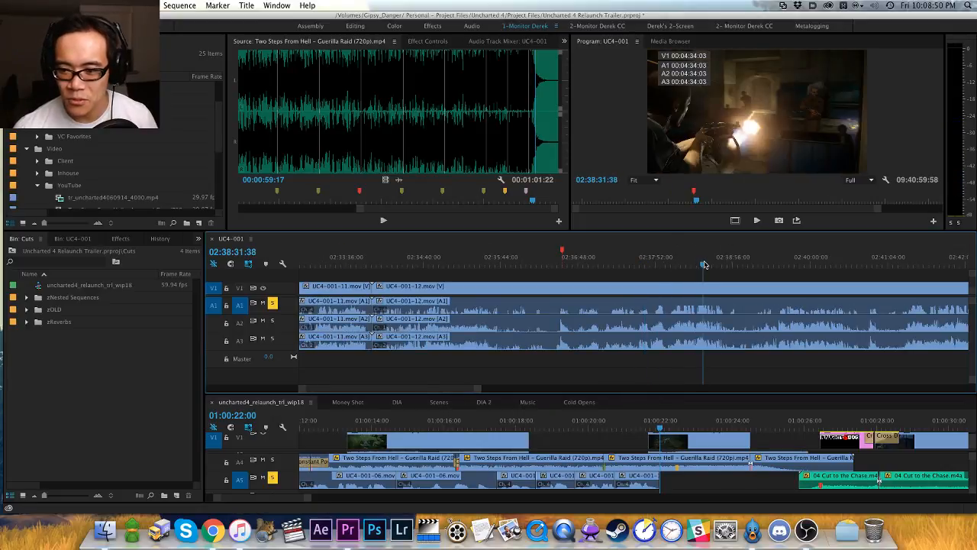
key("space")
key("space")
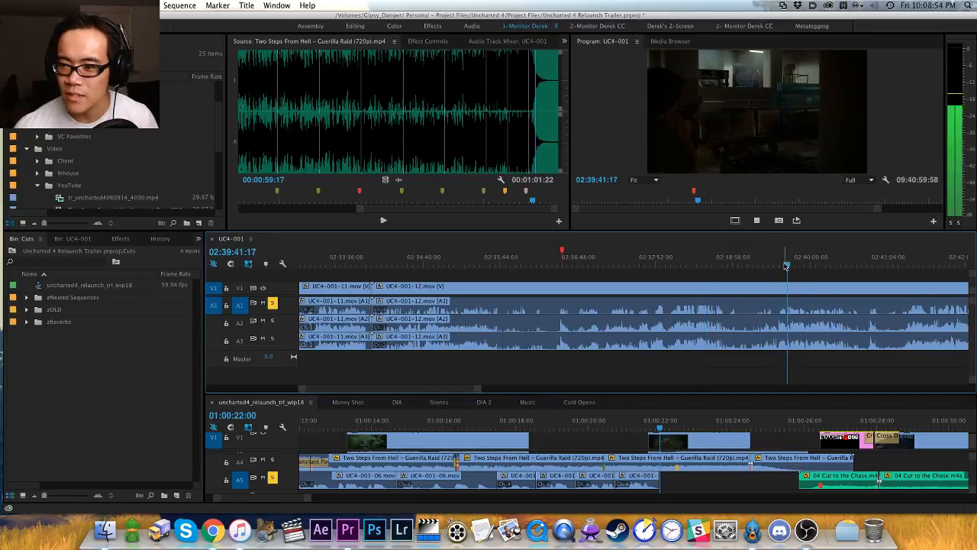
left_click_drag(867, 265, 914, 264)
key("space")
key("space")
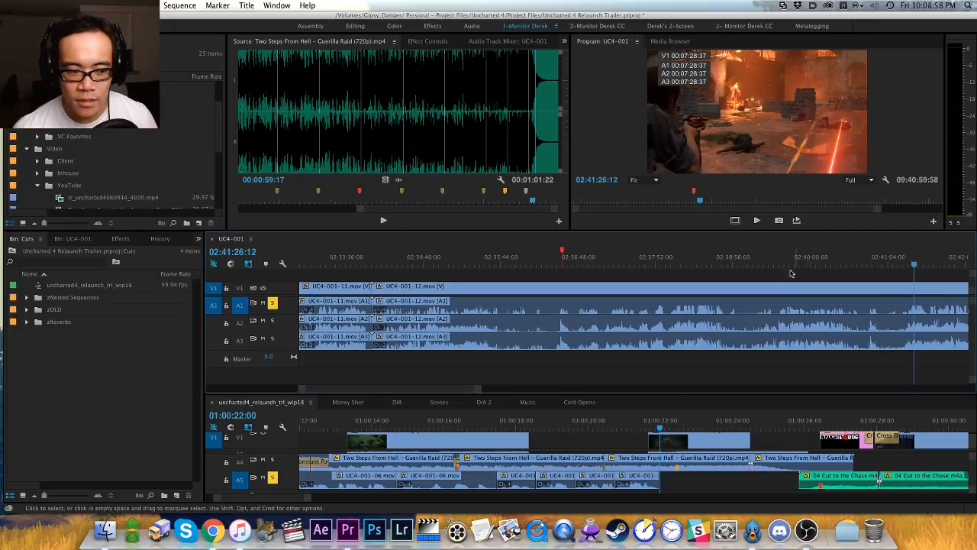
Step: Add a marker at 02:40:47:36 in UC4-001, just before the audio peak in clip UC4-001-12
key("=")
left_click_drag(629, 263, 542, 271)
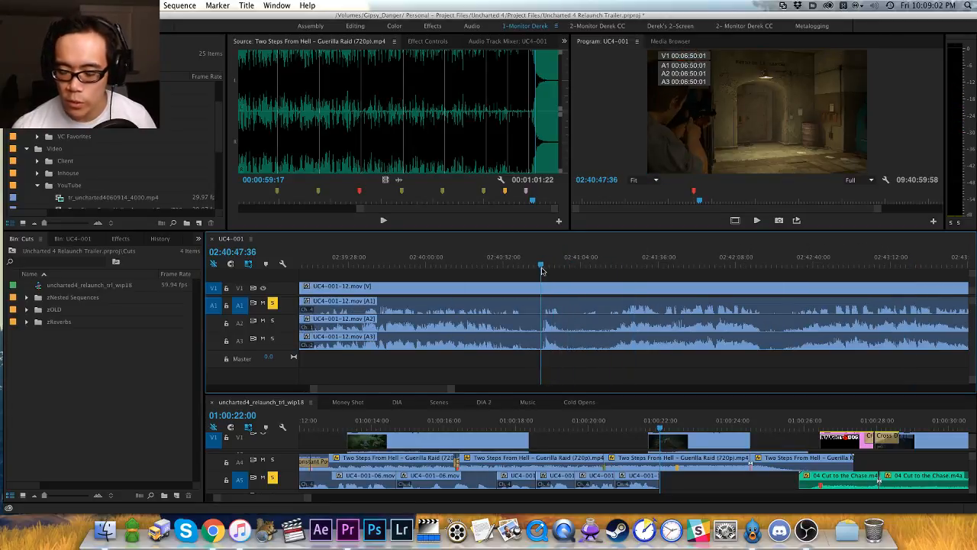
key("m")
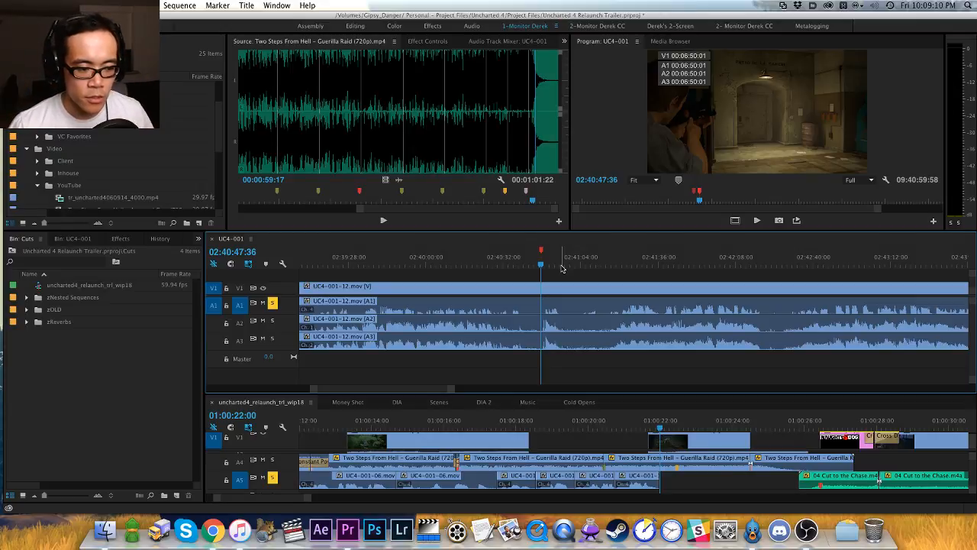
key("cmd+s")
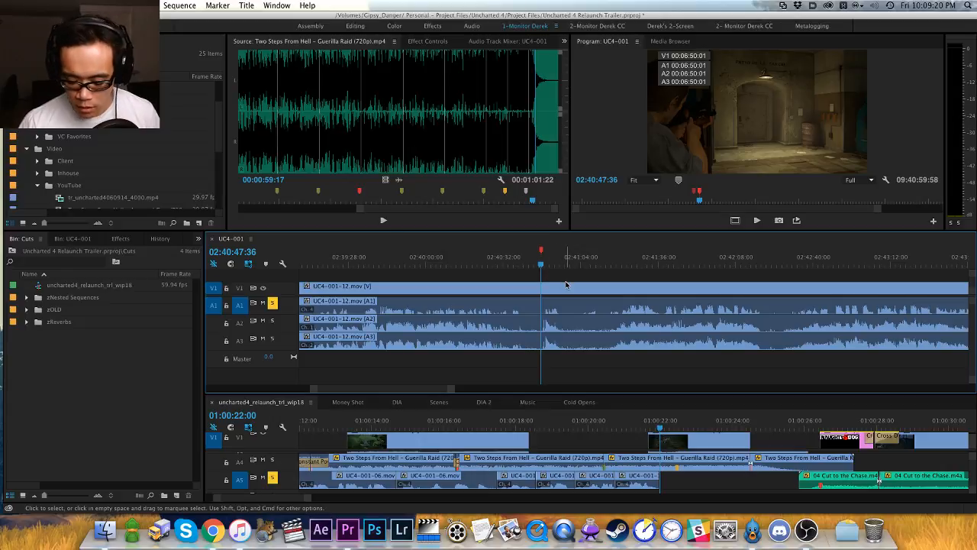
Step: Check the A1 audio from 02:40:47:58 to 02:40:52:42, then sample the gunfight around 02:41:22
key("=")
key("h")
left_click_drag(698, 327, 665, 308)
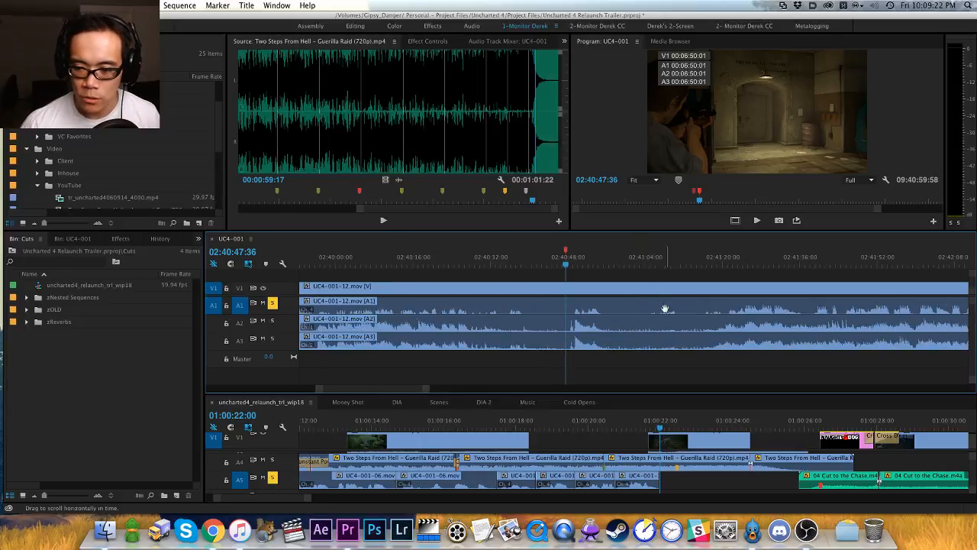
left_click_drag(559, 258, 569, 263)
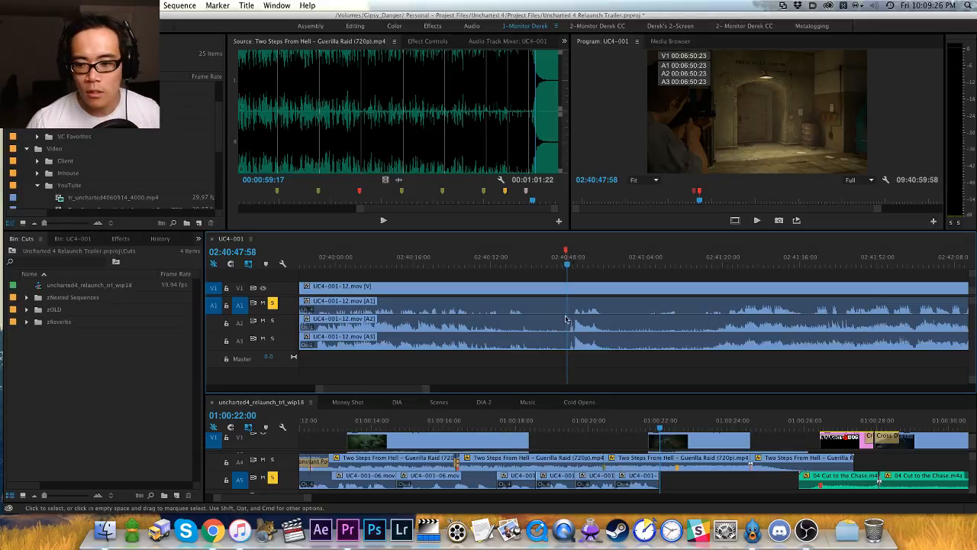
key("space")
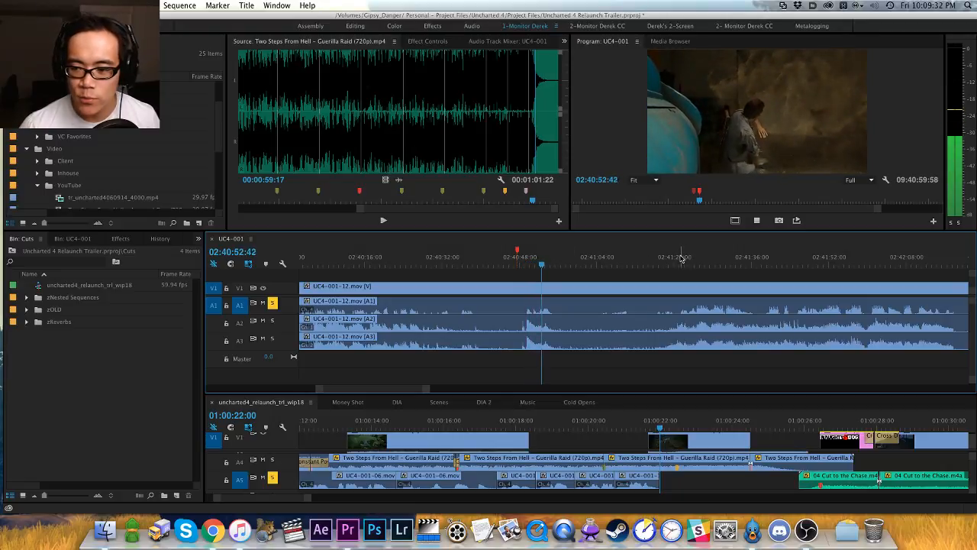
left_click(680, 259)
left_click_drag(680, 263, 678, 261)
key("space")
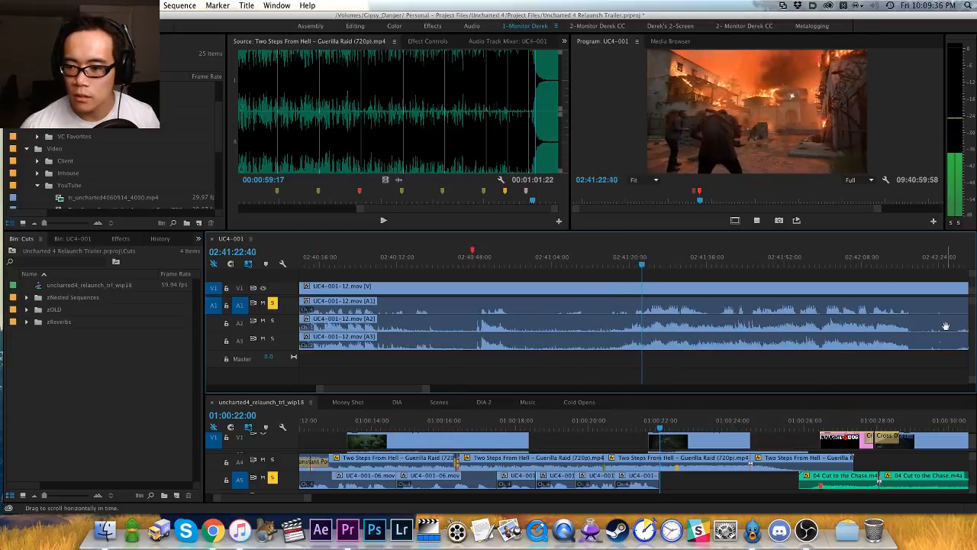
Step: Spot-check the UC4-001 footage and A1 audio around 02:44:15, at 02:47:56:40 and at 02:46:38:25
left_click_drag(816, 259, 838, 267)
key("minus")
key("space")
key("minus")
key("equal")
key("equal")
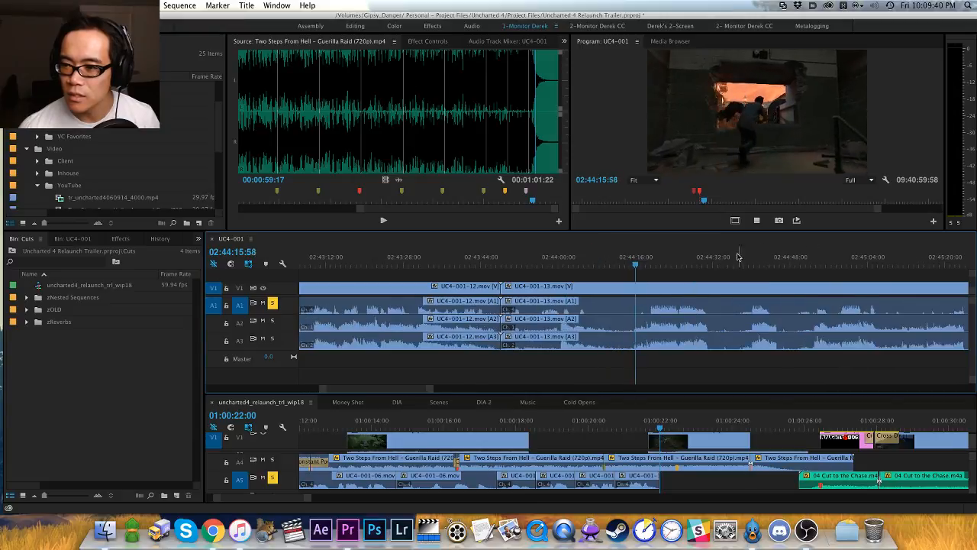
key("minus")
key("minus")
key("minus")
left_click(767, 259)
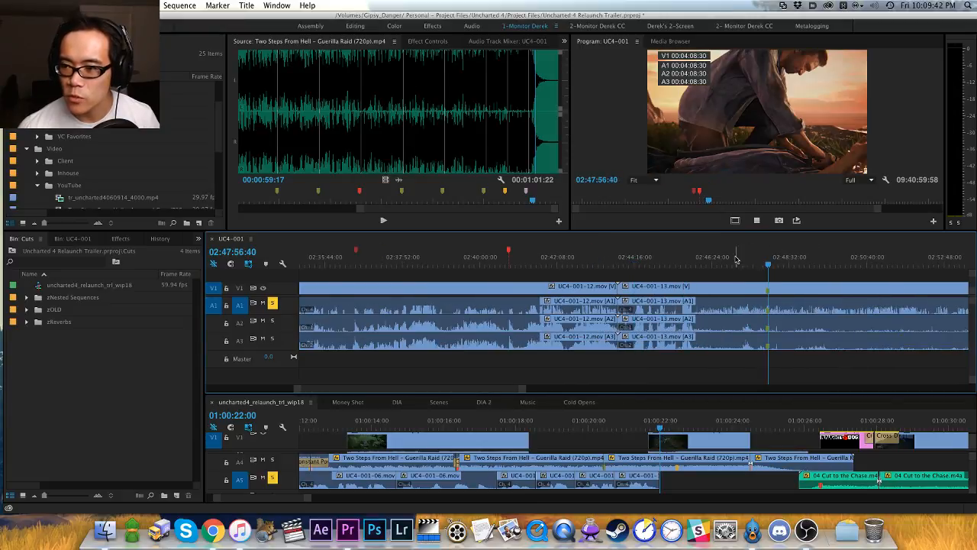
mouse_move(736, 259)
left_mouse_down()
mouse_move(698, 257)
mouse_move(721, 255)
left_mouse_up()
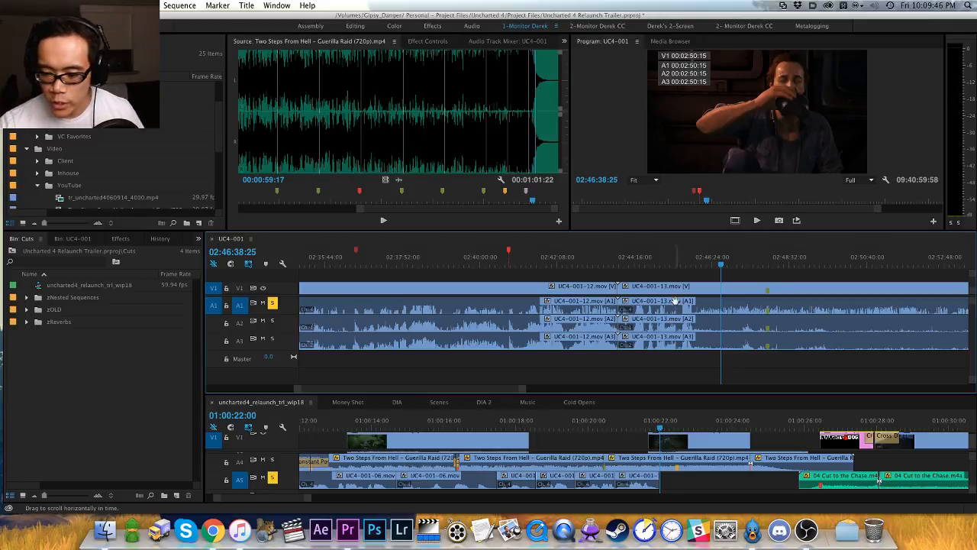
Step: Cut all the UC4-001 audio clips on A5 up to 01:00:22:00 from the uncharted4_relaunch_trl_wip18 sequence
left_click(575, 448)
key("minus")
key("minus")
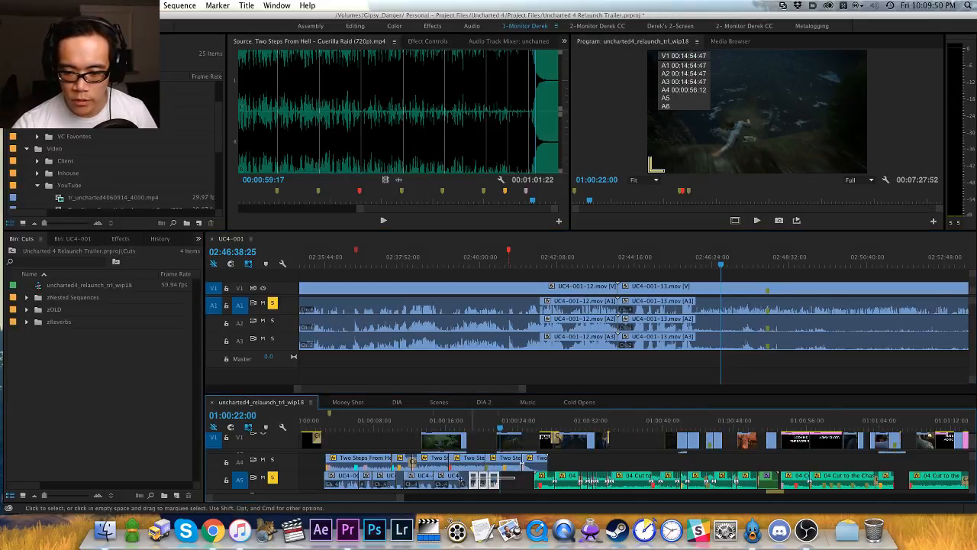
left_click_drag(461, 480, 328, 489)
key("Delete")
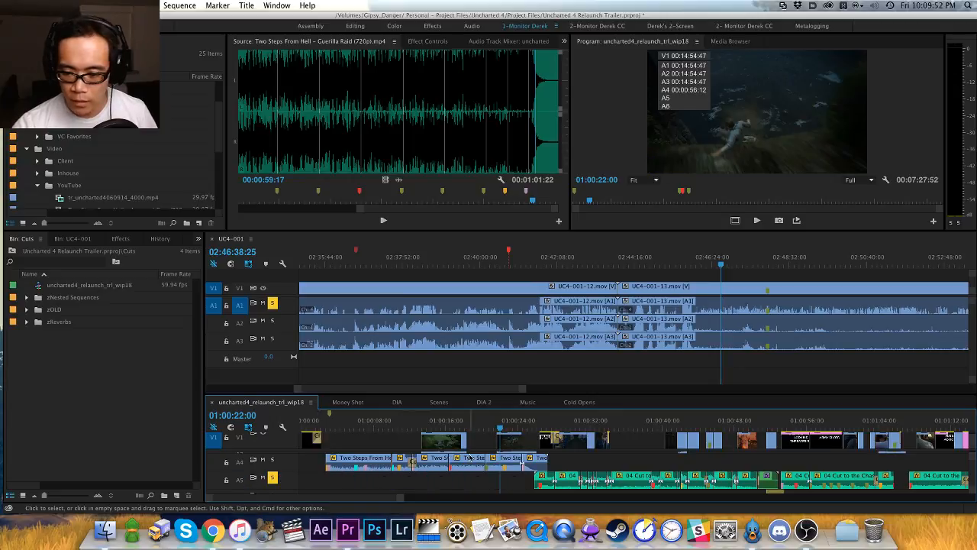
Step: Group the UC4-001 timeline with the trailer timelines and paste-insert the cut audio clips on A1 at 01:02:39:40 of the trailer sequence
key("minus")
key("minus")
key("minus")
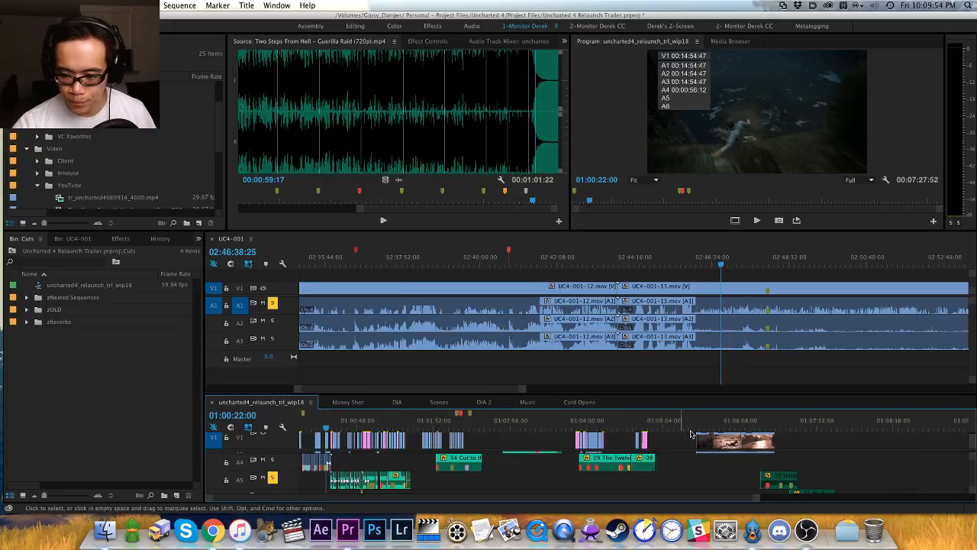
left_click(662, 422)
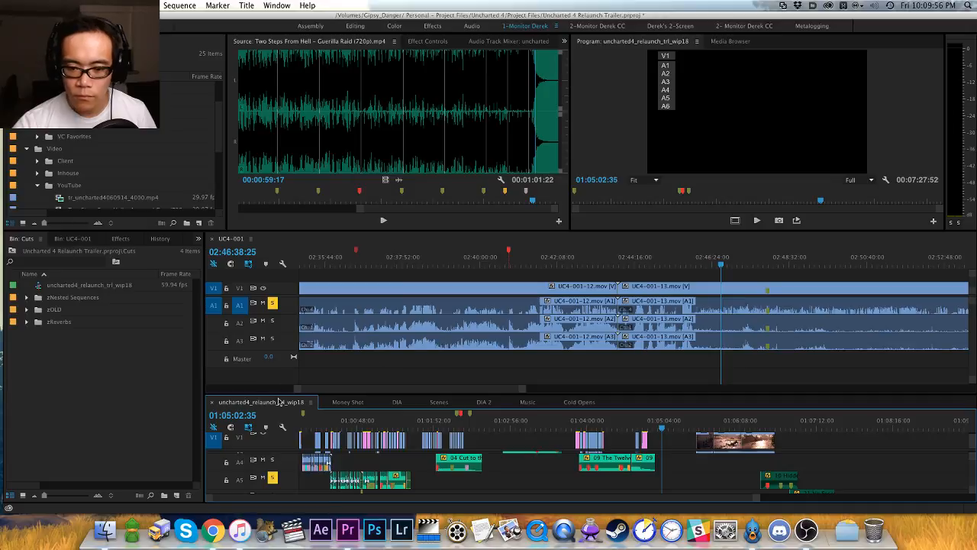
left_click_drag(236, 241, 361, 476)
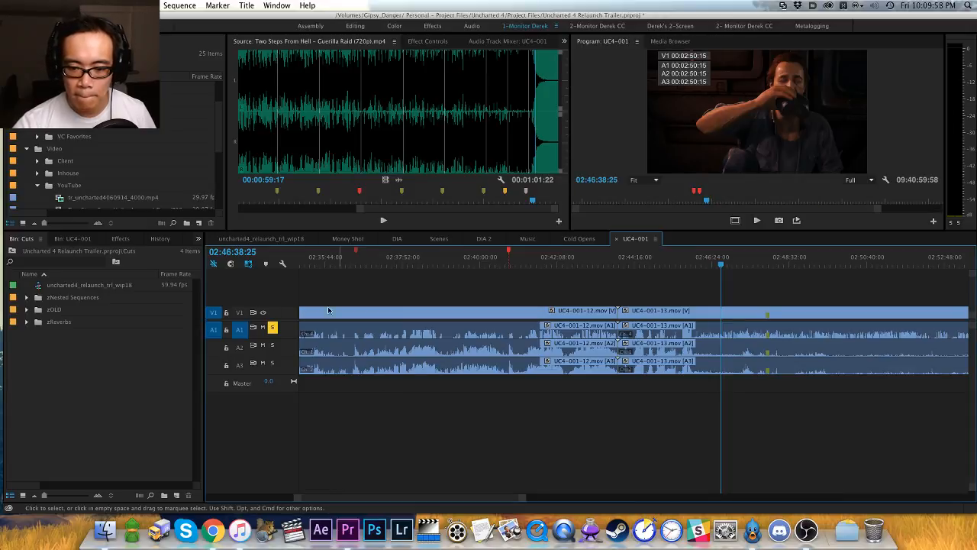
left_click(286, 238)
left_click(490, 265)
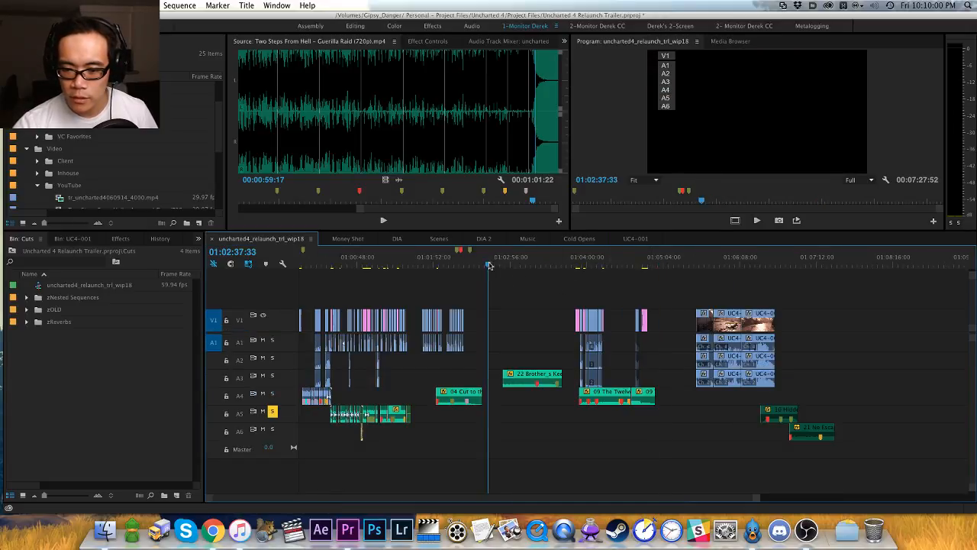
key("super+shift+v")
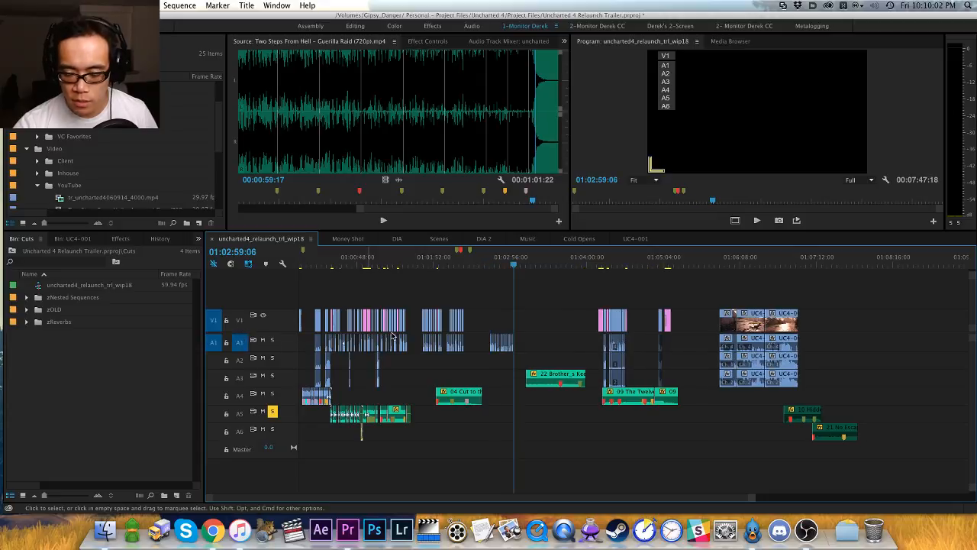
Step: Solo only A1 and audition the pasted clips from their start at 01:02:39:40 to 01:02:43:25
key("equal")
key("equal")
key("equal")
key("Up")
key("Up")
key("Up")
key("Up")
key("Up")
key("Up")
key("Up")
key("Up")
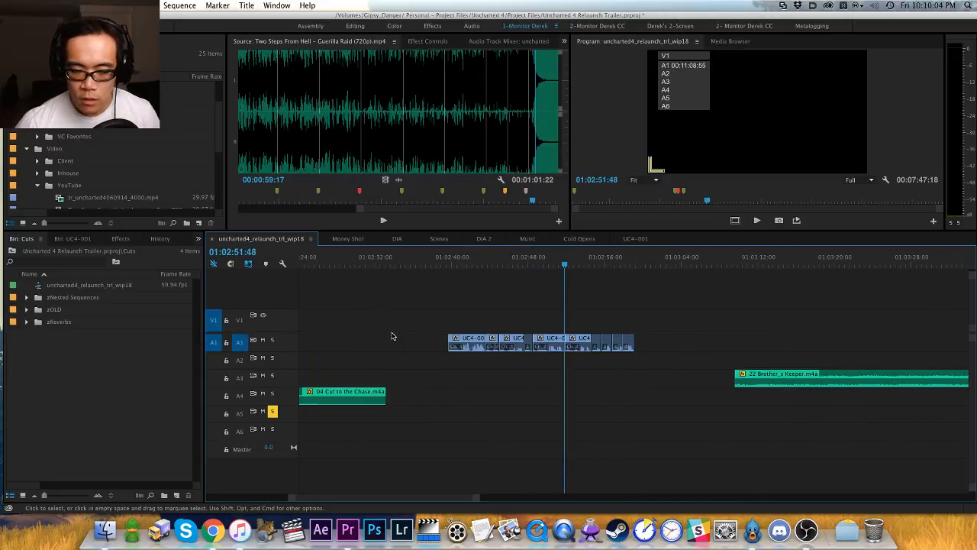
key("Down")
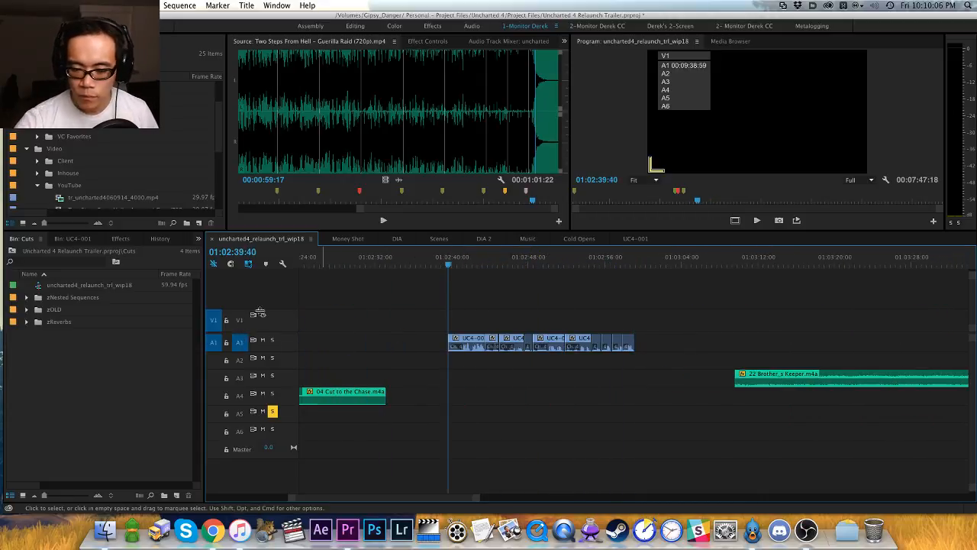
left_click(271, 342)
key("space")
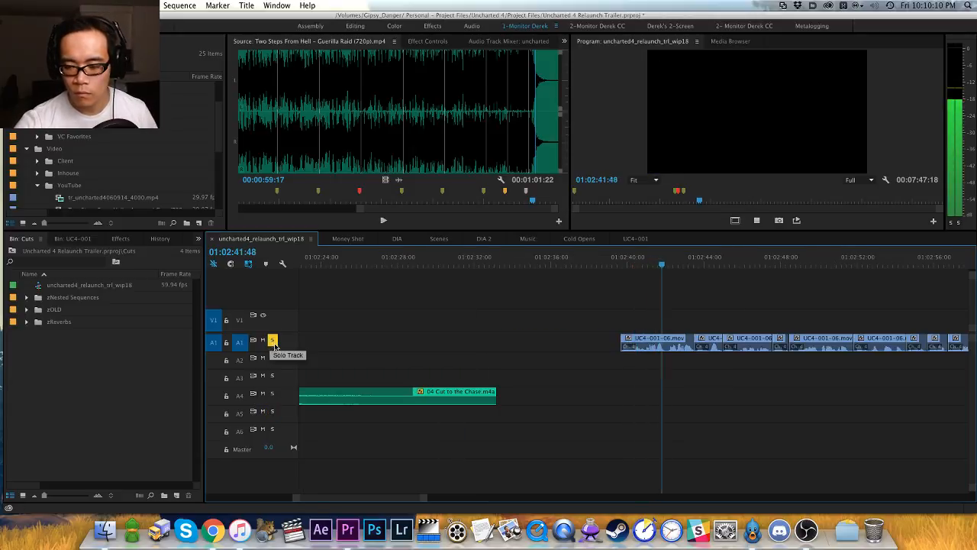
key("space")
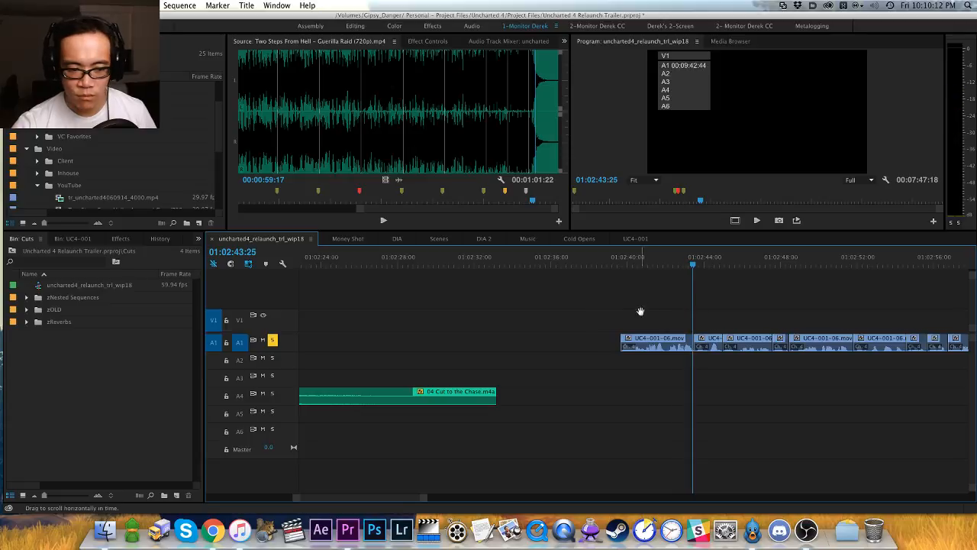
Step: Move the first A1 clip to start at about 01:02:38:00, and adjust the audio gain of the UC4-001-06 clip starting at 01:02:44:59
scroll(580, 336, "down", 3)
left_click_drag(529, 340, 496, 341)
key("space")
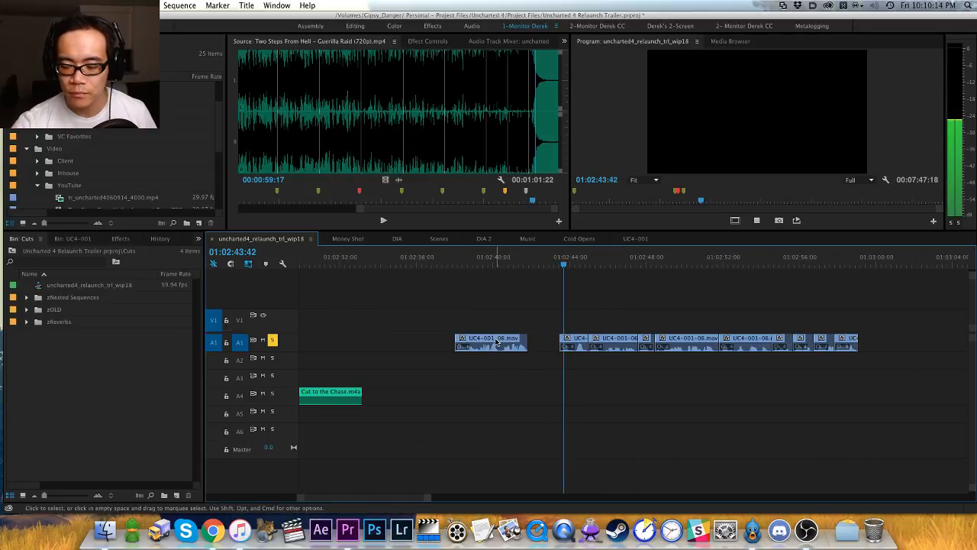
left_click(617, 344)
key("g")
key("Return")
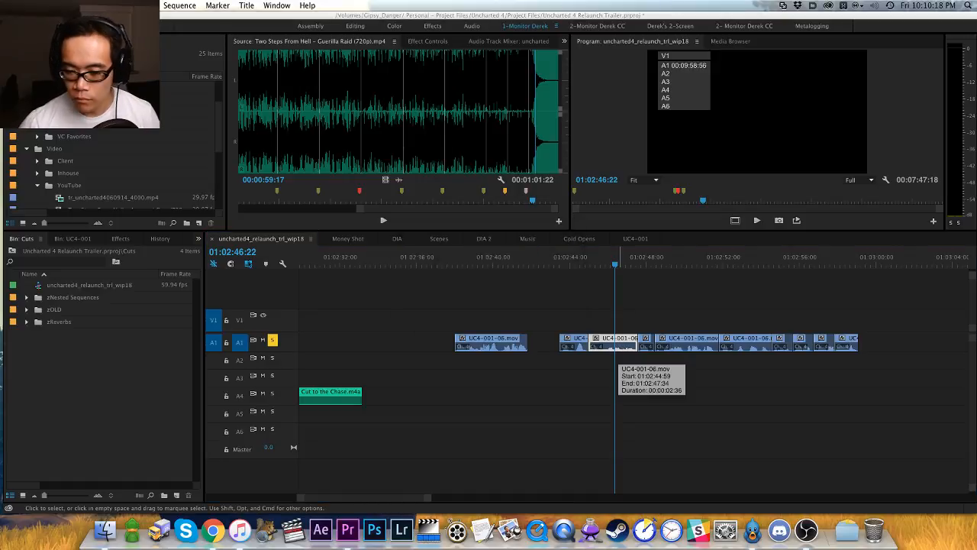
Step: Park the short A1 clip from about 01:02:43:30 on A3, and move the gain-adjusted clip to about 01:02:42:00 and listen to it
left_click_drag(698, 380, 573, 354)
left_click(516, 263)
key("space")
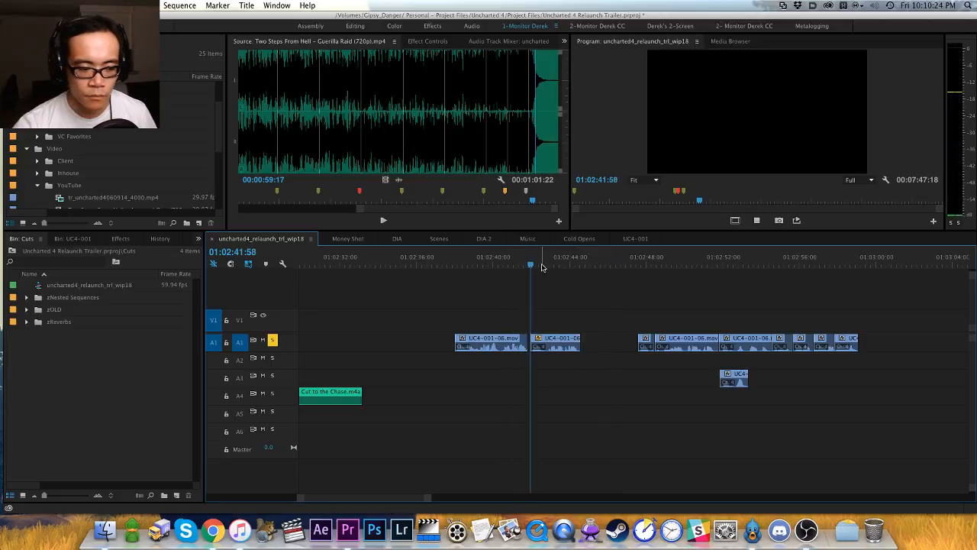
key("space")
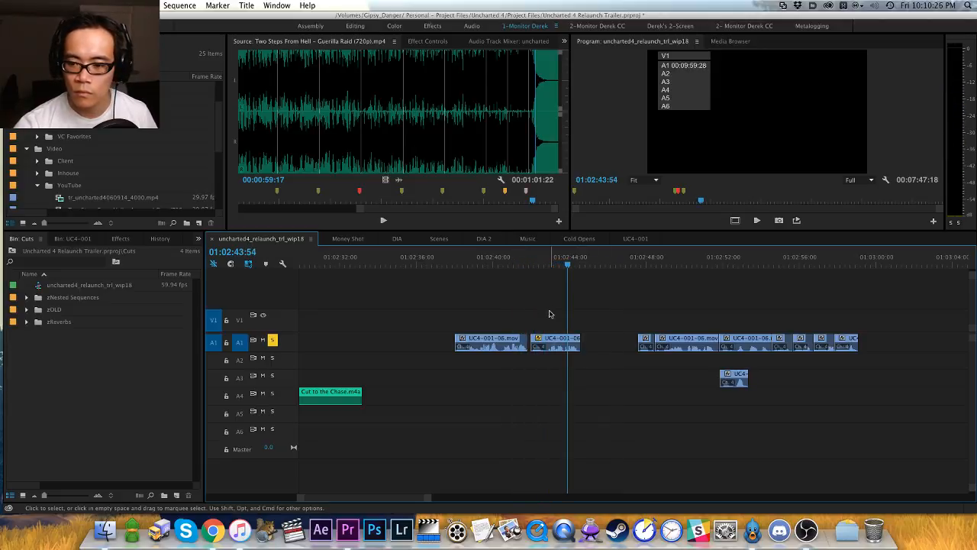
Step: Readjust the audio gain of the second A1 clip, at about 01:02:42:00
left_click(551, 345)
key("g")
key("Return")
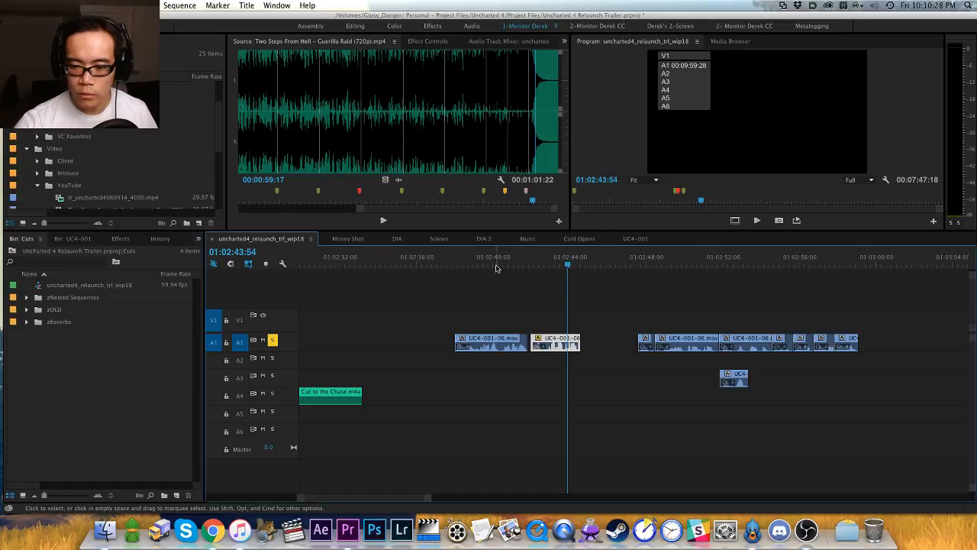
left_click(529, 304)
Step: Listen to the first A1 clip from about 01:02:38:00 and adjust its audio gain
left_click(460, 264)
key("space")
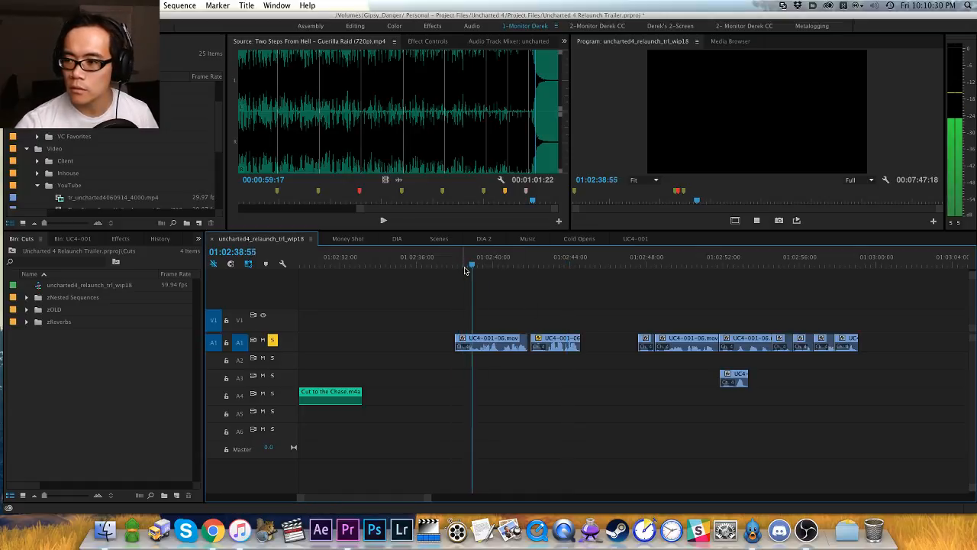
key("space")
key("d")
key("g")
key("Return")
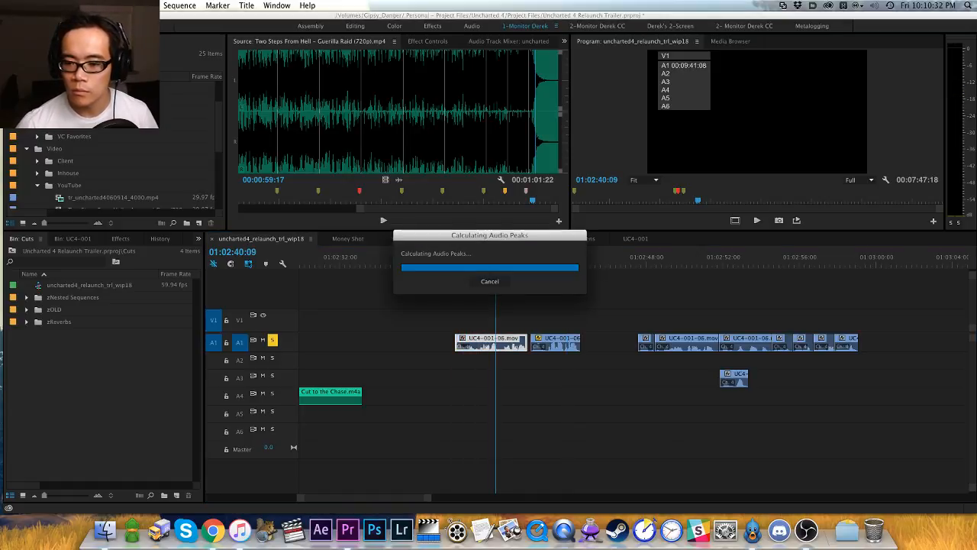
Step: Play the first two A1 clips in succession, fine-tune the second clip's audio gain, and listen to it again
key("Up")
key("space")
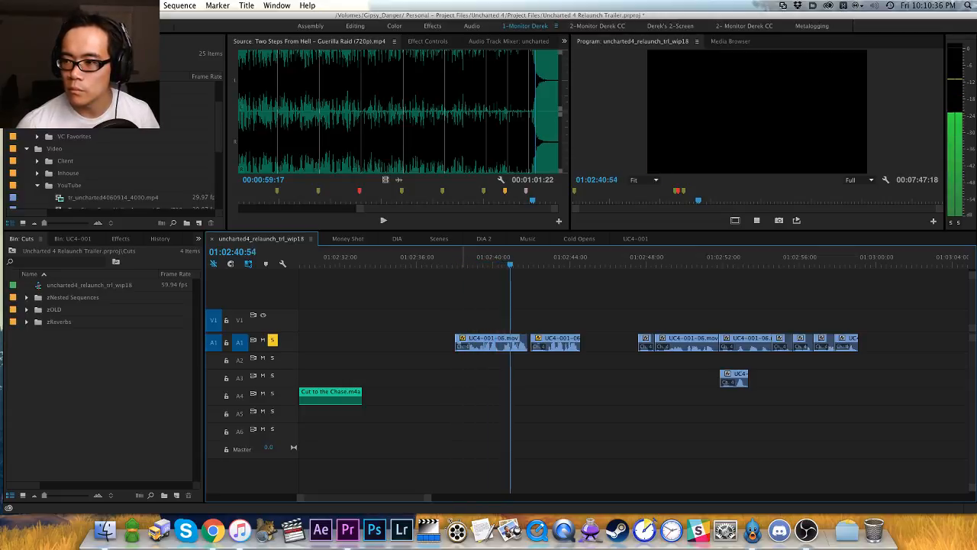
key("space")
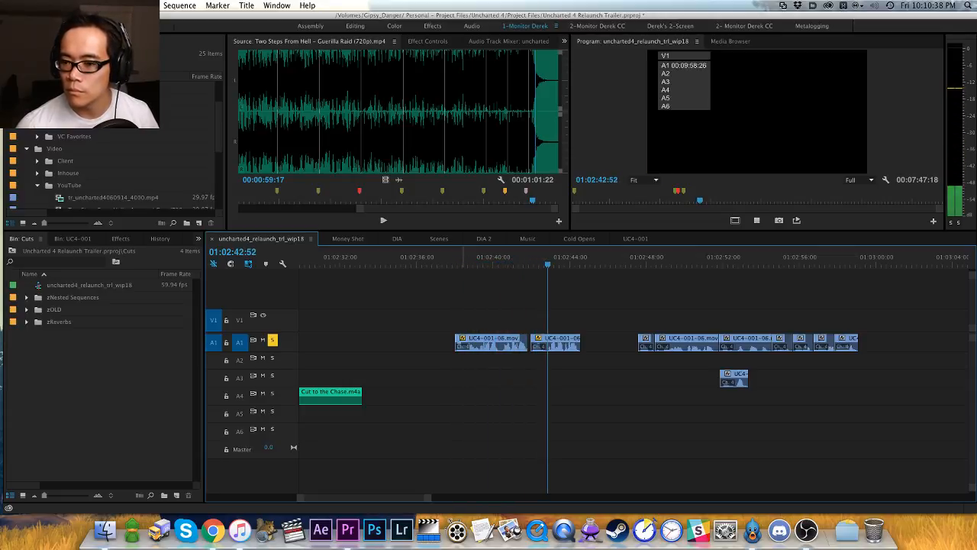
key("d")
key("g")
key("Return")
key("space")
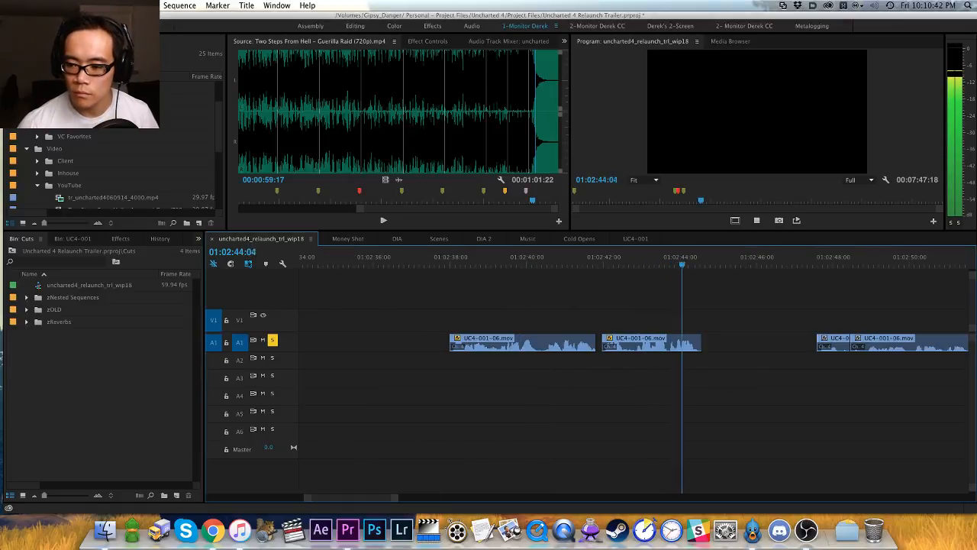
key("space")
Step: Audition the clips up to 01:02:51:39, moving the parked A3 clip to about 01:02:59:36 on A1 and the short 01:02:48 clip to about 01:02:45:40
key("Down")
key("space")
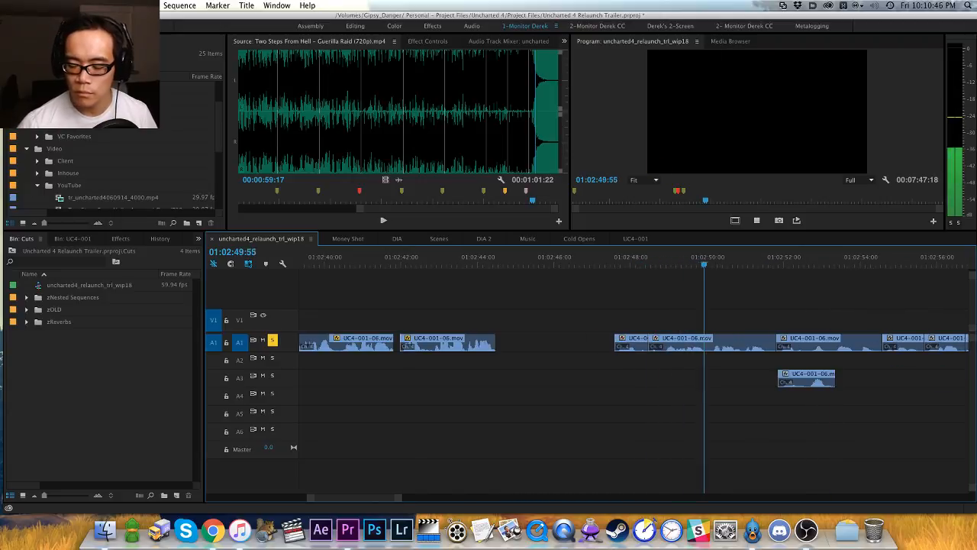
key("space")
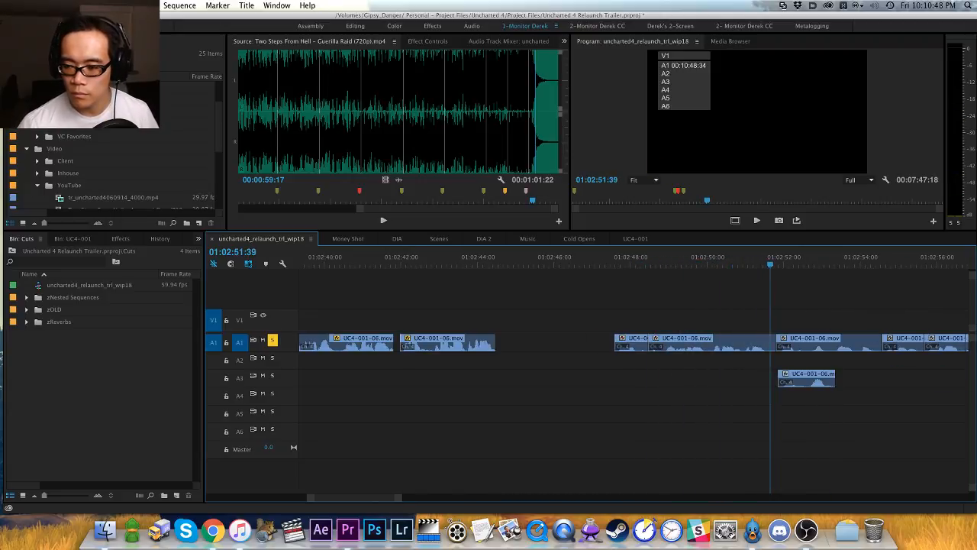
key("minus")
left_click_drag(727, 379, 872, 344)
left_click_drag(637, 342, 602, 342)
Step: Listen to the A1 clip starting near 01:02:52:00 and park it on A3 at about 01:03:01:00
key("space")
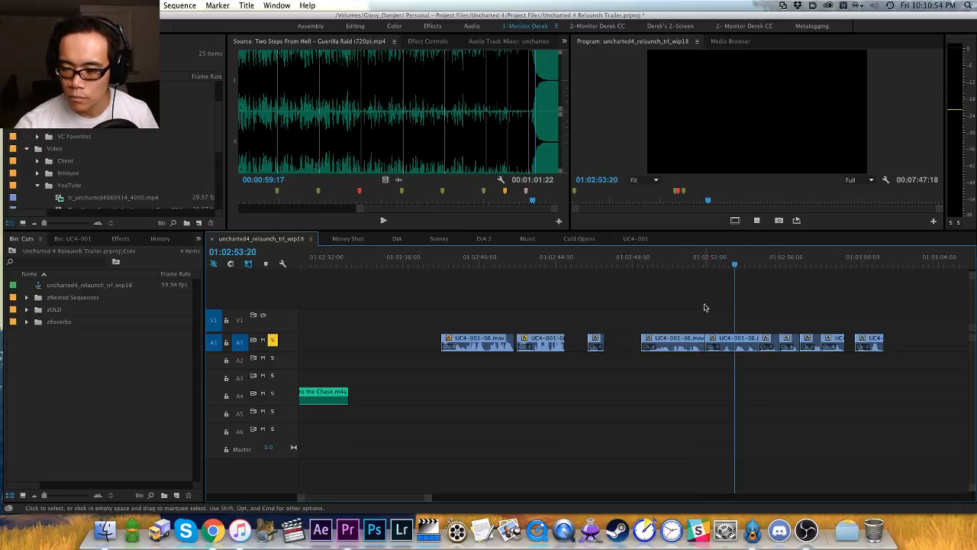
key("space")
left_click_drag(741, 343, 915, 388)
Step: Audition the remaining short clips up to 01:02:58:00, moving the one near 01:02:55:42 to about 01:02:52:50 on A1
key("space")
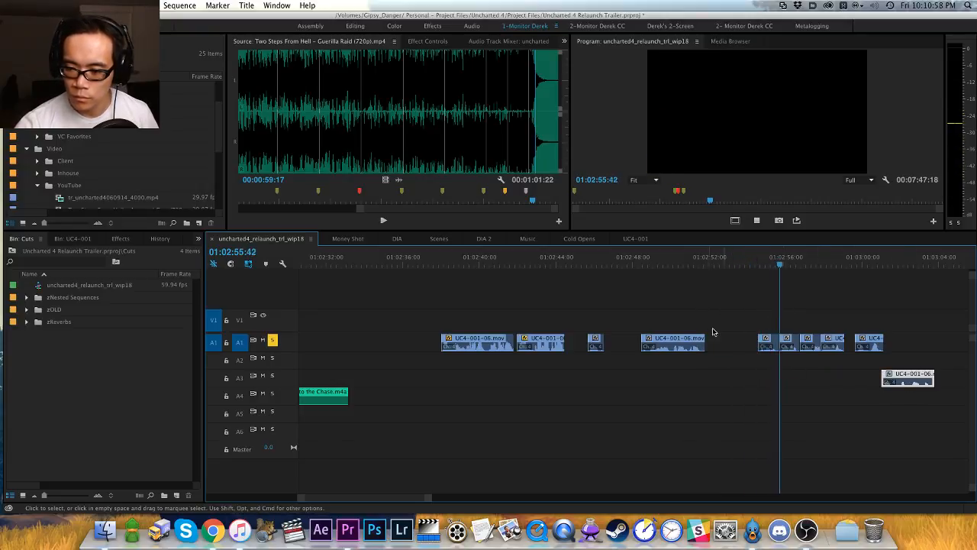
key("space")
left_click_drag(791, 342, 737, 342)
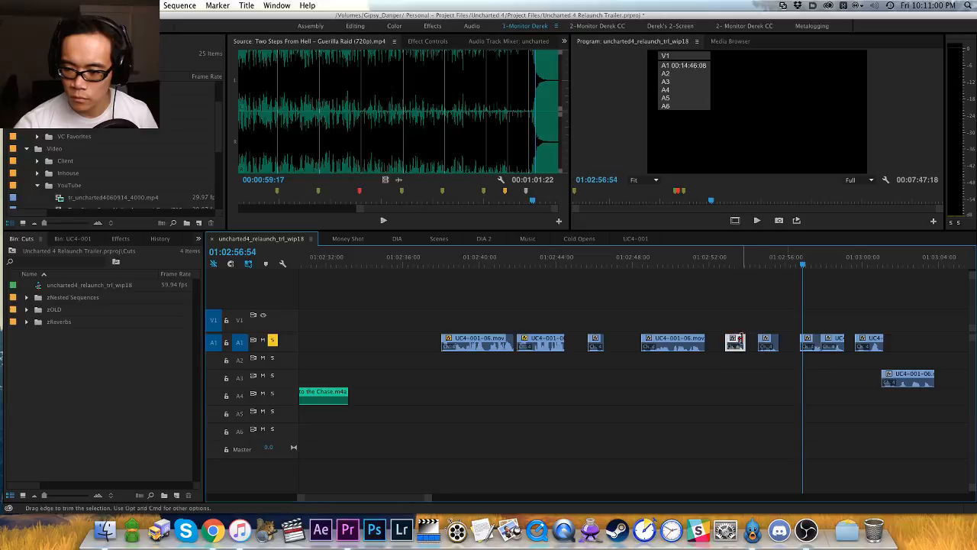
key("space")
key("space")
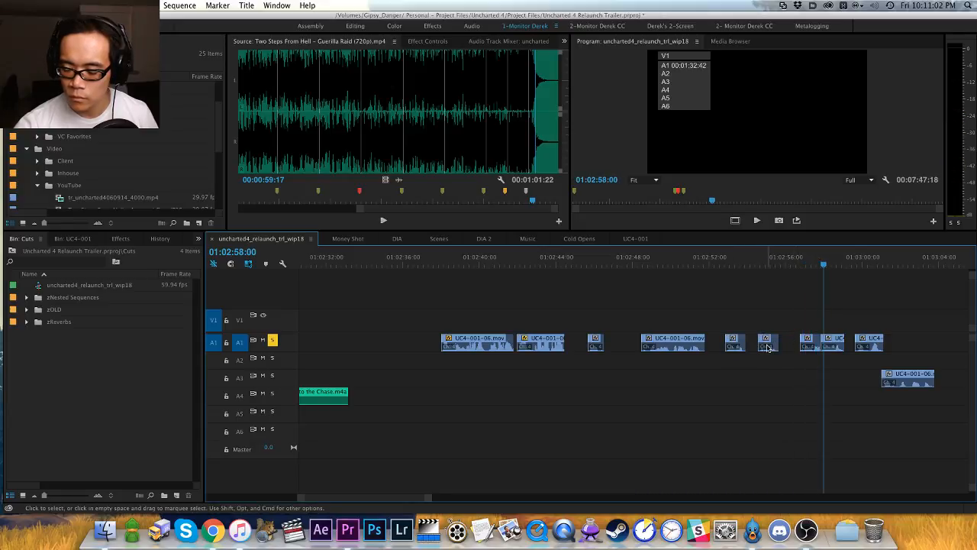
Step: Cut the short A1 clip near 01:02:54:36, move the 01:02:56:45 clip into its place, and paste the cut clip at 01:02:56:15
left_click(768, 343)
key("Delete")
left_click_drag(810, 346, 764, 348)
left_click(791, 258)
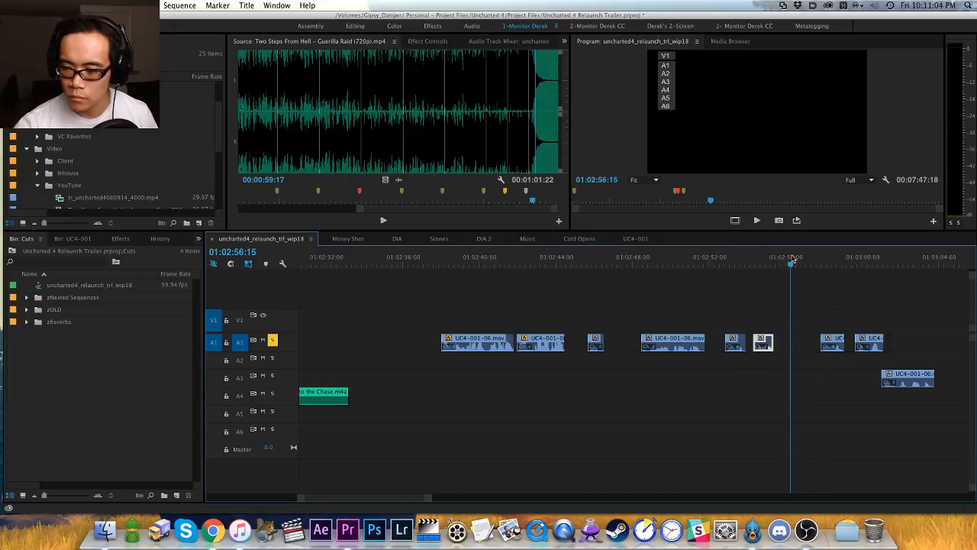
key("super+v")
Step: Listen to the last A1 clips while moving the parked A3 clip to about 01:03:02:00, and replay the group from about 01:02:42:00
key("space")
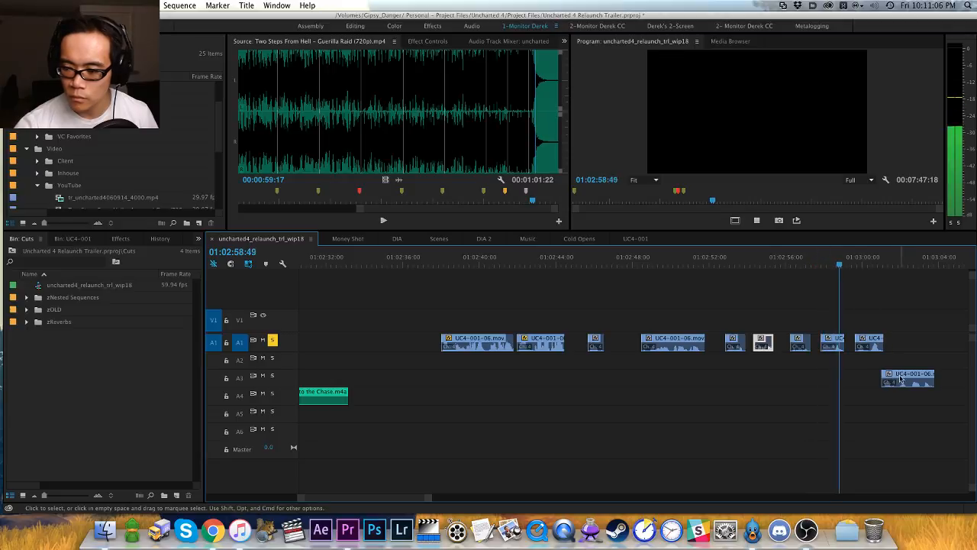
left_click_drag(899, 379, 920, 382)
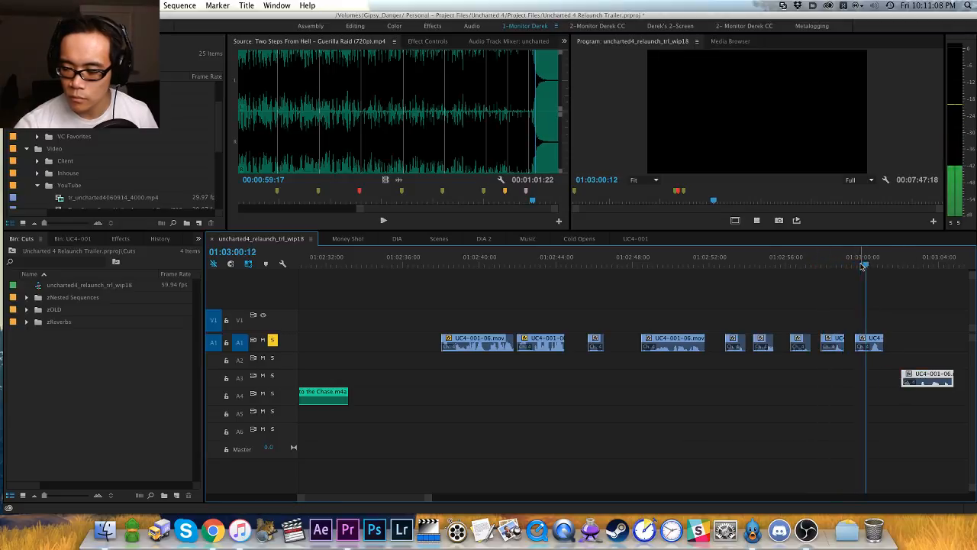
key("space")
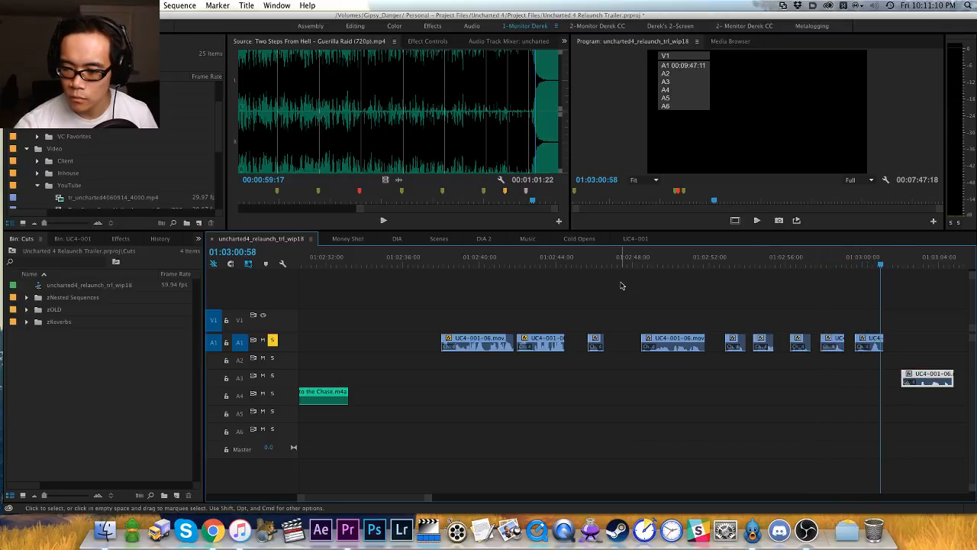
left_click(519, 260)
key("space")
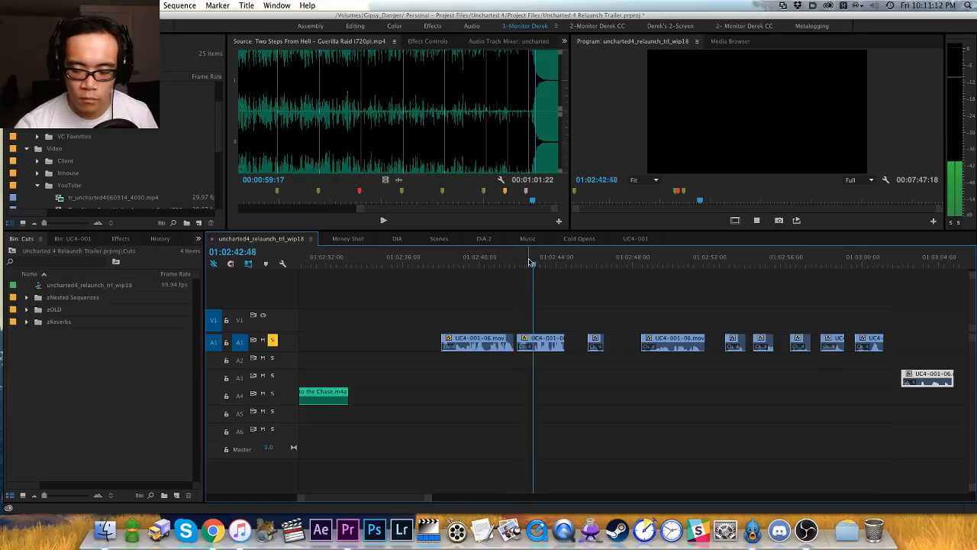
Step: Listen to the short A1 clip near 01:02:46:00 and adjust its audio gain
left_click(587, 260)
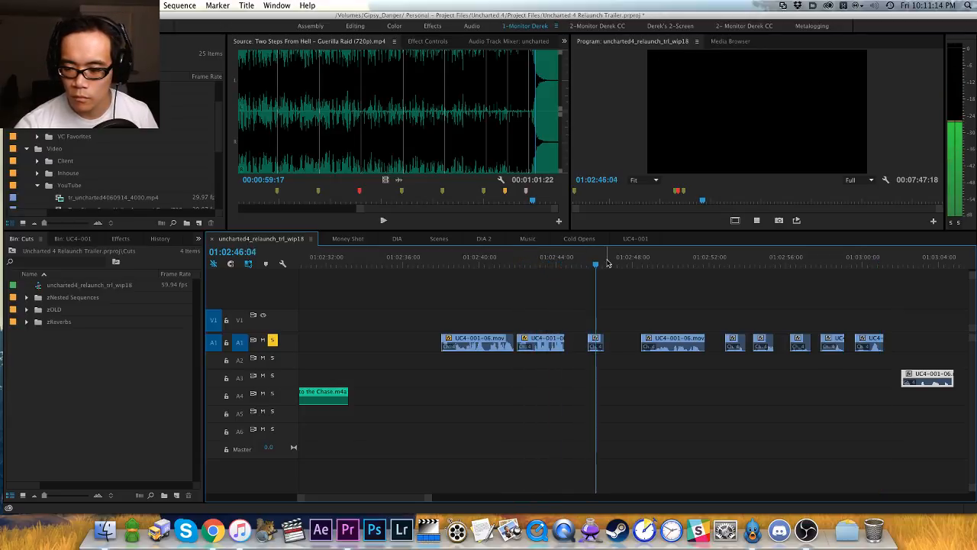
key("space")
left_click(599, 342)
key("g")
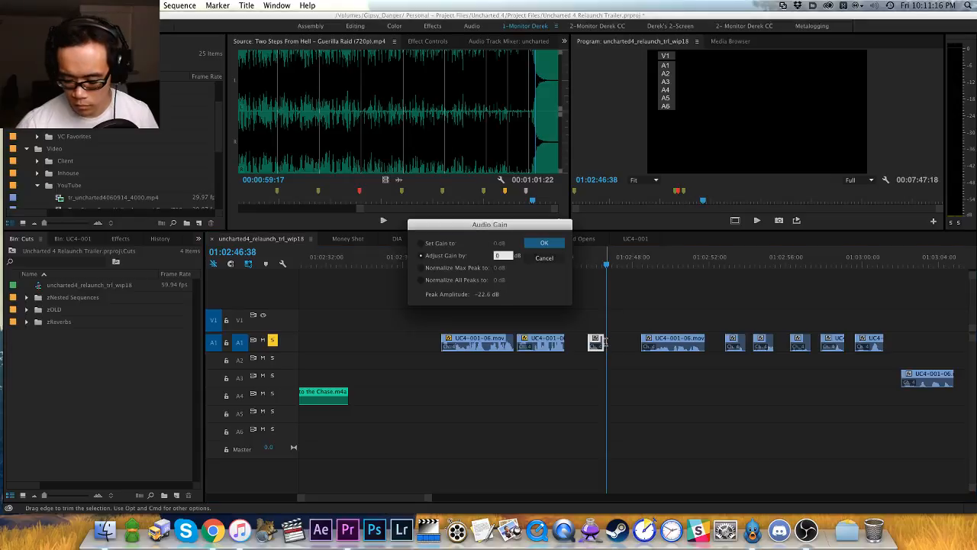
key("Return")
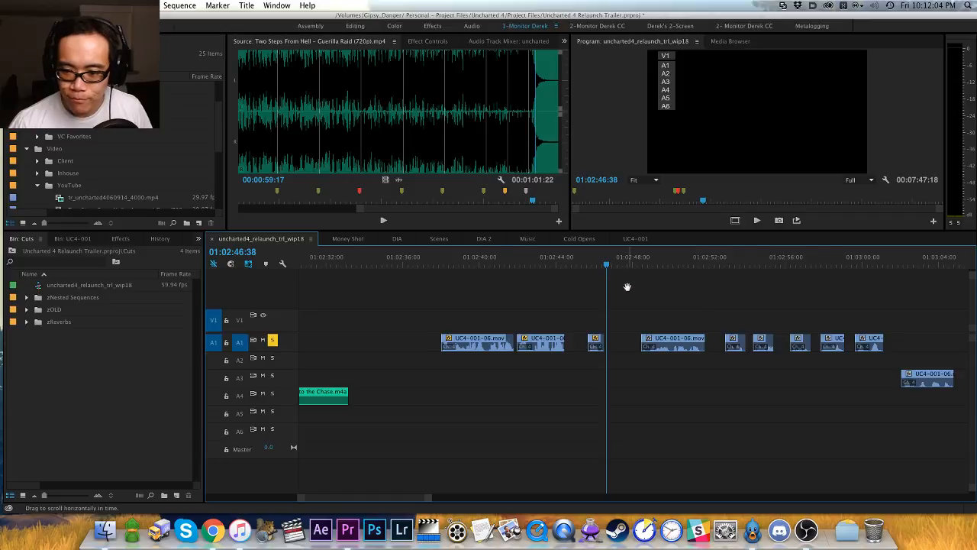
Step: Replay the A1 clips from about 01:02:42:30 through the short clip near 01:02:46:00 to judge the pause between them
scroll(628, 284, "right", 2)
left_click(484, 265)
key("space")
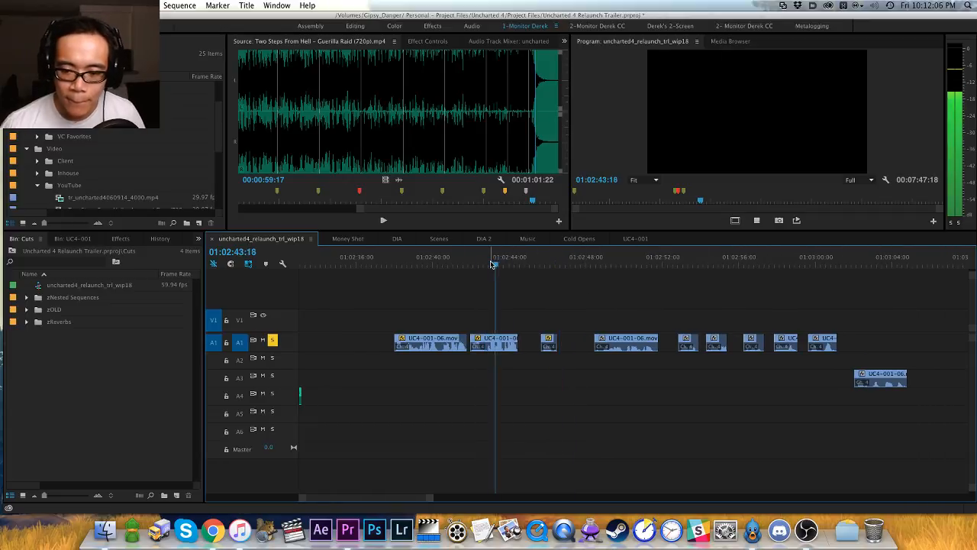
key("space")
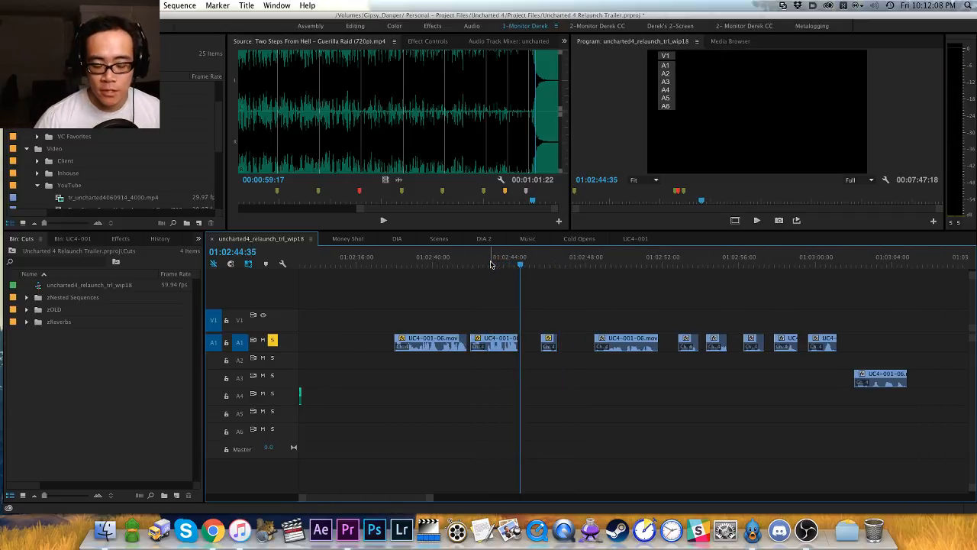
key("=")
key("h")
left_click_drag(584, 295, 499, 275)
left_click(499, 265)
key("space")
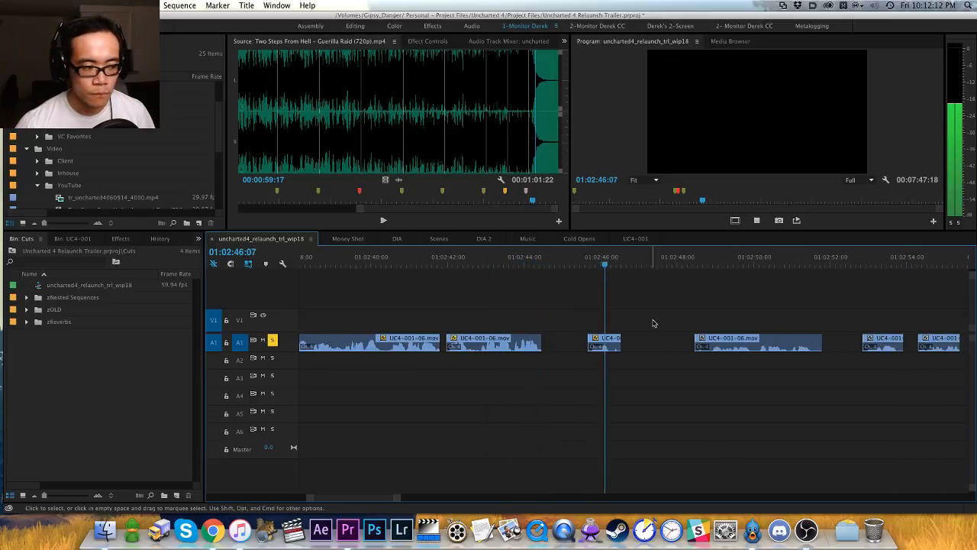
Step: Close up the gap before the short A1 clip so that it starts at 01:02:44:37
key("space")
left_click(589, 342)
key("Delete")
left_click_drag(554, 263, 551, 265)
key("super+z")
key("Down")
key("=")
key("Up")
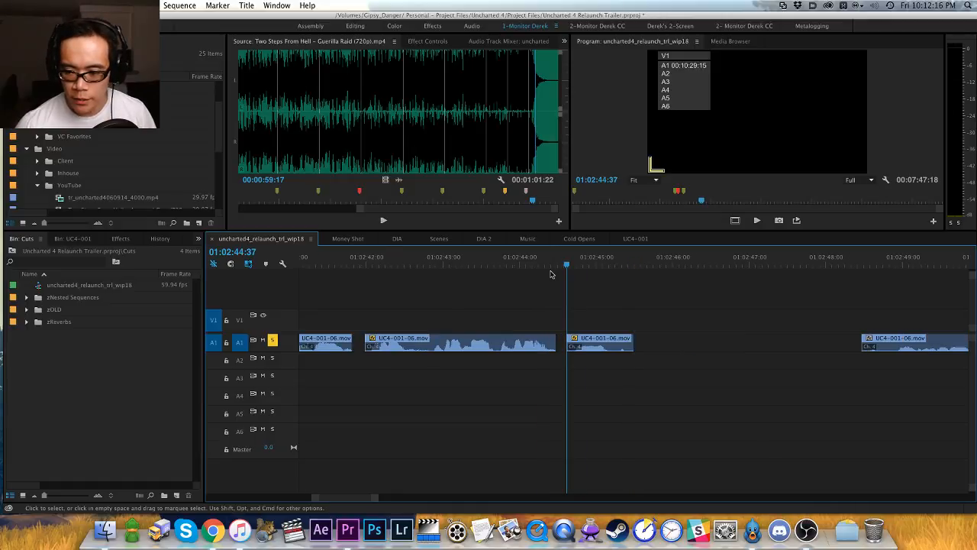
Step: Trim the short A1 clip's end to 01:02:45:12 and its start to 01:02:44:43
key("space")
key("alt+w")
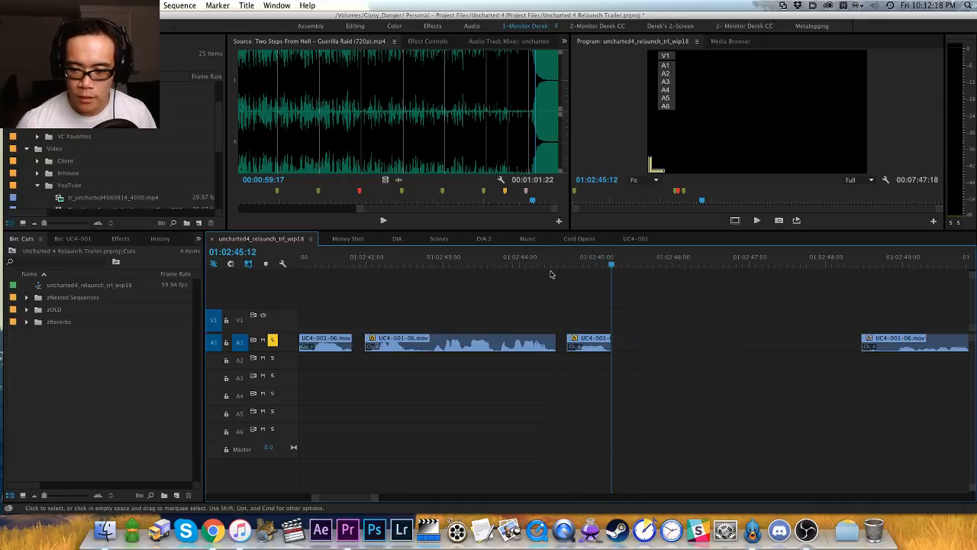
key("Up")
key("=")
key("=")
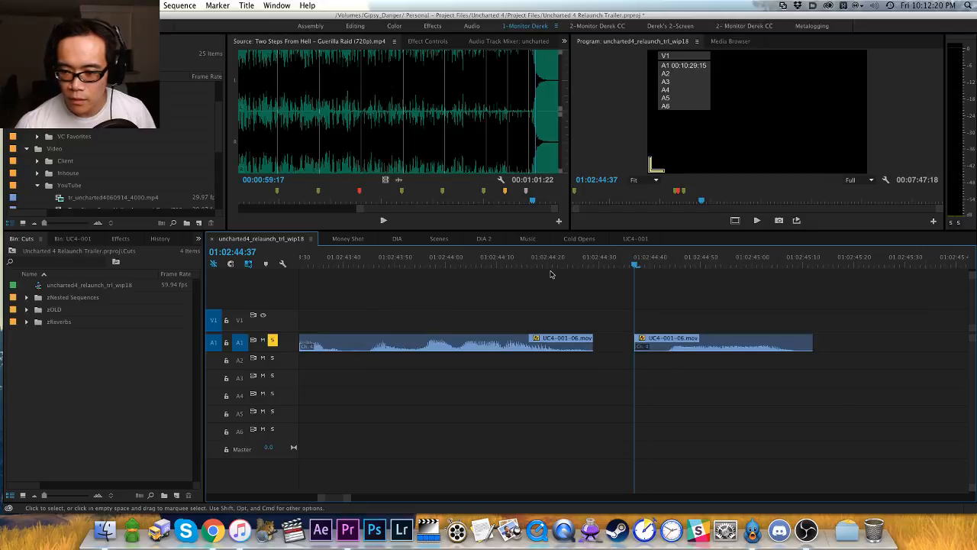
key("Right")
key("Right")
key("Right")
key("Right")
key("Right")
key("Right")
key("alt+q")
Step: Save the project
key("minus")
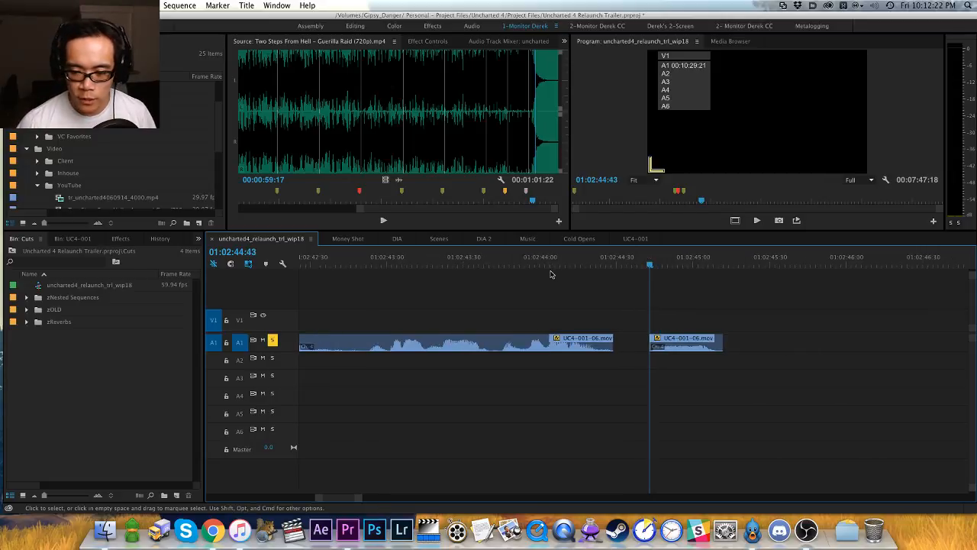
key("minus")
key("minus")
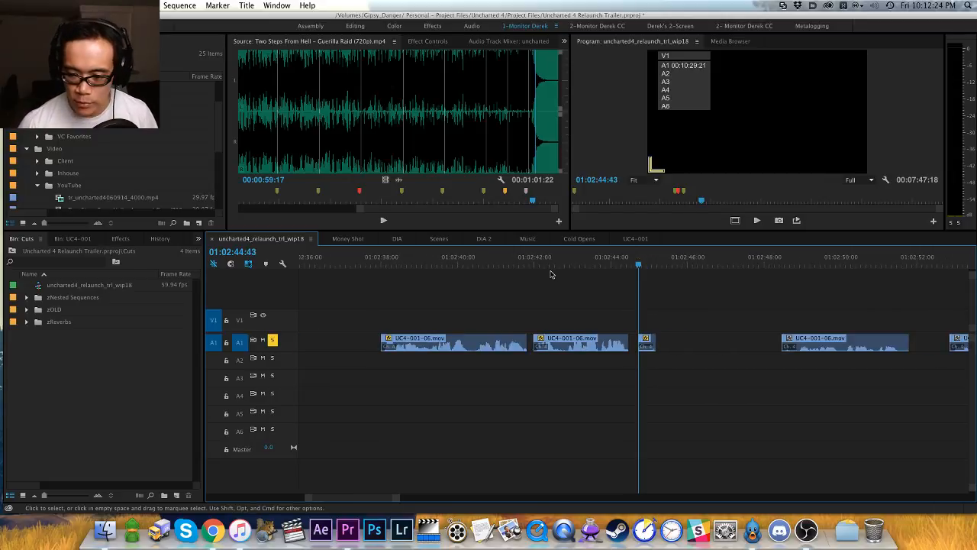
key("cmd+s")
Step: Listen through the A1 clips from about 01:02:42:30 to 01:02:55:30, skipping the longer gaps
scroll(620, 308, "down", 3)
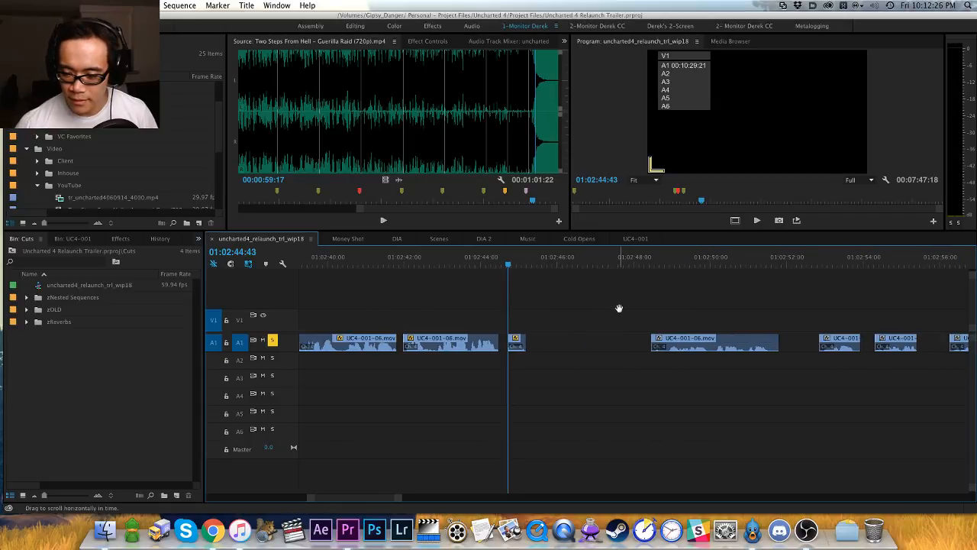
key("minus")
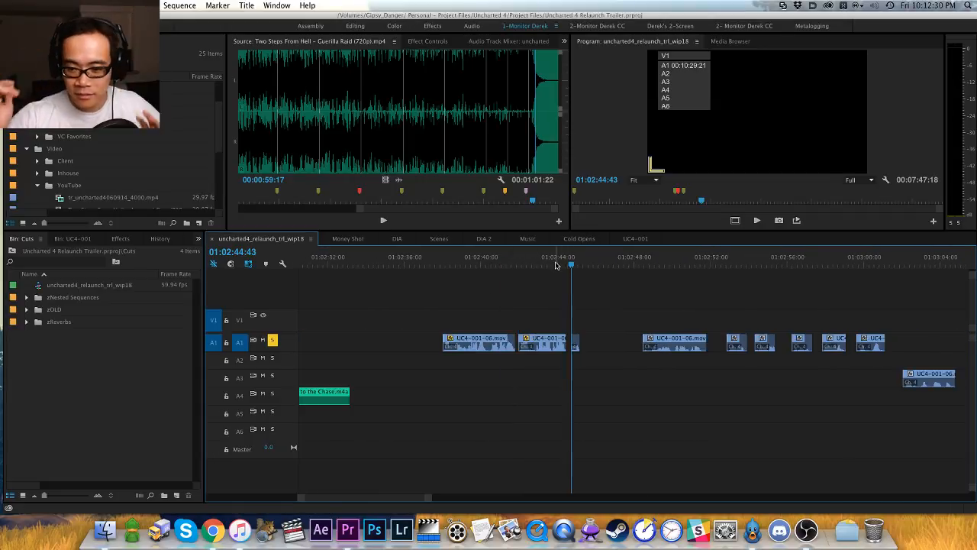
left_click(528, 262)
key("space")
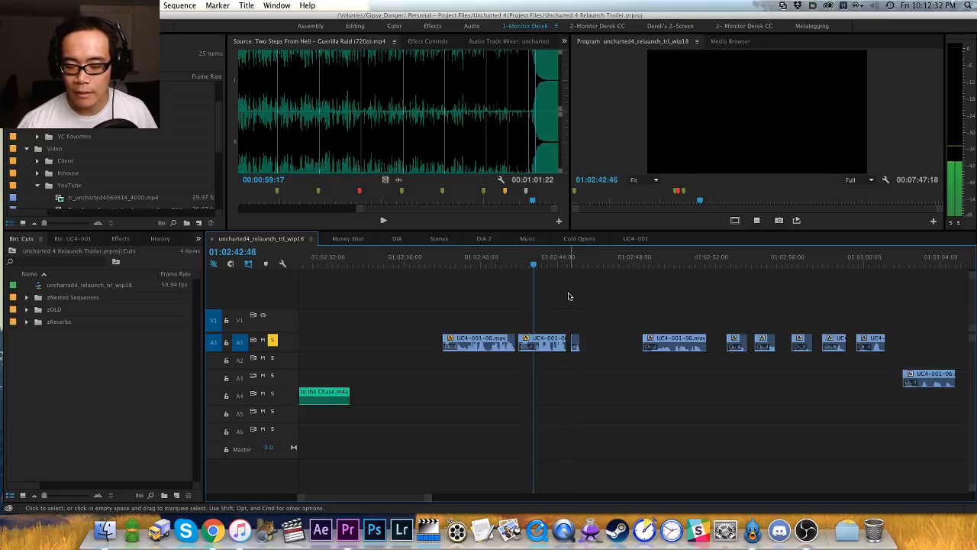
key("h")
left_click_drag(577, 309, 506, 312)
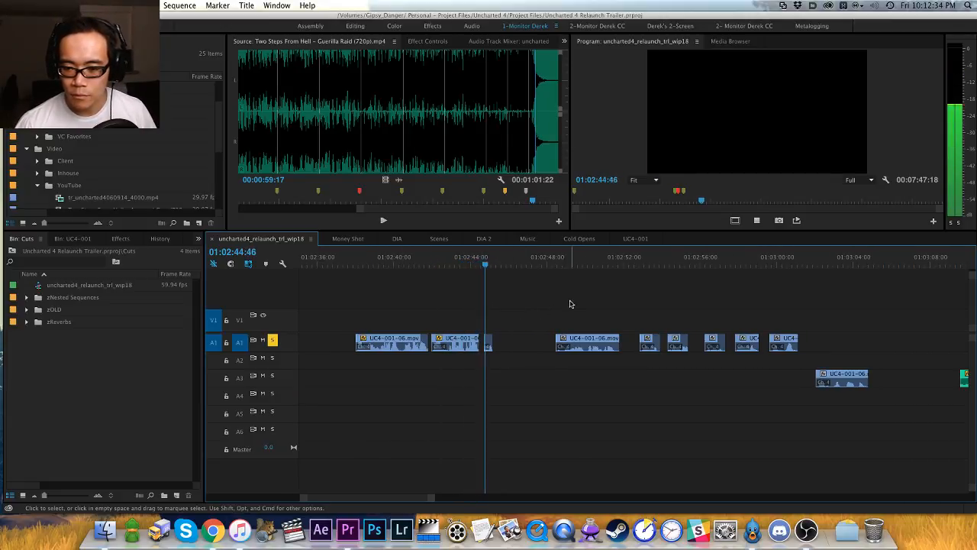
left_click(558, 263)
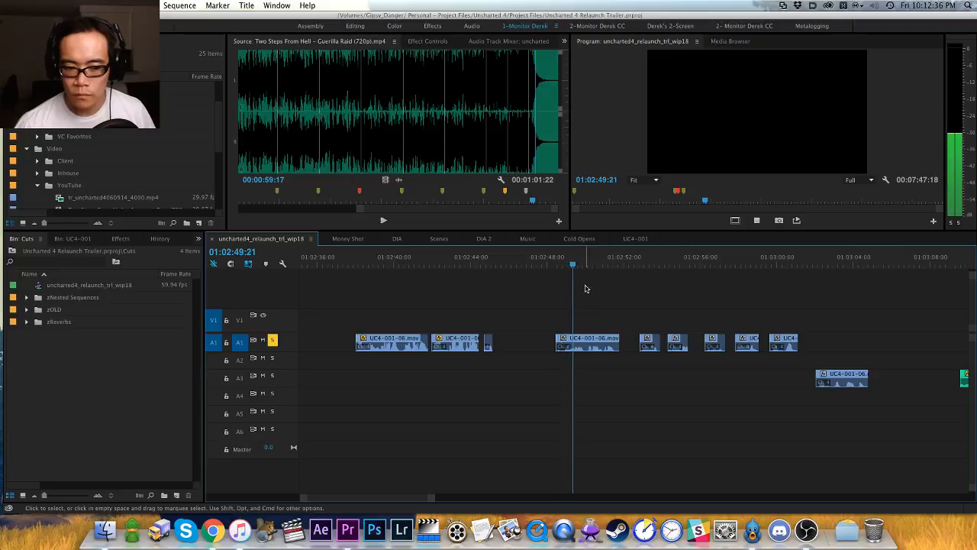
left_click(639, 262)
key("space")
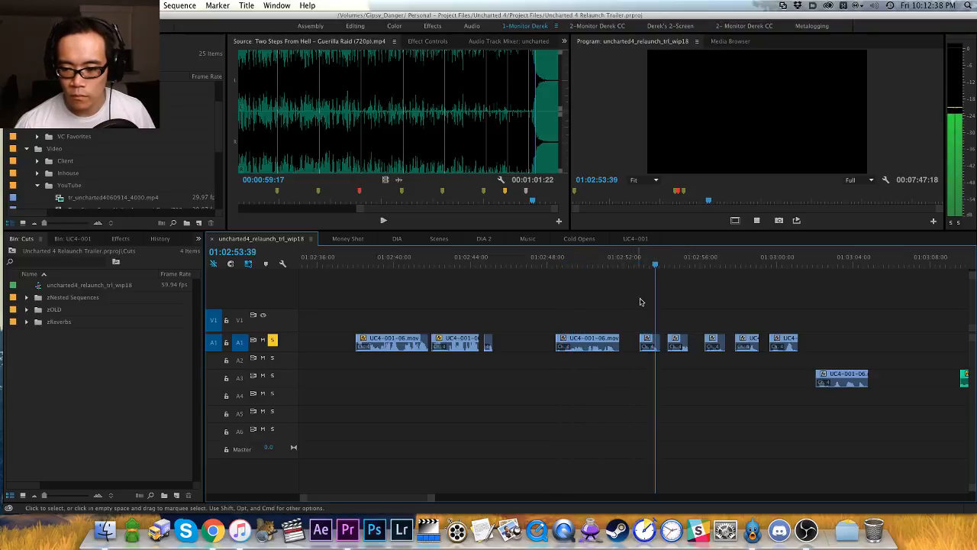
key("space")
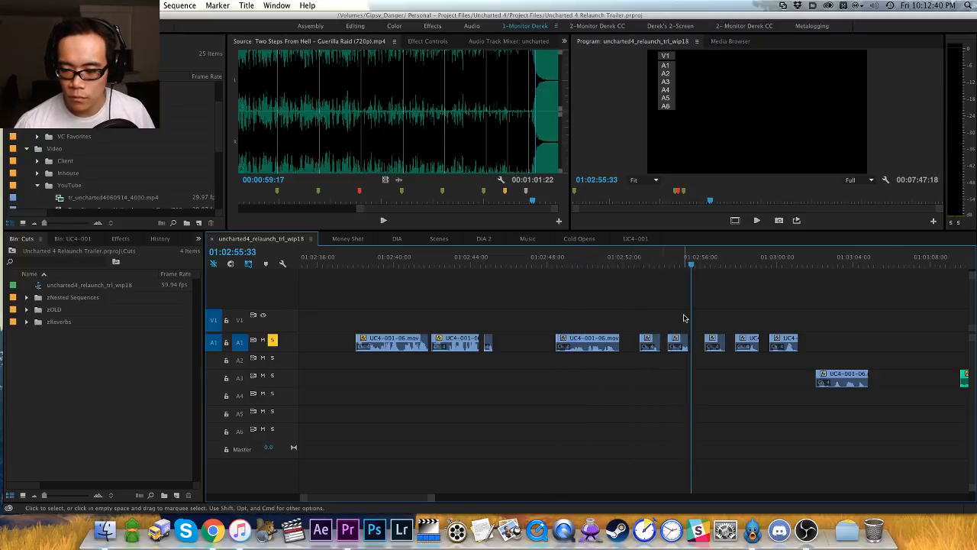
Step: Cut the short A1 clip starting near 01:02:52:50, paste it at about 01:02:45:38 and play it back
left_click_drag(478, 263, 483, 264)
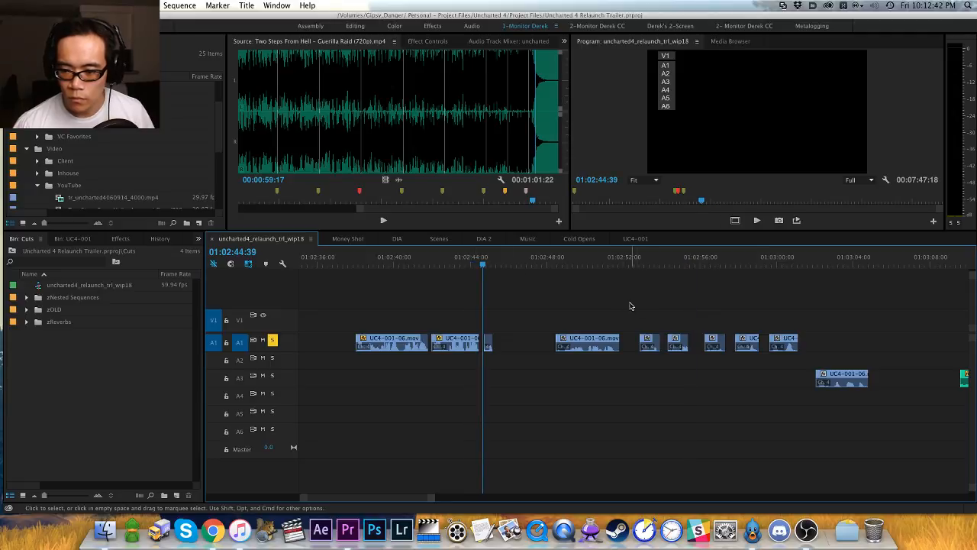
left_click_drag(633, 304, 647, 342)
key("super+x")
left_click_drag(495, 261, 483, 263)
key("super+v")
key("space")
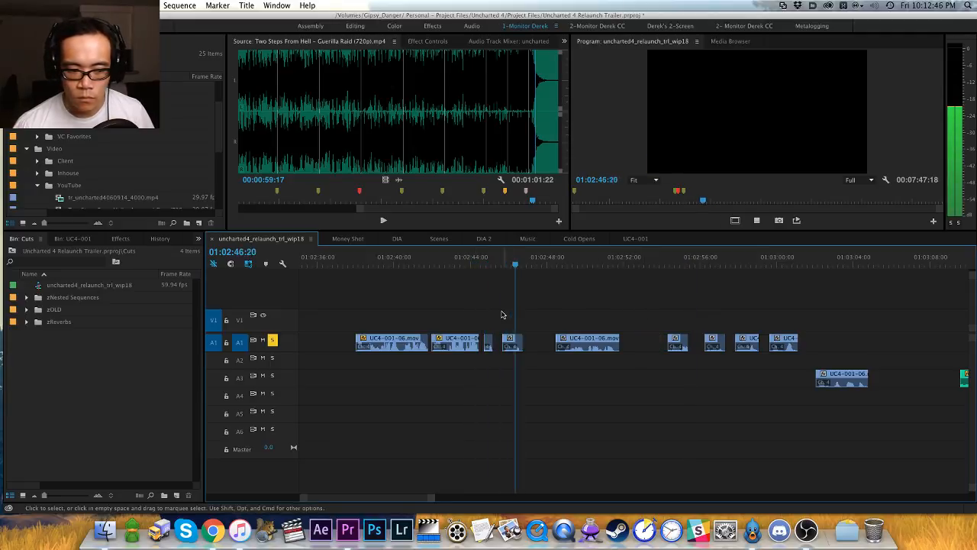
Step: Shift the pasted A1 clip slightly earlier and trim it to run from 01:02:45:28 to about 01:02:46:16
key("space")
key("=")
key("=")
left_click_drag(603, 343, 582, 341)
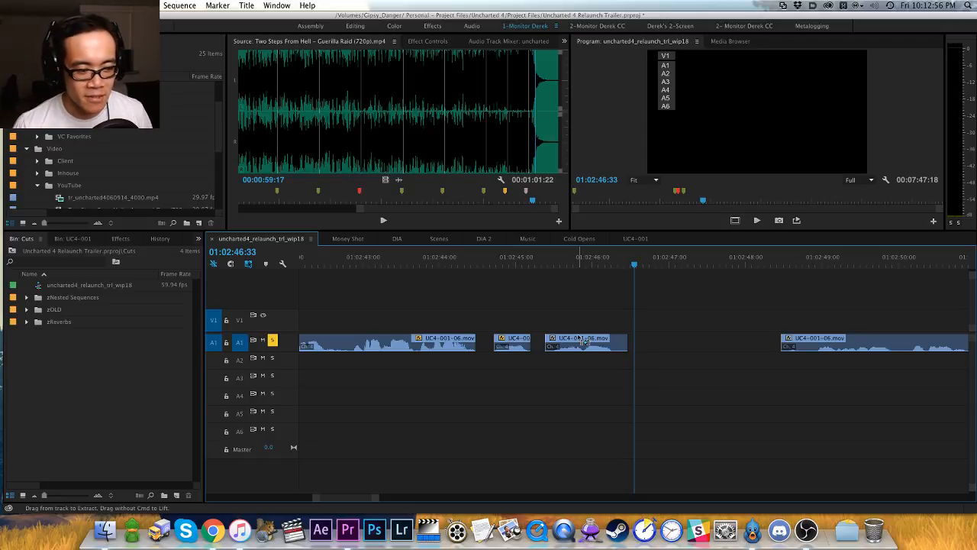
left_click_drag(632, 256, 552, 253)
key("shift+w")
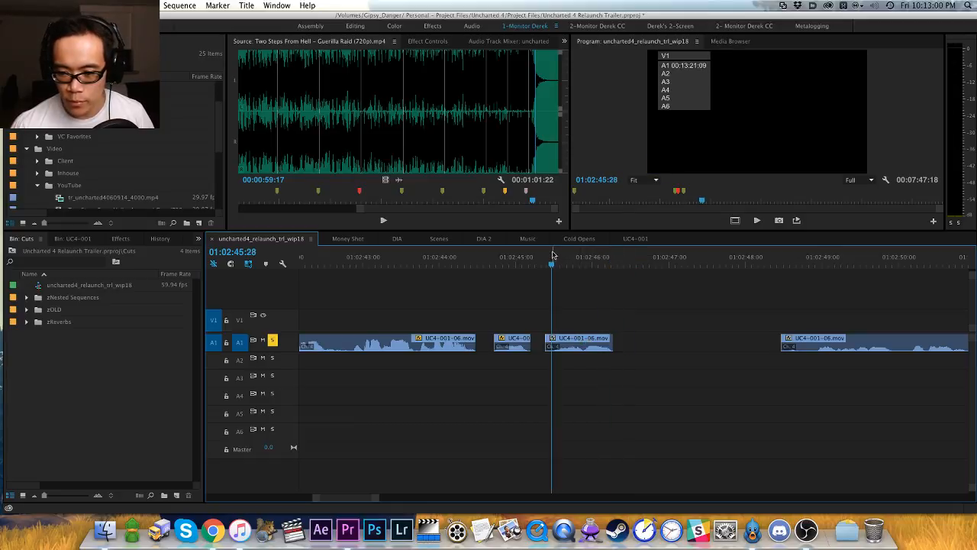
key("minus")
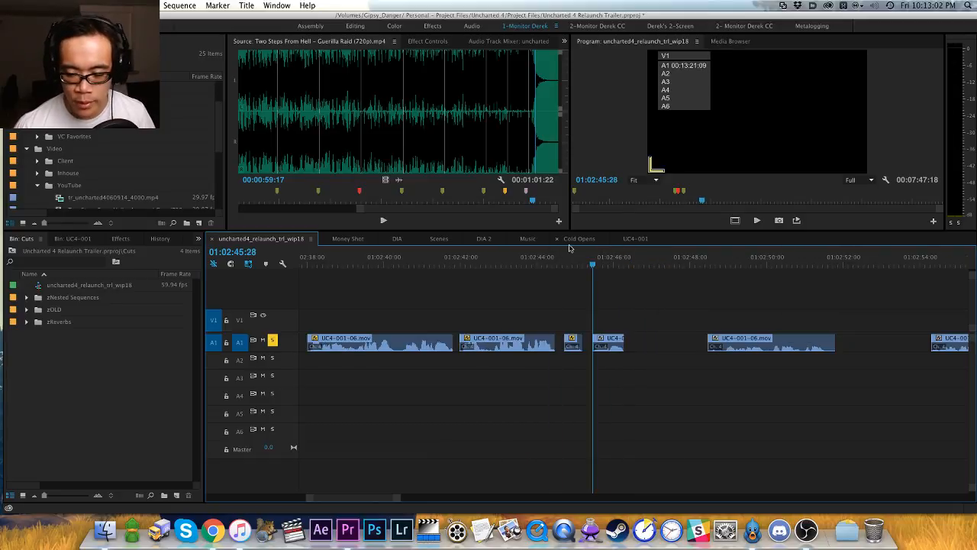
Step: Fine-tune the pasted clip's timing by ear, placing its start at 01:02:45:36 on A1
scroll(552, 323, "down", 3)
left_click_drag(559, 343, 551, 345)
left_click(550, 304)
left_click_drag(540, 261, 485, 261)
key("space")
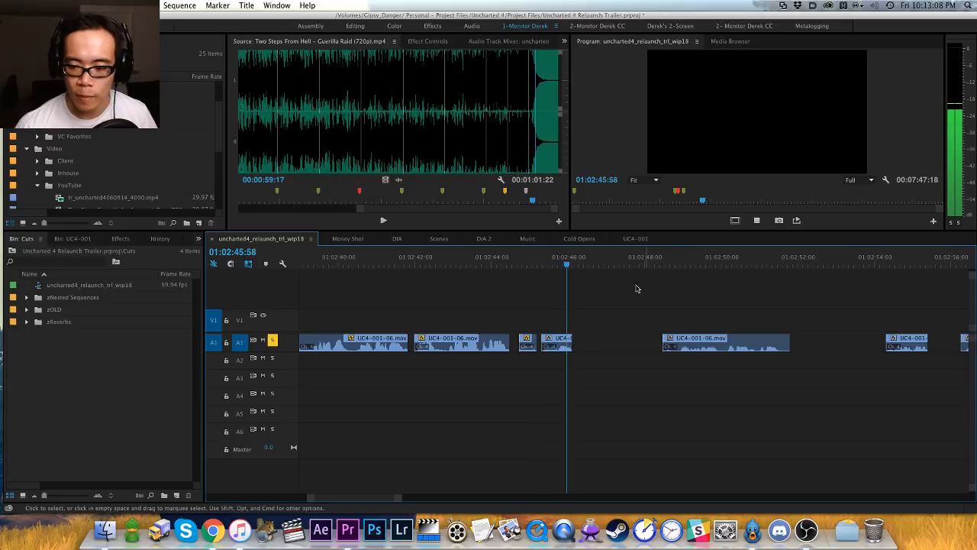
key("space")
left_click_drag(561, 344, 573, 345)
left_click(644, 310)
Step: Trim the start of the following long A1 clip to about 01:02:48:55 and listen to it
left_click_drag(668, 265, 679, 262)
key("shift+q")
key("space")
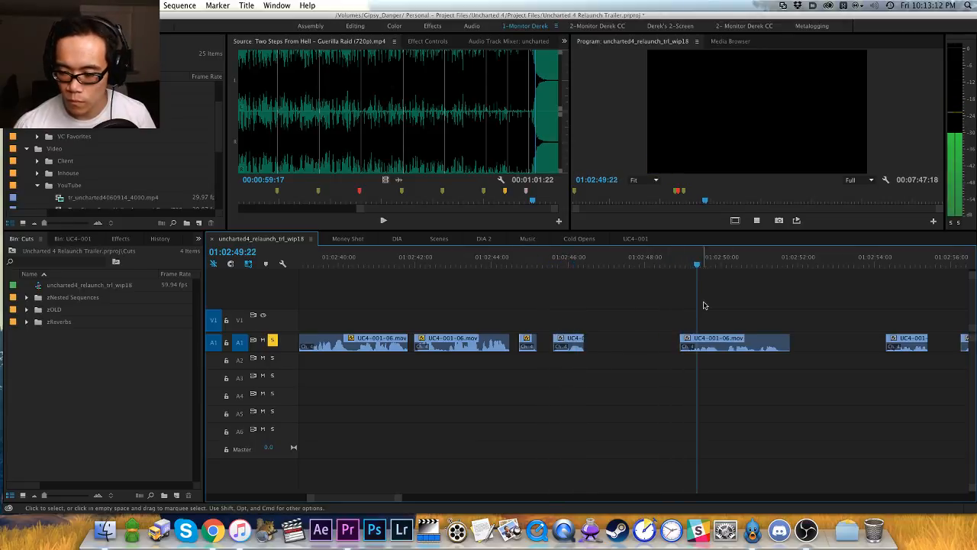
key("h")
left_click_drag(729, 304, 641, 301)
Step: Adjust the audio gain of the long A1 clip starting near 01:02:48:55 by 10 dB
key("space")
key("d")
key("space")
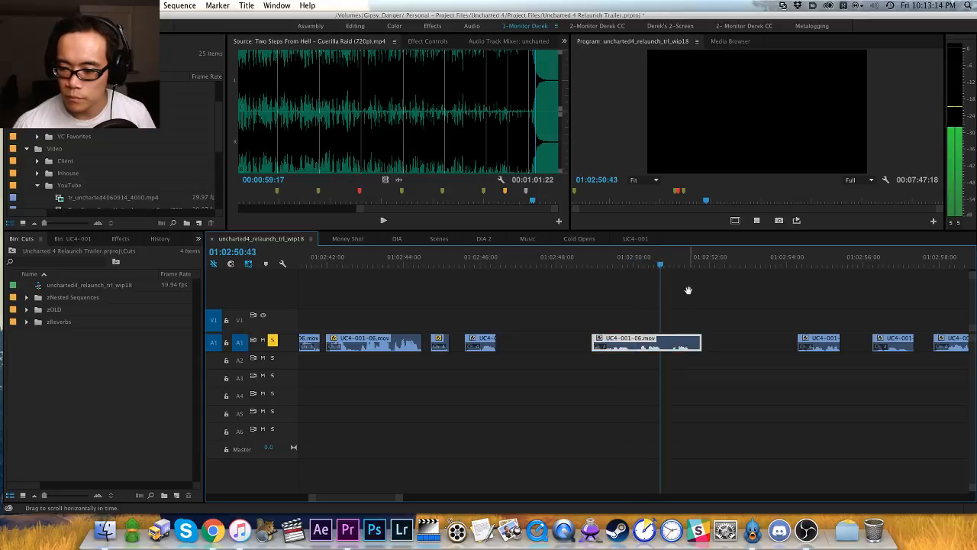
key("g")
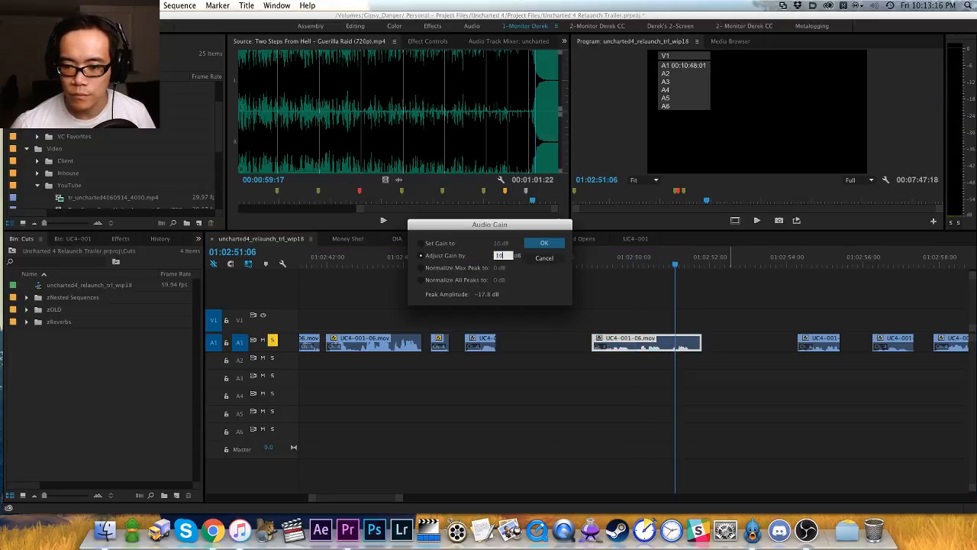
key("Return")
key("shift+super+a")
Step: Return to the short A1 clip at 01:02:44:43, adjust its audio gain by 6 dB and play it back
key("Up")
key("Up")
key("Up")
key("Up")
key("Up")
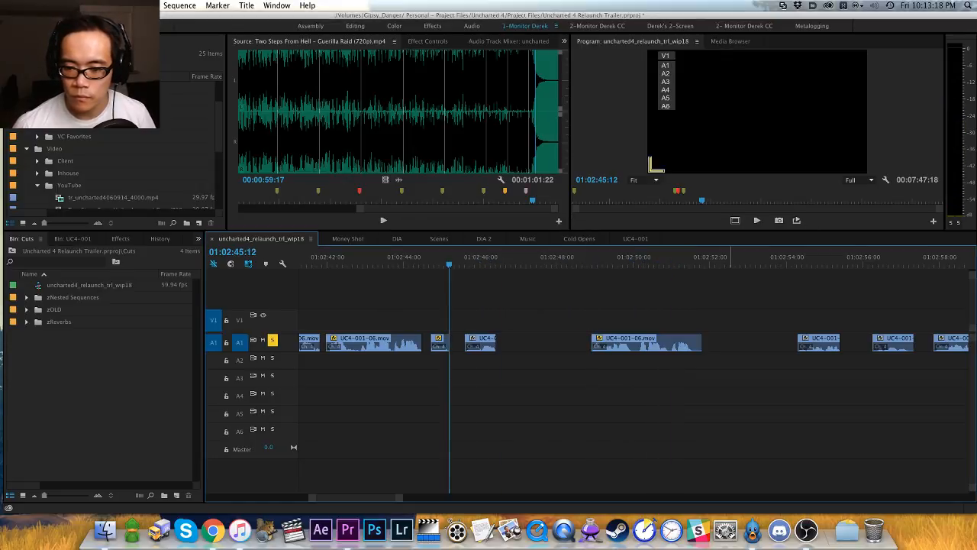
key("space")
key("space")
key("Up")
key("d")
key("g")
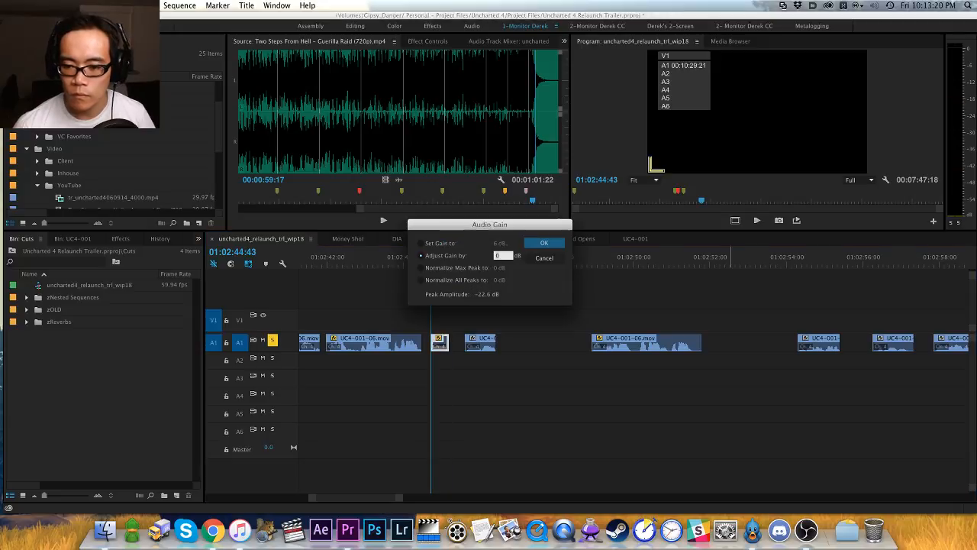
key("Return")
key("space")
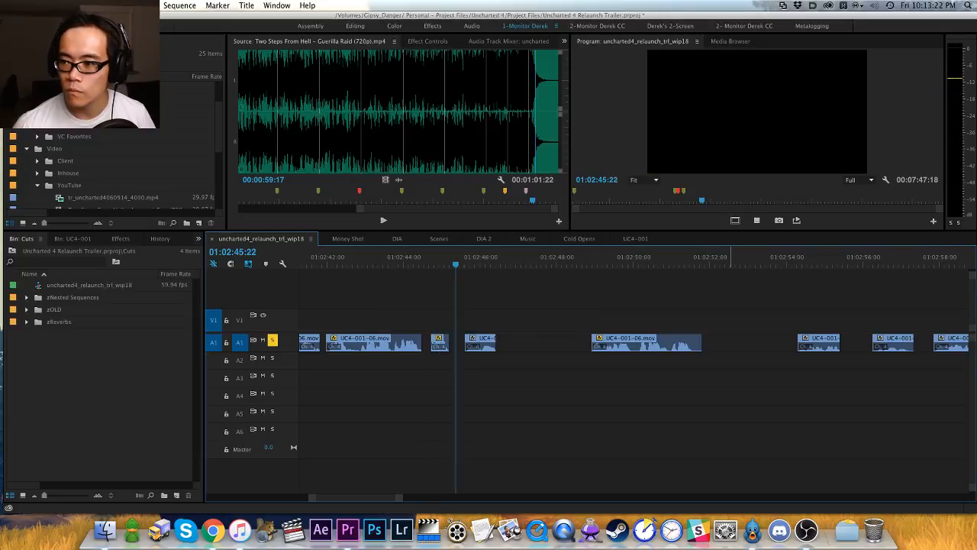
Step: Adjust the audio gain of the A1 clip starting at 01:02:45:36 and listen to it
key("Up")
key("d")
key("g")
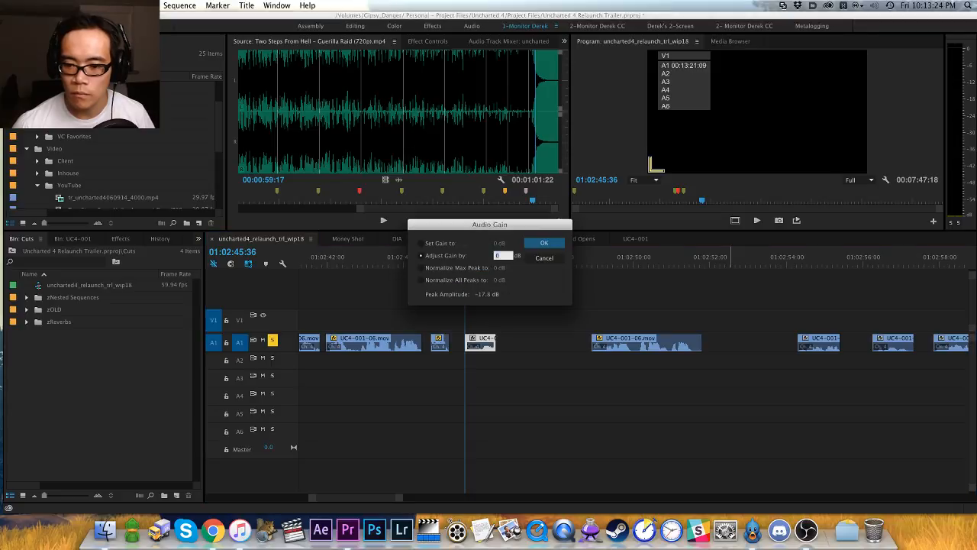
key("Return")
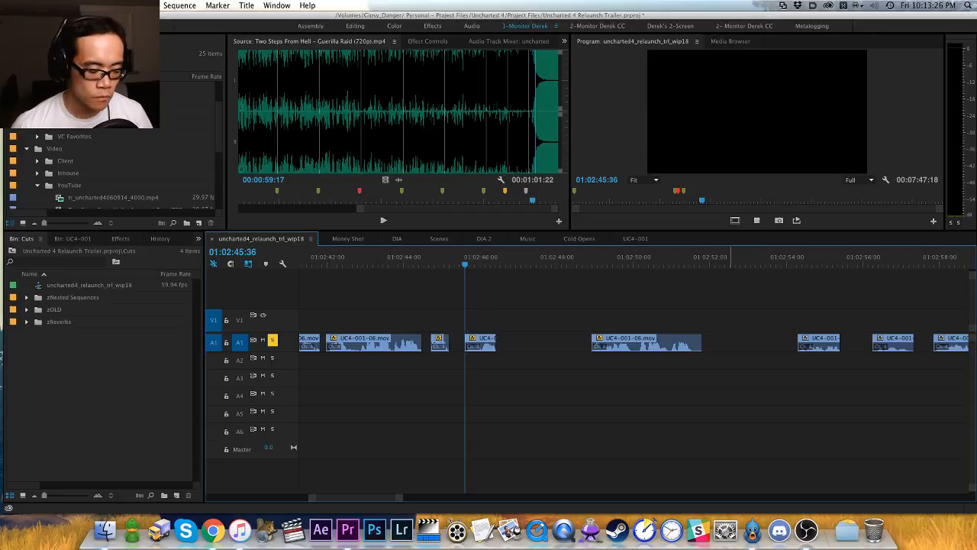
key("space")
Step: Audition the long A1 clip from 01:02:48:55, adjust its audio gain again and replay it
key("Down")
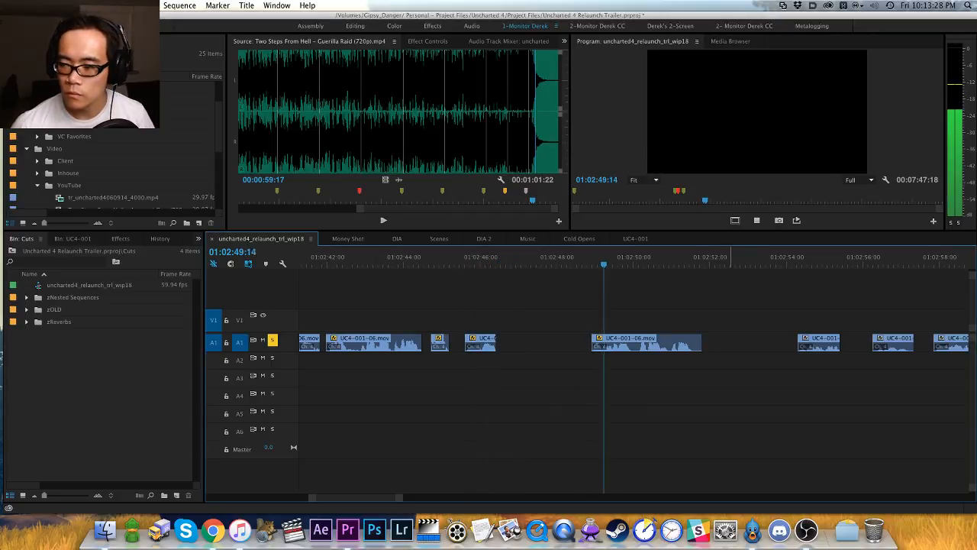
key("space")
key("d")
key("g")
key("Return")
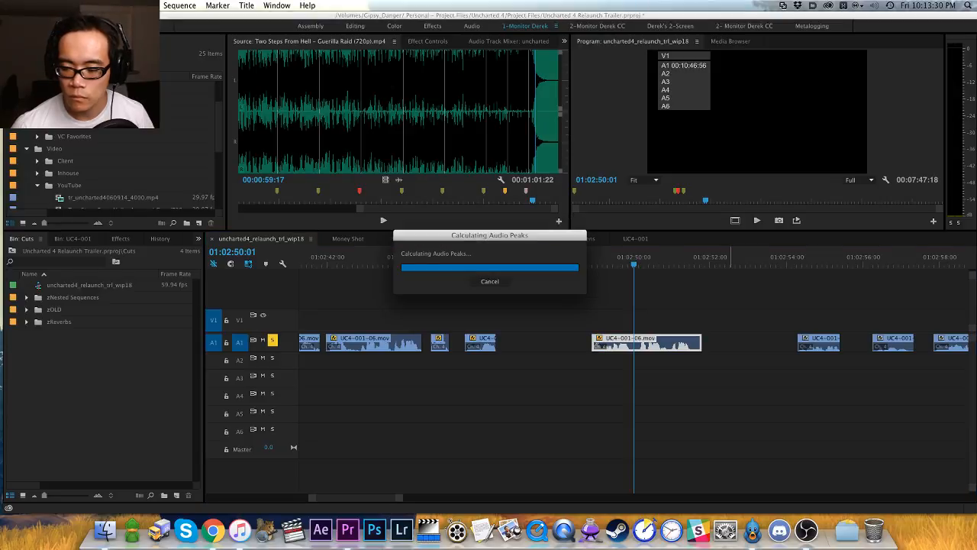
key("Up")
key("space")
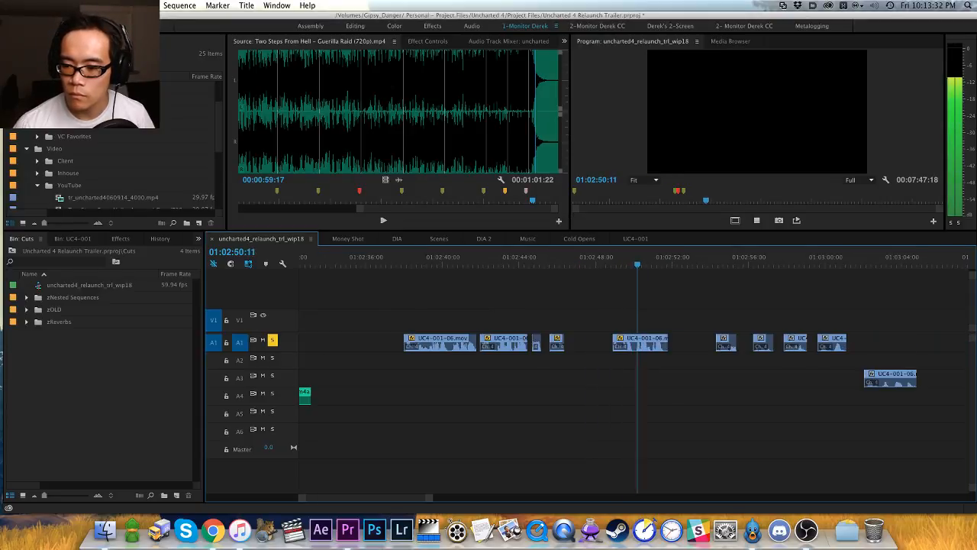
Step: Trim the end of the long UC4-001-06 clip on A1 to 01:02:51:36
key("space")
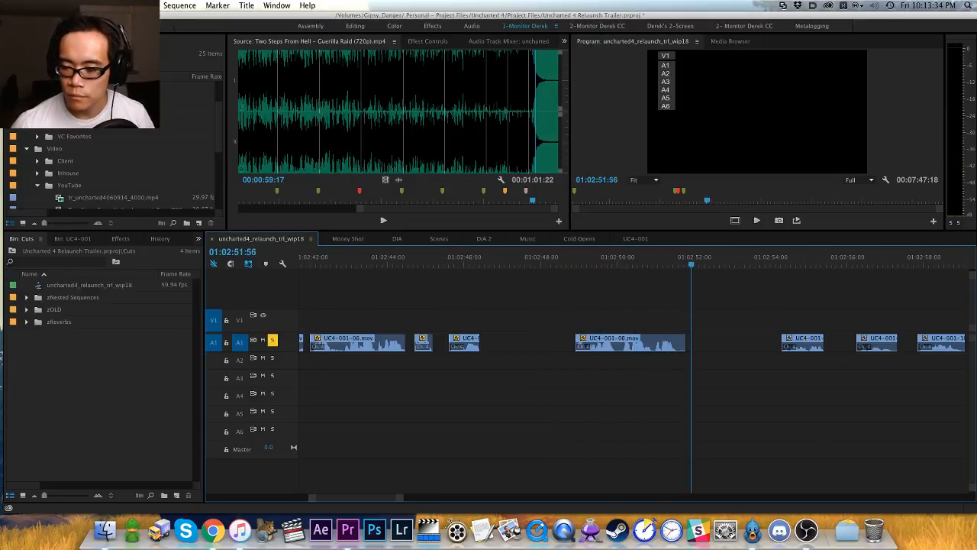
key("Up")
key("shift+Left")
key("shift+Left")
key("shift+Left")
key("shift+Left")
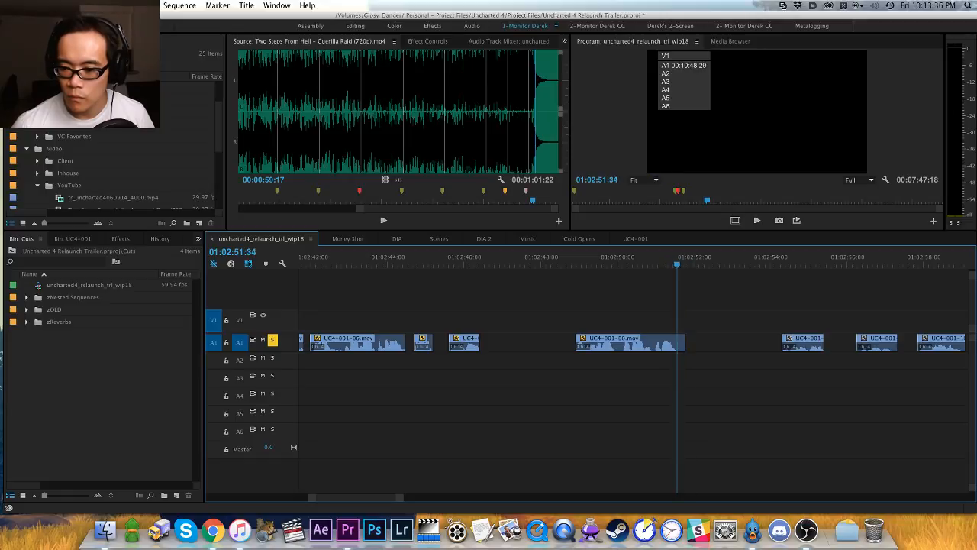
key("Right")
key("Right")
key("shift+w")
left_click_drag(630, 346, 516, 355)
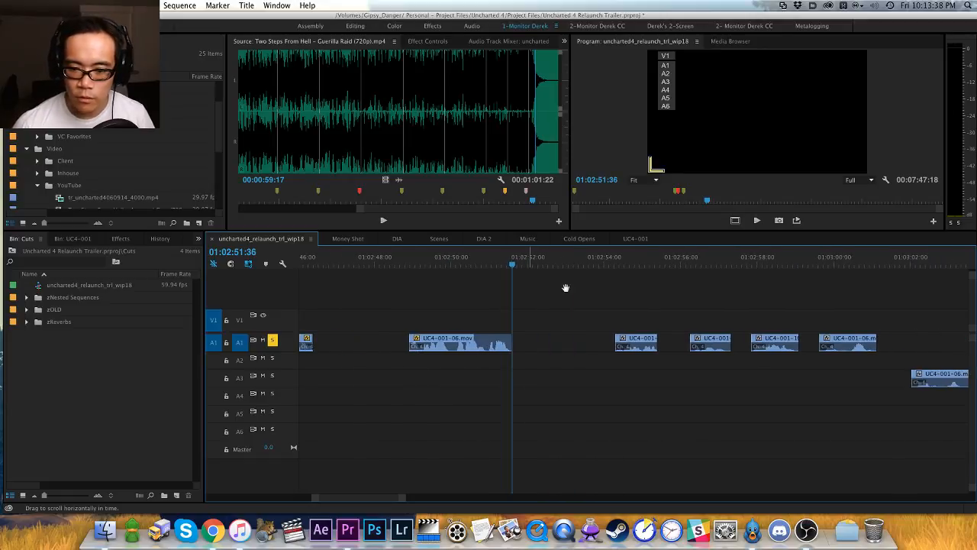
key("v")
Step: Audition the short A1 clips after the long one and move the third to about 01:02:52:20, directly behind the long clip
key("Down")
key("space")
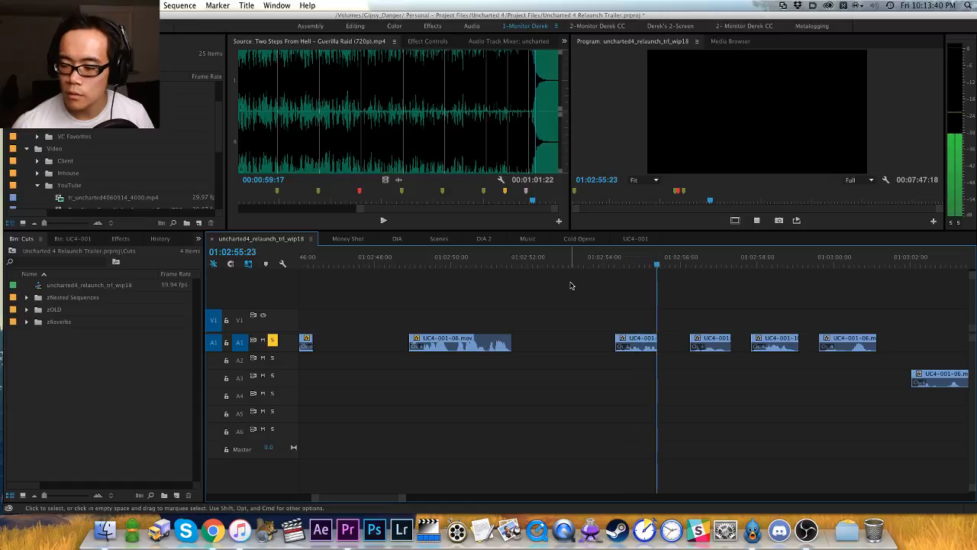
key("space")
key("space")
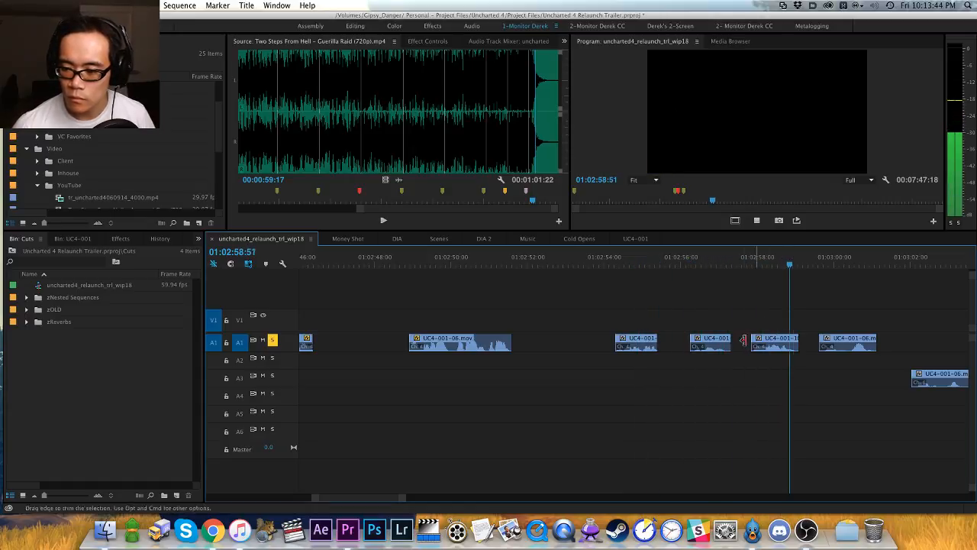
left_click(470, 258)
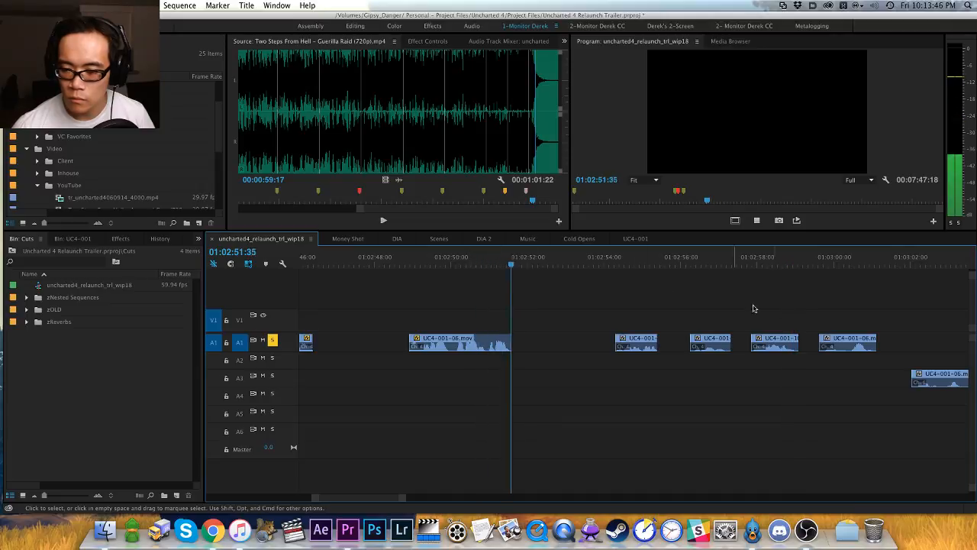
left_click_drag(772, 343, 559, 343)
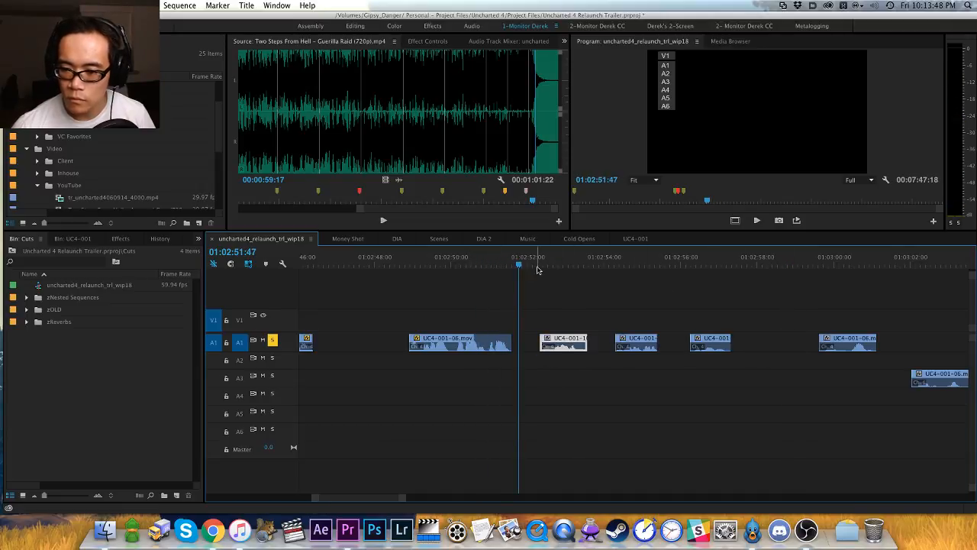
Step: Adjust the audio gain of the A1 clip starting at about 01:02:52:20 and play it through to the following clip
left_click_drag(537, 270, 563, 263)
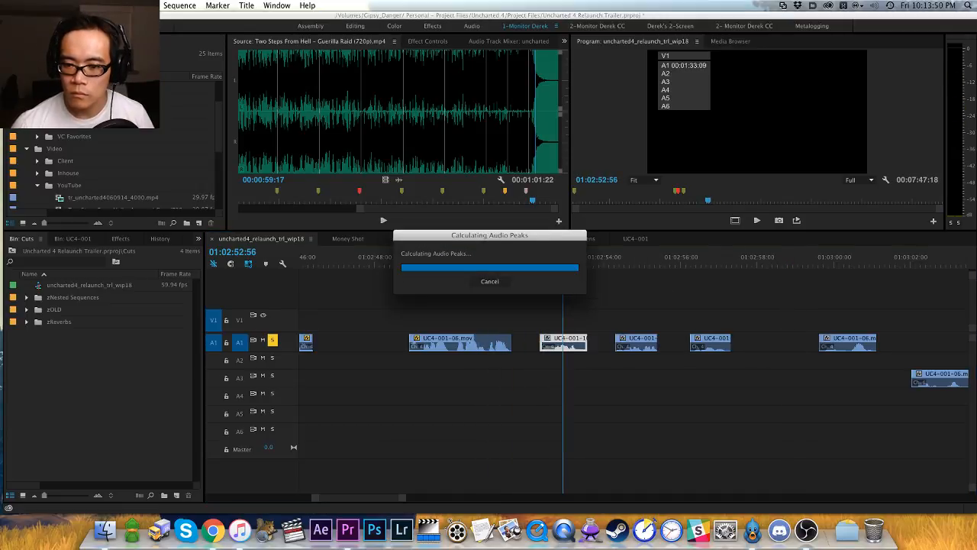
left_click(538, 264)
key("space")
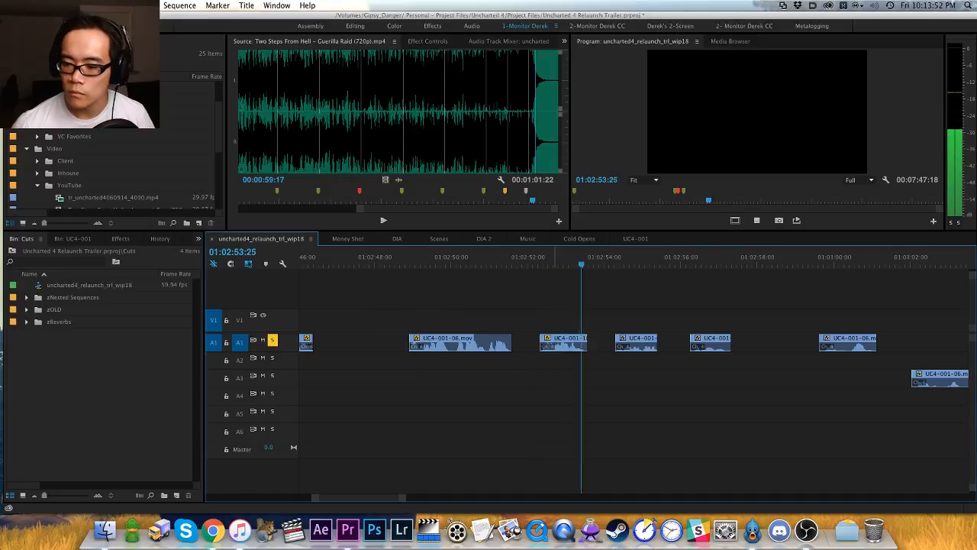
key("space")
key("space")
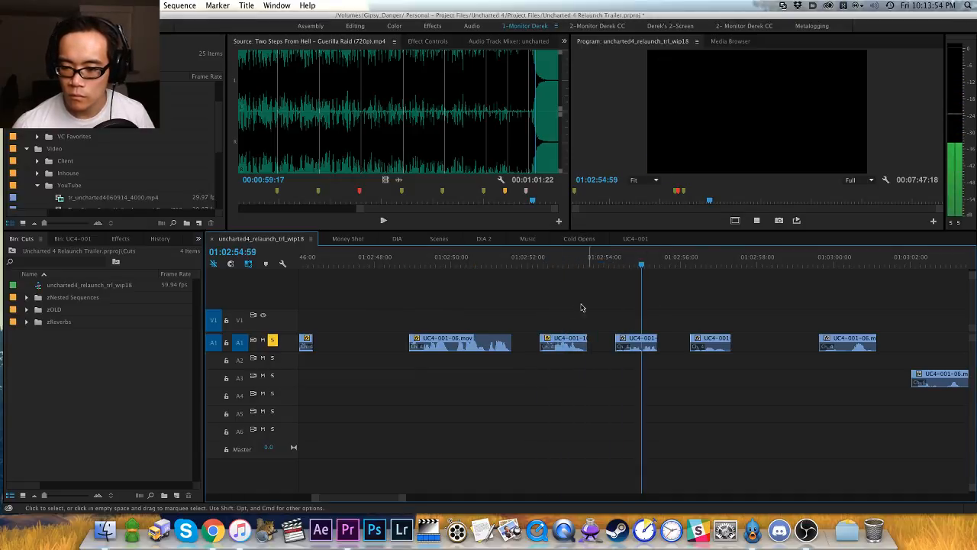
Step: Shift the long A1 clip and its follower about 1.5 seconds earlier, and move the clip at 01:02:54:20 behind its neighbour
left_click_drag(569, 305, 430, 343)
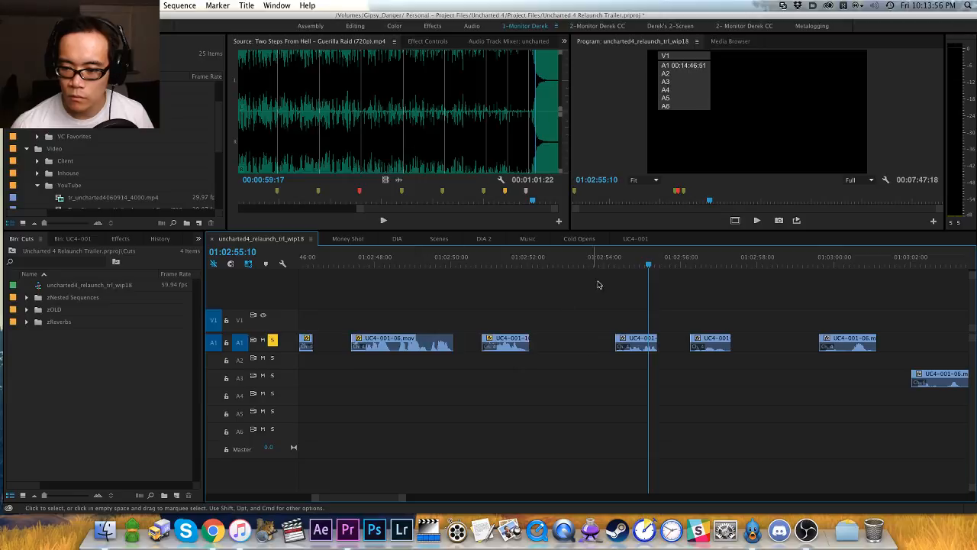
left_click(689, 261)
key("space")
key("space")
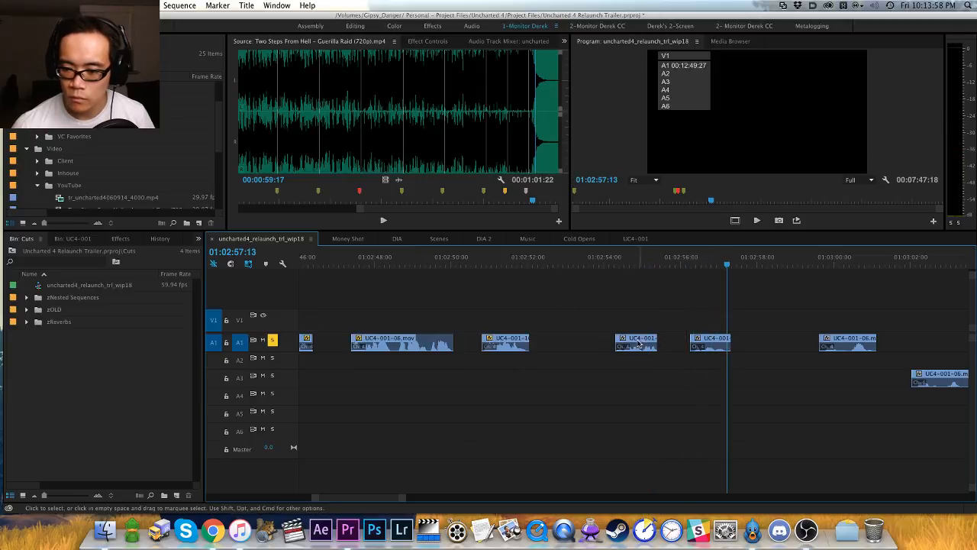
left_click_drag(641, 342, 773, 341)
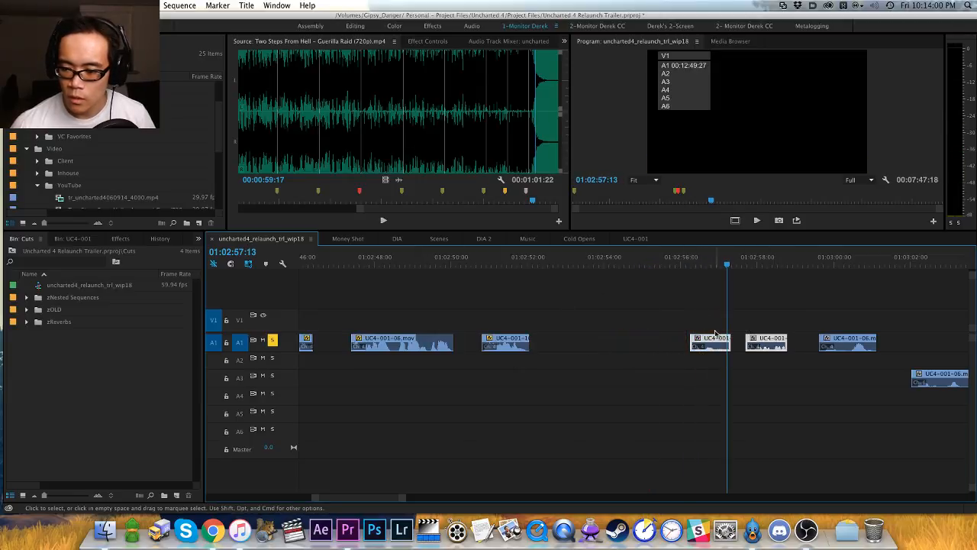
Step: Adjust the audio gain of the two reordered short A1 clips and move them together to about 01:02:53:10
key("g")
key("Return")
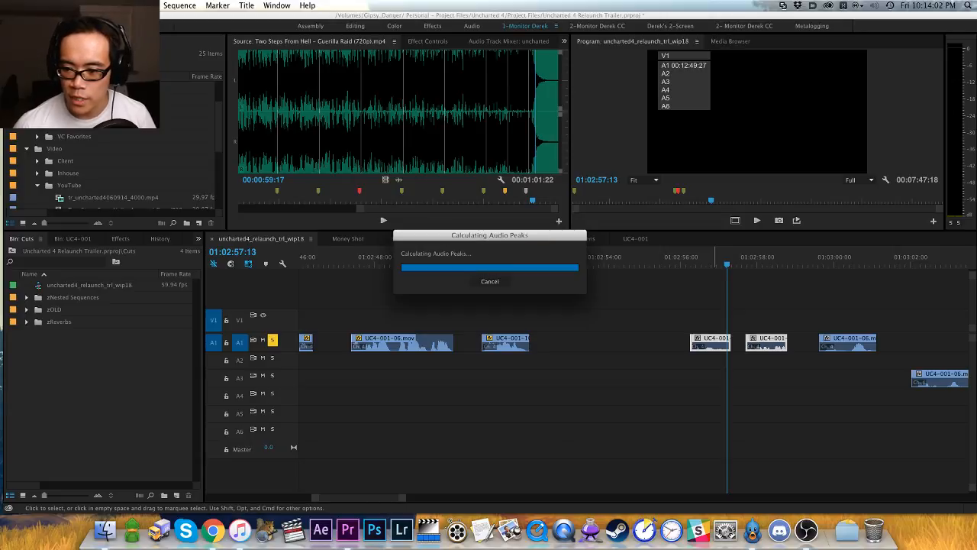
left_click_drag(713, 341, 593, 342)
left_click(695, 315)
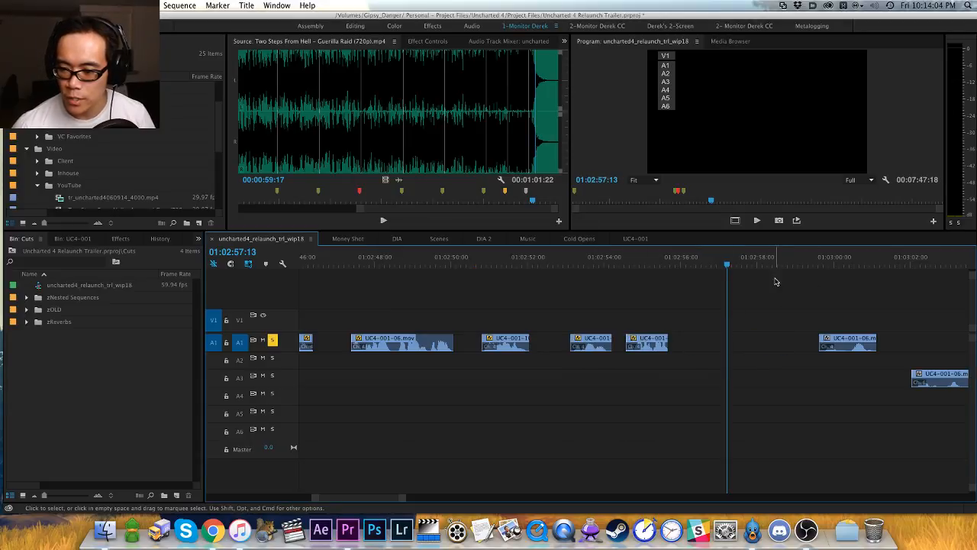
Step: Check the last A1 clip near 01:03:00:00, and play the A1 dialogue run from its first clip near 01:02:38:00
left_click_drag(821, 263, 868, 263)
left_click_drag(905, 312, 832, 353)
key("minus")
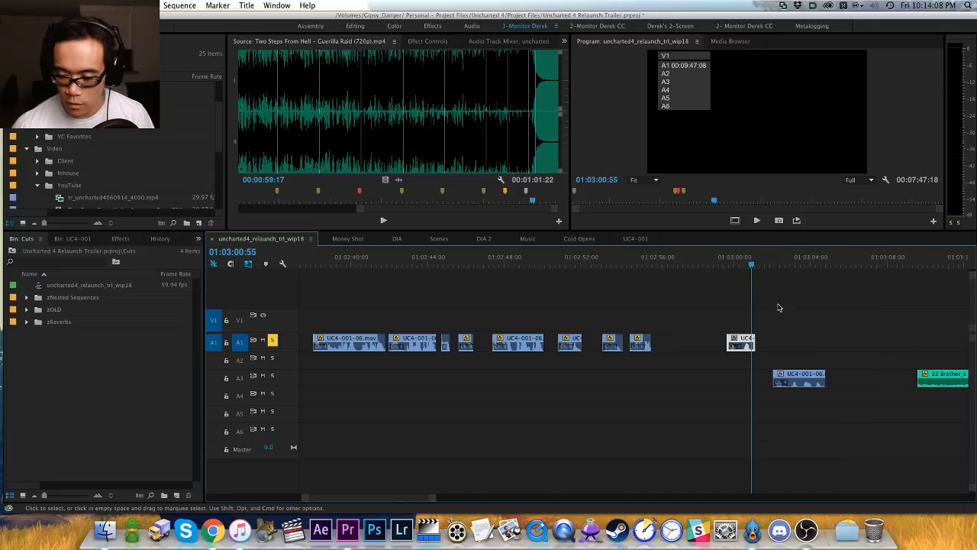
left_click_drag(421, 256, 320, 264)
key("space")
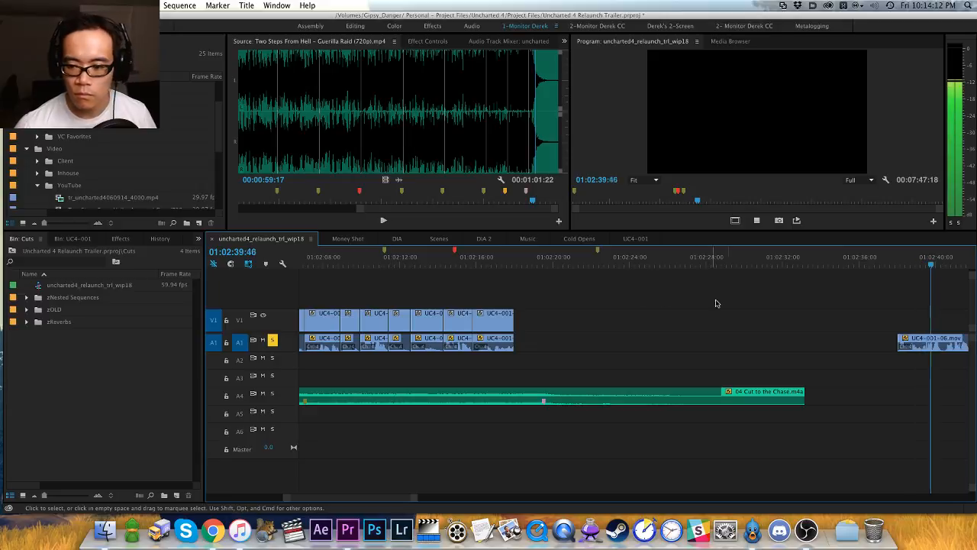
key("h")
left_click_drag(722, 305, 590, 310)
key("=")
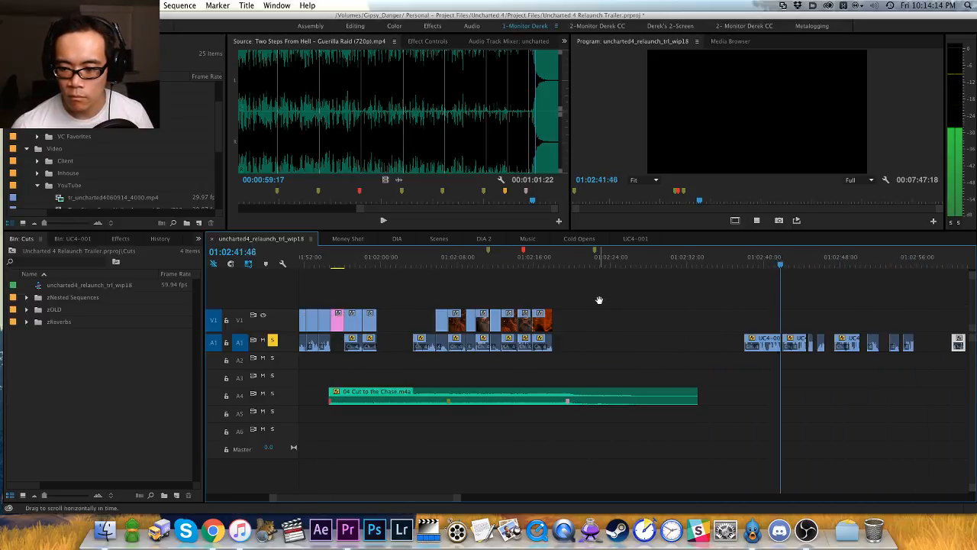
key("=")
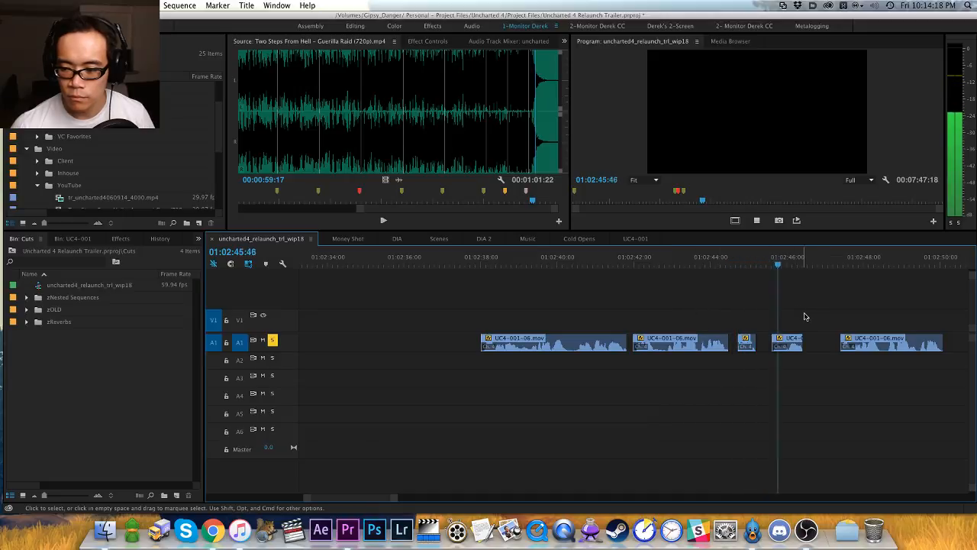
Step: Continue listening past the long clip and nudge the clip behind it later, to about 01:02:51:10
key("h")
left_click_drag(824, 313, 601, 300)
left_click(725, 261)
key("space")
key("v")
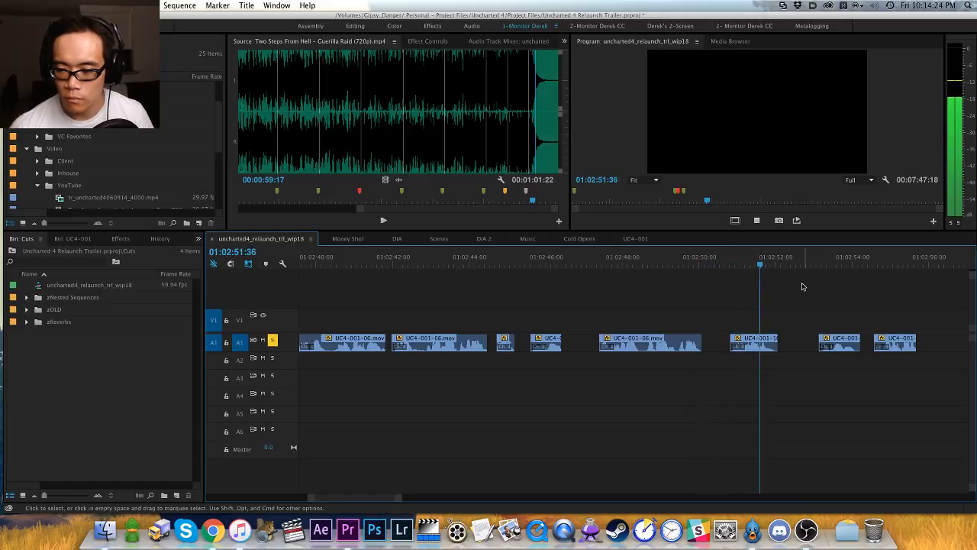
left_click_drag(771, 348, 782, 329)
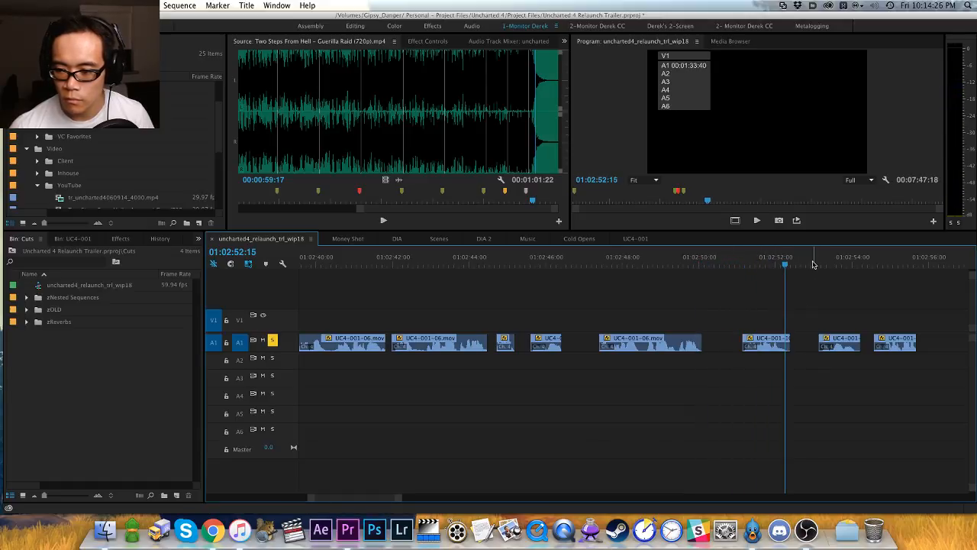
key("space")
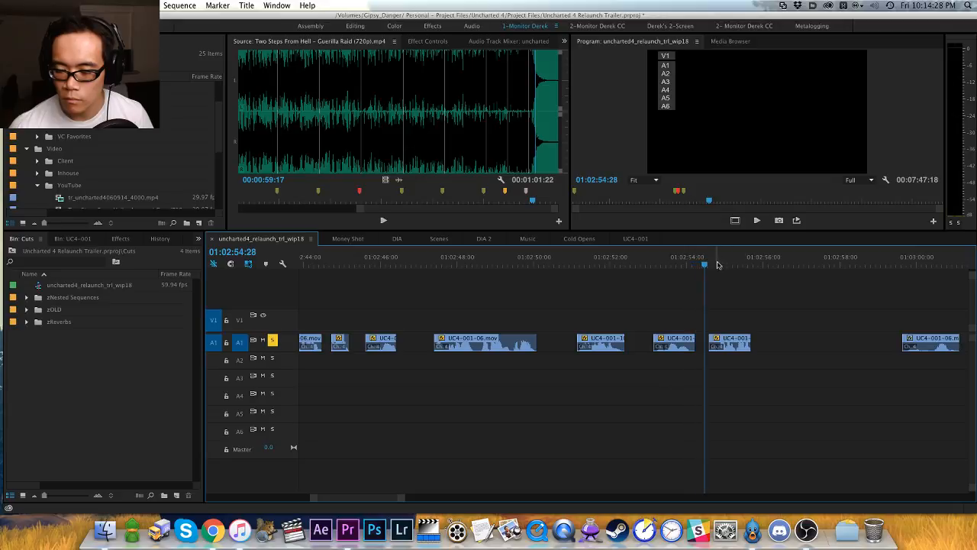
Step: Audition the short A1 clips after 01:02:53:00 and the separate last clip near 01:03:00:00
key("space")
key("equal")
key("space")
key("minus")
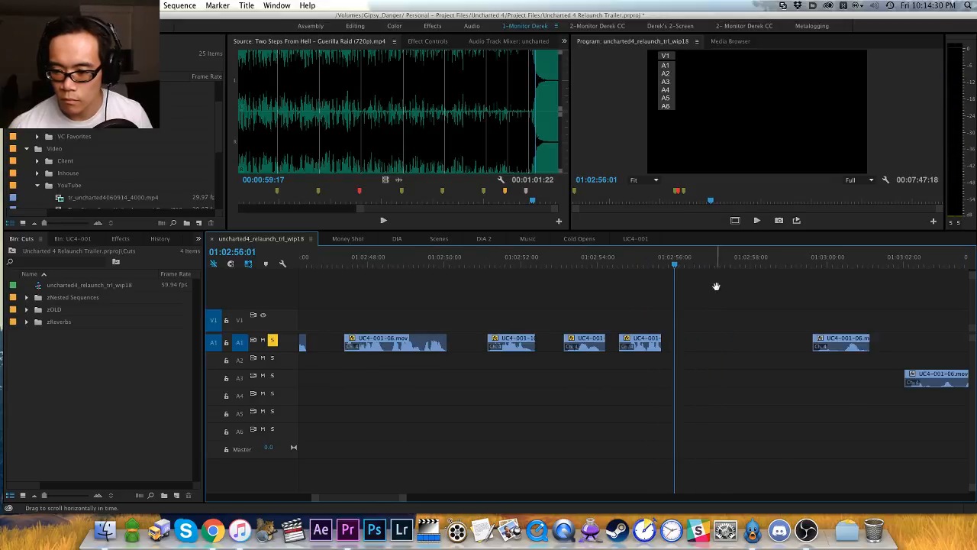
key("minus")
left_click(720, 265)
key("space")
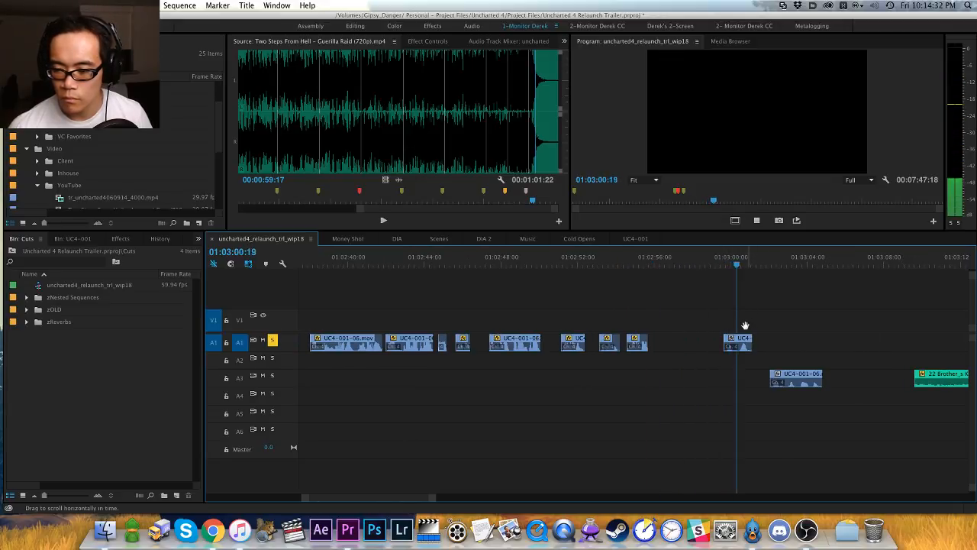
key("space")
key("v")
Step: Swap the last two A1 clips, placing the one from 01:03:00:00 at about 01:02:54:50 and the other at about 01:02:56:45
left_click_drag(673, 319, 629, 355)
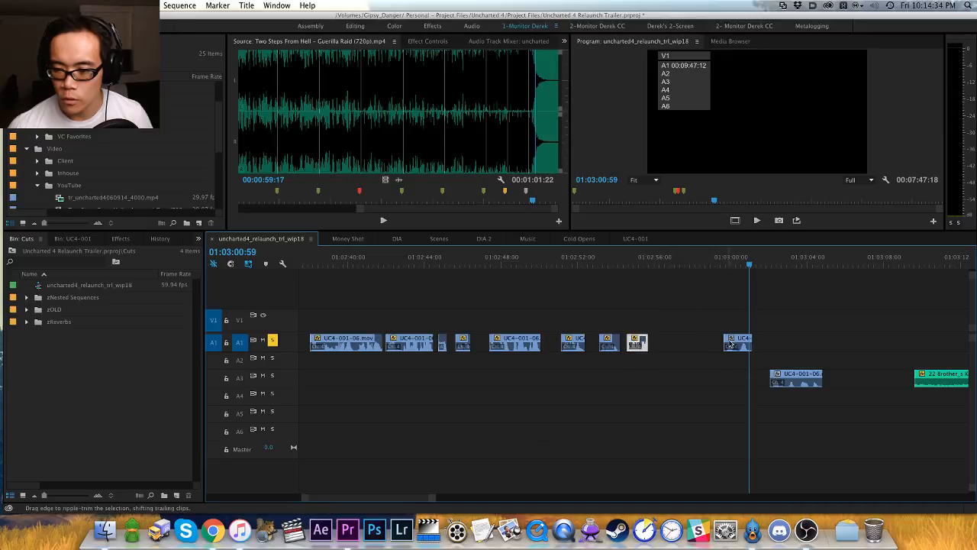
left_click_drag(734, 345, 643, 346)
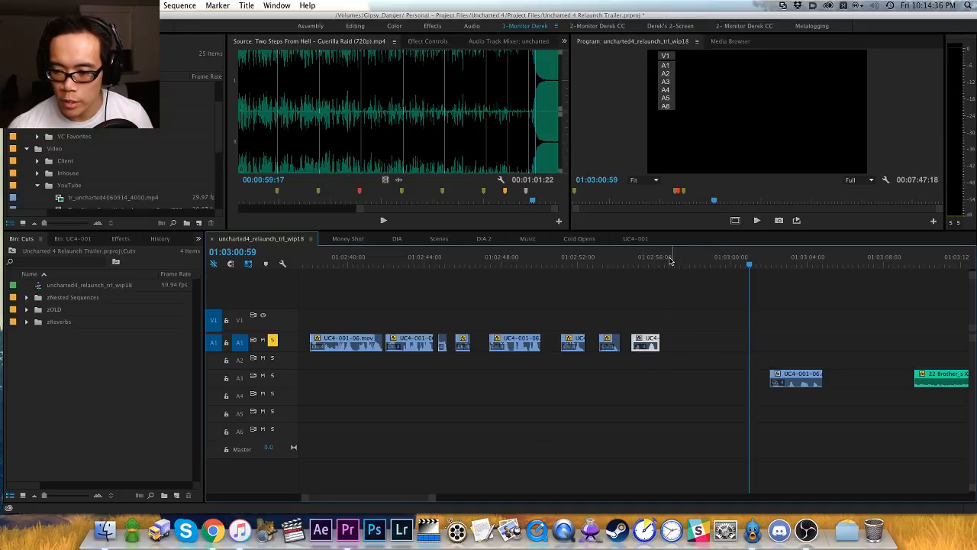
left_click_drag(673, 262, 668, 264)
key("super+v")
left_click(657, 264)
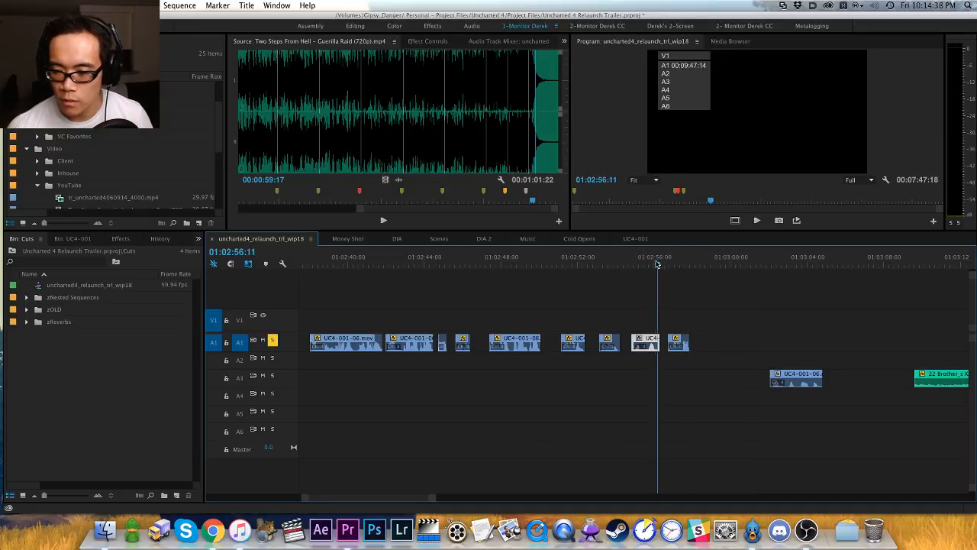
Step: Move the UC4-001-06 clip from A3 at 01:03:02:00 to A1 at about 01:02:59:00 and listen to it
left_click(770, 265)
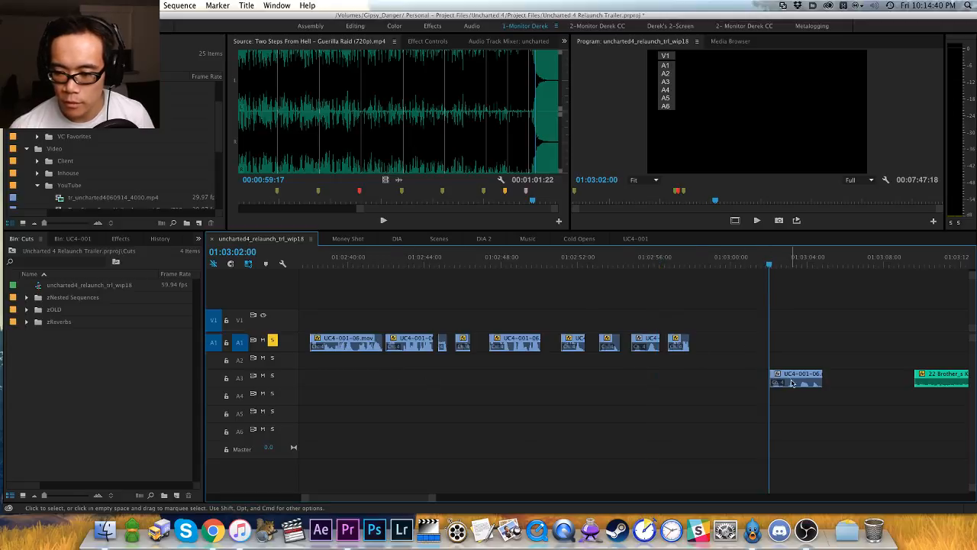
left_click_drag(791, 383, 733, 342)
key("space")
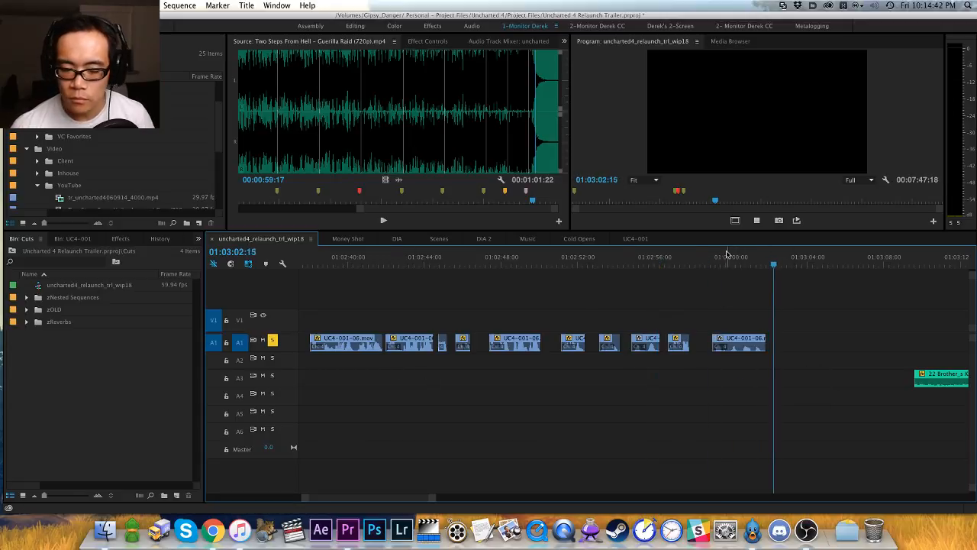
left_click(712, 263)
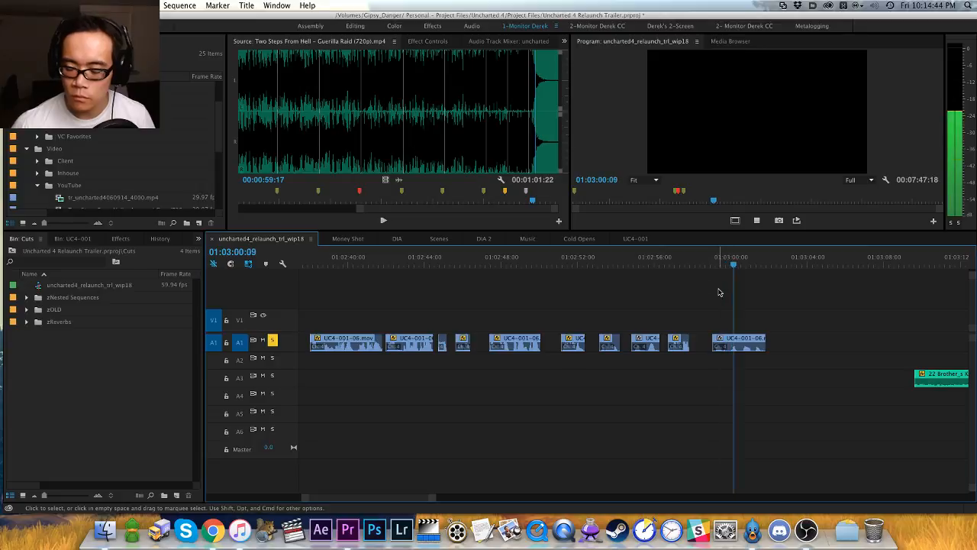
key("space")
Step: Replay the A1 dialogue leading up to the clip at 01:02:59:00 and delete that clip
left_click_drag(790, 317, 730, 363)
left_click(664, 262)
key("space")
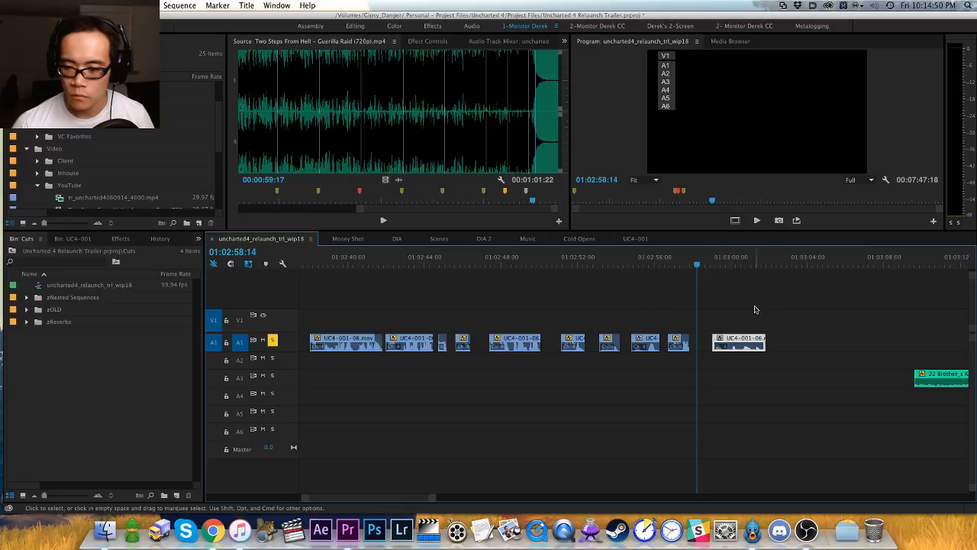
key("Delete")
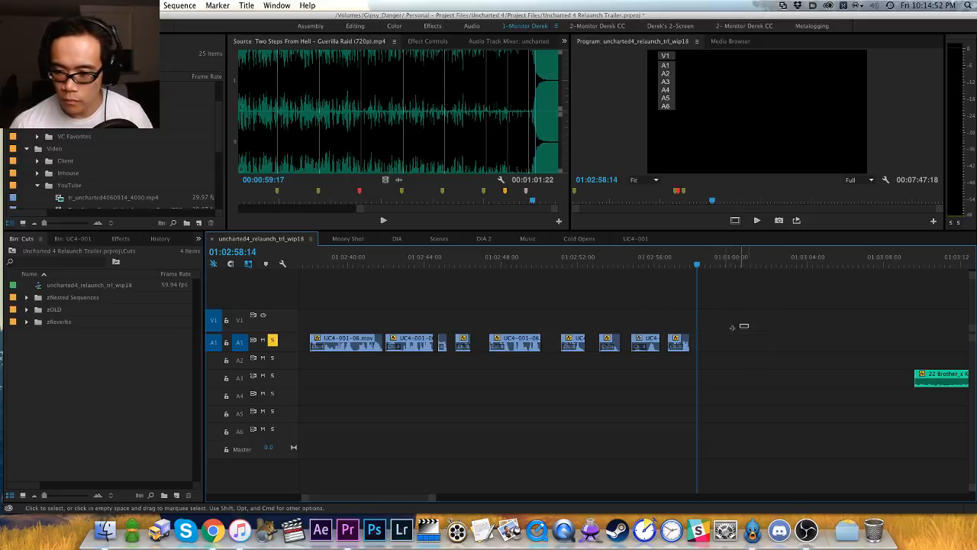
Step: Remove the whole run of A1 dialogue clips between 01:02:38:00 and 01:02:58:00 from its place in the timeline
key("h")
left_click_drag(722, 316, 440, 376)
key("v")
key("Delete")
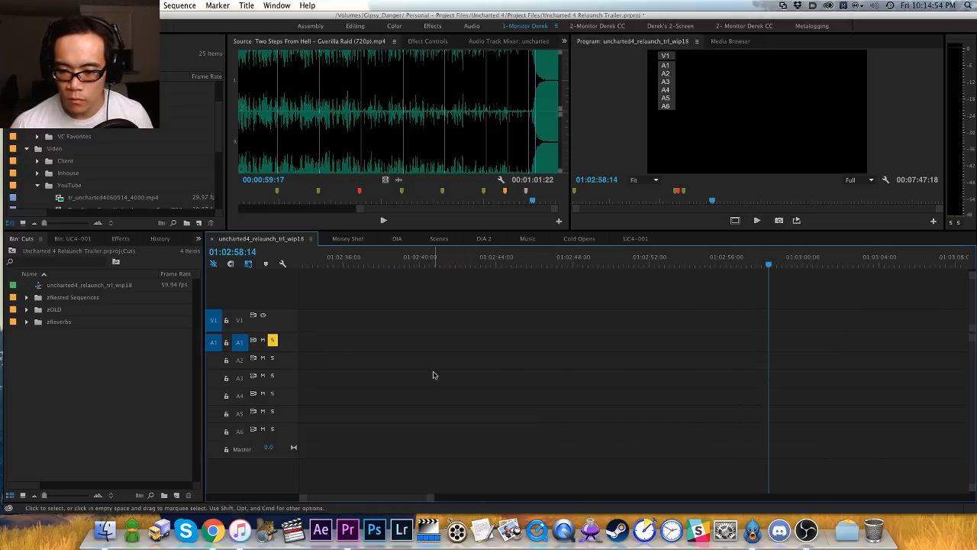
Step: Try to paste the removed dialogue run at 01:00:01:16 in the trailer's opening
key("backslash")
left_click_drag(329, 264, 307, 265)
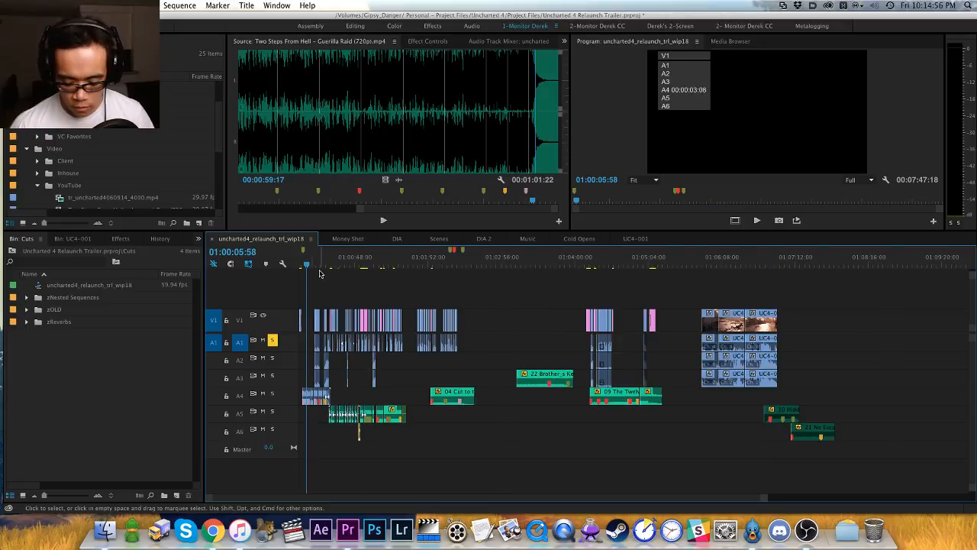
key("equal")
key("equal")
key("equal")
key("equal")
key("equal")
left_click_drag(464, 268, 355, 298)
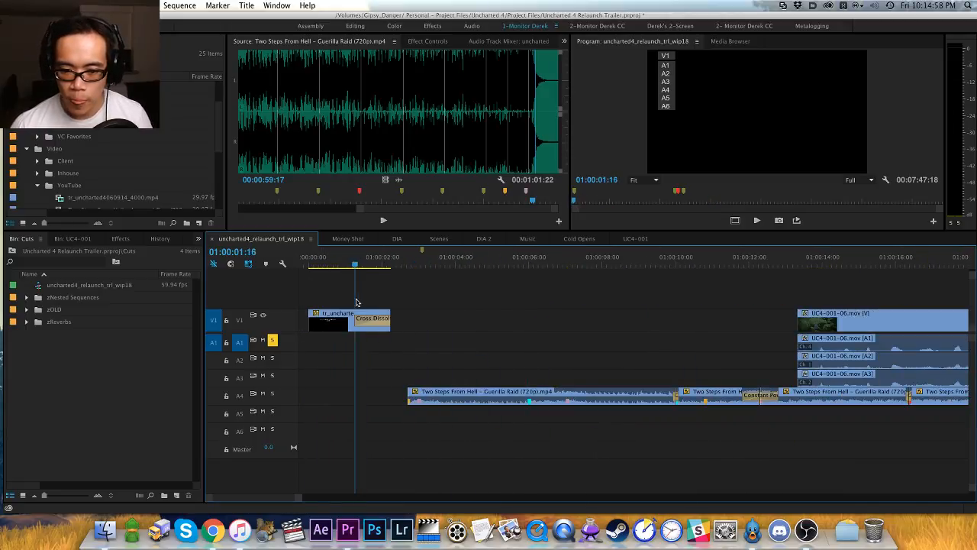
key("super+v")
key("super+z")
Step: Move the UC4-001-06 video clip and its linked audio at about 01:00:14:00 out to the empty stretch at about 01:02:32:00
key("minus")
key("minus")
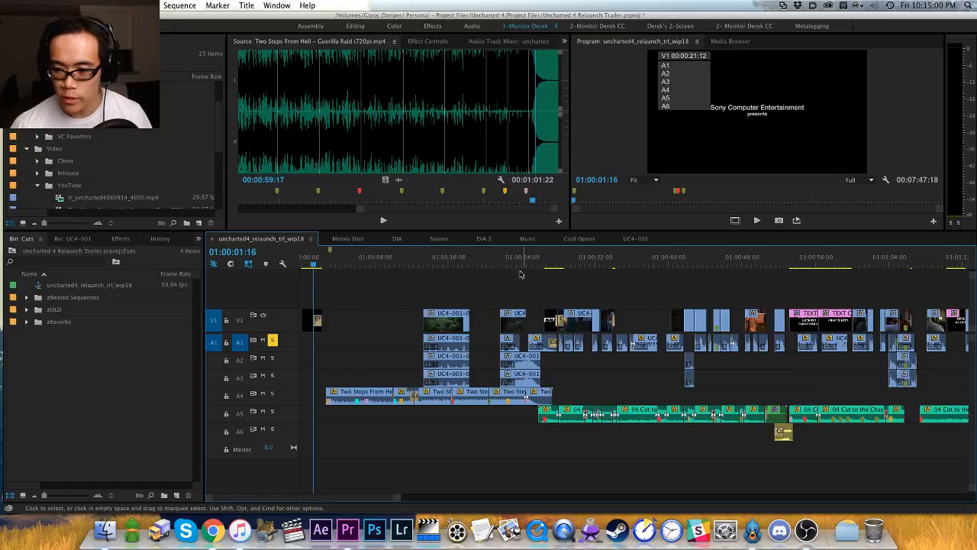
left_click_drag(437, 263, 456, 263)
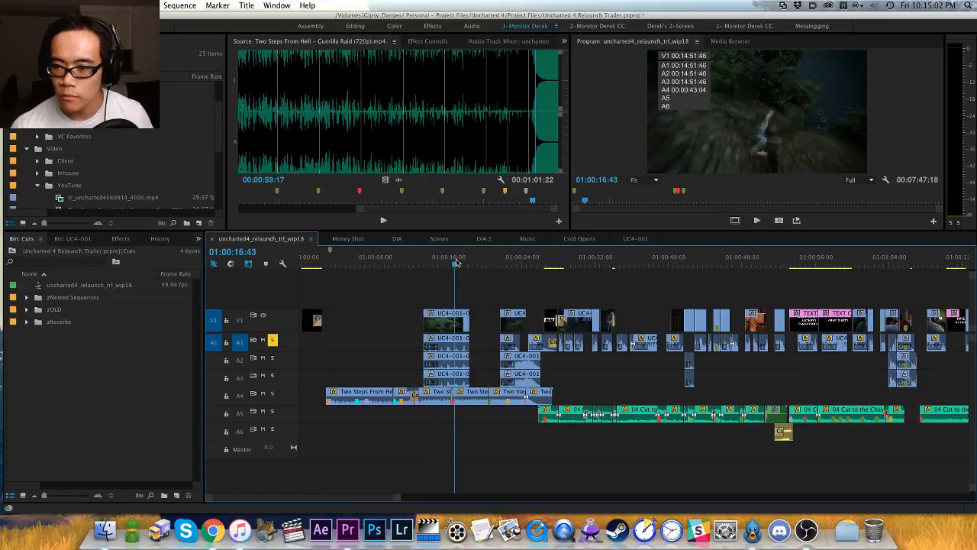
key("minus")
key("minus")
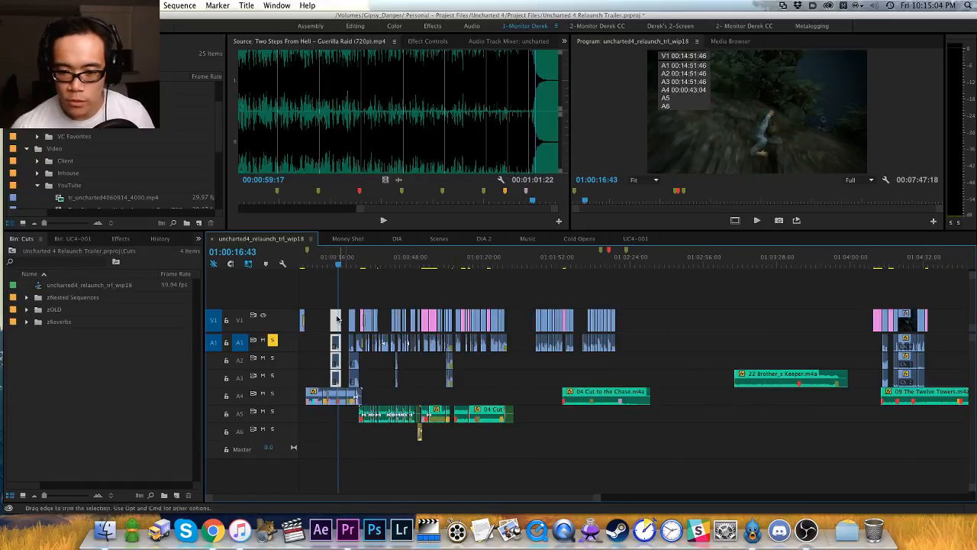
left_click_drag(336, 321, 653, 321)
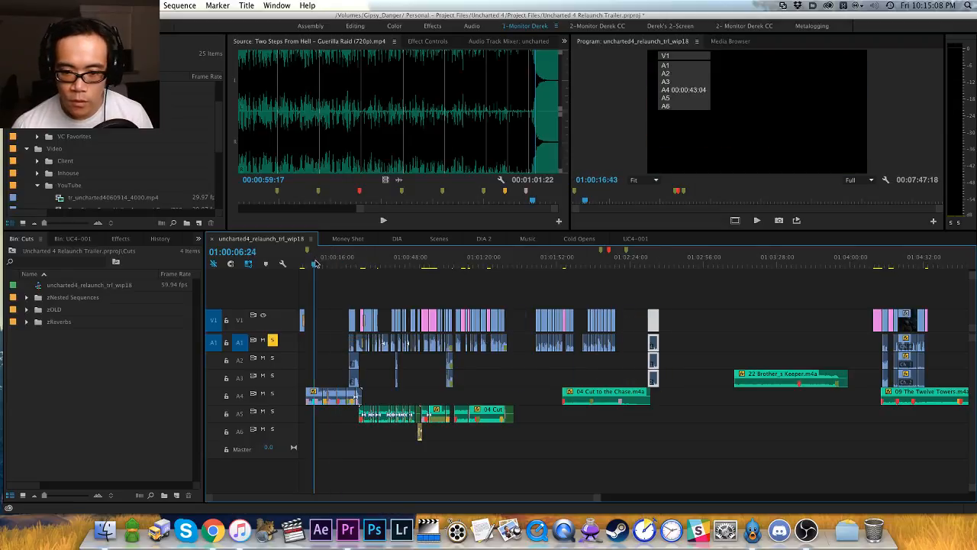
Step: Paste the dialogue run onto A6 starting at 01:00:05:18
left_click_drag(315, 264, 313, 263)
key("equal")
key("equal")
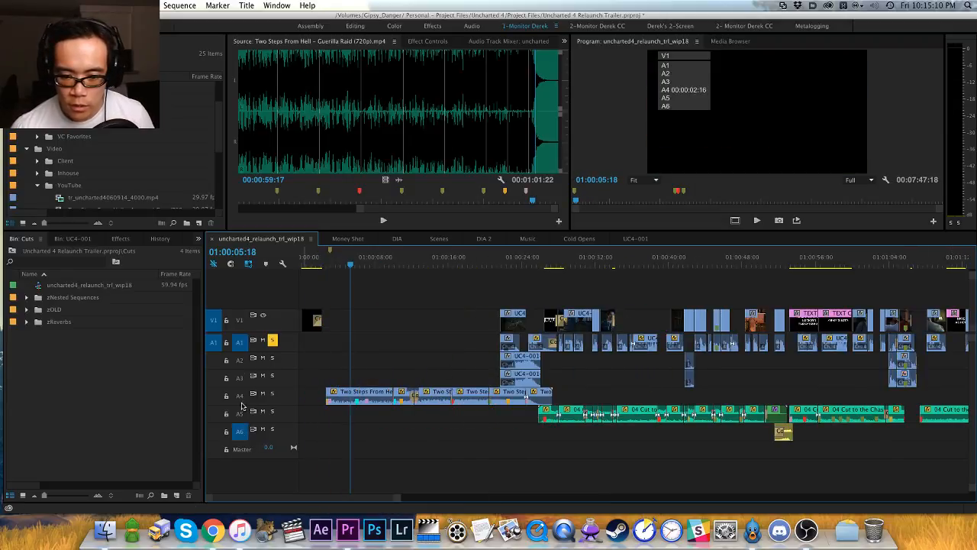
key("super+v")
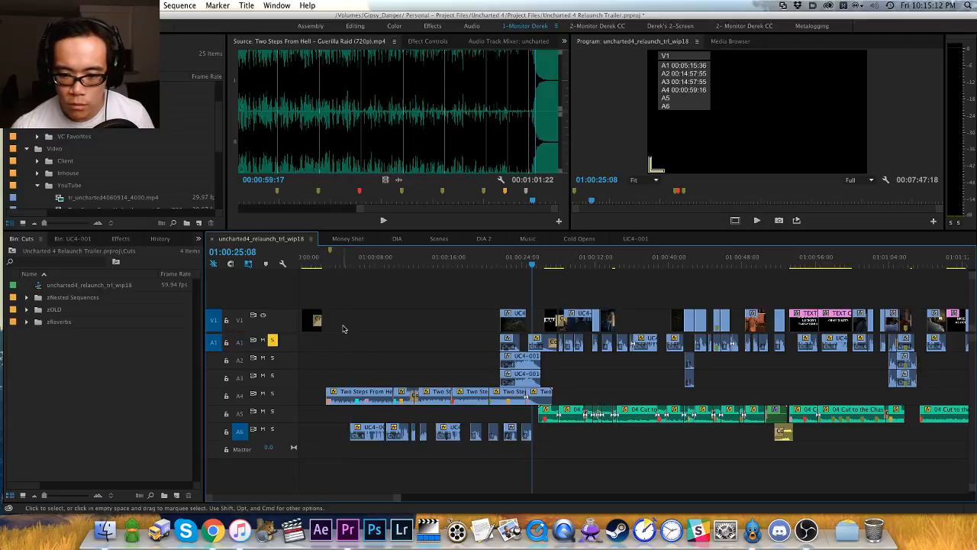
Step: Shift the A6 dialogue run to start at 01:00:03:33 and move its first five clips up to A1
key("space")
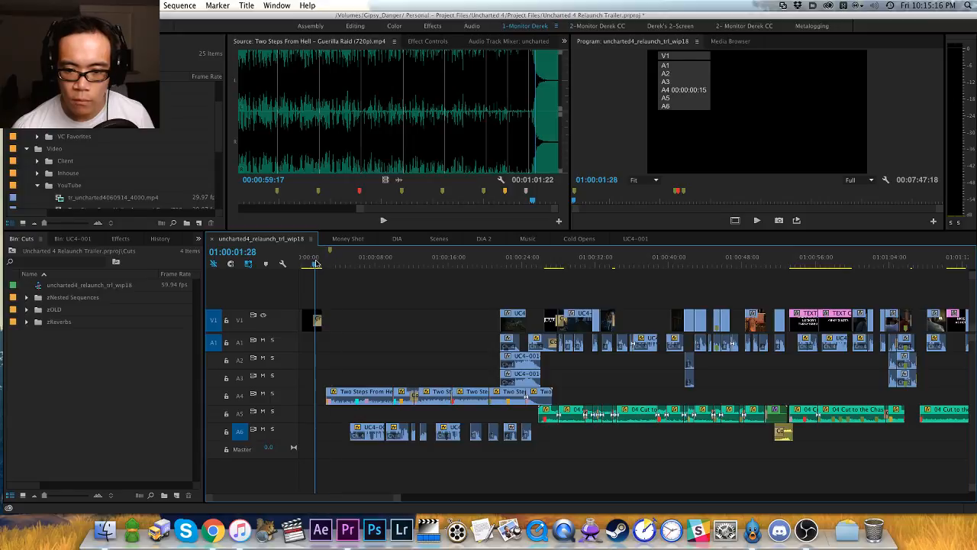
key("space")
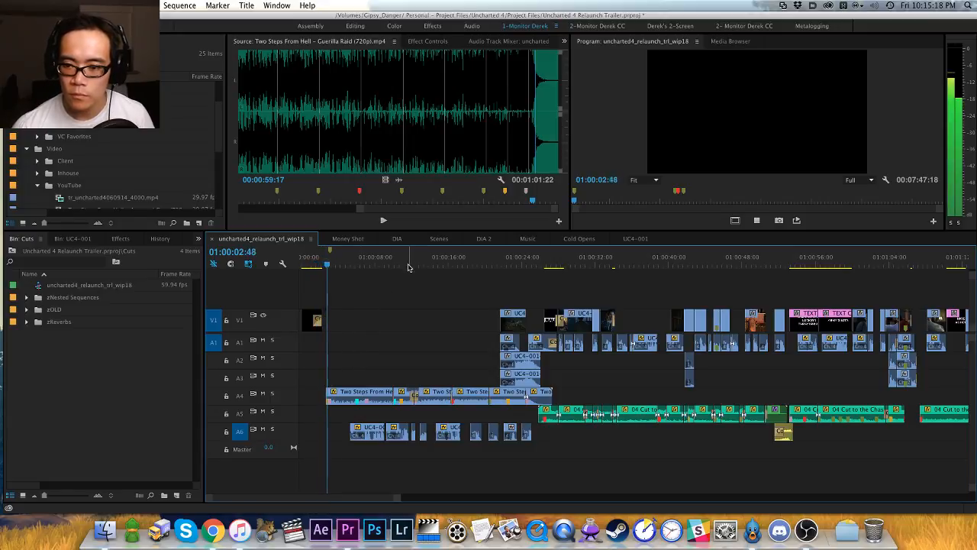
key("space")
left_click_drag(365, 413, 522, 440)
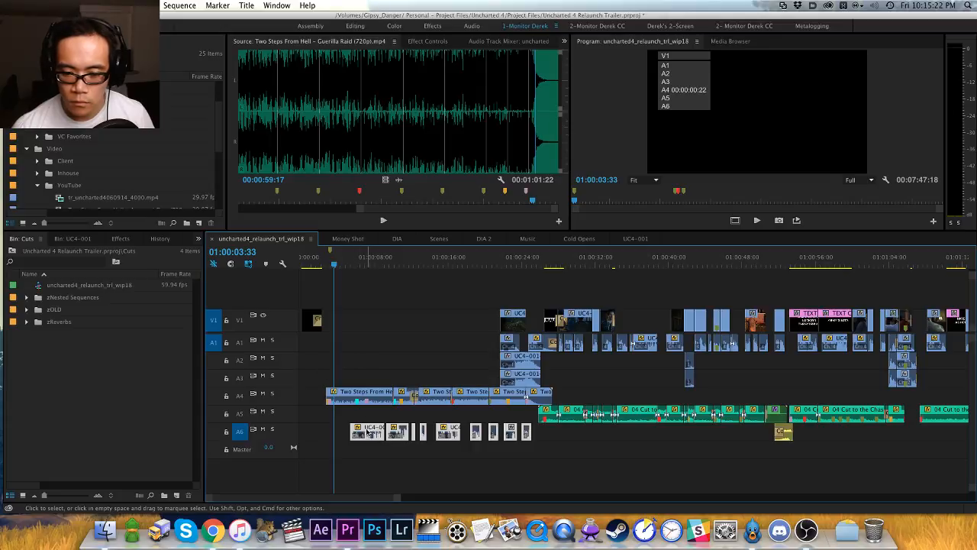
left_click_drag(367, 436, 432, 436)
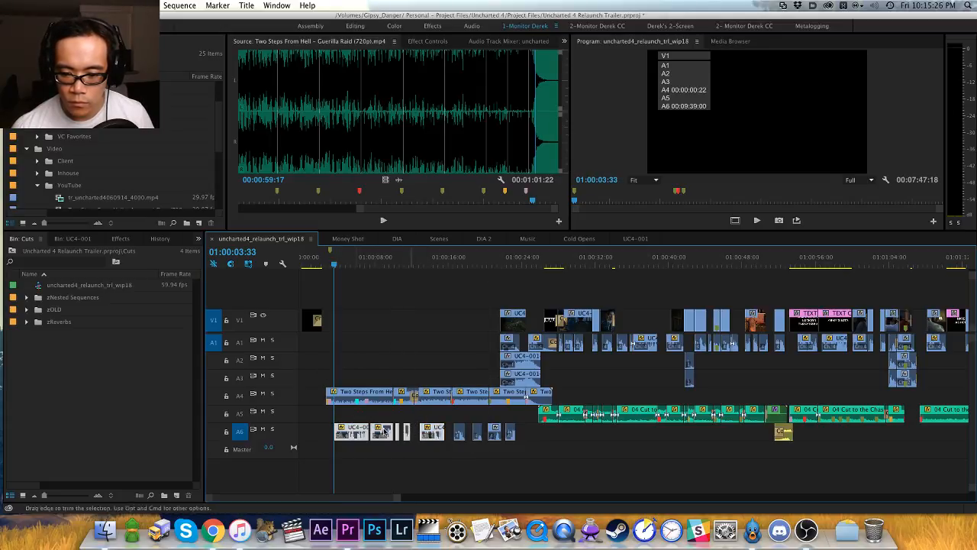
left_click_drag(347, 433, 341, 343)
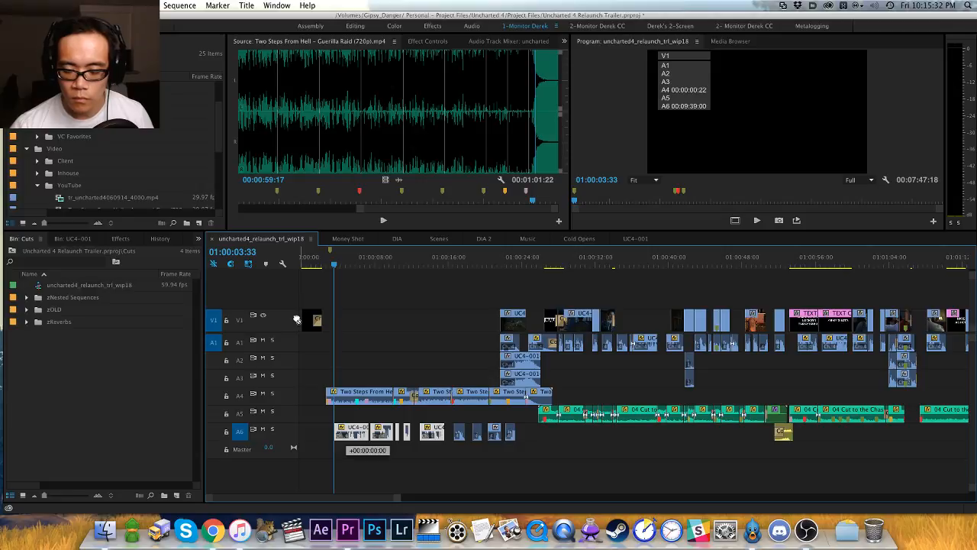
left_click_drag(349, 432, 348, 342)
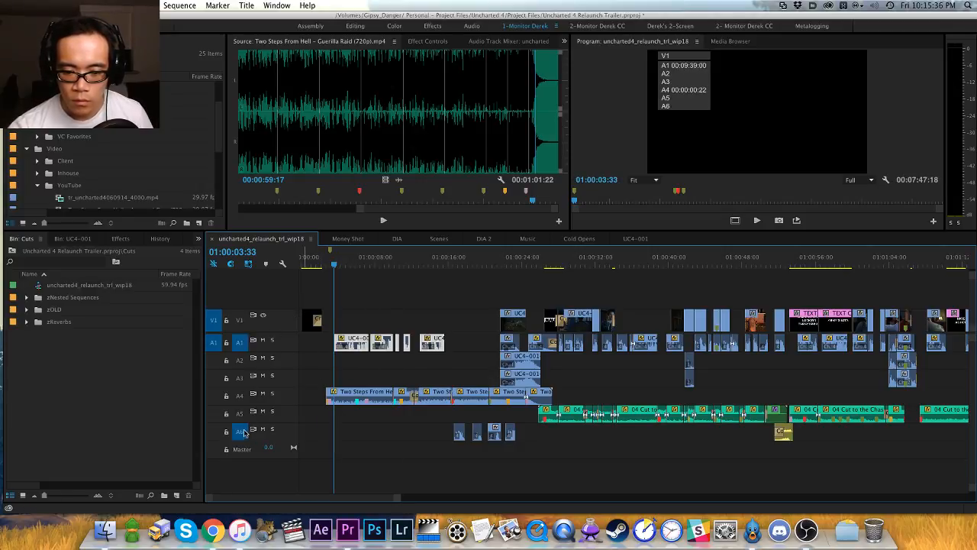
Step: Listen to the opening with the music and nudge the first A1 dialogue clip earlier, to about 01:00:03:12
key("=")
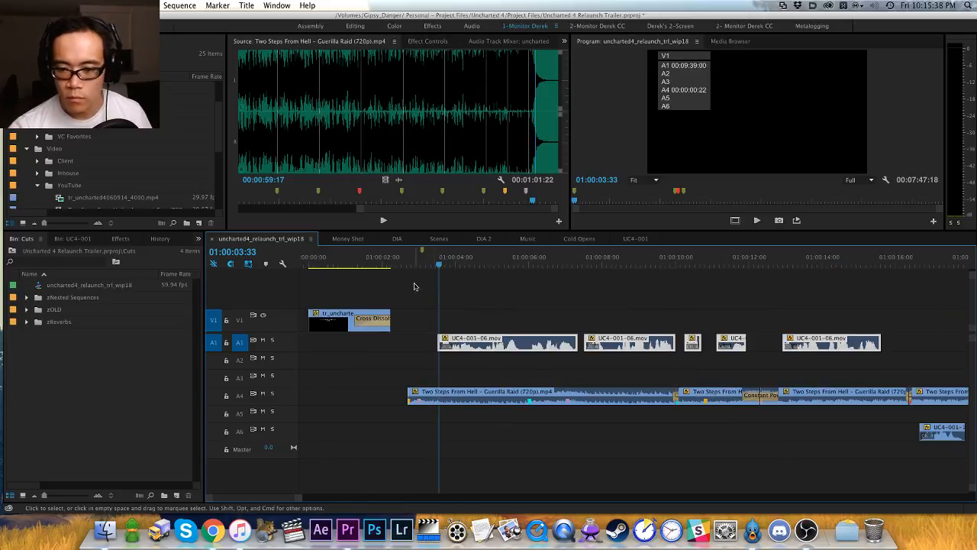
left_click_drag(403, 265, 409, 267)
key("space")
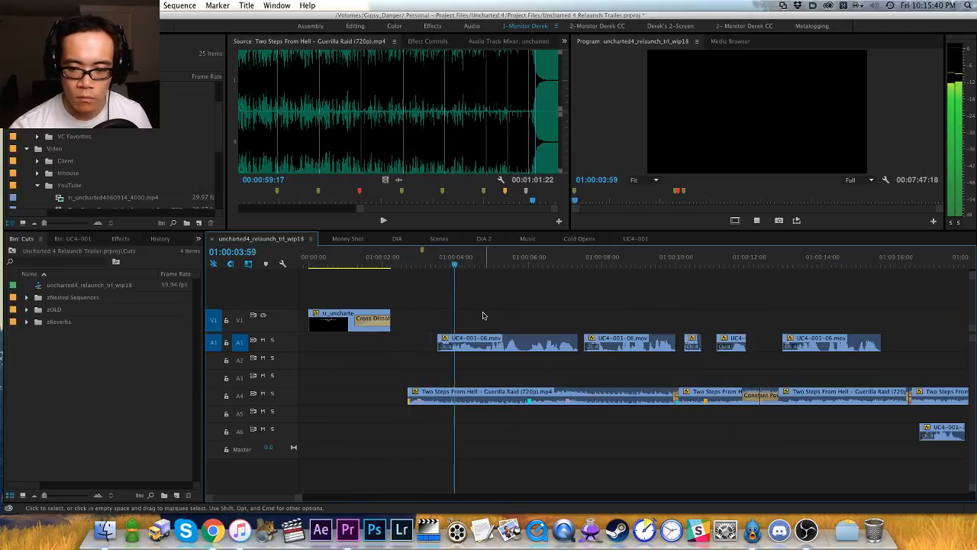
key("space")
left_click_drag(473, 344, 462, 344)
left_click(447, 299)
Step: Replay the first A1 dialogue clip against the music and split it at 01:00:05:38
left_click(401, 266)
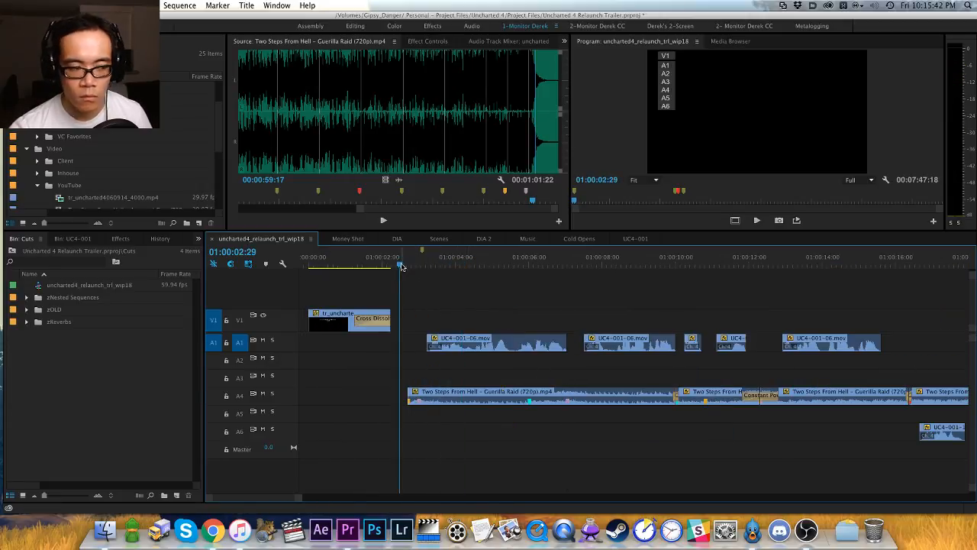
key("space")
scroll(432, 309, "right", 1)
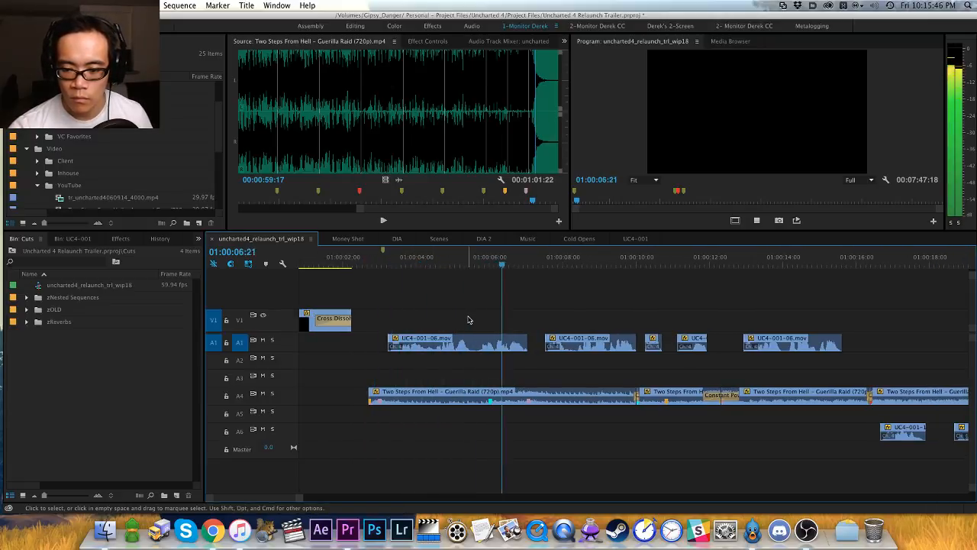
left_click(462, 260)
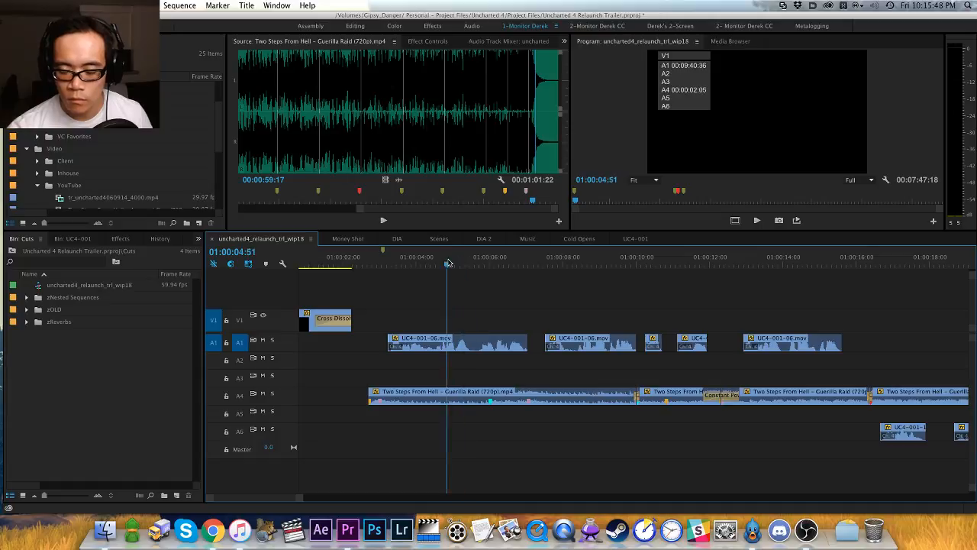
key("space")
key("space")
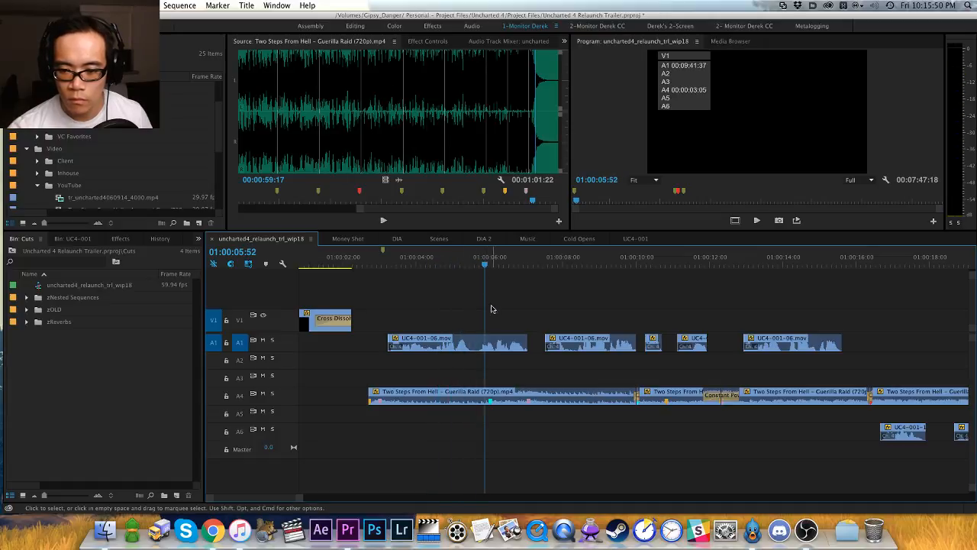
left_click(475, 271)
key("super+k")
Step: Move the four following A1 clips later, starting at about 01:00:10:12, and the split-off second half to about 01:00:07:18
scroll(445, 306, "right", 3)
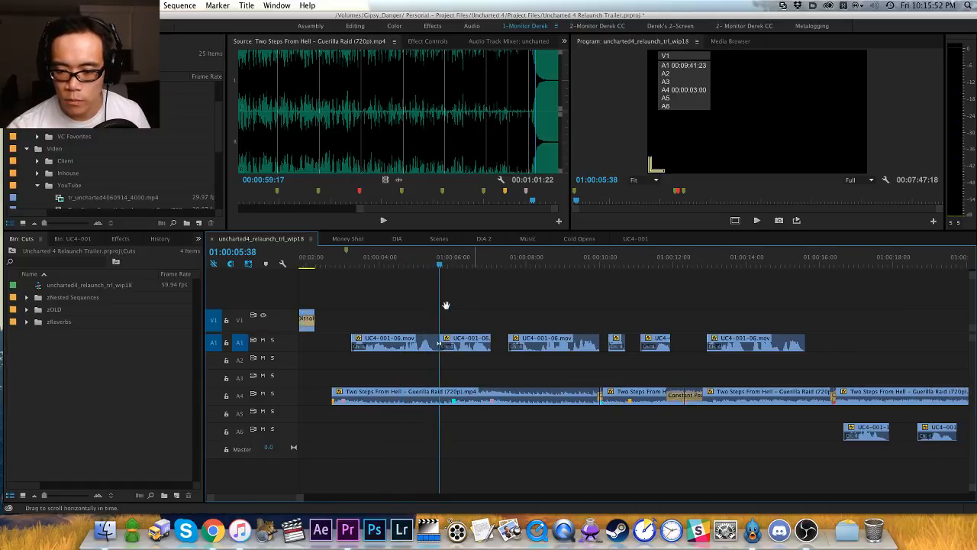
left_click_drag(520, 310, 708, 349)
left_click_drag(563, 343, 662, 342)
left_click_drag(459, 340, 497, 344)
Step: Play the respaced opening and nudge the first A1 dialogue clip later, to about 01:00:03:26
left_click(321, 262)
key("space")
key("h")
left_click_drag(366, 271, 505, 288)
key("v")
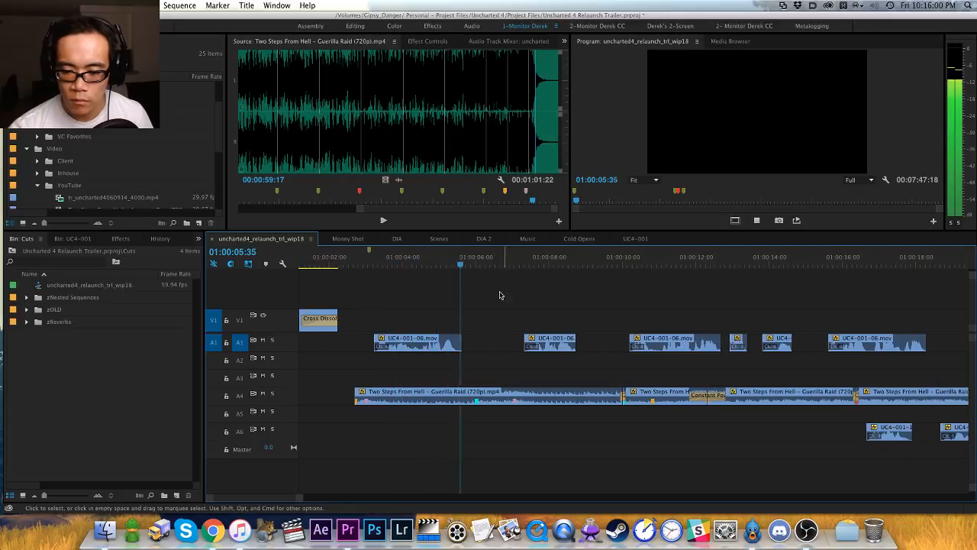
left_click(442, 340)
left_click_drag(442, 340, 456, 345)
left_click(373, 283)
Step: Replay the opening dialogue and move the A1 clip at 01:00:10:12 back against the preceding clip, at about 01:00:08:45
left_click(351, 262)
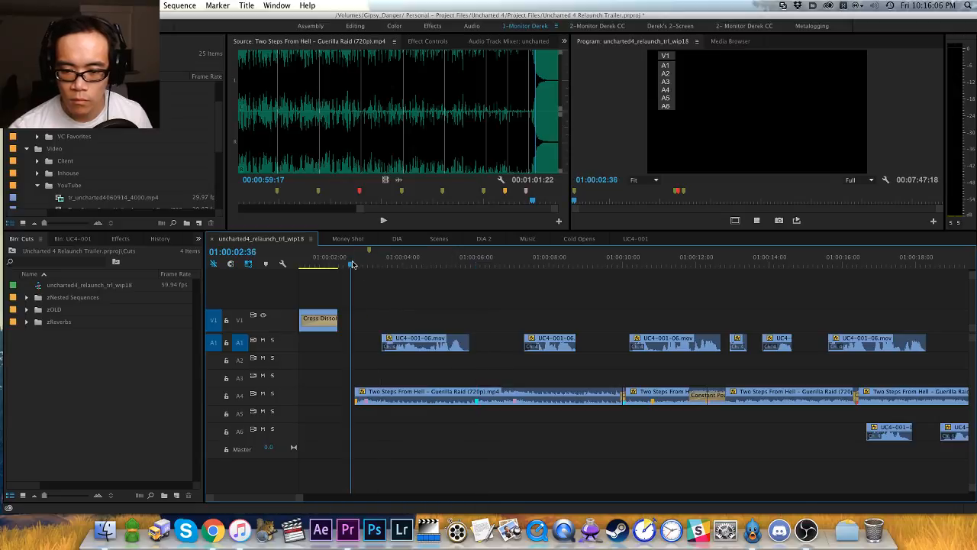
key("space")
key("h")
left_click_drag(427, 299, 406, 303)
key("v")
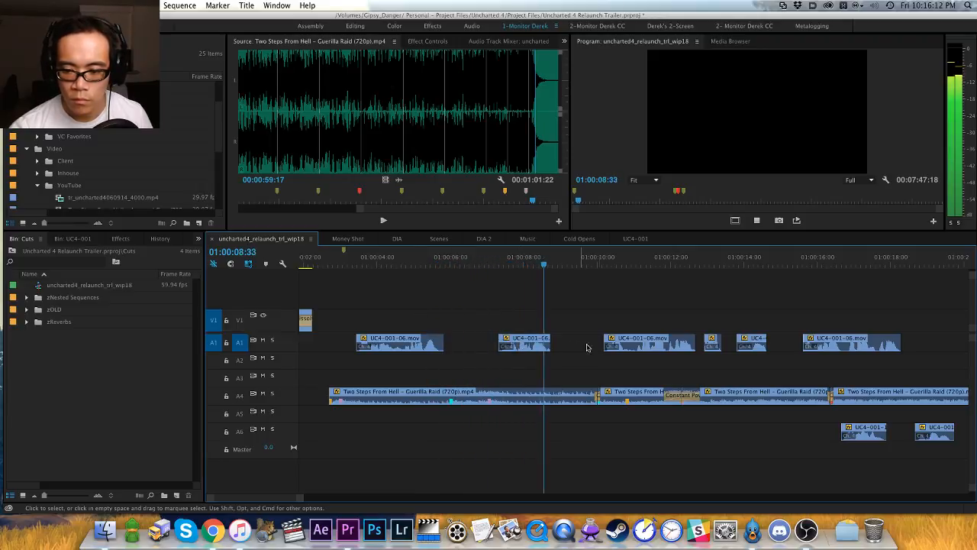
key("space")
left_click(604, 263)
key("space")
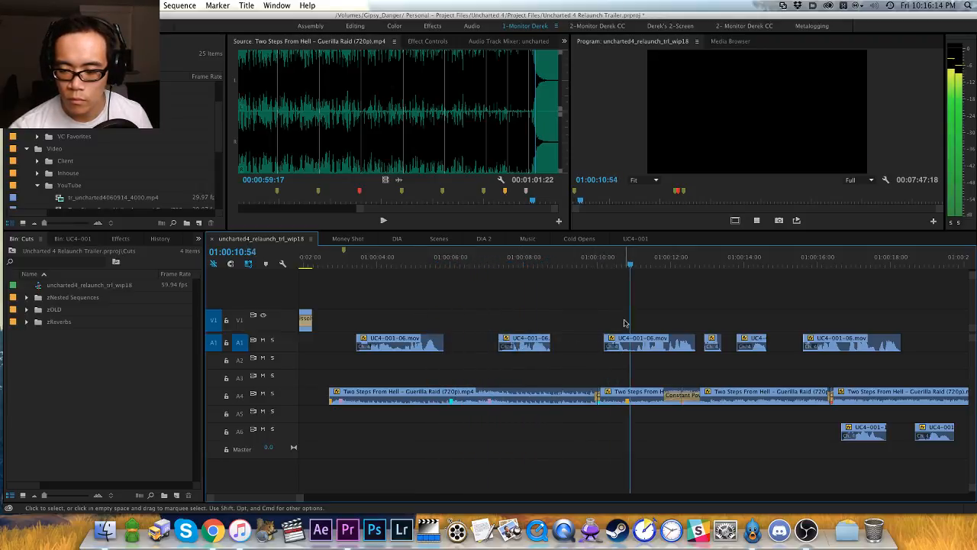
key("space")
left_click_drag(628, 342, 575, 349)
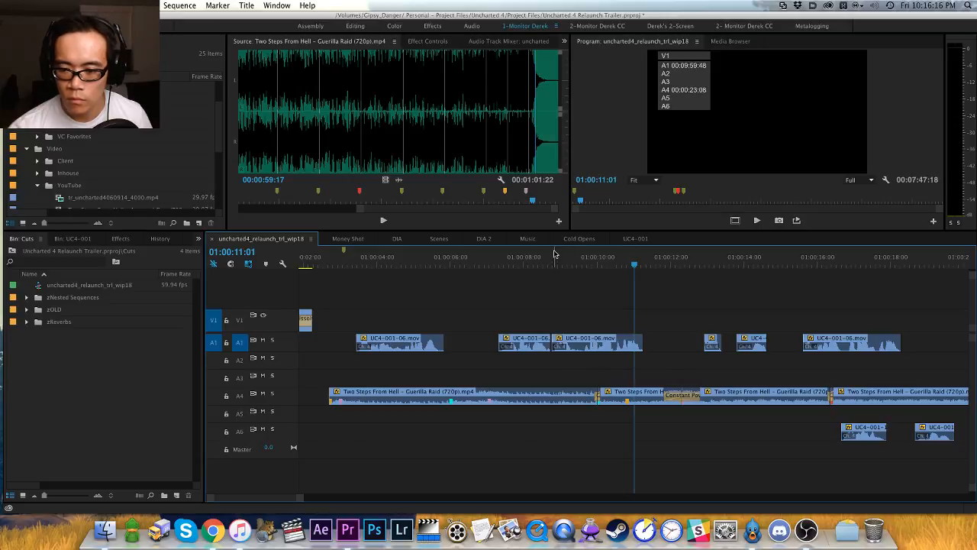
Step: Listen to the A1 clip at 01:00:08:45 after the join and split it at 01:00:09:38
left_click(543, 259)
key("space")
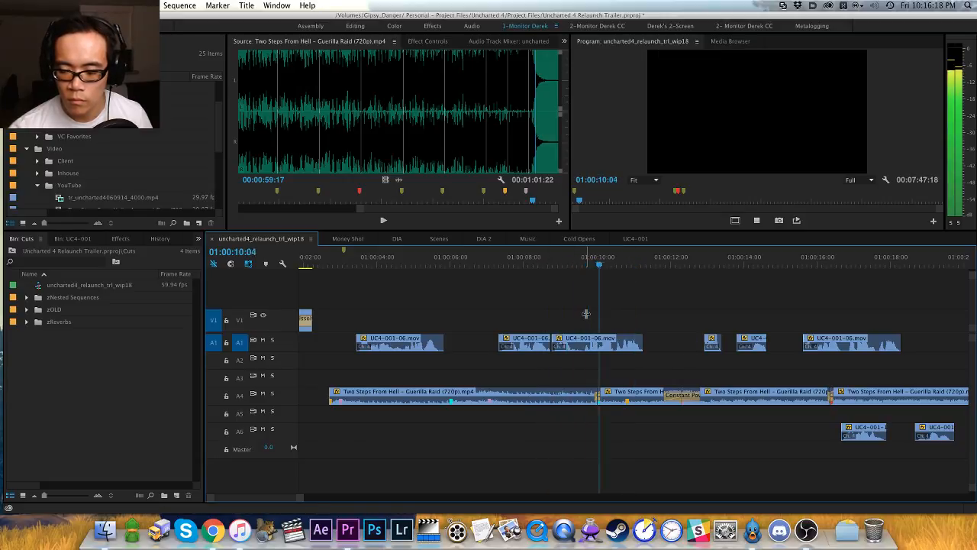
key("space")
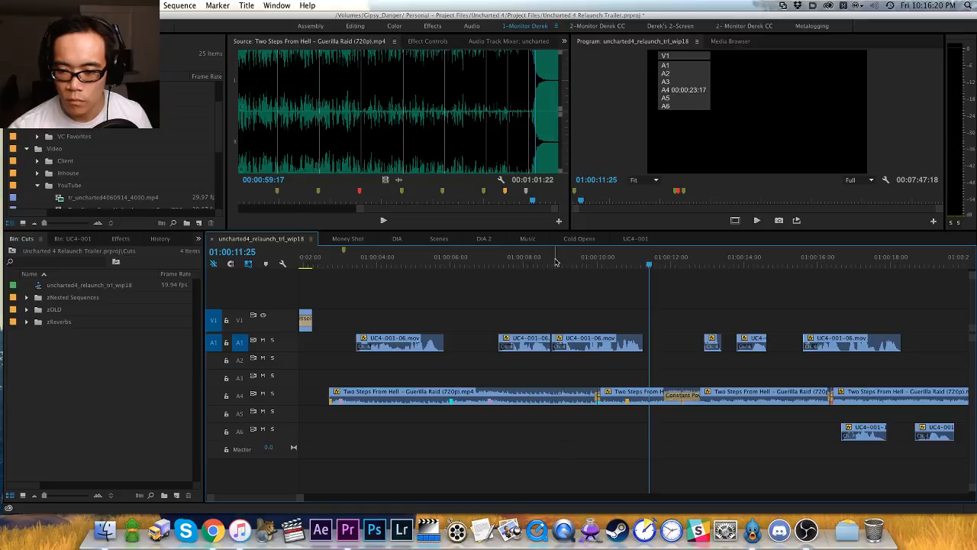
left_click(568, 261)
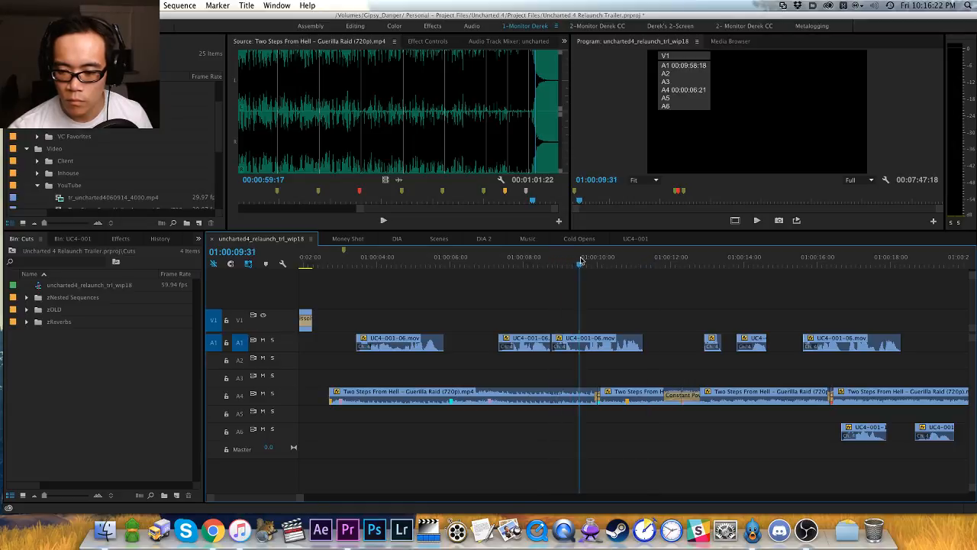
mouse_move(583, 263)
left_mouse_down()
mouse_move(591, 264)
mouse_move(580, 263)
left_mouse_up()
key("equal")
key("equal")
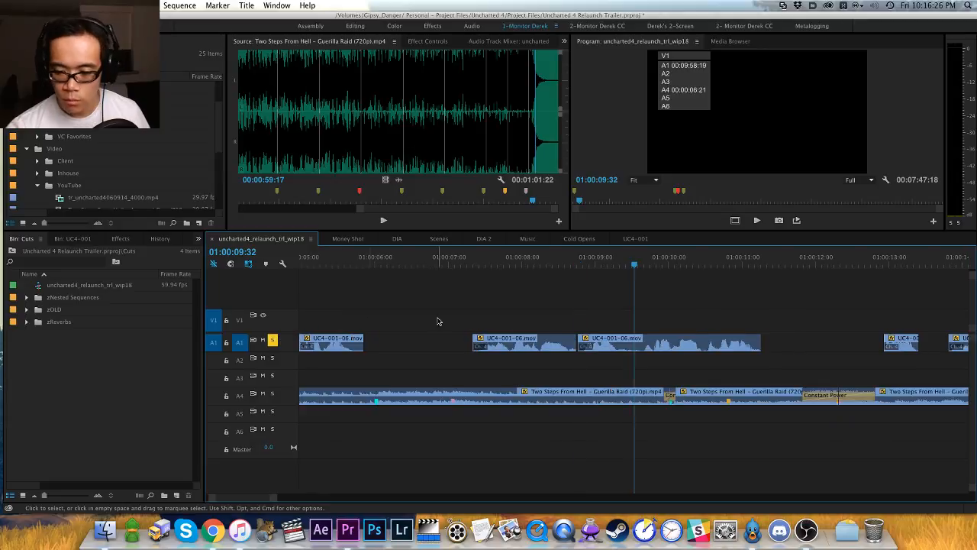
key("h")
left_click_drag(620, 290, 494, 277)
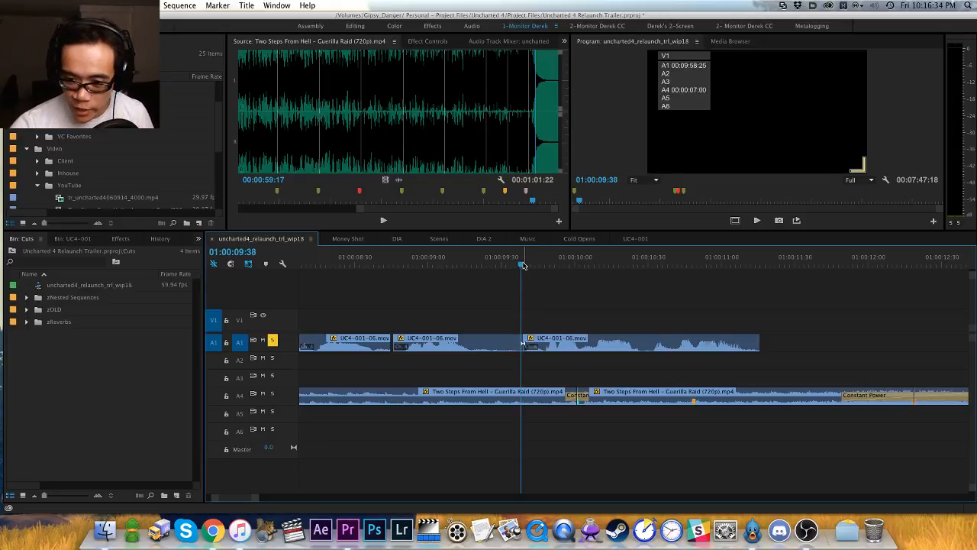
Step: Cut the section from 01:00:09:47 to about 01:00:10:40 out of the A1 dialogue and close the gap with the remaining piece
left_click_drag(523, 264, 670, 262)
key("super+k")
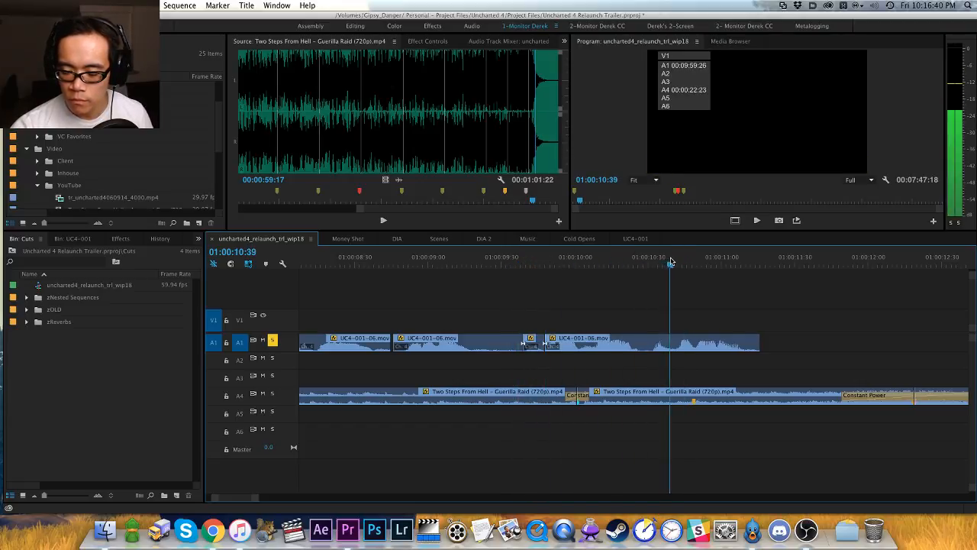
key("alt+q")
left_click_drag(698, 343, 569, 352)
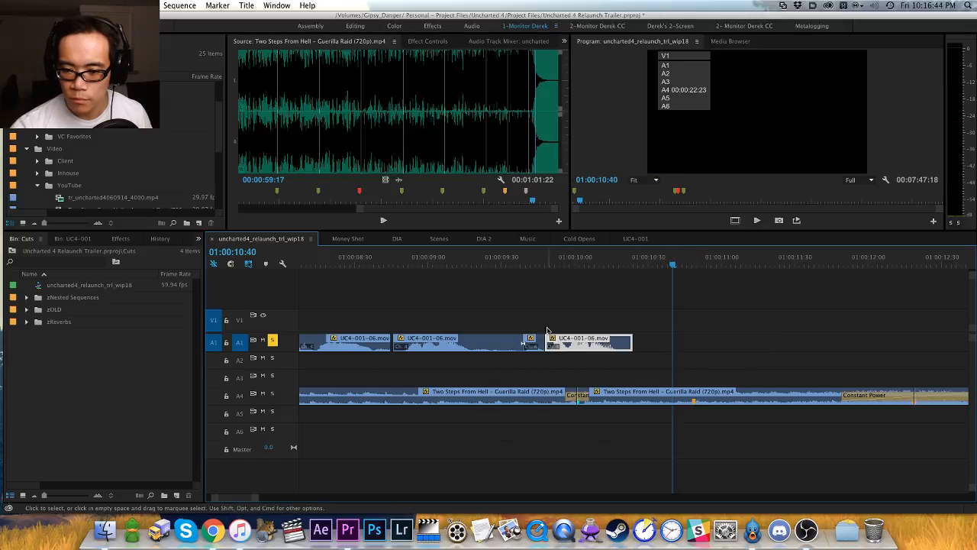
Step: Listen to the joined A1 dialogue and raise the gain of the short clip at 01:00:09:39 to 22 dB
left_click(478, 261)
key("space")
key("space")
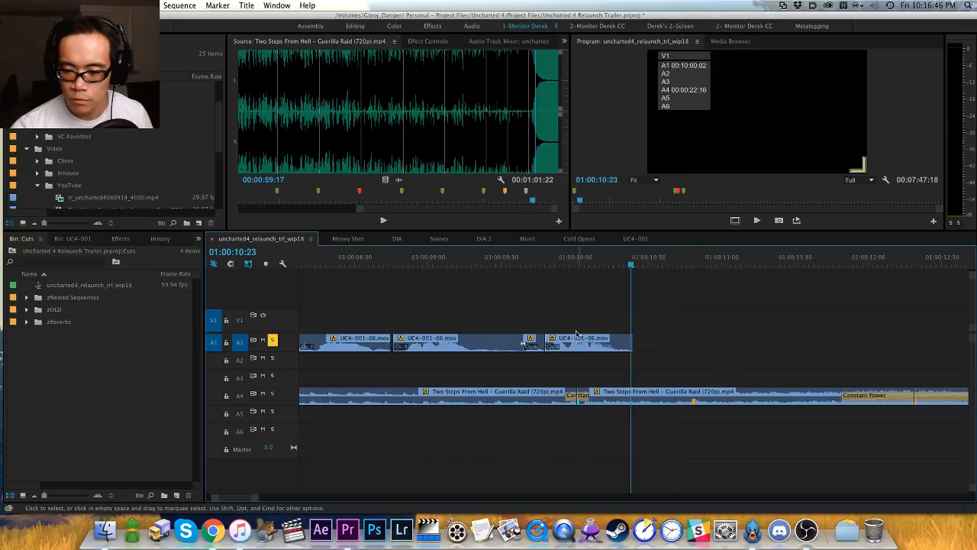
left_click(541, 340)
key("g")
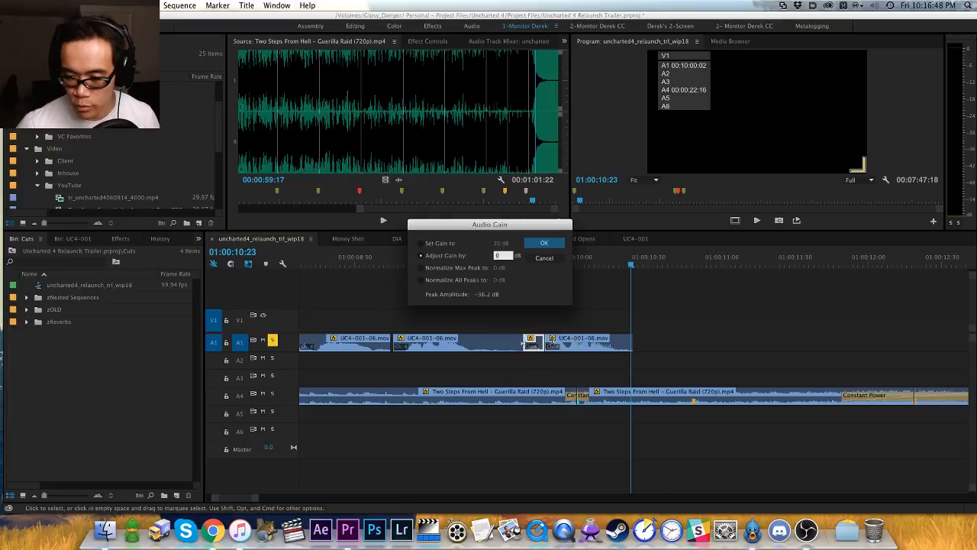
key("Return")
Step: Nudge the A1 clip after the short piece two frames later, to about 01:00:09:49
key("Up")
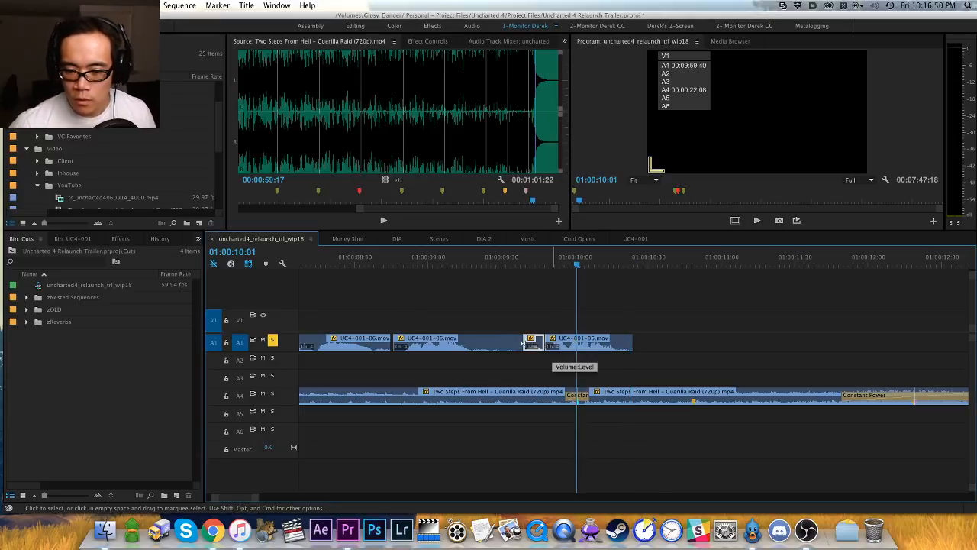
key("super+shift+a")
key("d")
key("super+Right")
key("super+Right")
key("super+shift+a")
key("Up")
key("Up")
key("Up")
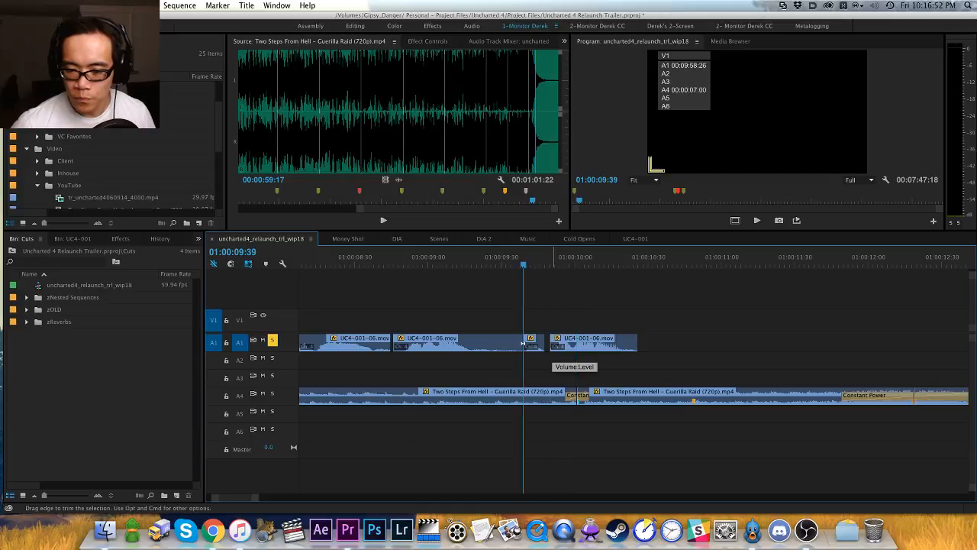
Step: Trim the end of the A1 clip starting near 01:00:08:45 to 01:00:09:18 and add a 2-frame Constant Power fade-out
key("Up")
key("space")
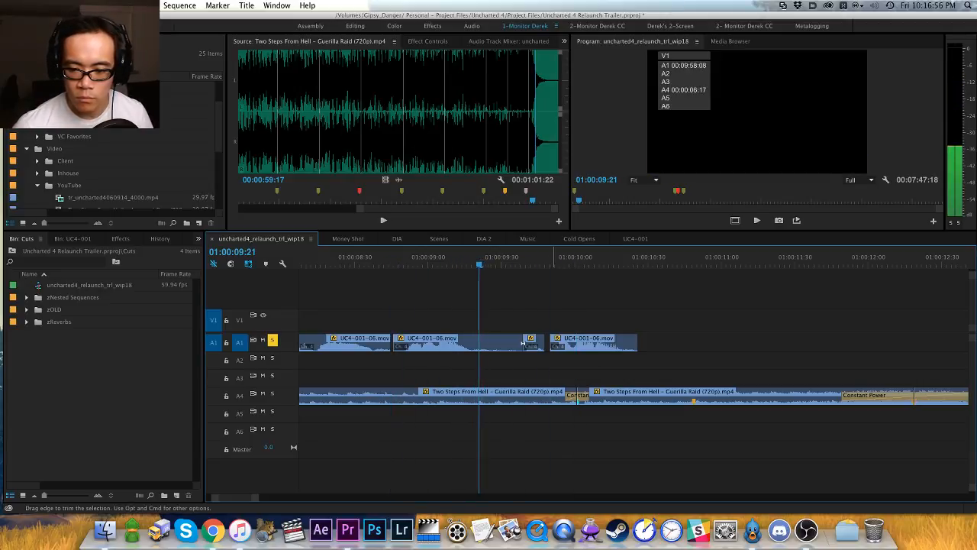
key("alt+w")
key("super+shift+d")
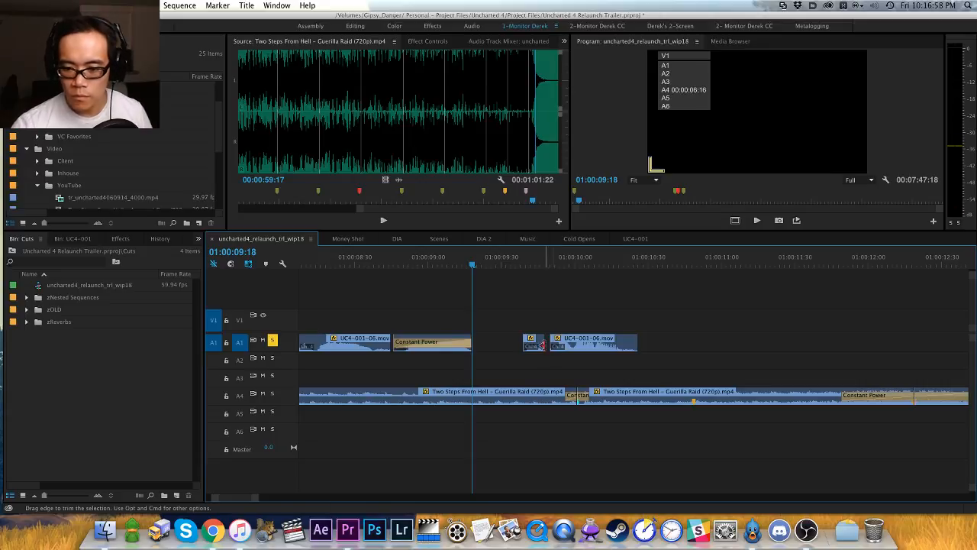
double_click(432, 341)
type("2")
left_click(529, 261)
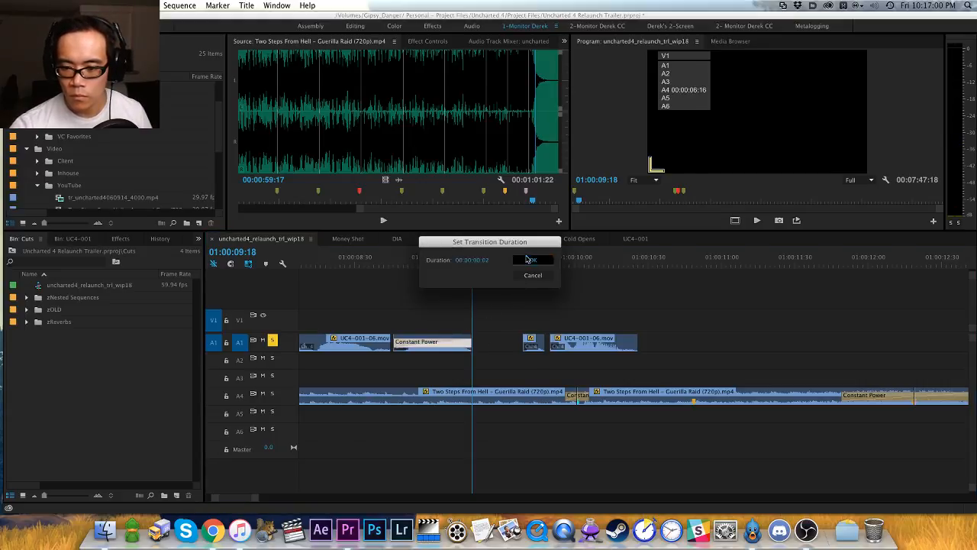
Step: Move the two A1 clips after the fade back together, so the short one starts at about 01:00:09:20
left_click_drag(619, 299, 530, 344)
left_click(534, 323)
key("minus")
key("h")
left_click_drag(452, 303, 590, 300)
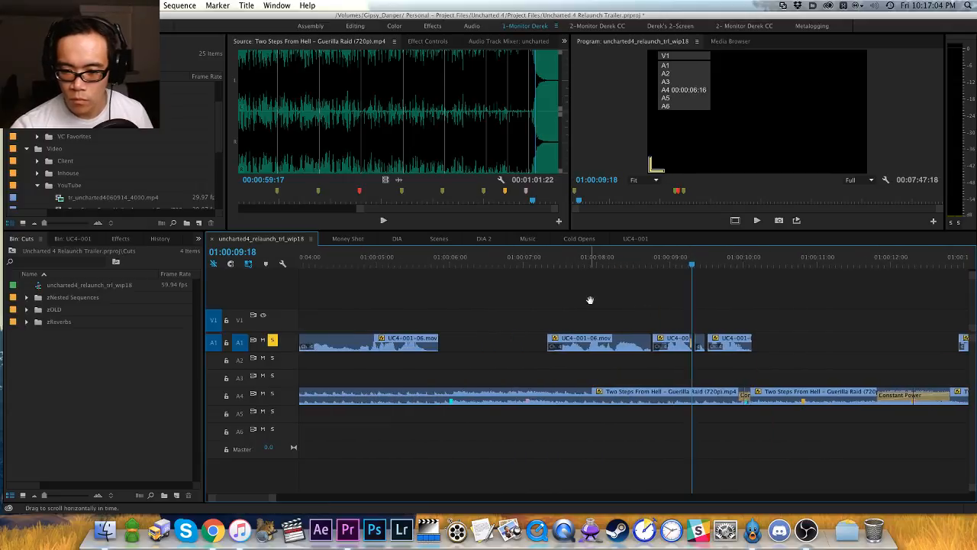
Step: Replay the opening from 01:00:02:40 and shorten the end of the first A1 dialogue clip to about 01:00:05:42
key("minus")
left_click(412, 264)
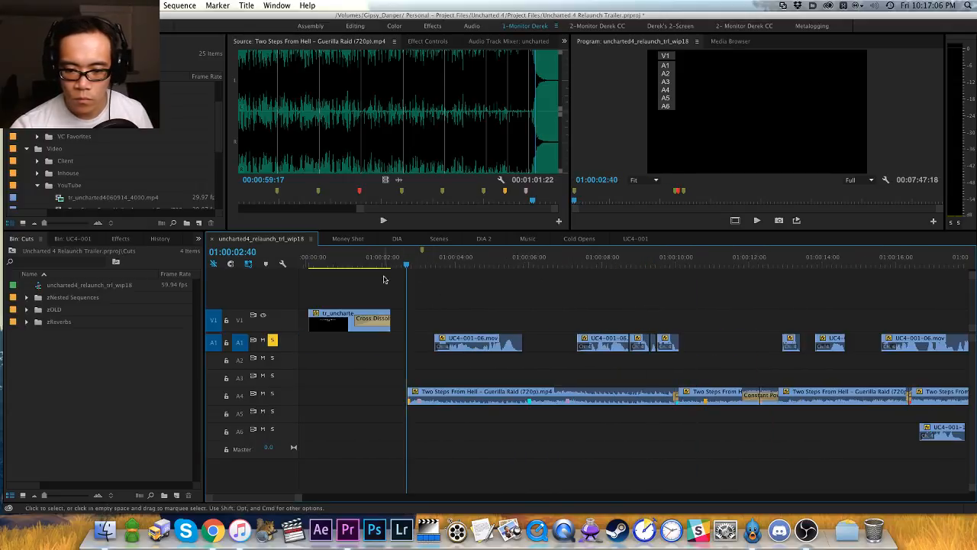
key("space")
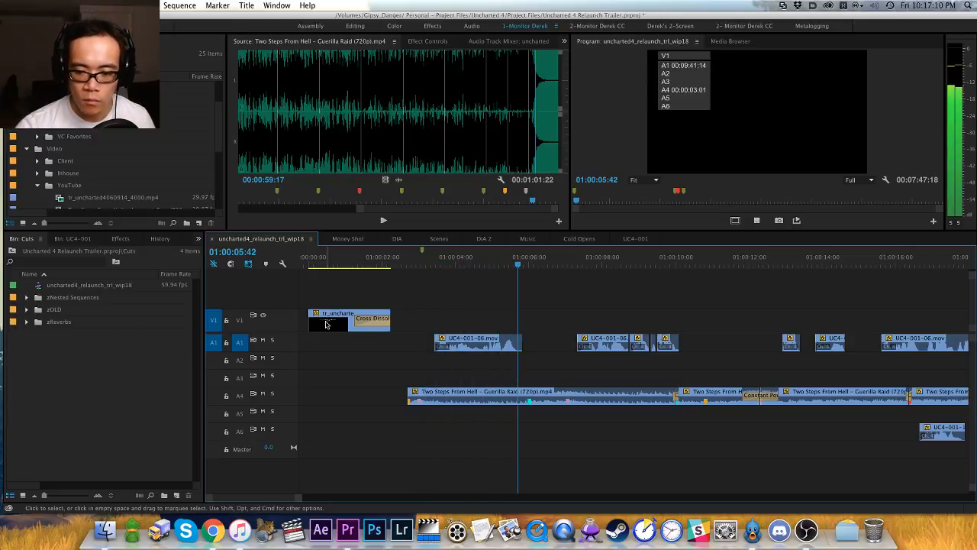
key("equal")
left_click(470, 265)
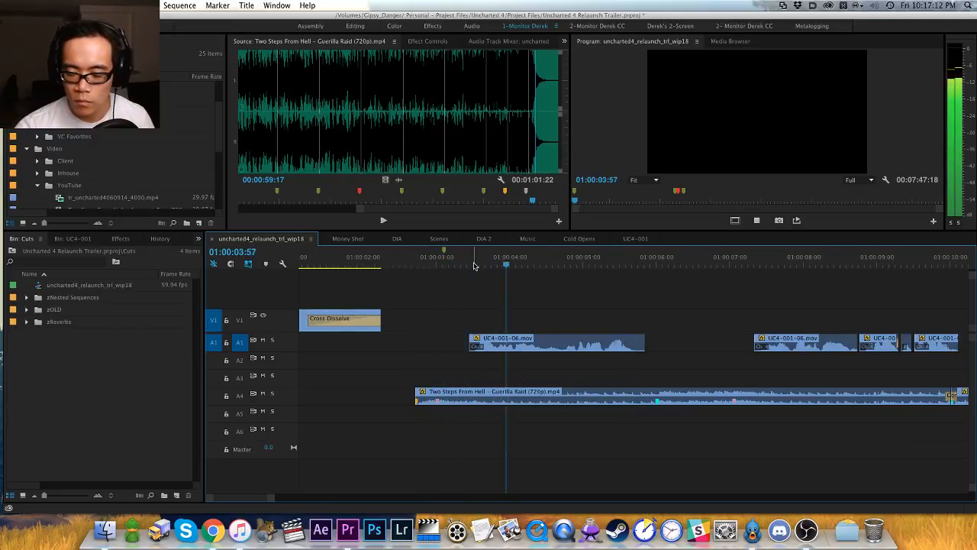
left_click(634, 265)
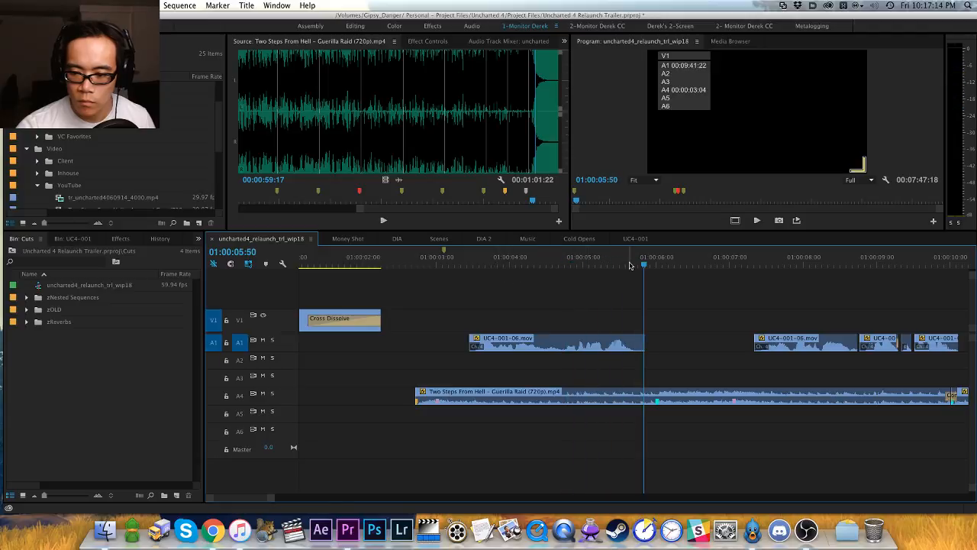
left_click_drag(633, 265, 608, 280)
Step: Play on past the first line and move the A1 clip at 01:00:07:20 earlier, to about 01:00:07:12
key("space")
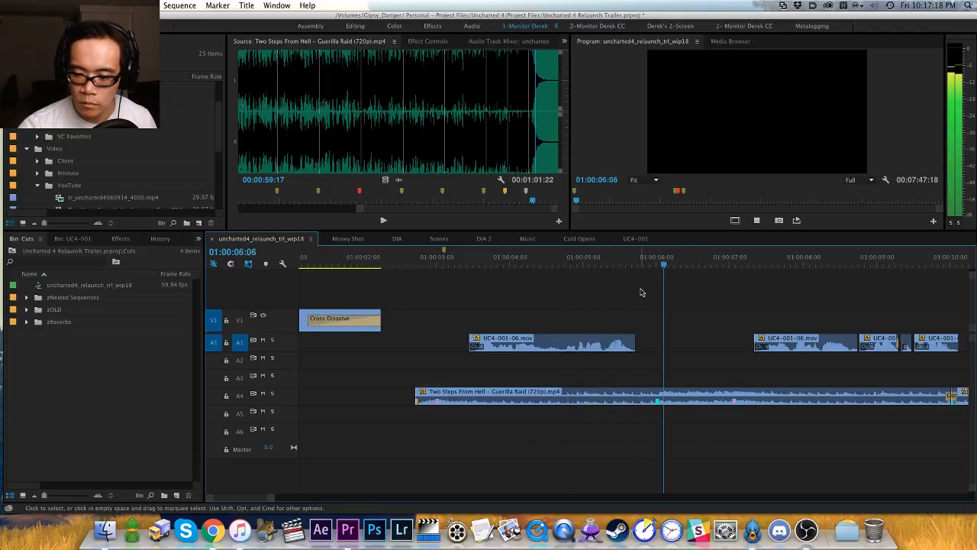
key("space")
scroll(637, 312, "right", 4)
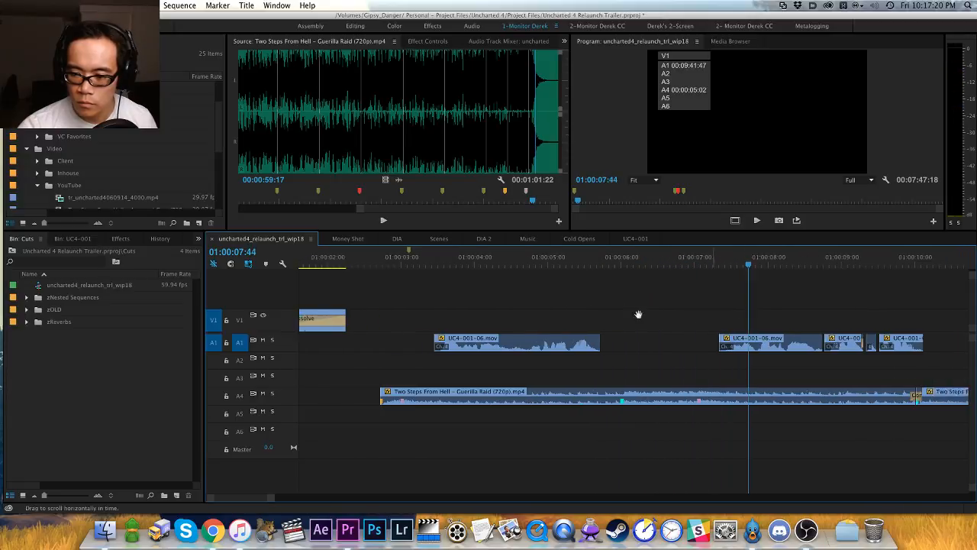
left_click_drag(667, 347, 655, 345)
Step: Trim the end of the moved A1 clip to 01:00:08:32 and bring the three following clips back to about 01:00:08:34
key("space")
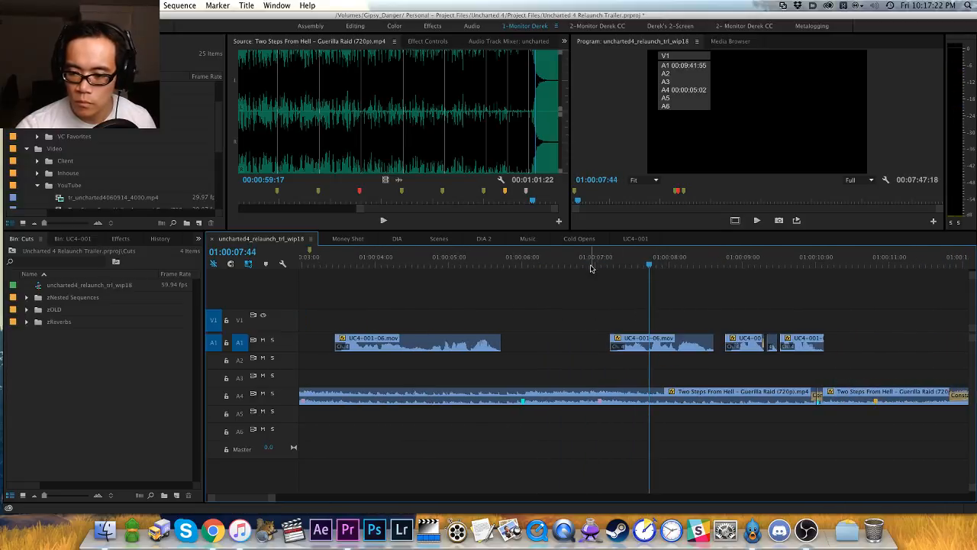
key("space")
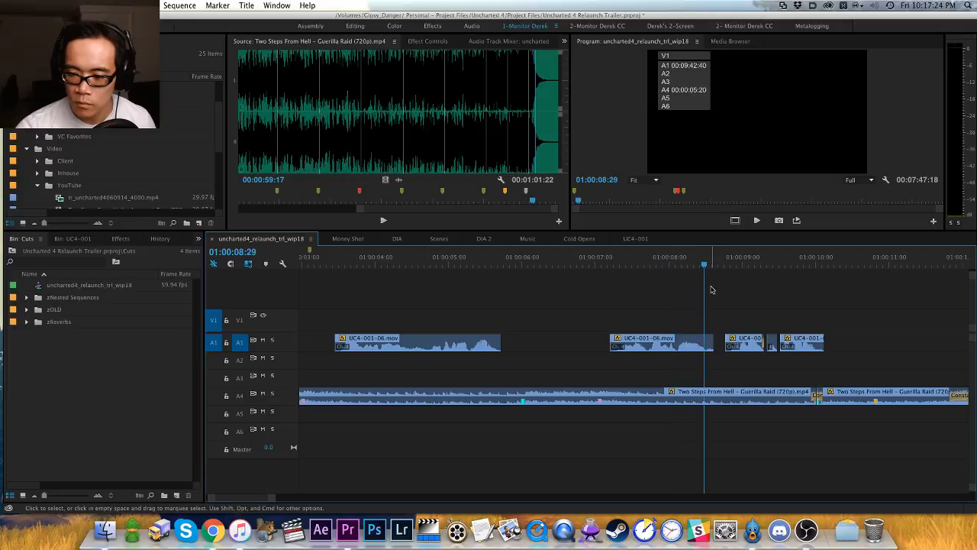
left_click_drag(703, 264, 708, 264)
key("shift+w")
left_click_drag(808, 318, 721, 341)
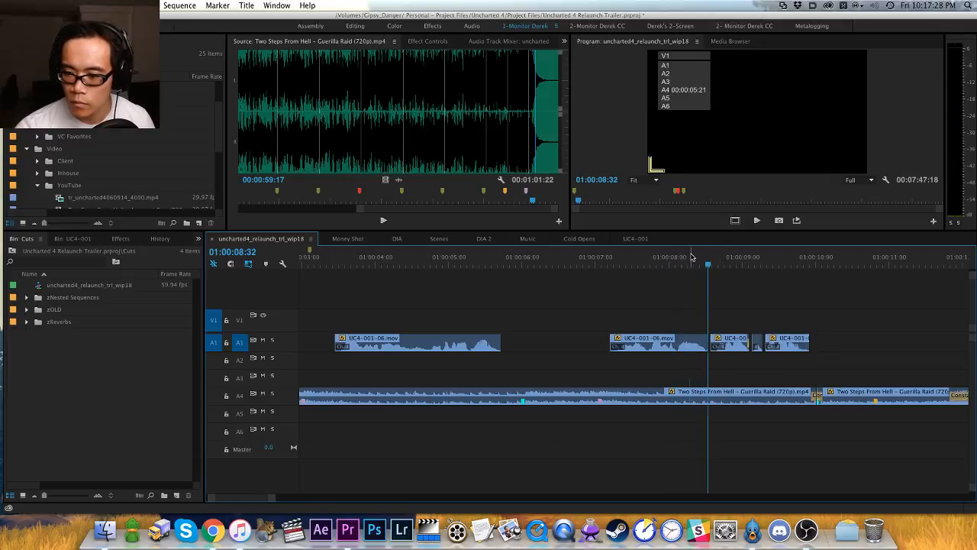
Step: Shorten the last clip of the group to about 01:00:09:51 and adjust the gain of the short A1 clip at 01:00:09:08
key("space")
key("=")
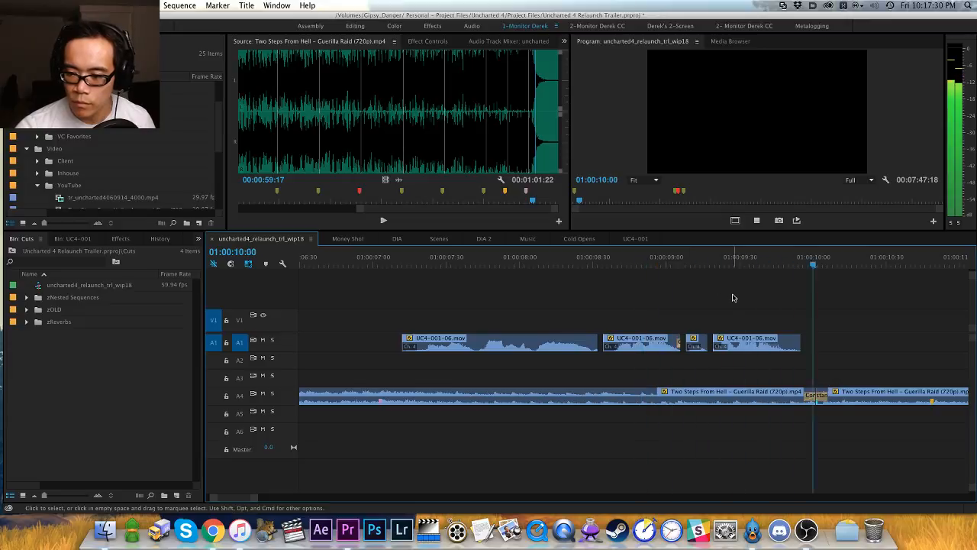
key("space")
left_click_drag(781, 260, 689, 264)
key("g")
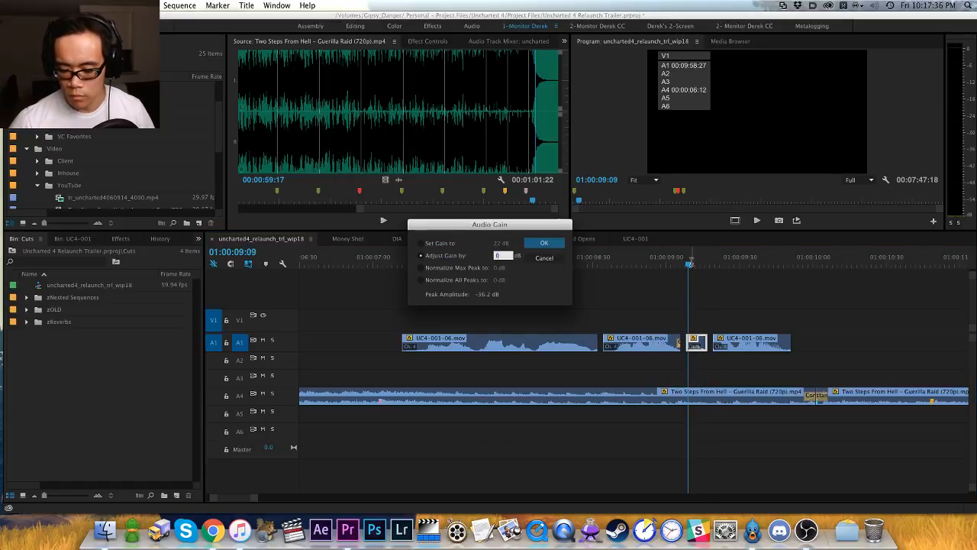
key("Return")
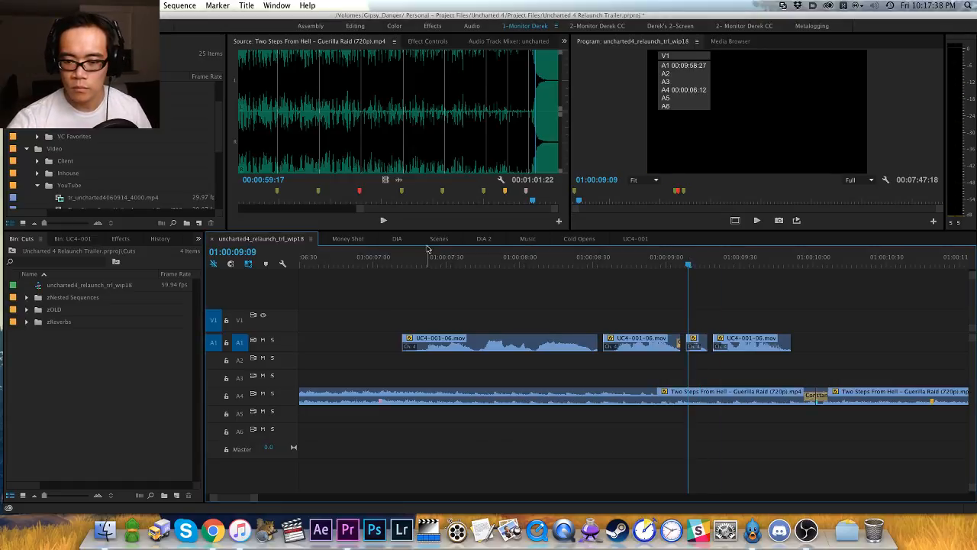
Step: Listen to the tightened A1 dialogue group against the music, checking the levels and joins
left_click(397, 259)
key("space")
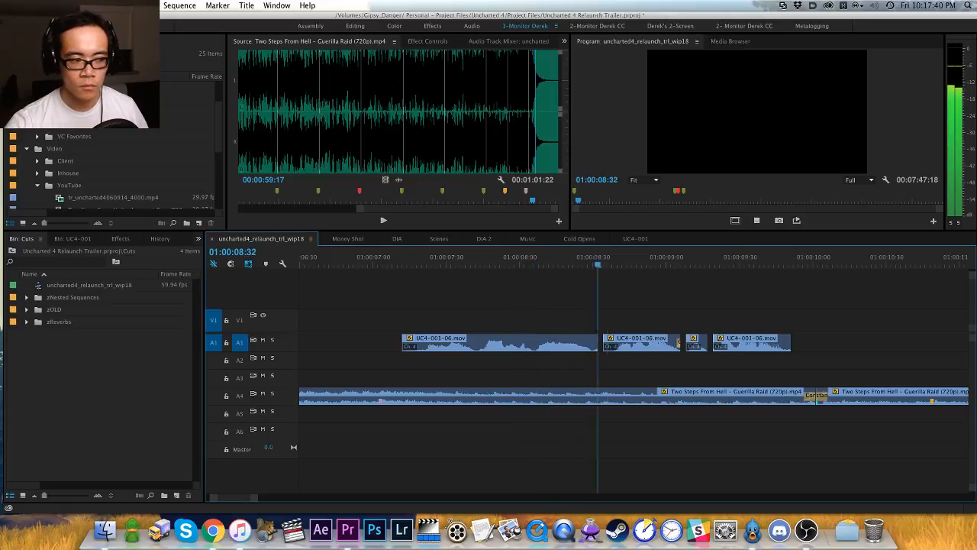
key("space")
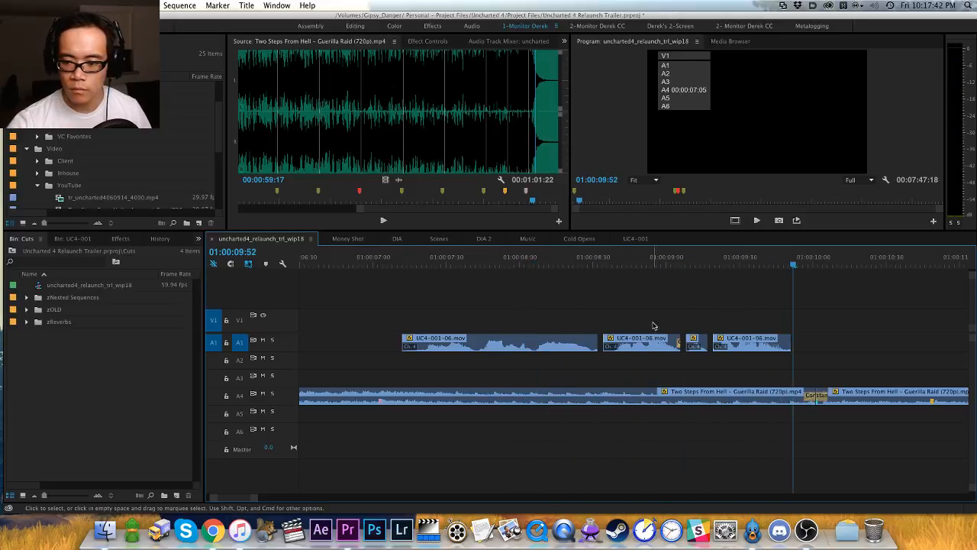
left_click(611, 265)
key("space")
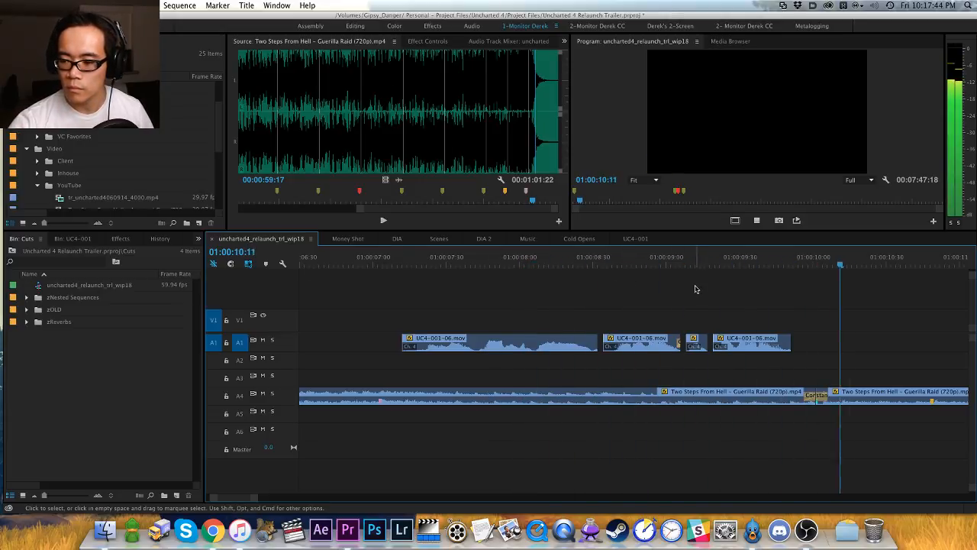
key("minus")
key("space")
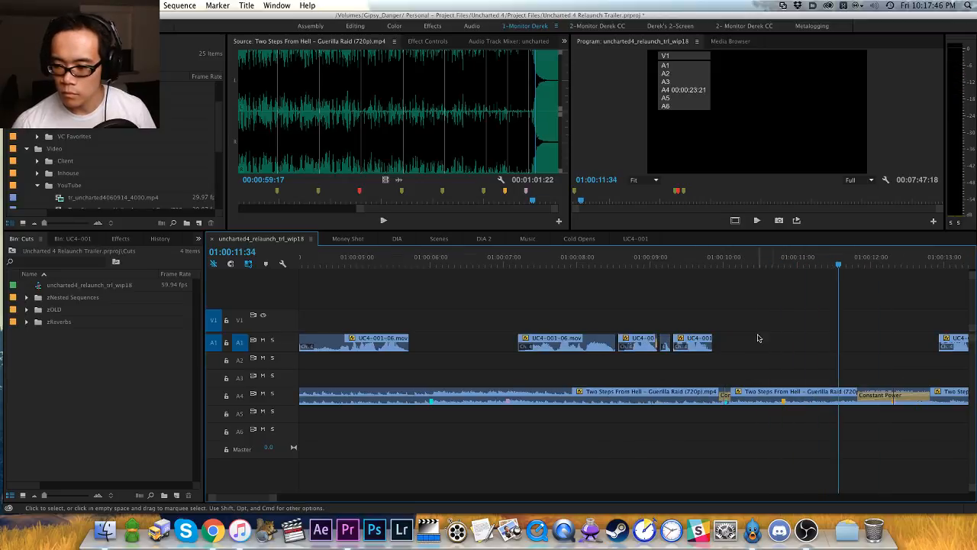
Step: Move the A1 clip at about 01:00:12:56 forward to about 01:00:10:22, choosing the spot by ear
scroll(699, 283, "down", 5)
left_click(737, 262)
key("space")
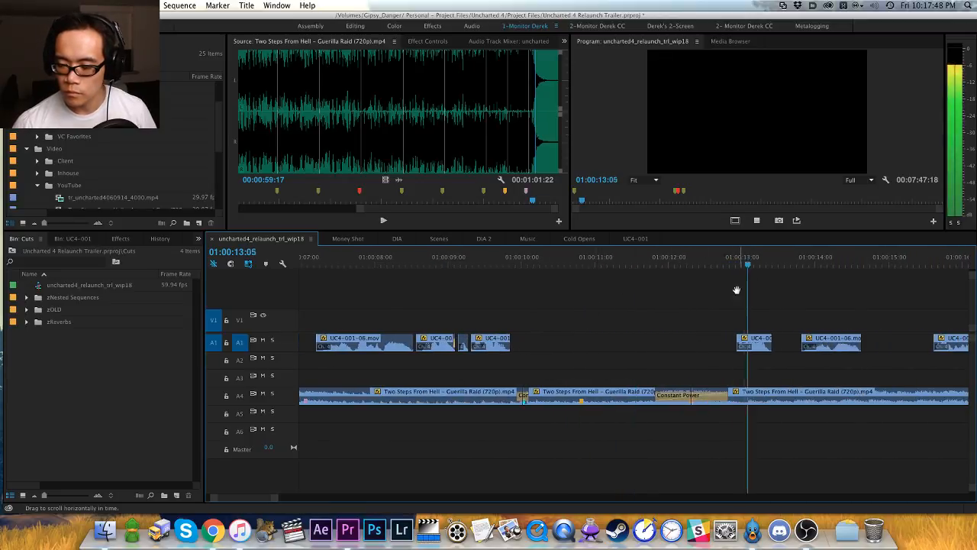
key("space")
scroll(687, 306, "up", 1)
left_click(522, 261)
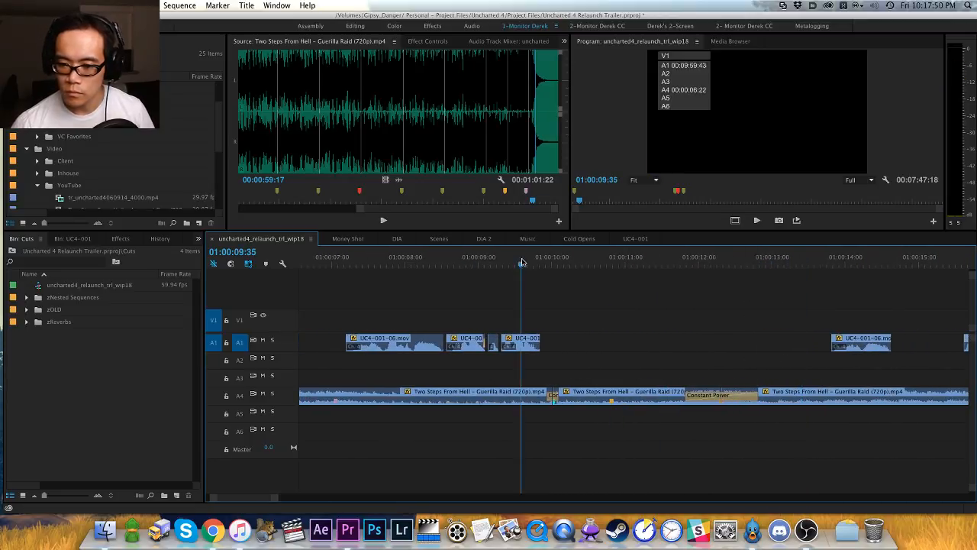
key("space")
key("space")
left_click(522, 262)
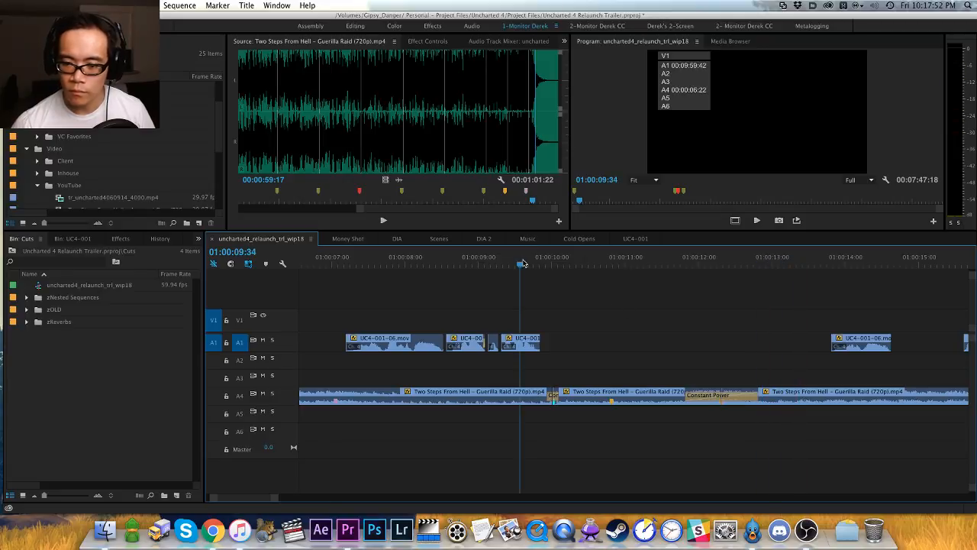
key("space")
key("space")
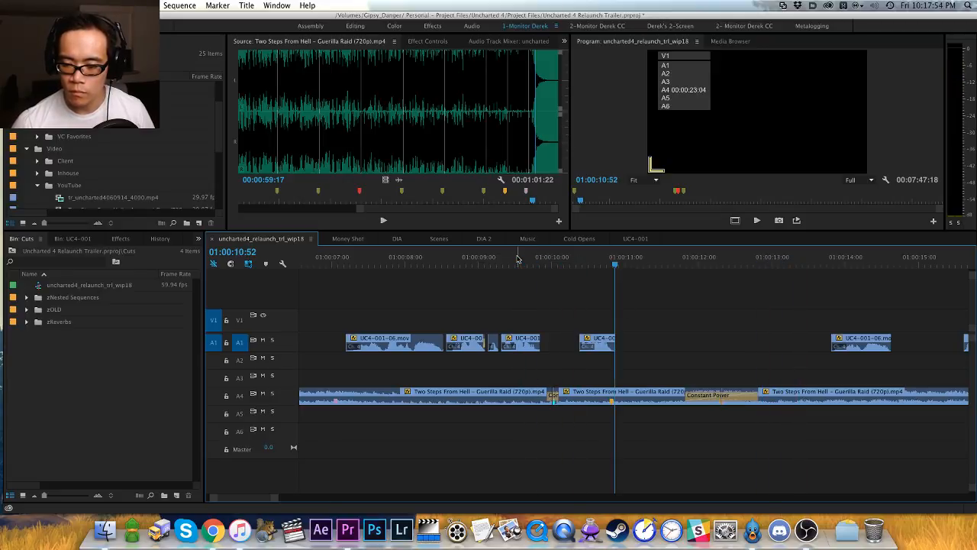
Step: Cut the A1 clip at about 01:00:13:48 and paste it after the relocated line, at about 01:00:10:59
left_click(532, 258)
key("space")
key("h")
left_click_drag(593, 303, 511, 306)
key("space")
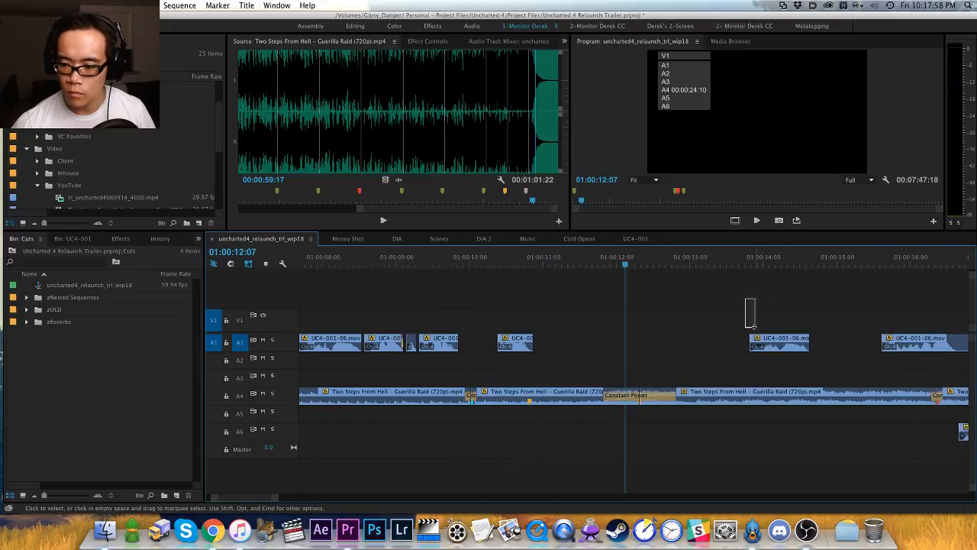
left_click_drag(754, 327, 762, 341)
key("super+x")
left_click(508, 263)
key("space")
key("space")
key("super+v")
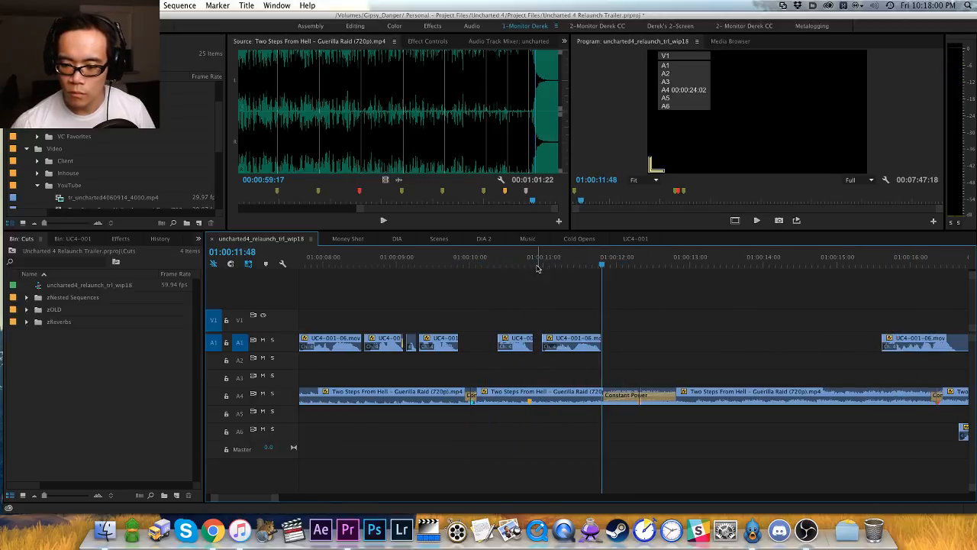
Step: Replay the two relocated A1 lines and listen to the next dialogue clip, at about 01:00:15:36
left_click(527, 264)
key("space")
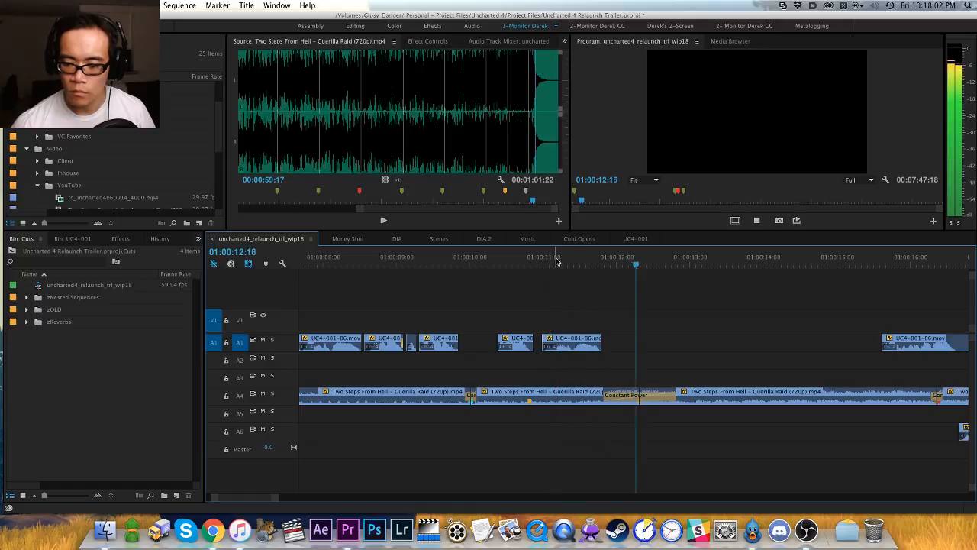
key("space")
key("space")
key("space")
key("h")
left_click_drag(640, 304, 485, 304)
key("v")
left_click(711, 265)
key("space")
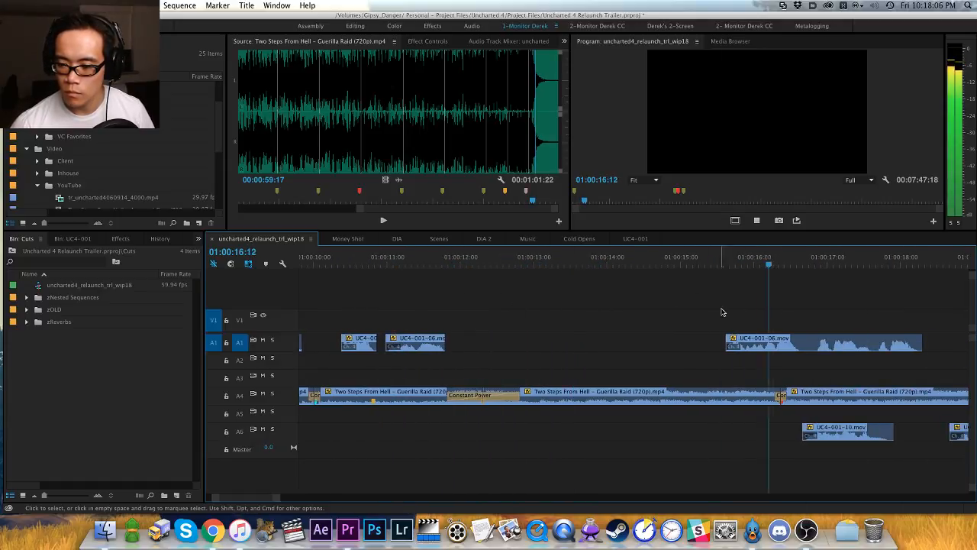
key("space")
Step: Move the A1 clip at about 01:00:15:36 forward to about 01:00:12:53 and replay it against the music
left_click(763, 344)
key("Delete")
left_click(469, 259)
key("space")
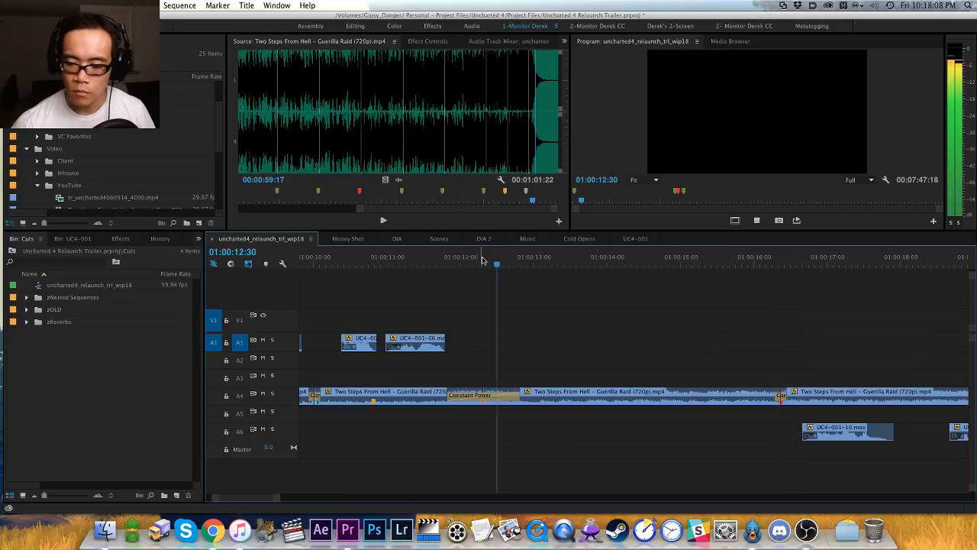
key("space")
key("super+v")
left_click(517, 263)
key("space")
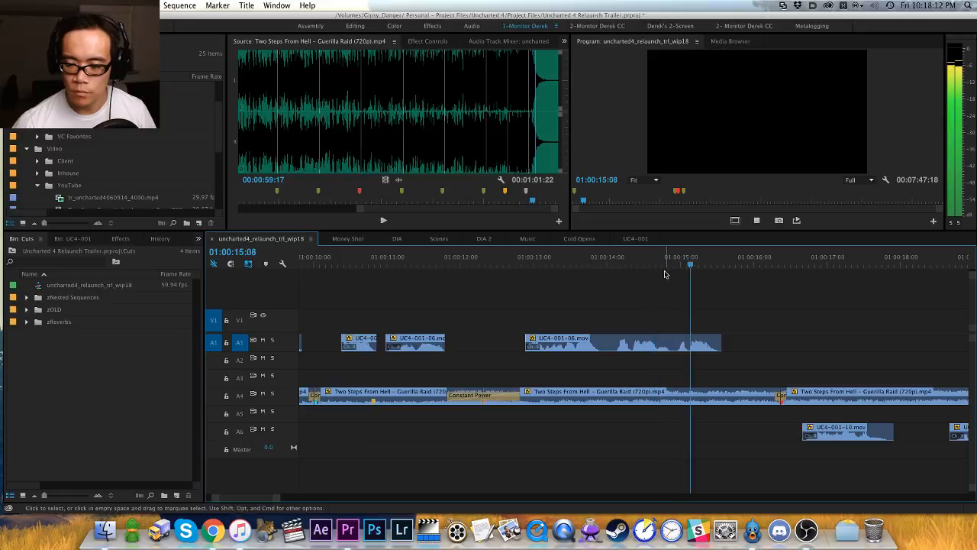
key("space")
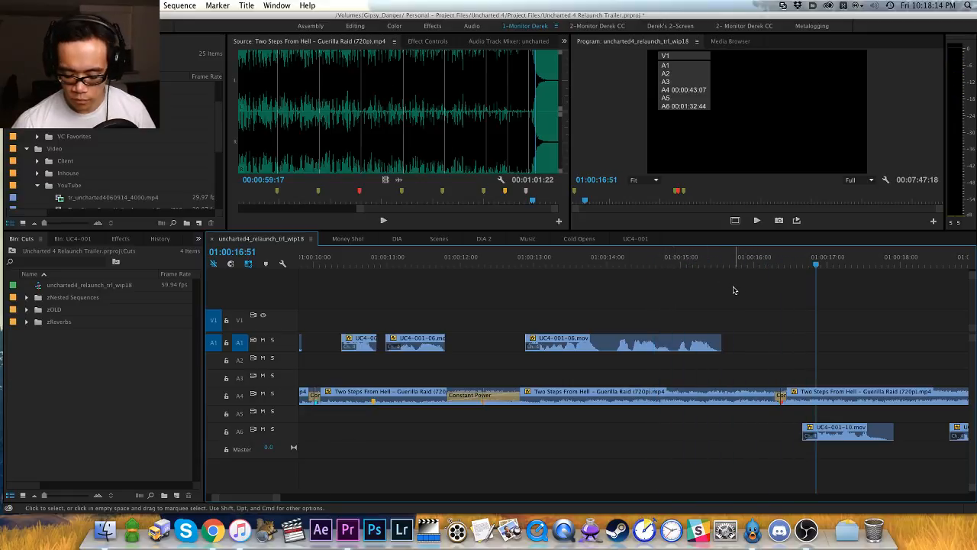
Step: Move the A1 clip at about 01:00:12:53 slightly earlier, to 01:00:12:46, choosing the spot by listening to the music
key("minus")
left_click(704, 265)
key("space")
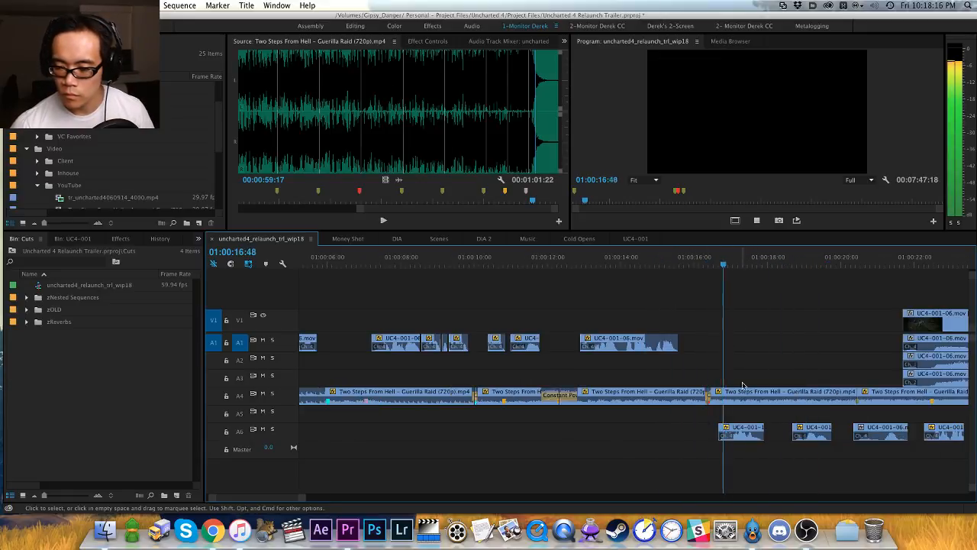
key("space")
left_click(544, 265)
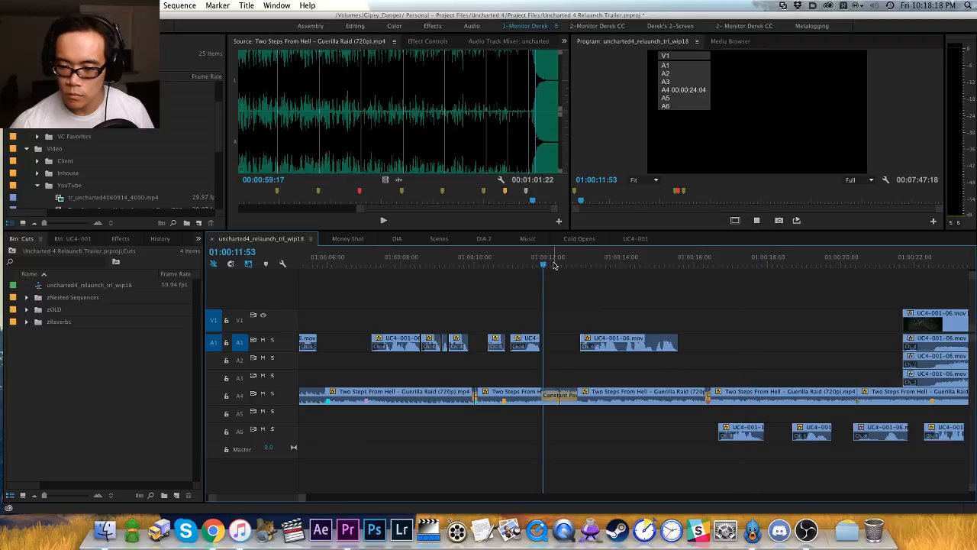
key("space")
key("space")
left_click(599, 345)
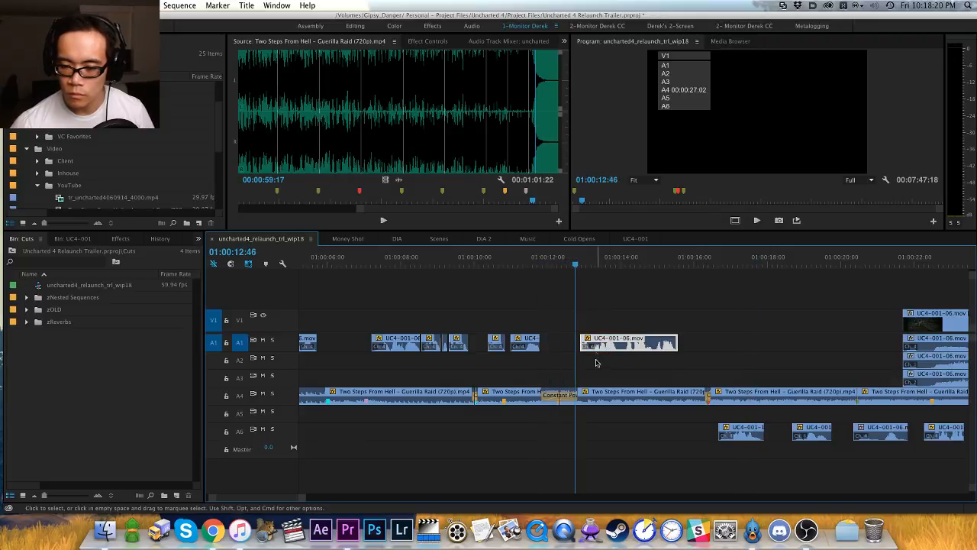
key("super+x")
key("super+v")
Step: Replay the moved A1 clip, split it at about 01:00:13:48 and trim the start of its second part to about 01:00:13:56
left_click(570, 264)
key("space")
key("=")
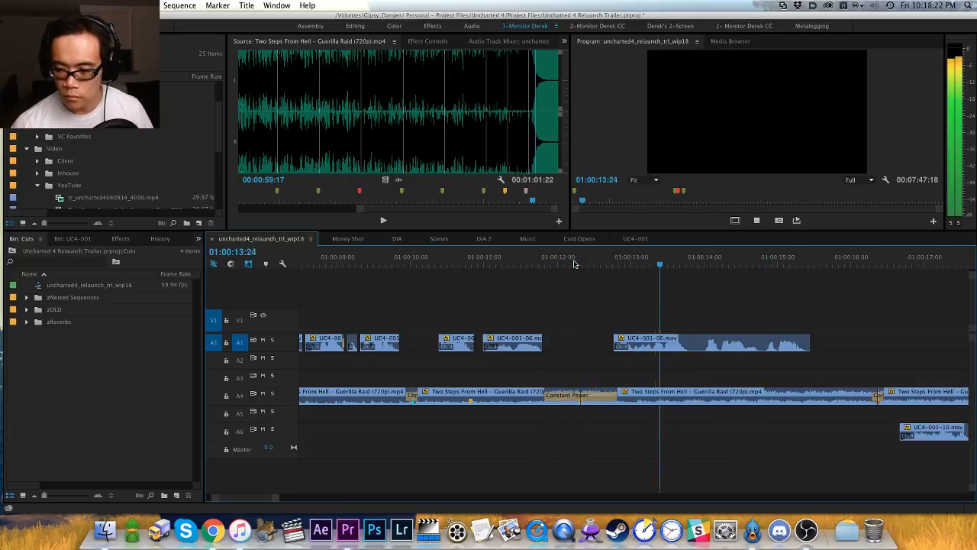
key("space")
key("space")
key("space")
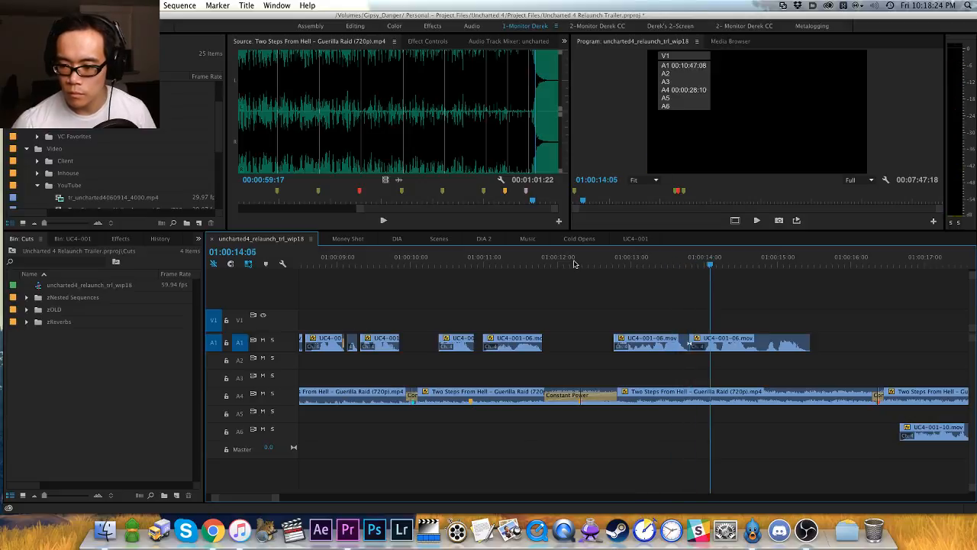
key("Left")
key("Left")
key("Left")
key("Left")
key("Left")
key("Left")
key("alt+q")
Step: Nudge the second part of the split A1 clip five frames earlier, to 01:00:13:51, and replay it
key("Down")
key("d")
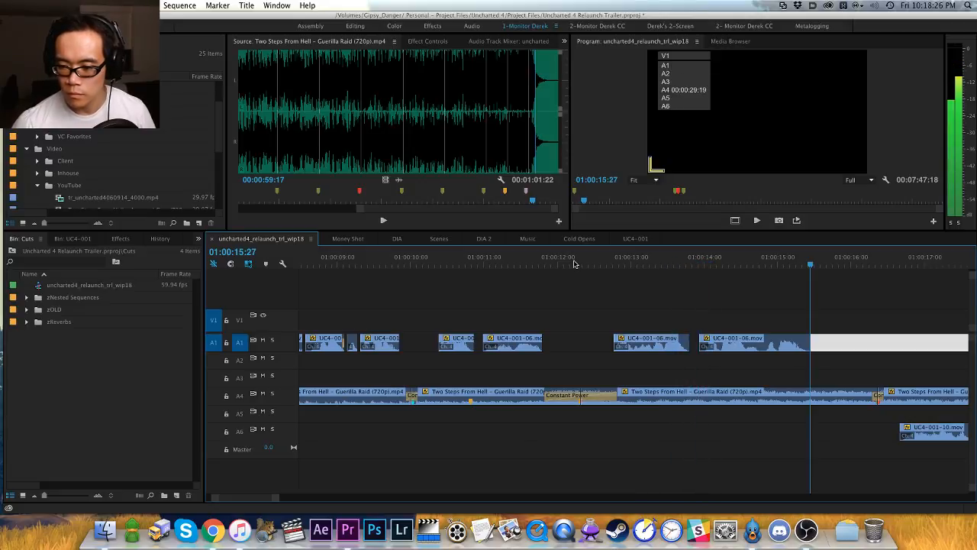
key("Up")
key("d")
key("shift+super+Left")
key("shift+super+a")
key("Up")
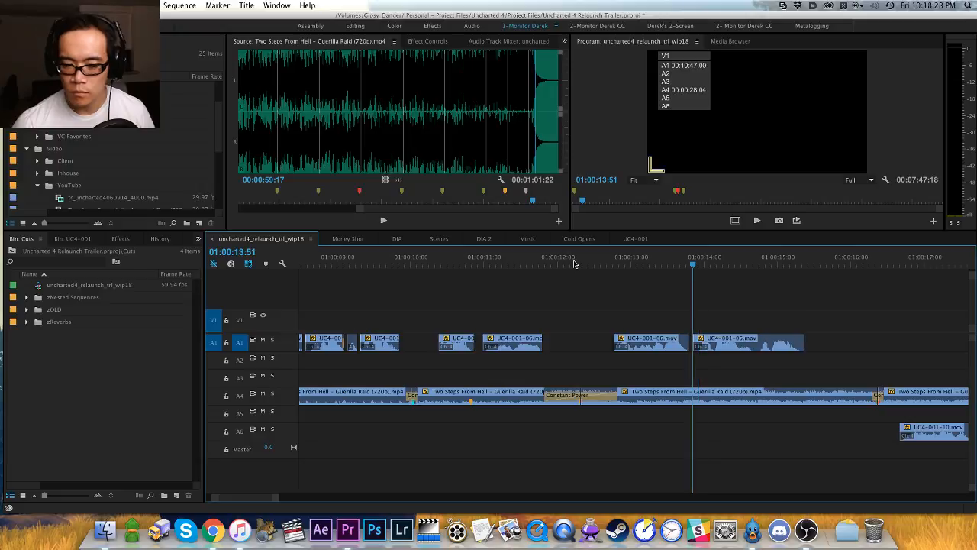
key("space")
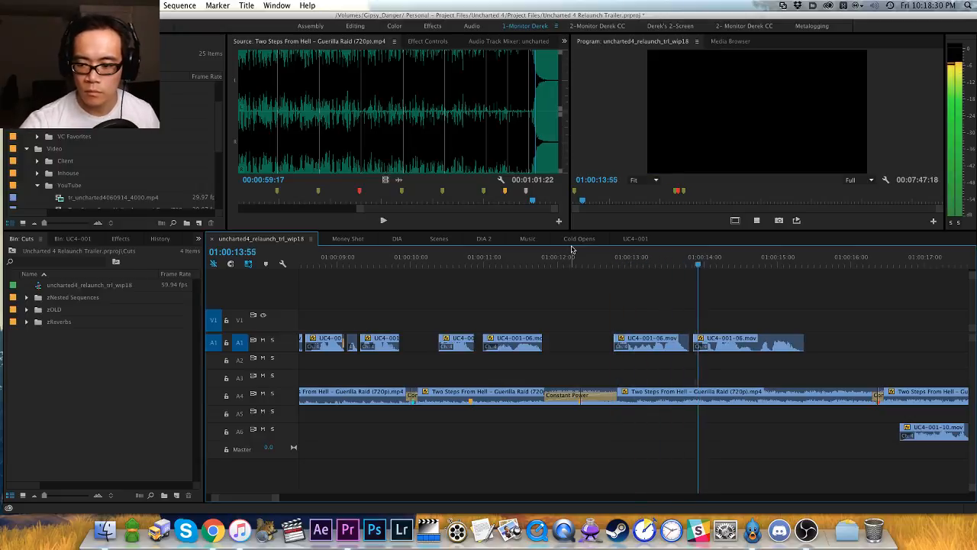
Step: Split the last A1 clip at 01:00:14:40 and trim the start of the new piece to 01:00:14:45
left_click(753, 260)
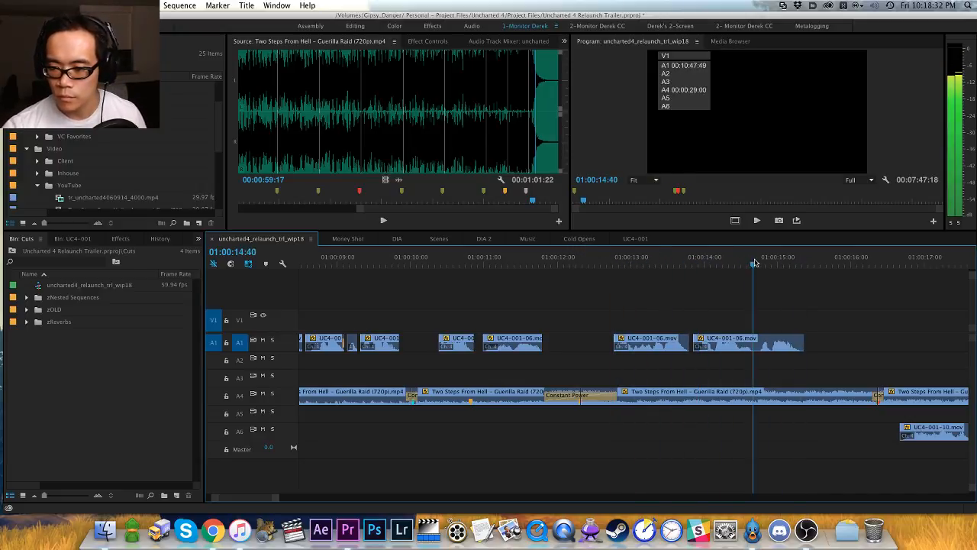
key("super+k")
key("Right")
key("Right")
key("Right")
key("Right")
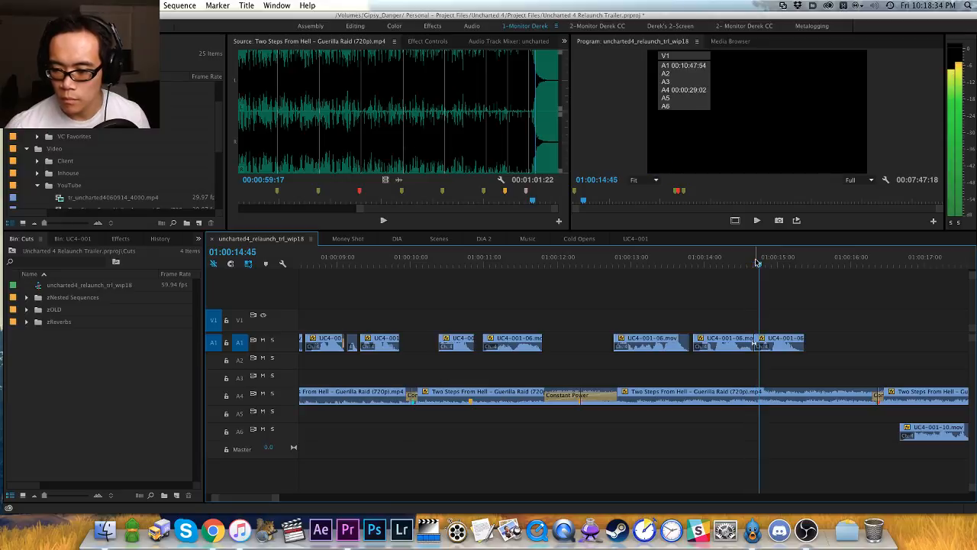
key("alt+q")
Step: Nudge the trimmed last piece on A1 a few frames earlier, closer to the piece before it
key("Right")
key("d")
key("super+Left")
key("super+Left")
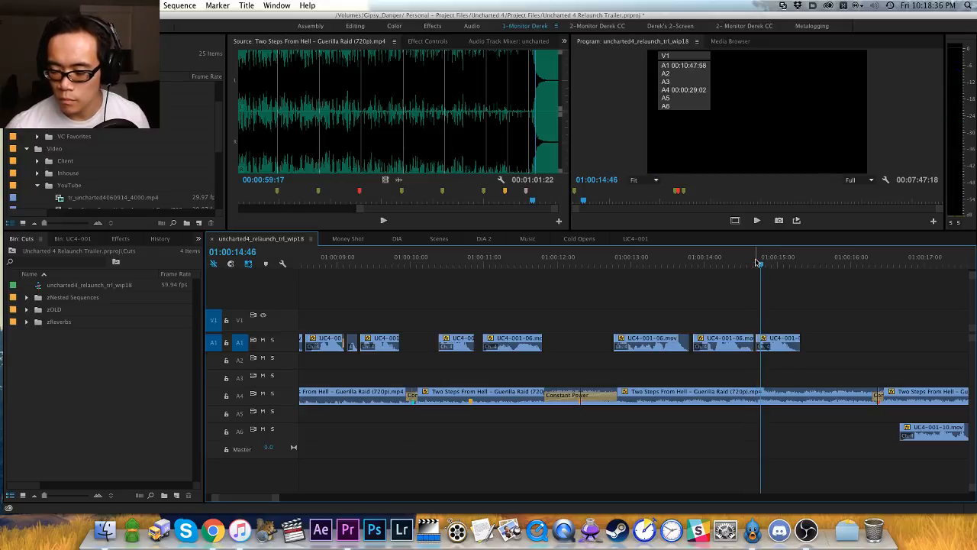
Step: Trim the end of the last A1 piece to about 01:00:15:16 and move UC4-001-10.mov from A6 to A1 directly after it
left_click_drag(780, 359, 597, 366)
key("v")
left_click(705, 428)
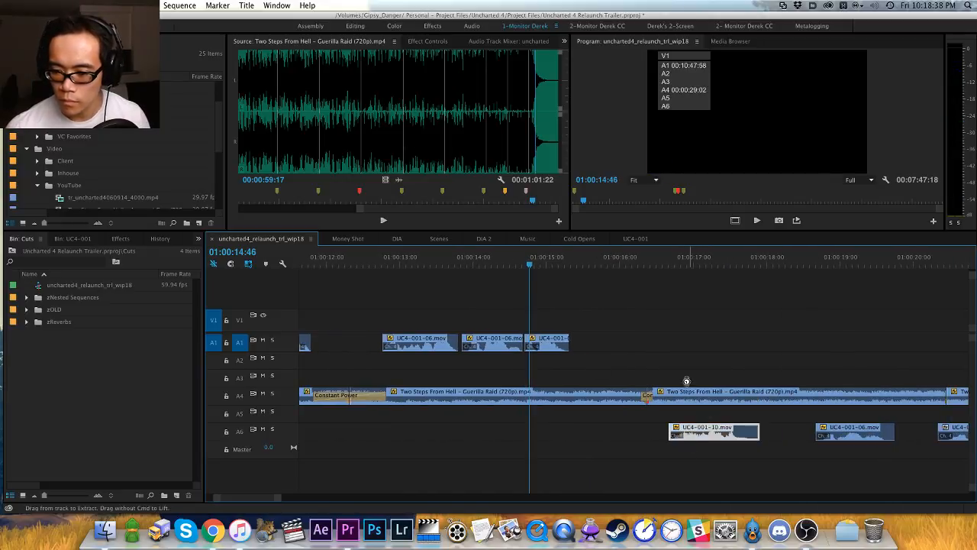
key("super+x")
left_click(567, 261)
key("alt+w")
key("super+v")
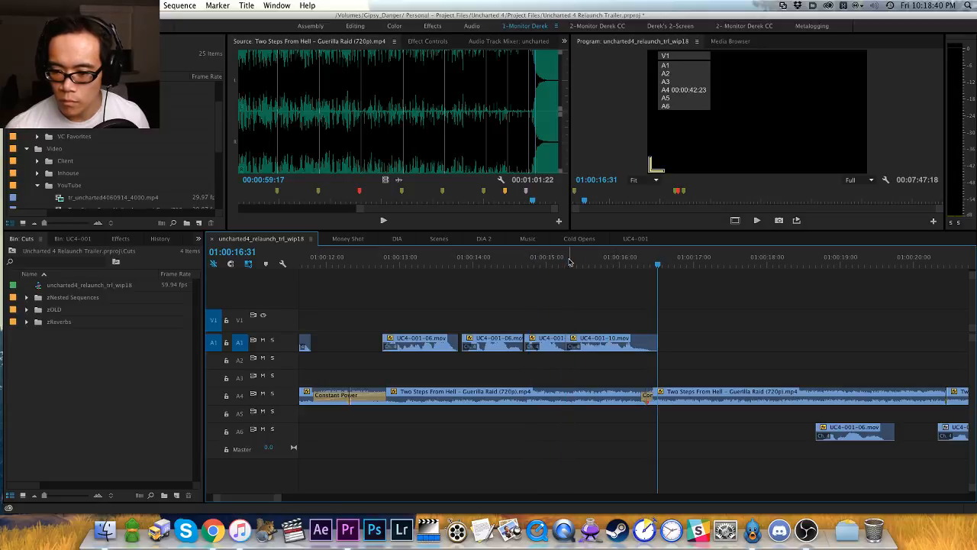
Step: Play the music and dialogue around 01:00:16:00, and move the first dialogue clip from A6 onto A1 at about 01:00:17:07
left_click(533, 262)
key("space")
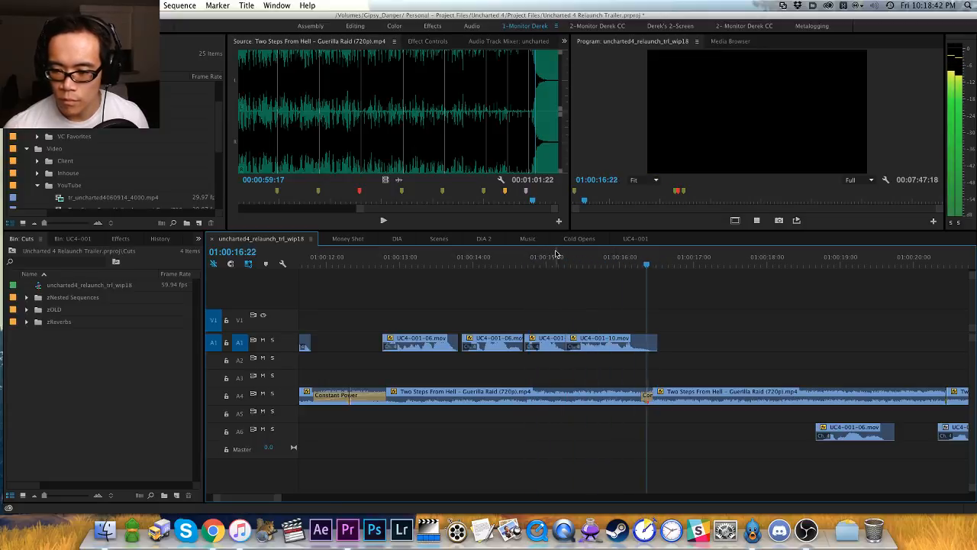
key("minus")
key("space")
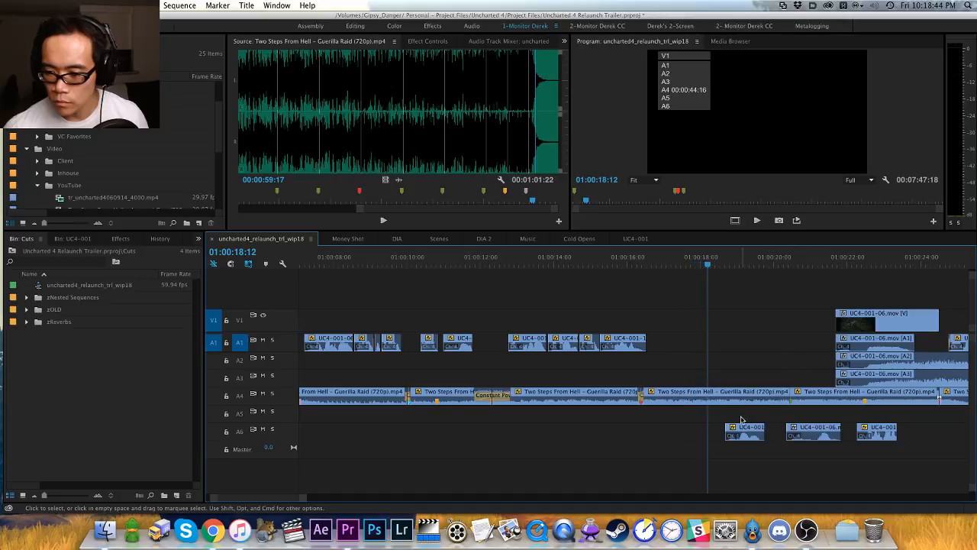
left_click(625, 261)
key("space")
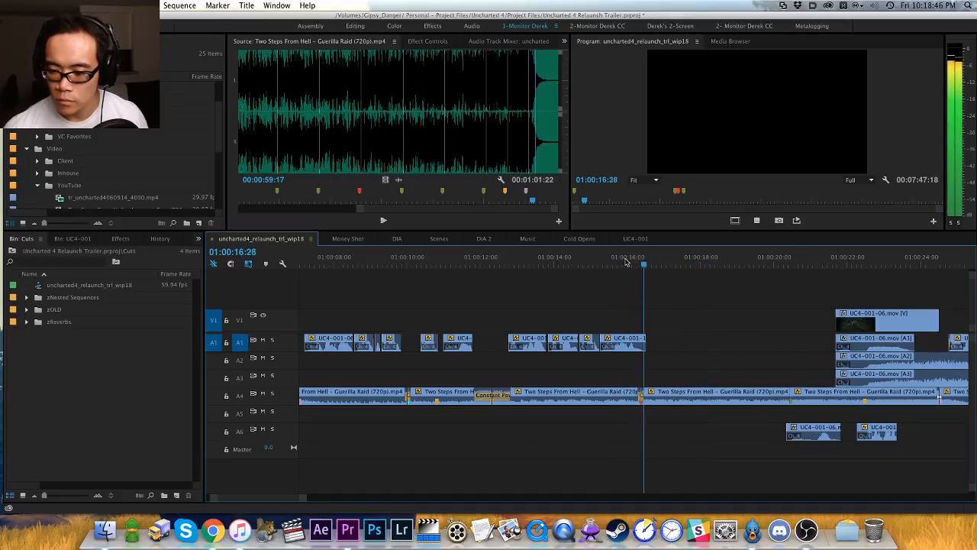
key("space")
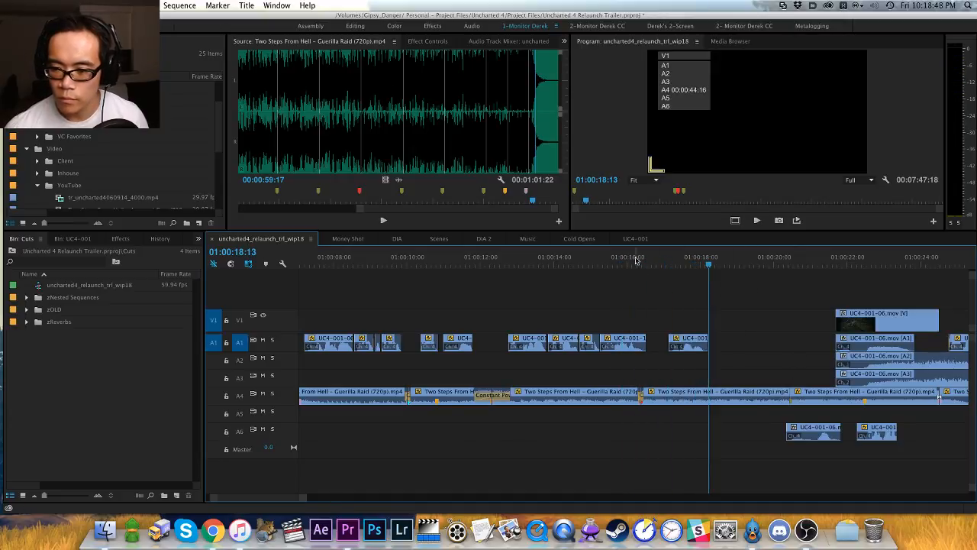
Step: Move the next A6 dialogue clip onto A1 so it starts at 01:00:18:25, and play the transition
left_click(636, 260)
key("space")
scroll(595, 290, "right", 3)
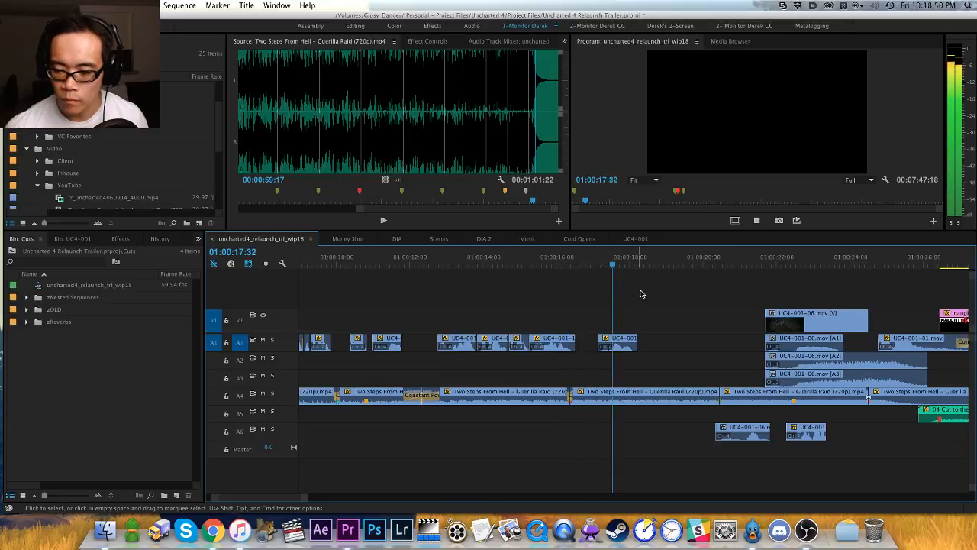
key("space")
left_click(722, 433)
key("Delete")
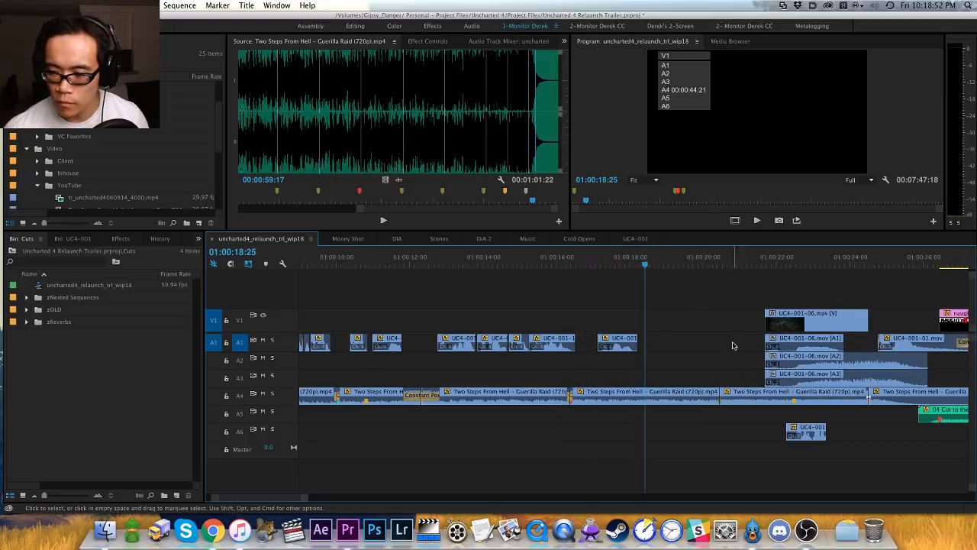
left_click(634, 259)
key("space")
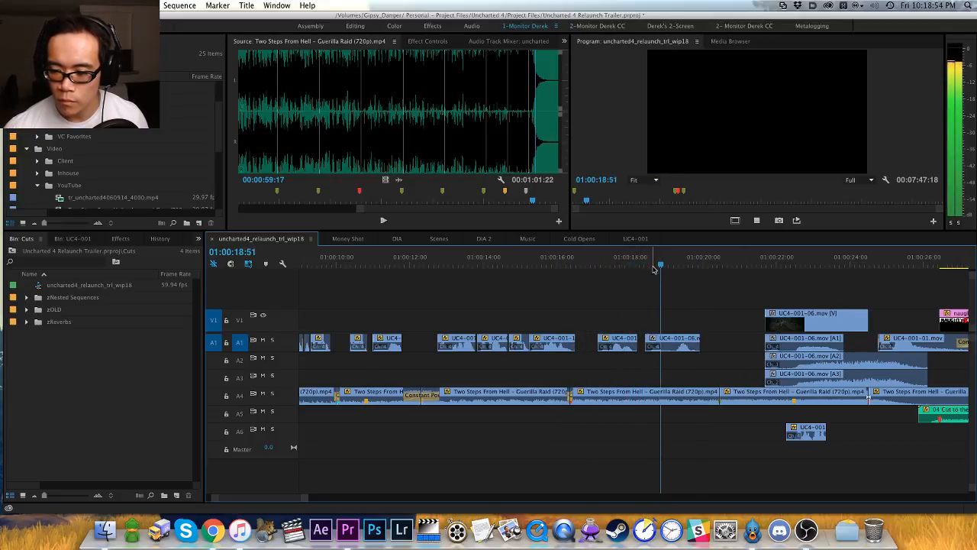
key("space")
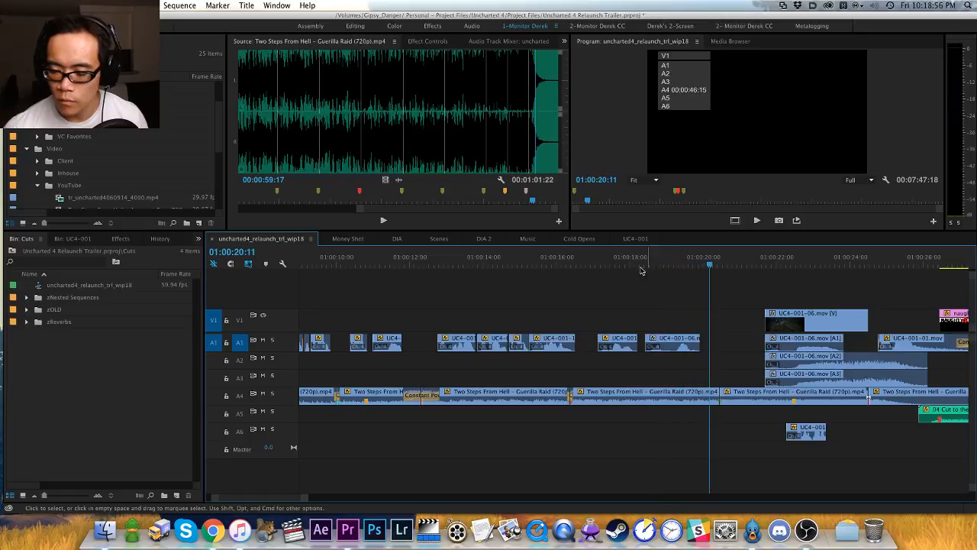
Step: Play from about 01:00:17:00 and shift the newly placed A1 clip to start at about 01:00:19:02
left_click_drag(639, 264, 598, 264)
key("space")
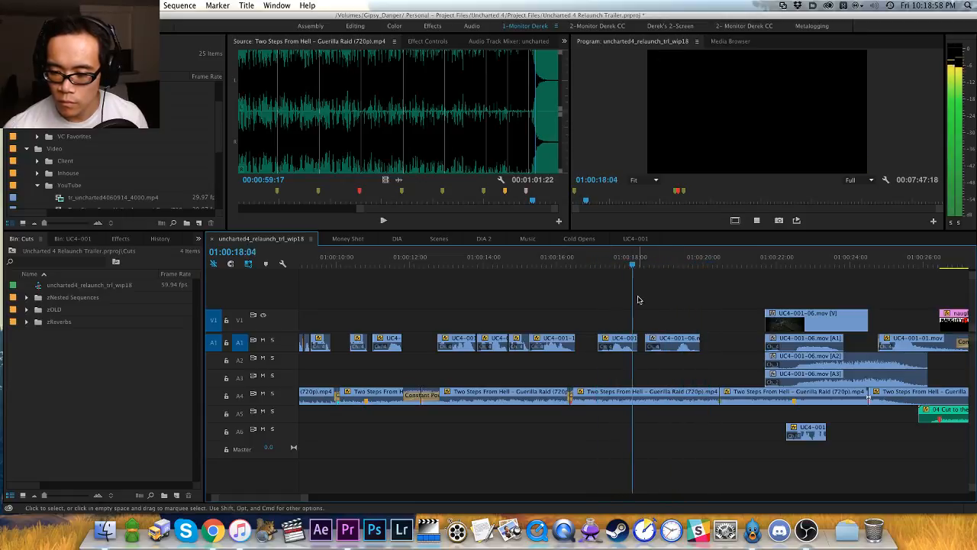
left_click_drag(667, 349, 689, 342)
left_click(657, 262)
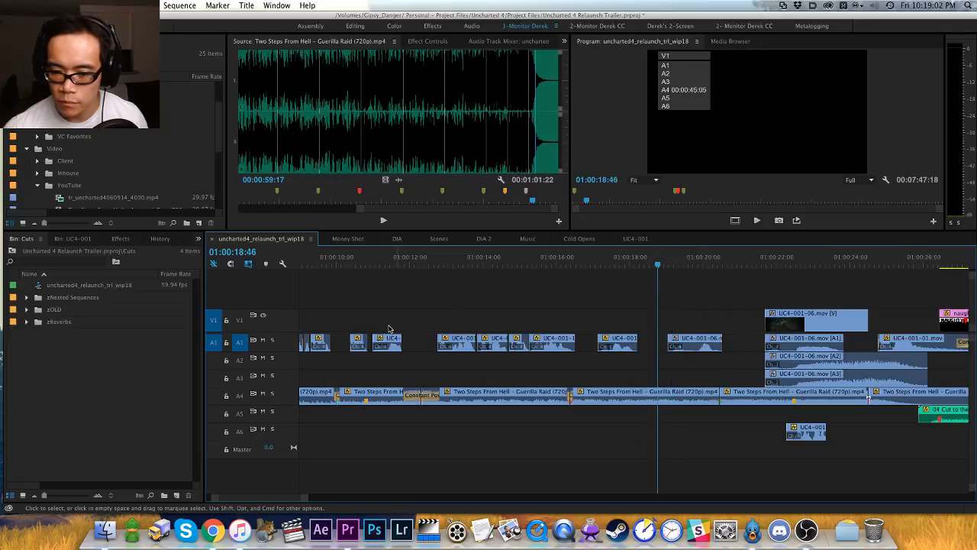
Step: Solo track A1 and trim the start of the last moved dialogue clip to 01:00:19:52
left_click(273, 341)
key("space")
key("equal")
left_click_drag(687, 265, 693, 262)
key("alt+q")
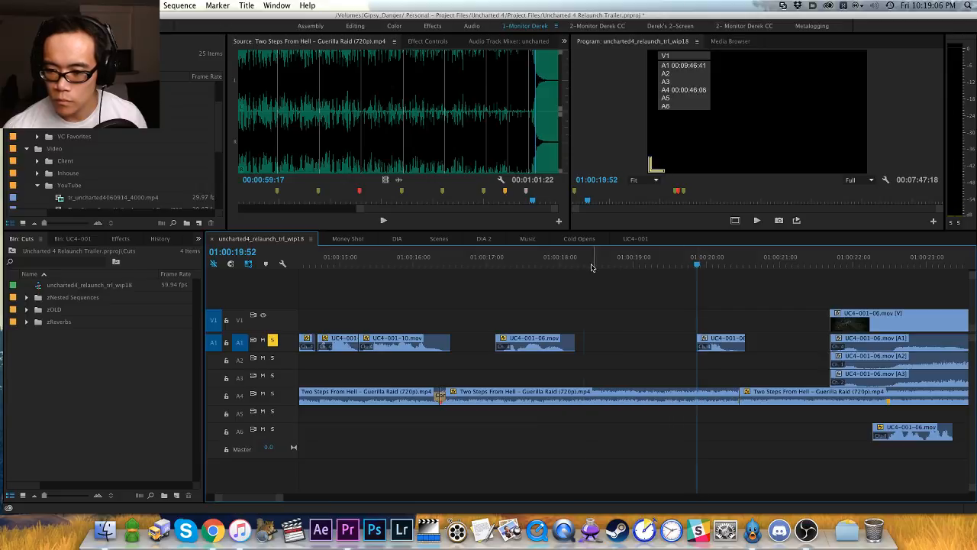
Step: Unsolo A1, save the project, and play the dialogue against the music from 01:00:16:46
left_click_drag(580, 266, 565, 267)
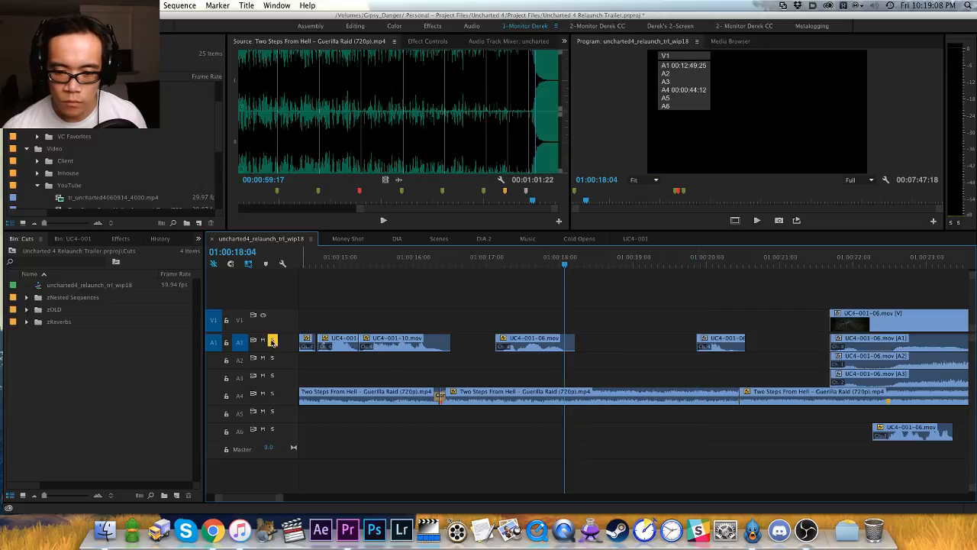
key("cmd+s")
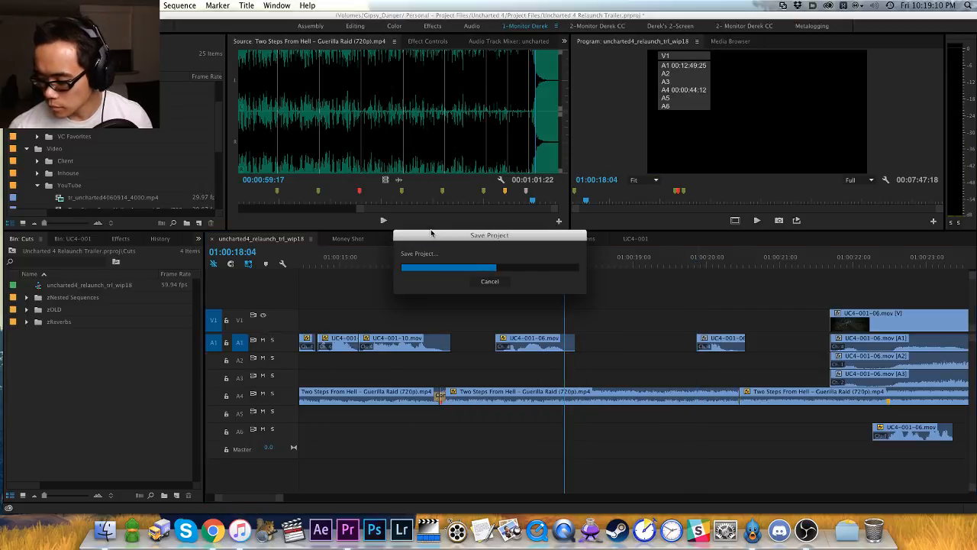
left_click(470, 259)
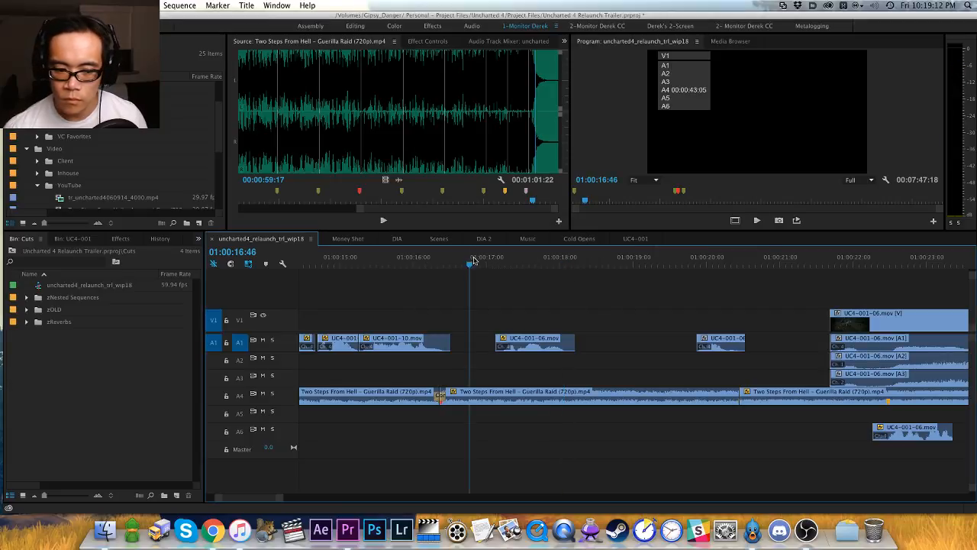
key("space")
key("space")
Step: Trim the end of the A1 dialogue clip before the gap to about 01:00:18:04 and play past it
left_click_drag(553, 264, 567, 264)
key("alt+w")
key("space")
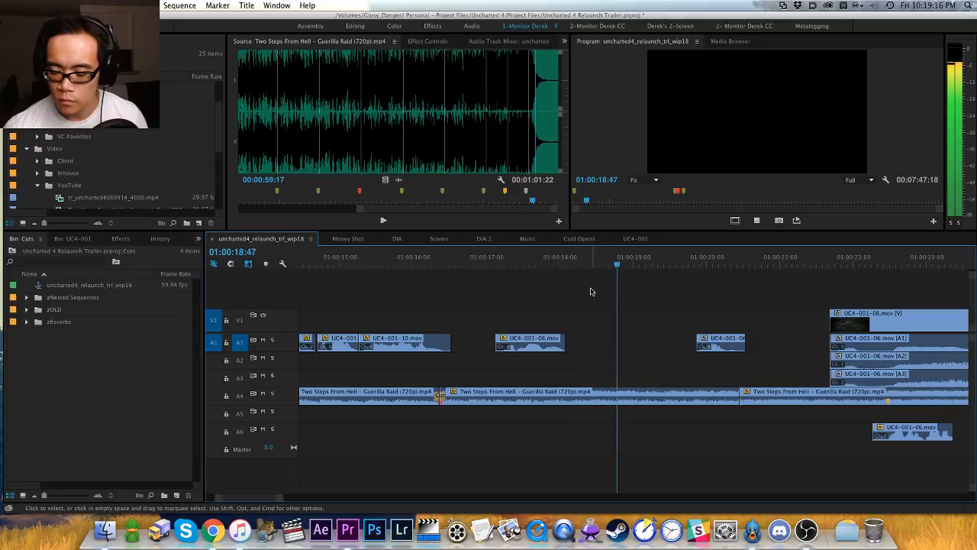
Step: Move the trimmed dialogue clip earlier on A1 to start at about 01:00:19:13, and play it from 01:00:18:59
key("space")
left_click_drag(735, 314, 701, 345)
key("super+x")
key("super+v")
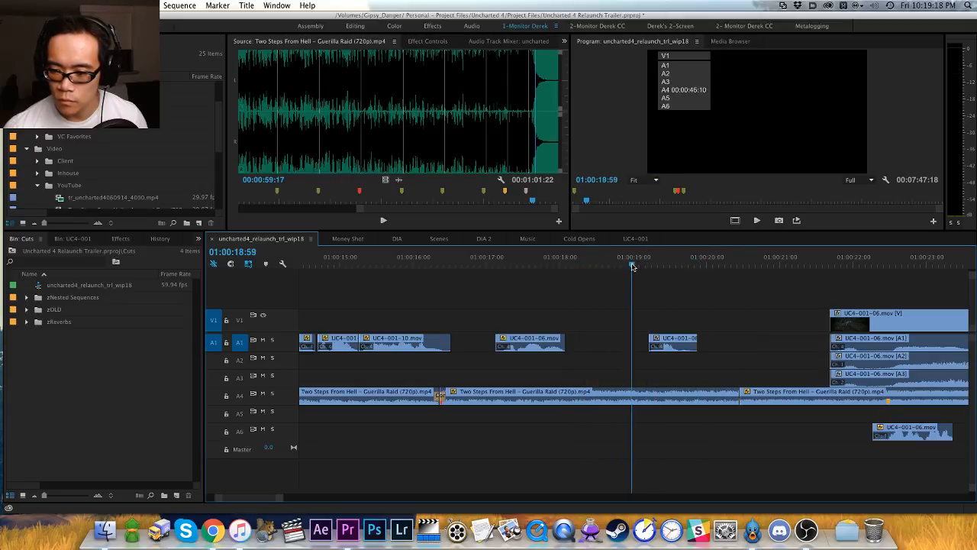
key("space")
key("space")
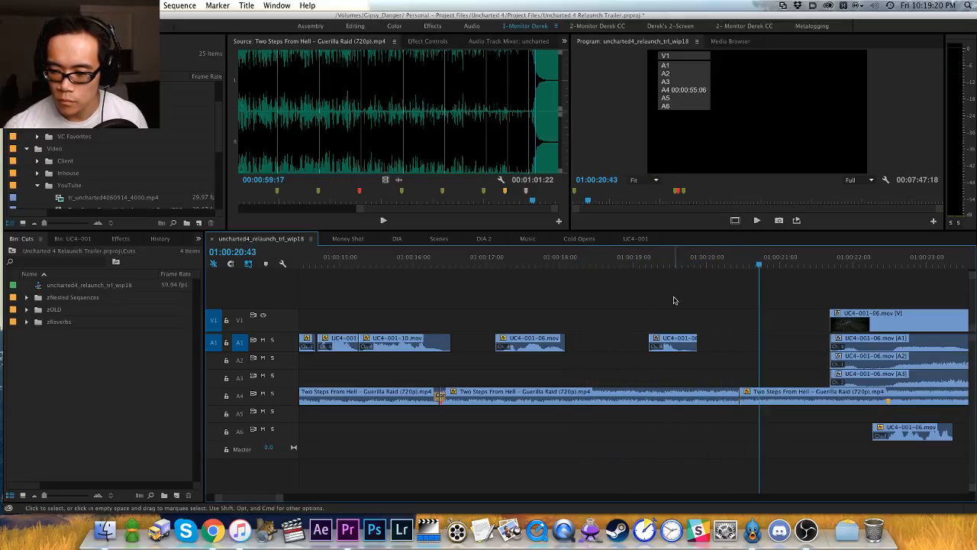
Step: Undo the last clip move and both dialogue trims on A1
key("super+z")
key("super+z")
key("super+z")
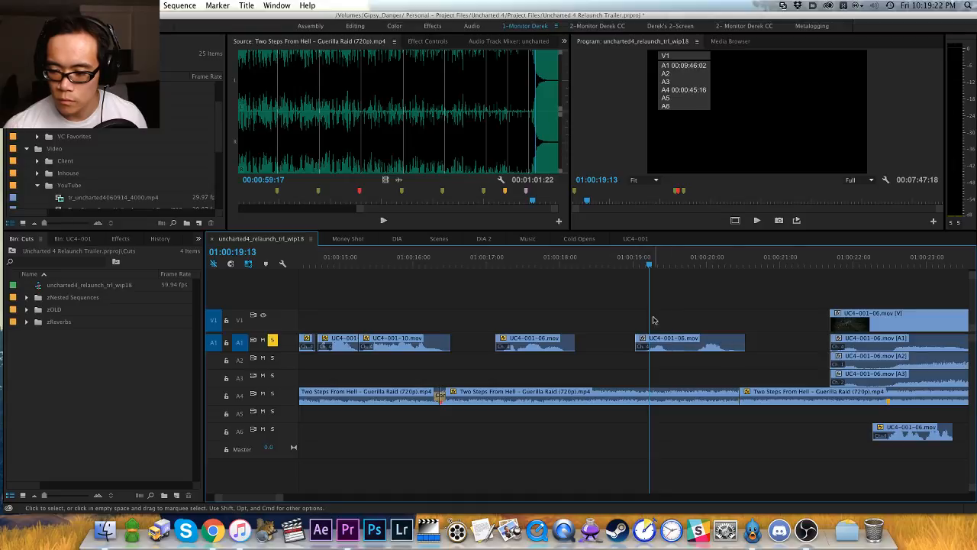
Step: Split the last A1 dialogue clip, remove the part between about 01:00:19:32 and 01:00:19:49, and move the second piece to about 01:00:19:37
left_click_drag(655, 265, 695, 261)
key("super+k")
key("alt+q")
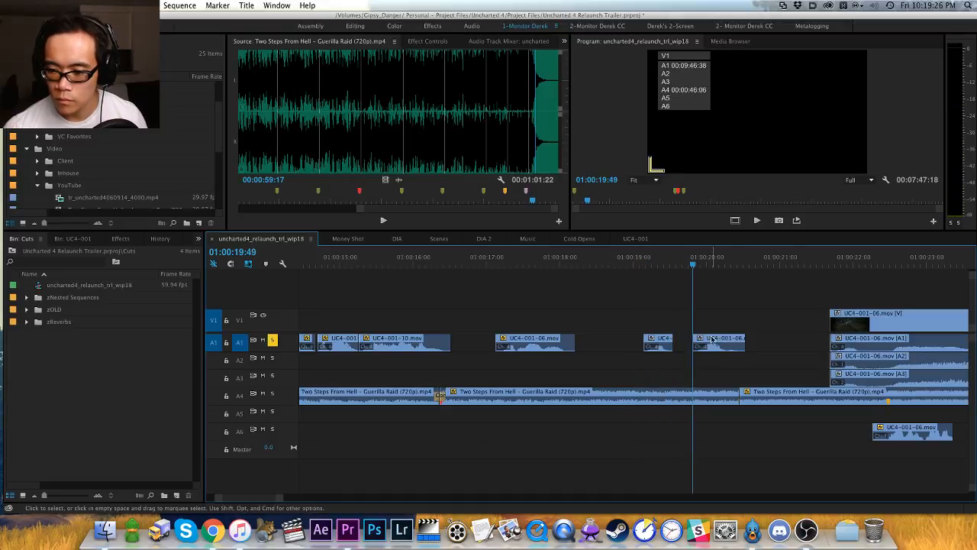
left_click_drag(712, 341, 698, 342)
left_click(691, 329)
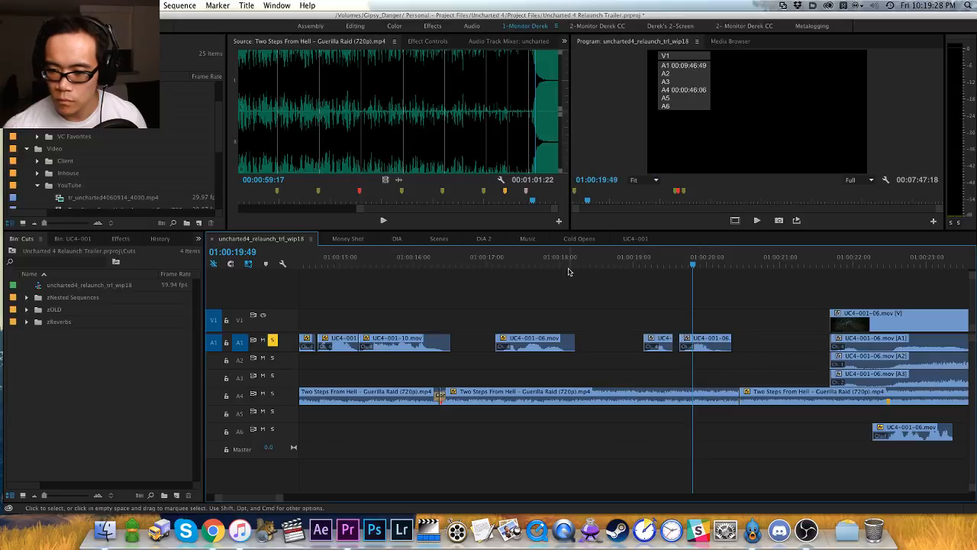
Step: Trim the end of the preceding A1 clip to about 01:00:18:03, then unsolo A1 and play from 01:00:16:04
left_click_drag(568, 268, 417, 287)
key("alt+w")
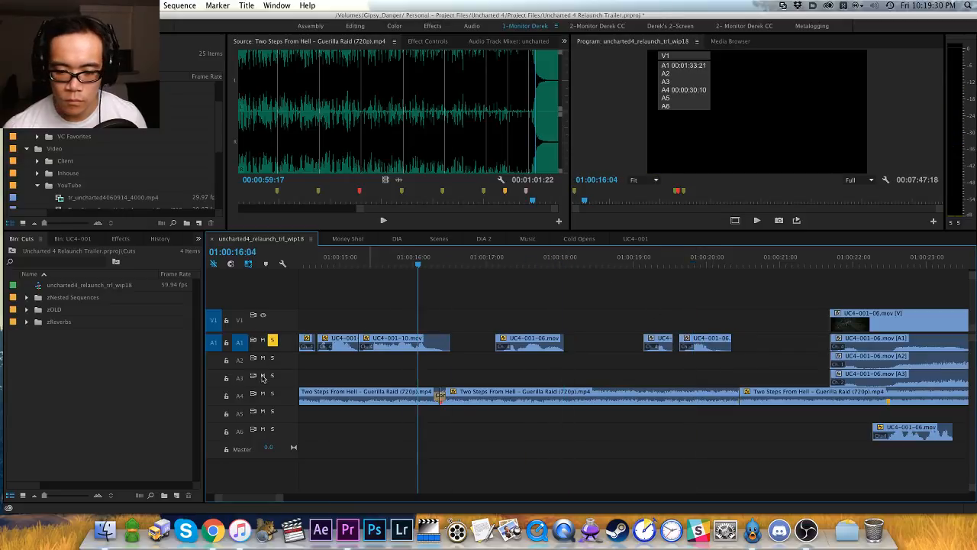
key("space")
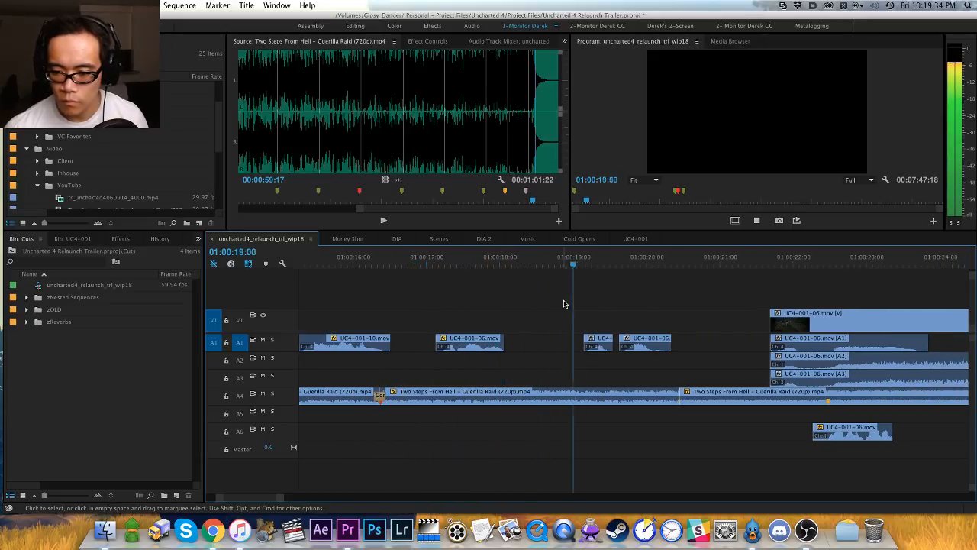
key("space")
Step: Move both split dialogue pieces about 7 frames earlier on A1 and adjust their audio gain
left_click_drag(661, 318, 598, 344)
left_click_drag(600, 344, 591, 344)
key("g")
key("Return")
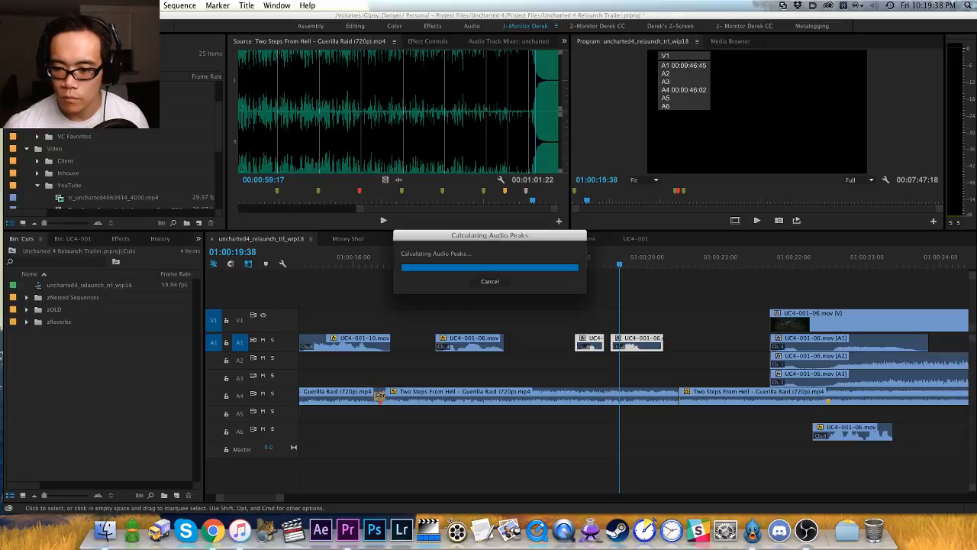
Step: Solo A1 and listen to the opening dialogue clips up to about 01:00:09:30
left_click(421, 259)
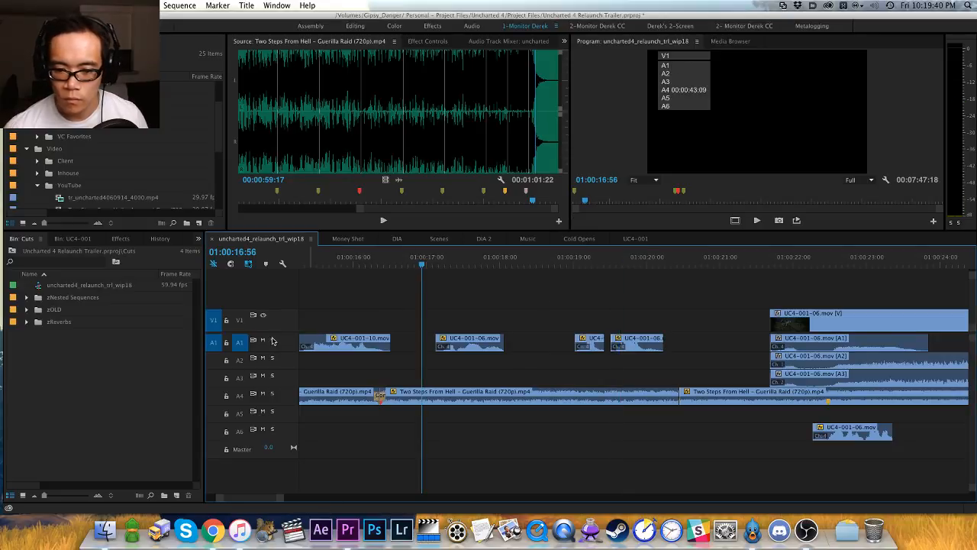
key("minus")
key("minus")
left_click_drag(350, 264, 333, 264)
key("space")
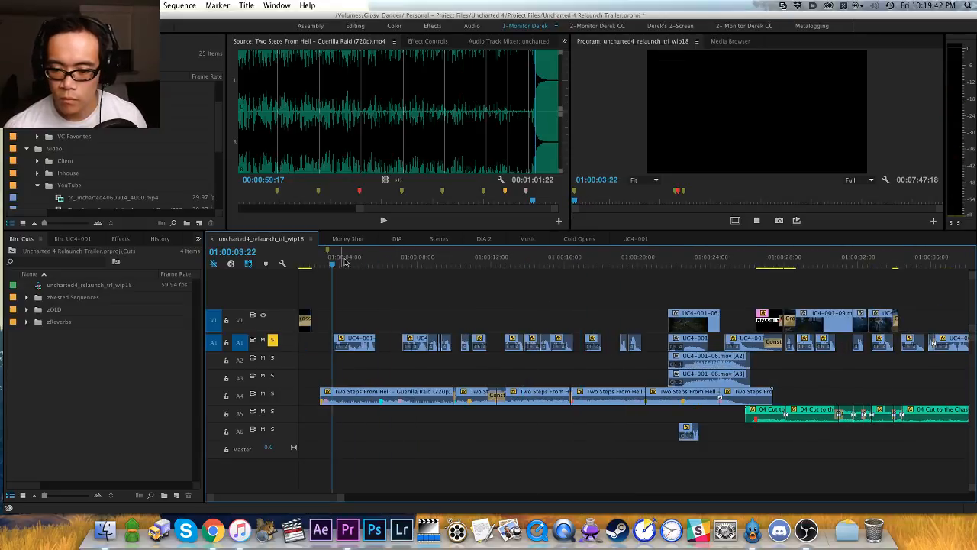
scroll(343, 264, "left", 1)
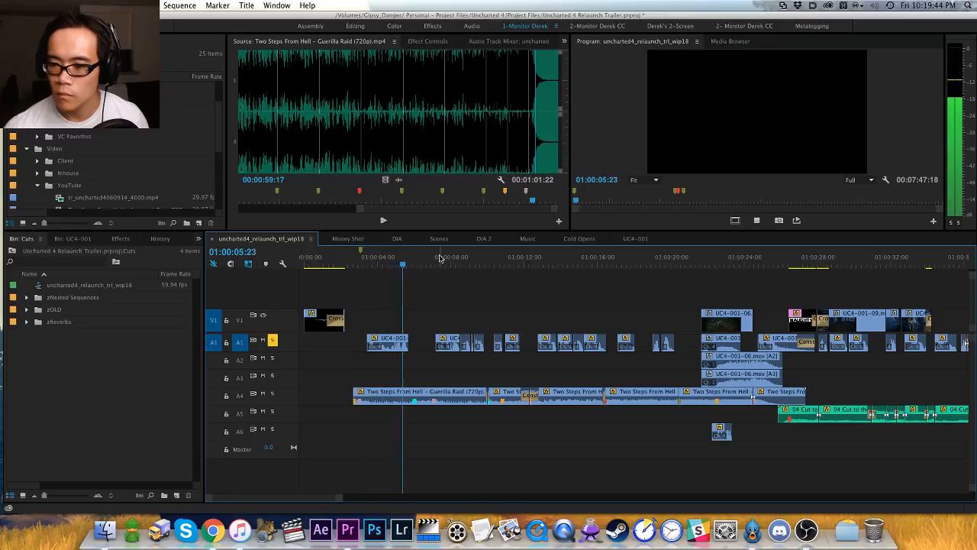
key("space")
left_click(426, 263)
key("space")
key("equal")
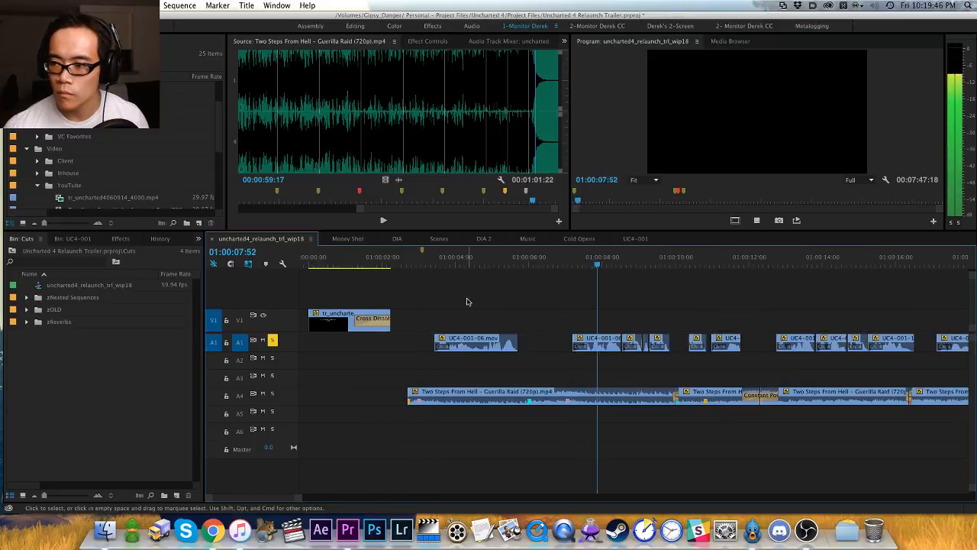
key("space")
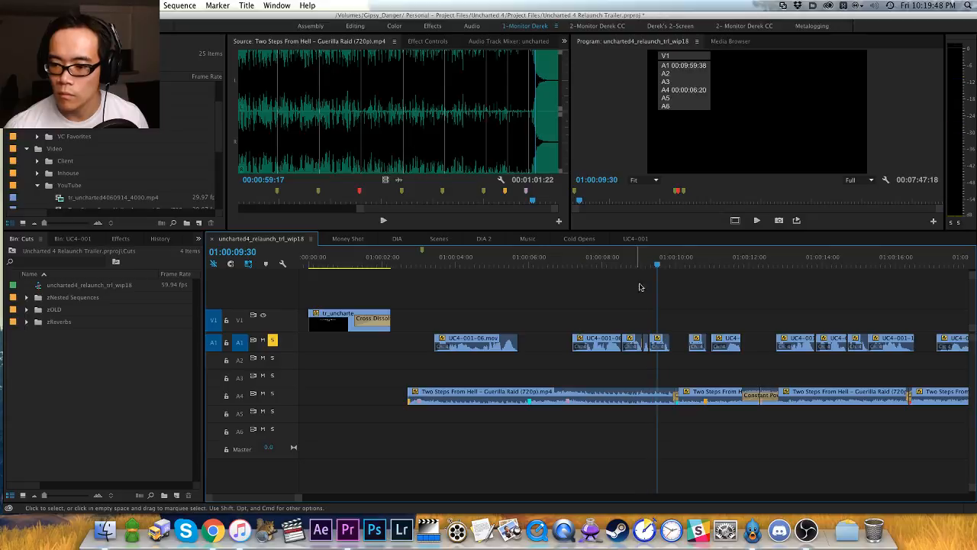
Step: Adjust the audio gain of the A1 dialogue clip at 01:00:08:50 and play it back
left_click(635, 263)
key("g")
key("Return")
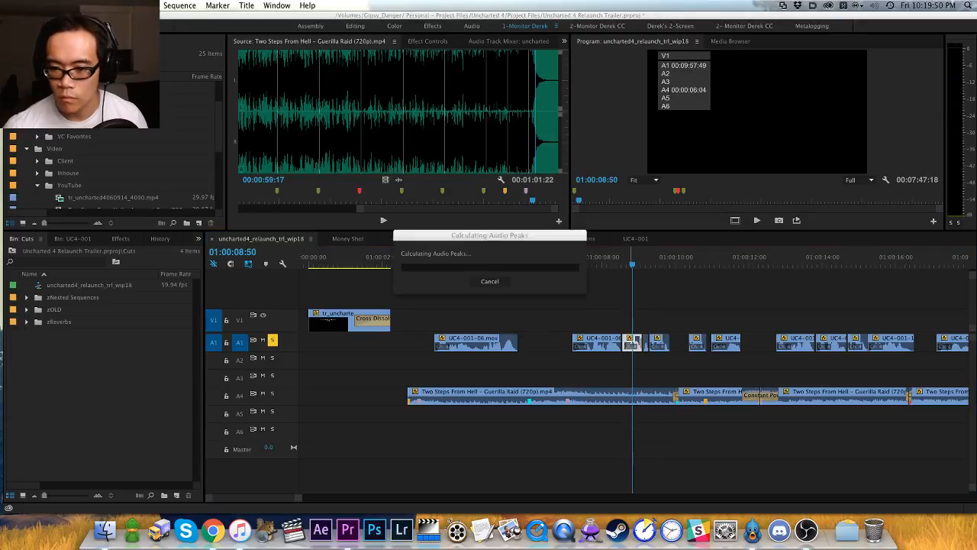
key("space")
key("=")
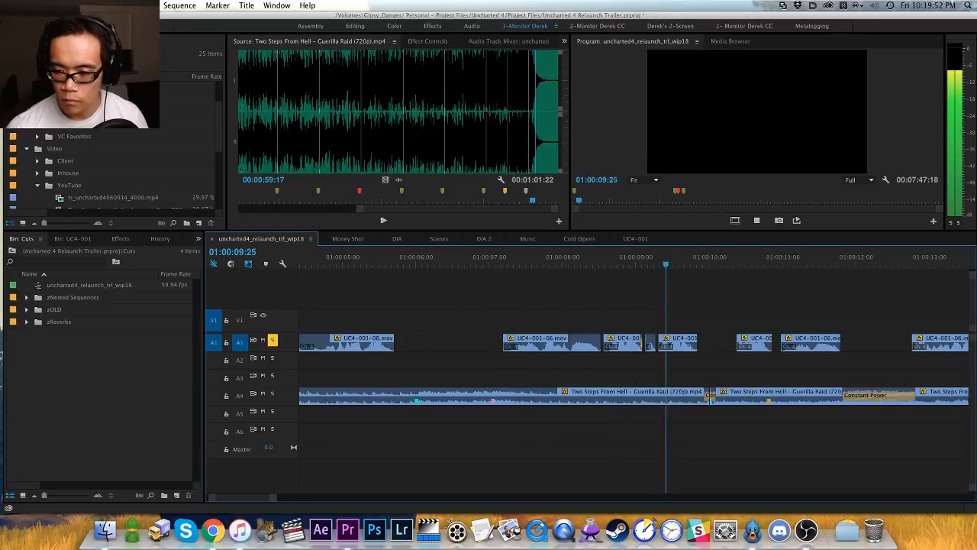
key("space")
Step: Adjust the audio gain of the very short A1 clip at 01:00:09:11 and replay that section
left_click(650, 256)
type("g")
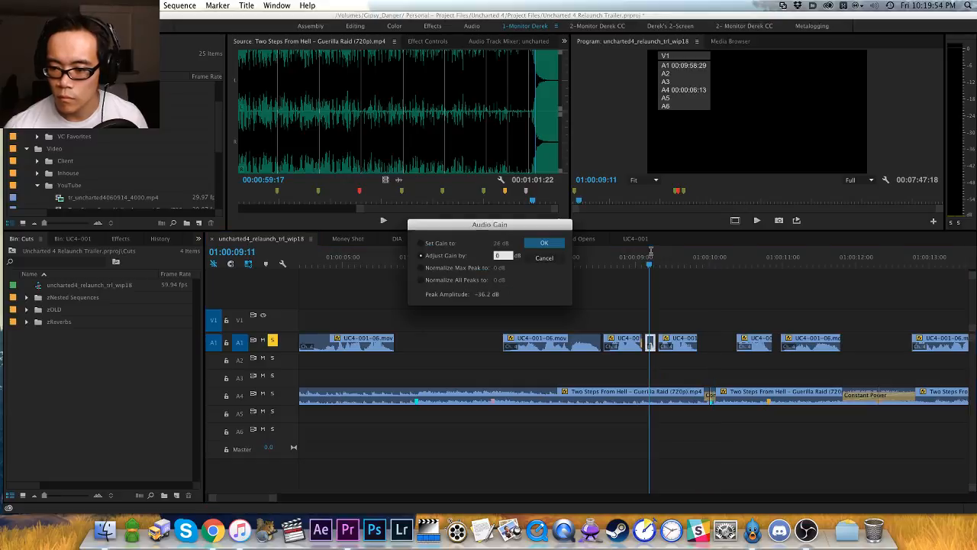
type("1")
key("Return")
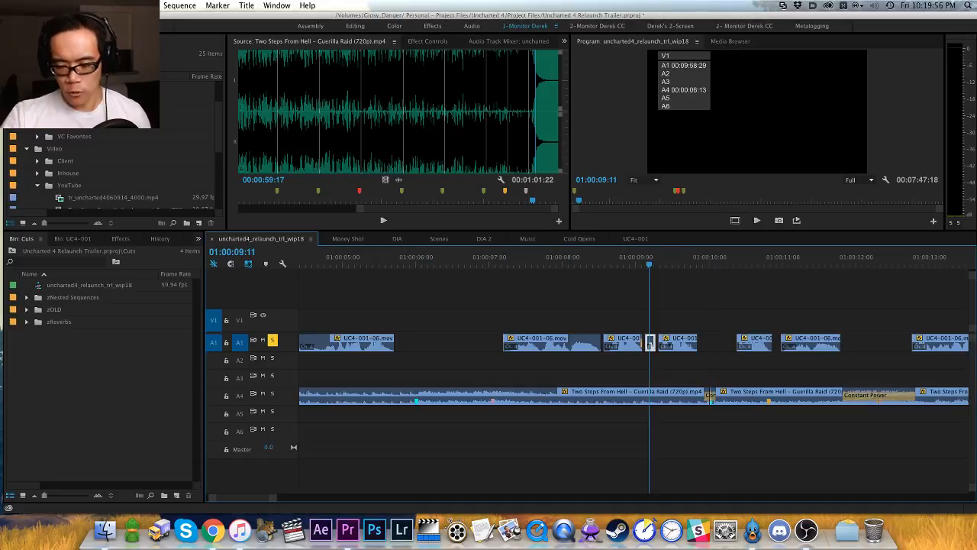
left_click(639, 259)
key("space")
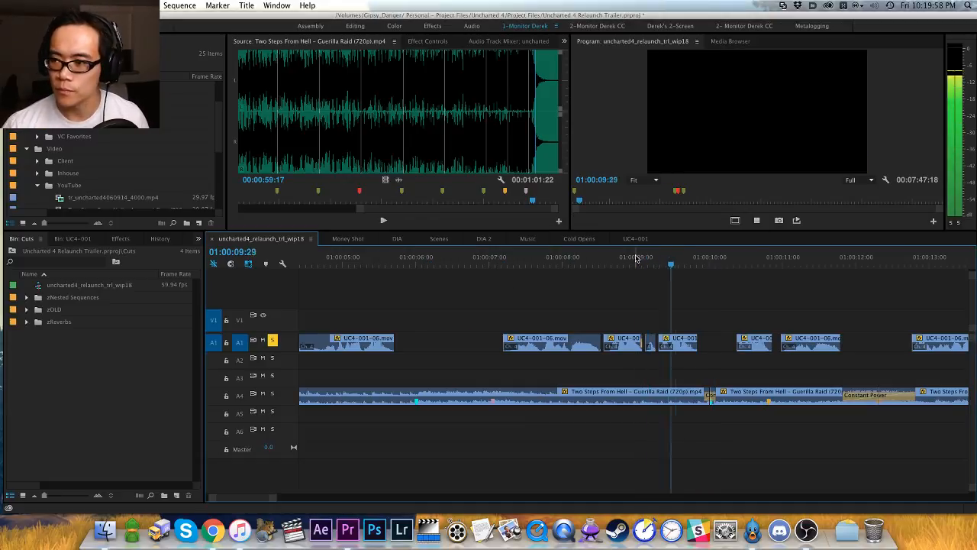
Step: Adjust the audio gain of the A1 dialogue clip starting at 01:00:10:59 by 3 dB
key("minus")
key("h")
left_click_drag(620, 287, 539, 289)
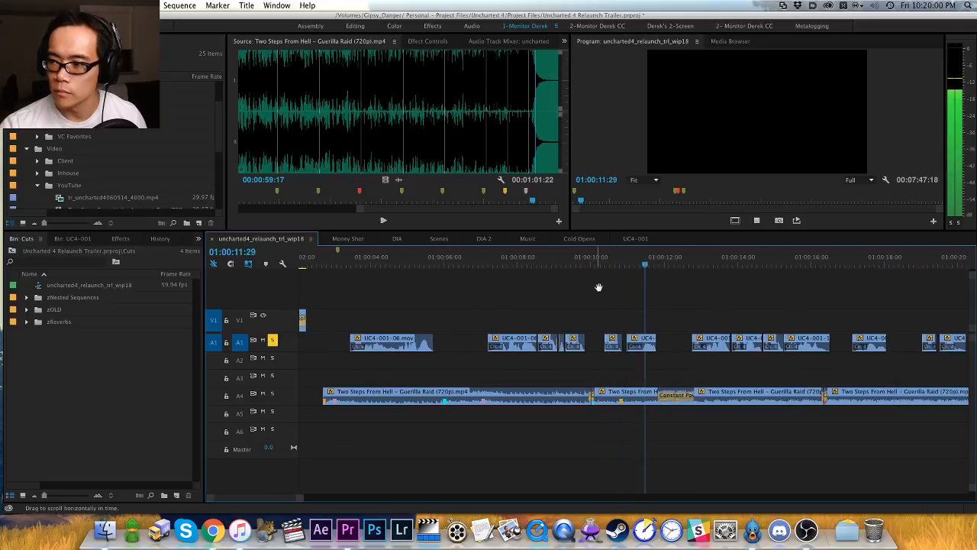
left_click(643, 347)
key("g")
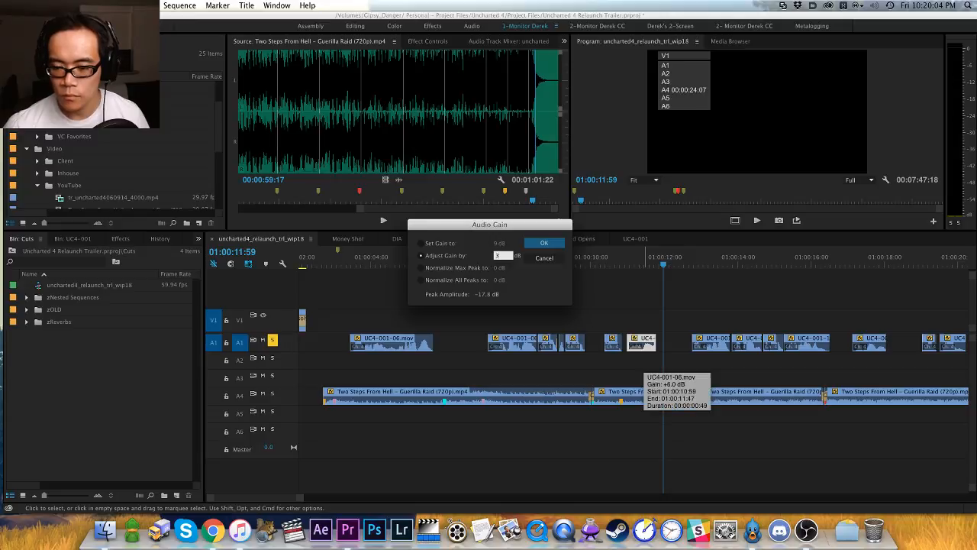
key("Return")
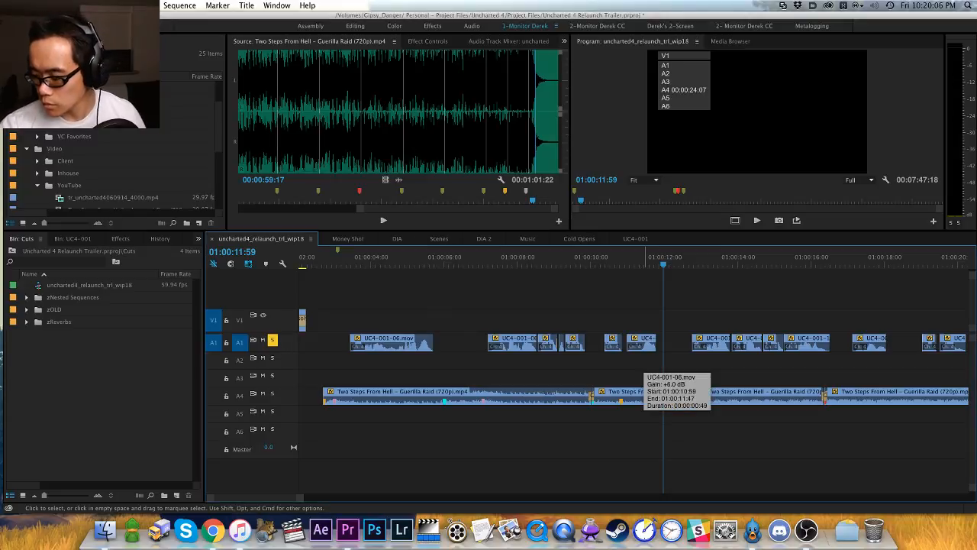
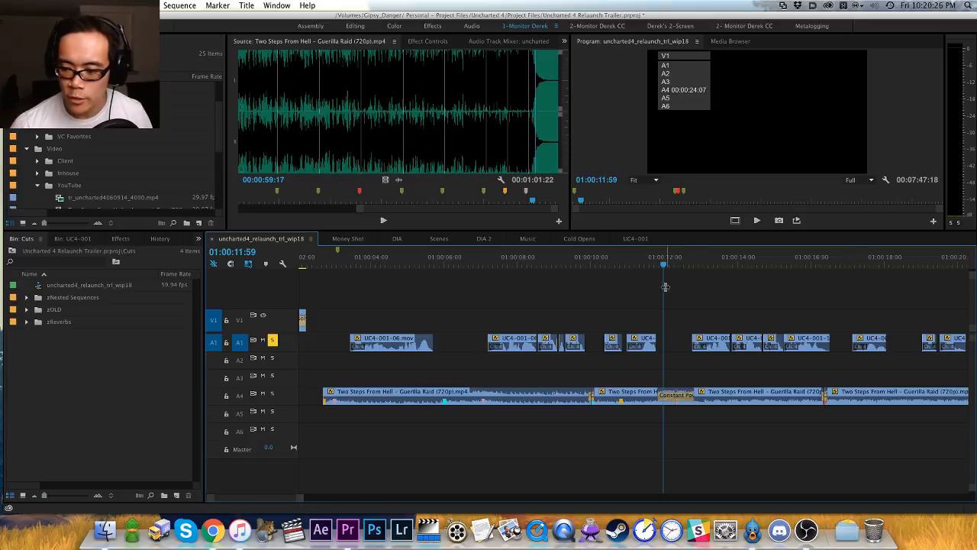
Step: Play the soloed dialogue from about 01:00:11 and adjust the audio gain of the A1 clip at 01:00:13:22
scroll(645, 283, "right", 2)
left_click(583, 260)
key("space")
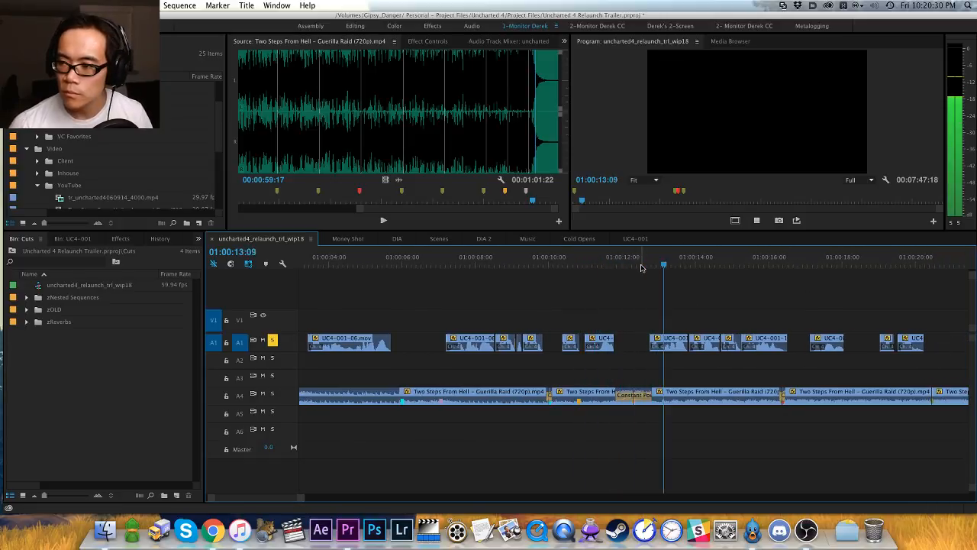
left_click(673, 264)
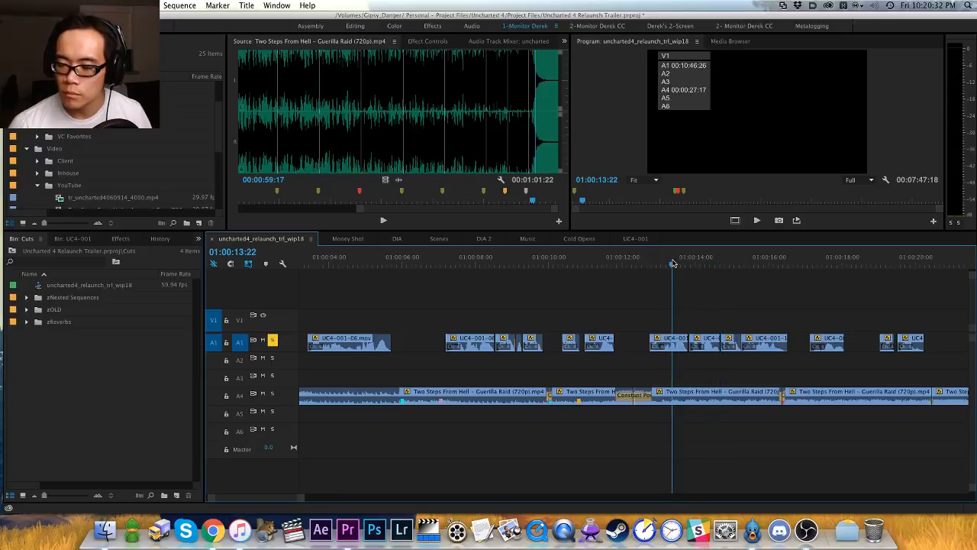
key("Return")
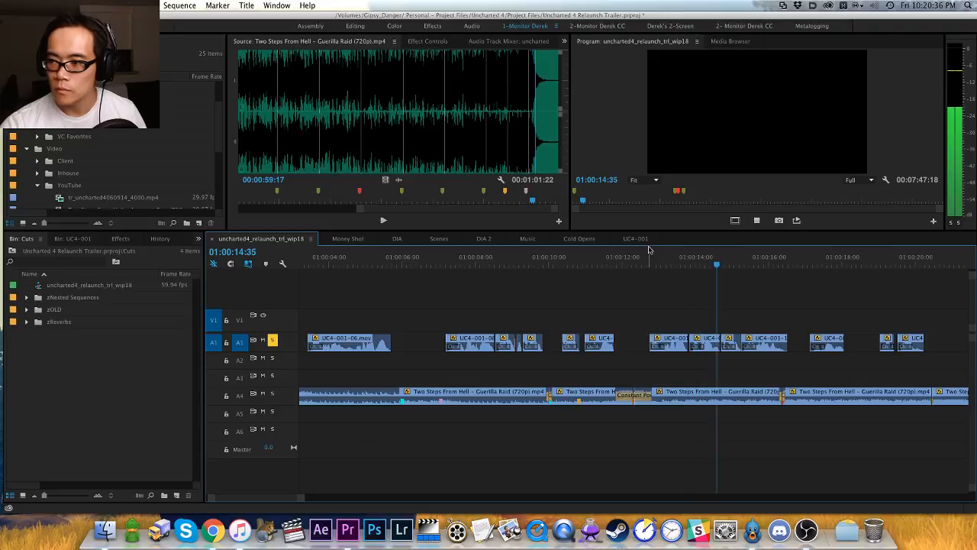
Step: Adjust the audio gain of the A1 dialogue clip under 01:00:16:17 and play it back
key("space")
key("d")
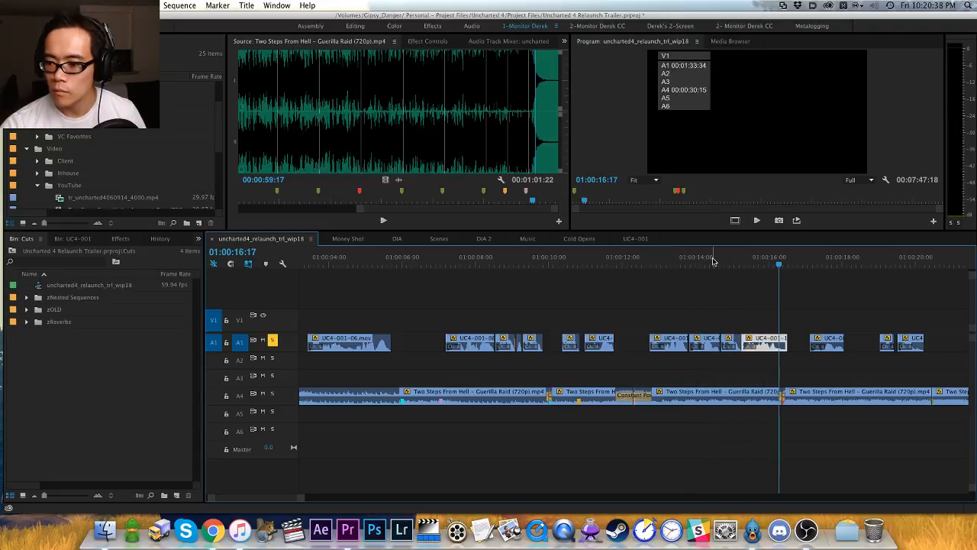
key("g")
key("Return")
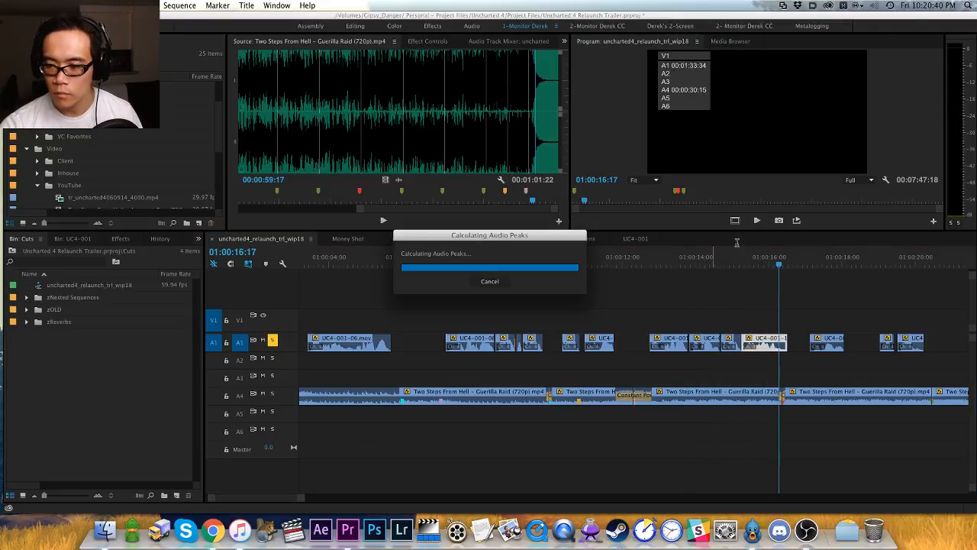
left_click(733, 261)
key("space")
Step: Adjust the audio gain of the A1 dialogue clip under 01:00:17:55 and replay it
scroll(761, 292, "right", 3)
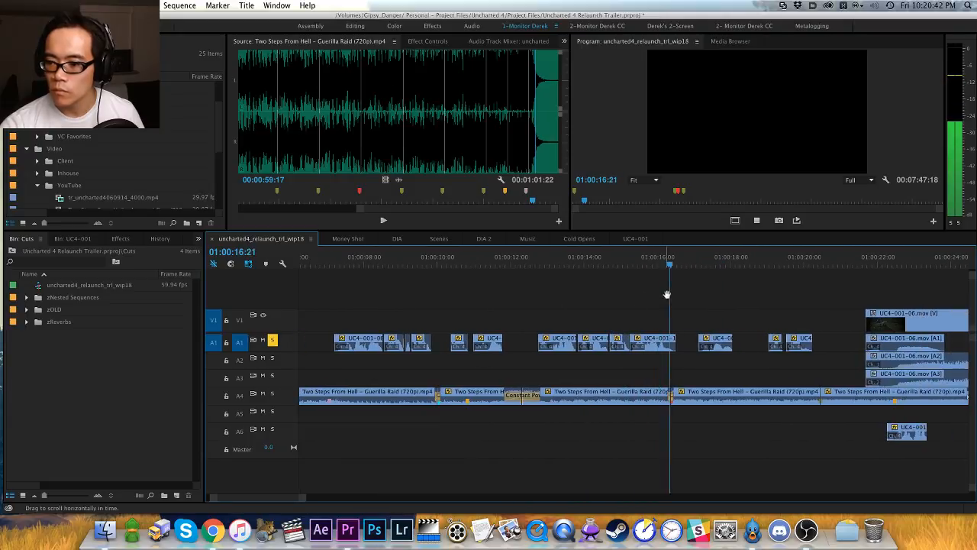
key("space")
key("d")
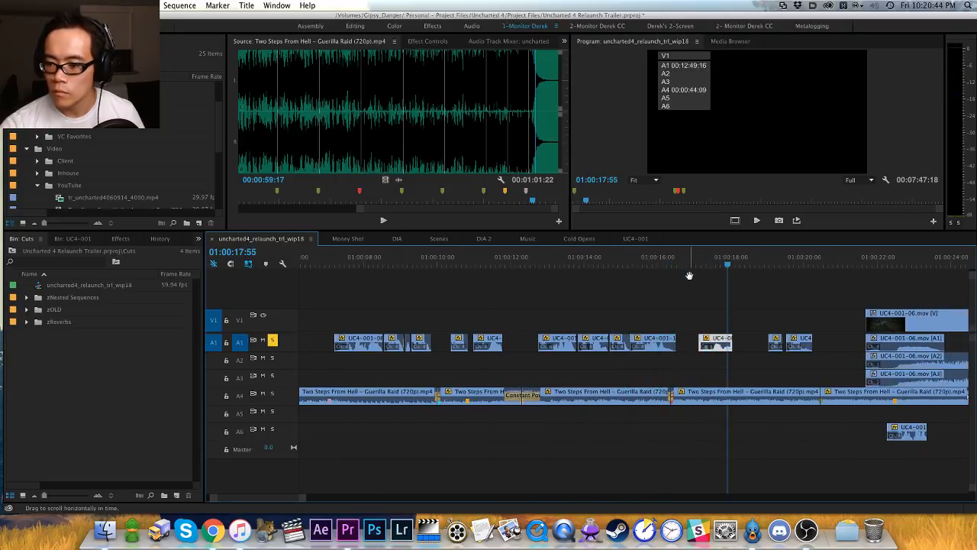
key("g")
key("Return")
left_click(702, 261)
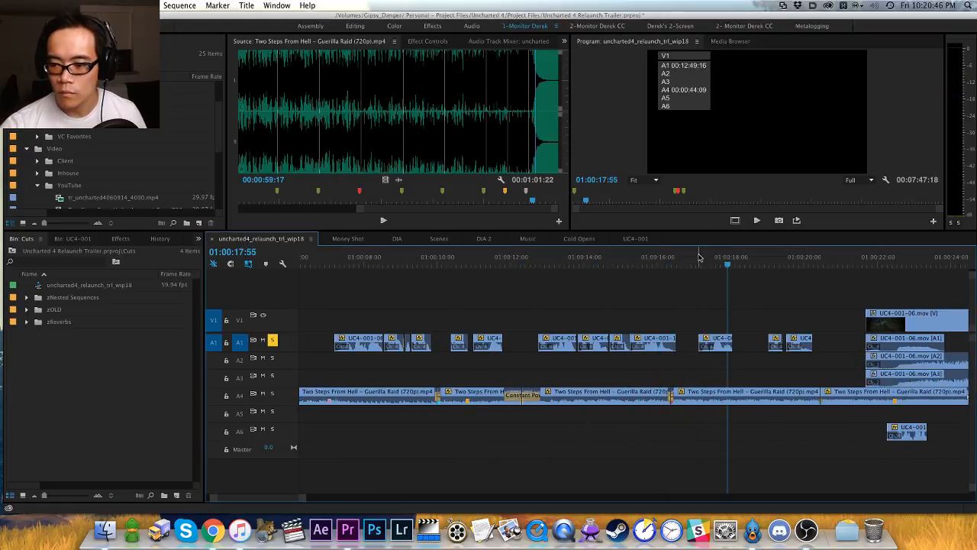
key("space")
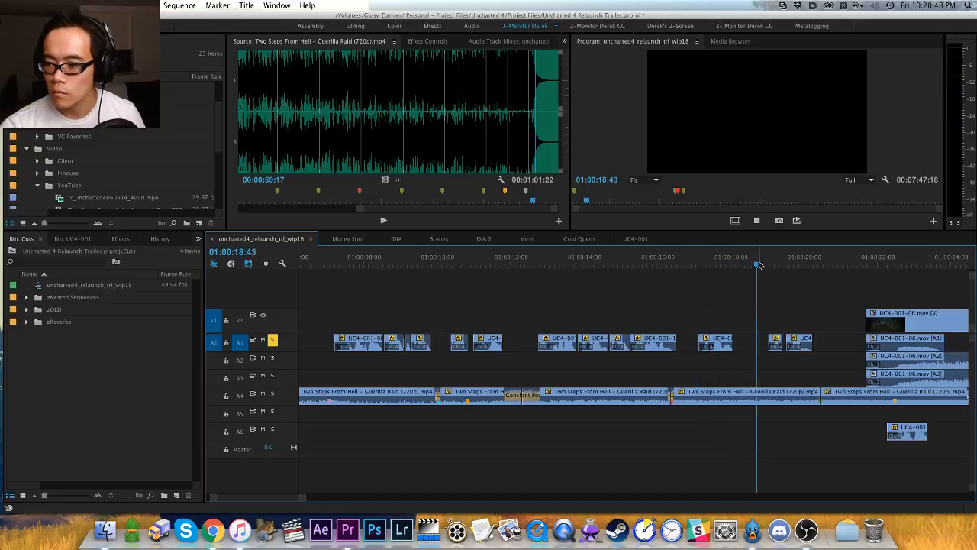
Step: Adjust the audio gain of the A1 dialogue clip at 01:00:19:39 by -2 dB
key("space")
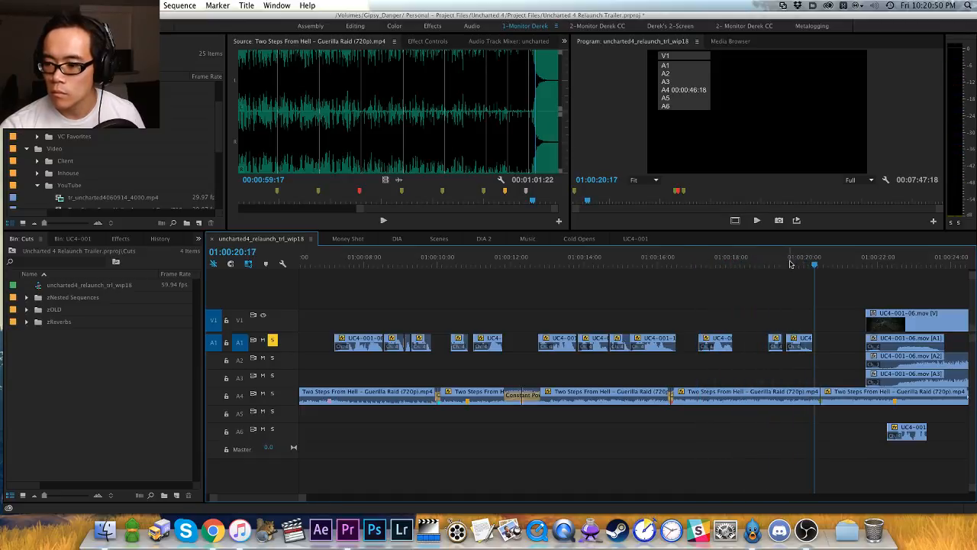
left_click(792, 261)
type("dg")
type("-2")
key("Return")
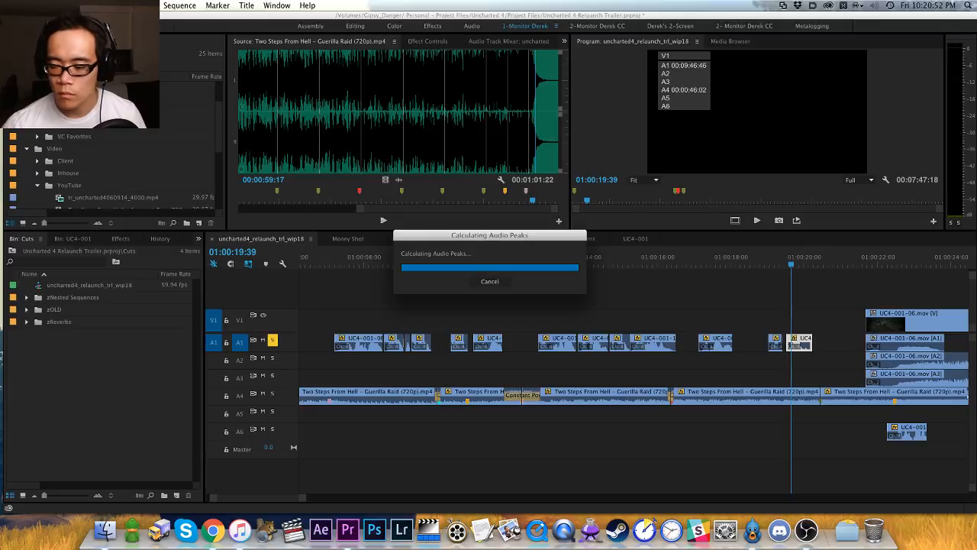
Step: Adjust the audio gain of the short A1 clip starting at 01:00:19:02 and listen from 01:00:18:43 through the following clip
key("Up")
key("Up")
key("Up")
key("d")
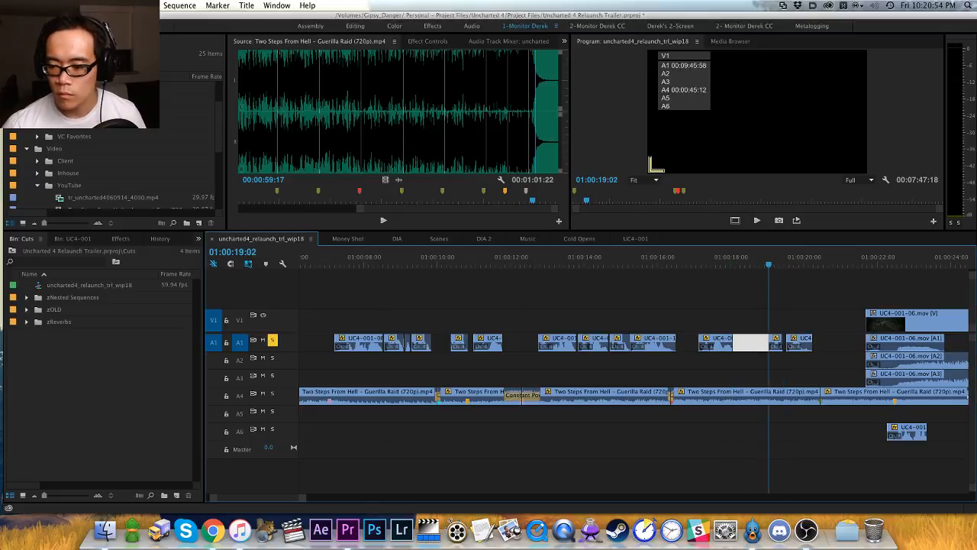
key("d")
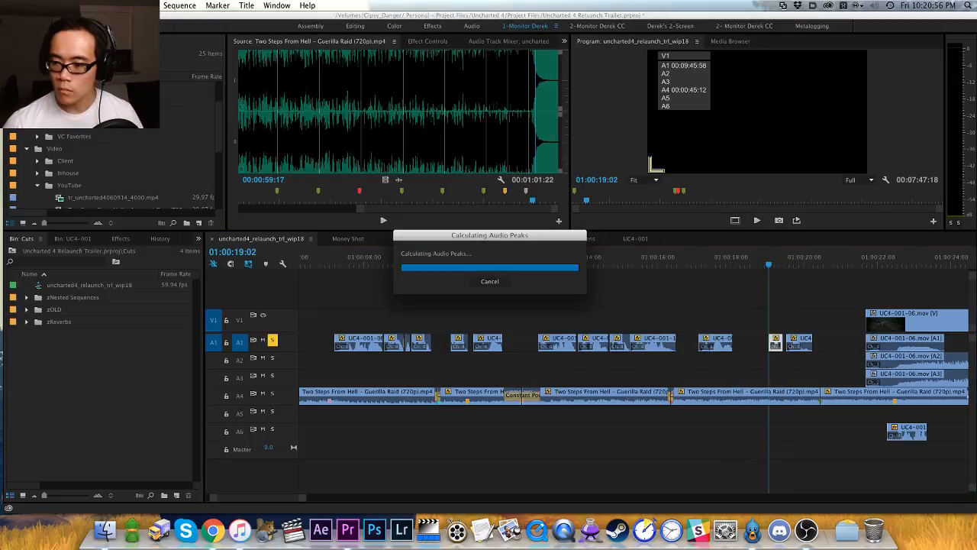
scroll(801, 305, "right", 3)
left_click_drag(700, 274, 694, 271)
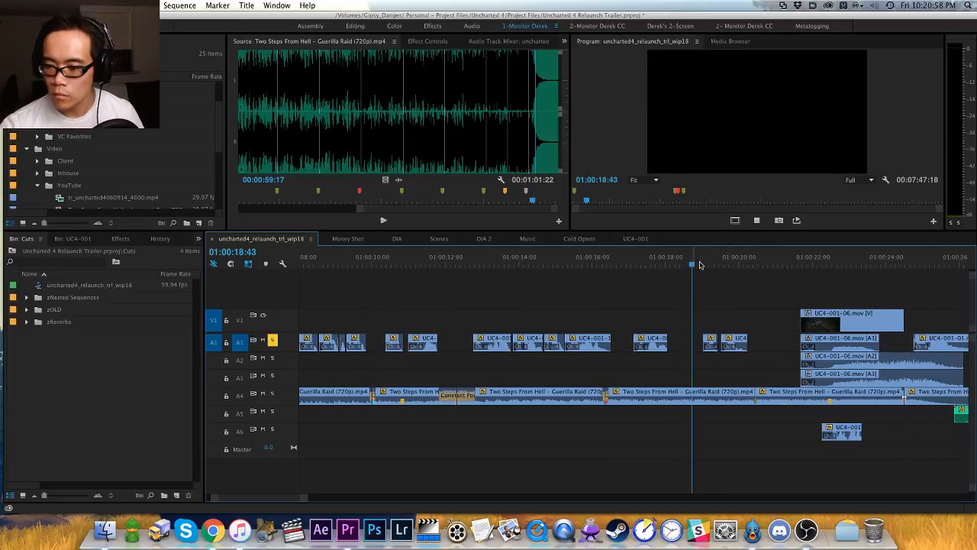
key("space")
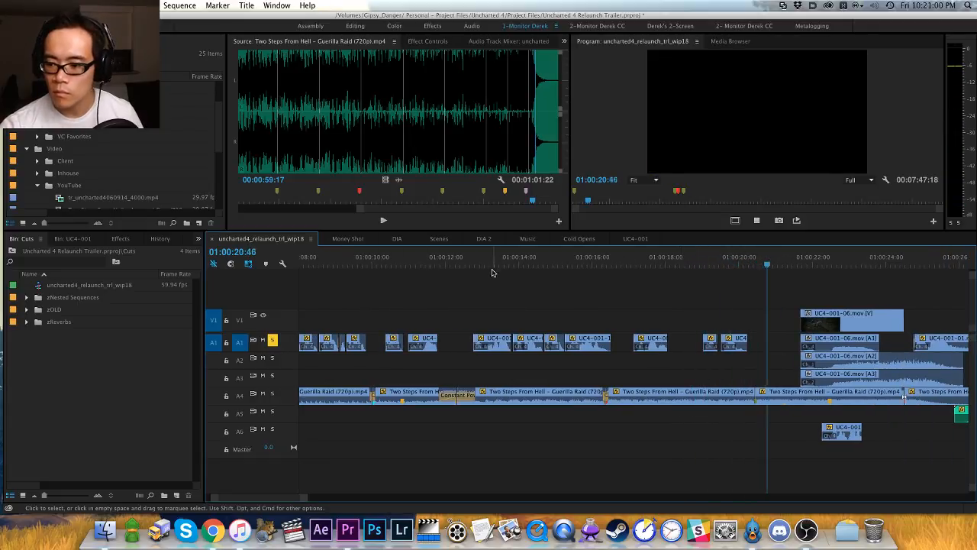
key("space")
Step: Turn off the A1 solo and play the opening dialogue against the music up to about 01:00:20:57
scroll(352, 298, "left", 10)
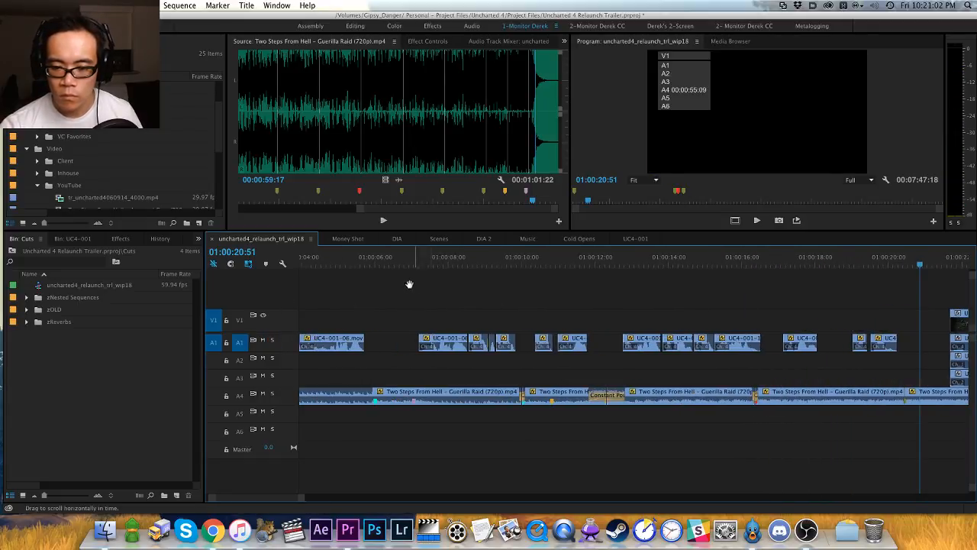
left_click(407, 267)
key("space")
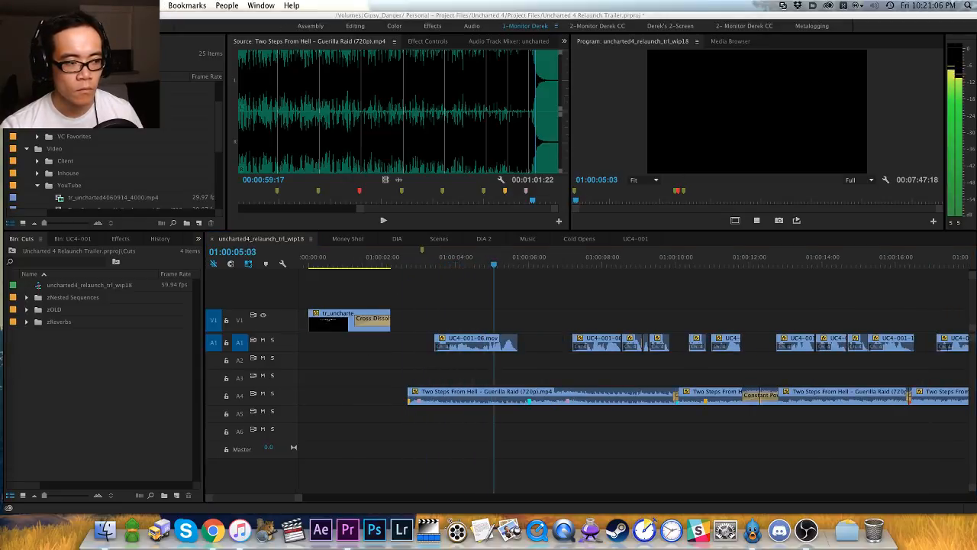
left_click(539, 290)
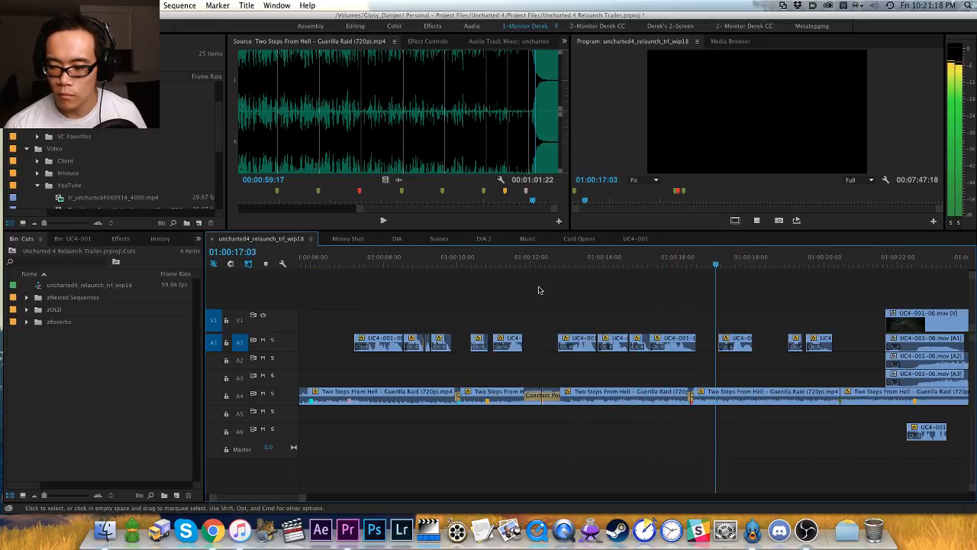
key("minus")
key("equal")
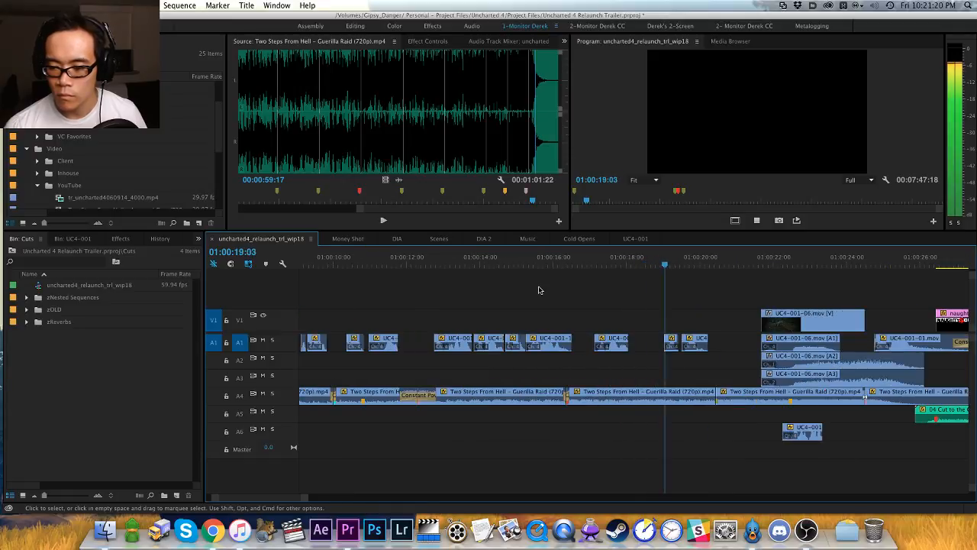
key("space")
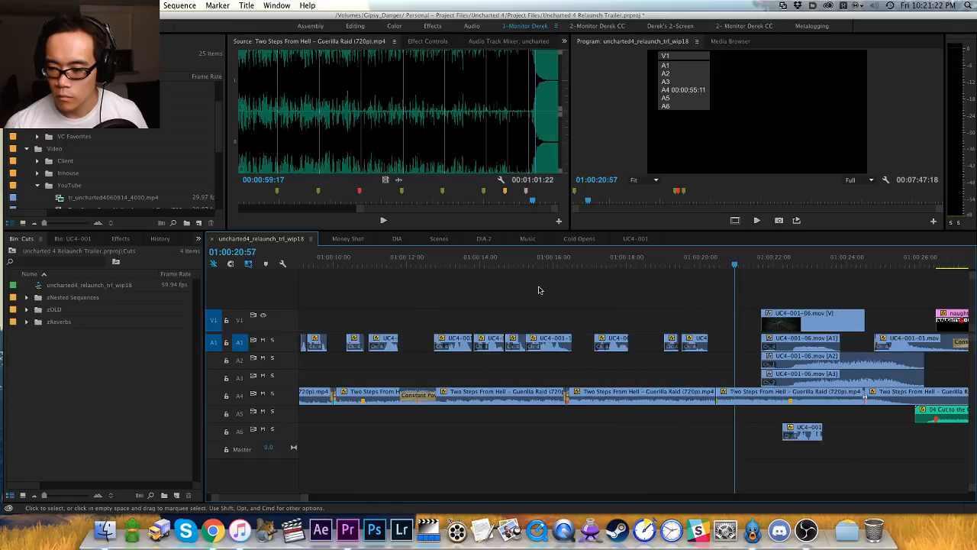
Step: Solo A6 and listen to its dialogue clip from 01:00:22:17 to 01:00:23:22
key("space")
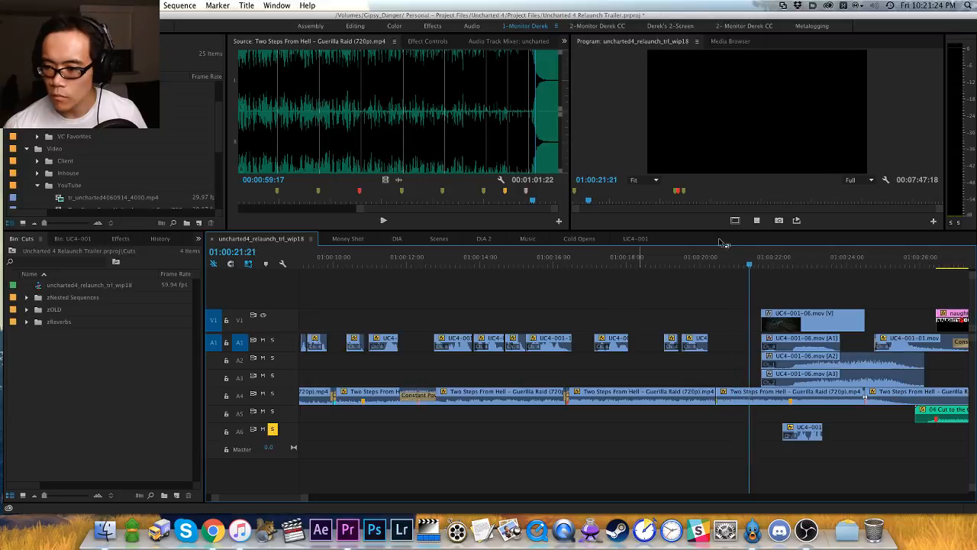
key("space")
left_click(771, 262)
key("shift+k")
key("space")
left_click(785, 262)
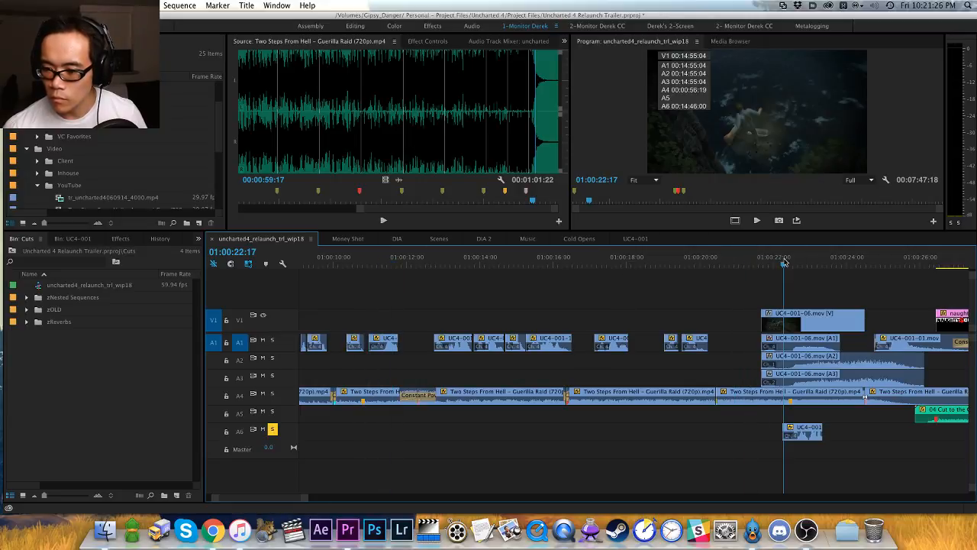
key("space")
left_click_drag(746, 405, 634, 395)
key("v")
key("space")
Step: Move the A6 dialogue clip onto A1 just after 01:00:20:28, ahead of the cliff-dive shot
left_click(687, 432)
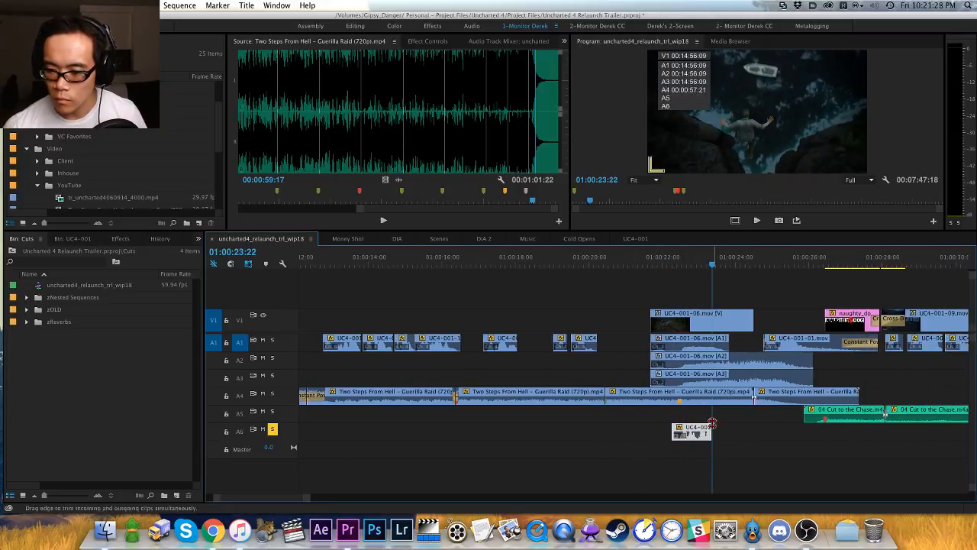
key("Delete")
left_click(585, 265)
key("space")
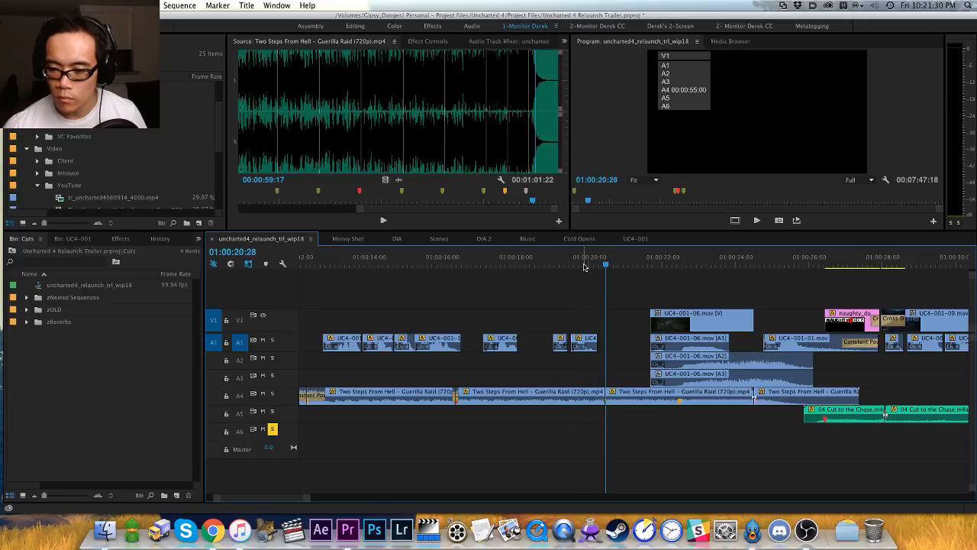
key("super+v")
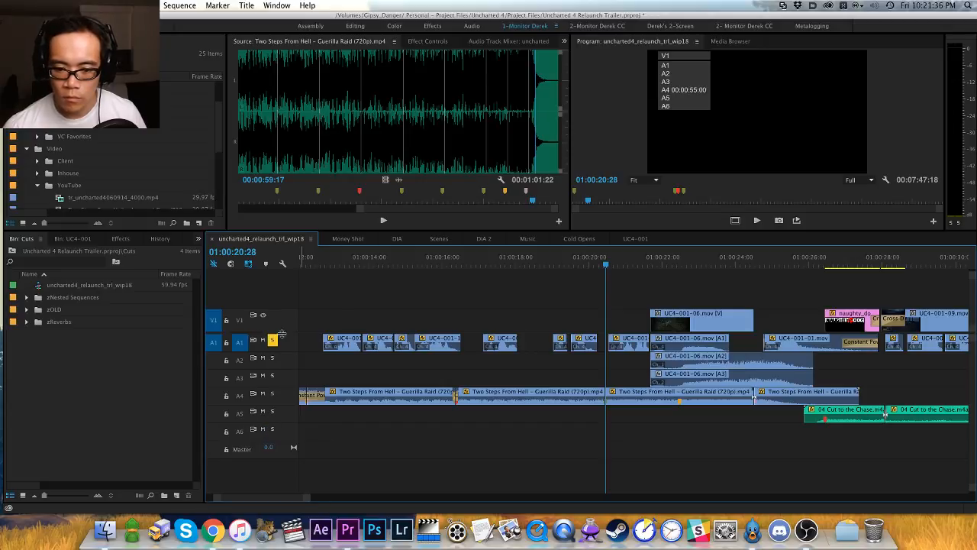
Step: Play the moved dialogue clip with A1 soloed and adjust its audio gain by 2 dB
key("space")
key("space")
type("d")
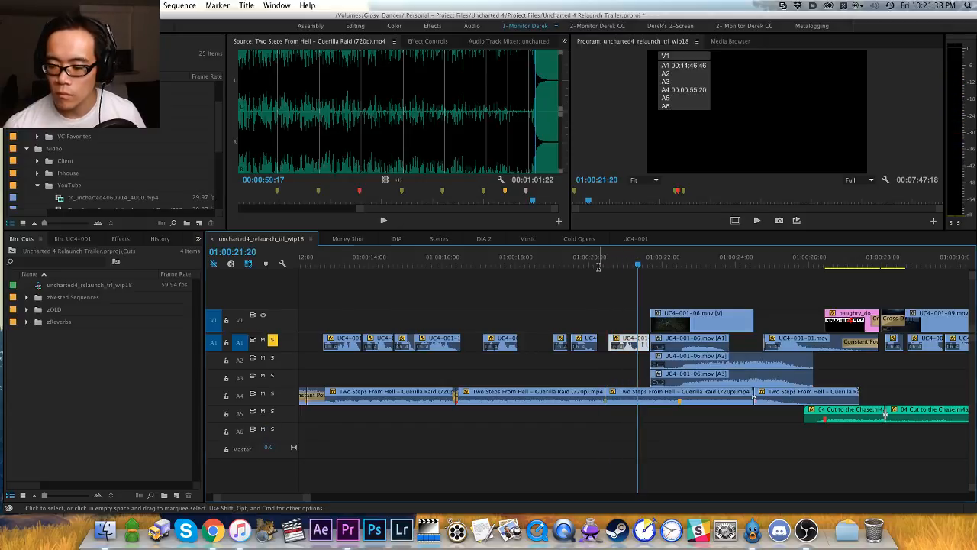
type("g2")
key("Return")
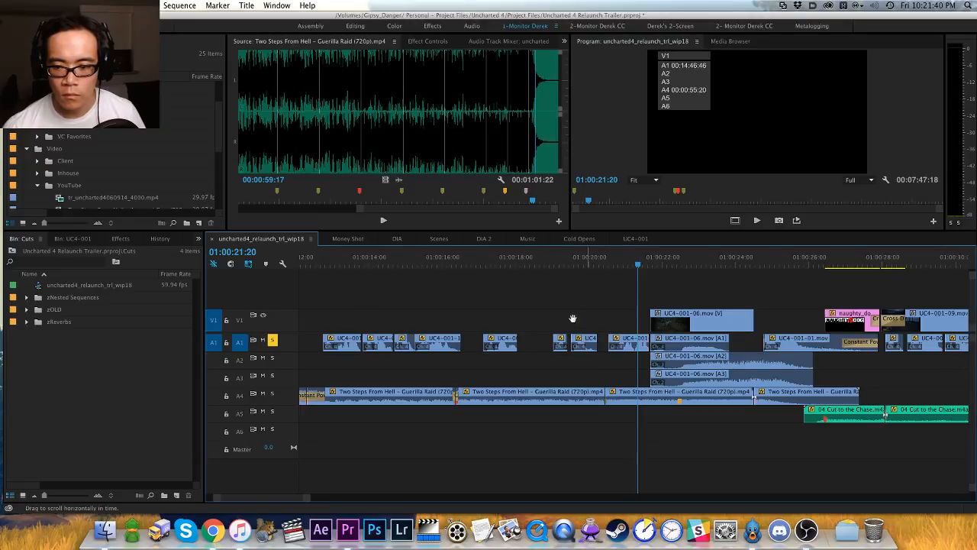
Step: Listen to the soloed A1 dialogue leading into the cliff-dive shot, up to about 01:00:24:55
scroll(569, 259, "right", 2)
left_click_drag(569, 258, 537, 261)
key("space")
left_click_drag(604, 293, 551, 282)
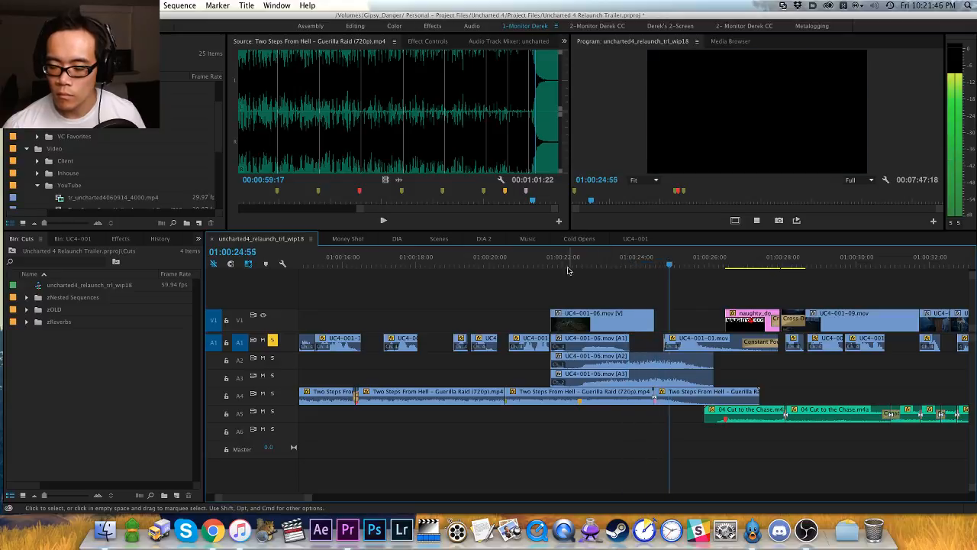
key("space")
Step: Trim the start of the cliff-dive shot's audio on A1, A2 and A3 to 01:00:22:21 and play it back
left_click_drag(550, 264, 575, 265)
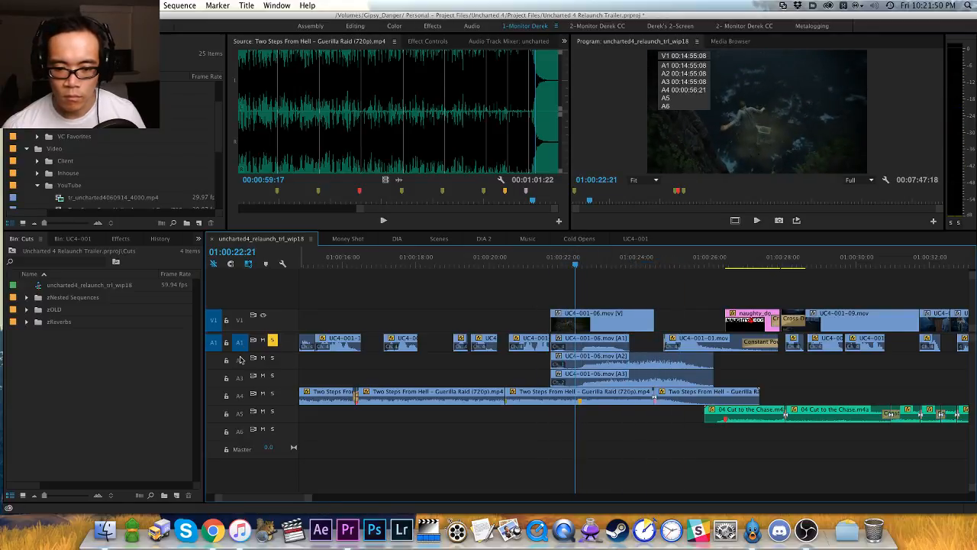
key("shift+q")
key("space")
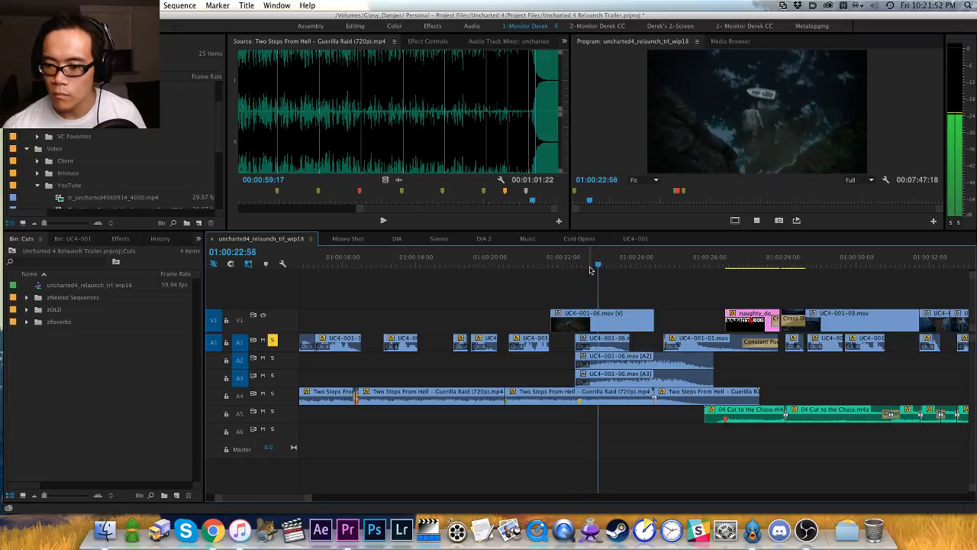
key("space")
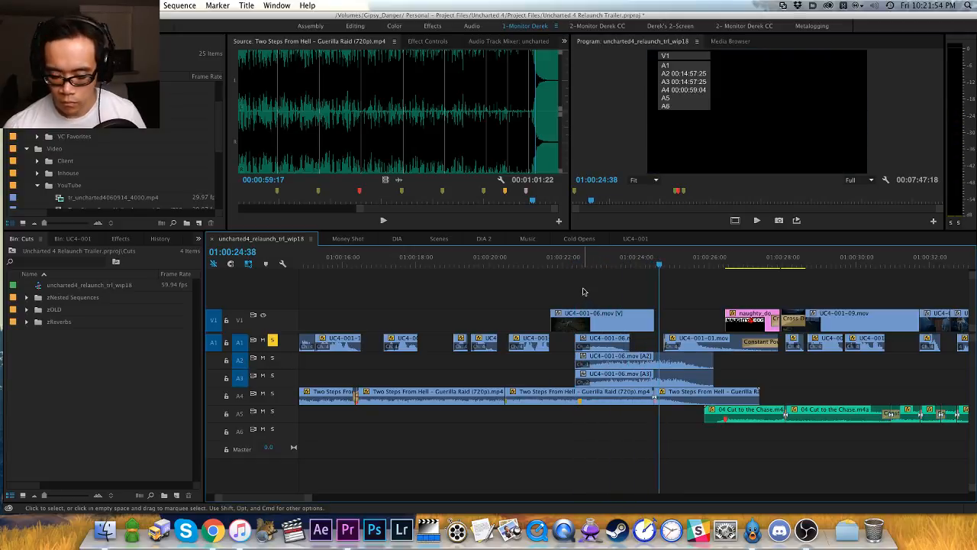
Step: Turn off the A1 solo and save the project
key("minus")
key("h")
left_click_drag(354, 307, 396, 304)
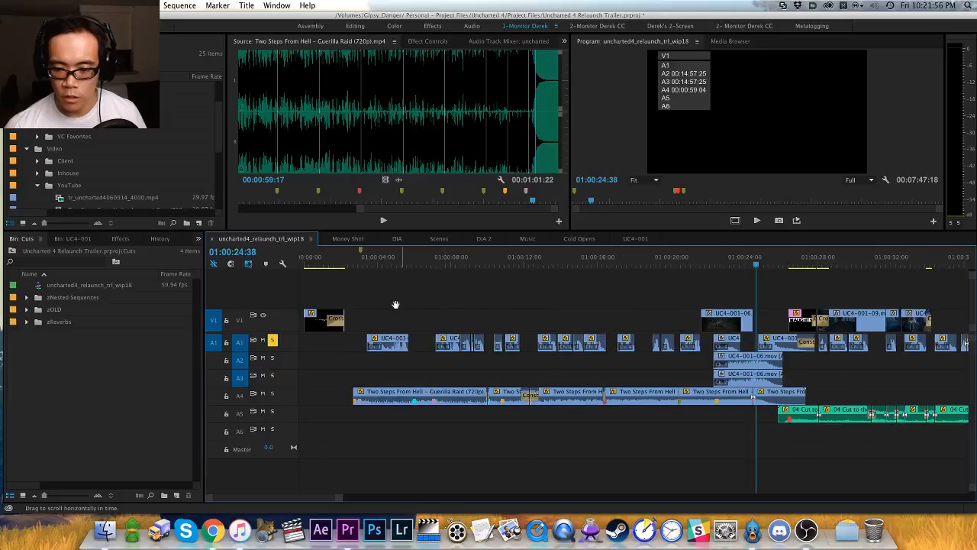
key("cmd+s")
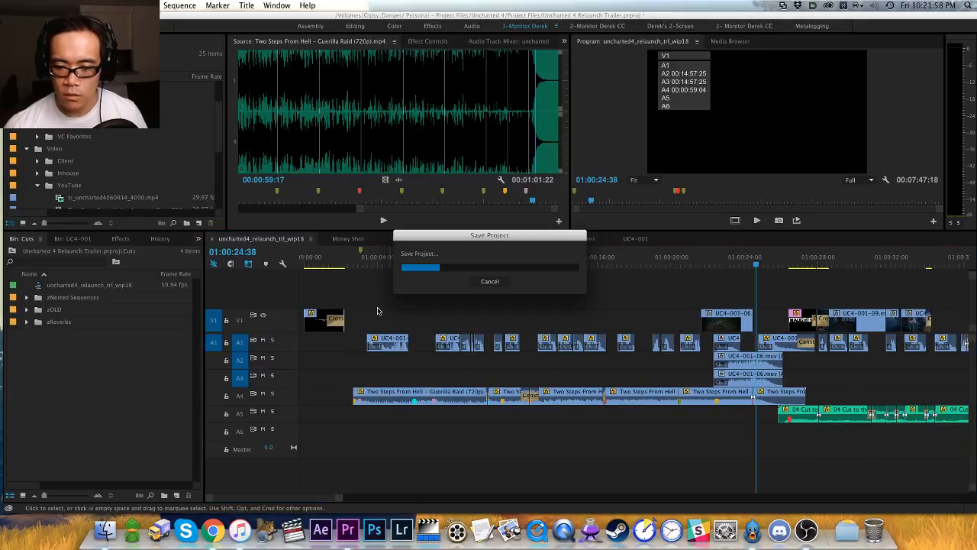
Step: Untarget tracks A2 and A3 in the trailer sequence
left_click(367, 263)
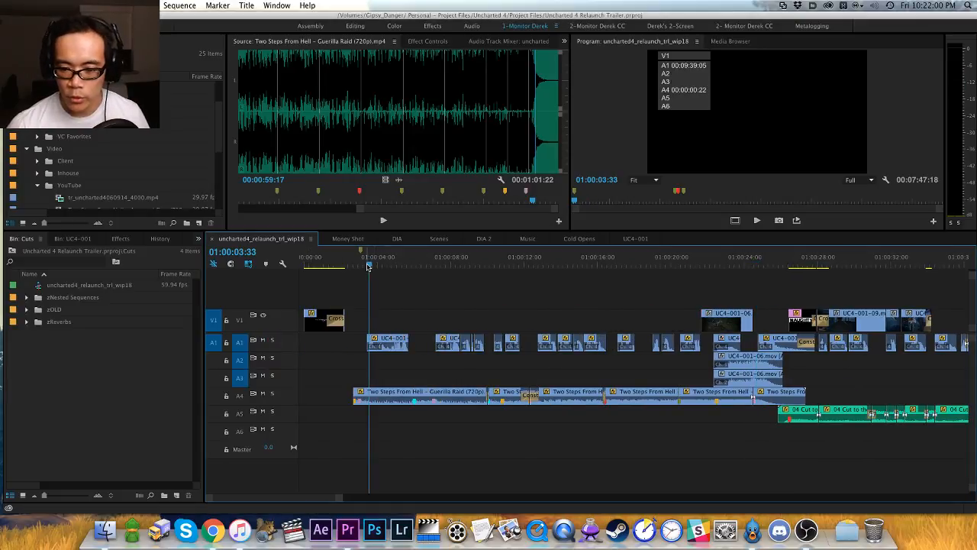
key("equal")
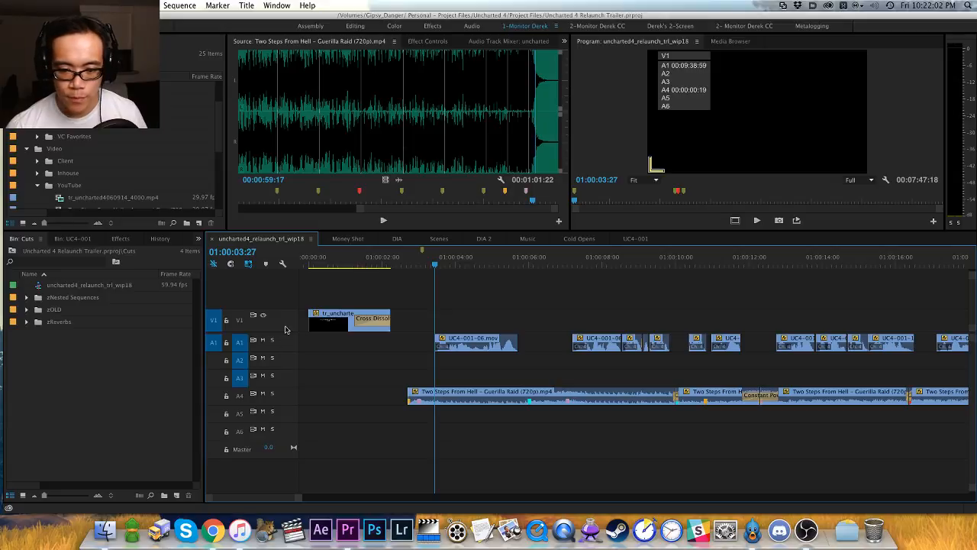
left_click(243, 362)
left_click(242, 378)
key("h")
left_click_drag(457, 310, 420, 308)
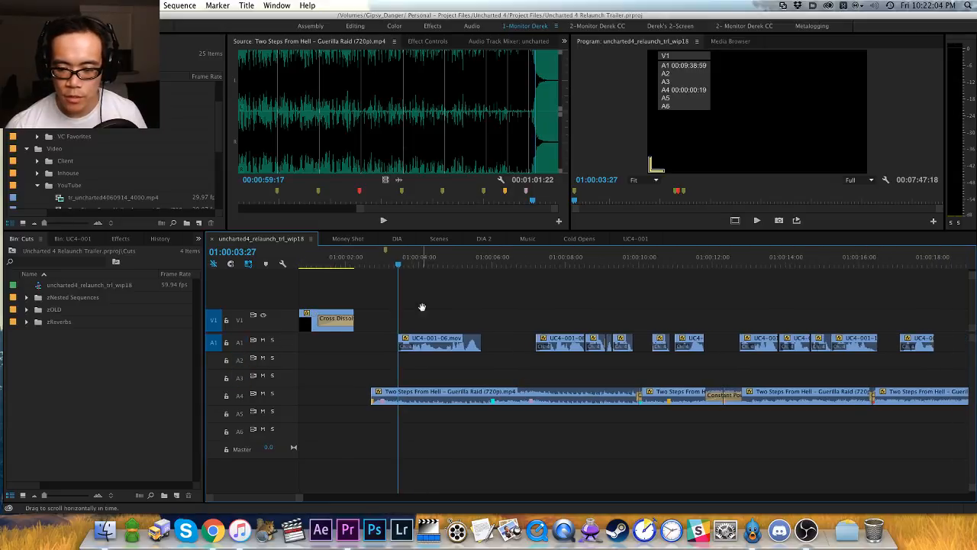
Step: Play the trailer opening repeatedly to judge the first dialogue clip's level against the A4 music
left_click(365, 262)
key("space")
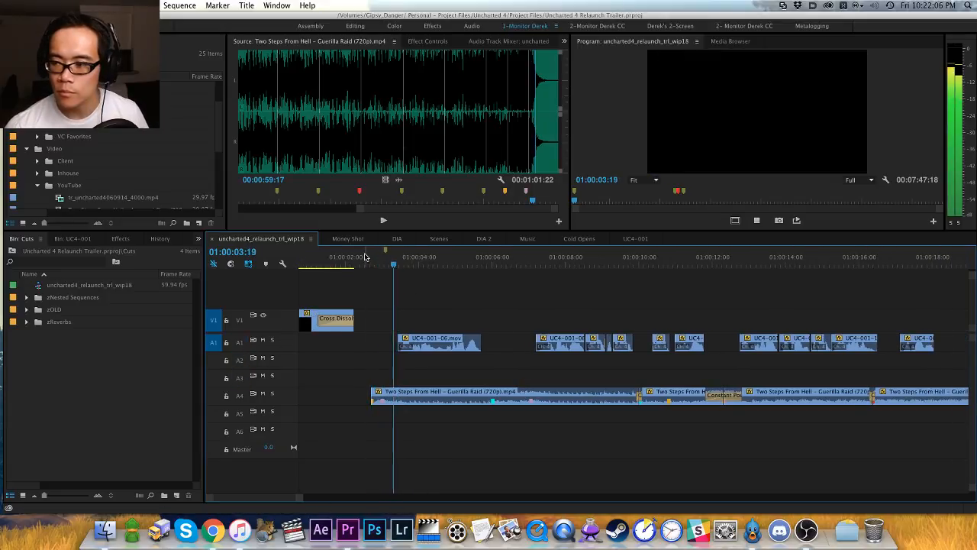
key("space")
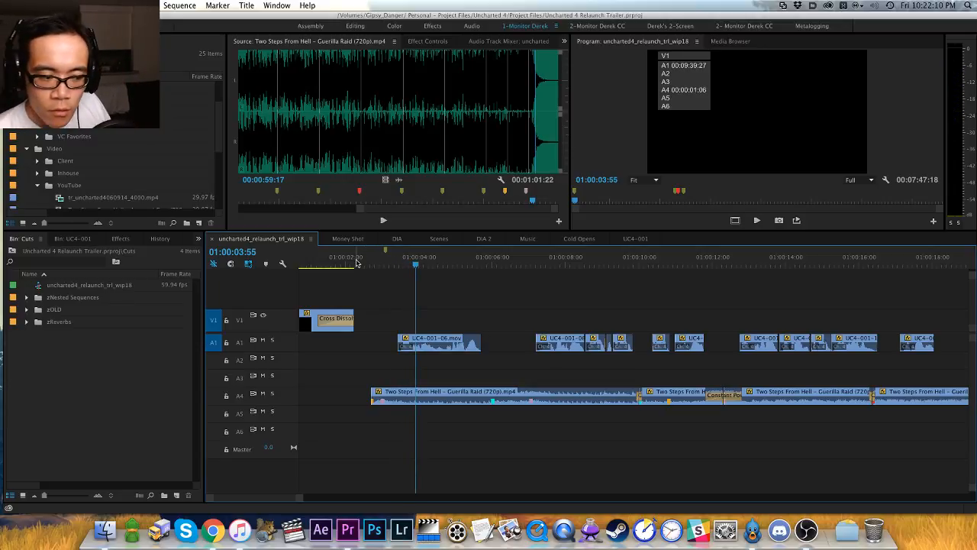
left_click(365, 261)
key("space")
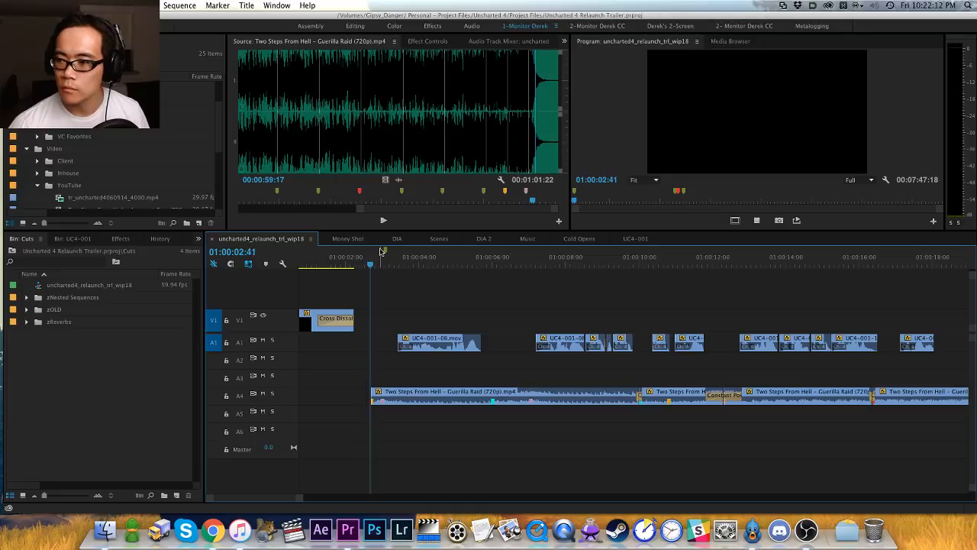
key("space")
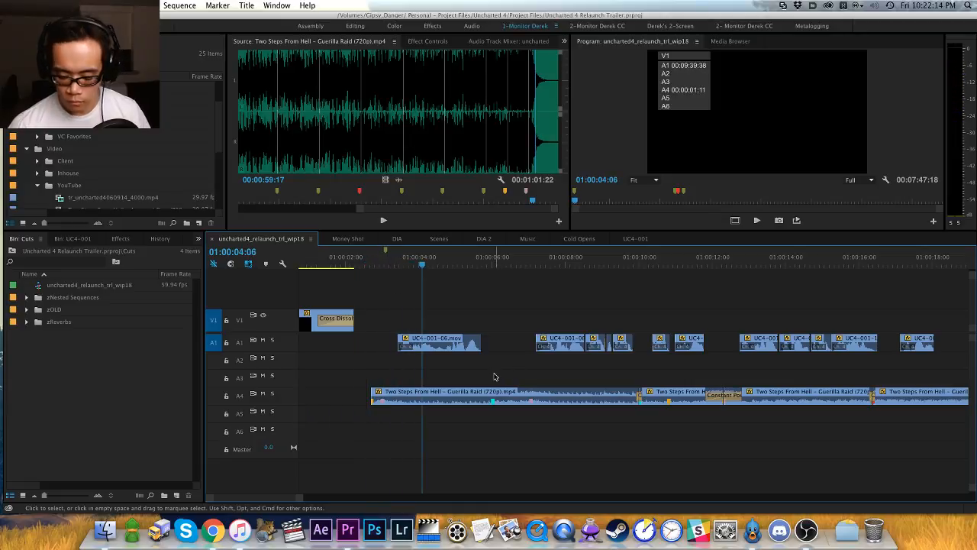
key("minus")
key("space")
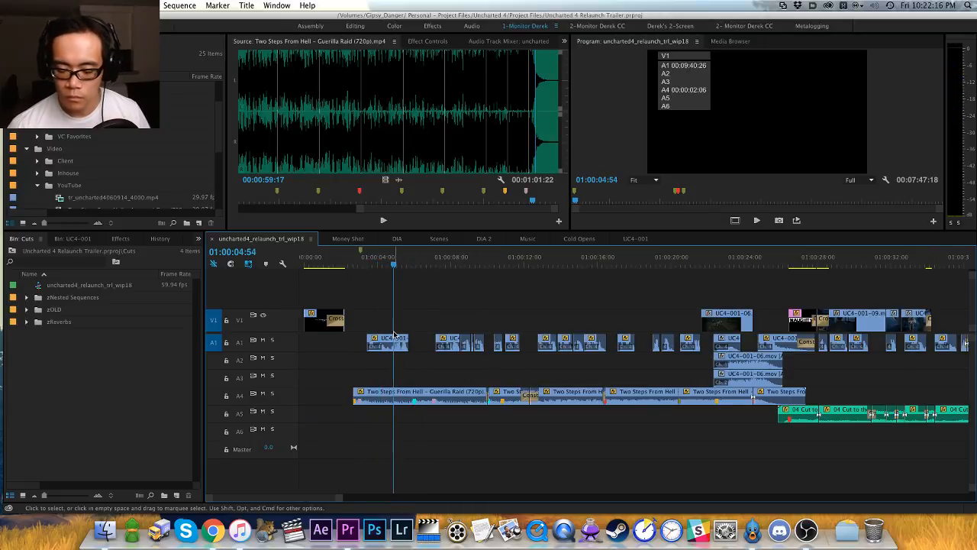
Step: Split the A4 music at 01:00:03:27 and 01:00:05:43, lower the piece between by 5 dB, and play it back
key("equal")
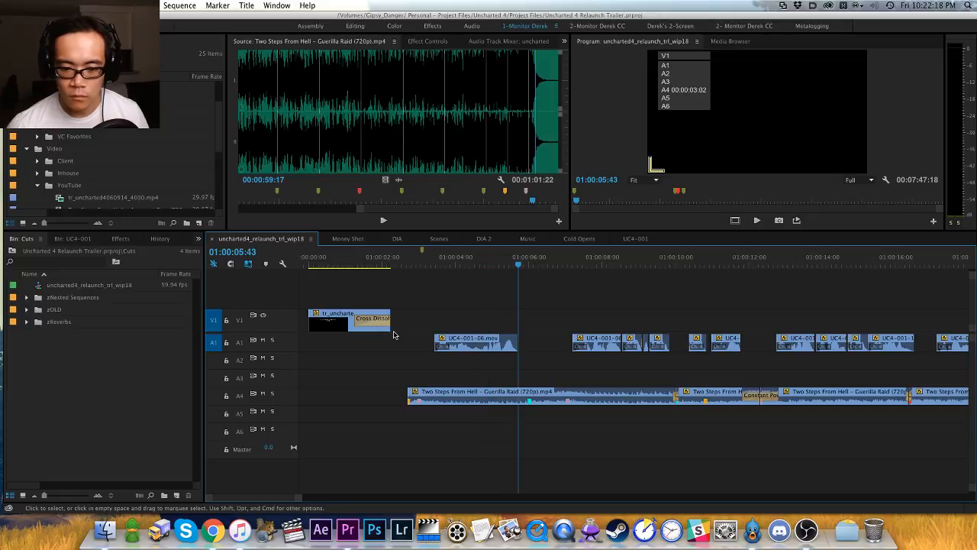
key("super+k")
key("Up")
key("super+k")
type("g")
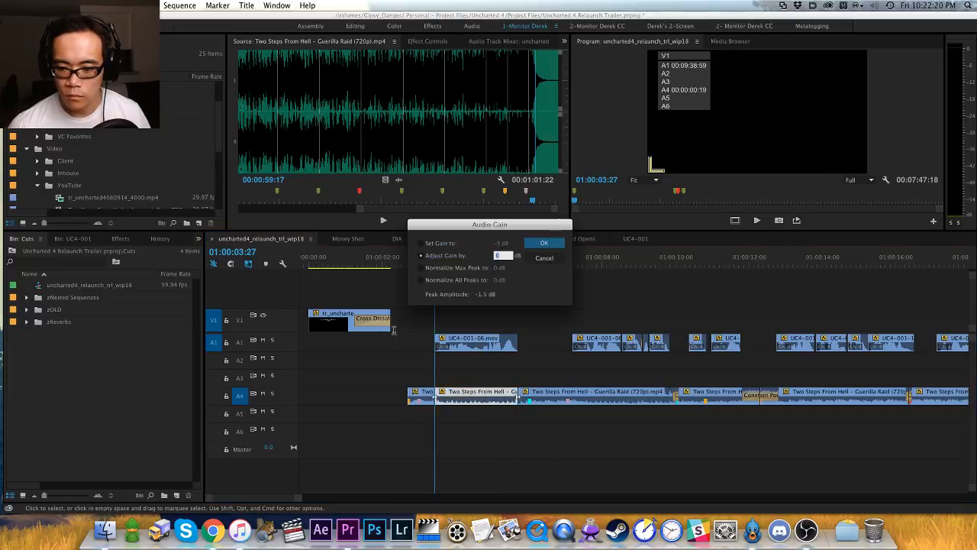
type("-5")
key("Return")
key("Up")
key("space")
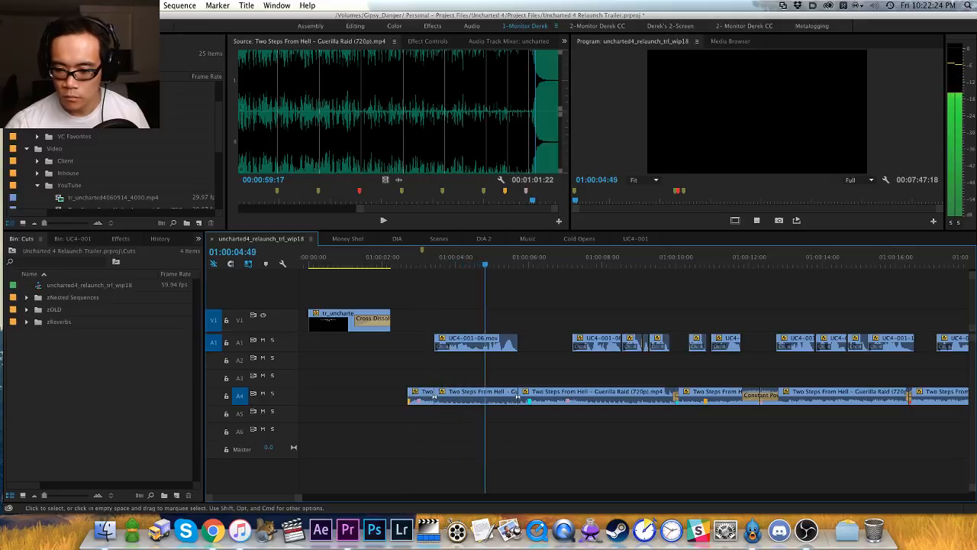
Step: Add a 4-frame audio crossfade at the music cut where the first dialogue clip starts, and play it back
left_click(433, 395)
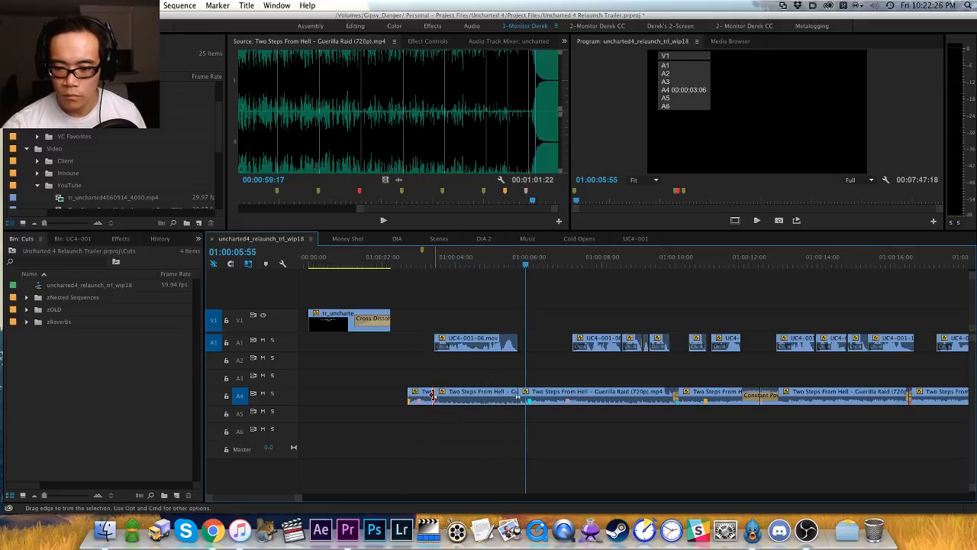
key("shift+super+d")
double_click(432, 395)
type("4")
key("Return")
left_click(420, 260)
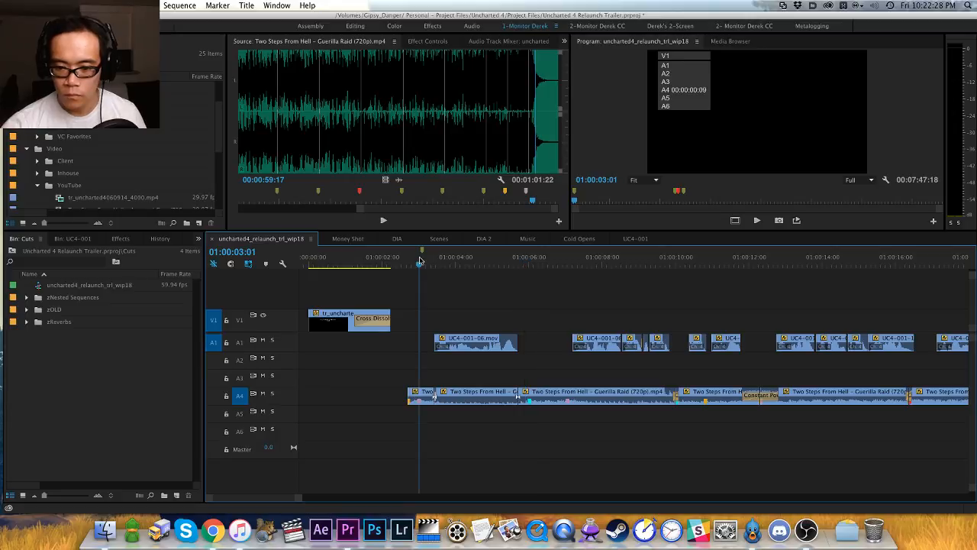
key("space")
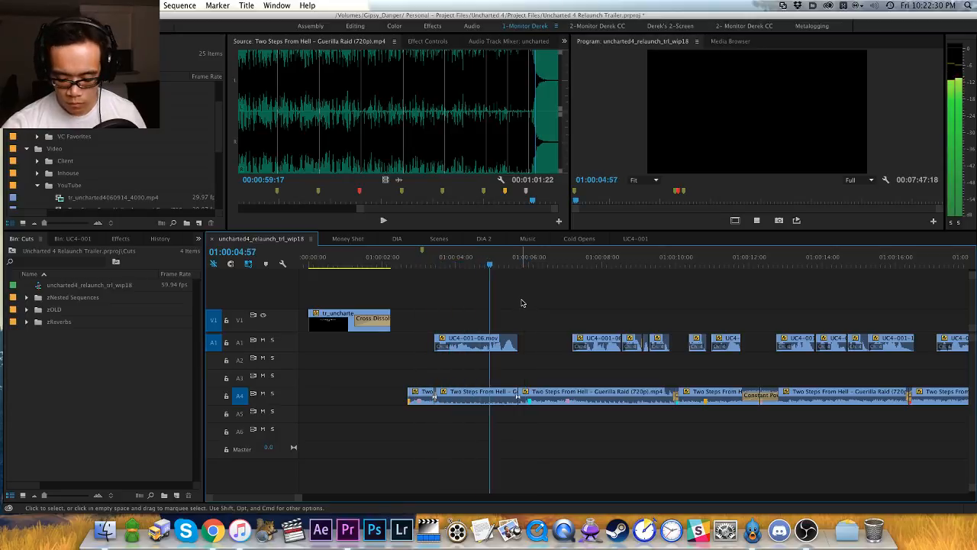
Step: Roll the music cut after the first dialogue clip to about 01:00:05:55 and add a Constant Power crossfade there, playing the result
key("t")
mouse_move(490, 263)
left_mouse_down()
mouse_move(531, 266)
mouse_move(494, 265)
left_mouse_up()
key("shift+q")
key("space")
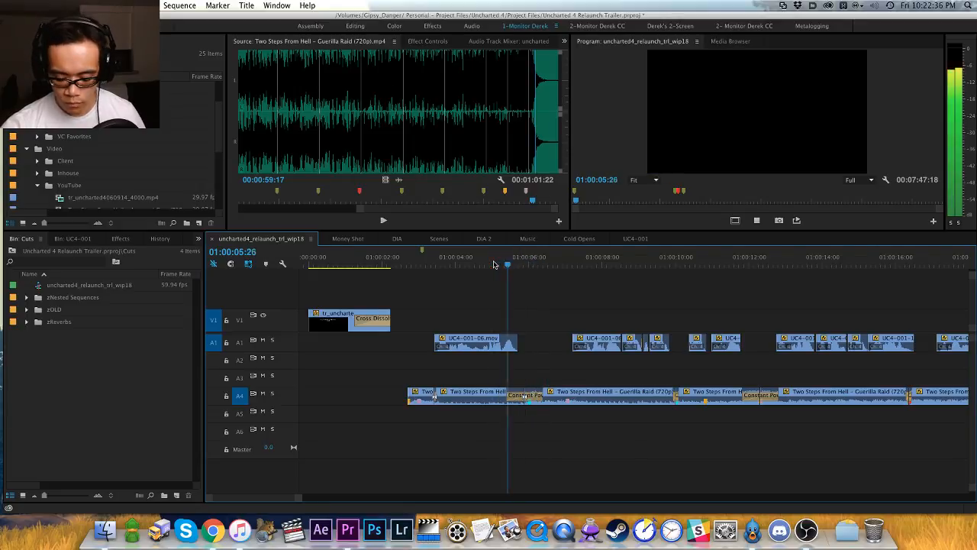
key("space")
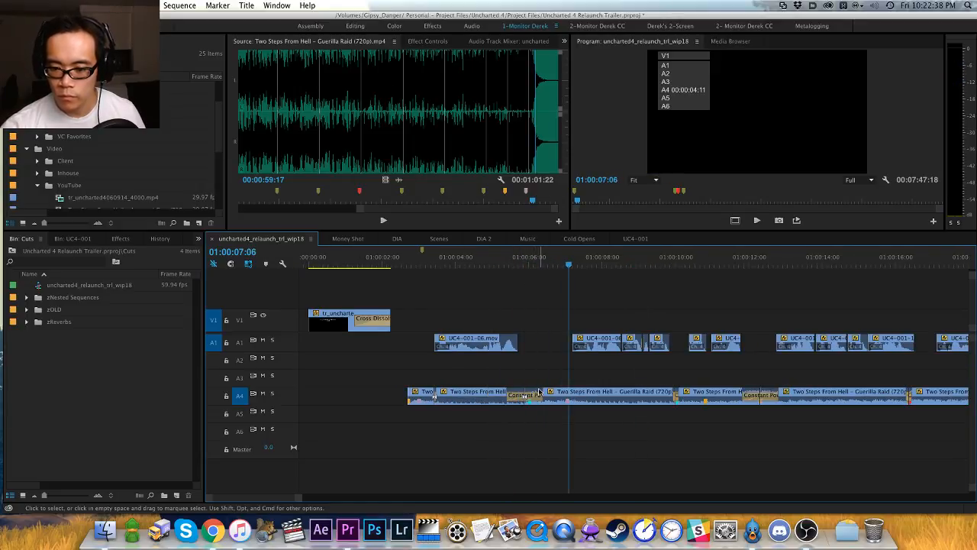
Step: Shorten the Constant Power crossfade after the first dialogue clip and play across it
left_click_drag(542, 396, 525, 395)
left_click(509, 268)
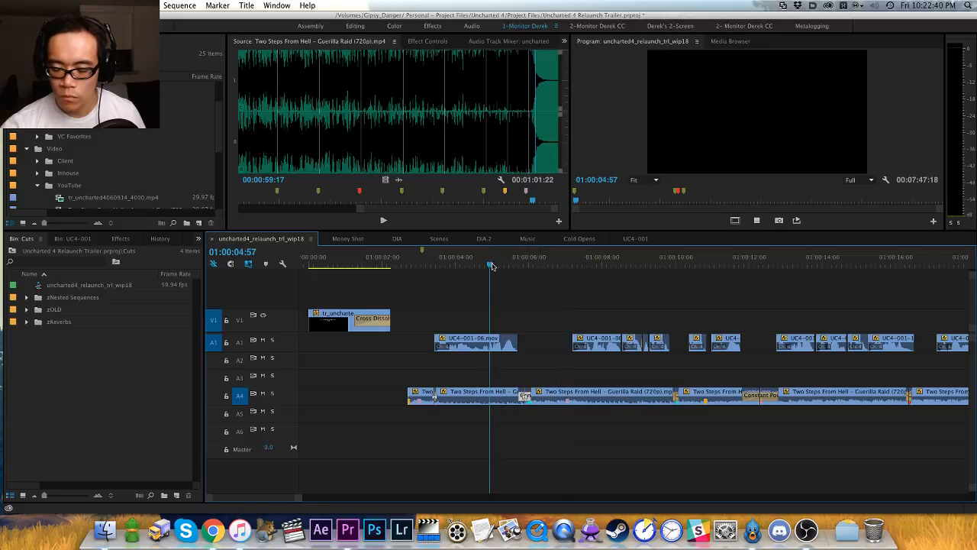
key("space")
key("space")
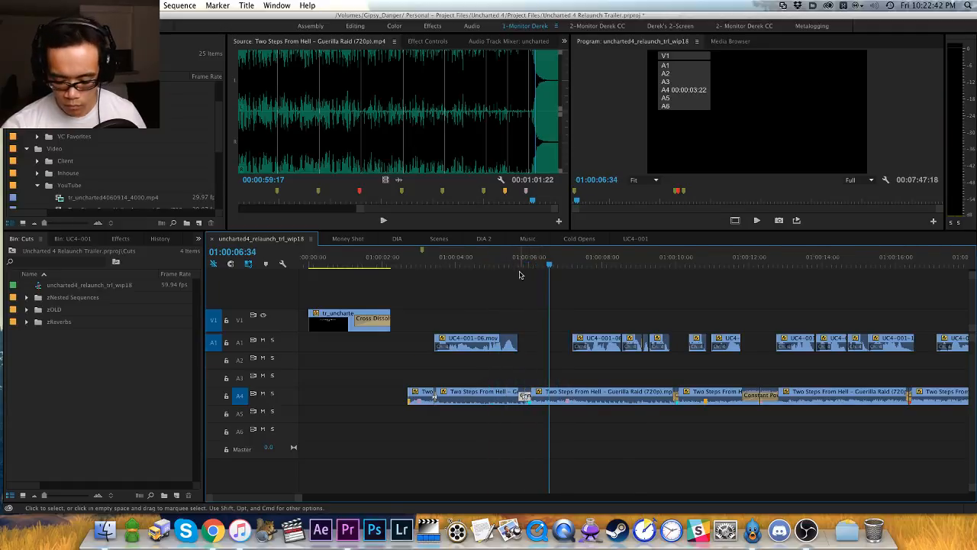
Step: Set the crossfade after the first dialogue clip to 2 frames, roll its cut slightly later, and play it back
key("=")
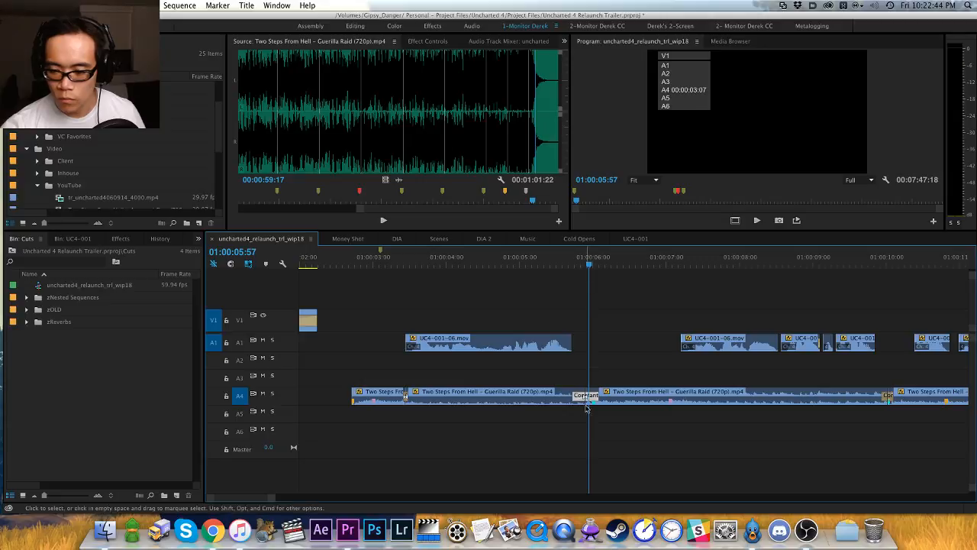
double_click(593, 397)
type("2")
key("Return")
left_click_drag(588, 263, 594, 260)
left_click(541, 263)
key("space")
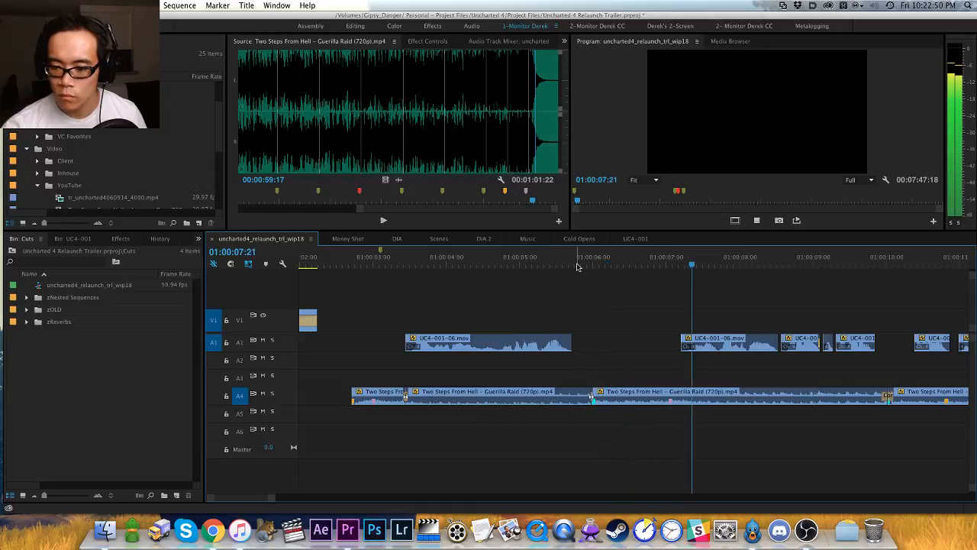
key("space")
Step: Split the A4 music at 01:00:07:12, where the second dialogue clip starts
left_click_drag(671, 263, 681, 257)
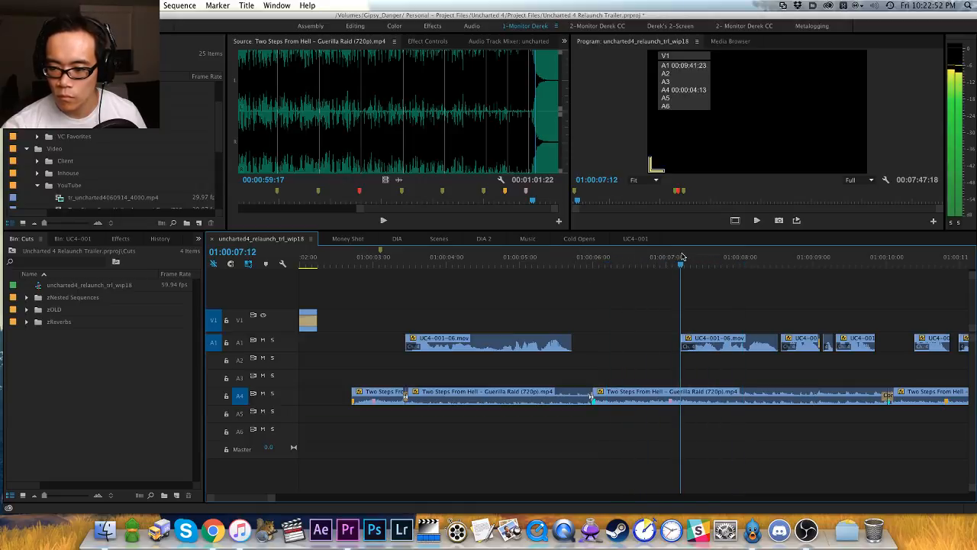
key("super+k")
scroll(683, 321, "down", 3)
left_click(789, 264)
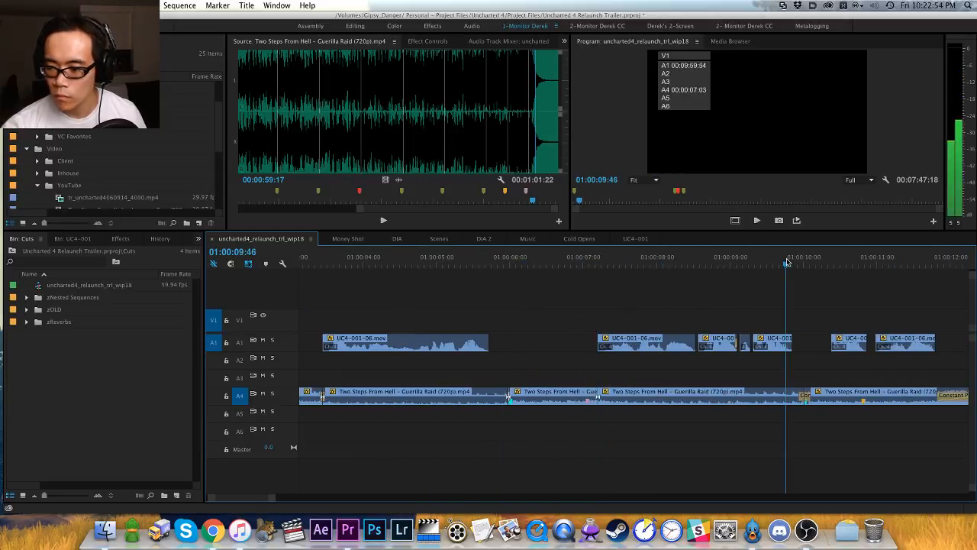
Step: Check the audio gain of the music pieces under the second and first dialogue clips, leaving both unchanged
left_click(650, 389)
key("g")
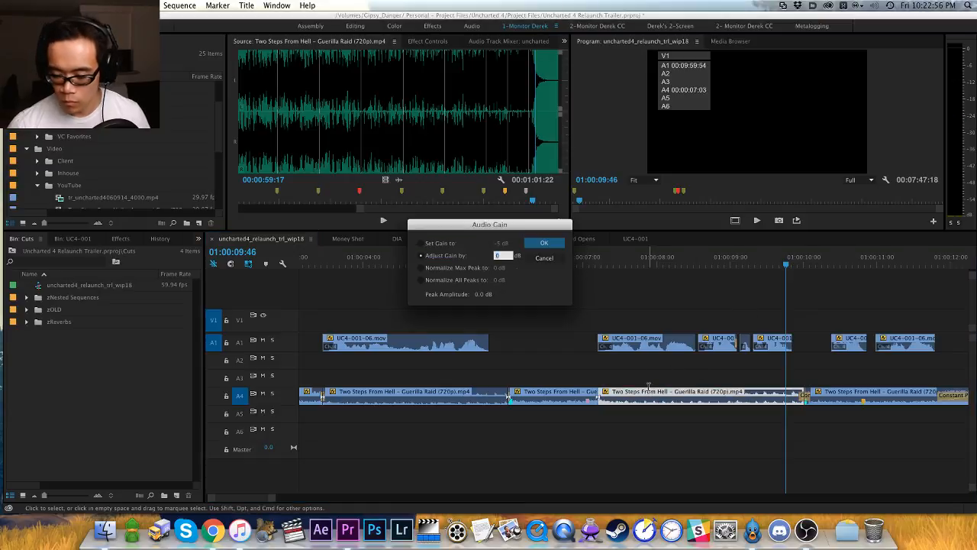
key("Escape")
left_click(461, 392)
key("g")
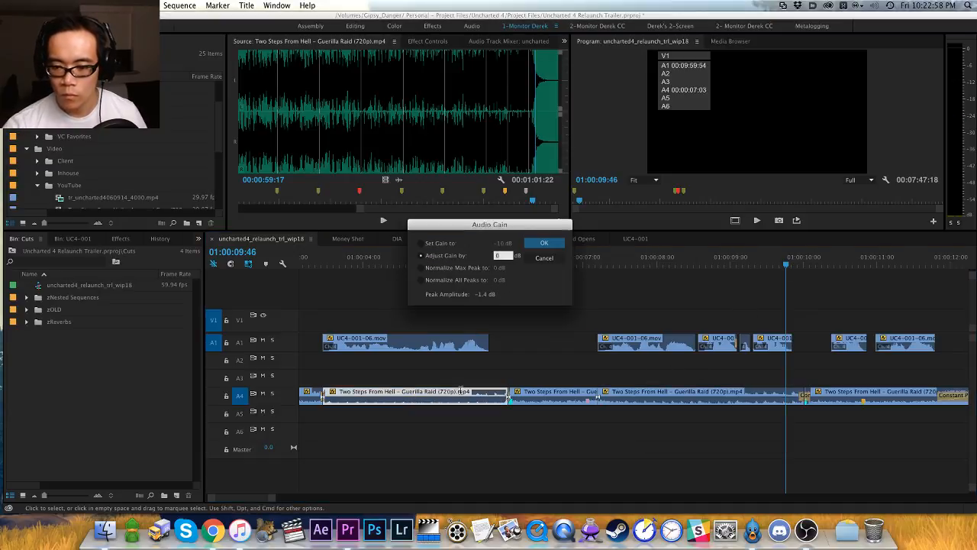
key("Escape")
Step: Lower the gain of the A4 music piece from 01:00:07:12 to 01:00:10:00 by 5 dB
left_click(599, 393)
type("g")
type("-5")
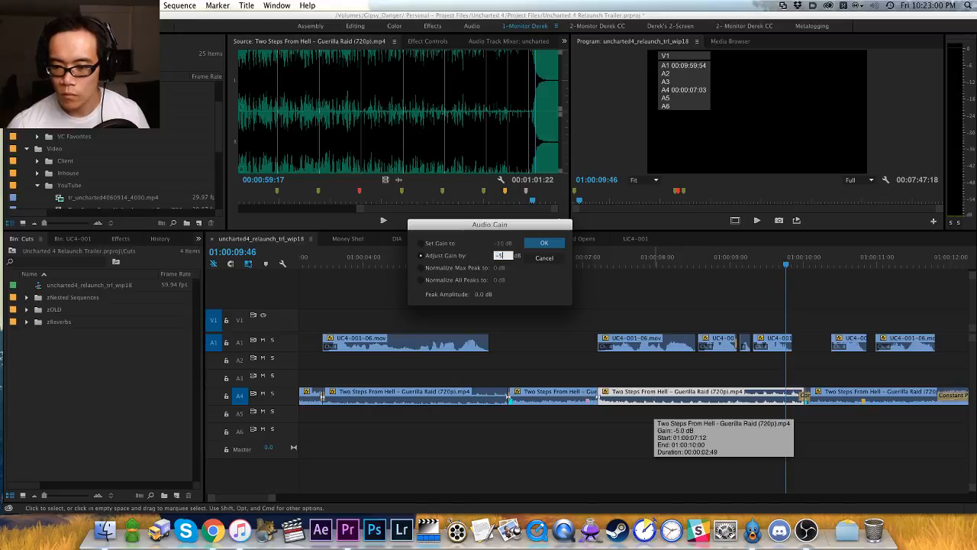
key("Return")
Step: Add a Constant Power crossfade at the 01:00:07:12 music cut, shorten it to a few frames, and play across it
key("Up")
key("super+shift+a")
key("super+shift+d")
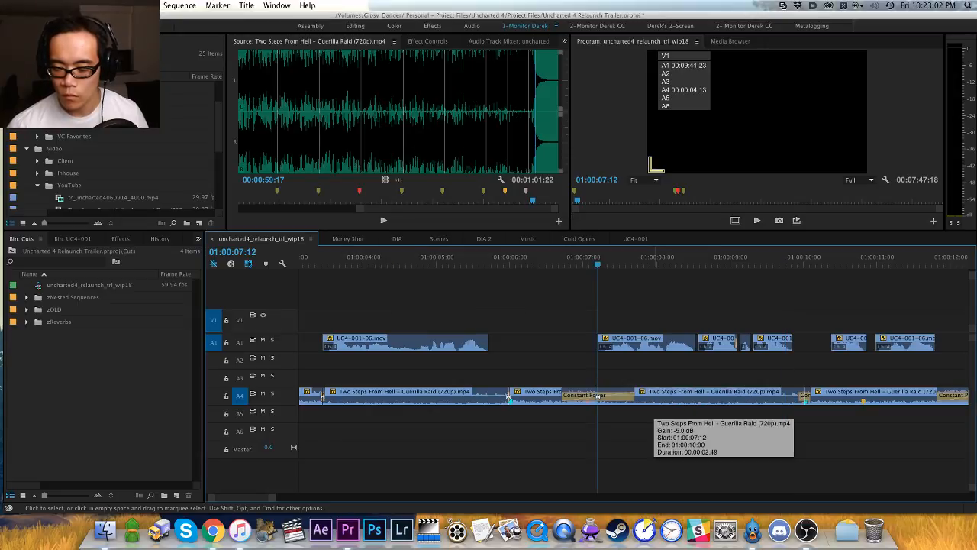
double_click(621, 394)
key("Return")
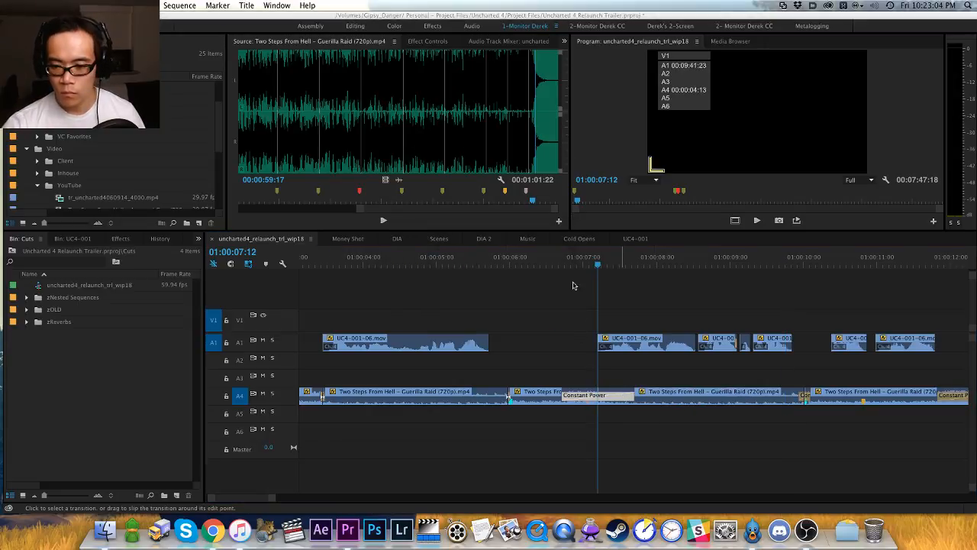
left_click(565, 262)
key("space")
key("space")
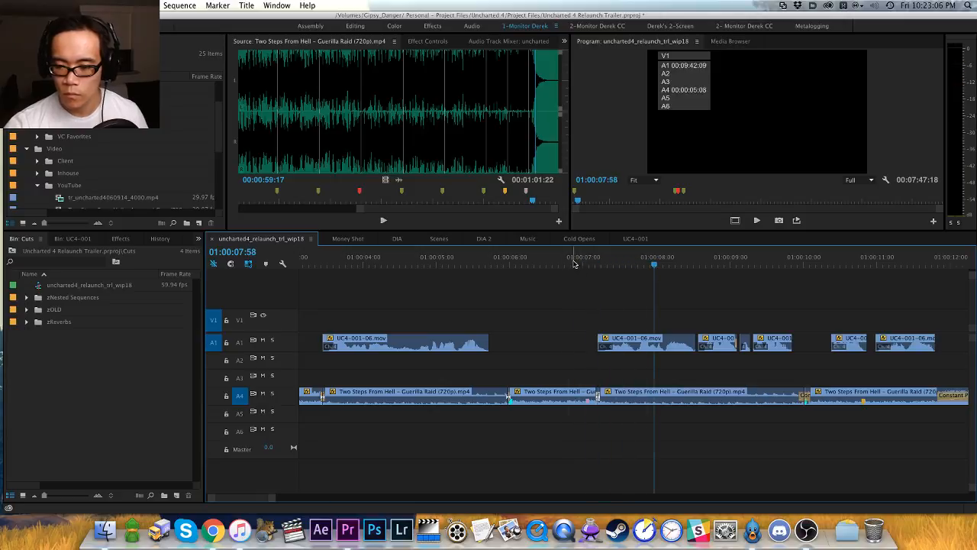
left_click(557, 265)
key("space")
key("space")
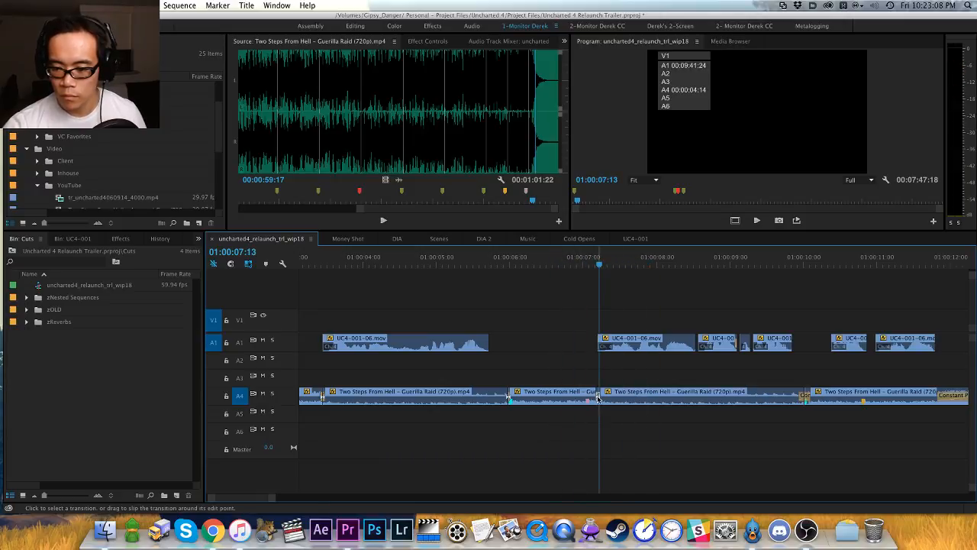
Step: Lengthen the crossfade at the 01:00:07:12 music cut and play through to about 01:00:10:14
double_click(597, 397)
type("8")
key("Return")
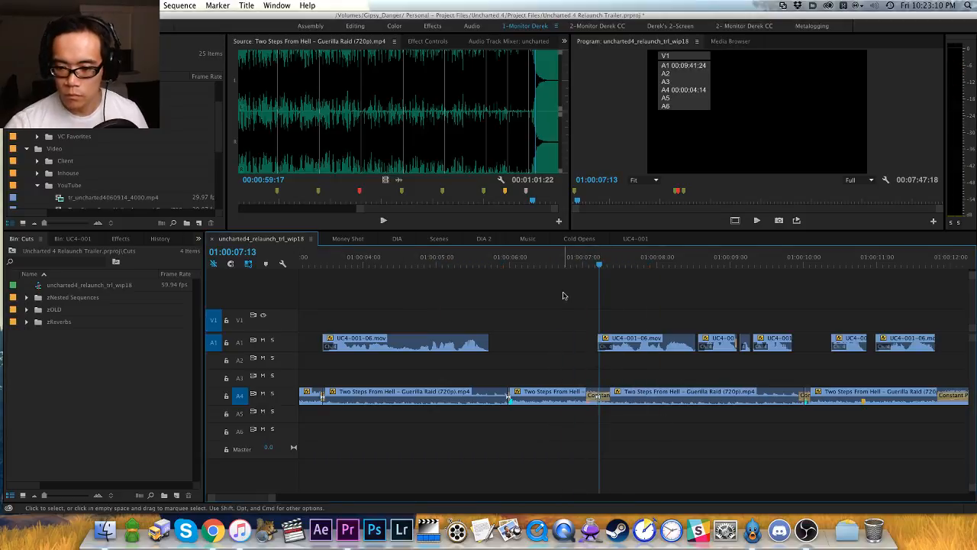
left_click(565, 263)
key("space")
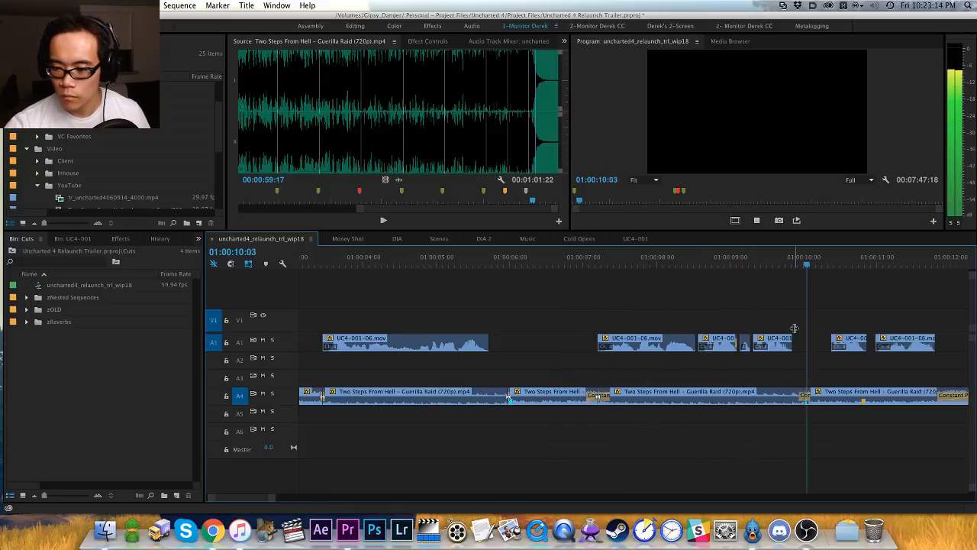
key("space")
Step: Shift the four A1 dialogue clips starting at 01:00:07:12 slightly later and widen the music crossfade beneath their start
left_click_drag(797, 321, 675, 345)
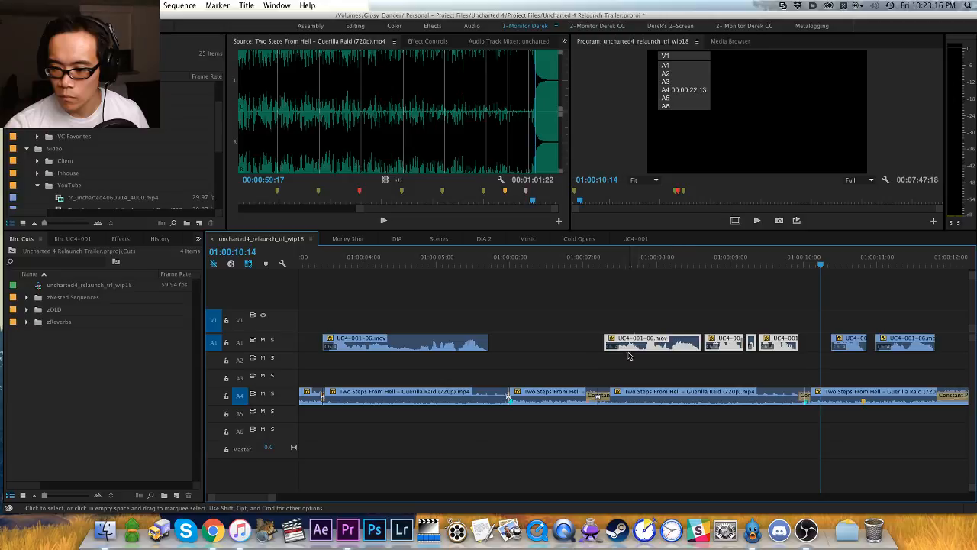
left_click_drag(610, 396, 614, 395)
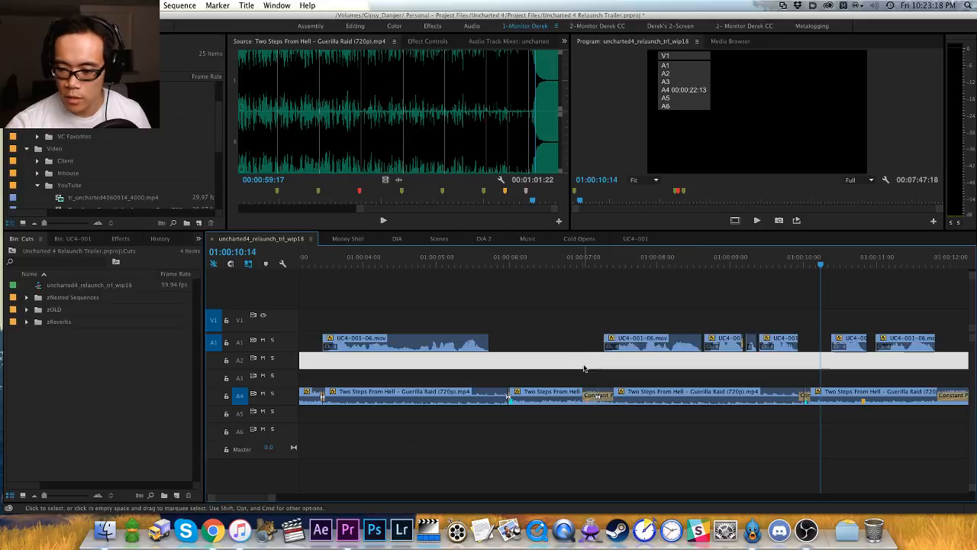
Step: Play back the dialogue and music from about 01:00:07:00 to check the balance through 01:00:10:16
left_click_drag(578, 258, 586, 257)
key("h")
left_click_drag(589, 314, 529, 303)
key("space")
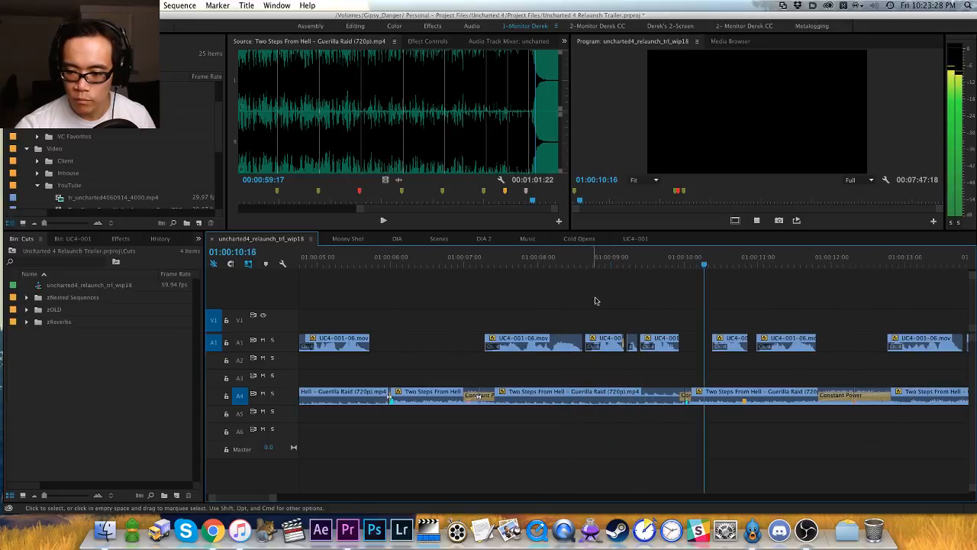
key("v")
key("space")
key("h")
left_click_drag(708, 301, 616, 303)
left_click(579, 263)
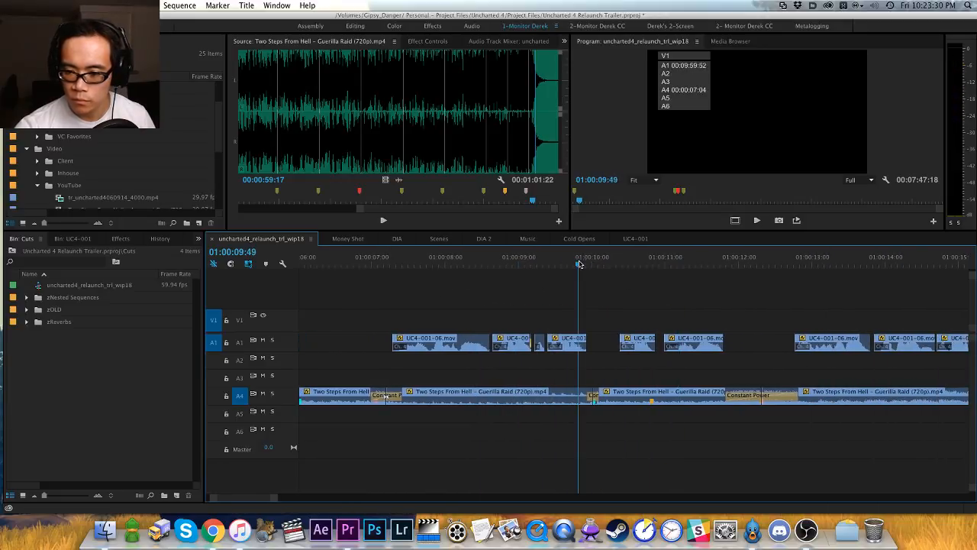
Step: Move the short A1 dialogue clip after 01:00:10:00 slightly earlier to start at 01:00:10:20 and replay it
key("space")
key("space")
left_click_drag(630, 342, 631, 345)
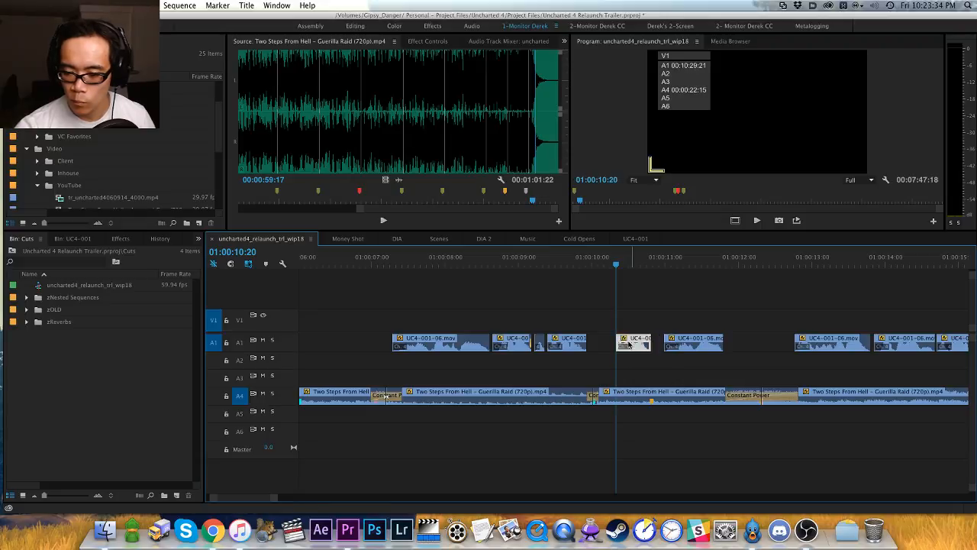
left_click(598, 264)
key("space")
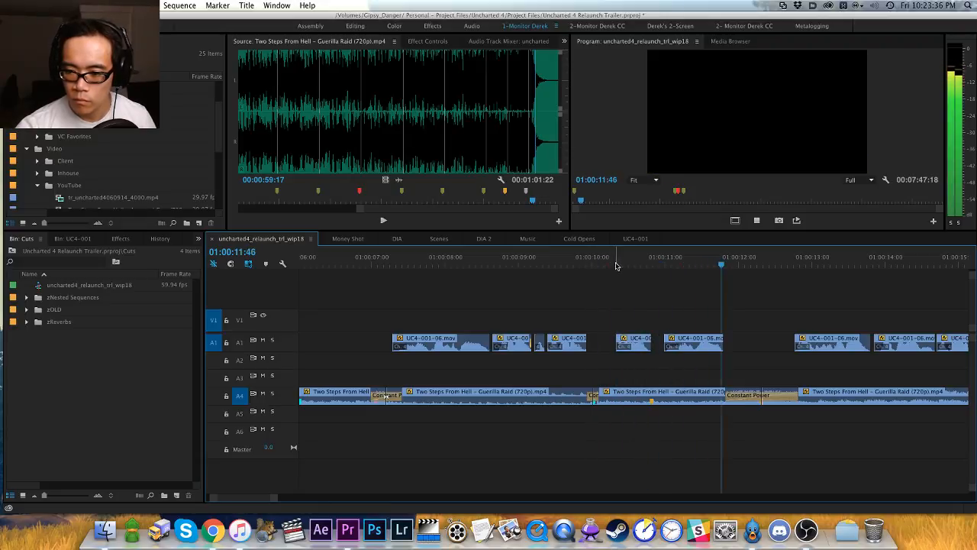
Step: Cut the A4 music at 01:00:10:20 and 01:00:11:48, and shorten the Constant Power crossfade that follows
left_click(616, 265)
key("Right")
key("super+k")
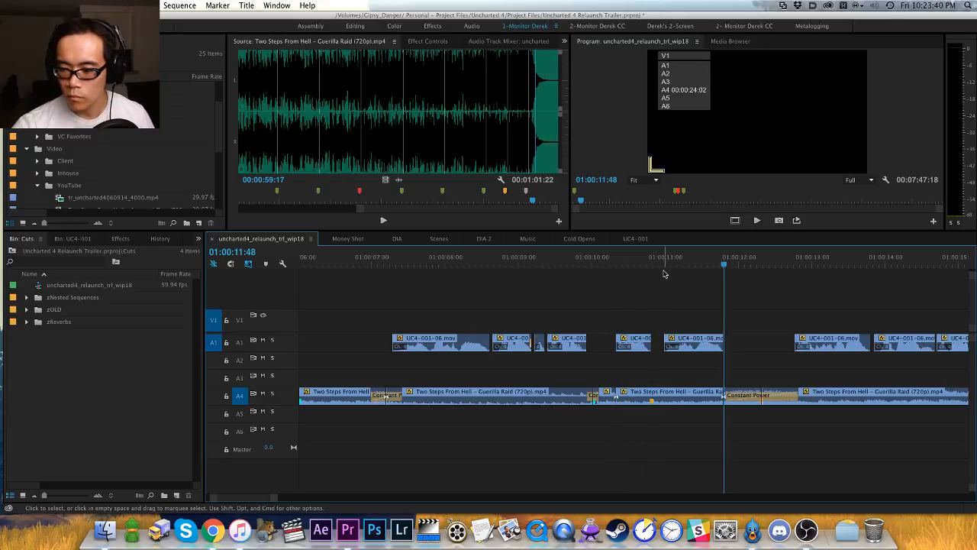
left_click(785, 398)
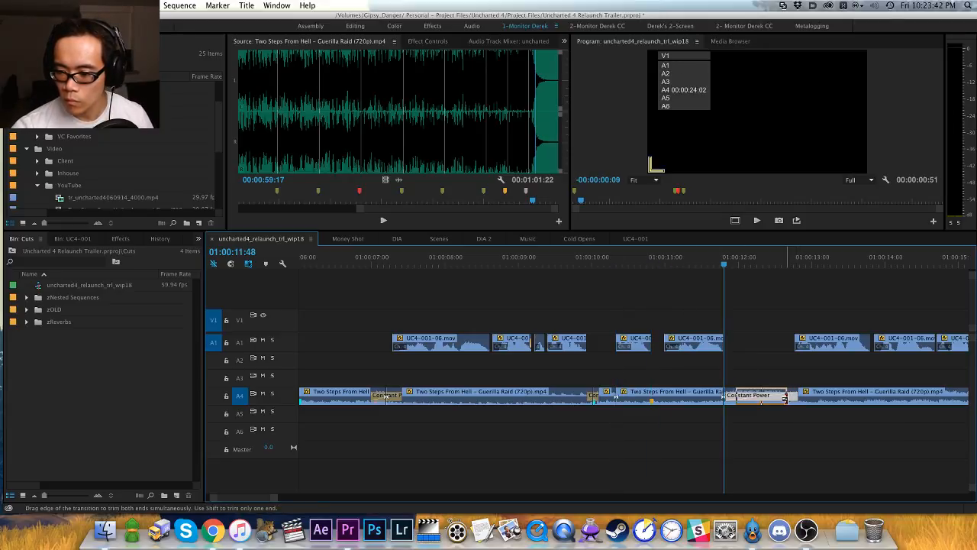
Step: Lower the gain of the A4 music piece from 01:00:10:20 to 01:00:11:47 and add a Constant Power crossfade of a few frames at its start
left_click(672, 396)
type("g-")
key("Return")
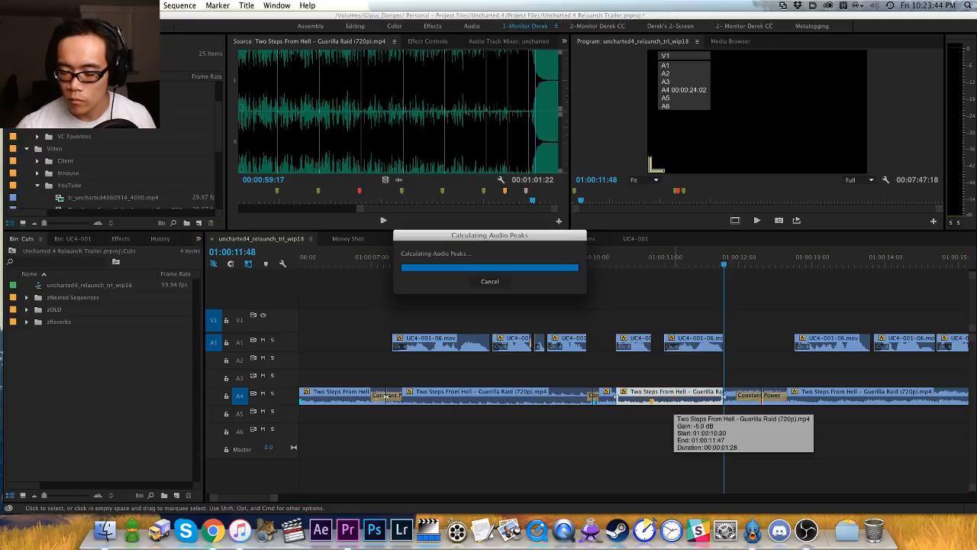
double_click(629, 397)
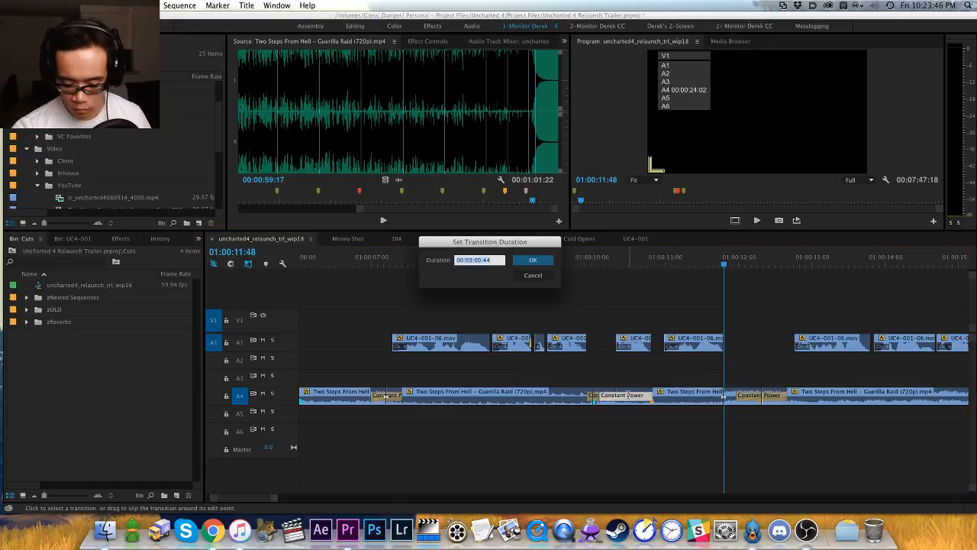
key("Return")
left_click(585, 260)
key("space")
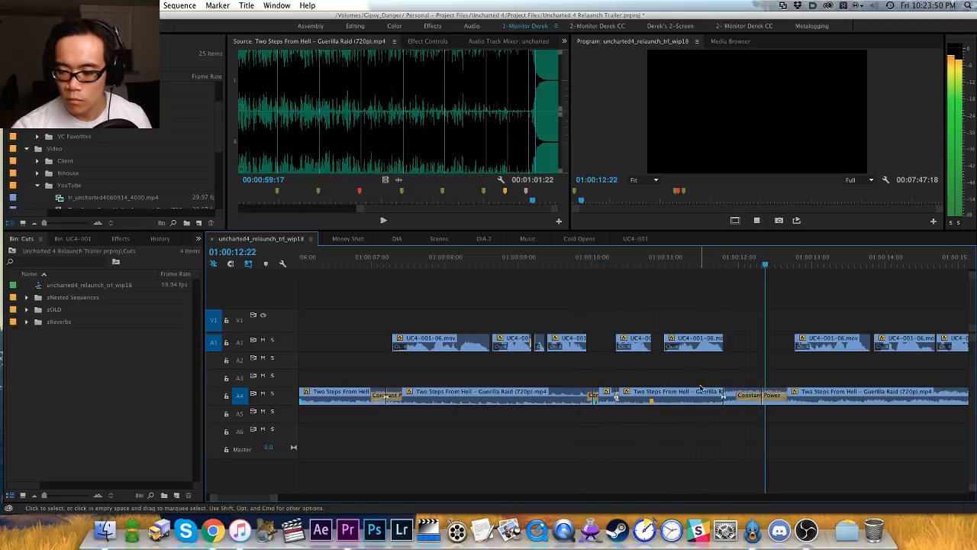
Step: Add a short Constant Power crossfade at the 01:00:11:48 music cut and tighten the crossfade right after it
key("space")
left_click(725, 395)
left_click_drag(747, 396, 729, 402)
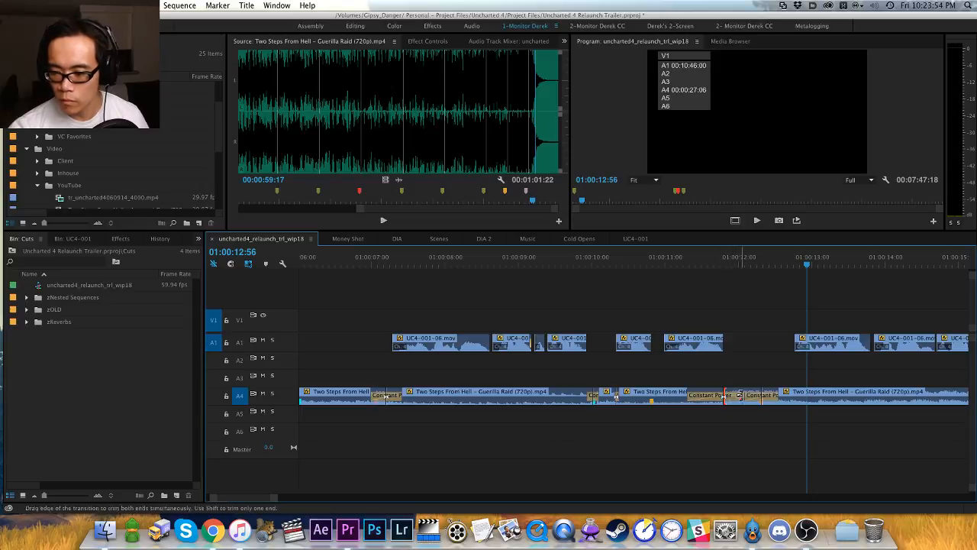
double_click(715, 395)
key("Return")
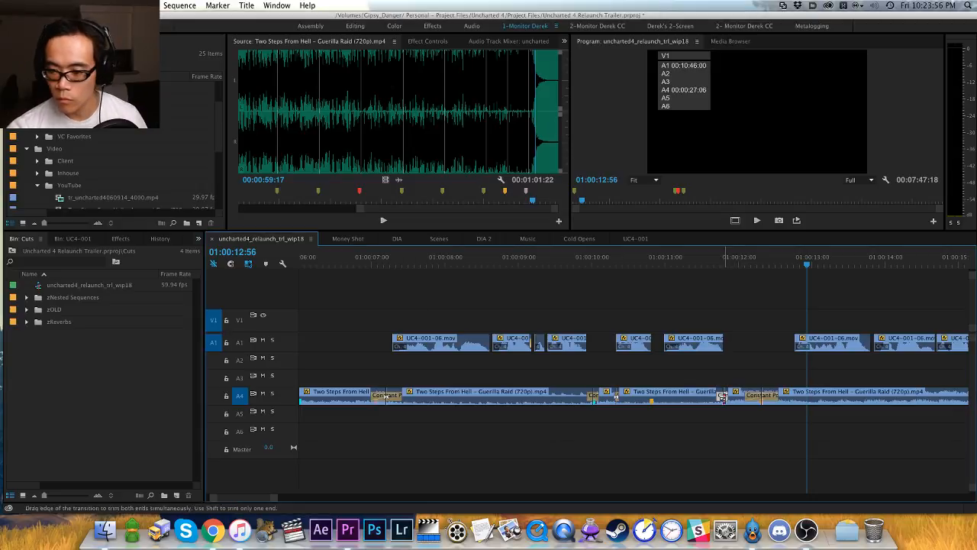
Step: Cut the A4 music at 01:00:12:47 and lower the gain of the piece up to 01:00:16:21 by 5 dB
left_click_drag(727, 265, 588, 268)
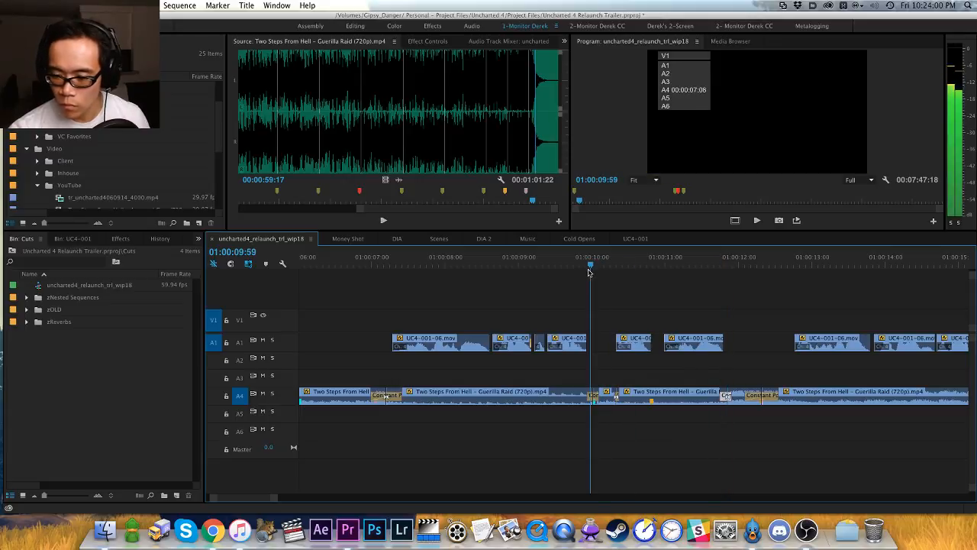
key("space")
key("minus")
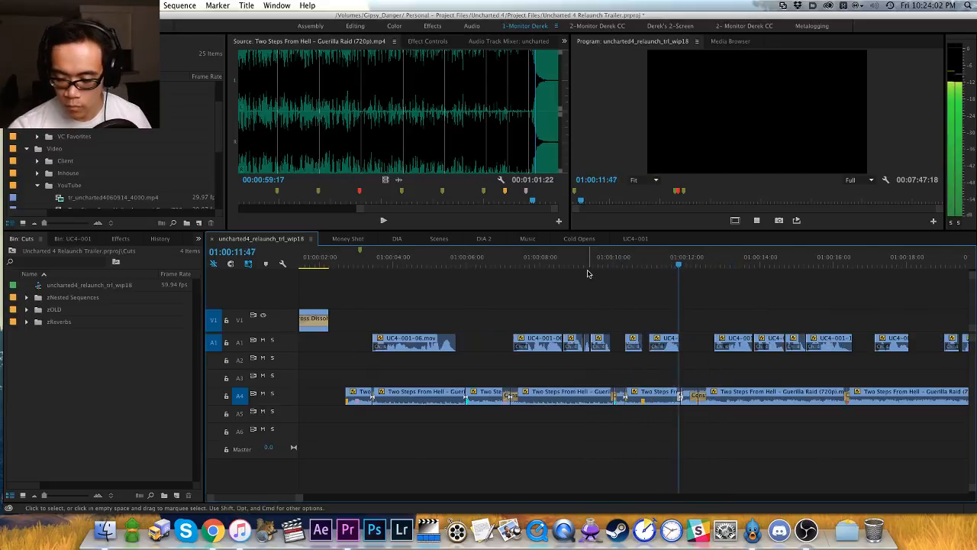
key("space")
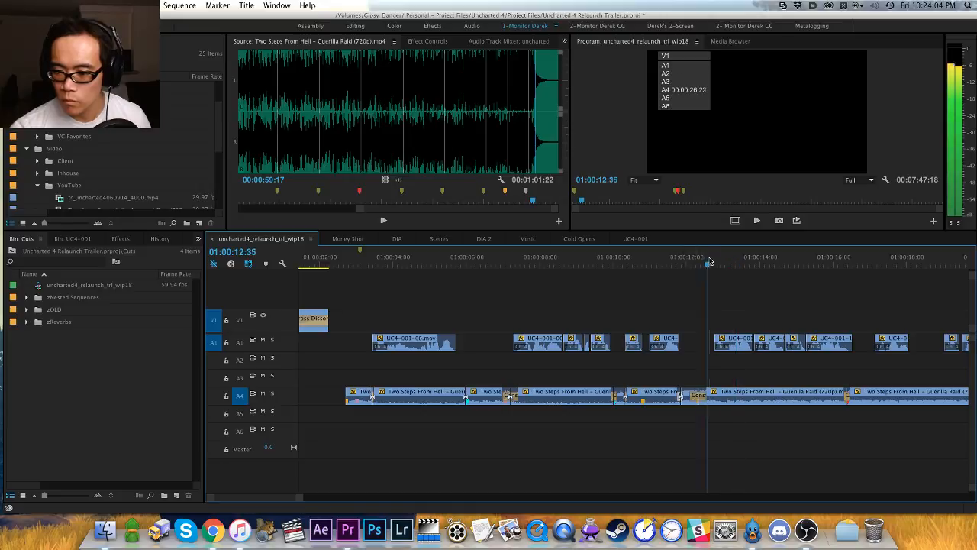
left_click(773, 396)
key("g")
key("Return")
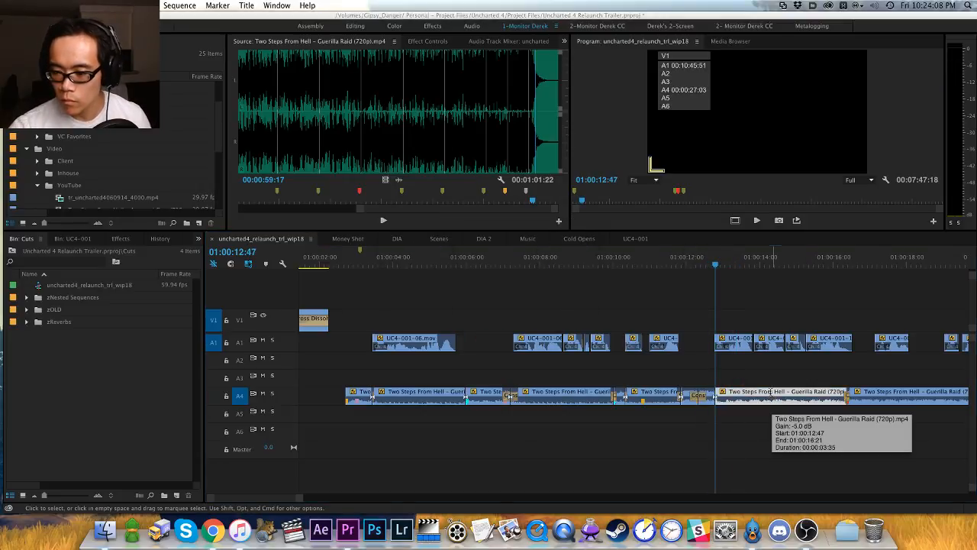
Step: Add a Constant Power crossfade at the 01:00:12:47 music cut and shorten it to a few frames
key("shift+super+a")
key("shift+super+d")
double_click(720, 395)
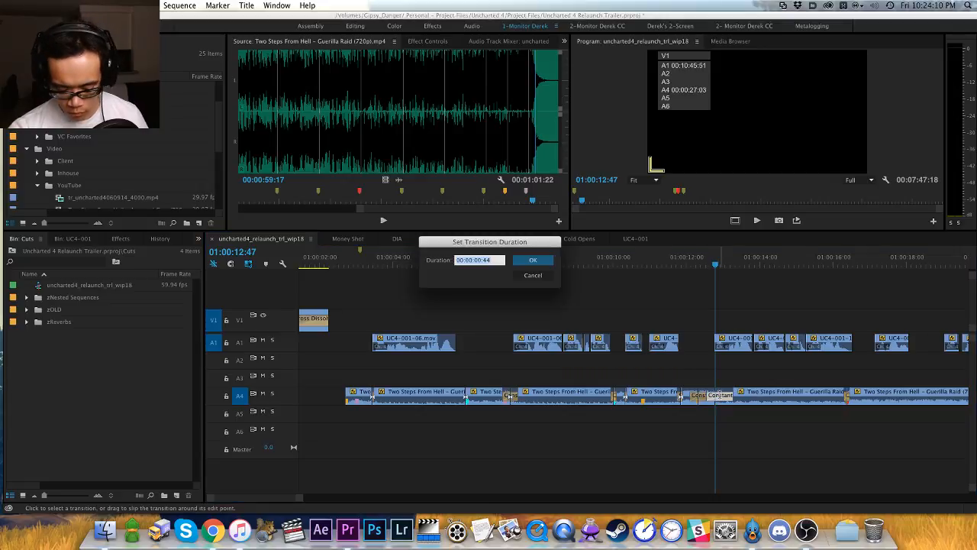
type("2")
key("Return")
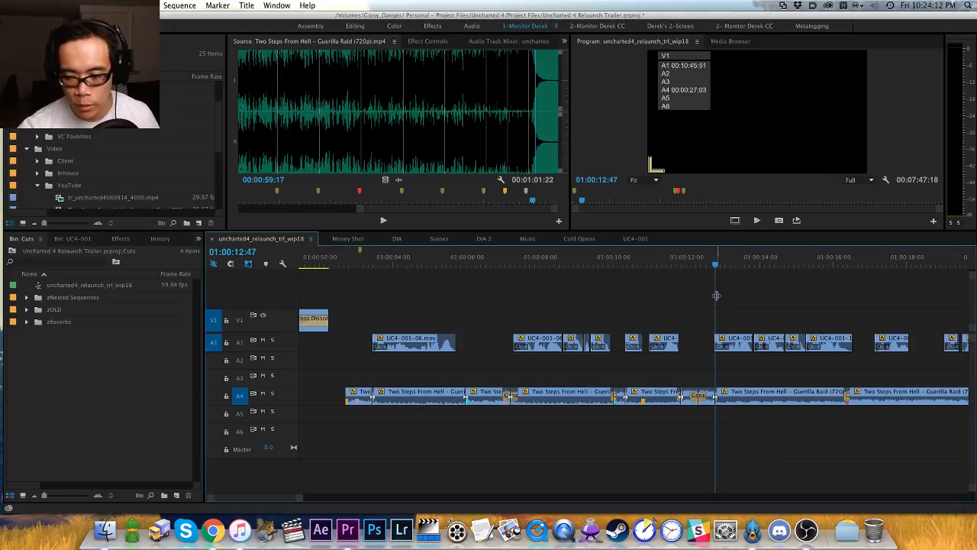
Step: Save the project with the playhead at 01:00:12:21
key("=")
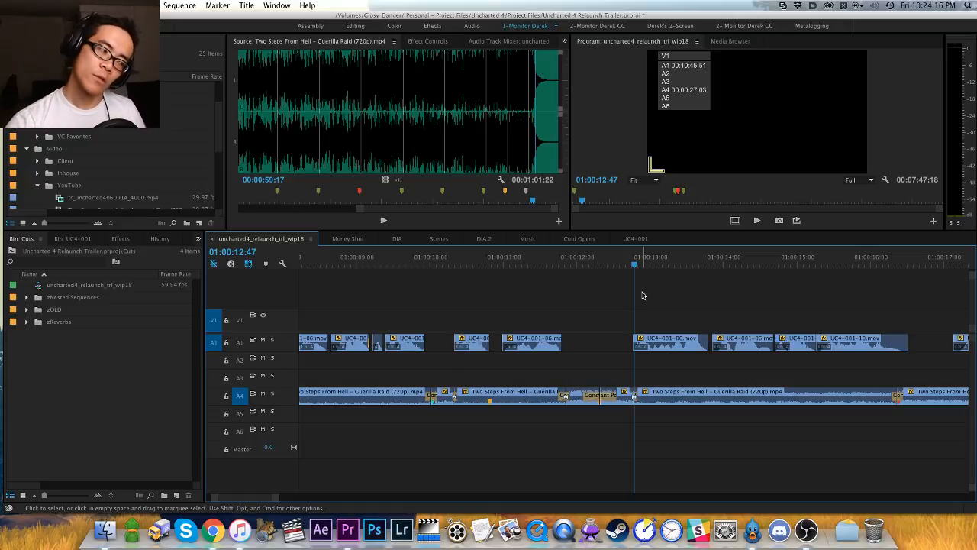
scroll(624, 308, "right", 2)
left_click_drag(593, 262, 581, 269)
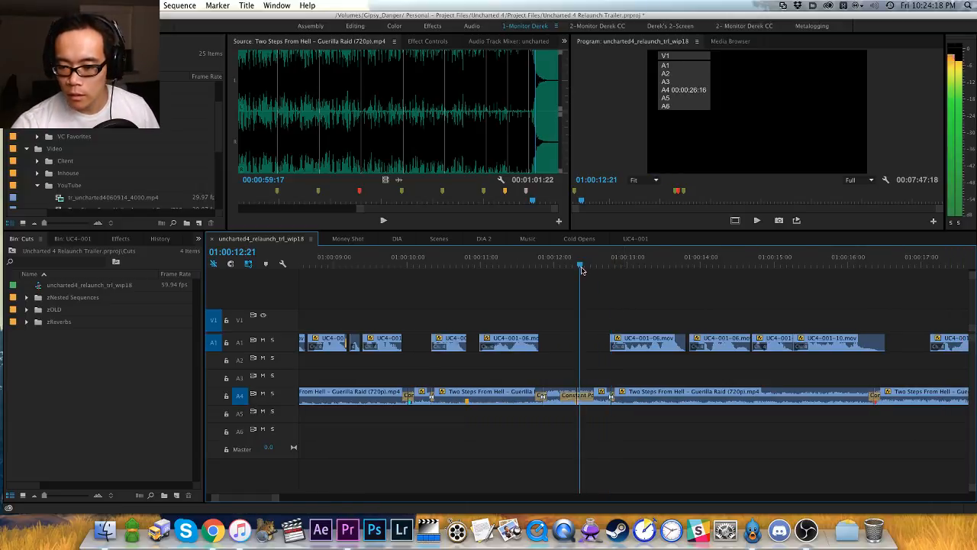
key("h")
left_click_drag(607, 309, 545, 288)
key("super+s")
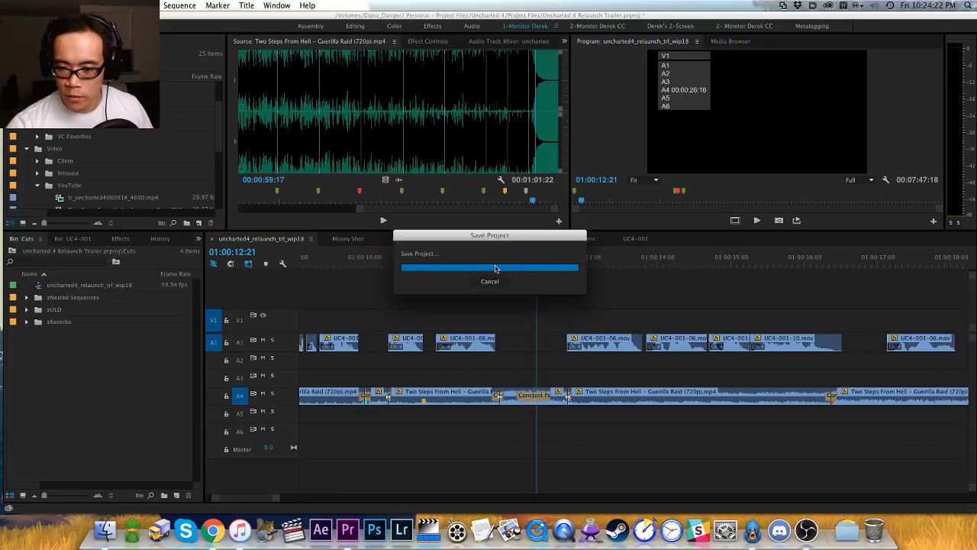
Step: Lower the gain of the A4 music piece starting at 01:00:12:47 by 3 dB and play through to about 01:00:16:15
left_click(491, 265)
key("space")
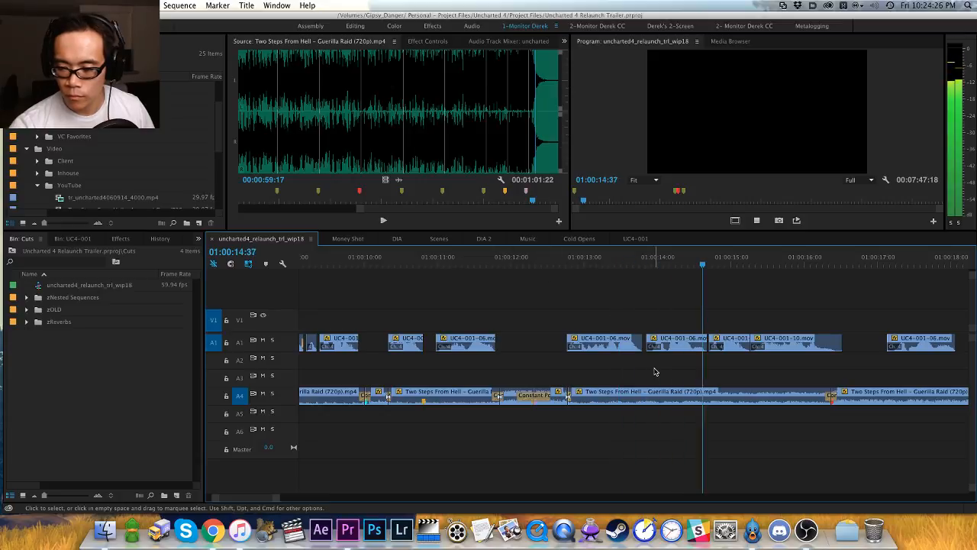
left_click(669, 388)
key("g")
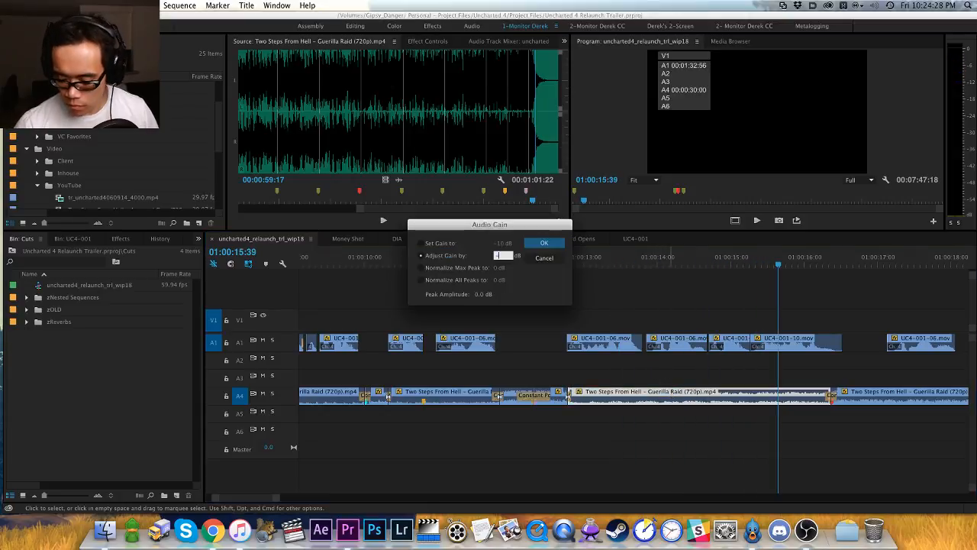
key("Return")
left_click(545, 264)
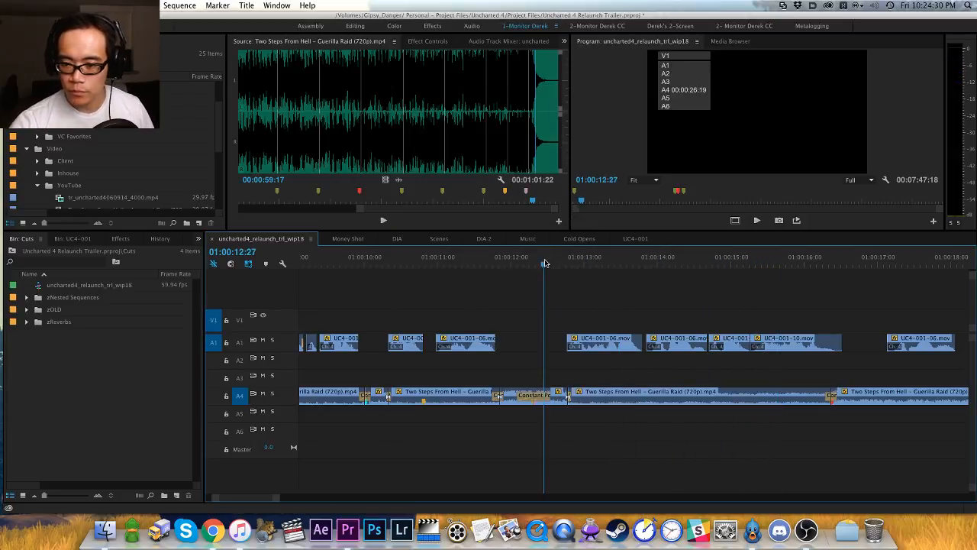
key("space")
key("h")
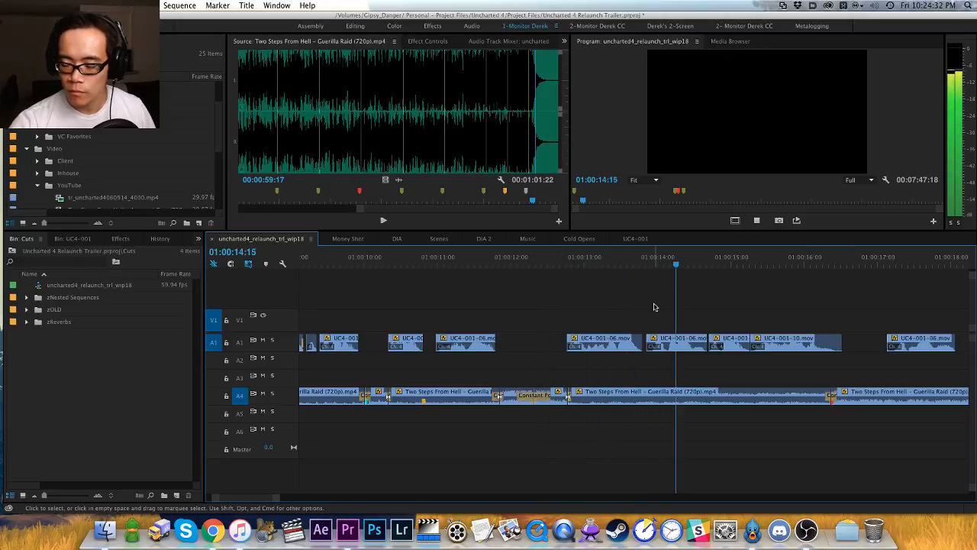
left_click_drag(655, 305, 554, 299)
key("v")
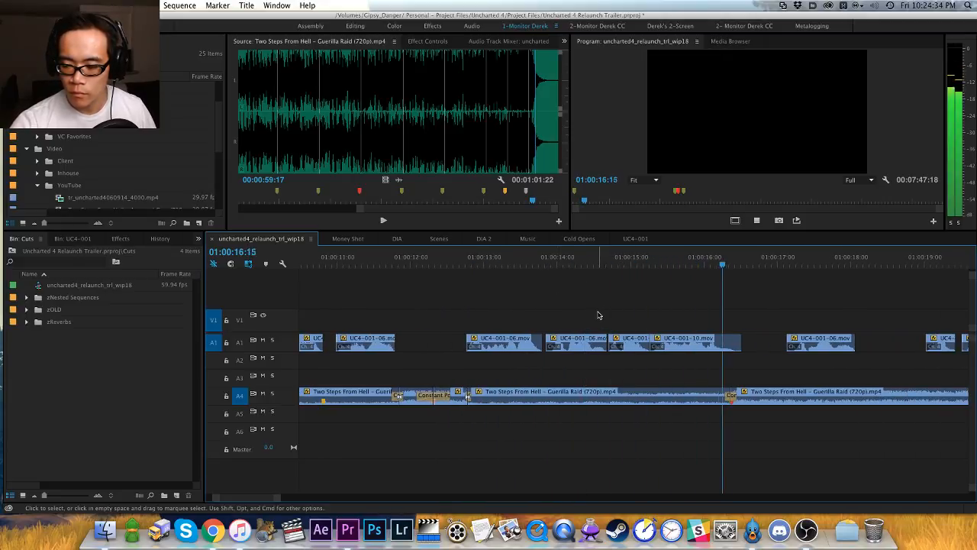
Step: Cut the A4 music at the start and end of the A1 dialogue clip that begins at 01:00:17:08
left_click(776, 263)
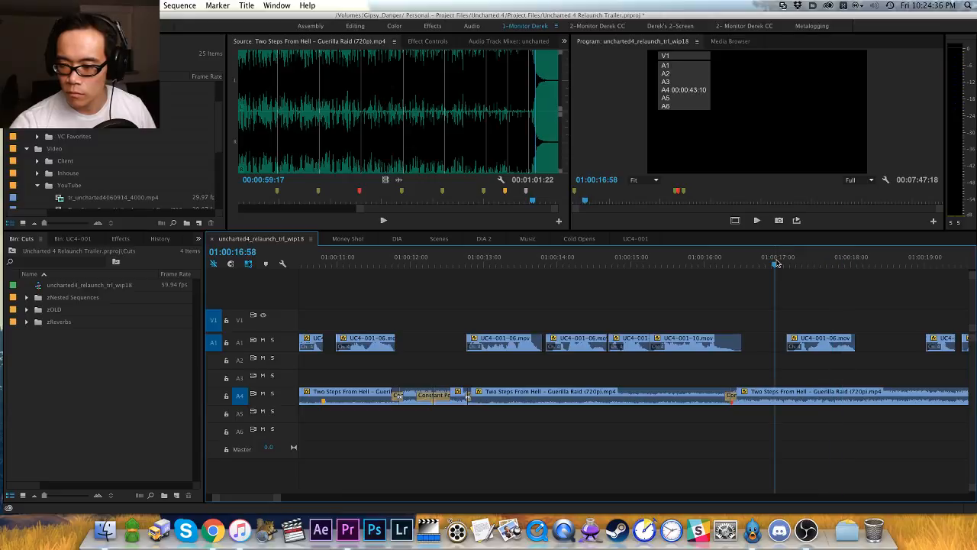
key("Down")
key("super+k")
key("Down")
key("super+k")
Step: Adjust the gain of the music piece beneath the 01:00:17:08 dialogue clip by -3 dB
key("Up")
type("dg")
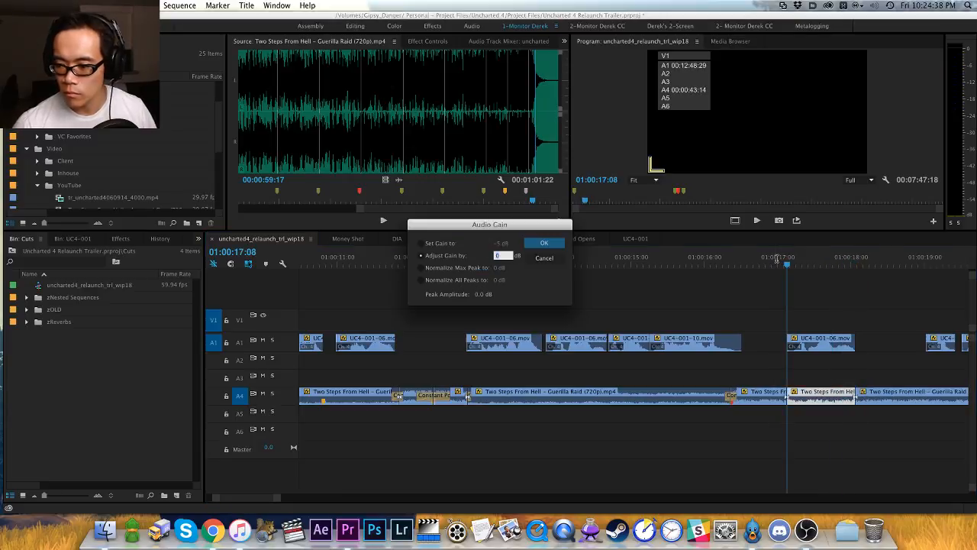
type("-3")
key("Return")
Step: Add a Constant Power crossfade at the 01:00:17:08 music cut and shorten it to a few frames
key("super+shift+d")
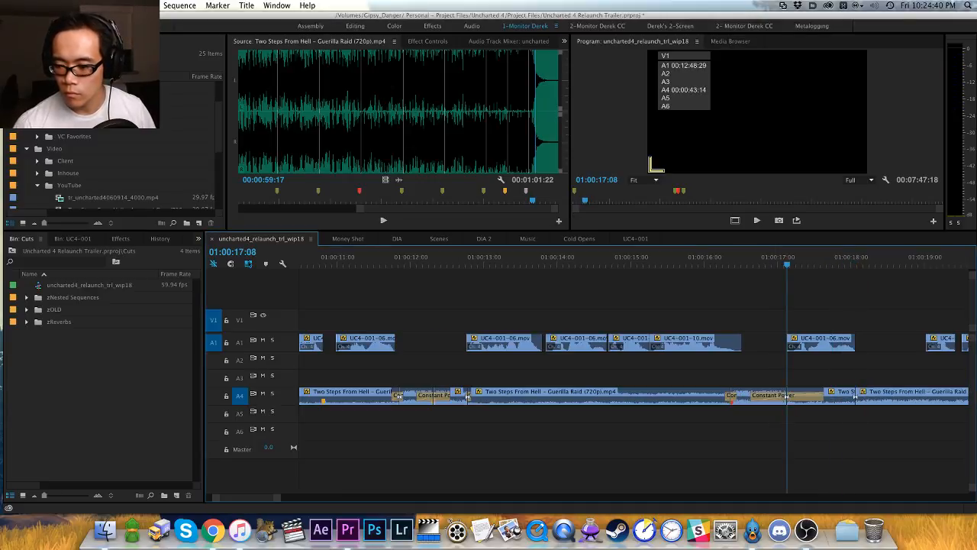
double_click(803, 392)
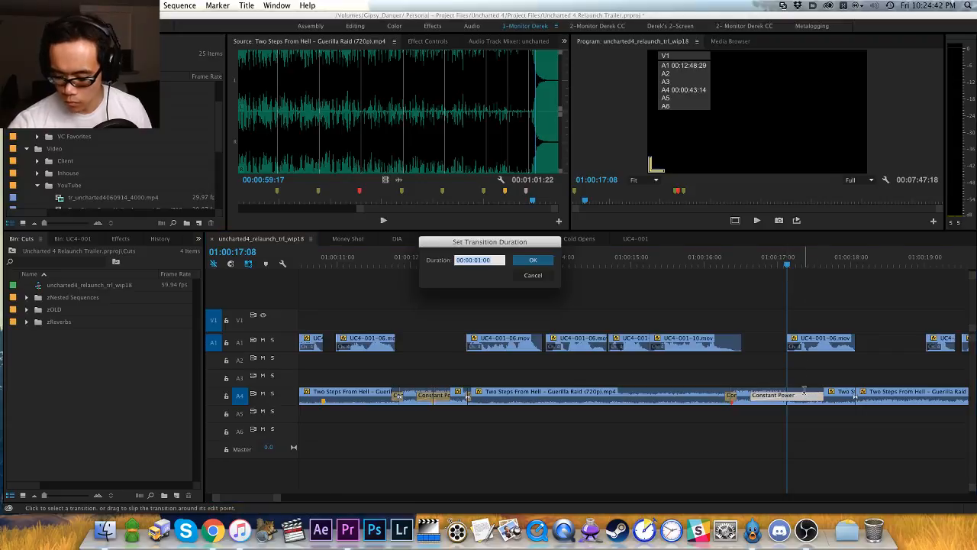
key("Escape")
key("Delete")
Step: Add a Constant Power crossfade at the music cut where the 01:00:17:08 dialogue clip ends and set its duration to 20 frames
key("space")
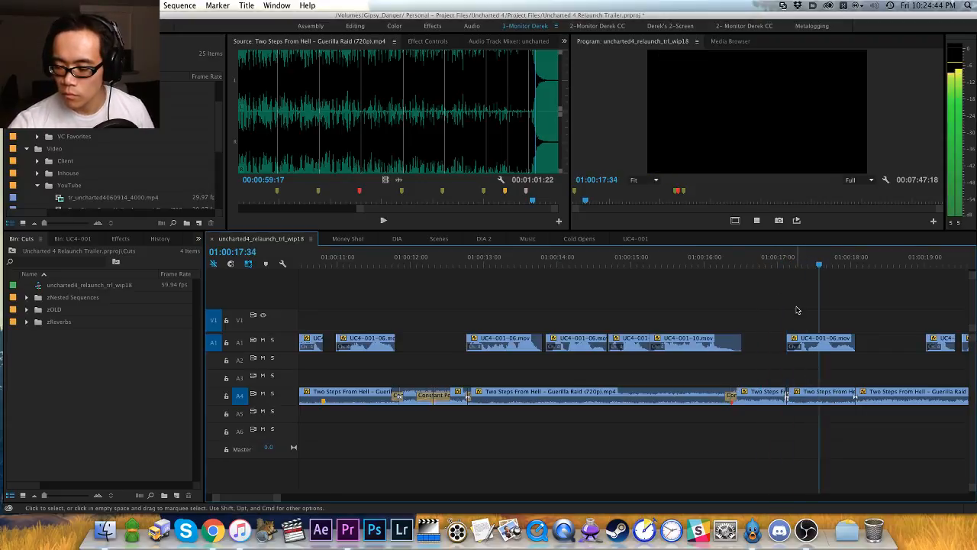
key("space")
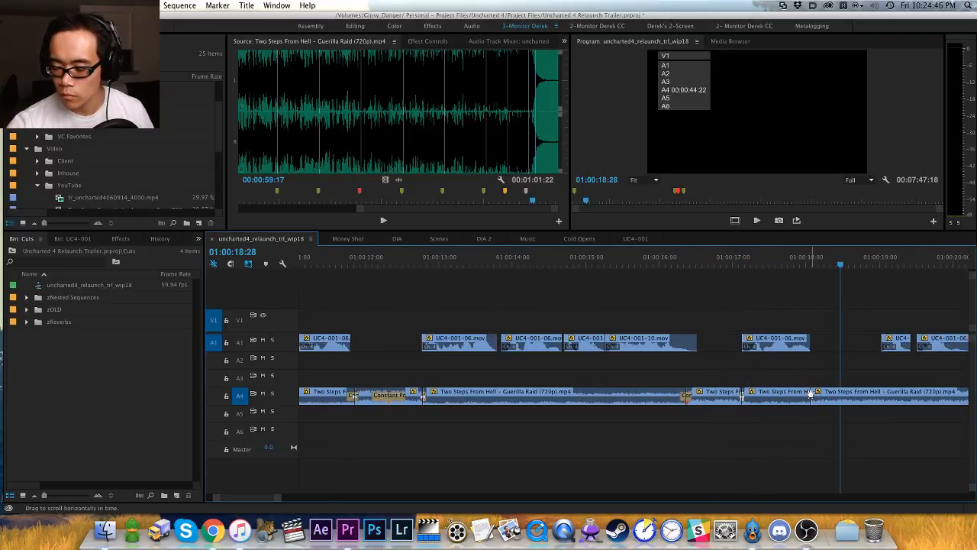
key("shift+super+d")
double_click(812, 394)
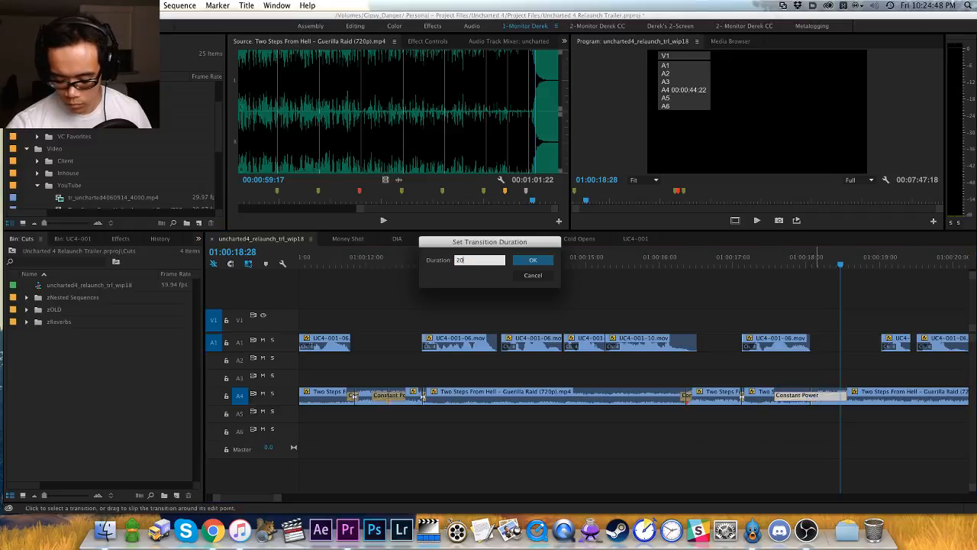
type("20")
key("Return")
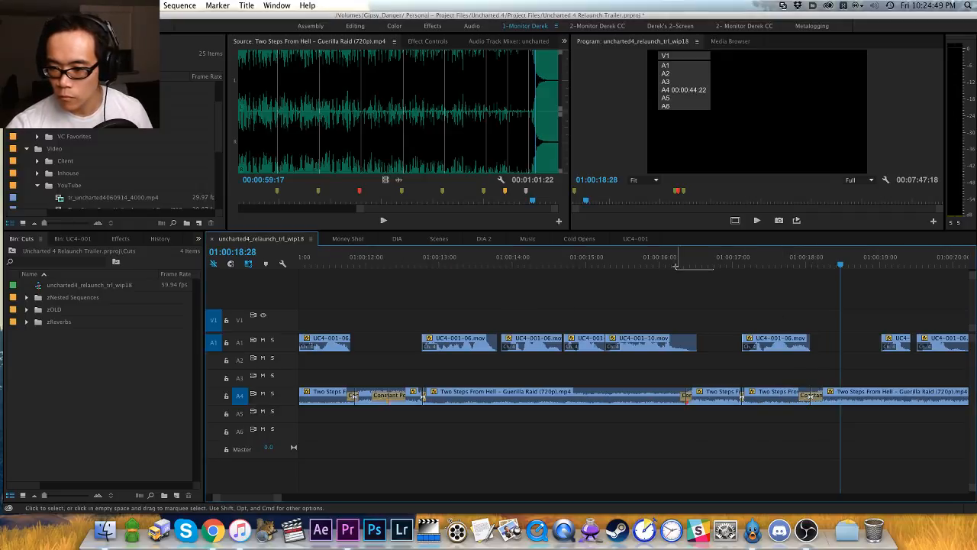
Step: Review the dialogue after 01:00:12:47, lower the gain of the long music piece beneath it further, and replay from just before it
left_click_drag(676, 265, 400, 269)
key("space")
key("h")
left_click_drag(503, 297, 434, 299)
key("v")
key("space")
left_click(483, 391)
key("g")
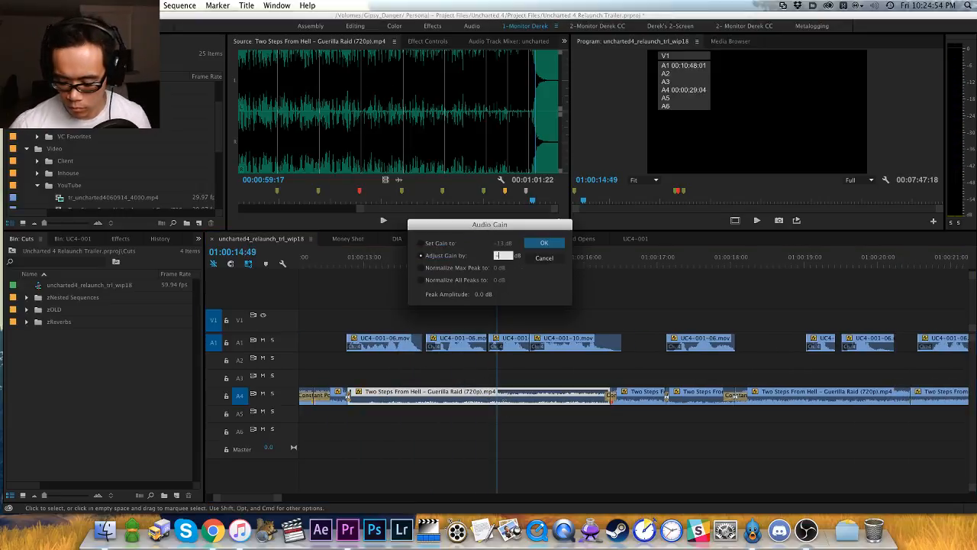
key("Return")
left_click(461, 369)
left_click(333, 261)
key("space")
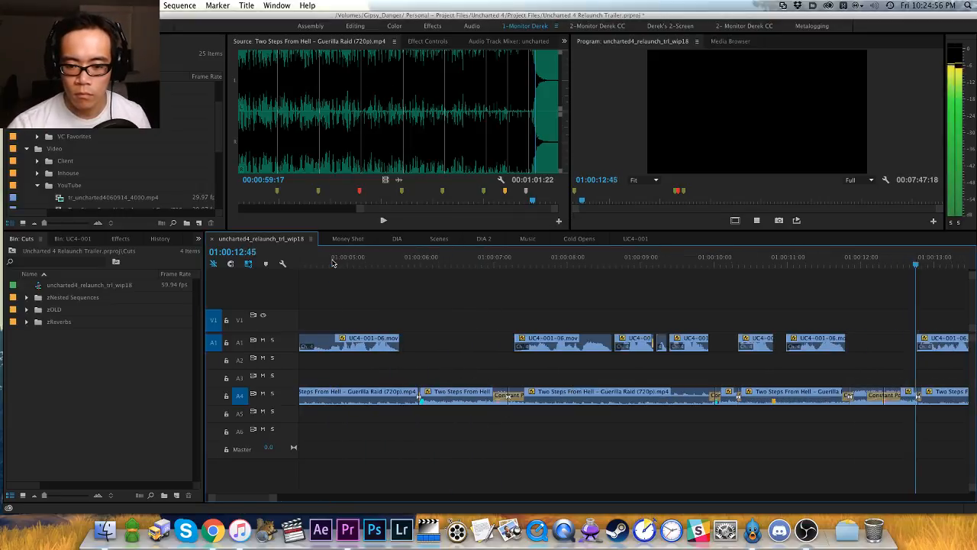
Step: Review the mix through 01:00:16:45 and adjust the gain of the short music piece just before the 01:00:17:08 dialogue clip
scroll(428, 303, "up", 3)
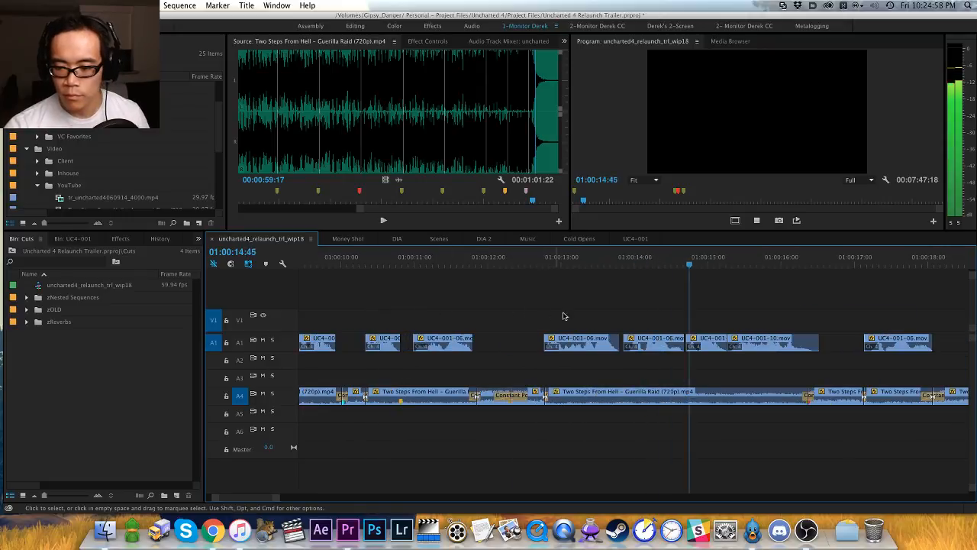
key("h")
left_click_drag(617, 310, 549, 312)
key("v")
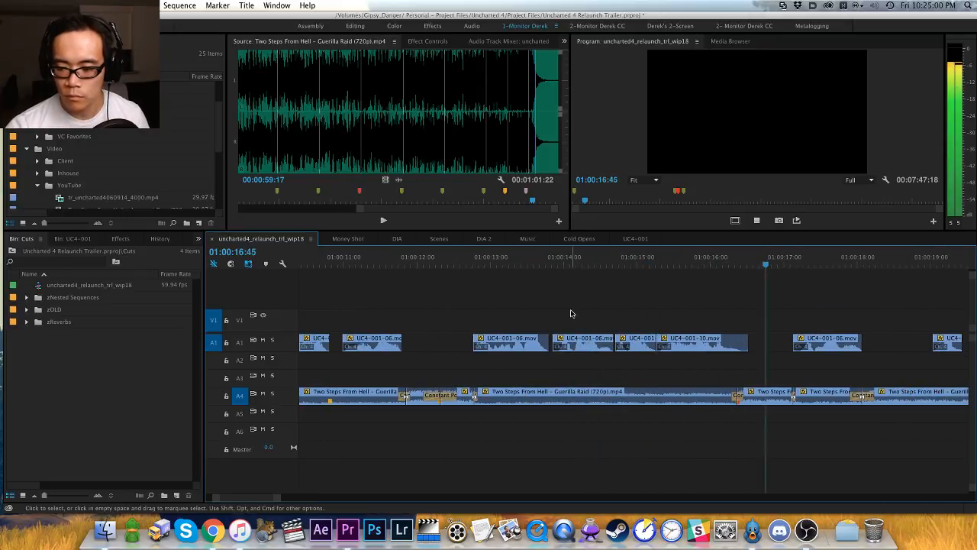
left_click(774, 402)
key("g")
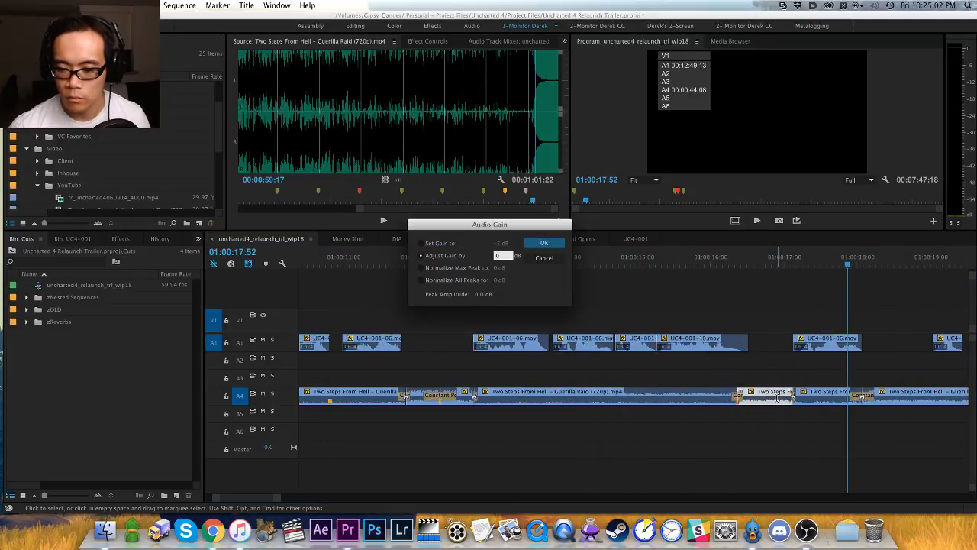
key("Return")
scroll(563, 314, "down", 3)
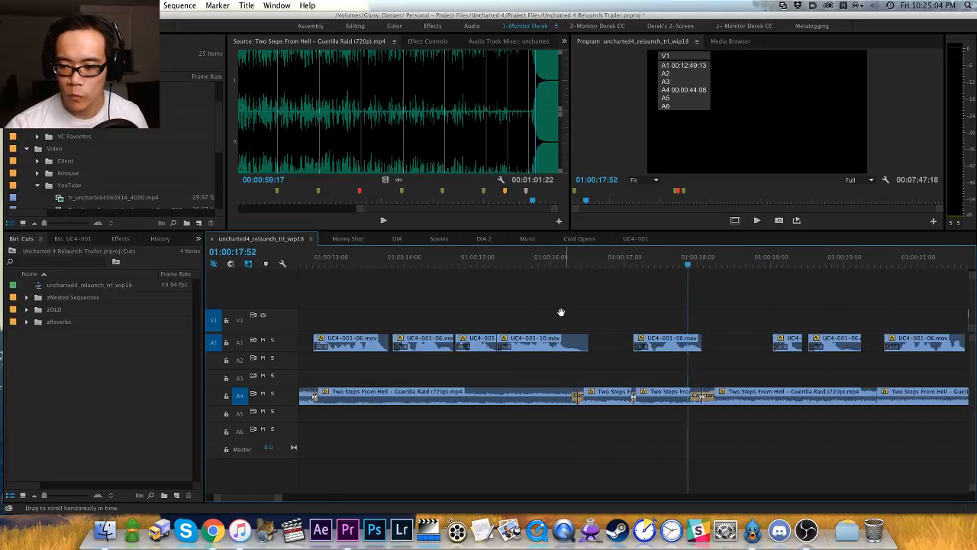
key("super+s")
Step: Replay from 01:00:15:55 and move the music cut after the 01:00:17:08 dialogue clip to 01:00:18:21
left_click(540, 257)
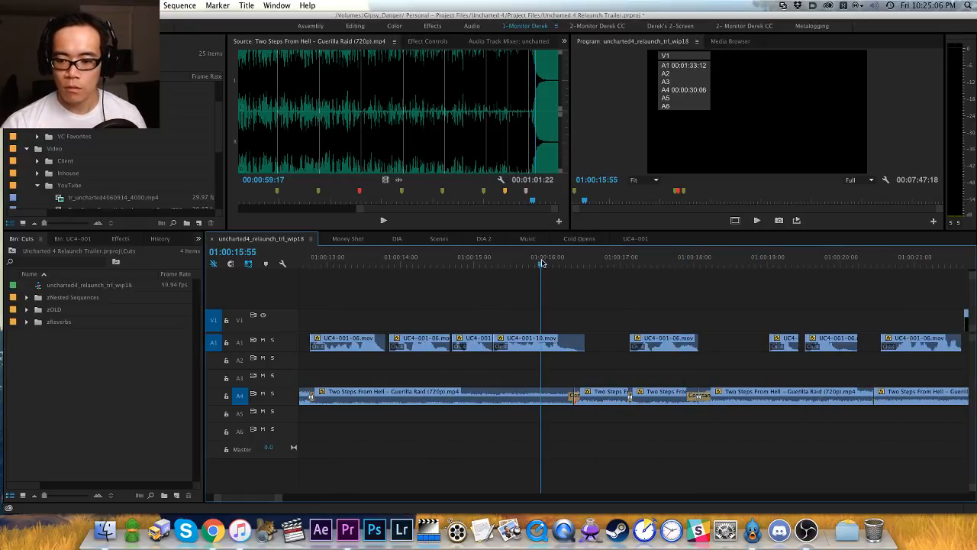
key("space")
scroll(573, 281, "down", 1)
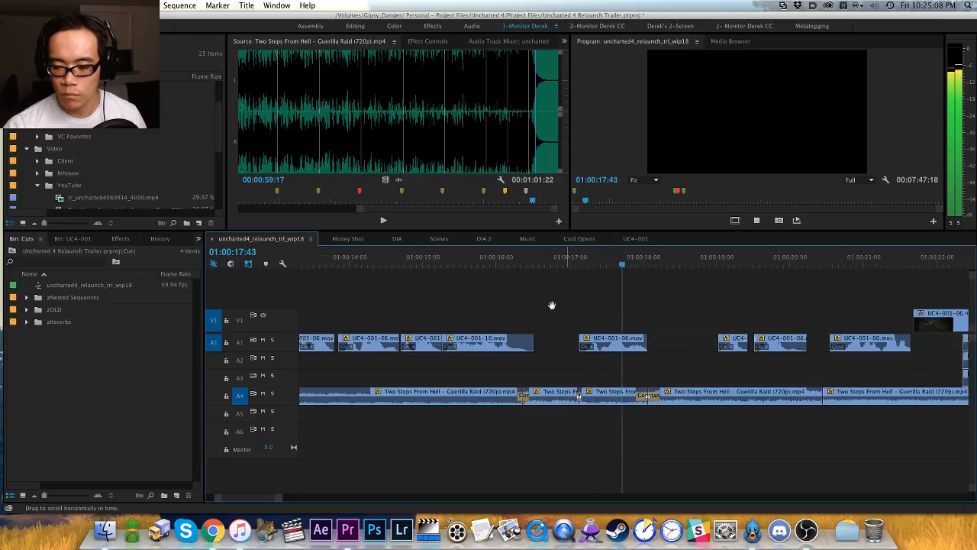
left_click(610, 258)
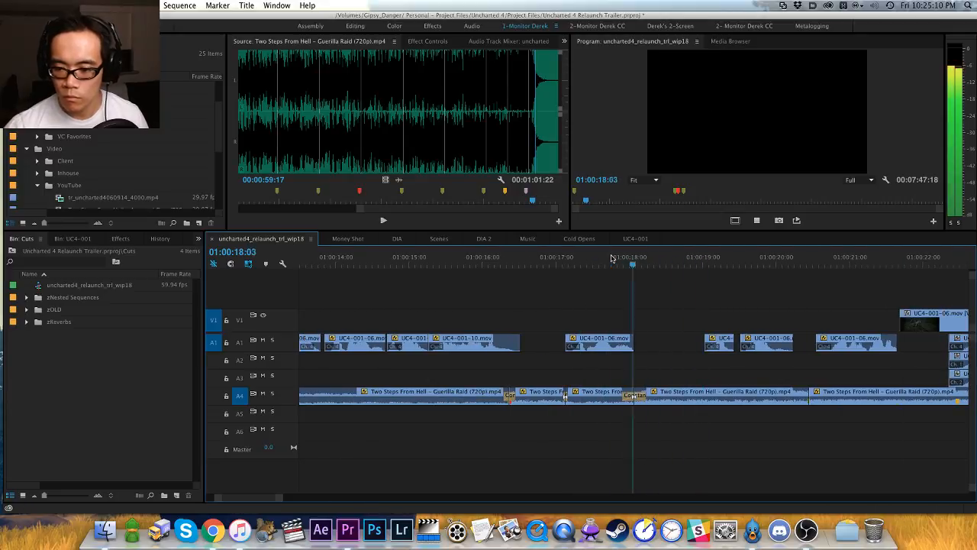
key("e")
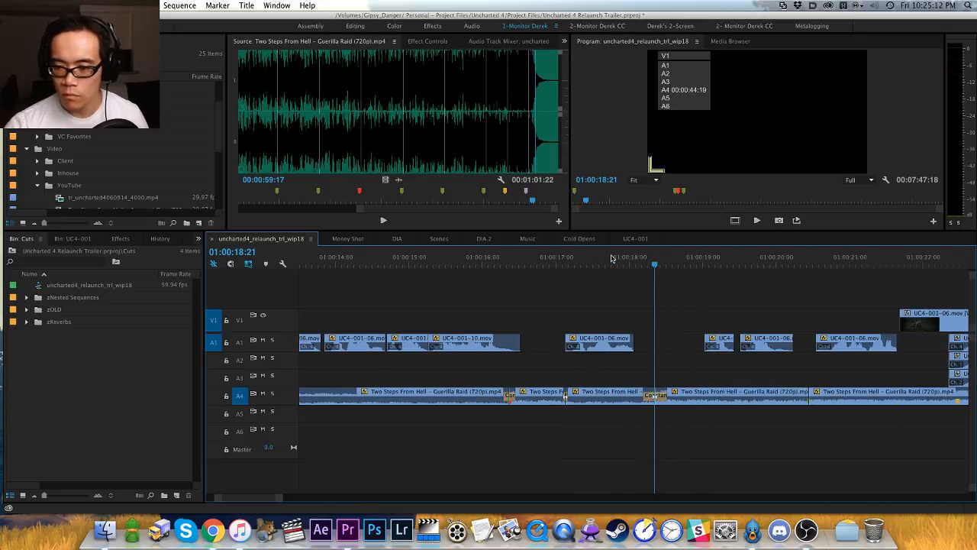
Step: Lengthen the crossfade at the 01:00:18:21 music cut so it starts where the dialogue clip ends, and replay across it
left_click(599, 257)
key("space")
key("space")
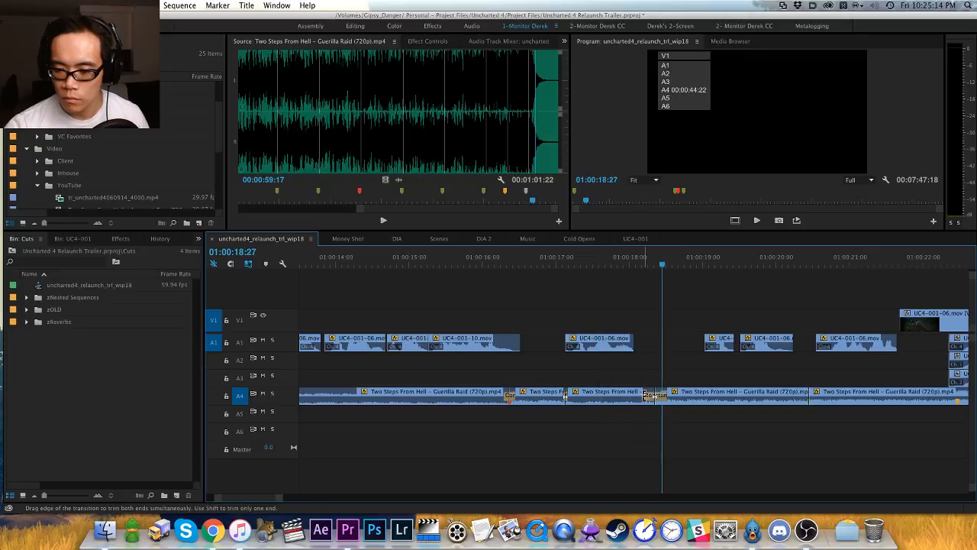
left_click(595, 268)
key("space")
scroll(595, 318, "right", 2)
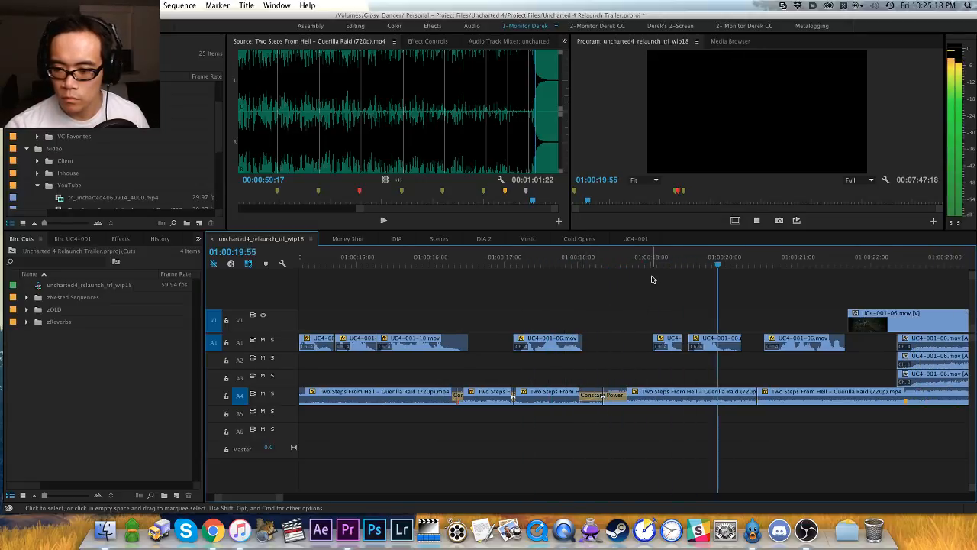
Step: Cut the music around the two dialogue clips starting at 01:00:19:02 and adjust the gain of that piece by -5 dB
key("Up")
key("Up")
key("Up")
key("Up")
key("Up")
key("Up")
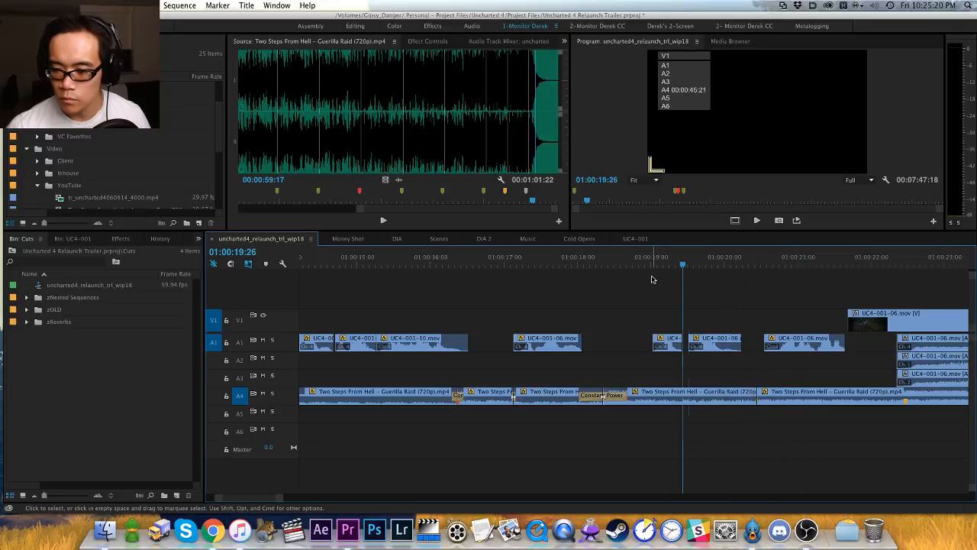
type("d")
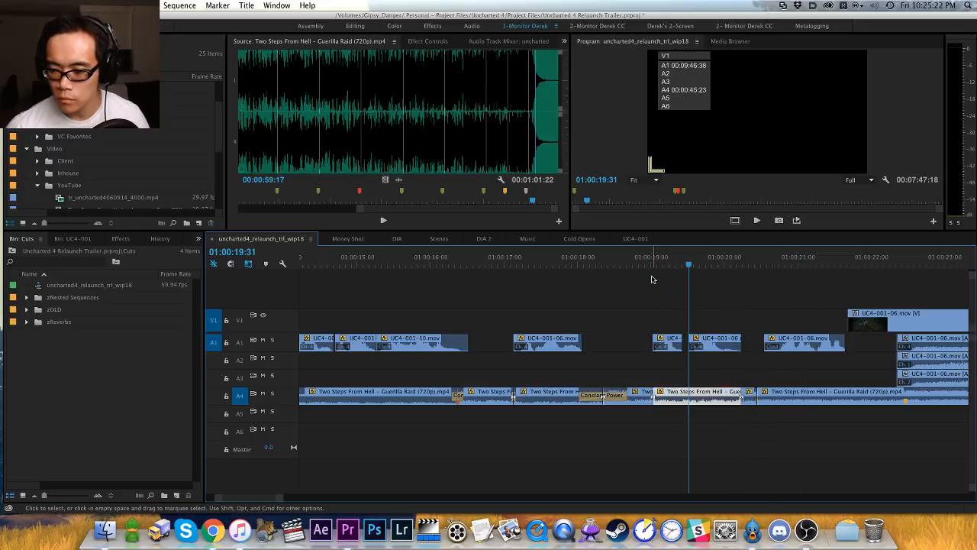
type("g-5")
key("Return")
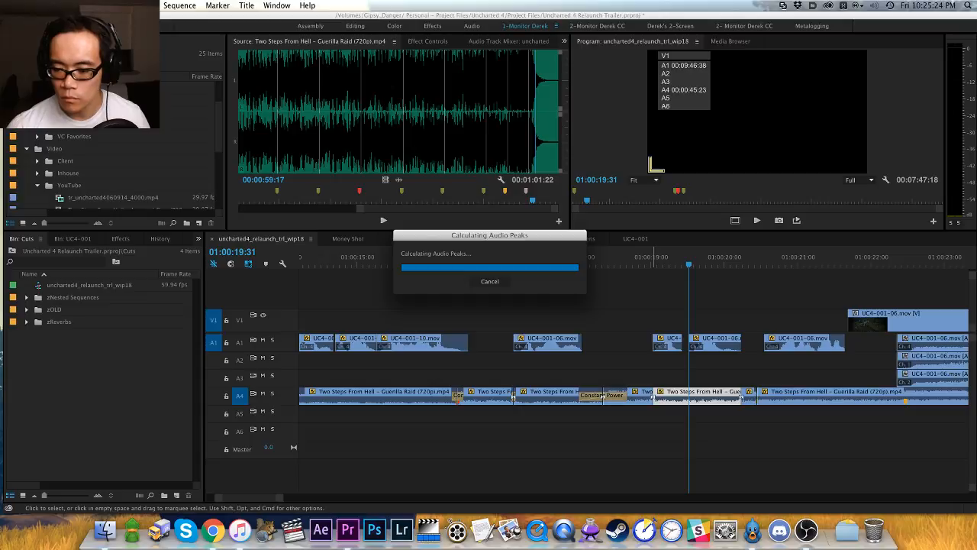
Step: Add a Constant Power crossfade at the 01:00:19:02 music cut and set its duration to 3 frames
key("Up")
key("Up")
key("super+shift+d")
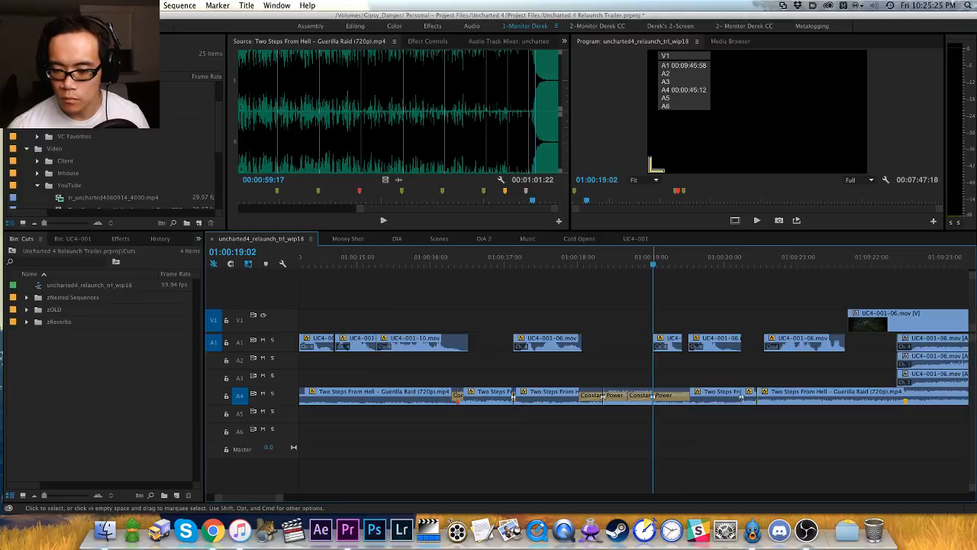
double_click(668, 395)
type("3")
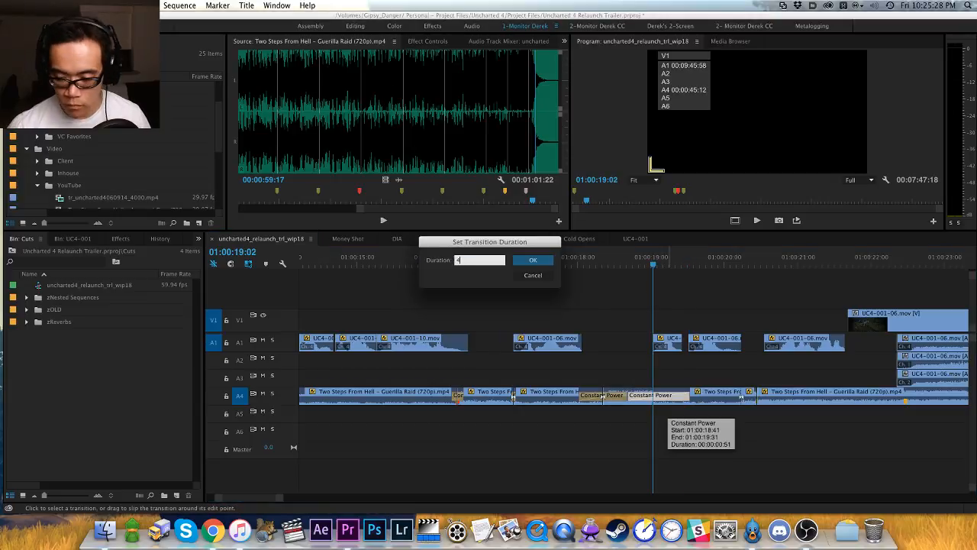
key("Return")
Step: Review the 01:00:19:02 music crossfade up close and replay through the dialogue up to 01:00:20:49
key("space")
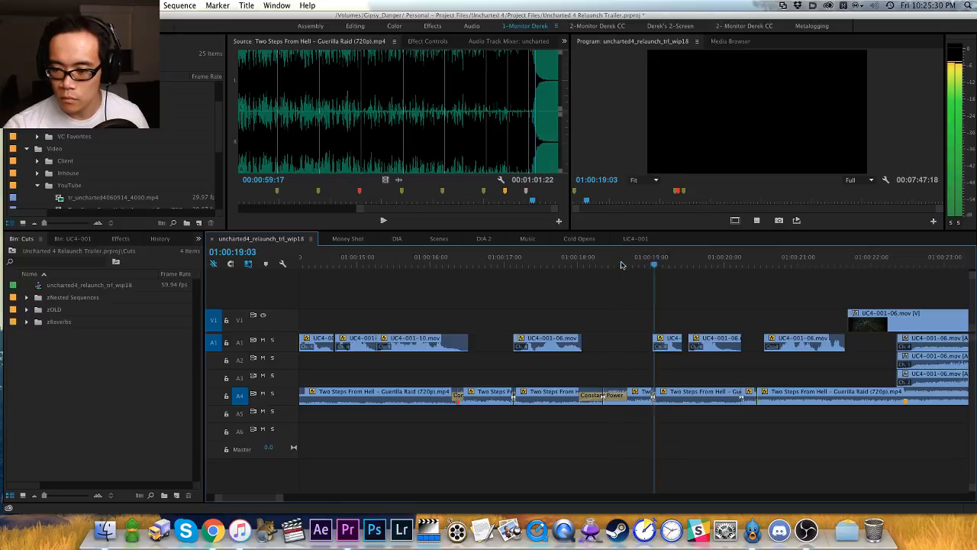
left_click(630, 260)
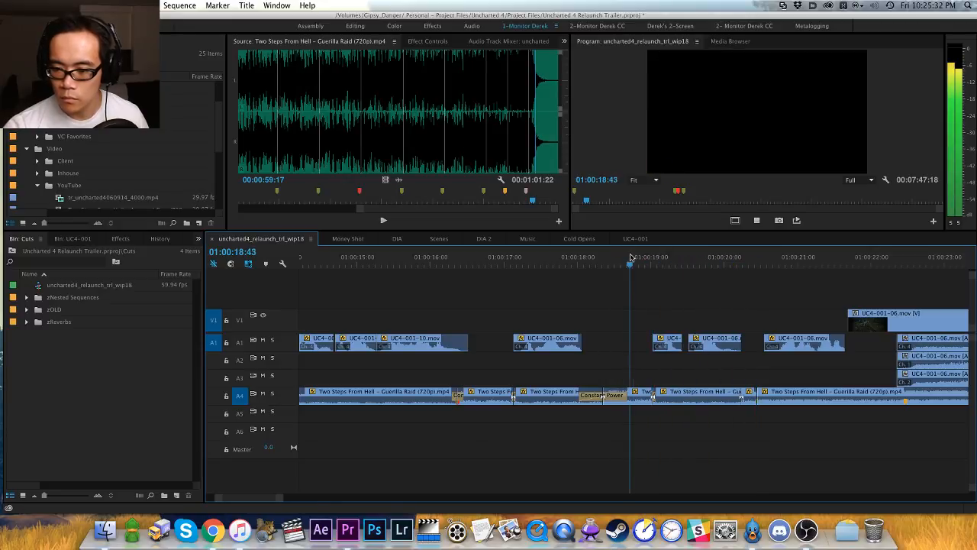
key("space")
key("=")
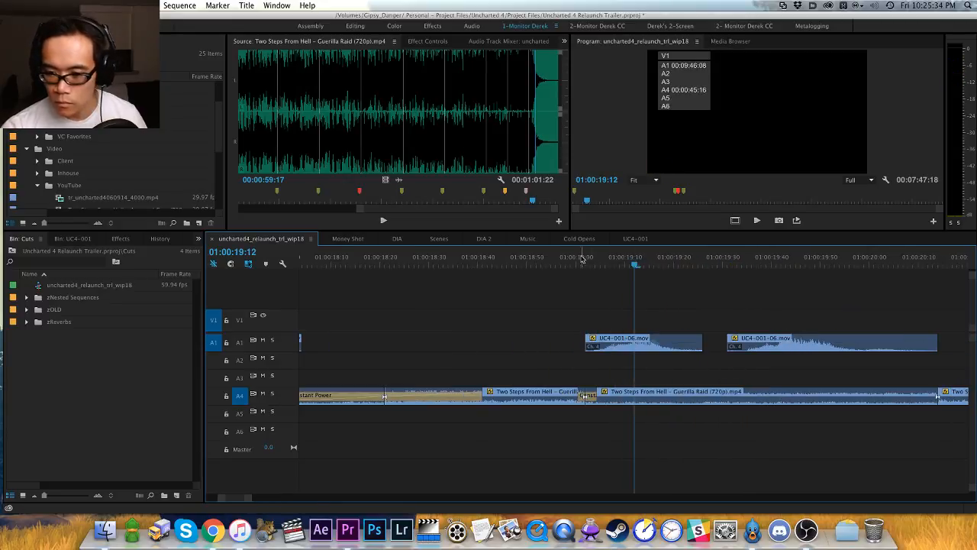
left_click_drag(582, 259, 513, 259)
key("minus")
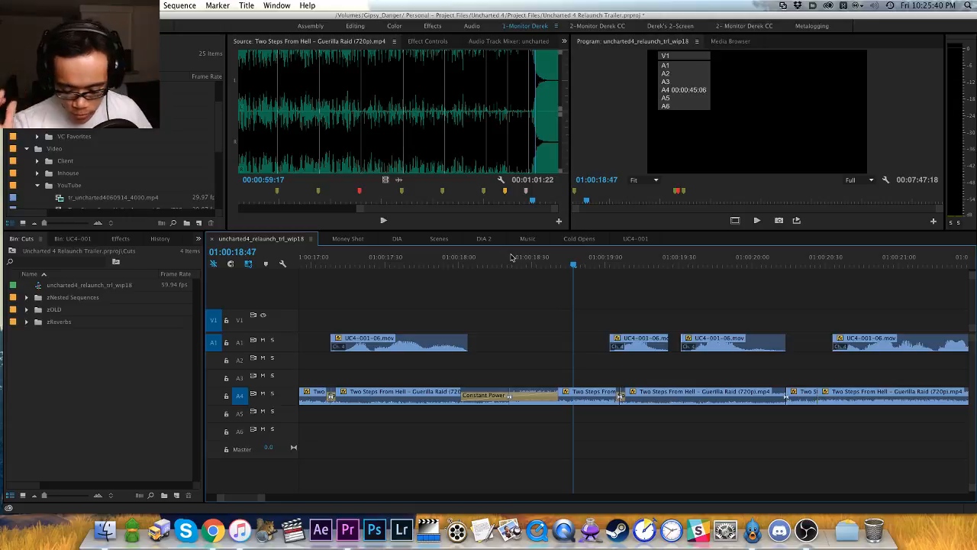
key("minus")
key("h")
left_click_drag(651, 299, 582, 309)
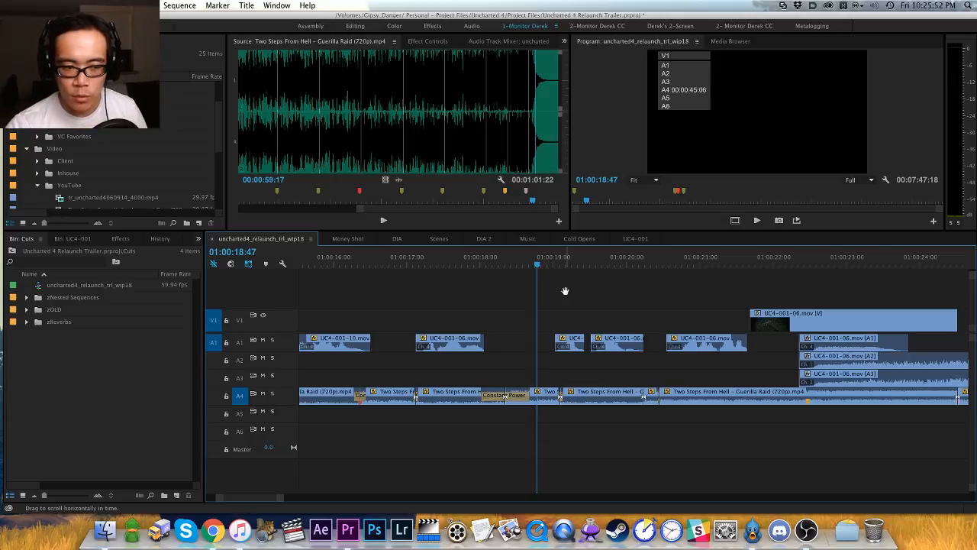
left_click_drag(552, 291, 499, 291)
key("space")
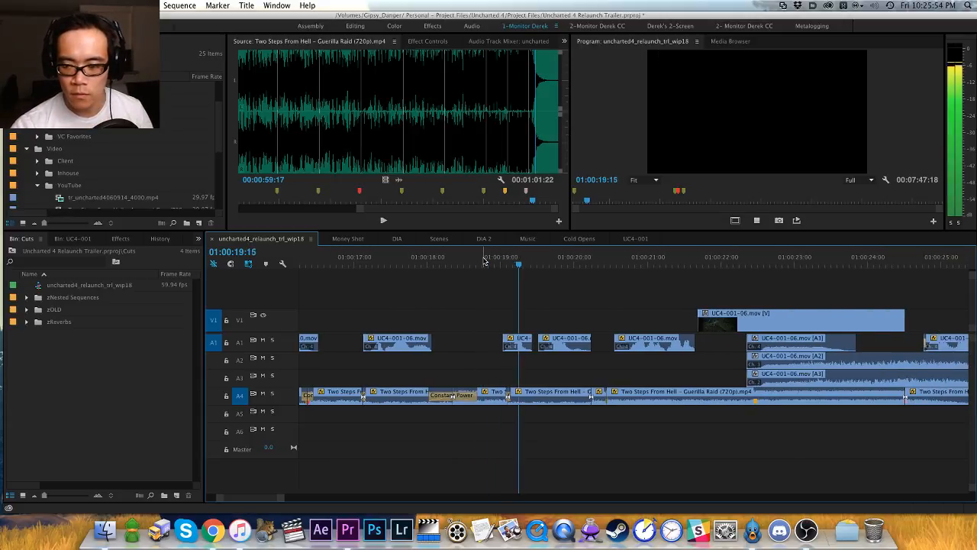
key("space")
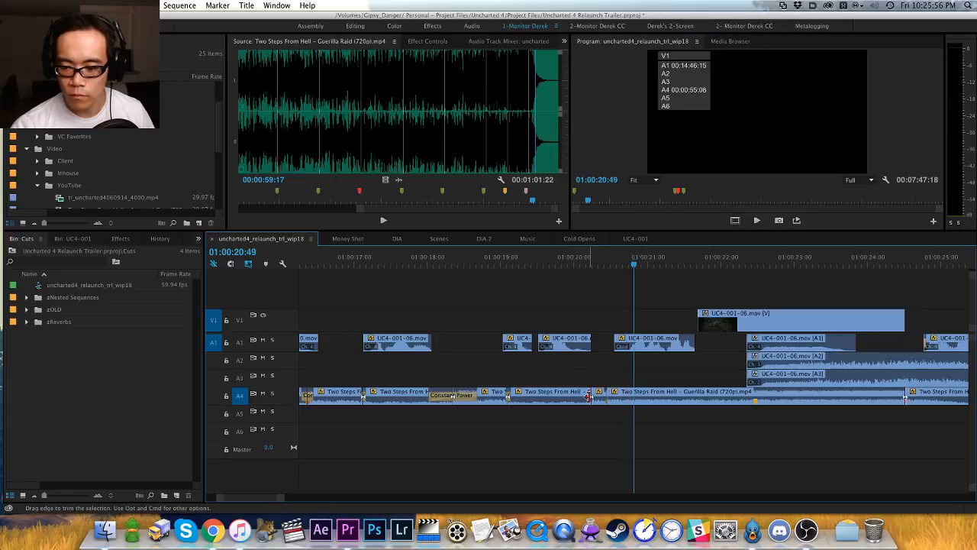
Step: Add a shortened Constant Power crossfade where the 01:00:19:31 dialogue clip ends and adjust the 01:00:19:02 crossfade's duration
key("super+shift+d")
left_click_drag(559, 395, 585, 395)
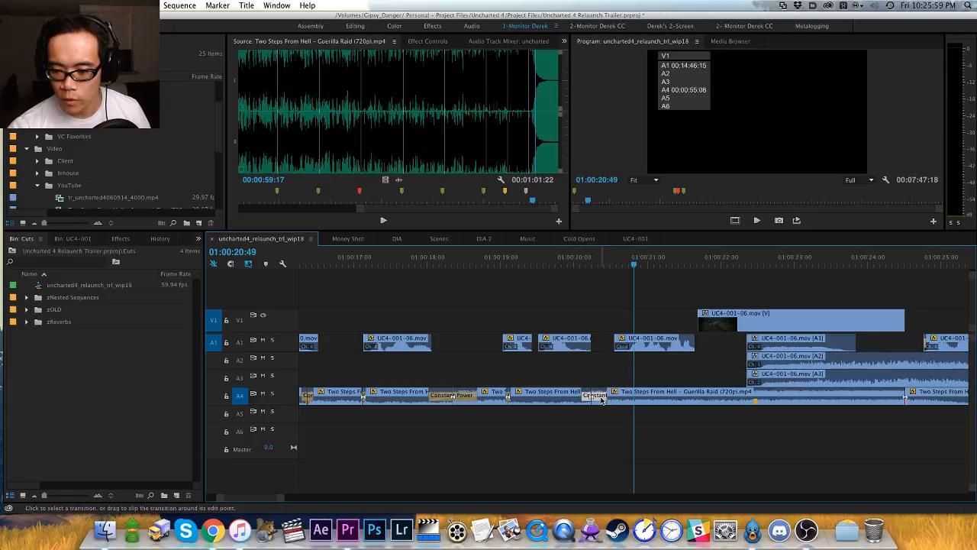
double_click(508, 395)
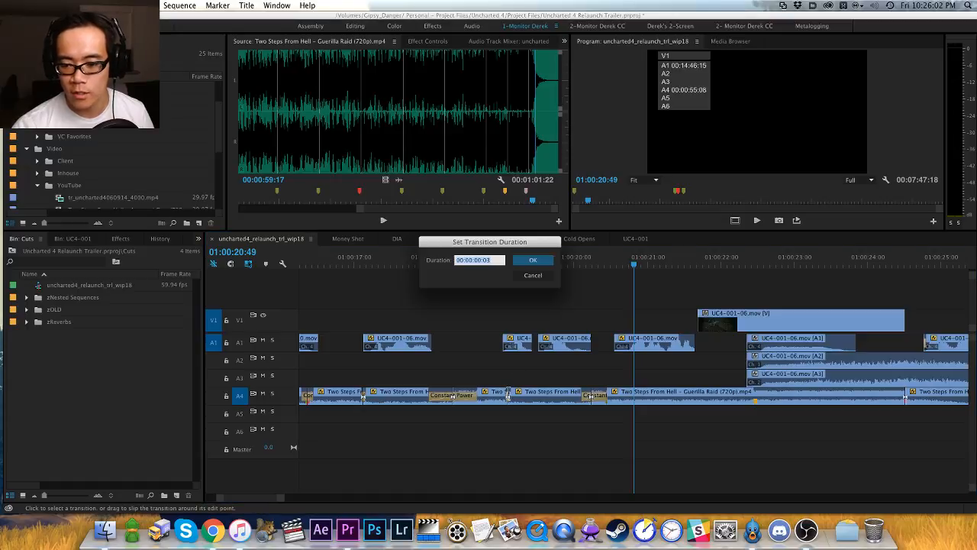
key("Return")
left_click(448, 263)
key("space")
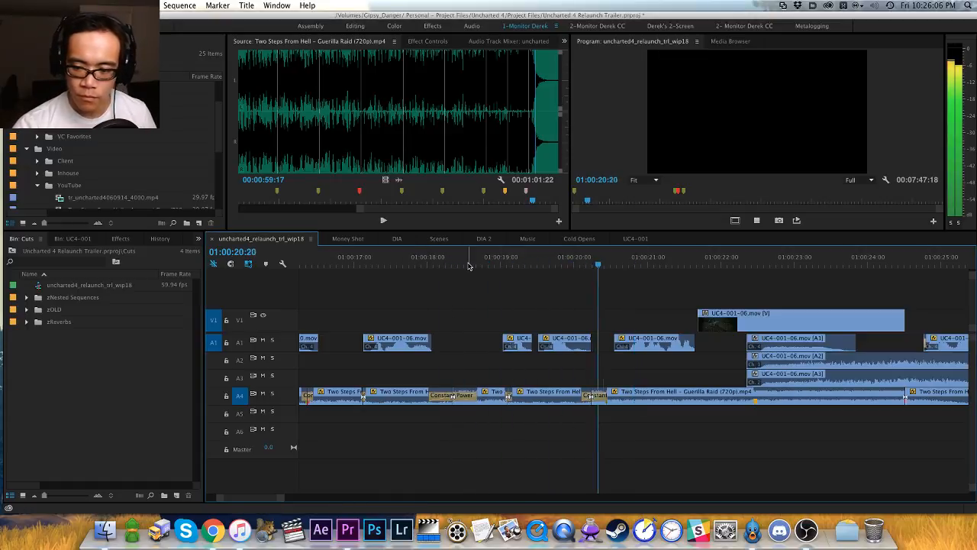
key("space")
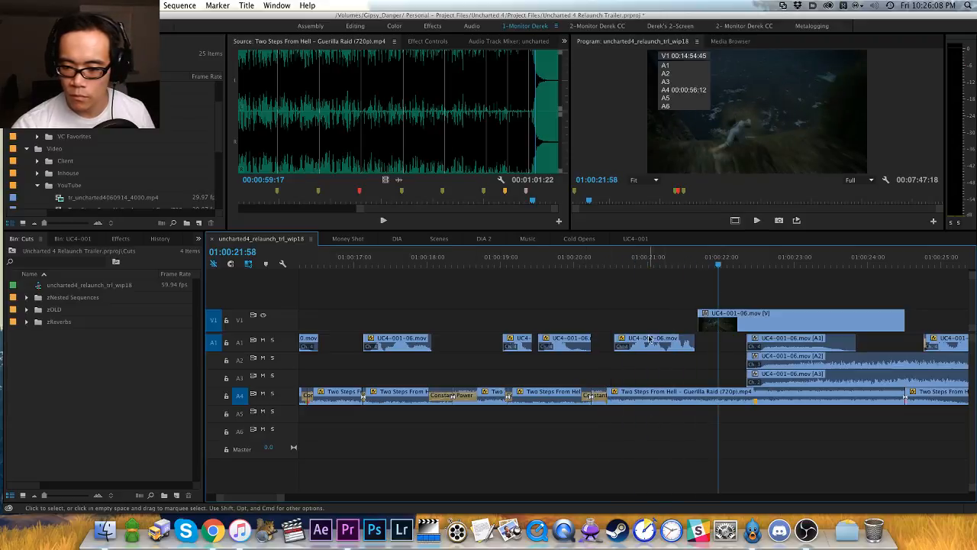
Step: Cut the music where the dialogue clip ends at 01:00:21:39 and adjust the gain of the piece beneath that clip by -3 dB
key("shift+Up")
key("super+k")
key("shift+Up")
type("d")
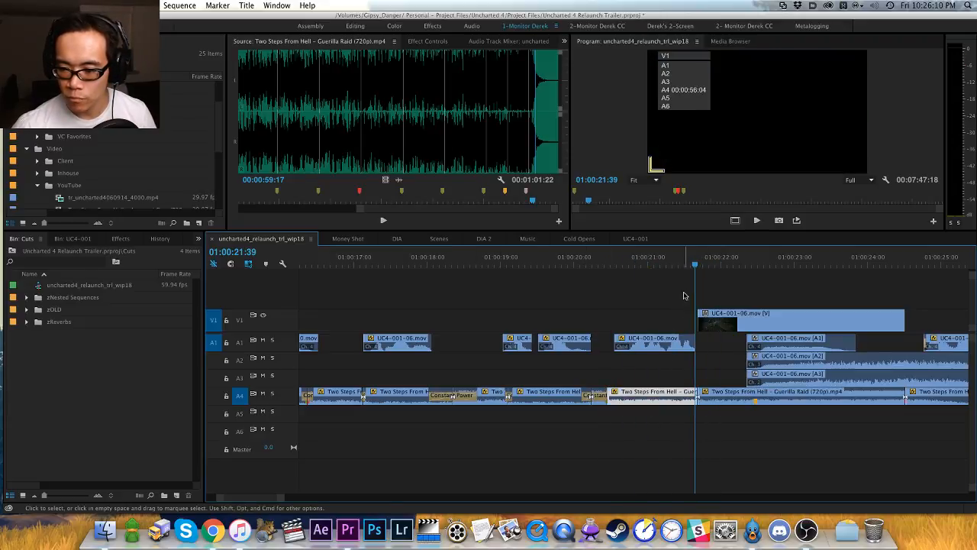
type("g-3")
key("Return")
Step: Add a Constant Power crossfade at the 01:00:21:39 music cut and shorten it at both ends
key("super+shift+a")
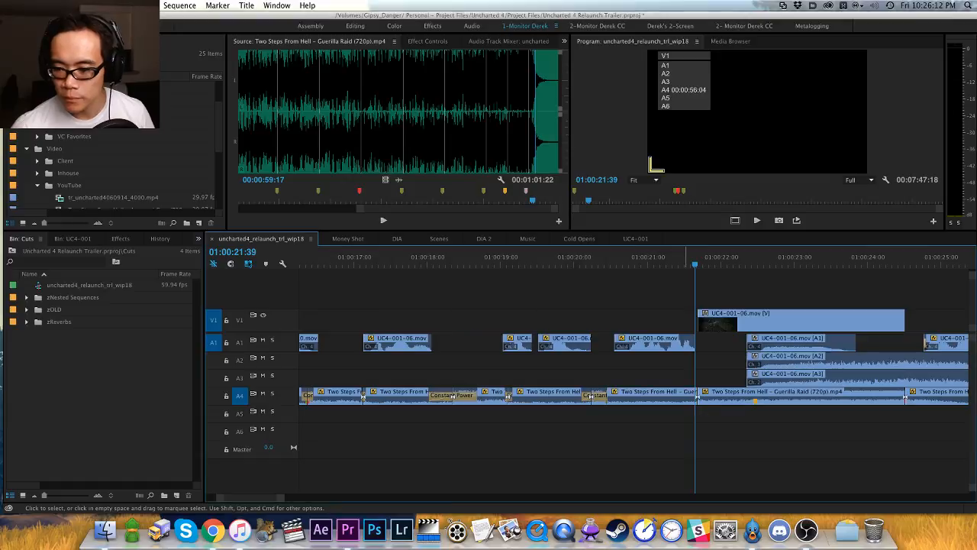
key("super+shift+d")
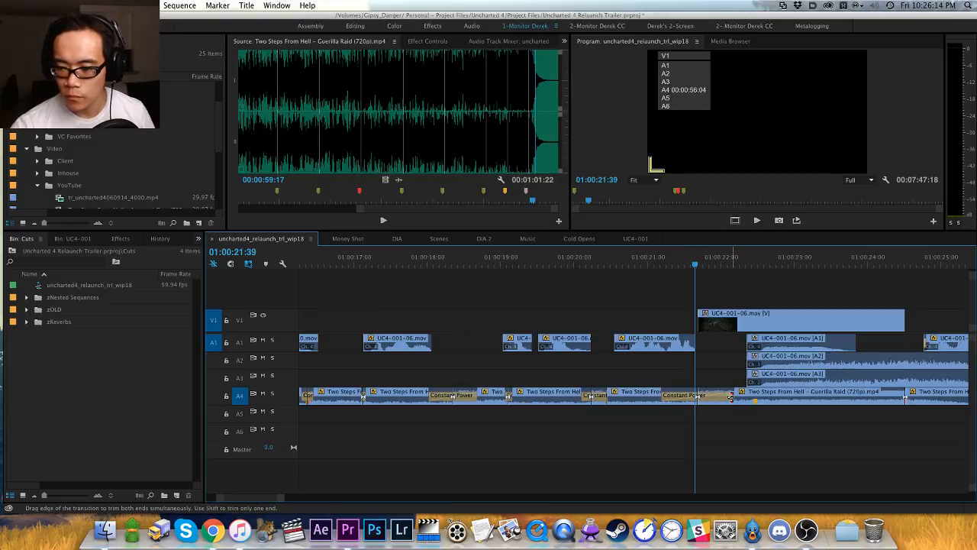
left_click_drag(733, 398, 715, 398)
Step: Add a Constant Power crossfade at the music cut before the dialogue clip ending at 01:00:21:39 and shorten the crossfade preceding it
left_click(568, 261)
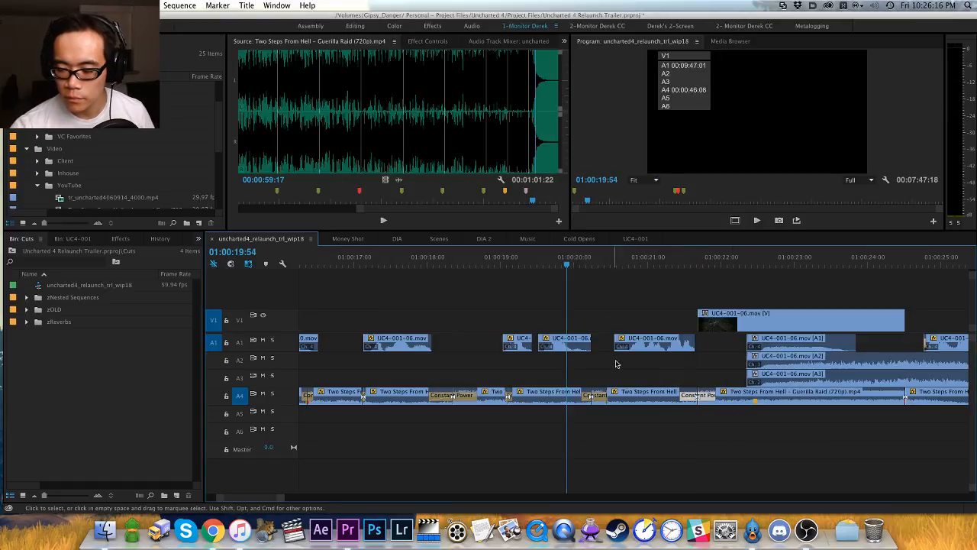
left_click(610, 398)
key("super+shift+d")
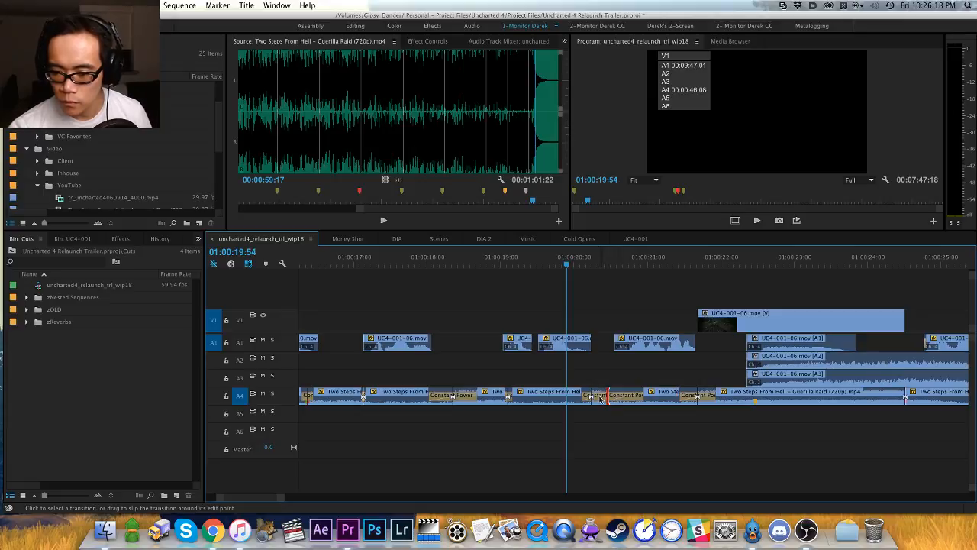
left_click_drag(599, 398, 600, 397)
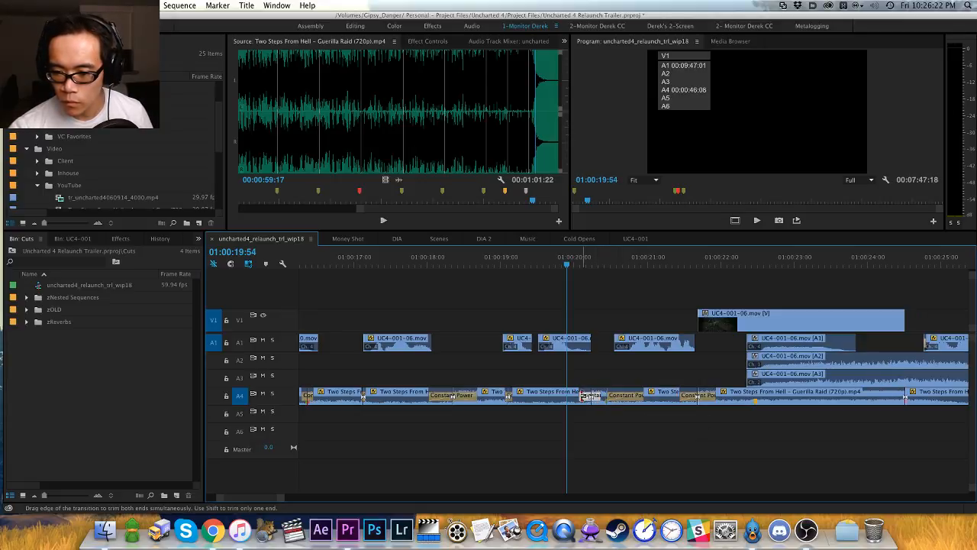
left_click(594, 380)
left_click(543, 264)
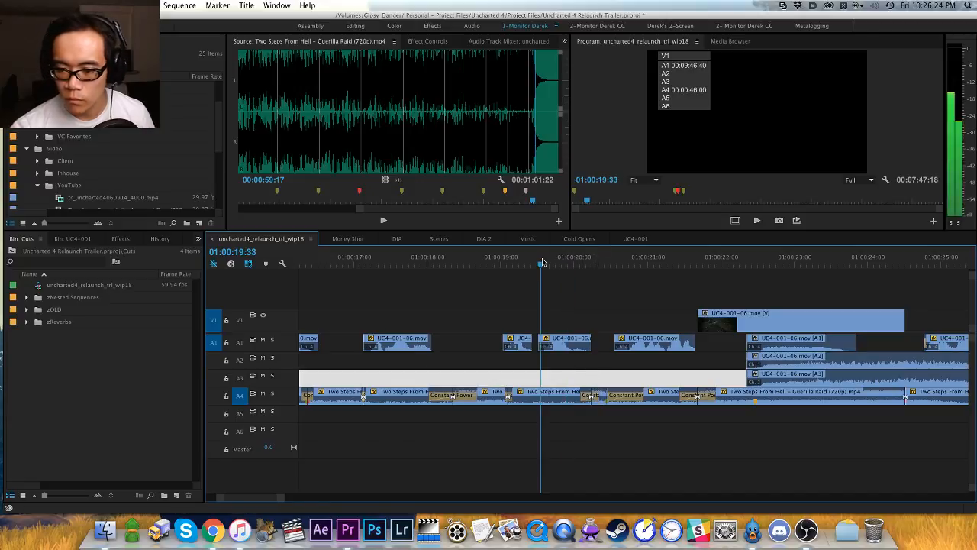
key("space")
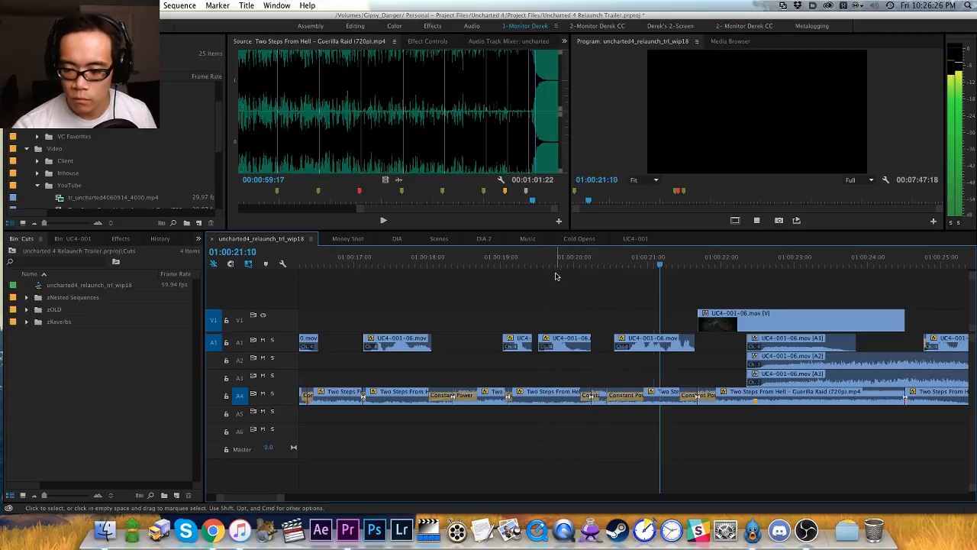
Step: Lower the gain of the music piece beneath the dialogue clip ending at 01:00:21:39 to -16 dB and save the project
left_click(653, 395)
key("g")
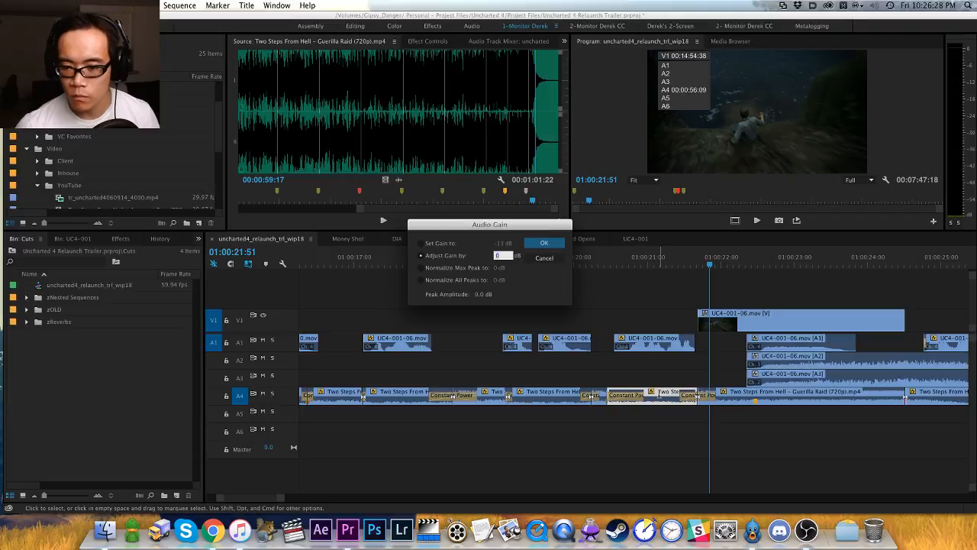
key("Return")
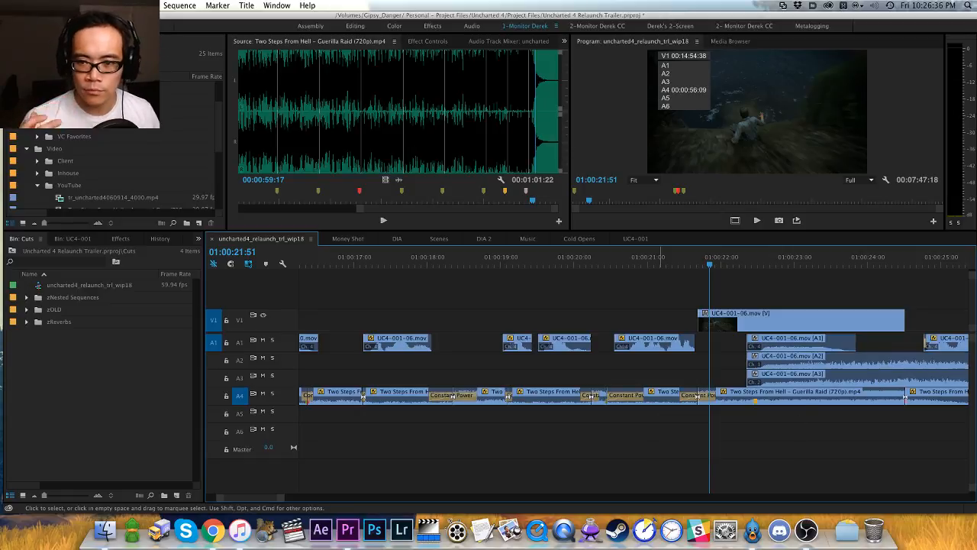
key("super+s")
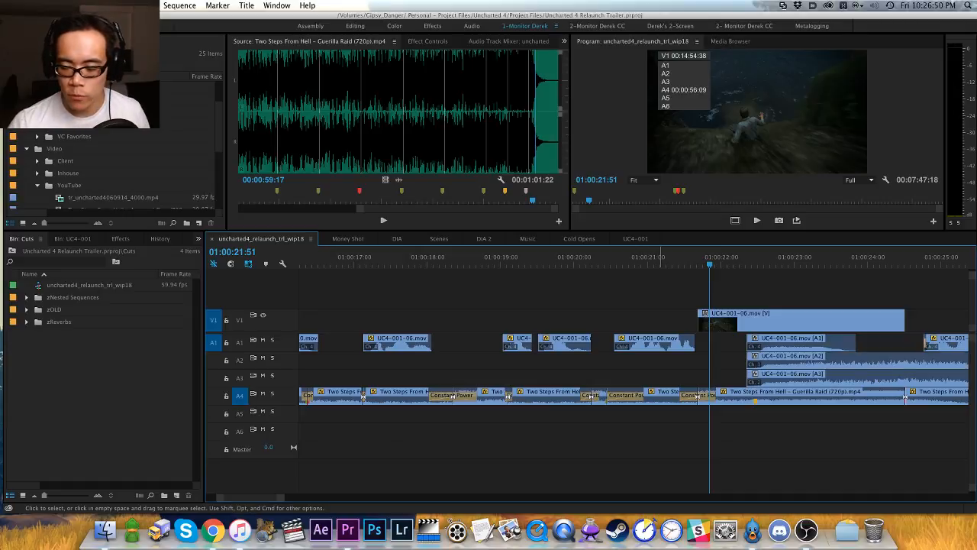
Step: Place the playhead at 01:00:18:40, before the group of three dialogue clips, and save the project
key("minus")
key("h")
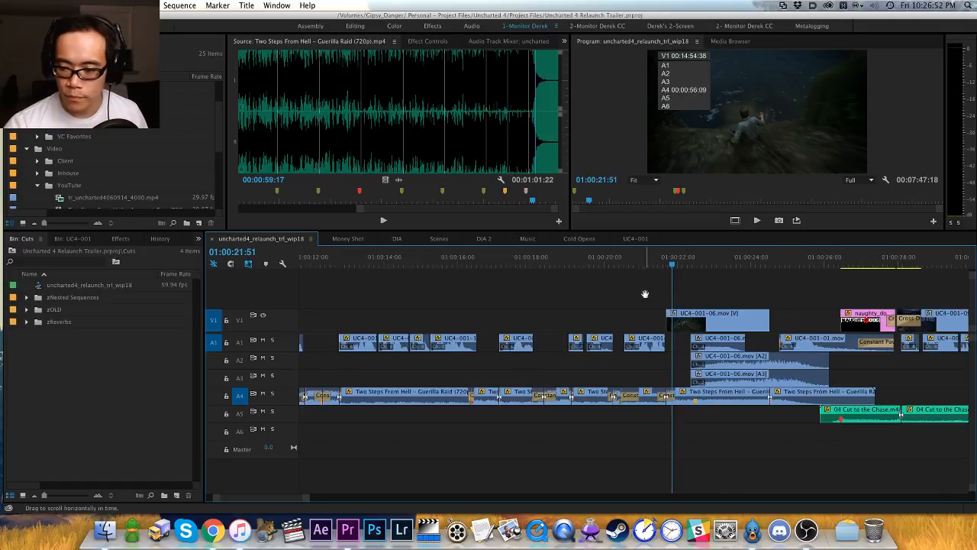
left_click_drag(643, 295, 555, 297)
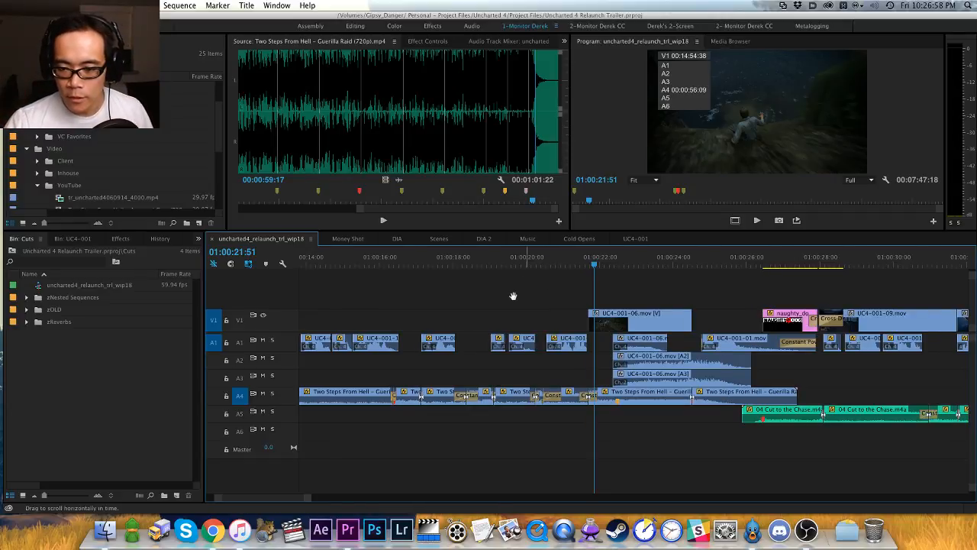
left_click_drag(515, 295, 489, 291)
key("v")
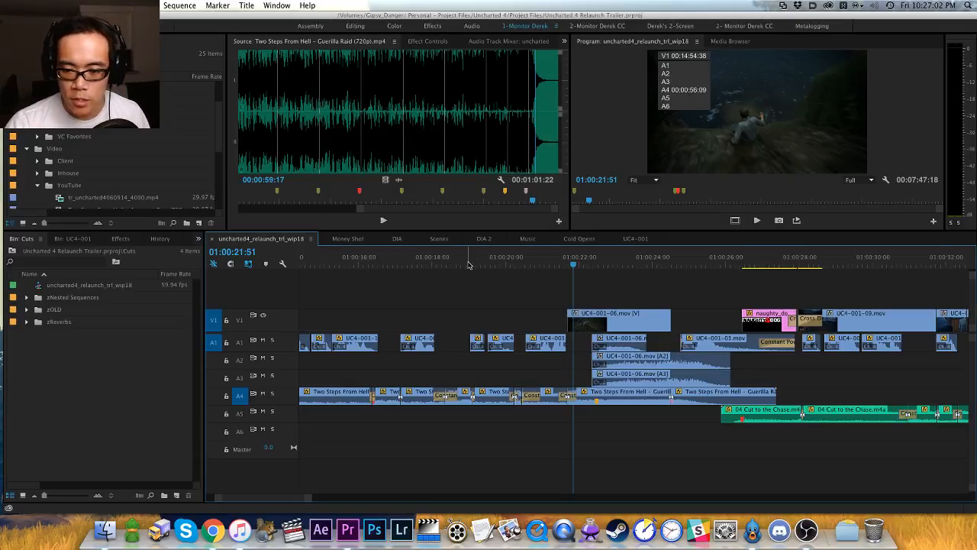
left_click(468, 264)
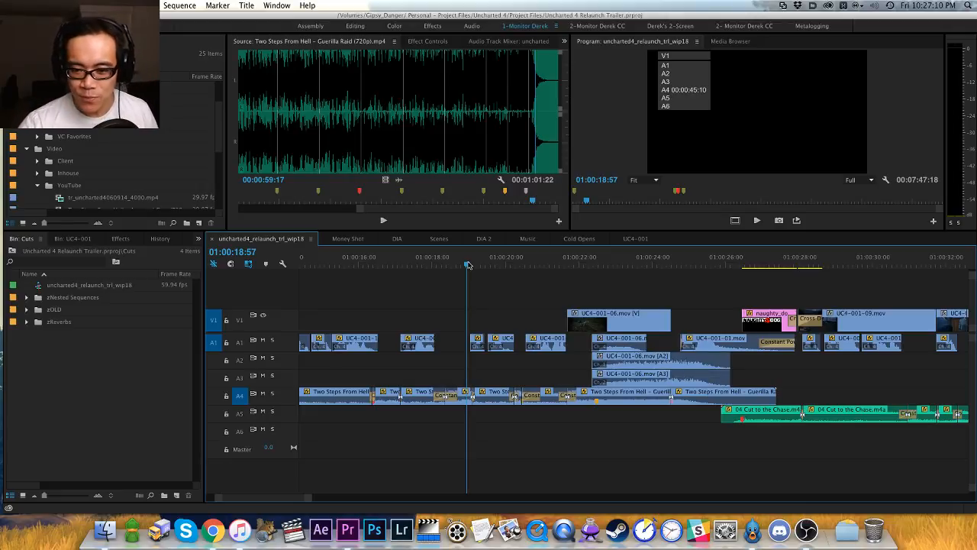
key("=")
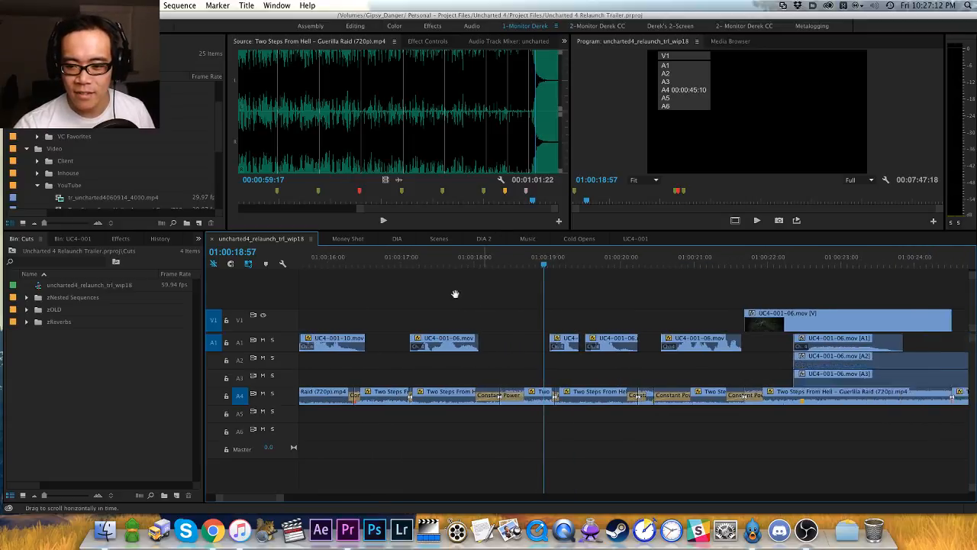
scroll(455, 294, "right", 1)
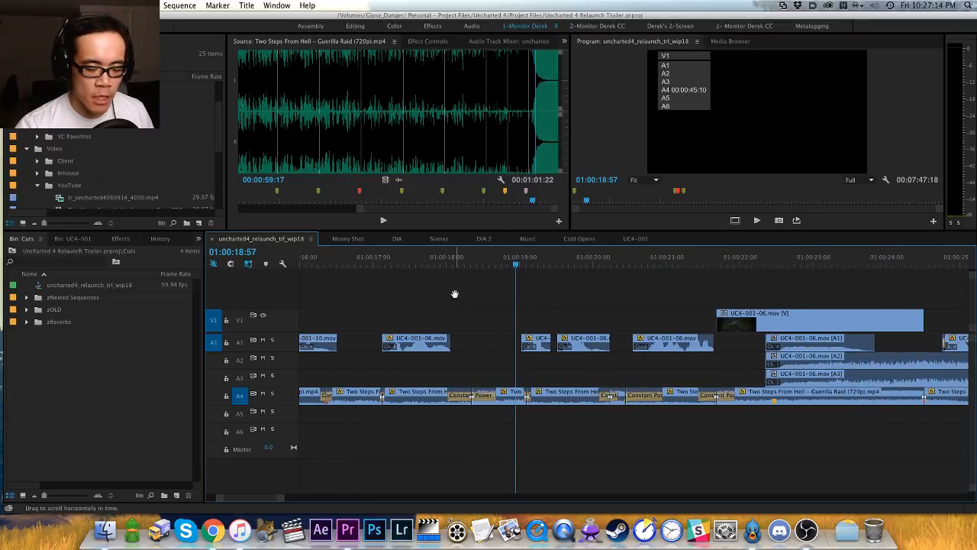
left_click_drag(481, 297, 444, 295)
left_click(414, 263)
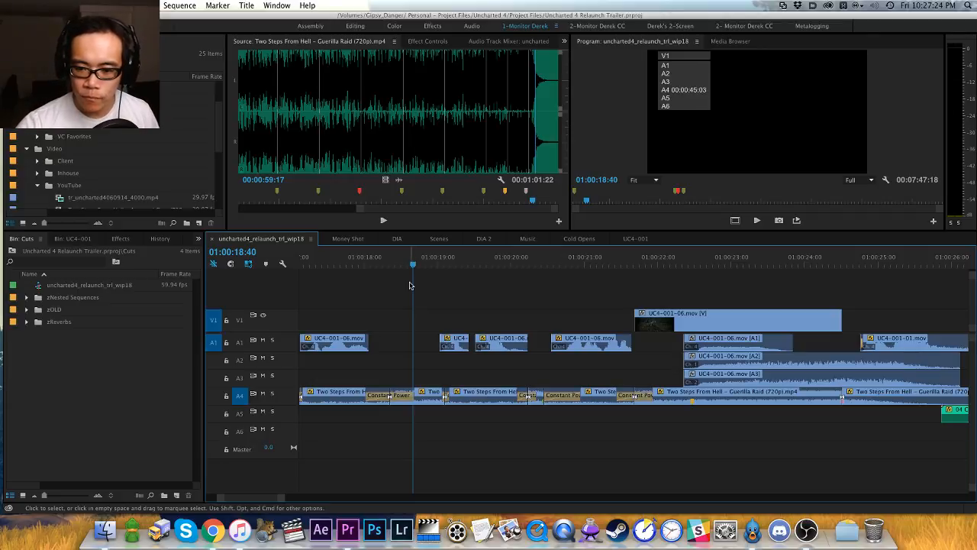
key("super+s")
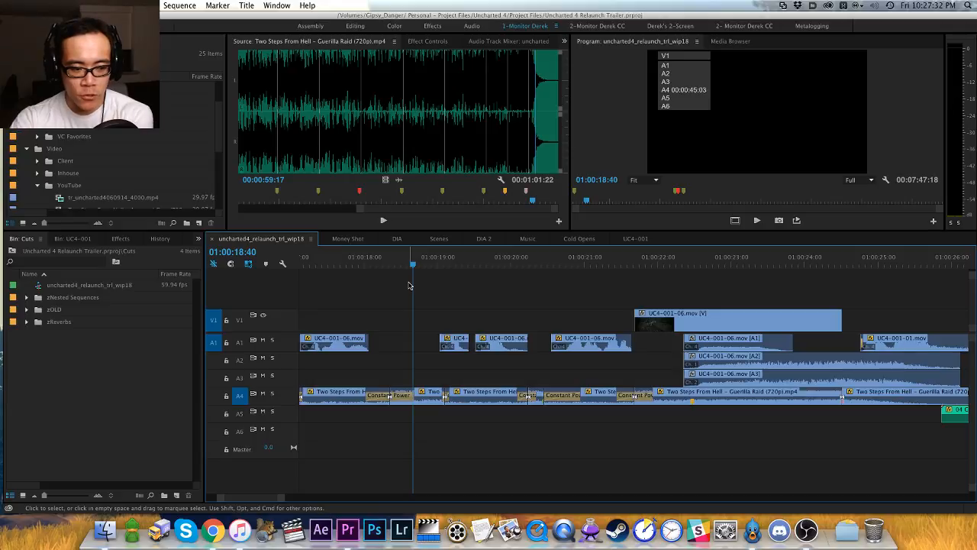
Step: Play back the dialogue and ducked music from 01:00:18:40 through to the Naughty Dog logo
key("h")
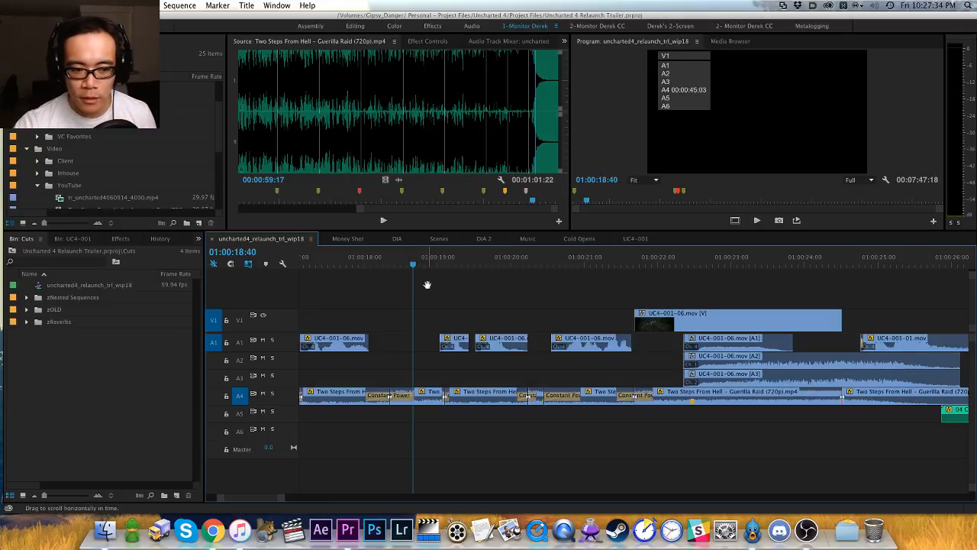
left_click_drag(428, 280, 387, 284)
key("space")
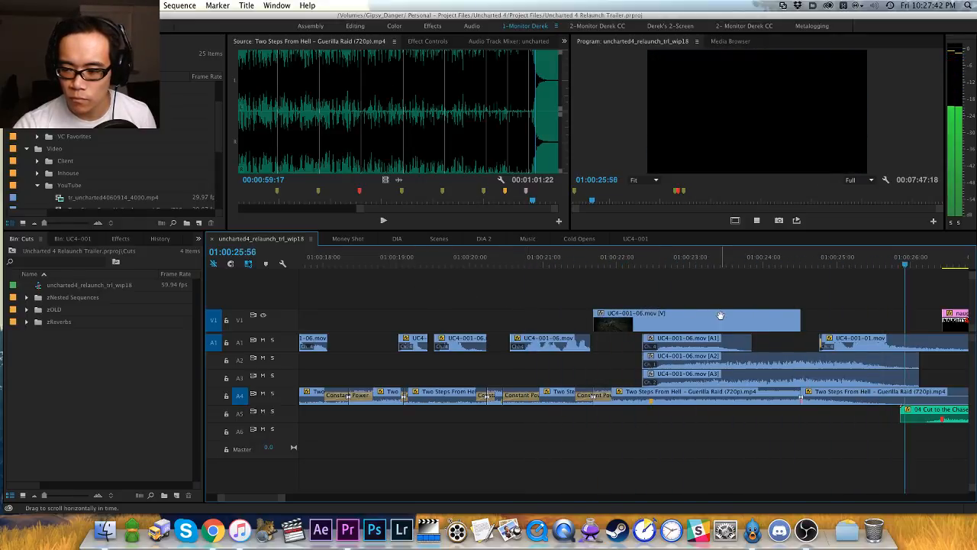
key("space")
key("minus")
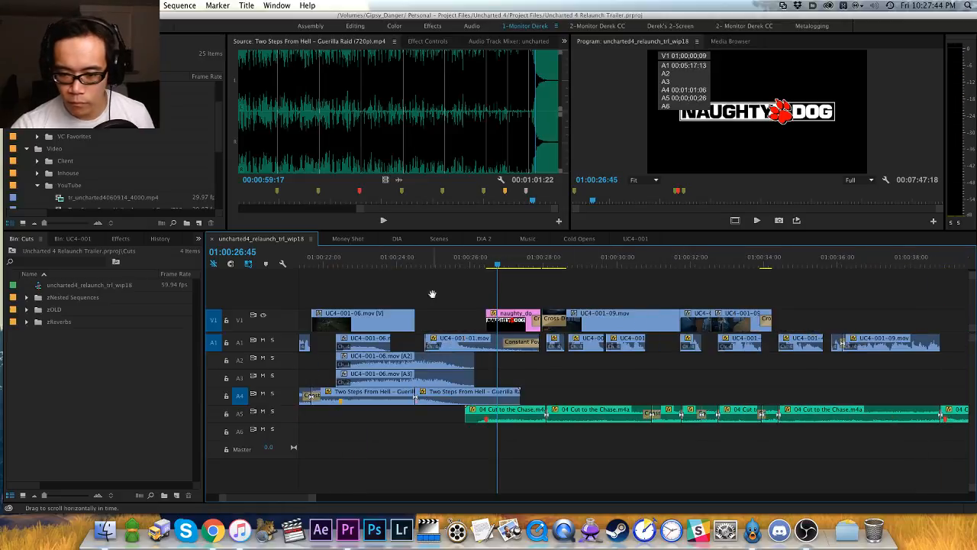
Step: Save the project, untarget audio track A4 and play back the dialogue section from 01:00:18:55
left_click_drag(431, 294, 601, 291)
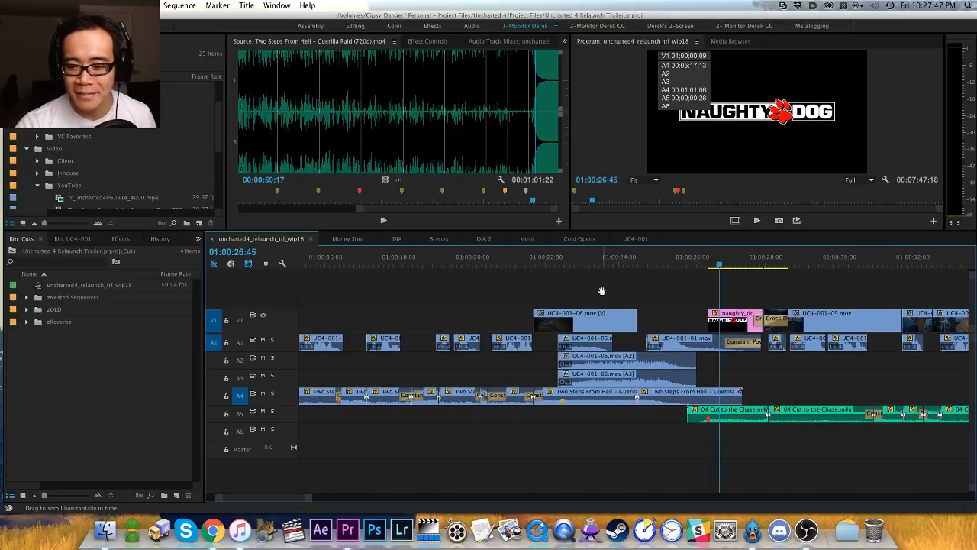
left_click(433, 261)
key("super+s")
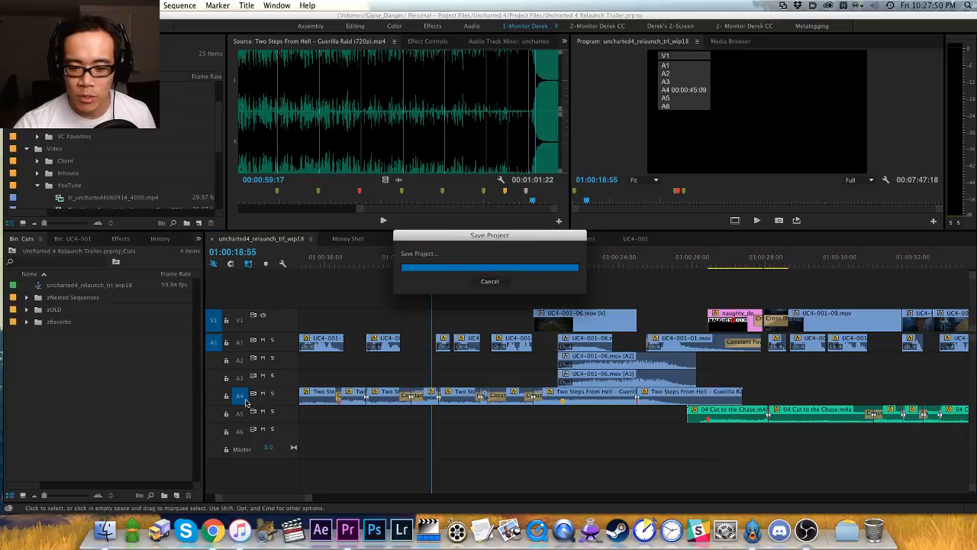
left_click(240, 398)
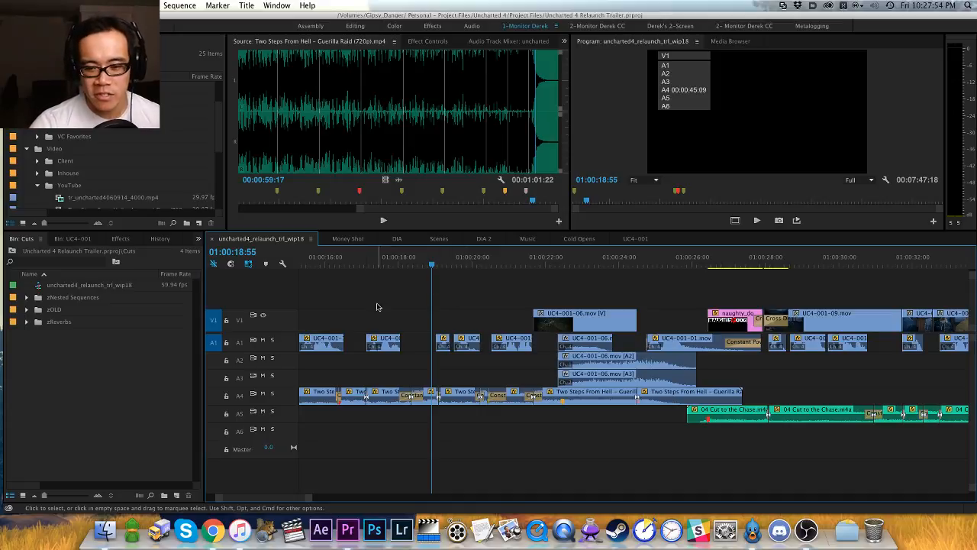
key("space")
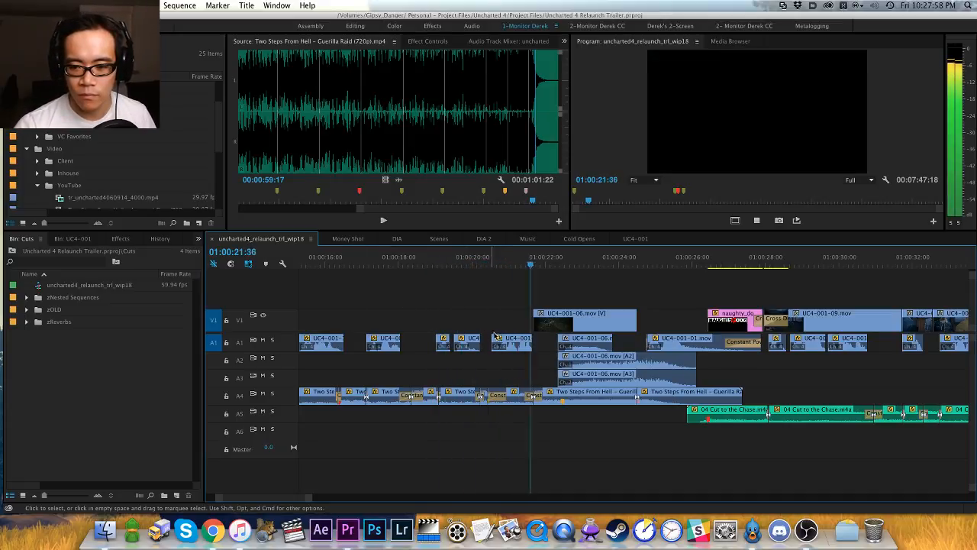
key("space")
Step: Adjust the gain of the music piece starting at 01:00:20:27 by -2 dB and play back the result
left_click(516, 391)
type("g-2")
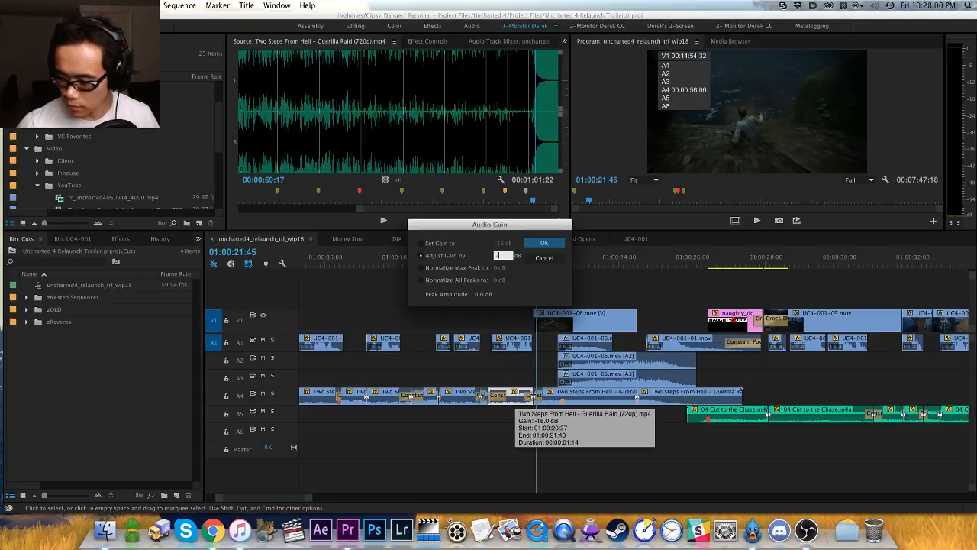
key("Return")
left_click(475, 284)
left_click(468, 259)
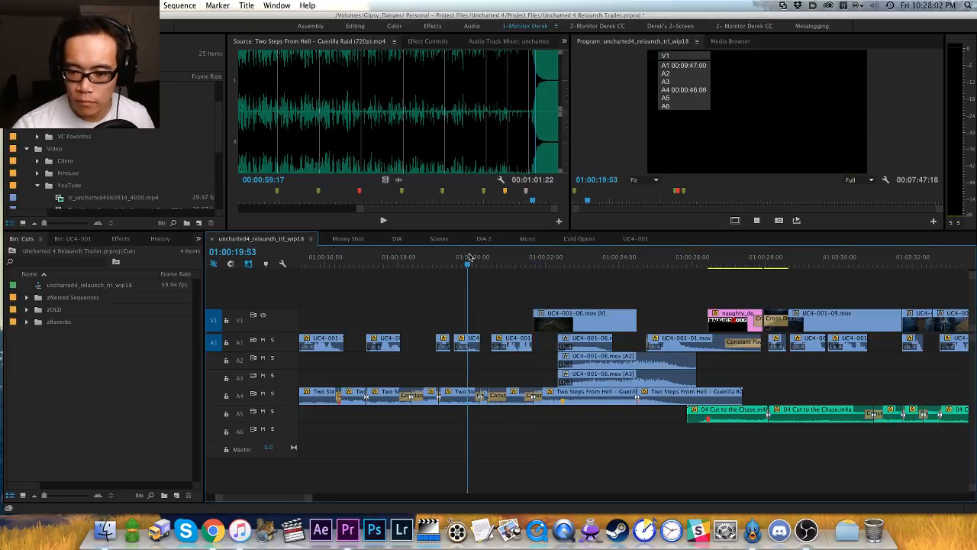
key("space")
key("equal")
key("space")
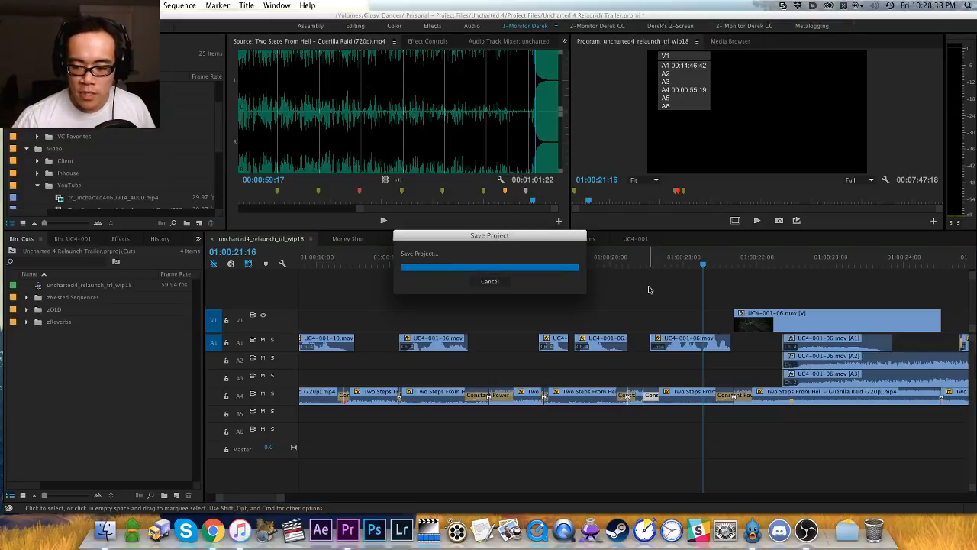
Step: Save the project with the latest music gain and crossfade adjustments
scroll(591, 299, "right", 3)
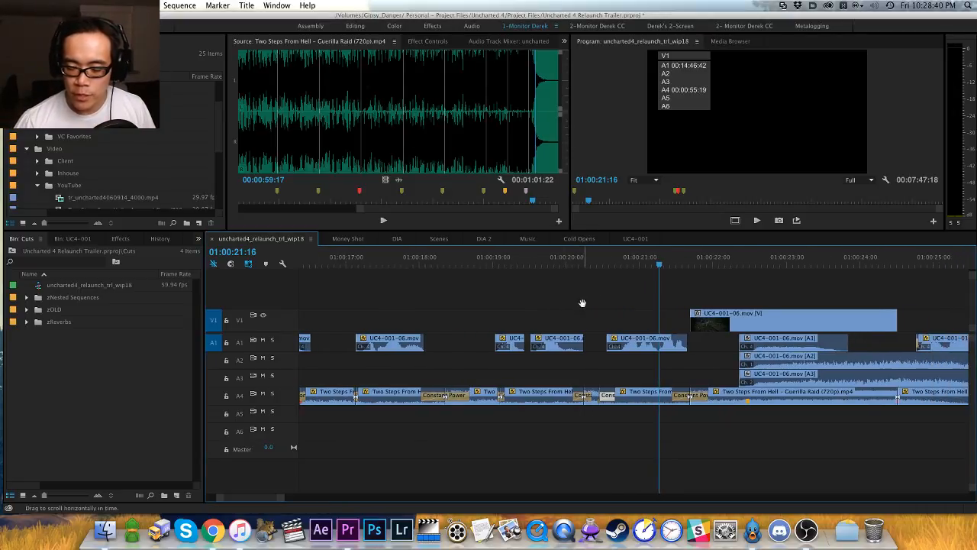
scroll(565, 306, "right", 1)
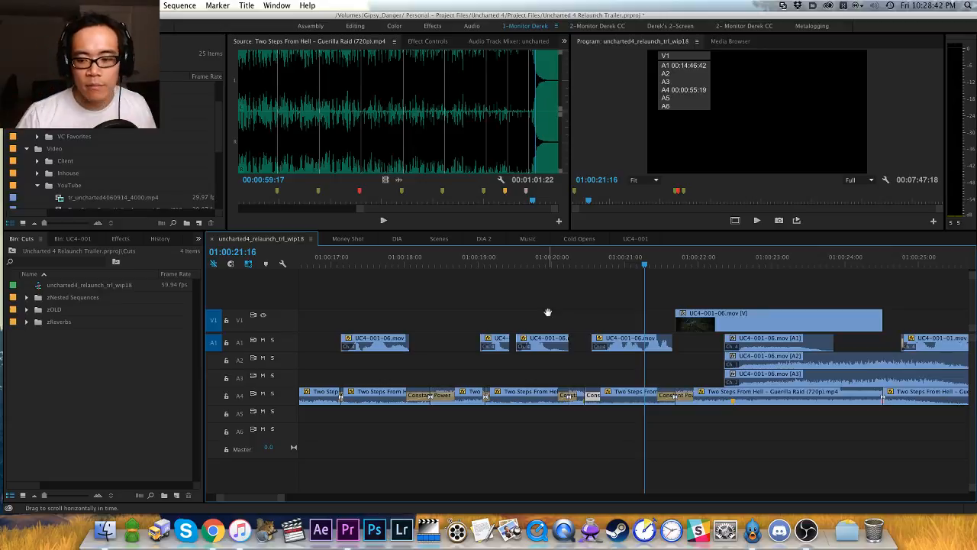
scroll(524, 293, "right", 3)
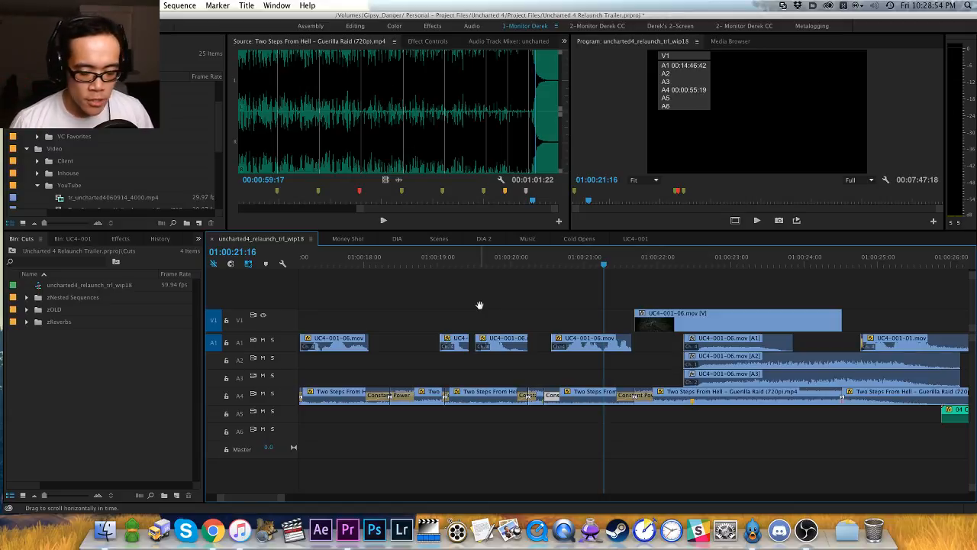
left_click_drag(506, 310, 452, 308)
key("v")
key("minus")
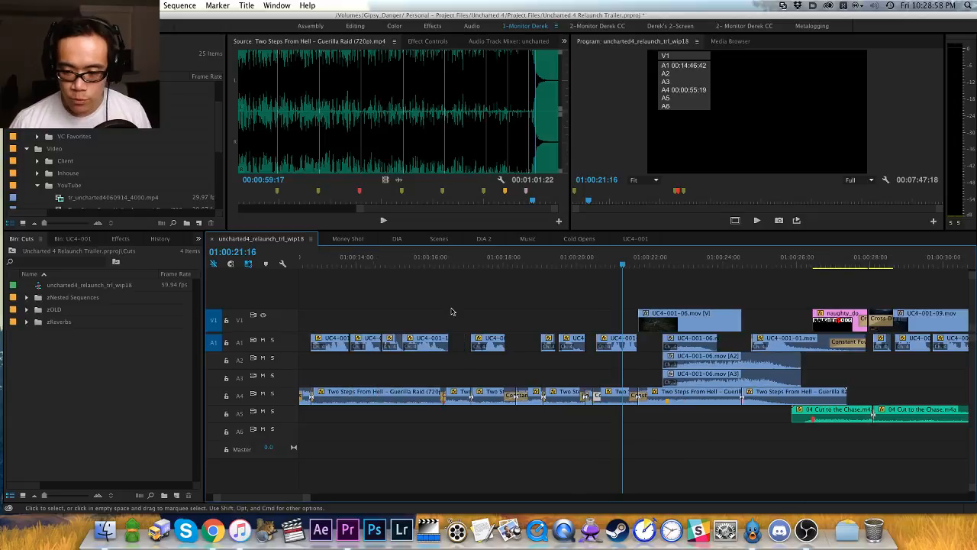
key("h")
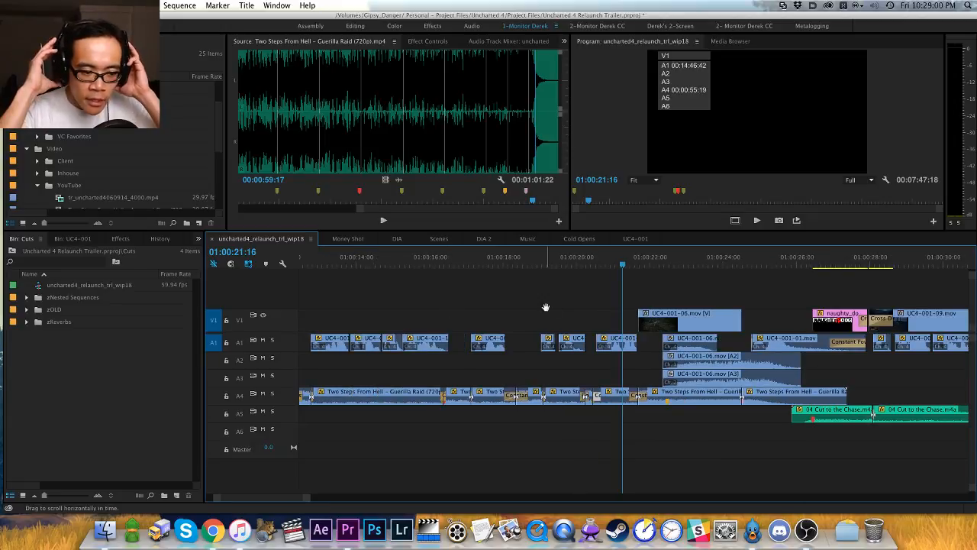
left_click_drag(542, 305, 489, 308)
key("v")
key("super+s")
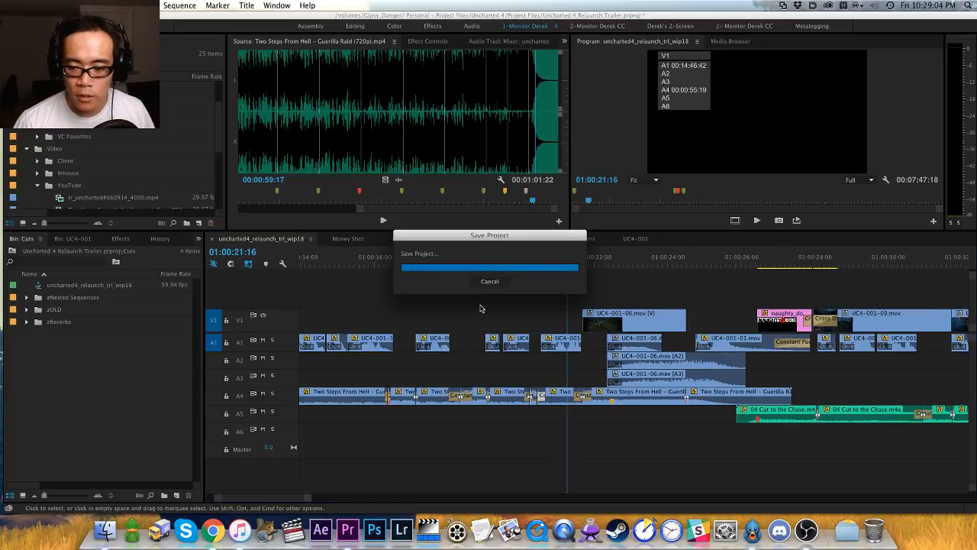
Step: Play back the dialogue over the ducked music from 01:00:19:01, replaying the approach to the dialogue clip ending at 01:00:21:39
key("=")
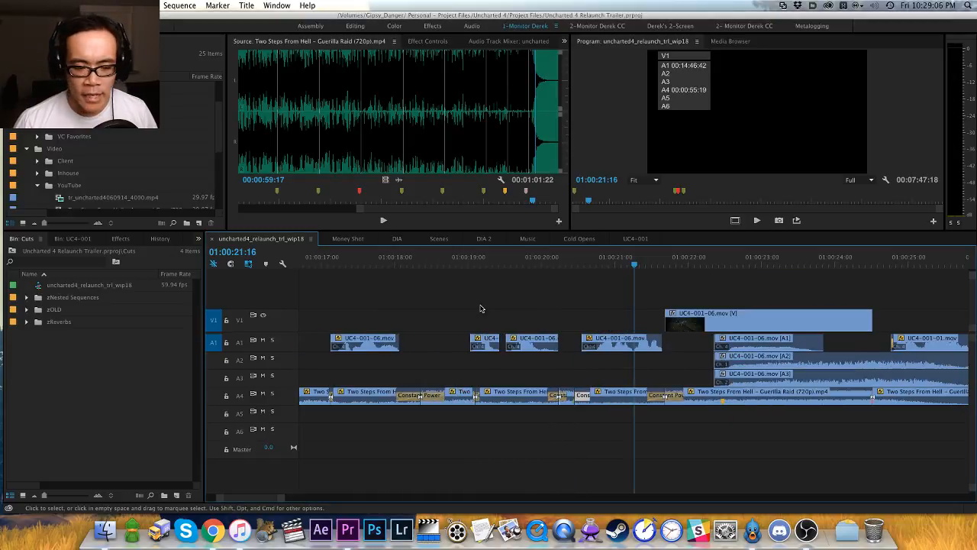
key("h")
left_click_drag(508, 303, 439, 294)
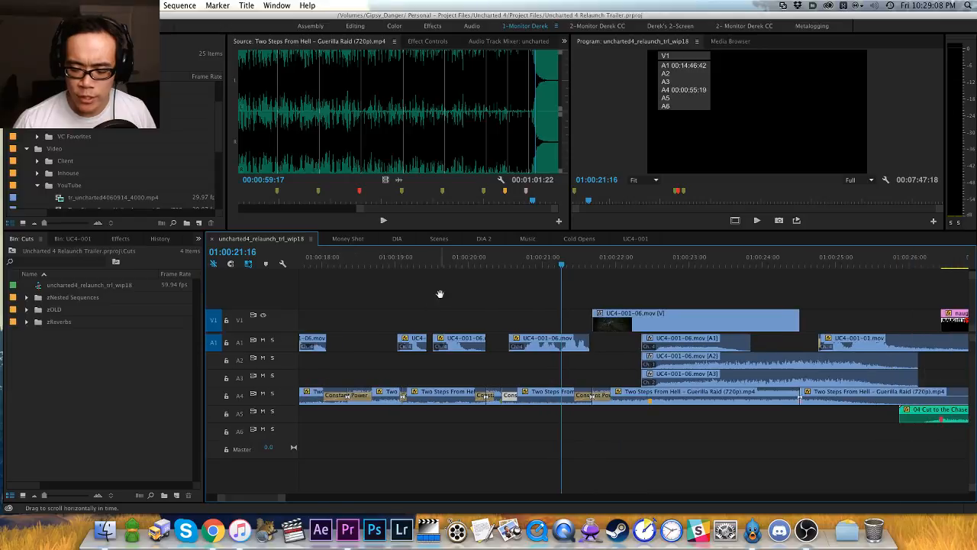
key("v")
left_click(396, 262)
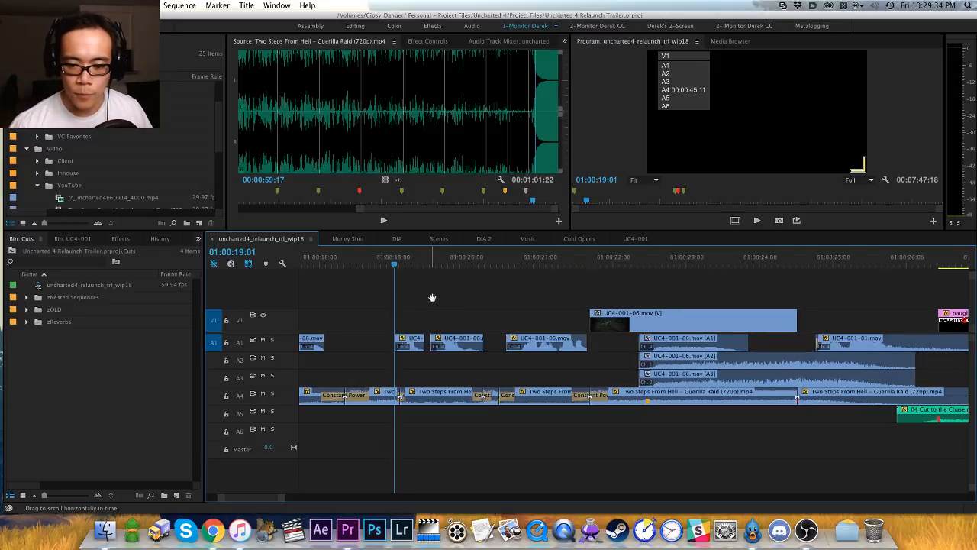
key("space")
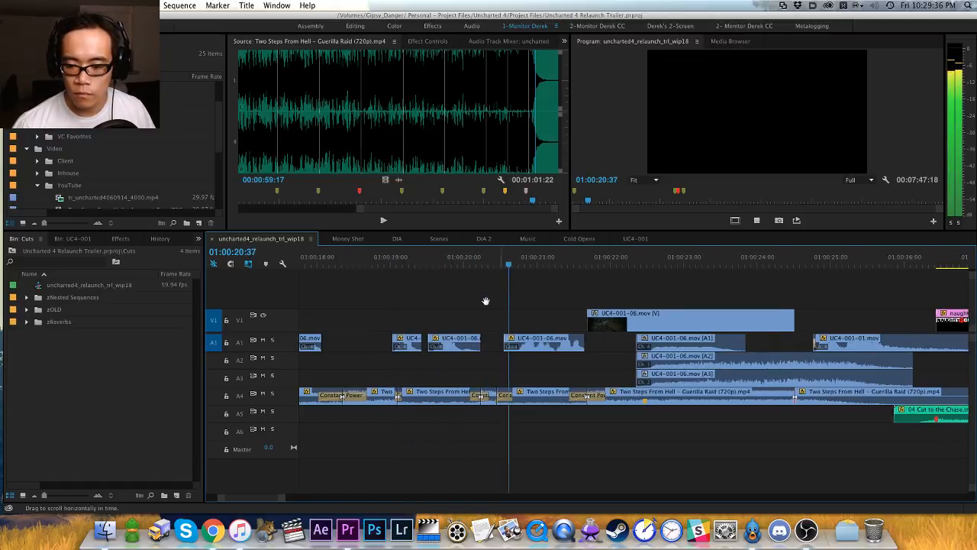
key("space")
left_click(458, 264)
key("space")
key("space")
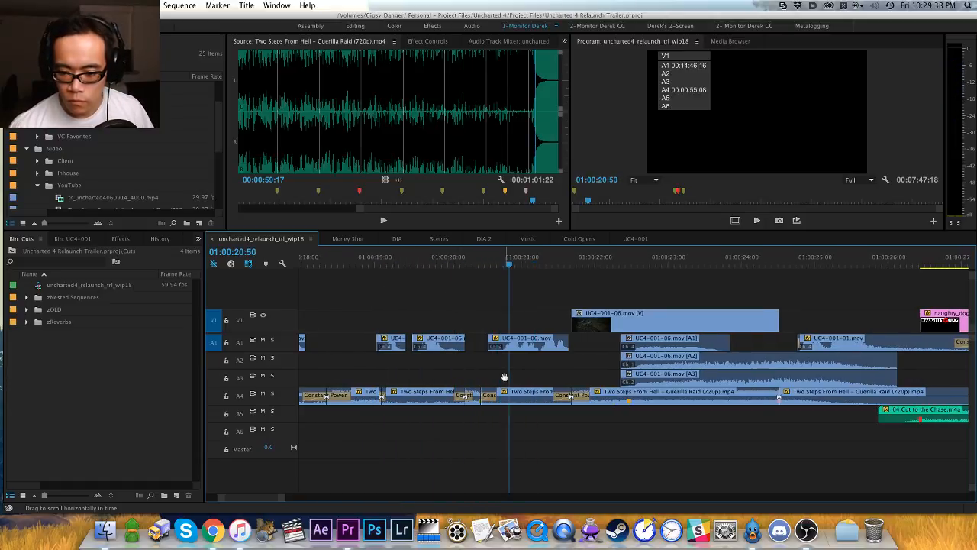
Step: Reapply the default-length Constant Power crossfade at the start of the music piece beginning at 01:00:20:27 and play back the transition
key("equal")
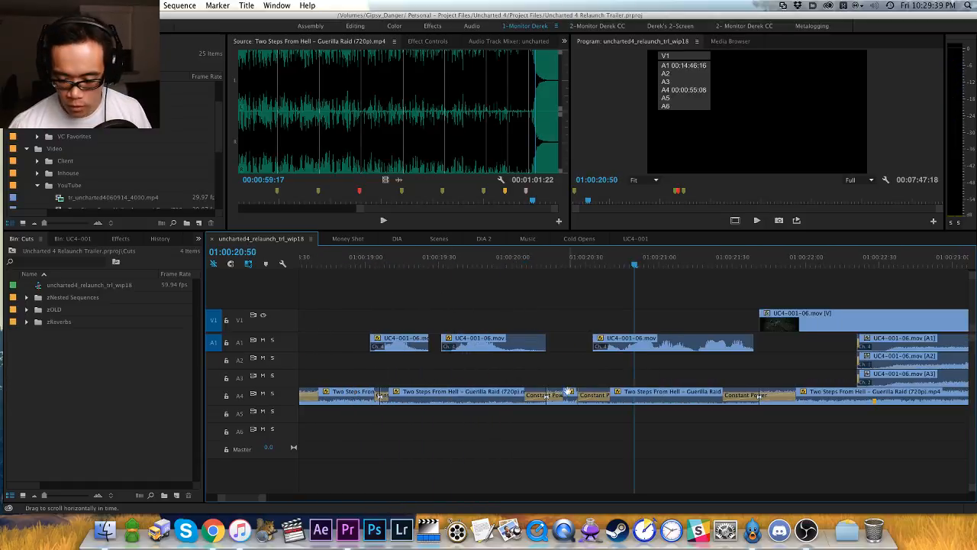
left_click(613, 397, "shift")
key("super+shift+d")
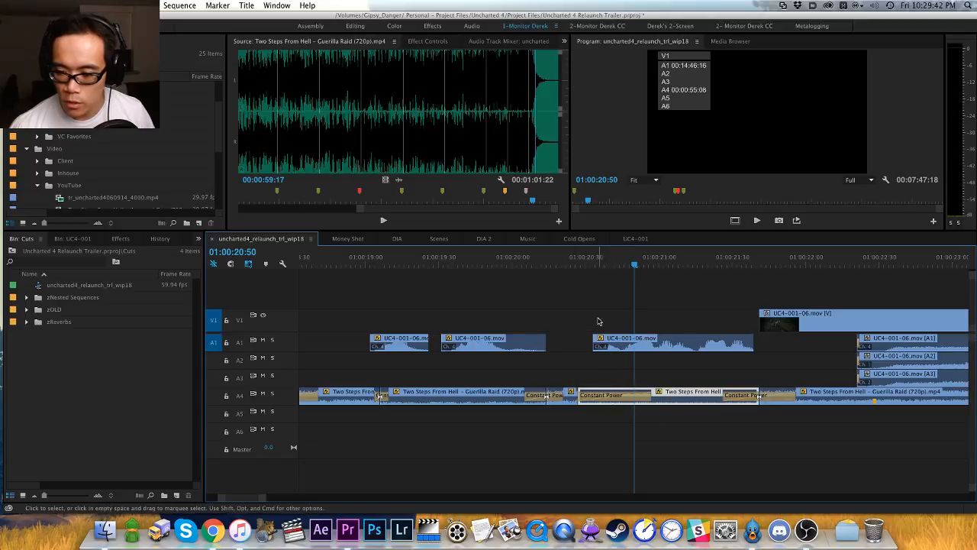
left_click(599, 284)
left_click(504, 264)
key("space")
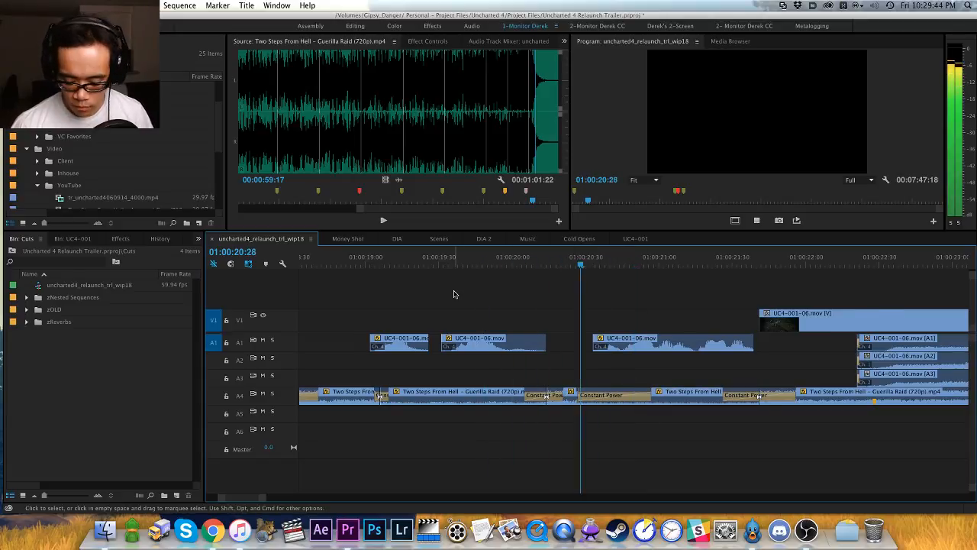
Step: Play on through the falling-body shot of UC4-001-06.mov and stop at 01:00:24:08
key("minus")
key("h")
left_click_drag(692, 336, 547, 330)
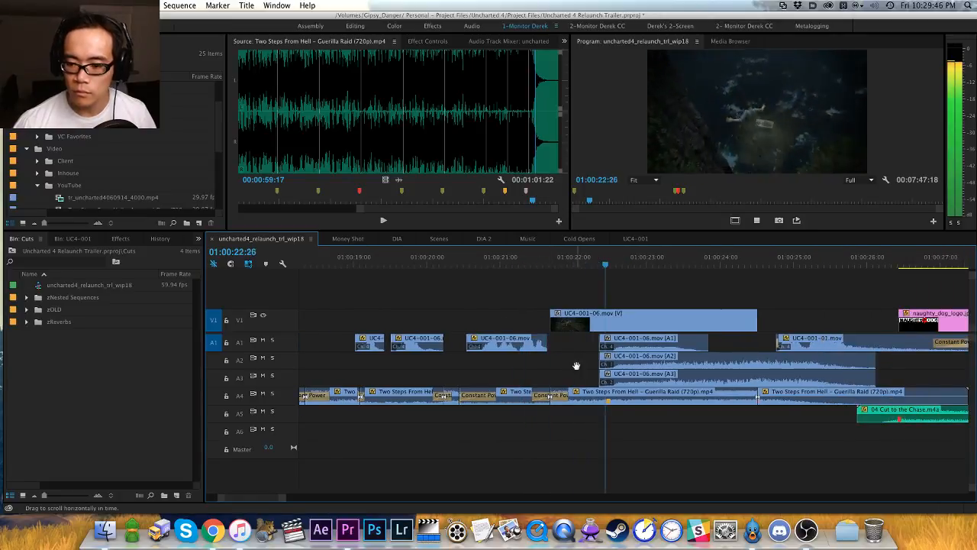
key("minus")
key("space")
key("v")
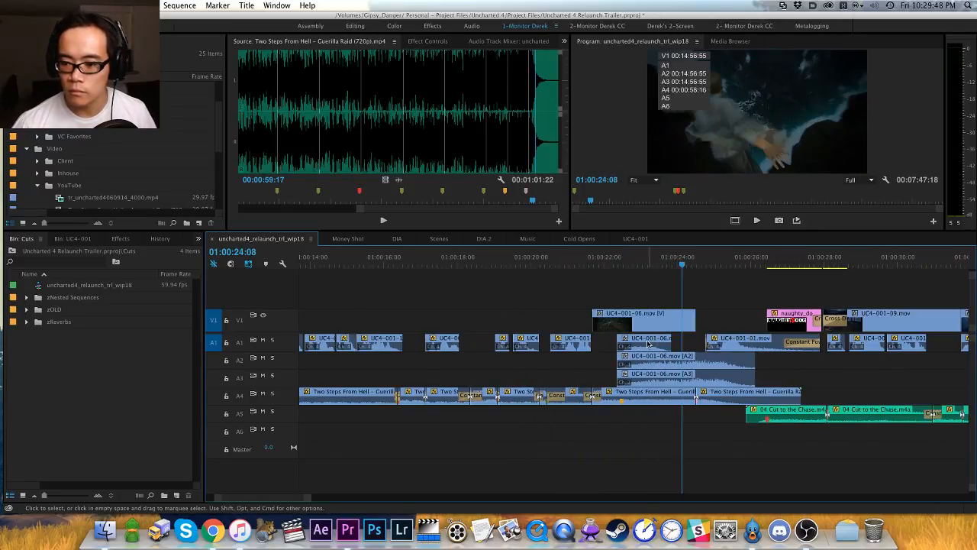
Step: Adjust the gain of only the A1 audio of the UC4-001-06.mov clip beneath the falling-body shot by 6 dB
left_click(646, 345)
type("g6")
key("Return")
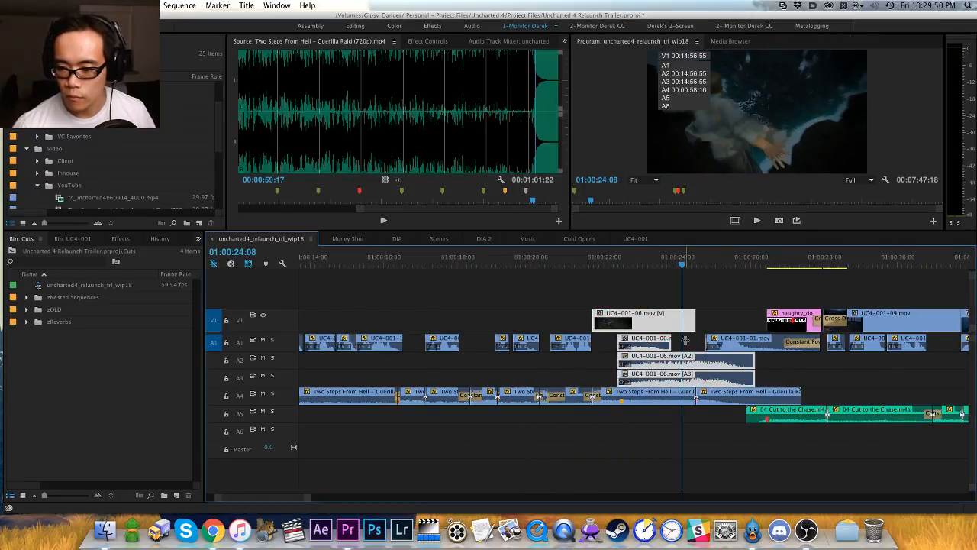
left_click(680, 343)
left_click(681, 343)
type("g")
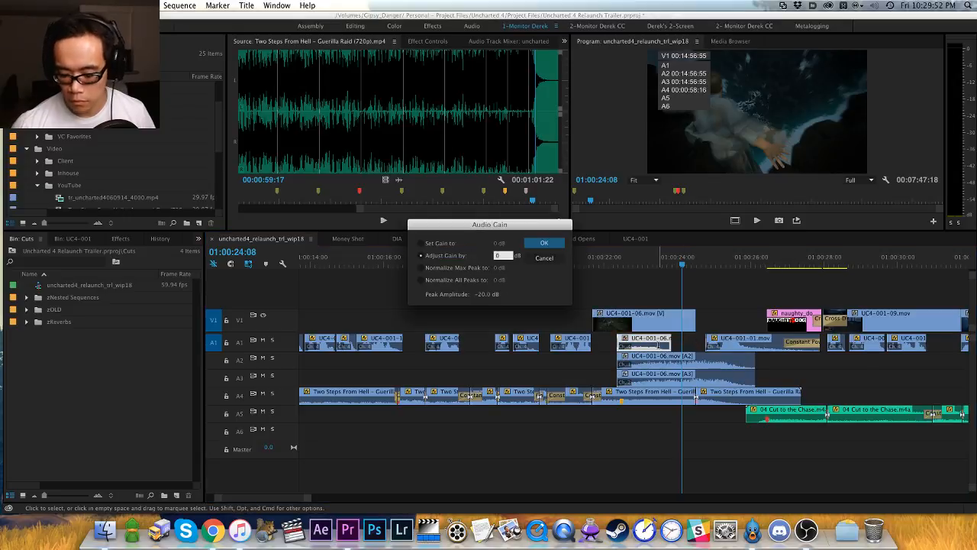
type("6")
key("Return")
left_click(643, 292)
Step: Play back the louder A1 audio from 01:00:22:03 through to the Naughty Dog logo at 01:00:26:21
left_click(606, 261)
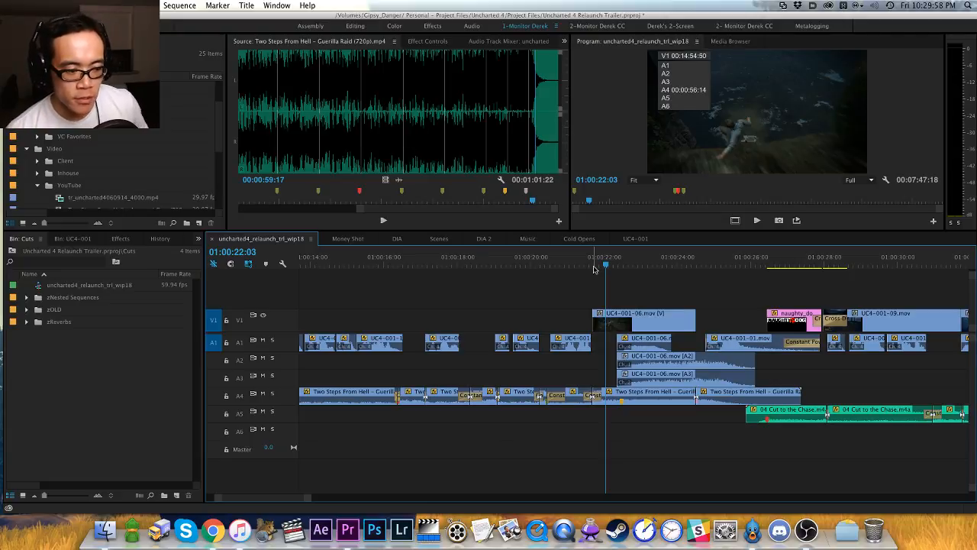
scroll(594, 269, "left", 2)
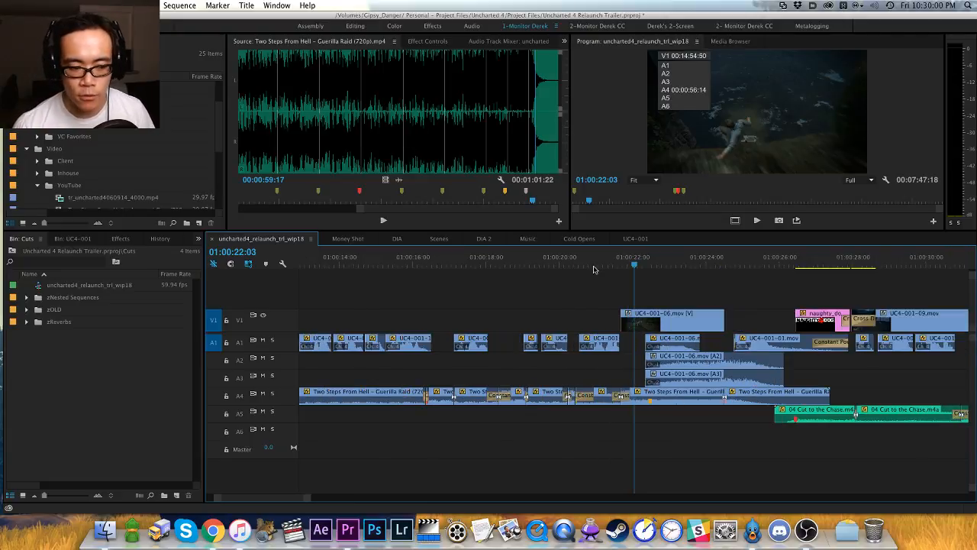
scroll(594, 269, "right", 8)
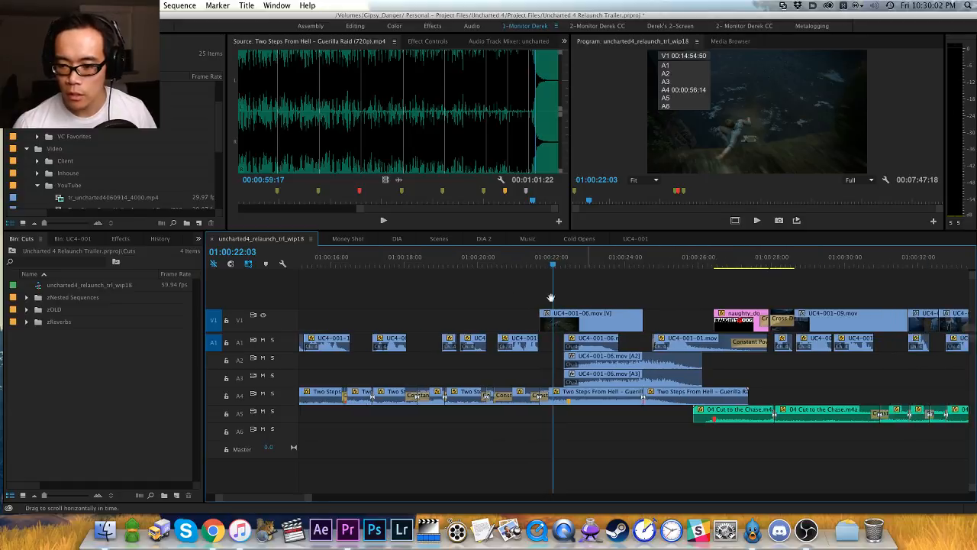
key("space")
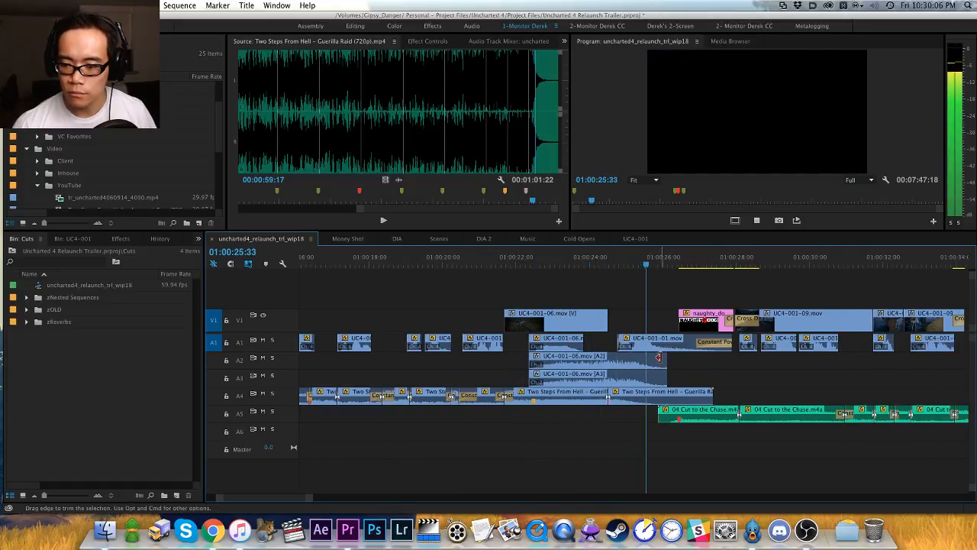
key("space")
key("minus")
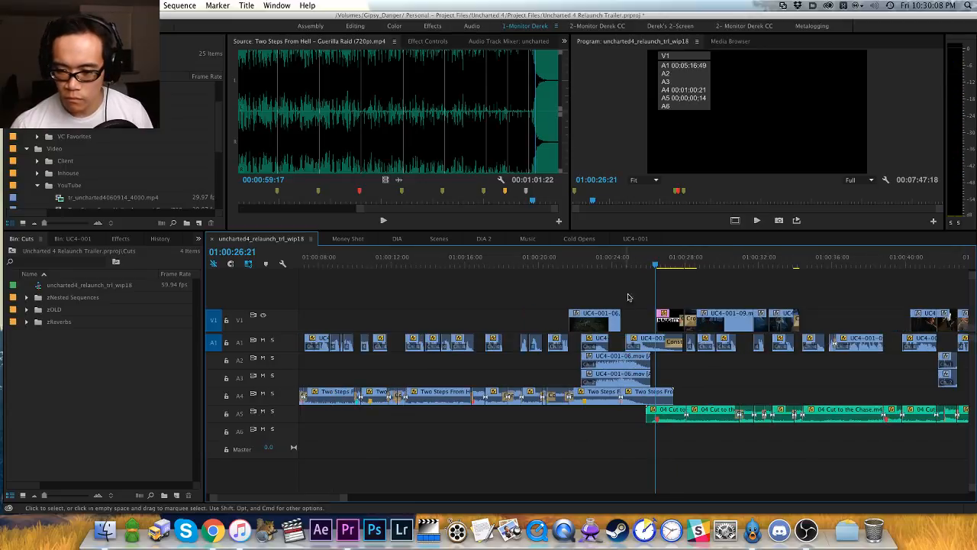
Step: Save the project with the falling-body shot's gain change
key("h")
left_click_drag(538, 291, 621, 294)
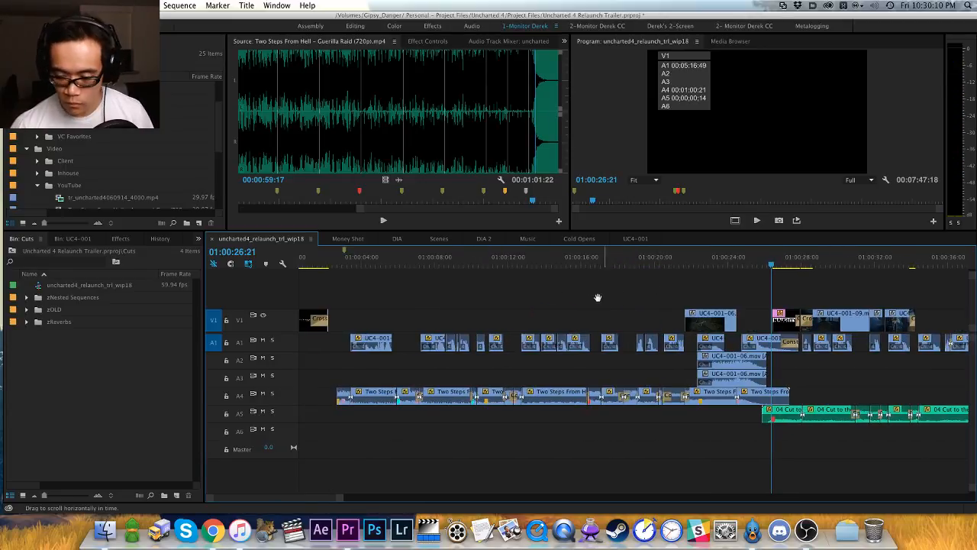
key("backslash")
key("super+s")
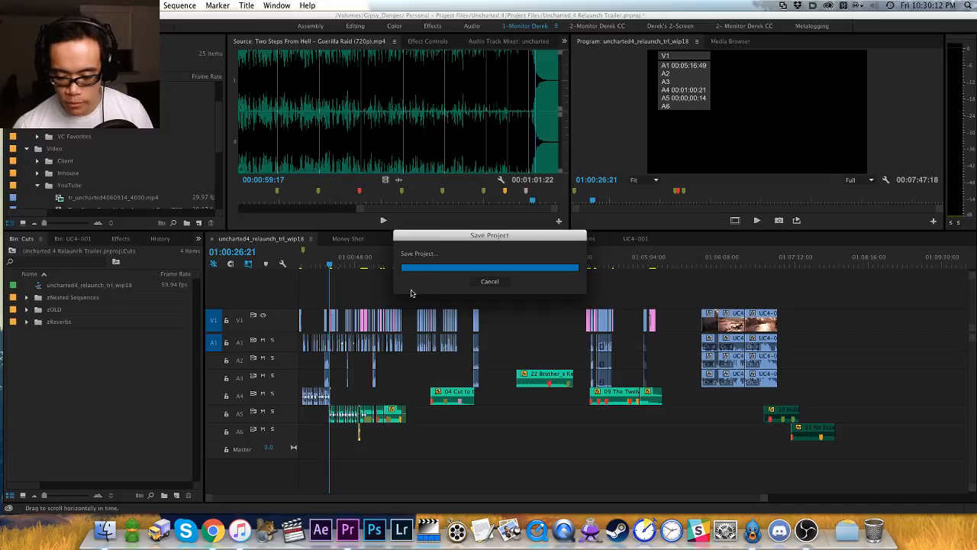
key("backslash")
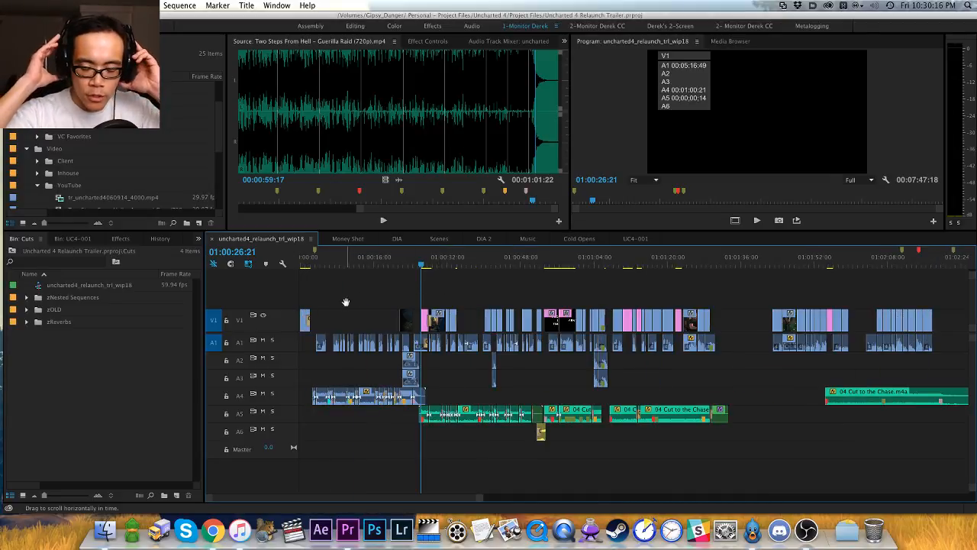
Step: Save the project and play the trailer full screen from the start at 00:59:59:45, stopping at 01:01:31:16
left_click_drag(320, 264, 295, 266)
key("cmd+s")
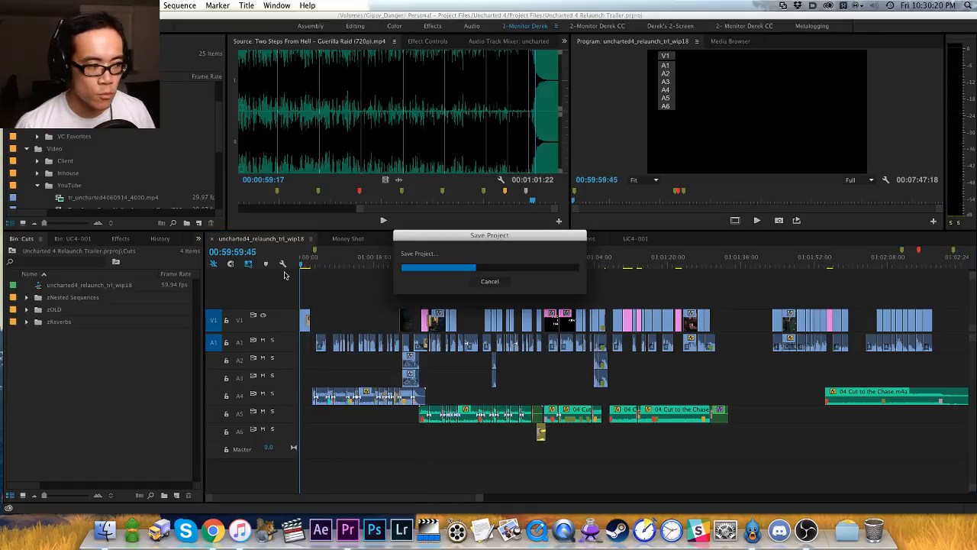
key("ctrl+grave")
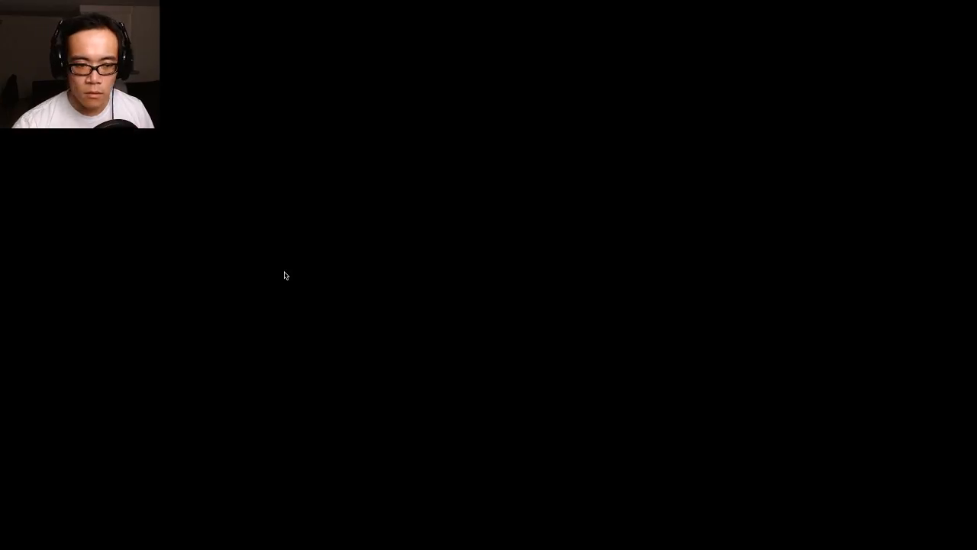
key("space")
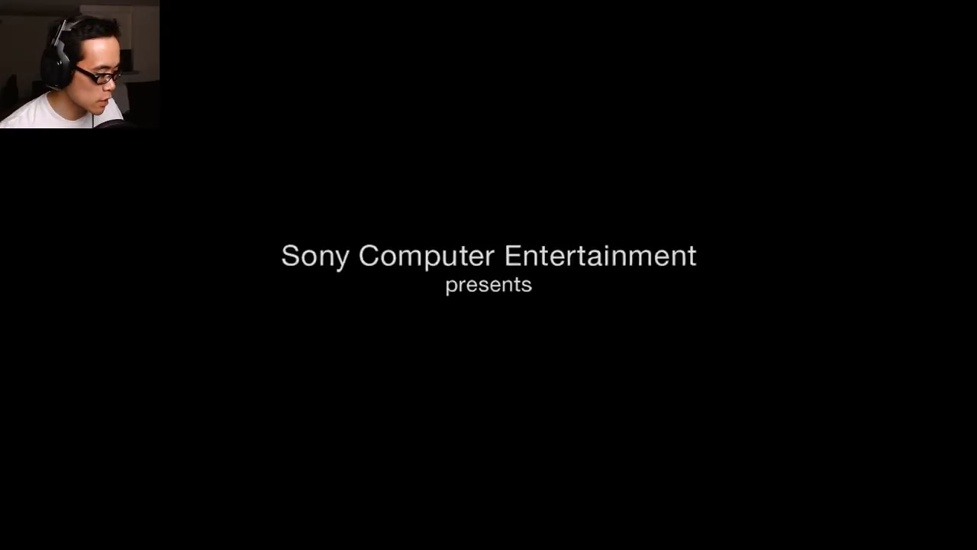
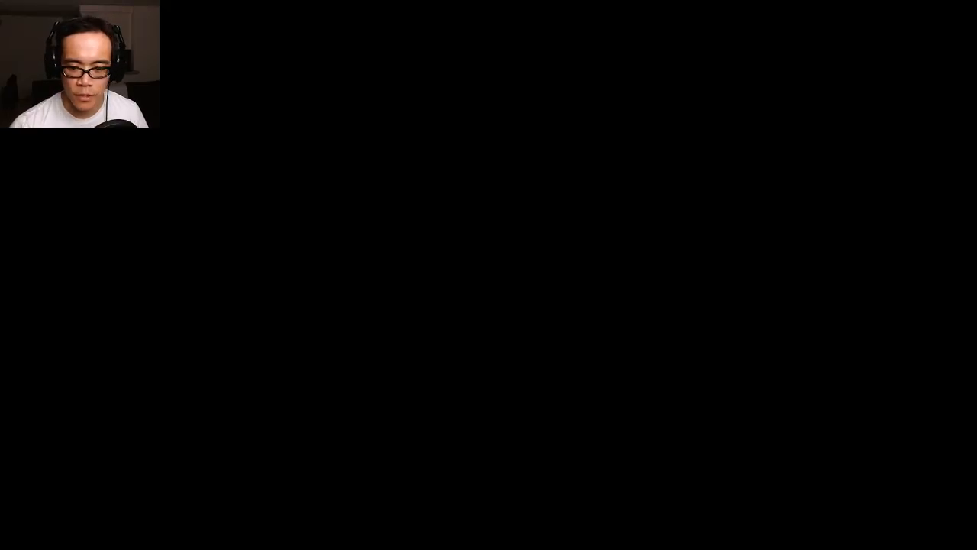
key("Escape")
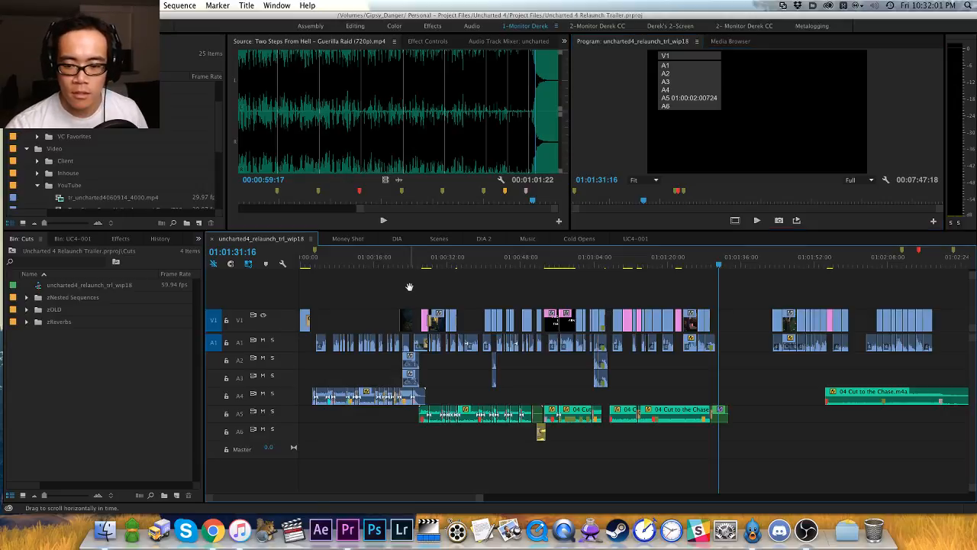
Step: Move the playhead back to 01:00:09:37 and save the project
key("super+s")
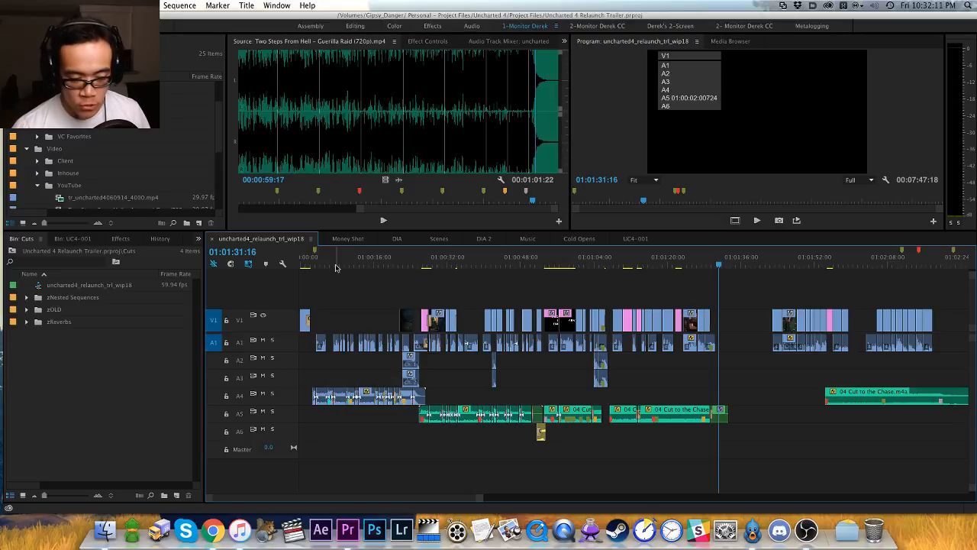
left_click(344, 265)
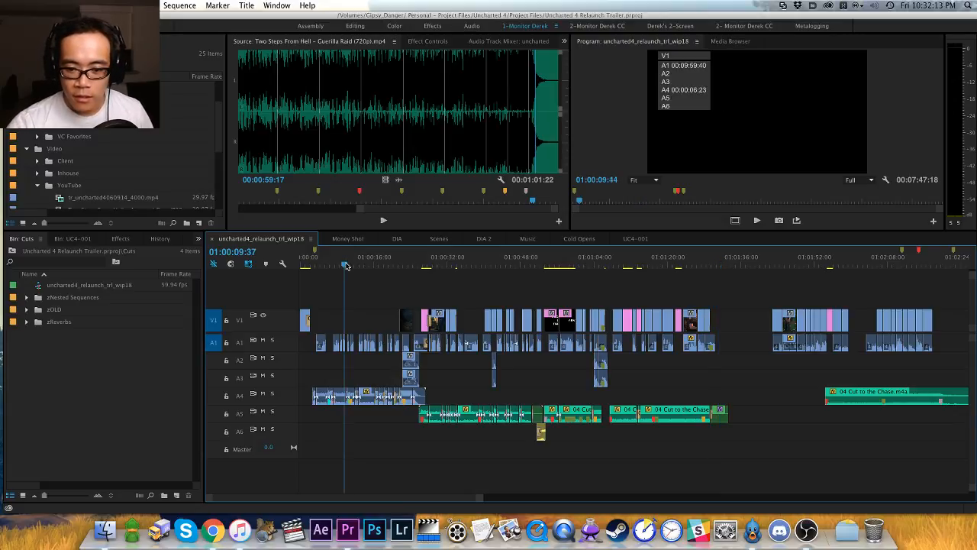
key("super+s")
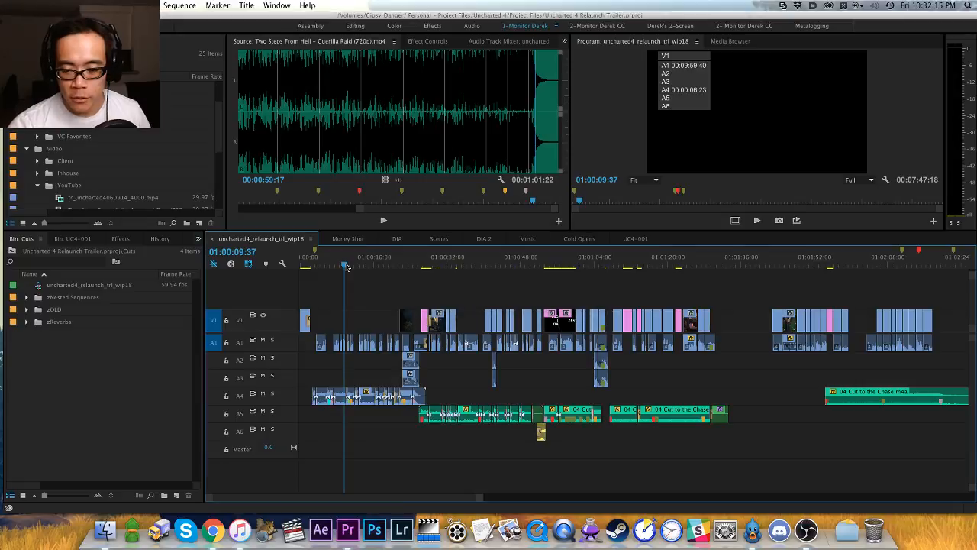
Step: Examine the timing of the opening dialogue and the Two Steps From Hell music edits around 01:00:03:51
key("equal")
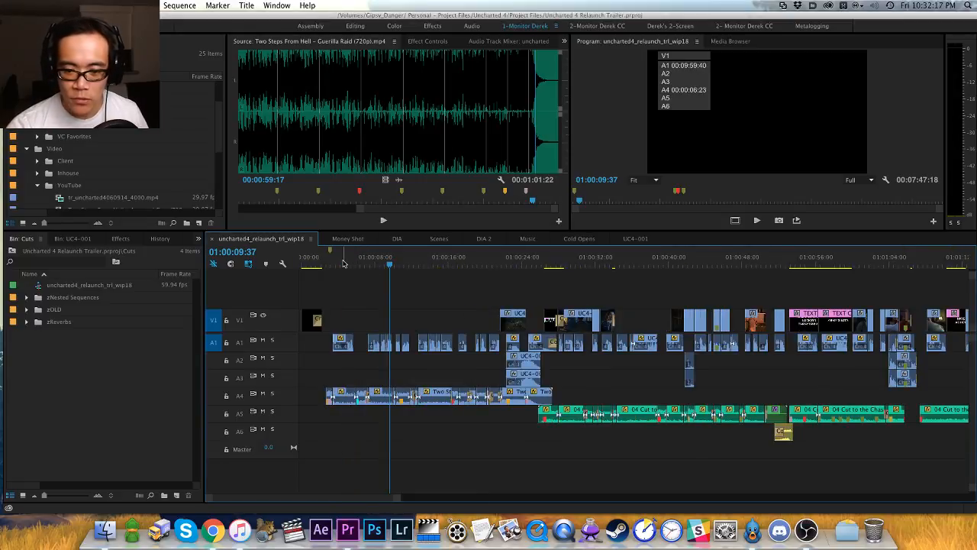
left_click(341, 262)
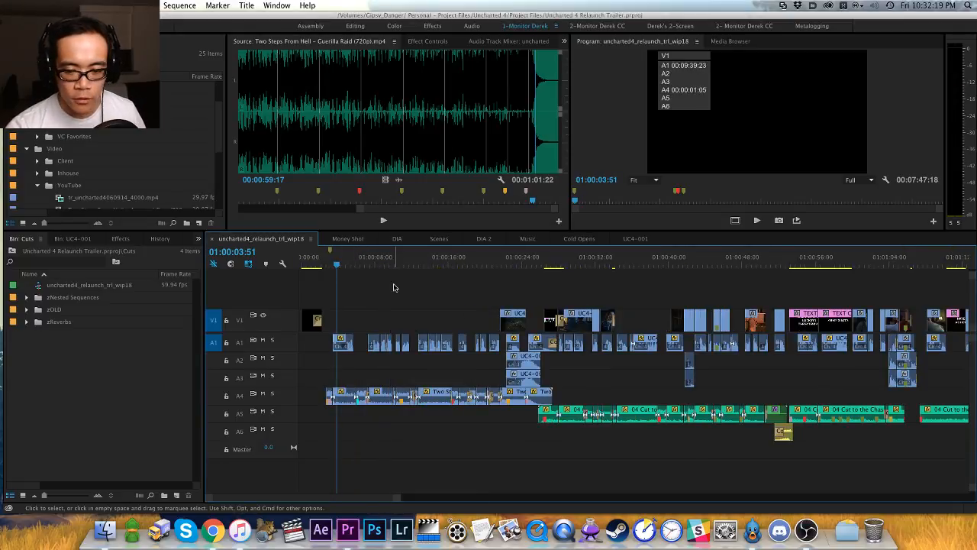
key("equal")
key("equal")
key("minus")
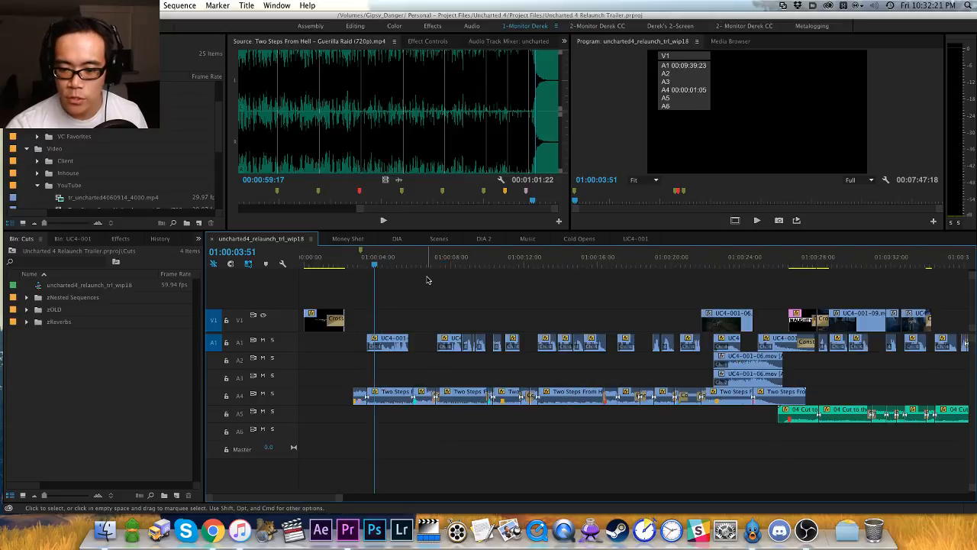
key("equal")
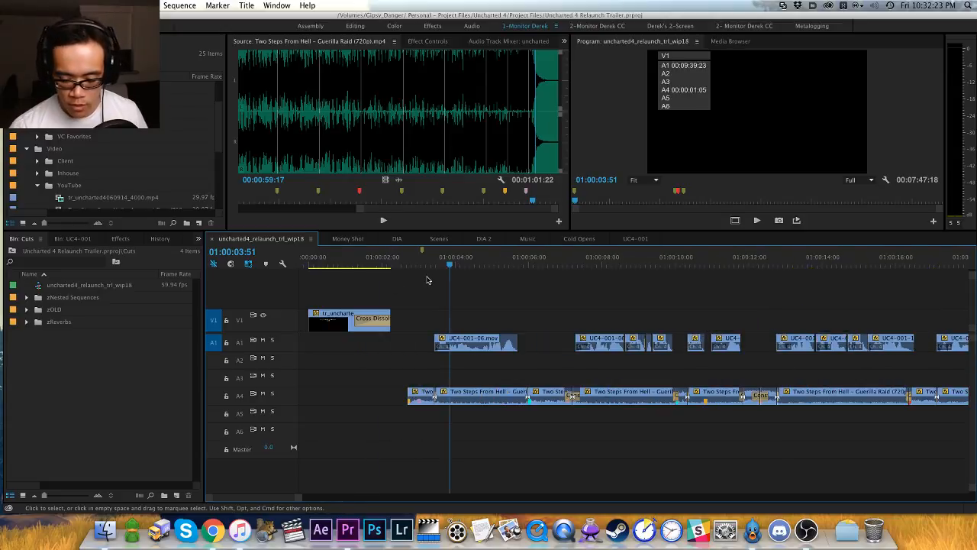
key("equal")
key("minus")
key("equal")
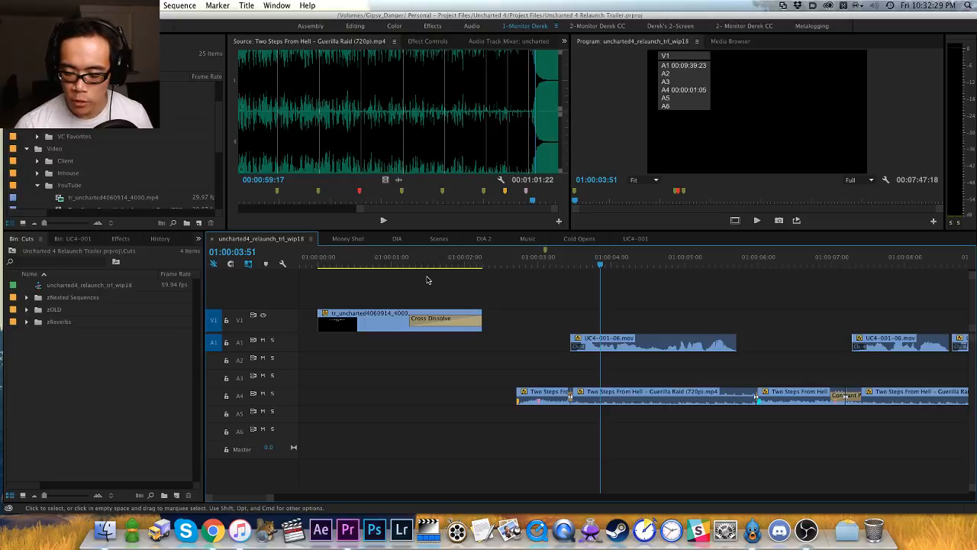
key("minus")
key("minus")
Step: Move the playhead to 01:00:28:46 and examine the handover from Two Steps From Hell to 04 Cut to the Chase.m4a
scroll(427, 280, "right", 5)
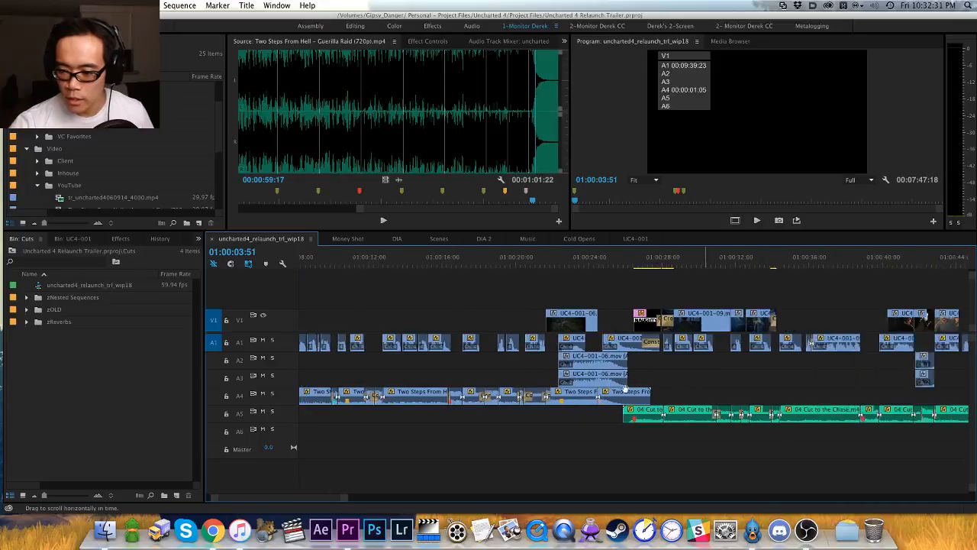
left_click(598, 267)
key("equal")
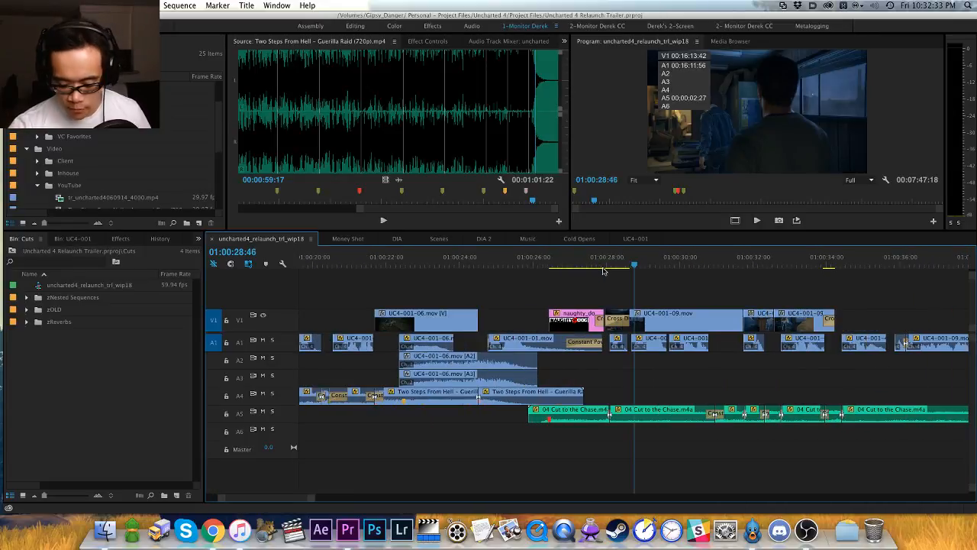
key("equal")
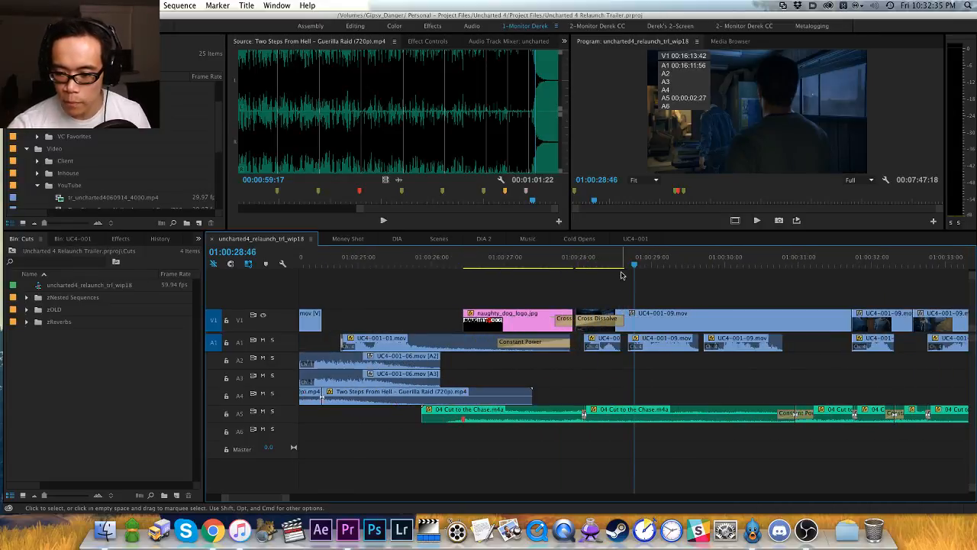
key("minus")
key("minus")
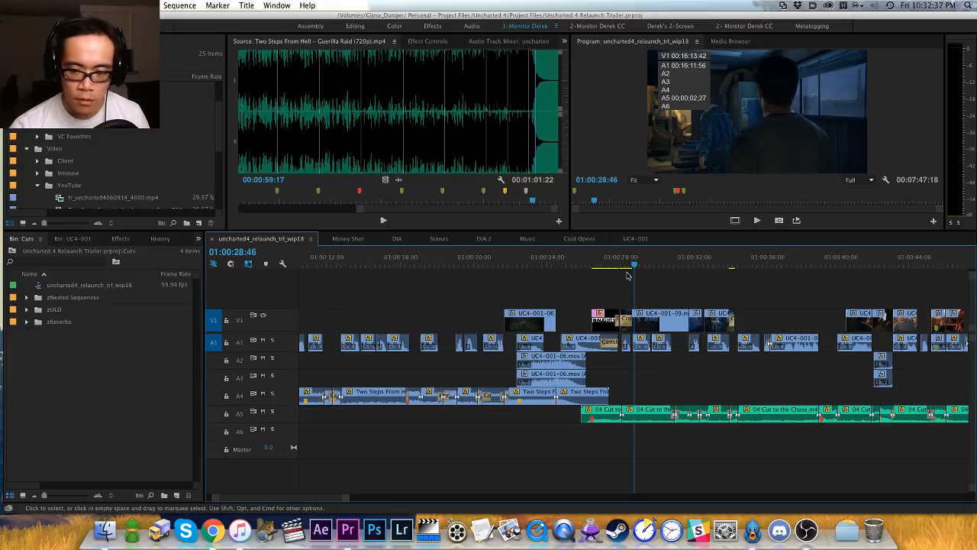
Step: Survey the rest of the sequence, examining the clip and music layout from the opening to beyond 01:02:00:00
key("backslash")
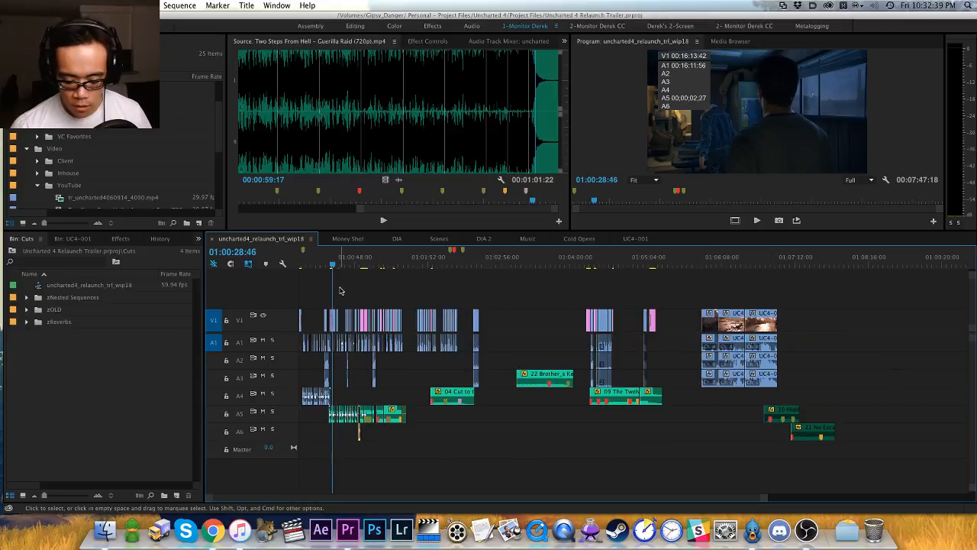
key("equal")
key("equal")
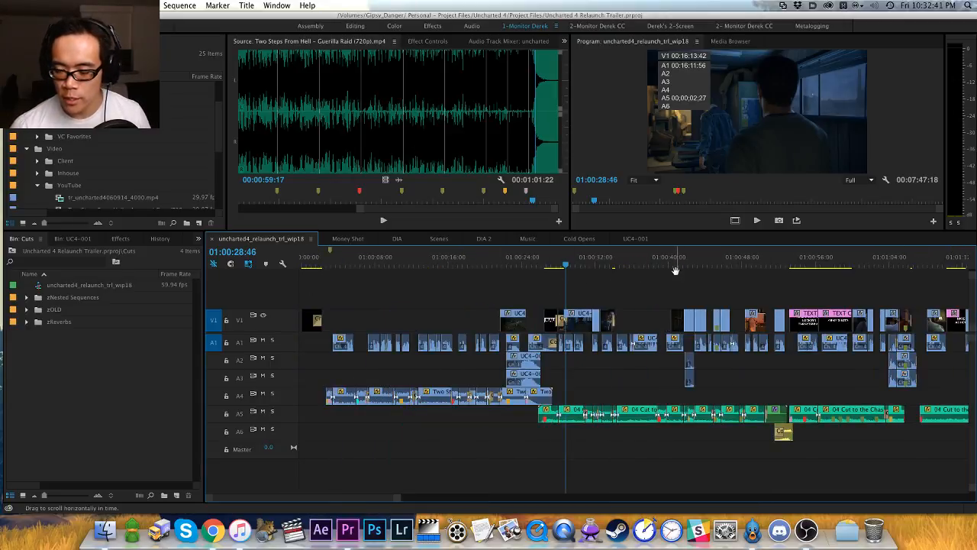
scroll(675, 269, "down", 5)
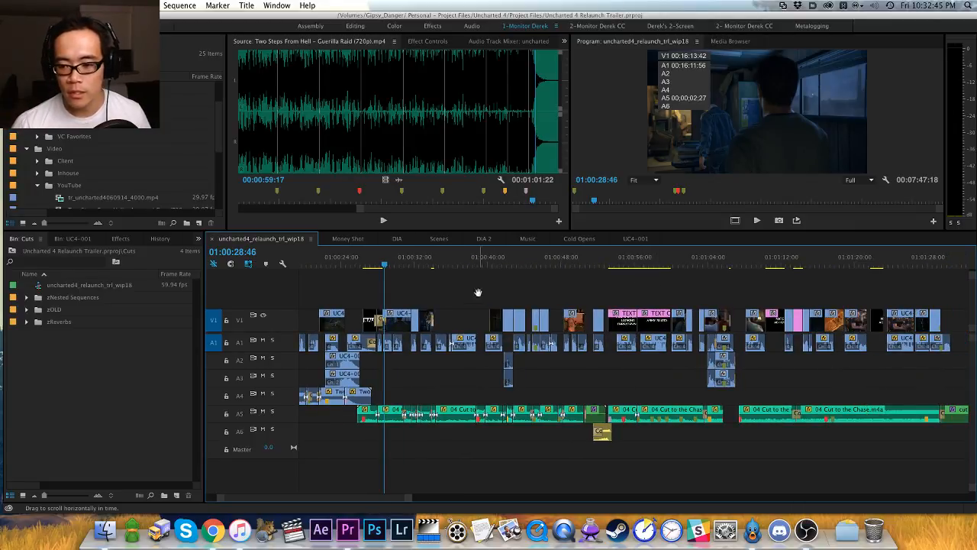
scroll(458, 290, "up", 5)
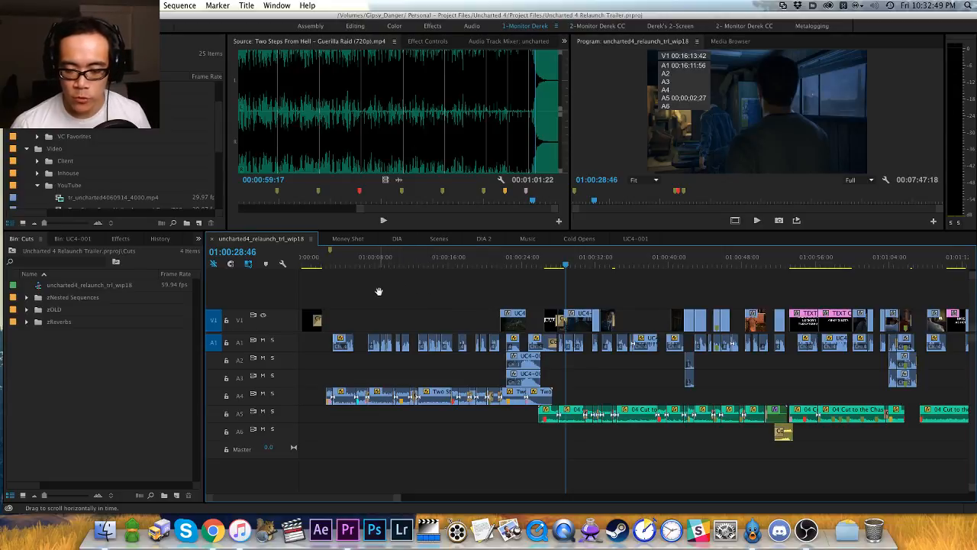
scroll(393, 294, "down", 12)
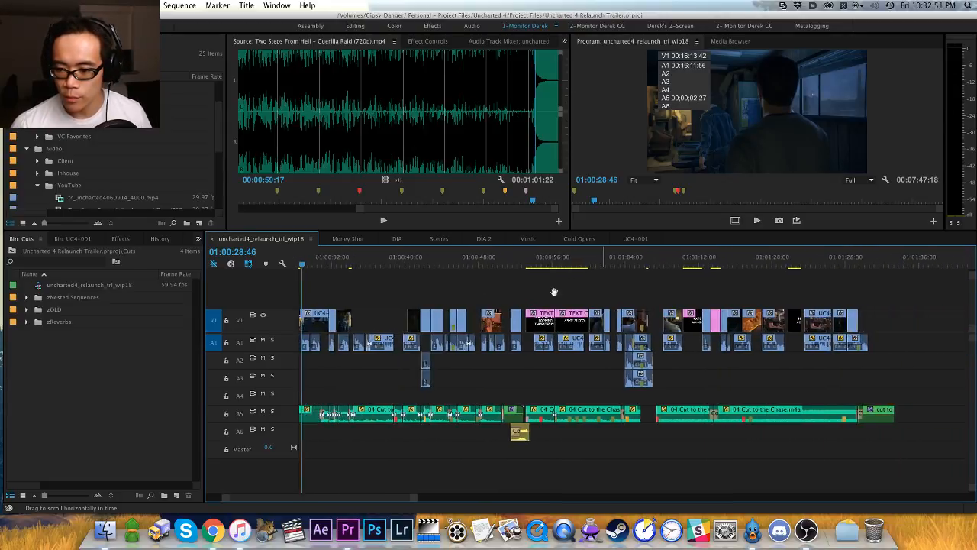
scroll(412, 296, "down", 6)
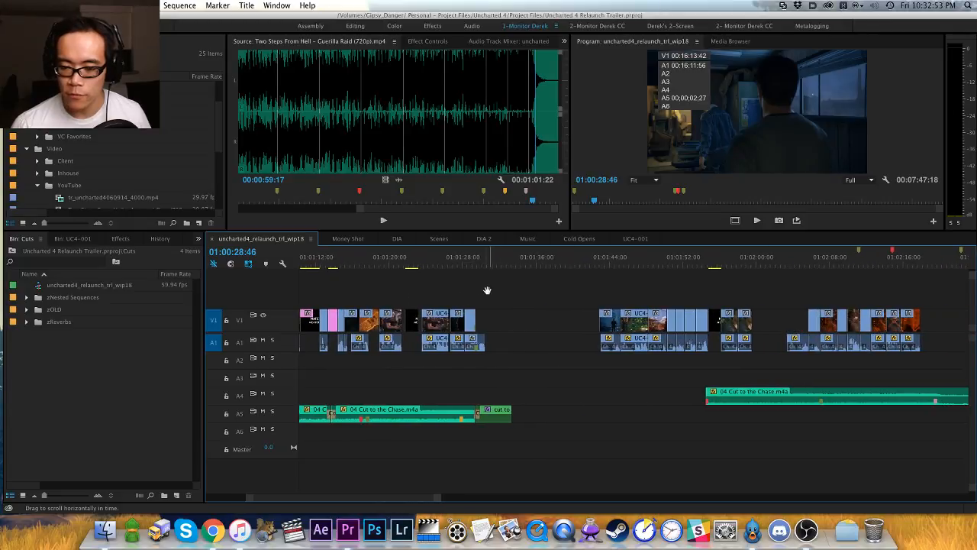
Step: Survey the clip and music layout from around 01:01:12:00 back to the opening of the sequence
scroll(687, 281, "up", 5)
scroll(687, 281, "up", 1)
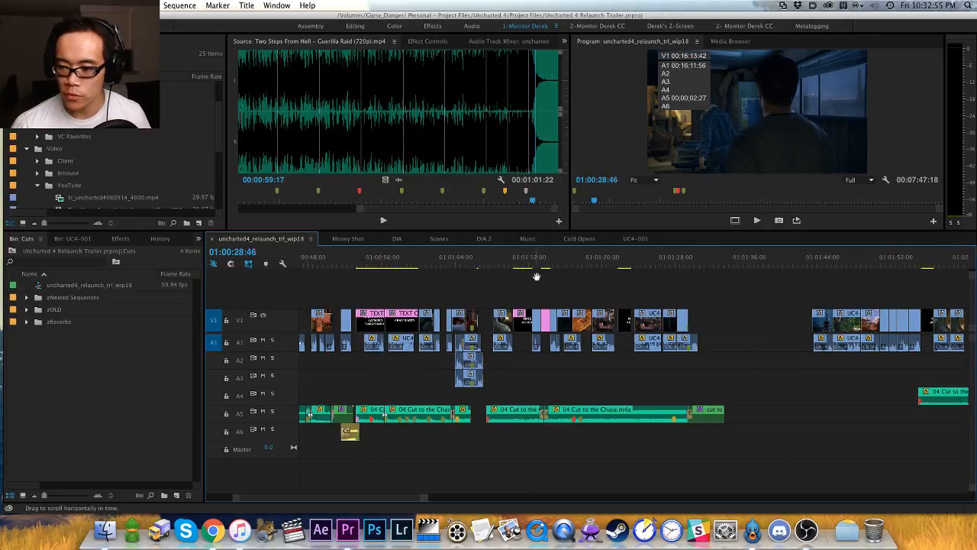
key("v")
key("Home")
key("equal")
key("equal")
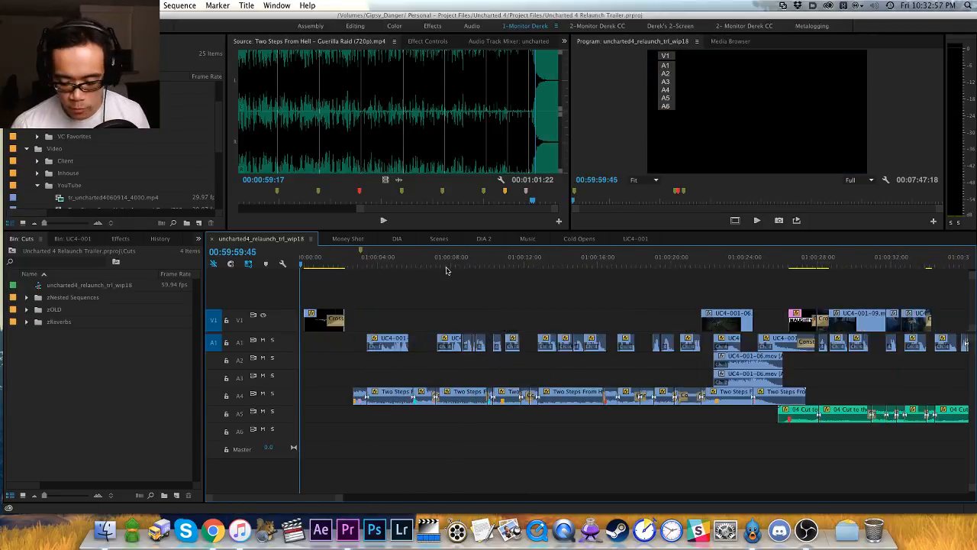
key("minus")
key("minus")
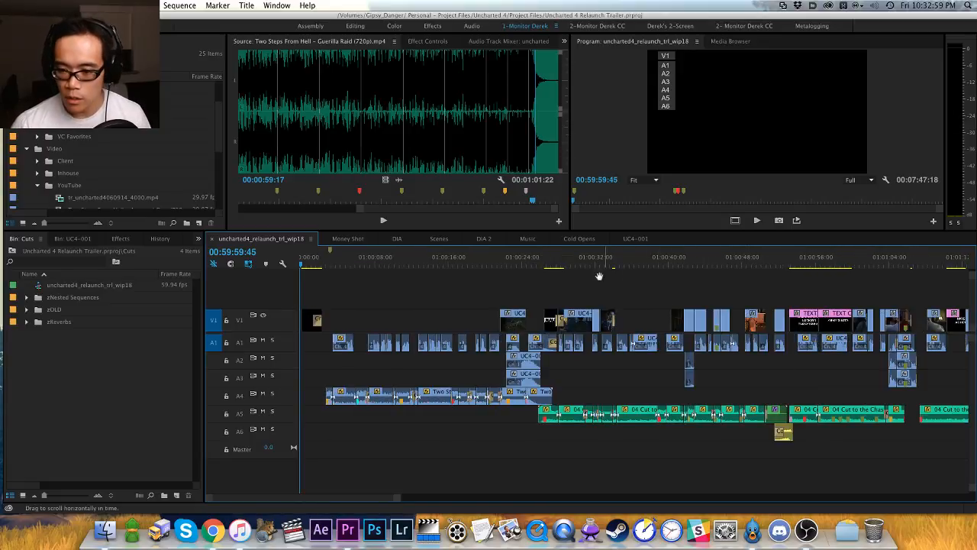
Step: Solo track A5 and play 04 Cut to the Chase.m4a up to its gap around 01:01:05:53
left_click(902, 264)
key("equal")
key("equal")
key("equal")
key("h")
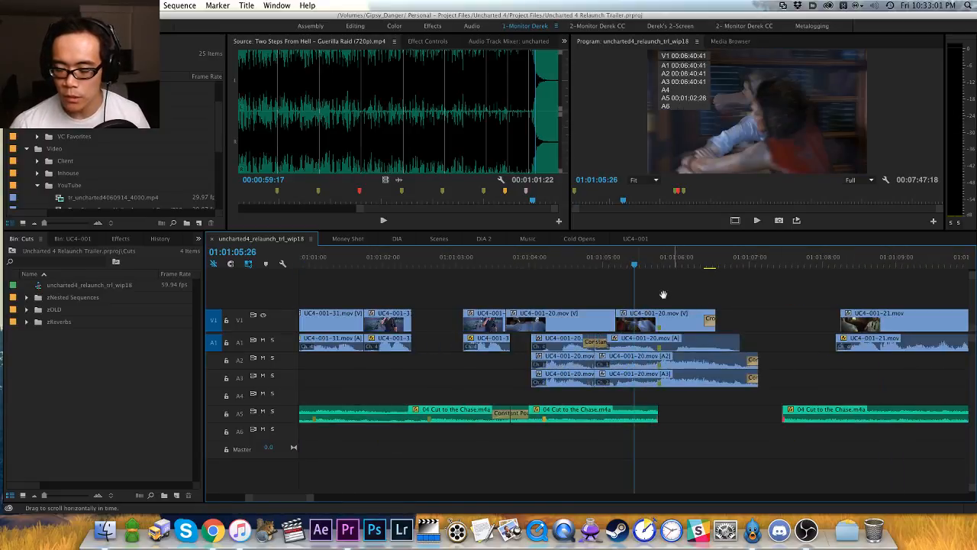
left_click_drag(653, 286, 498, 305)
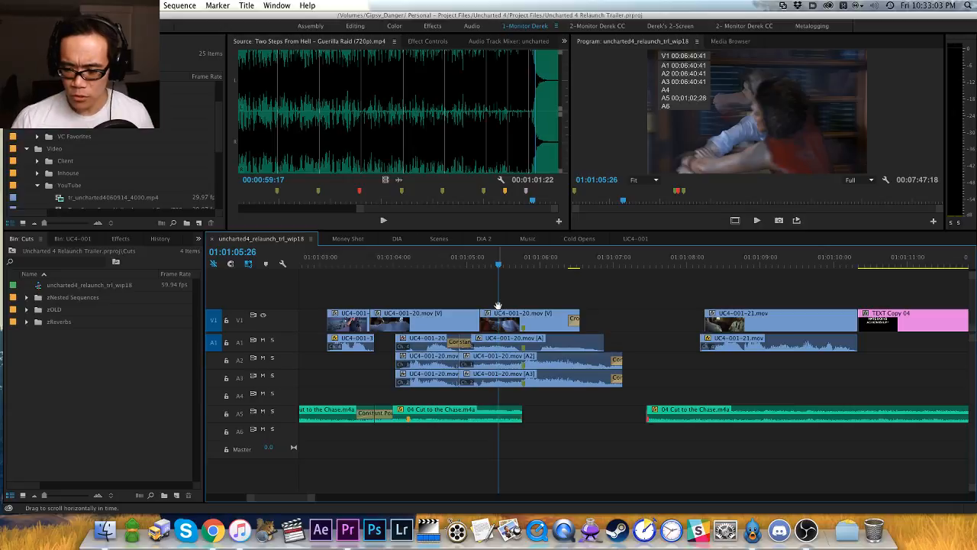
left_click(662, 263)
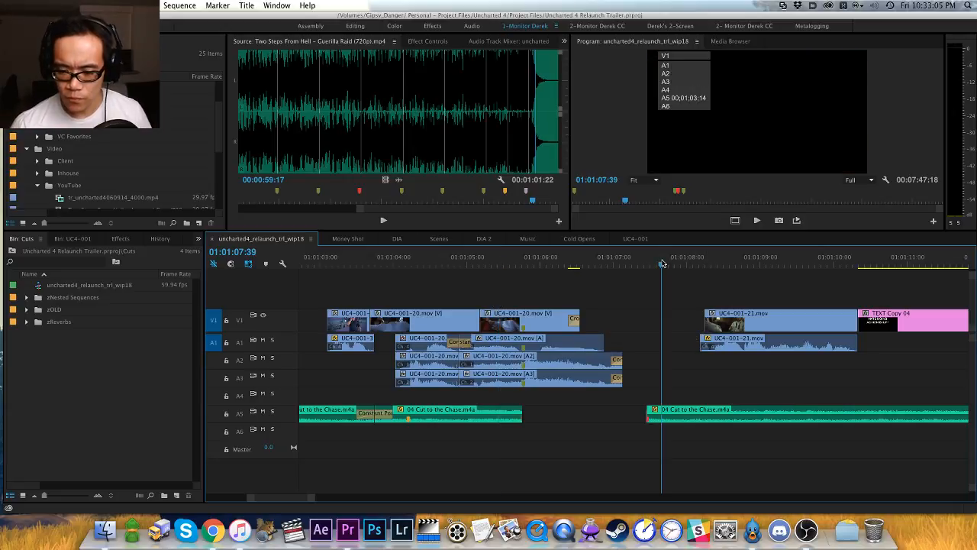
left_click(389, 263)
left_click(273, 412)
key("space")
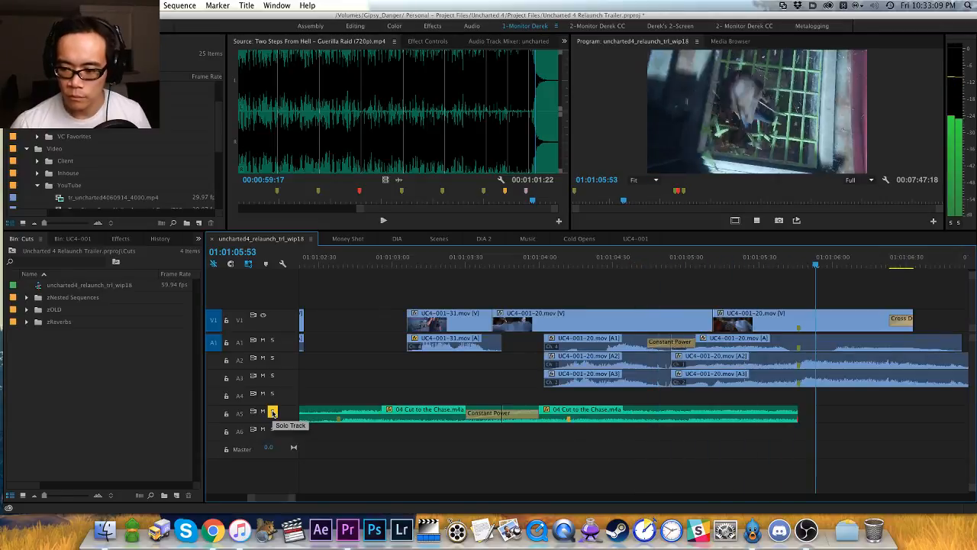
Step: Extend the end of the A5 music clip before the gap to just past 01:01:07:00 and target track A5
key("space")
key("h")
left_click_drag(842, 395, 718, 414)
left_click(239, 413)
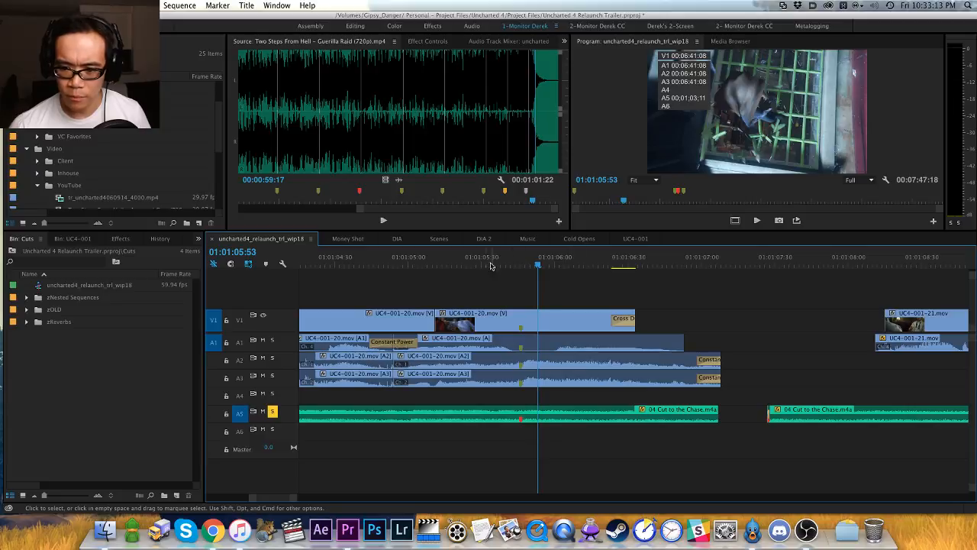
Step: Audition the extended A5 music from about 01:01:05:30 and trim its end to 01:01:06:12
left_click(476, 261)
key("space")
key("space")
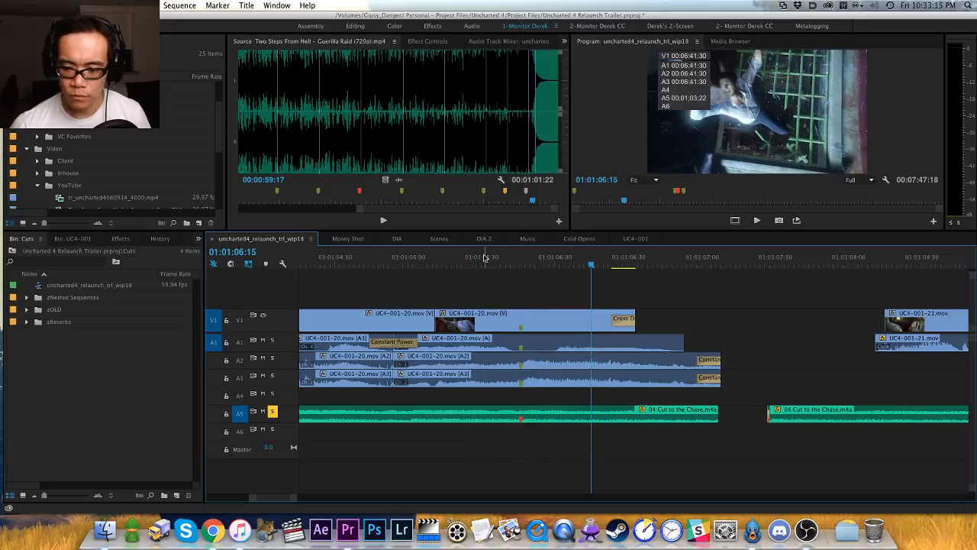
key("Up")
key("space")
key("space")
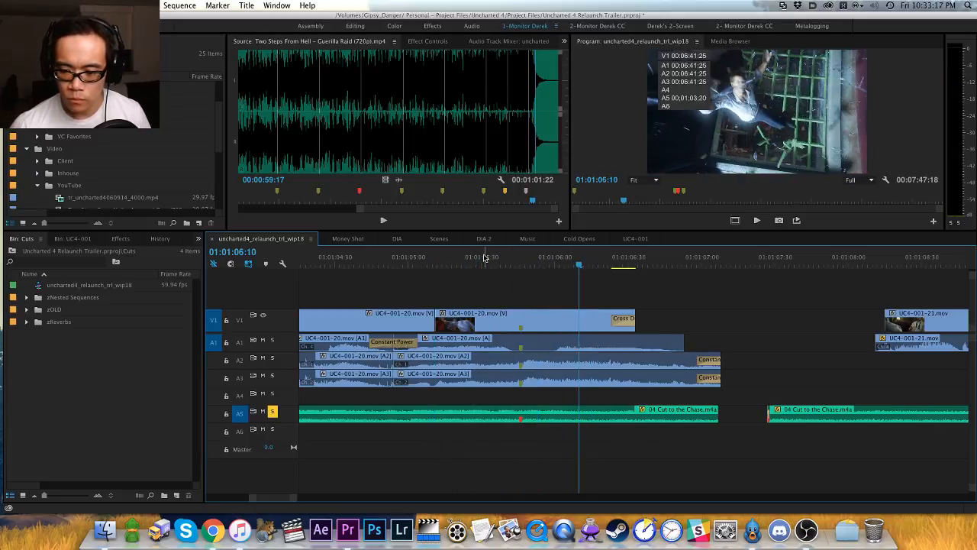
key("Down")
key("Up")
key("space")
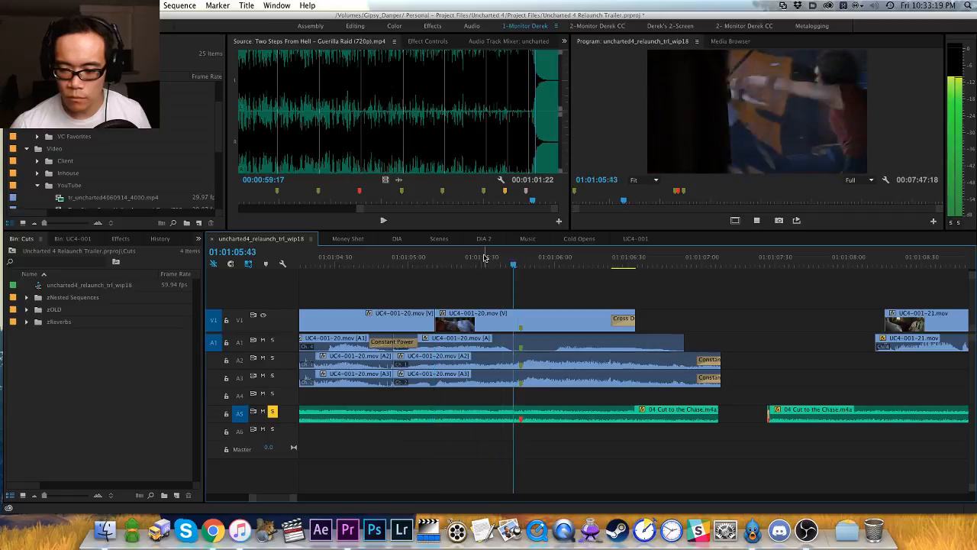
key("space")
key("Left")
key("Left")
key("Right")
key("shift+w")
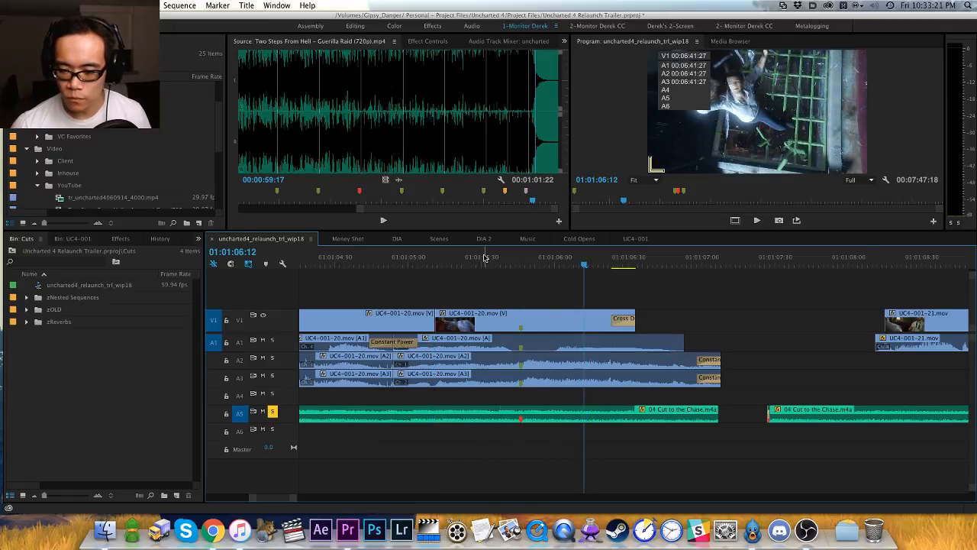
Step: Split the A5 music clip at 01:01:05:29 and paste a copy of its last segment directly beneath it on track A6
left_click(484, 258)
key("Left")
key("Left")
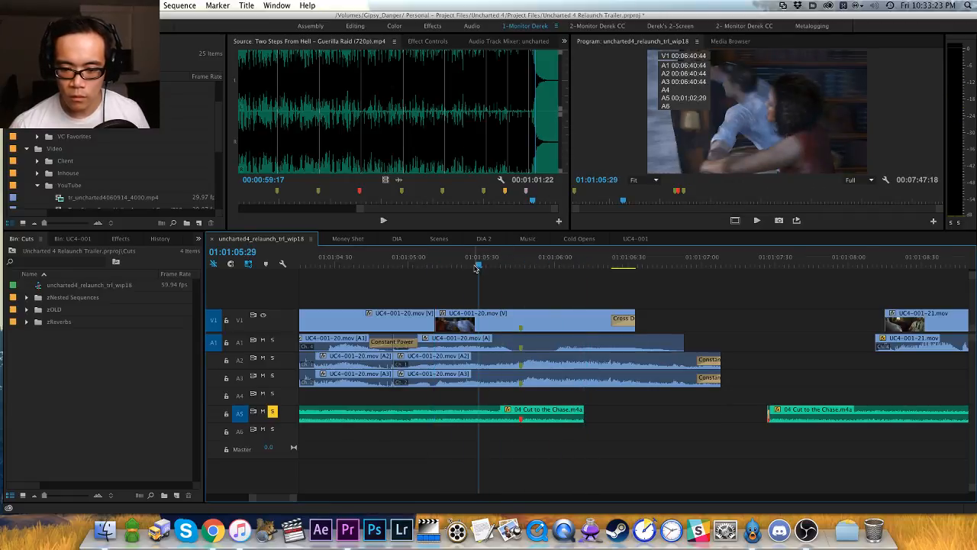
key("super+k")
left_click(535, 409)
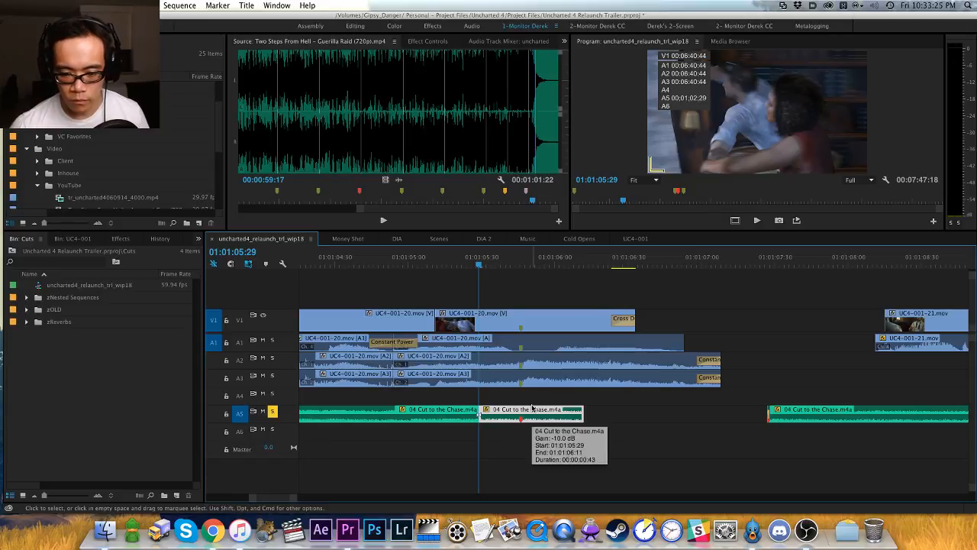
key("super+c")
key("super+v")
Step: Nest the copied music segment on A6 as "cut to the chase reverb 4" and file the nested sequence in the zReverbs bin
scroll(76, 191, "down", 5)
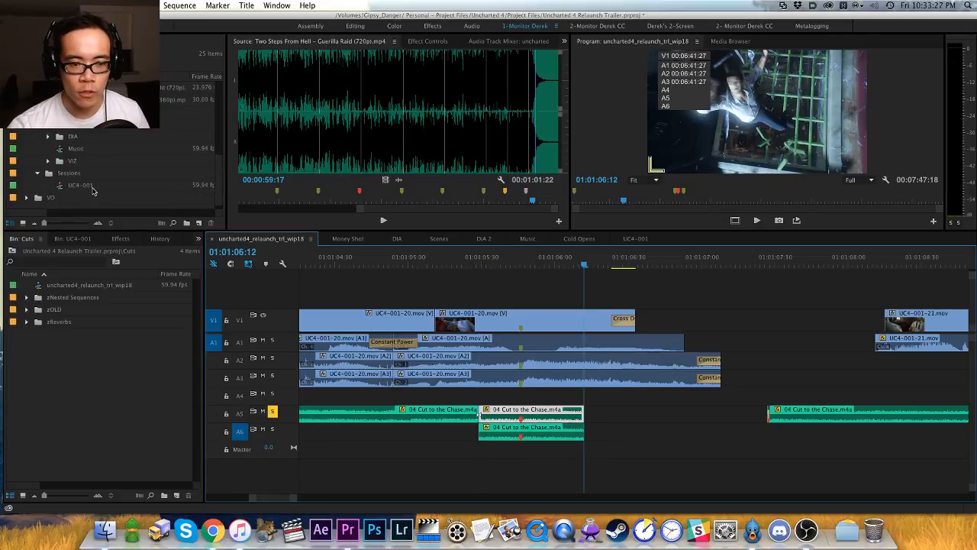
scroll(68, 180, "down", 4)
key("shift+1")
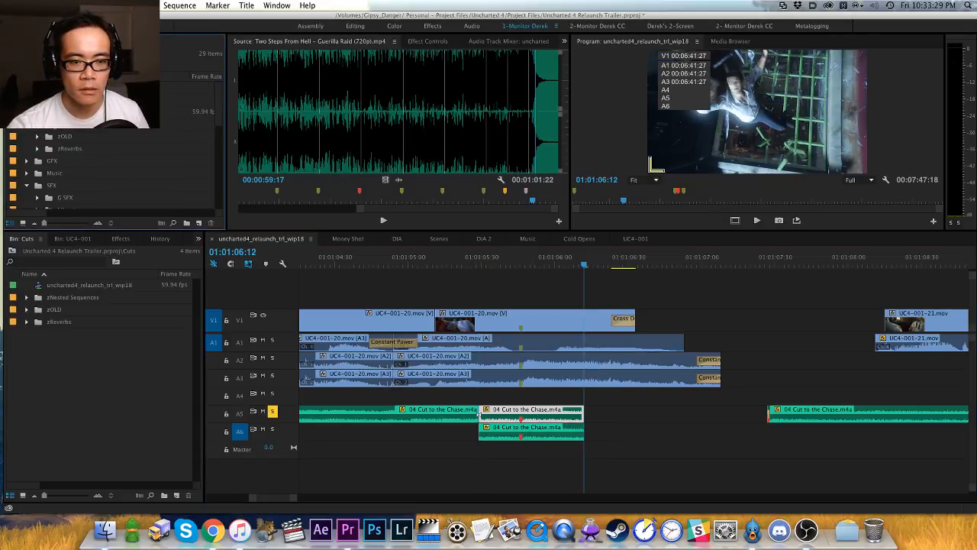
left_click(37, 149)
left_click(523, 428)
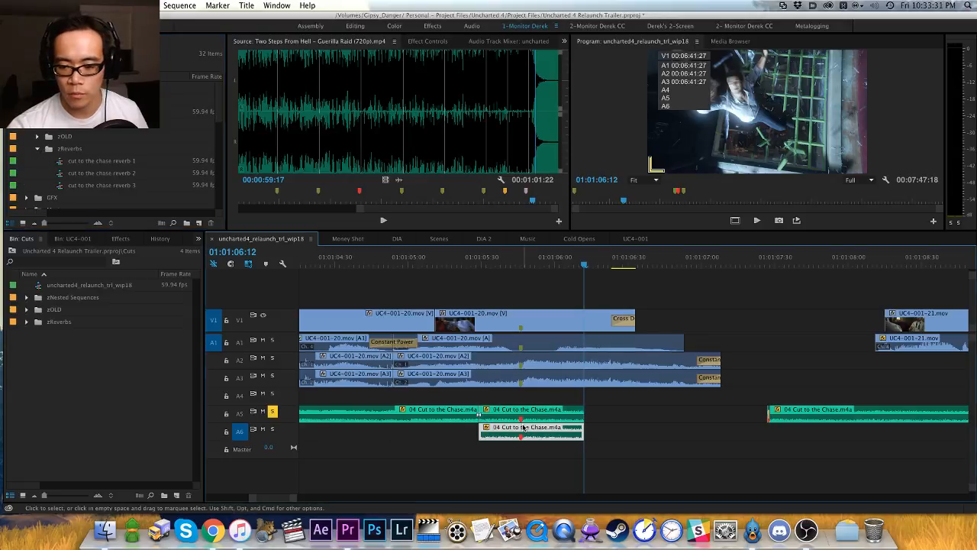
key("alt+n")
type("cut to the")
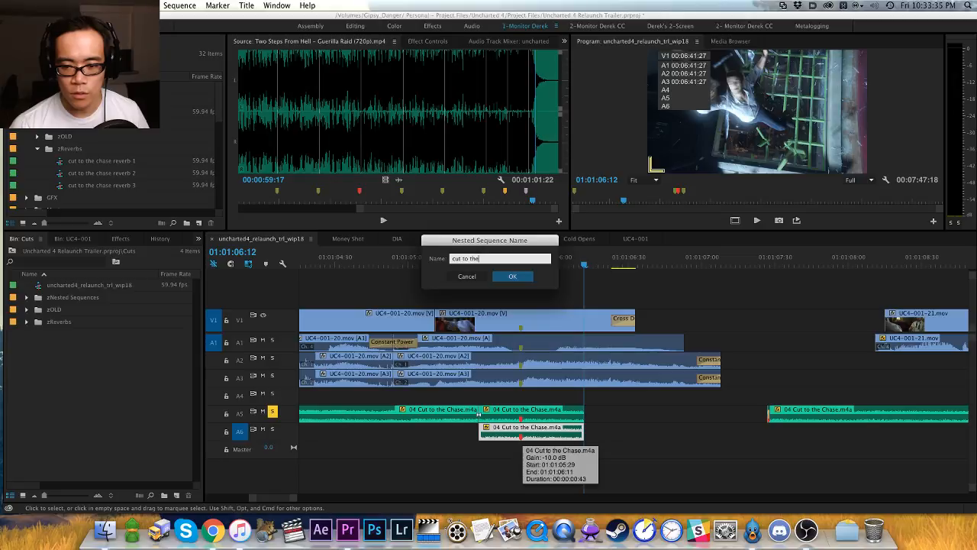
type(" chase reverb 4")
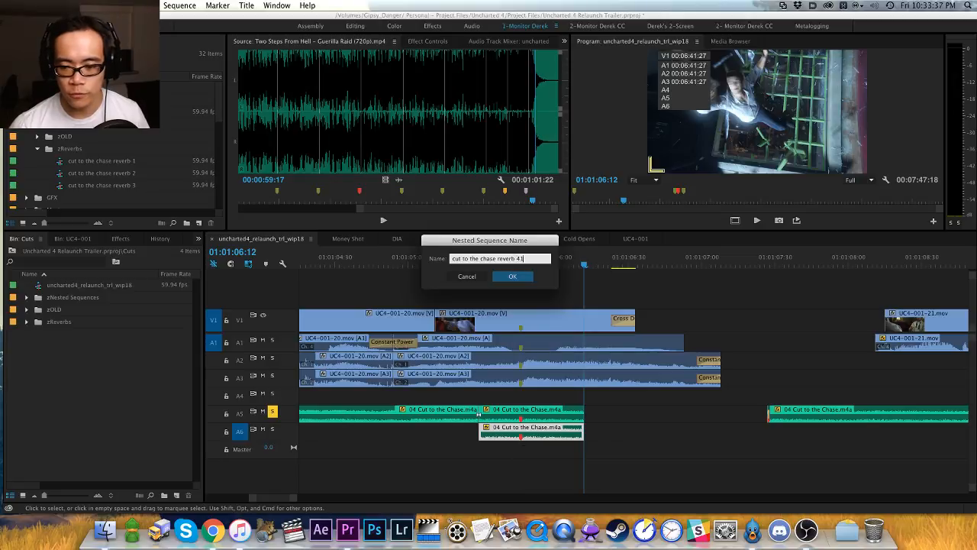
type("1")
key("Return")
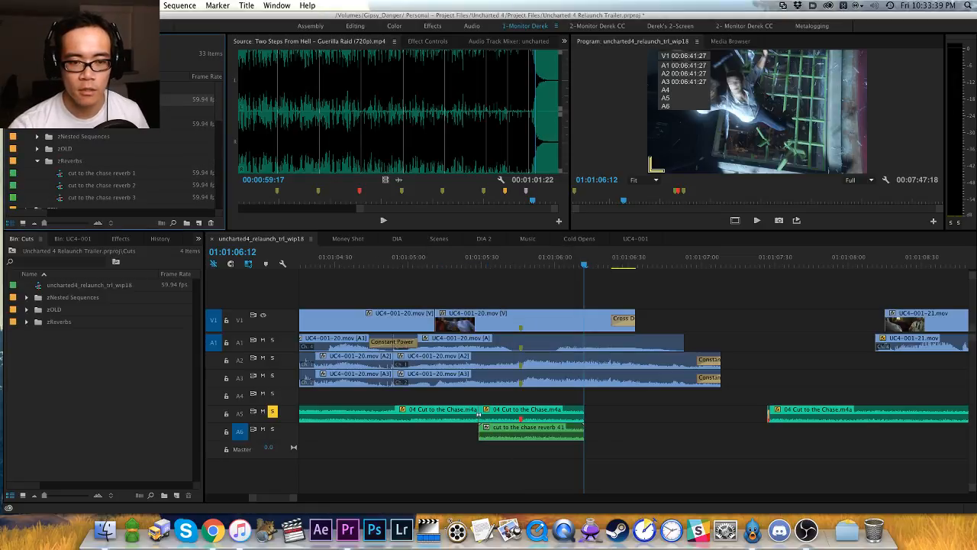
key("Return")
left_click_drag(84, 100, 66, 163)
Step: Trim the start of the nested reverb clip to the music marker and move it up to A5 over the music's tail
left_click_drag(480, 429, 522, 429)
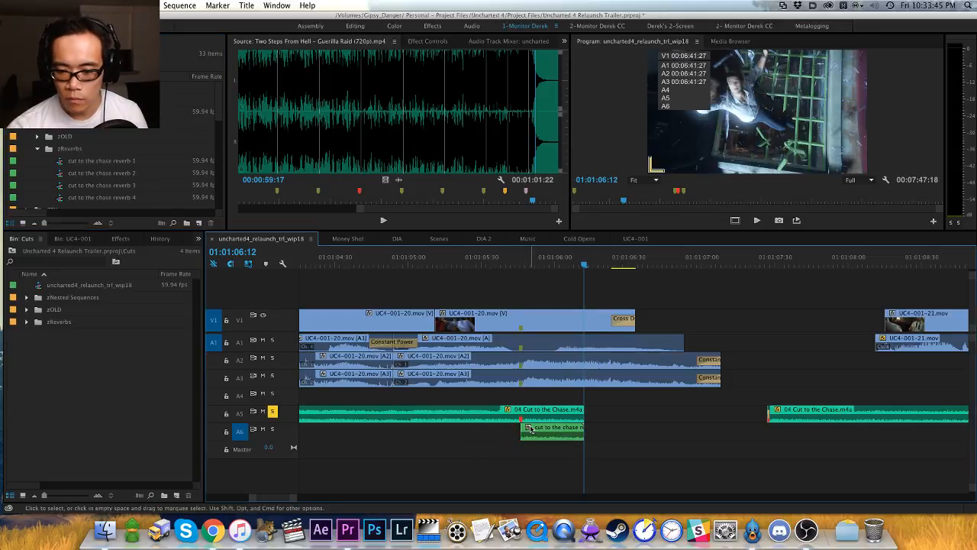
left_click(531, 428)
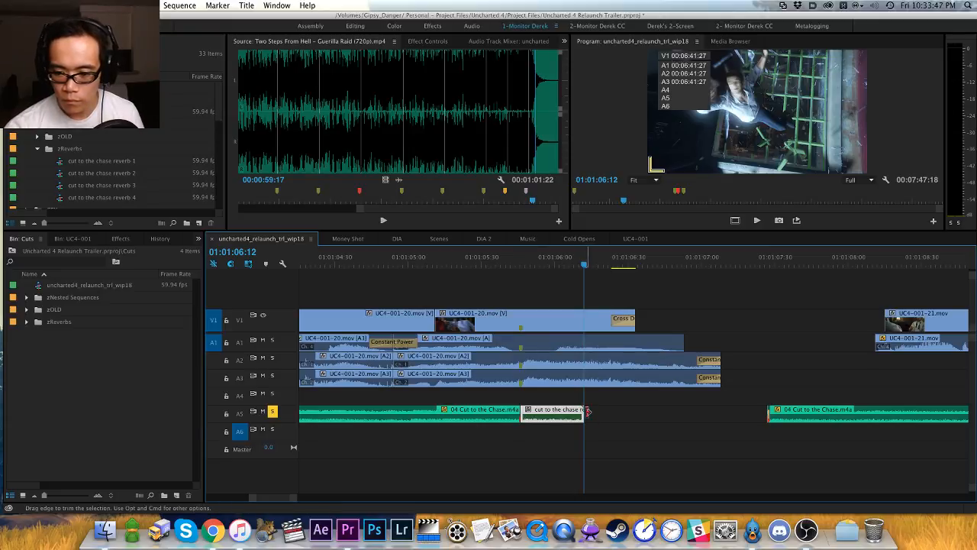
Step: Open the cut to the chase reverb 4 sequence and lay Black Video on V1, extending the sequence to 00:00:03:57, saving the project along the way
double_click(531, 428)
scroll(126, 174, "up", 5)
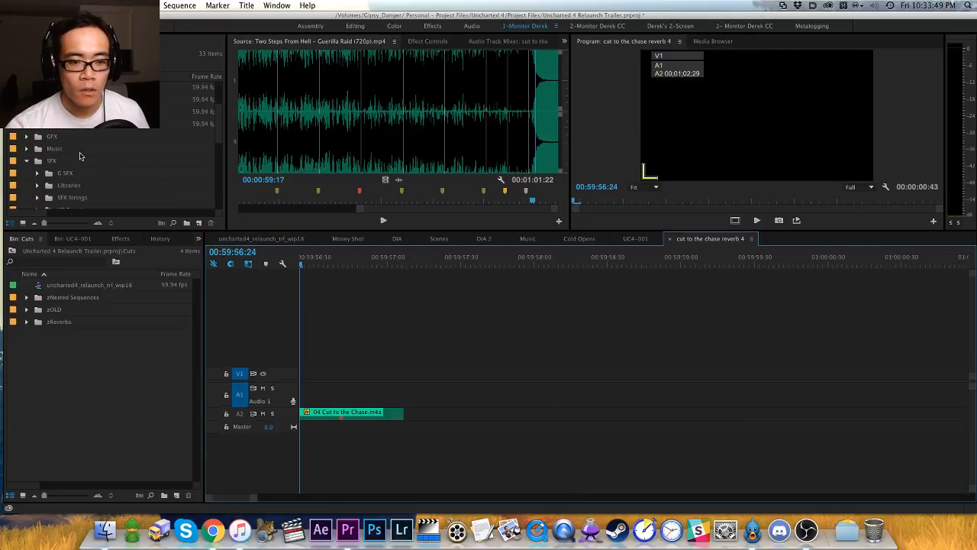
scroll(49, 161, "up", 1)
left_click(26, 149)
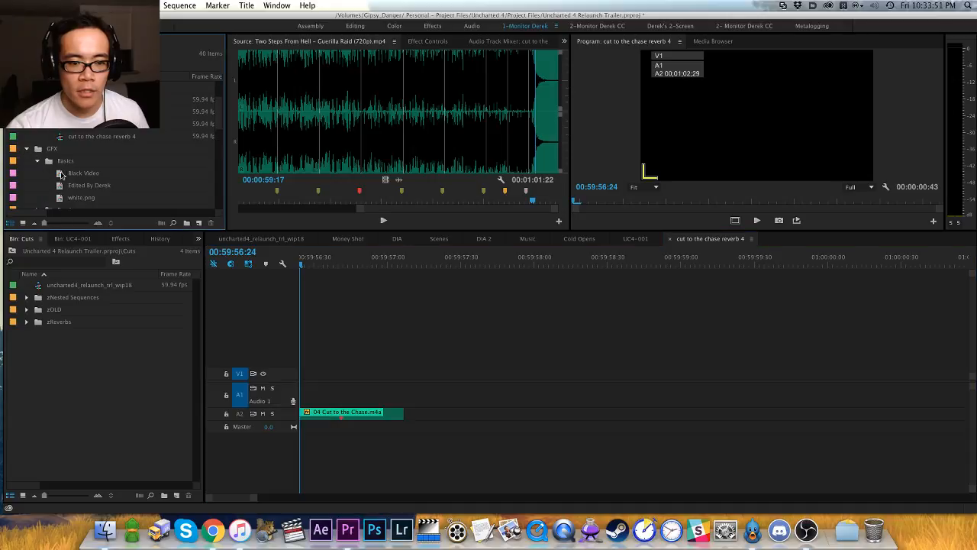
left_click(80, 172)
key("super+s")
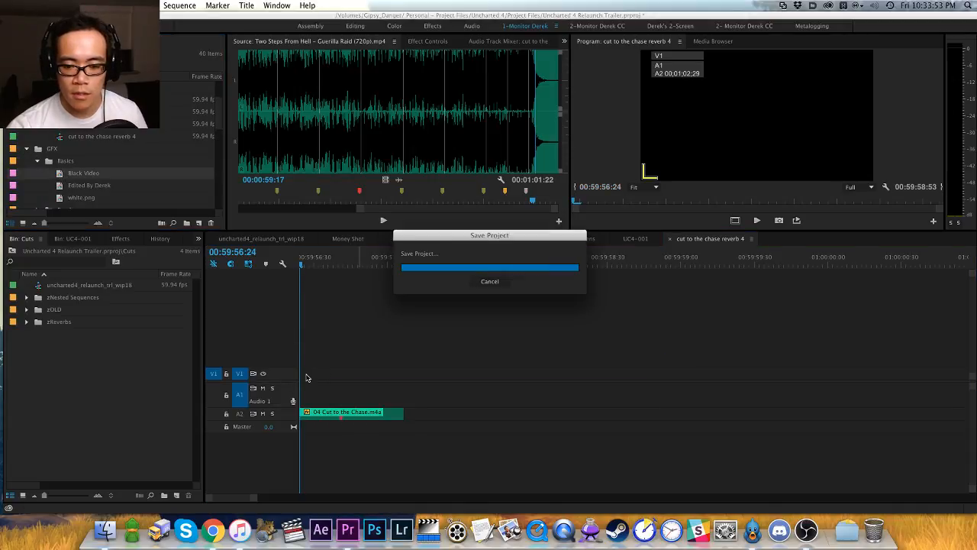
key("period")
left_click(600, 374)
left_click_drag(667, 372, 882, 370)
key("space")
Step: Add a Constant Power fade-out to the nested music clip, shorten it to about the clip's second half, and close the nested sequence
left_click(368, 264)
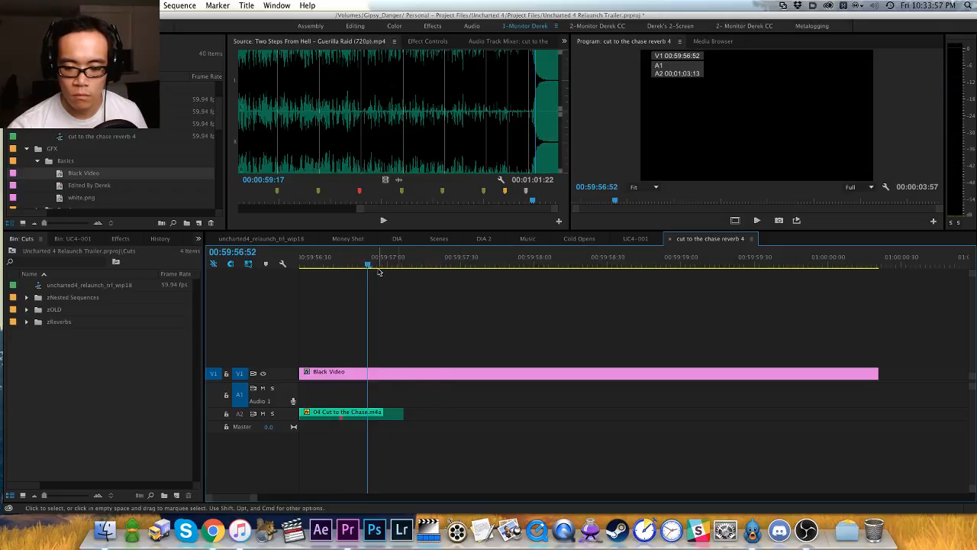
left_click(403, 413)
key("super+shift+d")
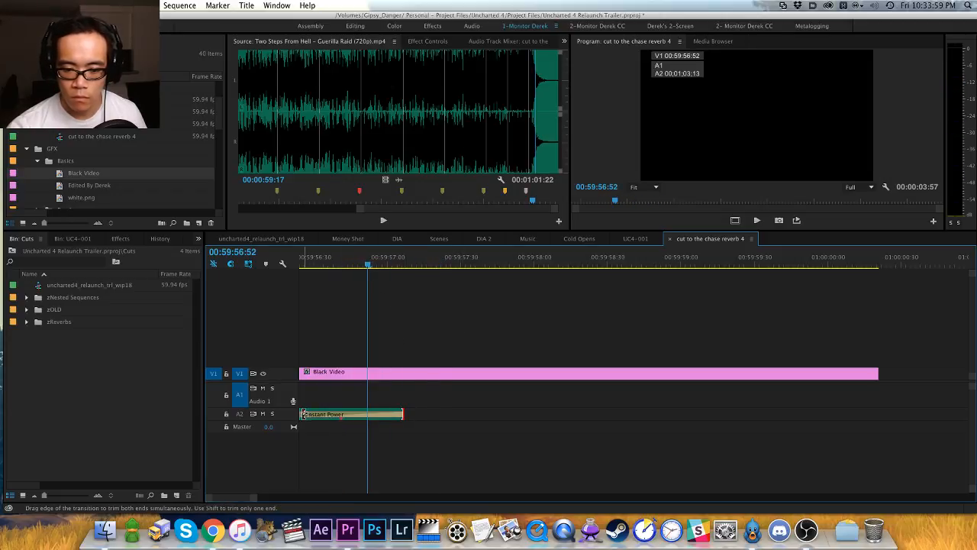
left_click_drag(304, 414, 351, 414)
key("Home")
key("space")
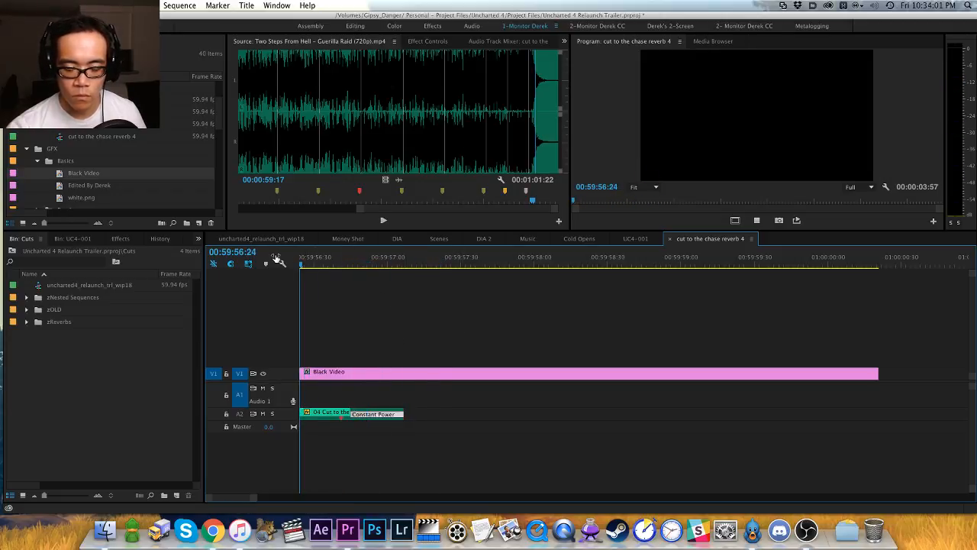
key("space")
key("super+w")
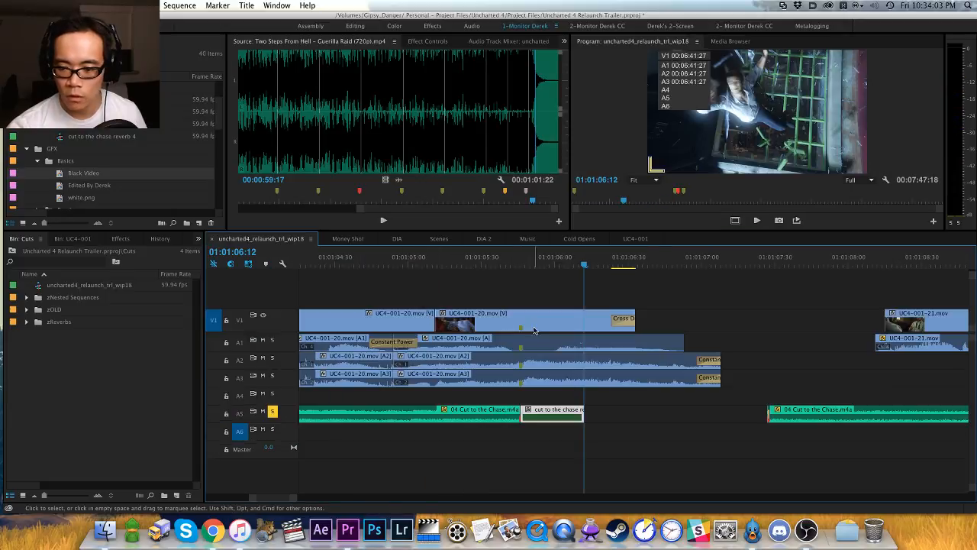
Step: Extend the A5 reverb clip to just before the next music clip and add a Constant Power crossfade where it meets the preceding music
left_click(642, 448)
left_click_drag(582, 415, 743, 415)
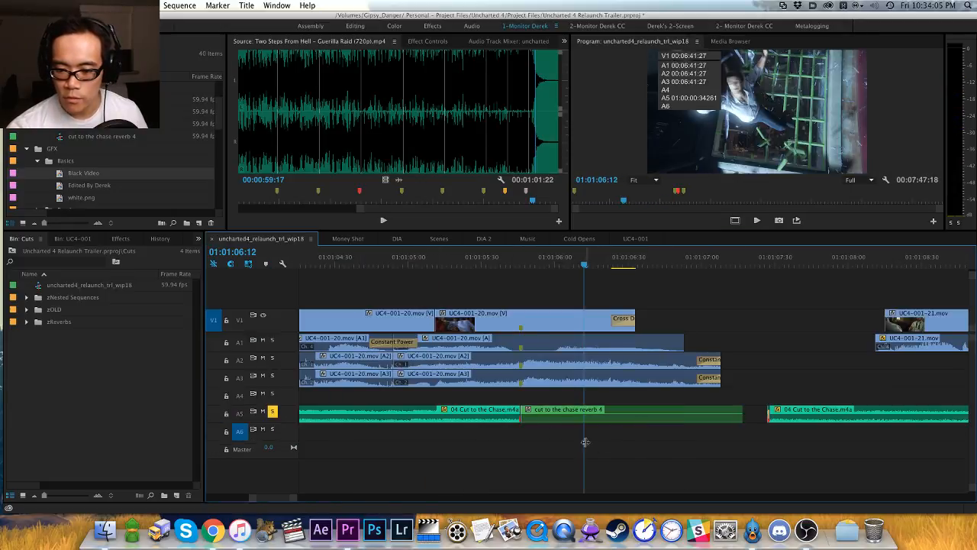
left_click(520, 415)
key("super+shift+d")
left_click(533, 436)
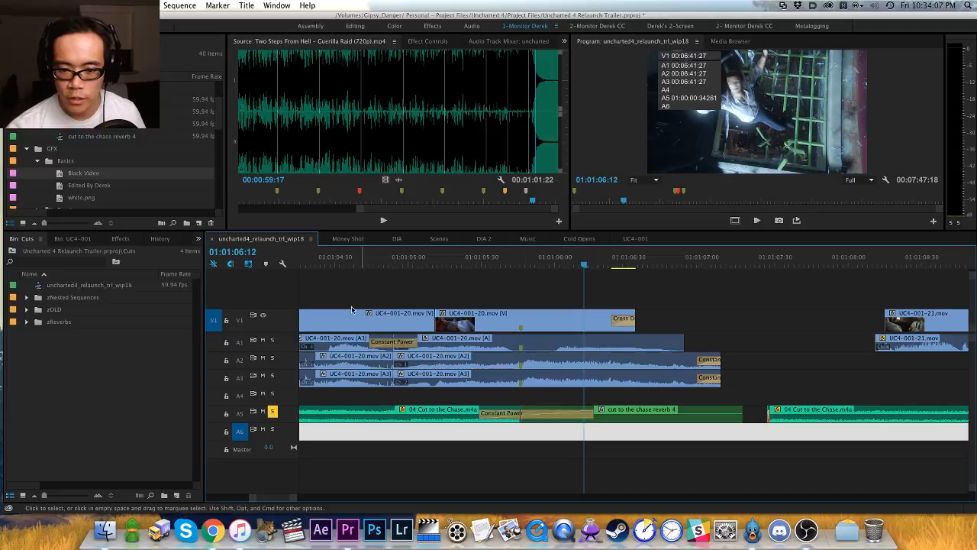
Step: Find the saved custom reverb preset in the effects and apply it to the cut to the chase reverb 4 clip on A5
left_click(120, 239)
left_click(65, 253)
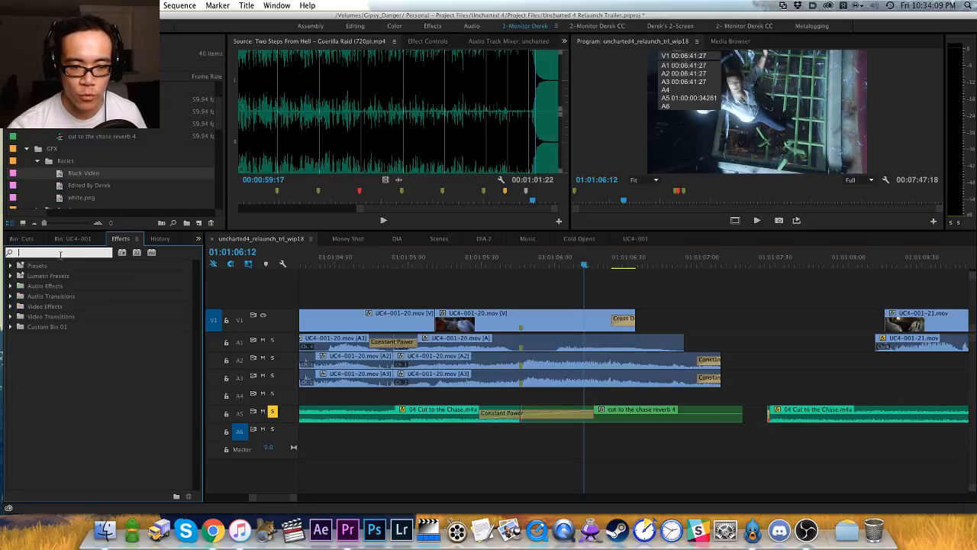
type("reverb")
left_click_drag(52, 277, 626, 417)
Step: Play the soloed A5 music from about 01:01:03:23 into the reverb tail to check the transition
left_click(478, 265)
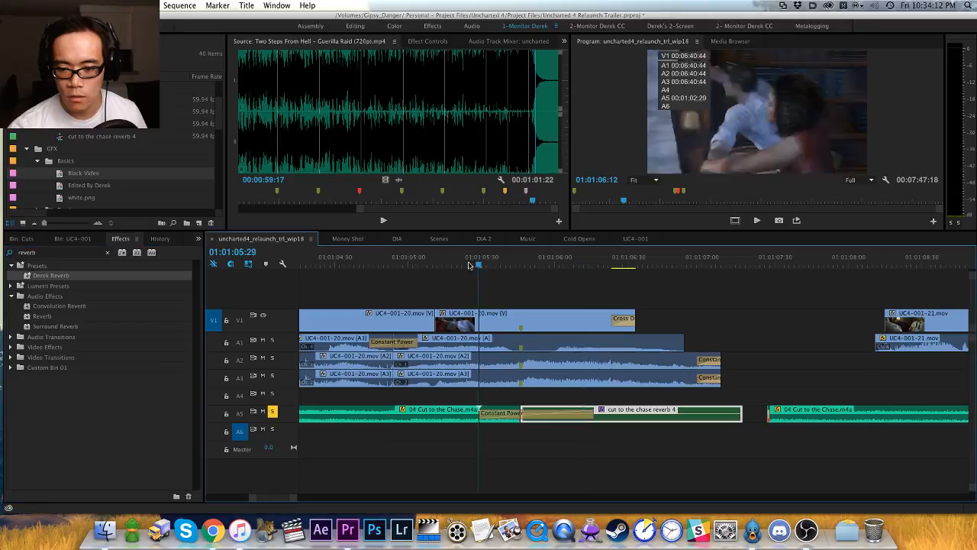
left_click_drag(470, 265, 393, 265)
key("minus")
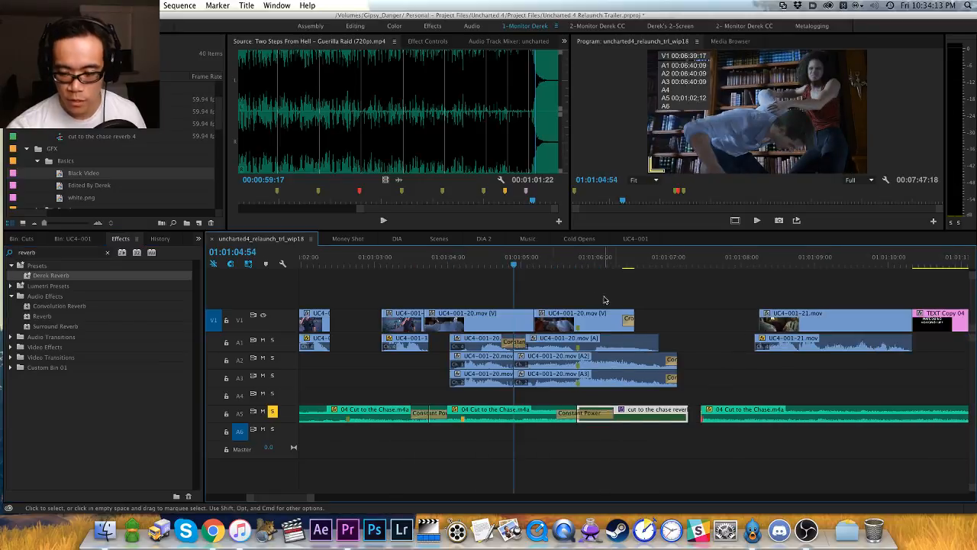
left_click_drag(514, 264, 404, 267)
key("space")
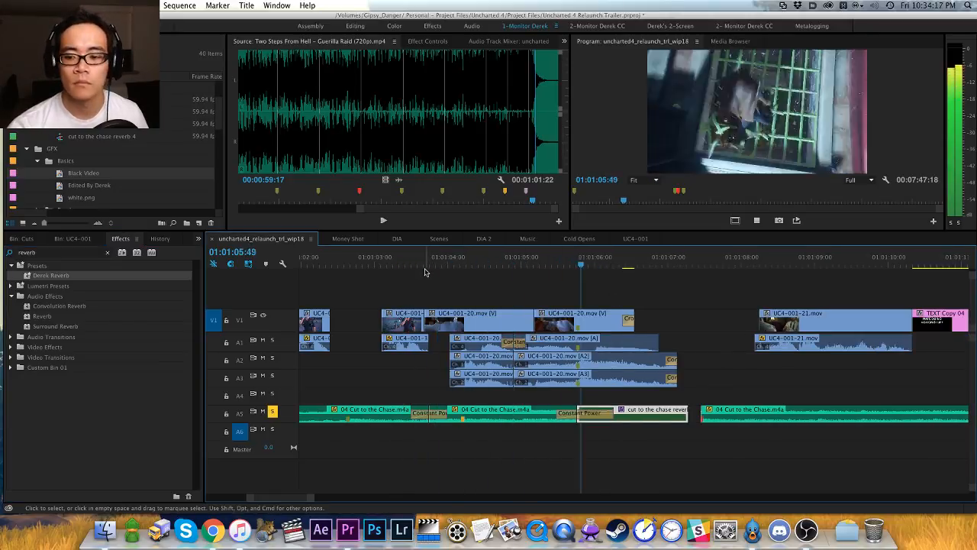
Step: Move the 04 Cut to the Chase.m4a clips after the reverb from A5 to A4 and extend the reverb clip beneath them to about 01:01:08:57
key("space")
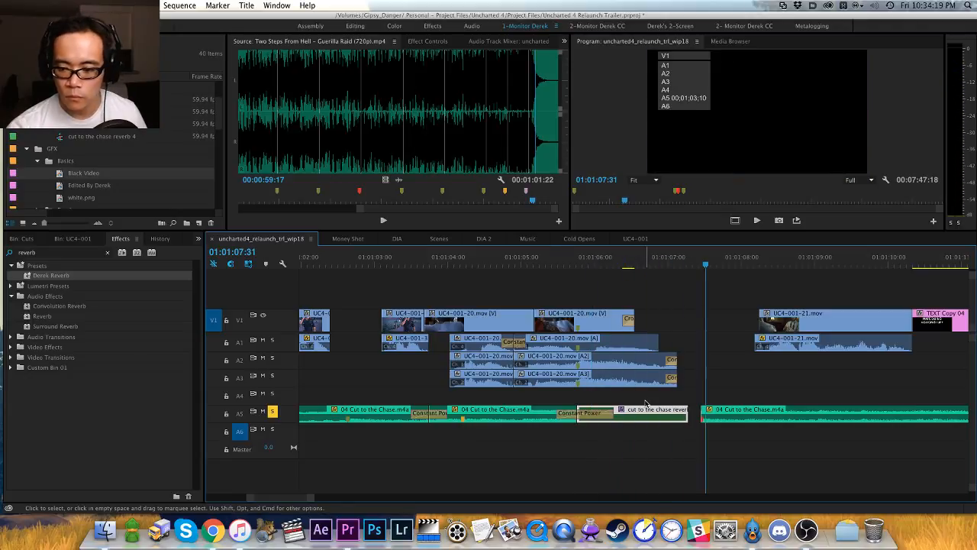
key("minus")
key("minus")
key("minus")
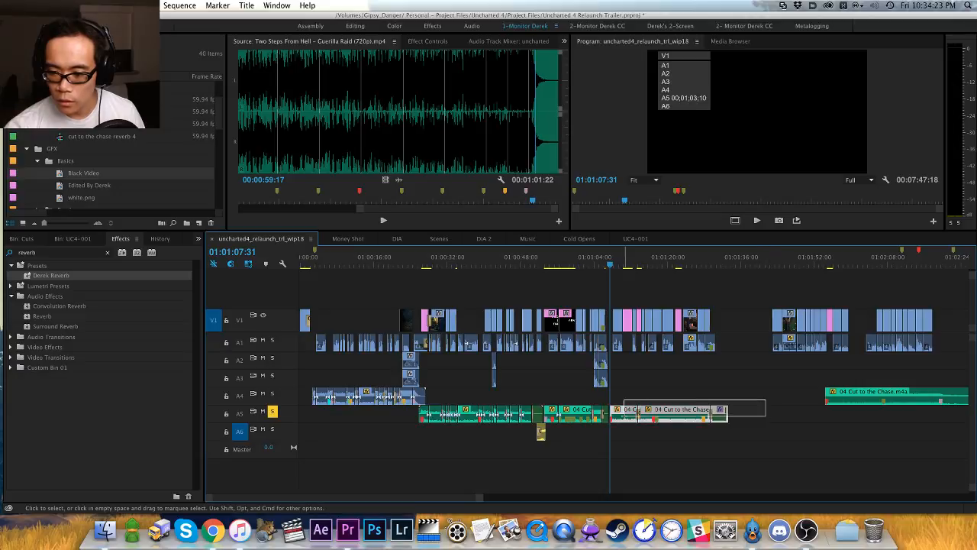
key("equal")
key("equal")
key("equal")
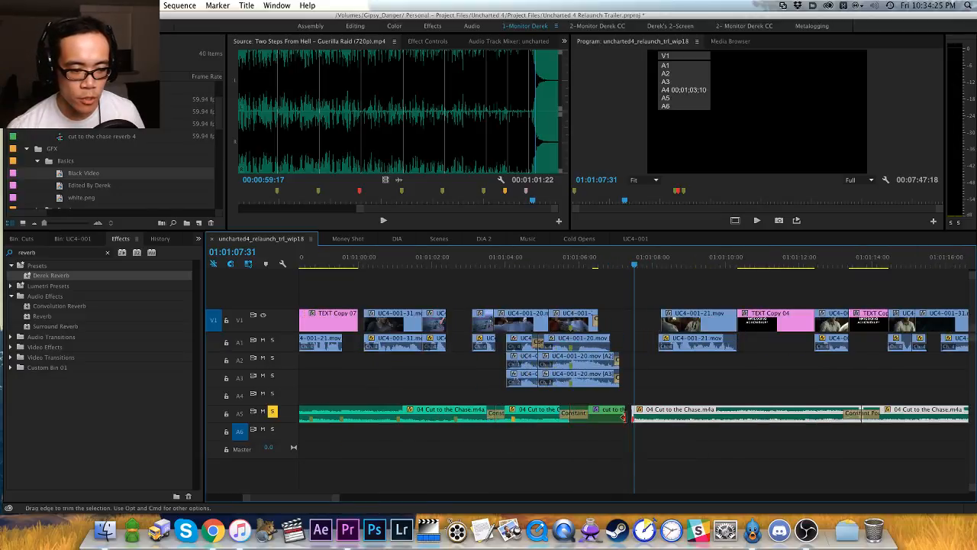
left_click_drag(635, 416, 609, 400)
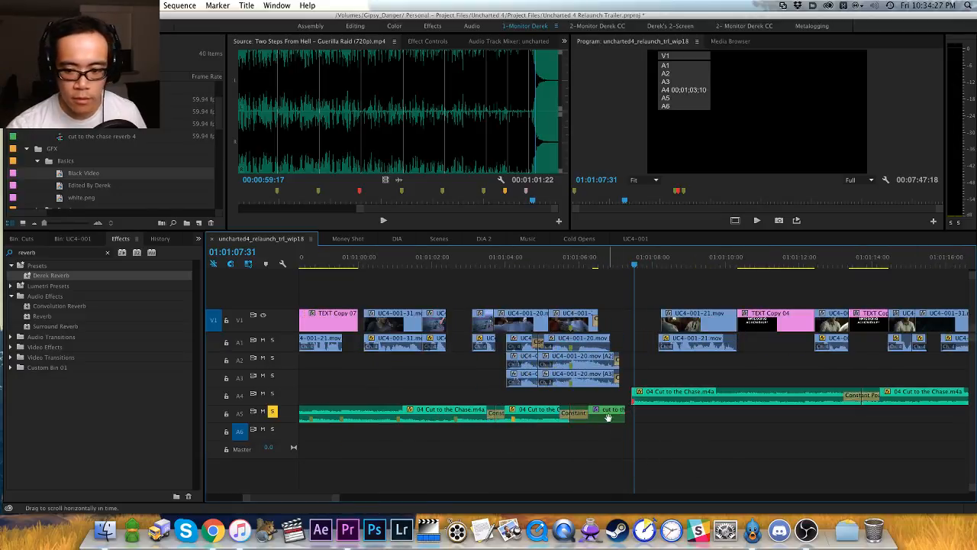
scroll(608, 400, "right", 3)
left_click_drag(489, 412, 549, 412)
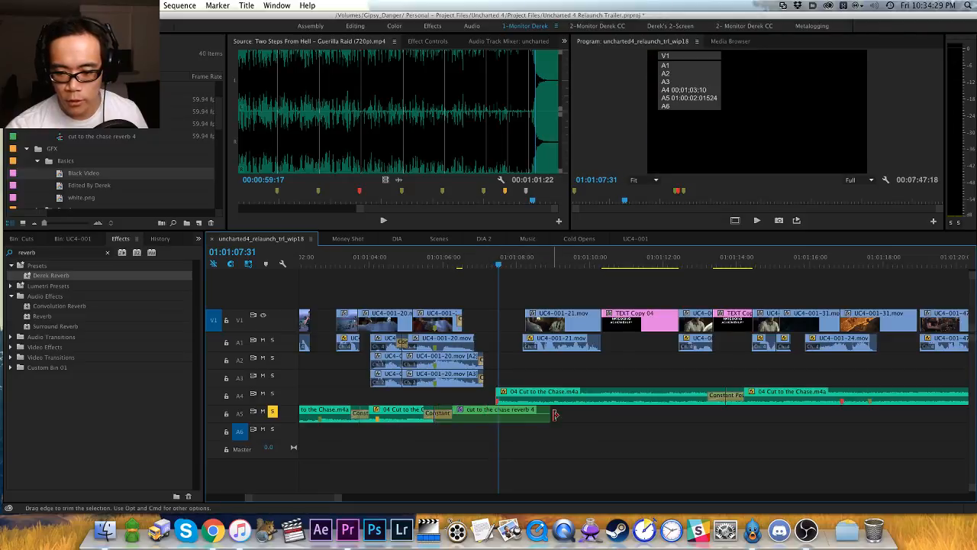
Step: Play the soloed A5 transition from about 01:01:04:43 and again from 01:01:05:03 to check the extended reverb tail
left_click(406, 259)
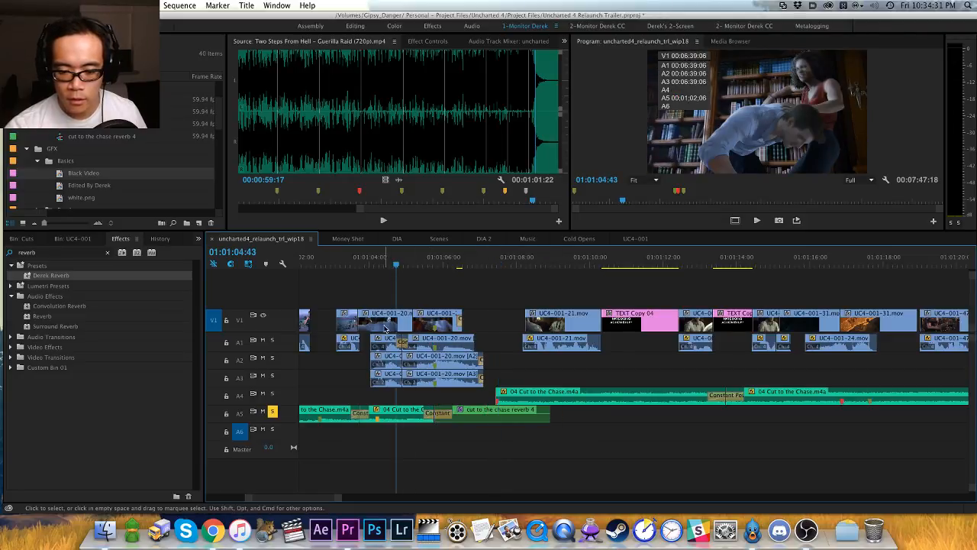
key("space")
key("space")
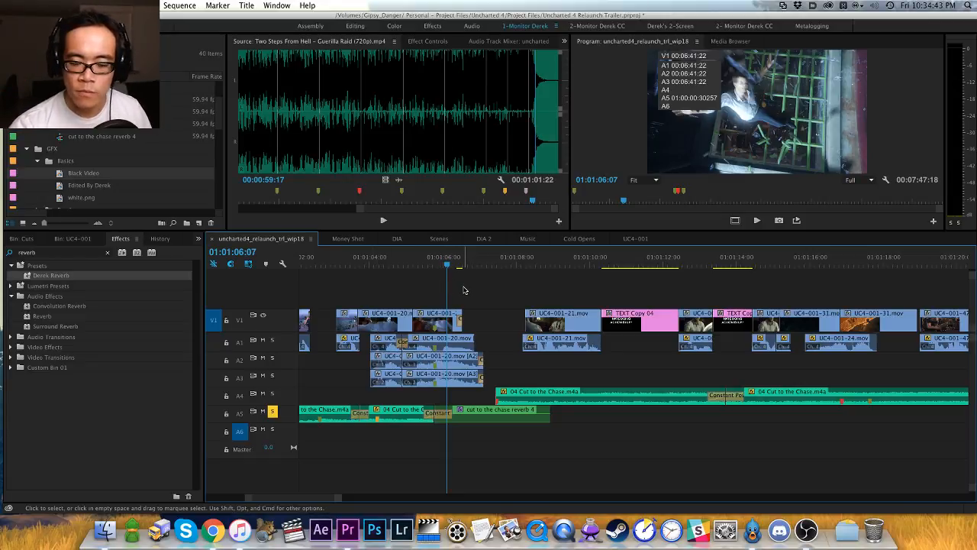
left_click(409, 265)
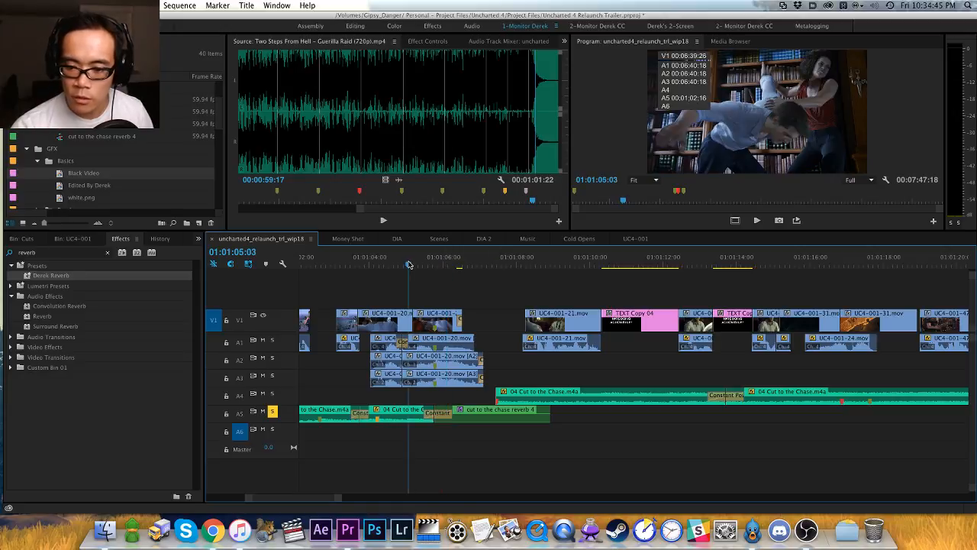
key("=")
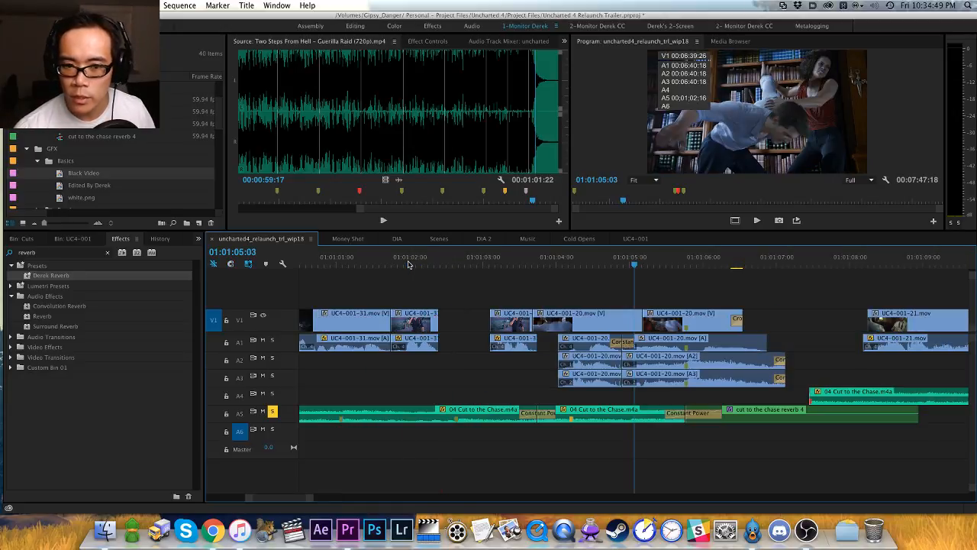
left_click_drag(578, 277, 468, 293)
key("space")
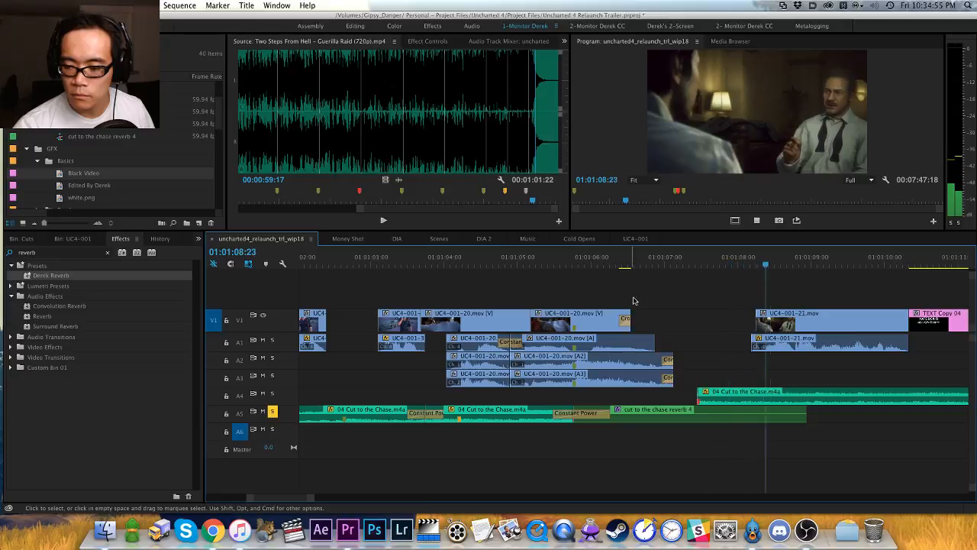
Step: Turn off the solo on A5 and save the project
key("space")
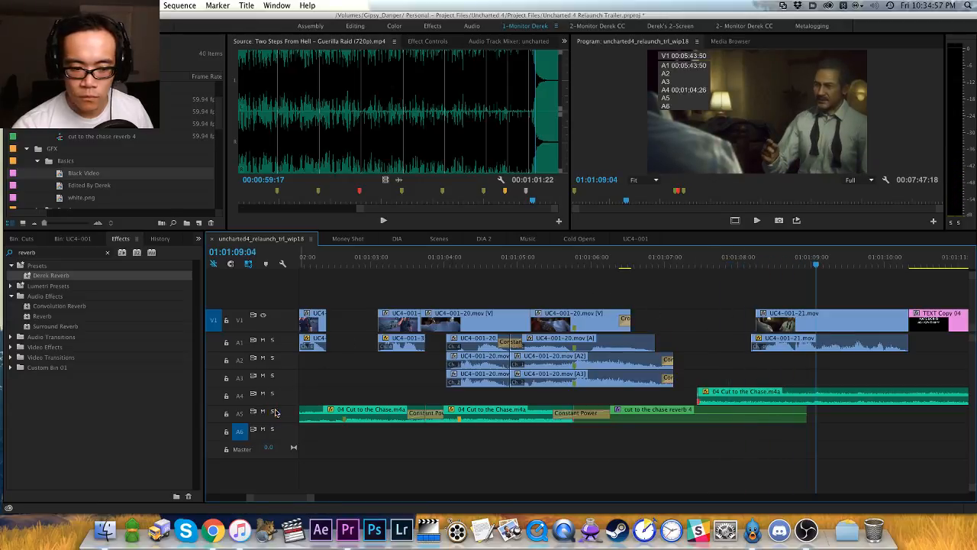
left_click(530, 265)
key("super+s")
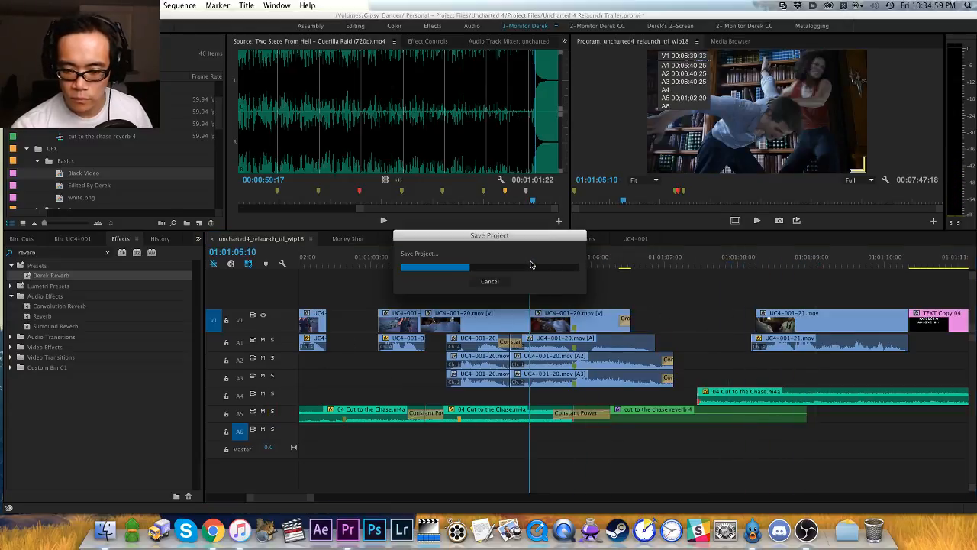
Step: Play the full mix from about 01:01:02:20 through the reverb tail to the start of the A4 music
key("minus")
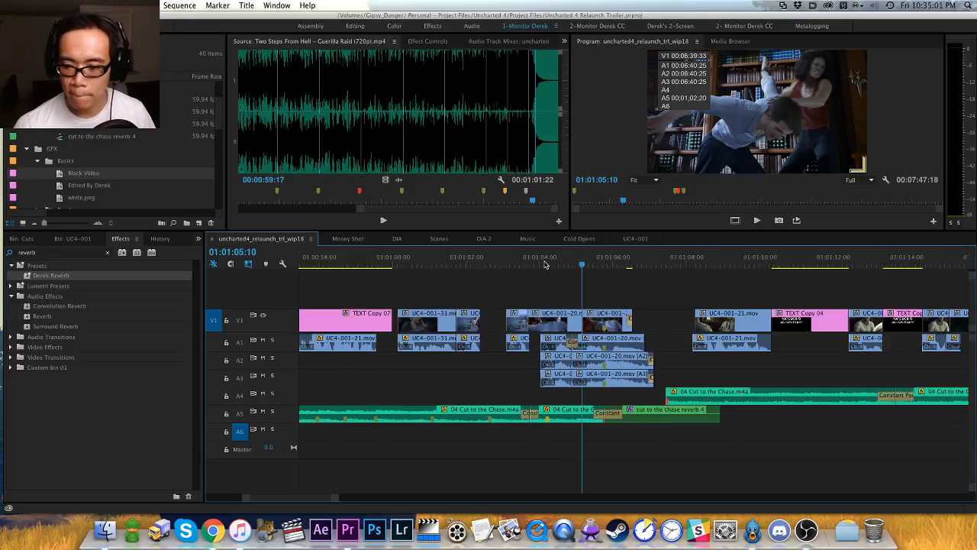
left_click(443, 259)
key("space")
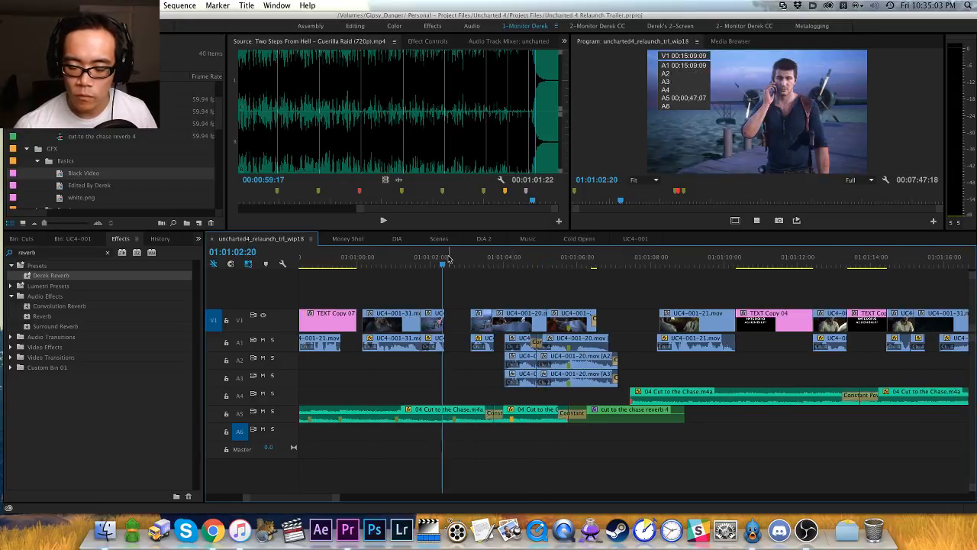
key("h")
left_click_drag(606, 290, 479, 286)
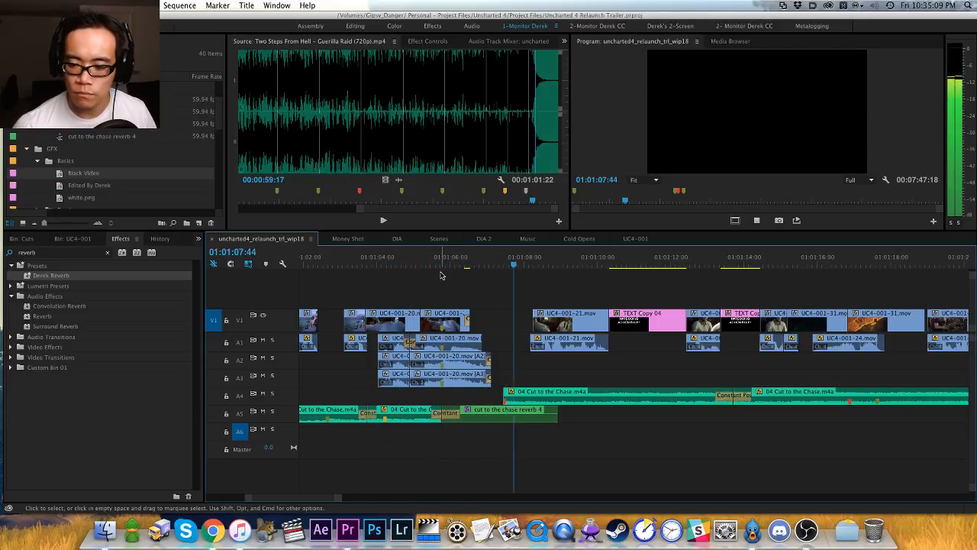
key("space")
Step: Shift all clips from the A4 music onward about 1.5 seconds later to open a longer gap, and save the project
key("a")
left_click_drag(587, 309, 645, 323)
left_click(408, 266)
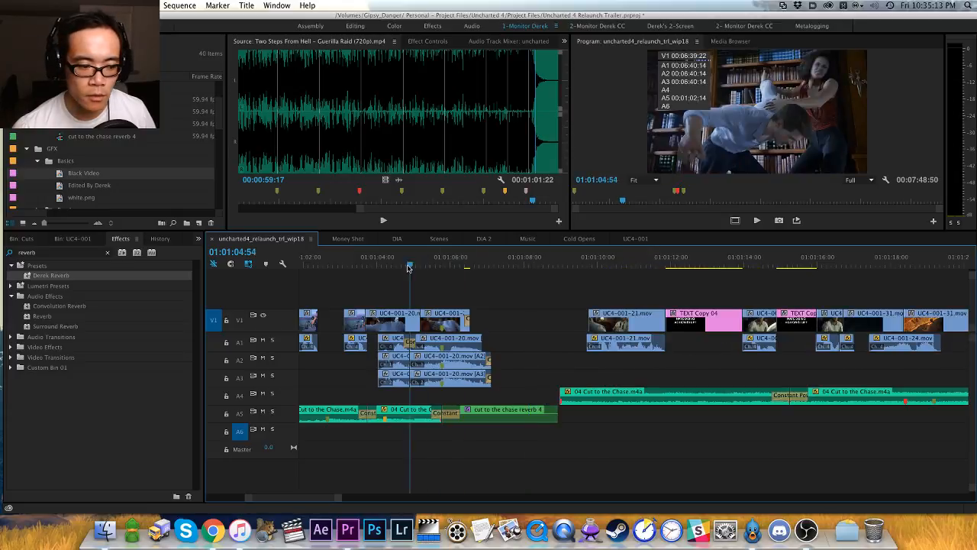
left_click_drag(412, 265, 380, 266)
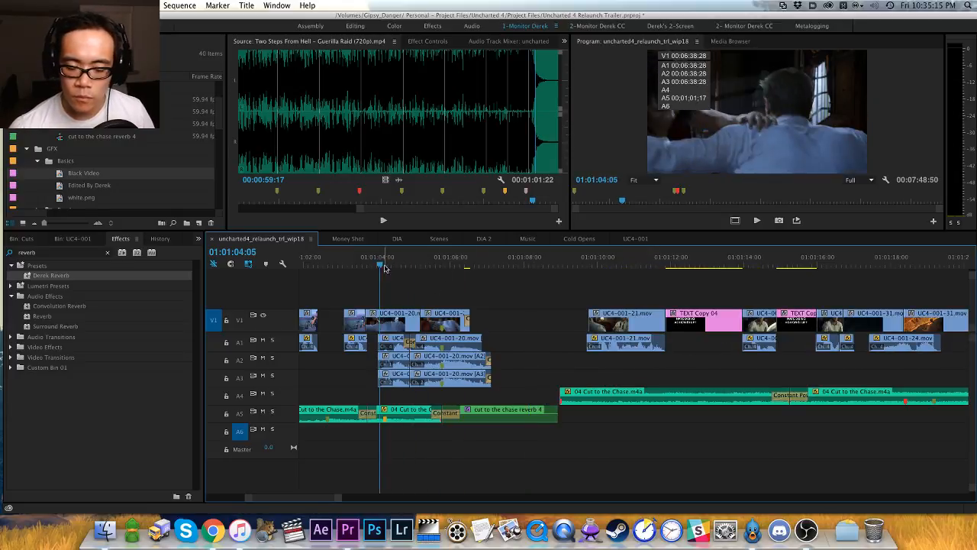
key("super+s")
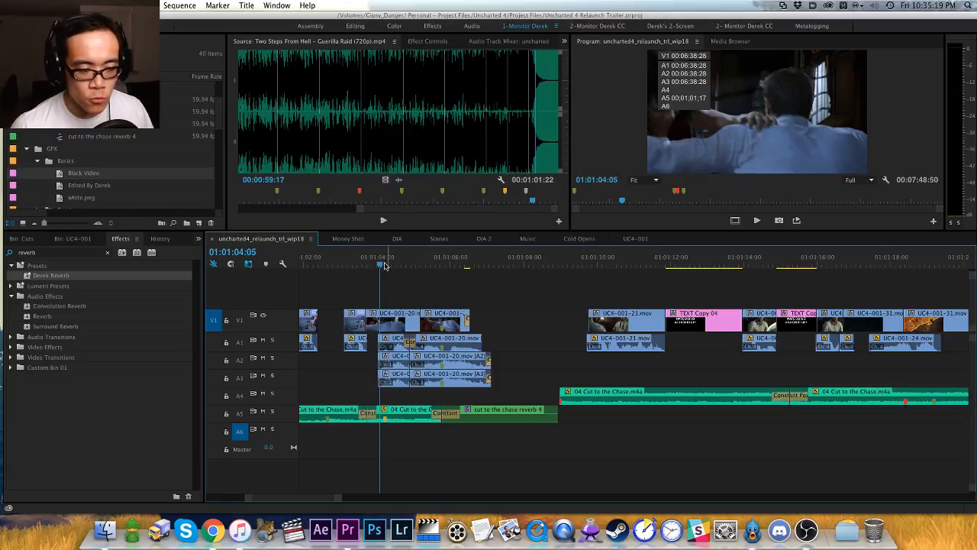
left_click_drag(414, 299, 375, 301)
left_click(366, 265)
left_click_drag(366, 264, 368, 263)
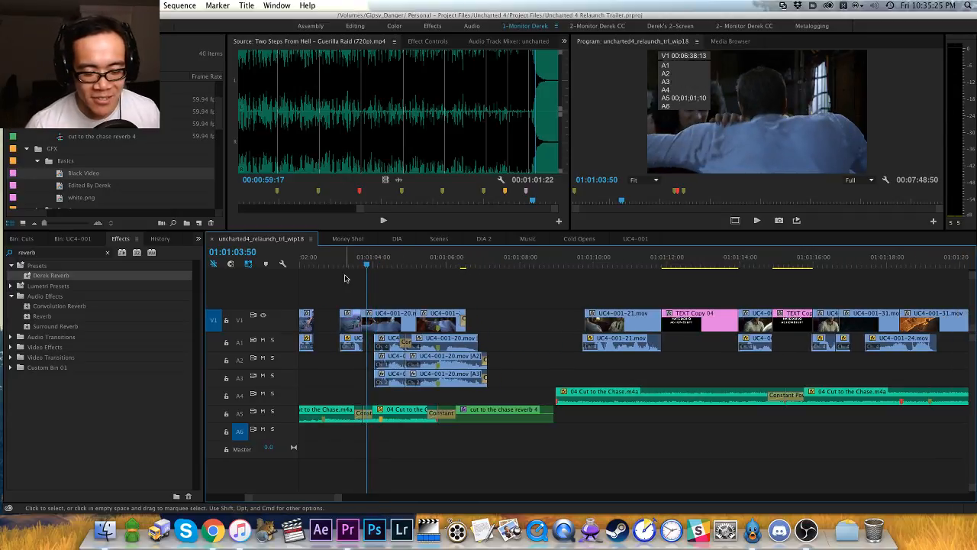
key("h")
left_click_drag(392, 294, 413, 290)
key("v")
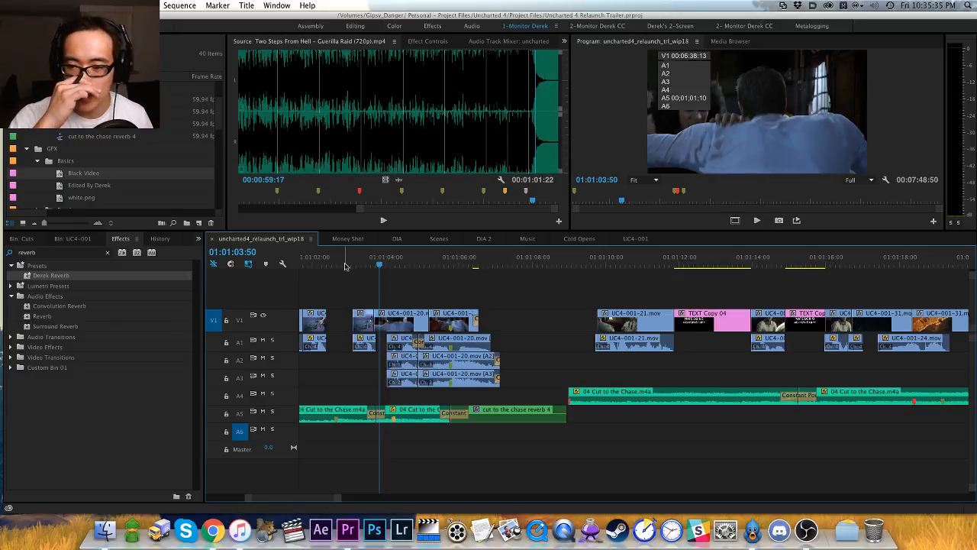
Step: Play the sequence from about 01:01:02:50 to 01:01:07:06 to judge the pause after the music stops
left_click(352, 262)
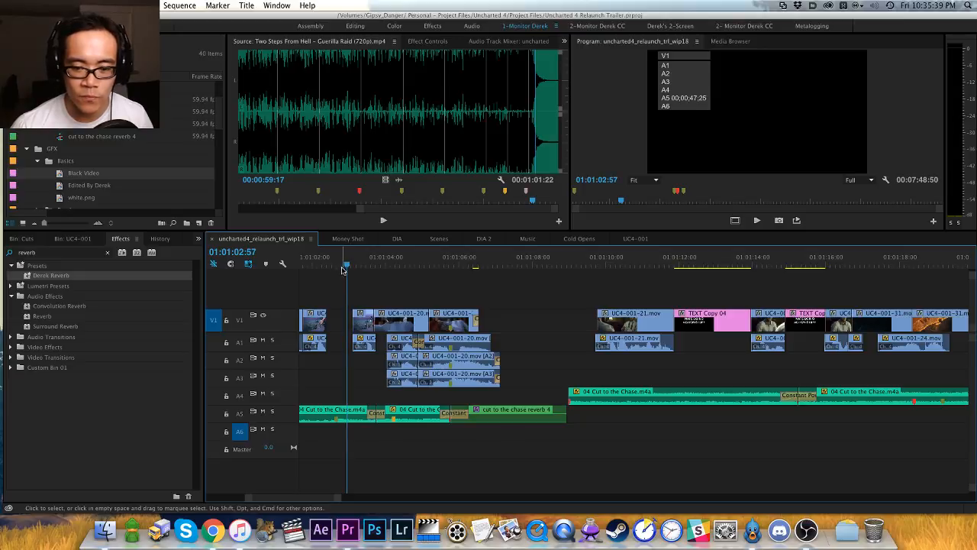
key("space")
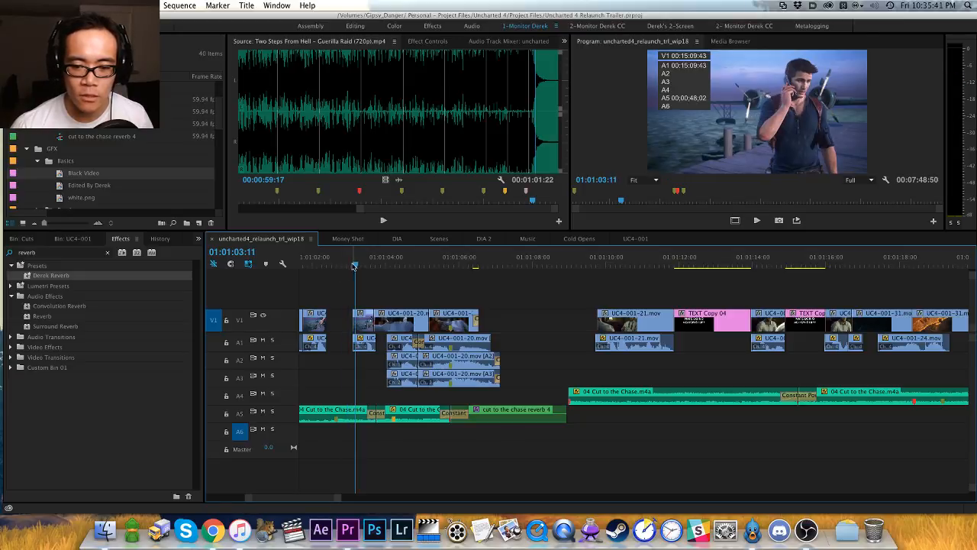
left_click_drag(355, 265, 341, 263)
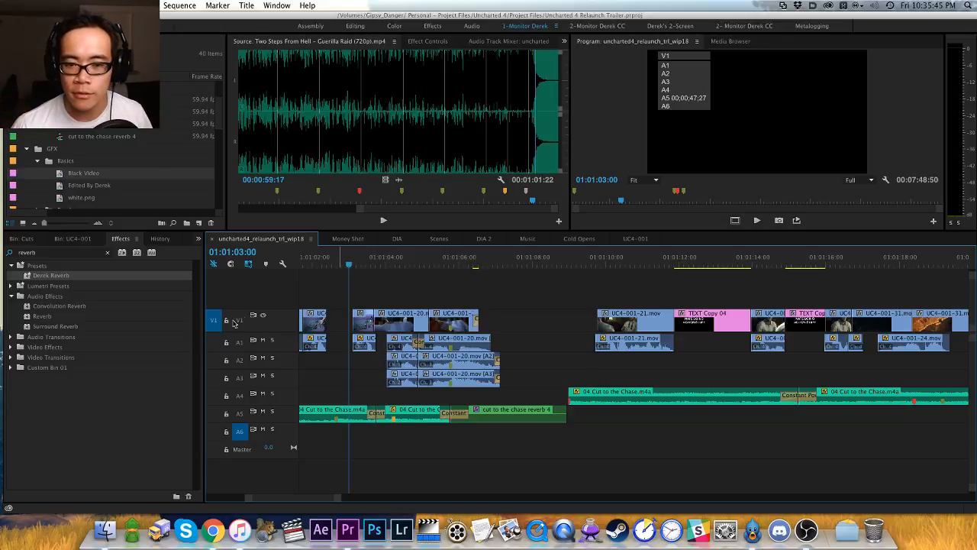
left_click_drag(350, 264, 343, 264)
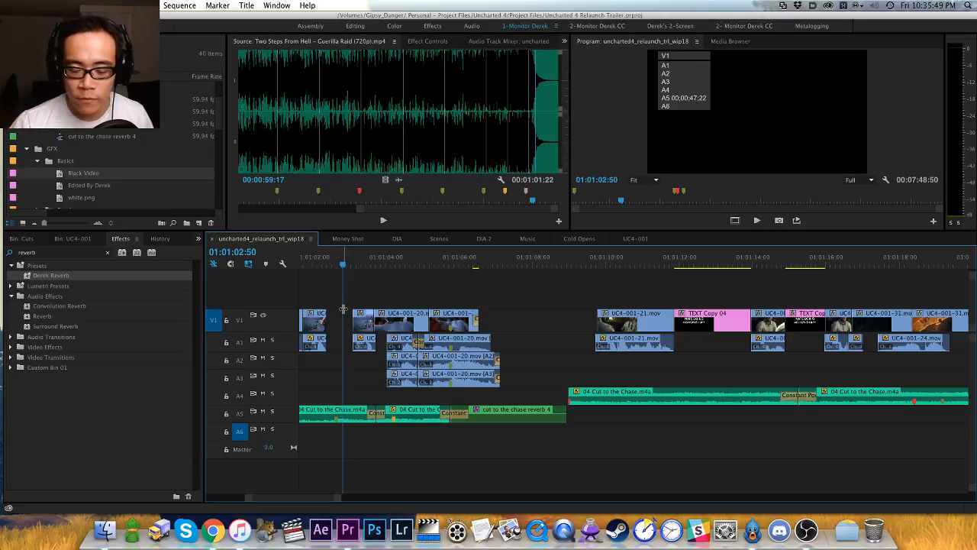
key("space")
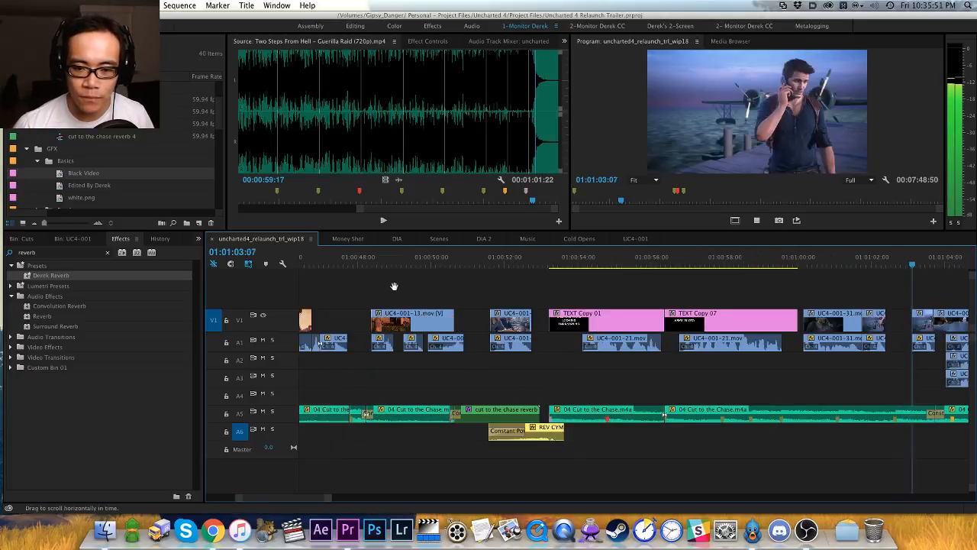
key("=")
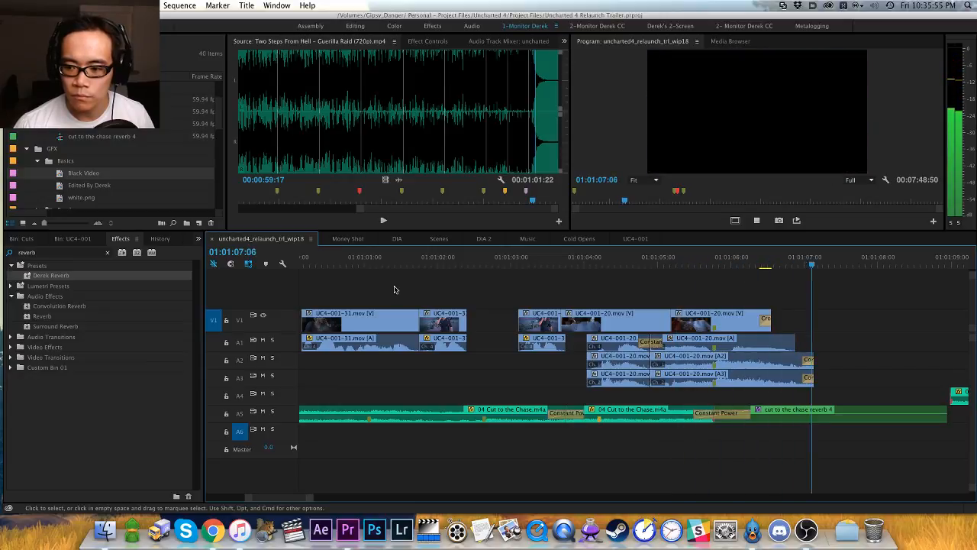
key("space")
Step: Shift all clips after the gap earlier so the A4 music starts at 01:01:07:53
key("Right")
key("Right")
key("Right")
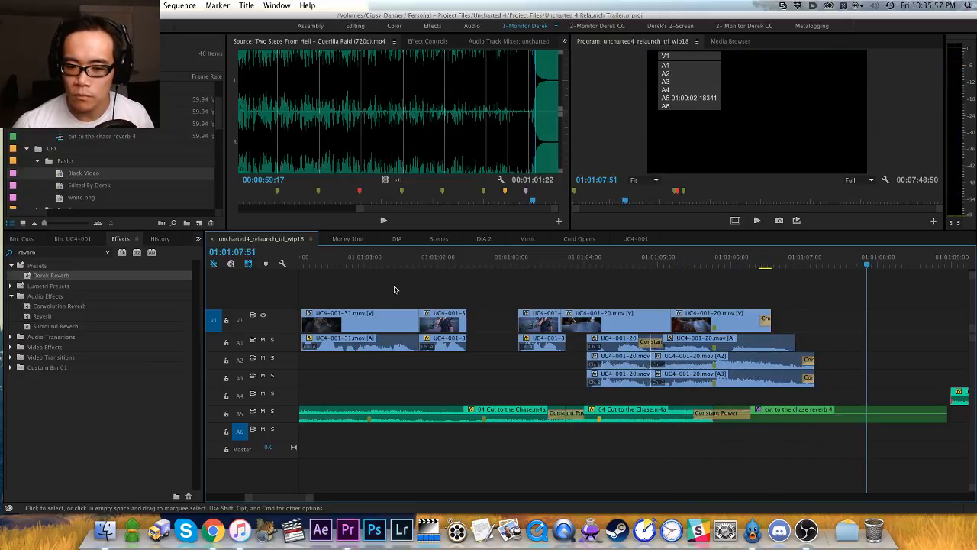
key("h")
left_click_drag(896, 323, 649, 322)
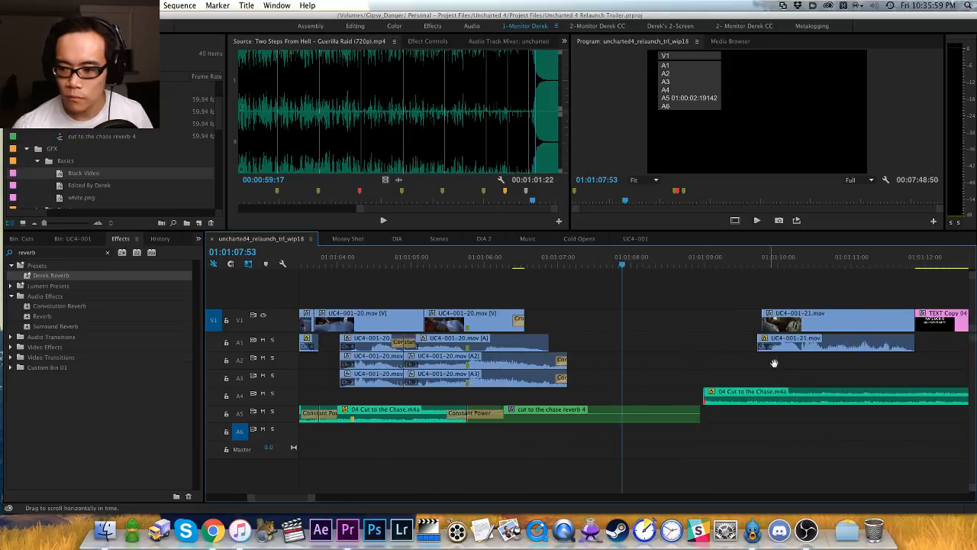
left_click_drag(754, 395, 674, 393)
key("equal")
key("equal")
key("equal")
key("minus")
key("minus")
key("minus")
key("minus")
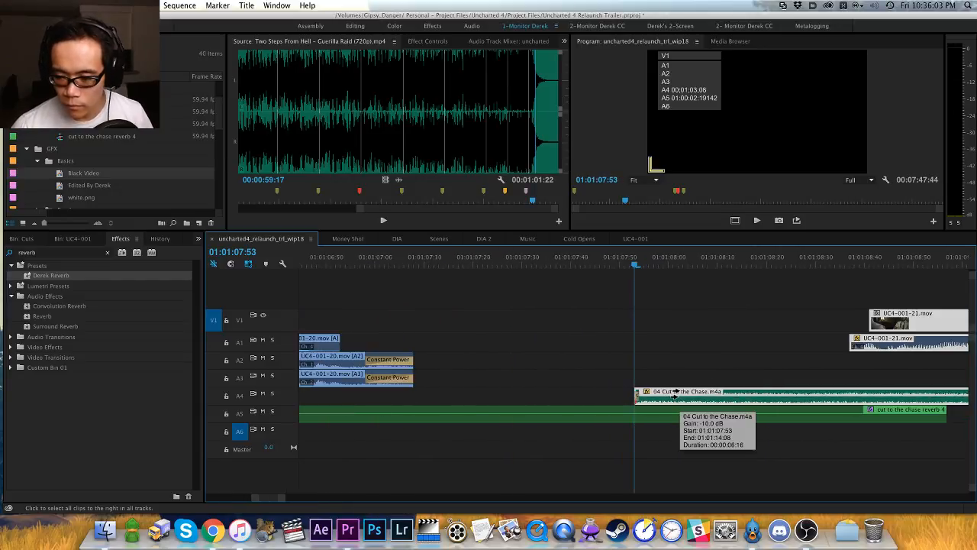
key("super+shift+a")
Step: Add a Constant Power fade-out to the end of the A5 reverb clip and play the transition from about 01:01:02:56
key("v")
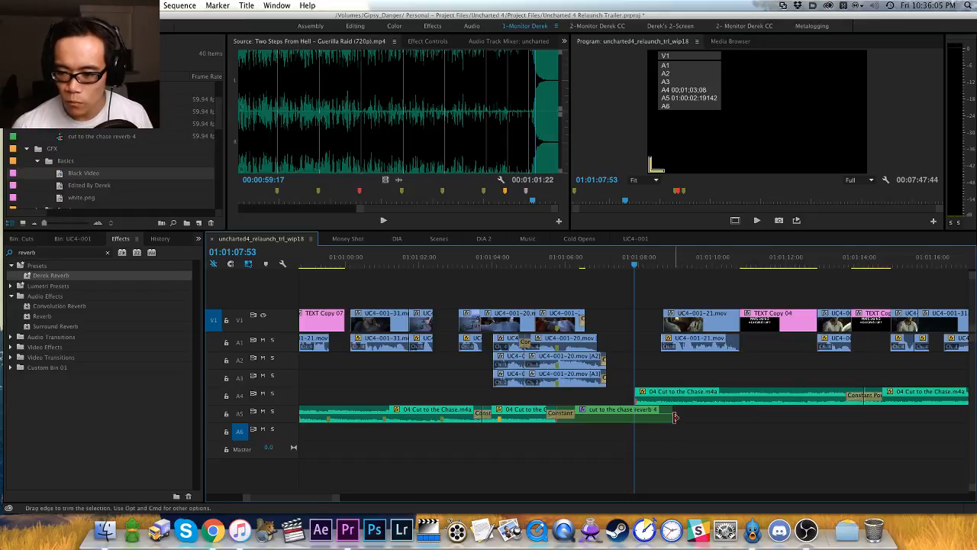
key("super+shift+d")
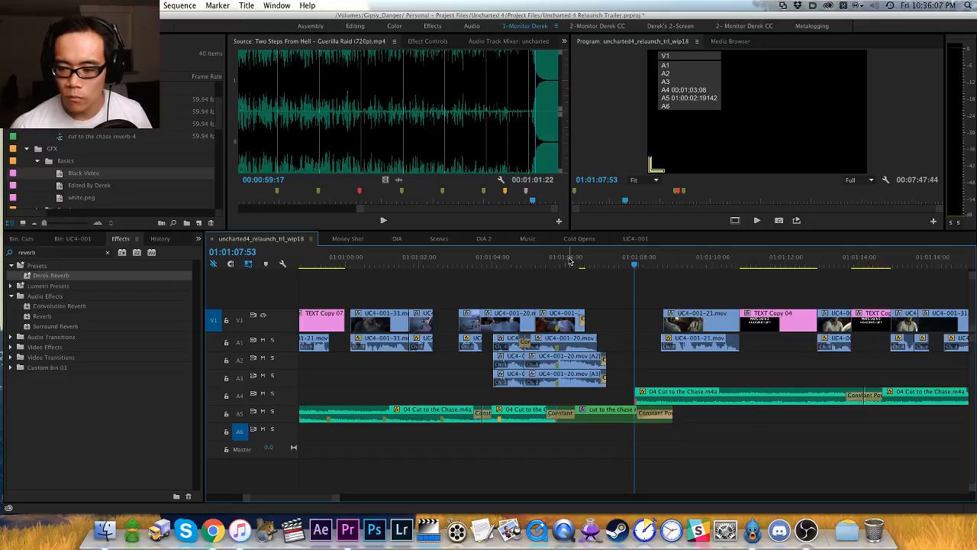
left_click_drag(570, 260, 456, 267)
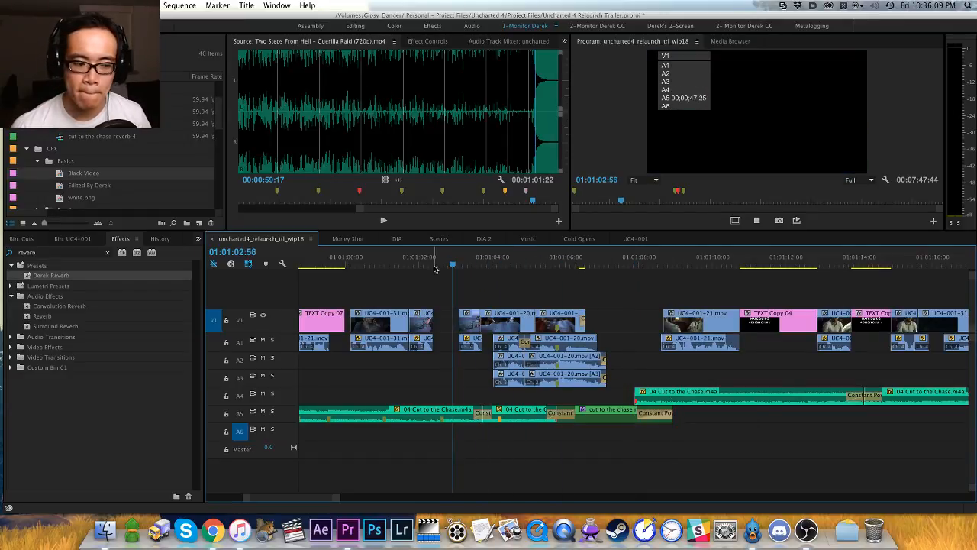
key("space")
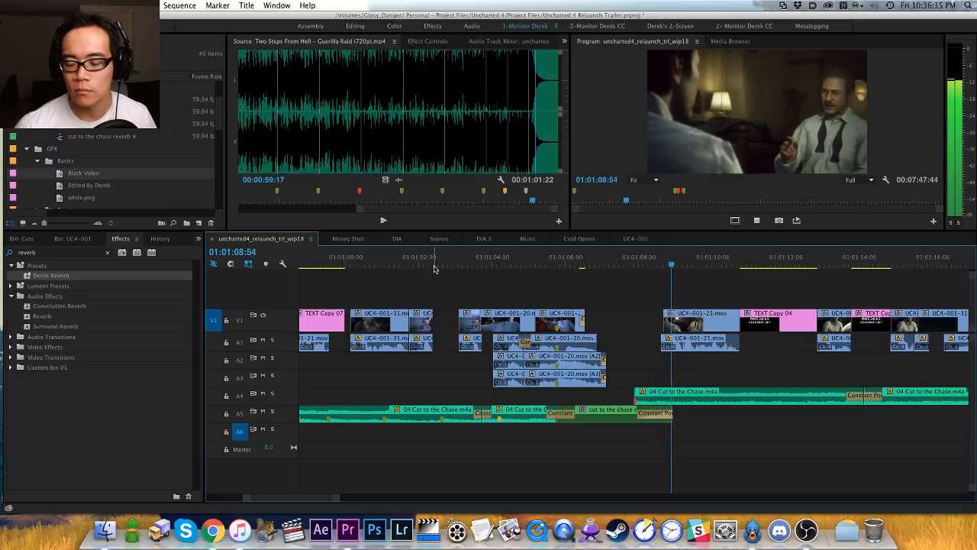
key("space")
Step: Extend the V1 UC4-001-20.mov clip before the gap to about 01:01:08:05 and lengthen its closing Cross Dissolve to about one second
key("=")
left_click_drag(451, 318, 561, 318)
key("super+z")
left_click_drag(441, 319, 552, 318)
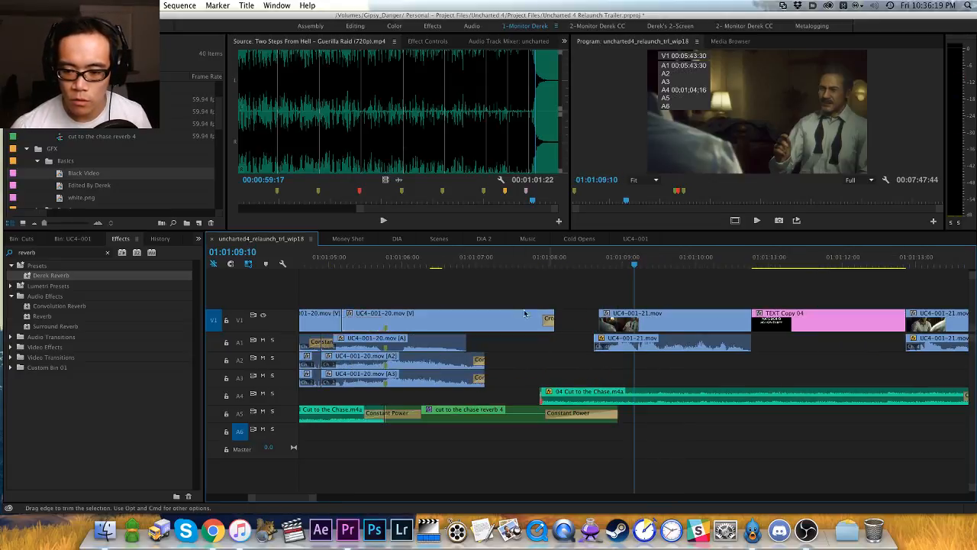
double_click(549, 317)
type("10")
key("Return")
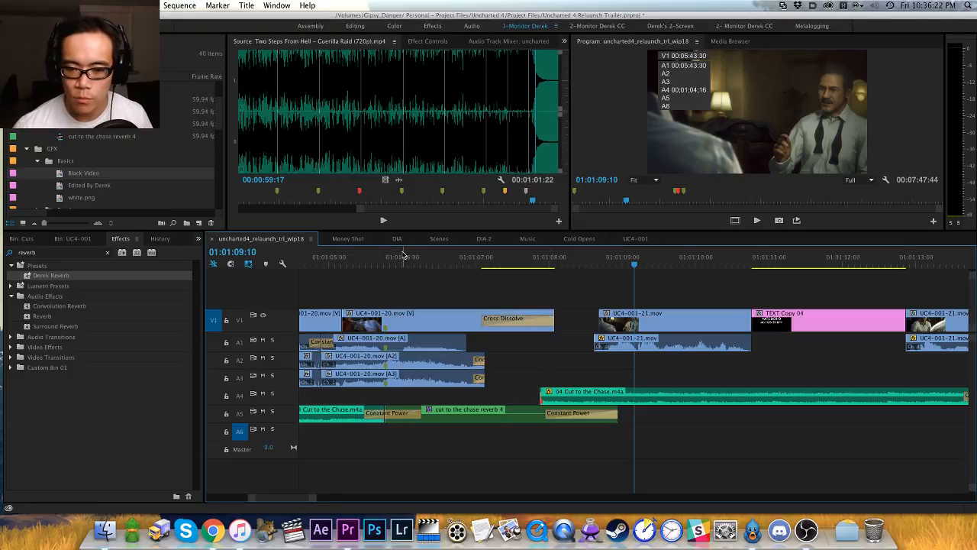
Step: Trim the end of the V1 UC4-001-20.mov clip with its Cross Dissolve back to 01:01:07:00, checking the fade from about 01:01:05:31
left_click(368, 258)
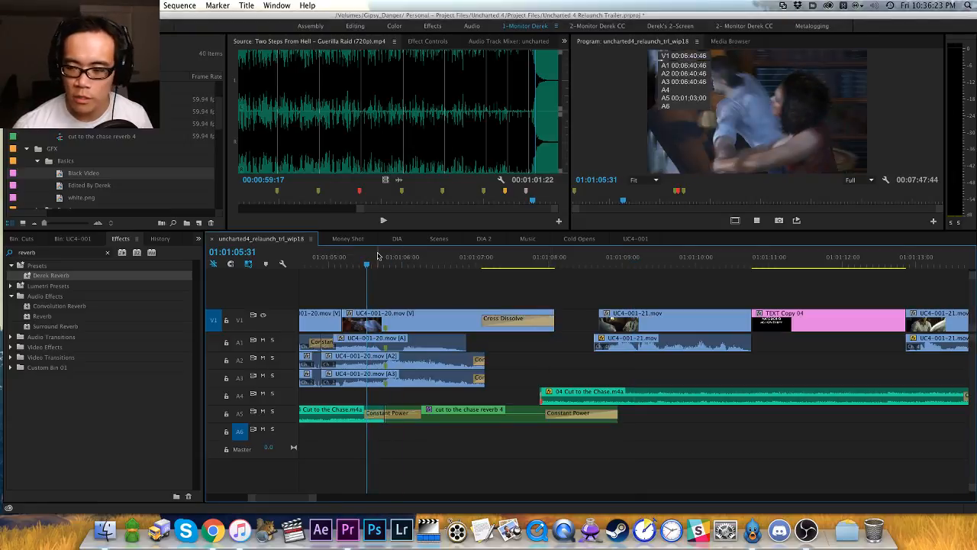
key("space")
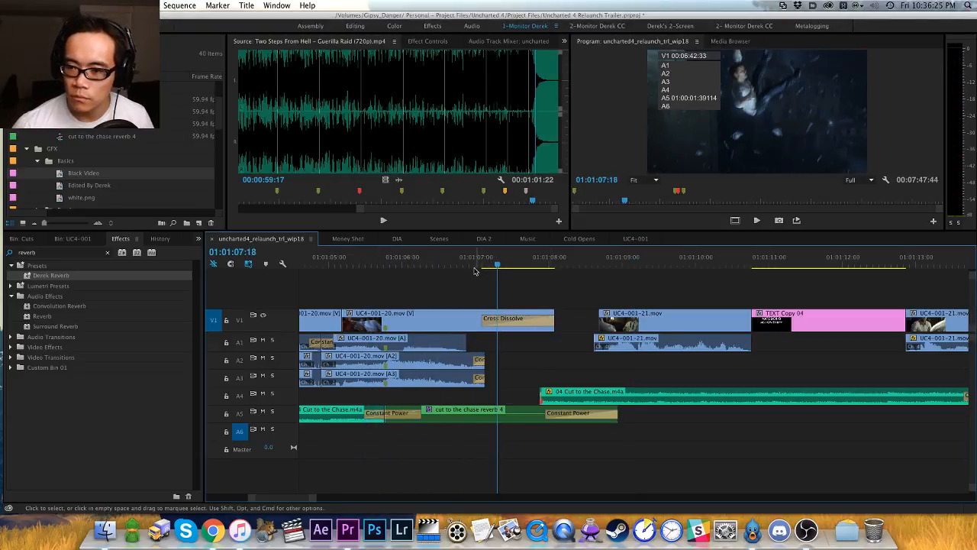
mouse_move(477, 265)
left_mouse_down()
mouse_move(488, 265)
mouse_move(476, 265)
left_mouse_up()
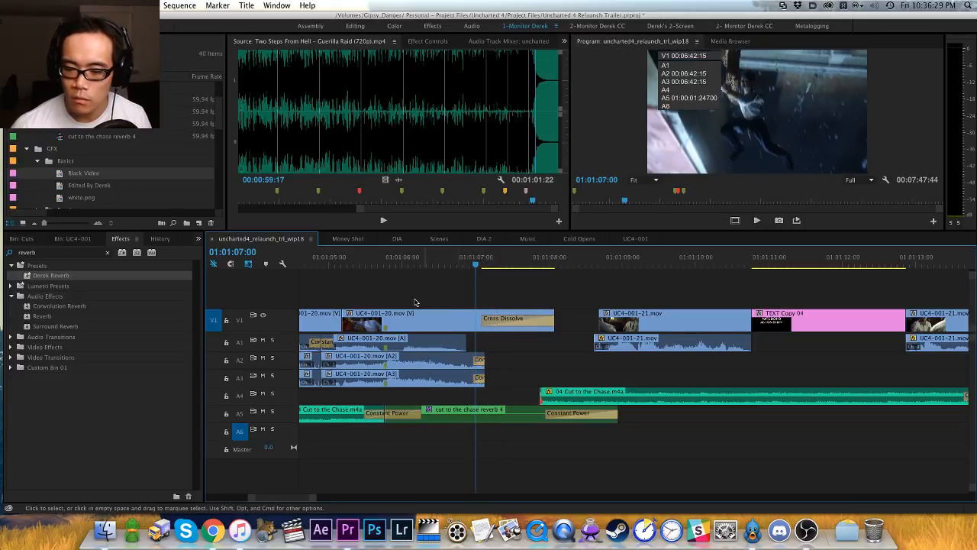
left_click(242, 435)
key("alt+w")
left_click_drag(403, 263, 362, 264)
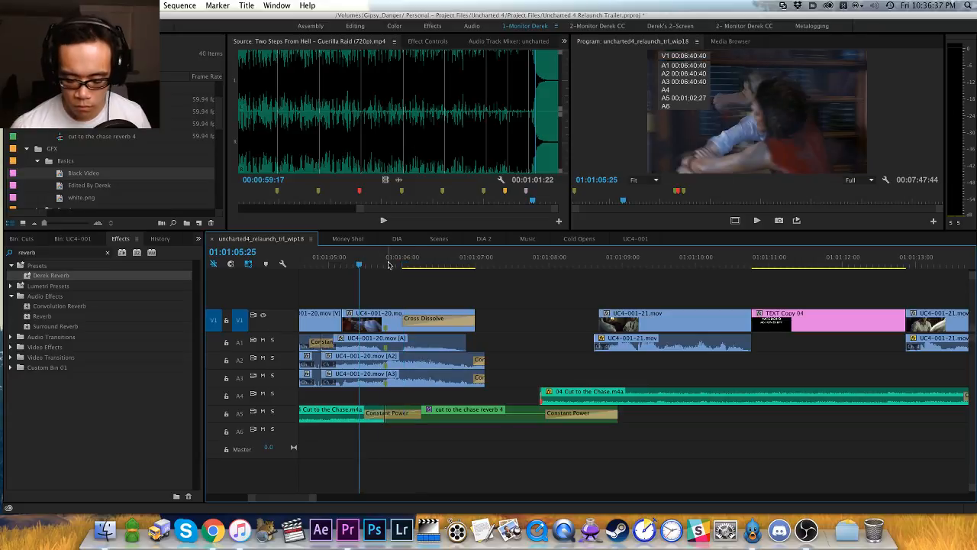
Step: Copy the faded REV CYMBAL.aif clip from about 01:00:52 on A6 and paste it on A6 at 01:01:07:00
key("minus")
key("minus")
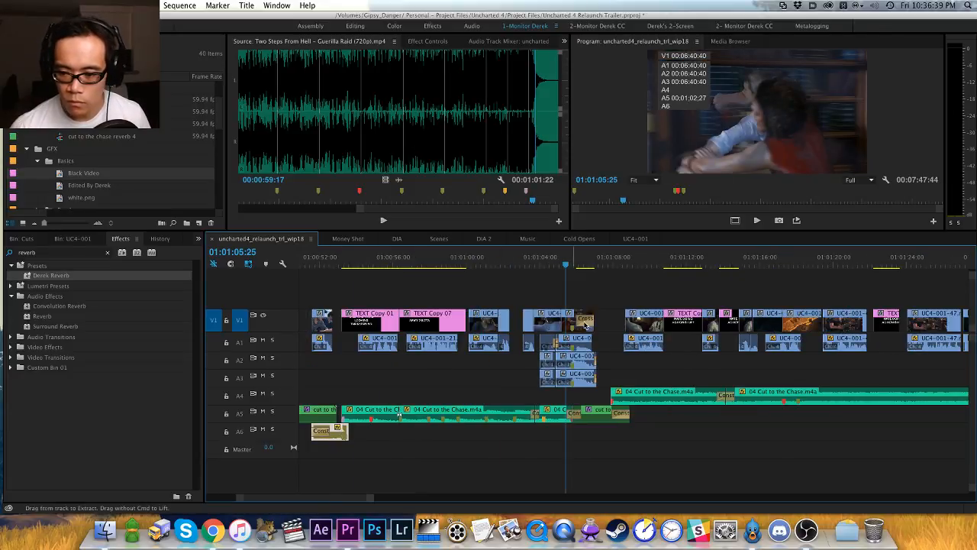
key("Down")
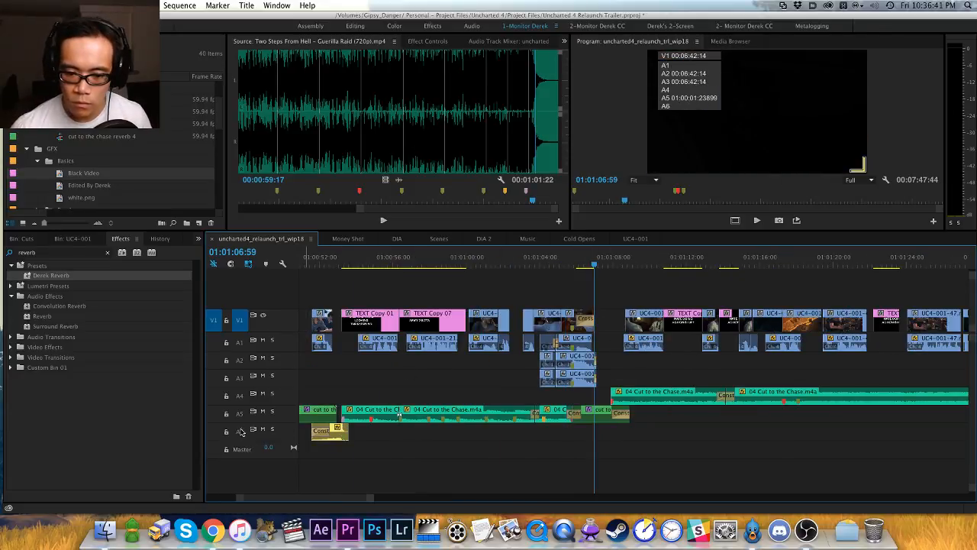
key("Down")
key("equal")
key("equal")
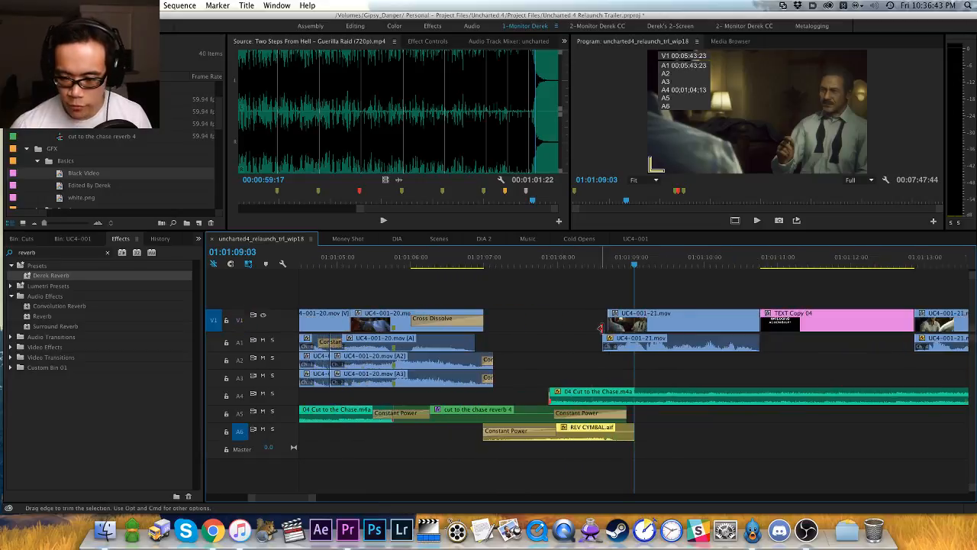
Step: Shift the pasted A6 REV CYMBAL.aif clip earlier to start at 01:01:06:09, so it swells into the A4 music start
left_click_drag(541, 265, 549, 265)
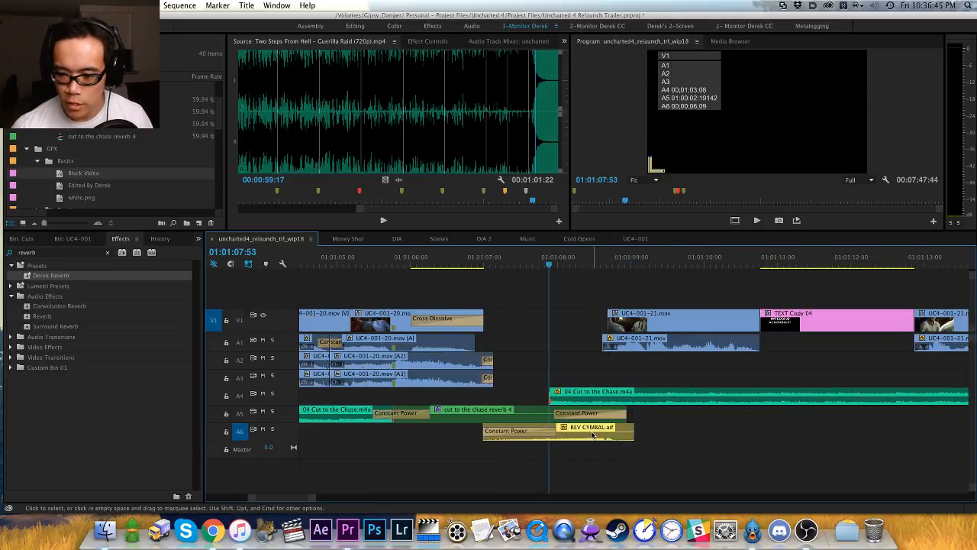
left_click_drag(603, 434, 543, 437)
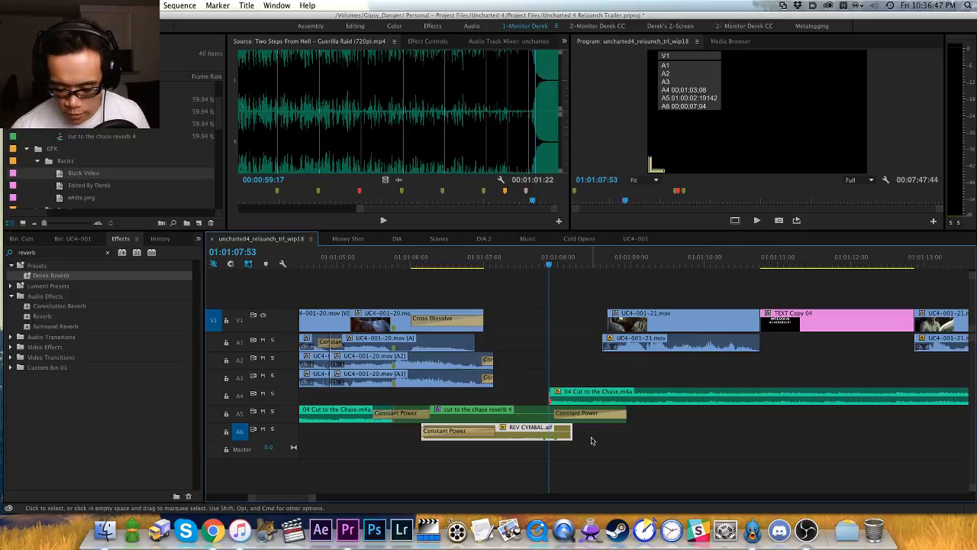
key("equal")
key("equal")
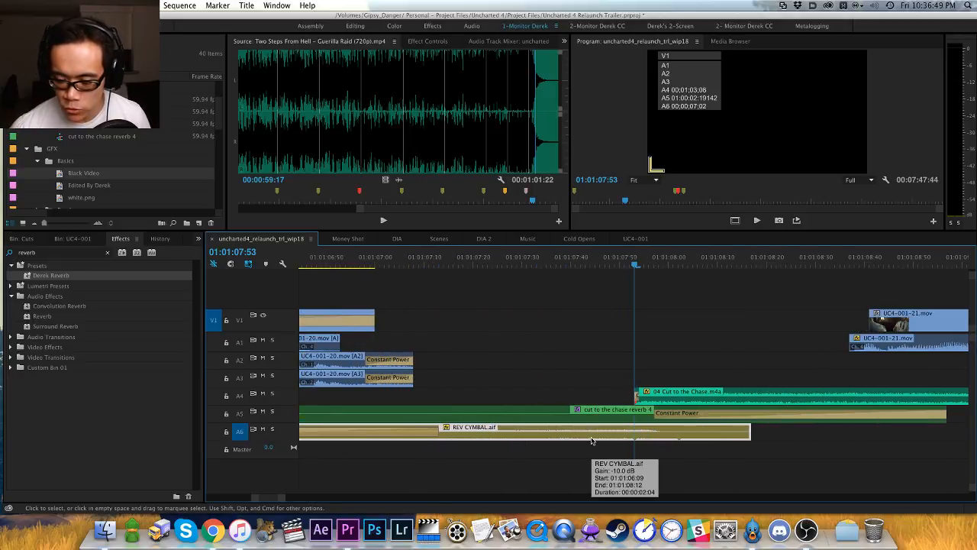
Step: Play the transition from about 01:01:05:00 and replay the cymbal swell into the music from 01:01:07:37
key("minus")
key("minus")
left_click(452, 261)
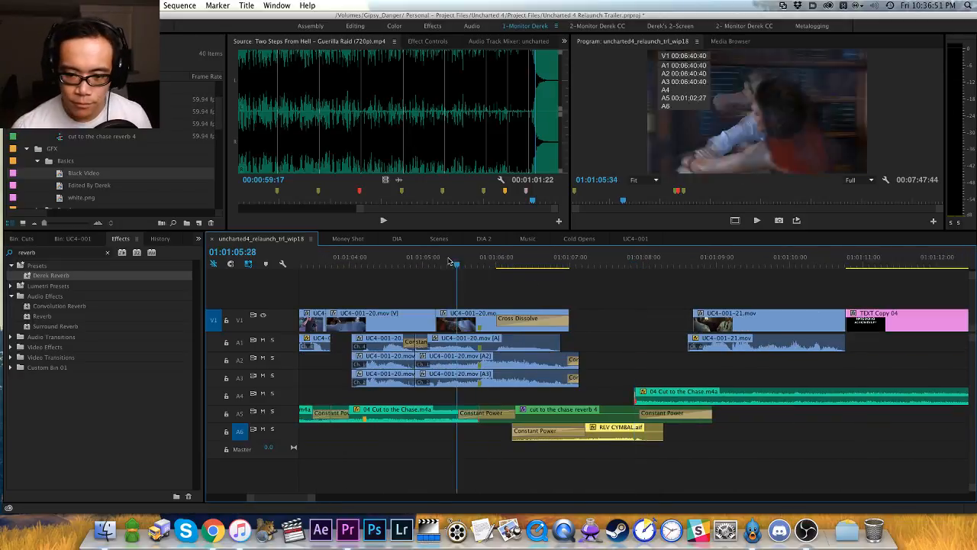
left_click_drag(450, 261, 430, 260)
key("space")
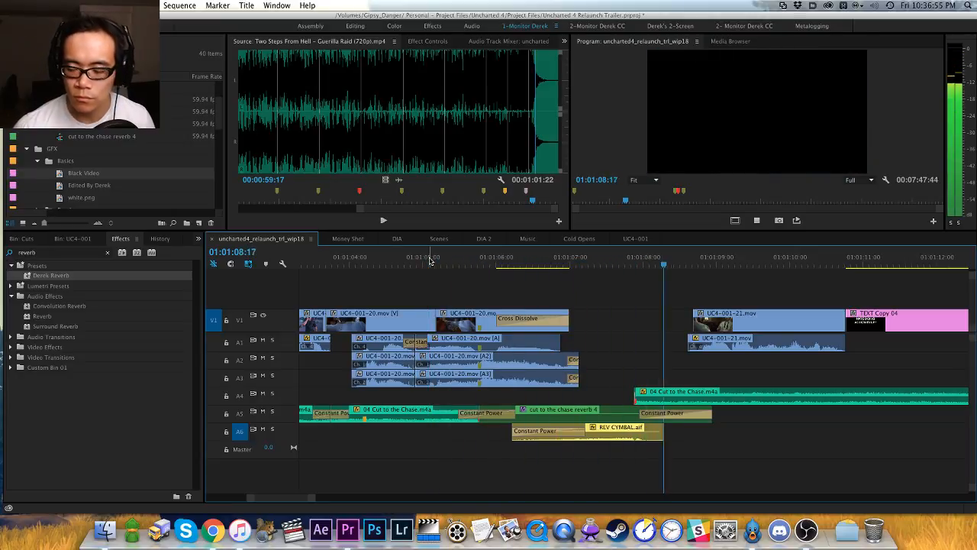
left_click(616, 266)
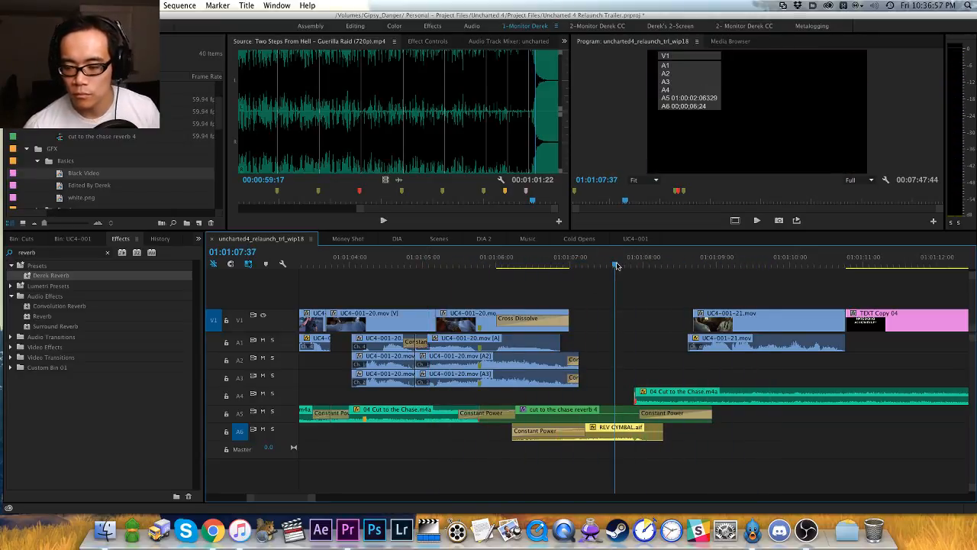
key("space")
key("space")
left_click_drag(644, 265, 623, 263)
Step: Insert a two-frame white.png flash on V1 at 01:01:07:53, where the A4 music starts
key("shift+Down")
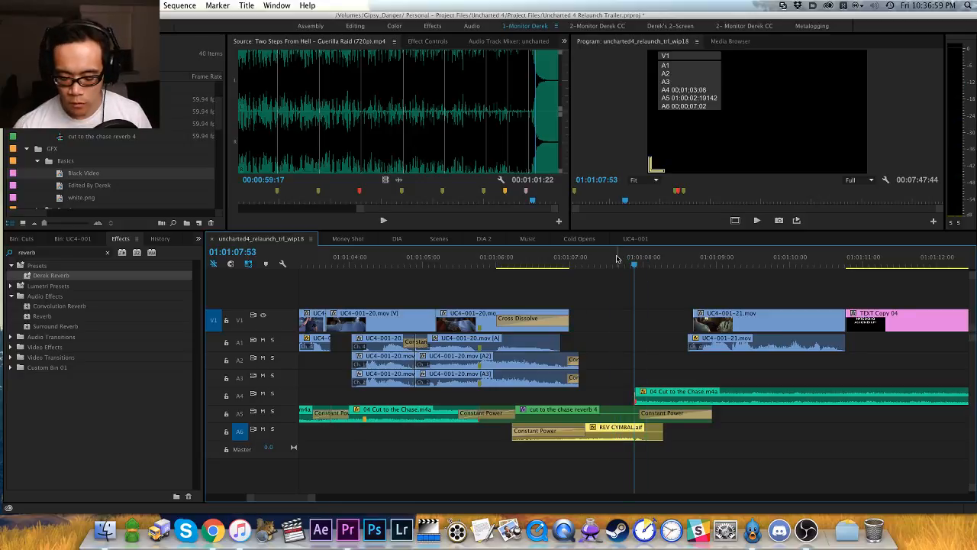
double_click(65, 198)
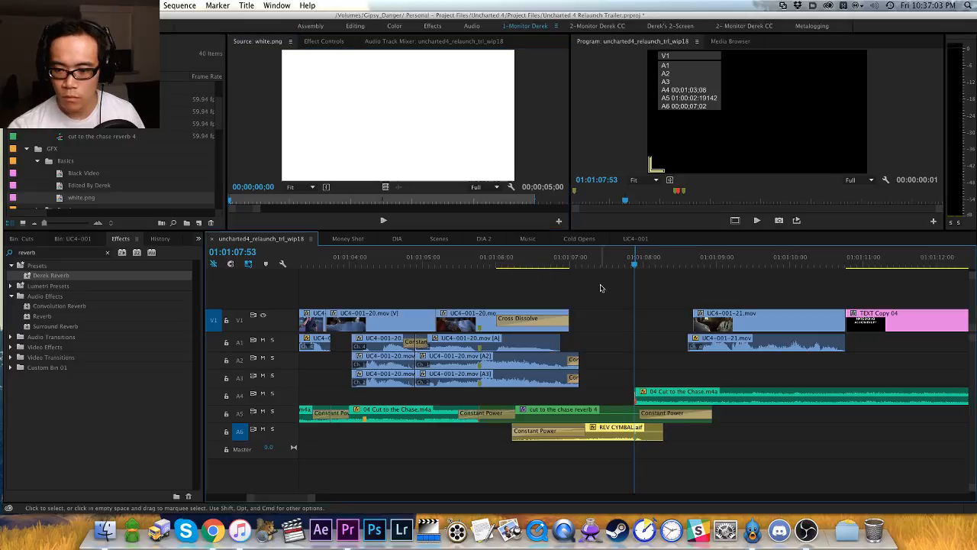
key("Right")
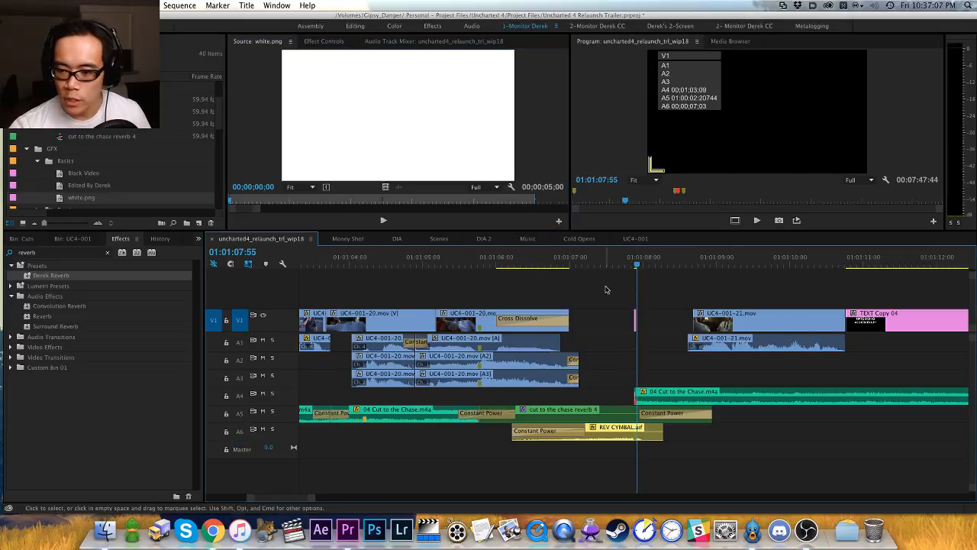
Step: Play the sequence from about 01:01:05 through 01:01:21:50 to judge the white flash, cymbal and following dialogue shots
left_click_drag(608, 258, 422, 266)
key("equal")
key("space")
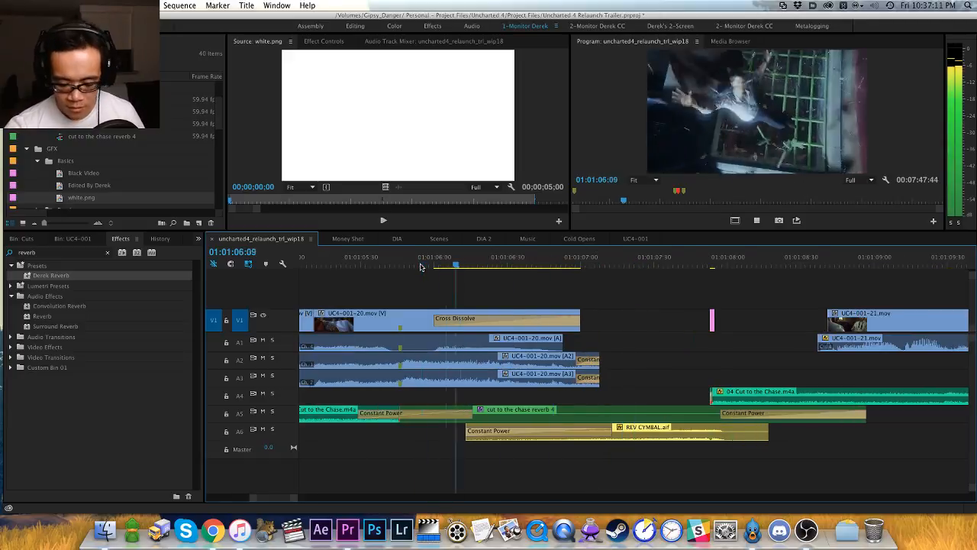
key("minus")
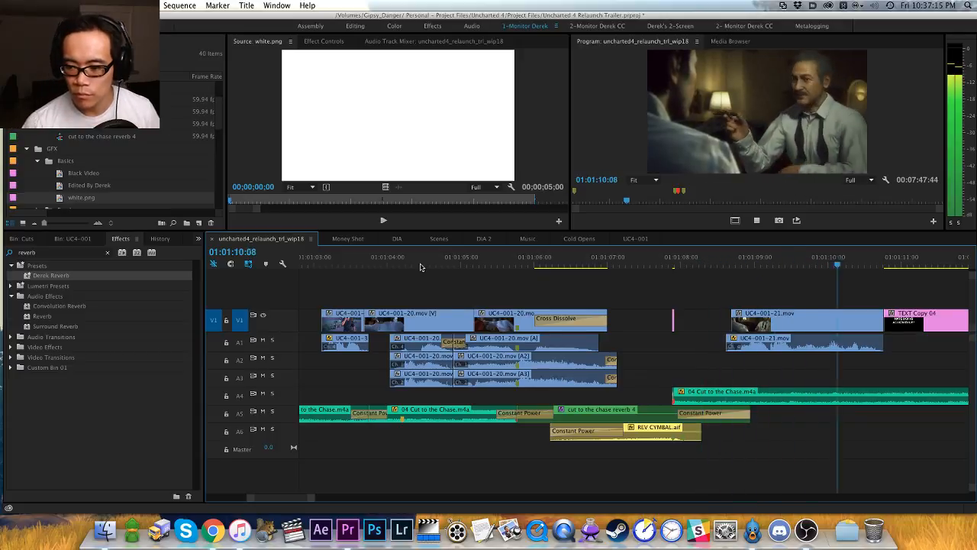
key("minus")
key("minus")
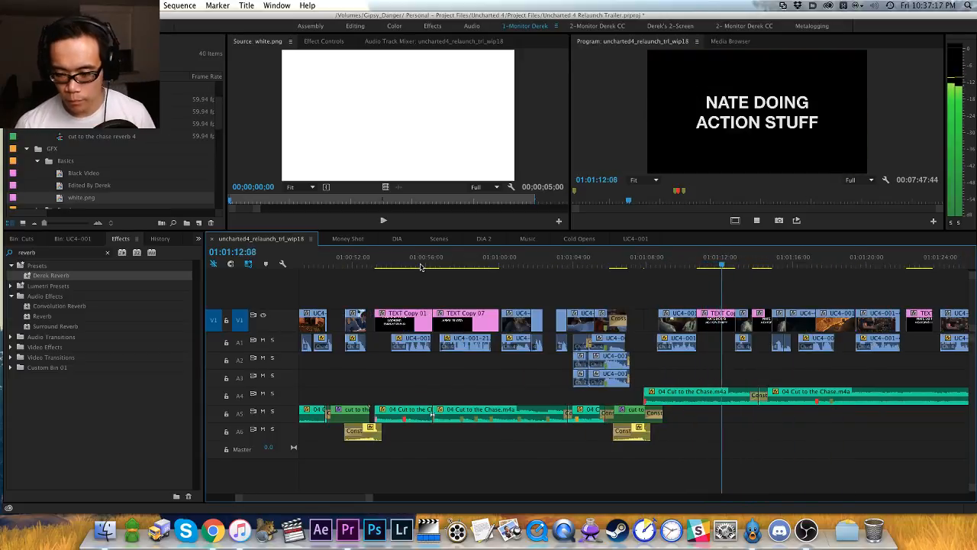
scroll(420, 265, "right", 3)
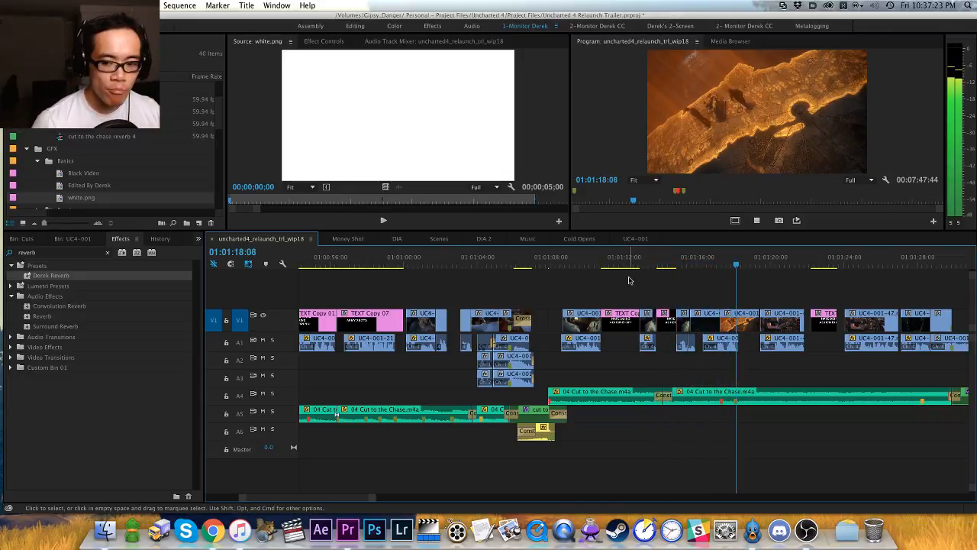
key("=")
key("-")
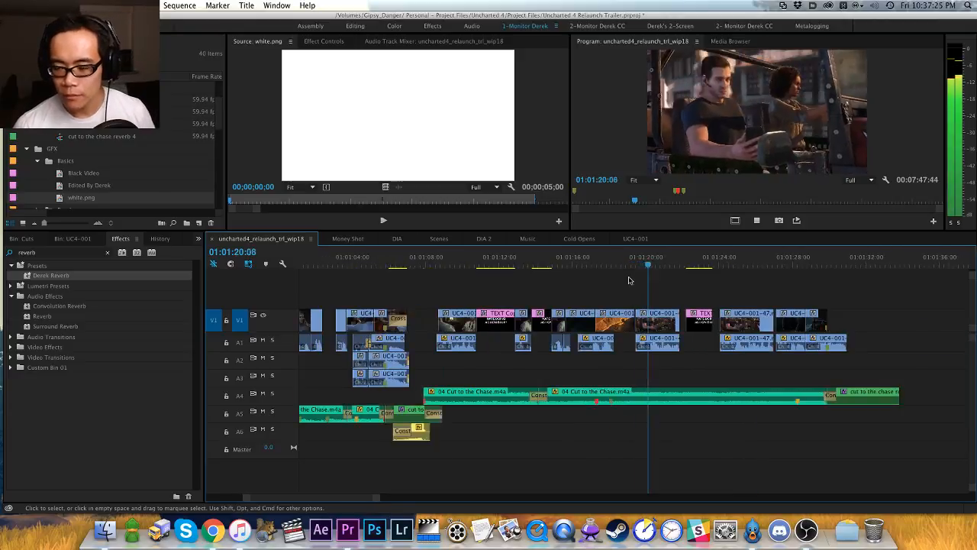
key("=")
key("=")
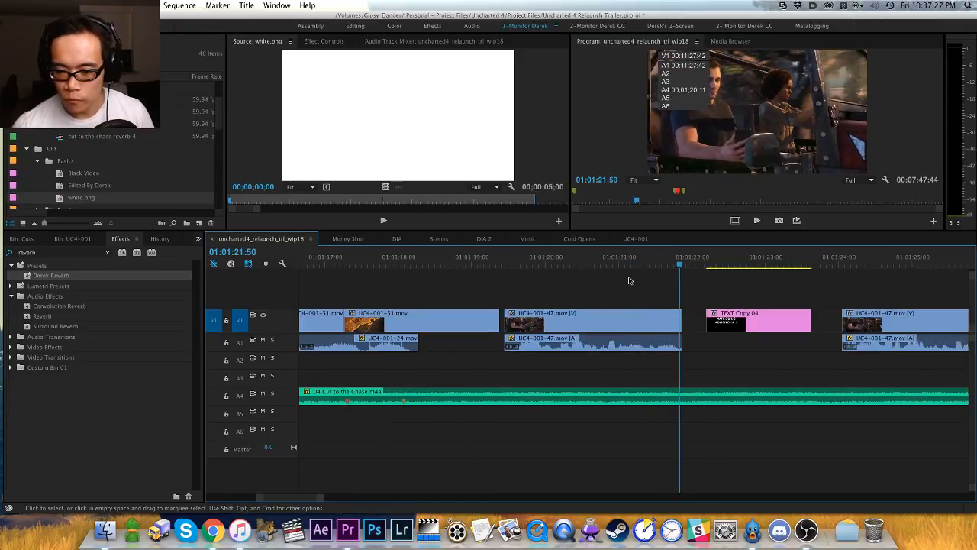
Step: Solo track A1 and play the UC4-001-47.mov clip from its start to find its dialogue start at 01:01:19:57
key("Up")
left_click(272, 341)
key("space")
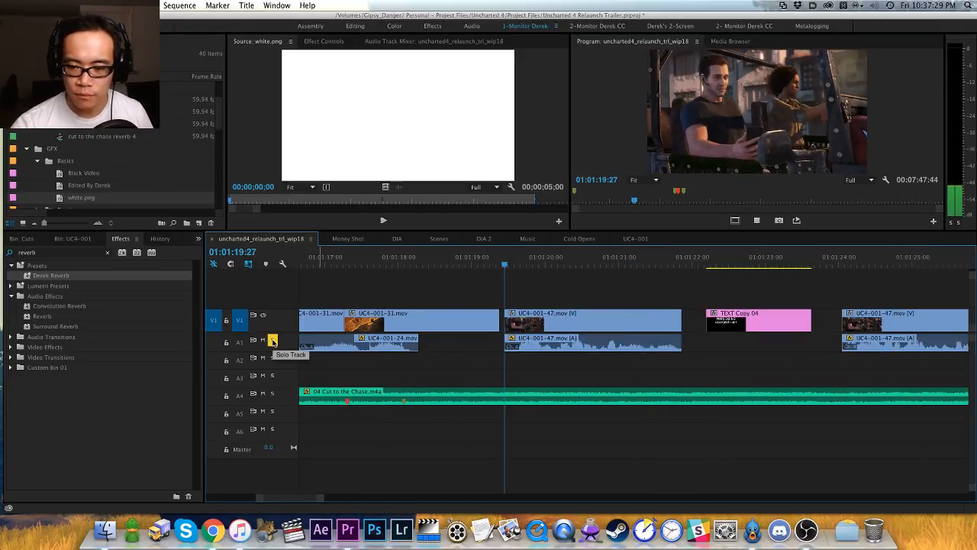
key("Left")
key("Left")
key("Left")
key("Left")
key("Left")
key("Left")
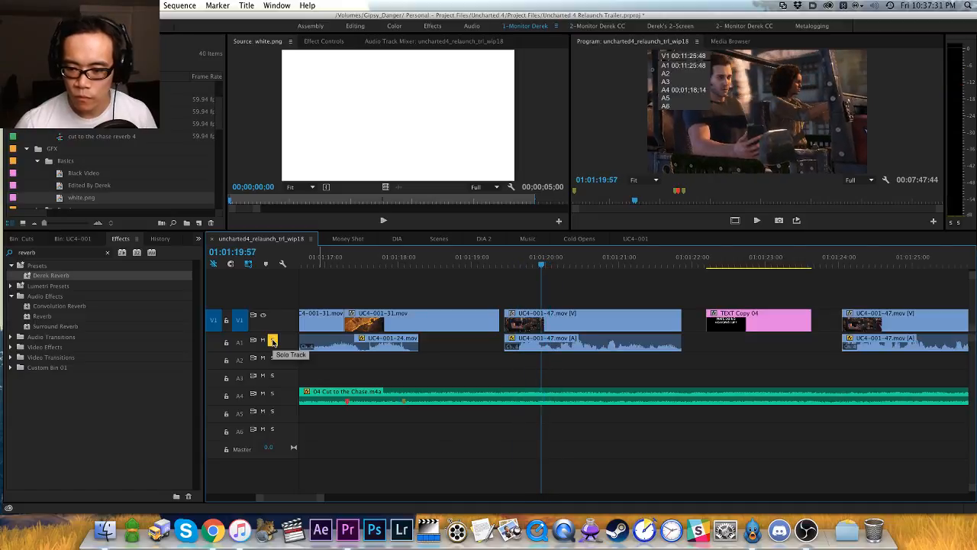
Step: Trim the start of the UC4-001-47.mov clip on V1 and A1 to 01:01:19:57
key("super+k")
key("space")
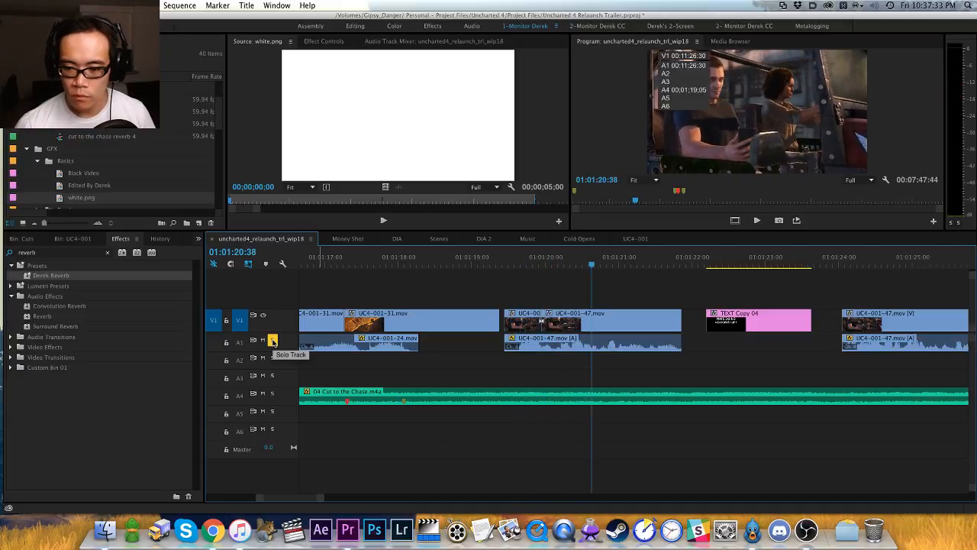
key("space")
key("shift+q")
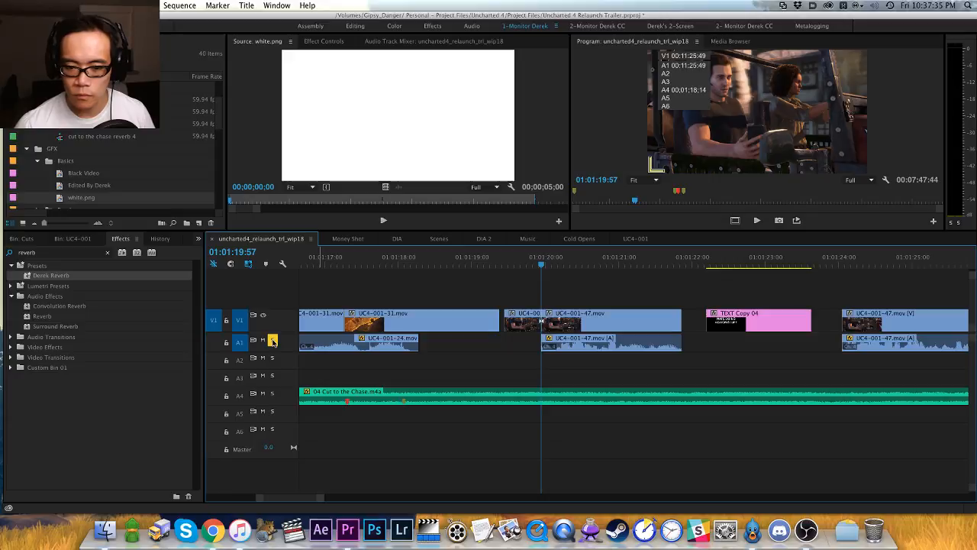
key("shift+q")
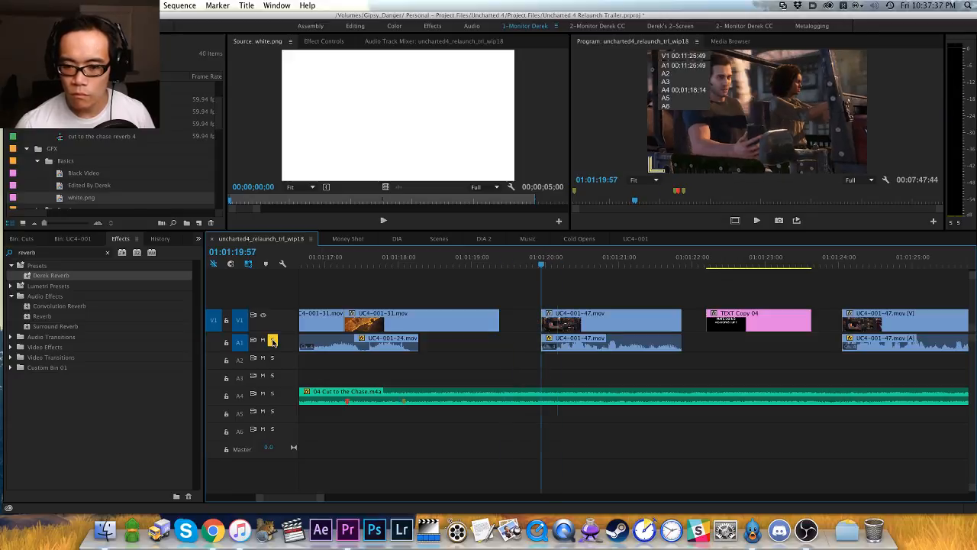
Step: Add a Constant Power fade-in to the trimmed A1 UC4-001-47.mov audio and set its duration to 1 frame
key("super+shift+d")
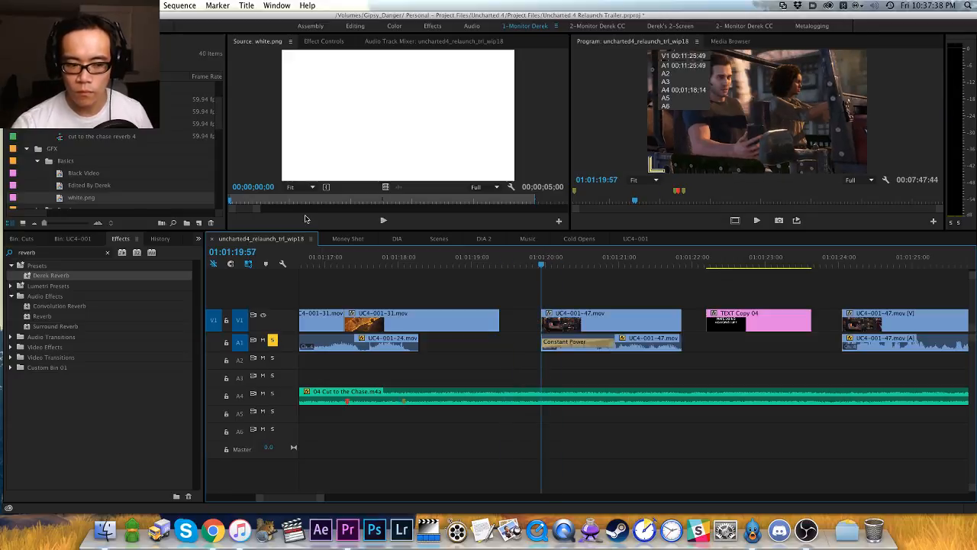
double_click(585, 342)
type("1")
key("Return")
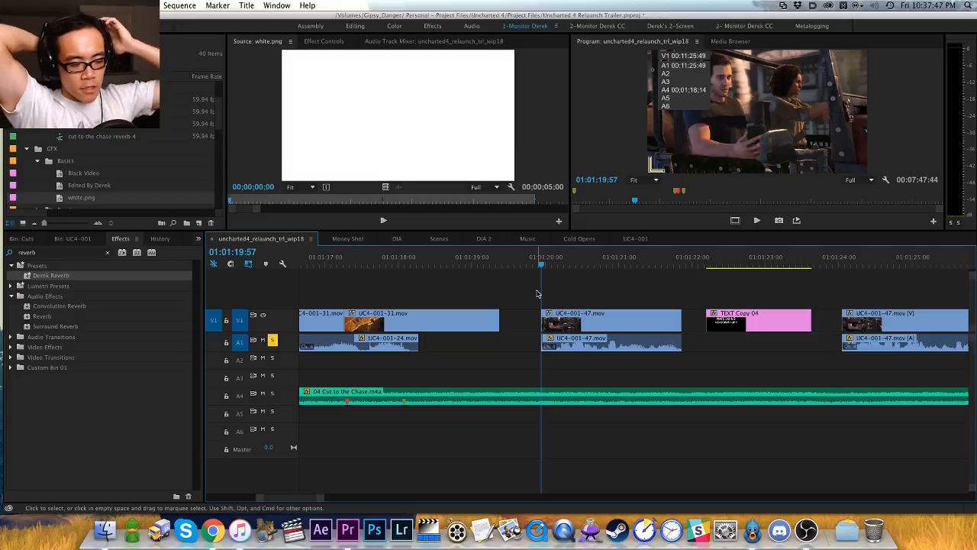
Step: Save the project and move the playhead to 01:01:19:44, just before the trimmed clip
key("cmd+s")
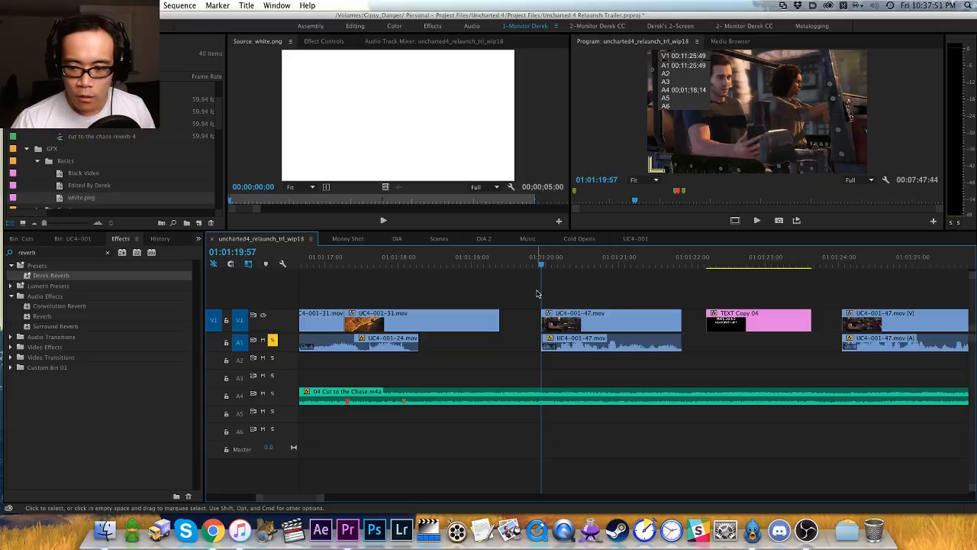
key("super+s")
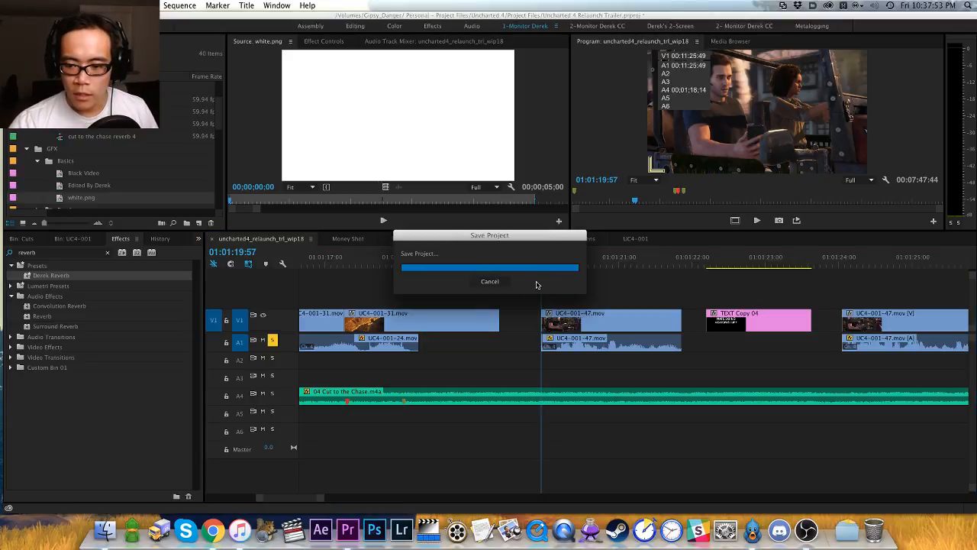
left_click_drag(537, 264, 525, 261)
key("super+s")
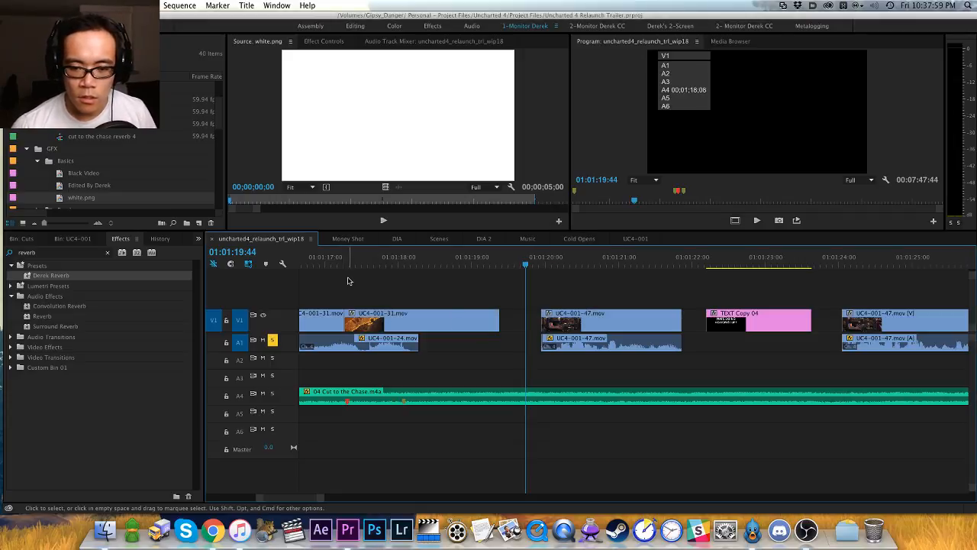
Step: Turn off solo on track A1
left_click(273, 340)
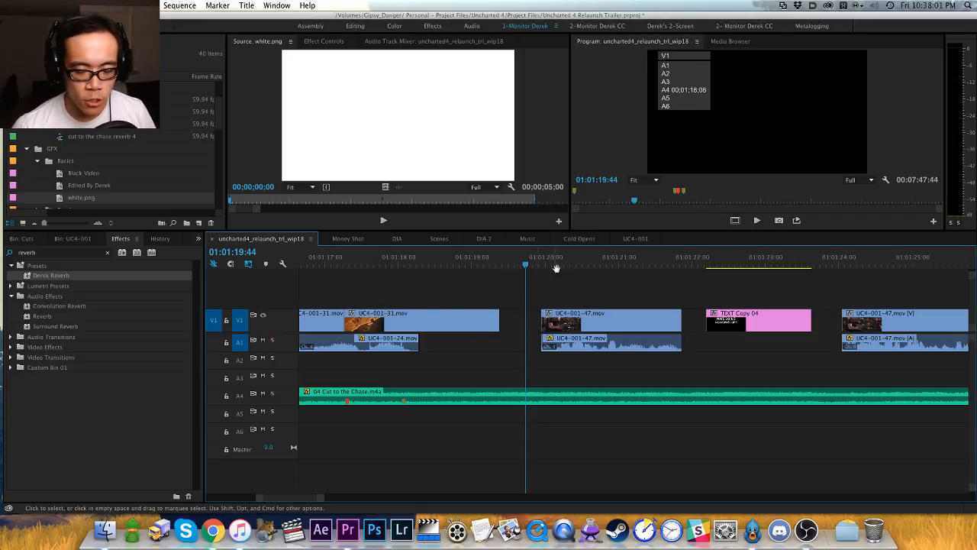
mouse_move(546, 270)
left_mouse_down()
mouse_move(497, 281)
mouse_move(536, 279)
left_mouse_up()
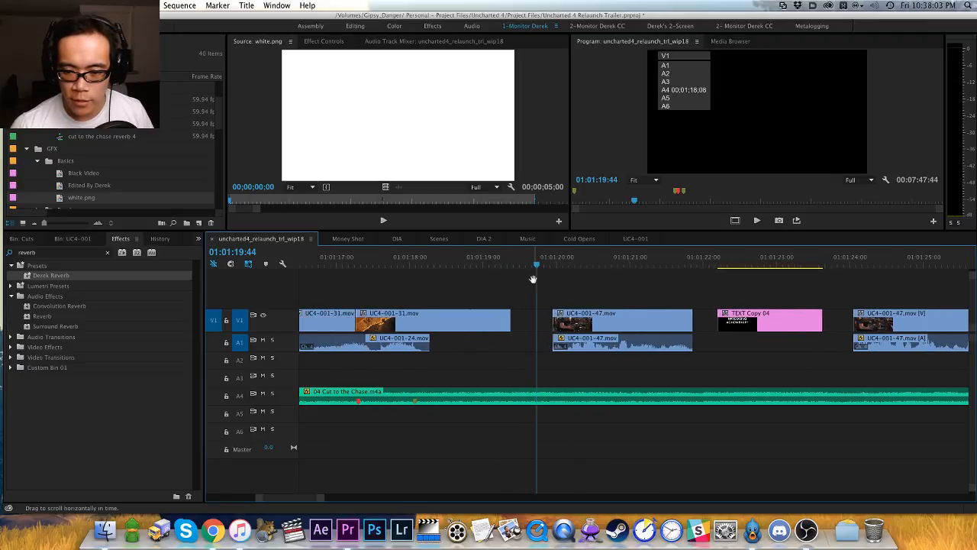
key("v")
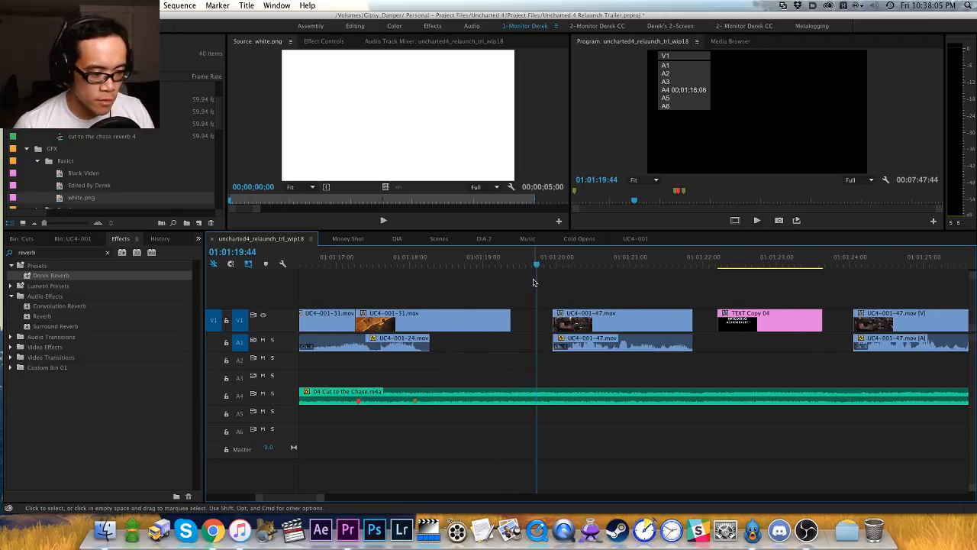
Step: Save the project and move the playhead to 01:01:19:00, over the end of the UC4-001-31.mov clip
scroll(470, 275, "right", 5)
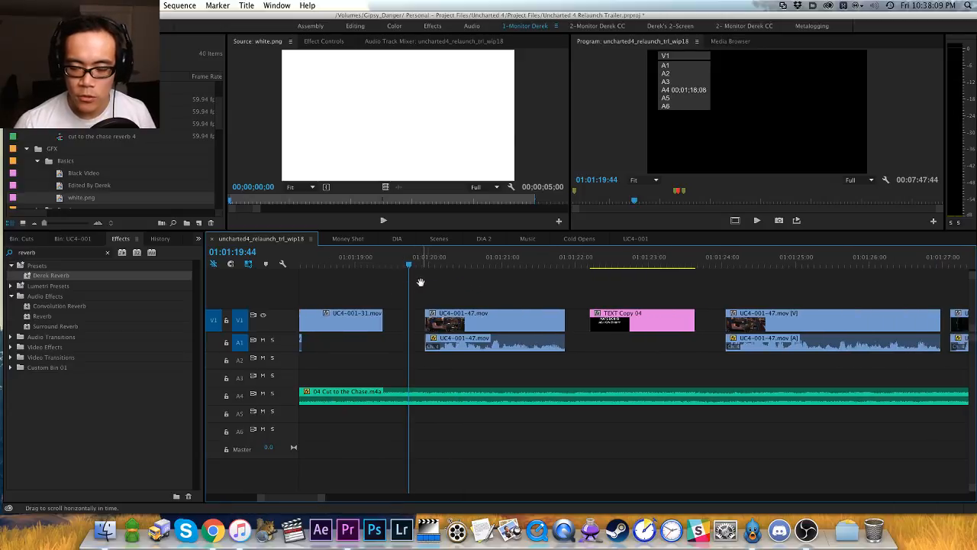
scroll(436, 280, "left", 2)
key("cmd+s")
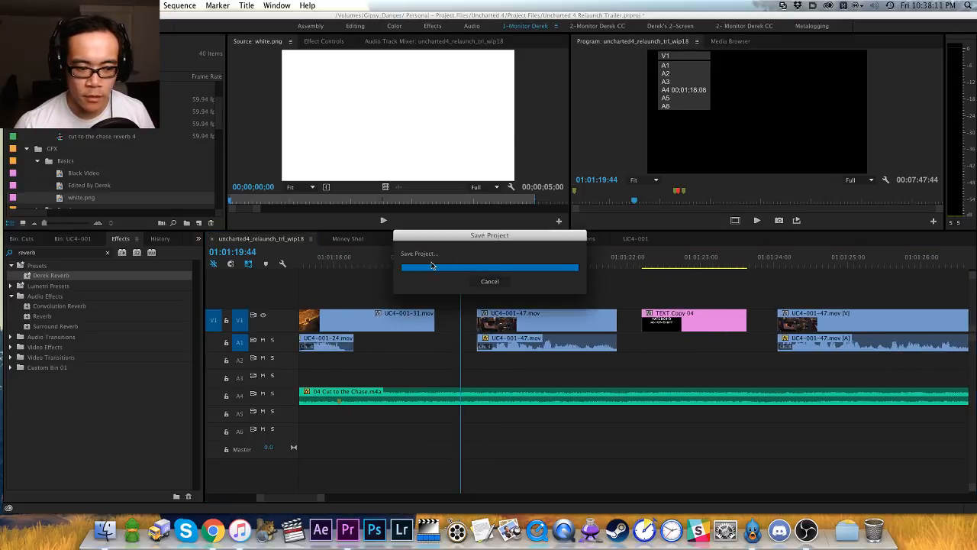
left_click(407, 264)
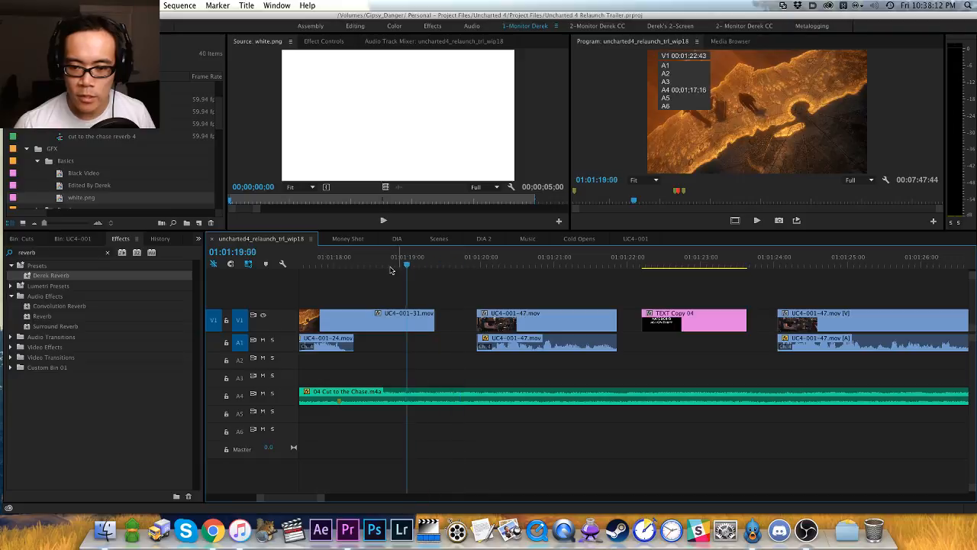
Step: Play the sequence with all tracks audible from 01:01:19:00 through the reverb tail of the music on A4
left_click(273, 339)
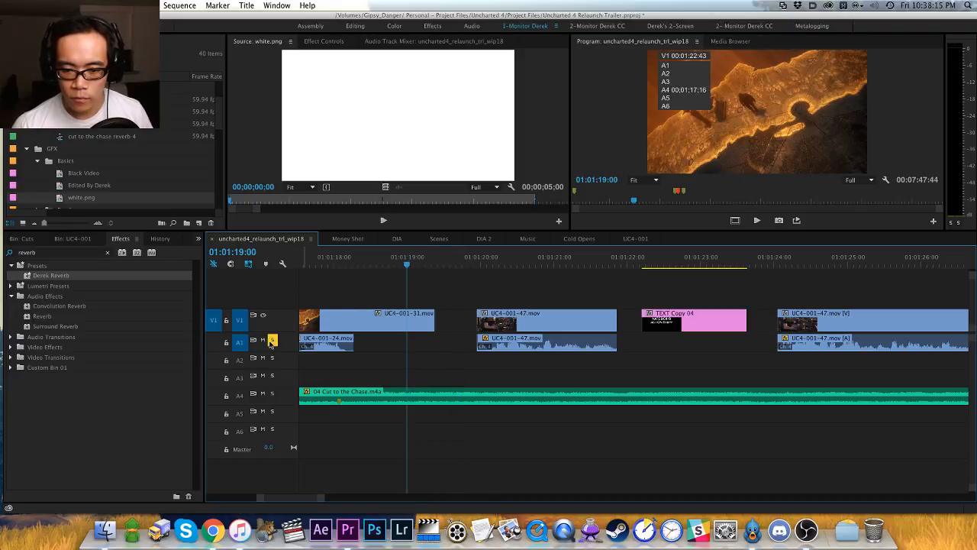
key("minus")
key("minus")
key("space")
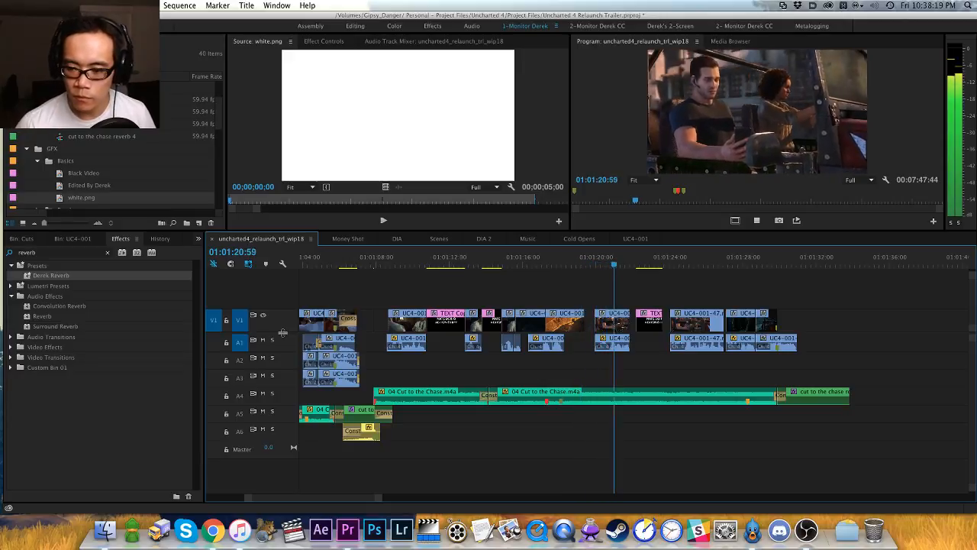
key("equal")
key("minus")
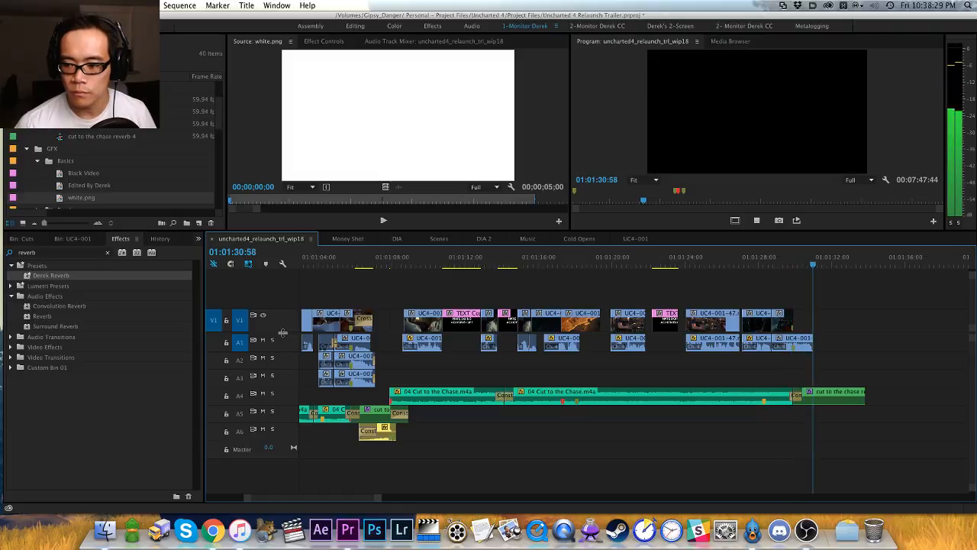
key("space")
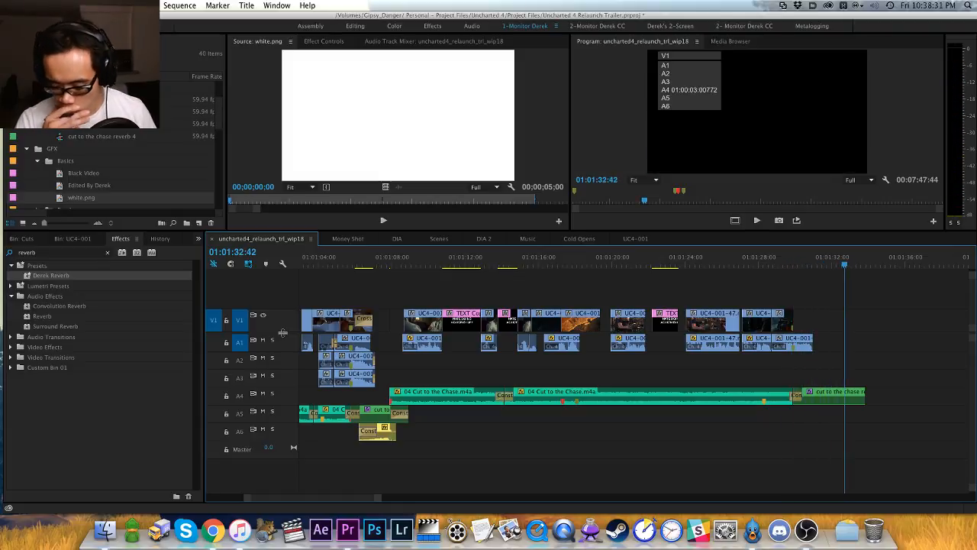
Step: Save the project and play the dialogue shots that start at about 01:01:43, after the gap in the music
key("minus")
key("super+s")
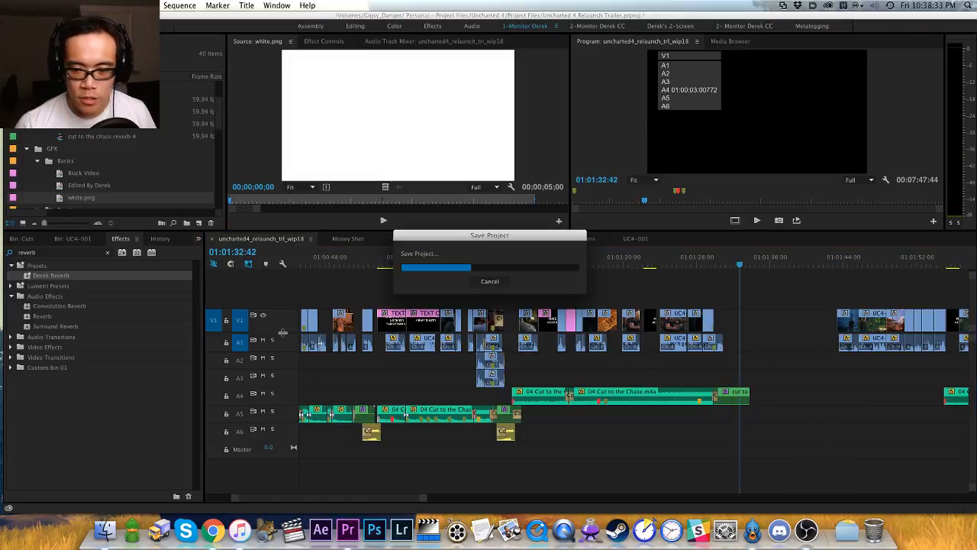
scroll(770, 321, "right", 5)
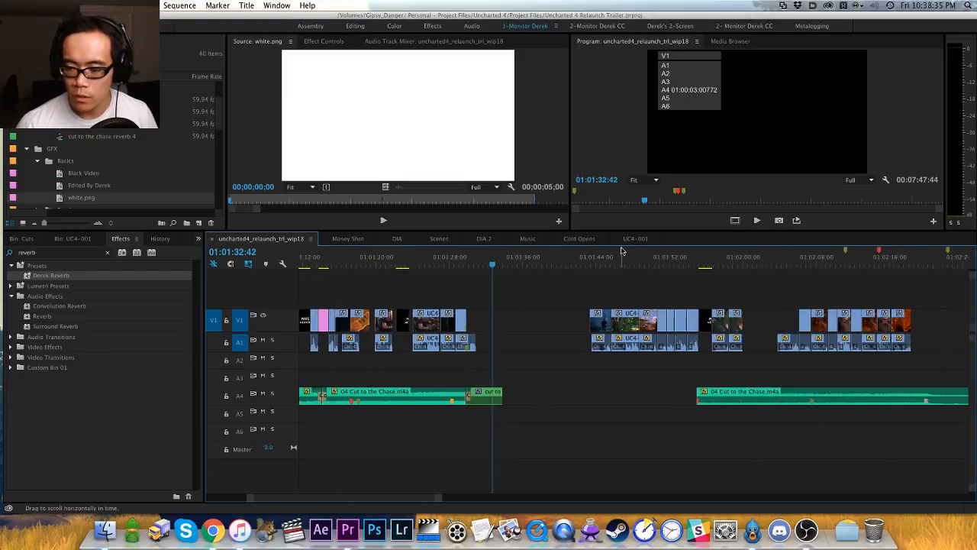
left_click(586, 260)
key("space")
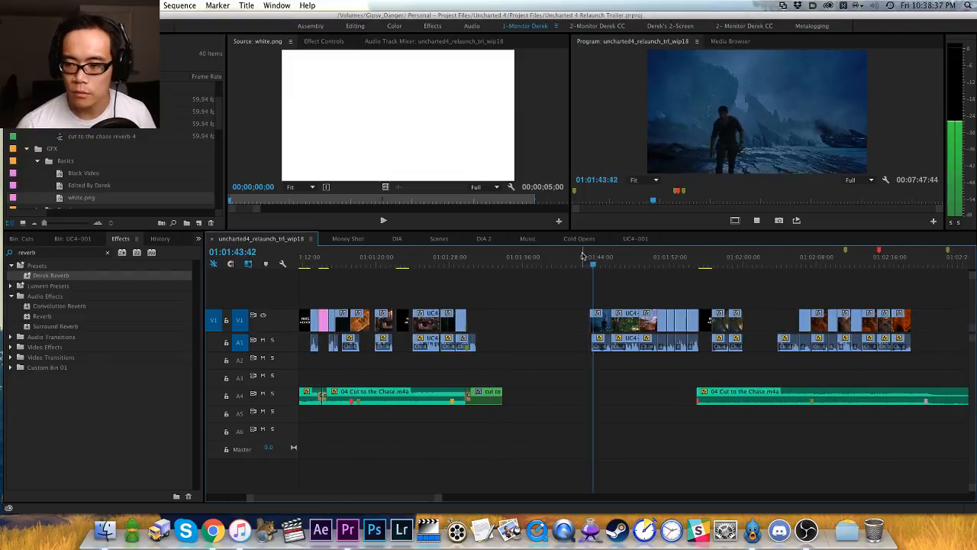
key("equal")
key("space")
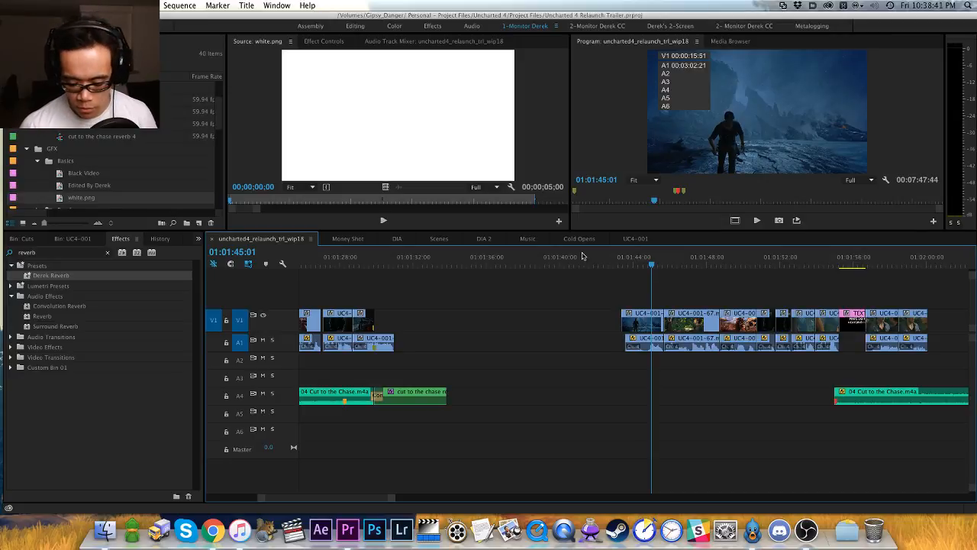
key("minus")
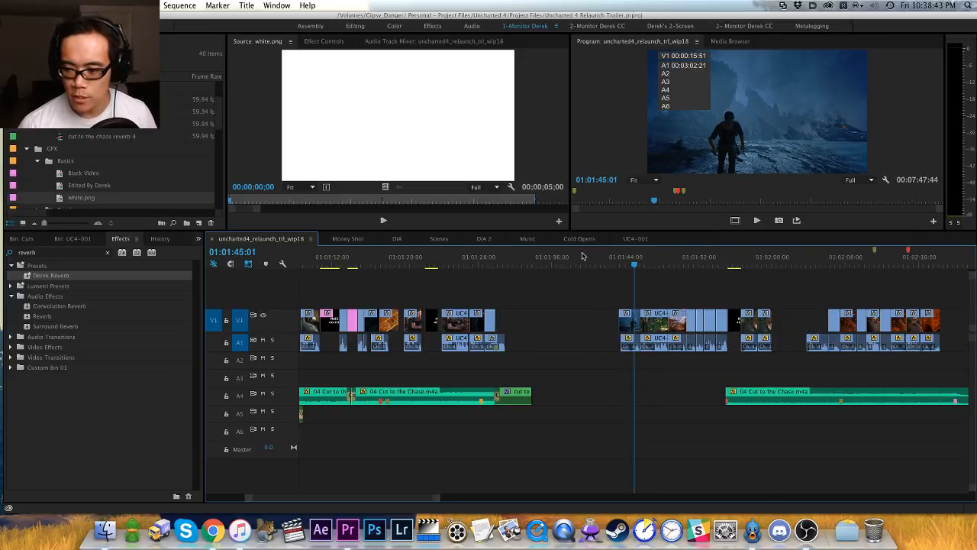
key("space")
key("equal")
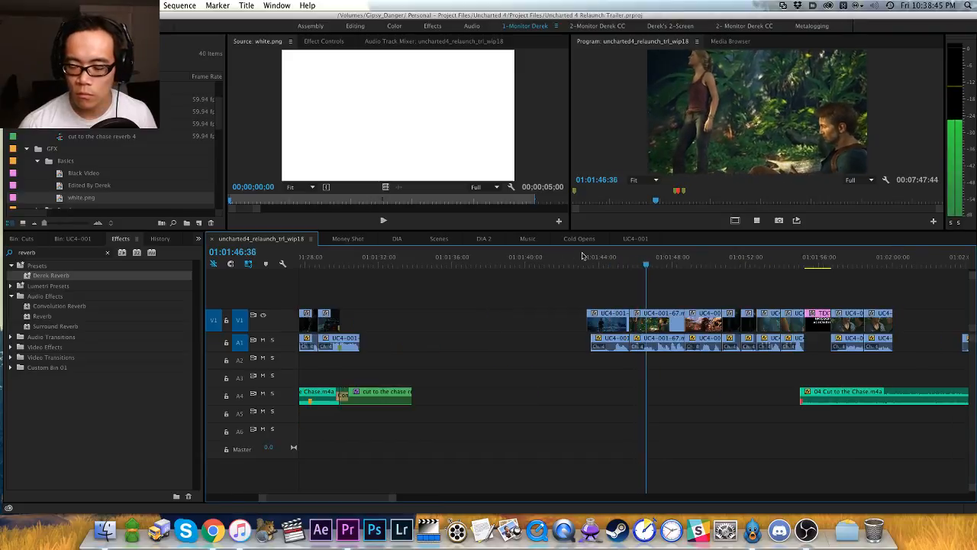
key("space")
Step: Move the first two dialogue clips of this section, ending with UC4-001-67.mov, about 4 seconds earlier on V1 and A1
left_click_drag(591, 276, 656, 321)
left_click_drag(651, 324, 577, 322)
left_click(665, 280)
key("h")
left_click_drag(670, 296, 565, 293)
key("v")
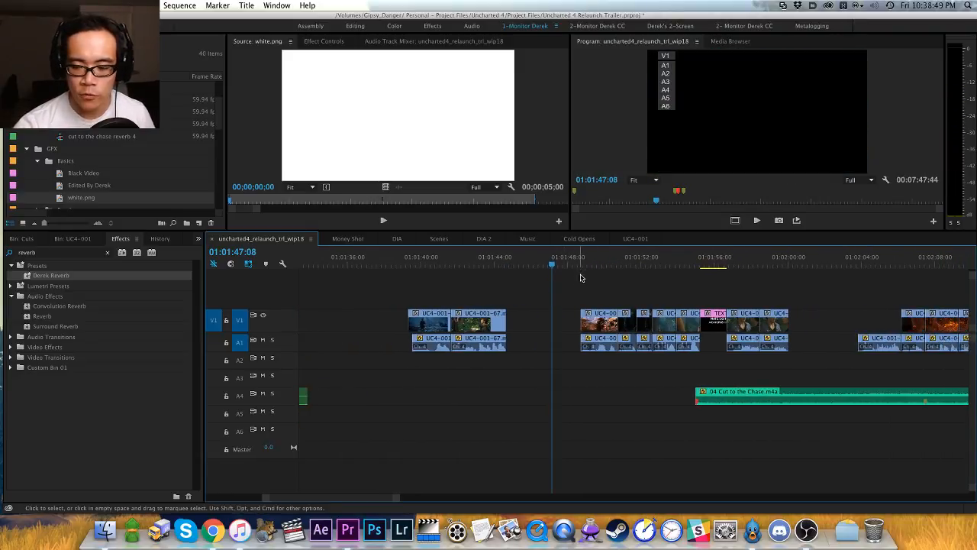
Step: Play the shots from the start of the UC4-001-49.mov clip up to about 01:01:54:32
left_click(578, 263)
key("space")
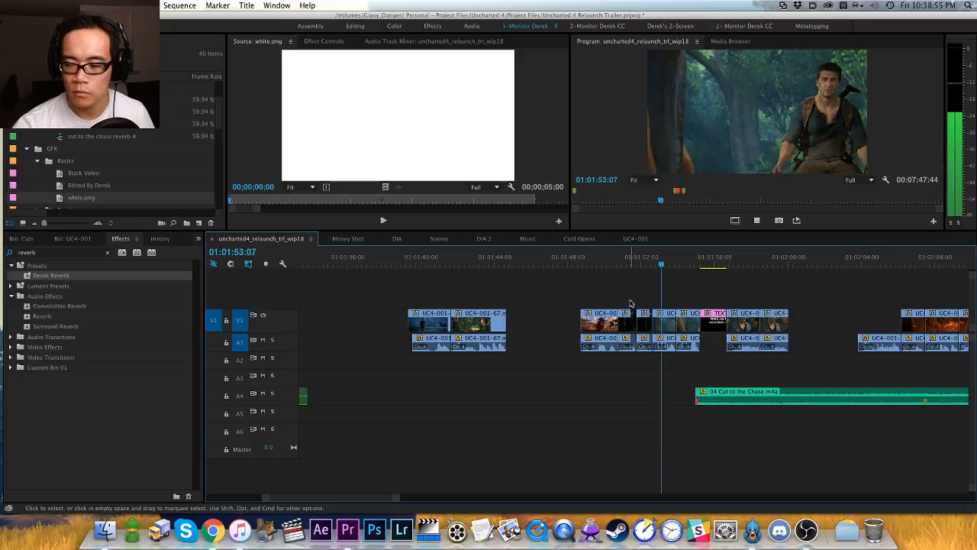
key("space")
key("space")
key("space")
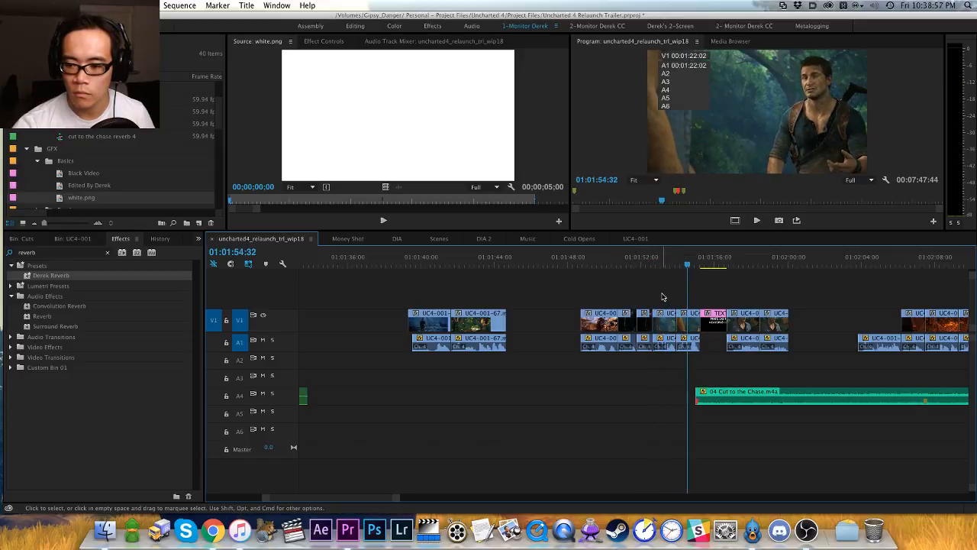
Step: Move the two clips before TEXT Copy 04 to about 01:01:37, and shift the pair ending with UC4-001-67.mov about 3 seconds later
left_click_drag(663, 294, 692, 350)
key("Delete")
left_click_drag(417, 290, 493, 345)
left_click_drag(488, 327, 546, 321)
left_click_drag(463, 285, 644, 333)
left_click(426, 298)
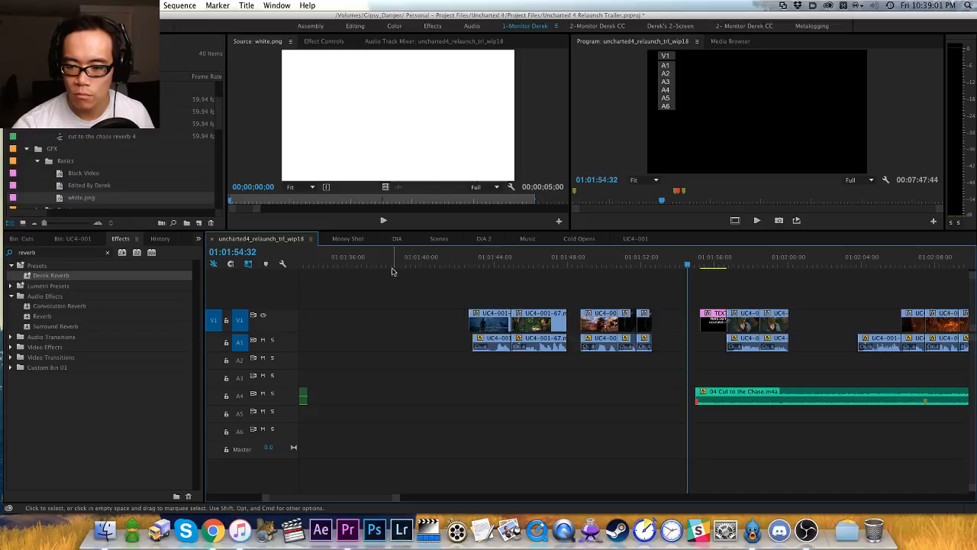
left_click(374, 262)
key("super+v")
Step: Solo track A1 and play the two UC4-001-55.mov dialogue clips that follow TEXT Copy 04
left_click(692, 264)
key("space")
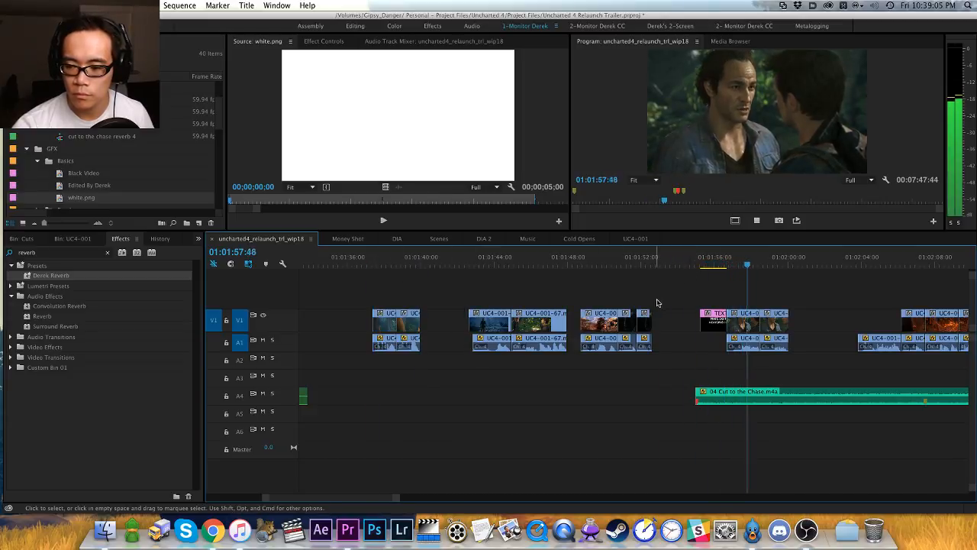
left_click(273, 339)
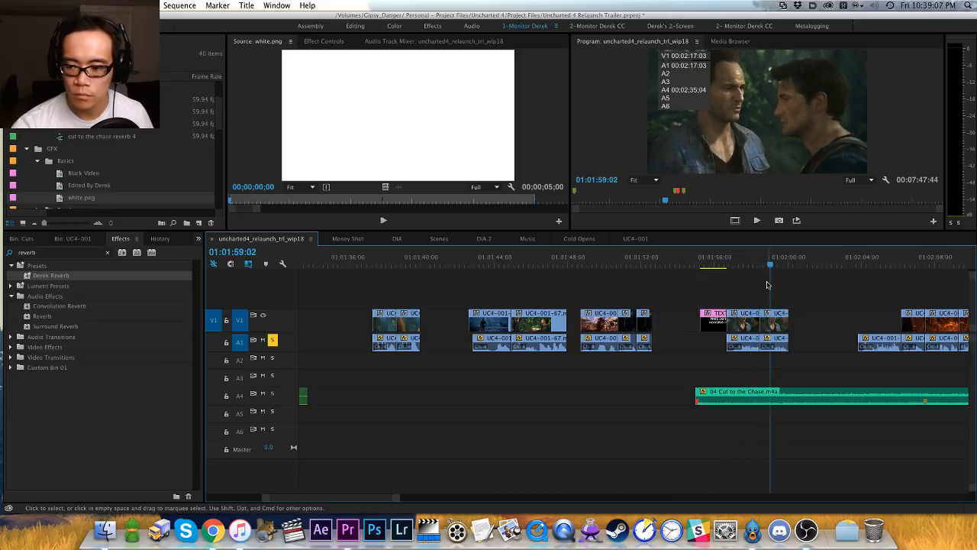
left_click(723, 262)
key("space")
key("=")
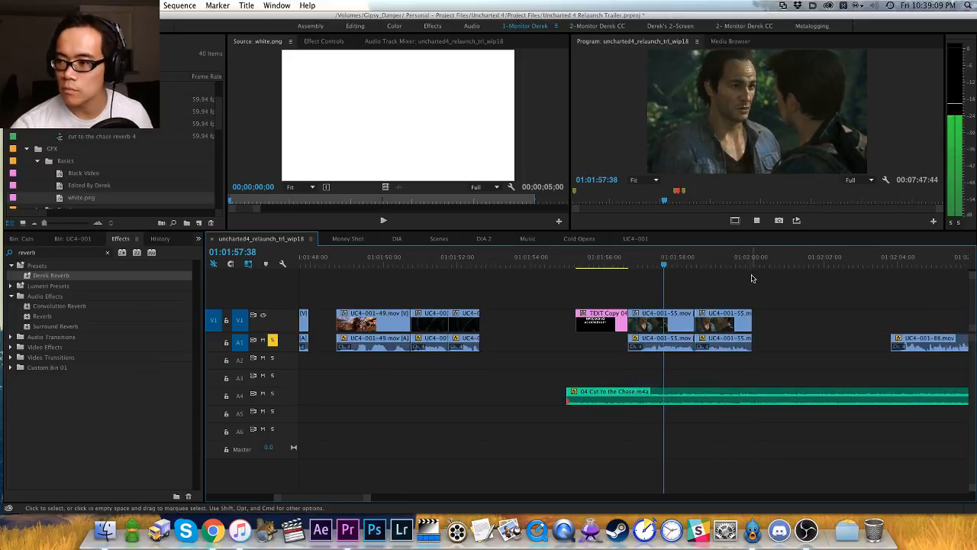
Step: Adjust the audio gain of both UC4-001-55.mov clips after TEXT Copy 04, playing the dialogue between the two changes
key("space")
left_click(660, 339)
key("g")
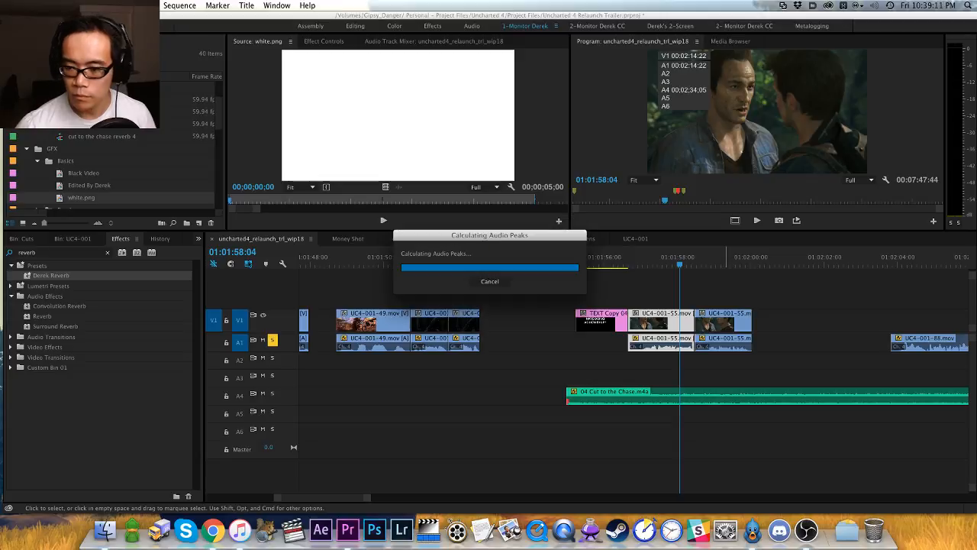
key("space")
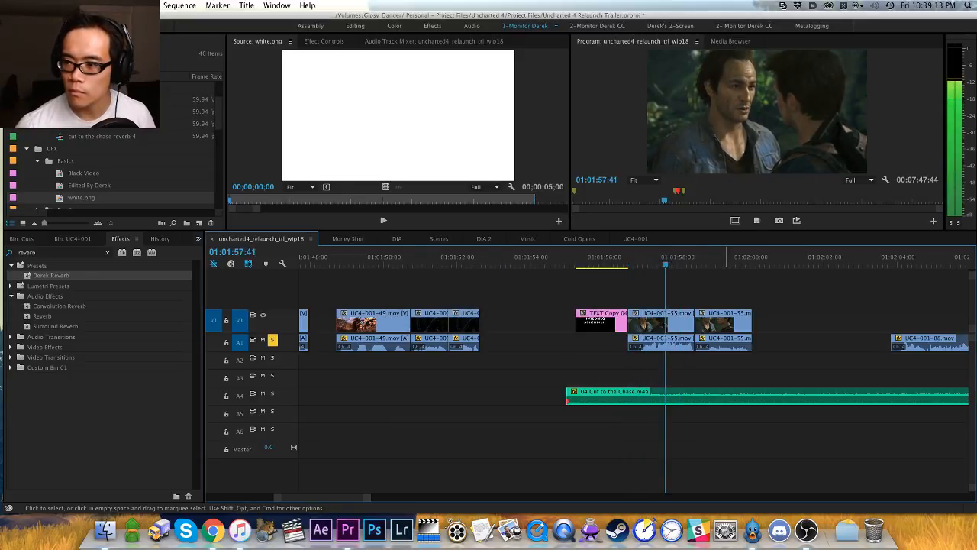
key("space")
key("d")
key("g")
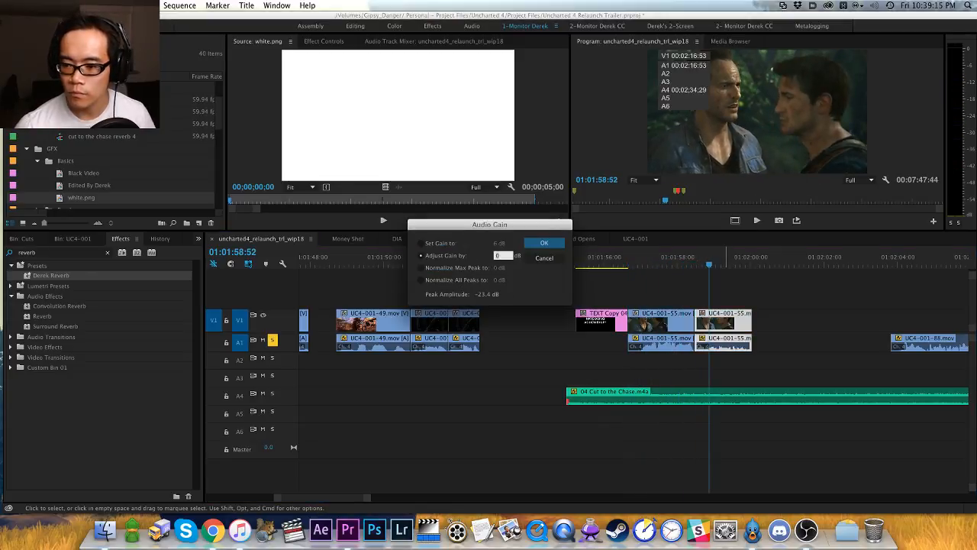
key("Return")
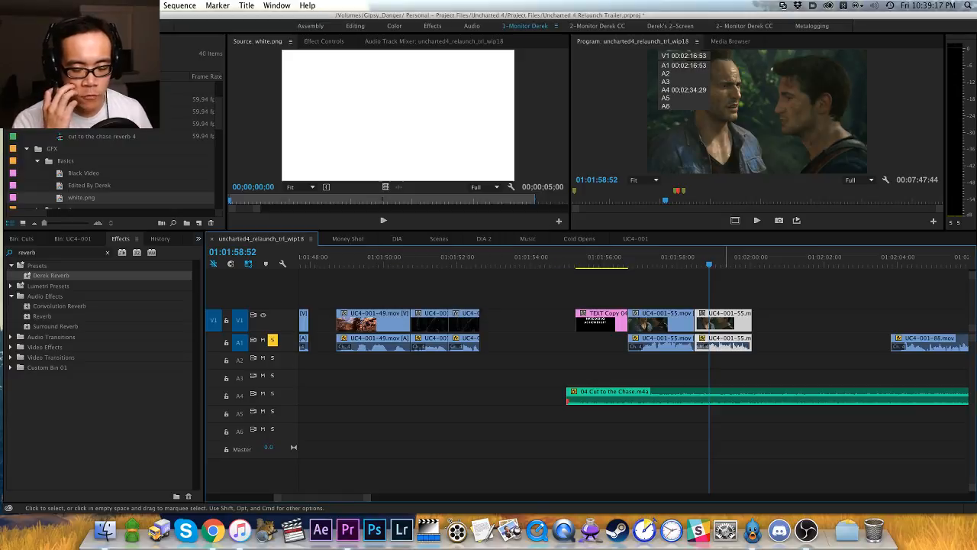
Step: Trim the start of the first UC4-001-55.mov clip on V1 and A1 to 01:01:56:59
key("super+shift+a")
key("h")
left_click_drag(655, 283, 573, 283)
key("v")
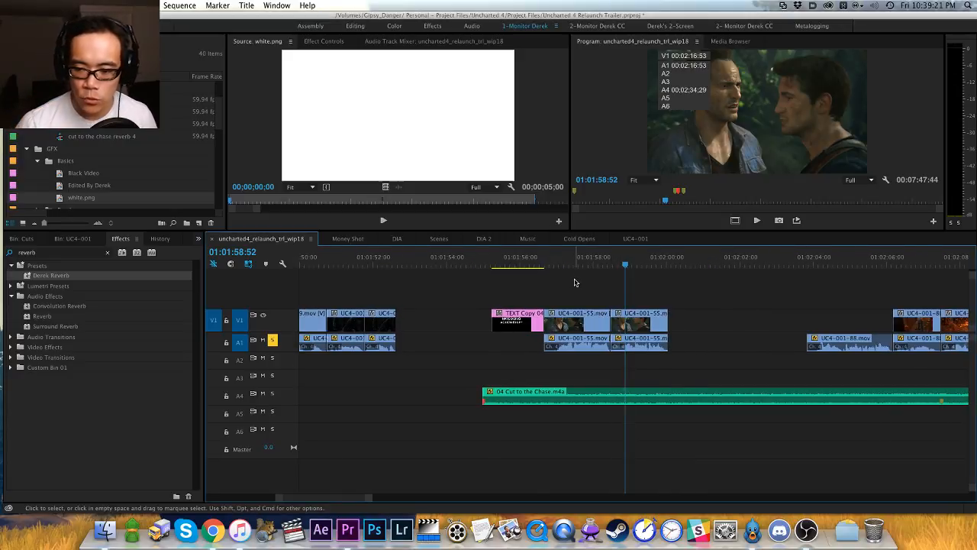
key("Up")
key("Up")
key("=")
key("=")
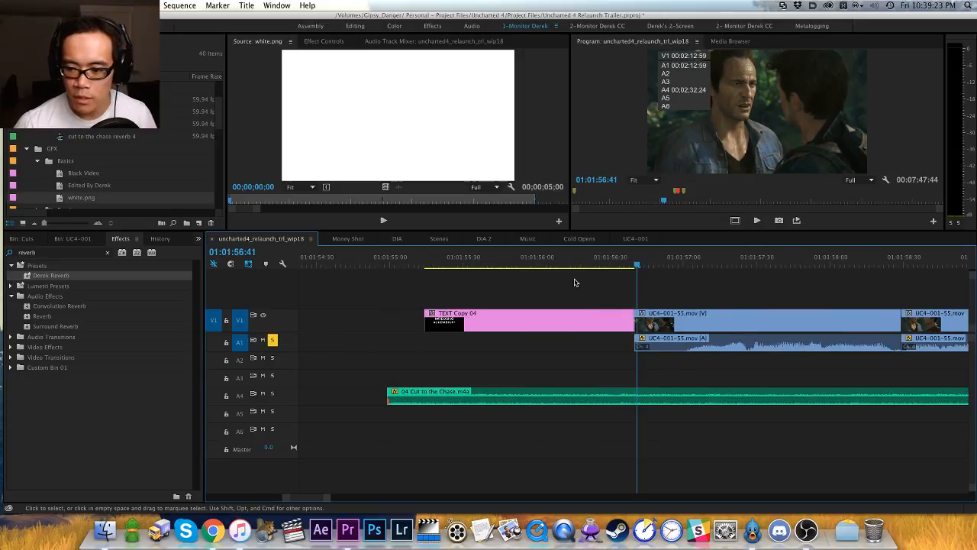
key("Right")
key("Right")
key("Right")
key("Right")
key("Right")
key("Right")
key("Right")
key("Right")
key("Right")
key("Right")
key("Right")
key("Right")
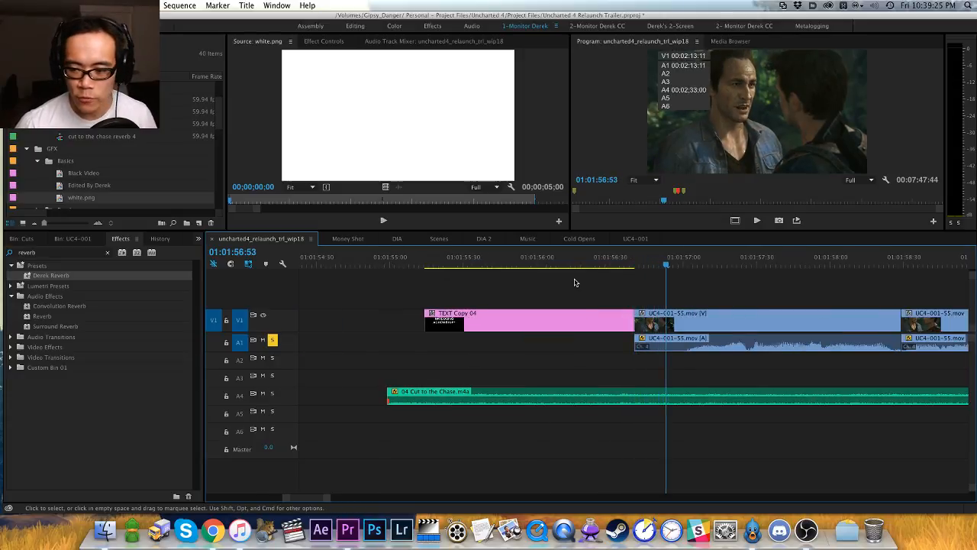
key("Right")
key("Right")
key("Right")
key("Right")
key("Right")
key("Right")
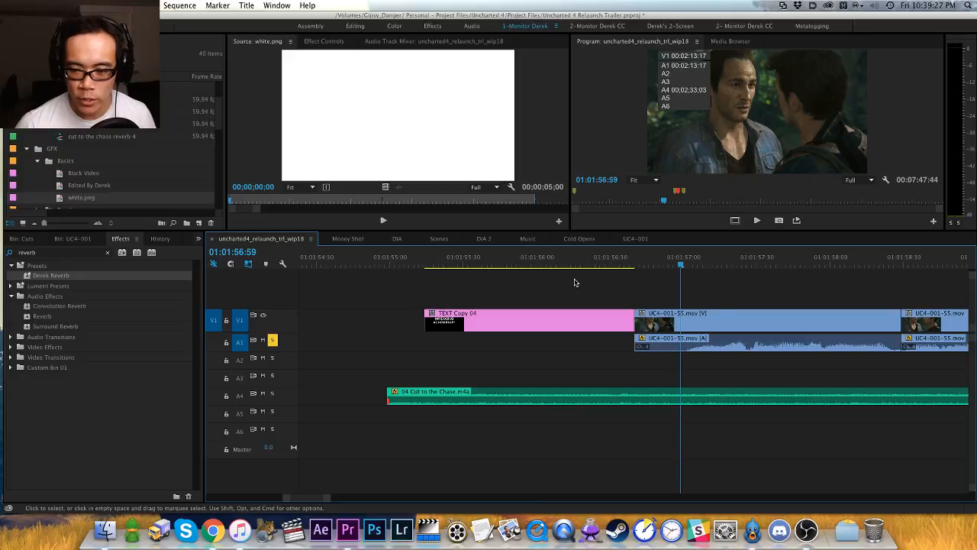
key("alt+q")
Step: Play the trimmed UC4-001-55.mov dialogue from 01:01:56:59 to the end of the second clip
key("-")
key("-")
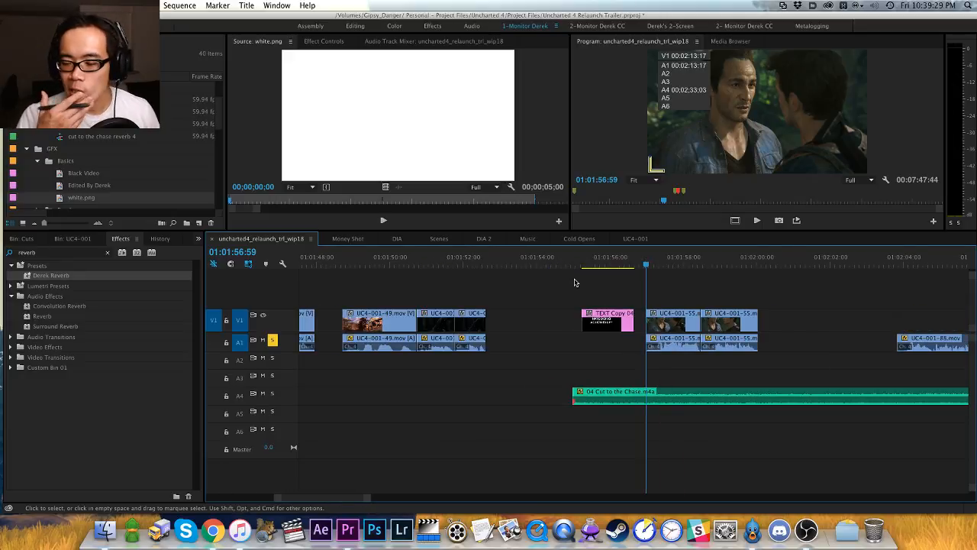
key("space")
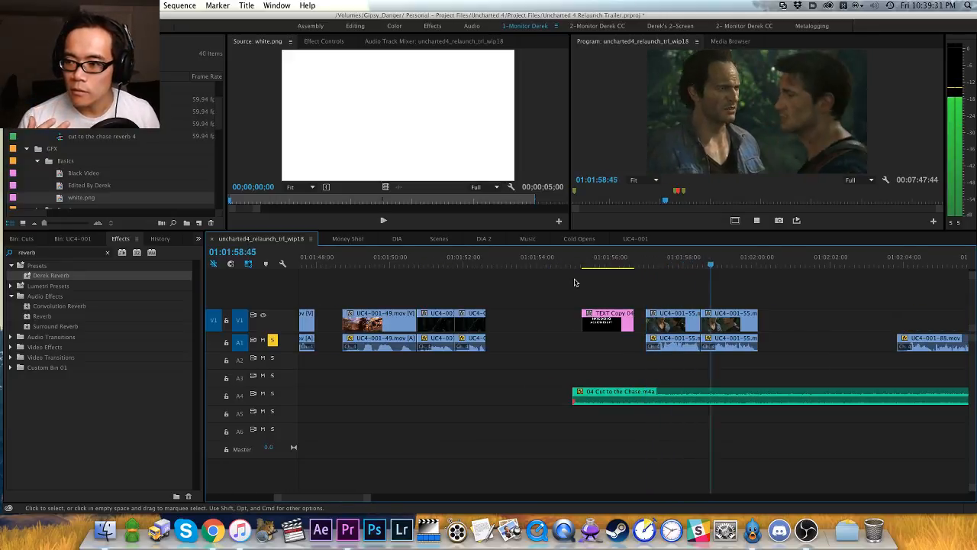
key("space")
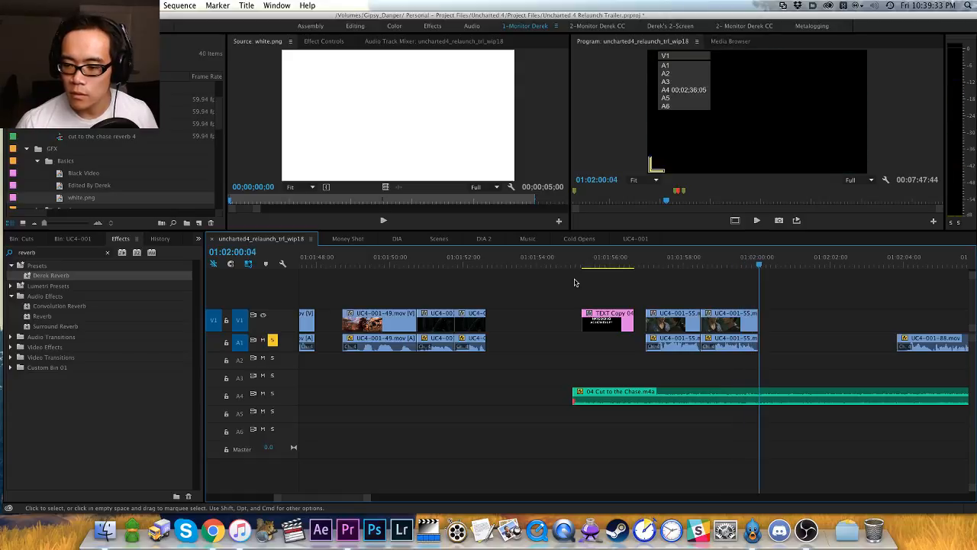
Step: Fade out the end of the second UC4-001-55.mov audio clip with a 2-frame Constant Power transition and save the project
key("Left")
key("Left")
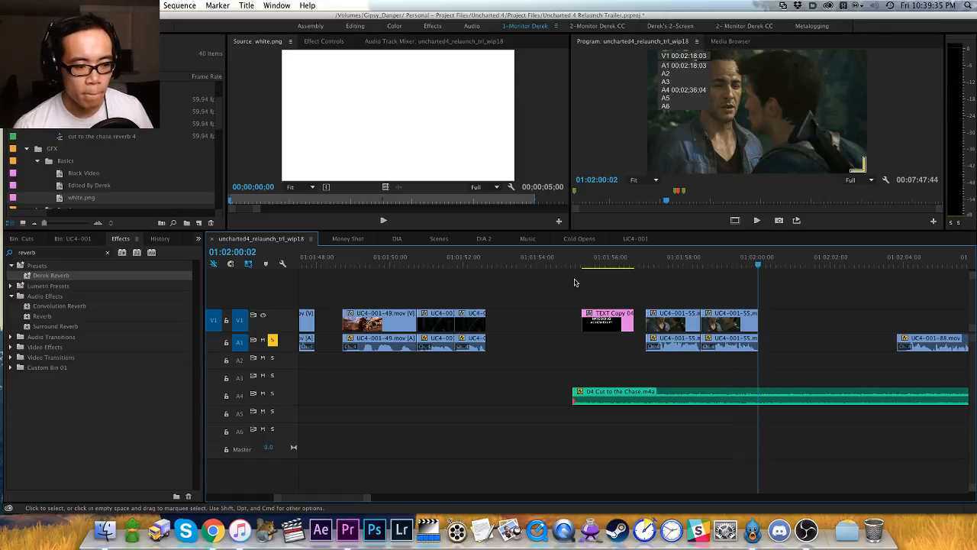
key("=")
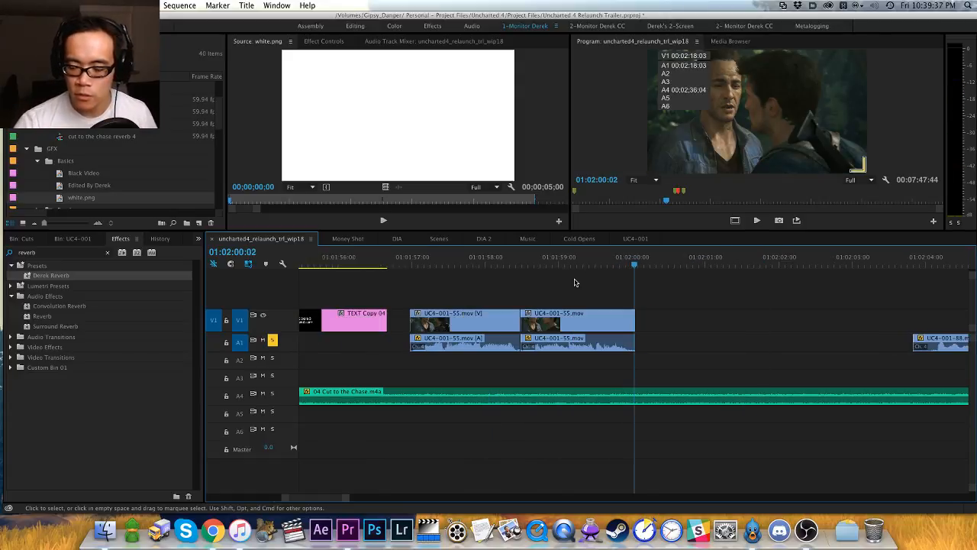
key("super+shift+d")
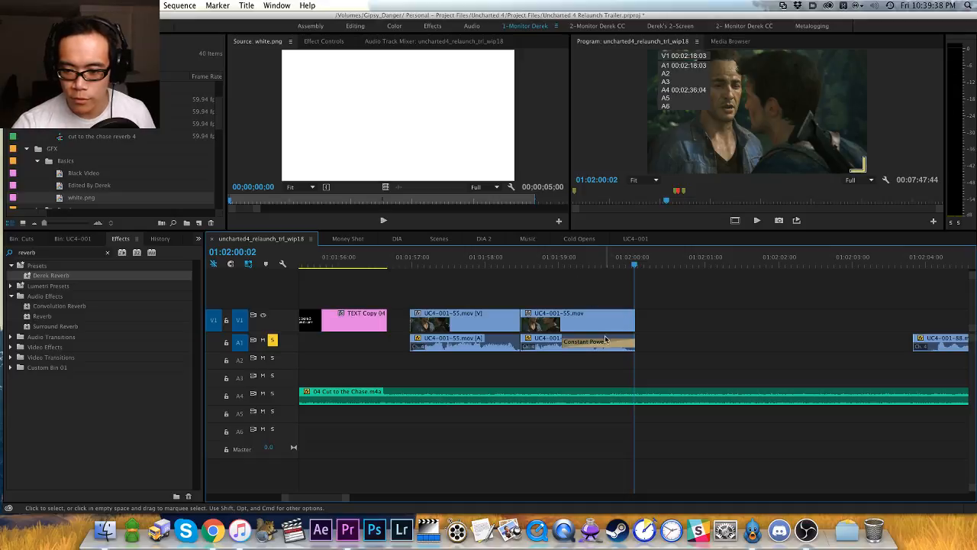
double_click(605, 338)
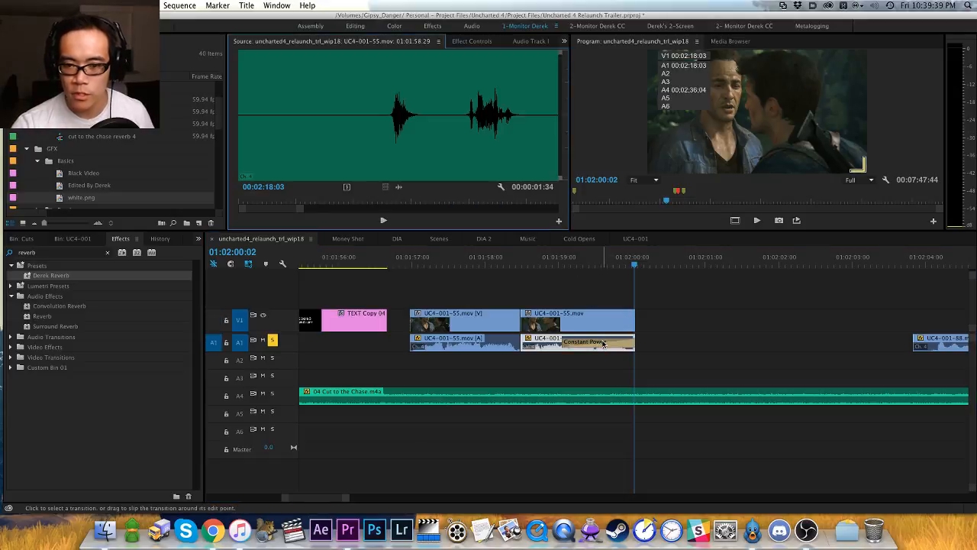
double_click(603, 340)
type("2")
key("Return")
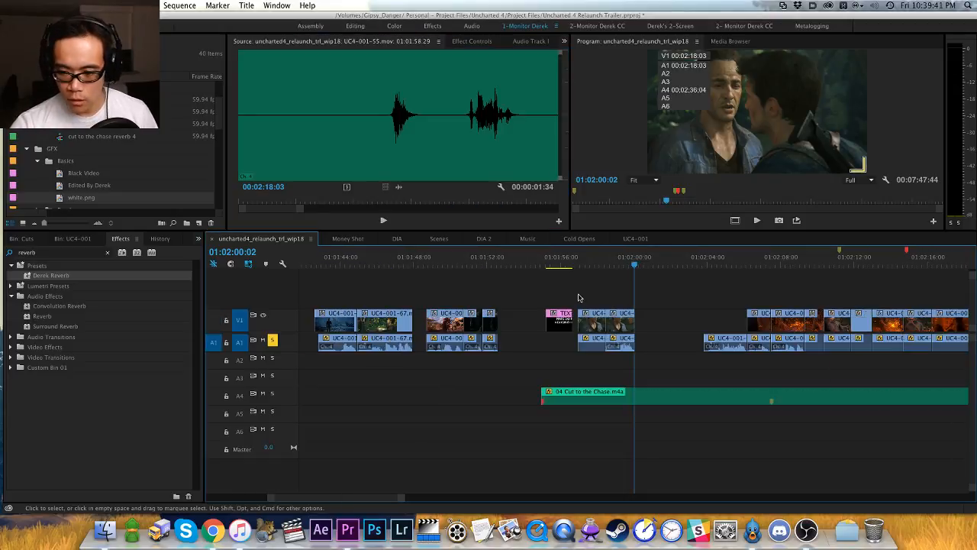
key("minus")
key("minus")
key("super+s")
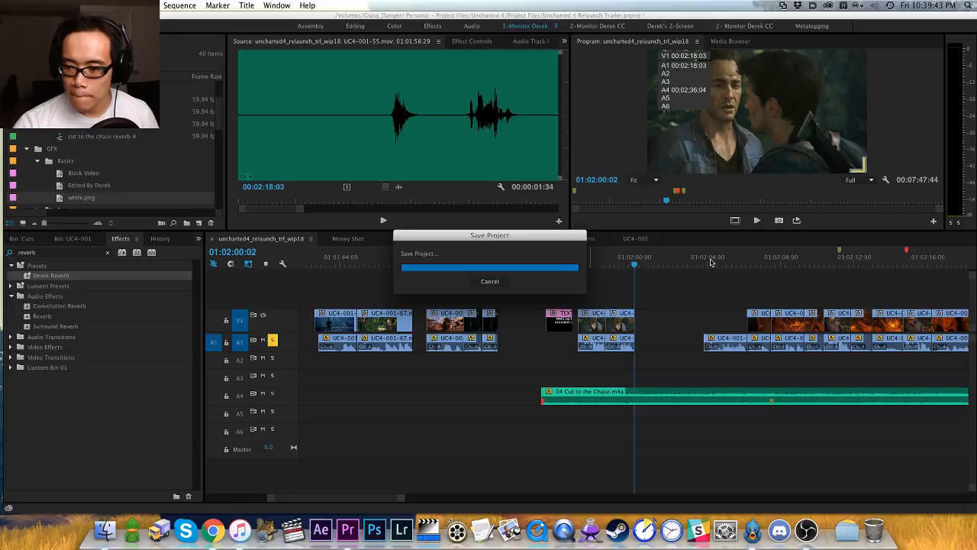
Step: Play the soloed dialogue from about 01:02:04:00, and skim back through the earlier clips up to about 01:02:15:12
left_click(710, 261)
key("space")
key("minus")
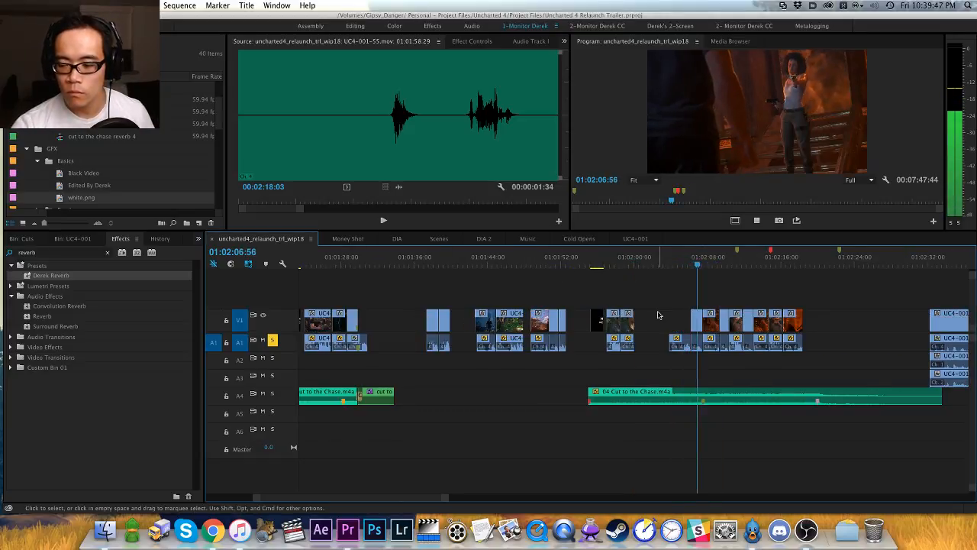
key("space")
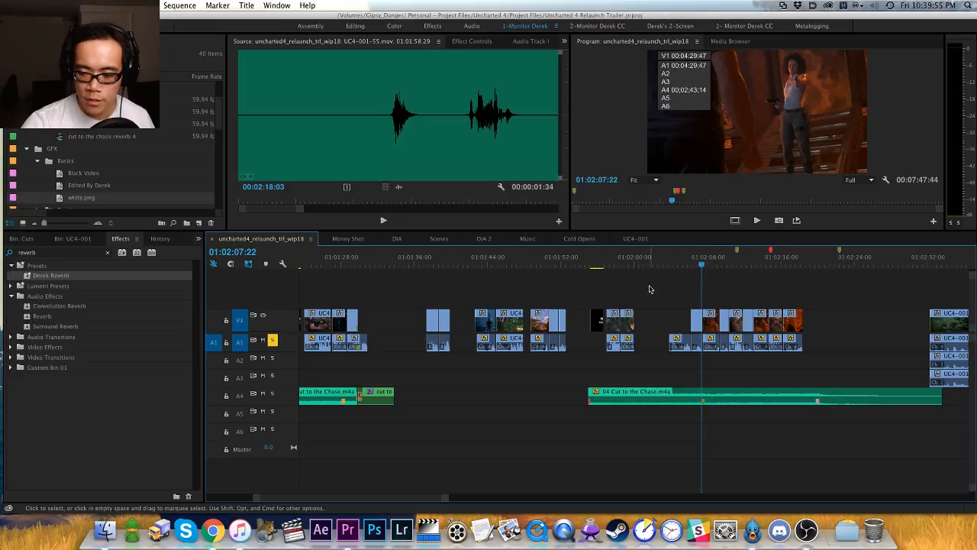
left_click_drag(474, 261, 775, 263)
key("space")
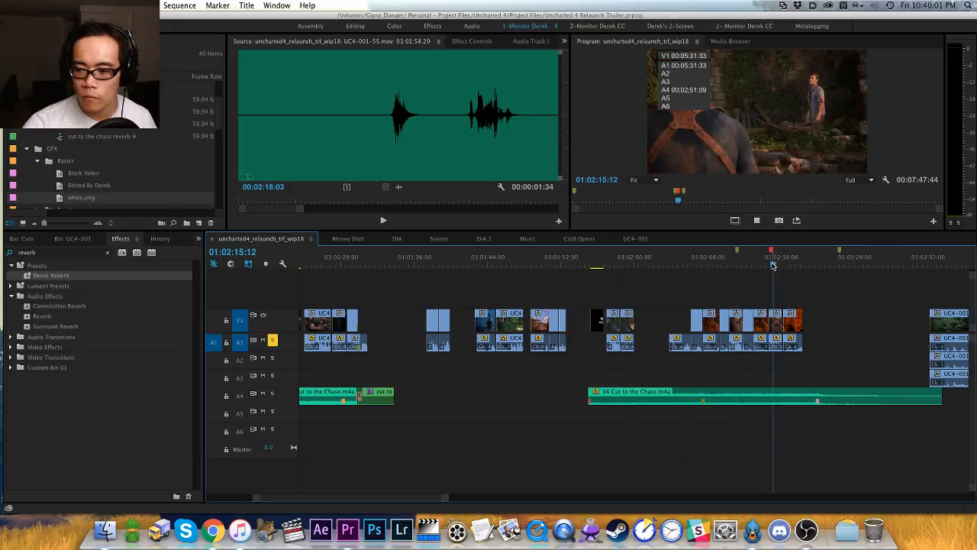
Step: Play the dialogue pair from 01:01:38:02 and shift its second clip about 1.5 seconds later, leaving a gap between the two
left_click_drag(688, 261, 433, 261)
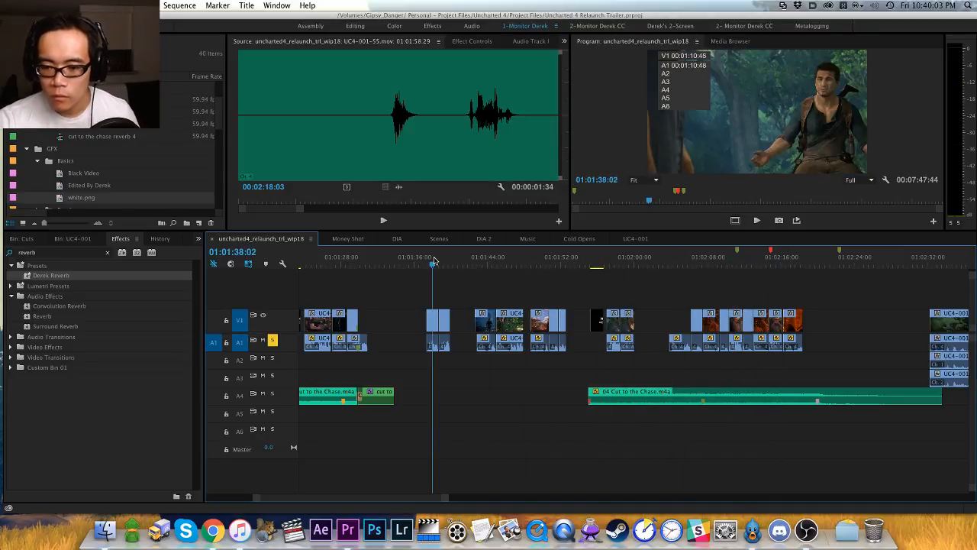
key("space")
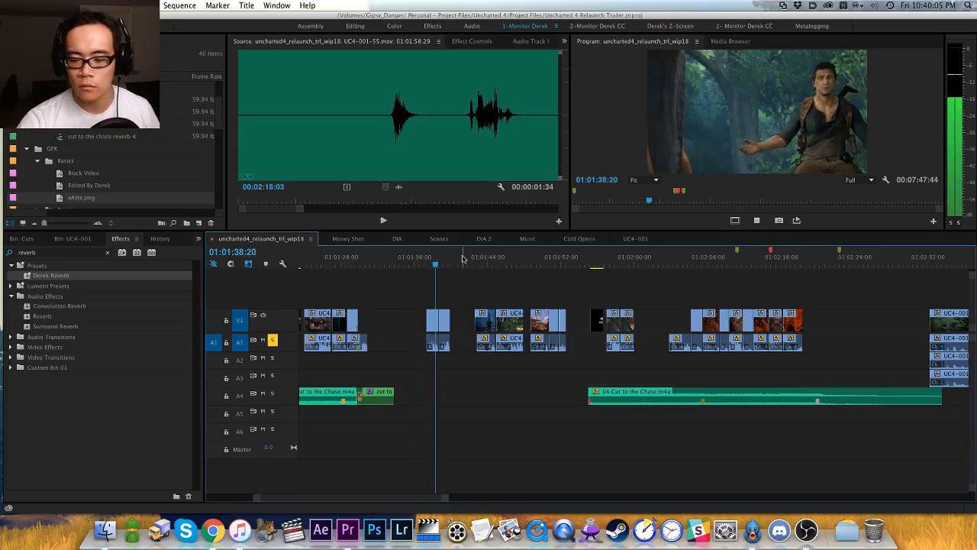
key("space")
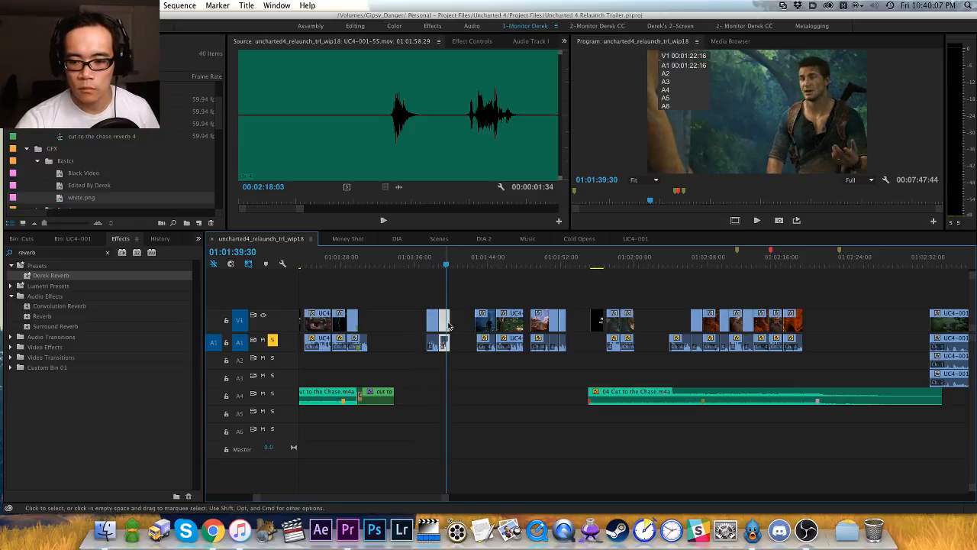
left_click_drag(449, 325, 463, 325)
left_click(460, 293)
Step: Cut the two-clip dialogue group ending with UC4-001-67.mov and insert it after the group that starts with UC4-001-49.mov
left_click_drag(458, 264, 522, 350)
key("Delete")
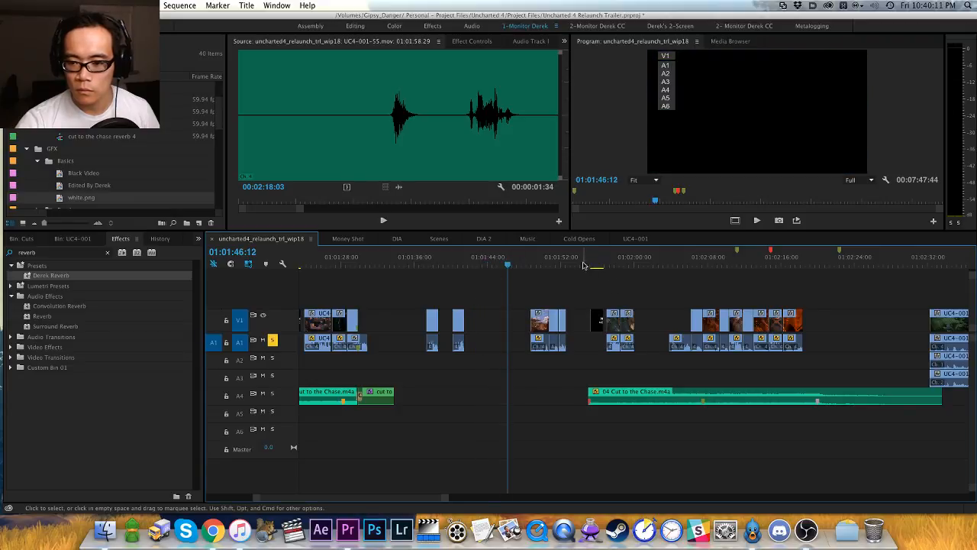
left_click_drag(584, 265, 575, 265)
key("super+shift+v")
Step: Move the UC4-001-49.mov clip to about 01:01:42, just after the shifted dialogue clip, and play the new order
left_click_drag(527, 289, 540, 346)
key("super+x")
left_click(466, 262)
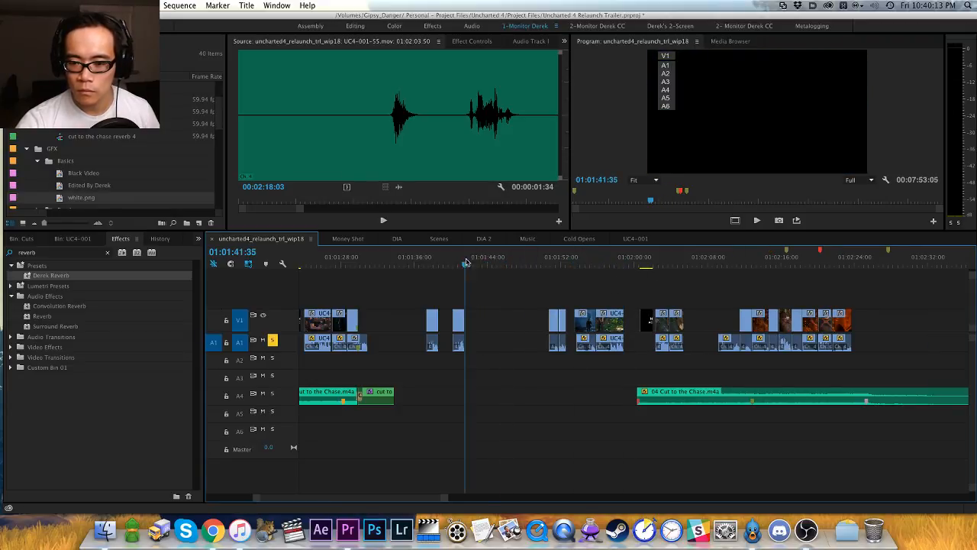
left_click_drag(465, 263, 471, 263)
key("super+v")
left_click(453, 262)
key("space")
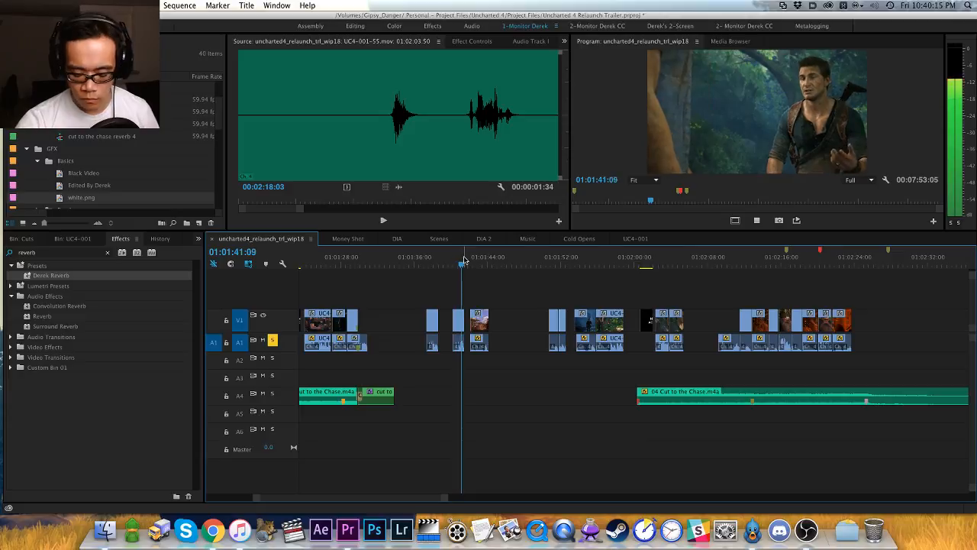
Step: Play back the UC4-001-49 motorcycle clip from its start at 01:01:42:42 to judge where the shot has to end
key("=")
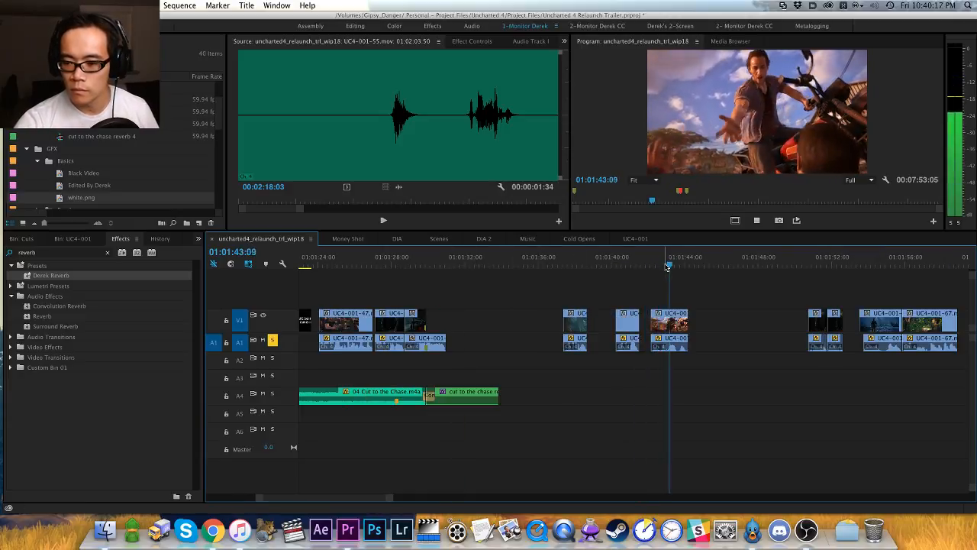
key("space")
key("=")
key("=")
left_click_drag(615, 258, 601, 258)
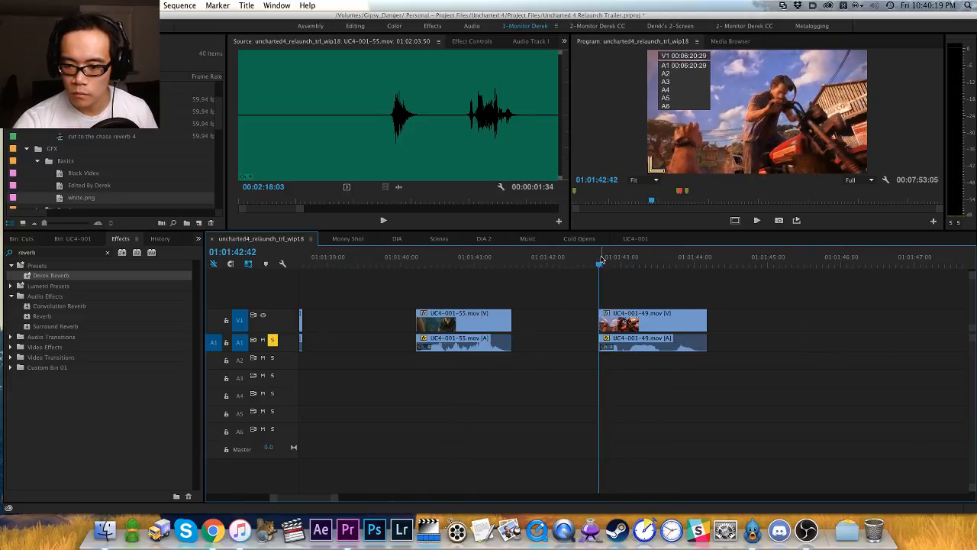
key("space")
key("minus")
key("minus")
key("space")
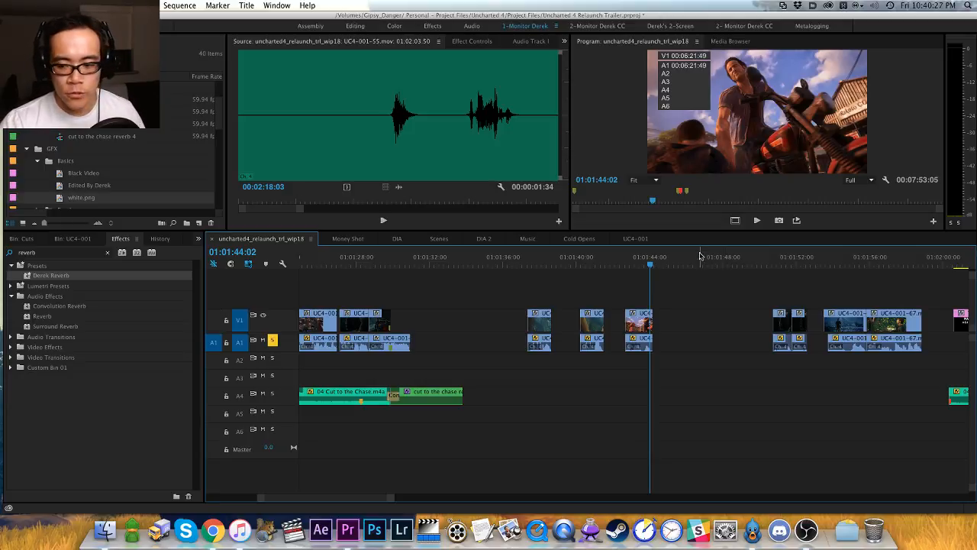
Step: Trim the tail of the UC4-001-49 clip slightly shorter, ending it at about 01:01:44:04
key("=")
key("=")
left_click(627, 262)
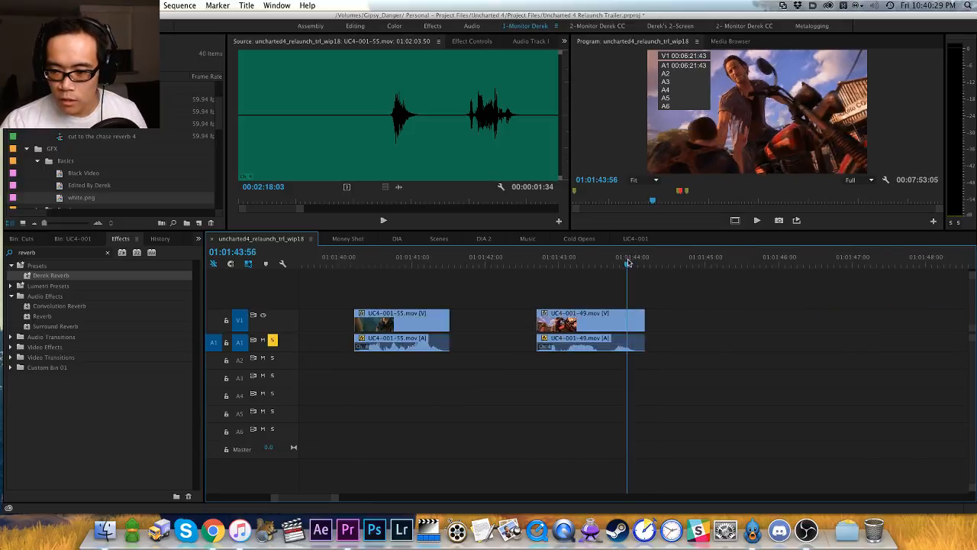
left_click_drag(628, 262, 598, 263)
key("w")
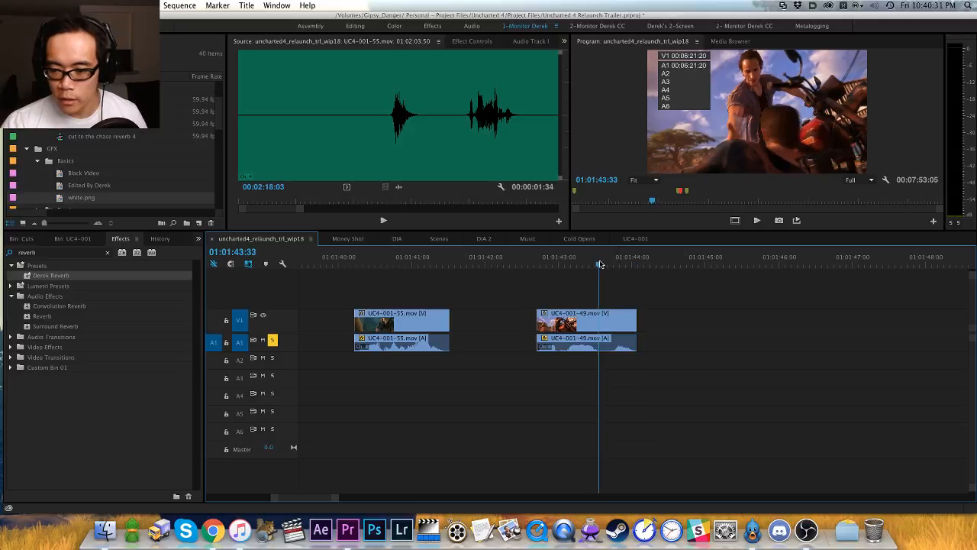
key("-")
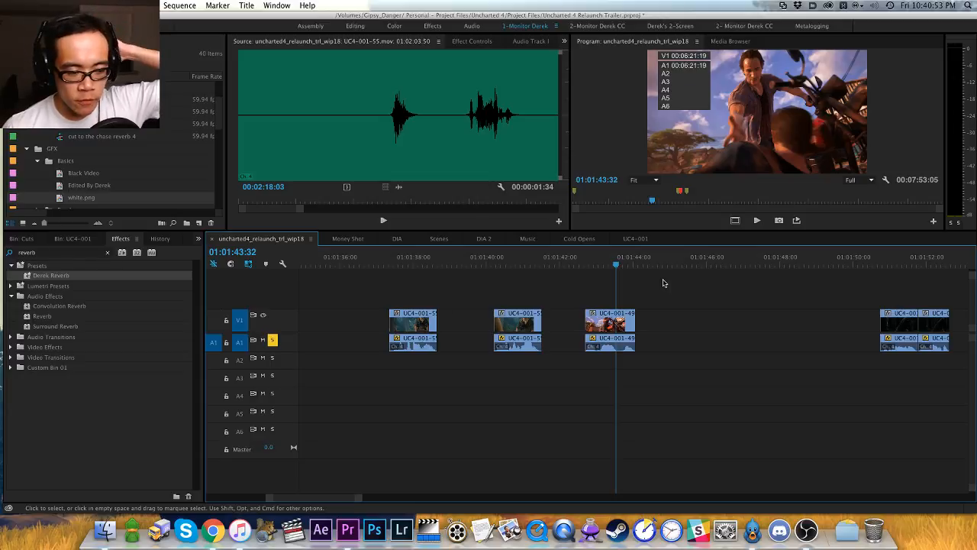
key("super+s")
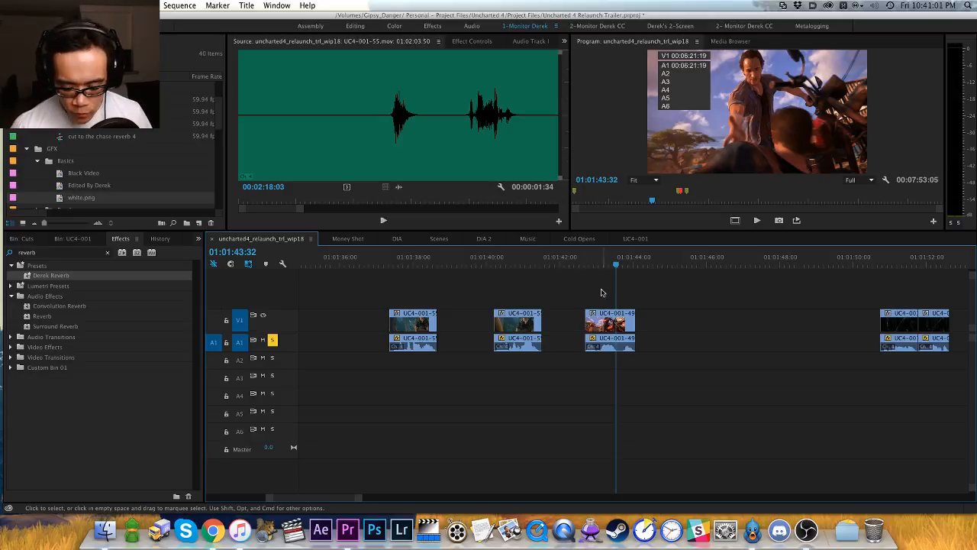
Step: Ripple-trim the gap after the UC4-001-49 clip so that the following dark clips start at 01:01:46:46
key("=")
key("minus")
key("minus")
key("minus")
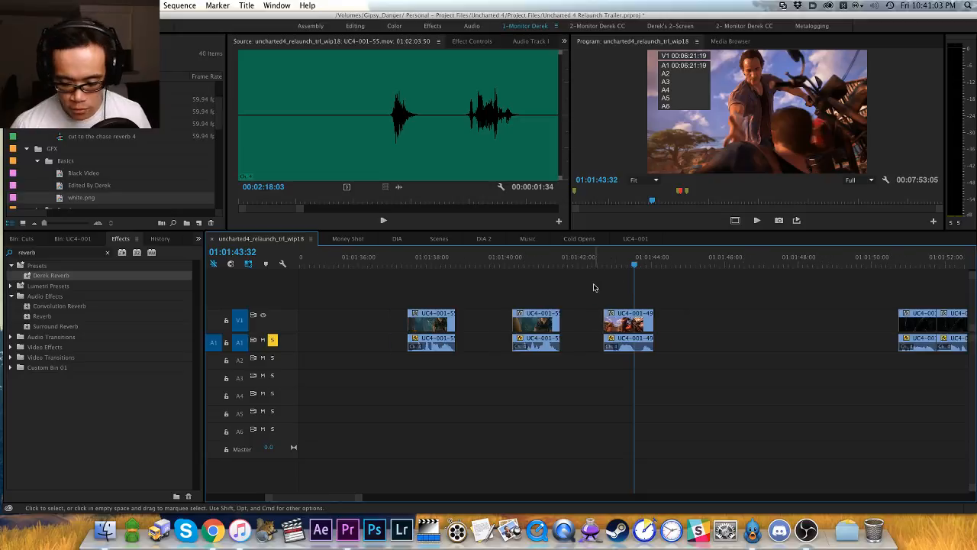
left_click_drag(599, 264, 624, 265)
key("w")
scroll(582, 291, "right", 3)
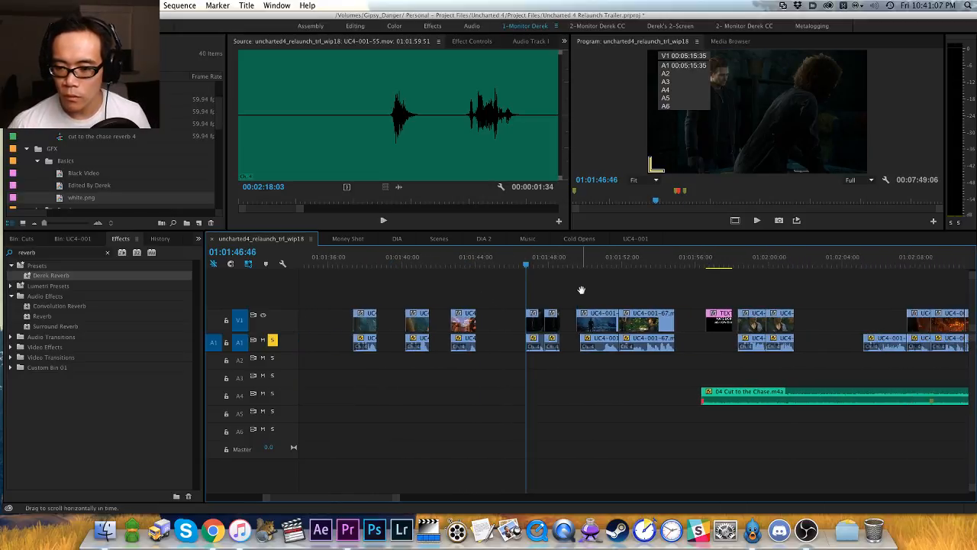
Step: Look over the clip arrangement from the dark clips past the NATE DOING ACTION STUFF title to the scenes around 01:02:05:15
key("h")
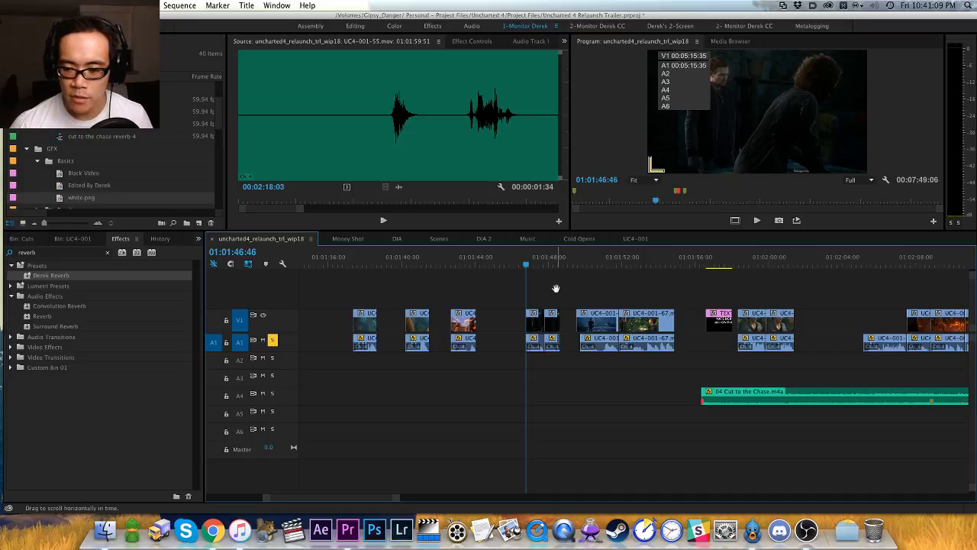
key("=")
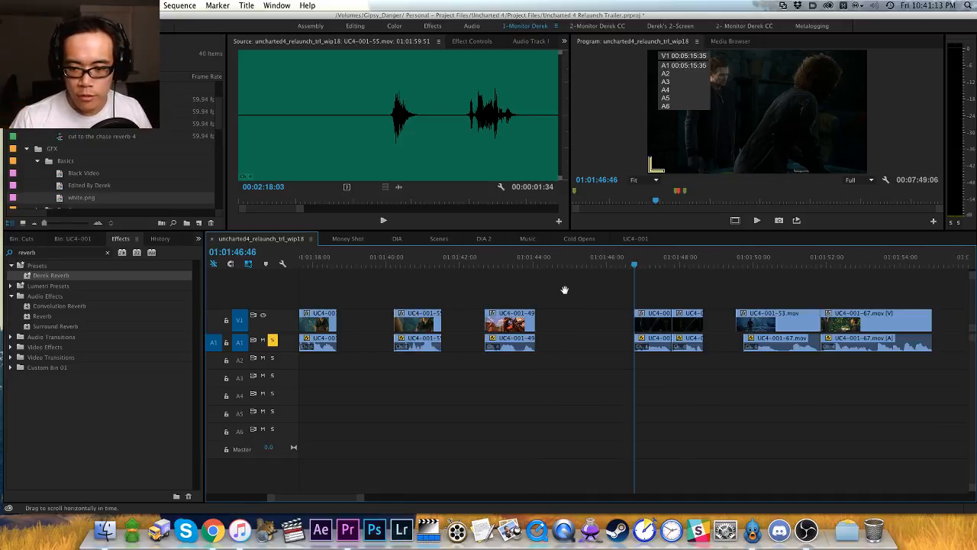
scroll(573, 317, "right", 4)
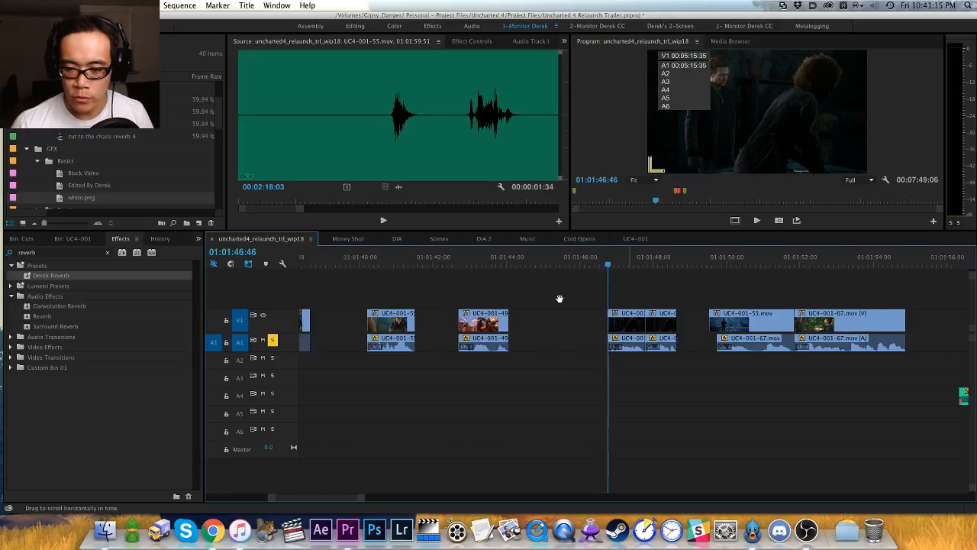
key("-")
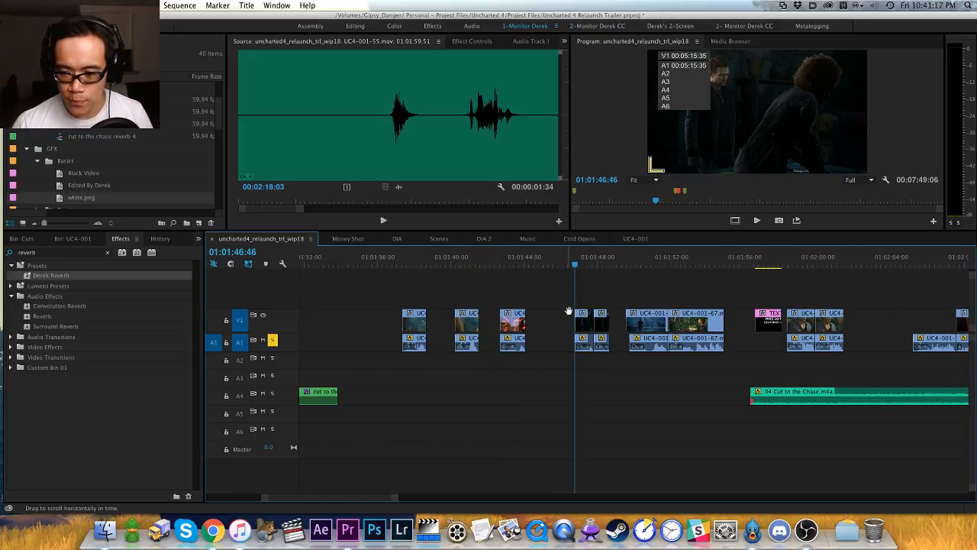
left_click_drag(633, 293, 523, 294)
key("v")
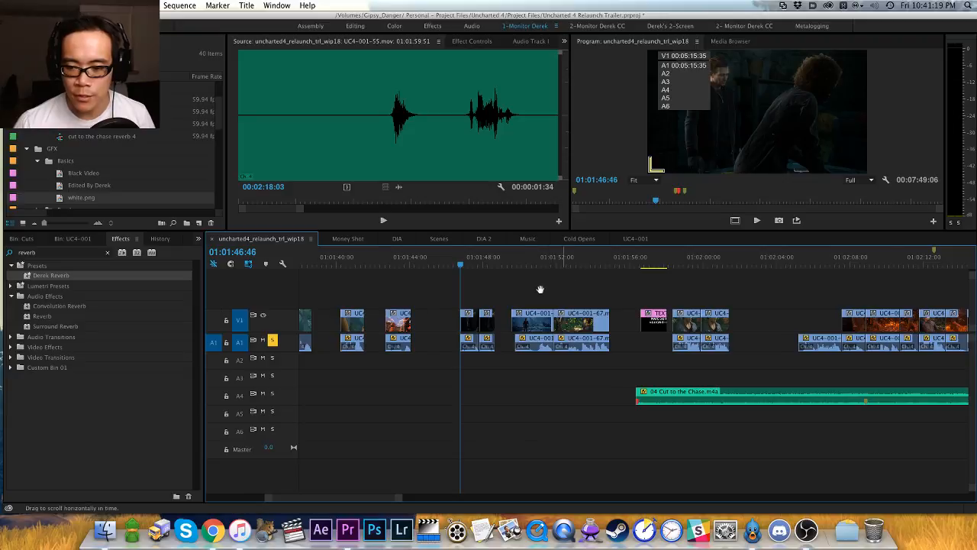
scroll(553, 279, "right", 2)
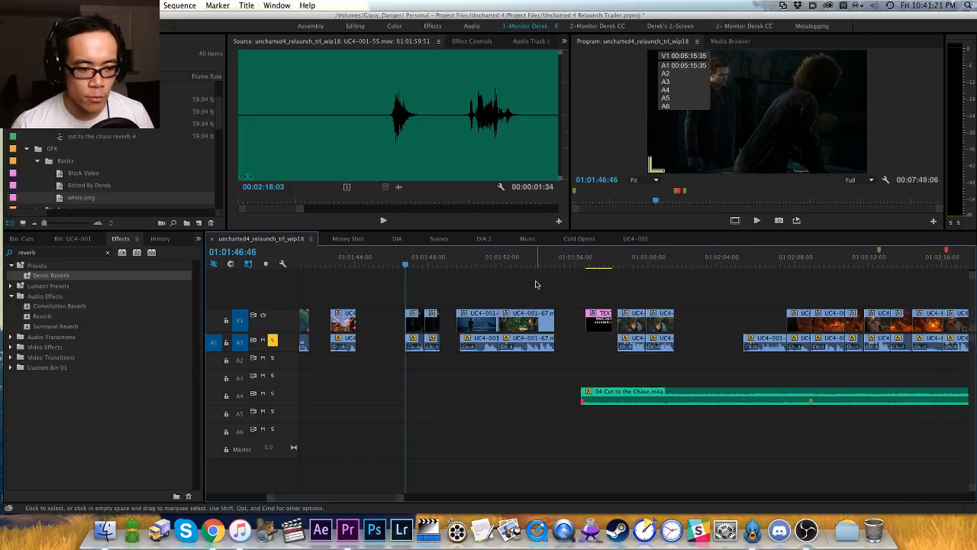
left_click(589, 265)
key("=")
key("h")
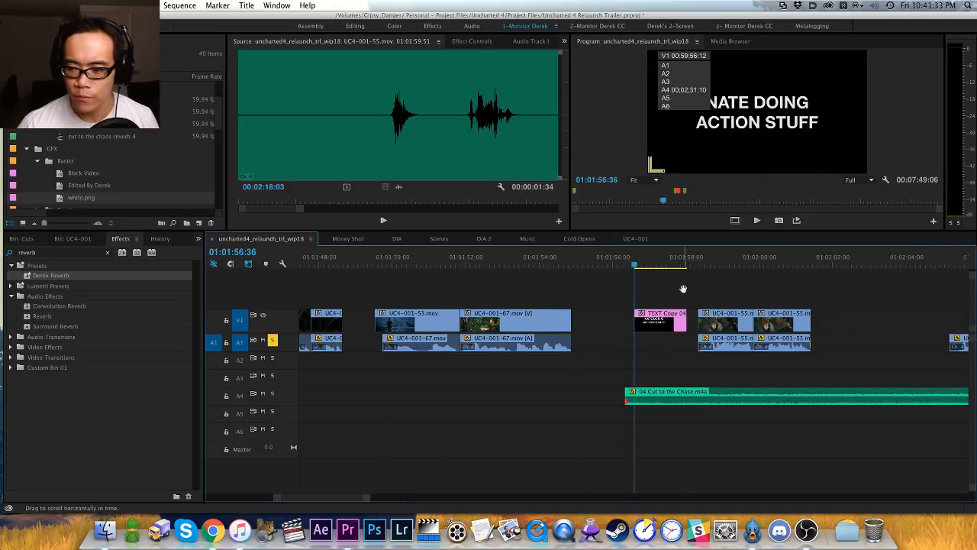
left_click_drag(711, 285, 541, 274)
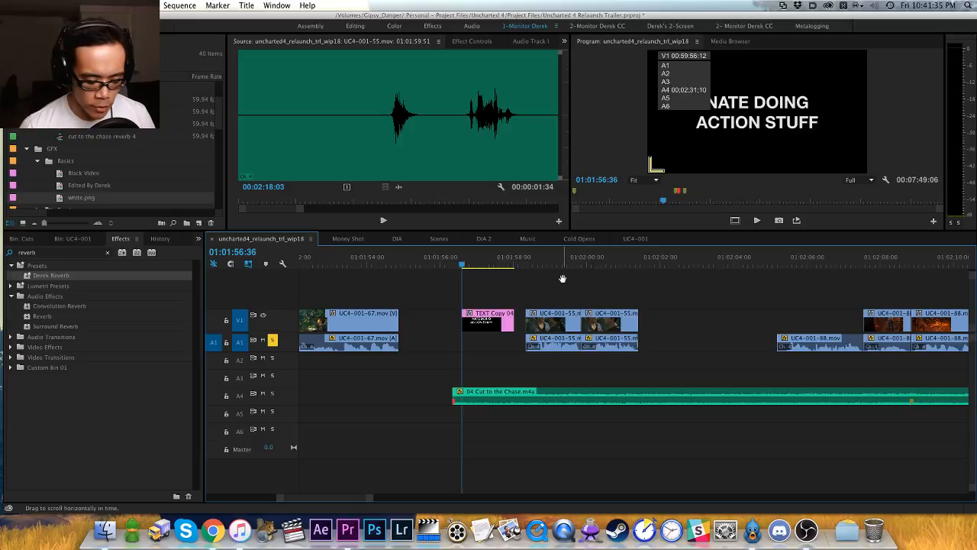
key("-")
left_click_drag(675, 319, 567, 310)
key("v")
left_click(599, 261)
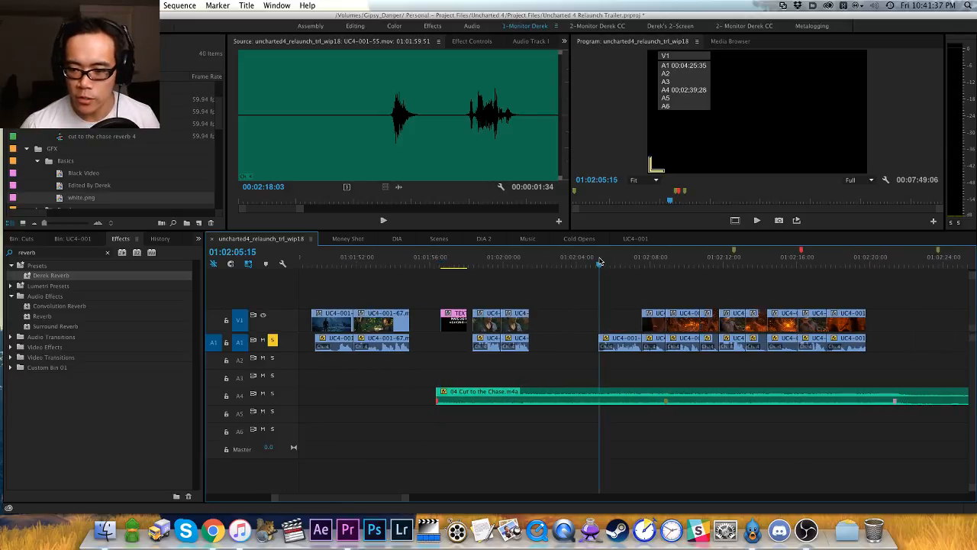
Step: Play back the dialogue section starting at the first UC4-001-55 clip, around 01:01:37
key("minus")
key("minus")
left_click(504, 261)
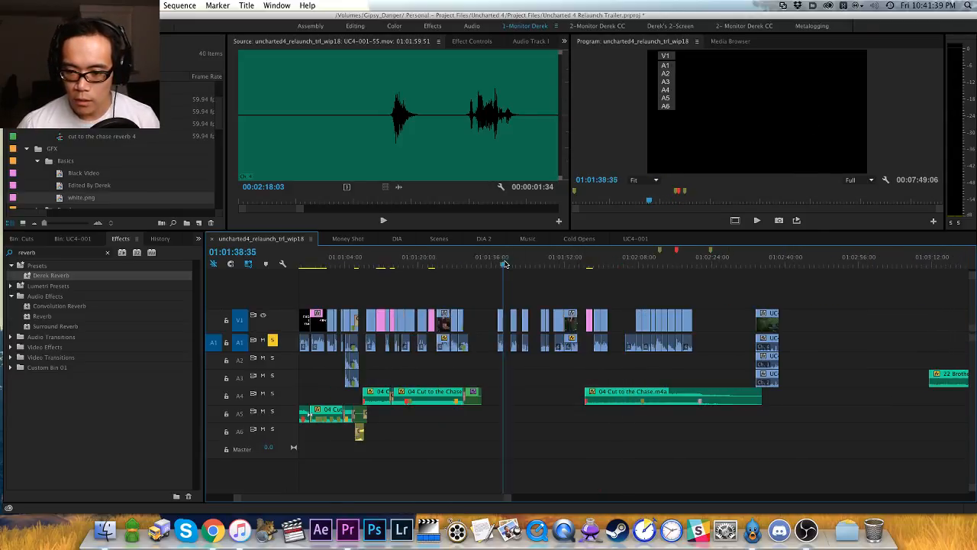
left_click_drag(504, 264, 500, 265)
key("equal")
key("equal")
key("equal")
left_click_drag(603, 263, 616, 264)
key("space")
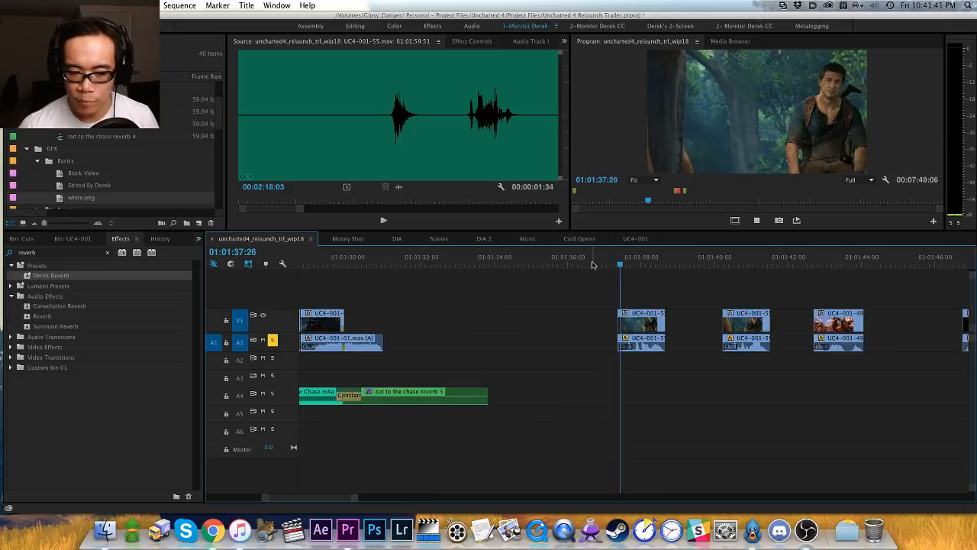
Step: Move the UC4-001-49 clip about one second earlier with an insert edit, closer behind the second UC4-001-55 clip
key("h")
left_click_drag(737, 295, 633, 272)
left_click_drag(616, 264, 707, 266)
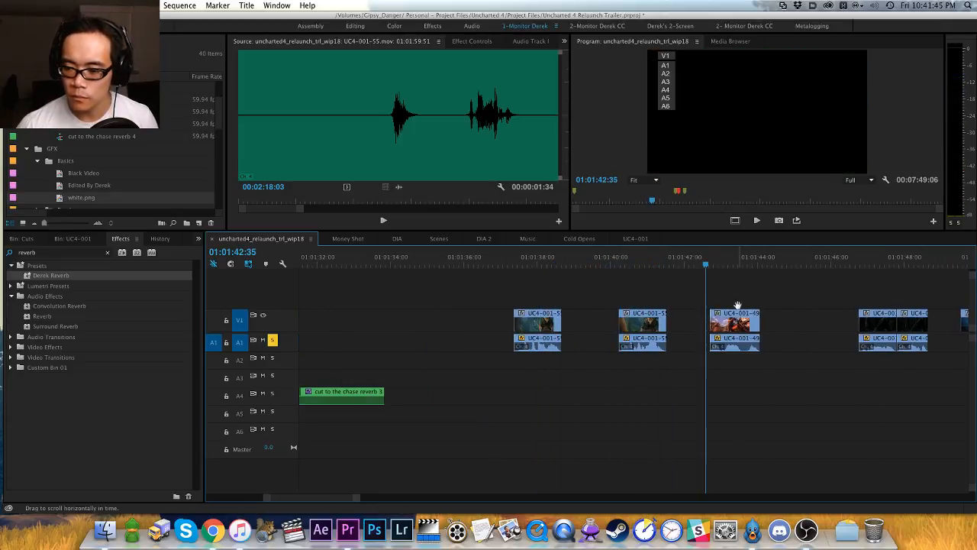
left_click_drag(737, 321, 703, 320)
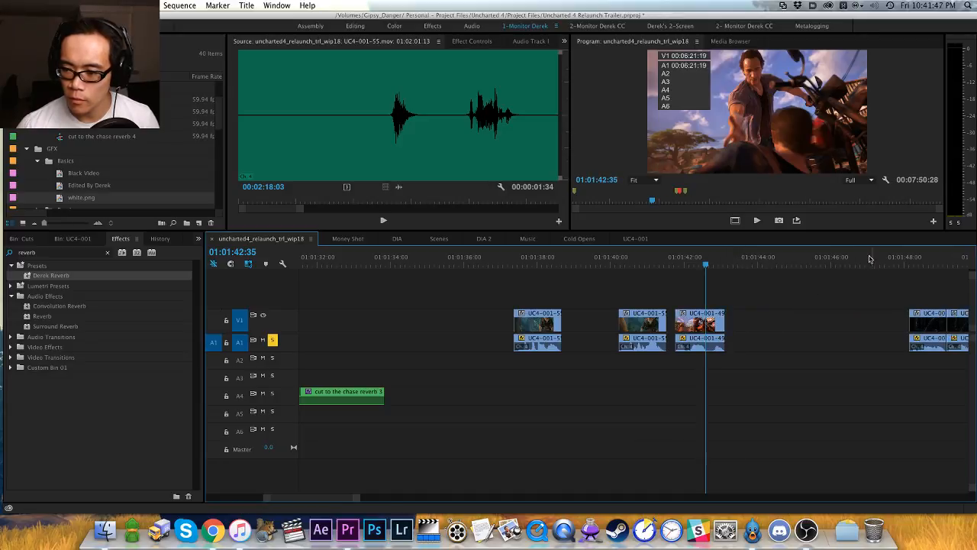
Step: Cut the UC4-001-53 and UC4-001-67 clips and paste-insert them shortly after the UC4-001-49 clip, ahead of the dark clips
scroll(813, 291, "down", 3)
left_click(635, 263)
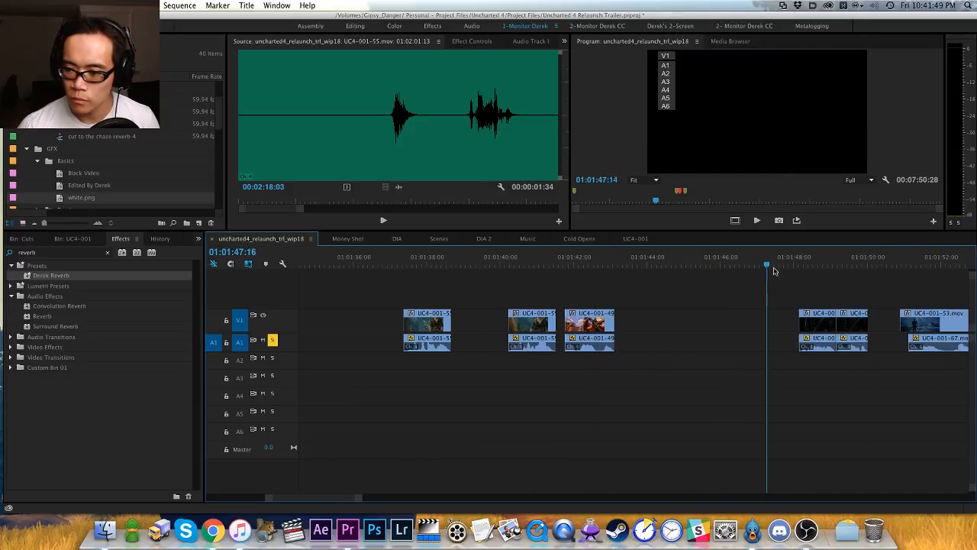
left_click_drag(774, 271, 792, 274)
key("space")
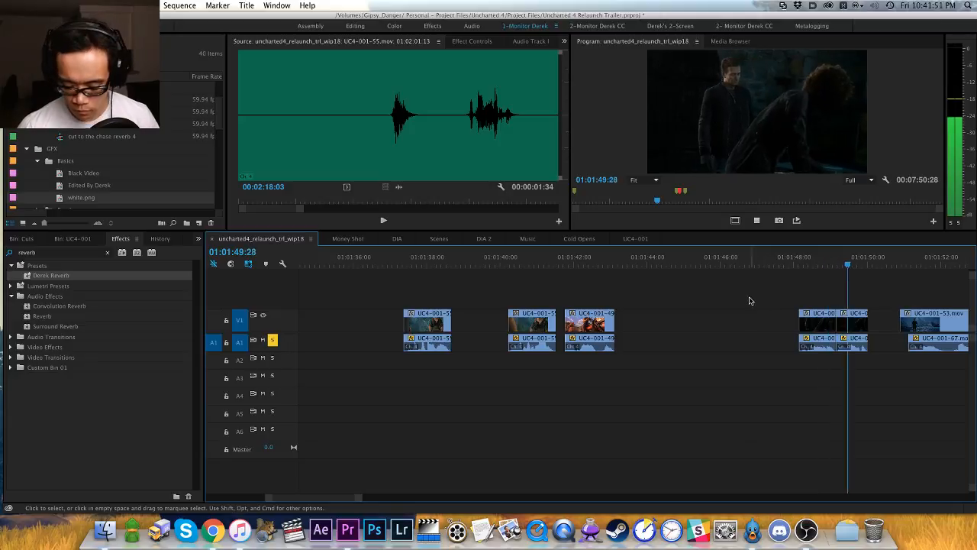
key("minus")
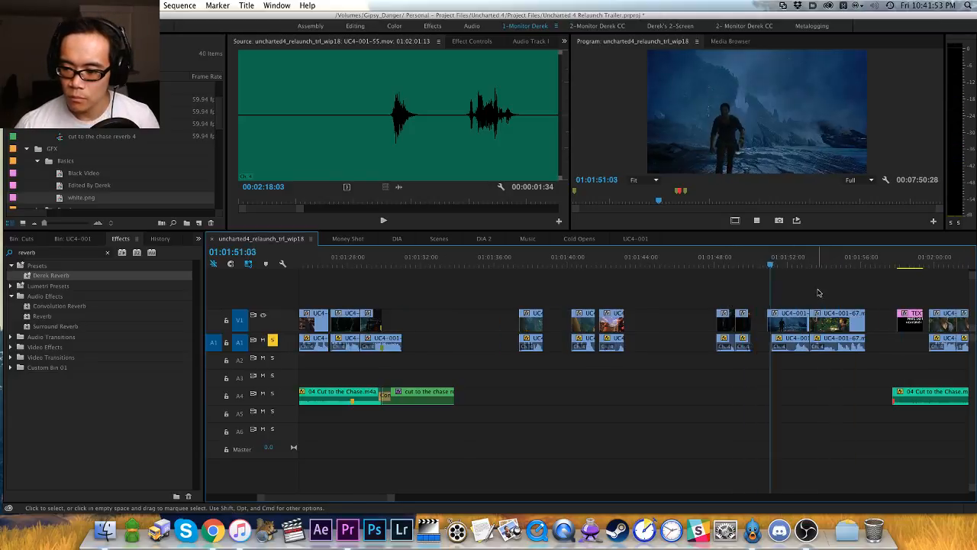
key("space")
left_click_drag(839, 288, 794, 343)
key("Delete")
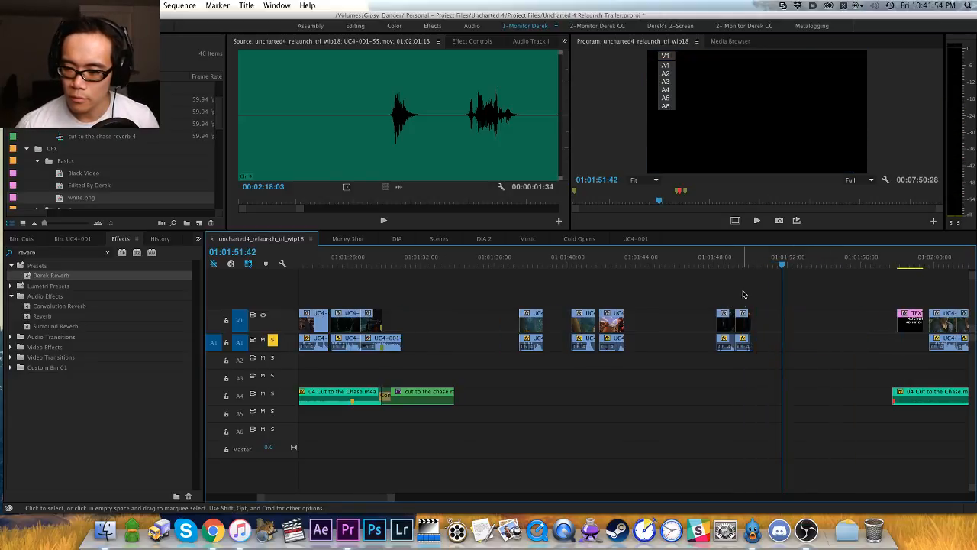
left_click(646, 267)
key("ctrl+shift+v")
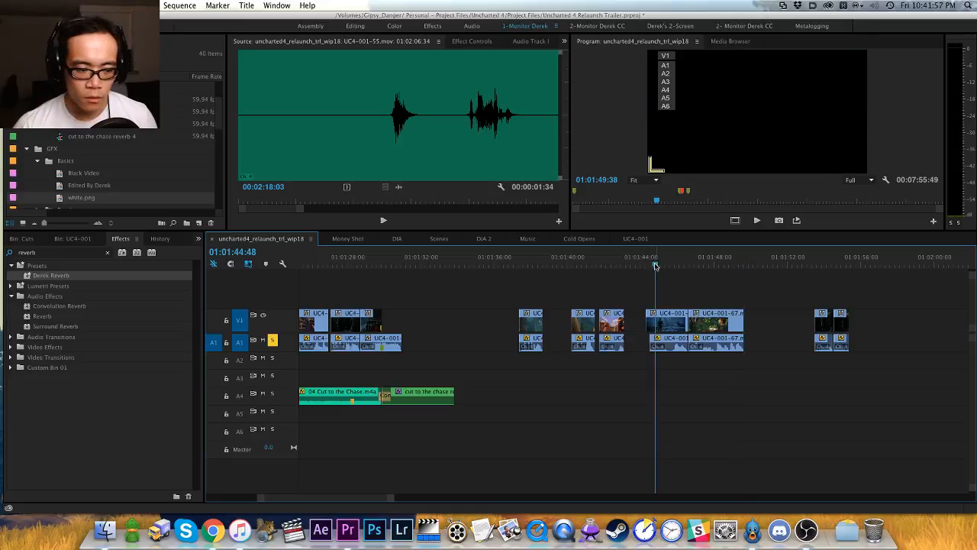
Step: Play back the relocated UC4-001-53 and UC4-001-67 clips and save the project
key("space")
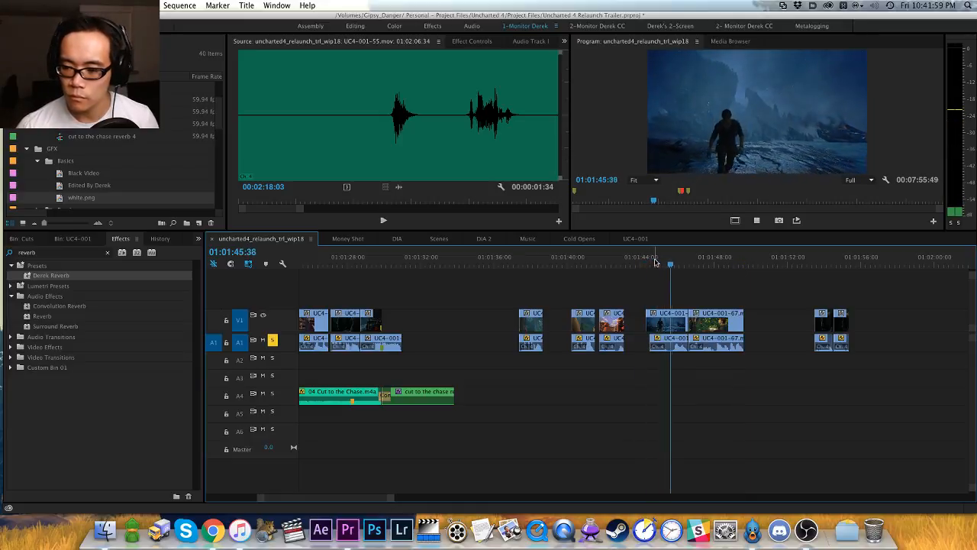
key("=")
key("space")
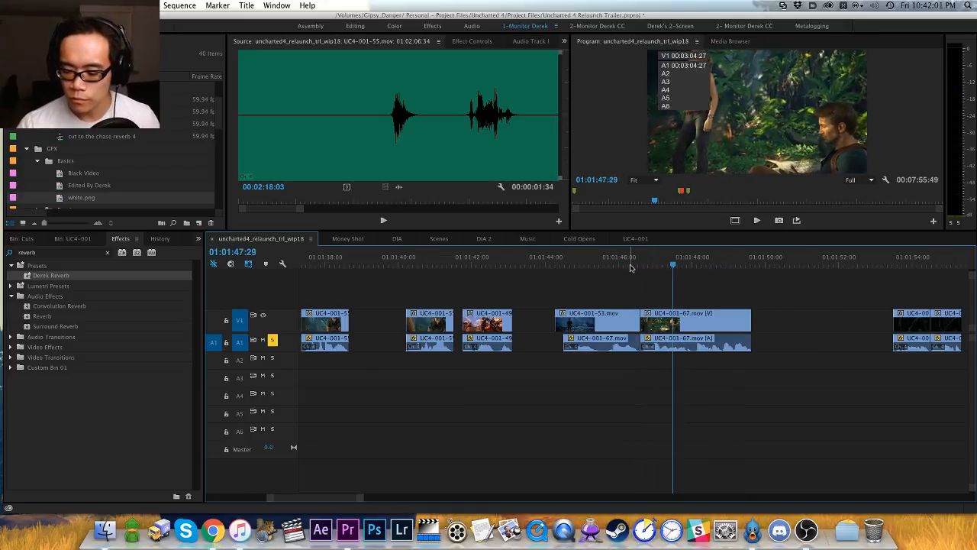
key("cmd+s")
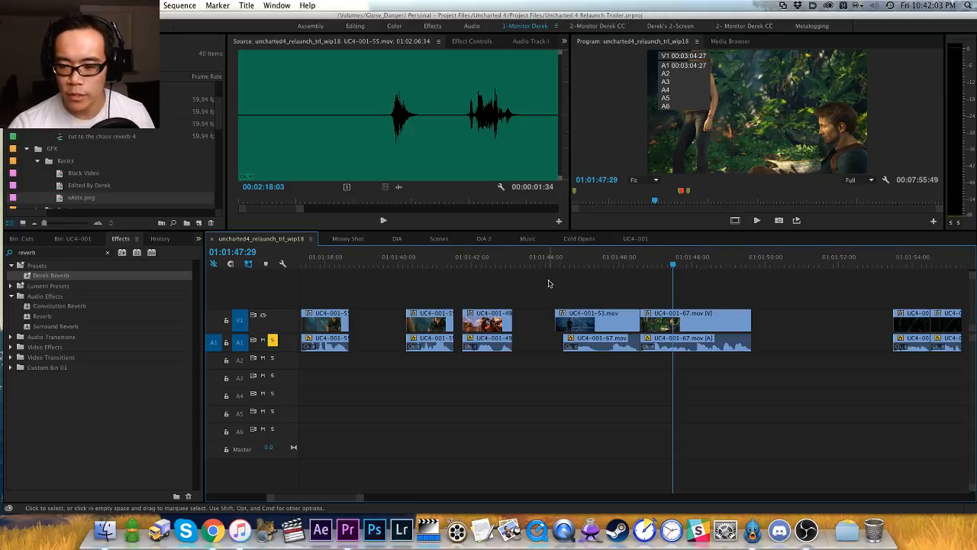
Step: Open the DIA sequence, go to its start at 00:59:56:24 and show its opening clips in more detail
left_click(397, 238)
key("backslash")
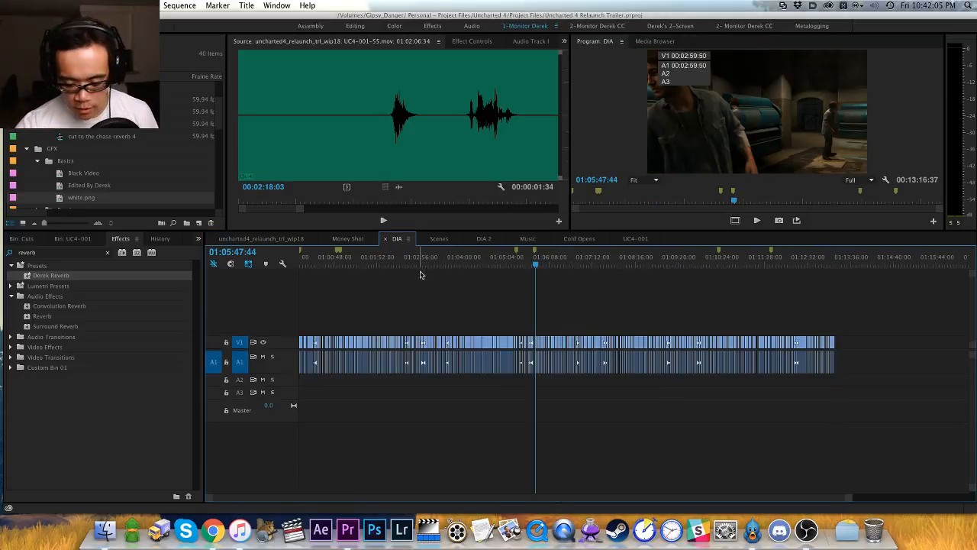
left_click(340, 258)
left_click_drag(340, 263, 300, 269)
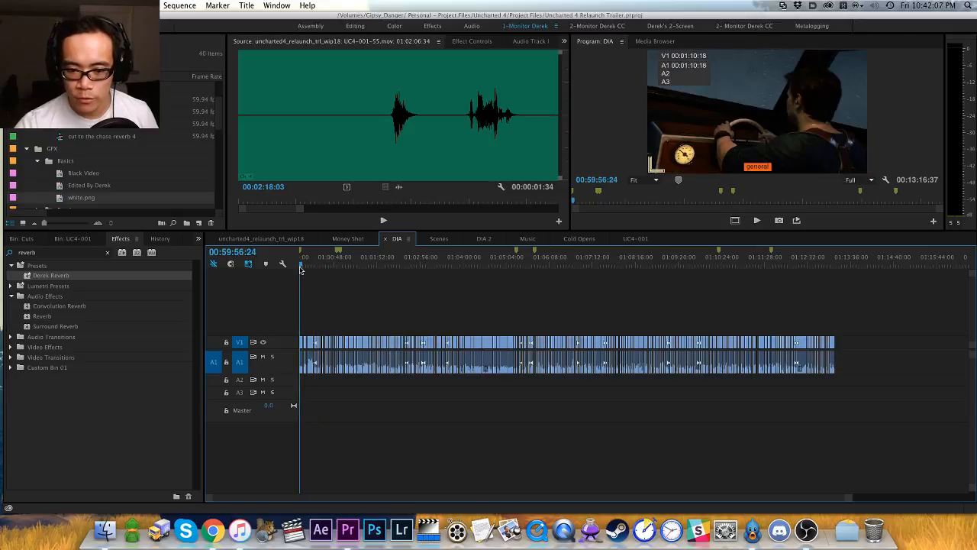
key("equal")
key("equal")
key("equal")
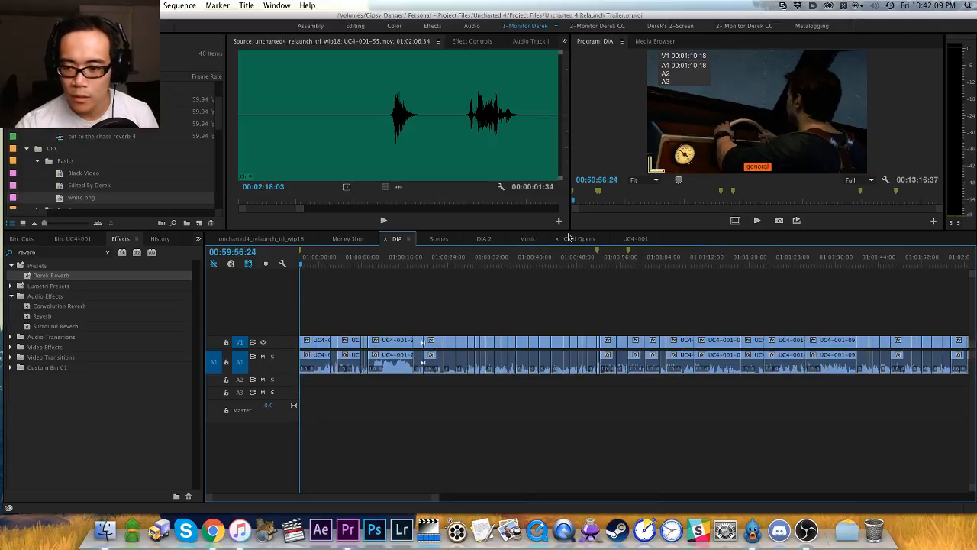
Step: Open the UC4-001 sequence, fit it entirely in the timeline and move the playhead to 01:38:58:49
left_click(635, 238)
key("backslash")
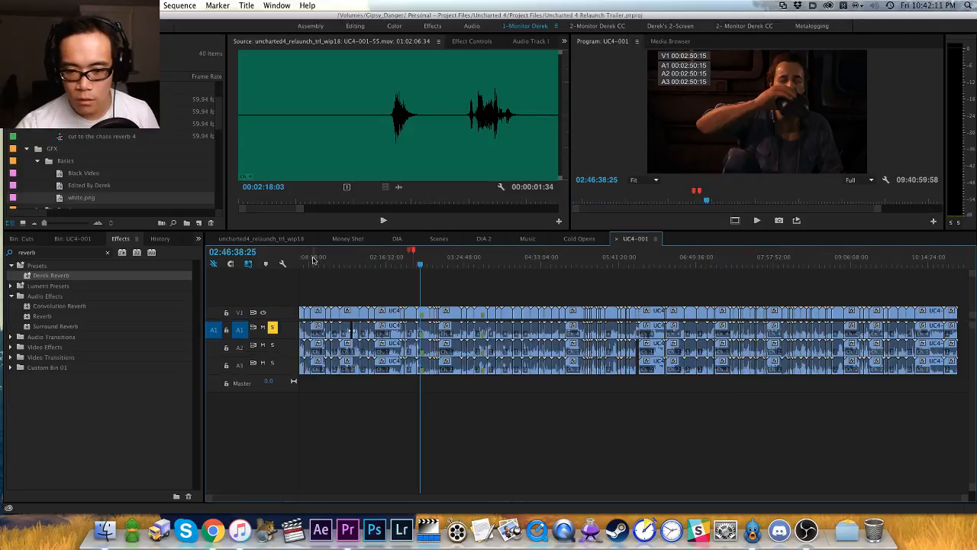
left_click_drag(313, 264, 344, 263)
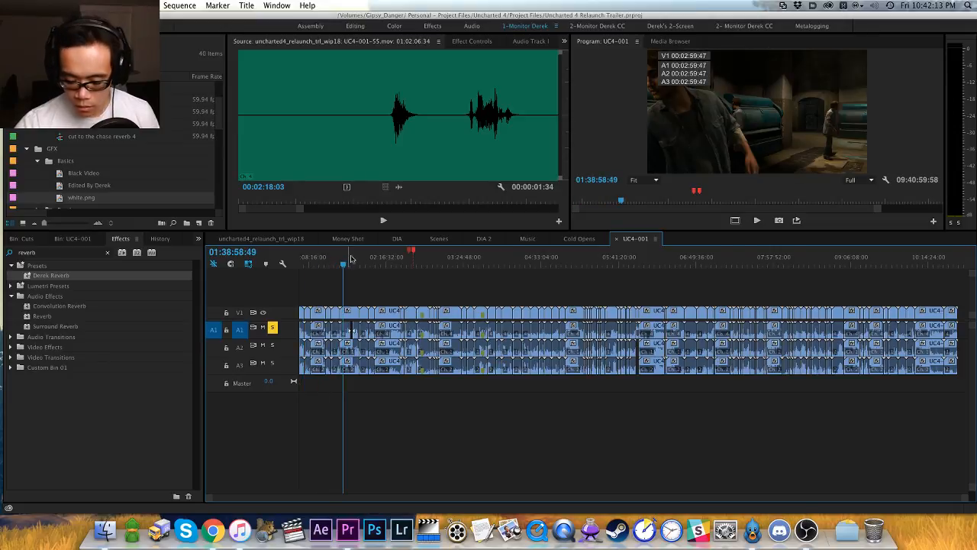
Step: Scrub through the UC4-001 sequence to the bench conversation in UC4-001-09 and play it from about 02:26:25:52
key("equal")
key("equal")
left_click_drag(489, 262, 715, 262)
key("equal")
key("equal")
key("equal")
key("space")
key("space")
key("minus")
key("minus")
key("equal")
key("equal")
key("equal")
left_click_drag(588, 266, 680, 268)
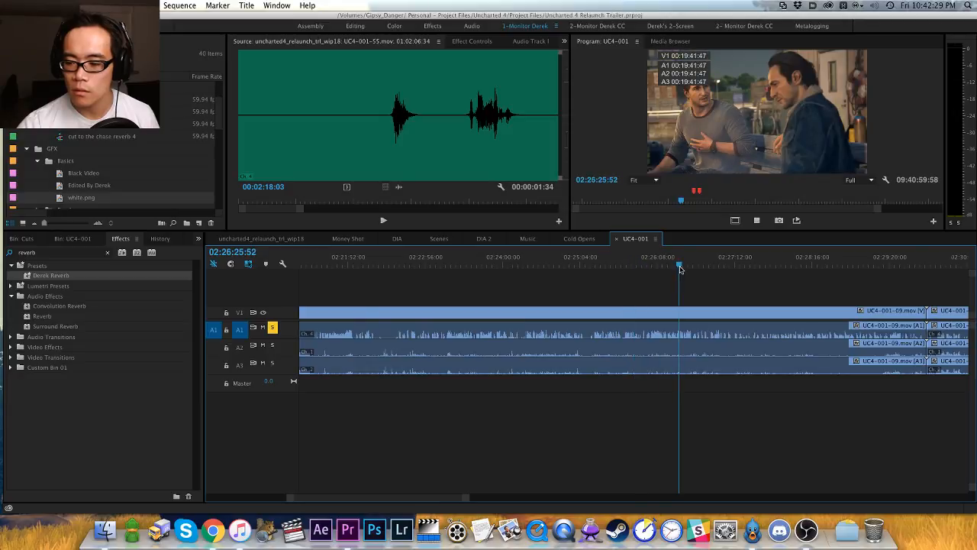
key("equal")
key("space")
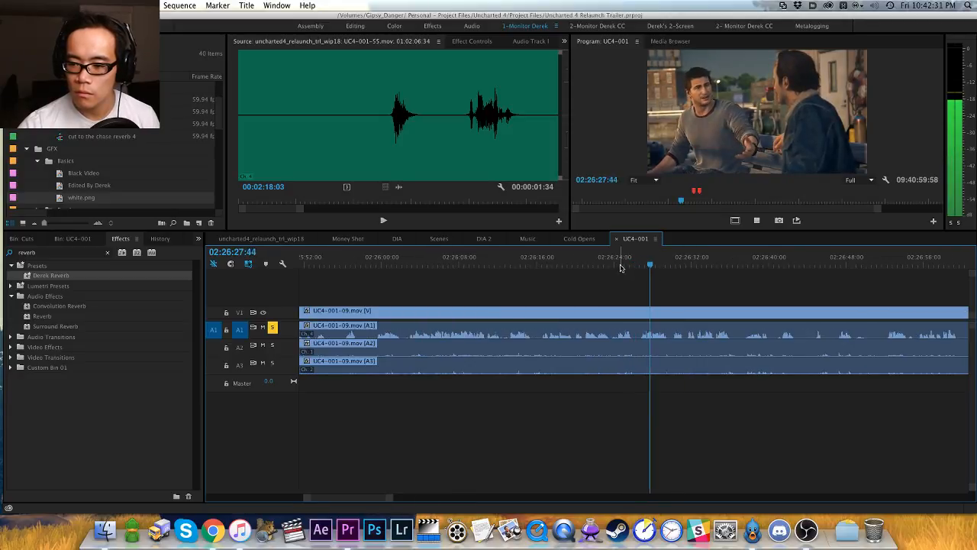
Step: Mark the short phrase in UC4-001-09 with an in point at 02:26:27:25 and an out point at 02:26:27:56
key("space")
key("equal")
left_click_drag(618, 265, 609, 267)
key("i")
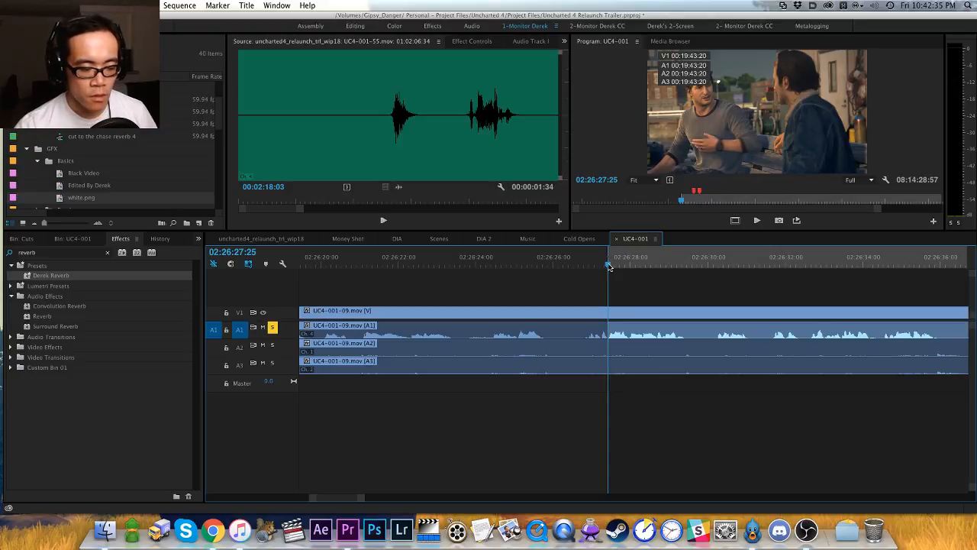
key("space")
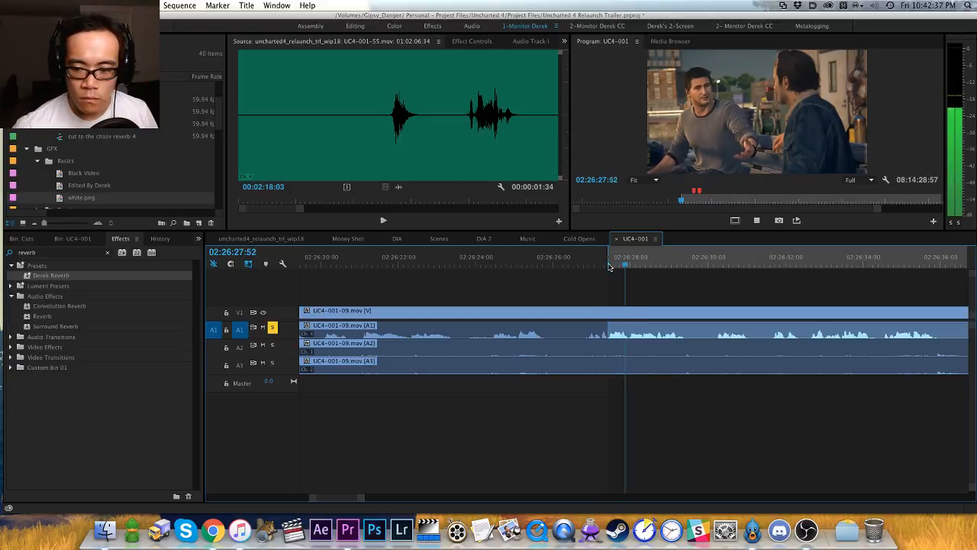
key("space")
key("o")
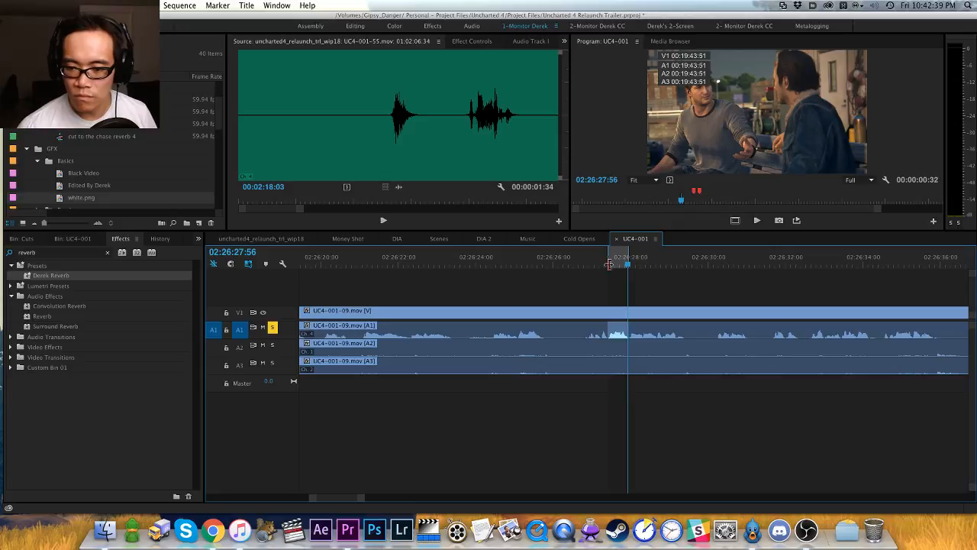
Step: Try the marked phrase just ahead of the UC4-001-53 clip in the uncharted4_relaunch_trl_wip18 sequence, then remove it
left_click(266, 239)
left_click_drag(615, 265, 559, 275)
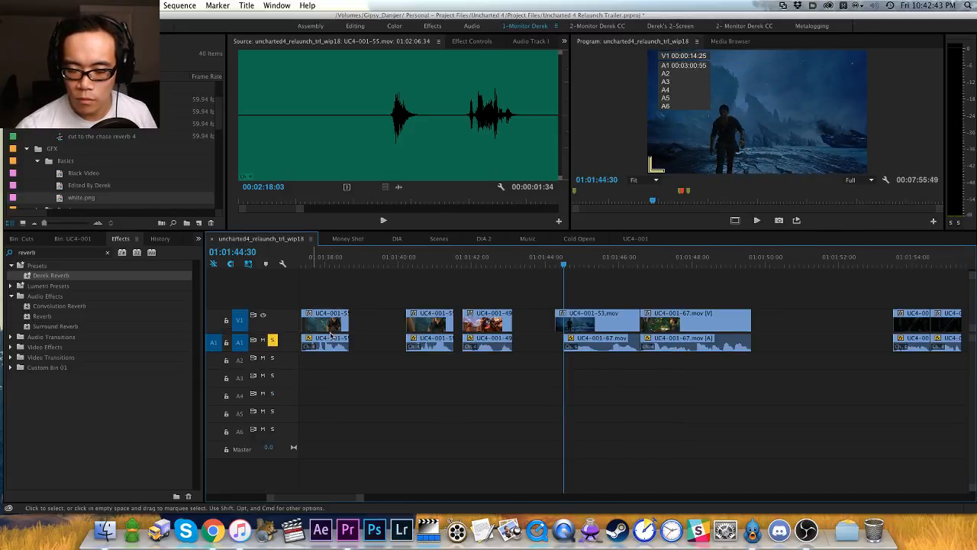
key("Up")
key("space")
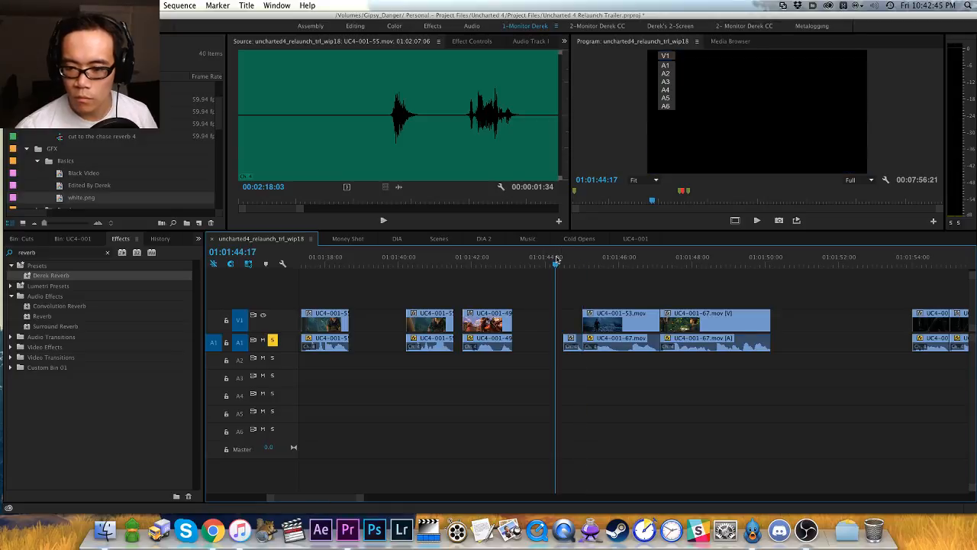
left_click_drag(575, 342, 569, 344)
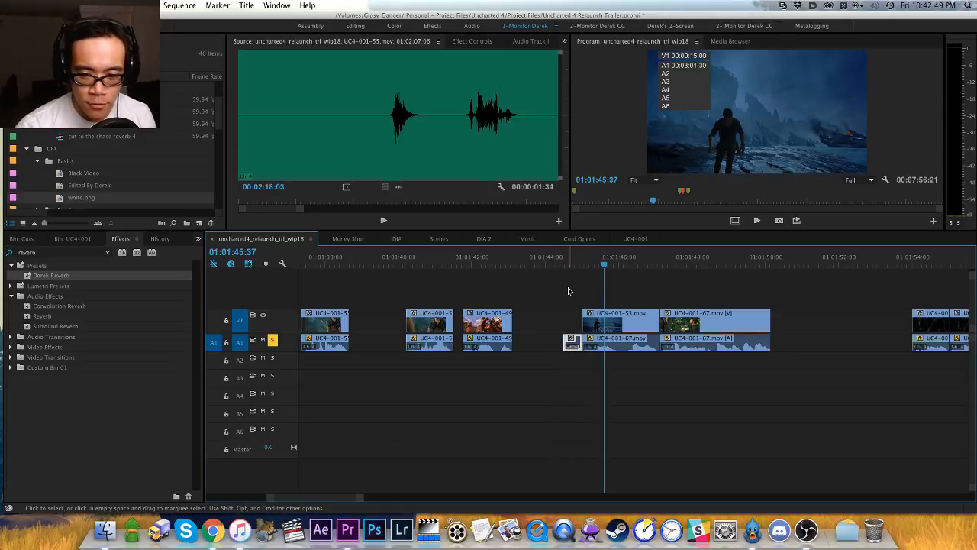
key("Delete")
Step: Return to the UC4-001 sequence and listen to the UC4-001-09 dialogue from 02:26:27:56 to about 02:26:58
left_click(639, 239)
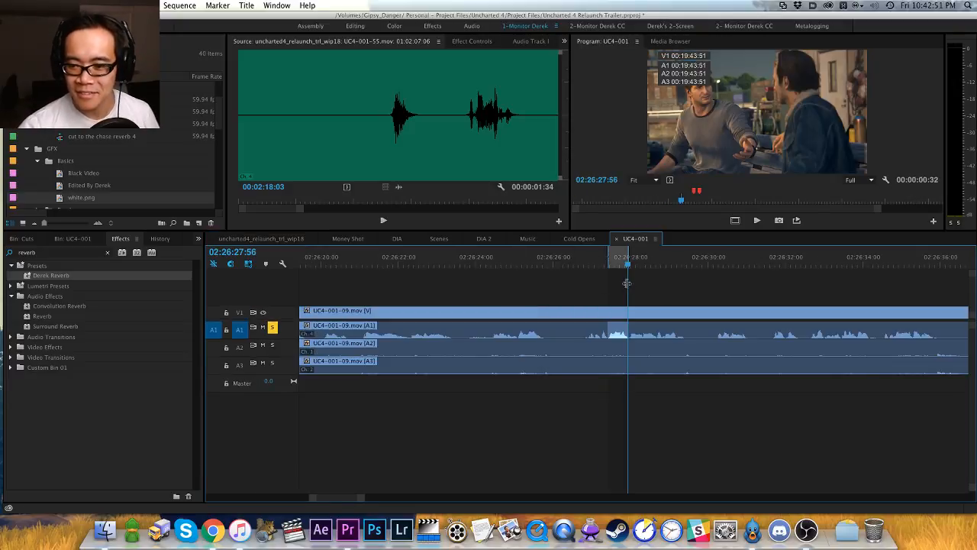
key("space")
key("minus")
key("minus")
key("minus")
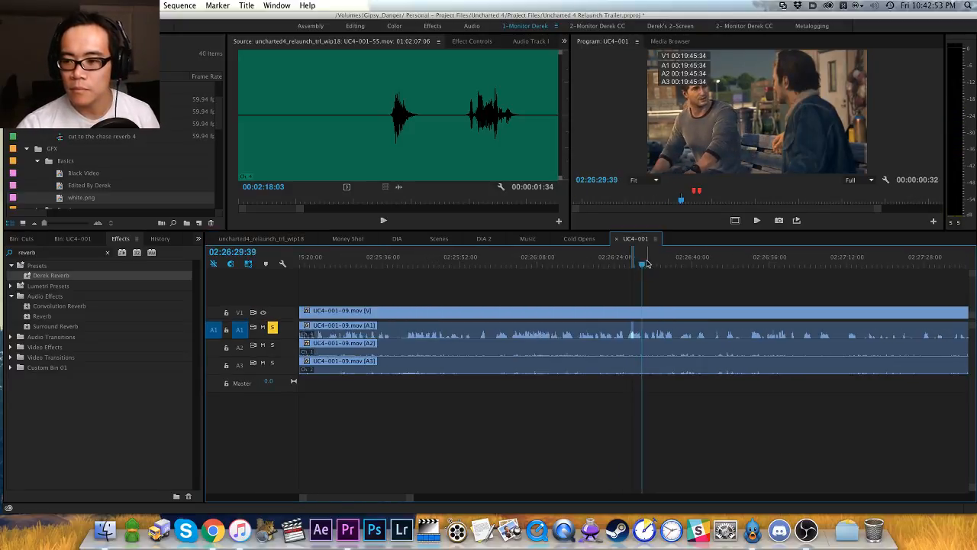
left_click_drag(648, 264, 731, 257)
key("space")
left_click_drag(622, 262, 685, 256)
key("space")
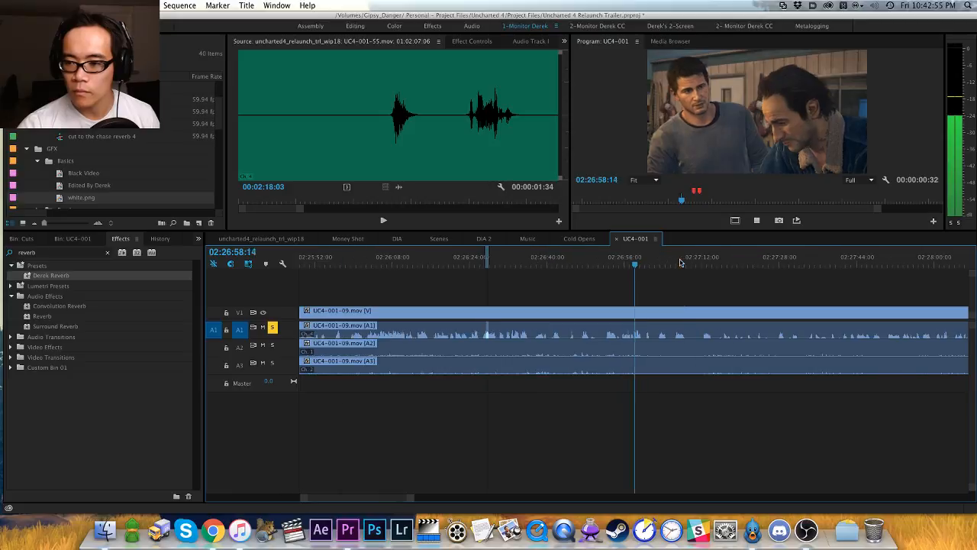
Step: Clear the in and out points and check UC4-001-09 between 02:27:09:45 and 02:27:27:35
key("minus")
left_click(663, 261)
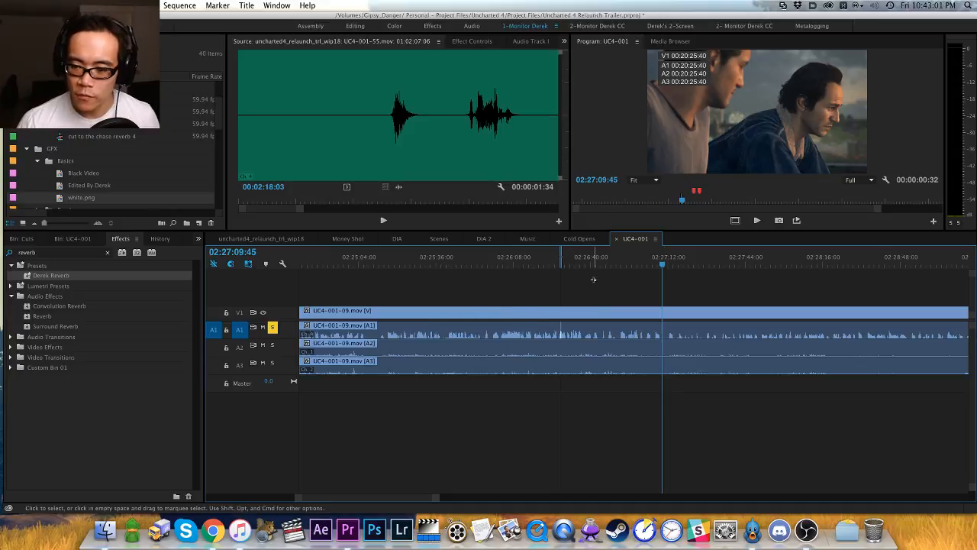
key("equal")
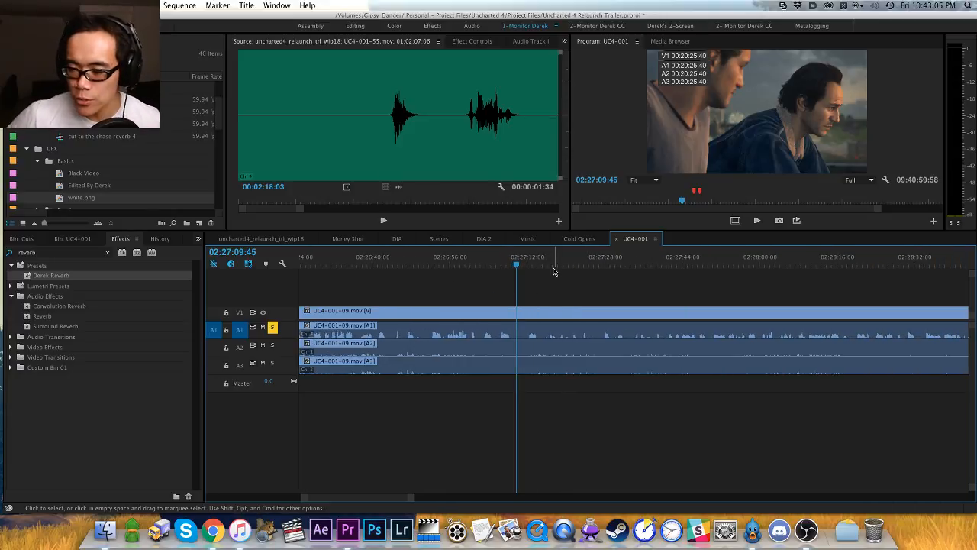
left_click_drag(526, 258, 538, 296)
key("h")
key("v")
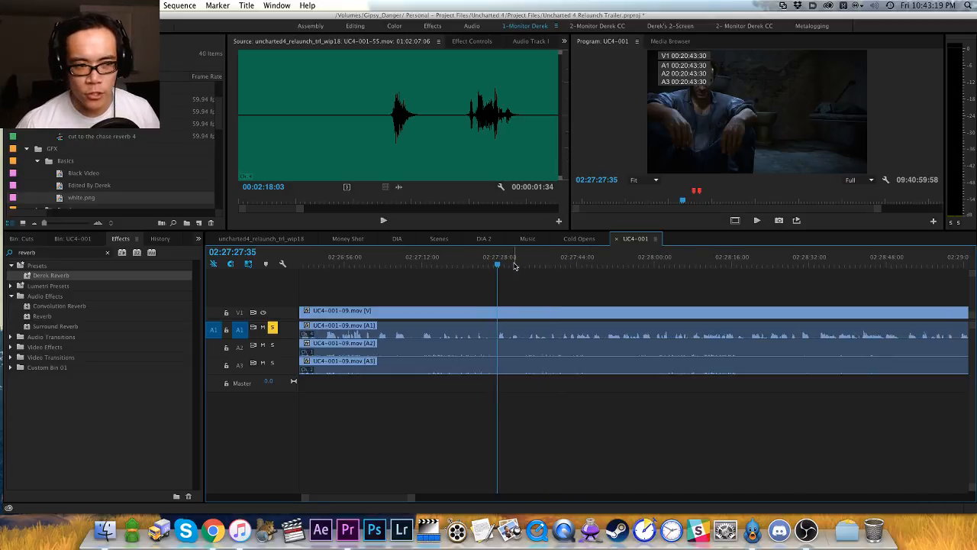
Step: Scrub through the source clips from UC4-001-09 to UC4-001-17 in search of another usable dialogue scene
left_click_drag(518, 266, 774, 271)
key("minus")
key("equal")
key("minus")
key("equal")
key("equal")
key("minus")
key("minus")
key("minus")
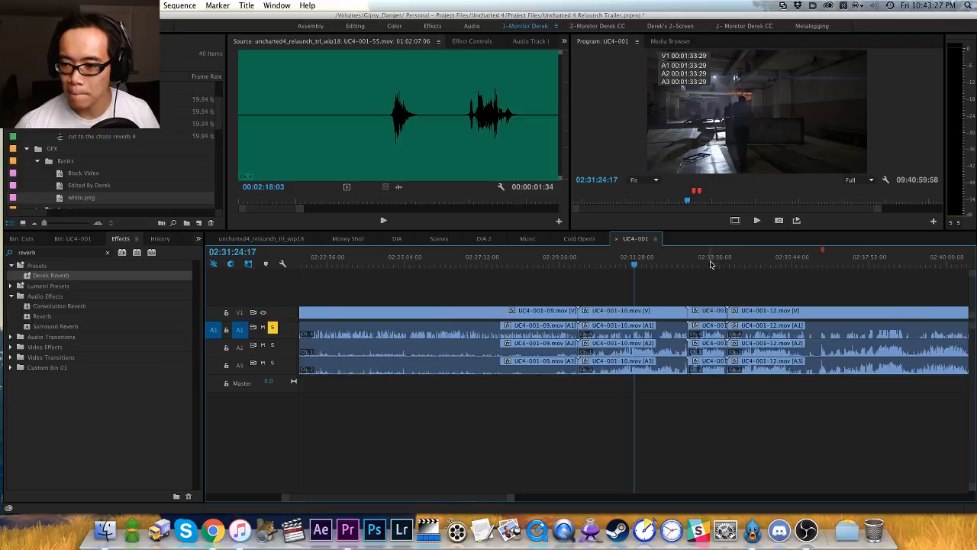
left_click_drag(714, 265, 803, 267)
key("equal")
key("minus")
key("minus")
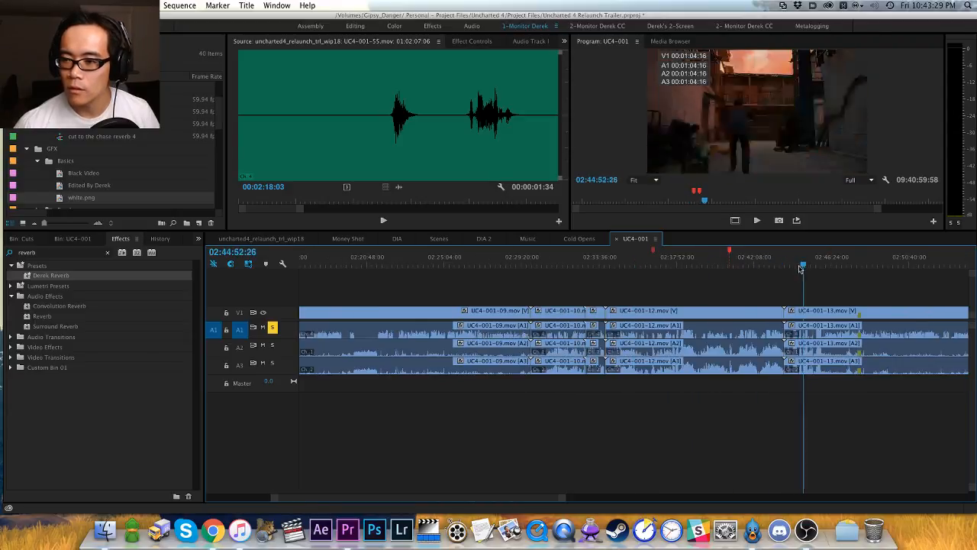
key("equal")
key("minus")
key("minus")
left_click_drag(718, 267, 734, 266)
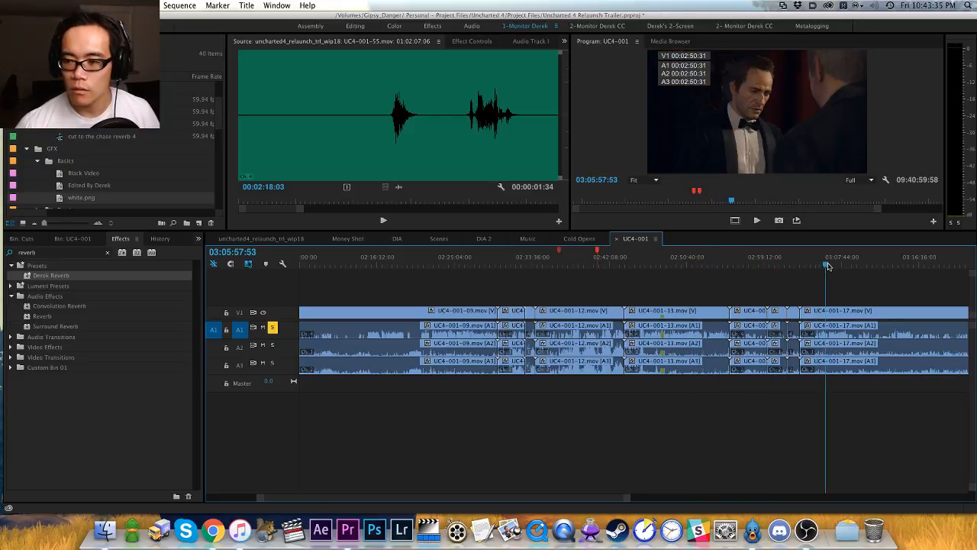
Step: Skim the rest of the UC4-001 sequence up to the UC4-001-49 clip at about 06:32:37
key("minus")
key("minus")
left_click_drag(699, 268, 805, 271)
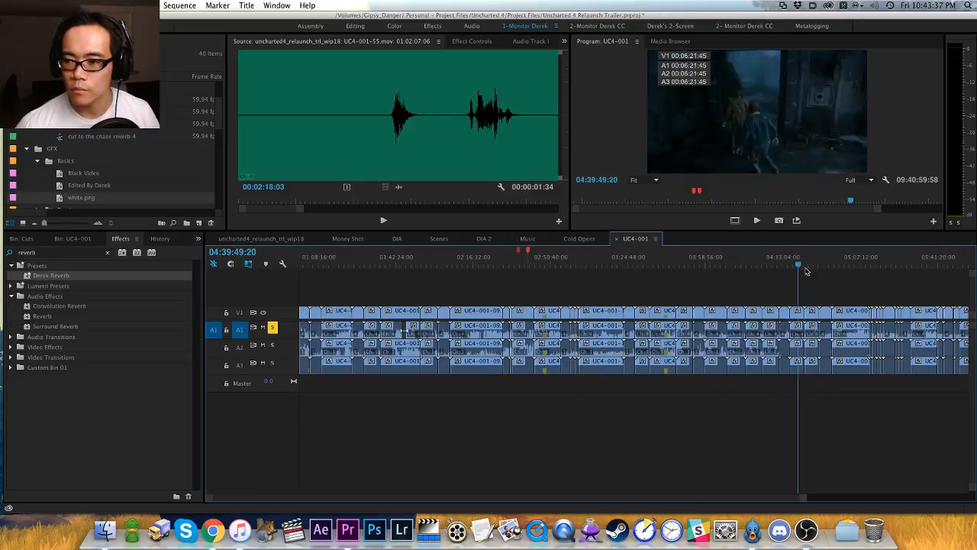
key("minus")
left_click_drag(553, 268, 662, 264)
key("equal")
key("equal")
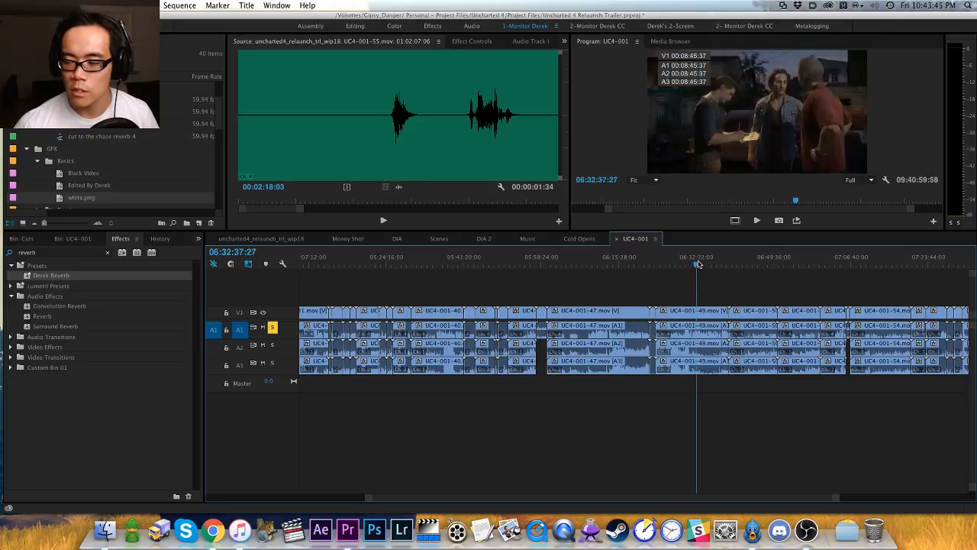
Step: Examine the UC4-001-49 dialogue closely, playing selected lines between 06:33:21:56 and 06:33:35:55
key("equal")
key("equal")
key("equal")
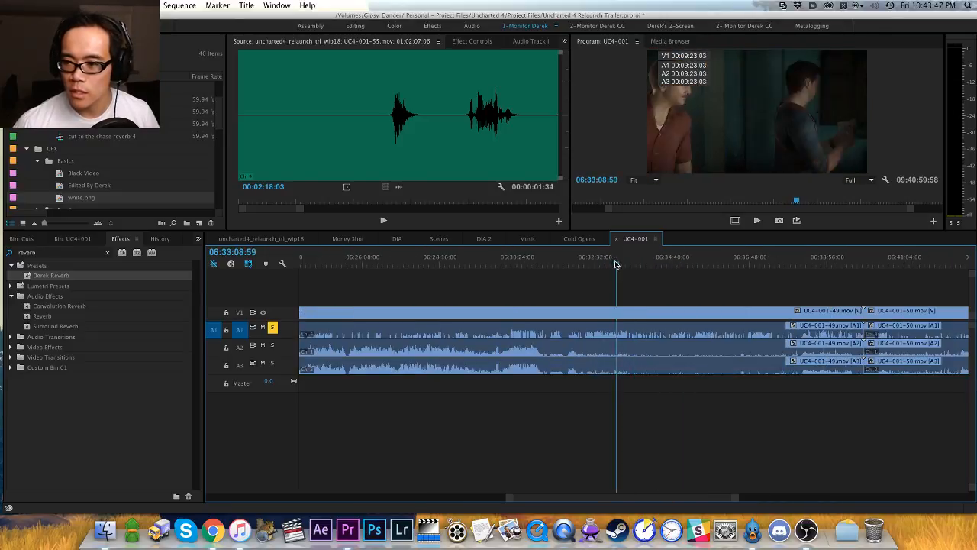
key("equal")
key("equal")
left_click(652, 264)
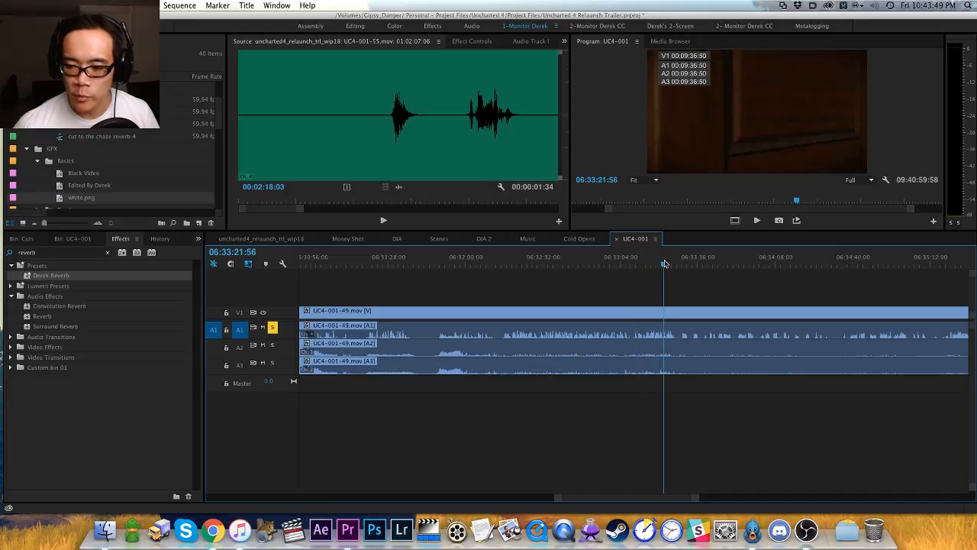
key("space")
key("equal")
key("equal")
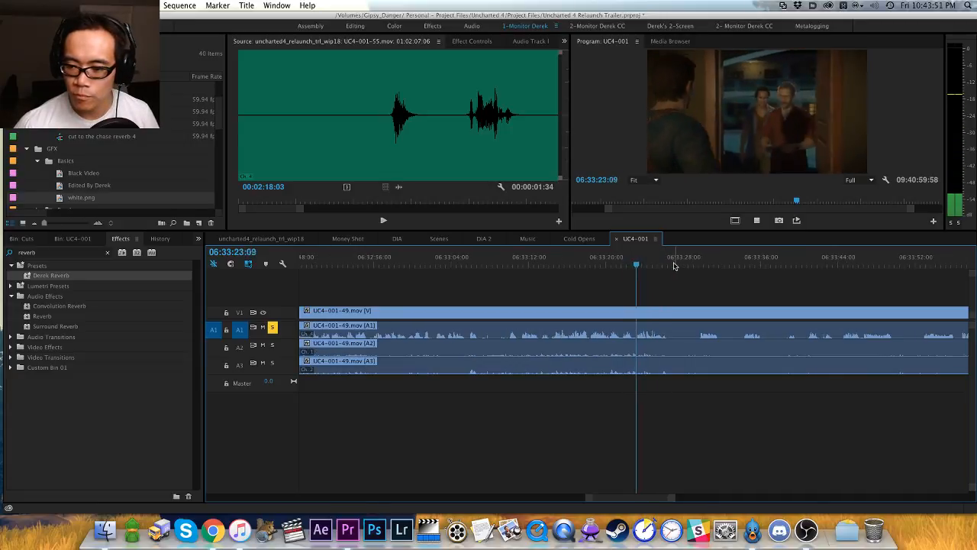
left_click(693, 261)
key("equal")
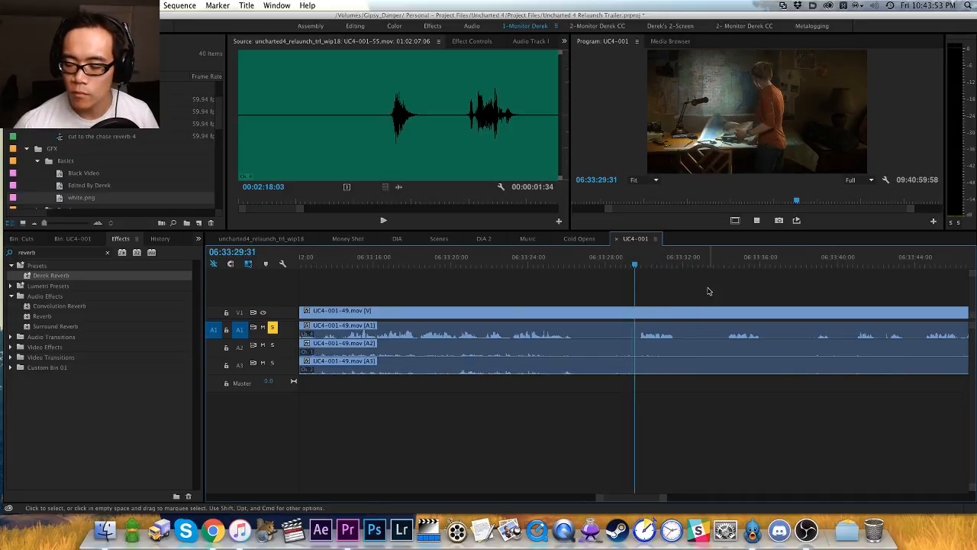
left_click(727, 262)
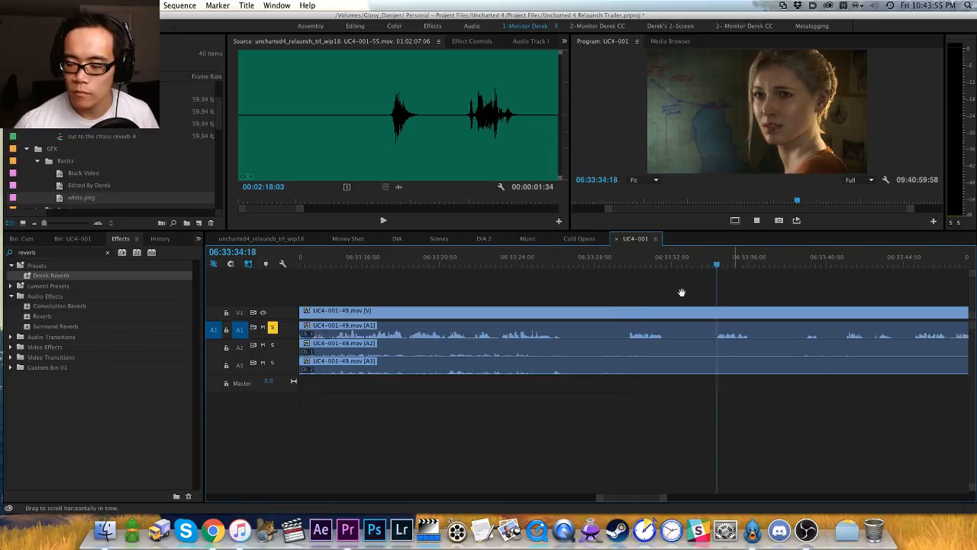
key("space")
Step: Cut the A1 audio of UC4-001-49 at 06:33:38:59, just before the short spoken word, and play from the cut
key("h")
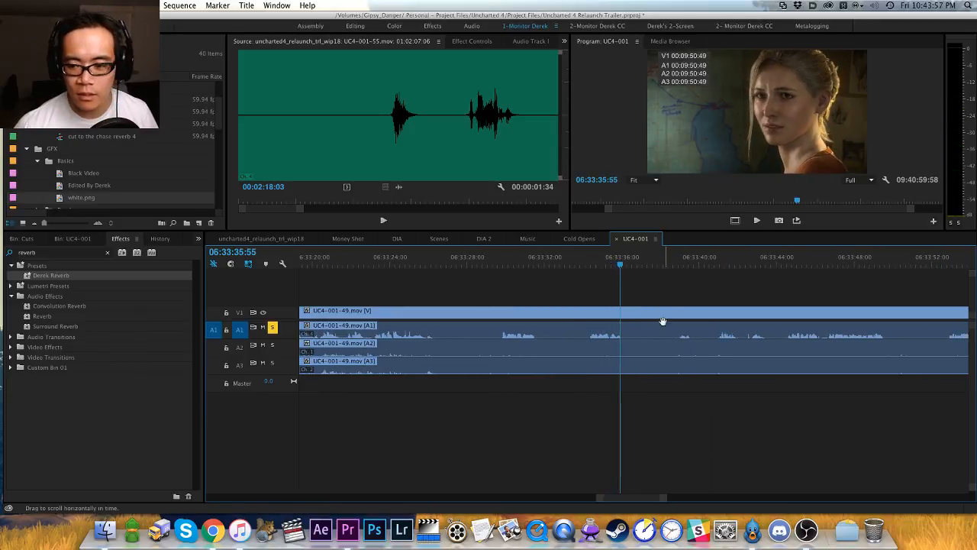
left_click_drag(666, 321, 588, 293)
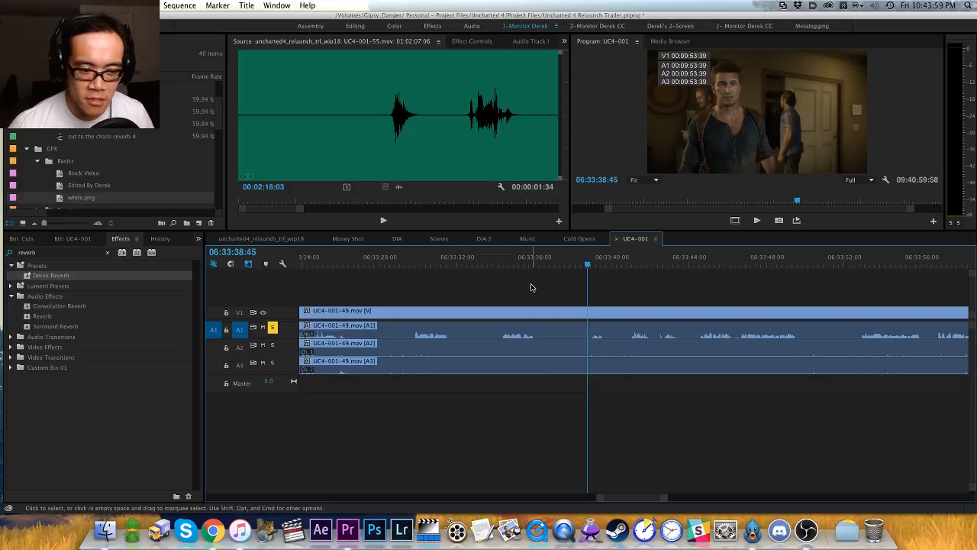
key("space")
key("space")
key("=")
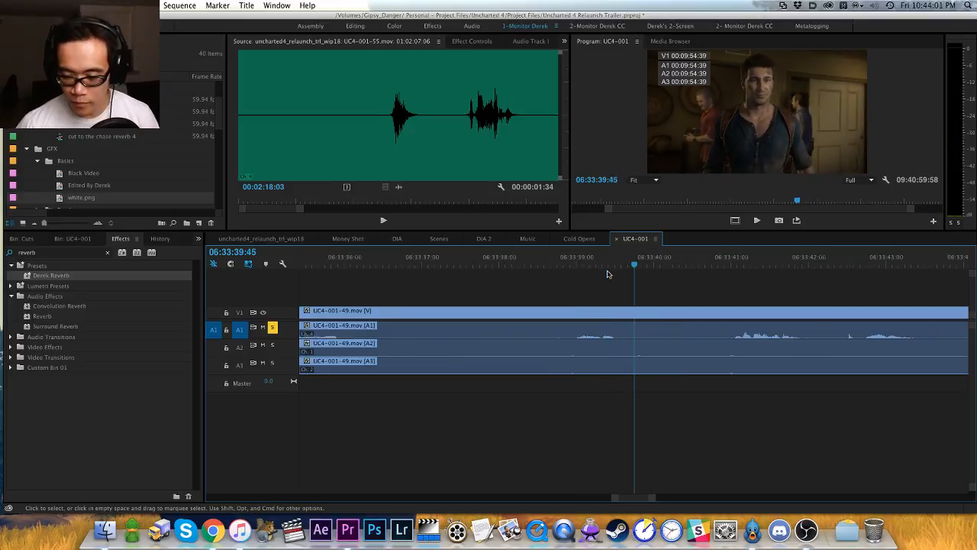
left_click(573, 265)
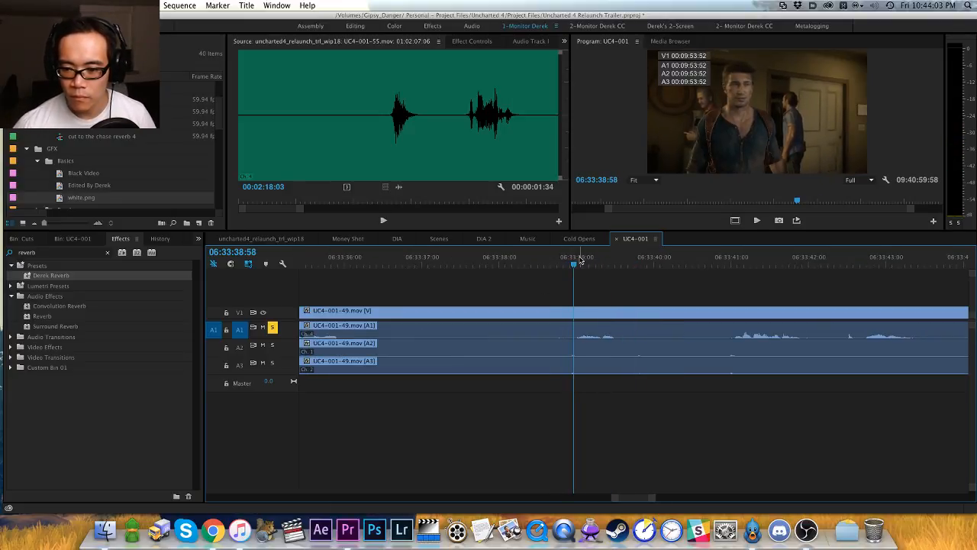
key("super+k")
key("space")
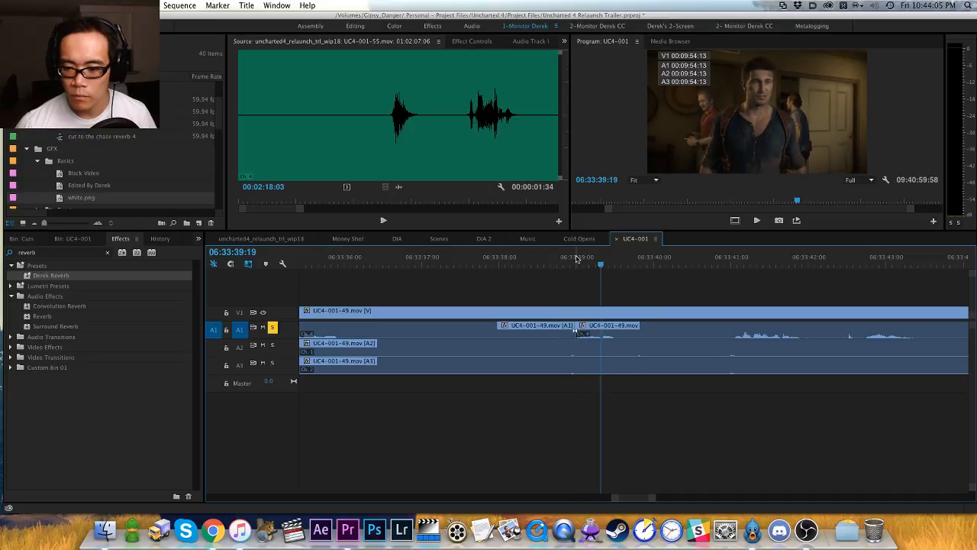
left_click(576, 259)
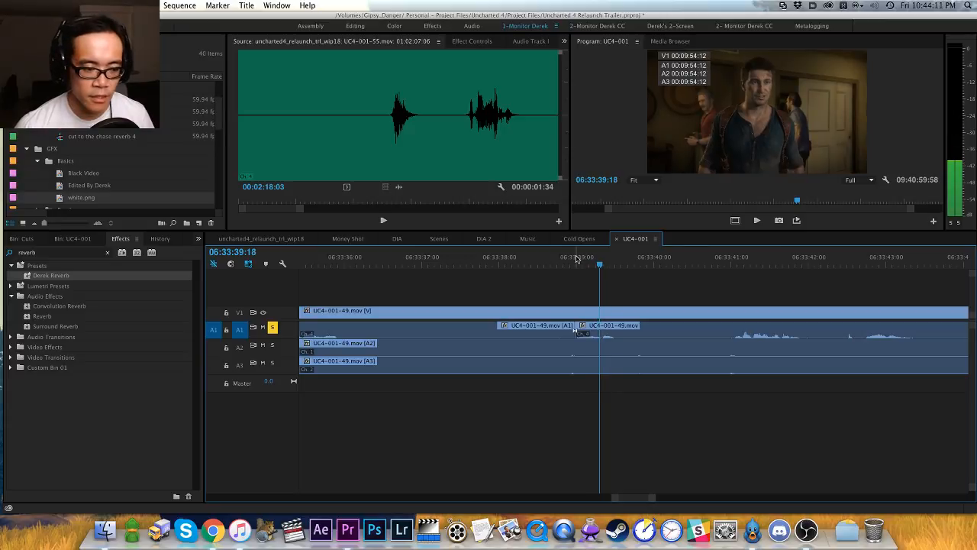
key("Home")
key("space")
key("space")
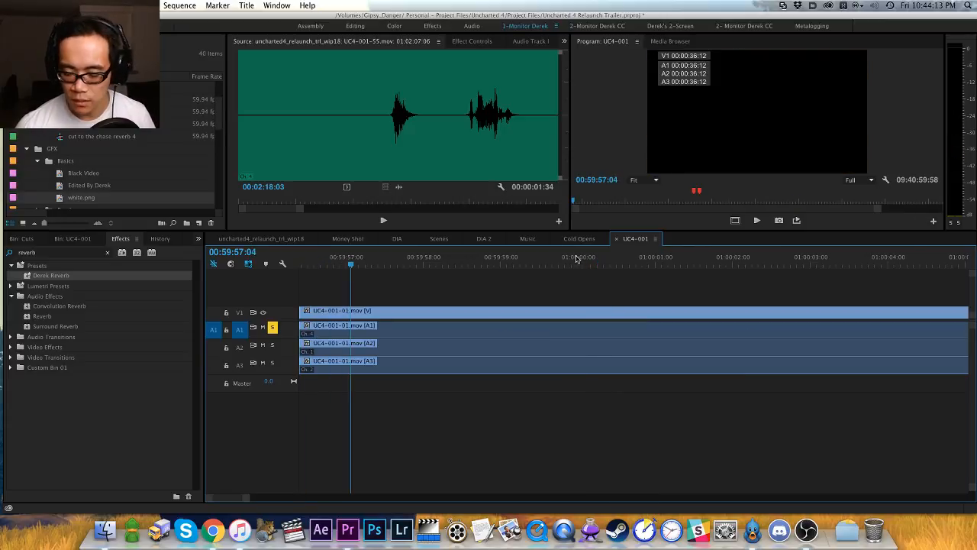
Step: Return the playhead to the A1 audio cut at 06:33:38:59 in UC4-001-49
key("backslash")
left_click_drag(718, 264, 682, 265)
key("equal")
key("equal")
key("equal")
key("equal")
left_click_drag(622, 264, 597, 263)
key("equal")
key("equal")
key("equal")
key("Up")
key("equal")
key("equal")
key("equal")
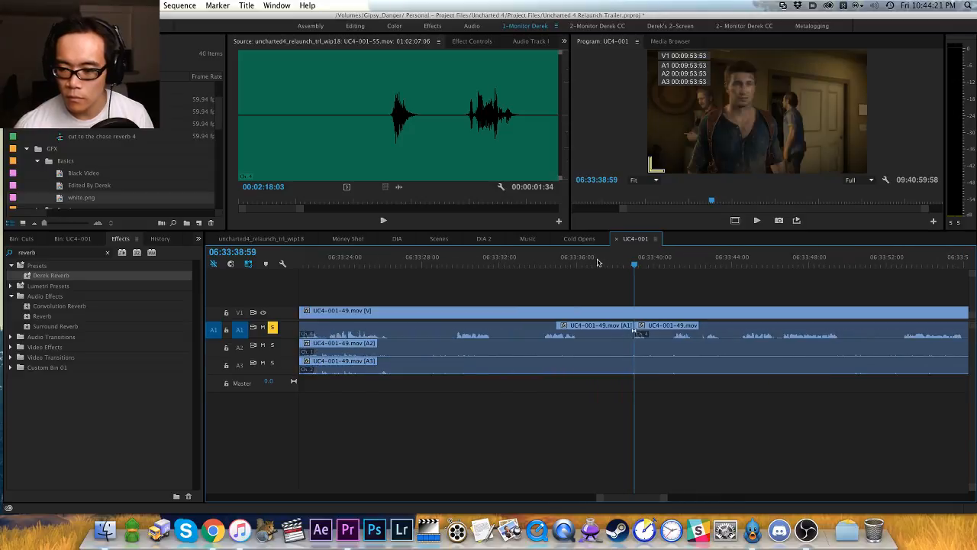
Step: Mark the 19 frames after the cut at 06:33:38:59 in UC4-001-49 and open the uncharted4_relaunch_trl_wip18 sequence
key("space")
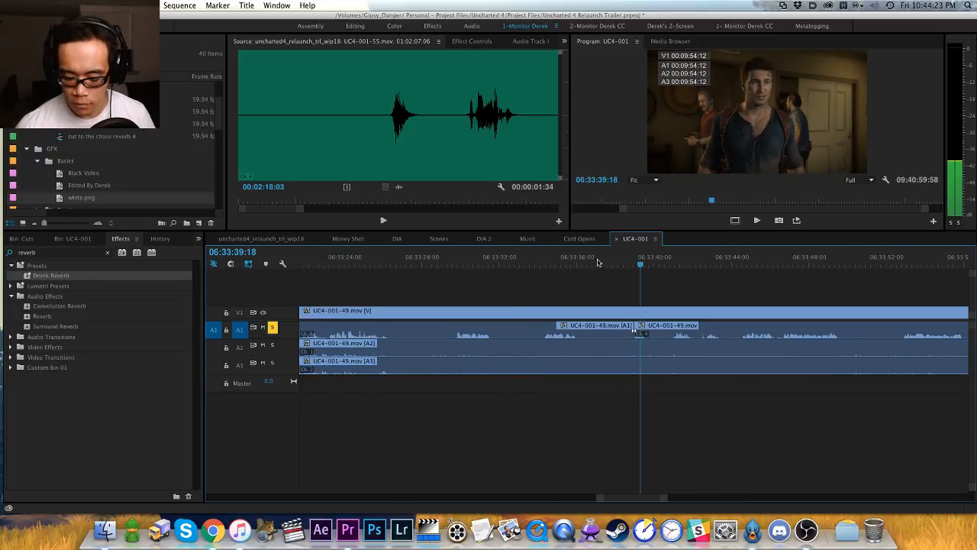
key("Up")
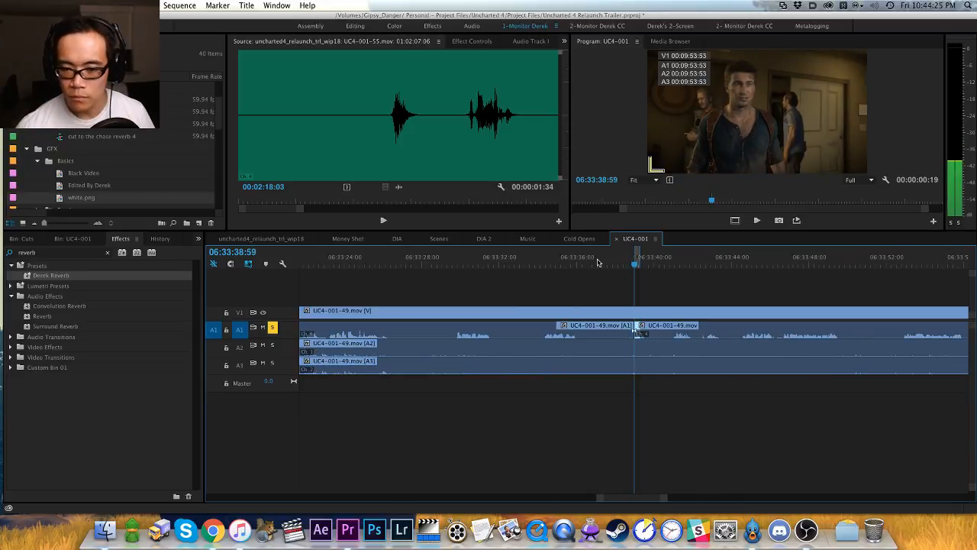
left_click(246, 240)
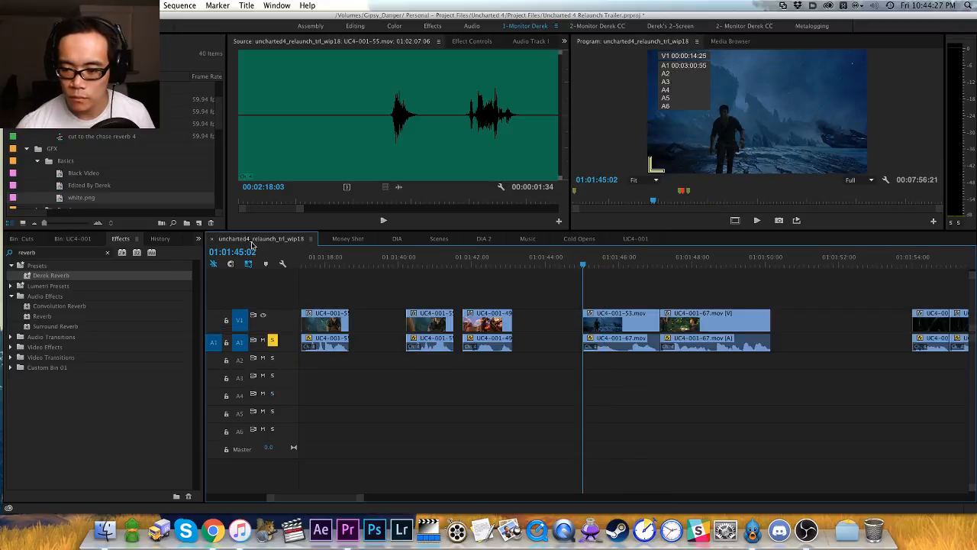
Step: Insert the marked 19-frame UC4-001-49 phrase on A1 directly before UC4-001-53 and play it
key("equal")
key("Up")
key("space")
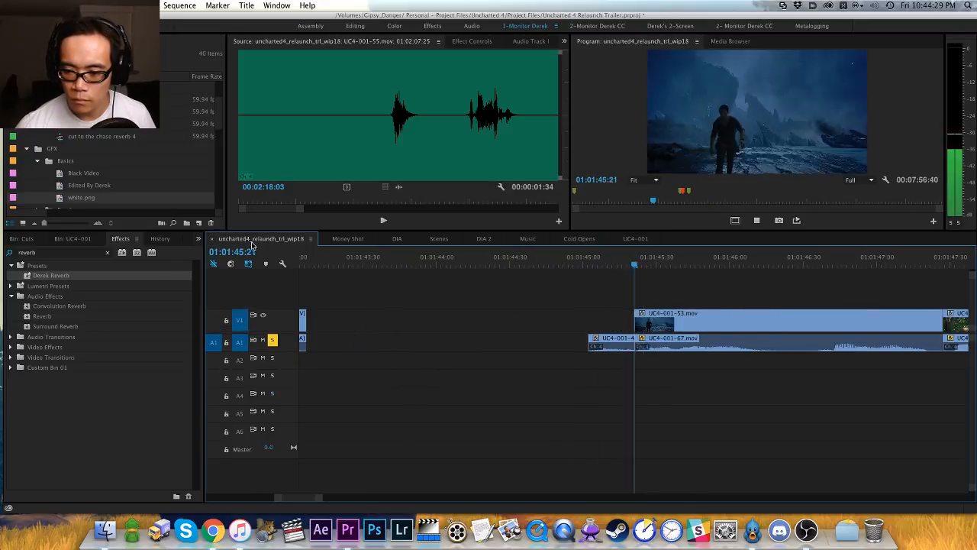
Step: Shift the inserted A1 phrase two frames earlier, extend its end to meet the following audio, and play the join
key("Up")
key("Up")
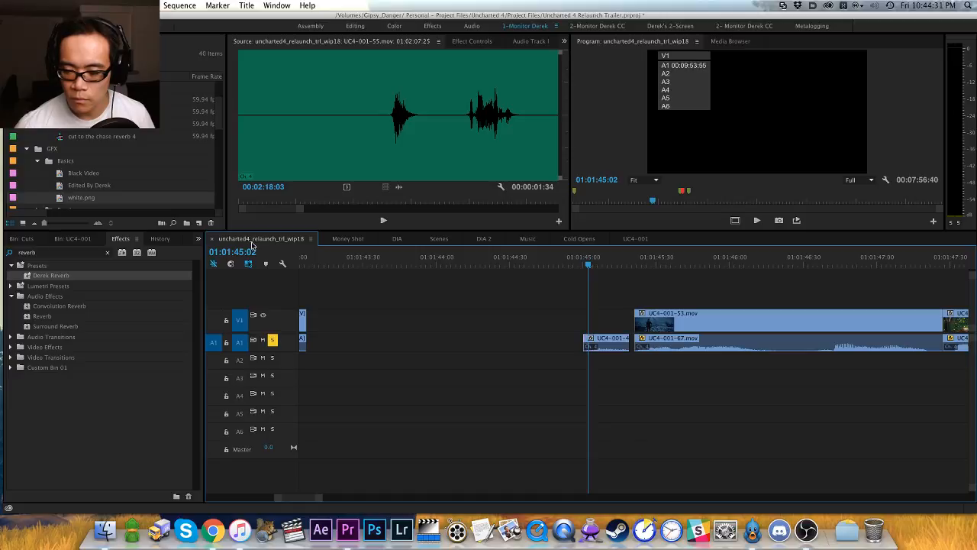
key("Down")
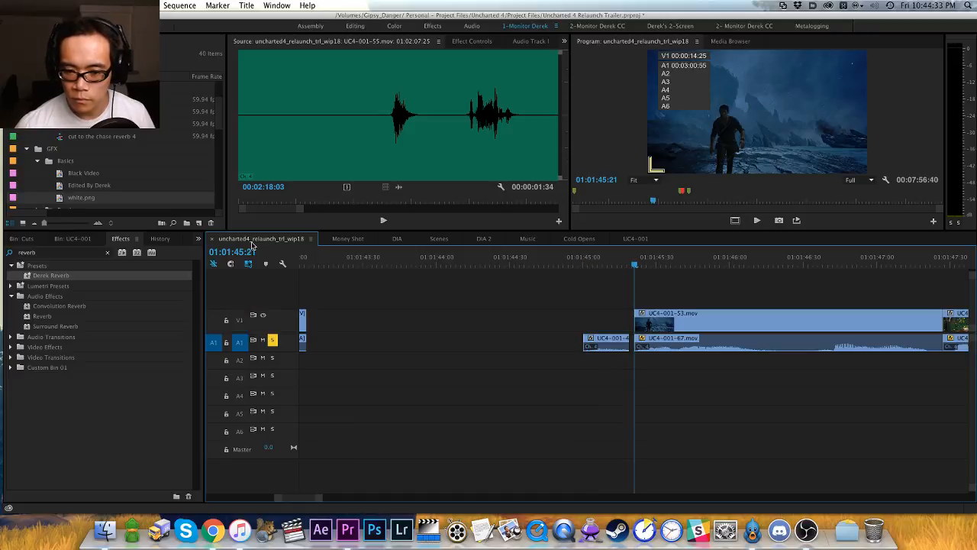
key("Up")
key("space")
key("space")
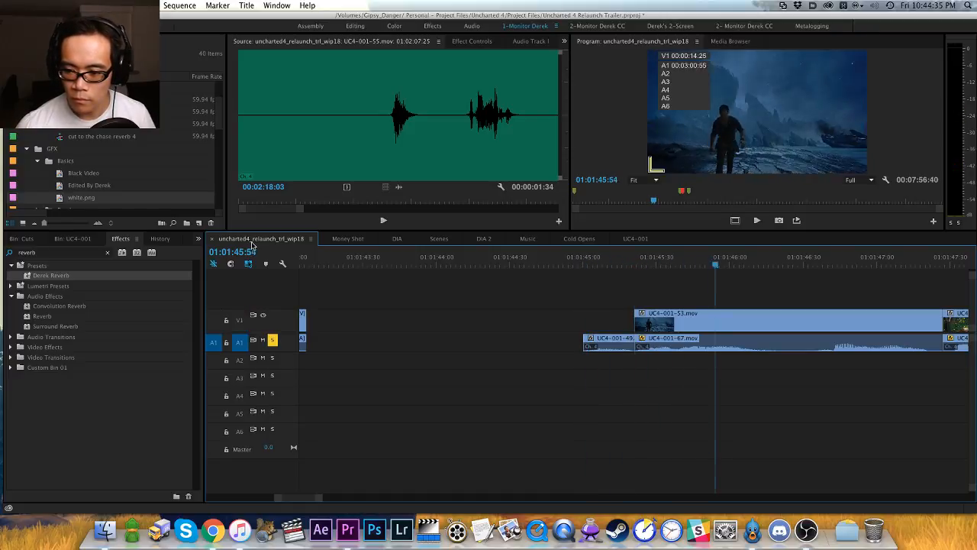
Step: Play the dialogue leading into UC4-001-53 with the inserted phrase in place
key("Up")
key("Up")
key("d")
key("g")
key("Escape")
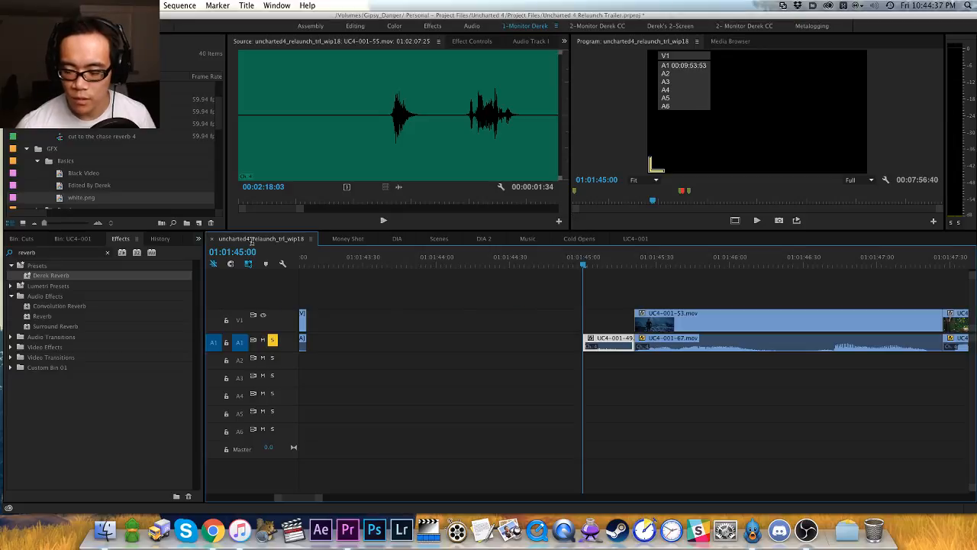
key("minus")
key("minus")
key("minus")
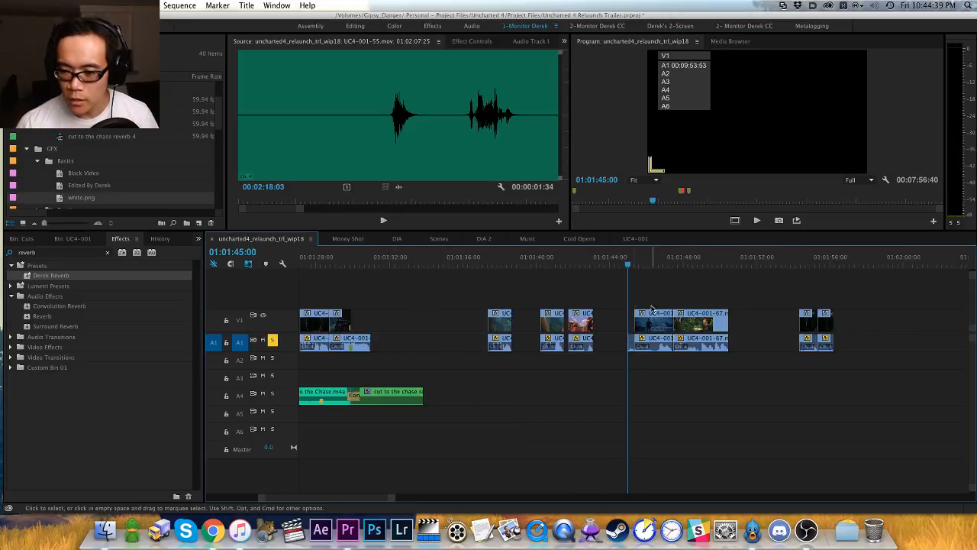
left_click_drag(493, 263, 537, 261)
key("space")
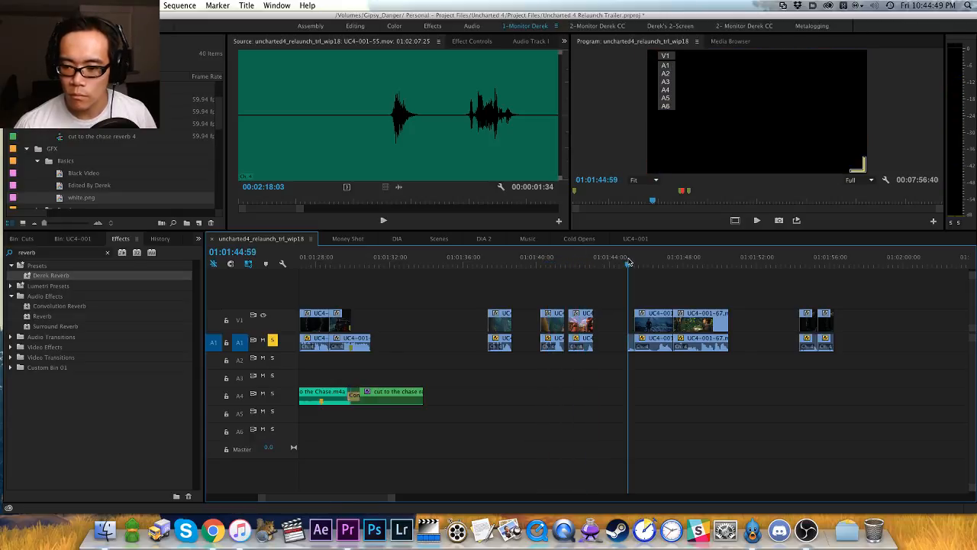
key("space")
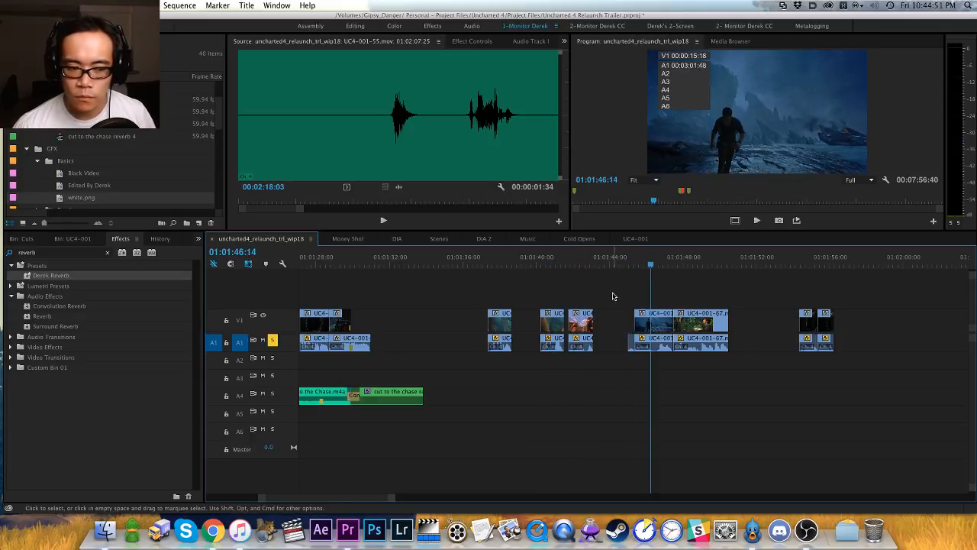
Step: Remove the inserted phrase from A1 before UC4-001-53
key("Up")
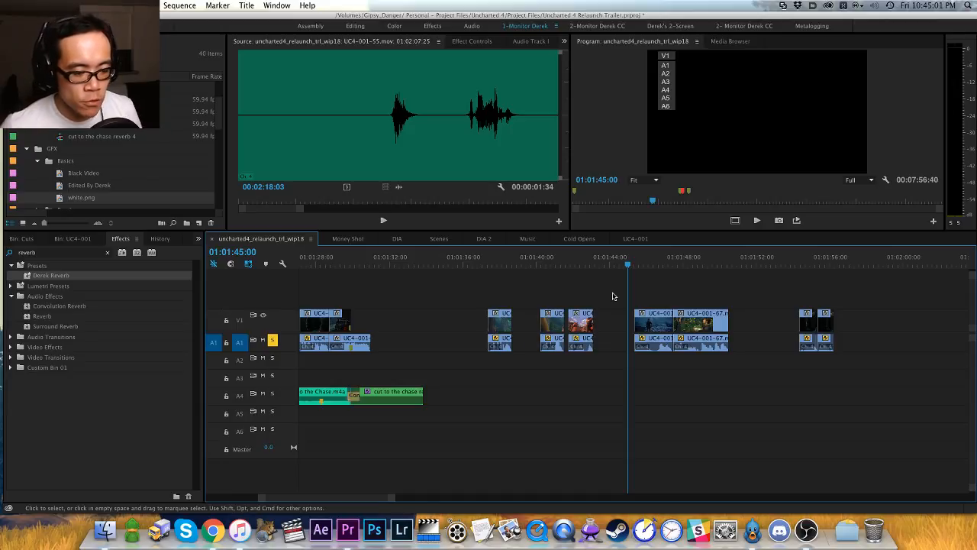
key("cmd+s")
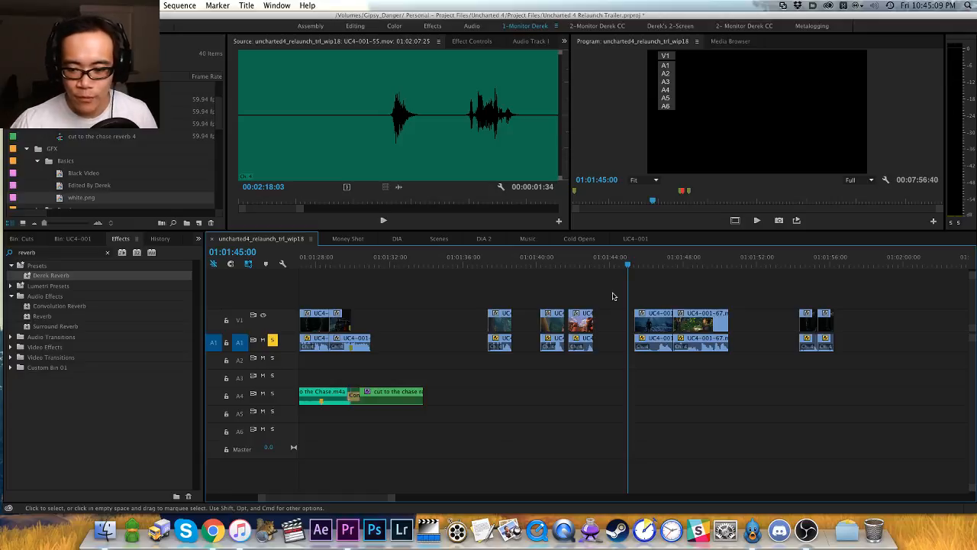
Step: Review the UC4-001-53 and UC4-001-67 dialogue section, scrubbing to 01:01:46:25
key("equal")
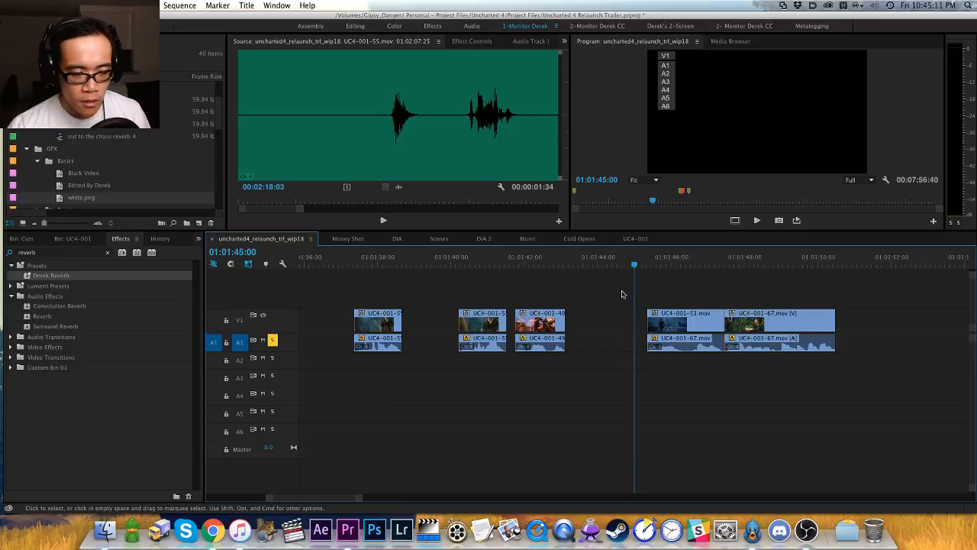
key("h")
left_click_drag(617, 292, 558, 299)
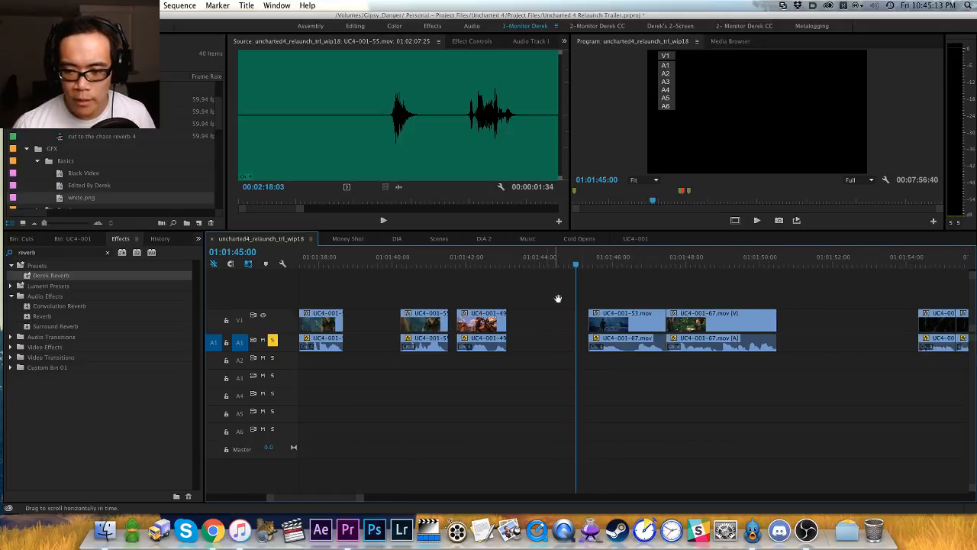
key("Down")
key("v")
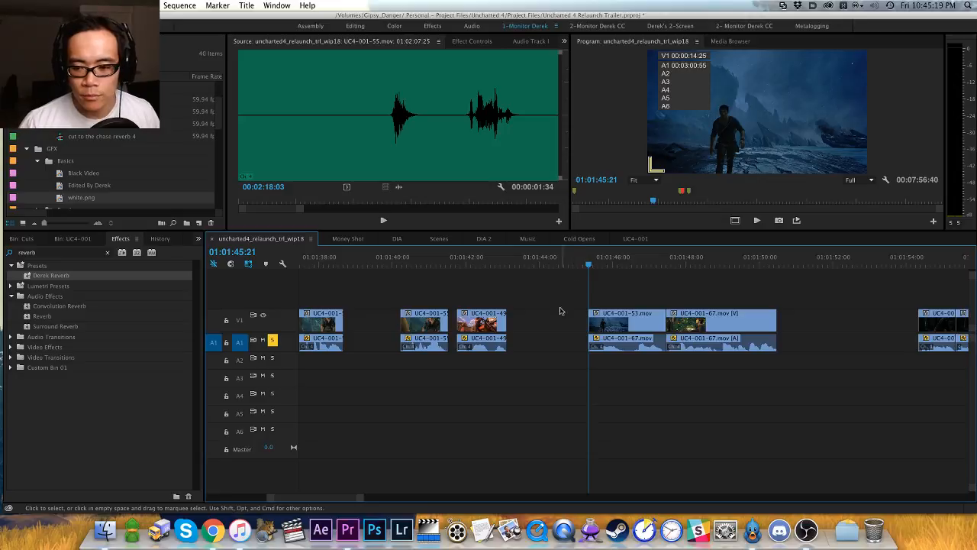
key("h")
left_click_drag(560, 310, 511, 264)
key("v")
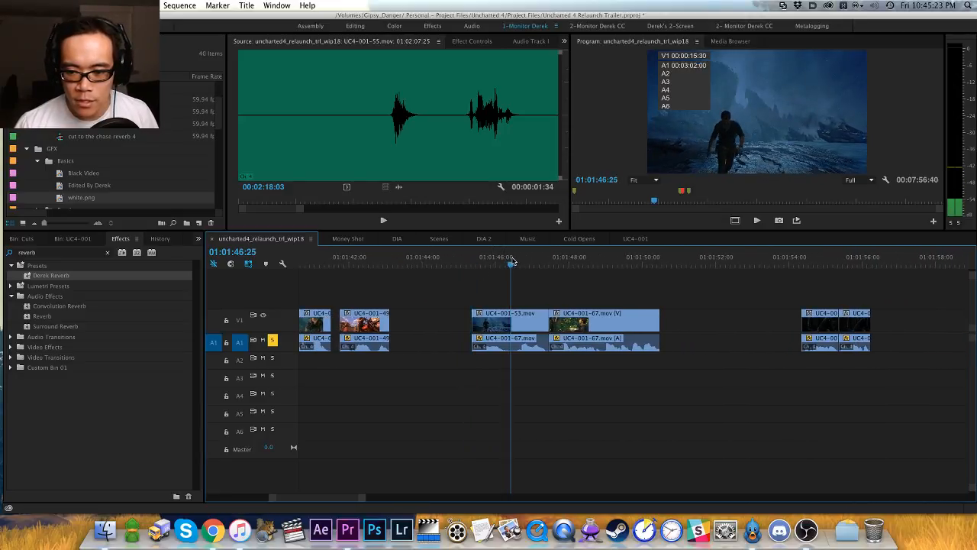
left_click(243, 324)
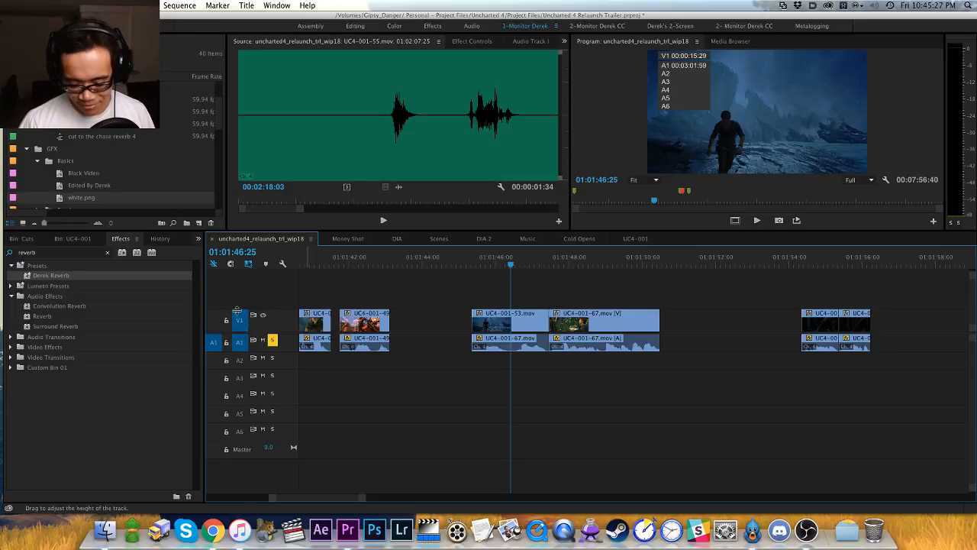
scroll(500, 297, "right", 4)
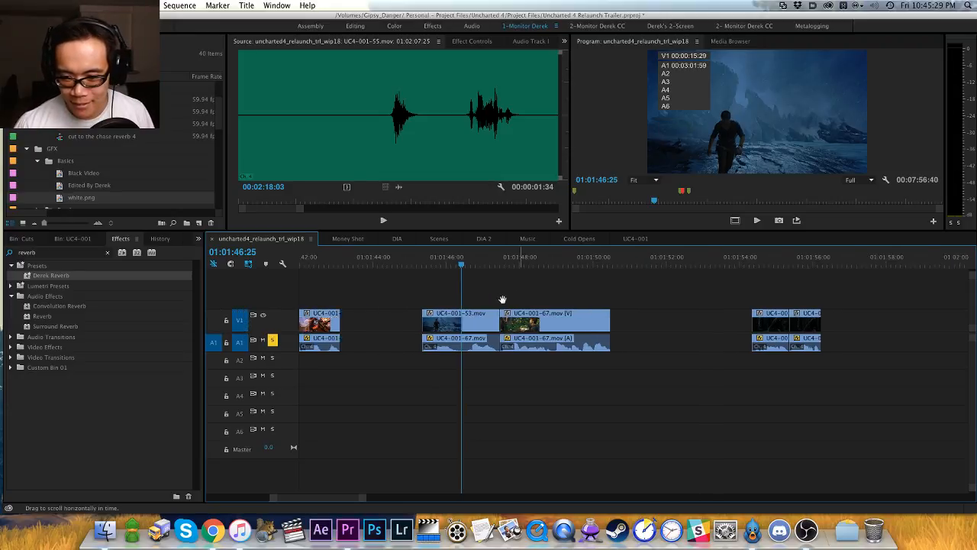
Step: Ripple trim five frames off the end of UC4-001-53 and its A1 audio, ahead of the jungle shot UC4-001-67
key("Down")
key("equal")
key("equal")
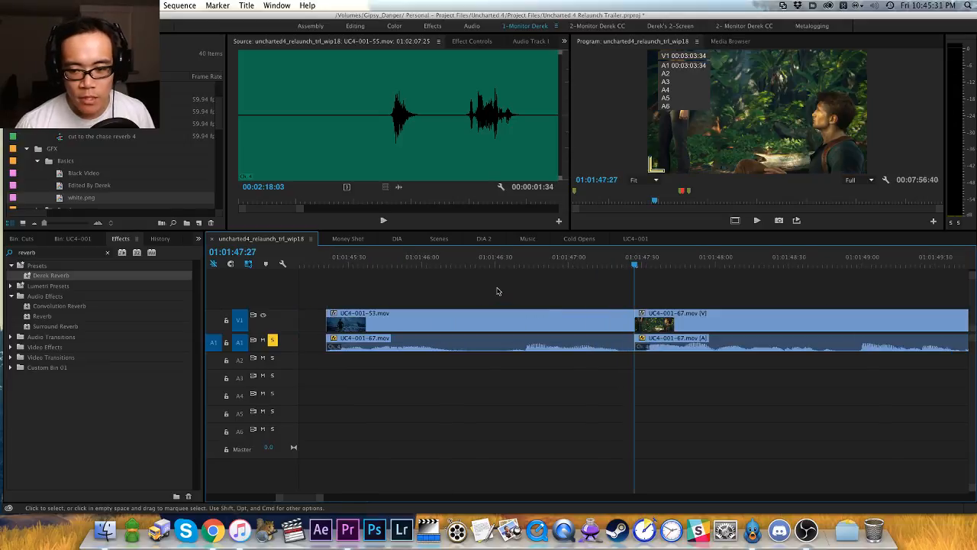
key("Left")
key("Left")
key("Left")
key("Left")
key("Left")
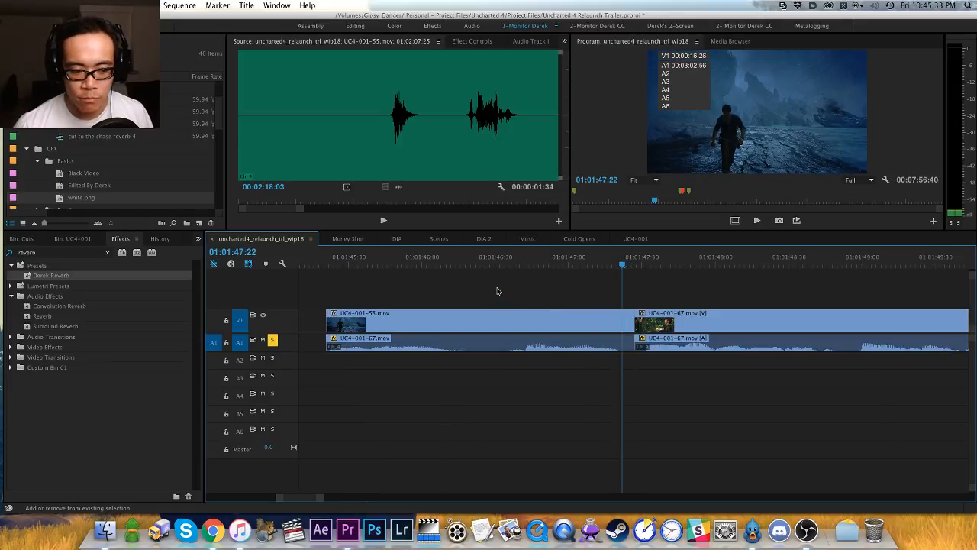
key("w")
key("minus")
key("minus")
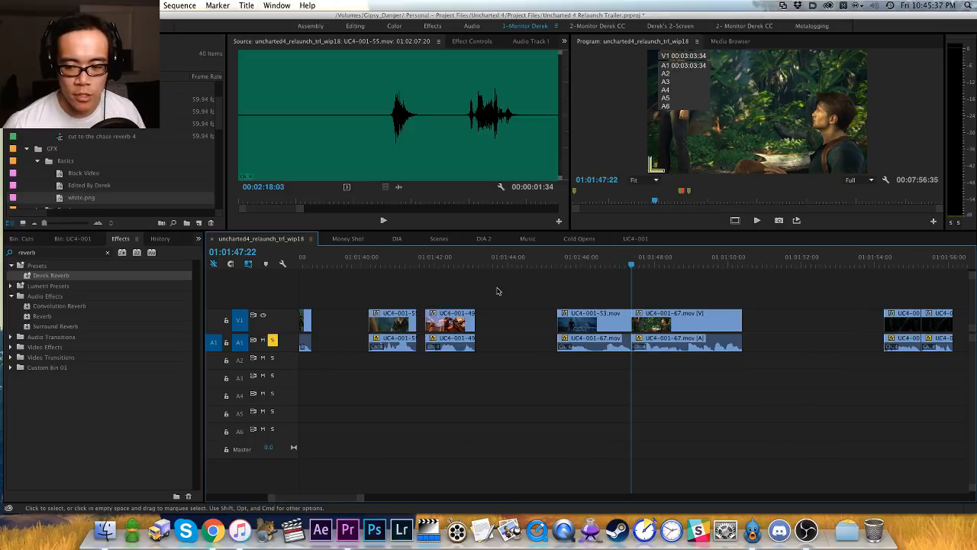
key("equal")
key("minus")
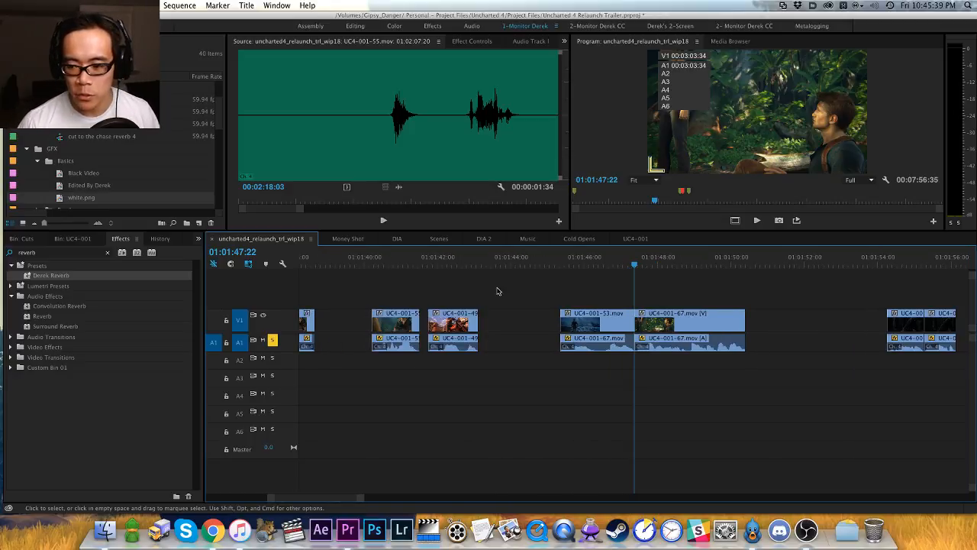
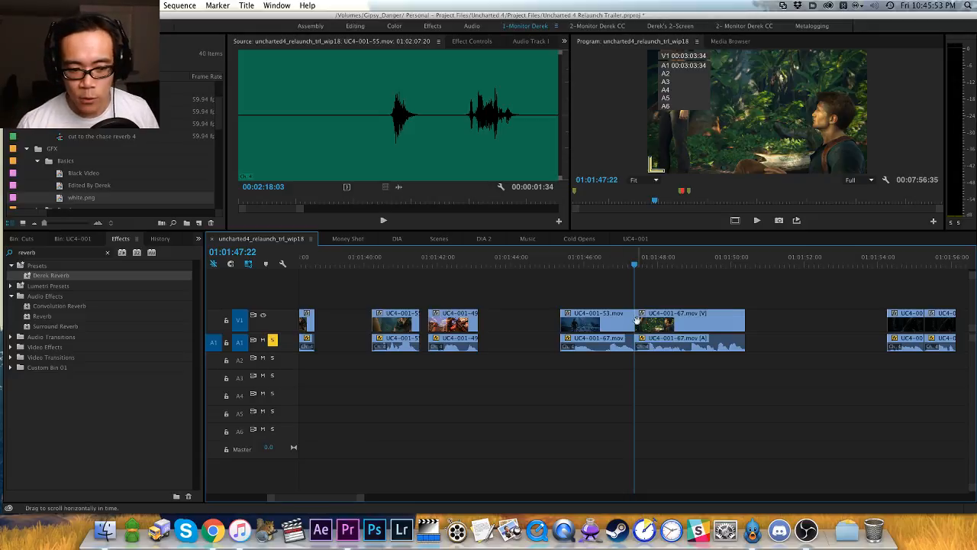
Step: Ripple trim the gap after UC4-001-67 so the two dark clips start at 01:01:51:35
left_click_drag(669, 294, 564, 292)
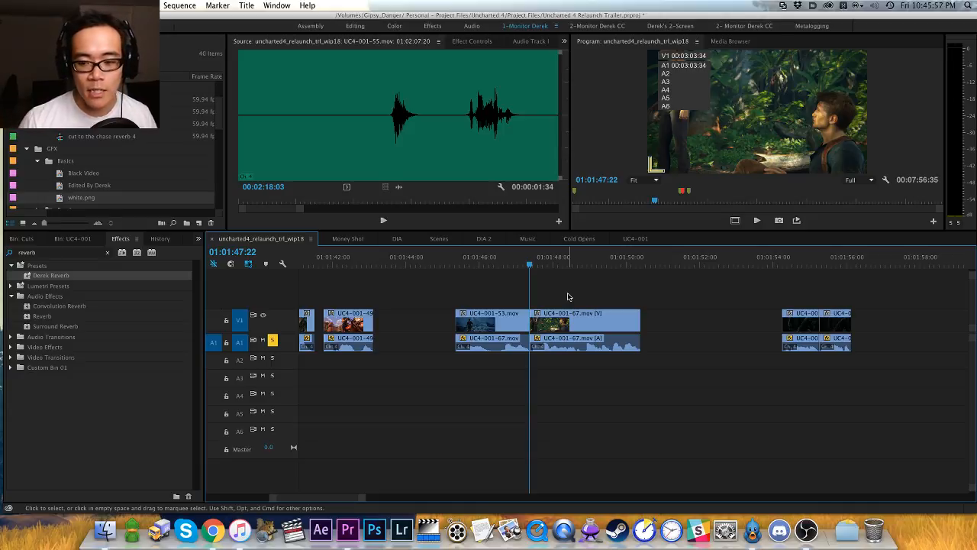
key("h")
left_click_drag(649, 296, 572, 262)
key("minus")
key("minus")
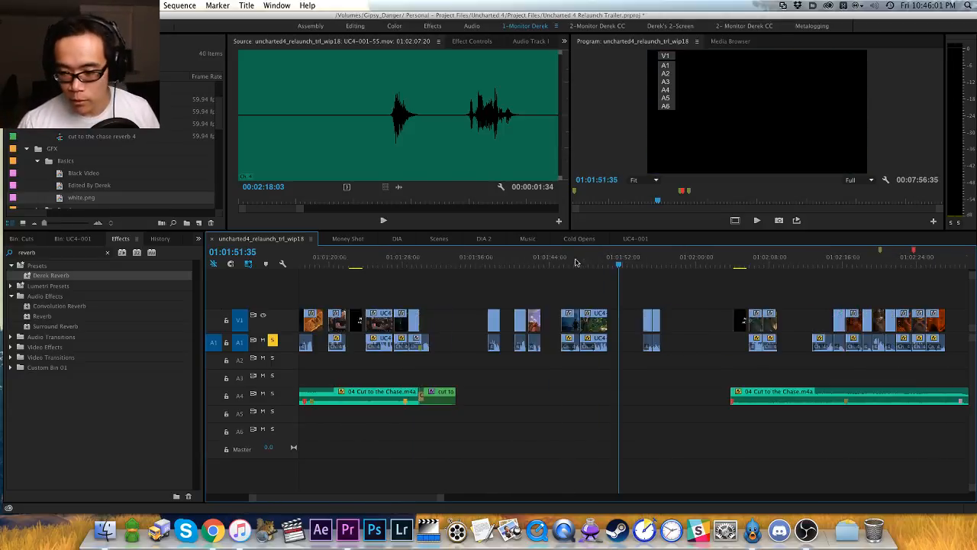
key("equal")
key("equal")
key("equal")
key("minus")
key("minus")
key("w")
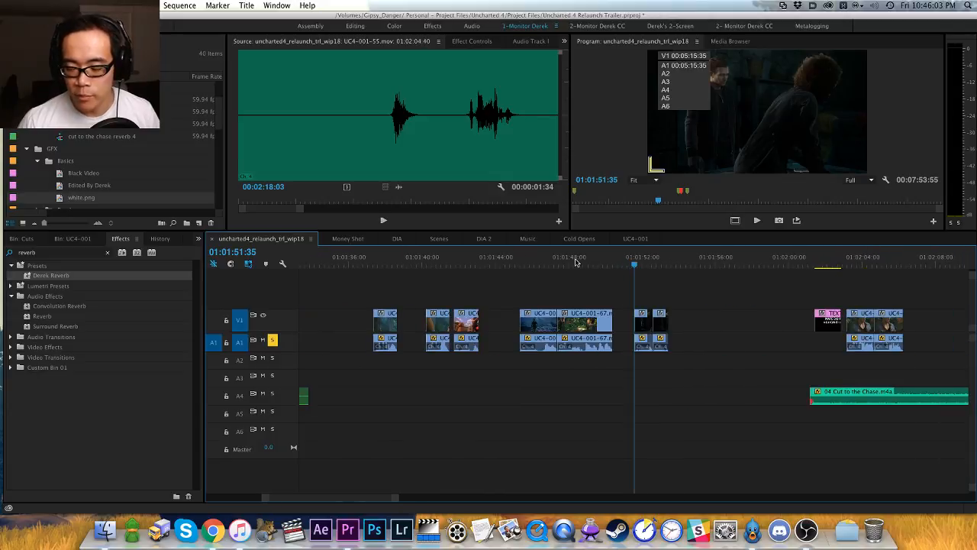
Step: Ripple trim the gap before UC4-001-53 so that clip starts at 01:01:43:58
key("h")
left_click_drag(680, 325, 590, 312)
key("v")
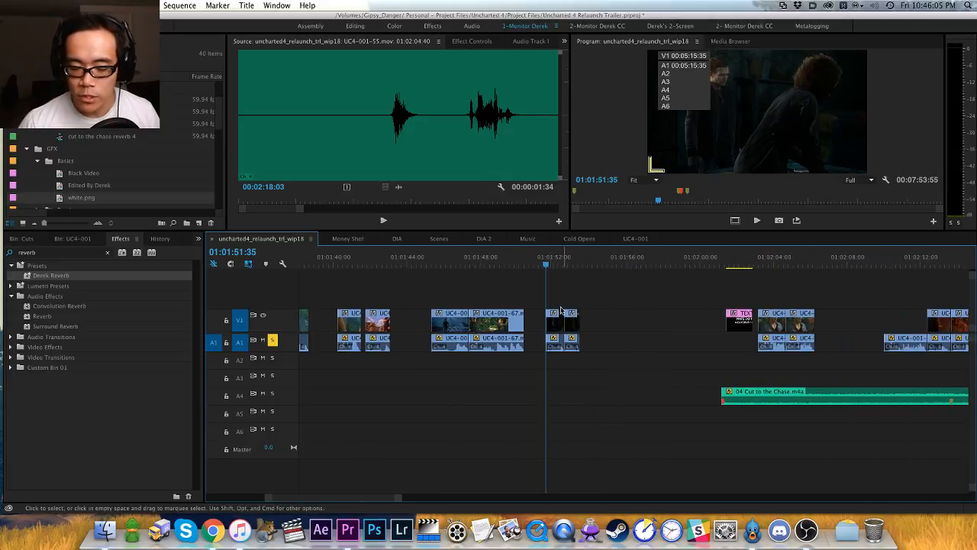
key("h")
left_click_drag(535, 299, 611, 294)
scroll(565, 298, "up", 5)
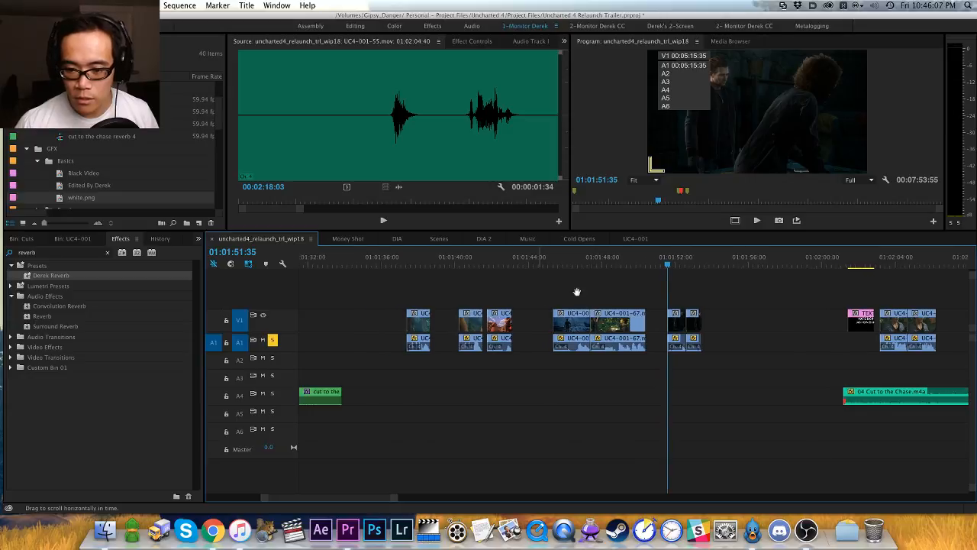
key("v")
left_click(571, 269)
key("w")
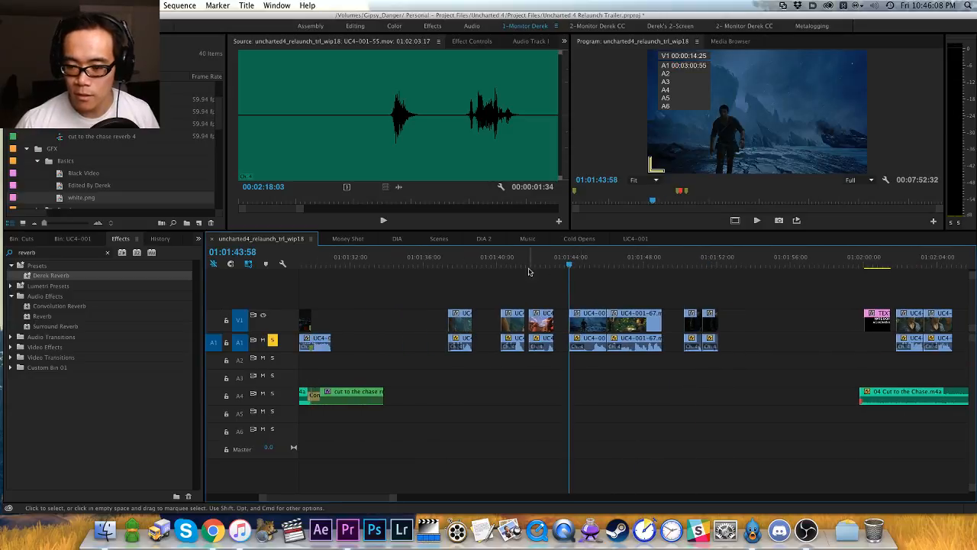
Step: Tighten the gap ahead of the clip preceding UC4-001-49 so that clip starts at 01:01:39:10
left_click(487, 264)
key("w")
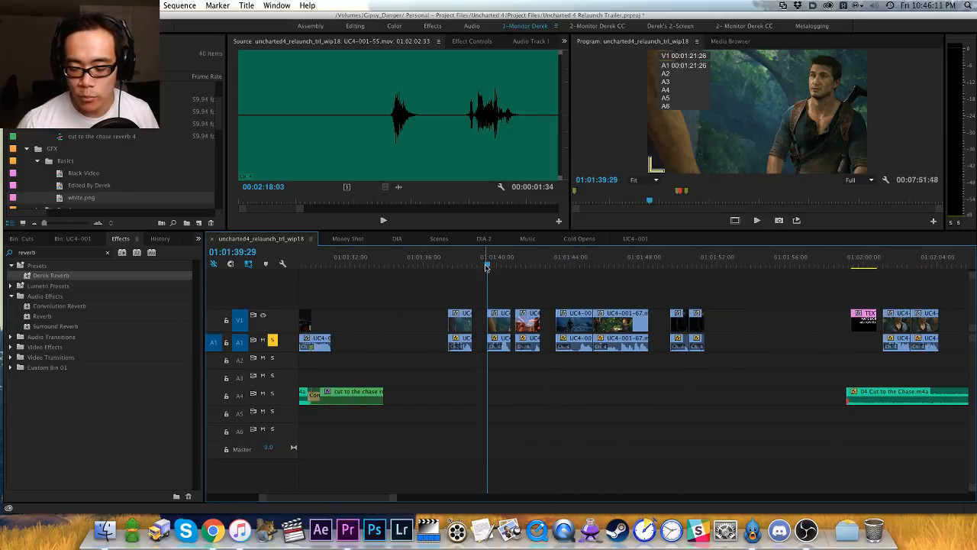
key("=")
left_click(625, 266)
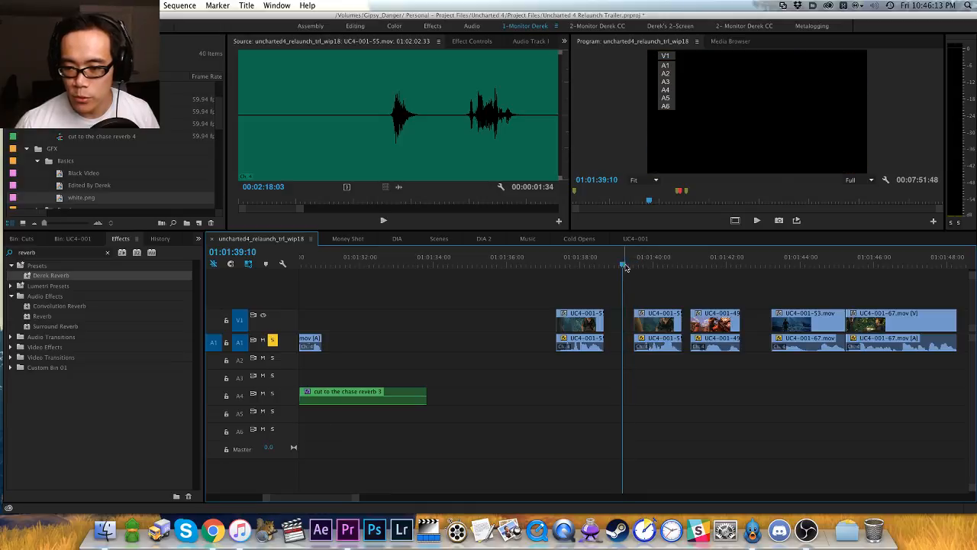
key("w")
Step: Tighten the gap between UC4-001-49 and UC4-001-53 so UC4-001-53 starts at 01:01:42:33, and save the project
left_click_drag(740, 263, 657, 288)
key("w")
key("h")
key("v")
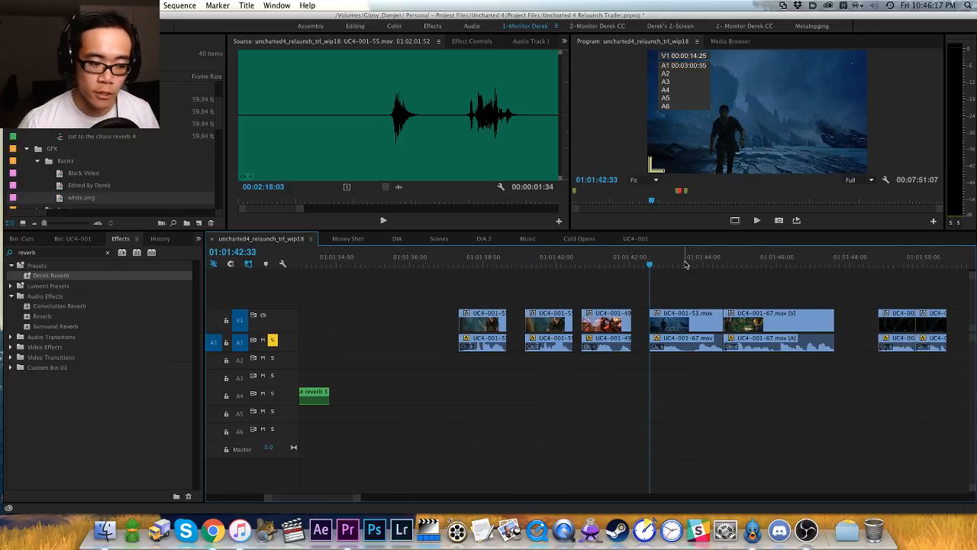
key("super+s")
Step: Return the playhead to the first clip of the tightened dialogue section at 01:01:37:22
left_click(472, 263)
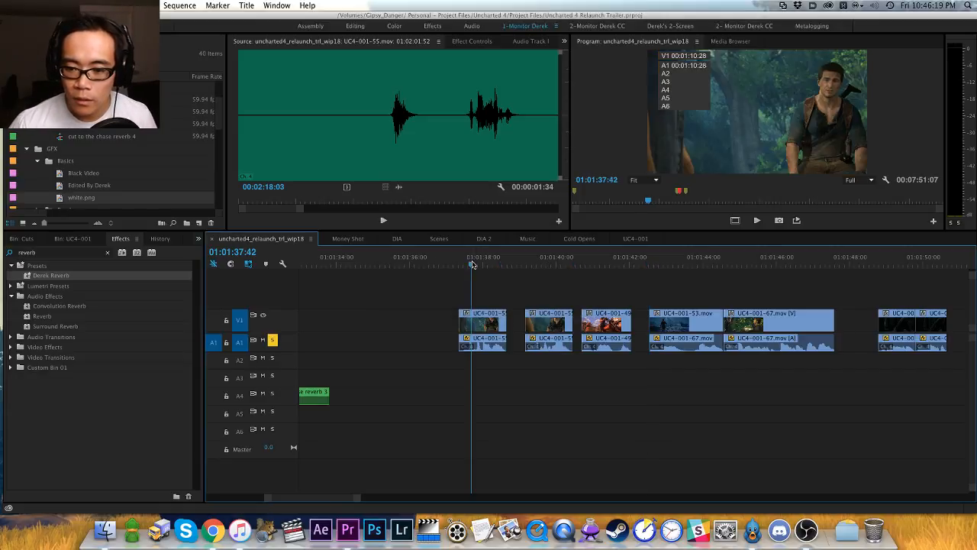
left_click_drag(472, 264, 460, 265)
key("minus")
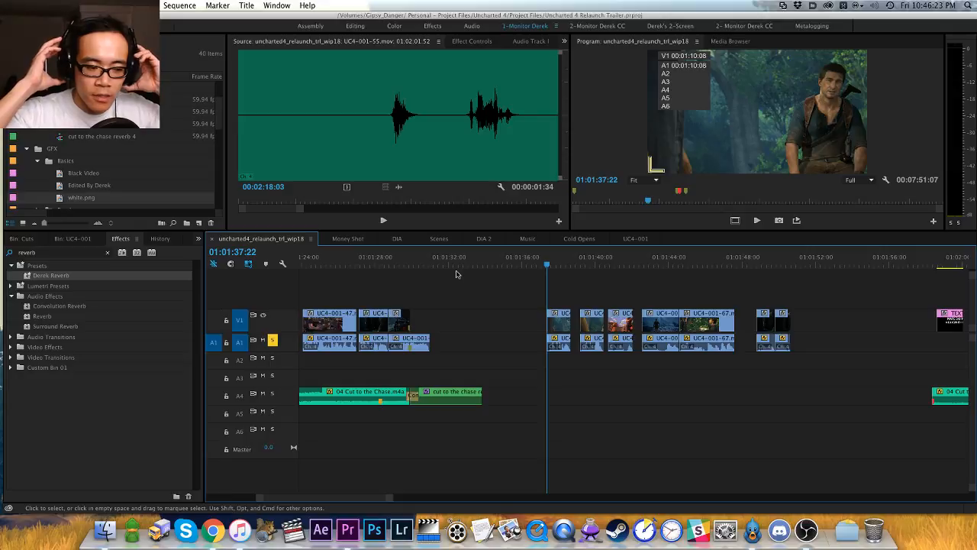
key("equal")
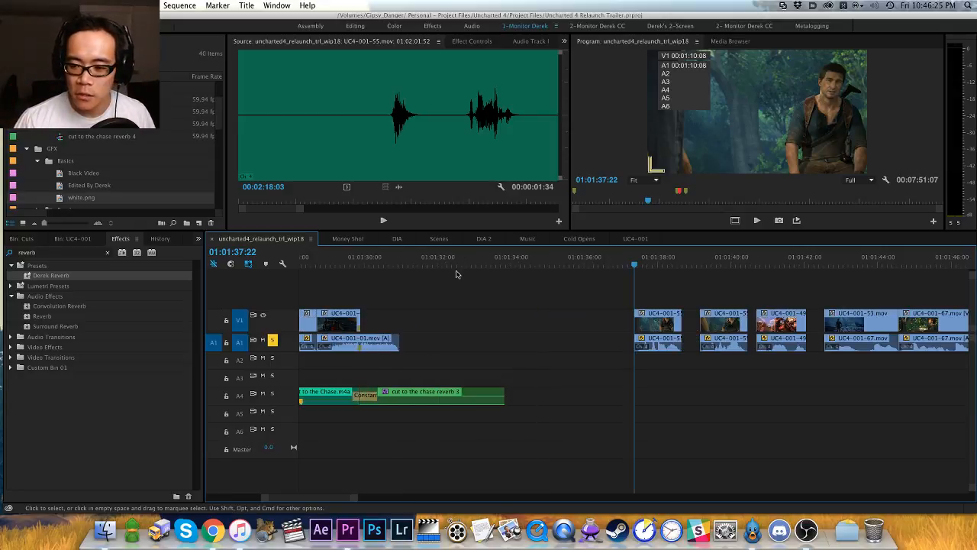
key("h")
left_click_drag(720, 307, 543, 311)
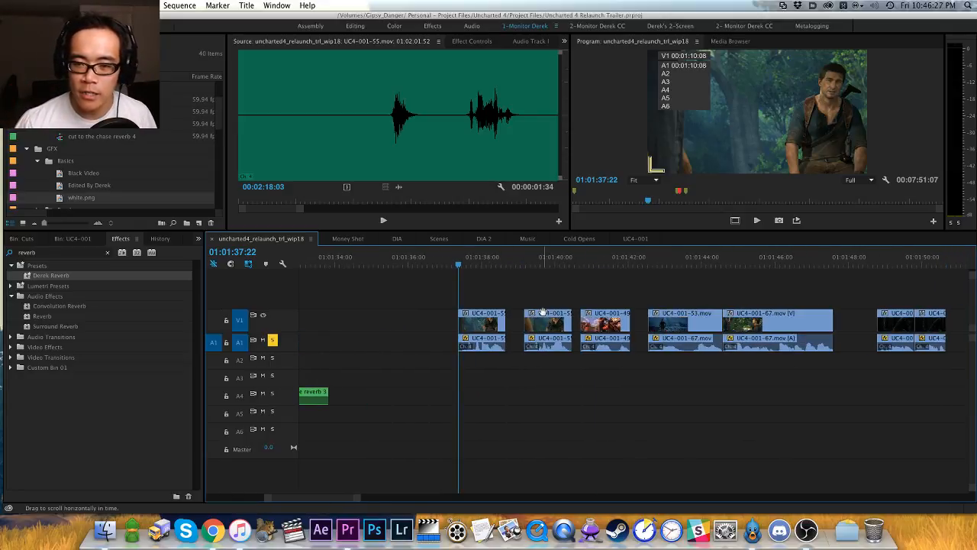
key("v")
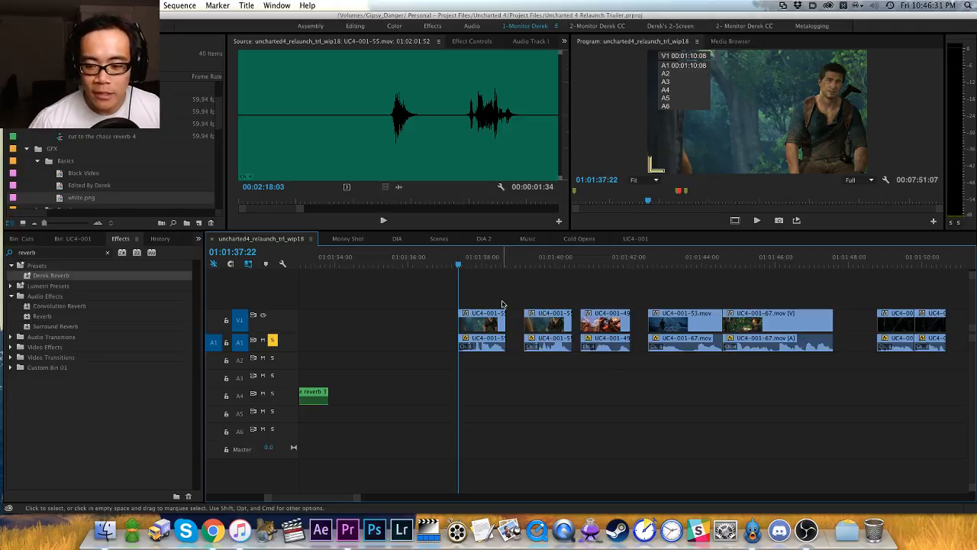
Step: Play back the tightened dialogue clips from 01:01:37:22 through the end of UC4-001-67
left_click_drag(513, 291, 450, 294)
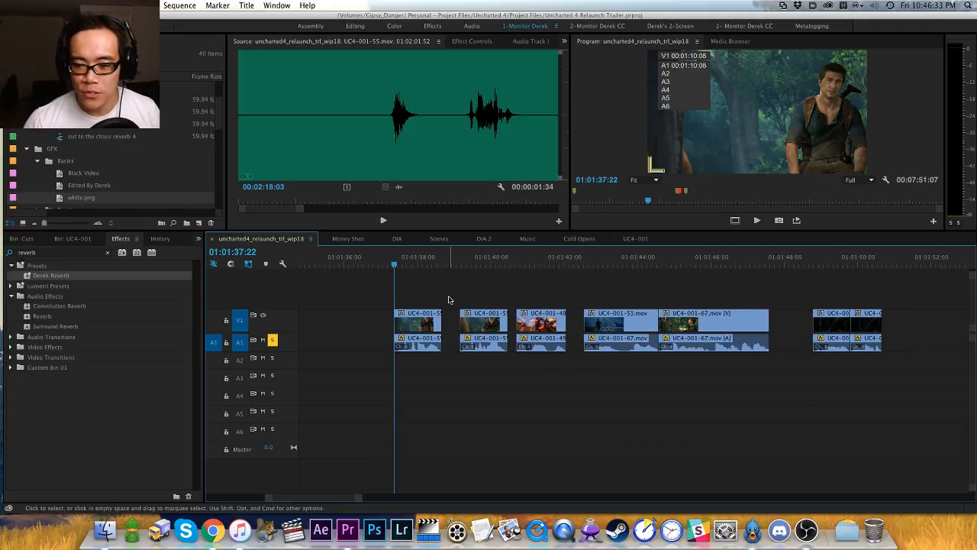
key("Down")
key("Down")
key("Up")
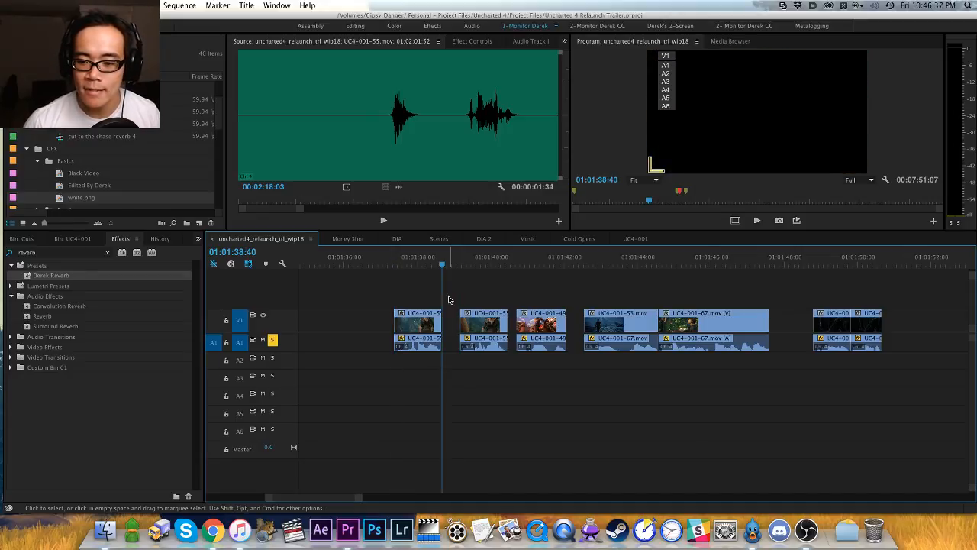
key("x")
key("Up")
key("space")
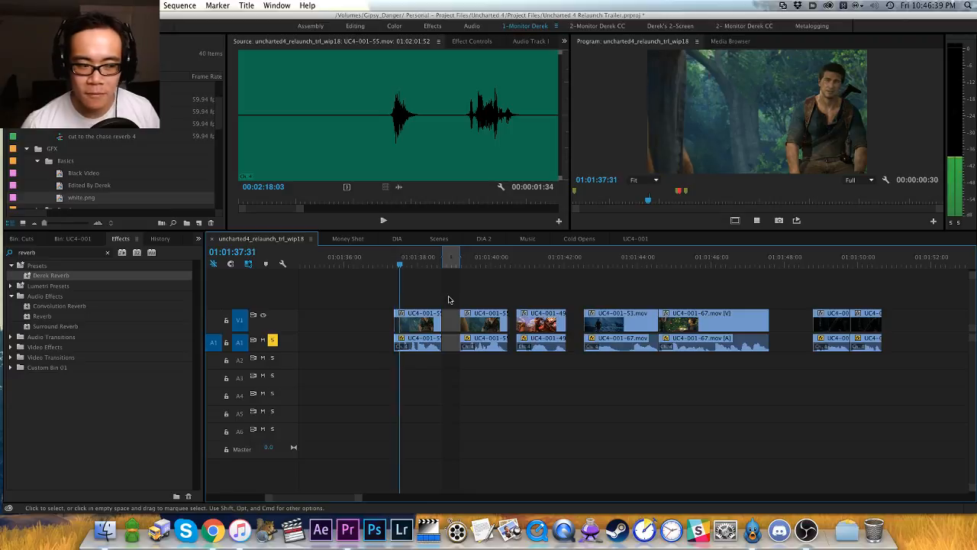
key("alt+x")
key("=")
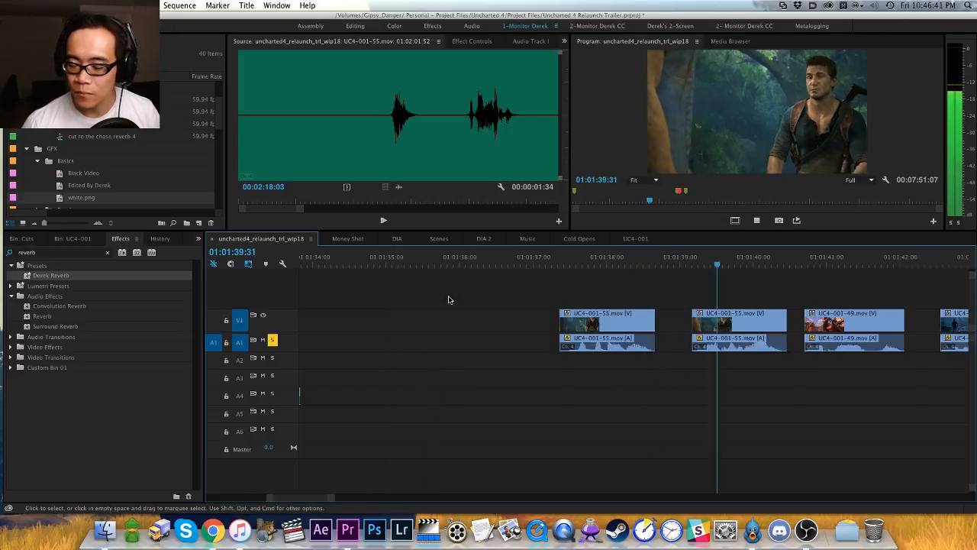
key("minus")
key("minus")
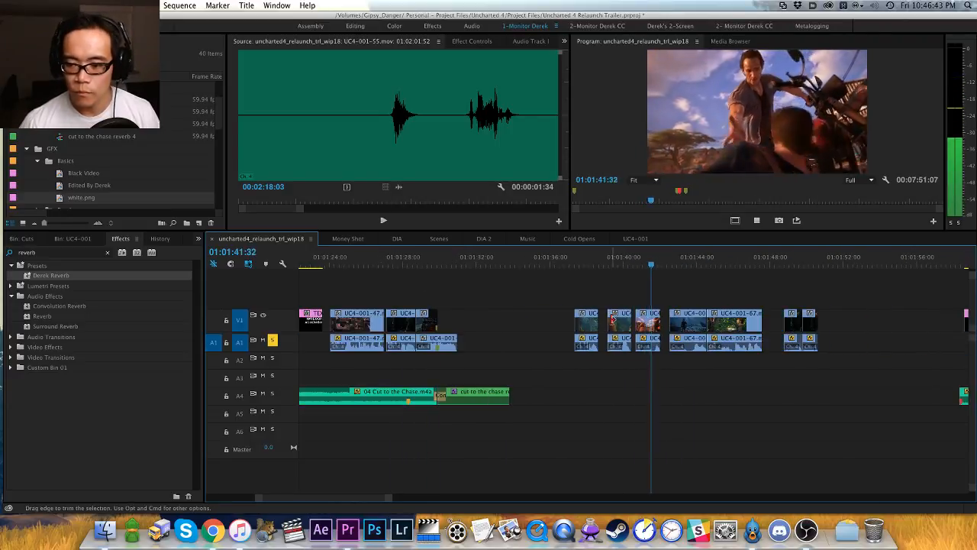
key("=")
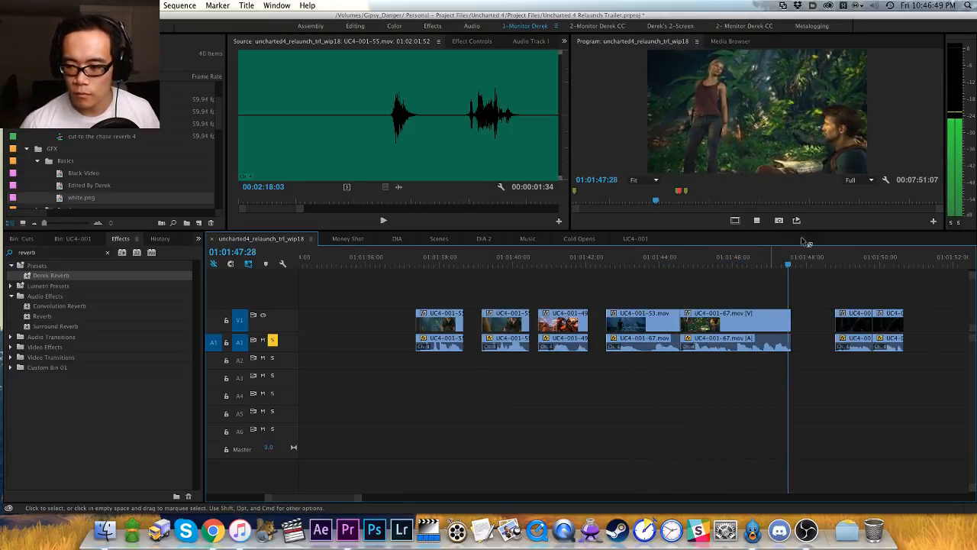
Step: Trim the end of UC4-001-67 back to 01:01:47:31 and play on from the next dialogue clip
left_click_drag(802, 260, 783, 259)
key("Right")
key("Right")
key("Right")
key("Right")
key("Right")
key("Right")
key("Right")
key("Right")
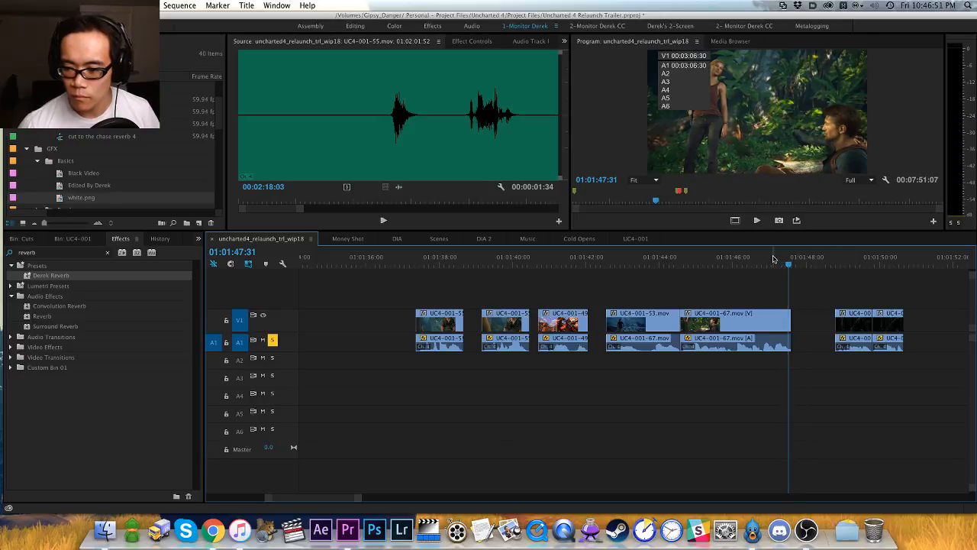
key("Left")
key("Left")
key("Left")
key("Right")
key("Right")
key("space")
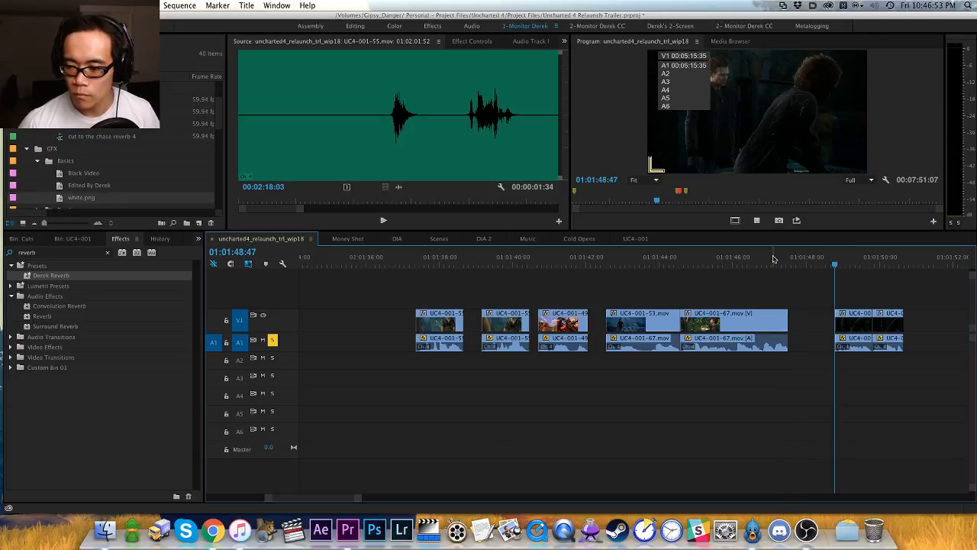
Step: Review the remaining dialogue after UC4-001-67, skipping the empty gaps up to the audio-only UC4-001-88 clip
key("minus")
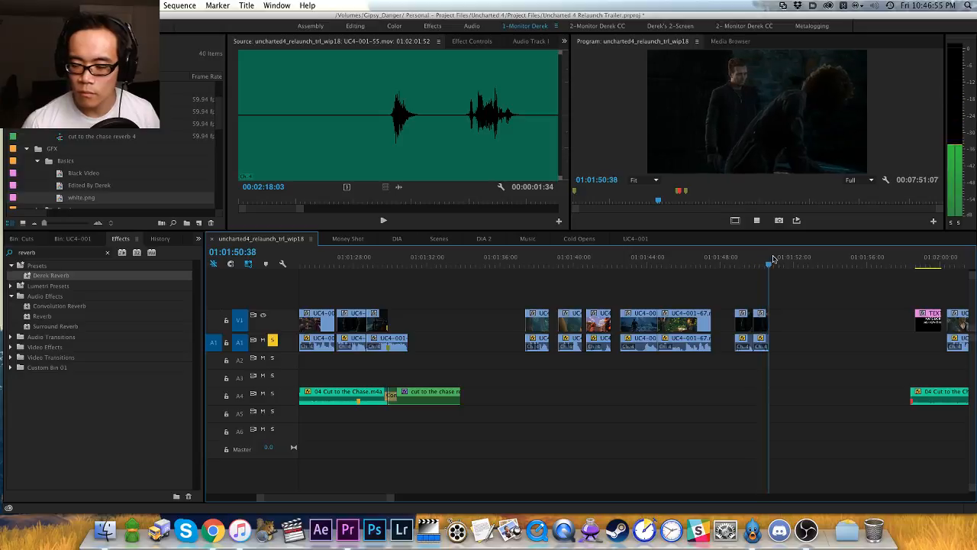
key("space")
key("h")
left_click_drag(720, 334, 529, 336)
left_click_drag(737, 265, 752, 265)
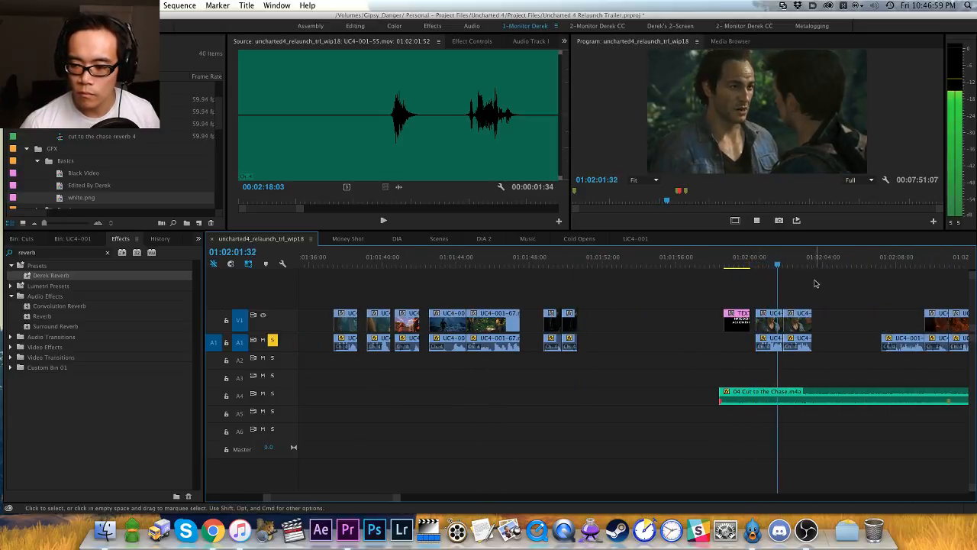
left_click_drag(811, 280, 671, 283)
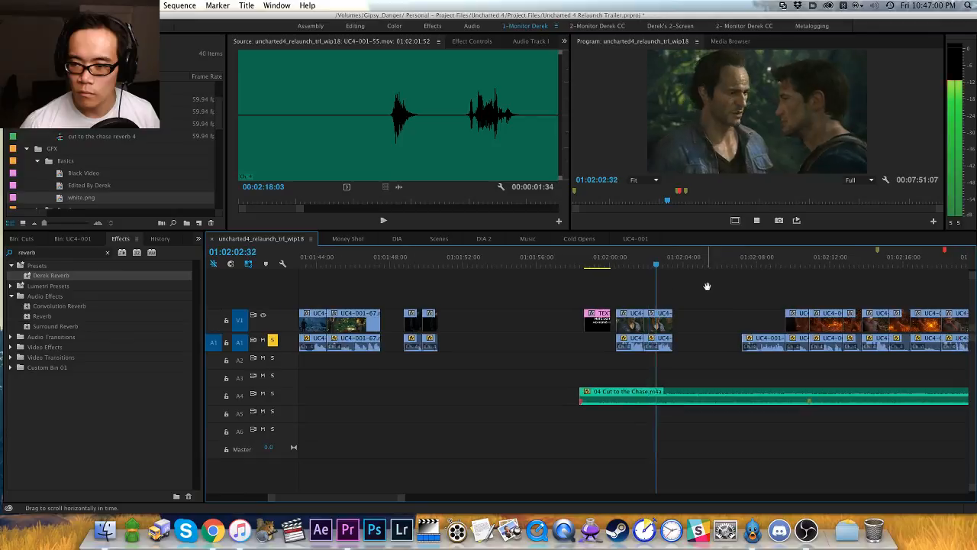
key("space")
key("space")
left_click(745, 262)
key("space")
left_click_drag(738, 290, 636, 293)
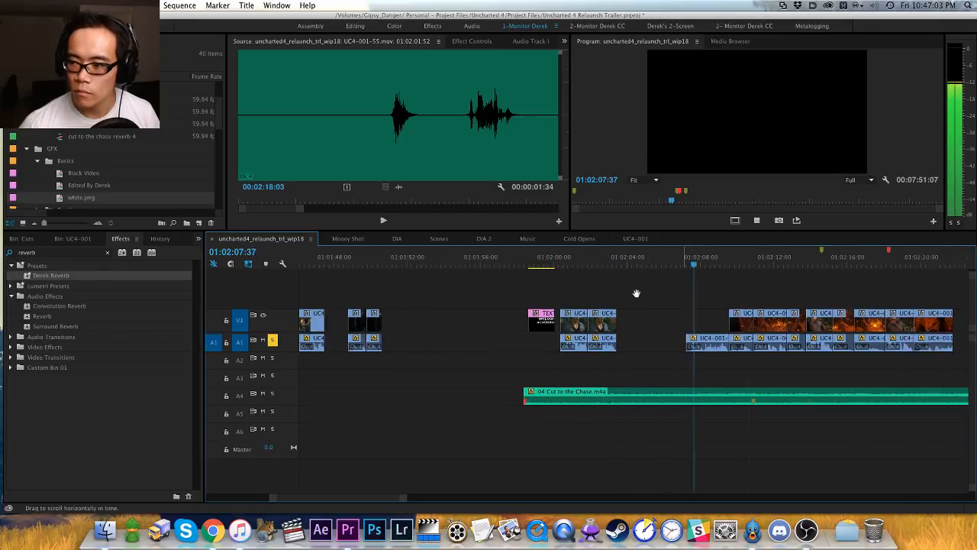
Step: Raise the gain of the audio-only UC4-001-88 clip starting at 01:02:07:13 by 5 dB and save the project
key("space")
type("dg5")
key("Return")
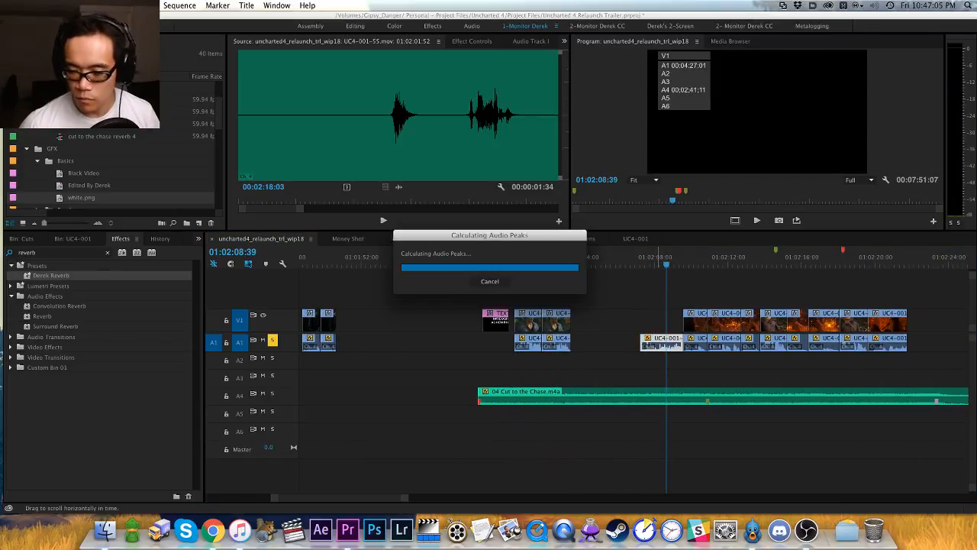
key("super+shift+a")
key("Up")
key("space")
key("space")
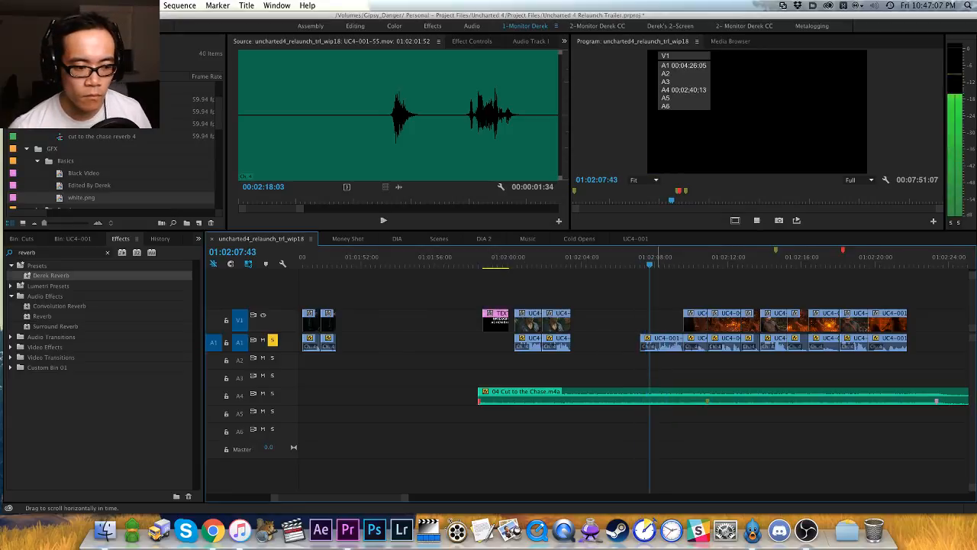
key("super+s")
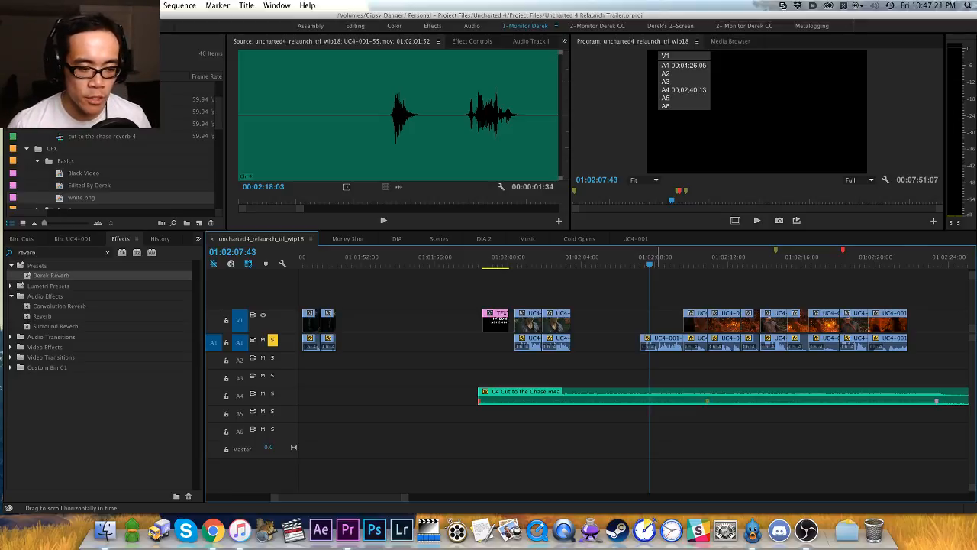
Step: Adjust the audio gain of the clip directly after the audio-only UC4-001-88 clip and play it back
left_click_drag(636, 321, 534, 321)
key("v")
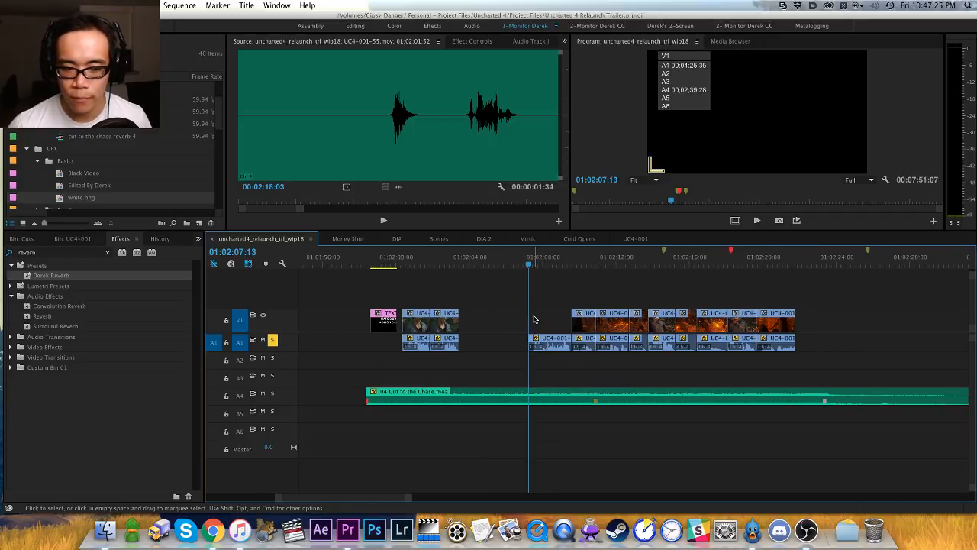
key("space")
key("=")
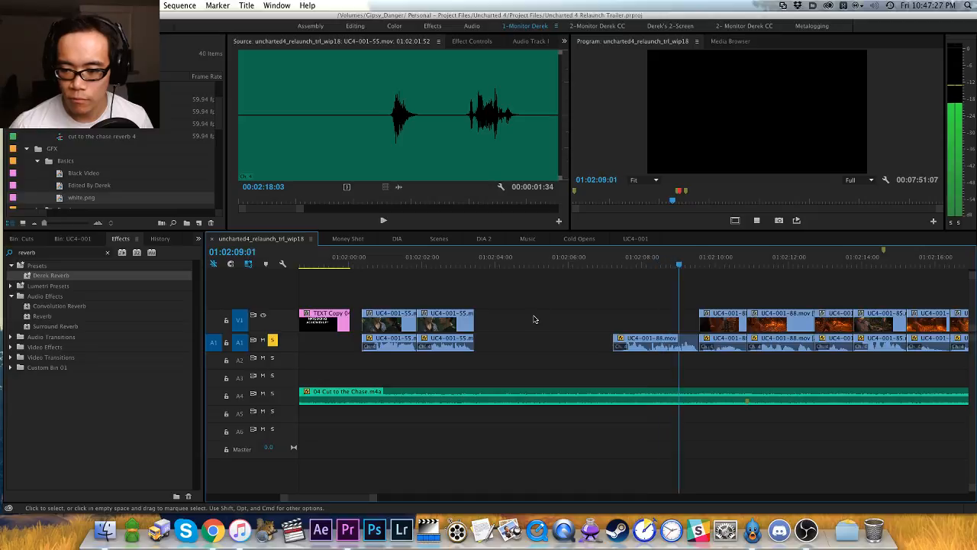
key("d")
key("g")
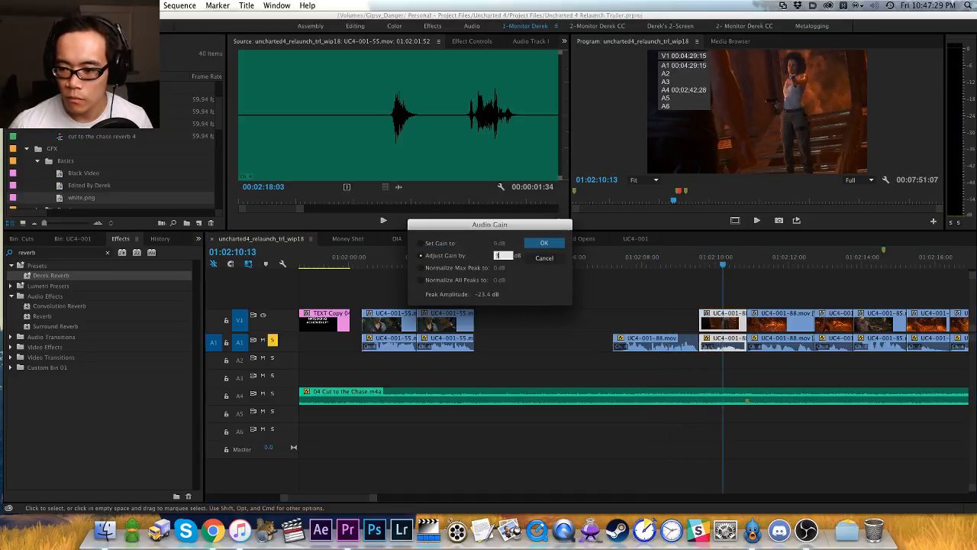
key("Return")
key("space")
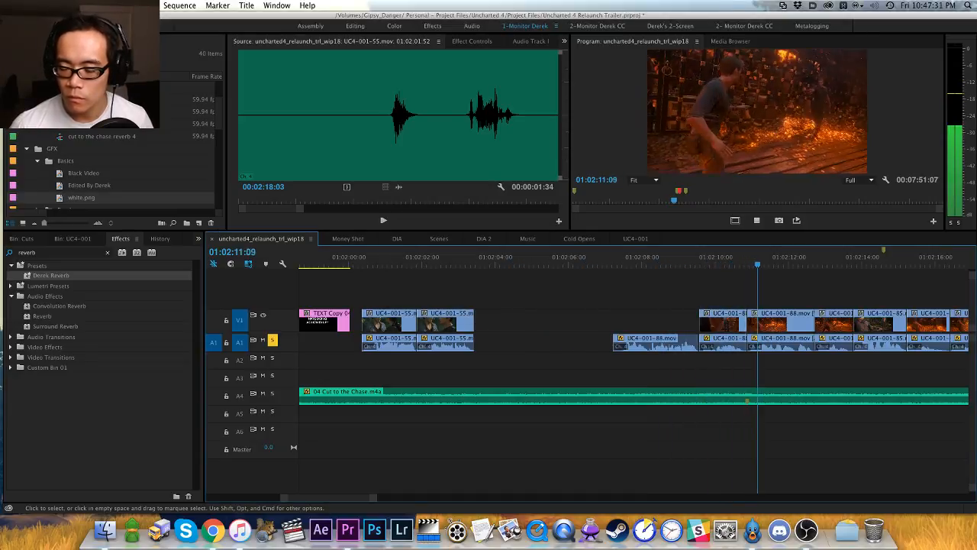
Step: Move the audio-only UC4-001-88 clip and the clip joined to its end about three seconds earlier
key("space")
left_click_drag(639, 298, 607, 324)
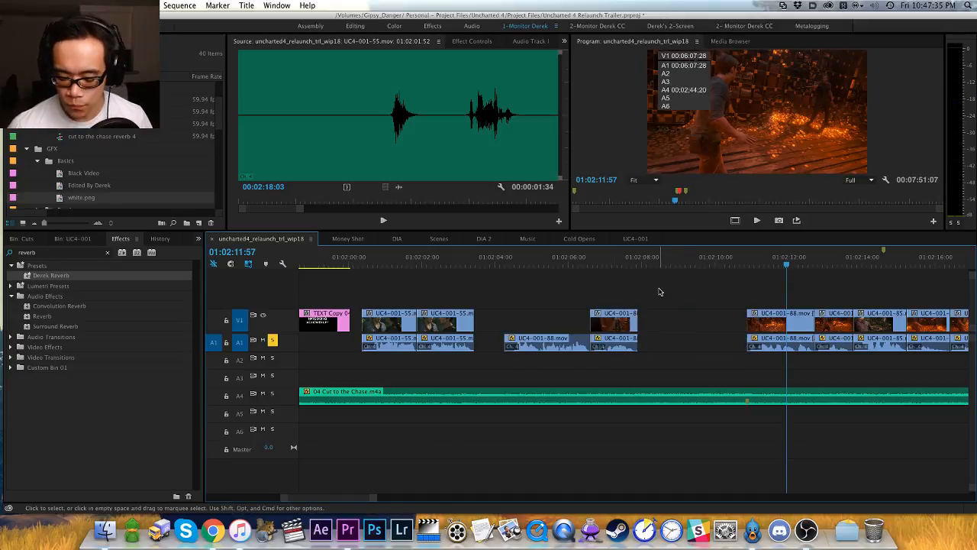
Step: Move the text title and all dialogue clips following it about seven seconds earlier, closer to the UC4-001-29 clips
key("minus")
key("minus")
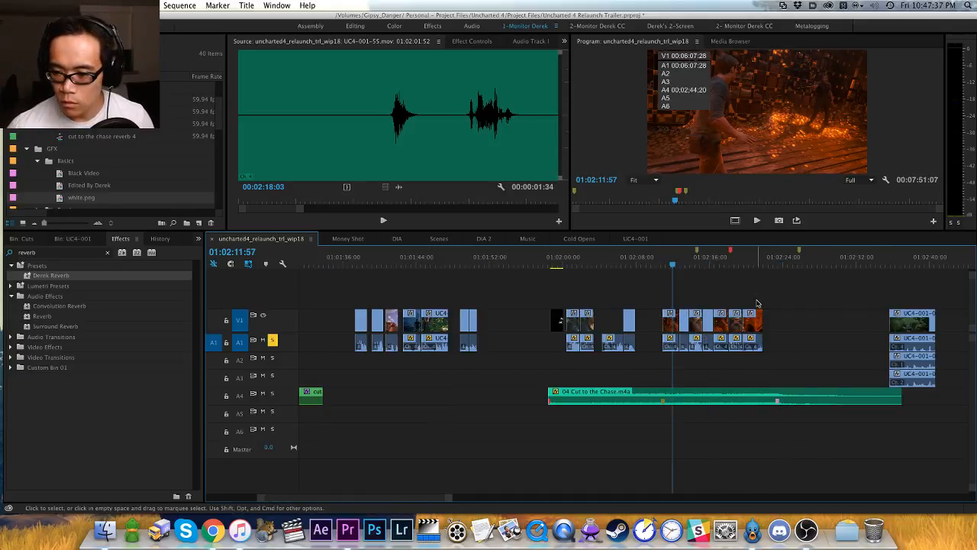
left_click_drag(801, 306, 535, 355)
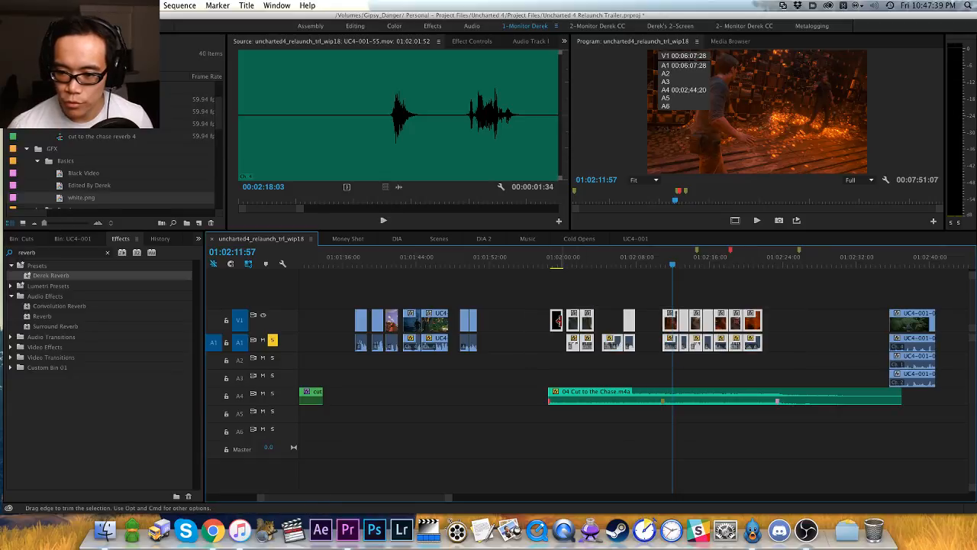
left_click_drag(557, 322, 491, 329)
left_click(682, 299)
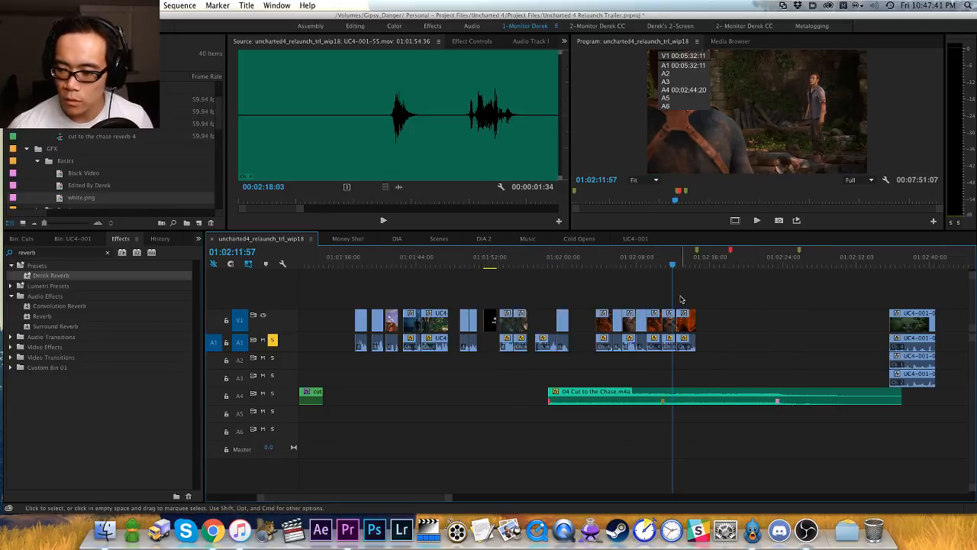
Step: Delete the isolated jungle clip at 01:02:36:05 together with its stacked audio tracks
key("minus")
key("minus")
key("minus")
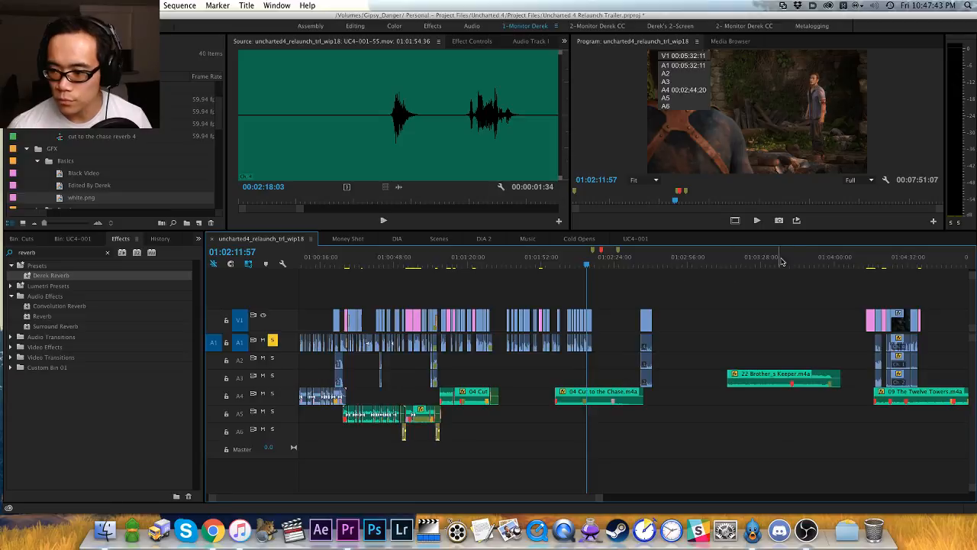
left_click_drag(783, 261, 618, 376)
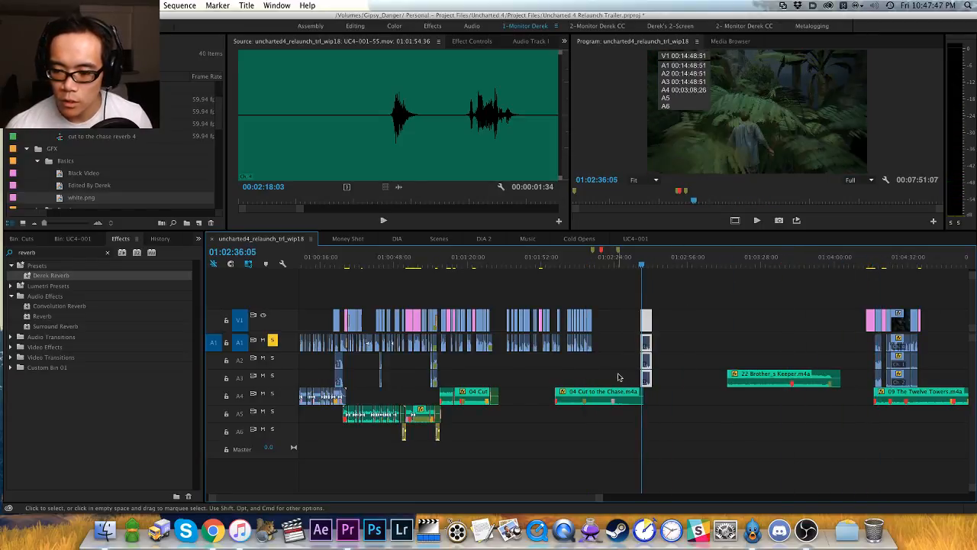
key("Delete")
Step: Move the second 04 Cut to the Chase music clip to end where 22 Brother_s Keeper starts, and save the project
left_click_drag(578, 265, 570, 264)
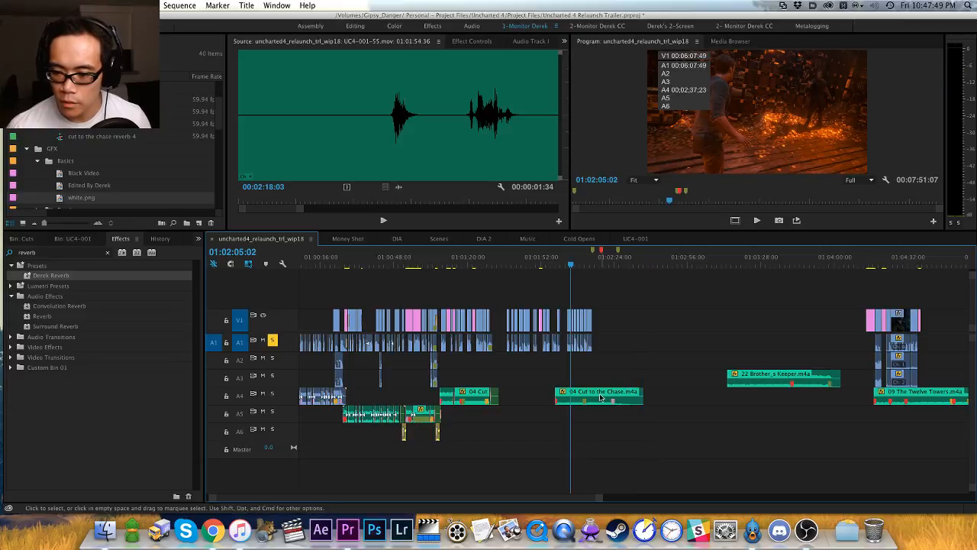
left_click_drag(600, 397, 684, 397)
key("super+s")
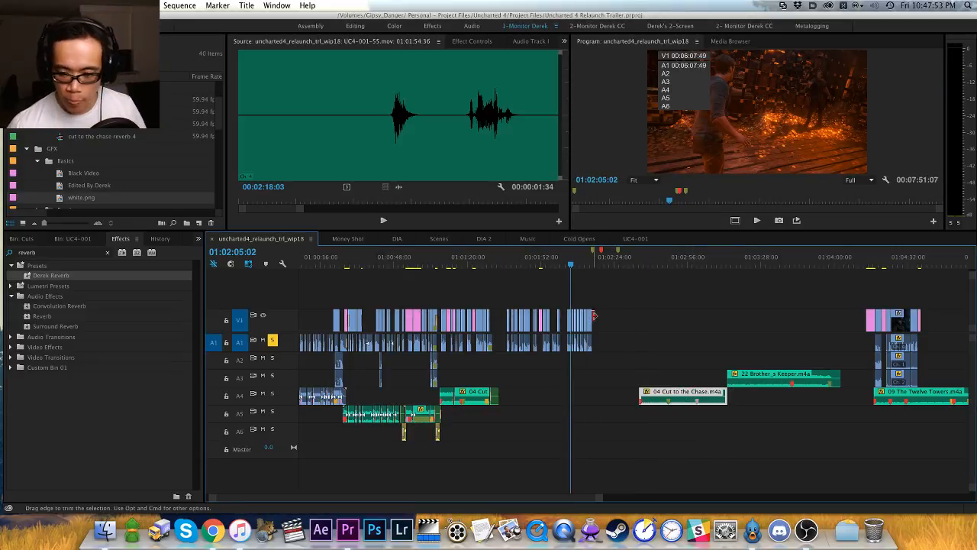
Step: Play back the dialogue section from just before its first UC4-001-55 clip to the end of UC4-001-67
left_click_drag(510, 264, 503, 264)
key("space")
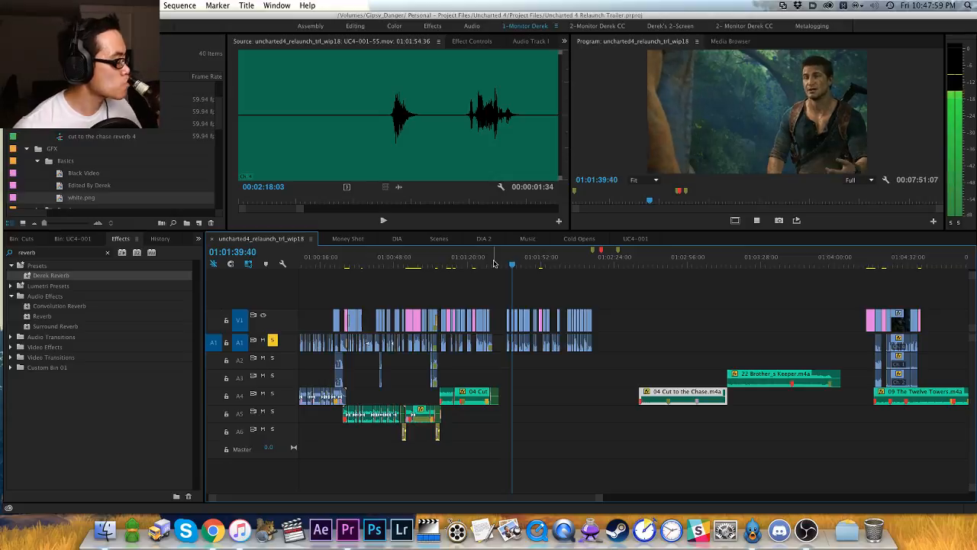
key("=")
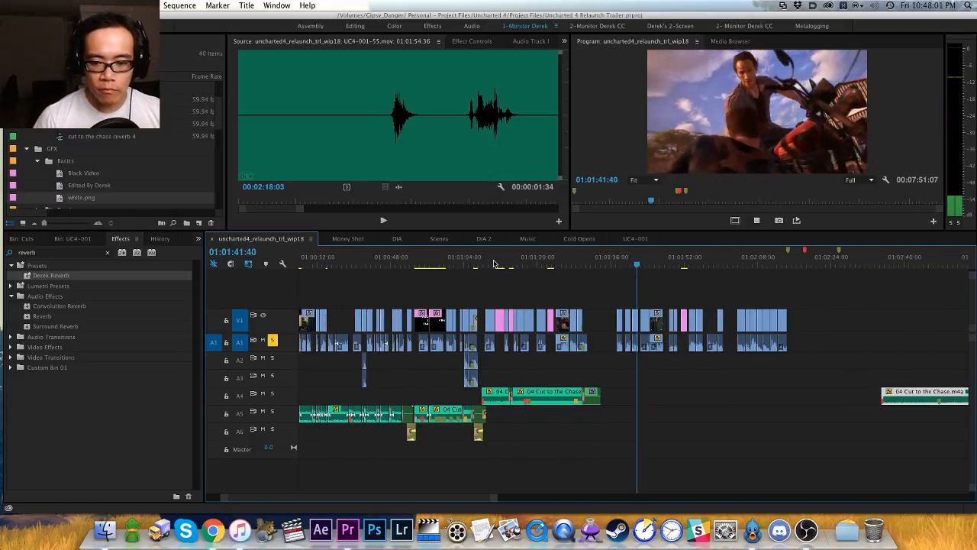
key("=")
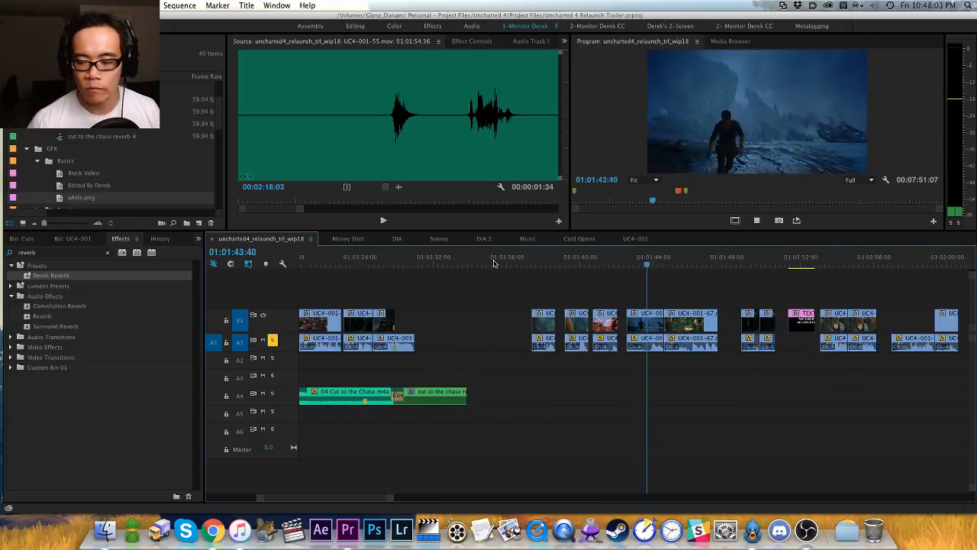
key("=")
key("minus")
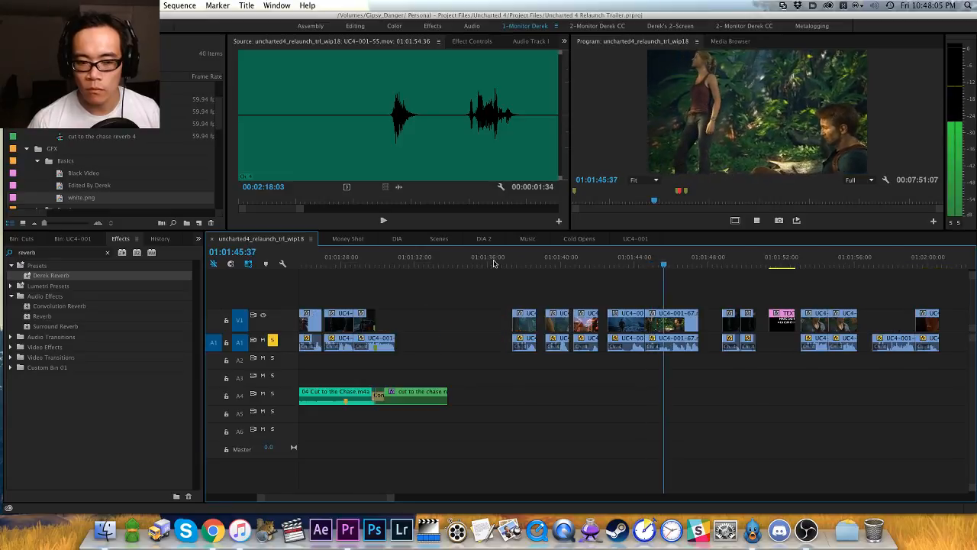
key("=")
key("minus")
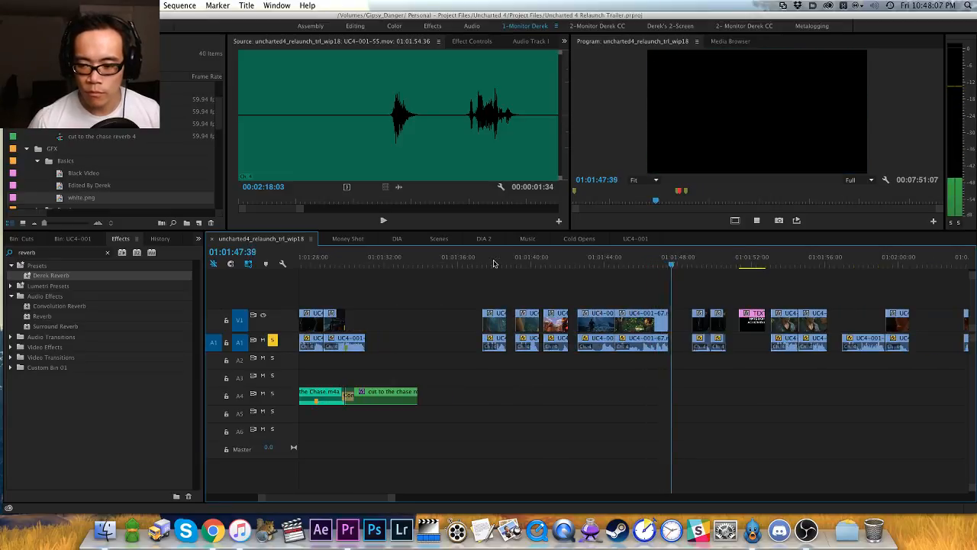
key("space")
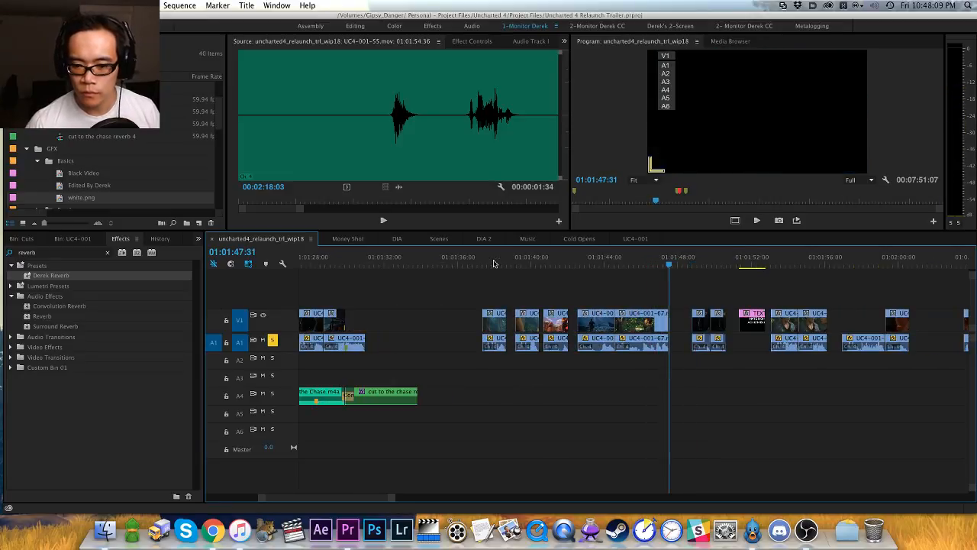
Step: Add a Constant Power audio fade at the end of the second UC4-001-67 clip and set its duration to 2
key("=")
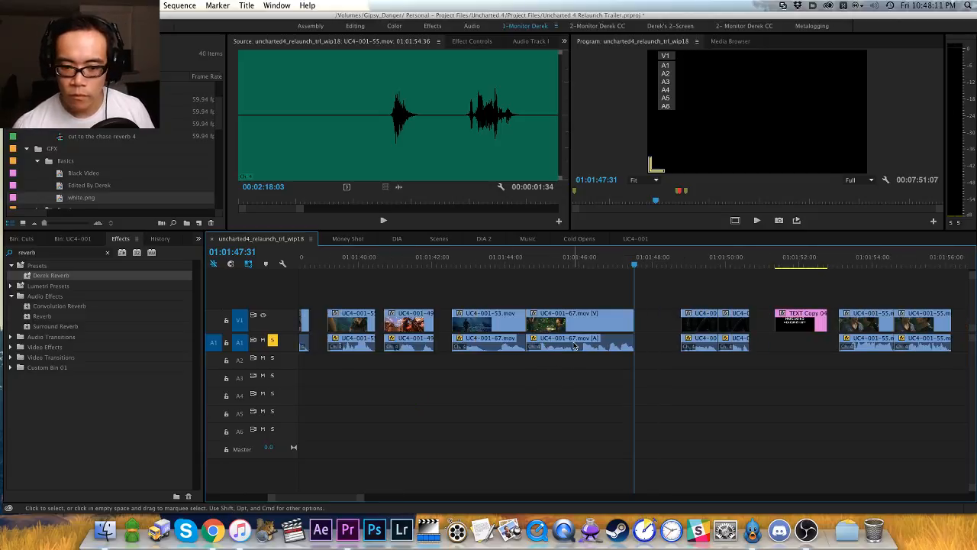
key("=")
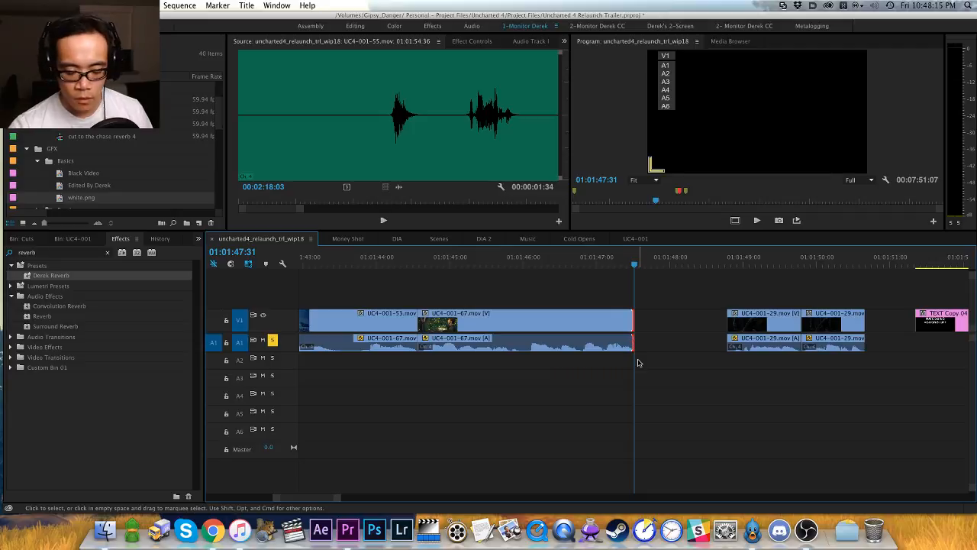
key("=")
key("super+shift+d")
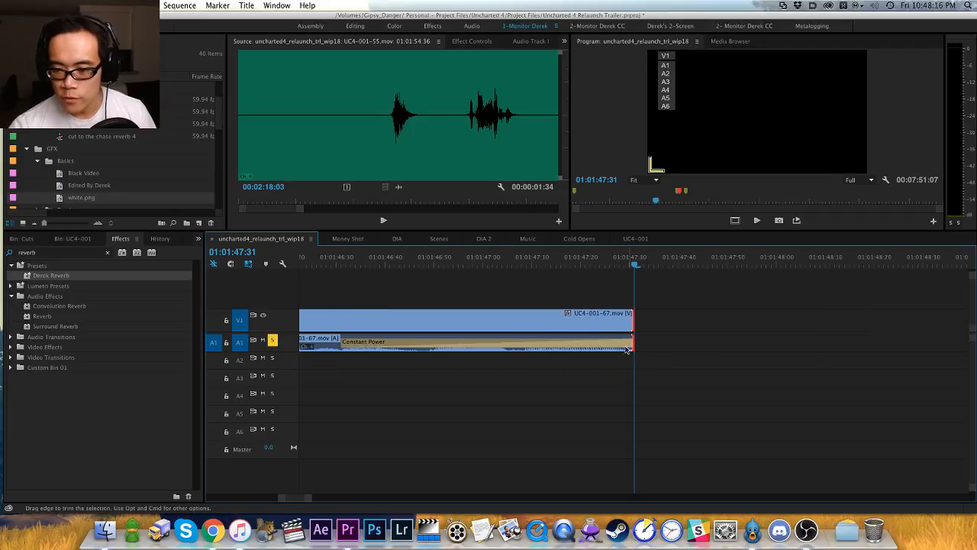
double_click(616, 343)
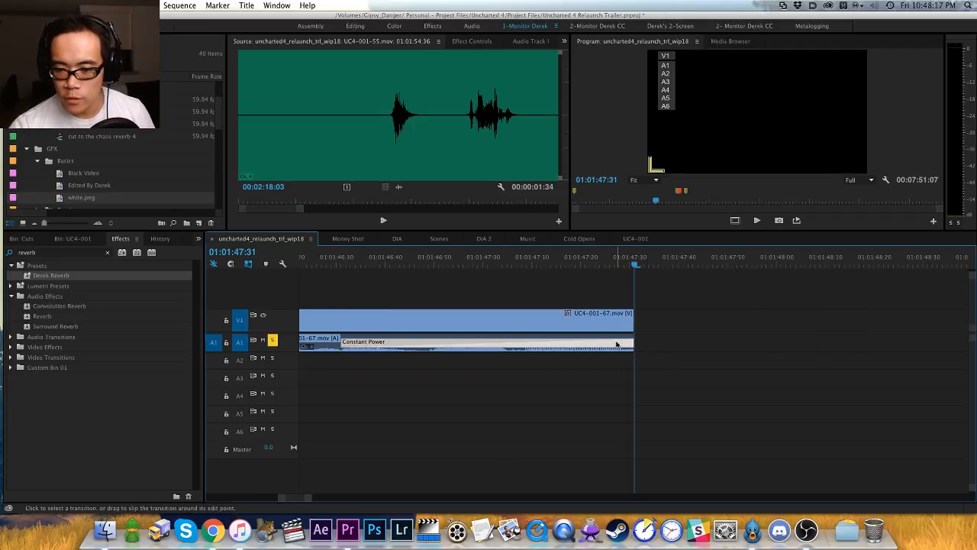
type("2")
key("Return")
key("minus")
key("minus")
key("minus")
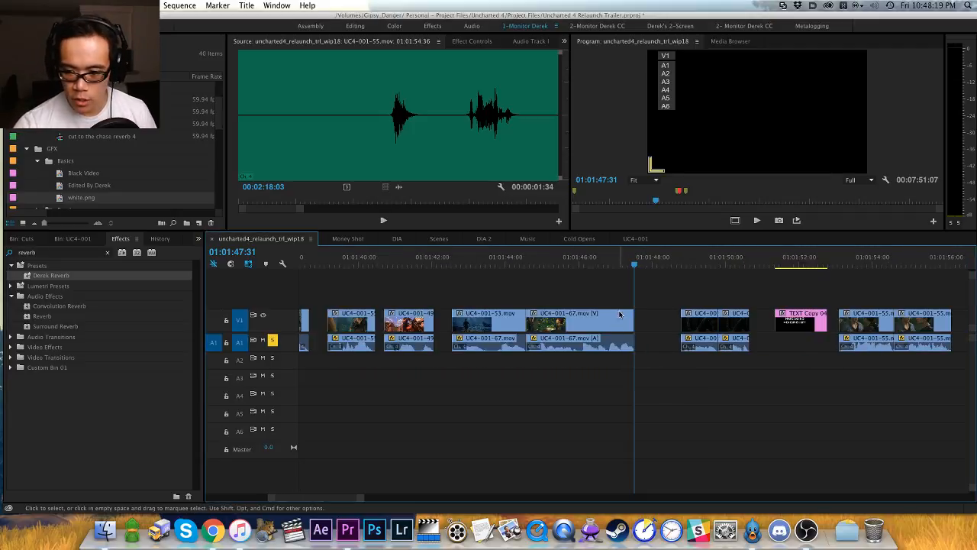
Step: Play back the end of UC4-001-67 and the sections around the text title and following UC4-001-55 clip, and save the project
left_click(609, 266)
key("space")
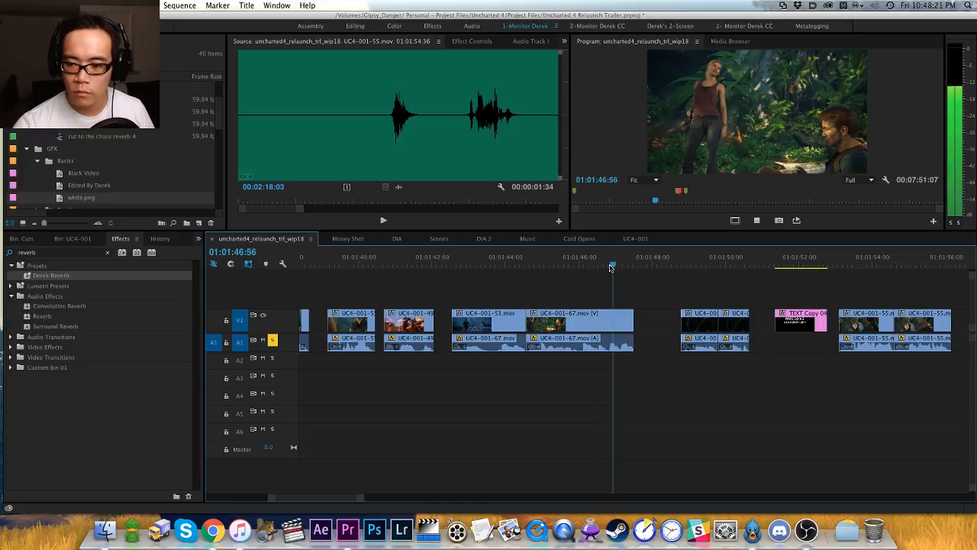
key("space")
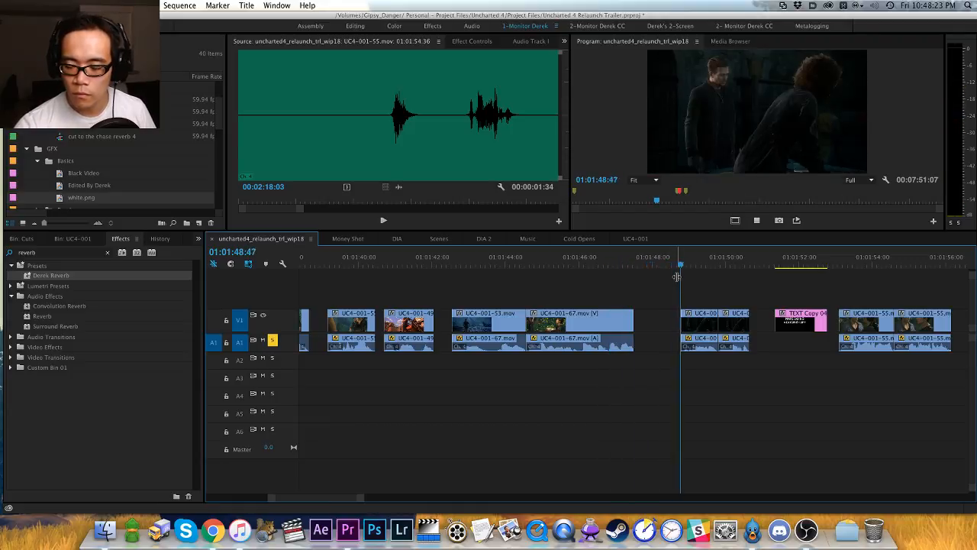
left_click(761, 270)
left_click(769, 267)
key("space")
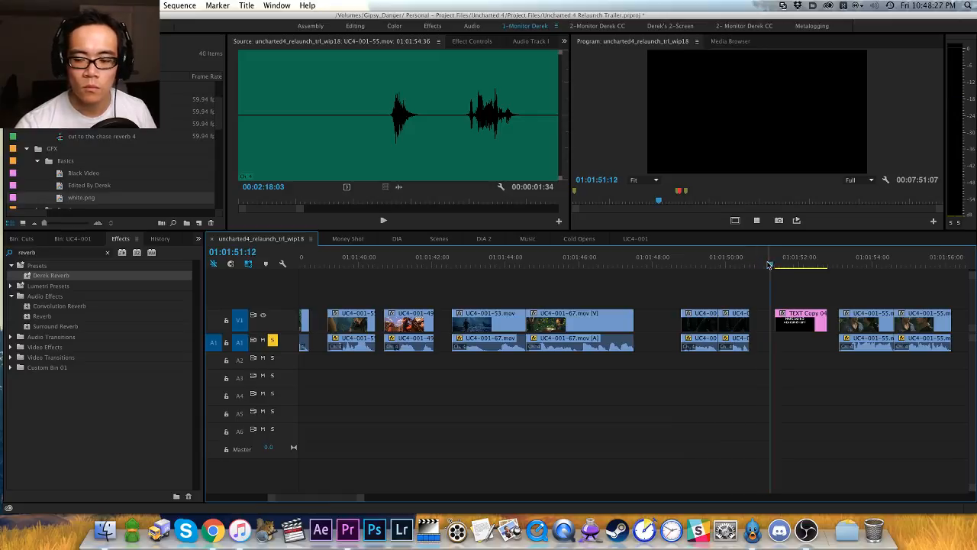
key("space")
left_click(838, 265)
key("space")
key("space")
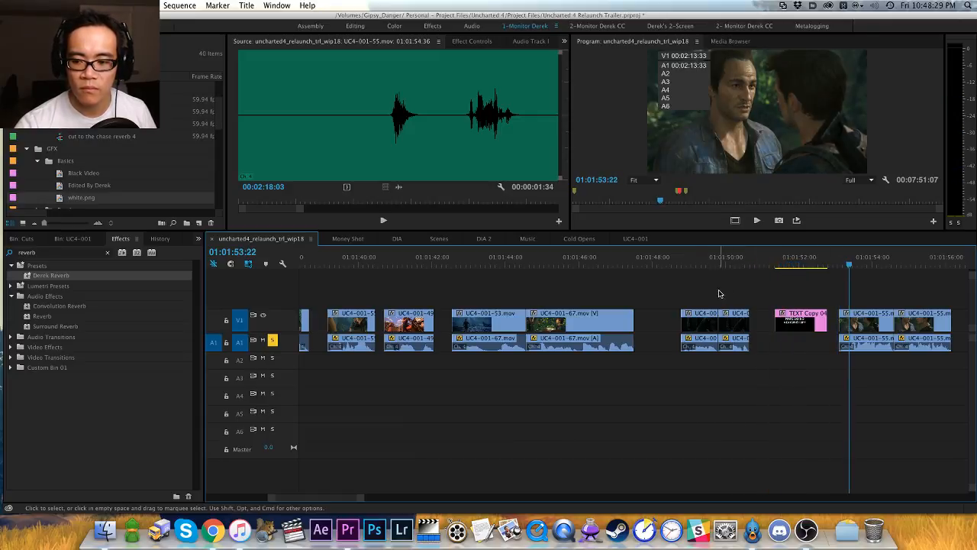
key("super+s")
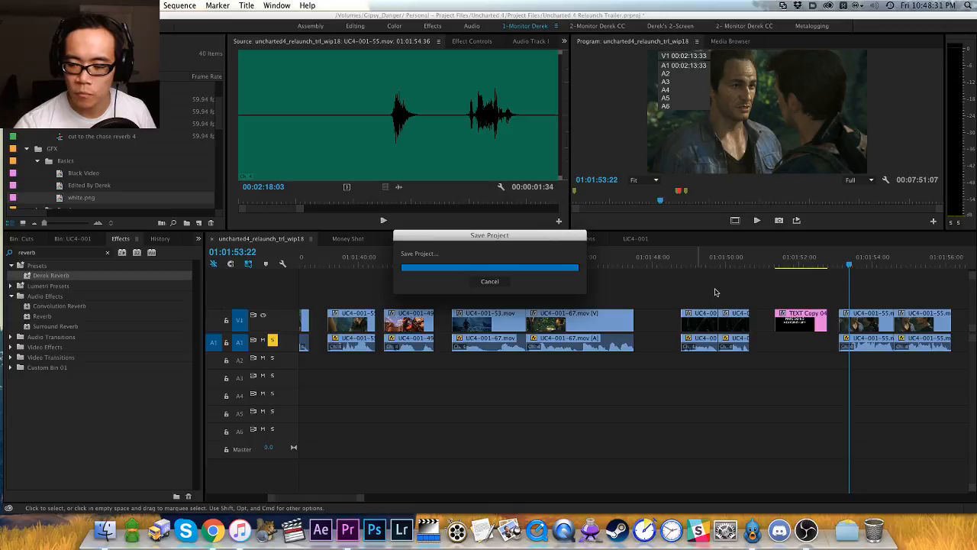
Step: Duplicate the uncharted4_relaunch_trl_wip18 sequence in the Cuts bin and name the copy uncharted4_relaunch_trl_wip19
left_click_drag(683, 286, 735, 336)
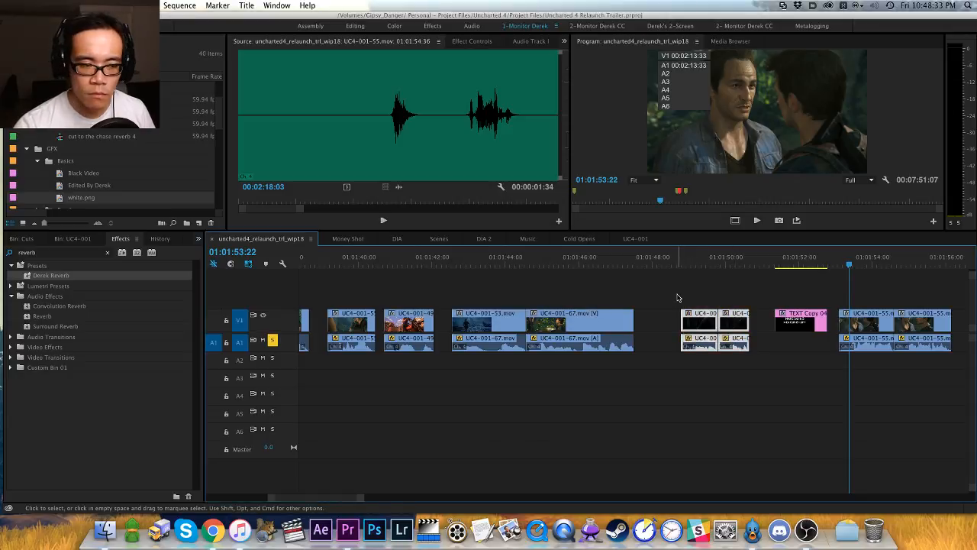
left_click(55, 326)
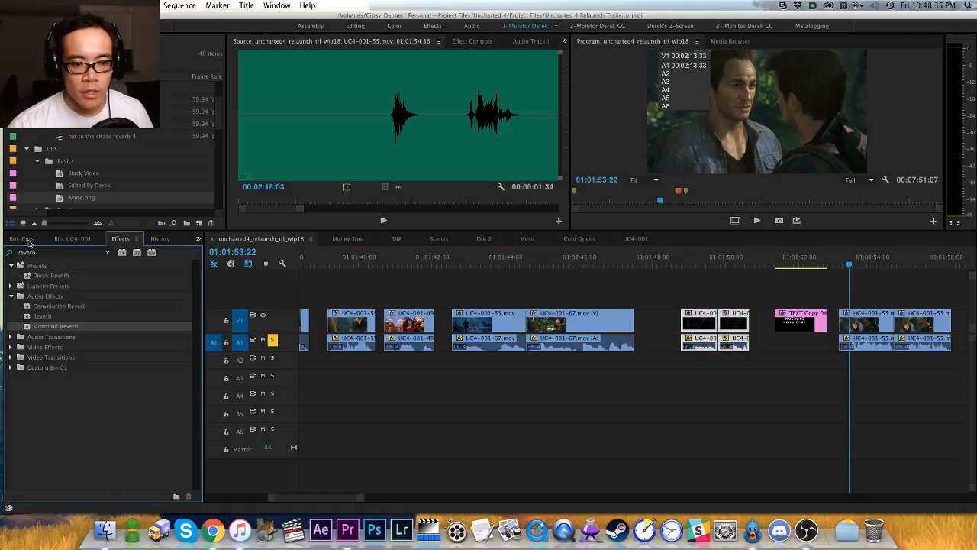
left_click(29, 242)
left_click(92, 286)
key("super+shift+slash")
left_click(131, 297)
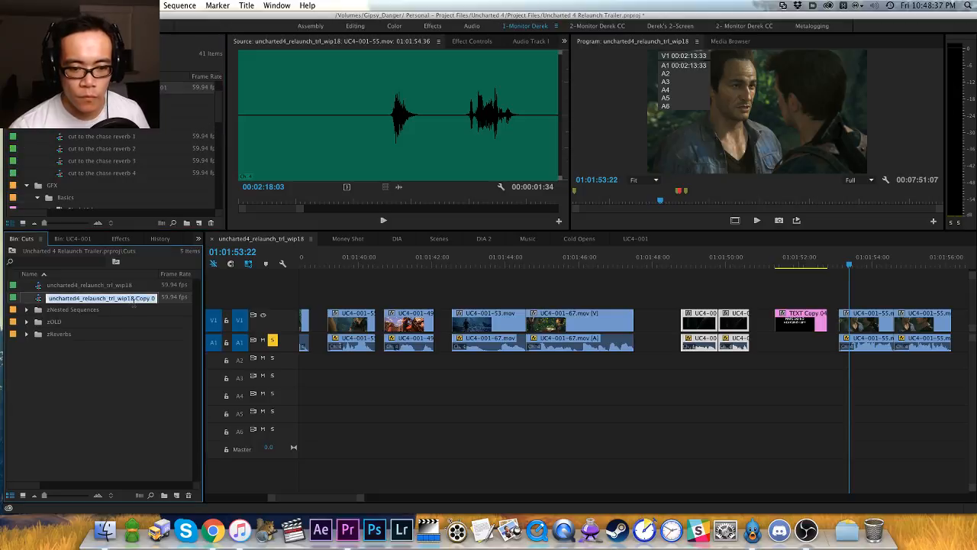
left_click(136, 298)
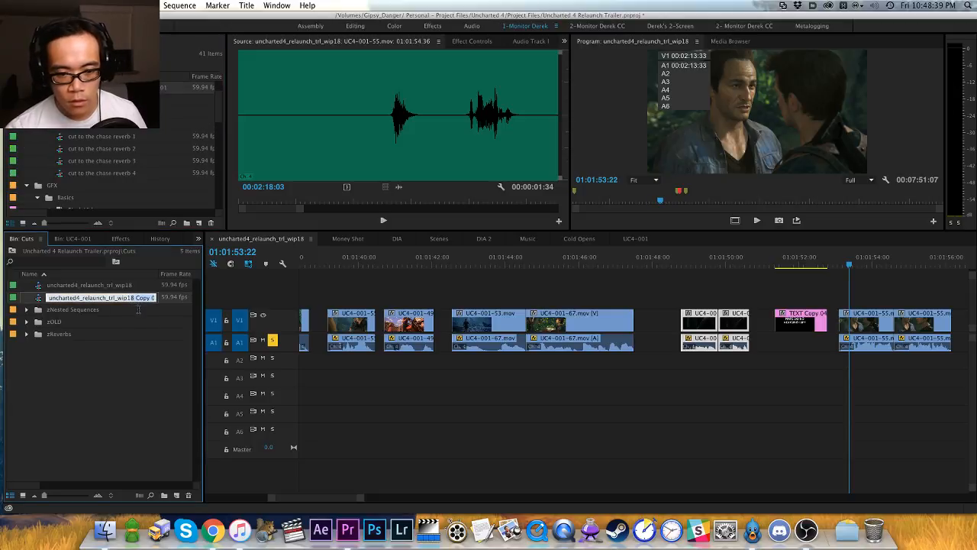
type("9")
key("Return")
Step: Open the uncharted4_relaunch_trl_wip19 sequence, close wip18 and place wip19 first among the open sequences
double_click(116, 298)
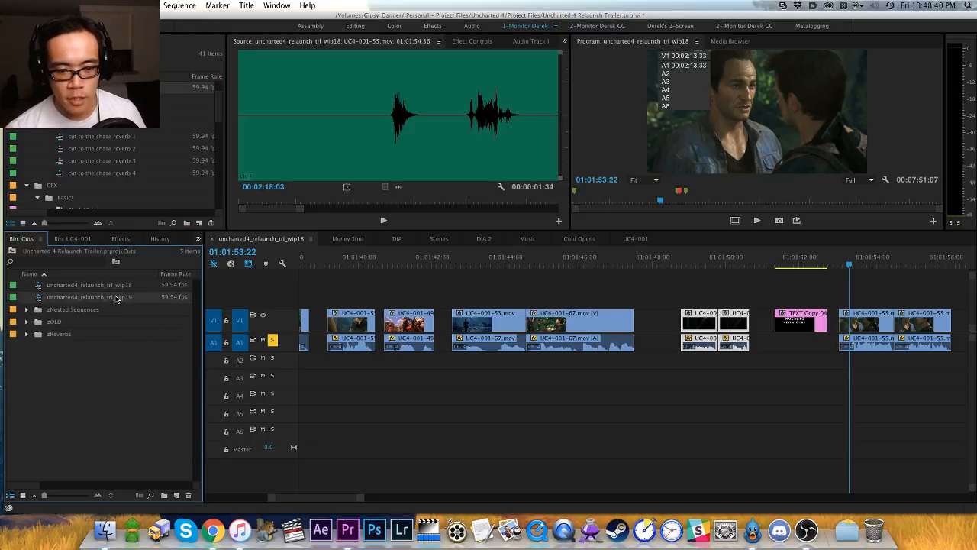
left_click(212, 241)
left_click_drag(603, 241, 244, 239)
Step: Delete the two UC4-001-29 clips between UC4-001-67 and the text title, including their audio
left_click_drag(650, 280, 723, 342)
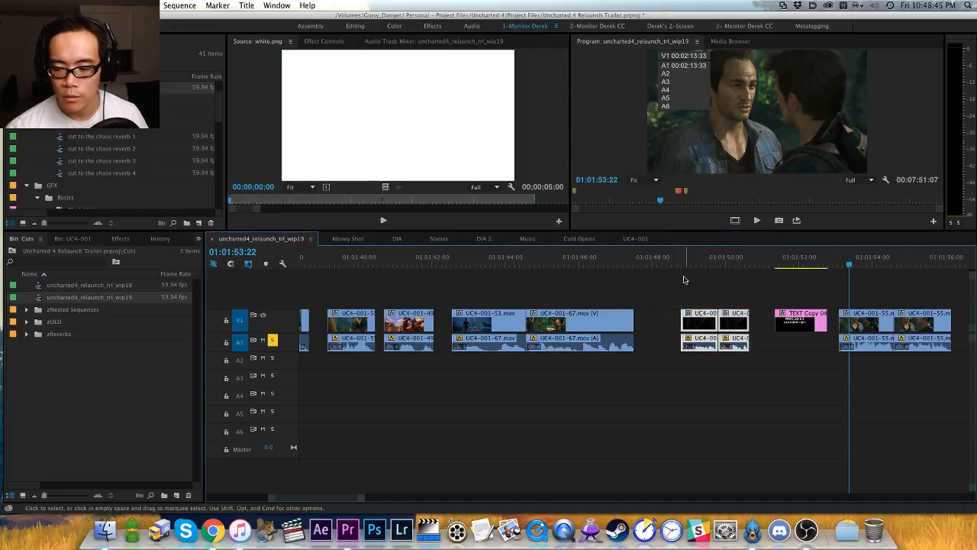
left_click_drag(594, 262, 749, 356)
key("Delete")
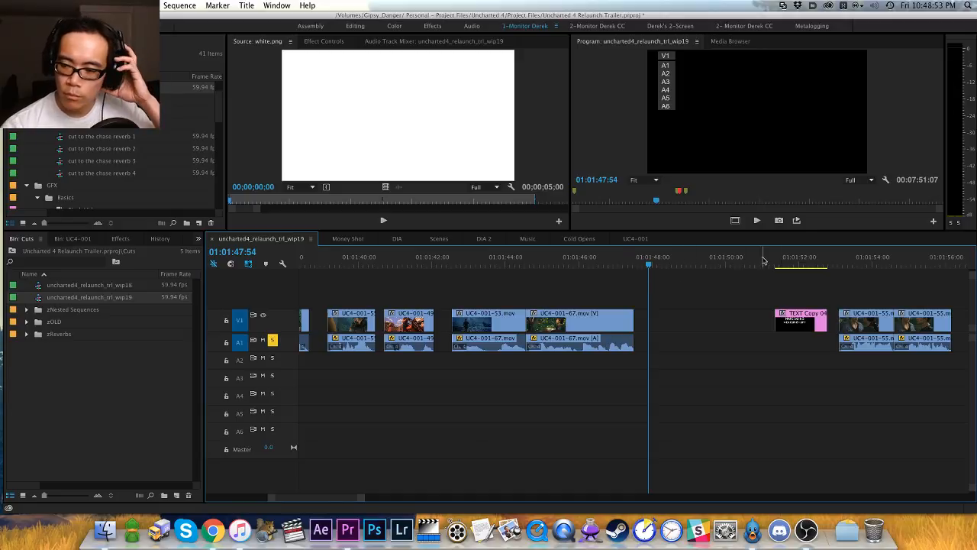
Step: Match the frame of the UC4-001-55 clip following the text title to its source, and open the DIA 2 sequence
left_click(849, 259)
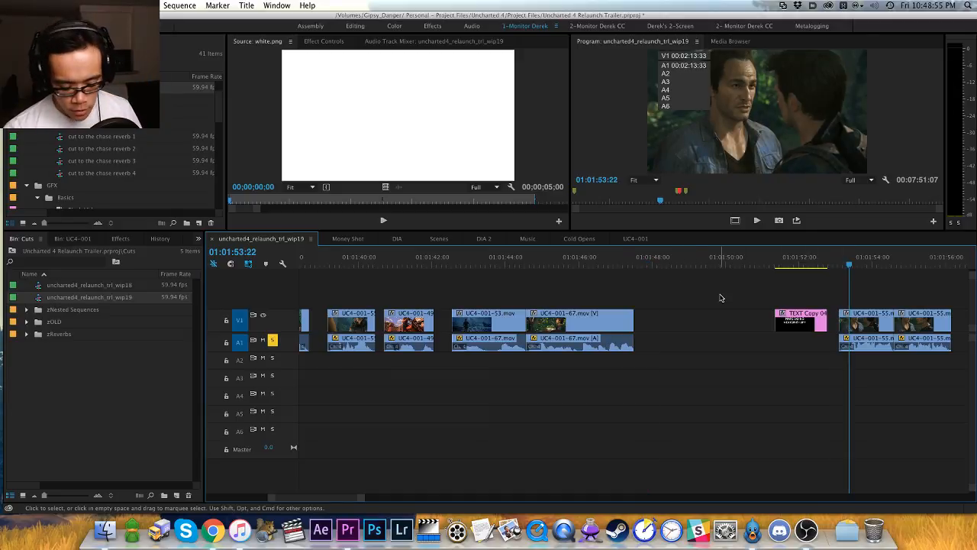
key("f")
left_click(491, 240)
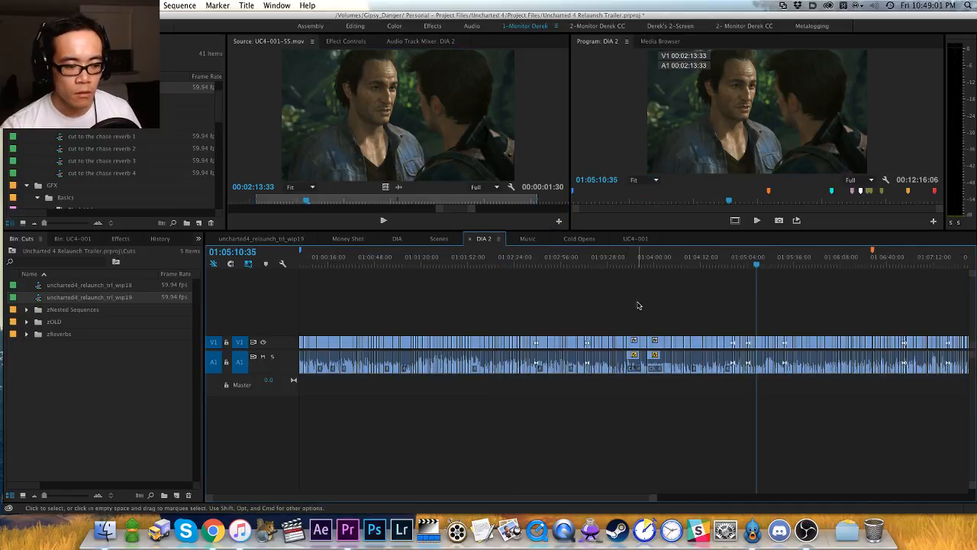
Step: Play back the DIA 2 dialogue from about 01:04:59 through the UC4-001-29 clips into the UC4-001-55 clips
left_click_drag(743, 262, 740, 262)
key("space")
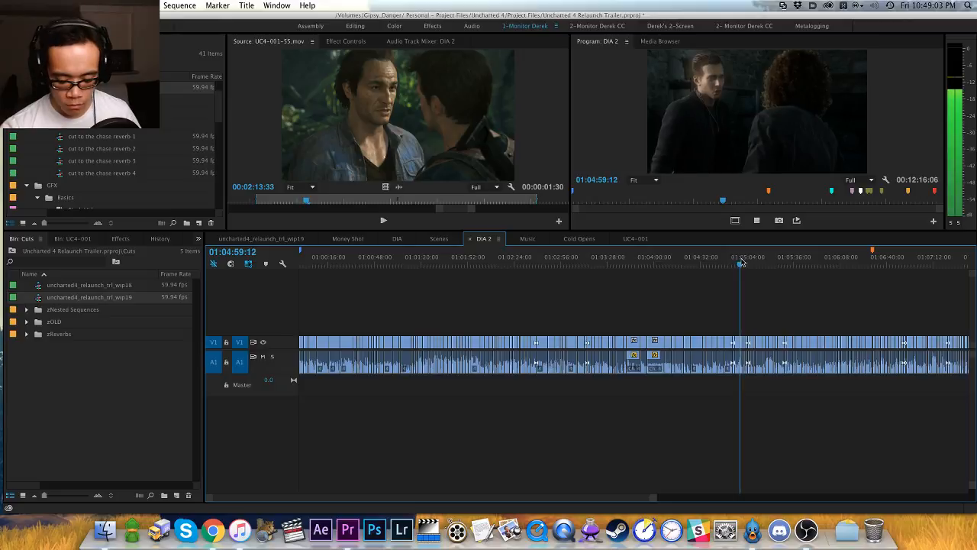
key("=")
key("=")
key("=")
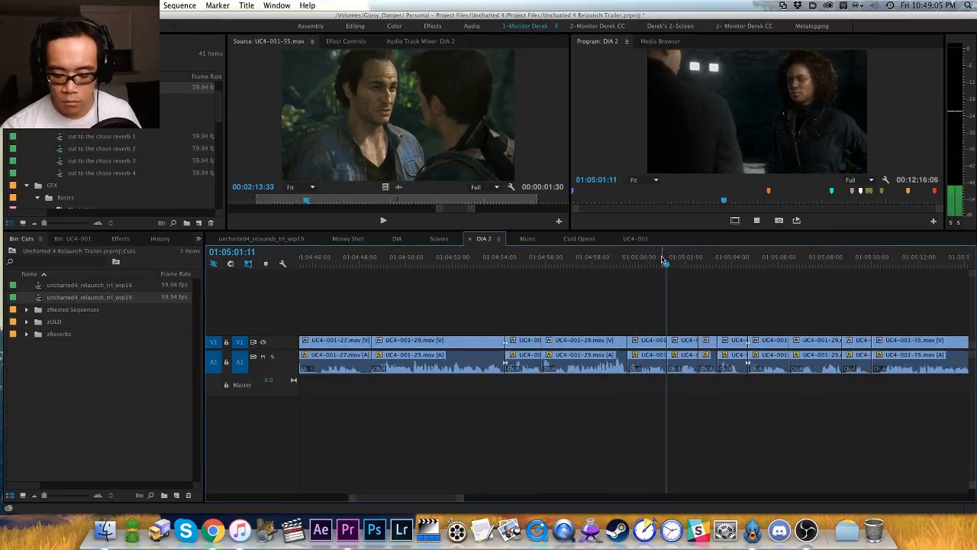
key("=")
key("=")
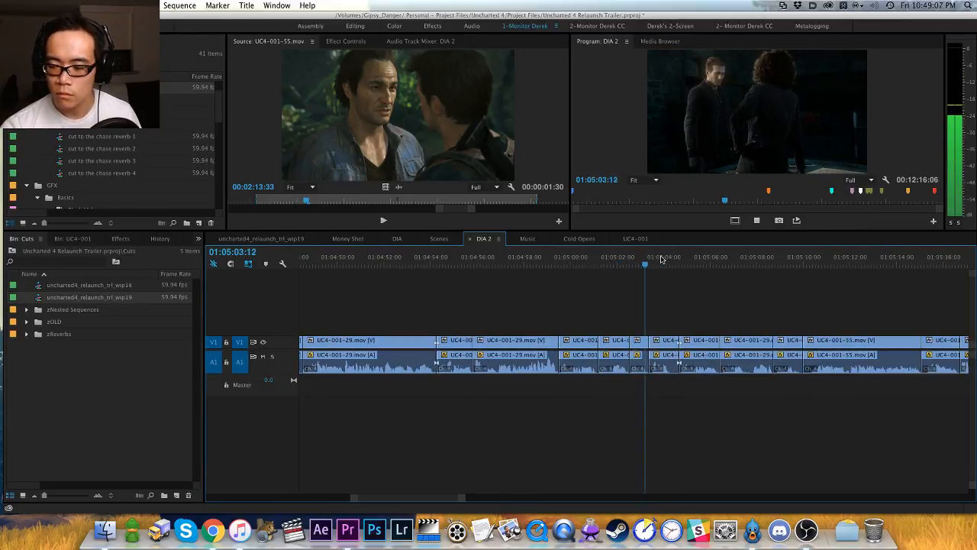
key("minus")
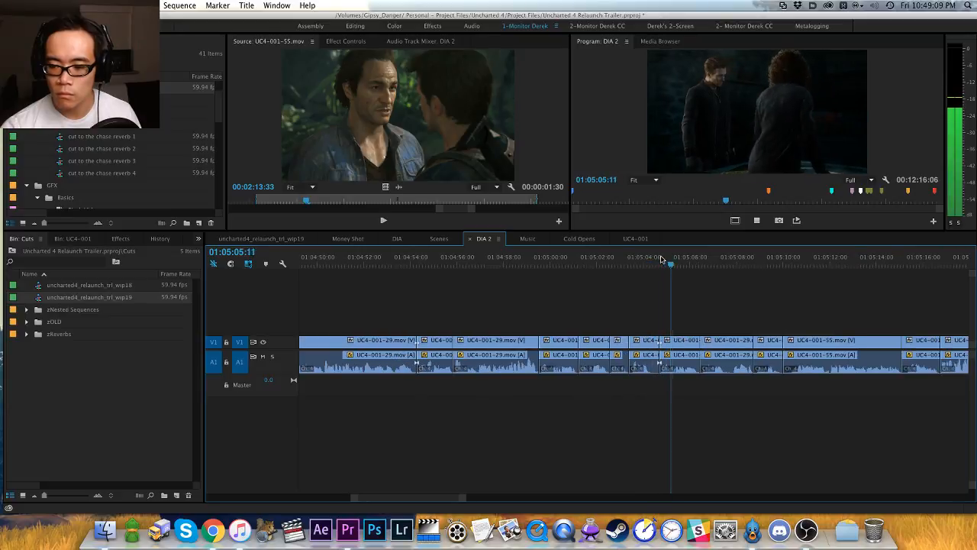
key("minus")
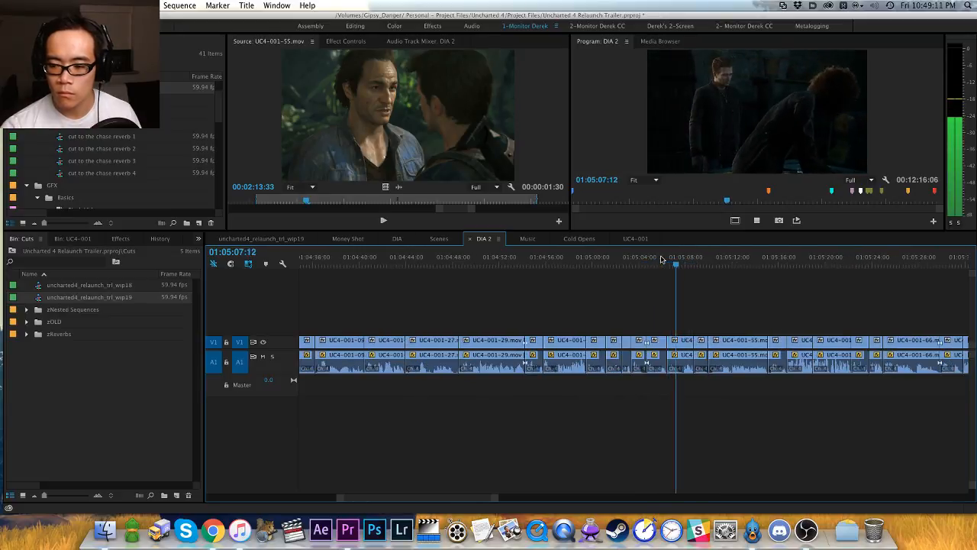
key("=")
key("=")
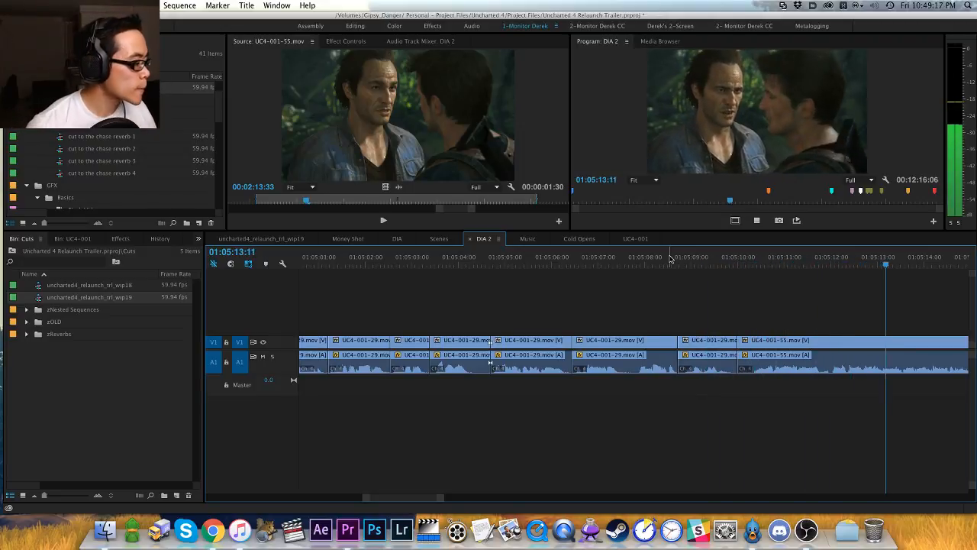
key("minus")
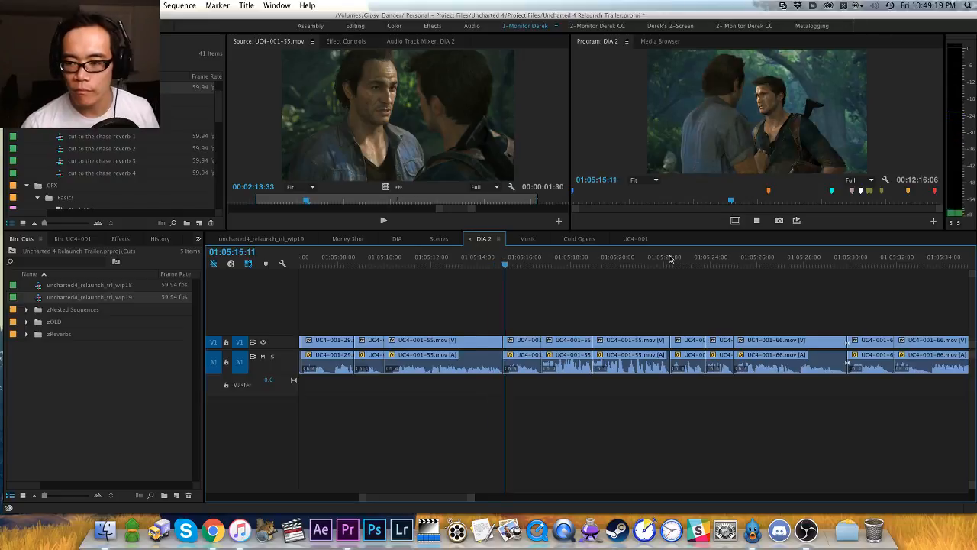
key("equal")
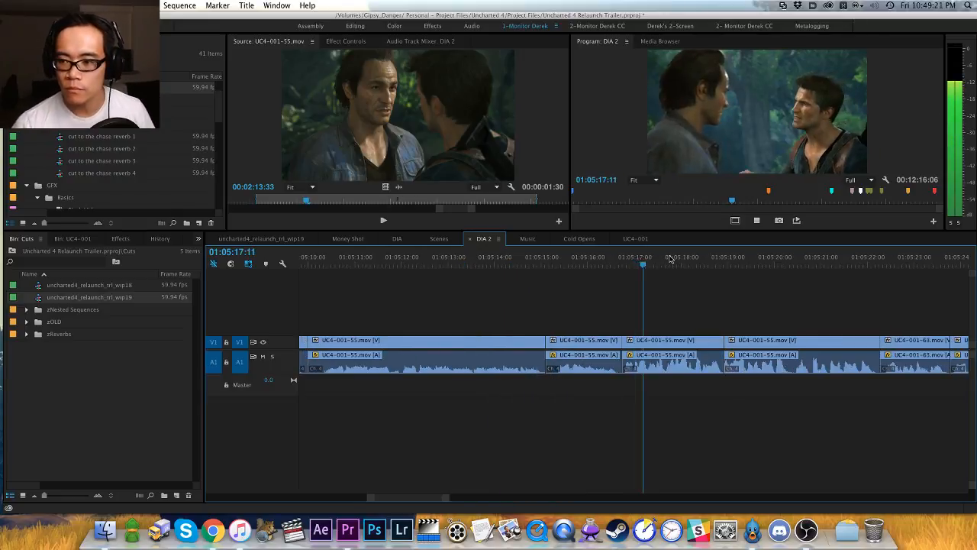
key("Down")
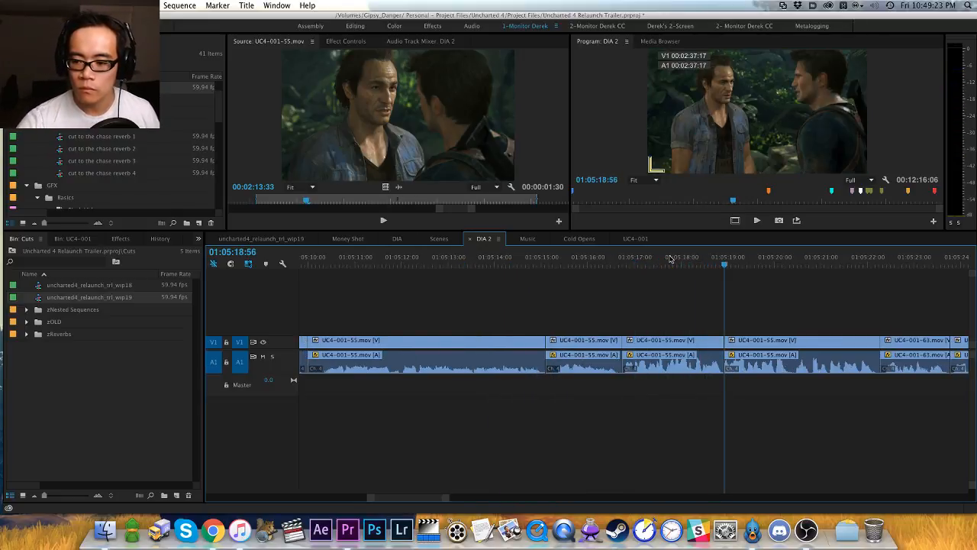
left_click(679, 265)
Step: Return to uncharted4_relaunch_trl_wip19, scrub from UC4-001-67 to the first UC4-001-55 clip after the title, and save the project
left_click(305, 239)
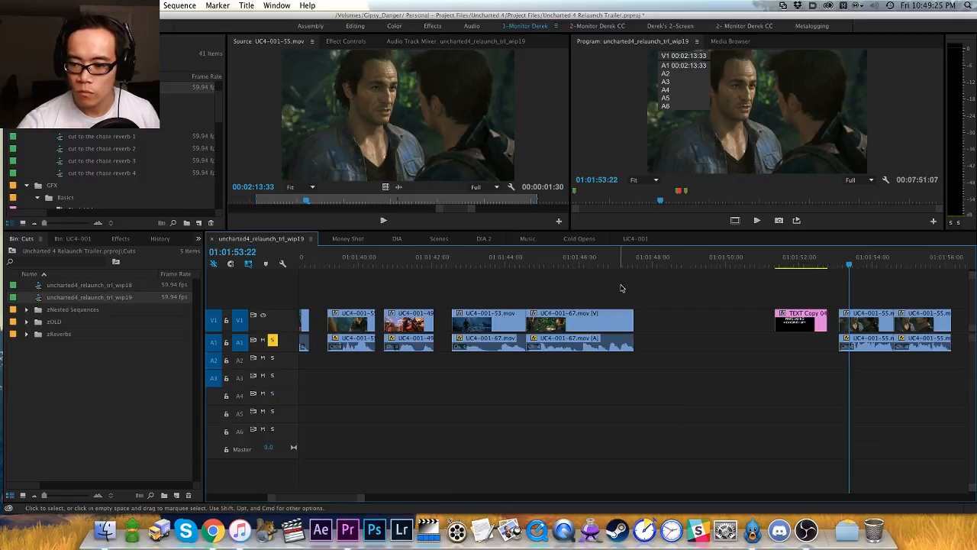
left_click_drag(587, 266, 878, 284)
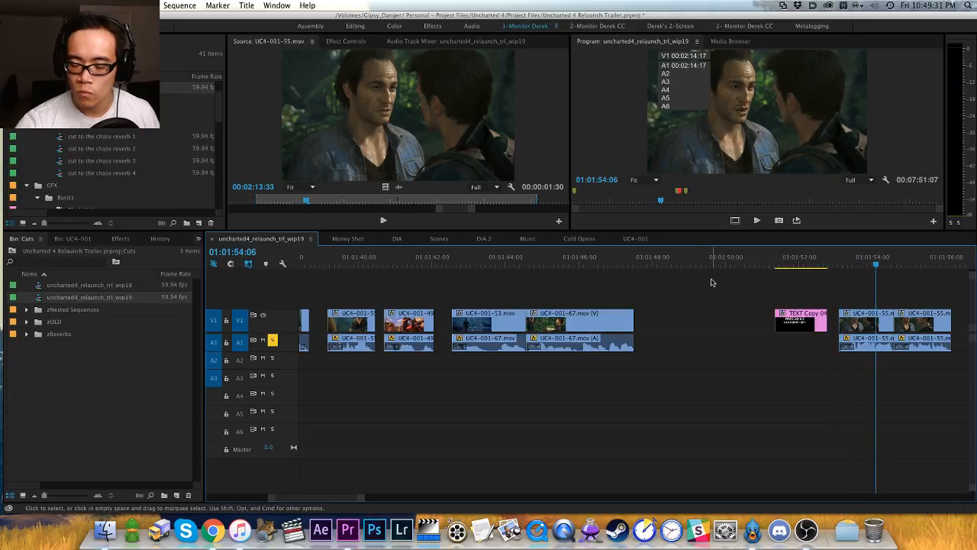
left_click(135, 345)
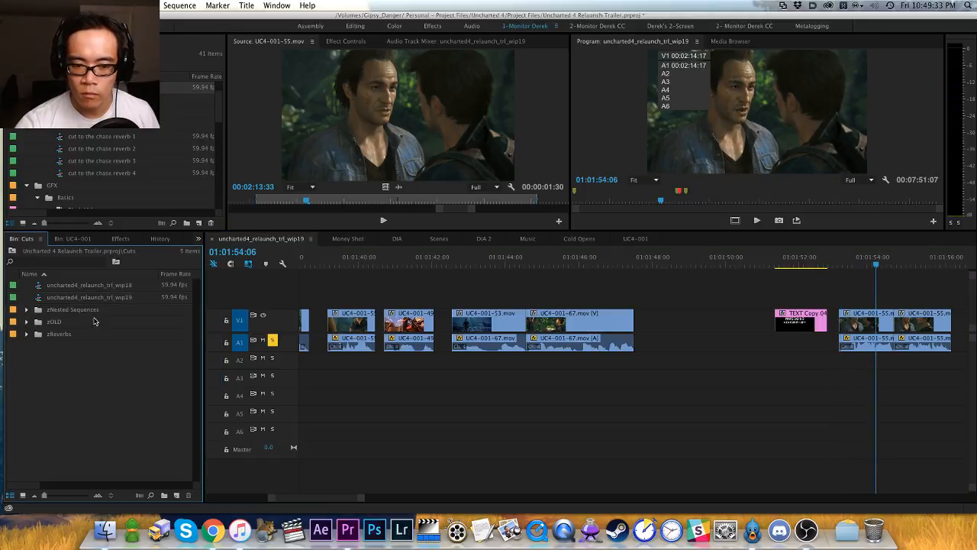
key("super+s")
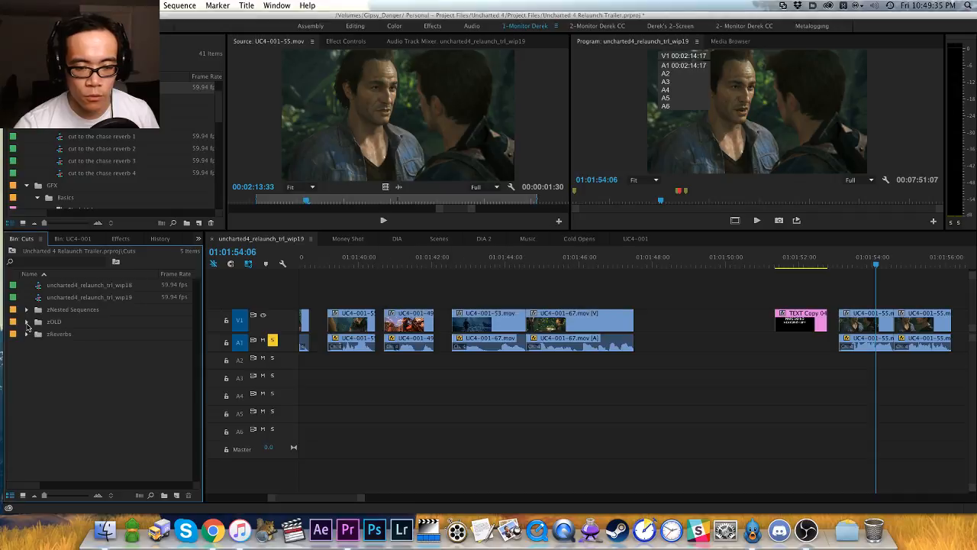
Step: Open uncharted4_relaunch_trl_wip1 from the zOLD bin and play its opening from 59:56:24
left_click(26, 322)
double_click(109, 337)
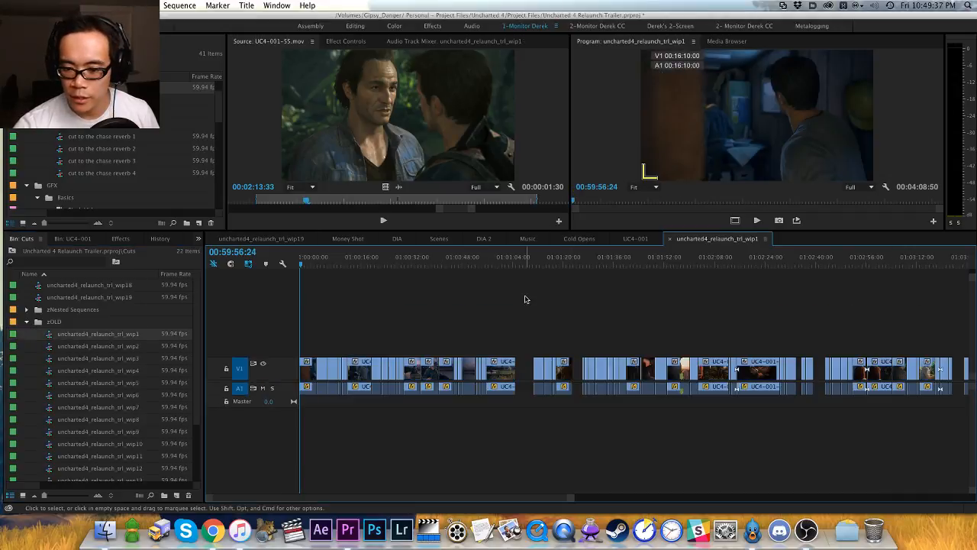
key("minus")
key("minus")
key("equal")
key("equal")
key("equal")
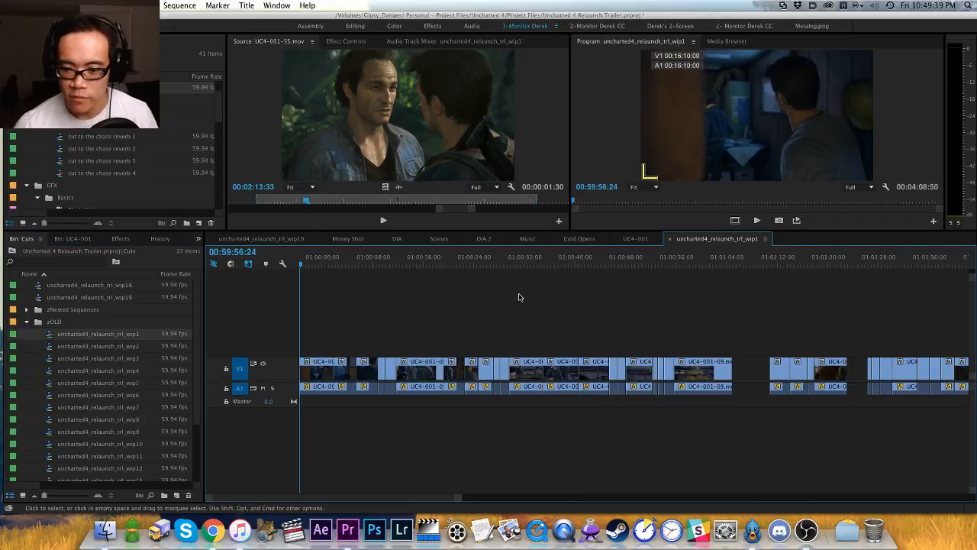
key("space")
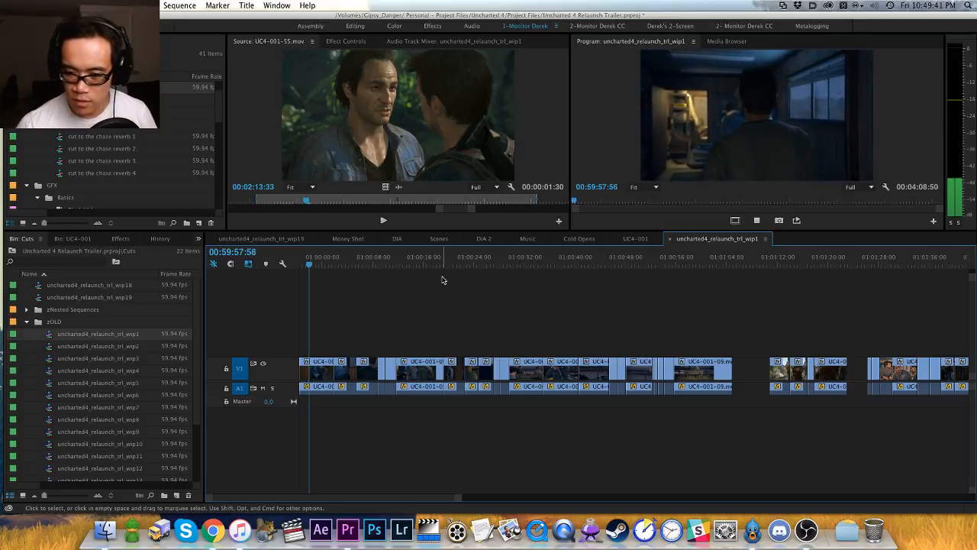
key("space")
Step: Scrub through the wip1 sequence from its opening to the UC4-001-13 clips at about 01:02:14
left_click_drag(336, 264, 824, 295)
key("h")
left_click_drag(600, 333, 263, 339)
left_click_drag(484, 264, 788, 264)
left_click_drag(688, 313, 429, 313)
left_click_drag(529, 264, 575, 265)
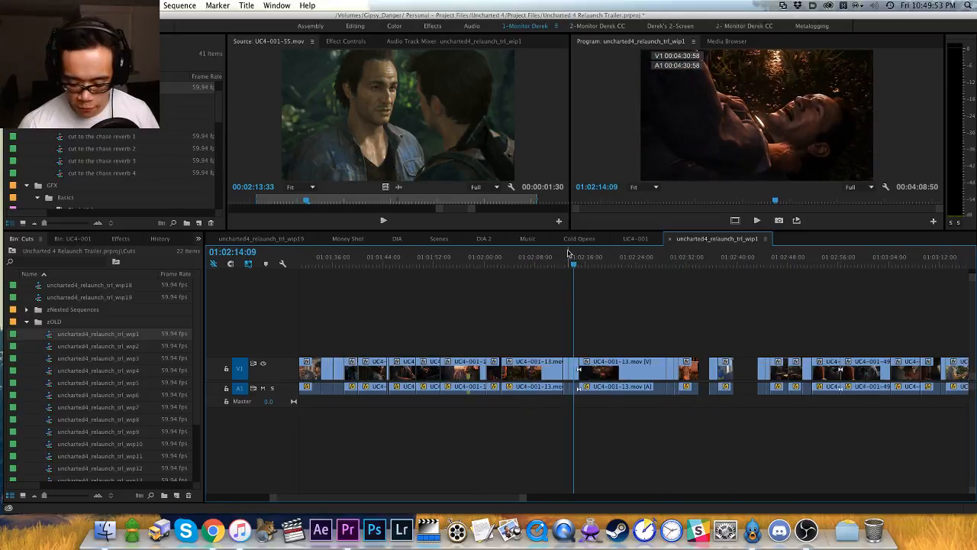
key("minus")
key("minus")
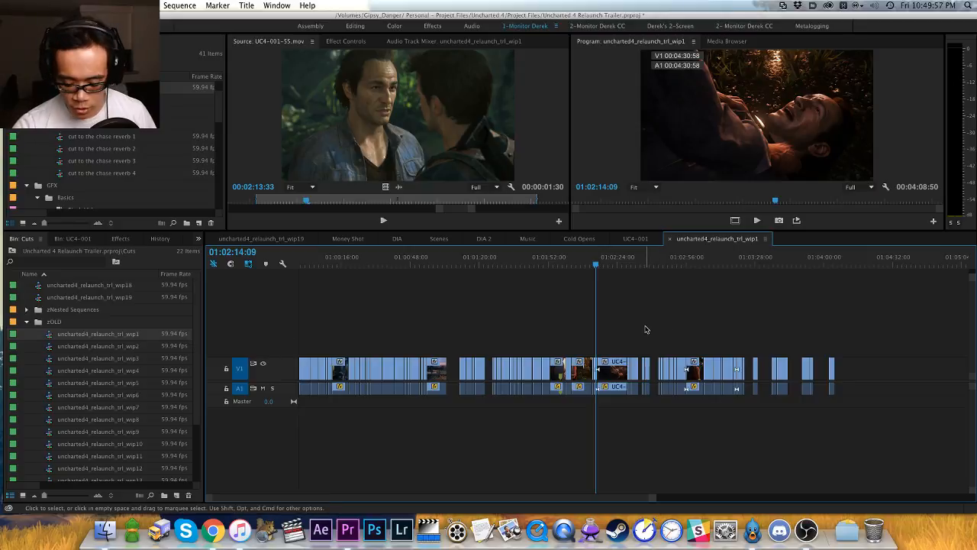
Step: Look over the old cuts in the bin, and view the wip19 timeline from its start
scroll(137, 434, "down", 3)
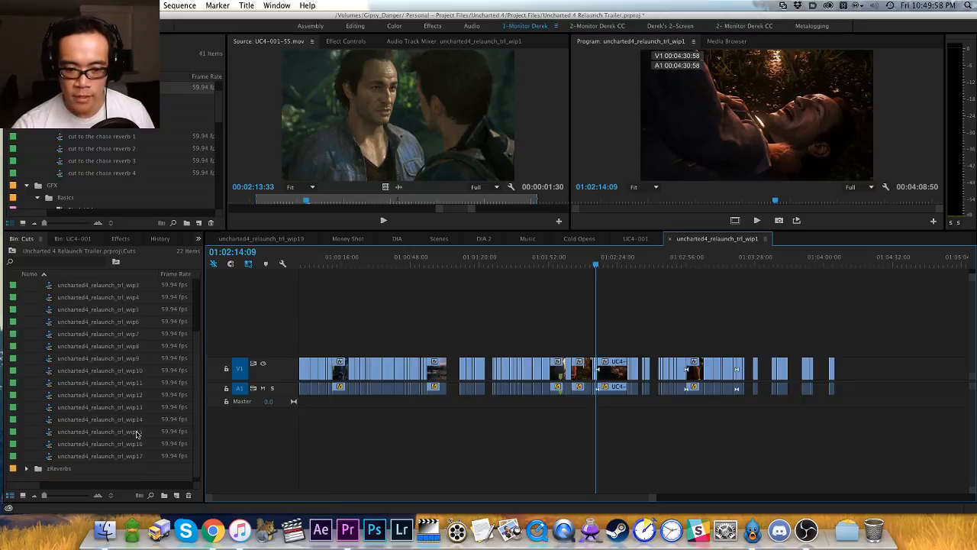
left_click(260, 239)
key("backslash")
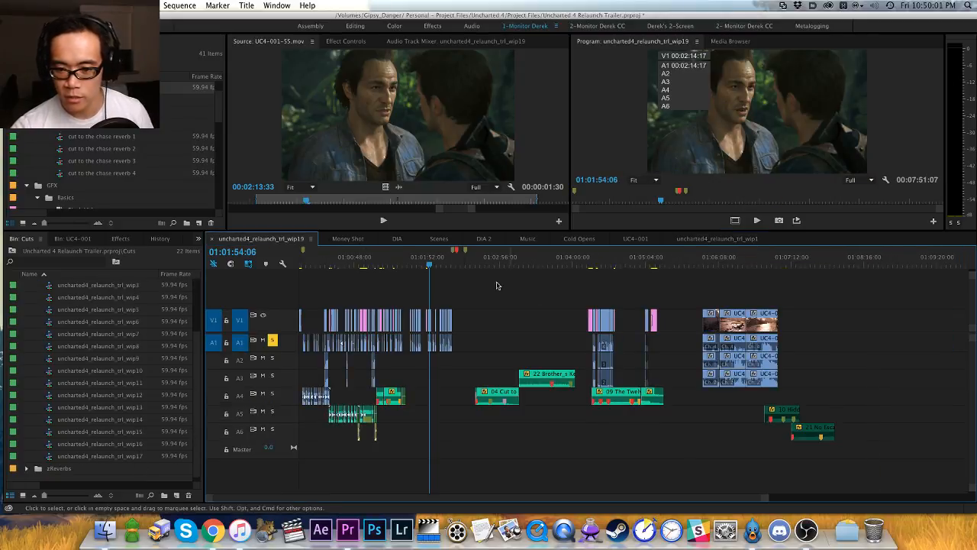
key("Home")
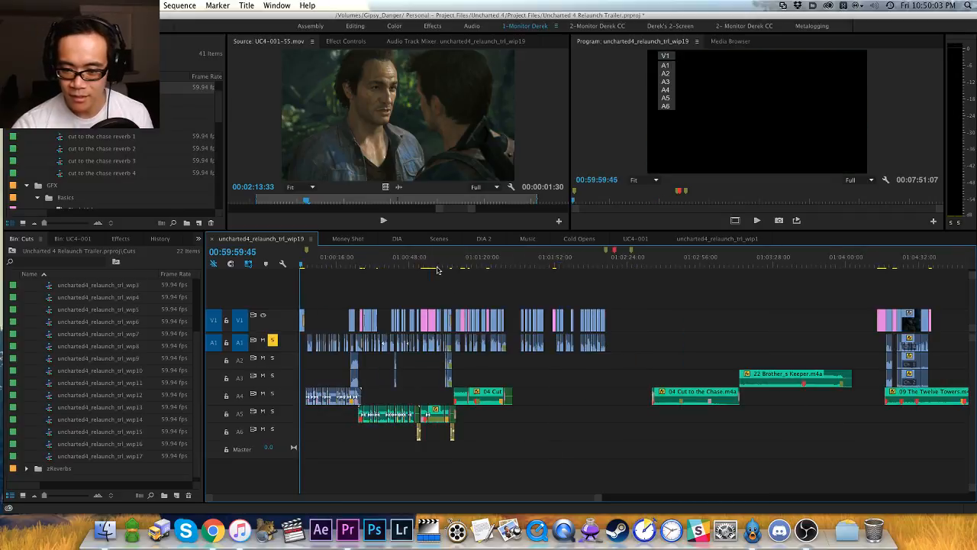
key("equal")
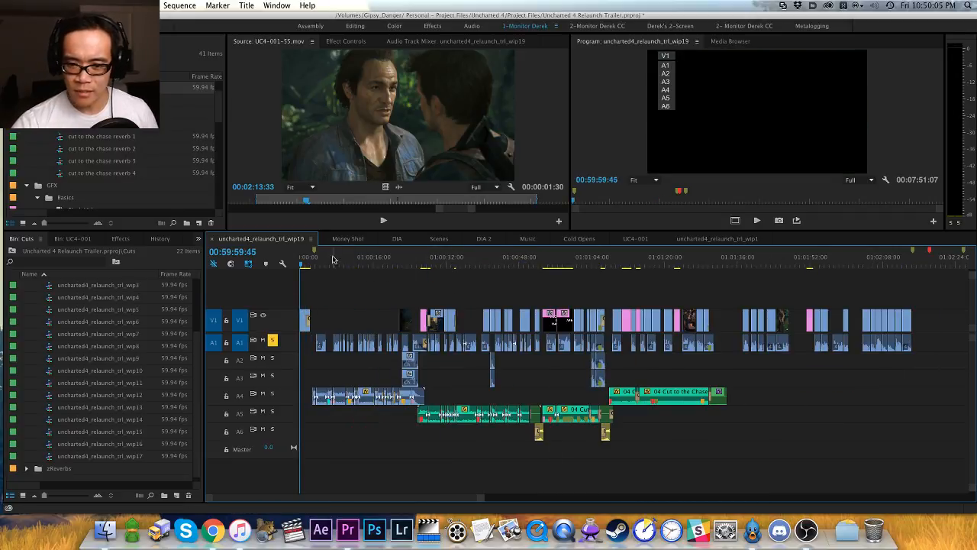
Step: Return to wip1, play the UC4-001-13 dialogue from 01:02:14:09, and skip ahead to about 01:02:30
left_click(707, 241)
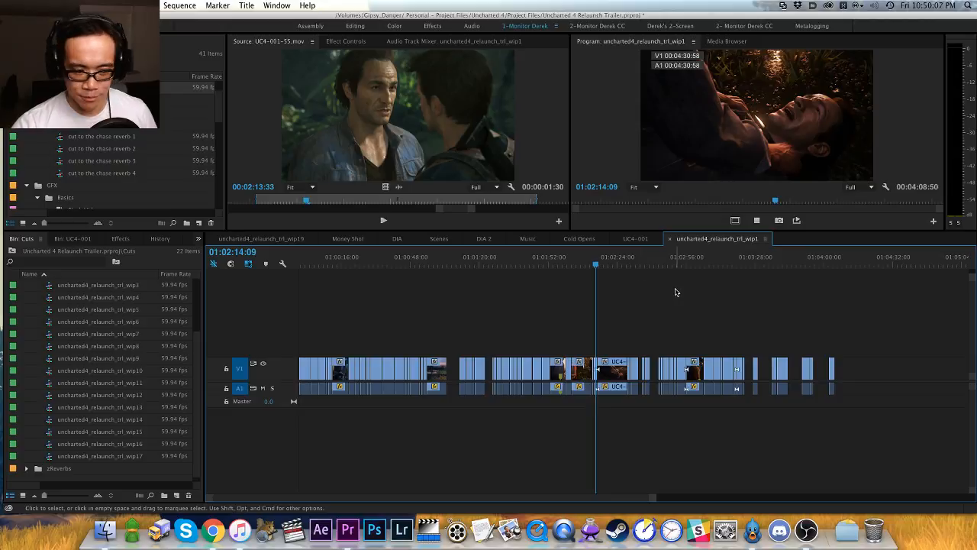
key("equal")
key("equal")
key("space")
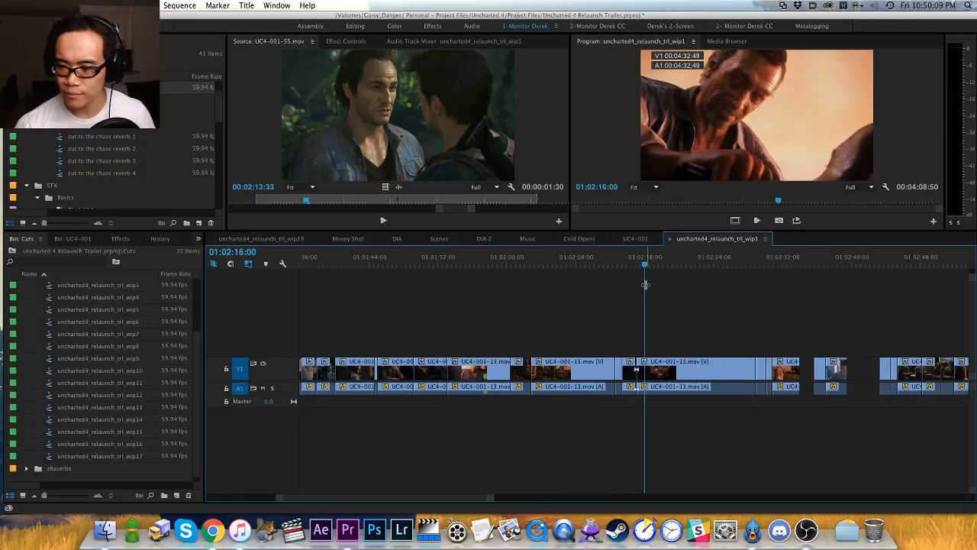
left_click(764, 256)
key("h")
key("space")
Step: Play back the wip1 clip group from about 01:02:43 through the UC4-001-49 dialogue to 01:03:10:04
left_click_drag(738, 307, 665, 262)
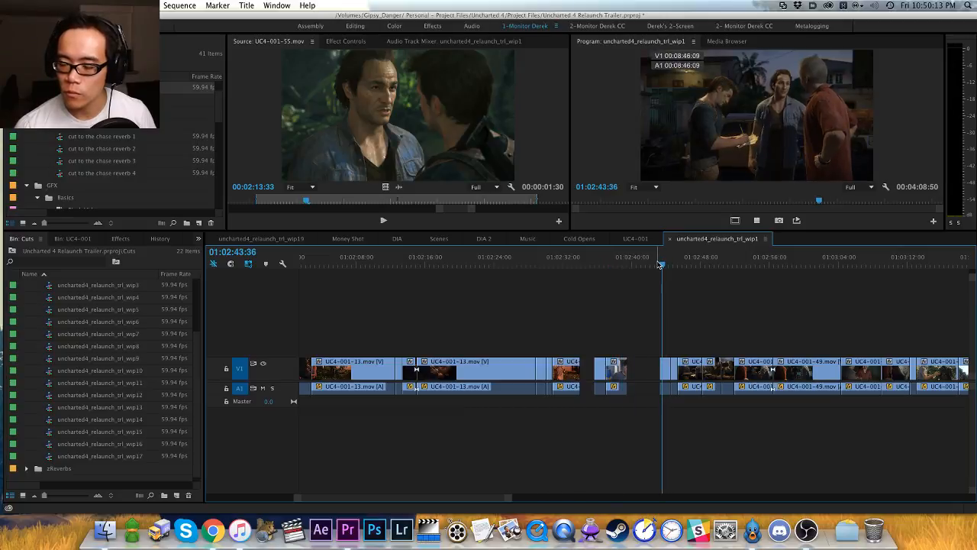
key("equal")
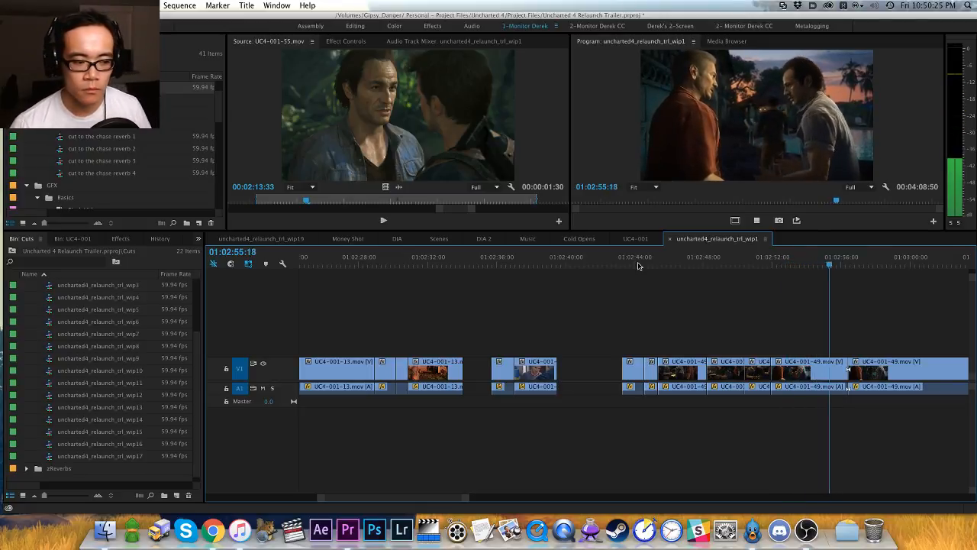
key("=")
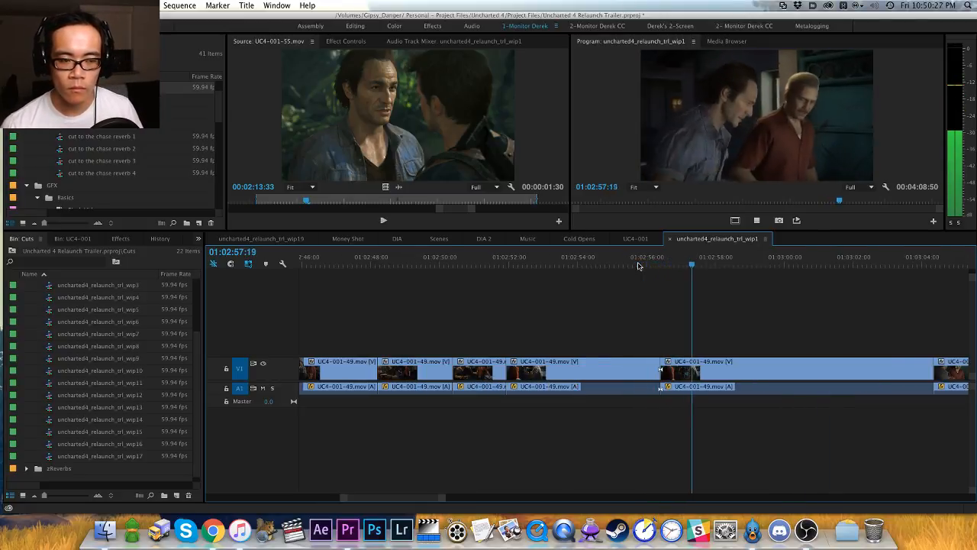
key("super+Tab")
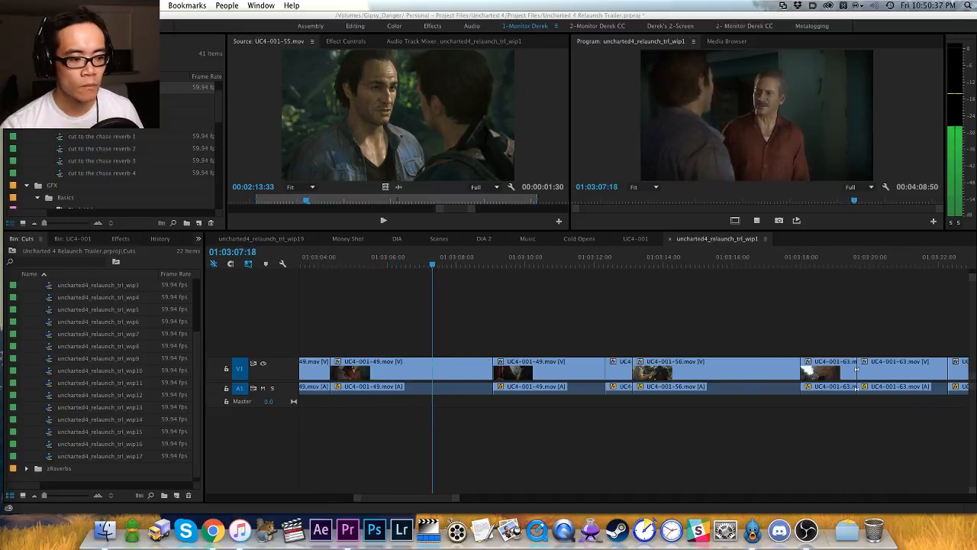
left_click(420, 306)
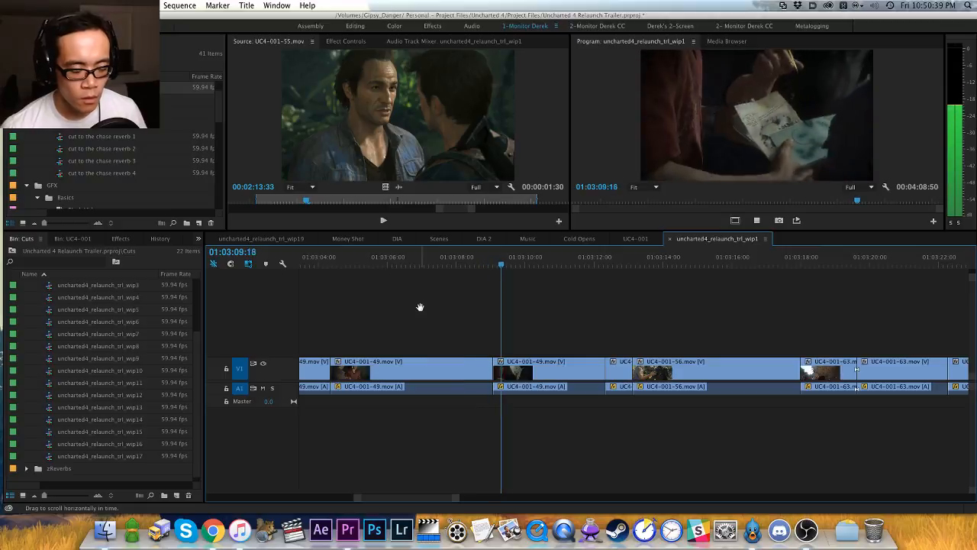
key("space")
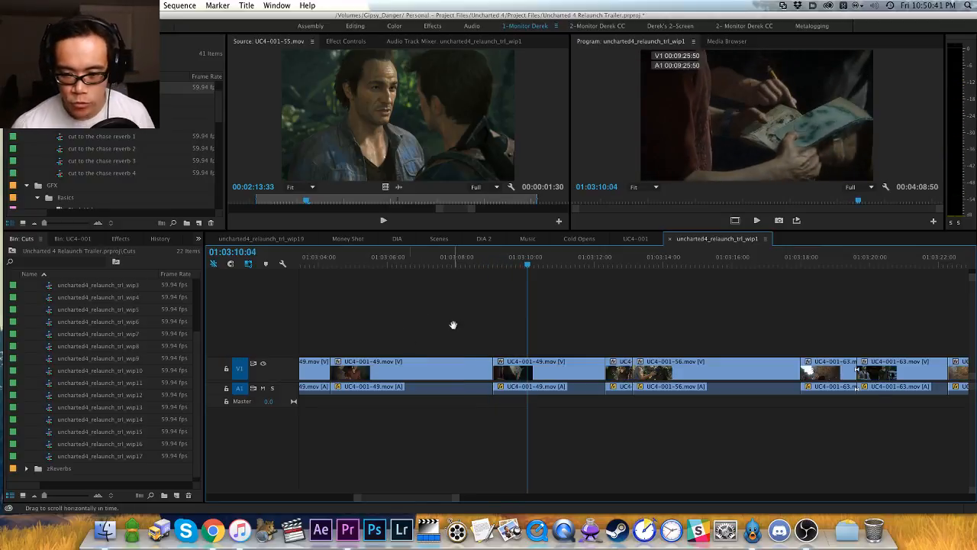
Step: In wip19, mark the range from 01:01:29:00 to 01:02:30:18 with in and out points and check both ends
left_click(292, 239)
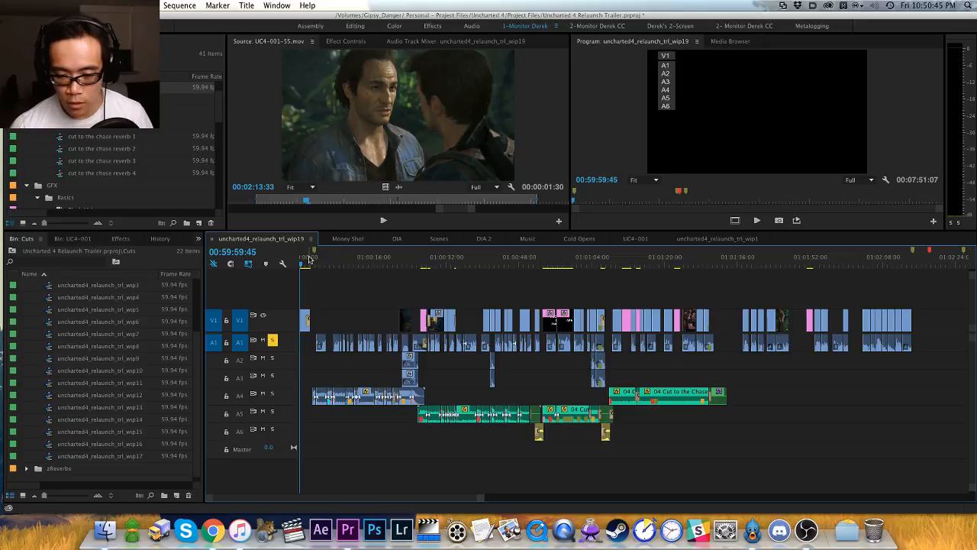
key("i")
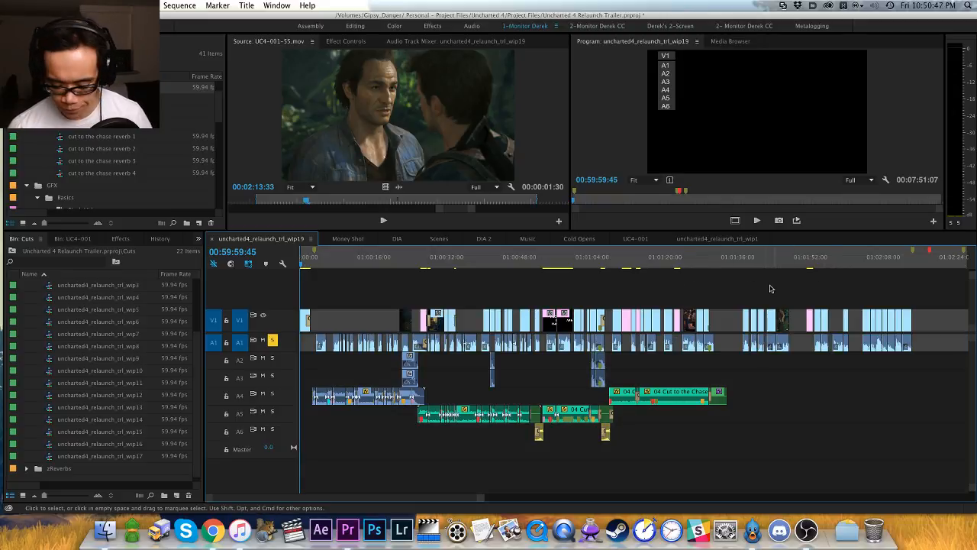
key("minus")
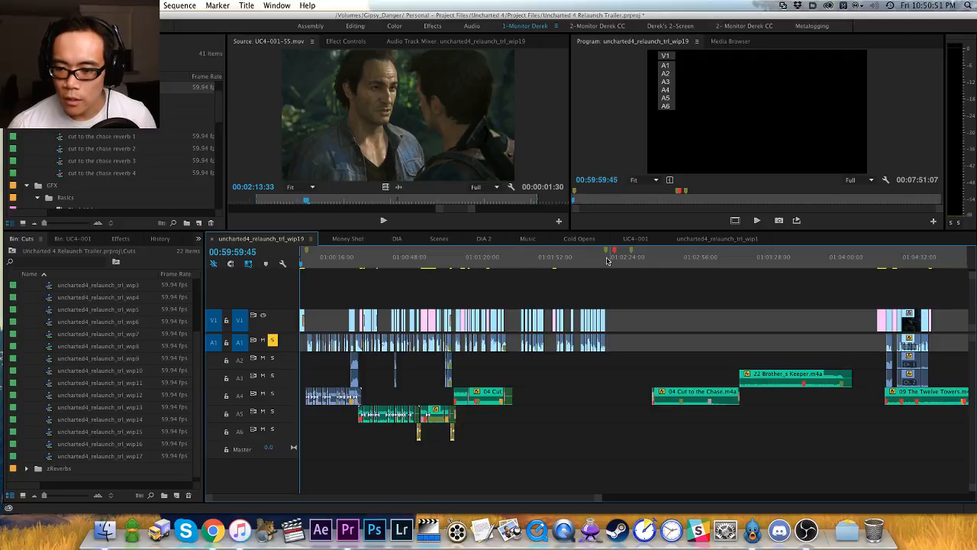
left_click_drag(580, 260, 628, 268)
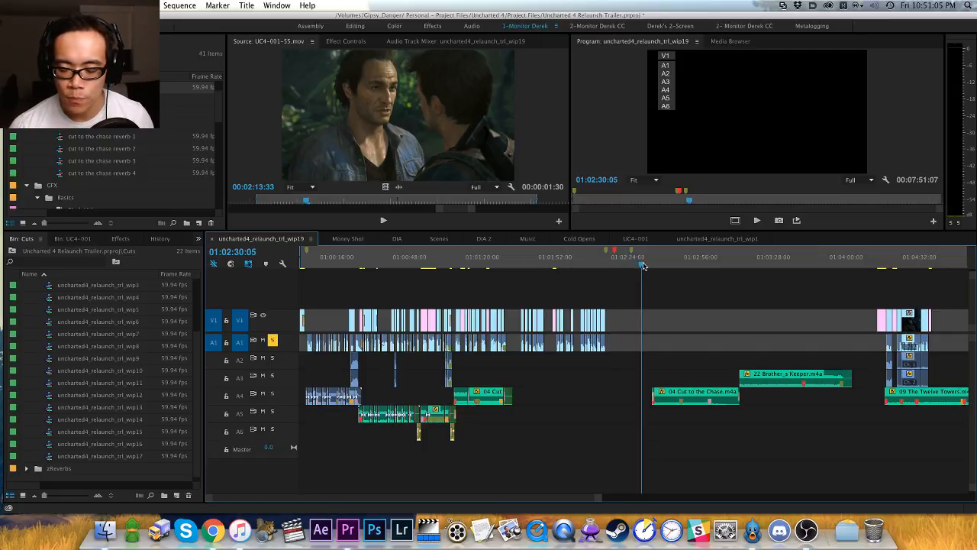
left_click_drag(410, 263, 609, 267)
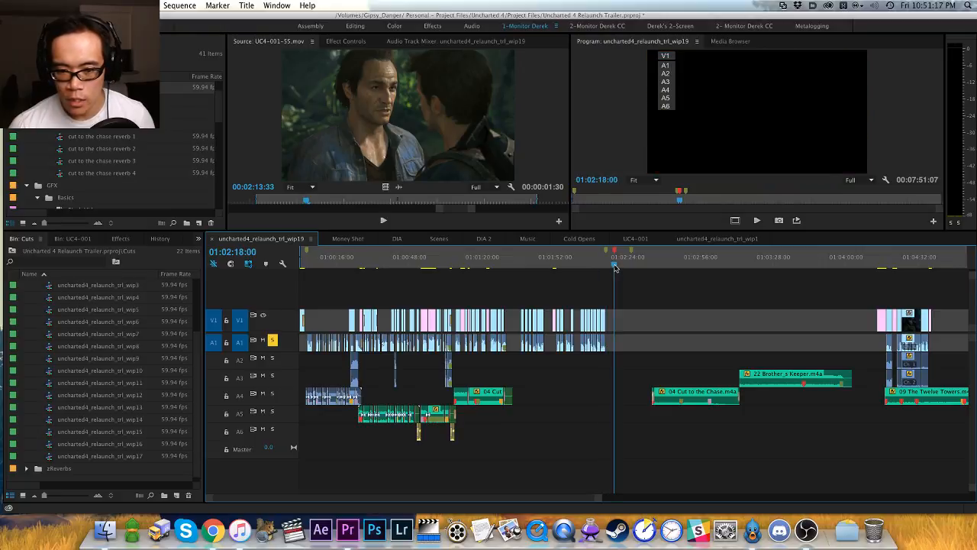
mouse_move(623, 269)
left_mouse_down()
mouse_move(513, 284)
mouse_move(640, 263)
left_mouse_up()
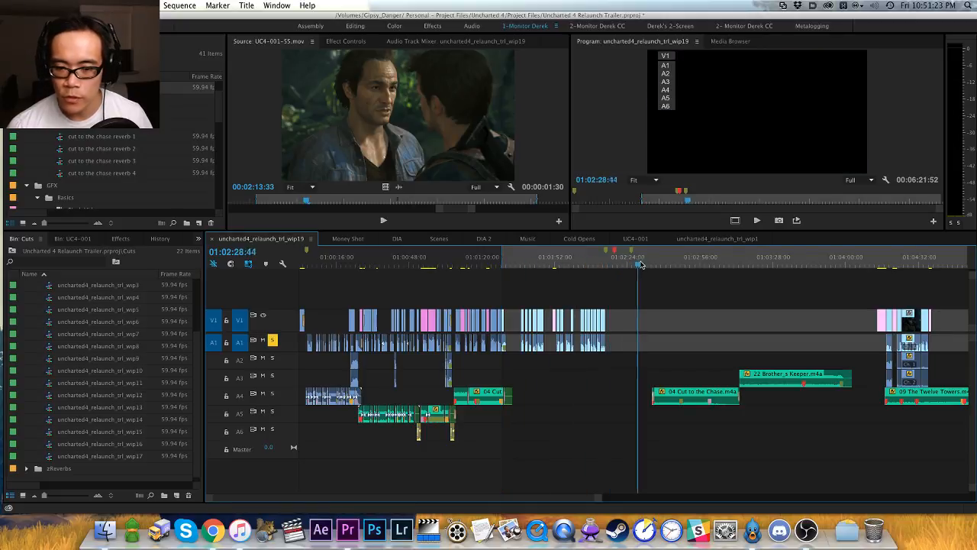
key("o")
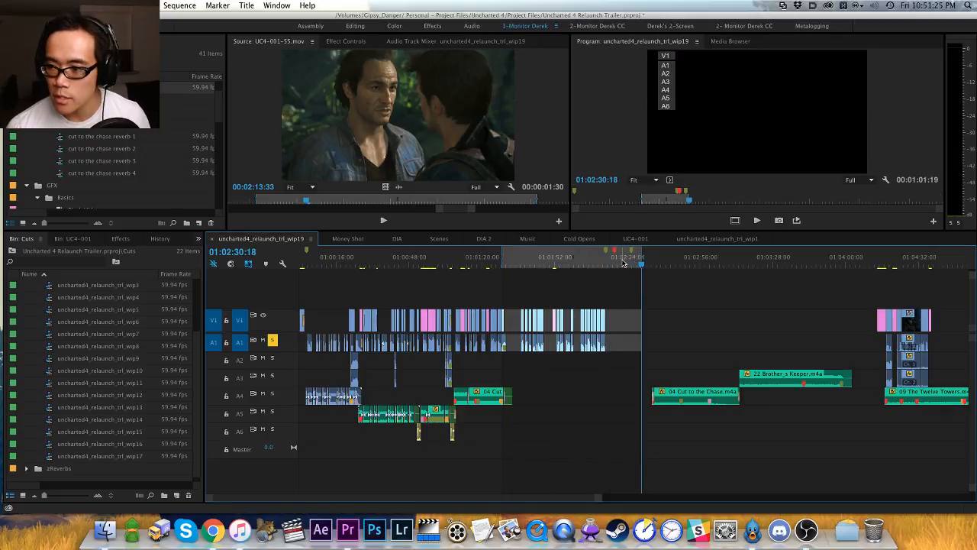
key("shift+i")
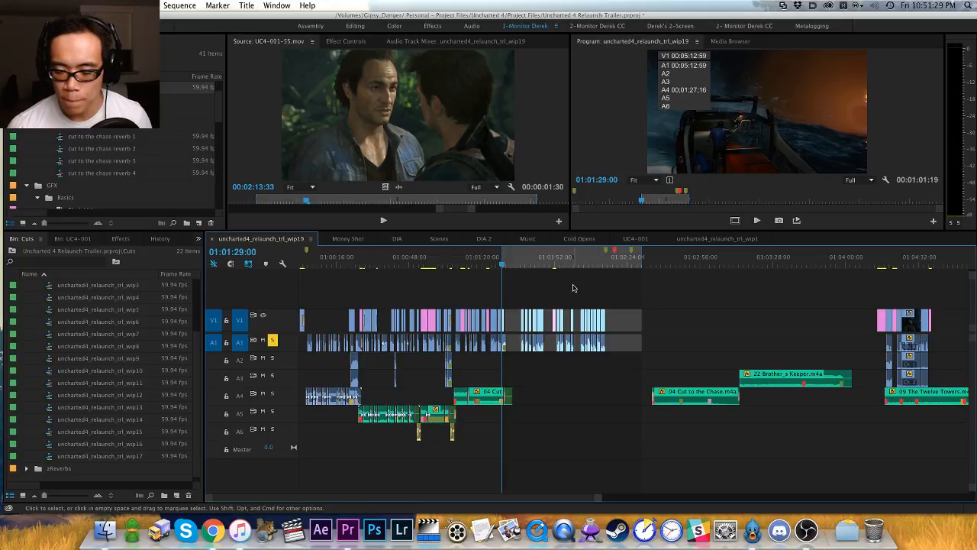
key("shift+o")
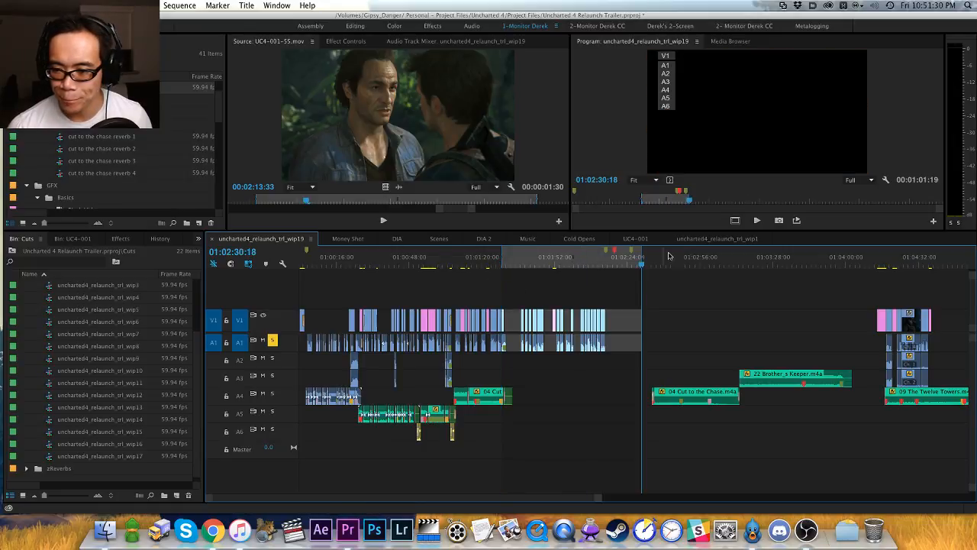
Step: Return to wip1 and play from 01:03:10 through the UC4-001-56 and UC4-001-63 clips to the gap at 01:03:23:29
left_click(717, 241)
key("space")
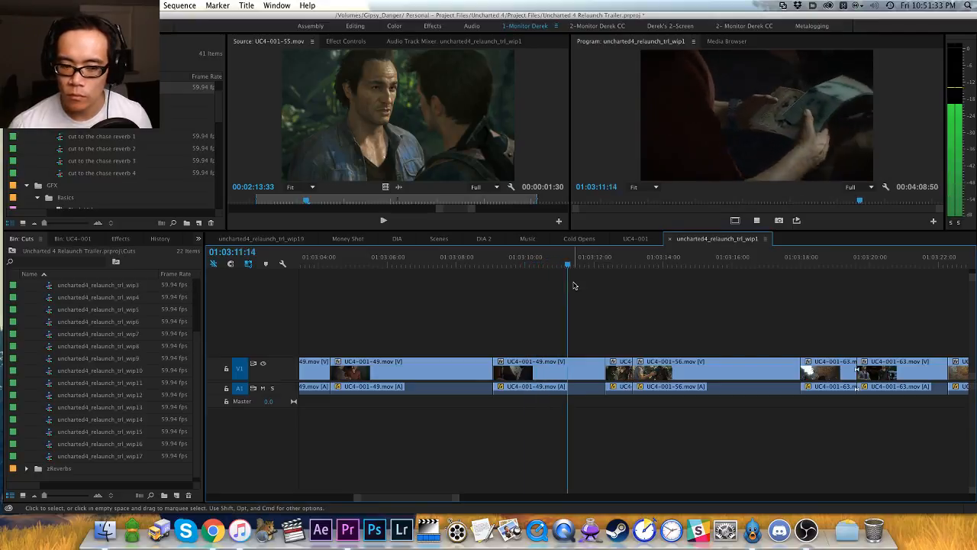
key("minus")
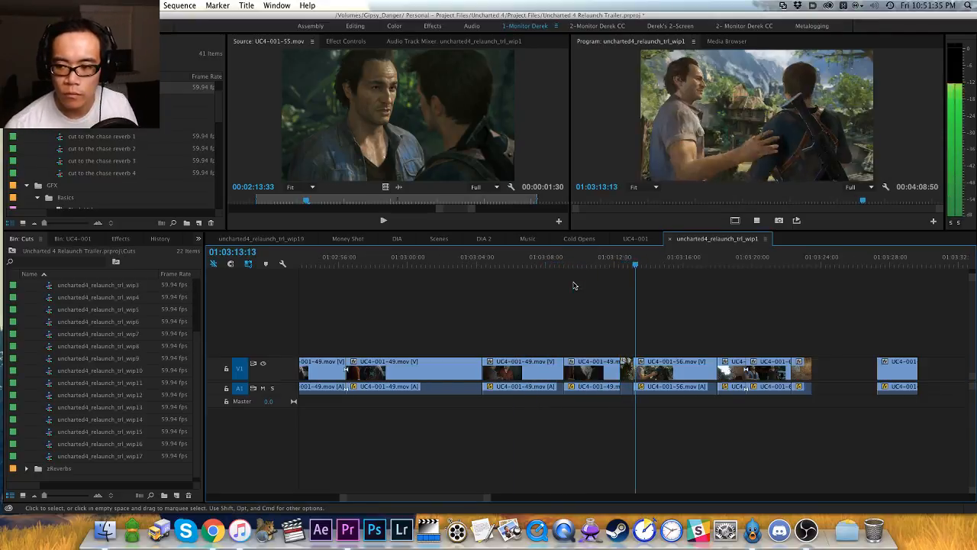
key("minus")
key("Down")
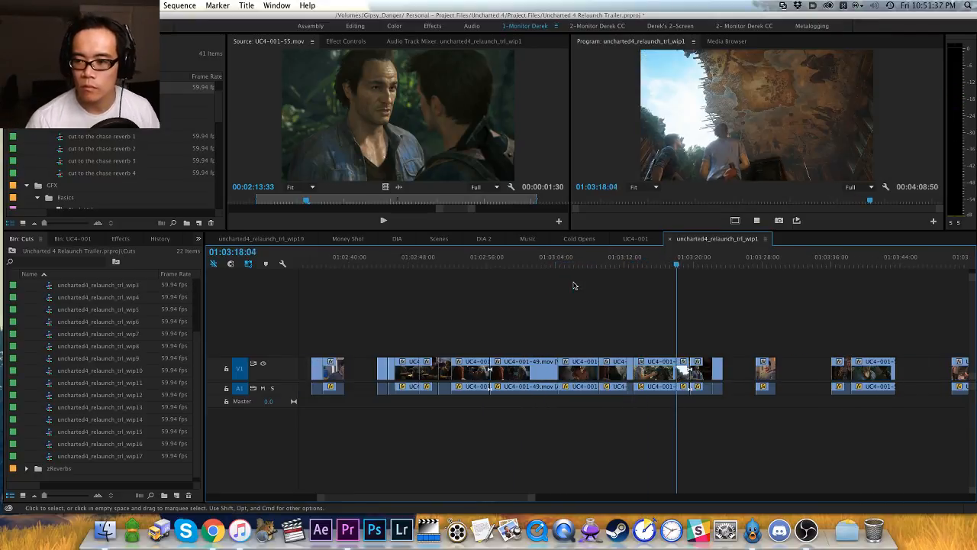
key("equal")
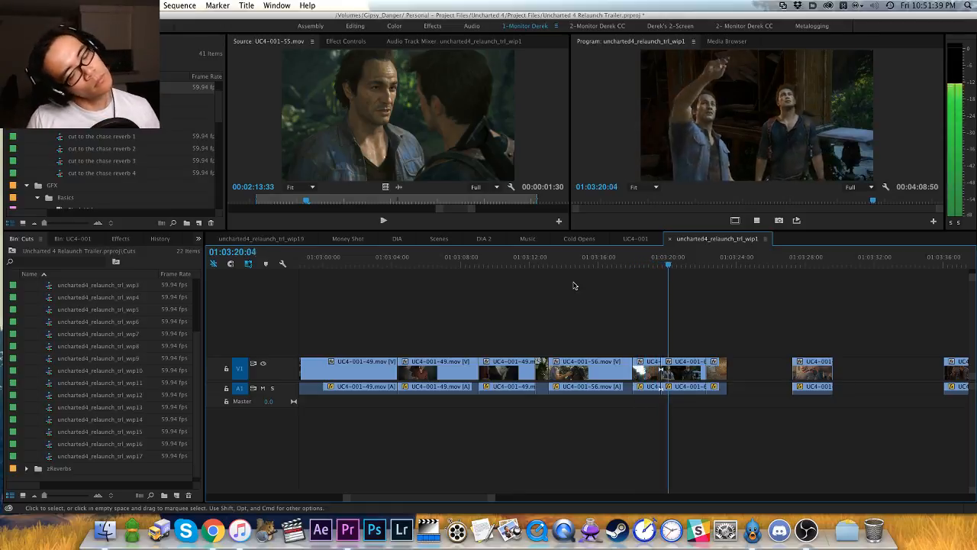
key("Down")
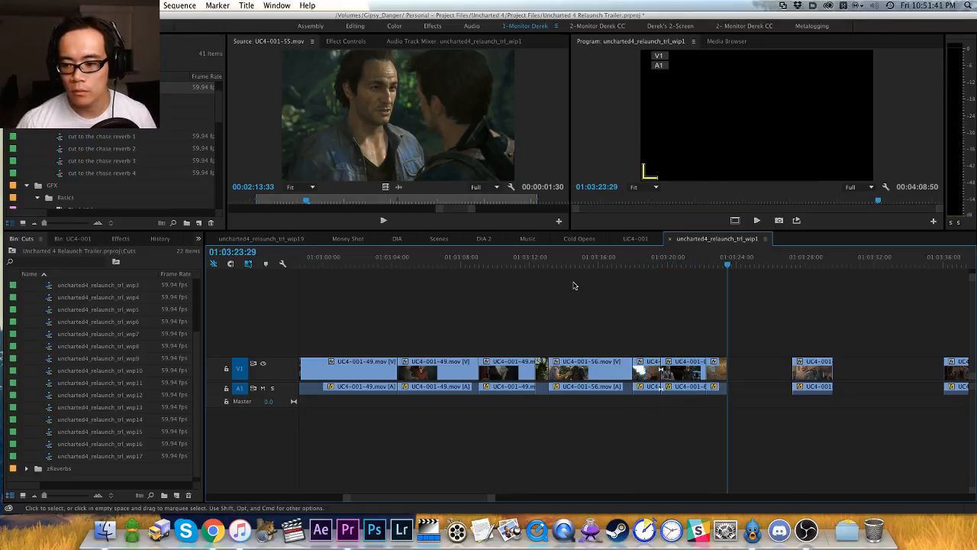
Step: Jump ahead in wip1 to the clip at 01:03:36:03 before UC4-001-55 and play its dialogue to 01:03:37:37
key("space")
key("minus")
key("Down")
key("Down")
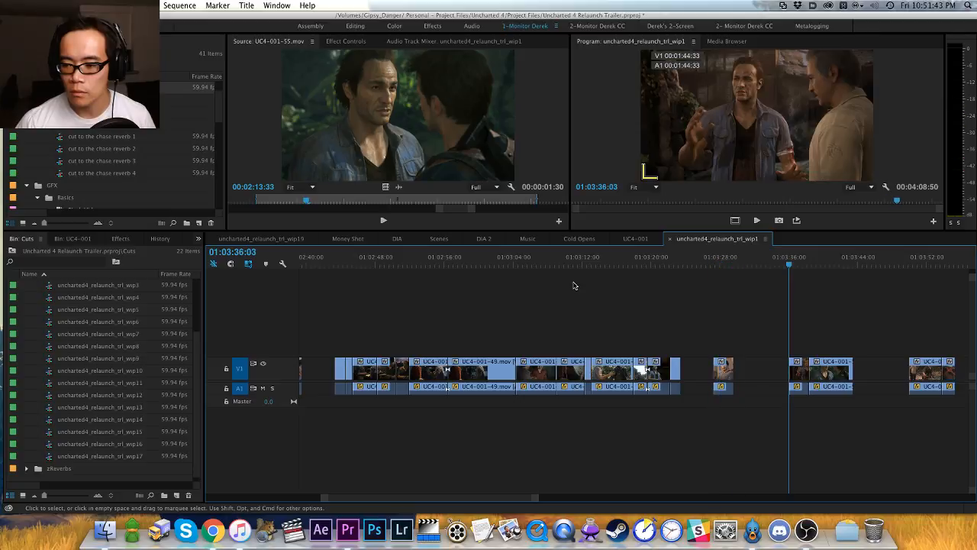
key("=")
key("space")
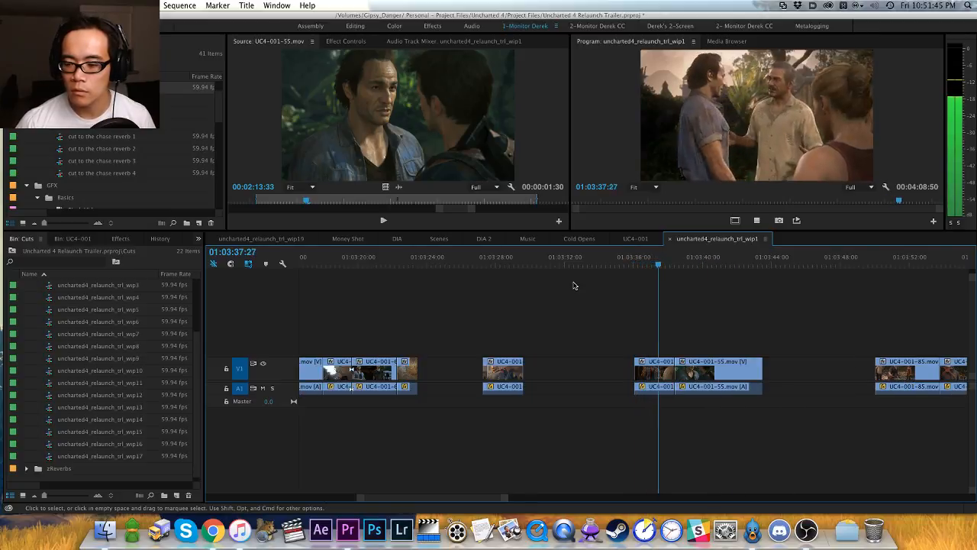
key("space")
Step: Place the wip19 playhead just after the last dialogue clip in the marked range, and return to wip1
left_click(290, 238)
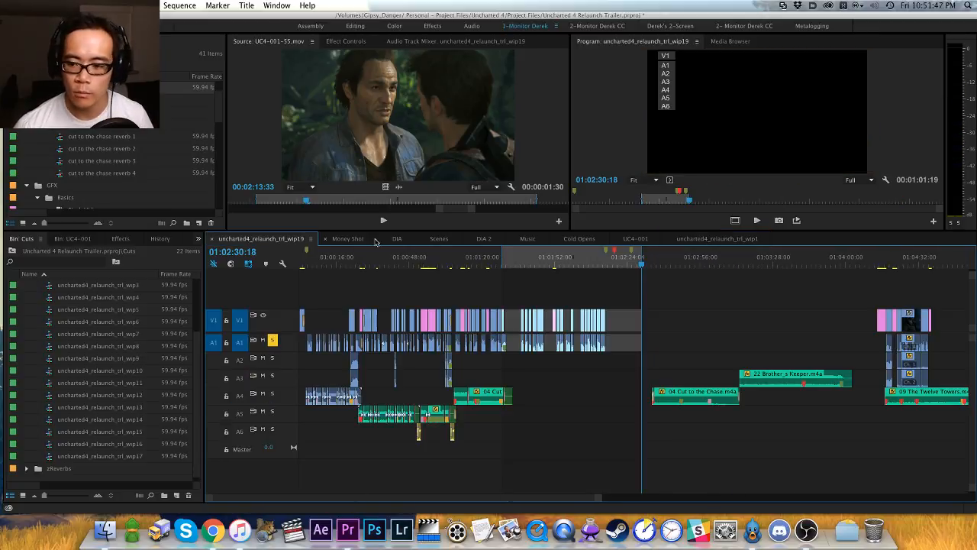
mouse_move(617, 264)
left_mouse_down()
mouse_move(591, 263)
mouse_move(611, 262)
left_mouse_up()
left_click(706, 240)
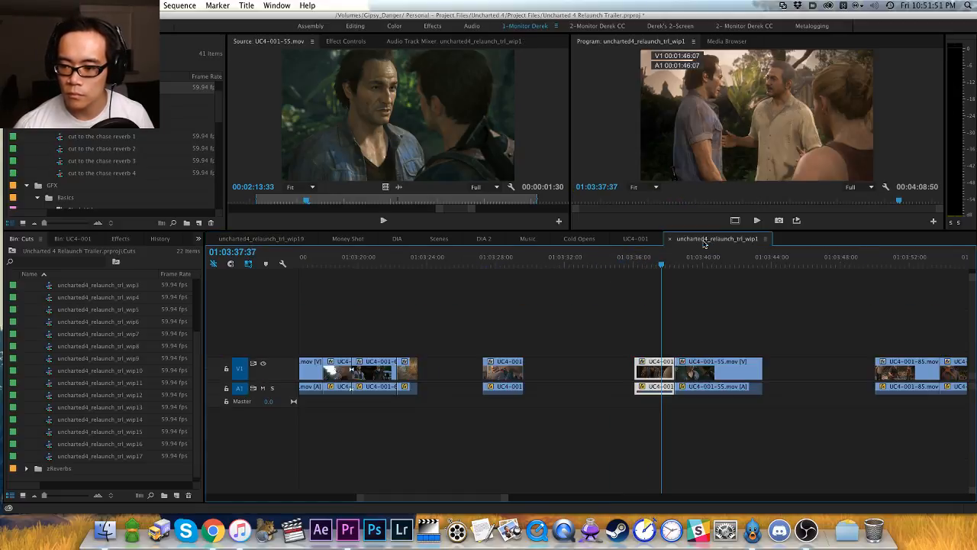
Step: Play wip1 from 01:03:37:37 on to the UC4-001-19 clip at 01:04:02:40, and return to the dialogue section of wip19
key("space")
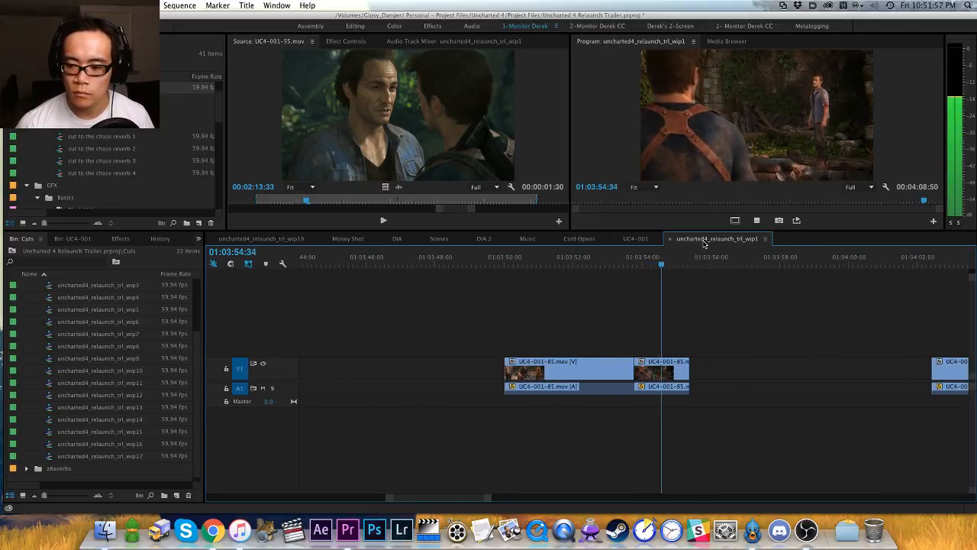
key("space")
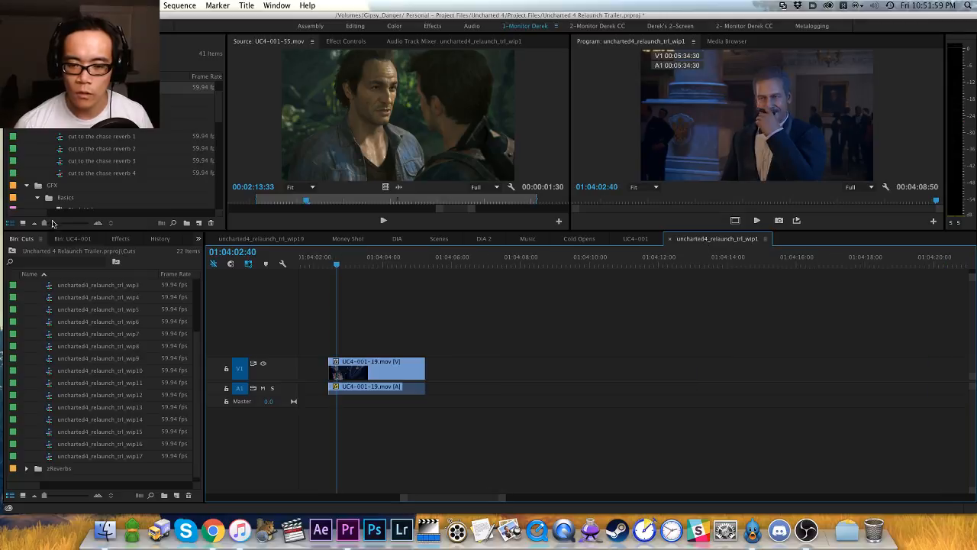
left_click(256, 239)
left_click(591, 275)
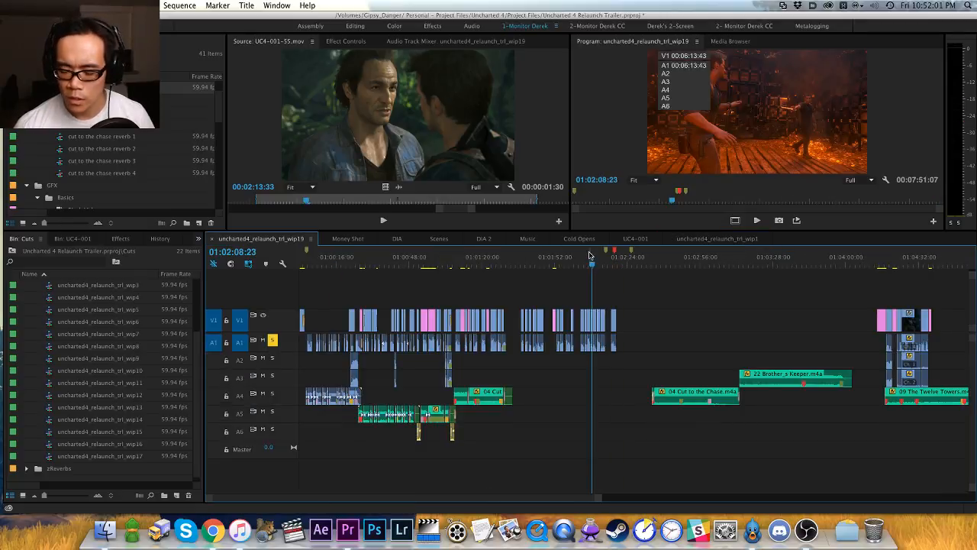
Step: Play wip19 from the UC4-001-88 clips near 01:02:04, and shift the following UC4-001-85 clip and later dialogue clips about 0.7 seconds later
key("=")
key("=")
left_click_drag(612, 266, 629, 267)
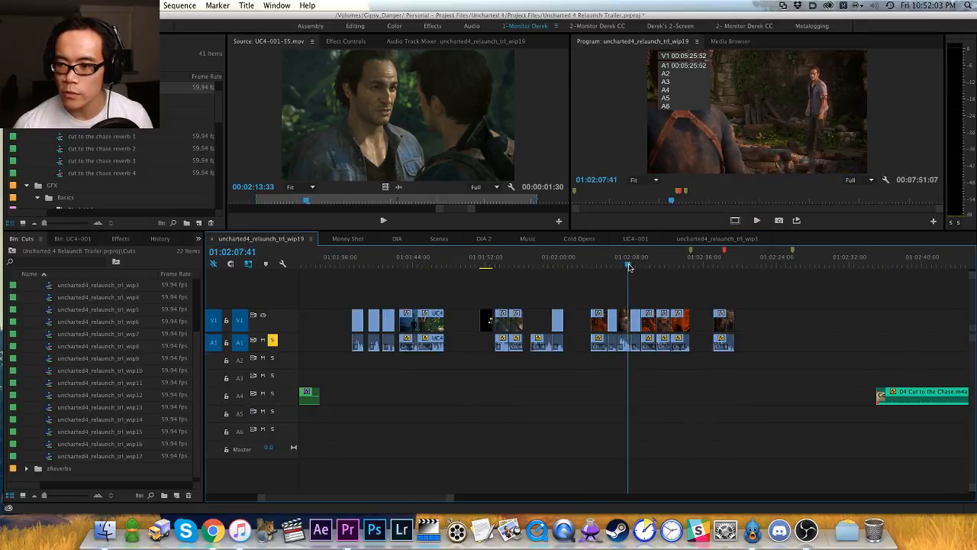
key("=")
left_click_drag(519, 266, 482, 264)
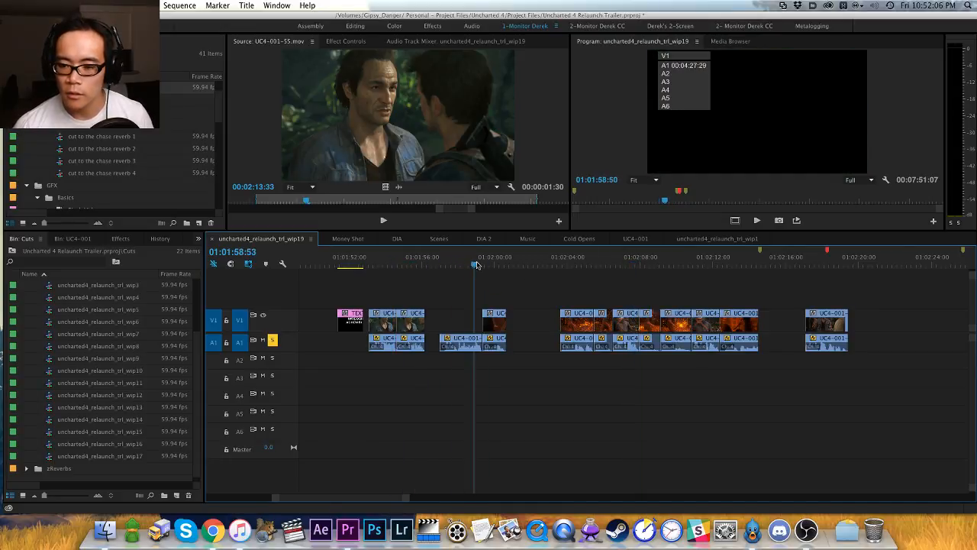
left_click(566, 262)
key("space")
key("h")
left_click_drag(600, 292, 563, 291)
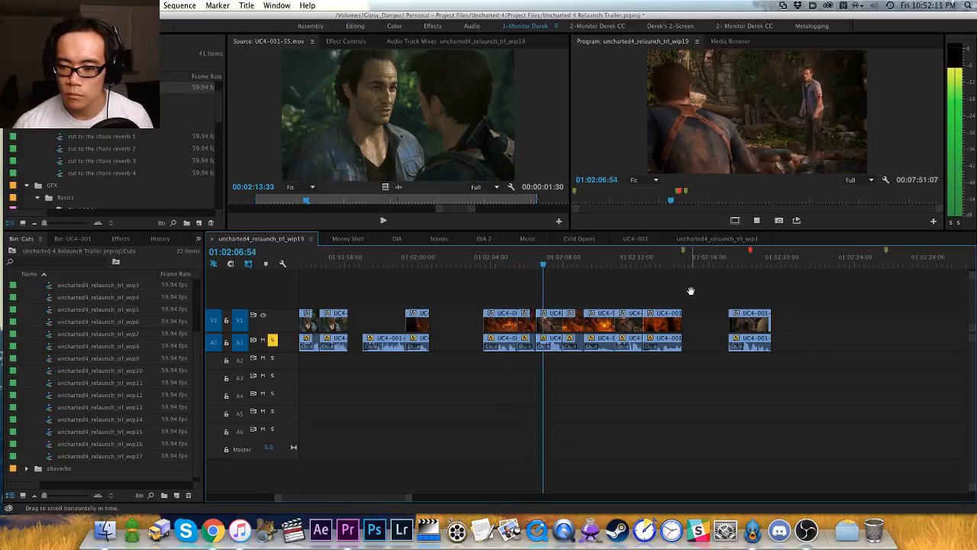
key("v")
left_click_drag(780, 290, 556, 360)
left_click_drag(549, 326, 562, 325)
left_click(554, 294)
Step: Play the UC4-001-88 dialogue into the new gap and ripple trim the gap before the UC4-001-85 clip at the playhead
left_click(517, 257)
key("space")
key("h")
key("v")
left_click_drag(614, 287, 537, 290)
key("space")
key("w")
Step: Play the UC4-001-85 clip and shift the dialogue clips after it, through UC4-001-84, about 0.8 seconds later
key("space")
key("h")
key("space")
key("v")
left_click_drag(699, 293, 492, 364)
left_click_drag(491, 328, 506, 328)
left_click(496, 290)
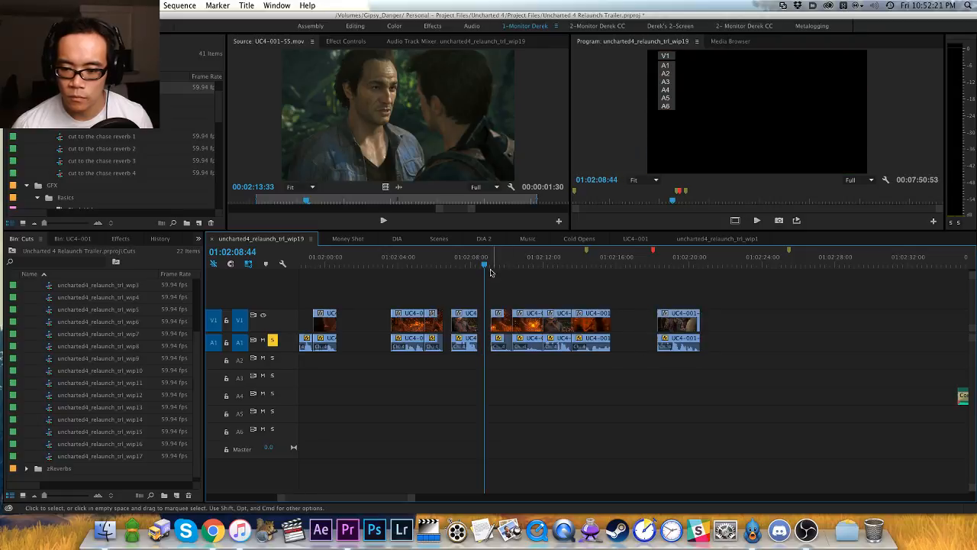
Step: Play across the gap after UC4-001-85 and ripple trim it so the next UC4-001-88 clip starts at 01:02:08:48
left_click(468, 264)
key("space")
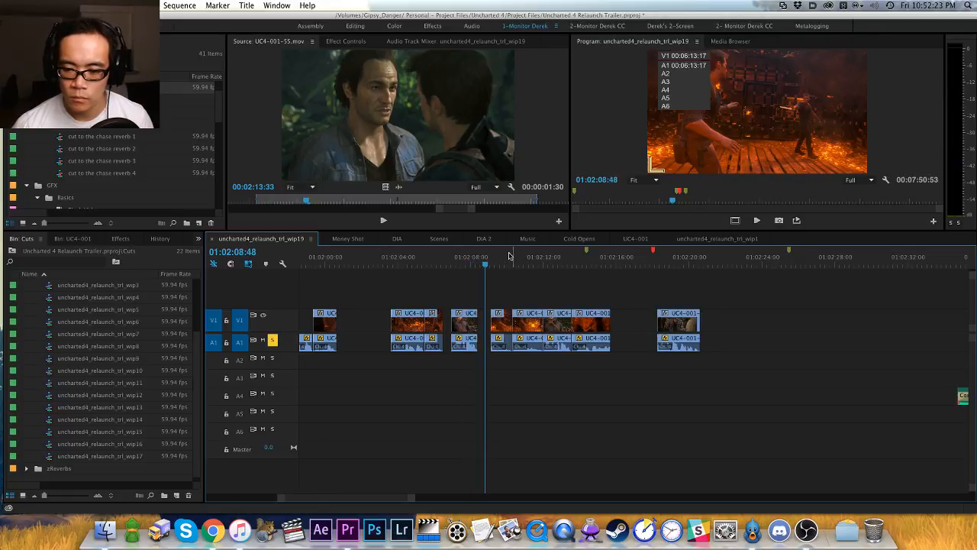
key("w")
key("space")
key("space")
Step: Extend the head of the UC4-001-88 clip at 01:02:08:48 a few frames earlier and play from its start
key("=")
key("=")
key("Up")
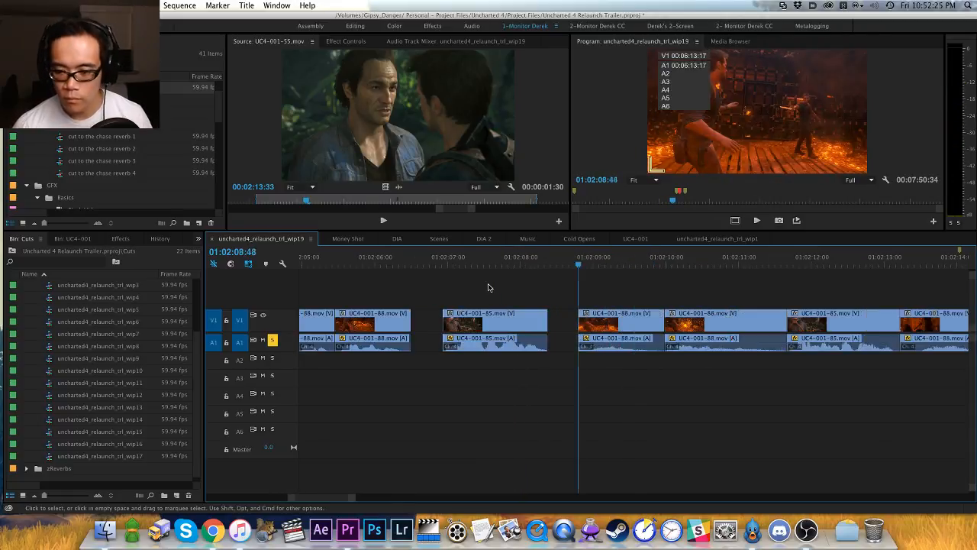
key("Up")
key("space")
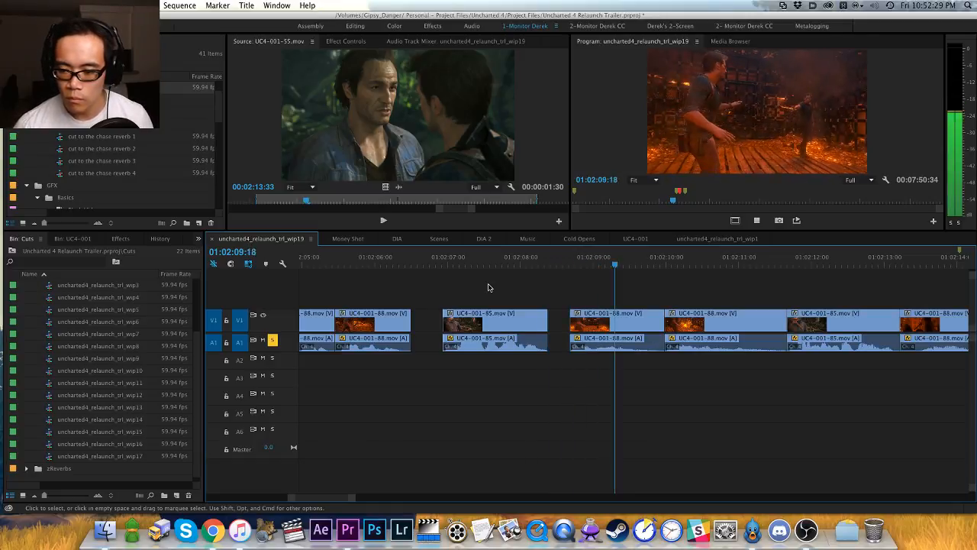
Step: Shift the second UC4-001-85 clip and the UC4-001-88 clip after it about 0.8 seconds later, leaving UC4-001-84 in place
key("minus")
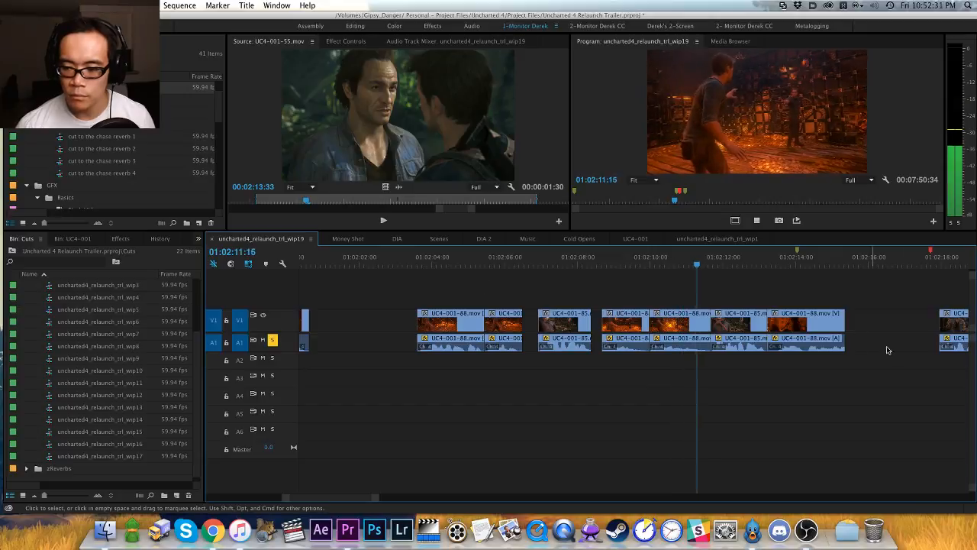
key("space")
left_click_drag(819, 288, 741, 357)
left_click_drag(743, 327, 773, 327)
left_click(756, 301)
Step: Play the second UC4-001-85 clip and shift the last UC4-001-88 clip about 1.2 seconds later
left_click(737, 261)
key("space")
key("minus")
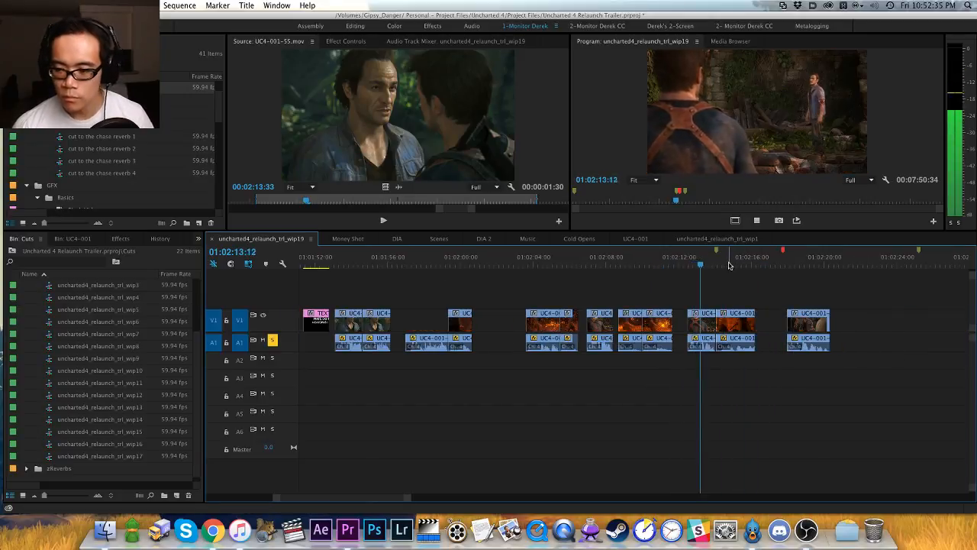
key("space")
left_click_drag(736, 320, 757, 317)
left_click(767, 297)
Step: Play into the UC4-001-84 clip, replay its opening, and return the playhead to its start at 01:02:17:57
left_click(780, 262)
key("space")
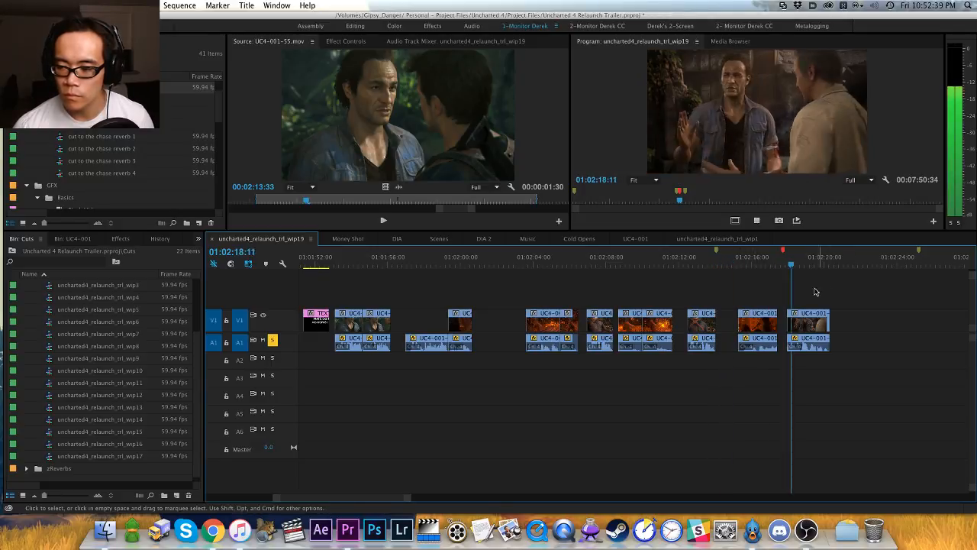
key("space")
key("equal")
key("Up")
key("space")
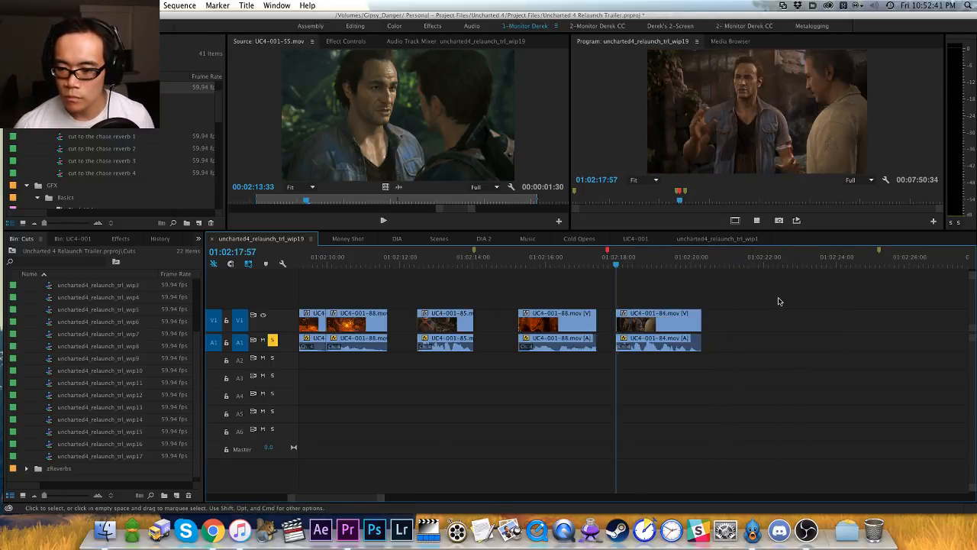
key("space")
key("Up")
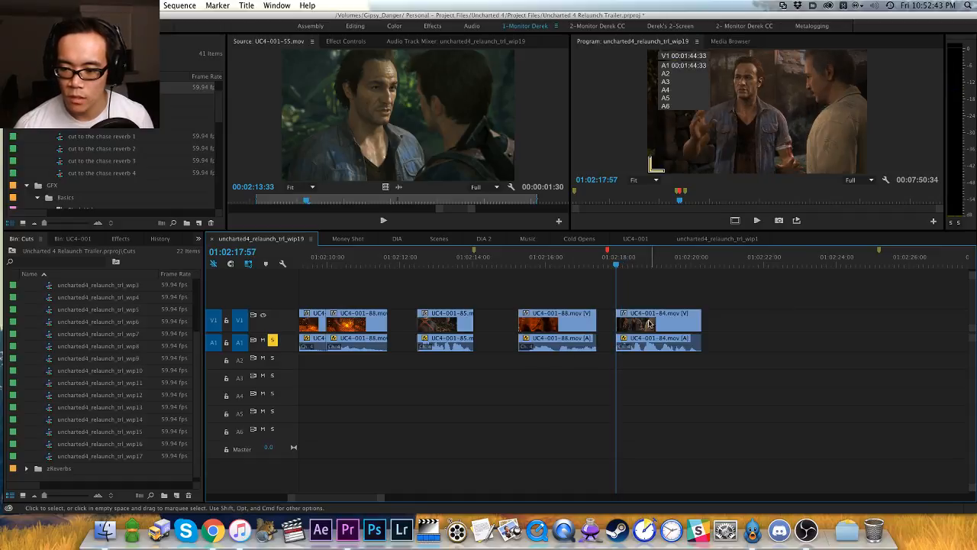
Step: Move the UC4-001-84 clip about 1.8 seconds later and extend its head back to 01:02:17:57
left_click_drag(648, 325, 714, 324)
left_click(653, 293)
key("super+z")
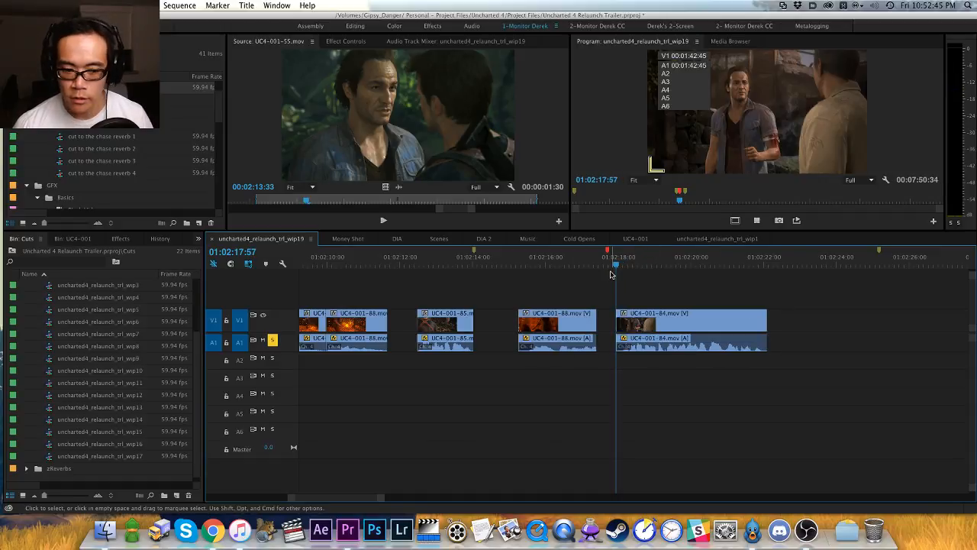
Step: Play the lengthened UC4-001-84 clip to 01:02:19:48 and save the project
key("space")
key("space")
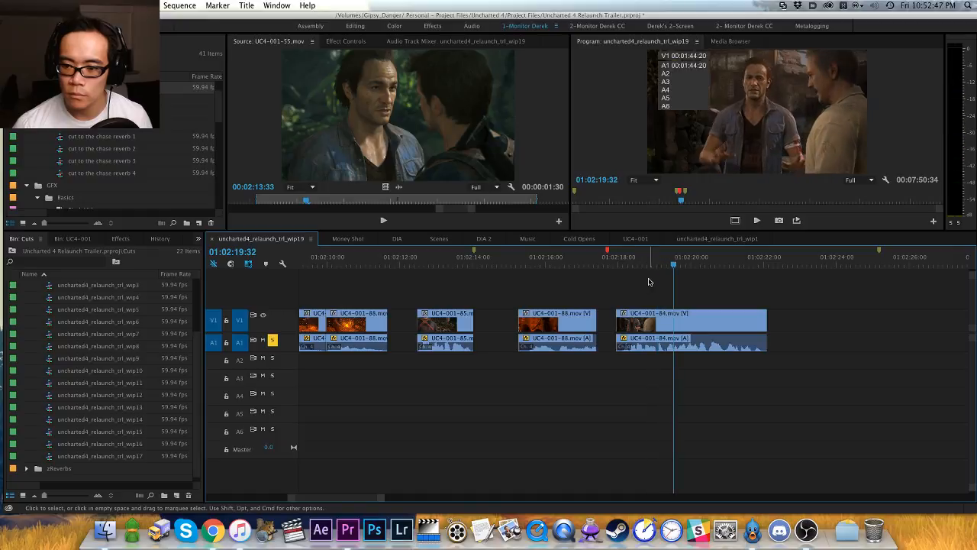
key("space")
key("space")
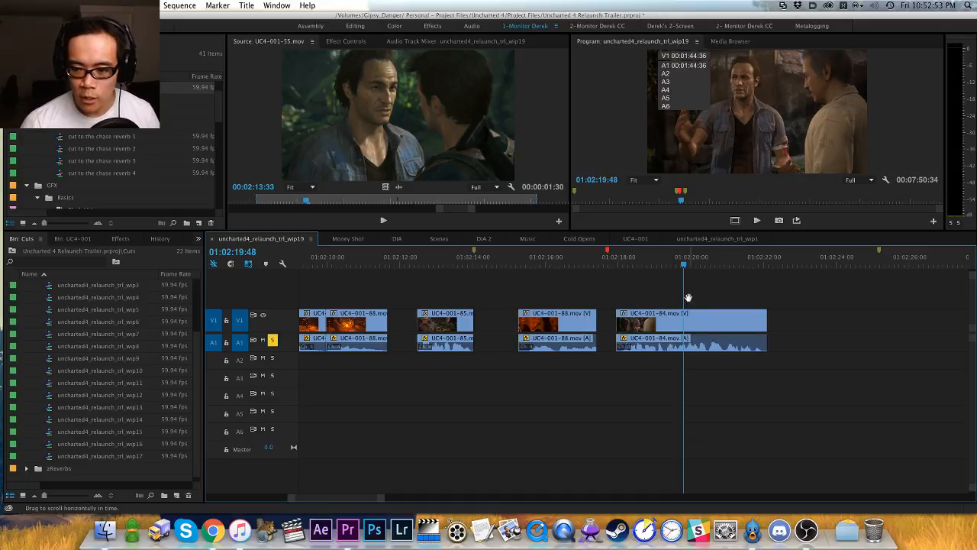
scroll(596, 305, "right", 3)
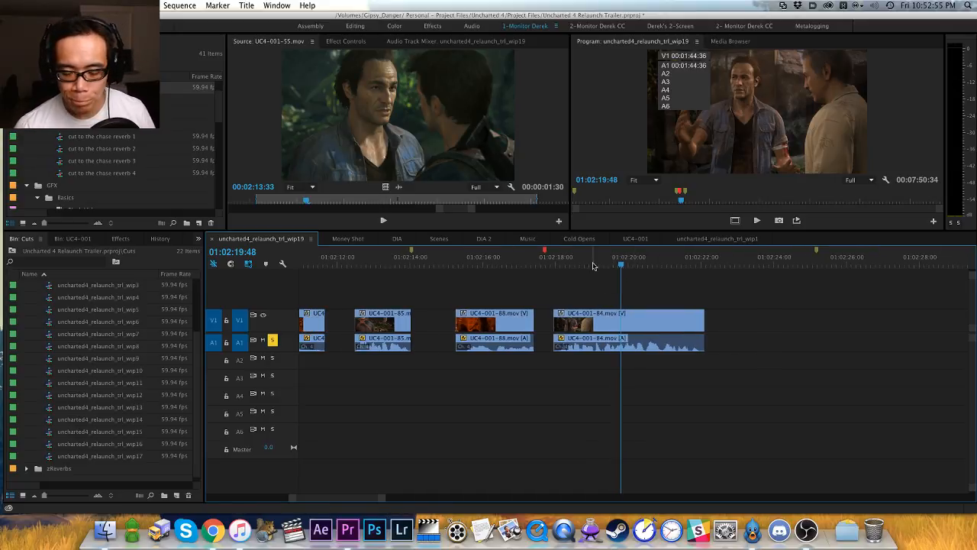
key("cmd+s")
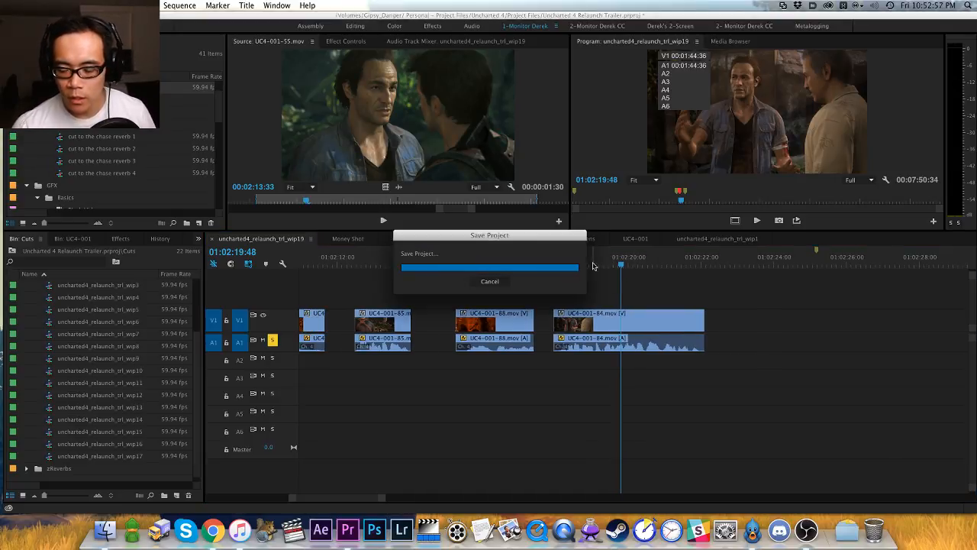
Step: Place the playhead on the red marker at 01:02:17:42 and ripple trim the gap so UC4-001-84 starts there
key("Up")
key("=")
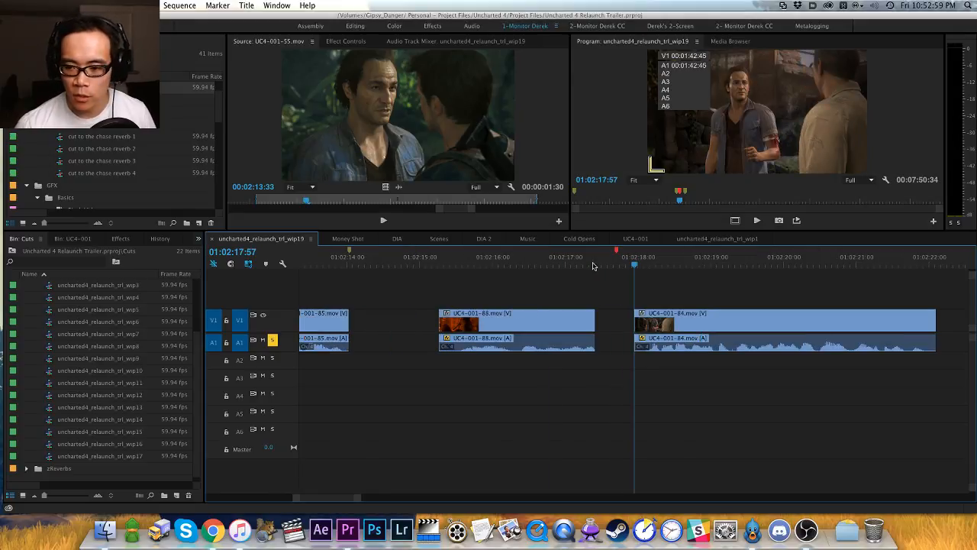
key("h")
left_click_drag(713, 313, 556, 314)
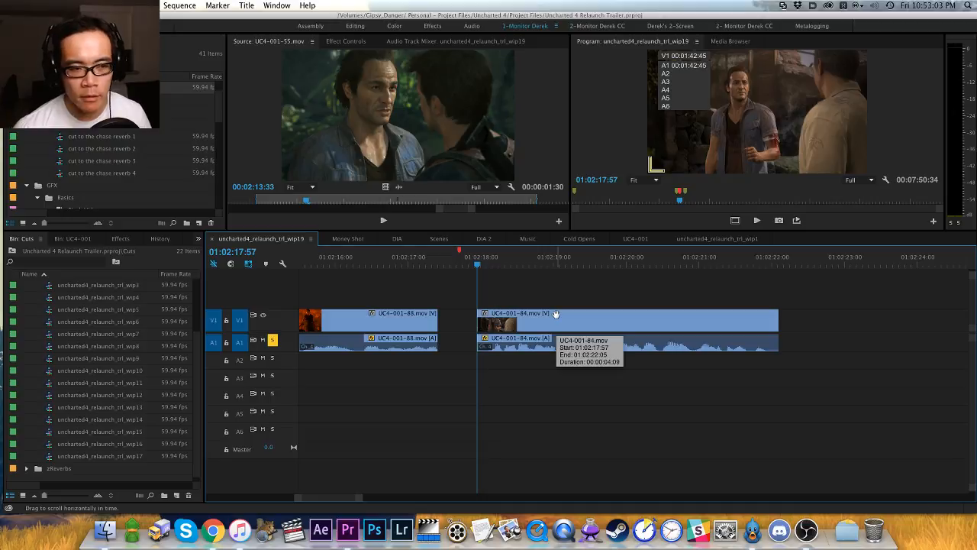
key("v")
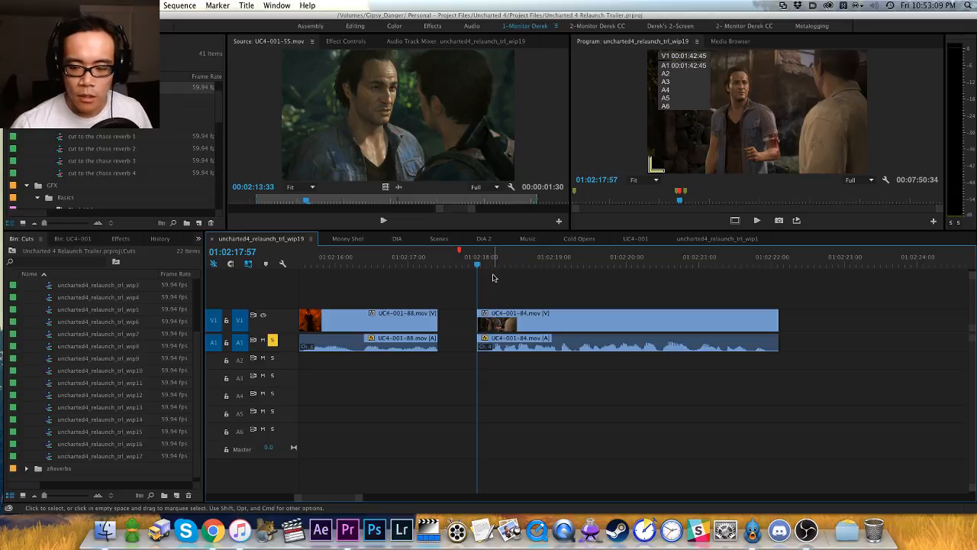
key("shift+super+m")
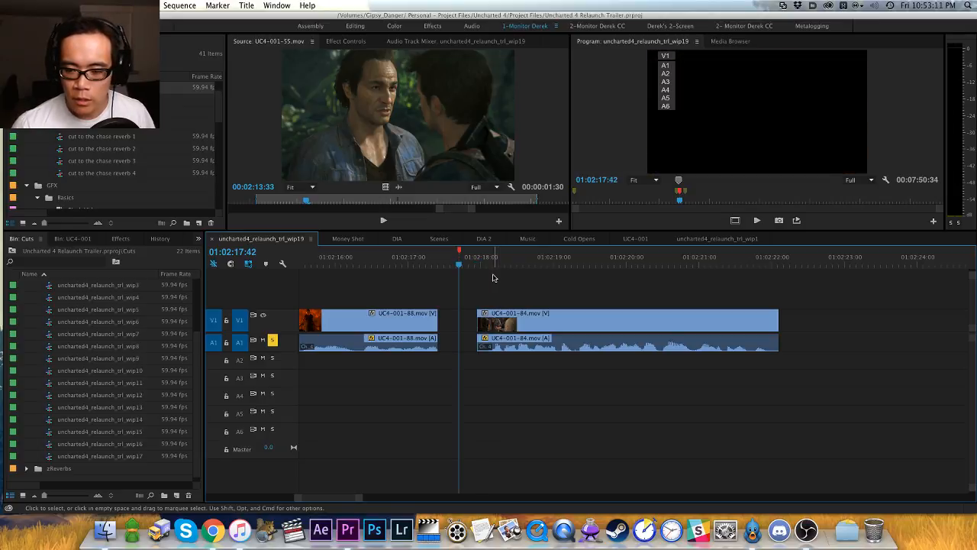
key("w")
key("h")
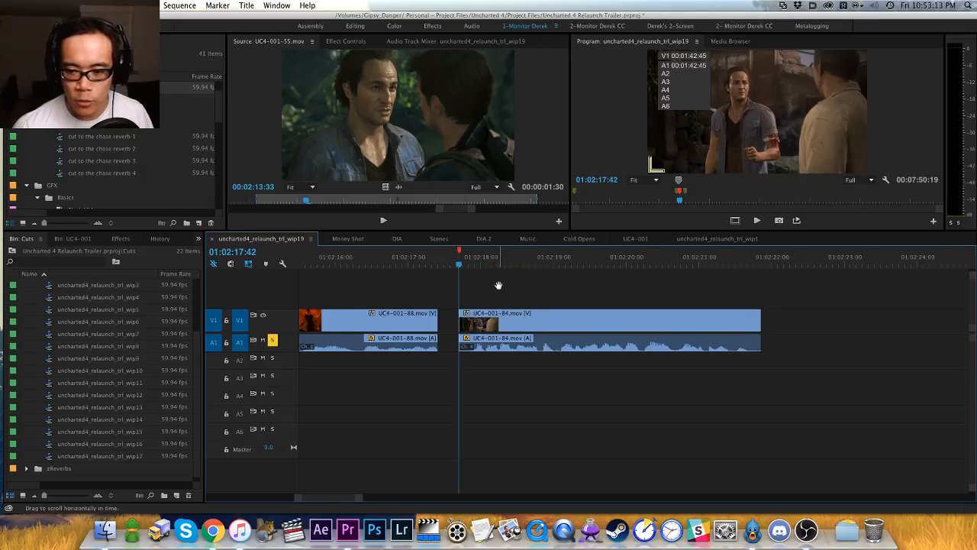
mouse_move(498, 285)
left_mouse_down()
mouse_move(467, 278)
mouse_move(515, 290)
left_mouse_up()
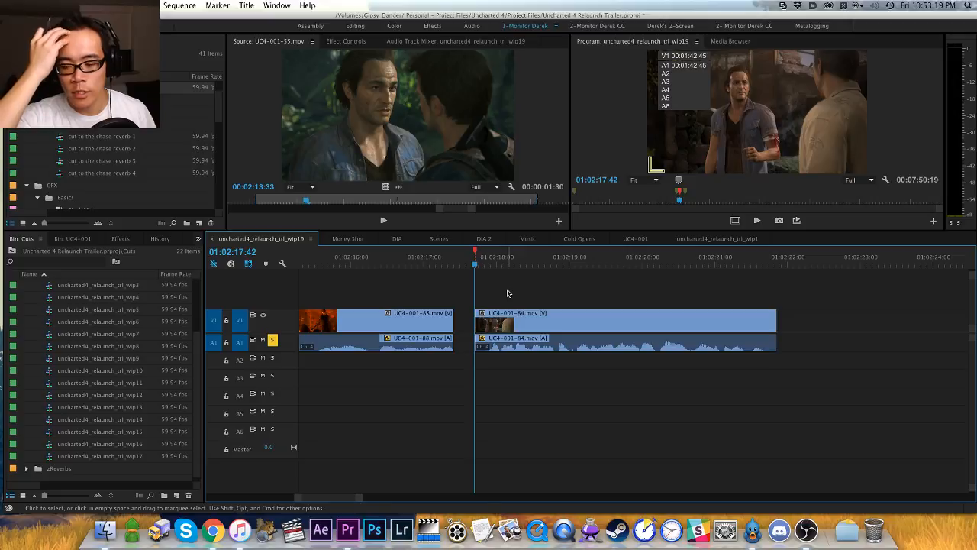
key("h")
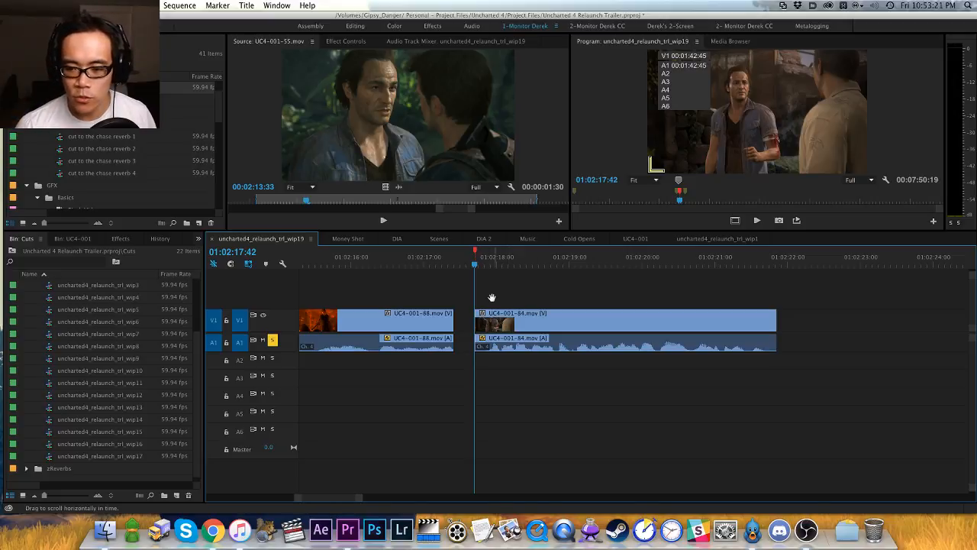
mouse_move(509, 285)
left_mouse_down()
mouse_move(527, 284)
mouse_move(501, 290)
left_mouse_up()
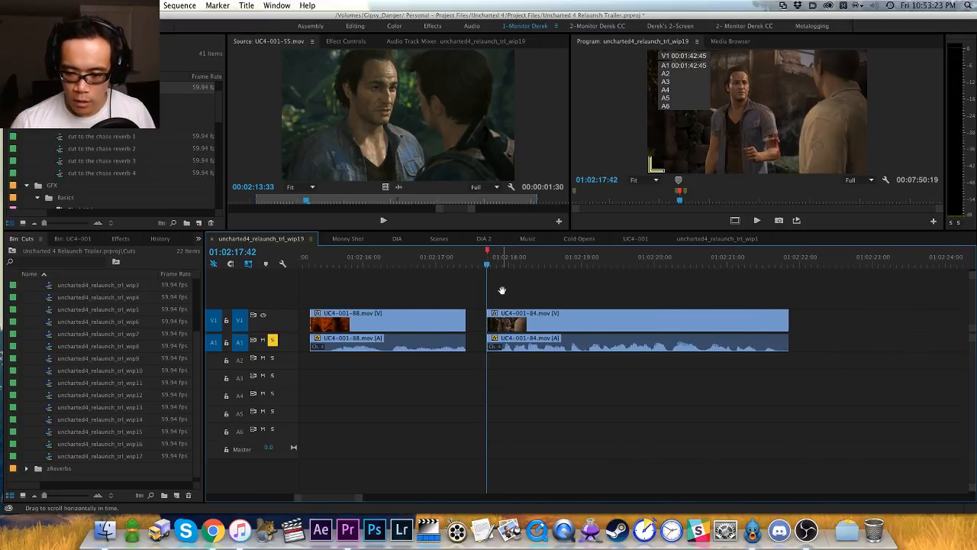
key("=")
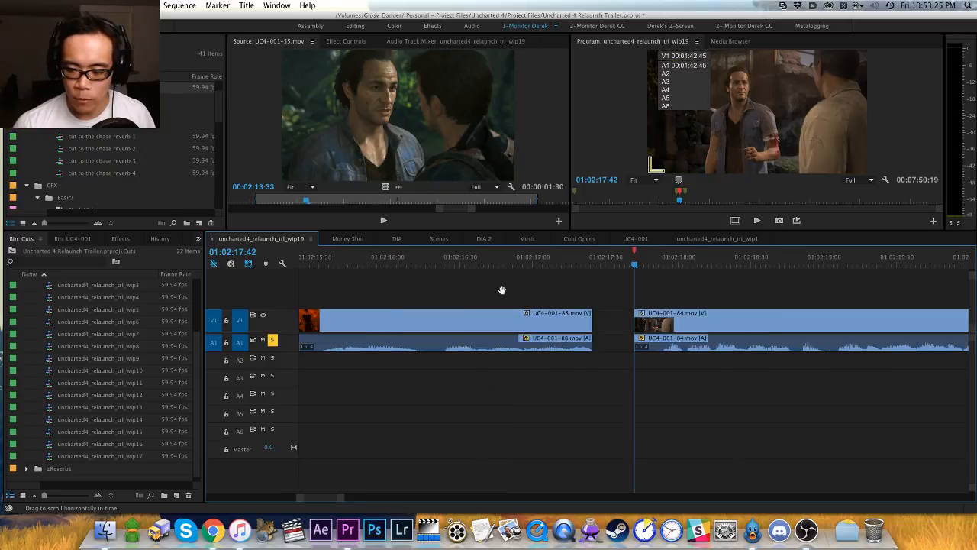
key("minus")
key("v")
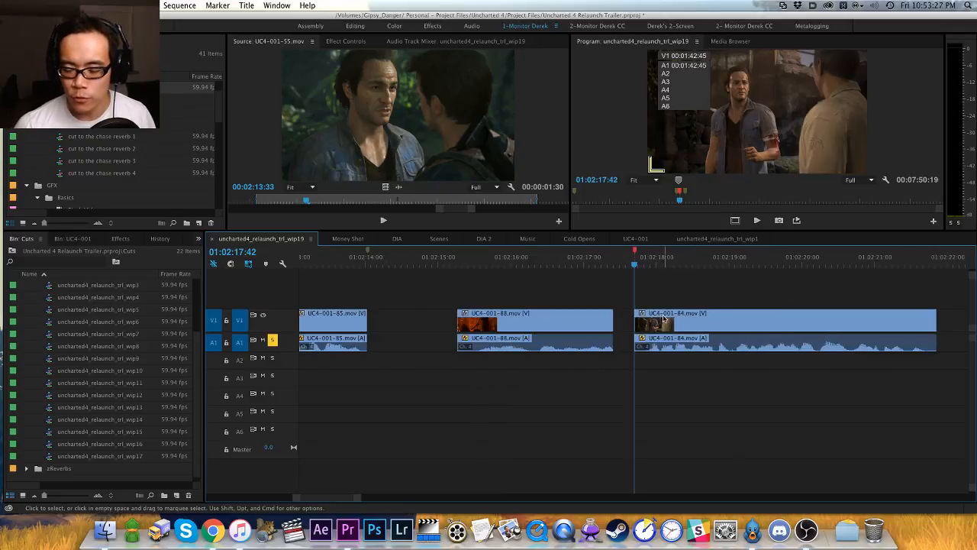
key("minus")
key("h")
left_click_drag(661, 287, 561, 295)
key("v")
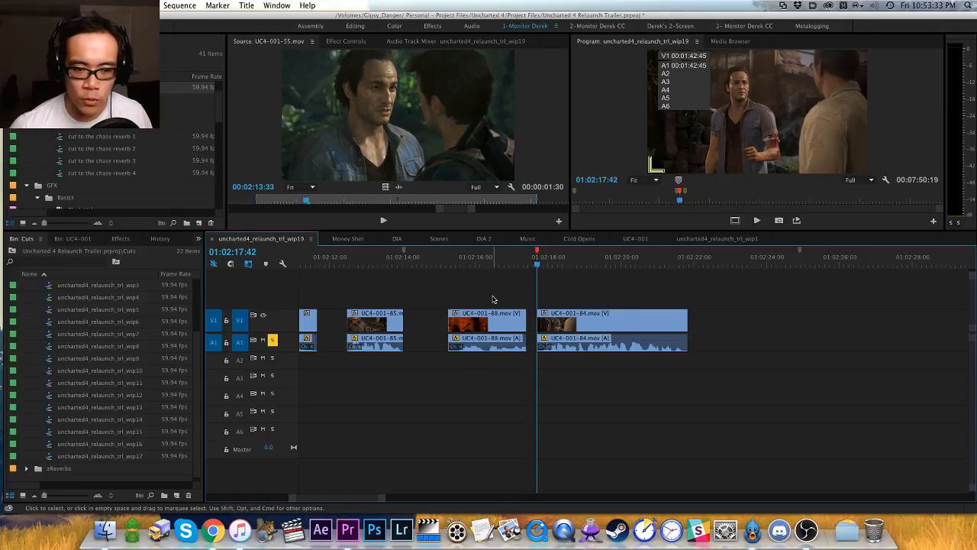
Step: Collapse the zOLD folder in the Cuts bin, and bring the UC4-001-84 clip back into close view in wip19
scroll(126, 367, "up", 3)
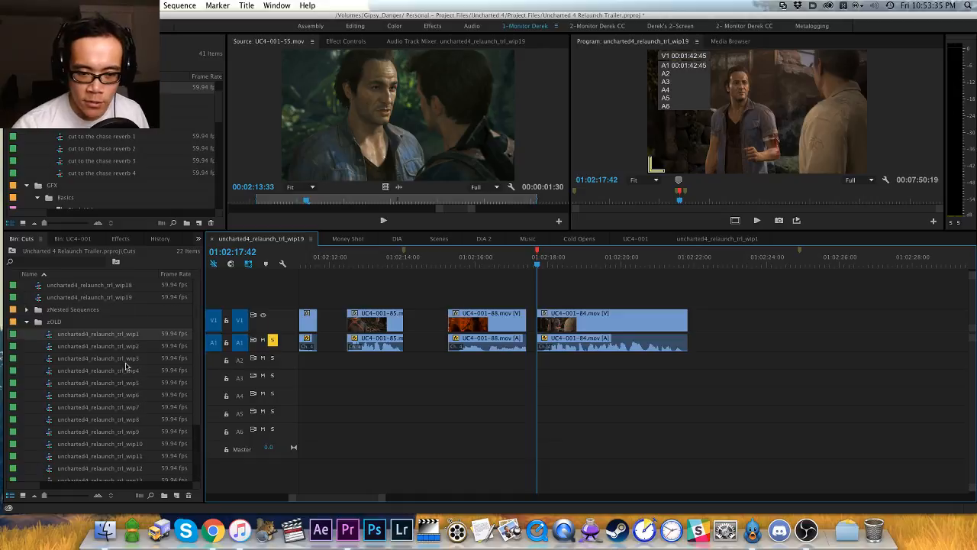
left_click(27, 322)
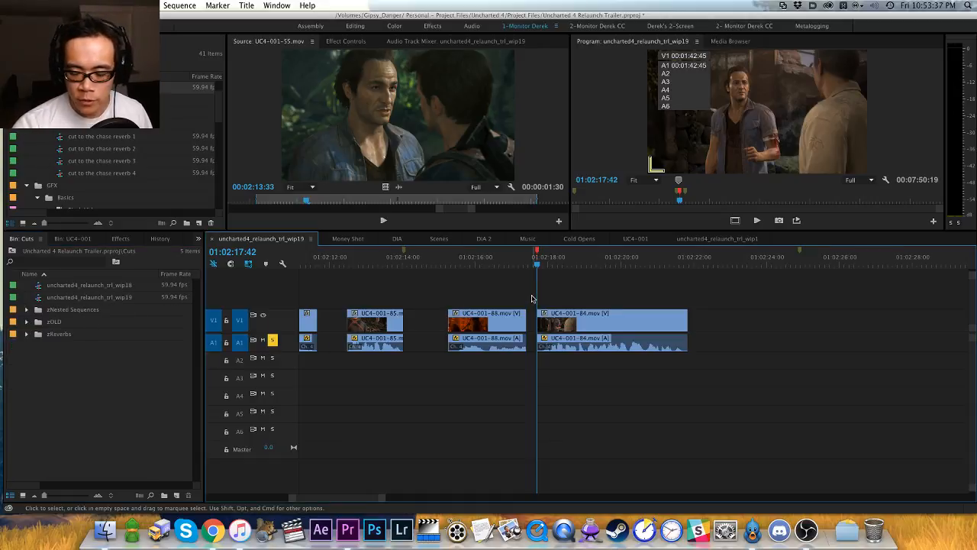
key("=")
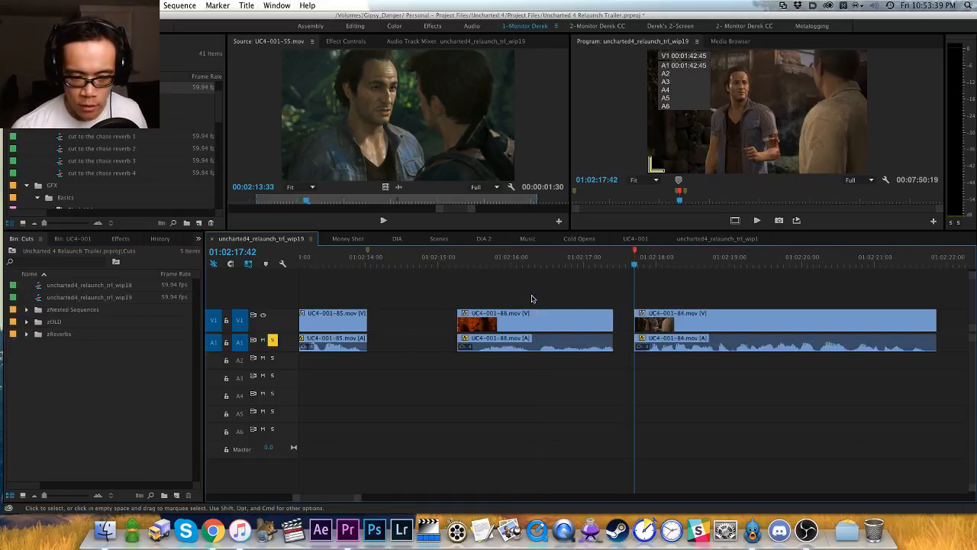
scroll(581, 294, "right", 4)
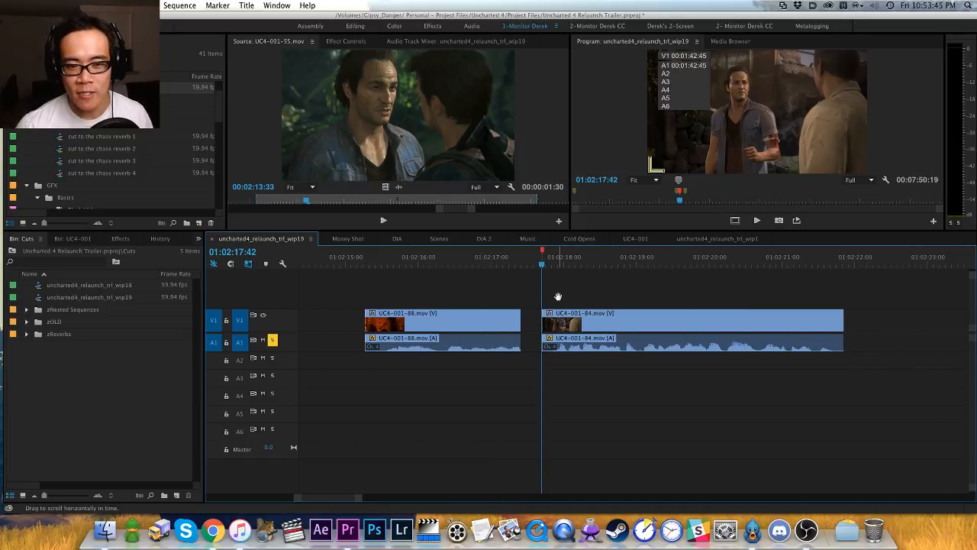
Step: Ripple trim 10 frames off the head of the UC4-001-84 clip, keeping its start on the red marker
key("=")
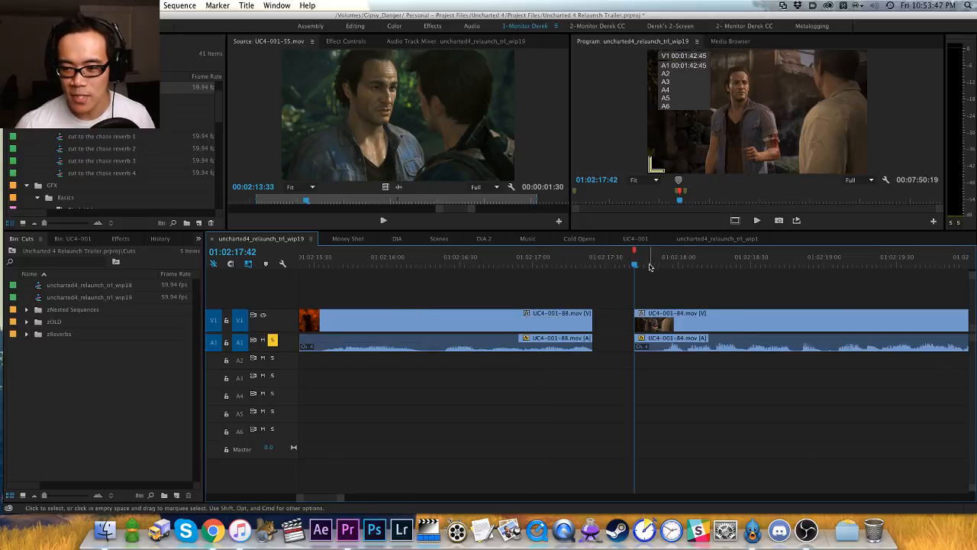
left_click_drag(650, 267, 656, 263)
key("q")
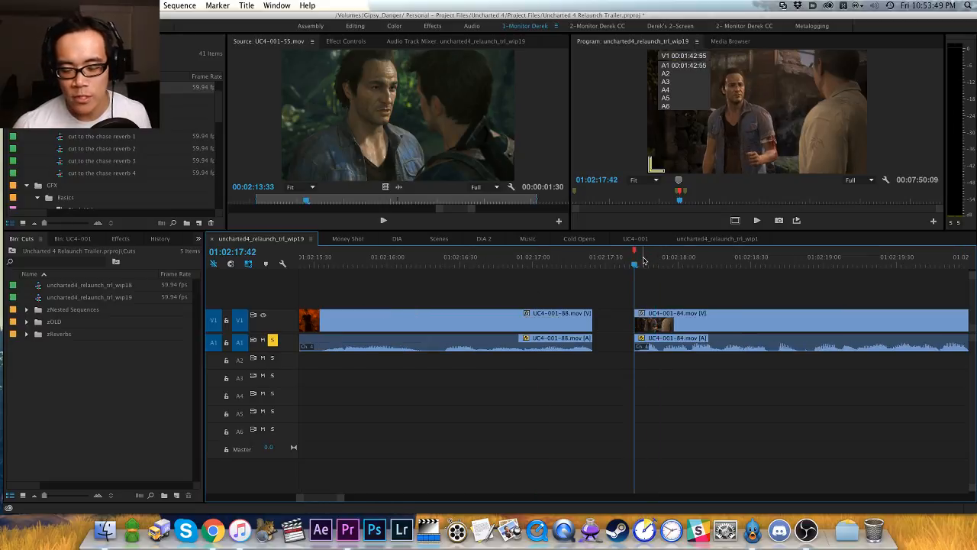
Step: Check the end of the trimmed UC4-001-84 clip at 01:02:21:16 and save the project
key("minus")
key("minus")
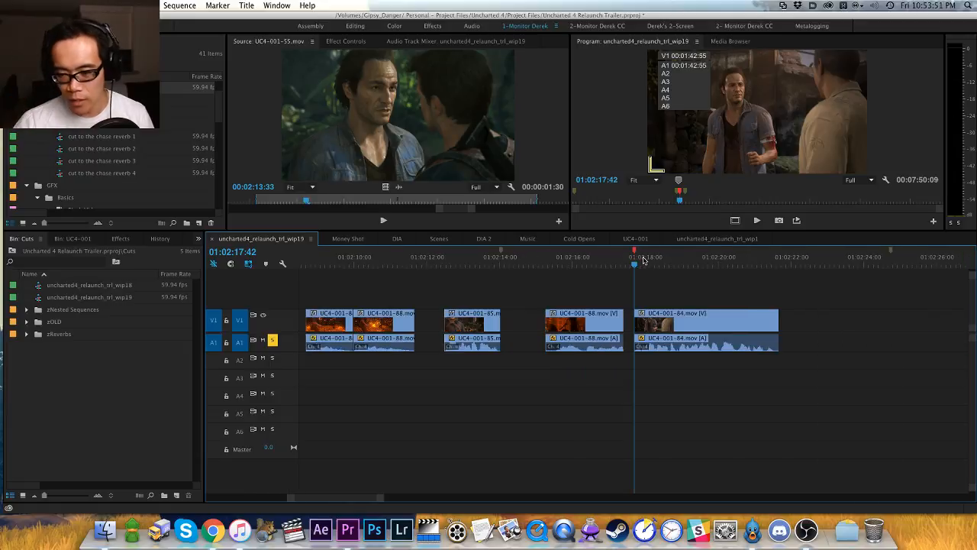
scroll(592, 313, "down", 3)
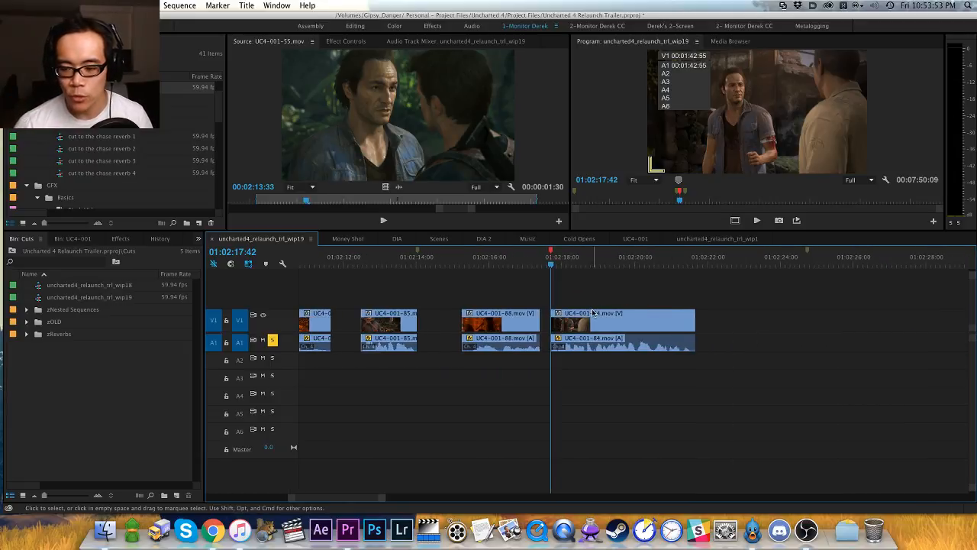
key("=")
scroll(501, 323, "down", 3)
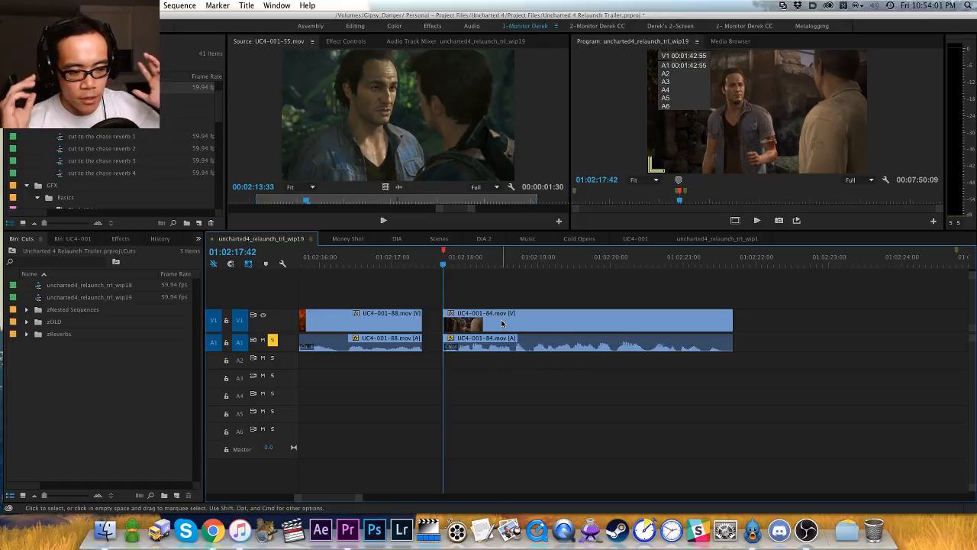
key("h")
left_click_drag(497, 288, 451, 288)
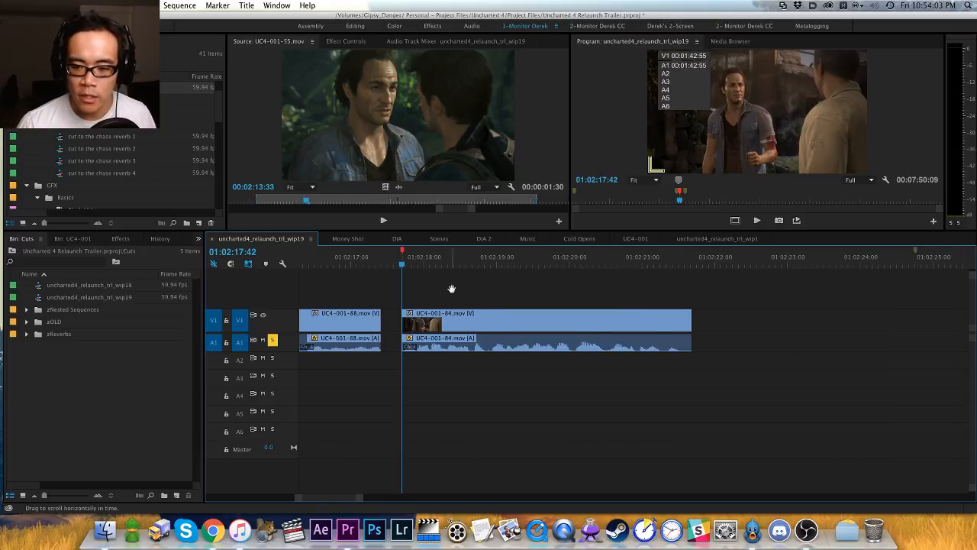
key("minus")
key("minus")
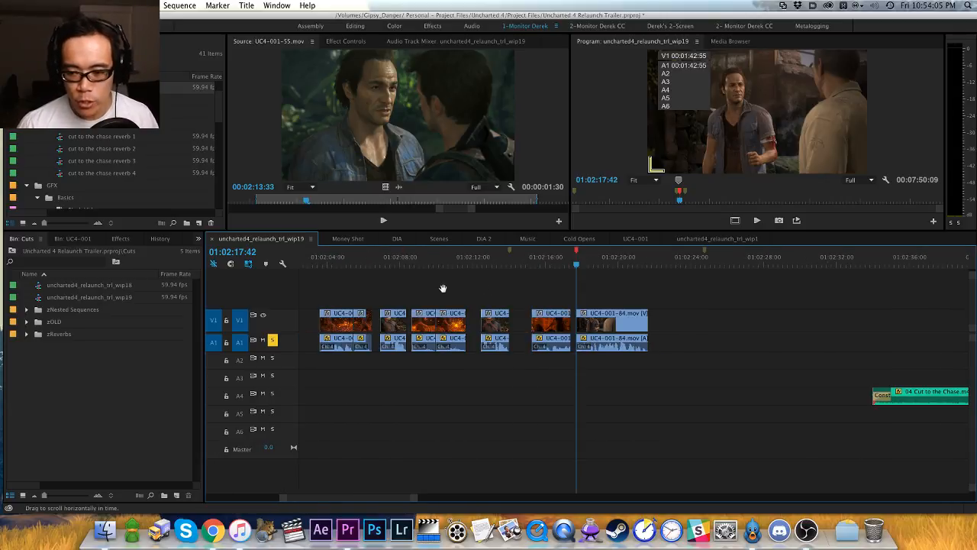
key("equal")
scroll(443, 288, "right", 5)
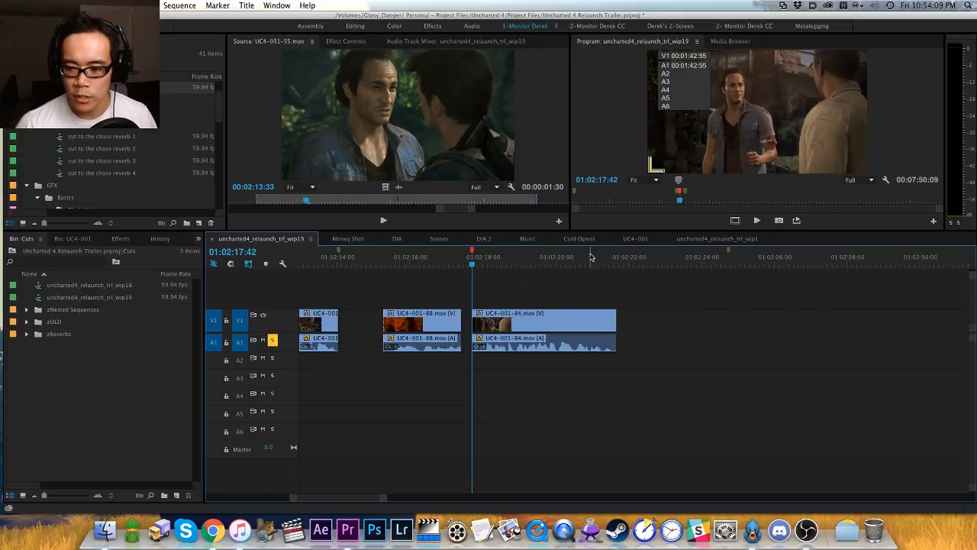
left_click_drag(592, 260, 603, 260)
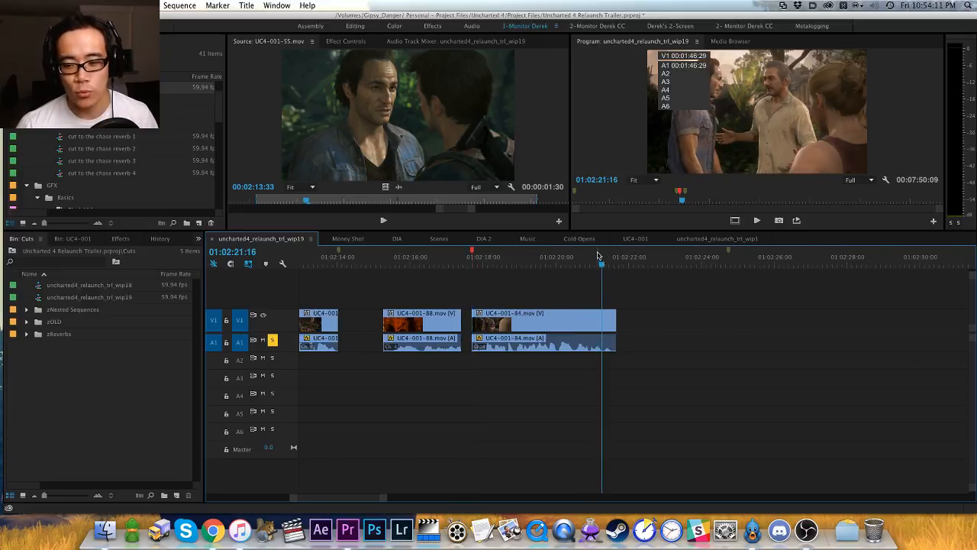
key("cmd+s")
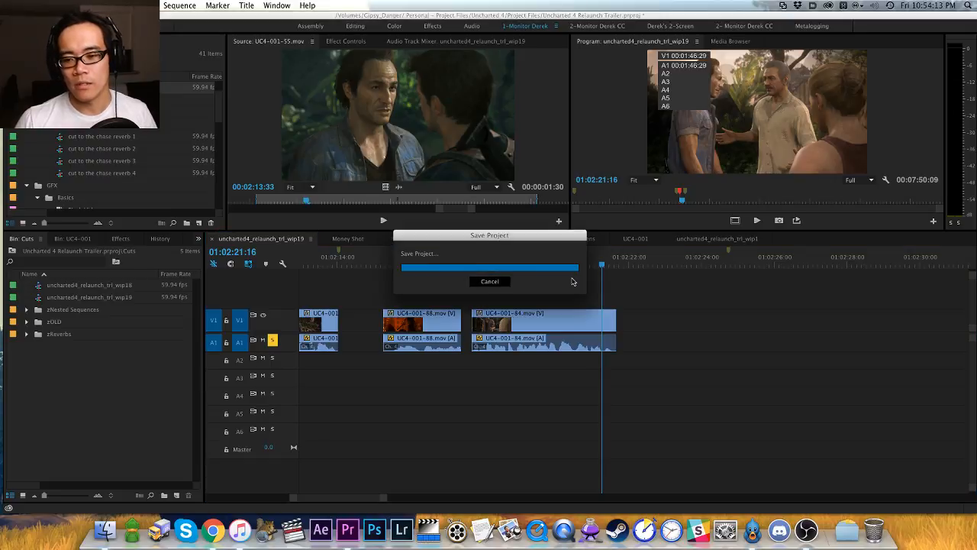
Step: Try splitting the UC4-001-84 clip at 01:02:20:02
left_click_drag(507, 263, 559, 264)
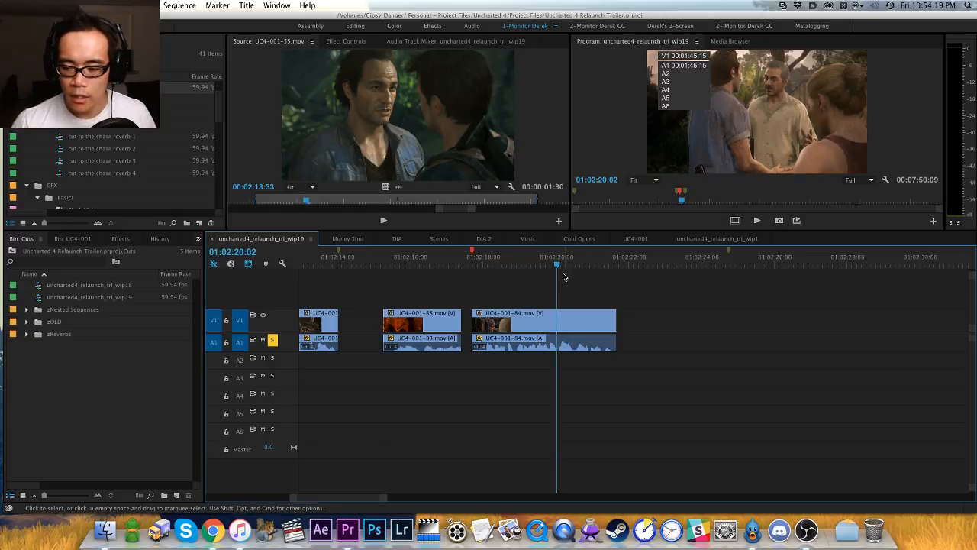
key("super+k")
key("super+z")
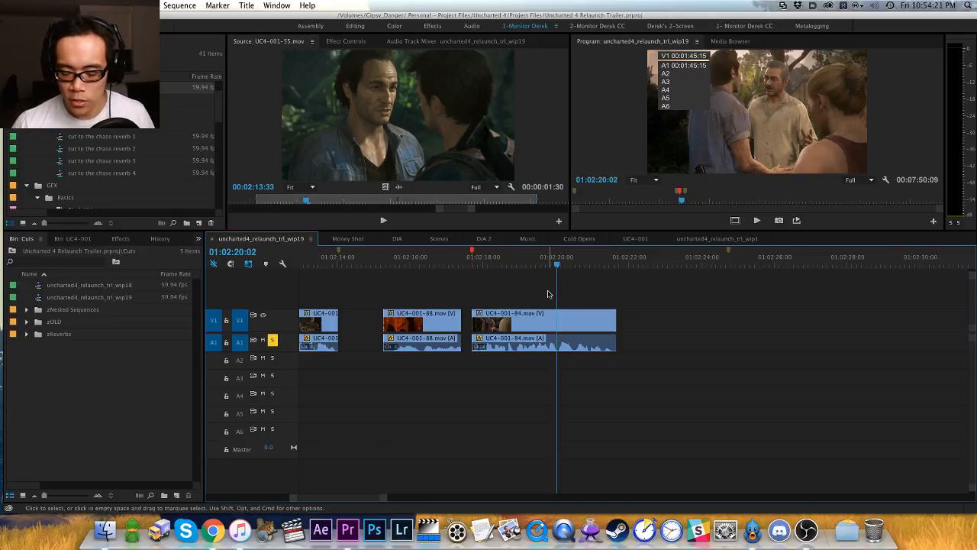
key("=")
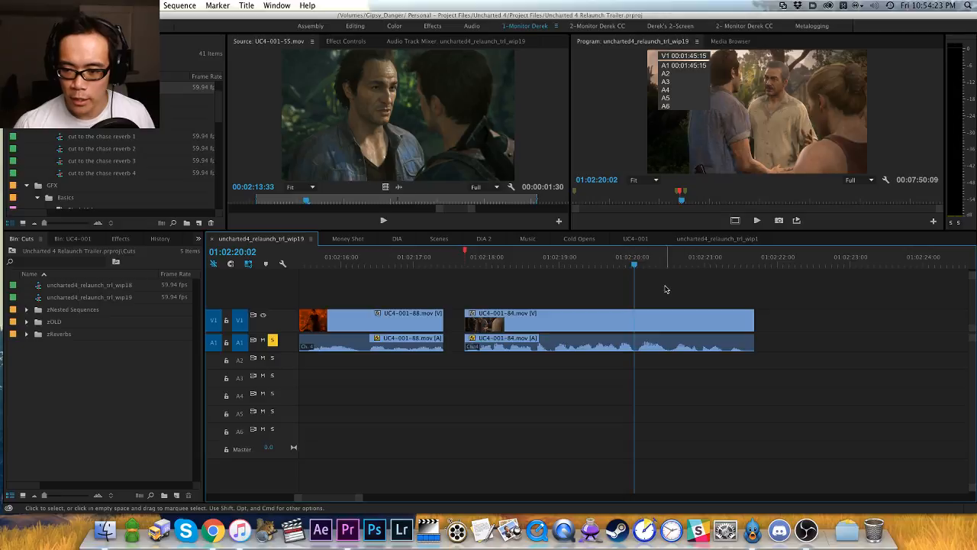
key("super+k")
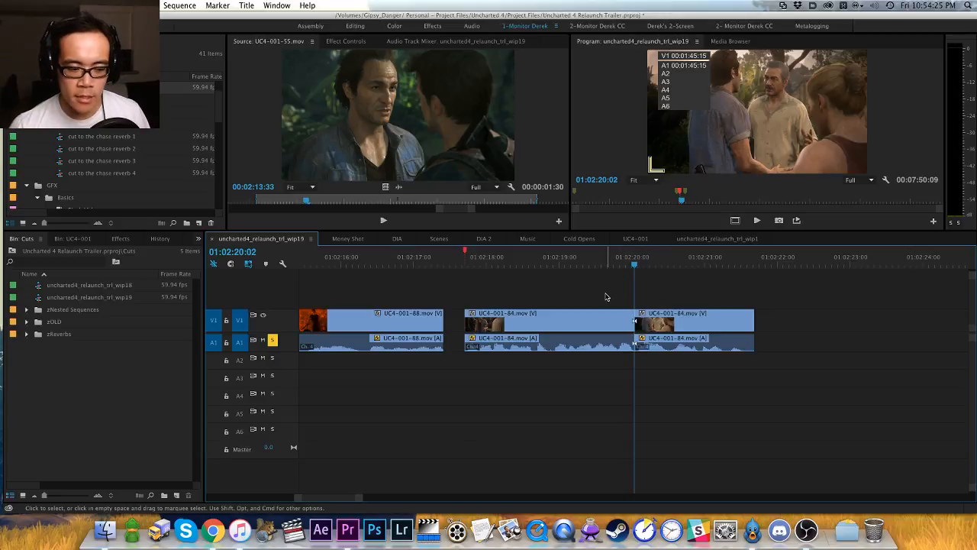
key("super+z")
key("-")
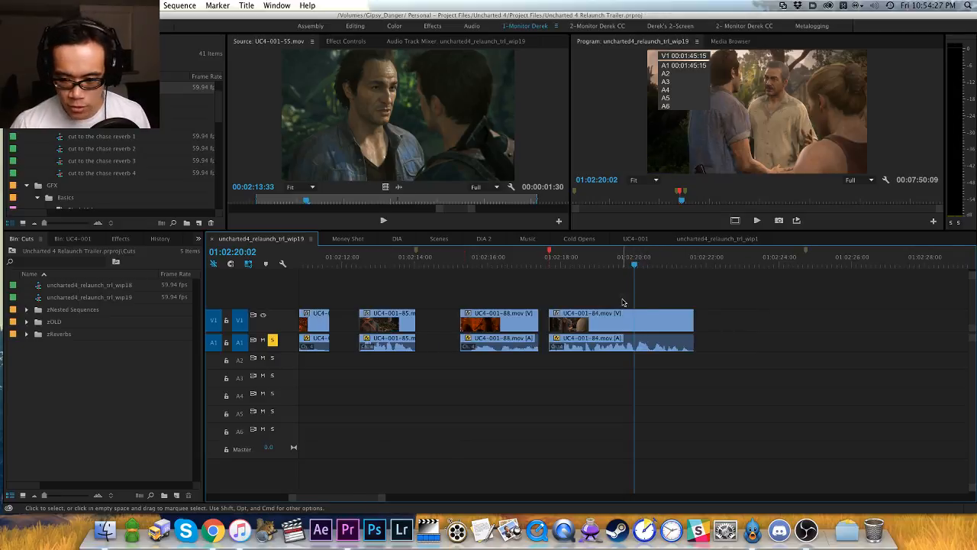
key("h")
left_click_drag(635, 290, 578, 290)
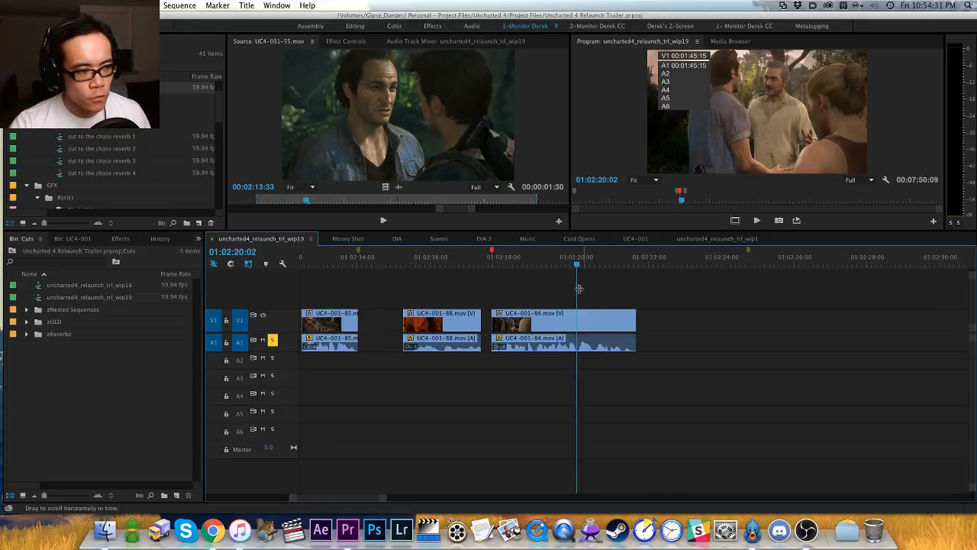
key("super+Tab")
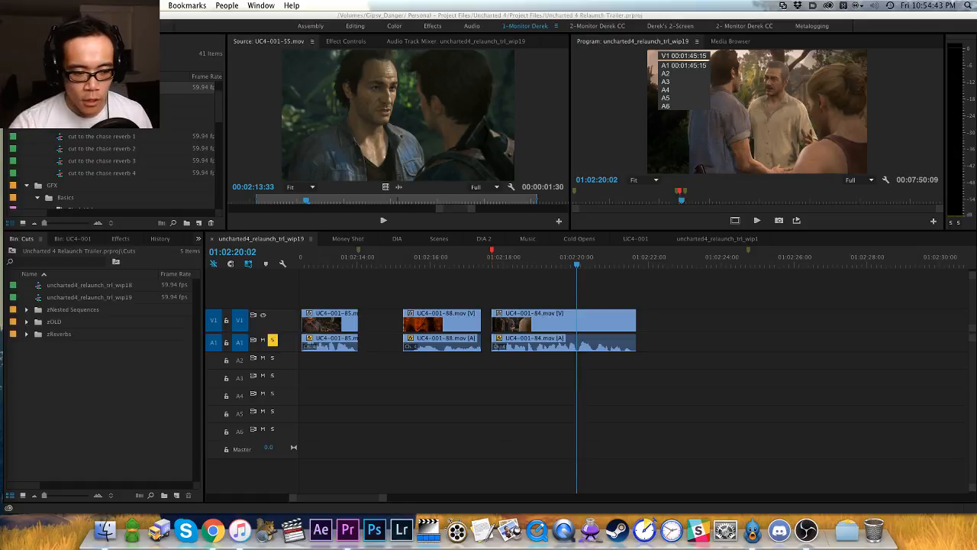
left_click(546, 290)
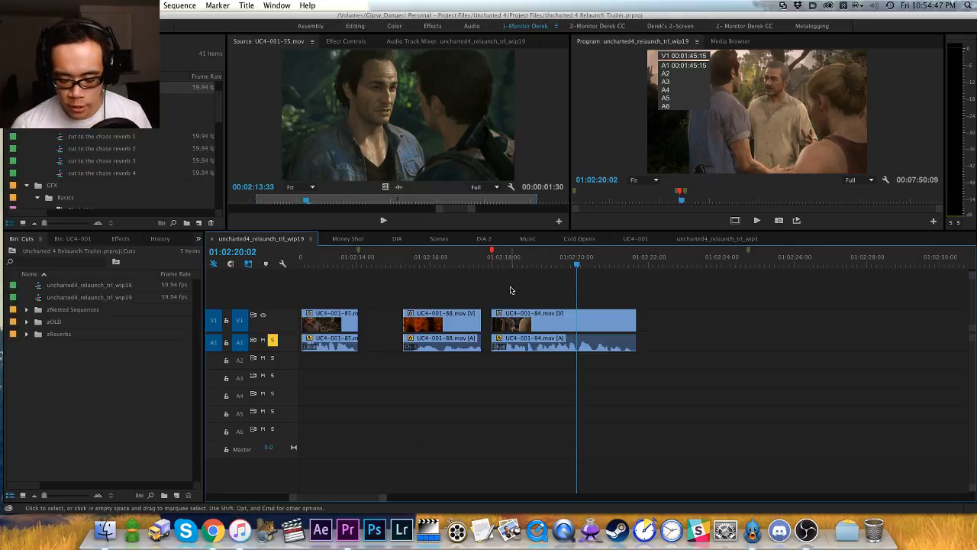
Step: Save the project and place the playhead at 01:02:04:43 in the earlier UC4-001-88 dialogue clip
key("minus")
key("h")
left_click_drag(518, 283, 644, 279)
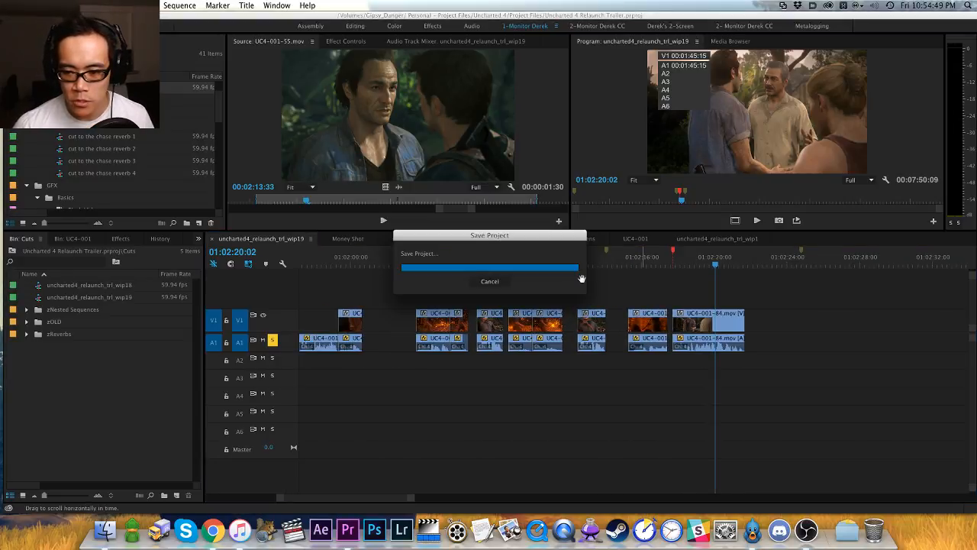
left_click_drag(514, 297, 566, 290)
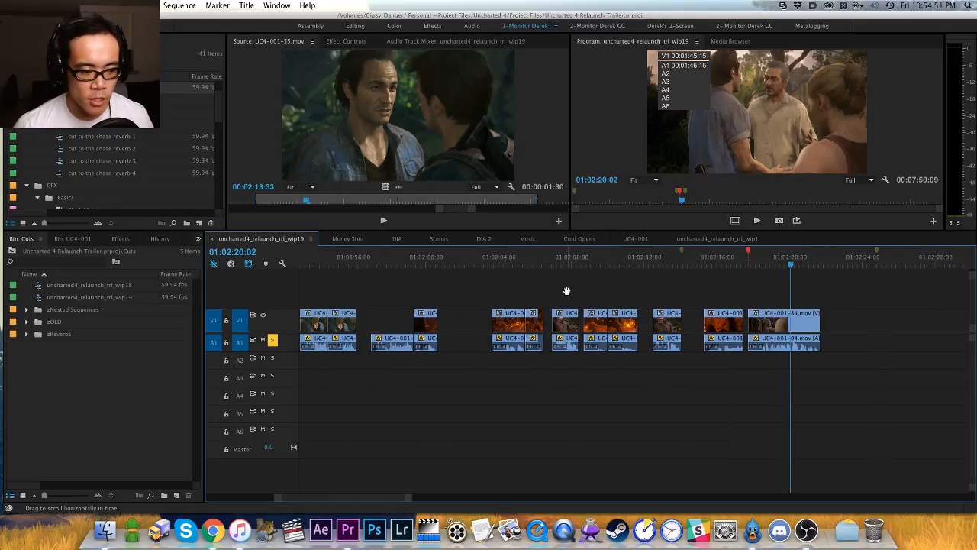
left_click(512, 264)
key("equal")
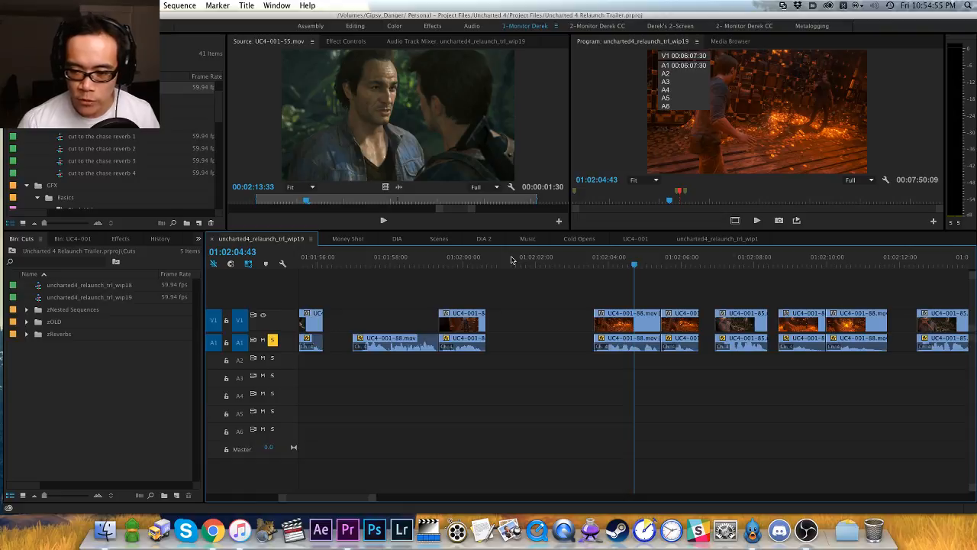
scroll(611, 284, "right", 3)
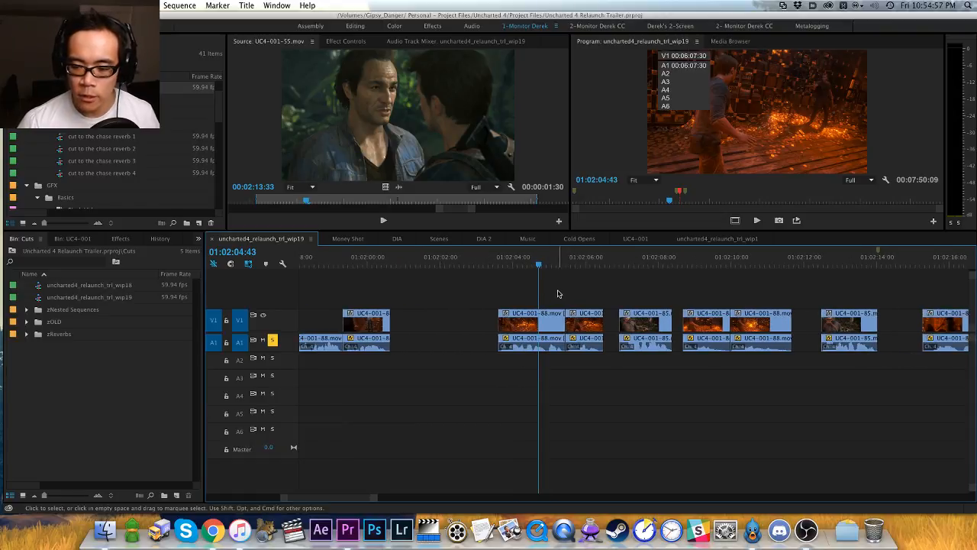
key("h")
left_click_drag(545, 291, 493, 290)
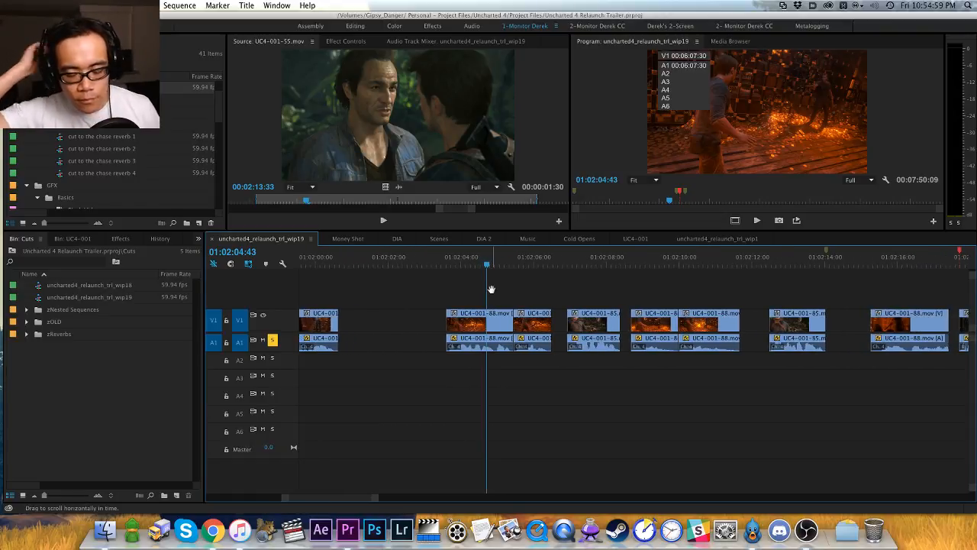
key("minus")
left_click_drag(611, 318, 511, 314)
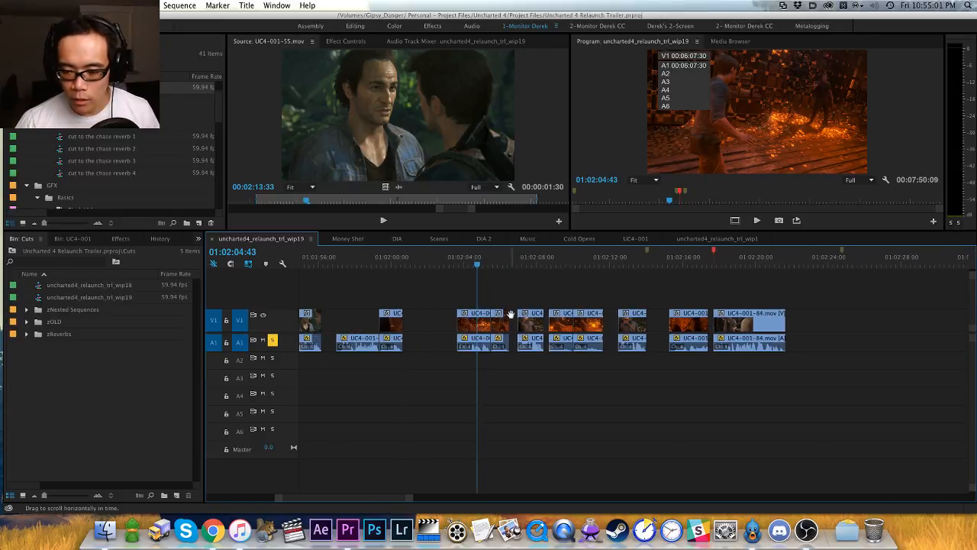
Step: Play the dialogue clips from 01:02:03:36 to the gap at 01:02:11:58
left_click_drag(472, 268, 457, 270)
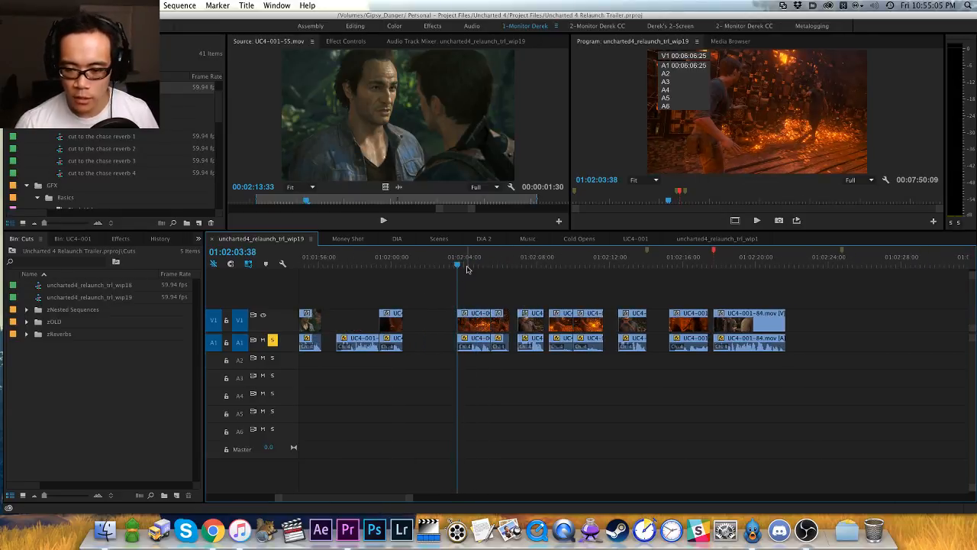
key("=")
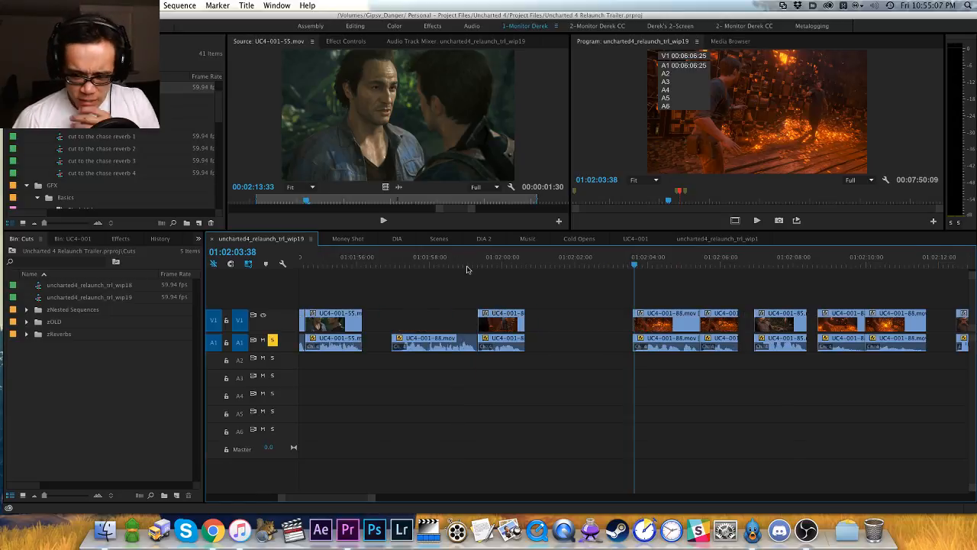
key("=")
key("-")
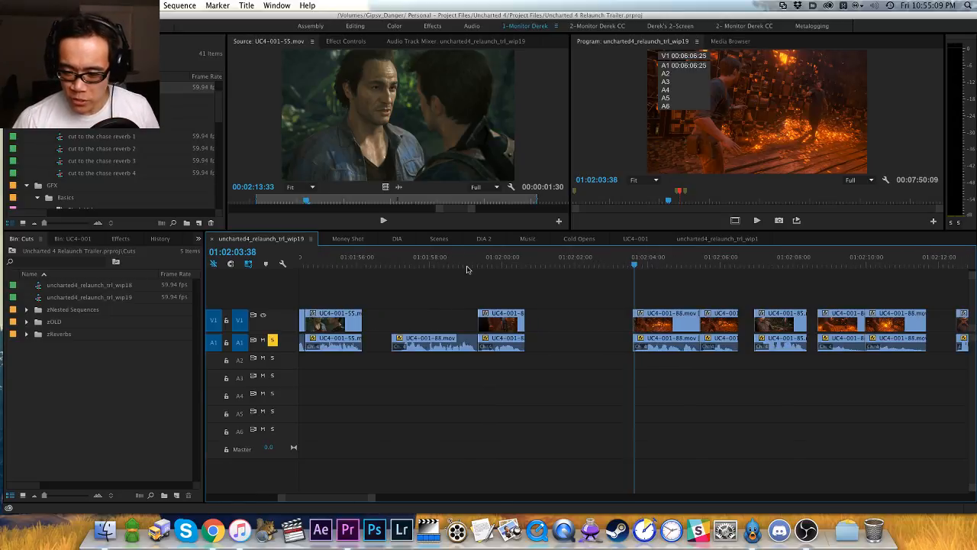
key("Left")
key("Left")
scroll(580, 299, "right", 5)
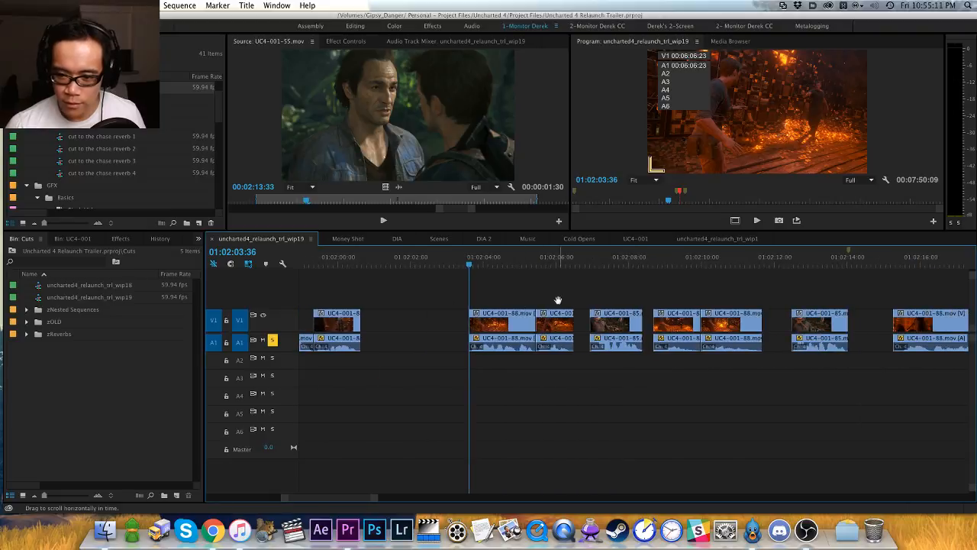
key("space")
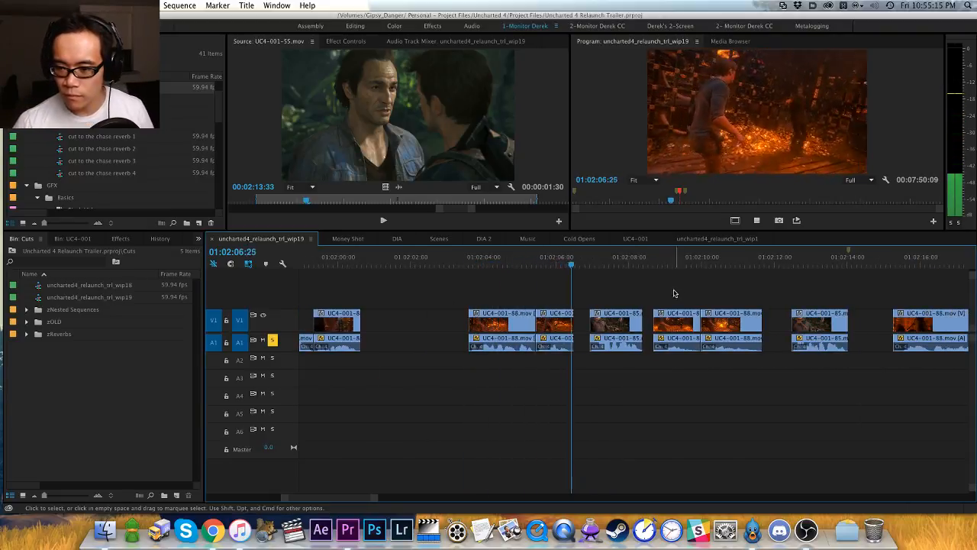
key("minus")
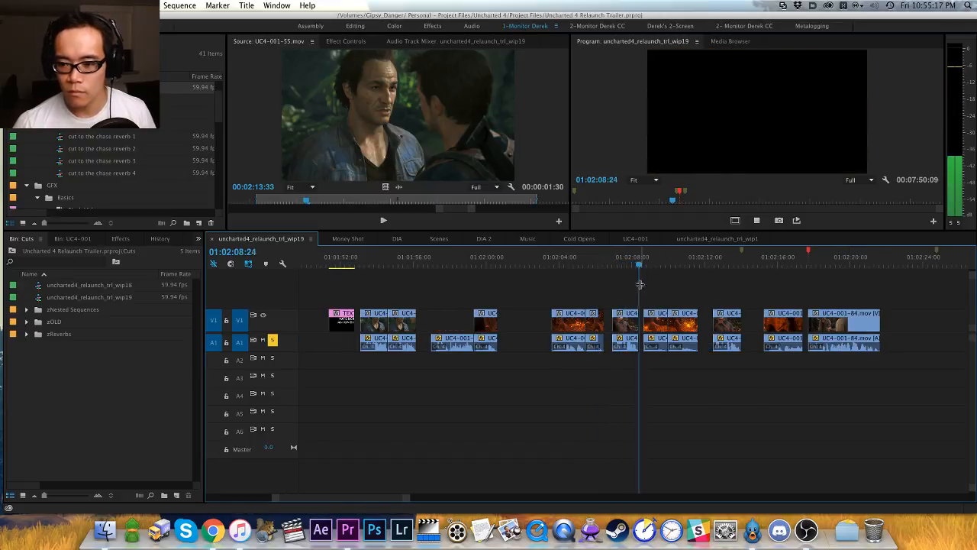
key("space")
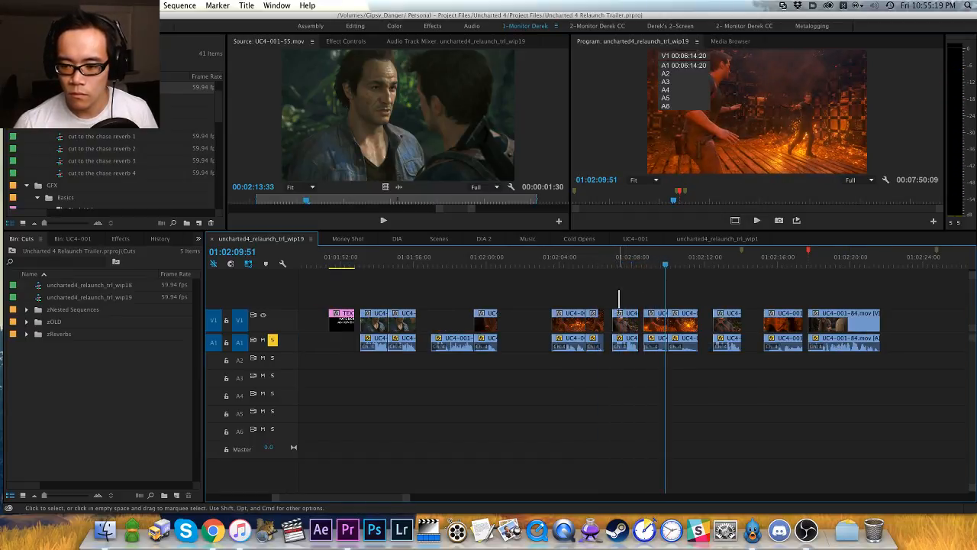
left_click(622, 319)
key("space")
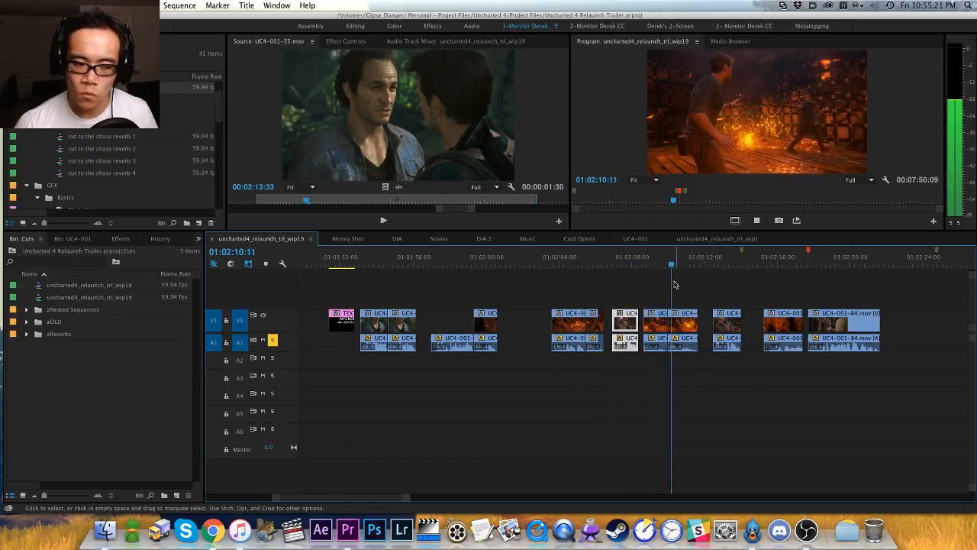
left_click(675, 284)
key("space")
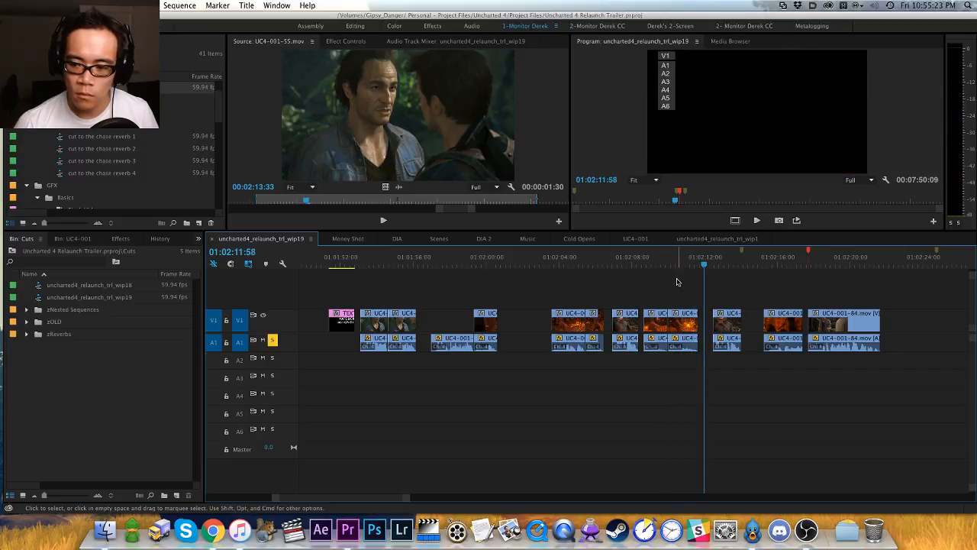
Step: Ripple trim the gap so the UC4-001-85 clip starts at 01:02:11:58, and play the new pacing to 01:02:14:20
key("w")
key("space")
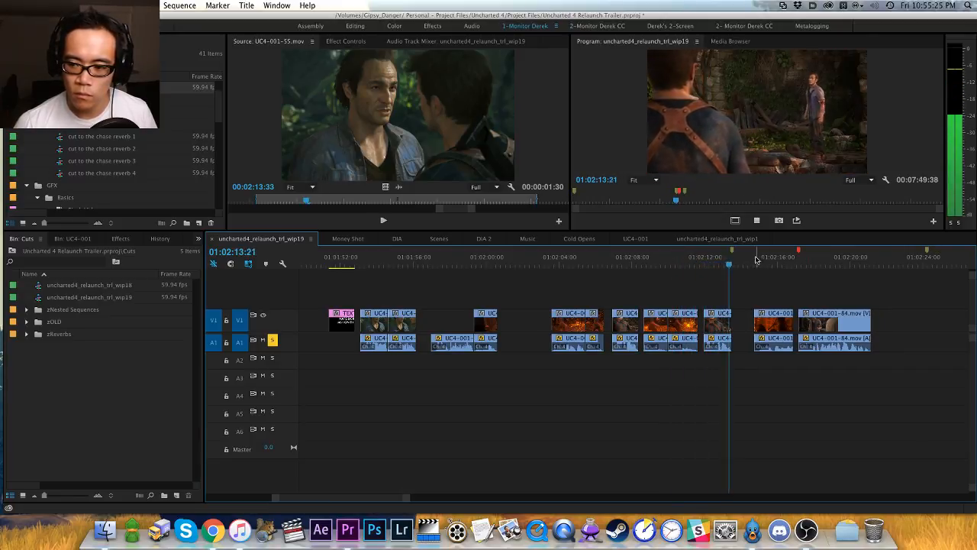
key("space")
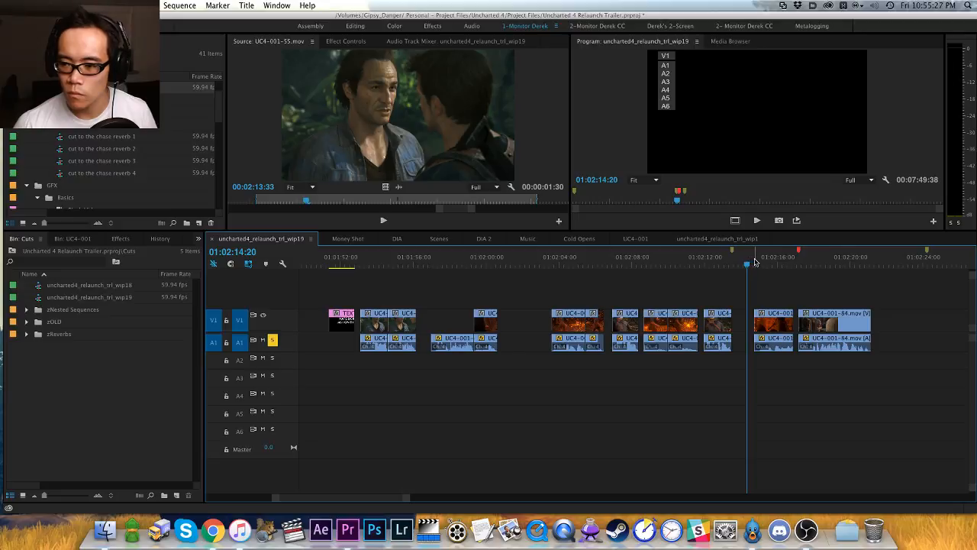
Step: Play on to 01:02:18:23, trim the UC4-001-84 clip to start there without closing the gap, and mark the clip's range
key("space")
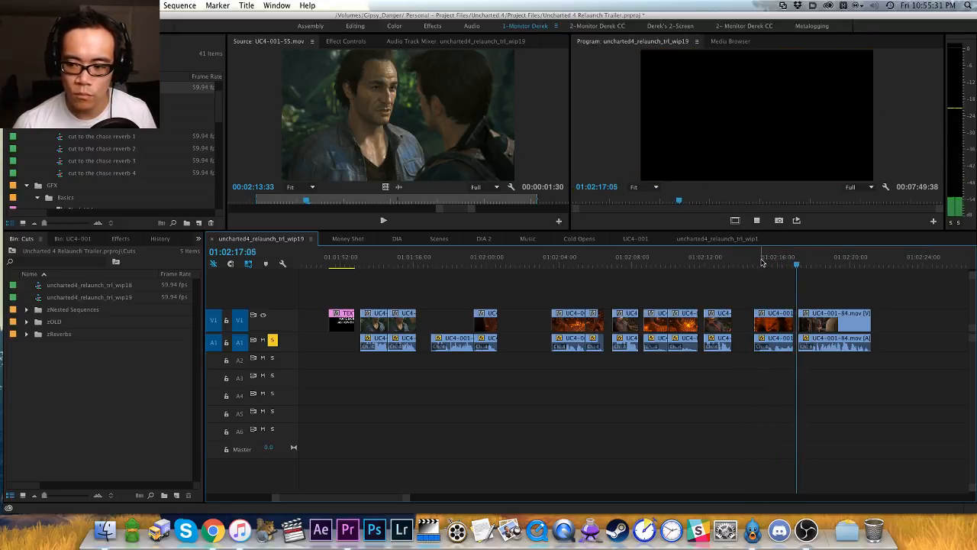
key("space")
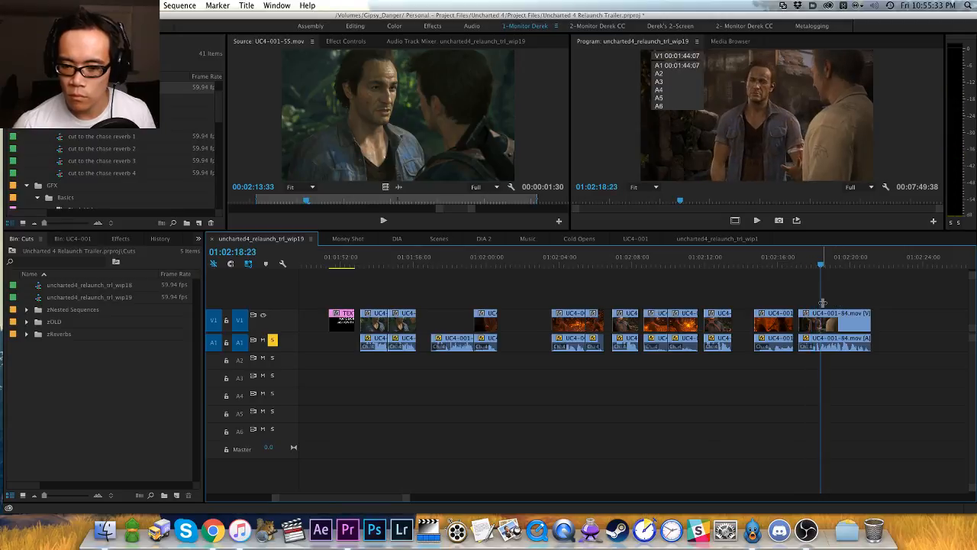
key("shift+q")
key("space")
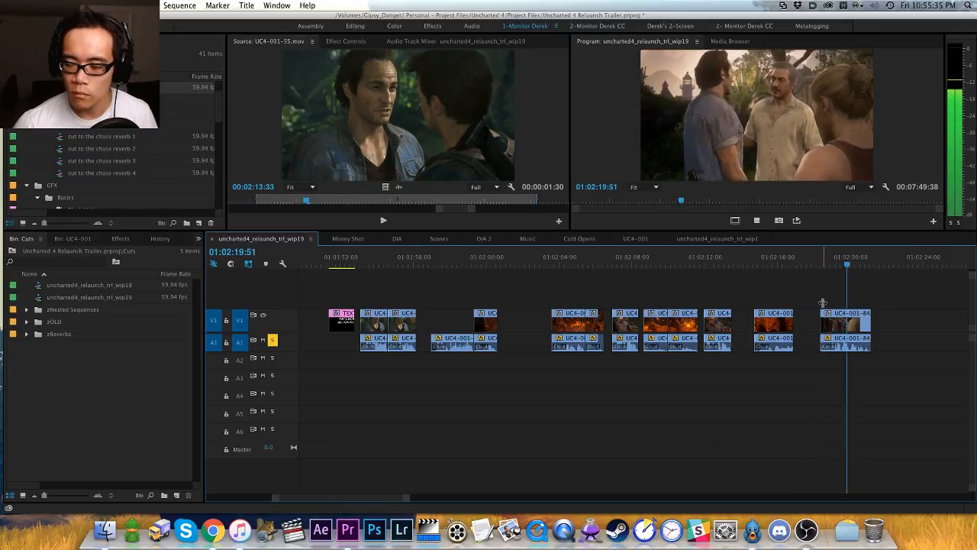
key("space")
key("x")
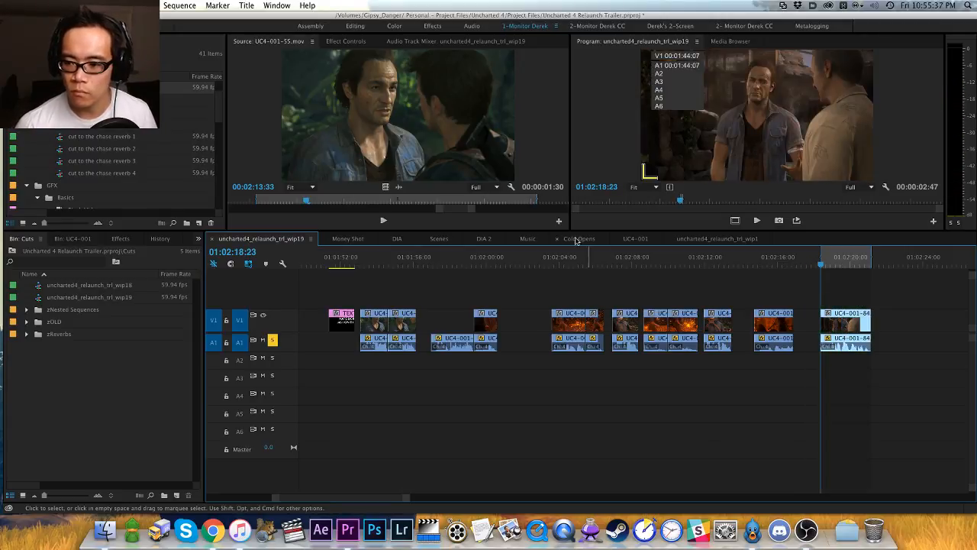
Step: Play the UC4-001-19 clip at the end of the uncharted4_relaunch_trl_wip1 sequence and return the playhead to 01:04:02:30
left_click(706, 240)
key("space")
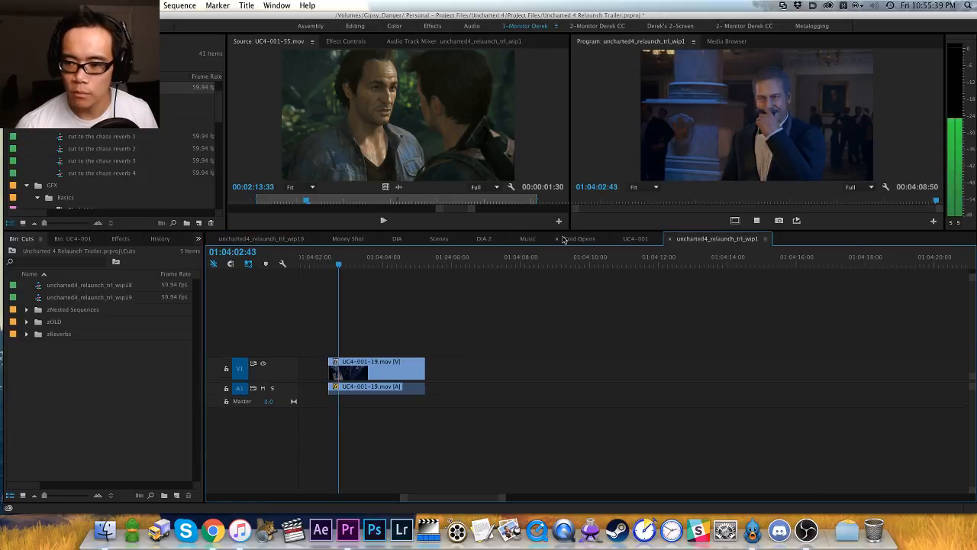
key("minus")
key("space")
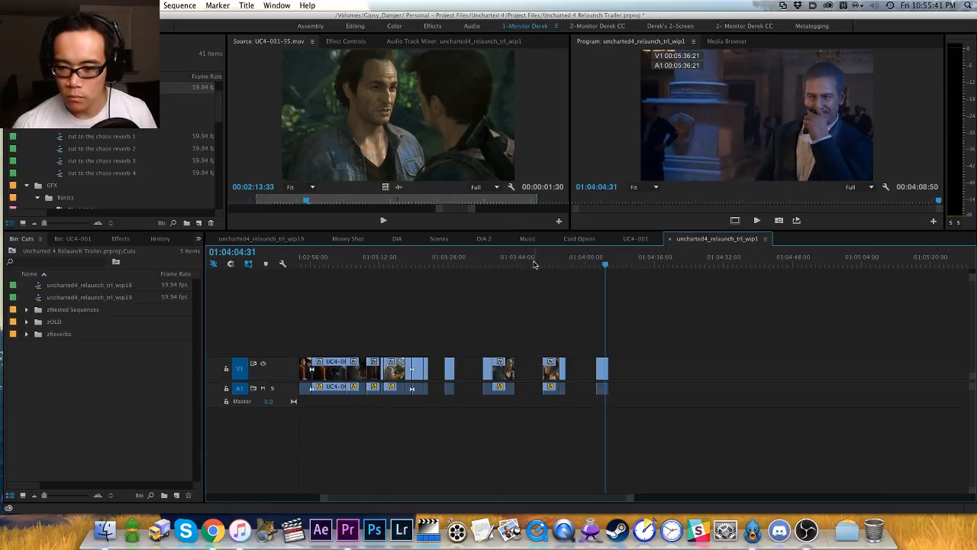
left_click_drag(536, 262, 596, 261)
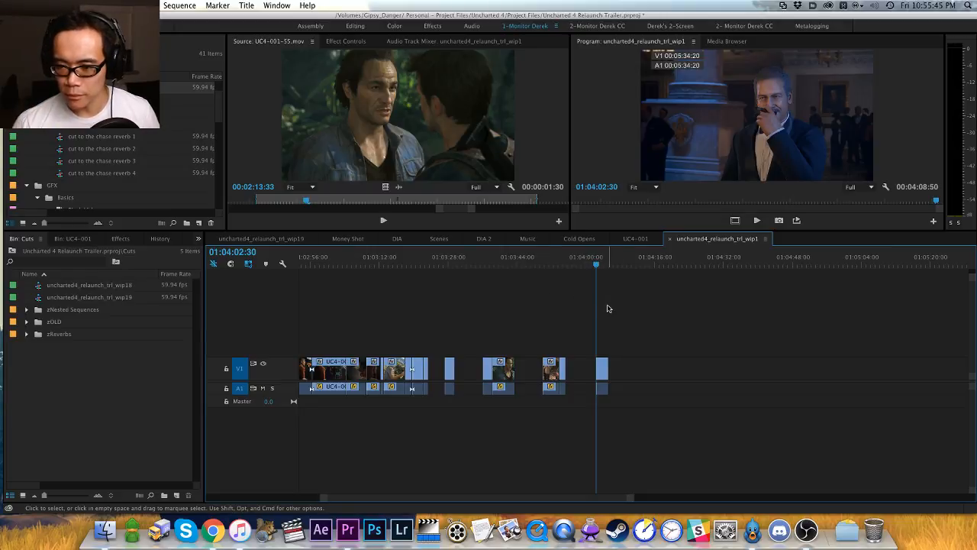
Step: Close the uncharted4_relaunch_trl_wip1 sequence and clear the in and out points in wip19
key("super+w")
key("alt+x")
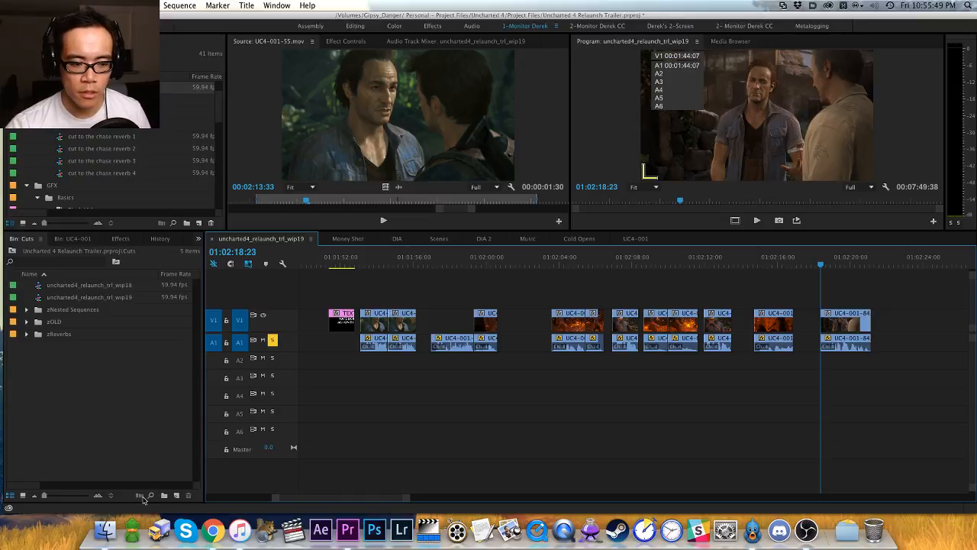
Step: Switch to TextEdit with the Uncharted 4 Notes and Uncharted 4 Notes 2 documents and arrange their windows side by side
left_click(107, 532)
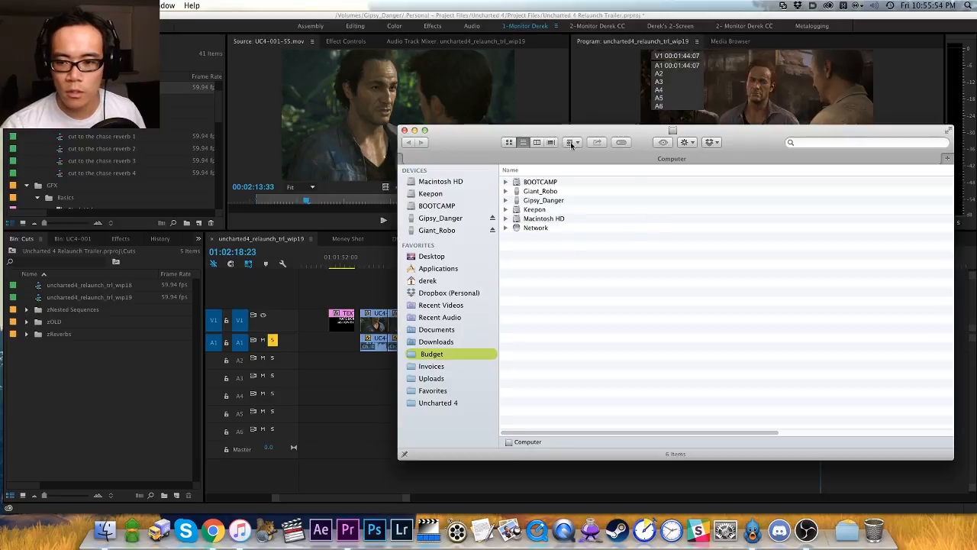
left_click_drag(571, 145, 0, 145)
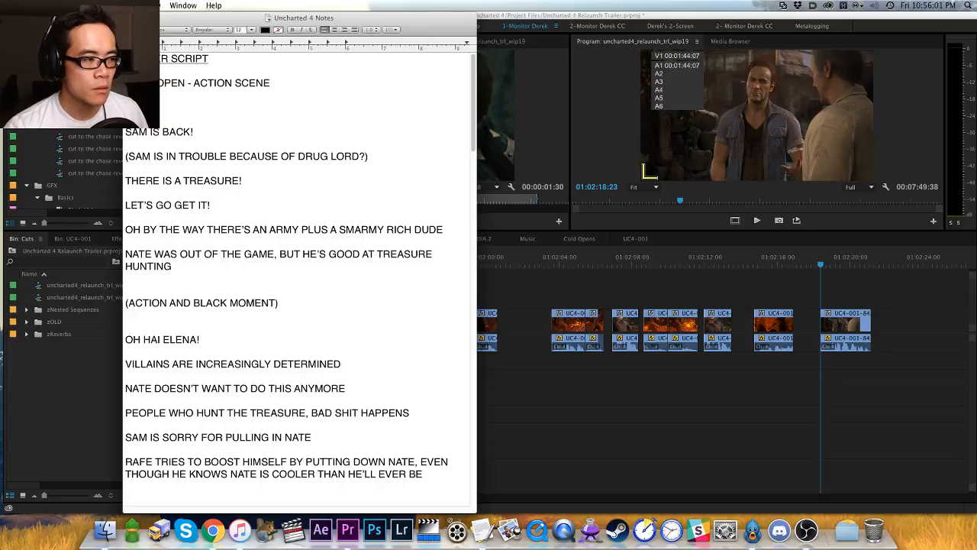
left_click_drag(201, 15, 78, 15)
left_click_drag(359, 17, 580, 16)
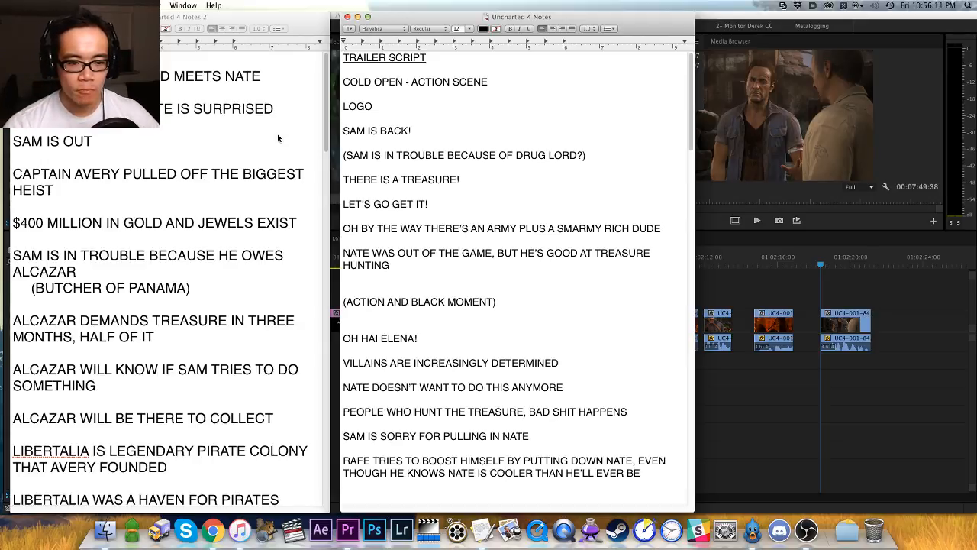
Step: Review the opening story beats in Uncharted 4 Notes 2, highlighting the lines from the beginning through Captain Avery's biggest heist
scroll(233, 195, "down", 3)
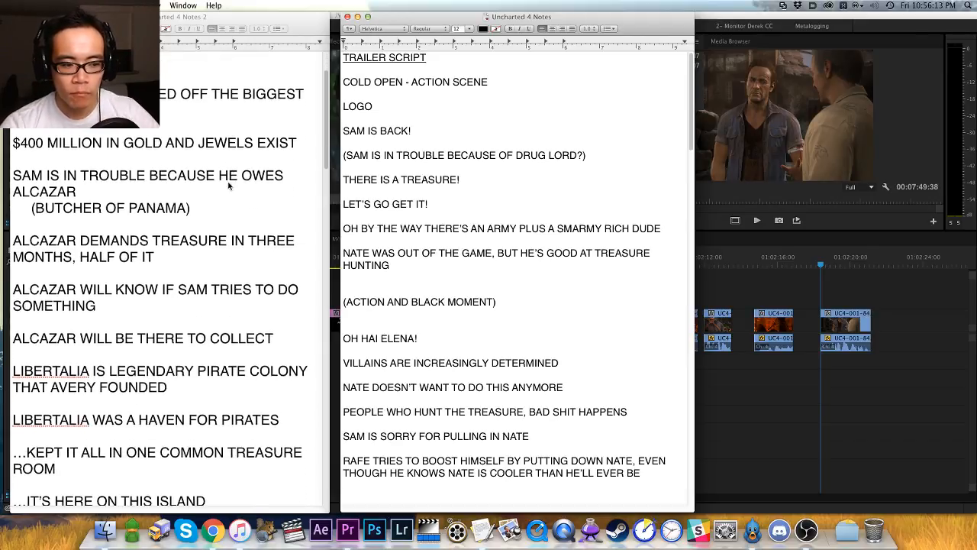
scroll(228, 185, "down", 1)
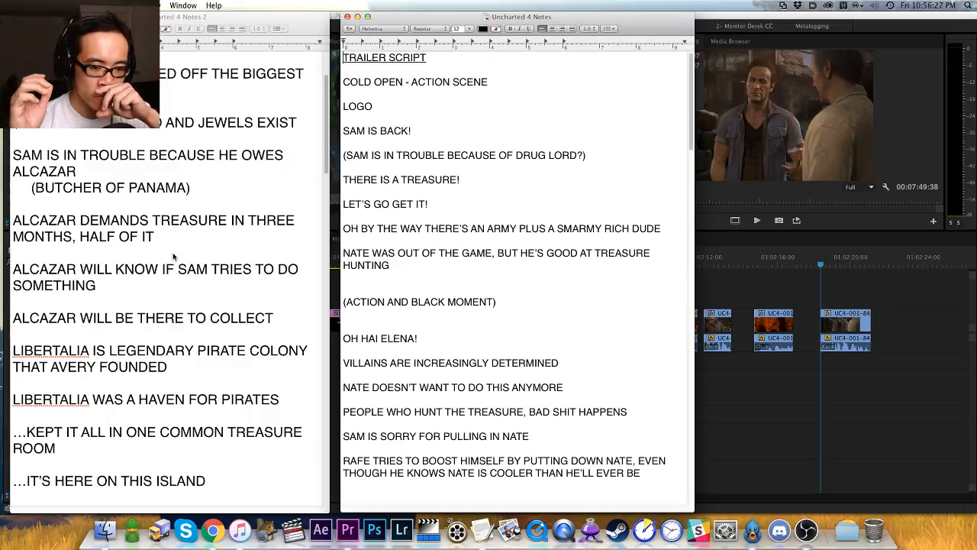
scroll(130, 158, "up", 3)
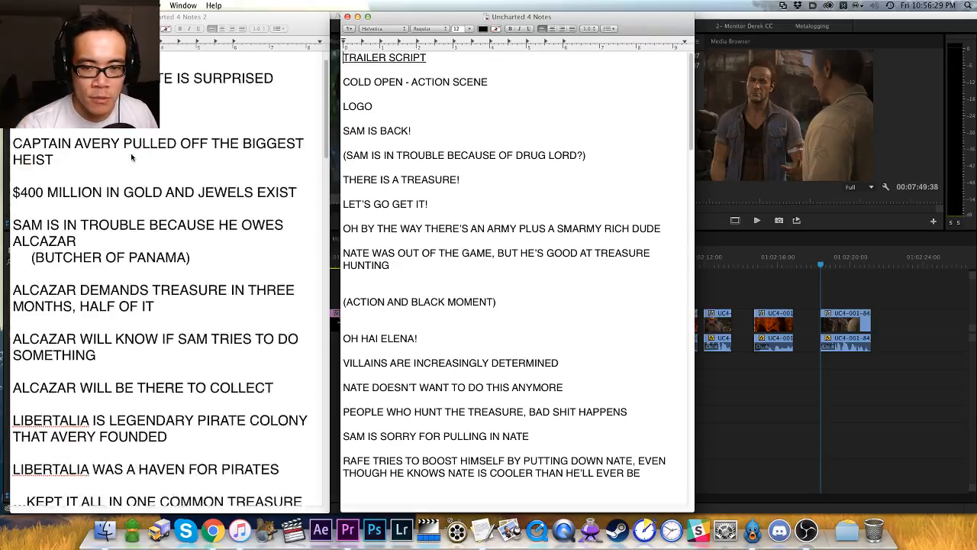
scroll(131, 152, "up", 2)
left_click(85, 155)
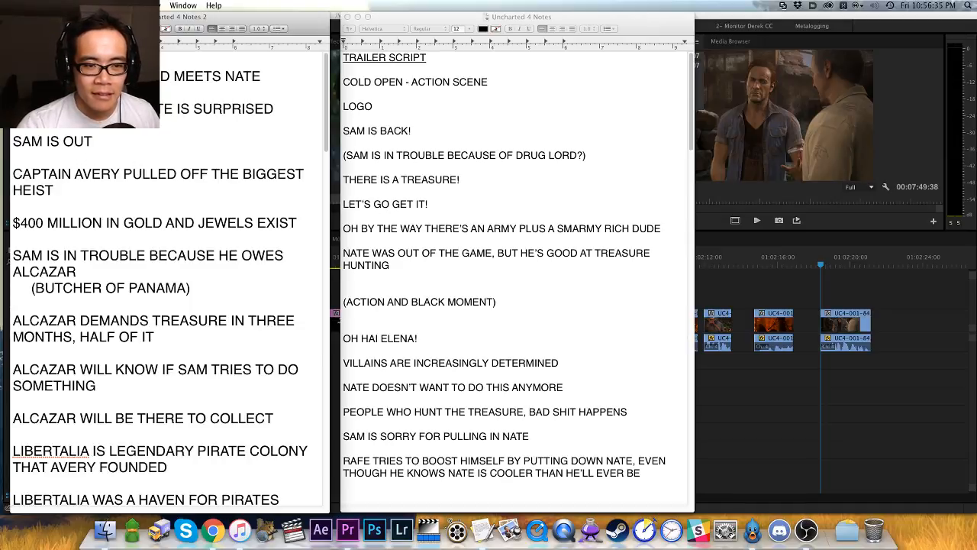
left_click_drag(14, 77, 29, 153)
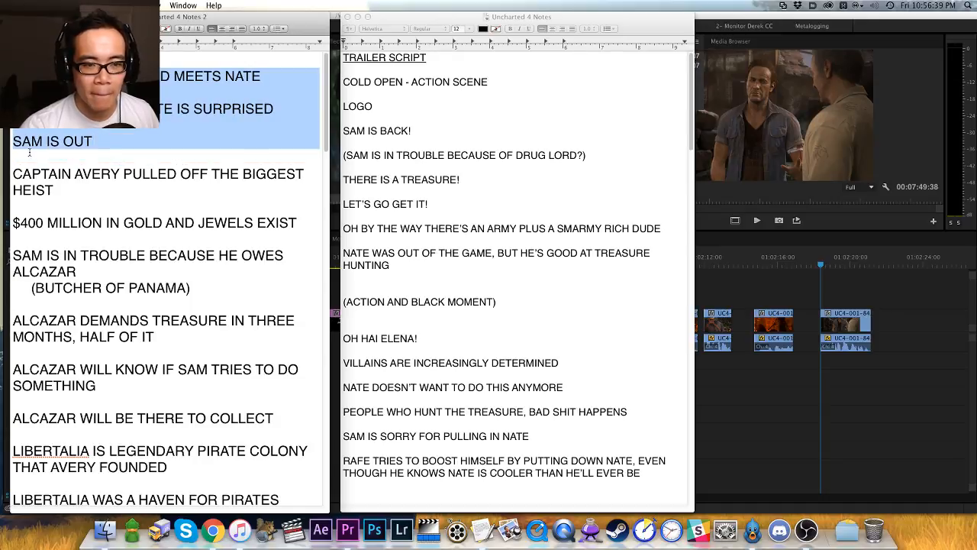
left_click(23, 153)
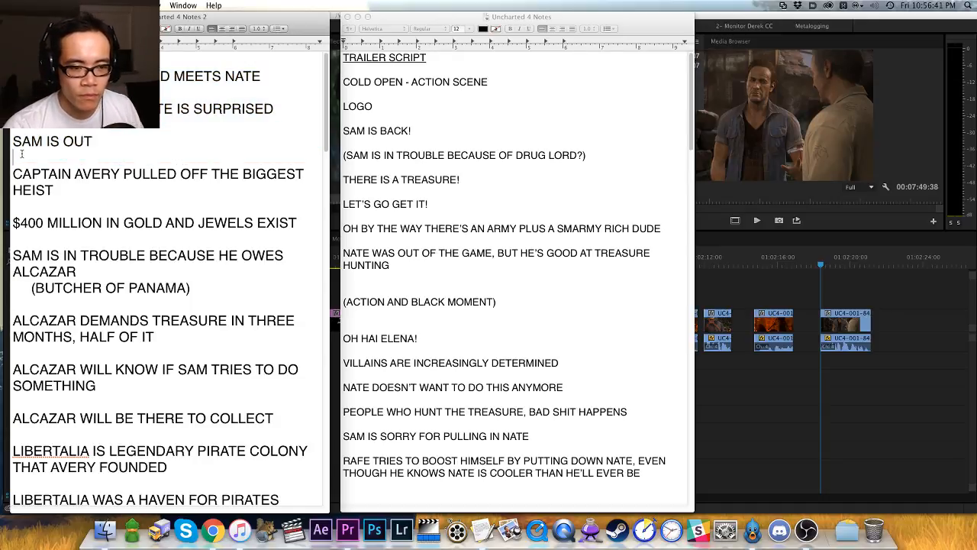
left_click_drag(22, 154, 6, 198)
left_click(17, 78)
left_click(44, 205)
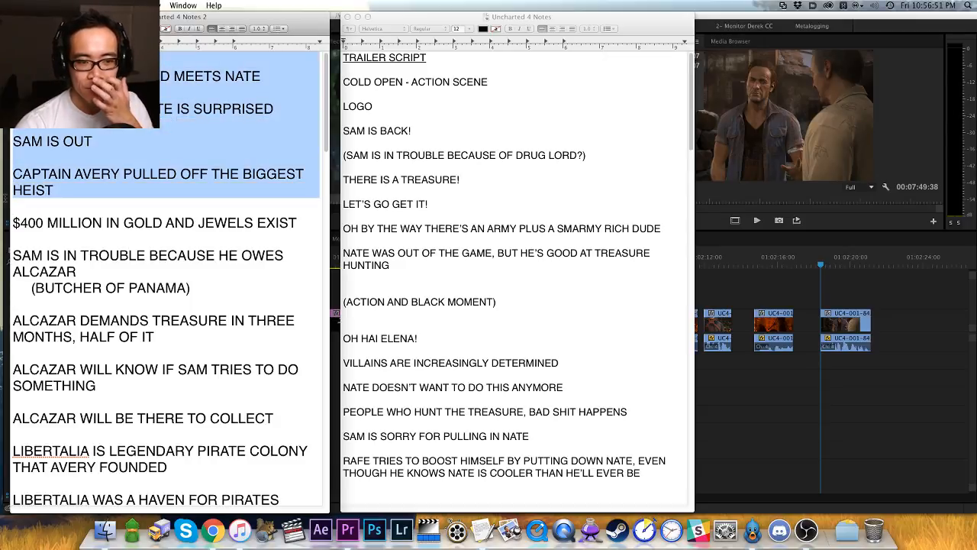
left_click(21, 202)
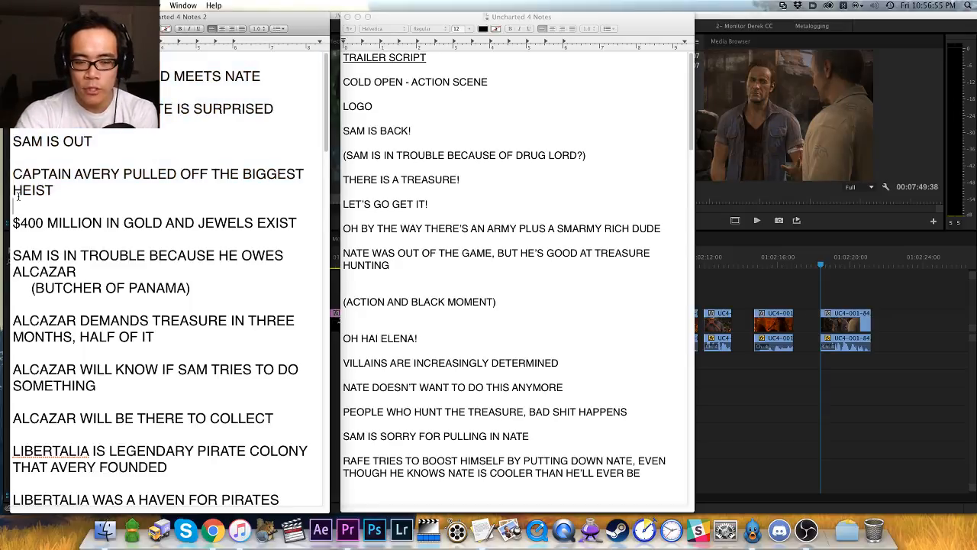
mouse_move(15, 202)
left_mouse_down()
mouse_move(17, 64)
mouse_move(11, 200)
left_mouse_up()
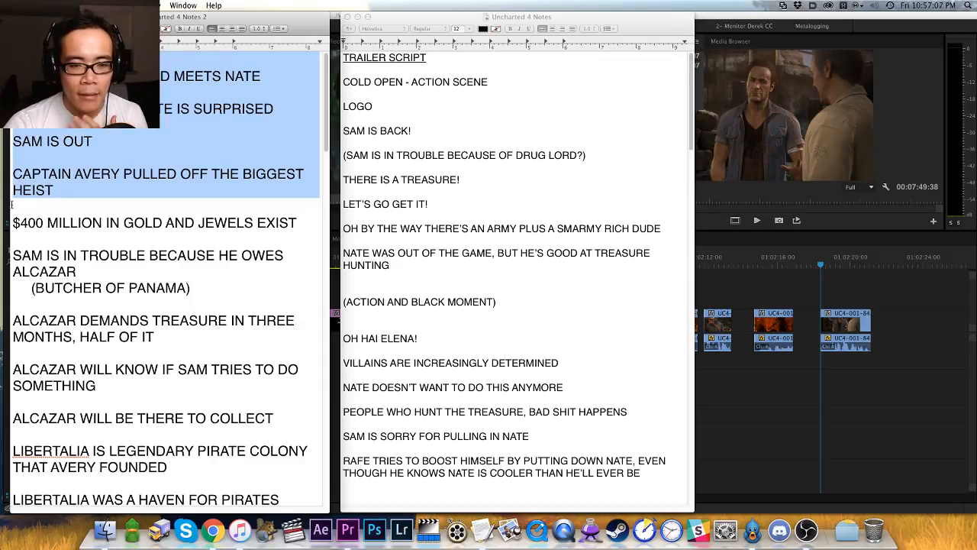
left_click(37, 221)
scroll(47, 221, "down", 2)
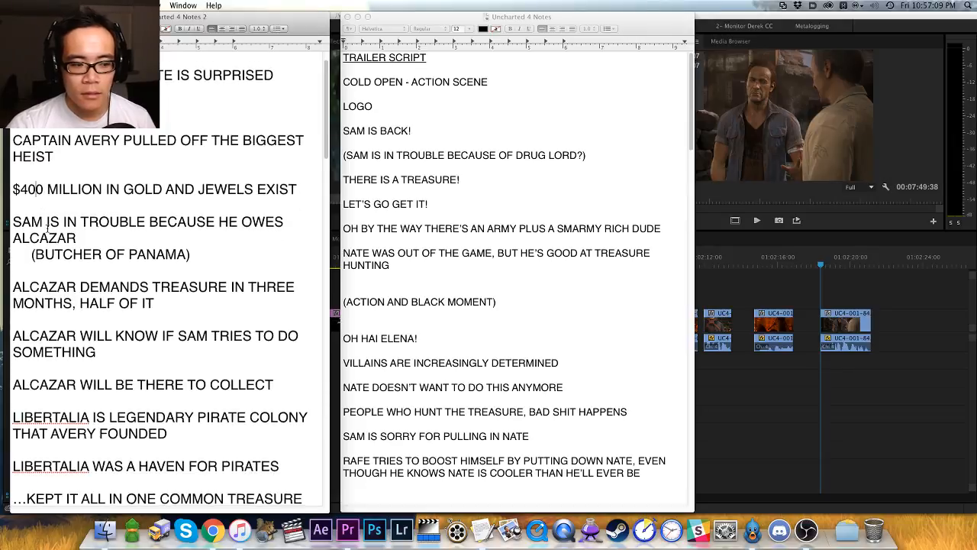
scroll(47, 221, "down", 1)
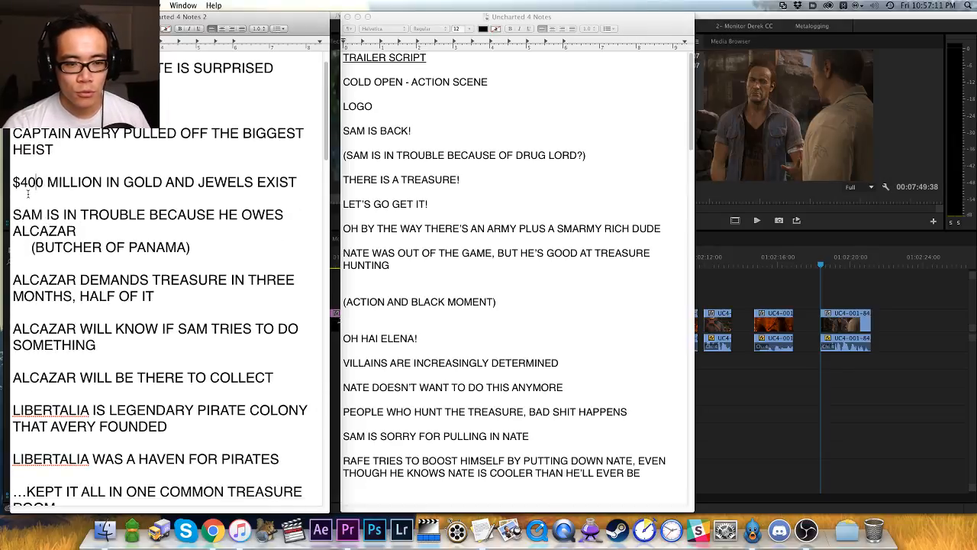
left_click_drag(27, 196, 46, 50)
left_click(62, 146)
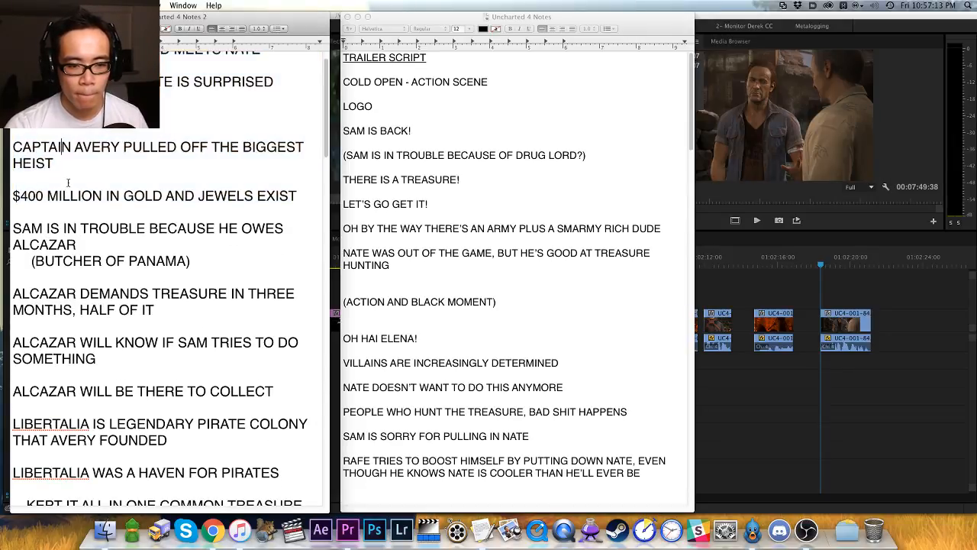
Step: Read through the MIDDLE beats in Uncharted 4 Notes 2 and delete the stray "a" after "NADINE SAYS TIME IS OF THE ESSENCE"
scroll(68, 184, "down", 10)
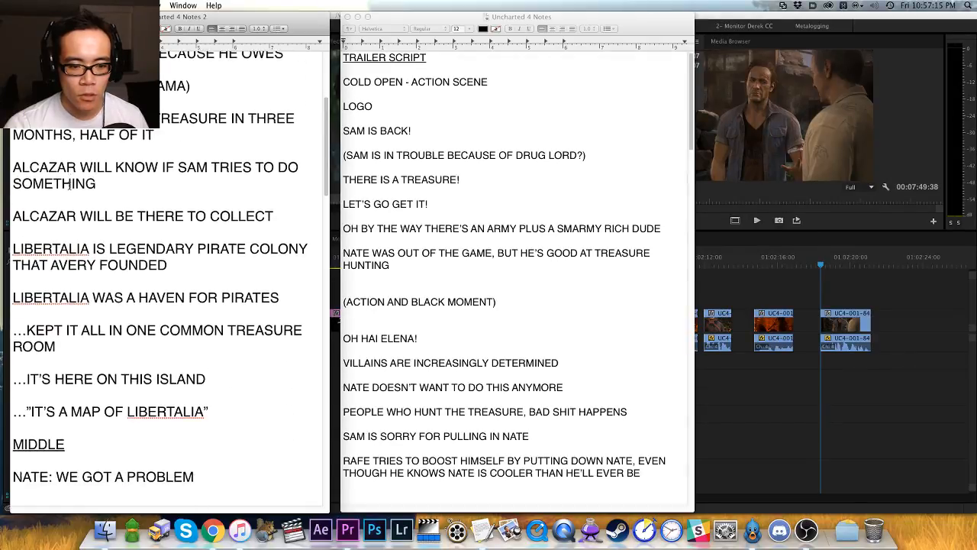
scroll(68, 183, "down", 18)
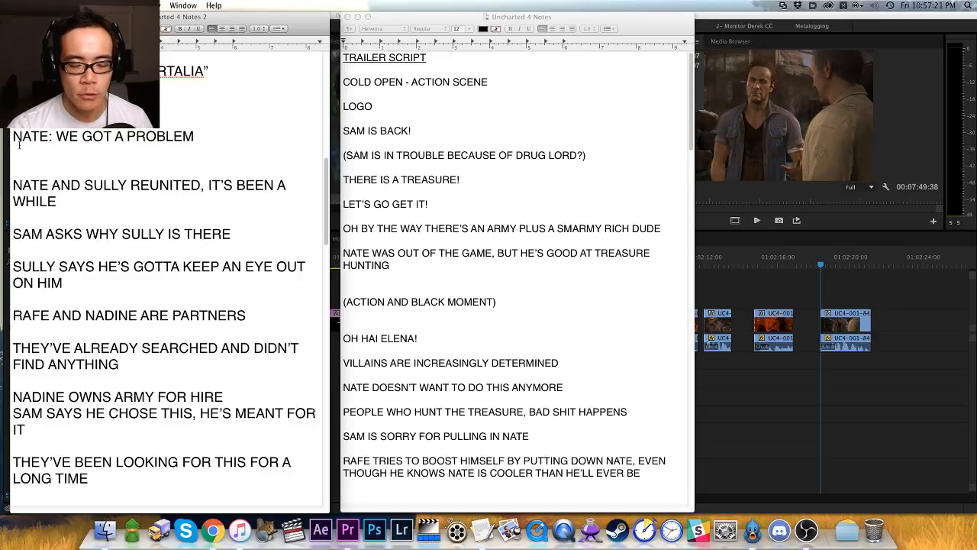
scroll(26, 155, "down", 3)
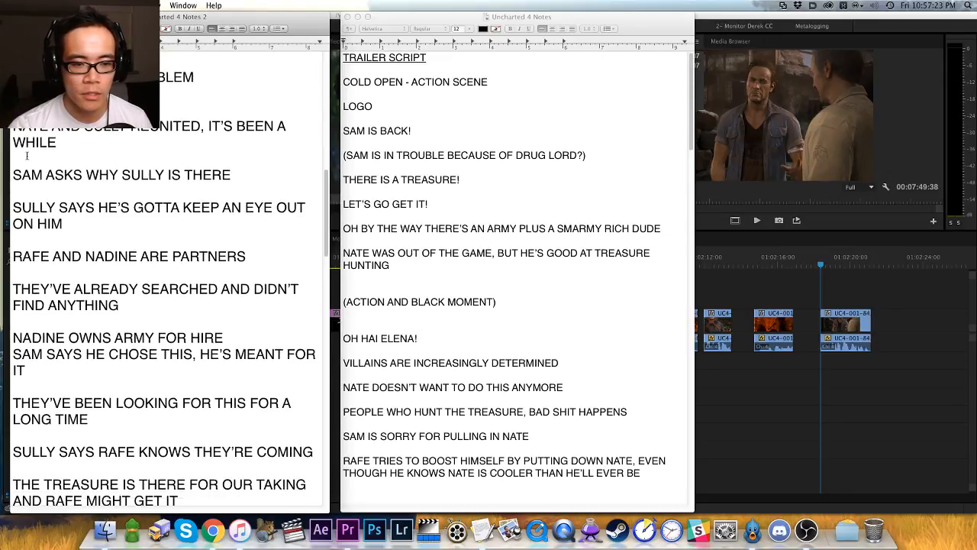
scroll(31, 157, "down", 4)
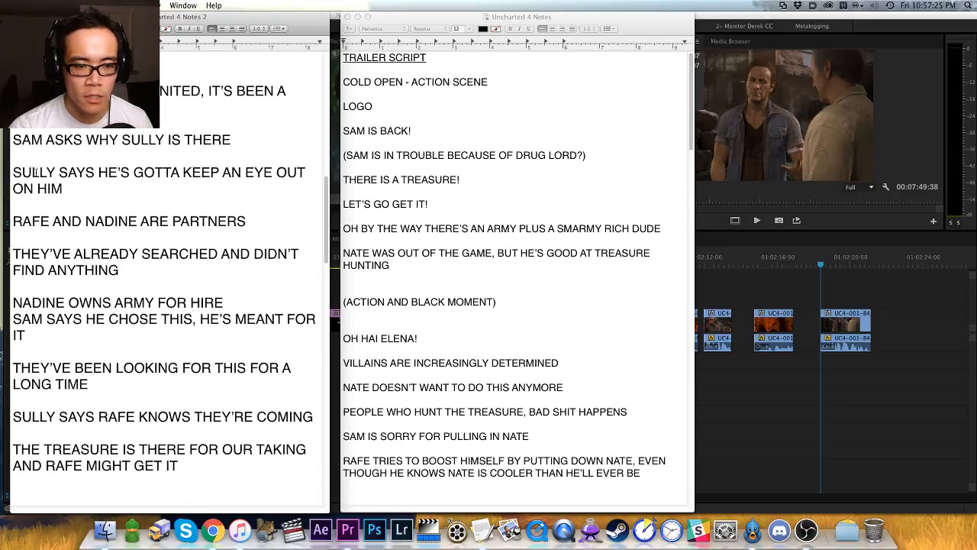
scroll(36, 171, "down", 10)
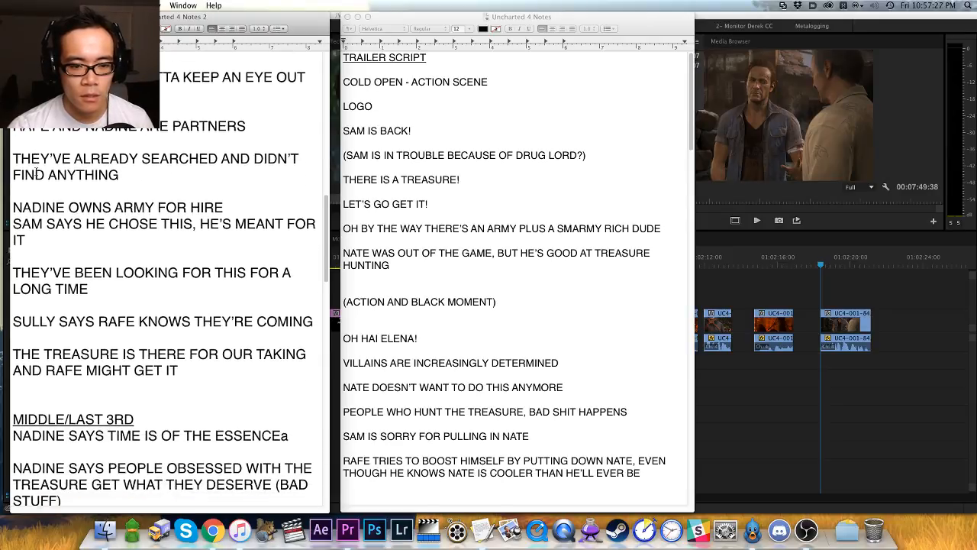
scroll(36, 172, "down", 8)
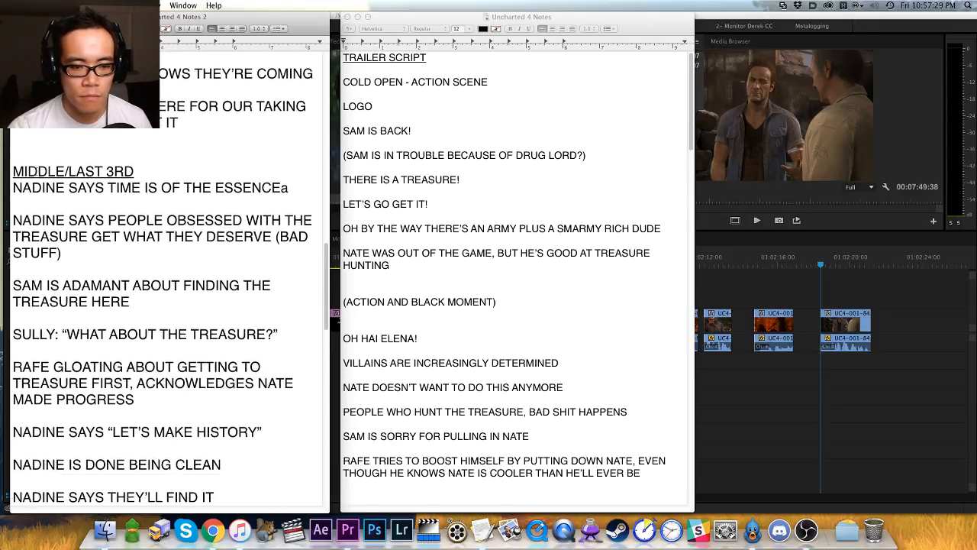
key("BackSpace")
Step: Read through the MIDDLE/LAST 3RD and LAST 3RD beats in Uncharted 4 Notes 2 to the end of the document
scroll(135, 226, "down", 2)
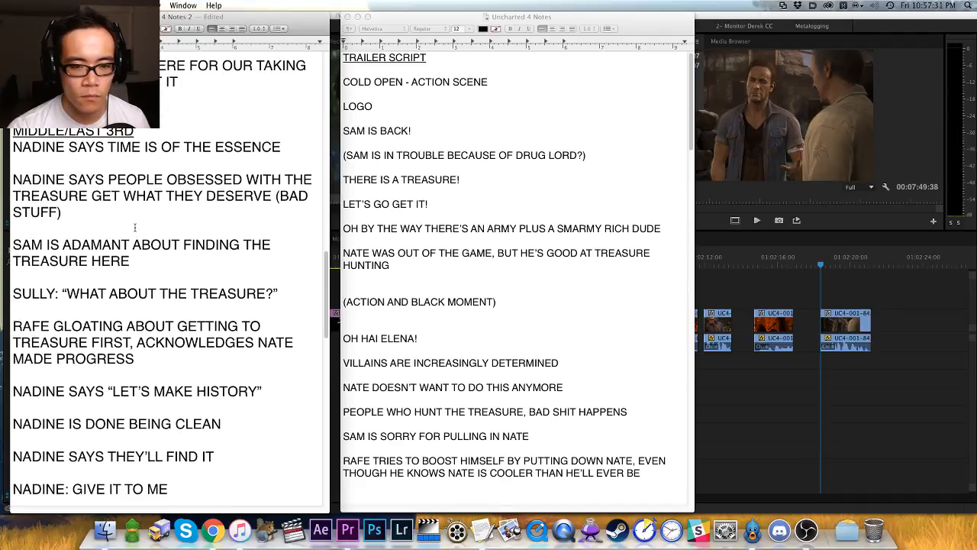
scroll(135, 223, "down", 1)
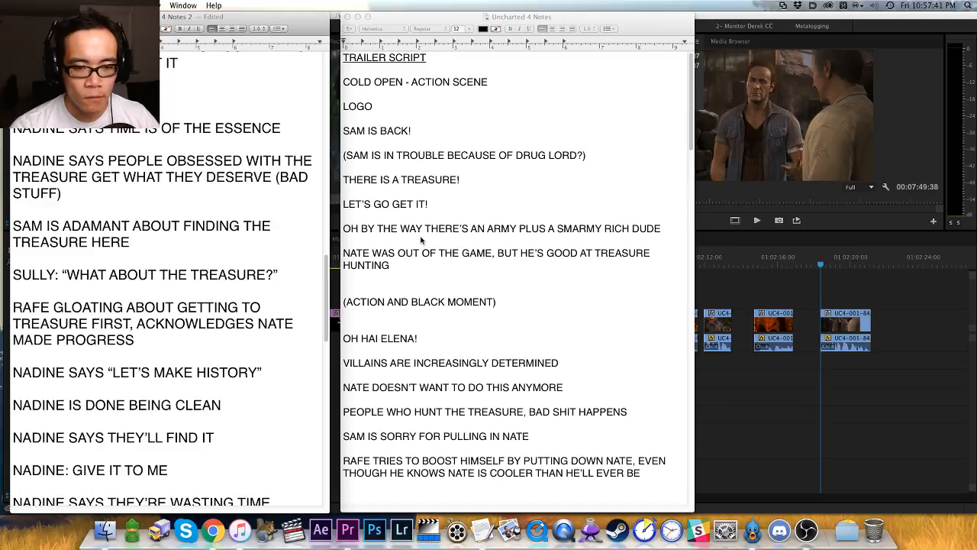
scroll(191, 266, "down", 3)
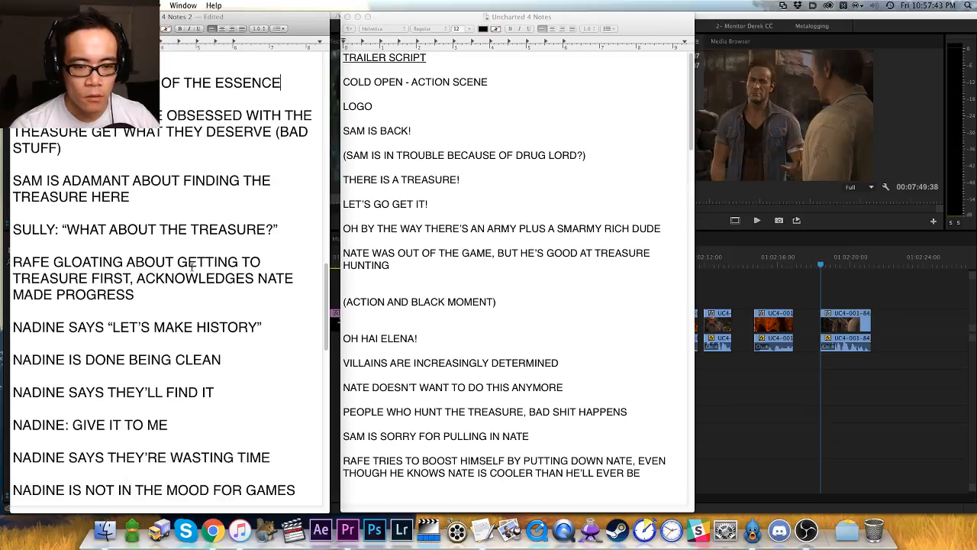
scroll(192, 266, "down", 1)
scroll(159, 280, "down", 10)
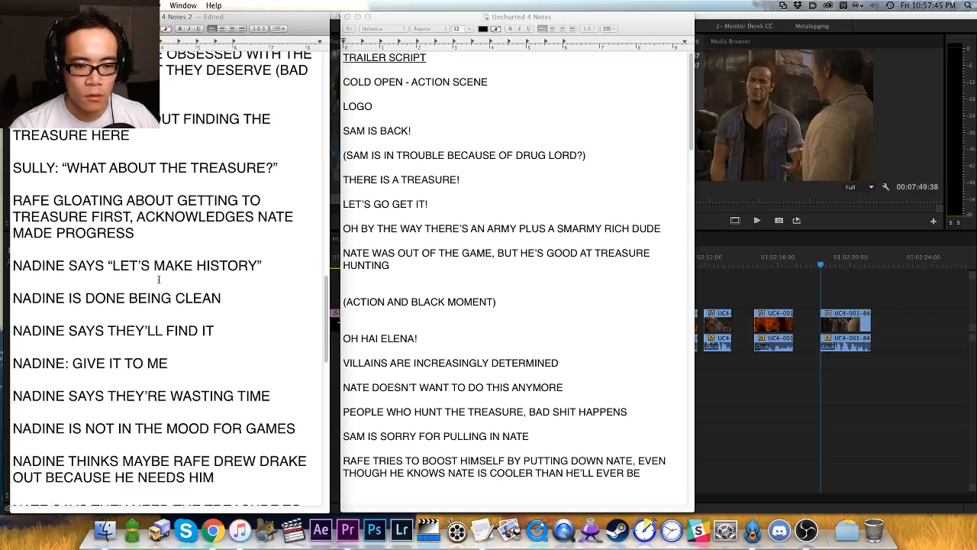
scroll(157, 279, "down", 15)
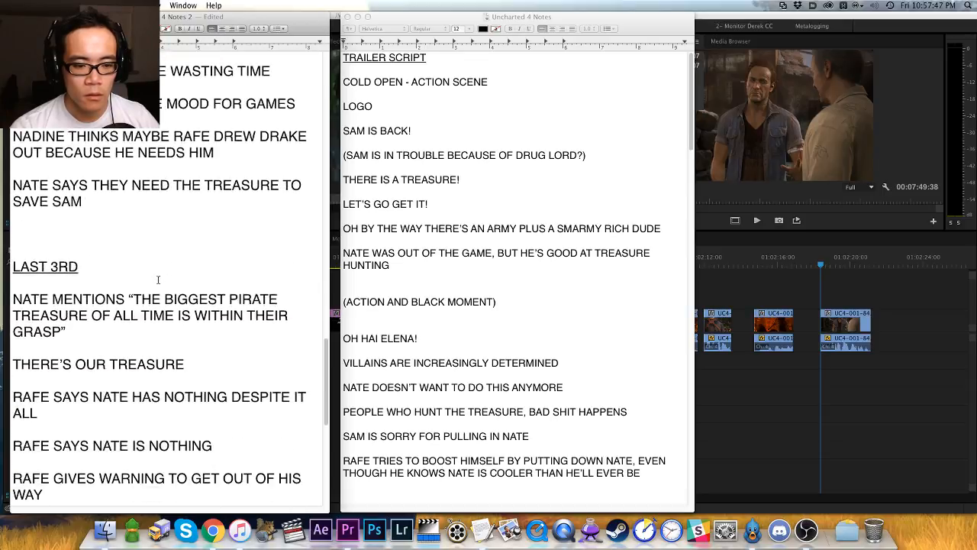
scroll(158, 280, "down", 5)
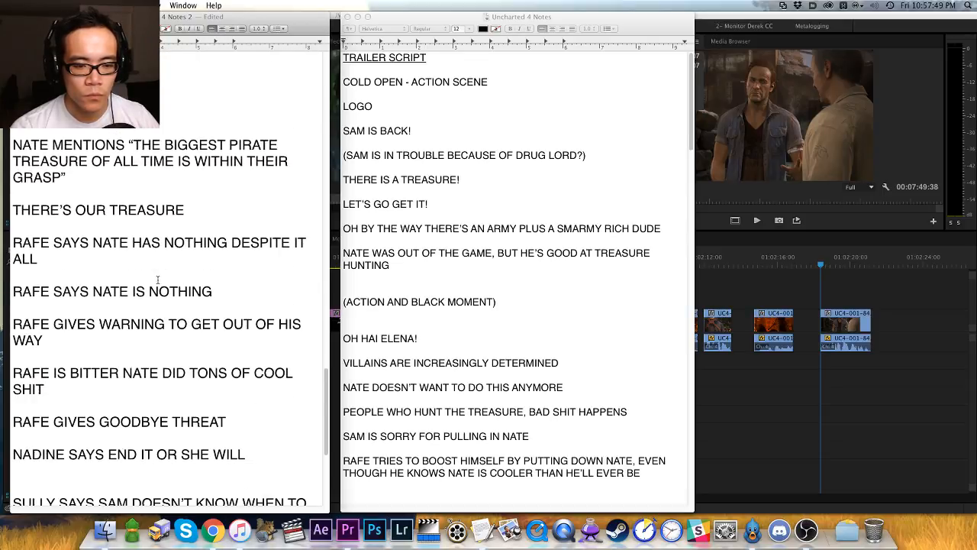
scroll(157, 279, "down", 10)
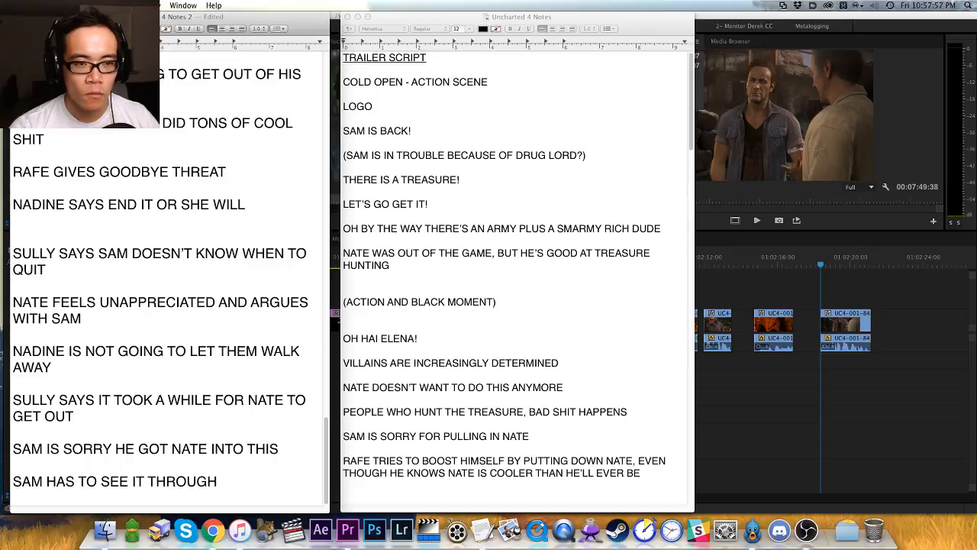
Step: Close Uncharted 4 Notes 2 and read through the Uncharted 4 Notes document from the trailer script down to the character moments and jokes
left_click(17, 16)
left_click_drag(401, 19, 113, 19)
scroll(113, 200, "down", 20)
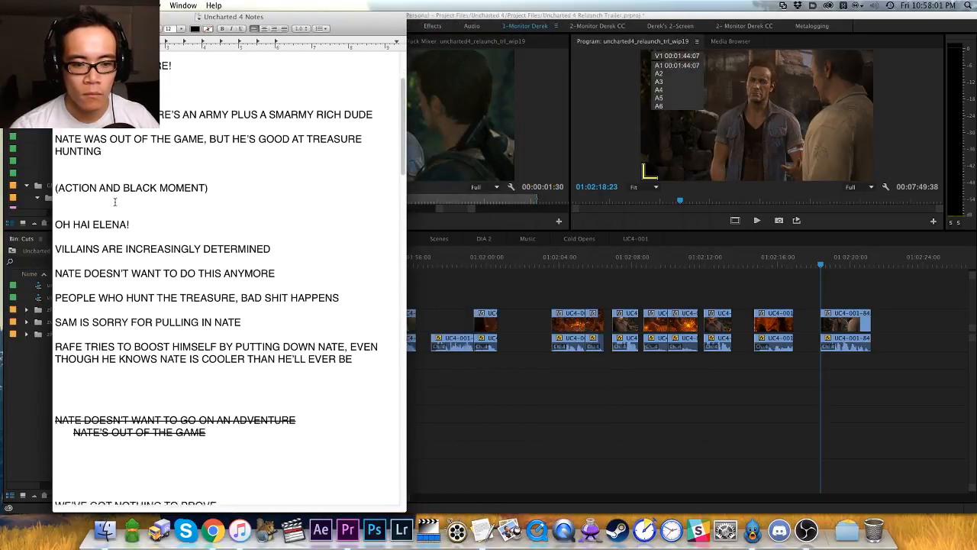
scroll(115, 201, "down", 8)
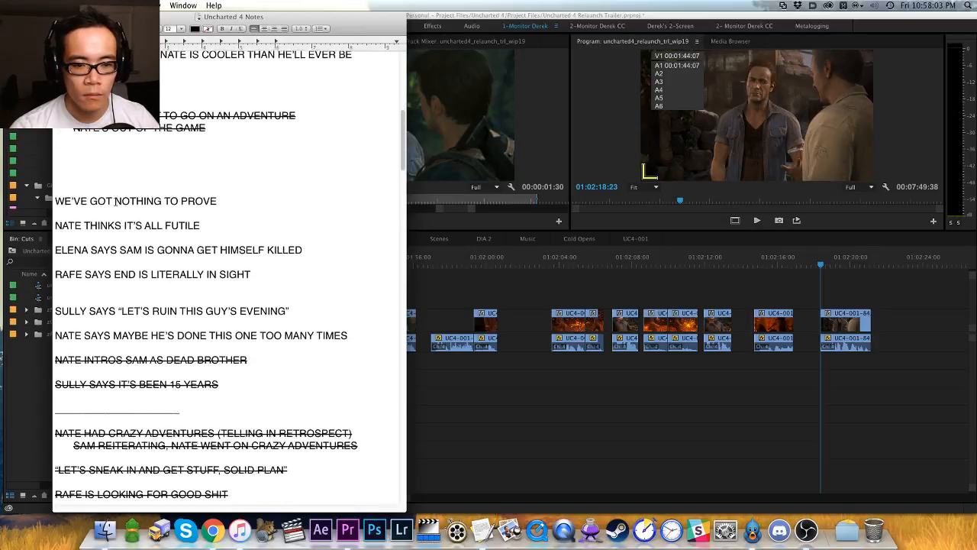
scroll(116, 201, "down", 11)
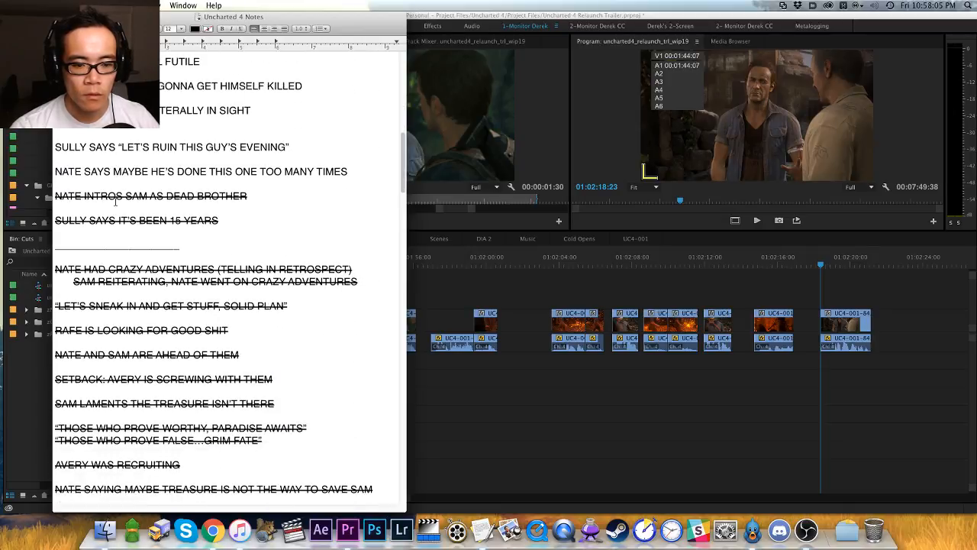
scroll(115, 201, "down", 5)
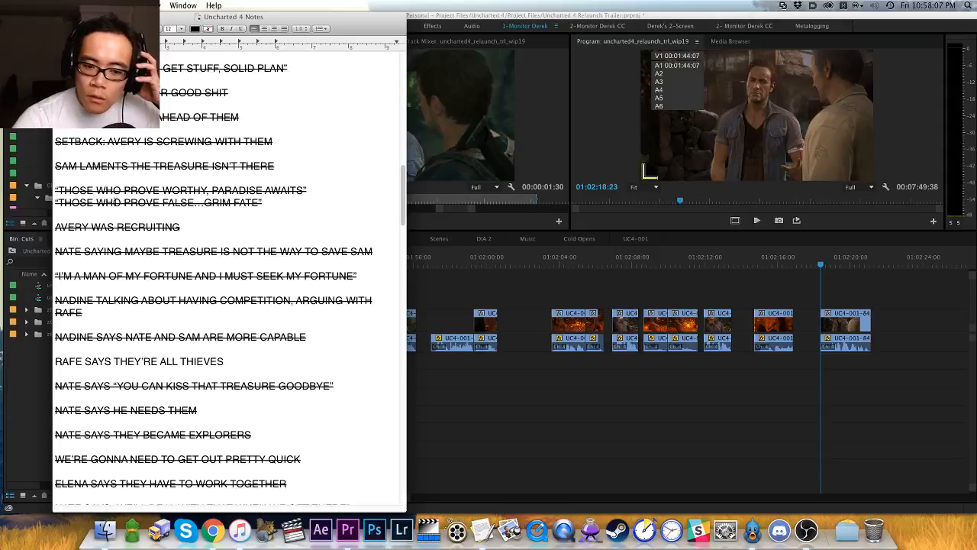
scroll(116, 201, "down", 7)
scroll(115, 202, "down", 11)
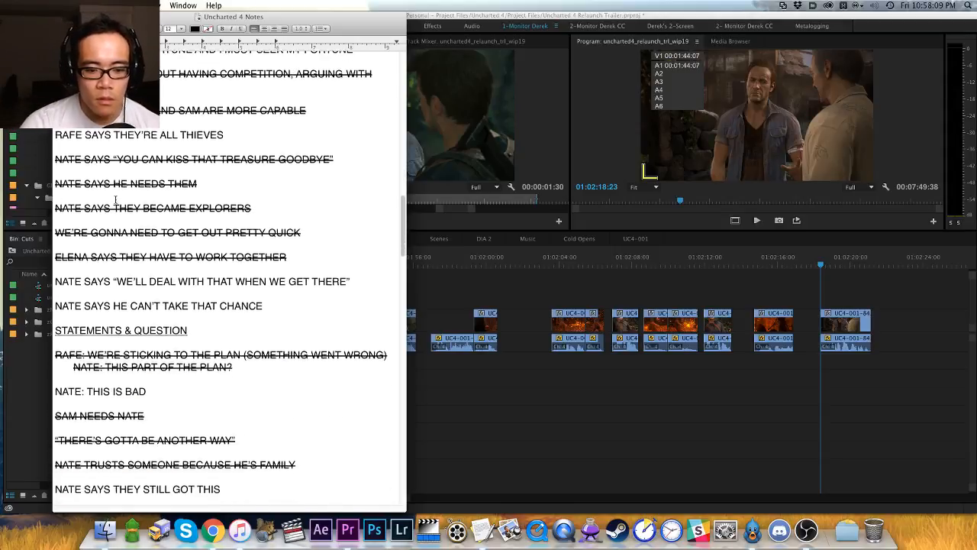
scroll(115, 199, "down", 7)
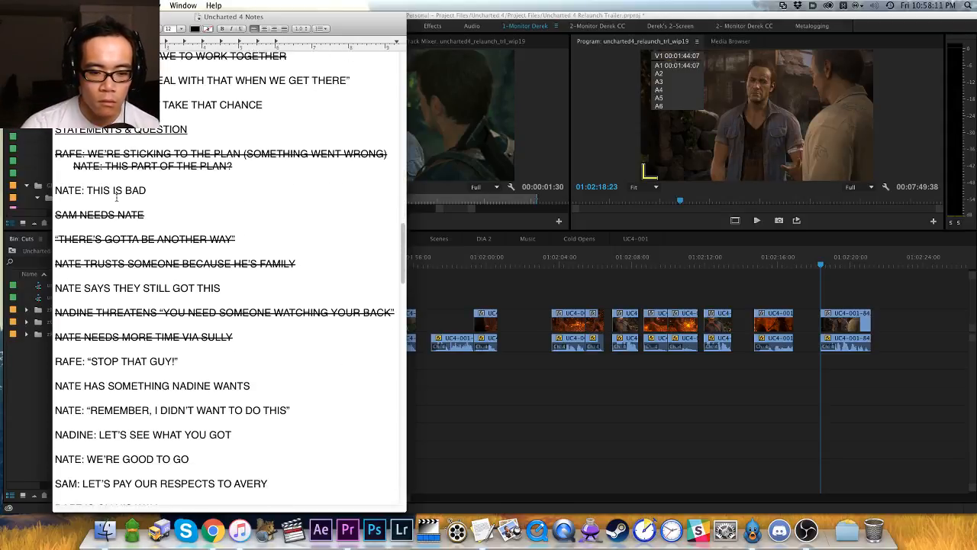
scroll(116, 197, "down", 11)
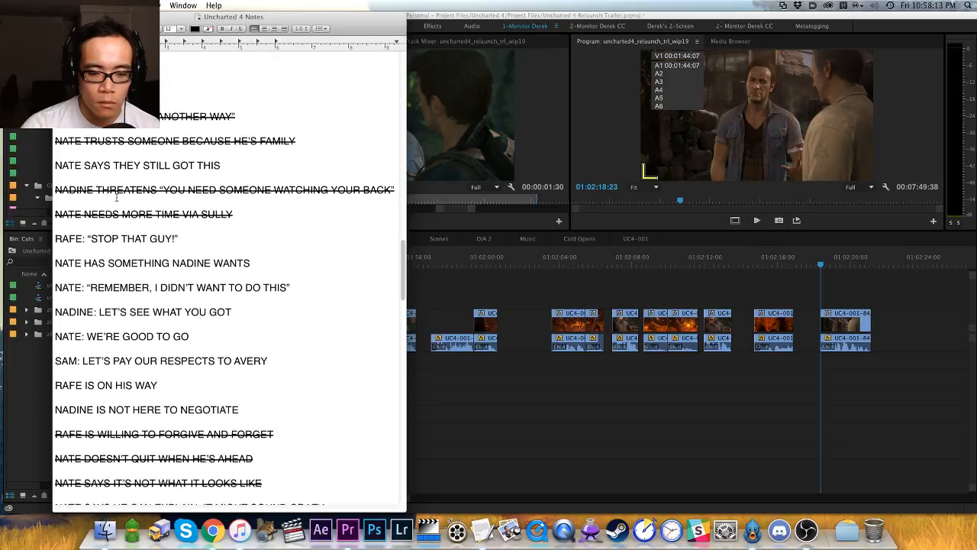
scroll(116, 197, "down", 9)
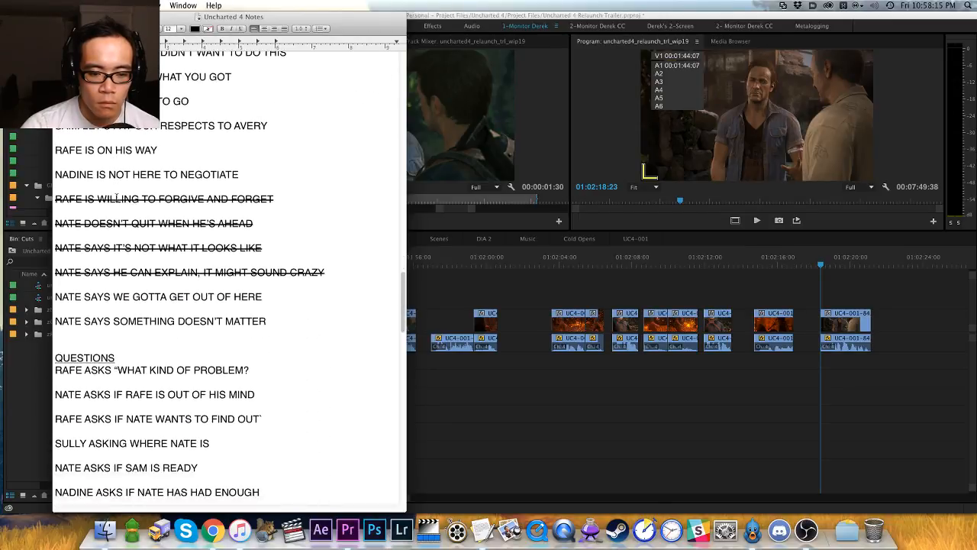
scroll(116, 197, "down", 7)
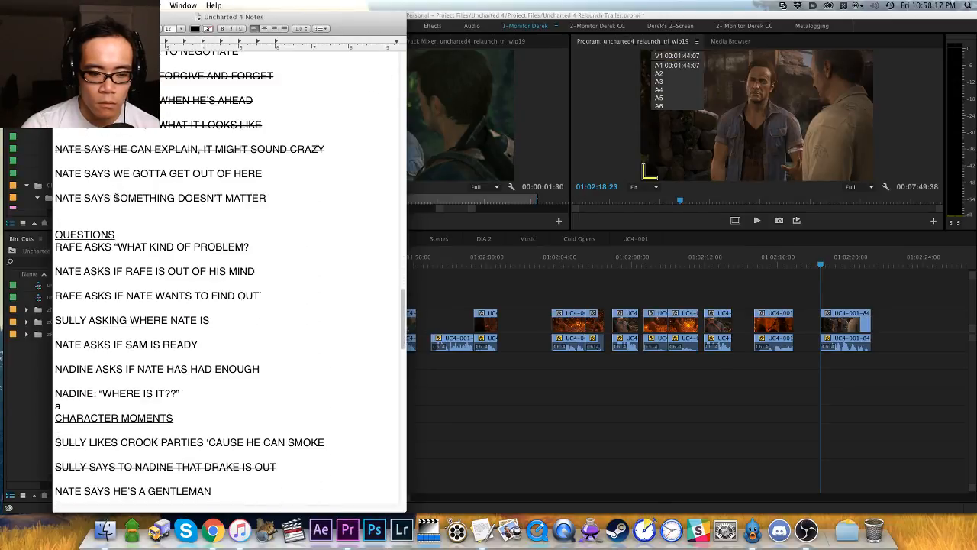
scroll(117, 196, "down", 11)
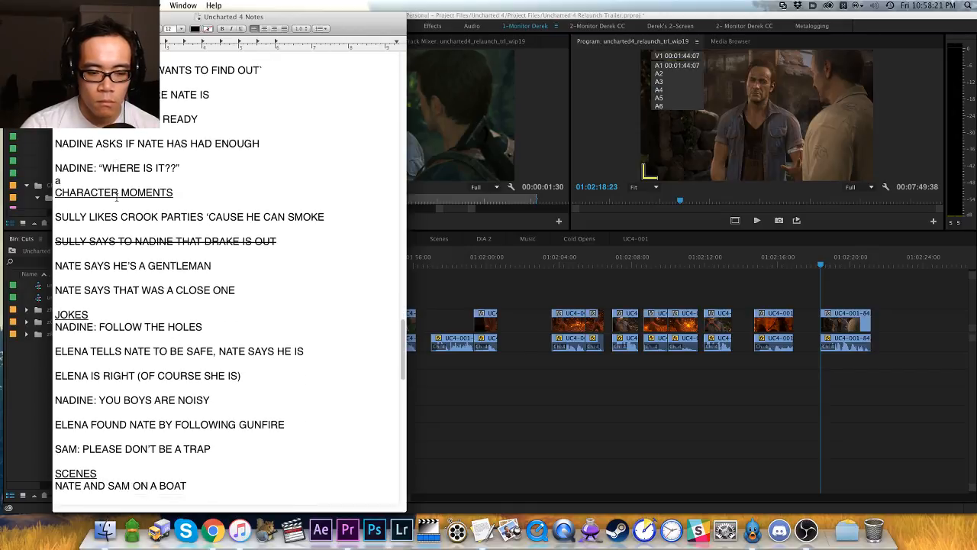
scroll(116, 197, "down", 1)
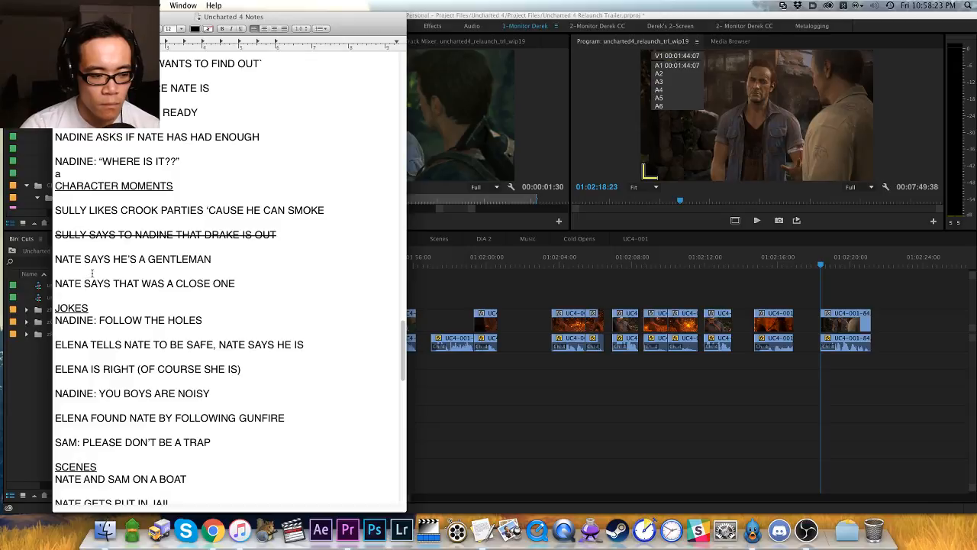
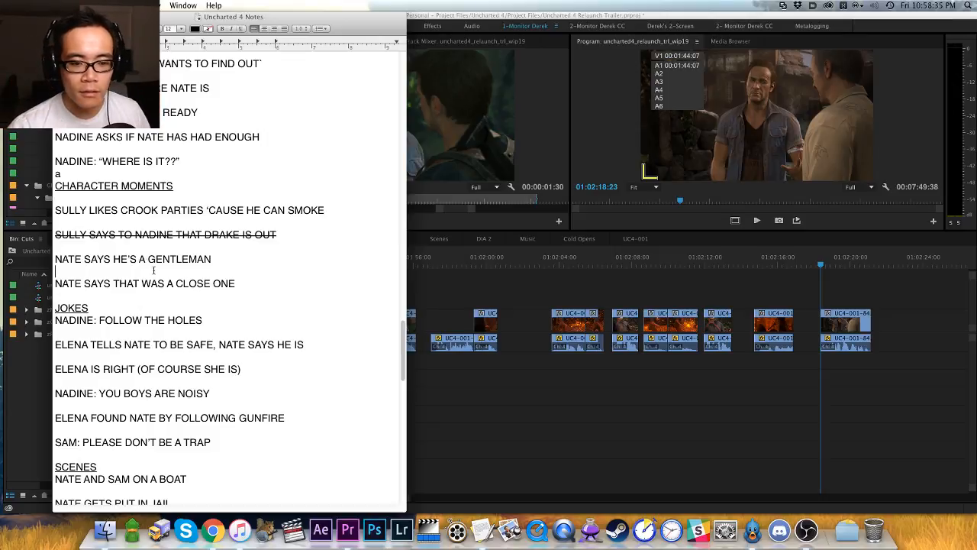
Step: Review the JOKES section in Uncharted 4 Notes, highlighting its lines from "NADINE: FOLLOW THE HOLES" to "SAM: PLEASE DON'T BE A TRAP"
scroll(148, 269, "down", 5)
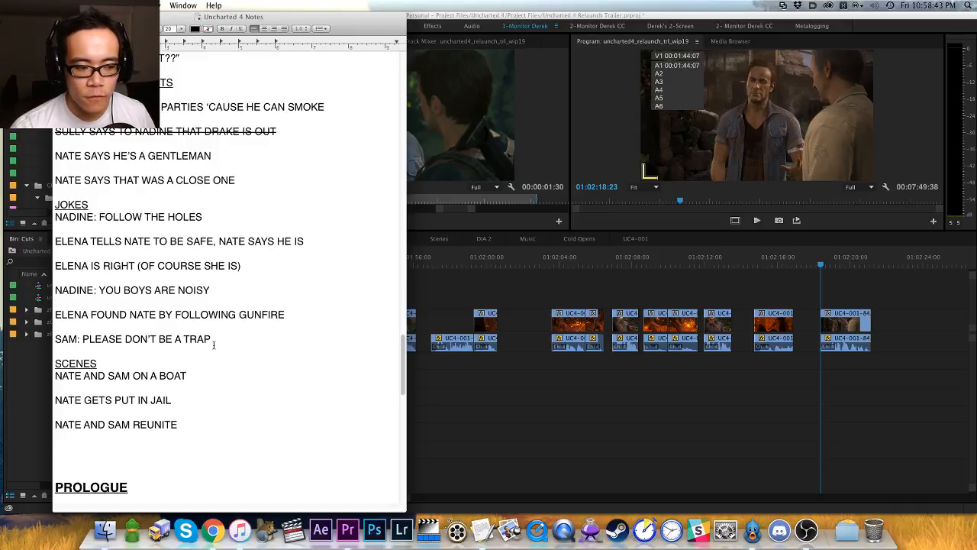
left_click_drag(216, 344, 55, 217)
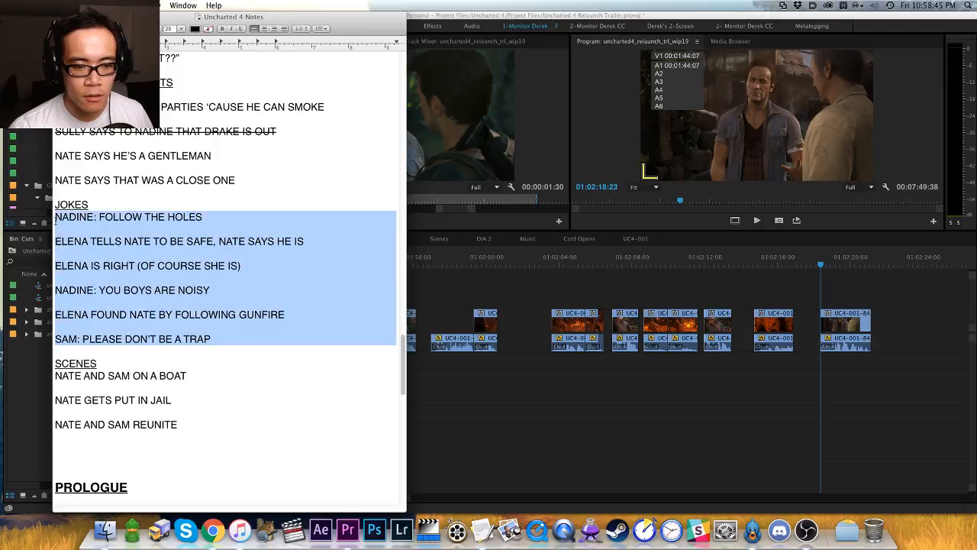
left_click(105, 242)
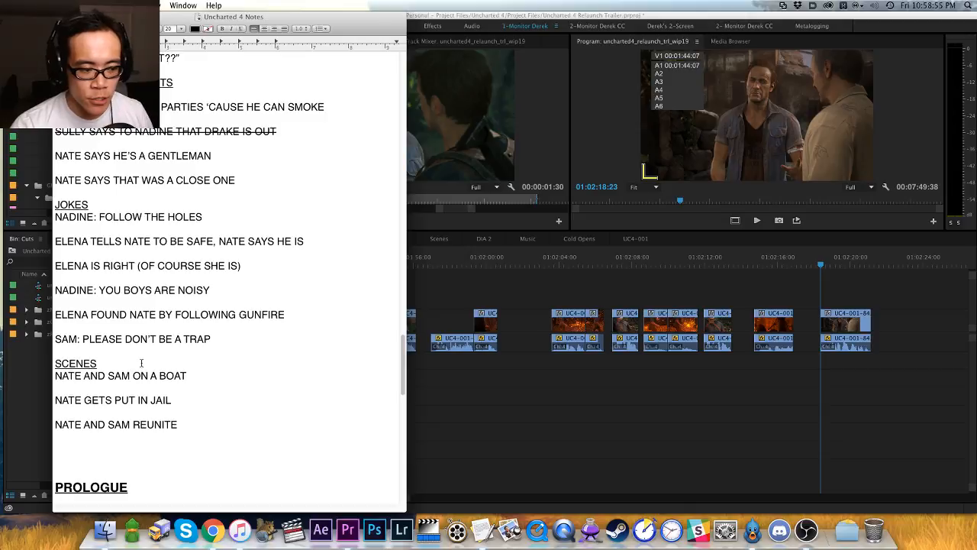
left_click_drag(216, 331, 55, 218)
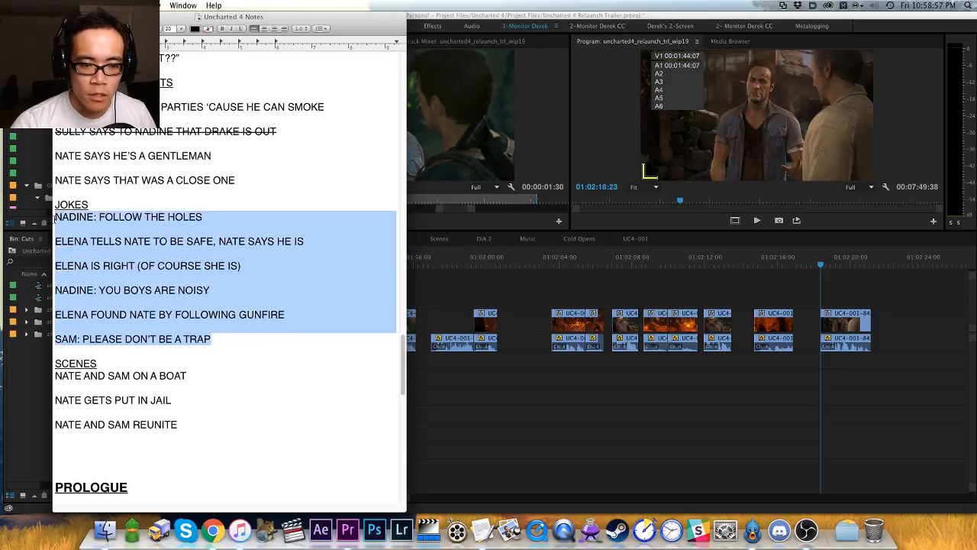
left_click(93, 250)
mouse_move(56, 349)
left_mouse_down()
mouse_move(50, 207)
mouse_move(56, 348)
left_mouse_up()
left_click(60, 219)
left_click(58, 348)
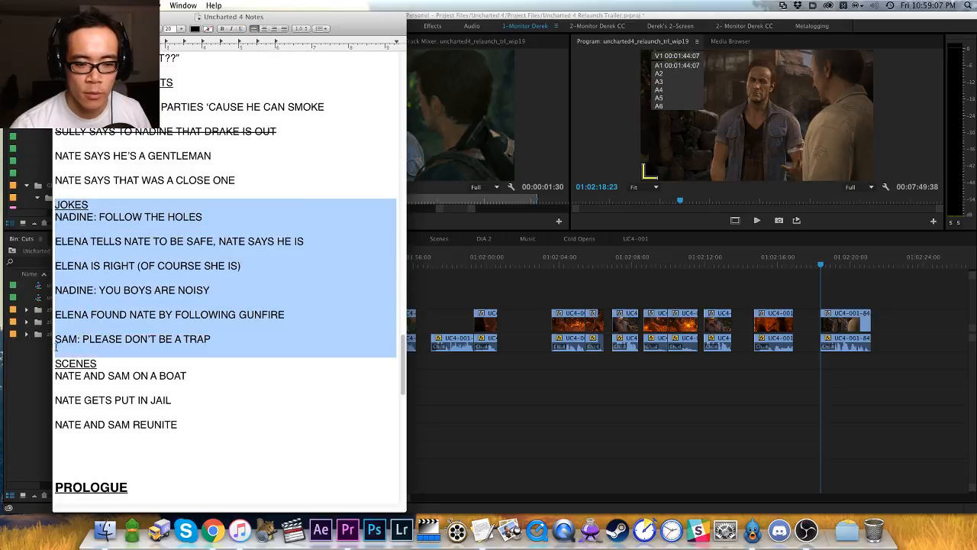
left_click(57, 349)
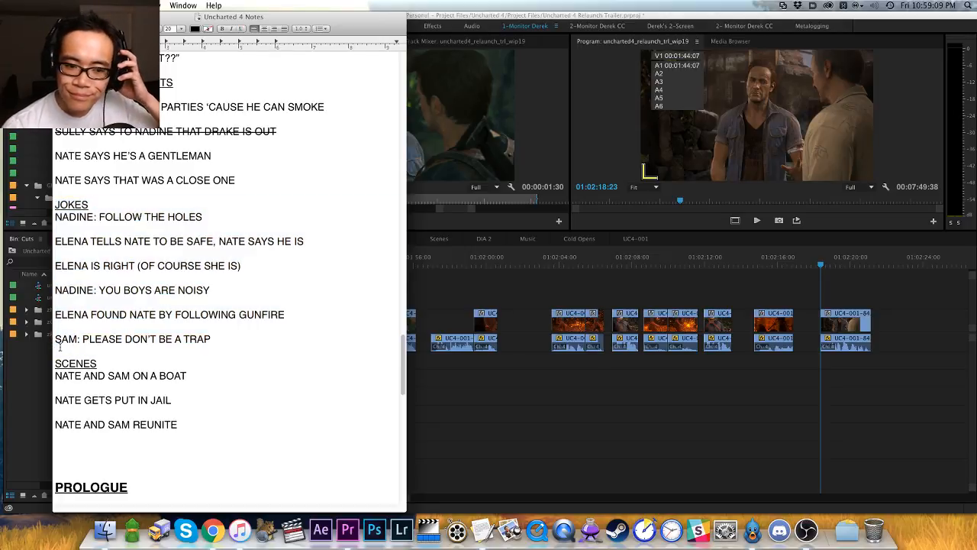
left_click_drag(58, 347, 57, 205)
left_click(59, 204)
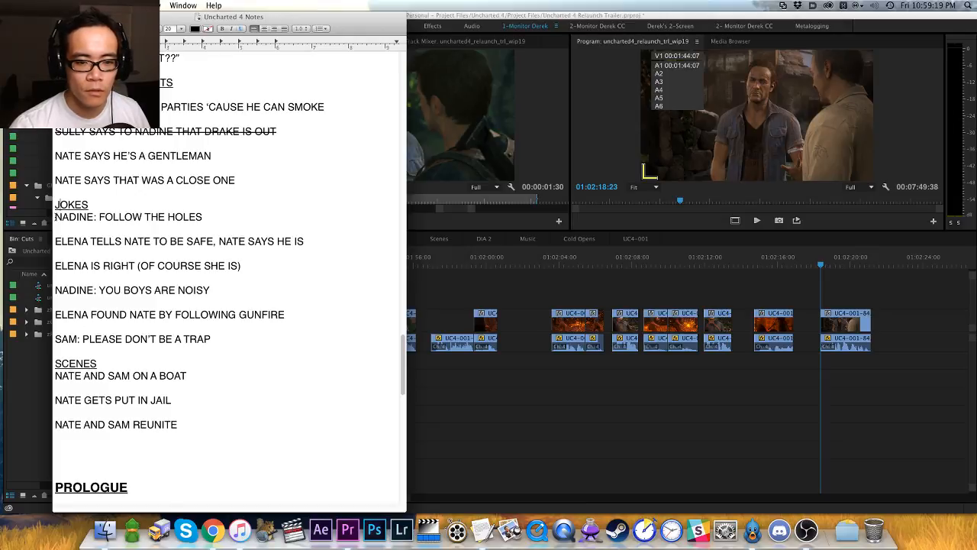
left_click_drag(54, 216, 48, 353)
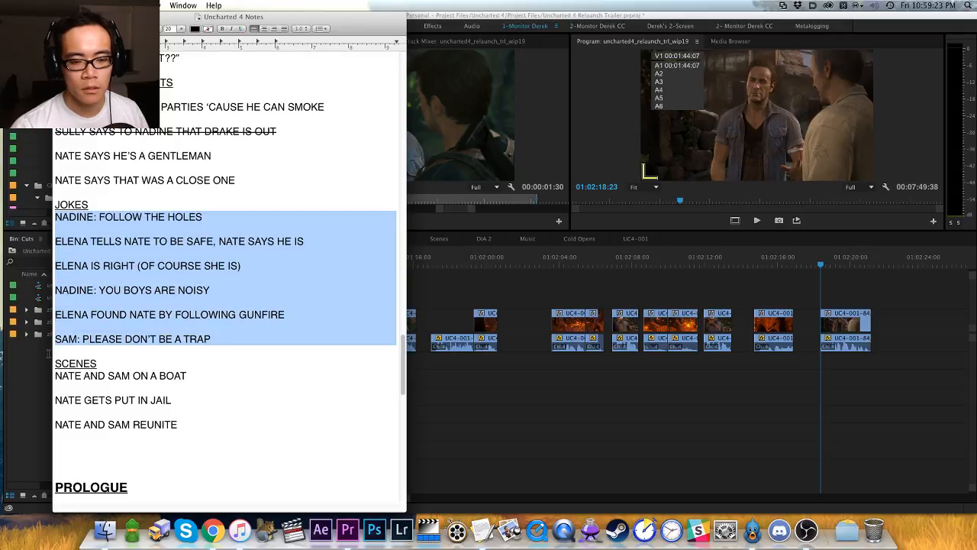
left_click(75, 351)
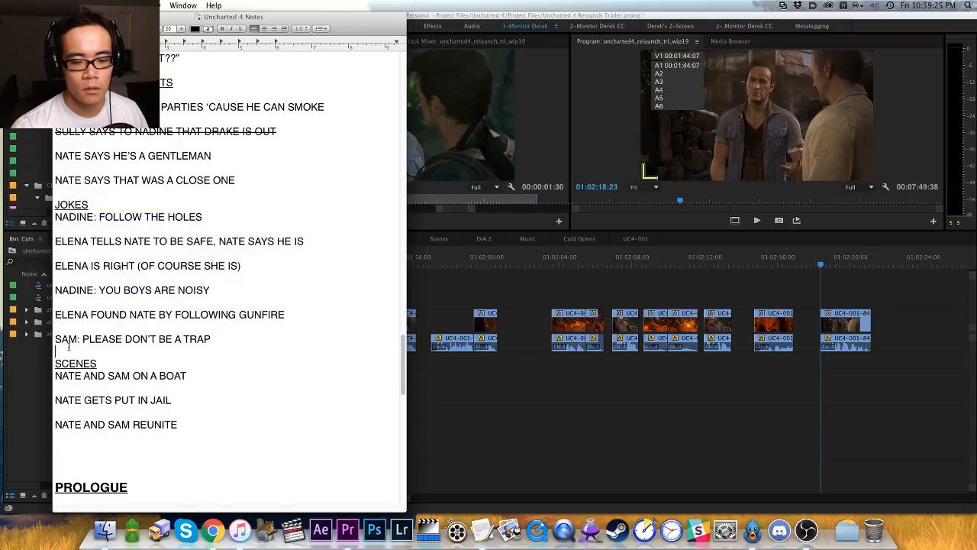
left_click_drag(68, 348, 53, 217)
left_click(107, 252)
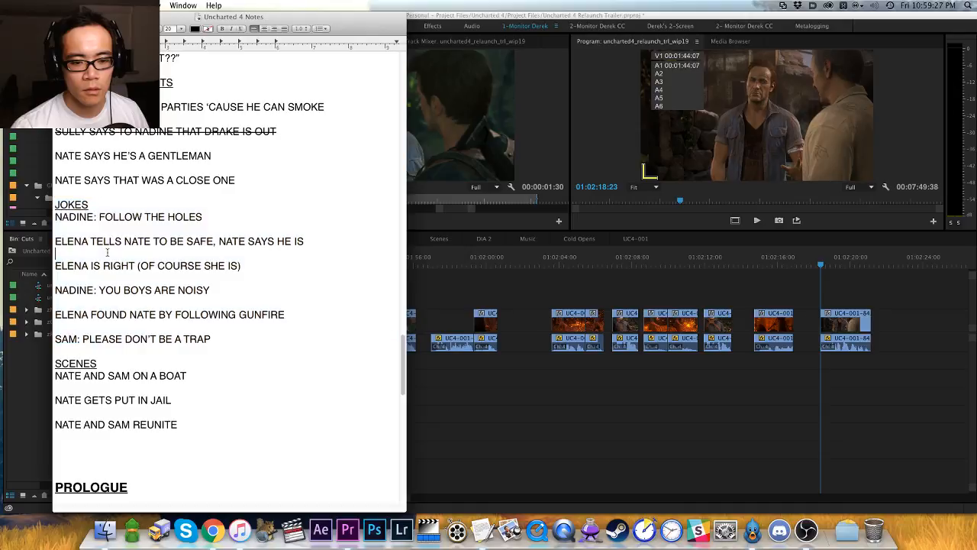
Step: Switch back to Premiere Pro and cut the block of V1 and A1 dialogue clips starting at about 01:01:37 in wip19
scroll(114, 281, "down", 10)
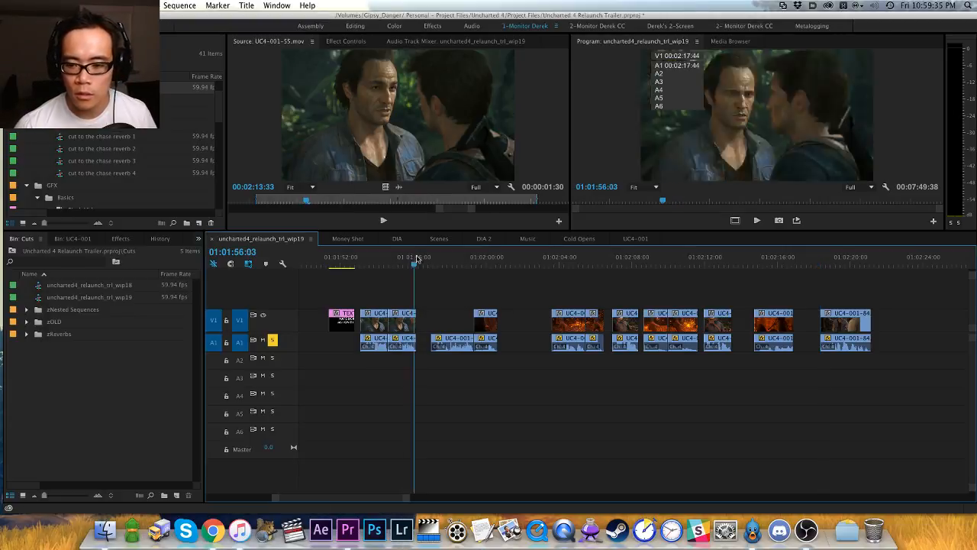
scroll(502, 287, "down", 2)
key("minus")
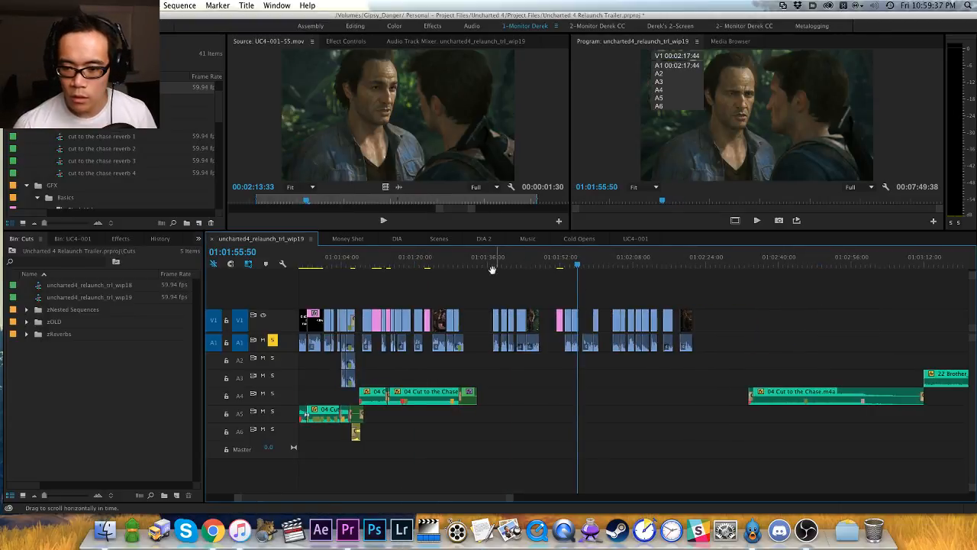
left_click_drag(494, 268, 490, 268)
key("v")
left_click_drag(490, 267, 493, 267)
left_click_drag(707, 306, 480, 353)
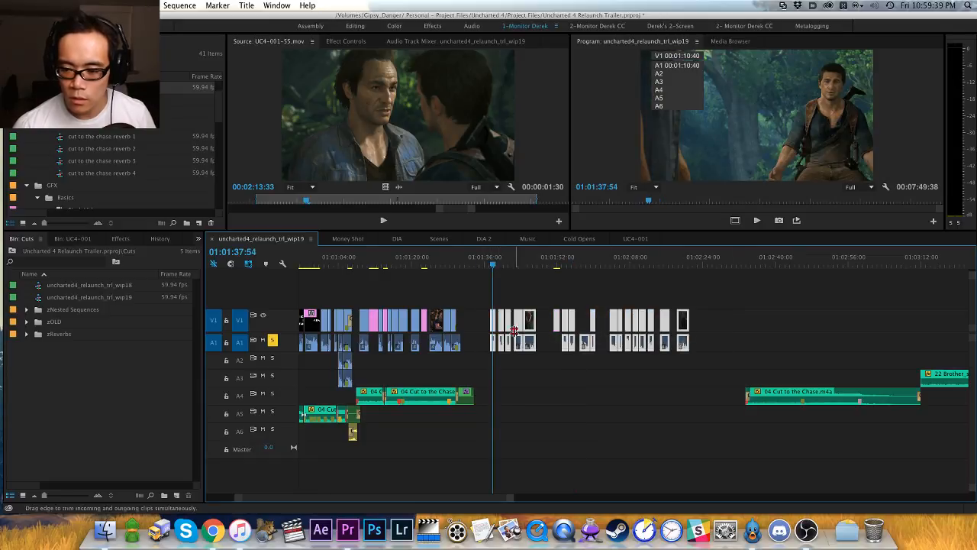
key("Delete")
Step: Move the 04 Cut to the Chase and 22 Brother_s Keeper music clips earlier, to start just after the playhead at 01:01:37:54
key("minus")
left_click_drag(687, 337, 786, 393)
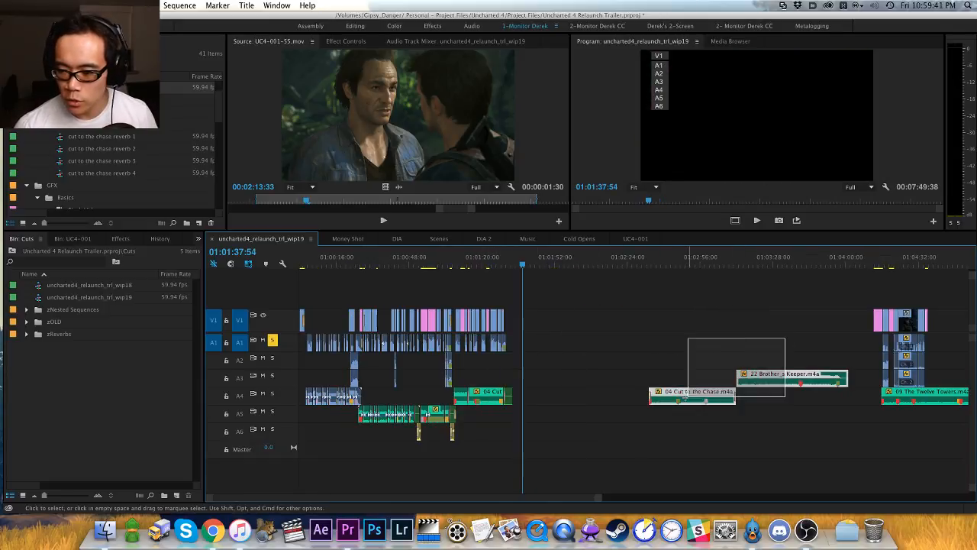
left_click_drag(696, 397, 569, 397)
Step: Paste-insert the cut dialogue clips just after the 22 Brother_s Keeper music clip, at about 01:03:12
left_click(755, 283)
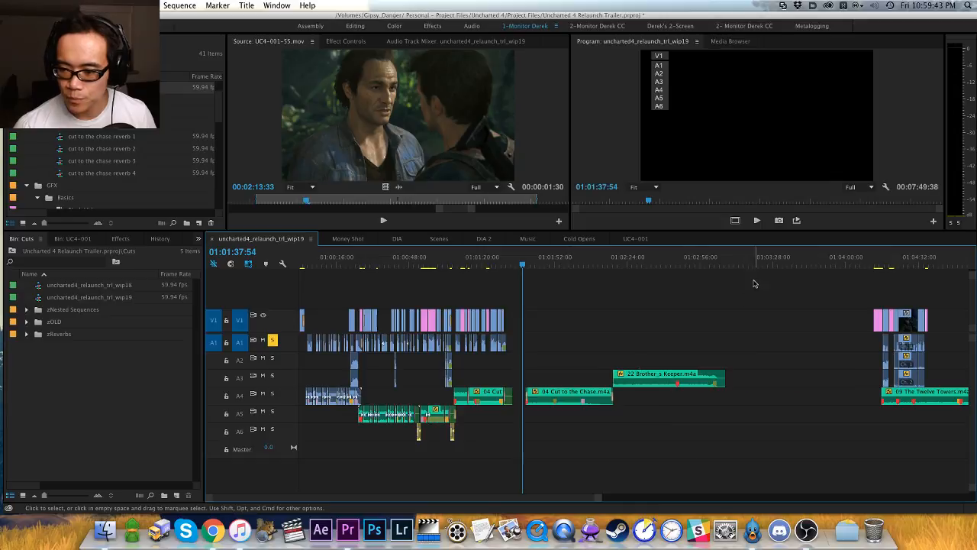
left_click_drag(739, 265, 736, 266)
key("super+shift+v")
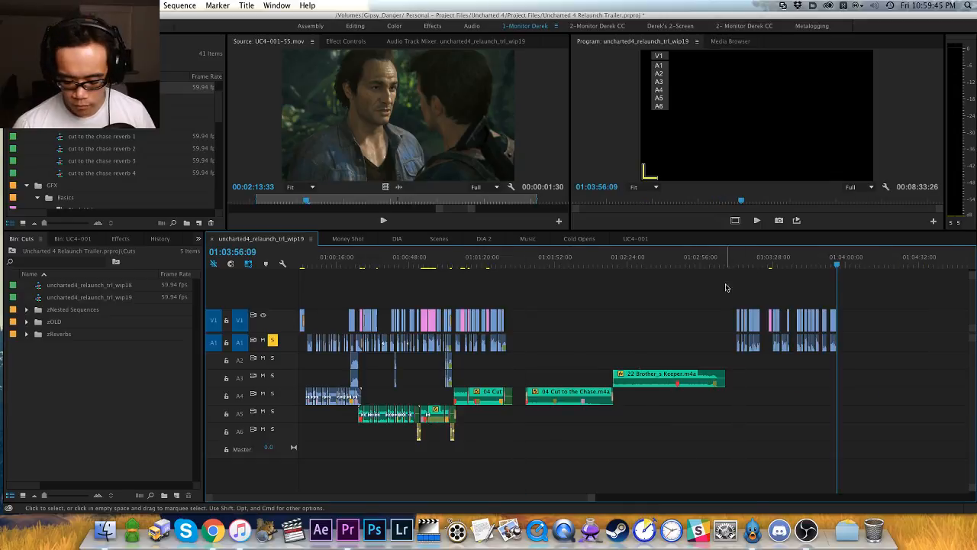
Step: Play the action section from the "NATE DOING ACTION STUFF" card at about 01:04:15
key("minus")
left_click(590, 265)
key("w")
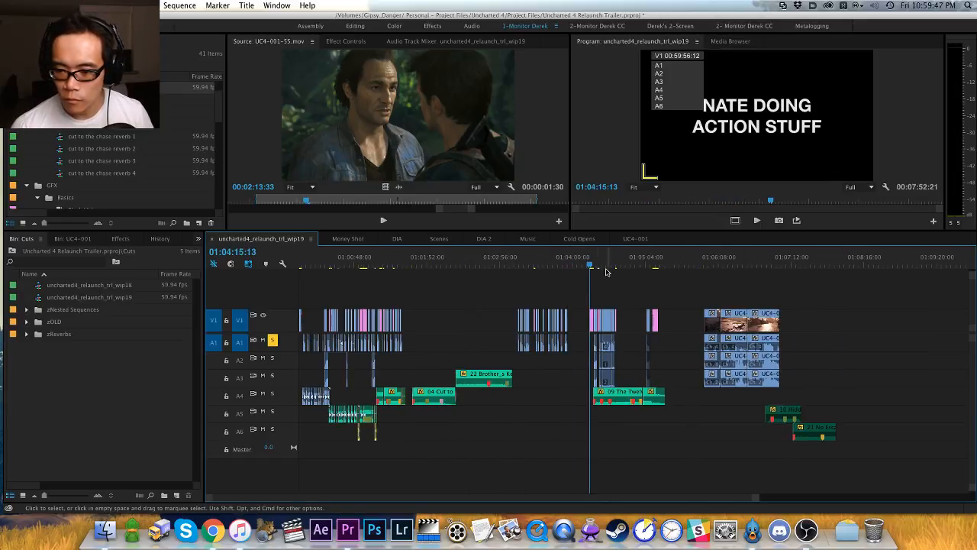
key("space")
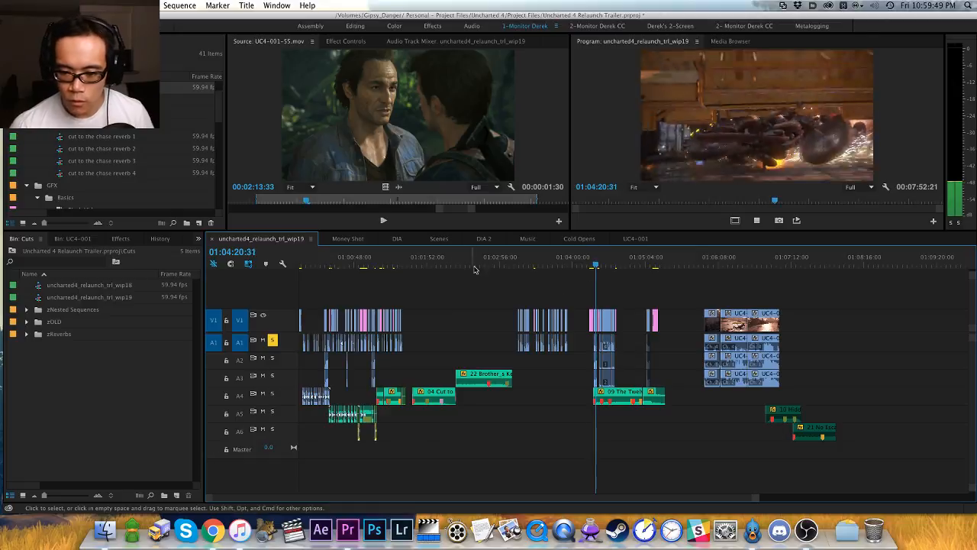
key("space")
left_click(429, 261)
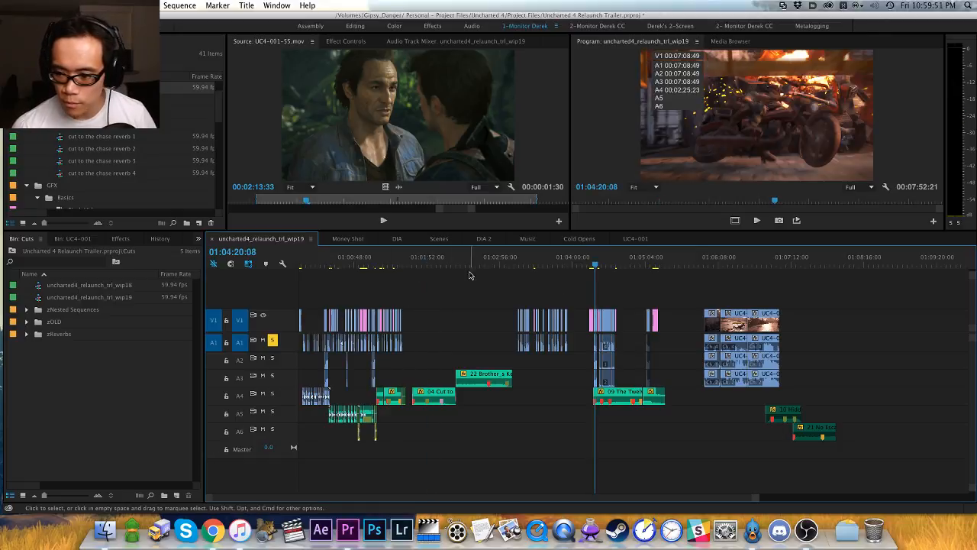
Step: Delete the block of leftover clips on V1 and A1 to A3 starting at about 01:05:56, near the sequence's end
key("h")
left_click_drag(844, 324, 727, 300)
key("v")
left_click(669, 263)
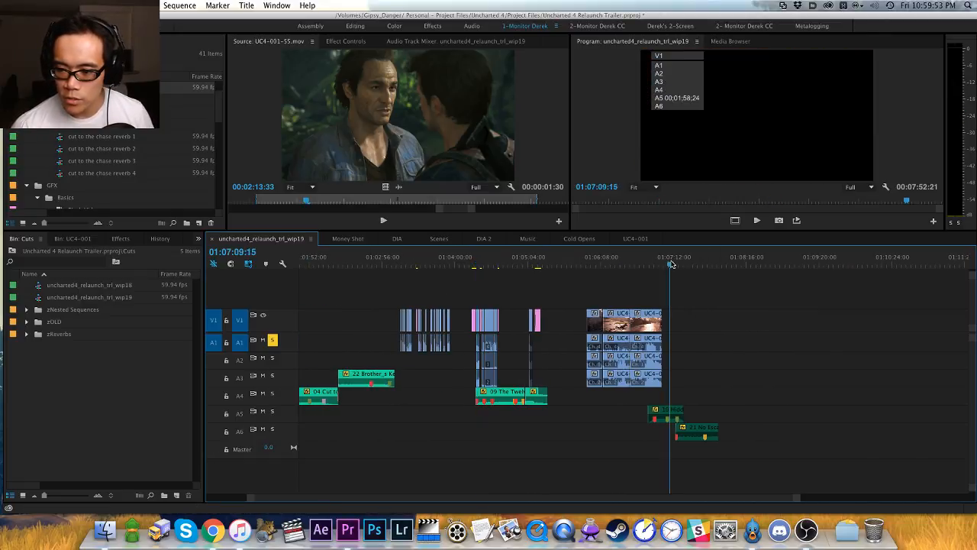
left_click_drag(599, 265, 620, 264)
left_click_drag(708, 285, 589, 360)
key("Delete")
Step: Cut the 10 Hidden in Plain Sight and 21 No Escape music clips and paste them at 01:05:36:39, just after 09 The Twelve Towers
left_click_drag(657, 366, 697, 440)
key("super+x")
left_click(566, 261)
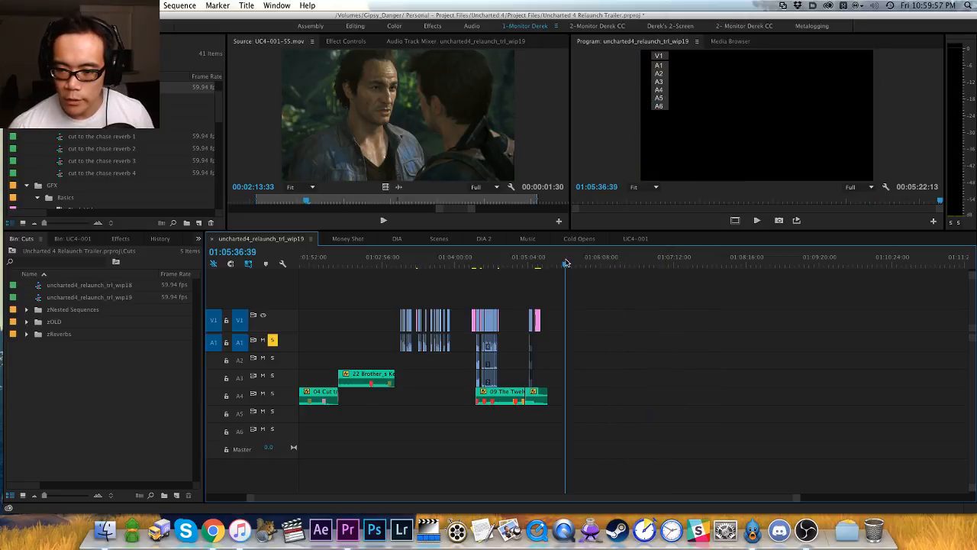
key("super+v")
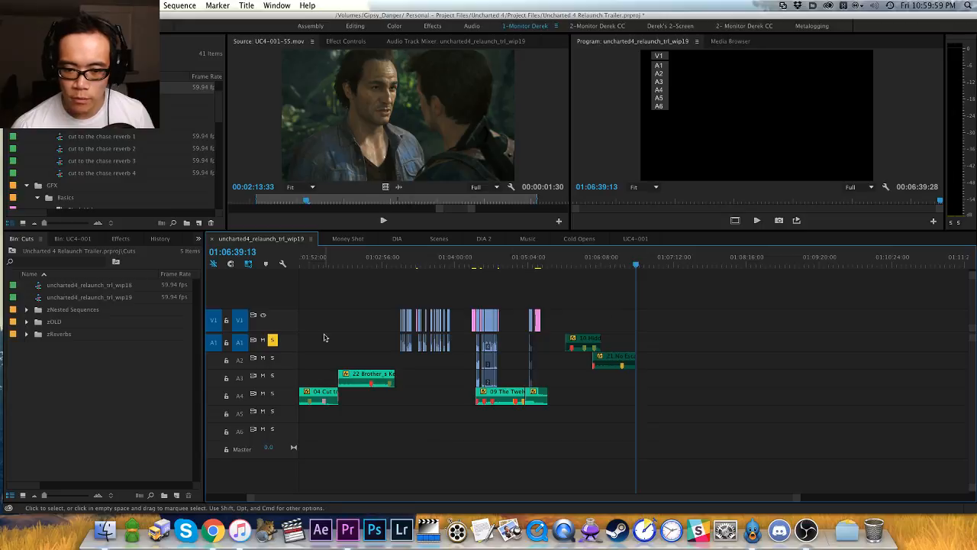
Step: Enable the 10 Hidden in Plain Sight clip on A1 and audition it from about 01:05:41 and 01:05:51
left_click(582, 342)
left_click(585, 265)
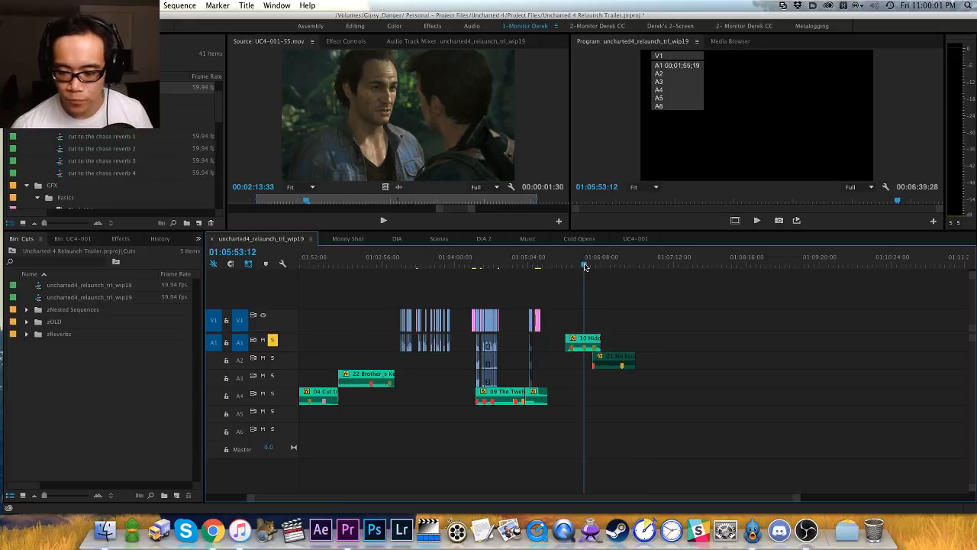
key("equal")
key("equal")
key("equal")
key("equal")
key("minus")
key("minus")
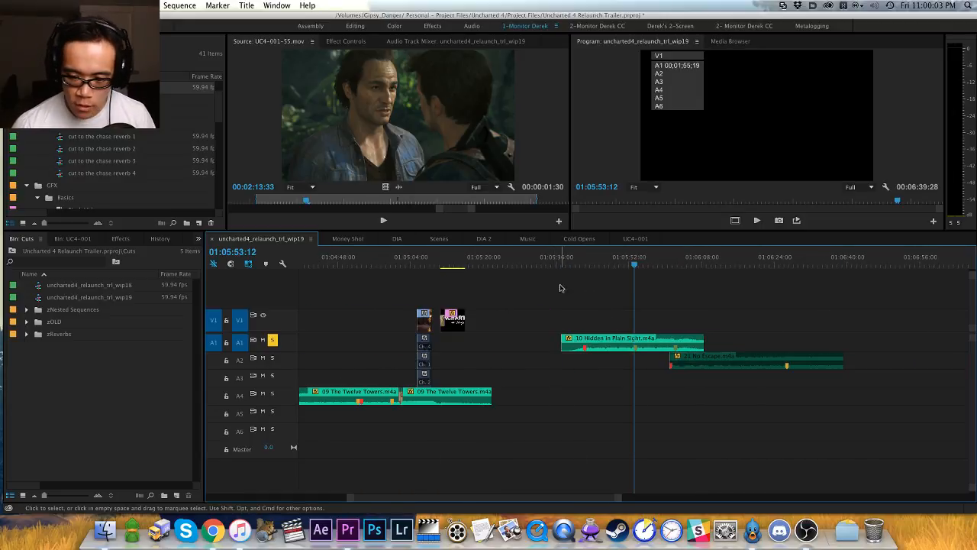
left_click_drag(588, 265, 582, 265)
key("space")
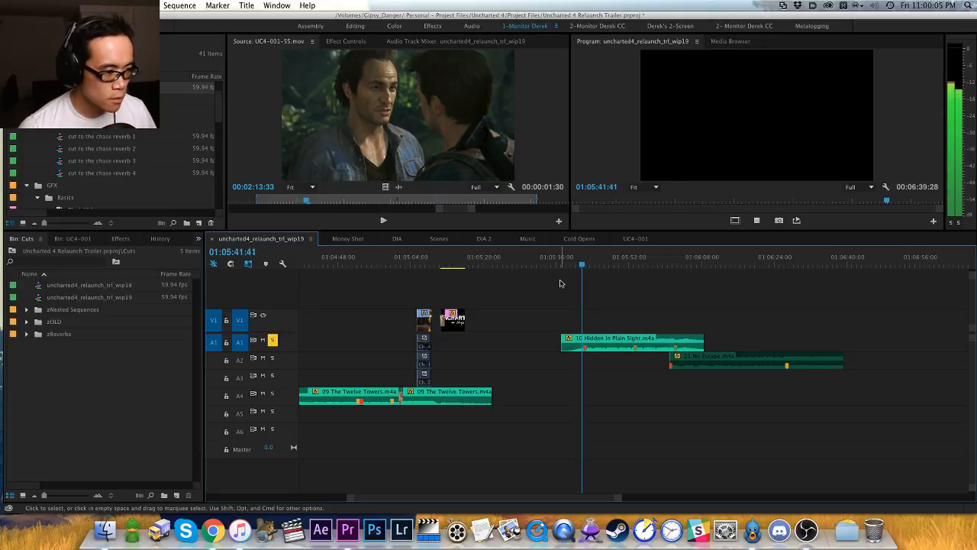
key("space")
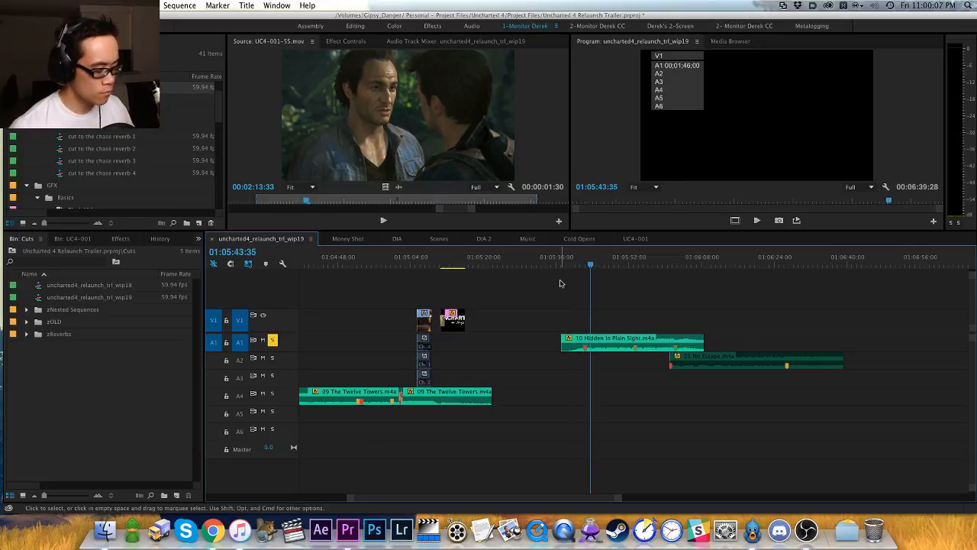
left_click(628, 348)
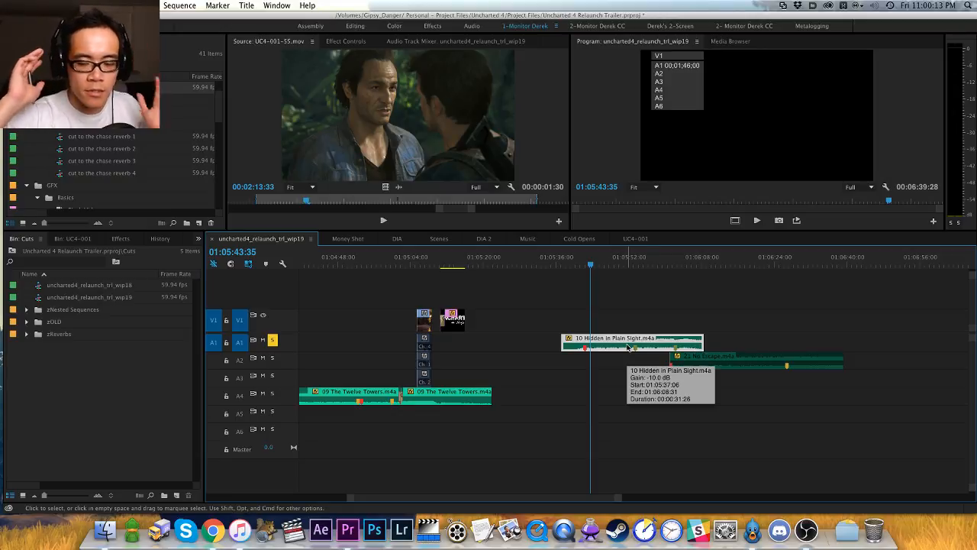
key("space")
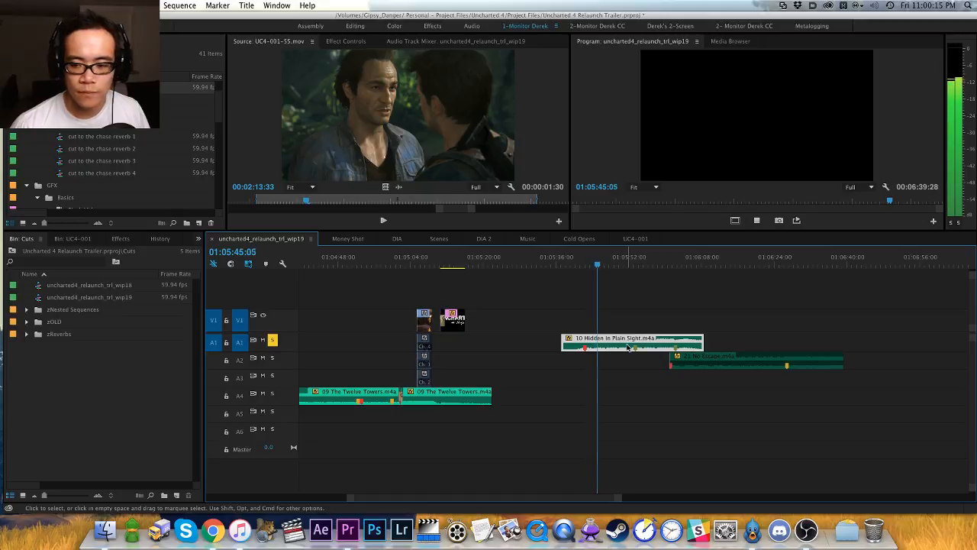
left_click(626, 263)
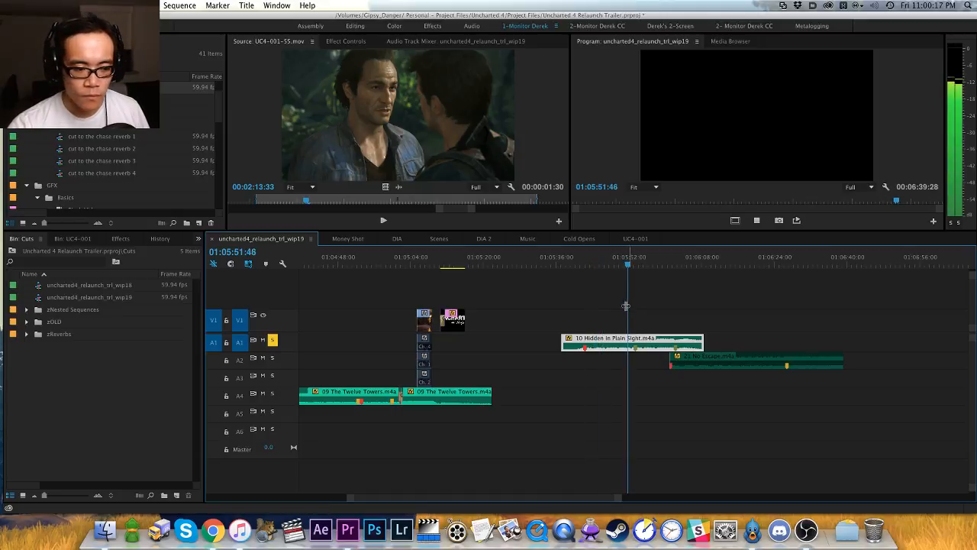
key("space")
Step: Remove the 10 Hidden in Plain Sight clip and move 21 No Escape, enabled, onto A1 at 01:05:28:40
key("super+z")
left_click(572, 365)
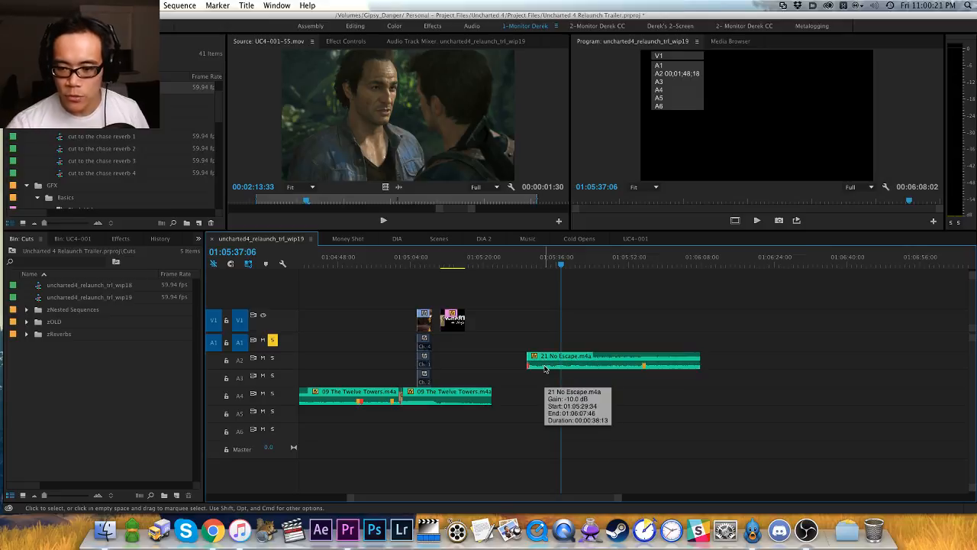
left_click_drag(548, 360, 543, 350)
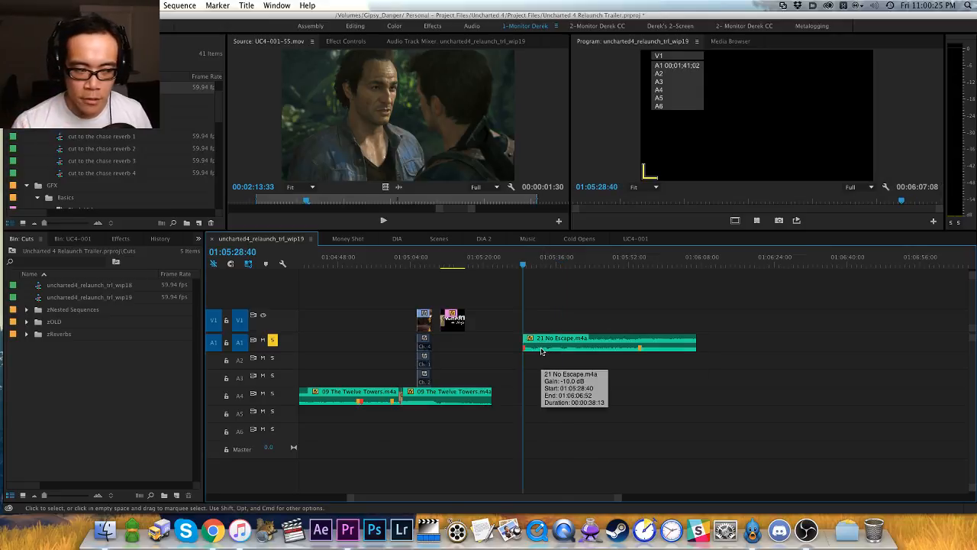
Step: Audition 21 No Escape at its beginning, middle and late marker, and delete the clip
key("space")
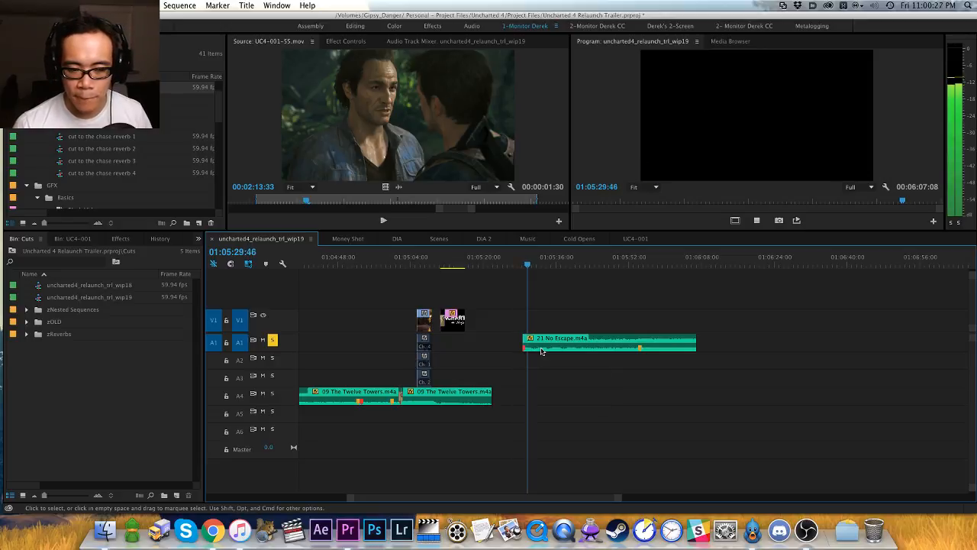
left_click(584, 262)
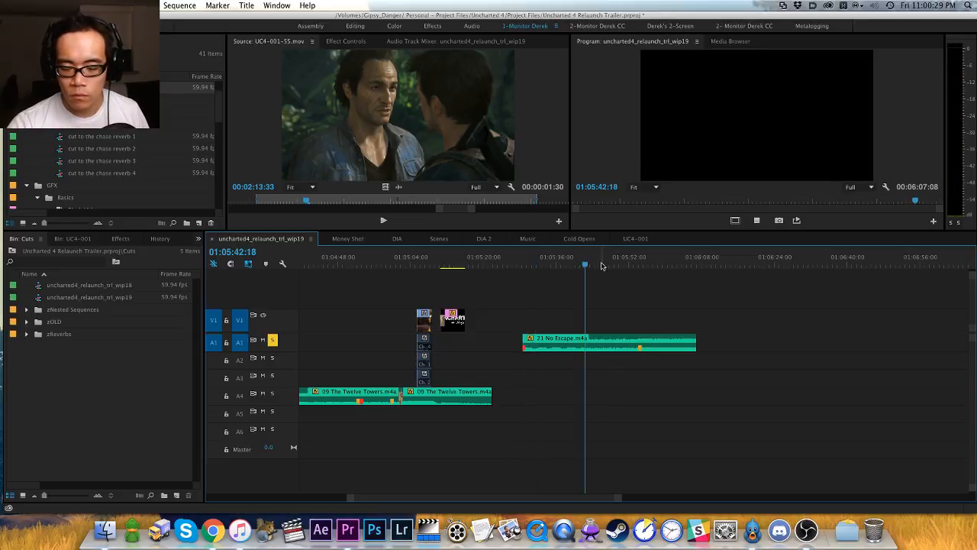
left_click(636, 263)
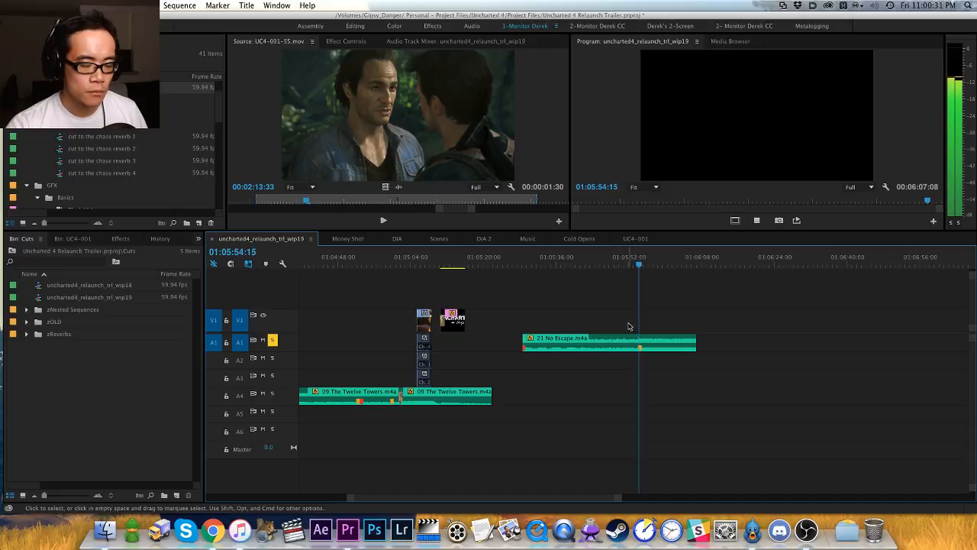
key("space")
left_click(609, 345)
key("Delete")
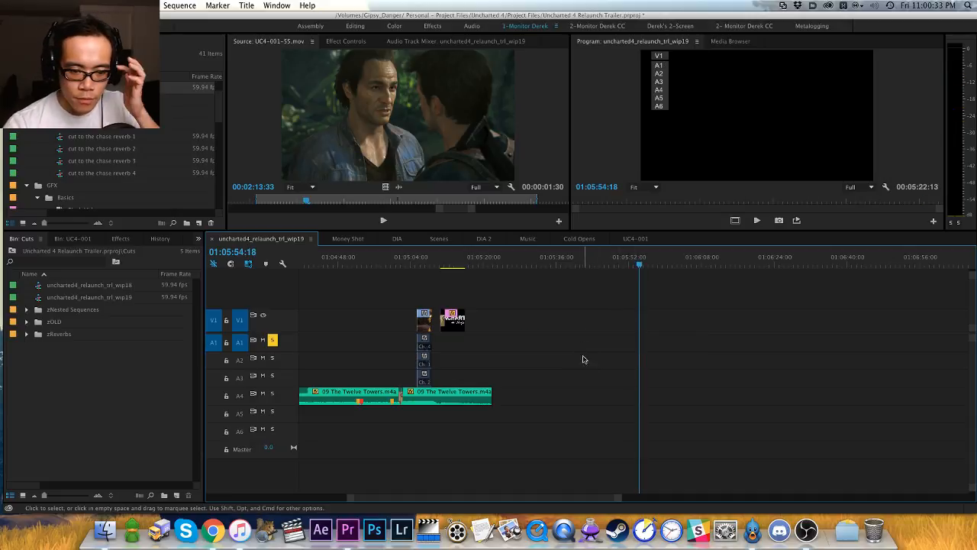
Step: Shift 04 Cut to the Chase and 22 Brother_s Keeper later to start at about 01:02:10:34, and extend Cut to the Chase's beginning back to about 01:01:41
key("minus")
key("minus")
left_click(540, 264)
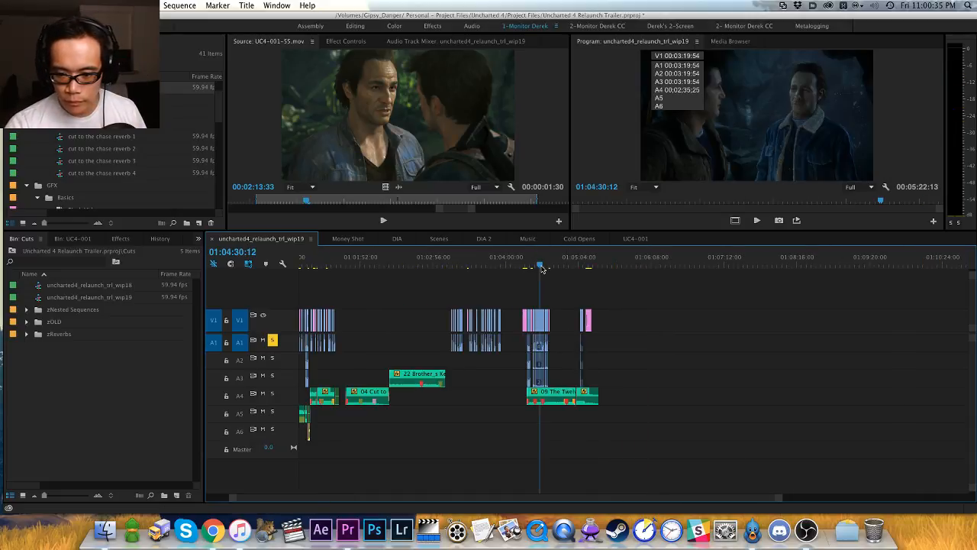
key("equal")
key("minus")
left_click(451, 264)
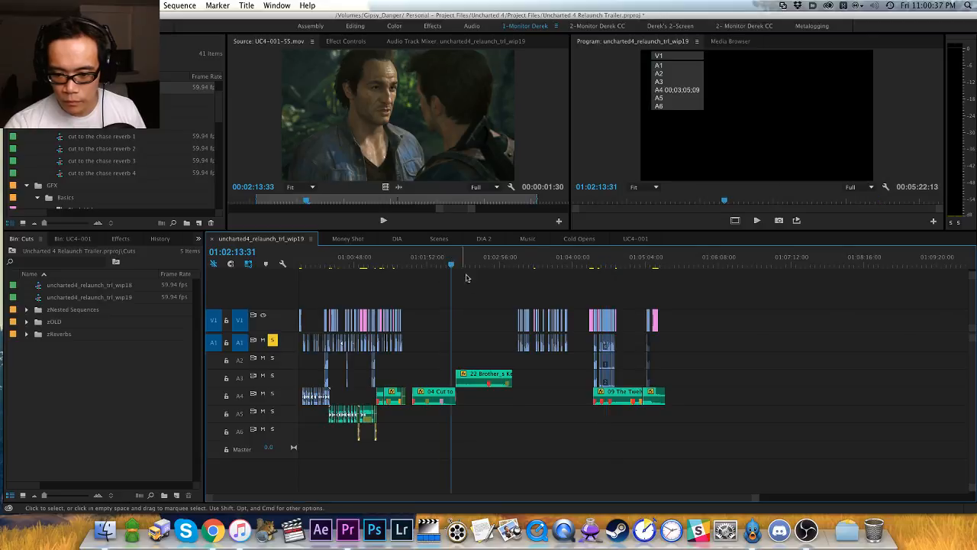
key("equal")
key("equal")
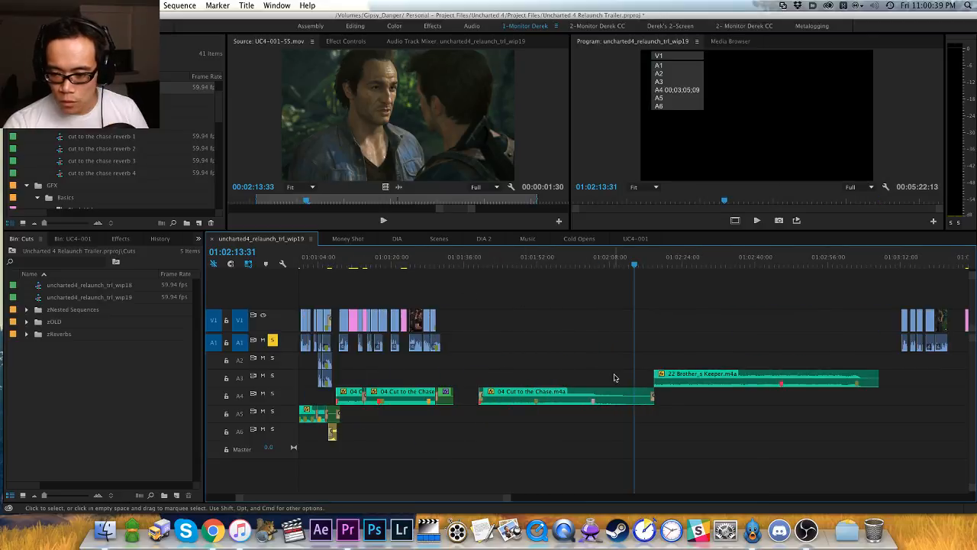
left_click_drag(543, 401, 685, 400)
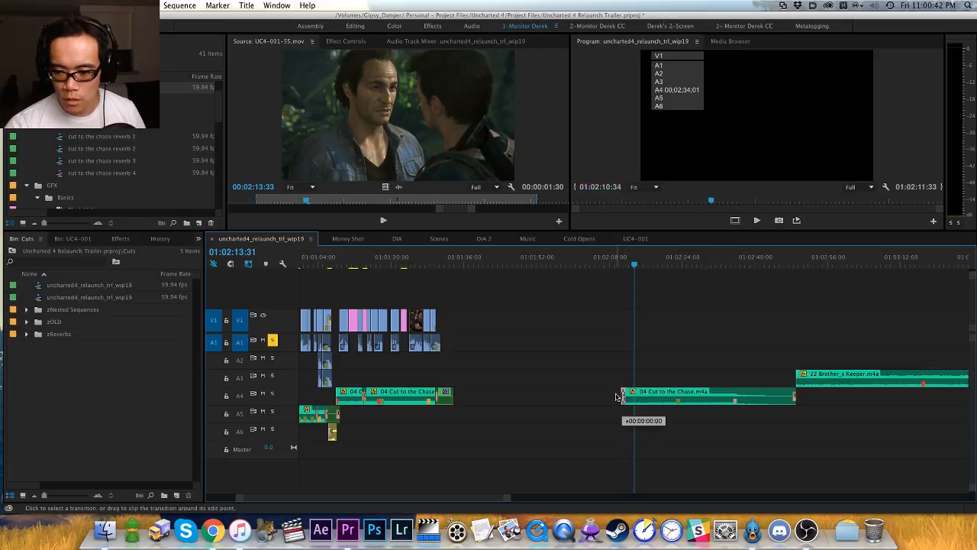
left_click_drag(616, 396, 491, 394)
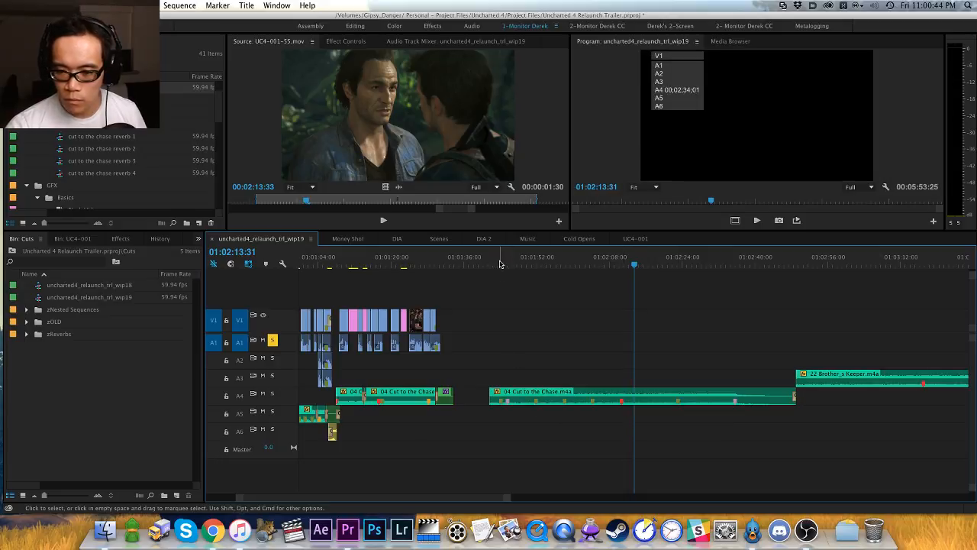
Step: Unsolo A1, target only A4, and trim the start of the extended 04 Cut to the Chase clip to its marker at 01:01:45:29
left_click(500, 260)
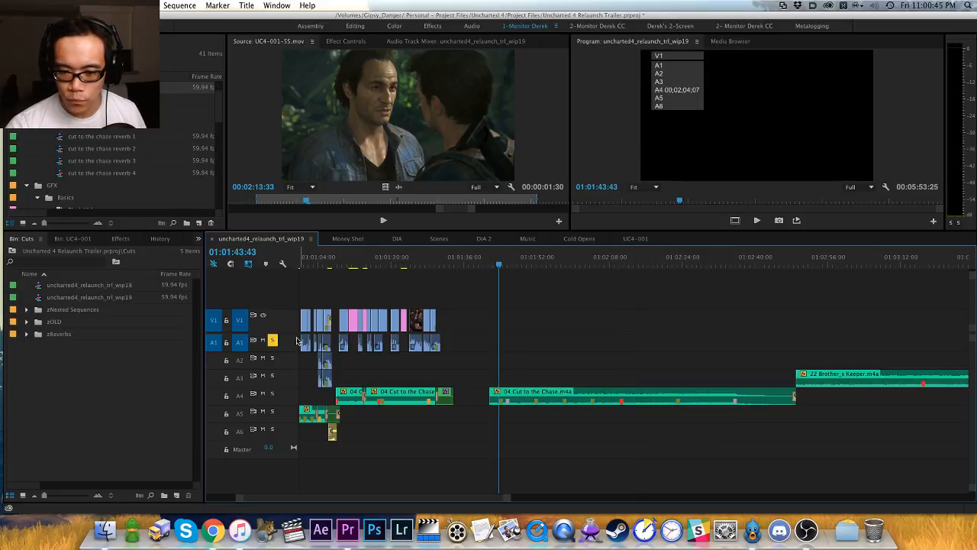
left_click(272, 340)
key("shift+m")
key("shift+m")
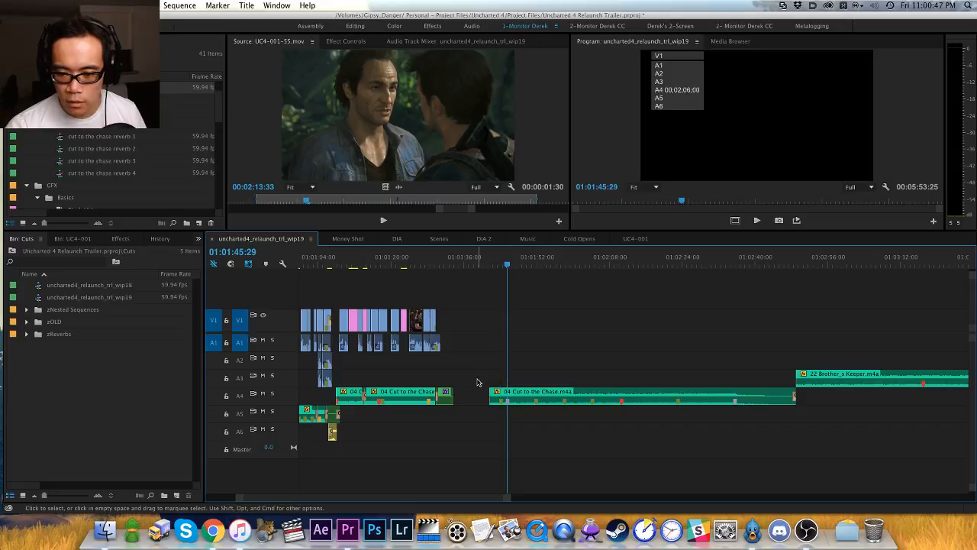
left_click(238, 397)
left_click(241, 343)
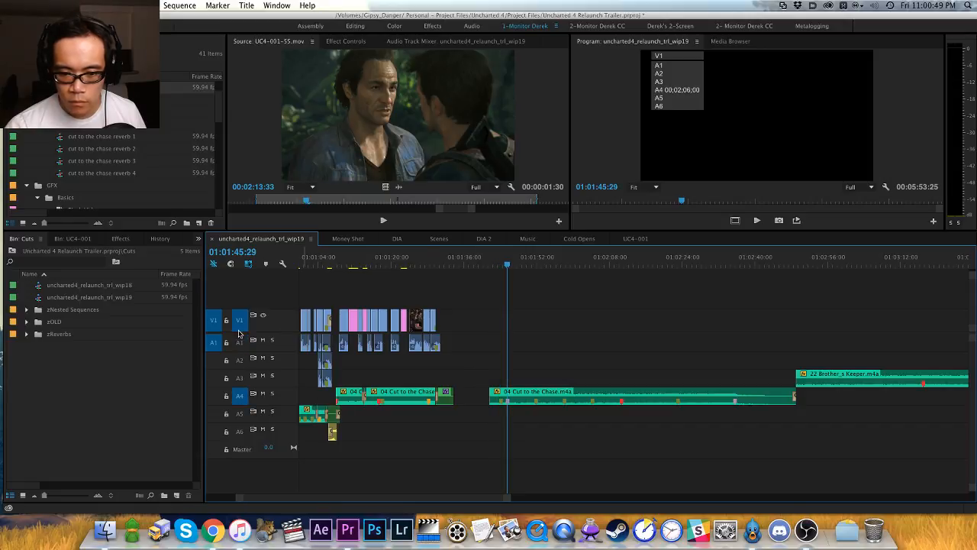
left_click(241, 323)
key("alt+q")
Step: Play the extended 04 Cut to the Chase clip and trim its start to the red marker at about 01:02:10
key("space")
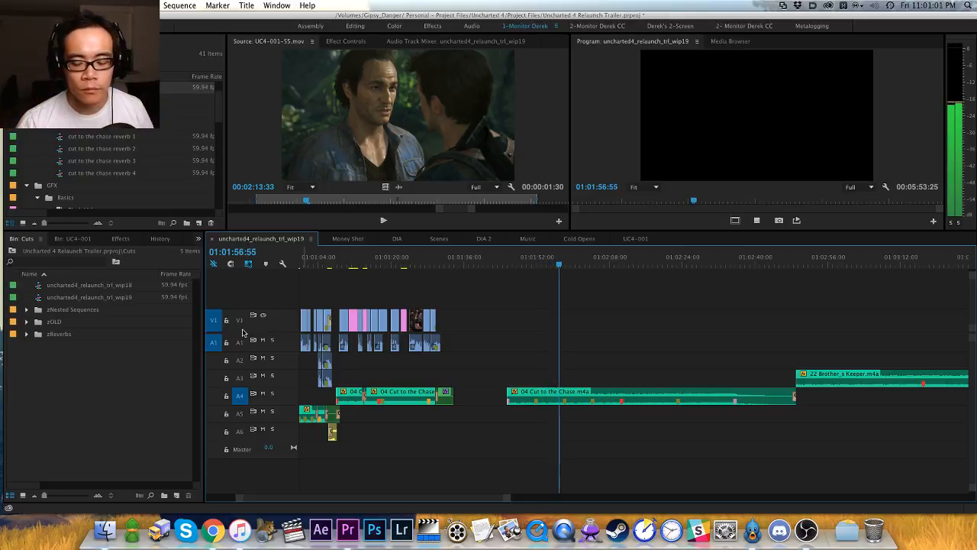
key("=")
key("h")
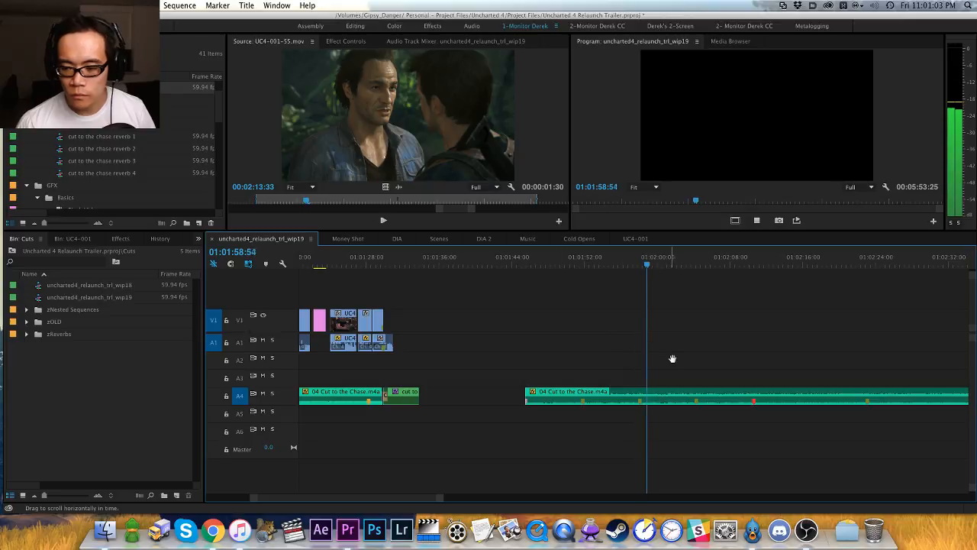
left_click_drag(684, 356, 542, 333)
key("v")
key("minus")
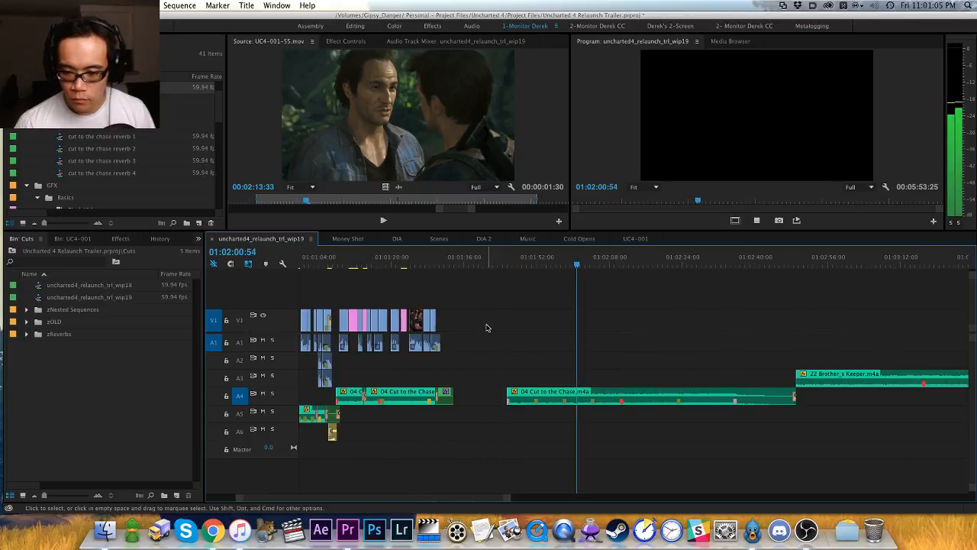
key("space")
key("shift+super+m")
key("shift+super+m")
key("shift+m")
key("shift+m")
key("shift+m")
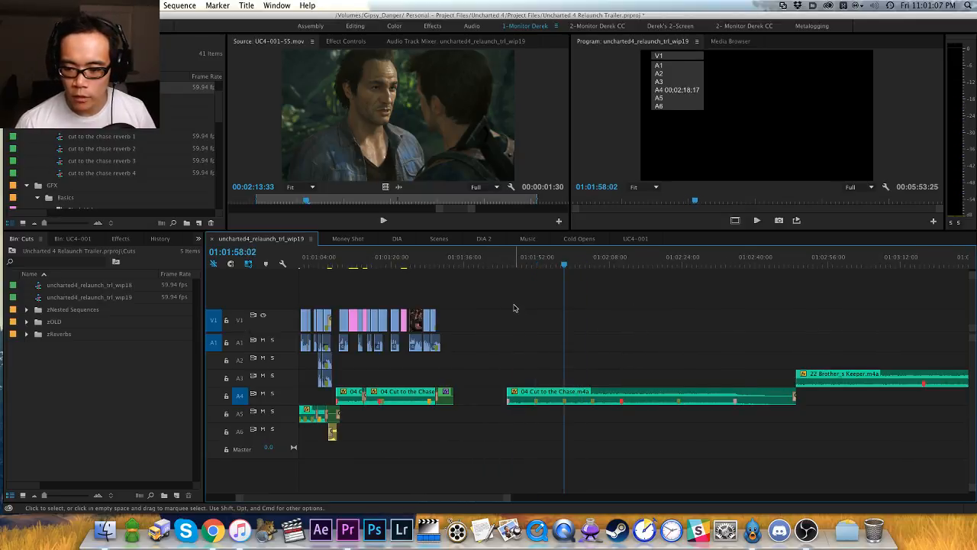
key("alt+q")
Step: Solo A4 and compare the 04 Cut to the Chase section from about 01:01:15 with the trimmed clip by playing both
key("space")
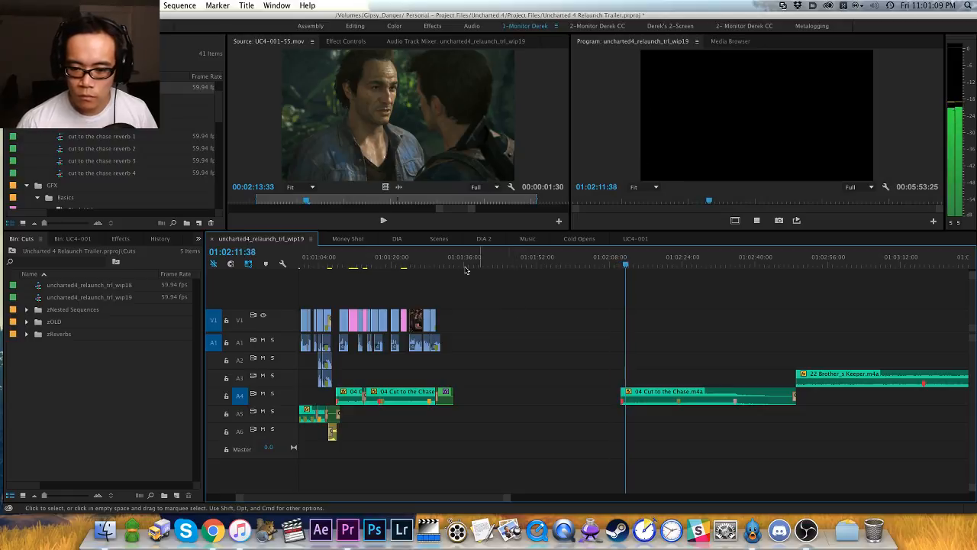
left_click(370, 270)
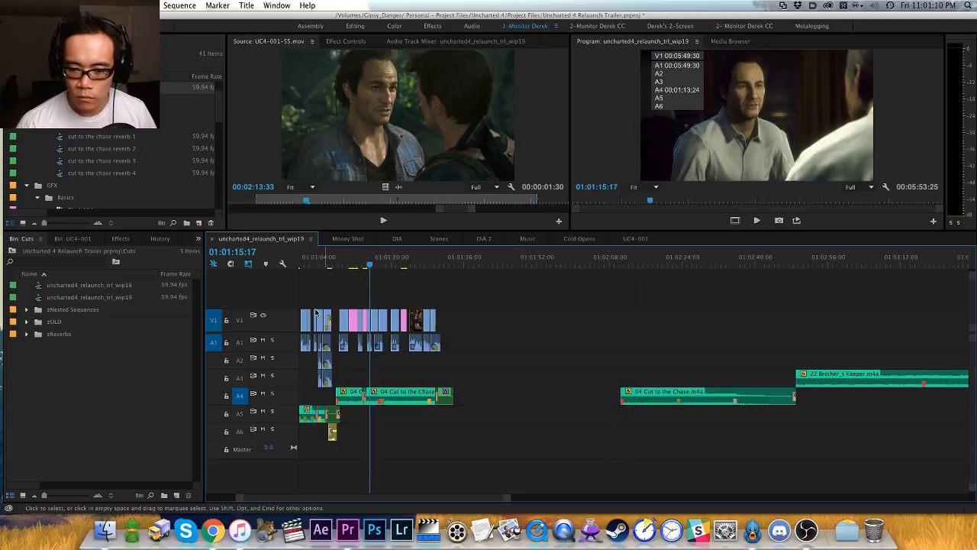
left_click(273, 395)
key("=")
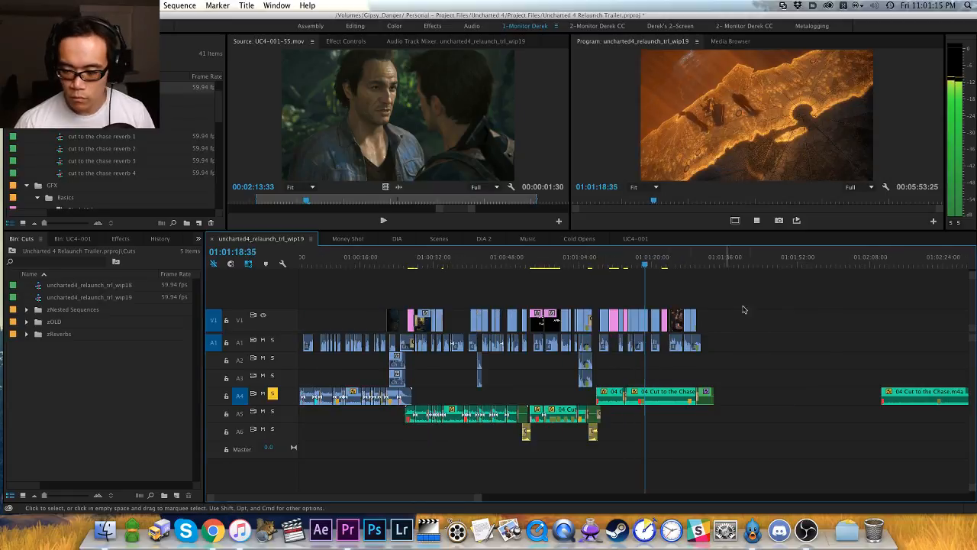
key("-")
left_click(858, 262)
key("space")
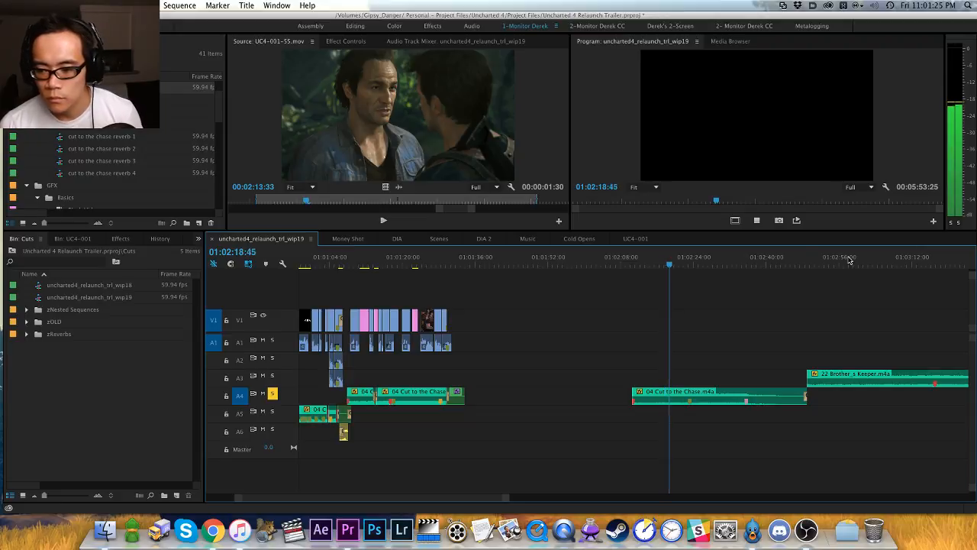
Step: Check the full range of the 04 Cut to the Chase clip, clear the marked range, and play the clip through to about 01:02:36
key("x")
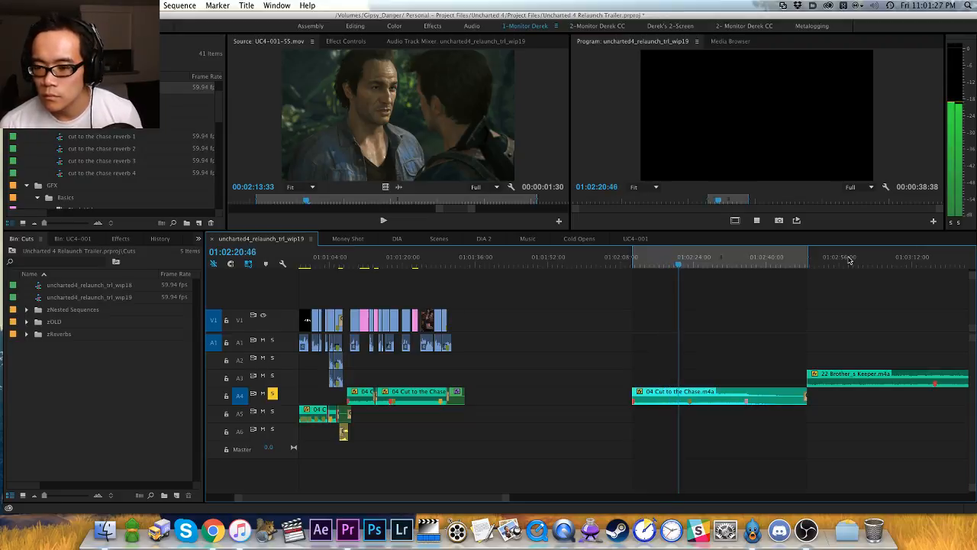
key("alt+x")
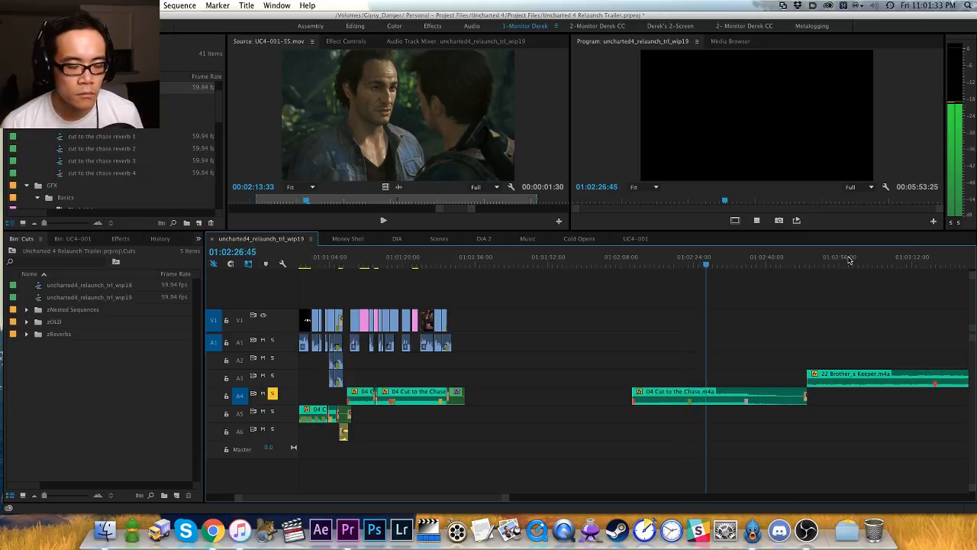
key("=")
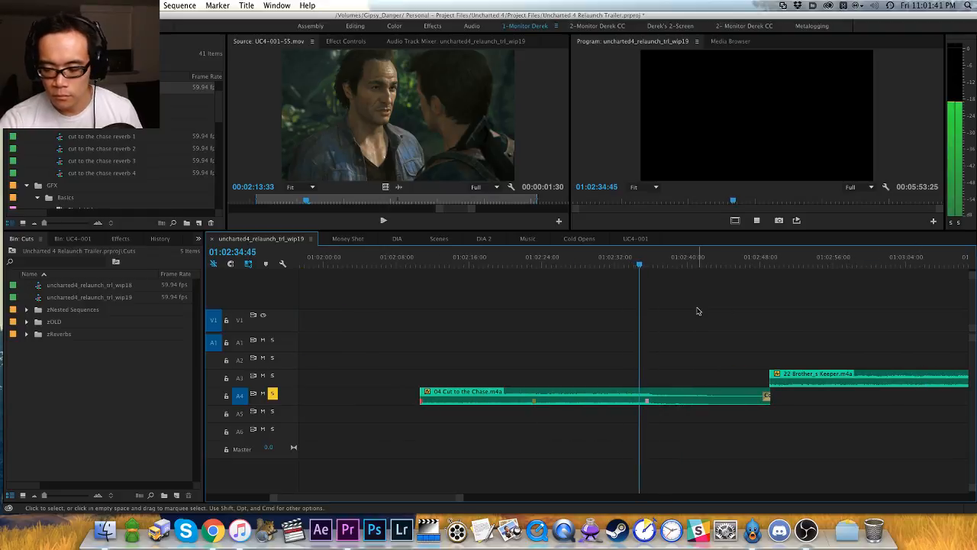
key("space")
Step: Solo A3 instead of A4 and play 22 Brother_s Keeper from its start at 01:02:49:00
left_click(273, 376)
left_click(274, 394)
key("h")
left_click_drag(558, 331, 468, 325)
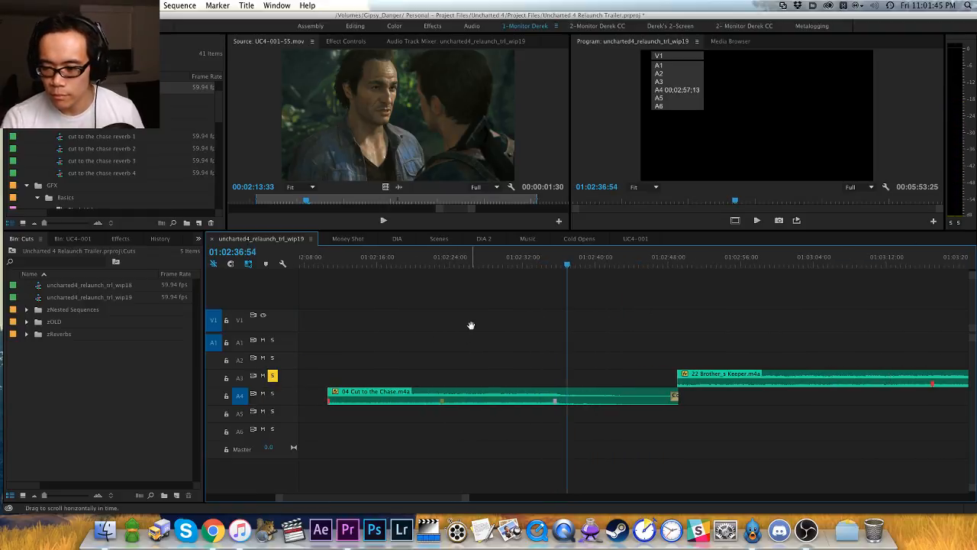
key("v")
key("Down")
key("minus")
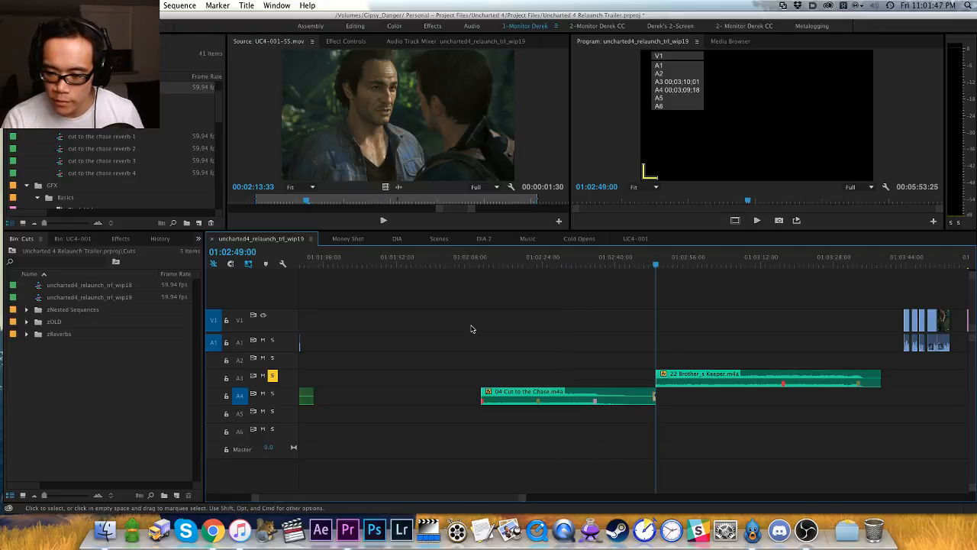
key("space")
scroll(523, 323, "down", 2)
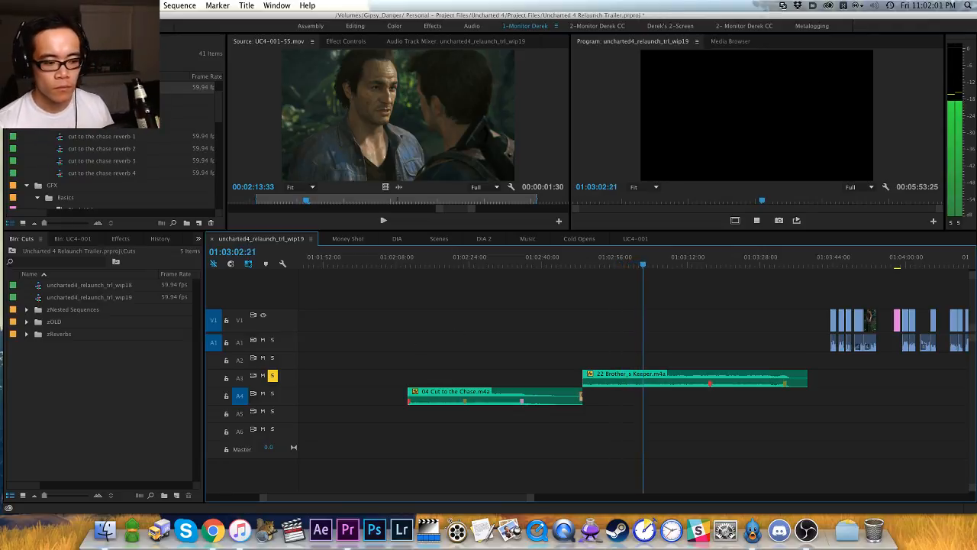
key("super+Tab")
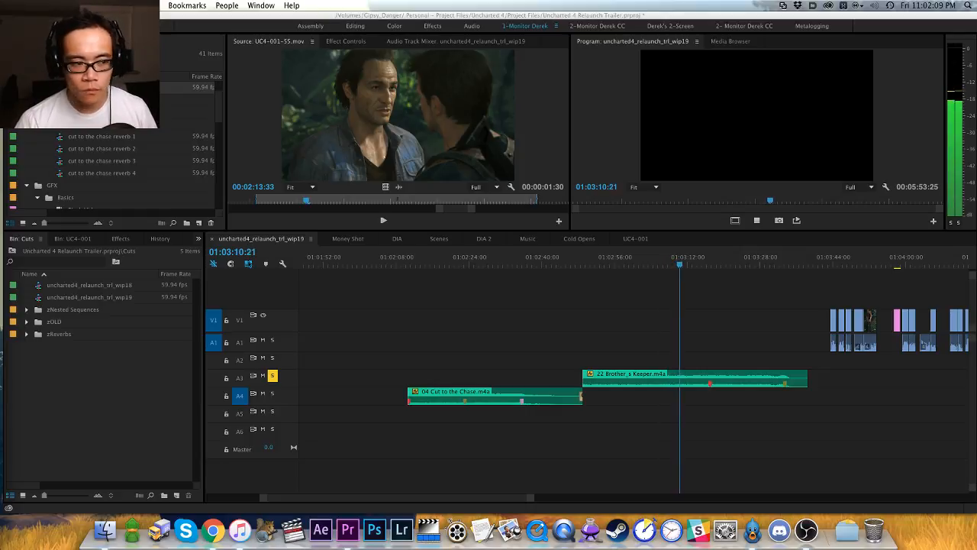
left_click(503, 329)
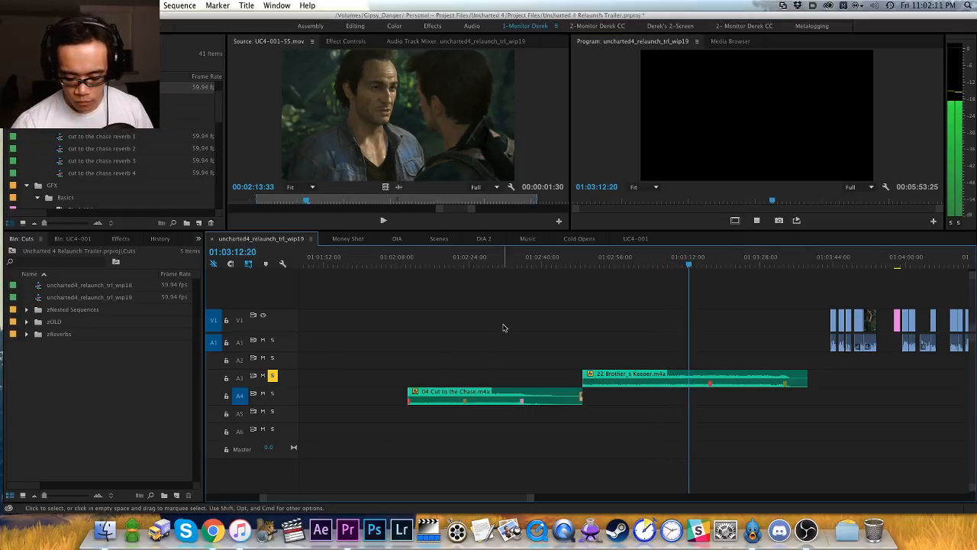
Step: Replay 22 Brother_s Keeper to find its new starting point, target only A3, and trim the clip's start to 01:03:09:38
key("equal")
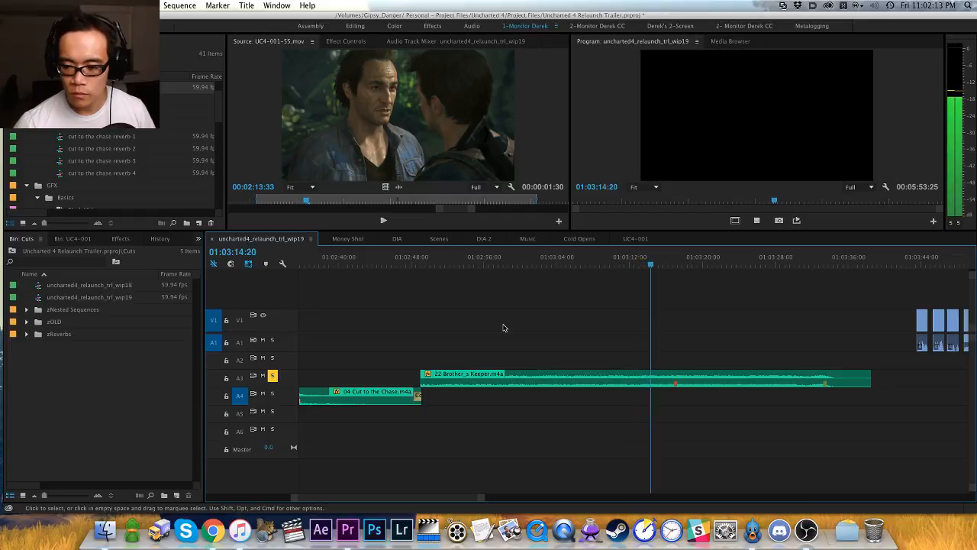
left_click(593, 262)
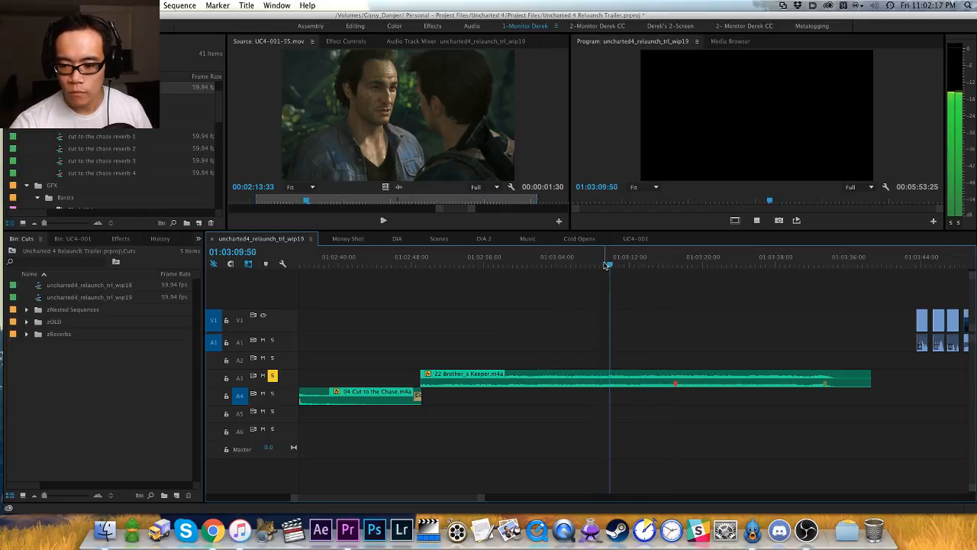
left_click(607, 265)
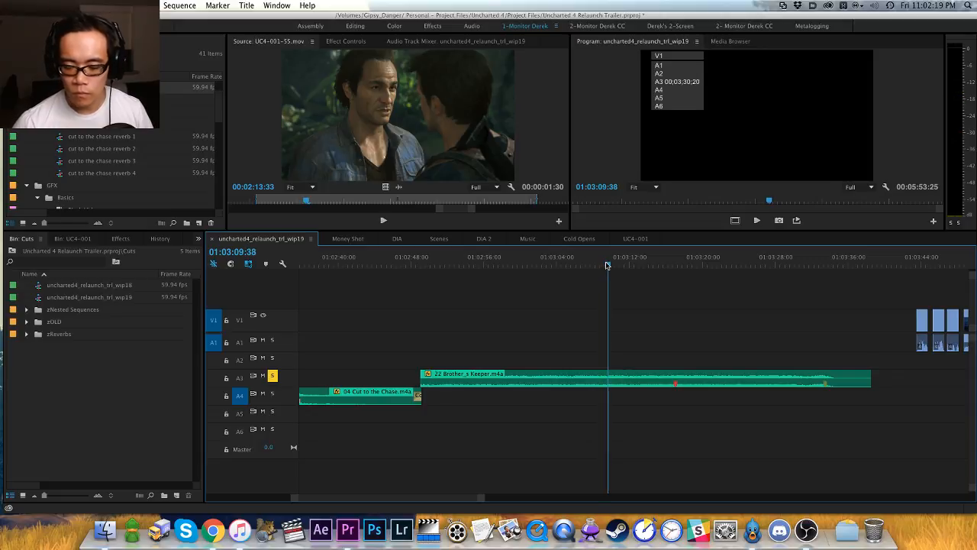
key("alt+3")
key("alt+4")
key("shift+q")
Step: Play the trimmed 22 Brother_s Keeper clip from its new start past the red marker
key("space")
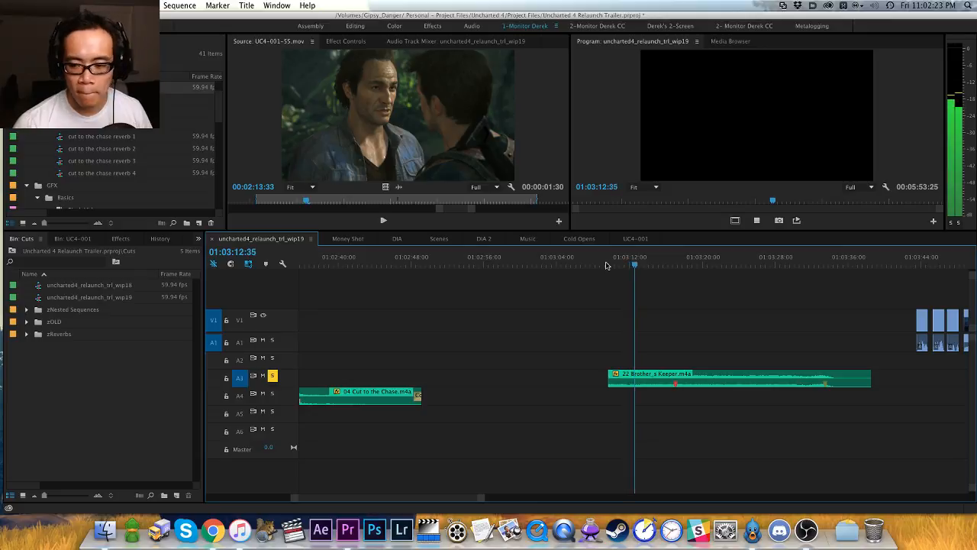
key("minus")
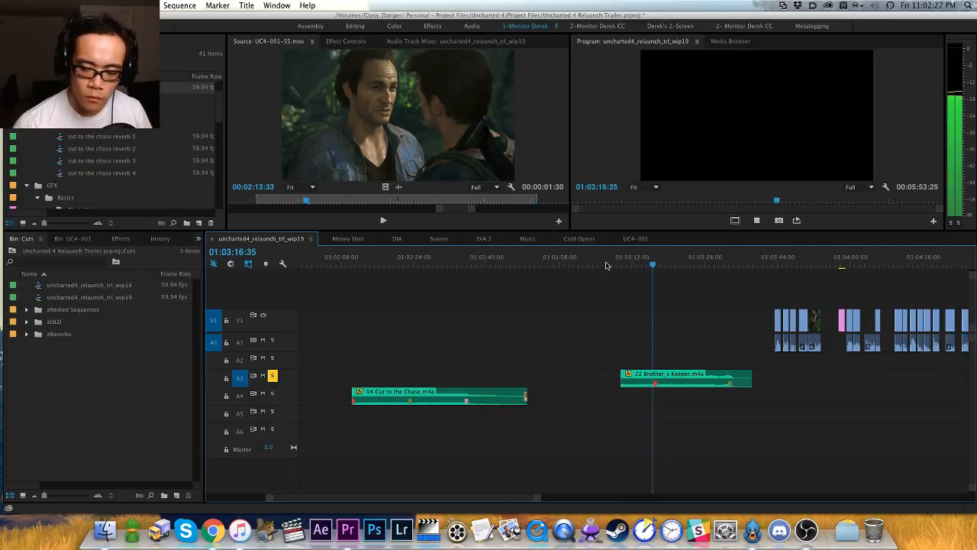
key("equal")
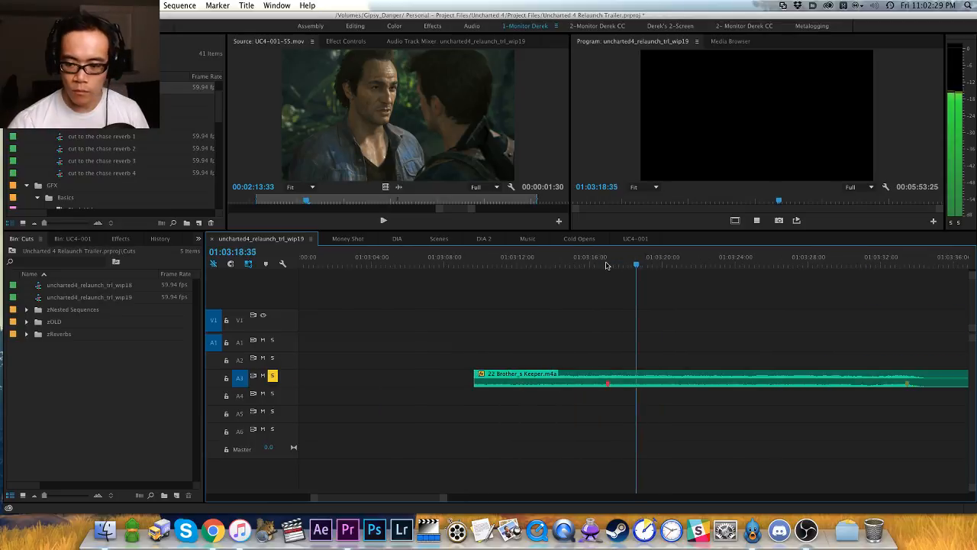
Step: Replay 22 Brother_s Keeper just before its red marker, park at 01:03:16:00, and match that frame in the source clip
left_click(540, 262)
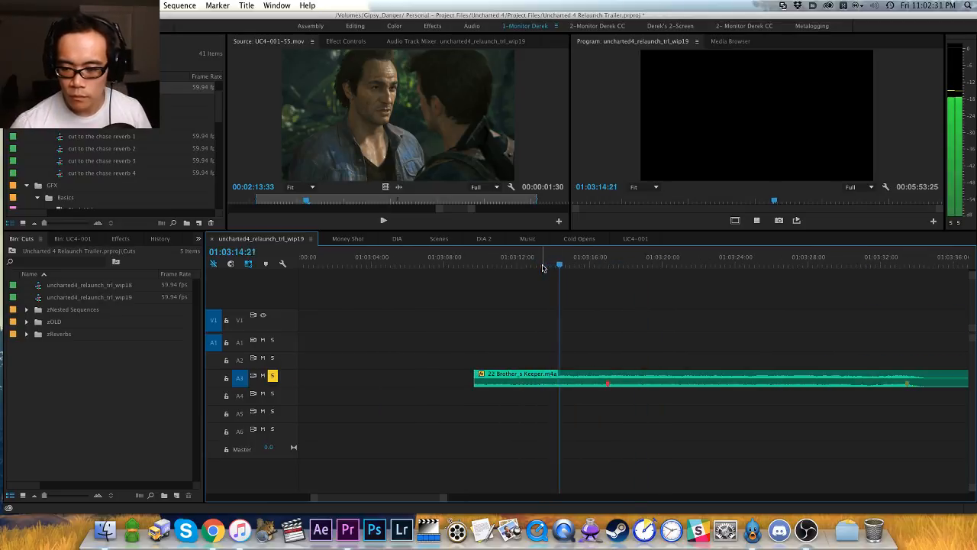
key("space")
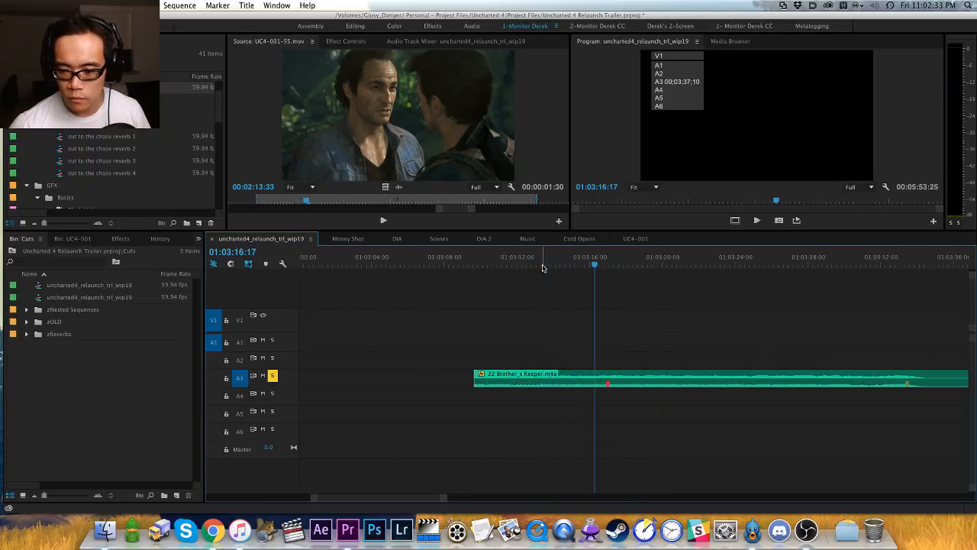
key("shift+Left")
key("space")
key("space")
key("shift+Left")
key("shift+Left")
key("space")
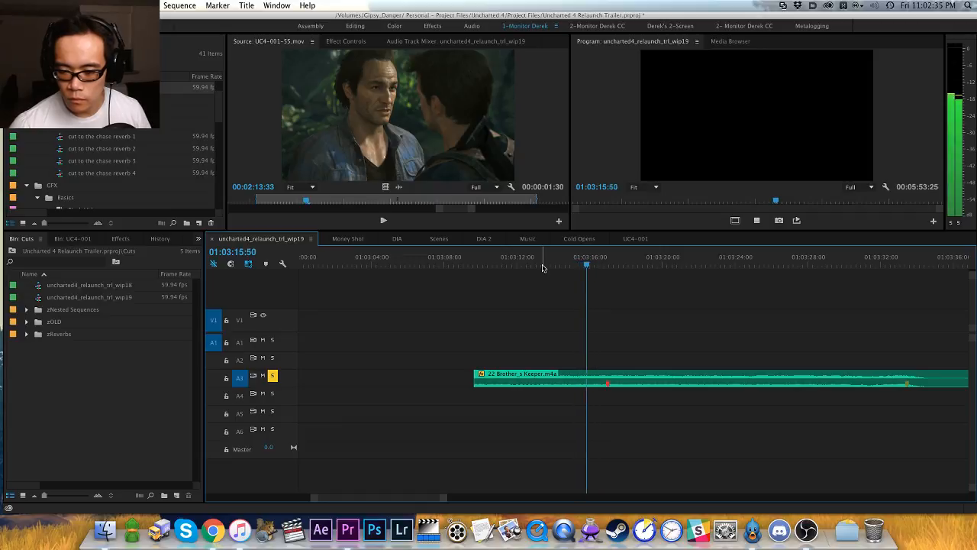
key("space")
key("f")
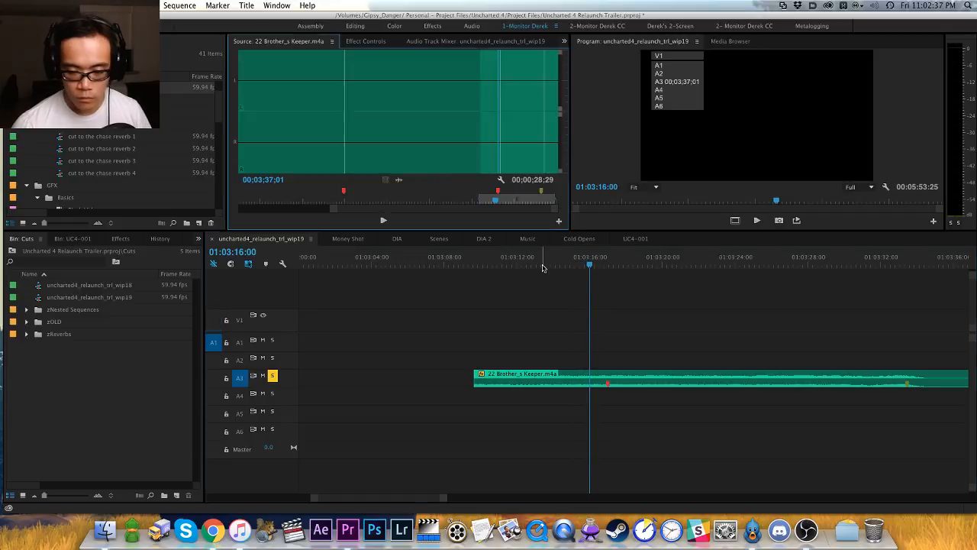
Step: Add a marker at 00;03;37;01 in the 22 Brother_s Keeper.m4a source clip, play briefly from it, and save the project
key("m")
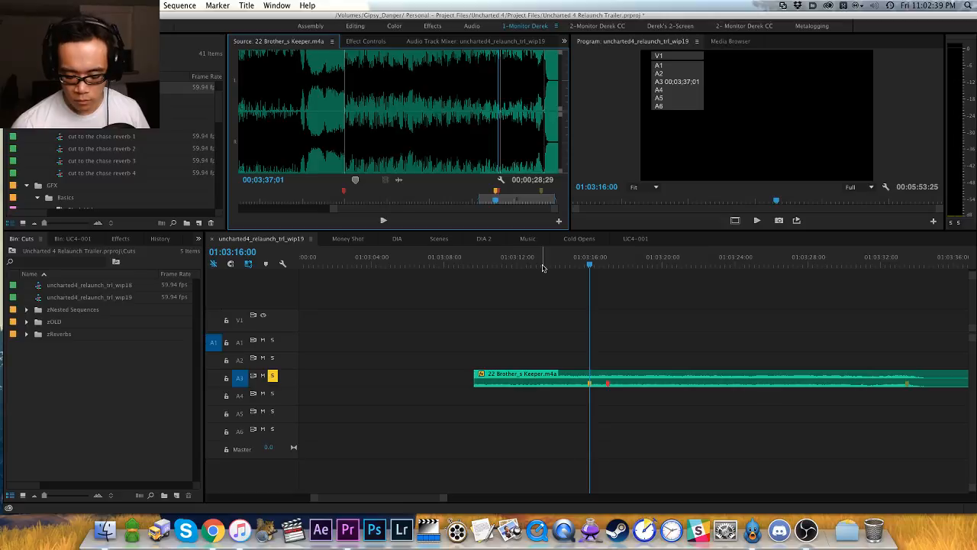
key("equal")
key("equal")
key("equal")
key("equal")
key("space")
key("space")
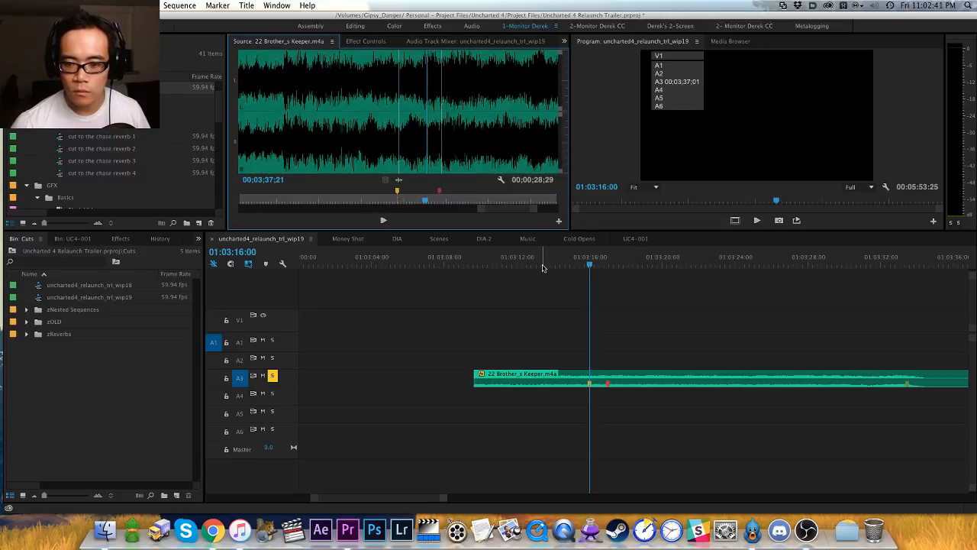
key("super+shift+m")
key("shift+Right")
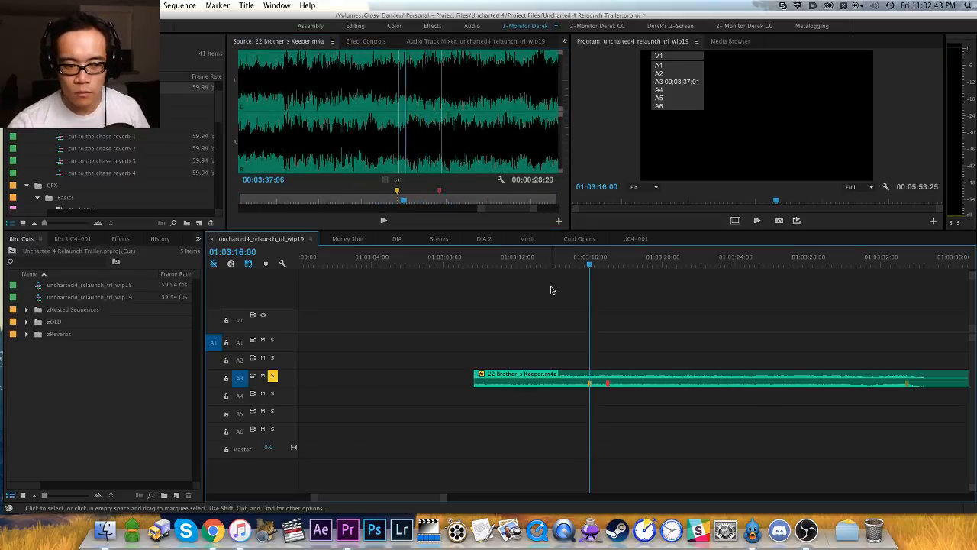
key("super+s")
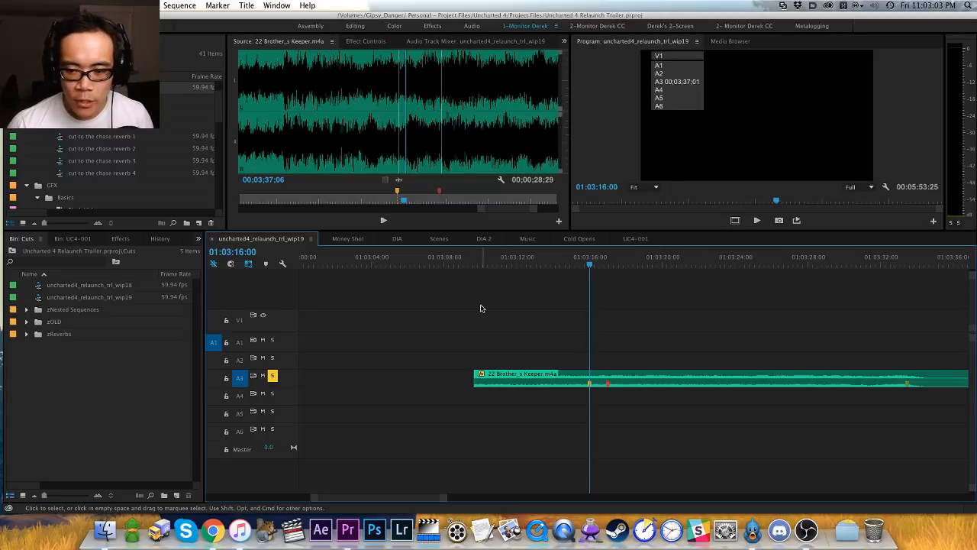
key("h")
left_click_drag(526, 295, 483, 300)
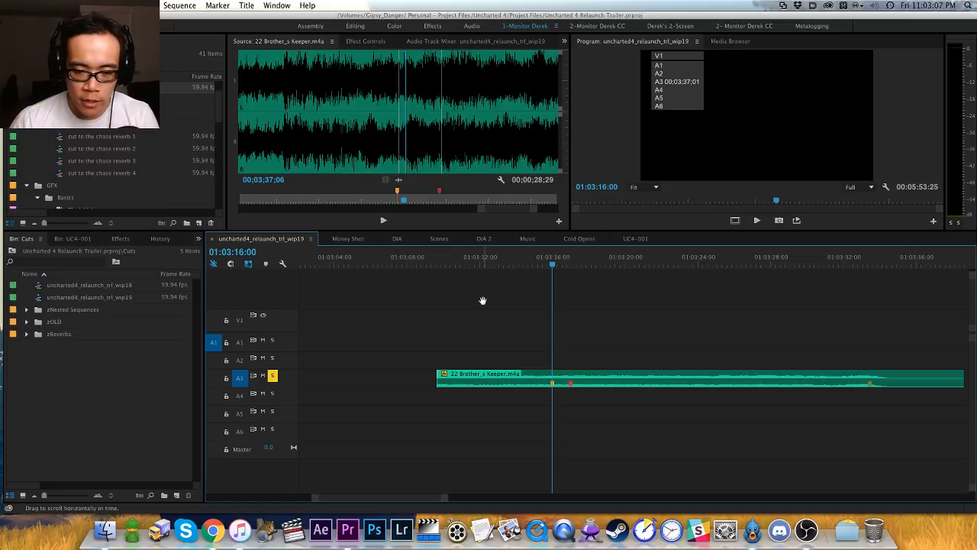
left_click_drag(523, 312, 432, 327)
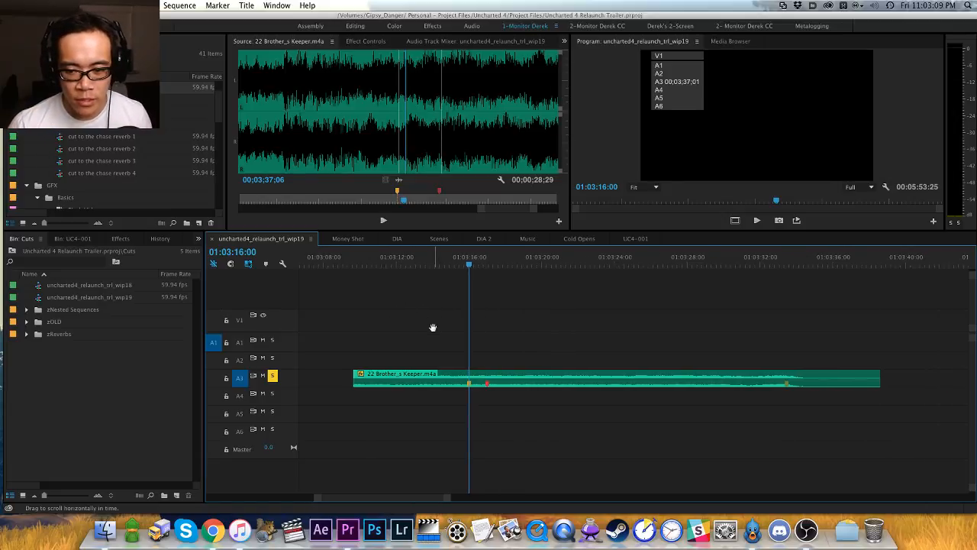
key("v")
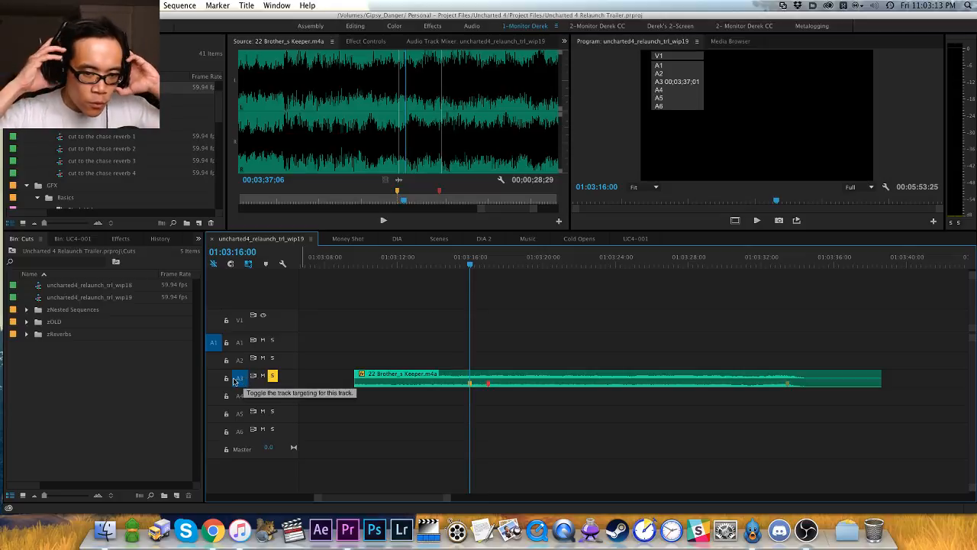
left_click(340, 223)
key("minus")
key("minus")
key("minus")
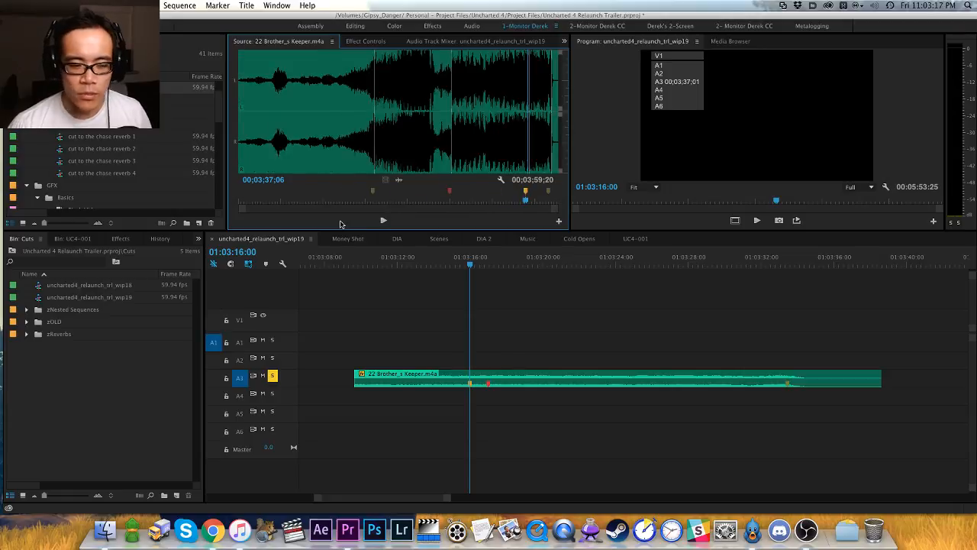
key("equal")
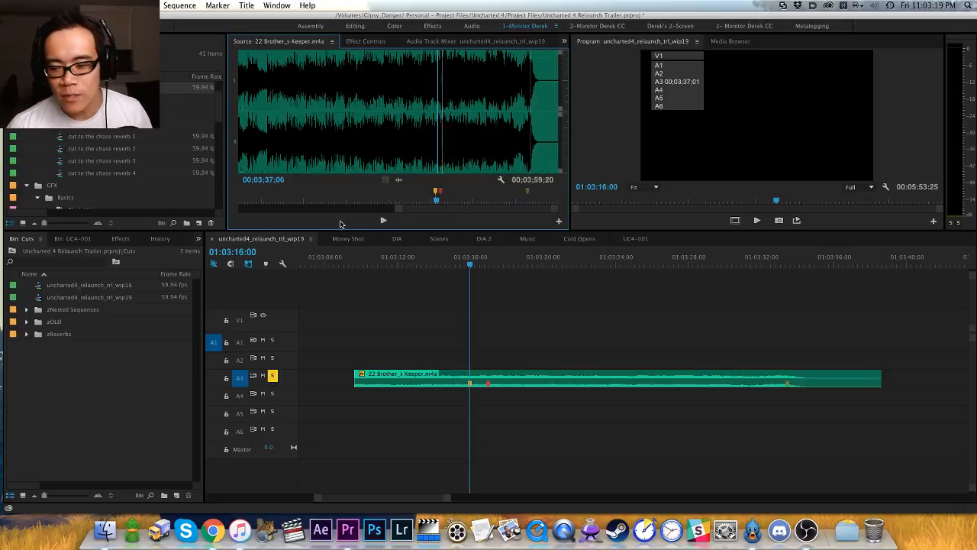
left_click(429, 298)
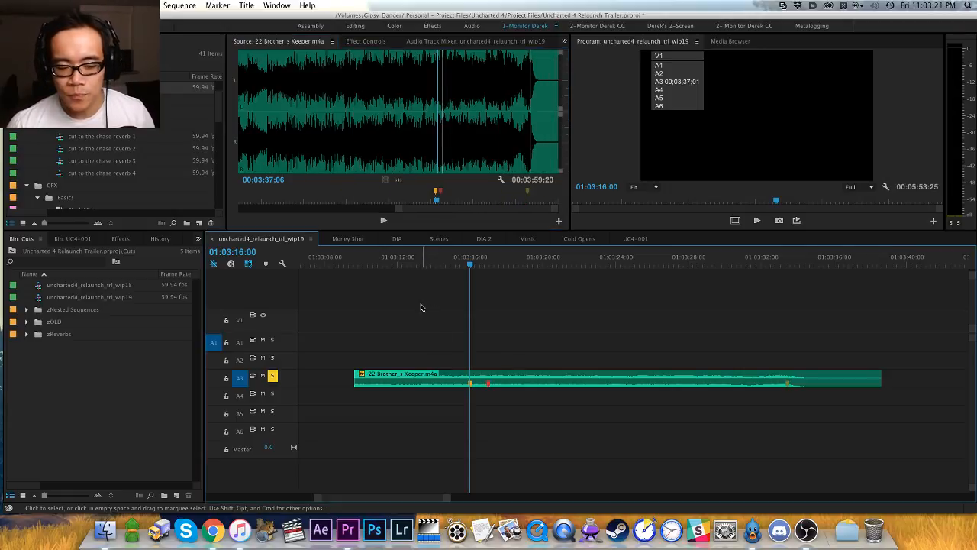
key("h")
left_click_drag(447, 305, 405, 307)
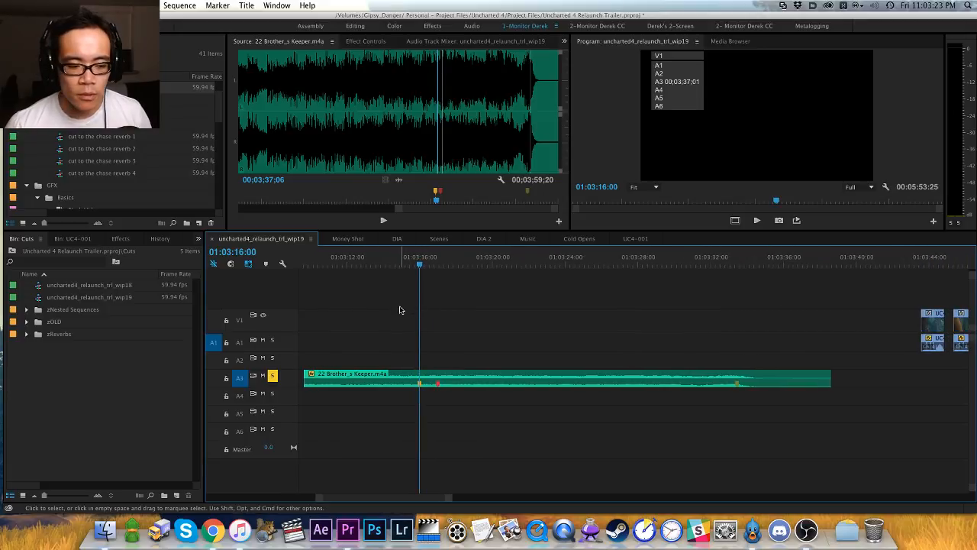
scroll(399, 310, "up", 6)
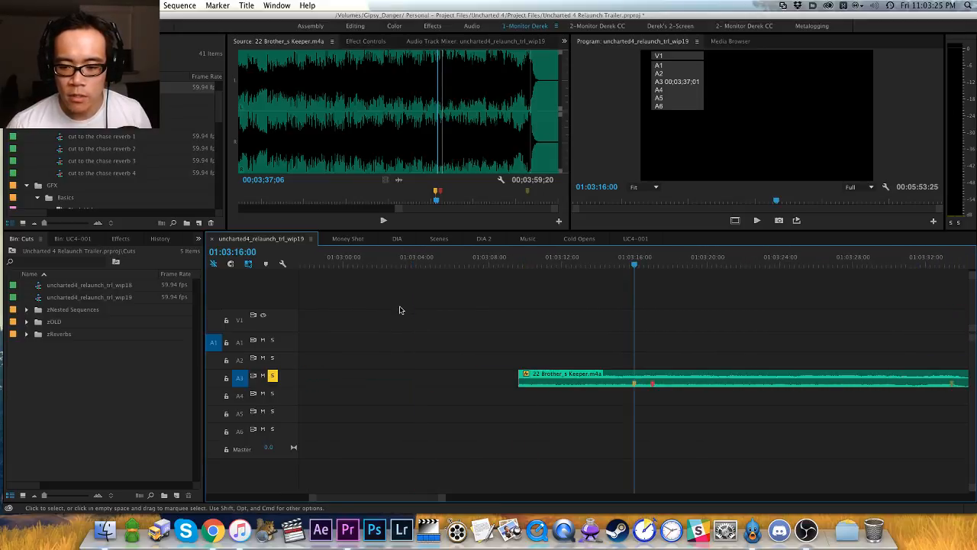
key("h")
left_click_drag(572, 321, 451, 334)
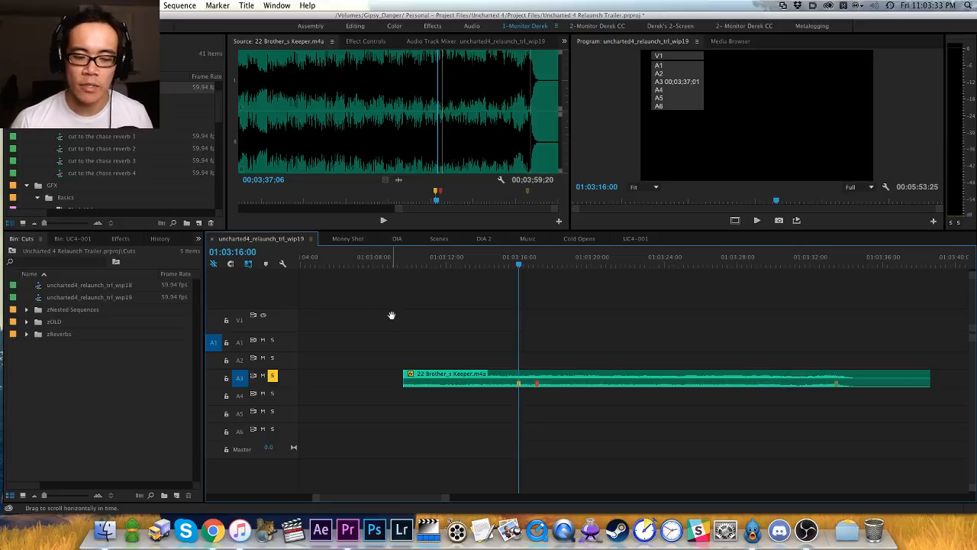
key("equal")
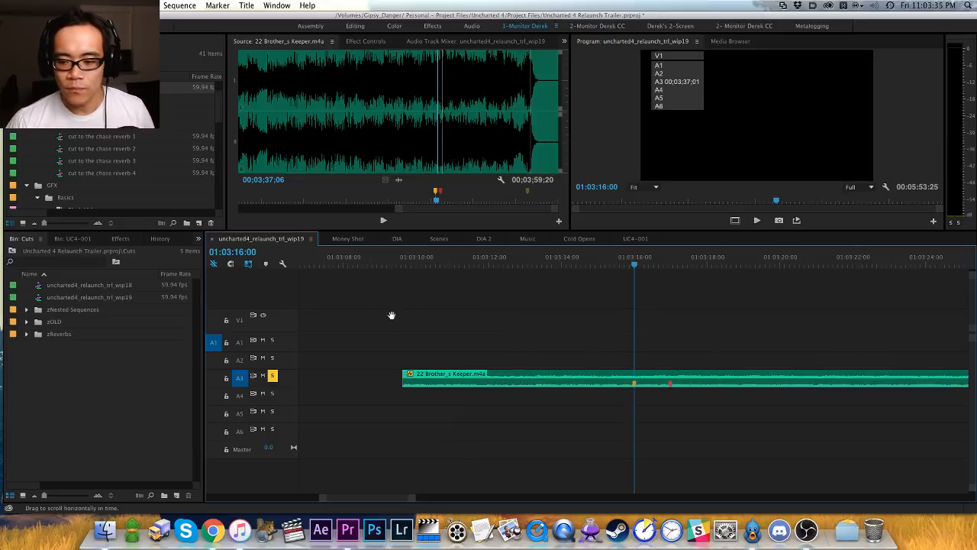
left_click_drag(580, 308, 519, 315)
key("v")
key("minus")
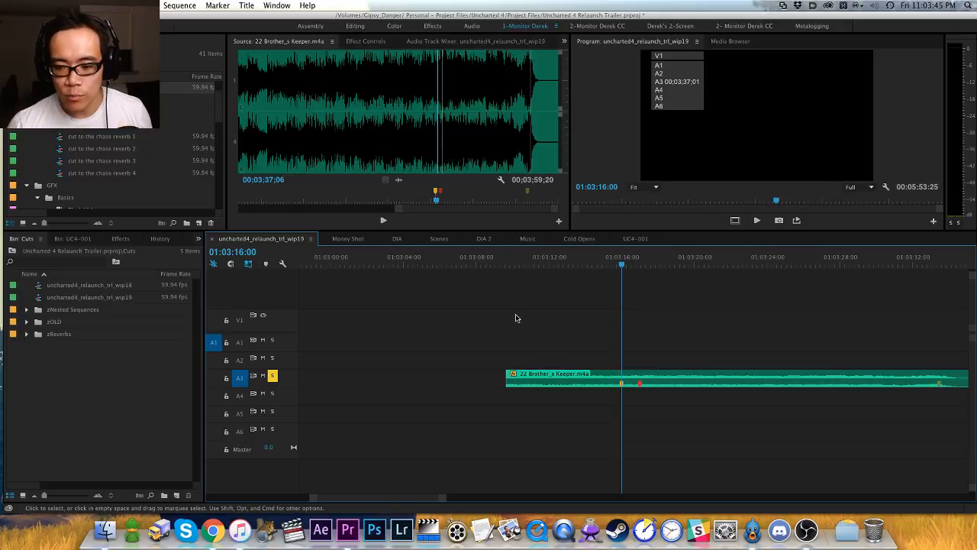
key("h")
left_click_drag(534, 316, 410, 331)
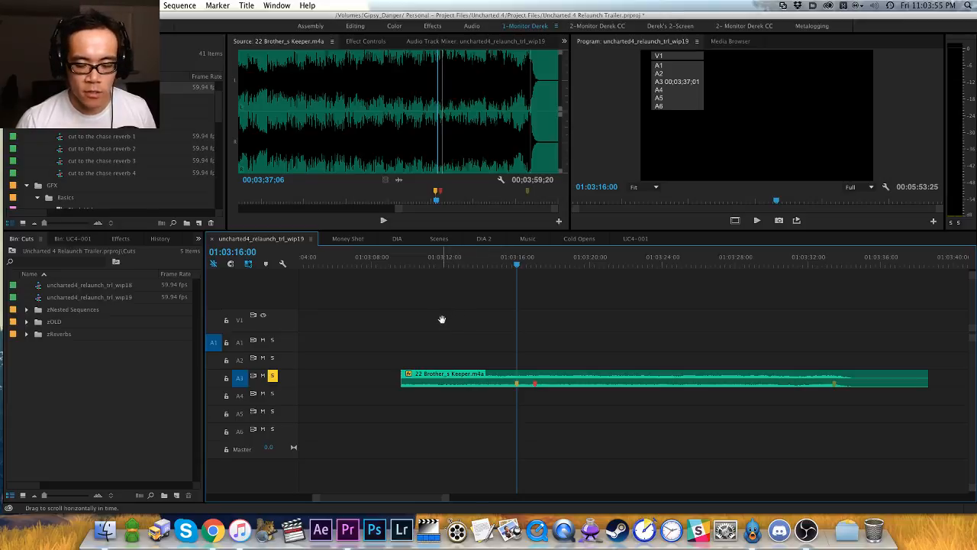
scroll(441, 320, "left", 3)
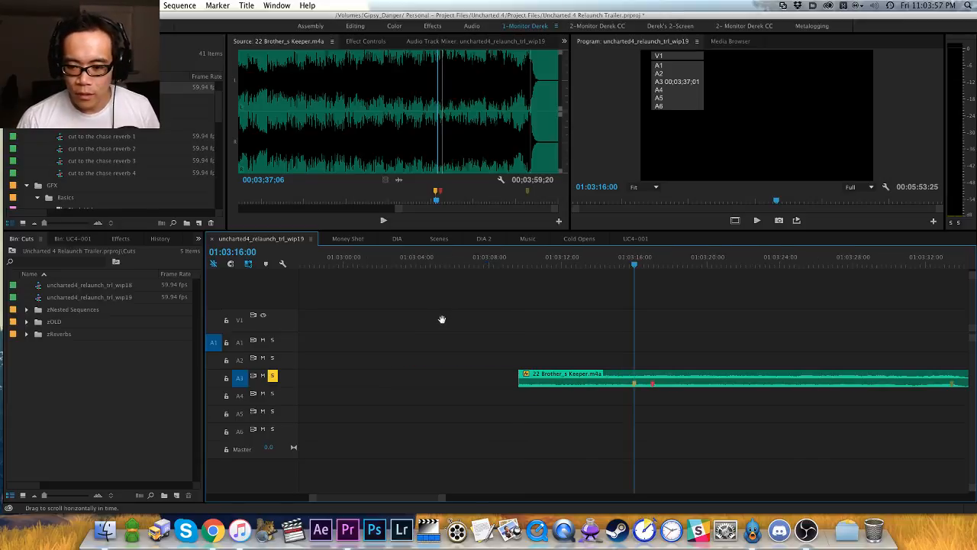
left_click_drag(608, 307, 471, 314)
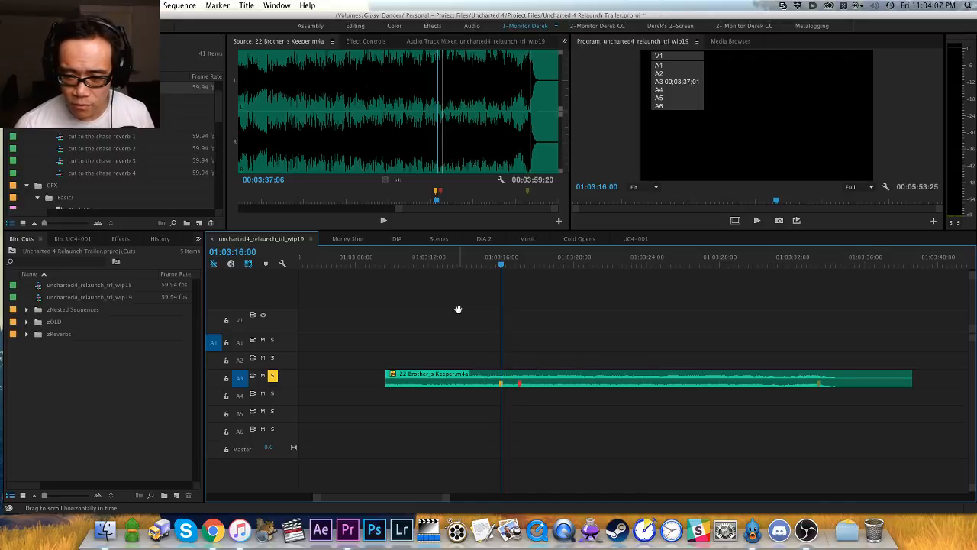
key("=")
key("minus")
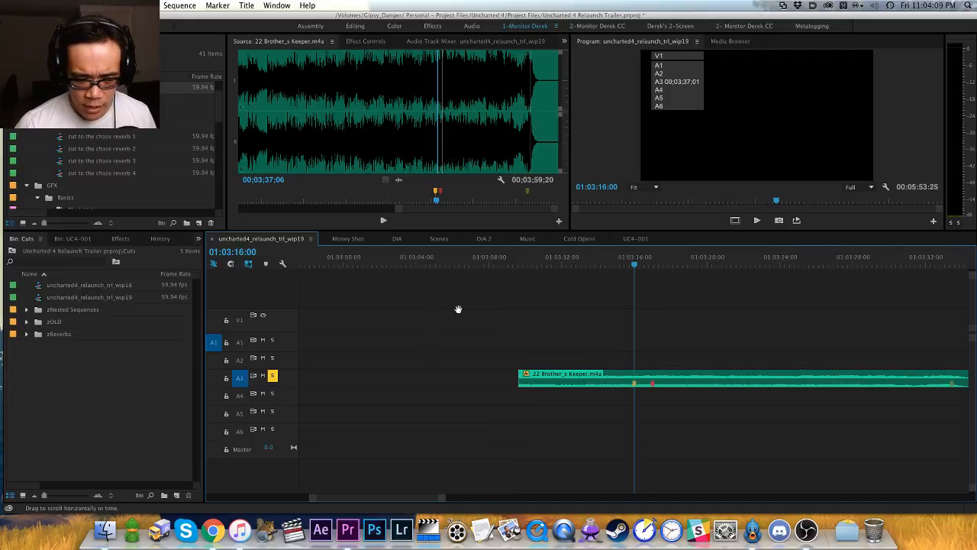
left_click_drag(604, 300, 474, 323)
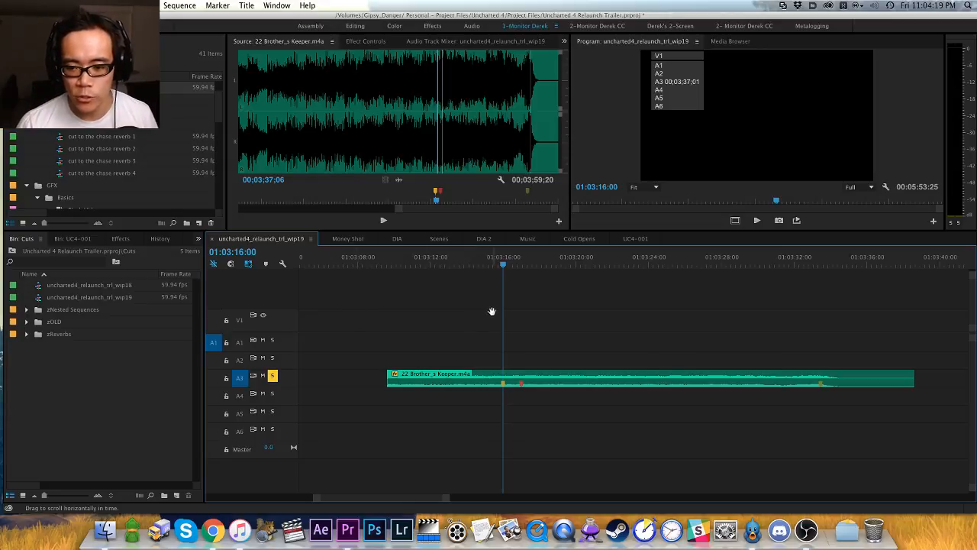
left_click_drag(498, 311, 473, 311)
key("v")
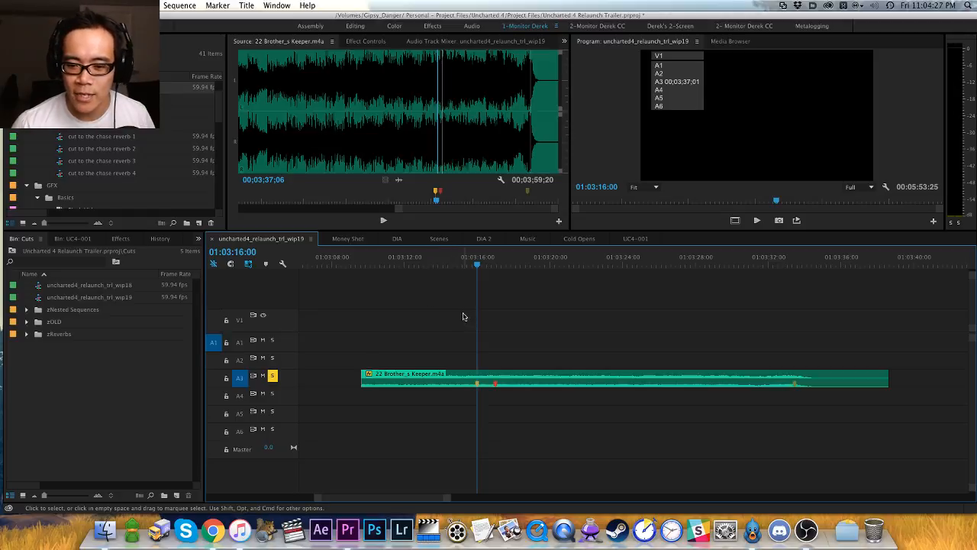
Step: Trim the start of the 22 Brother_s Keeper.m4a clip on A3 to the playhead at 01:03:16:00 and save the project
key("h")
left_click_drag(452, 316, 399, 329)
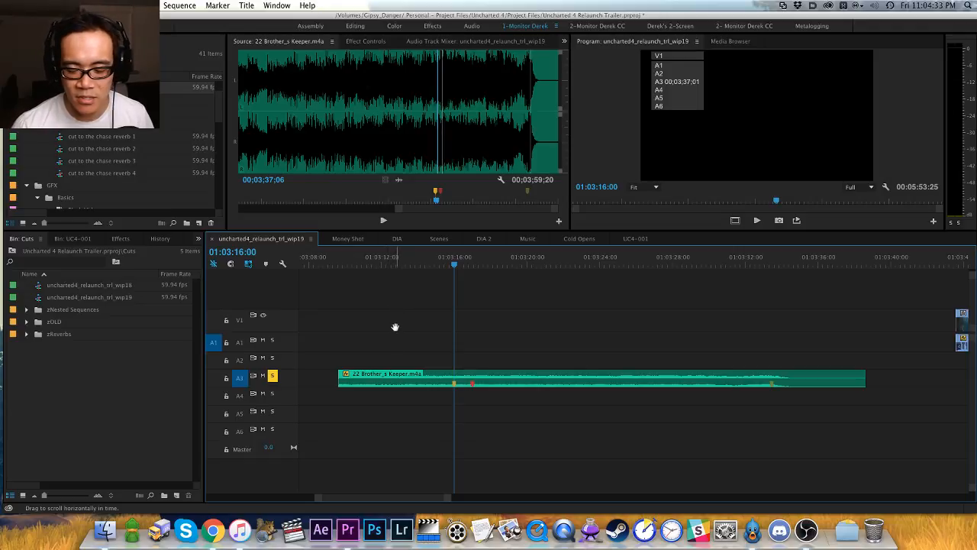
key("shift+q")
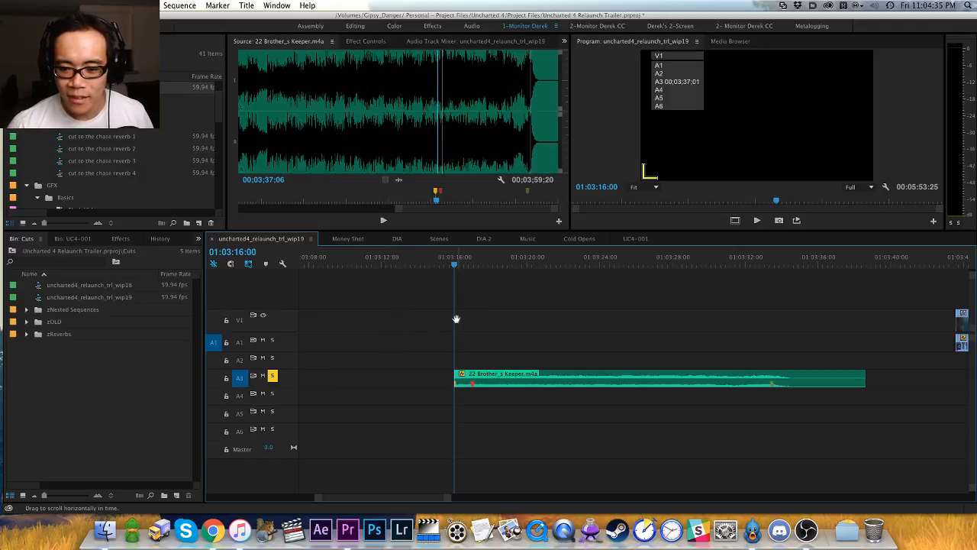
left_click_drag(462, 319, 393, 326)
key("v")
key("super+s")
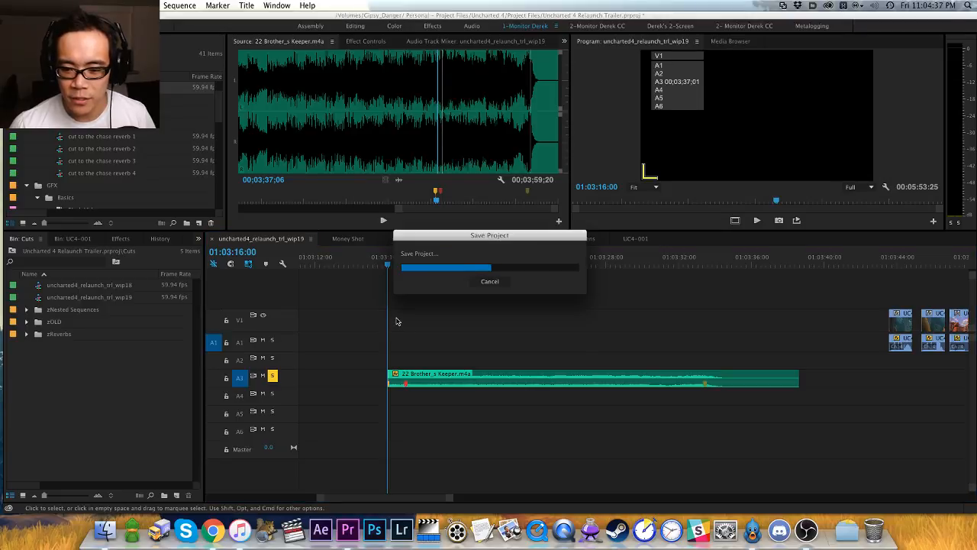
key("h")
mouse_move(434, 341)
left_mouse_down()
mouse_move(509, 327)
mouse_move(420, 339)
left_mouse_up()
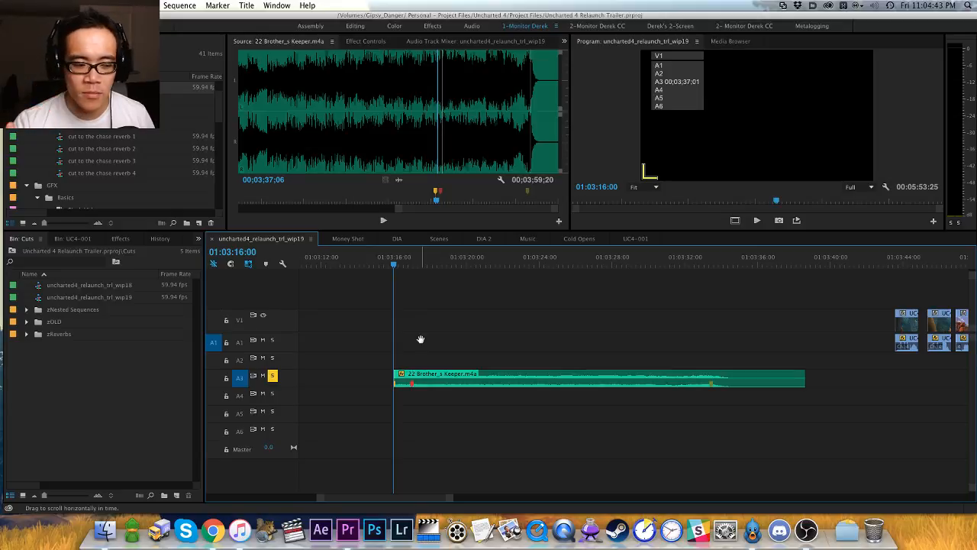
key("v")
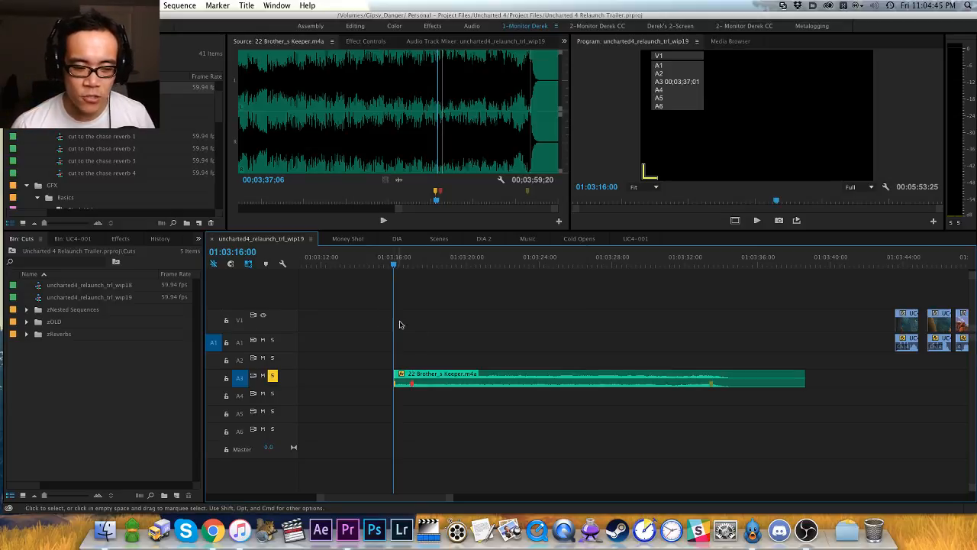
key("super+s")
key("h")
left_click_drag(412, 325, 351, 323)
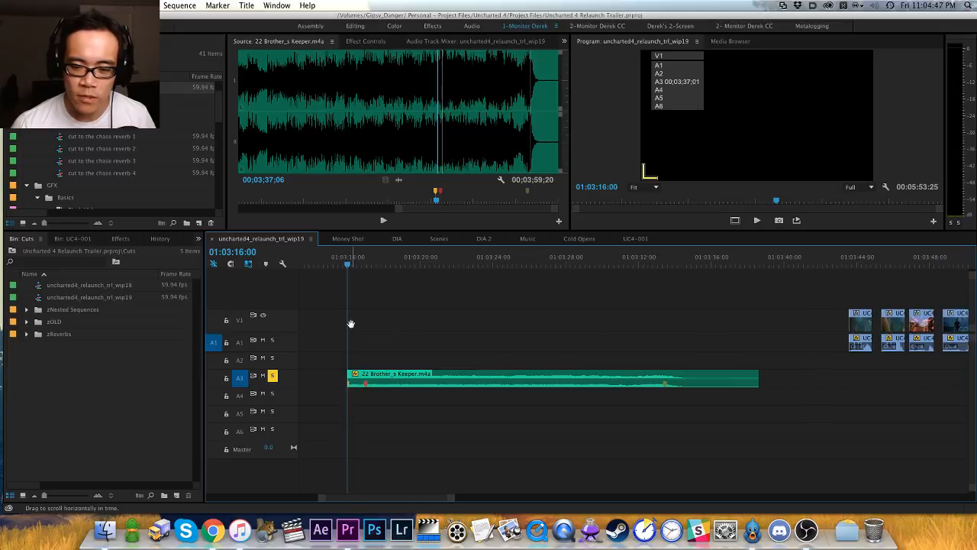
key("v")
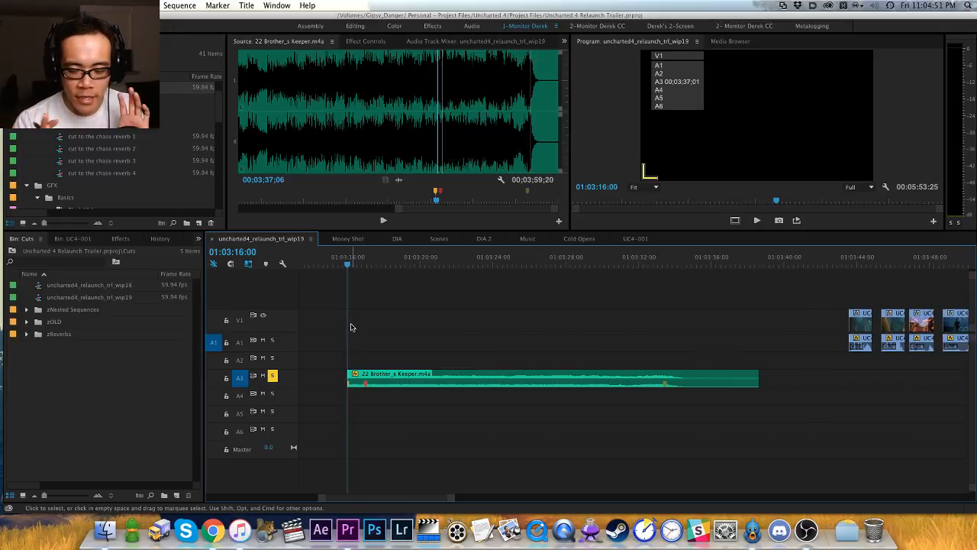
key("equal")
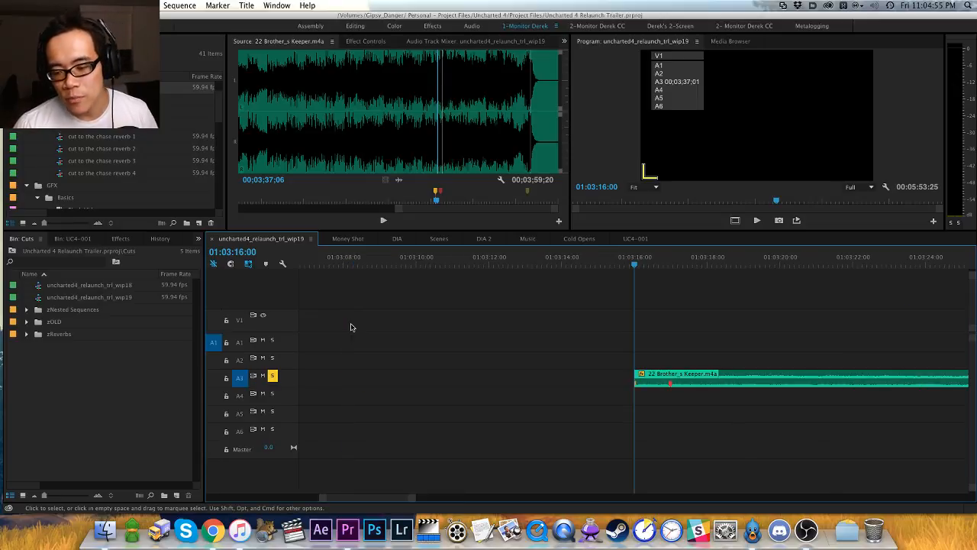
key("minus")
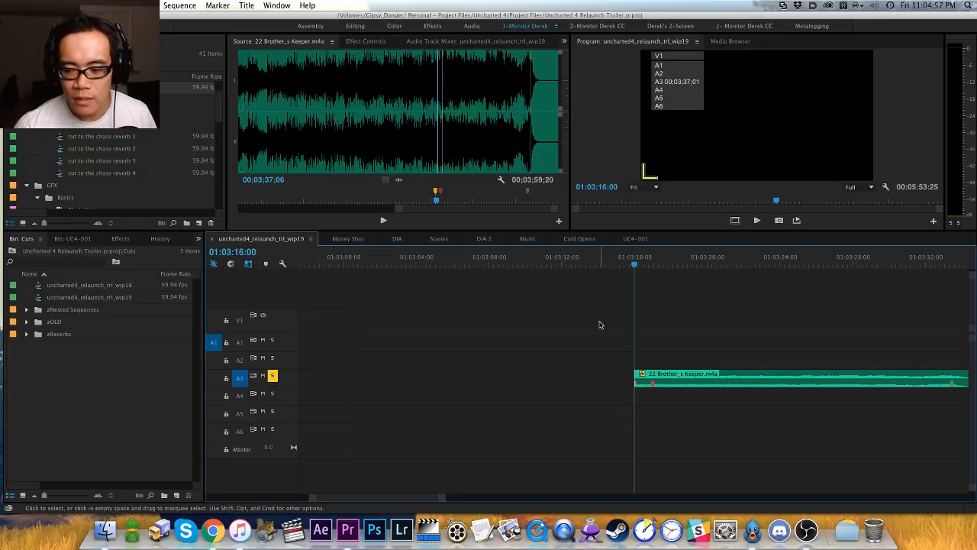
Step: Play the 22 Brother_s Keeper.m4a clip in the sequence from its new start to check the trim
key("h")
left_click_drag(600, 325, 491, 330)
key("space")
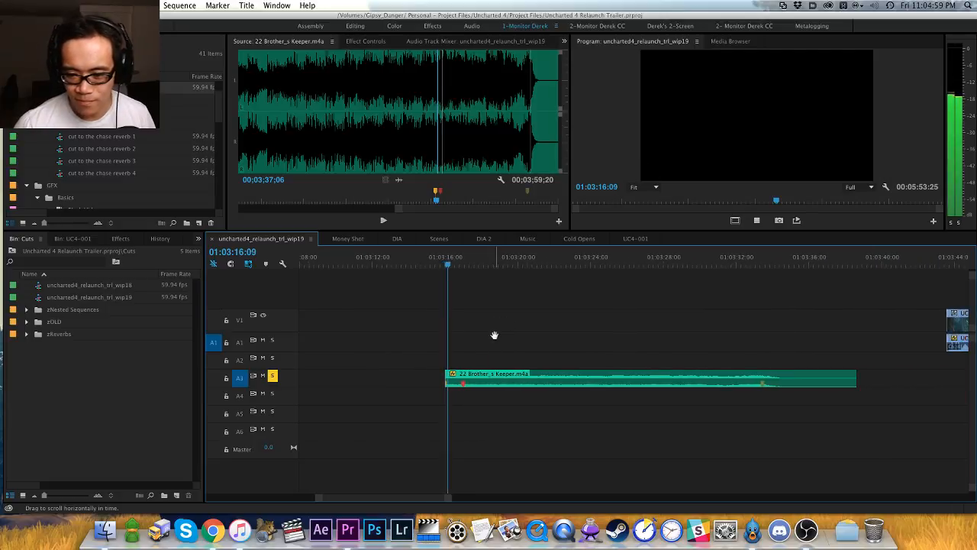
key("minus")
key("minus")
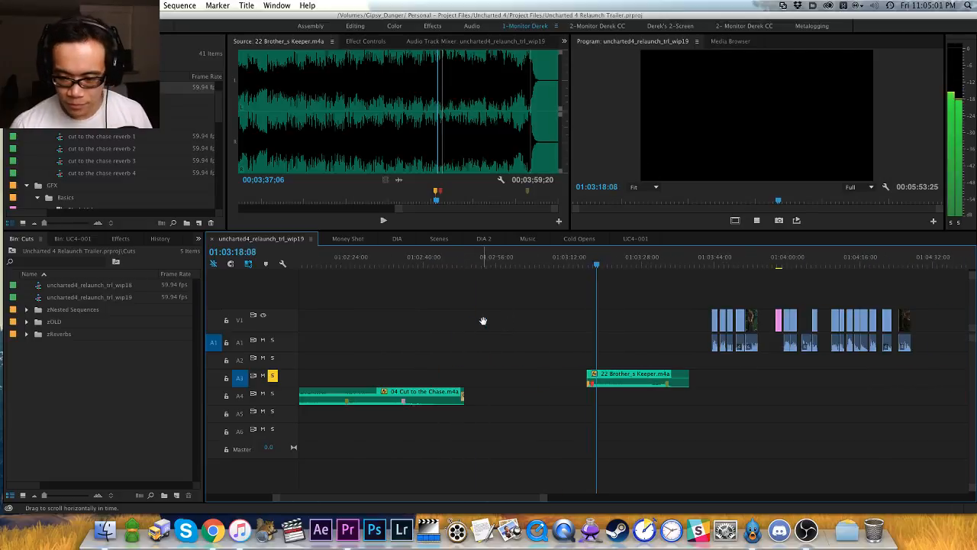
key("space")
Step: Move the 04 Cut to the Chase.m4a clip from track A4 up to track A3
left_click_drag(603, 330, 611, 329)
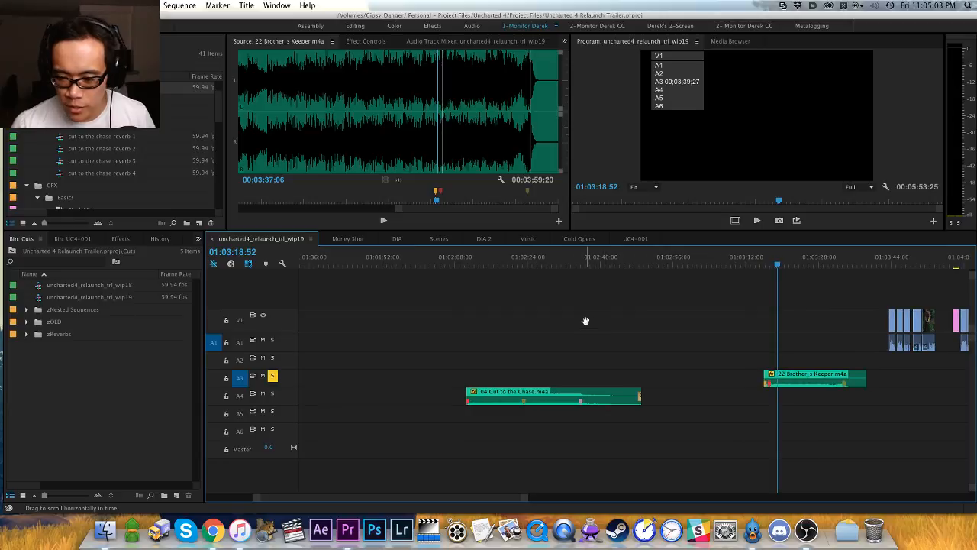
key("v")
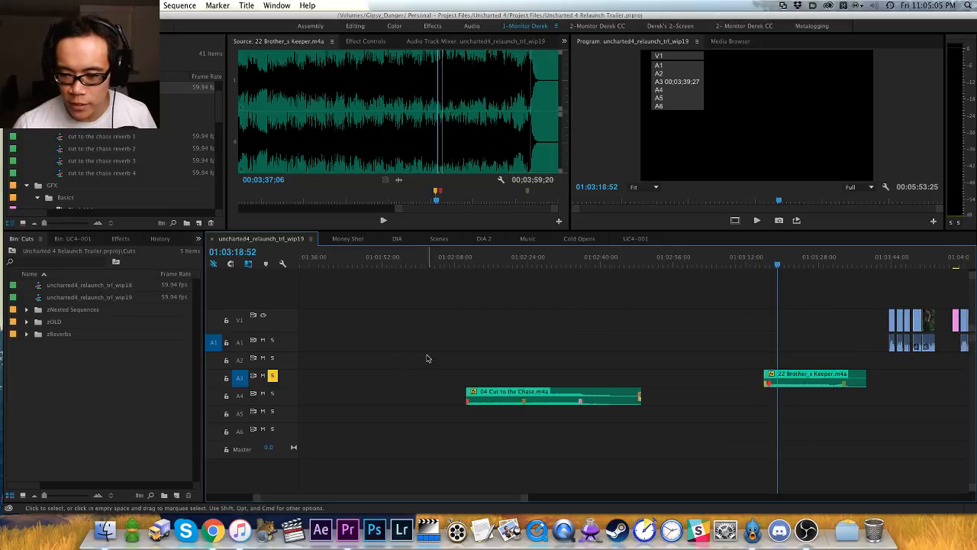
left_click(492, 399)
key("alt+Up")
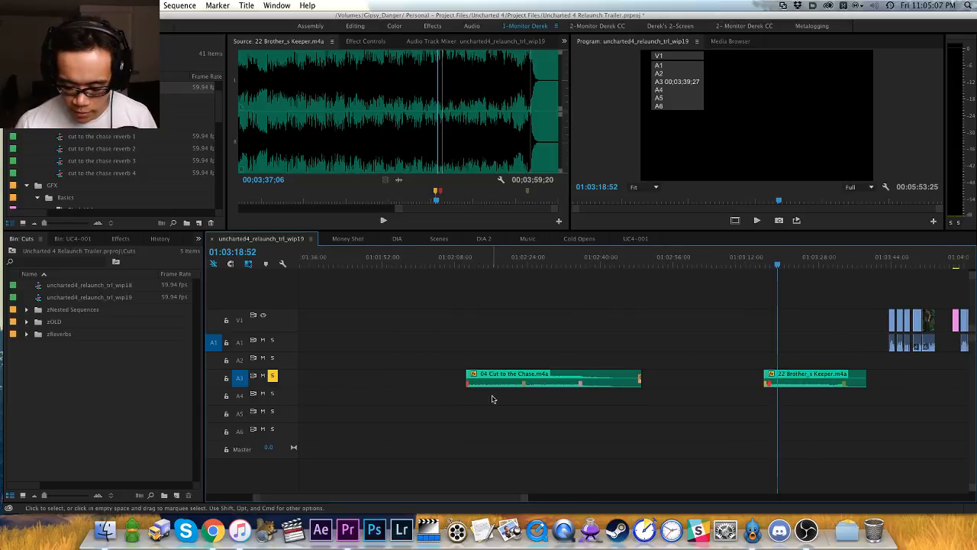
Step: Place the playhead at the start of the 04 Cut to the Chase.m4a clip on A3 and save the project
key("minus")
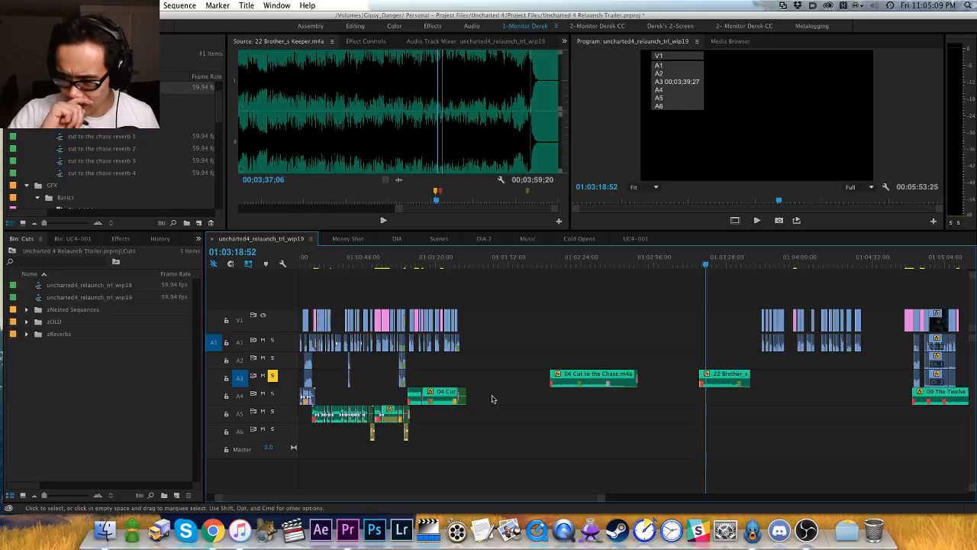
left_click(541, 259)
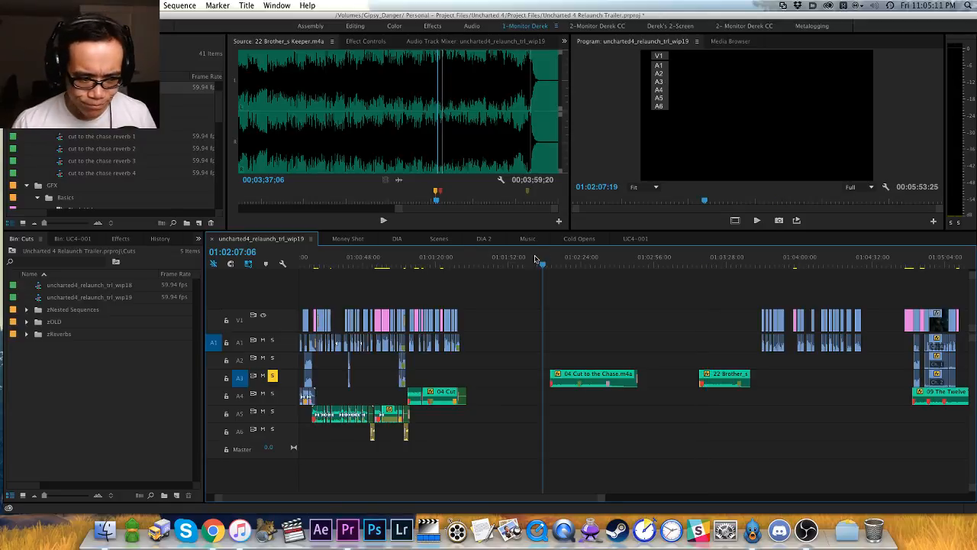
key("Down")
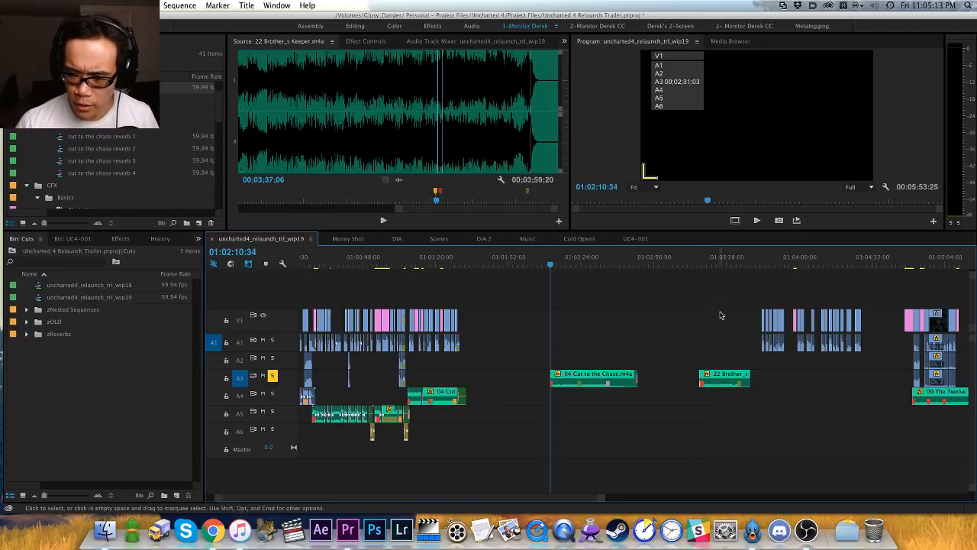
left_click(725, 260)
key("equal")
scroll(534, 321, "left", 5)
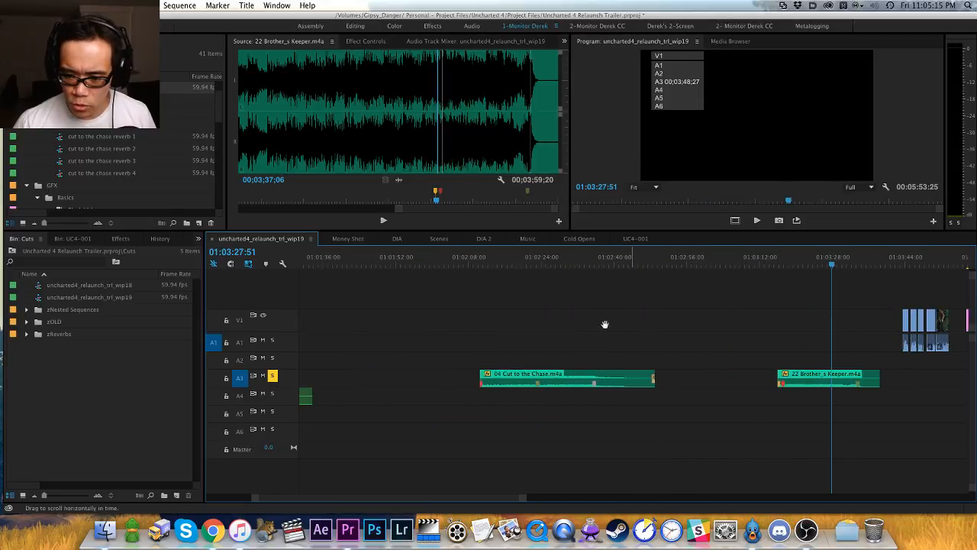
left_click(481, 261)
key("Up")
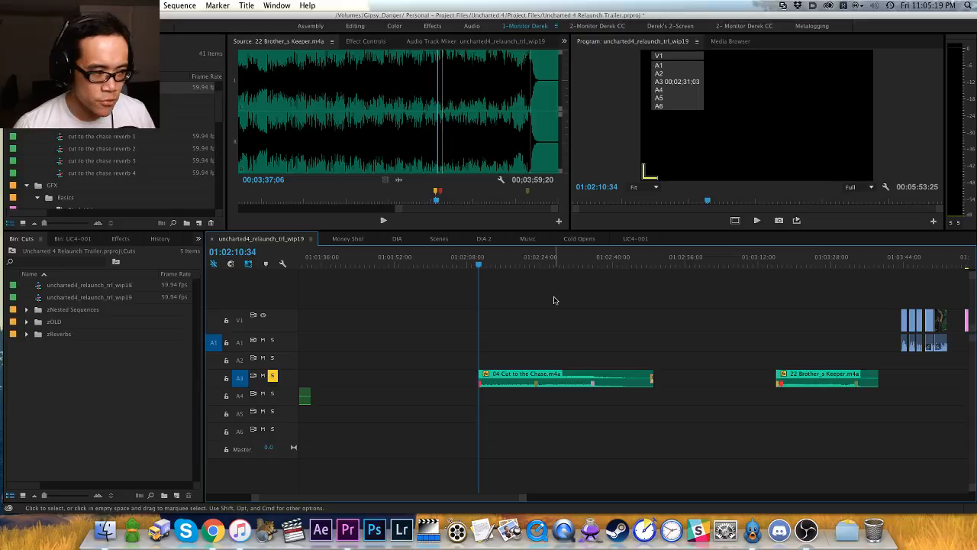
key("cmd+s")
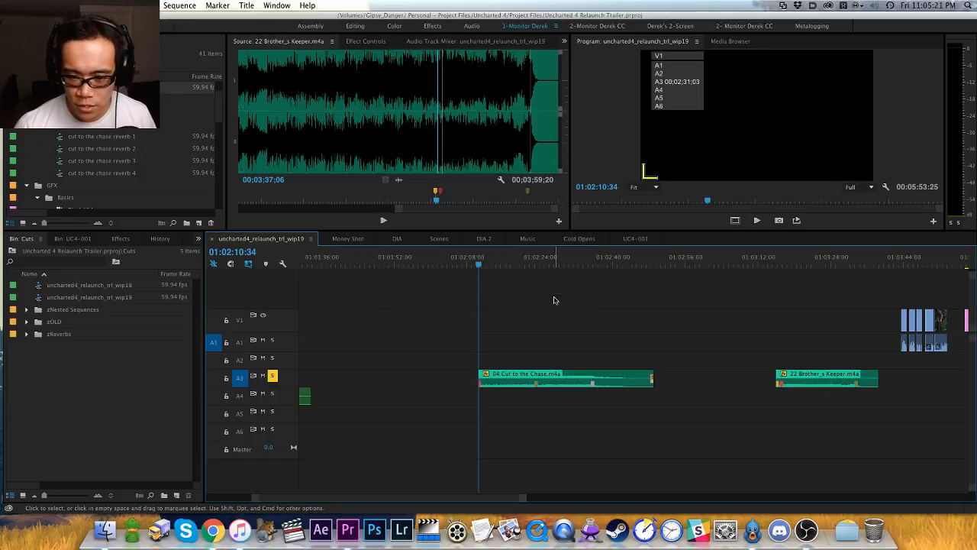
Step: Play the 04 Cut to the Chase.m4a clip on A3 from its start through to its last marker
key("h")
left_click_drag(554, 300, 444, 320)
key("space")
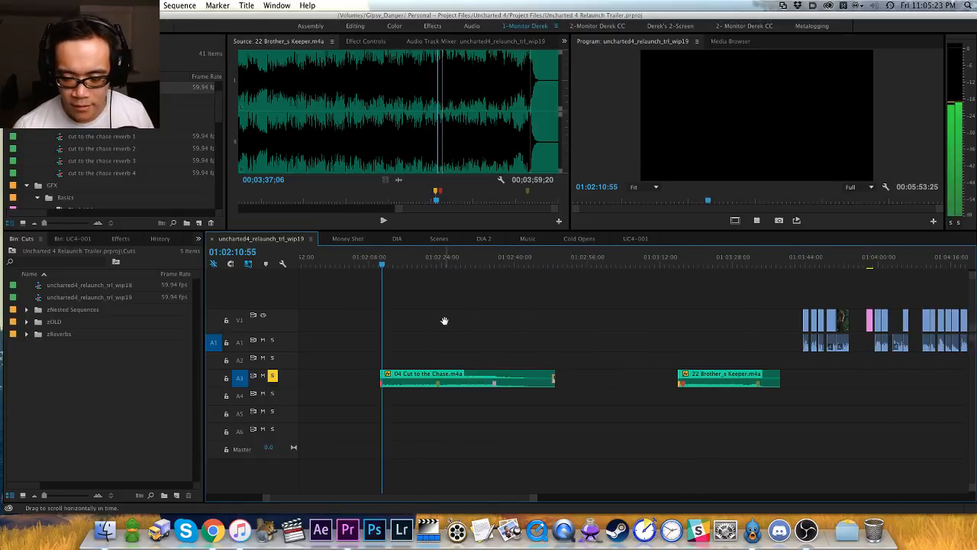
key("equal")
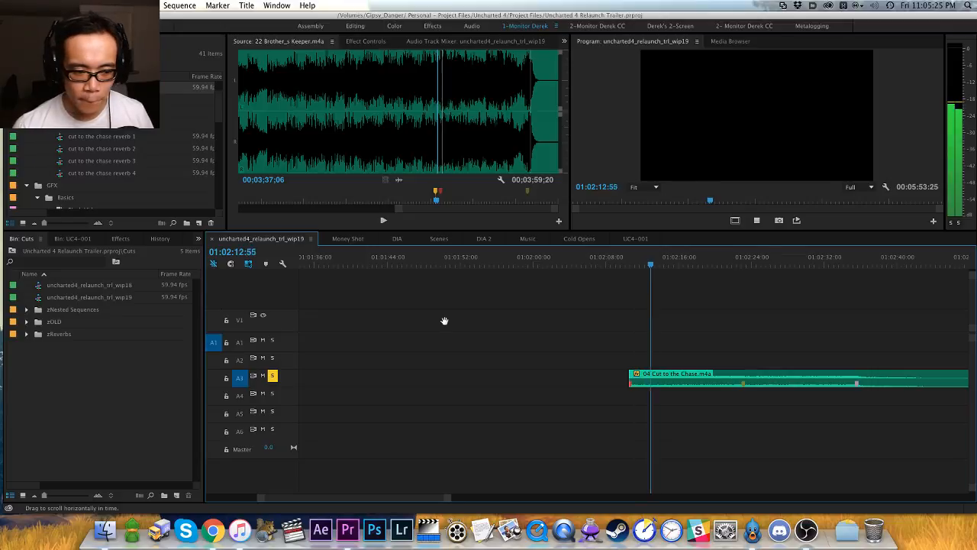
left_click_drag(667, 323, 508, 318)
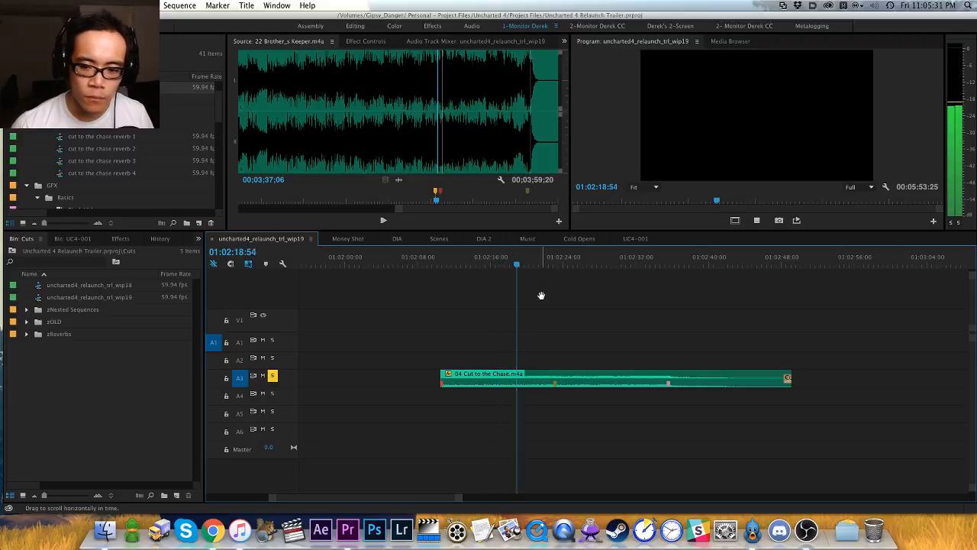
key("=")
left_click_drag(676, 337, 508, 306)
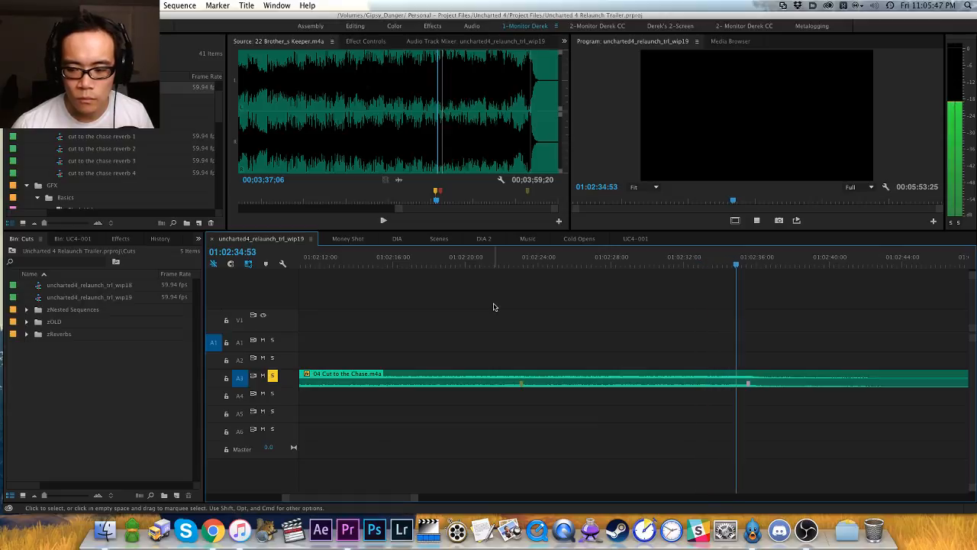
key("space")
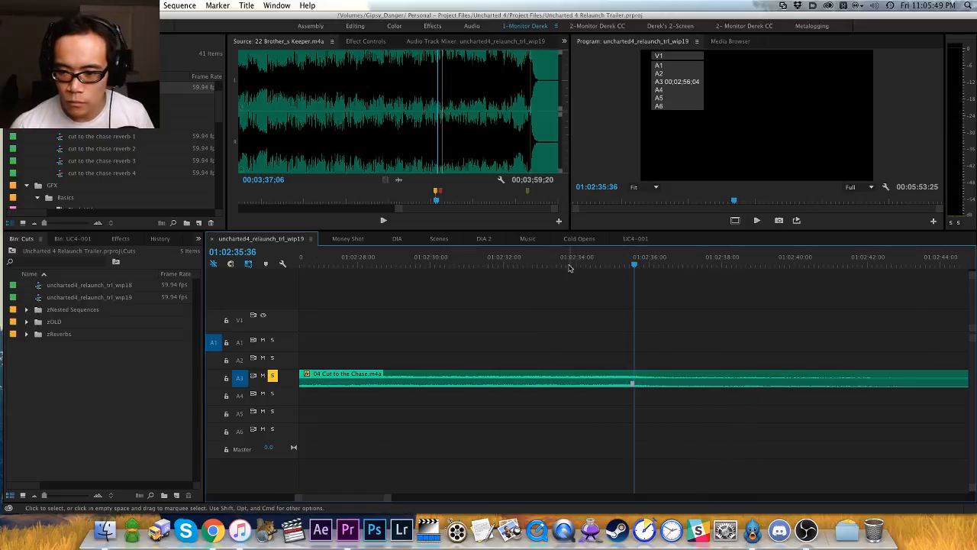
Step: Replay the passage of 04 Cut to the Chase.m4a from about 01:02:29:34 to 01:02:33:25 to listen for a cut point
left_click_drag(544, 262, 532, 261)
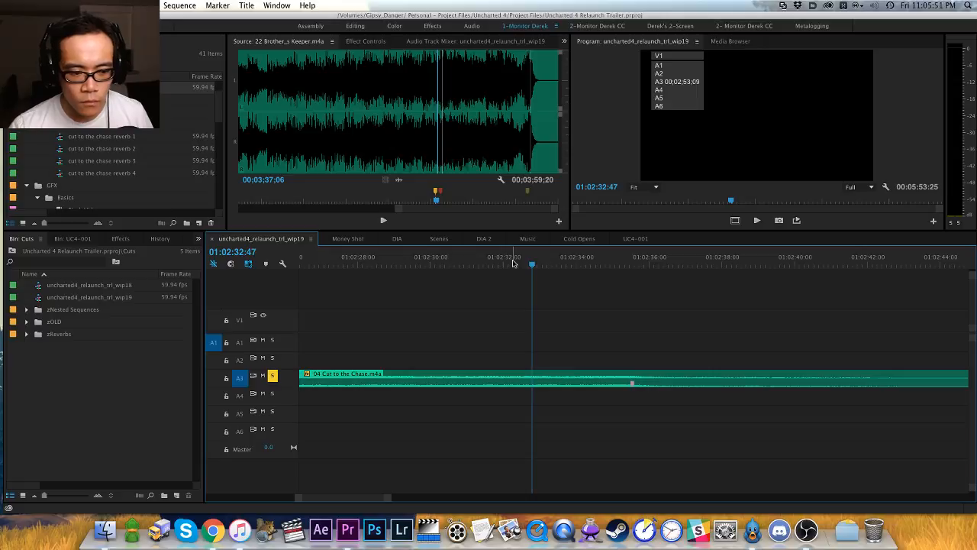
key("super+Tab")
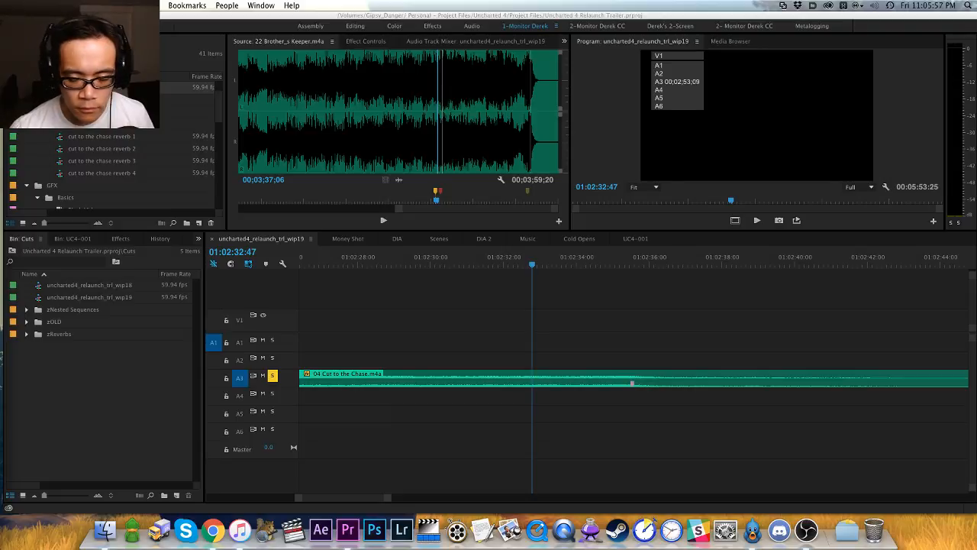
left_click(476, 339)
key("space")
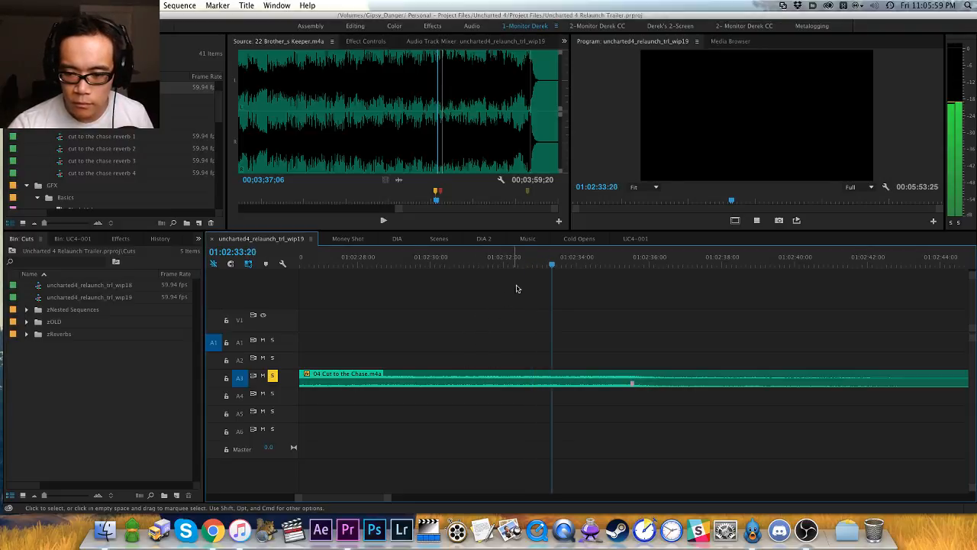
left_click(444, 263)
left_click_drag(444, 269, 414, 267)
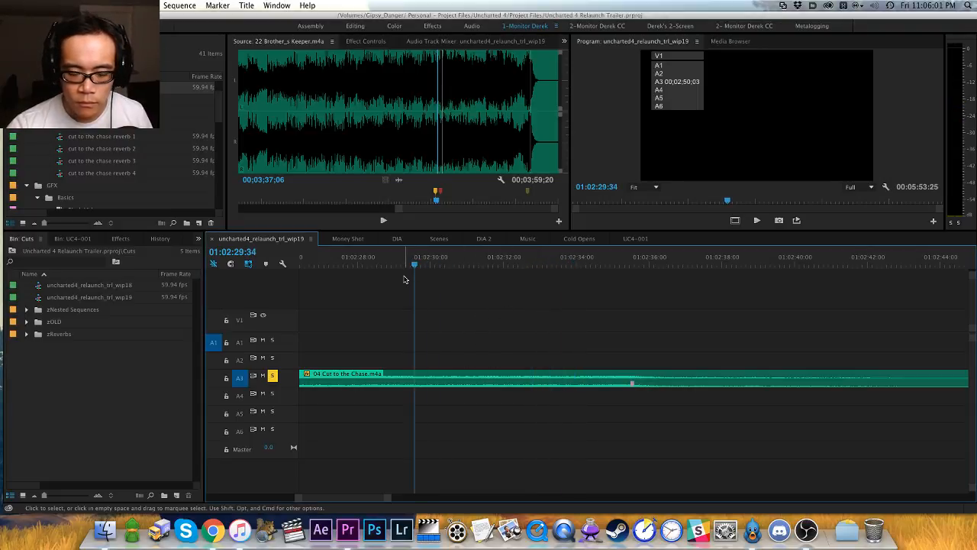
key("space")
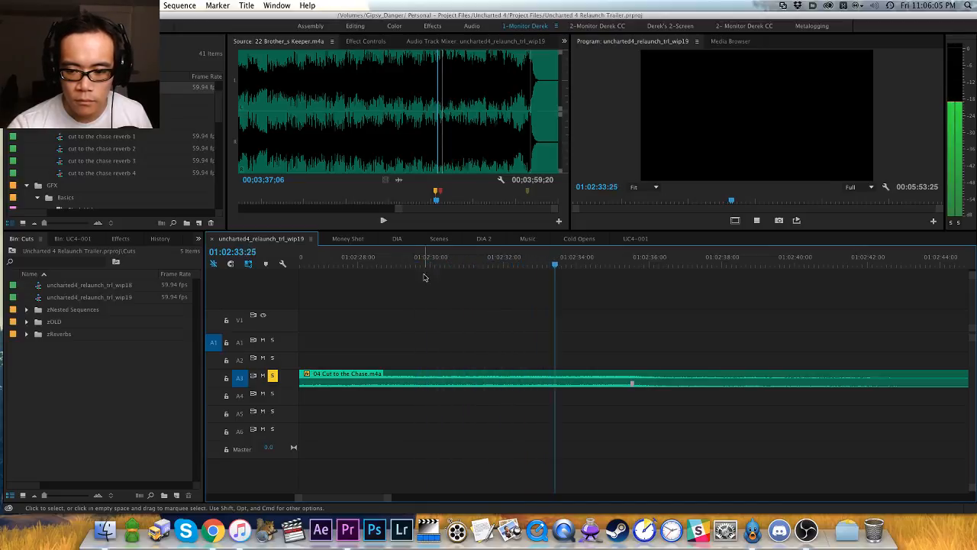
left_click(458, 264)
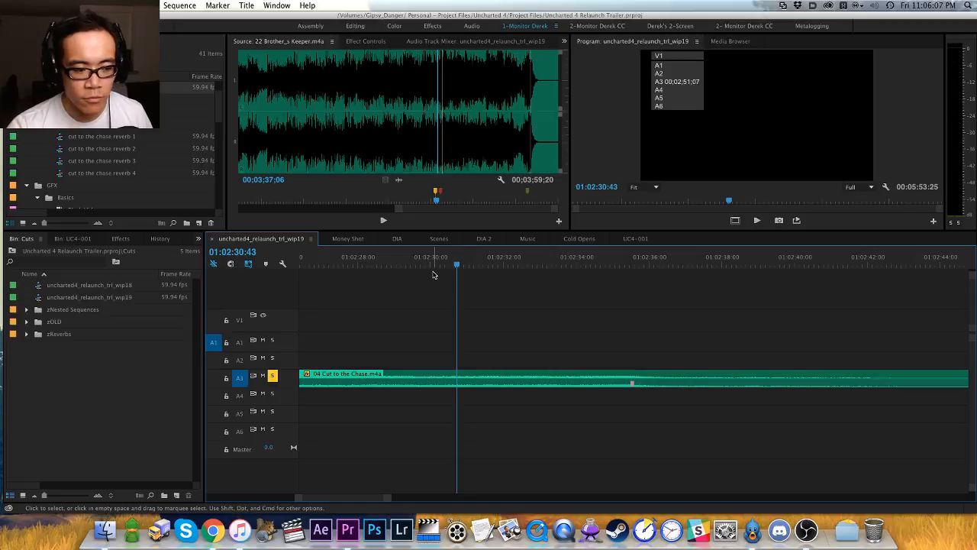
Step: Play 04 Cut to the Chase.m4a from 01:02:28:17 towards its last marker to narrow down the cut point
scroll(526, 291, "right", 2)
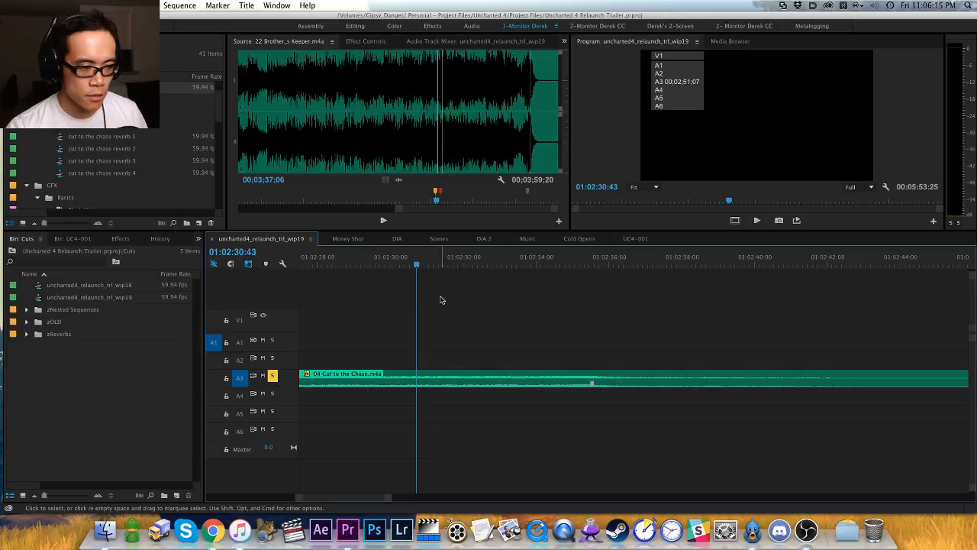
left_click_drag(441, 265, 438, 268)
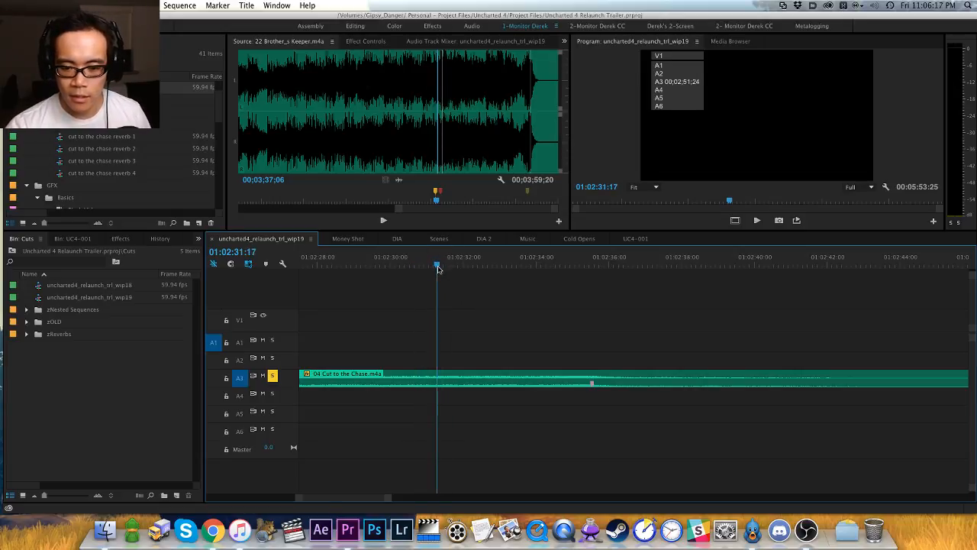
key("minus")
key("minus")
key("h")
left_click_drag(570, 308, 511, 310)
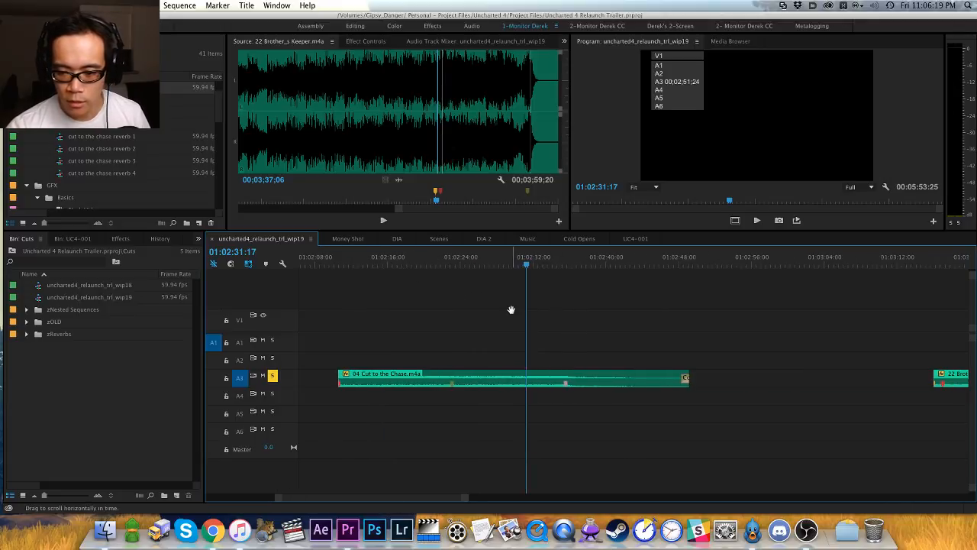
key("equal")
left_click_drag(599, 307, 508, 319)
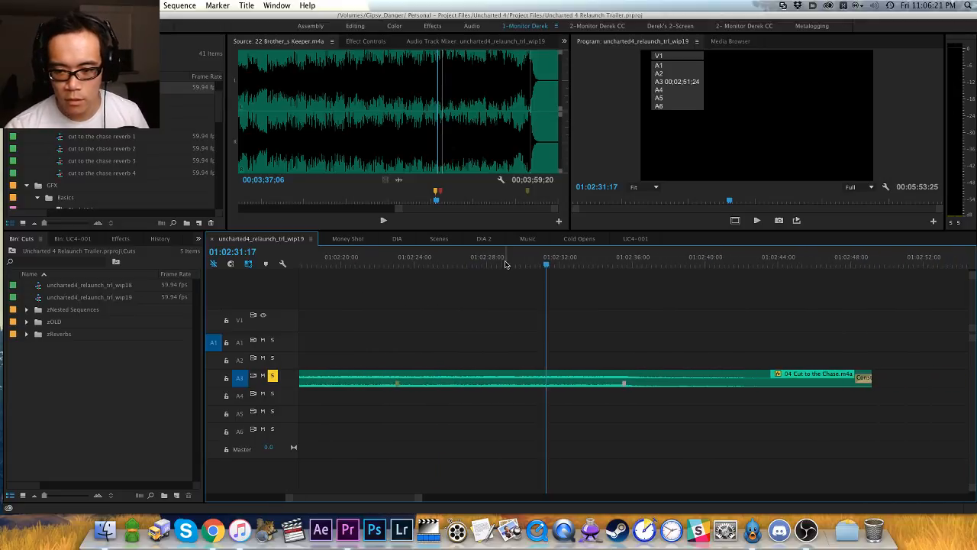
left_click(493, 261)
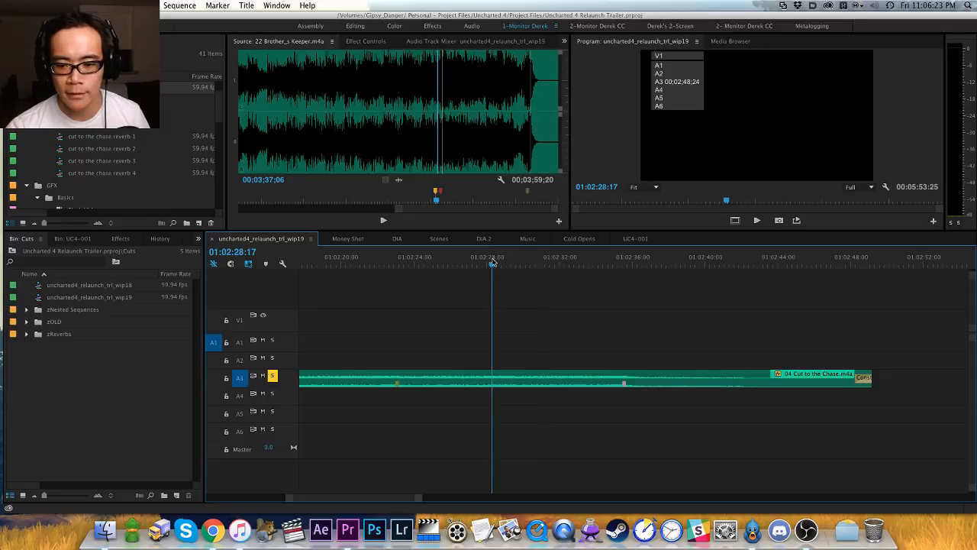
key("space")
key("space")
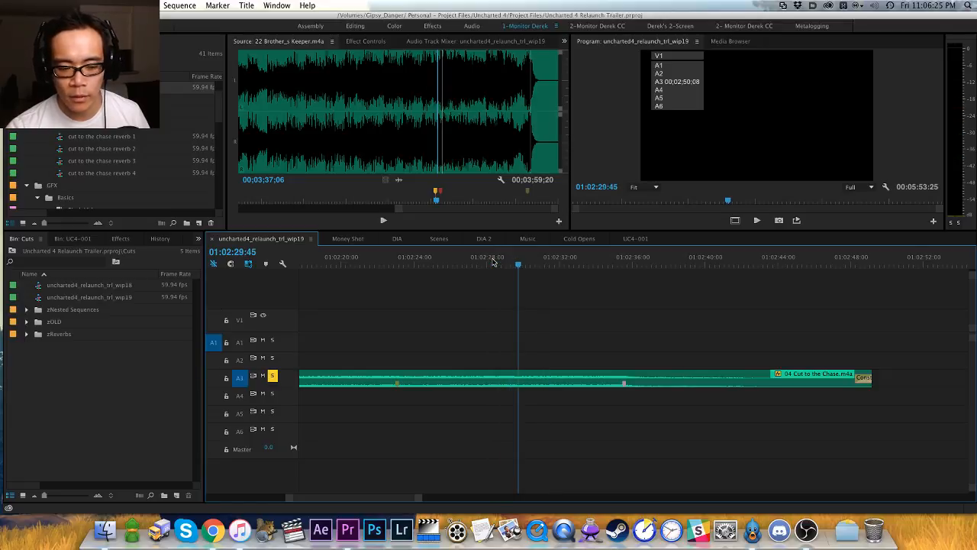
key("minus")
key("equal")
key("space")
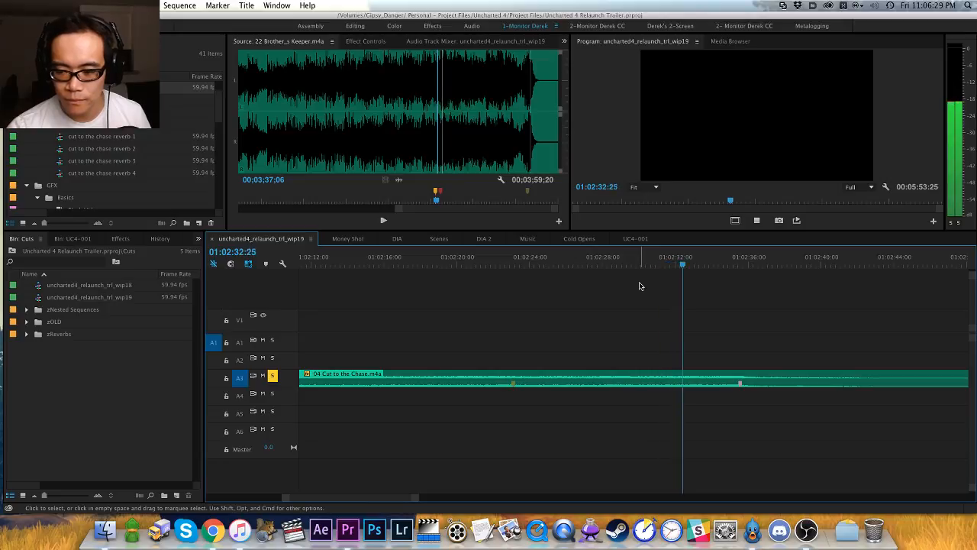
key("space")
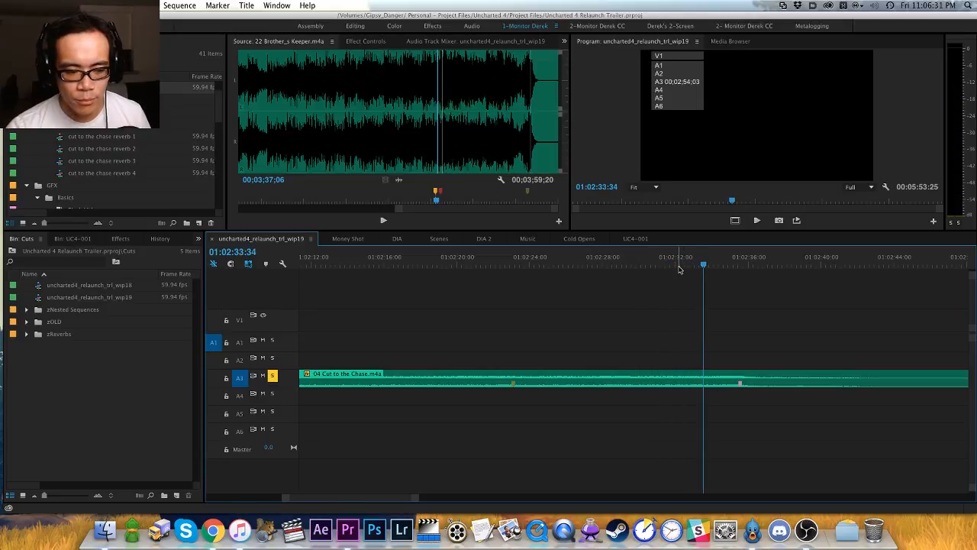
Step: Collapse the project bin that holds the cut to the chase reverb sequences
key("equal")
key("equal")
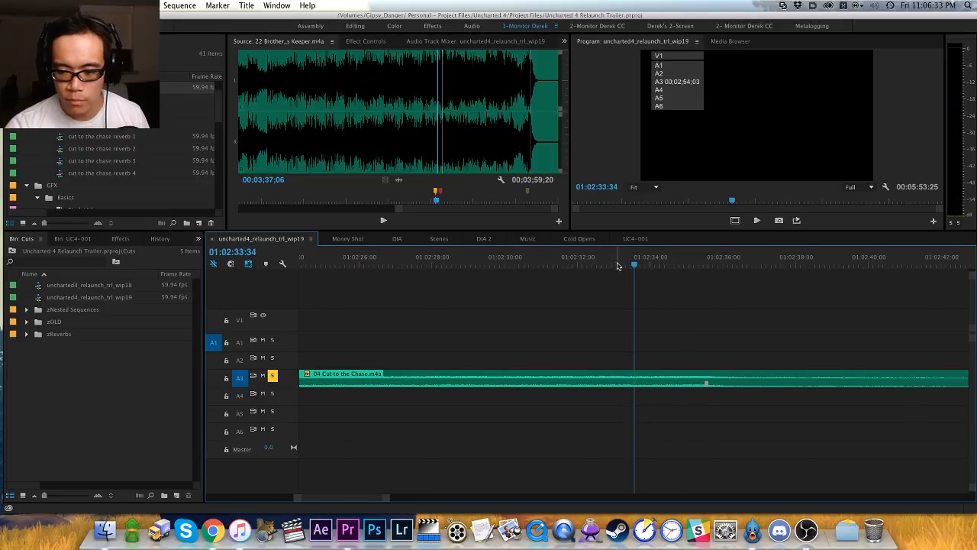
left_click(133, 196)
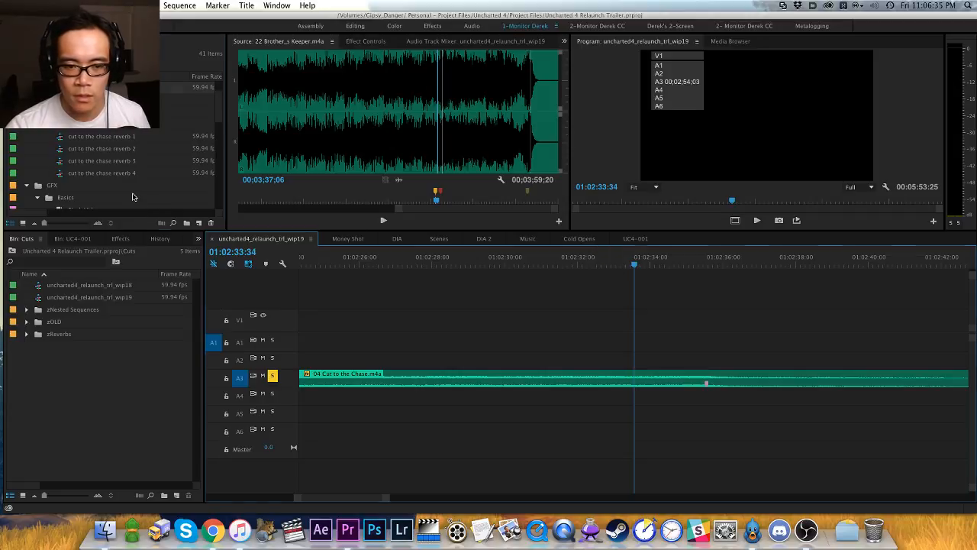
left_click(37, 129)
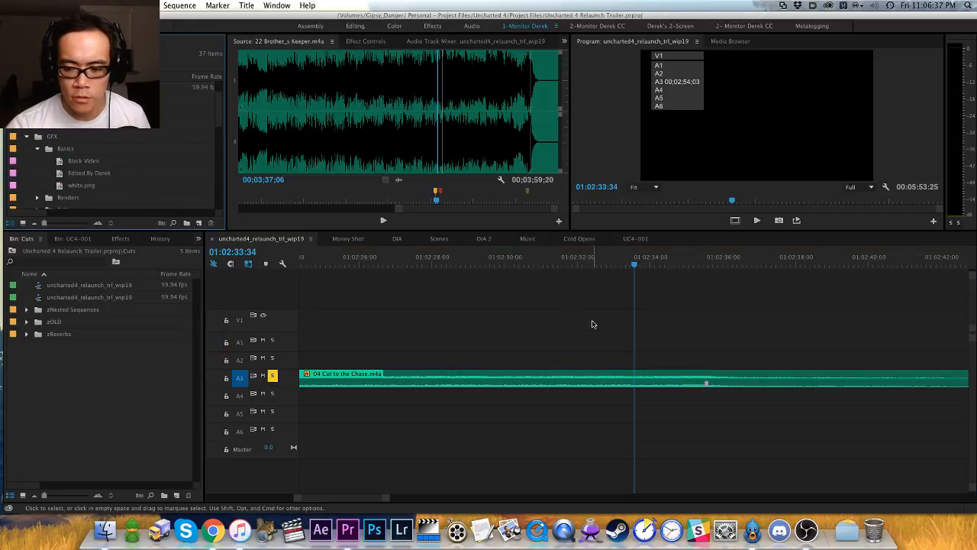
Step: Listen around 01:02:32 to 01:02:34 and split the 04 Cut to the Chase.m4a clip on A3 at 01:02:34:07
scroll(547, 334, "right", 2)
left_click(525, 265)
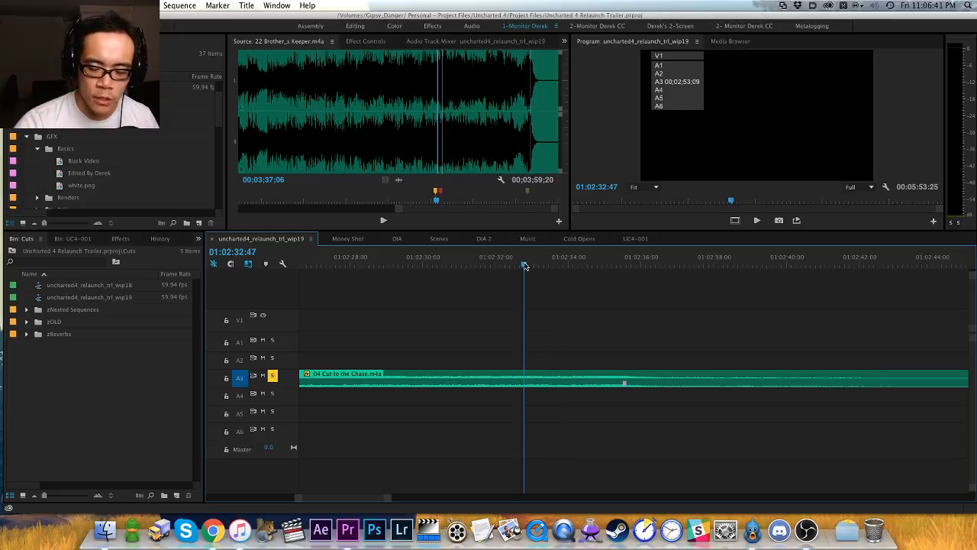
left_click(509, 264)
key("space")
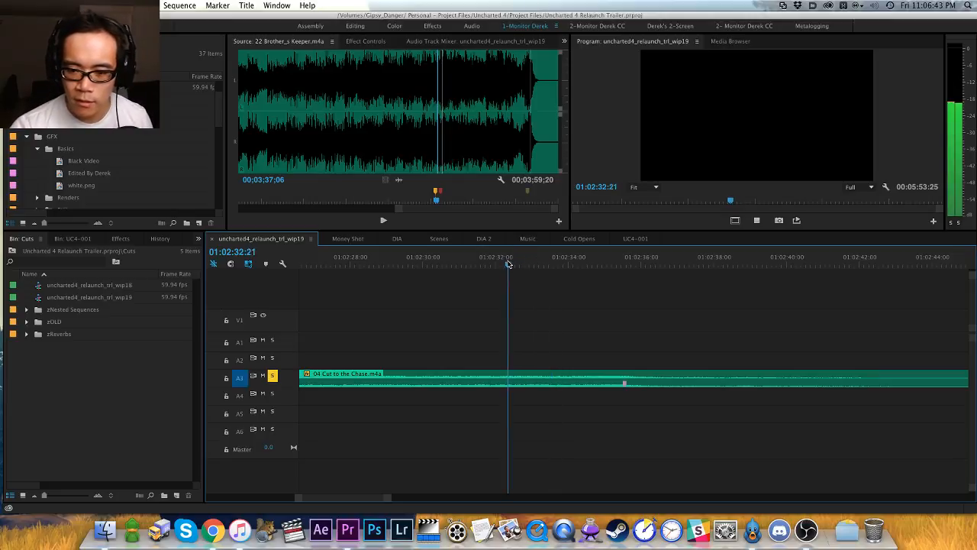
key("space")
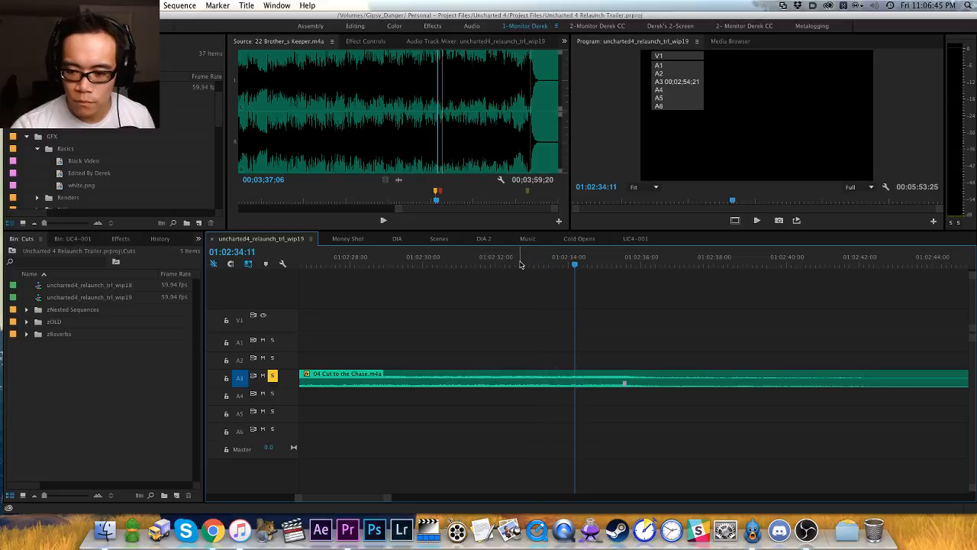
left_click(548, 264)
key("space")
key("space")
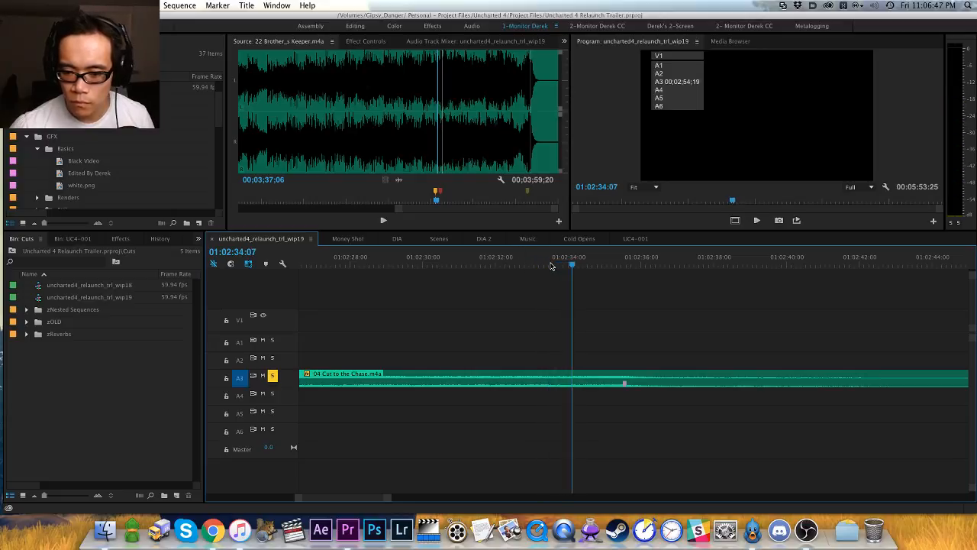
key("super+k")
key("minus")
key("minus")
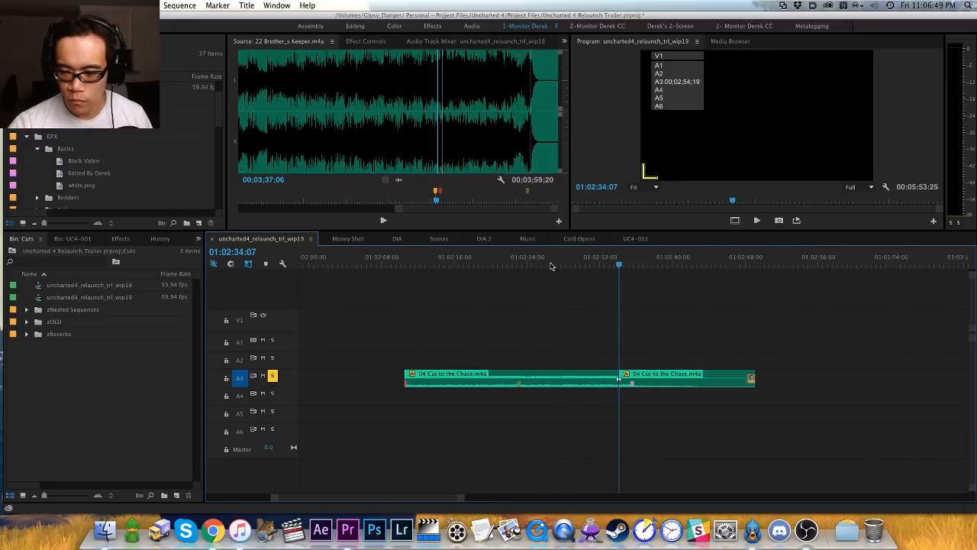
Step: Play the opening of 22 Brother_s Keeper.m4a, then move the clip to A2 so it starts at the 04 Cut to the Chase.m4a cut
left_click(817, 267)
key("space")
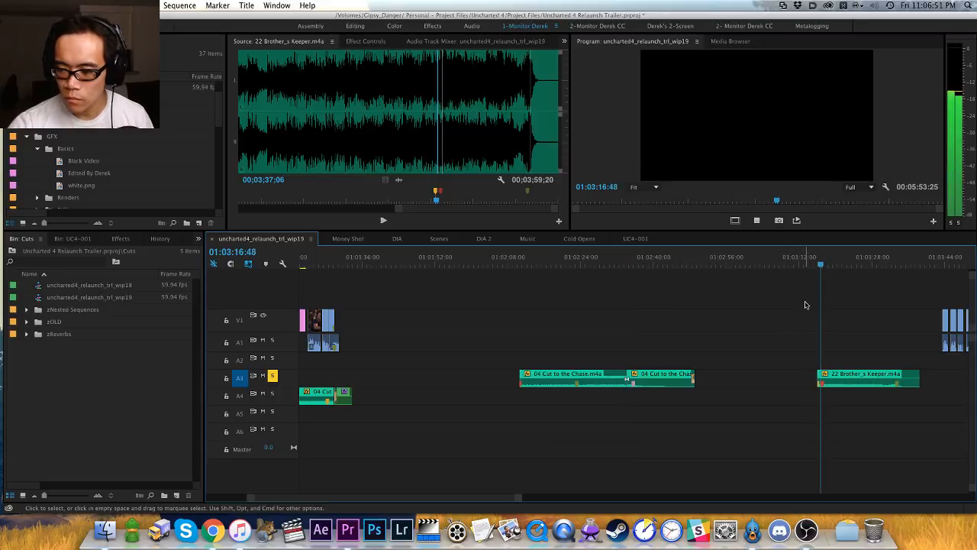
key("space")
key("equal")
key("minus")
left_click_drag(648, 376, 459, 358)
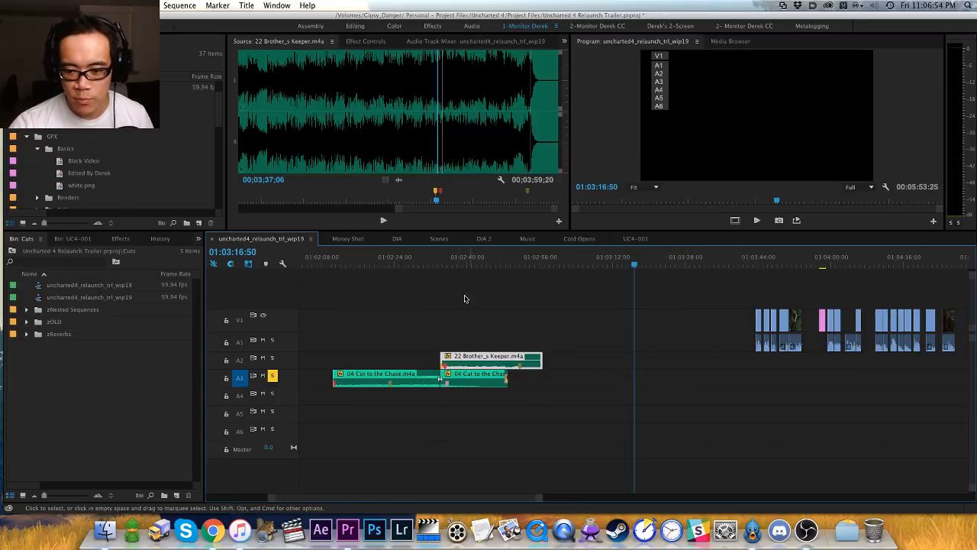
Step: Listen to 04 Cut to the Chase.m4a across its cut, playing from 01:02:31:35 to about 01:02:36
left_click(454, 262)
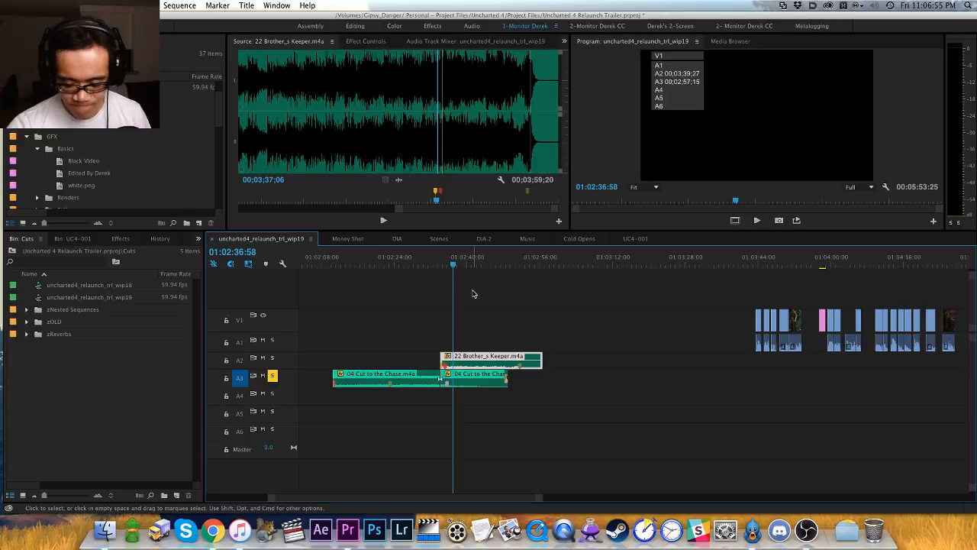
key("equal")
key("equal")
left_click(536, 263)
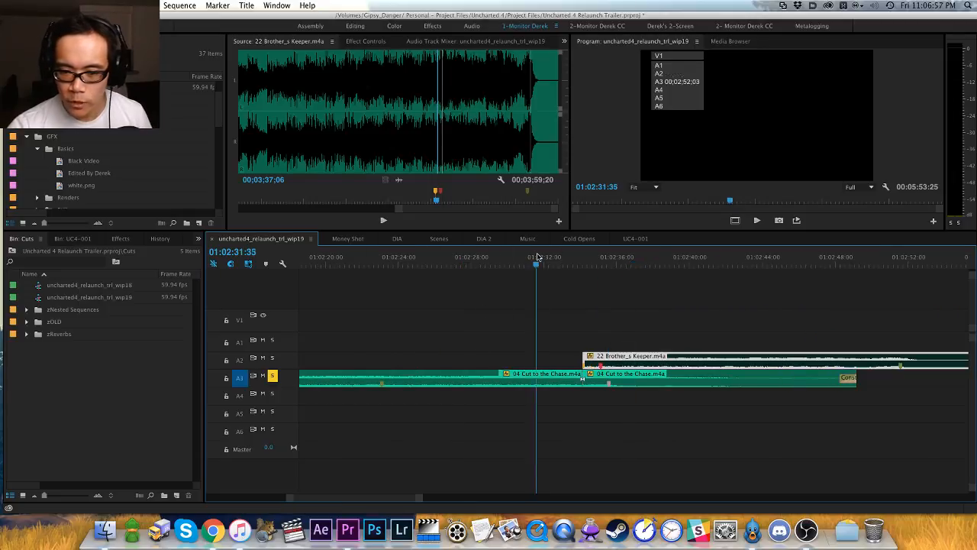
key("space")
left_click(537, 279)
key("h")
left_click_drag(589, 297, 520, 299)
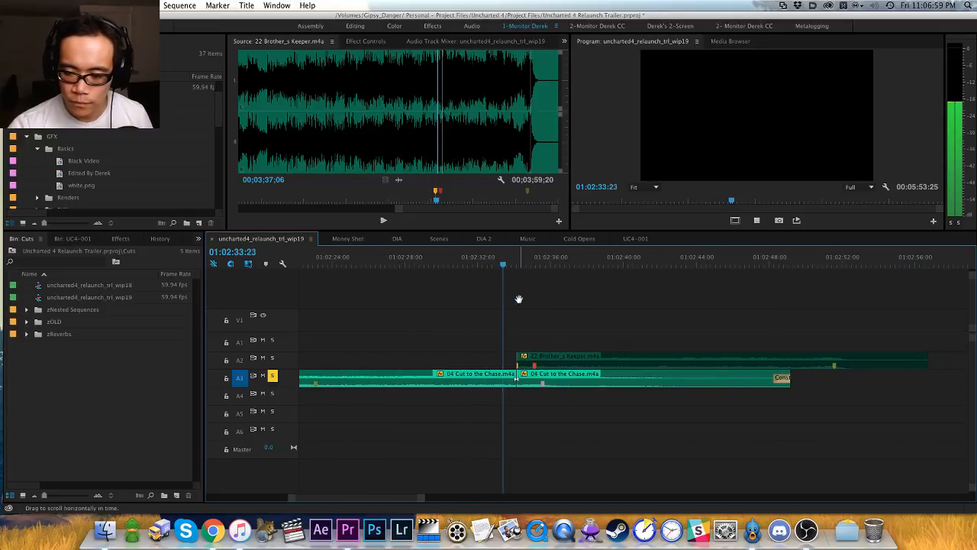
key("v")
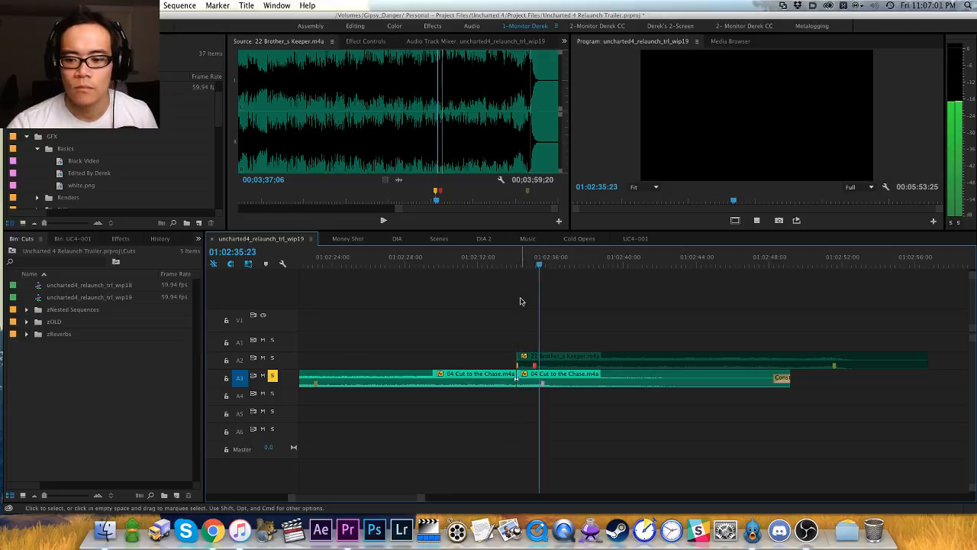
key("space")
Step: Align the red marker of 22 Brother_s Keeper.m4a with the A3 clip's marker and extend the clip's start back to the cut
key("equal")
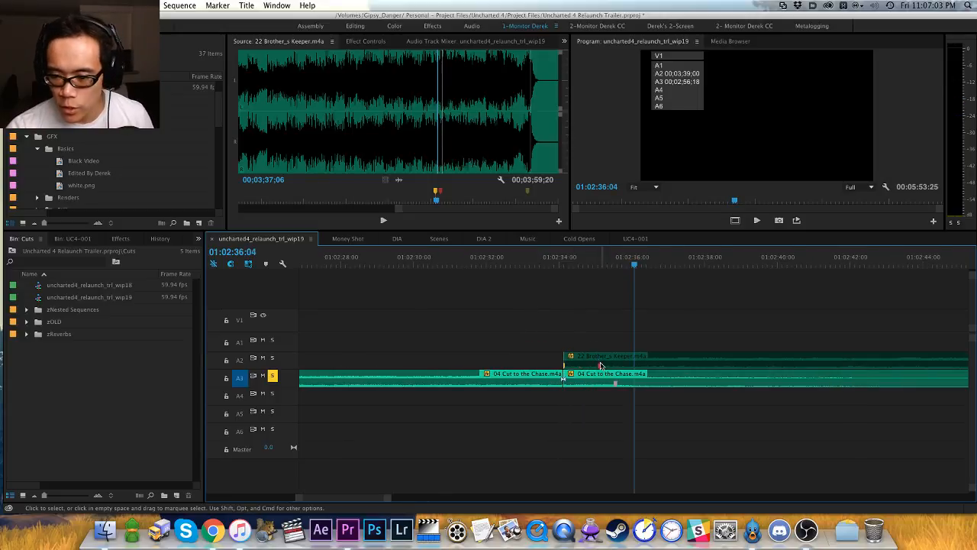
left_click_drag(599, 356, 564, 360)
left_click(634, 361)
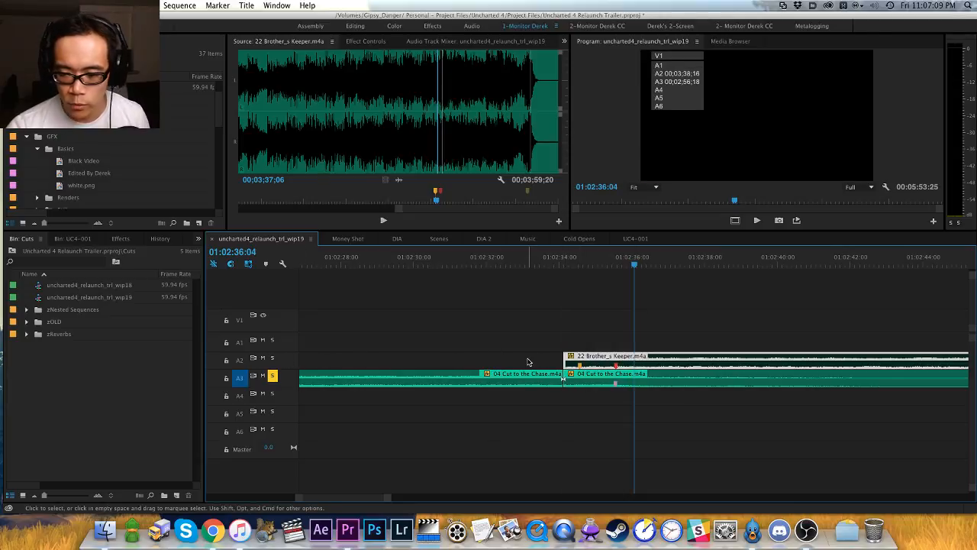
Step: Solo track A2 instead of A3 and play the start of 22 Brother_s Keeper.m4a from just before the cut
left_click(272, 359)
left_click(273, 376)
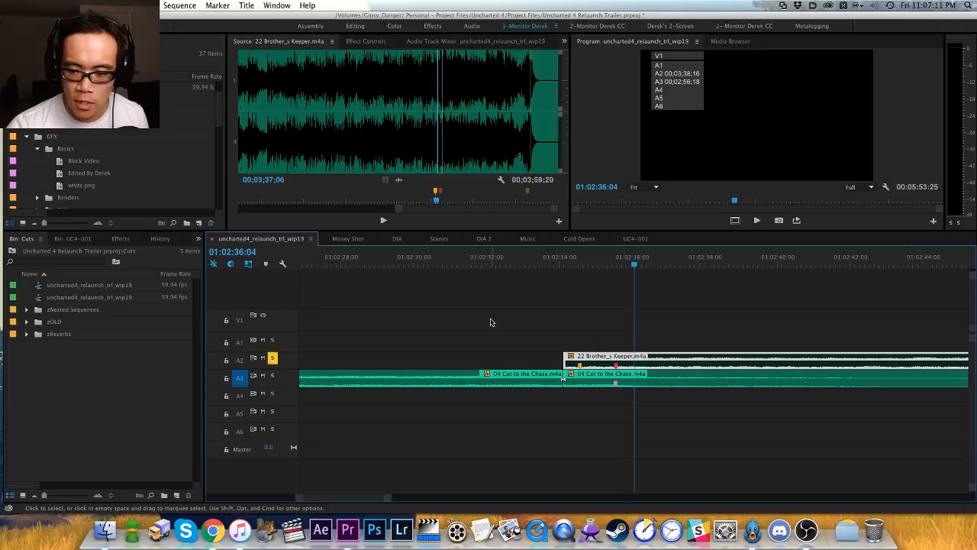
left_click(567, 299)
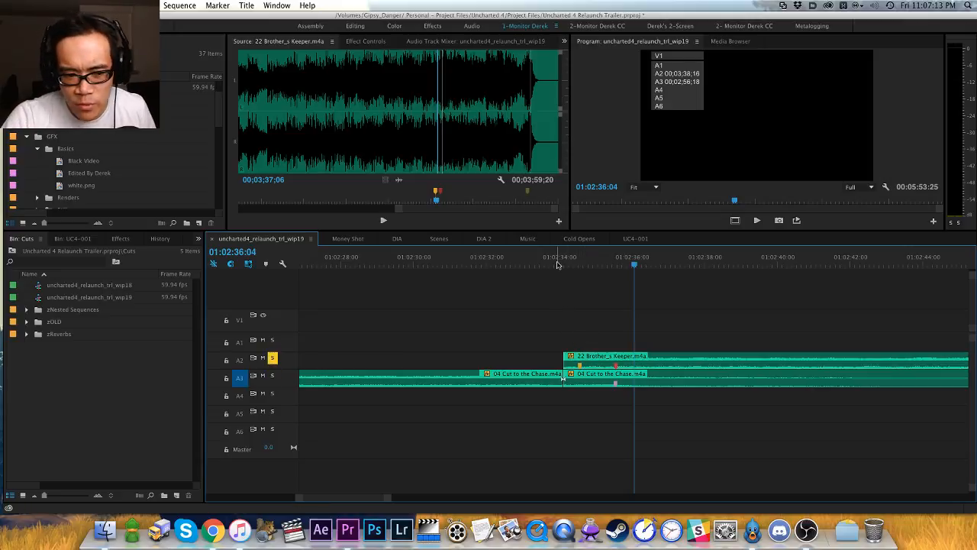
left_click(555, 264)
key("space")
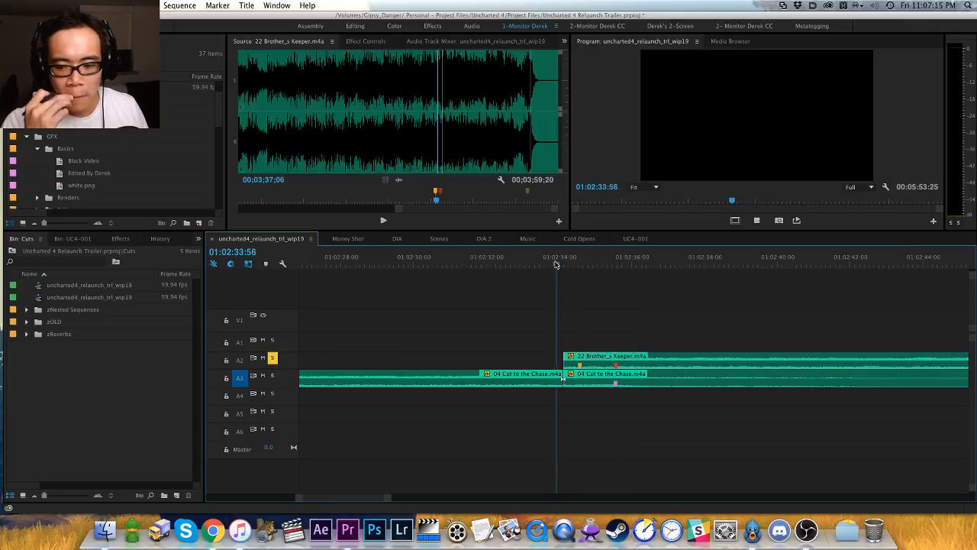
Step: Target A2 instead of A3, add a Constant Power fade-in to 22 Brother_s Keeper.m4a at 01:02:34:07 and lengthen it to the red marker
key("Up")
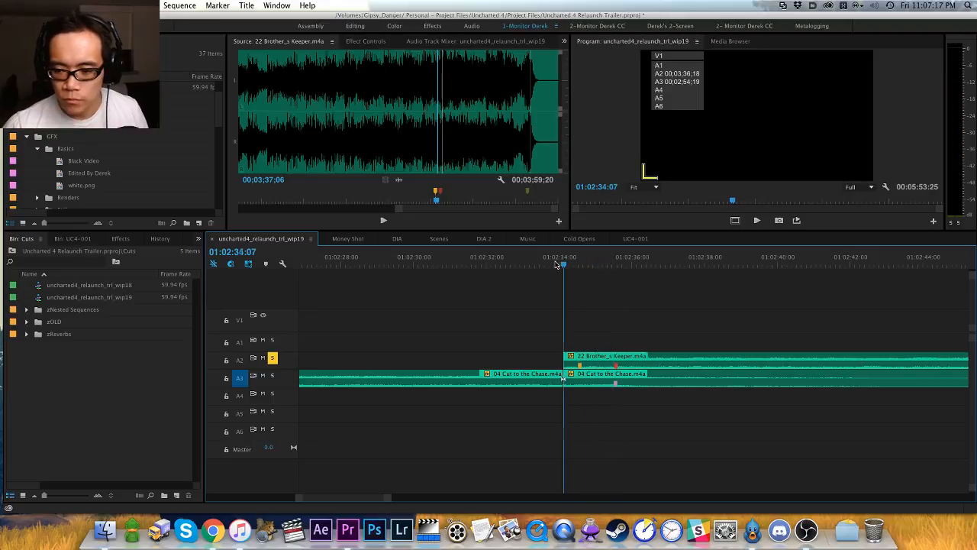
key("2")
key("3")
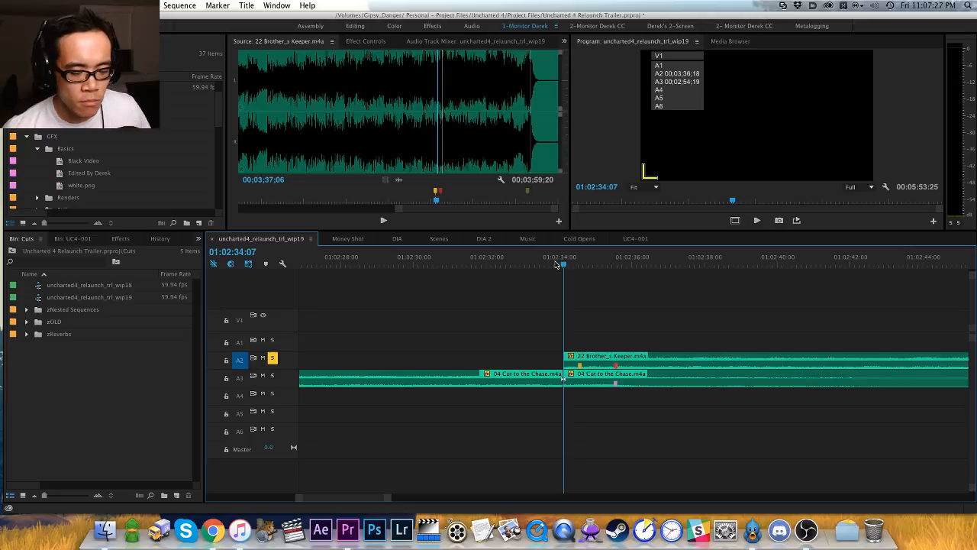
key("super+shift+d")
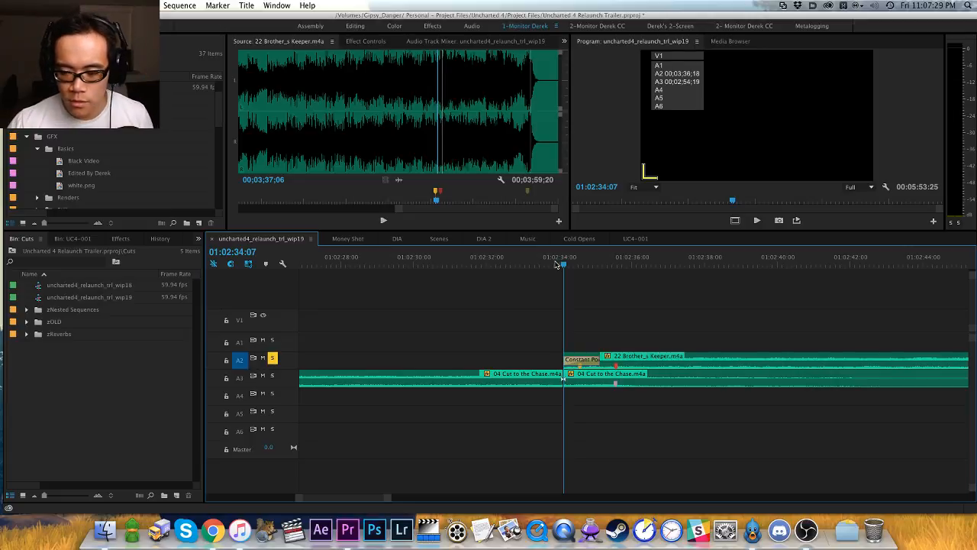
left_click_drag(600, 360, 616, 360)
left_click(608, 328)
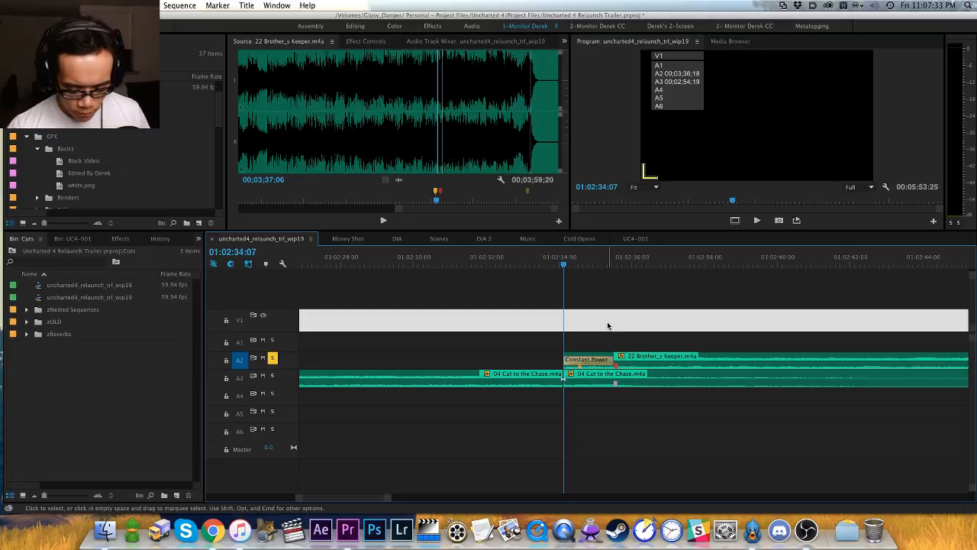
Step: Save the project
key("minus")
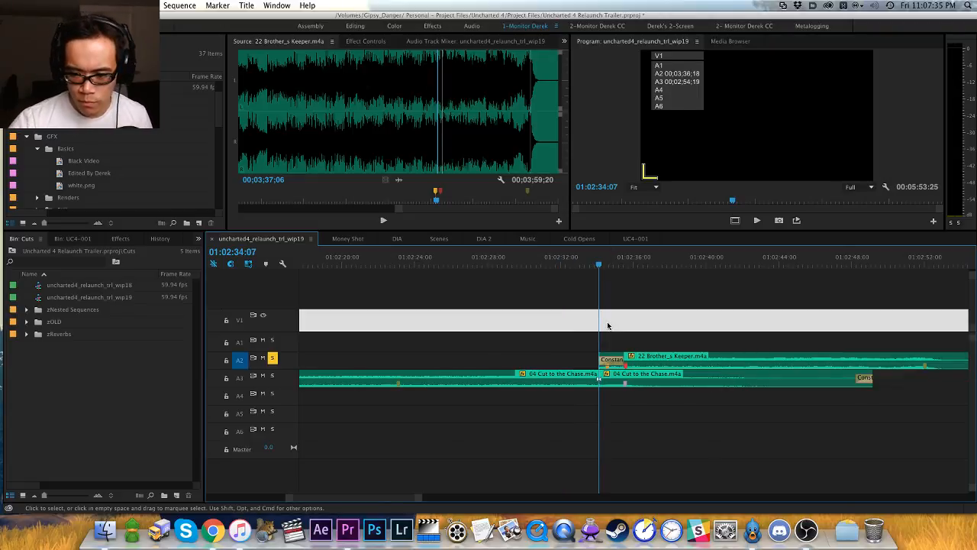
left_click(609, 326)
key("h")
left_click_drag(603, 319, 577, 321)
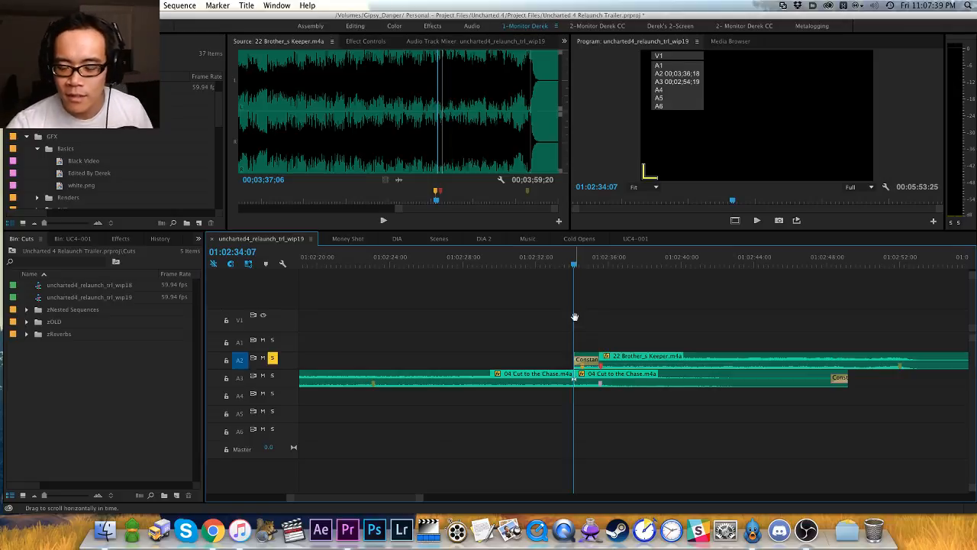
key("super+s")
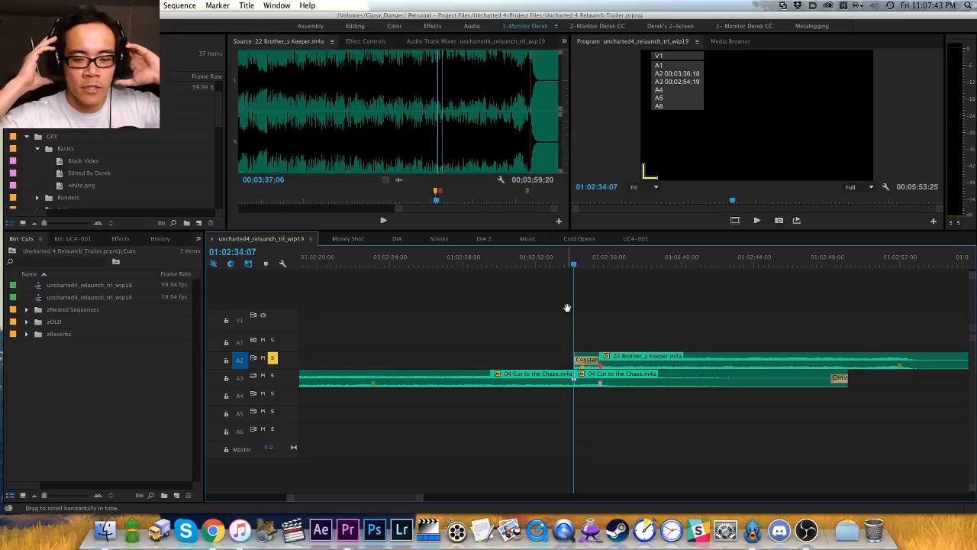
left_click_drag(543, 293, 488, 300)
key("v")
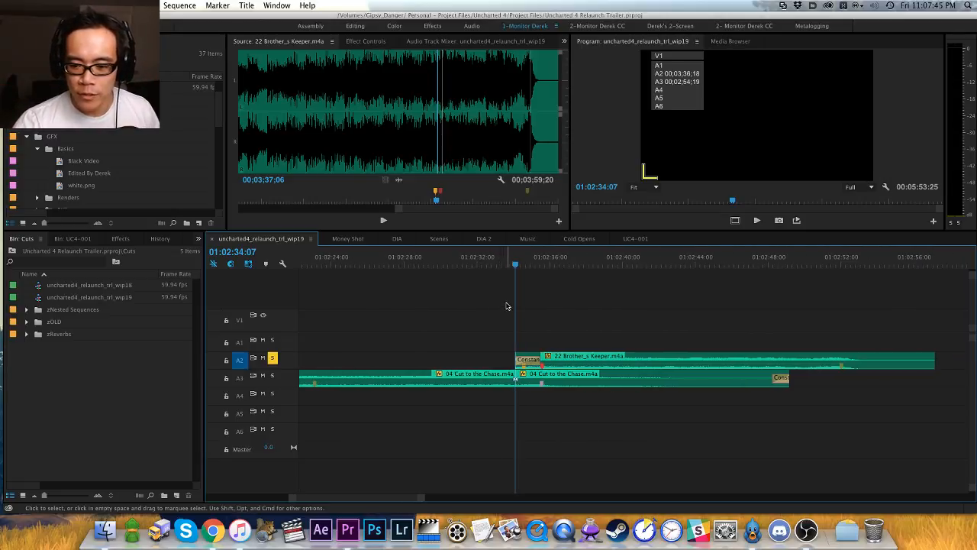
key("=")
key("h")
left_click_drag(580, 318, 467, 316)
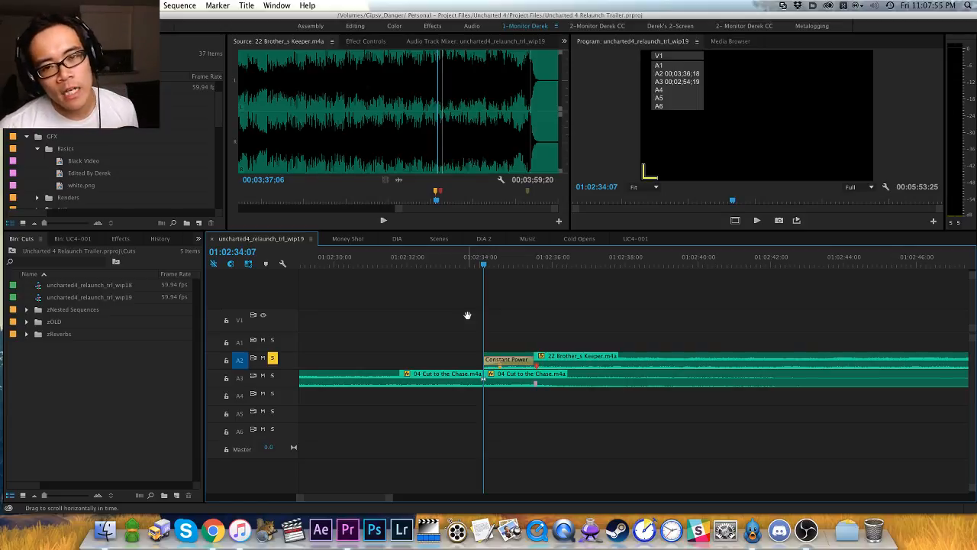
key("super+s")
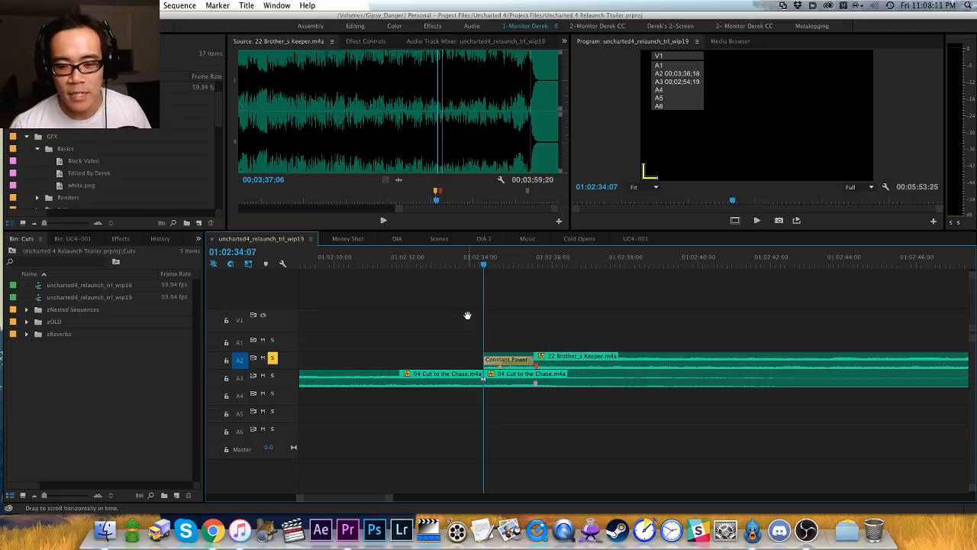
left_click_drag(512, 316, 442, 313)
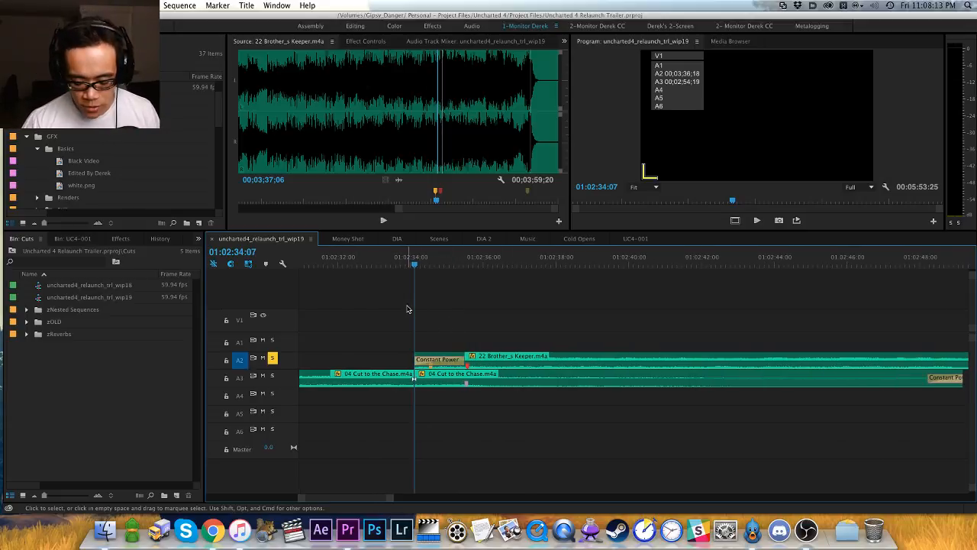
key("minus")
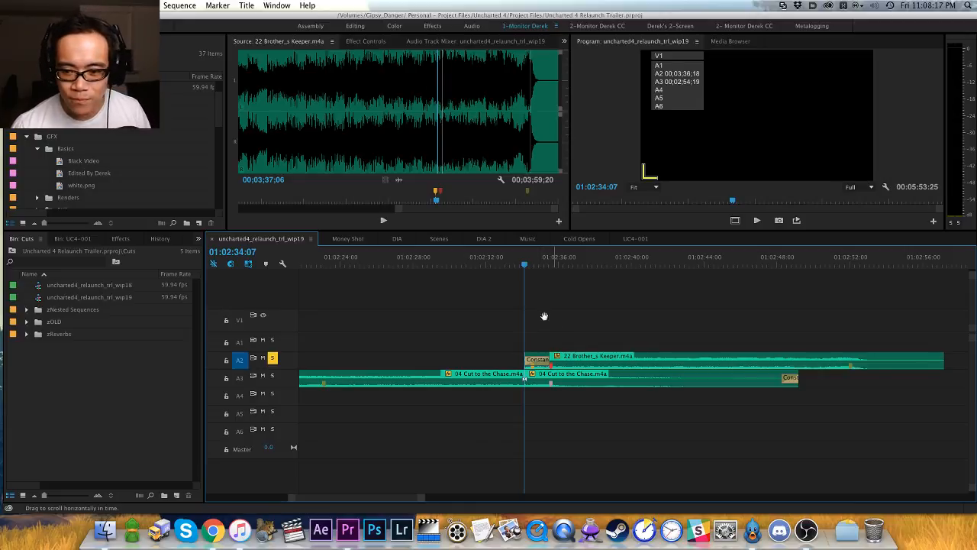
left_click_drag(545, 319, 468, 323)
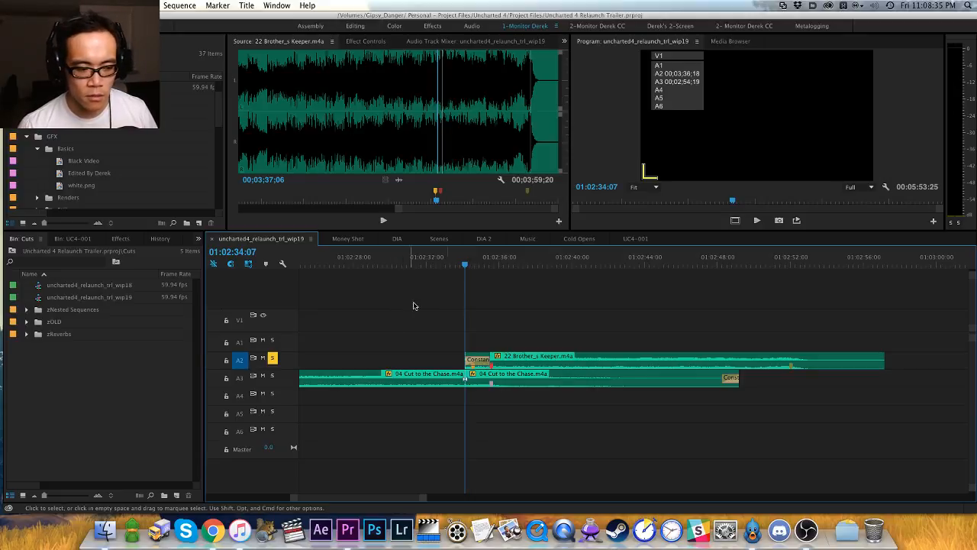
key("=")
key("h")
left_click_drag(611, 310, 454, 312)
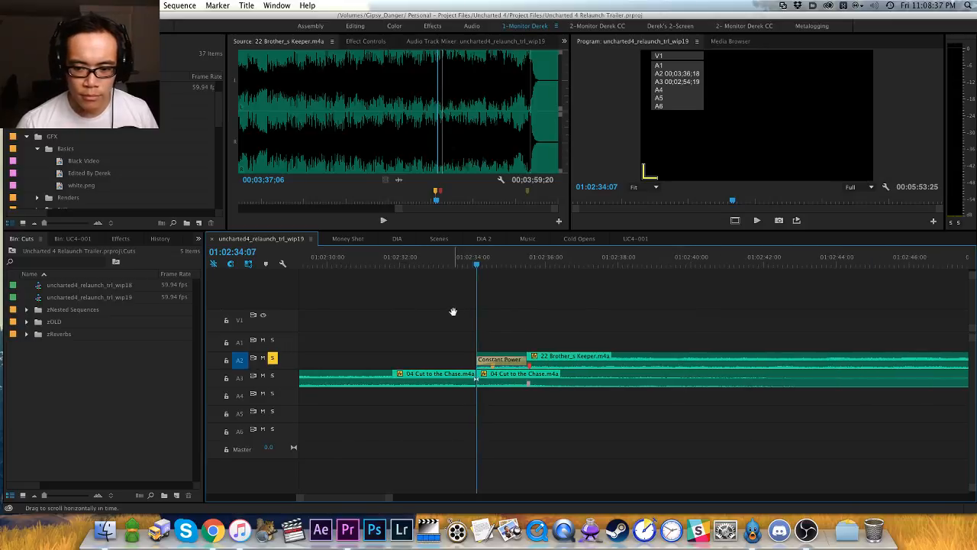
key("v")
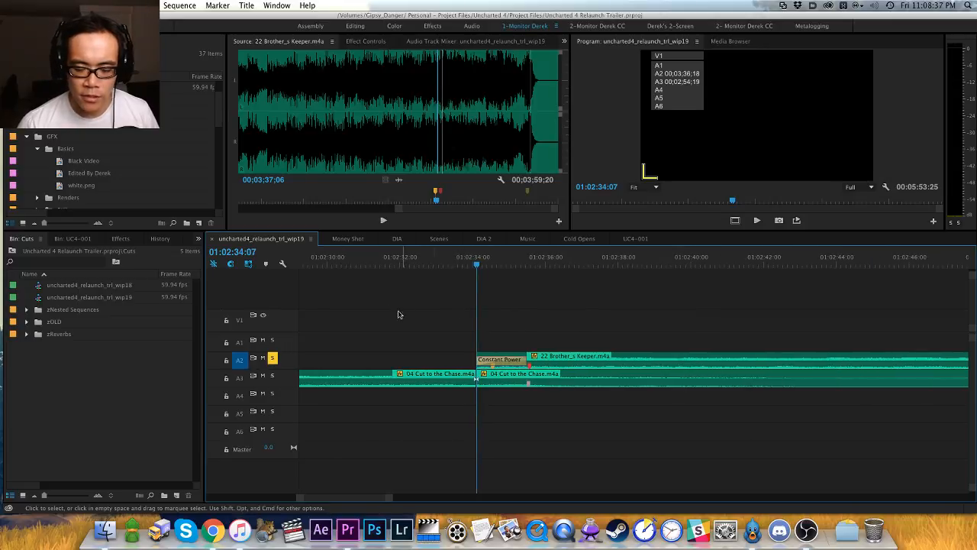
Step: Turn off targeting of track A2 and select the Constant Power fade at the start of 22 Brother_s Keeper.m4a
left_click(243, 365)
key("minus")
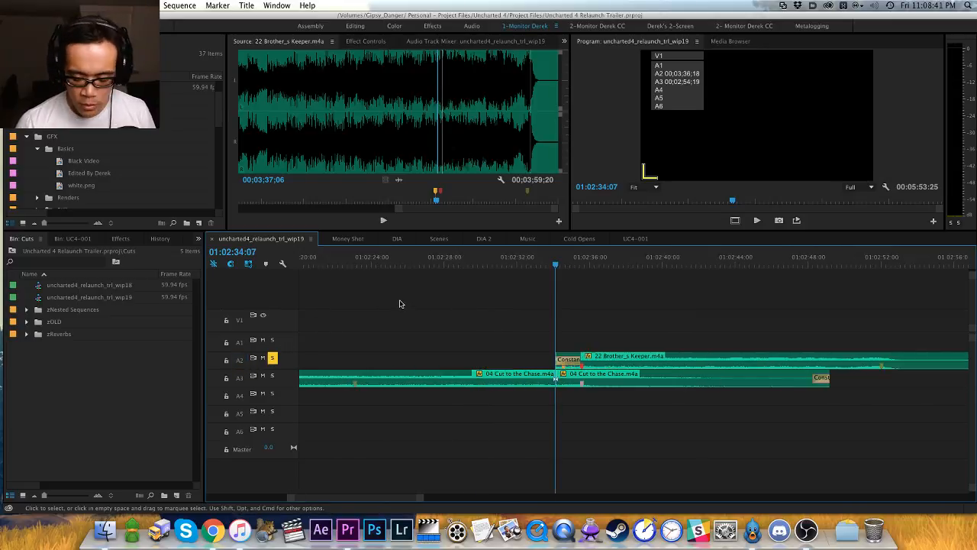
scroll(569, 297, "right", 3)
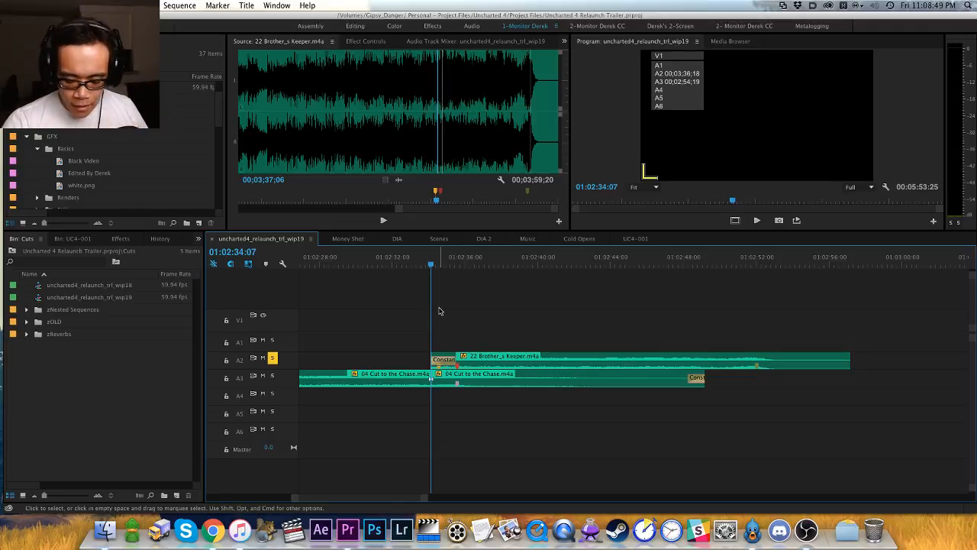
key("equal")
key("h")
left_click_drag(586, 305, 407, 310)
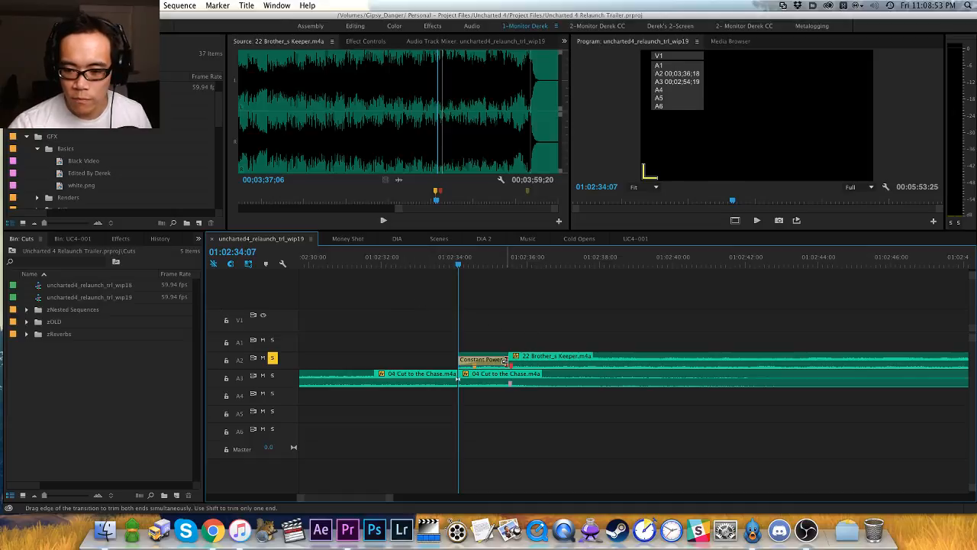
left_click_drag(509, 358, 504, 360)
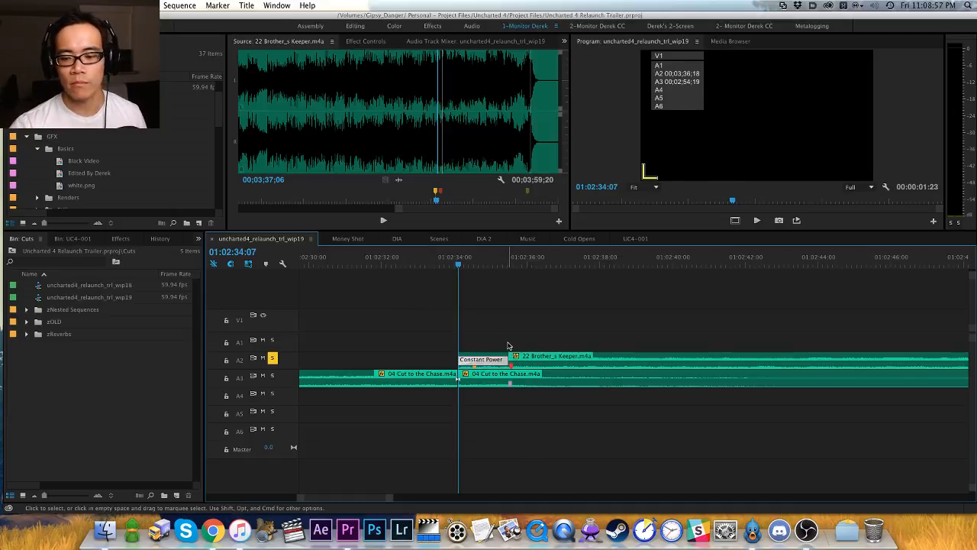
Step: Listen to the fade-in of 22 Brother_s Keeper.m4a with A2 soloed, playing from 01:02:33:40 to about 01:02:36
left_click_drag(456, 263, 443, 265)
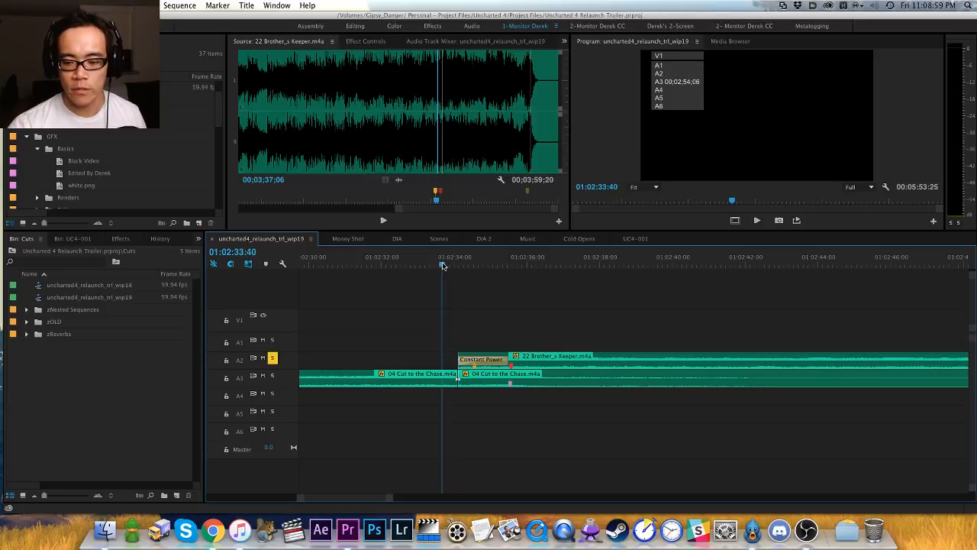
key("minus")
key("h")
left_click_drag(511, 298, 446, 304)
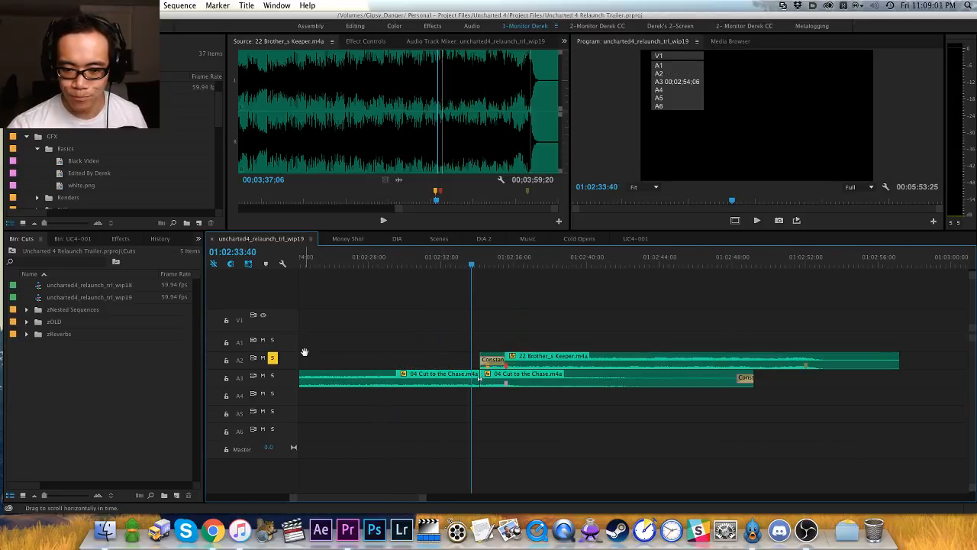
key("space")
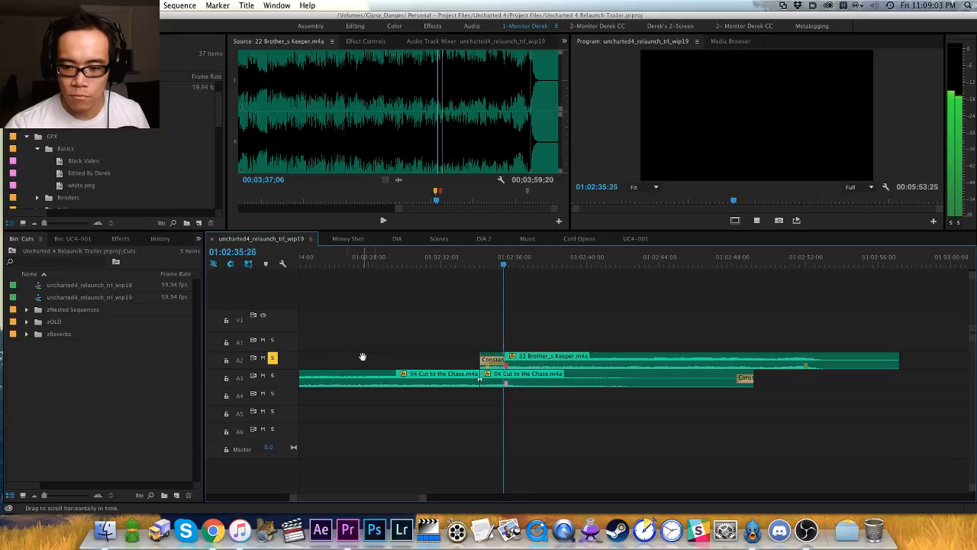
key("space")
Step: Remove the cut between the two 04 Cut to the Chase.m4a pieces on A3 to rejoin them into one clip
key("v")
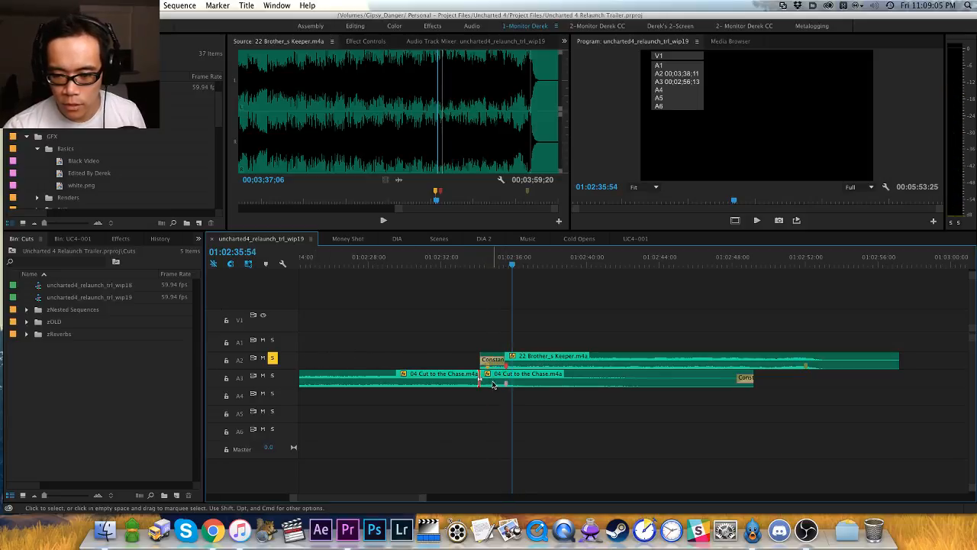
key("Delete")
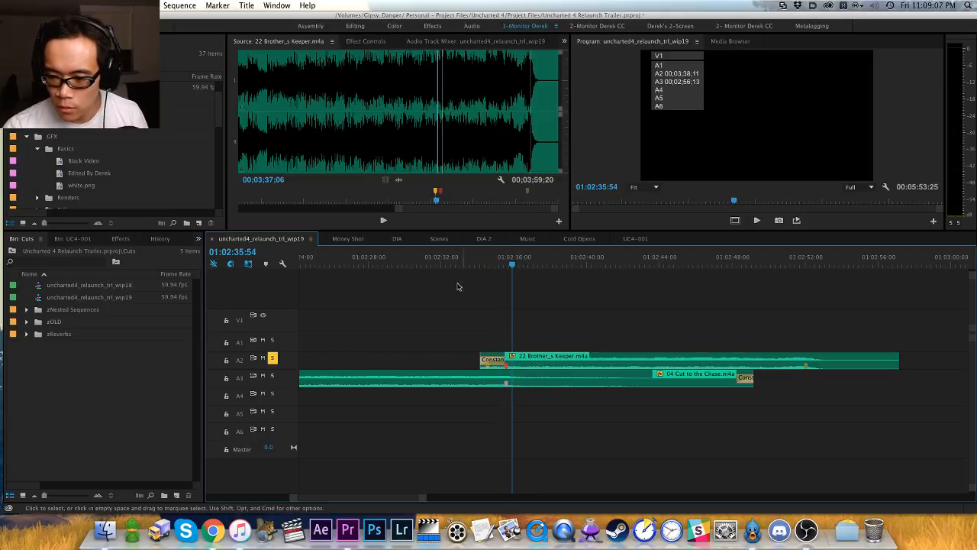
Step: Turn off the A2 solo and play both music clips together from 01:02:26:11 through the overlap
left_click_drag(411, 261, 335, 265)
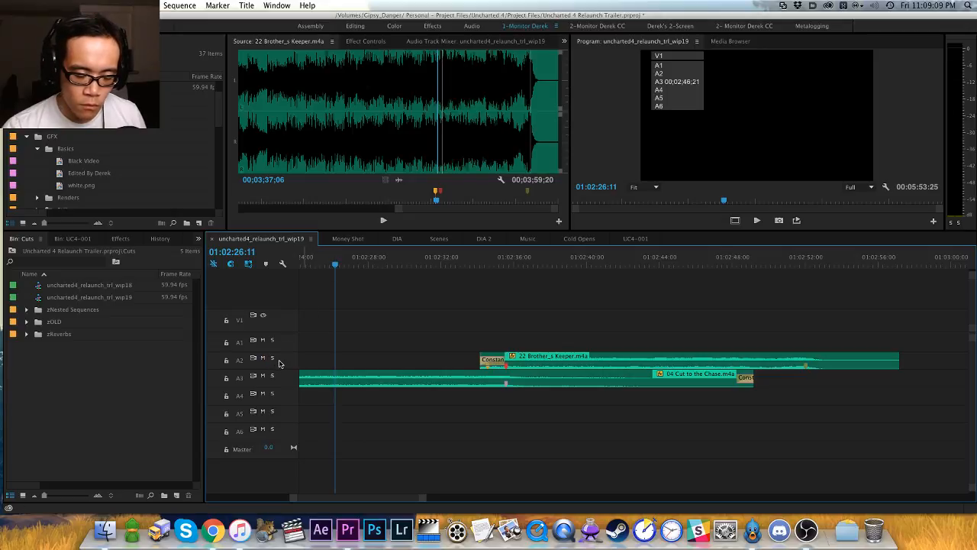
key("space")
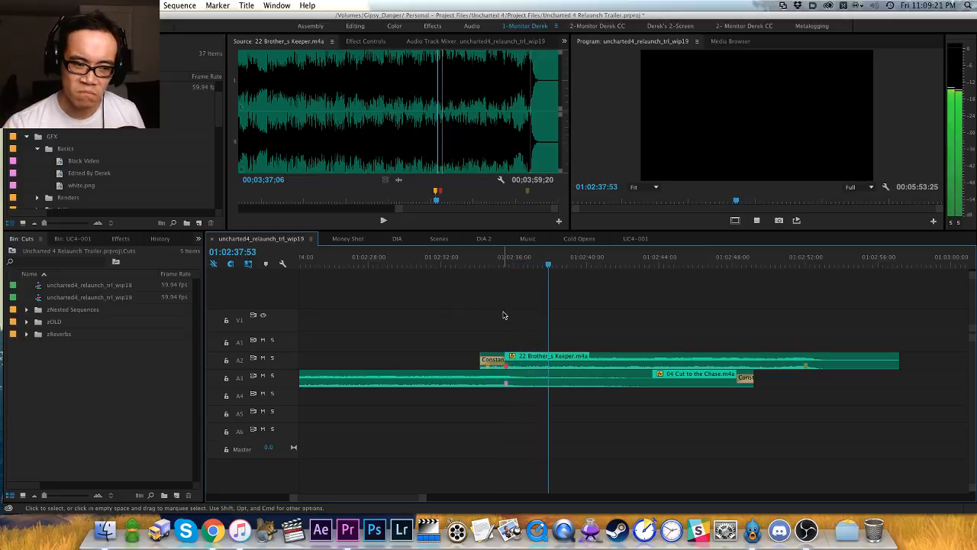
Step: Trim the end of 04 Cut to the Chase.m4a on A3 to the marker at 01:02:35:32, keeping its closing fade
key("space")
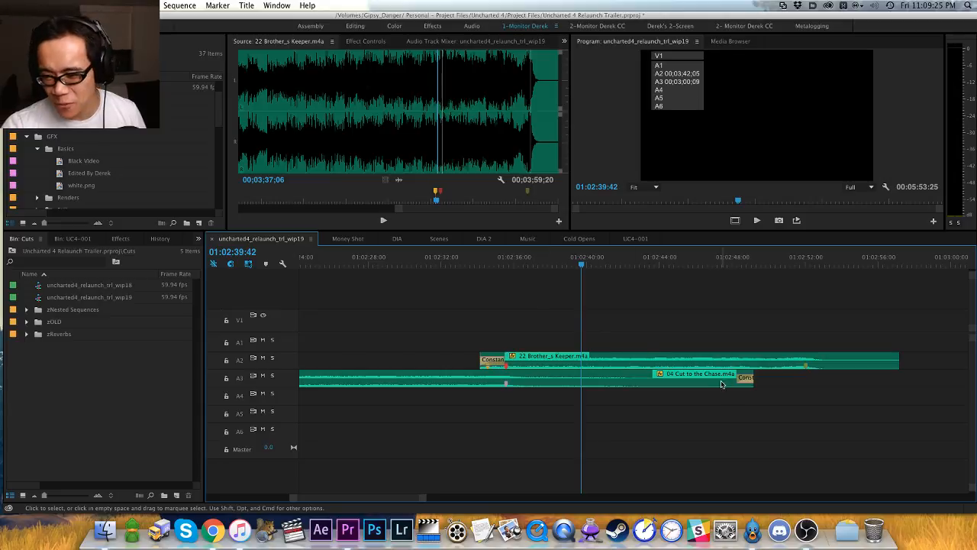
left_click(505, 265)
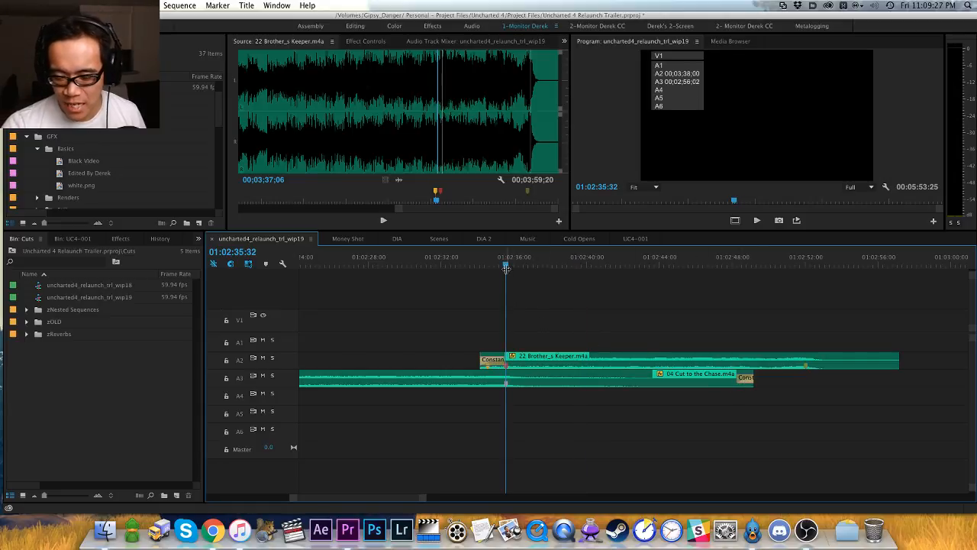
key("w")
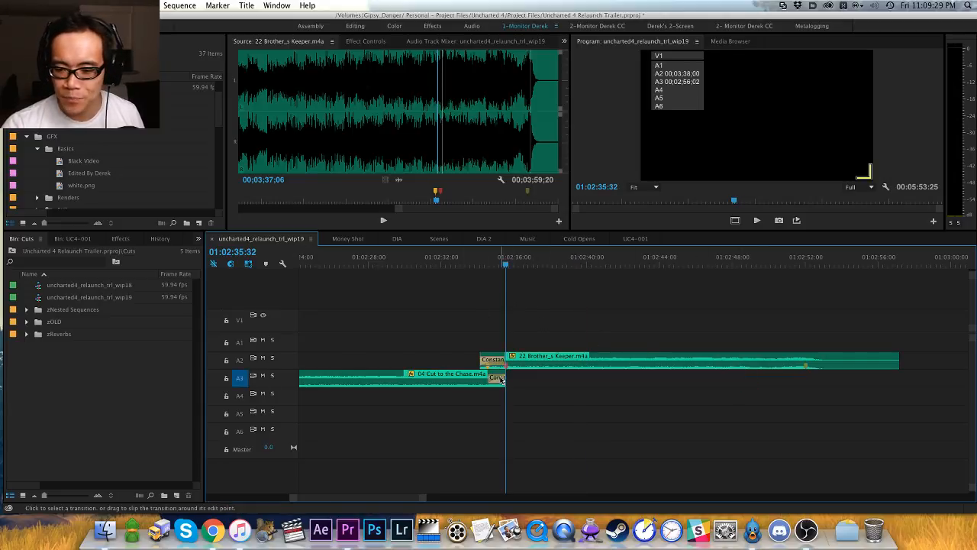
left_click(480, 321)
left_click(452, 290)
key("minus")
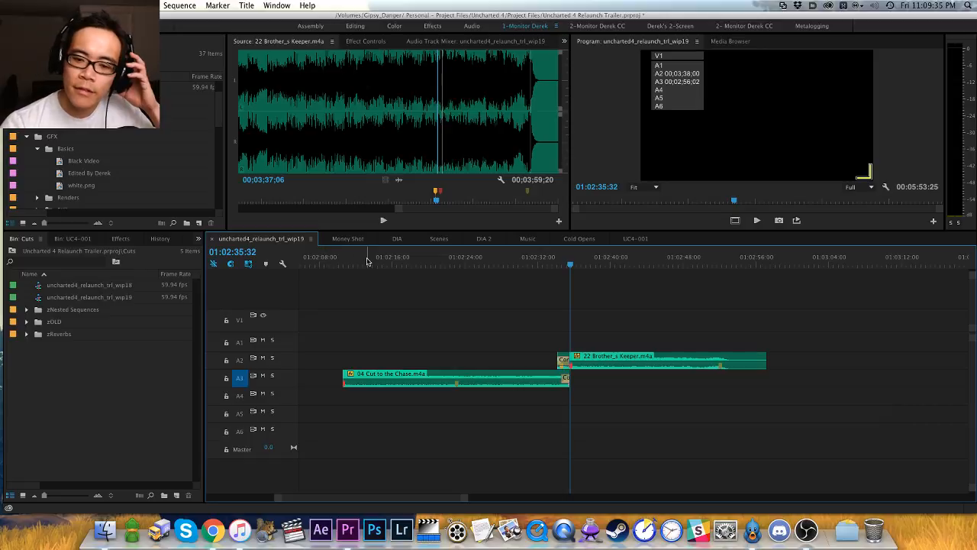
Step: Move 04 Cut to the Chase.m4a down to A4 and 22 Brother_s Keeper.m4a down to A5
left_click(447, 221)
key("minus")
key("minus")
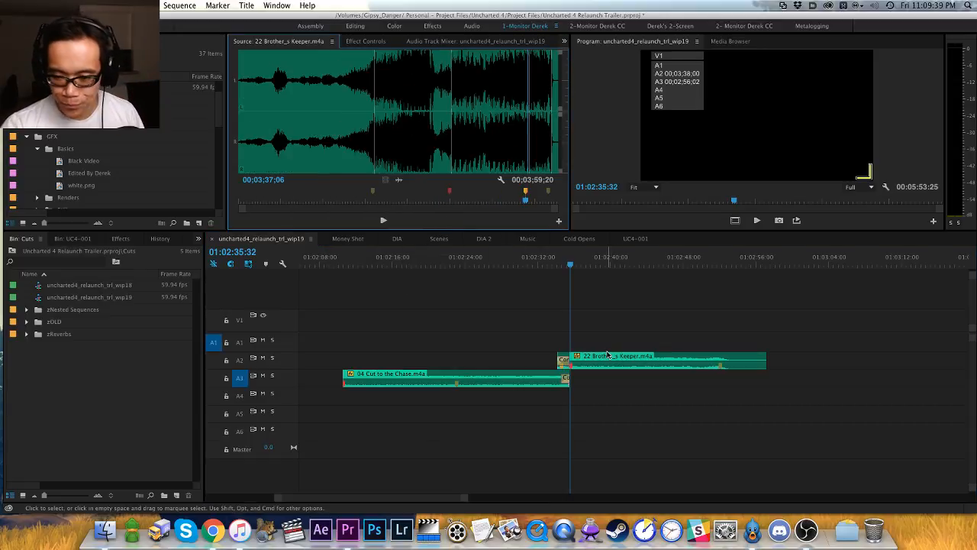
left_click(520, 319)
key("minus")
key("minus")
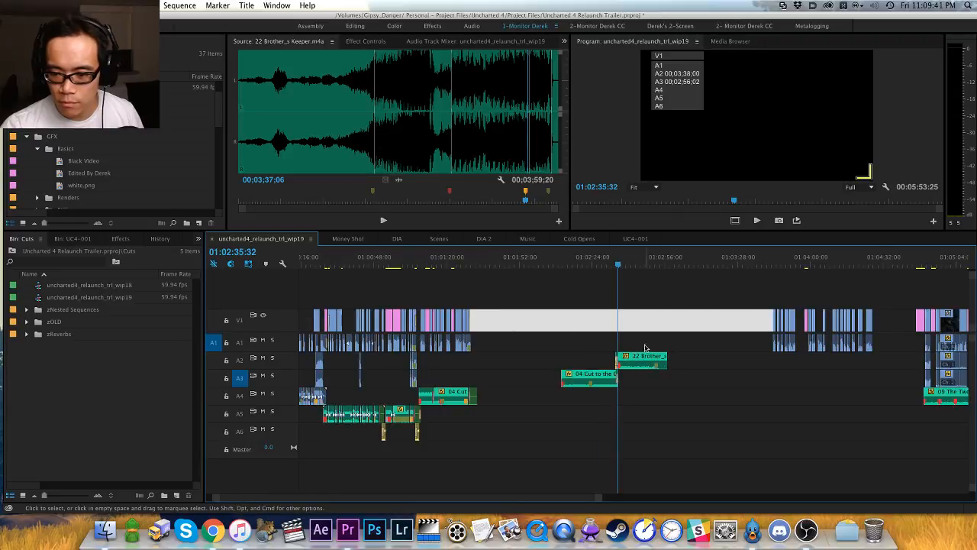
left_click_drag(638, 362, 601, 420)
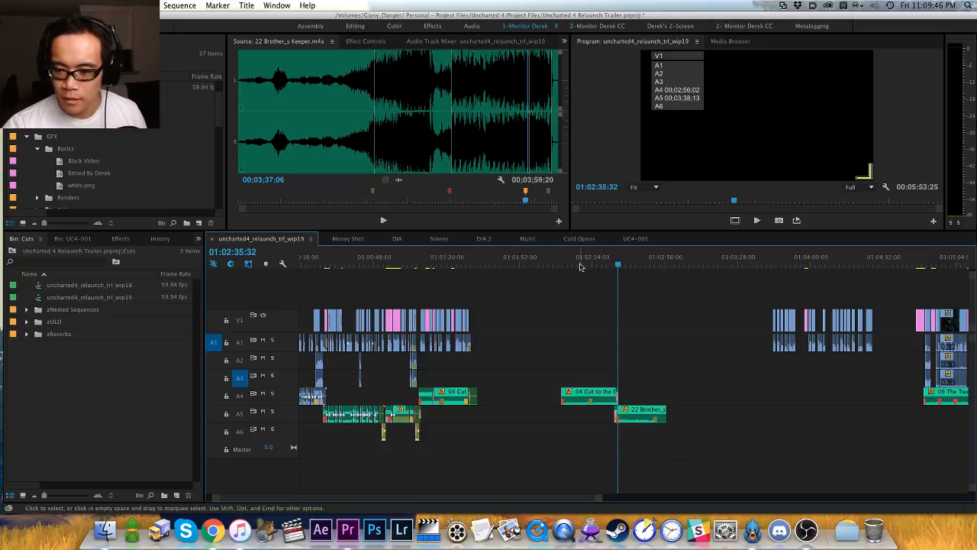
Step: Play the overlap between the two music clips on A4 and A5 from about 01:02:31:45
left_click_drag(580, 266, 610, 268)
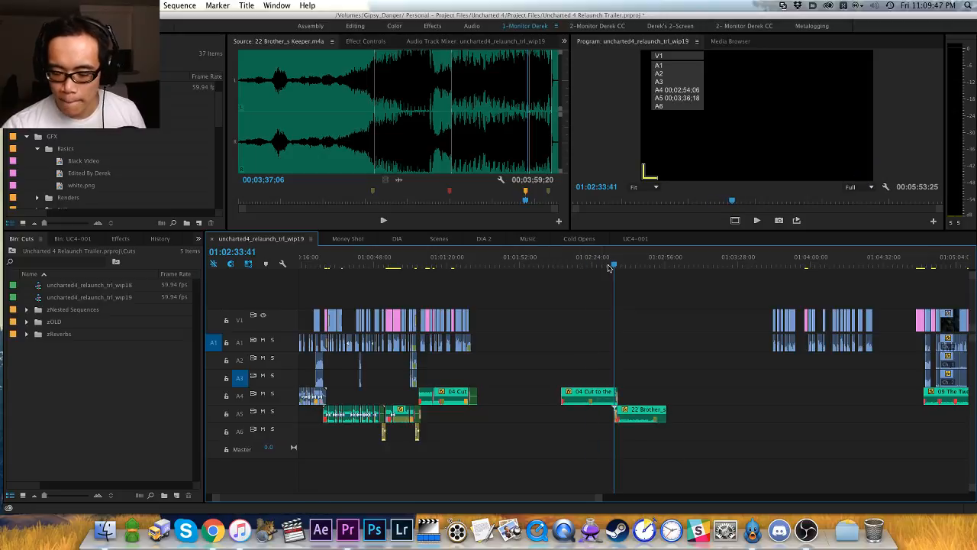
key("equal")
key("equal")
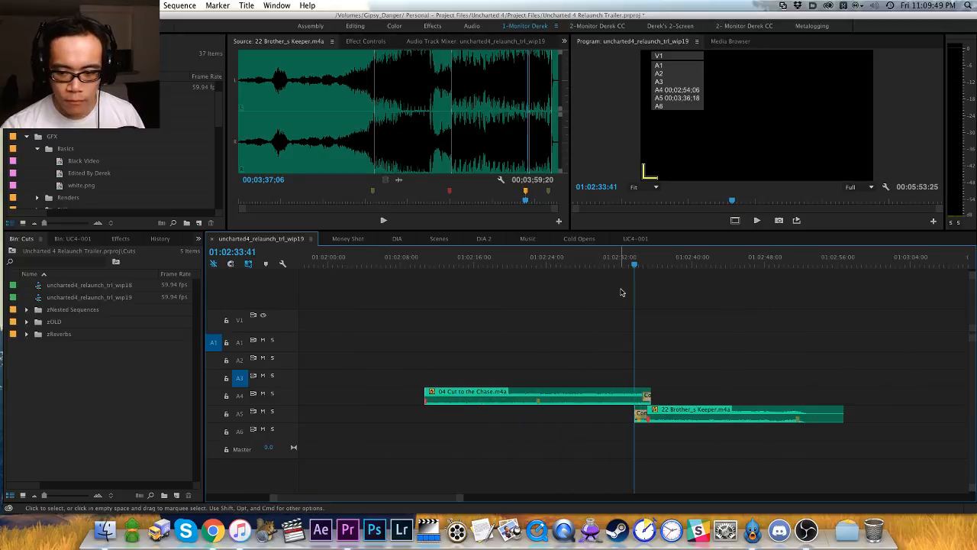
key("h")
left_click_drag(641, 313, 542, 311)
key("v")
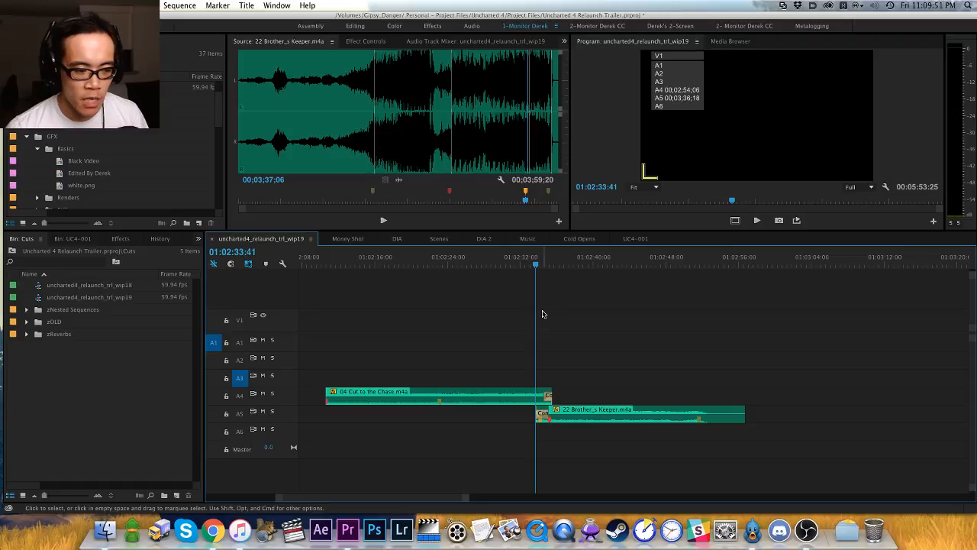
scroll(519, 306, "right", 2)
left_click_drag(484, 259, 476, 261)
key("space")
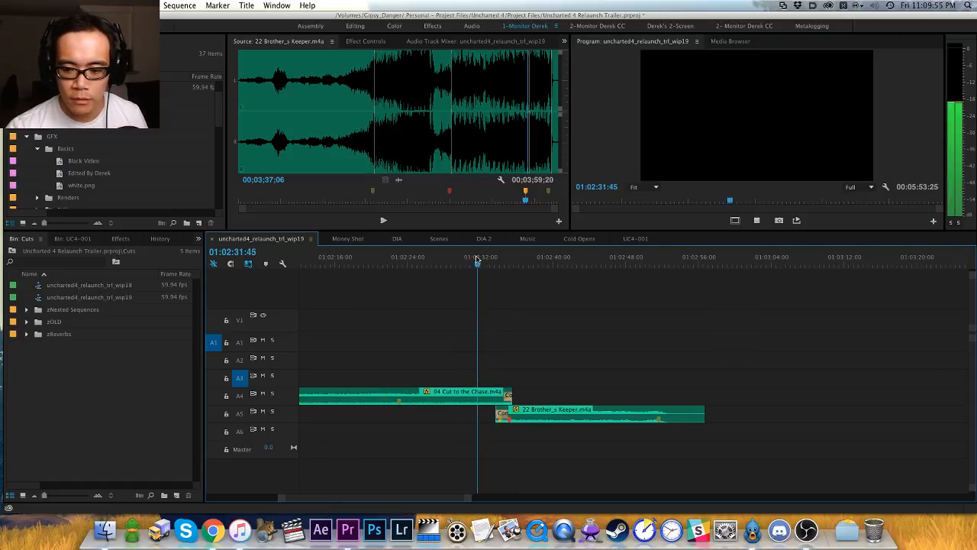
key("equal")
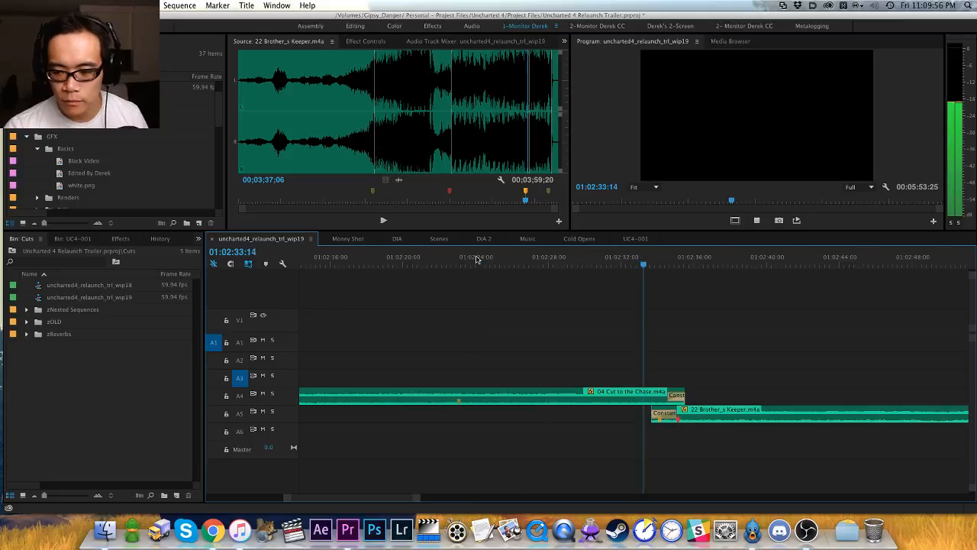
key("space")
Step: Listen to the end of 04 Cut to the Chase.m4a from about 01:02:29:30 and park the playhead at 01:02:31:44
left_click(576, 258)
key("space")
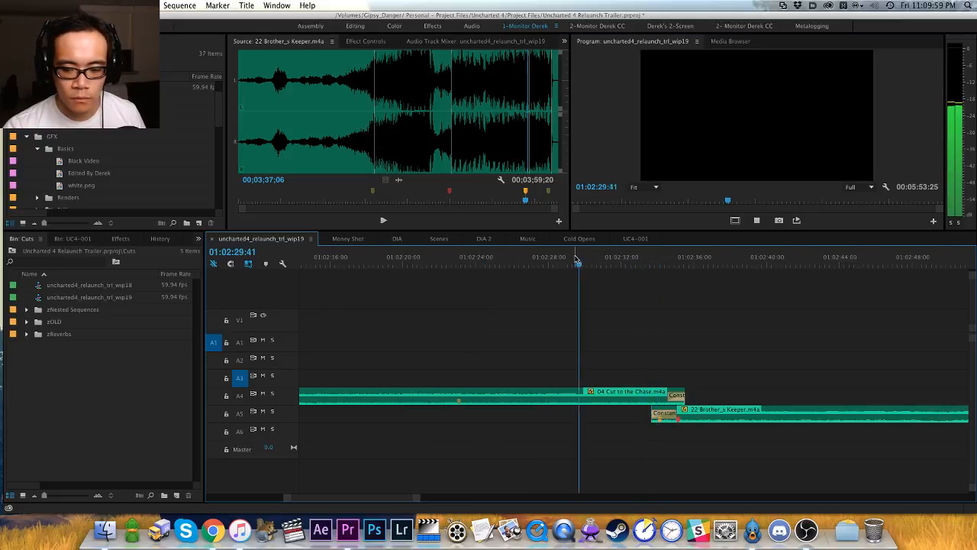
key("space")
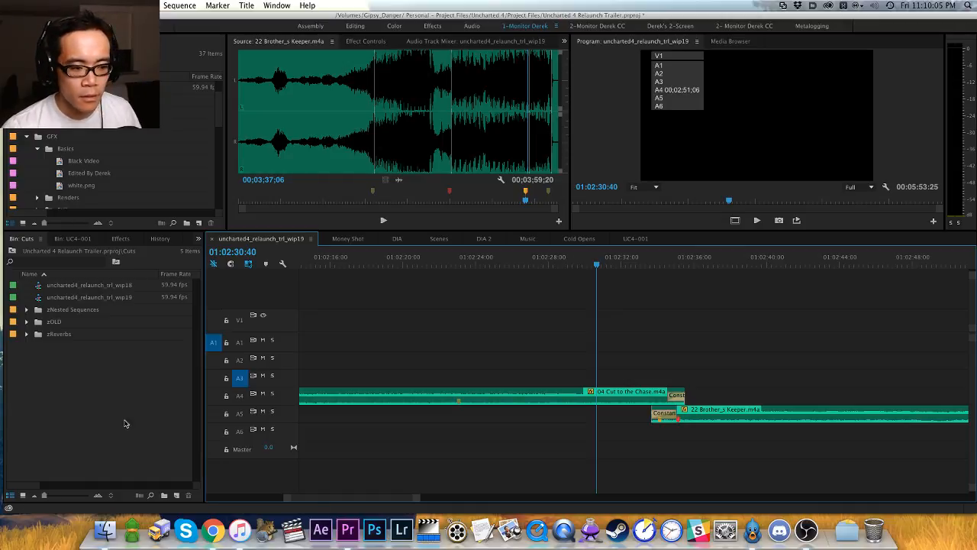
left_click(631, 338)
left_click(641, 304)
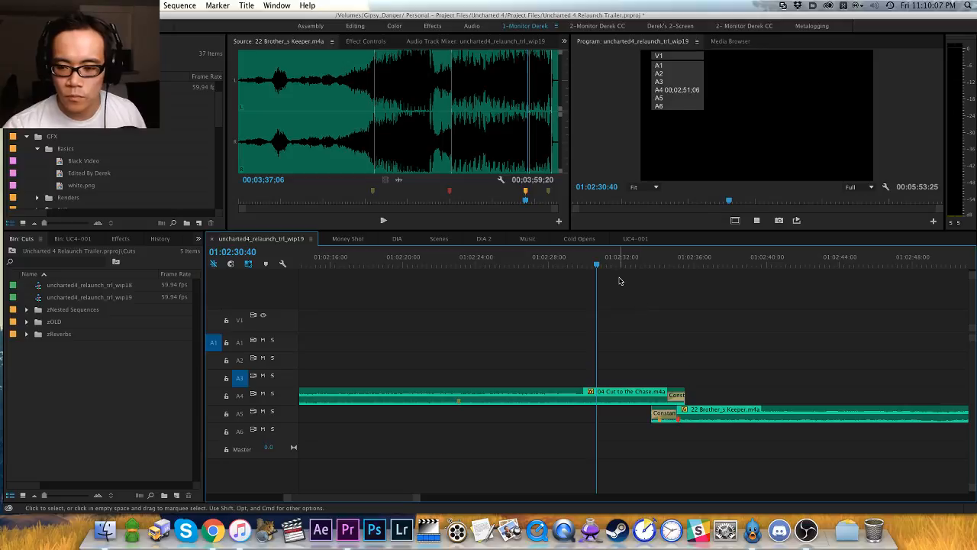
left_click_drag(597, 283, 603, 284)
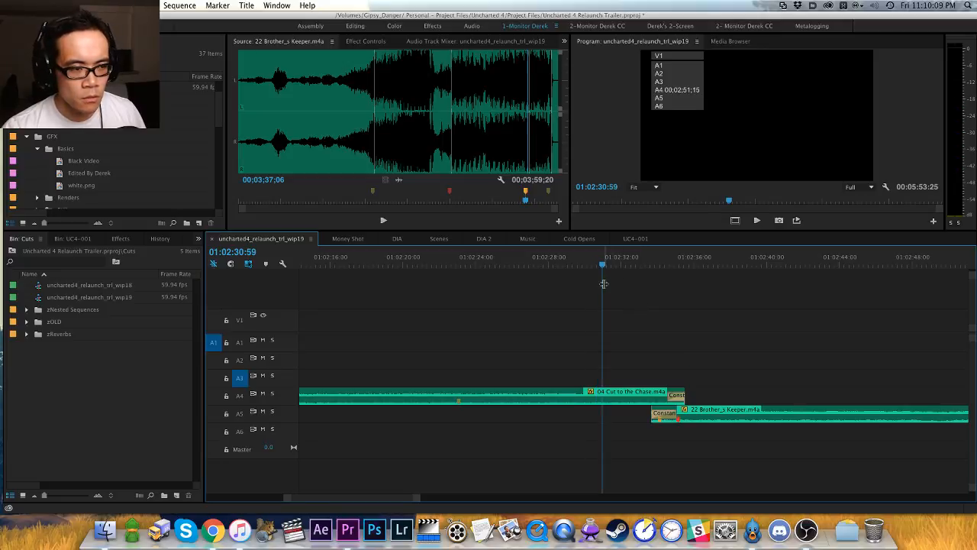
left_click(618, 265)
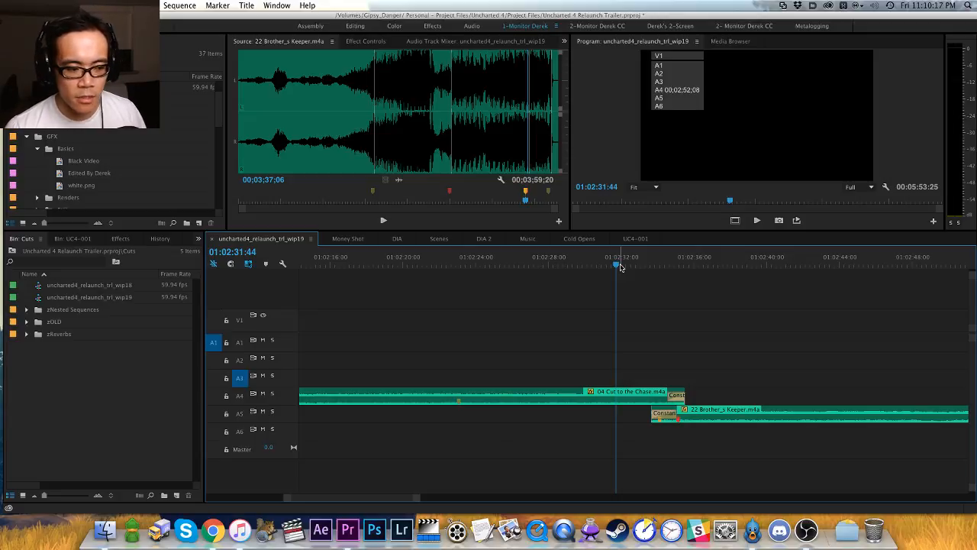
Step: Play from 01:02:31:28, target A5 instead of A3, and extend the start of 22 Brother_s Keeper.m4a back to 01:02:32:30
scroll(621, 268, "left", 1)
key("h")
left_click_drag(661, 303, 625, 320)
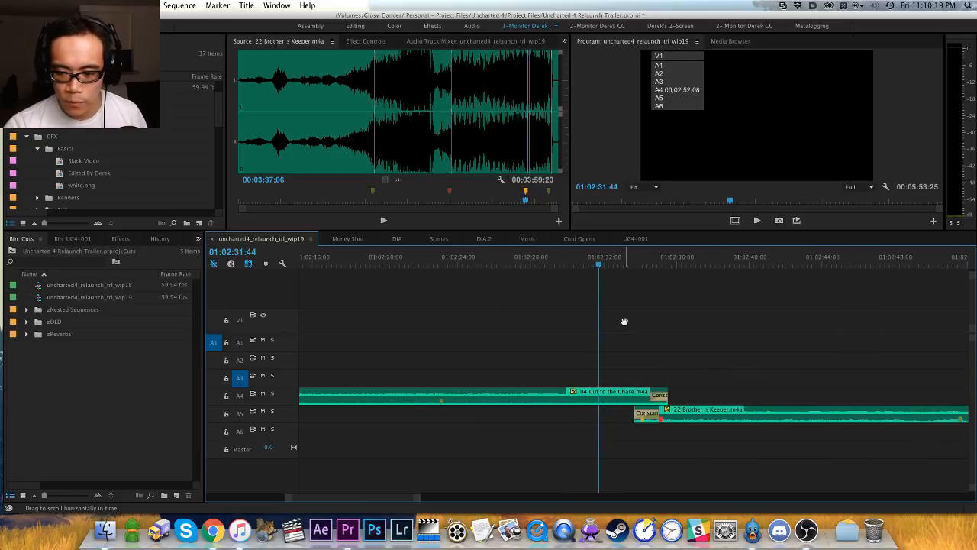
key("space")
left_click(595, 263)
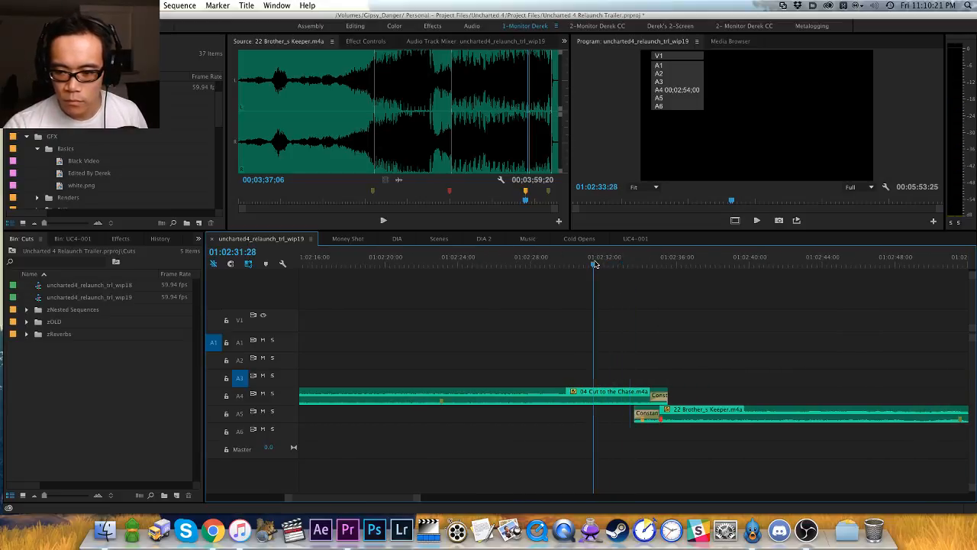
key("space")
key("space")
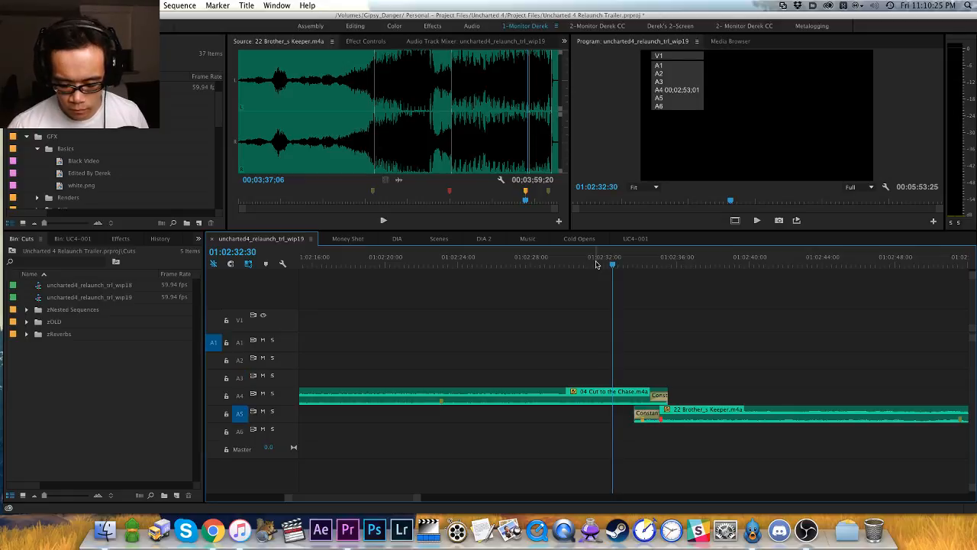
key("e")
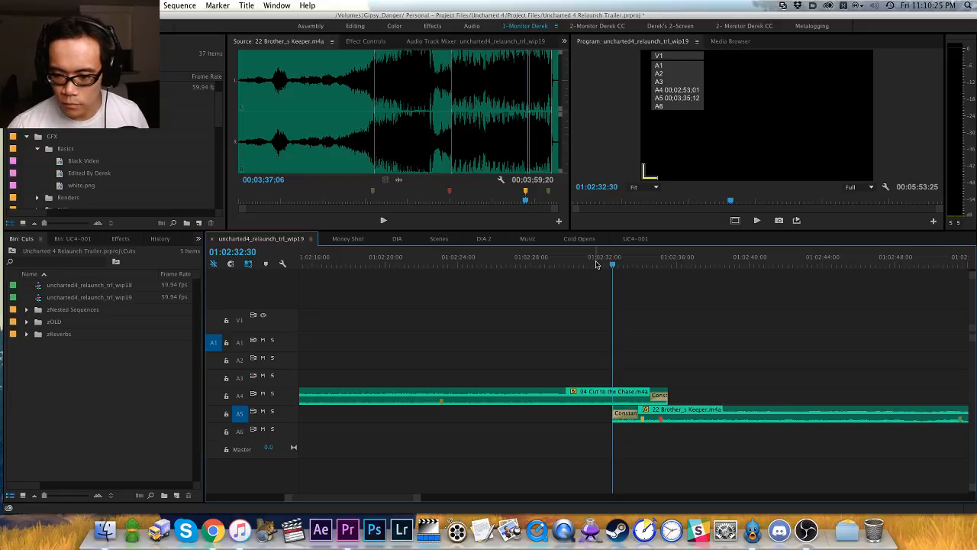
Step: Solo A5 and listen to the extended fade-in of 22 Brother_s Keeper.m4a, replaying it from 01:02:32:03
left_click(272, 412)
key("space")
key("space")
left_click(606, 256)
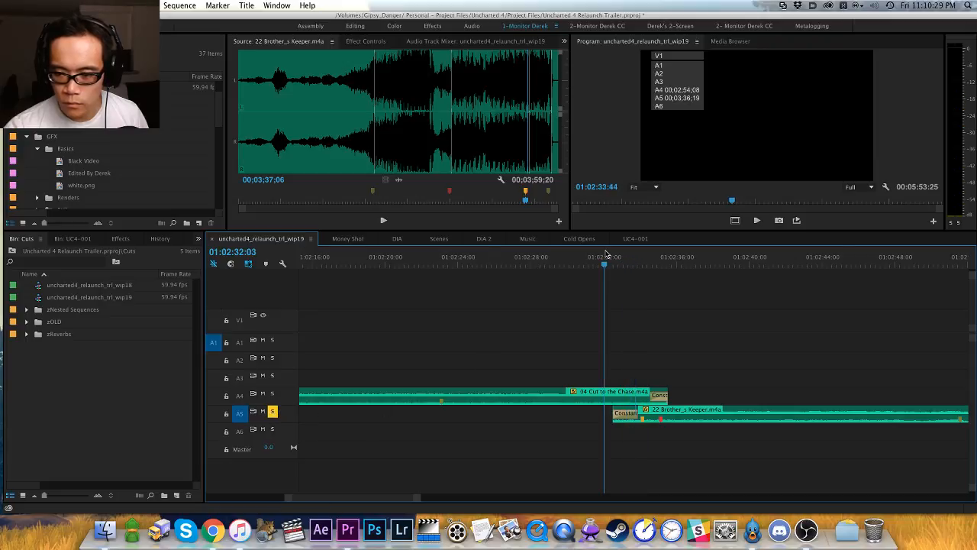
key("space")
Step: Compare the original and extended starts of 22 Brother_s Keeper.m4a without the solo, and set its start to 01:02:33:20
key("super+z")
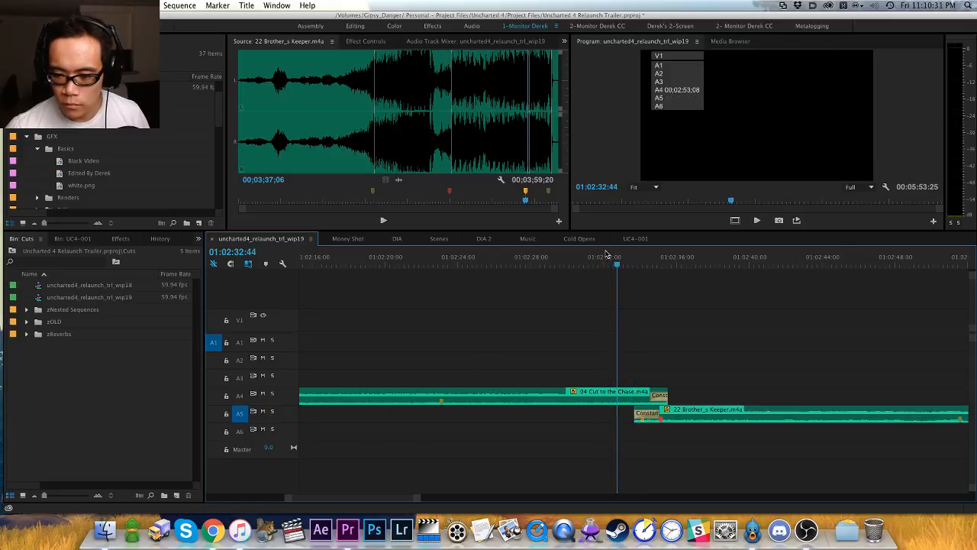
key("super+shift+z")
key("space")
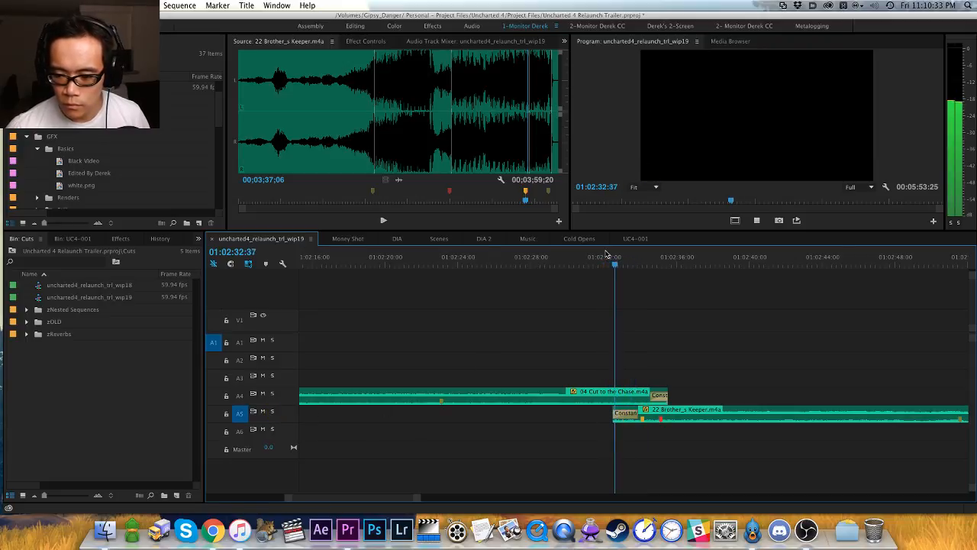
key("space")
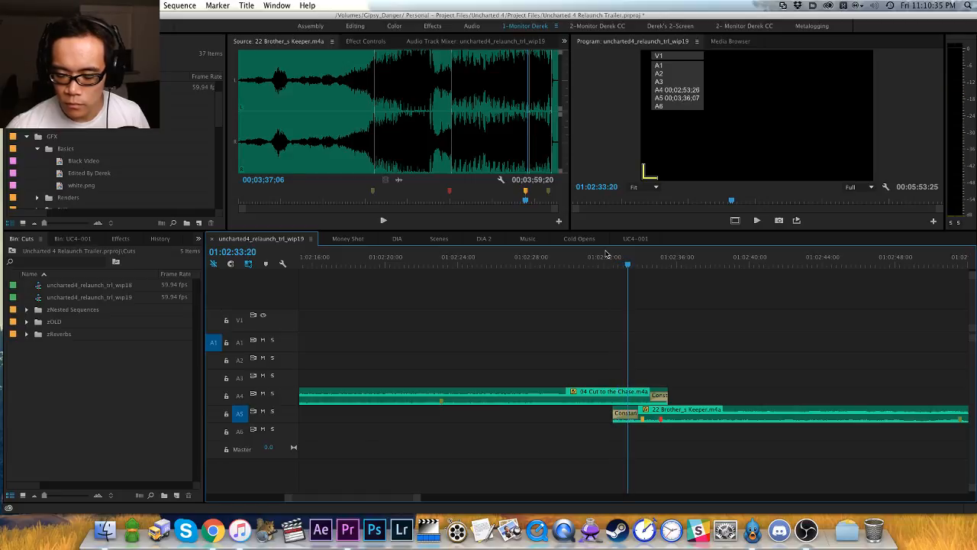
key("super+z")
Step: Listen to the music overlap, then replay the fade-in of 22 Brother_s Keeper.m4a with A5 soloed until 01:02:35:57
key("space")
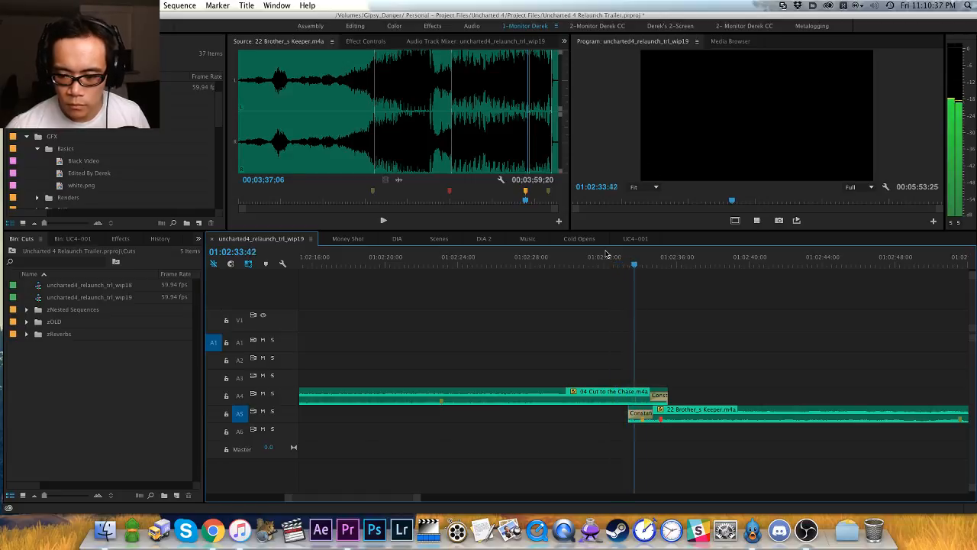
key("space")
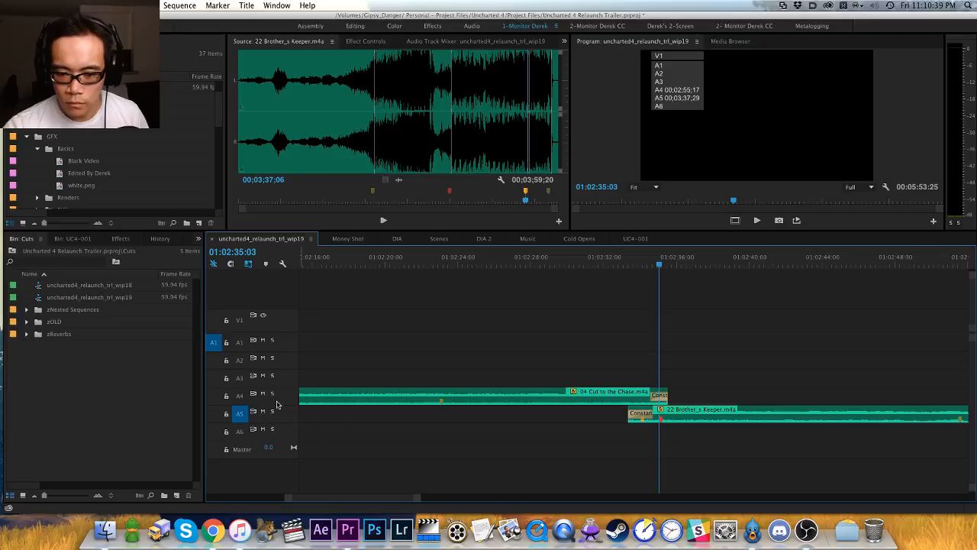
left_click(616, 265)
key("space")
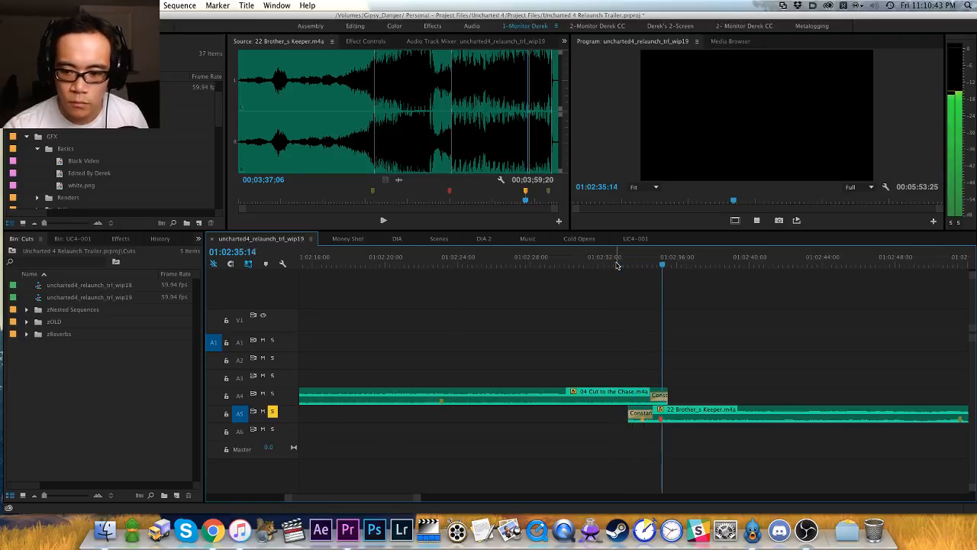
key("space")
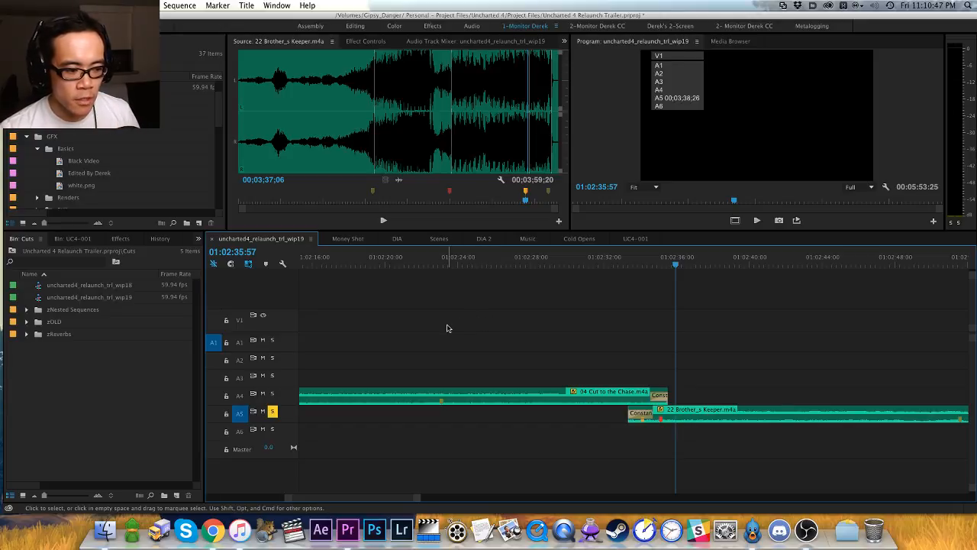
Step: Place white.png on V1 above the music overlap, starting at about 01:02:31:30 and lasting about 5 seconds
scroll(519, 321, "right", 3)
left_click(546, 264)
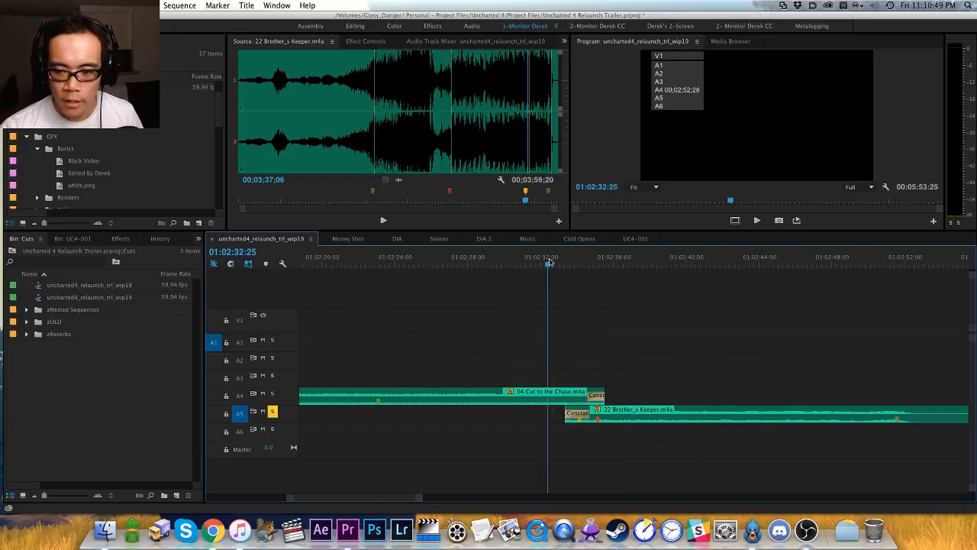
key("minus")
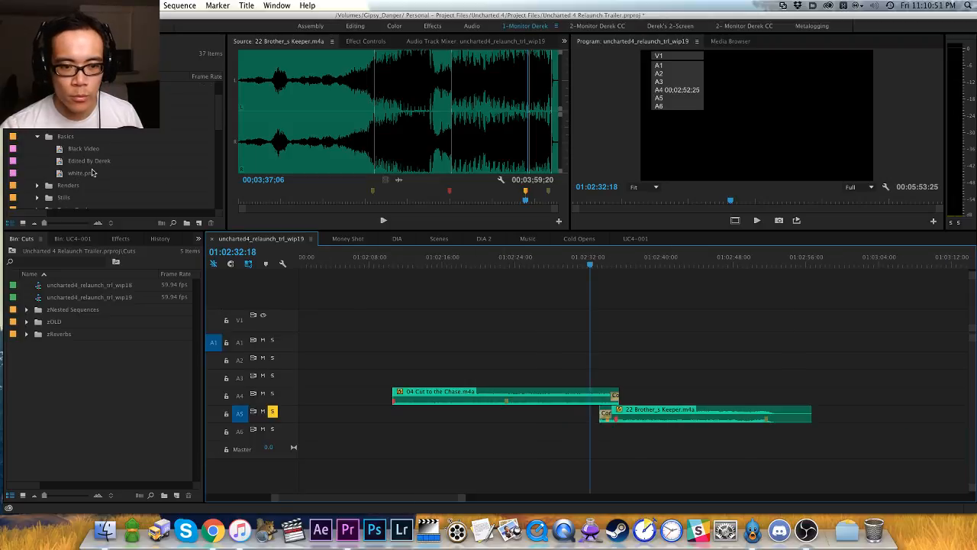
left_click_drag(81, 174, 583, 320)
key("equal")
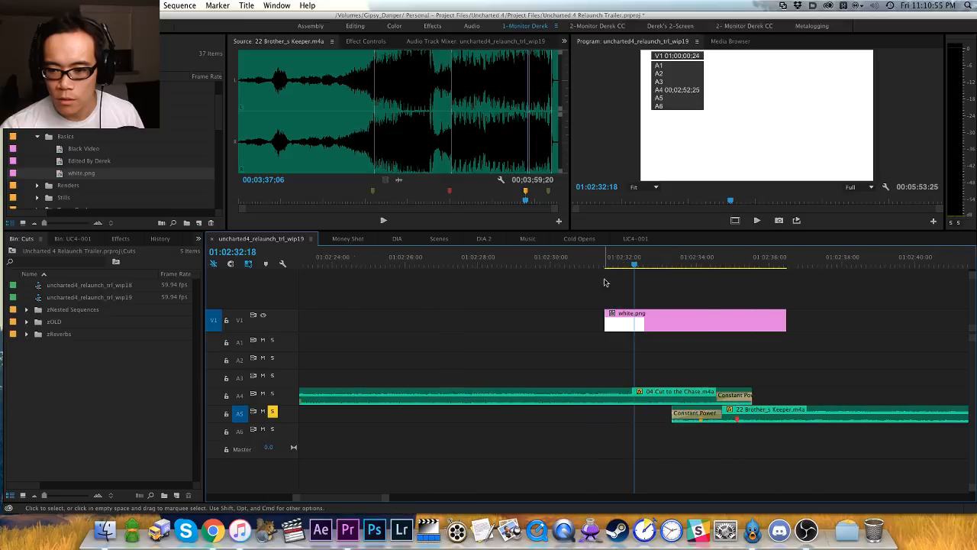
Step: Solo A4 together with A5 and play the music transition under white.png from 01:02:31:16
left_click_drag(635, 265, 597, 265)
key("h")
left_click_drag(632, 340, 536, 356)
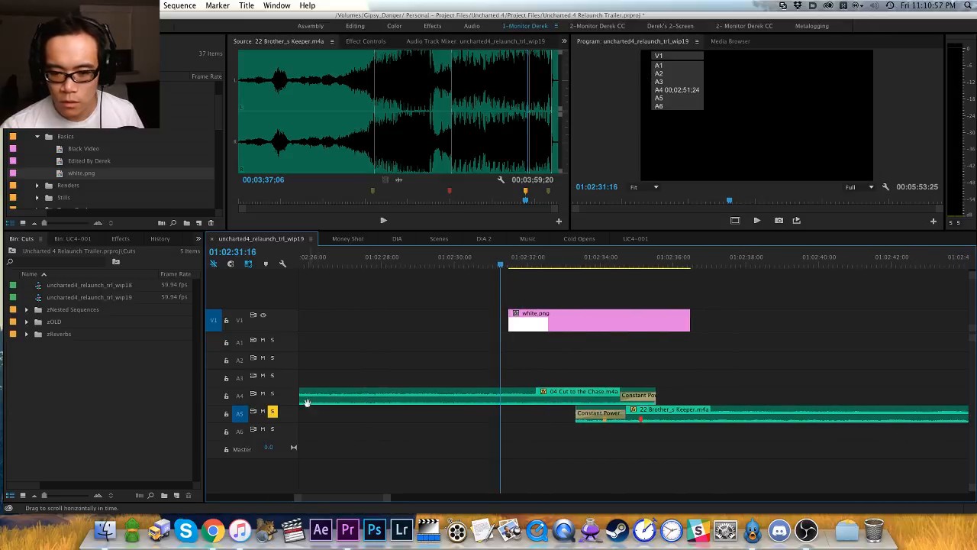
key("space")
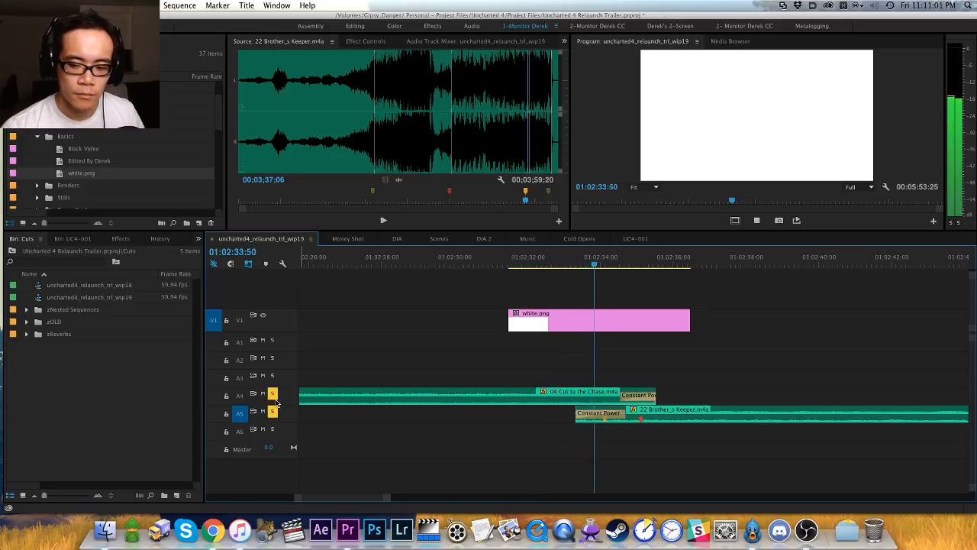
left_click_drag(276, 404, 276, 398)
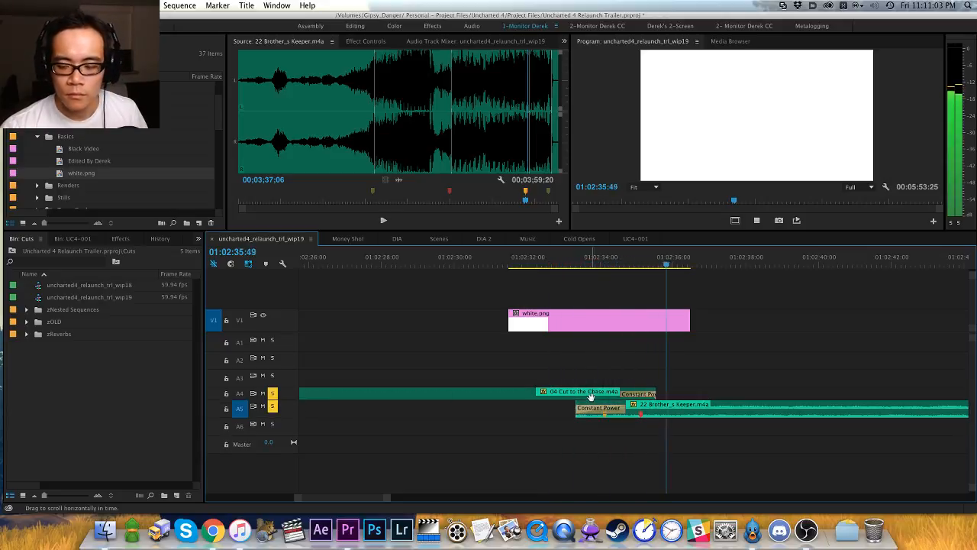
Step: Shift 22 Brother_s Keeper.m4a later on A5 so its red marker meets the end of 04 Cut to the Chase.m4a
key("space")
mouse_move(670, 413)
left_mouse_down()
mouse_move(684, 415)
mouse_move(678, 405)
left_mouse_up()
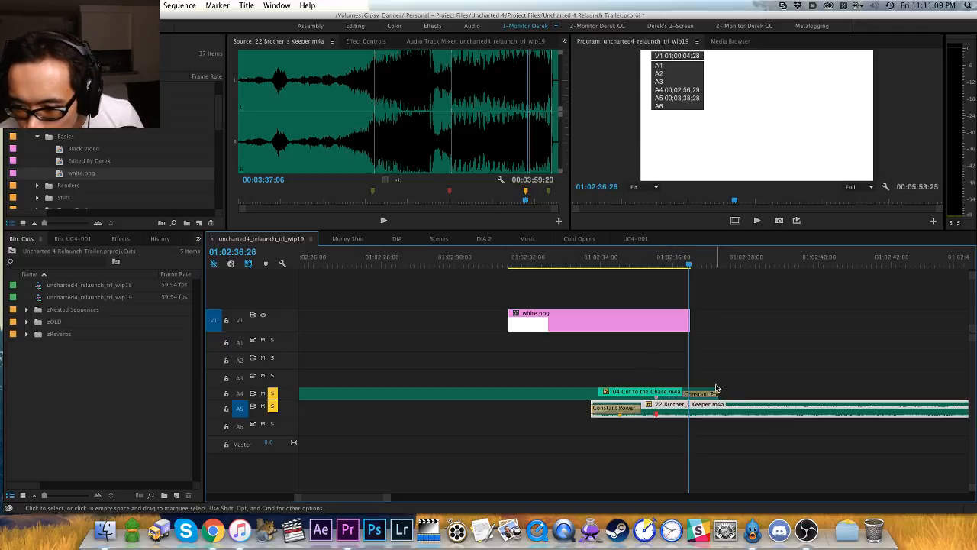
key("Up")
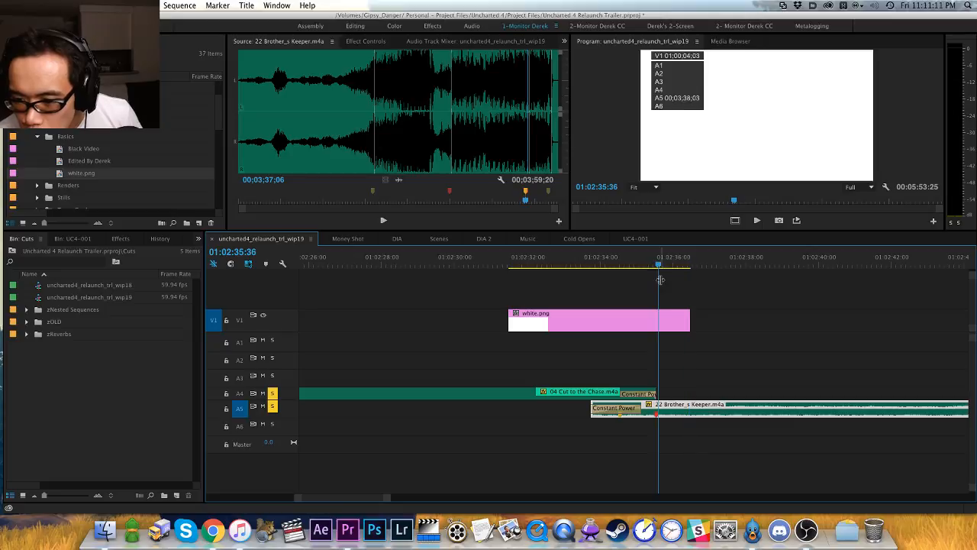
key("=")
key("=")
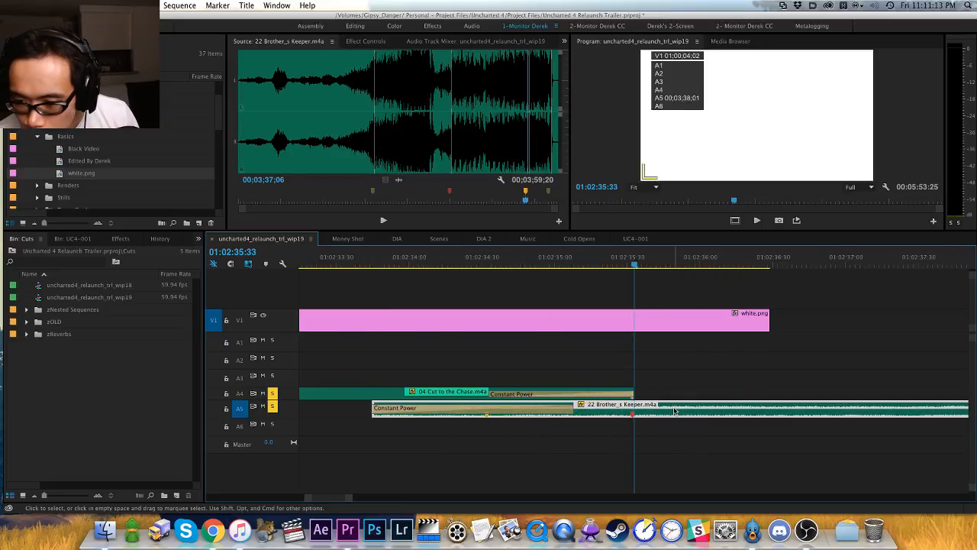
key("=")
key("-")
key("-")
key("-")
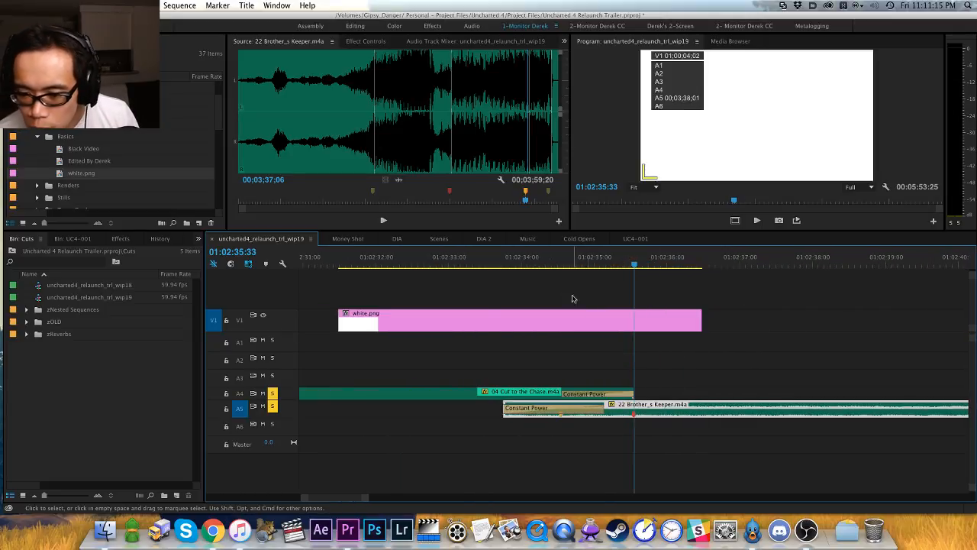
Step: Play the music transition under white.png and nudge 22 Brother_s Keeper.m4a a few frames earlier
left_click(539, 262)
left_click_drag(540, 262, 517, 264)
key("space")
key("super+shift+a")
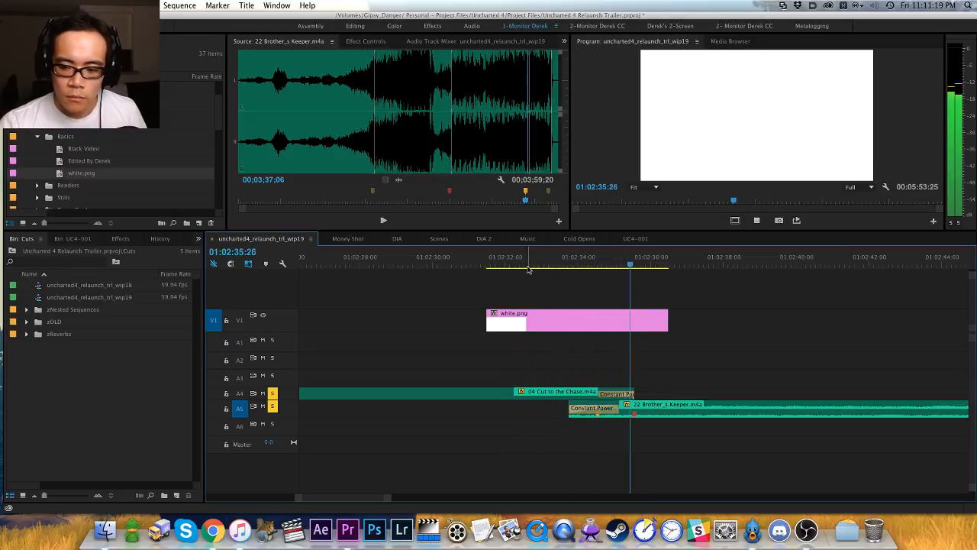
key("space")
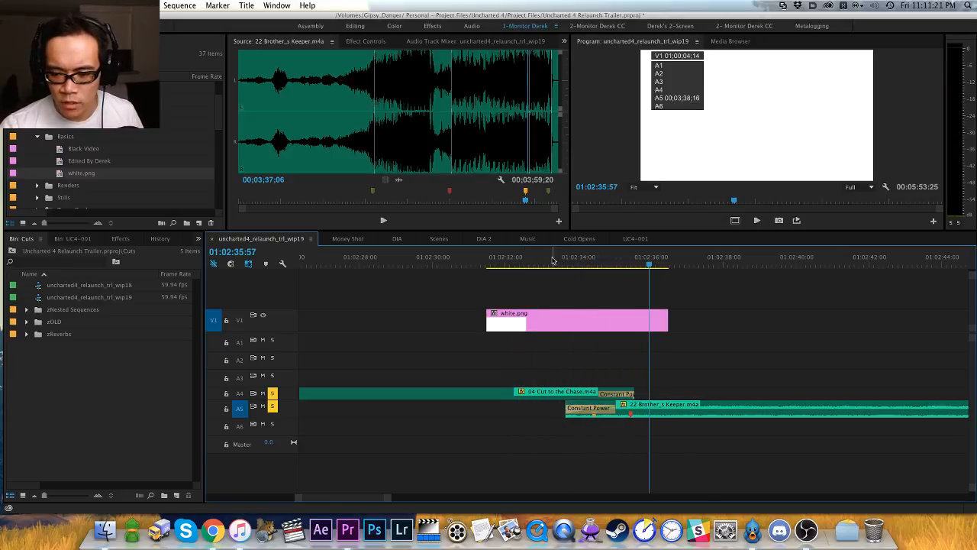
Step: Replay the music transition twice and set the start of 22 Brother_s Keeper.m4a to 01:02:33:39
left_click(530, 258)
key("space")
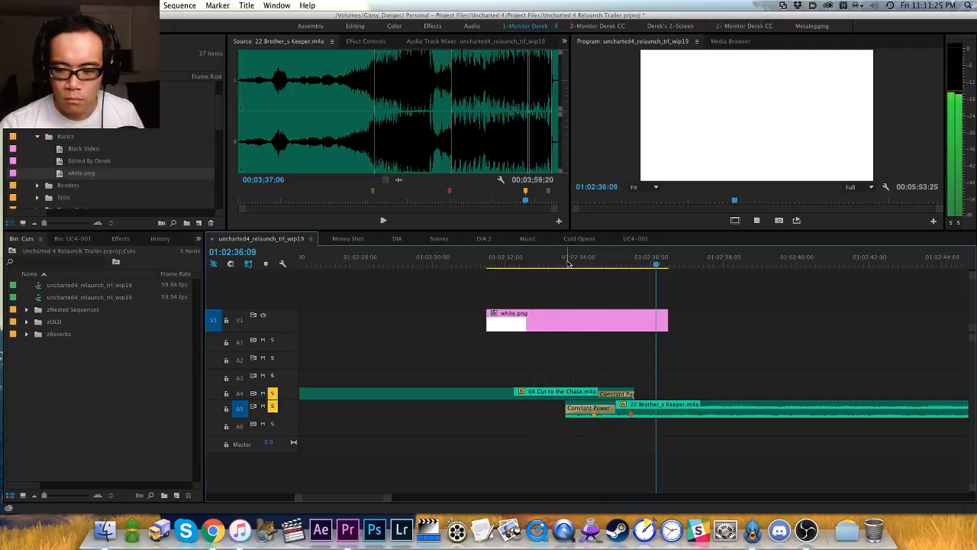
left_click_drag(569, 260, 517, 259)
key("space")
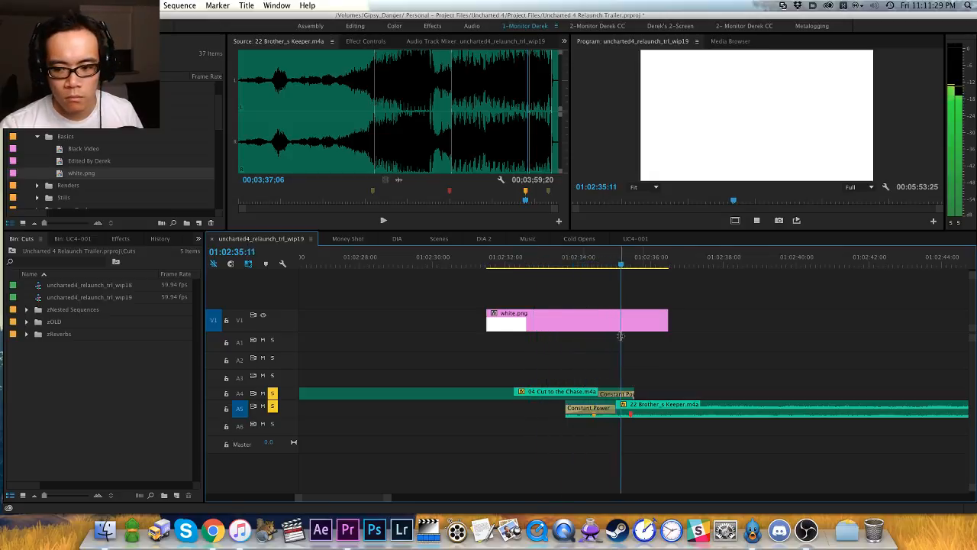
left_click(672, 413)
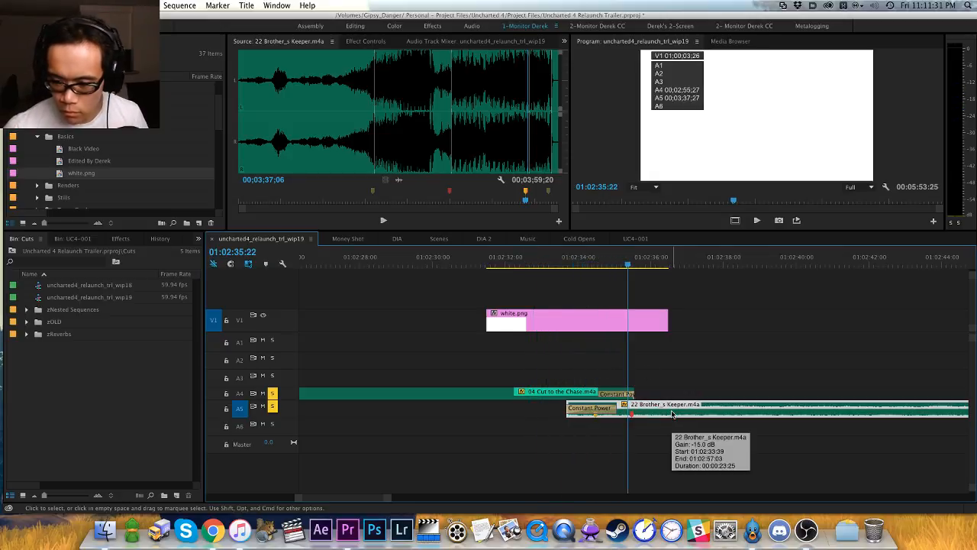
Step: Listen to the overlap again and move 22 Brother_s Keeper.m4a later, to start at about 01:02:33:50
left_click(544, 334)
left_click(546, 267)
key("space")
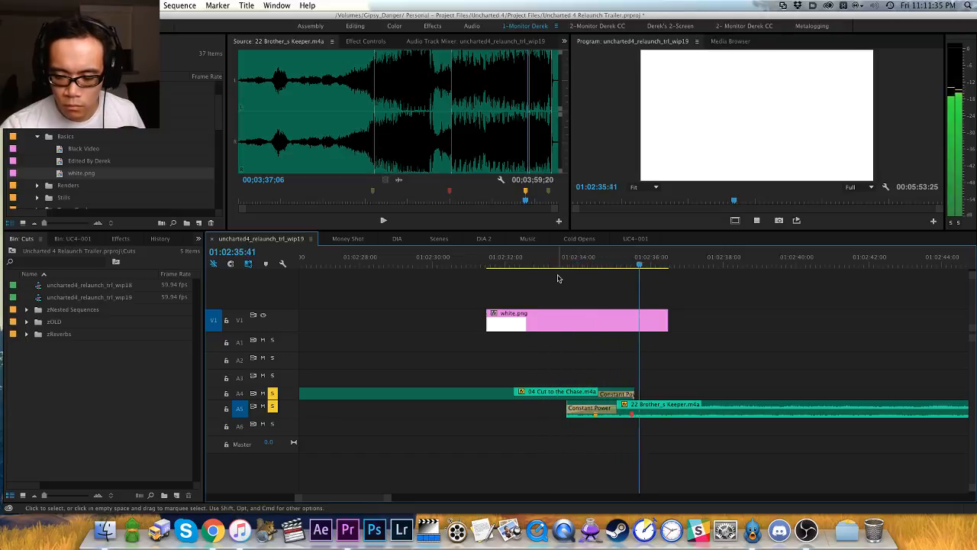
left_click(653, 419)
left_click_drag(653, 418, 659, 418)
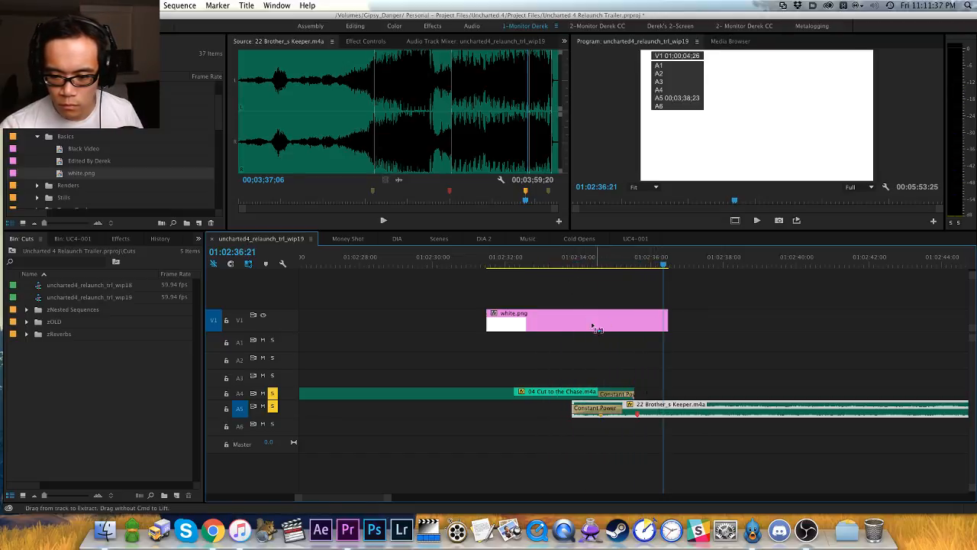
Step: Play the overlap from 01:02:32:41 and nudge 22 Brother_s Keeper.m4a about two frames later
left_click(534, 267)
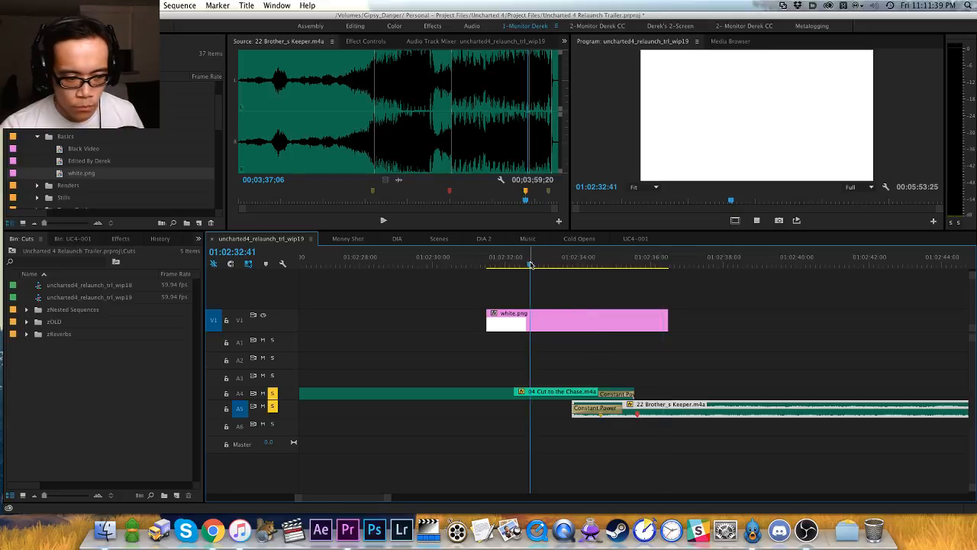
key("space")
scroll(530, 295, "right", 2)
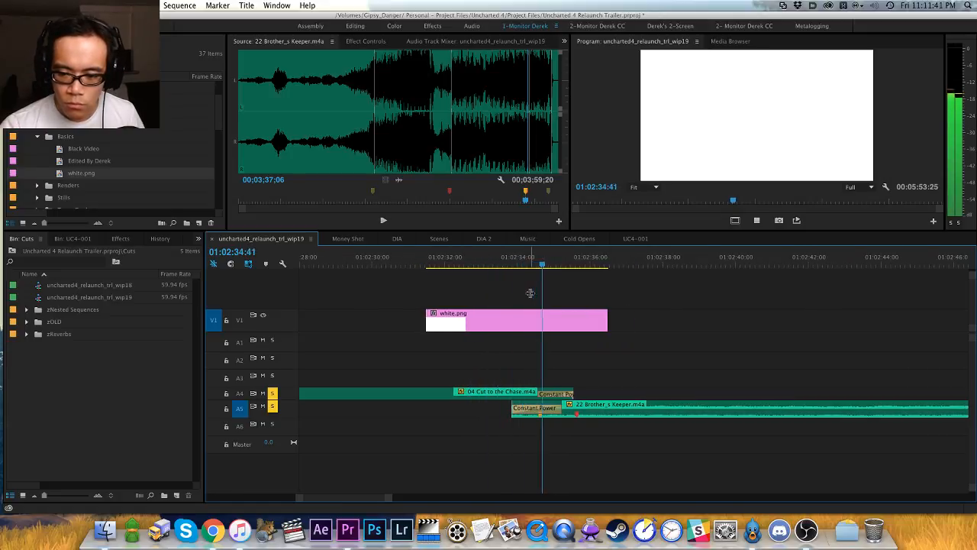
left_click_drag(589, 411, 591, 412)
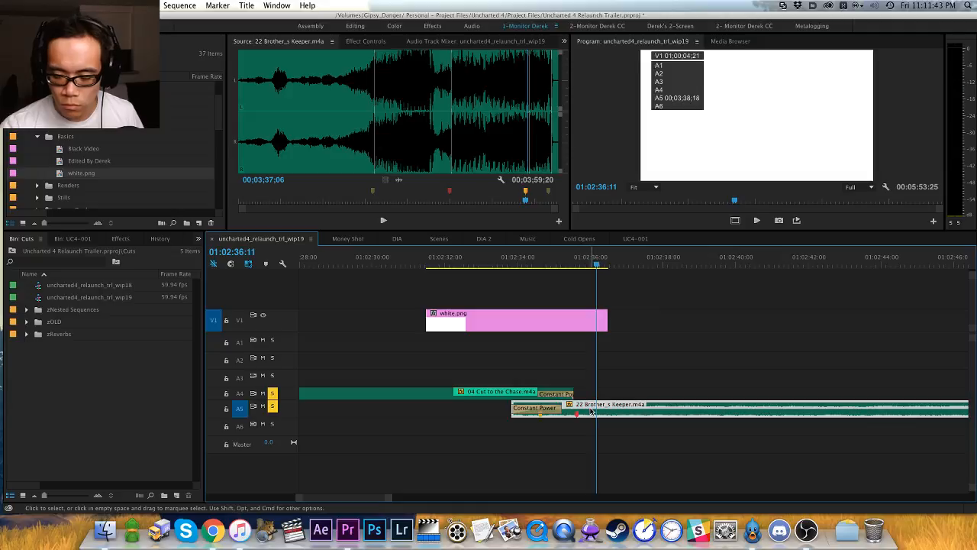
left_click(592, 425)
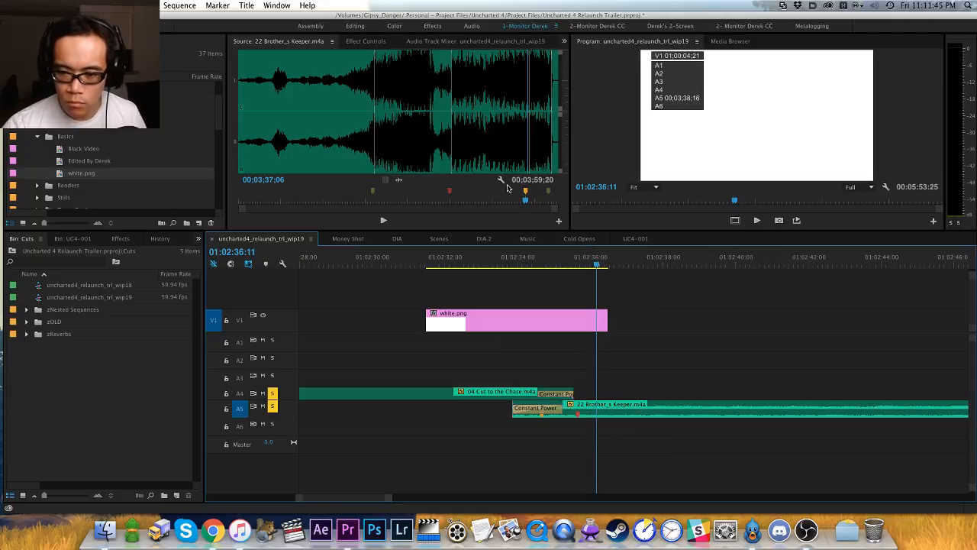
Step: Play through the adjusted transition, enlarge the audio tracks slightly, and save the project
left_click(495, 259)
key("space")
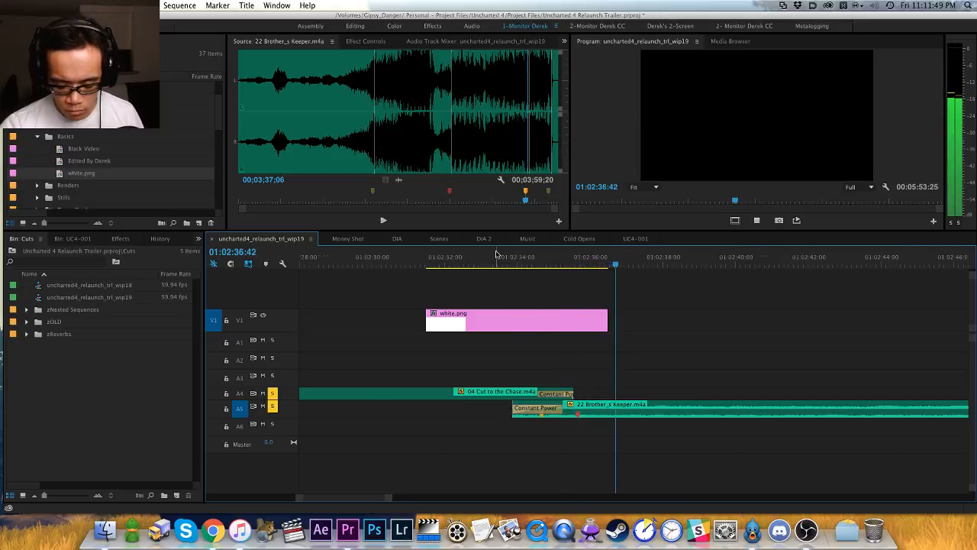
key("minus")
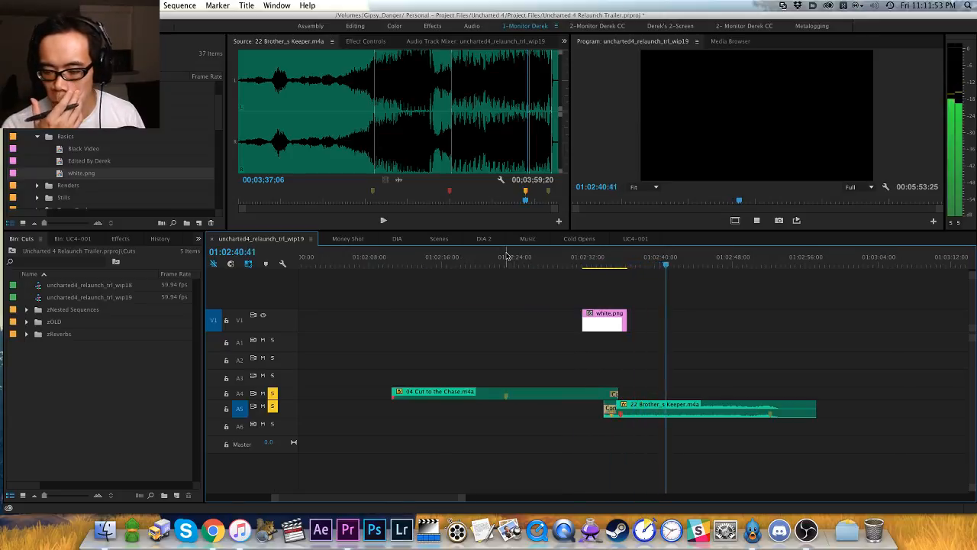
key("alt+minus")
key("alt+equal")
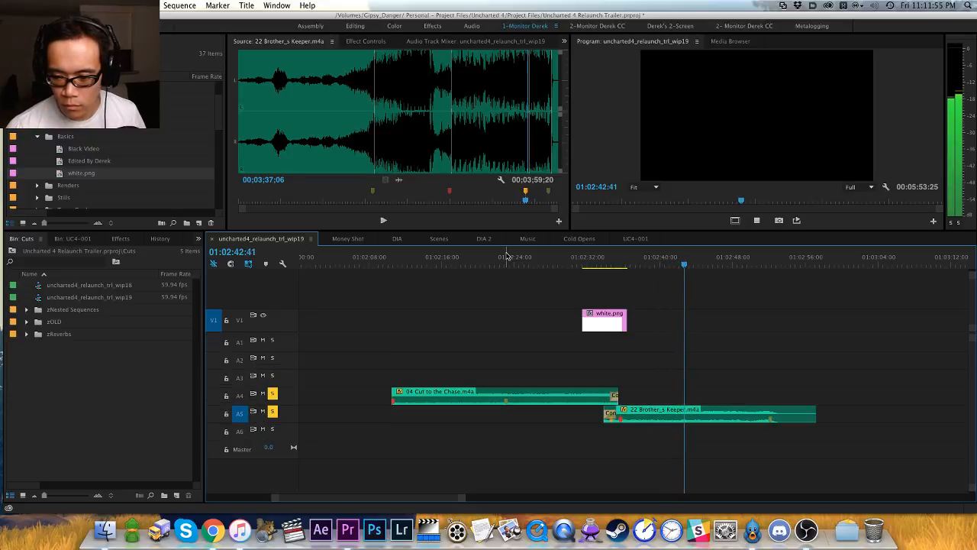
key("super+s")
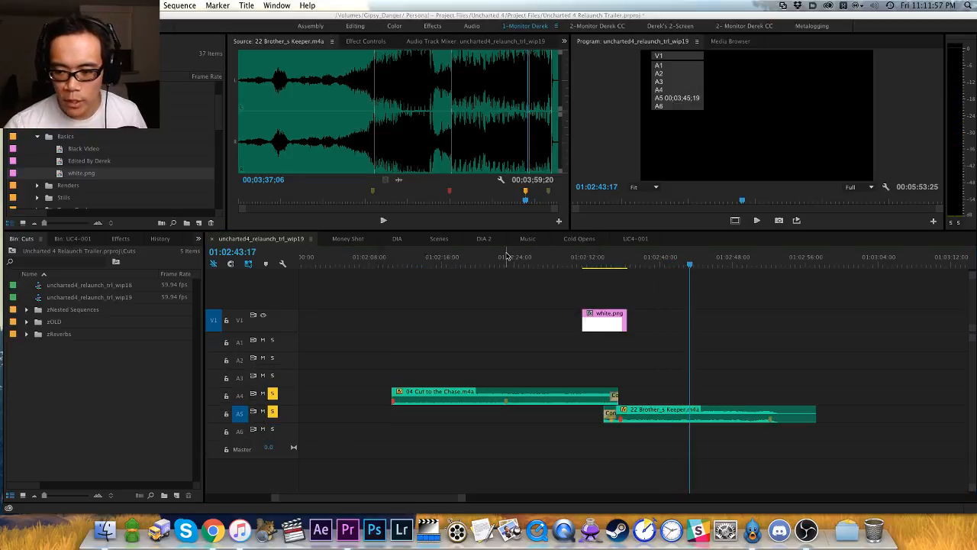
Step: Play 22 Brother_s Keeper.m4a through its ending and trim its tail to end at 01:02:54:54
key("equal")
left_click_drag(631, 313, 572, 316)
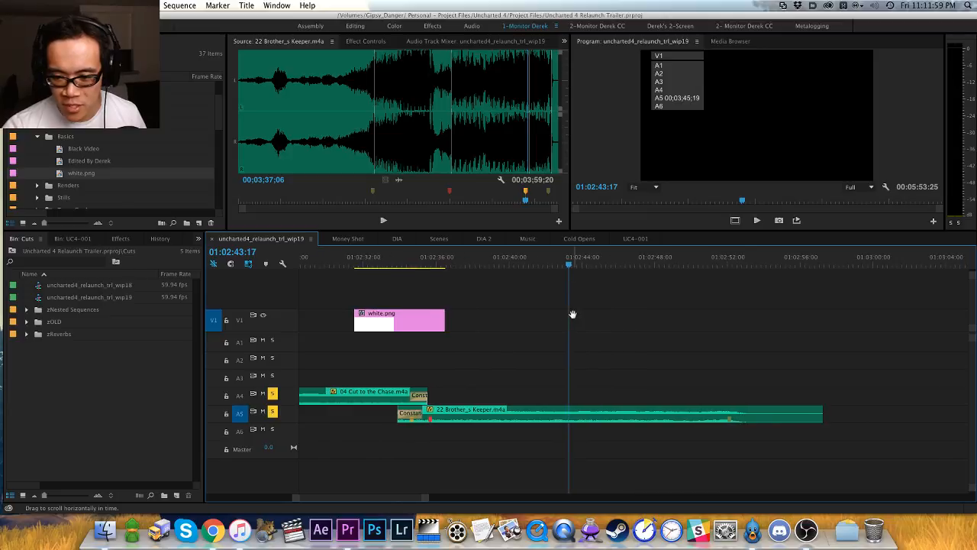
key("space")
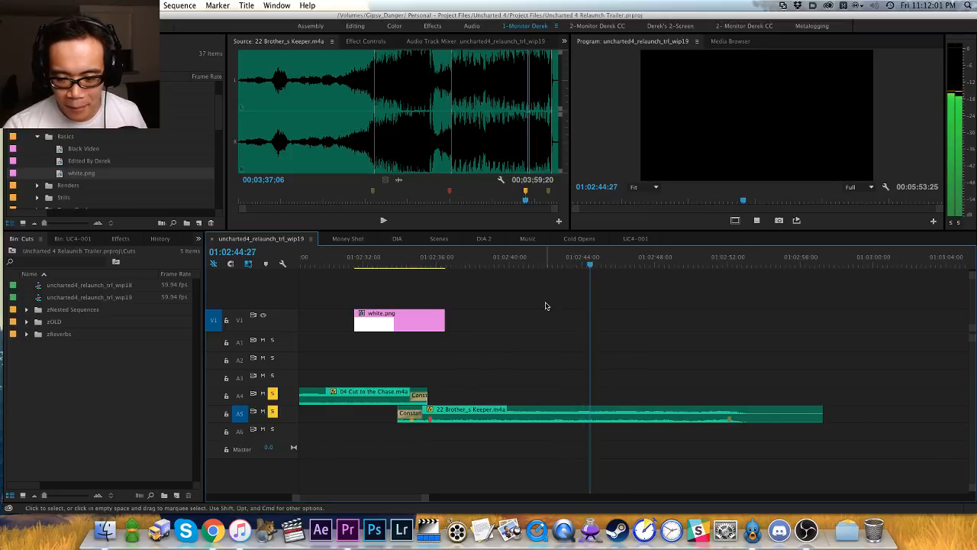
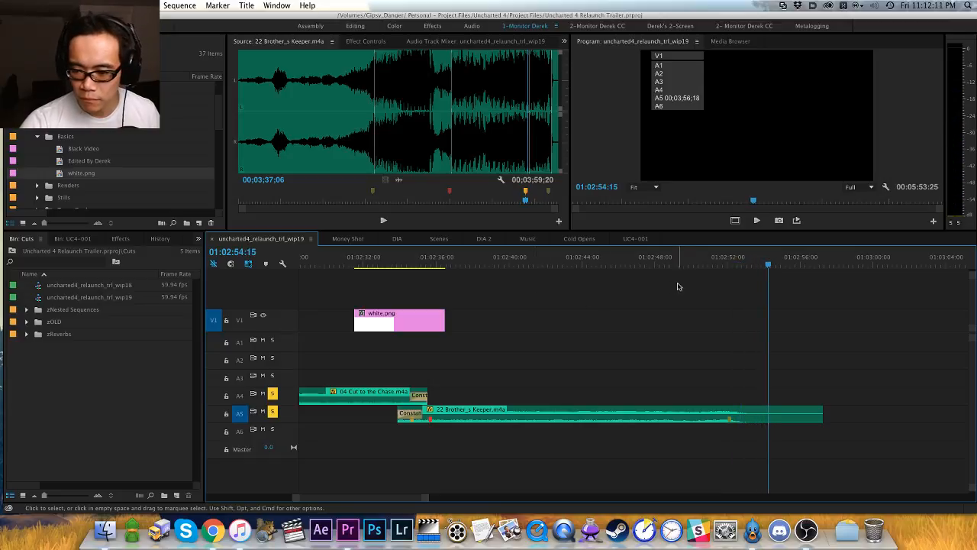
key("w")
Step: Move both 09 The Twelve Towers.m4a clips earlier on A4, starting at 01:02:57:00 just after 22 Brother_s Keeper.m4a
key("minus")
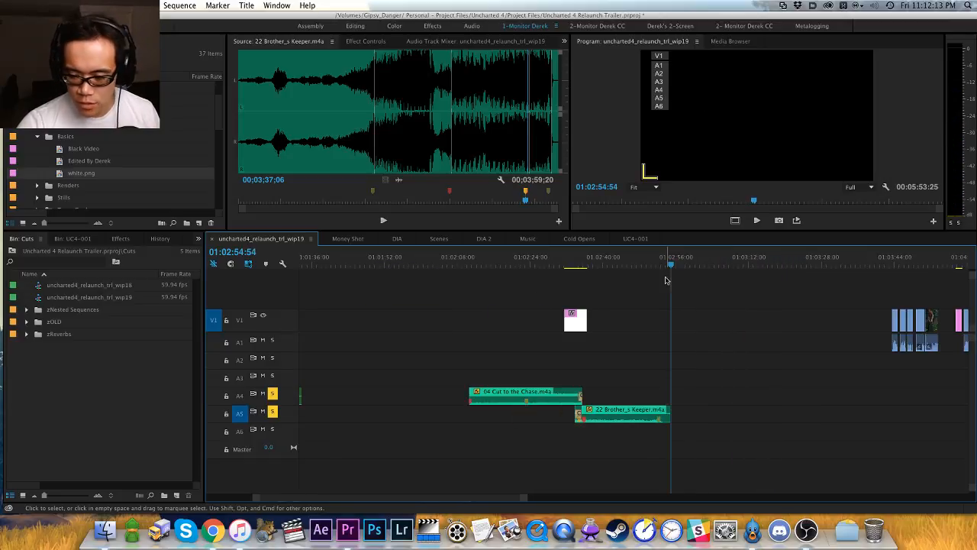
key("h")
left_click_drag(893, 330, 611, 357)
key("minus")
key("v")
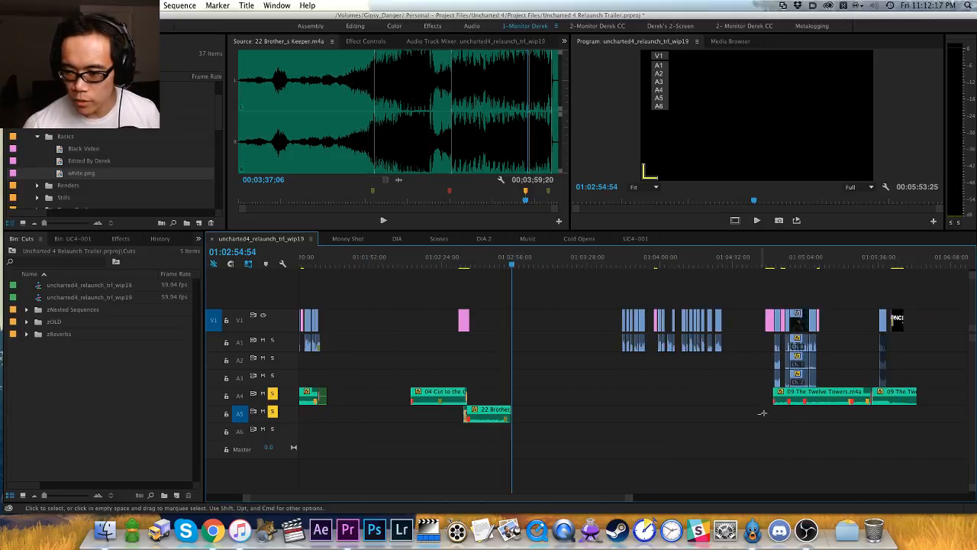
left_click_drag(790, 394, 615, 394)
Step: Listen to the gap after 22 Brother_s Keeper.m4a, then replay 09 The Twelve Towers.m4a from 01:02:57:00
key("h")
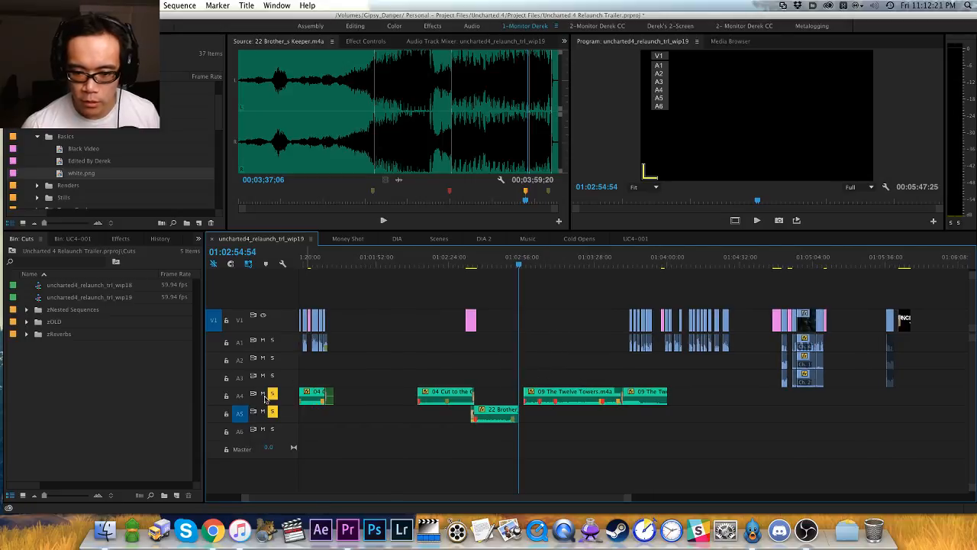
key("equal")
key("space")
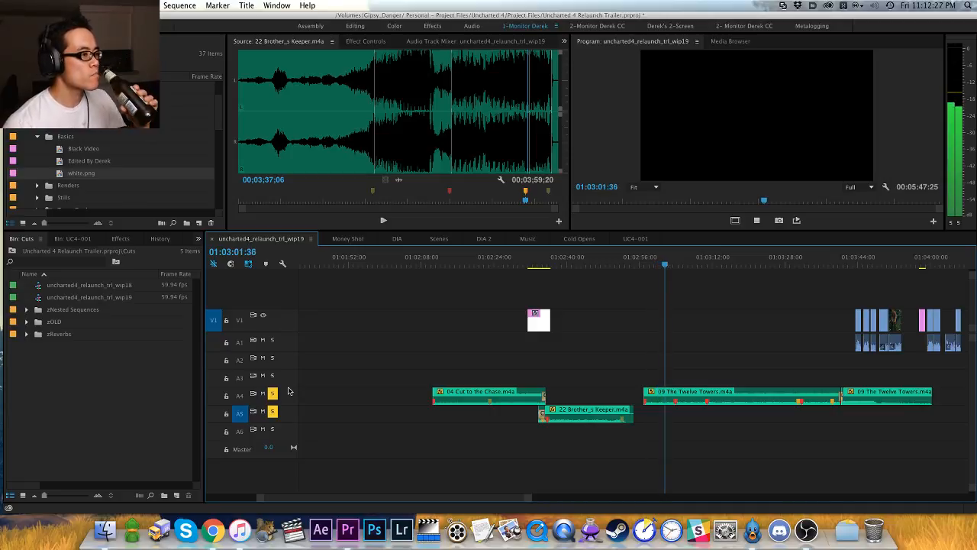
key("space")
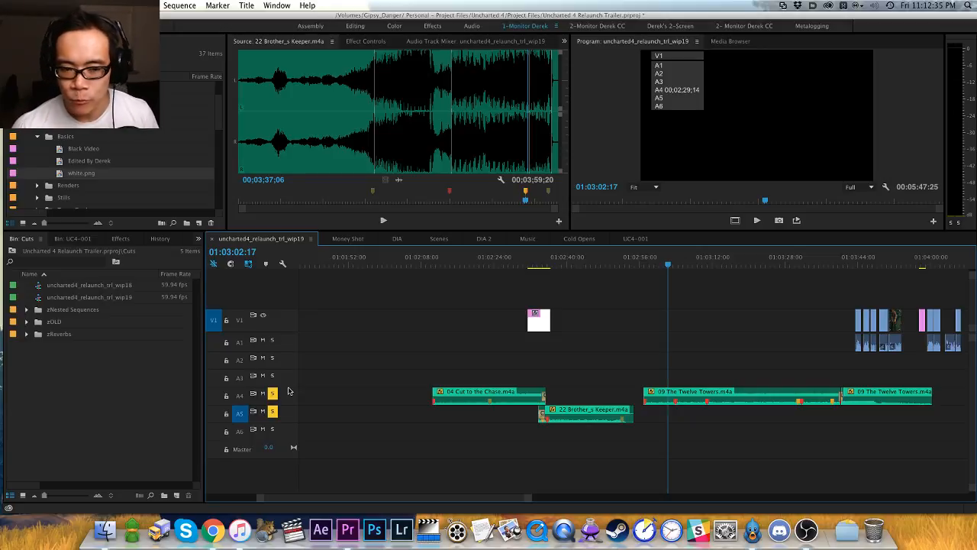
scroll(648, 338, "right", 5)
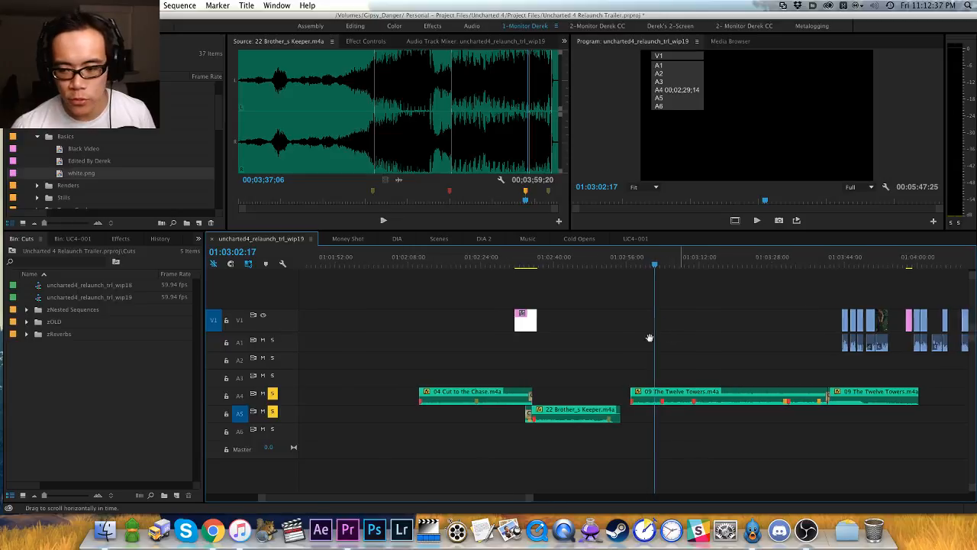
key("Up")
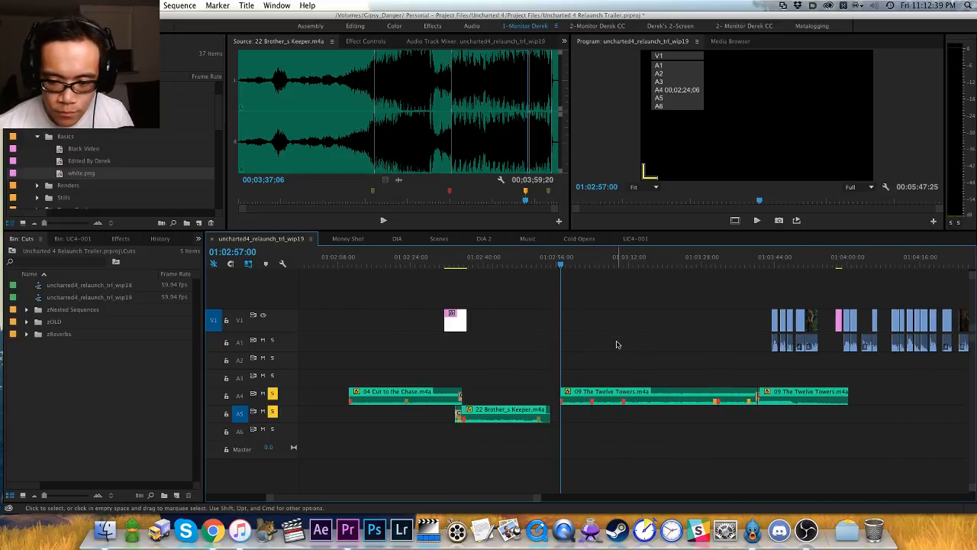
key("space")
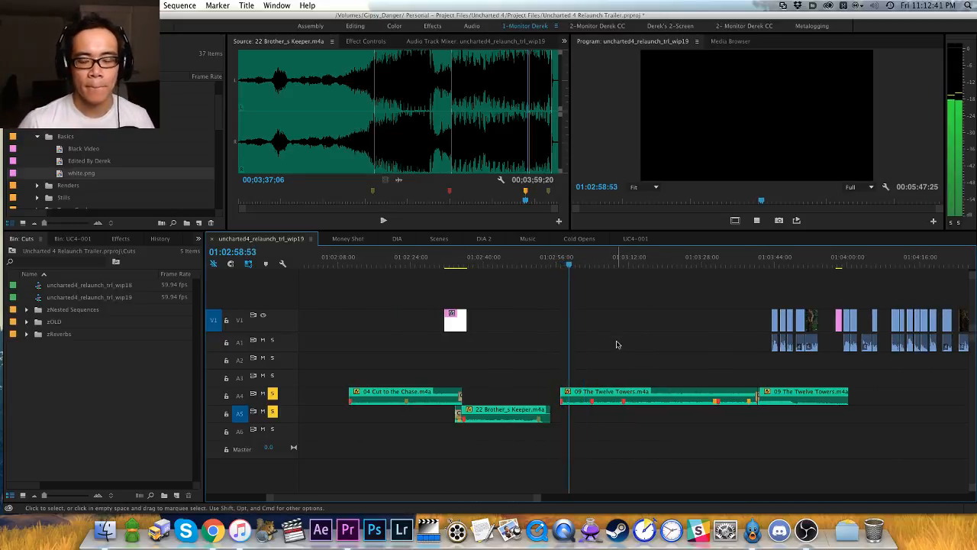
key("space")
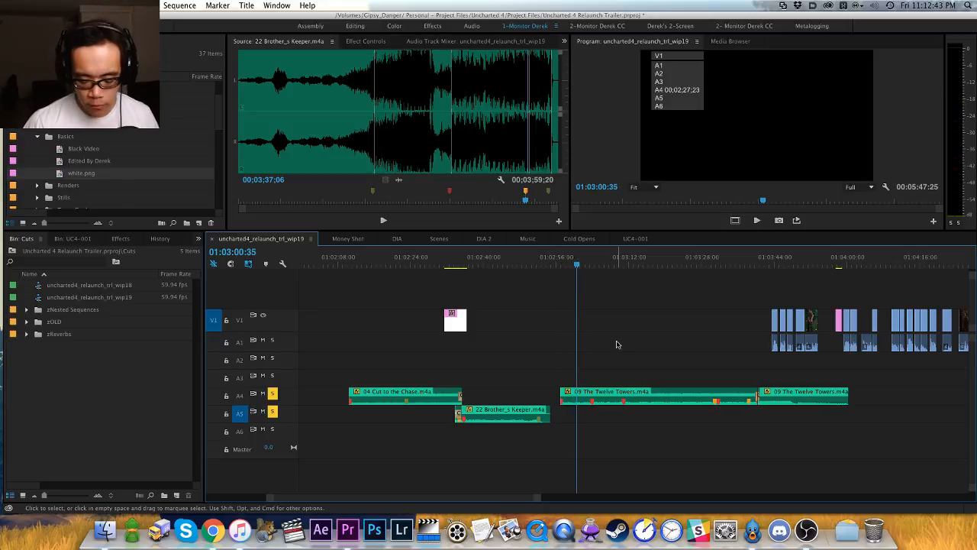
Step: Return to the earlier part of the sequence and examine the music edits on A5 and A6 around 01:00:53:30
key("minus")
left_click(333, 267)
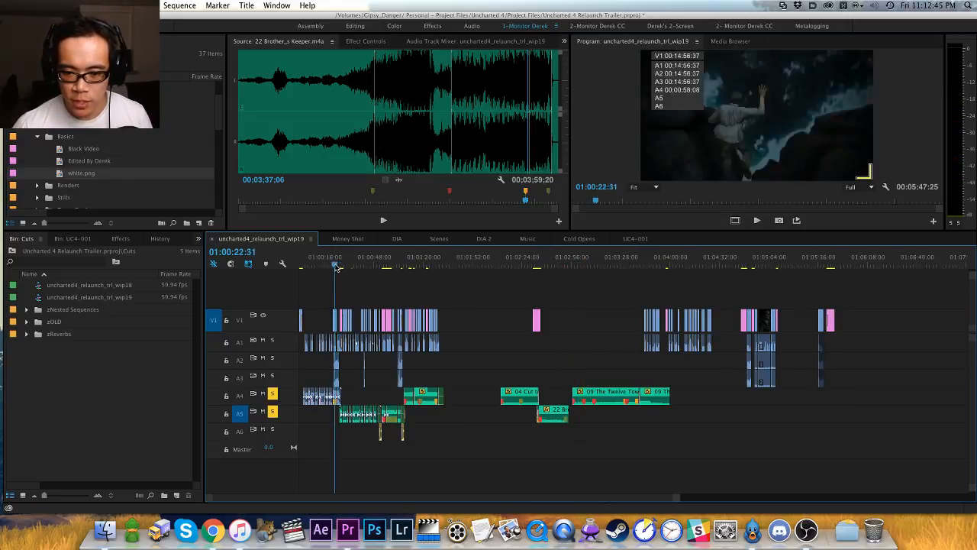
key("equal")
key("equal")
left_click_drag(510, 268, 619, 274)
key("minus")
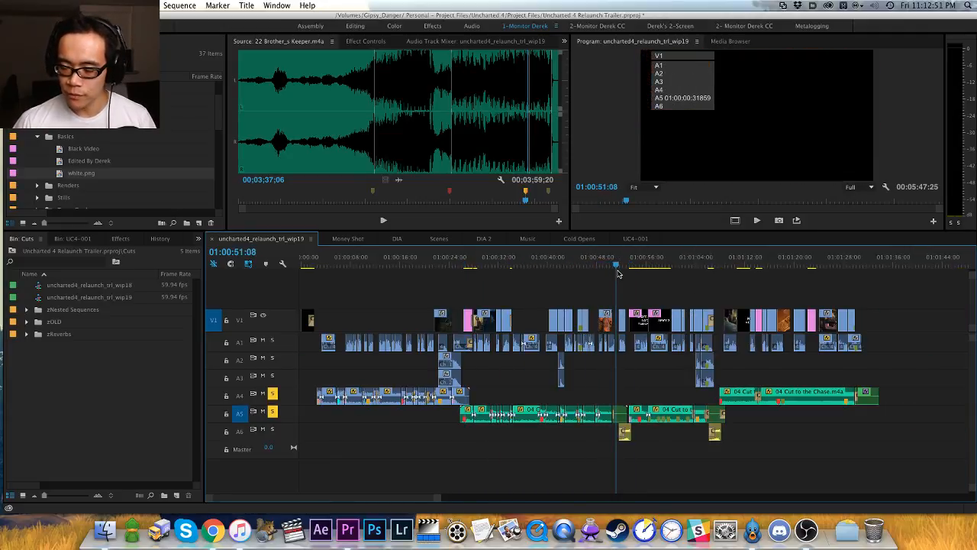
key("equal")
key("minus")
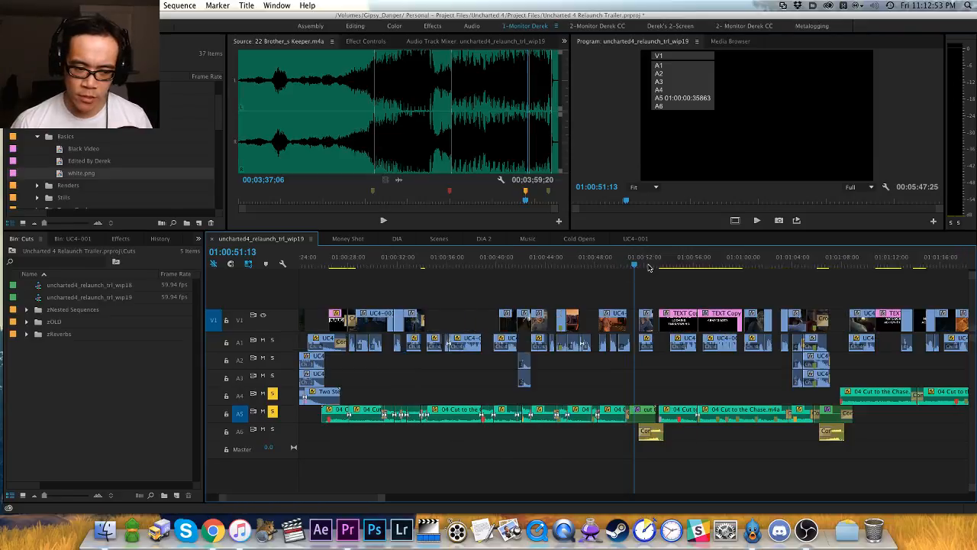
left_click_drag(653, 266, 663, 263)
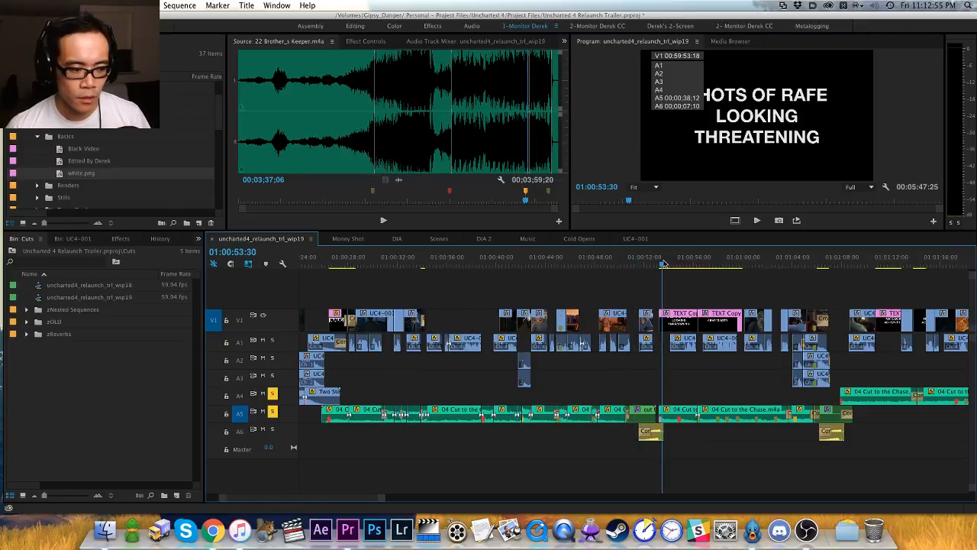
Step: Scan the music edits from 01:00:53:30 past 01:01:07:29 and on to the gap before 09 The Twelve Towers.m4a near 01:02:56:48
key("minus")
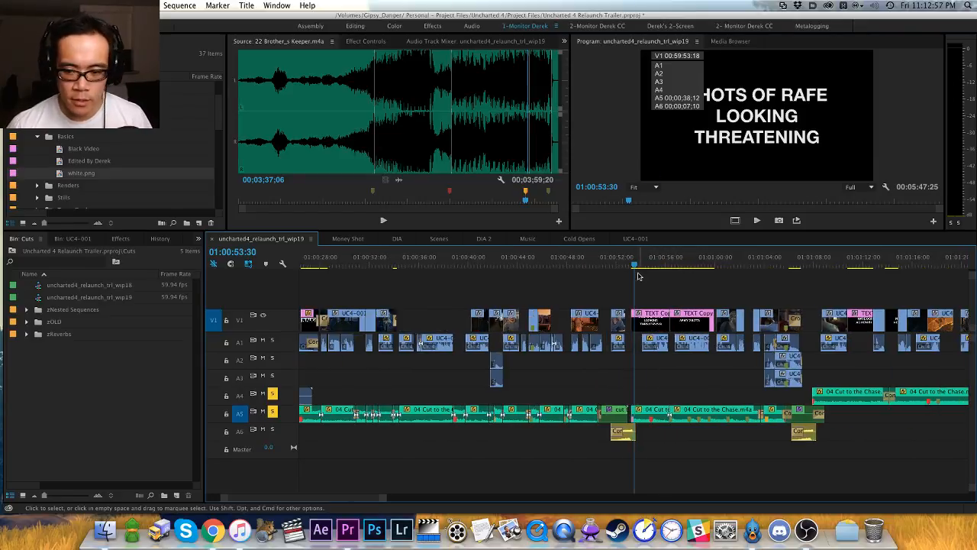
key("minus")
key("equal")
key("equal")
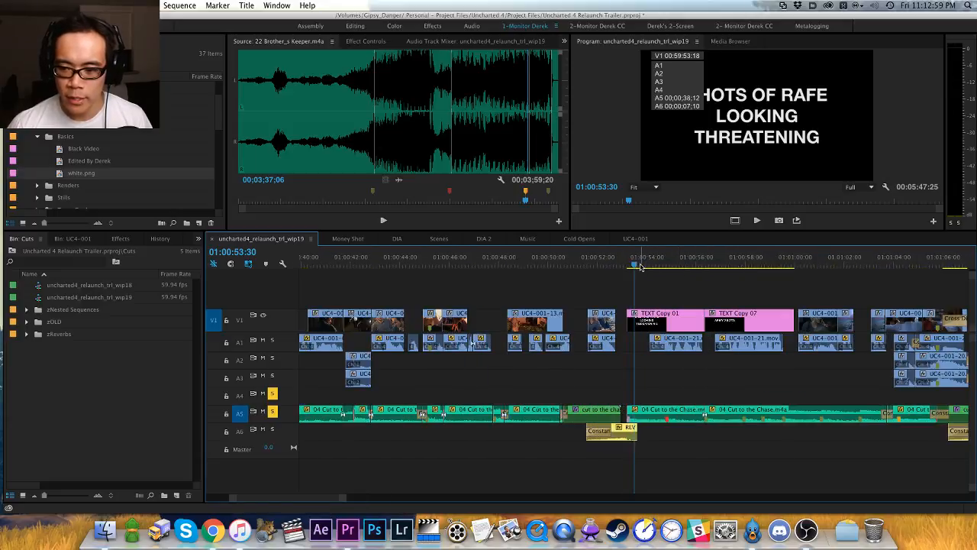
left_click_drag(658, 263, 776, 268)
key("minus")
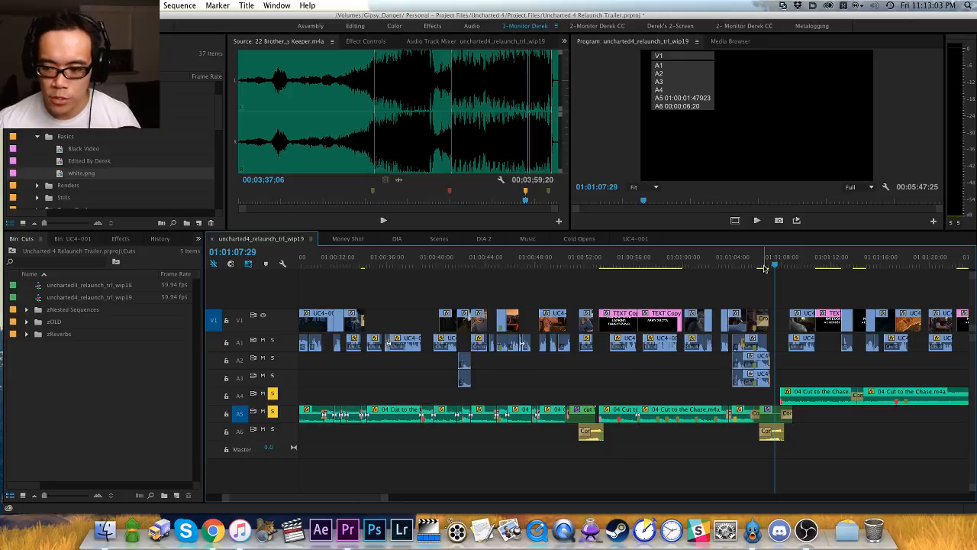
key("equal")
key("minus")
key("minus")
key("minus")
key("minus")
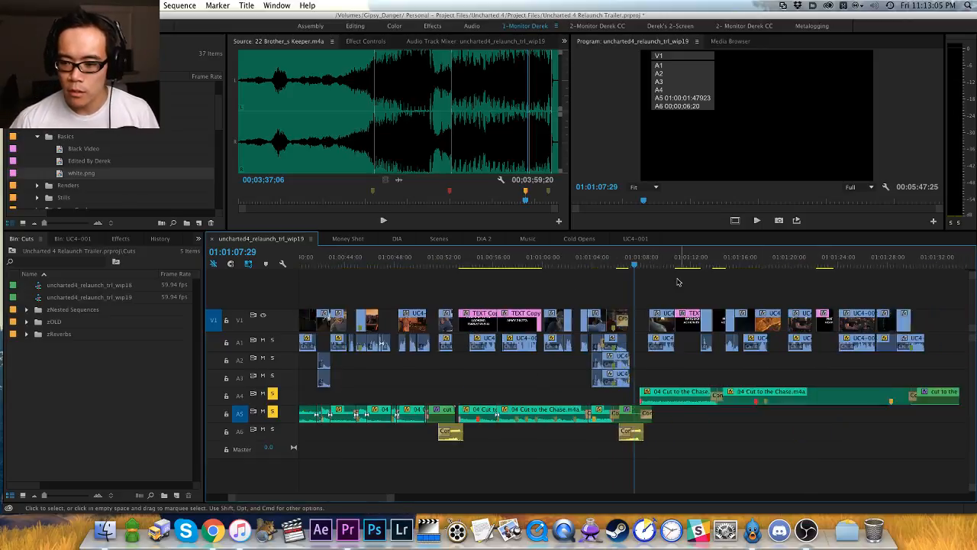
left_click(736, 265)
left_click_drag(737, 265, 846, 265)
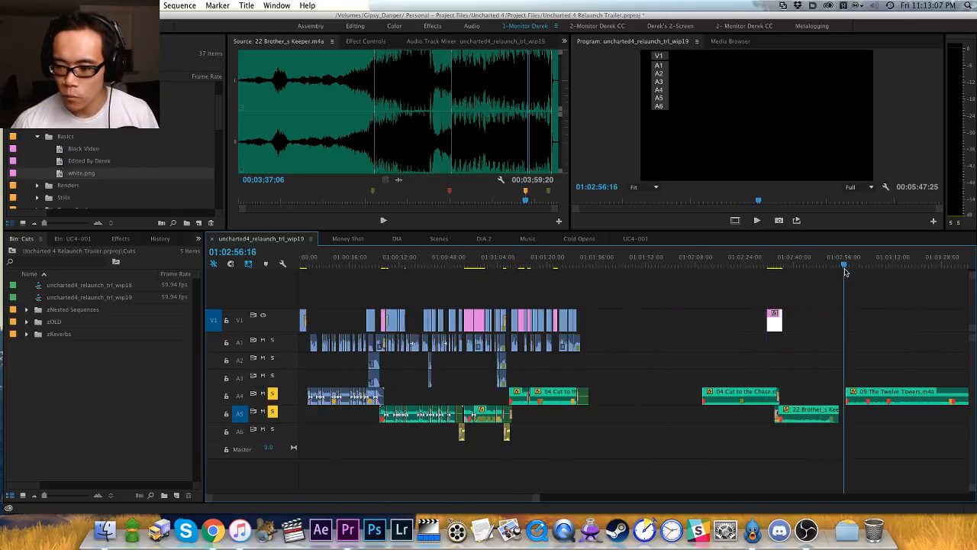
key("equal")
key("equal")
key("equal")
key("equal")
key("minus")
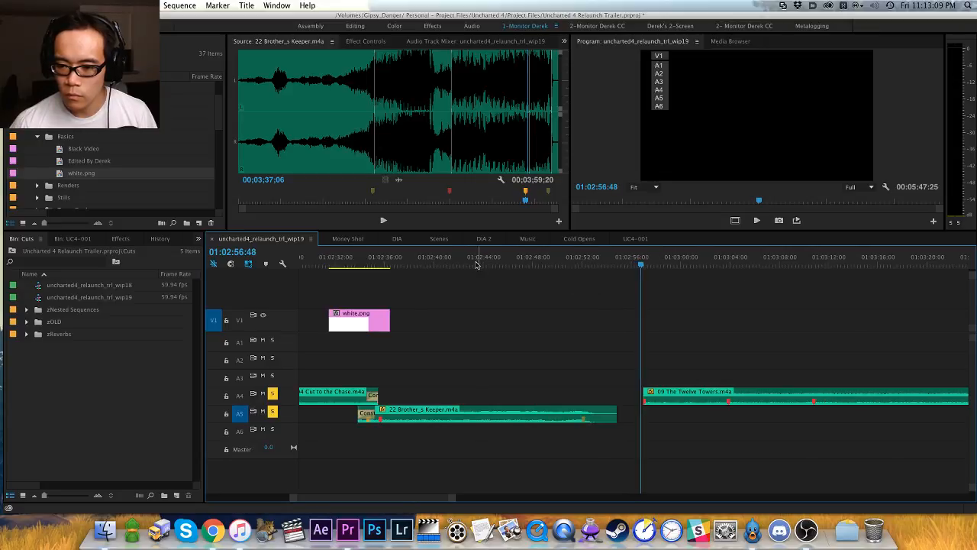
Step: Play the end of 04 Cut to the Chase.m4a through its overlap with 22 Brother_s Keeper.m4a, stopping at 01:02:35:41
left_click(464, 265)
key("space")
key("space")
key("minus")
left_click_drag(462, 263, 478, 261)
key("space")
key("equal")
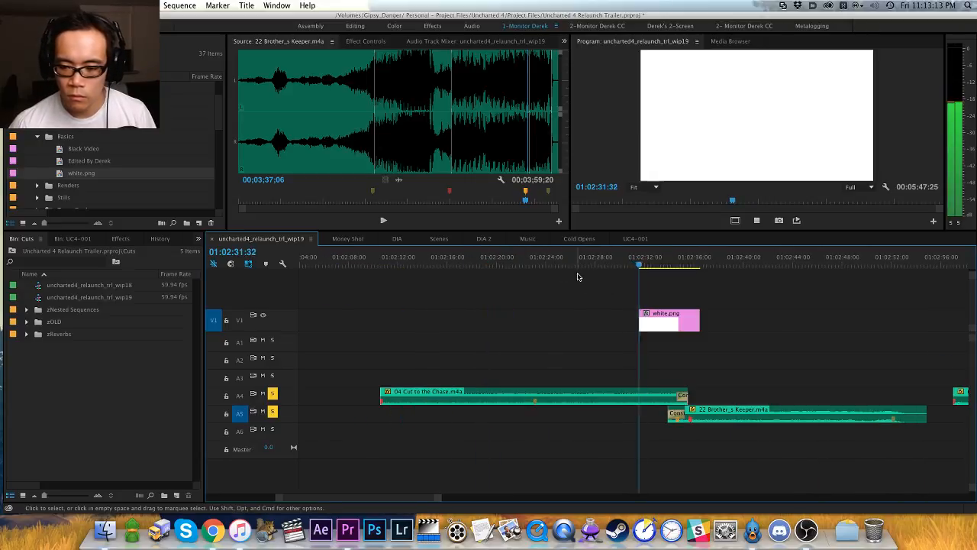
key("equal")
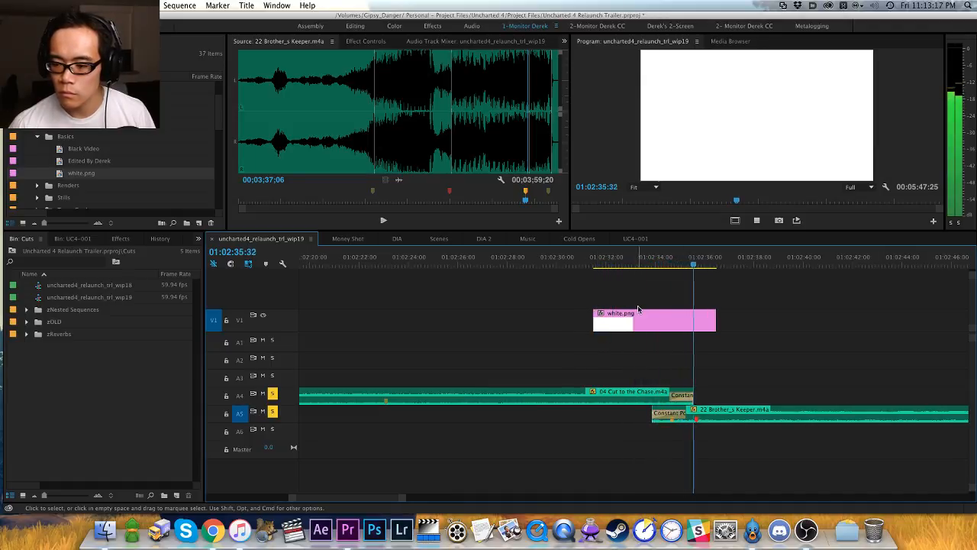
key("space")
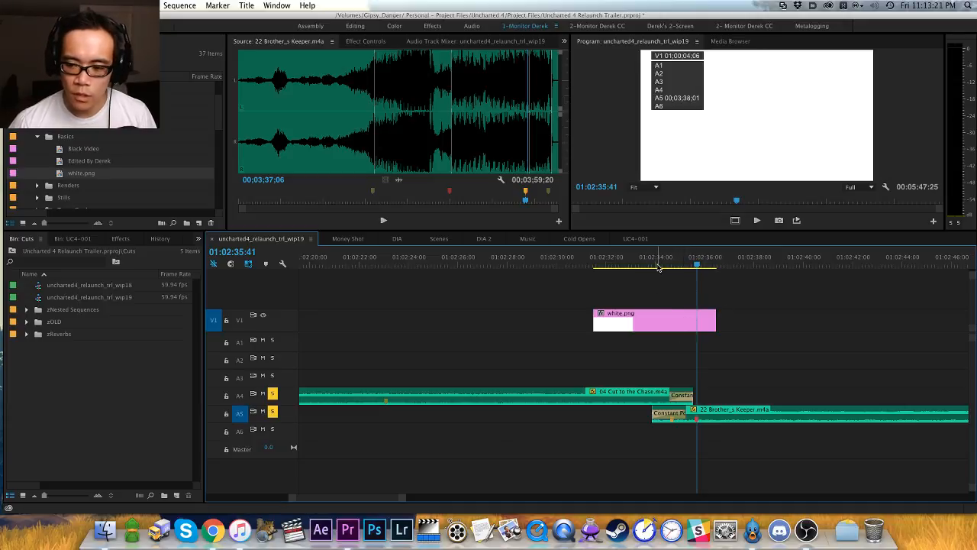
Step: Replay the overlap from 01:02:33:38 and trim the head of 22 Brother_s Keeper.m4a on A5 to start at 01:02:34:39
left_click_drag(659, 263, 646, 262)
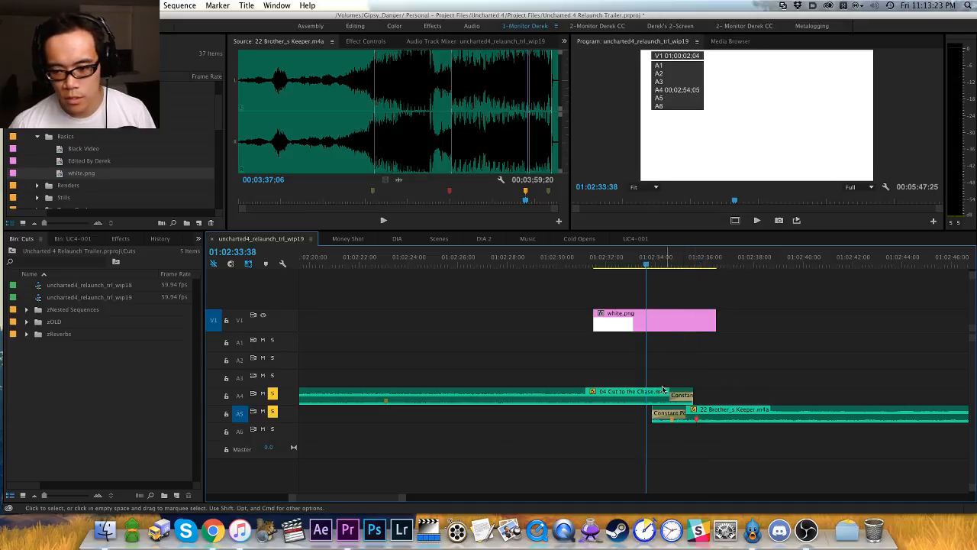
left_click(272, 411)
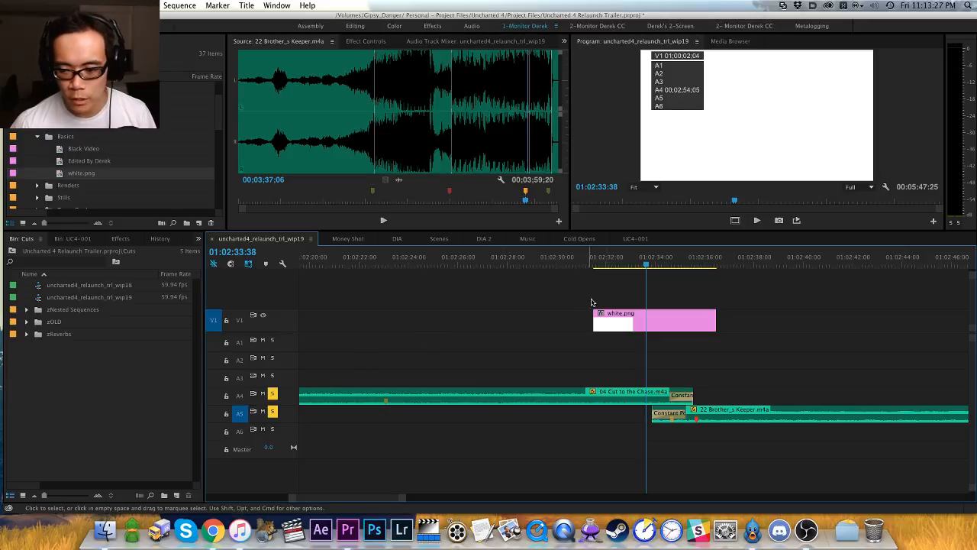
key("space")
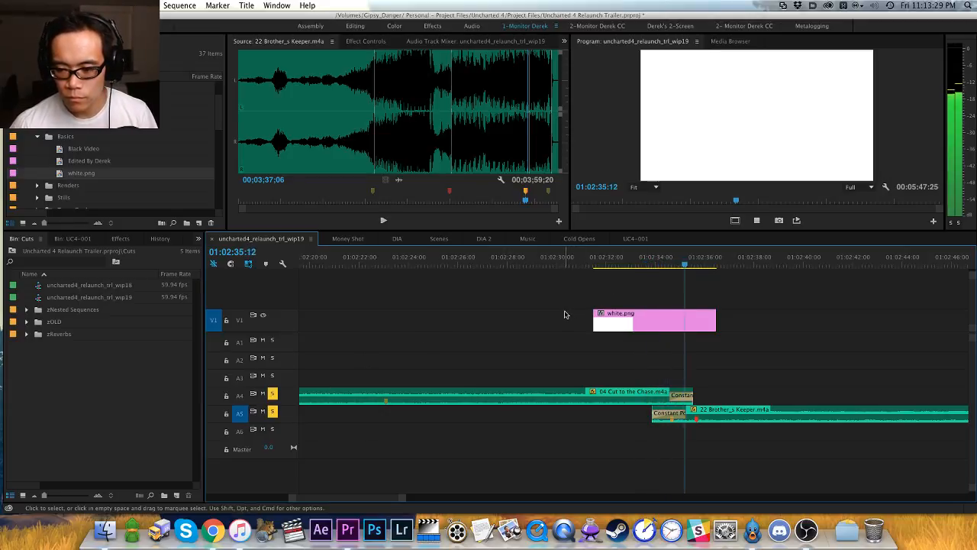
left_click(672, 262)
key("space")
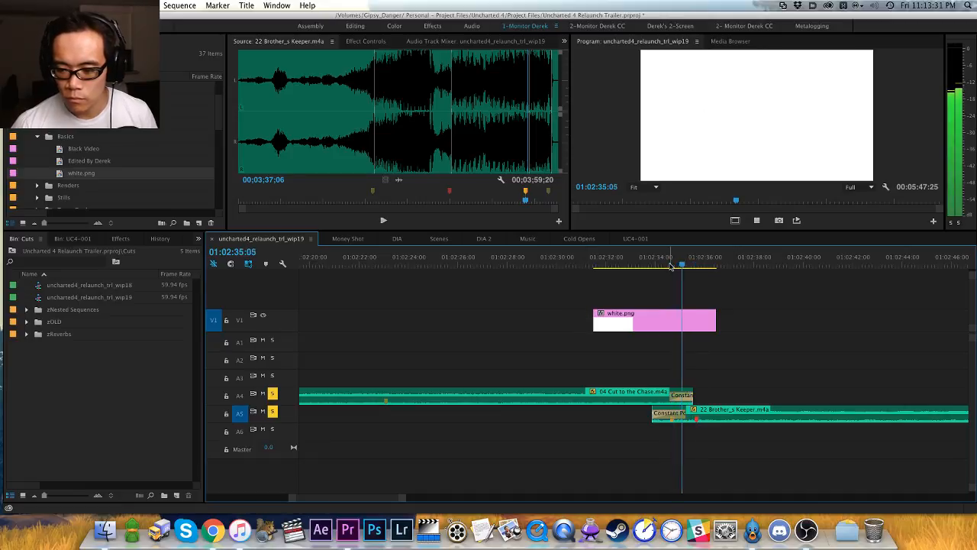
left_click(675, 265)
key("shift+q")
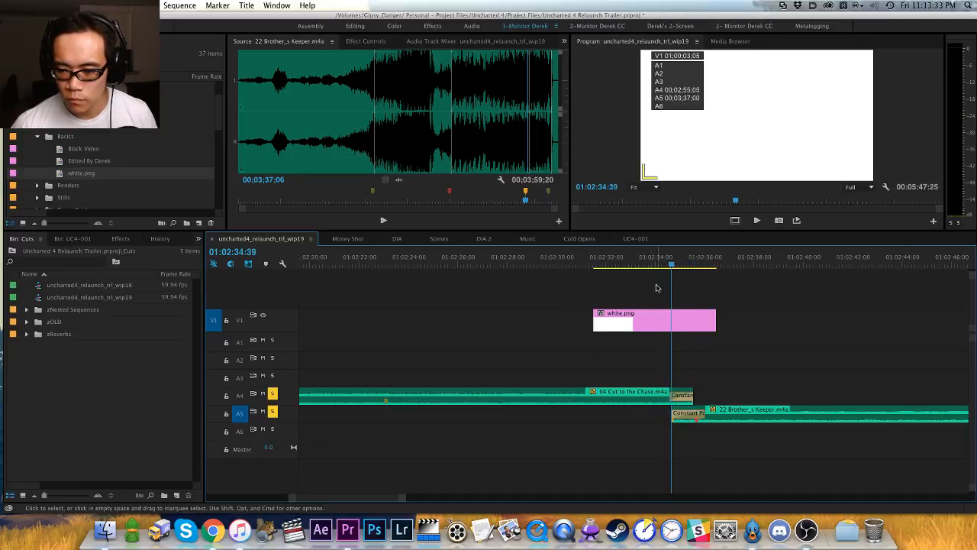
Step: Listen repeatedly to the shortened crossfade from 04 Cut to the Chase.m4a into 22 Brother_s Keeper.m4a, including from 01:02:32:00
left_click(620, 262)
key("space")
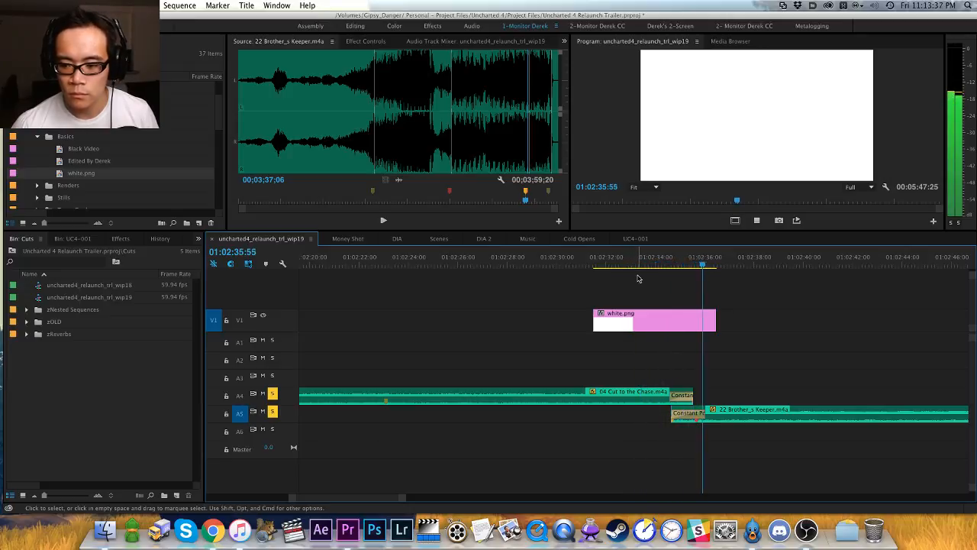
key("space")
key("equal")
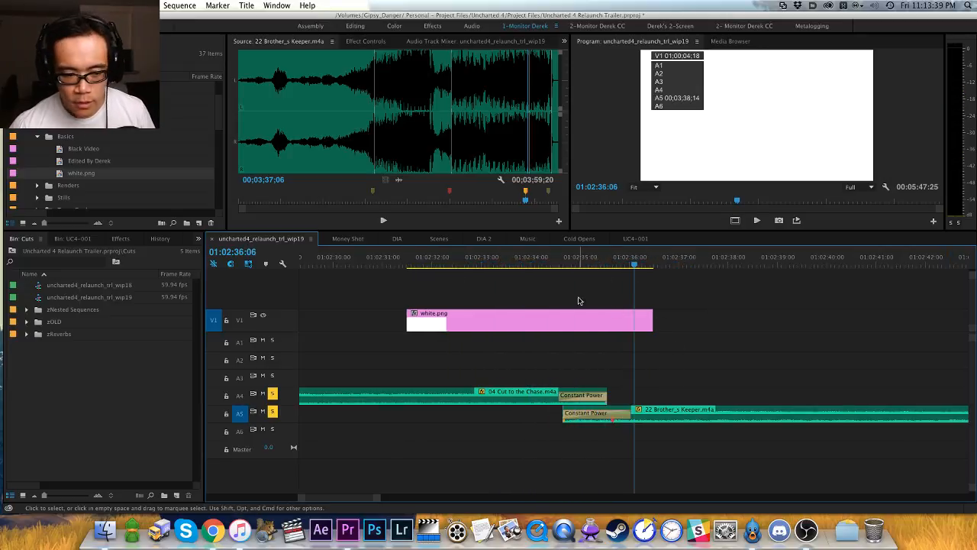
scroll(577, 290, "left", 2)
left_click_drag(568, 267, 467, 273)
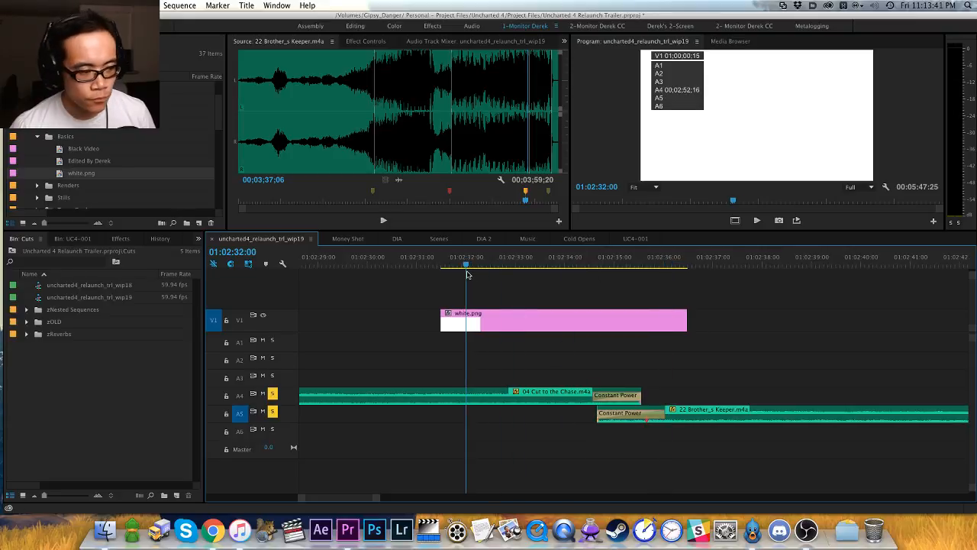
key("space")
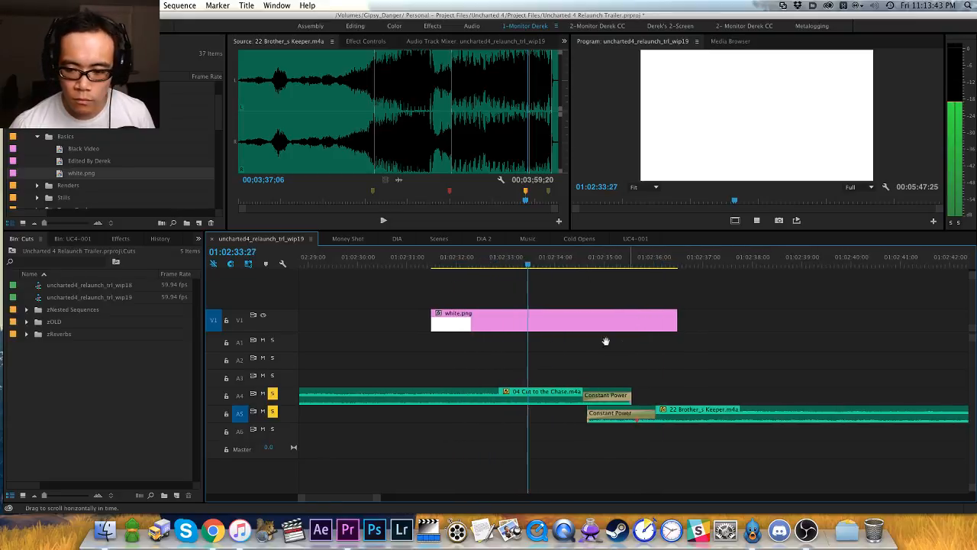
scroll(596, 332, "down", 4)
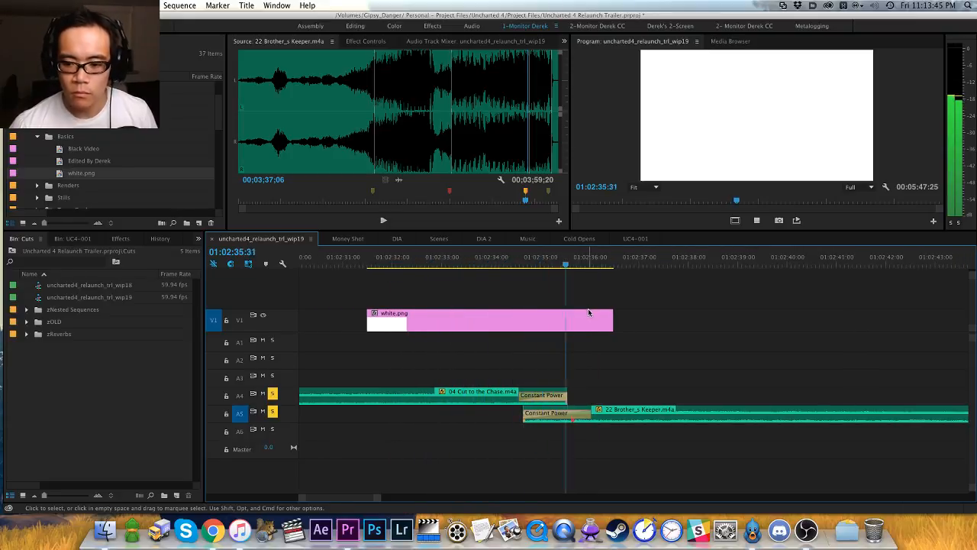
key("space")
left_click_drag(514, 259, 450, 260)
key("space")
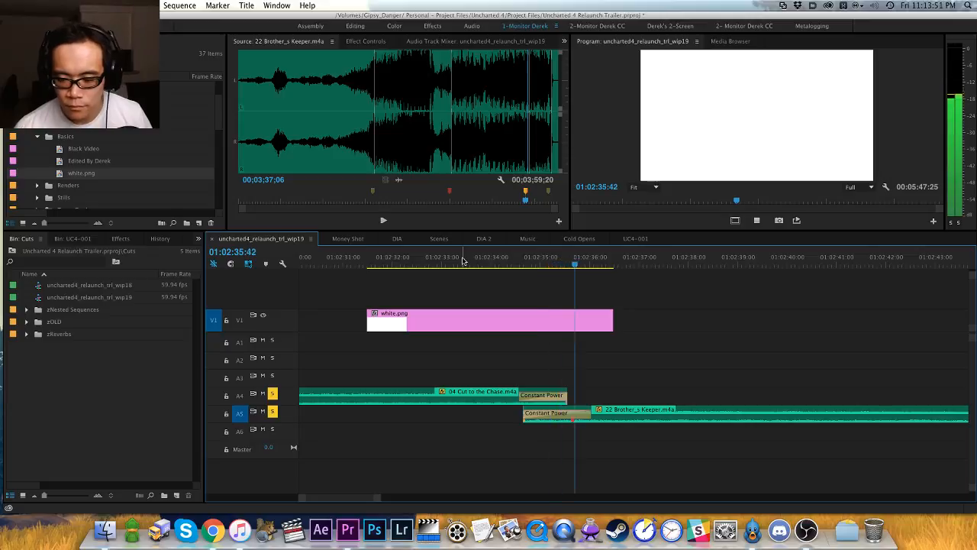
Step: Nudge 22 Brother_s Keeper.m4a three frames earlier on A5 and clear the selection
key("space")
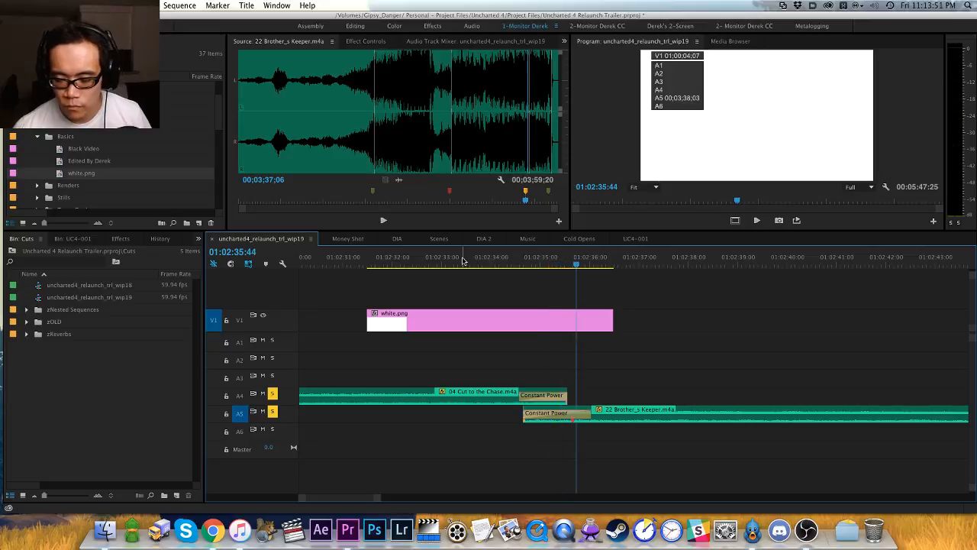
type("-3")
key("Return")
left_click(675, 441)
Step: Play the music transition with the nudged clip from 01:02:31:51, then replay it from 01:02:33:26
left_click_drag(422, 261, 386, 266)
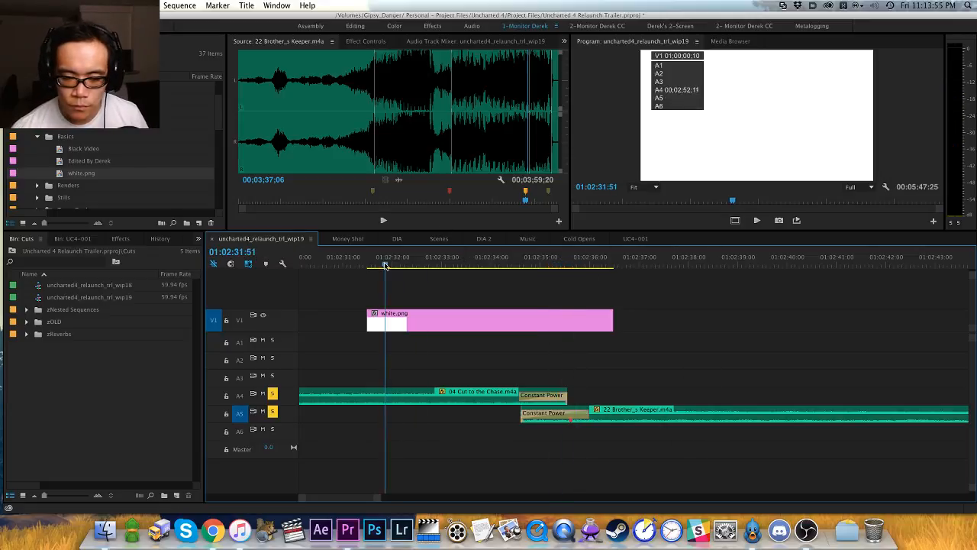
key("space")
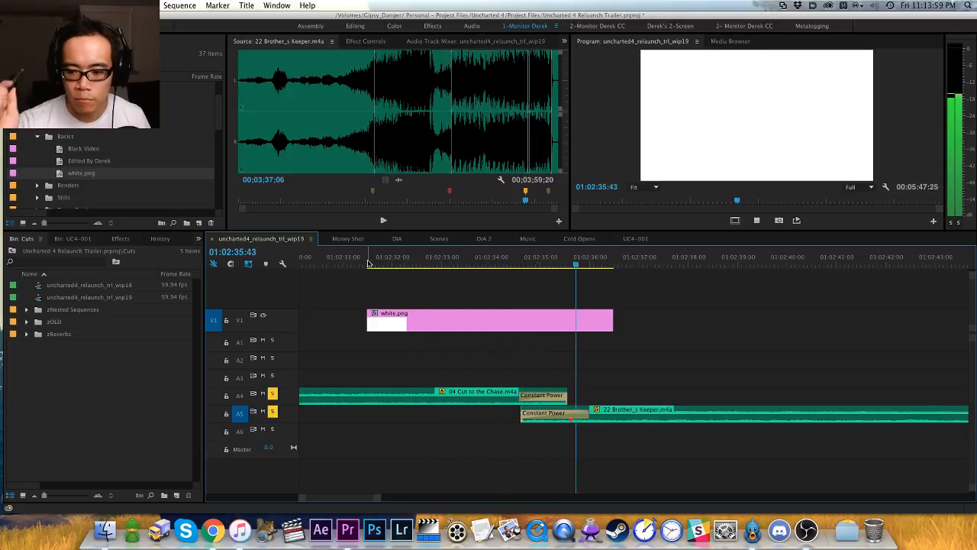
key("minus")
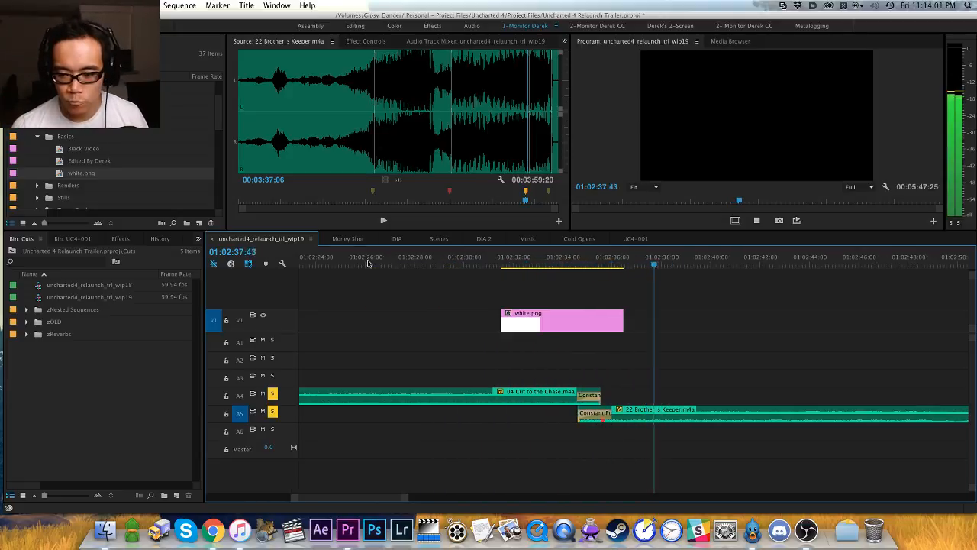
key("space")
left_click(586, 262)
left_click_drag(589, 263, 577, 265)
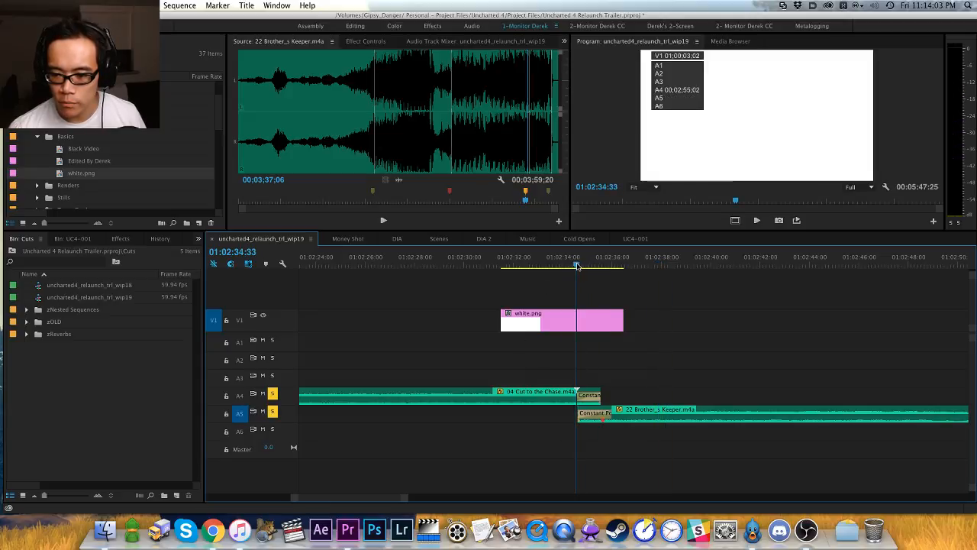
key("equal")
left_click(579, 263)
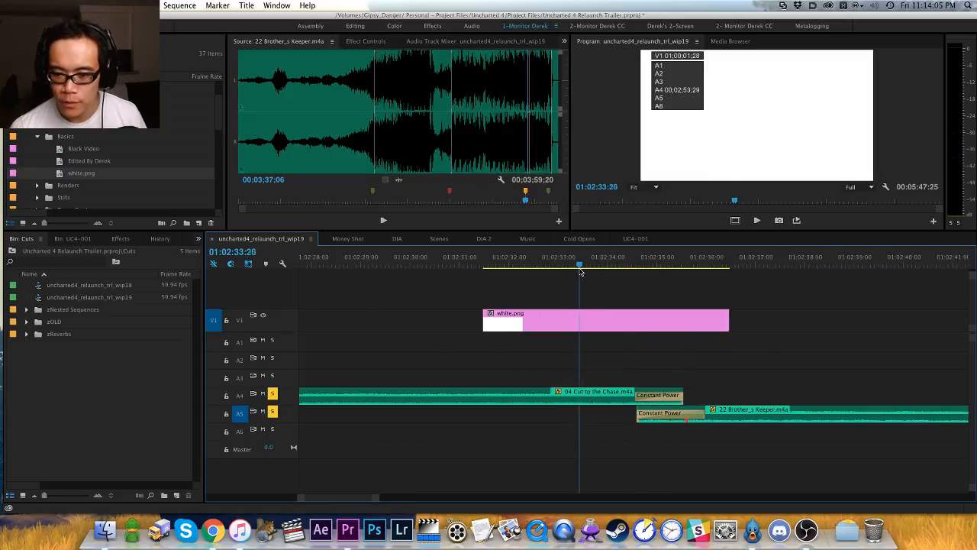
key("space")
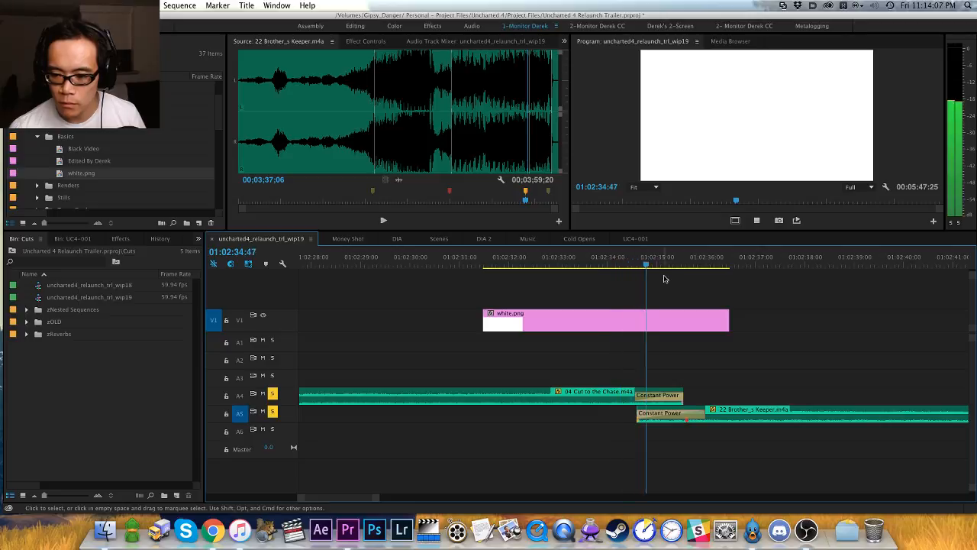
Step: Move white.png on V1 to start together with 22 Brother_s Keeper.m4a and add a Cross Dissolve at its beginning
left_click_drag(584, 311, 737, 323)
left_click(639, 319)
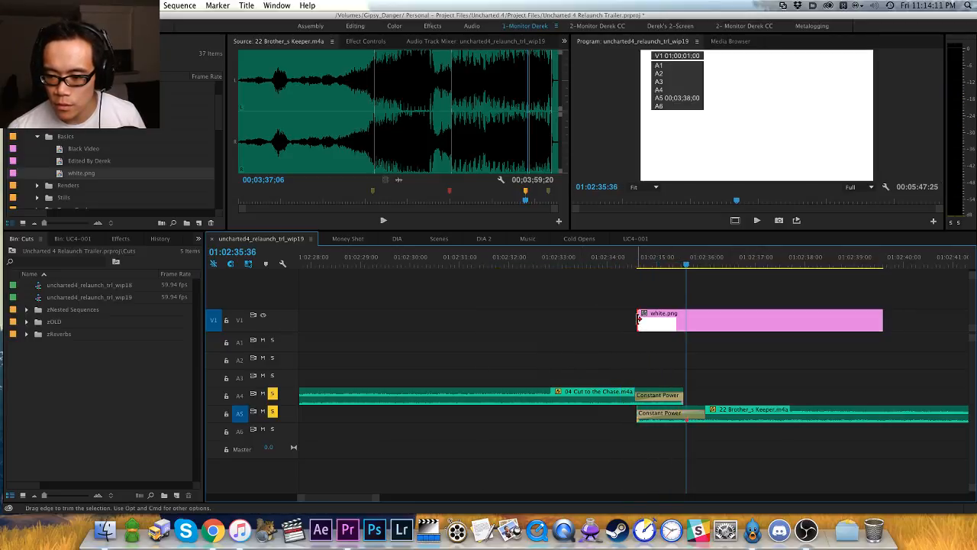
key("super+d")
left_click(704, 283)
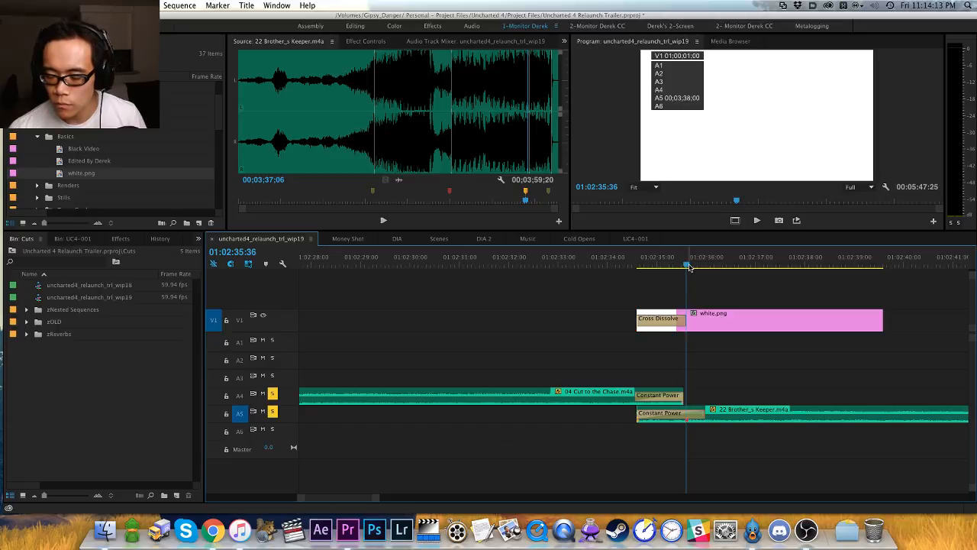
Step: Target V1, trim the tail of white.png to 01:02:36:13 and give its end a Cross Dissolve
key("space")
key("space")
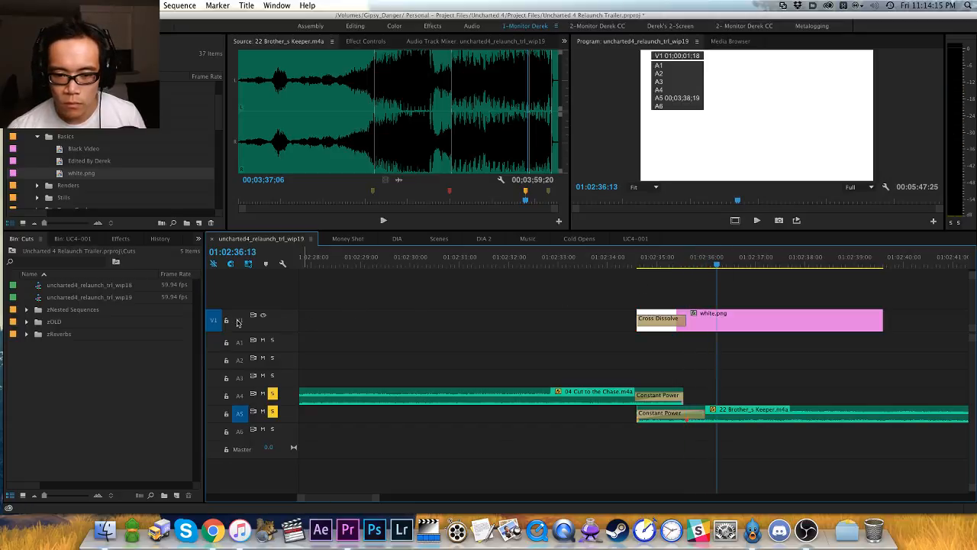
left_click(241, 413)
key("w")
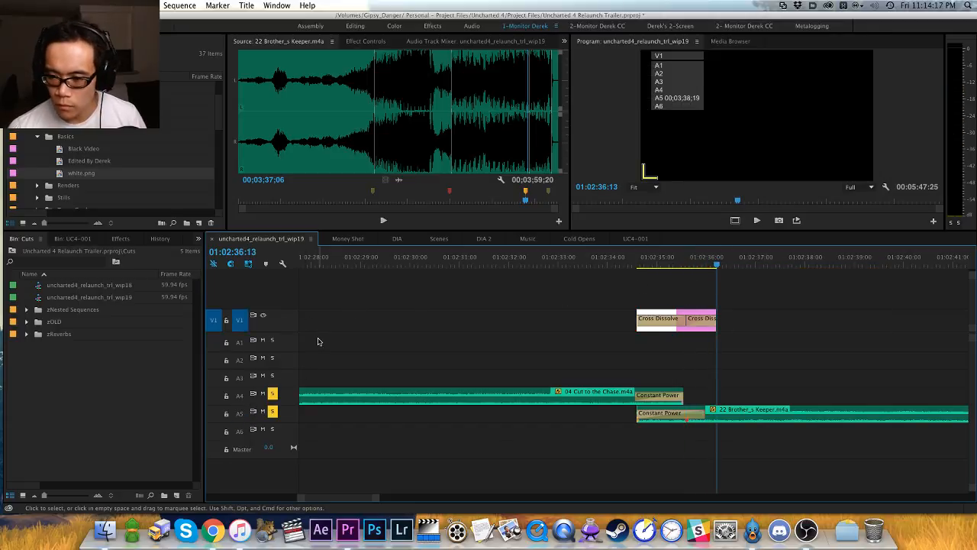
Step: Play the white flash with the music change and park the playhead at 01:02:35:11 within the first Cross Dissolve
left_click(617, 263)
key("space")
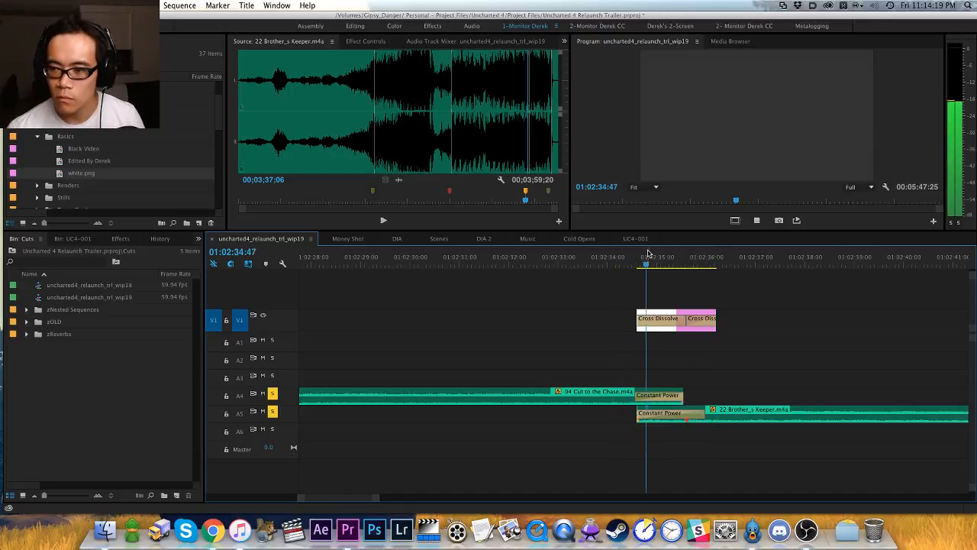
key("space")
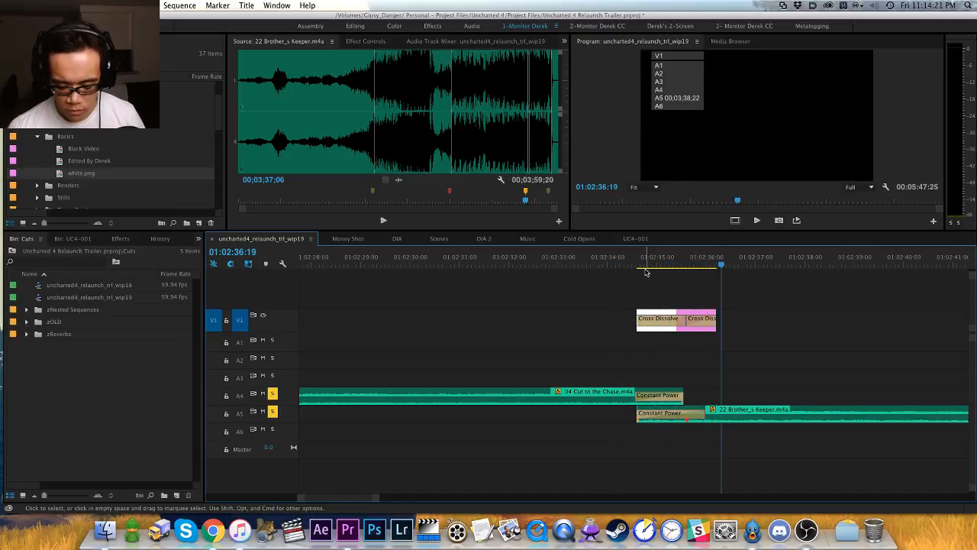
scroll(645, 271, "right", 3)
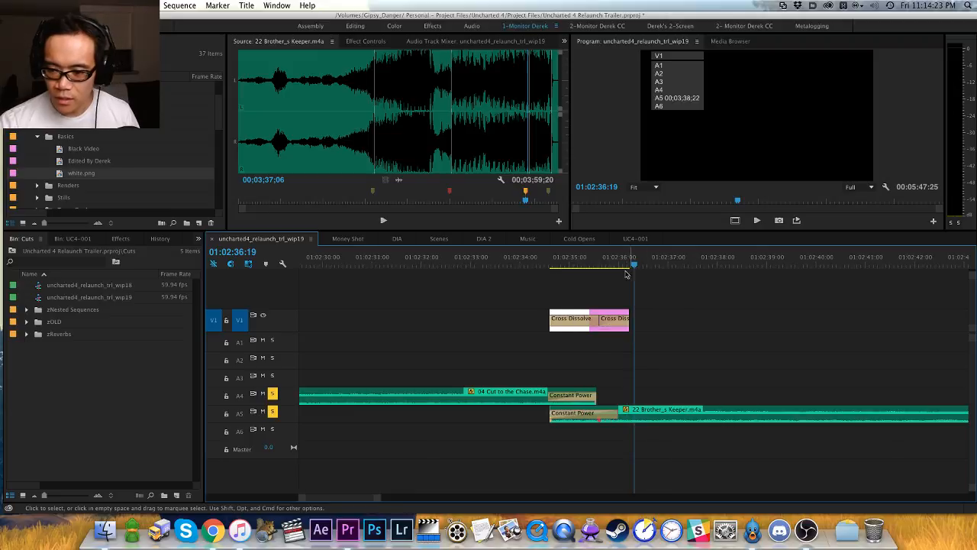
left_click(579, 264)
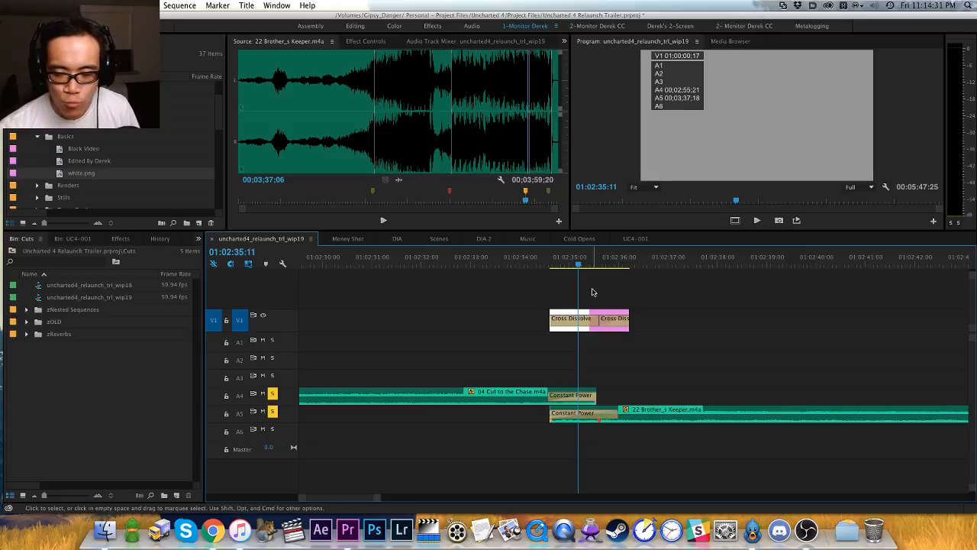
Step: Park the playhead at 01:02:35:32 and delete both Cross Dissolves from white.png on V1
key("h")
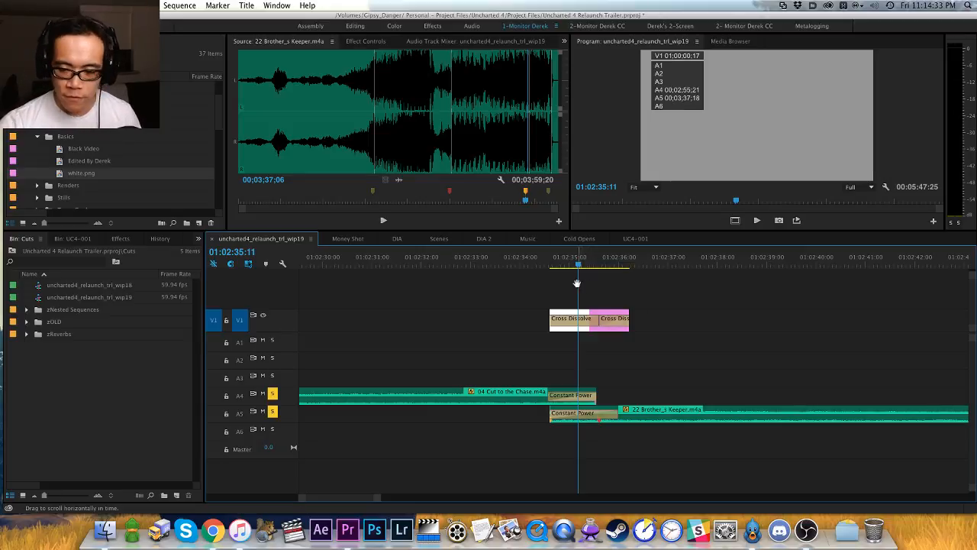
left_click_drag(581, 288, 523, 272)
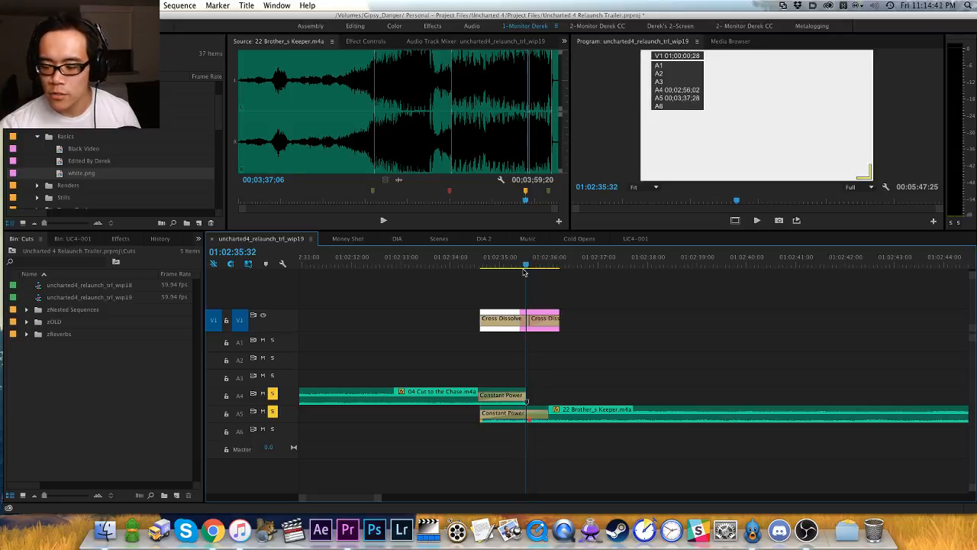
key("Delete")
left_click(543, 322)
key("Delete")
left_click(506, 314)
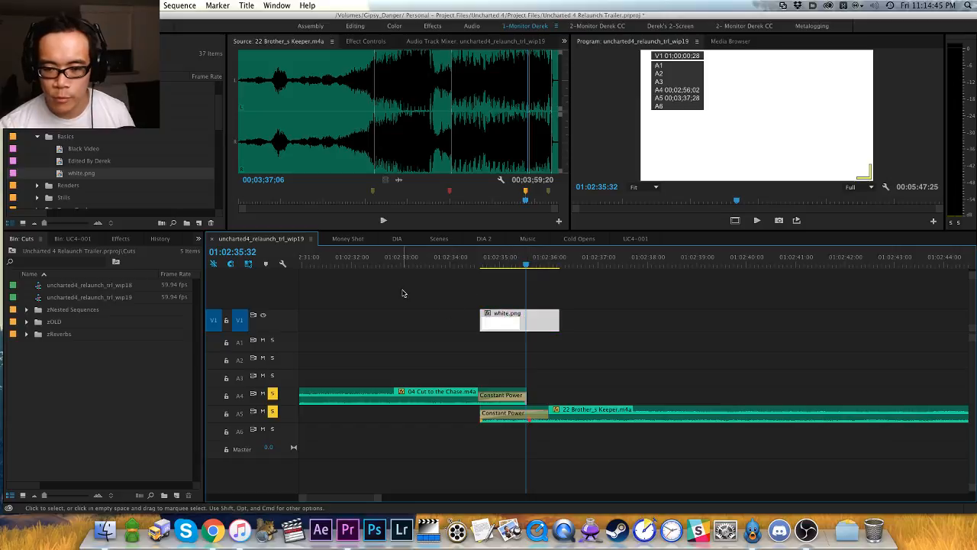
left_click(283, 264)
left_click(321, 280)
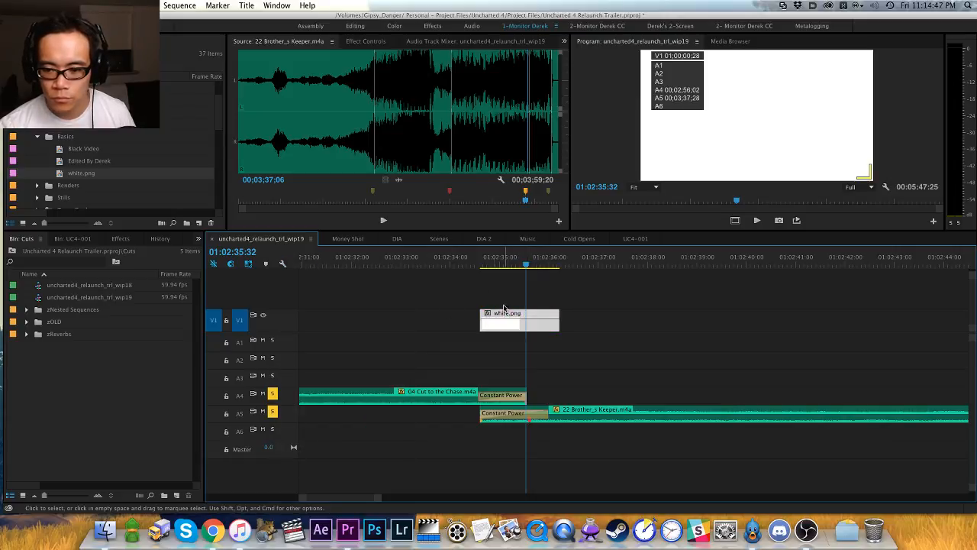
Step: Show the editing tools palette and shrink it to a narrow single column beside the timeline
key("=")
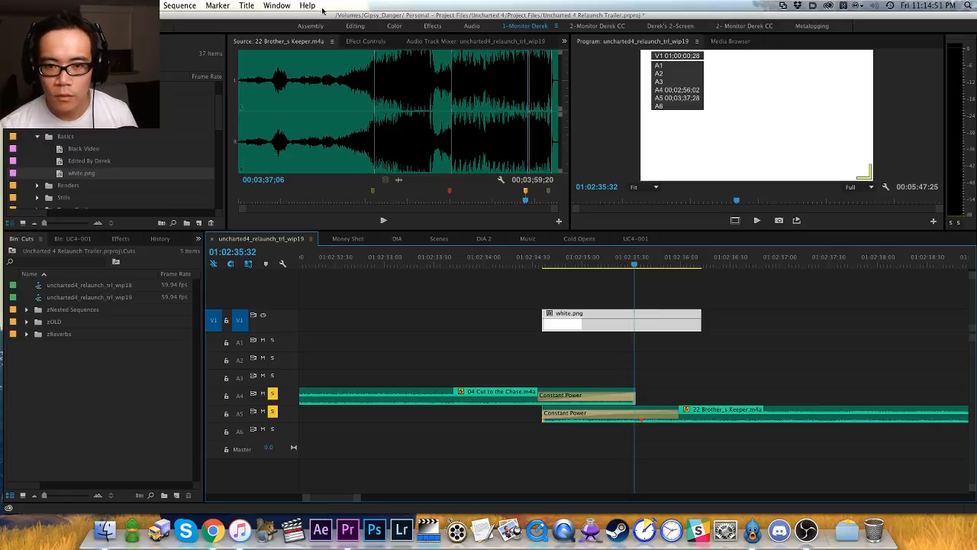
left_click(276, 6)
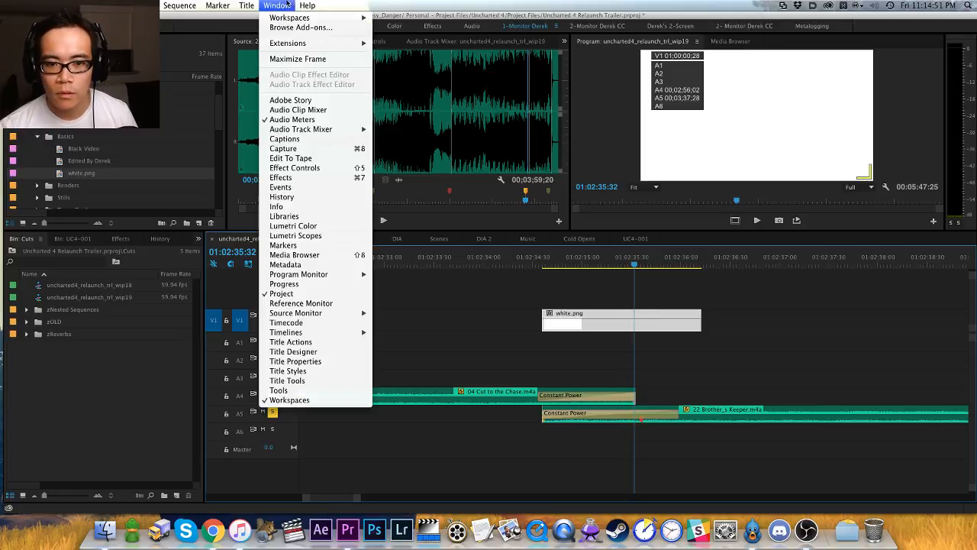
left_click(279, 391)
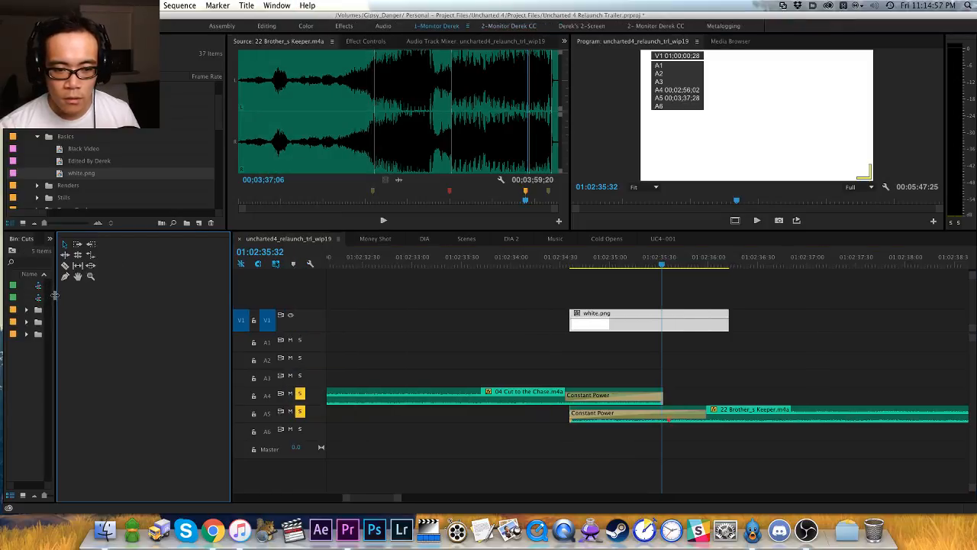
left_click_drag(55, 296, 210, 307)
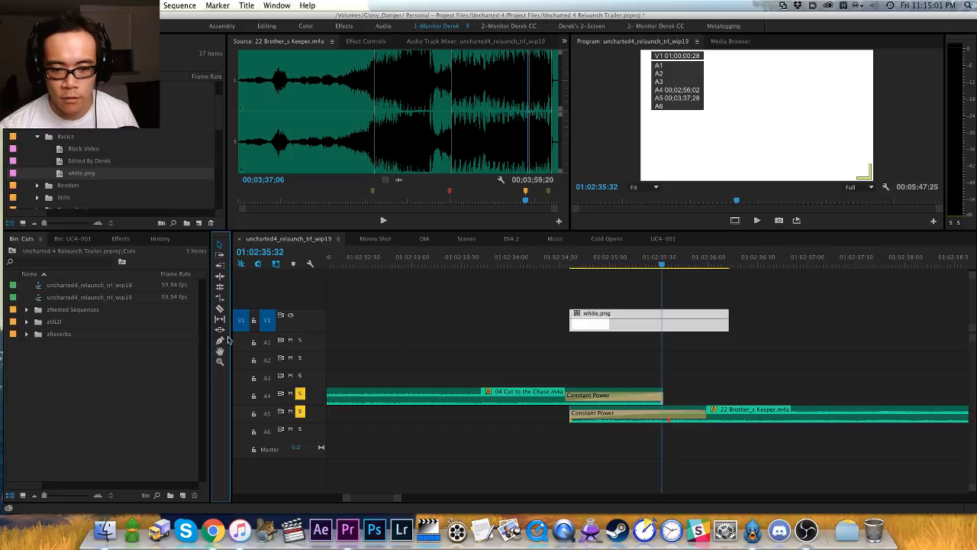
Step: Add Pen tool opacity keyframes to white.png, rising from zero at the clip's start to 100% at 01:02:35:32
left_click(662, 321)
left_click_drag(573, 323, 570, 349)
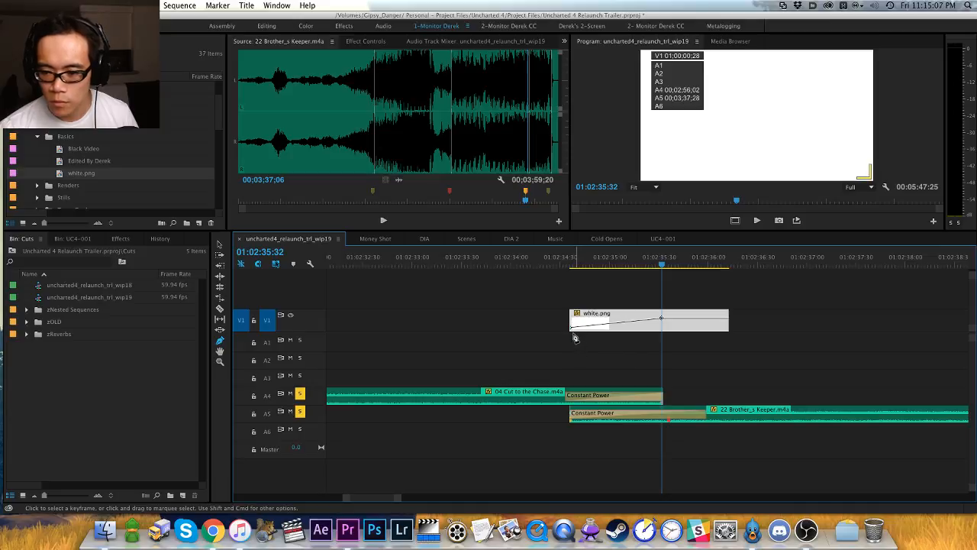
key("Up")
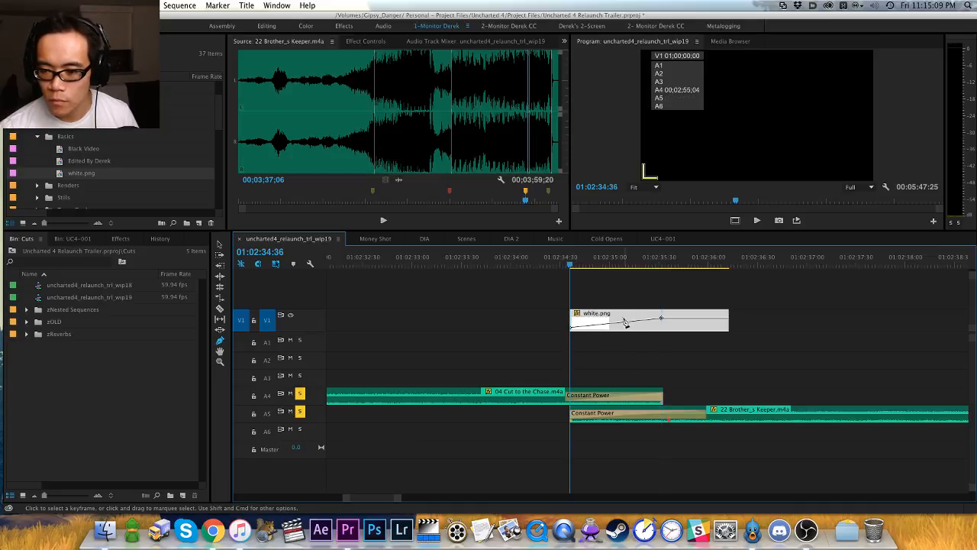
left_click_drag(625, 322, 626, 324)
key("super+z")
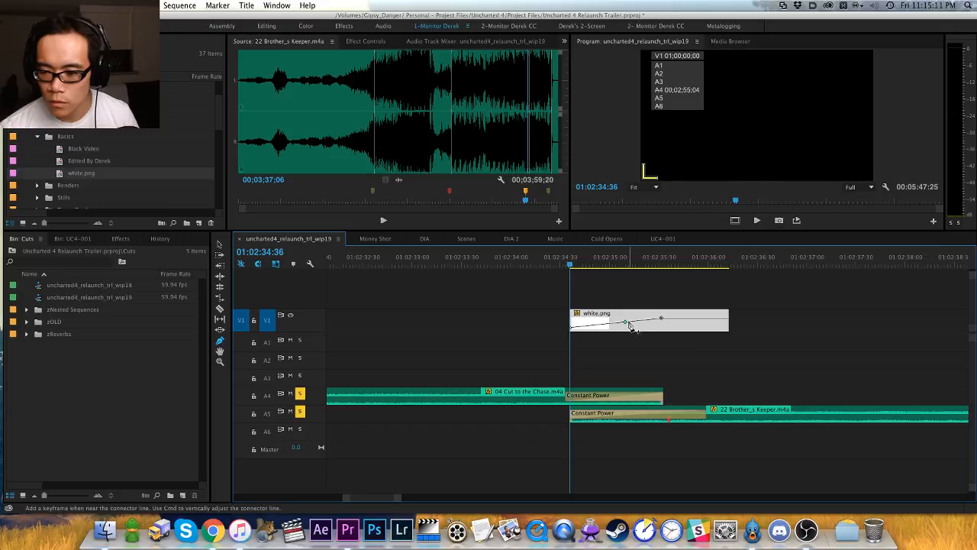
Step: Set white.png's opacity keyframe at 01:02:35:32 to Auto Bezier, shape its incoming curve and increase the V1 track height
right_click(662, 321)
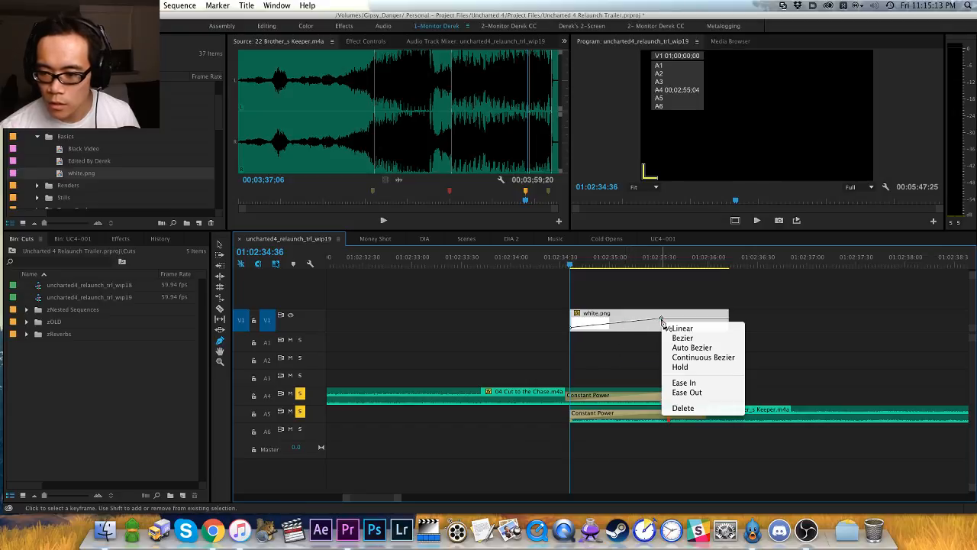
left_click(682, 349)
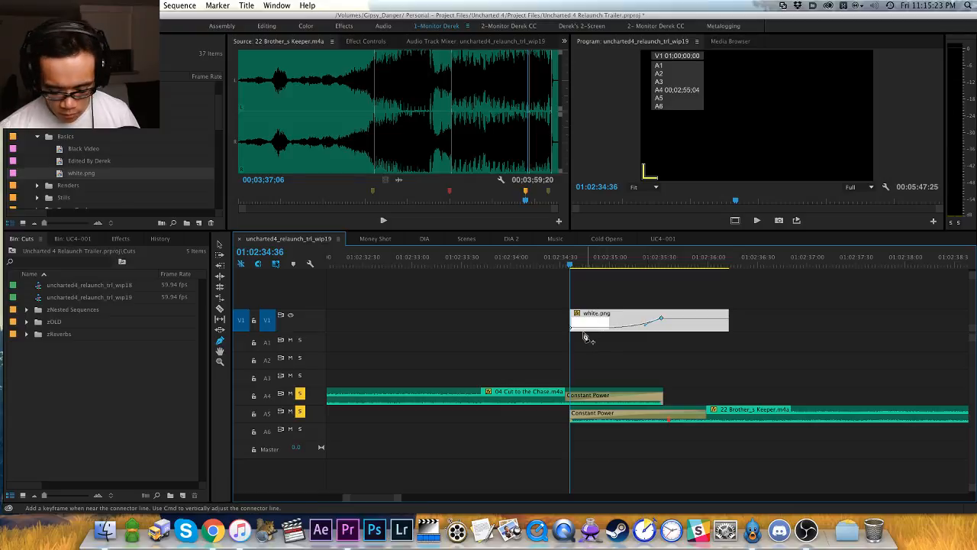
key("super+equal")
key("super+equal")
key("super+equal")
key("super+equal")
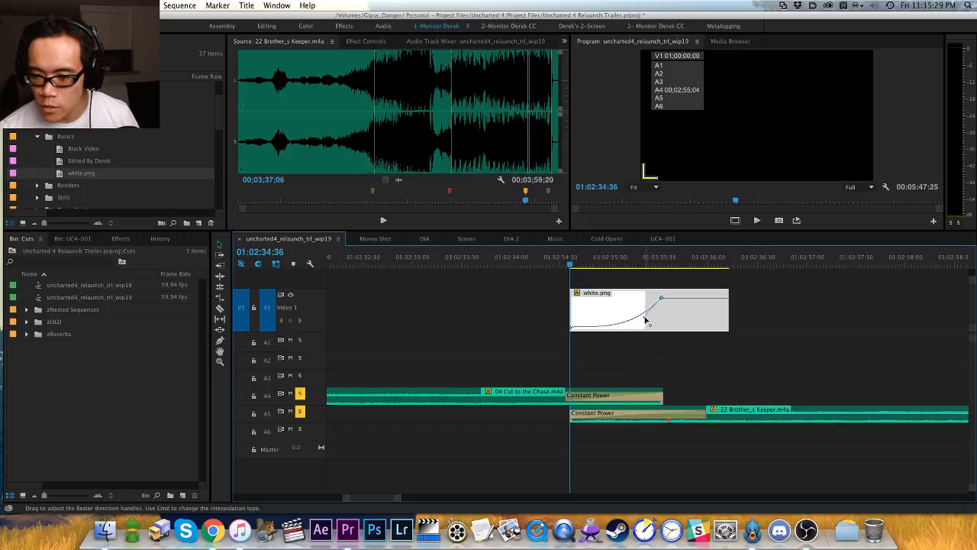
Step: Play the curved white fade-in together with the music change, starting shortly before white.png
left_click(523, 259)
key("space")
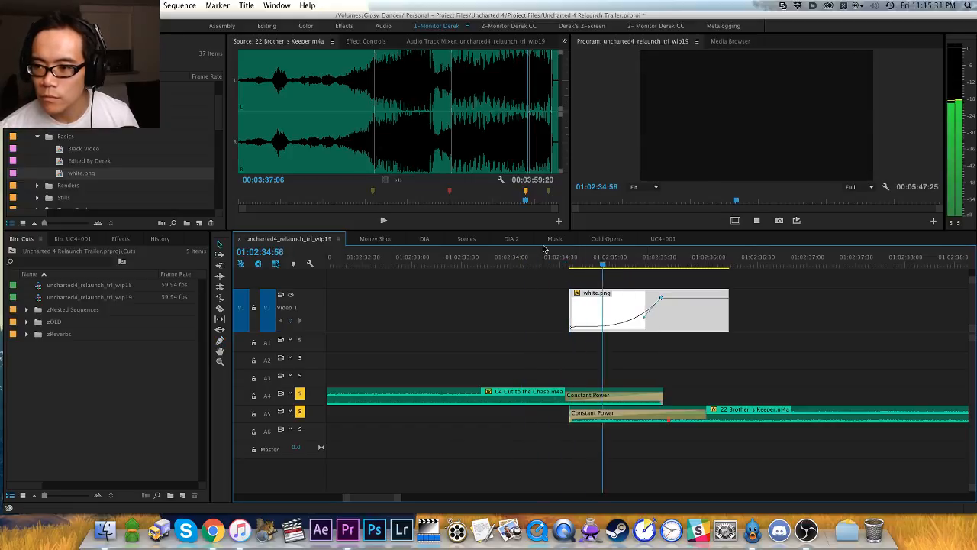
key("space")
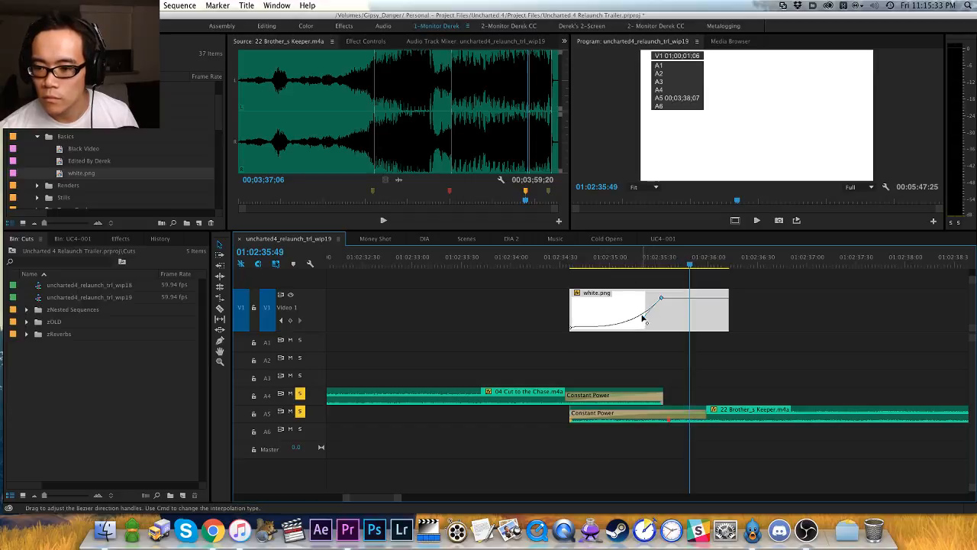
Step: Set white.png's first opacity keyframe to Bezier, replay the fade-in and park the playhead at 01:02:35:32
right_click(572, 330)
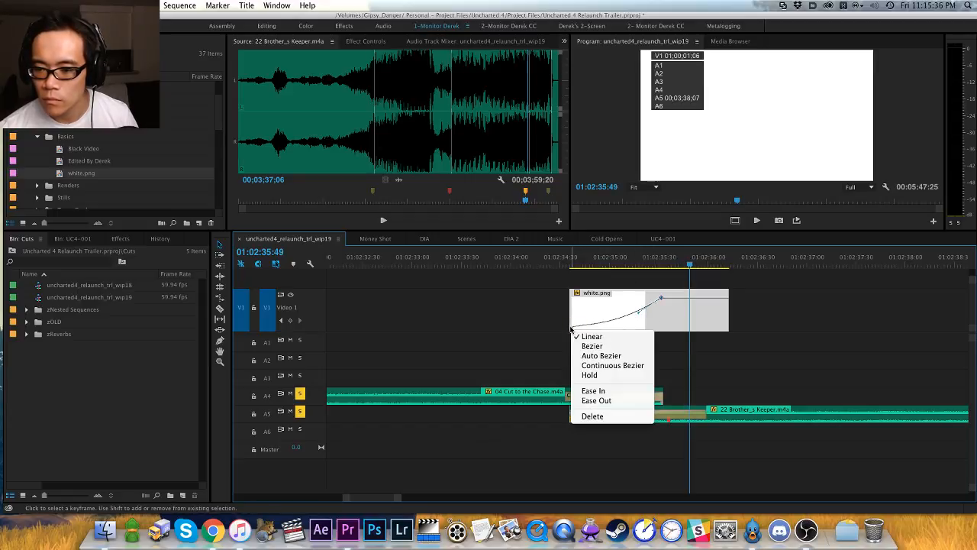
left_click(604, 344)
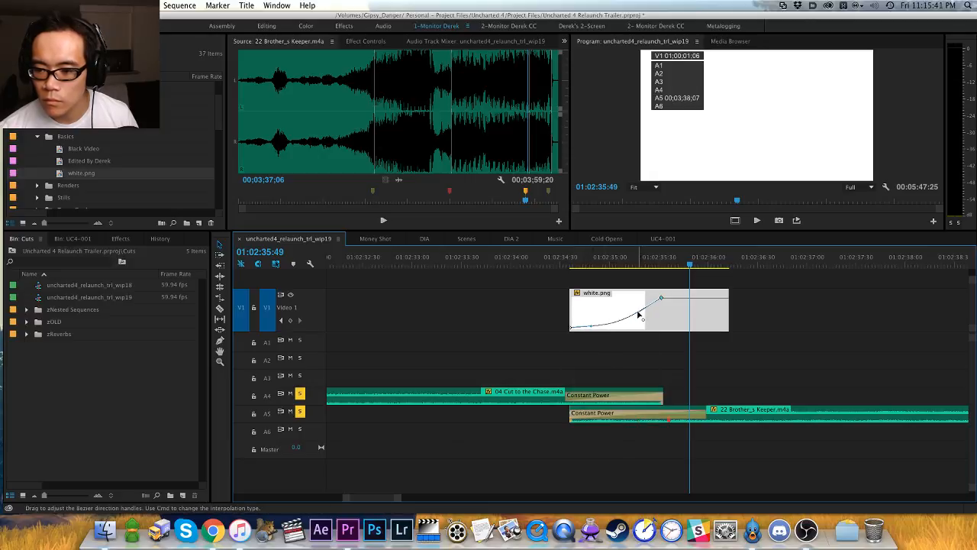
left_click_drag(578, 260, 527, 261)
key("space")
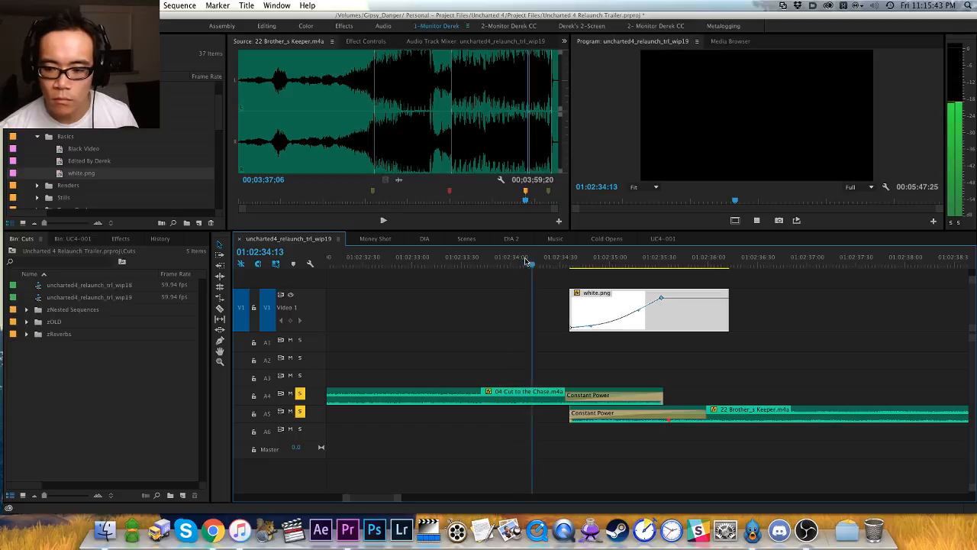
left_click_drag(701, 263, 664, 263)
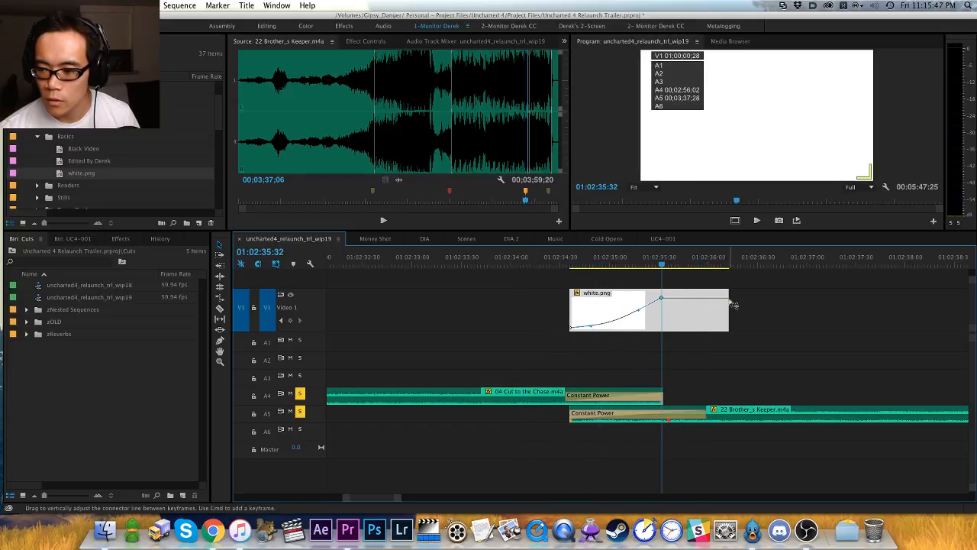
Step: Add a zero-opacity Pen tool keyframe at the end of white.png and shape the fade-out with the peak keyframe's Bezier handle
left_click(220, 339)
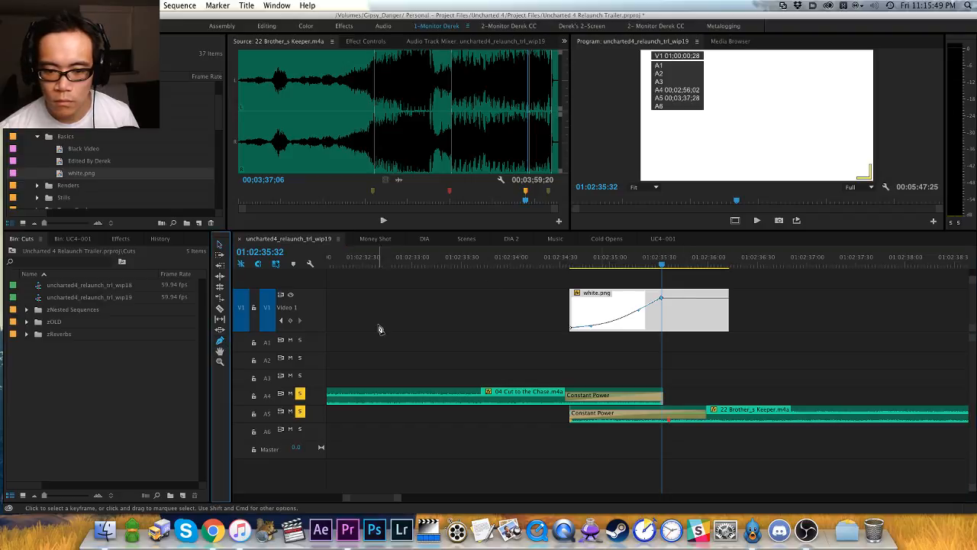
left_click(728, 298)
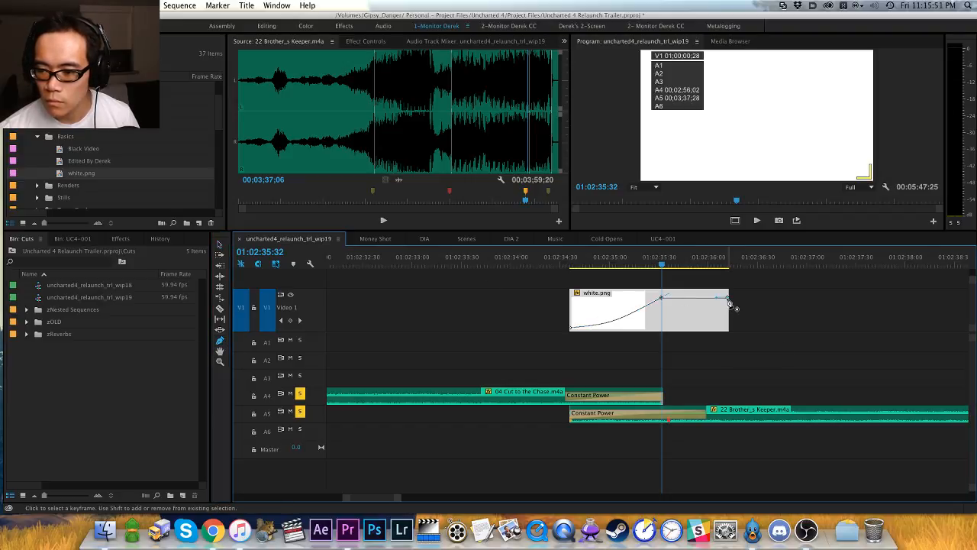
left_click_drag(728, 298, 728, 297)
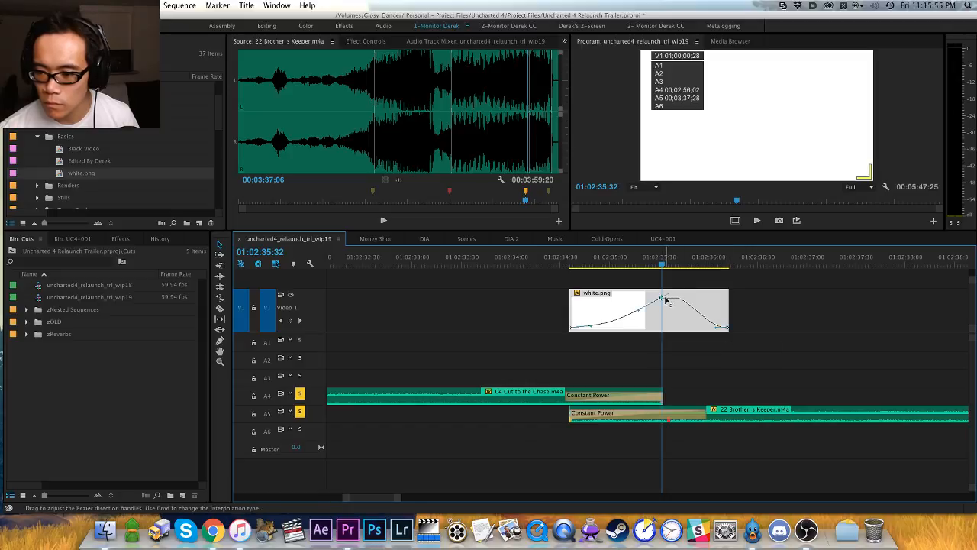
left_click_drag(670, 295, 673, 293)
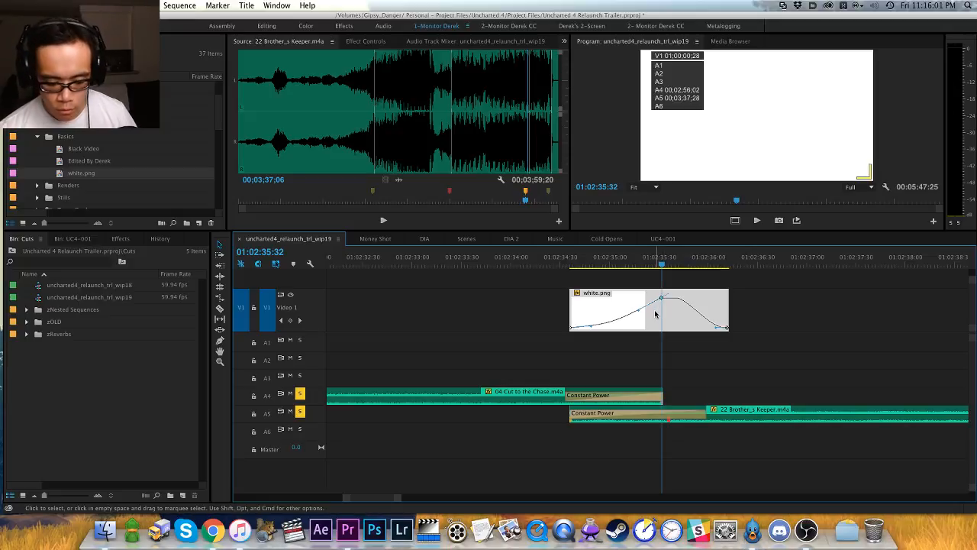
Step: Enlarge the V1 track and the video area of the timeline to magnify white.png's opacity curve
key("super+equal")
key("super+equal")
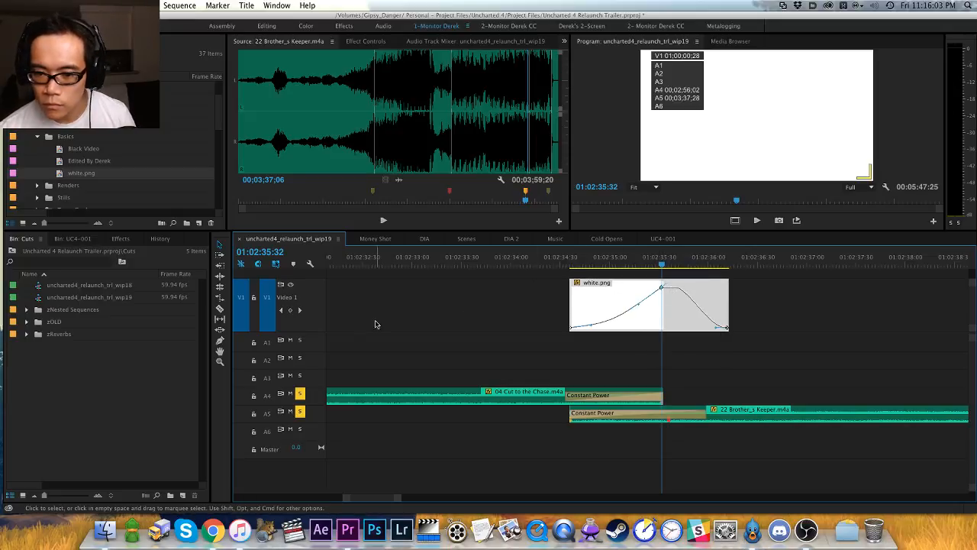
left_click_drag(314, 334, 313, 368)
key("super+equal")
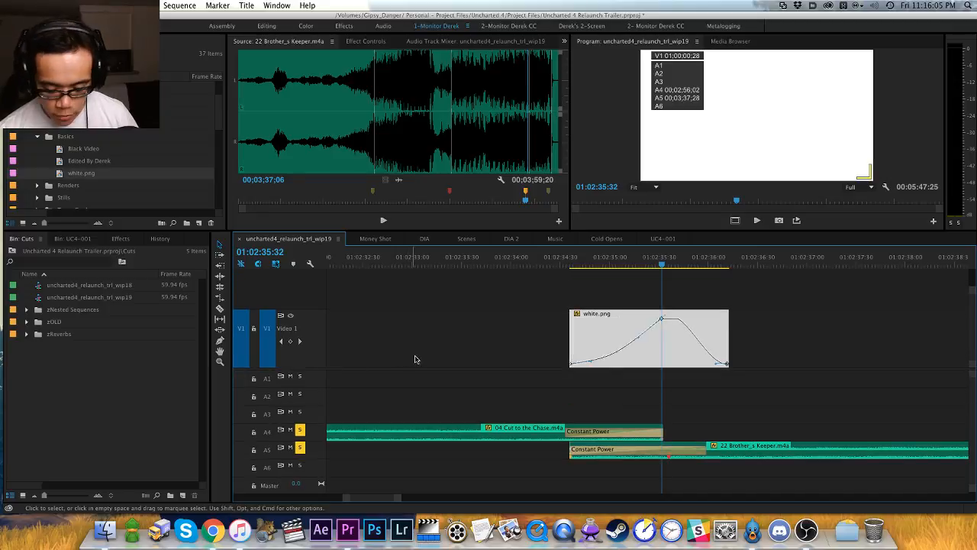
key("super+equal")
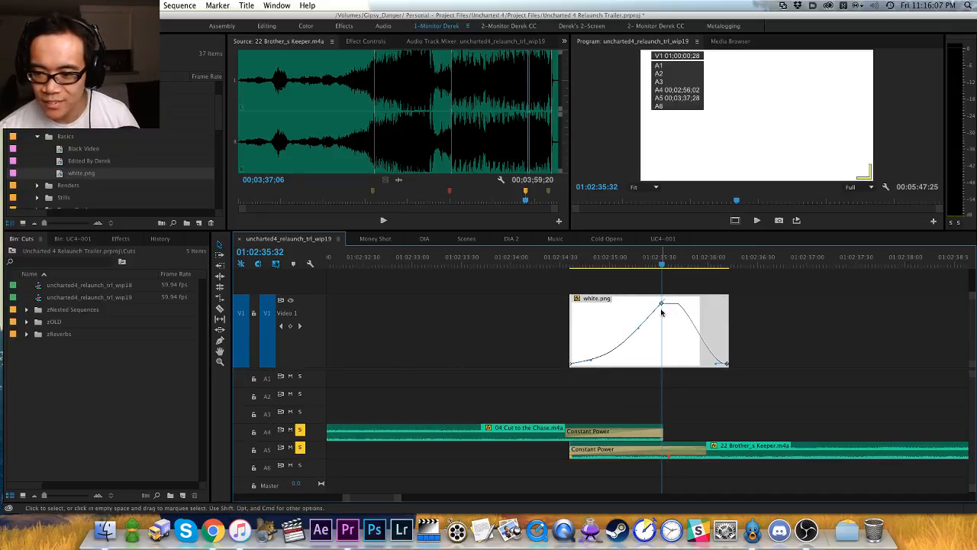
Step: Open Effect Controls for white.png and expand Opacity down to its value and velocity graphs
left_click(366, 40)
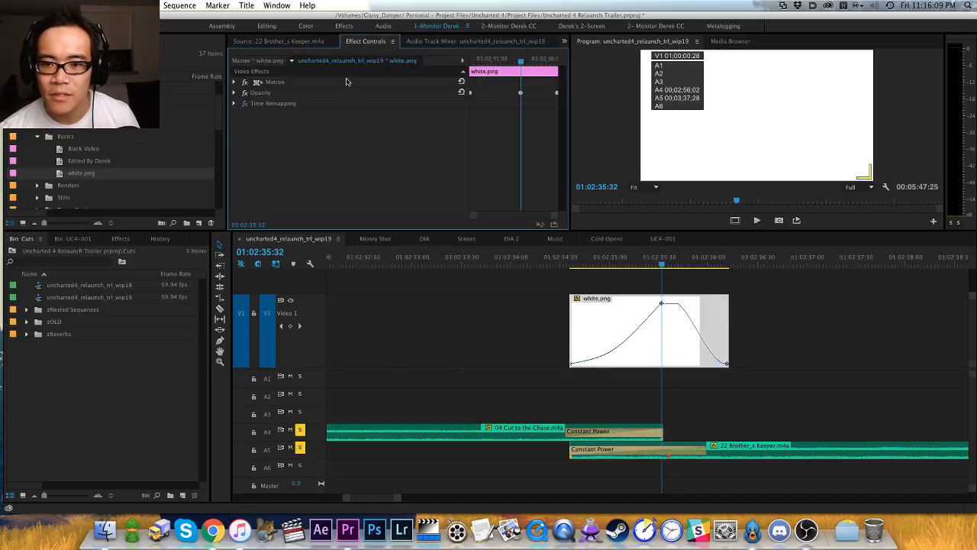
left_click(234, 93)
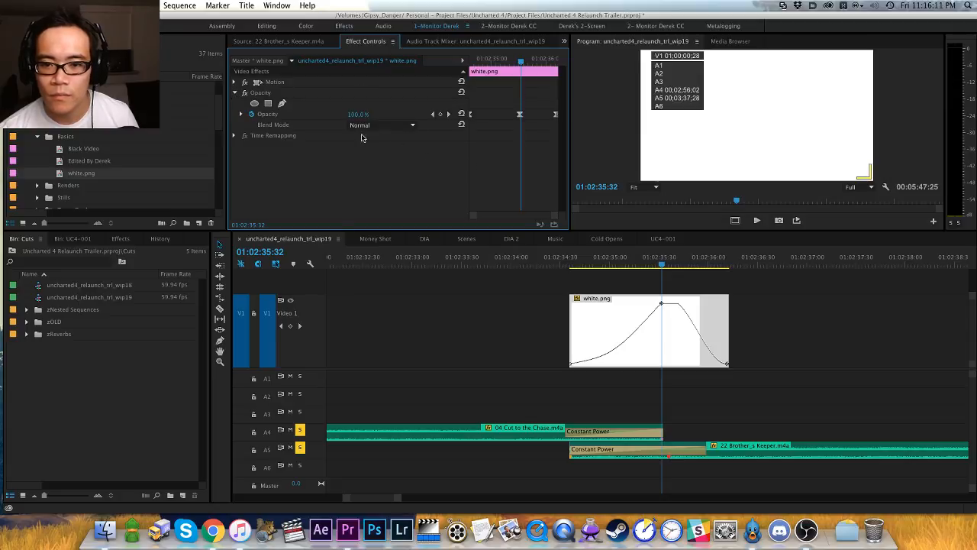
left_click(241, 114)
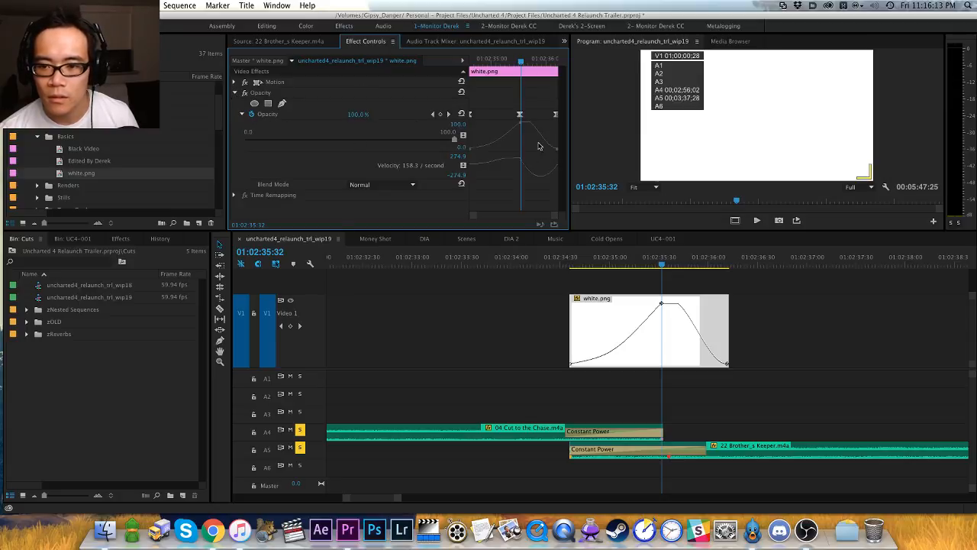
key("=")
key("=")
key("minus")
key("minus")
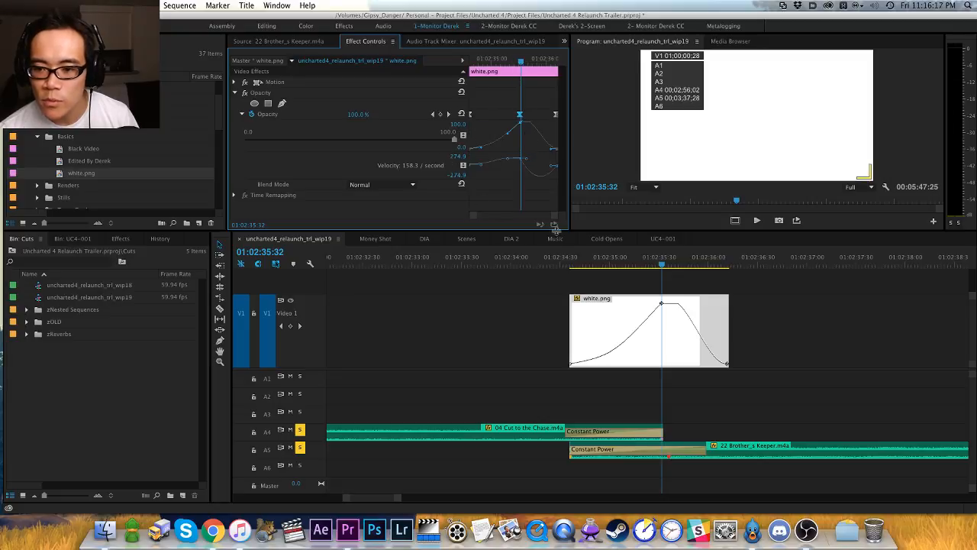
Step: Enlarge the Effect Controls area and the Opacity velocity graph, magnified around the keyframe at 01:02:35:32
left_click_drag(569, 232, 566, 265)
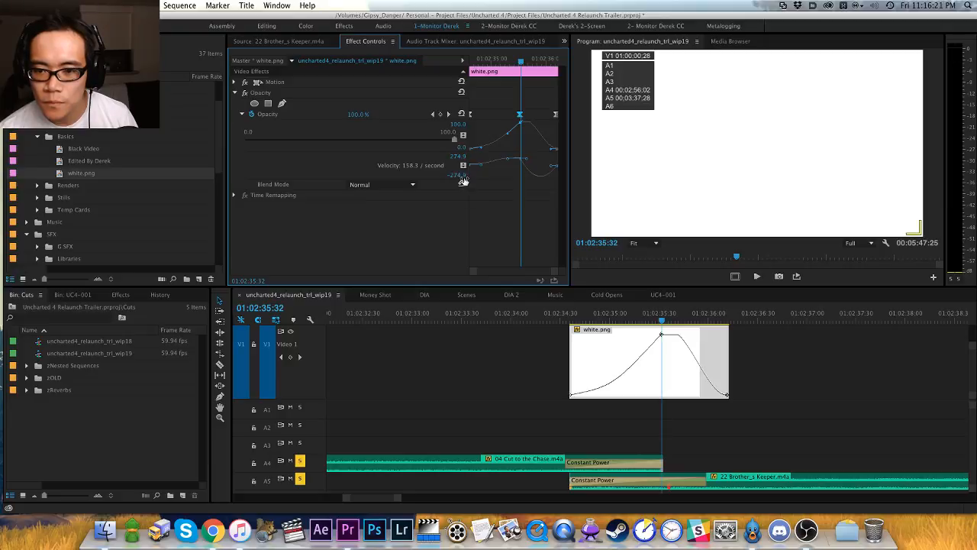
left_click_drag(473, 178, 463, 244)
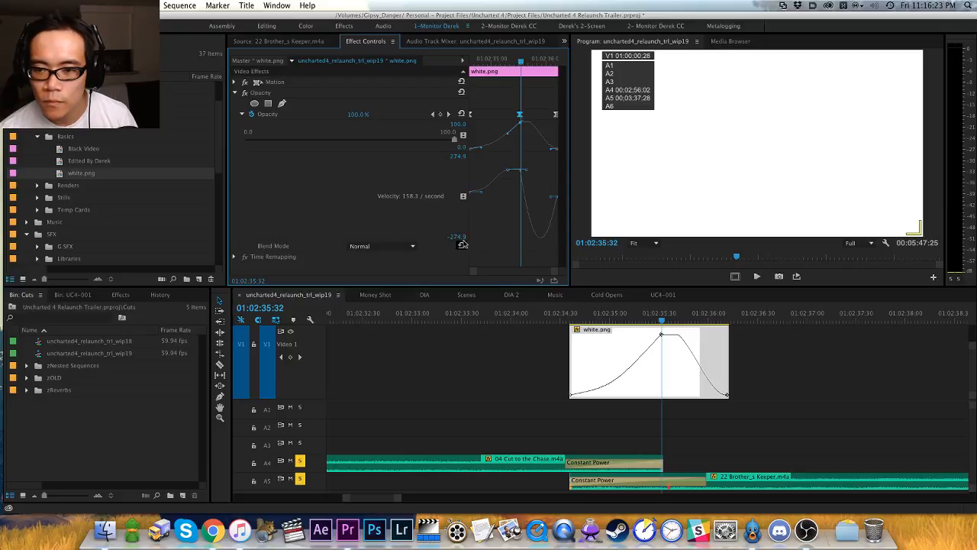
key("equal")
key("equal")
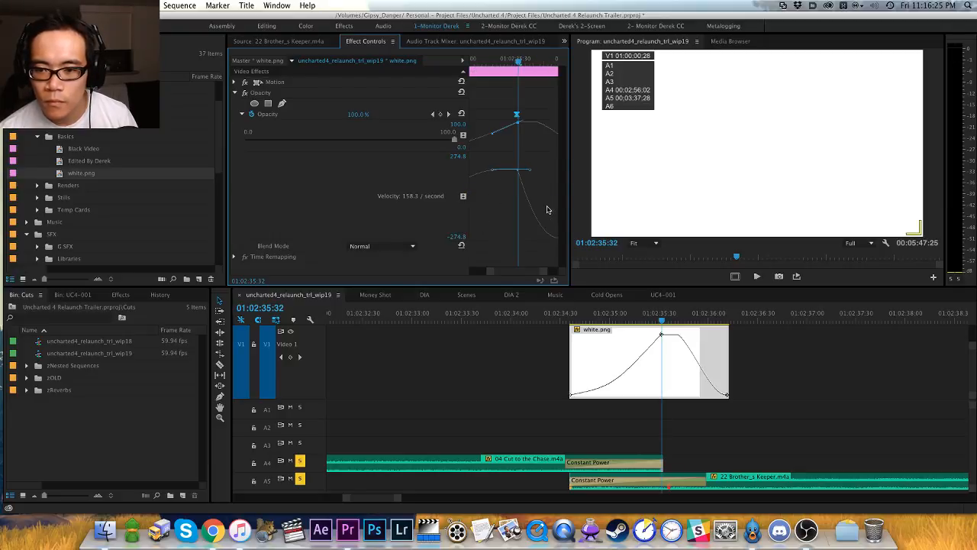
left_click_drag(569, 273, 639, 279)
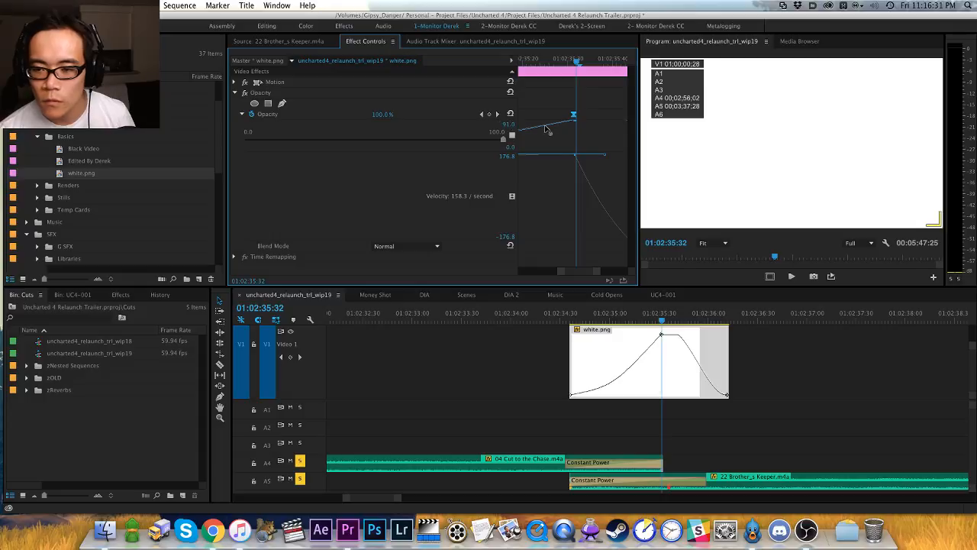
Step: Reshape white.png's opacity curve into a sharp peak with Bezier handles and a zero-opacity end keyframe, and play back the flash
left_click_drag(546, 130, 547, 111)
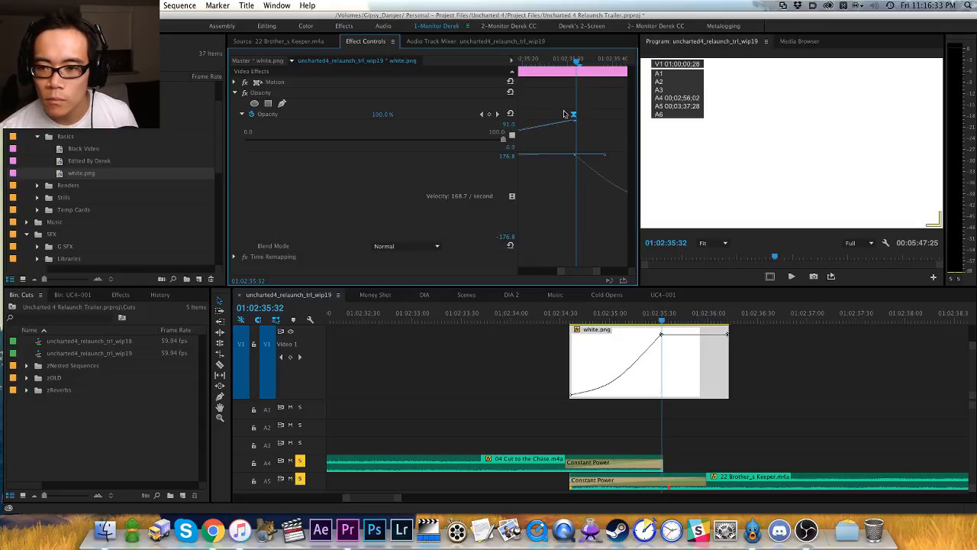
left_click(664, 336)
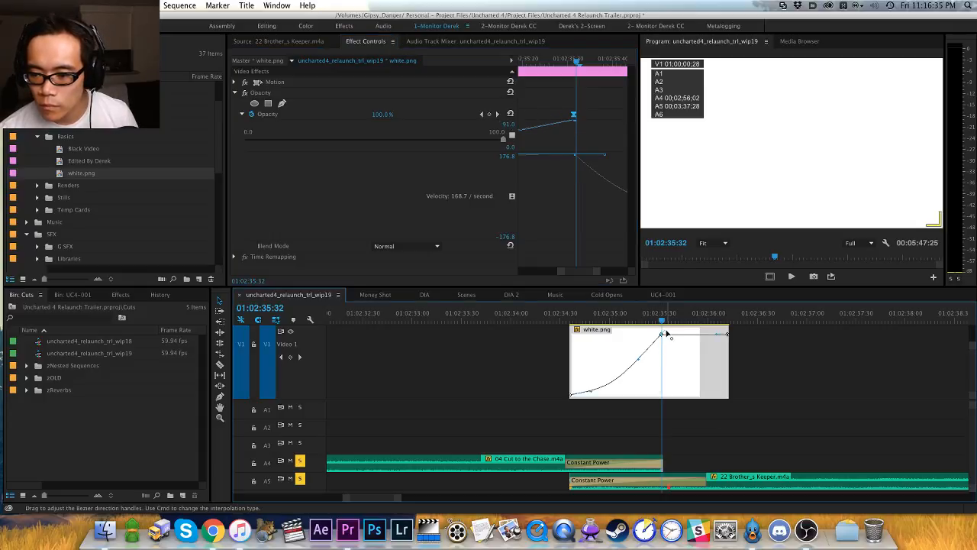
mouse_move(636, 360)
left_mouse_down()
mouse_move(627, 336)
mouse_move(675, 337)
mouse_move(640, 357)
mouse_move(652, 364)
left_mouse_up()
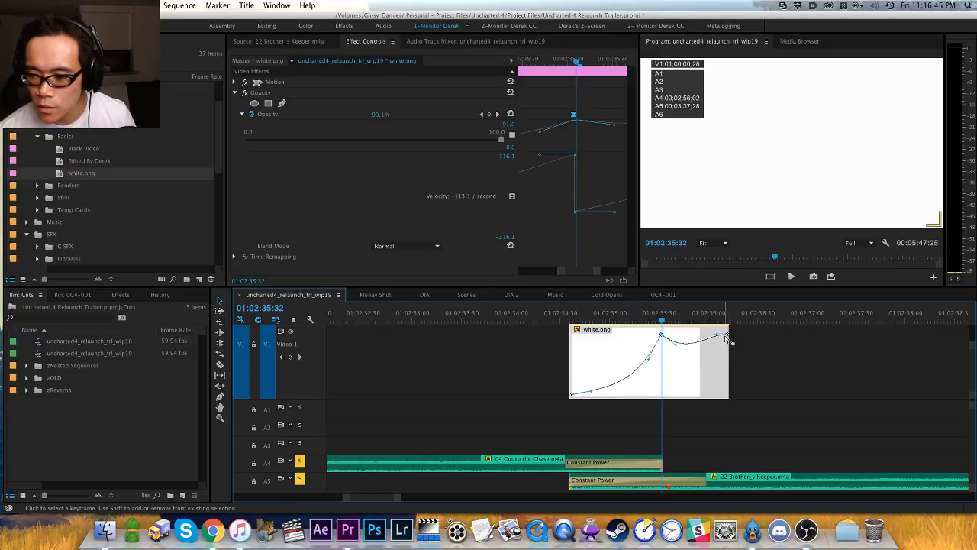
left_click_drag(729, 337, 727, 381)
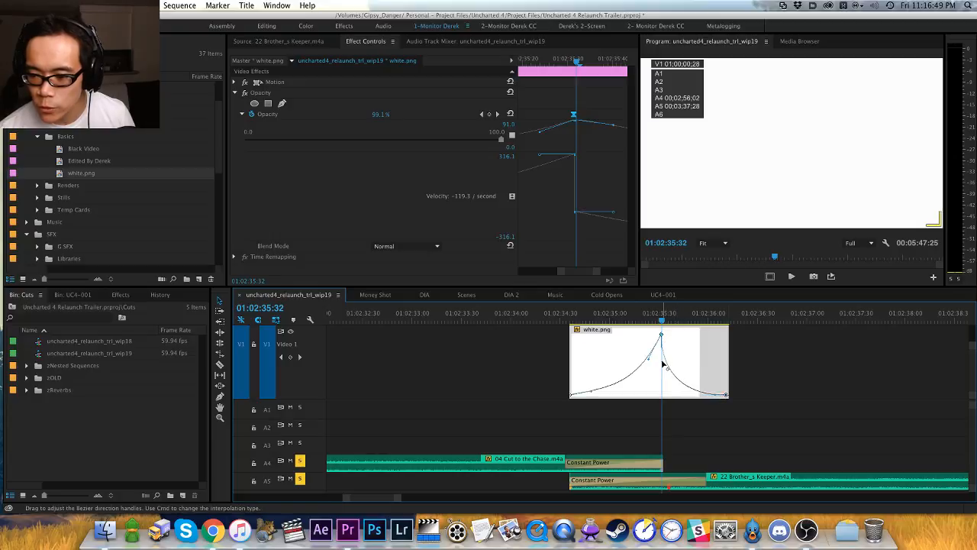
left_click(523, 314)
key("space")
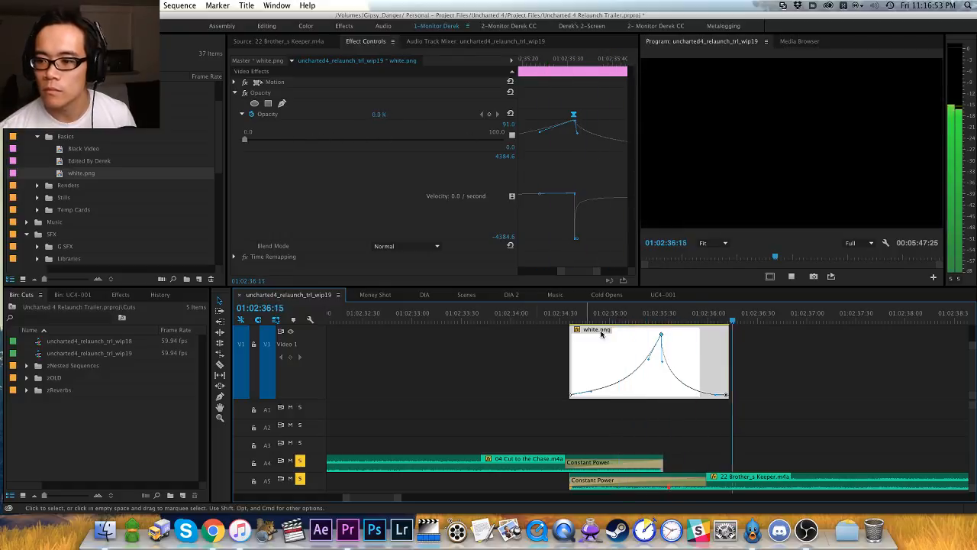
key("space")
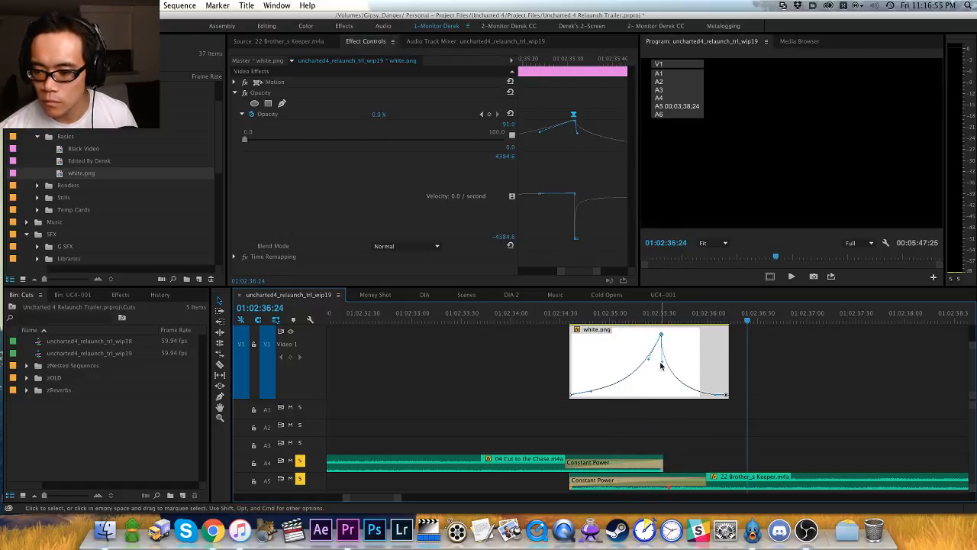
Step: Try a longer fade-out with white.png and its end keyframe extended to 01:02:36:32 and a gentler peak handle, and play it back
left_click_drag(663, 359, 753, 395)
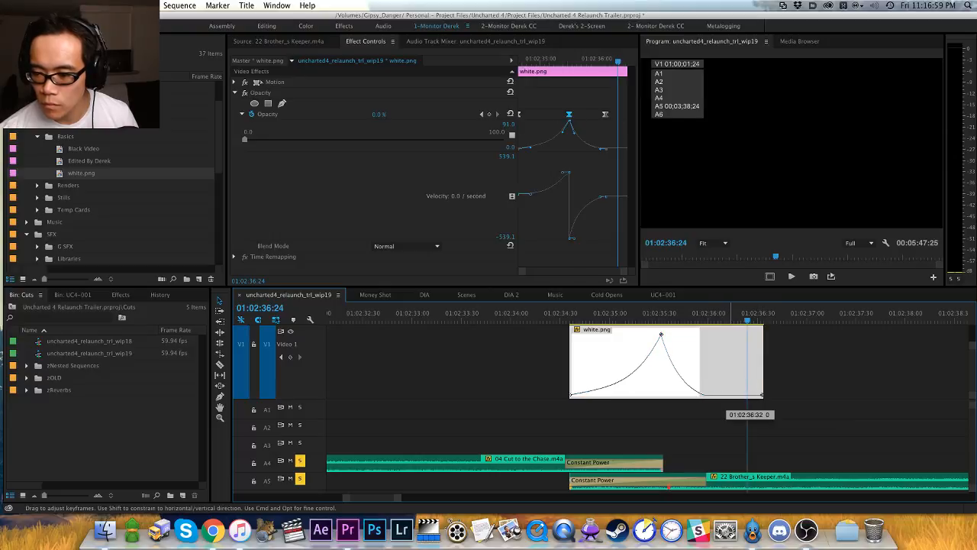
mouse_move(677, 375)
left_mouse_down()
mouse_move(706, 363)
mouse_move(682, 364)
left_mouse_up()
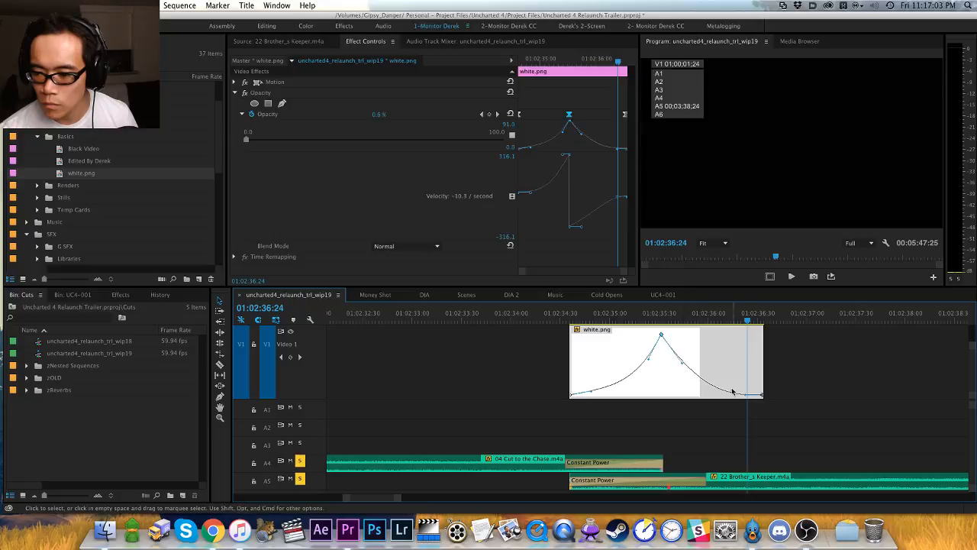
left_click(458, 313)
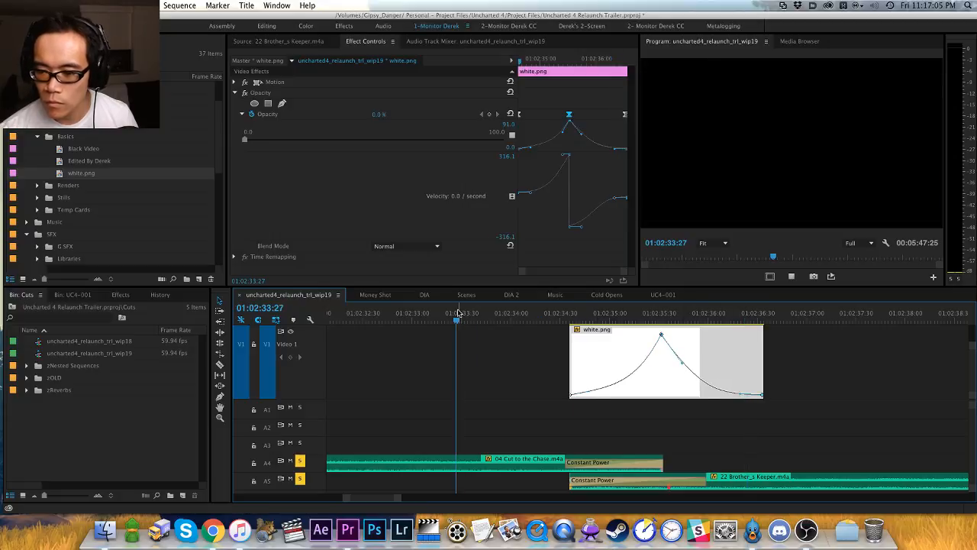
key("space")
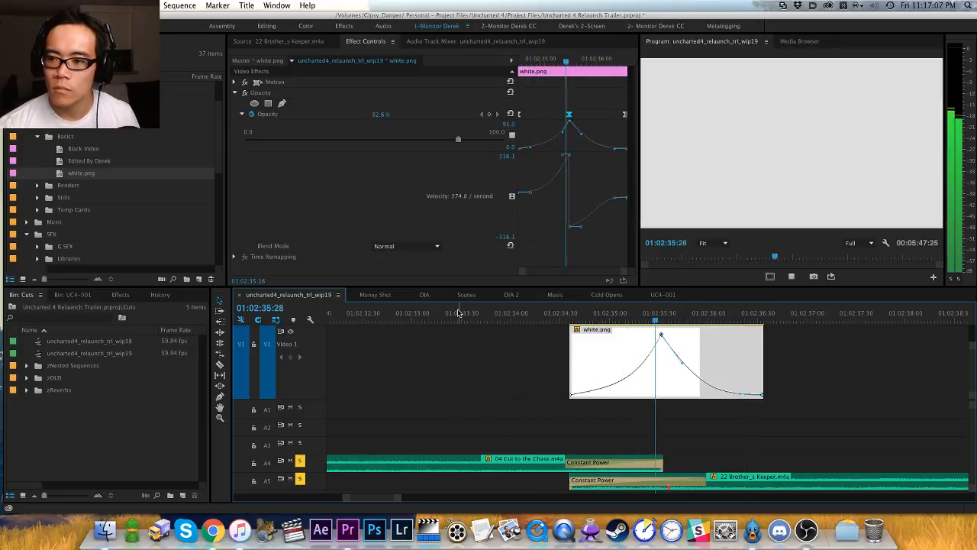
Step: Flatten the outgoing Bezier handle of white.png's peak opacity keyframe at 01:02:35:32 to ease the fade-out, and play back the flash
left_click(661, 316)
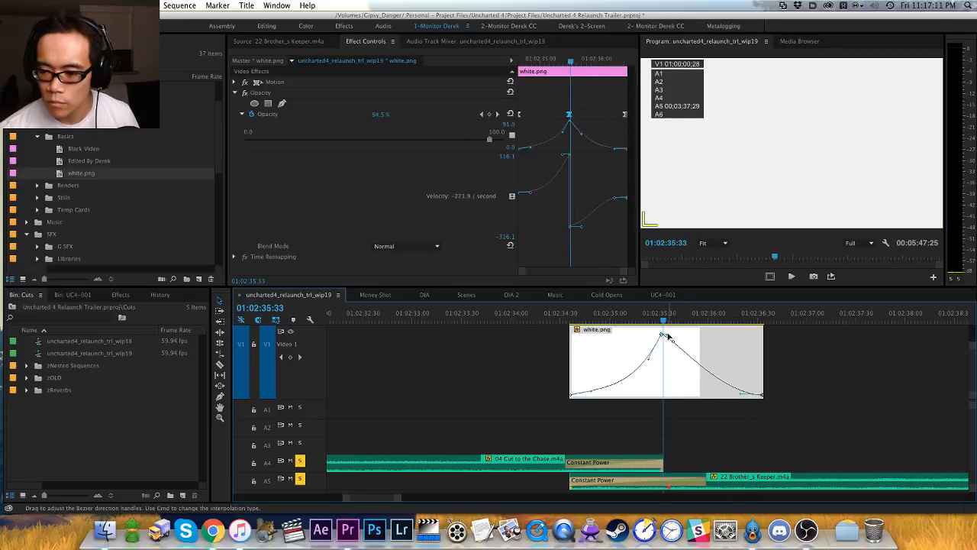
left_click_drag(670, 336, 669, 335)
left_click_drag(651, 316, 550, 311)
key("space")
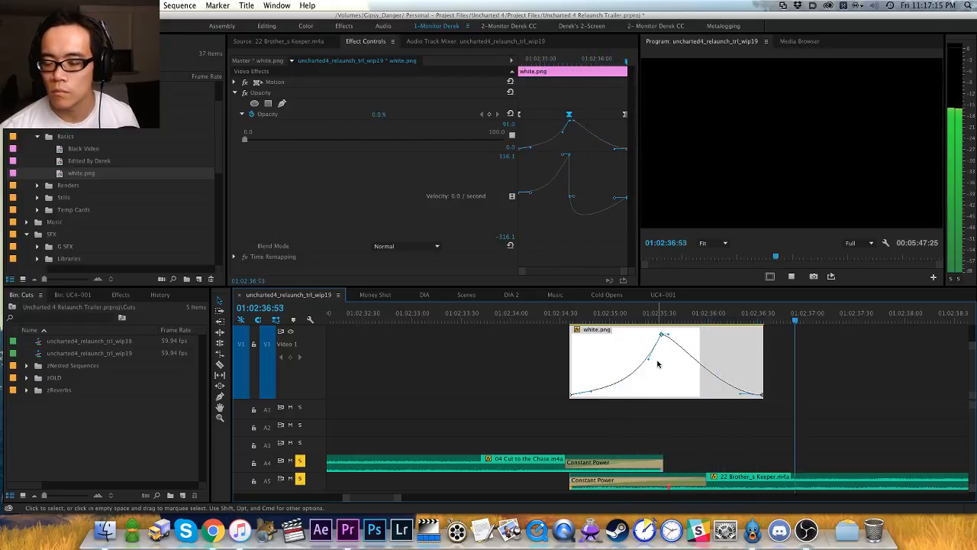
key("space")
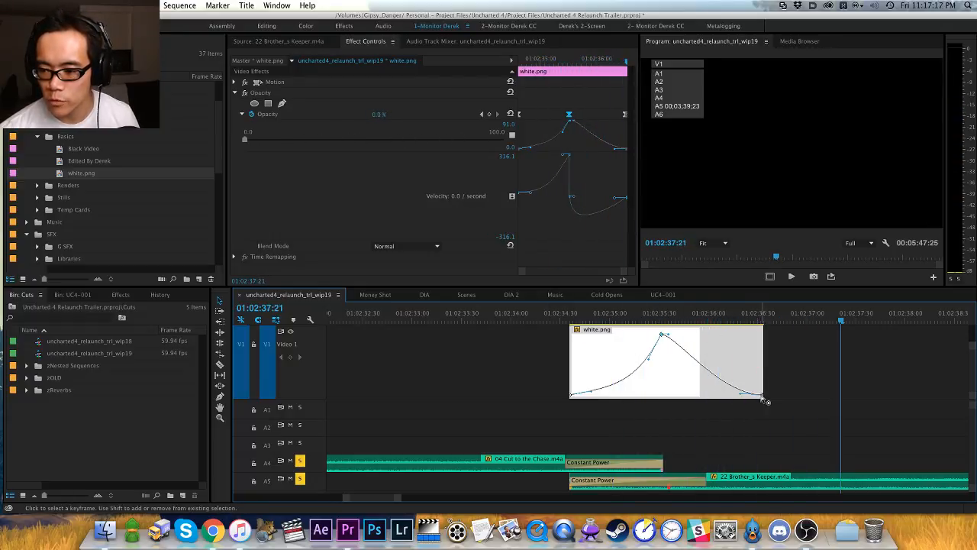
Step: Move white.png's zero-opacity end keyframe earlier, to just before 01:02:36:13, and play back the shortened fade-out
left_click_drag(763, 396, 725, 394)
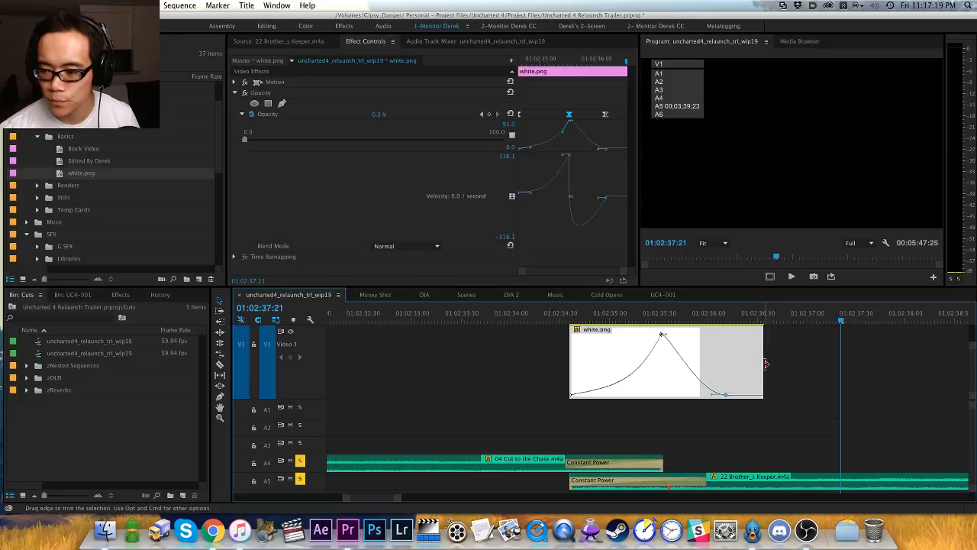
left_click(551, 312)
key("space")
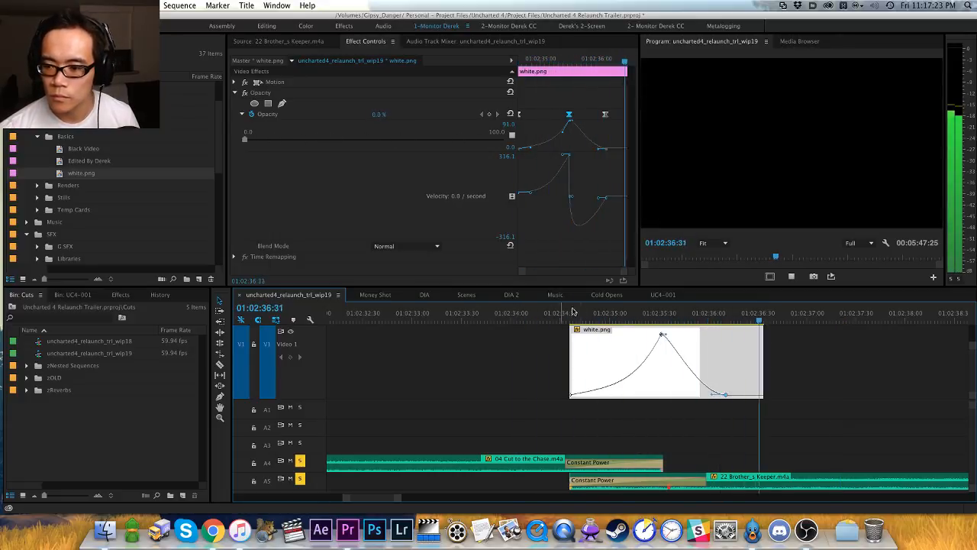
key("space")
Step: Trim the end of white.png to 01:02:36:13, right after its last opacity keyframe, and save the project
left_click(727, 315)
left_click(730, 316)
key("w")
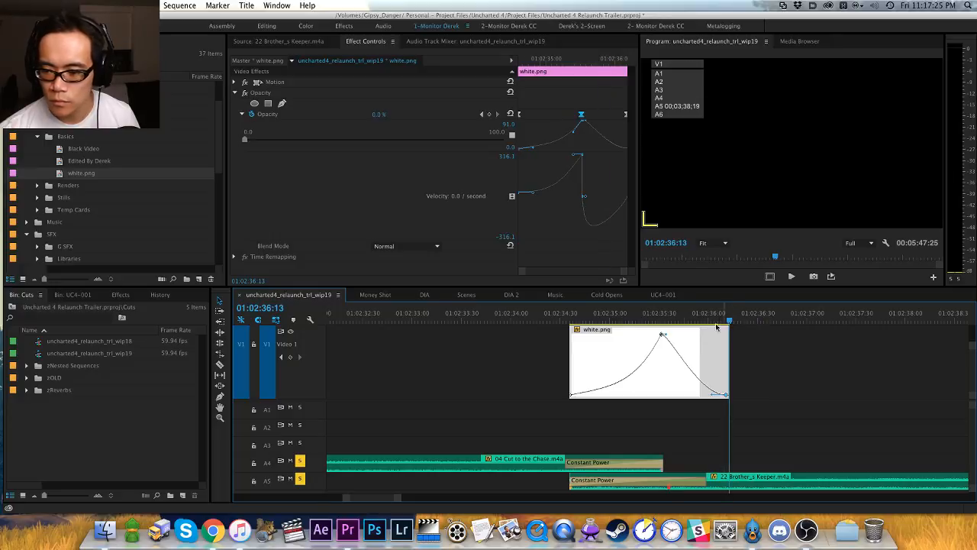
key("super+s")
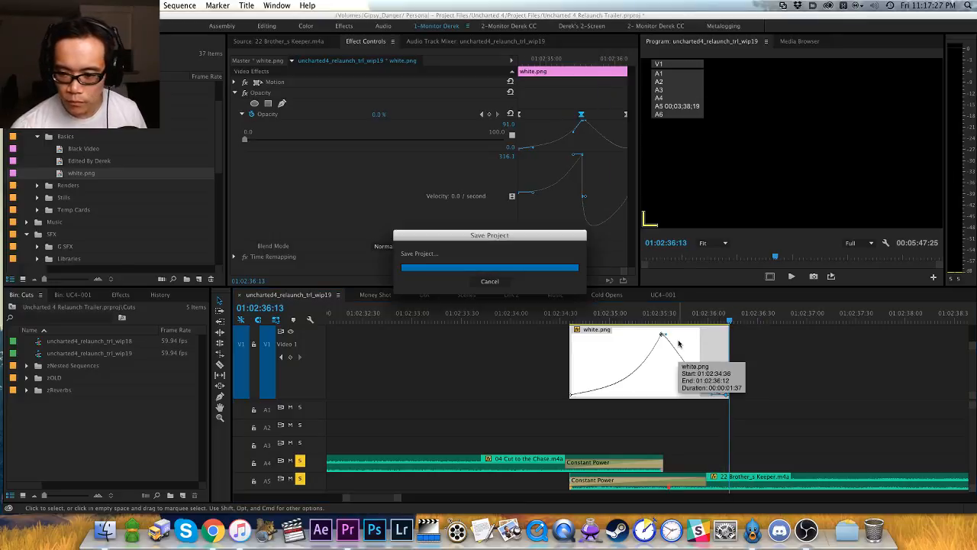
Step: Collapse the V1 track to its minimum height in the timeline so all the audio tracks fit below it
key("super+equal")
key("super+equal")
key("super+minus")
key("super+minus")
key("super+minus")
key("super+minus")
key("super+minus")
key("super+minus")
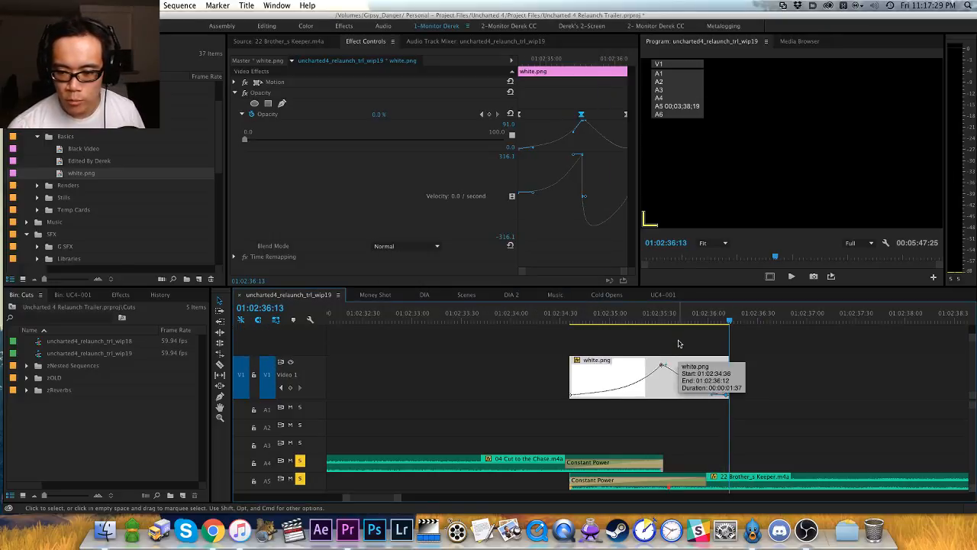
key("super+minus")
key("super+minus")
key("super+minus")
key("super+minus")
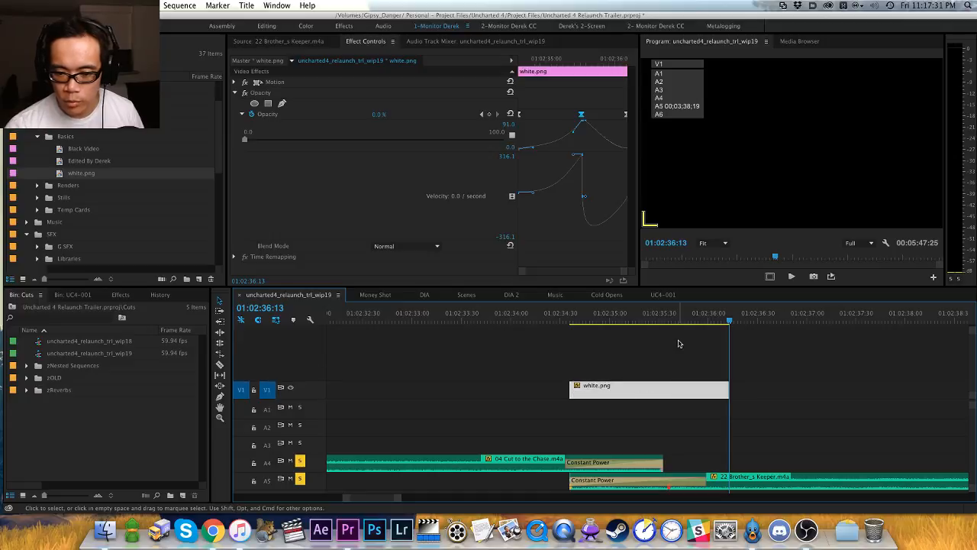
scroll(363, 369, "down", 2)
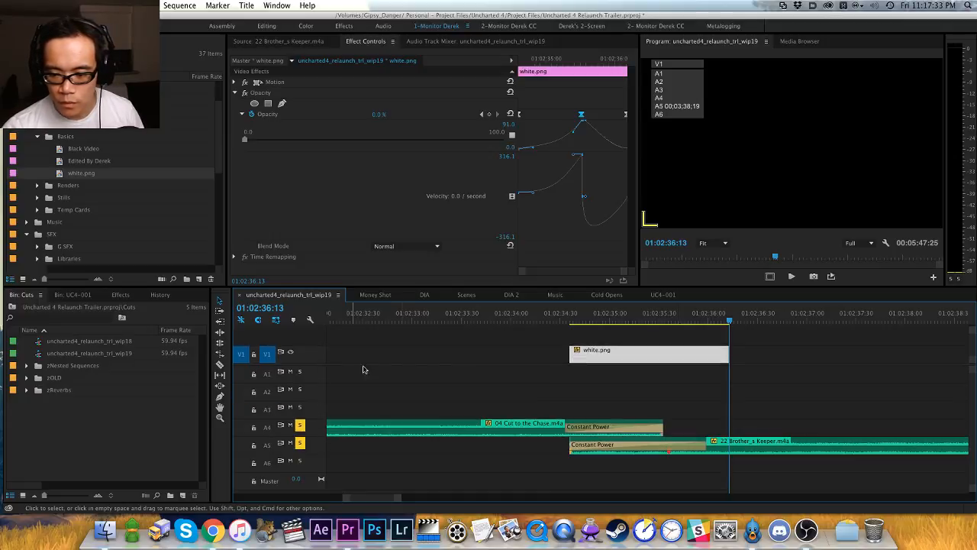
Step: Play back the music from the start of Cut to the Chase, with the neighbouring music cues in view
left_click(432, 361)
key("minus")
key("minus")
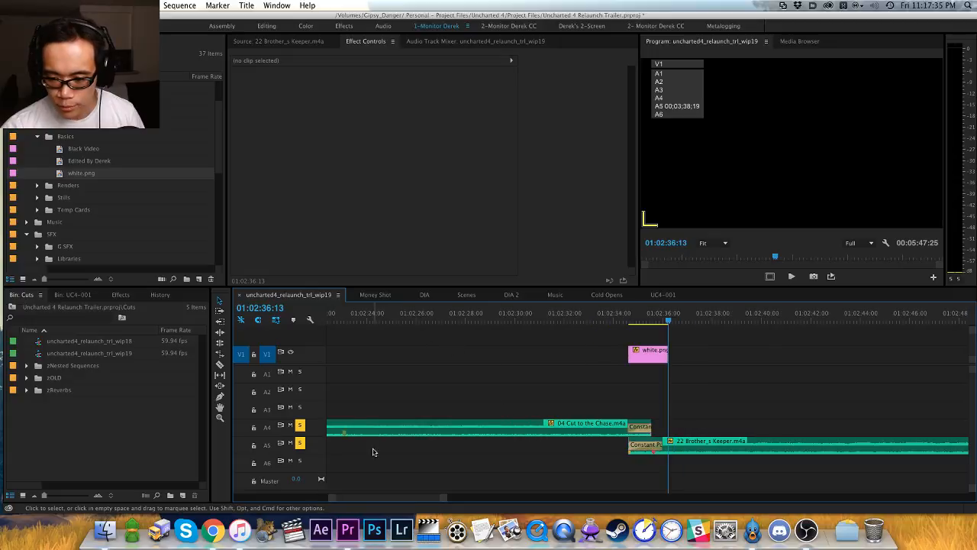
key("minus")
key("minus")
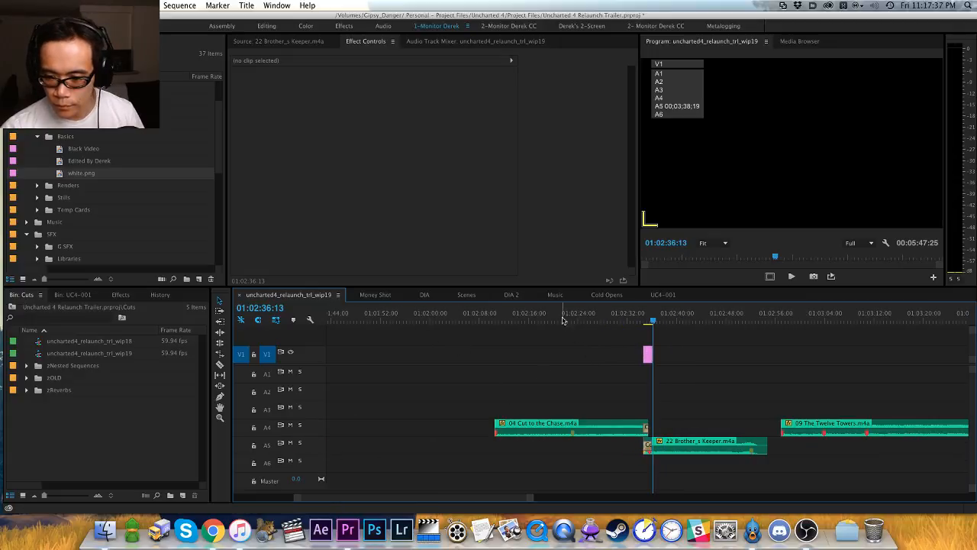
left_click_drag(563, 316, 494, 319)
key("space")
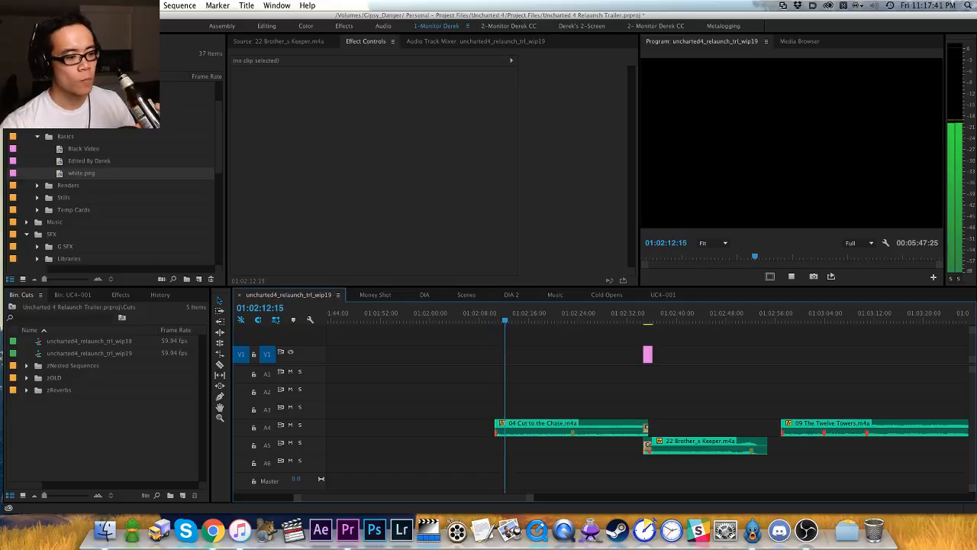
key("super+Tab")
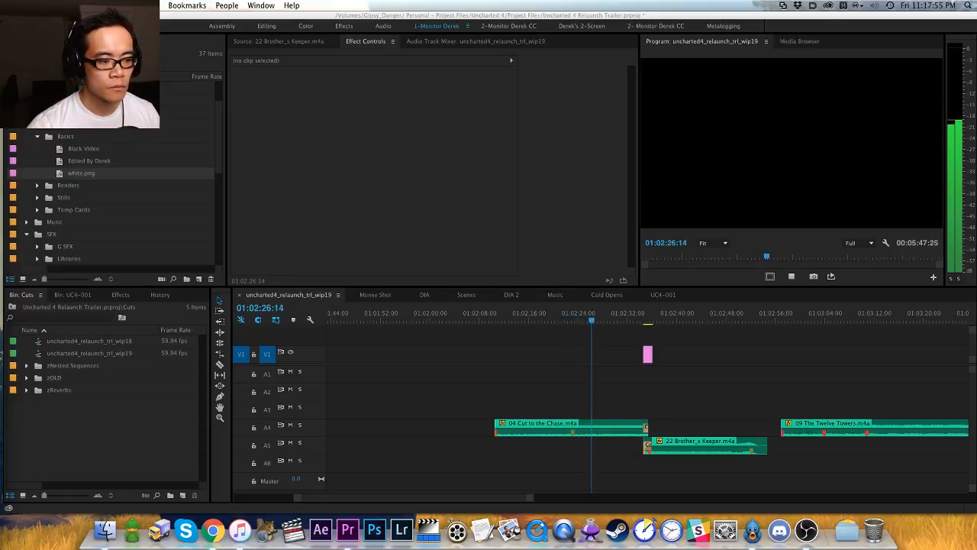
left_click(629, 338)
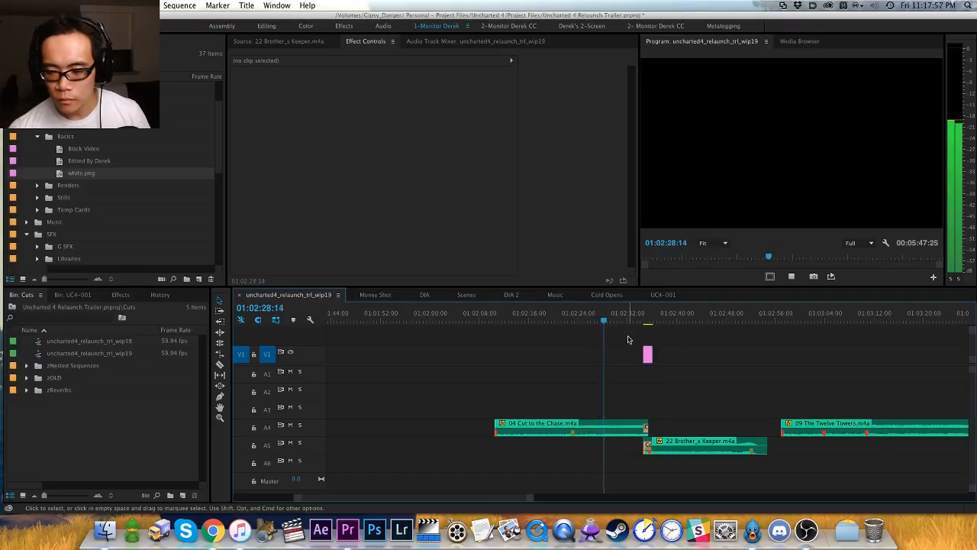
Step: Review the playback across the white flash into Brother_s Keeper, stop it at 01:02:41:32 and save the project
scroll(594, 328, "left", 1)
key("h")
left_click_drag(689, 380, 598, 405)
key("v")
key("equal")
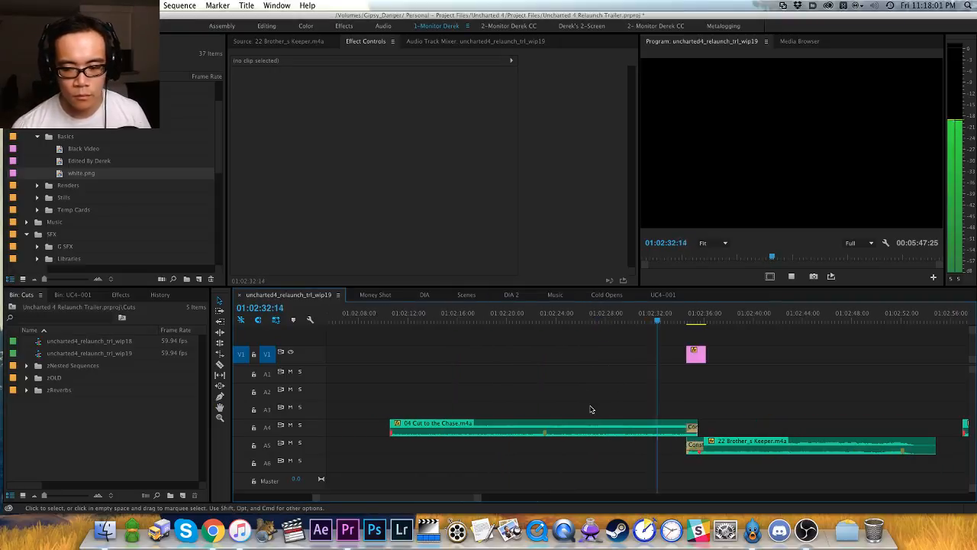
key("equal")
key("equal")
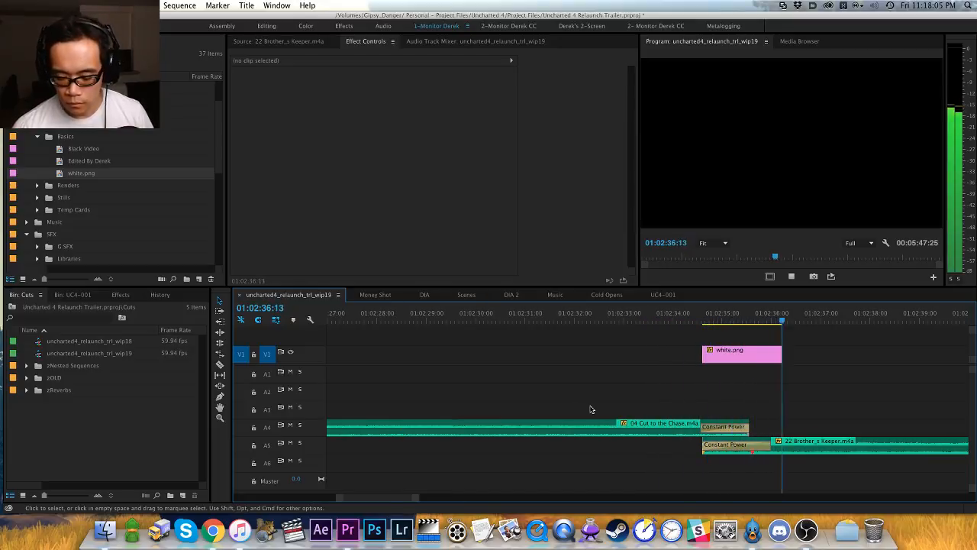
key("minus")
key("minus")
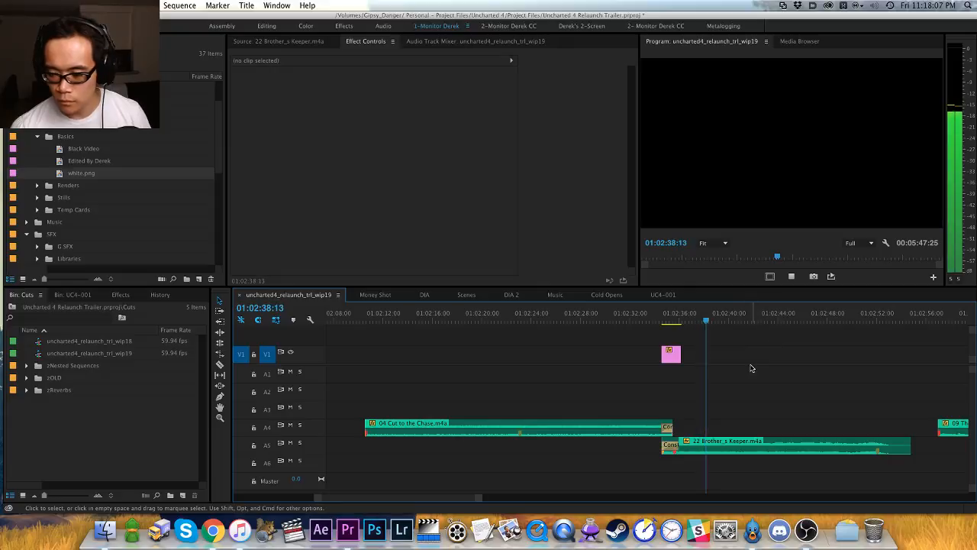
key("minus")
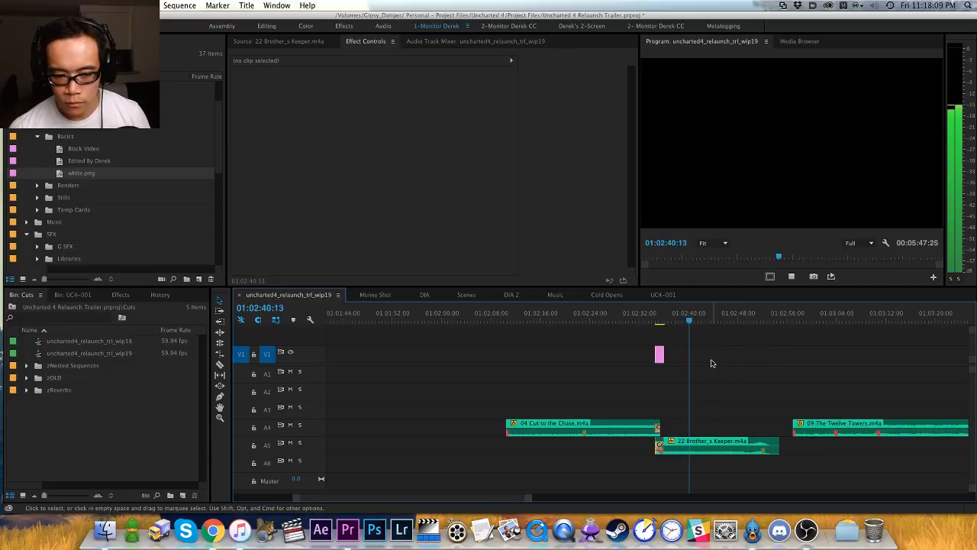
key("space")
key("super+s")
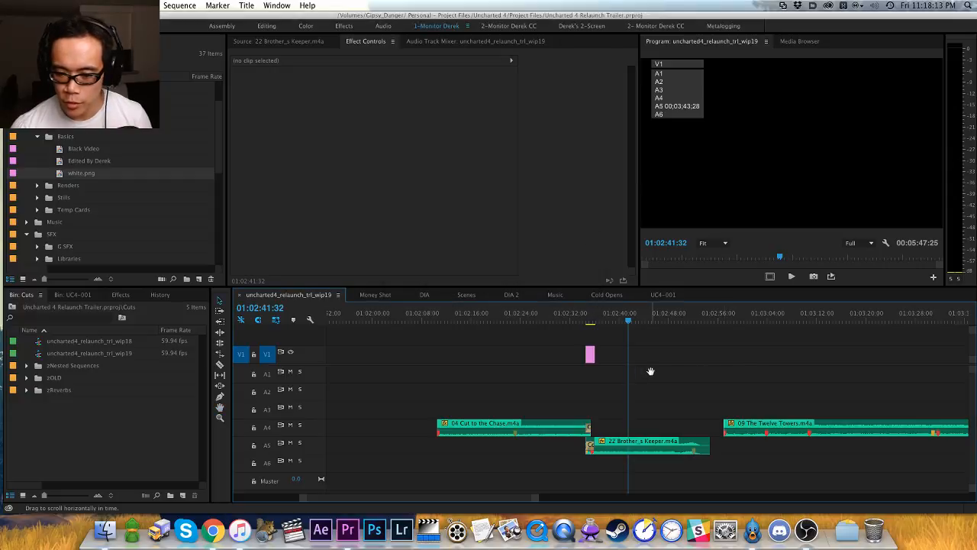
Step: Play The Twelve Towers from its start with only track A4 soloed
key("Down")
key("space")
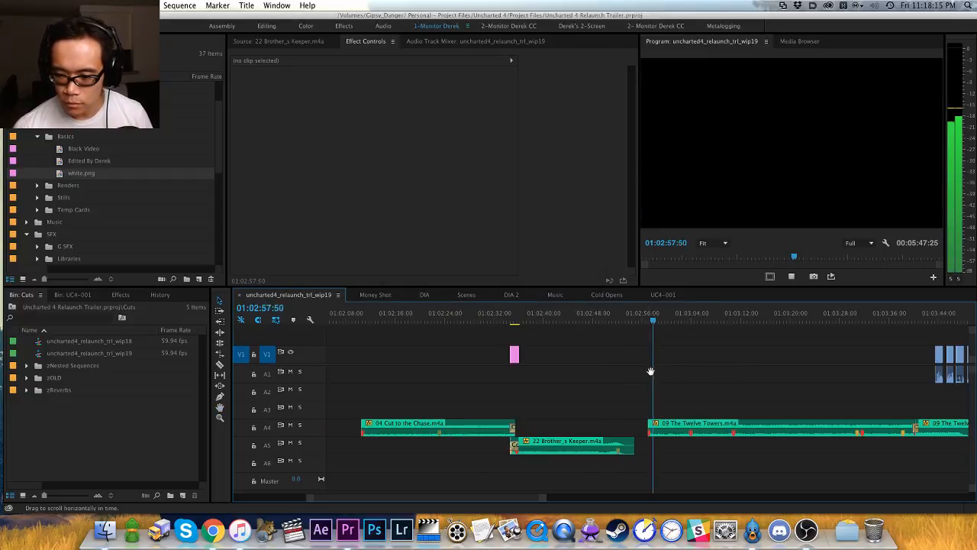
left_click(300, 425)
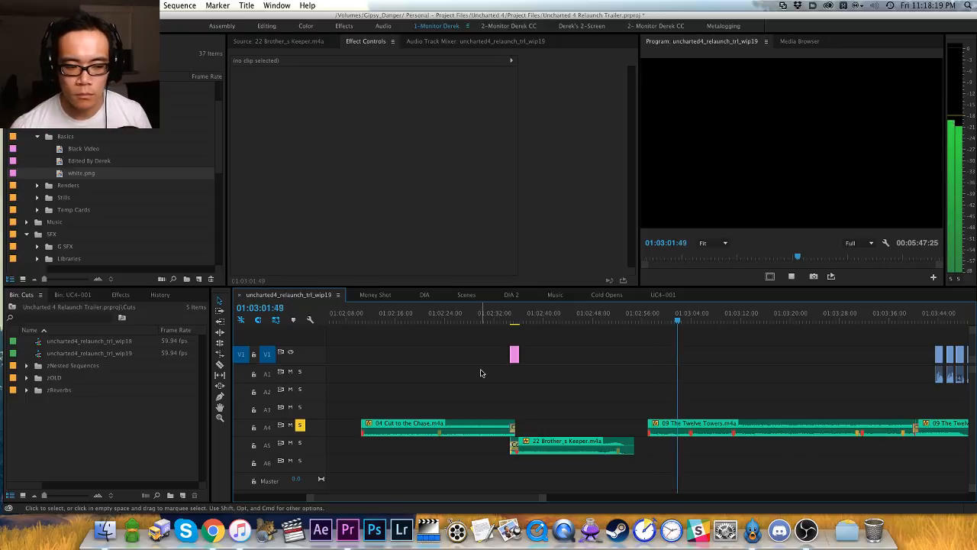
scroll(637, 379, "right", 5)
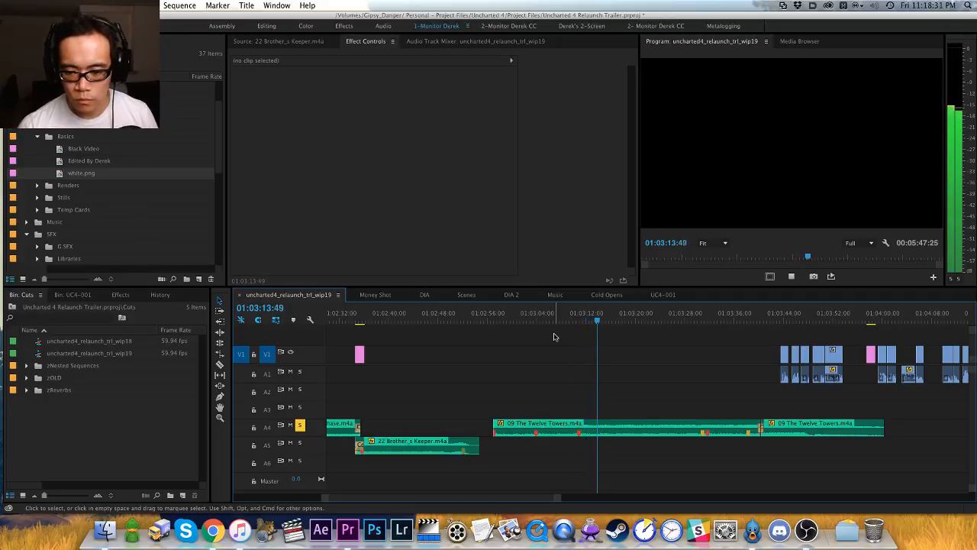
Step: Split The Twelve Towers on track A4 at the red marker at 01:03:10:46
key("space")
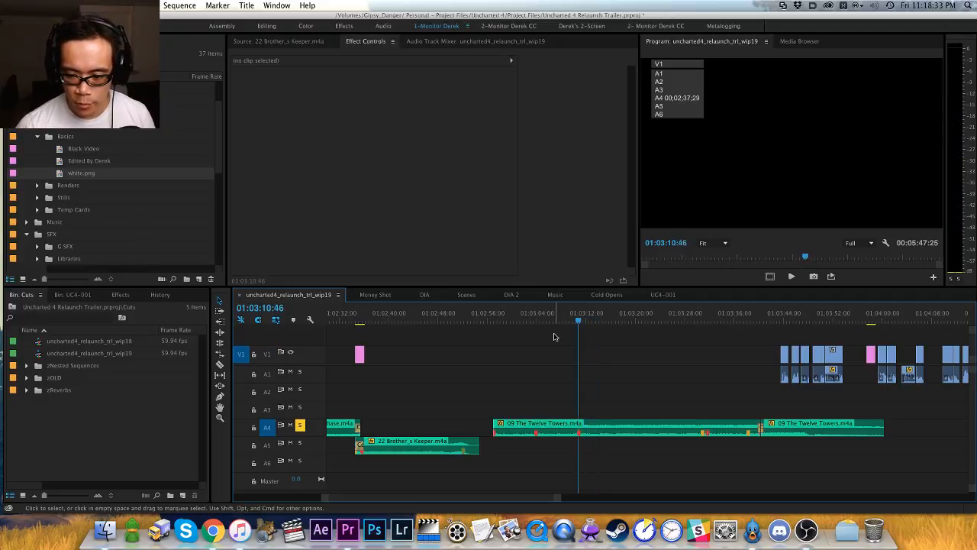
key("super+k")
key("=")
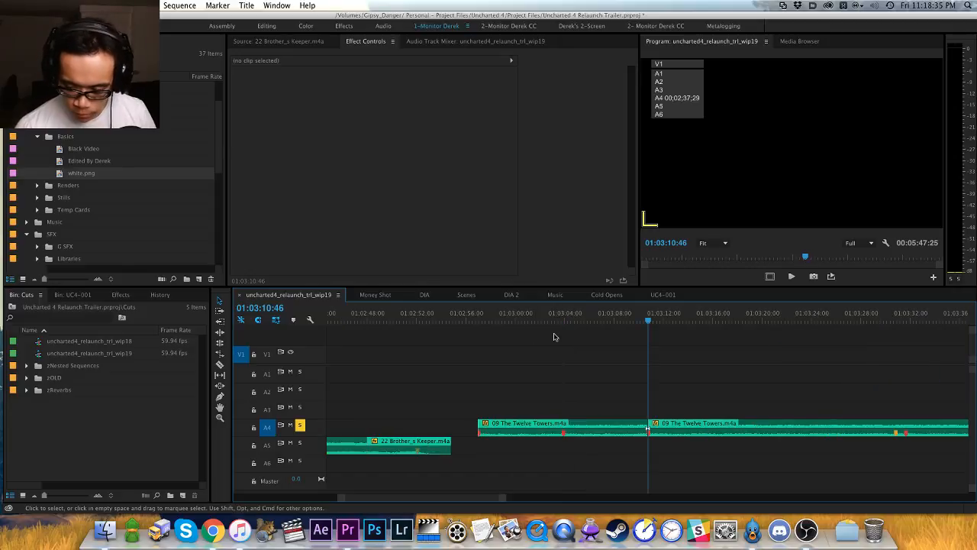
Step: Play The Twelve Towers on from 01:03:10:46 and split it on track A4 at the orange marker at 01:03:30:48
key("space")
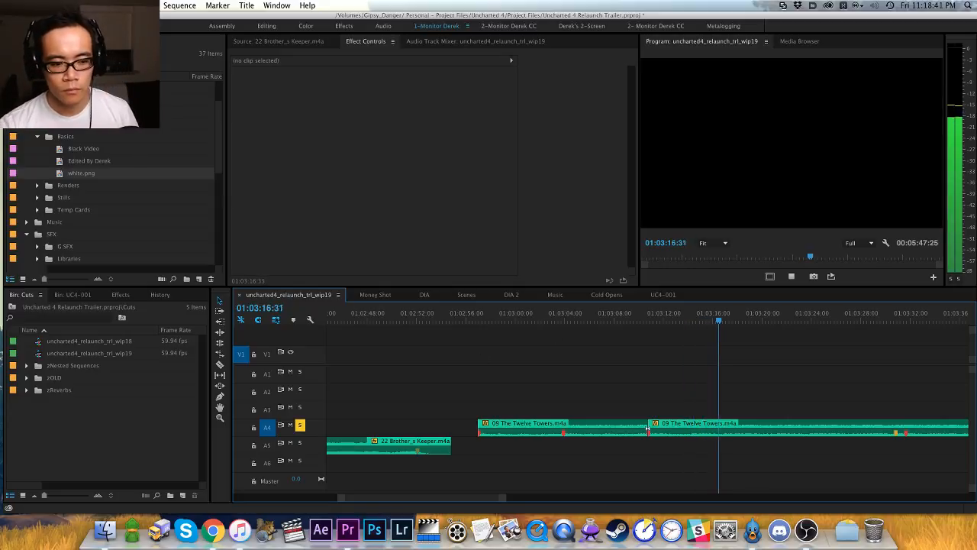
key("super+Tab")
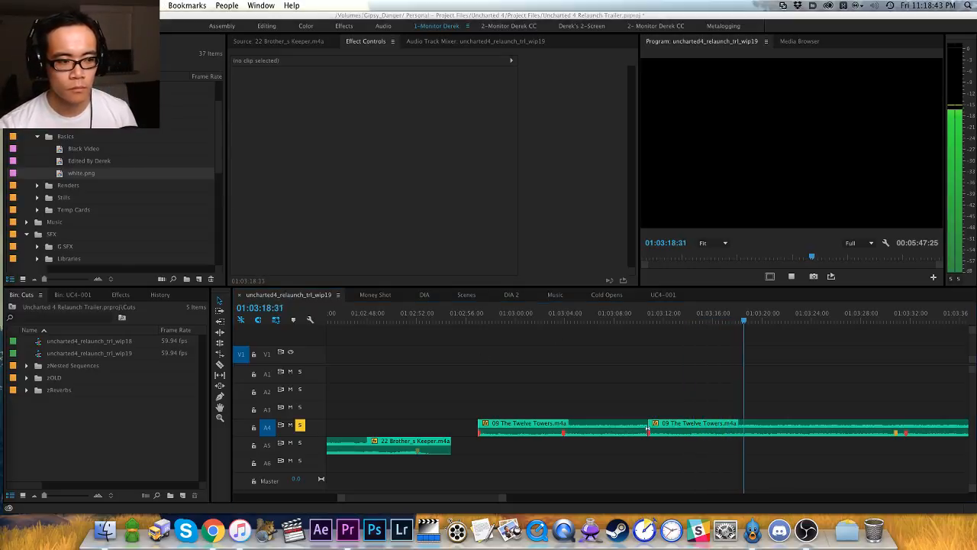
left_click(712, 356)
key("minus")
key("minus")
key("h")
left_click_drag(683, 350, 593, 359)
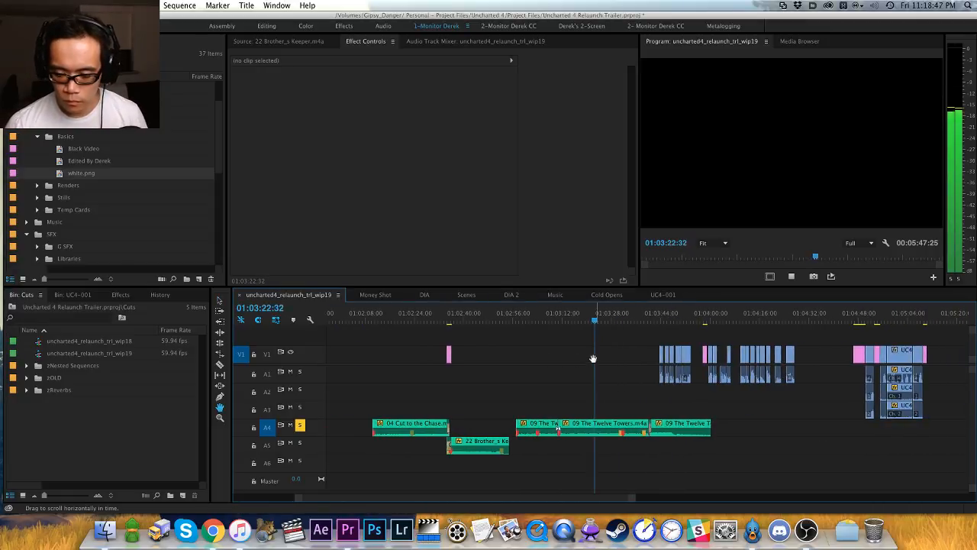
key("equal")
key("equal")
left_click_drag(692, 352, 530, 359)
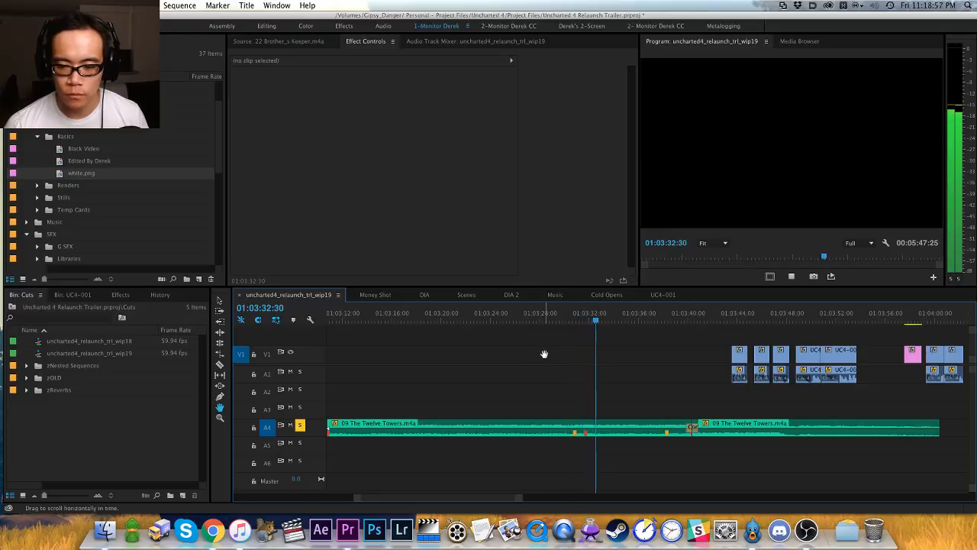
left_click(584, 321)
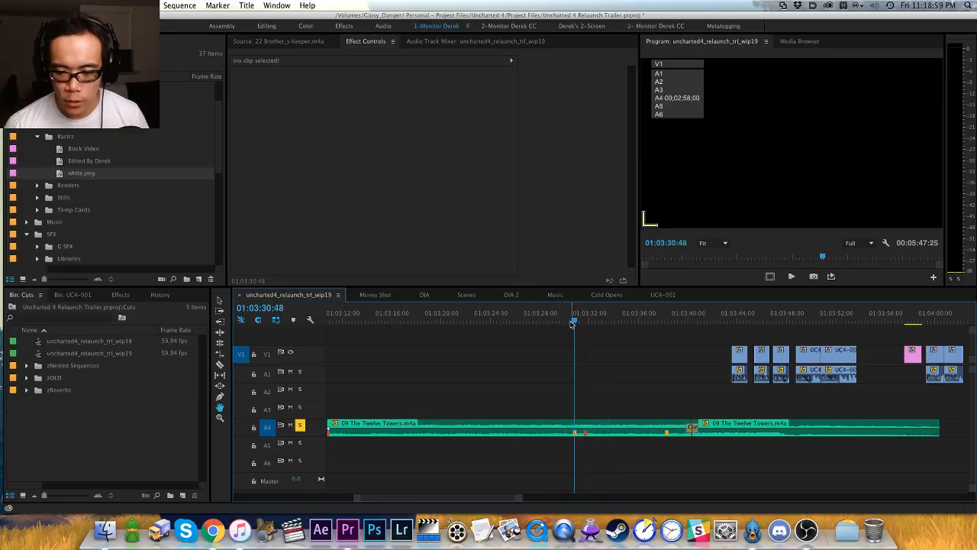
key("super+k")
Step: Play the rest of The Twelve Towers to its end section, stop at 01:03:57:05 and save the project
left_click_drag(595, 368, 517, 363)
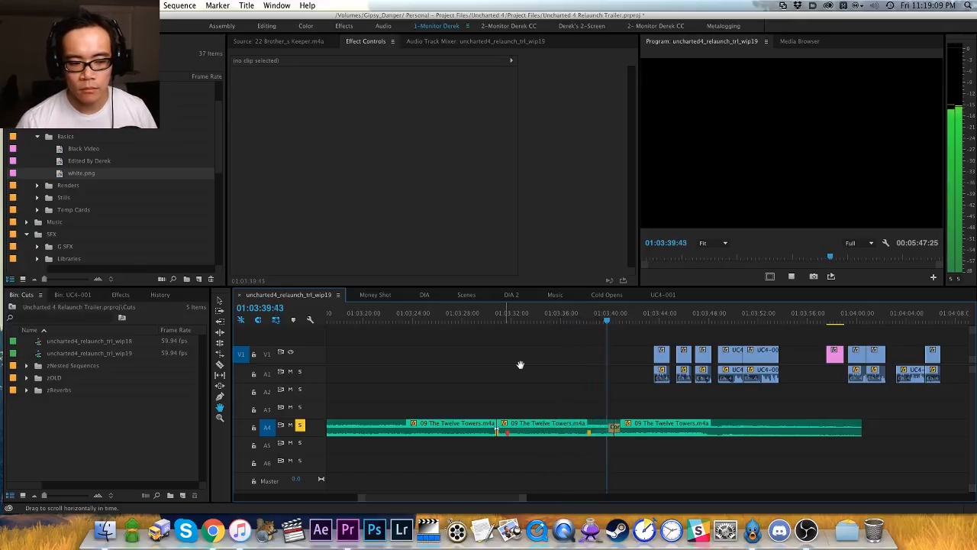
key("equal")
key("minus")
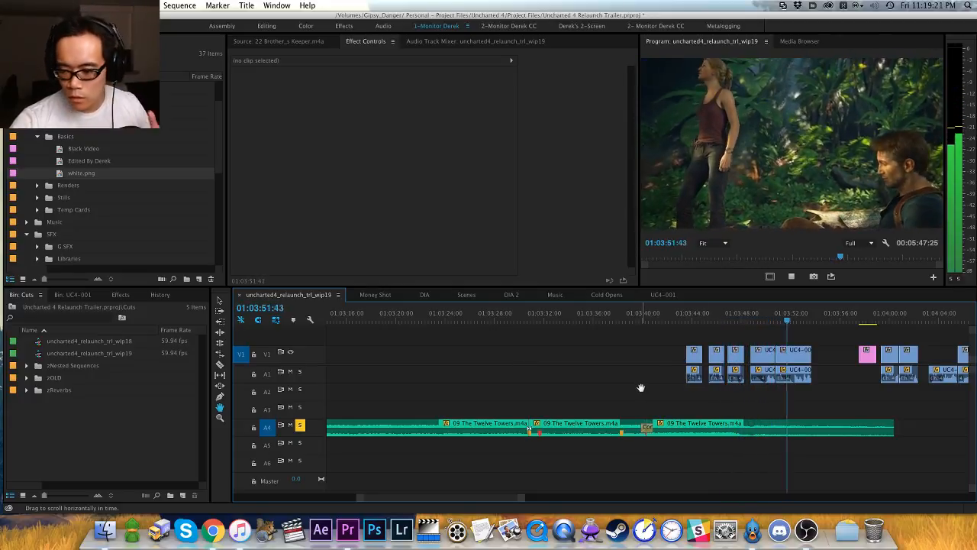
key("minus")
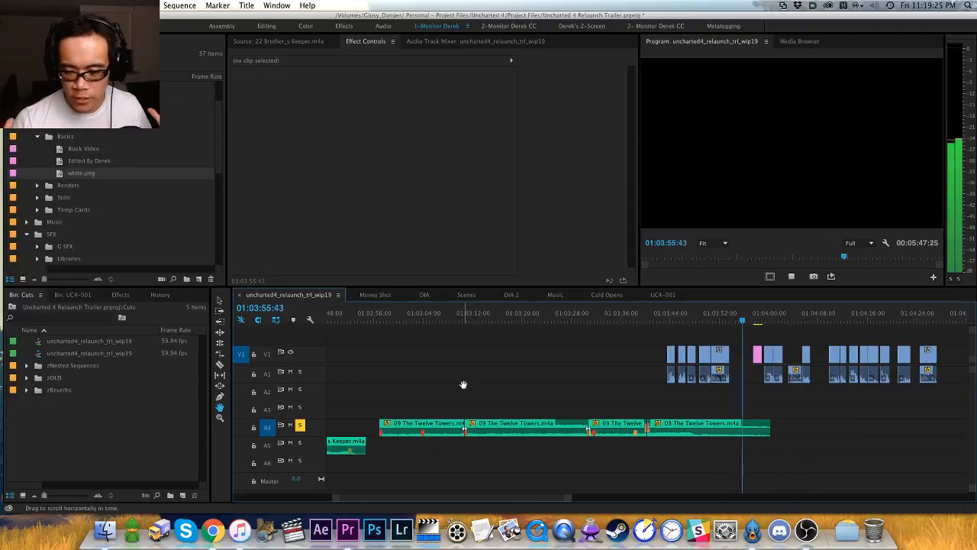
key("minus")
key("space")
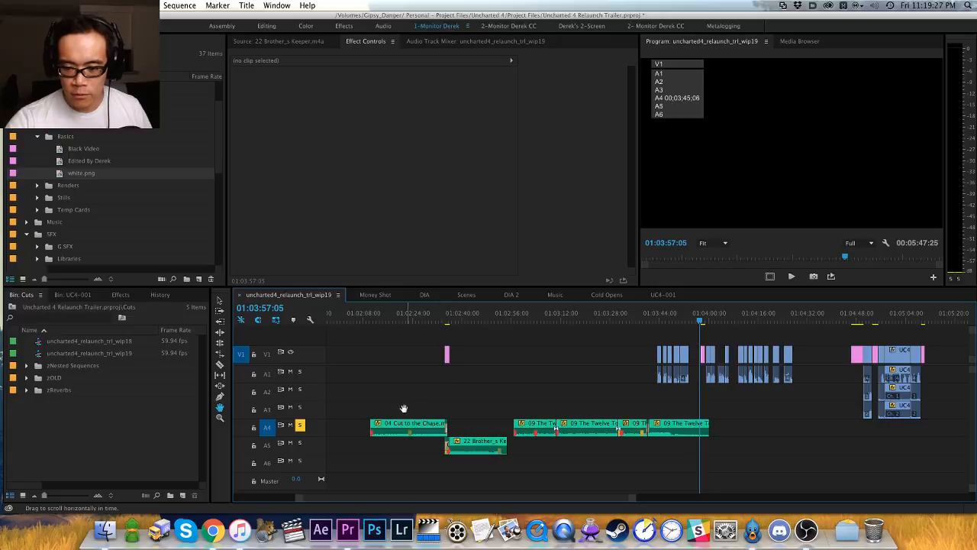
key("super+s")
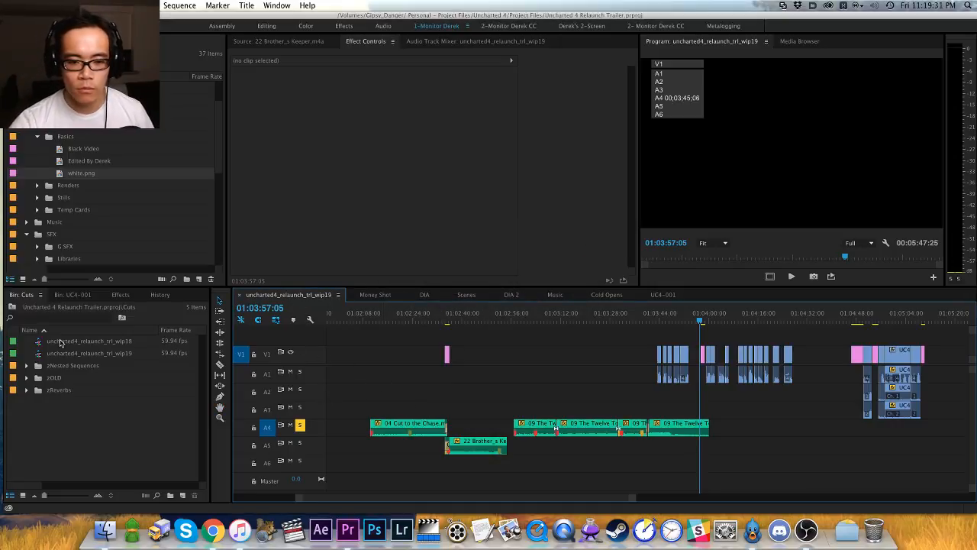
Step: Duplicate the sequence uncharted4_relaunch_trl_wip19 in the Cuts bin and rename the copy as uncharted4_relaunch_trl_wip20
left_click(91, 354)
key("super+shift+slash")
left_click(135, 366)
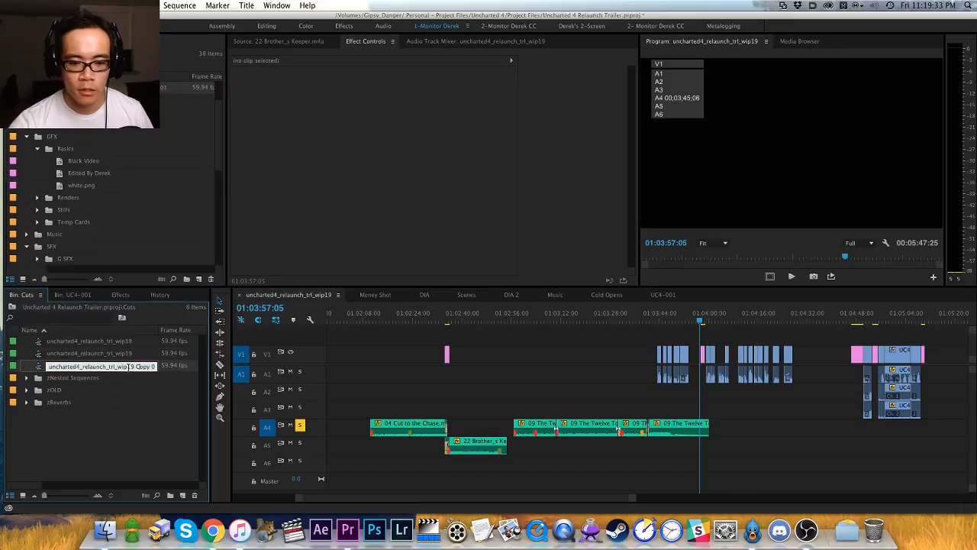
type("0")
key("Return")
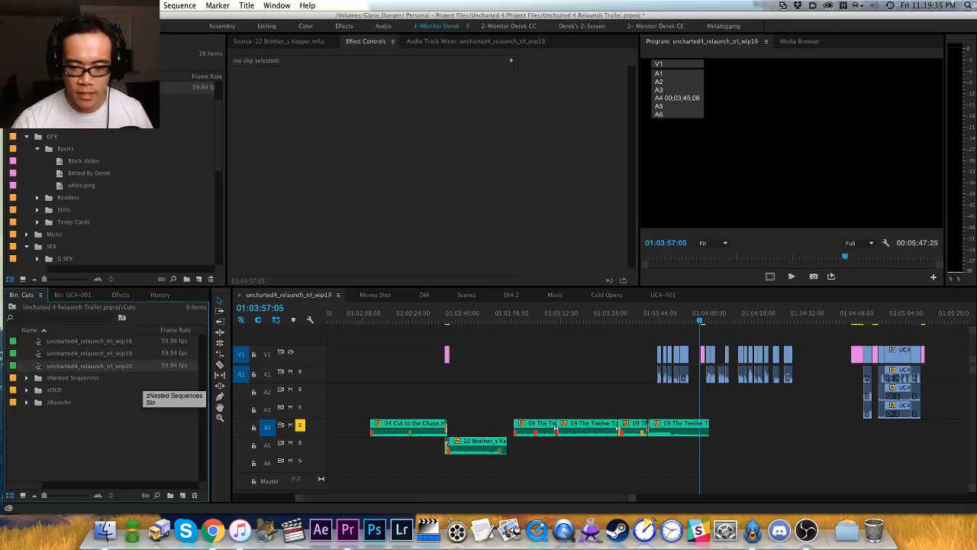
Step: Open uncharted4_relaunch_trl_wip20, close the wip19 sequence and place wip20 first among the open sequences
double_click(40, 367)
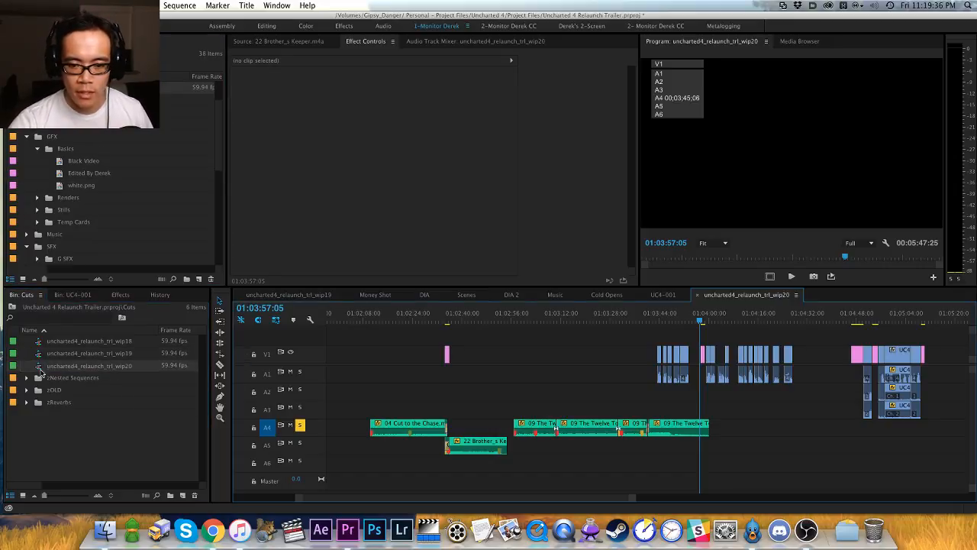
left_click(283, 294)
left_click(239, 295)
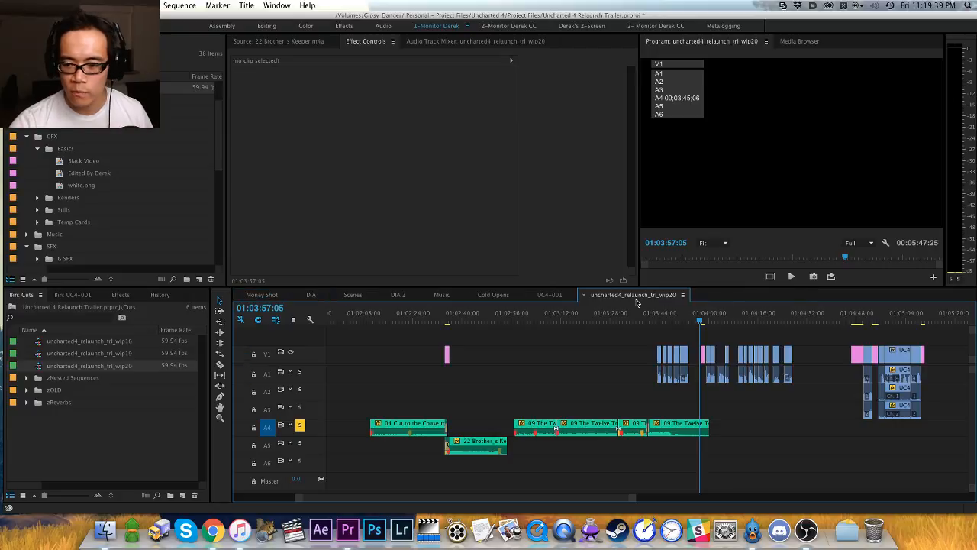
left_click_drag(628, 297, 278, 302)
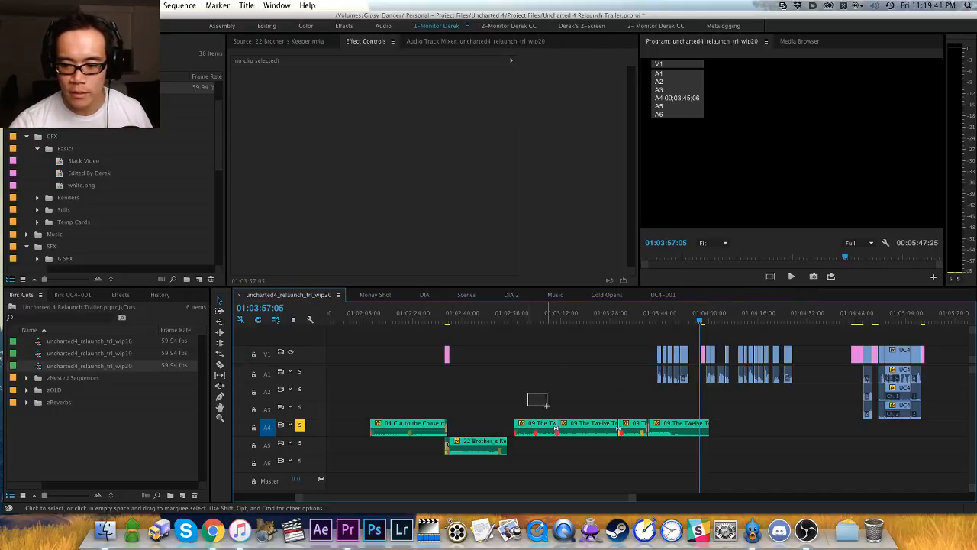
Step: Delete all The Twelve Towers segments from track A4 in the wip20 sequence
left_click_drag(547, 405, 712, 455)
key("Delete")
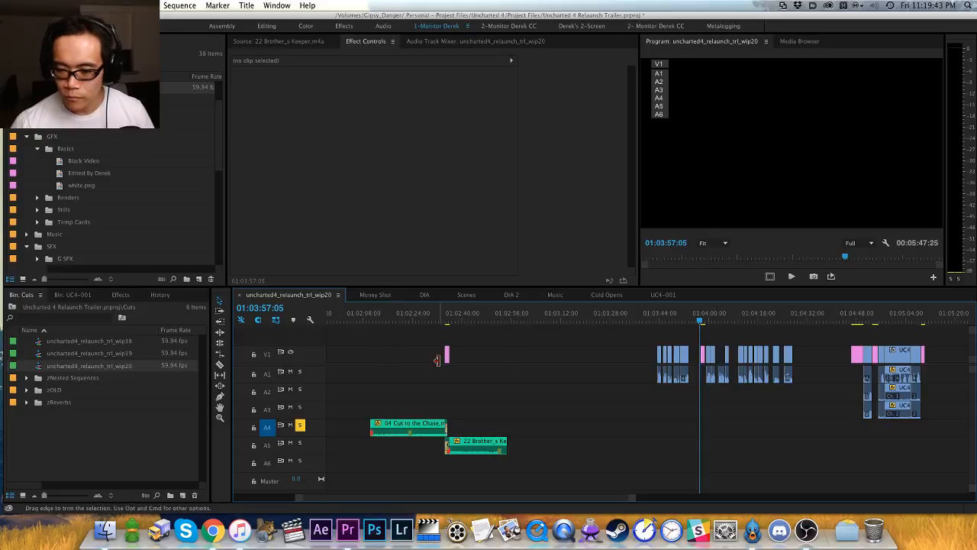
key("h")
left_click_drag(535, 364, 729, 365)
key("v")
left_click_drag(571, 338, 666, 426)
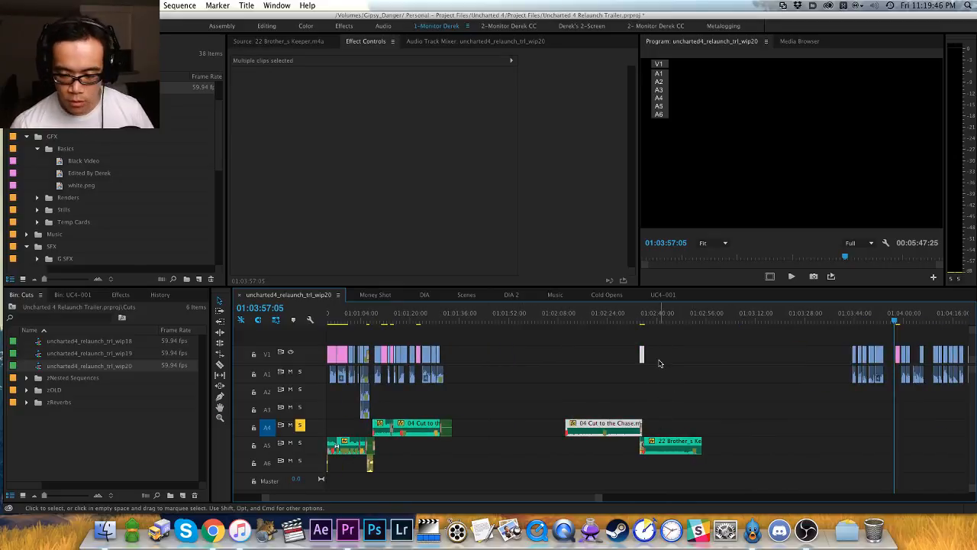
left_click(694, 358)
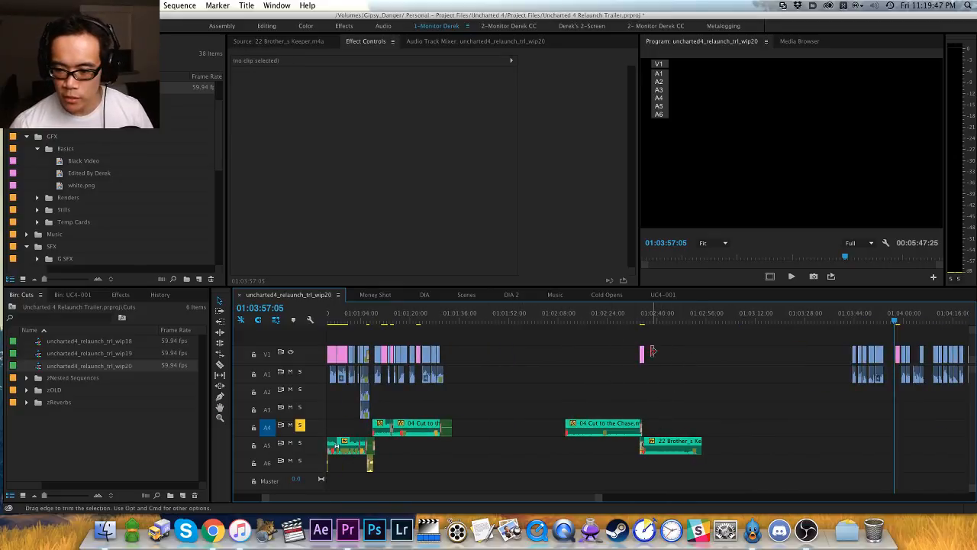
left_click(642, 354)
left_click(597, 372)
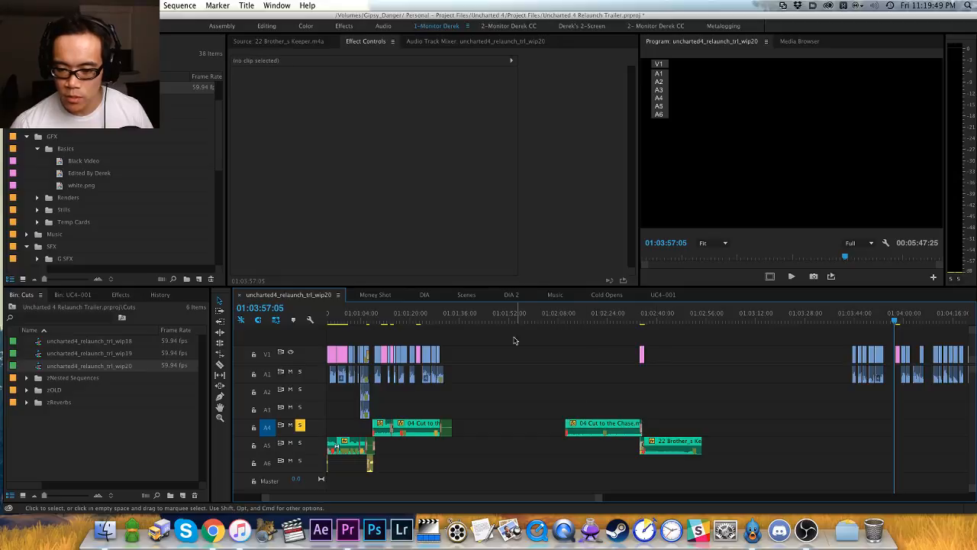
Step: Unsolo track A4 and play the earlier Cut to the Chase section from 01:01:21:52, stopping in its reverb tail at 01:01:31:44
mouse_move(552, 318)
left_mouse_down()
mouse_move(579, 318)
mouse_move(566, 319)
left_mouse_up()
key("space")
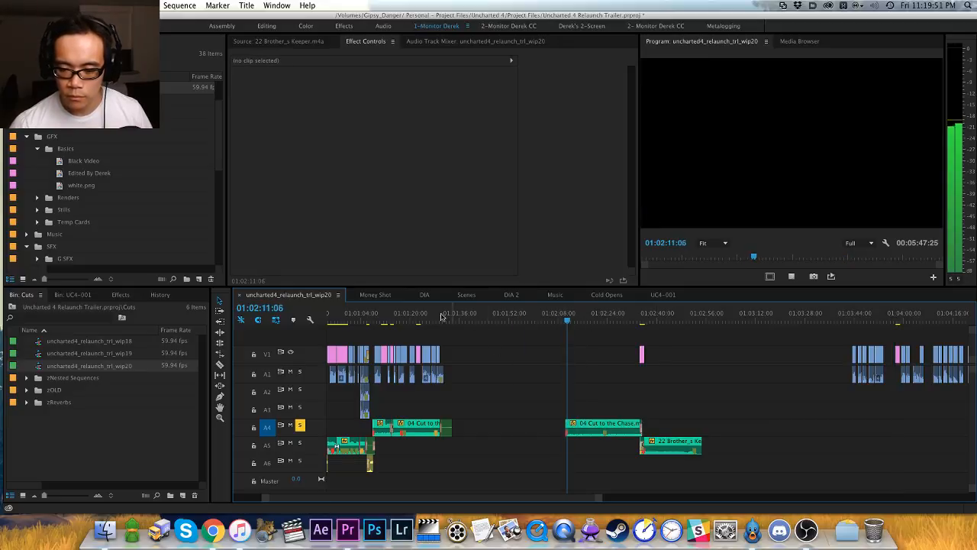
left_click_drag(432, 318, 416, 317)
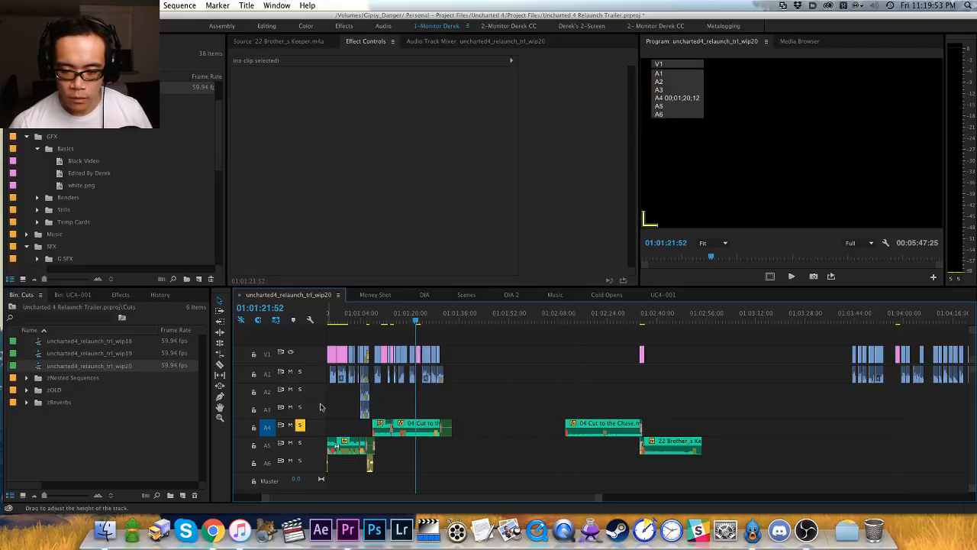
key("equal")
key("equal")
key("space")
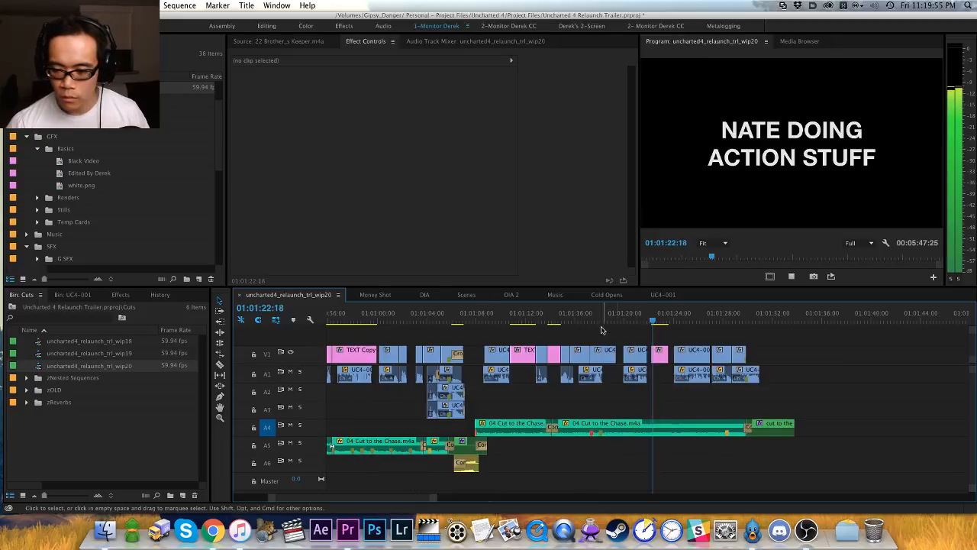
key("h")
left_click_drag(811, 368, 639, 371)
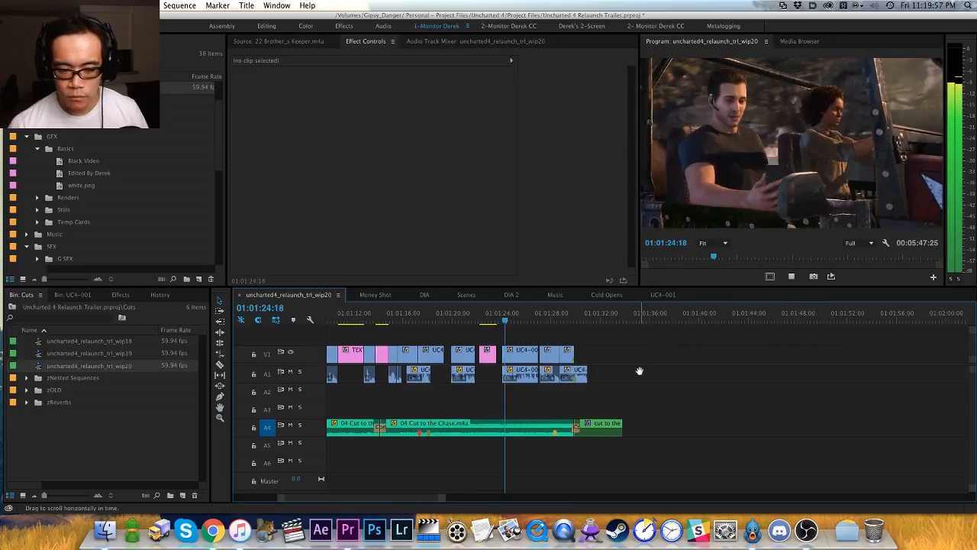
key("v")
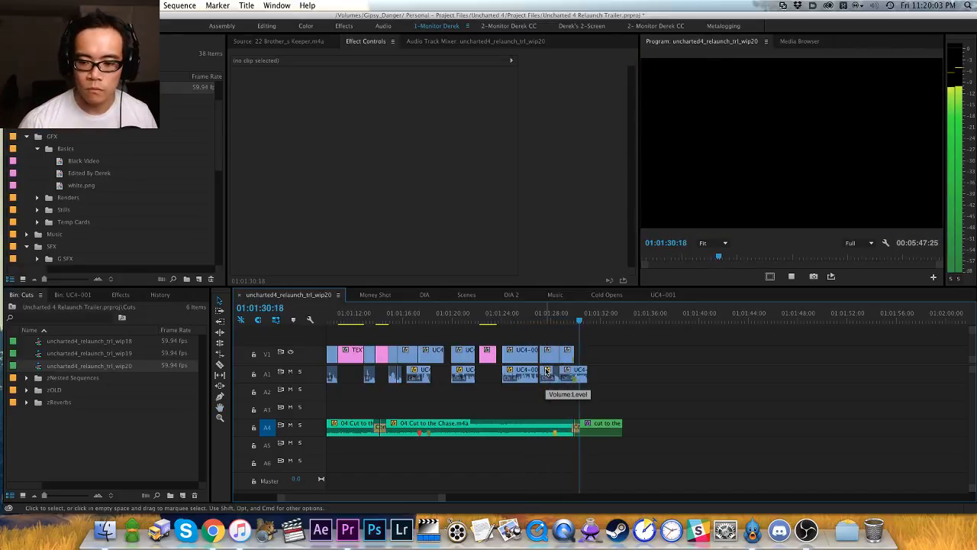
key("space")
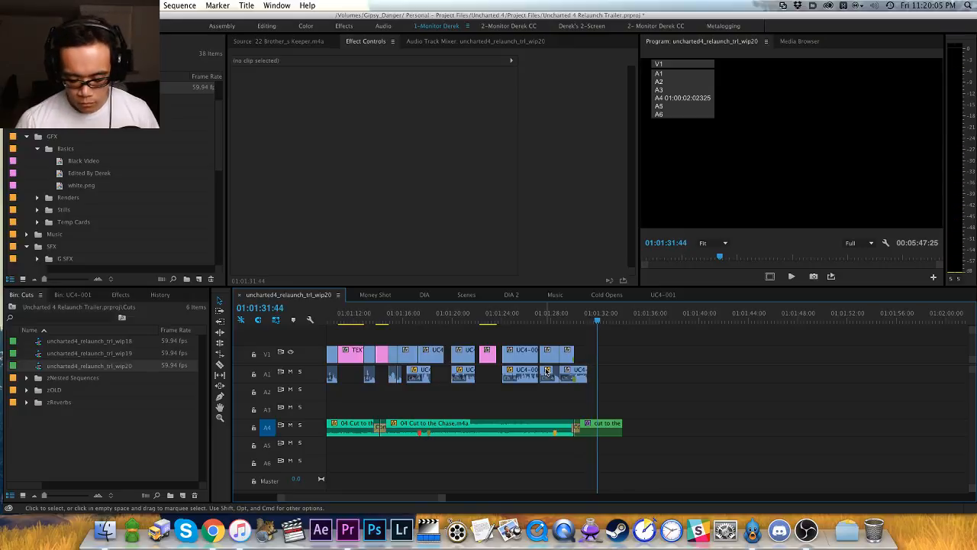
Step: Shift the separate Cut to the Chase clip and everything after it to about 01:01:36, with that clip on A5 and Brother_s Keeper on A4
key("minus")
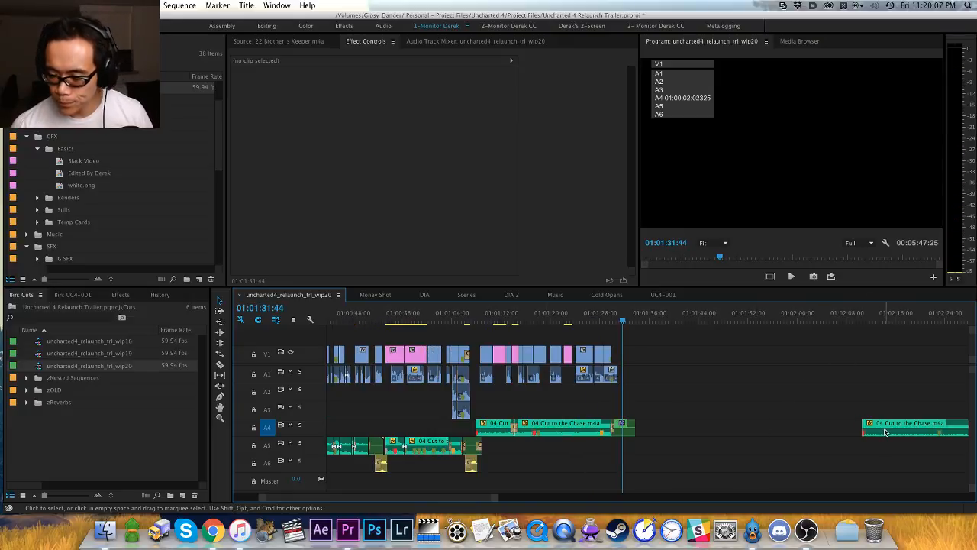
left_click_drag(872, 428, 678, 432)
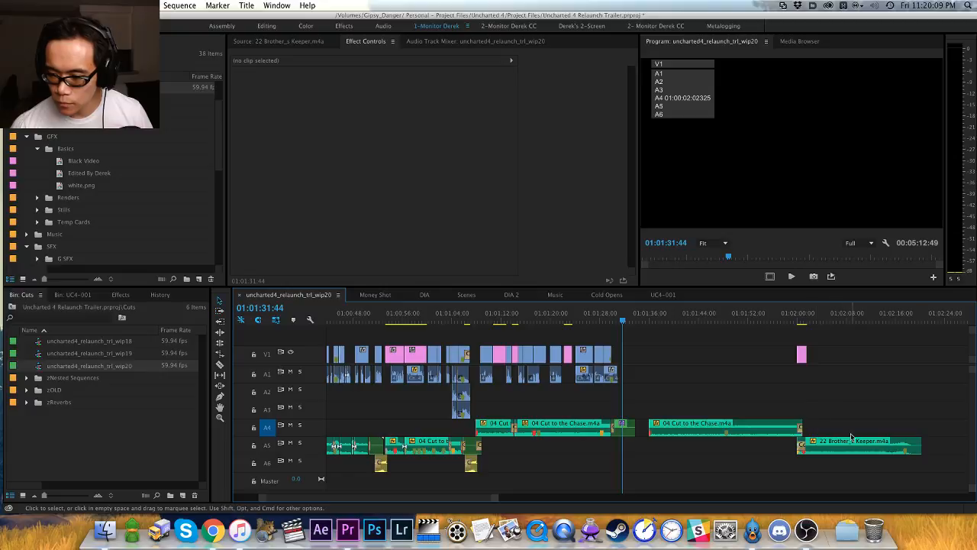
left_click_drag(849, 435, 831, 410)
left_click(762, 432, "shift")
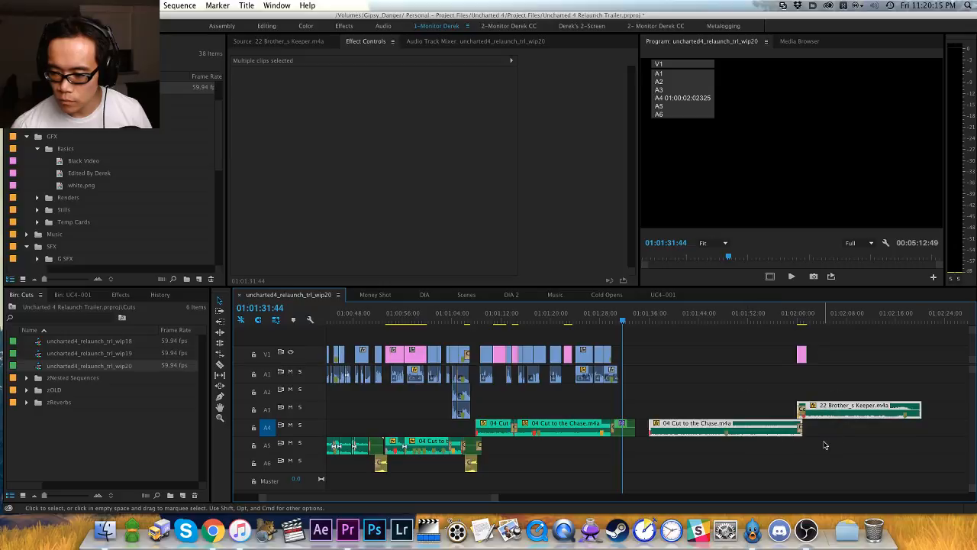
key("alt+Down")
Step: Move the Cut to the Chase clip on A5, Brother_s Keeper and the white clip together so the group starts at 01:01:31:44
left_click_drag(719, 400, 779, 443)
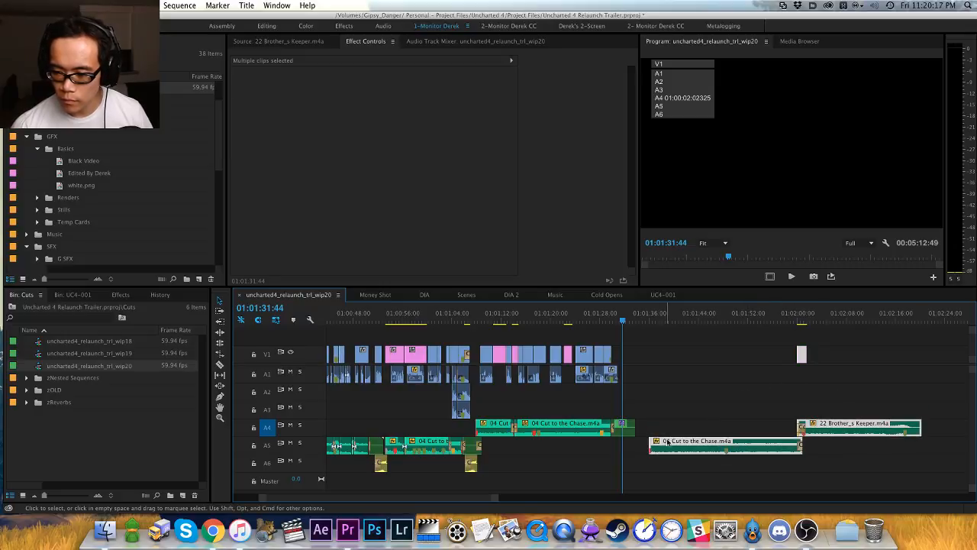
left_click_drag(672, 444, 653, 446)
left_click(657, 407)
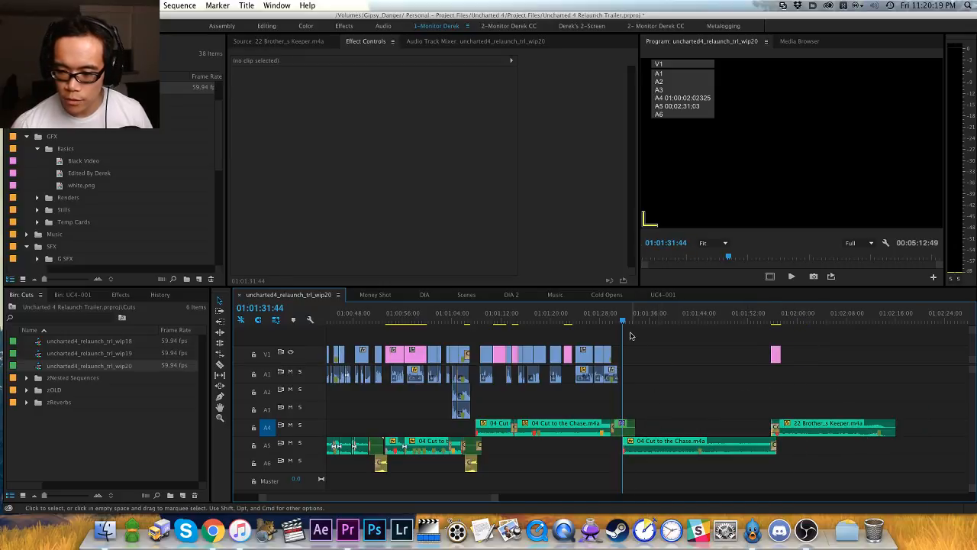
Step: Play from 01:01:24:32 across the reverb tail into the repositioned Cut to the Chase clip and stop at 01:01:32:35
left_click_drag(626, 326, 574, 326)
key("space")
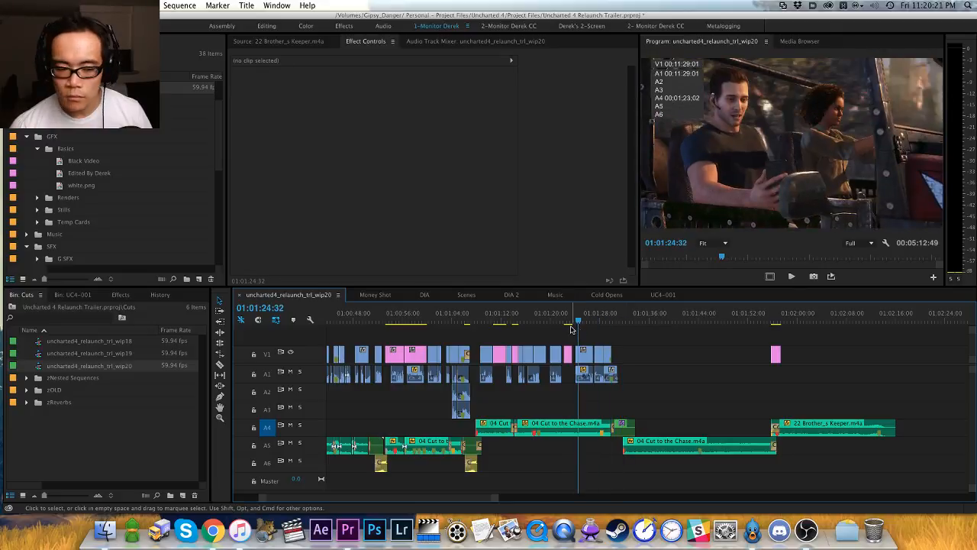
key("=")
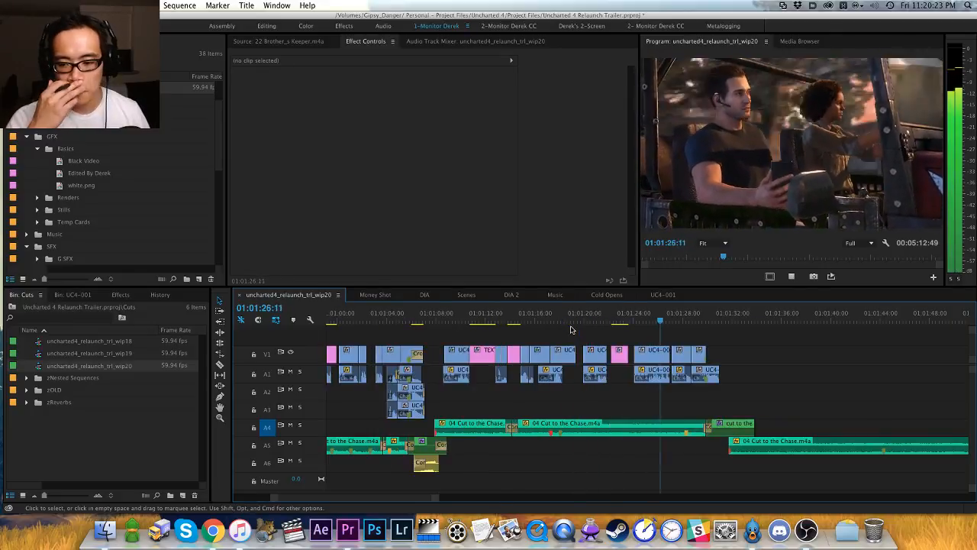
key("h")
left_click_drag(774, 357, 681, 362)
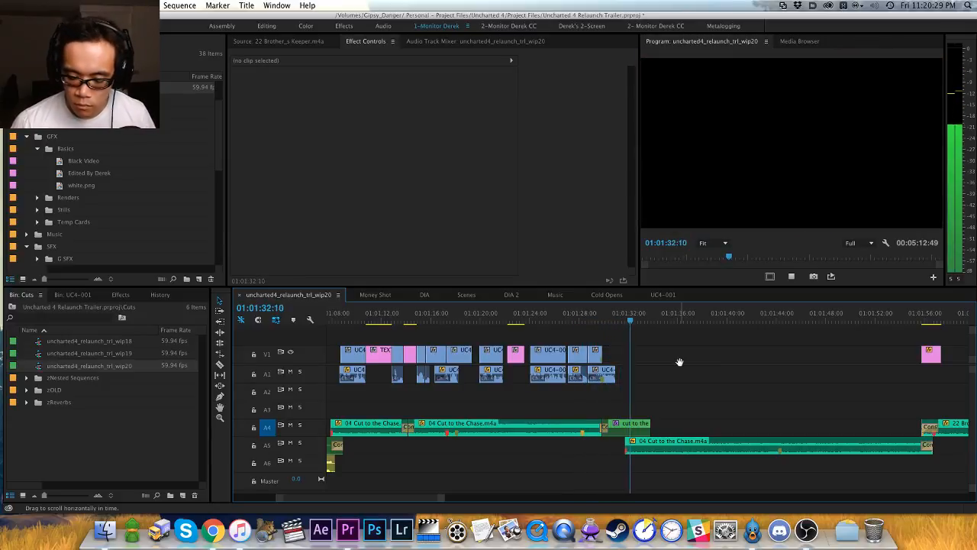
key("space")
Step: Adjust the gain of the Cut to the Chase clip on A5 by 5 dB
key("=")
key("v")
left_click(774, 449)
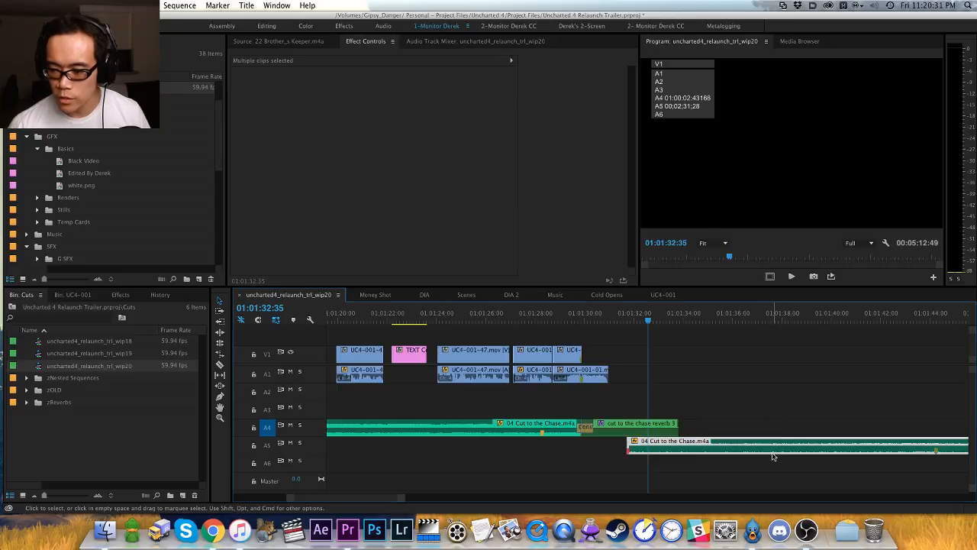
type("g")
type("5")
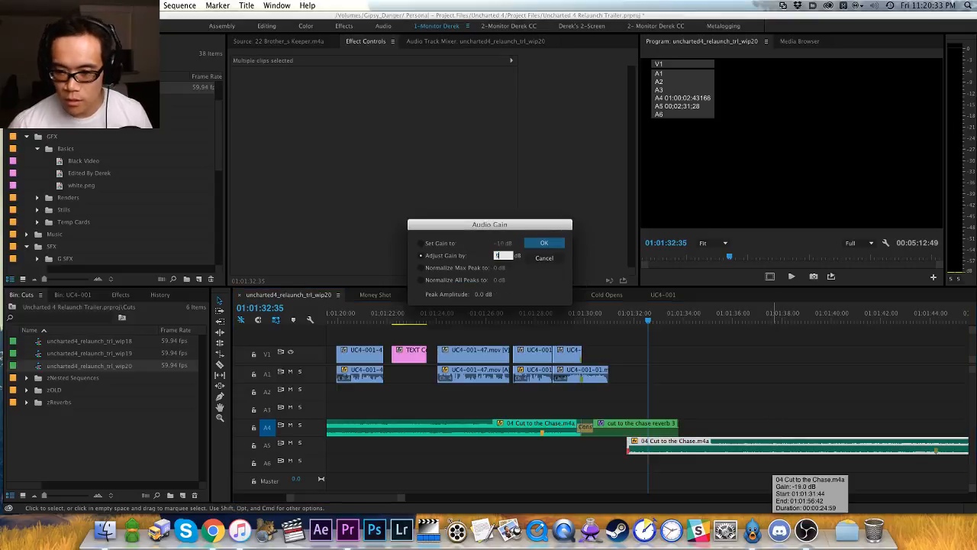
key("Return")
left_click(663, 328)
Step: Play from 01:01:29:21 through the end of the picture and into the Cut to the Chase reverb
left_click_drag(613, 318, 571, 322)
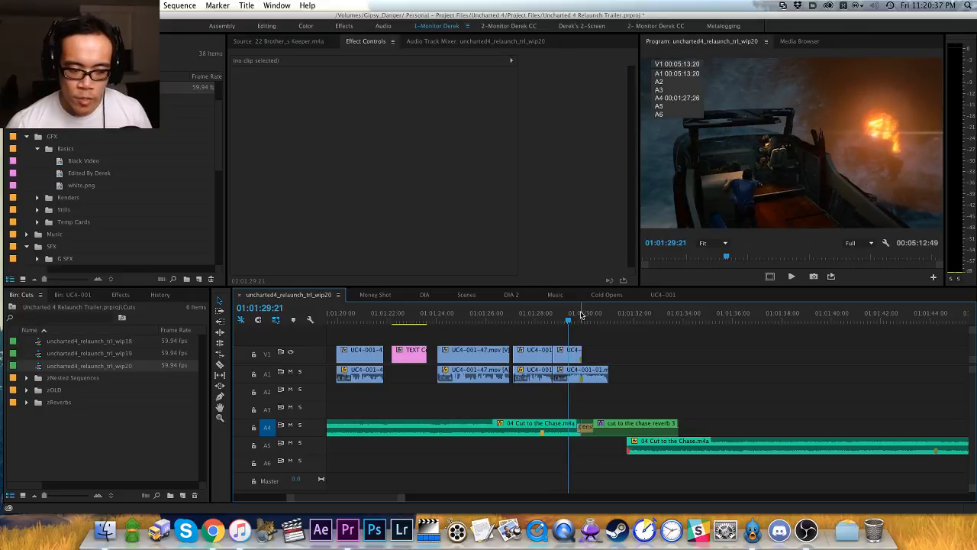
key("space")
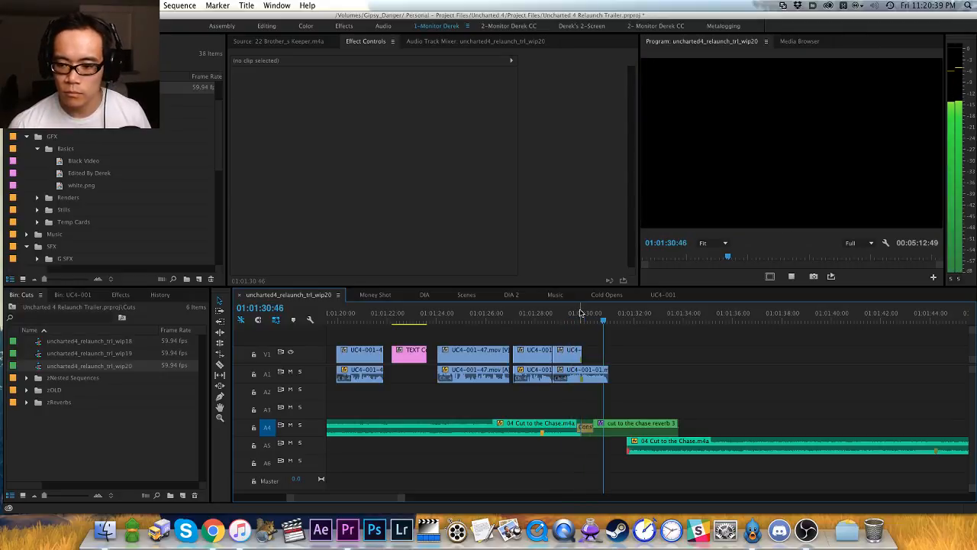
key("space")
Step: Trim the end of the UC4-001-01 audio on A1 to 01:01:29:52, leaving A4 untargeted
key("=")
left_click(555, 316)
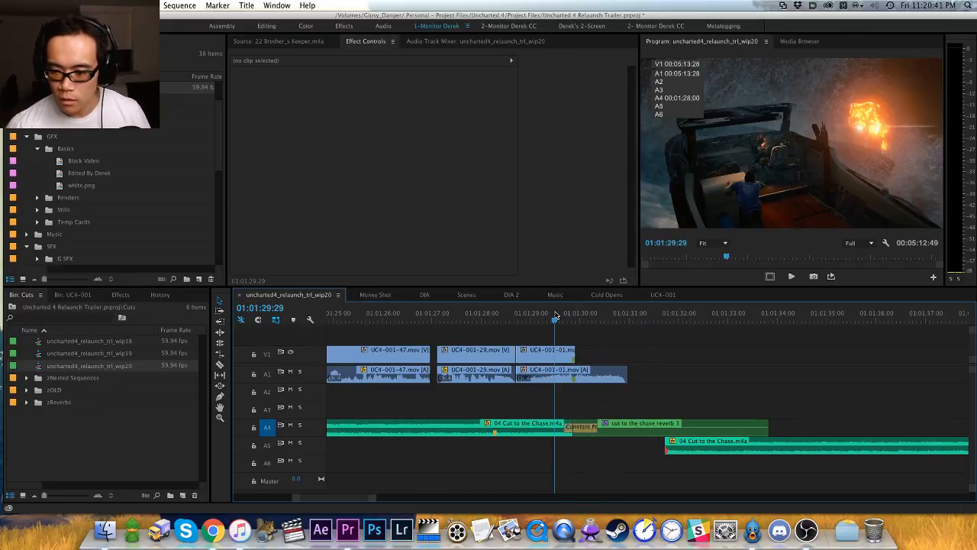
left_click_drag(555, 315, 573, 315)
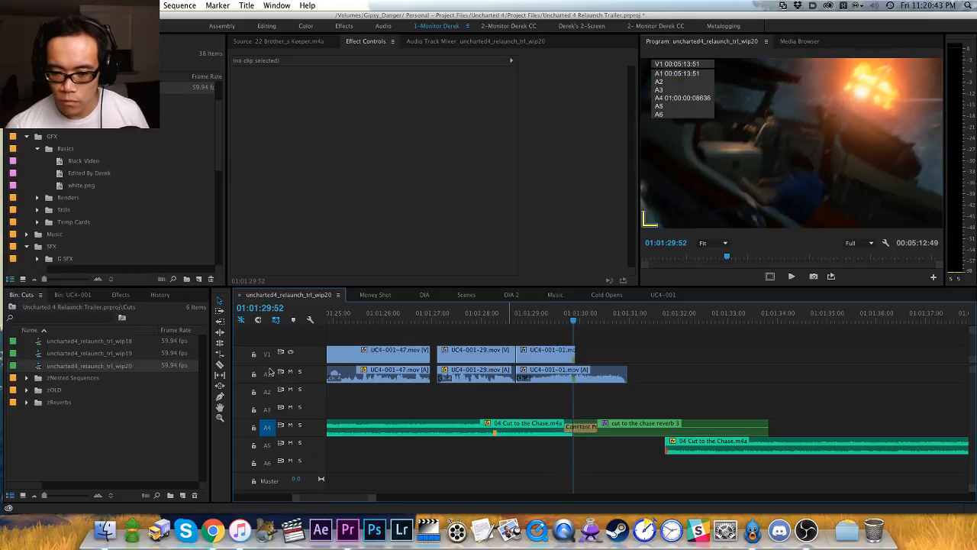
left_click_drag(275, 436, 275, 434)
key("alt+w")
key("super+z")
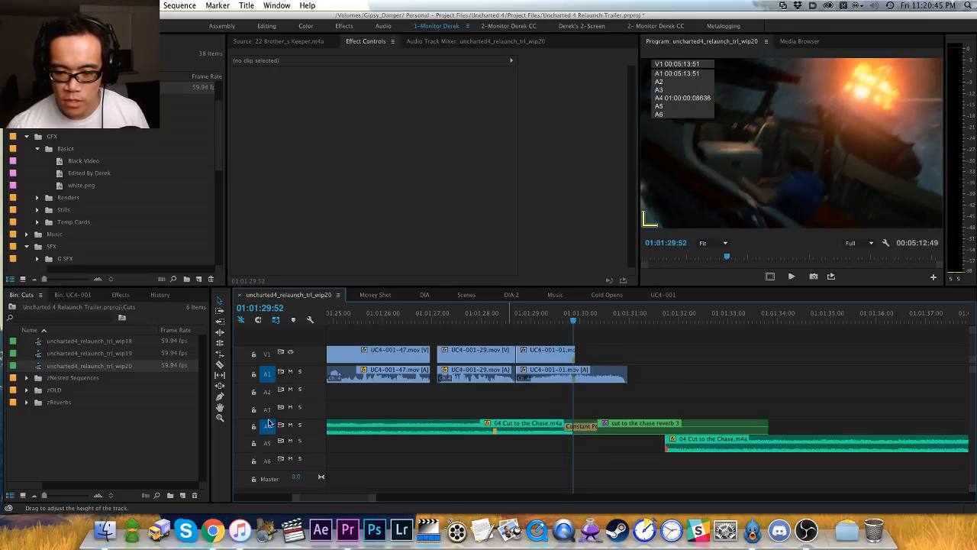
left_click(270, 424)
key("alt+w")
Step: Play into the reverb to 01:01:31:26 and shift the A5 Cut to the Chase clip and everything after it earlier to that point
key("space")
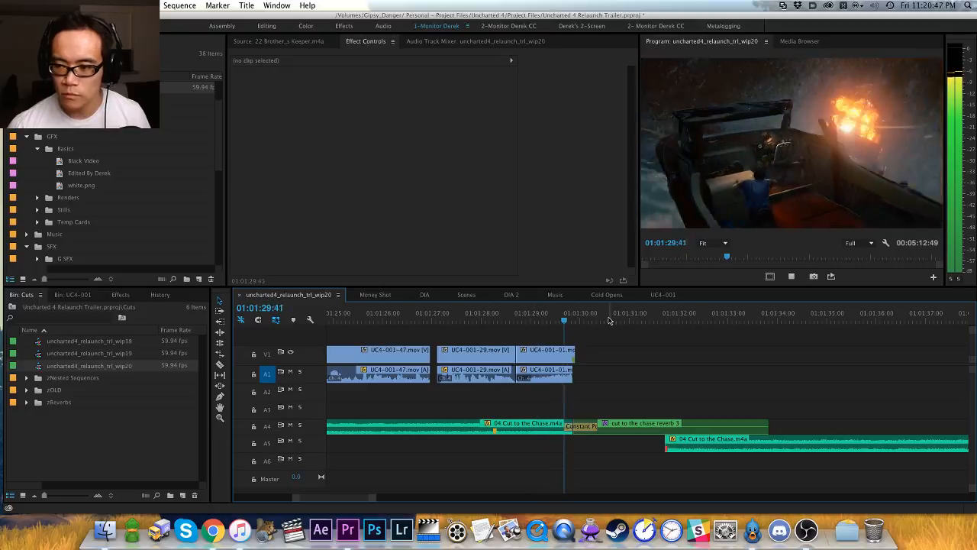
key("space")
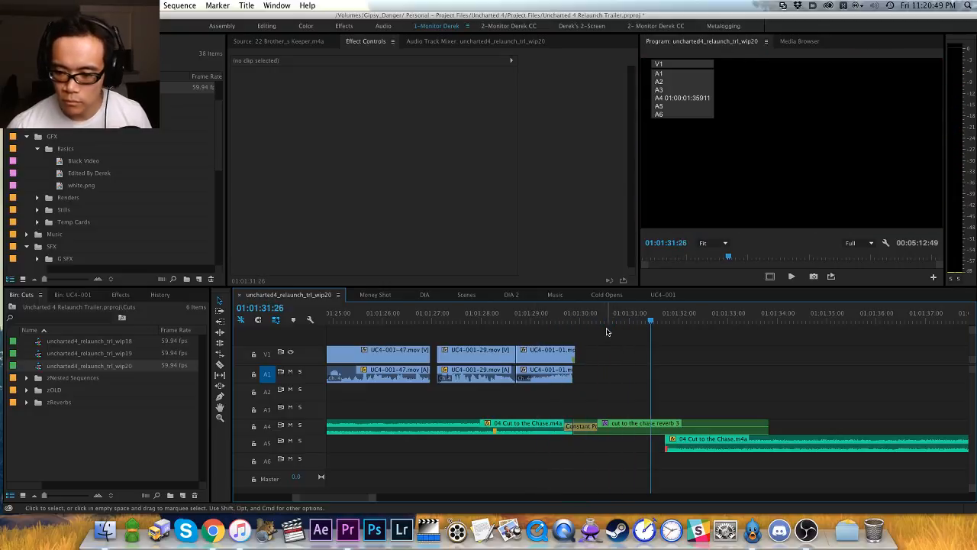
key("minus")
left_click_drag(752, 442, 748, 448)
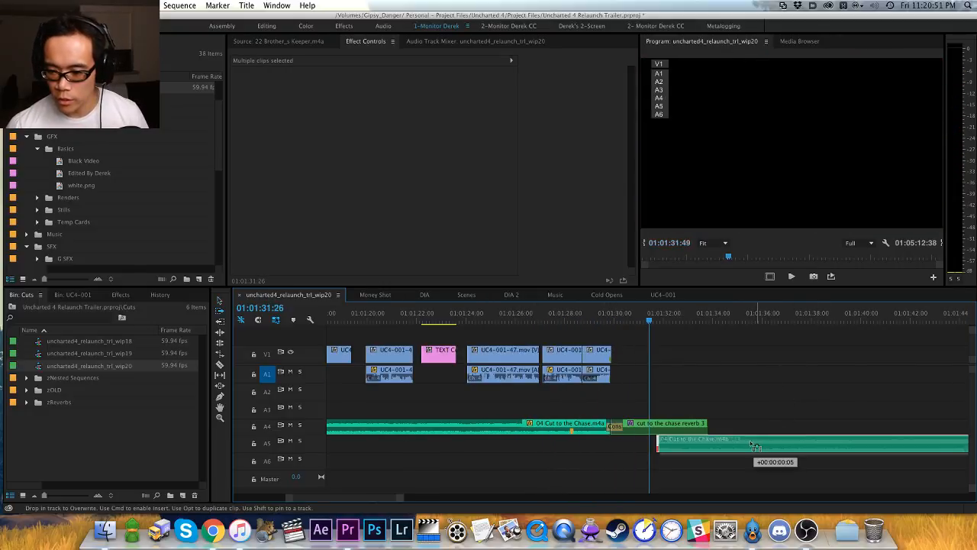
left_click(747, 414)
key("v")
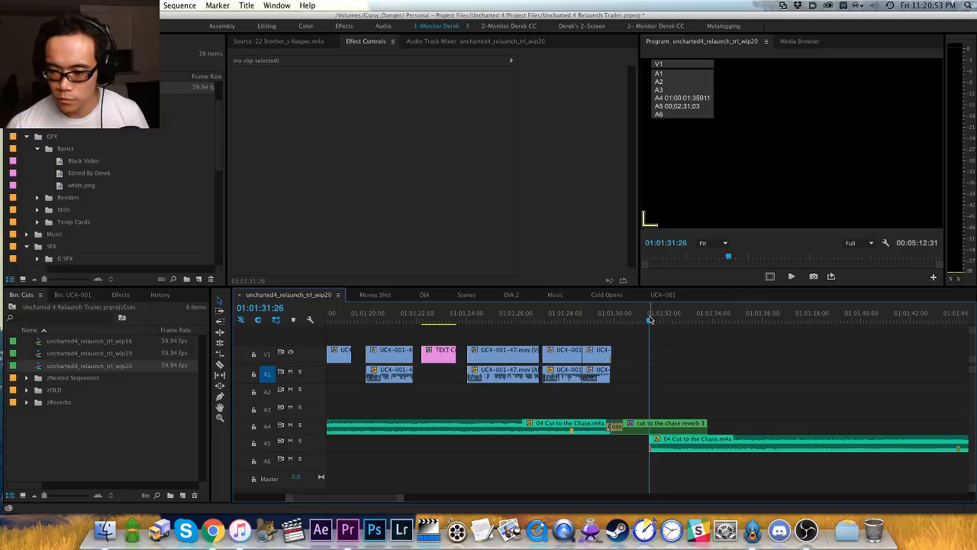
Step: Play the lead-up to the reverb from about 01:01:24:40, then replay from about 01:01:29:30 and stop at 01:01:31:01
left_click_drag(650, 321, 484, 332)
key("space")
key("space")
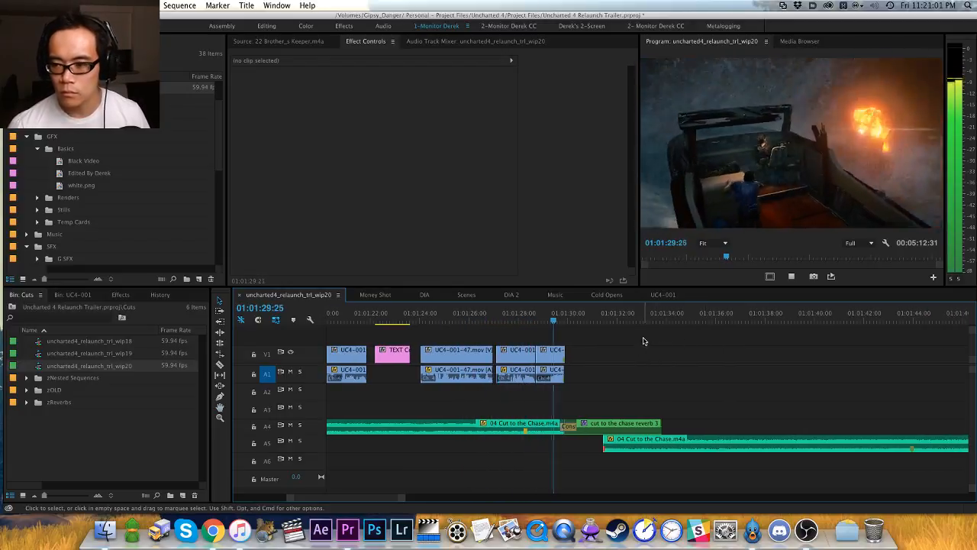
key("space")
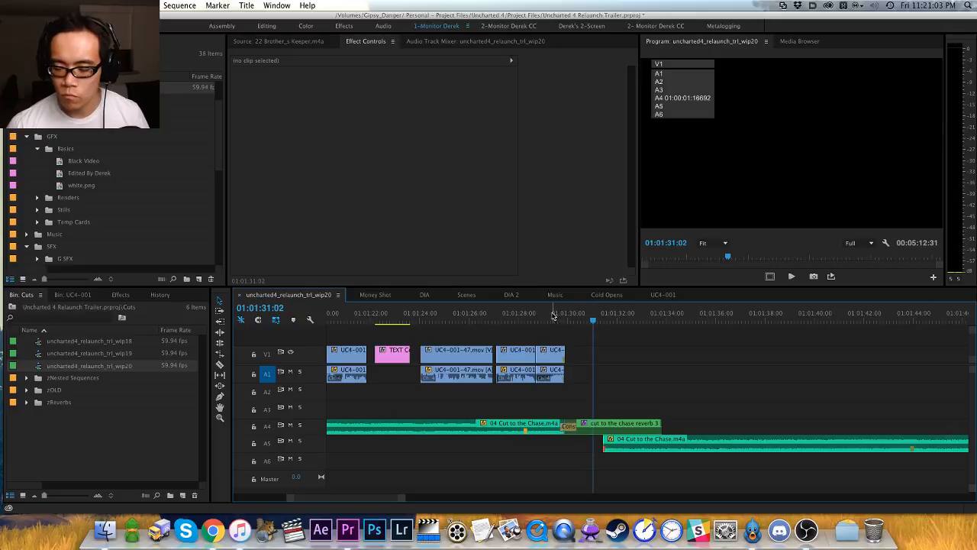
left_click(555, 316)
key("space")
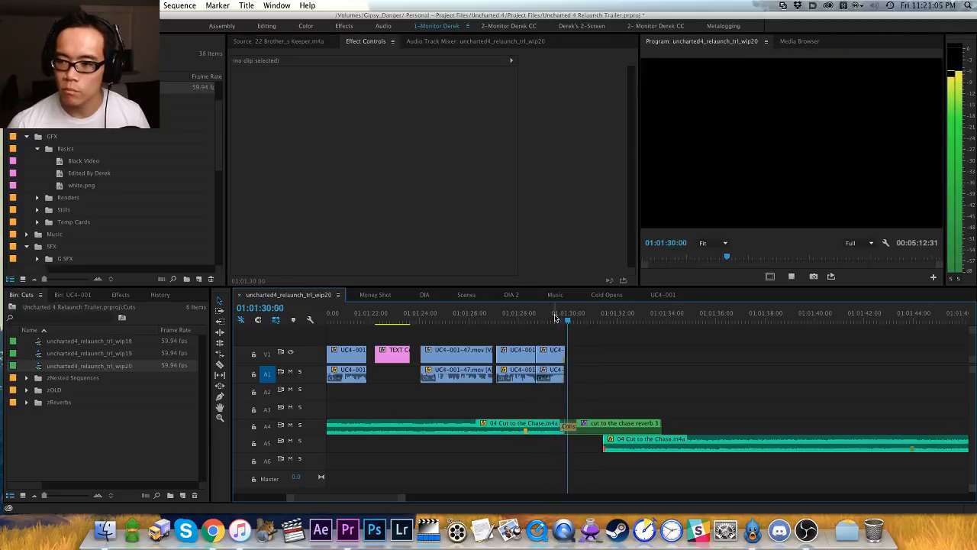
key("space")
Step: Move the UC4-001-29 and UC4-001-01 clips with their audio 4 frames later
key("=")
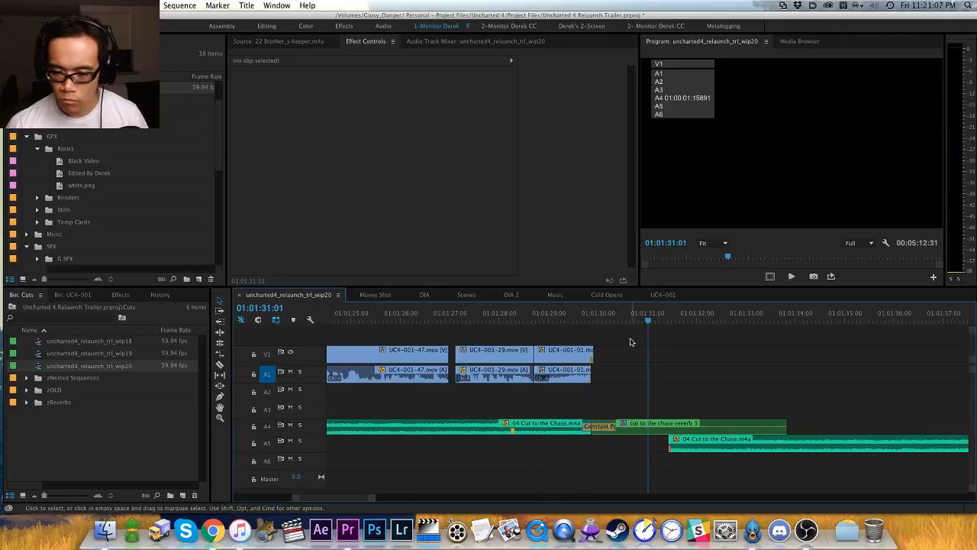
left_click_drag(633, 338, 503, 390)
type("+4")
key("Return")
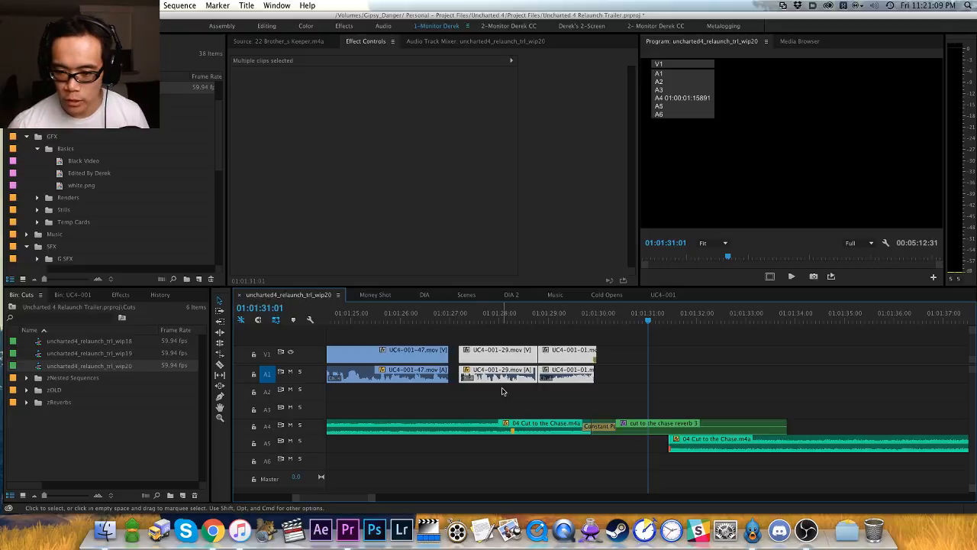
left_click(502, 390)
Step: Play from the shifted UC4-001-29 clip through the reverb into Cut to the Chase and stop at 01:01:32:24
left_click(473, 314)
key("space")
scroll(580, 362, "right", 2)
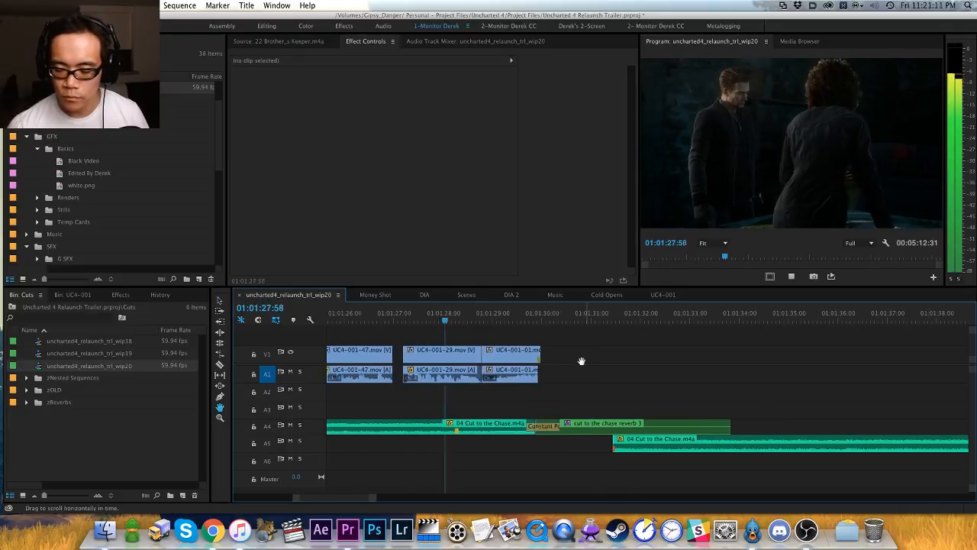
scroll(596, 368, "right", 1)
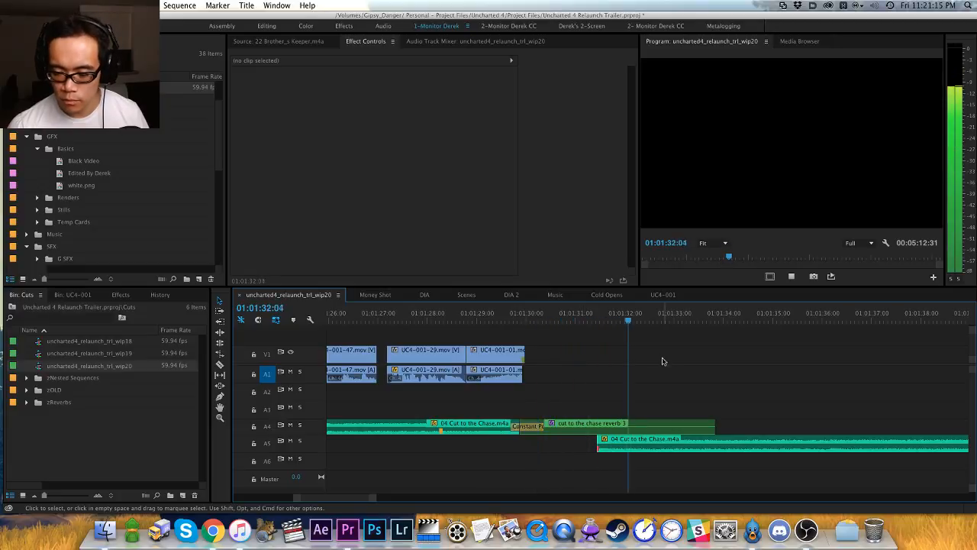
key("space")
Step: Add a Constant Power fade at the start of the A5 Cut to the Chase clip with a duration of 1 frame
key("minus")
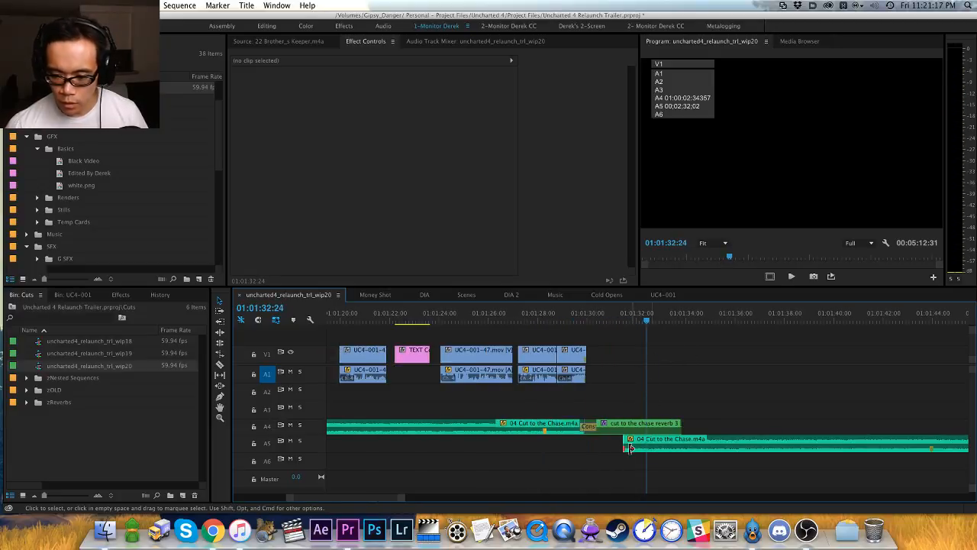
left_click(621, 448)
key("super+shift+d")
double_click(635, 445)
type("1")
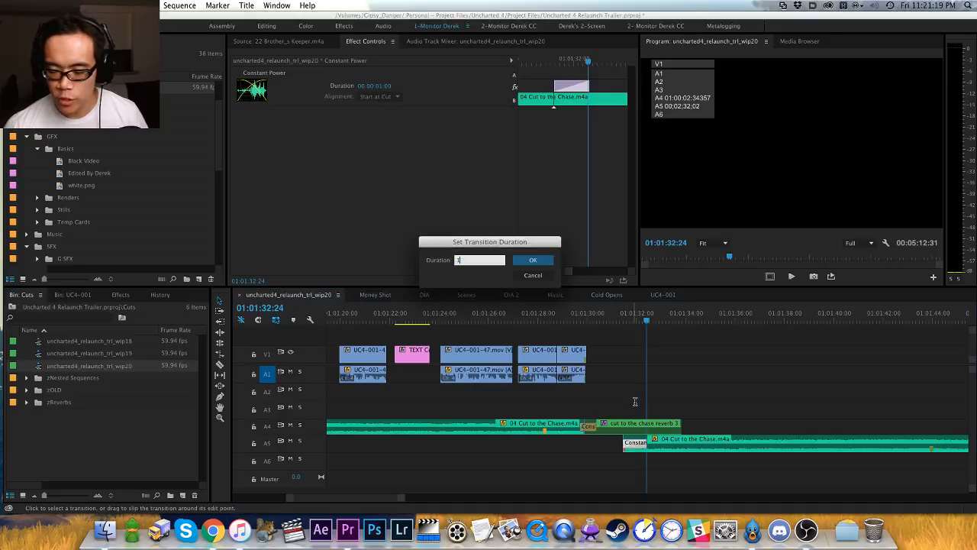
key("Return")
Step: Copy the earlier REV CYMBAL clip with its fade and paste it on A6 at 01:01:30:12
key("minus")
key("minus")
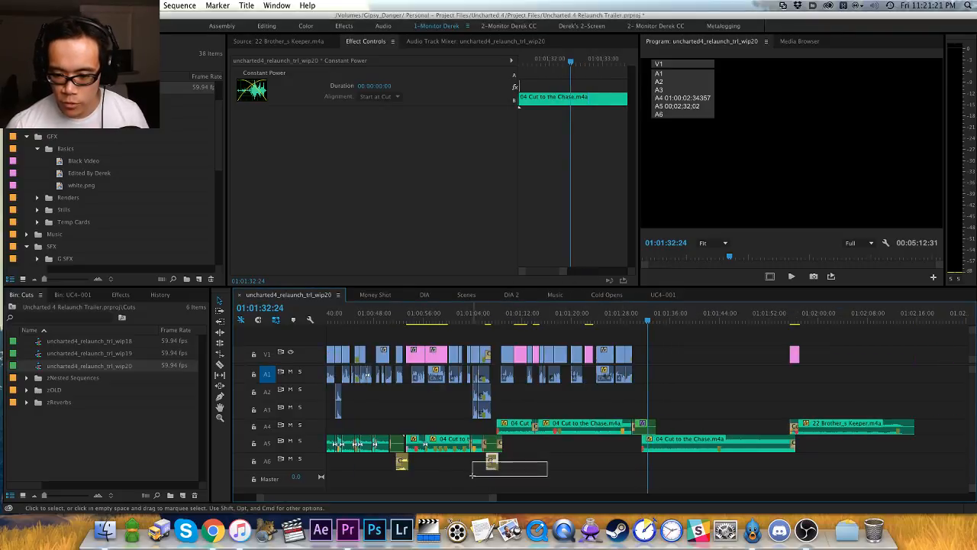
left_click_drag(471, 476, 472, 476)
left_click(652, 375)
left_click_drag(646, 322, 636, 324)
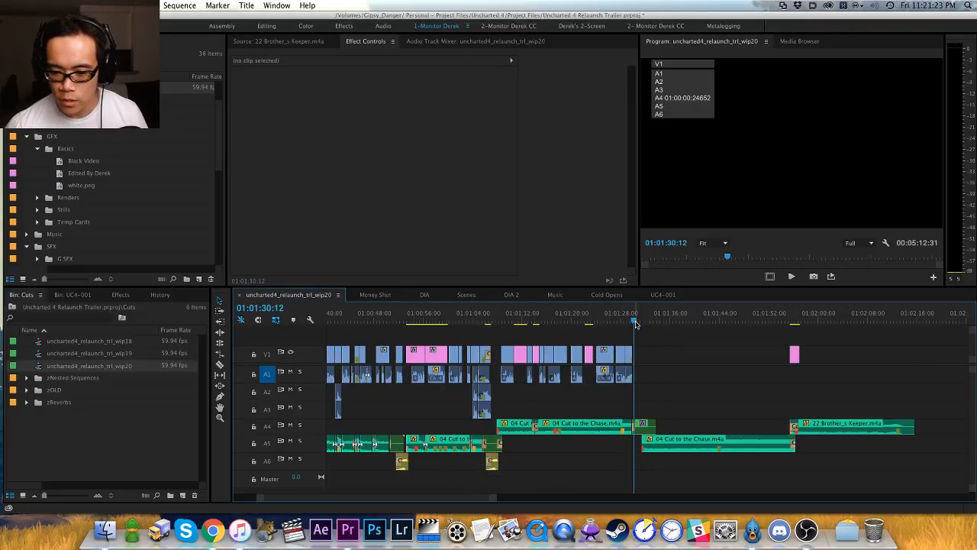
left_click(266, 460)
left_click(269, 375)
key("super+v")
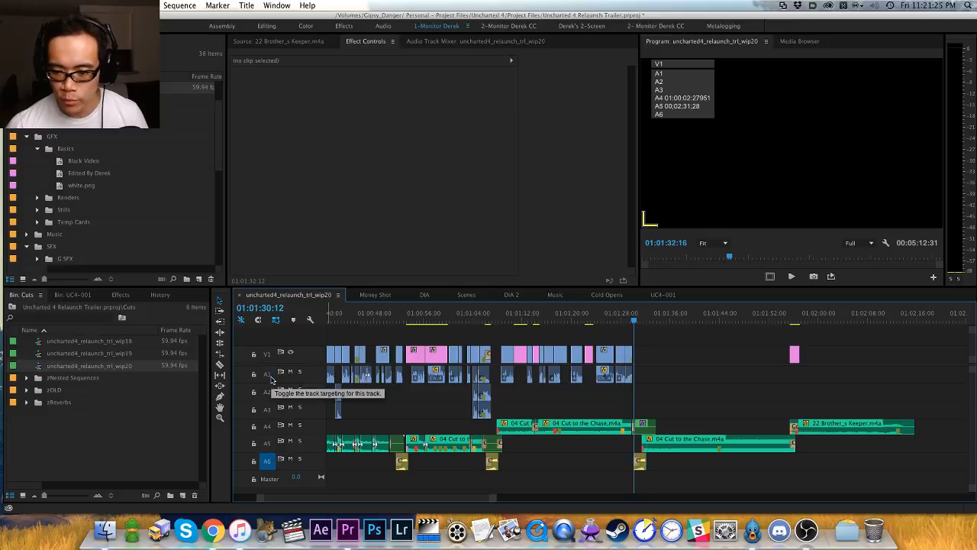
Step: Move the pasted REV CYMBAL clip to start at 01:01:29:46 so its swell leads into Cut to the Chase at 01:01:31:26
key("equal")
key("equal")
key("equal")
key("equal")
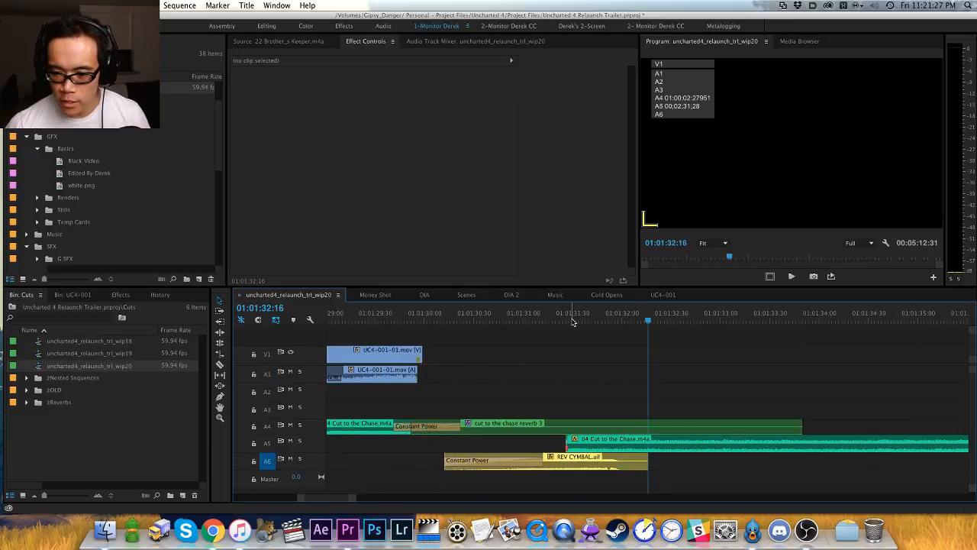
left_click(566, 320)
left_click_drag(596, 462, 597, 469)
key("equal")
key("equal")
key("equal")
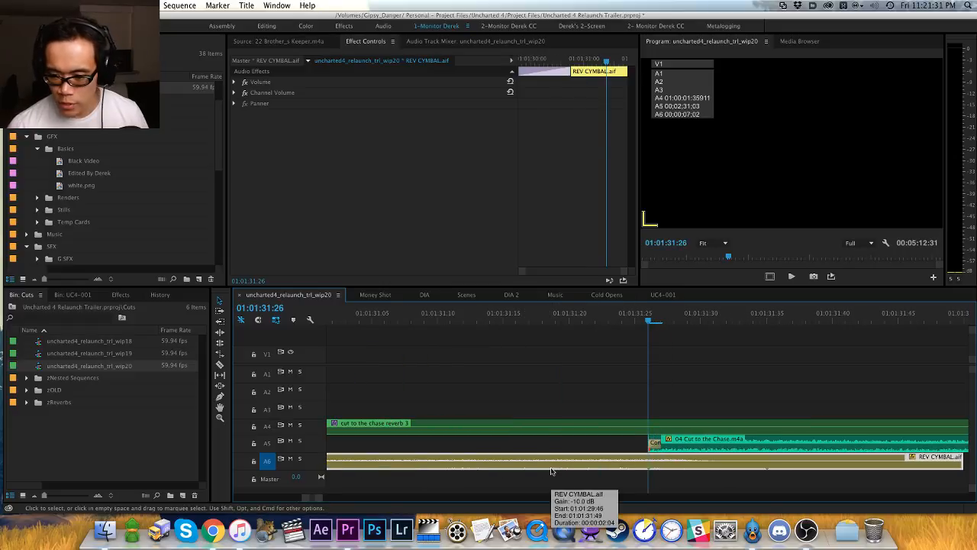
key("super+shift+a")
Step: Play from about 01:01:29 across the reverse cymbal into Cut to the Chase to check the join
key("minus")
key("minus")
key("minus")
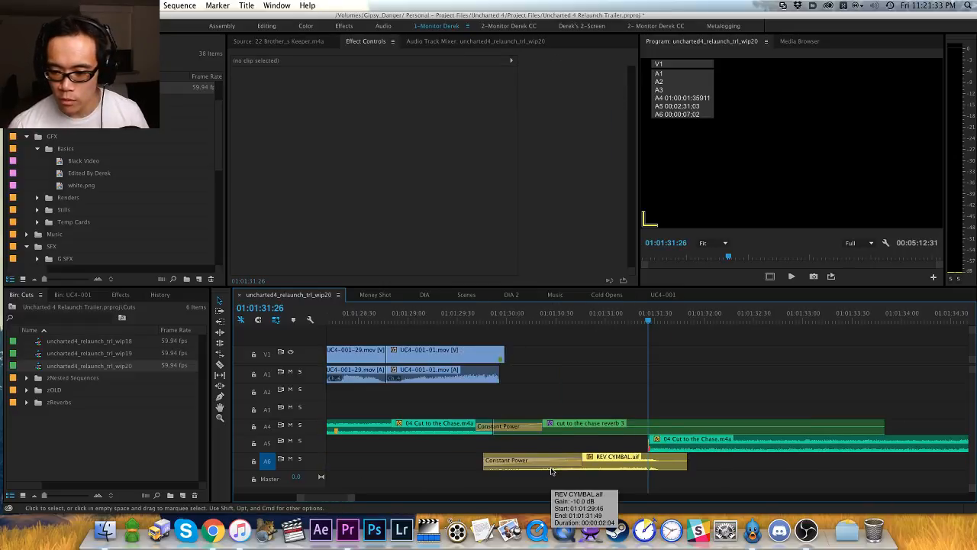
key("minus")
key("minus")
key("minus")
key("minus")
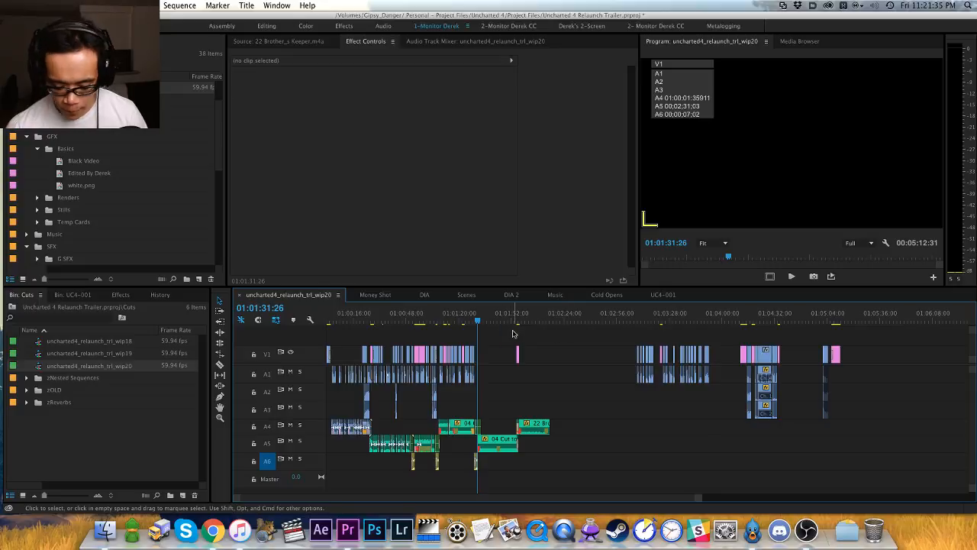
key("equal")
key("equal")
left_click(632, 316)
key("space")
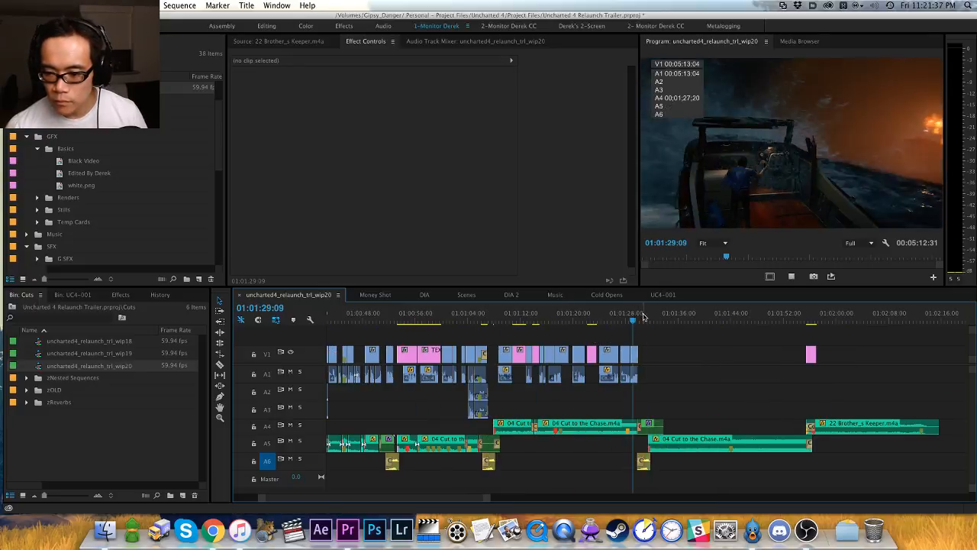
key("equal")
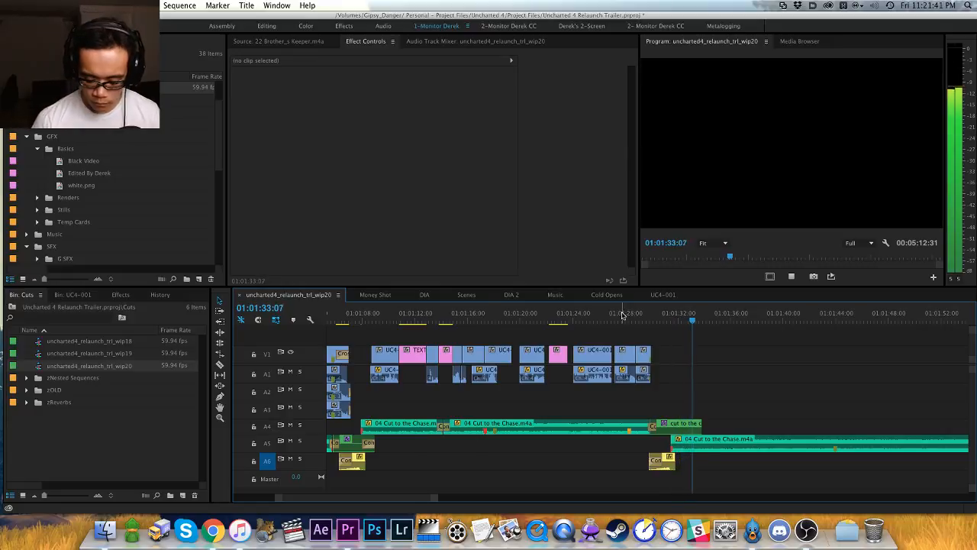
Step: Move the clip group starting with TEXT Copy 04 near 01:04:10 to about 01:02:17, just past the end of Brother_s Keeper
key("backslash")
left_click(741, 318)
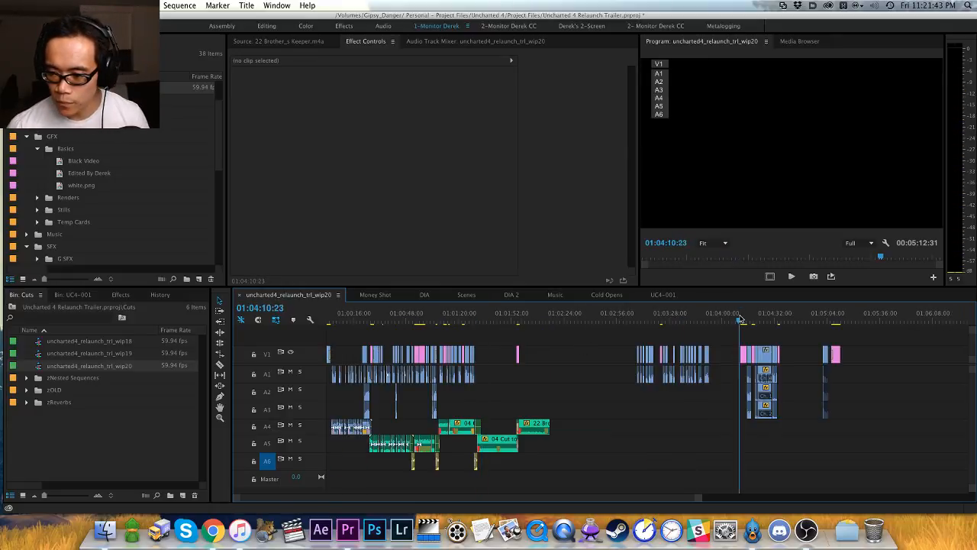
left_click(753, 321)
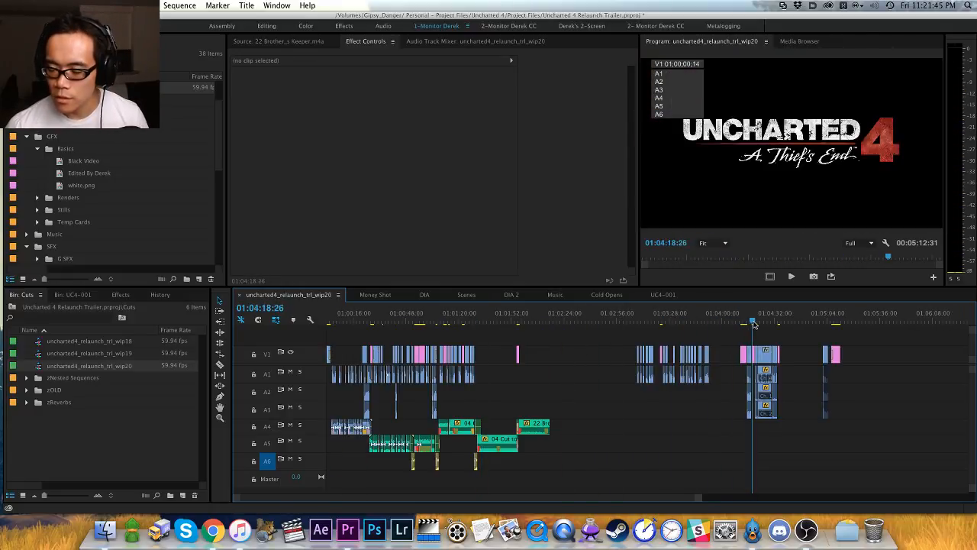
left_click_drag(808, 336, 744, 403)
left_click_drag(767, 371, 568, 366)
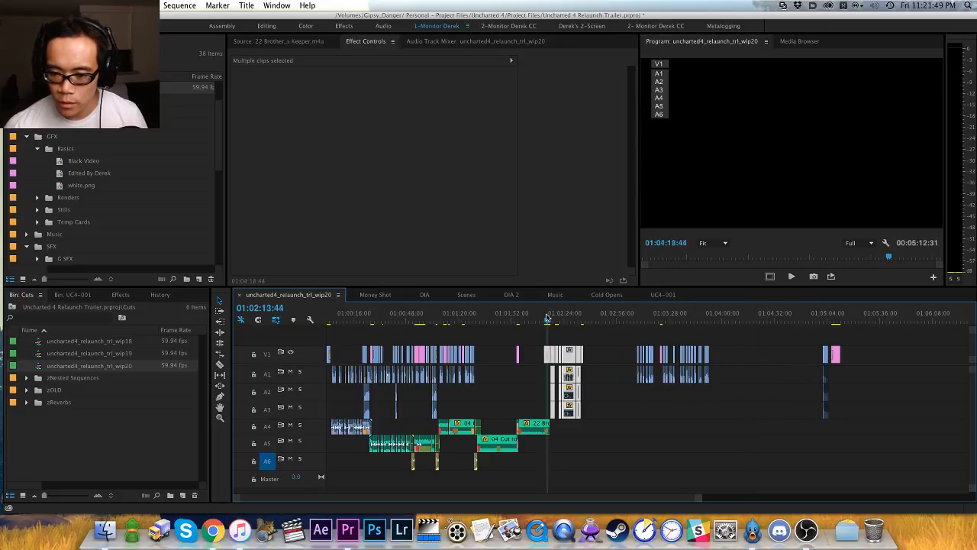
left_click_drag(547, 317, 545, 317)
key("equal")
key("equal")
key("equal")
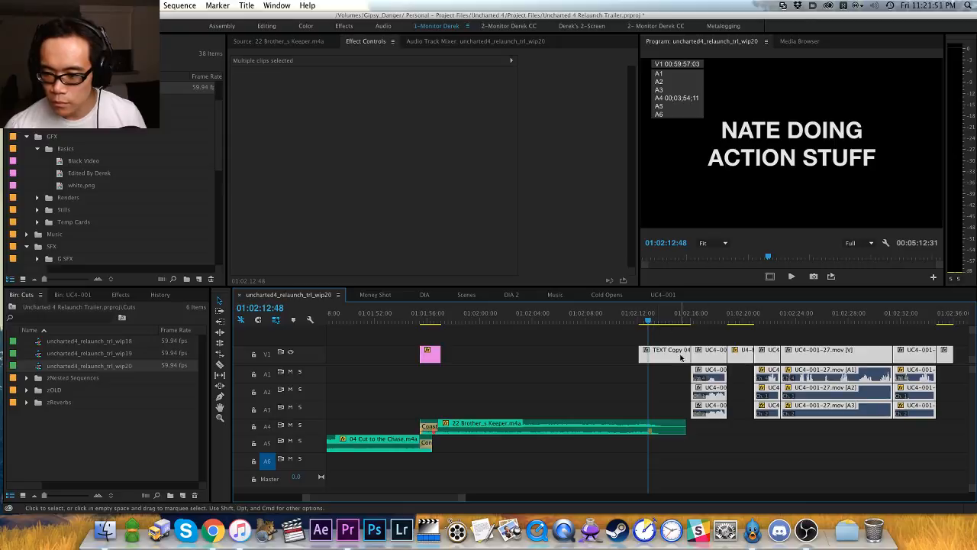
left_click_drag(676, 355, 743, 353)
left_click(687, 336)
Step: Play the final part of Brother_s Keeper from about 01:02:10 and stop at 01:02:13:15
left_click(613, 318)
key("space")
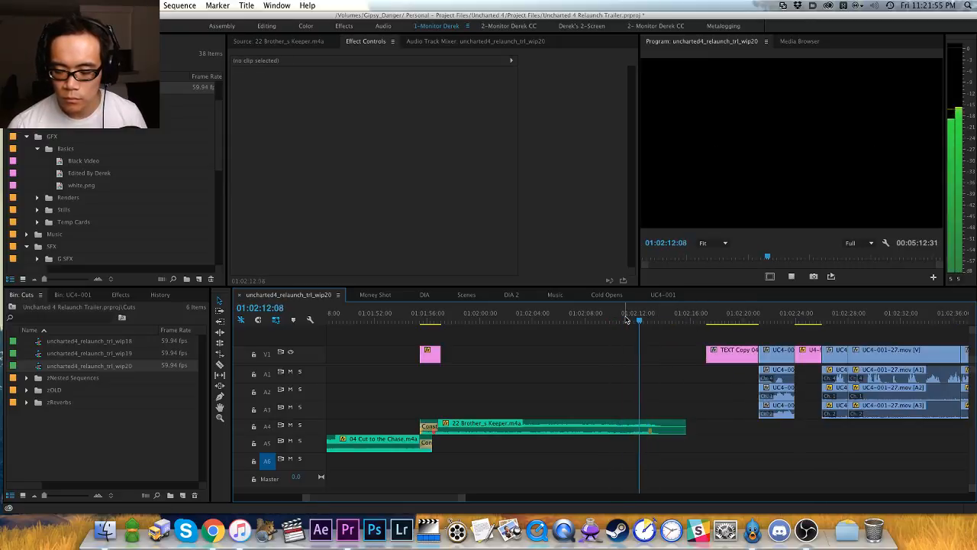
key("space")
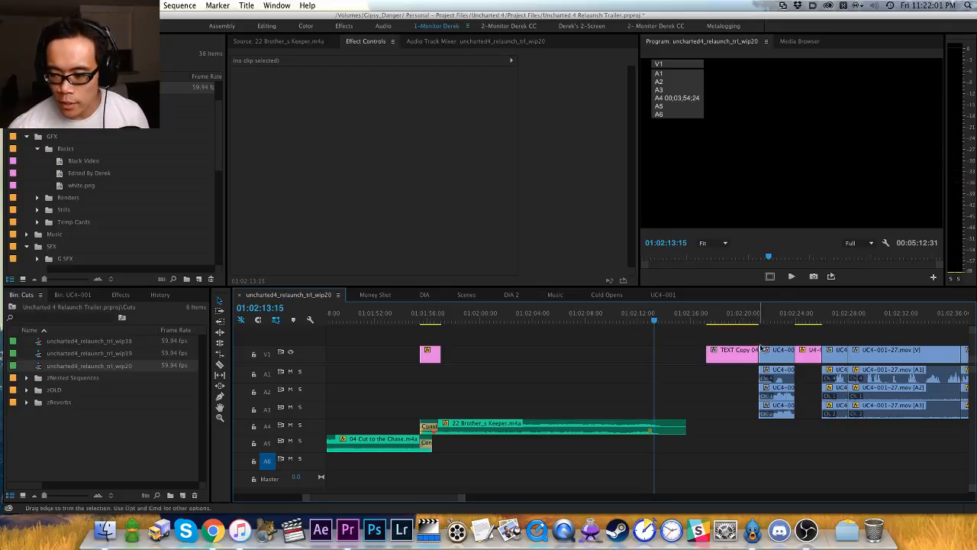
Step: Place the playhead at the start of UC4-001-49.mov at 01:02:21:14 and save the project
left_click(781, 318)
key("h")
left_click_drag(787, 337, 598, 349)
left_click(667, 318)
key("v")
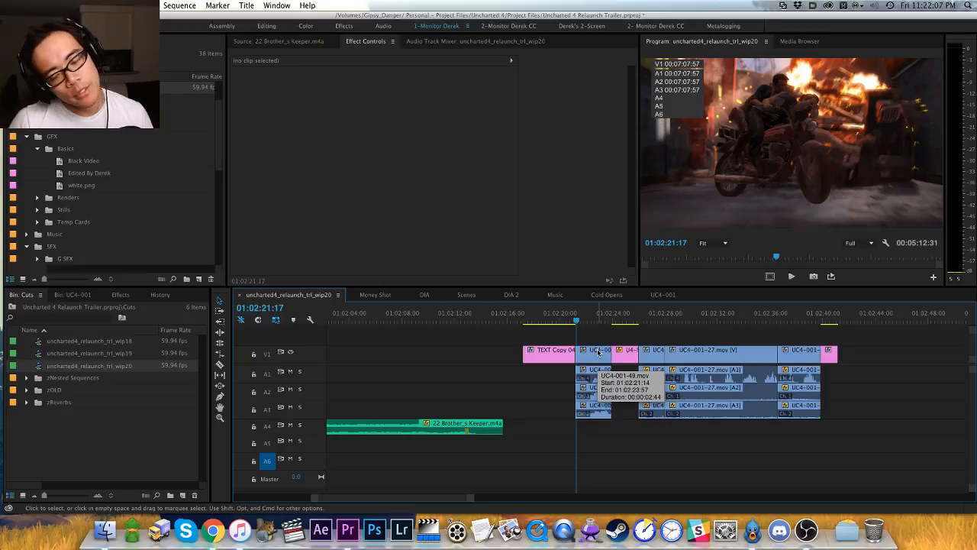
key("Left")
key("Left")
key("Left")
key("=")
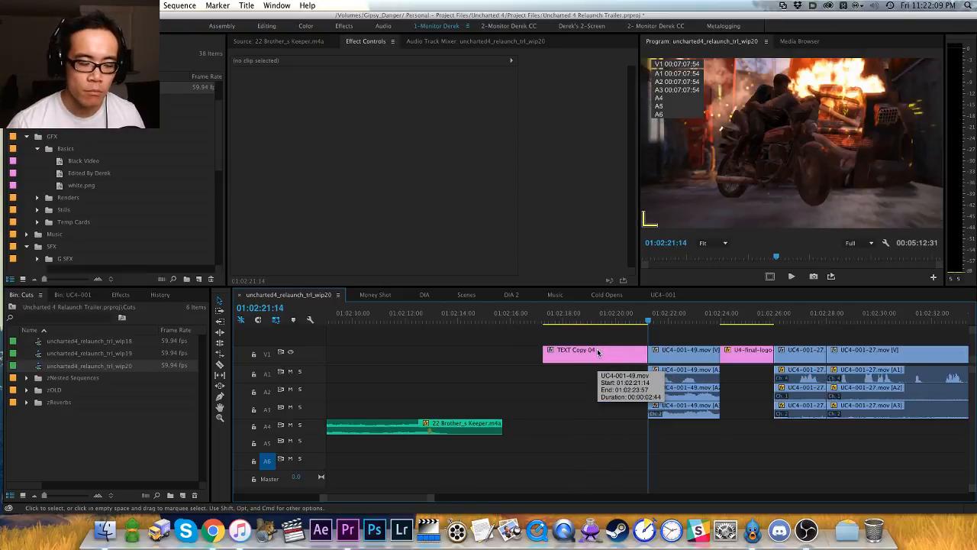
key("super+s")
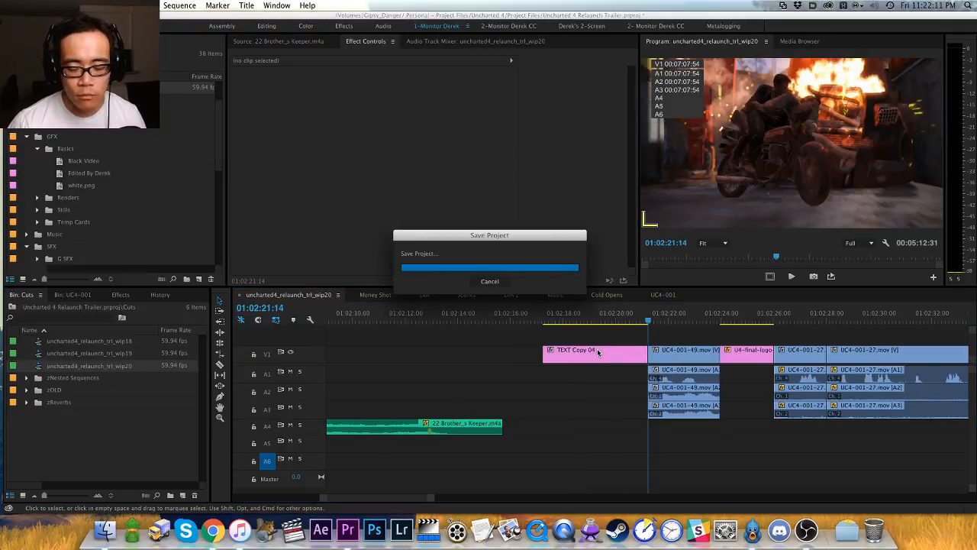
Step: Play UC4-001-49.mov from its start into the U4-final-logo clip to check the cut
key("h")
mouse_move(658, 393)
left_mouse_down()
mouse_move(499, 407)
mouse_move(483, 399)
left_mouse_up()
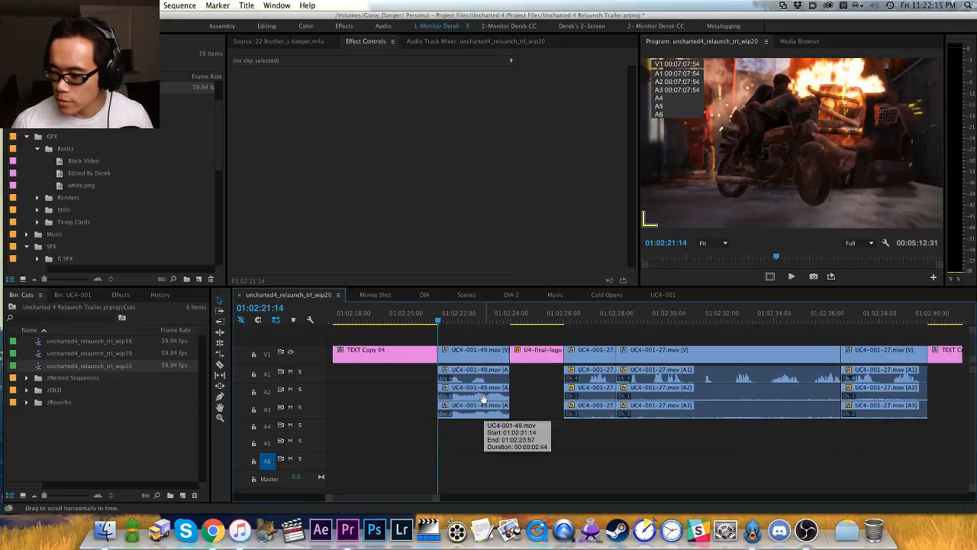
key("space")
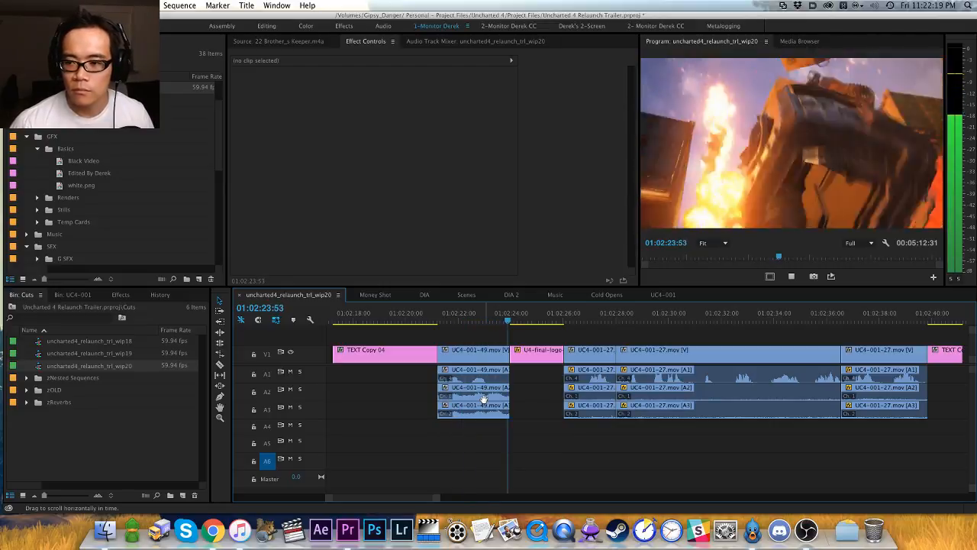
key("space")
Step: Shift U4-final-logo and everything after it about four seconds later, then extend the end of UC4-001-49.mov to about 01:02:27
key("a")
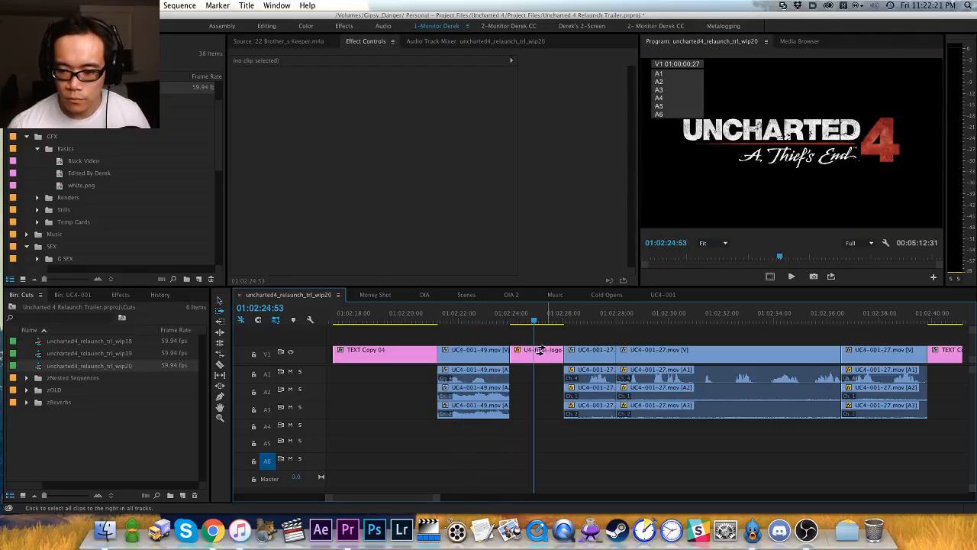
left_click_drag(542, 351, 642, 355)
key("v")
left_click_drag(514, 357, 594, 357)
Step: Trim the end of UC4-001-49.mov to 01:02:24:03 and close the gap before the U4-final-logo clip
left_click(500, 320)
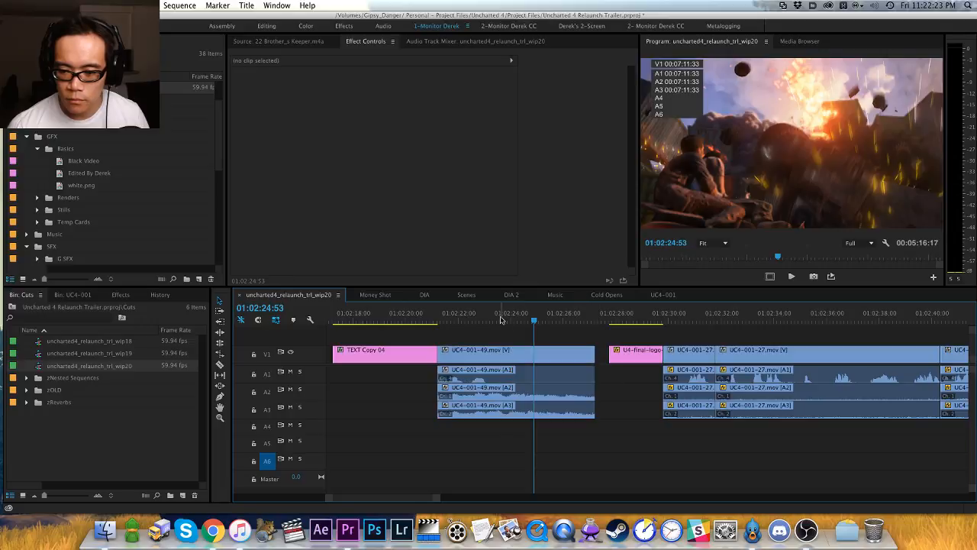
key("space")
key("space")
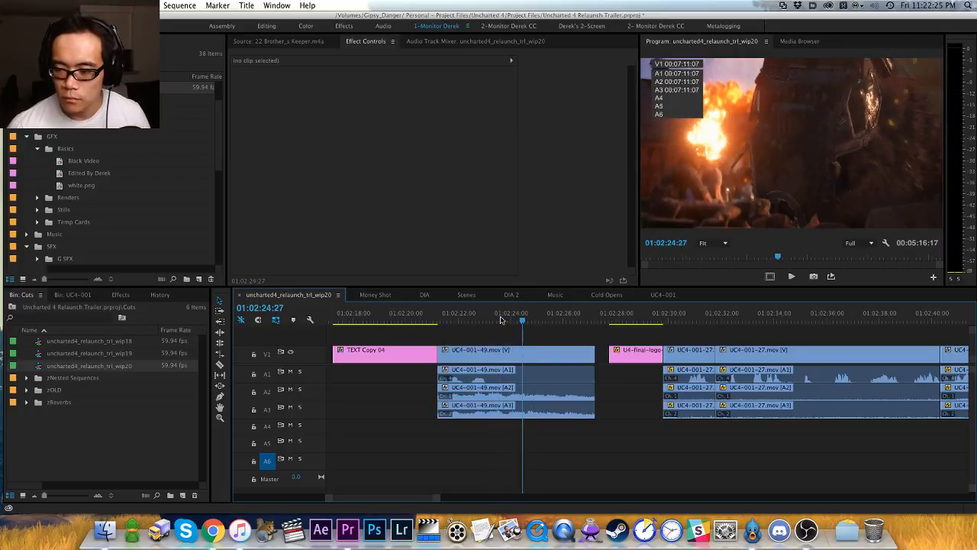
key("Left")
key("Left")
key("Left")
key("Left")
key("Left")
key("Left")
key("Left")
key("Left")
key("Left")
key("Left")
key("Left")
key("Left")
key("Left")
key("Left")
key("Left")
key("Left")
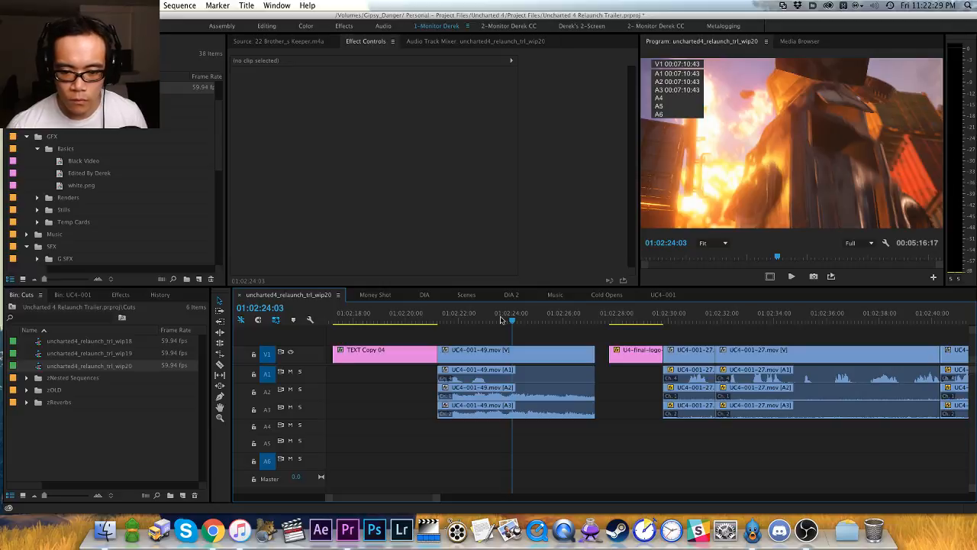
key("alt+w")
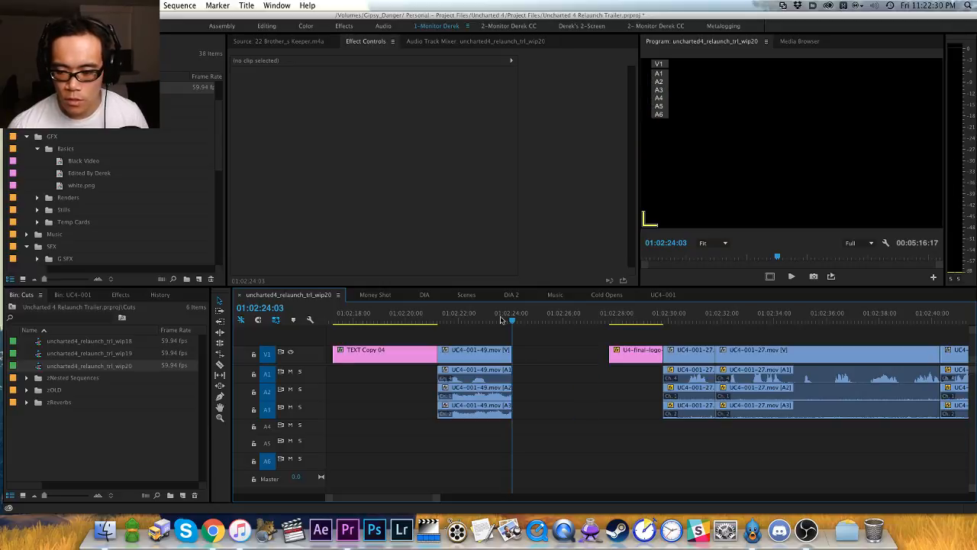
left_click(550, 359)
key("Delete")
Step: Open sequence uncharted4_relaunch_trl_wip19 and go to about 01:03:44:20 over The Twelve Towers
left_click(500, 321)
left_click_drag(500, 326, 367, 350)
key("minus")
left_click(406, 321)
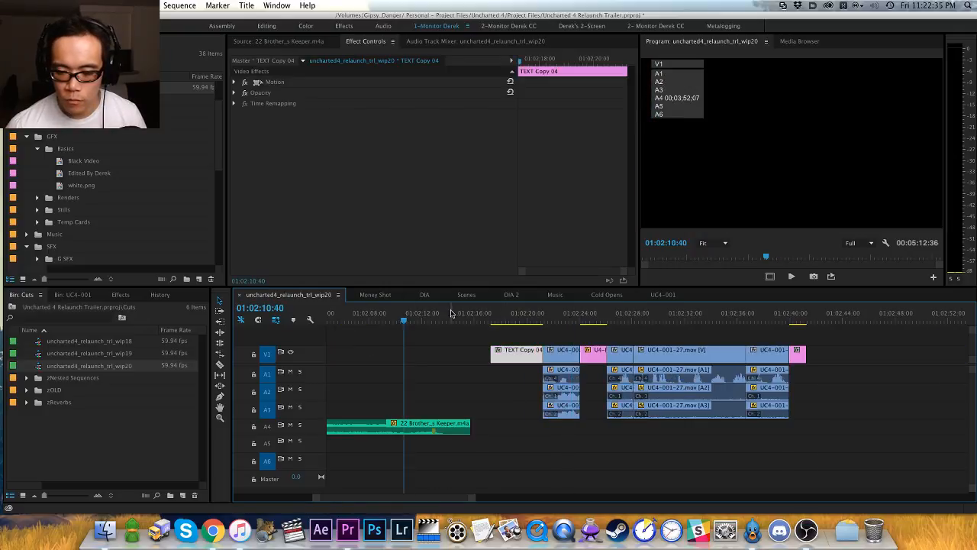
left_click(126, 443)
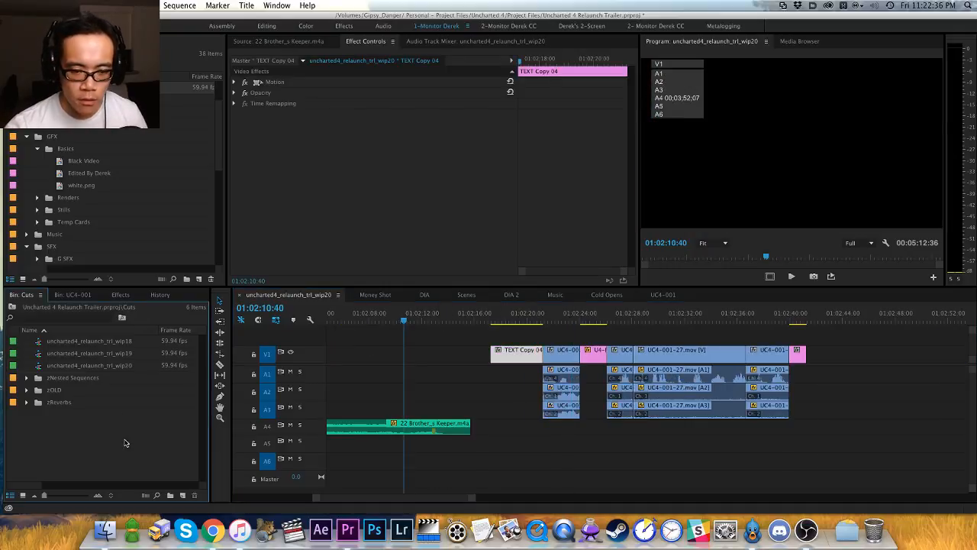
double_click(104, 367)
left_click(469, 392)
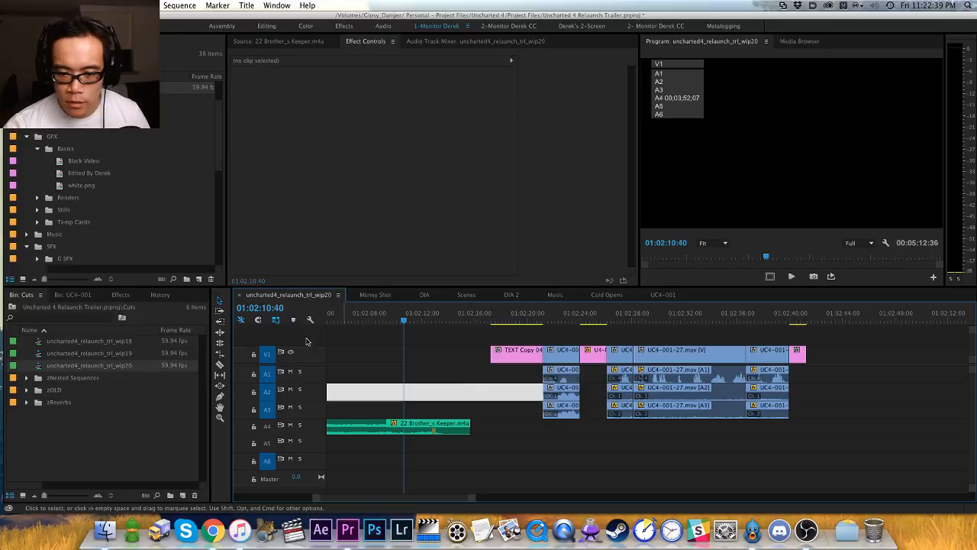
double_click(129, 354)
left_click(682, 403)
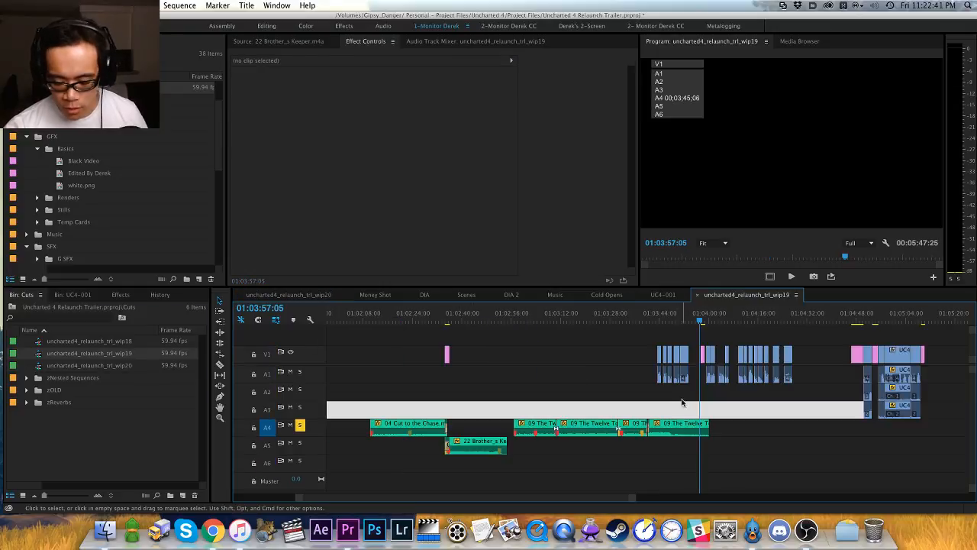
left_click(661, 314)
key("=")
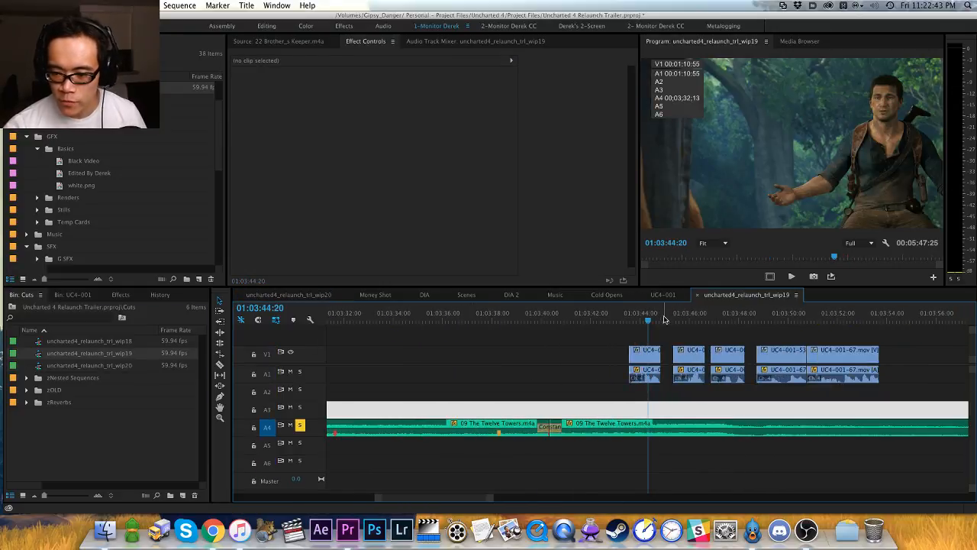
Step: Play the closing part of The Twelve Towers and stop at about 01:03:49
key("h")
left_click_drag(687, 407, 460, 410)
key("space")
key("v")
key("h")
key("v")
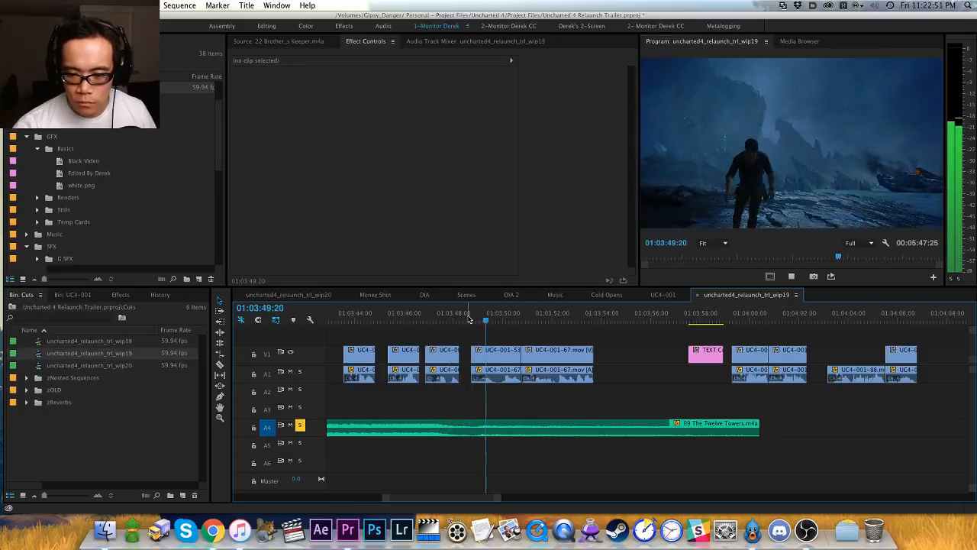
key("space")
Step: Split The Twelve Towers at about 01:03:49 and copy its closing section
key("super+k")
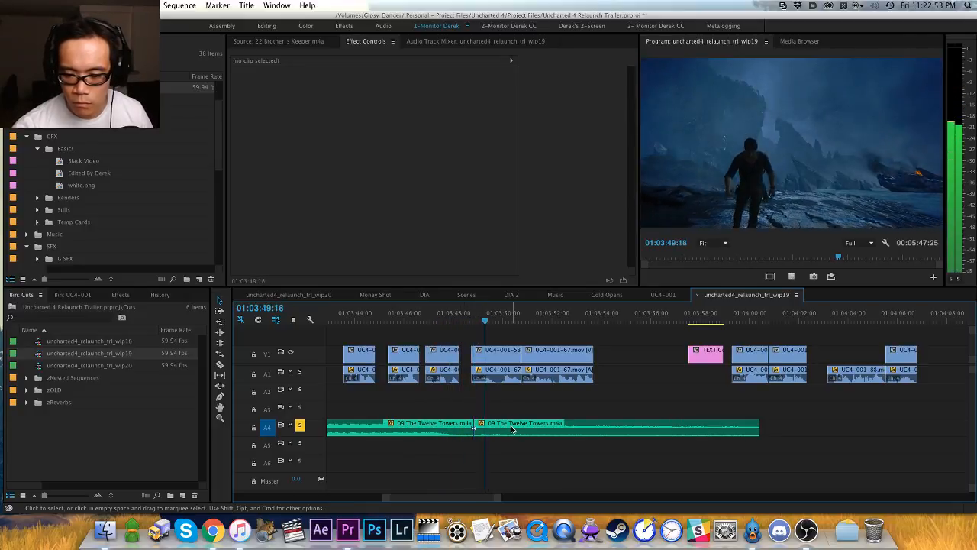
left_click(480, 428)
Step: Return to sequence wip20 and play the end of Brother_s Keeper, stopping at 01:02:14:21
left_click(339, 296)
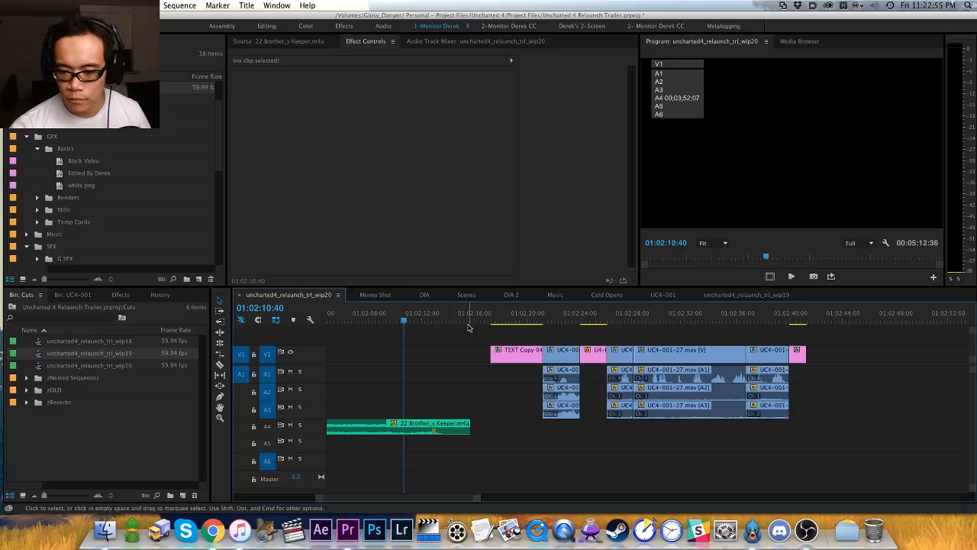
left_click(402, 314)
key("space")
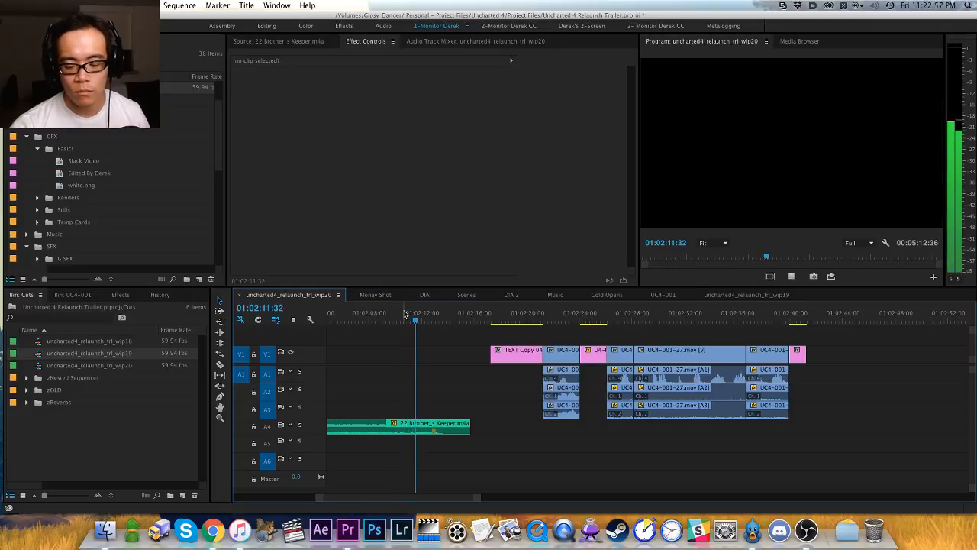
key("space")
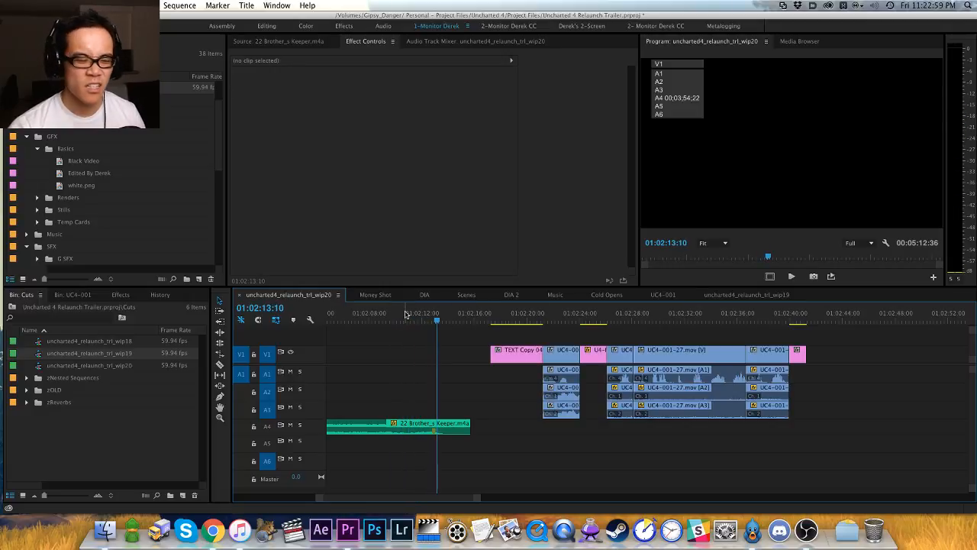
key("space")
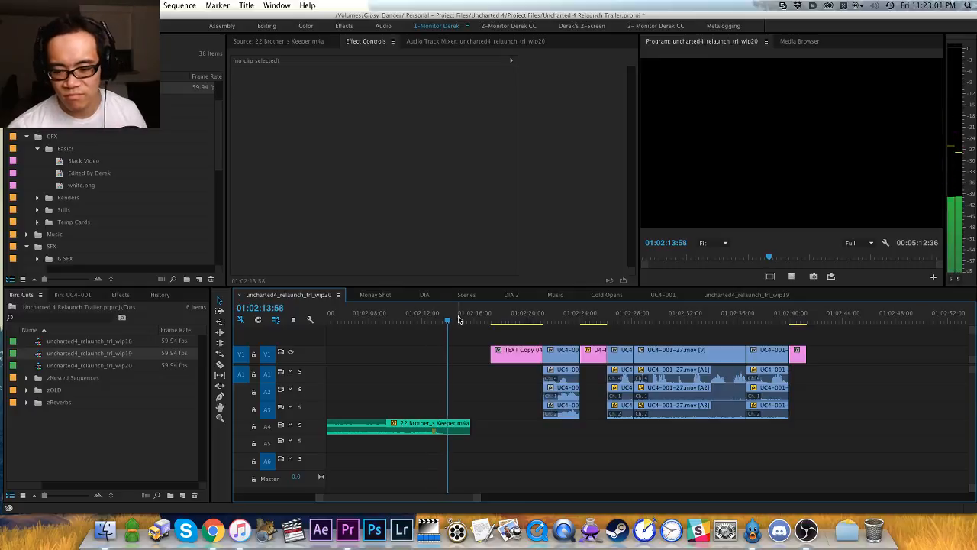
key("space")
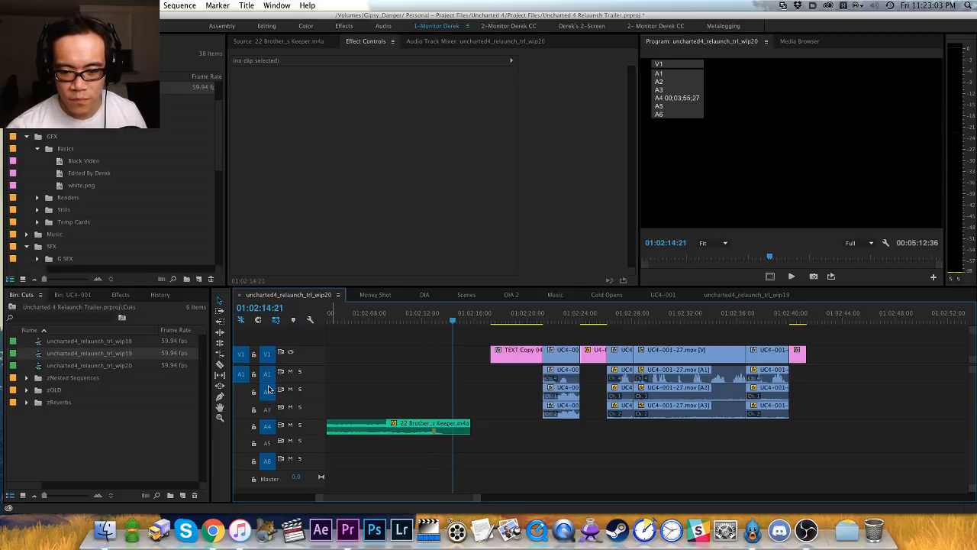
Step: Paste the Twelve Towers section on A4 at 01:02:14:21 and add an audio crossfade at its join with Brother_s Keeper
left_click(268, 462)
key("super+v")
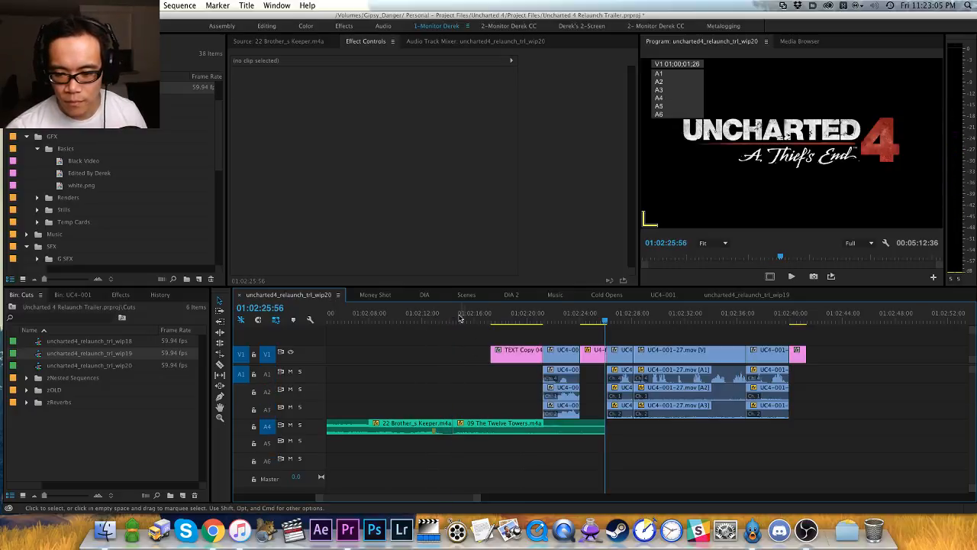
left_click(427, 314)
left_click(452, 426)
key("super+shift+d")
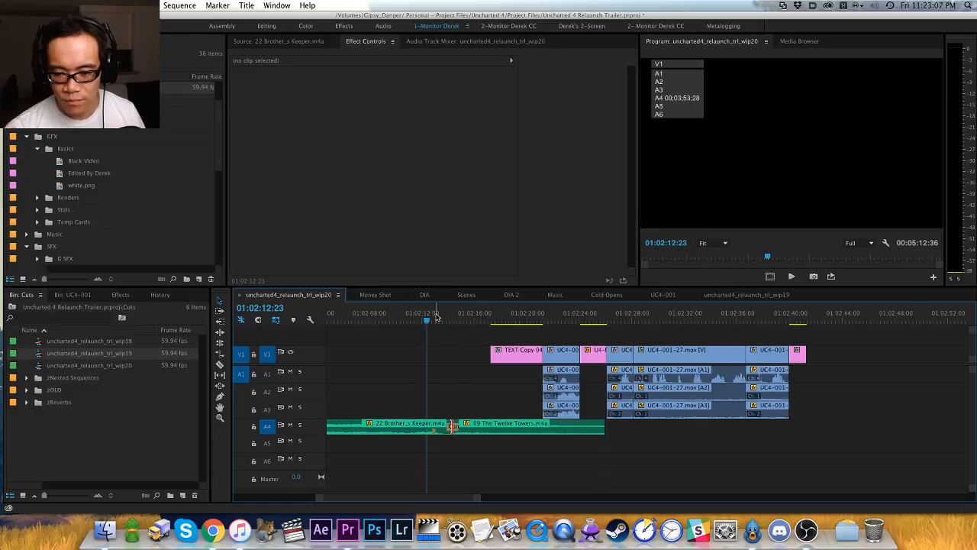
Step: Play across the crossfade from Brother_s Keeper into The Twelve Towers to check the join
left_click(436, 314)
key("space")
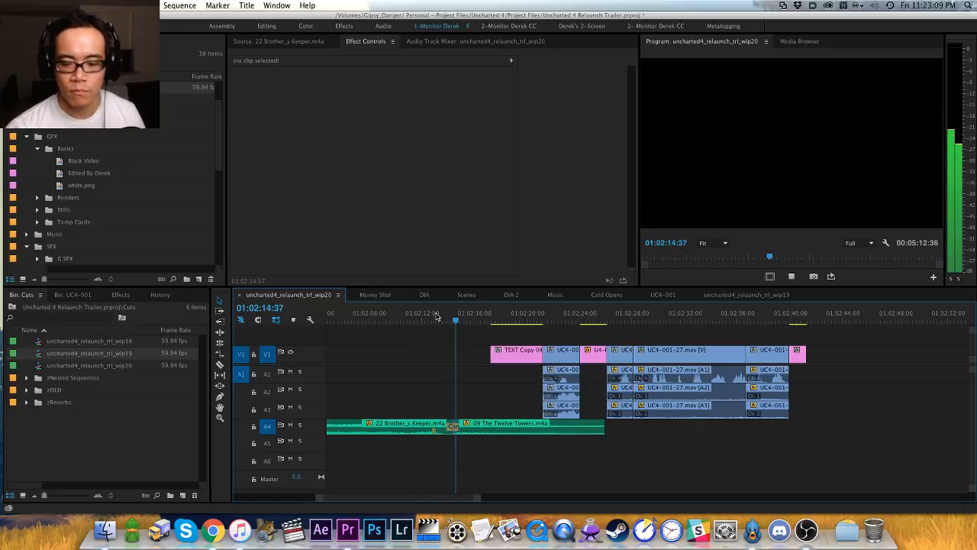
key("space")
Step: Delete the pasted Twelve Towers clip, then undo back to the state before it was pasted
left_click(501, 427)
key("Delete")
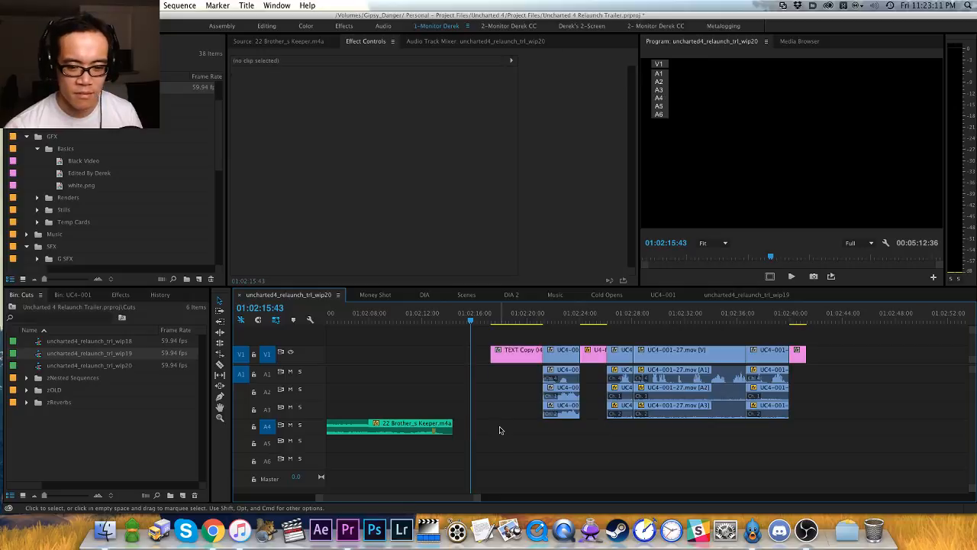
key("super+z")
key("super+z")
key("super+z")
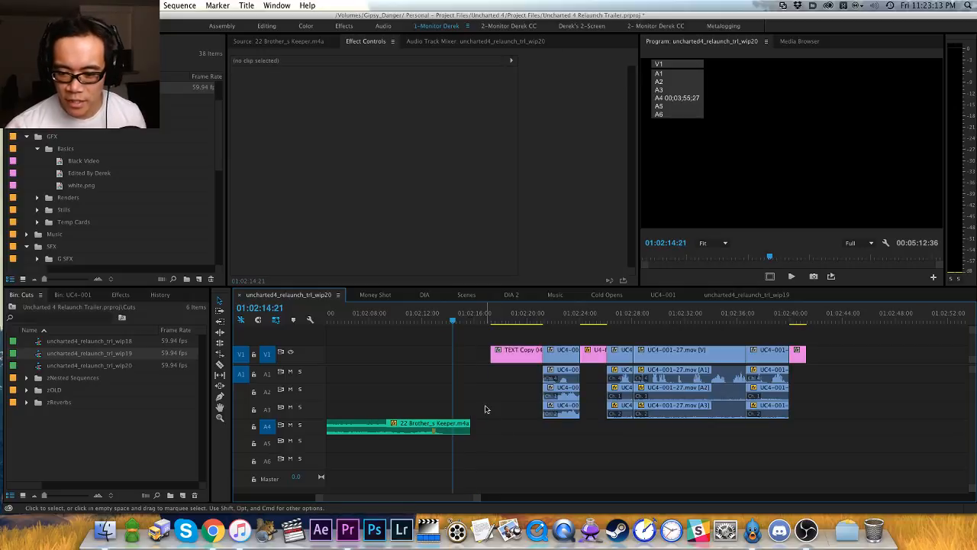
Step: Trim the end of Brother_s Keeper on A4 to 01:02:14:21 and play the shortened ending from 01:02:11:25
left_click(269, 355)
key("w")
left_click_drag(462, 323, 413, 324)
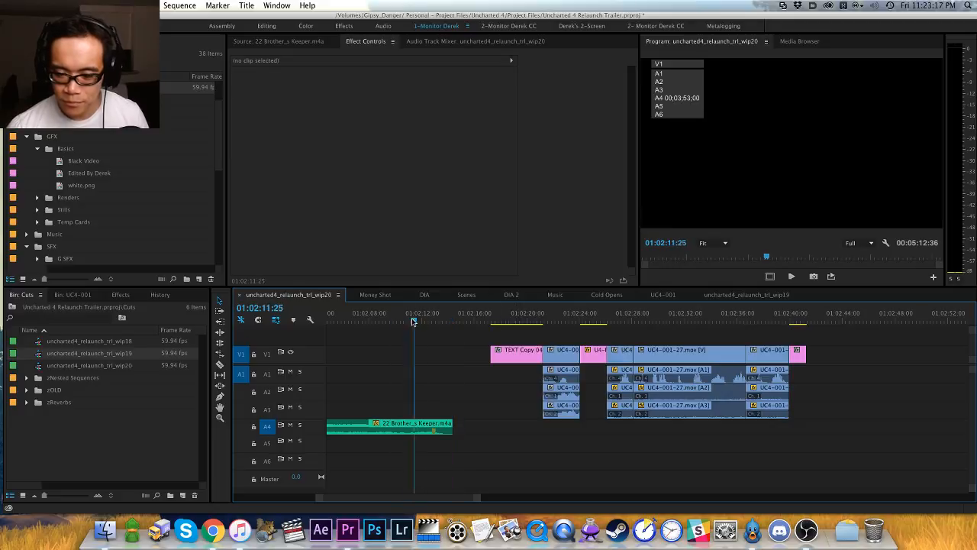
key("space")
key("space")
key("space")
Step: Play Brother_s Keeper from about 01:02:05 through its trimmed end at 01:02:14:21
key("h")
left_click_drag(482, 342, 596, 341)
key("v")
left_click(446, 321)
key("space")
key("h")
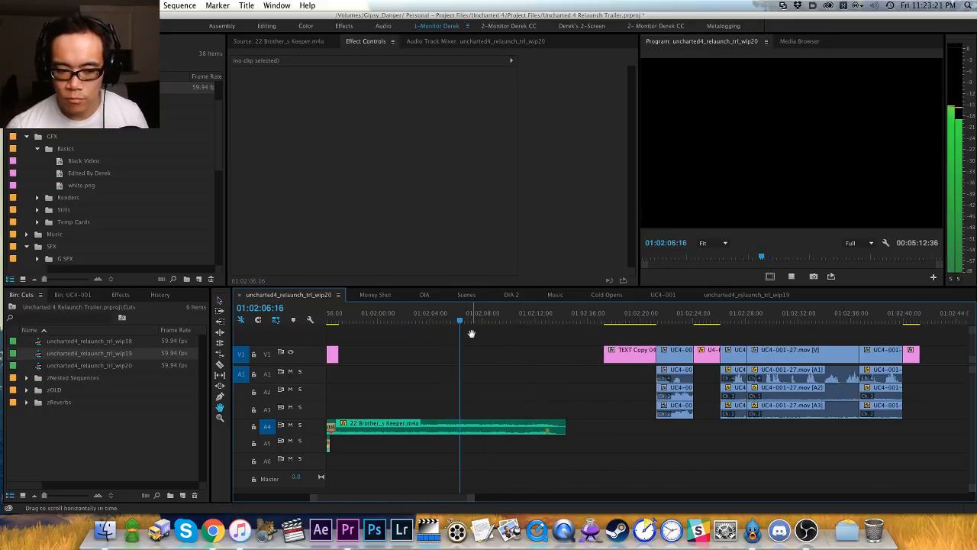
key("v")
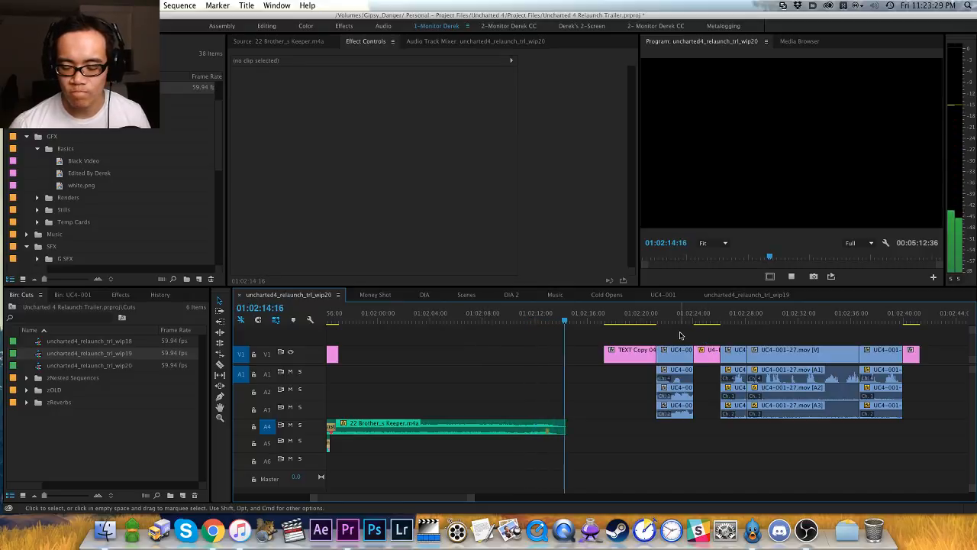
key("space")
Step: Move all closing clips from TEXT Copy 04 onward earlier, so TEXT Copy 04 starts at about 01:02:04 over Brother_s Keeper
key("h")
left_click_drag(651, 339, 678, 339)
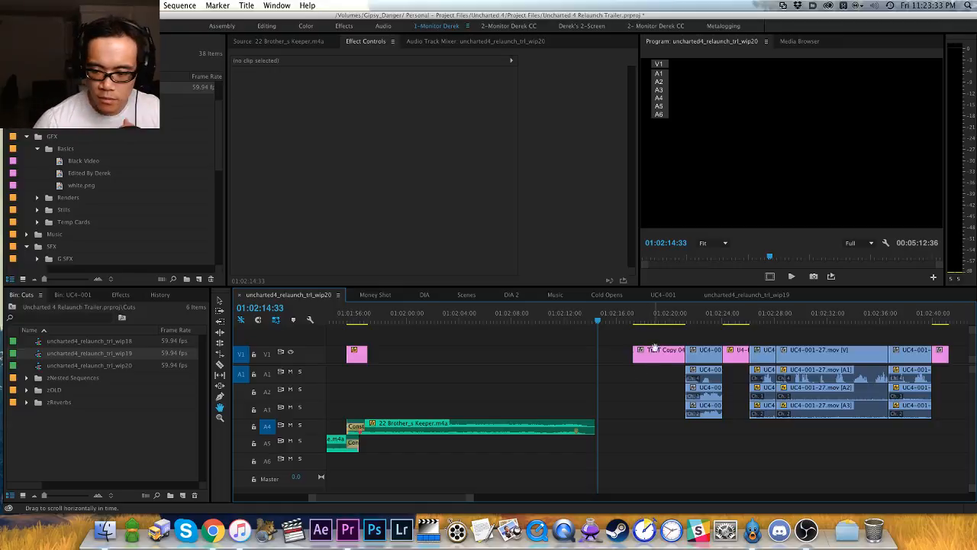
left_click(576, 316)
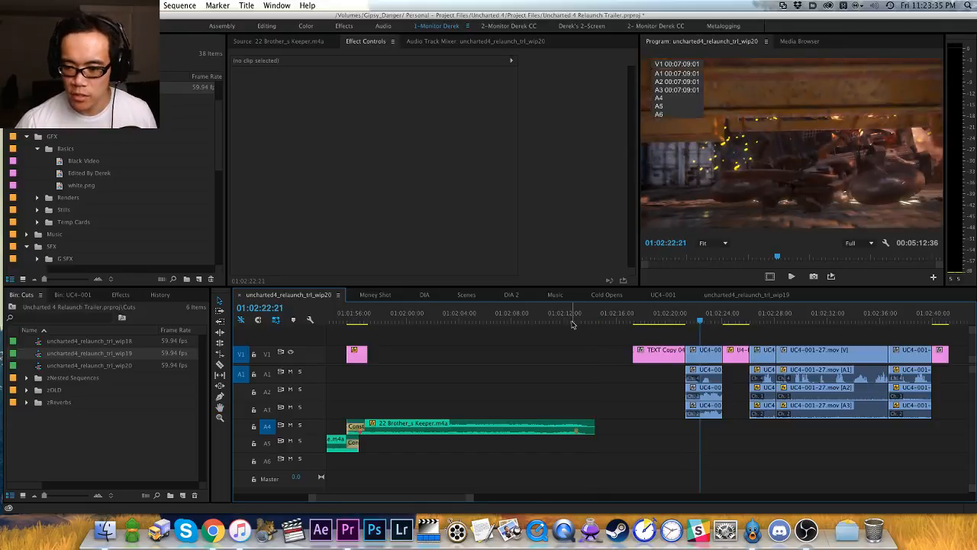
left_click_drag(661, 319, 575, 329)
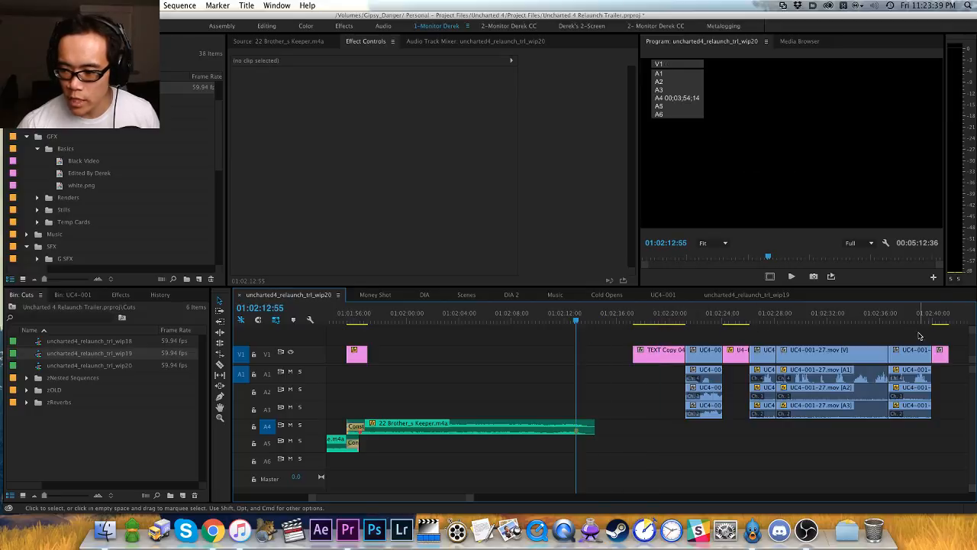
left_click_drag(929, 344, 633, 419)
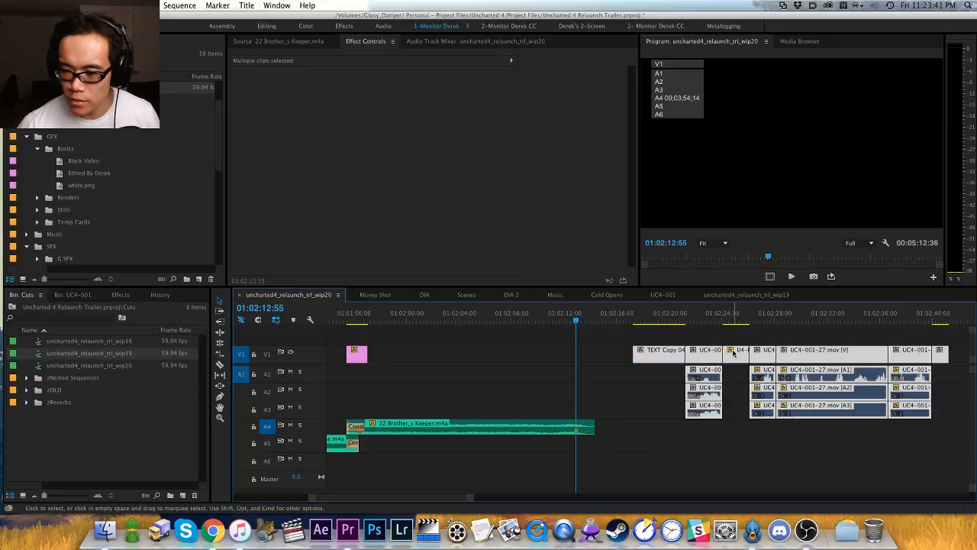
left_click_drag(737, 355, 508, 357)
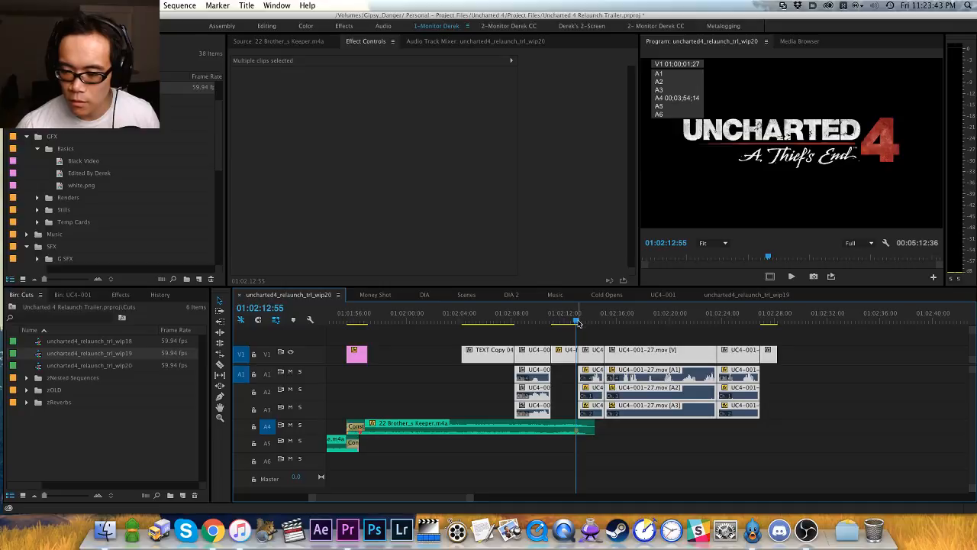
Step: Move all closing clips from TEXT Copy 04 onward later so the U4-final-logo-web.png clip starts at 01:02:13:00, and clear the selection
key("equal")
key("equal")
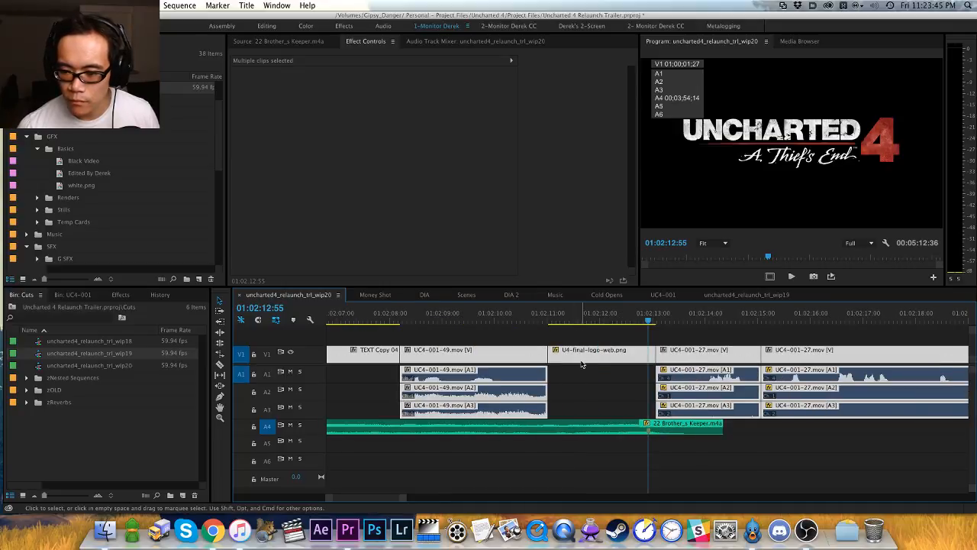
left_click_drag(589, 352, 663, 355)
left_click_drag(660, 352, 691, 354)
key("equal")
key("equal")
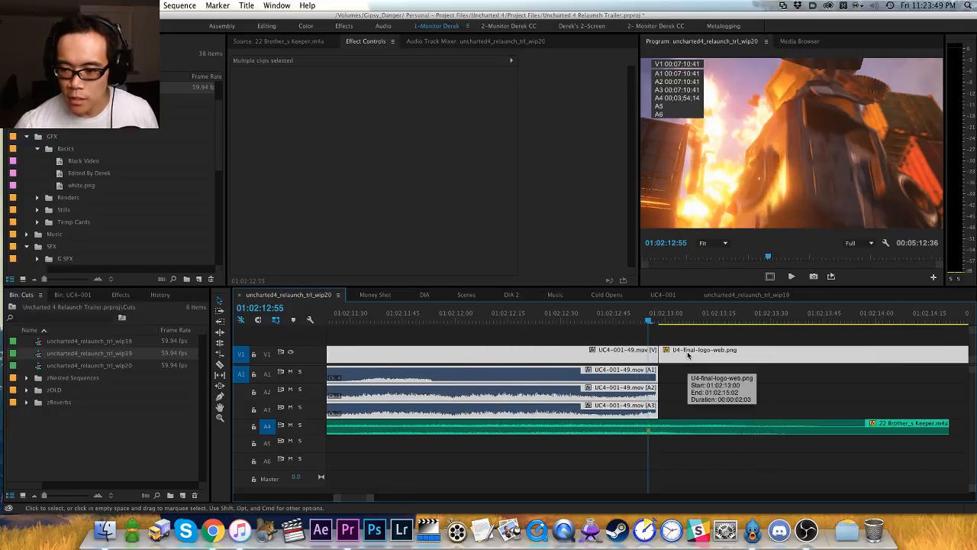
key("super+shift+a")
key("minus")
key("minus")
key("minus")
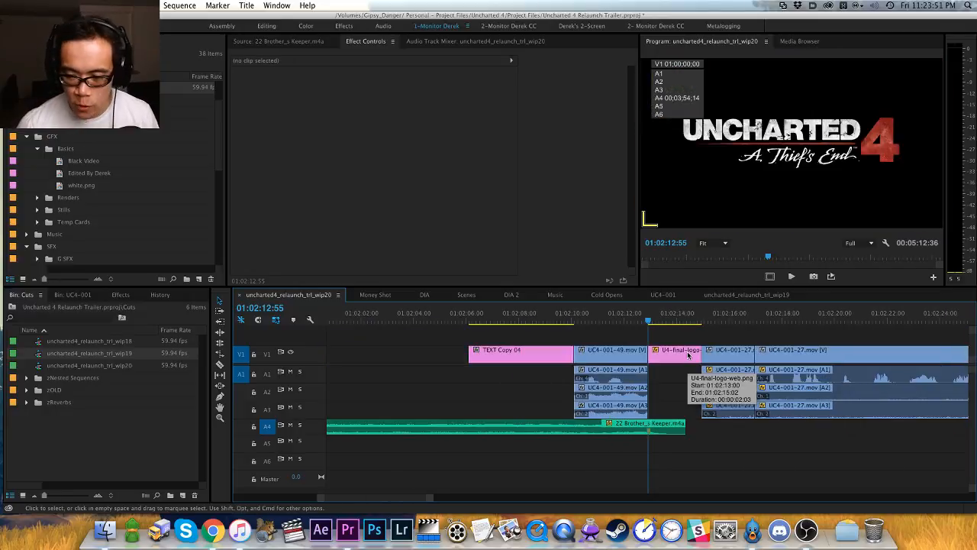
Step: Play the repositioned ending from about 01:02:05 into the start of TEXT Copy 04
left_click(441, 321)
key("space")
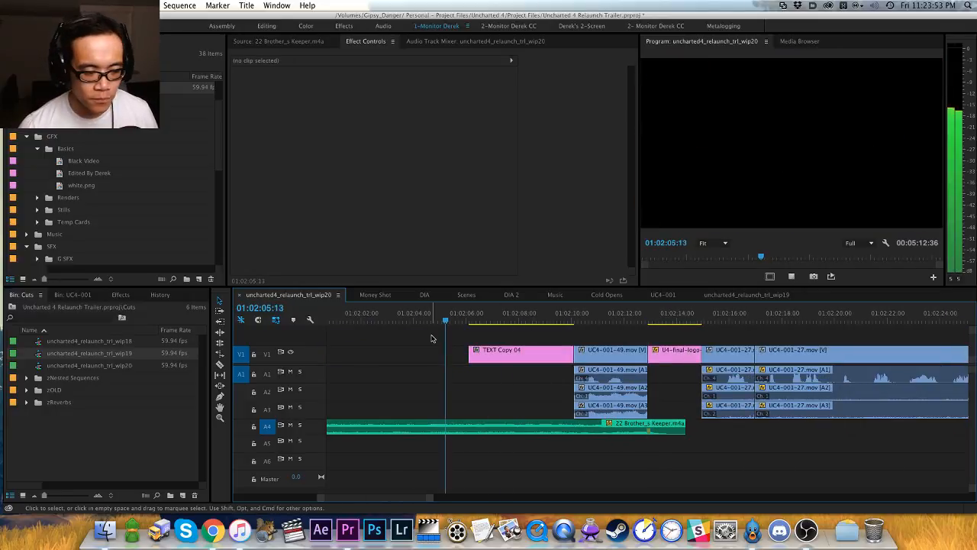
key("minus")
key("space")
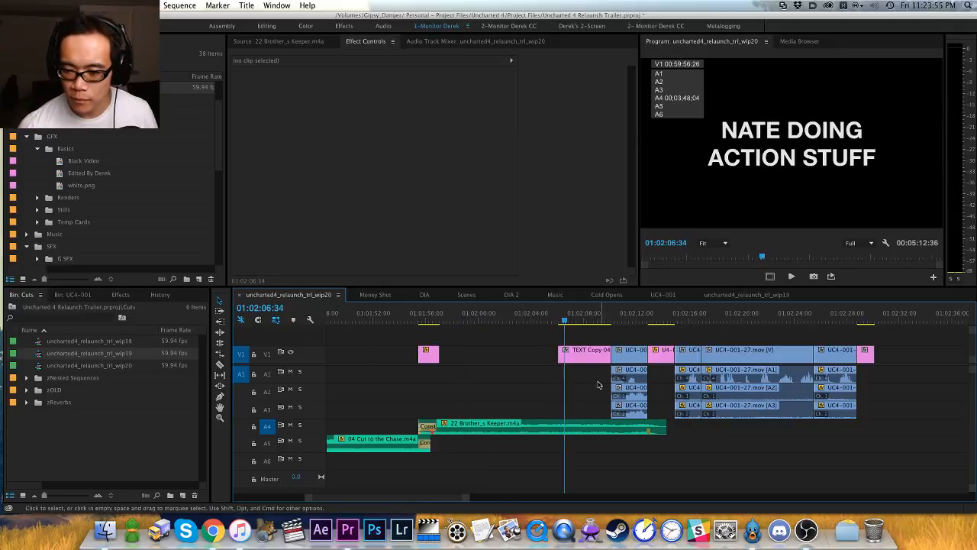
Step: Disable the UC4-001-49.mov audio on A1 to A3 and play from 01:02:06:34 past the end of the logo
left_click_drag(598, 379, 639, 408)
key("super+shift+a")
key("space")
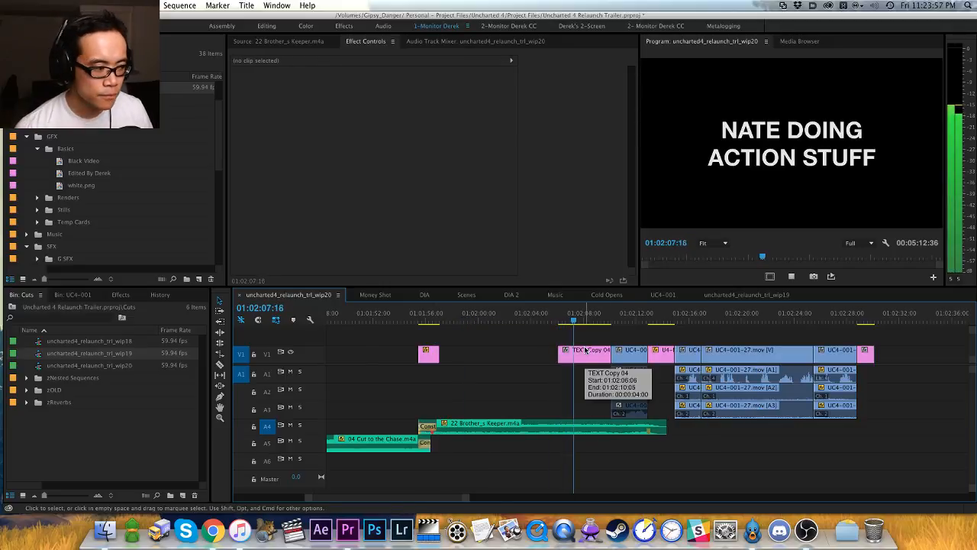
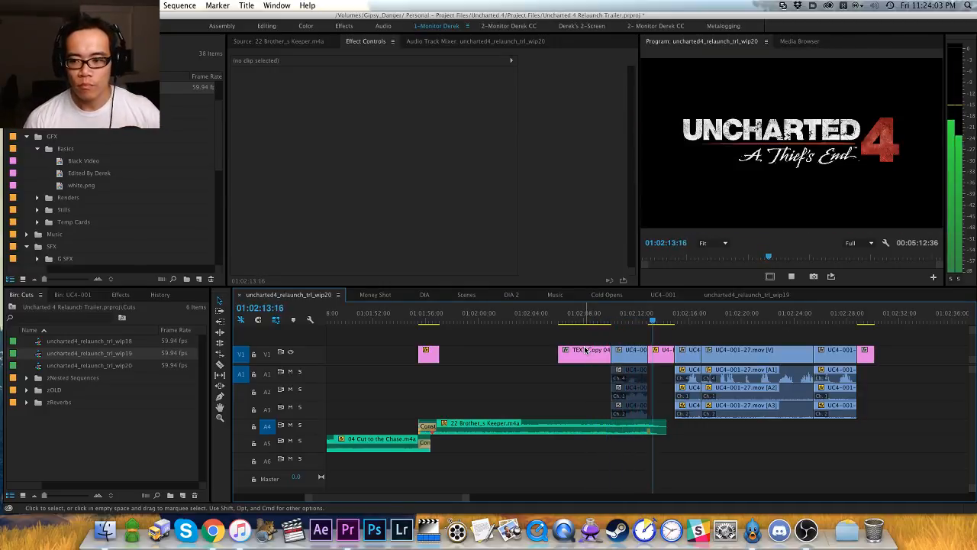
key("space")
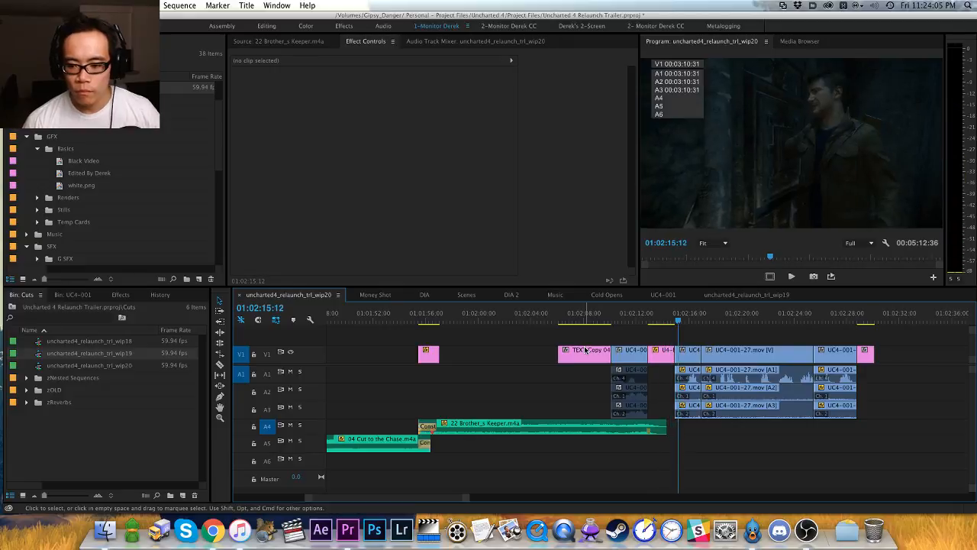
Step: Extend the end of Brother_s Keeper on A4 to about 01:02:18, past the logo and under the UC4-001-27.mov clips
key("equal")
left_click_drag(628, 429, 783, 419)
left_click_drag(724, 423, 780, 422)
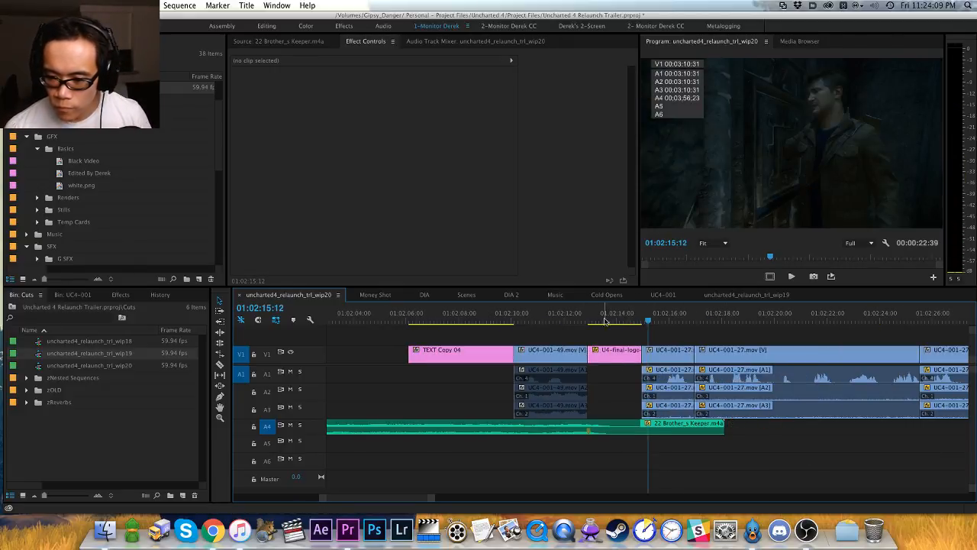
Step: Play back the trailer's ending from the final logo card through the brothers' dialogue scene to the end card
left_click(596, 320)
key("space")
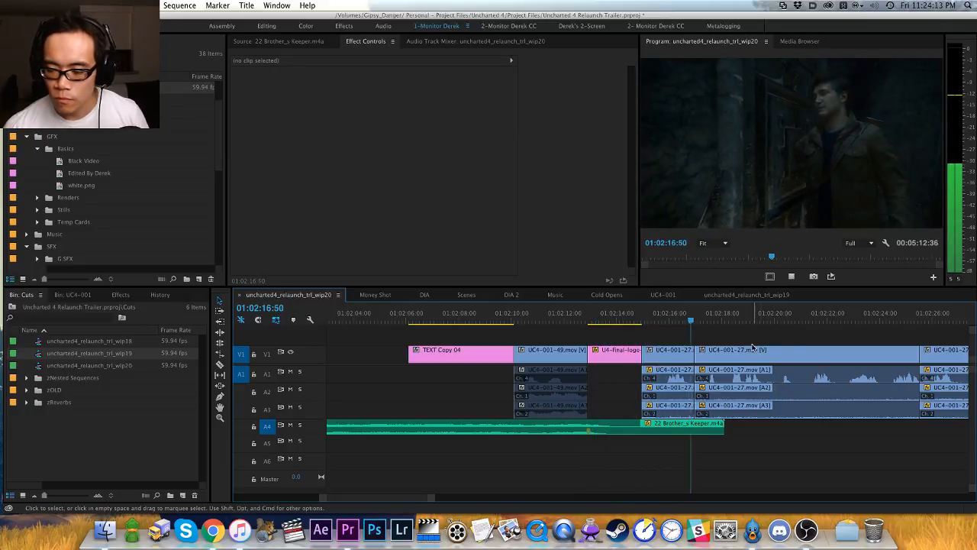
key("minus")
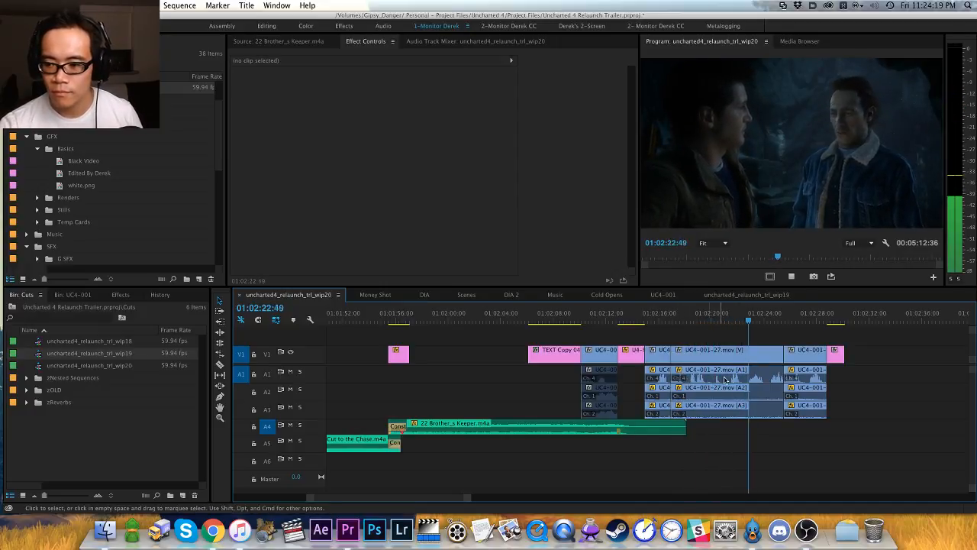
key("h")
left_click_drag(745, 402, 705, 403)
key("v")
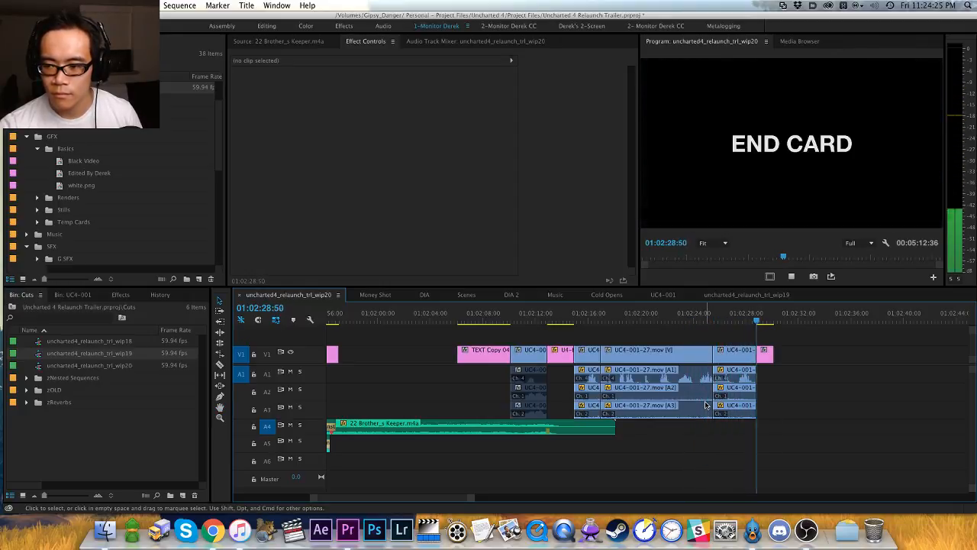
key("space")
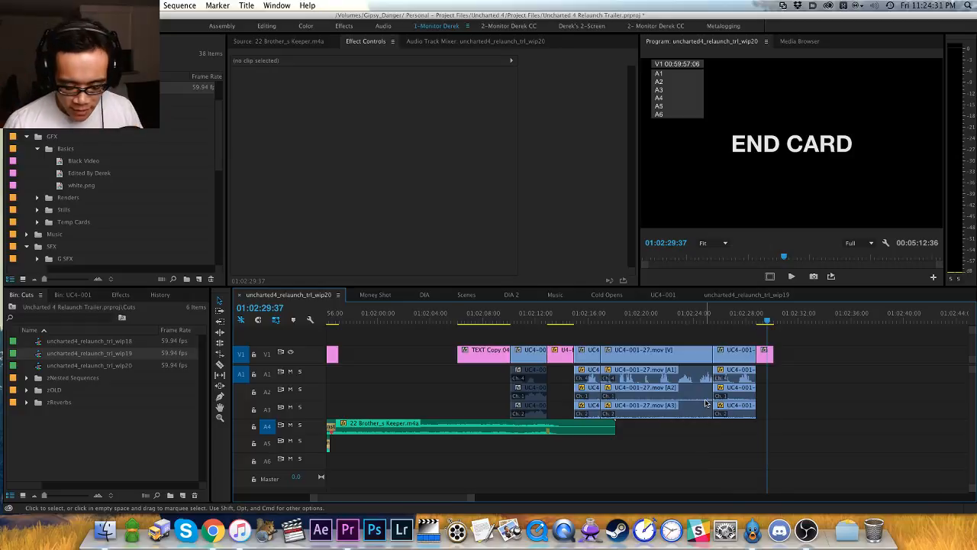
Step: Shift all the leftover clips after the end card about 29 seconds earlier and save the project
key("minus")
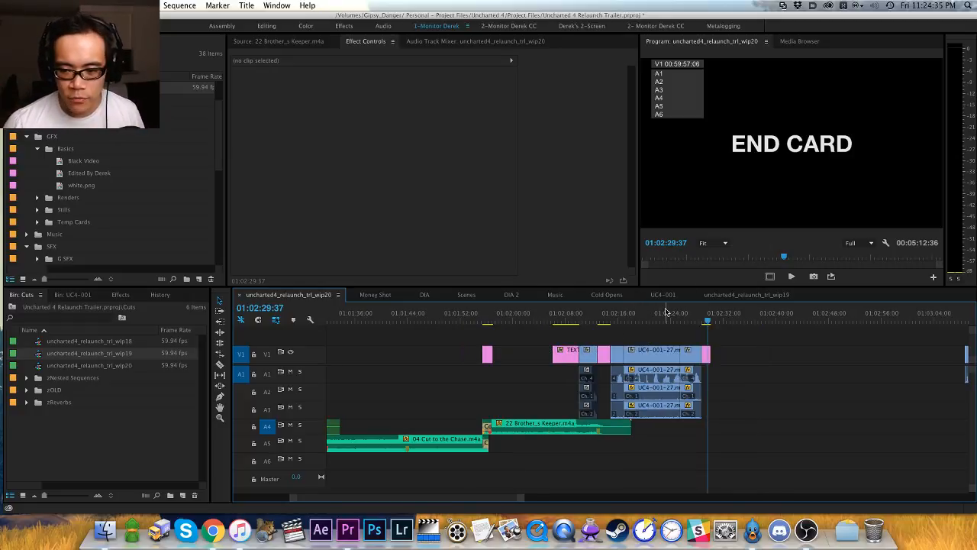
key("super+s")
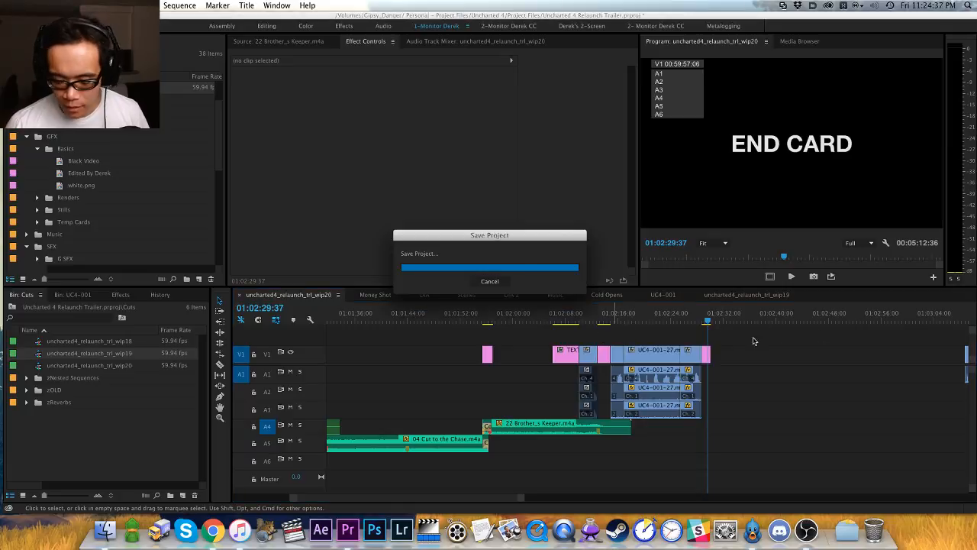
key("minus")
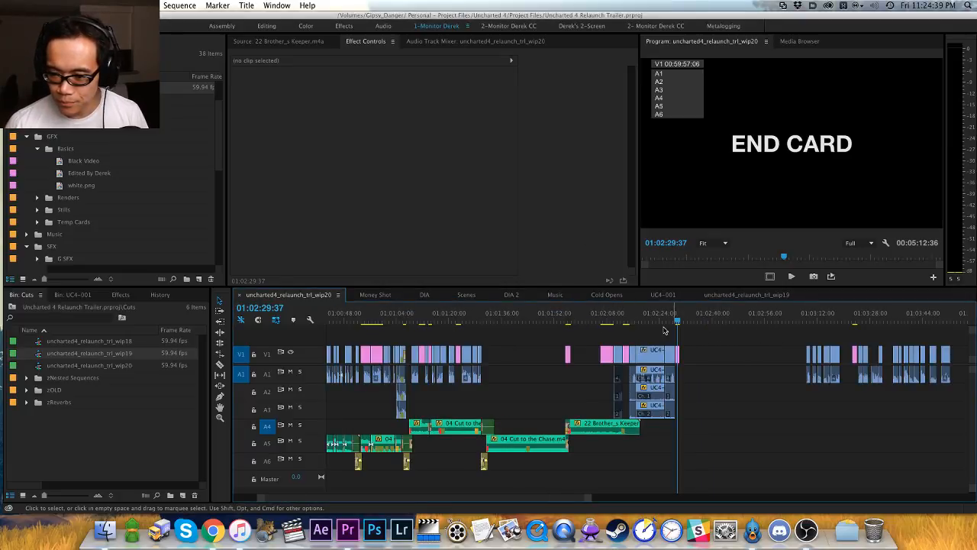
left_click_drag(544, 319, 807, 314)
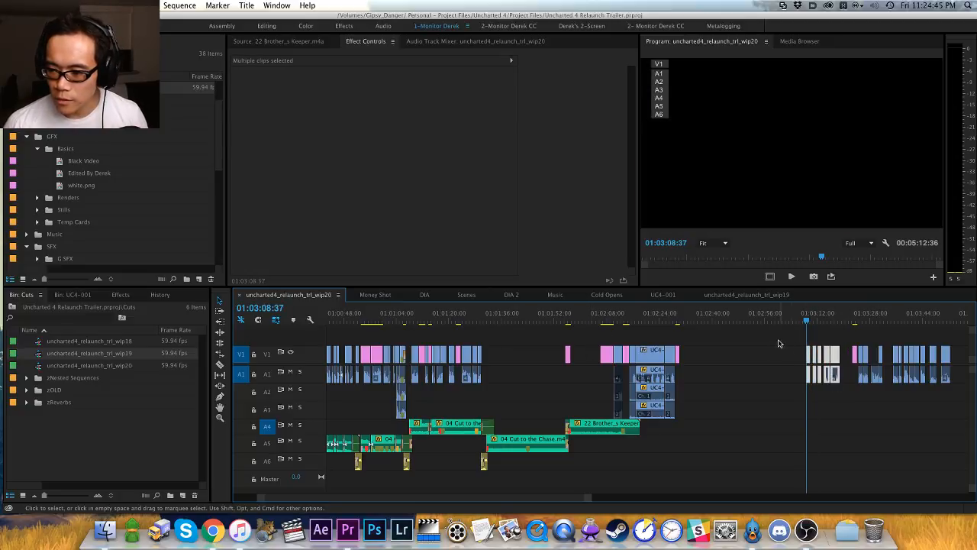
key("a")
left_click_drag(782, 357, 686, 358)
key("super+s")
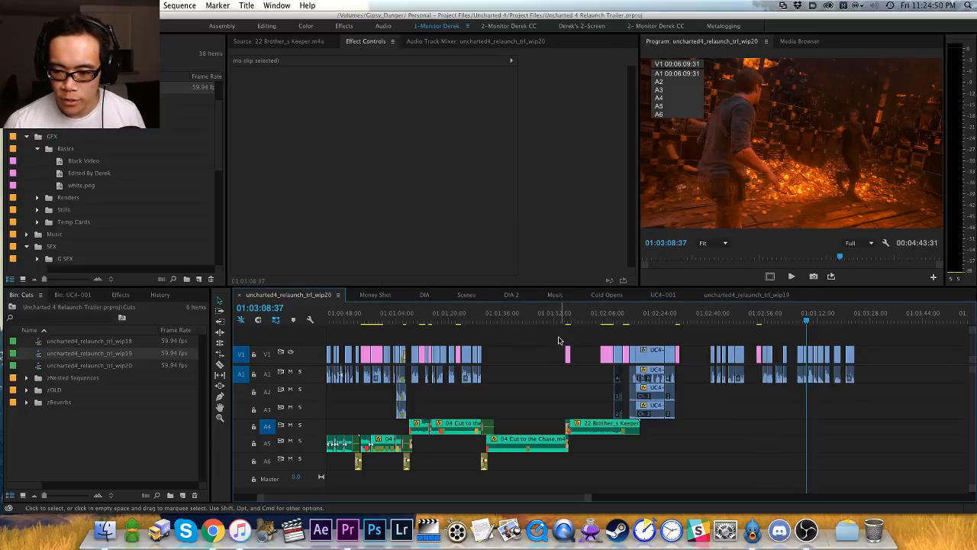
Step: Move the white.png flash clip at the end of the Cut to the Chase music from V1 up to V2
left_click(566, 358)
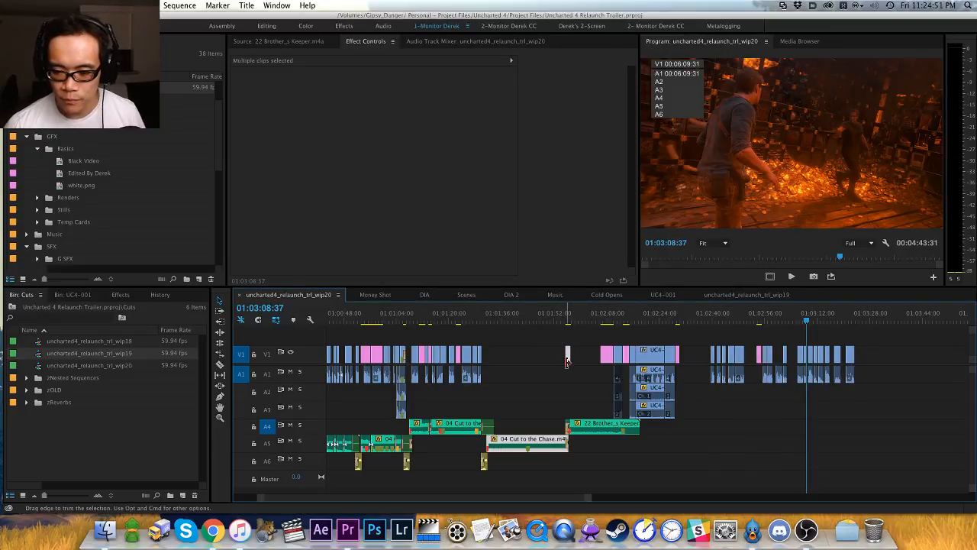
left_click_drag(567, 359, 566, 339)
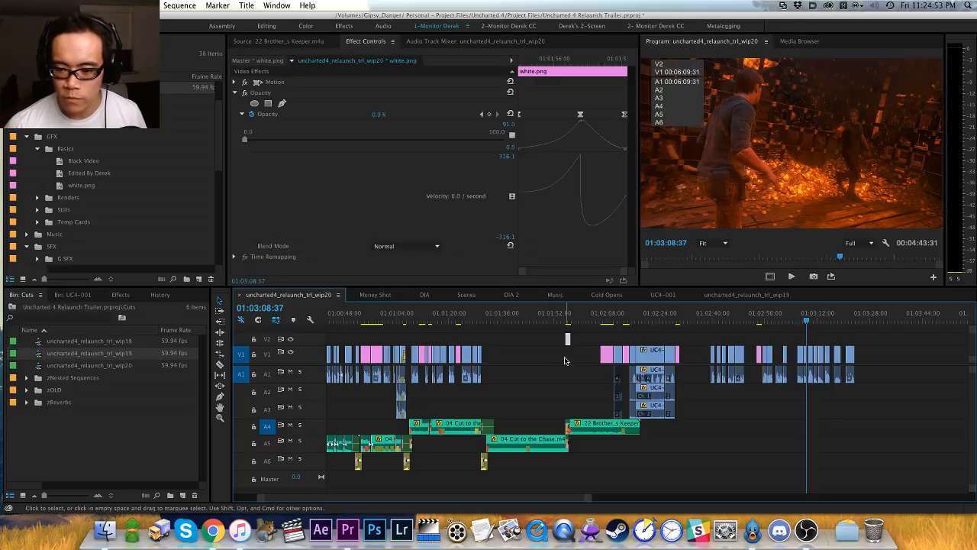
left_click(565, 360)
Step: Cut the first group of leftover clips after the end card and return to about 01:01:31:46 in the sequence
left_click_drag(704, 328, 745, 390)
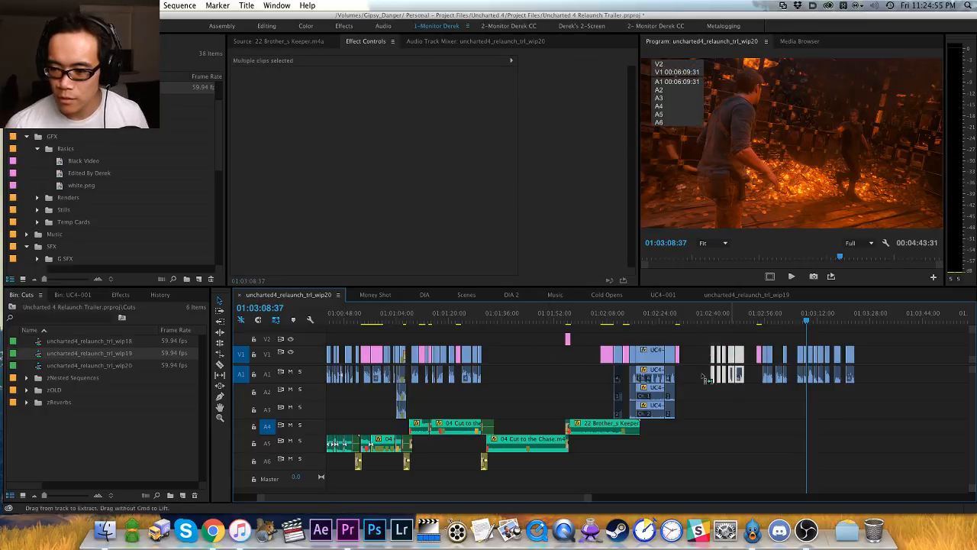
key("Delete")
left_click(488, 315)
key("equal")
key("equal")
key("equal")
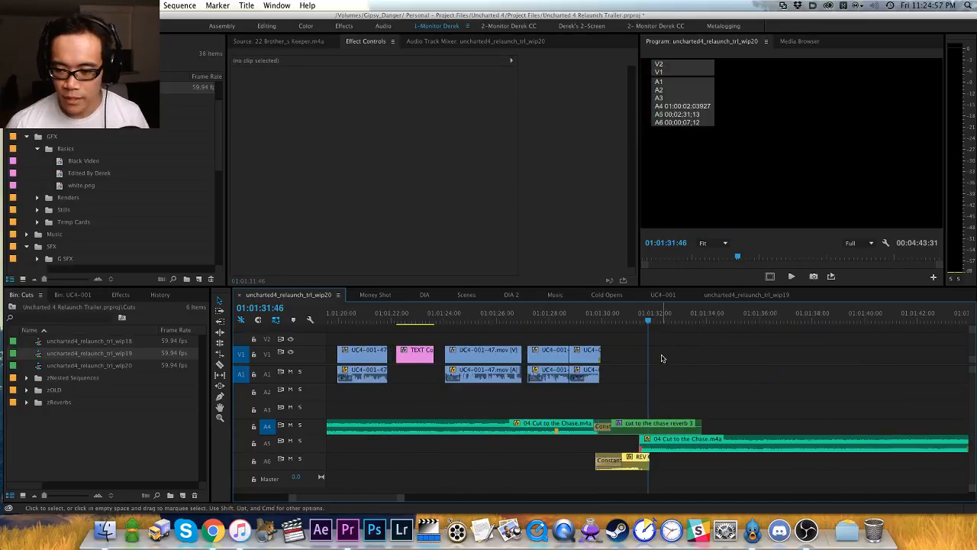
Step: Untarget A4 and paste the cut clips onto V1 and A1 at 01:01:32:20, just after the last Cut to the Chase music begins
key("h")
left_click_drag(652, 359, 566, 365)
key("v")
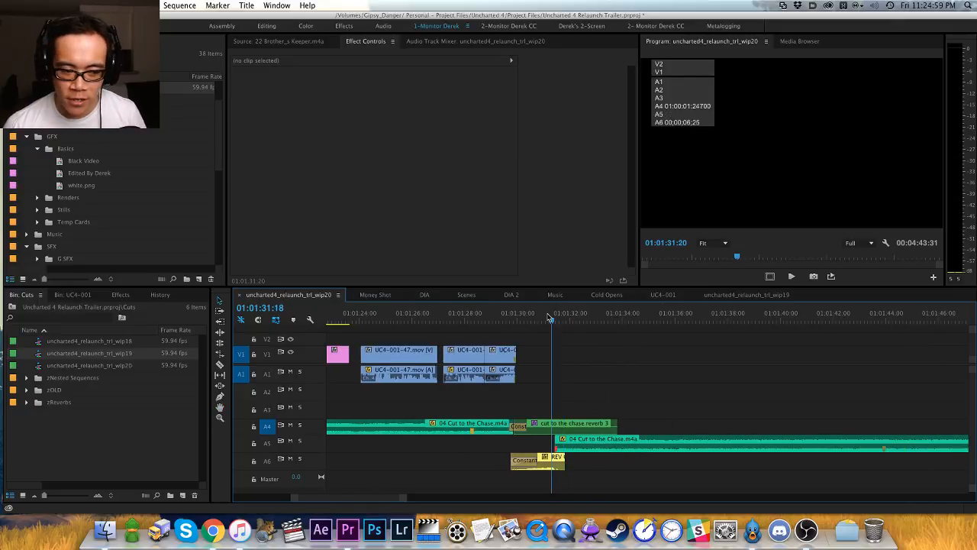
key("minus")
key("minus")
key("equal")
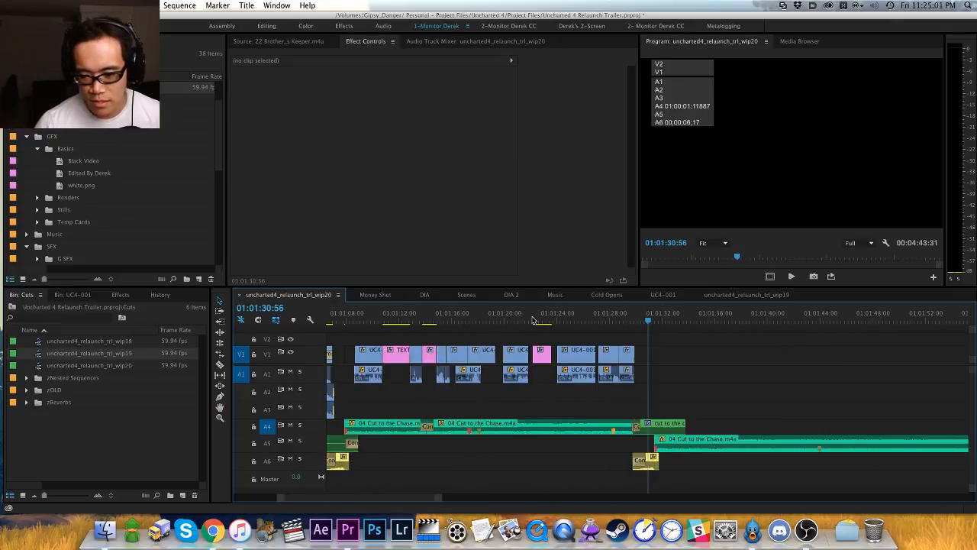
key("h")
left_click_drag(717, 376, 679, 378)
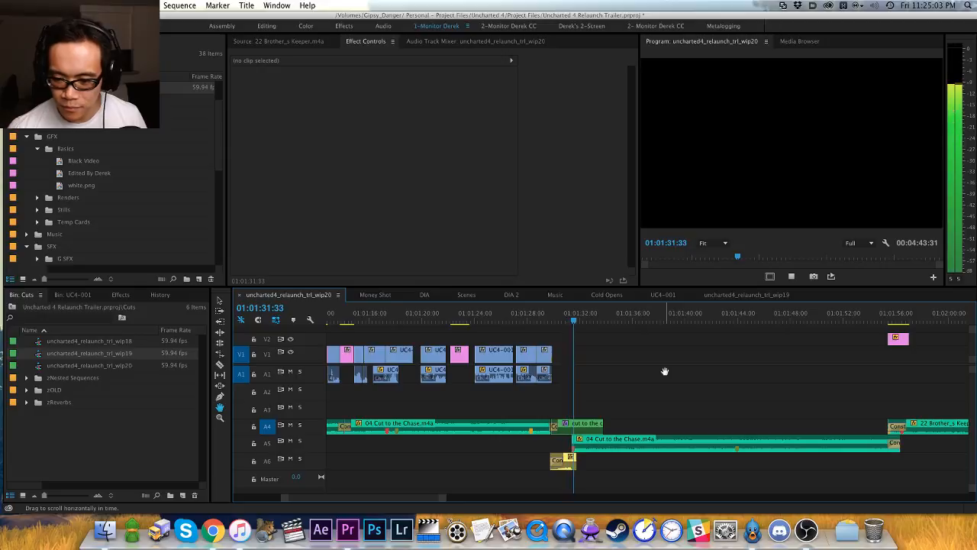
key("space")
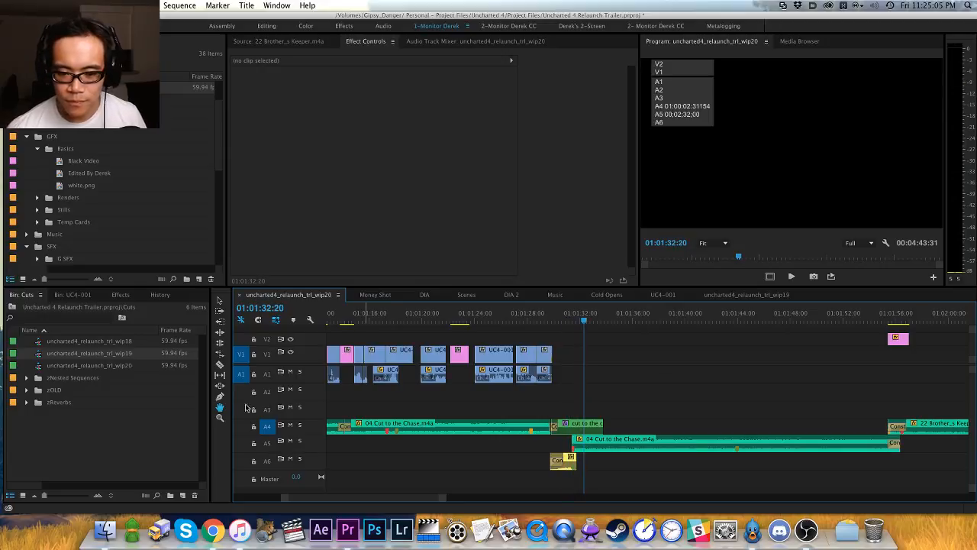
left_click(269, 430)
key("ctrl+v")
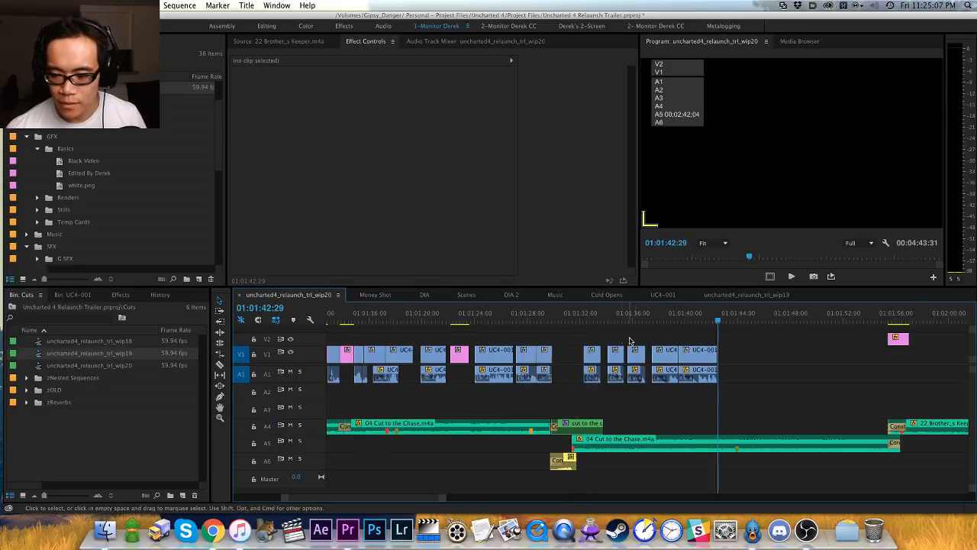
Step: Turn off solo on A1 and play back the pasted clips against the music from about 01:01:32
key("h")
left_click_drag(630, 341, 577, 345)
key("v")
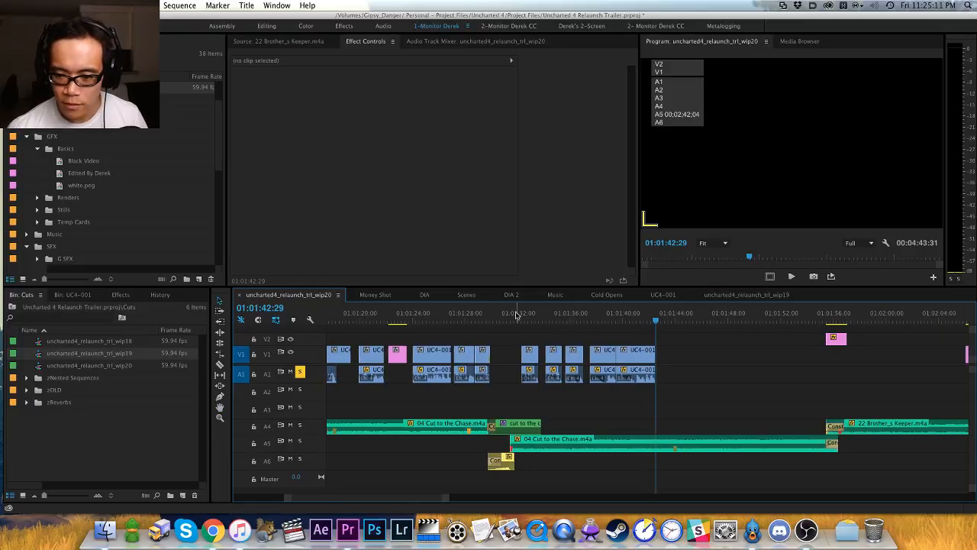
left_click(517, 313)
left_click(300, 372)
key("space")
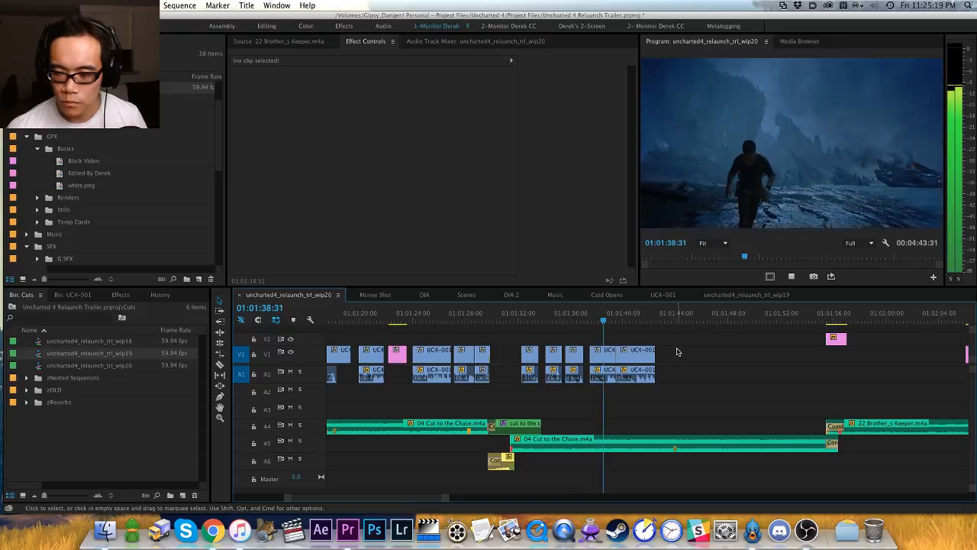
key("space")
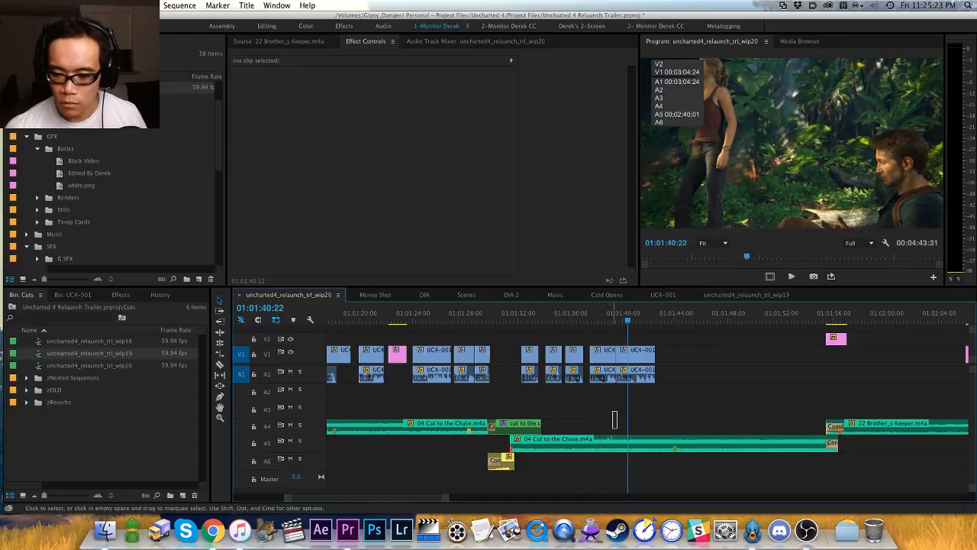
Step: Lower the gain of the 04 Cut to the Chase.m4a clip on A5 by 5 dB
left_click(610, 440)
type("g-5")
key("Return")
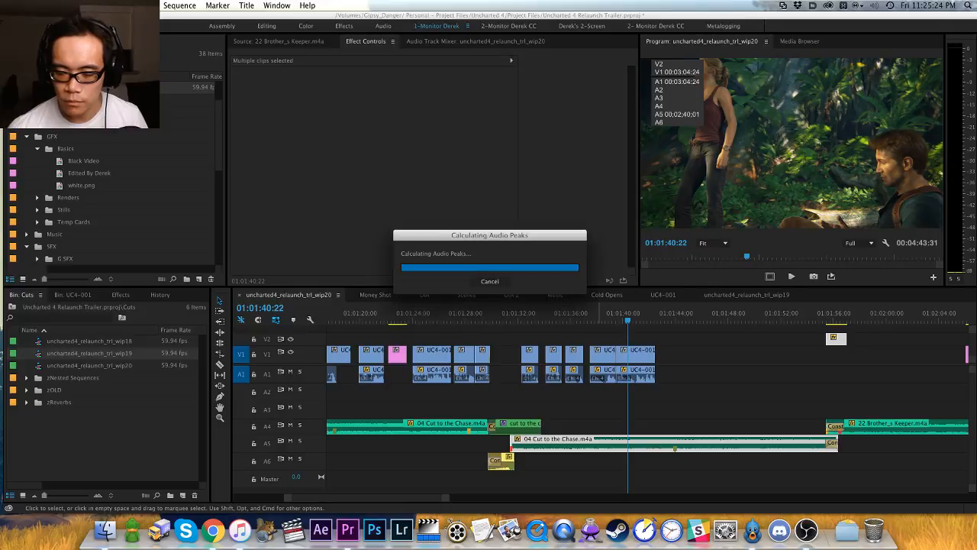
left_click(598, 459)
Step: Play back the pasted clips from 01:01:31:46 to check them against the quieter music
key("h")
left_click_drag(548, 335, 490, 335)
key("v")
key("h")
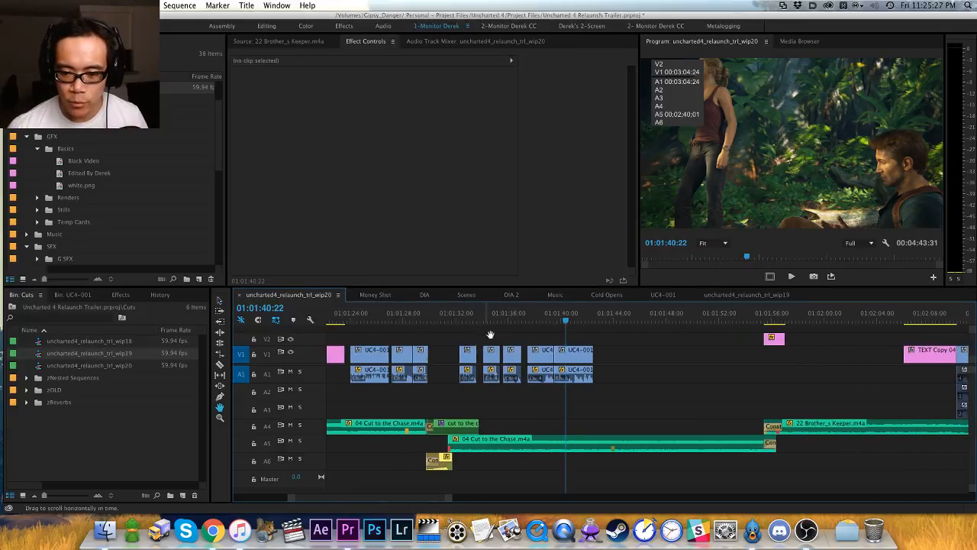
left_click(452, 316)
key("space")
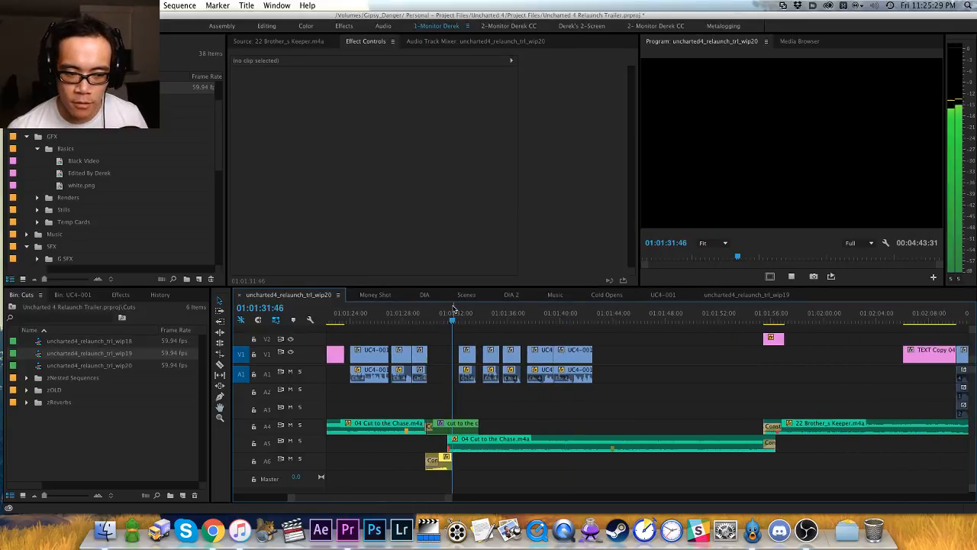
left_click_drag(515, 328, 452, 329)
key("v")
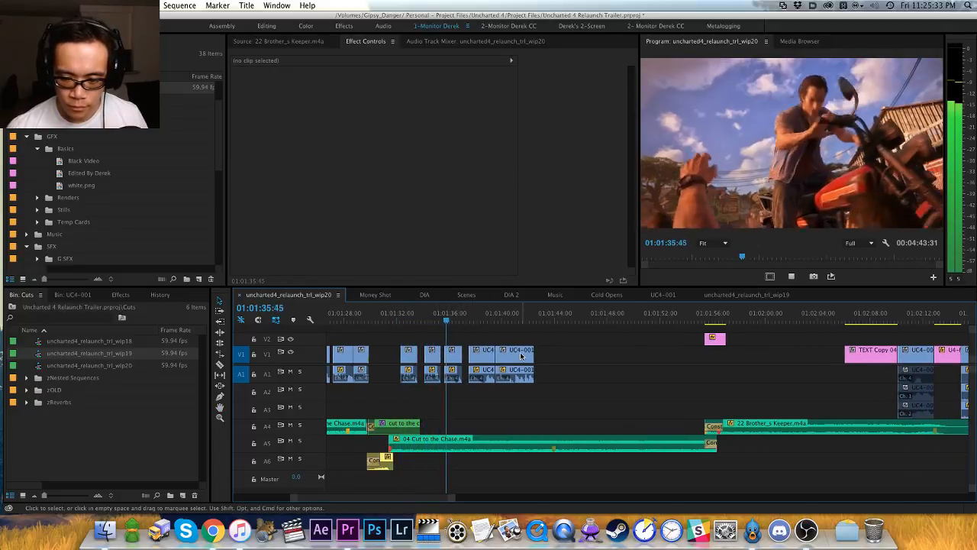
key("space")
Step: Cut the third pasted clip, the motorcycle shot, and paste it beyond the other pasted clips at about 01:01:46
left_click_drag(448, 334, 457, 361)
key("Delete")
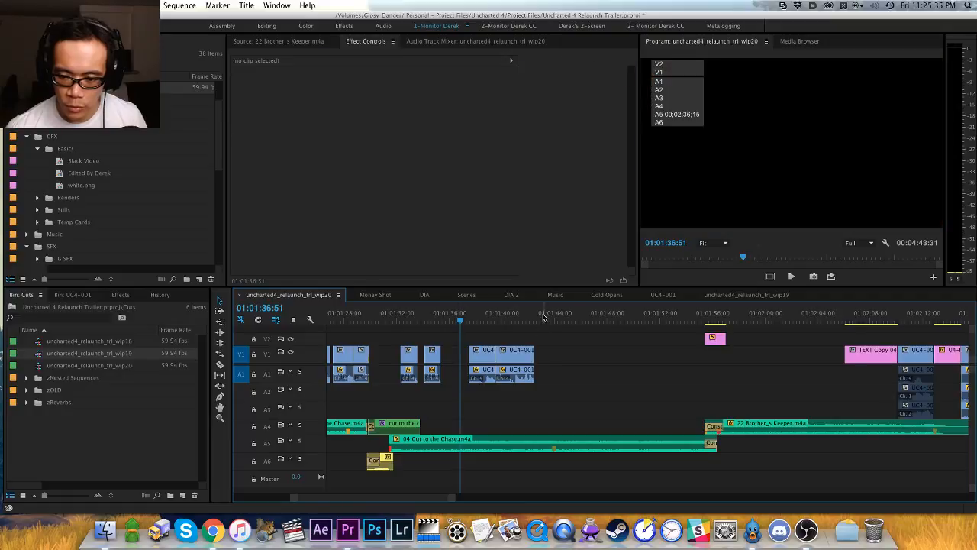
key("super+v")
Step: Play back the section from 01:01:36:13 and check the spacing of the clips up to the relocated motorcycle shot
mouse_move(449, 318)
left_mouse_down()
mouse_move(429, 320)
mouse_move(453, 318)
left_mouse_up()
key("minus")
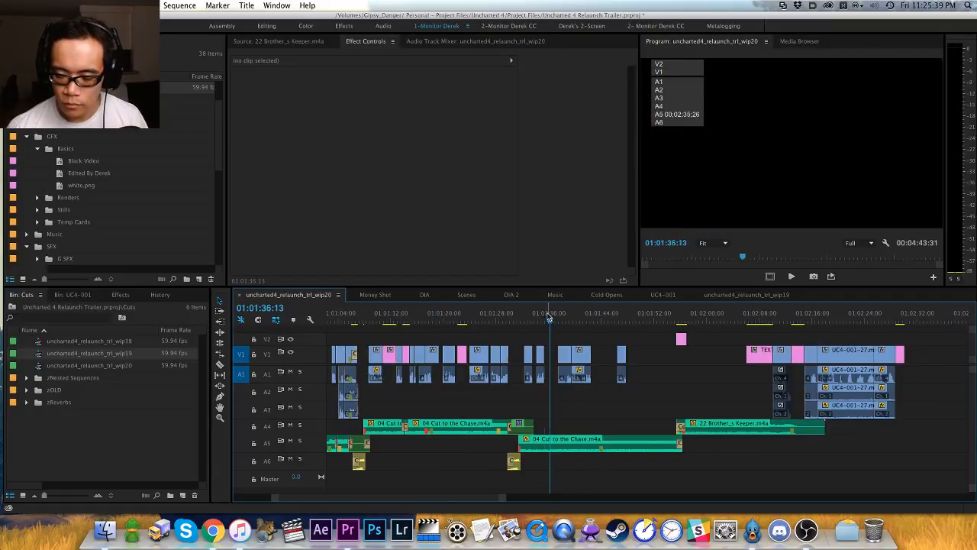
key("space")
key("equal")
key("equal")
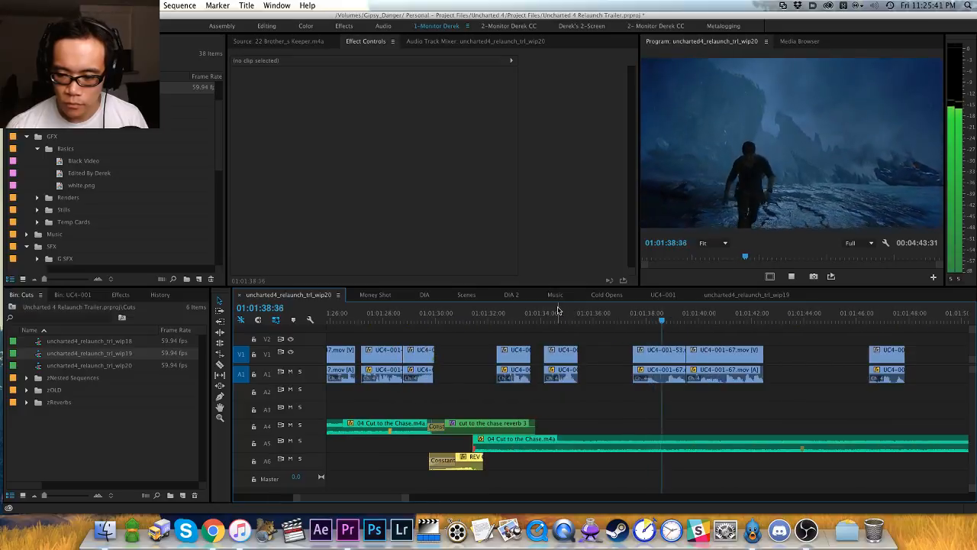
key("minus")
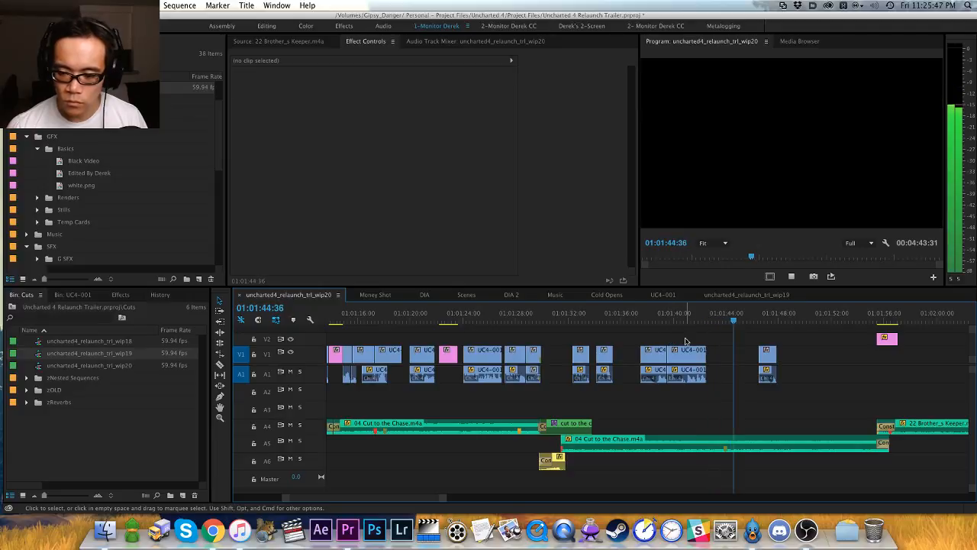
key("space")
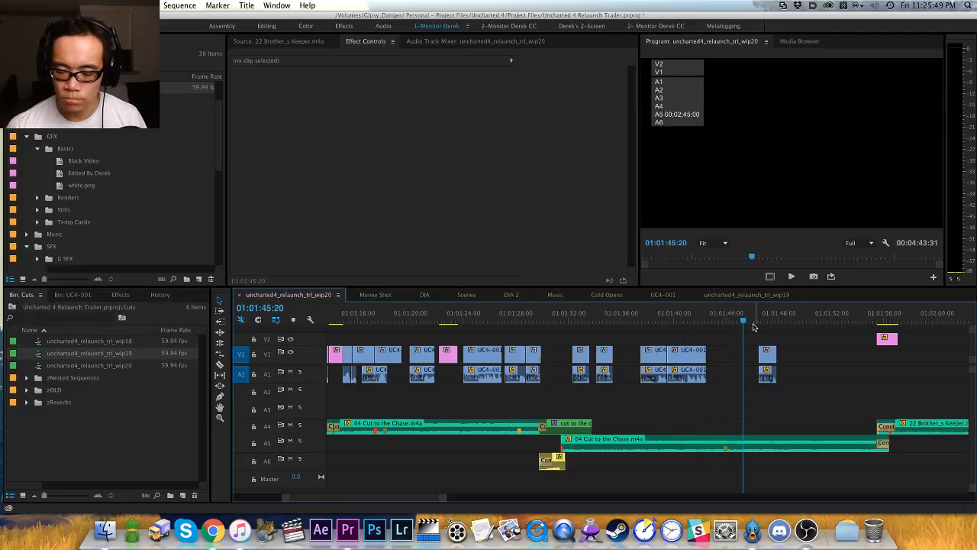
scroll(754, 330, "right", 3)
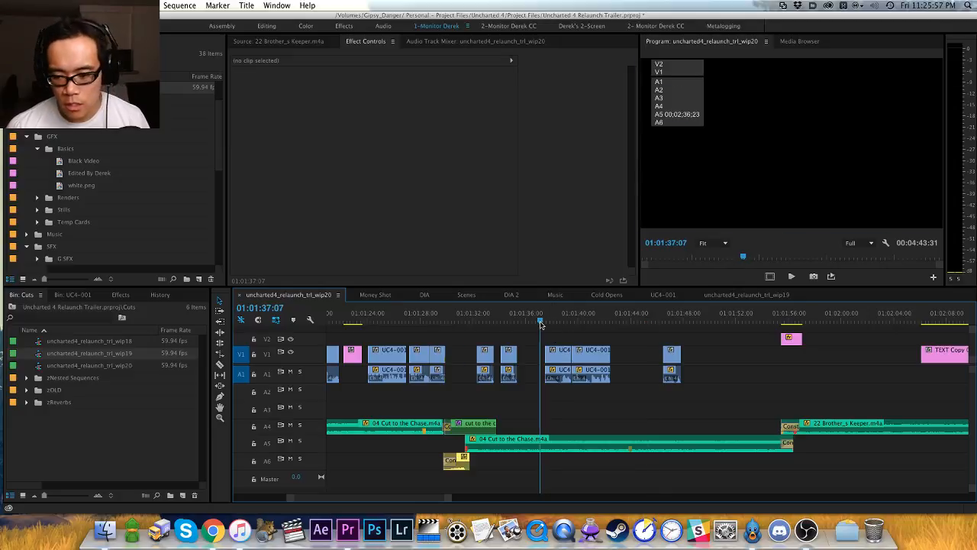
Step: Go to the leftover gameplay clips following the "NATE DOING ACTION STUFF" card at about 01:02:54 and scrub through them
key("minus")
key("minus")
key("minus")
key("minus")
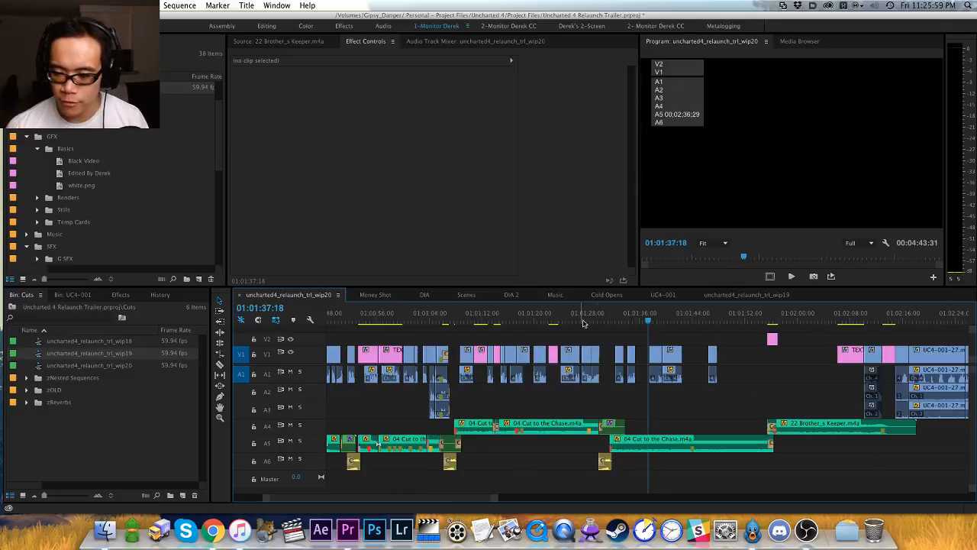
left_click(908, 321)
key("equal")
key("equal")
key("equal")
key("equal")
key("equal")
key("equal")
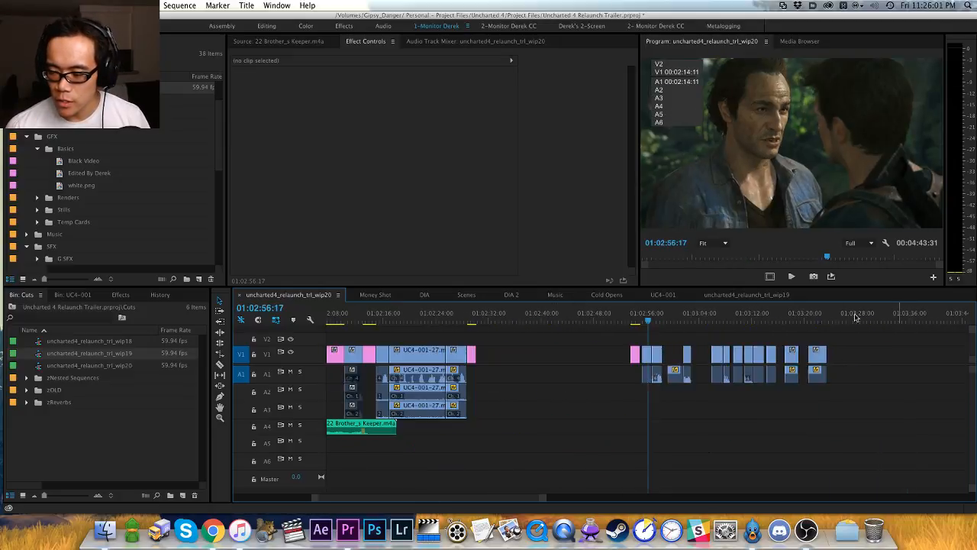
left_click_drag(661, 320, 595, 340)
key("minus")
key("minus")
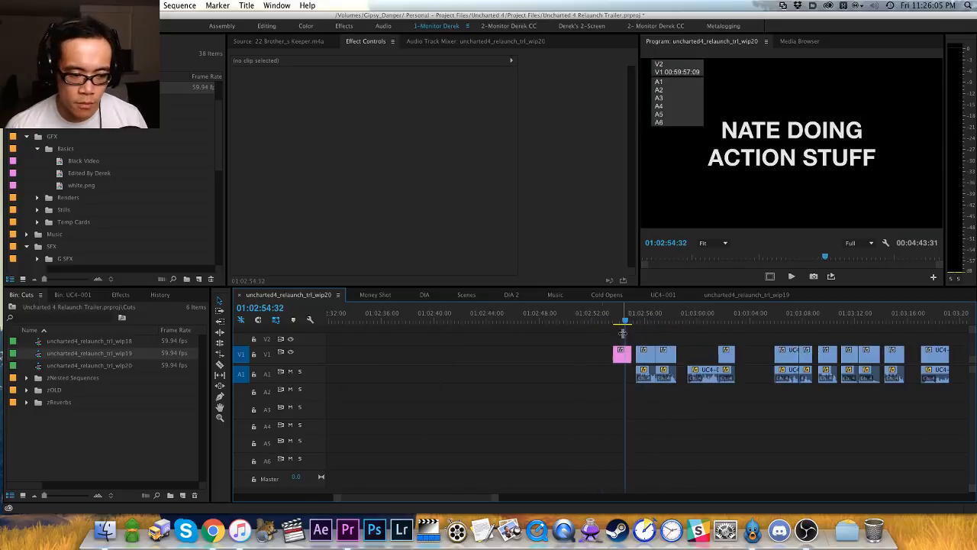
Step: Cut the first group of leftover clips, the dialogue shots between about 01:02:55 and 01:03:03
left_click_drag(658, 327, 723, 321)
left_click_drag(709, 388, 637, 337)
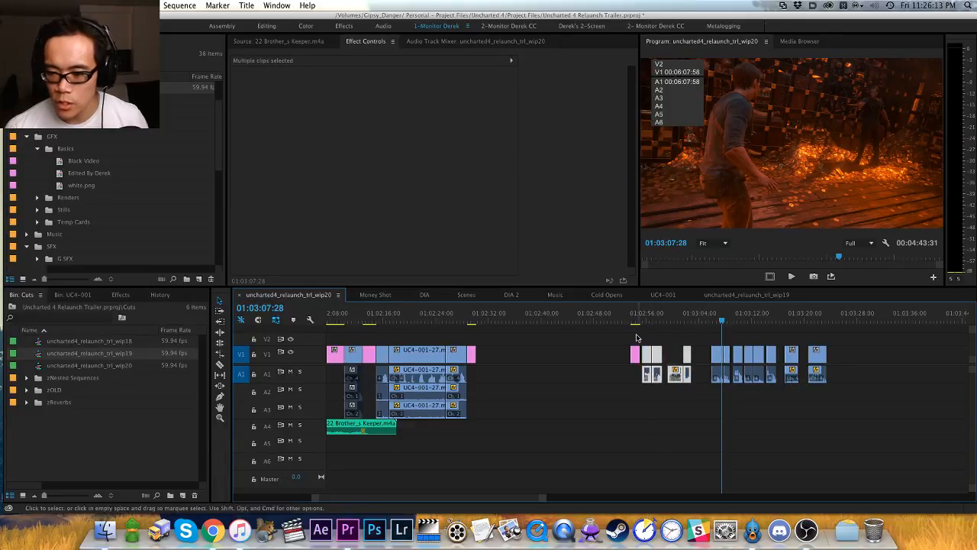
key("Delete")
Step: Shift the three motorcycle-section clips later to about 01:01:55 and paste the cut dialogue clips from 01:01:36:34
key("h")
left_click_drag(486, 372, 829, 353)
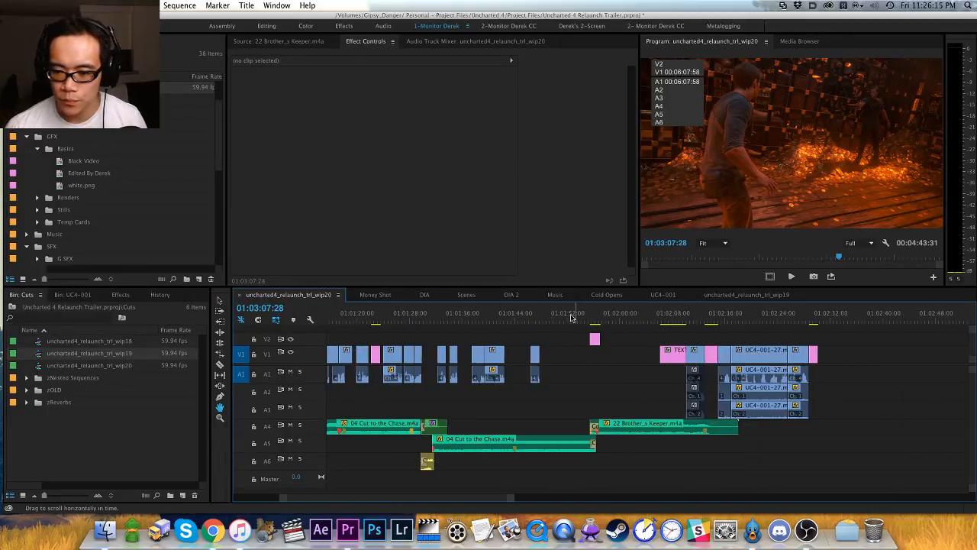
left_click(436, 317)
key("space")
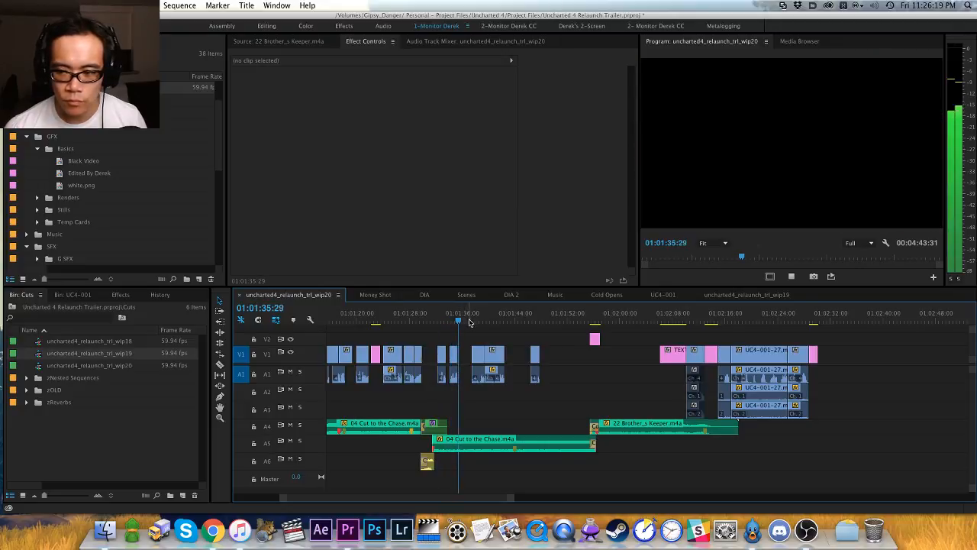
key("space")
left_click_drag(560, 336, 472, 394)
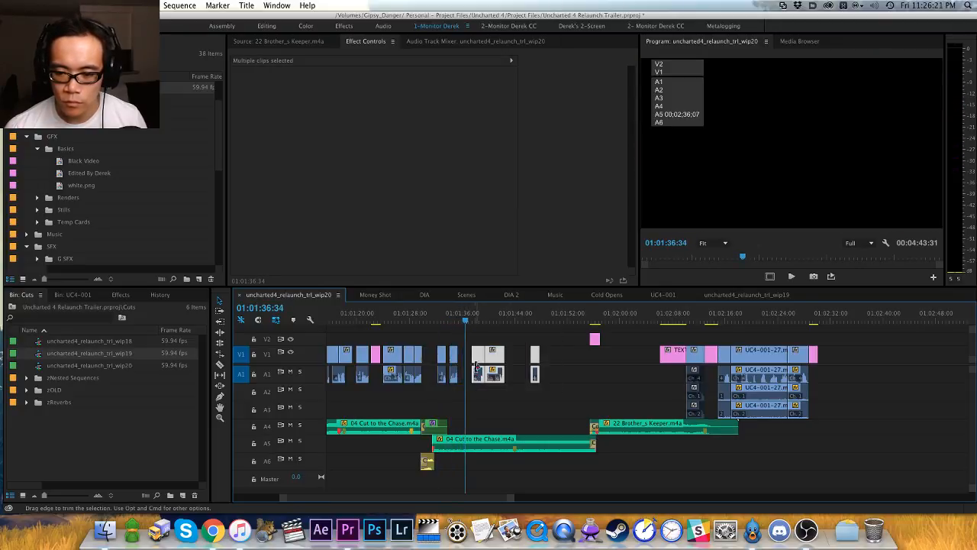
left_click_drag(491, 361, 605, 361)
key("super+v")
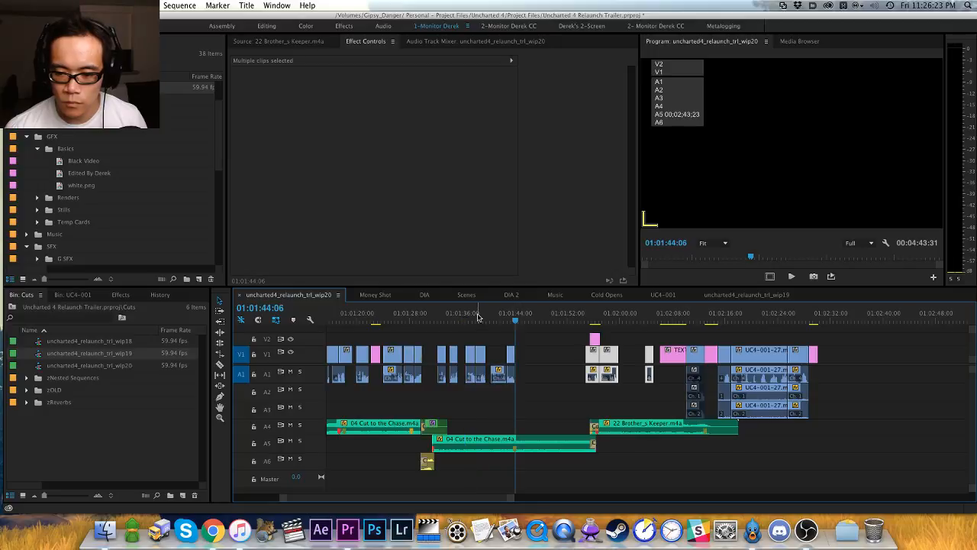
Step: Play back the music section from about 01:01:32 to check the newly pasted dialogue clips
left_click_drag(477, 316, 464, 315)
key("space")
key("=")
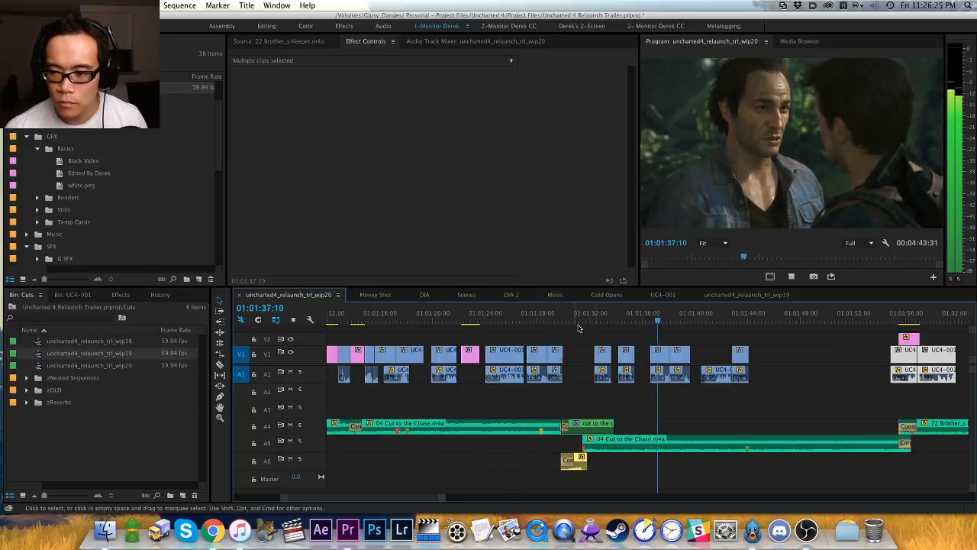
key("h")
left_click_drag(602, 351, 485, 352)
left_click_drag(480, 316, 490, 316)
key("space")
left_click(535, 313)
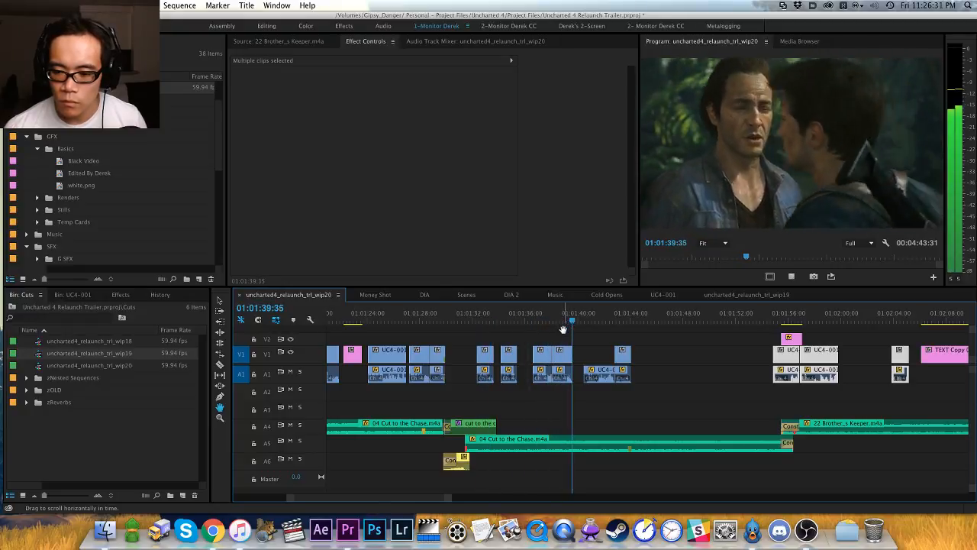
key("space")
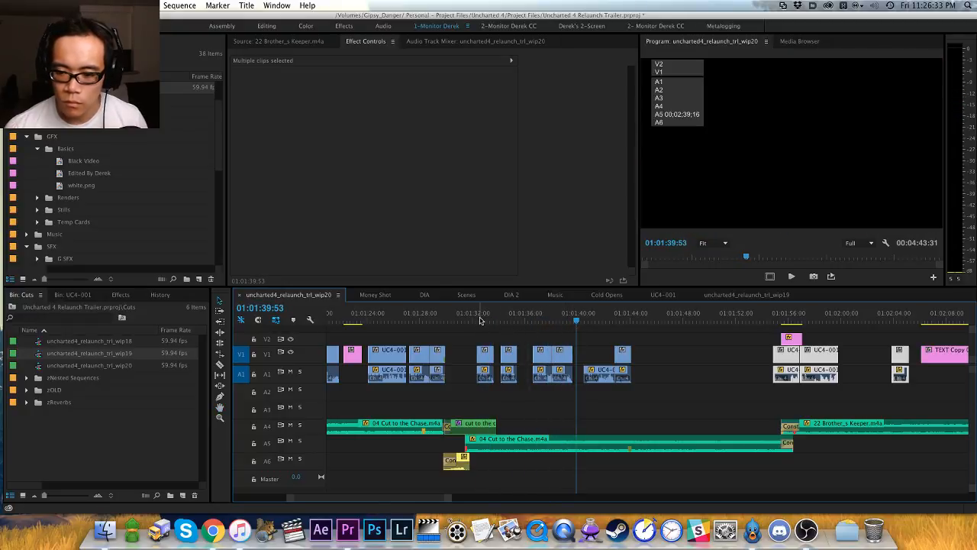
Step: Try swapping the UC4-001-55.mov clip with the adjoining dialogue pair, moving the pair earlier and pasting the clip at about 01:01:38
left_click_drag(509, 333, 511, 373)
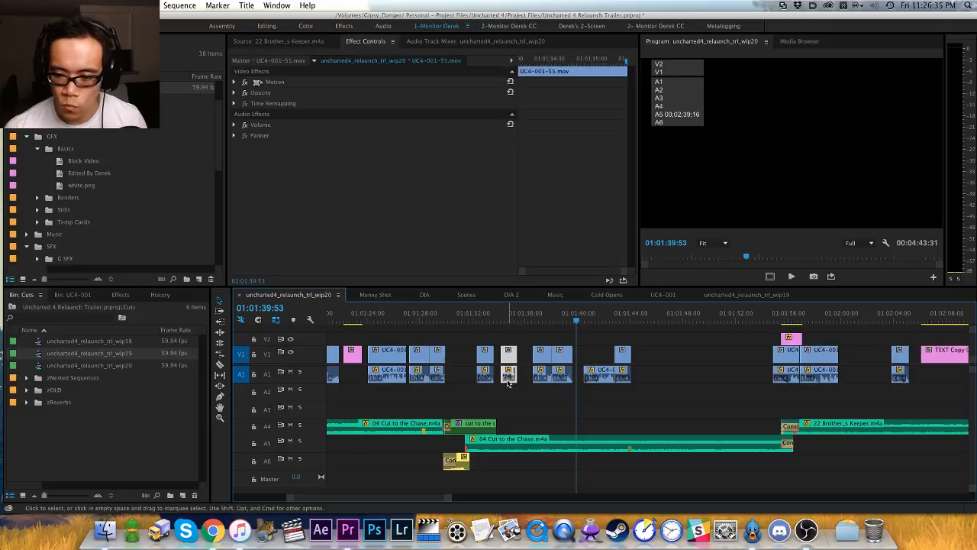
key("Delete")
left_click_drag(563, 335, 504, 357)
left_click(552, 319)
key("super+v")
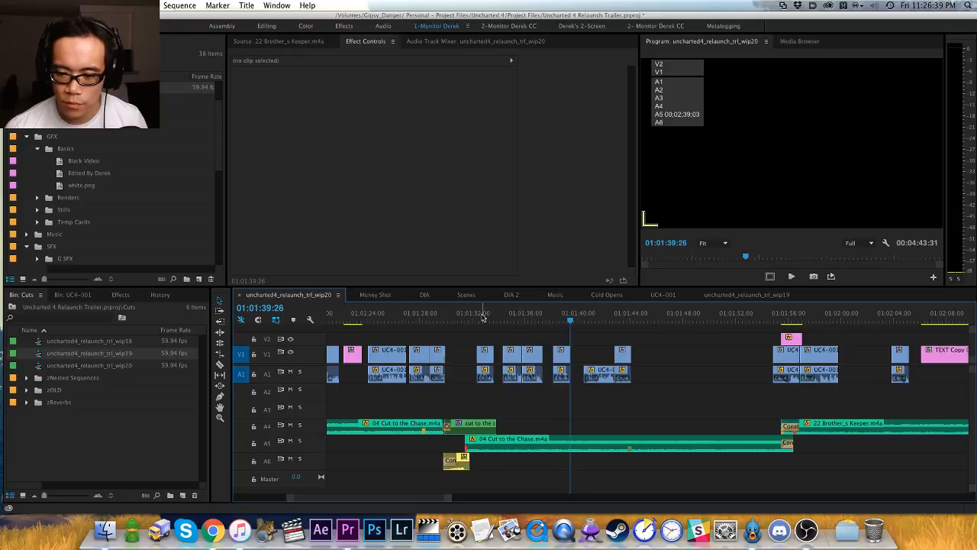
Step: Play back the swapped clip order from about 01:01:32 and undo the paste and the move
left_click(476, 318)
key("space")
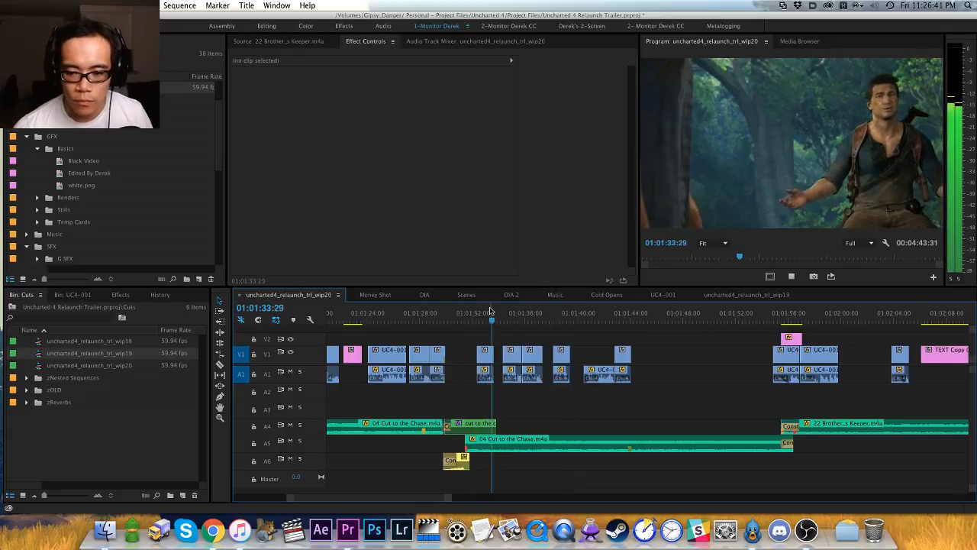
key("space")
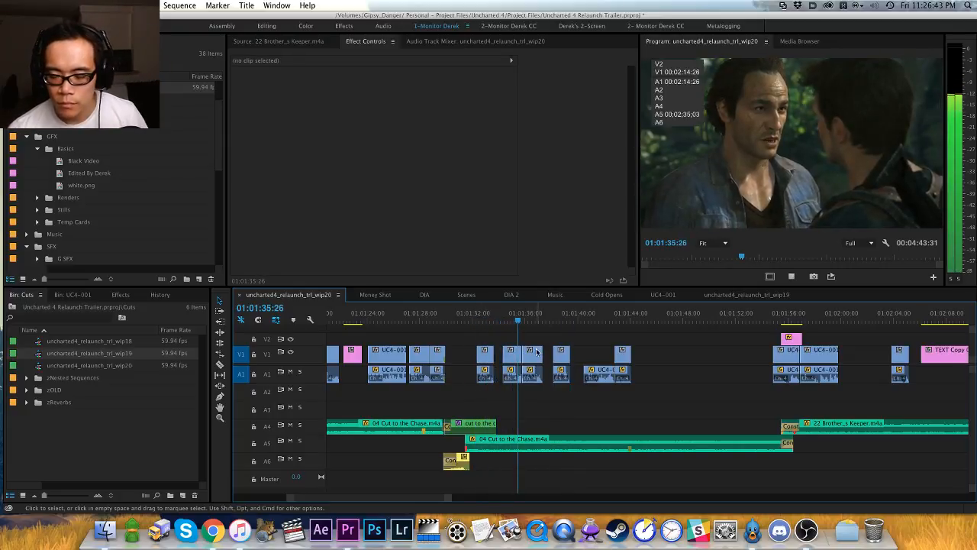
key("super+z")
key("super+z")
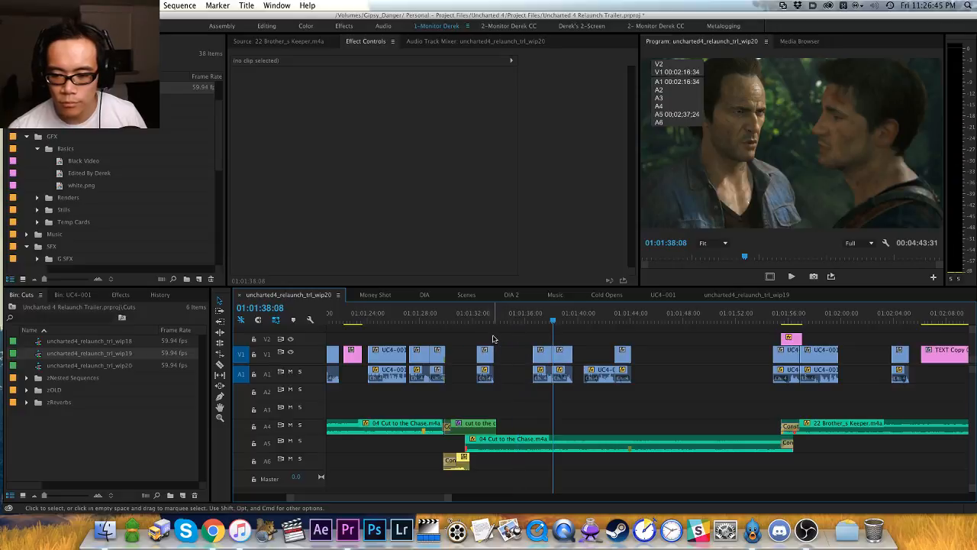
Step: Move the dialogue pair to about 01:01:32:30 and paste the two single clips that preceded it after the pair, from about 01:01:36:30
left_click_drag(480, 333, 513, 374)
key("Delete")
left_click_drag(521, 335, 493, 361)
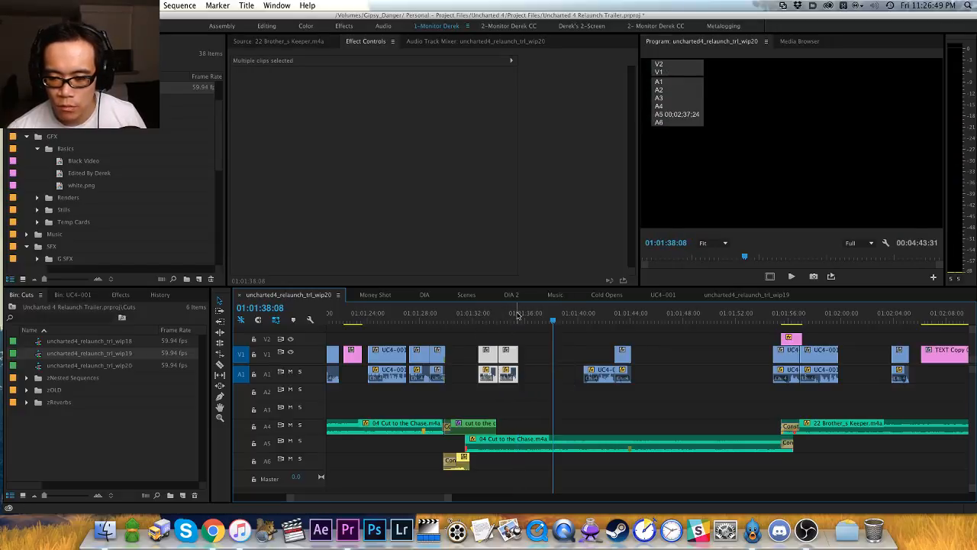
key("super+v")
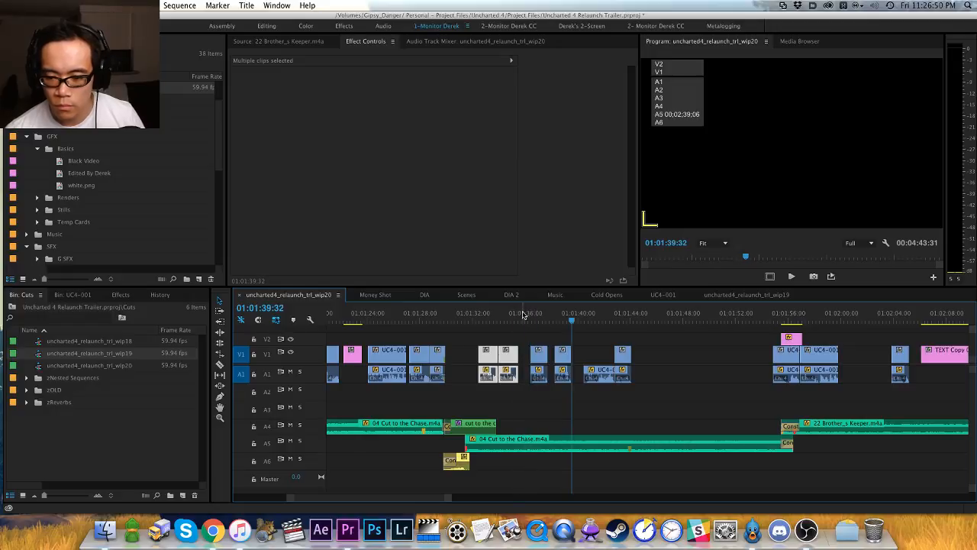
Step: Play back the rearranged clips from about 01:01:32:26 to check the new dialogue order
left_click(484, 309)
key("space")
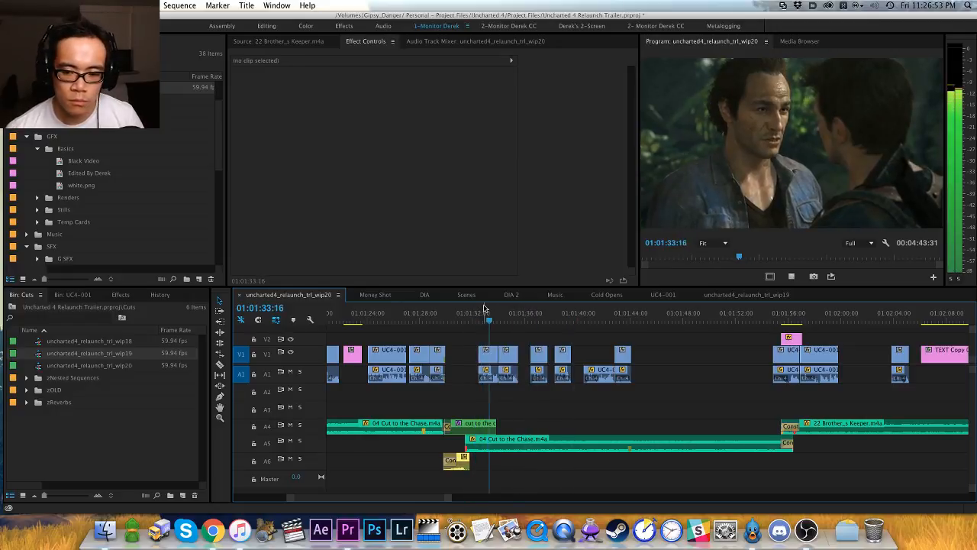
scroll(427, 319, "right", 3)
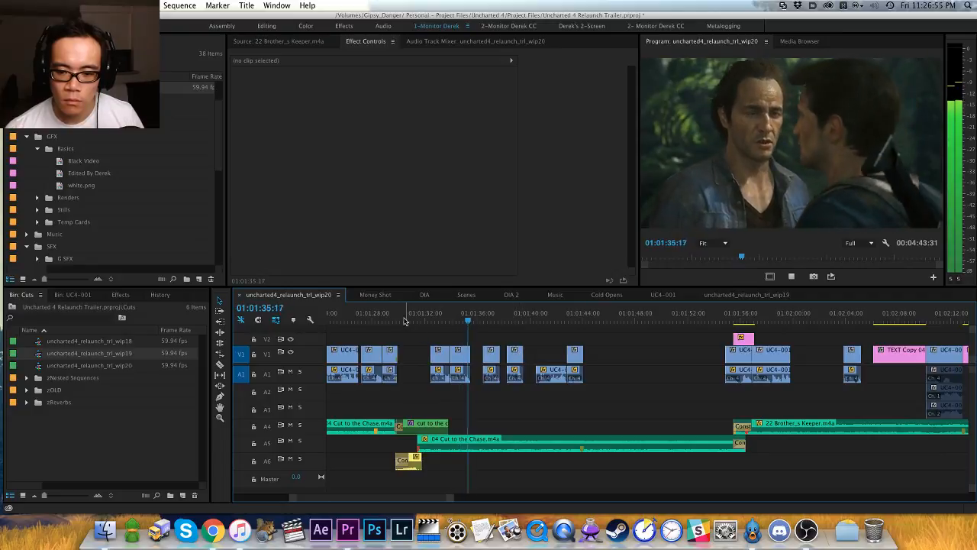
left_click_drag(405, 319, 430, 314)
key("space")
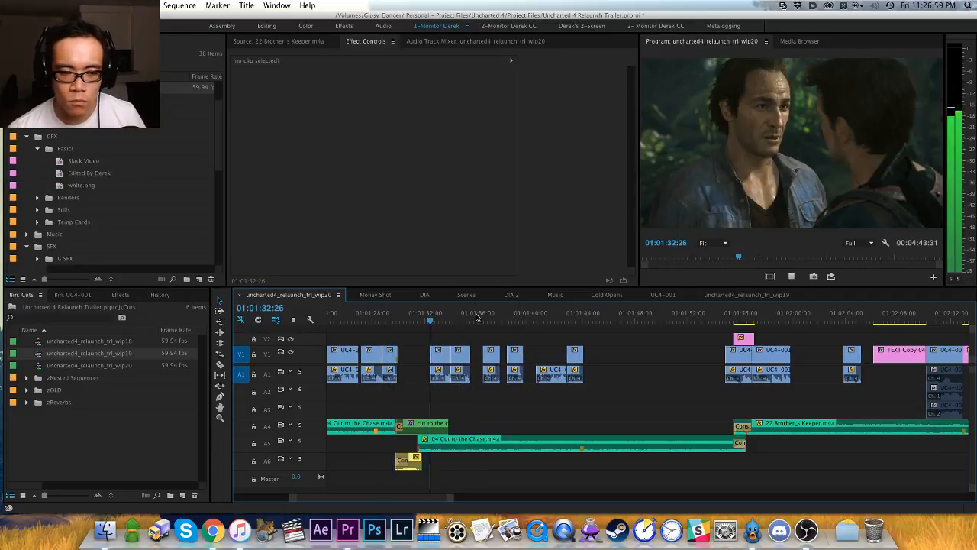
key("h")
left_click_drag(557, 366, 499, 367)
key("v")
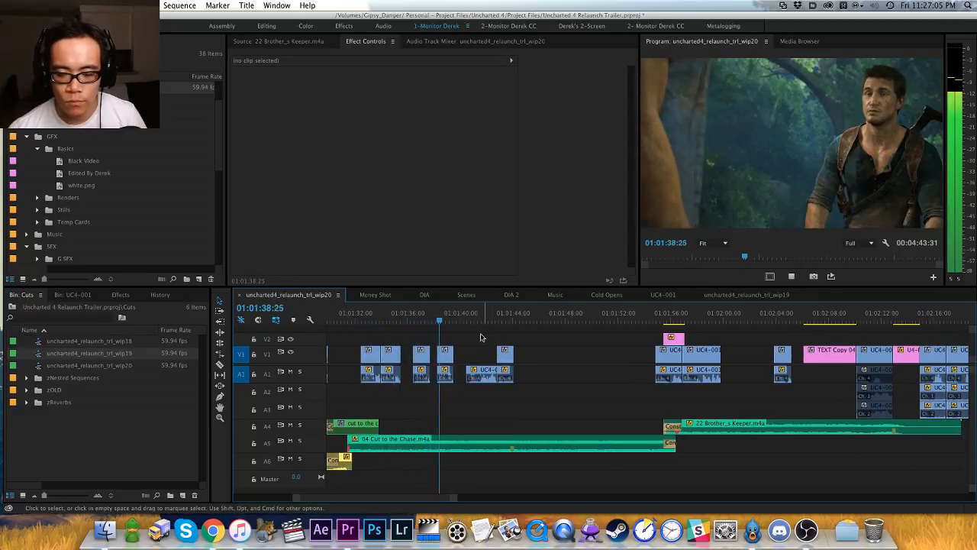
key("space")
Step: Shift the UC4-001-88 clips later to about 01:01:48:30 and relocate the dialogue pair behind the two single clips, ending at 01:01:43:20
left_click_drag(411, 330, 362, 382)
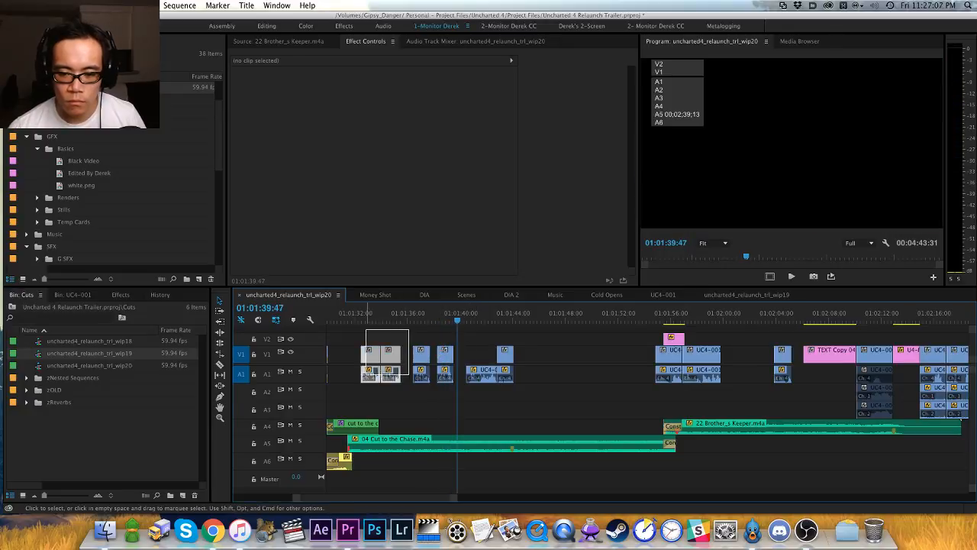
key("Delete")
left_click_drag(533, 338, 592, 372)
key("super+v")
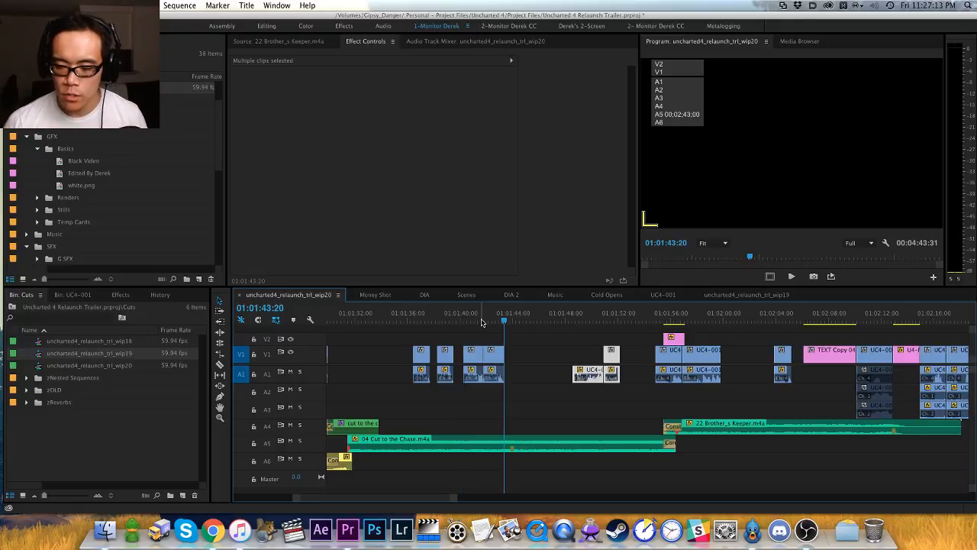
Step: Cut the UC4-001-88 clips and paste them ahead of the single clips, starting at about 01:01:32:17
key("super+shift+a")
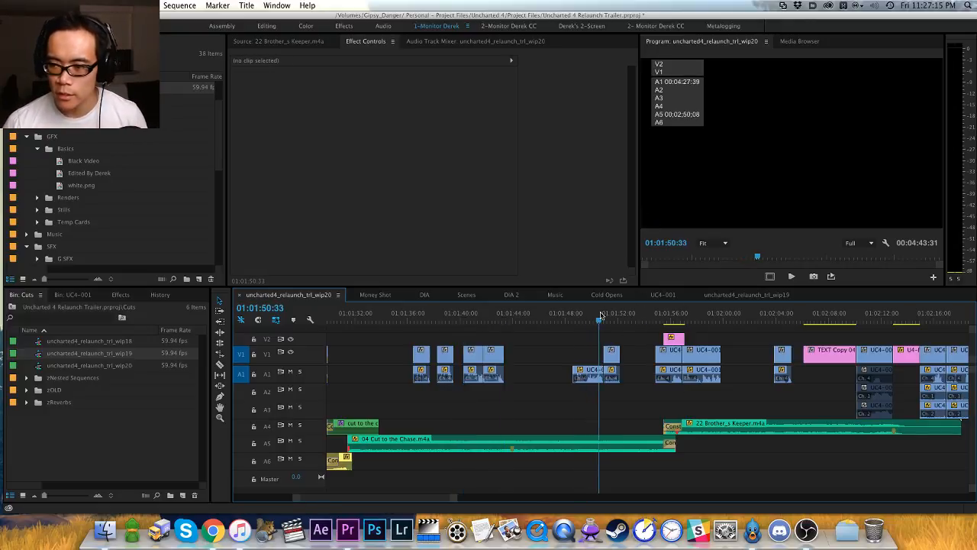
left_click_drag(601, 316, 594, 378)
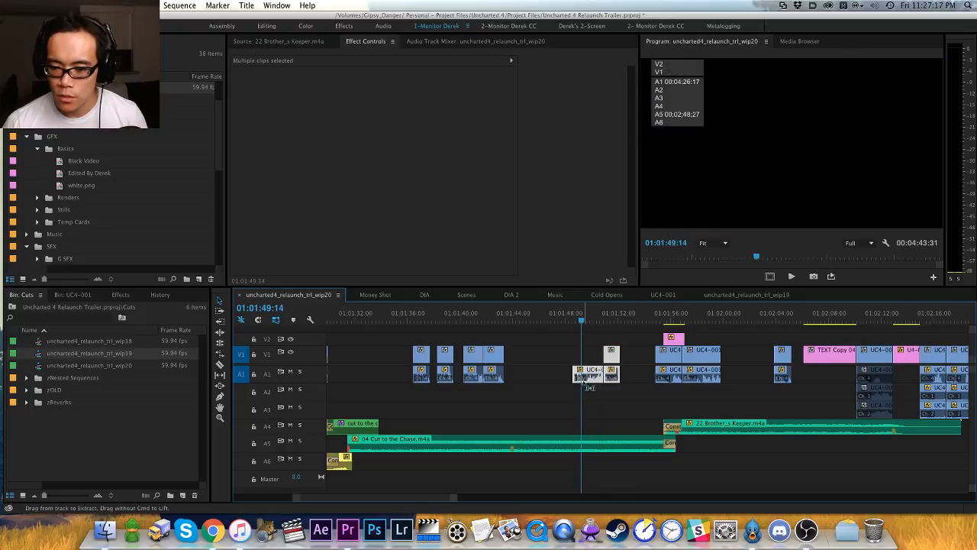
key("Delete")
scroll(556, 358, "left", 3)
left_click(452, 318)
key("space")
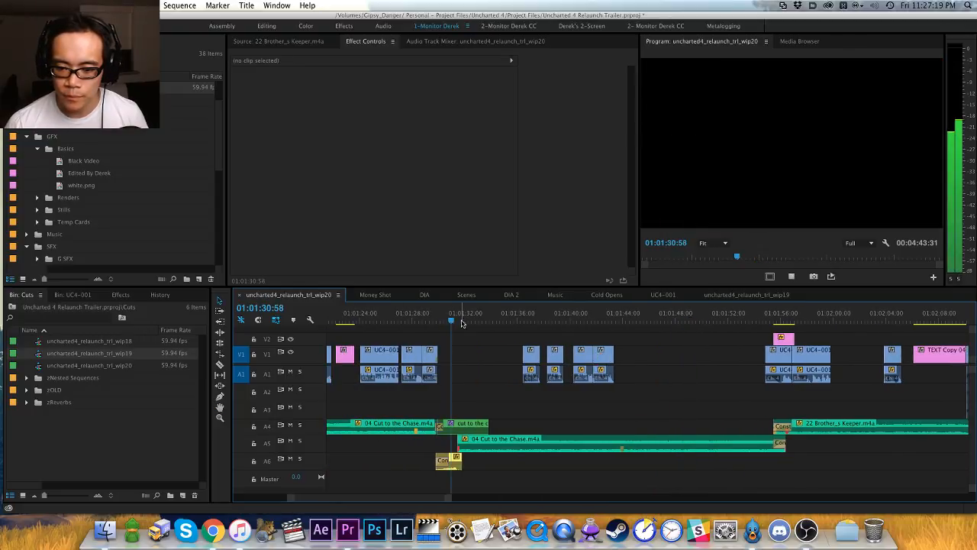
key("space")
key("super+v")
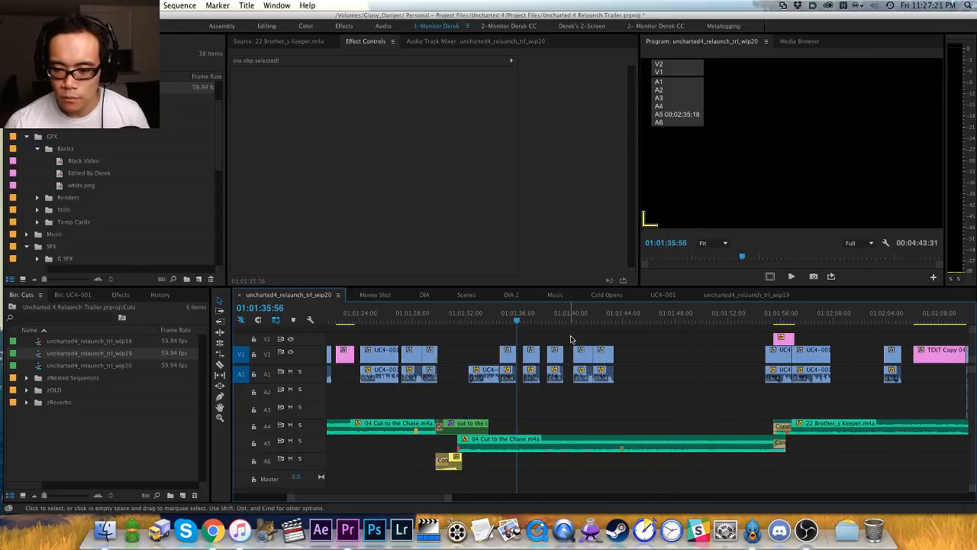
Step: Move the four clips following the UC4-001-88 clips later to about 01:01:41 and play back from 01:01:31
left_click_drag(623, 349, 533, 392)
left_click_drag(532, 359, 591, 358)
left_click(560, 356)
left_click(458, 315)
key("space")
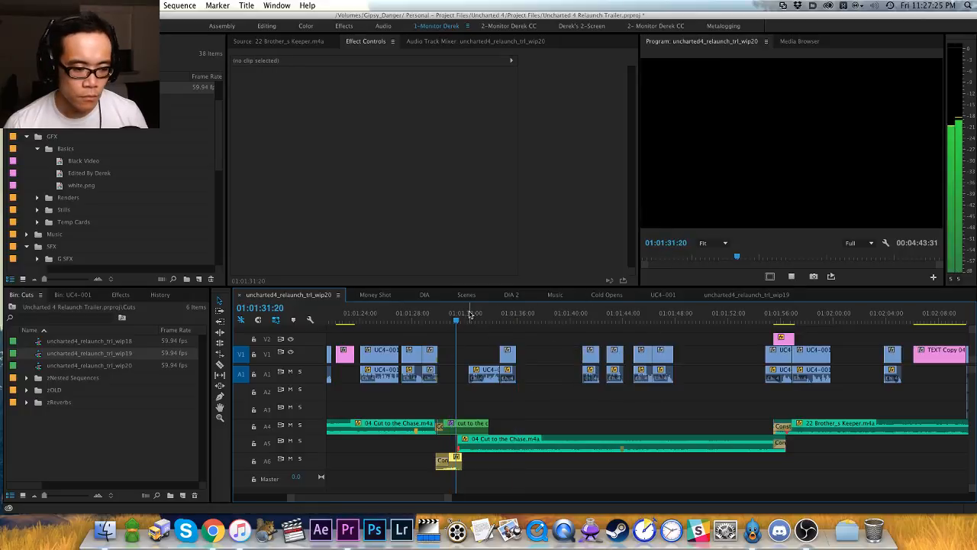
key("space")
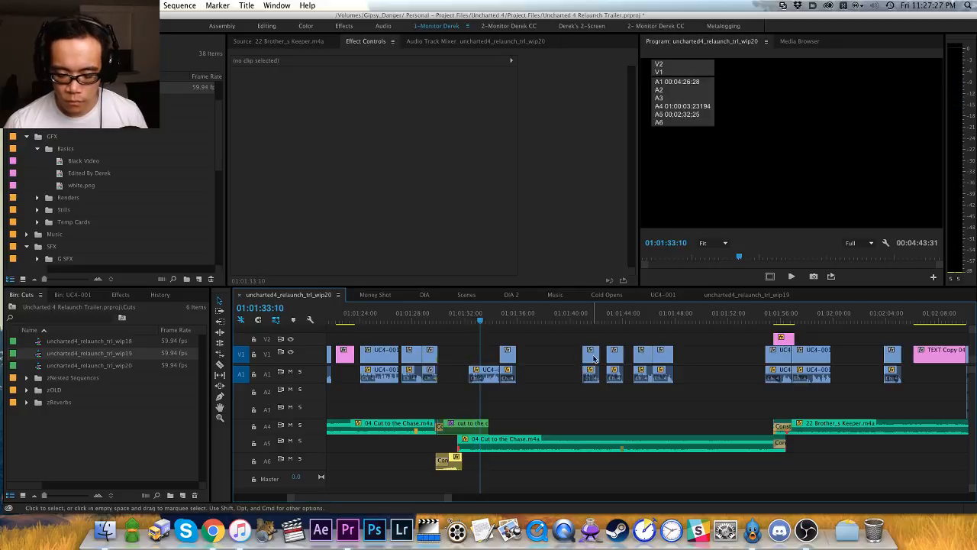
Step: Solo track A1 and trim the start of the audio-only UC4-001-88 clip to 01:01:32:36
key("equal")
left_click(603, 315)
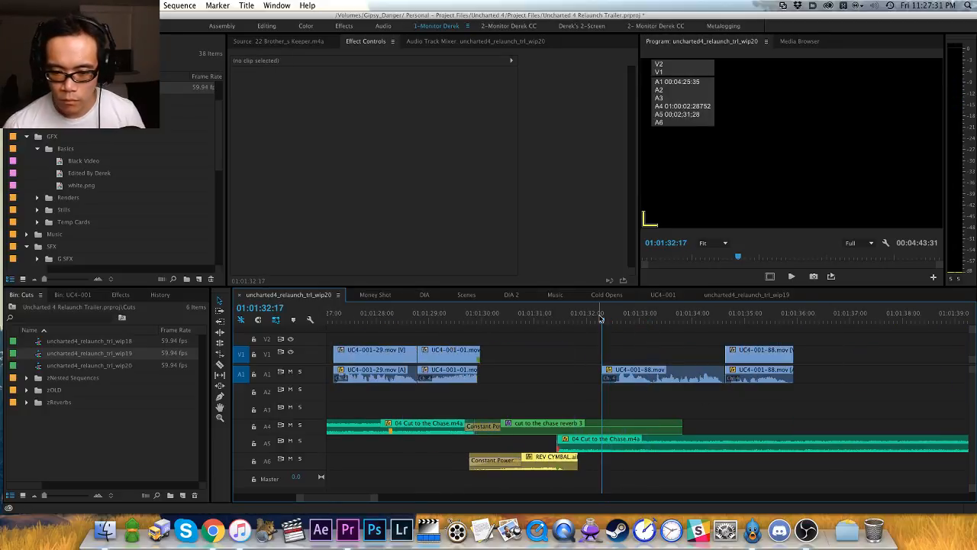
key("equal")
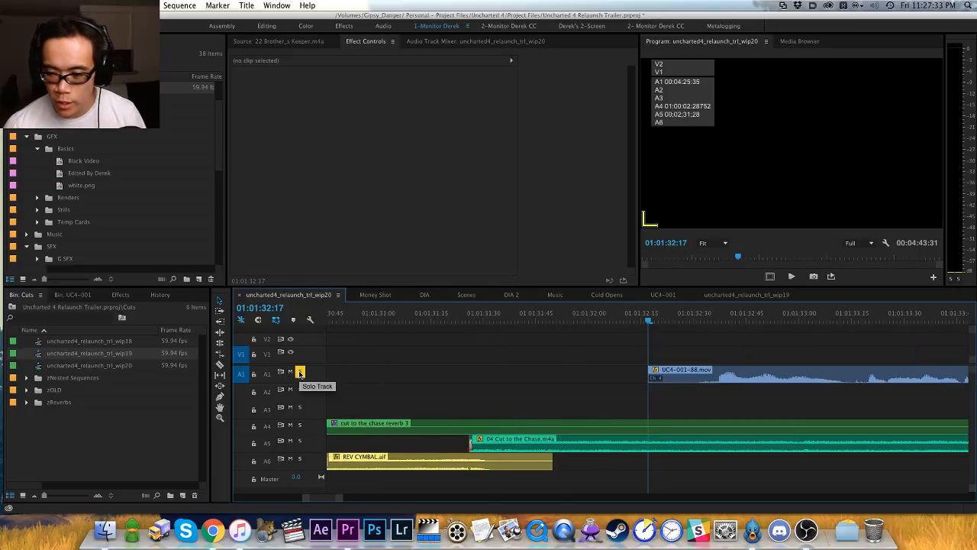
left_click_drag(704, 334, 575, 369)
key("space")
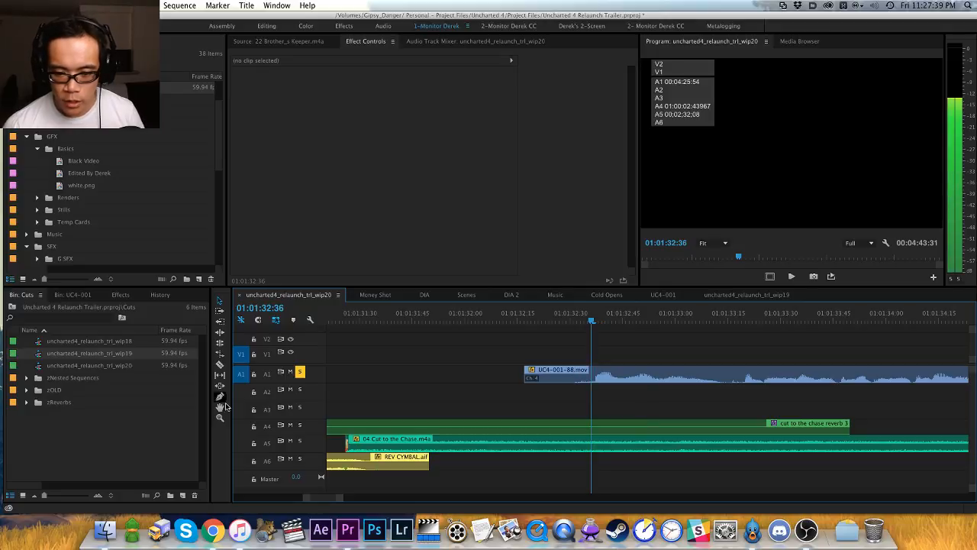
left_click(267, 374)
key("alt+q")
key("minus")
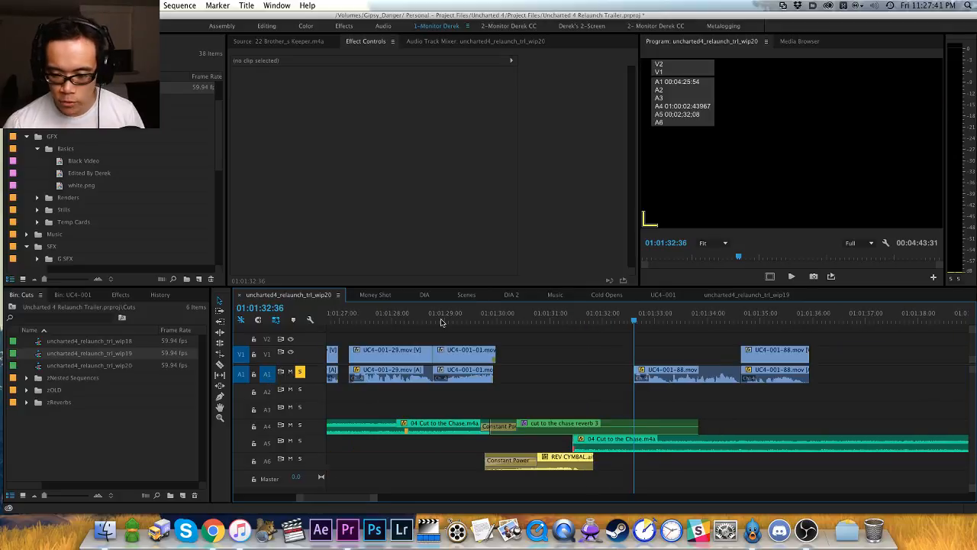
left_click_drag(642, 346, 596, 351)
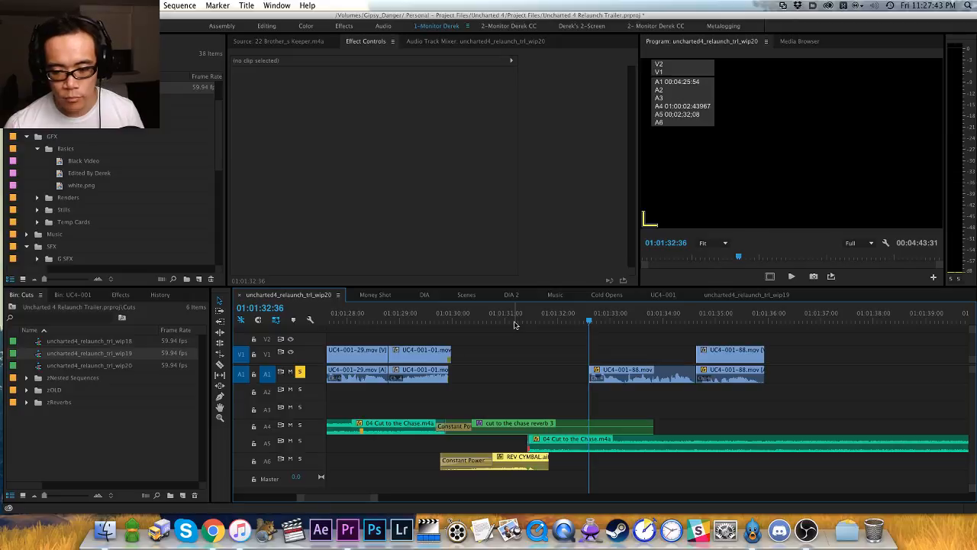
Step: Listen to the music lead-in and move the UC4-001-88 clips earlier so they start at 01:01:32:11
left_click_drag(542, 323, 522, 324)
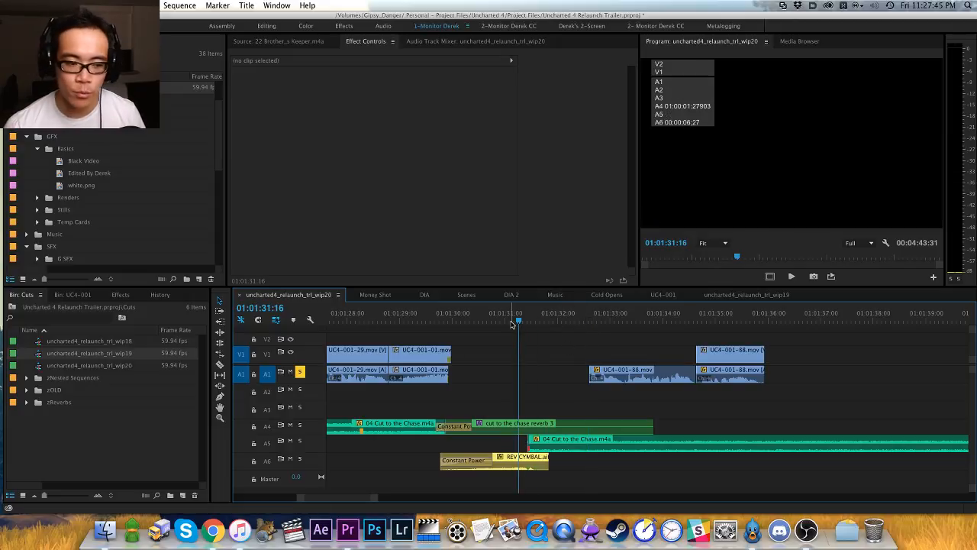
key("space")
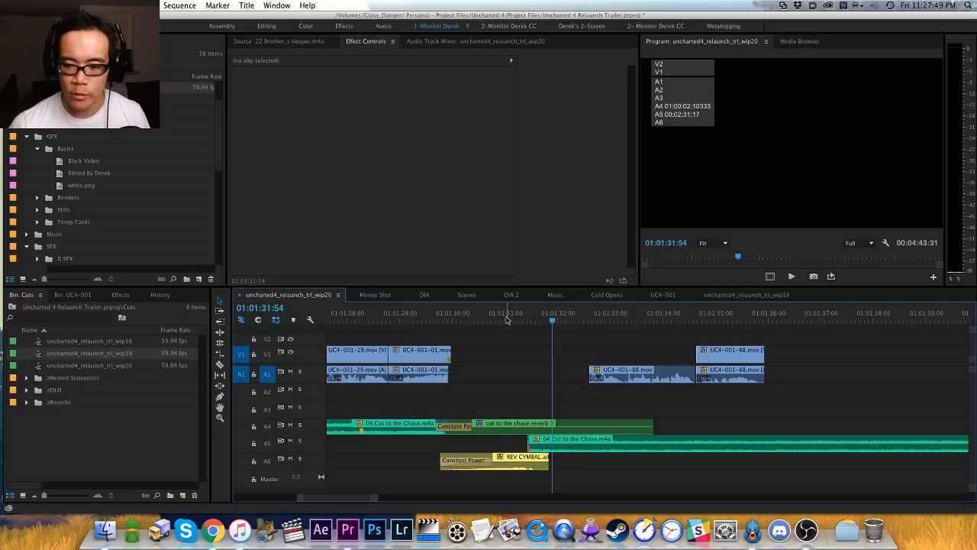
left_click(488, 315)
key("space")
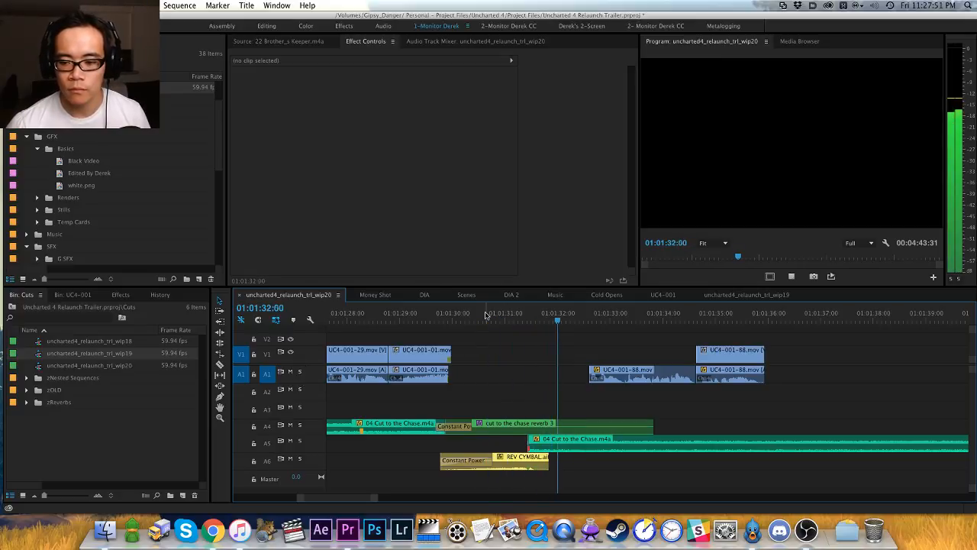
key("space")
left_click_drag(650, 345, 713, 390)
key("super+x")
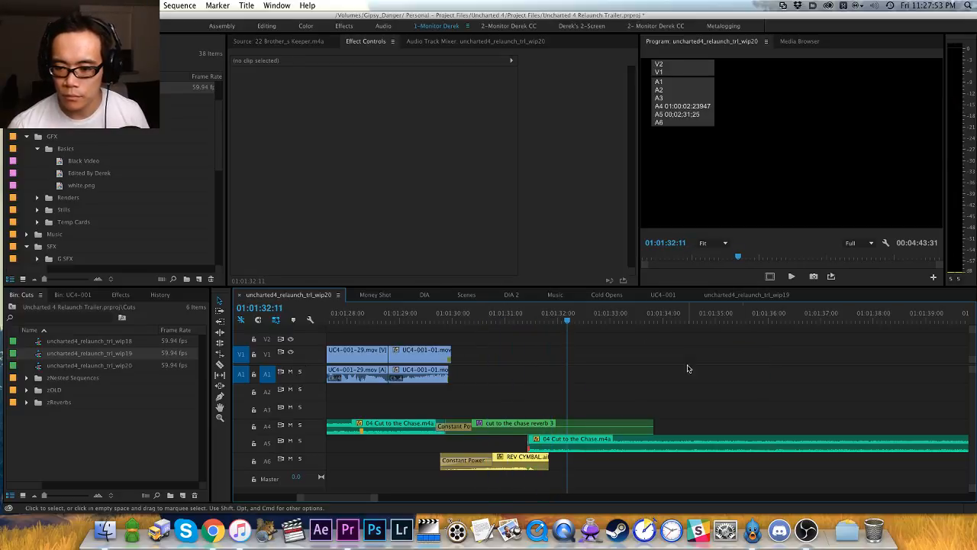
key("super+v")
Step: Play back the lead-in and nudge the UC4-001-88 clips two frames earlier
left_click(488, 317)
key("space")
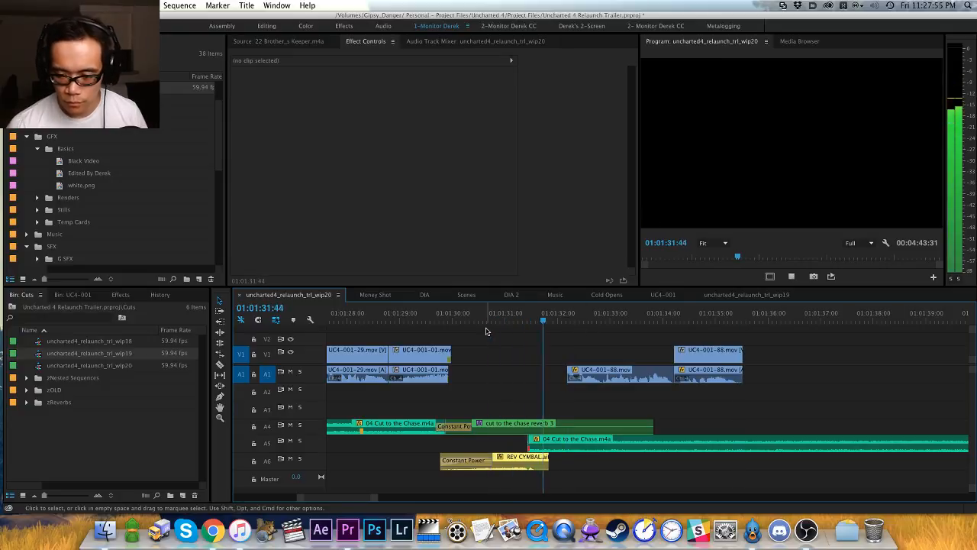
key("space")
left_click_drag(820, 342, 629, 397)
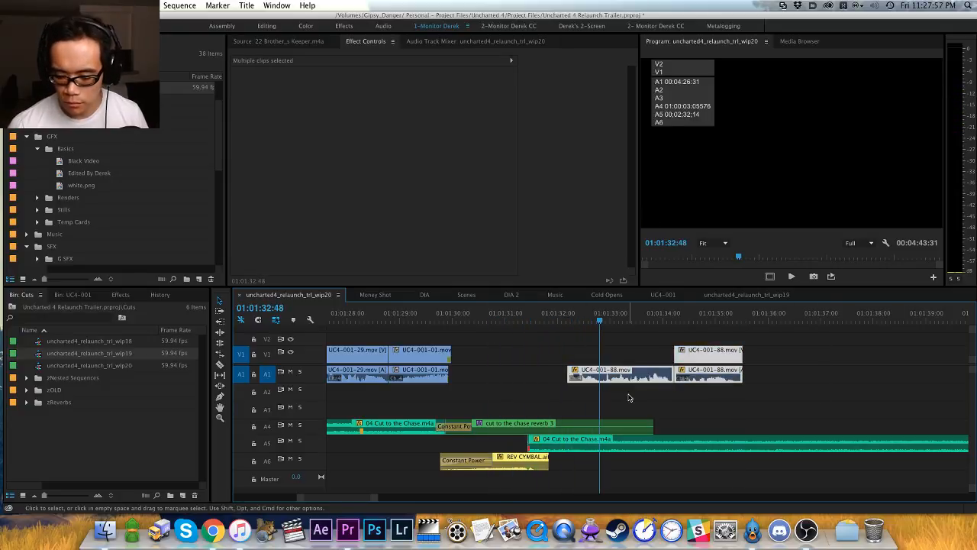
type("-2")
key("Return")
left_click(630, 397)
Step: Play back the UC4-001-88 clips from 01:01:31:14 to 01:01:36:42 and save the project
left_click(518, 318)
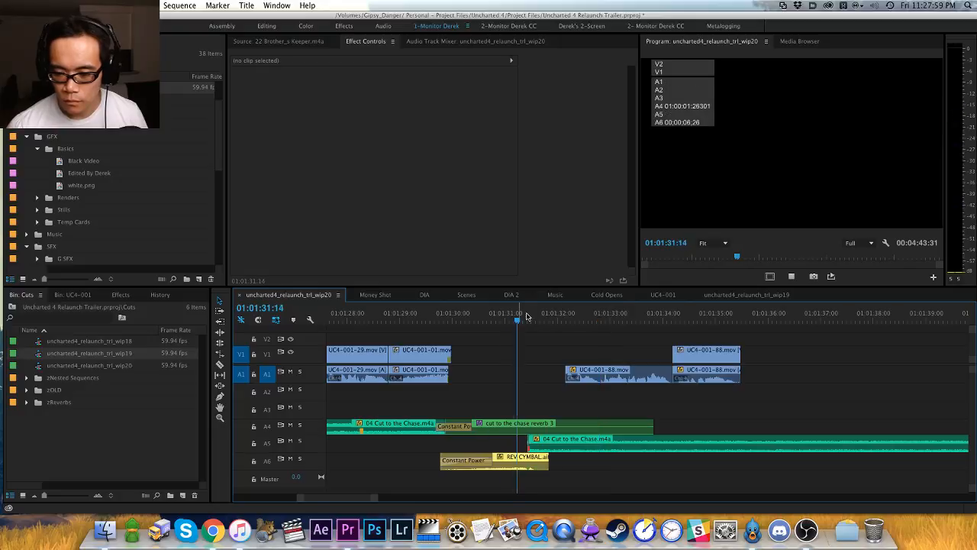
key("space")
key("h")
left_click_drag(576, 368, 499, 362)
key("v")
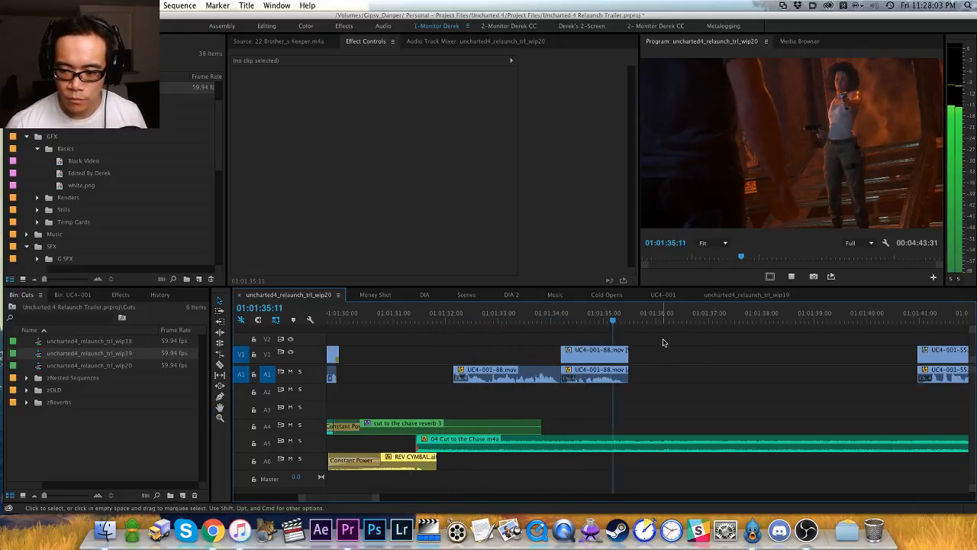
key("space")
key("space")
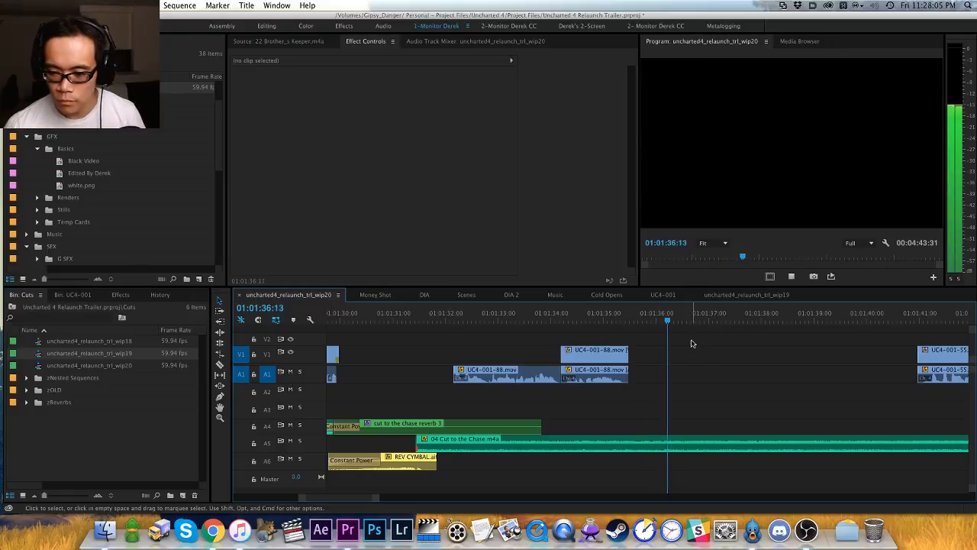
key("space")
key("minus")
key("cmd+s")
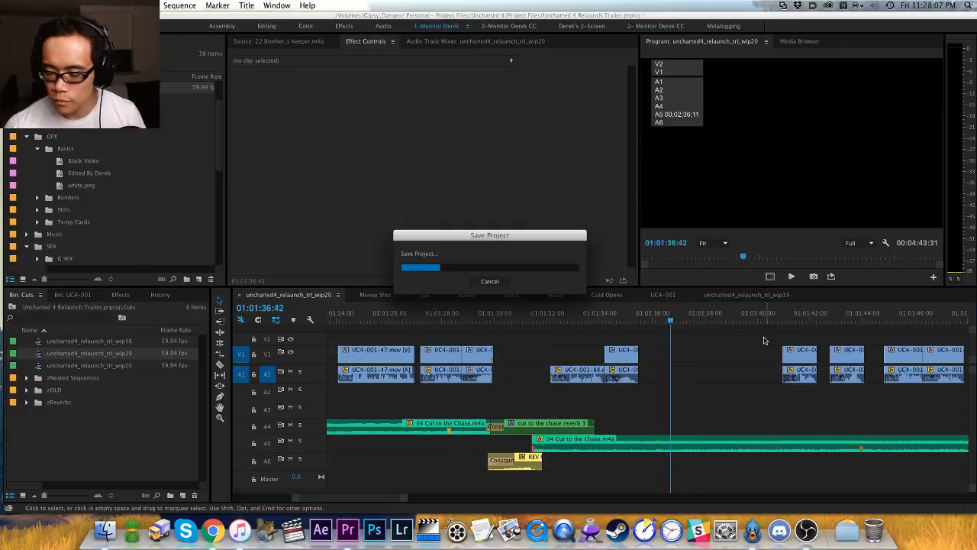
Step: Cut the two single UC4-001-55 clips, paste them at 01:01:36:42 and play back the new placement
left_click_drag(742, 343, 859, 396)
key("super+x")
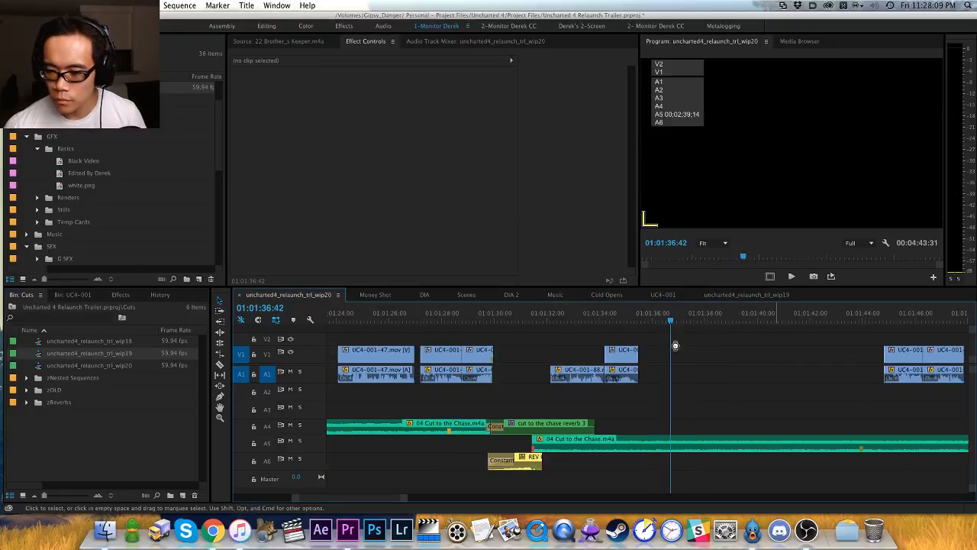
key("super+v")
left_click(642, 323)
key("space")
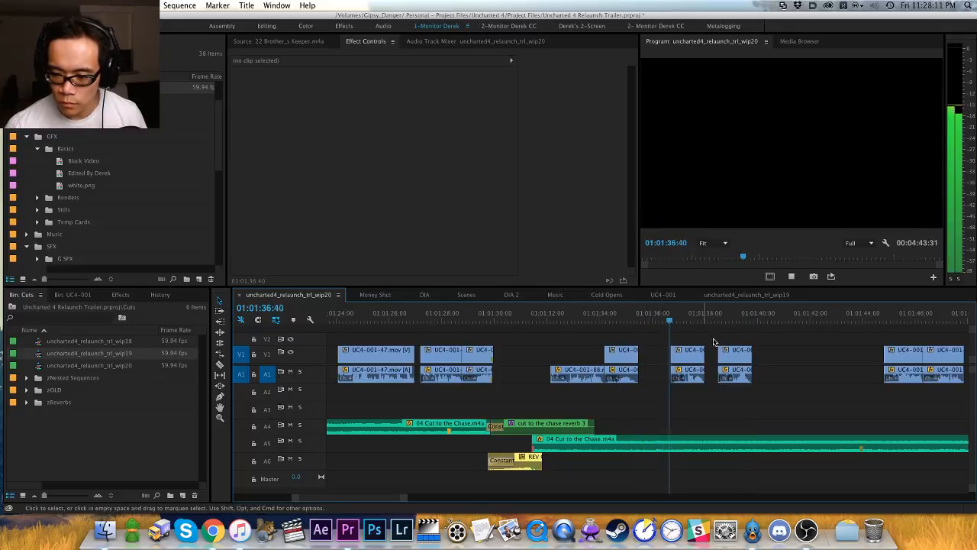
key("=")
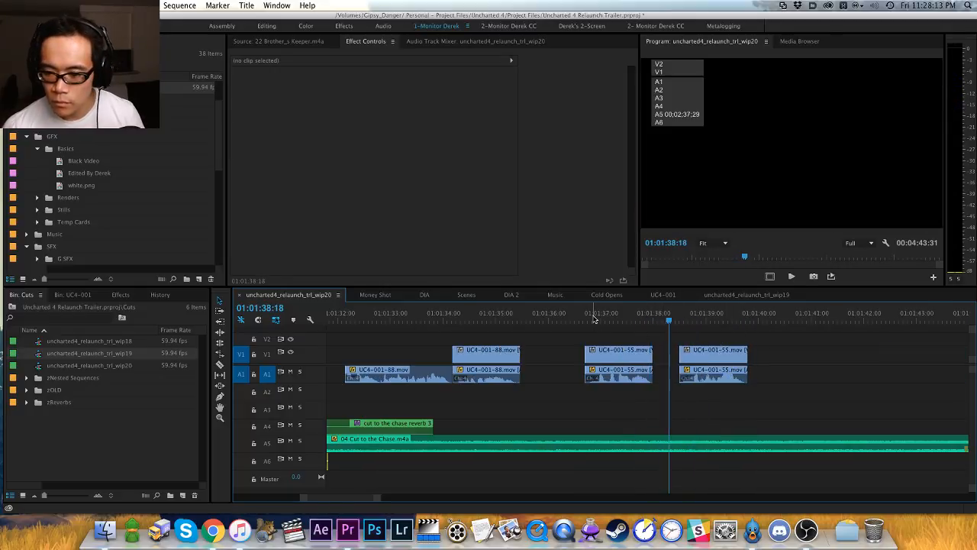
Step: Solo track A1 and trim the start of the first UC4-001-55 clip, audio and video, to 01:01:36:55
left_click(589, 319)
left_click_drag(792, 334, 635, 379)
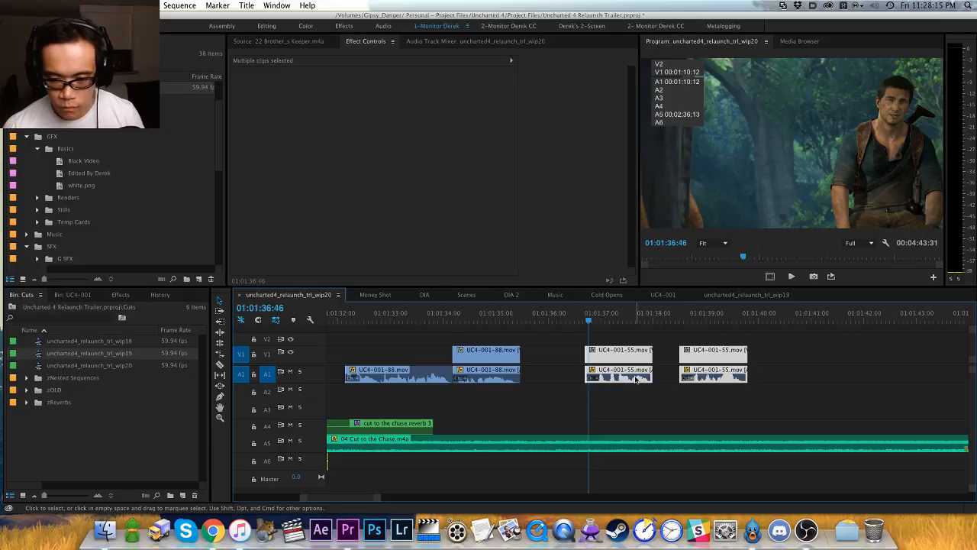
key("shift+super+a")
key("=")
key("=")
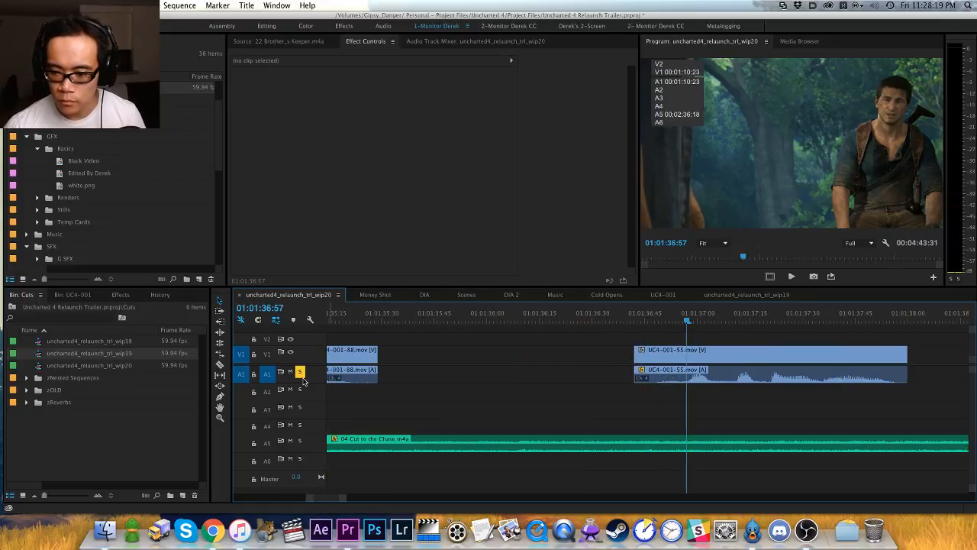
key("Left")
key("Left")
key("Left")
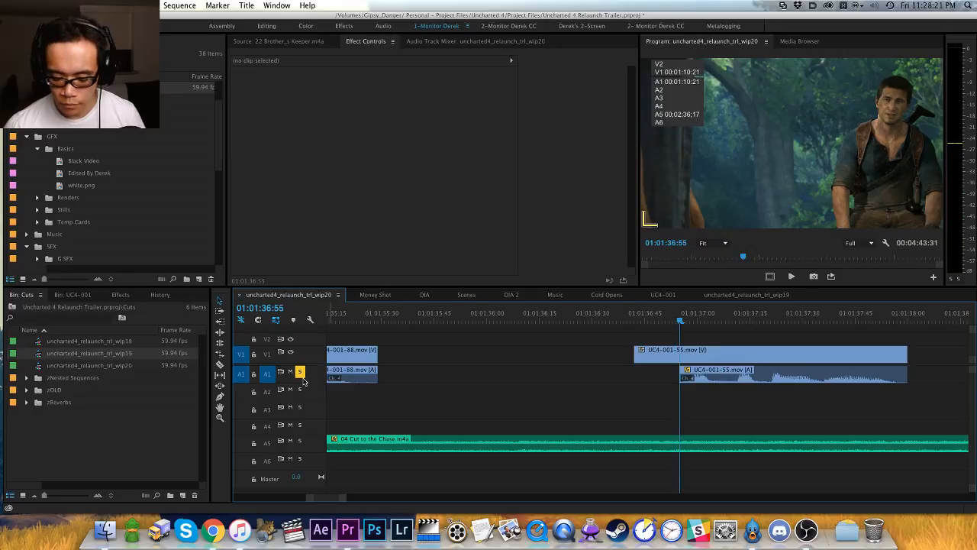
key("minus")
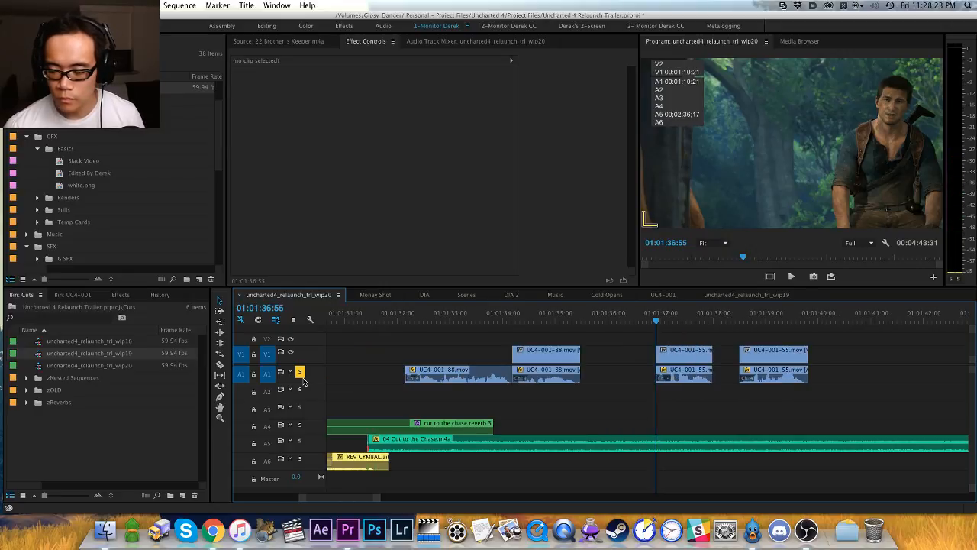
Step: Move both single UC4-001-55 clips about 20 frames earlier, to about 01:01:36:35, and play back from the UC4-001-88 dialogue
left_click_drag(673, 331, 771, 378)
key("h")
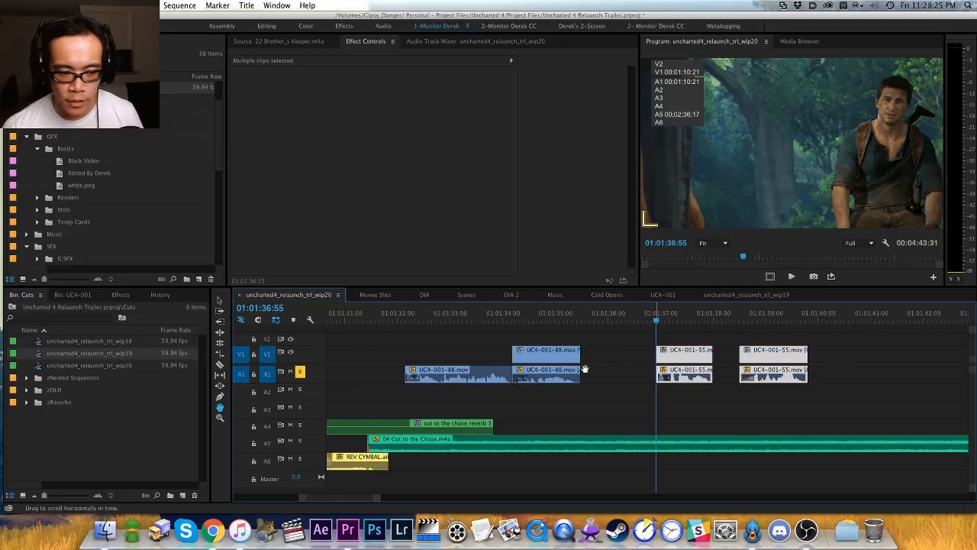
left_click_drag(700, 341, 620, 358)
key("v")
left_click(572, 342)
left_click_drag(554, 319, 419, 341)
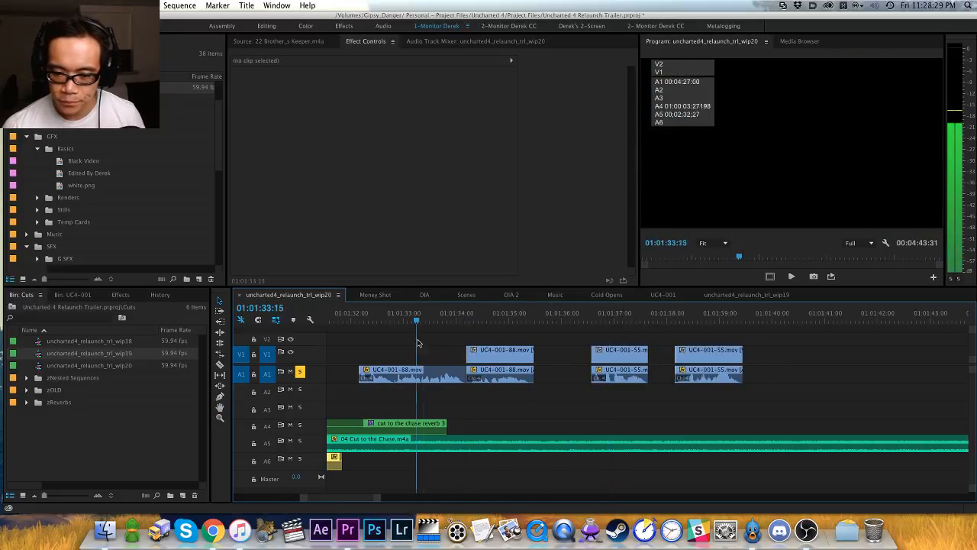
key("space")
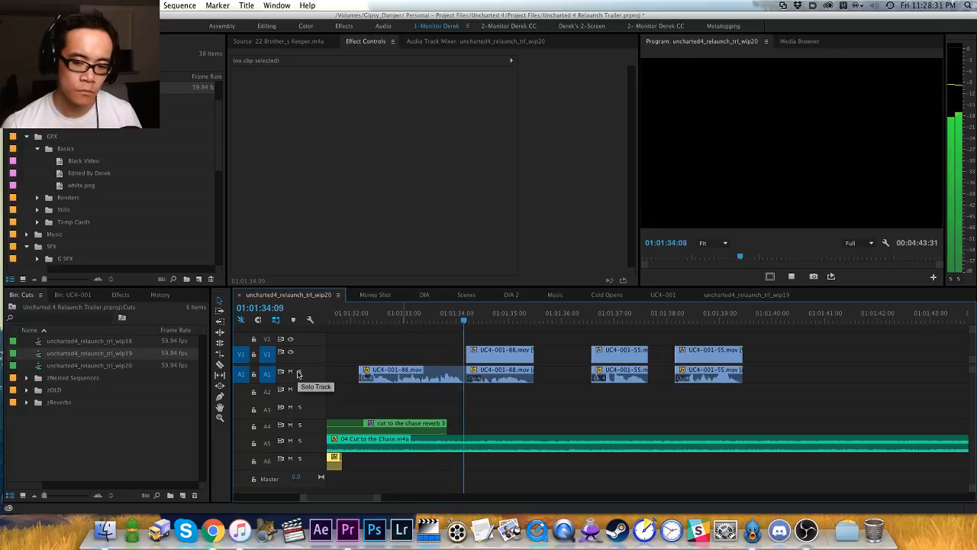
Step: Turn off the A1 solo, then cut the adjoining UC4-001-55 dialogue pair, paste it at 01:01:40:07 and play it back
key("minus")
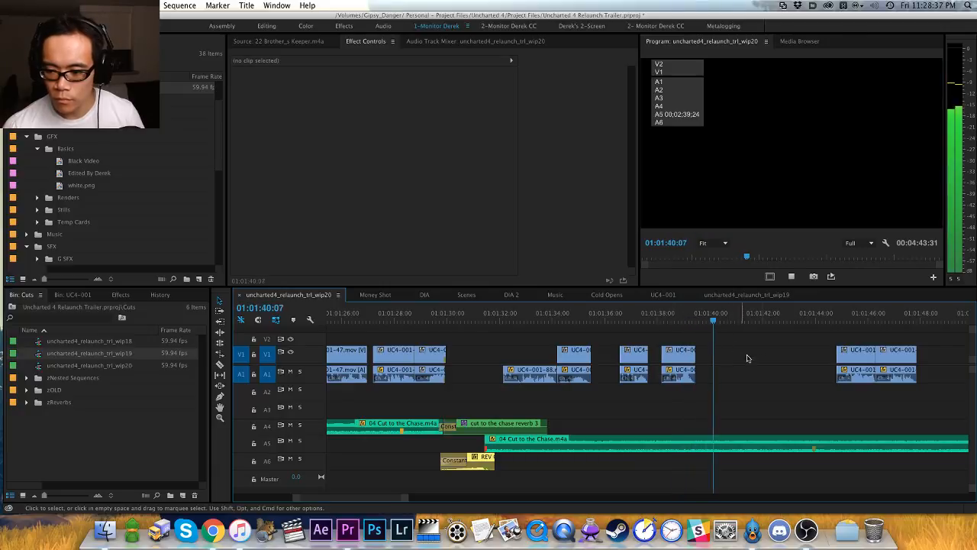
key("space")
left_click_drag(827, 331, 893, 375)
key("super+x")
key("super+v")
left_click(702, 321)
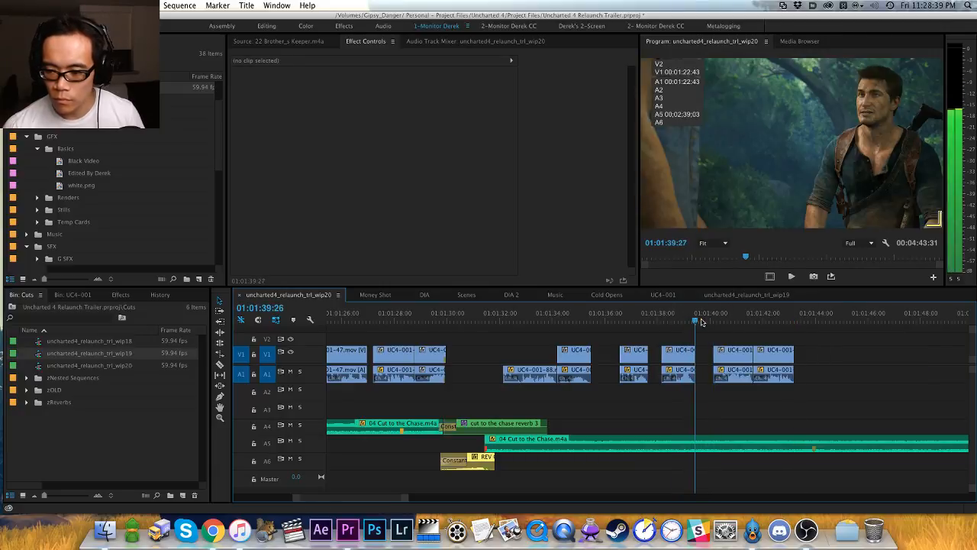
key("space")
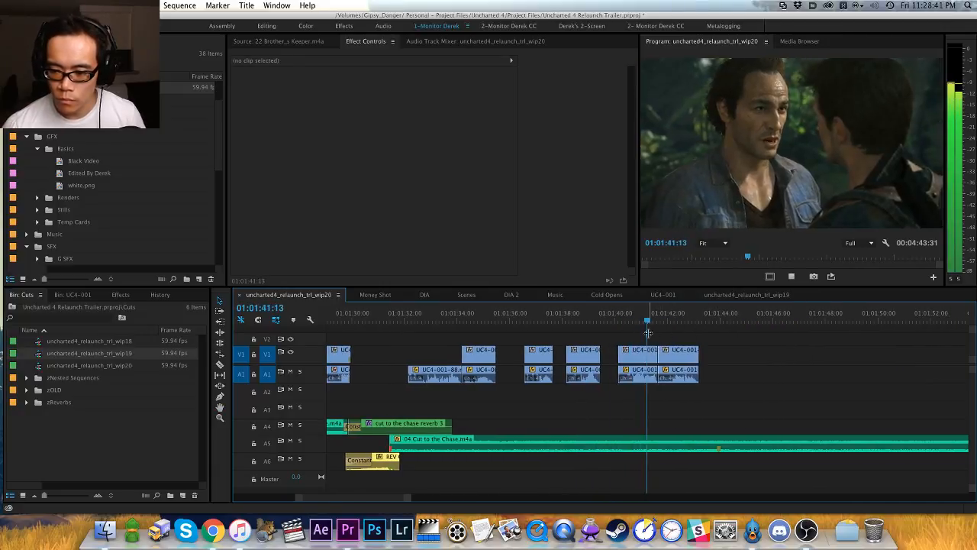
key("space")
Step: Move the adjoining UC4-001-55 dialogue pair about 10 frames earlier, starting just before 01:01:40:00
left_click_drag(703, 331, 640, 371)
left_click(574, 315)
key("space")
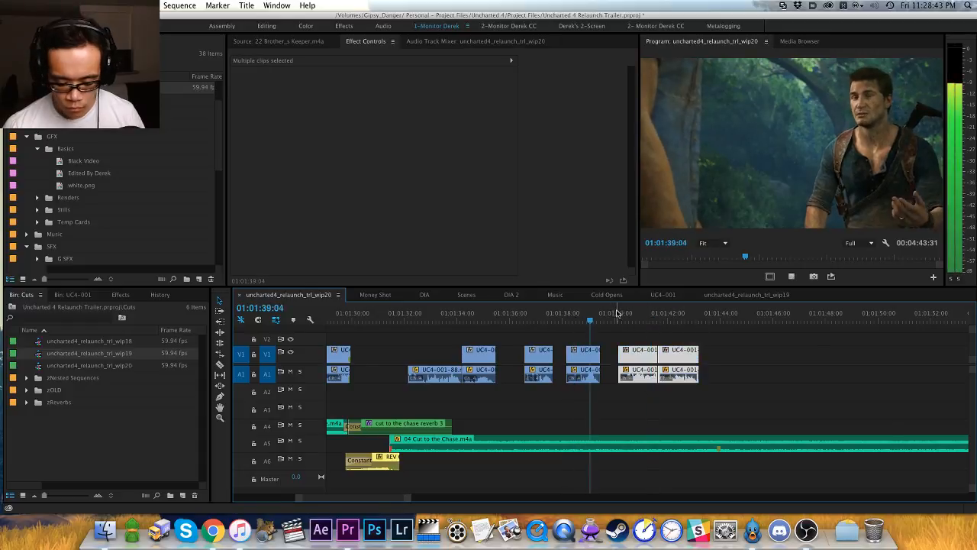
key("=")
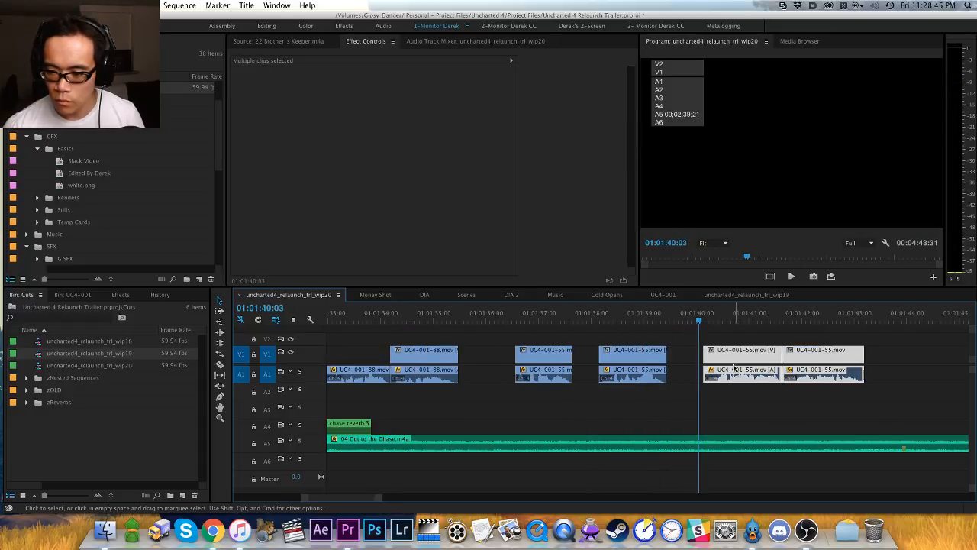
left_click_drag(736, 362, 722, 359)
Step: Play back the UC4-001-55 clips from about 01:01:38:10 to 01:01:42:52 to check the dialogue timing
left_click_drag(631, 321, 600, 322)
key("space")
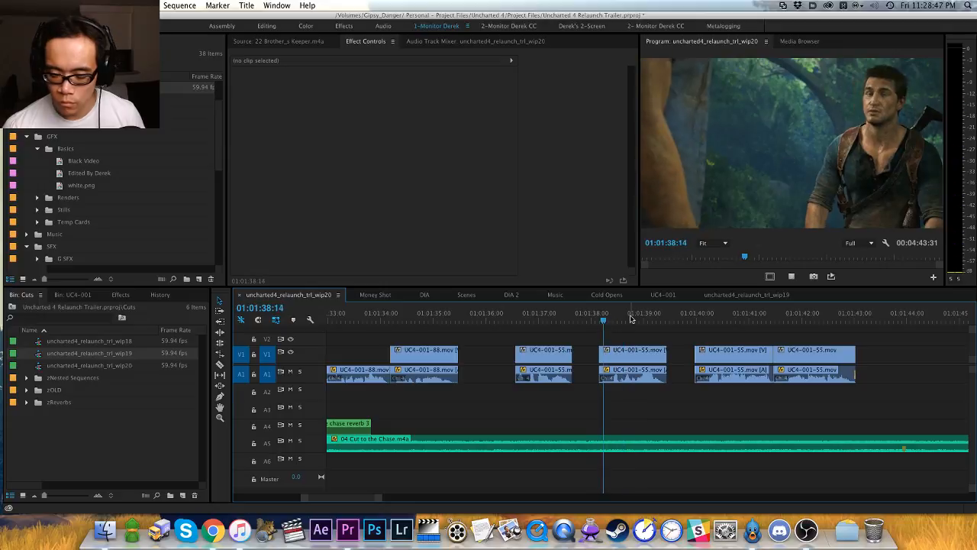
key("-")
key("h")
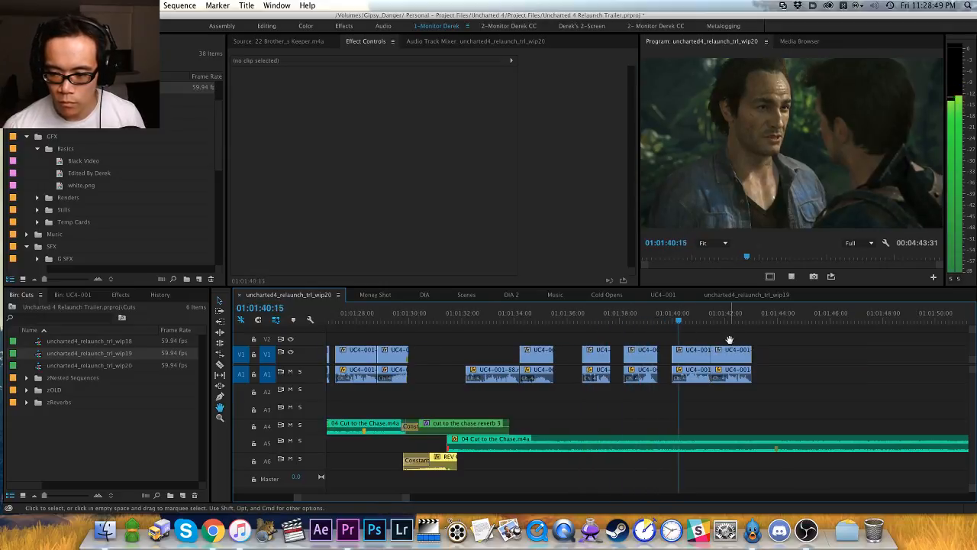
left_click_drag(747, 340, 630, 354)
key("v")
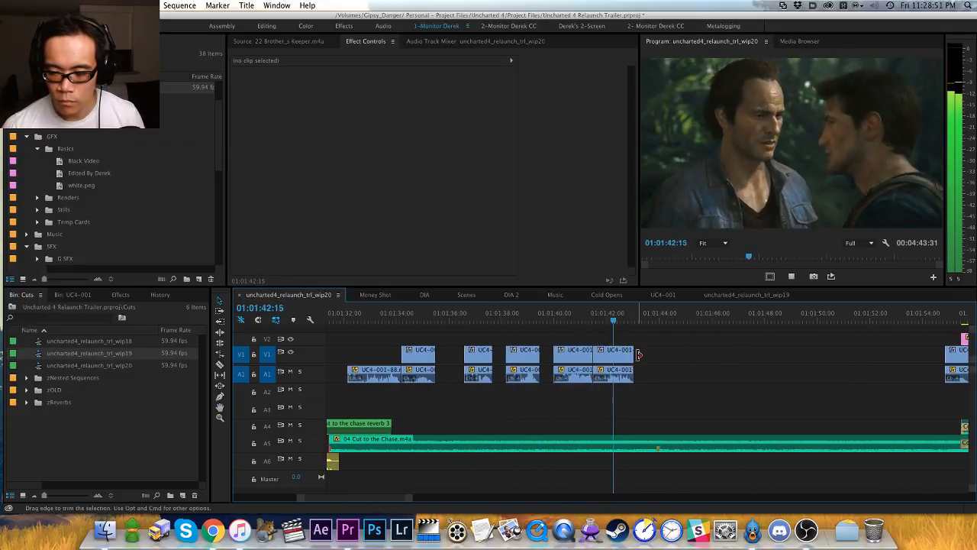
key("space")
Step: Solo track A1 and listen to the first clip of the adjoining dialogue pair up to 01:01:41:28
left_click(300, 372)
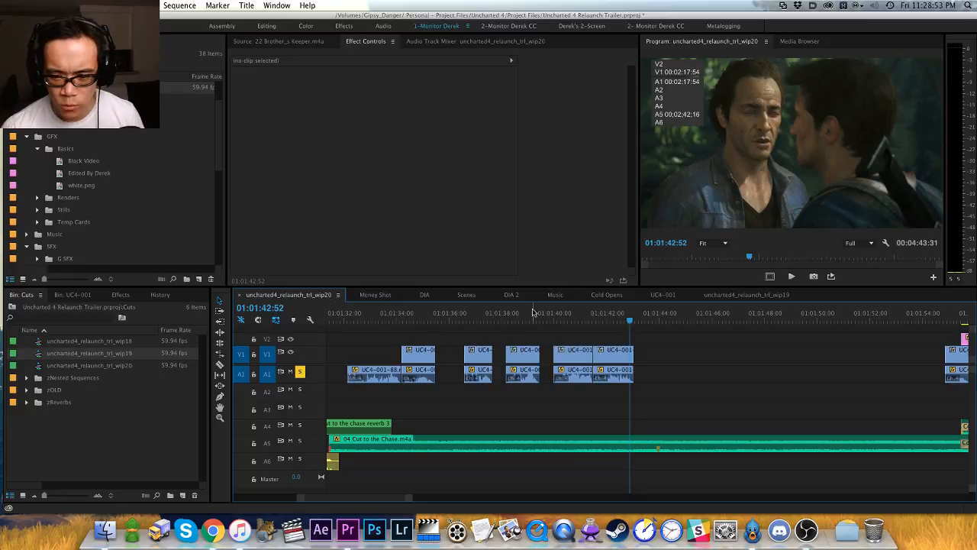
key("equal")
key("equal")
key("h")
left_click_drag(691, 367, 555, 393)
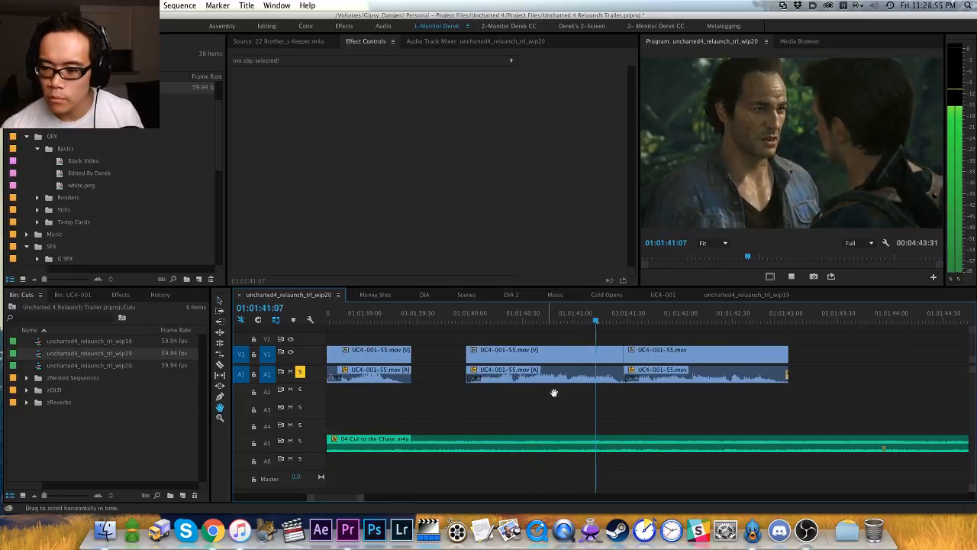
key("v")
key("space")
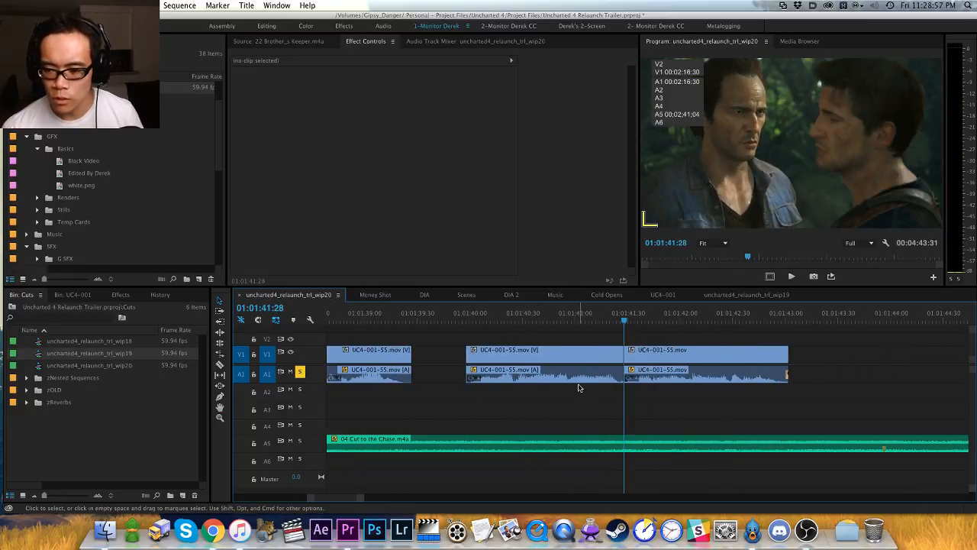
Step: Extend the end of the last UC4-001-55 clip, audio and video, to about 01:01:44:22
left_click_drag(718, 361, 791, 363)
key("super+z")
left_click_drag(702, 338, 735, 406)
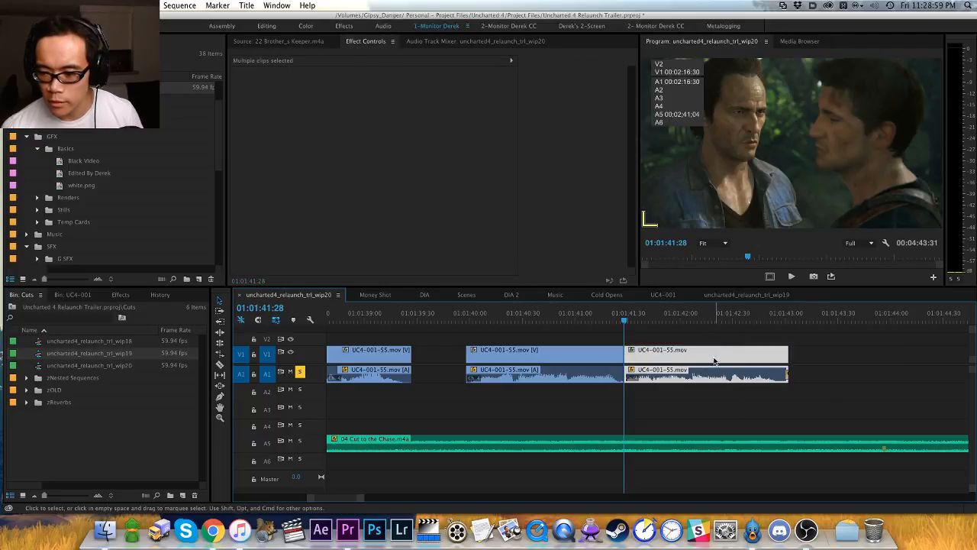
left_click_drag(716, 360, 876, 353)
left_click(732, 347)
key("Delete")
Step: Play through the extended last UC4-001-55 clip and split its audio and video at about 01:01:43:01
key("space")
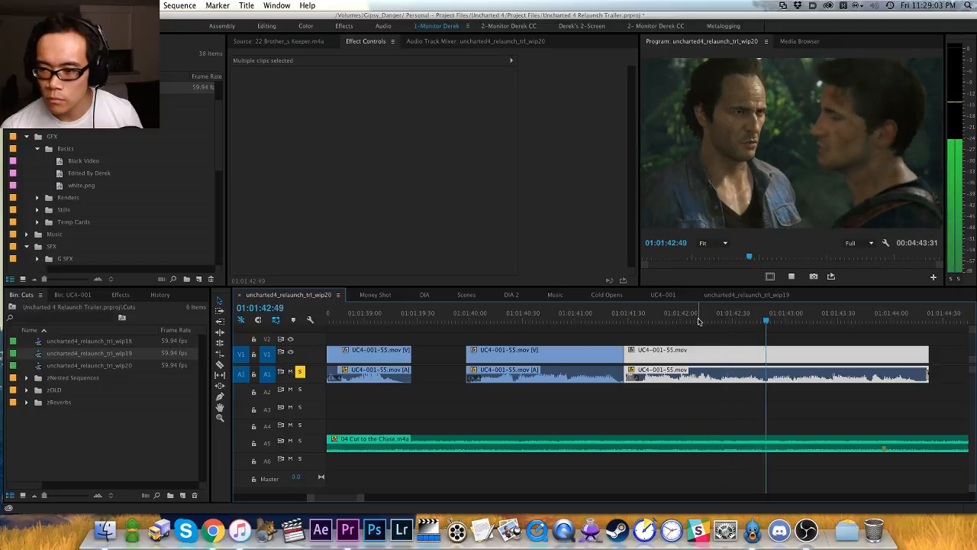
key("space")
left_click(634, 321)
key("space")
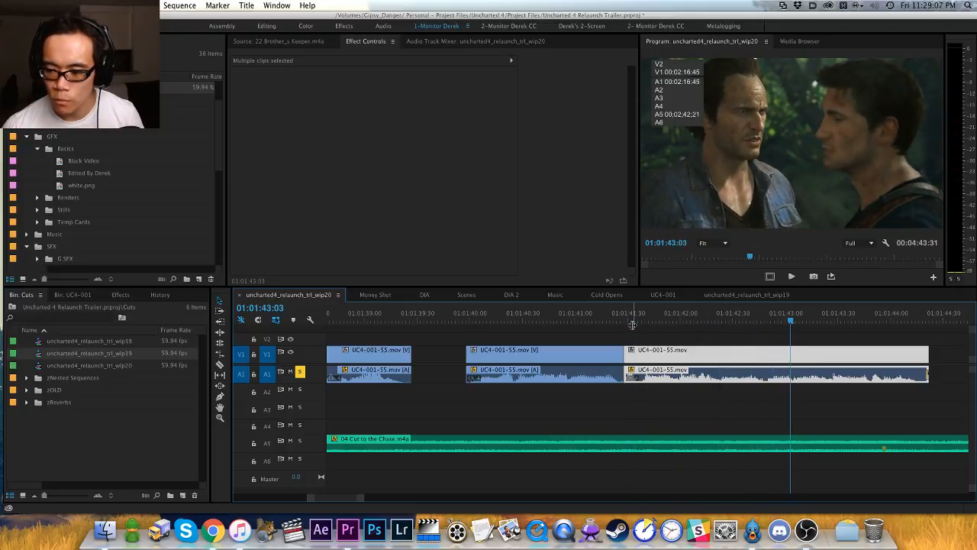
key("Left")
key("Left")
key("Left")
key("i")
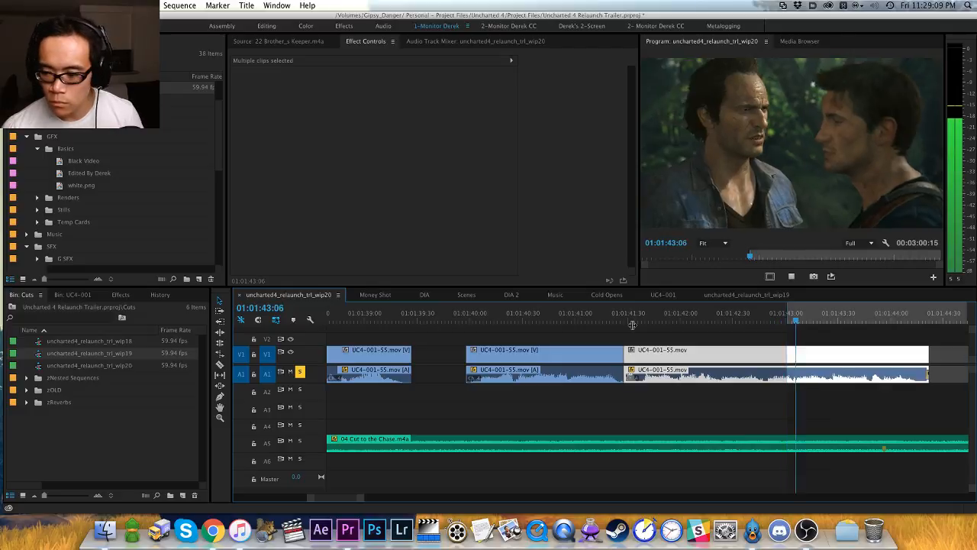
key("super+k")
key("space")
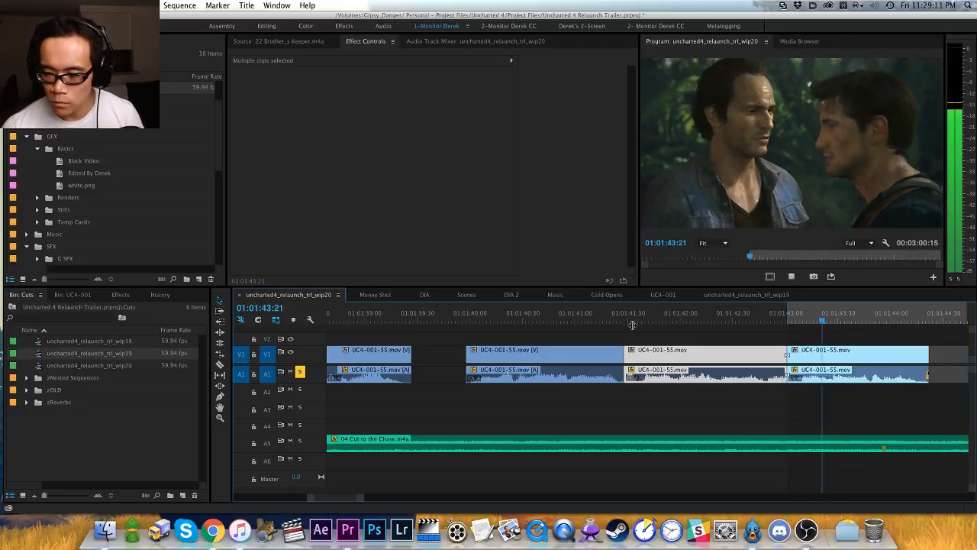
Step: Clear the in and out points and roll the new cut one frame earlier to 01:01:43:00
key("space")
key("Up")
key("Up")
key("Down")
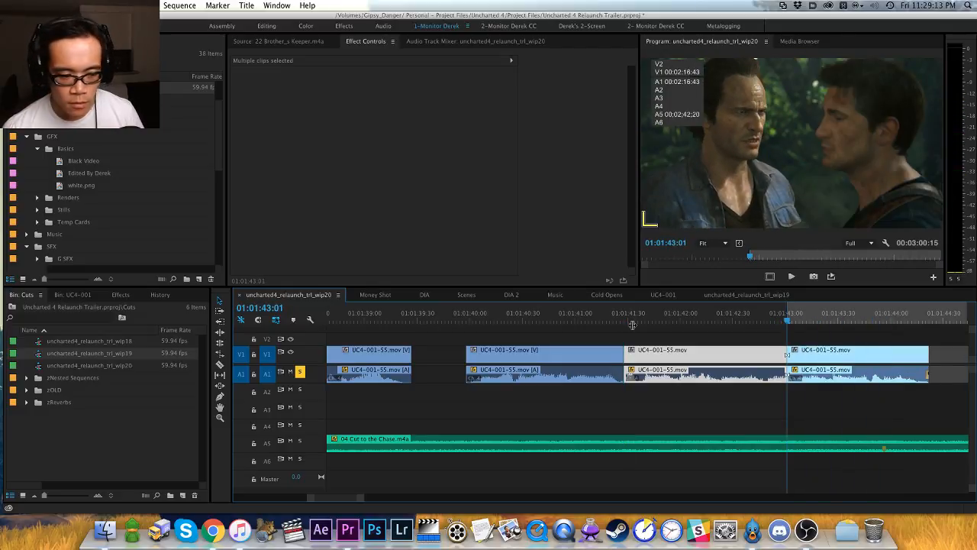
key("alt+x")
key("t")
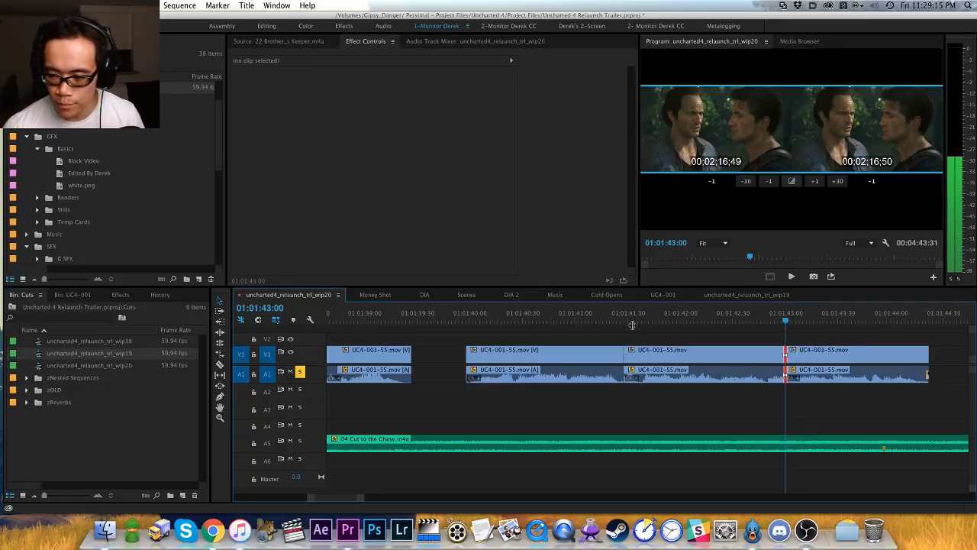
key("space")
key("space")
Step: Lift out the clip between 01:01:41:28 and 01:01:43:00 and move the remaining piece to start at 01:01:41:28
key("Up")
key("Up")
key("x")
key("semicolon")
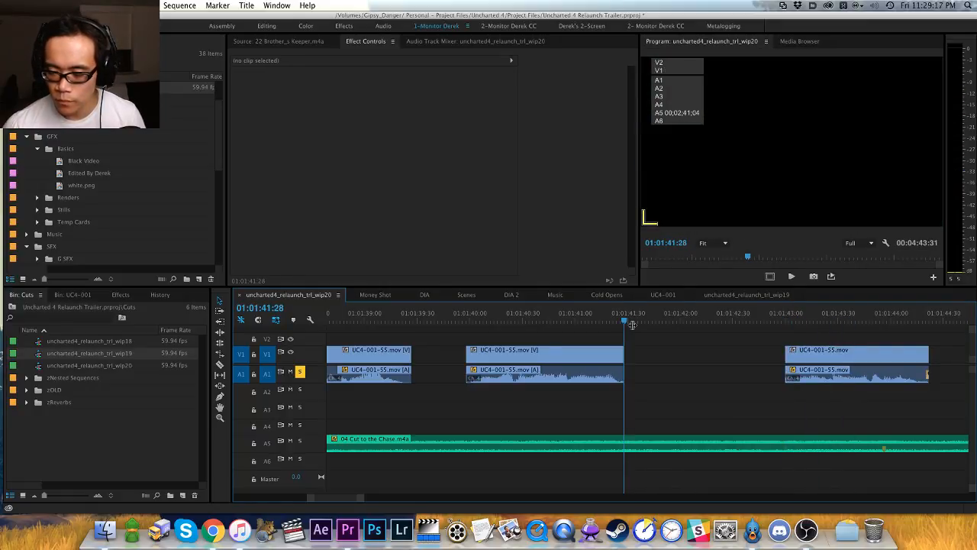
left_click_drag(746, 339, 849, 387)
key("super+x")
key("super+v")
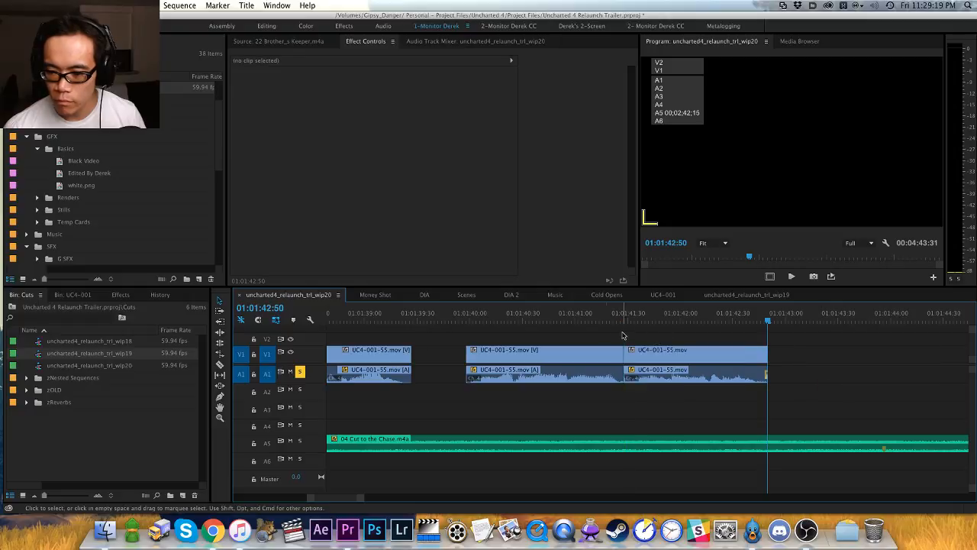
Step: Play back the rejoined UC4-001-55 dialogue pair up to about 01:01:42:40 to check the new join
left_click(539, 324)
key("space")
left_click(450, 321)
key("space")
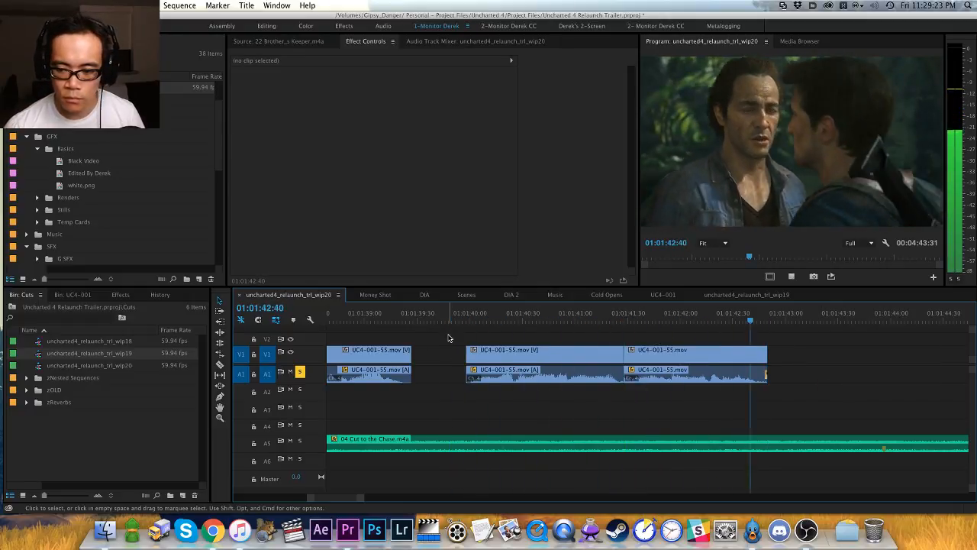
Step: Try a one-frame Constant Power audio crossfade on the dialogue cut at 01:01:41:28
key("Up")
key("super+shift+d")
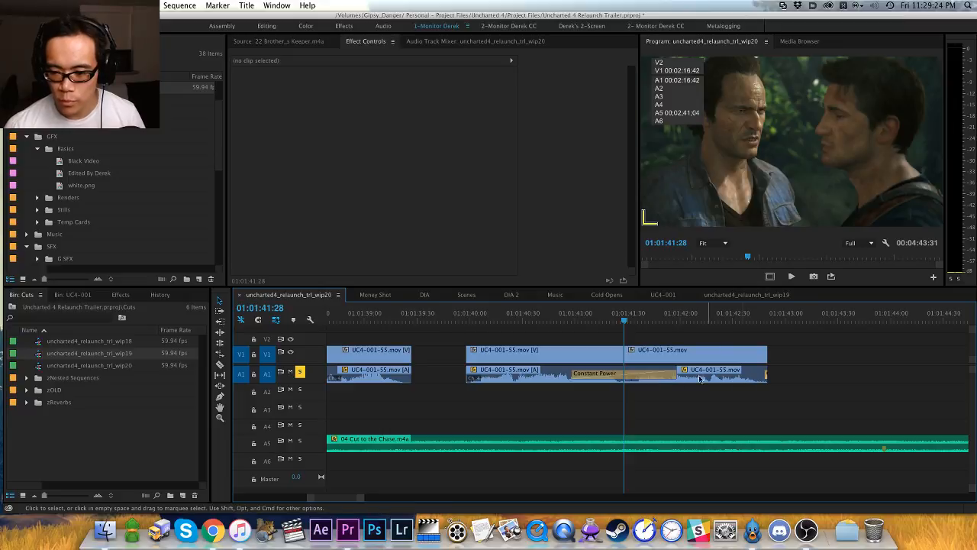
double_click(642, 373)
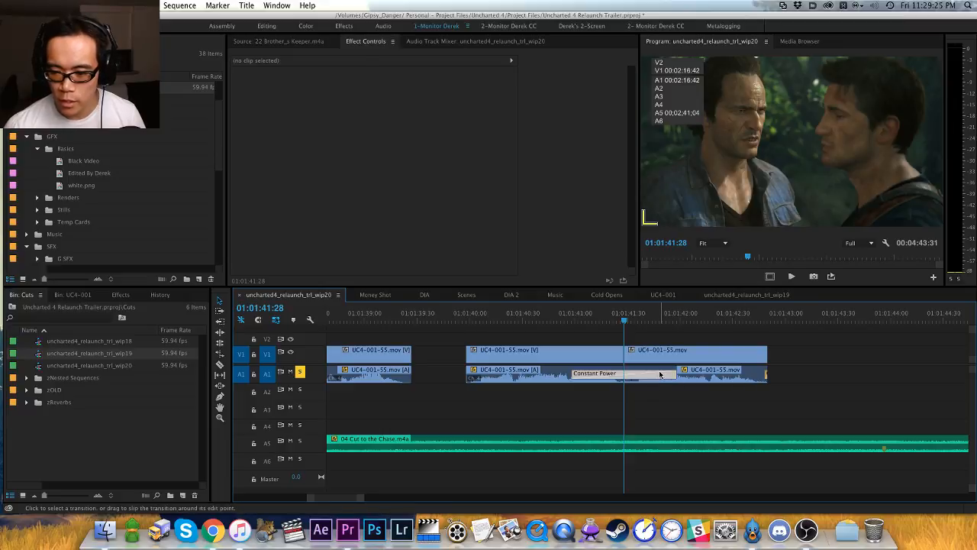
type("1")
key("Return")
Step: Listen to the dialogue pair with the crossfade from 01:01:39:46 to about 01:01:42:53
left_click(446, 330)
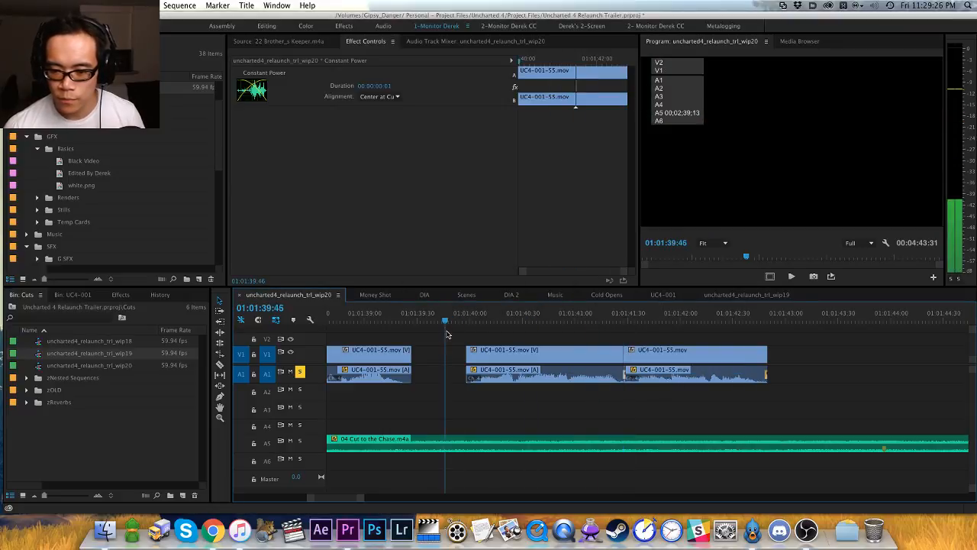
key("space")
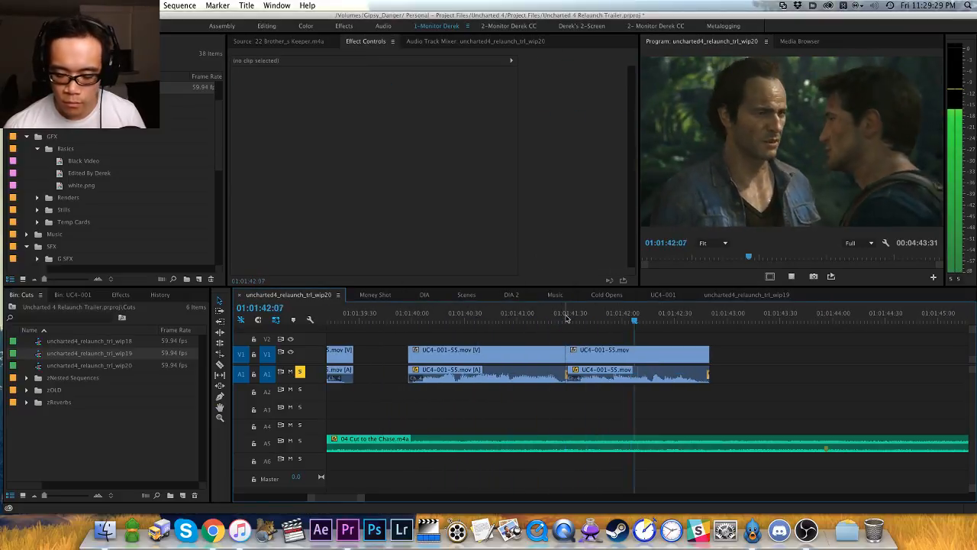
key("minus")
key("space")
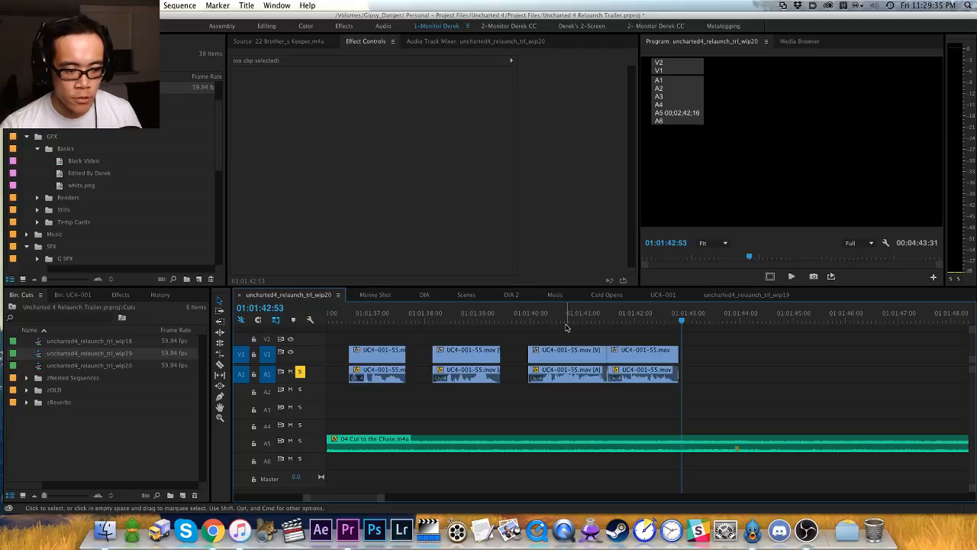
Step: Undo the audio crossfade between the adjoining dialogue clips and save the project
left_click(598, 318)
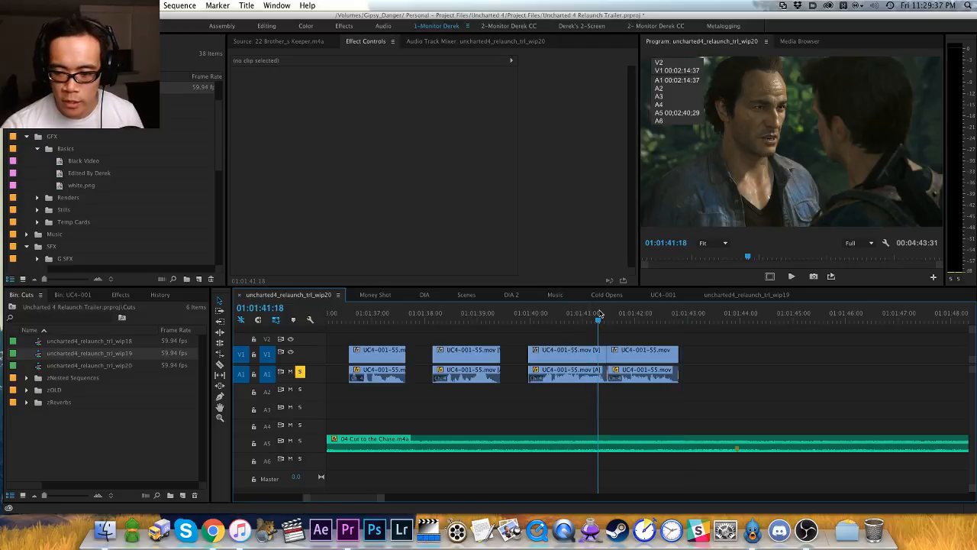
key("equal")
key("h")
left_click_drag(655, 336, 576, 336)
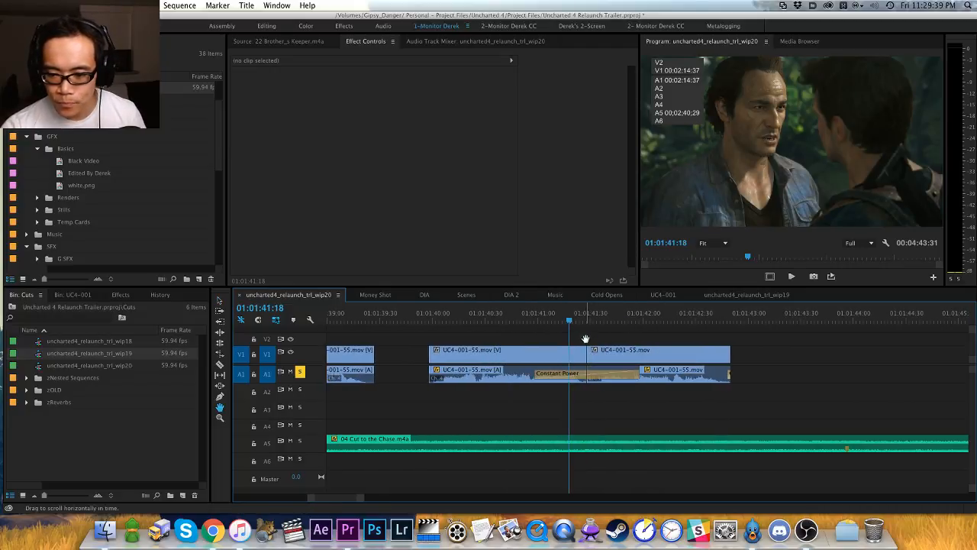
key("v")
key("cmd+s")
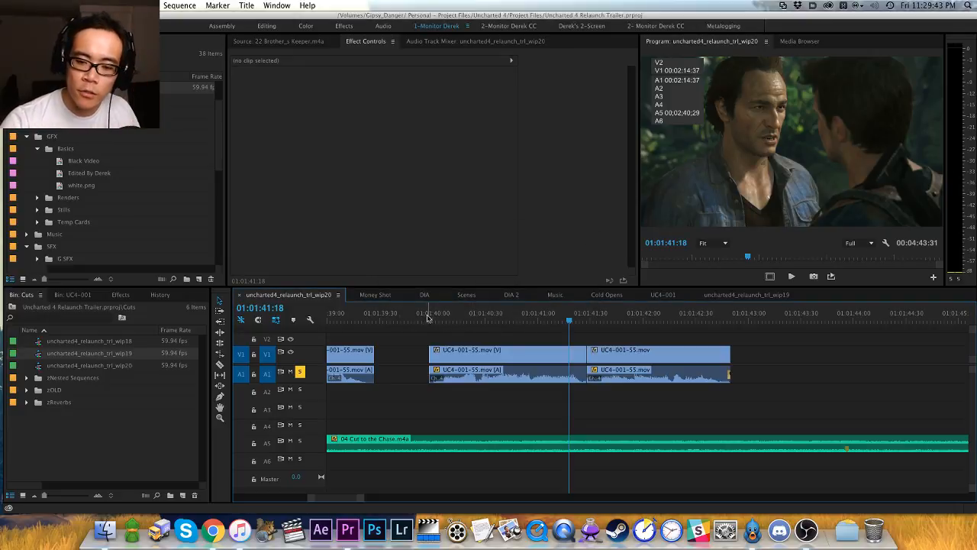
left_click(426, 318)
key("cmd+s")
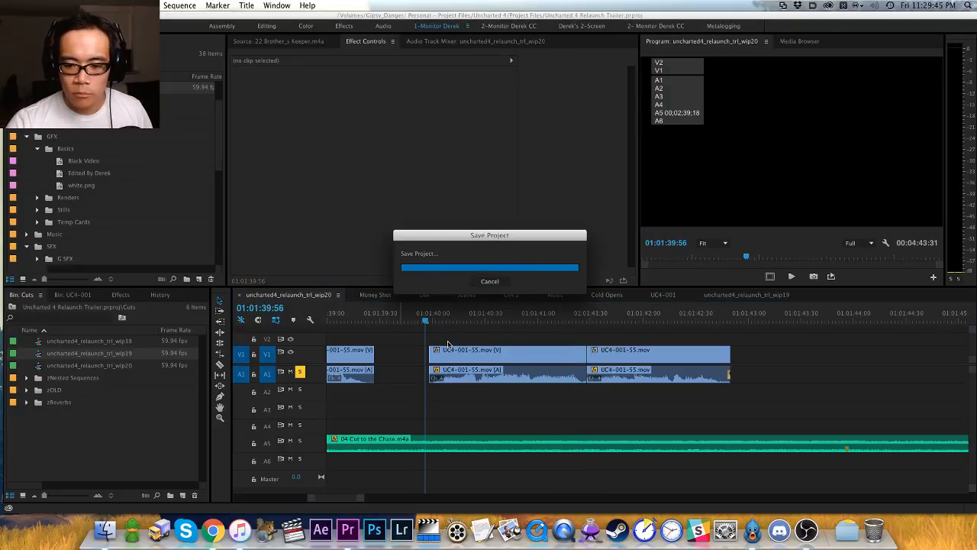
Step: Compare the dialogue pair from 01:01:39:56 with the music playing and with only track A1 soloed
scroll(428, 359, "right", 1)
left_click(300, 371)
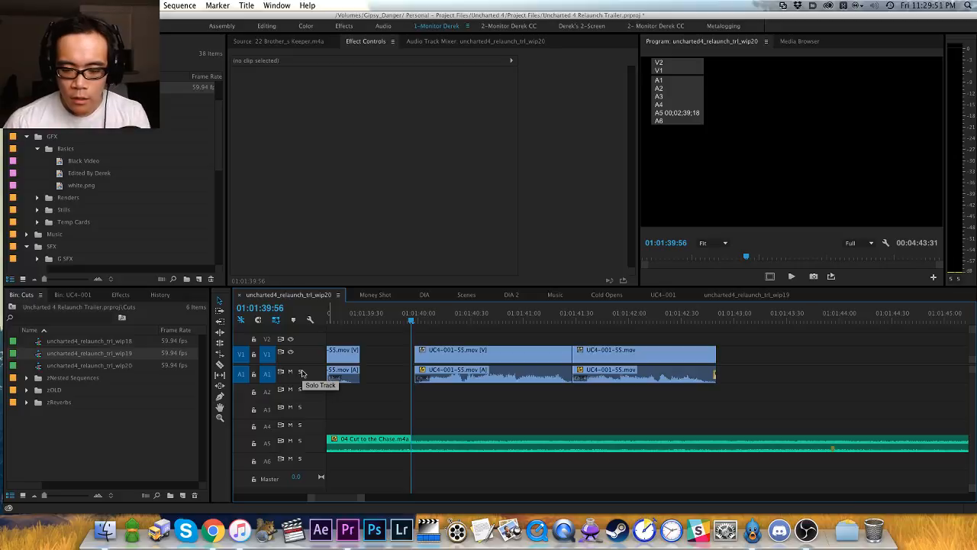
key("space")
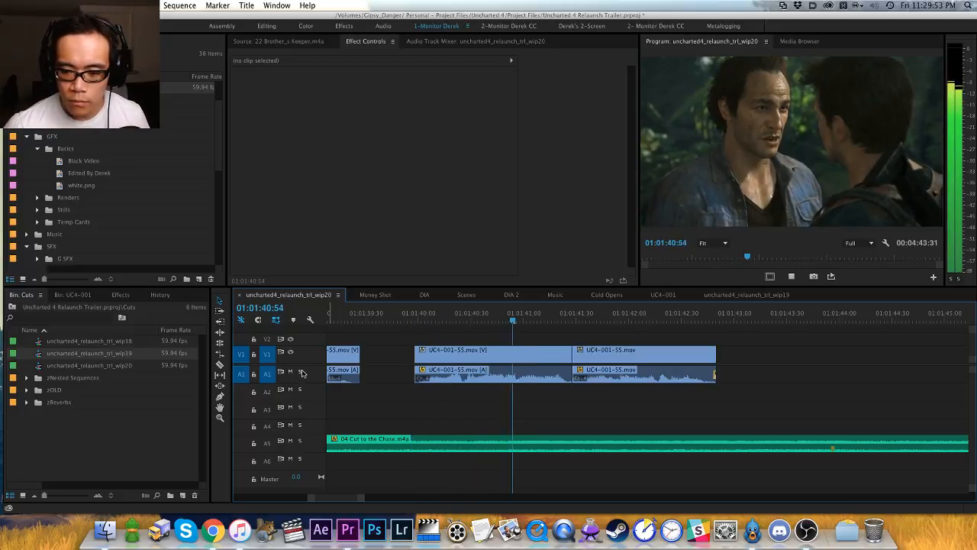
key("space")
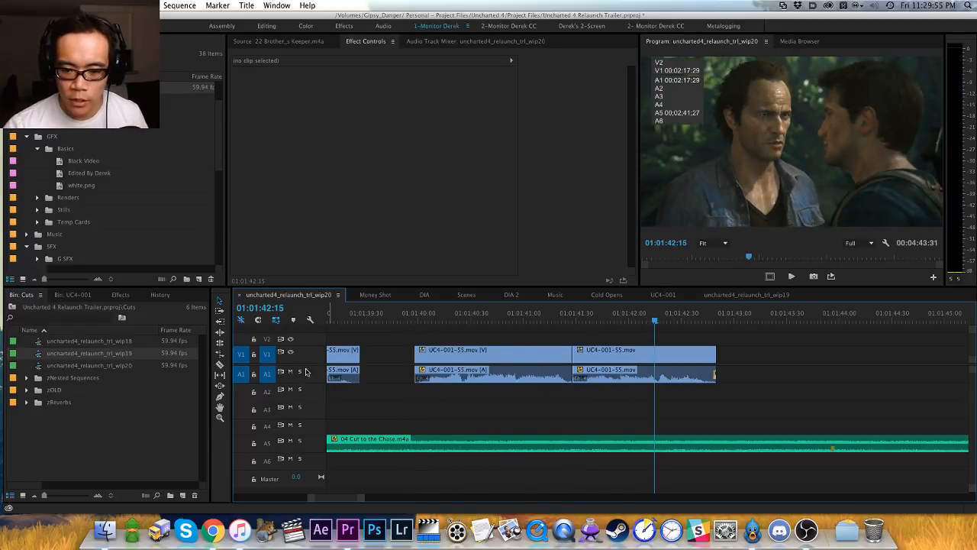
left_click(299, 371)
left_click(411, 313)
key("space")
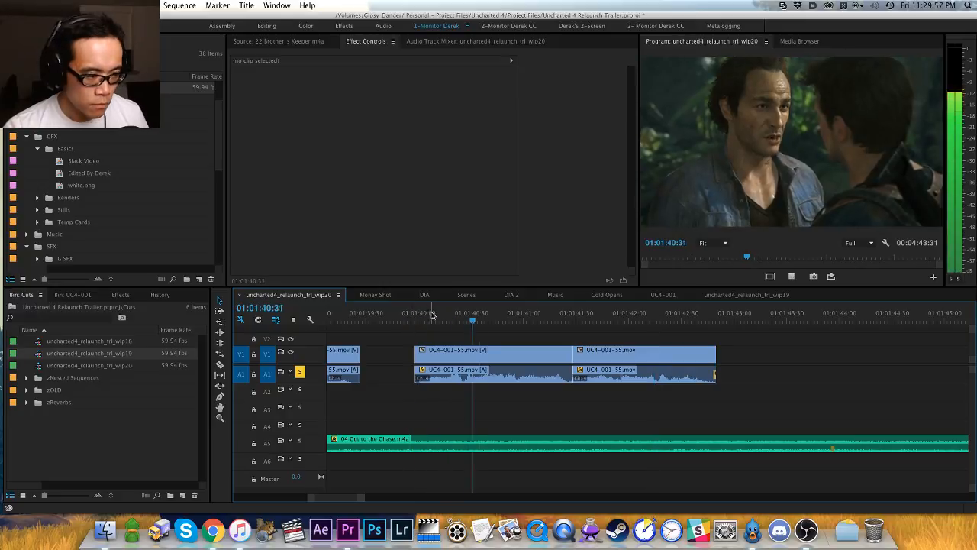
key("space")
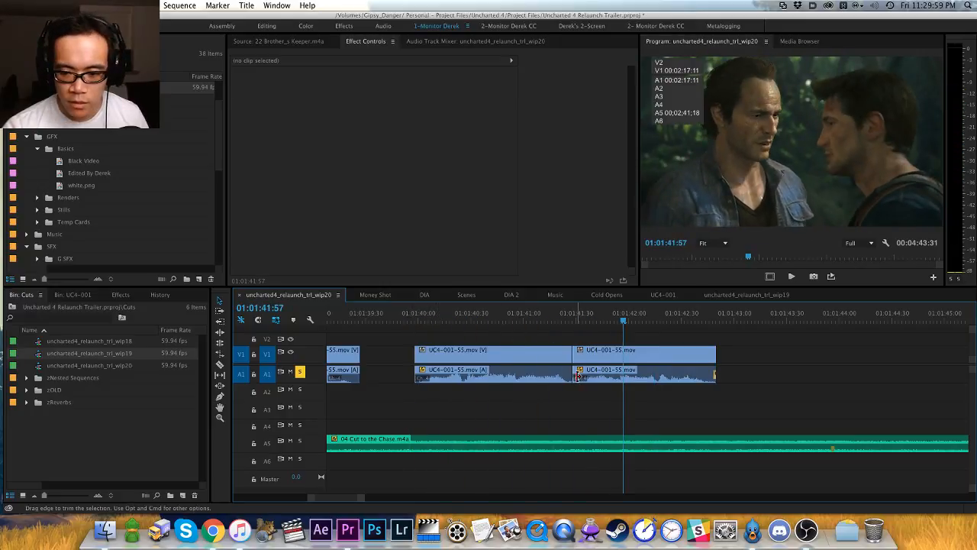
Step: Add a Constant Power audio crossfade at the dialogue cut and set its duration to 1 frame
key("shift+super+d")
double_click(581, 377)
type("1:00")
key("Return")
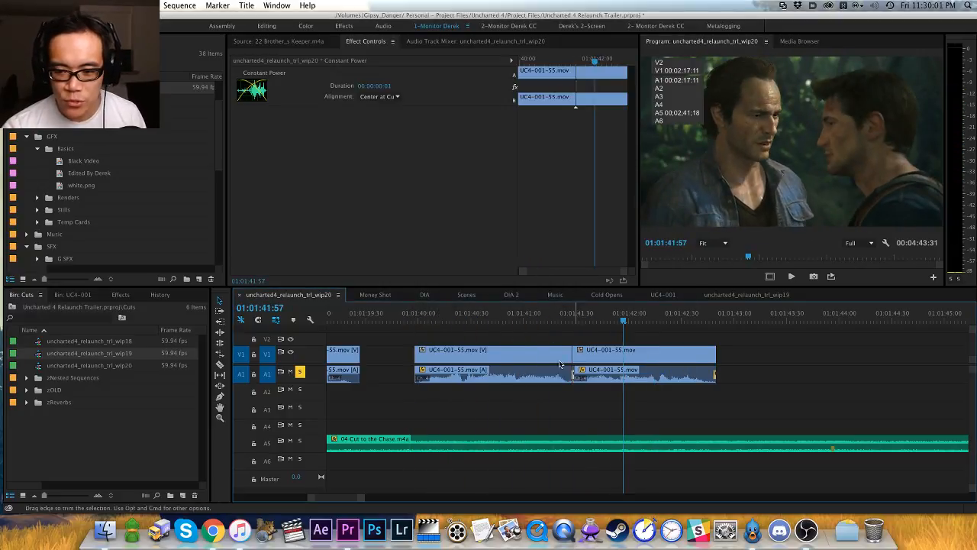
Step: Listen to the crossfaded dialogue pair twice on soloed track A1, starting near 01:01:40:00
left_click(457, 318)
left_click(412, 319)
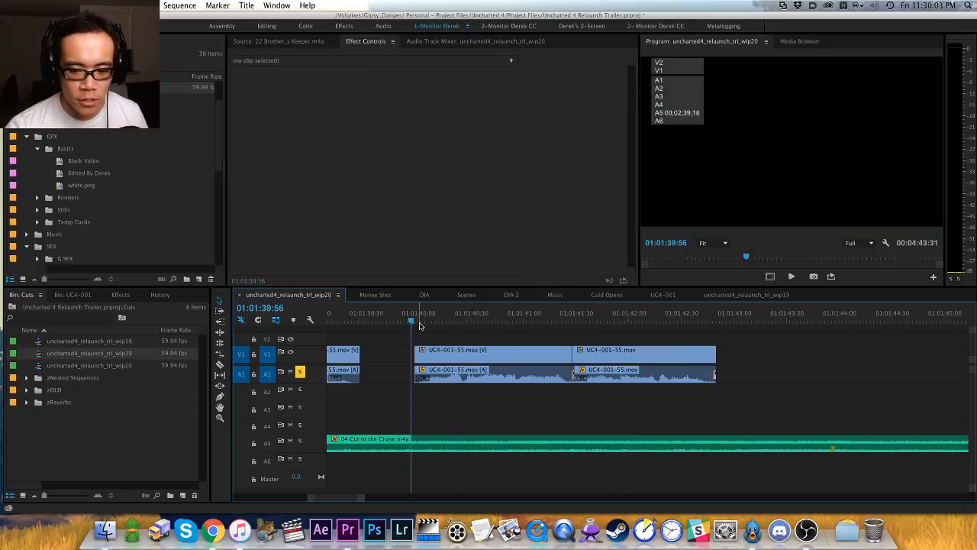
key("space")
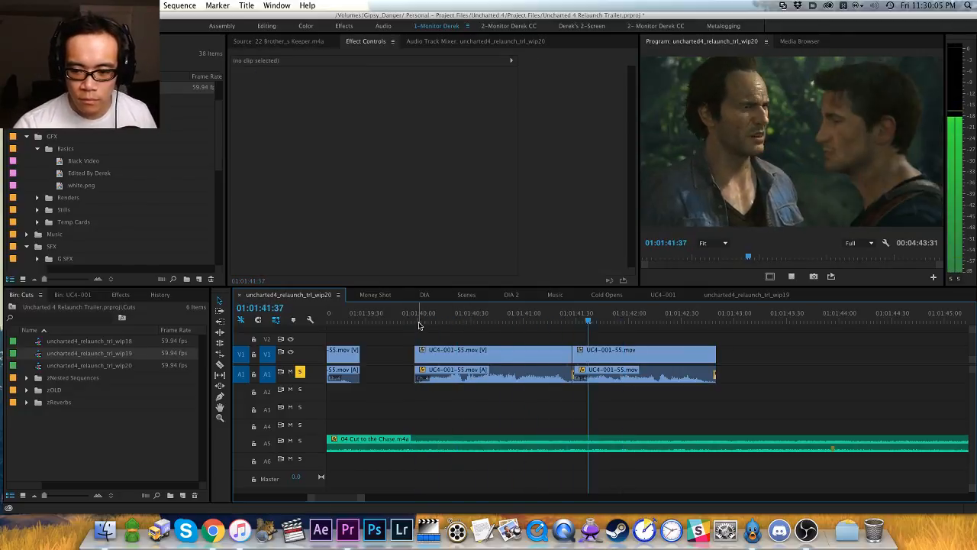
key("space")
key("minus")
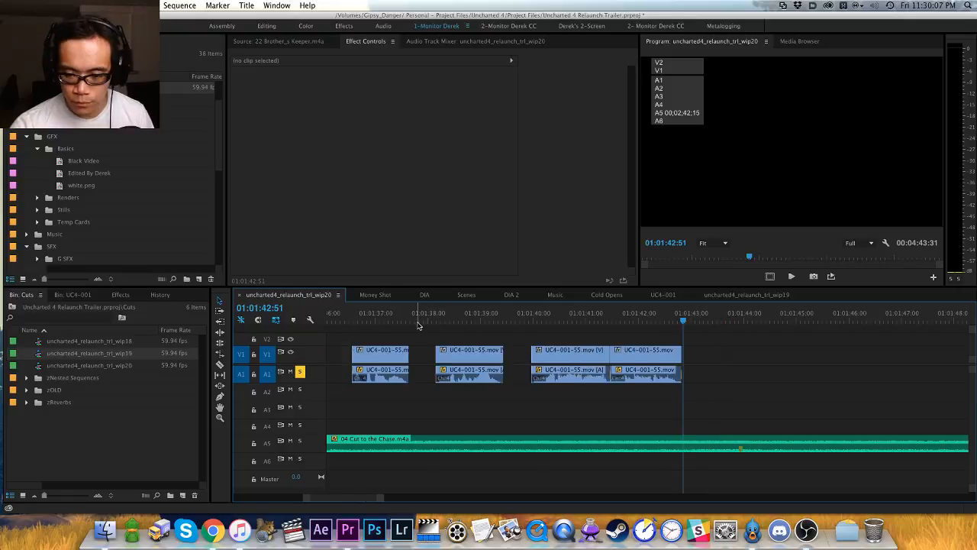
left_click(535, 319)
key("space")
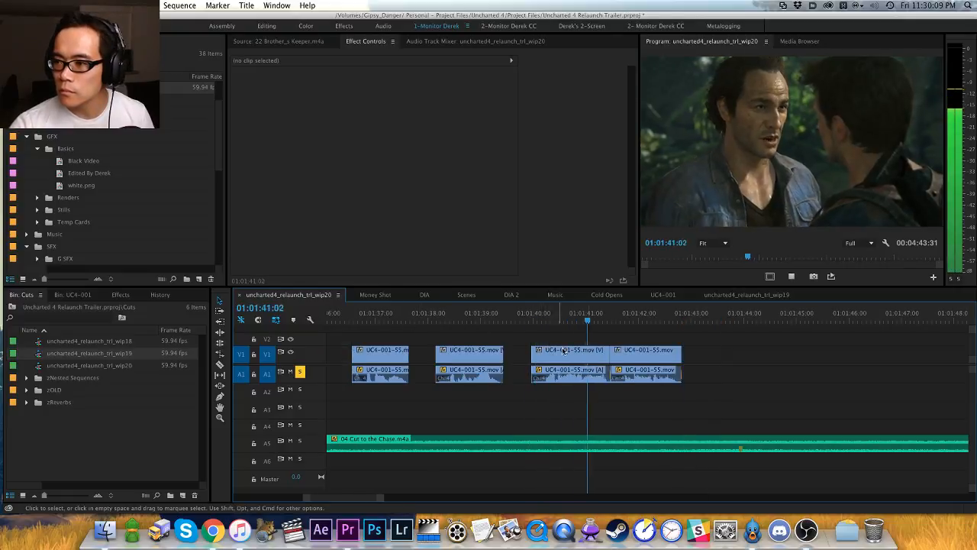
key("space")
Step: Apply an audio gain adjustment to the two adjoining dialogue clips and turn off the solo on track A1
left_click_drag(552, 401, 665, 370)
key("g")
key("Return")
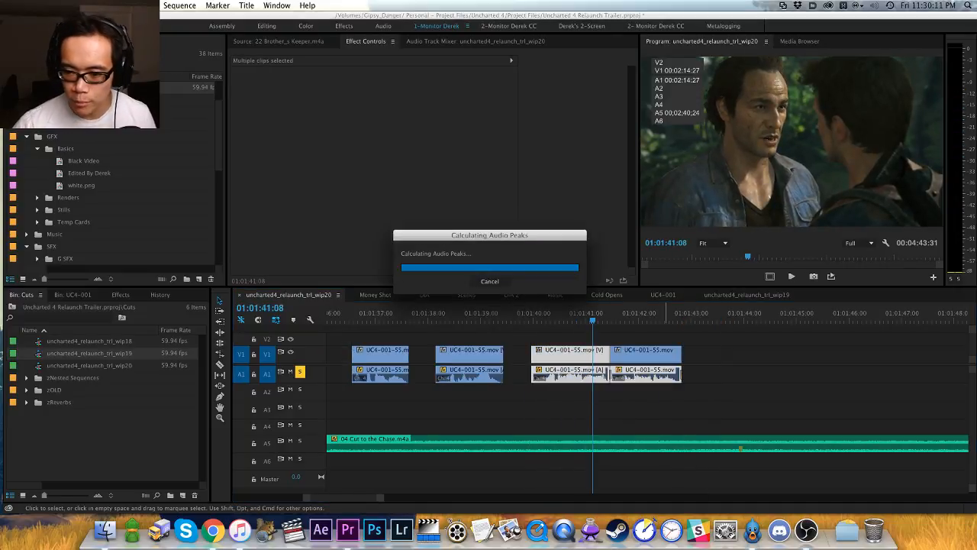
left_click(426, 404)
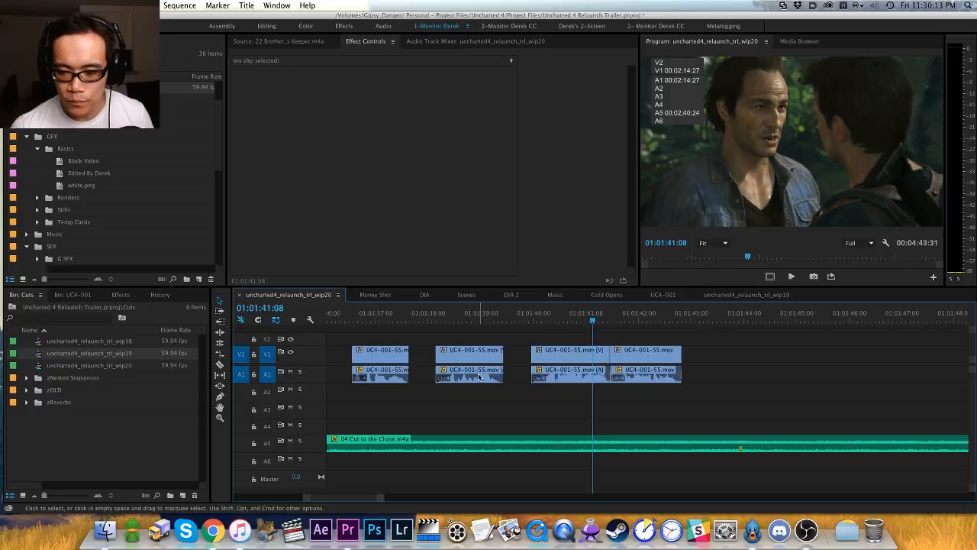
Step: Play the dialogue clips over the Cut to the Chase music from about 01:01:38:00 to 01:01:45:20
left_click(425, 319)
key("minus")
key("space")
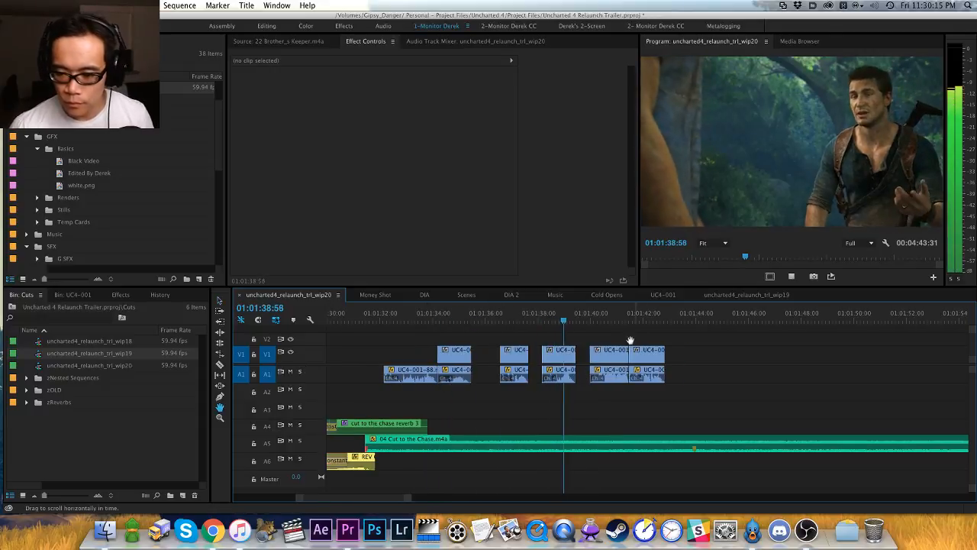
scroll(459, 328, "down", 3)
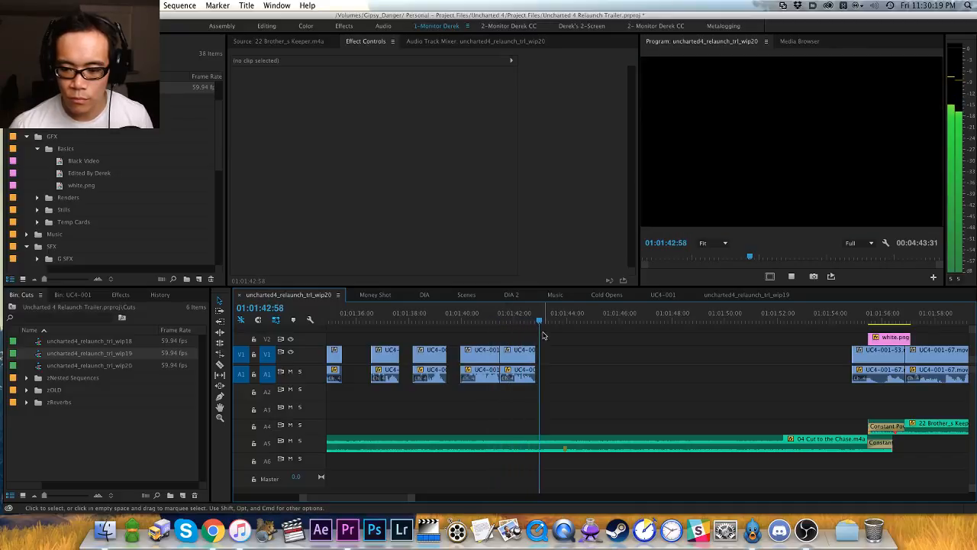
key("minus")
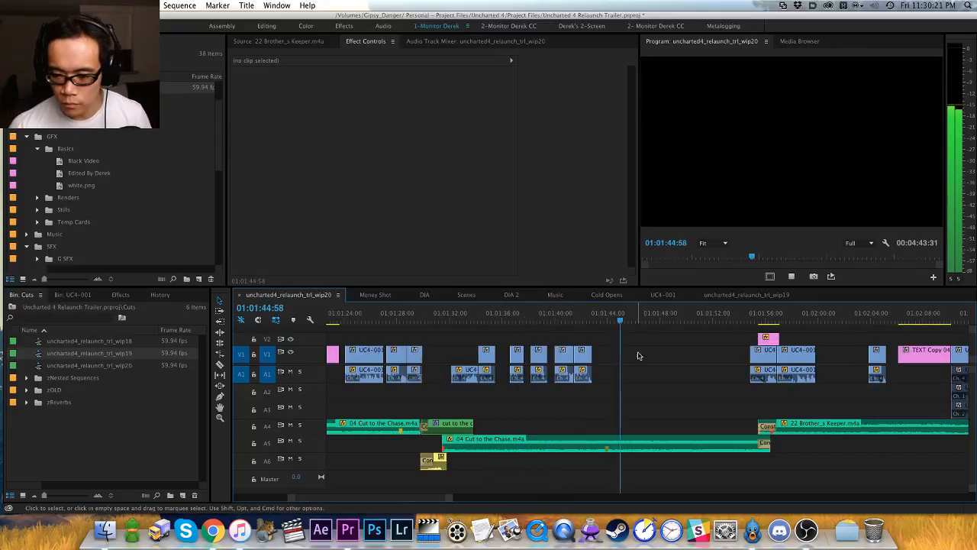
key("space")
Step: Cut the adjoining UC4-001 dialogue clips at about 01:01:55:00 to 01:02:00:00, where the Brother's Keeper music starts
key("minus")
key("h")
left_click_drag(639, 355, 444, 356)
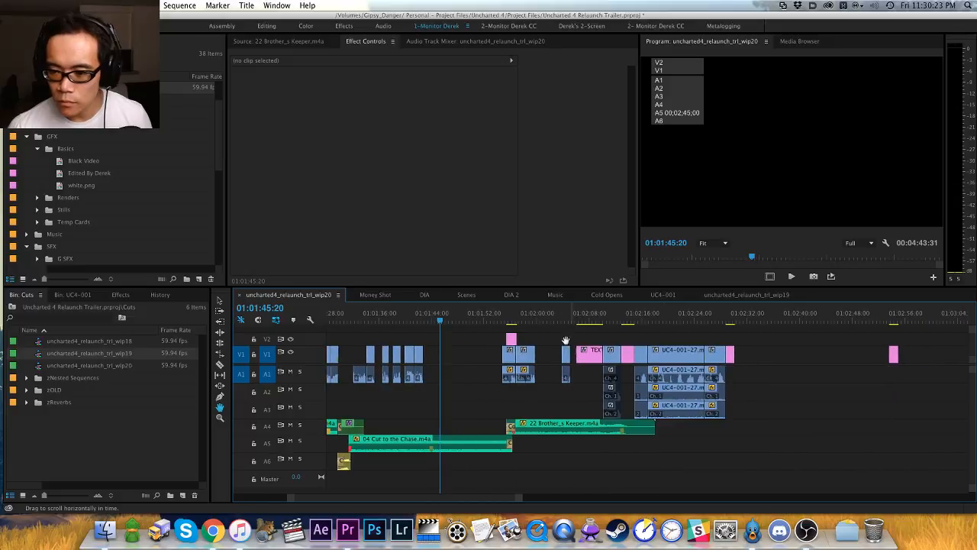
left_click(505, 316)
key("space")
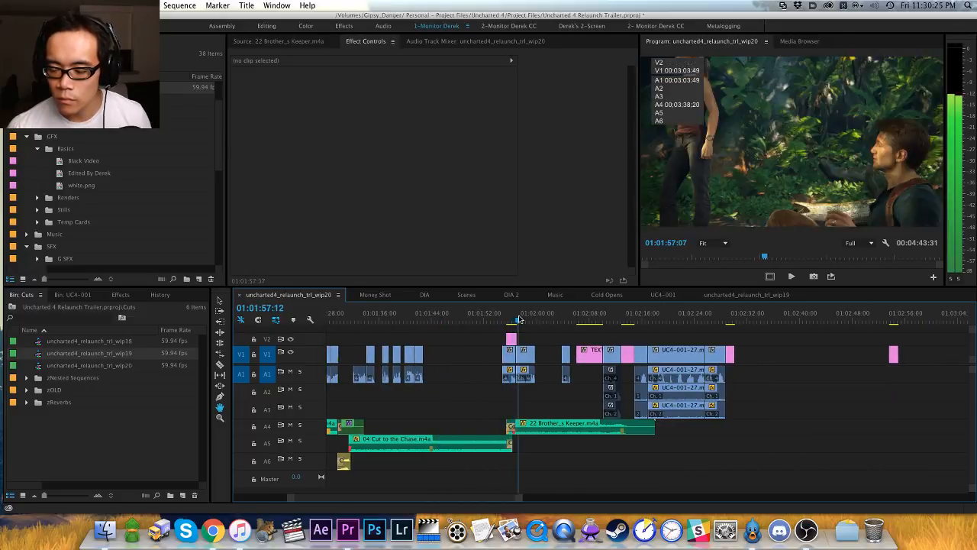
left_click_drag(669, 361, 713, 366)
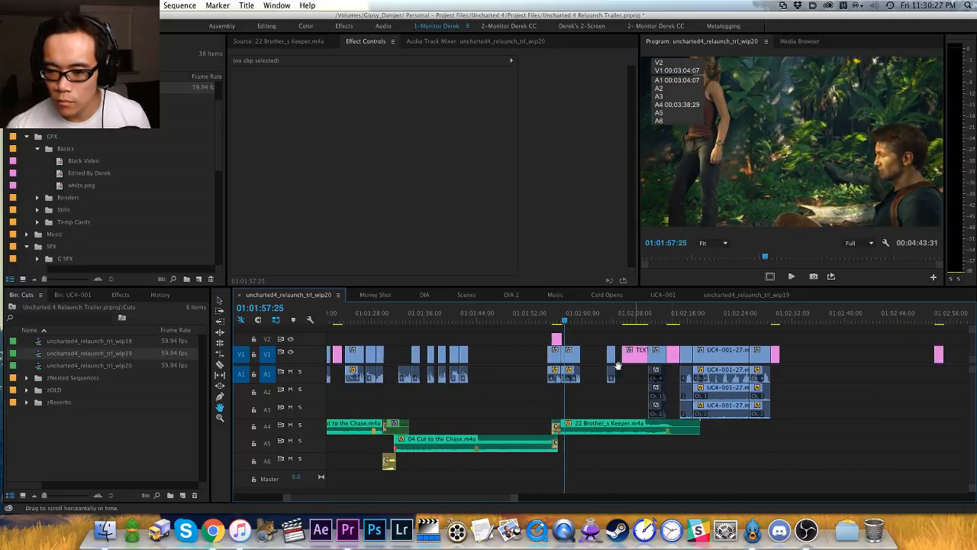
left_click(462, 316)
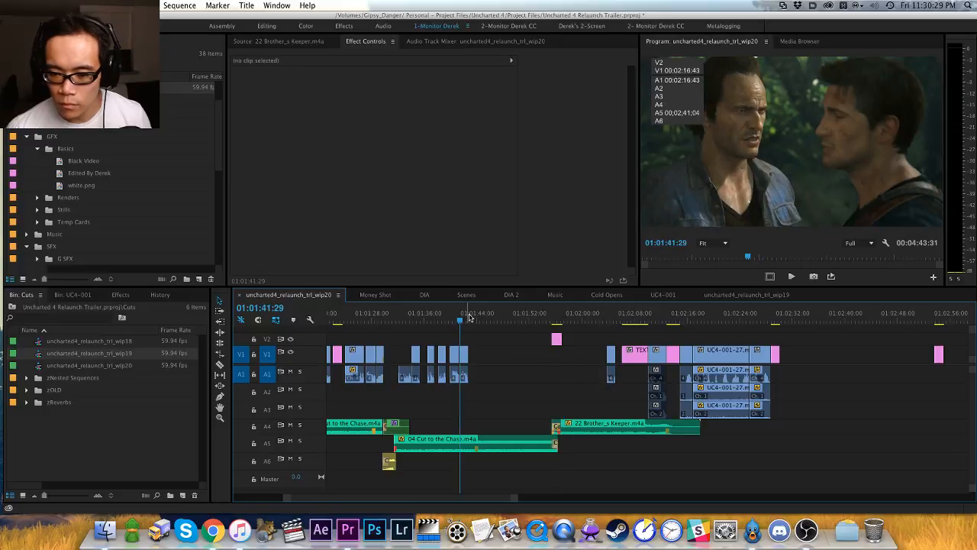
Step: Play the end of the dialogue section from about 01:01:41:29 and paste the cut clips at about 01:01:44:30
key("equal")
key("space")
scroll(546, 375, "down", 5)
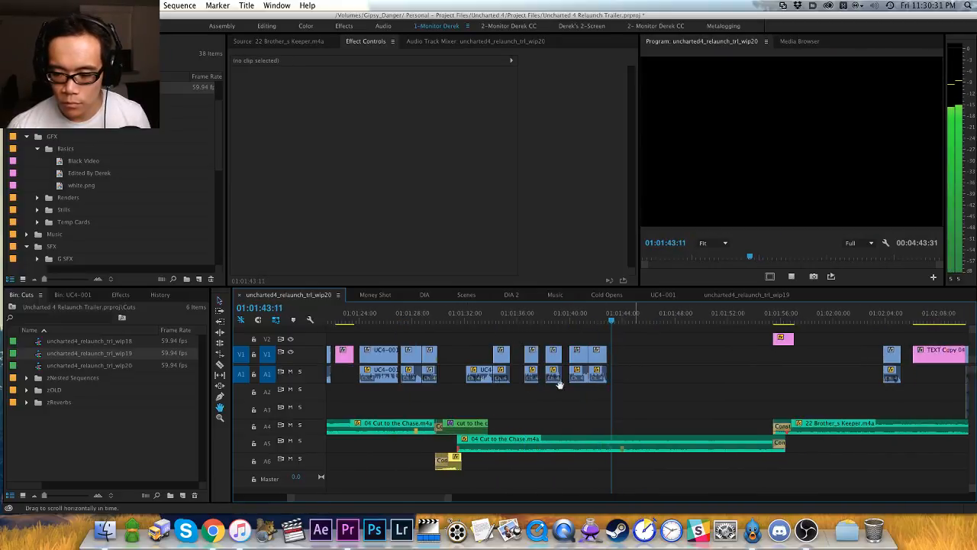
key("space")
key("super+v")
Step: Play the pasted dialogue over the Cut to the Chase music from 01:01:44:05 to about 01:01:52:11 and save the project
left_click(543, 320)
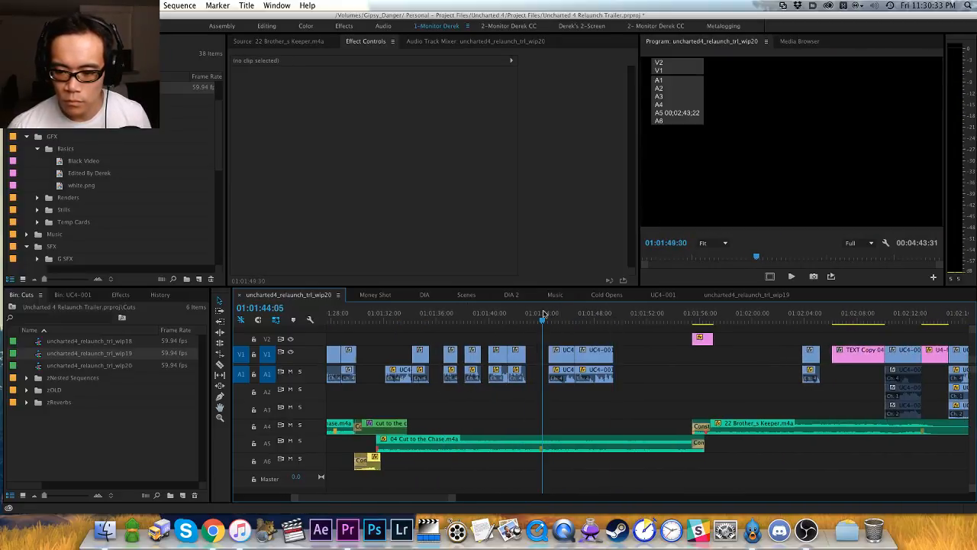
key("space")
scroll(534, 332, "down", 3)
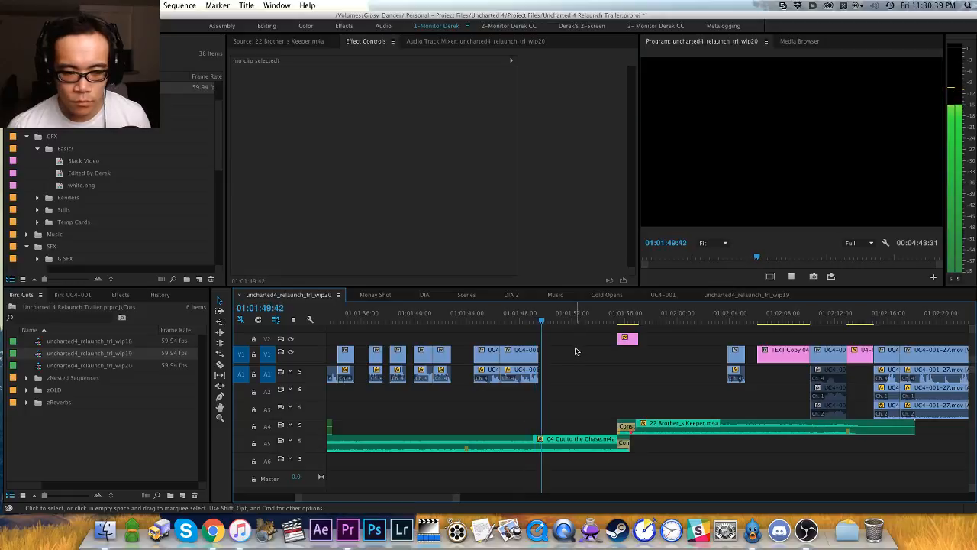
key("minus")
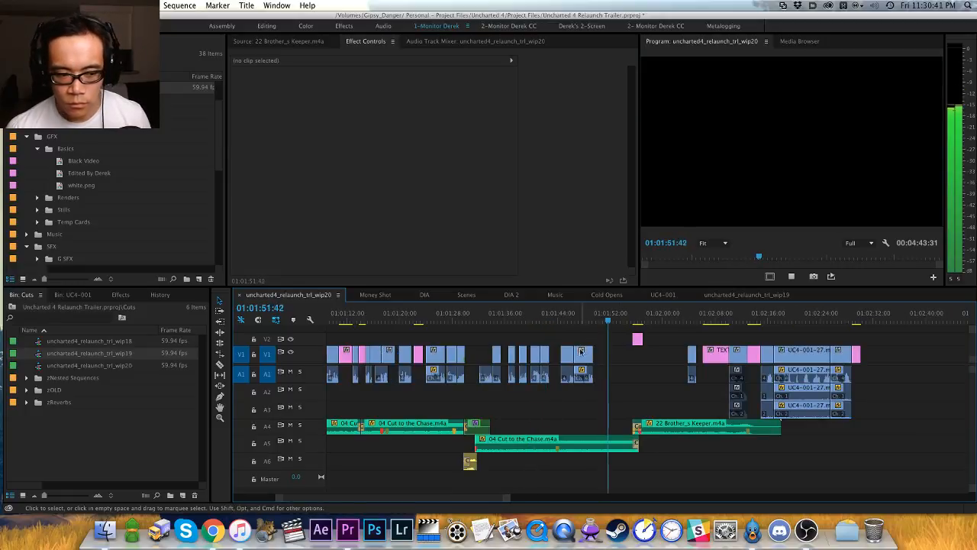
key("super+s")
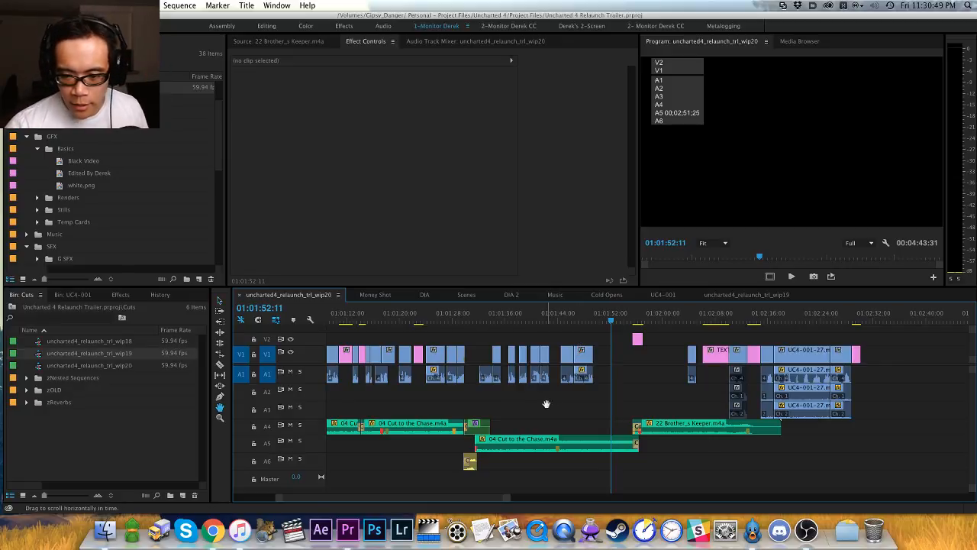
left_click_drag(546, 404, 635, 406)
left_click(605, 319)
key("super+s")
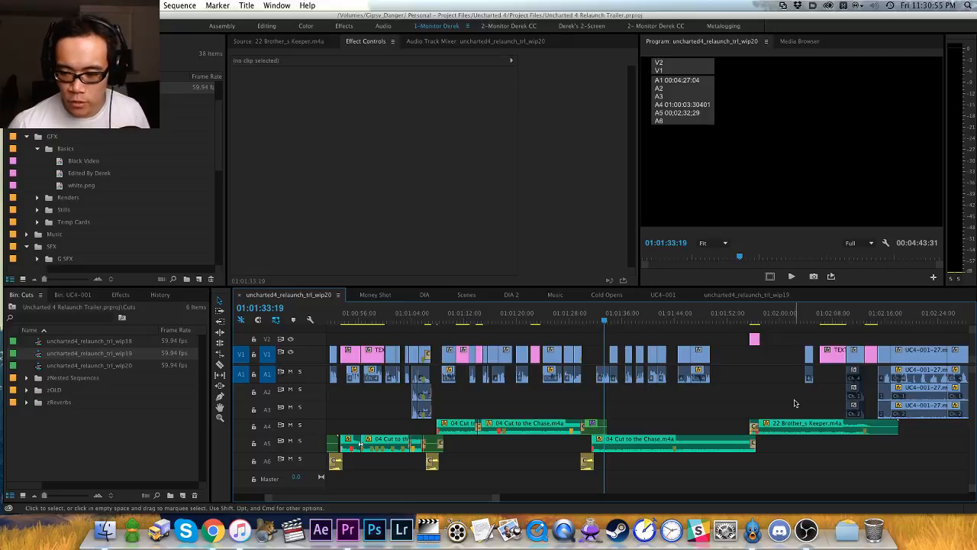
Step: Move the pasted dialogue clips from about 01:01:44:30 to the empty stretch at about 01:02:38:00 and save the project
key("h")
left_click_drag(769, 397, 547, 391)
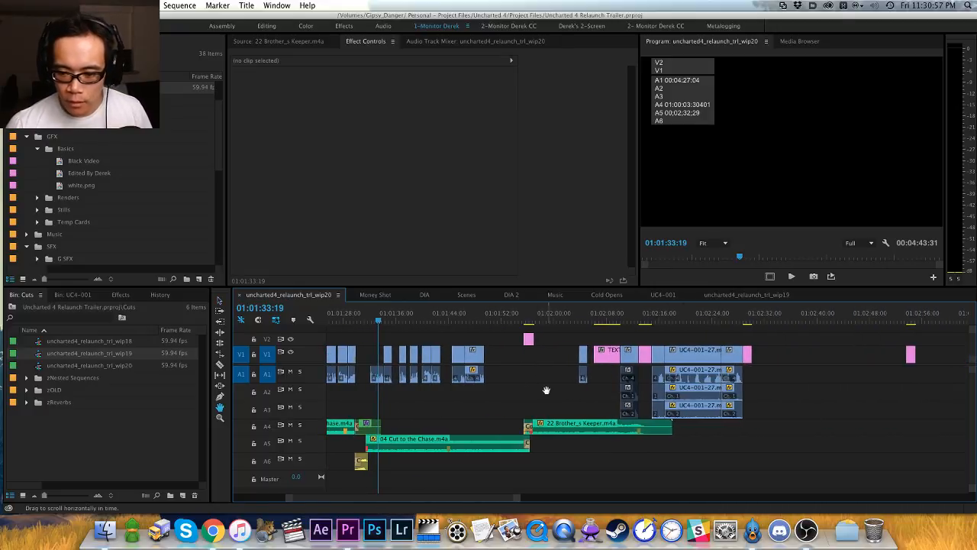
key("minus")
left_click_drag(783, 373, 708, 359)
key("v")
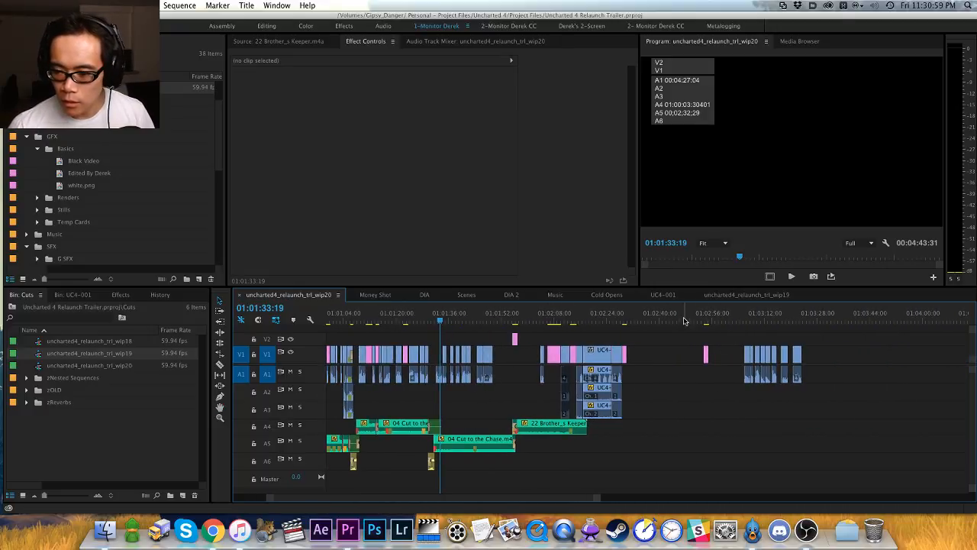
left_click_drag(685, 321, 664, 322)
left_click_drag(503, 331, 480, 374)
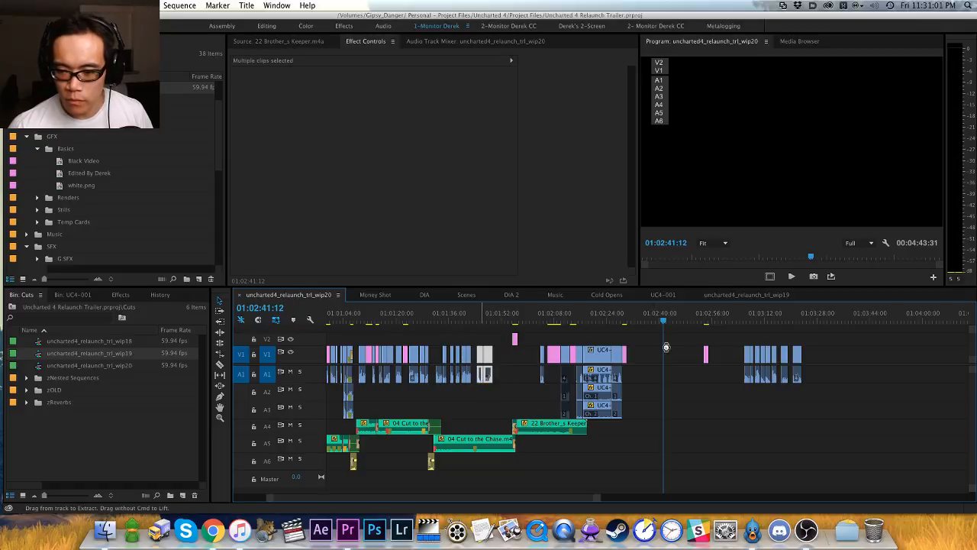
key("super+x")
left_click(653, 322)
key("super+v")
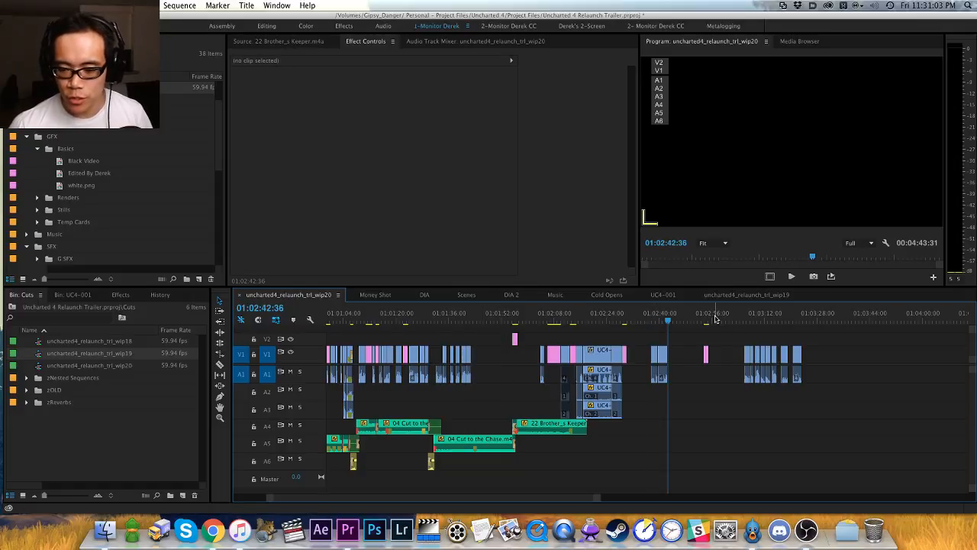
key("super+s")
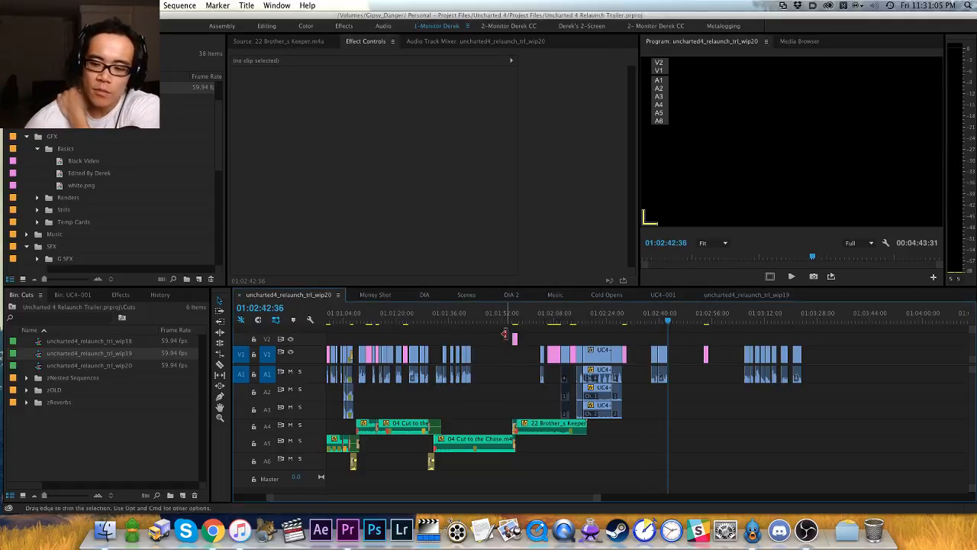
Step: Match frame the Cut to the Chase music at 01:01:46:53 into the source monitor and clear its in and out points
left_click(485, 314)
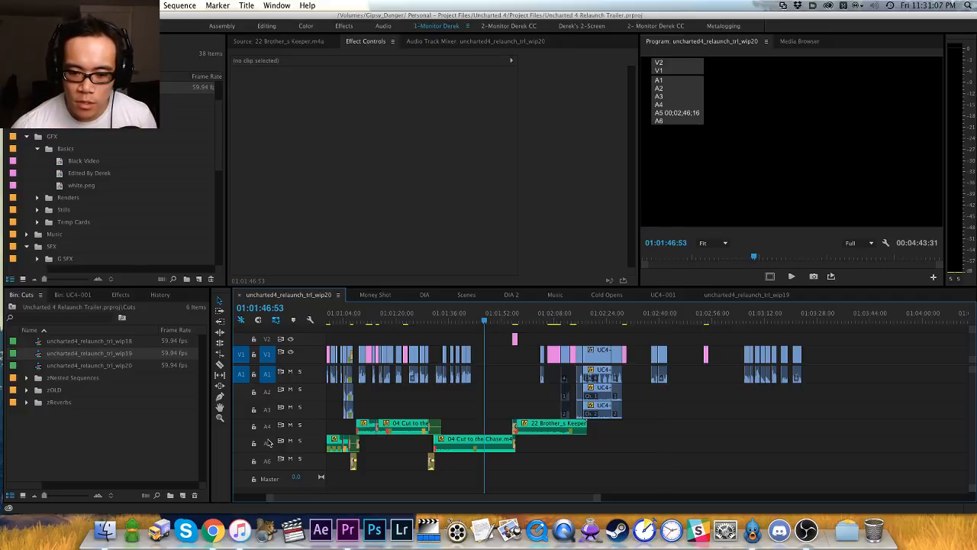
key("f")
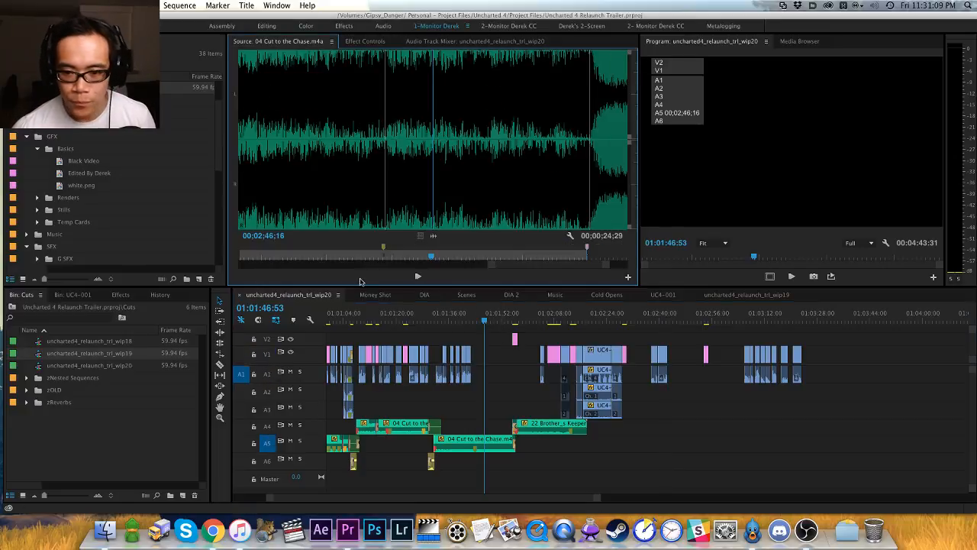
key("minus")
key("minus")
key("minus")
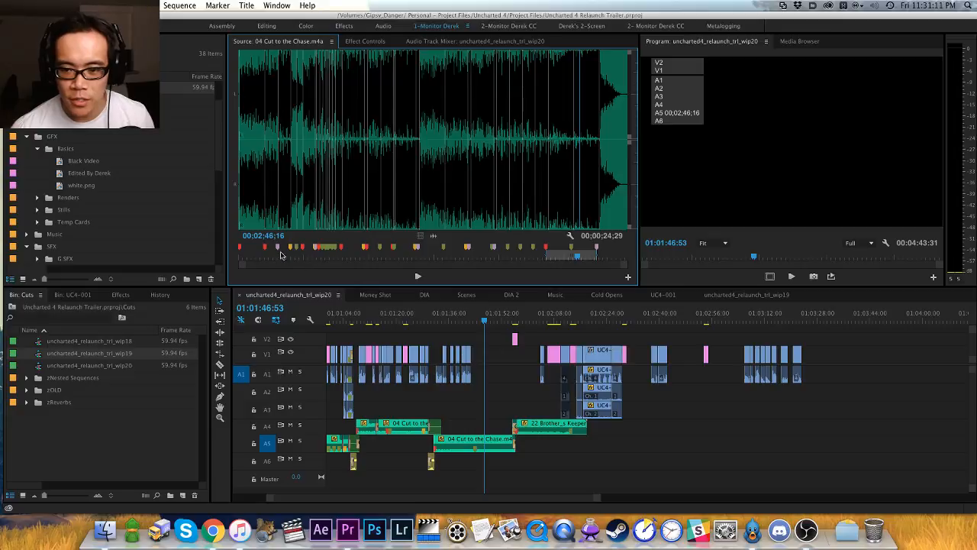
key("alt+x")
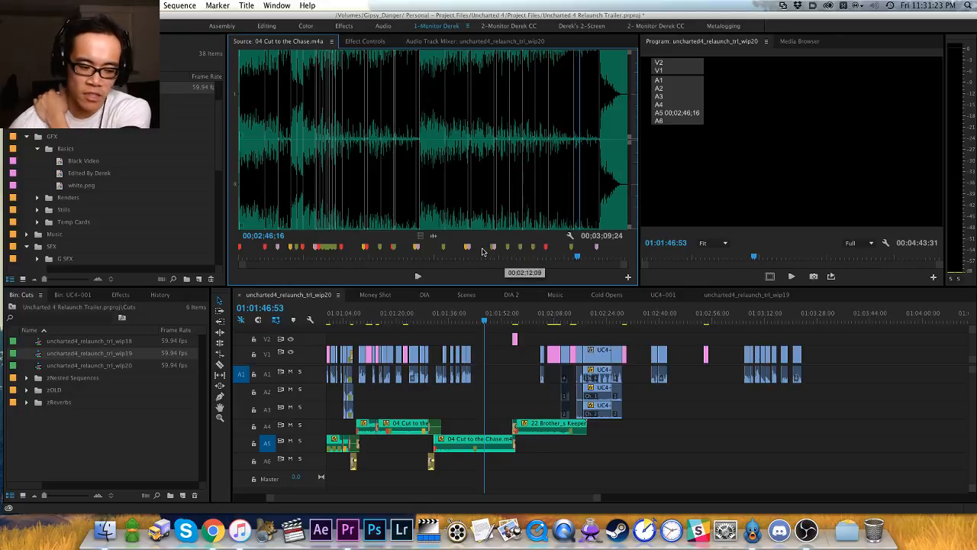
left_click(120, 443)
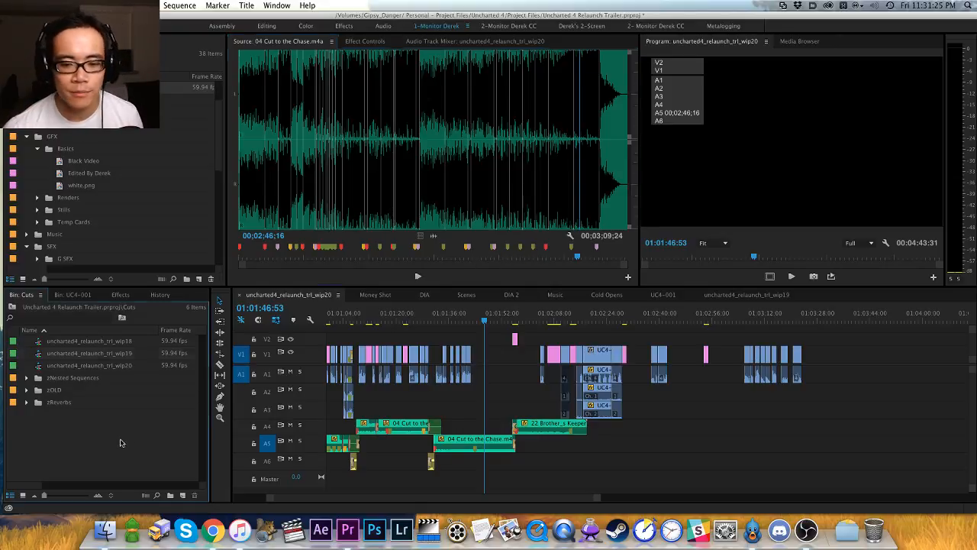
Step: Play the spare dialogue clips beyond the end of the cut, starting at about 01:03:05:30
left_click(576, 329)
left_click_drag(577, 319, 734, 319)
key("equal")
key("equal")
scroll(719, 336, "down", 6)
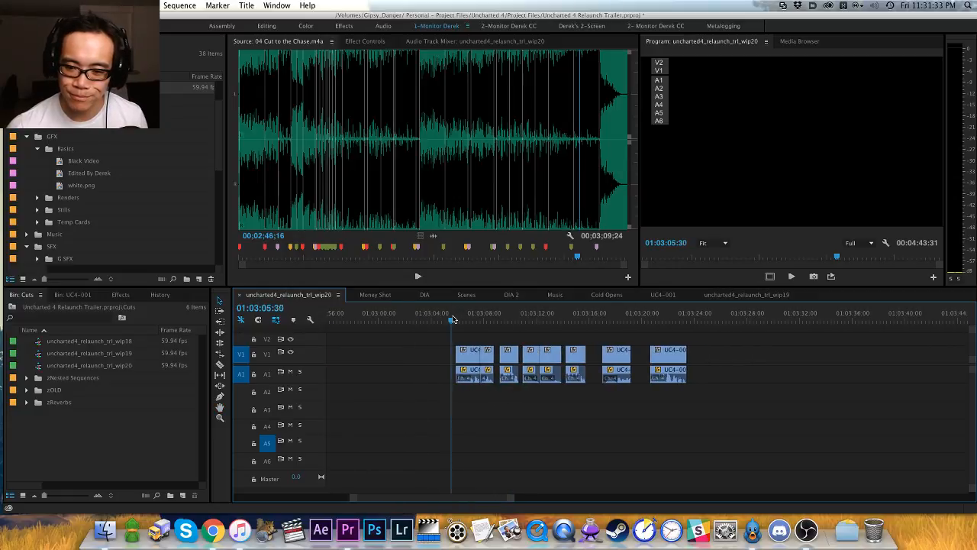
key("space")
key("minus")
key("minus")
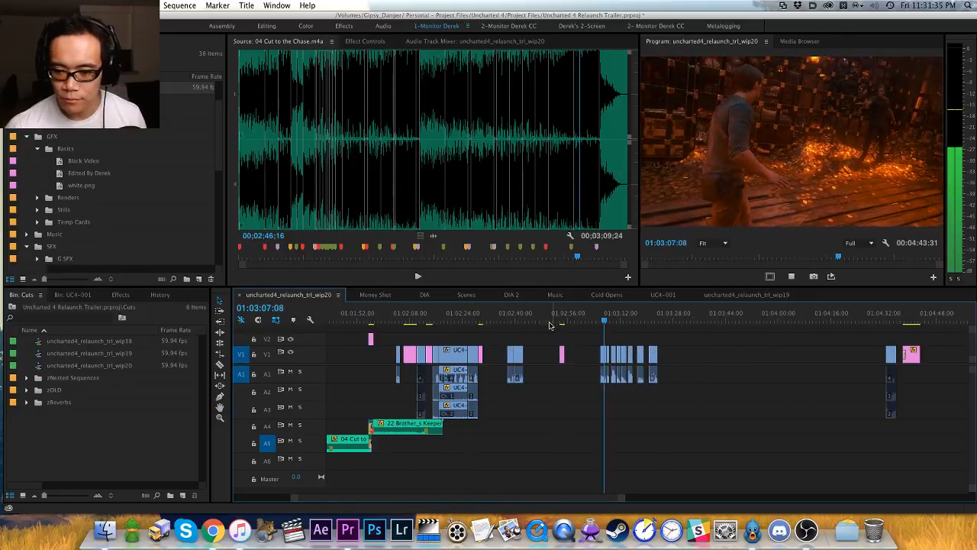
key("space")
scroll(664, 332, "up", 2)
left_click_drag(755, 343, 644, 397)
key("Delete")
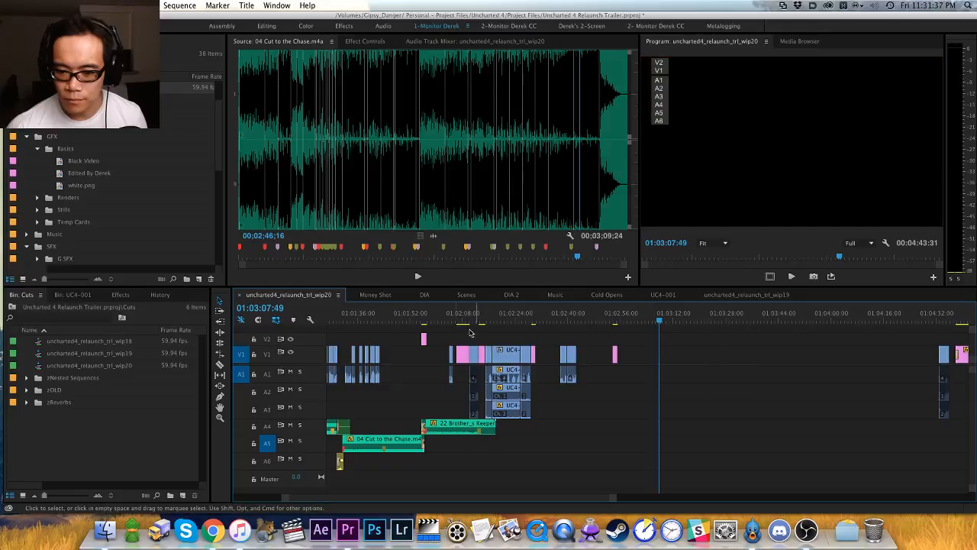
left_click(373, 315)
left_click(638, 314)
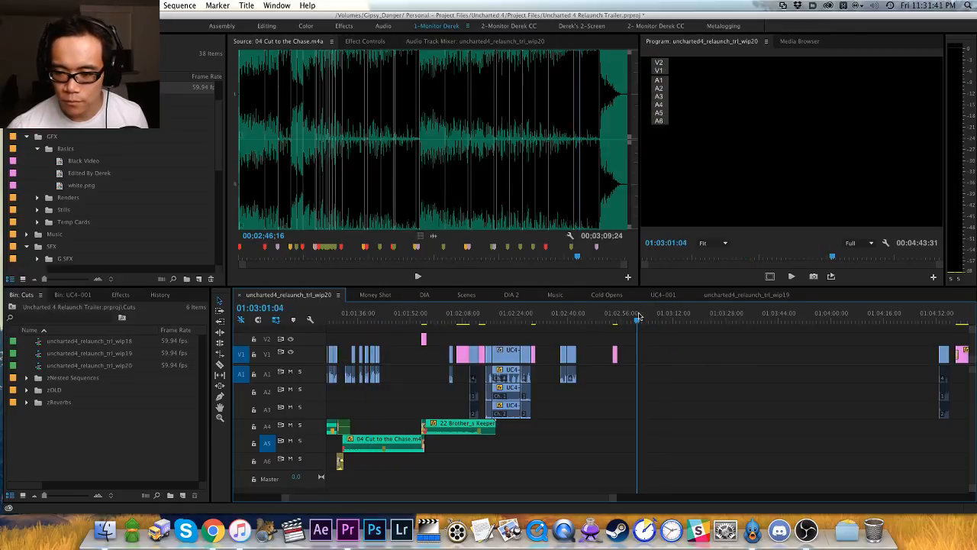
key("super+z")
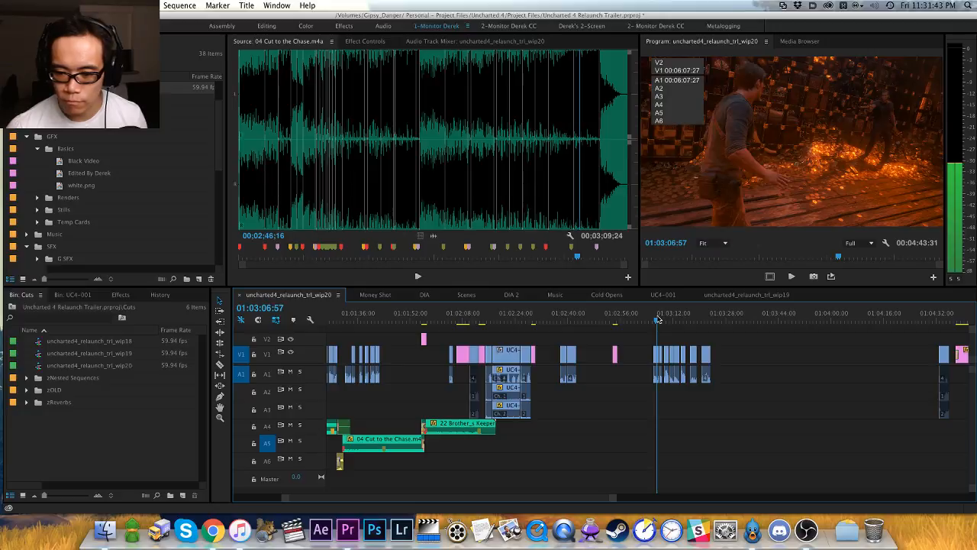
Step: Move the spare dialogue clip at about 01:03:09:00 to 01:03:00:59, keeping its picture on V1 and audio on A1
left_click_drag(658, 319, 739, 321)
key("=")
key("=")
key("=")
key("super+x")
left_click_drag(563, 321, 503, 321)
key("super+v")
key("super+z")
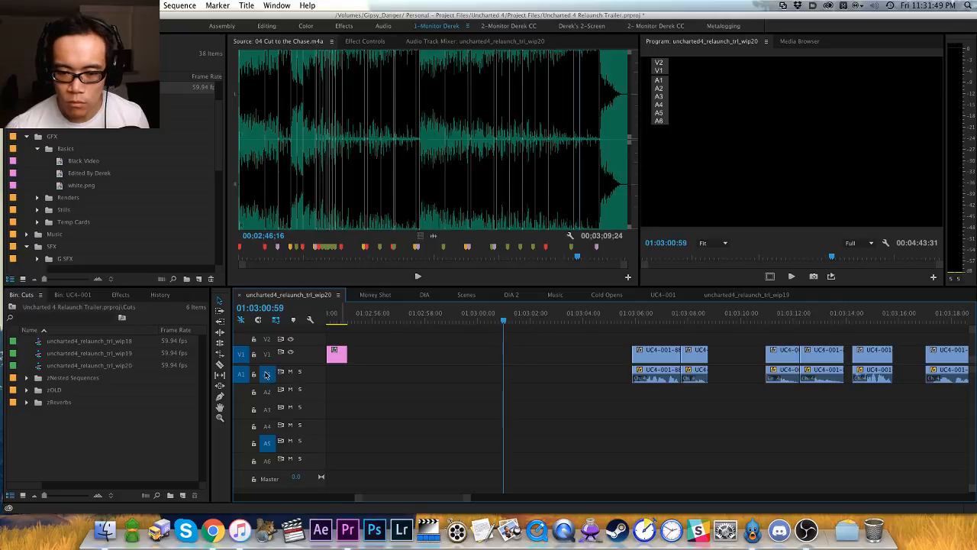
left_click(266, 445)
key("super+v")
Step: Lift the spare dialogue clip around 01:03:14:52 and paste it at about 01:03:03:00, beside the first moved clip
key("space")
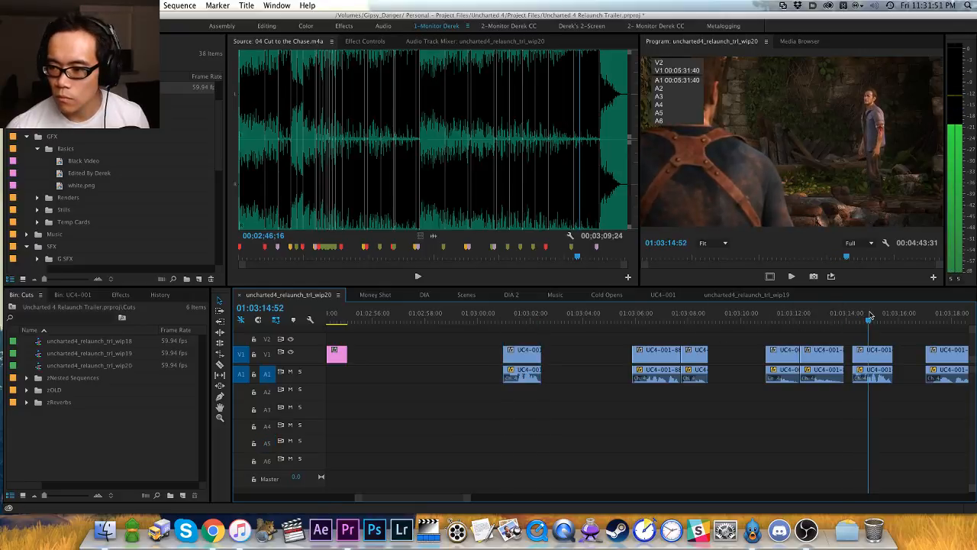
key("x")
left_click(267, 353)
key("semicolon")
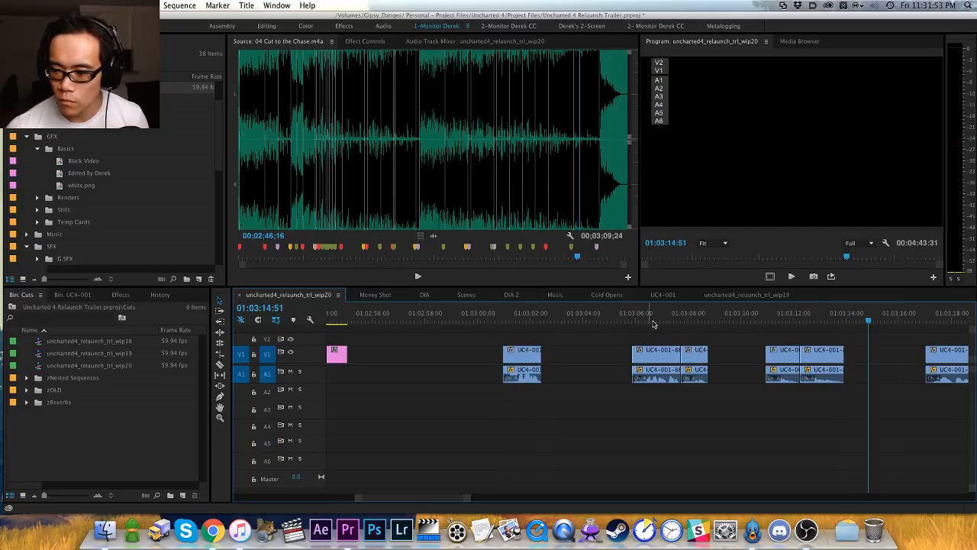
left_click_drag(563, 320, 555, 318)
key("super+v")
Step: Cut the two gathered dialogue clips and paste them at 01:01:57:13, right after the white.png flash
left_click_drag(707, 315, 578, 334)
left_click_drag(615, 332, 500, 394)
key("Delete")
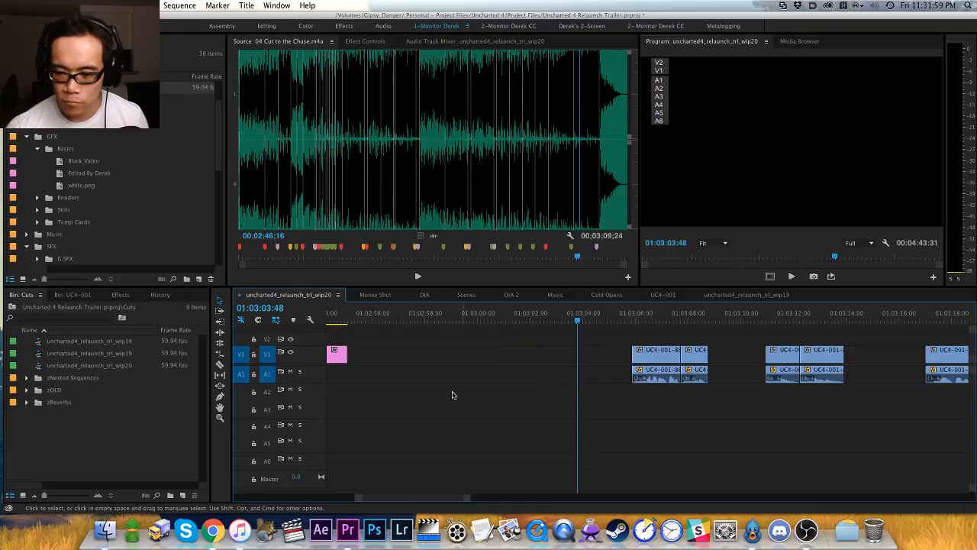
key("h")
left_click_drag(431, 395, 966, 389)
left_click_drag(513, 393, 970, 396)
left_click_drag(569, 395, 957, 395)
left_click_drag(527, 398, 967, 396)
left_click_drag(661, 401, 658, 401)
key("v")
left_click(605, 319)
key("space")
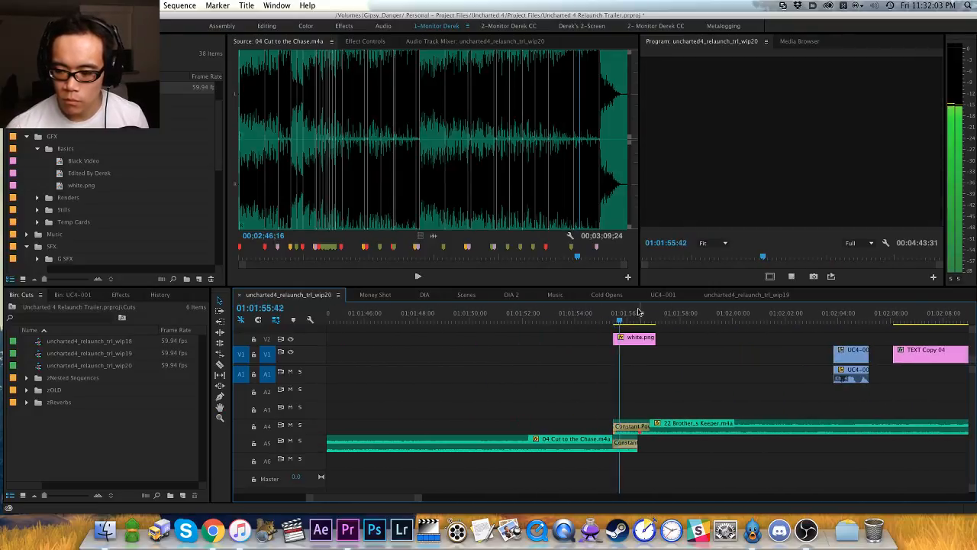
key("space")
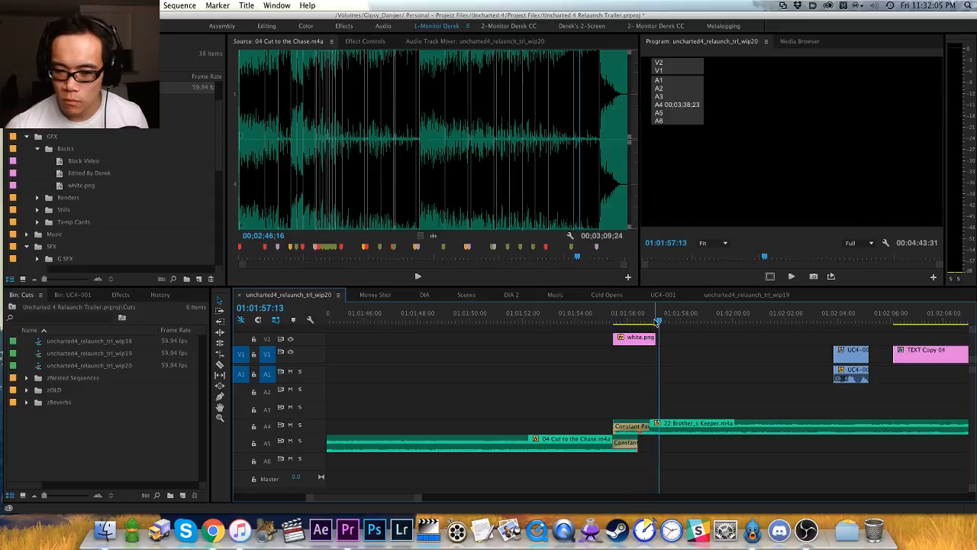
key("super+v")
Step: Play the pasted dialogue pair over the Brother's Keeper music and shift both clips about one second later
left_click(633, 317)
key("space")
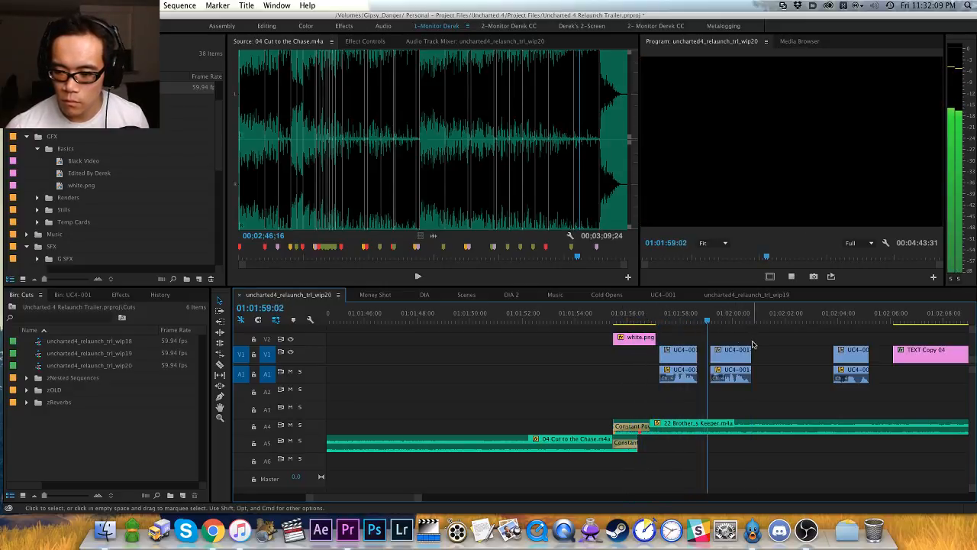
key("space")
scroll(773, 345, "right", 3)
left_click_drag(727, 340, 593, 390)
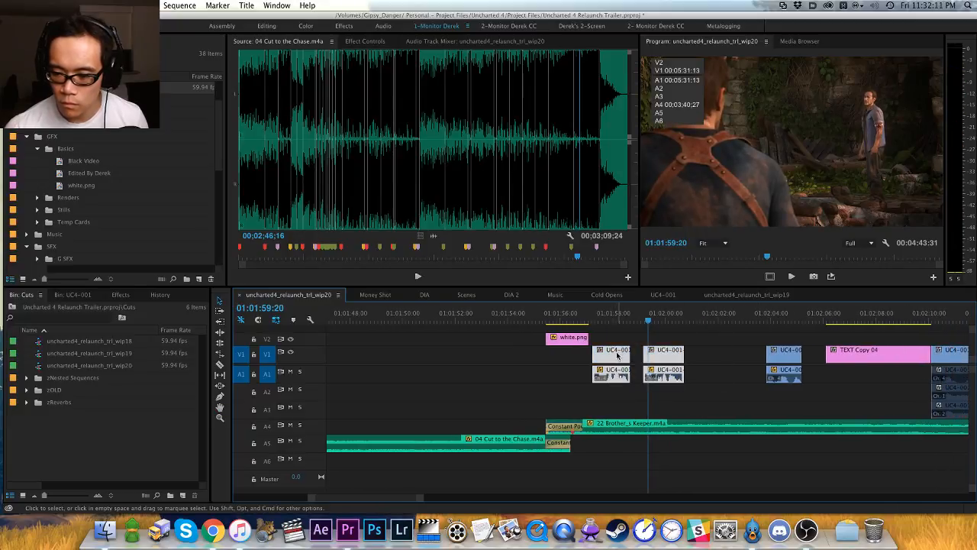
left_click_drag(620, 357, 648, 357)
key("space")
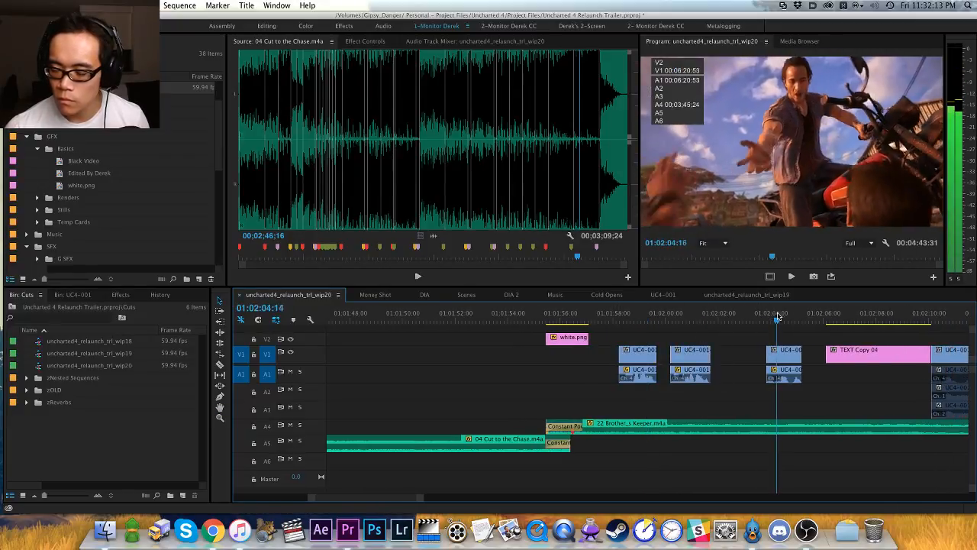
Step: Cut the third dialogue clip near 01:02:04 and paste it at about 01:02:33, after the UC4-001-27 section and the title following it
left_click_drag(799, 337, 768, 372)
key("super+x")
key("minus")
key("minus")
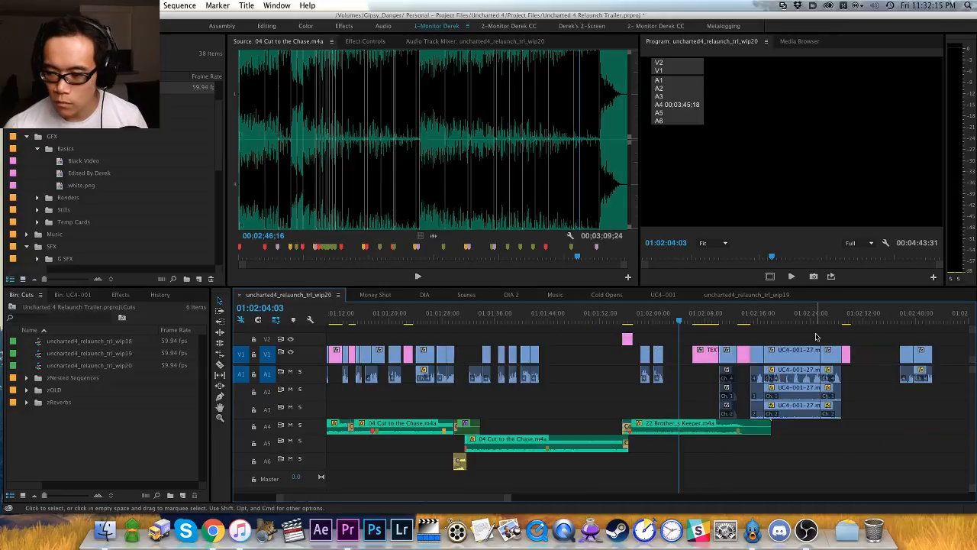
left_click(866, 320)
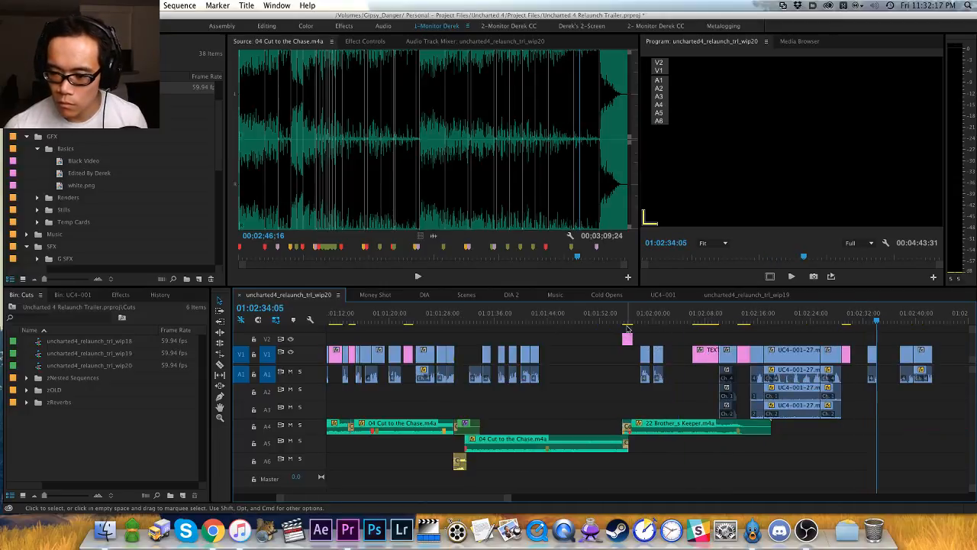
Step: Play the transition into Brother's Keeper and shift the first dialogue clip after the white.png flash about 0.6 seconds earlier
left_click_drag(626, 321, 613, 321)
key("space")
key("equal")
key("h")
left_click_drag(700, 346, 604, 348)
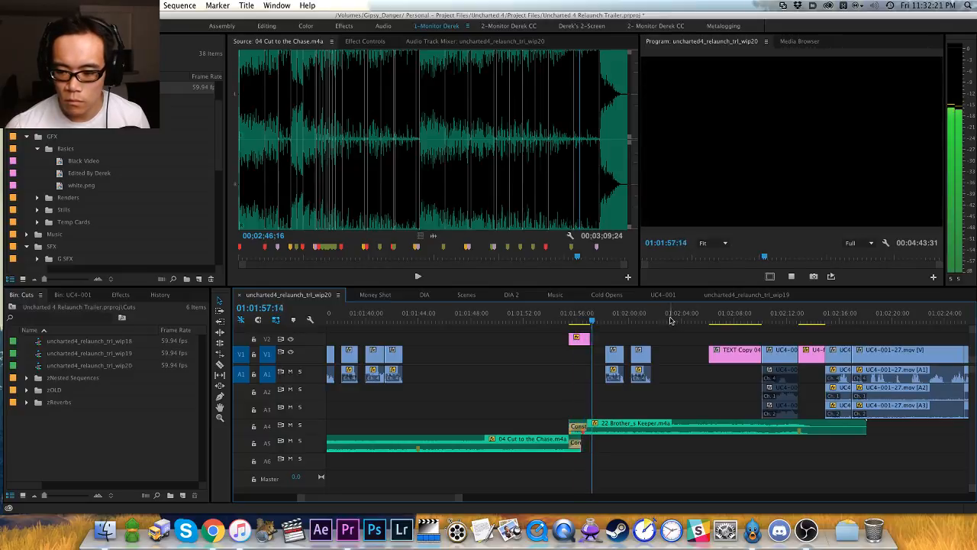
key("equal")
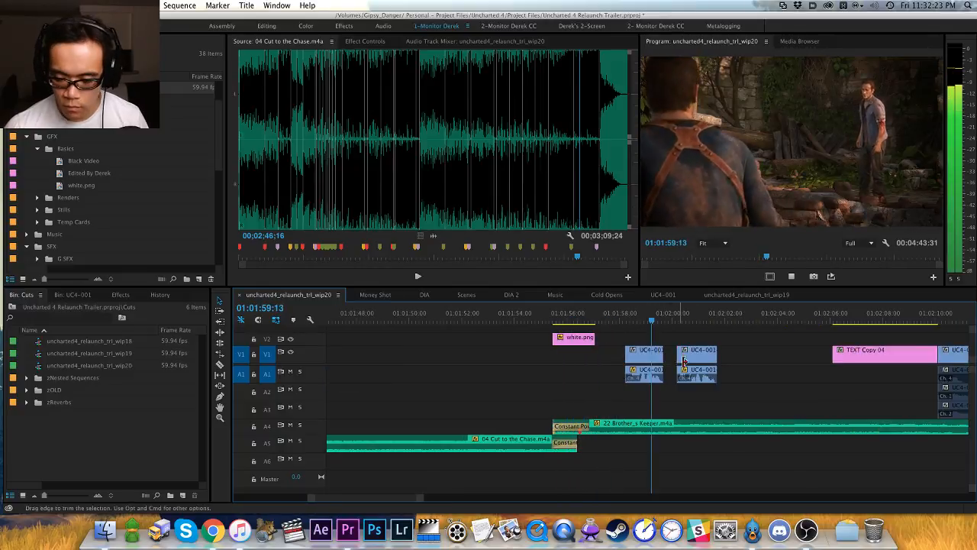
left_click_drag(650, 356, 632, 356)
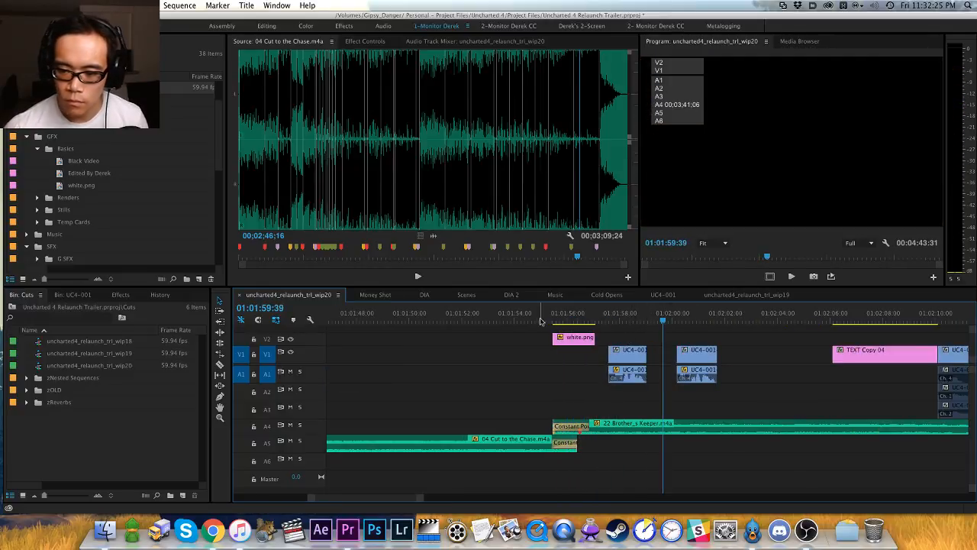
Step: Play both dialogue clips over the music and shift the second one about a second later, to start at about 01:02:01:23
key("space")
scroll(548, 359, "right", 3)
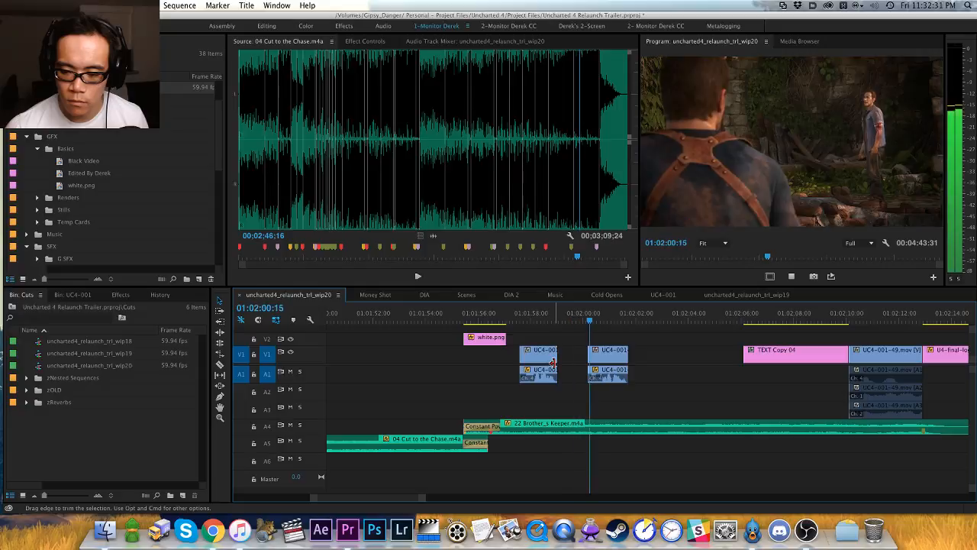
key("space")
left_click_drag(634, 357, 638, 376)
left_click(591, 320)
key("space")
key("space")
Step: Replay the second dialogue clip over the Brother's Keeper music and nudge it 9 frames earlier
left_click(501, 316)
key("space")
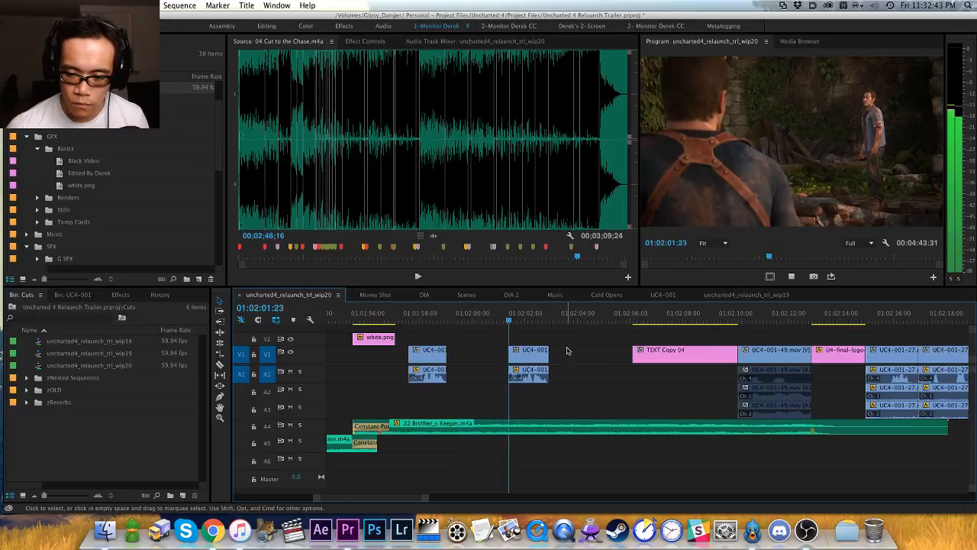
left_click_drag(572, 341, 511, 389)
type("9")
key("Return")
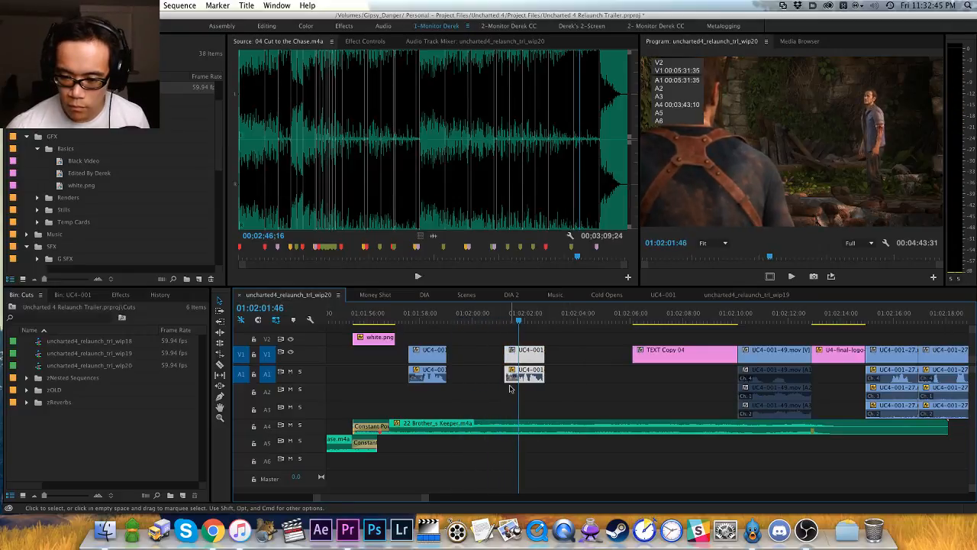
Step: Play the dialogue pair from just before its first clip and nudge the second clip a few more frames earlier
left_click(405, 315)
key("space")
key("h")
left_click_drag(435, 365, 375, 372)
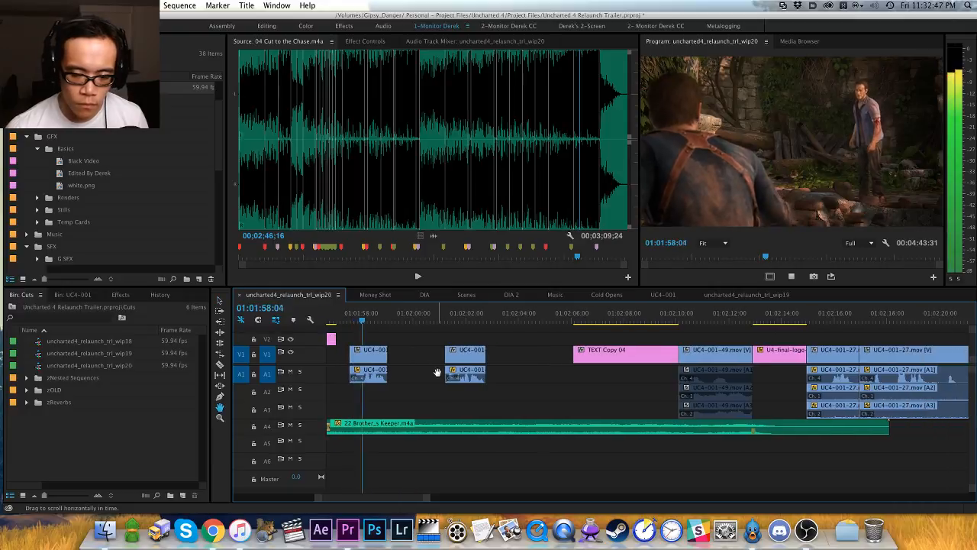
left_click_drag(519, 361, 494, 366)
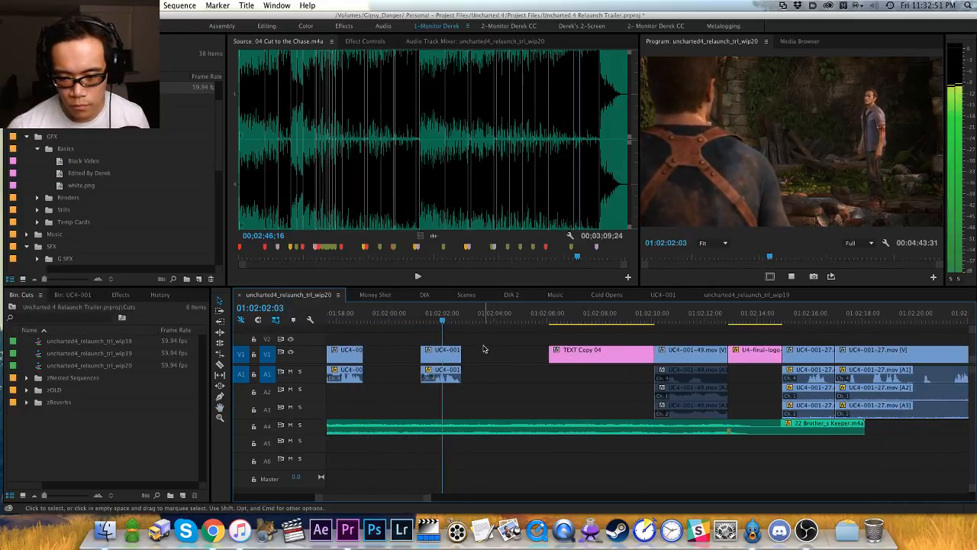
key("space")
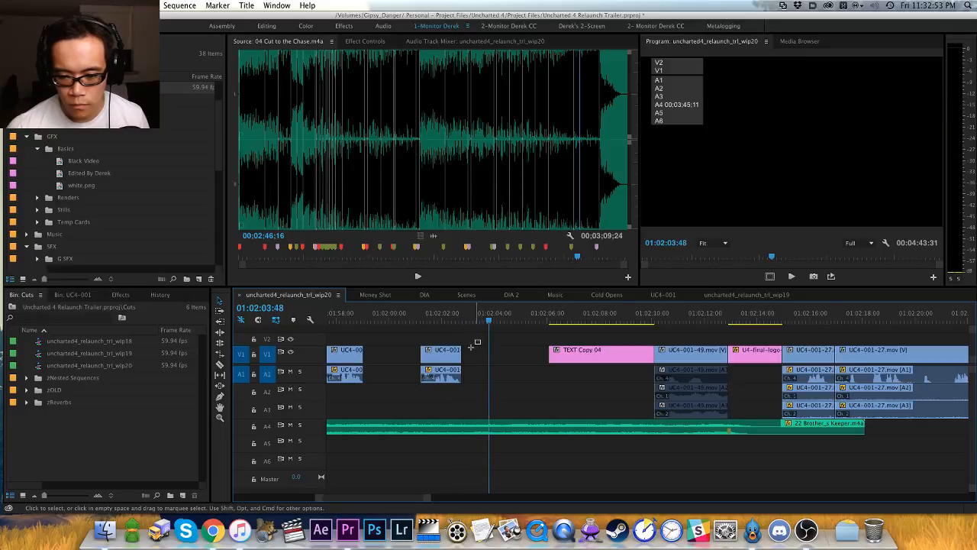
key("Return")
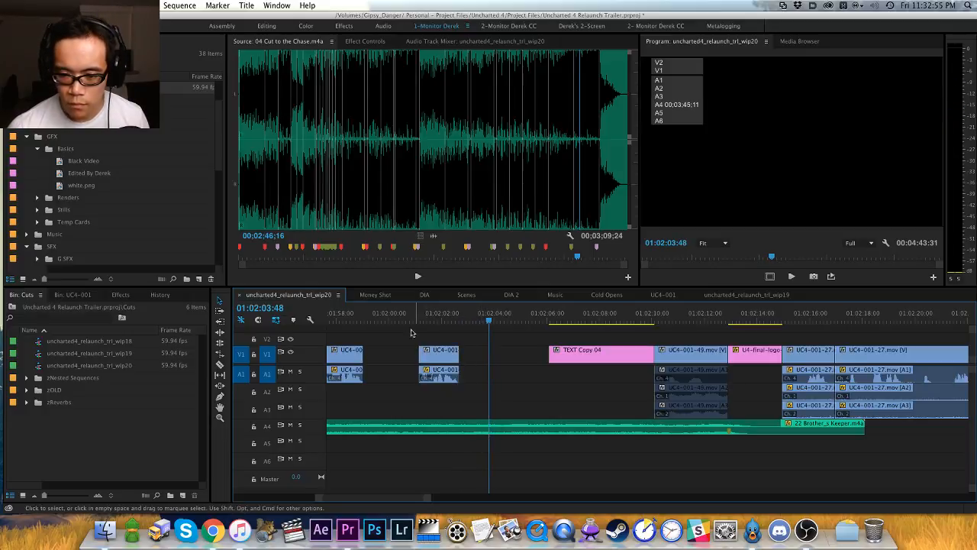
Step: Play from the dialogue pair through to the logo, then cut the TEXT Copy 04 title and the UC4-001-49 clip beside it
key("space")
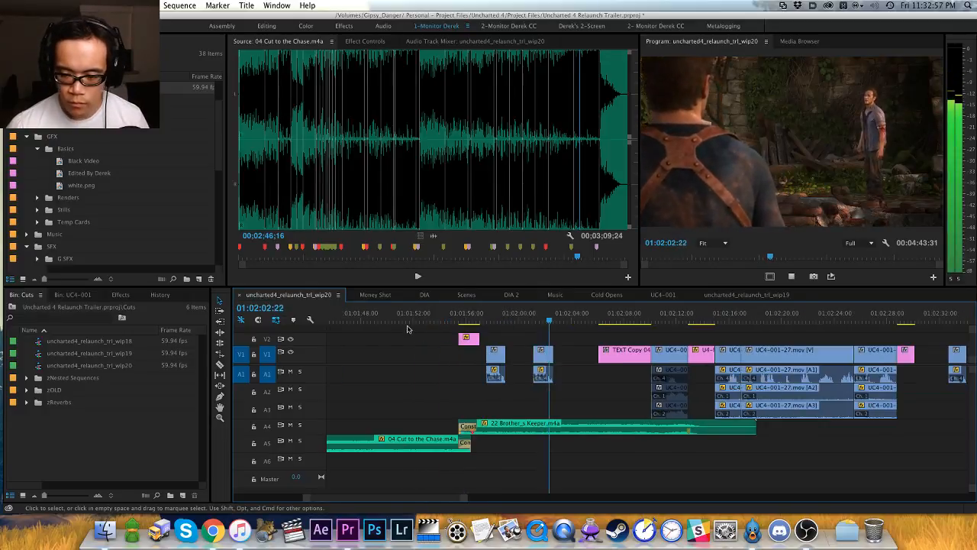
key("minus")
key("minus")
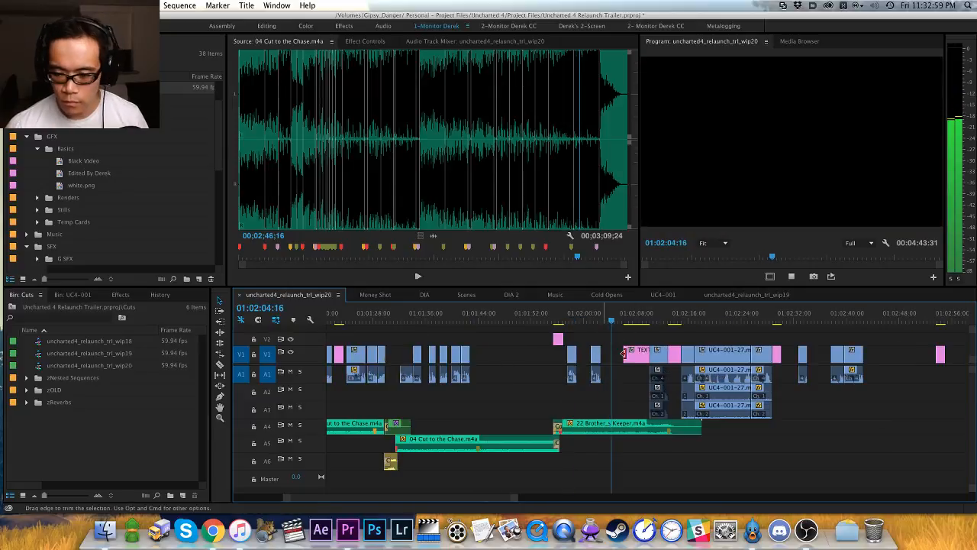
scroll(740, 327, "down", 4)
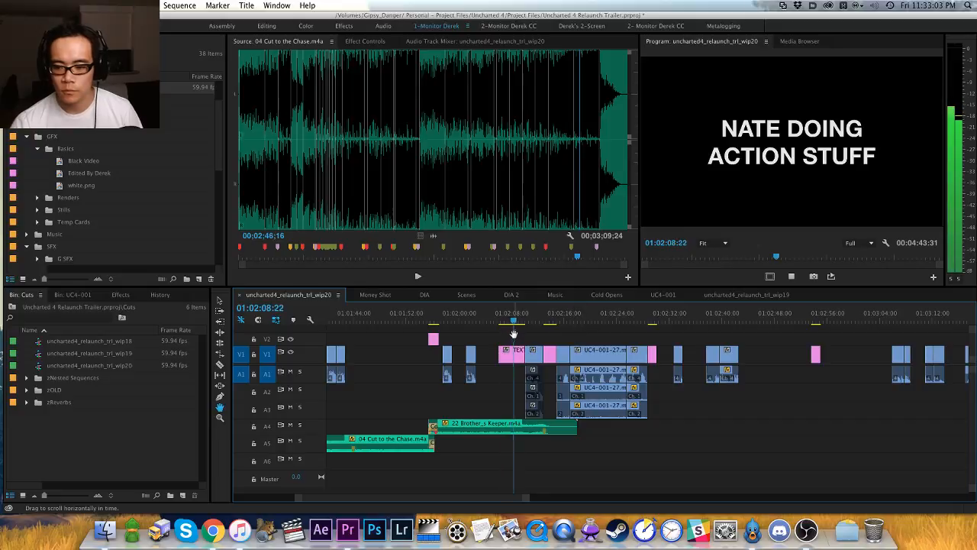
key("equal")
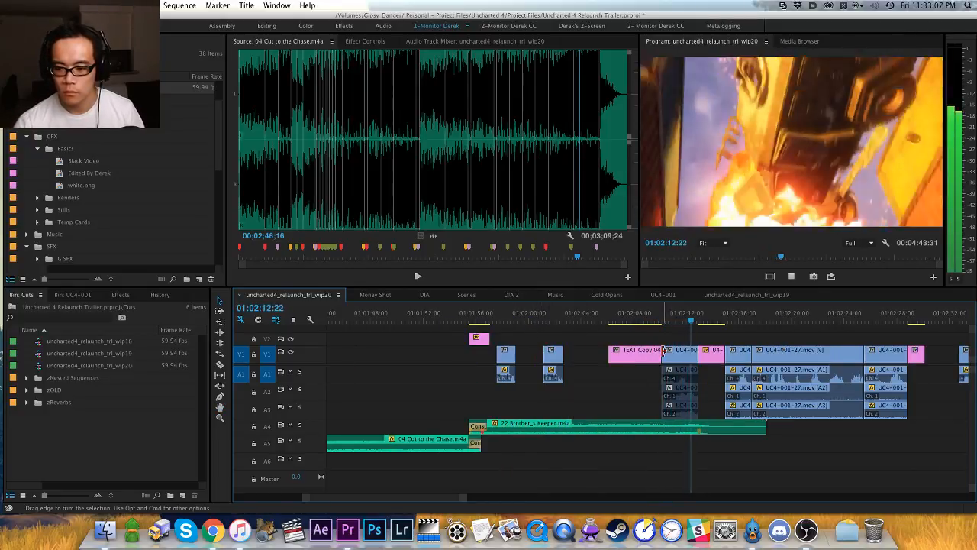
left_click_drag(685, 334, 671, 359)
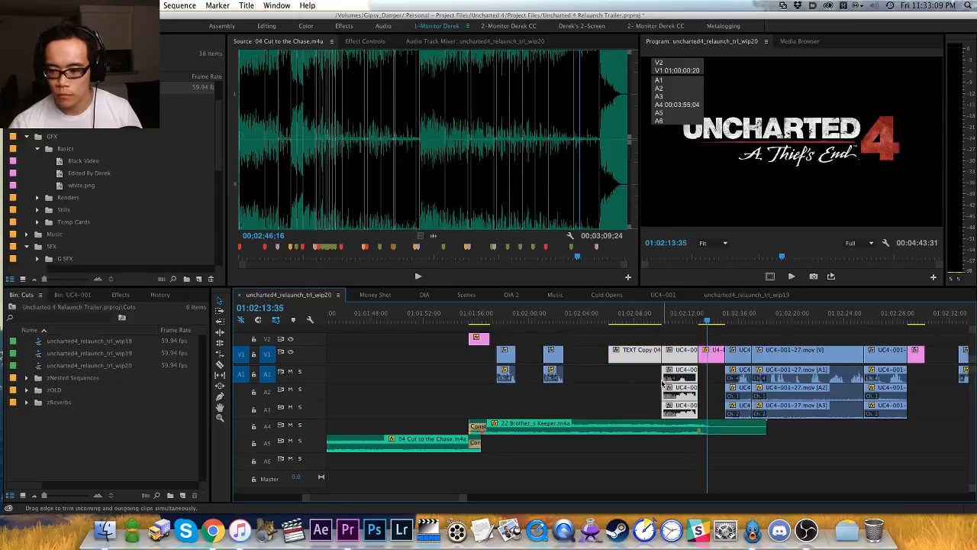
key("Delete")
Step: Insert the cut title and UC4-001-49 clip at about 01:02:31:30, ahead of the spare dialogue clips, and save the project
scroll(578, 371, "right", 5)
key("super+s")
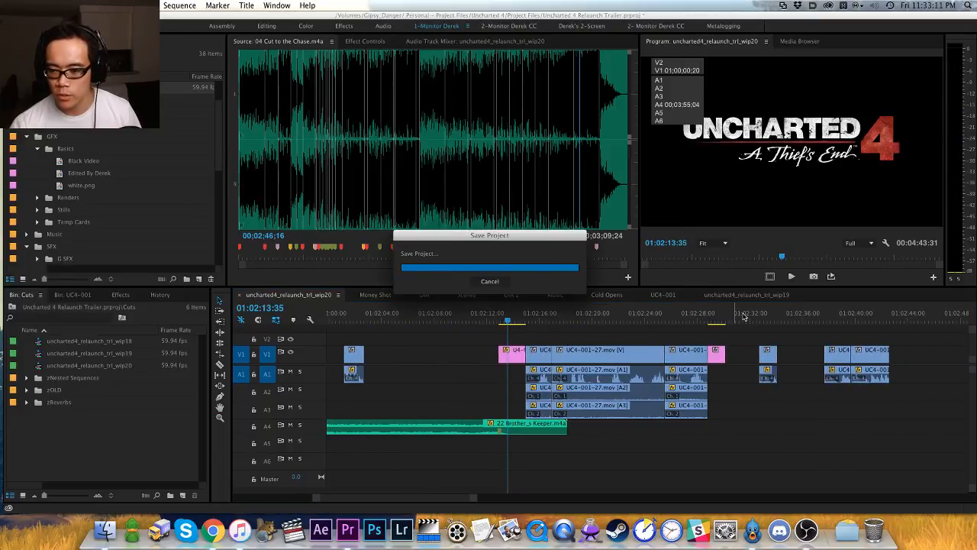
key("super+z")
key("h")
left_click_drag(783, 329, 725, 324)
left_click_drag(780, 338, 739, 329)
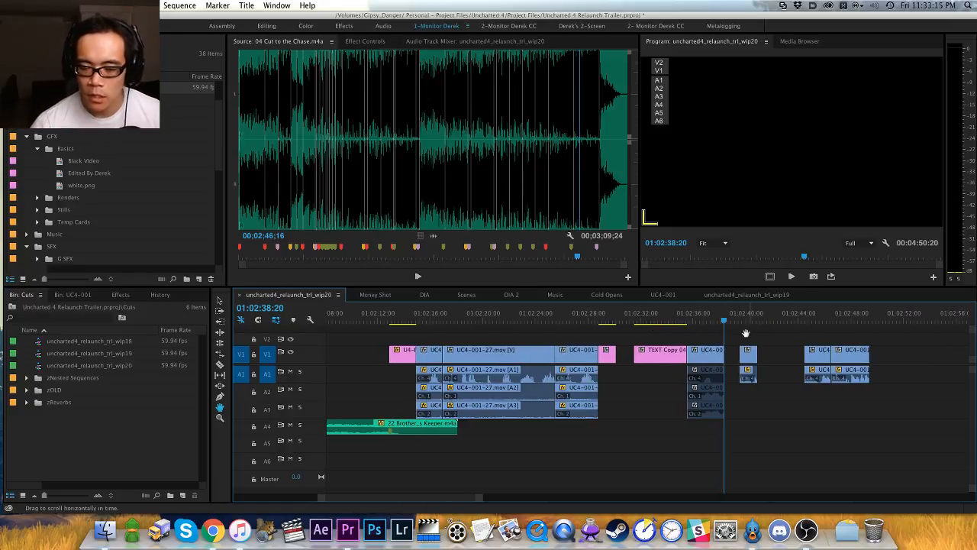
key("super+s")
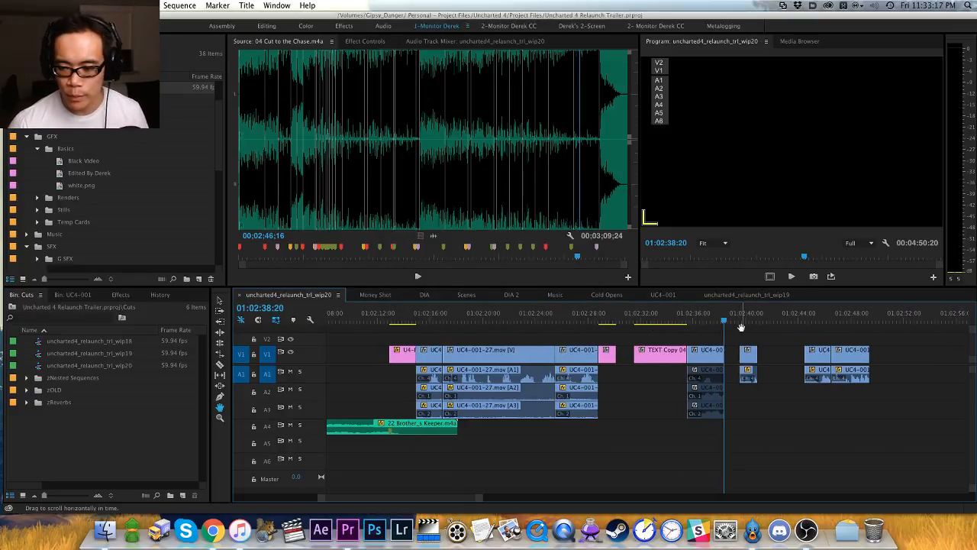
Step: Play the spare UC4-001-88 dialogue from 01:03:12:42 and ripple-close the gap between 01:03:15:59 and the next pair of clips
left_click_drag(720, 359, 635, 355)
left_click_drag(655, 313, 752, 313)
left_click_drag(841, 356, 594, 372)
key("v")
left_click(816, 315)
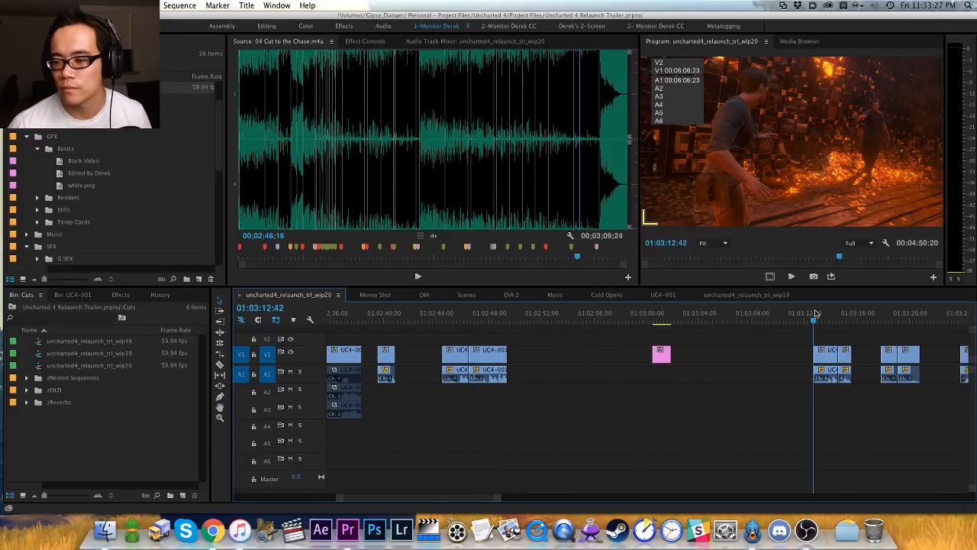
key("space")
key("minus")
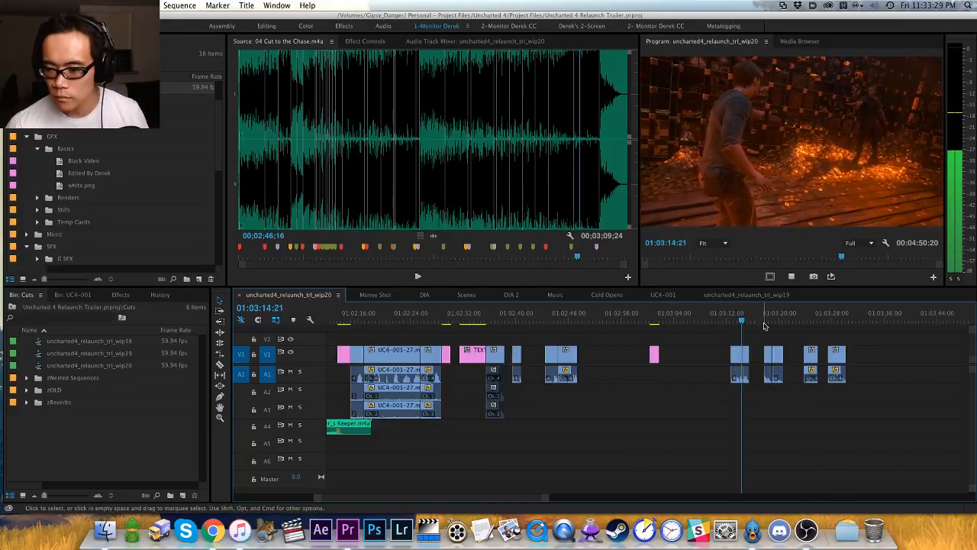
key("equal")
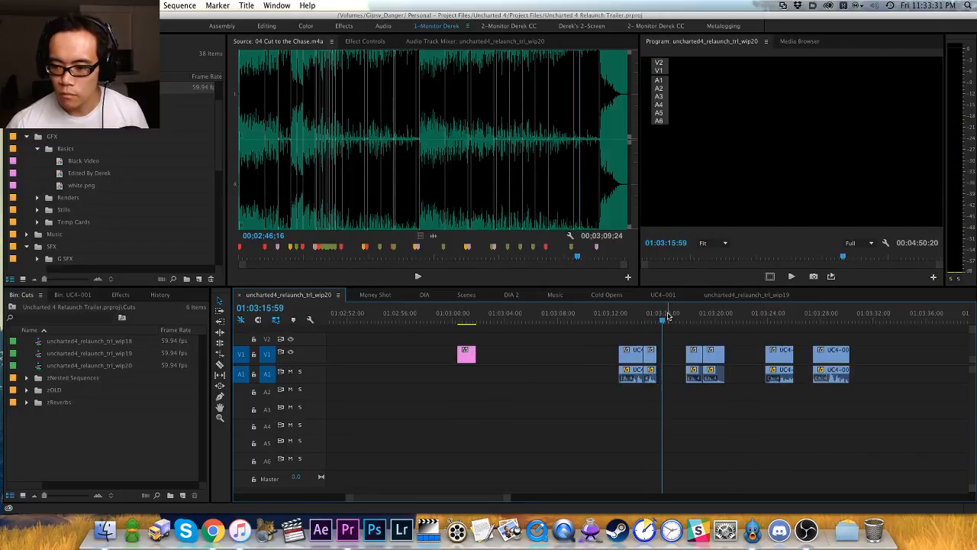
key("h")
left_click_drag(674, 340, 601, 345)
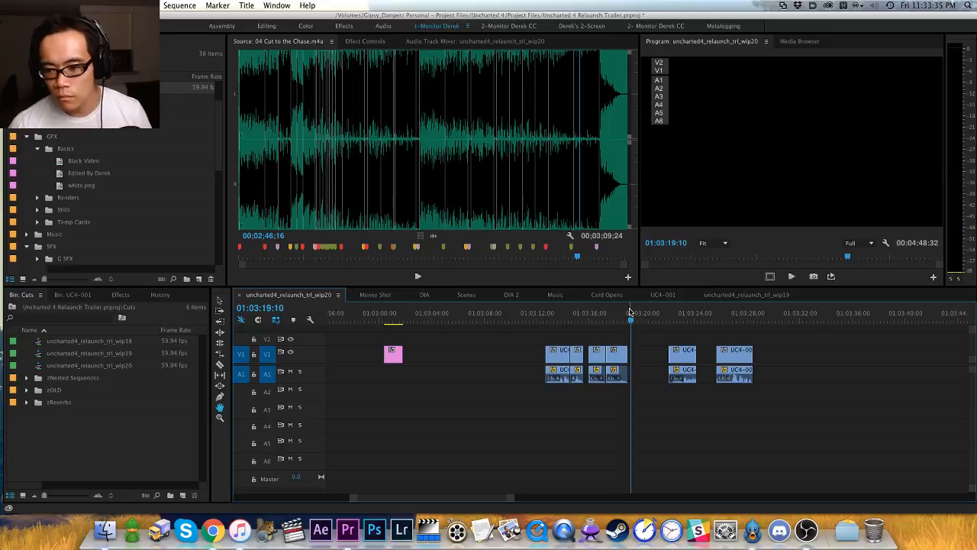
Step: Play the second UC4-001-88 pair and trim the end of its last clip to 01:03:18:23, with a Constant Power fade on the audio
key("equal")
key("equal")
left_click(557, 315)
key("space")
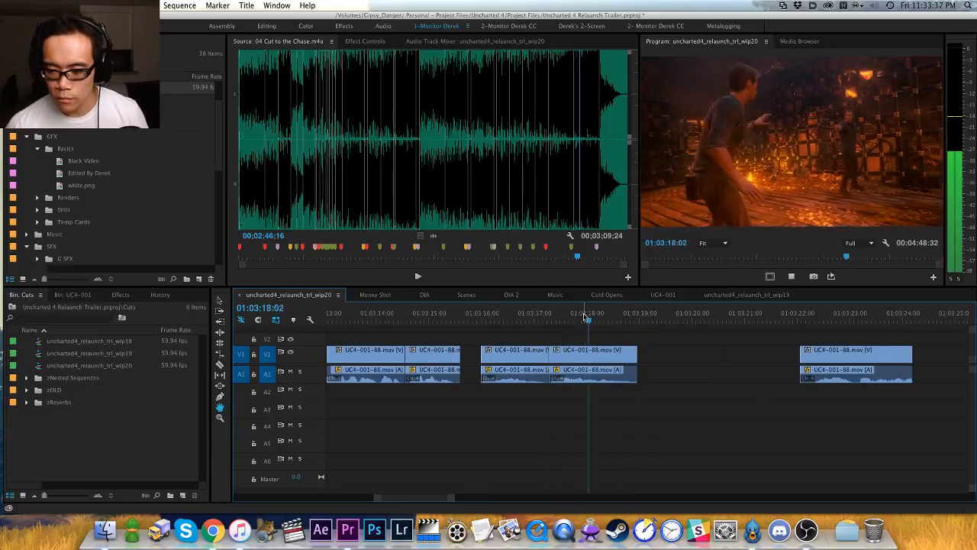
key("space")
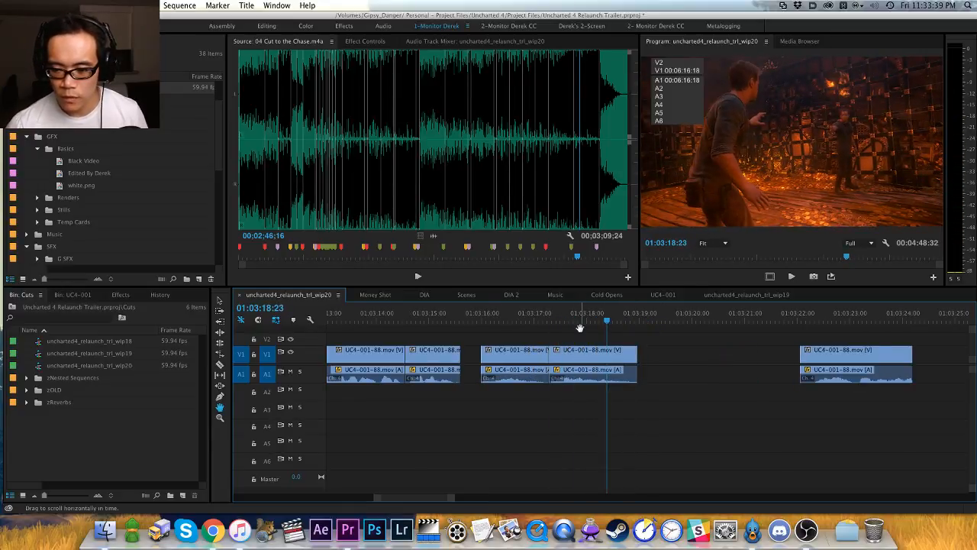
key("Left")
key("Right")
key("shift+w")
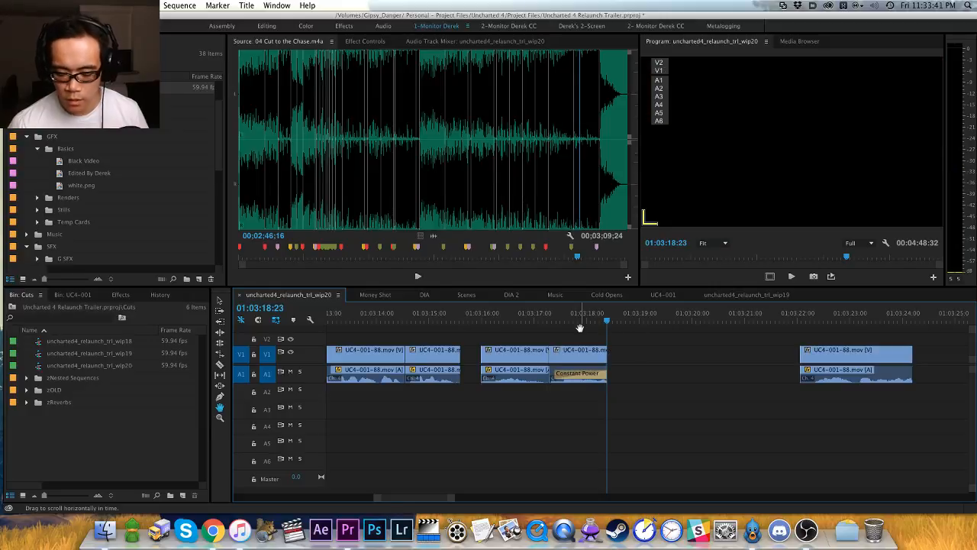
Step: Set the Constant Power fade at 01:03:18:23 to a duration of 2 frames and play the clip's ending
key("equal")
key("equal")
double_click(608, 373)
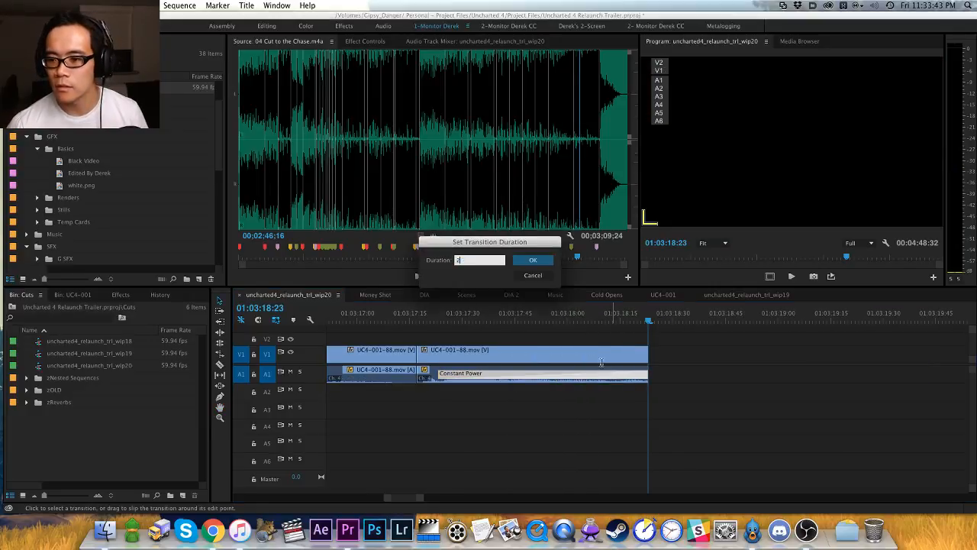
type("2")
key("Return")
left_click(583, 315)
key("space")
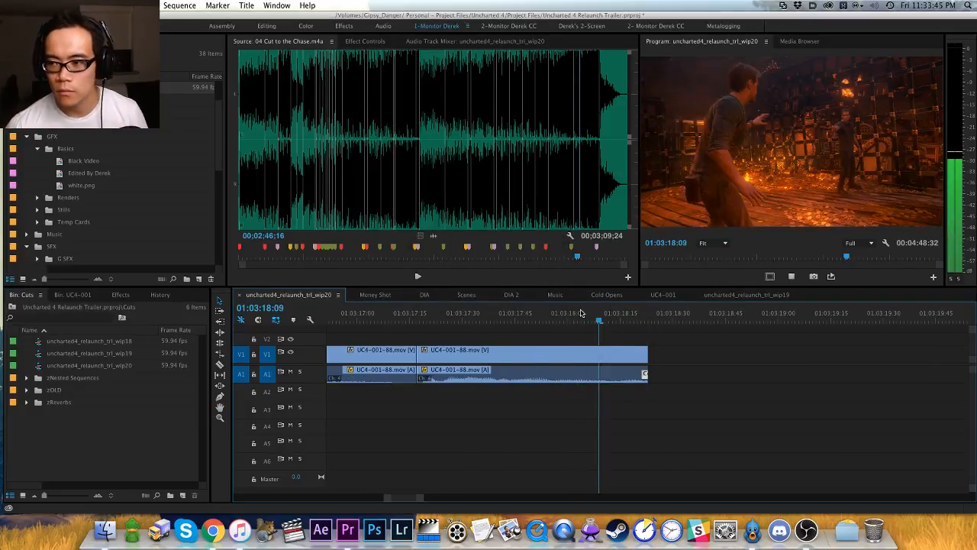
key("space")
Step: Play the separate UC4-001-88 clip near 01:03:22 and trim its start to about 01:03:22:20
key("minus")
key("minus")
key("minus")
key("minus")
left_click(690, 319)
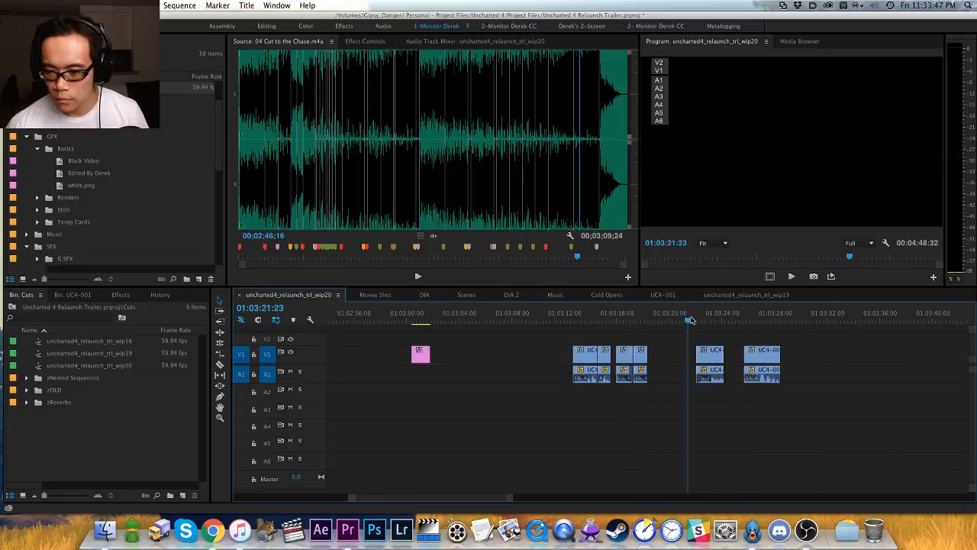
key("equal")
key("equal")
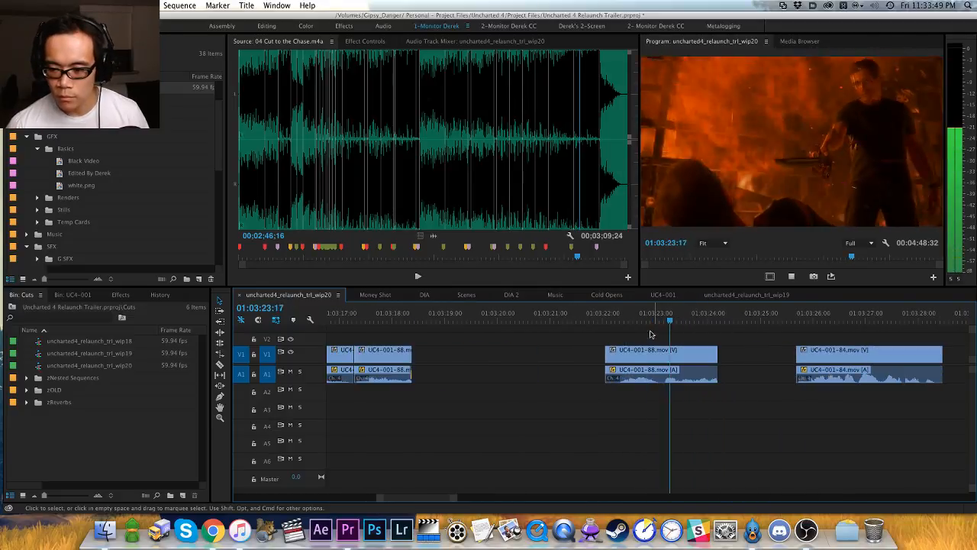
left_click(619, 317)
key("space")
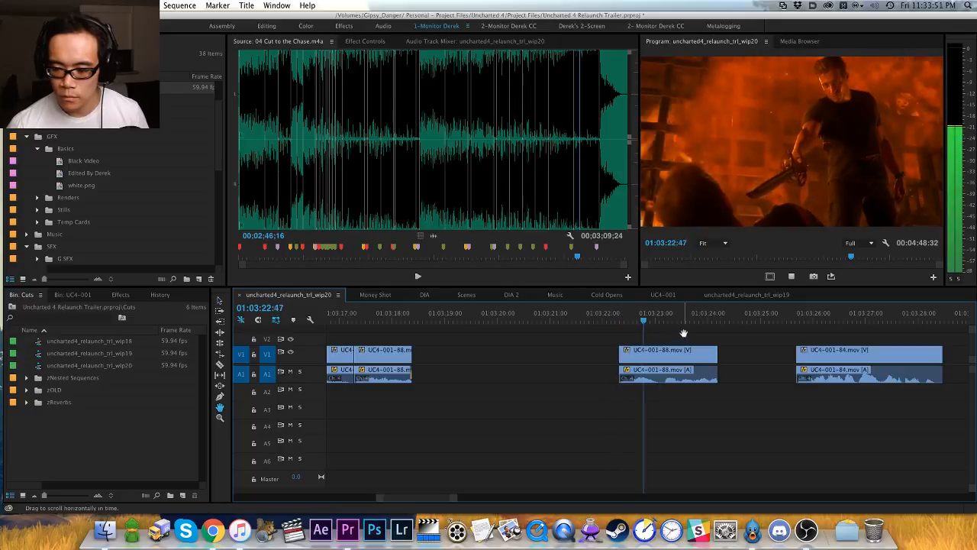
Step: Play the UC4-001-84 dialogue clip and extract it from the sequence at 01:03:25:41
left_click(695, 319)
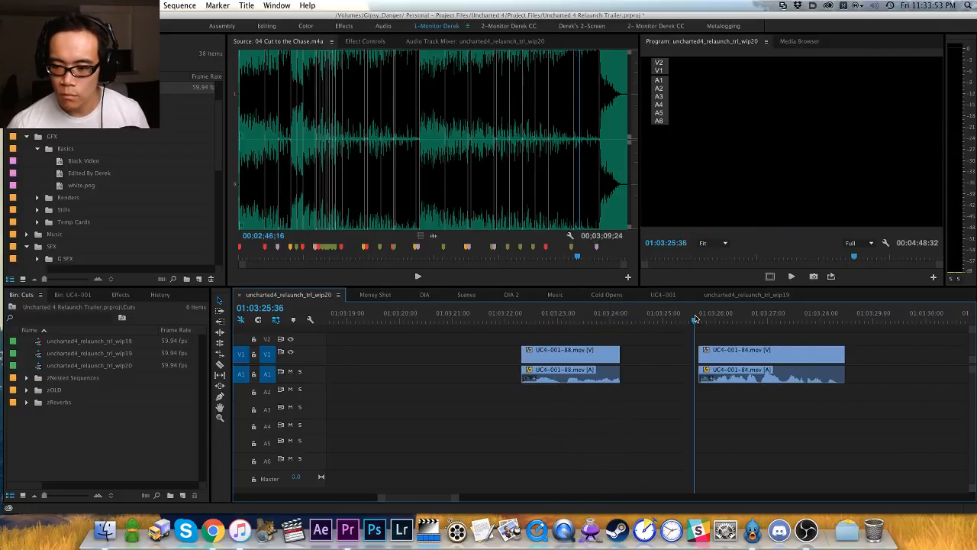
key("space")
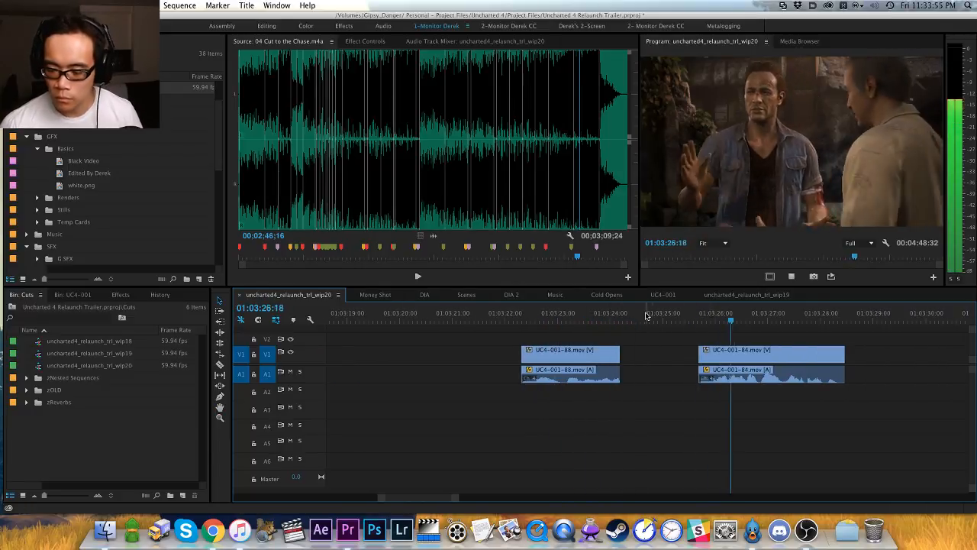
key("x")
key("apostrophe")
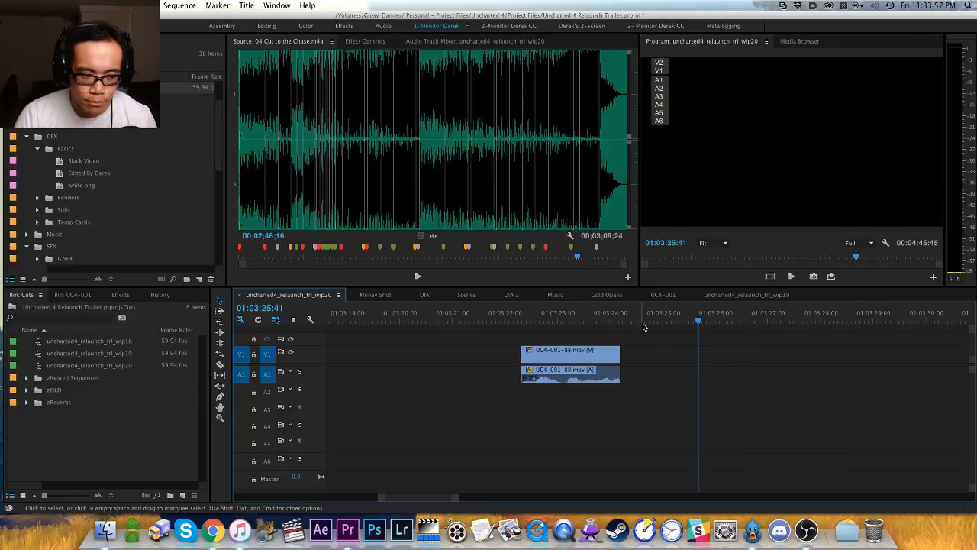
Step: Play the Brother's Keeper section and move the separate UC4-001-88 clip there from the sequence end, ending it at 01:02:11:46
scroll(642, 330, "down", 2)
key("h")
left_click_drag(591, 337, 687, 326)
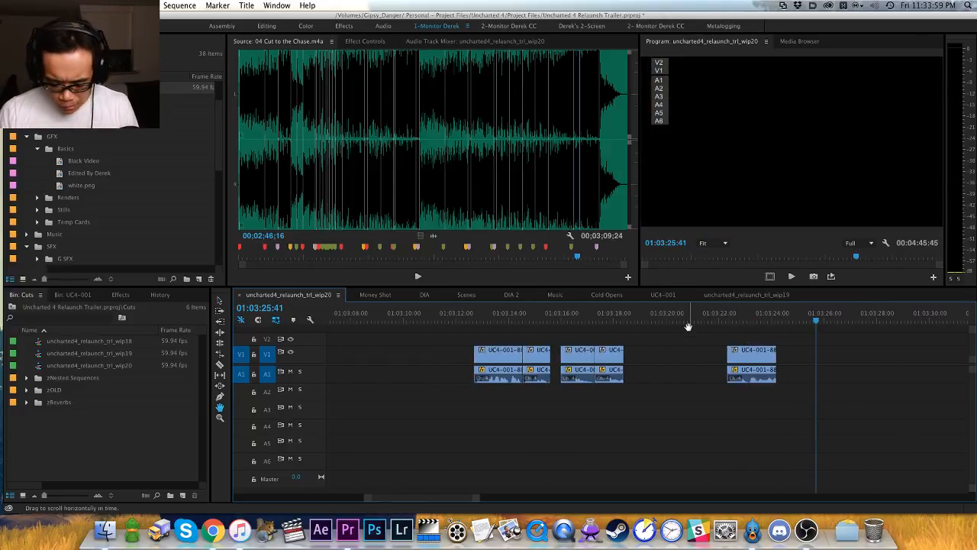
scroll(593, 333, "down", 6)
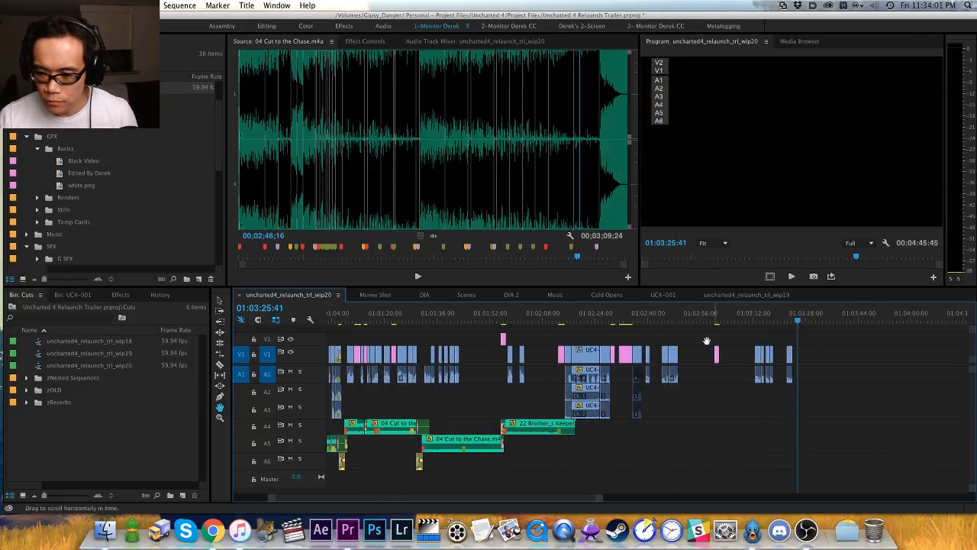
scroll(658, 342, "right", 2)
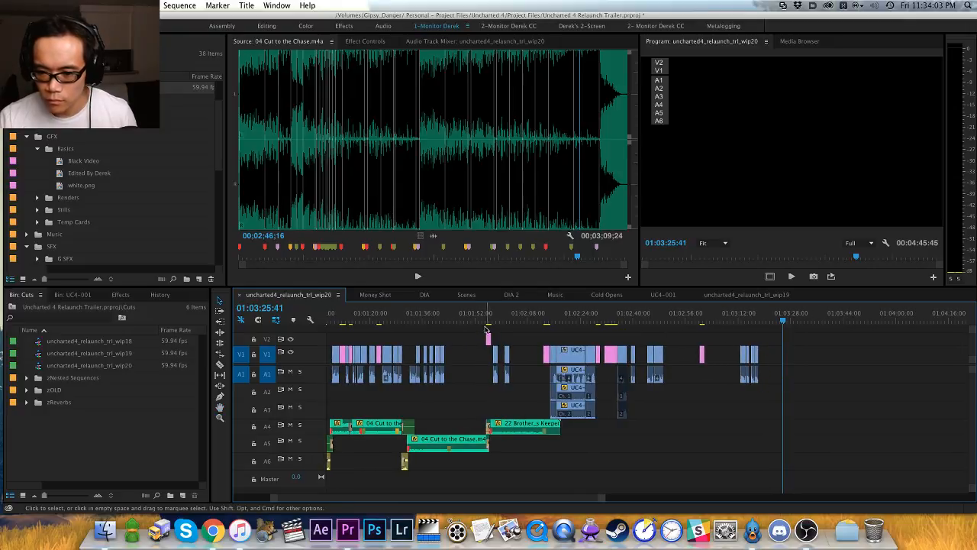
key("space")
scroll(630, 357, "up", 3)
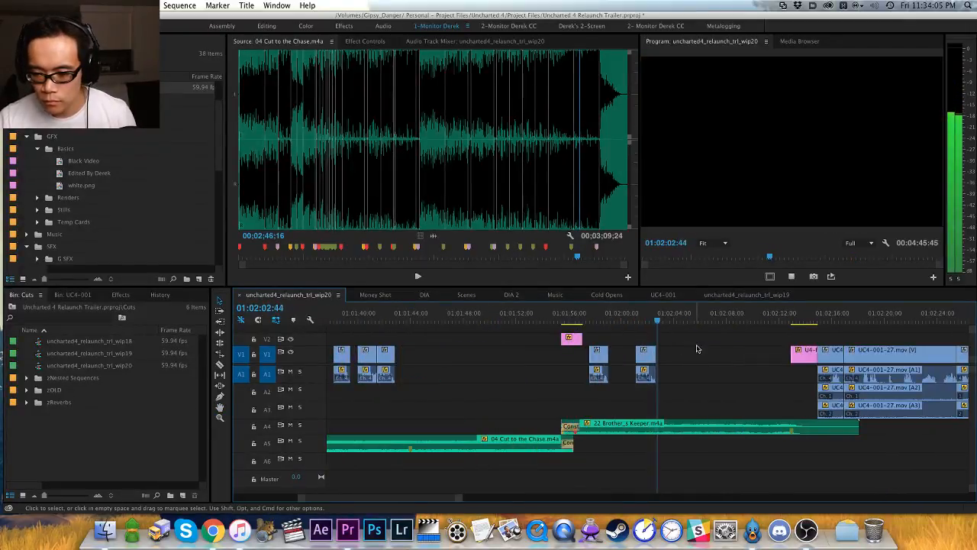
left_click_drag(630, 356, 627, 360)
key("v")
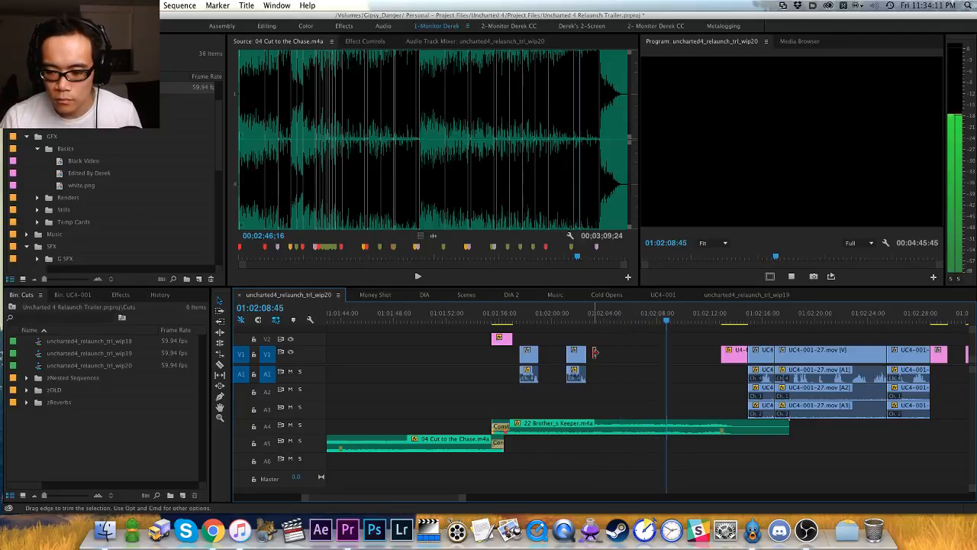
left_click(595, 352)
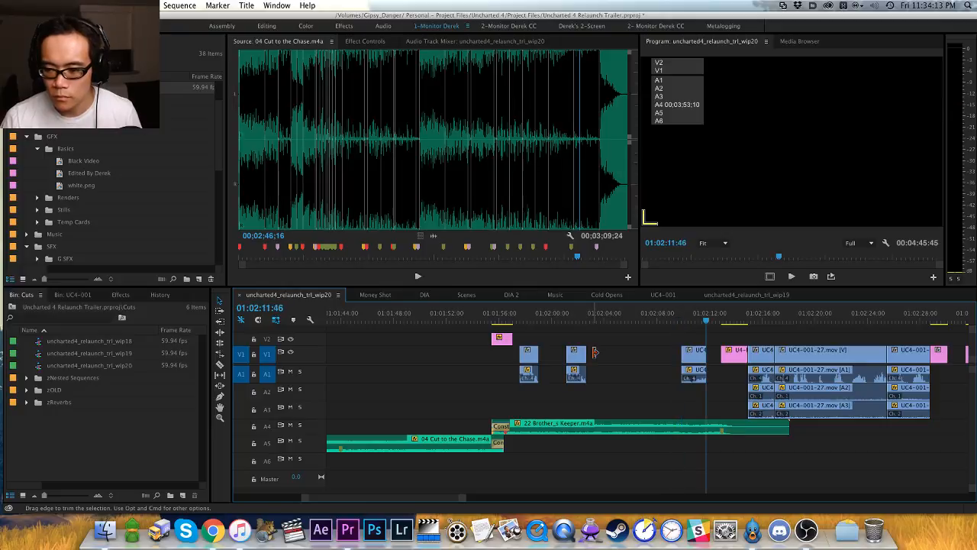
Step: Shift the UC4-001-88 clip before the final logo to start at about 01:02:10:25, and play it into the logo
key("space")
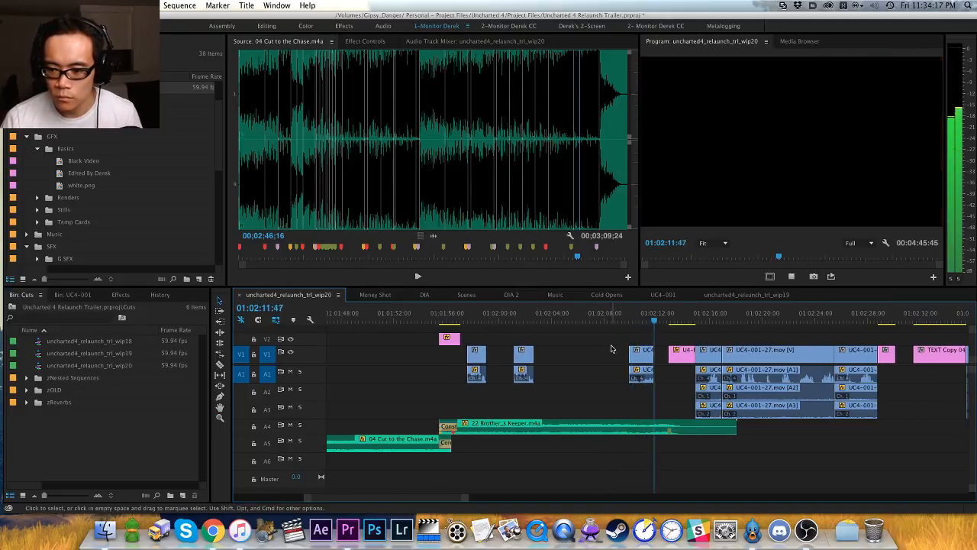
left_click_drag(630, 349, 615, 357)
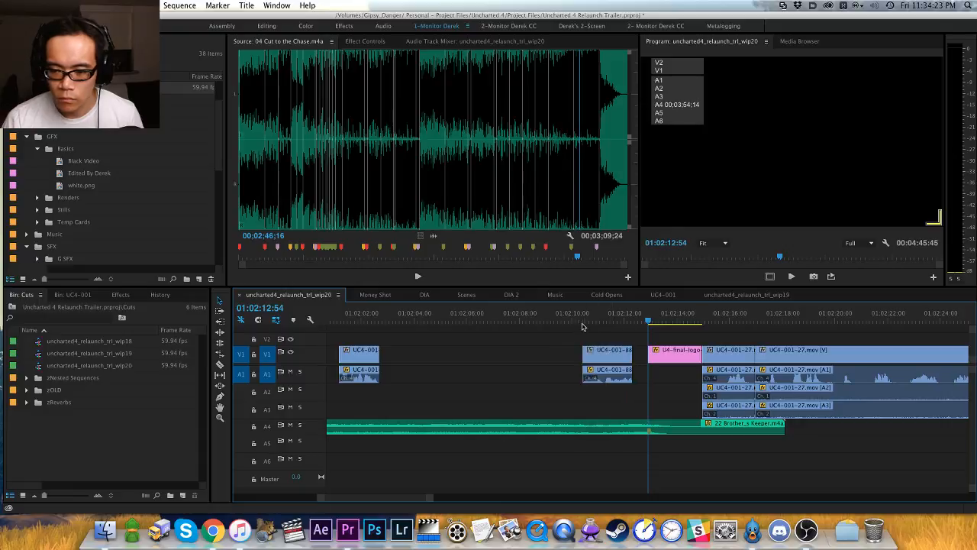
left_click(581, 319)
key("space")
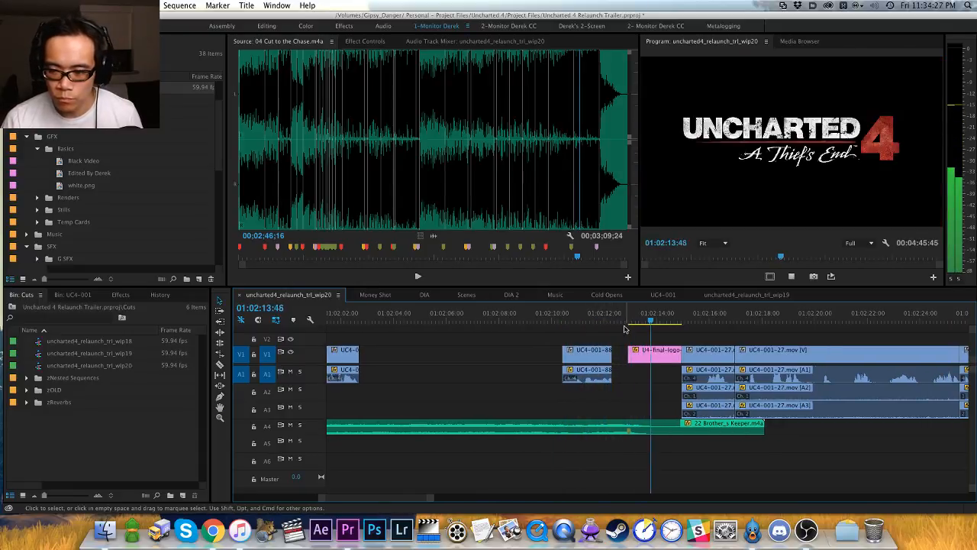
Step: Cut the four remaining UC4-001-88 clips from the sequence end and paste them at 01:01:44:32 over the Cut to the Chase music
key("minus")
key("minus")
key("minus")
left_click(842, 328)
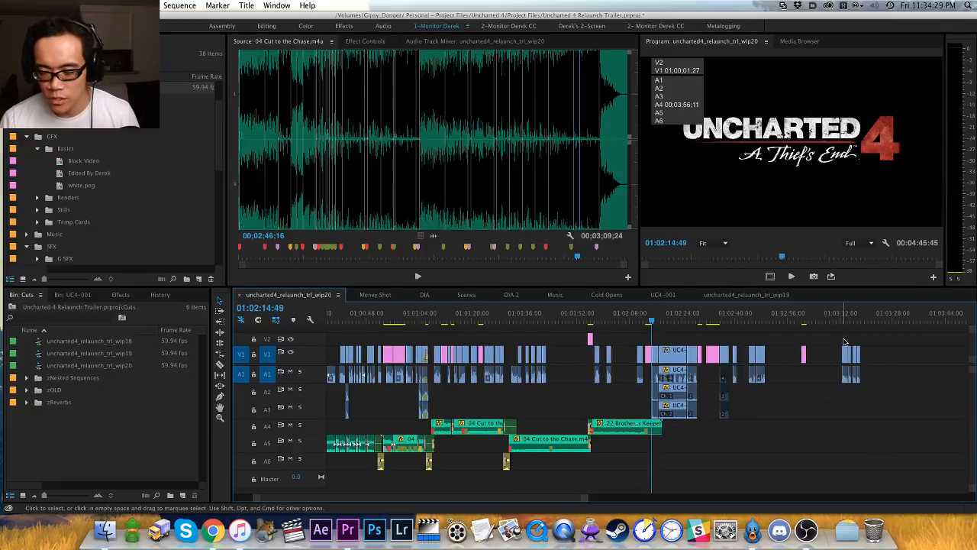
left_click_drag(837, 331, 837, 354)
key("v")
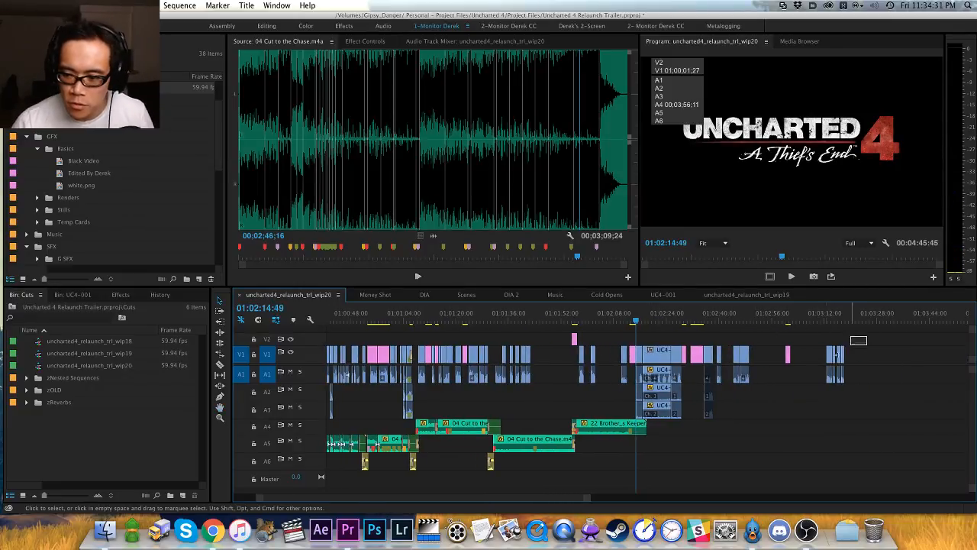
left_click(533, 324)
key("equal")
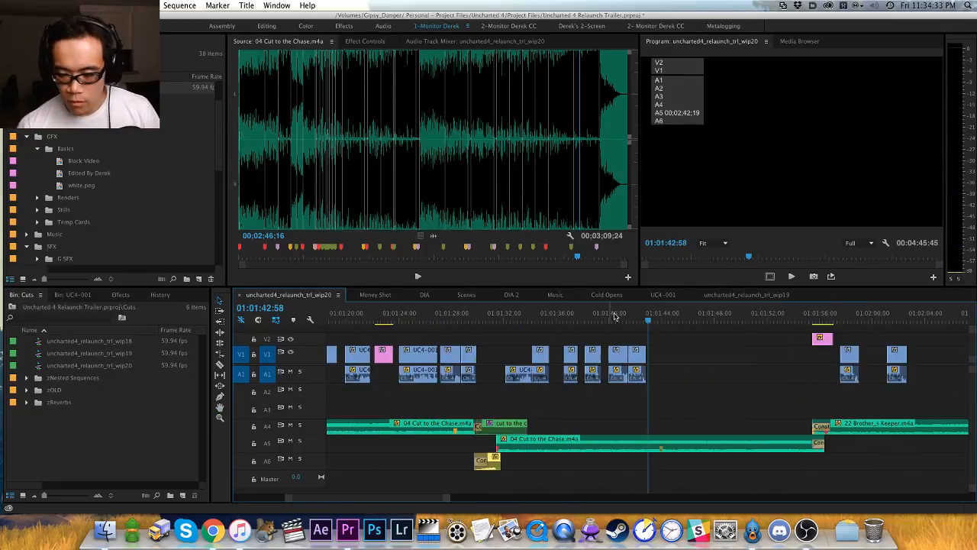
key("space")
key("h")
left_click_drag(703, 370, 535, 370)
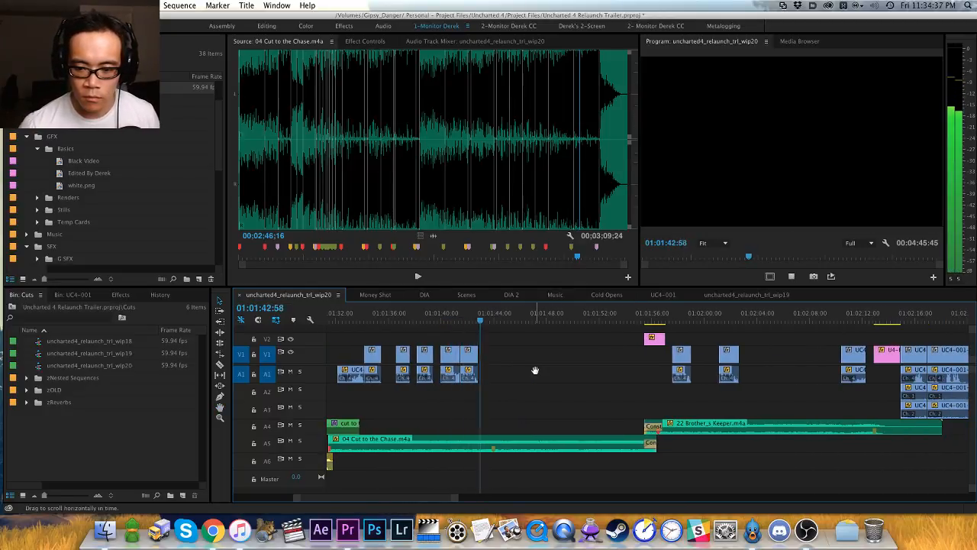
key("super+v")
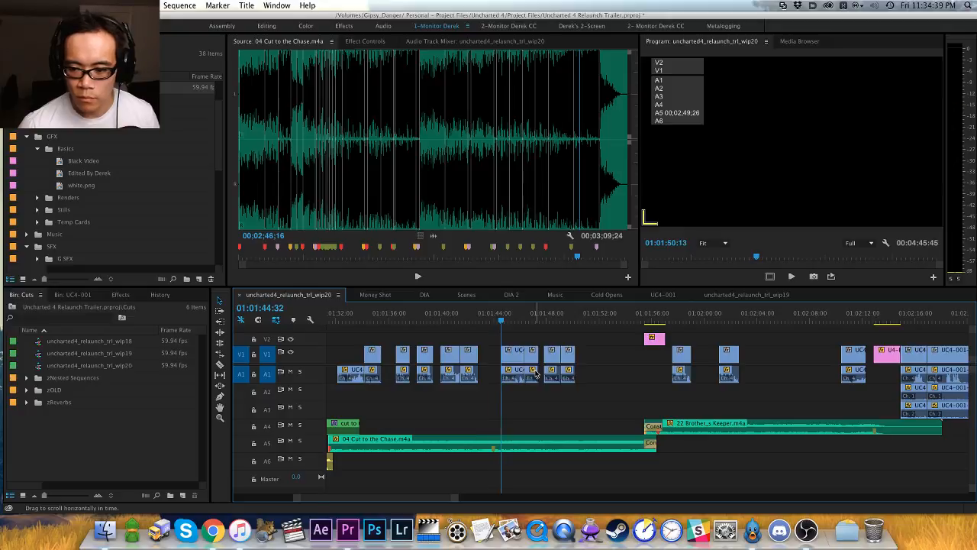
Step: Place the playhead at 01:01:43:50 and save the project
key("v")
left_click(492, 318)
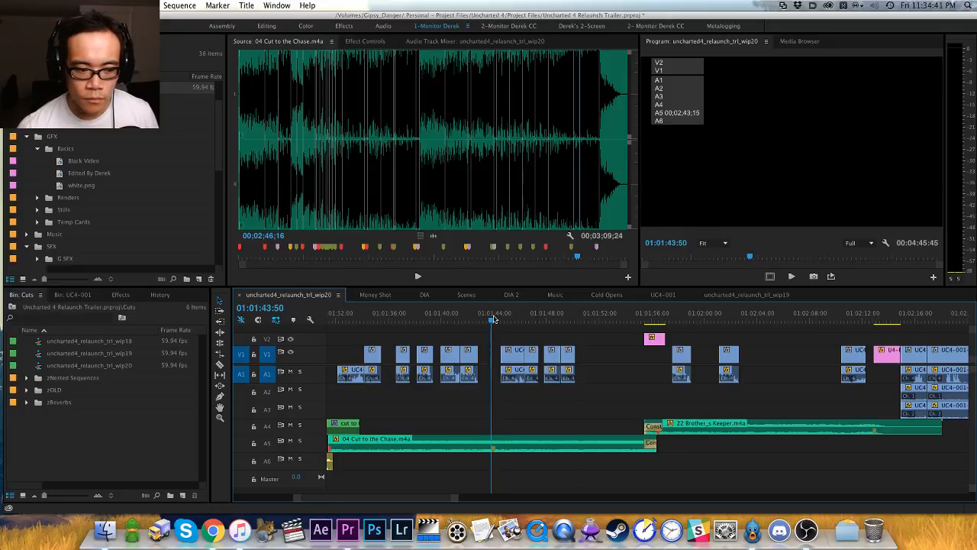
key("super+s")
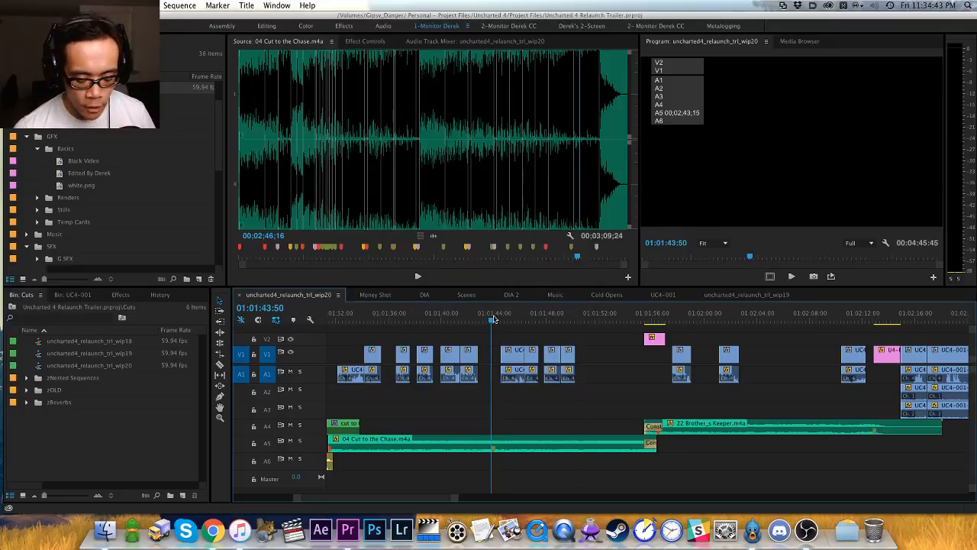
key("=")
left_click_drag(636, 341, 518, 344)
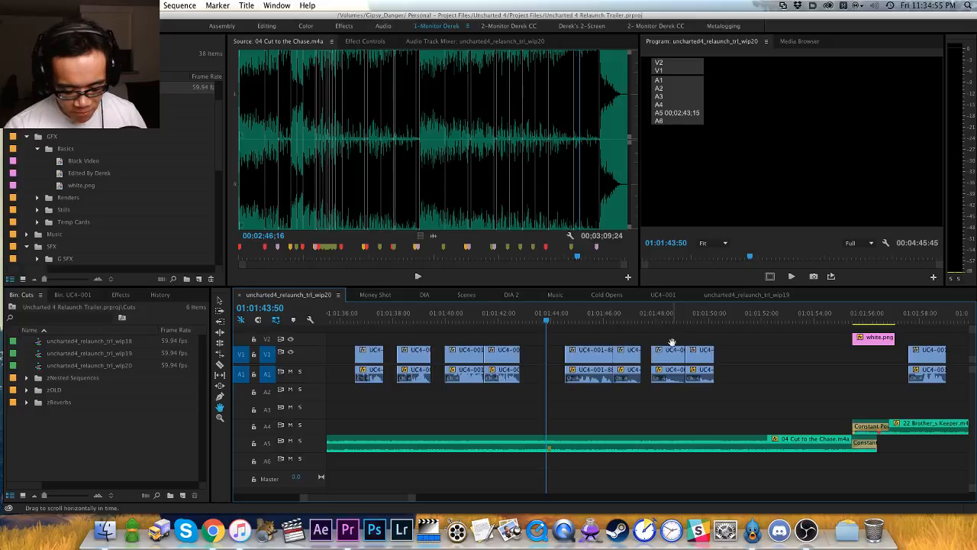
scroll(581, 343, "right", 2)
key("=")
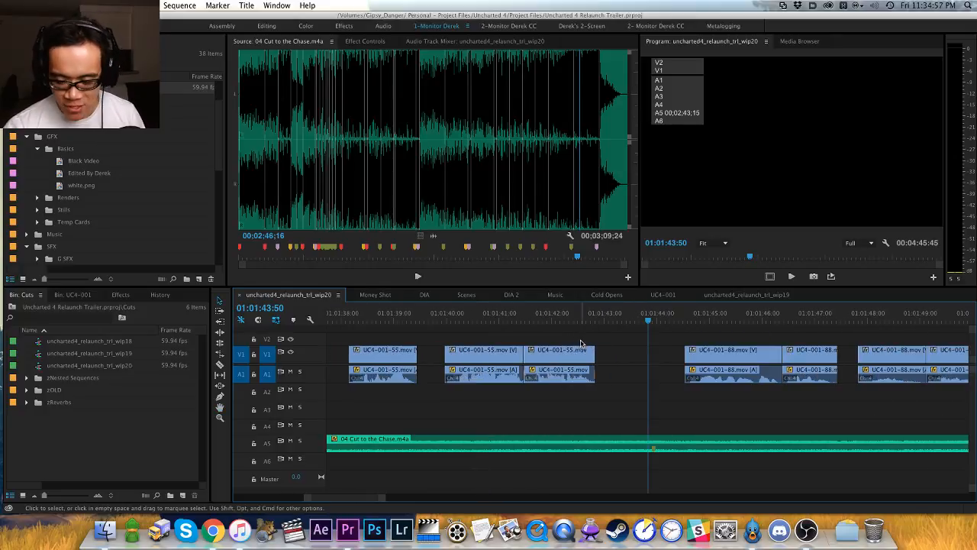
key("h")
left_click_drag(676, 351, 550, 355)
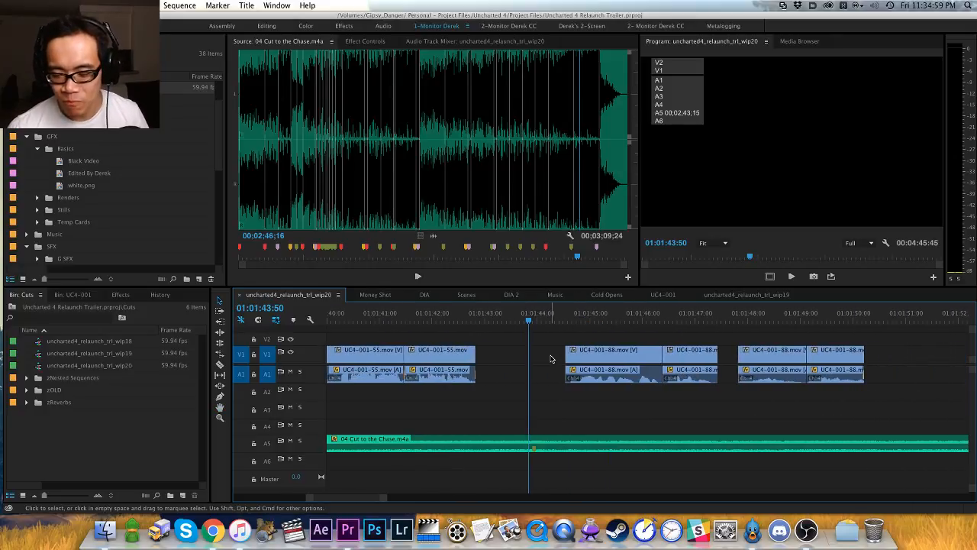
left_click_drag(617, 349, 548, 359)
key("-")
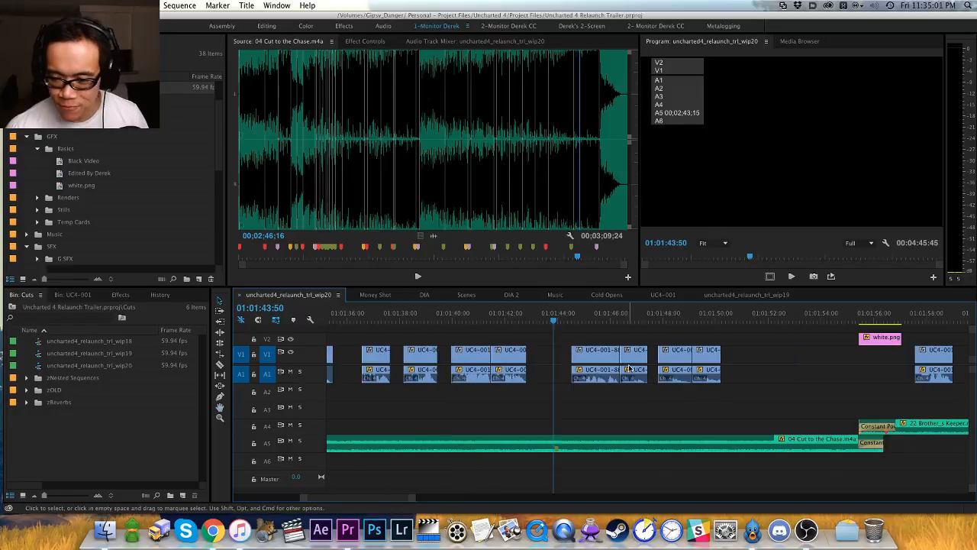
left_click_drag(617, 349, 513, 337)
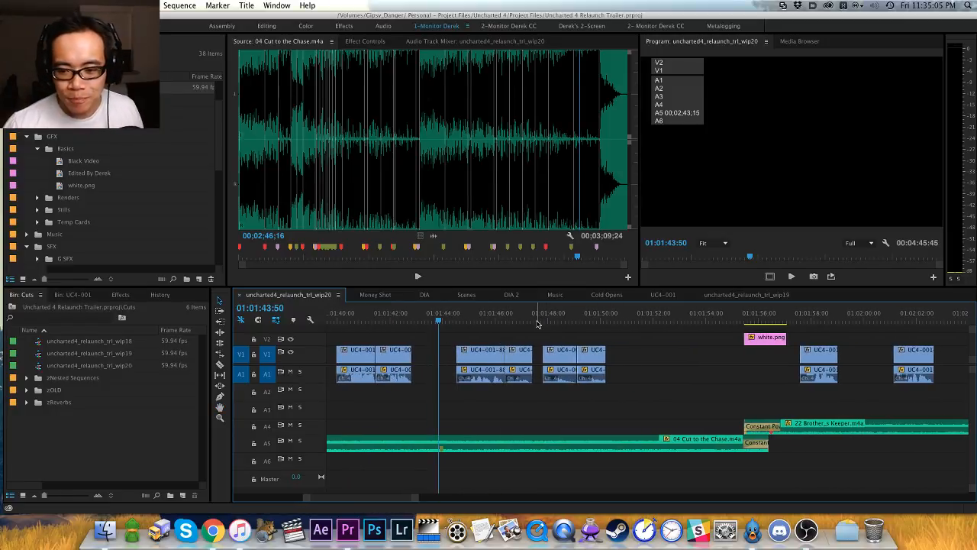
left_click_drag(524, 342, 484, 348)
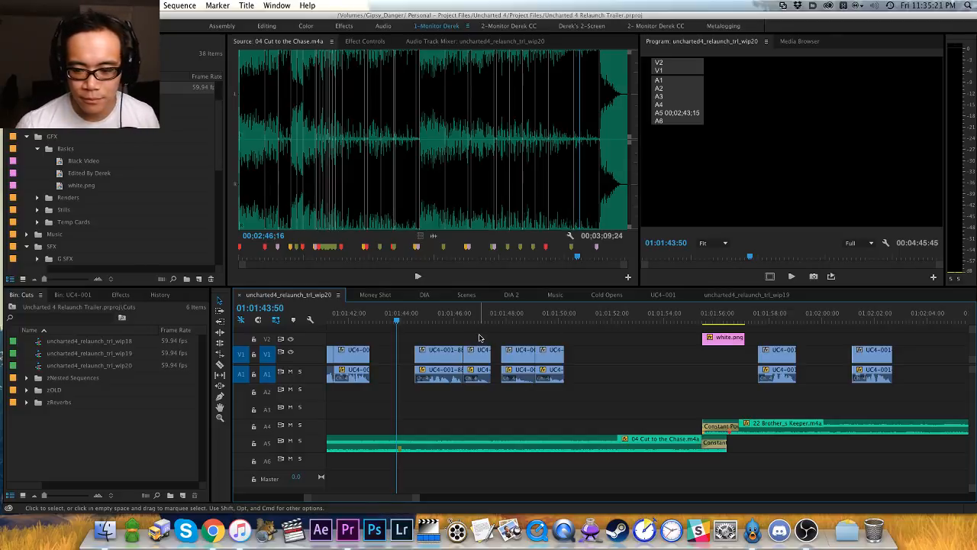
key("cmd+s")
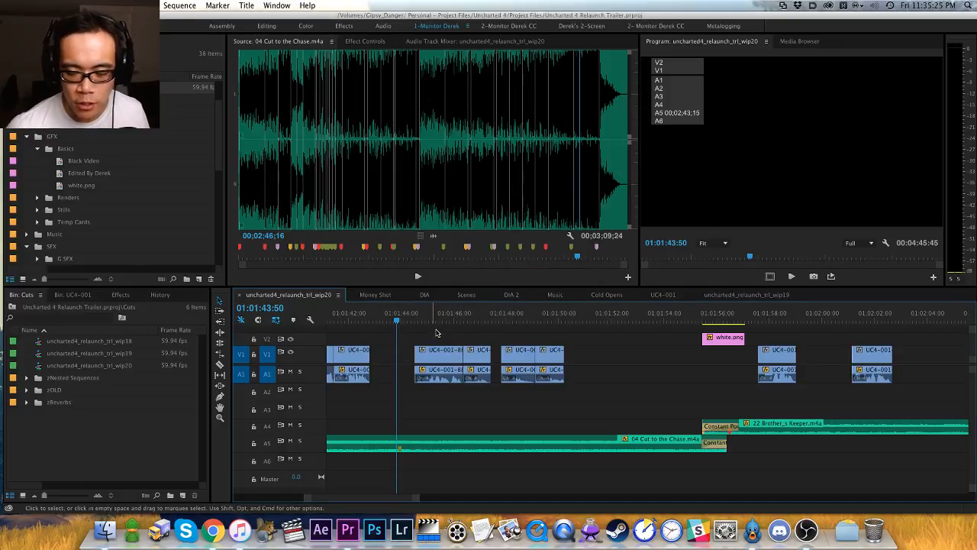
Step: Move the second pair of the pasted UC4-001-88 clips to start at about 01:01:52:10
mouse_move(468, 336)
left_mouse_down()
mouse_move(535, 333)
mouse_move(472, 340)
left_mouse_up()
key("v")
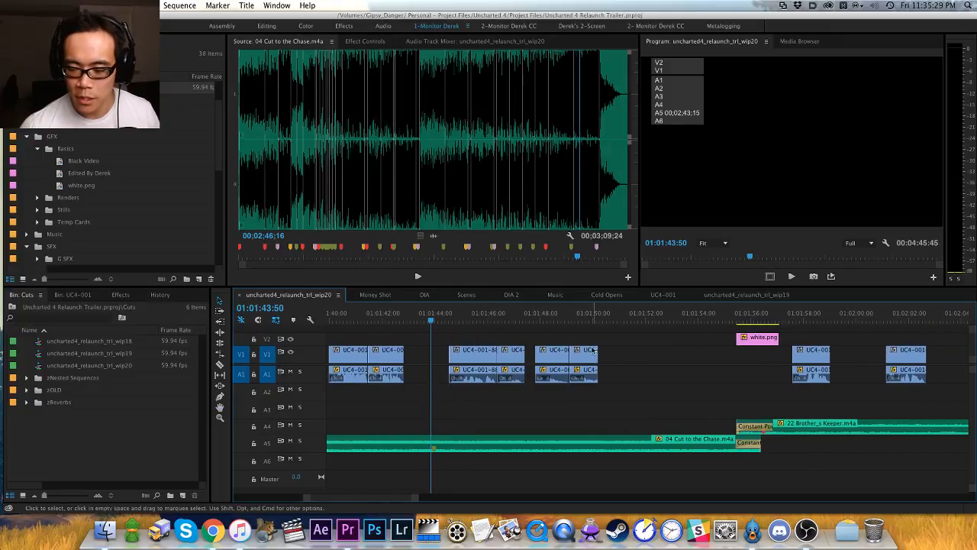
left_click_drag(636, 339, 672, 368)
key("h")
left_click_drag(445, 327, 469, 327)
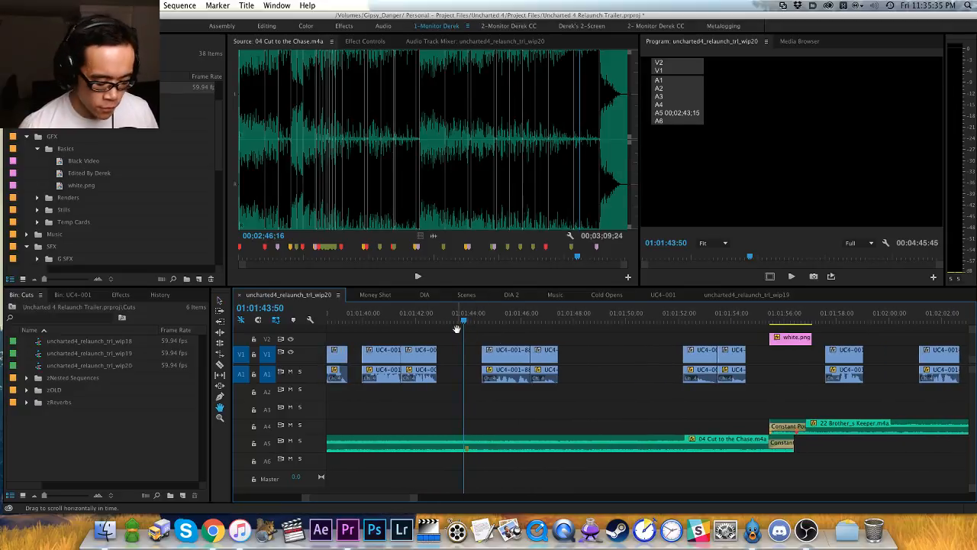
Step: Separate the first UC4-001-88 pair by moving its second clip to about 01:01:48:40
left_click_drag(503, 384, 486, 384)
key("h")
left_click_drag(500, 352, 564, 358)
key("v")
left_click_drag(481, 350, 521, 351)
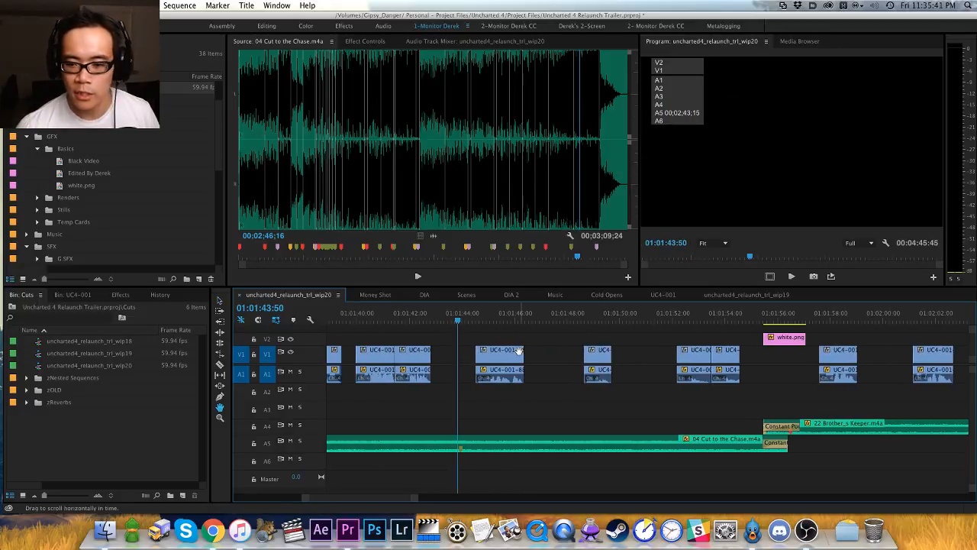
Step: Play the first UC4-001-88 clip with its lead-in, and move the separated single clip after it to about 01:01:46:47
key("v")
left_click_drag(422, 322, 398, 322)
key("space")
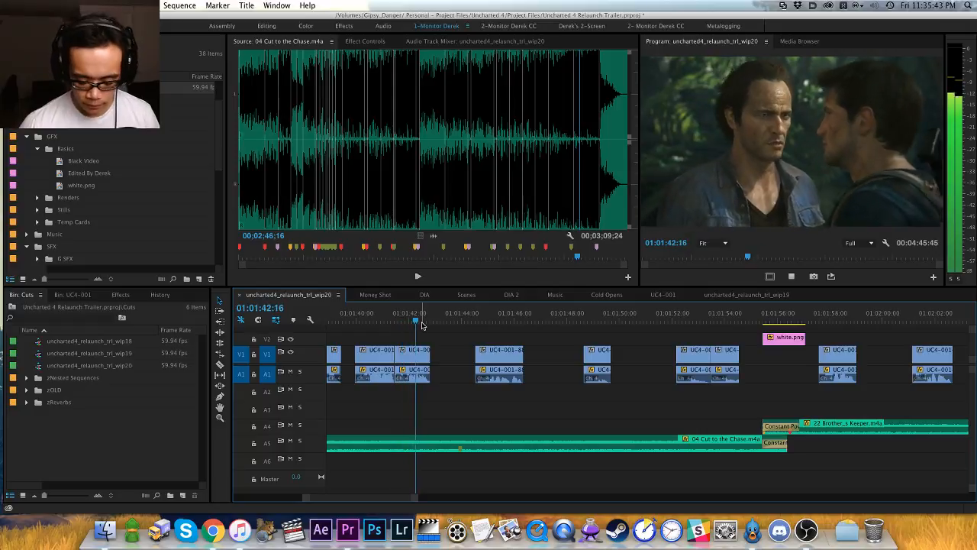
key("h")
left_click_drag(657, 370, 525, 371)
key("v")
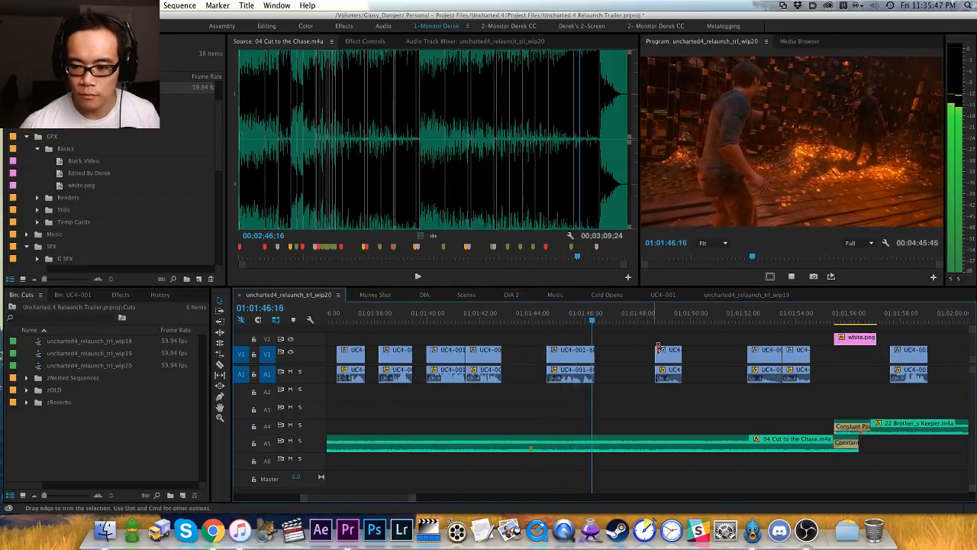
key("space")
left_click_drag(696, 343, 640, 378)
key("super+x")
key("super+v")
Step: Play on past the single clip and move the last UC4-001-88 pair to start at about 01:01:50:38
key("space")
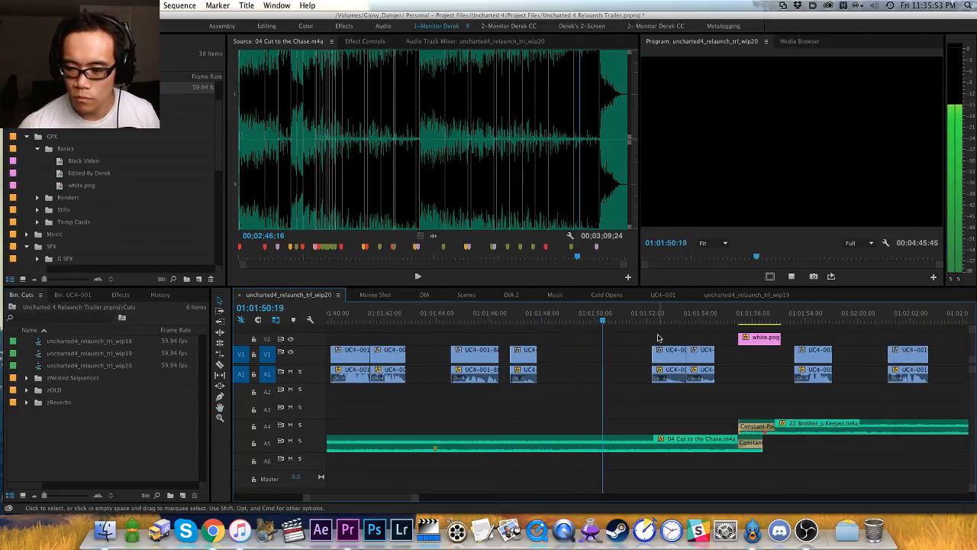
key("space")
left_click_drag(644, 338, 714, 389)
key("super+x")
key("super+v")
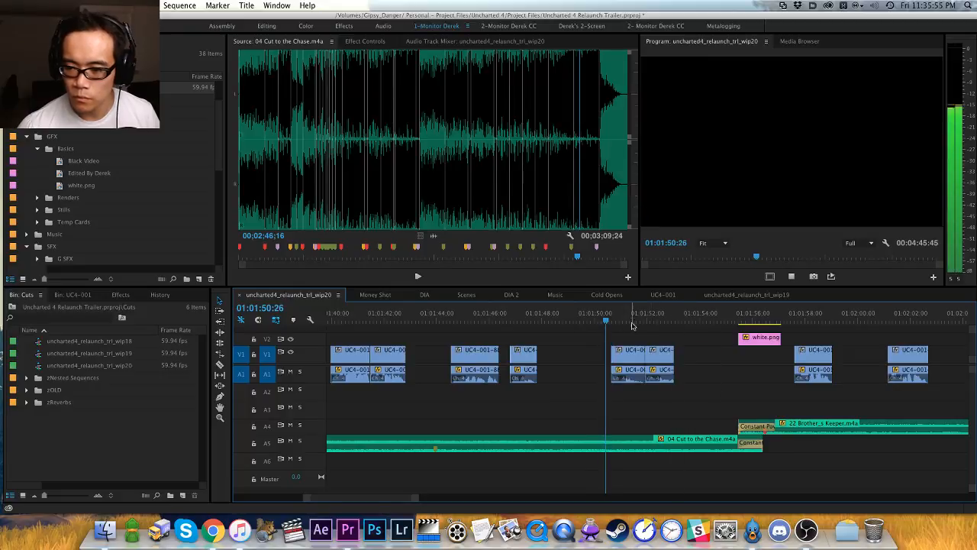
Step: Play the repositioned UC4-001-88 pair, and replay from 01:01:46:53 to 01:01:50:01 to check the dialogue timing
key("space")
key("h")
left_click_drag(656, 330, 584, 330)
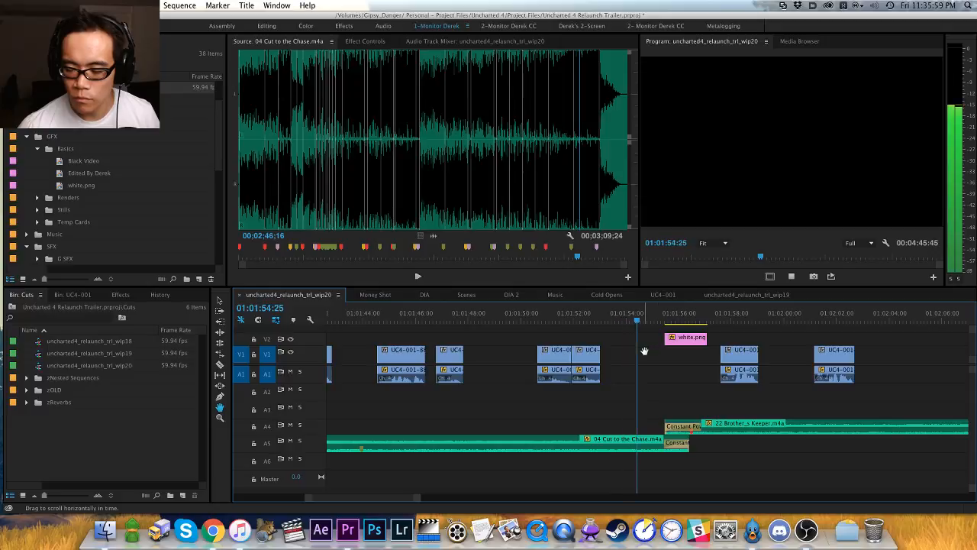
key("space")
left_click(439, 319)
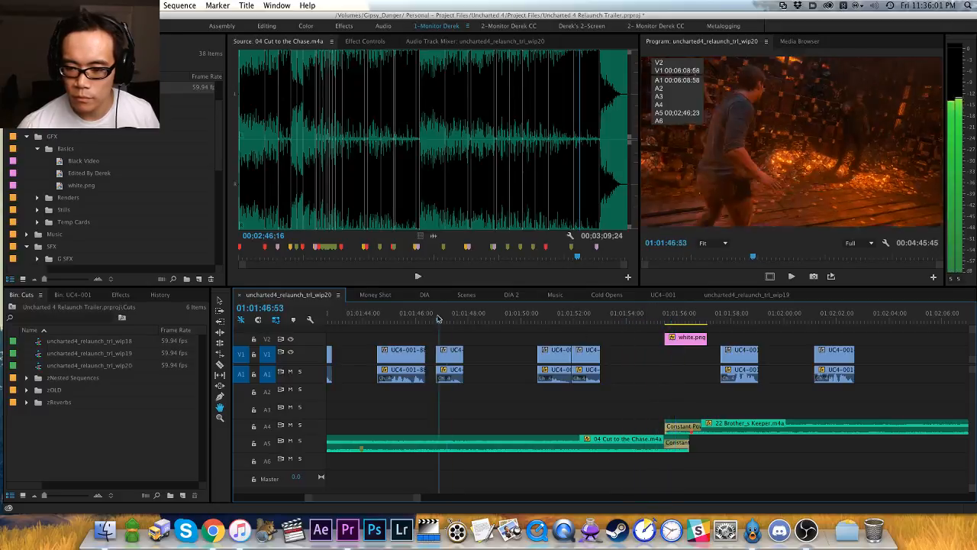
key("space")
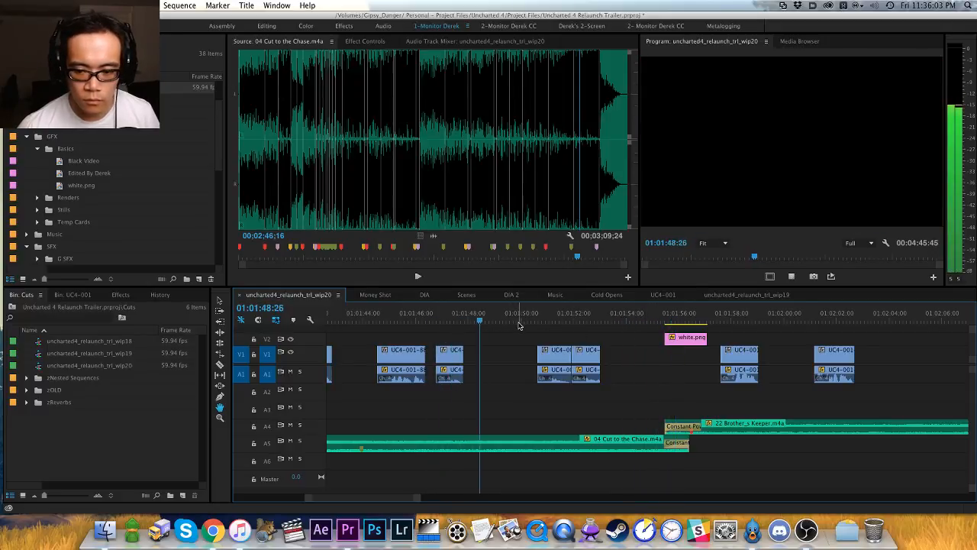
key("space")
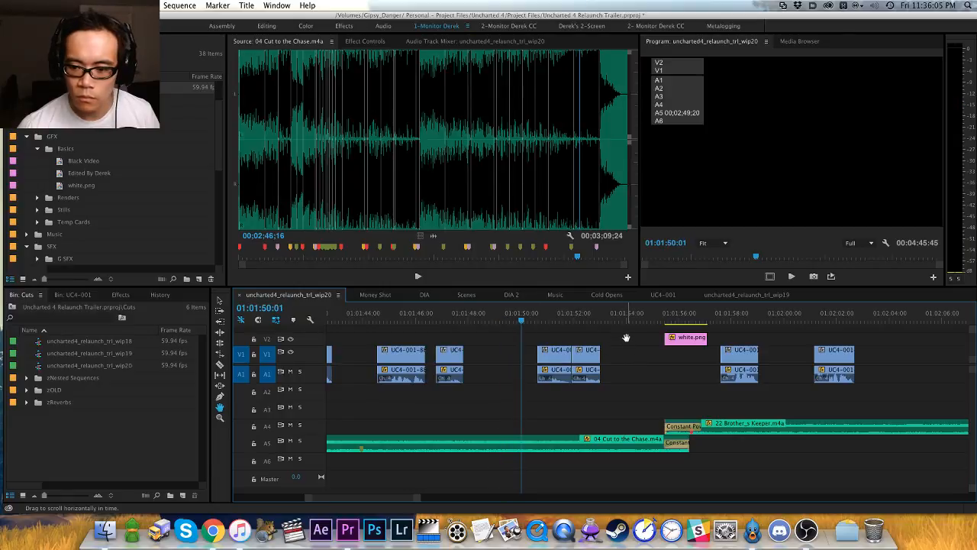
Step: Move the last UC4-001-88 pair to start at 01:01:50:17
key("v")
key("space")
key("space")
key("space")
key("space")
left_click_drag(623, 340, 561, 377)
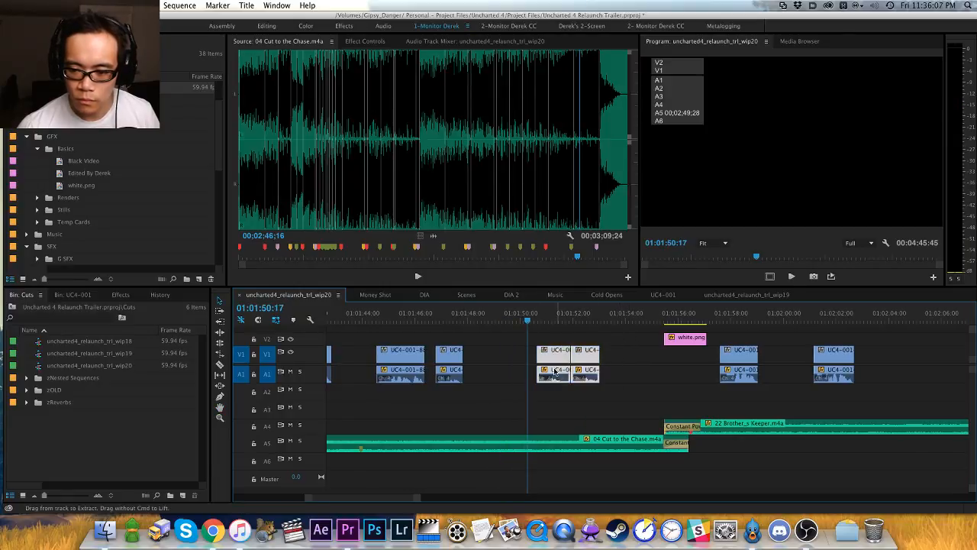
key("super+x")
key("super+v")
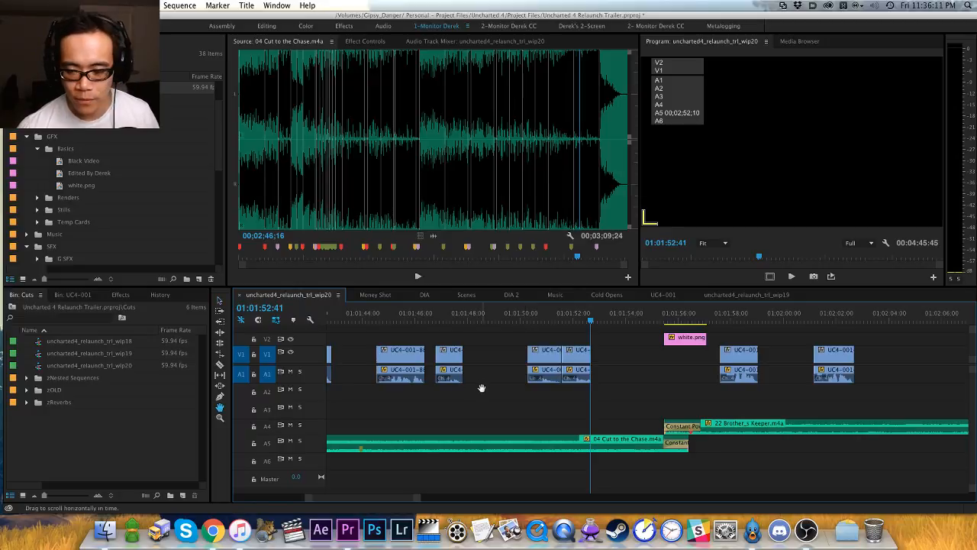
Step: Save the project and play the moved UC4-001-88 pair with its lead-in from 01:01:49:31
left_click_drag(482, 388, 430, 388)
key("super+s")
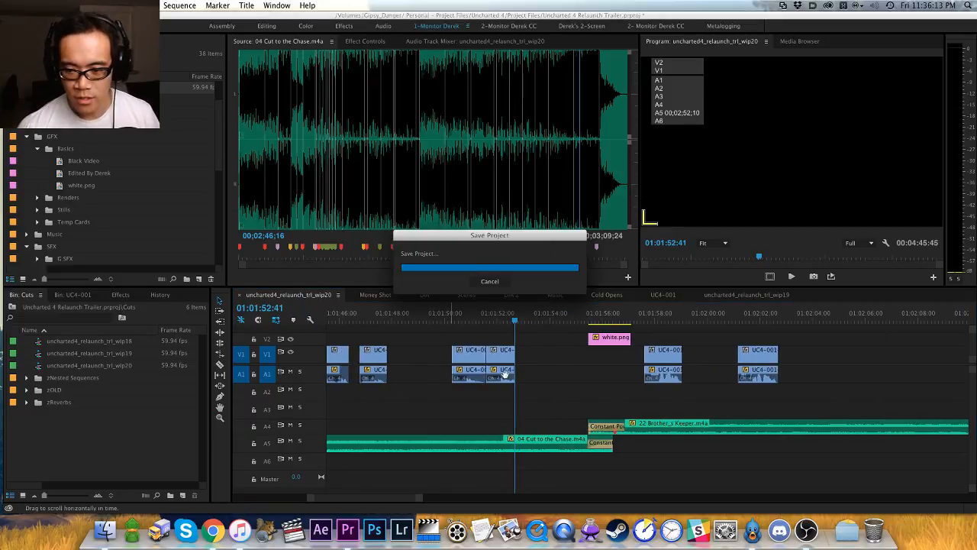
key("v")
key("h")
left_click_drag(528, 364, 504, 358)
key("v")
key("equal")
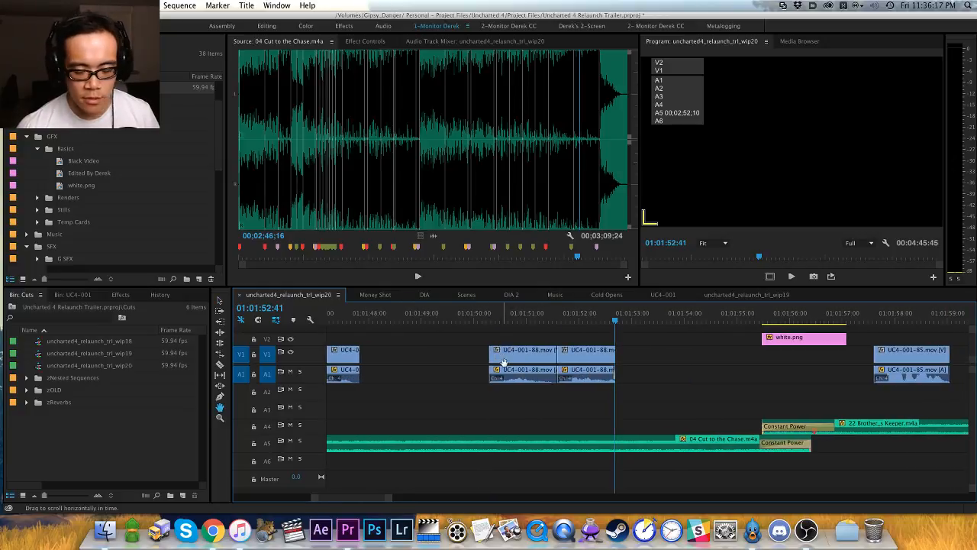
key("minus")
key("minus")
key("v")
left_click(472, 320)
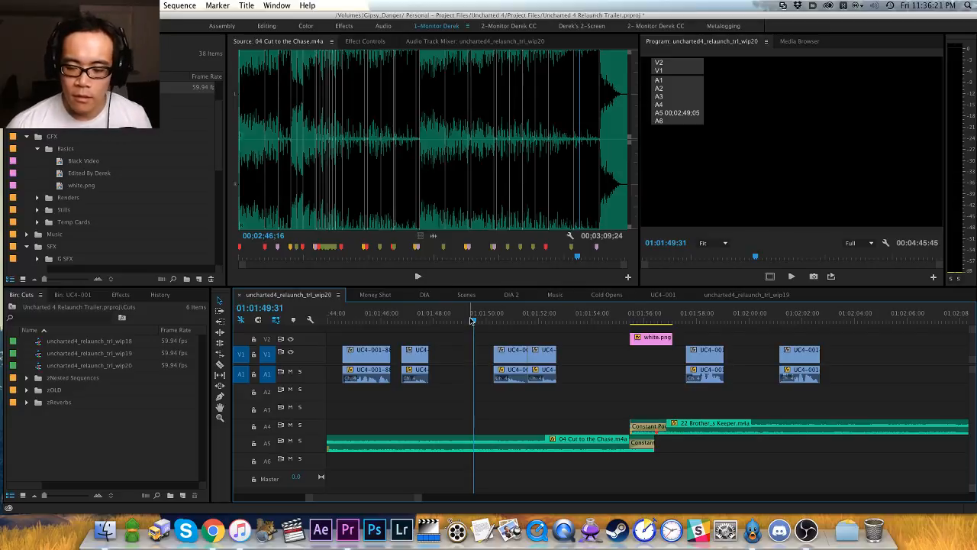
key("equal")
key("space")
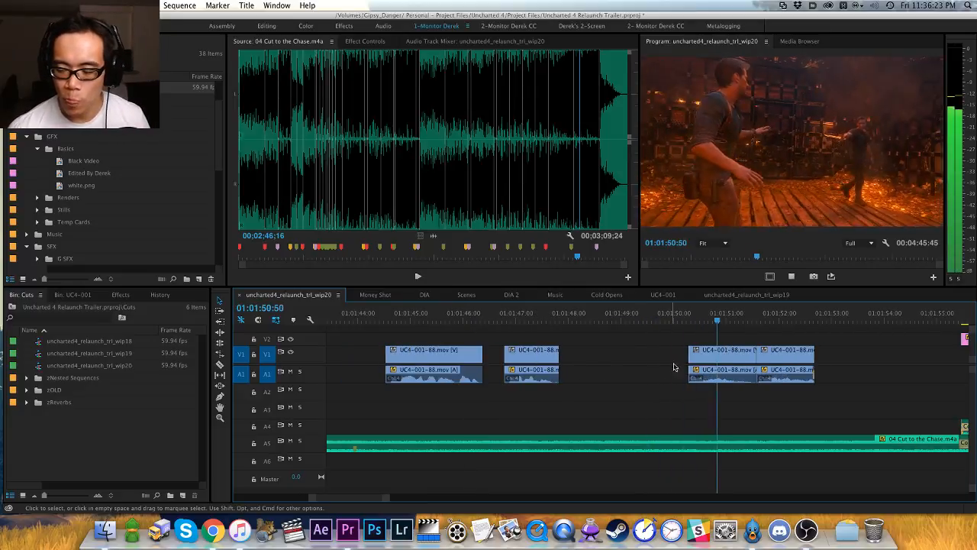
Step: Cut the last UC4-001-88 pair and paste it on the music to start at about 01:01:50:36
key("space")
left_click_drag(811, 337, 704, 380)
key("Delete")
left_click(635, 317)
key("space")
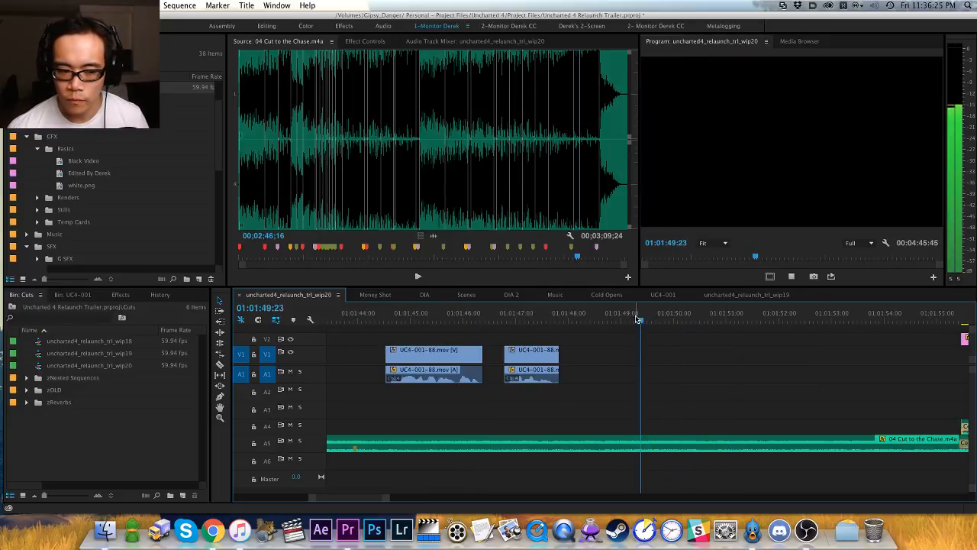
key("space")
key("super+v")
Step: Play the repositioned UC4-001-88 pair against the Cut to the Chase music
key("h")
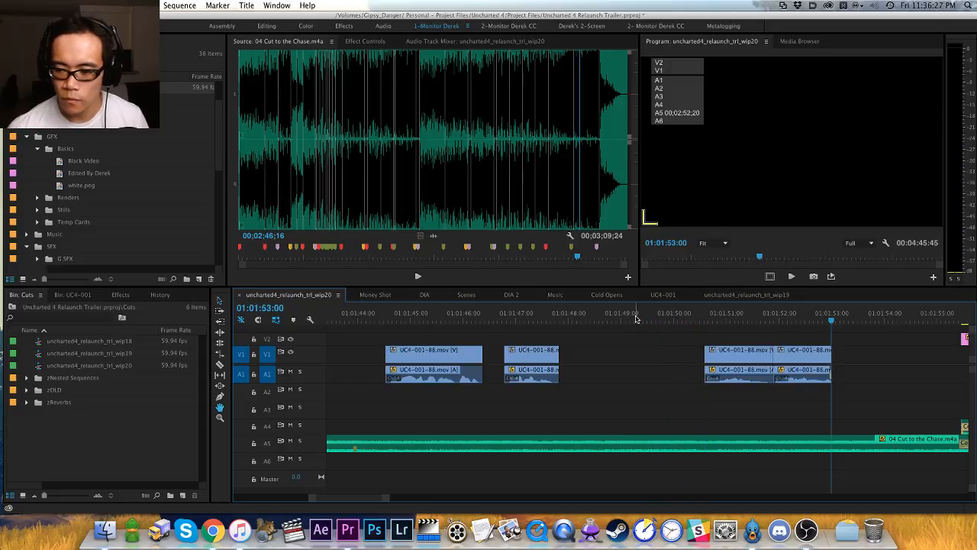
left_click_drag(659, 399, 574, 397)
key("v")
key("space")
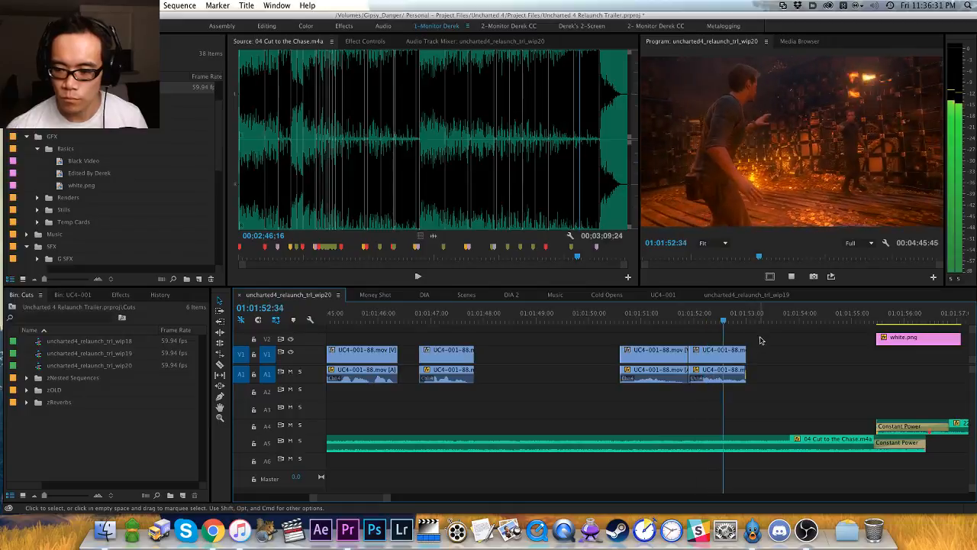
key("space")
Step: Separate the last UC4-001-88 pair by moving its second clip to about 01:01:52:56
left_click_drag(779, 339, 691, 384)
key("Delete")
left_click(606, 316)
key("space")
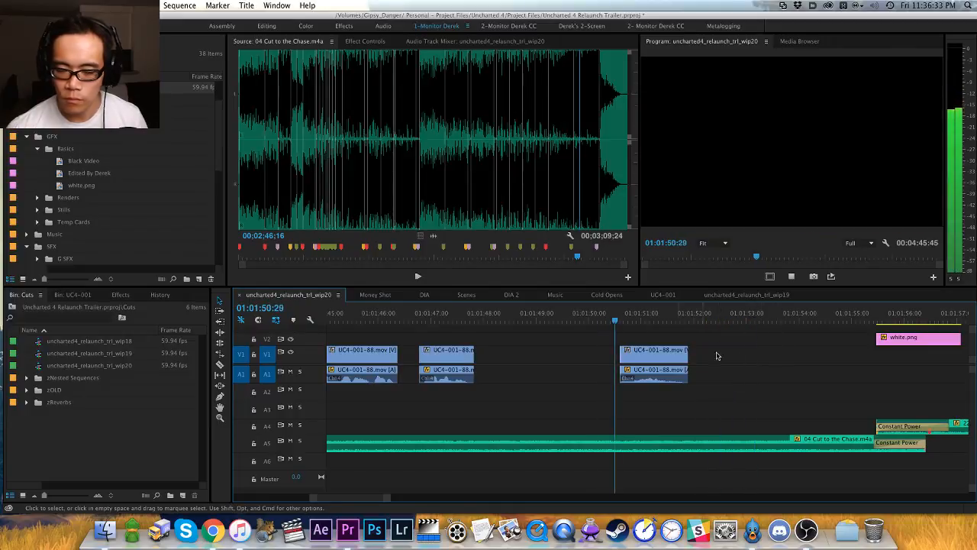
key("h")
left_click_drag(748, 366, 592, 374)
key("v")
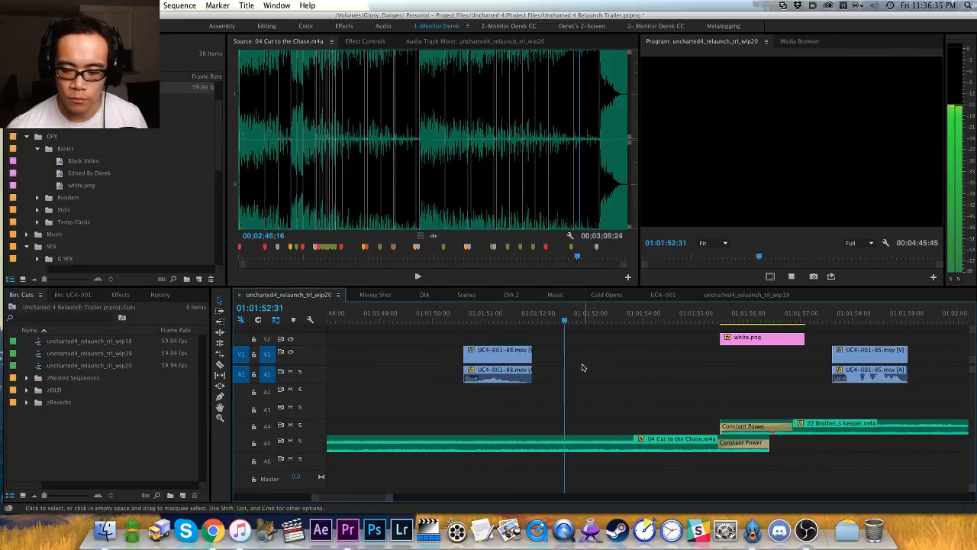
key("space")
key("super+v")
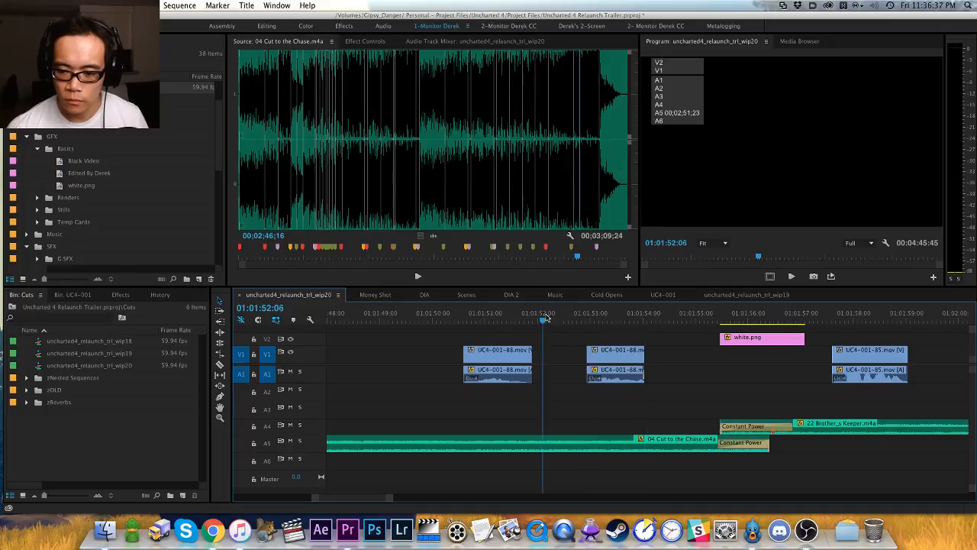
Step: Play from 01:01:52:06 through the white flash and music change to 01:01:59:16
key("space")
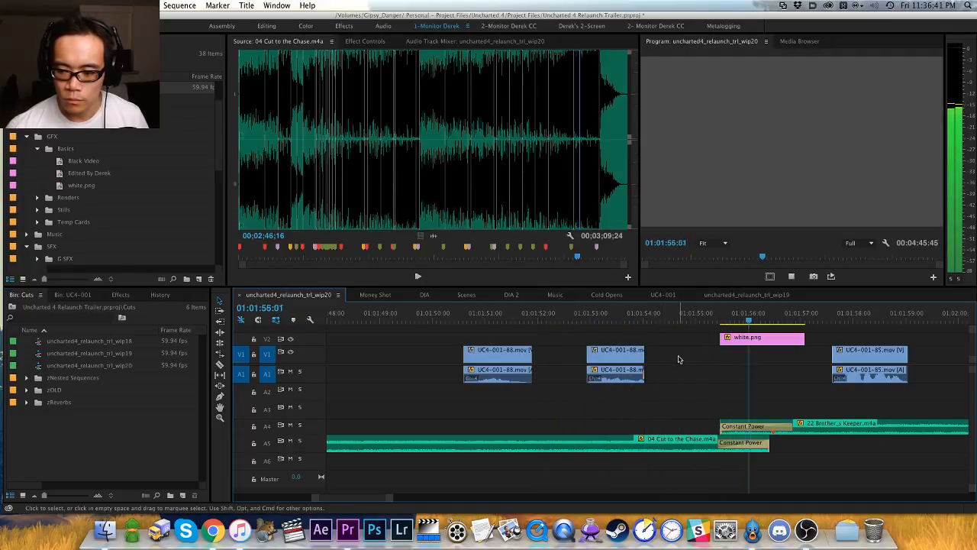
key("minus")
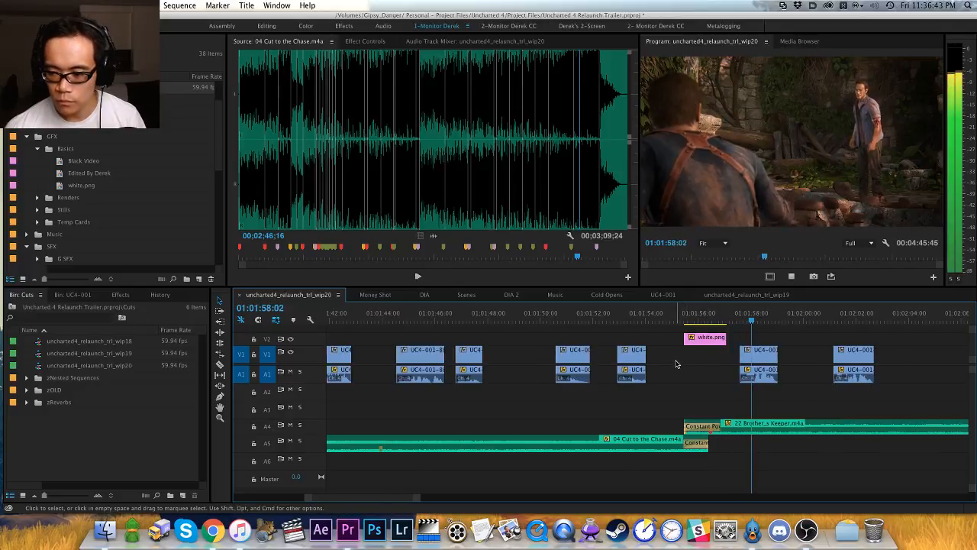
key("minus")
key("equal")
key("space")
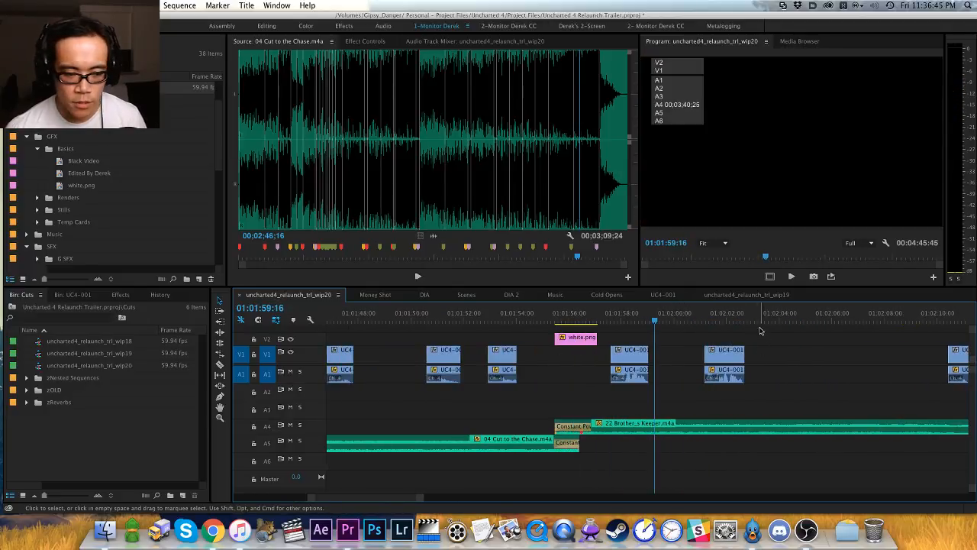
Step: Cut the two UC4-001 dialogue clips that follow the white.png flash
left_click_drag(773, 349, 598, 393)
key("v")
key("Delete")
Step: Play the music change from 01:01:54:09, and replay the last two UC4-001-88 clips from about 01:01:50:13
left_click_drag(511, 320, 484, 321)
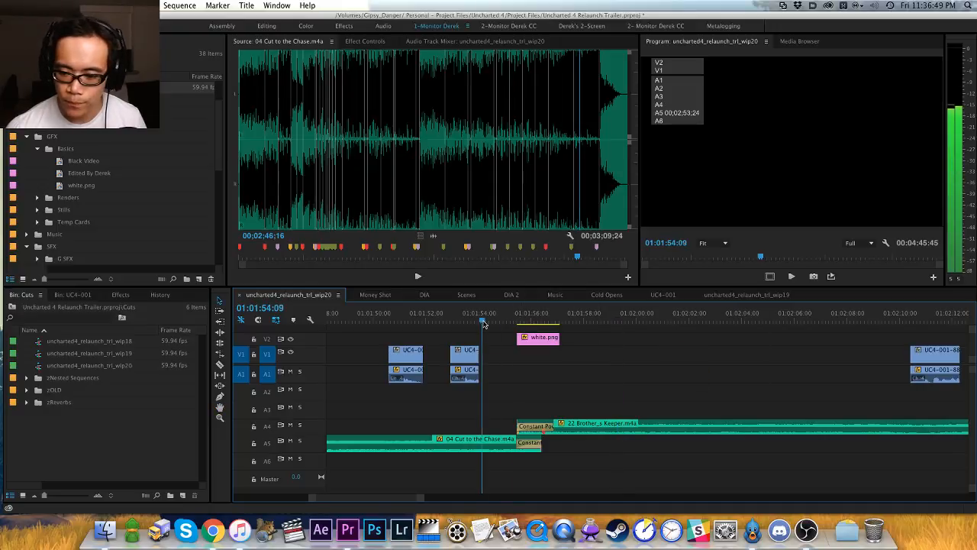
key("space")
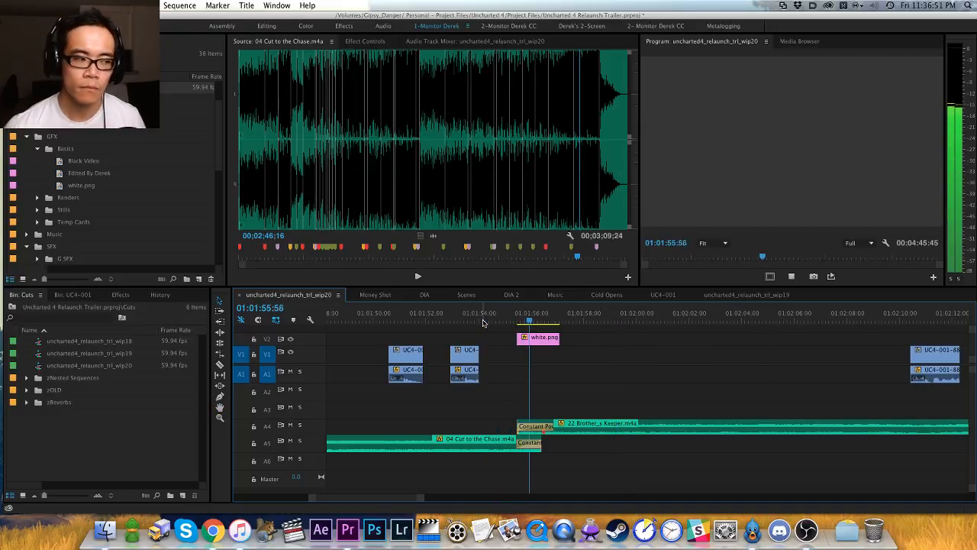
key("space")
left_click(378, 313)
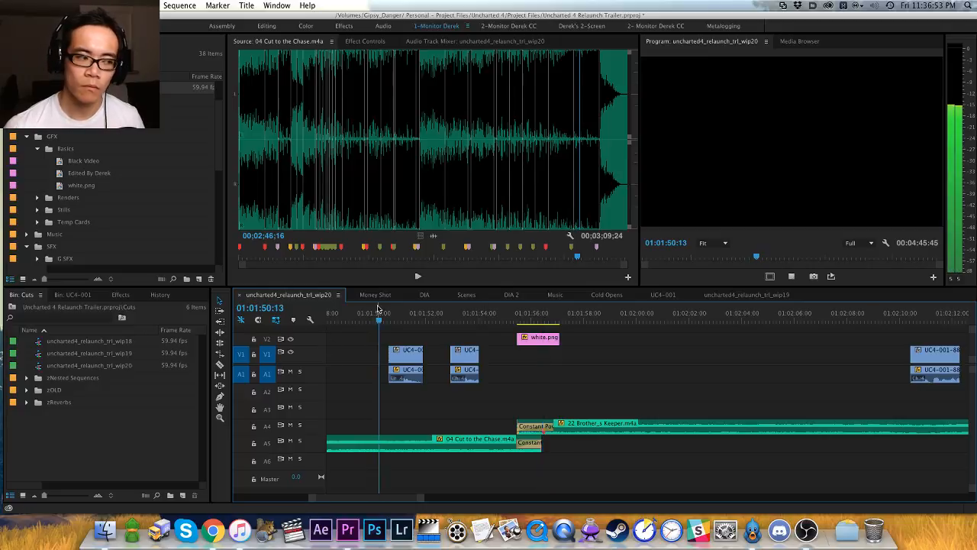
key("space")
key("=")
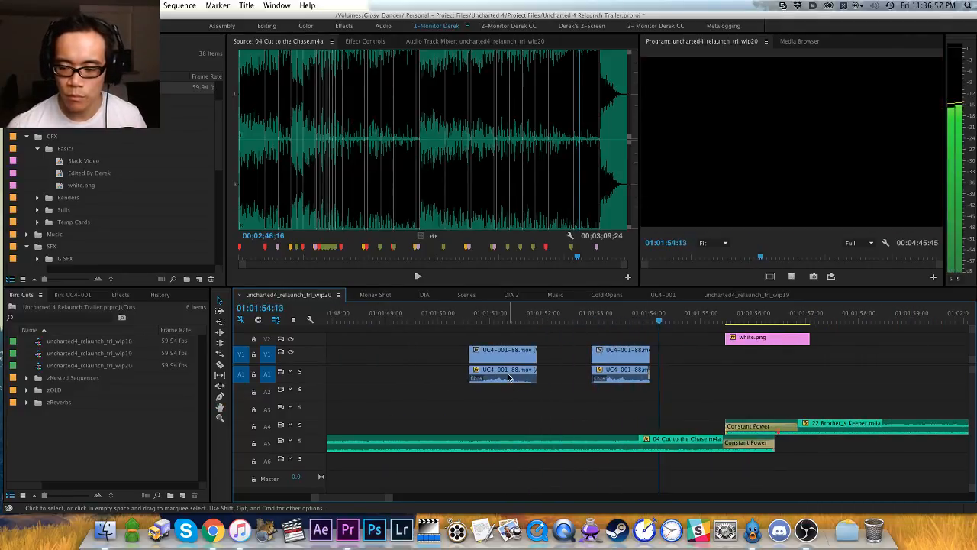
key("space")
Step: Try removing the video from the last two UC4-001-88 clips before the white flash, play it, and undo the removal
left_click_drag(517, 335, 577, 358)
key("Delete")
left_click(605, 320)
key("space")
key("h")
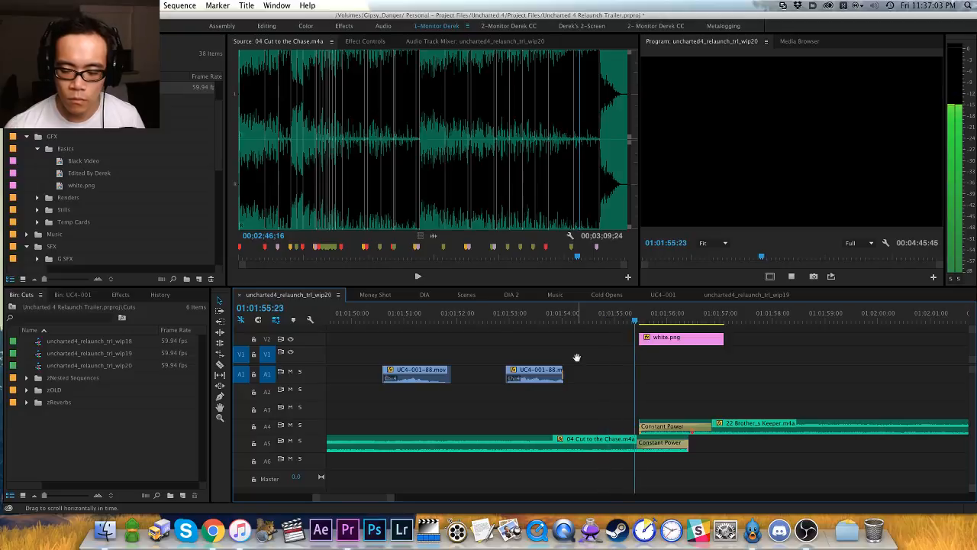
key("space")
key("super+z")
Step: Delete only the video of the last UC4-001-88 clip before the white flash, and play into the music change
left_click_drag(578, 339, 538, 353)
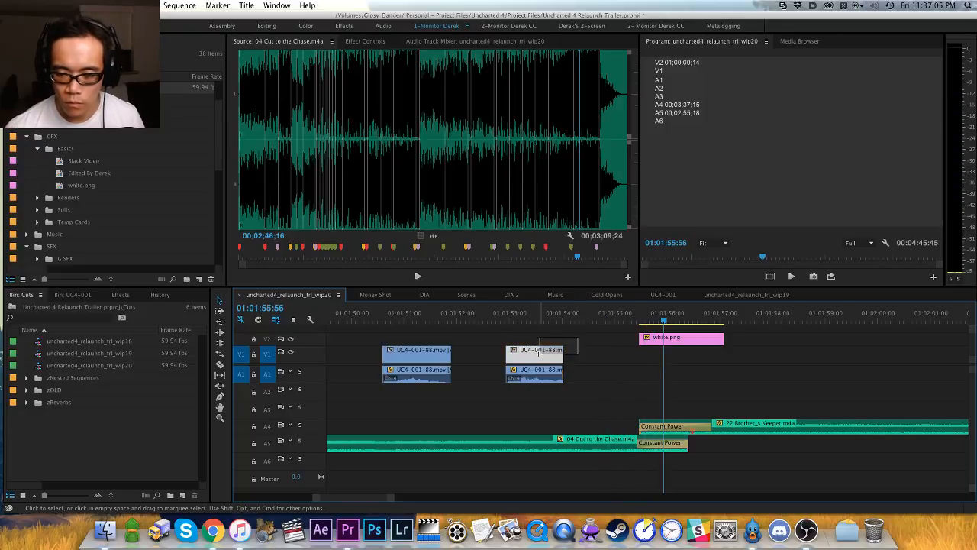
key("Delete")
left_click(616, 321)
key("space")
Step: Play on into Brother's Keeper and paste the two cut UC4-001 clips to start at about 01:02:01:25
key("h")
left_click_drag(662, 391, 553, 393)
key("v")
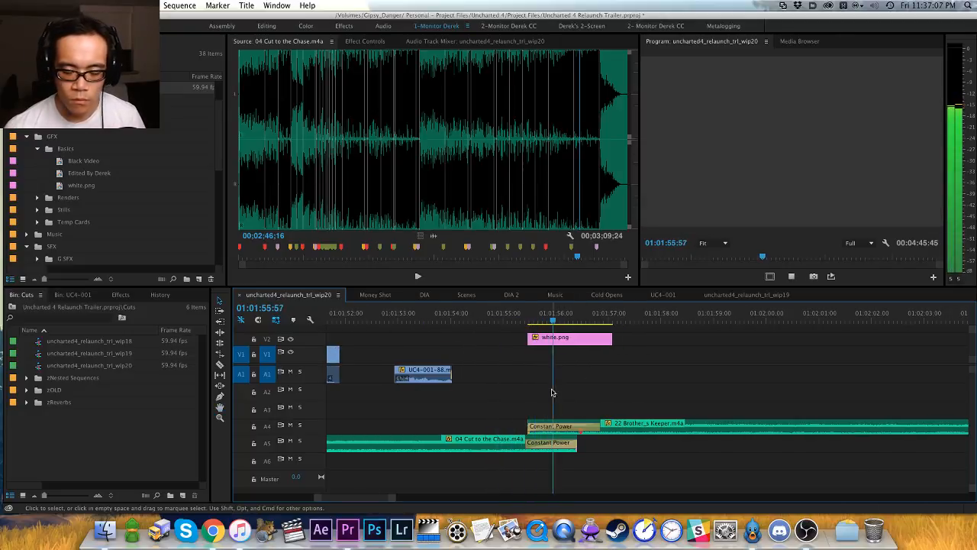
key("minus")
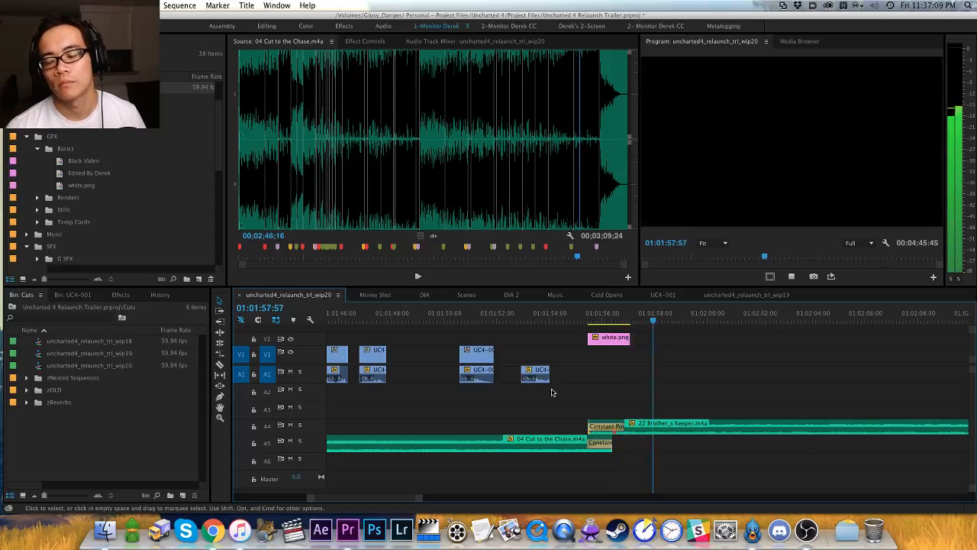
key("minus")
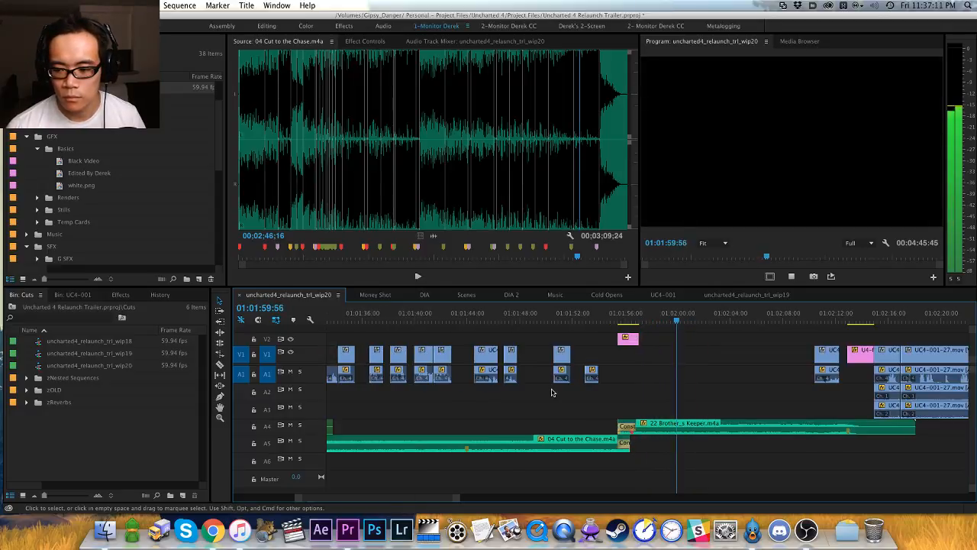
key("space")
key("super+v")
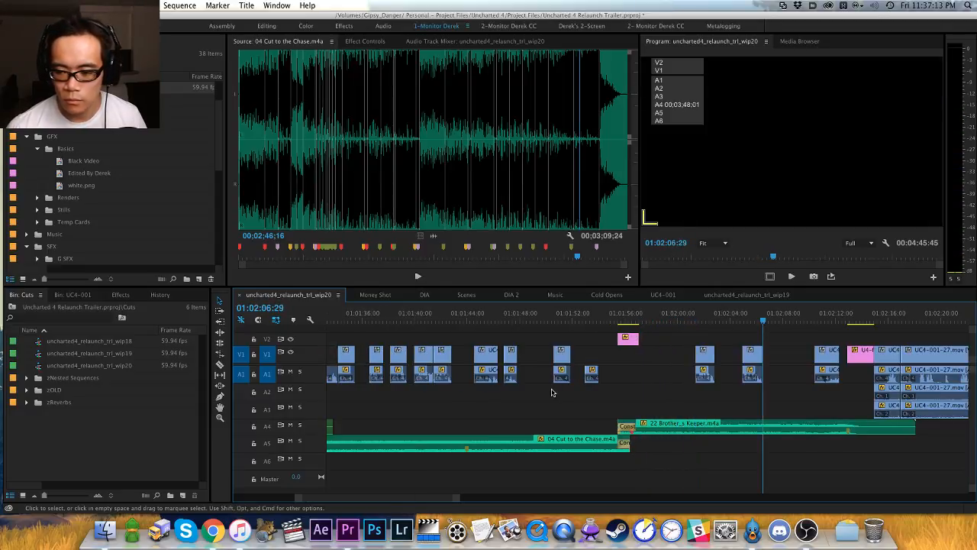
Step: Play the two pasted UC4-001 clips with their lead-in, and cut the second one
left_click(673, 315)
key("space")
key("equal")
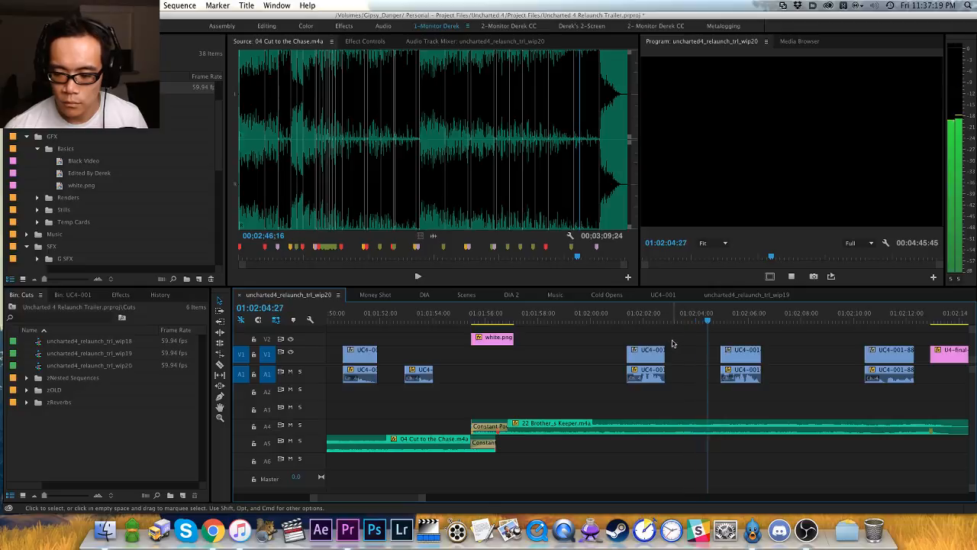
left_click(744, 351)
key("Delete")
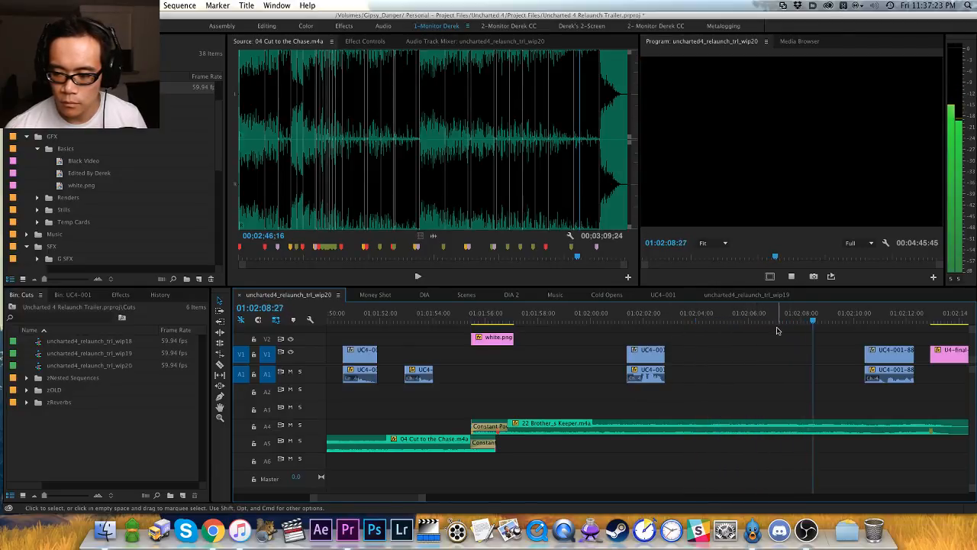
Step: Try placing the cut clip at about 01:02:09:02, directly before the next UC4-001-88 clip, play it, and undo the placement
key("space")
key("super+v")
left_click(818, 316)
key("space")
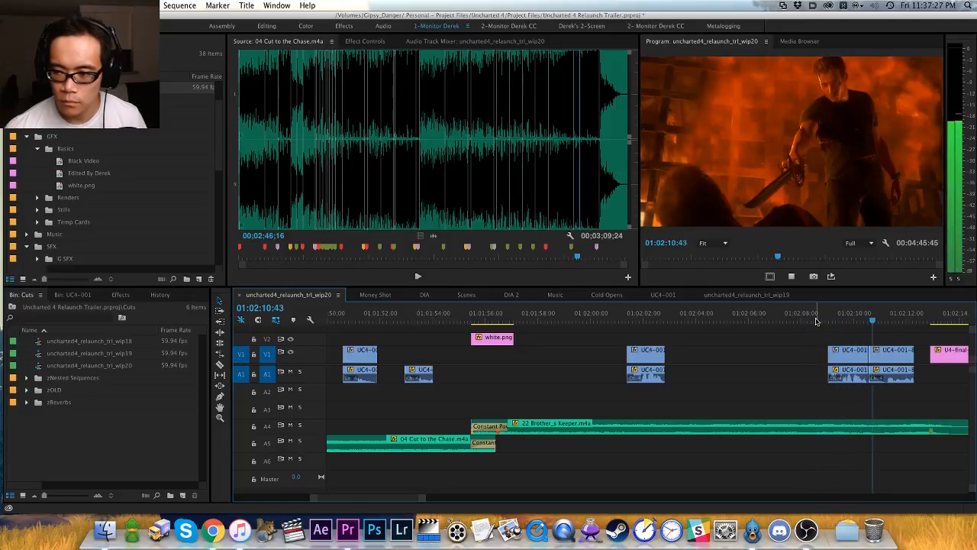
key("space")
key("super+z")
Step: Replay the first UC4-001 clip over Brother's Keeper and paste the cut second clip at about 01:02:05:24
left_click_drag(739, 318, 610, 319)
key("space")
key("h")
left_click_drag(688, 354, 550, 362)
key("v")
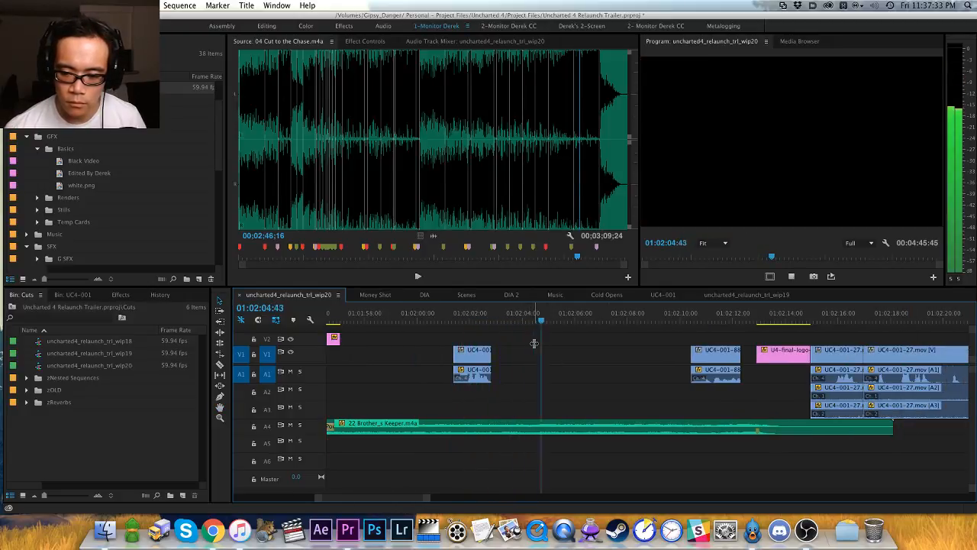
key("space")
key("super+v")
Step: Play the newly pasted UC4-001 clip and shift it 5 frames earlier
left_click(535, 320)
key("space")
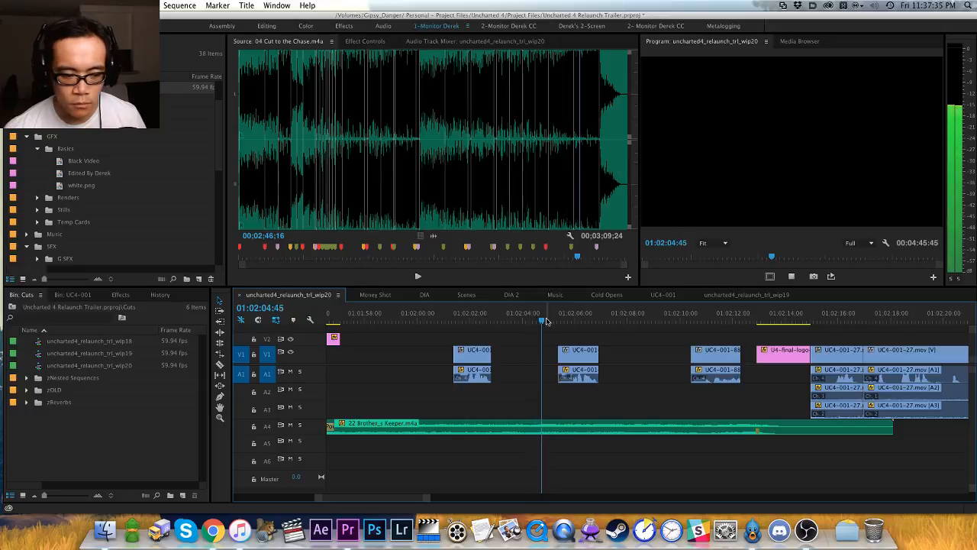
key("space")
left_click(571, 384)
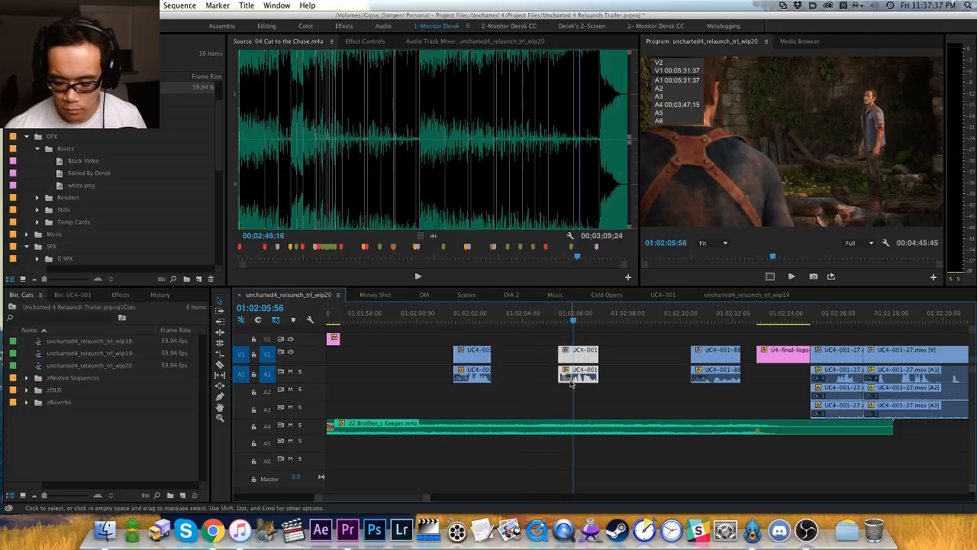
type("-5")
key("Return")
key("super+shift+a")
Step: Play the spaced UC4-001 dialogue clips over Brother's Keeper from 01:02:00:50 up to the Uncharted 4 logo
left_click(440, 320)
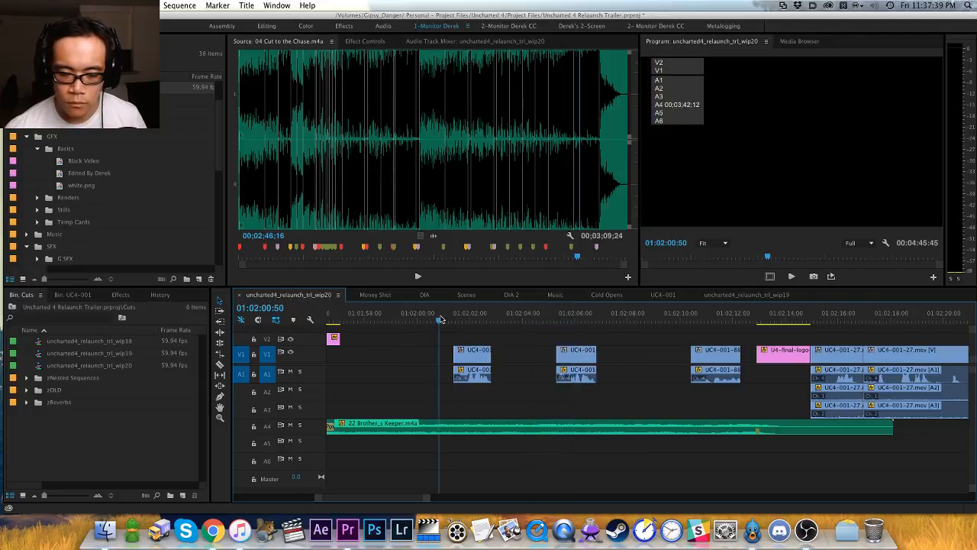
key("space")
key("h")
left_click_drag(477, 378, 927, 376)
key("v")
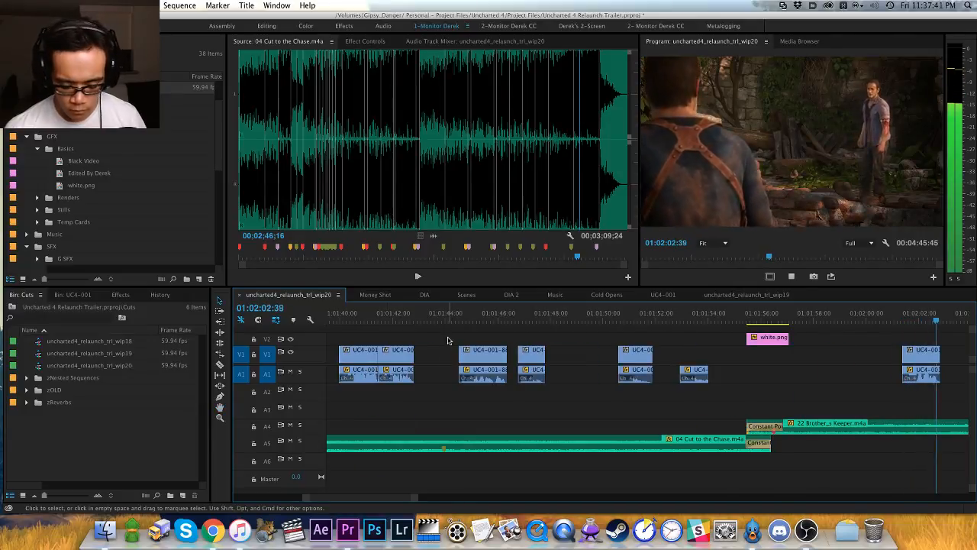
scroll(489, 351, "right", 5)
key("h")
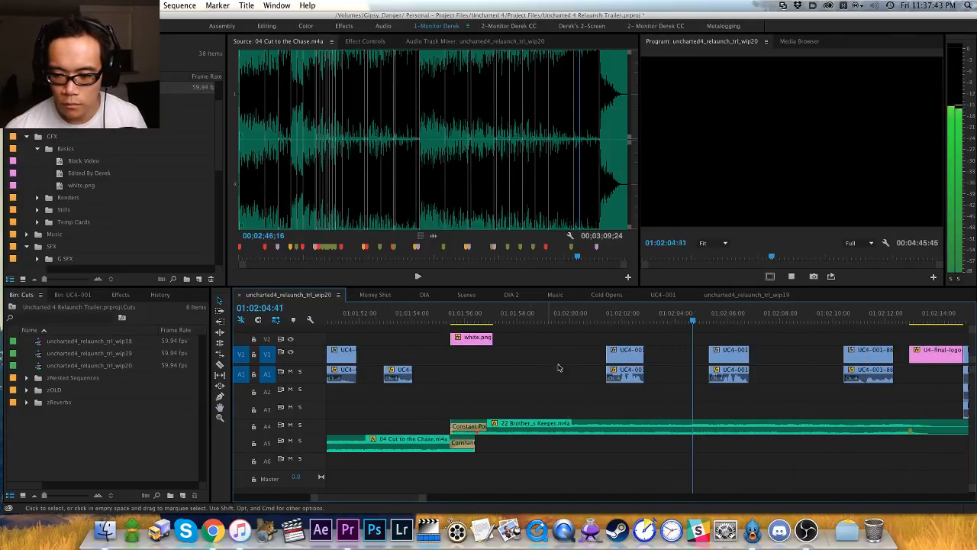
key("v")
scroll(482, 374, "right", 4)
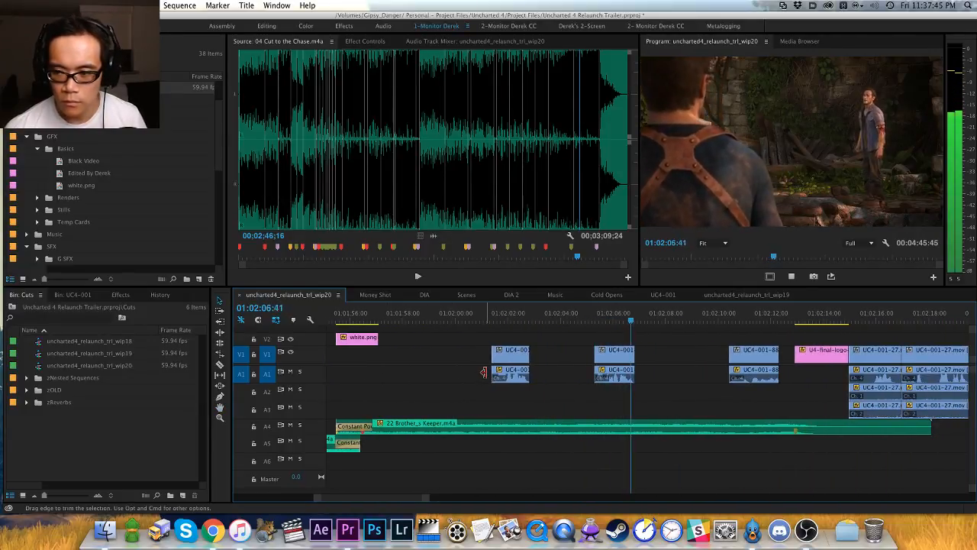
key("minus")
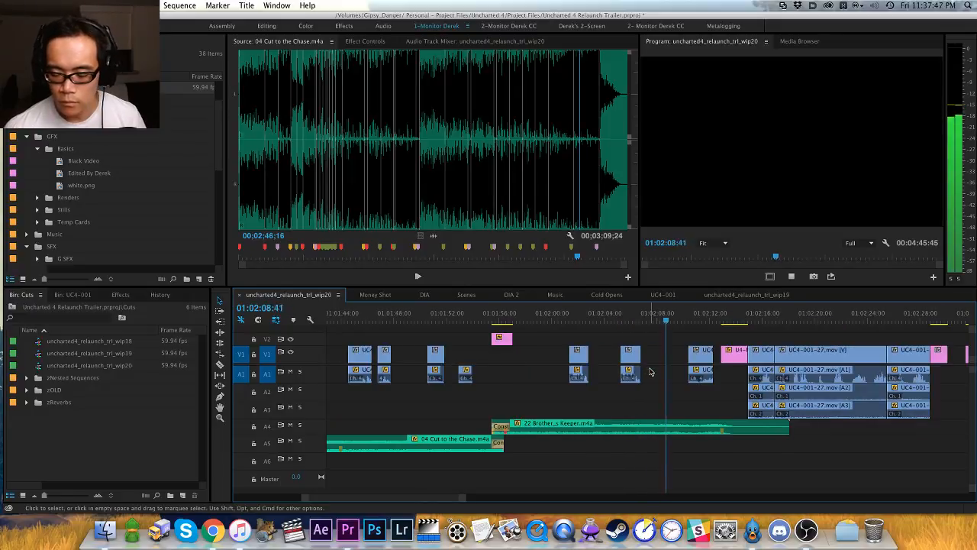
scroll(668, 377, "right", 5)
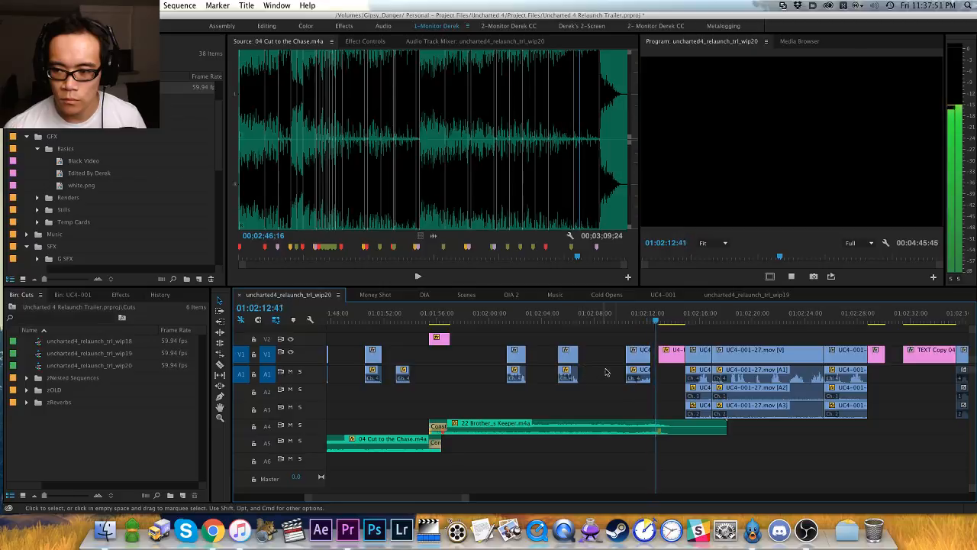
key("space")
Step: Review the cut from the UC4-001-88 clip to the logo and trim the end of that clip's audio back to 01:02:12:40
key("equal")
key("equal")
left_click_drag(619, 353, 650, 354)
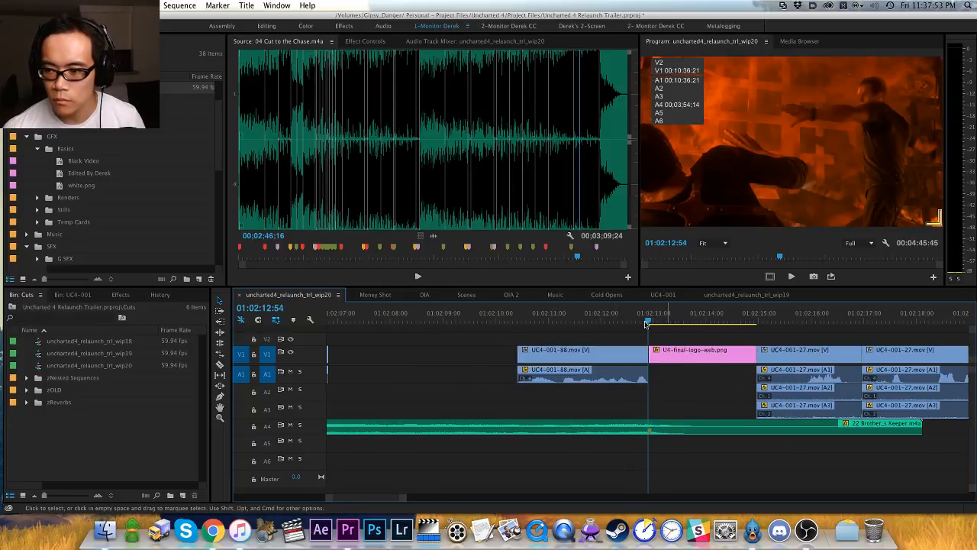
left_click(596, 318)
key("space")
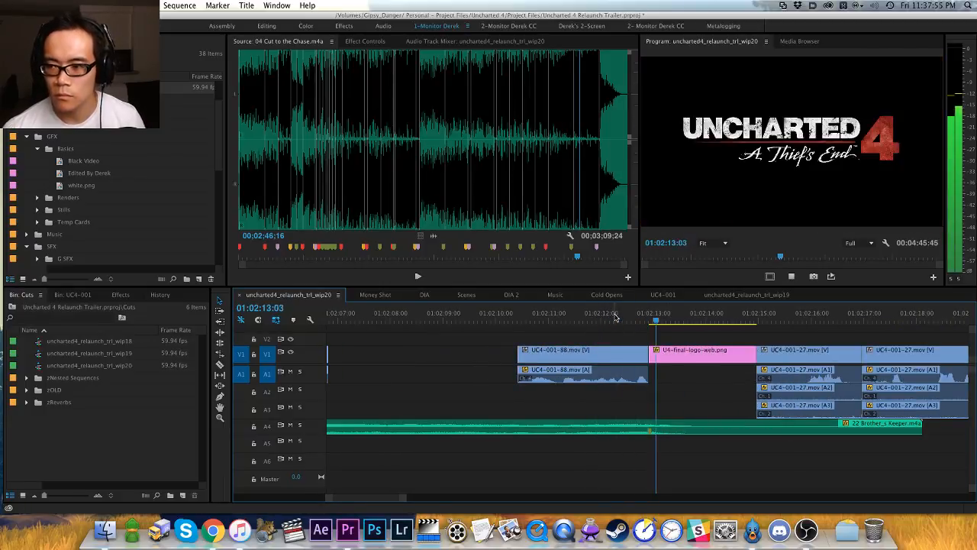
key("space")
left_click(637, 317)
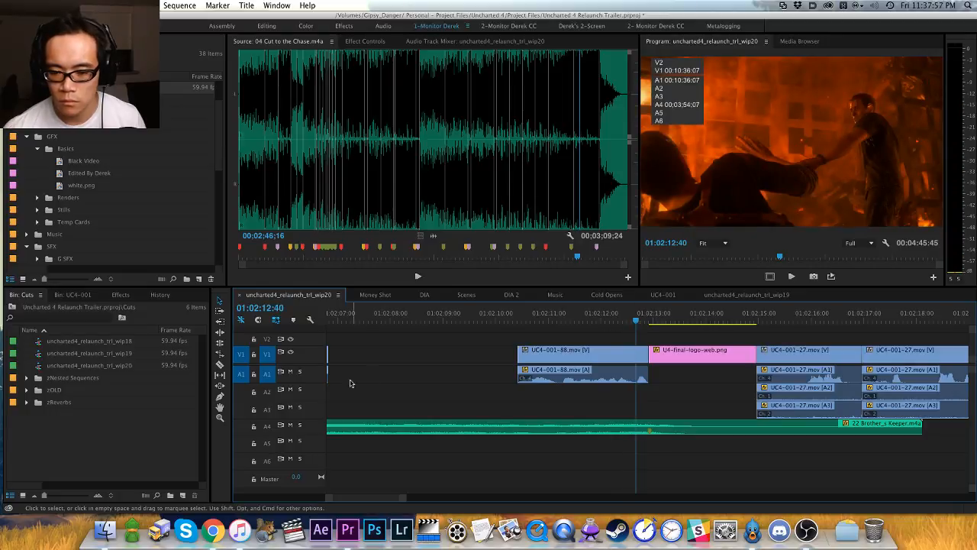
key("ctrl+alt+w")
Step: Play the trimmed UC4-001-88 audio ending into the logo from 01:02:12:28
left_click(627, 319)
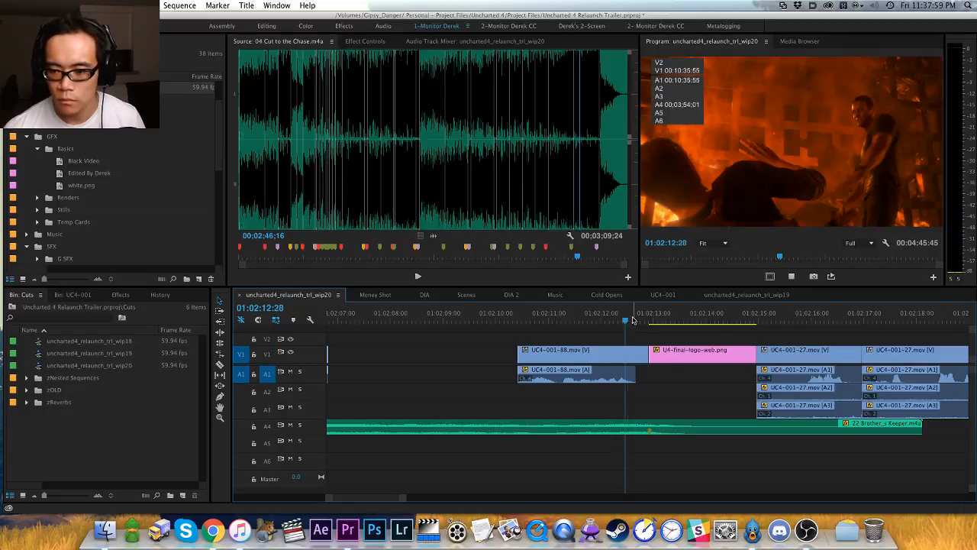
key("space")
key("minus")
key("minus")
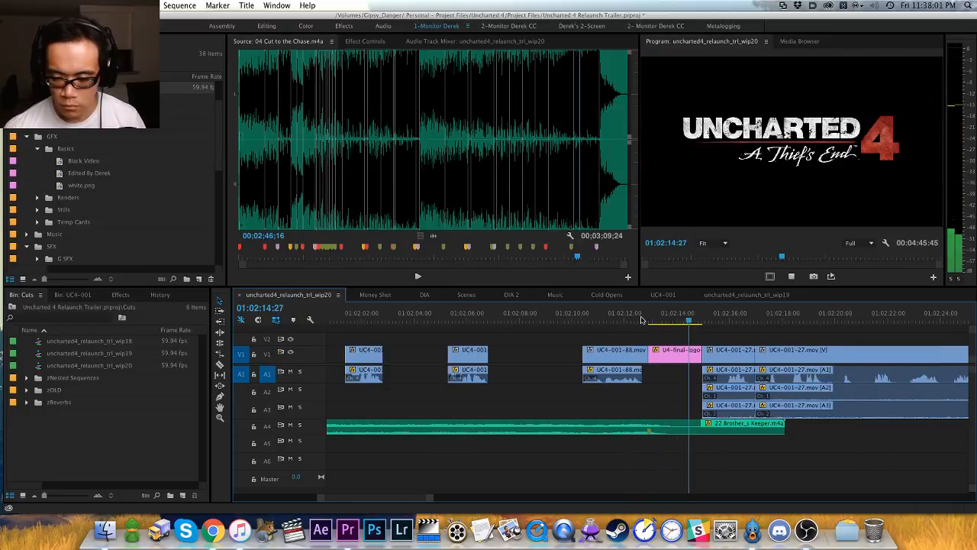
key("space")
Step: Remove the NATE DOING ACTION STUFF title, cut the UC4-001 clip group at about 01:02:45, and save the project
key("minus")
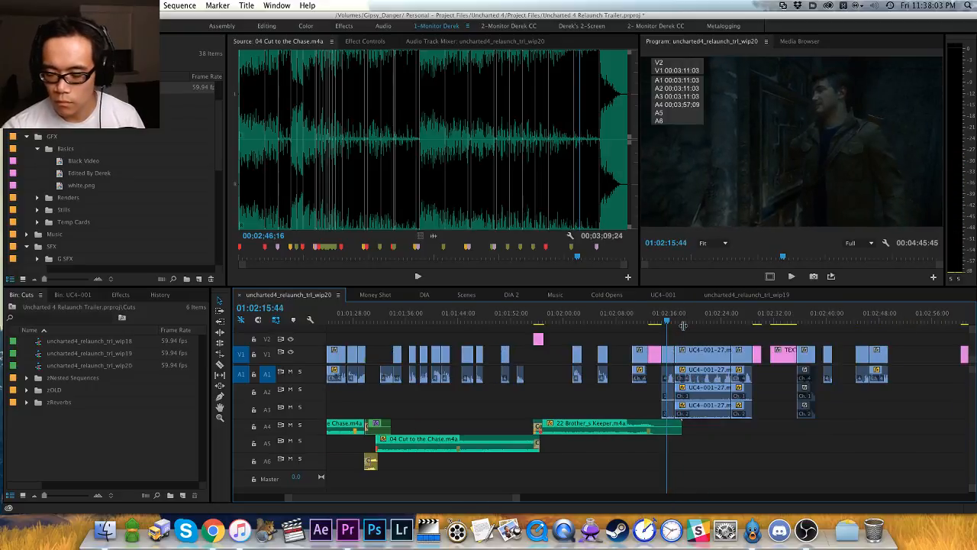
key("equal")
key("minus")
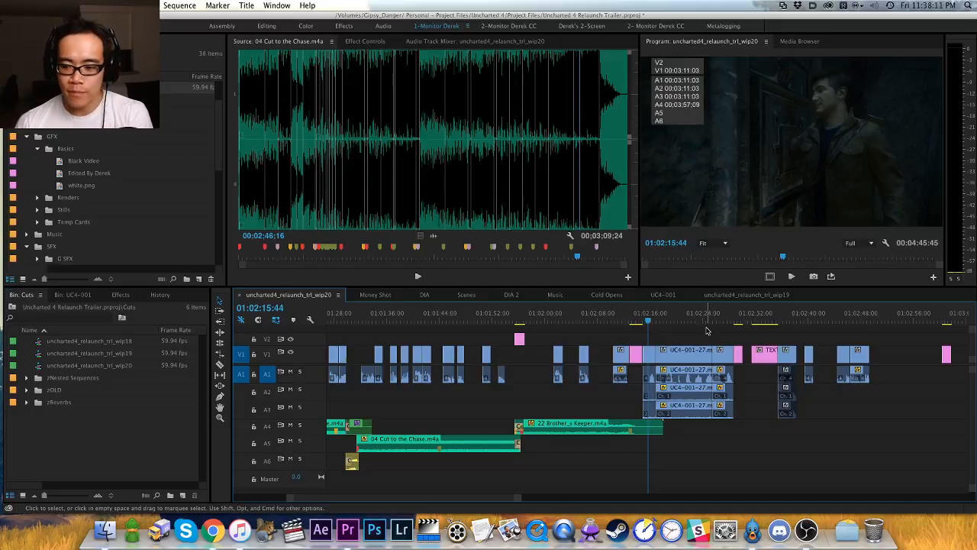
left_click_drag(767, 396, 650, 442)
key("super+s")
left_click_drag(648, 320, 838, 306)
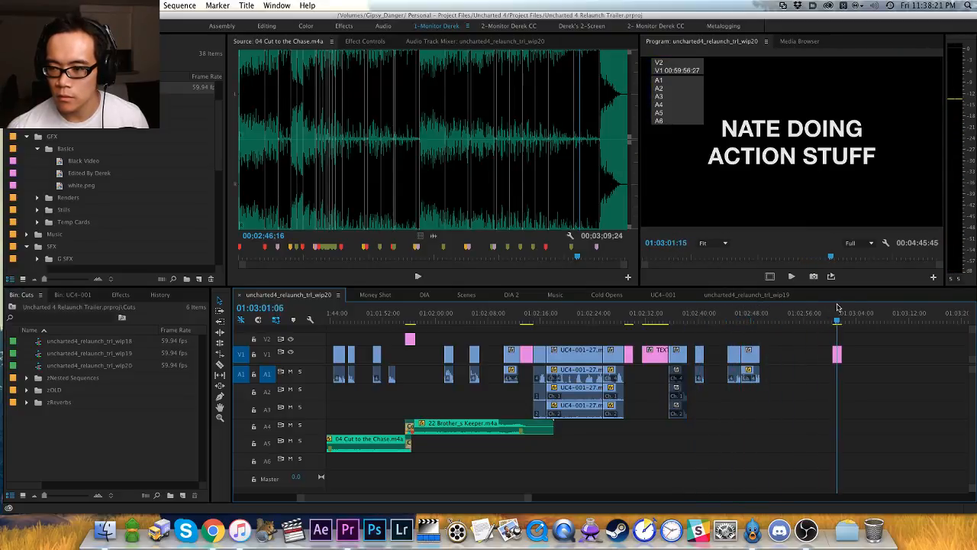
left_click_drag(819, 369, 802, 367)
key("Delete")
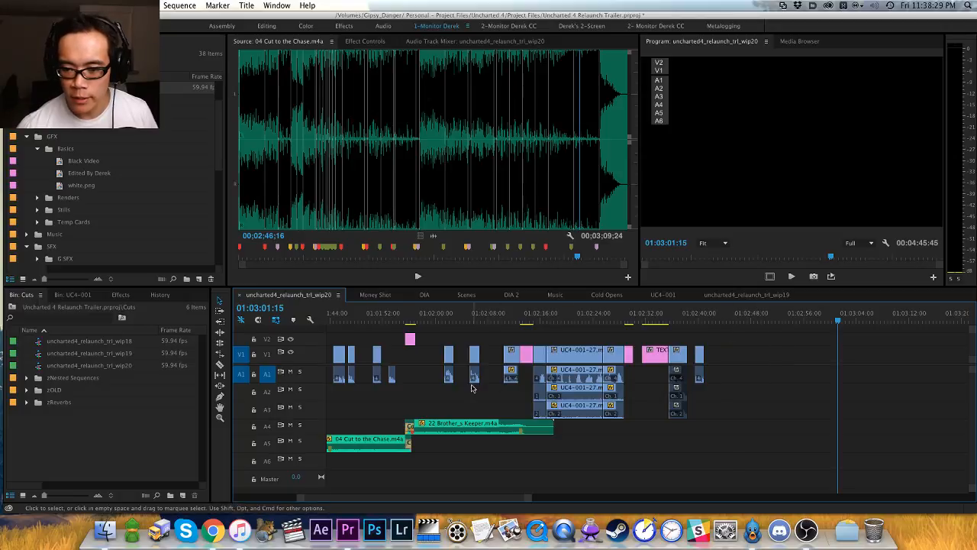
key("h")
left_click_drag(489, 390, 870, 411)
left_click_drag(576, 393, 620, 382)
key("super+s")
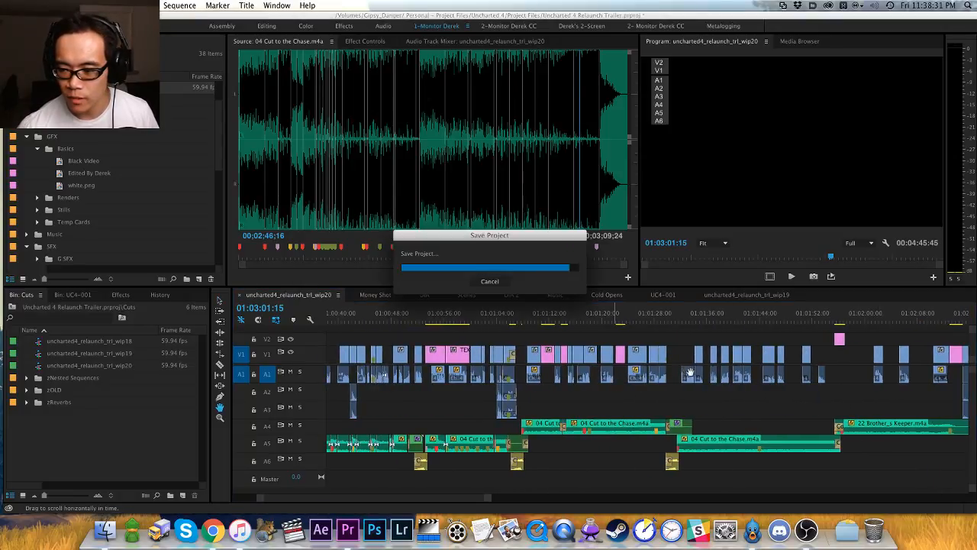
Step: Play the cut from about 01:01:28 through the Cut to the Chase section into the start of Brother's Keeper
left_click_drag(735, 382, 609, 354)
key("v")
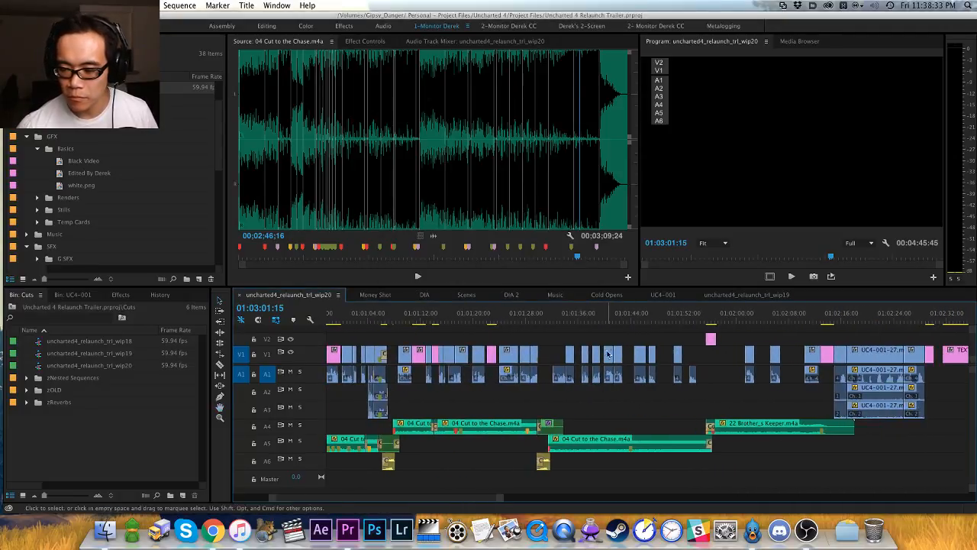
left_click(525, 316)
key("space")
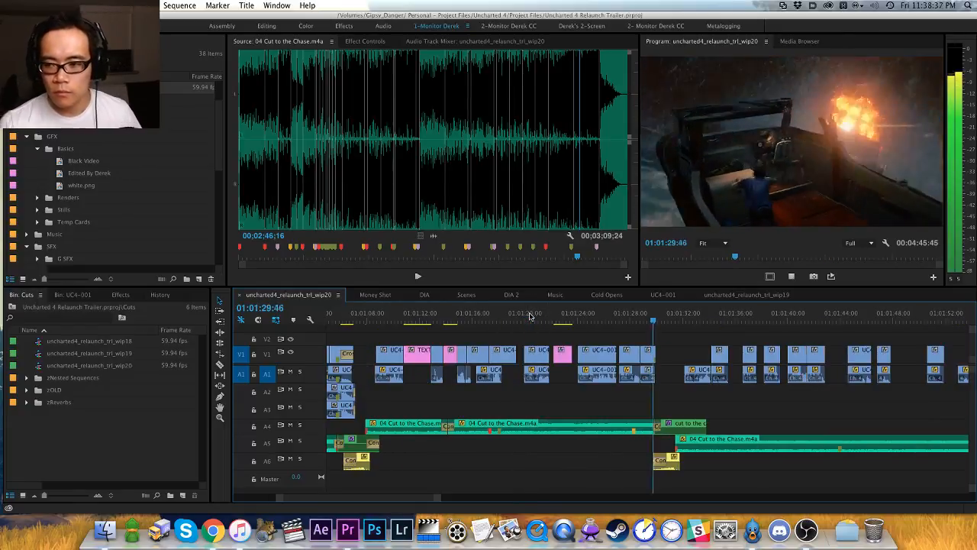
key("=")
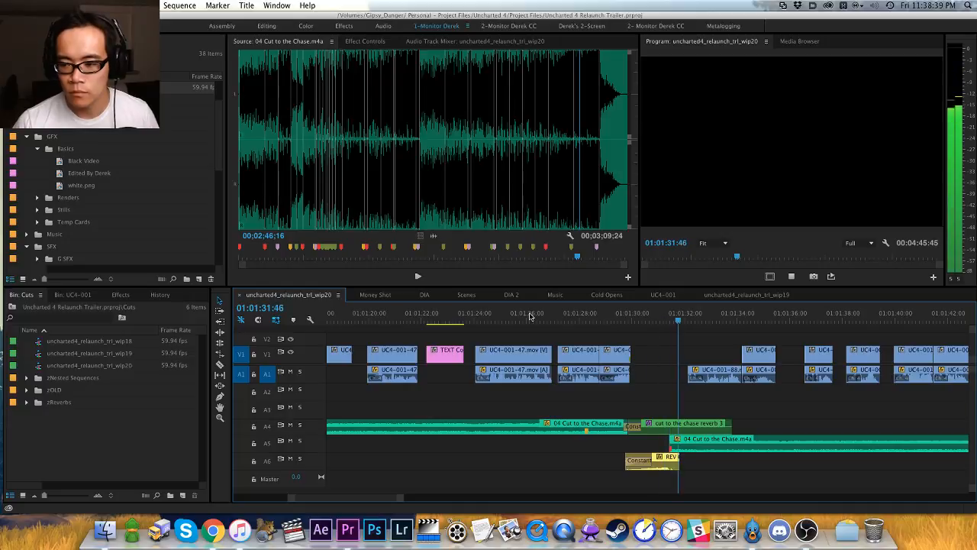
key("minus")
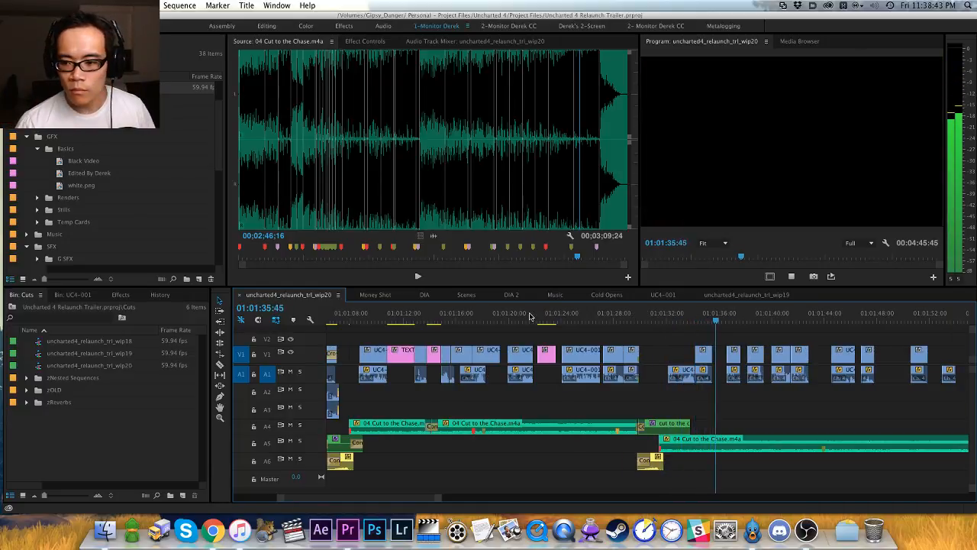
key("=")
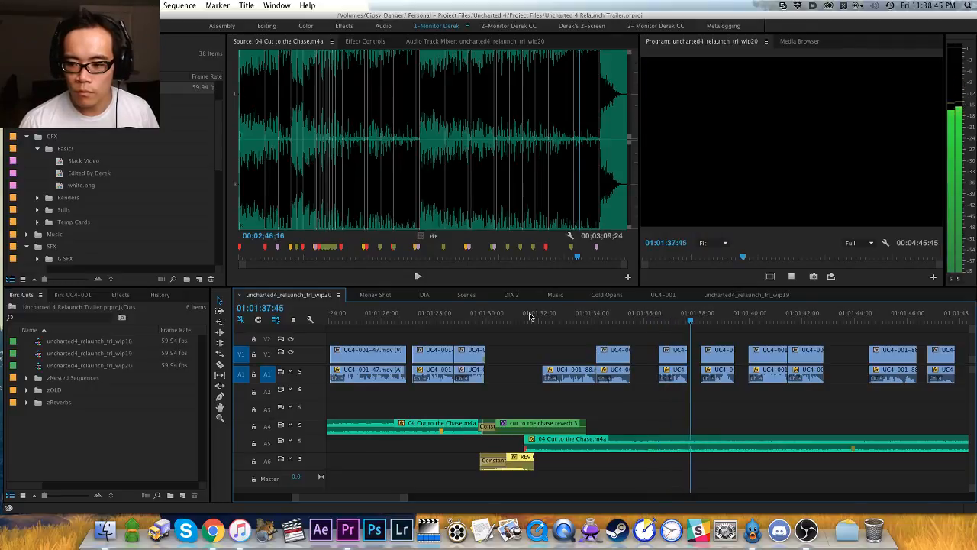
key("minus")
key("=")
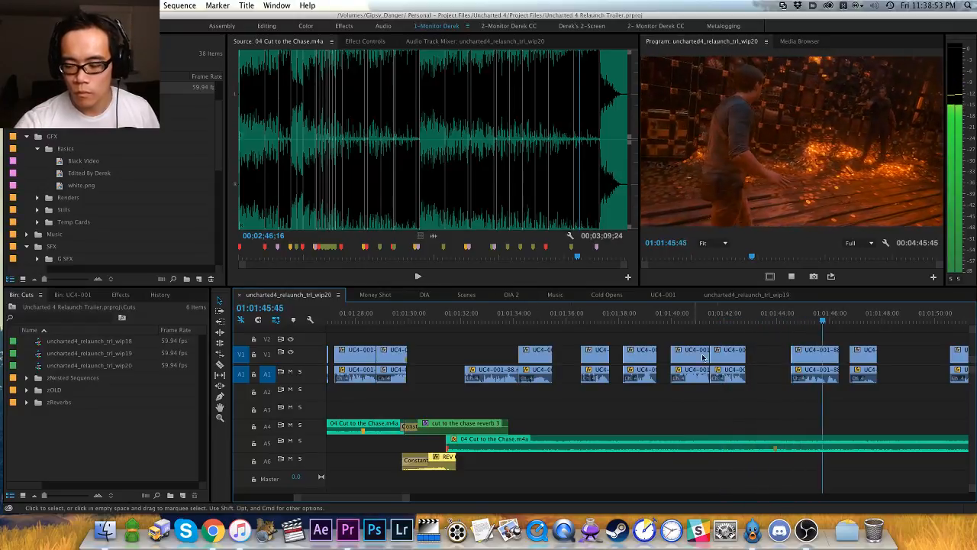
key("h")
left_click_drag(738, 413, 620, 418)
key("minus")
key("v")
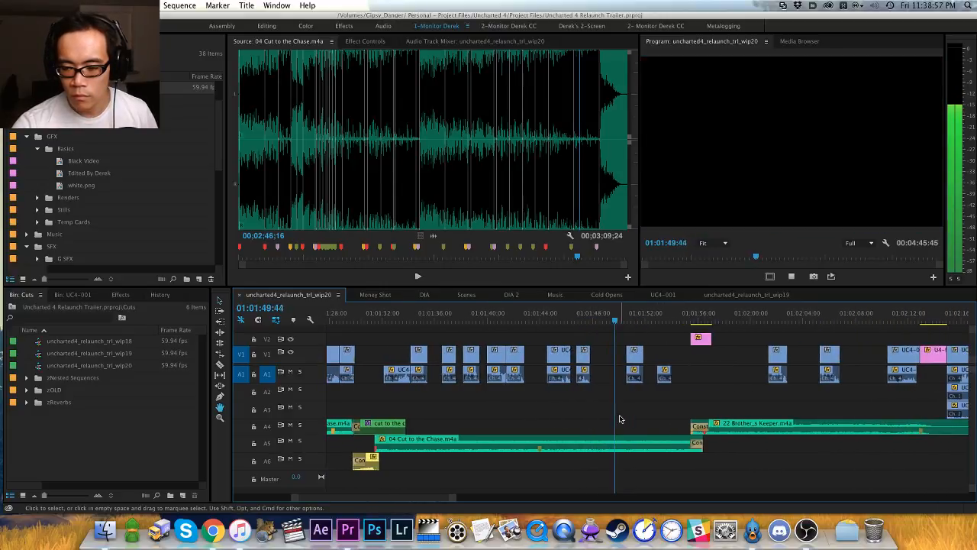
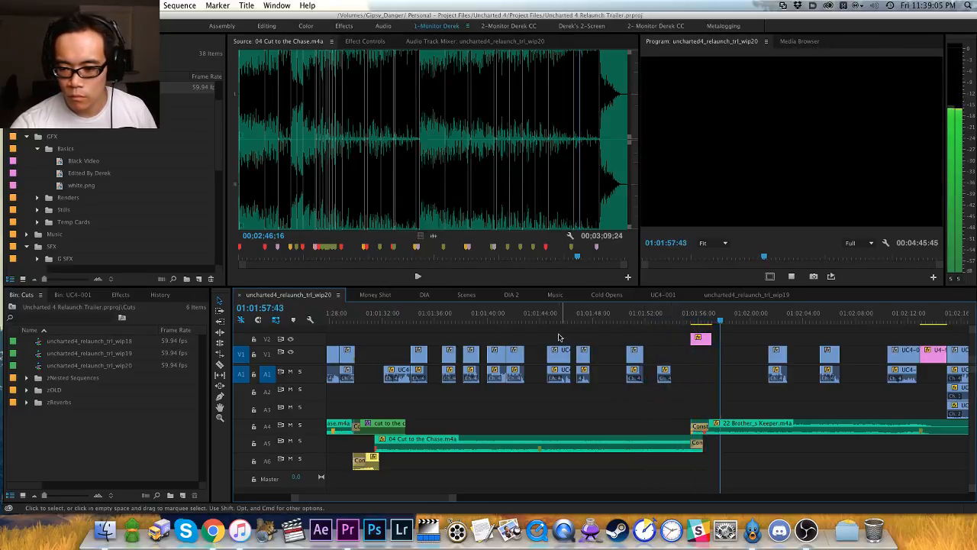
key("space")
Step: Duplicate the wip20 sequence as uncharted4_relaunch_trl_wip21, open it as the first timeline, and close the wip20 and wip19 timelines
left_click(124, 425)
left_click(121, 368)
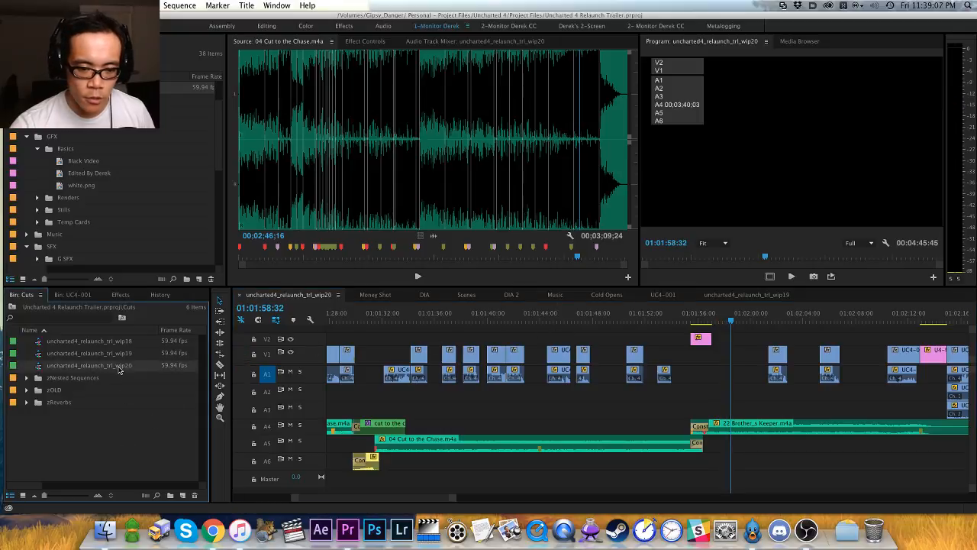
key("shift+super+slash")
left_click(131, 378)
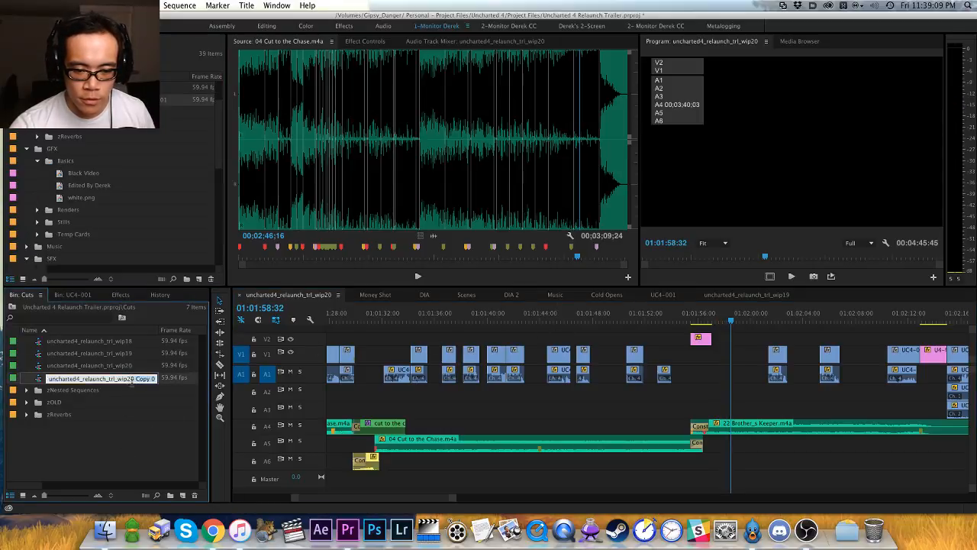
type("1")
key("Return")
double_click(119, 377)
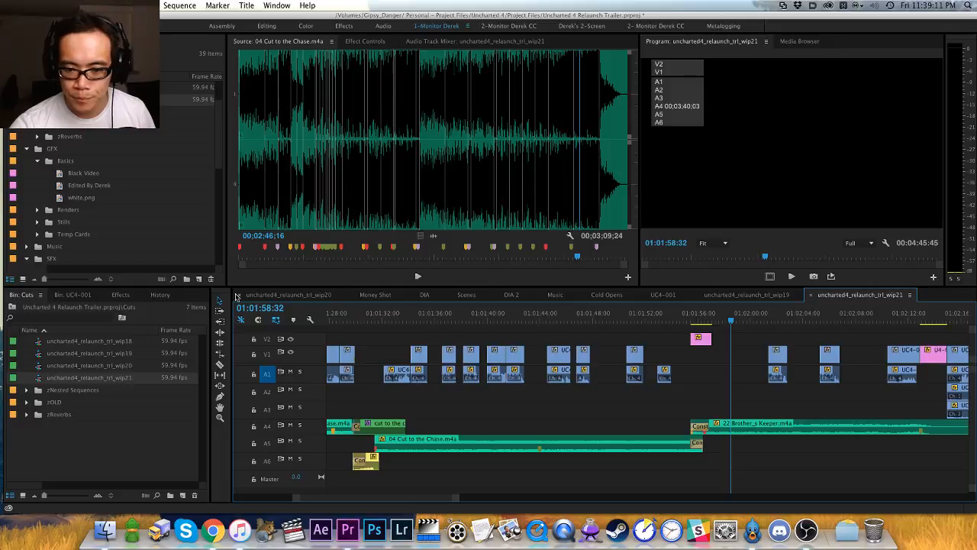
left_click(240, 295)
left_click_drag(714, 298, 252, 295)
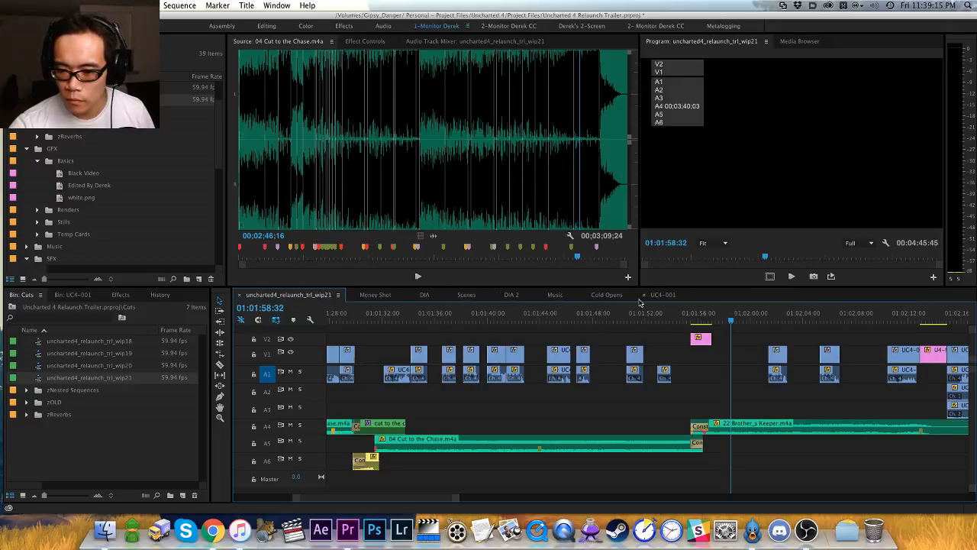
Step: Delete the two separate UC4-001 clips between about 01:01:36:30 and 01:01:39 in the wip21 sequence
left_click(455, 321)
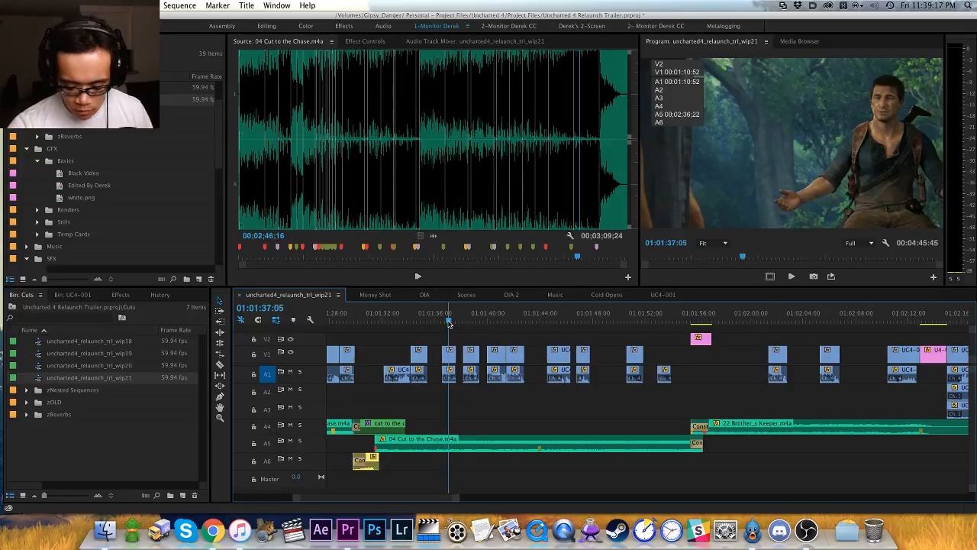
key("=")
left_click_drag(680, 316, 693, 382)
key("Delete")
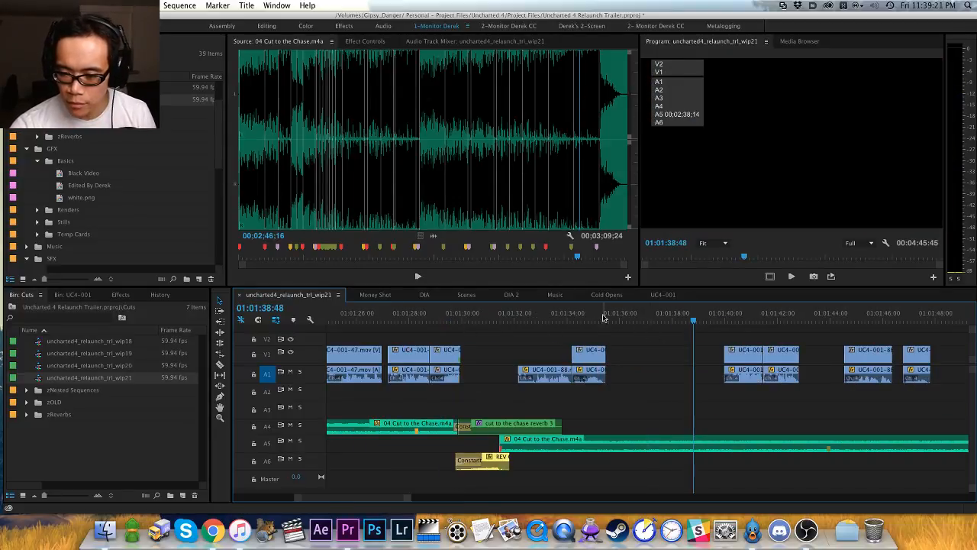
Step: Try pasting the cut UC4-001-53 and UC4-001-67 clips at about 01:01:36 and undo the paste
scroll(608, 348, "down", 3)
left_click(555, 317)
key("super+v")
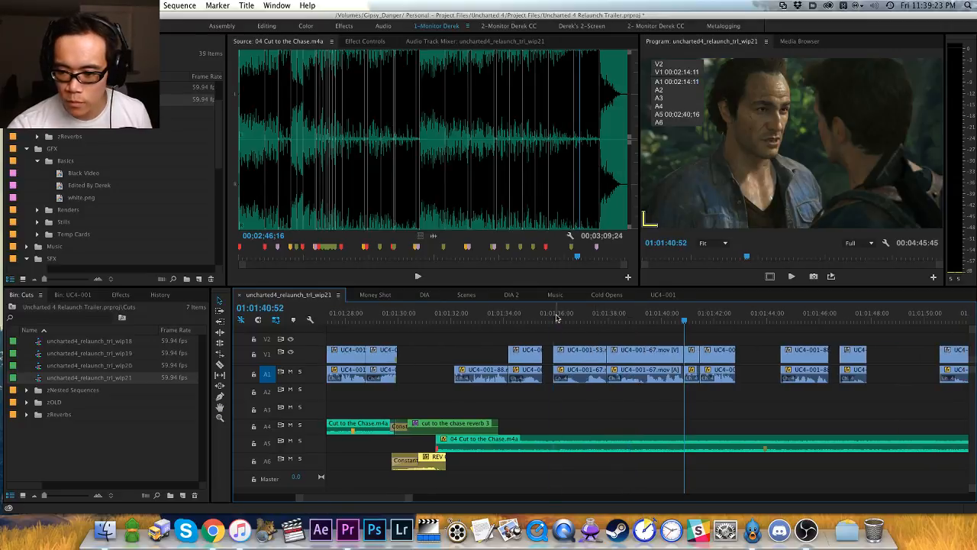
key("super+z")
Step: Shift the pair of UC4-001 clips at 01:01:40 to about 01:01:41:20 and paste the UC4-001-53 and UC4-001-67 clips at 01:01:35:40
left_click_drag(555, 317, 547, 319)
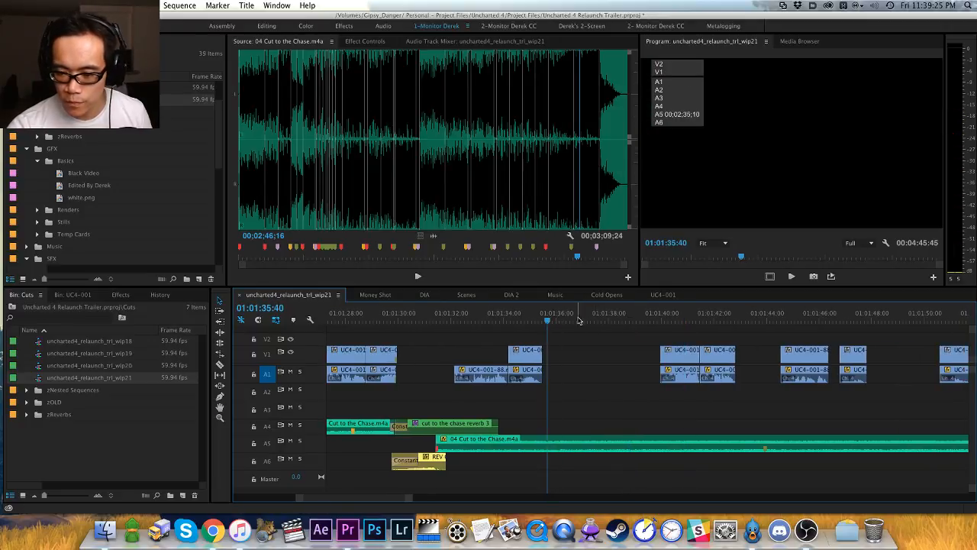
key("super+v")
key("super+z")
left_click_drag(640, 335, 754, 361)
key("super+v")
Step: Play back the wip21 sequence from about 01:01:31 through the pasted UC4-001 clips to about 01:01:44
left_click_drag(530, 320, 423, 319)
key("space")
key("h")
left_click_drag(490, 334, 950, 342)
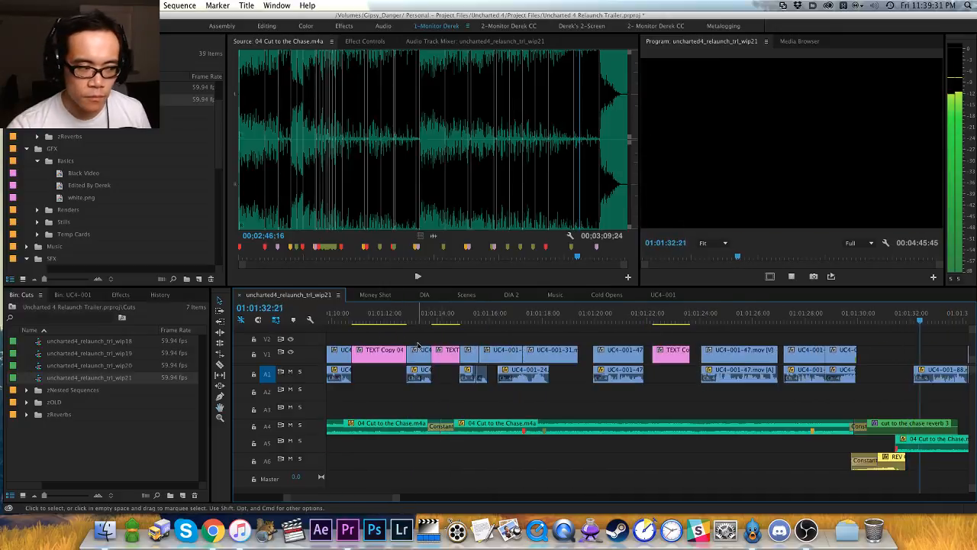
left_click_drag(453, 348, 428, 348)
key("minus")
key("minus")
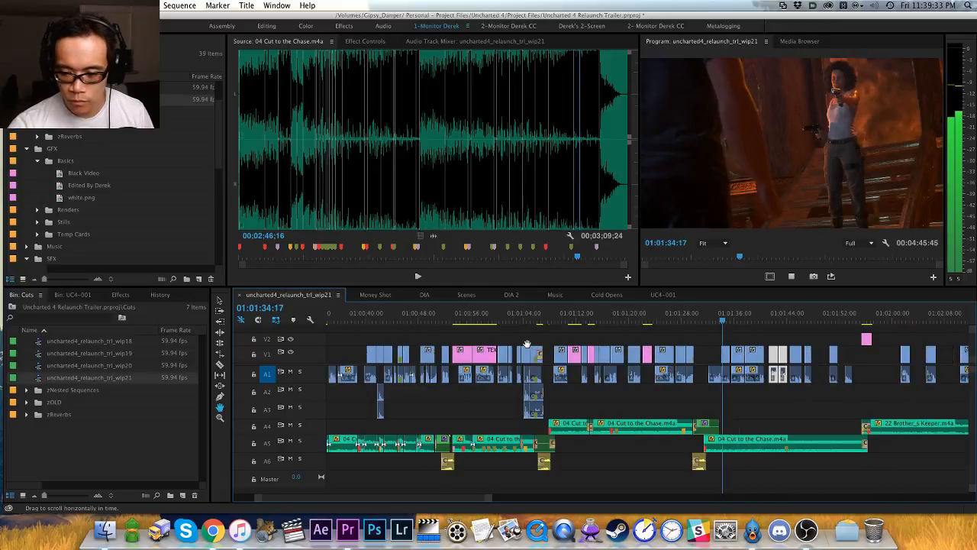
key("equal")
key("equal")
key("v")
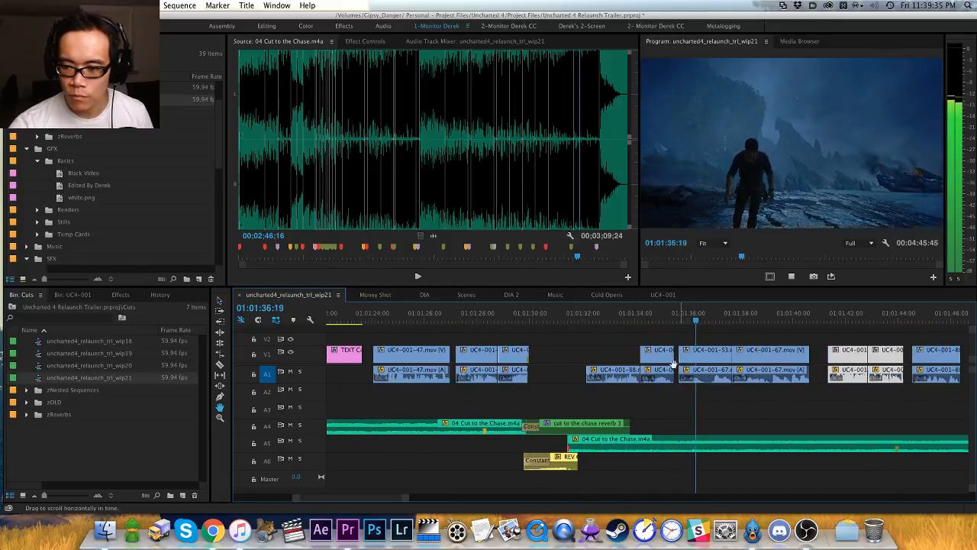
scroll(561, 351, "down", 3)
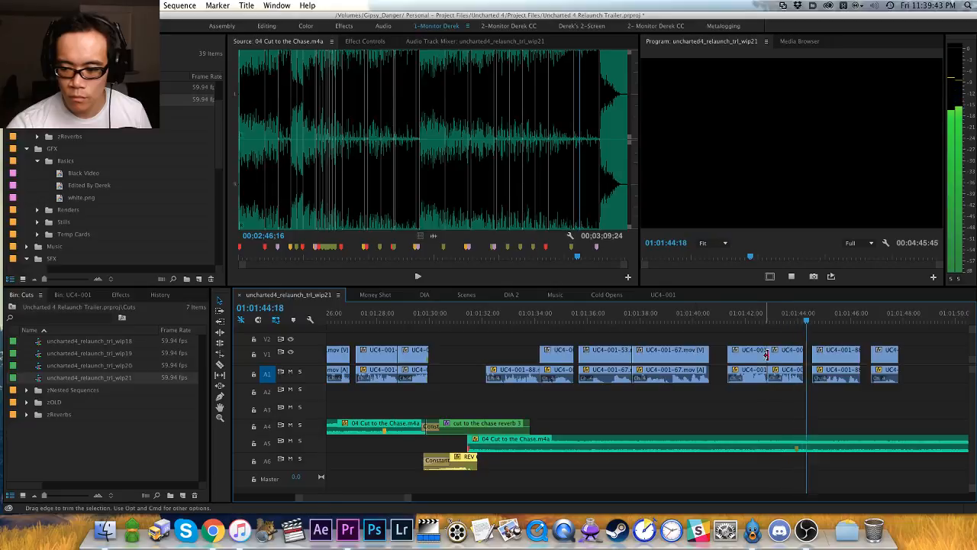
Step: Shift the pair of UC4-001 clips at about 01:01:41:10 slightly earlier and play back the clips after it
left_click_drag(786, 334, 745, 374)
left_click_drag(788, 350, 690, 337)
left_click(738, 336)
key("h")
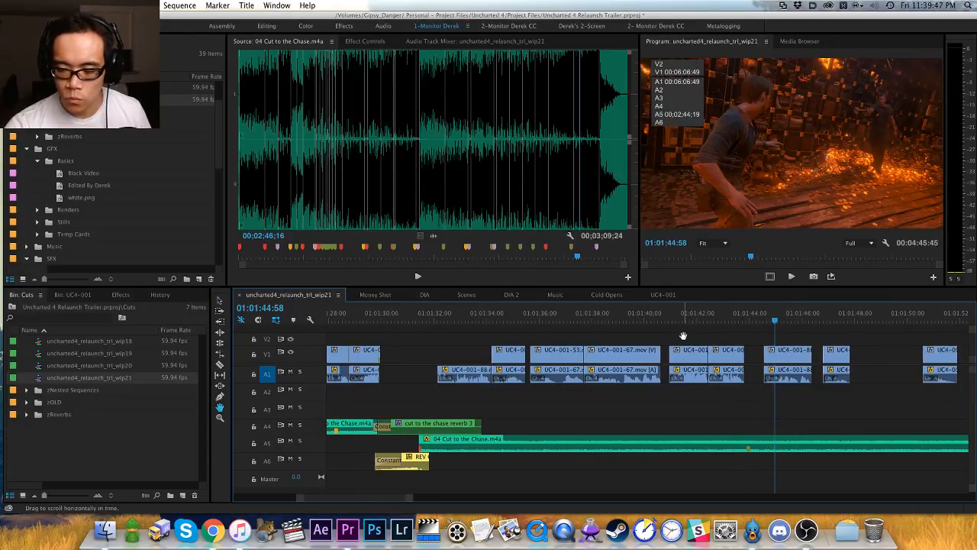
left_click_drag(578, 345, 614, 376)
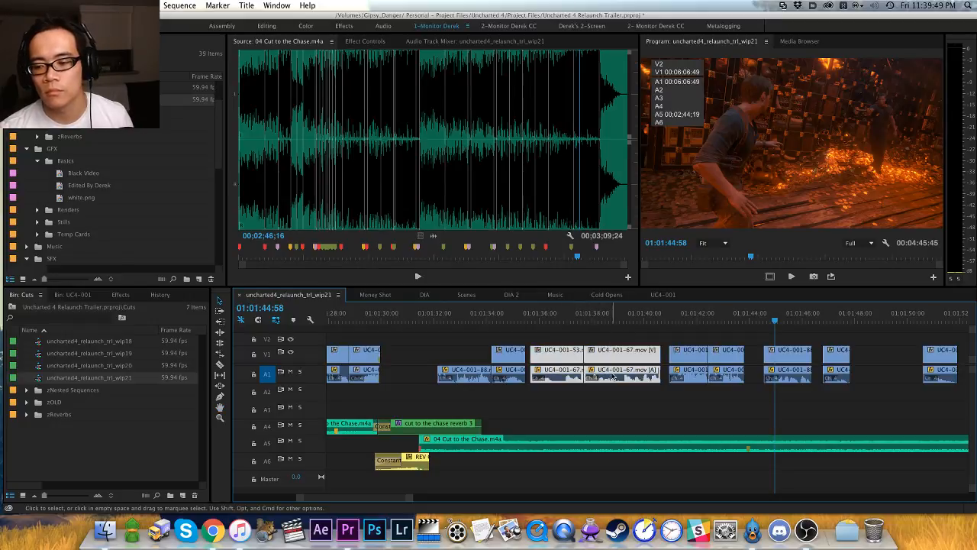
left_click(710, 327)
key("space")
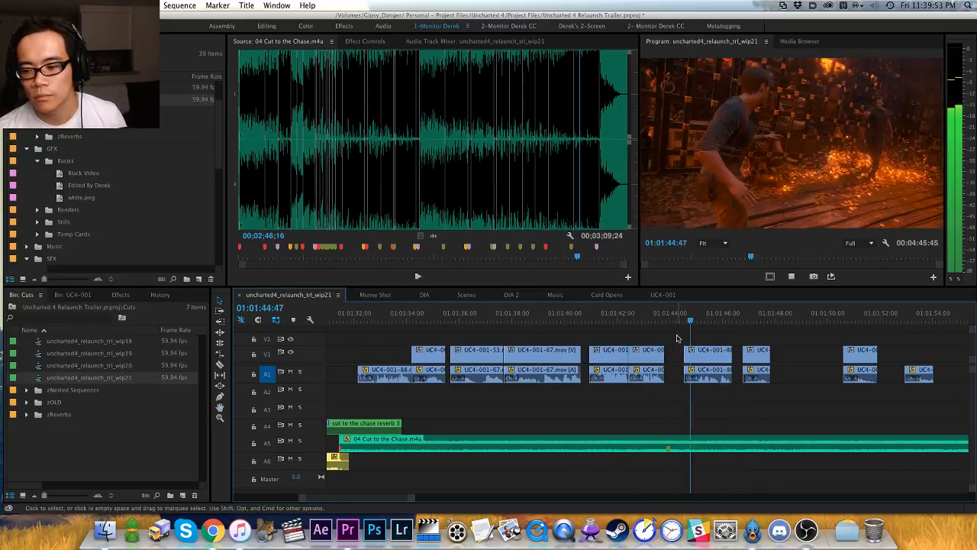
key("space")
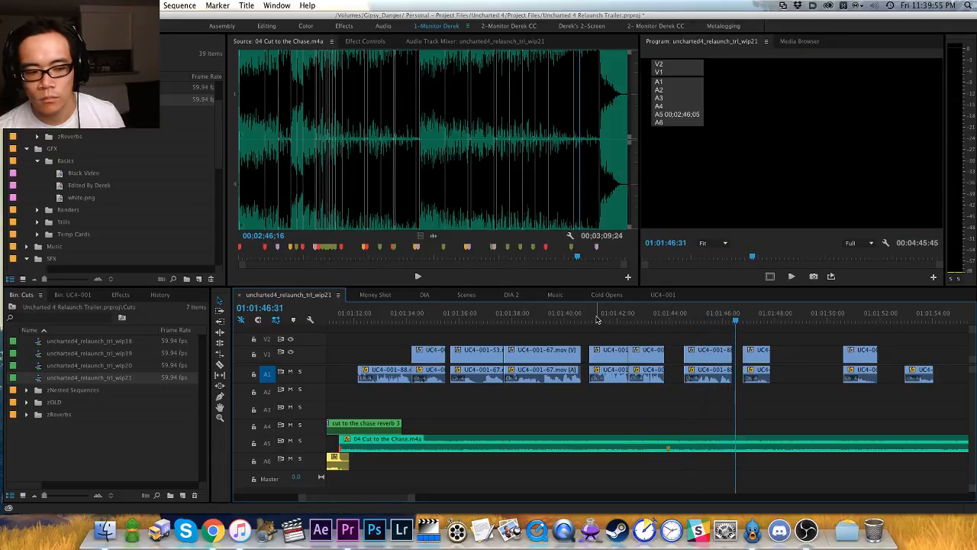
Step: Cut the UC4-001-53 and UC4-001-67 clips, move the following UC4-001 pair to about 01:01:35:40, and paste the cut clips right behind it
left_click_drag(480, 333, 553, 378)
key("Delete")
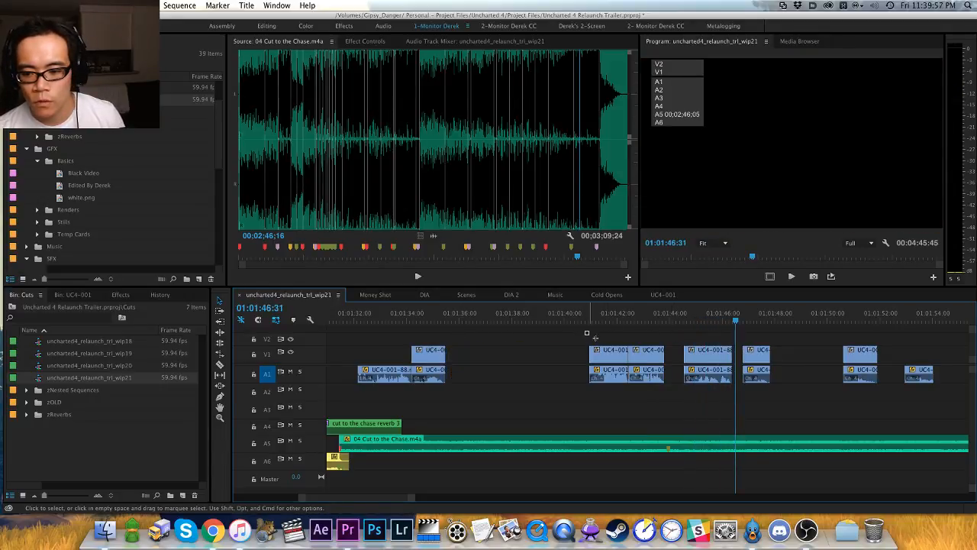
left_click_drag(585, 332, 472, 358)
key("ctrl+v")
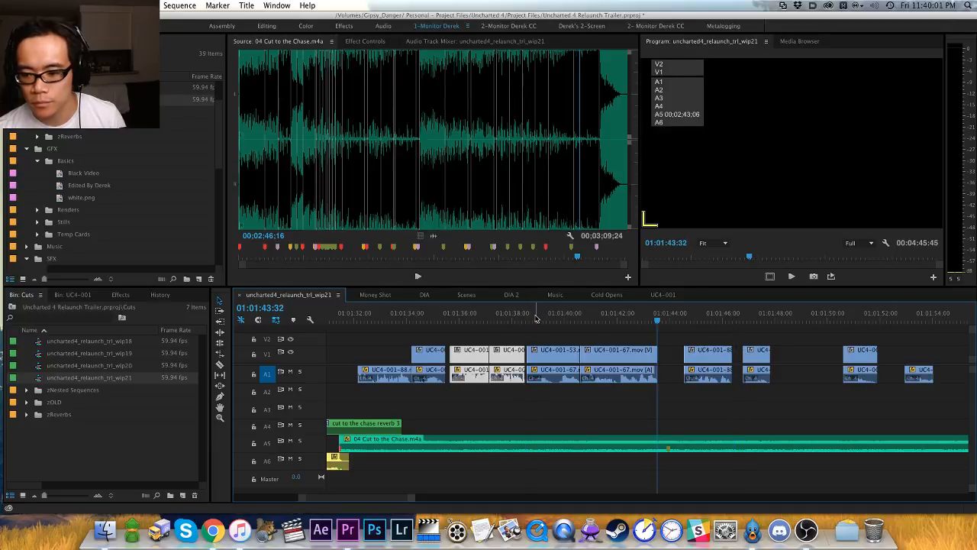
Step: Play back the reordered clips from 01:01:34 and shift the UC4-001-53 and UC4-001-67 clips to about 01:01:38:45
left_click(407, 313)
key("space")
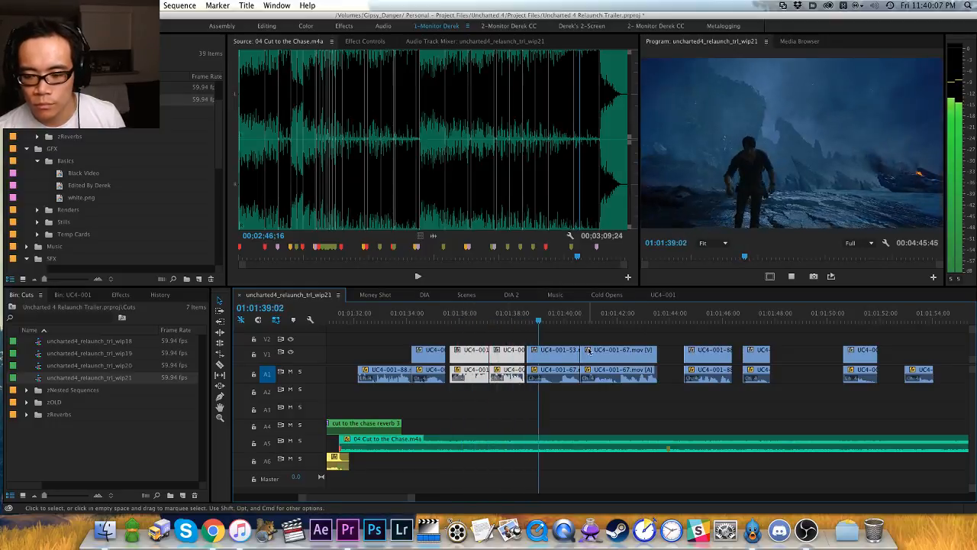
left_click_drag(623, 339, 582, 359)
key("space")
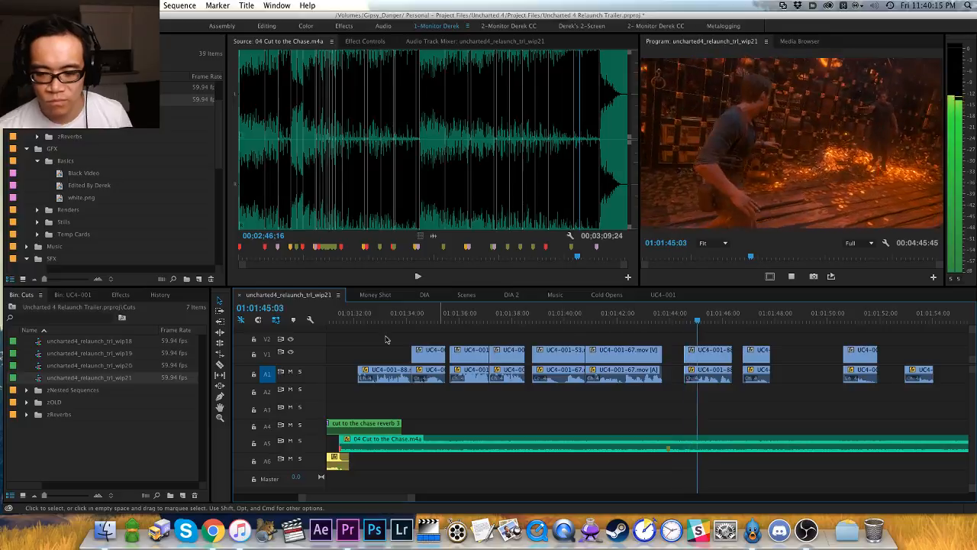
key("space")
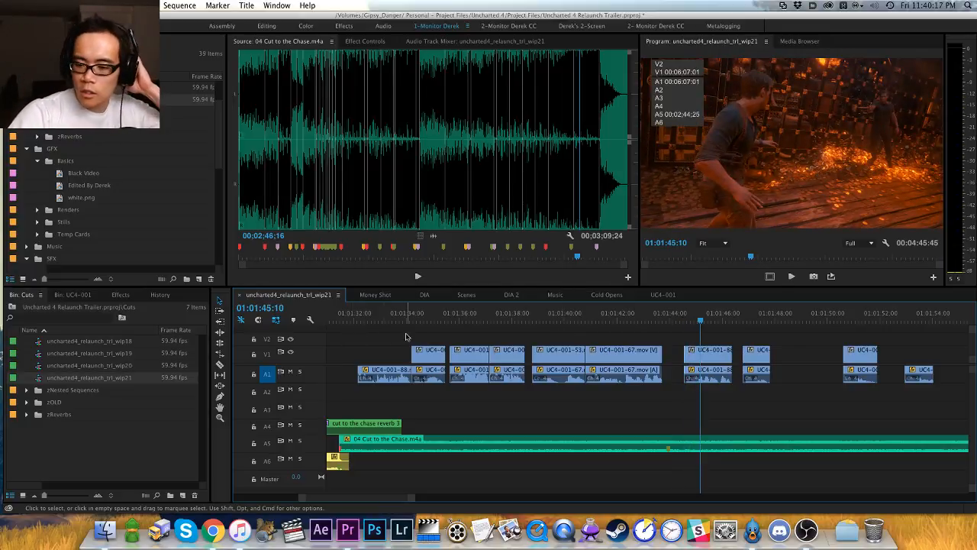
Step: Duplicate the wip21 sequence in the Cuts bin and rename the copy uncharted4_relaunch_trl_wip22
key("h")
left_click_drag(378, 338, 498, 338)
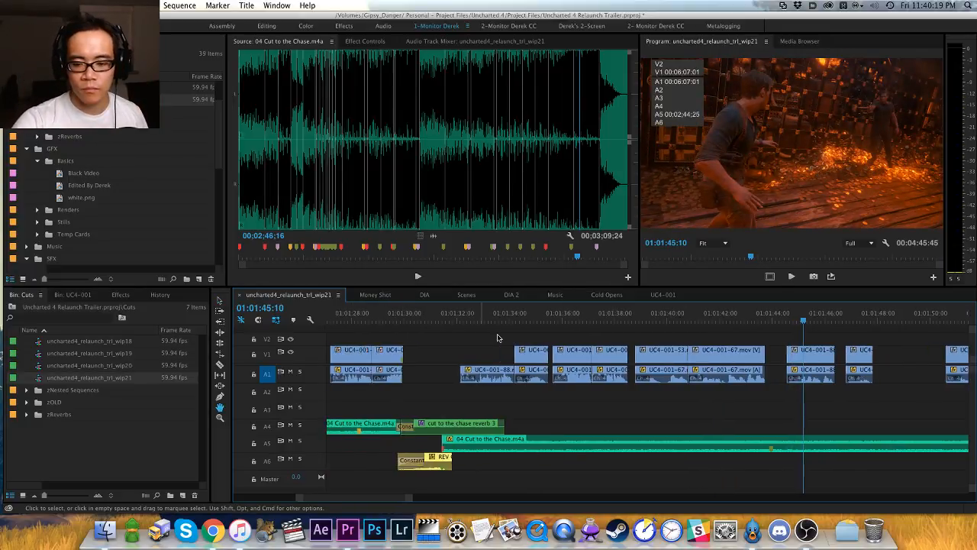
left_click_drag(398, 319, 447, 315)
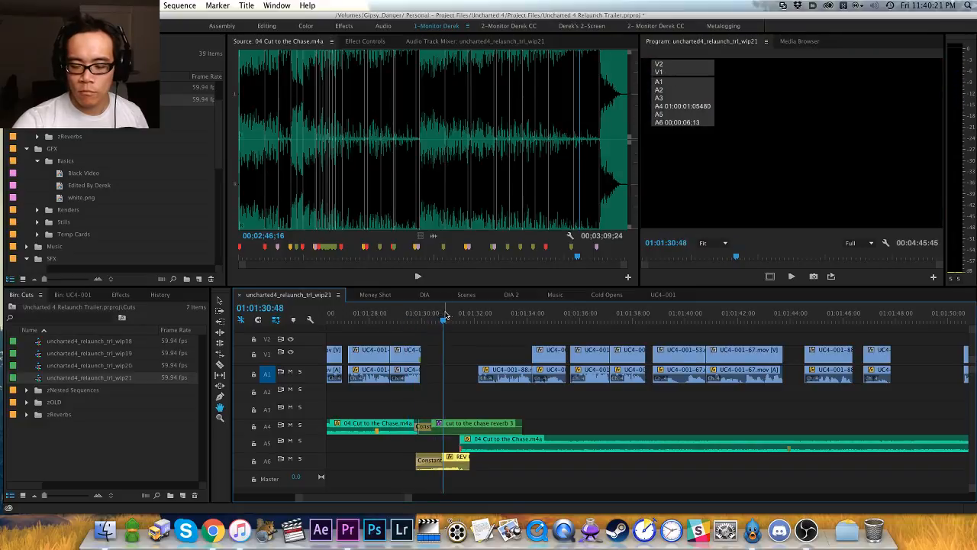
left_click_drag(524, 332, 496, 336)
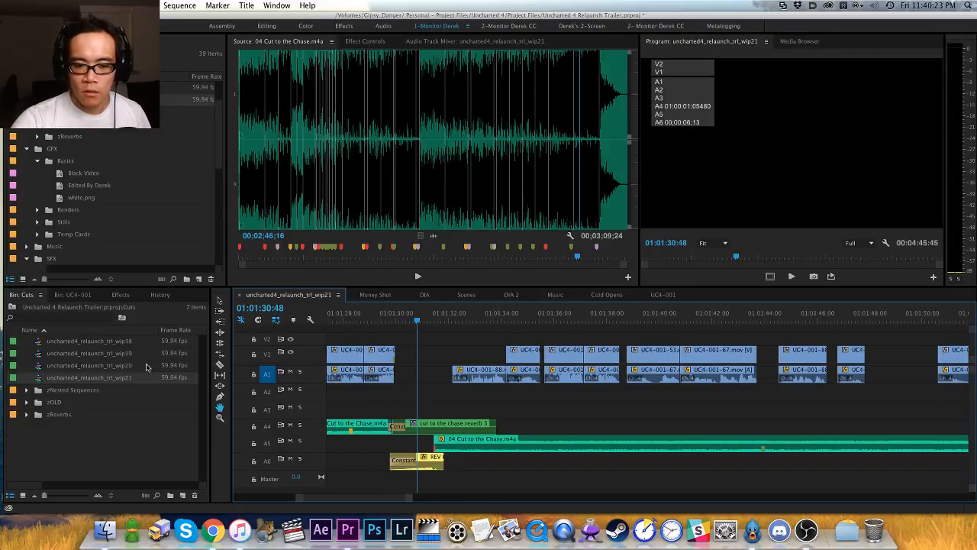
left_click(120, 443)
left_click(116, 380)
key("super+shift+slash")
left_click(139, 390)
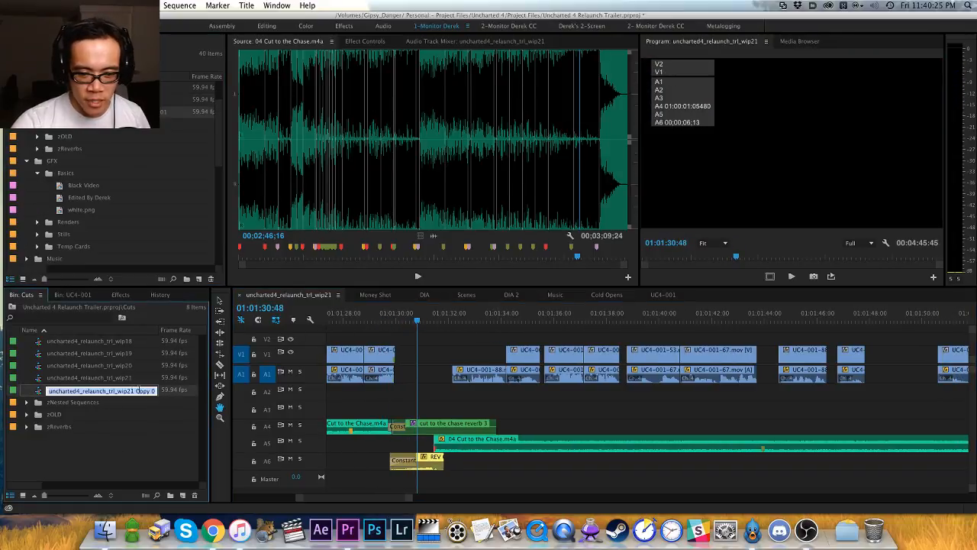
left_click(139, 441)
Step: Close the wip21 timeline and open uncharted4_relaunch_trl_wip22 as the first timeline
left_click(315, 294)
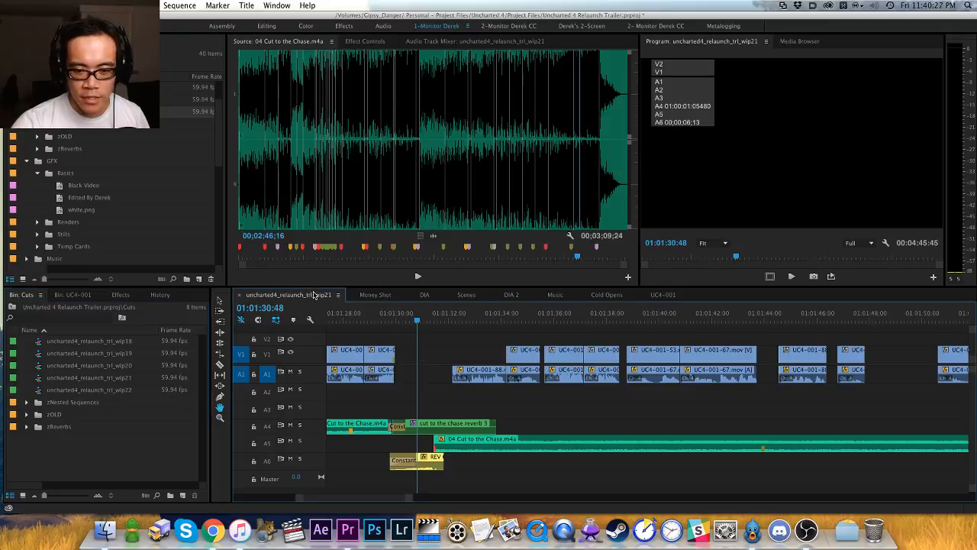
key("super+w")
left_click(120, 390)
double_click(120, 390)
left_click_drag(641, 295, 322, 306)
Step: Cut the UC4-001-53 and UC4-001-67 clips in wip22 and shift the UC4-001 dialogue clips before them to start at about 01:01:37
left_click_drag(463, 343, 424, 342)
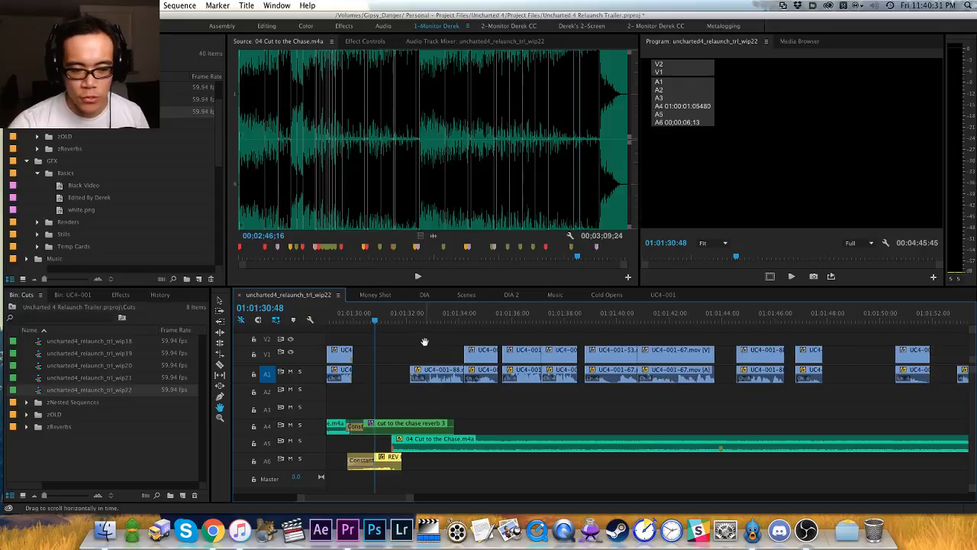
left_click(635, 316)
left_click_drag(715, 336, 585, 383)
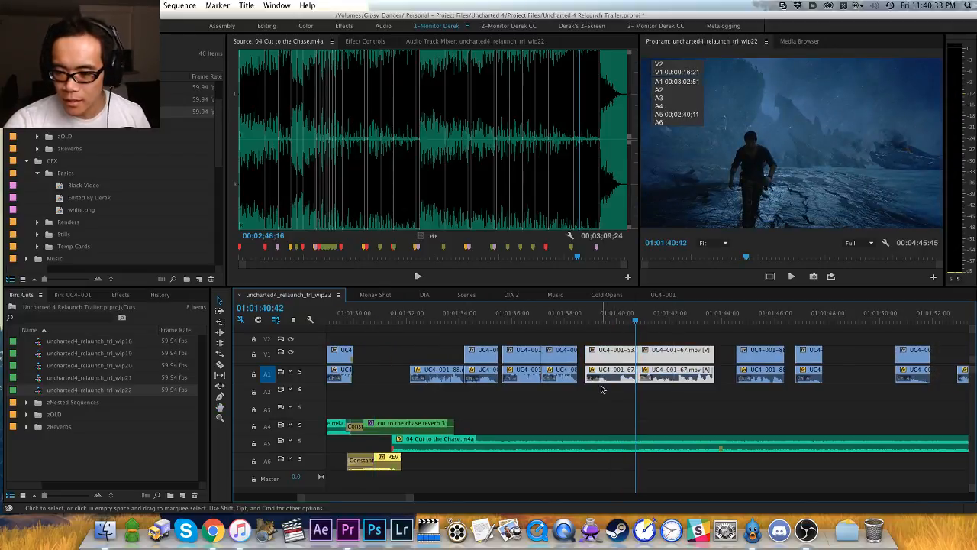
key("Delete")
left_click_drag(608, 335, 434, 386)
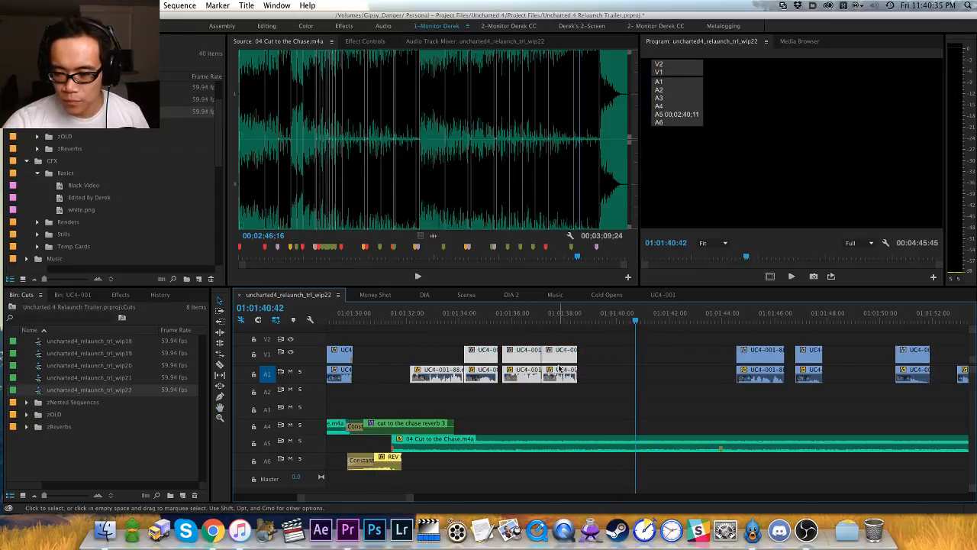
left_click_drag(562, 356, 691, 359)
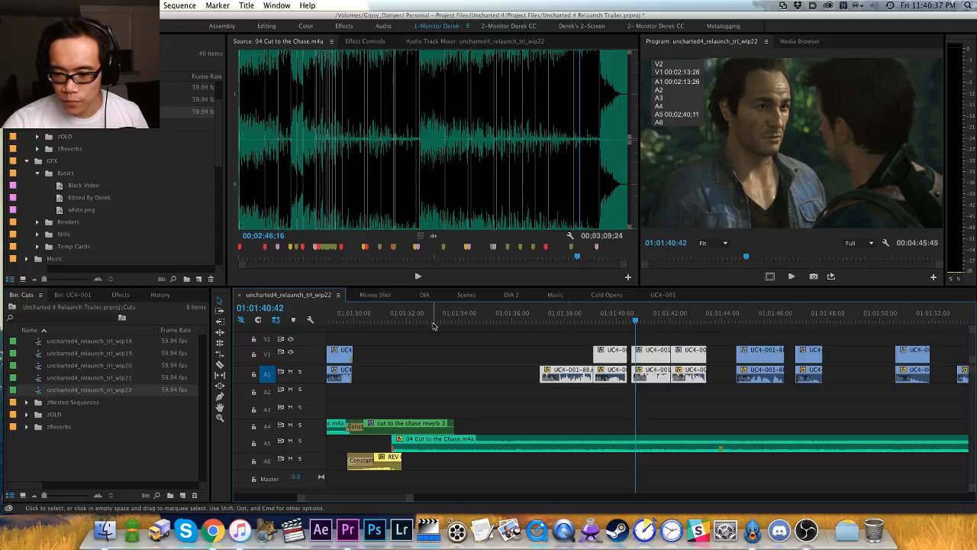
Step: Paste the UC4-001-53 and UC4-001-67 clips at 01:01:32:04, nudge them slightly earlier, and check their timing against the music
left_click(383, 315)
key("space")
key("space")
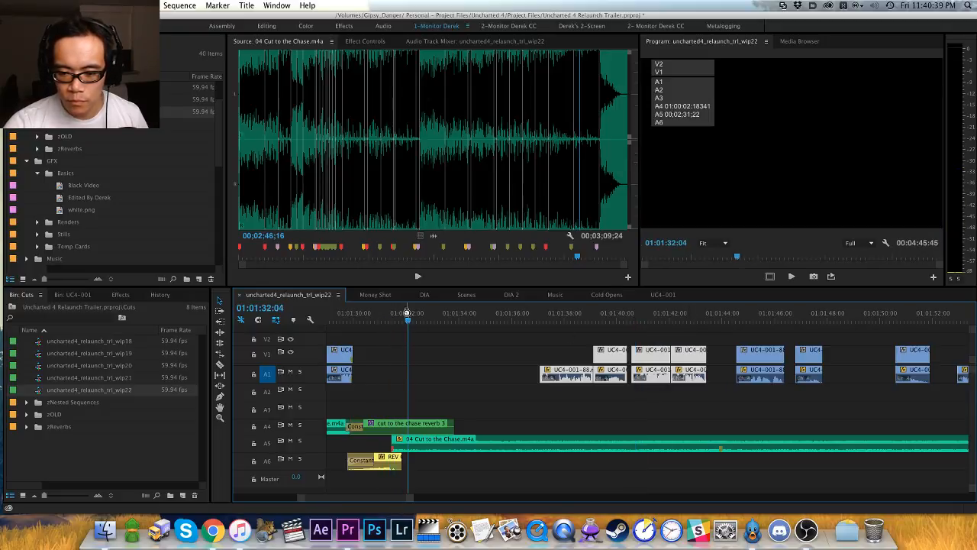
key("super+v")
left_click(397, 313)
key("space")
left_click(388, 314)
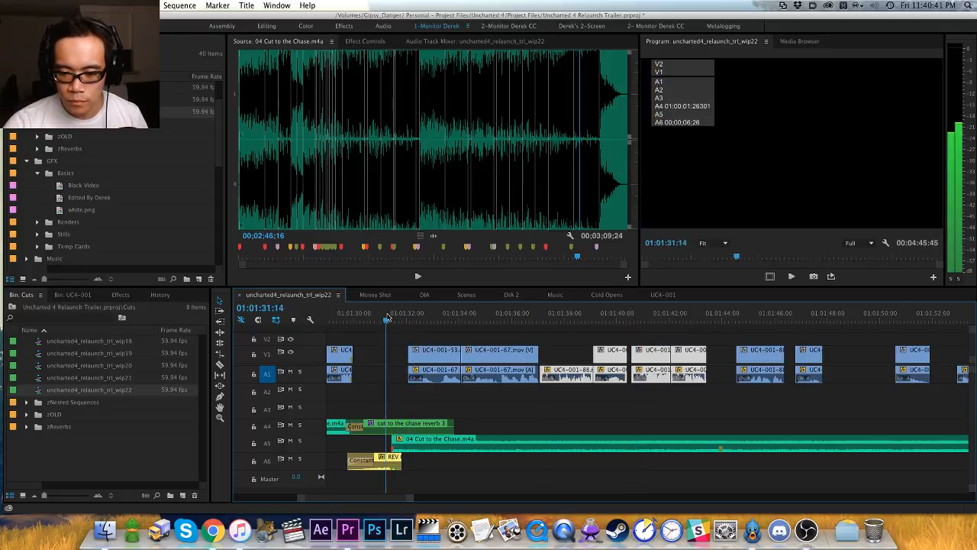
key("space")
left_click_drag(442, 360, 419, 345)
left_click(395, 315)
key("space")
Step: Move the UC4-001 pair at 01:01:40:36 to about 01:01:37:10 and paste the UC4-001-88 audio clip with its companion at about 01:01:40:15
key("h")
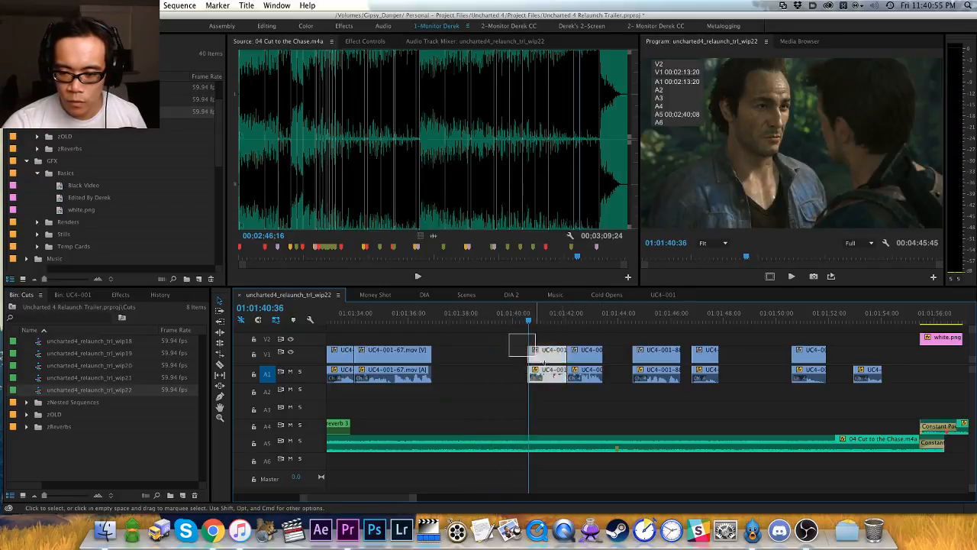
left_click_drag(540, 359, 457, 363)
left_click(420, 315)
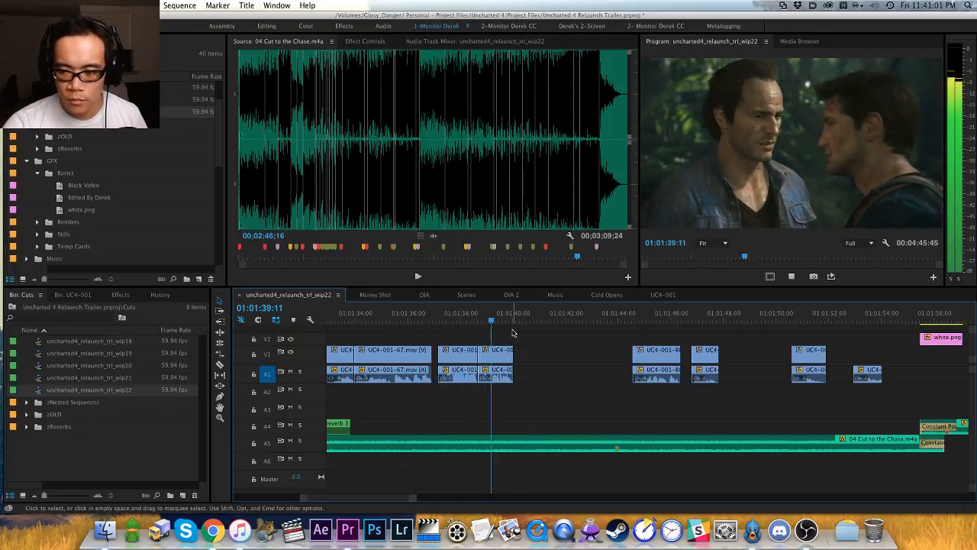
key("super+v")
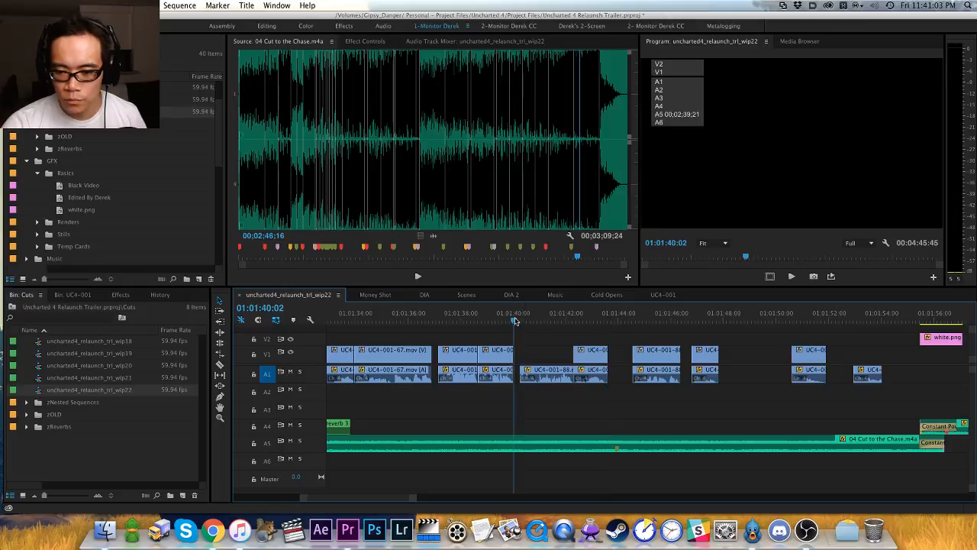
Step: Play back the rearranged dialogue from about 01:01:40 to 01:01:49 and save the project
key("space")
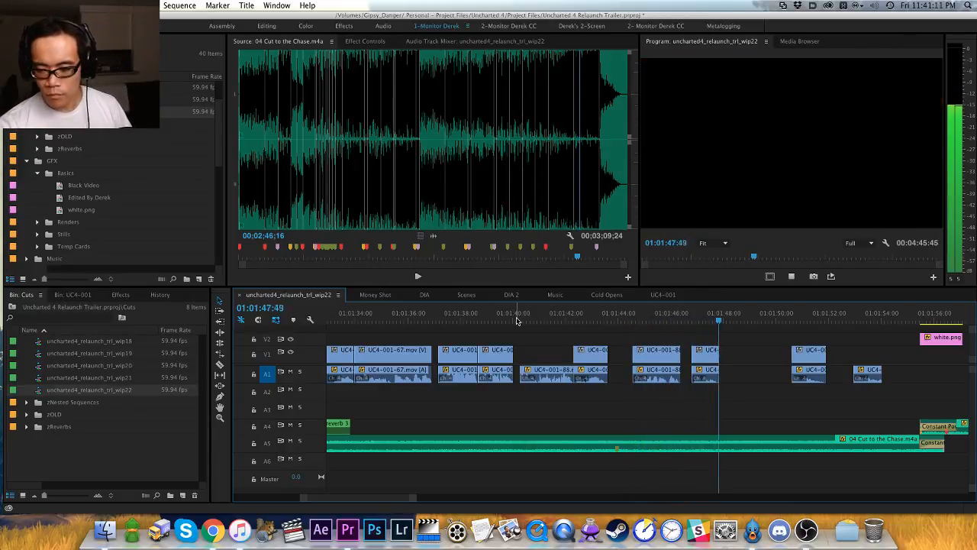
key("space")
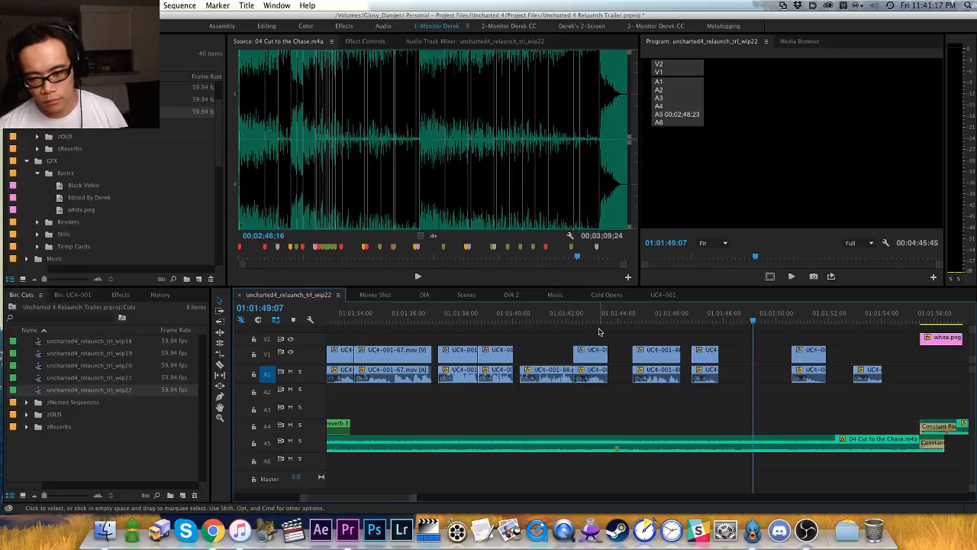
key("cmd+s")
Step: Cut the UC4-001-88 clips at 01:01:40:15, move the next two UC4-001 clips to about 01:01:40:20, and paste the cut clips at 01:01:44:15
left_click(583, 372)
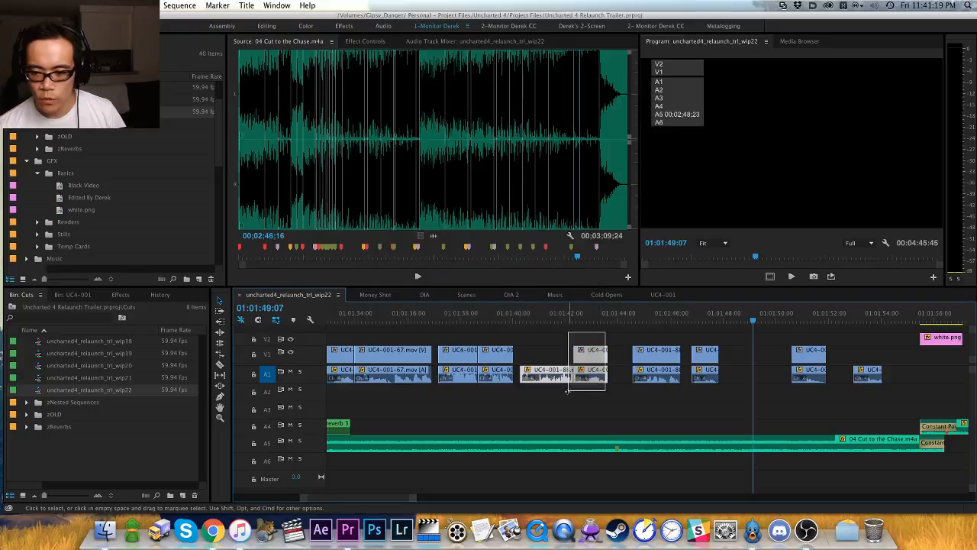
key("Delete")
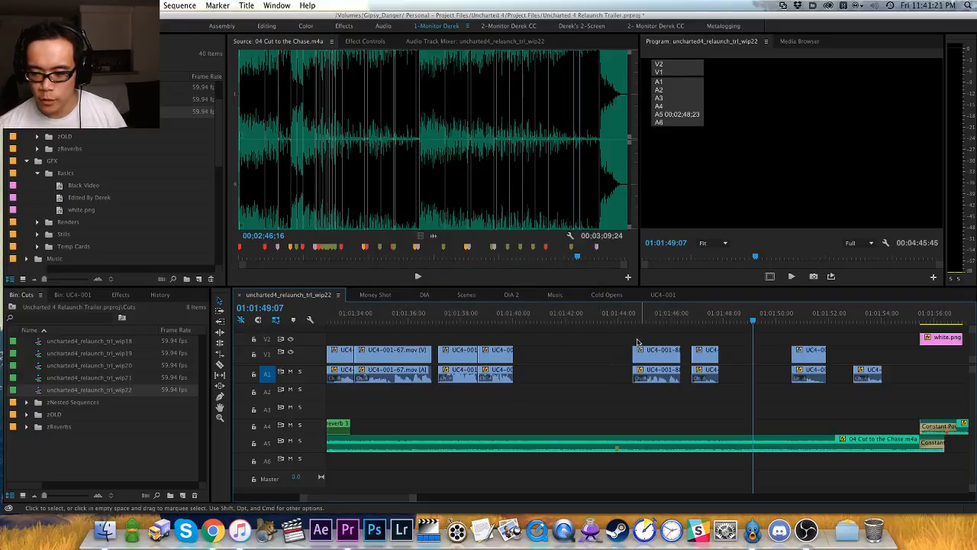
left_click_drag(640, 338, 548, 368)
left_click_drag(620, 313, 624, 314)
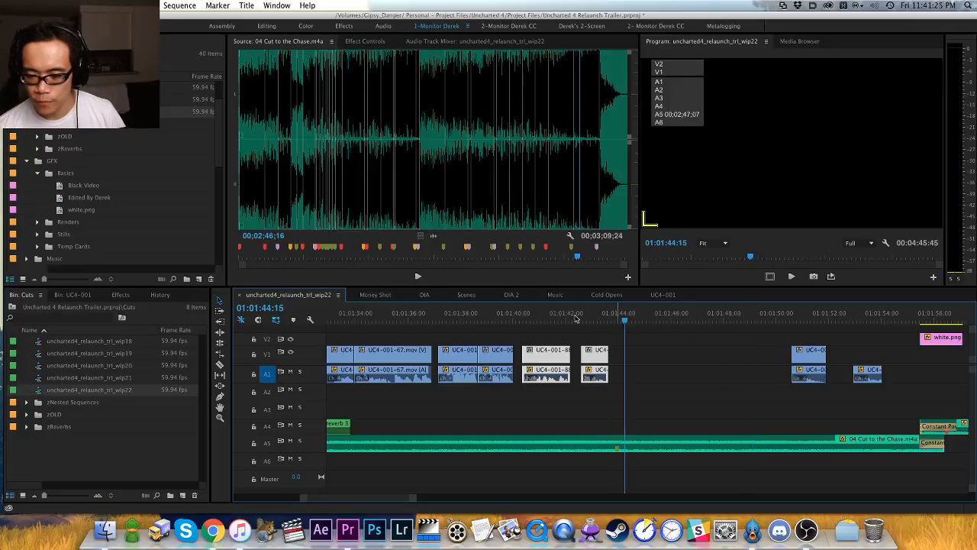
key("super+v")
Step: Play back the reordered dialogue clips from about 01:01:39 through 01:01:51 to check the pacing
left_click(535, 311)
key("space")
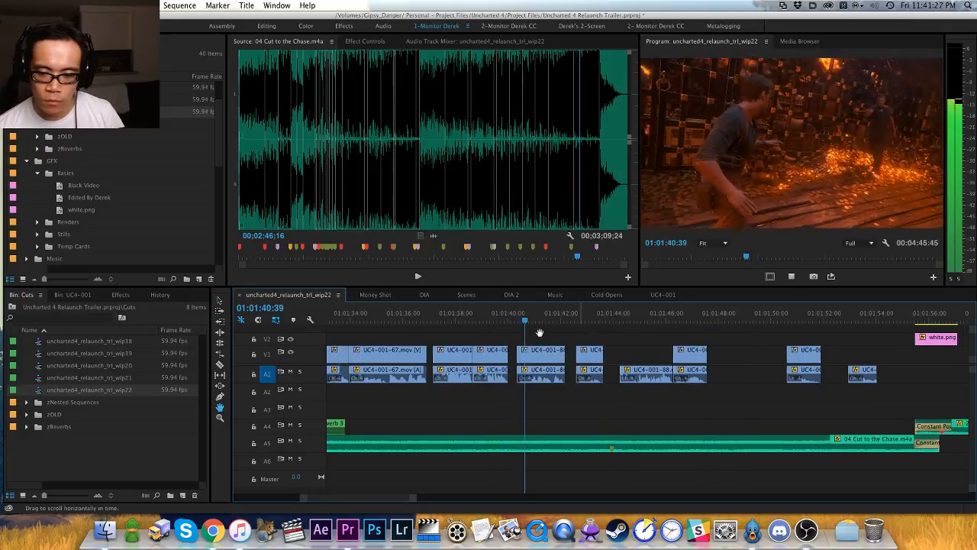
scroll(506, 322, "right", 2)
left_click_drag(422, 315, 441, 314)
key("space")
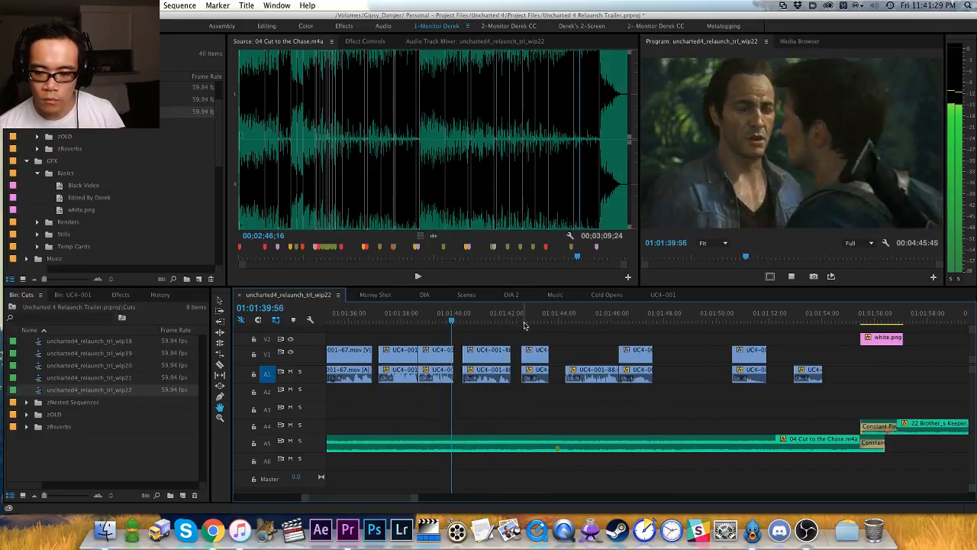
scroll(510, 321, "right", 1)
scroll(511, 324, "right", 1)
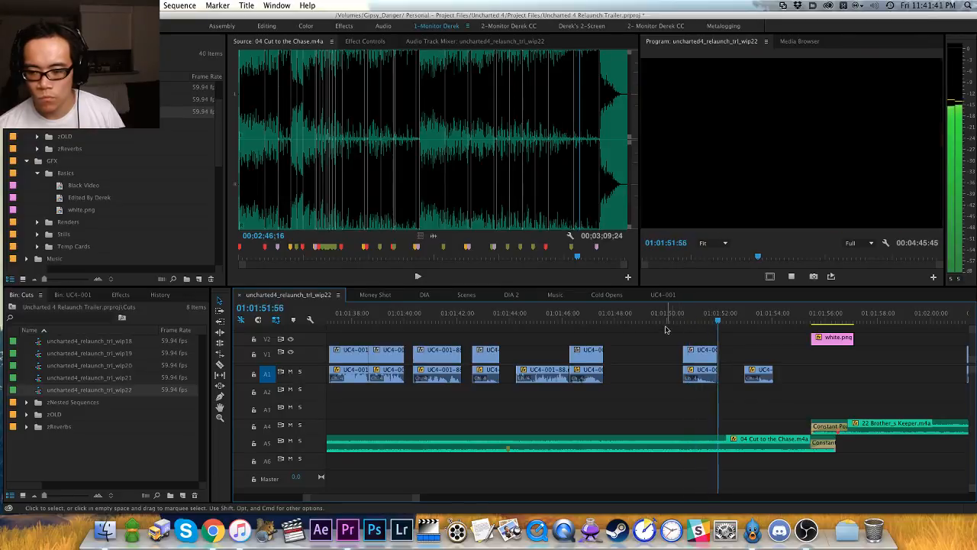
Step: Undo the last cut, move and paste of the UC4-001 dialogue clips between about 01:01:40 and 01:01:48
key("super+z")
key("super+z")
key("super+z")
key("super+z")
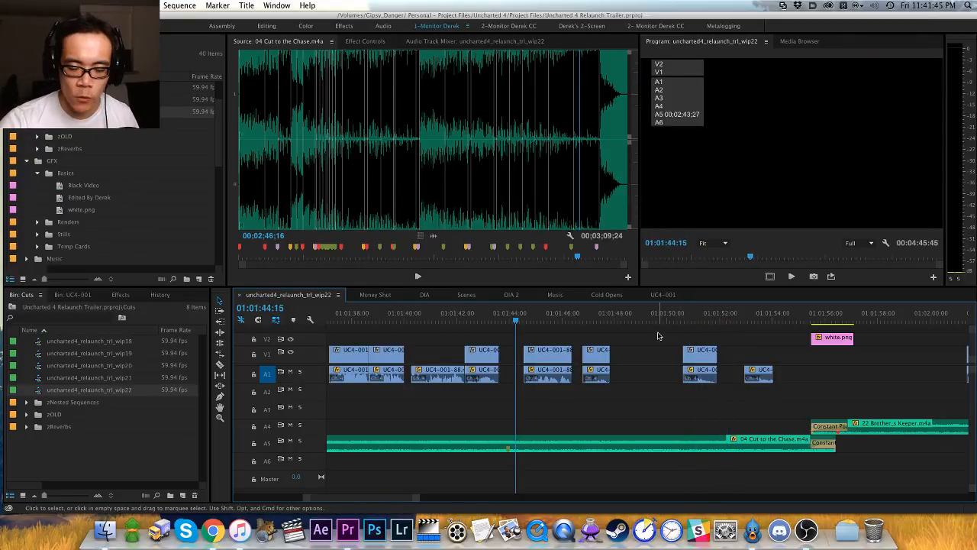
Step: Solo track A1 in the wip22 sequence and play back the dialogue from 01:01:31:49 to about 01:01:51
key("minus")
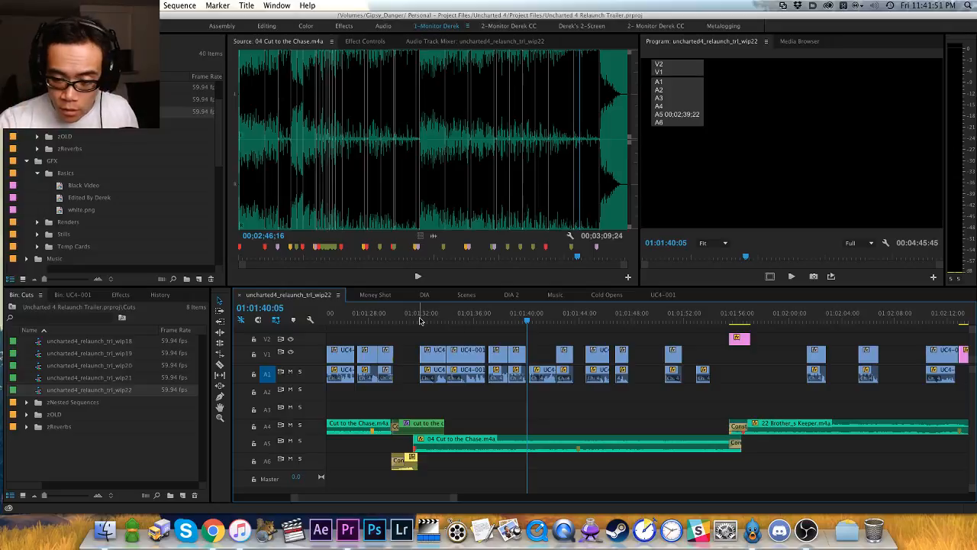
left_click(300, 372)
left_click(420, 314)
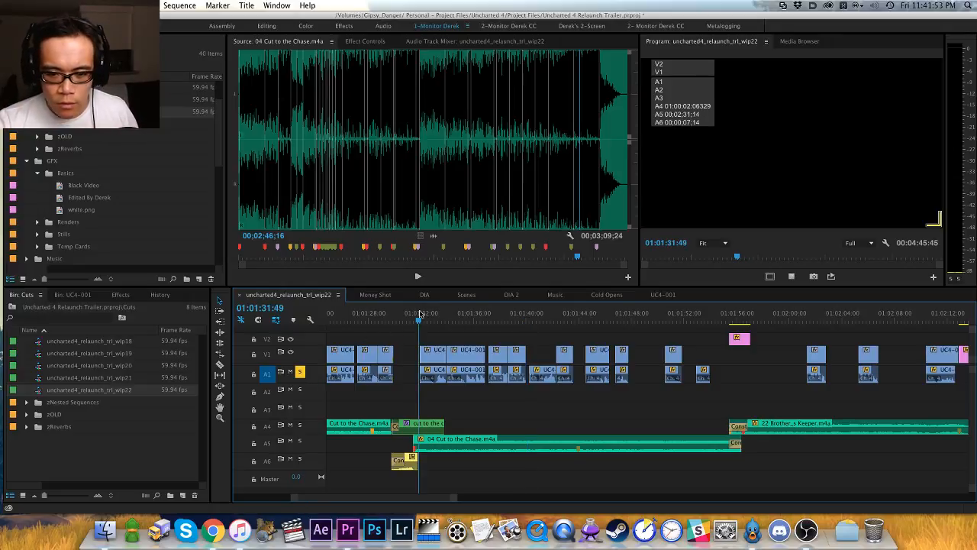
key("space")
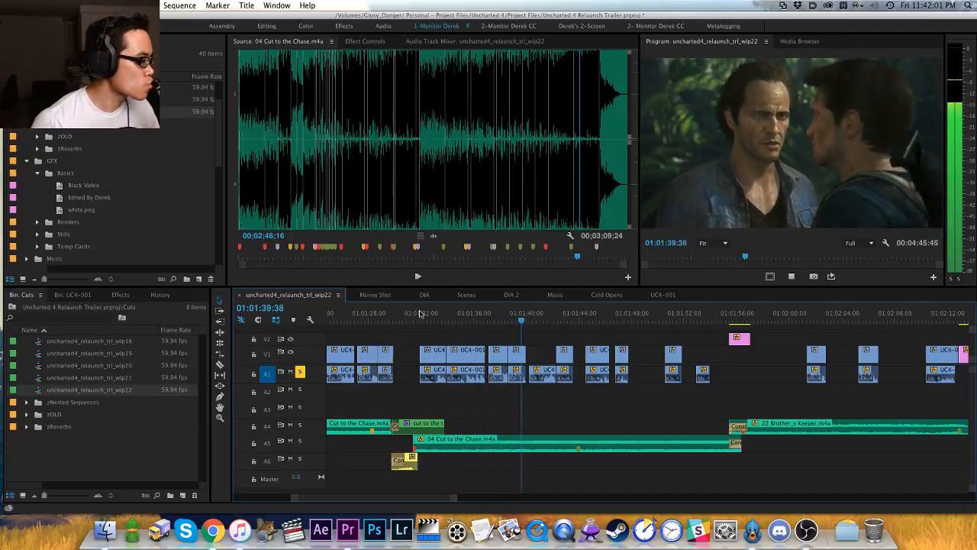
key("equal")
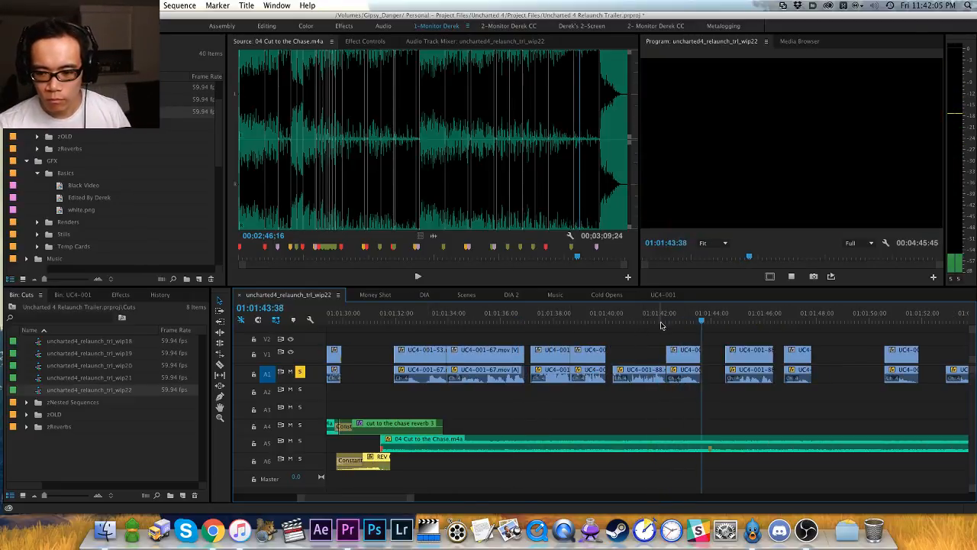
key("minus")
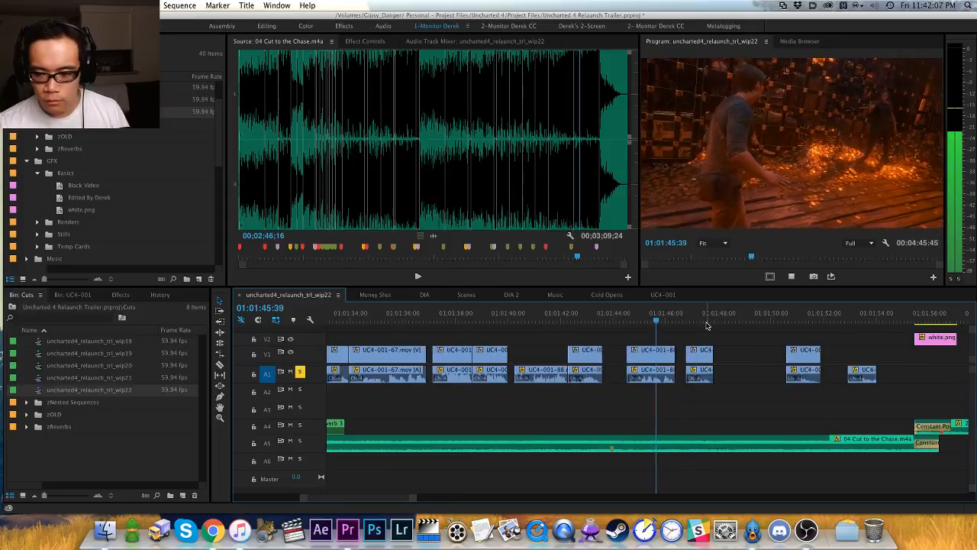
key("minus")
key("equal")
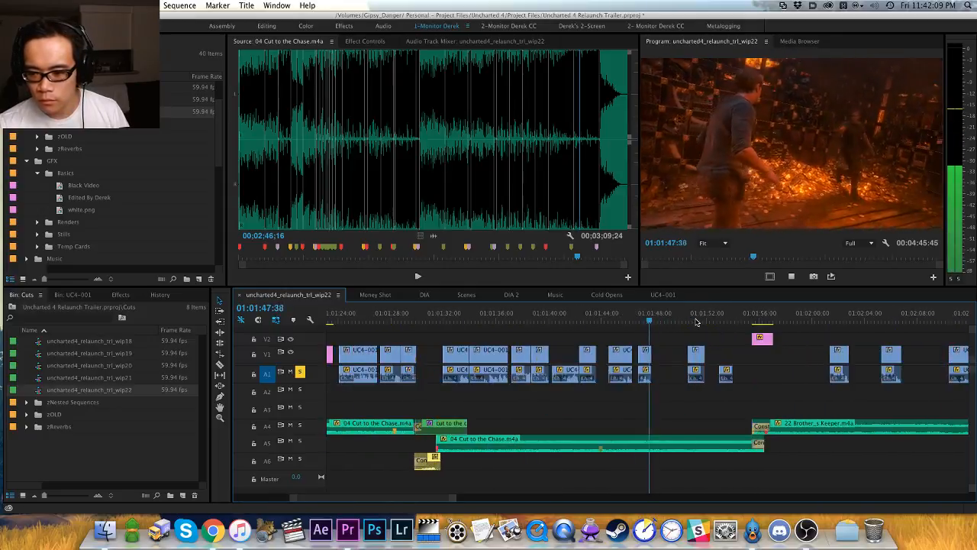
key("minus")
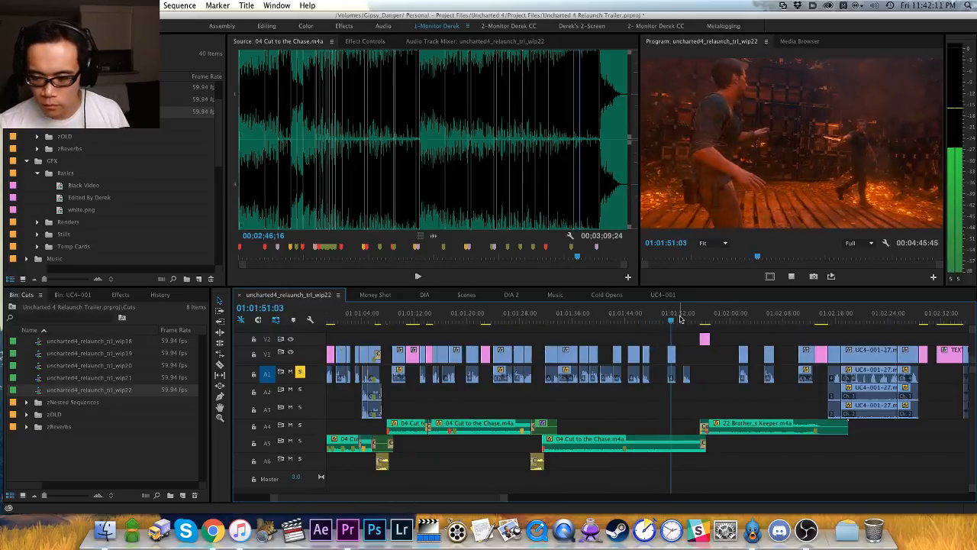
Step: Open the uncharted4_relaunch_trl_wip21 sequence and play back its soloed A1 dialogue from about 01:01:31:52 to 01:01:46
double_click(107, 378)
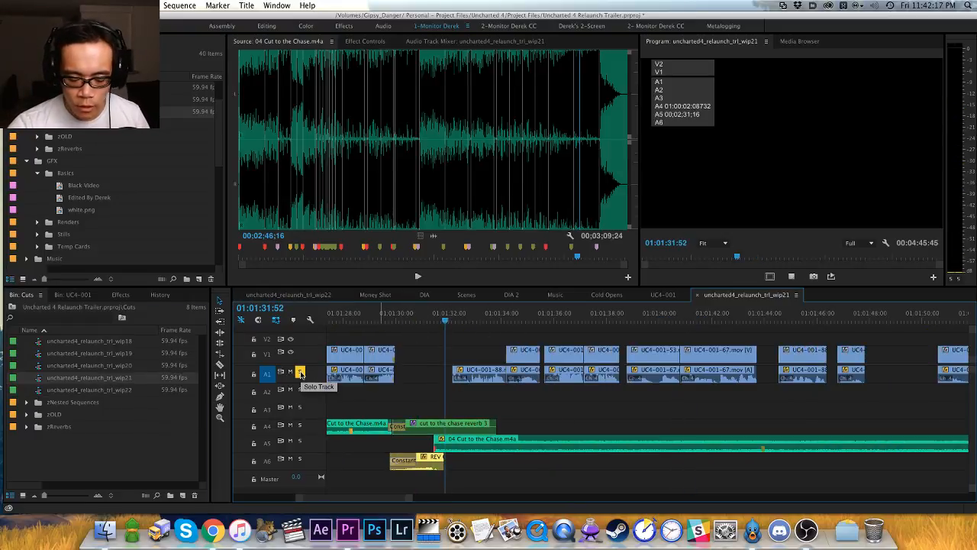
key("minus")
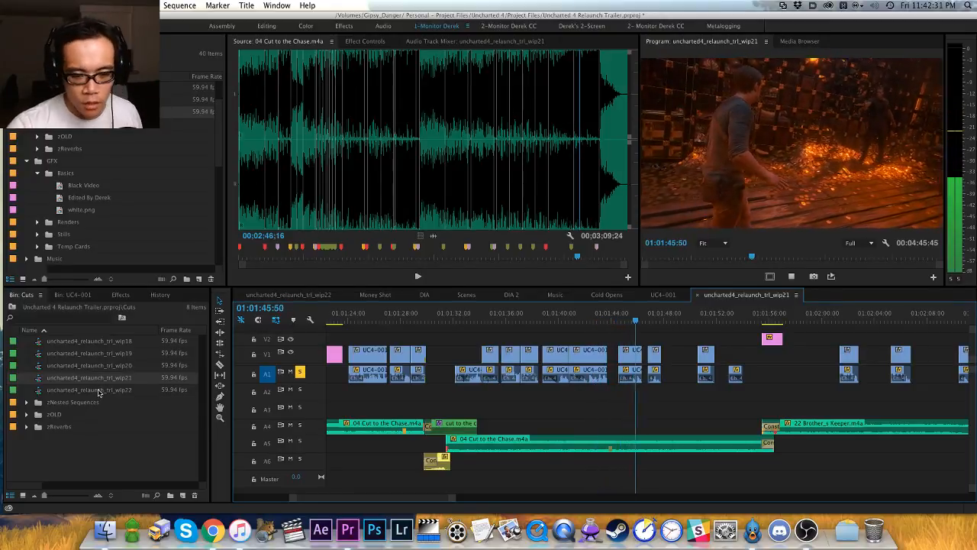
key("space")
Step: Open the uncharted4_relaunch_trl_wip20 sequence, solo track A1 and play back its dialogue from about 01:01:32 to 01:01:48
double_click(110, 369)
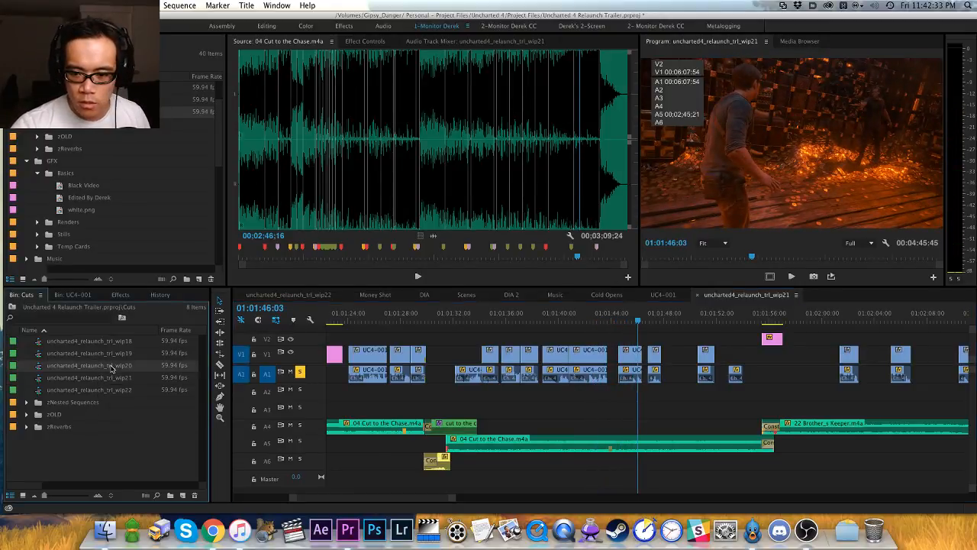
scroll(451, 336, "right", 1)
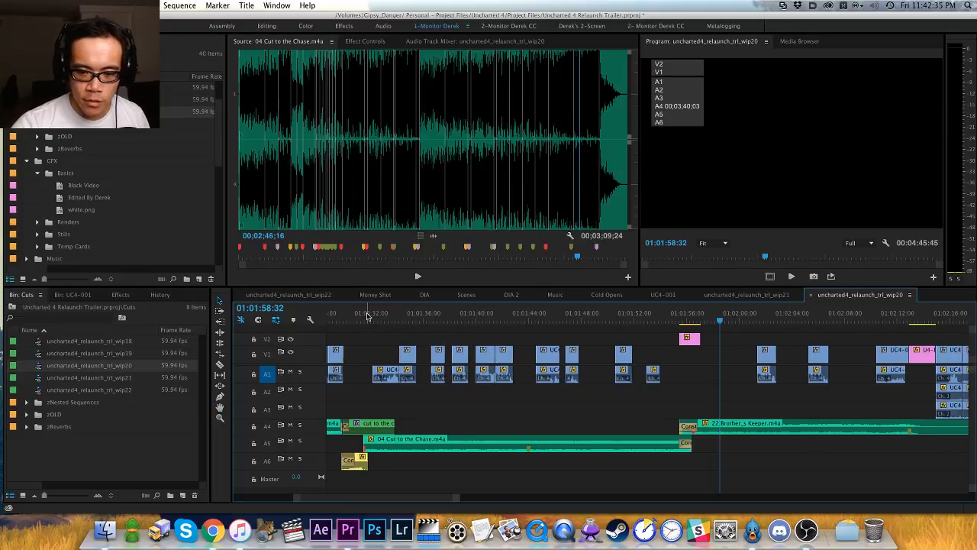
left_click(299, 372)
key("space")
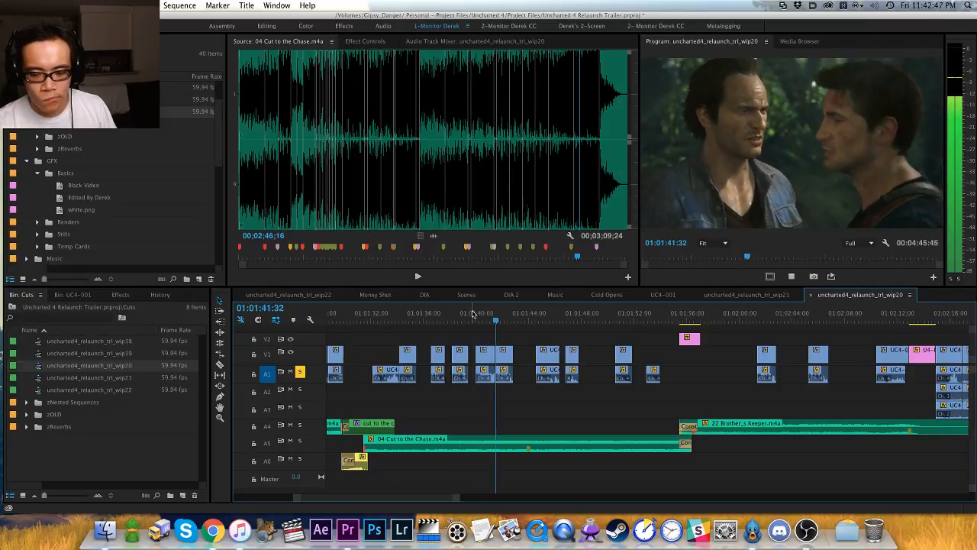
left_click(533, 315)
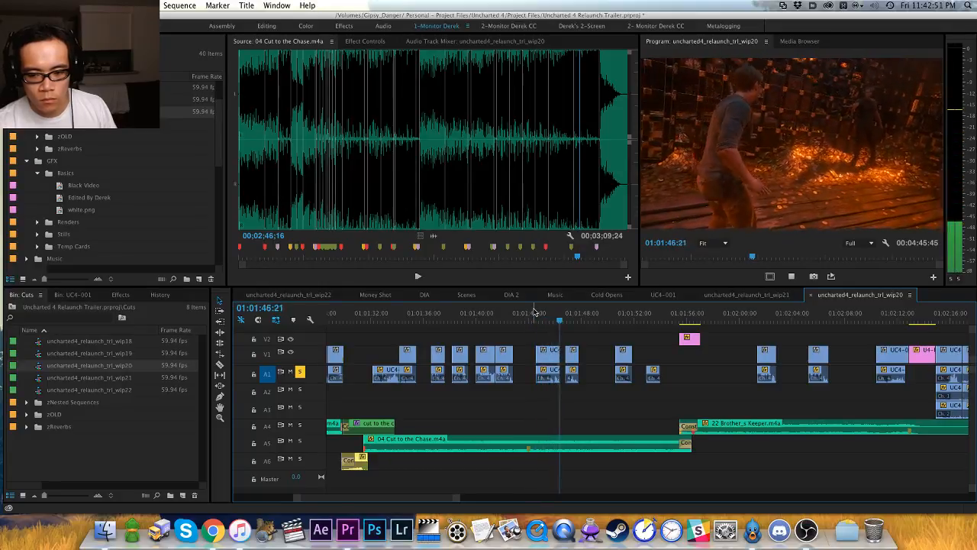
key("space")
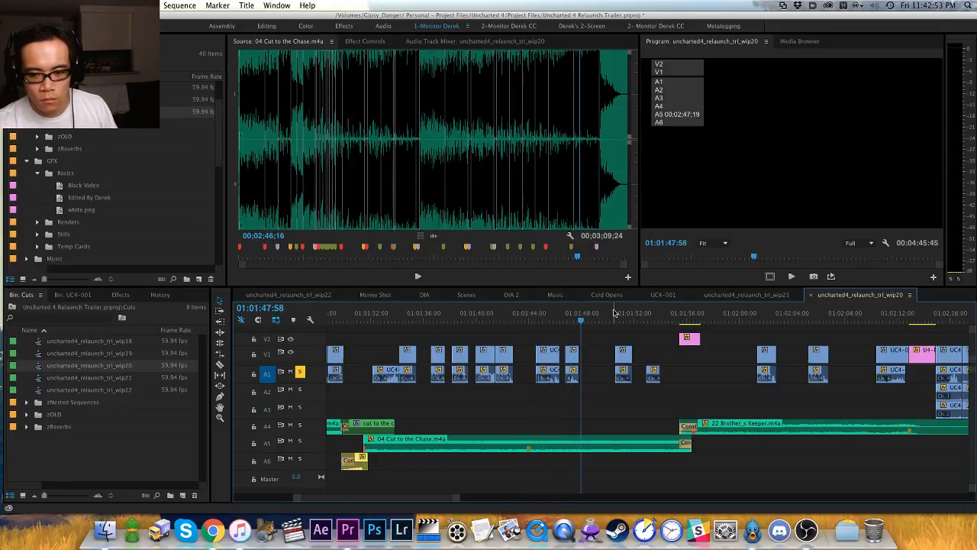
key("cmd+s")
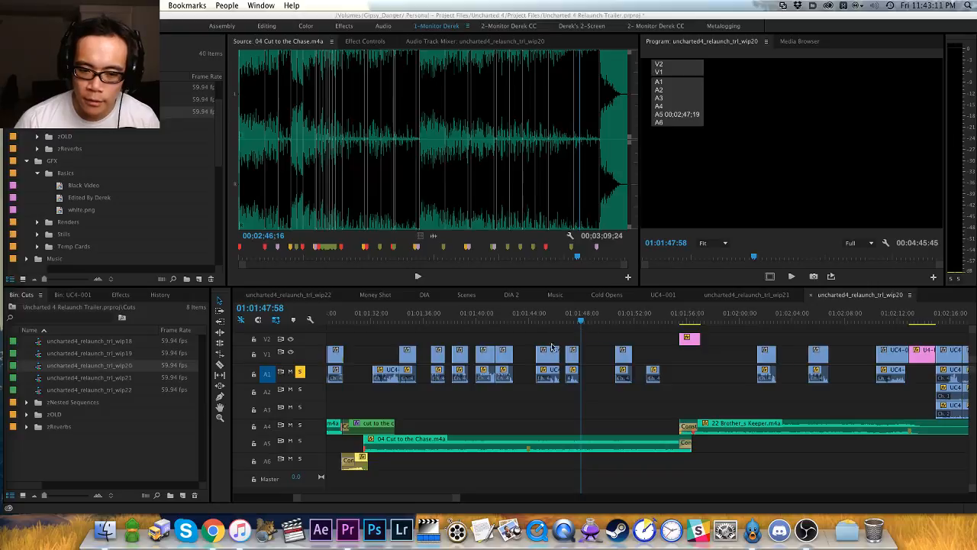
left_click(122, 451)
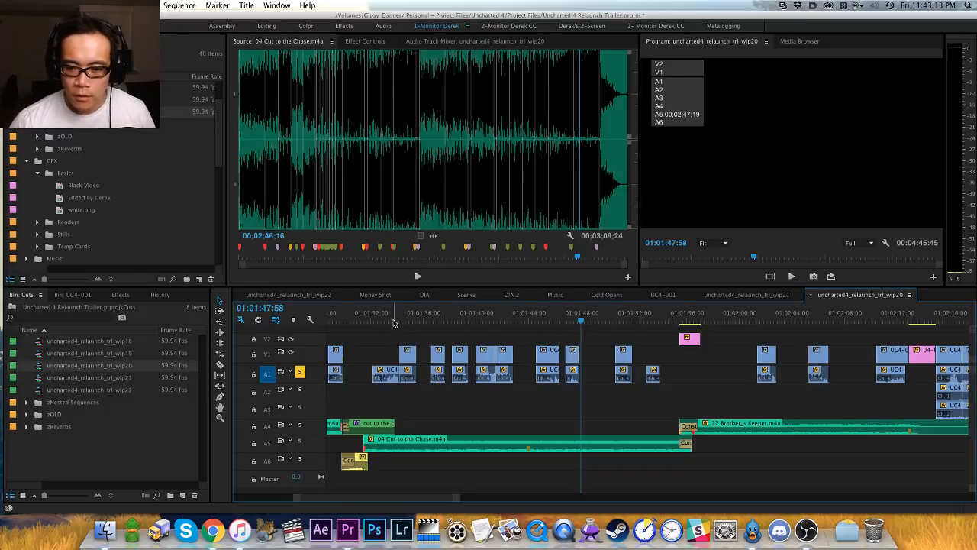
Step: Return to the wip22 sequence and play back its soloed dialogue through about 01:01:48:52 for comparison
left_click(305, 297)
left_click_drag(403, 314, 718, 317)
scroll(747, 323, "down", 5)
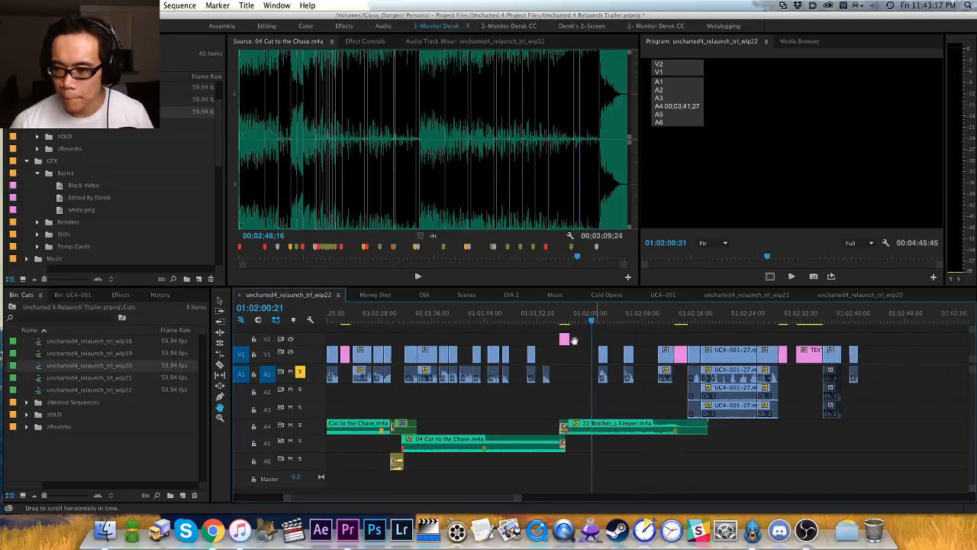
left_click(508, 324)
left_click_drag(509, 330, 388, 351)
key("space")
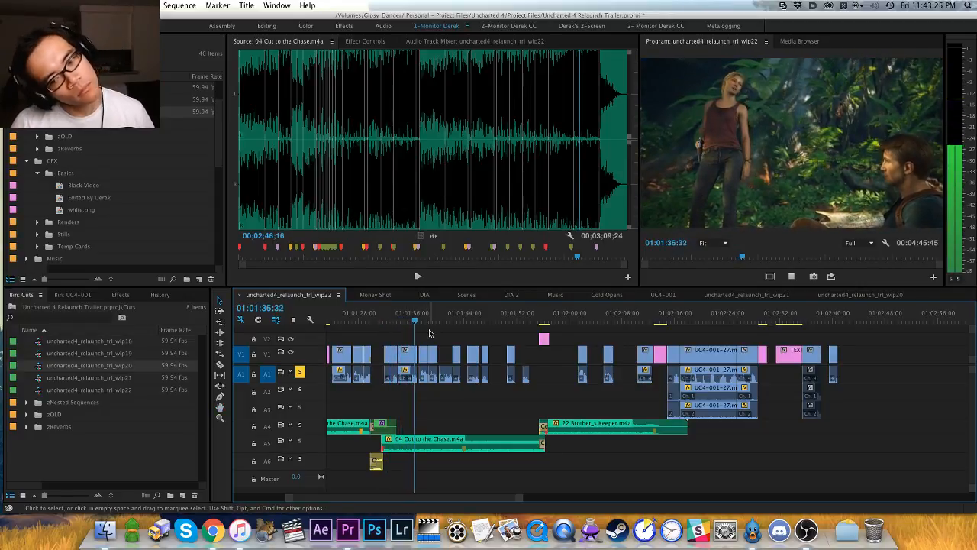
key("=")
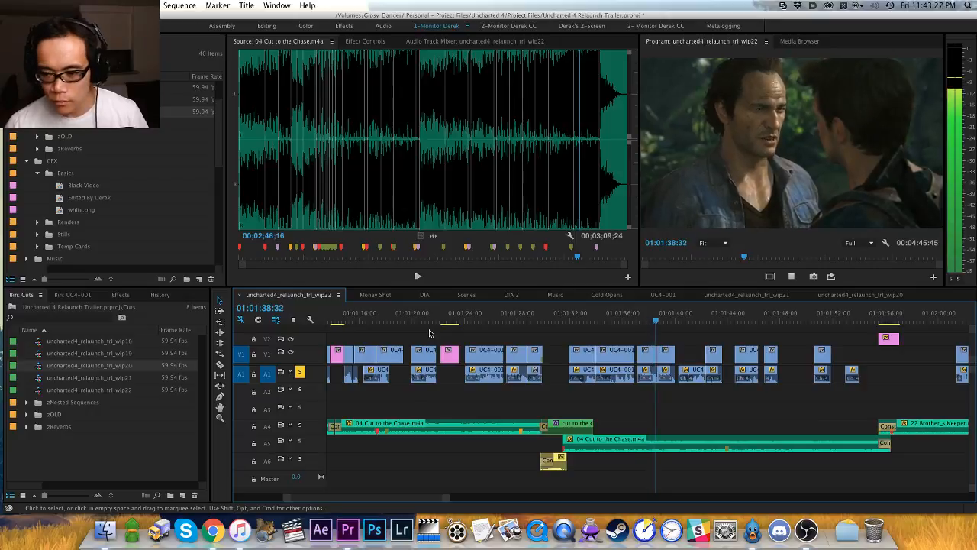
scroll(508, 365, "right", 5)
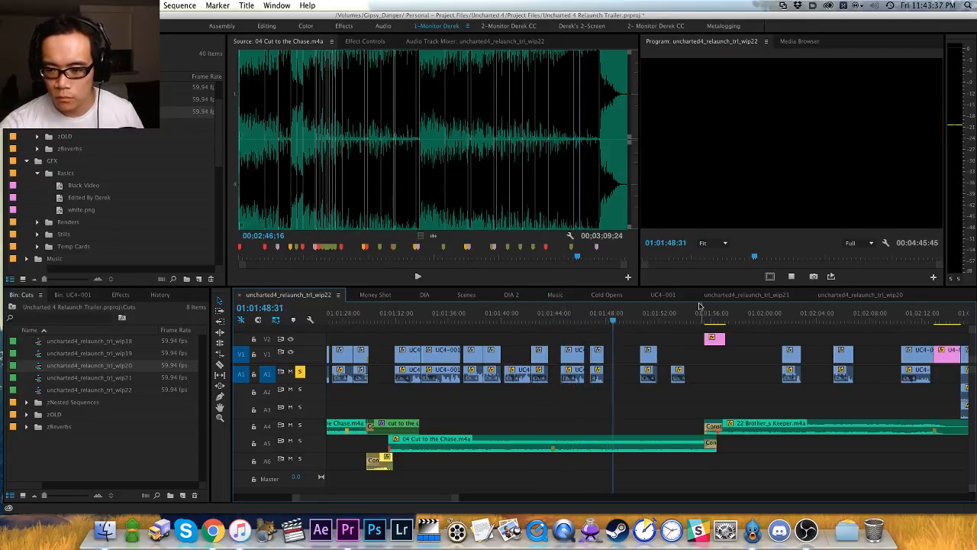
key("space")
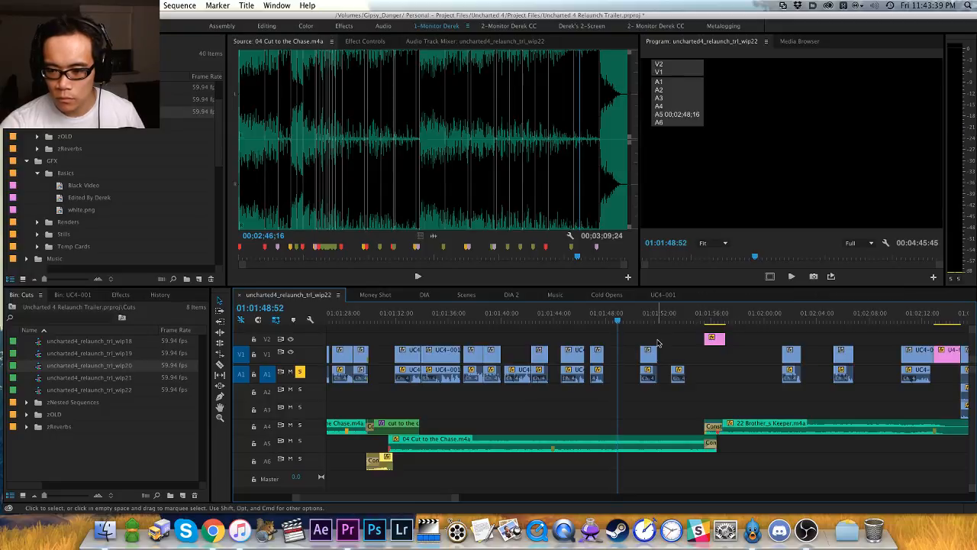
Step: Delete the stray clips at the far end of the wip22 sequence and the leftover UC4-001 clip at about 01:02:40
left_click(658, 342)
key("backslash")
left_click_drag(823, 319, 842, 418)
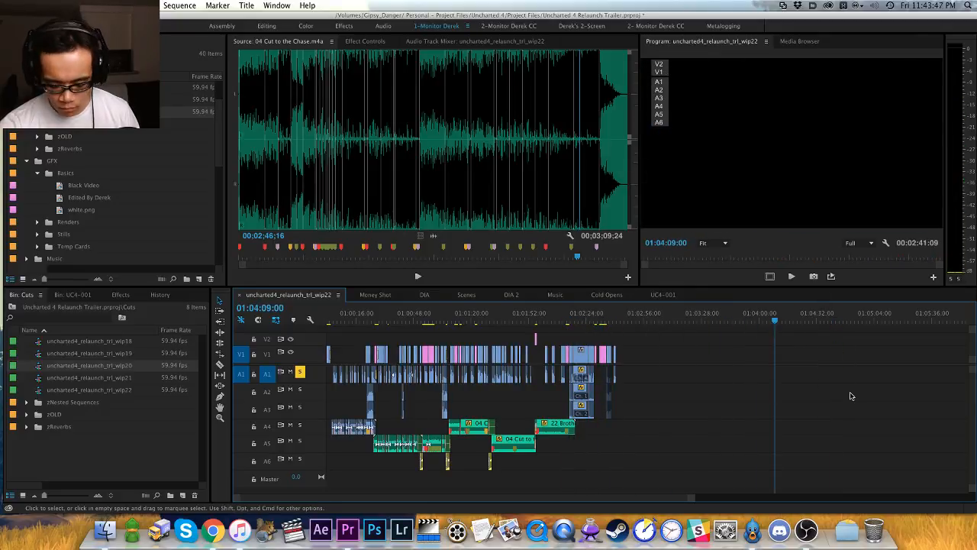
key("backslash")
left_click(838, 315)
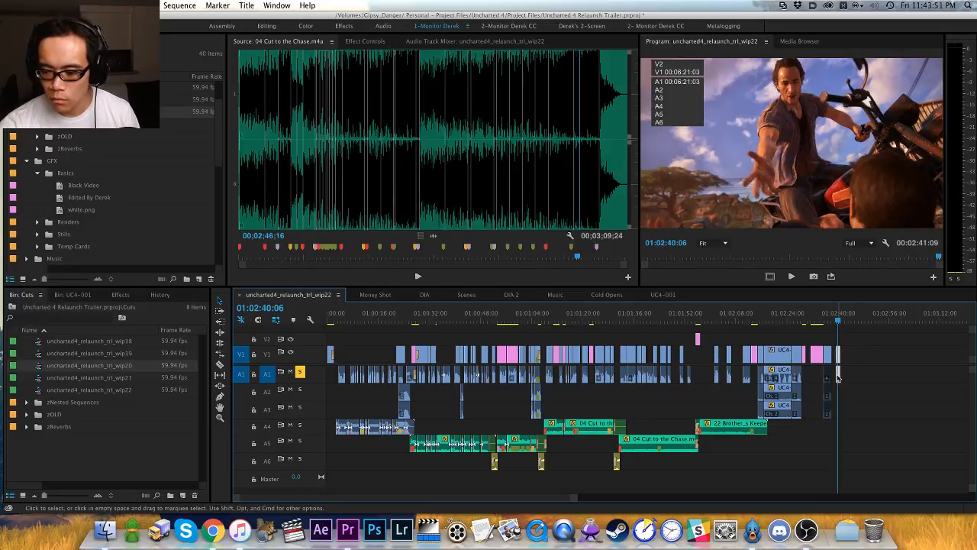
key("Delete")
Step: Delete the NATE DOING ACTION STUFF title card and the clips following it, from about 01:02:32 to 01:02:37
left_click(813, 317)
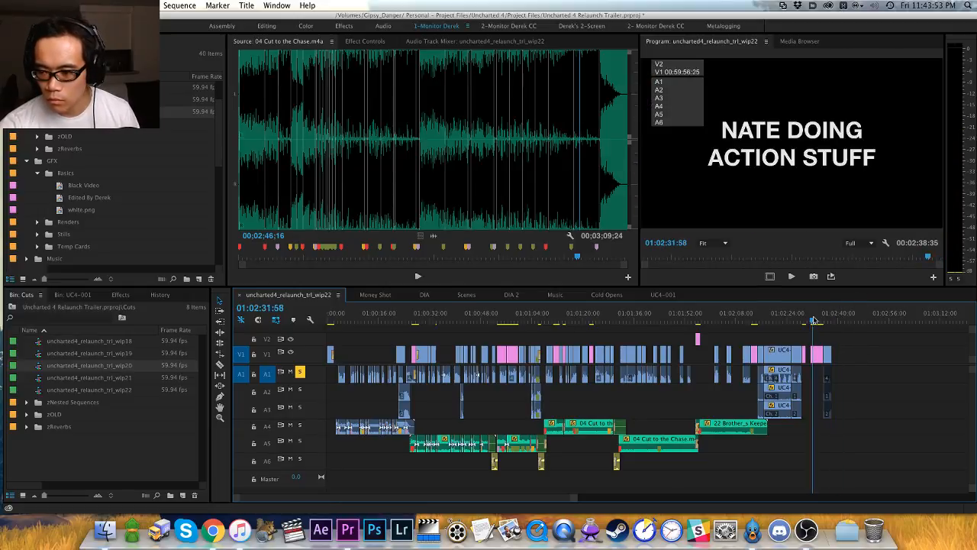
left_click_drag(819, 321, 831, 319)
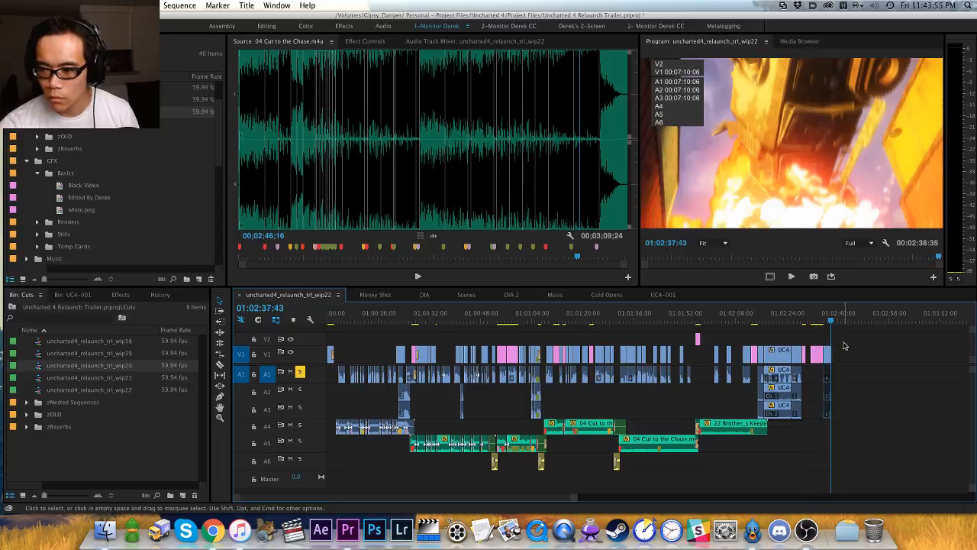
left_click(754, 321)
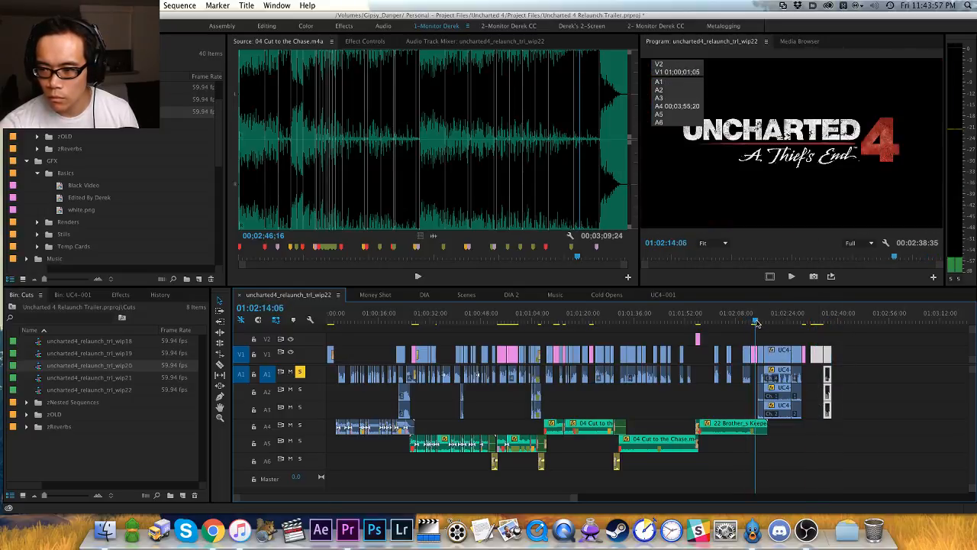
key("=")
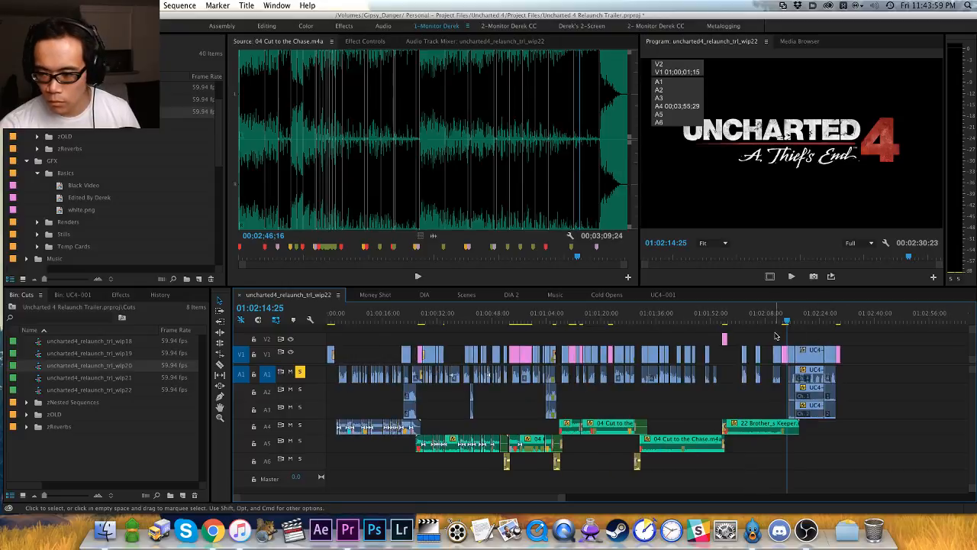
Step: Turn off the solo on track A1 and save the project with the playhead at the start of the sequence
key("super+s")
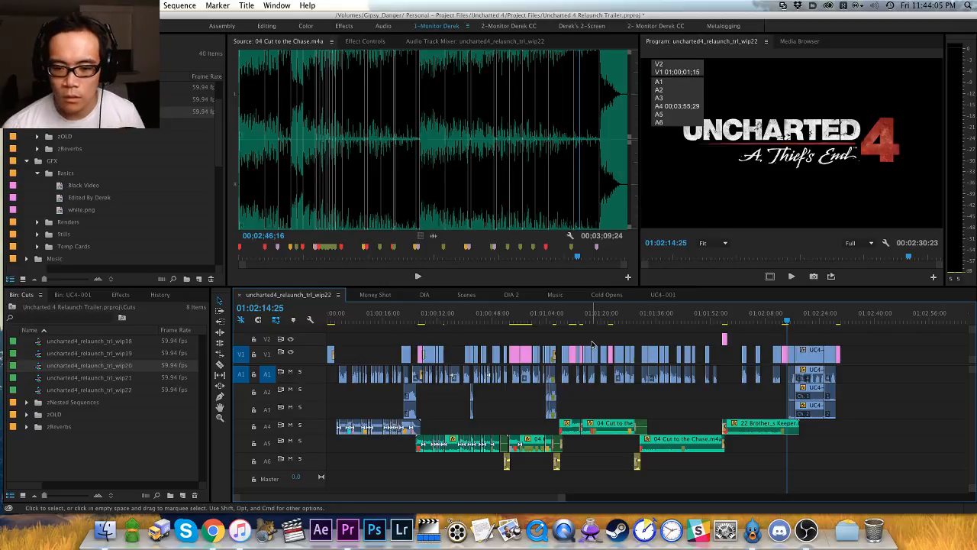
key("Home")
key("super+s")
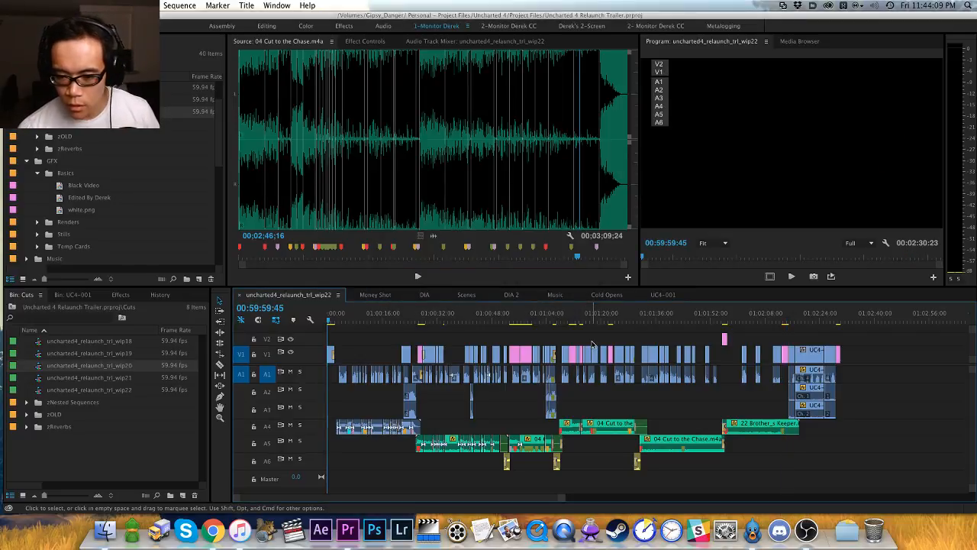
Step: Briefly play back the Cut to the Chase section from about 01:01:07:50 and stop around the UC4-001-21 clip at 01:01:08:41
scroll(582, 324, "right", 2)
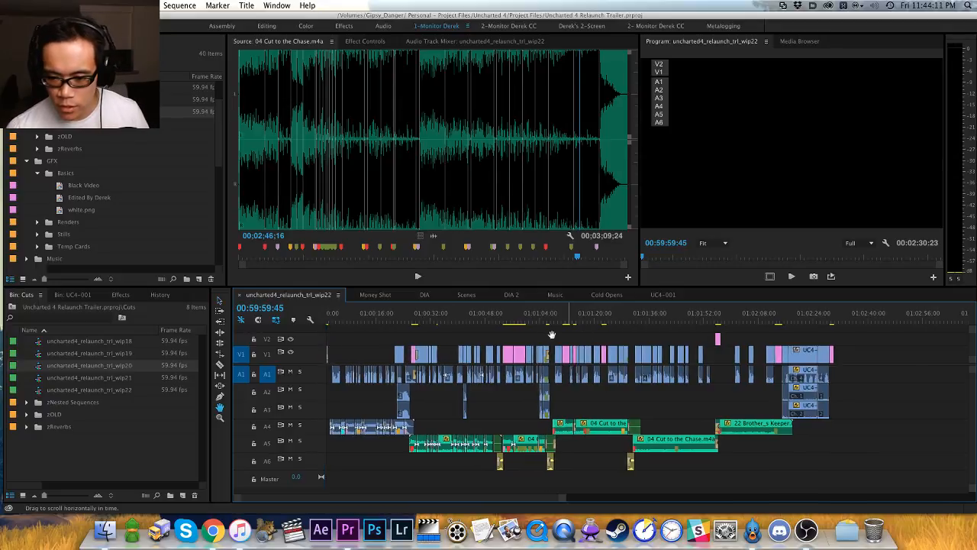
left_click(622, 319)
key("equal")
key("equal")
key("equal")
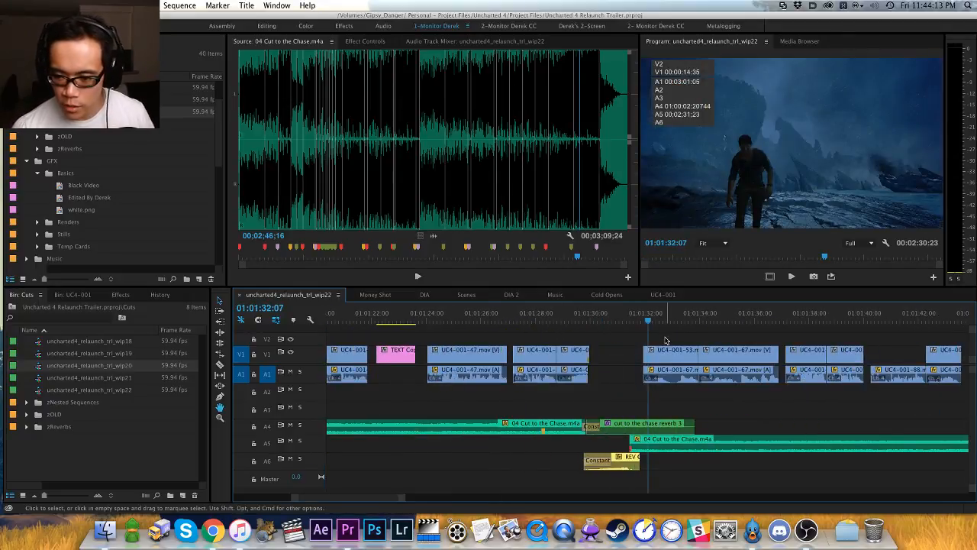
scroll(665, 340, "left", 10)
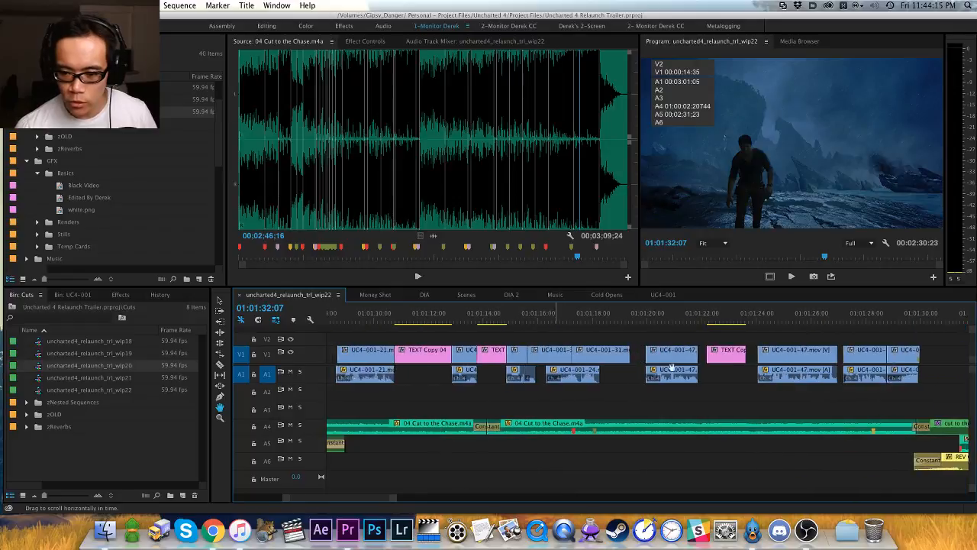
scroll(671, 367, "left", 7)
left_click(501, 319)
key("space")
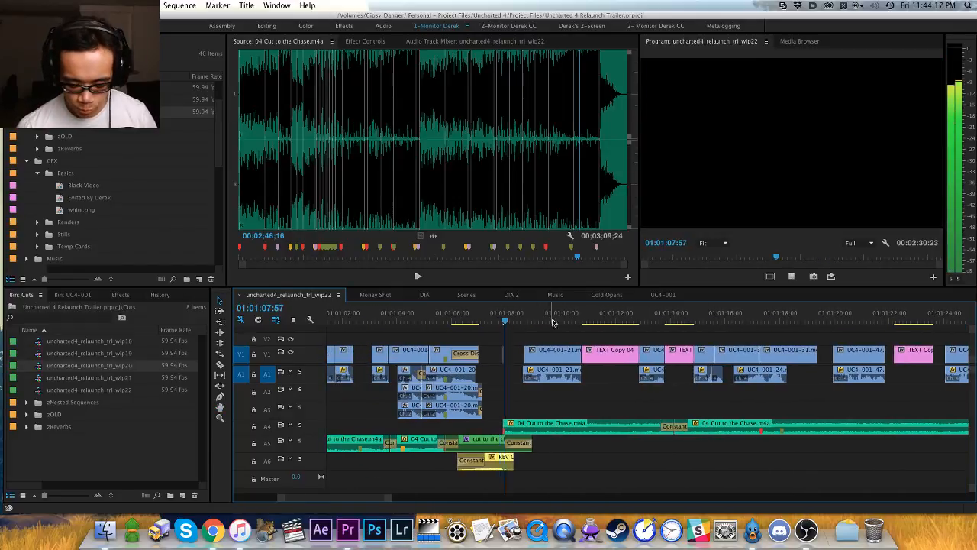
key("equal")
key("h")
key("space")
key("Up")
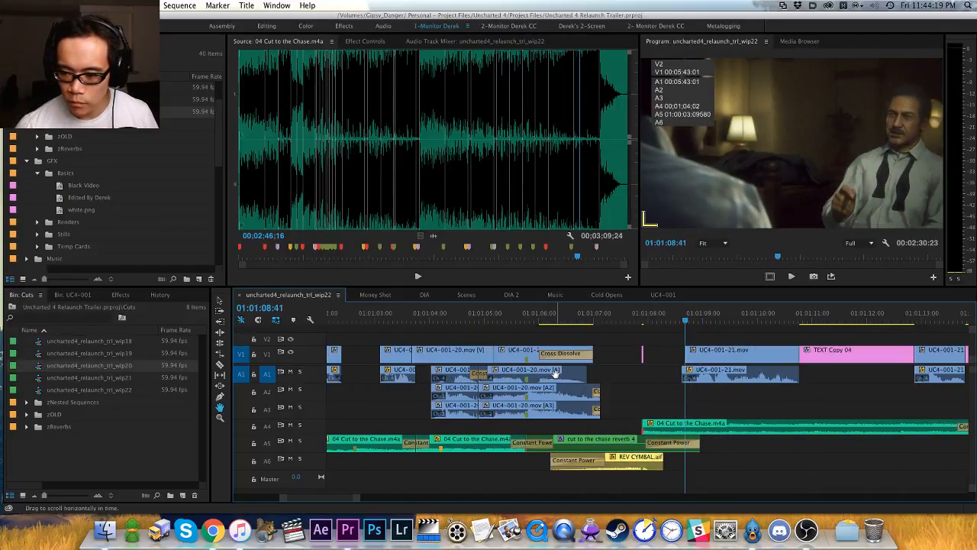
Step: Solo track A1 and play the dialogue from 01:01:08:37 at the first UC4-001-21 clip
key("Left")
key("Left")
key("Left")
key("Left")
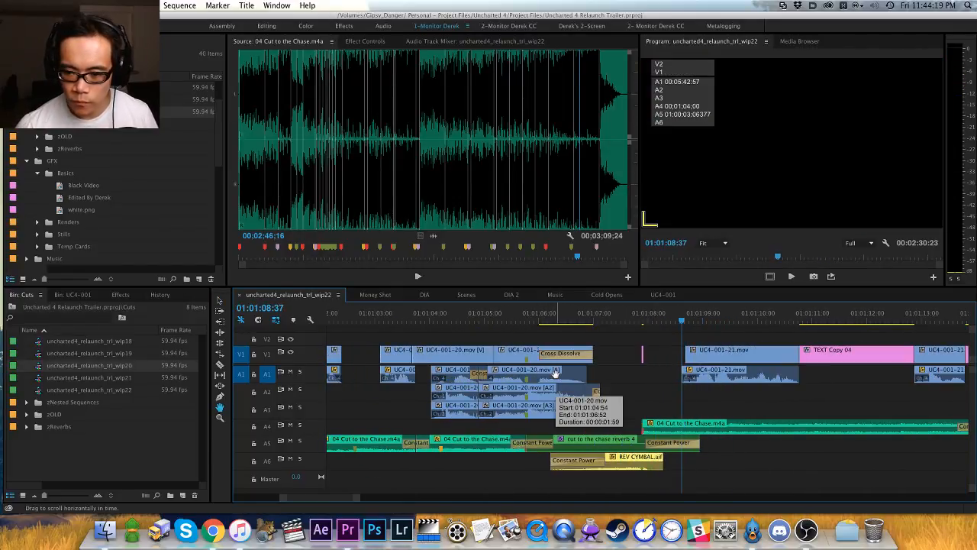
left_click(300, 372)
left_click_drag(620, 405, 432, 405)
key("space")
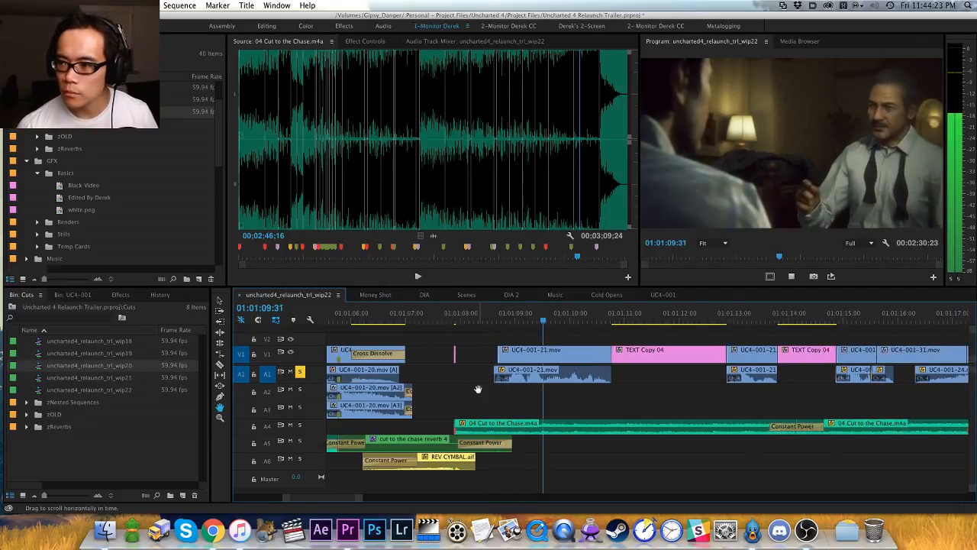
Step: Skip to the second UC4-001-21 clip at 01:01:12:52 and play the dialogue through to the UC4-001-24 clip
key("Down")
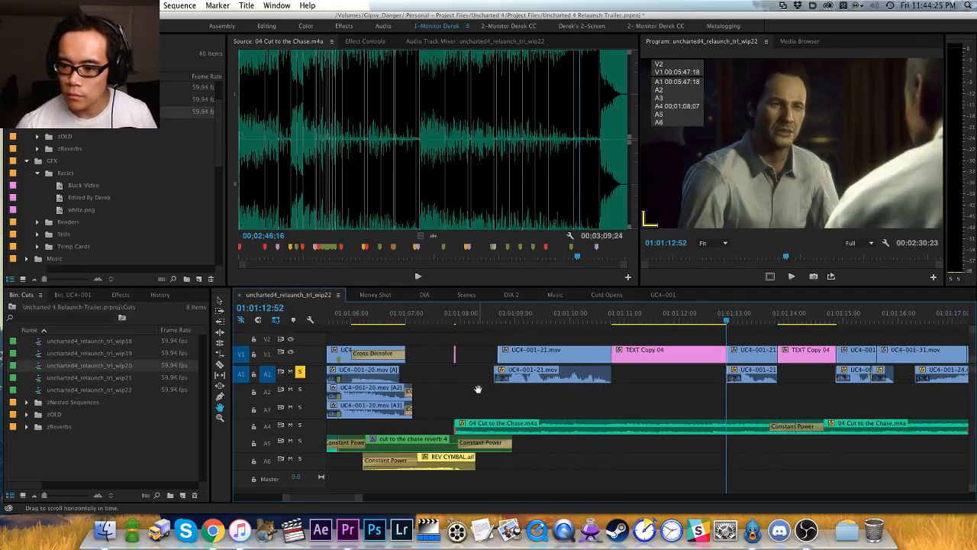
key("space")
key("minus")
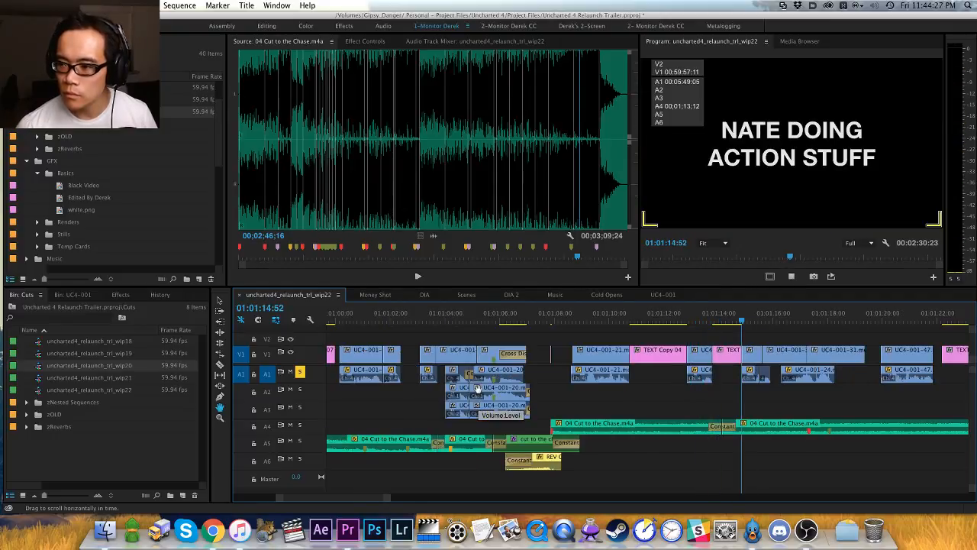
key("equal")
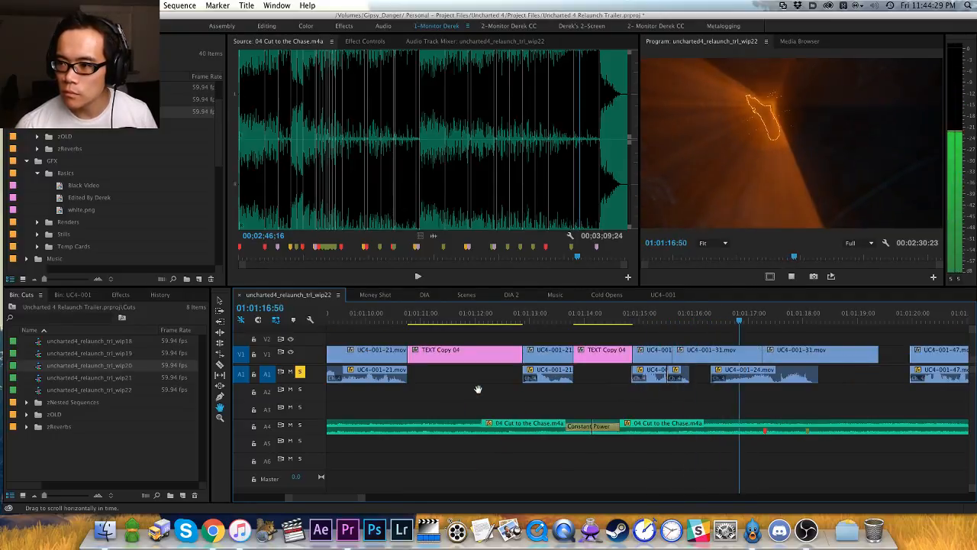
Step: Adjust the audio gain of the UC4-001-24 clip on A1 and return the playhead to 01:01:15:56
key("Down")
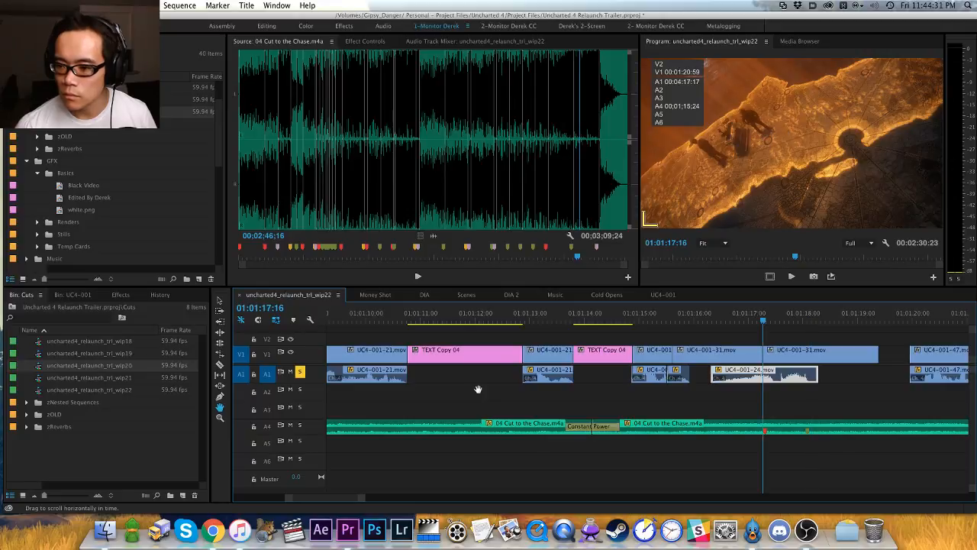
key("g")
key("Up")
key("Up")
key("Up")
key("Up")
key("Up")
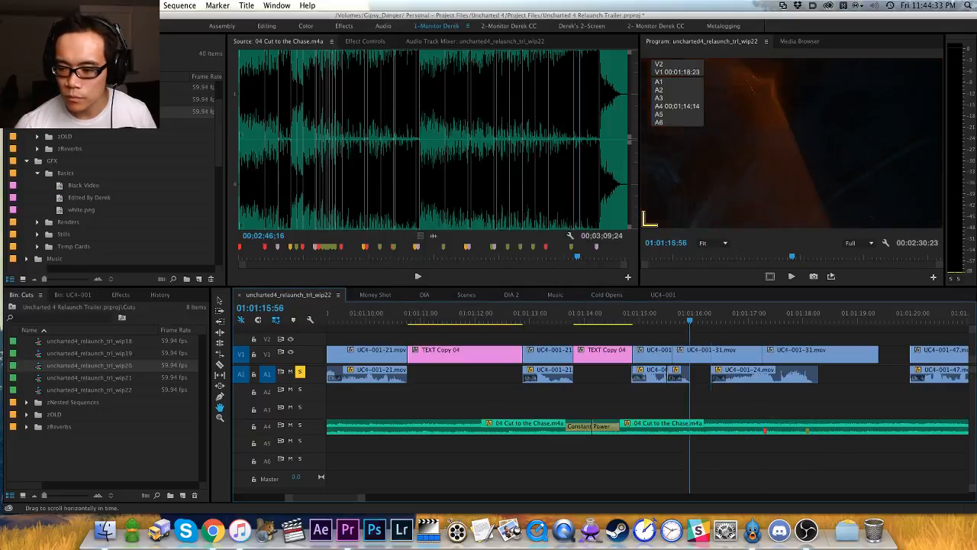
Step: Adjust the audio gain of the two short A1 clips just before 01:01:15:56 by 2 dB
key("space")
key("Down")
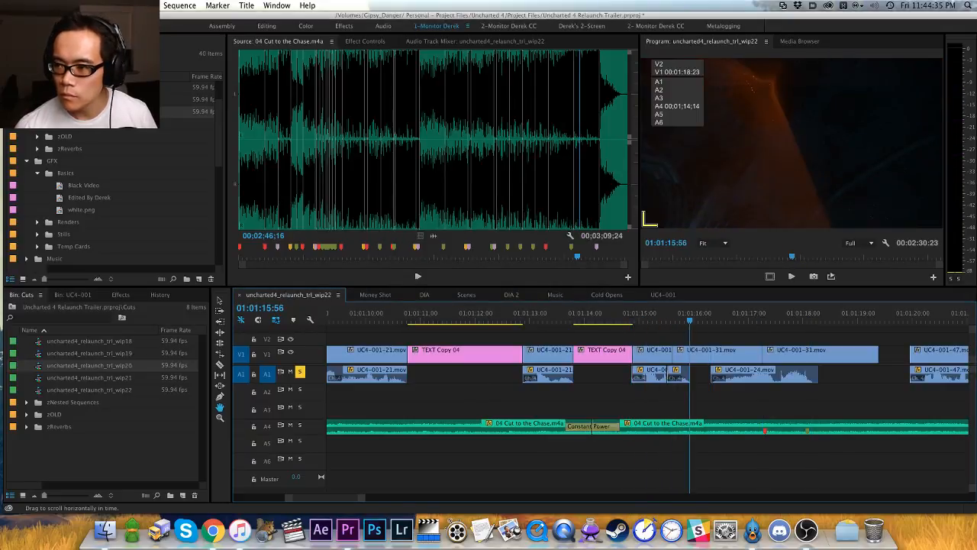
left_click_drag(658, 386, 675, 375)
key("g")
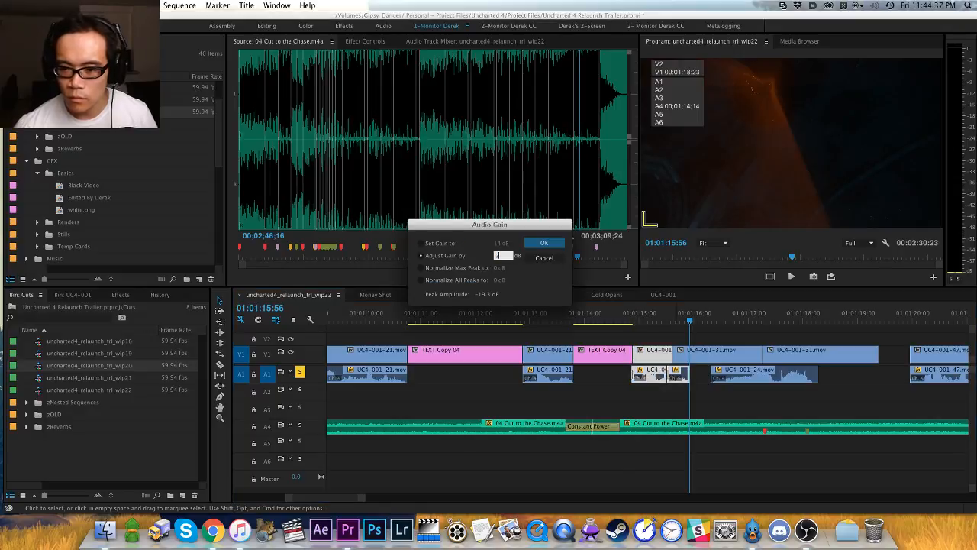
key("Return")
left_click(679, 406)
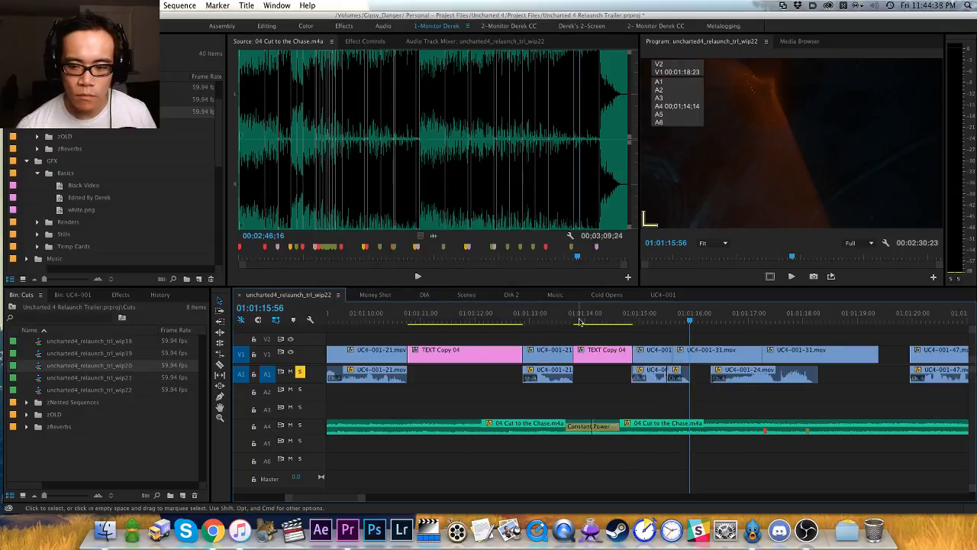
Step: Play back the dialogue from about 01:01:15, skip ahead to the first UC4-001-47 clip and stop at 01:01:22:24
left_click(634, 314)
key("space")
key("h")
left_click_drag(718, 345, 548, 349)
key("v")
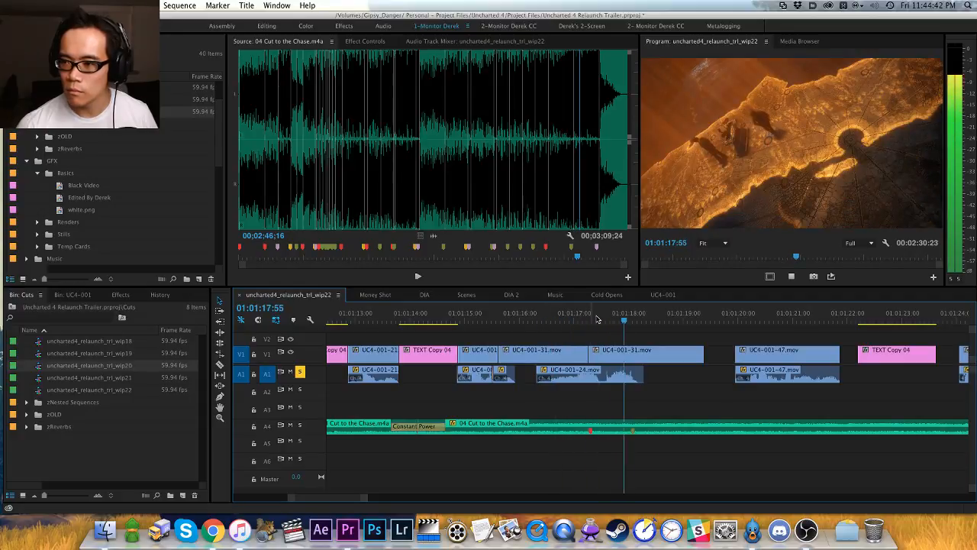
left_click(731, 315)
key("space")
key("h")
left_click_drag(759, 358, 669, 361)
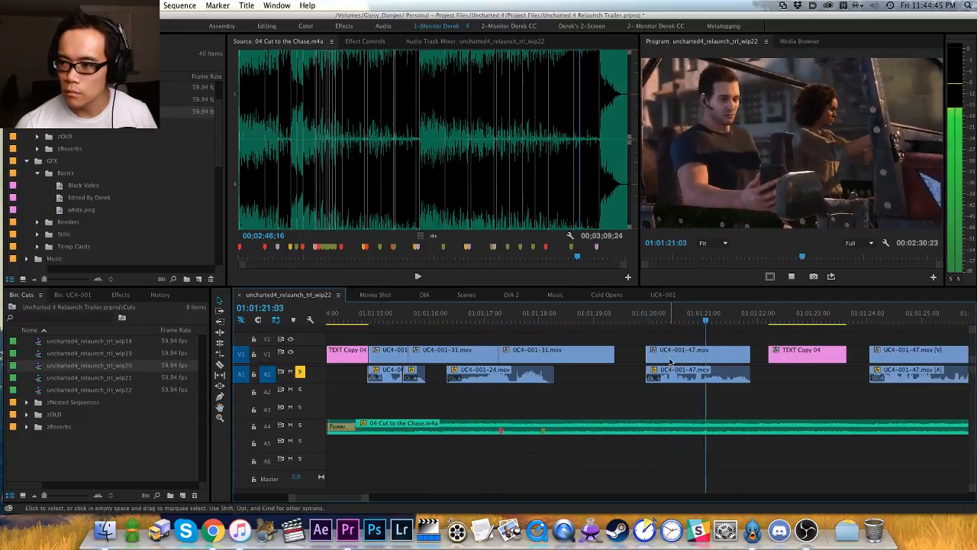
key("space")
Step: Add an audio transition at the end of the first UC4-001-47 clip on A1 and set its duration to 2 frames
key("v")
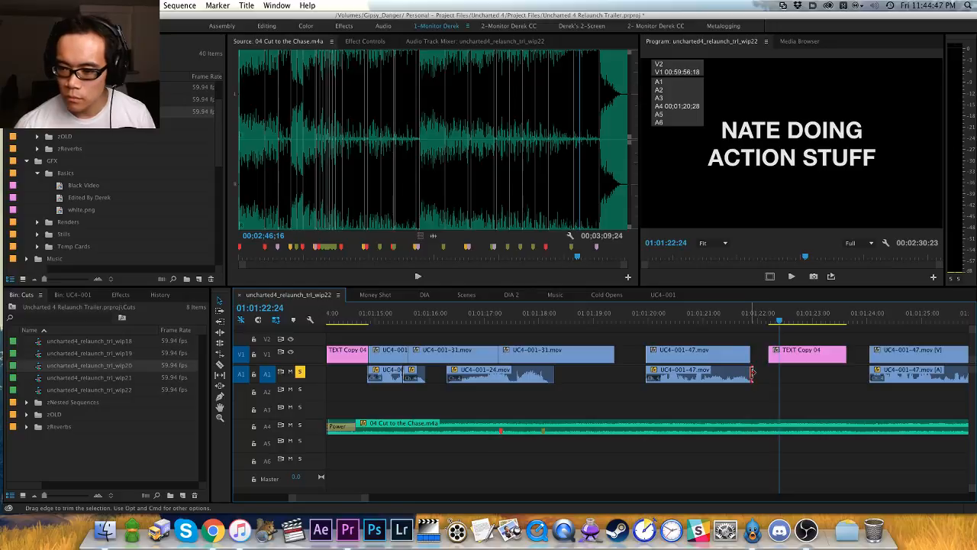
double_click(742, 377)
type("2")
key("Return")
Step: Play back the dialogue from the first UC4-001-47 clip through the UC4-001-29 and UC4-001-01 clips to about 01:01:30
left_click(719, 317)
key("space")
key("h")
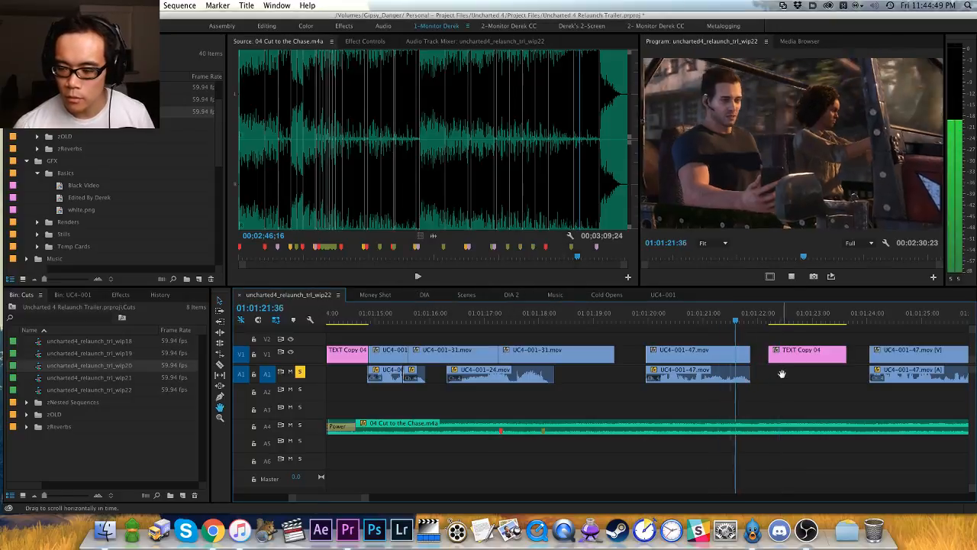
left_click_drag(782, 374, 632, 403)
key("space")
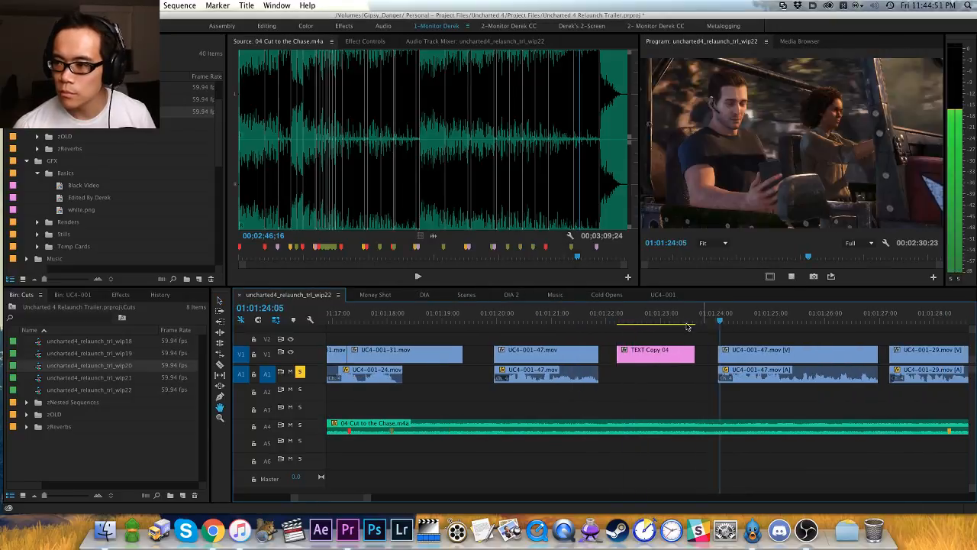
left_click(496, 315)
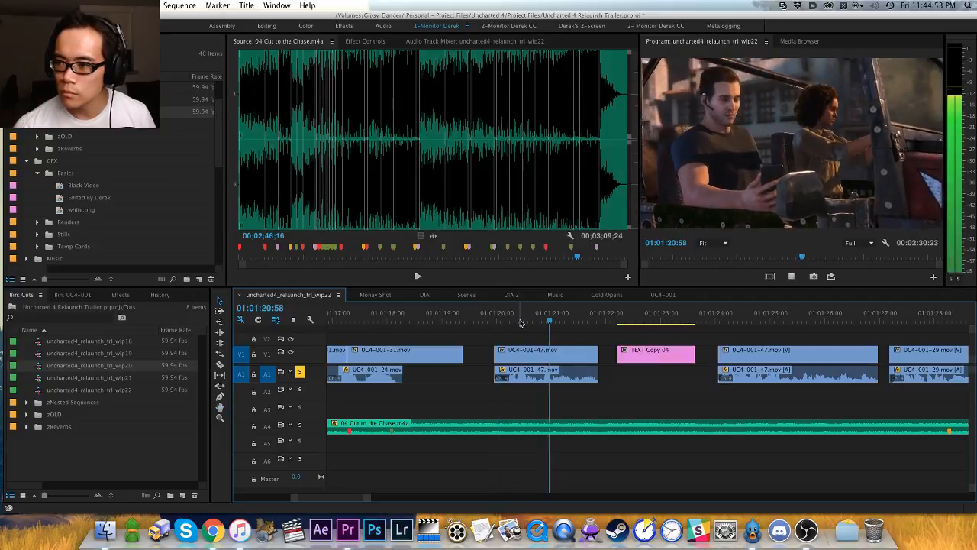
key("h")
left_click_drag(678, 373, 550, 374)
left_click_drag(741, 341, 601, 337)
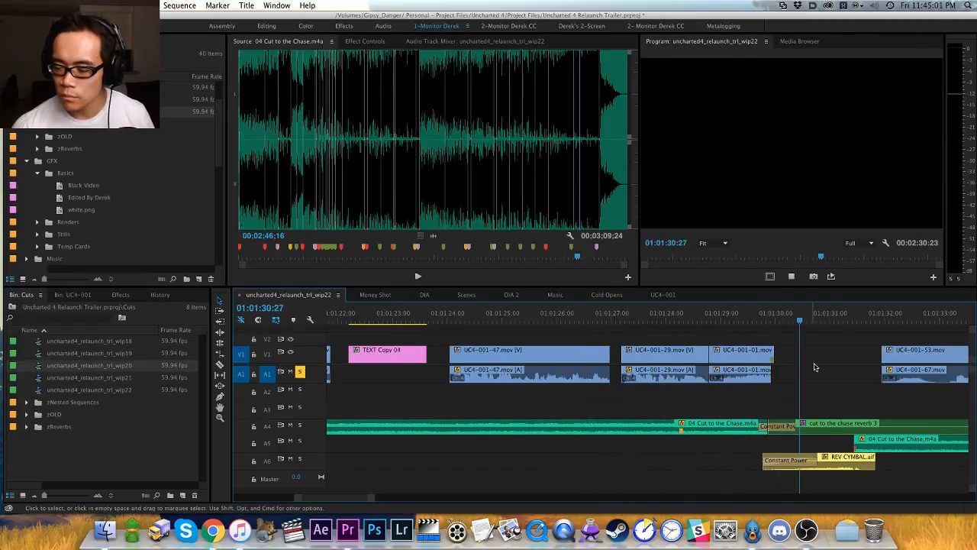
Step: Add a Constant Power transition at the end of the UC4-001-01 audio and set its duration to 2 frames
left_click_drag(787, 361, 713, 361)
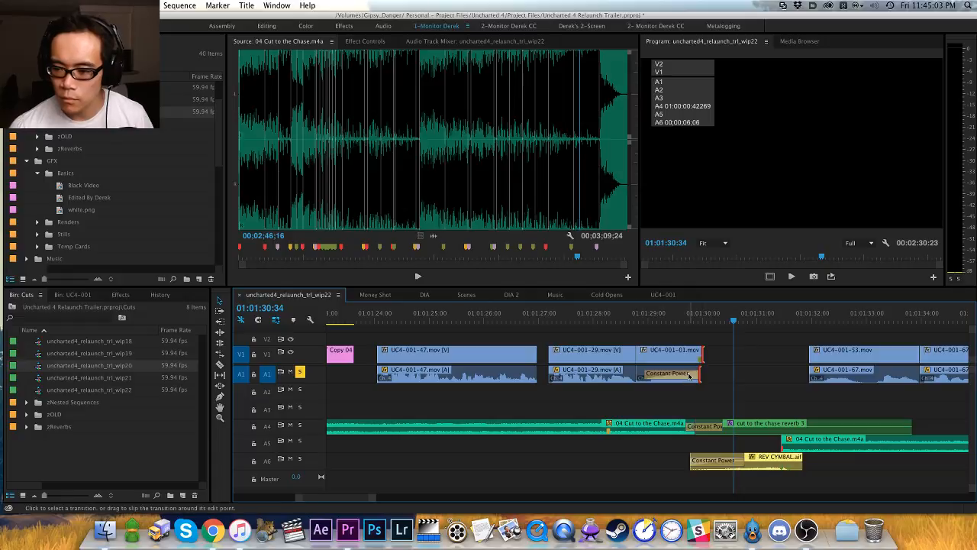
double_click(689, 375)
type("2")
key("Return")
Step: Play the dialogue from just before the UC4-001-53 shot and raise the gain of the UC4-001-67 audio beneath it
left_click(799, 318)
key("space")
key("h")
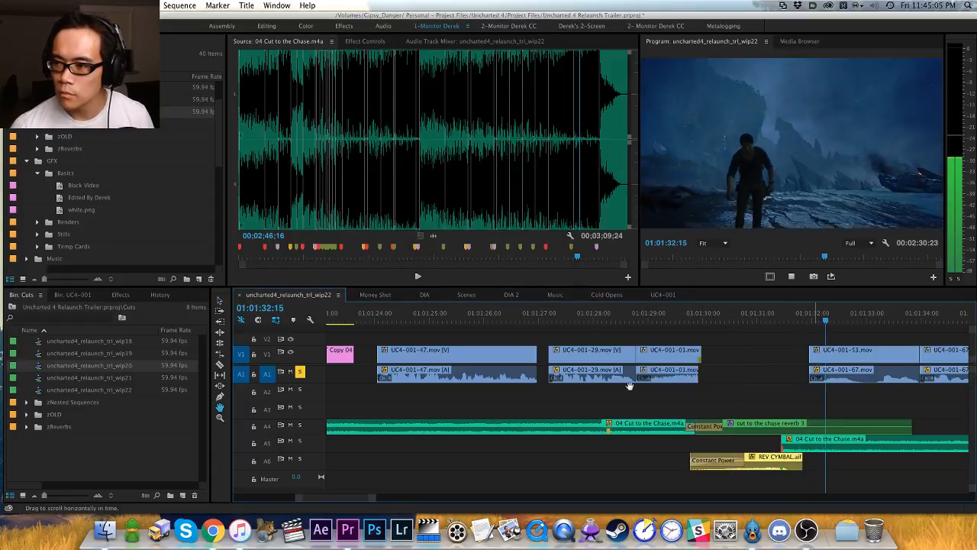
left_click_drag(752, 380, 606, 390)
key("space")
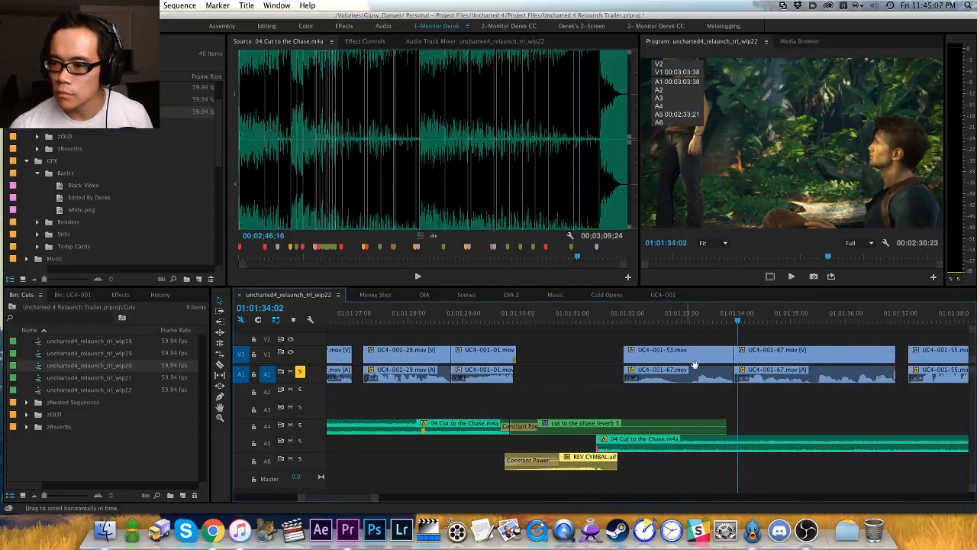
key("g")
key("Return")
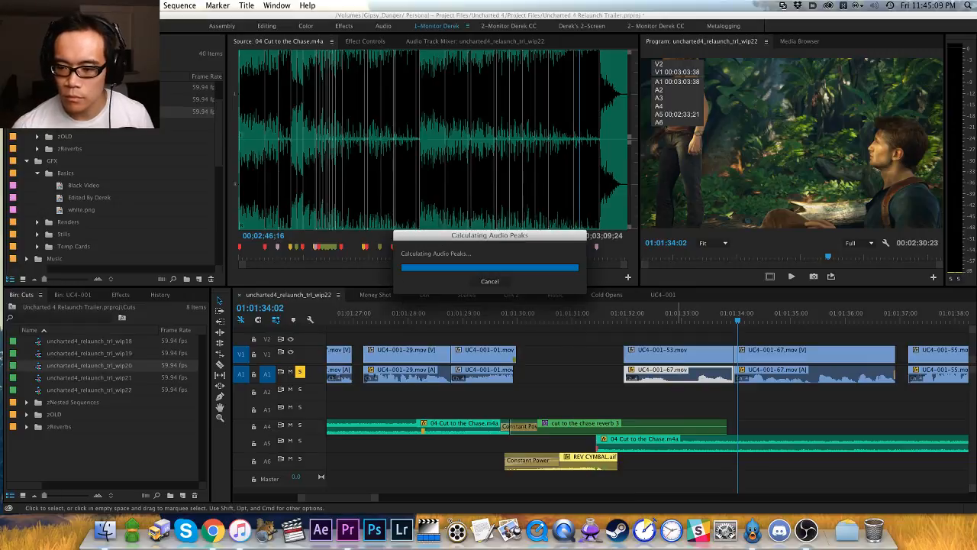
Step: Replay the UC4-001-67 audio under the UC4-001-53 shot and adjust its gain again around 01:01:33:16
left_click(618, 315)
key("space")
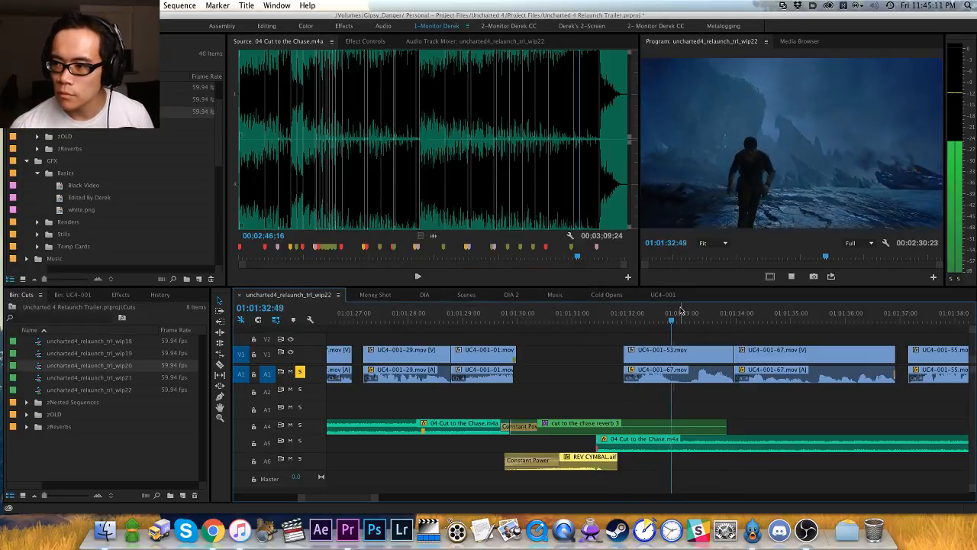
left_click(690, 313)
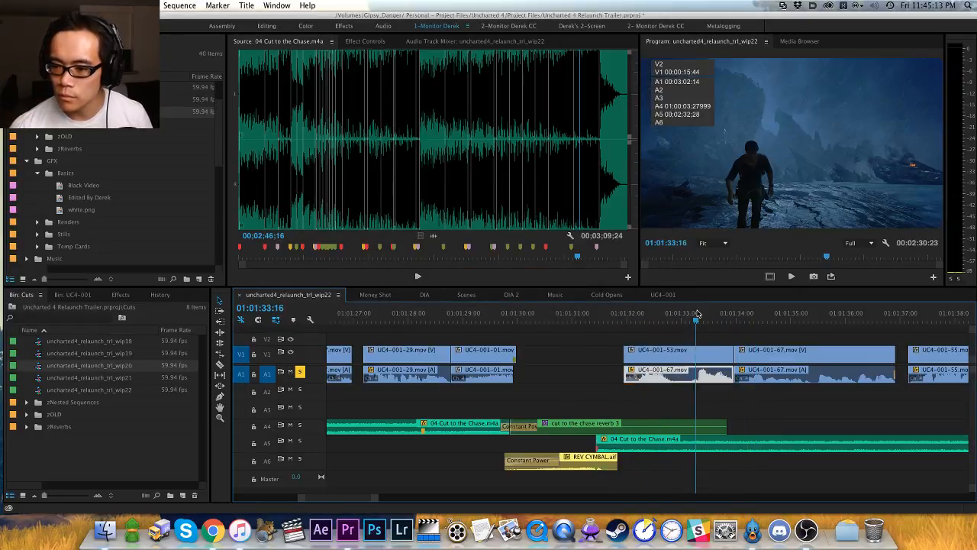
key("g")
key("Return")
key("space")
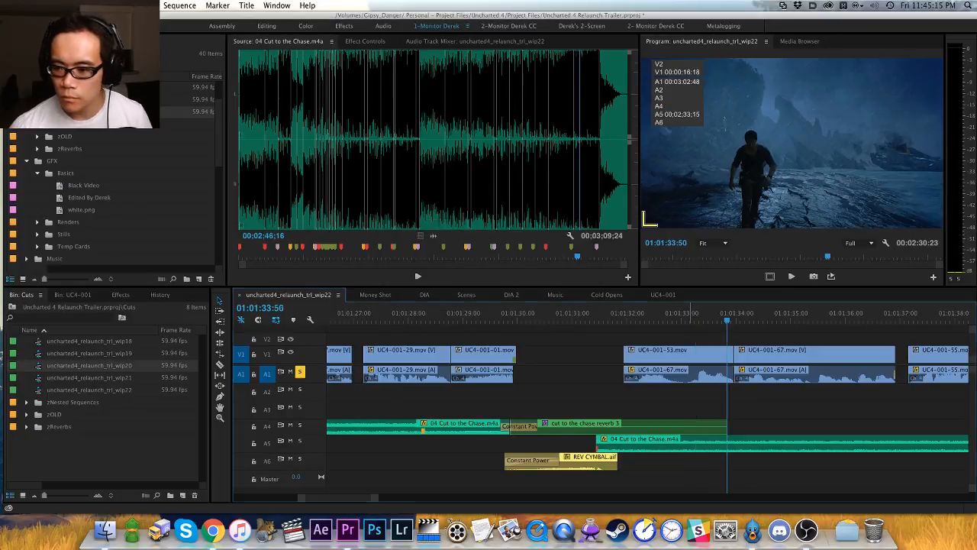
Step: Listen to the UC4-001-67 clip starting at about 01:01:34, adjust its audio gain and replay it from 01:01:33:58
key("h")
left_click_drag(644, 396, 496, 399)
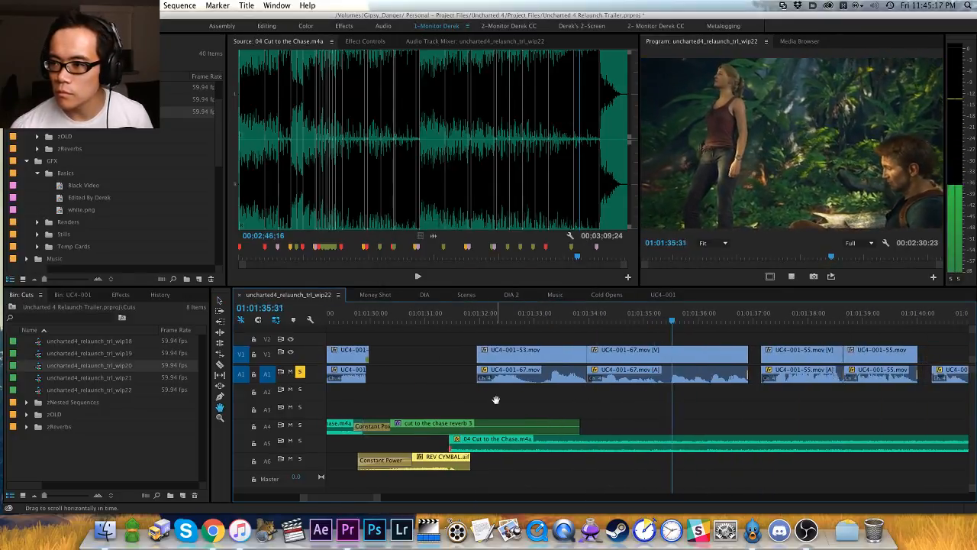
key("space")
key("g")
key("Return")
key("v")
key("space")
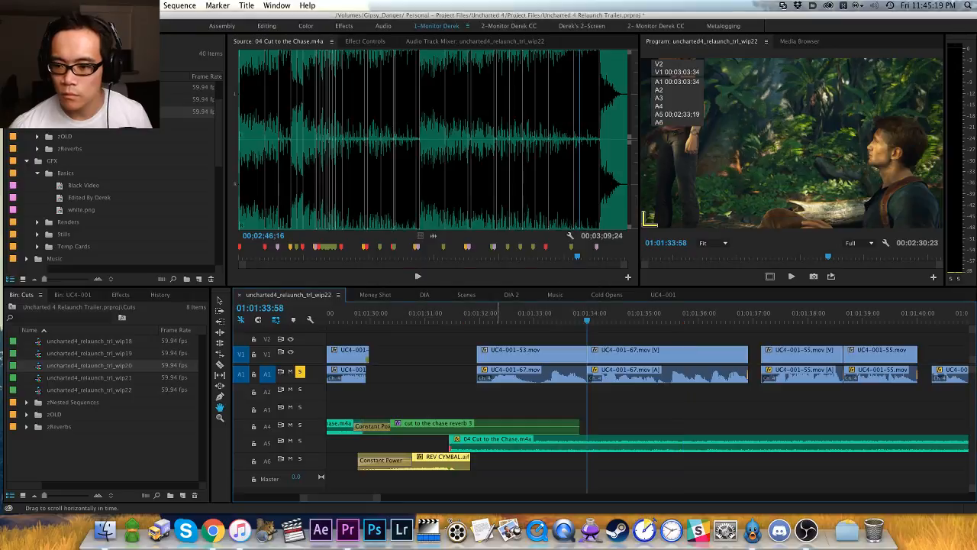
Step: Raise the gain of the two adjoining dialogue audio clips starting at 01:01:40:16 on track A1 by 3 dB
key("minus")
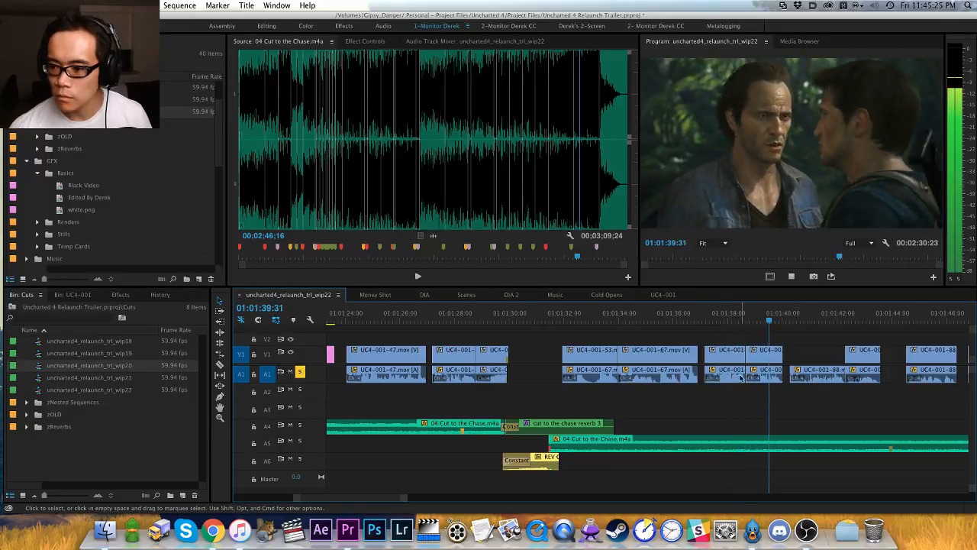
key("h")
left_click_drag(749, 408, 599, 361)
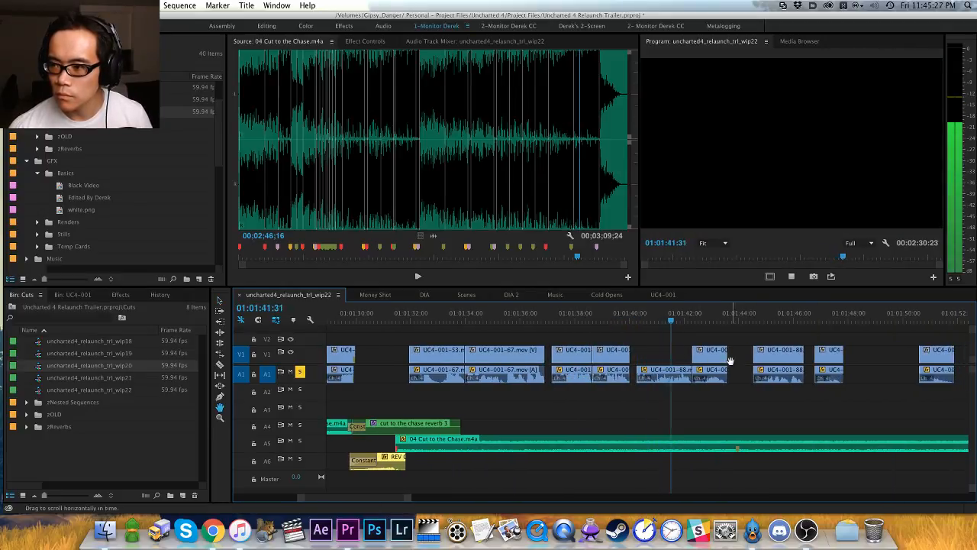
key("space")
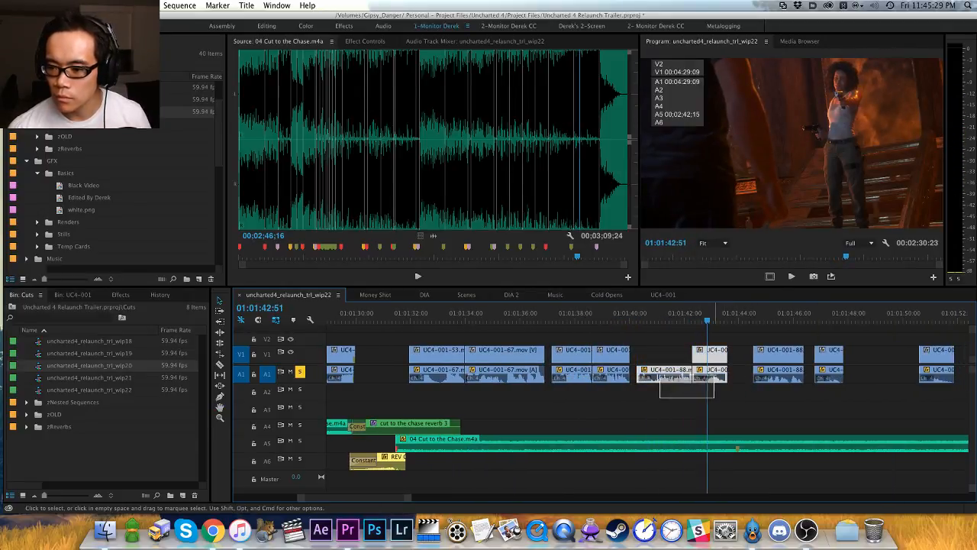
left_click_drag(714, 375, 712, 376)
type("g3")
key("Return")
key("super+shift+a")
Step: Replay the dialogue from 01:01:40:16 and readjust the gain of the same two A1 audio clips
key("Up")
key("Up")
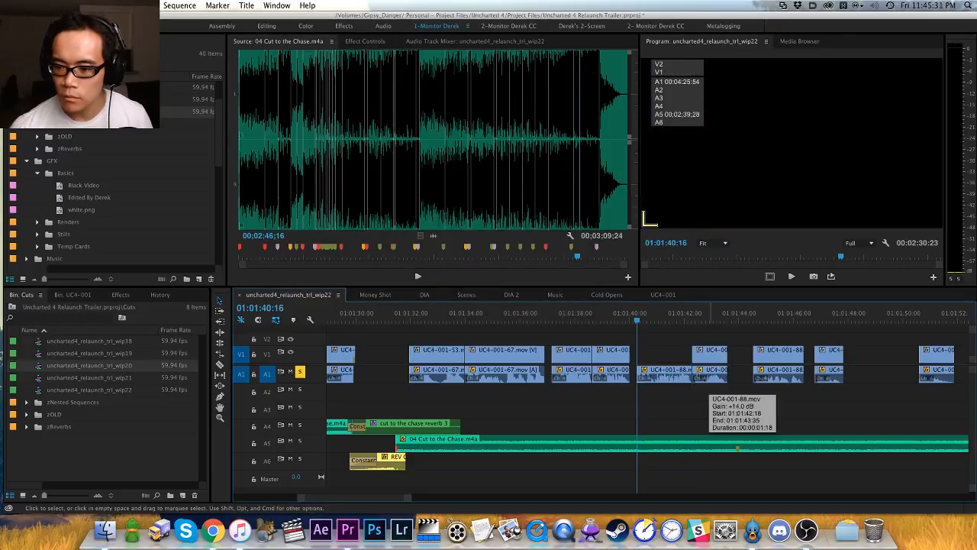
key("space")
key("space")
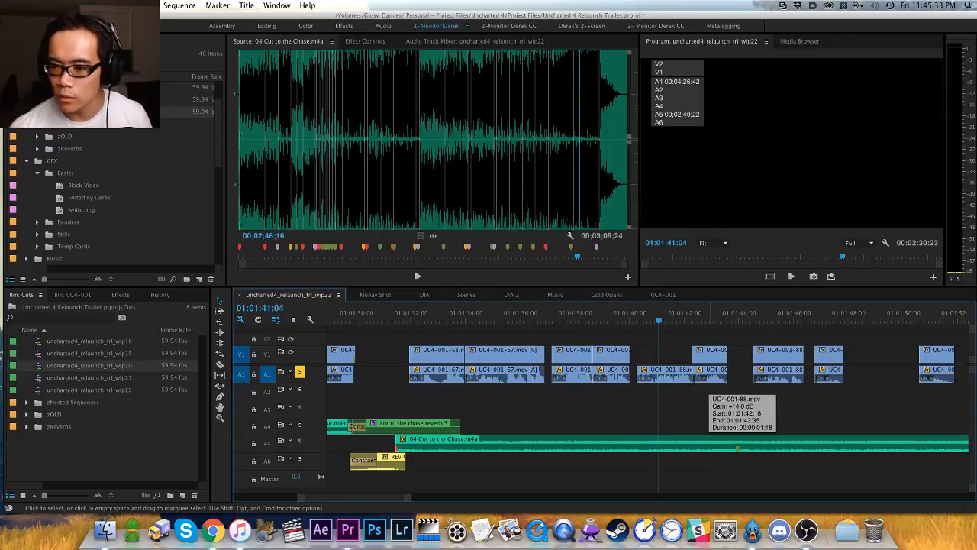
key("Up")
key("space")
key("space")
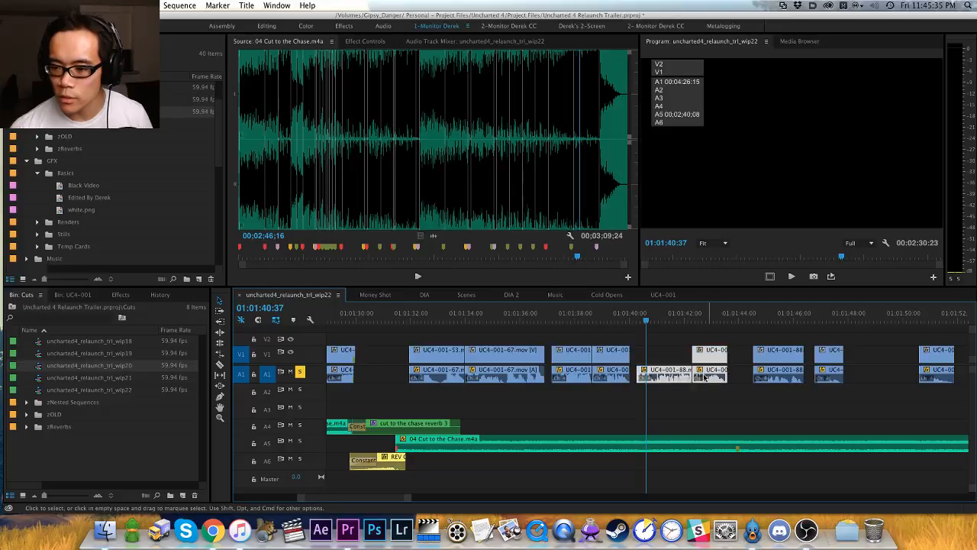
key("g")
key("Return")
key("super+shift+a")
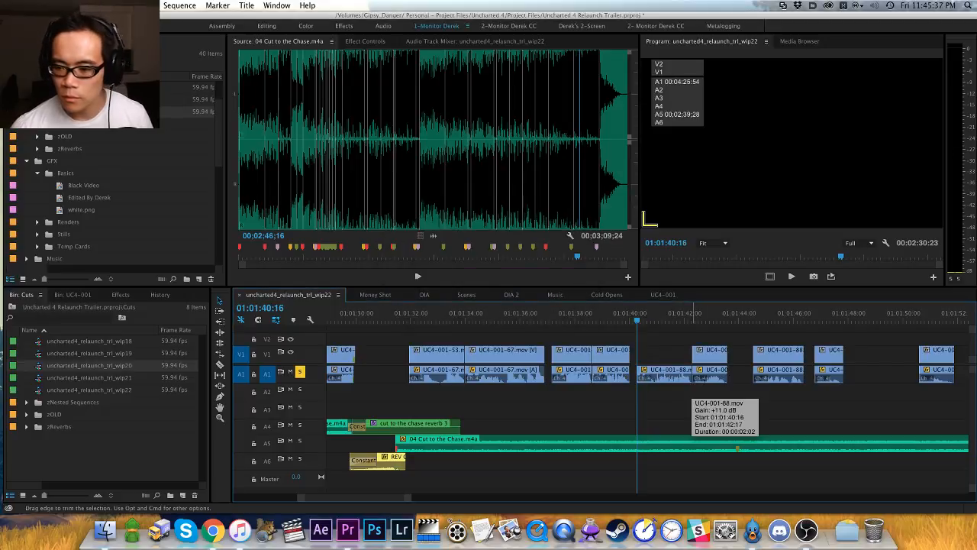
key("space")
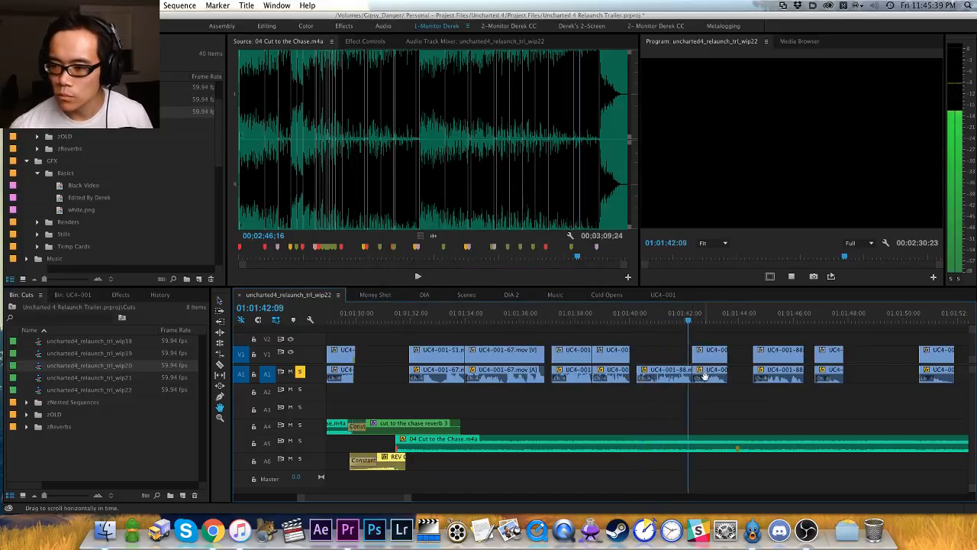
Step: Listen to the following pair of UC4-001-88 clips, up to 01:01:47:46, and adjust their audio gain together
key("h")
left_click_drag(639, 405, 484, 409)
key("v")
left_click(594, 319)
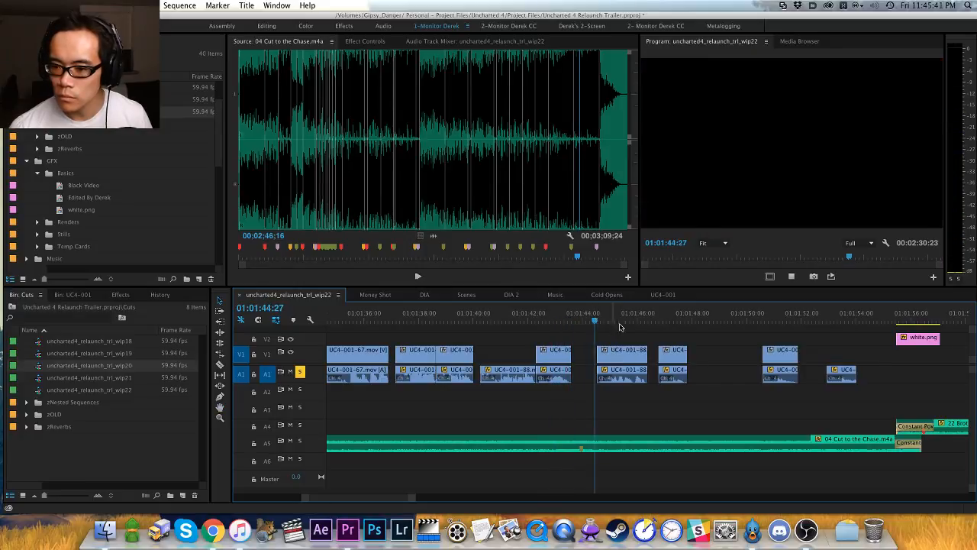
key("space")
key("h")
left_click_drag(633, 397, 591, 397)
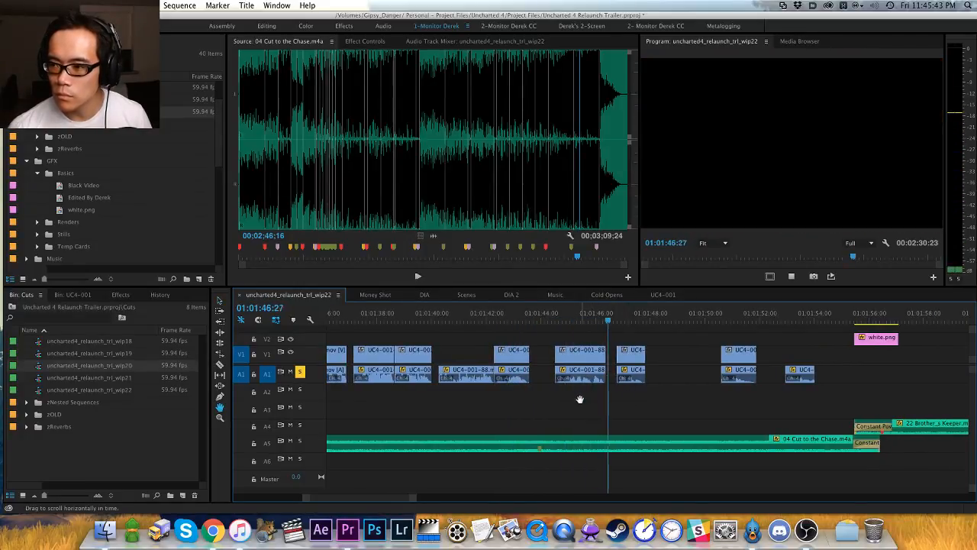
key("space")
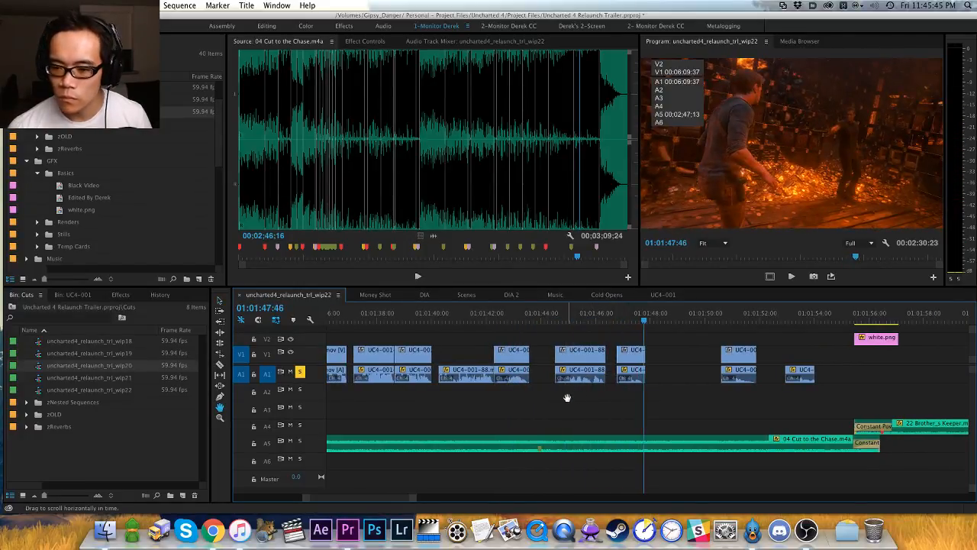
left_click_drag(568, 400, 621, 377)
key("g")
key("Return")
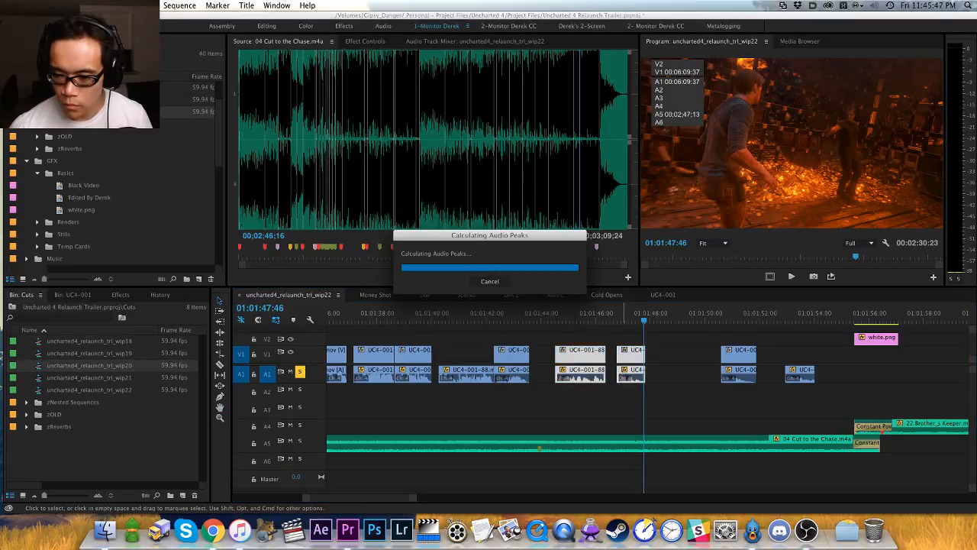
Step: Replay the pair from just before 01:01:44:52 and adjust the gain of both audio clips by -2 dB
left_click(548, 316)
key("space")
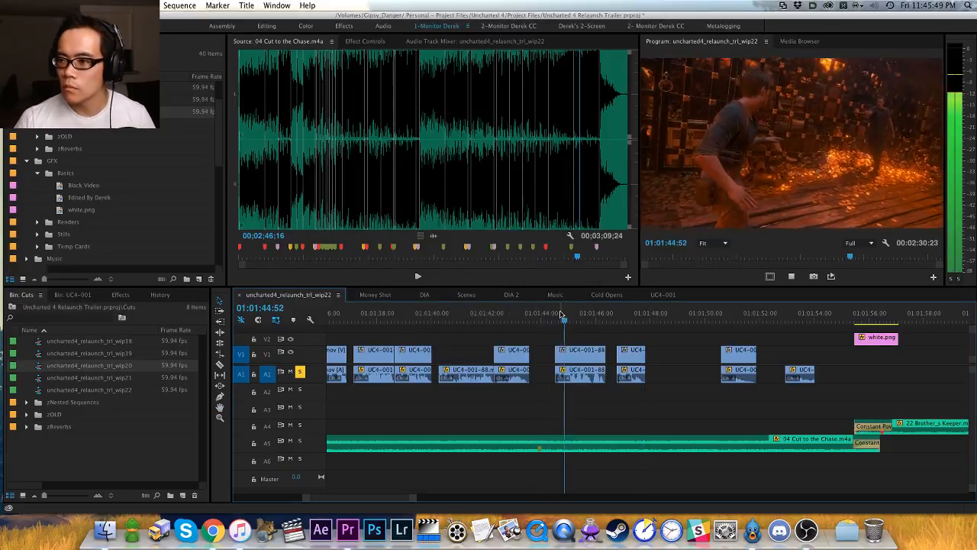
key("space")
type("g")
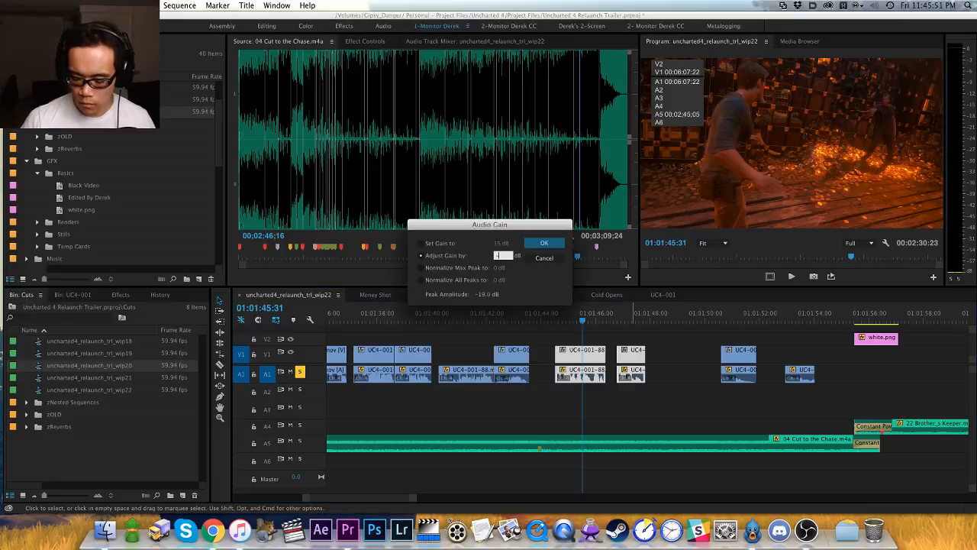
type("-2")
key("Return")
key("space")
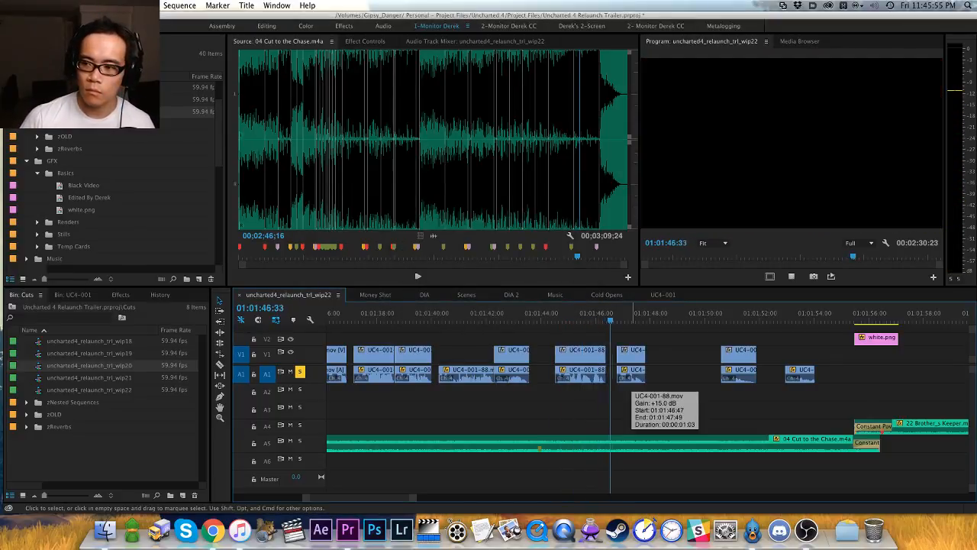
Step: Listen to the dialogue clip at 01:01:50:36 on track A1 and adjust its audio gain
key("Down")
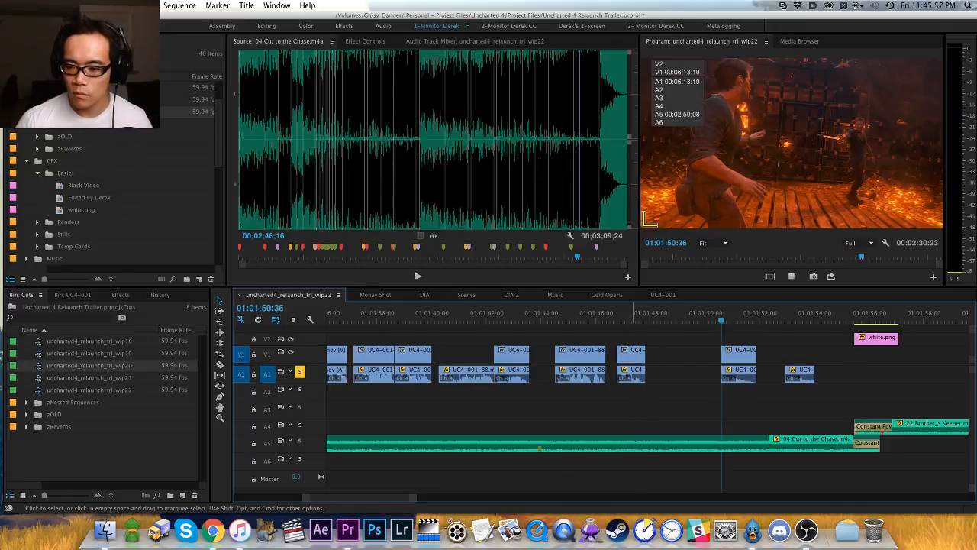
key("space")
key("space")
key("Up")
key("d")
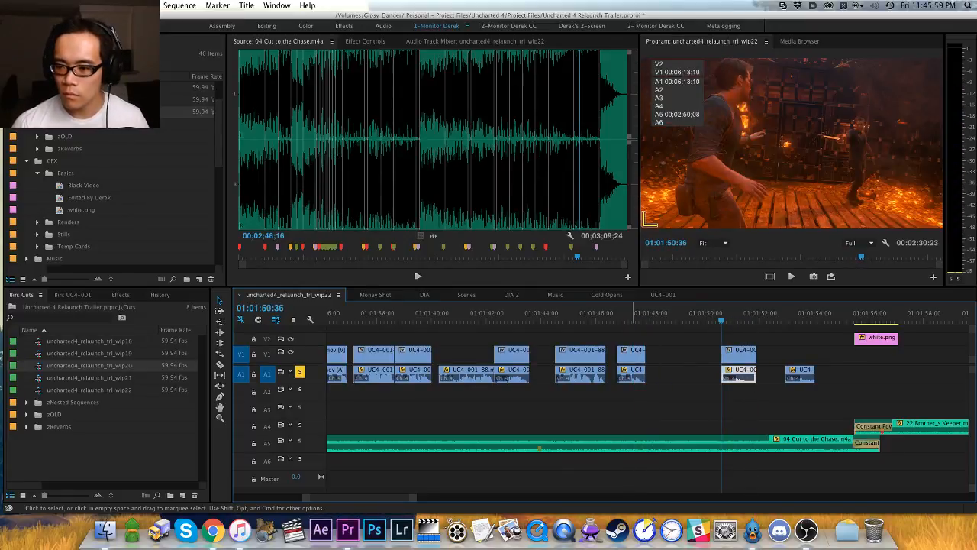
key("g")
key("space")
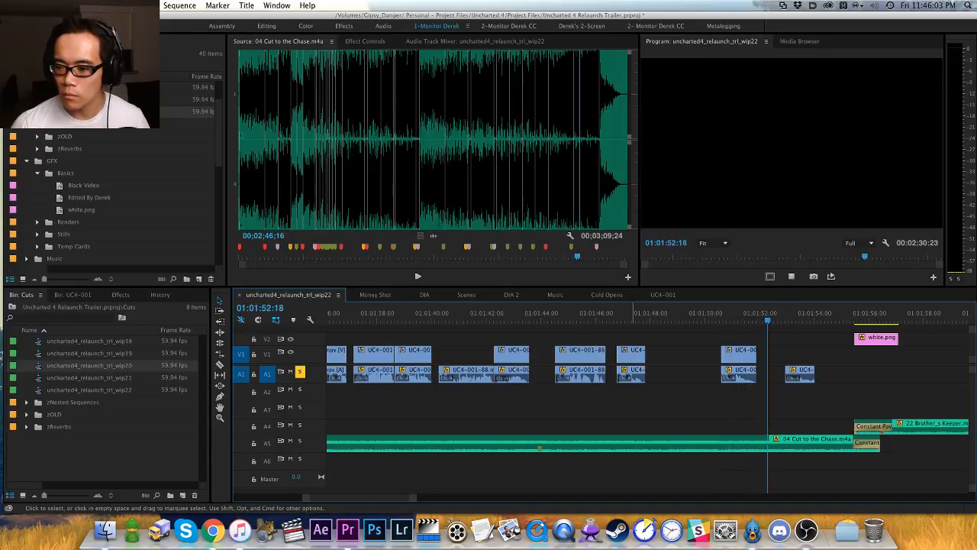
Step: Raise the gain of the audio-only clip at 01:01:52:56 on track A1 by 3 dB and replay it
type("g")
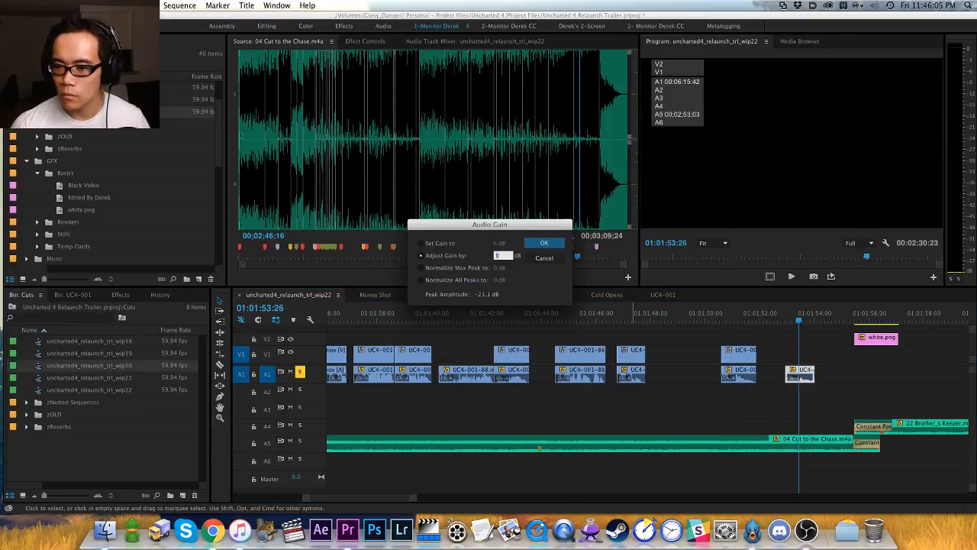
type("3")
key("Return")
key("Up")
key("space")
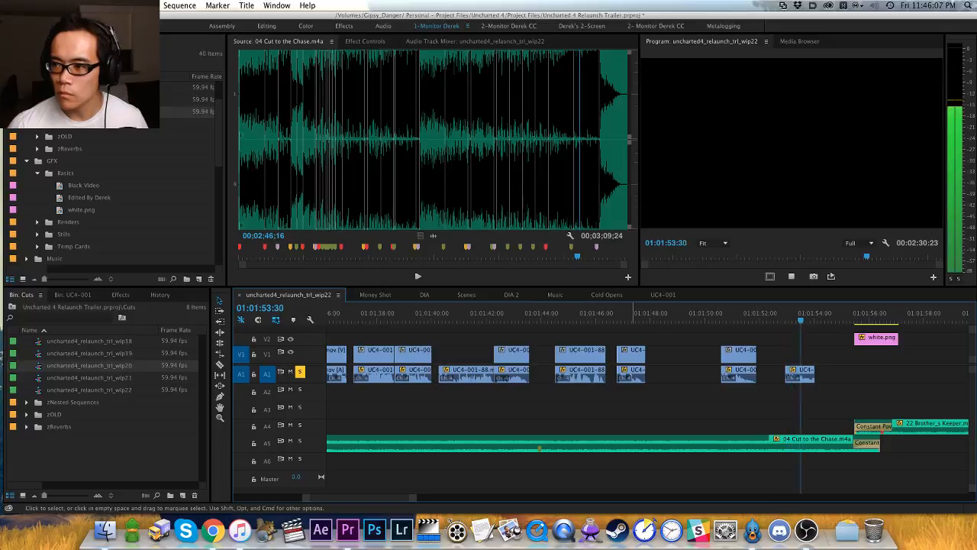
Step: Readjust the gain of the audio-only clip at 01:01:52:56 and check it by playing it back
key("space")
key("d")
key("g")
key("Up")
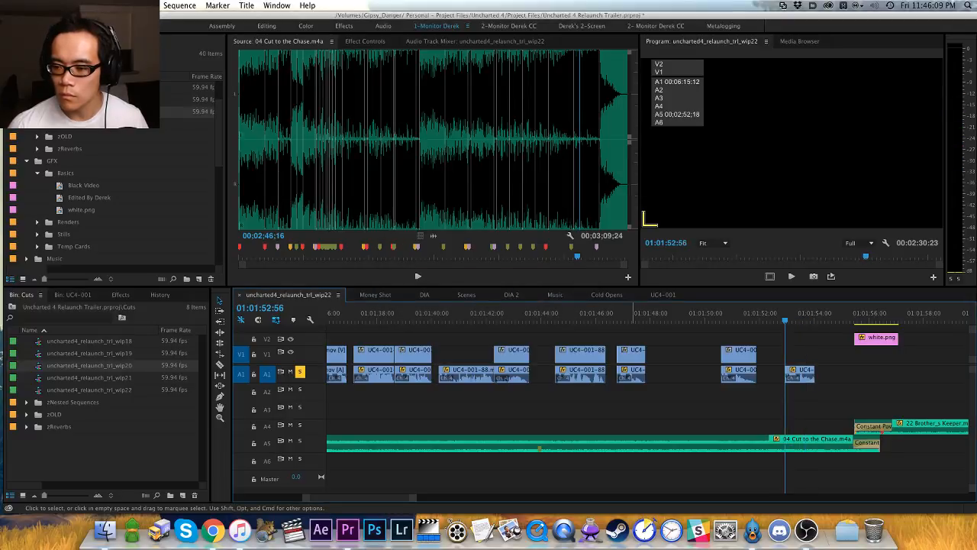
key("space")
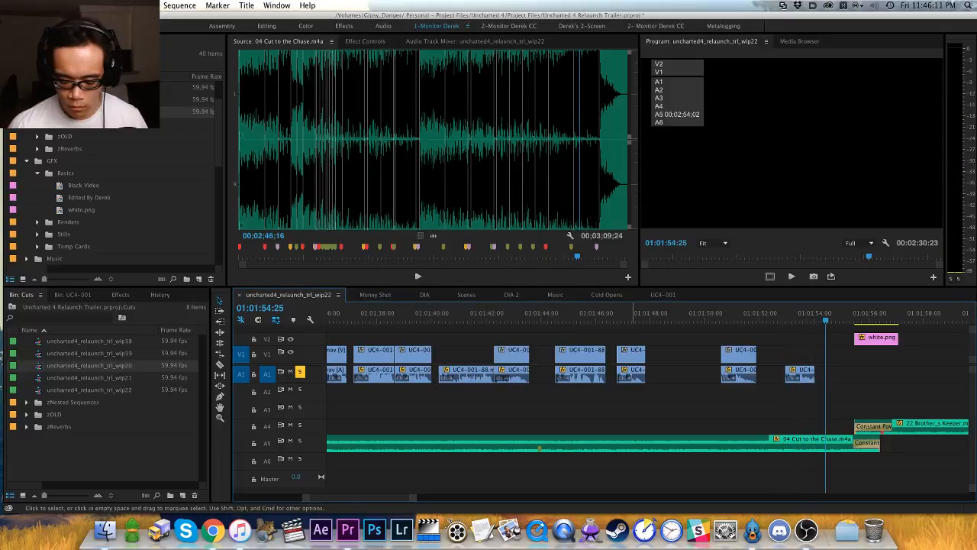
Step: Play the two dialogue clips at about 01:02:01 and 01:02:05:17 to check their audio levels
key("minus")
key("Down")
key("Down")
key("Down")
key("space")
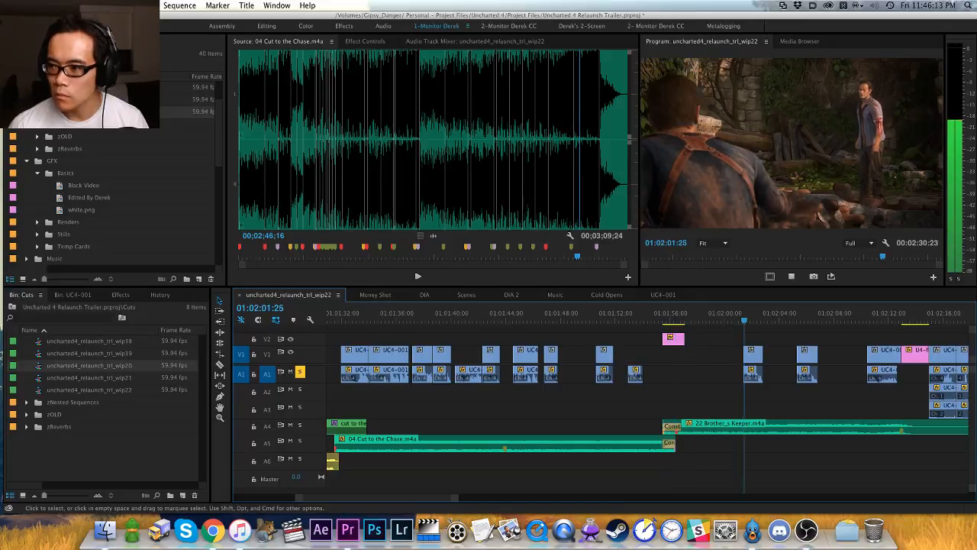
key("equal")
key("Down")
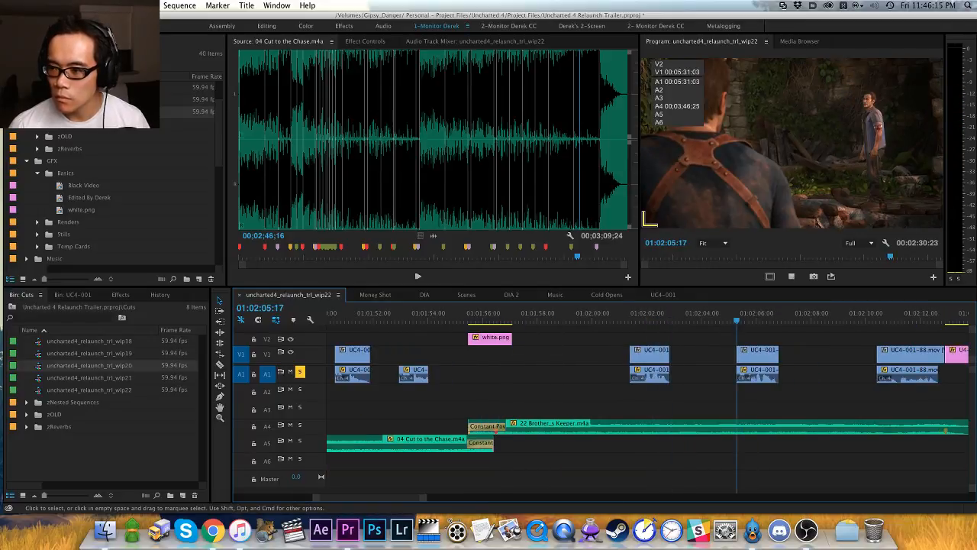
key("space")
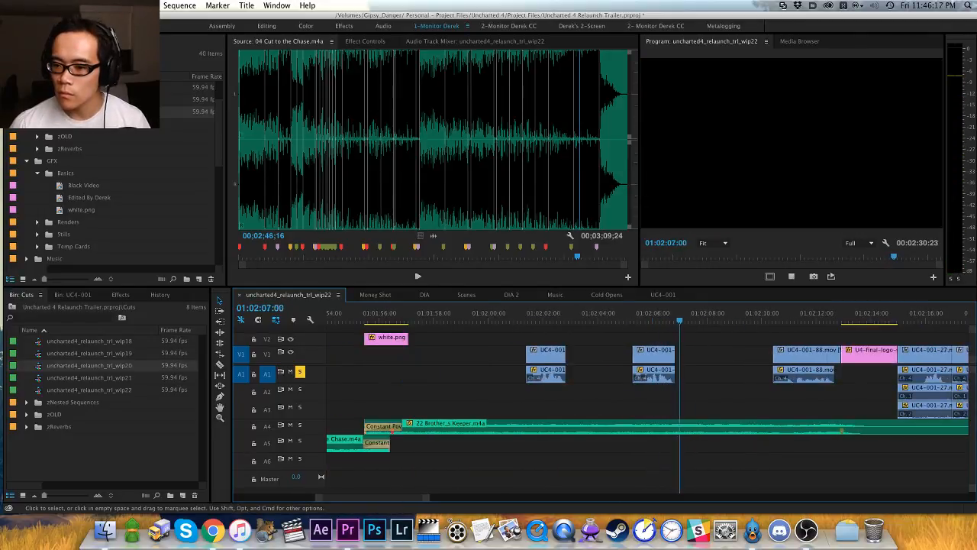
Step: Listen to the UC4-001-88 clip just before the final logo and adjust its audio gain on track A1
key("Down")
key("equal")
key("space")
key("minus")
key("space")
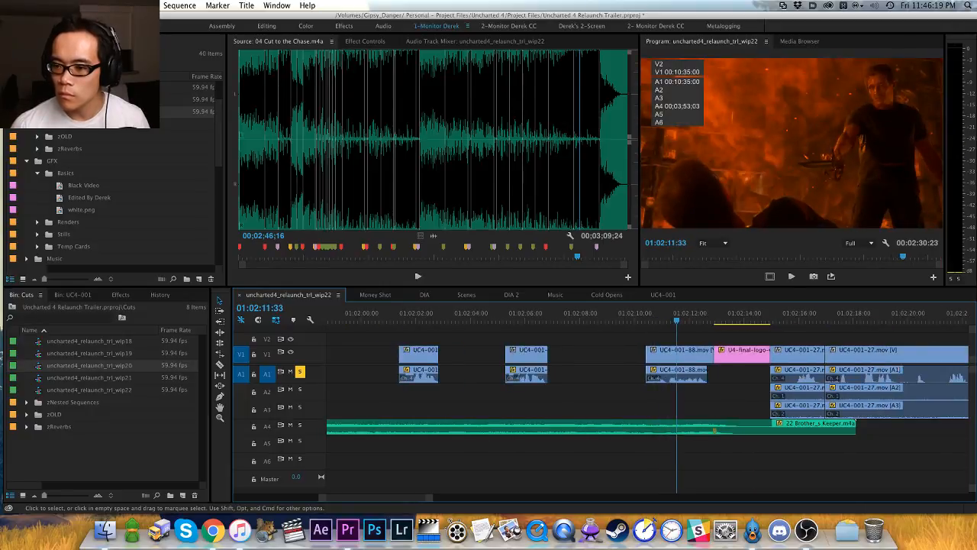
key("d")
key("g")
key("Return")
key("space")
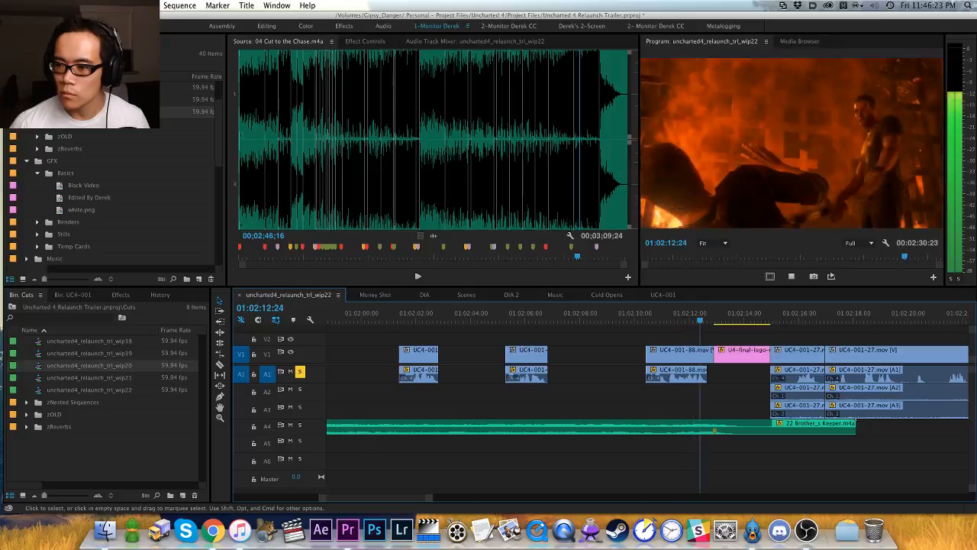
Step: Readjust the gain of the A1 dialogue clip at 01:02:10:25 and play it through from its start
key("Up")
key("d")
key("g")
key("Return")
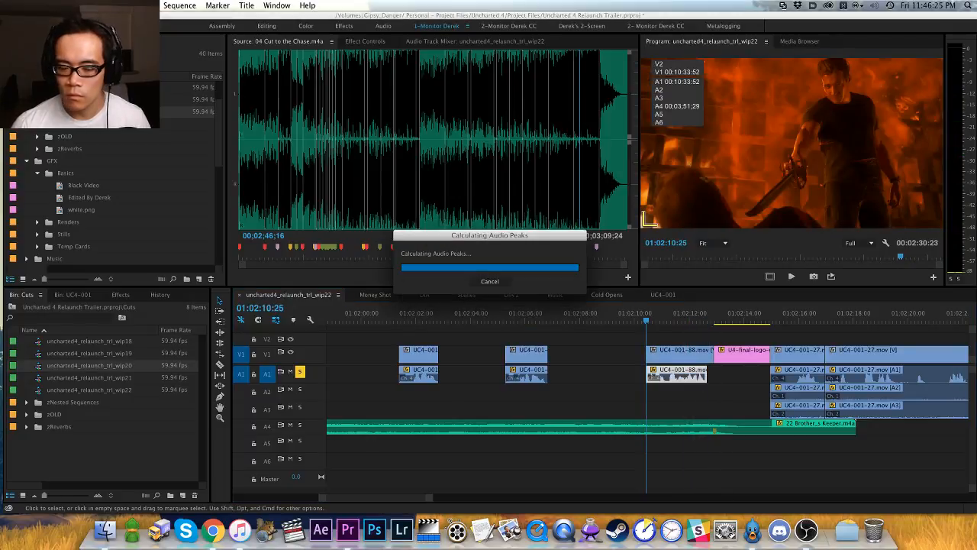
key("space")
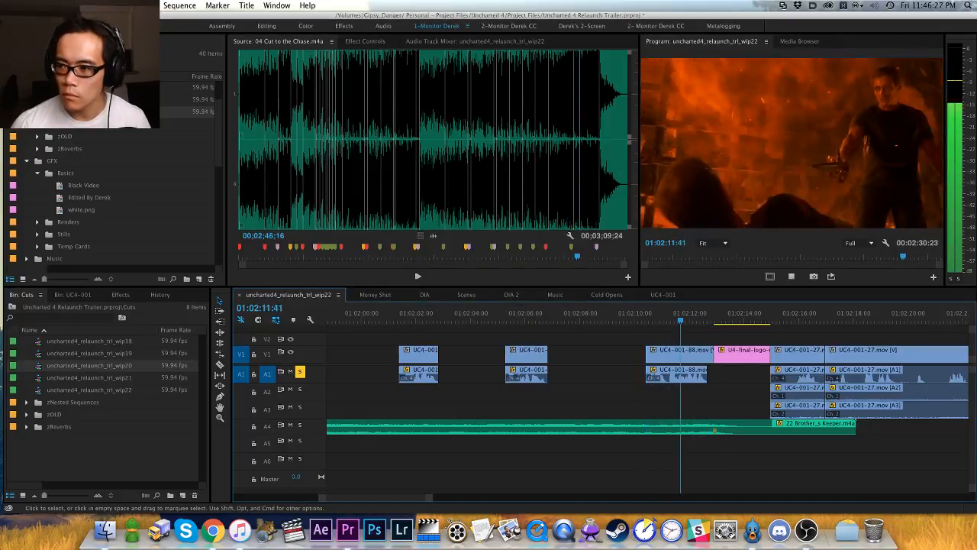
key("space")
Step: Save the project with the adjusted dialogue levels
key("minus")
key("minus")
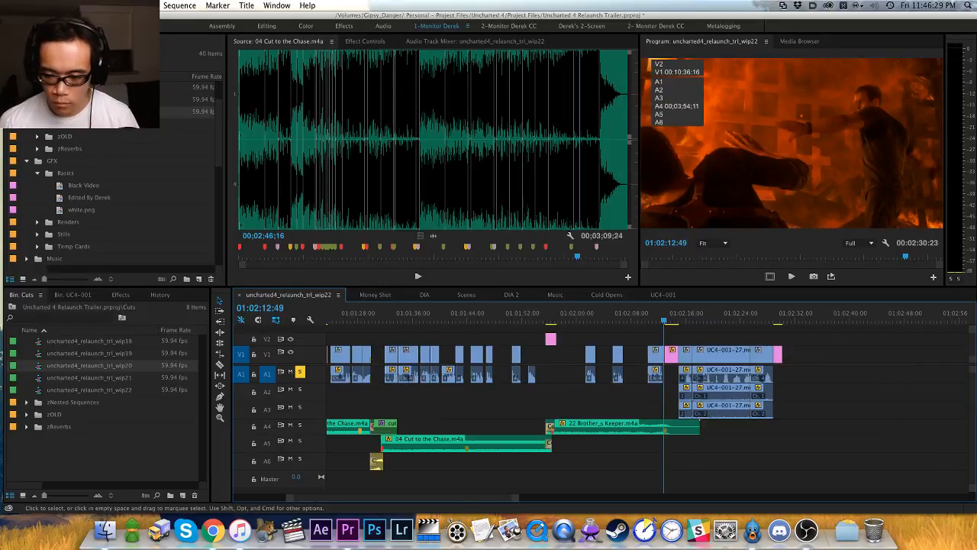
scroll(429, 389, "up", 5)
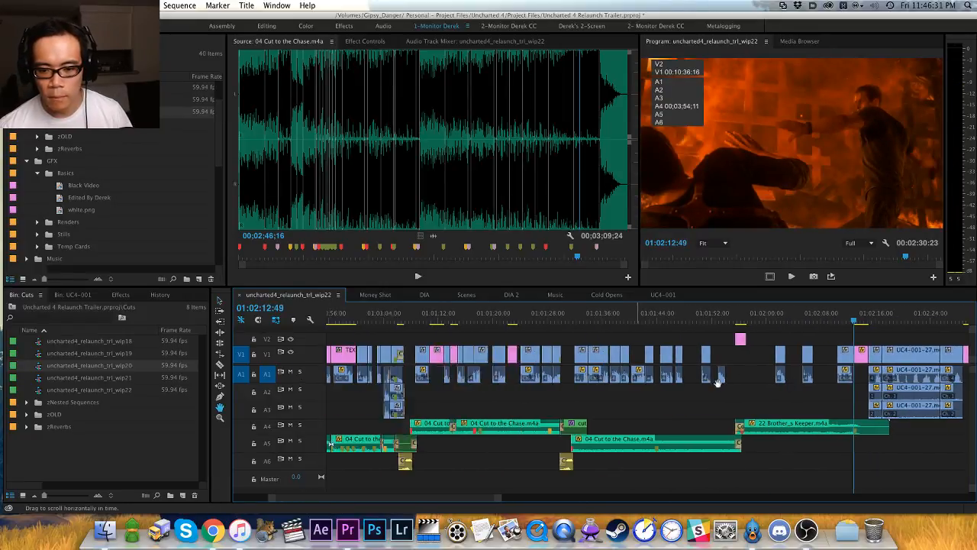
key("super+s")
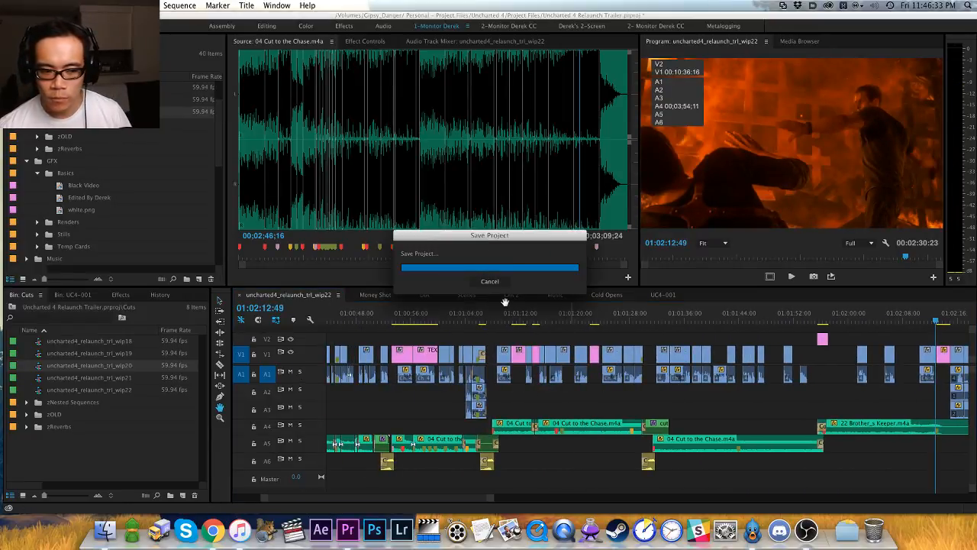
Step: Split the 04 Cut to the Chase.m4a music clip on track A4 at 01:01:08:41, where the UC4-001-21 video clip starts
left_click(508, 305)
key("equal")
key("equal")
key("equal")
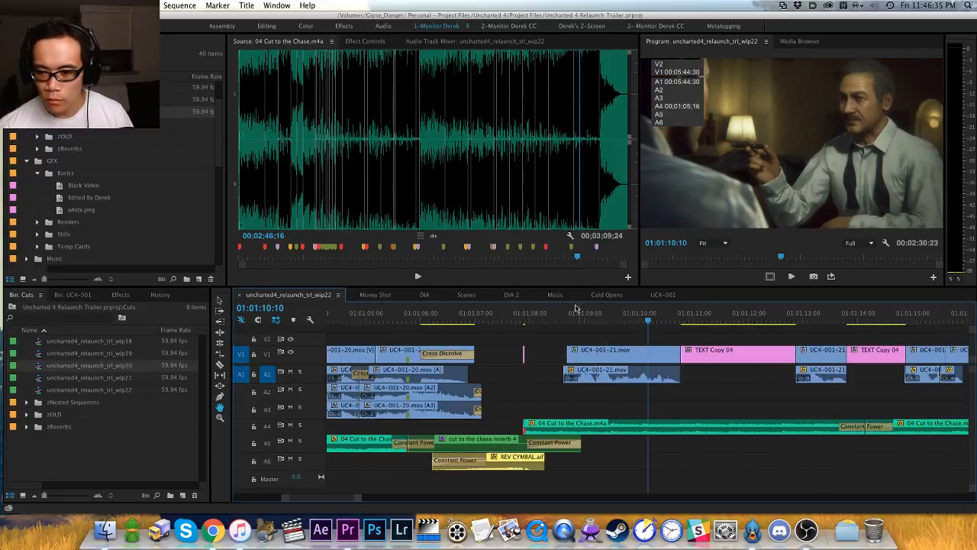
left_click(544, 312)
key("space")
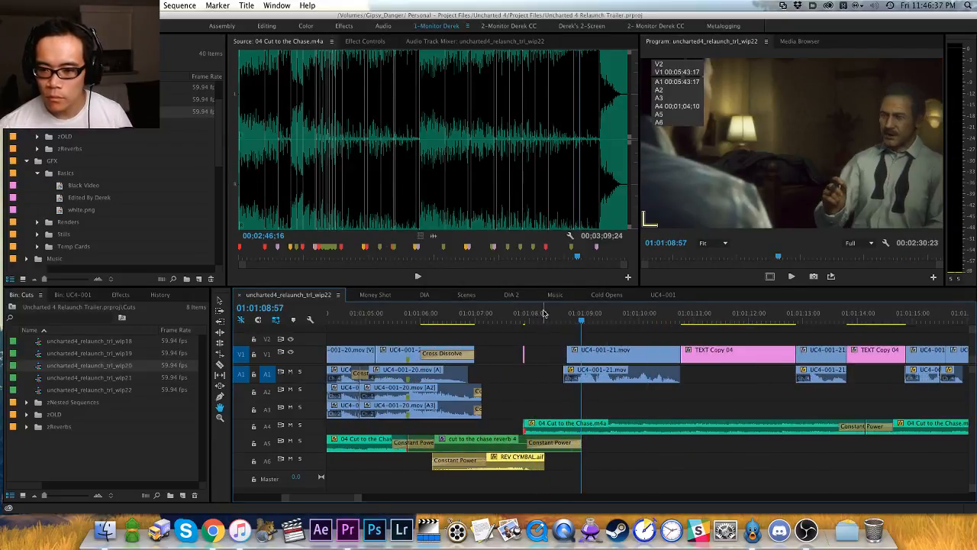
key("space")
key("super+k")
key("shift+Down")
key("shift+Down")
key("shift+Down")
key("shift+Down")
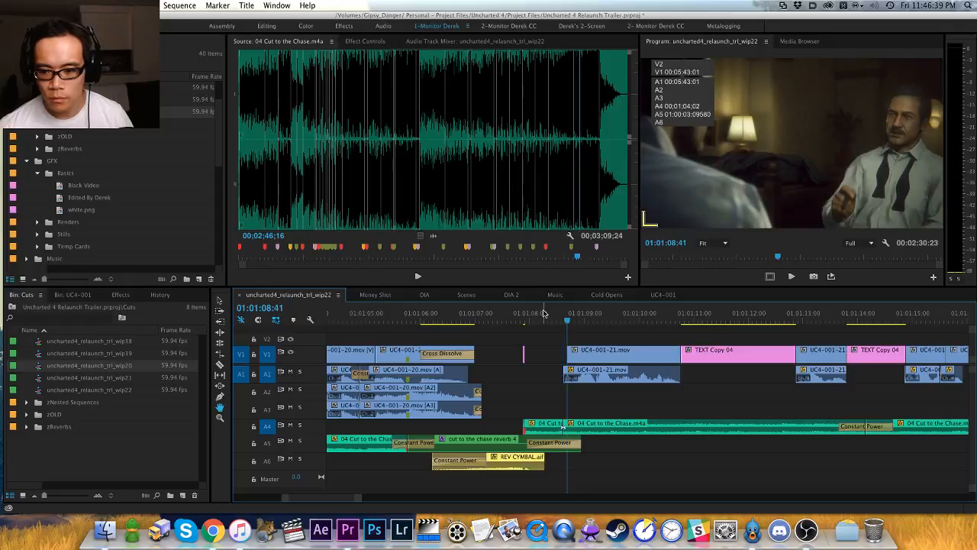
Step: Split the A4 music clip at the end of UC4-001-21 and lower the isolated section's gain by 5 dB
key("shift+Up")
key("super+k")
key("shift+Up")
key("d")
key("g")
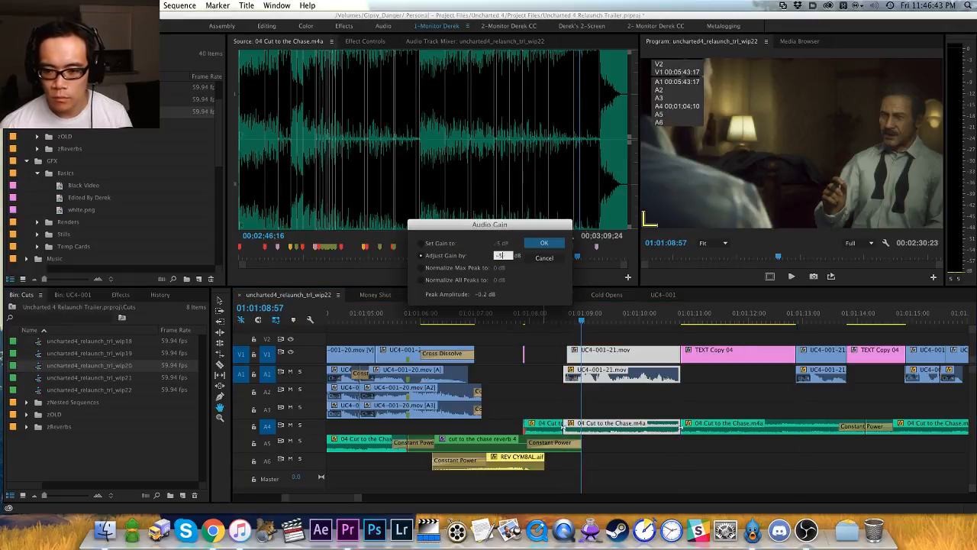
key("Return")
Step: Play the sequence from just before UC4-001-21 through the TEXT Copy 04 clip to check the music against the dialogue
key("super+shift+a")
key("shift+Up")
key("shift+Up")
key("space")
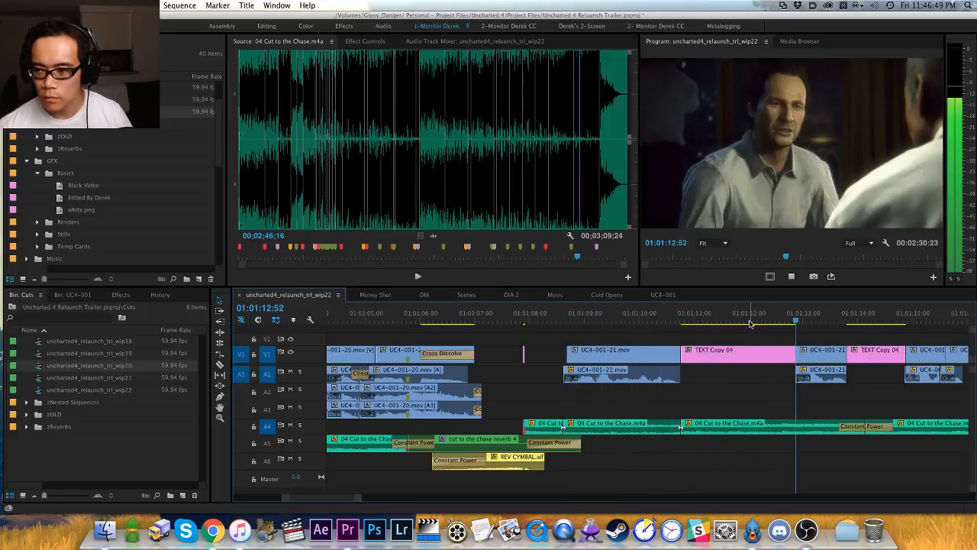
key("space")
Step: Solo track A1 and listen to the UC4-001-21 dialogue from 01:01:08:36
left_click(563, 322)
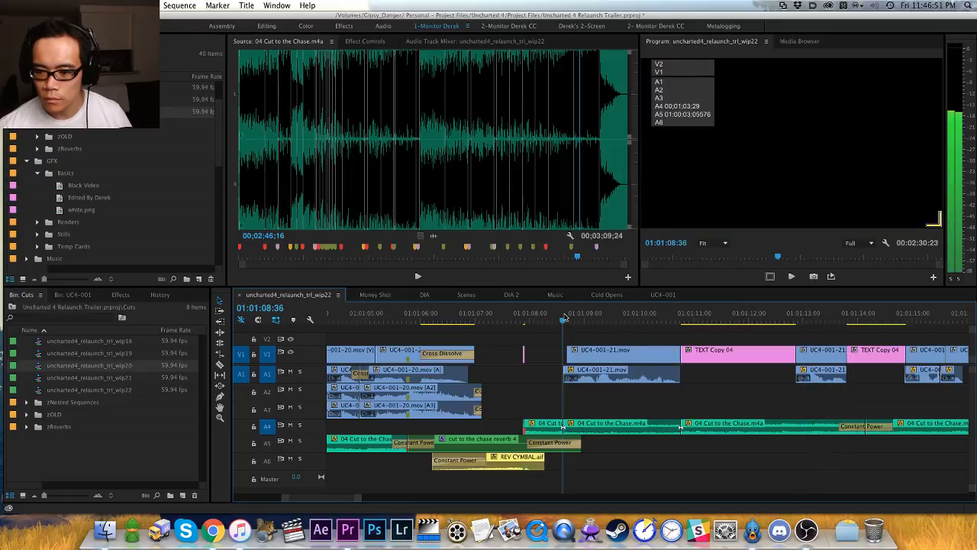
left_click(300, 371)
key("space")
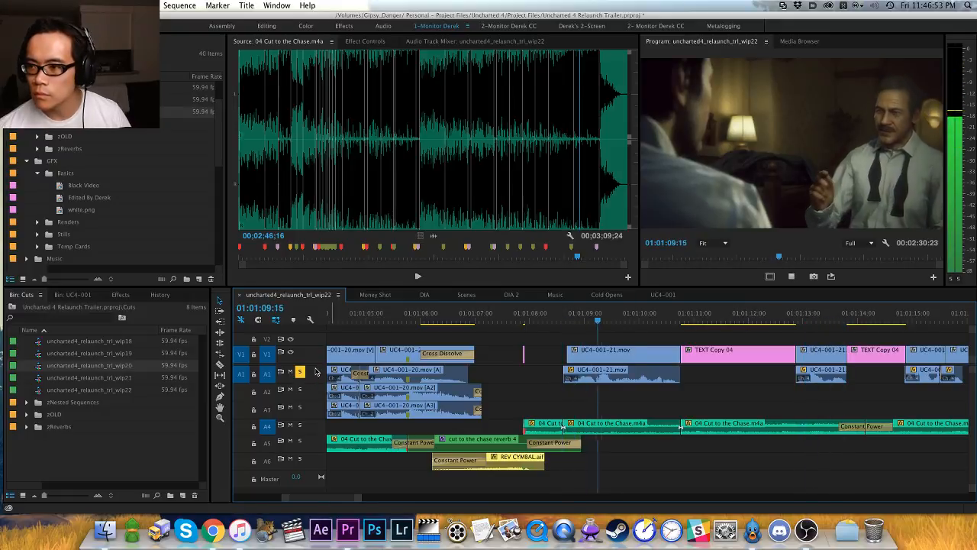
key("space")
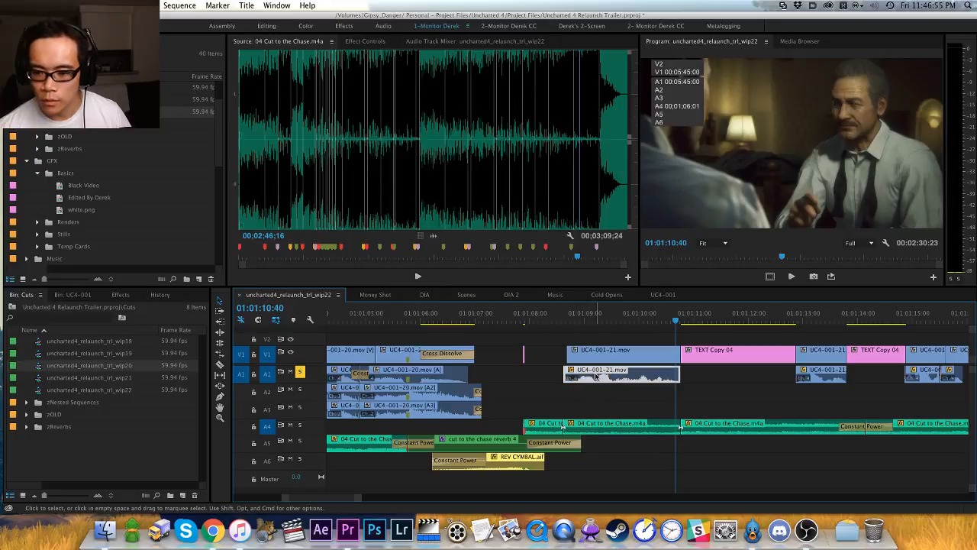
Step: Raise the gain of the UC4-001-21 clip on A1 by 3 dB and play it from its start
type("g3")
key("Return")
key("Up")
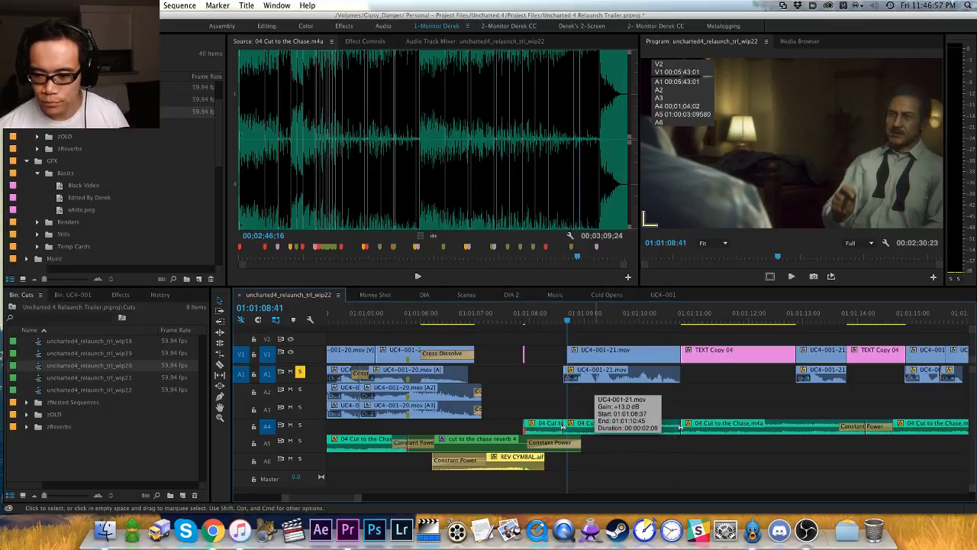
key("space")
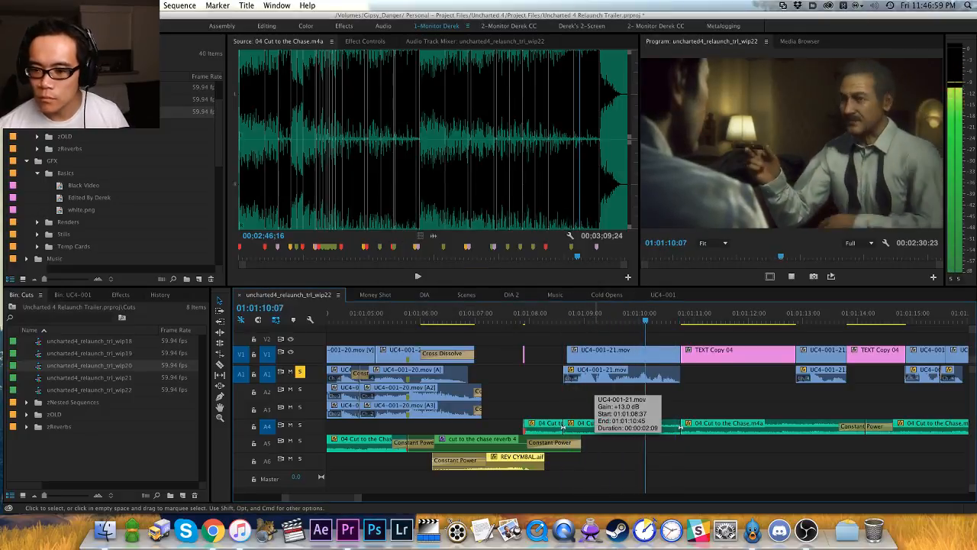
key("space")
Step: Untarget track A4, readjust the gain of only the UC4-001-21 dialogue clip, and replay its opening
type("g-")
key("Return")
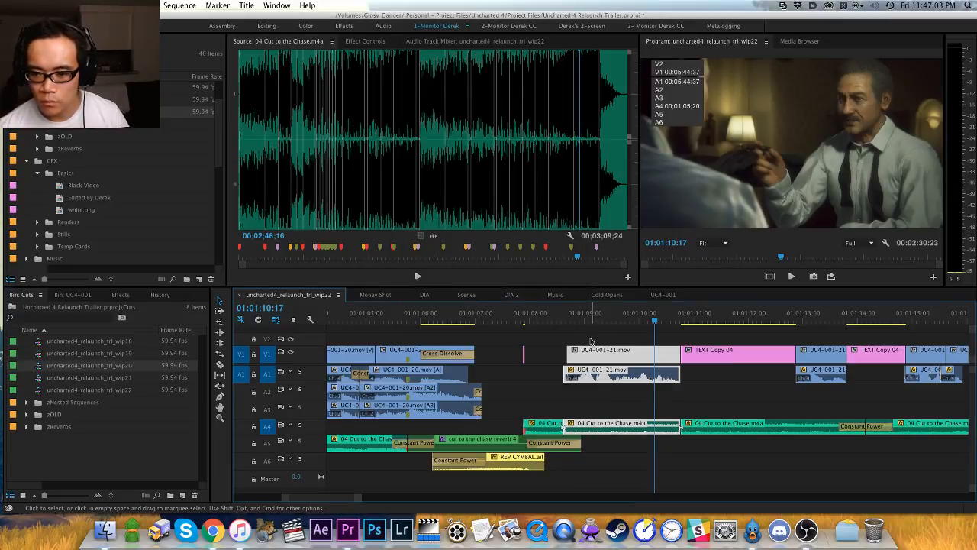
left_click(592, 390)
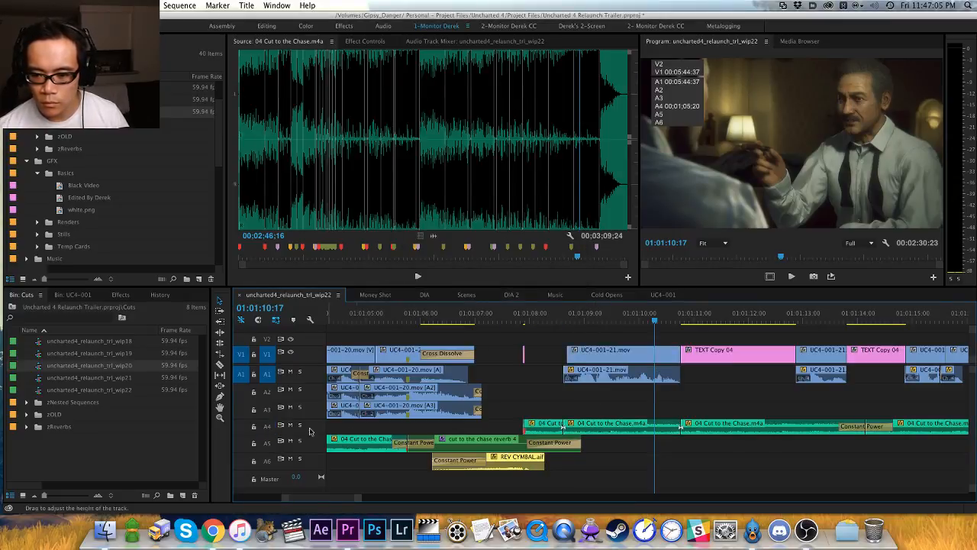
key("d")
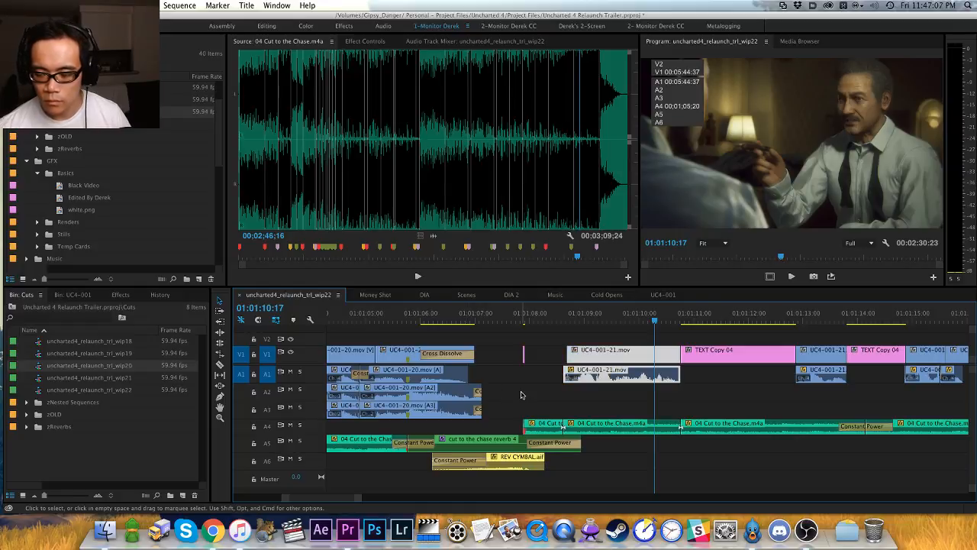
key("g")
key("Return")
key("super+shift+a")
key("Up")
key("Up")
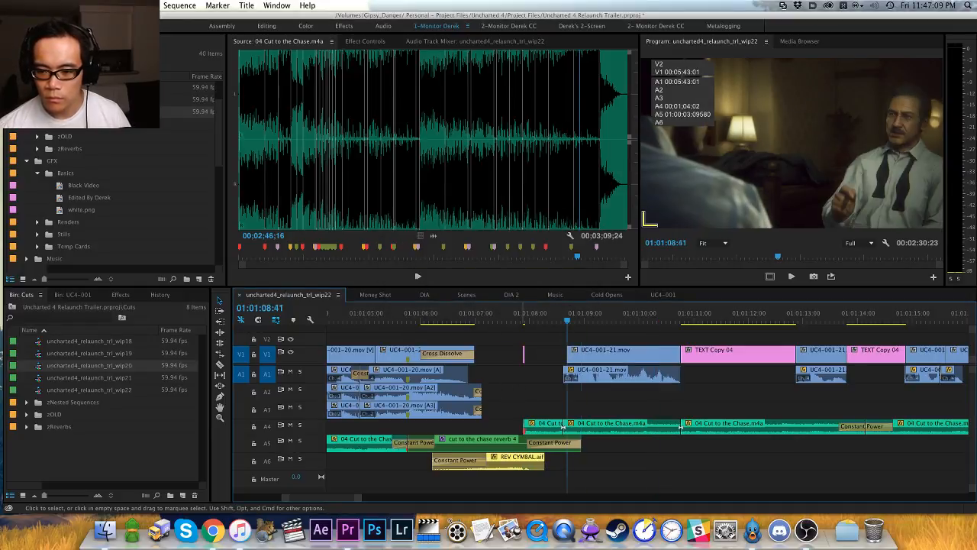
key("space")
key("space")
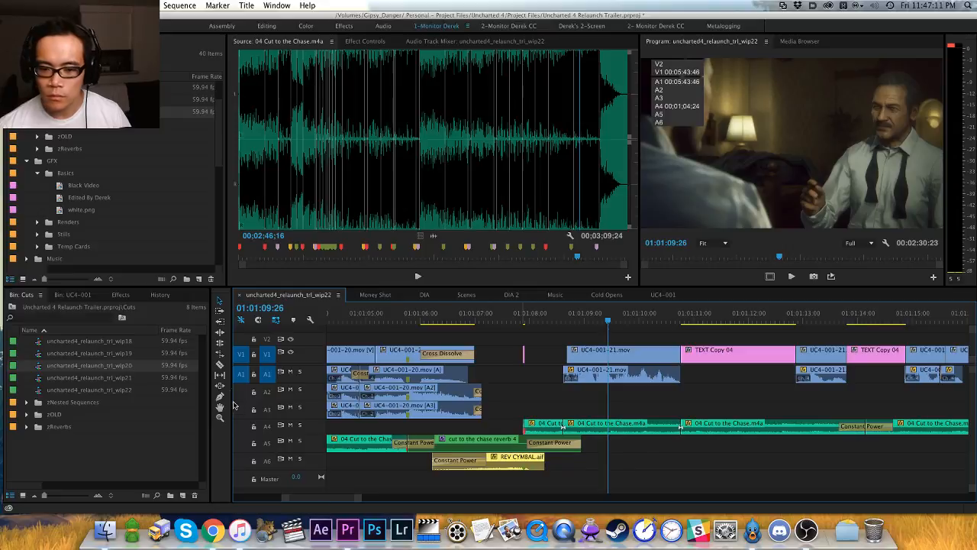
Step: Solo track A1 again and replay the UC4-001-21 dialogue in isolation
key("space")
key("space")
key("Up")
key("Up")
key("space")
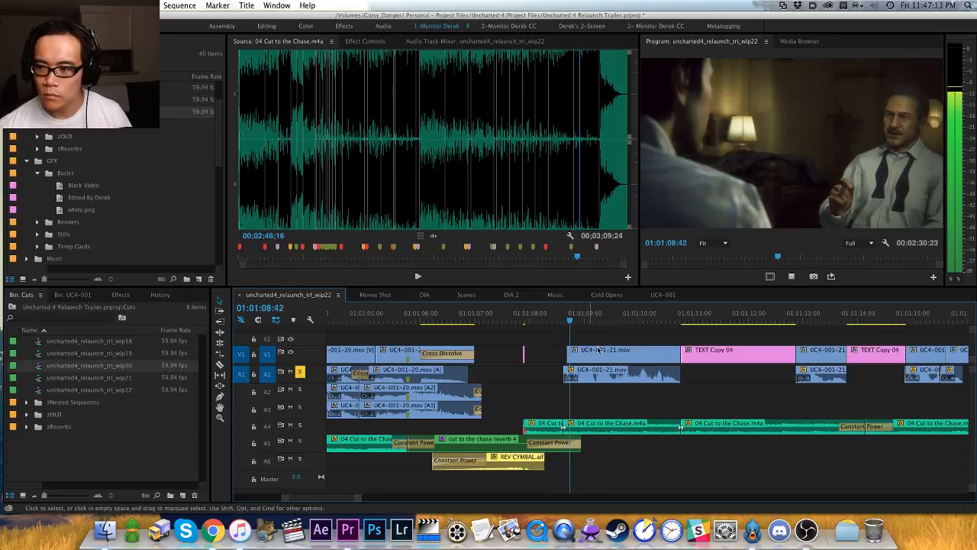
key("h")
left_click_drag(616, 360, 583, 365)
key("space")
Step: Adjust the gain of the soloed UC4-001-21 dialogue clip and replay it from its start
key("d")
key("g")
key("Return")
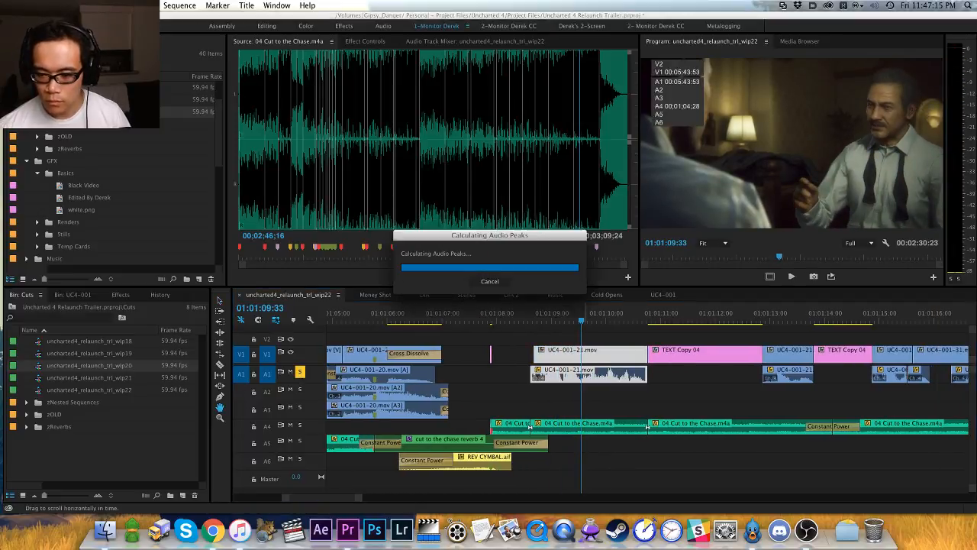
key("super+shift+a")
key("v")
key("Up")
key("Up")
key("space")
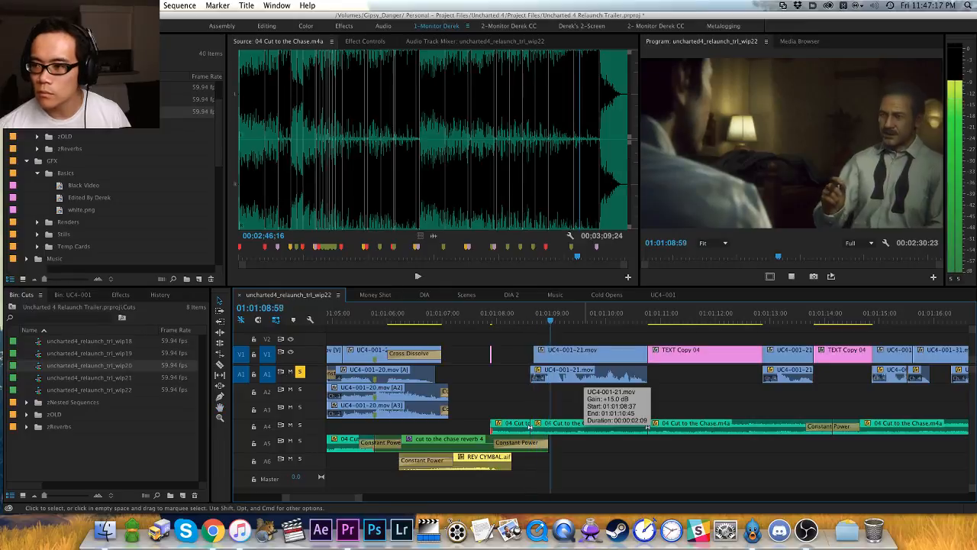
key("space")
Step: Fine-tune the UC4-001-21 dialogue gain once more, play through to the second TEXT Copy 04 clip, and unsolo A1
key("d")
key("g")
key("Return")
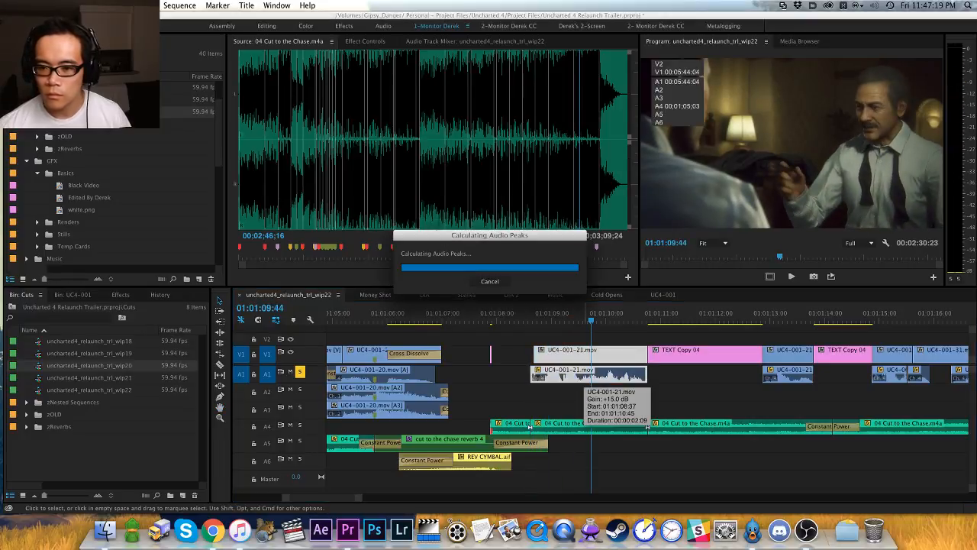
key("super+shift+a")
key("Up")
key("Up")
key("space")
key("equal")
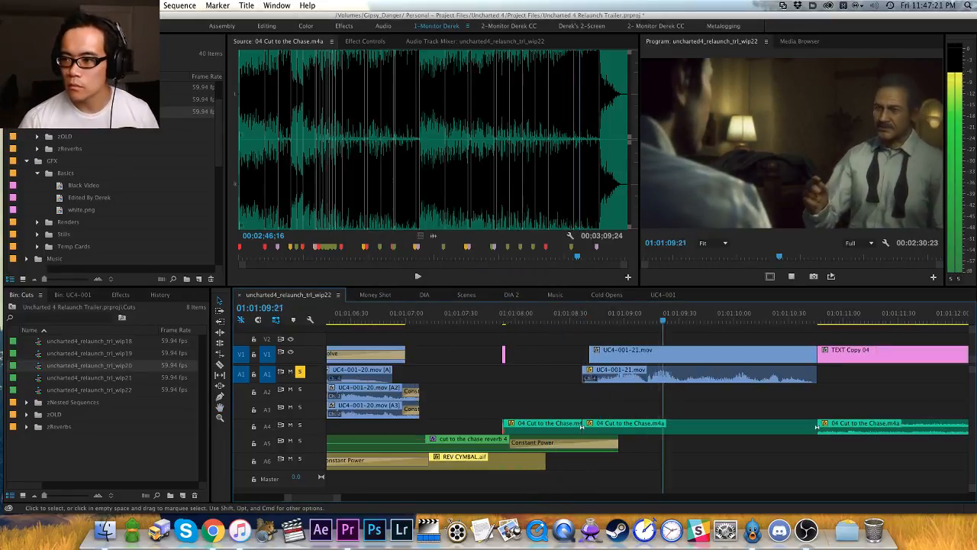
key("minus")
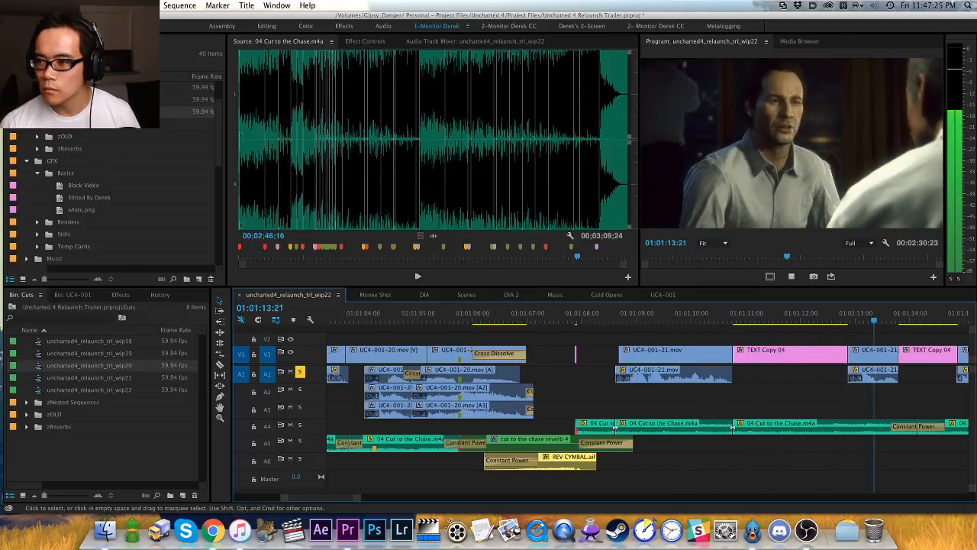
key("space")
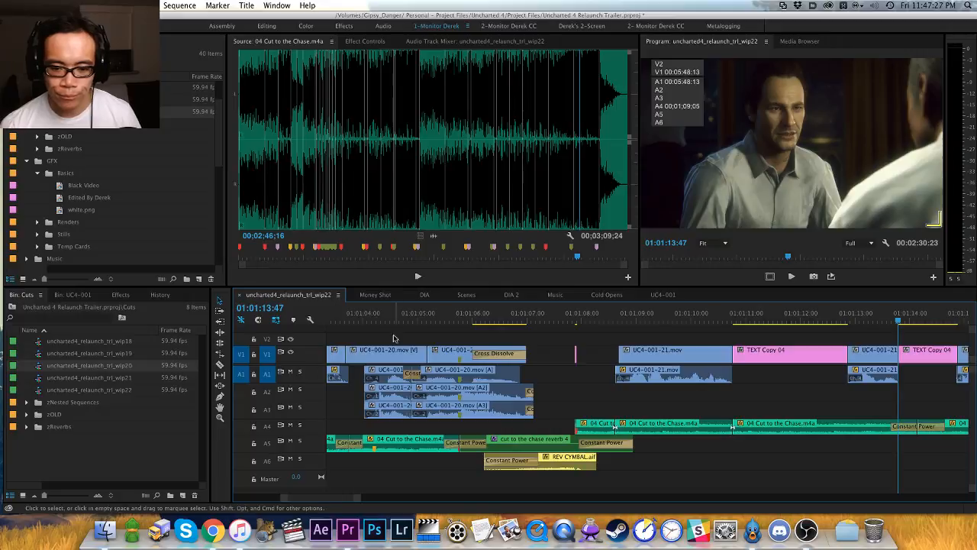
Step: Save the project and replay the start of UC4-001-21 with the music audible
key("super+s")
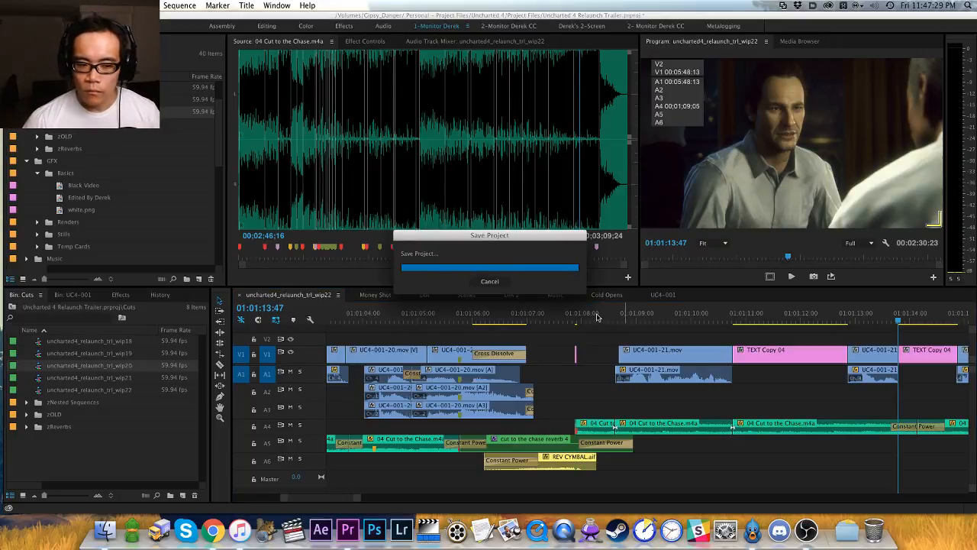
left_click(590, 316)
key("space")
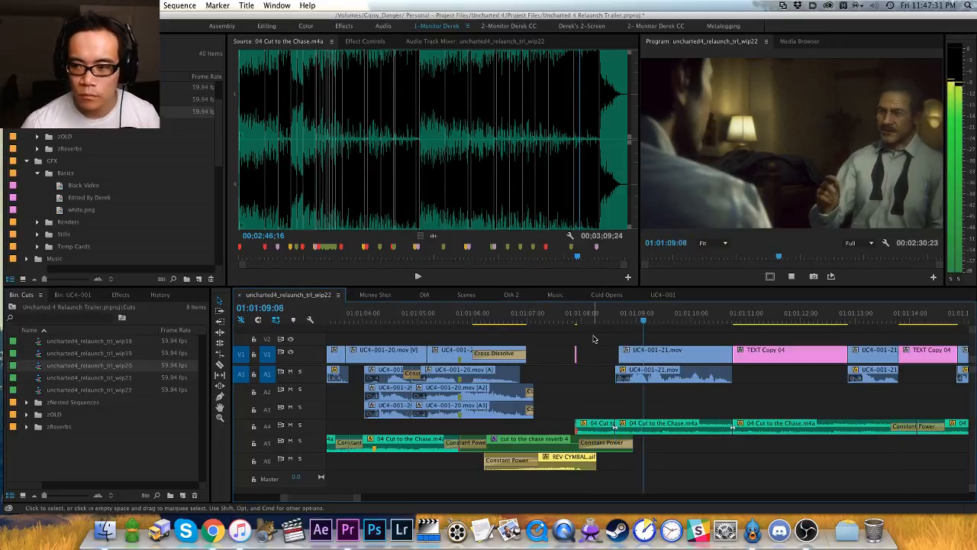
key("space")
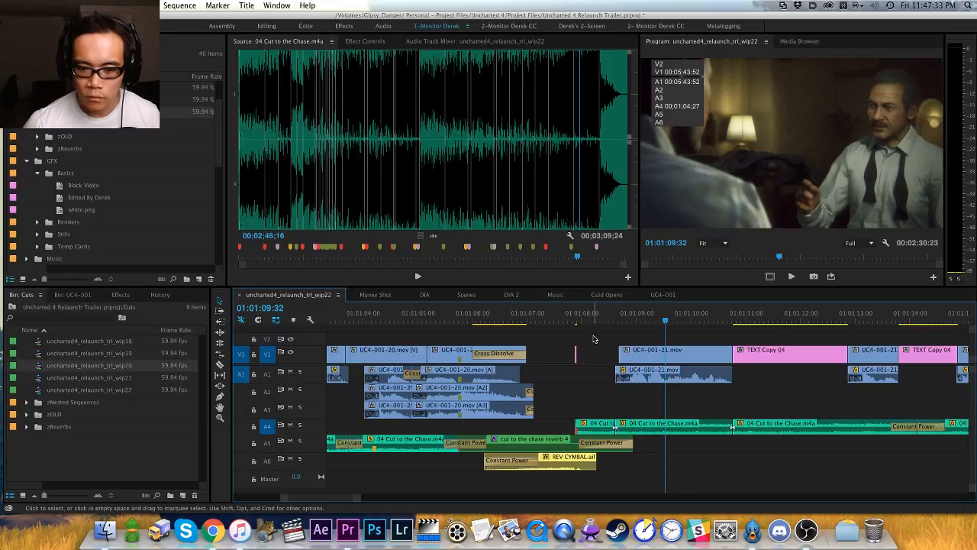
Step: Adjust the gain of the A4 music section beneath UC4-001-21 and replay it with the dialogue
key("d")
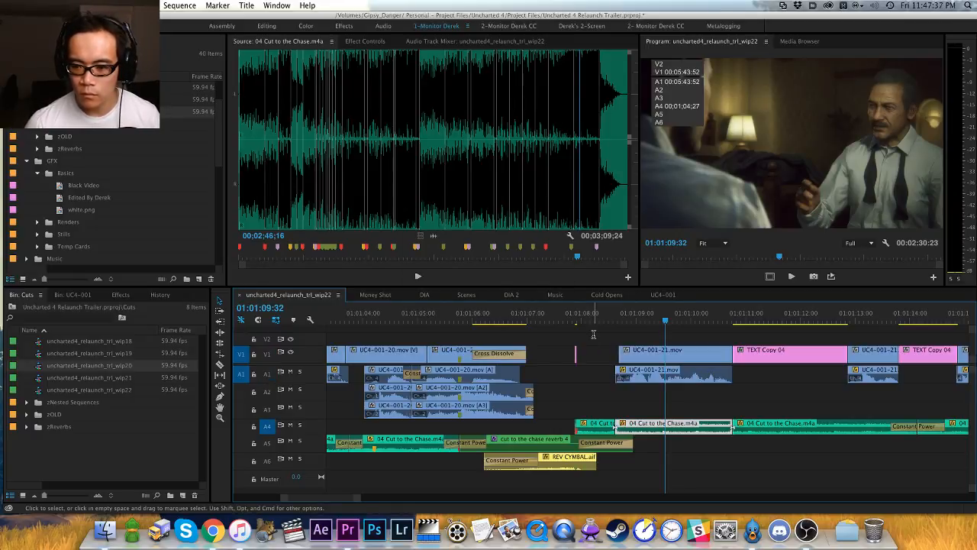
key("g")
key("Return")
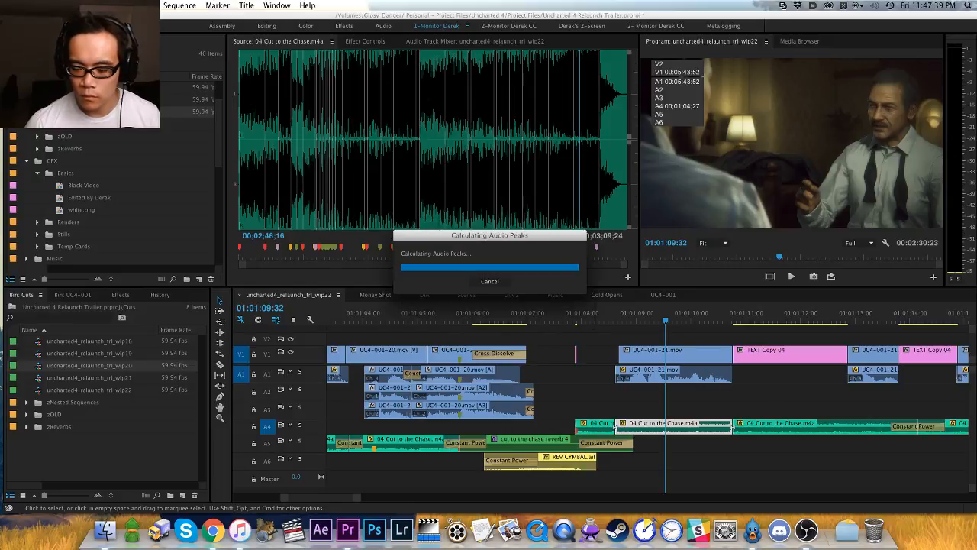
key("super+shift+a")
key("Up")
key("space")
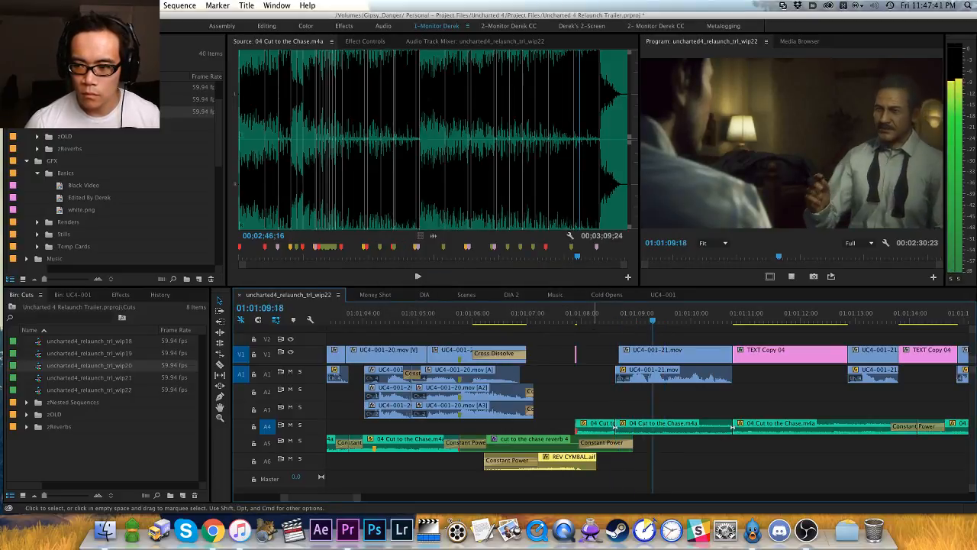
key("space")
key("Up")
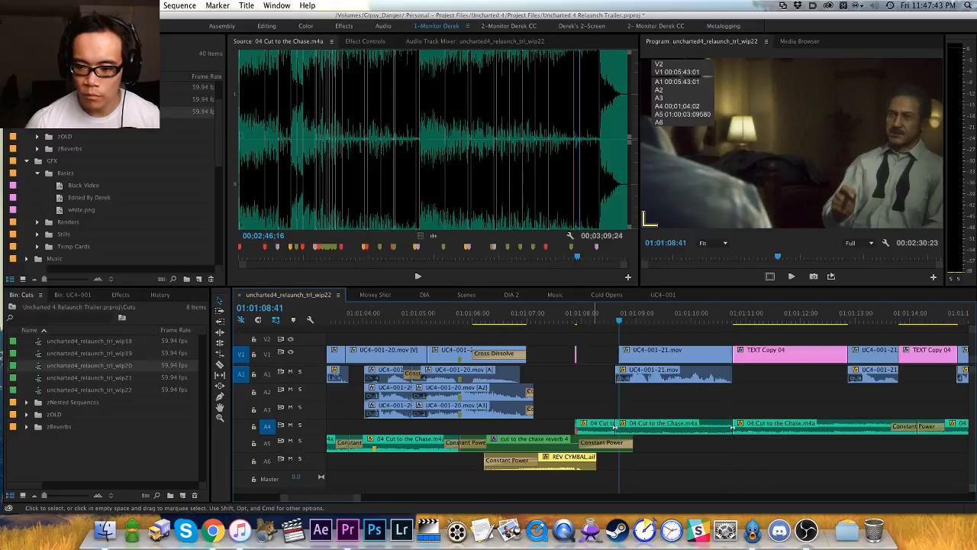
Step: Increase the UC4-001-21 dialogue clip's gain on A1 by 3 dB from the 01:01:08:41 position
type("dg")
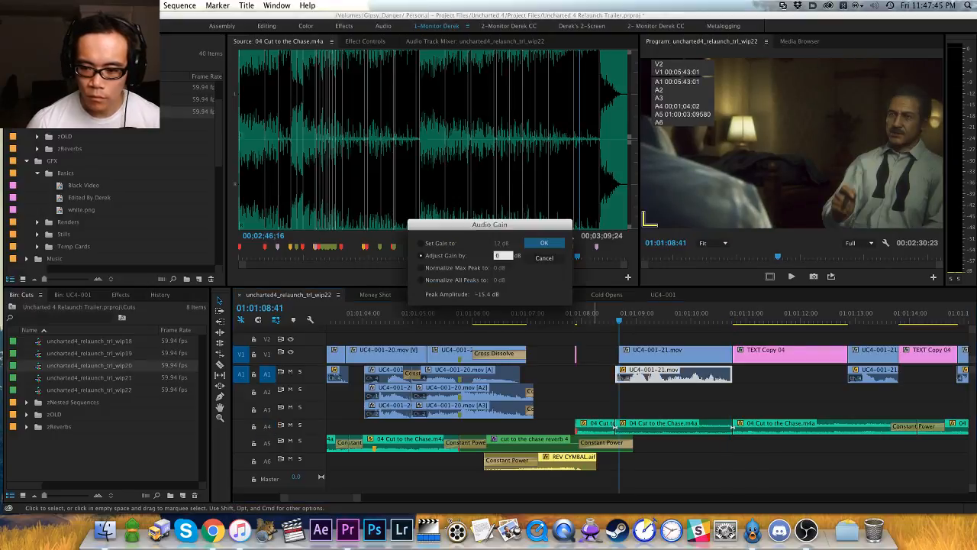
type("3")
key("Return")
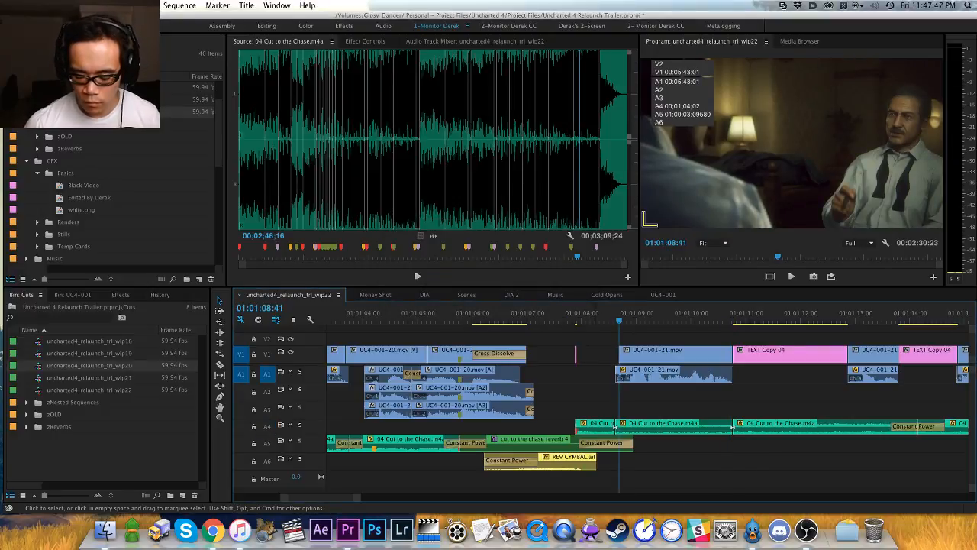
Step: Add a Constant Power crossfade at the 01:01:08:37 music edit on A4, shorten its duration, and play through it
key("Left")
key("Left")
key("Left")
key("Left")
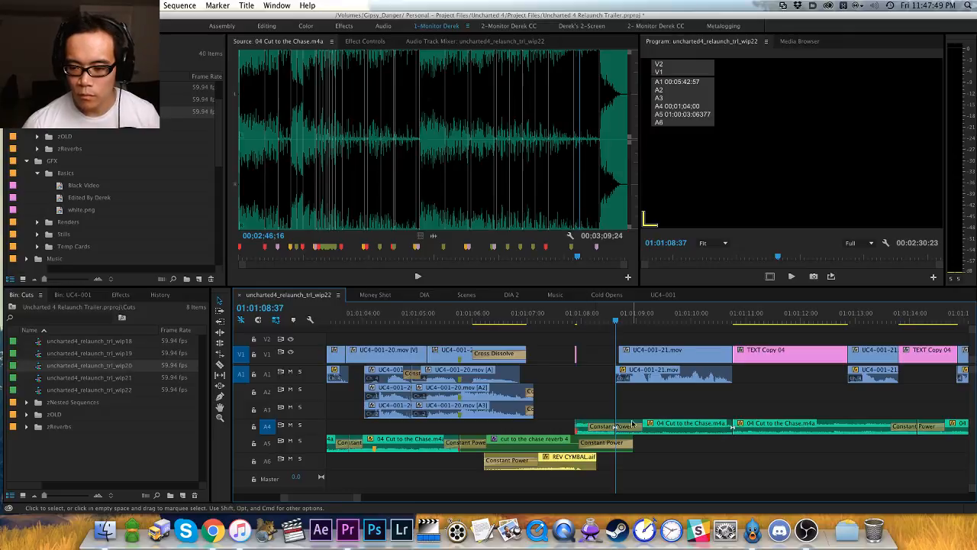
double_click(632, 426)
key("Return")
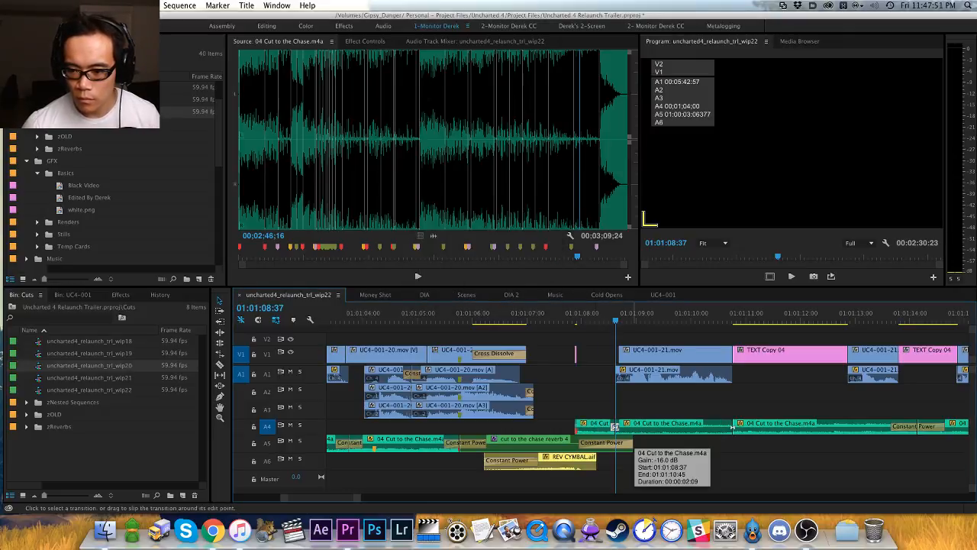
double_click(636, 427)
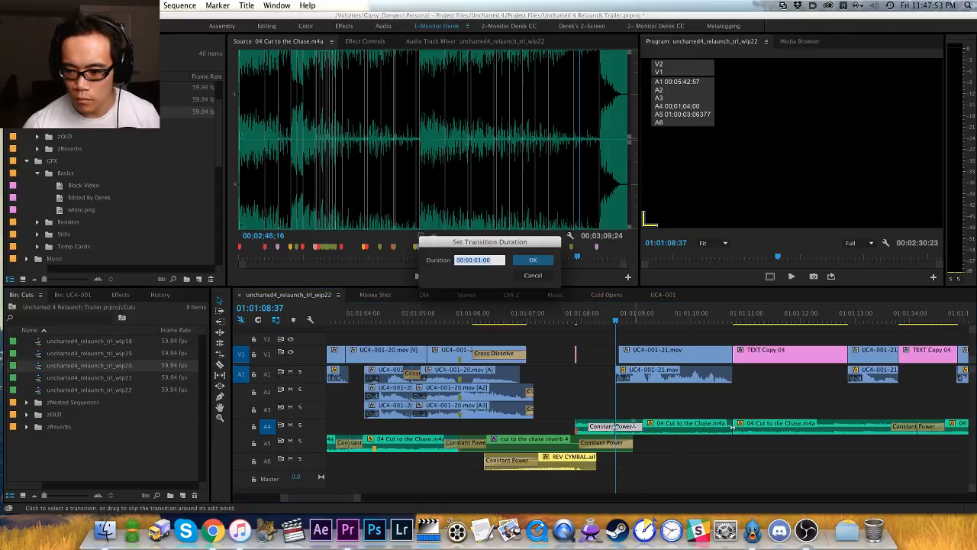
key("Return")
scroll(615, 412, "down", 3)
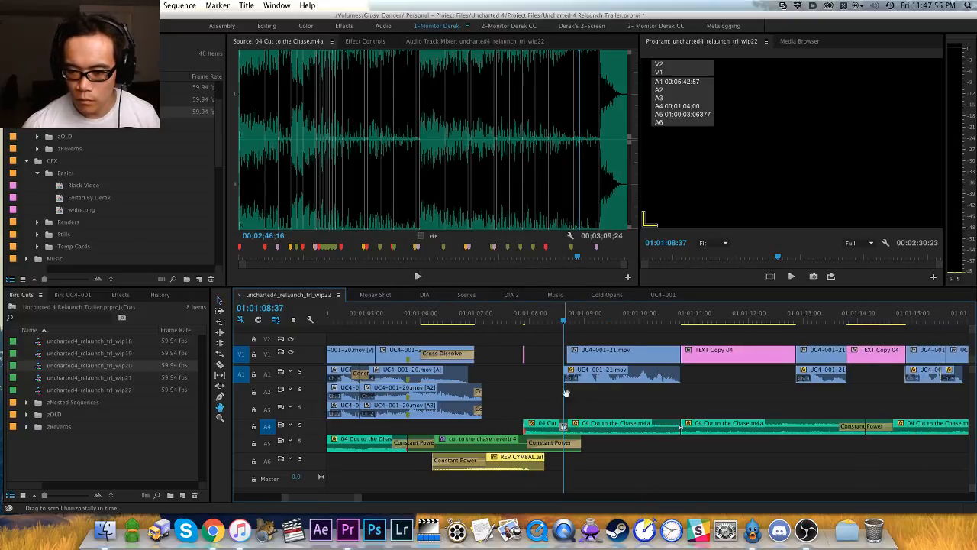
key("space")
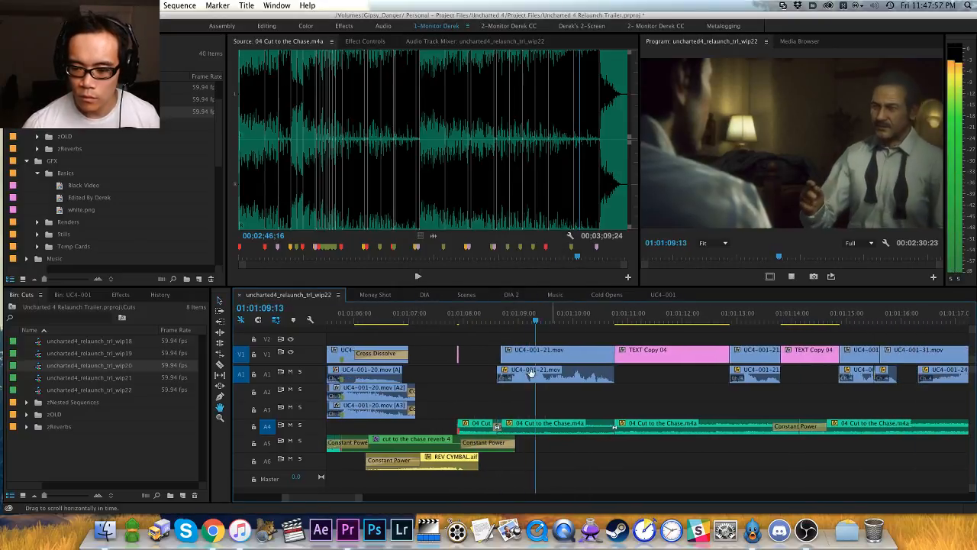
key("Up")
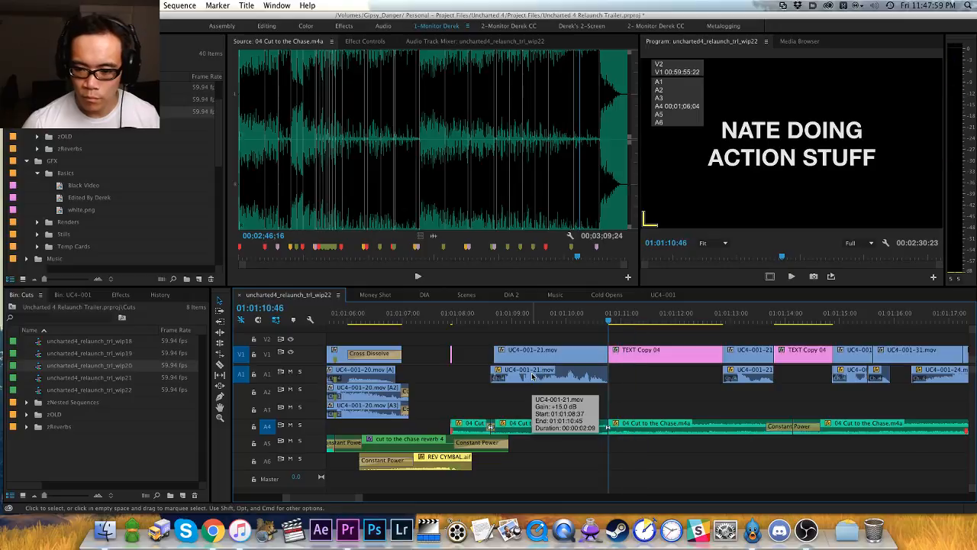
Step: Move the A4 music edit slightly past the start of the first TEXT Copy 04 clip, crossfade it with Constant Power, and play through it
mouse_move(558, 317)
left_mouse_down()
mouse_move(625, 314)
mouse_move(548, 315)
left_mouse_up()
key("e")
key("space")
left_click_drag(549, 377, 510, 375)
key("v")
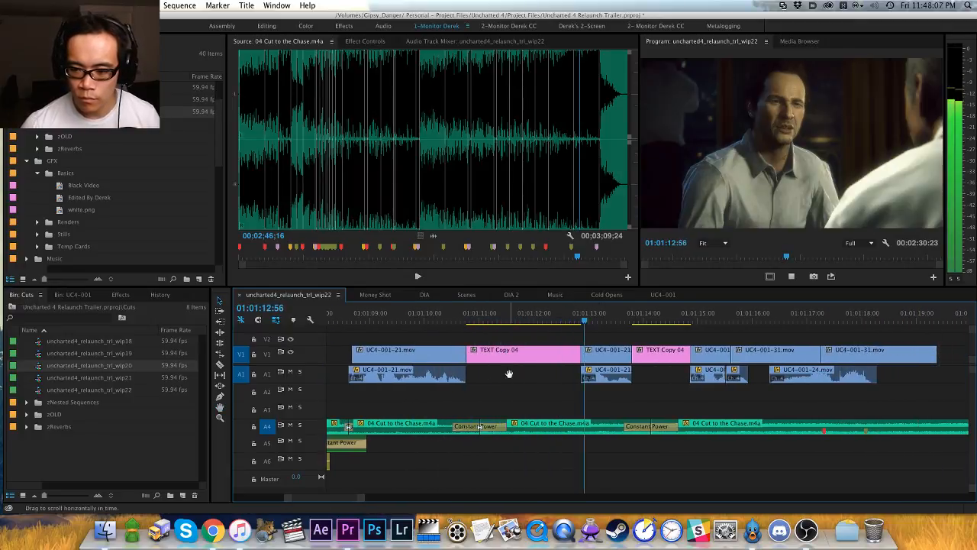
Step: Split the A4 music at 01:01:12:52 and adjust the gain of the section beneath the second UC4-001-21 clip
key("space")
key("g")
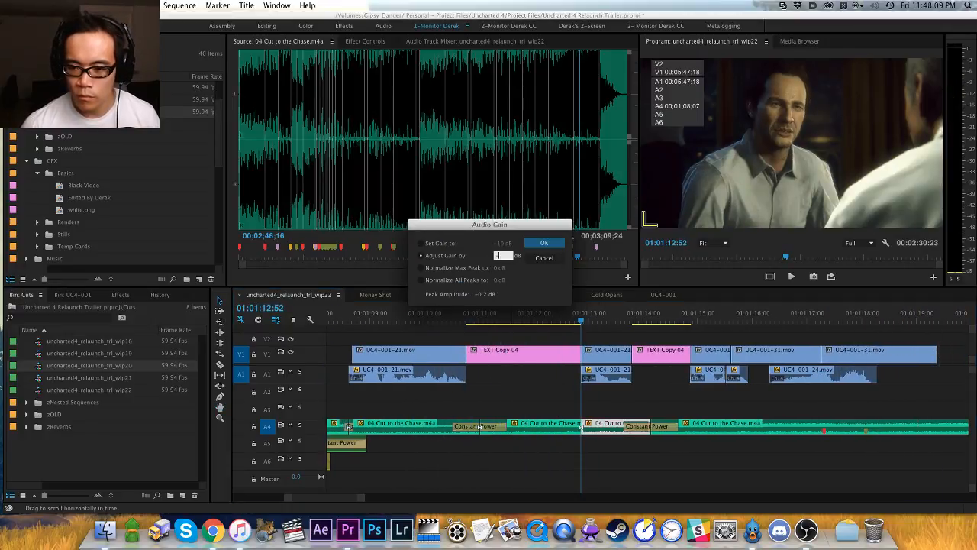
key("Return")
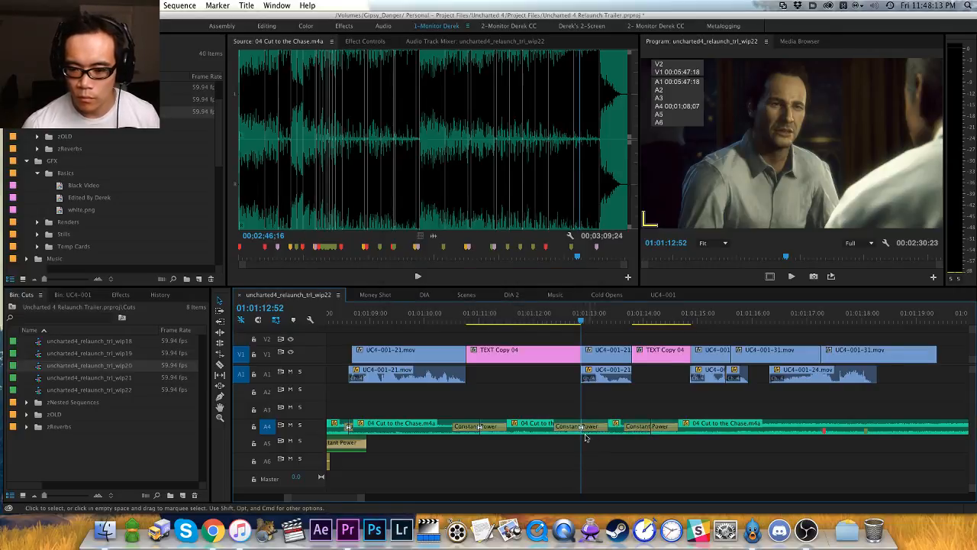
Step: Add a Constant Power crossfade at the 01:01:12:52 music edit on A4, shorten its duration, and play through it
double_click(565, 425)
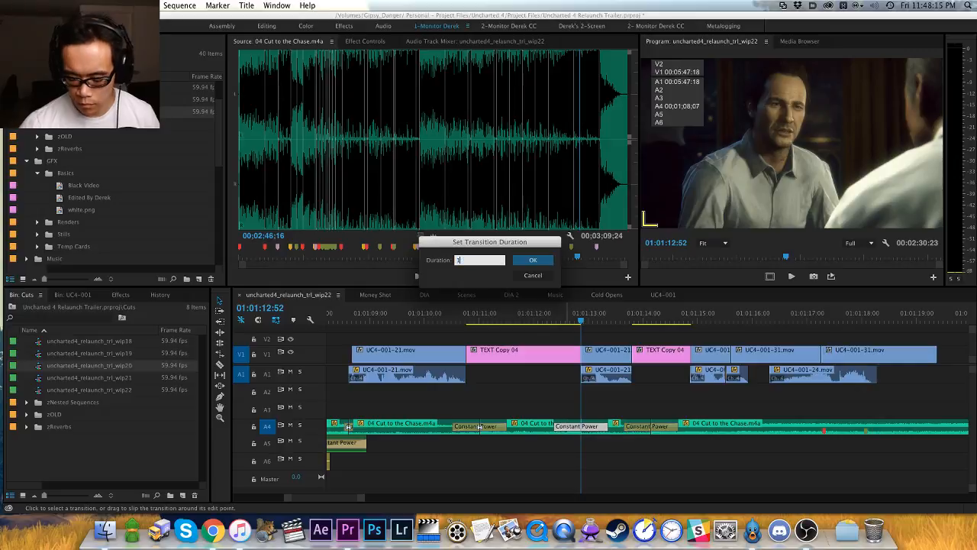
key("Return")
left_click(553, 321)
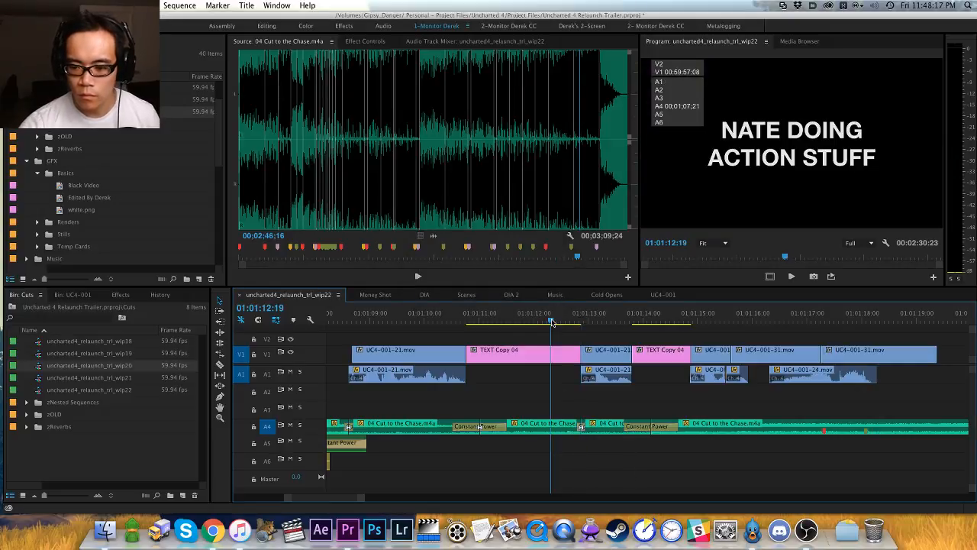
key("space")
key("h")
left_click_drag(660, 395, 609, 399)
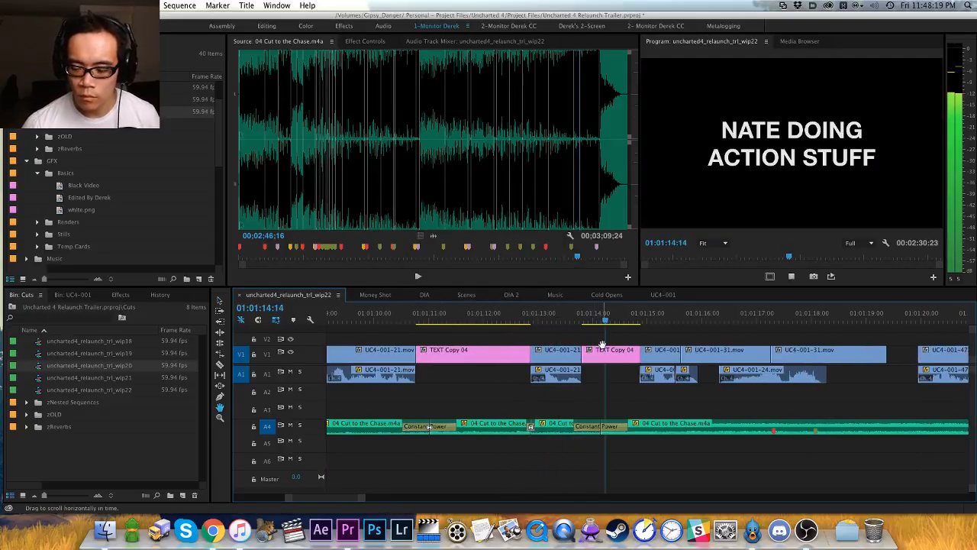
Step: Try to move the A4 music edit back to the start of the second TEXT Copy 04 clip and play through it
left_click_drag(587, 317, 584, 317)
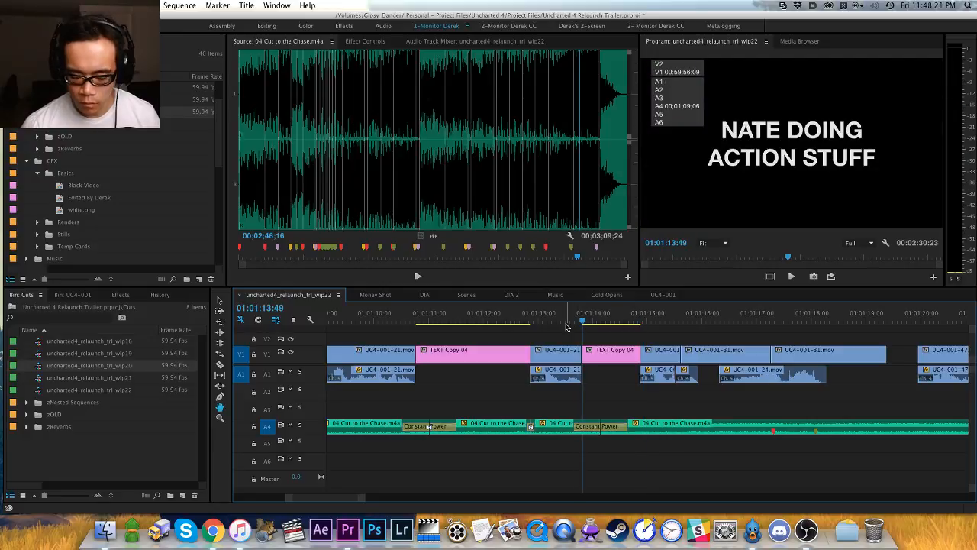
left_click(508, 320)
key("space")
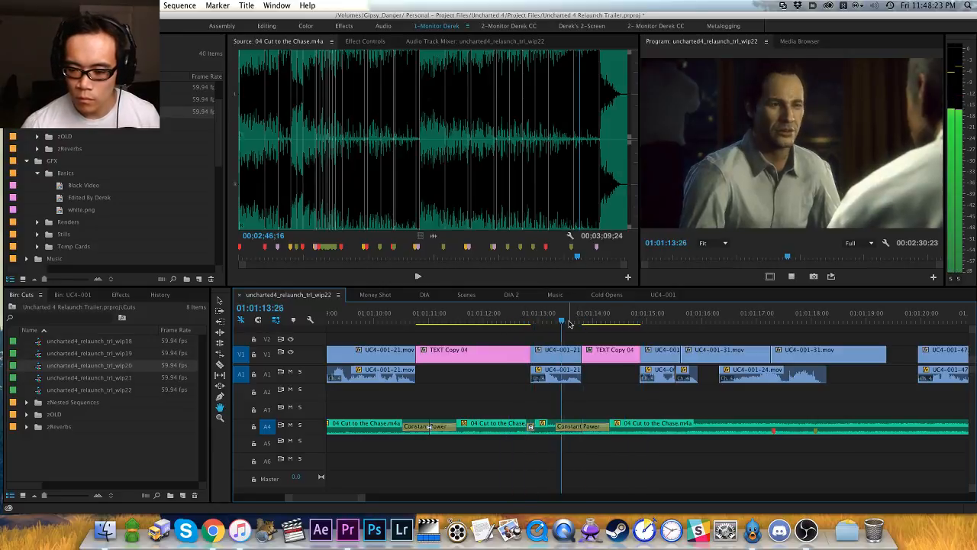
left_click_drag(593, 324, 525, 330)
key("space")
key("v")
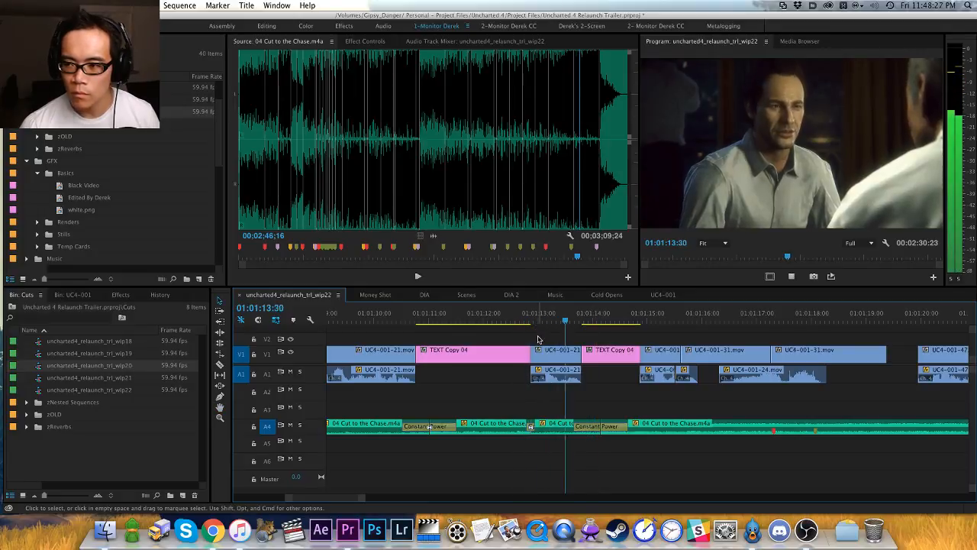
Step: Increase the gain of the short UC4-001-21 dialogue clip on A1 around 01:01:13:39 by 6 dB and replay it
key("space")
key("d")
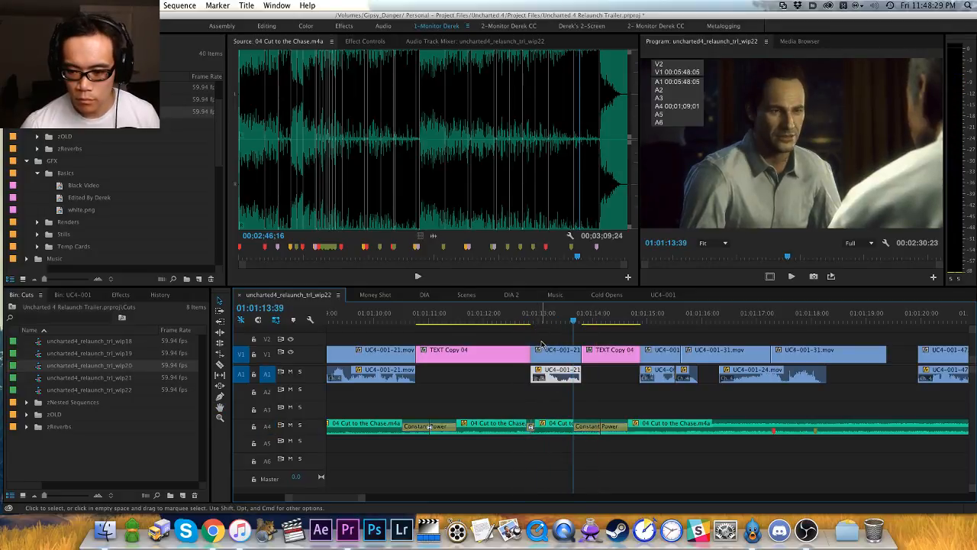
type("g6")
key("Return")
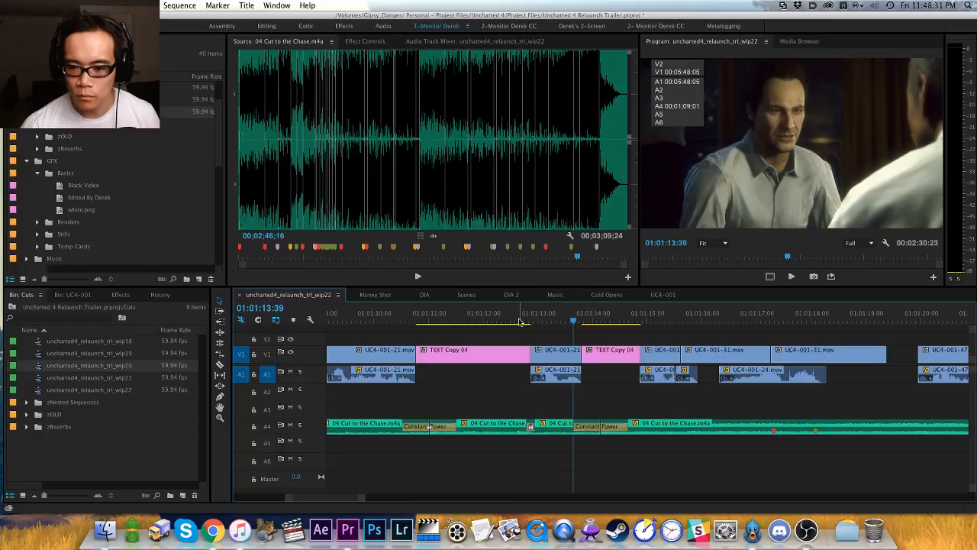
left_click(519, 322)
key("space")
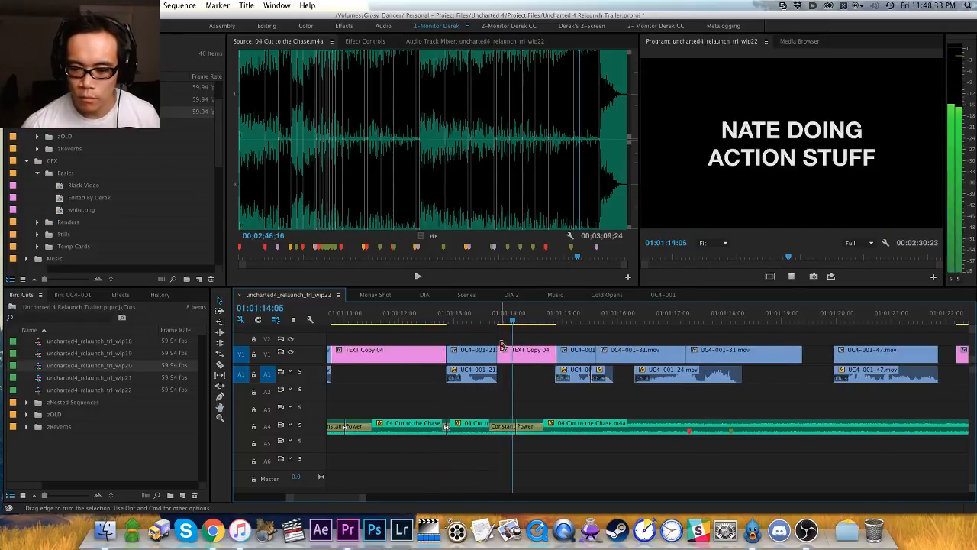
Step: Split the A4 music at 01:01:14:52, where the second TEXT Copy 04 clip ends, add a short crossfade, and play on
key("space")
key("Up")
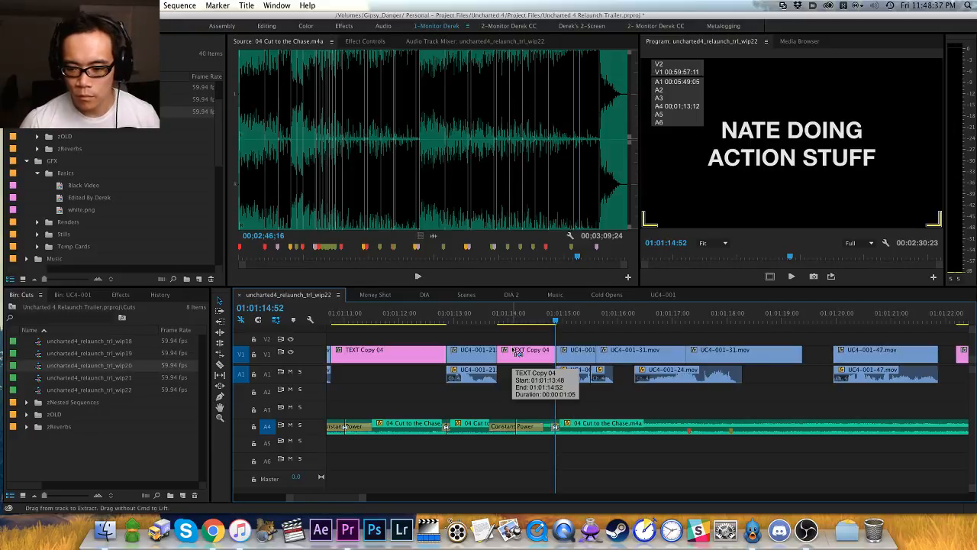
key("space")
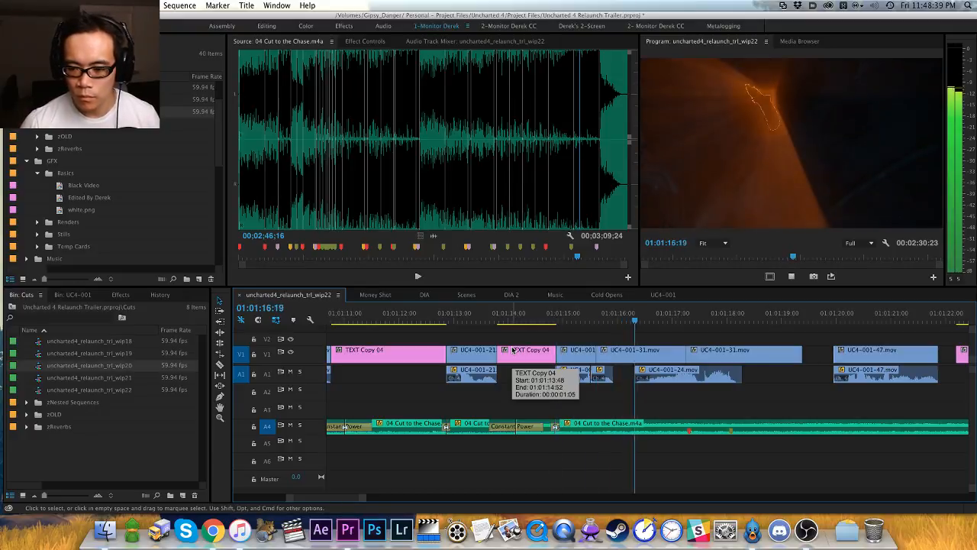
Step: Split the A4 music at the end of the UC4-001-24 dialogue, 01:01:18:17, and lower the preceding section's gain by 6 dB
key("shift+Down")
key("shift+Down")
key("shift+Down")
key("shift+Down")
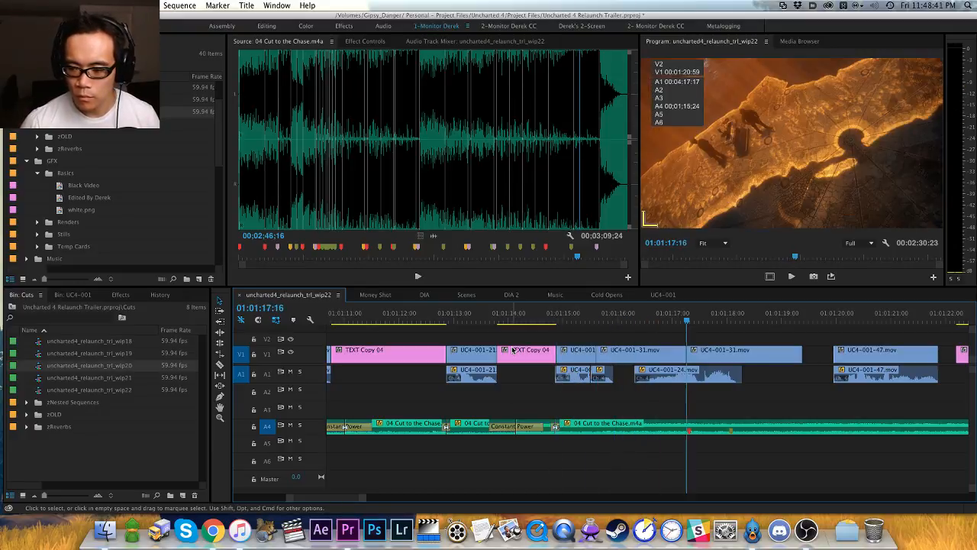
key("shift+Up")
key("super+k")
key("shift+Up")
key("d")
key("g")
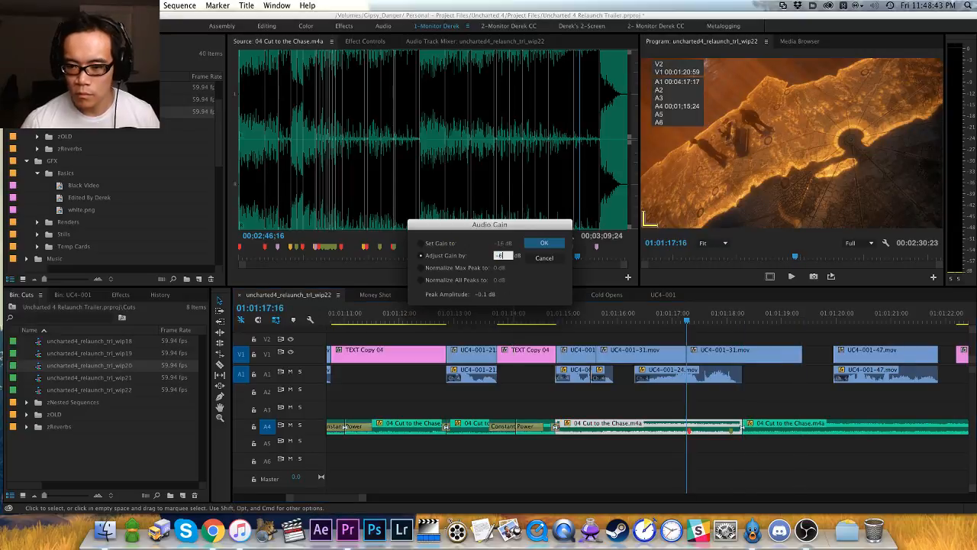
key("Return")
Step: Add a Constant Power crossfade to the A4 music edit at 01:01:18:17 and play the section leading through it
key("shift+Down")
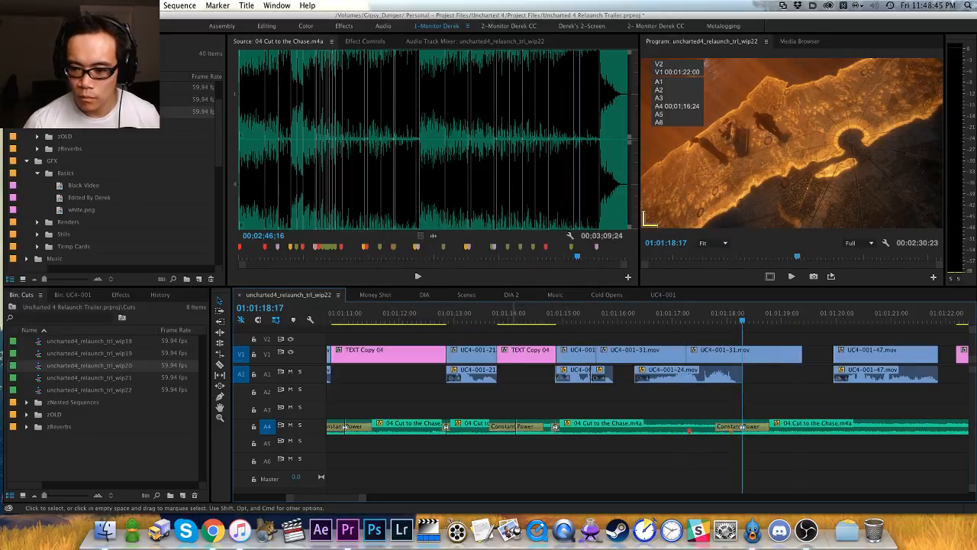
left_click(471, 314)
key("space")
key("h")
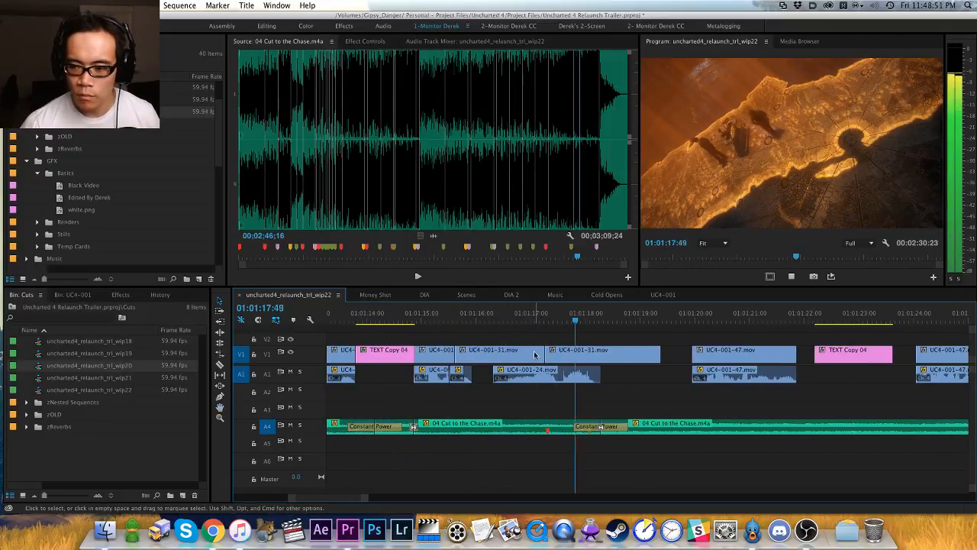
Step: Move the A4 music edit after UC4-001-24, with its crossfade, to 01:01:18:37 and play through it
key("space")
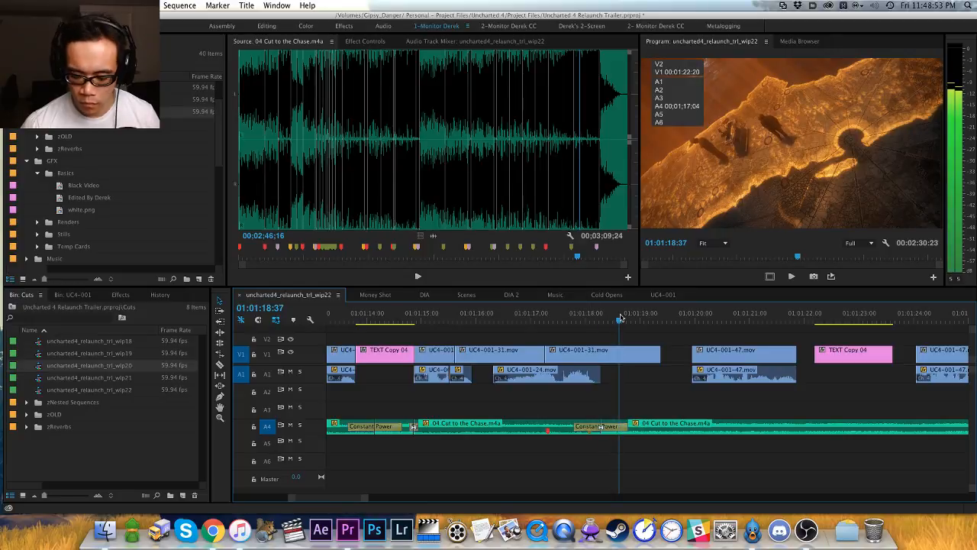
key("e")
left_click(550, 318)
key("space")
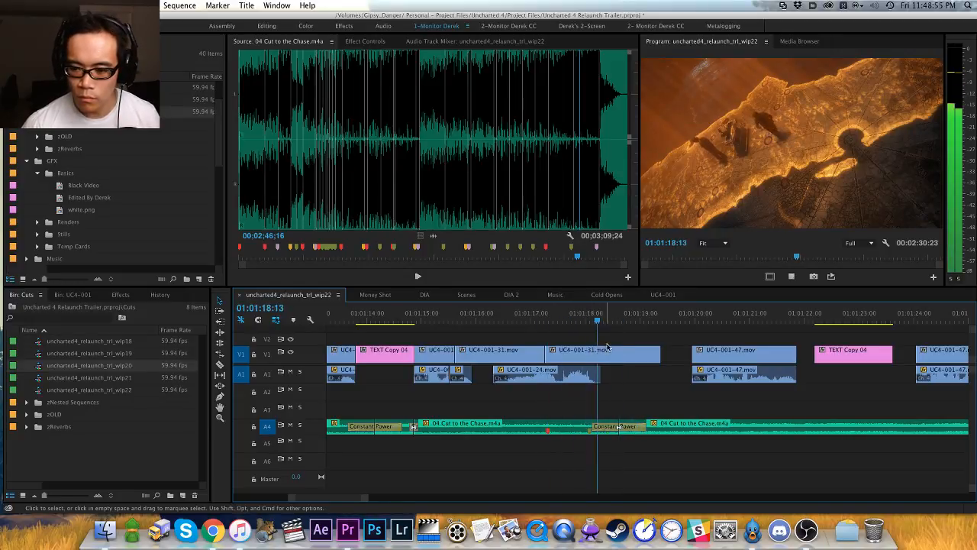
key("h")
left_click_drag(667, 371, 559, 374)
key("v")
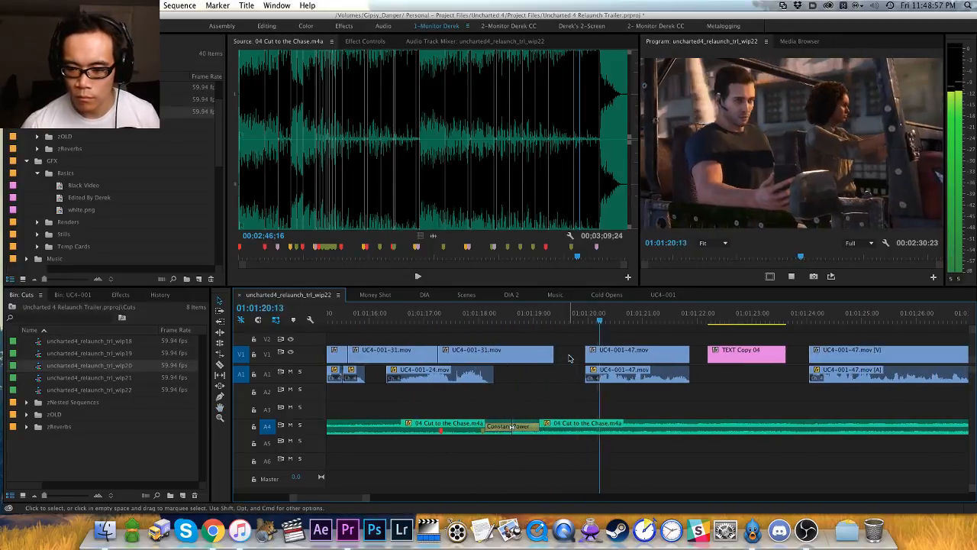
Step: Split the A4 music at 01:01:19:57 and 01:01:21:52 around the first UC4-001-47 clip and add a short crossfade at the first cut
key("space")
key("Up")
key("super+k")
key("Down")
key("super+k")
key("Up")
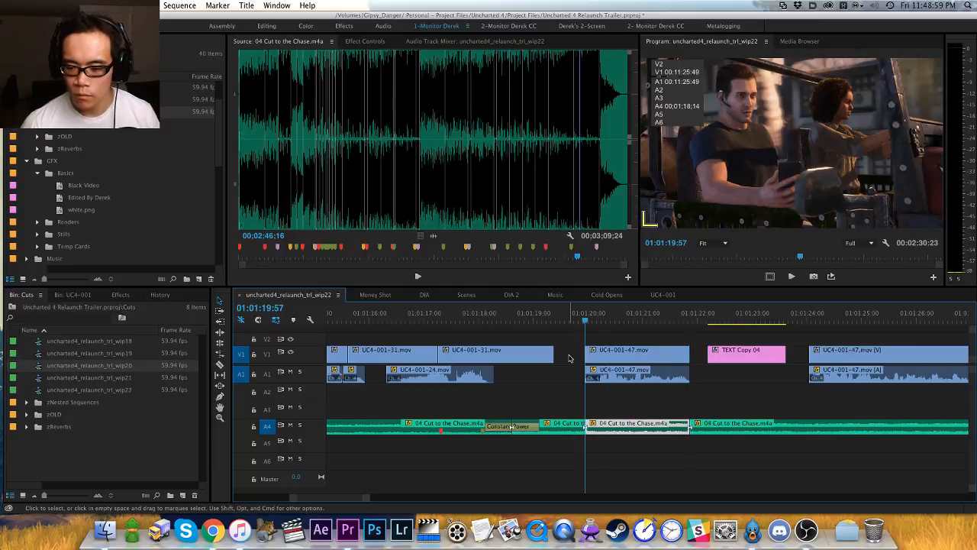
key("Down")
key("Up")
Step: Adjust the gain of the A4 music section beneath the first UC4-001-47 clip by 3 dB
type("d")
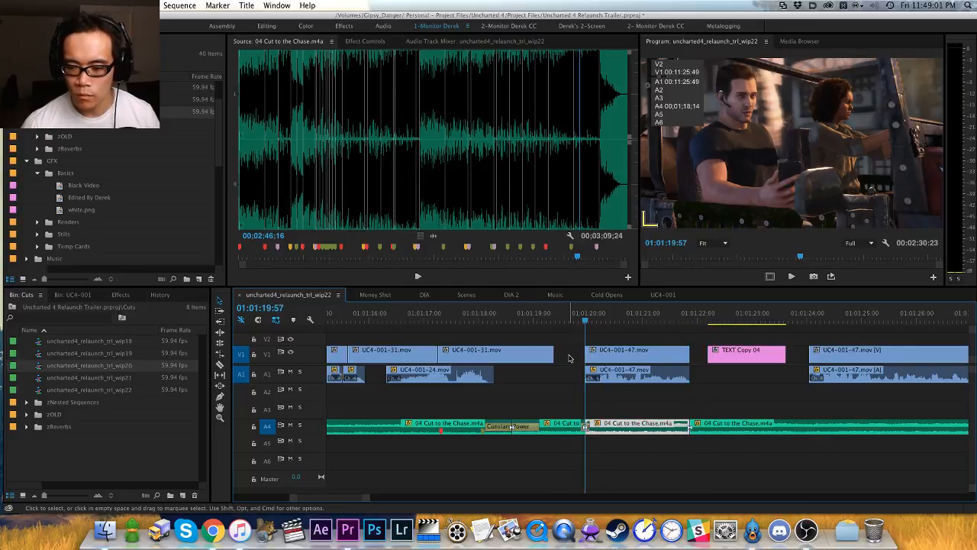
type("g3")
key("Return")
Step: Add a Constant Power crossfade to the A4 music edit at 01:01:21:52 and play the UC4-001-47 section
key("Down")
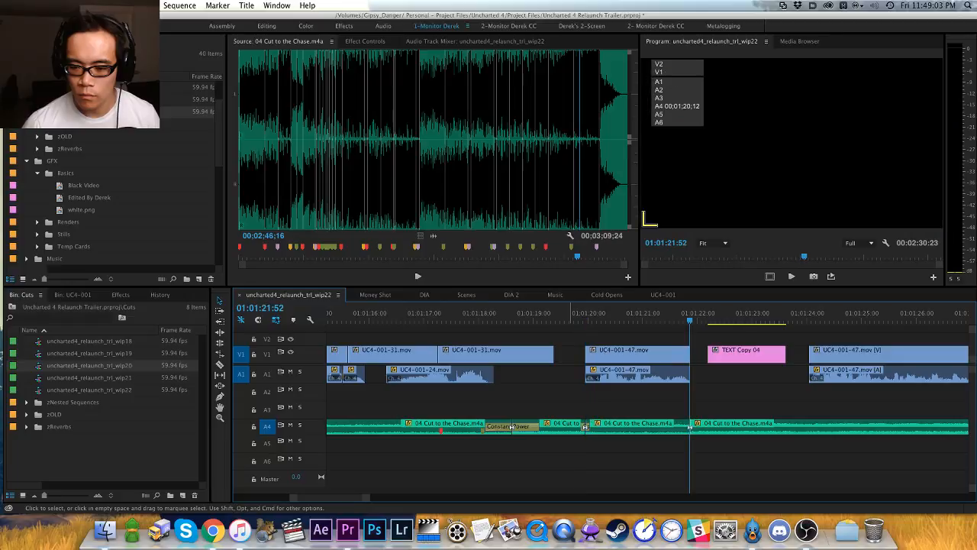
key("Up")
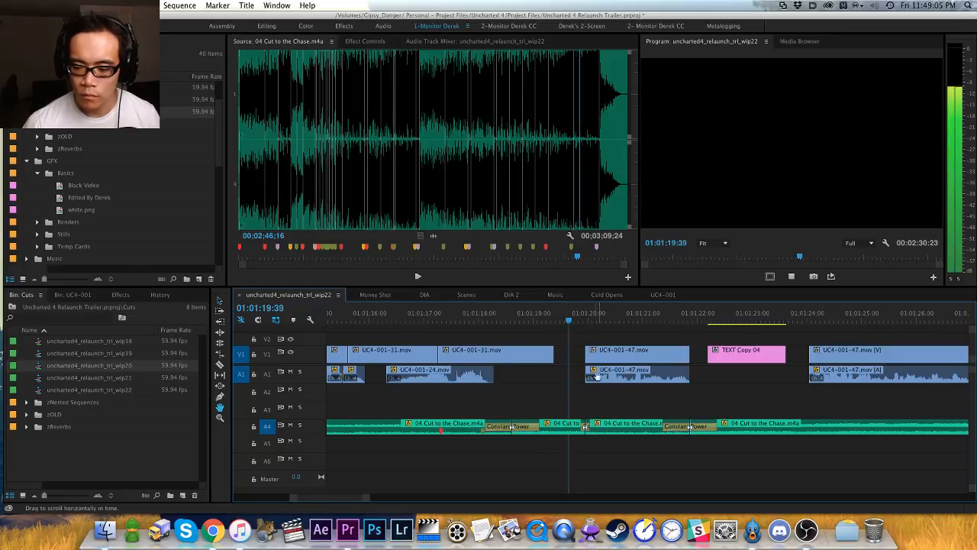
key("space")
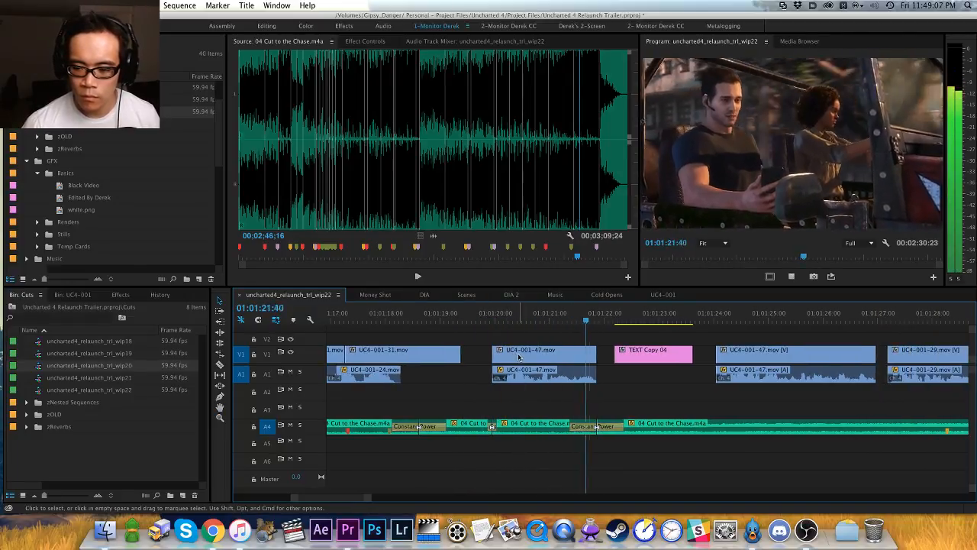
Step: Move the A4 music edit after the first UC4-001-47 clip to the start of the next TEXT Copy 04 clip and play through it
left_click(613, 316)
key("Right")
key("Right")
key("shift+q")
left_click(520, 319)
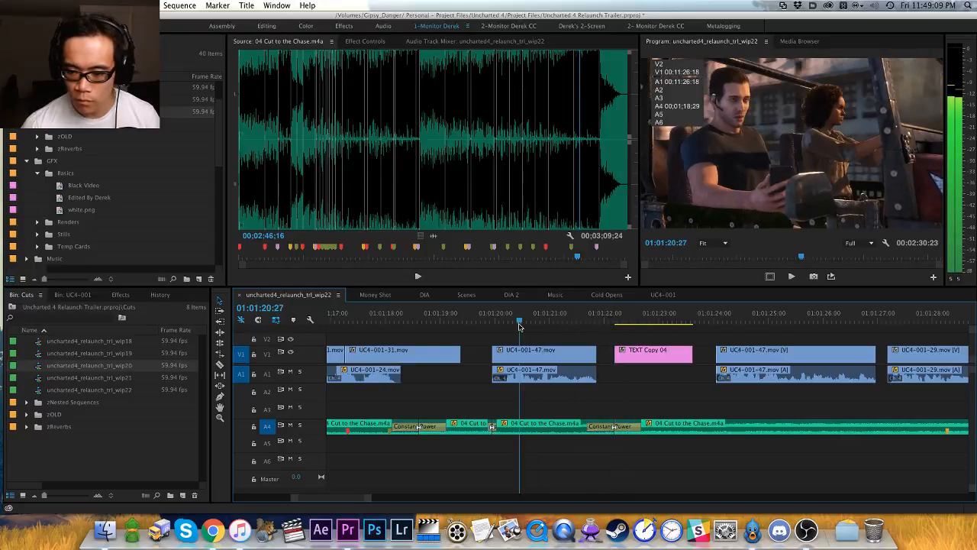
key("space")
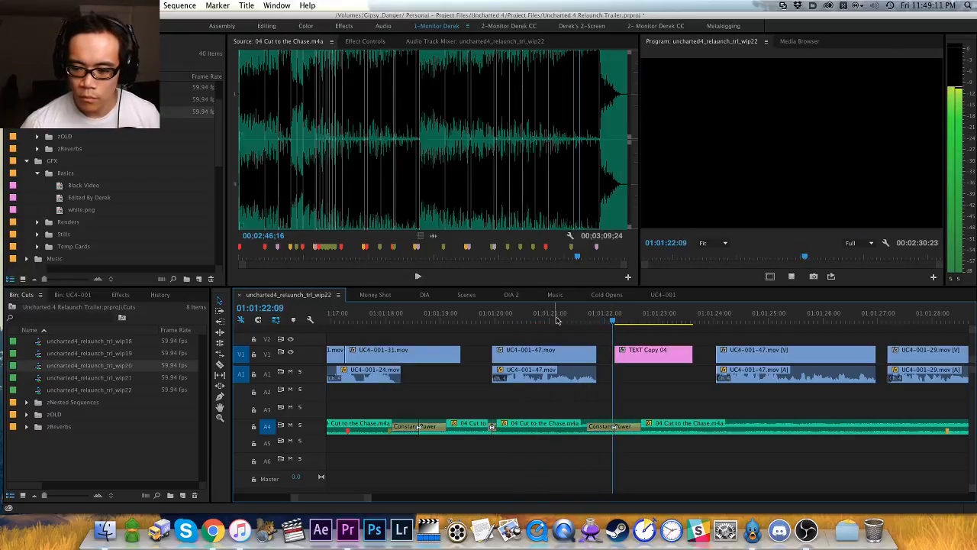
key("space")
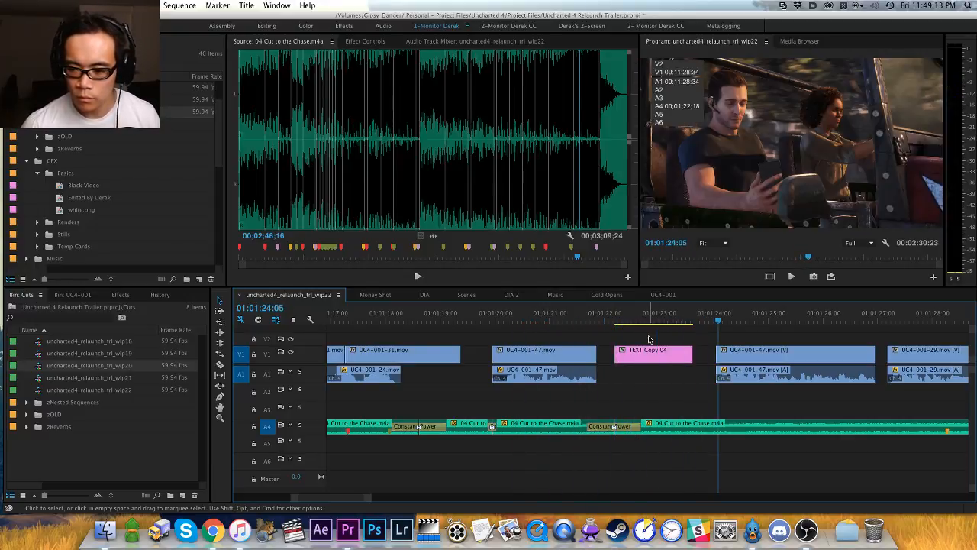
Step: Split the A4 music at the start of the second UC4-001-47 clip and adjust the first UC4-001-47 dialogue clip's gain on A1
key("super+k")
key("Up")
key("Up")
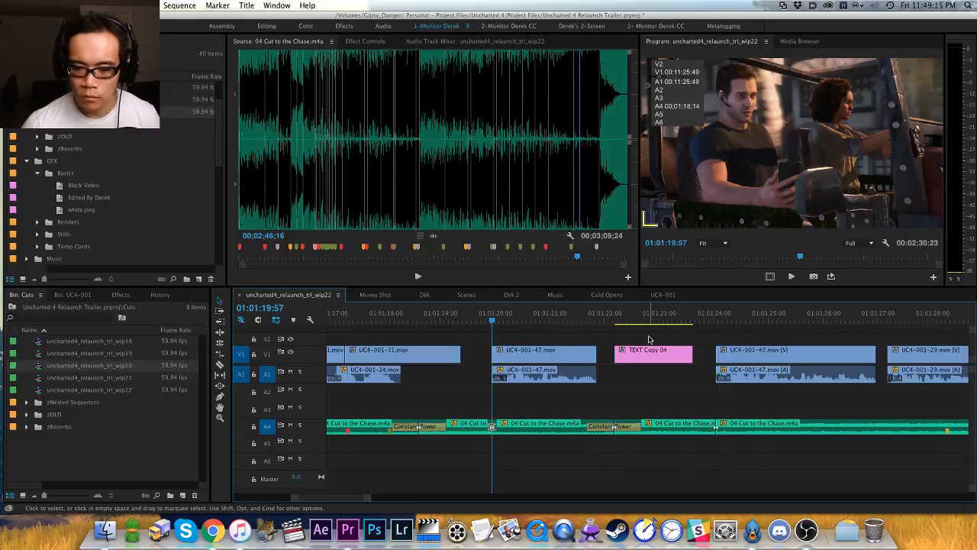
key("g")
key("Return")
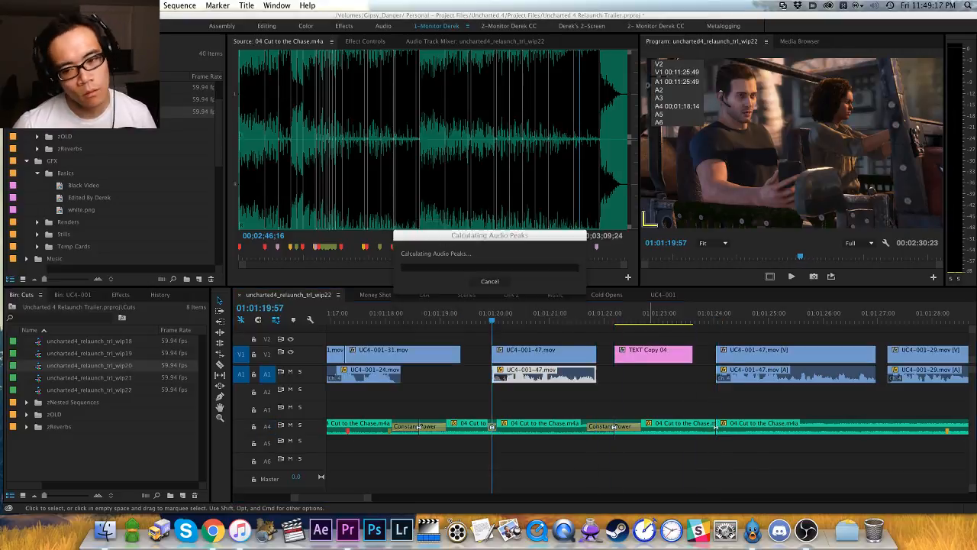
Step: Save the project and play the mix from the first UC4-001-47 clip into the second one
key("super+s")
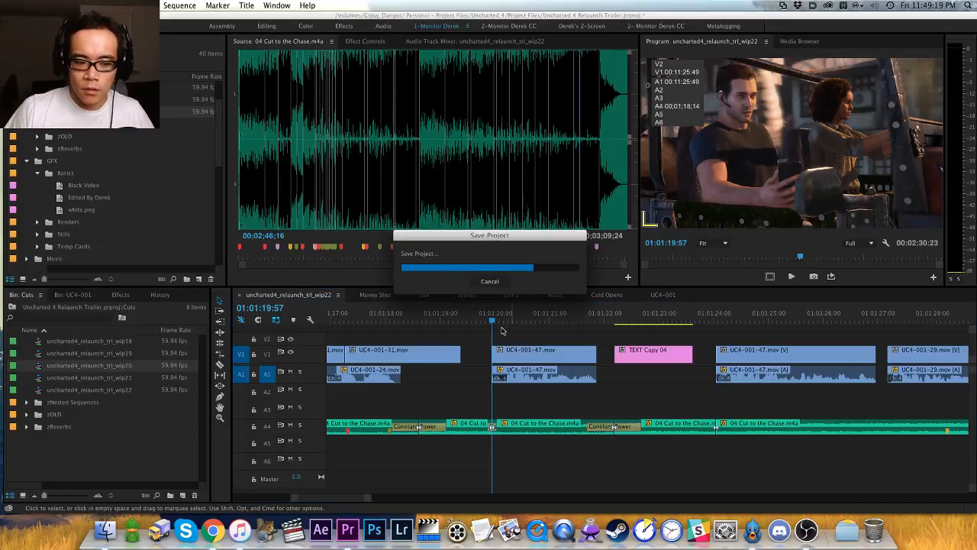
scroll(531, 358, "right", 1)
left_click_drag(445, 319, 426, 320)
key("space")
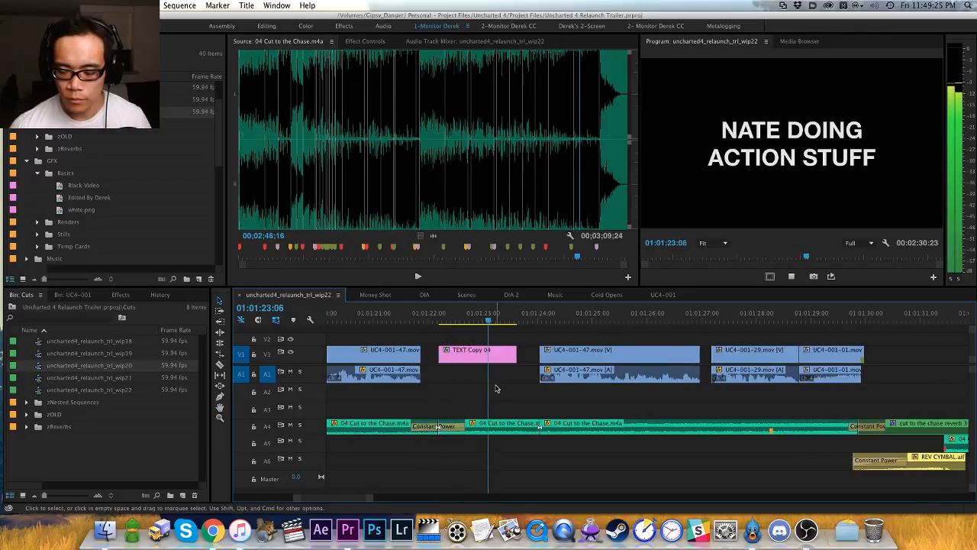
key("space")
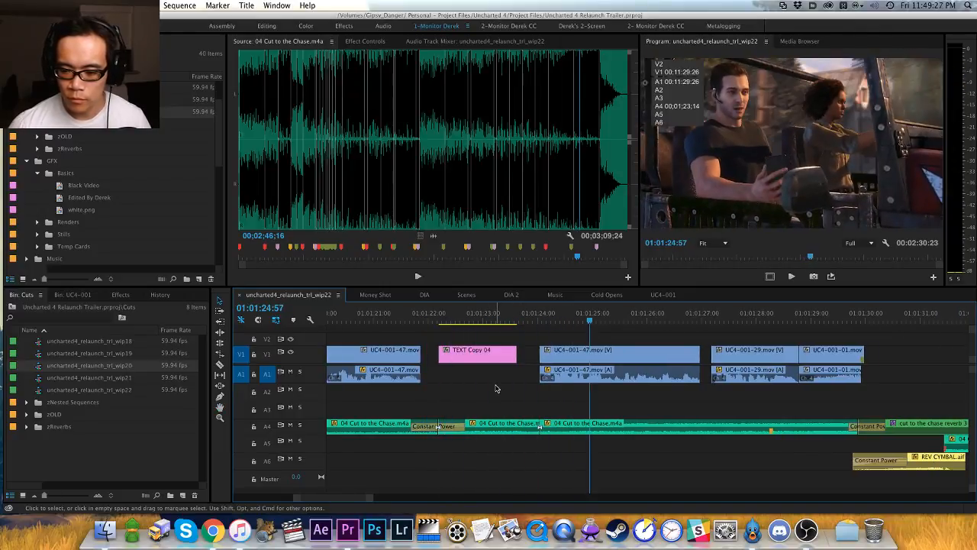
Step: Adjust the gain of the A4 music clip starting at 01:01:24:03 by 3 dB and add a short crossfade at its start
key("super+shift+a")
key("shift+Down")
key("shift+Down")
key("shift+Down")
key("shift+Down")
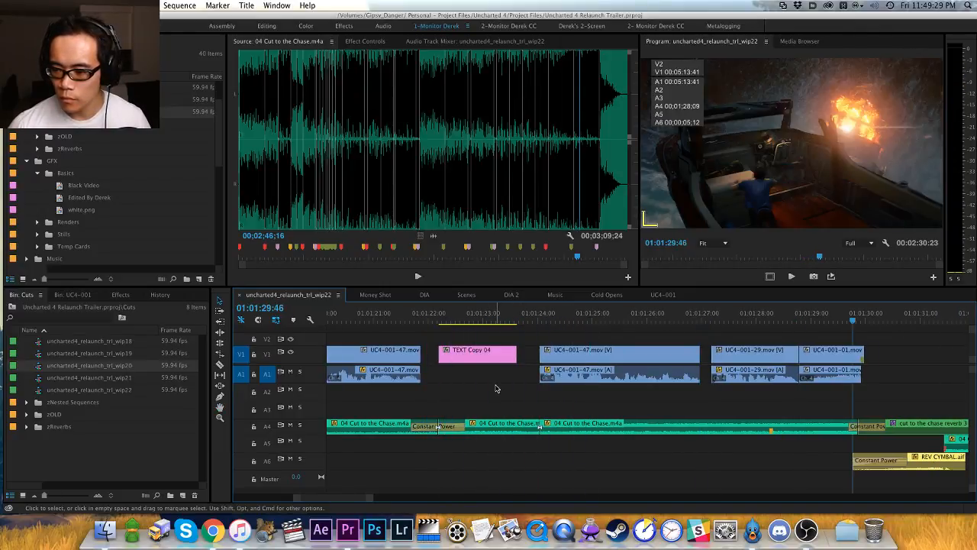
key("shift+Up")
key("d")
key("ctrl+1")
type("d")
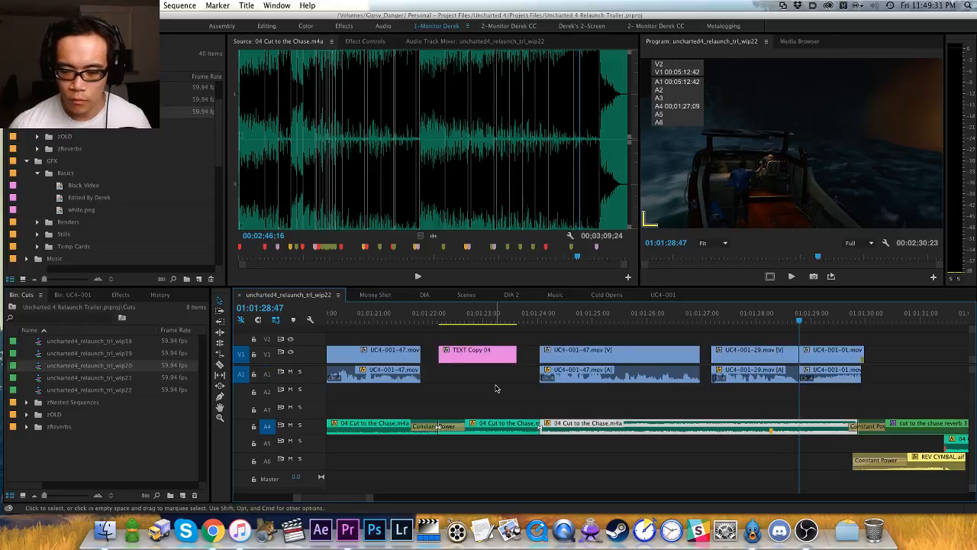
type("g3")
key("Return")
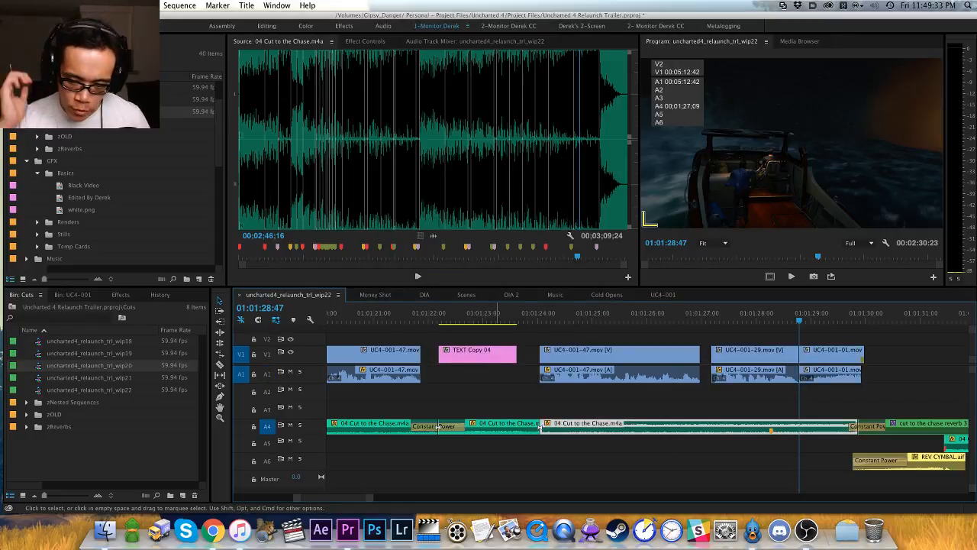
key("super+shift+a")
key("Up")
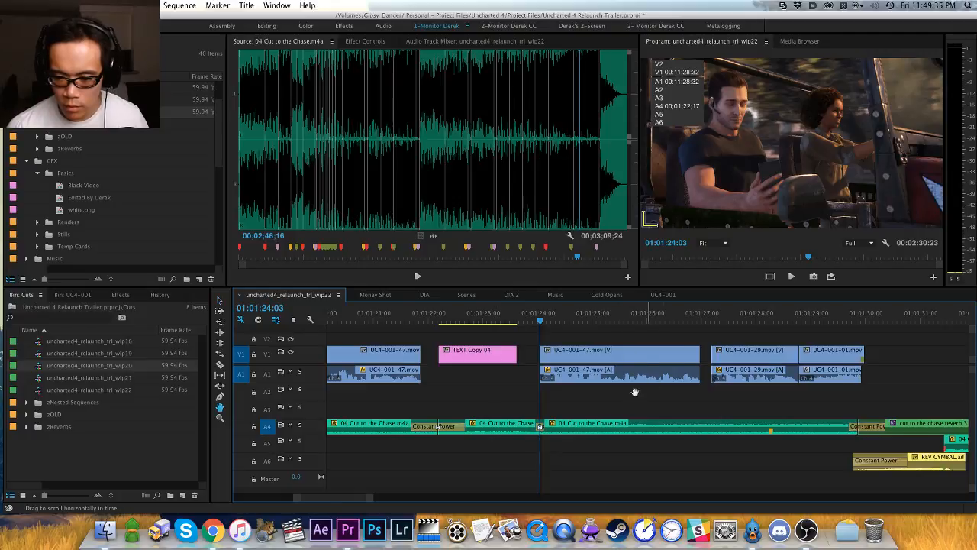
Step: Save the project and play the mix from the end of TEXT Copy 04 into the UC4-001-29 clip
left_click_drag(635, 392, 572, 373)
left_click_drag(491, 321, 447, 322)
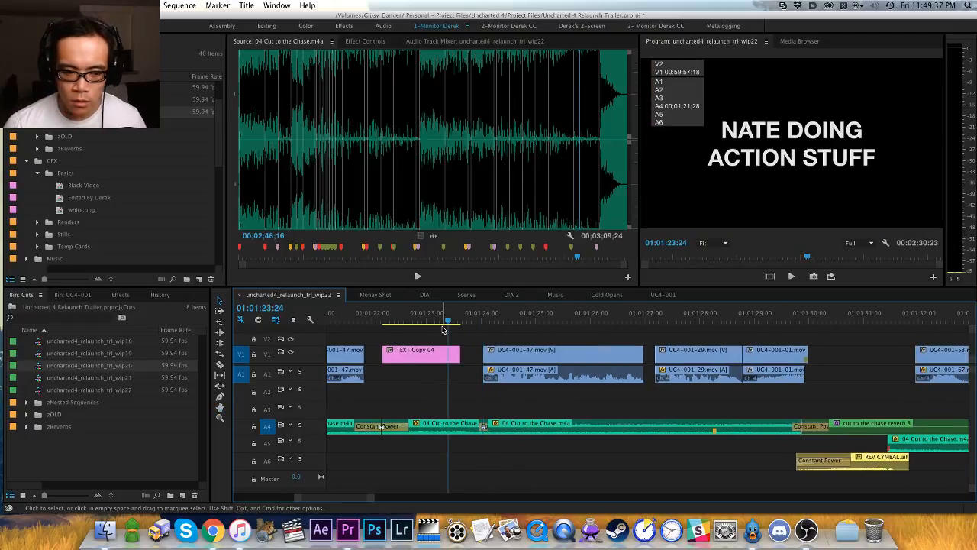
key("super+s")
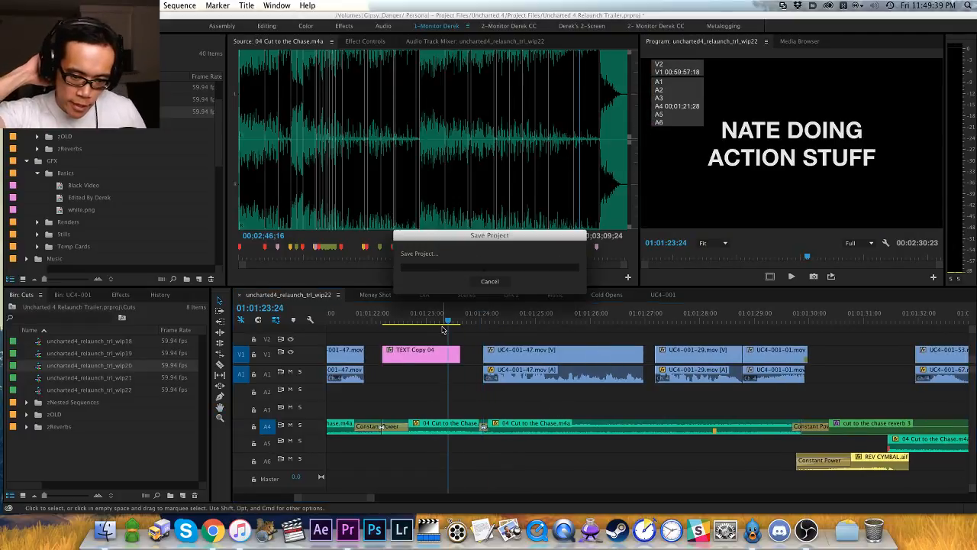
key("space")
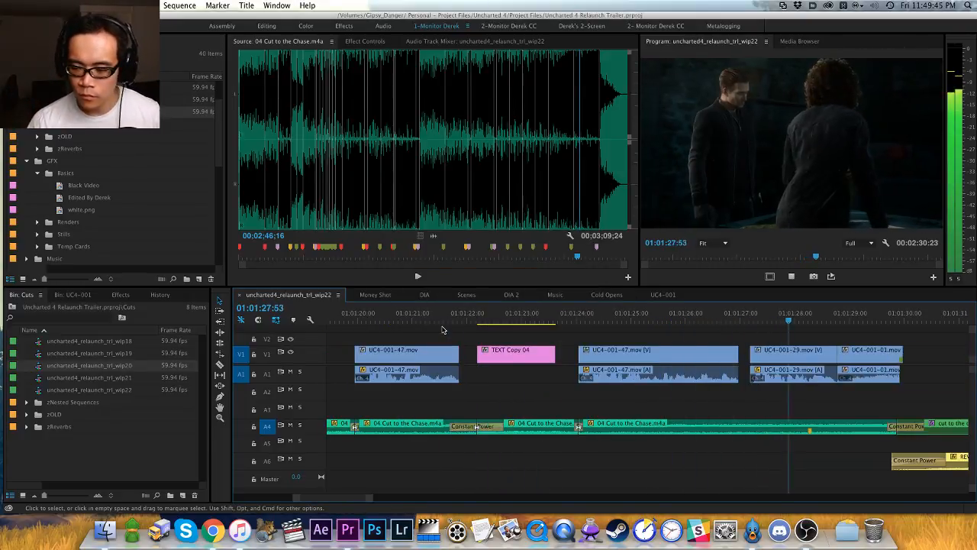
key("space")
Step: Adjust the gain of the UC4-001-29 dialogue clip on A1 by 3 dB
key("d")
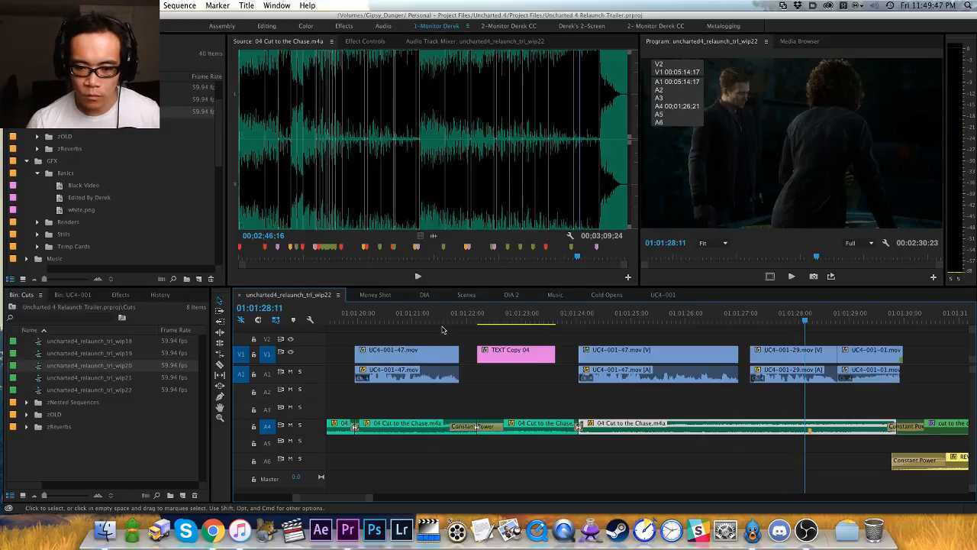
type("41dg3")
key("Return")
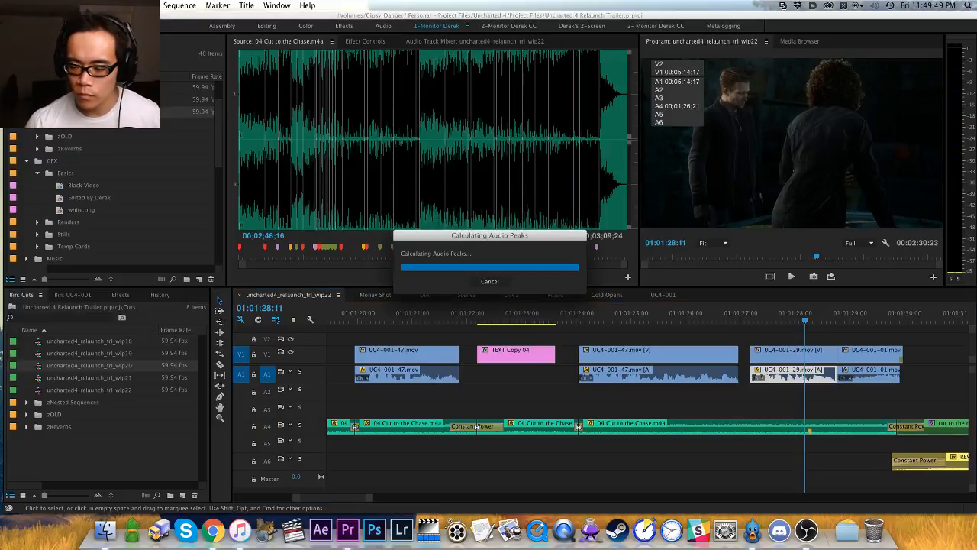
key("super+shift+a")
Step: Play into the second UC4-001-47 clip and adjust the gain of its dialogue on A1
left_click(557, 322)
key("space")
key("h")
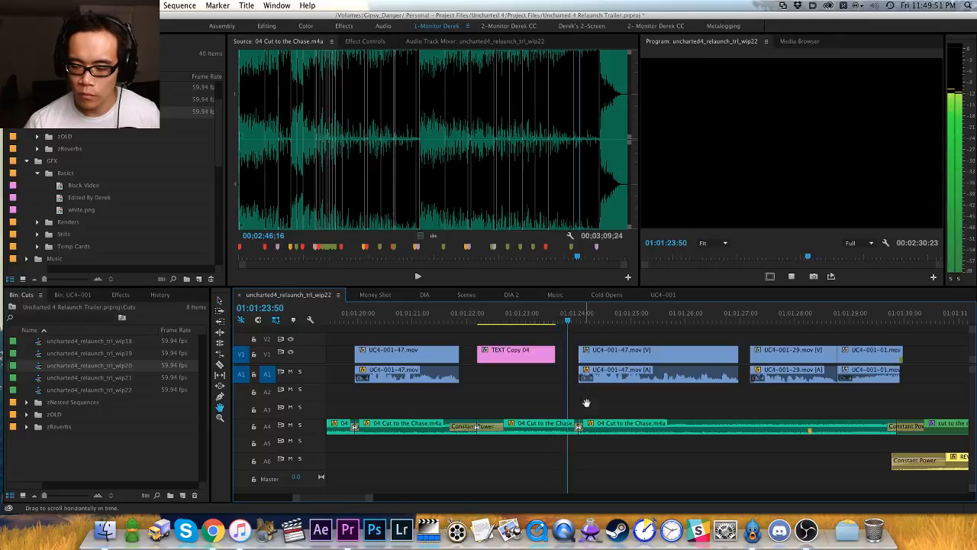
left_click_drag(584, 403, 433, 419)
key("space")
key("d")
key("g")
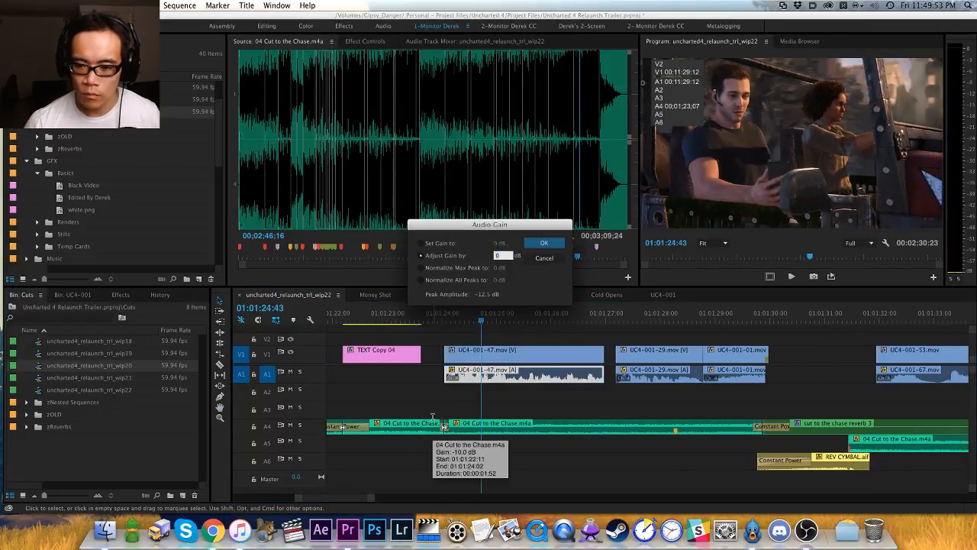
key("Return")
Step: Play the mix from just before the second UC4-001-47 clip past the end of UC4-001-01
left_click(430, 313)
key("space")
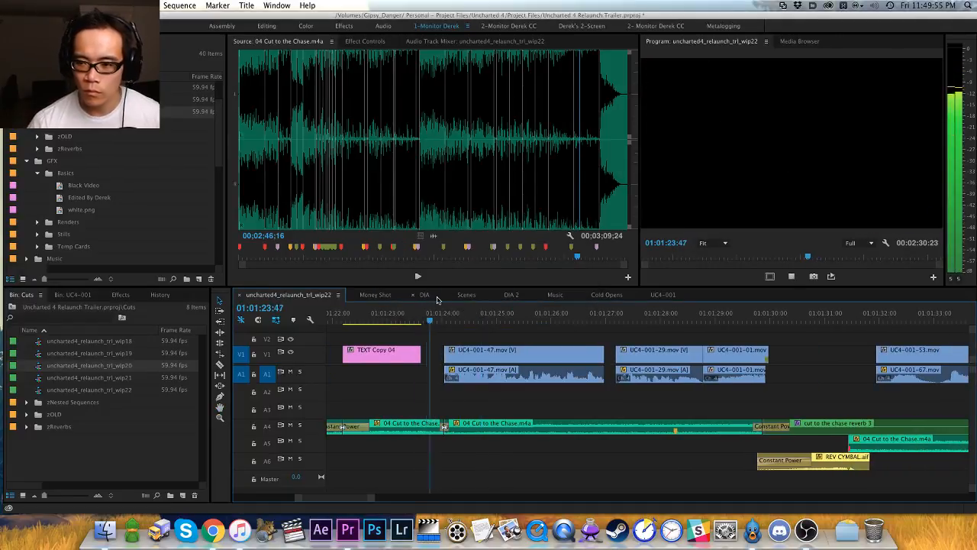
left_click_drag(493, 393, 439, 367)
key("v")
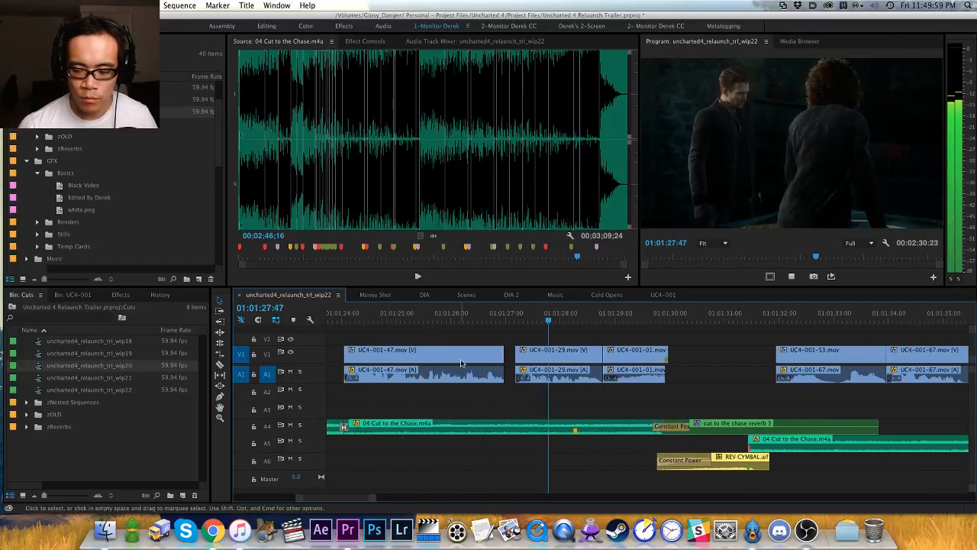
key("space")
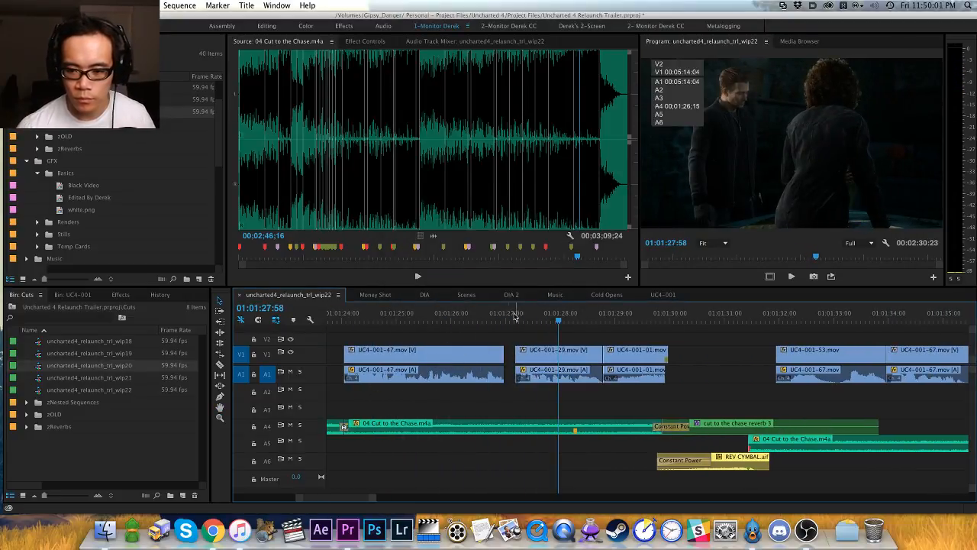
key("space")
key("minus")
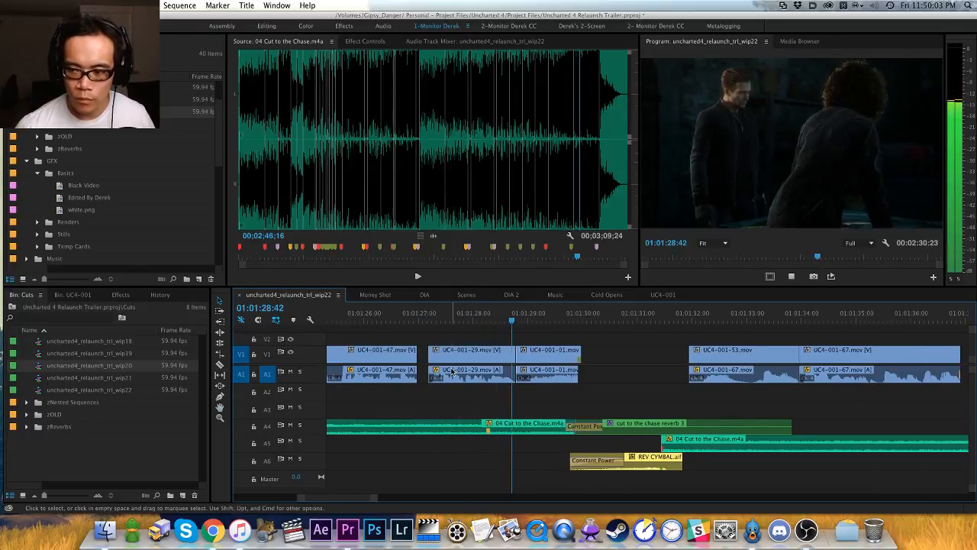
key("space")
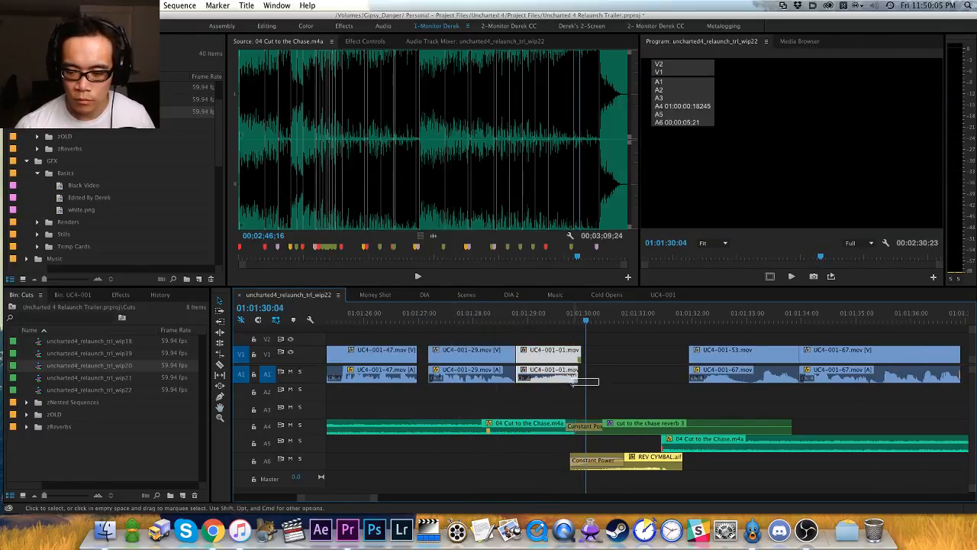
Step: Adjust the gain of the UC4-001-01 dialogue clip on A1 by 4 dB
type("g")
type("4")
key("Return")
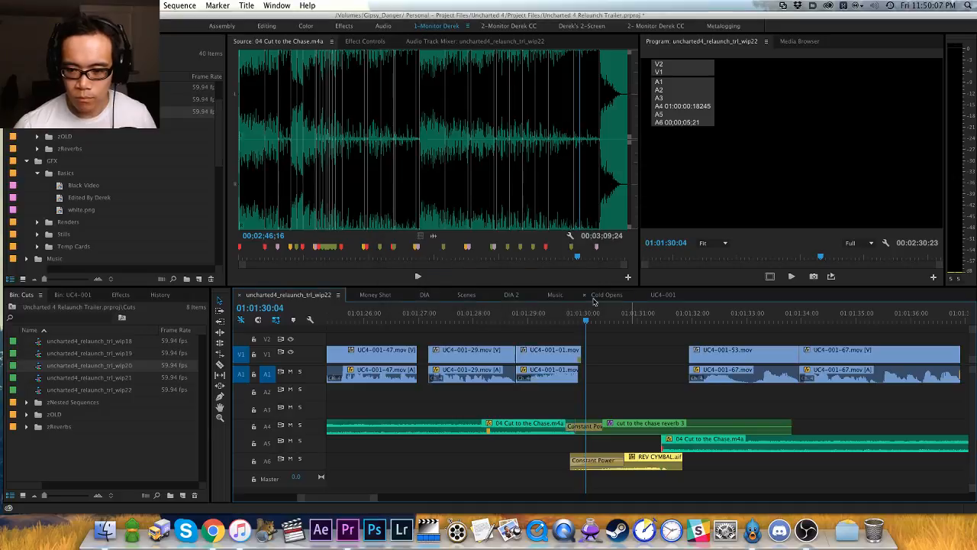
Step: Play the mix from the UC4-001-01 clip through UC4-001-53 to the start of the UC4-001-67 video clip
key("space")
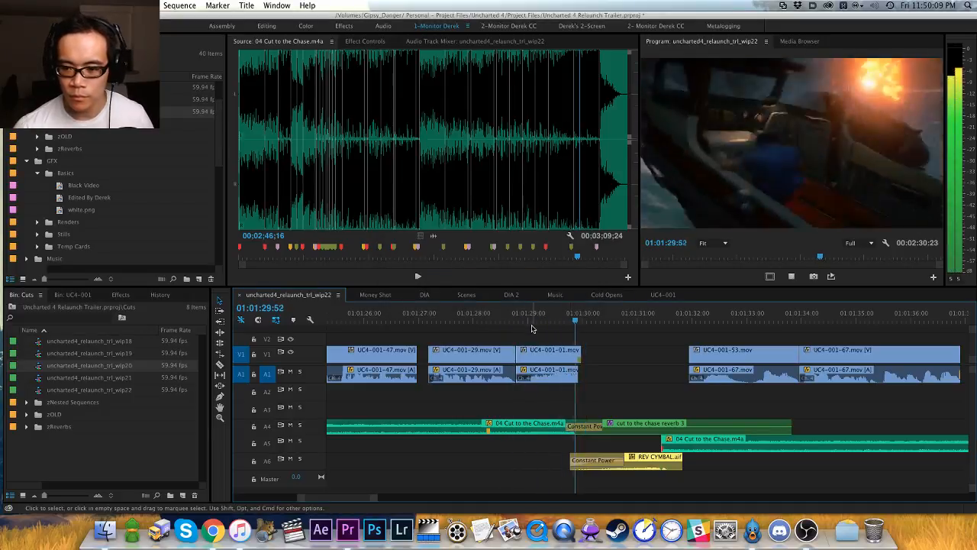
key("h")
left_click_drag(636, 373, 513, 392)
key("v")
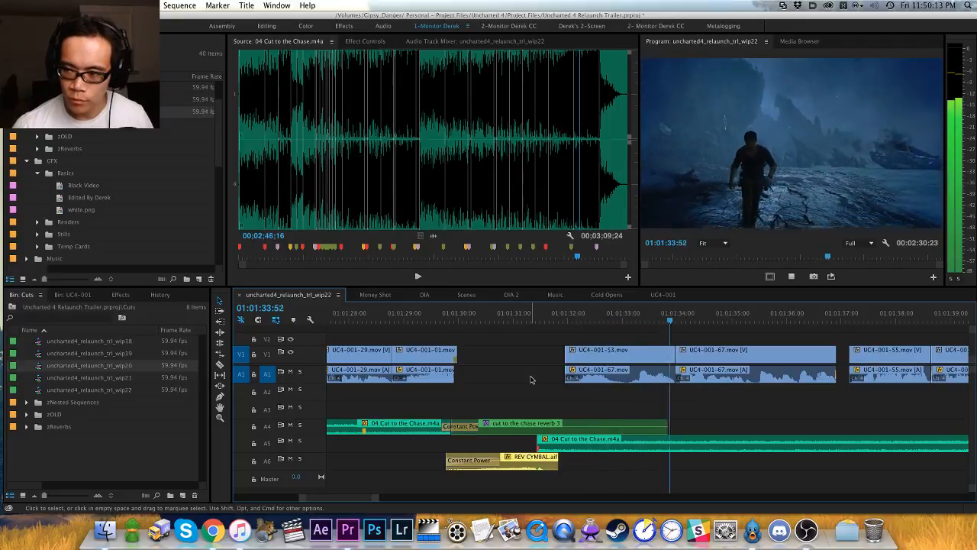
Step: Split the A5 music at the start of UC4-001-53 (01:01:31:57) and play the section through to UC4-001-55
key("Up")
key("Up")
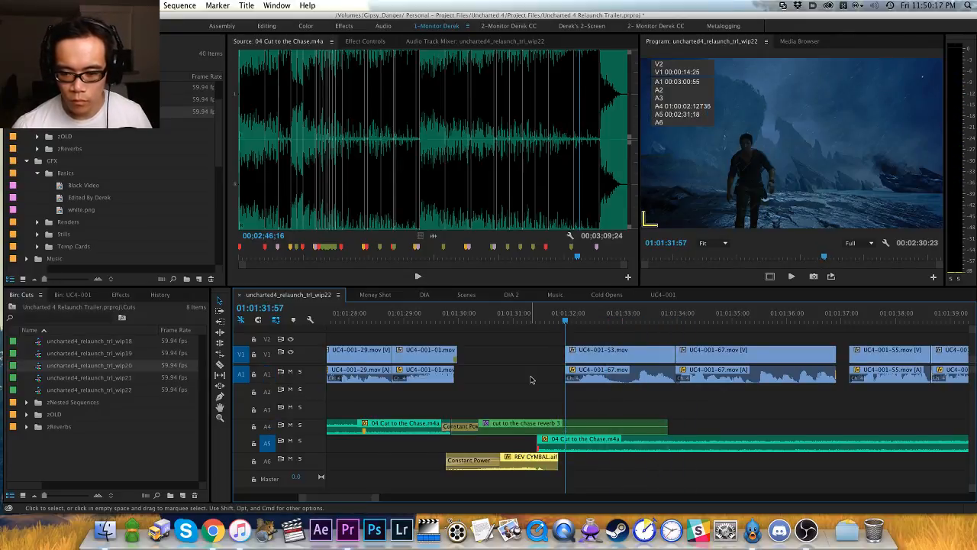
key("minus")
key("space")
key("h")
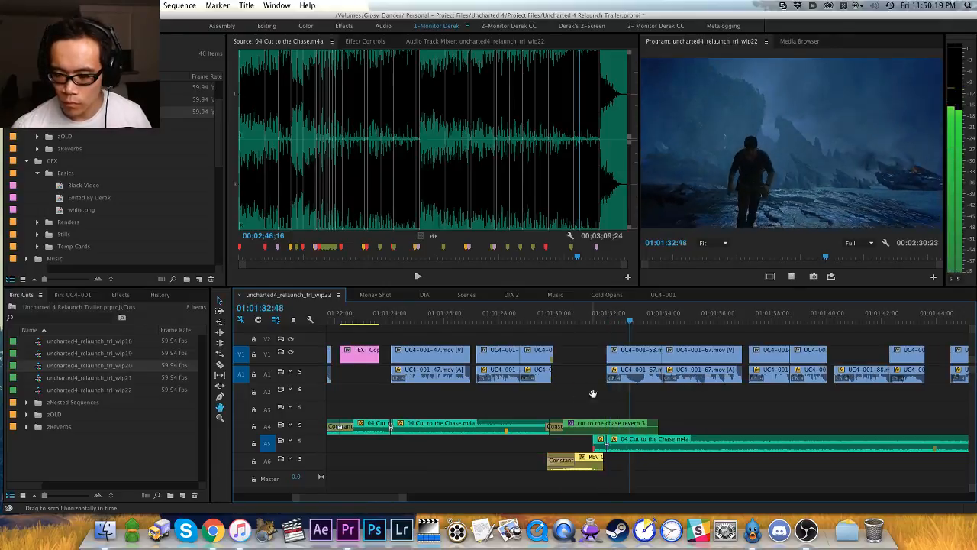
left_click_drag(772, 388, 638, 400)
key("v")
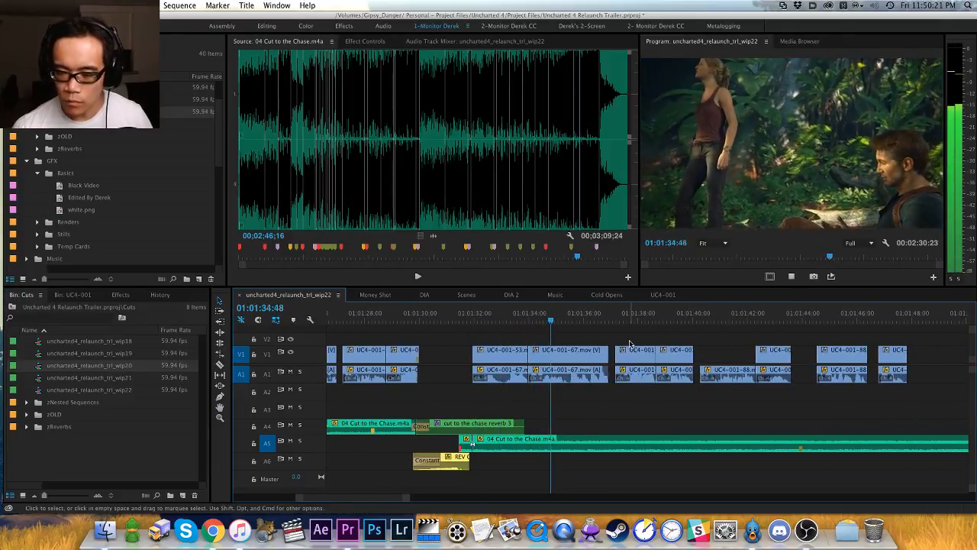
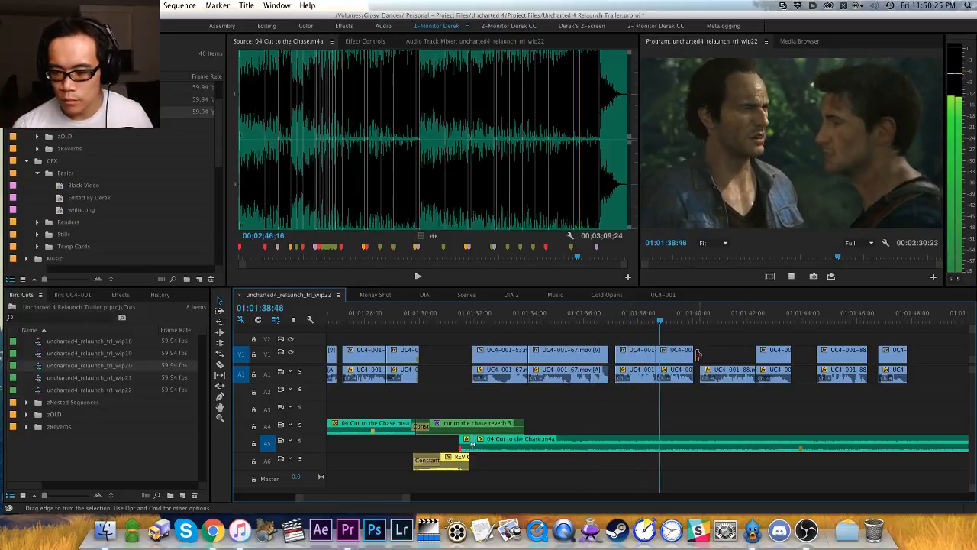
key("space")
Step: Move the group of dialogue clips from UC4-001-55 onward about 2 seconds later, widening the gap after UC4-001-67
key("h")
left_click_drag(733, 337, 713, 349)
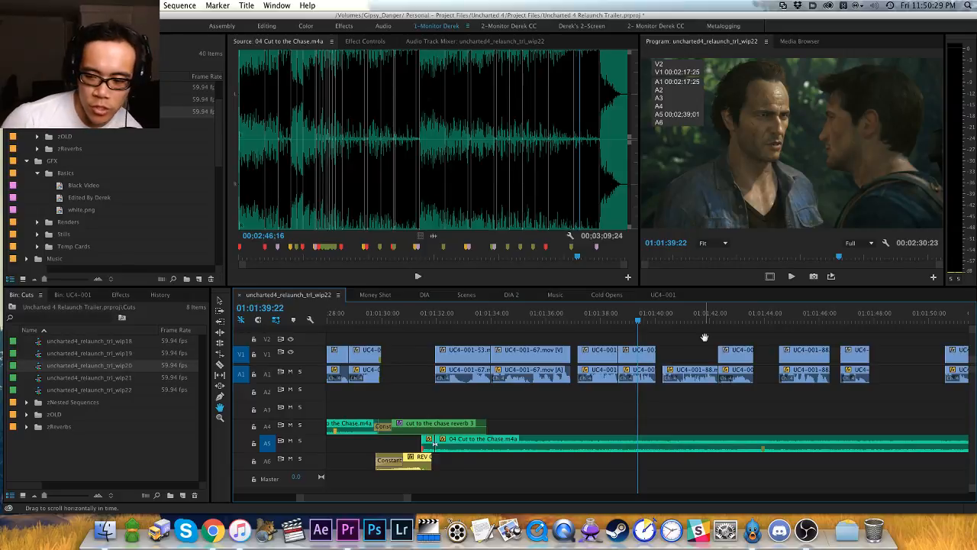
left_click_drag(677, 368, 587, 379)
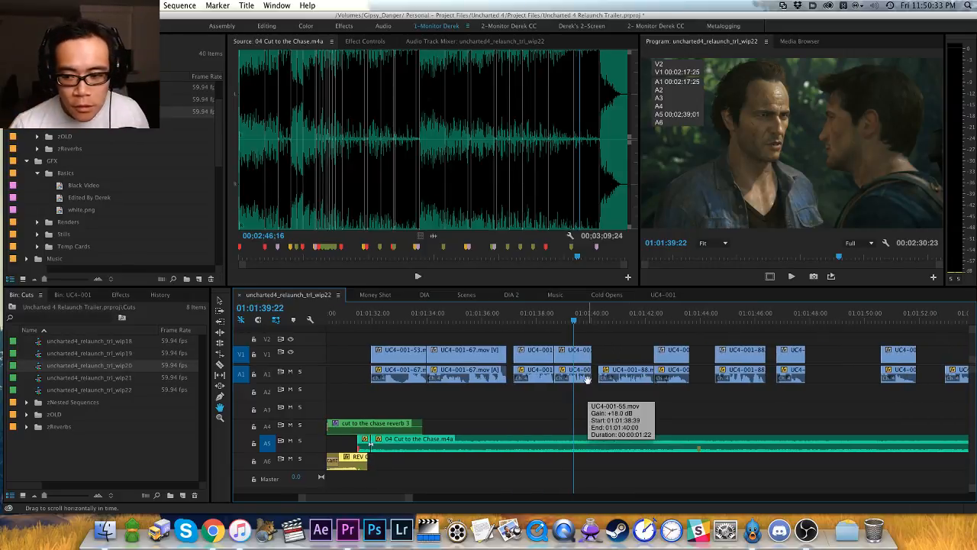
left_click_drag(828, 340, 537, 404)
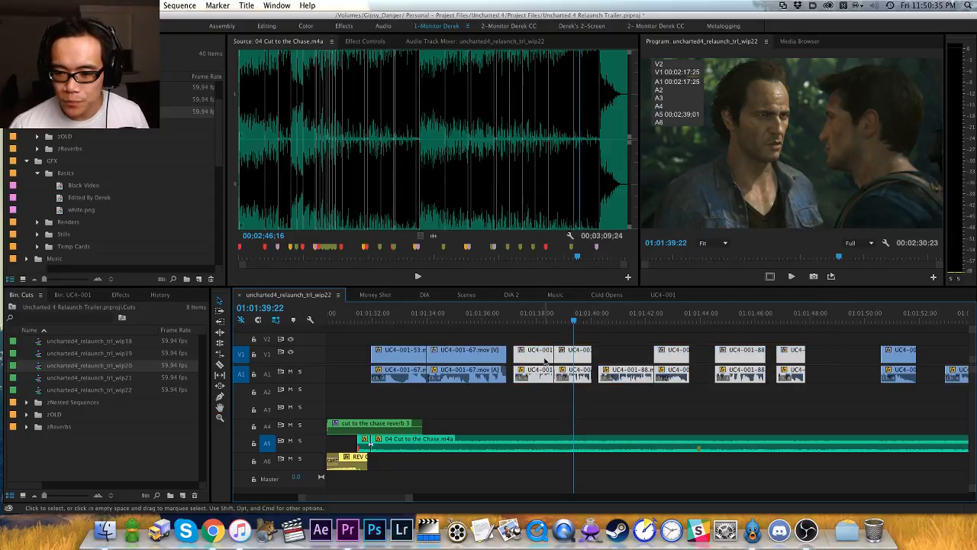
left_click_drag(542, 359, 593, 355)
left_click(562, 342)
Step: Play the UC4-001-53 and UC4-001-67 section and split the A5 music at the end of UC4-001-67 (01:01:36:55)
left_click_drag(446, 316, 436, 314)
key("space")
key("equal")
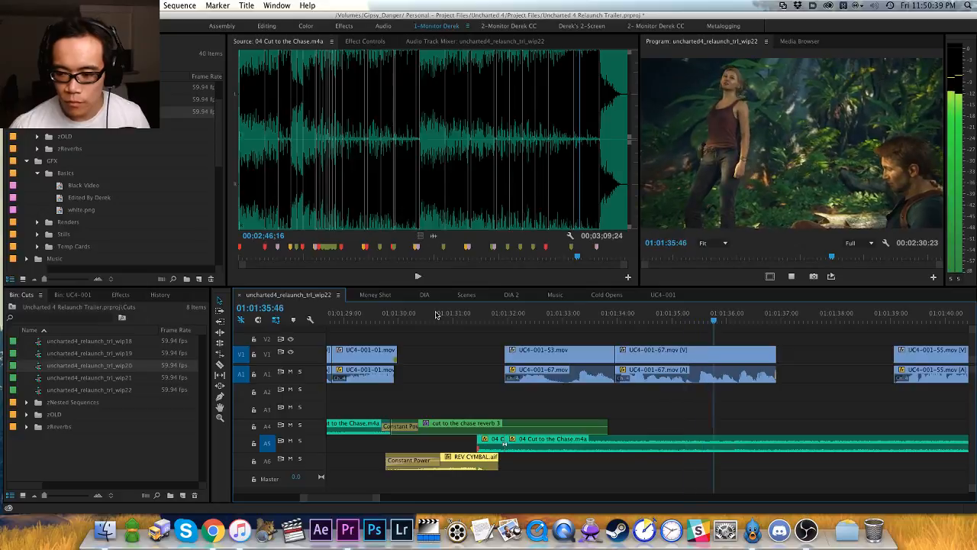
key("space")
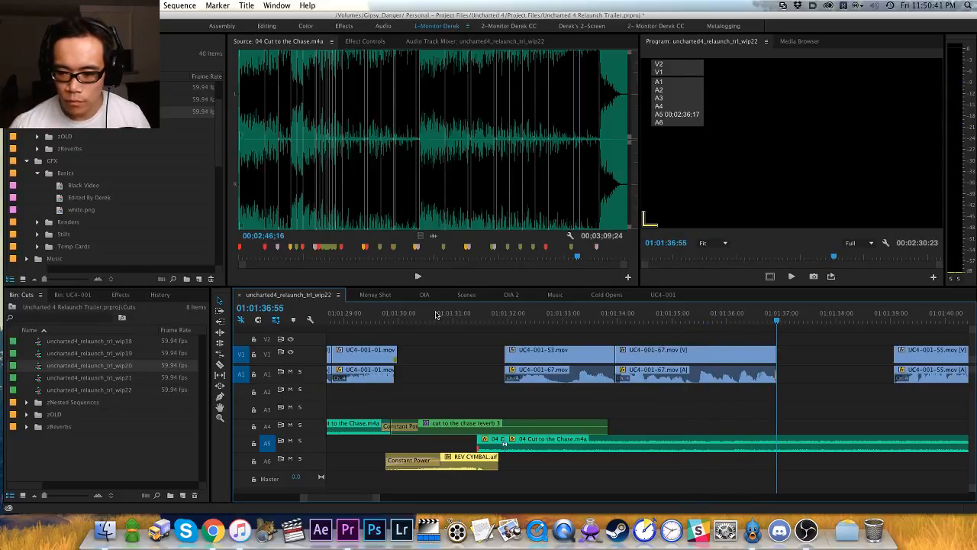
key("super+k")
Step: Play on into the gap before UC4-001-55 and split the A5 music again at about 01:01:38:18
key("space")
key("space")
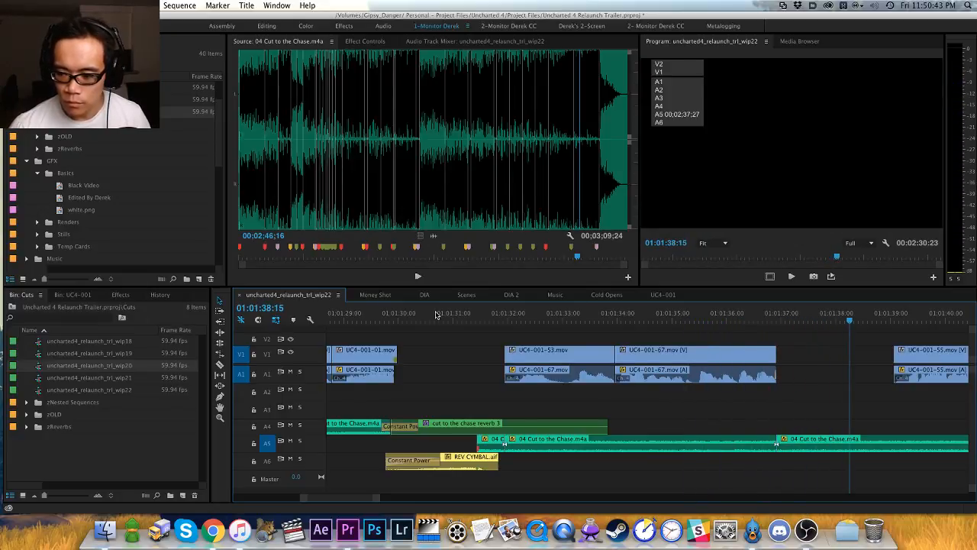
key("Right")
key("Right")
key("Right")
Step: Adjust the gain of the A5 music clip under UC4-001-53 and UC4-001-67 and add a short crossfade at its start
key("Up")
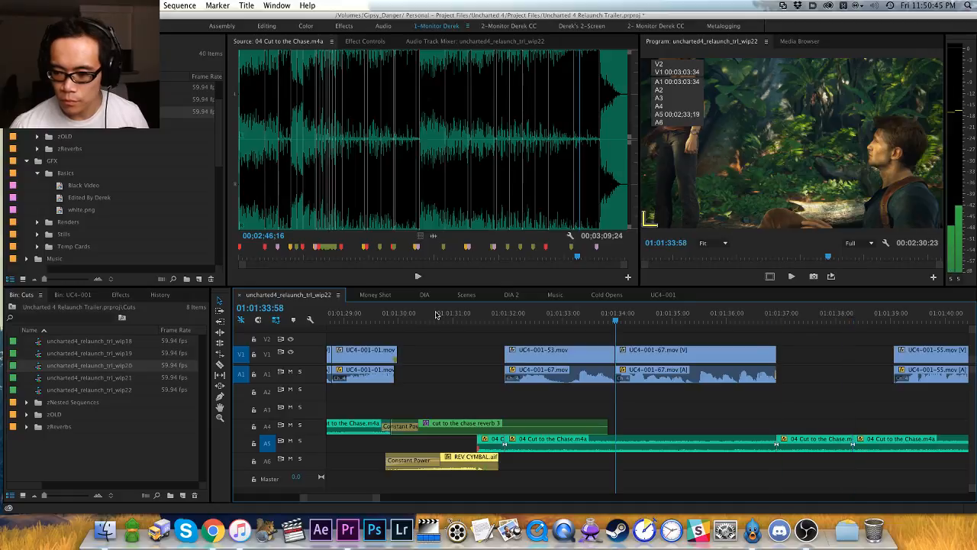
key("g")
key("Return")
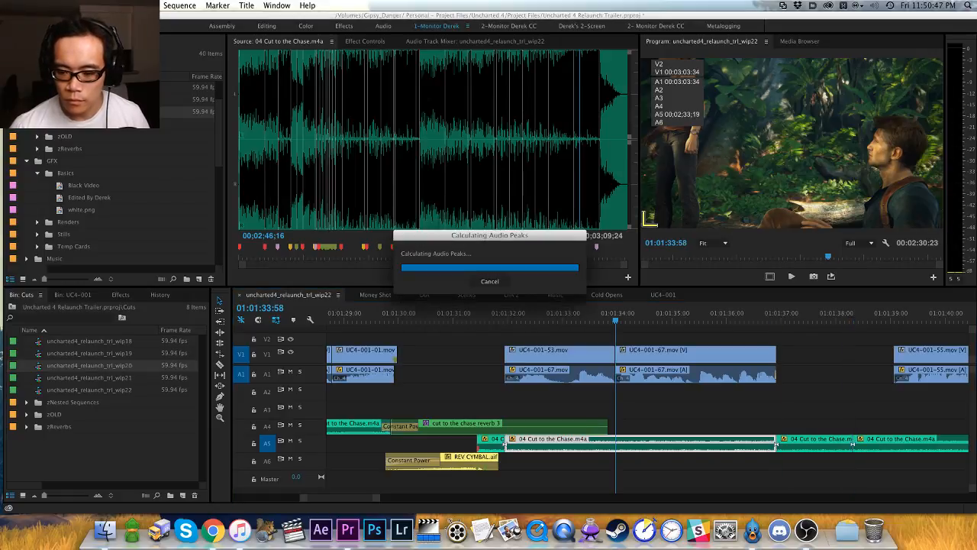
key("Up")
key("Up")
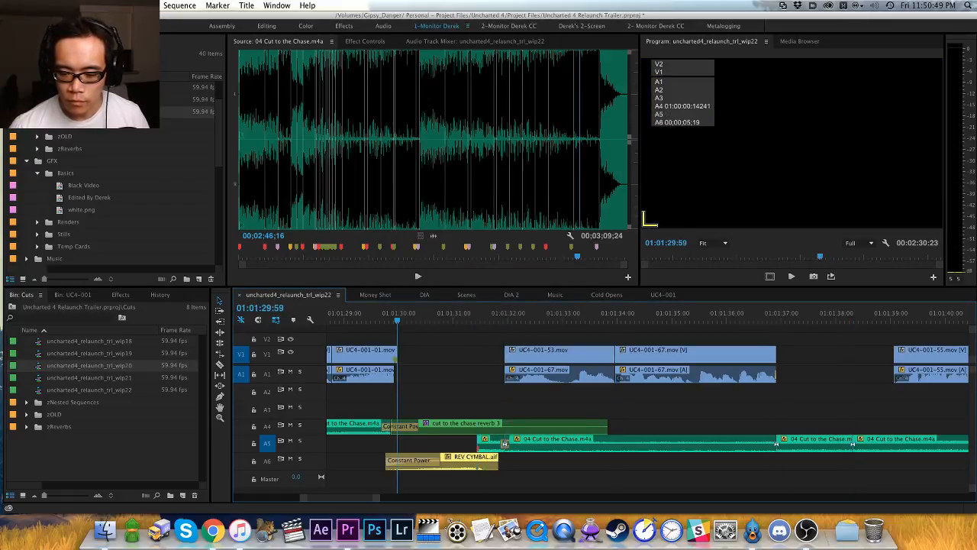
Step: Play through the A5 music edit at 01:01:31:57, reapply its short crossfade and play the section again
key("space")
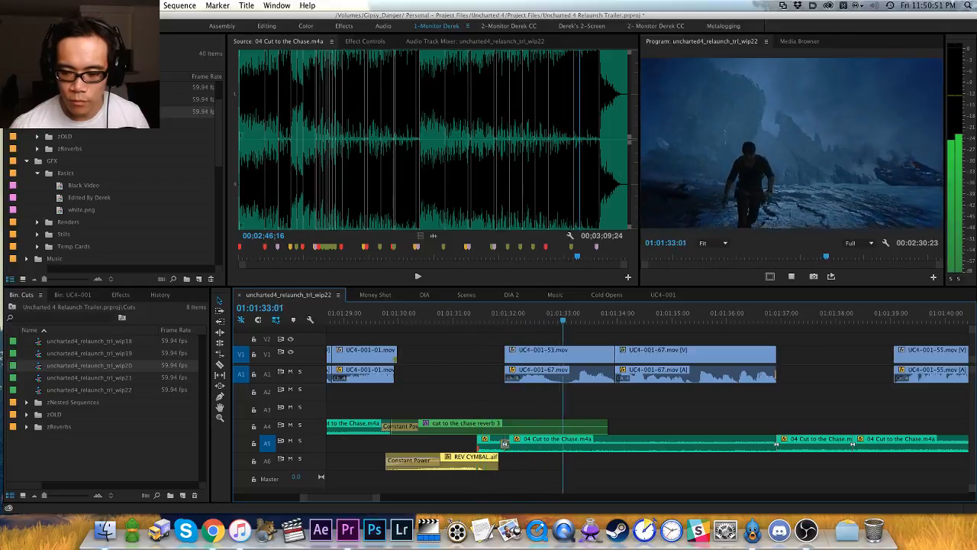
key("Up")
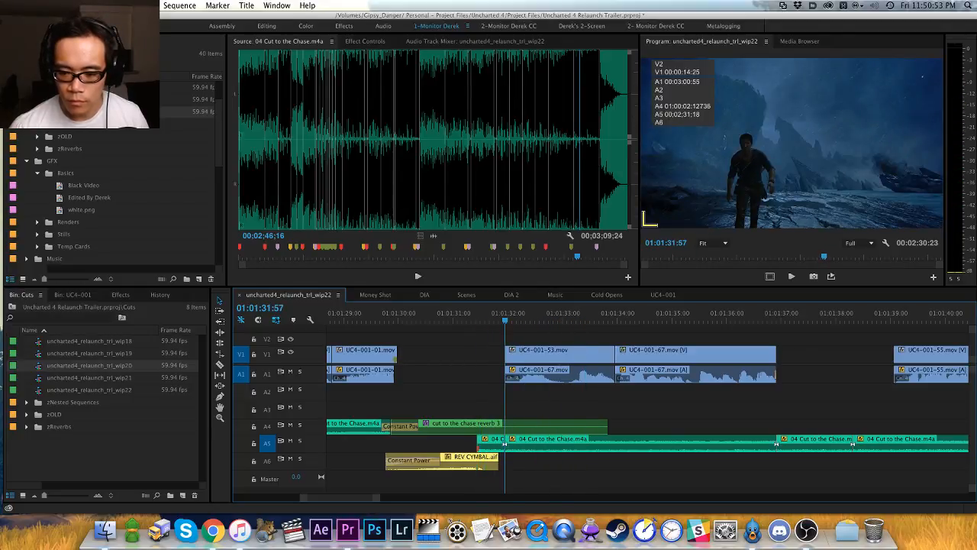
key("Up")
key("space")
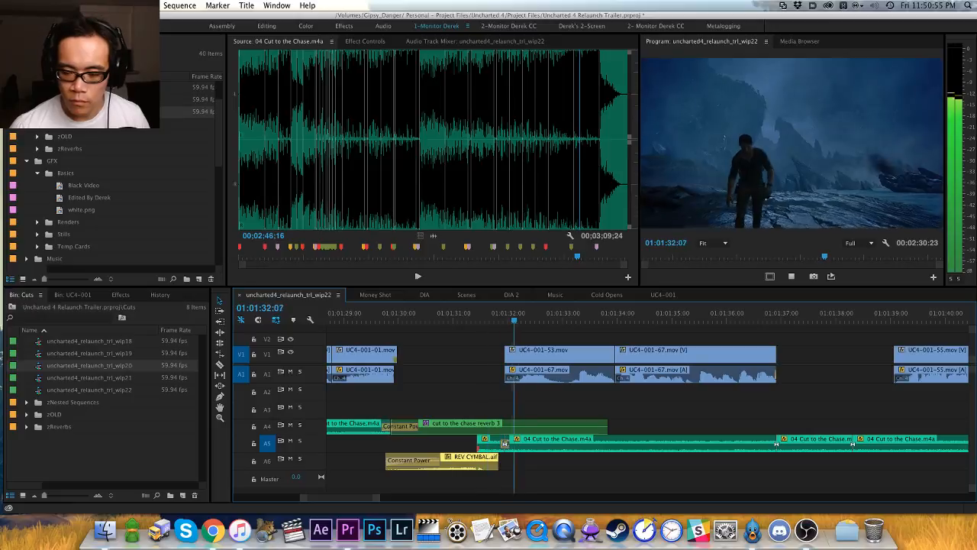
Step: Adjust the gain of the A5 music clip under UC4-001-53 and UC4-001-67
left_click(504, 442)
key("g")
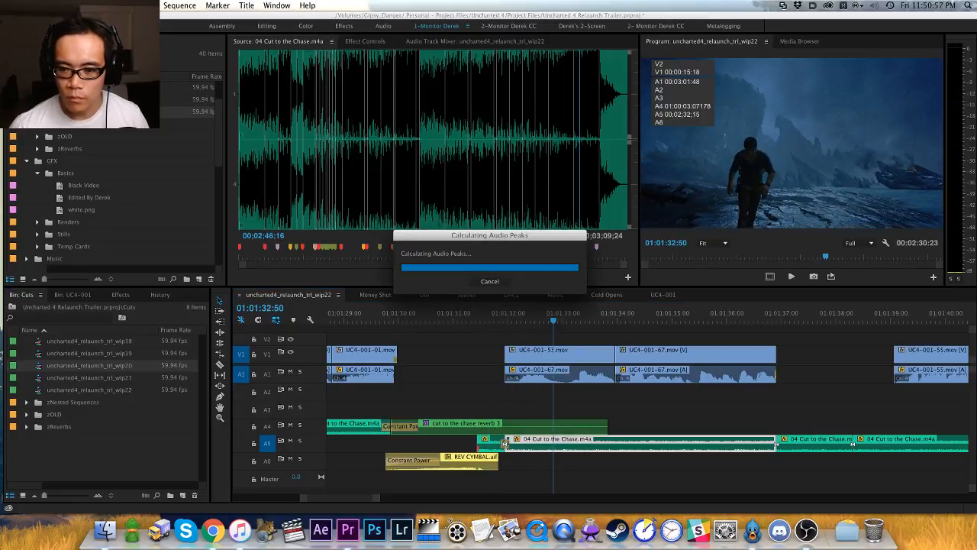
key("Up")
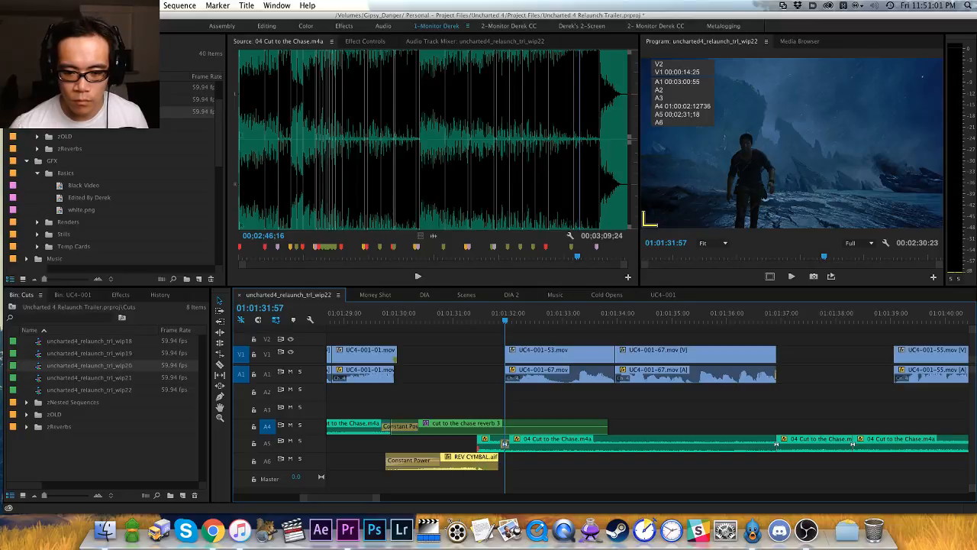
Step: Adjust the gain of the UC4-001-67 audio under UC4-001-53, play it and readjust its gain
key("g")
key("Return")
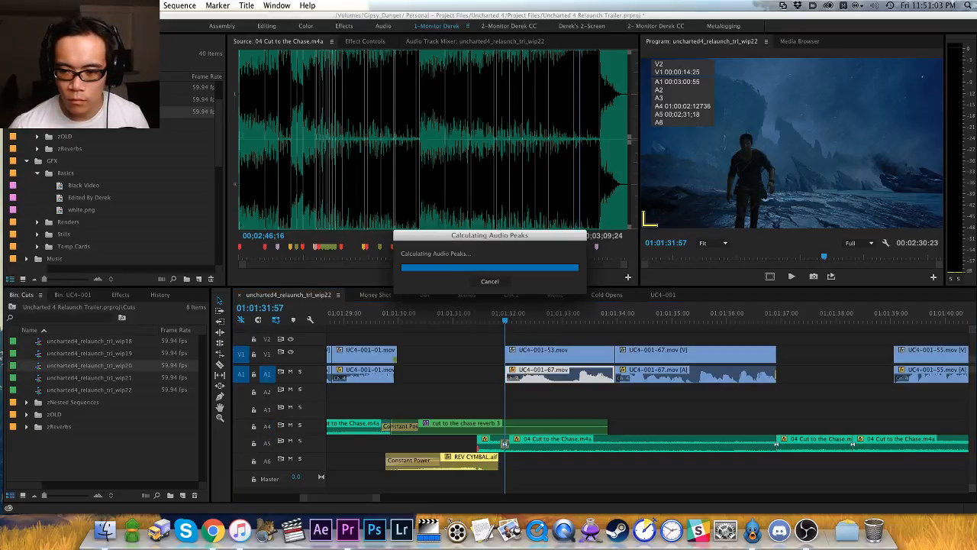
key("g")
key("Return")
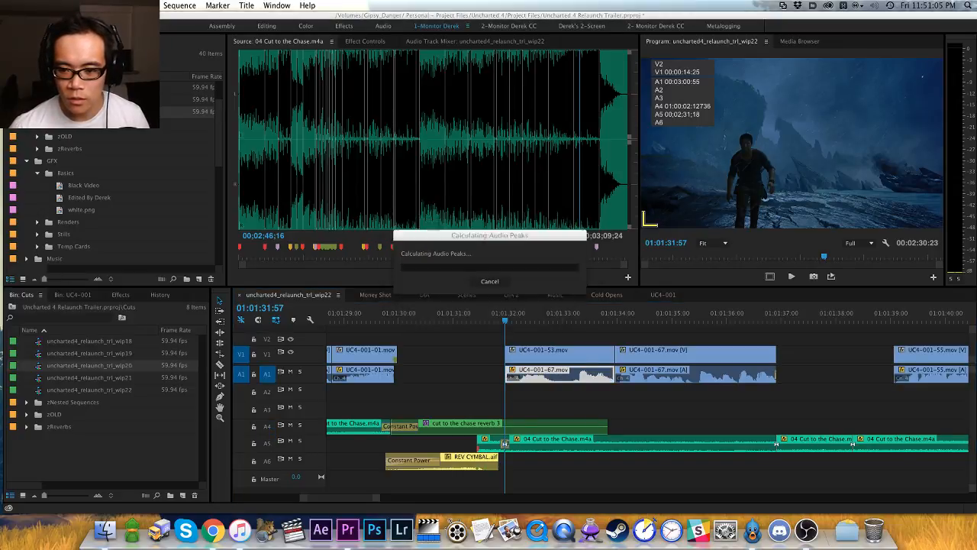
key("Up")
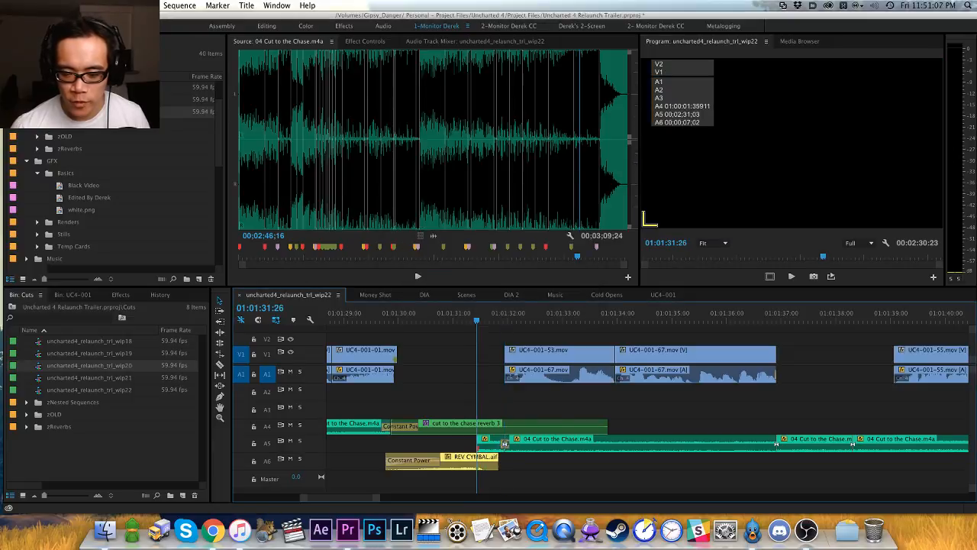
left_click_drag(619, 438, 573, 438)
key("space")
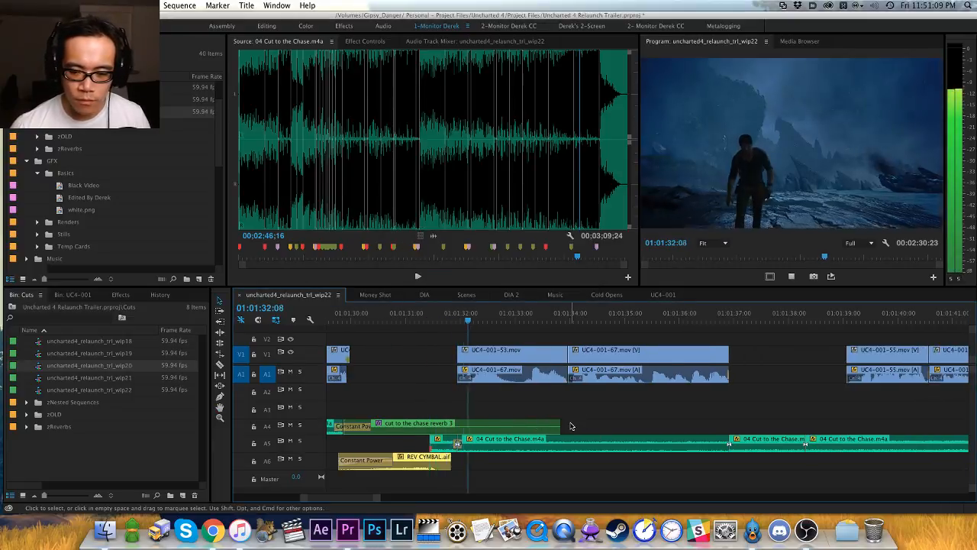
key("space")
key("g")
key("Return")
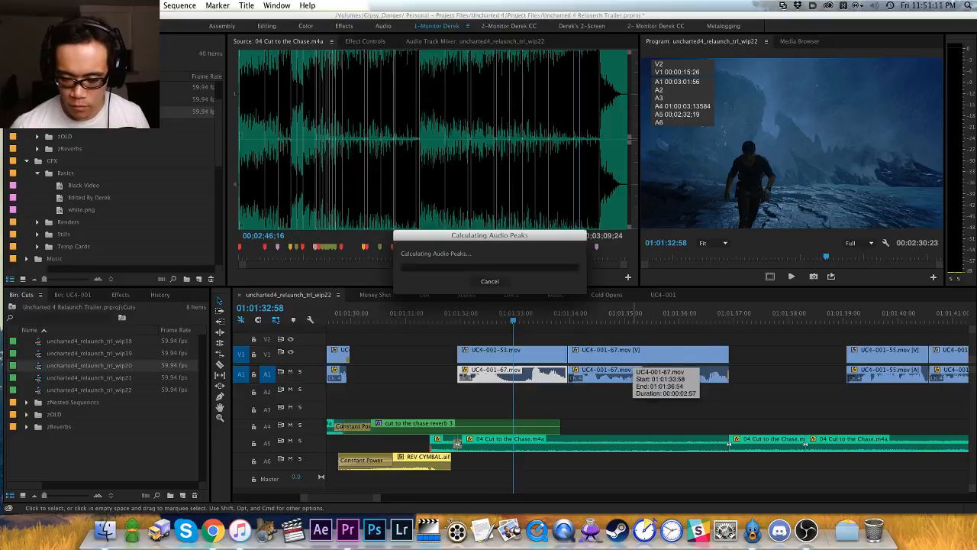
Step: Play from the music break at about 01:01:30:27 through UC4-001-53 and into UC4-001-67
key("Up")
key("Up")
key("space")
key("space")
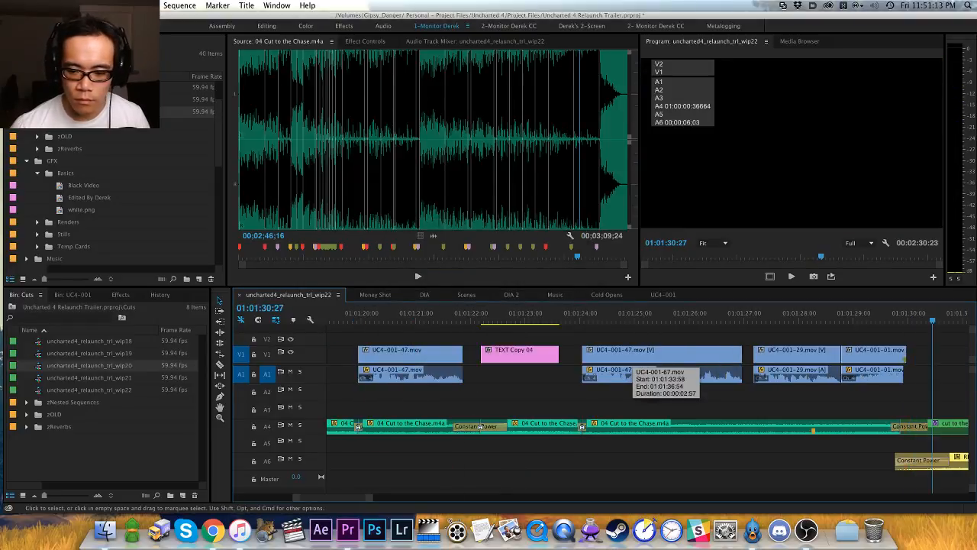
key("space")
key("minus")
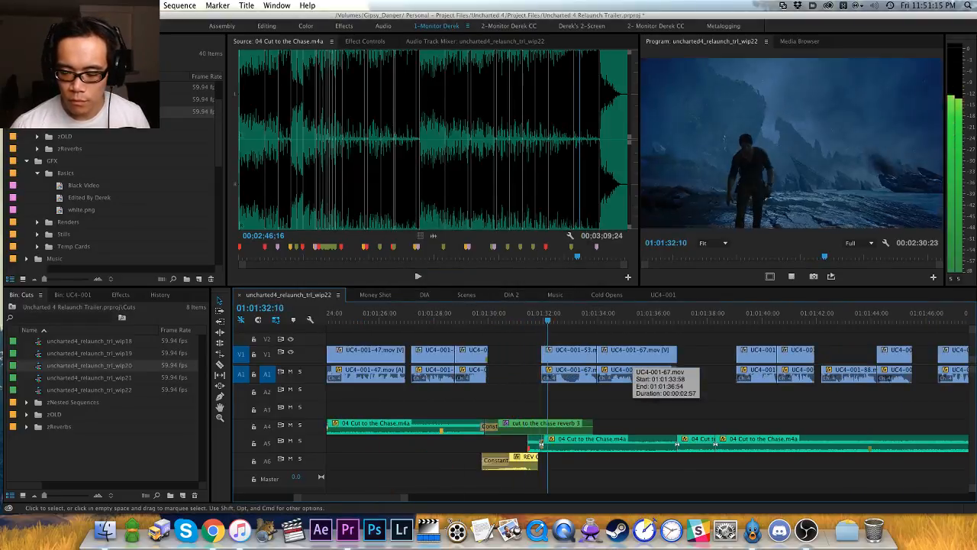
key("equal")
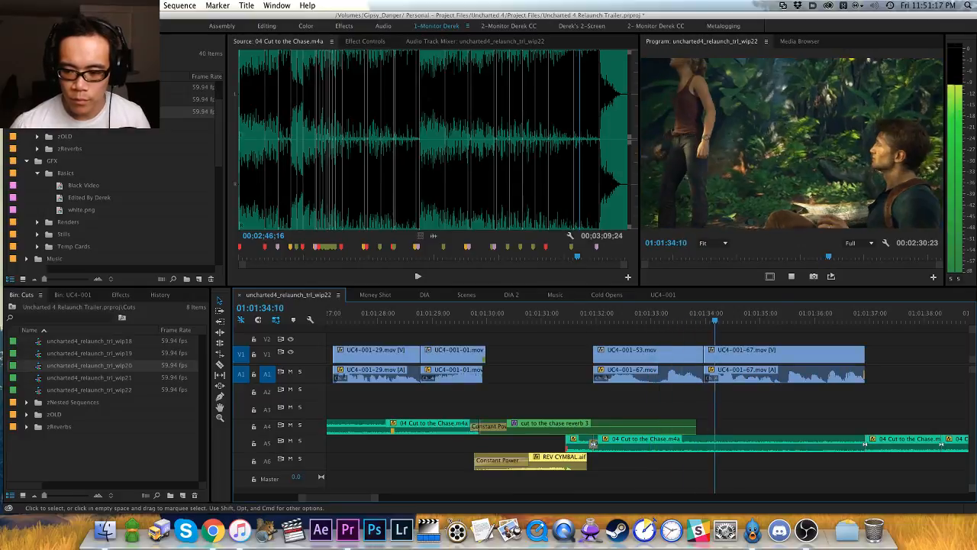
key("equal")
key("space")
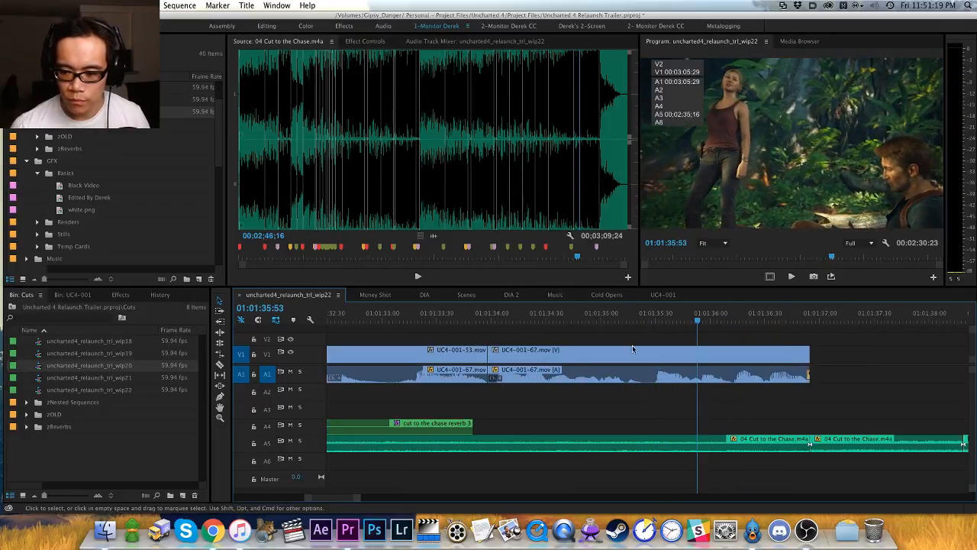
Step: Move the UC4-001-67 picture and audio 11 frames later and roll the A5 music edit to its new end at 01:01:37:07
left_click(590, 350)
left_click_drag(586, 353, 607, 355)
left_click(550, 335)
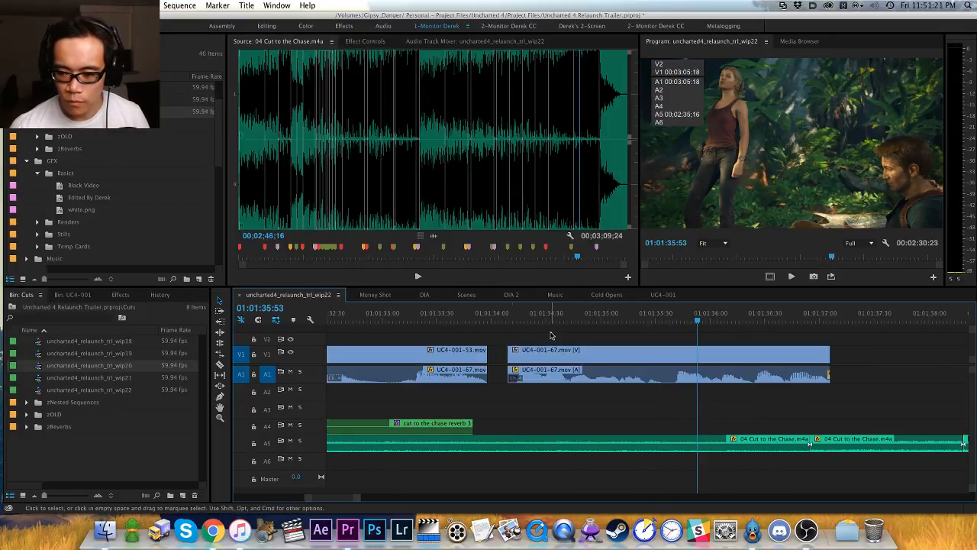
left_click_drag(824, 318, 832, 324)
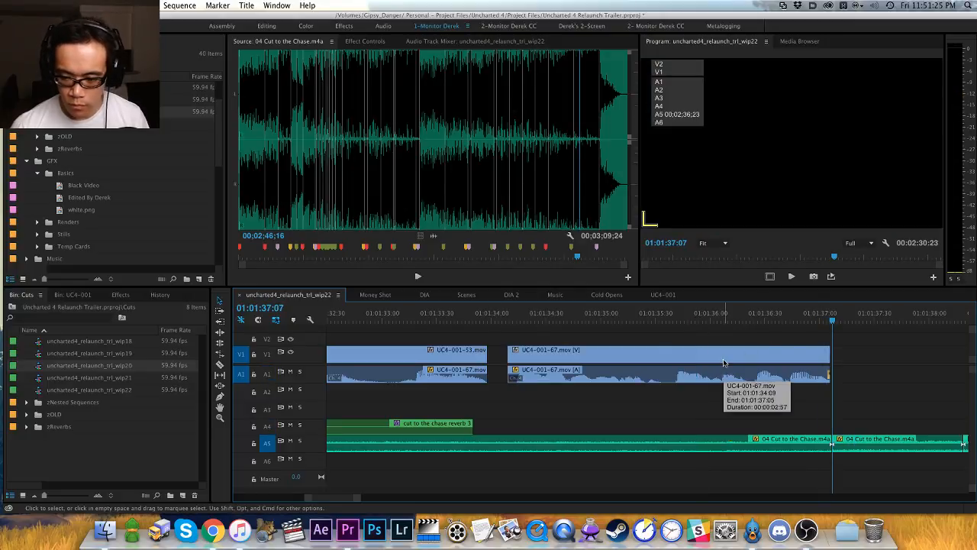
Step: Play to the end of UC4-001-67 and add a 20-frame Constant Power crossfade at the A5 music edit there
key("minus")
left_click(430, 324)
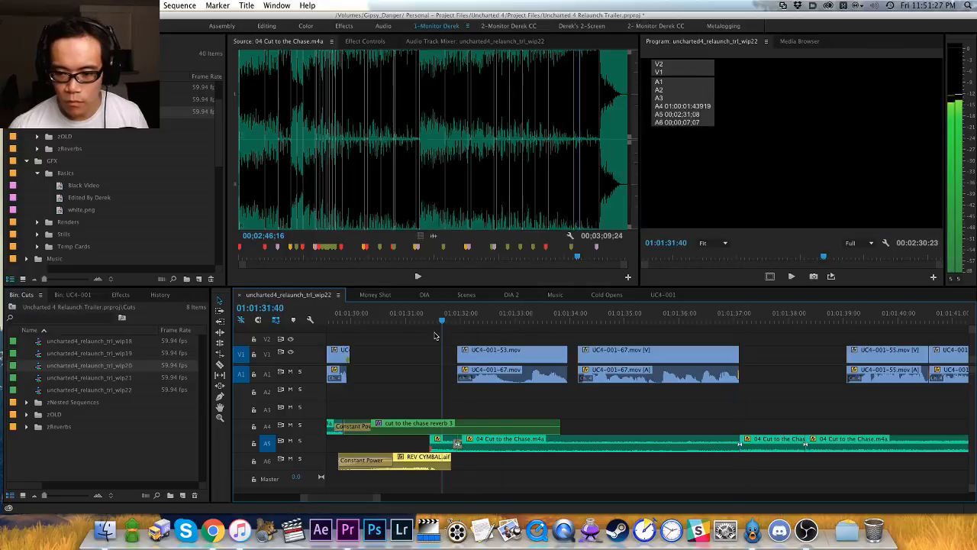
key("space")
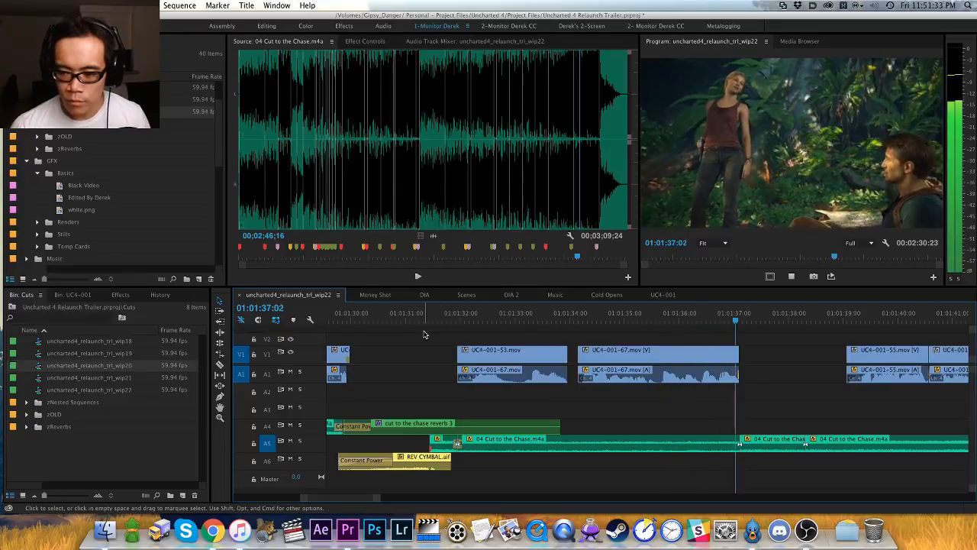
key("space")
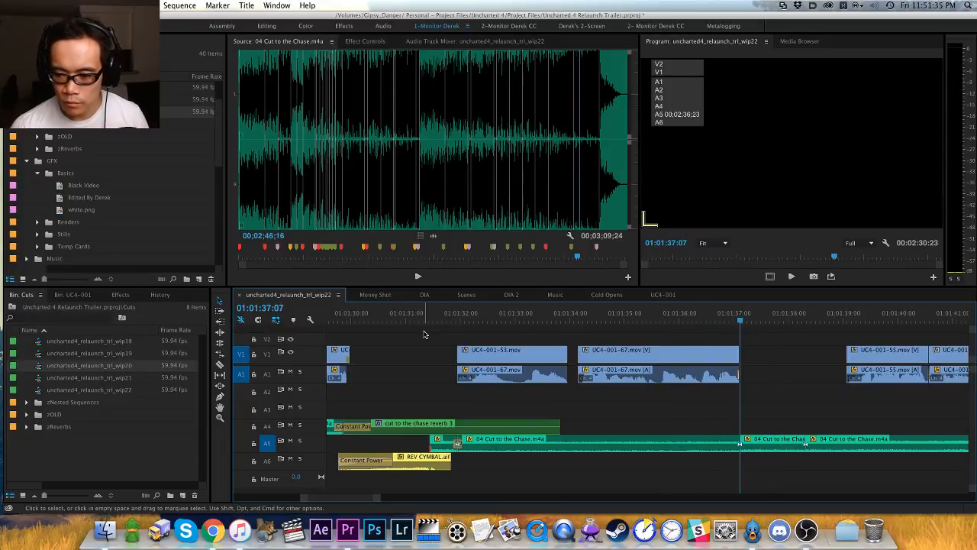
double_click(753, 443)
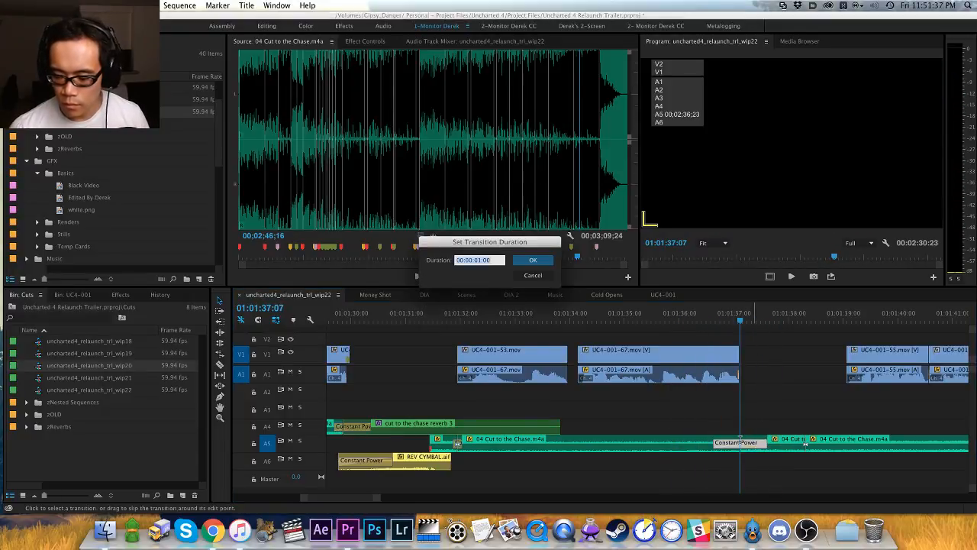
type("20")
key("Return")
Step: Play through the new crossfade and roll the following A5 music edit to the start of UC4-001-55 at 01:01:39:04
left_click(695, 314)
key("space")
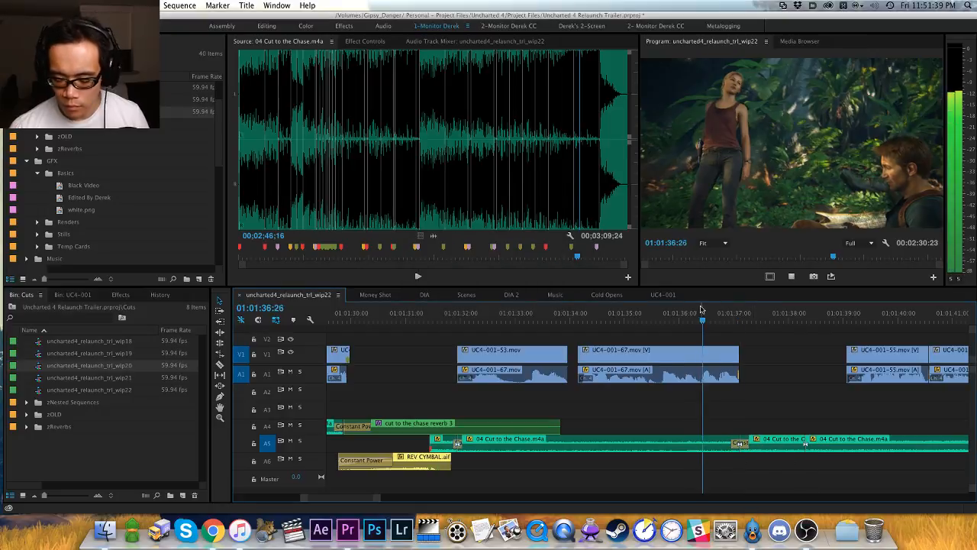
key("=")
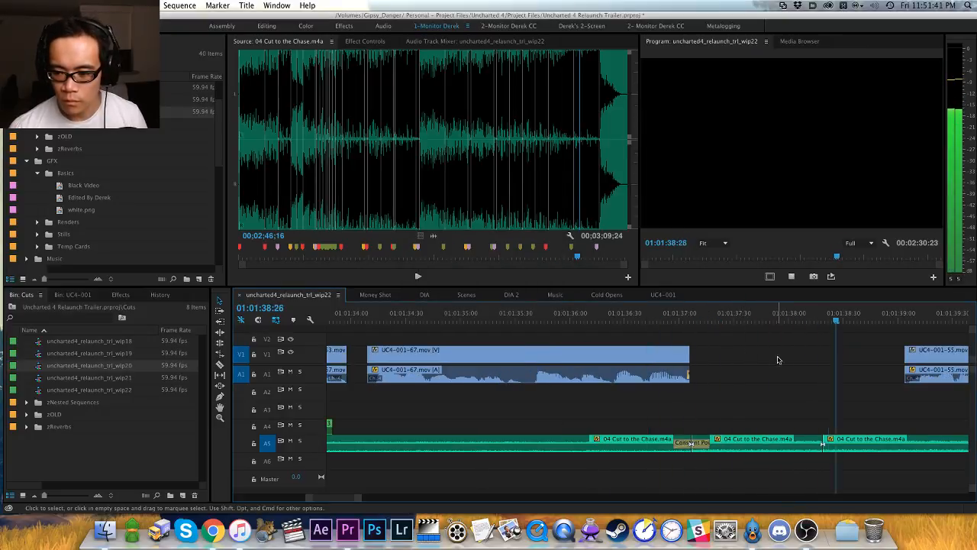
key("space")
key("h")
left_click_drag(742, 365, 710, 368)
key("Left")
key("Left")
key("Left")
key("Left")
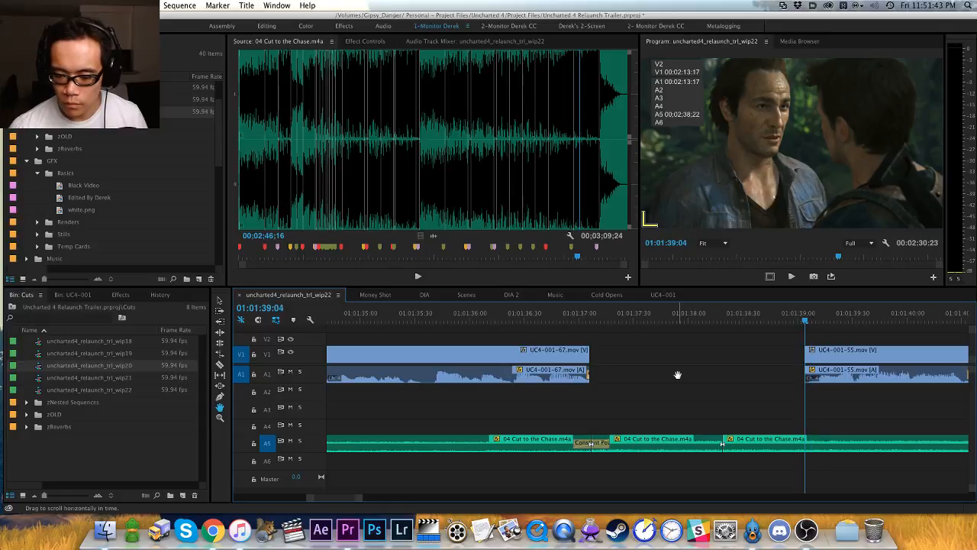
key("e")
key("v")
Step: Play the gap after UC4-001-67, then shift both UC4-001-55 clips and the matching A5 music edit earlier to 01:01:38:21
left_click(573, 317)
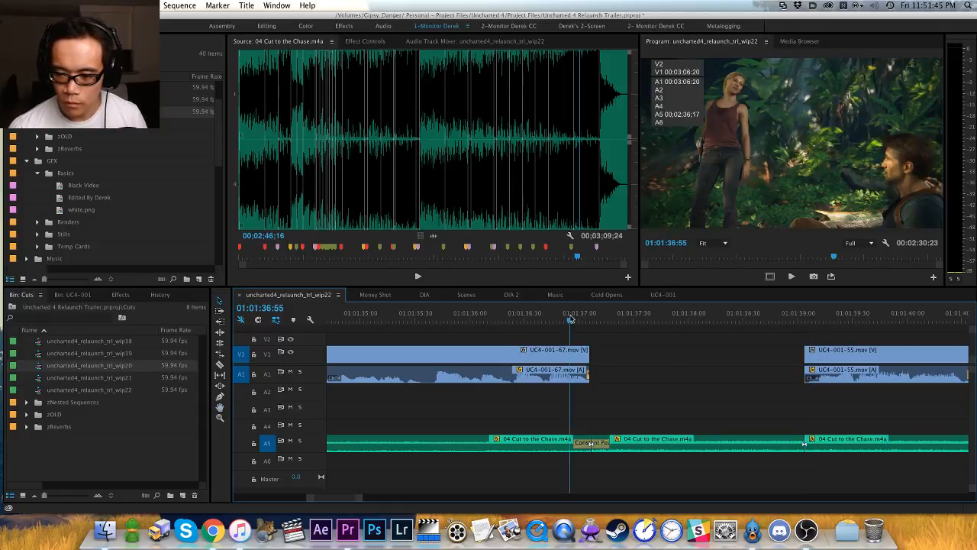
key("space")
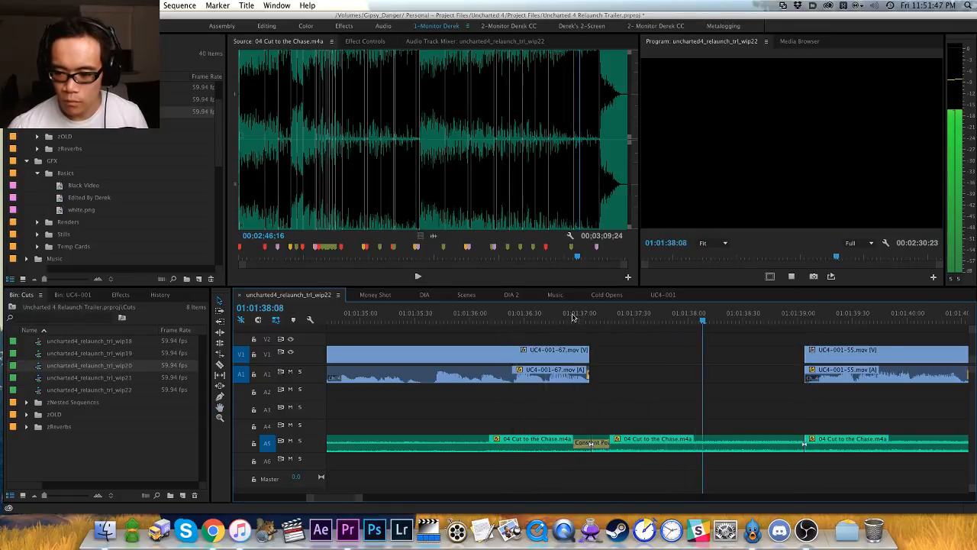
key("space")
key("Left")
key("minus")
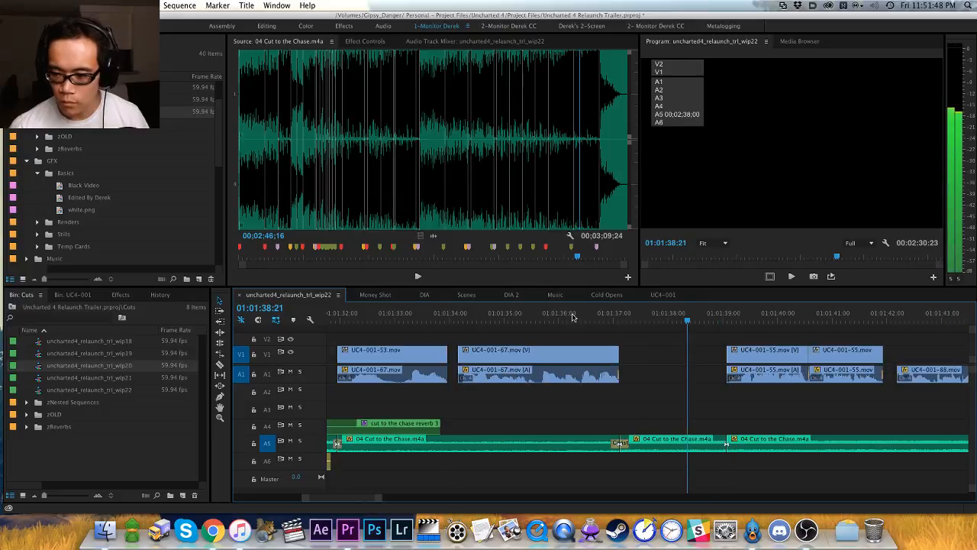
left_click(744, 348)
key("Delete")
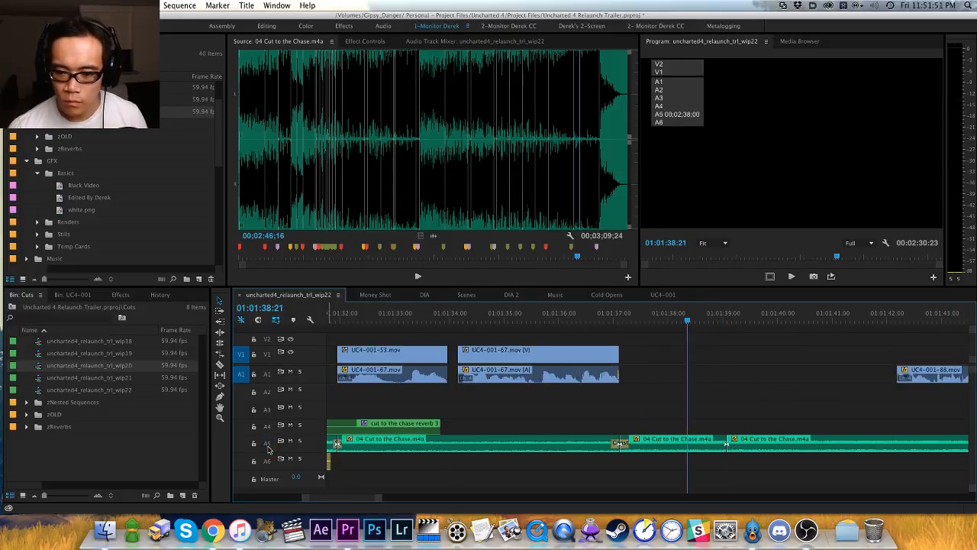
key("super+z")
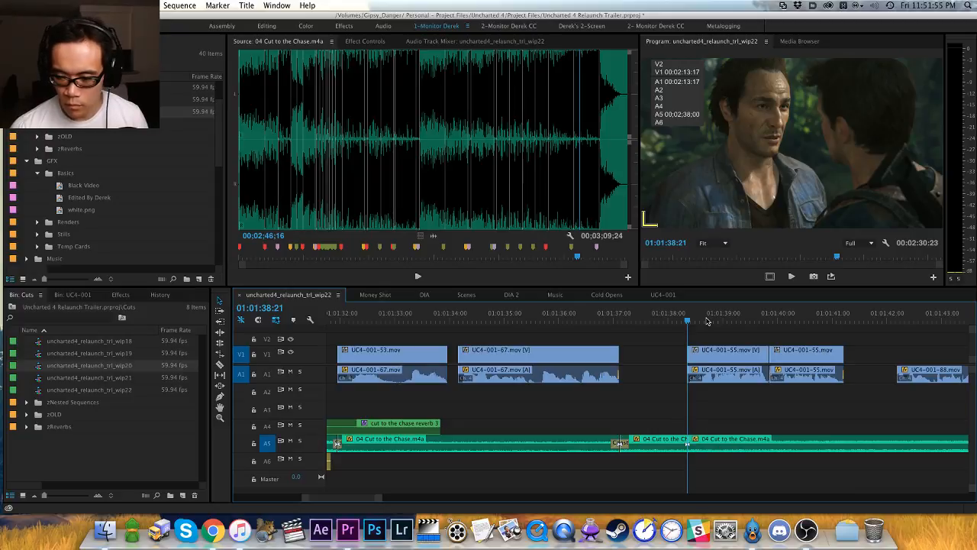
Step: Copy the short crossfade onto the A5 music edit at 01:01:38:21 and ungroup the A5 music clips
left_click_drag(694, 380, 592, 441)
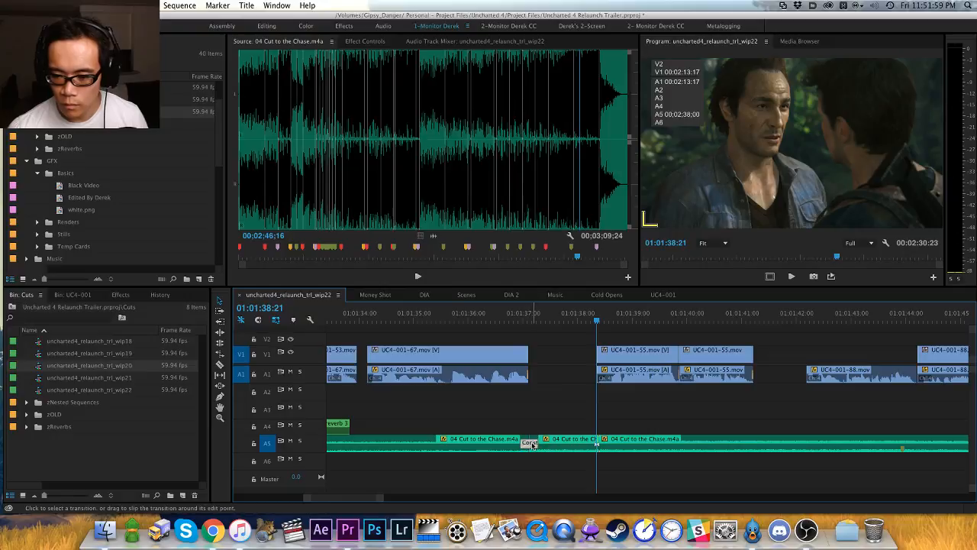
key("super+shift+d")
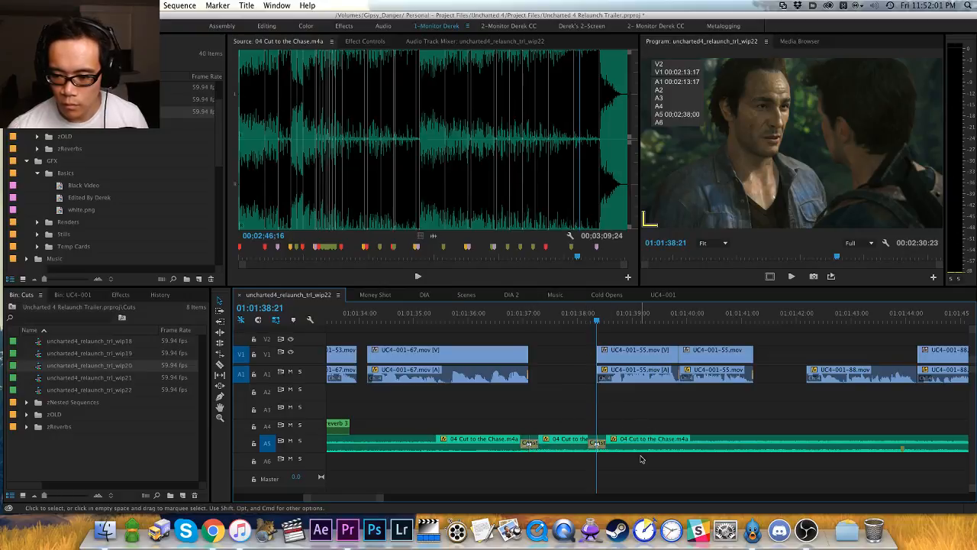
left_click(569, 449)
key("g")
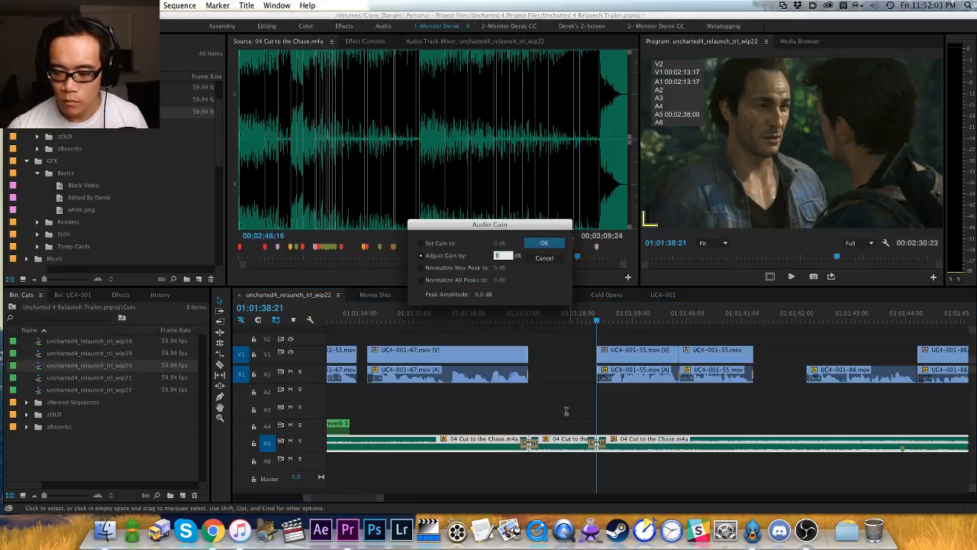
key("Return")
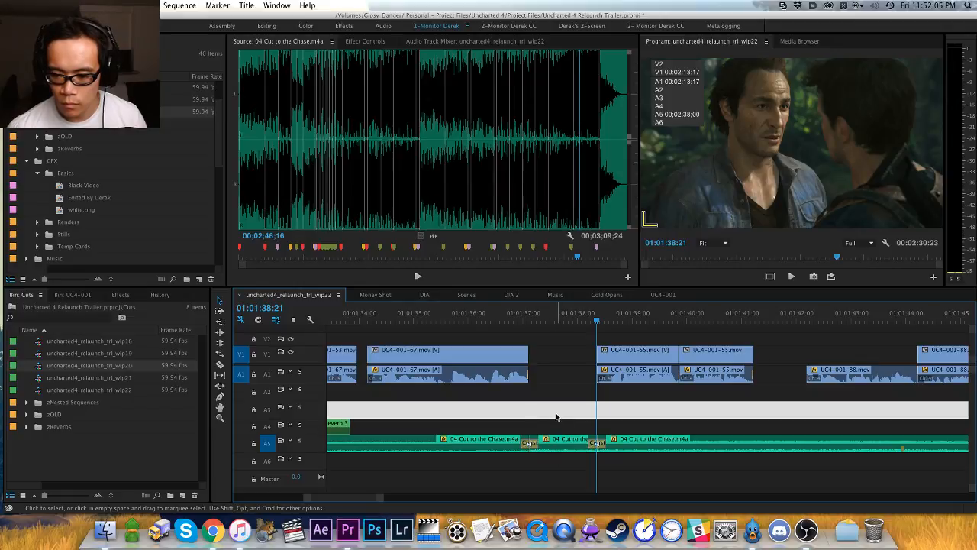
left_click(557, 417)
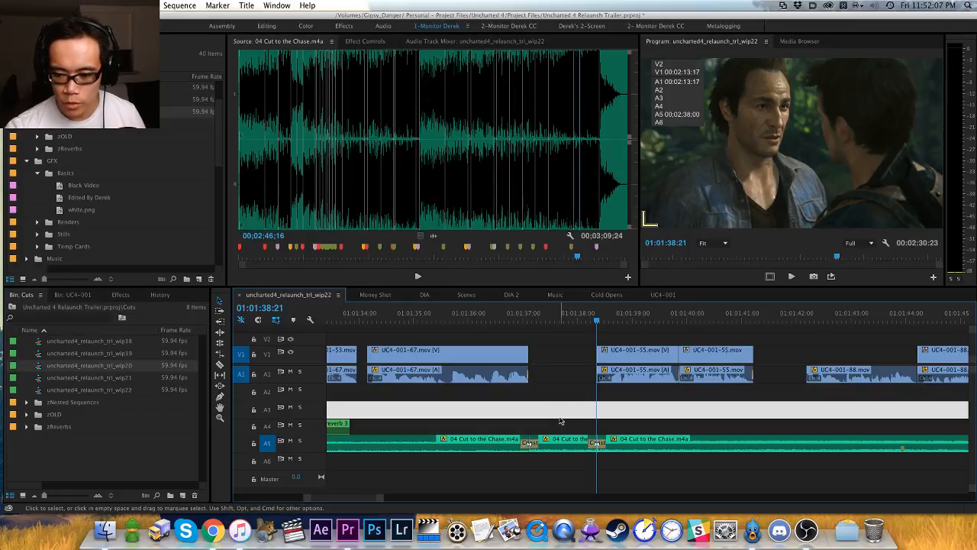
right_click(569, 447)
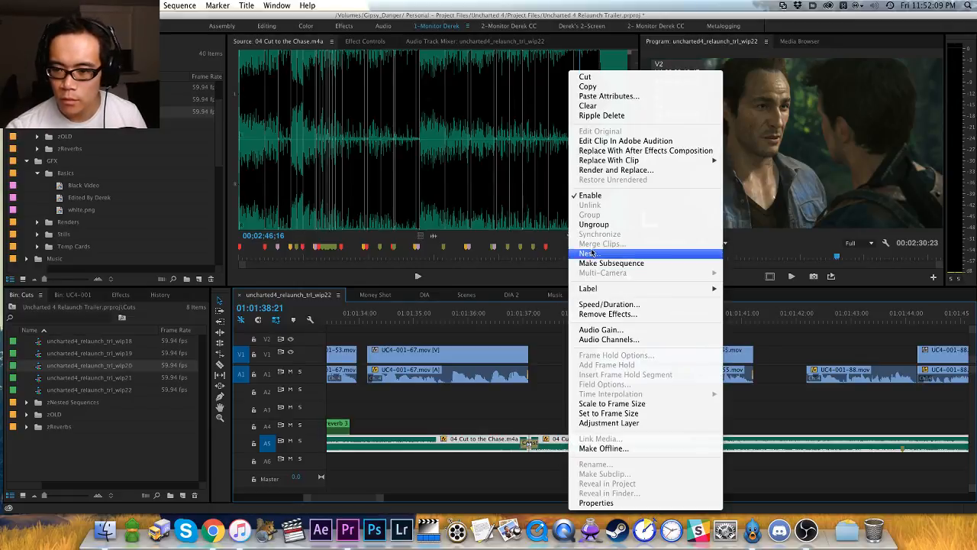
left_click(563, 413)
left_click(563, 442)
left_click(560, 425)
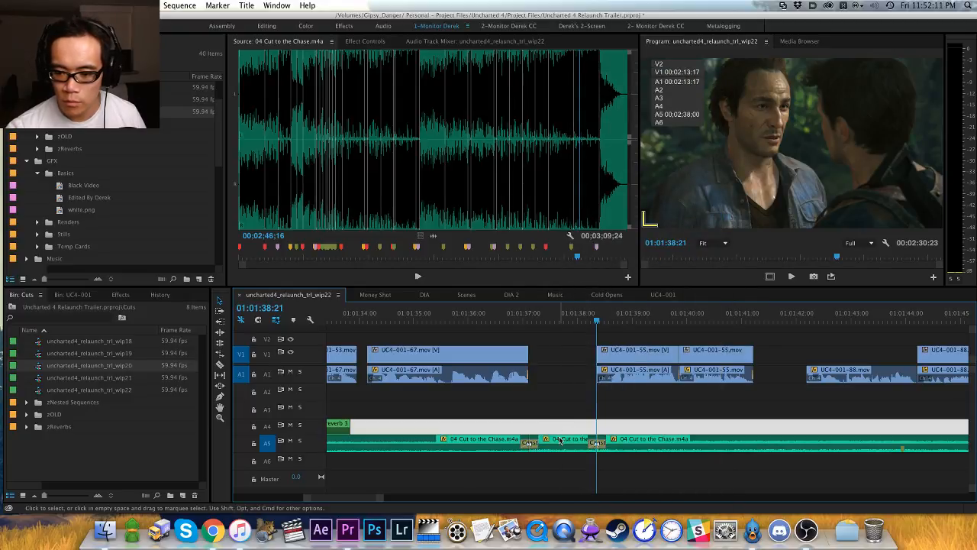
Step: Check the audio gain of the A5 music clips in the gap and under UC4-001-67
left_click(562, 441)
key("g")
key("Escape")
left_click(497, 445)
key("g")
key("Return")
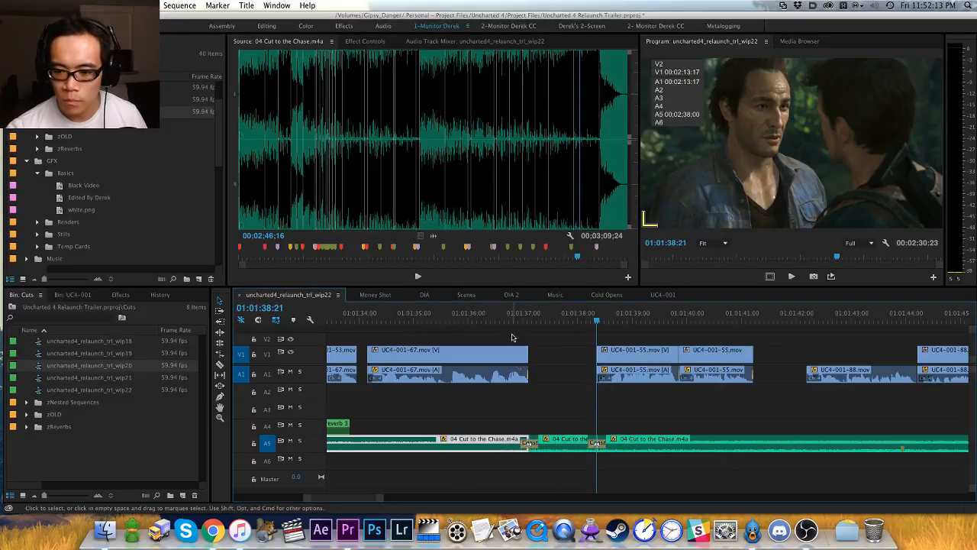
Step: Play the gap after UC4-001-67, adjust the gain of the short A5 music clip there, and replay it
left_click(500, 316)
key("space")
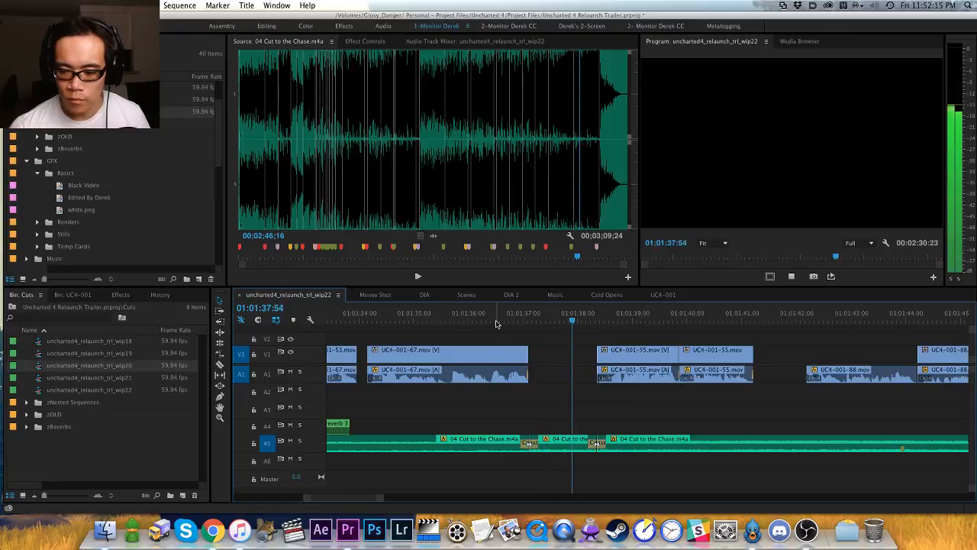
key("space")
key("Up")
key("Up")
key("d")
key("g")
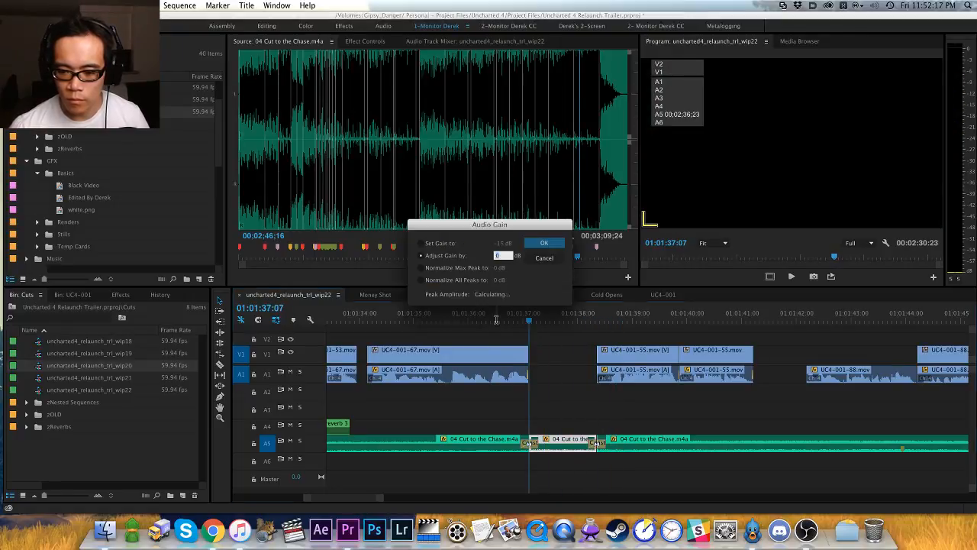
key("Return")
key("shift+super+a")
left_click(497, 319)
key("space")
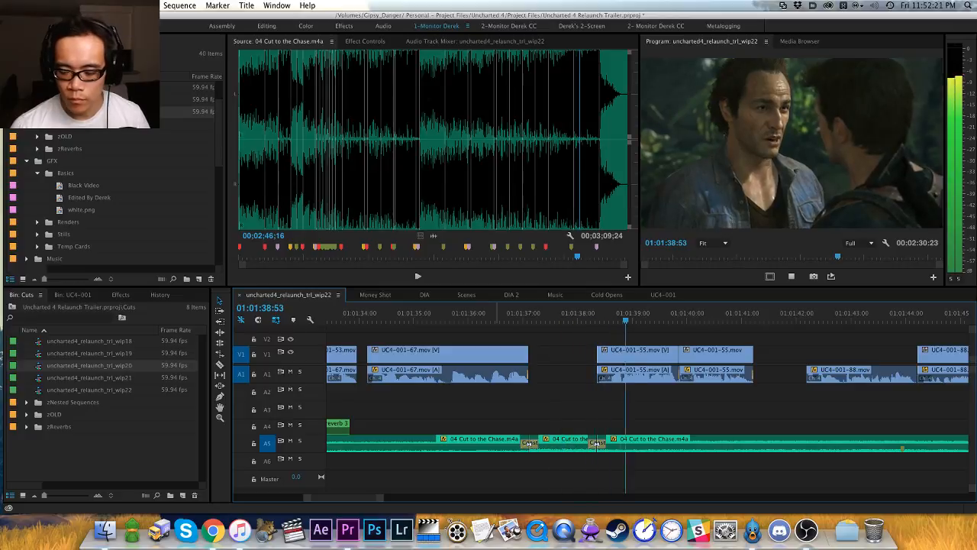
Step: Check the audio gain of the A5 music clips under UC4-001-55 and under UC4-001-67
key("minus")
key("g")
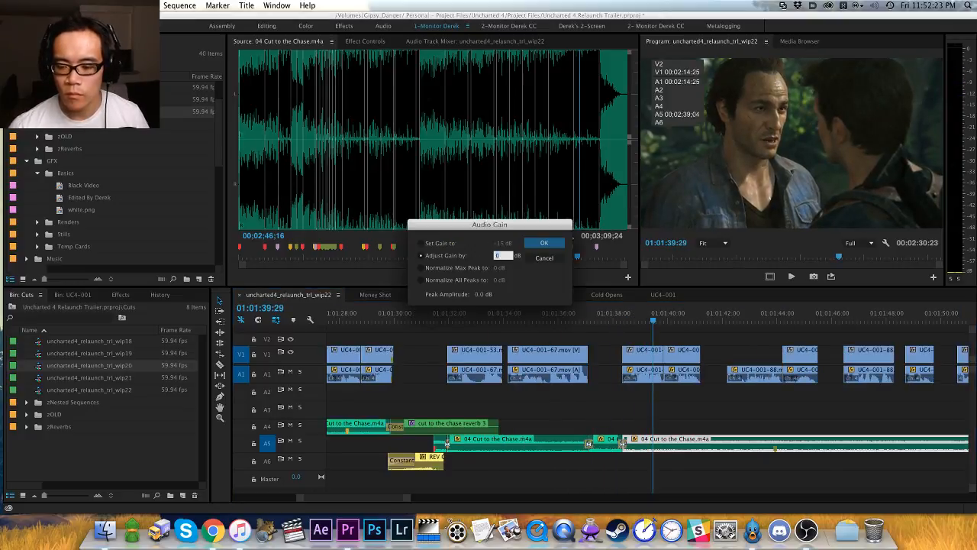
key("Escape")
key("Up")
key("Up")
key("Left")
key("d")
key("g")
key("Escape")
key("Down")
key("Down")
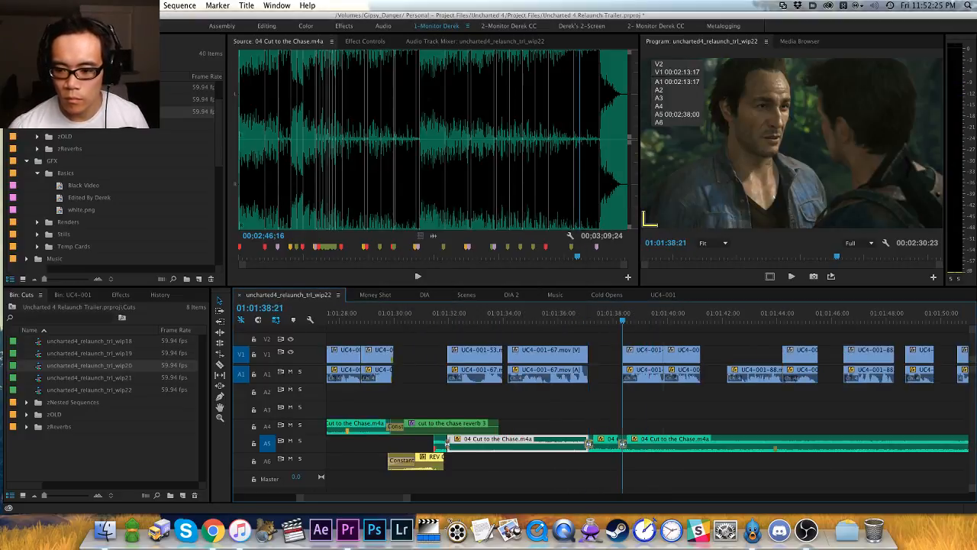
Step: Lower the gain of the A5 music clip starting under UC4-001-55 by 5 dB and replay the transition
key("Down")
type("dg")
type("-5")
key("Return")
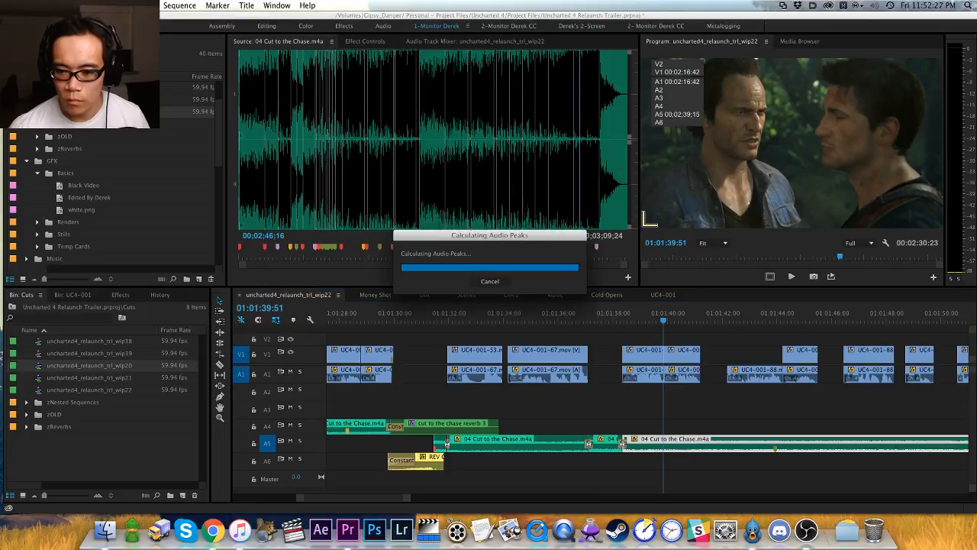
key("Up")
key("shift+Left")
key("shift+Left")
key("shift+Left")
key("shift+Left")
key("space")
key("equal")
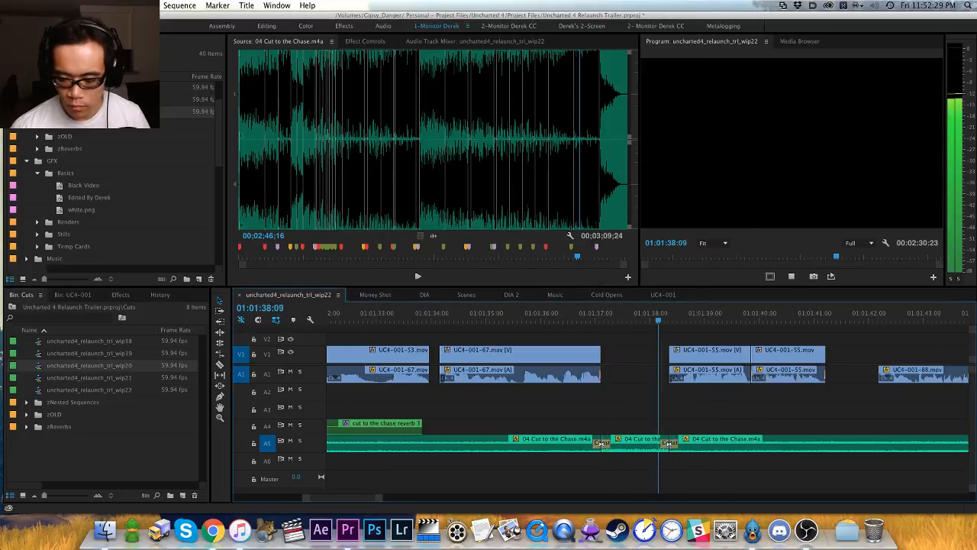
Step: Split the A5 music clip at the end of the second UC4-001-55 clip, replay the passage and save the project
key("minus")
key("h")
left_click_drag(613, 389, 493, 394)
key("v")
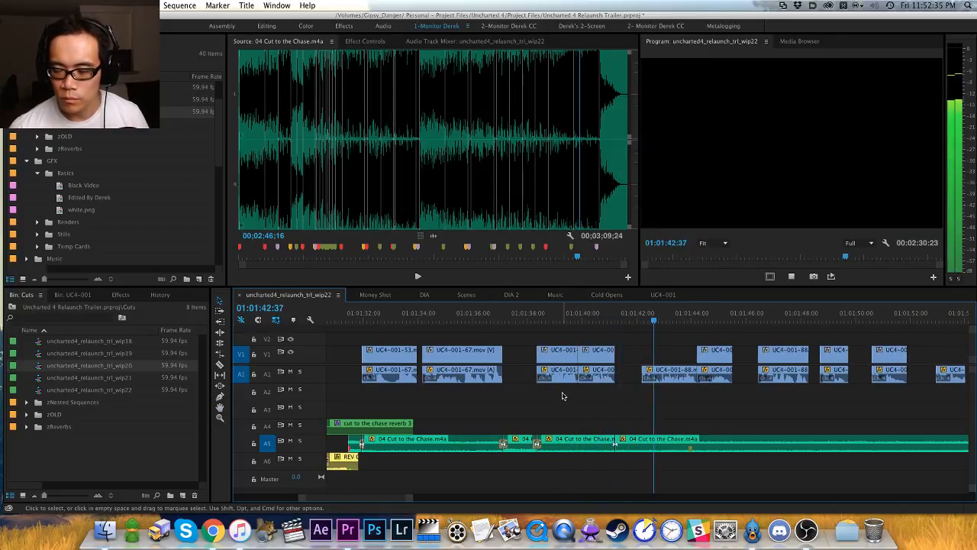
key("space")
left_click(590, 319)
key("space")
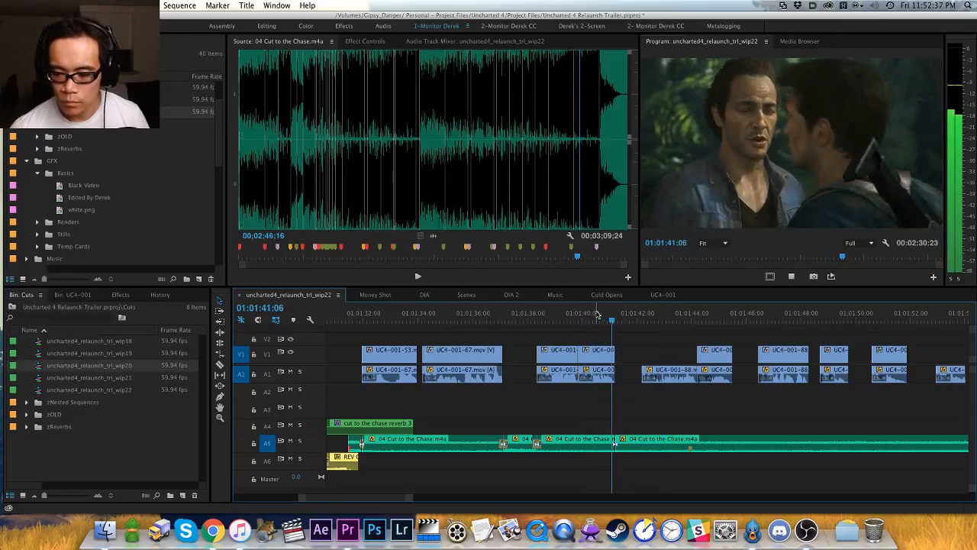
key("space")
key("super+s")
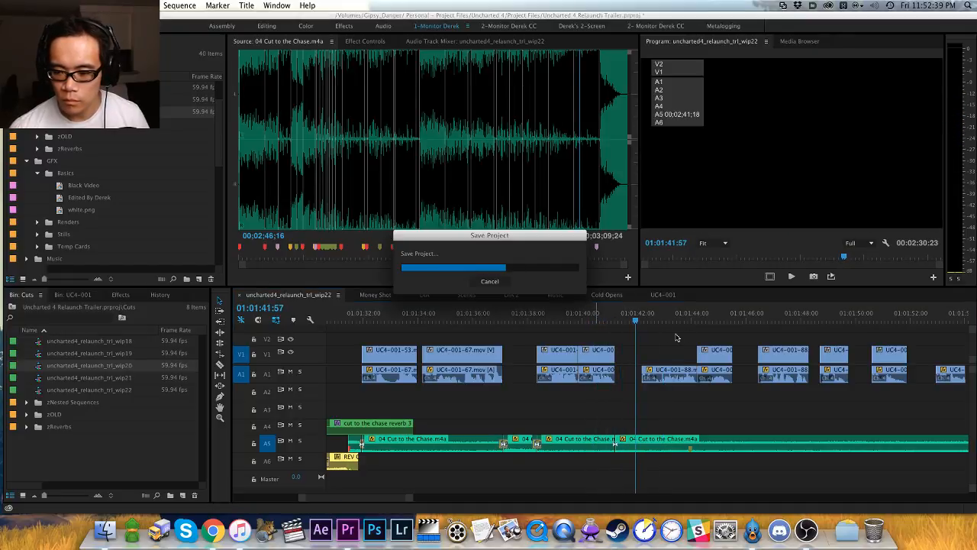
Step: Move the UC4-001-88 lead-in audio and its adjoining clip earlier to start at 01:01:41:57, then play through them
left_click_drag(659, 340, 728, 392)
key("super+x")
key("super+v")
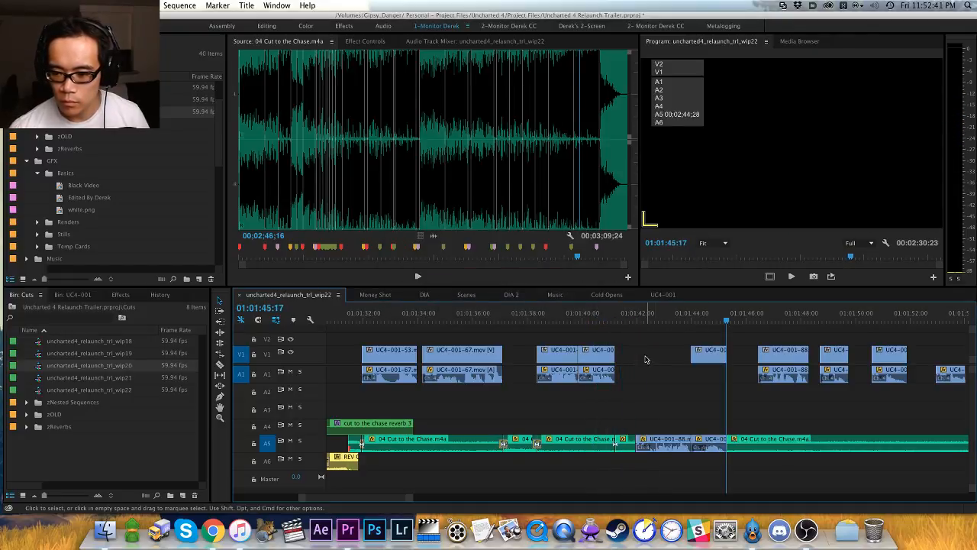
key("super+z")
key("super+v")
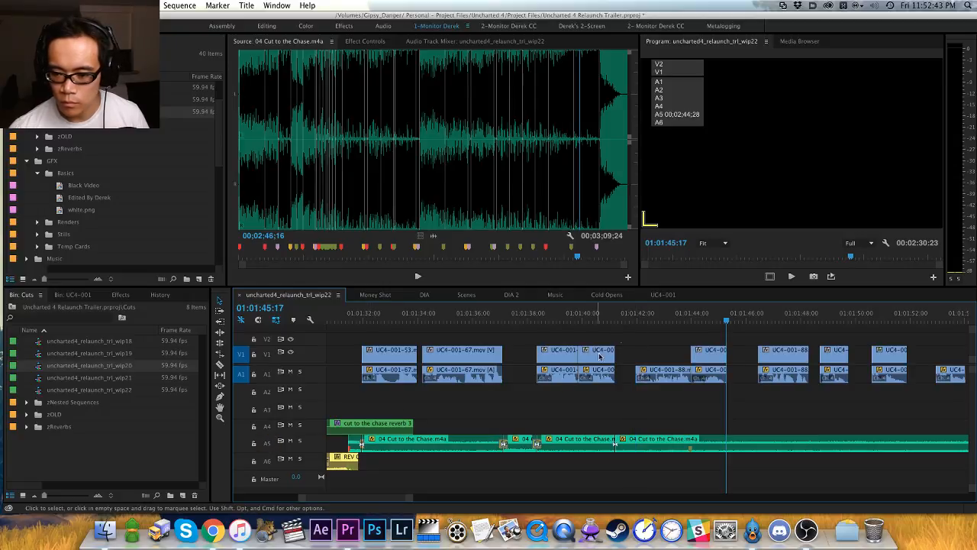
left_click(609, 321)
key("space")
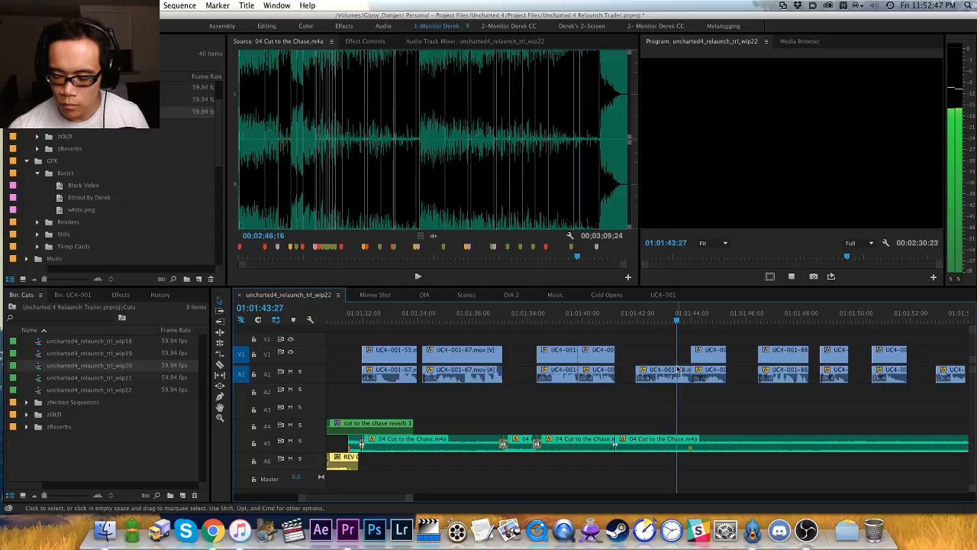
key("space")
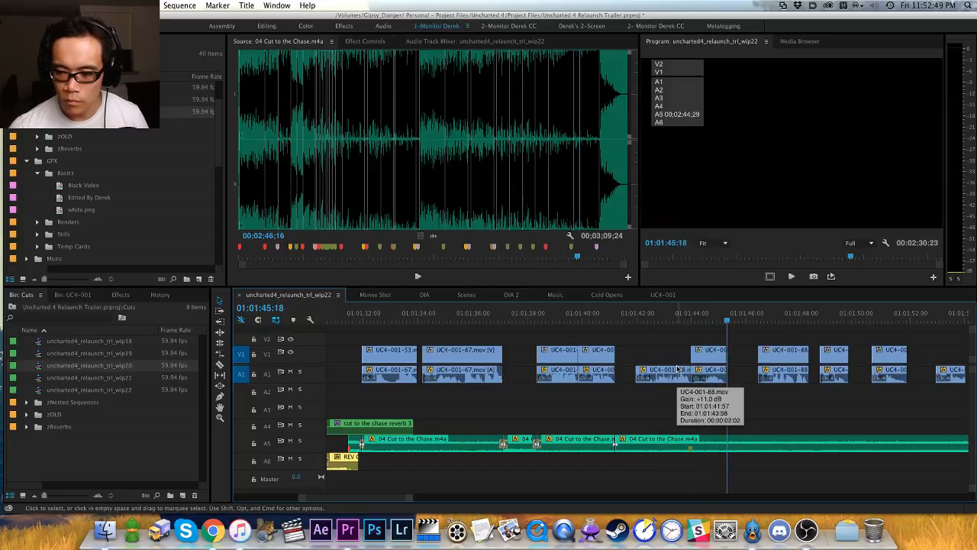
Step: Play the end of the first UC4-001-88 shot and trim its video and audio to end at 01:01:45:09
key("equal")
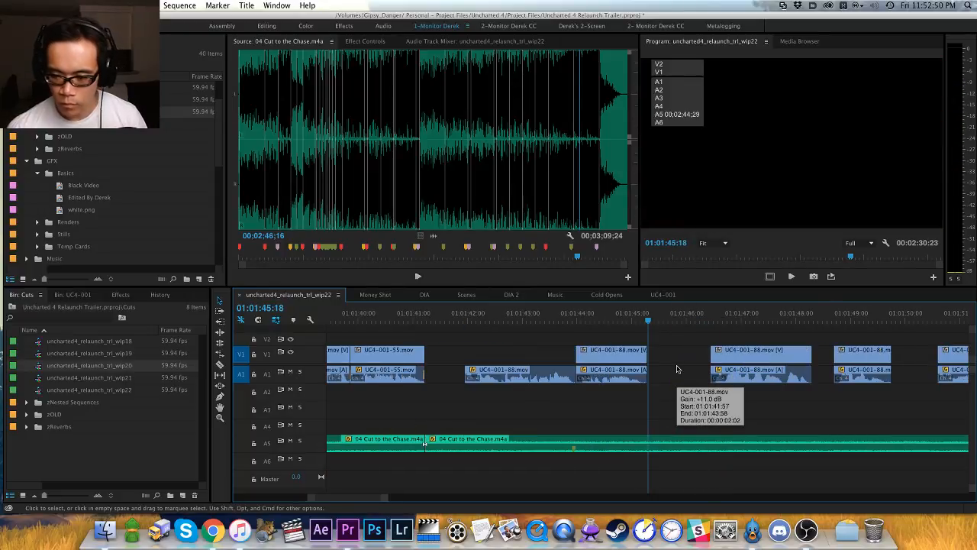
left_click(541, 318)
key("space")
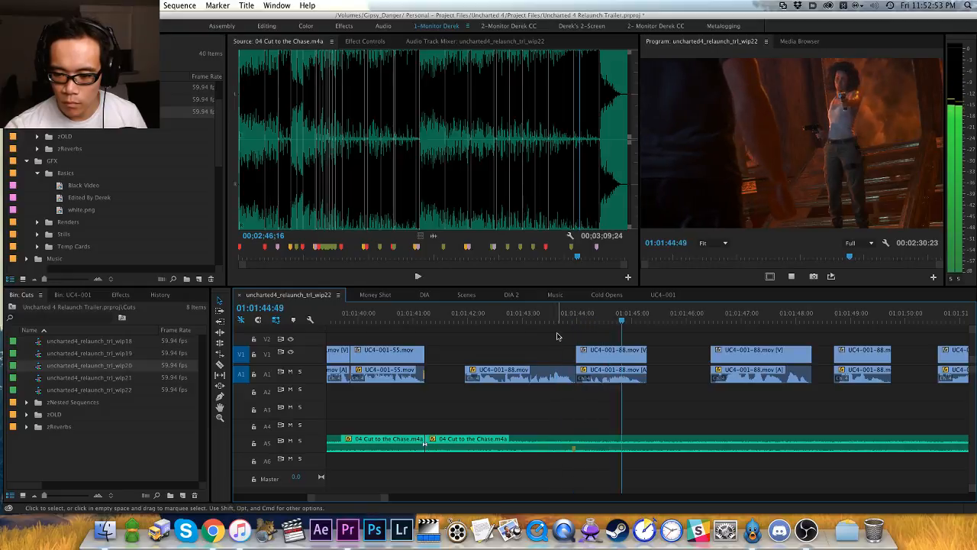
key("space")
left_click_drag(604, 319, 616, 319)
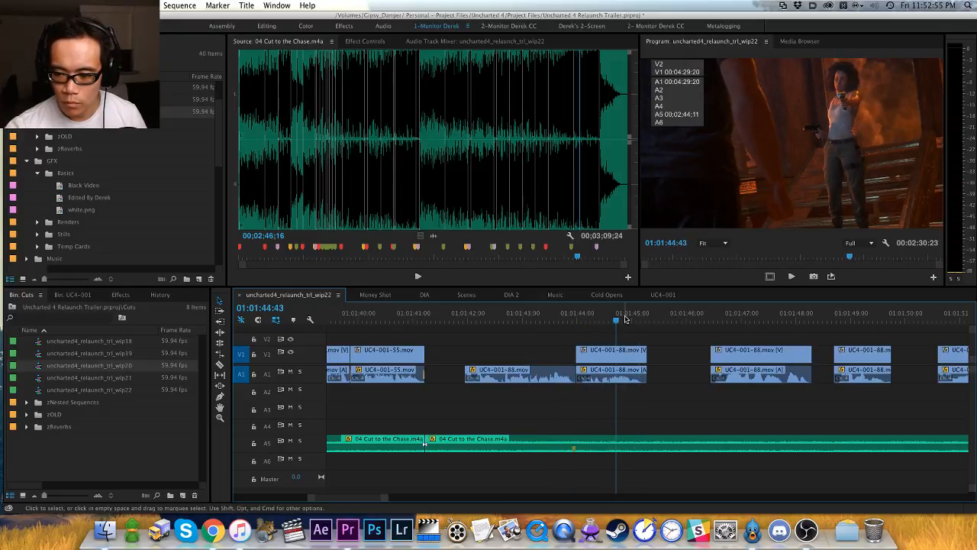
key("space")
key("space")
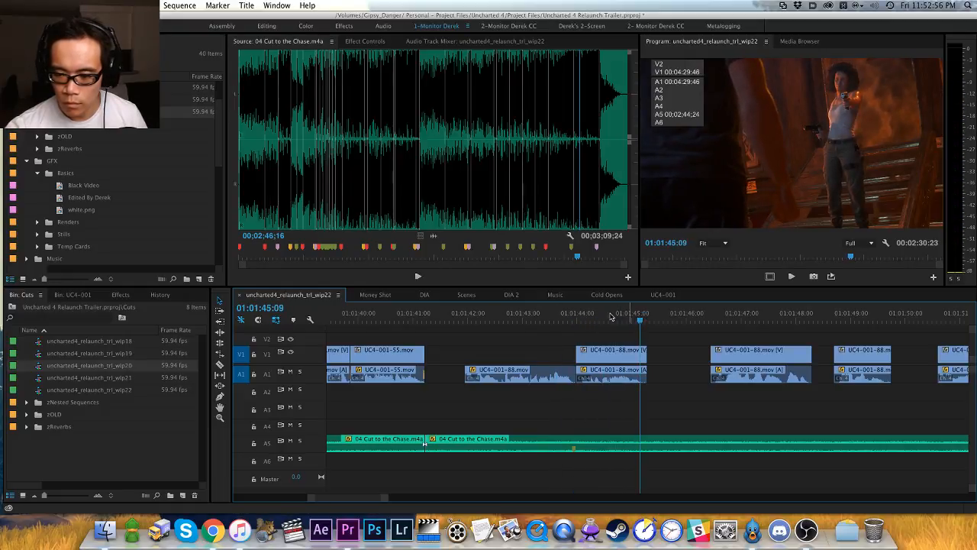
left_click(267, 355)
key("alt+w")
Step: Solo the A5 music to listen under the first UC4-001-88 shot and add a clip marker at 01:01:44:53
left_click_drag(416, 322, 378, 320)
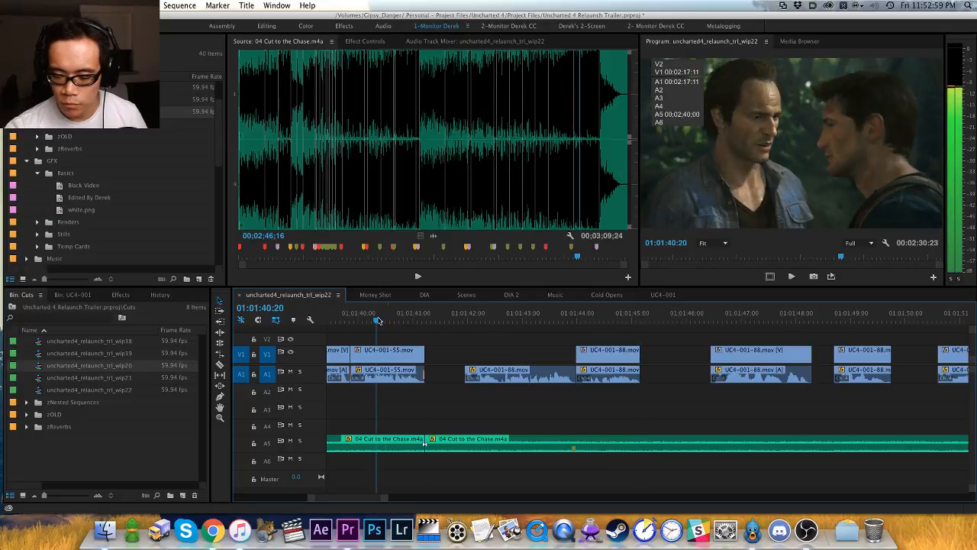
left_click(570, 320)
left_click(300, 440)
key("space")
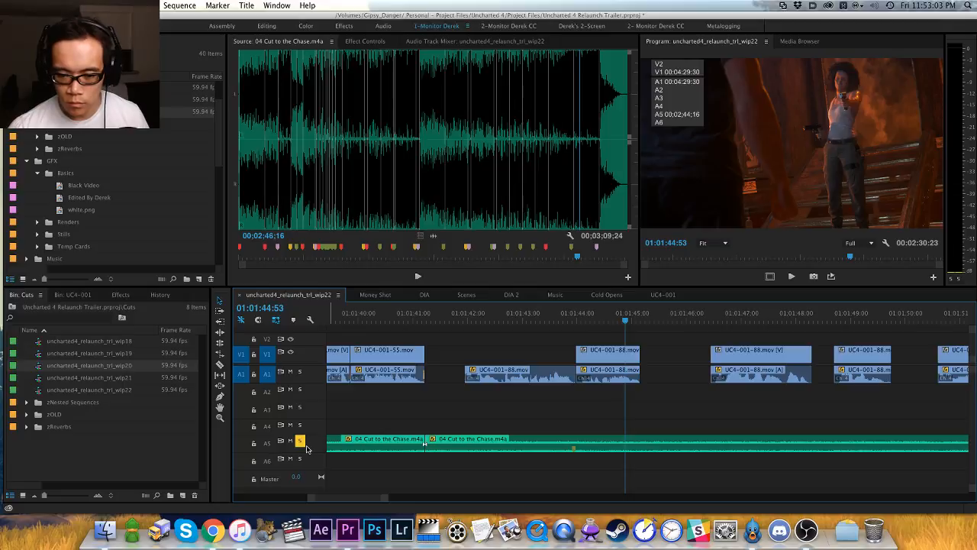
key("super+0")
key("d")
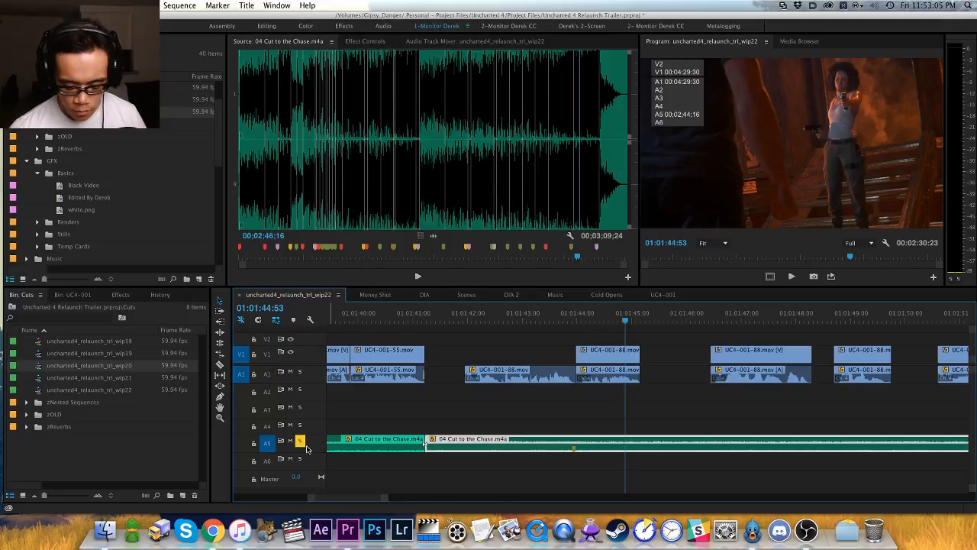
key("super+shift+a")
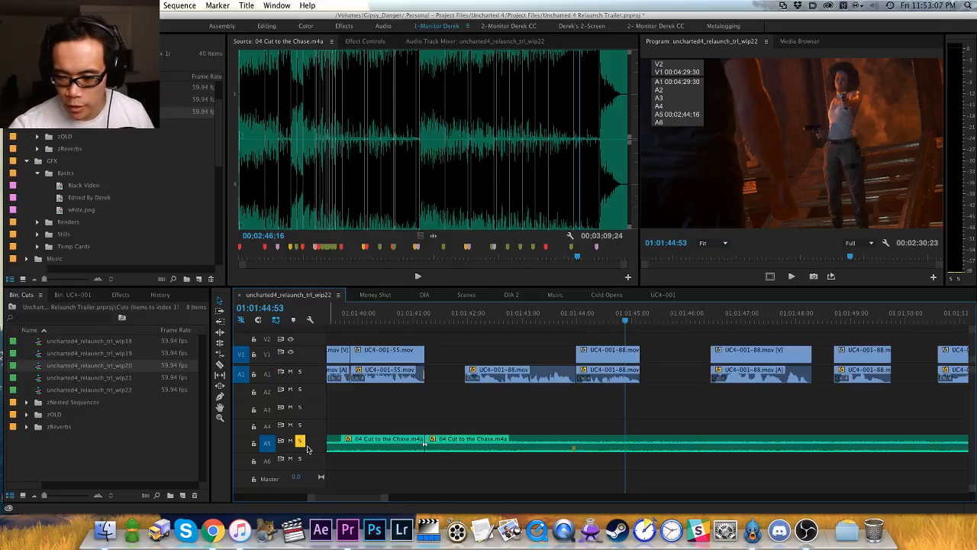
left_click(576, 444)
key("m")
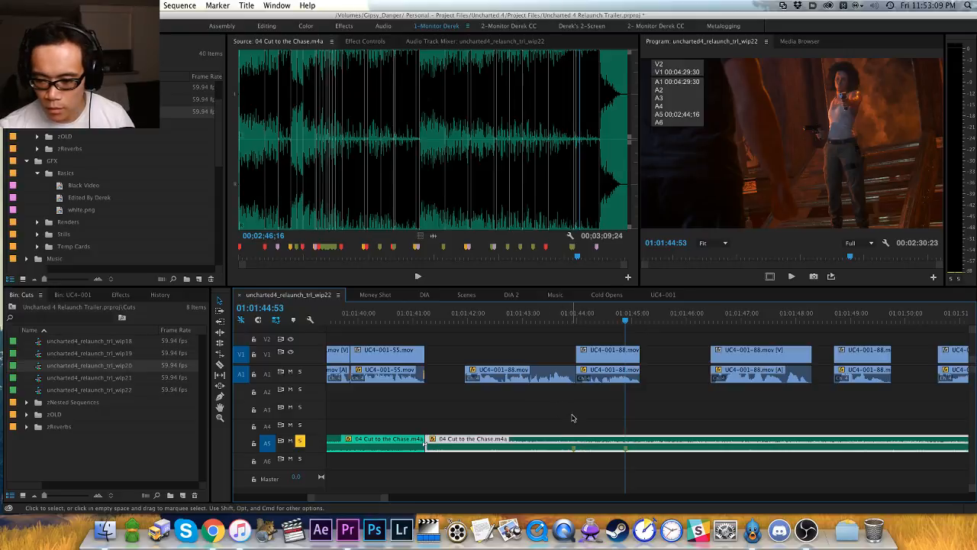
left_click(570, 415)
Step: Play the gap after UC4-001-67 and move both UC4-001-55 clips earlier to start at 01:01:38:12
key("minus")
key("h")
left_click_drag(523, 404, 599, 413)
left_click_drag(502, 320, 489, 320)
key("space")
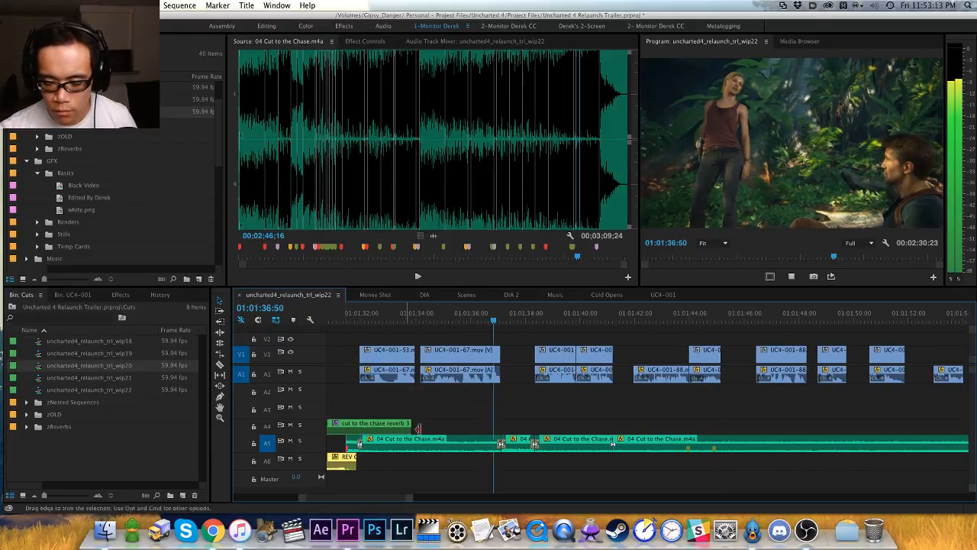
key("h")
left_click_drag(503, 425, 475, 425)
key("v")
key("space")
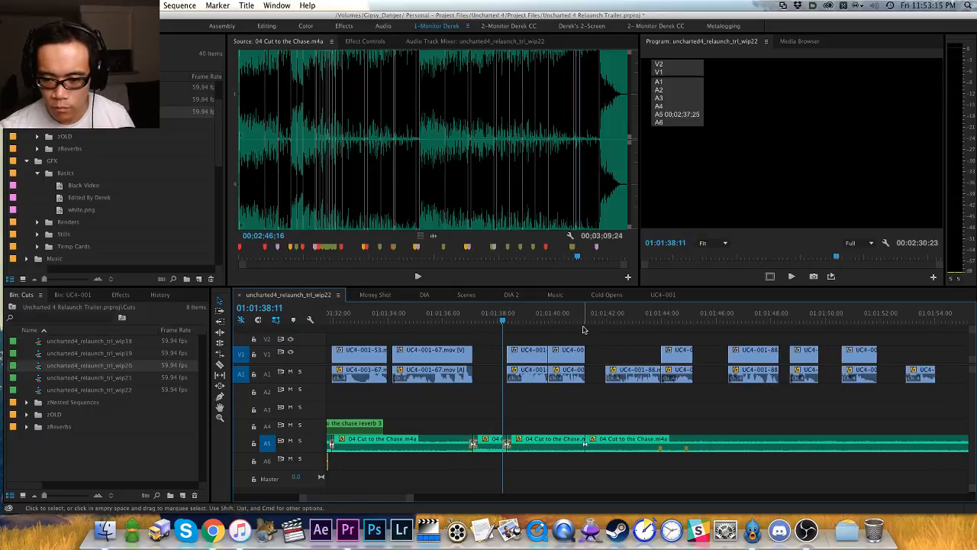
left_click_drag(584, 328, 514, 356)
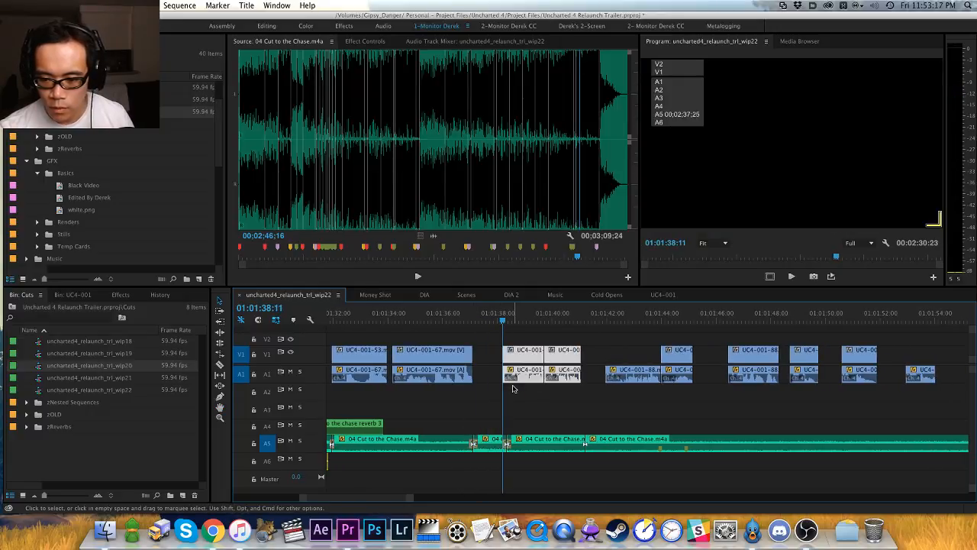
left_click(513, 388)
Step: Roll the A5 music edits to the start and end of the UC4-001-55 clips, at 01:01:38:12 and 01:01:41:04
key("Right")
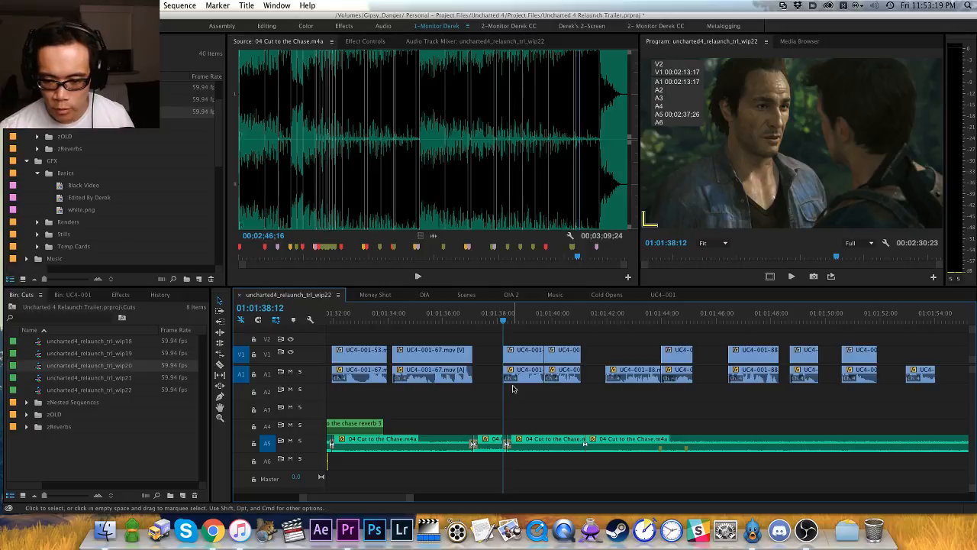
key("Down")
key("Down")
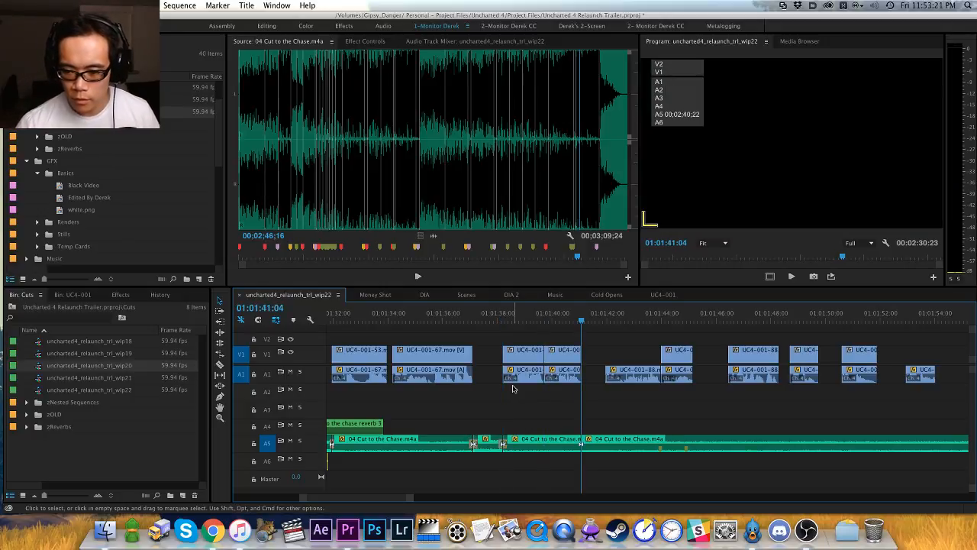
Step: Play through the UC4-001-55 exchange and shift the first two UC4-001-88 clips earlier to start at about 01:01:41:34
left_click(480, 322)
key("space")
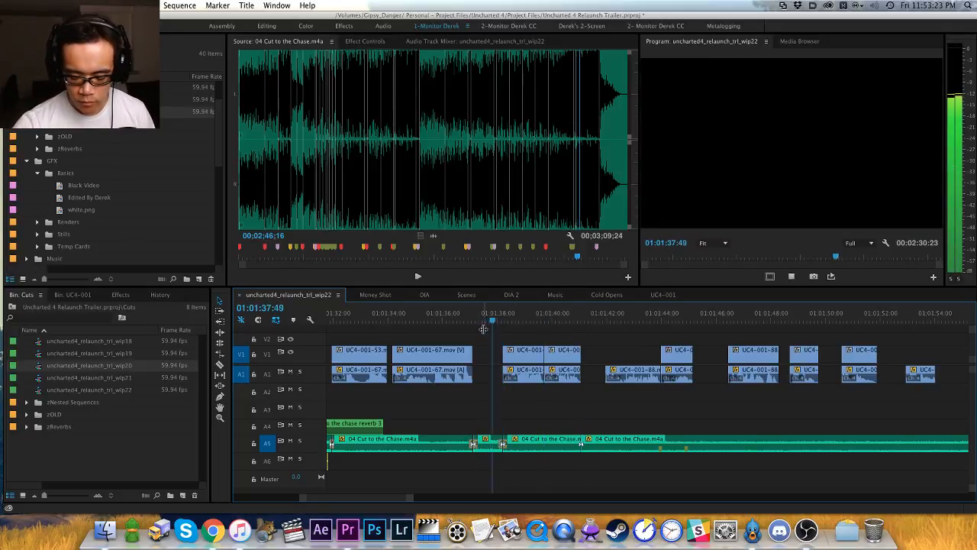
key("equal")
key("h")
left_click_drag(626, 349, 542, 352)
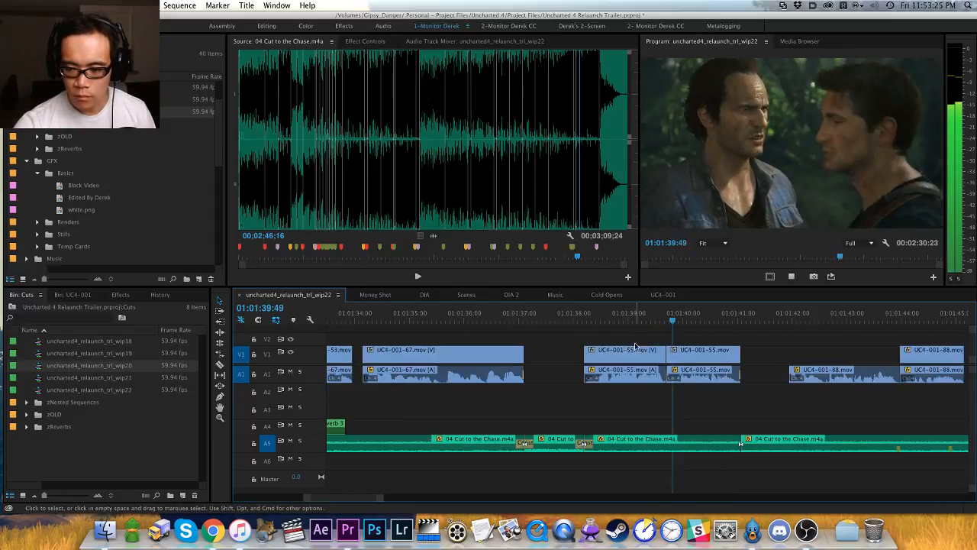
left_click_drag(719, 389, 646, 391)
key("v")
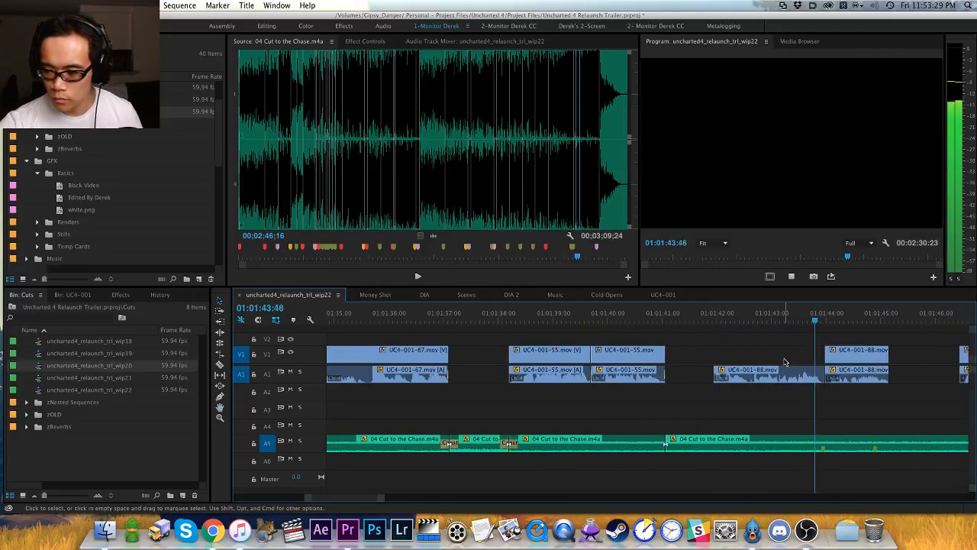
key("space")
left_click_drag(864, 334, 834, 368)
Step: Play through the moved UC4-001-88 clips and split the A5 music at their end, 01:01:44:46
left_click(650, 315)
key("space")
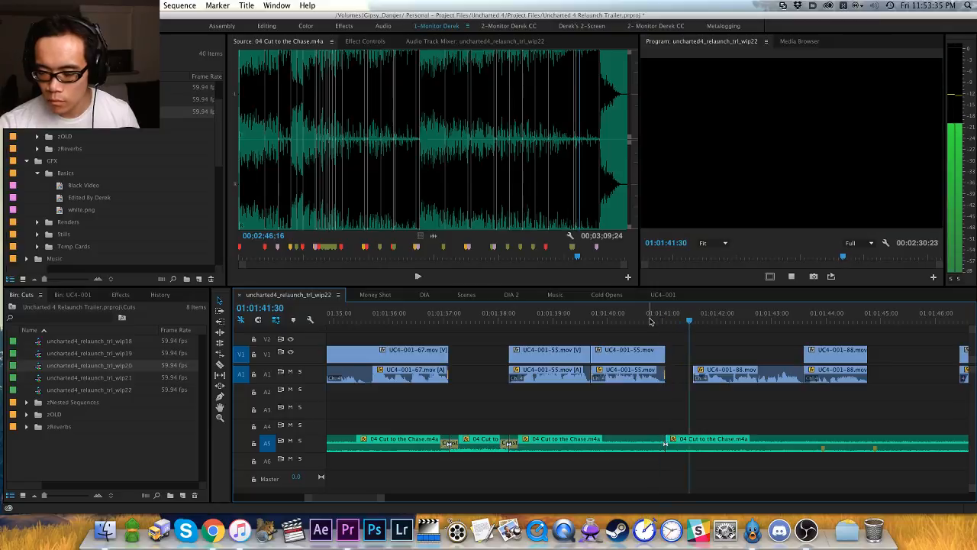
scroll(615, 359, "right", 5)
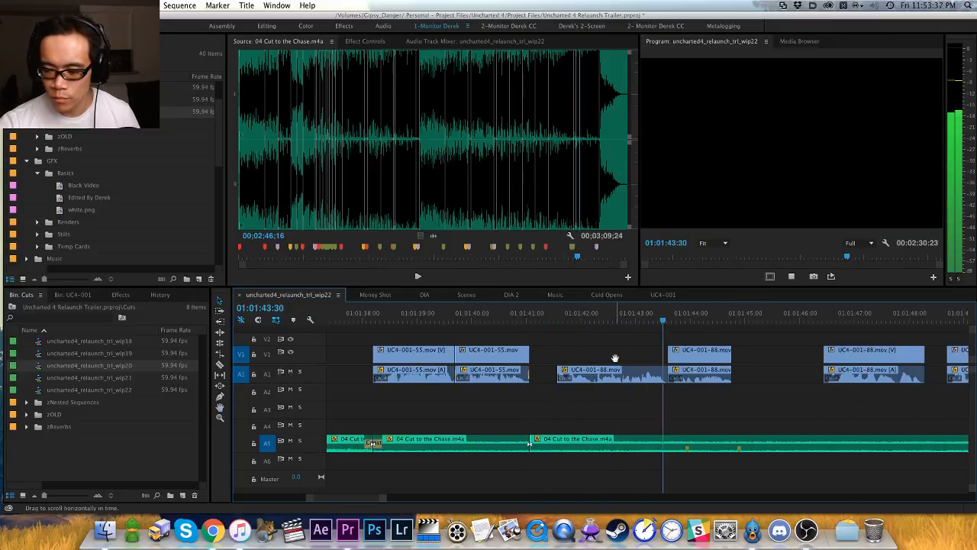
key("space")
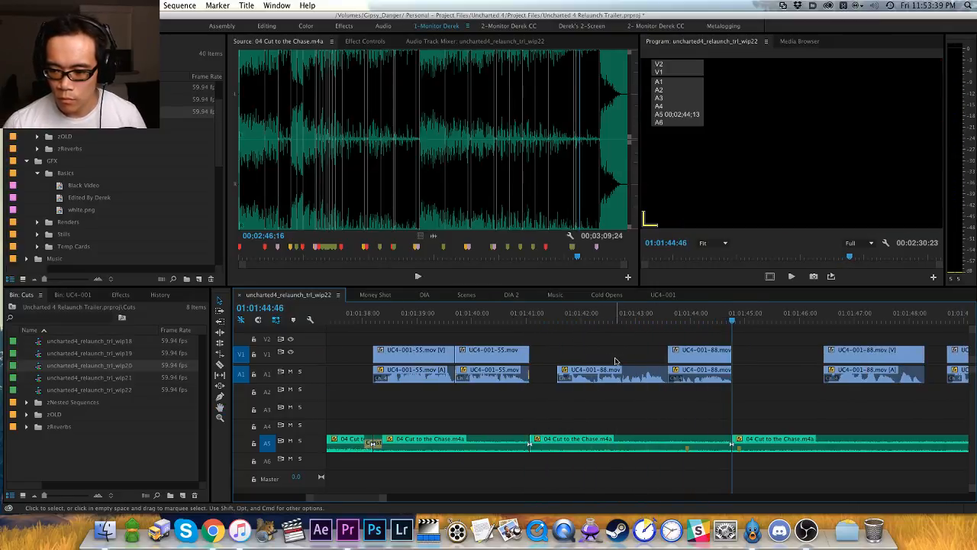
scroll(796, 363, "right", 3)
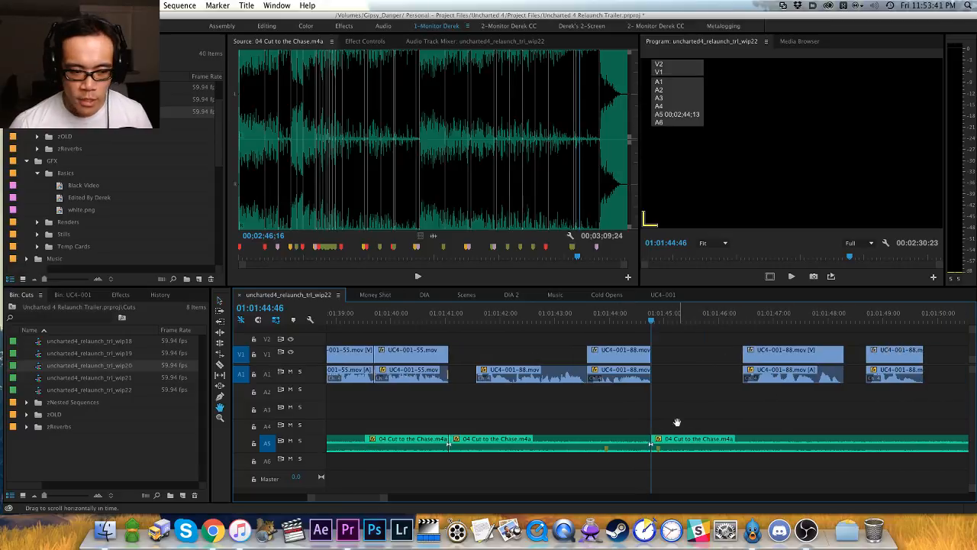
Step: Adjust the audio gain of the A5 music clip that follows the cut at 01:01:44:46
left_click(672, 440)
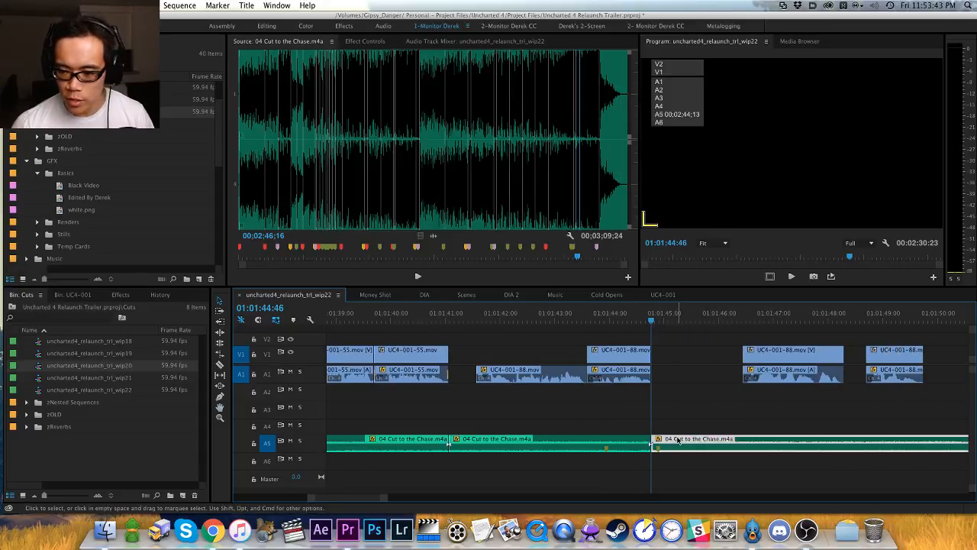
key("g")
key("Return")
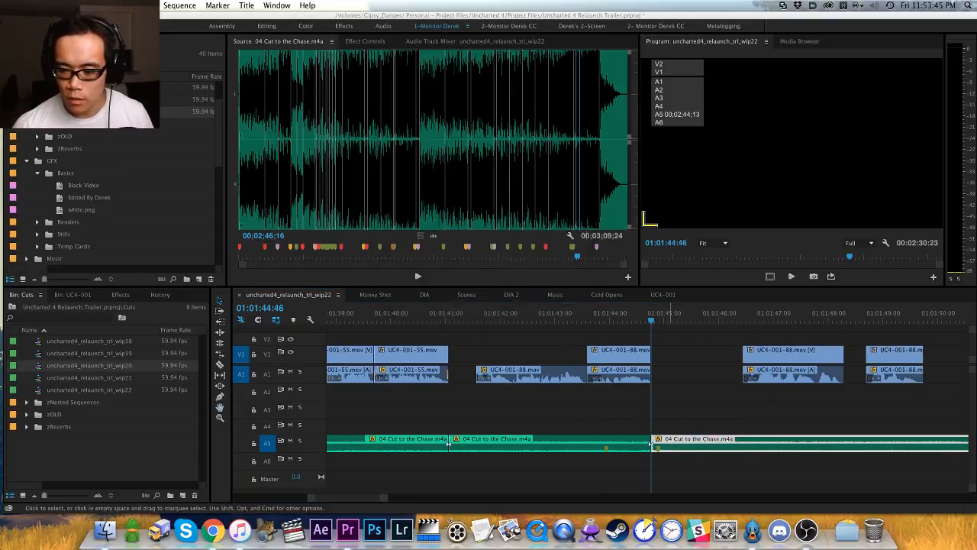
Step: Add a Constant Power crossfade at the 01:01:44:46 music cut, set its duration to 20 frames and play across it
key("super+shift+d")
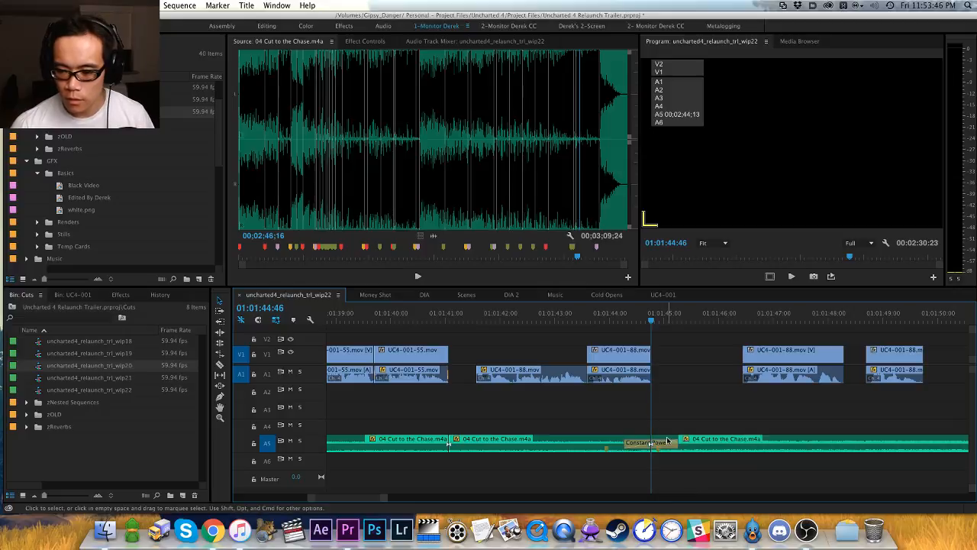
double_click(667, 441)
type("2")
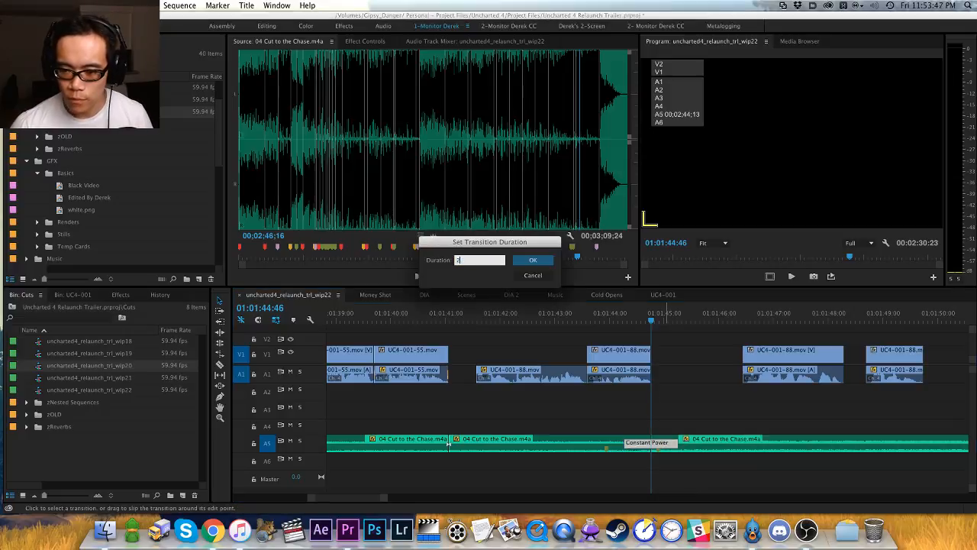
type("0")
key("Return")
left_click_drag(635, 314, 580, 316)
key("space")
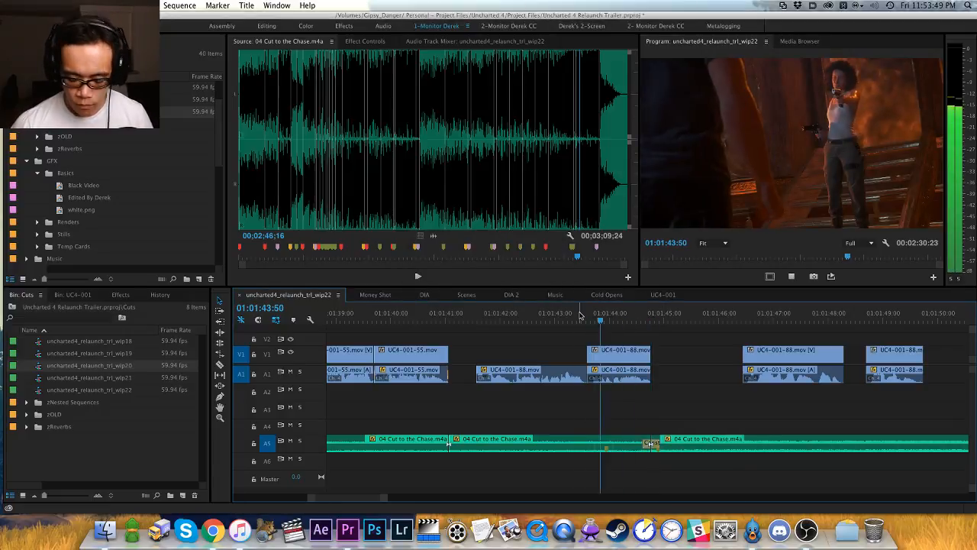
Step: Set the 01:01:44:46 crossfade's duration to 45 frames, roll its edit later to about 01:01:45:00 and play it back
key("equal")
key("minus")
key("h")
left_click_drag(733, 375, 614, 394)
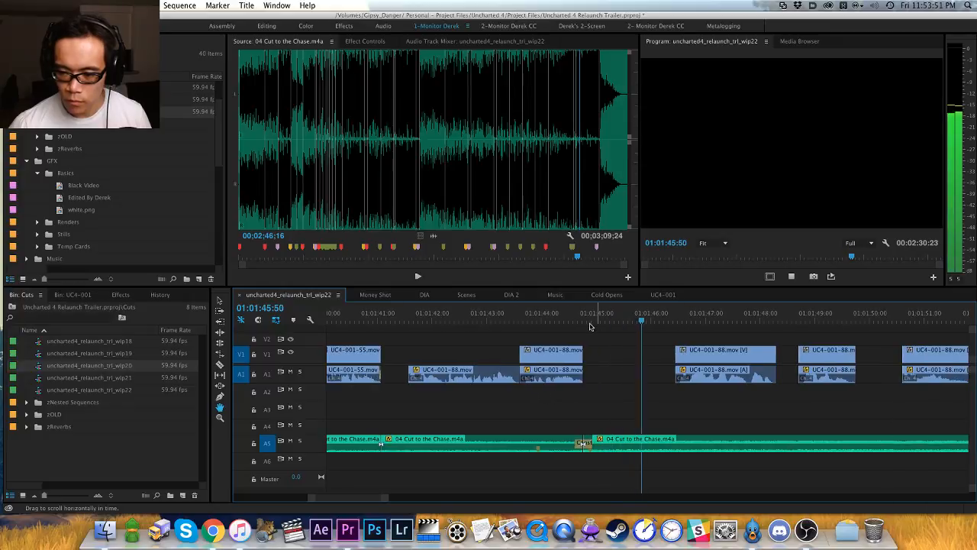
left_click(588, 325)
double_click(583, 443)
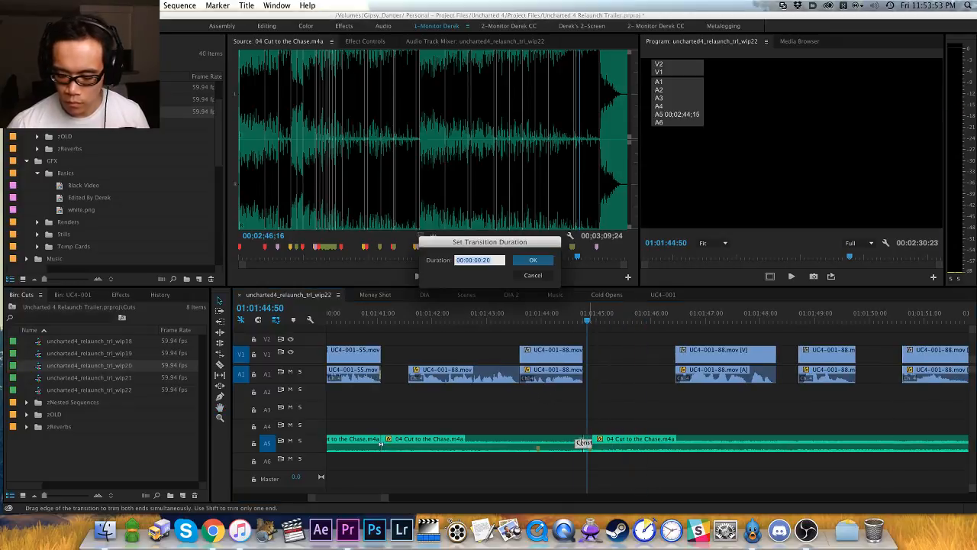
type("45")
key("Return")
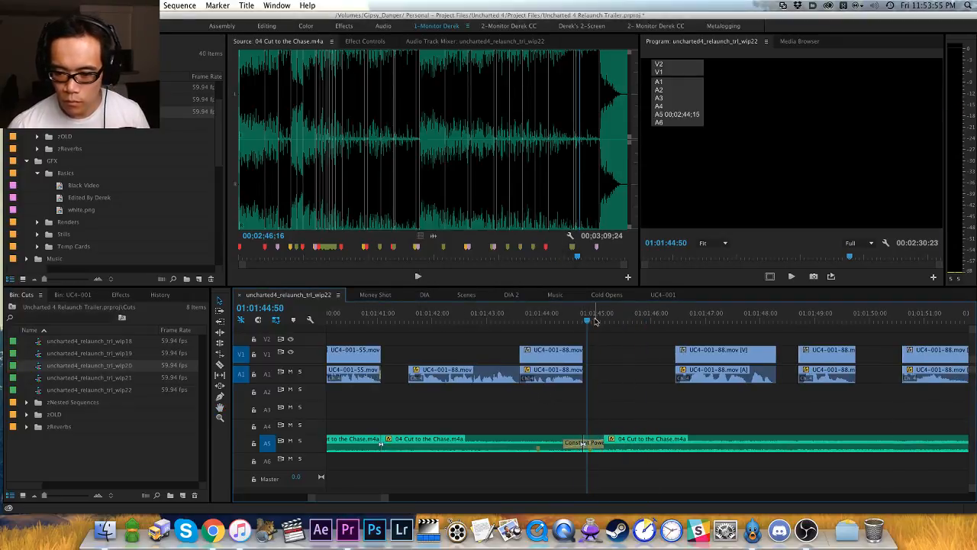
key("space")
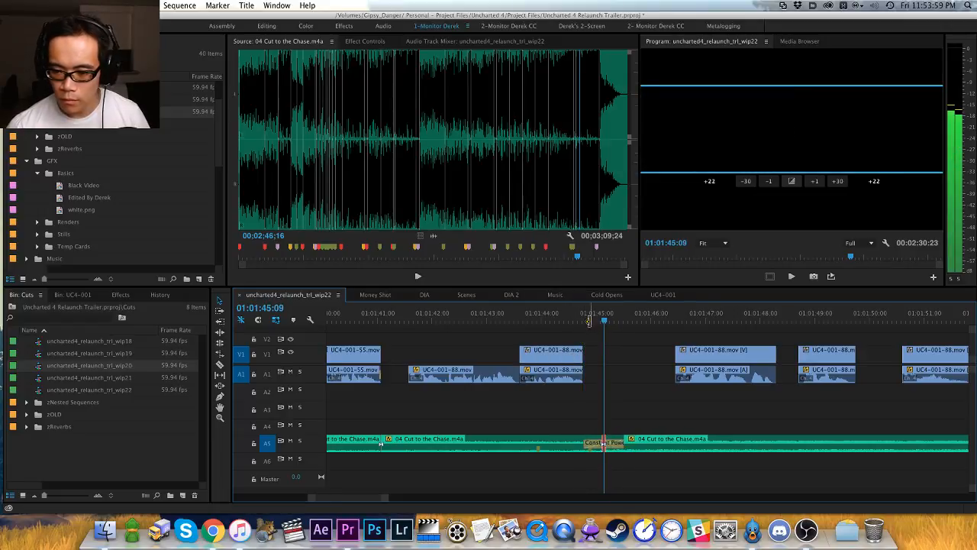
left_click(516, 315)
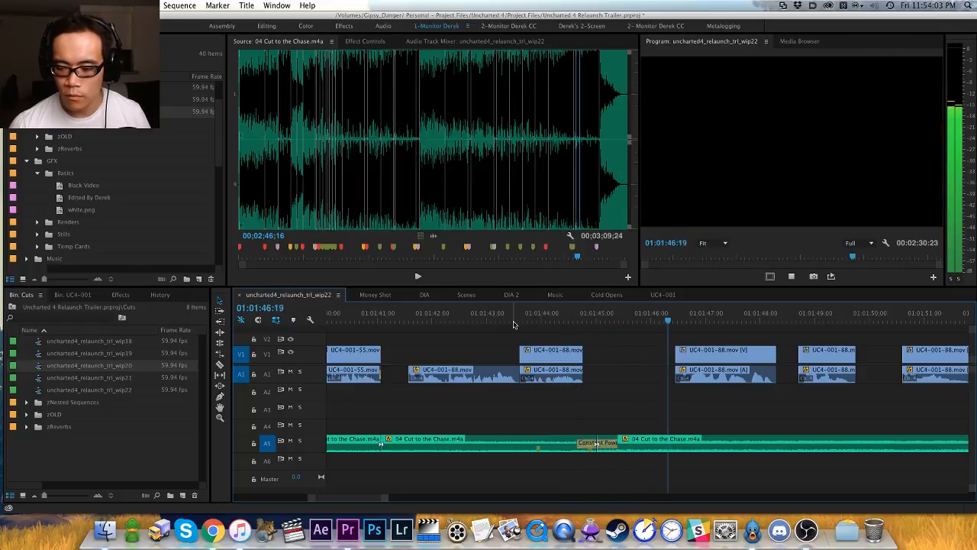
Step: Split the A5 music at 01:01:46:27 and 01:01:49:46 and adjust the gain of the segment between the cuts by 3 dB
key("space")
key("minus")
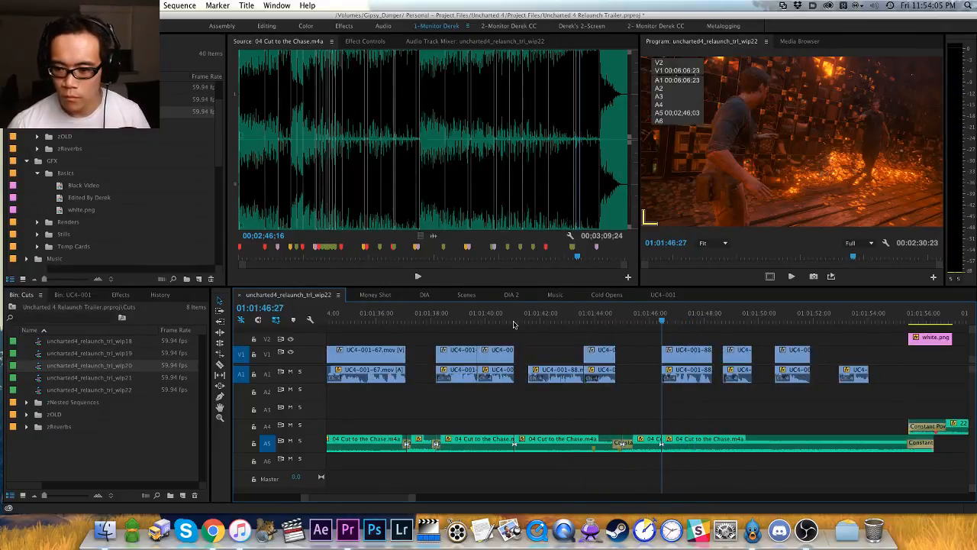
key("space")
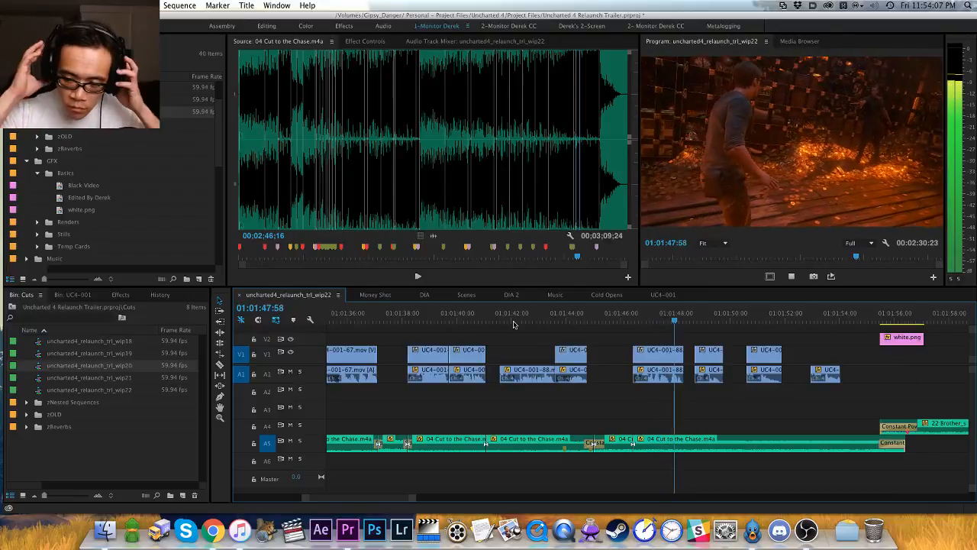
key("equal")
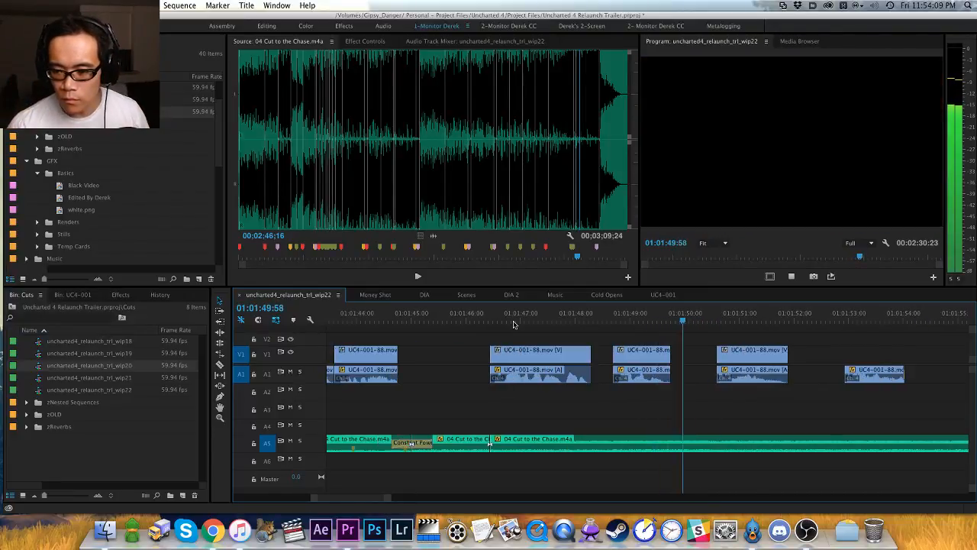
key("shift+Up")
key("super+k")
key("shift+Up")
type("dg3")
key("Return")
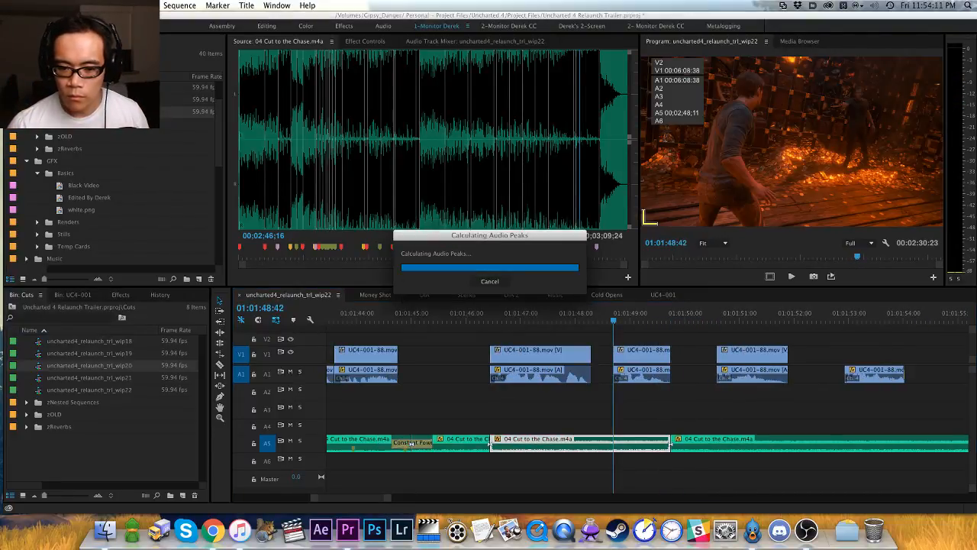
Step: Add a Constant Power crossfade at the 01:01:46:27 music cut and set its duration to 10 frames
key("super+shift+a")
key("Up")
key("Down")
key("Up")
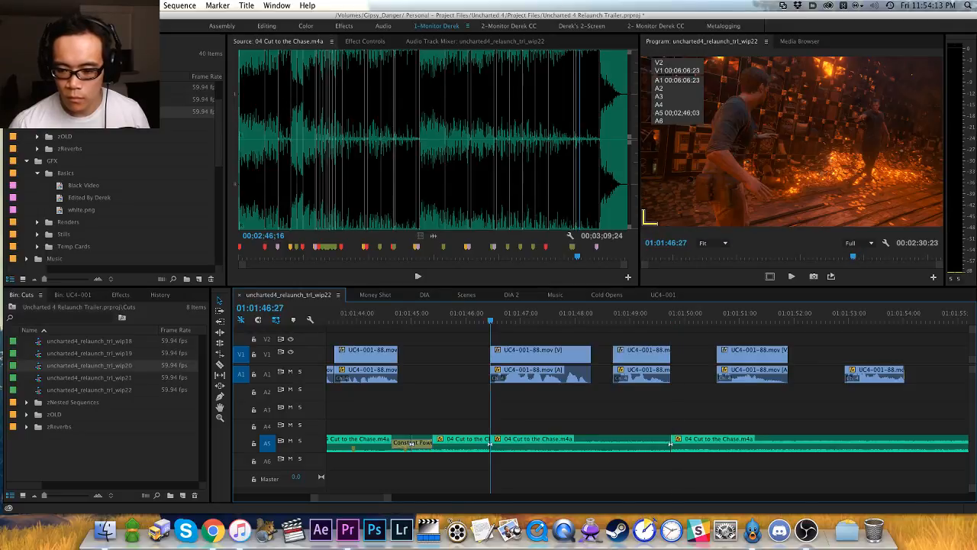
key("super+shift+d")
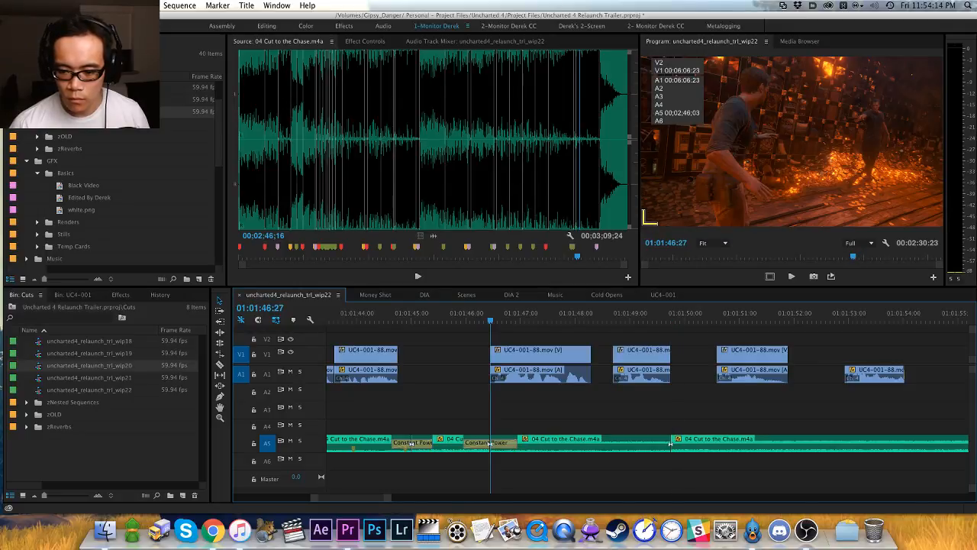
double_click(504, 443)
type("10")
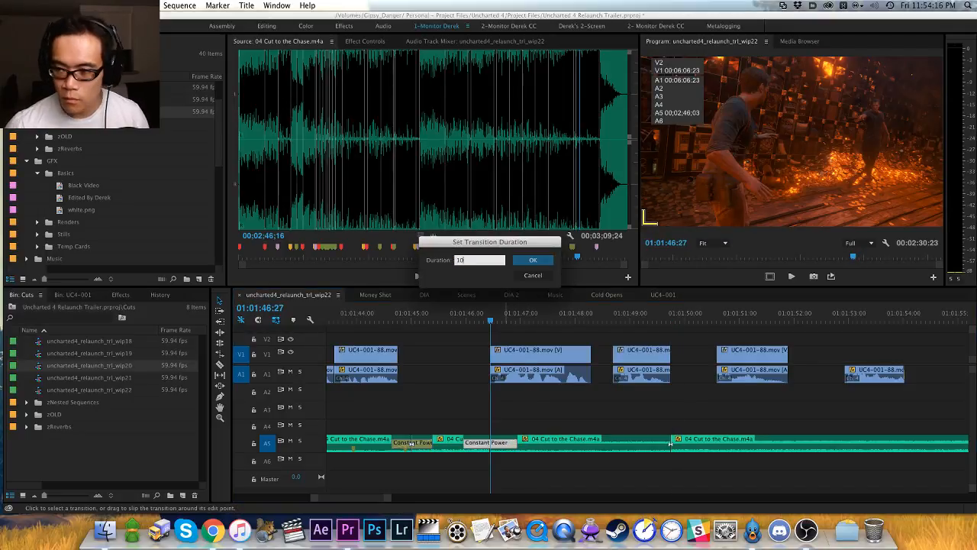
key("Return")
key("=")
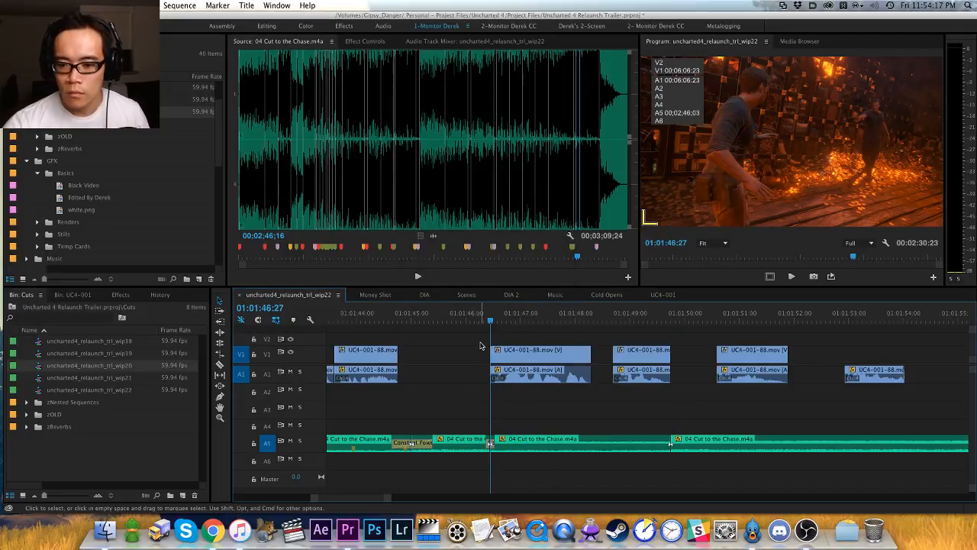
Step: Play through the UC4-001-88 clips, add a Constant Power crossfade at the 01:01:49:46 music cut and play across it
key("space")
key("-")
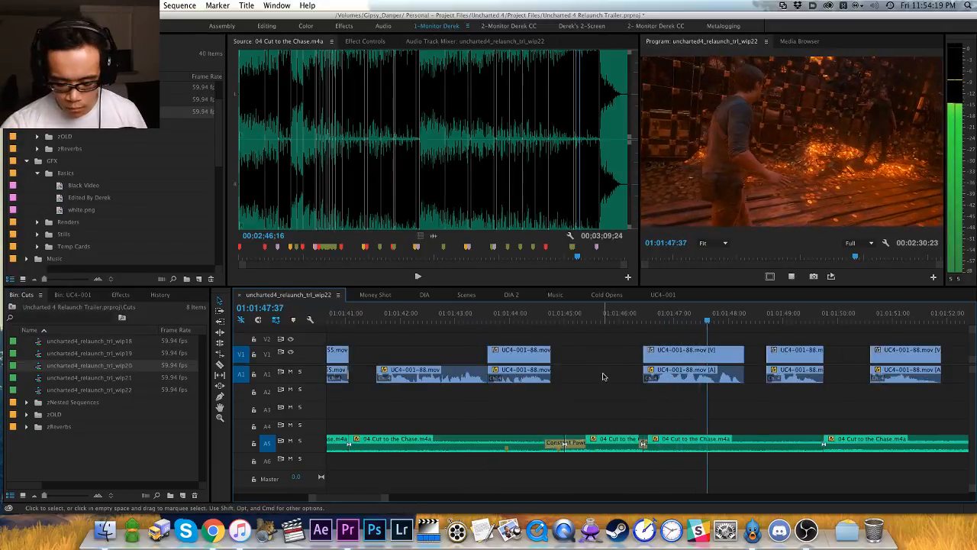
scroll(605, 375, "right", 3)
key("h")
left_click_drag(695, 392, 632, 397)
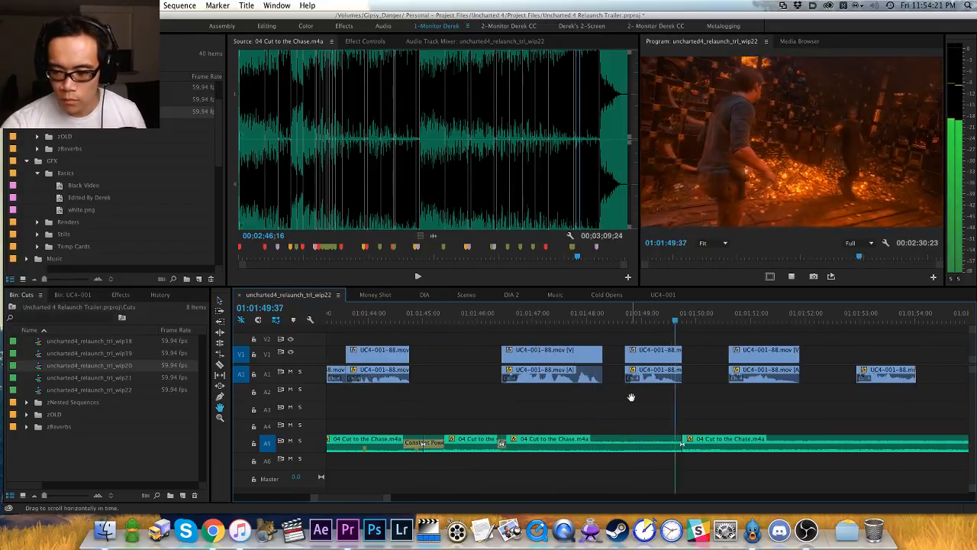
key("space")
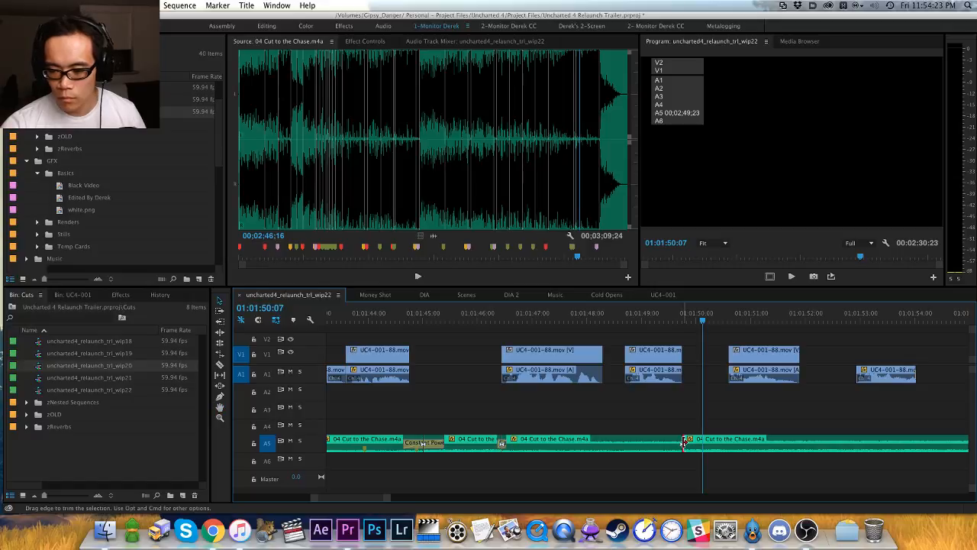
key("super+shift+d")
left_click(632, 317)
key("space")
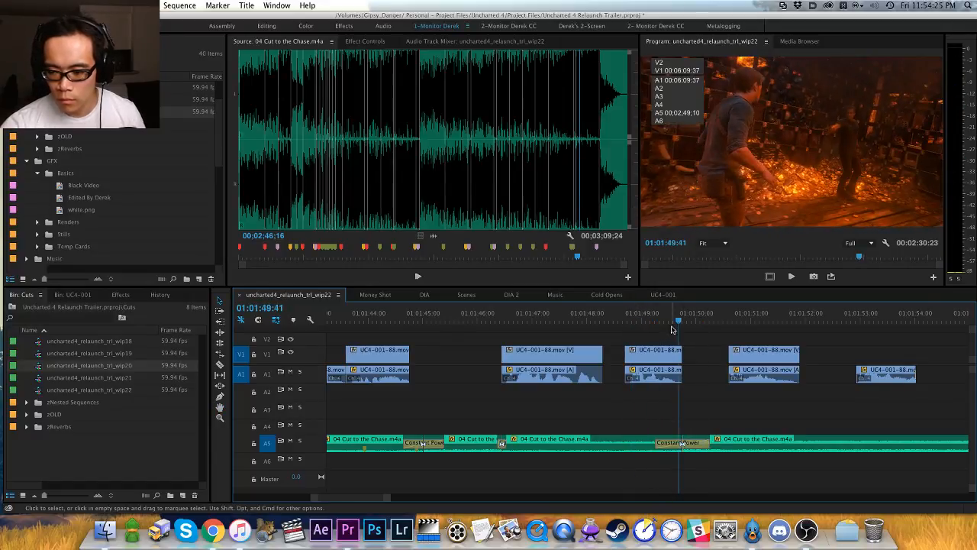
Step: Roll the crossfaded A5 edit at 01:01:49:46 later to 01:01:50:00 and play across it
key("t")
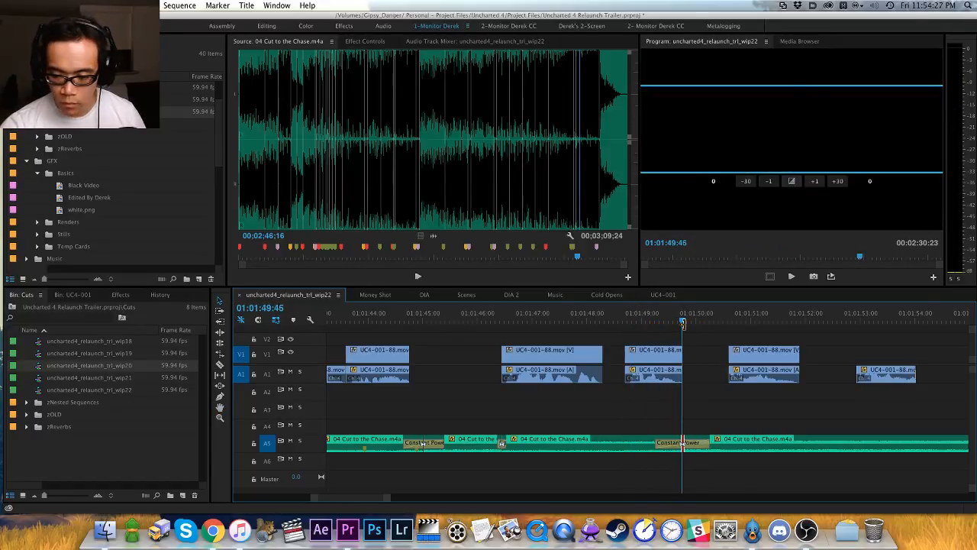
key("alt+Right")
key("alt+Right")
key("alt+Right")
key("alt+Right")
key("alt+Right")
key("alt+Right")
key("alt+Right")
key("alt+Right")
key("alt+Right")
key("alt+Right")
key("alt+Right")
key("alt+Right")
key("alt+Right")
key("alt+Right")
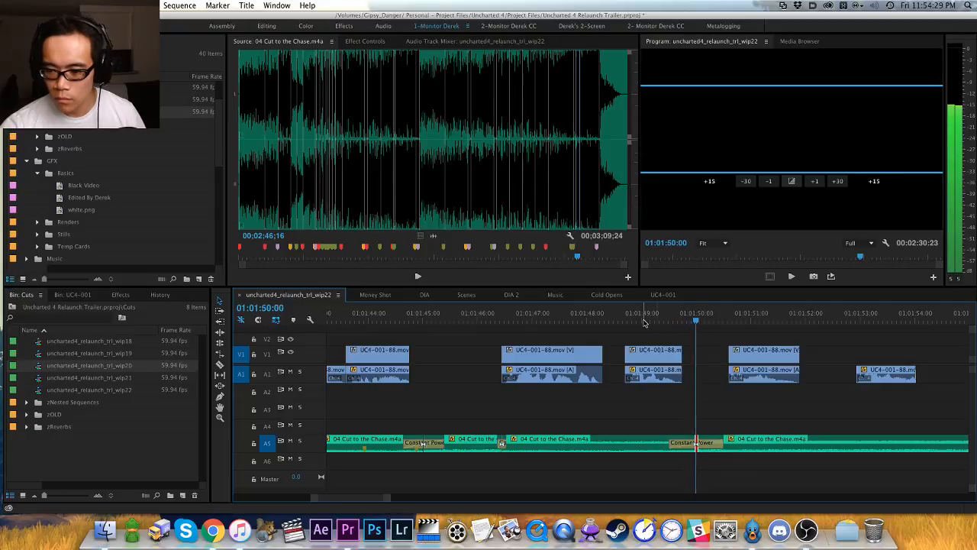
left_click(643, 321)
key("space")
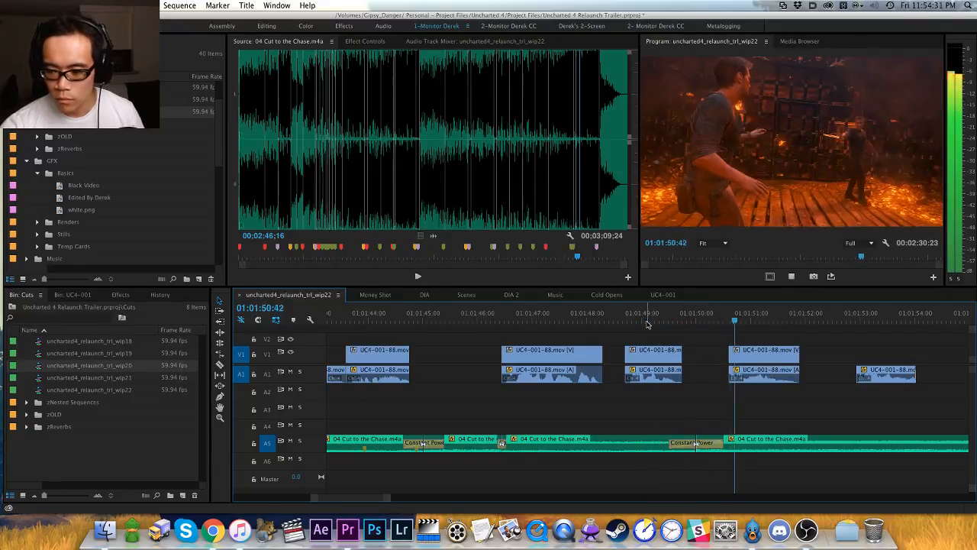
Step: Split the A5 music at 01:01:50:36 and 01:01:51:54, with a short crossfade on the first cut
key("space")
key("shift+Up")
key("super+k")
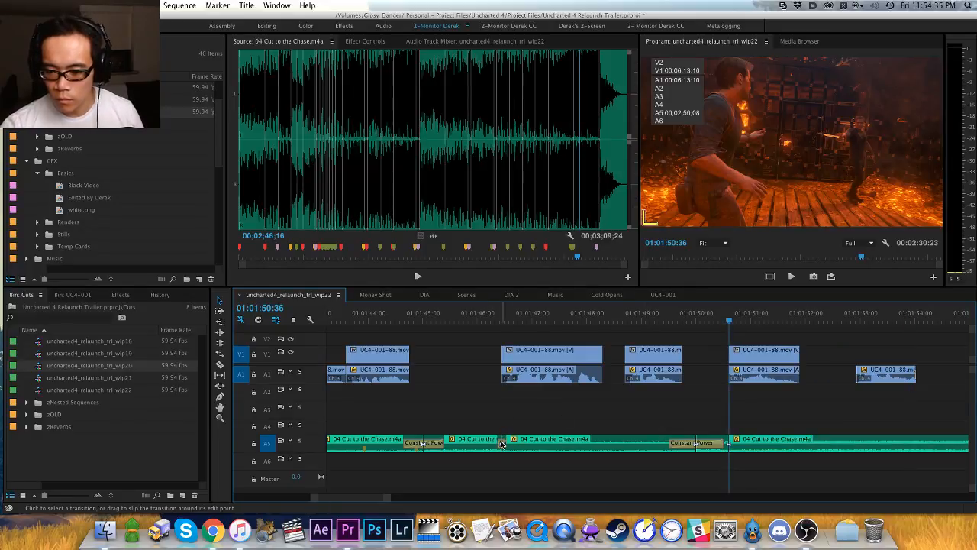
left_click_drag(791, 322, 802, 324)
Step: Lower the gain of the A5 music segment between 01:01:50:36 and 01:01:51:54 by 3 dB
left_click(776, 440)
type("g-")
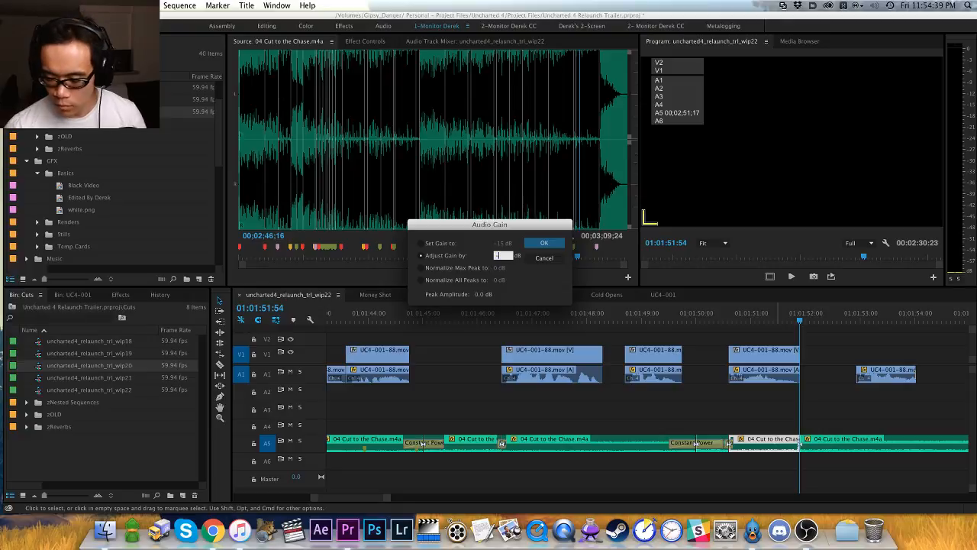
type("3")
key("Return")
left_click(745, 413)
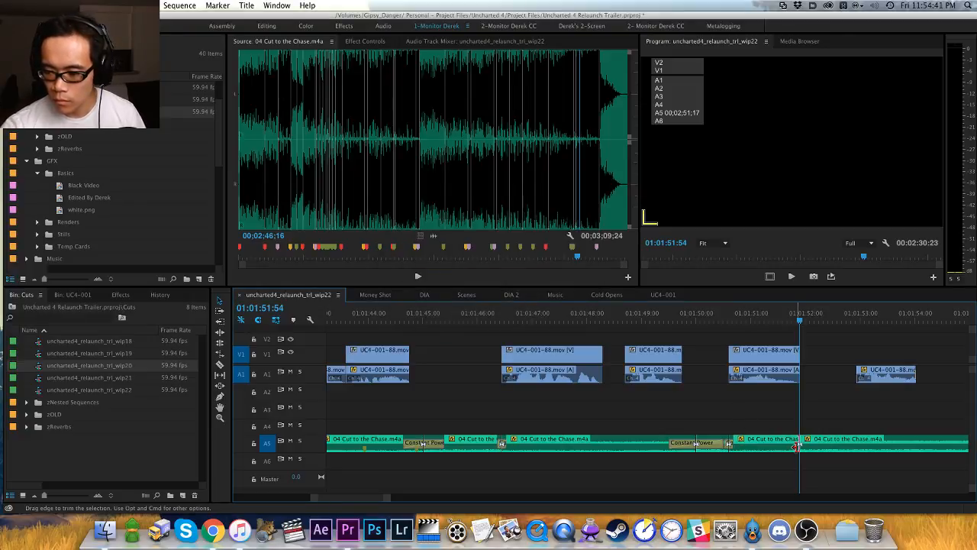
Step: Add a Constant Power crossfade at the 01:01:51:54 music cut, set its duration to 20 frames and play across it
key("super+shift+d")
double_click(798, 444)
type("20")
key("Return")
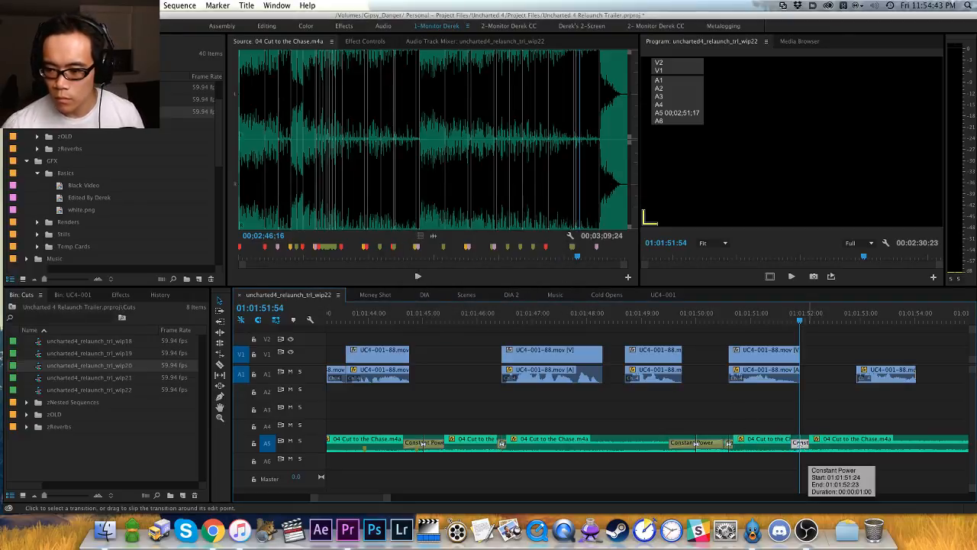
left_click(696, 318)
key("space")
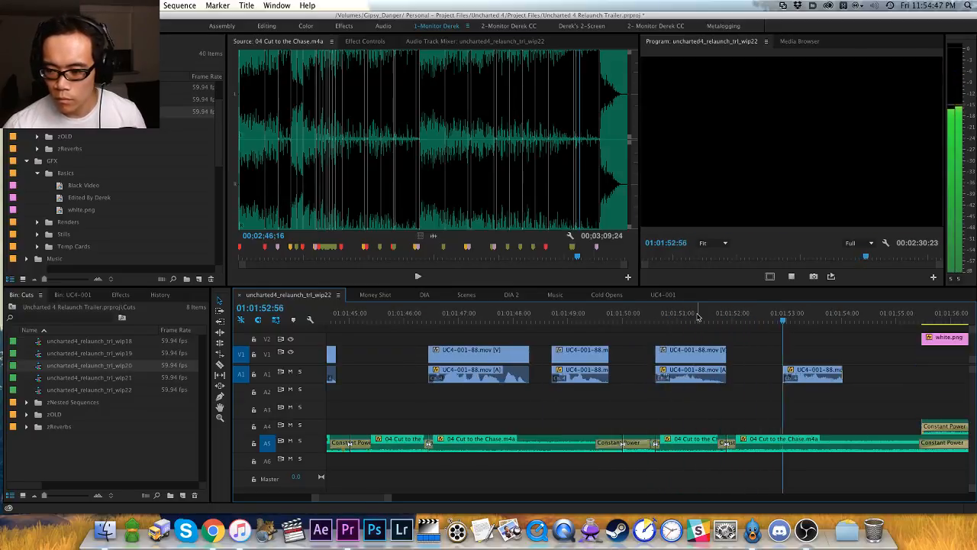
Step: Split the A5 music at the start and end of the last UC4-001-88 audio clip, 01:01:52:56 and 01:01:54:02, with crossfades on both cuts
key("space")
key("Down")
key("Return")
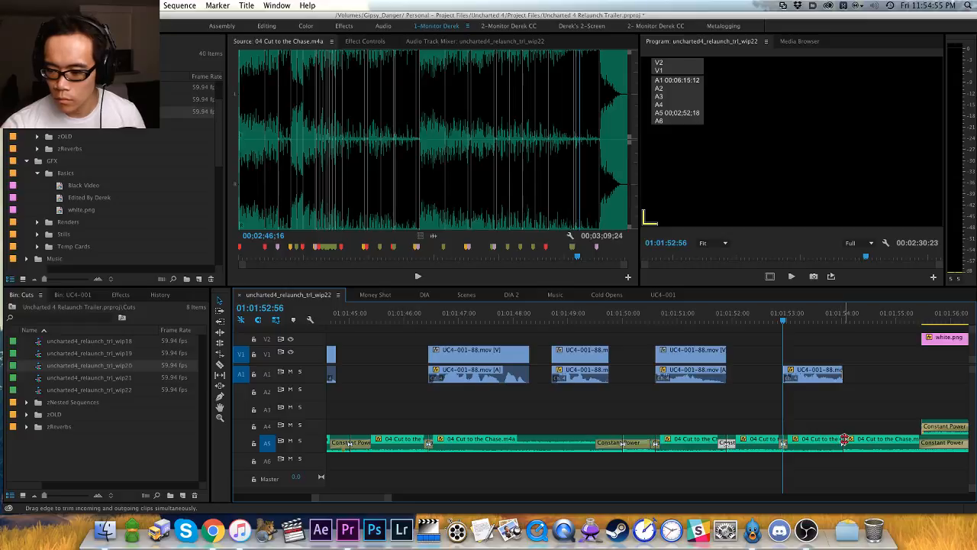
key("space")
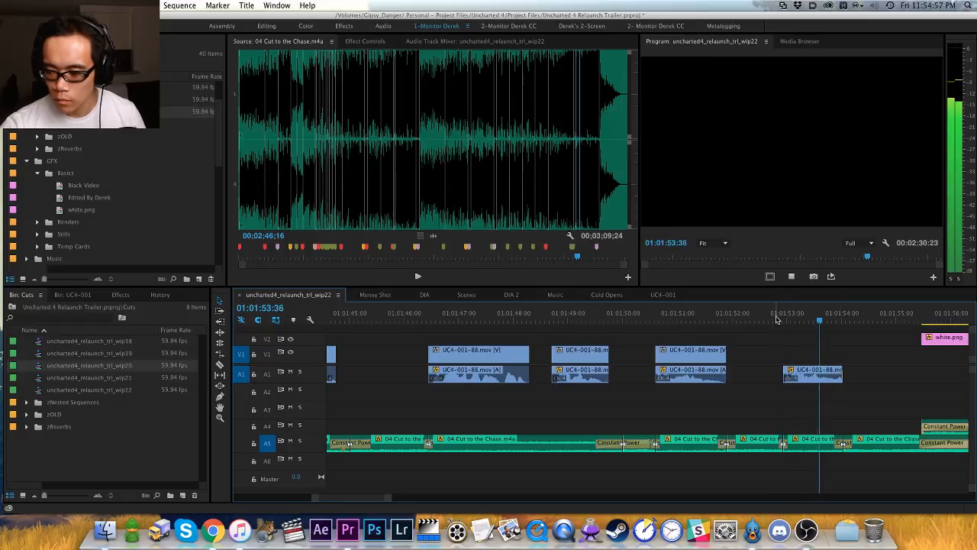
key("space")
Step: Set the 01:01:54:02 crossfade's duration to 20 frames, play it and roll the edit 30 frames later to 01:01:54:32
left_click_drag(852, 319, 844, 319)
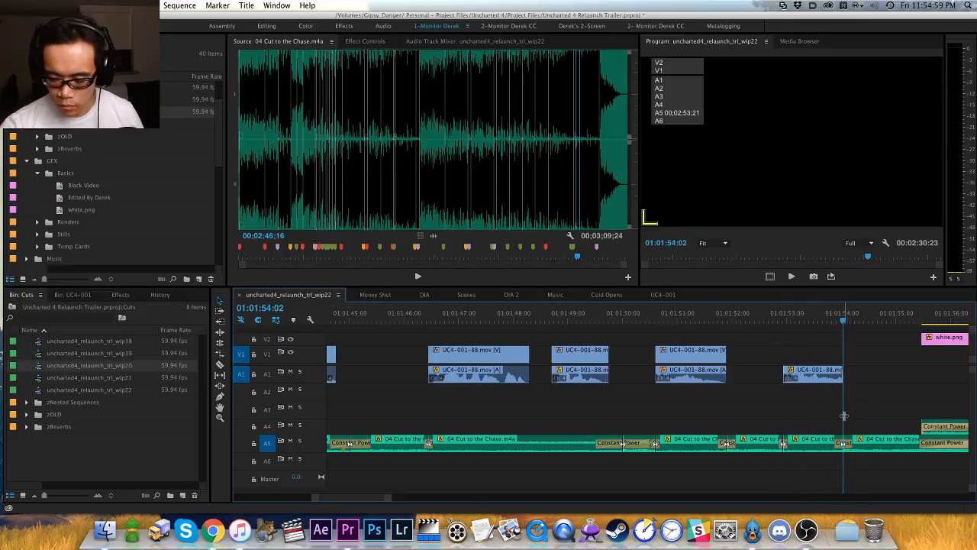
double_click(845, 443)
type("20")
key("Return")
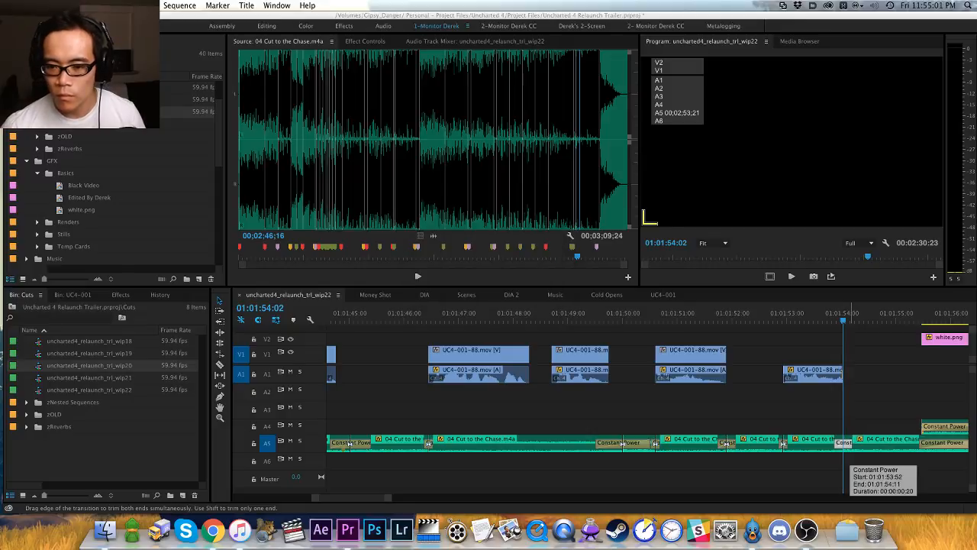
key("space")
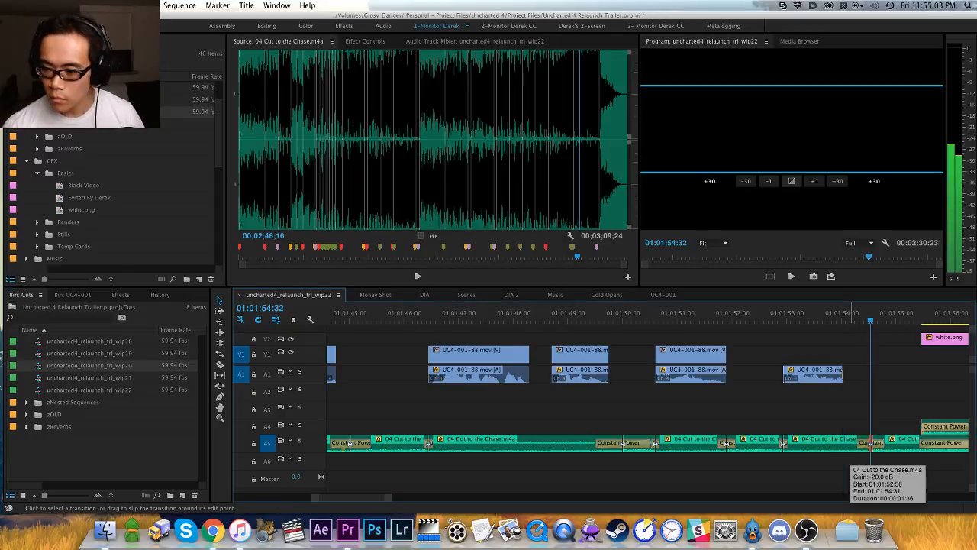
Step: Roll the crossfaded A5 music edit at 01:01:54:32 about 20 frames earlier and play on into 22 Brother_s Keeper.m4a
left_click_drag(870, 443, 857, 443)
key("space")
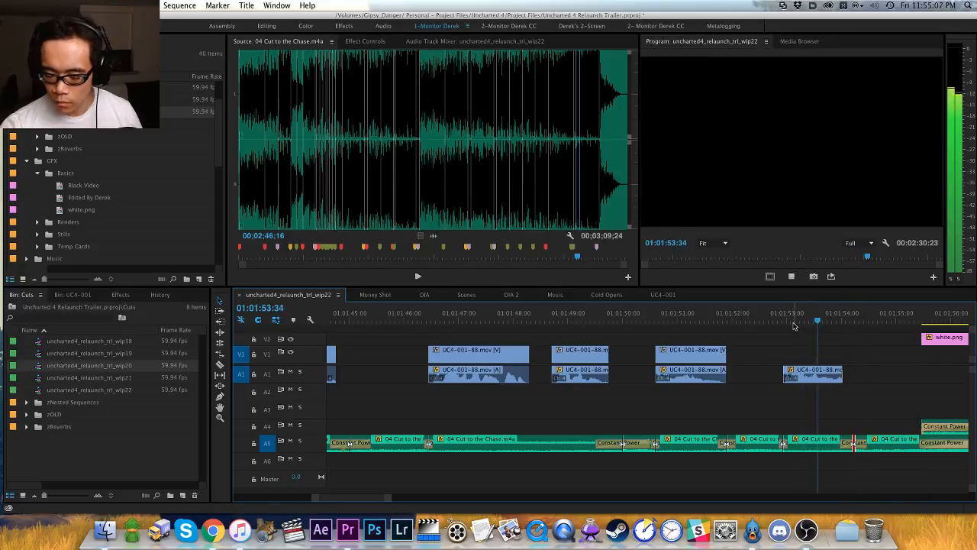
key("minus")
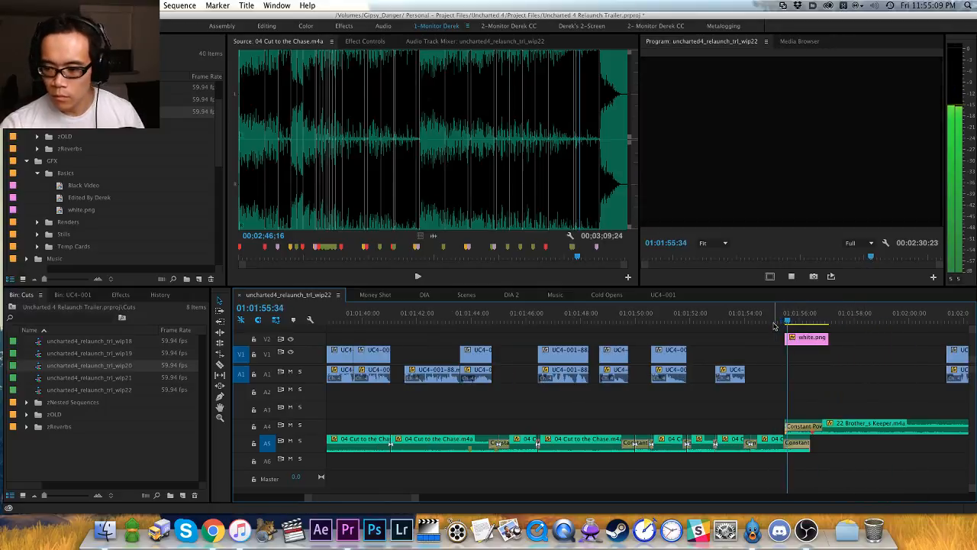
key("minus")
key("equal")
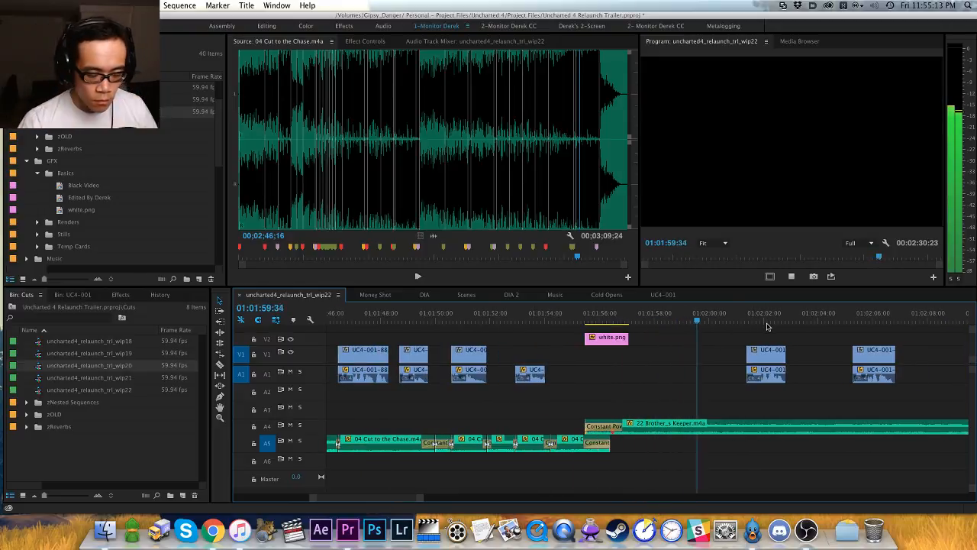
key("equal")
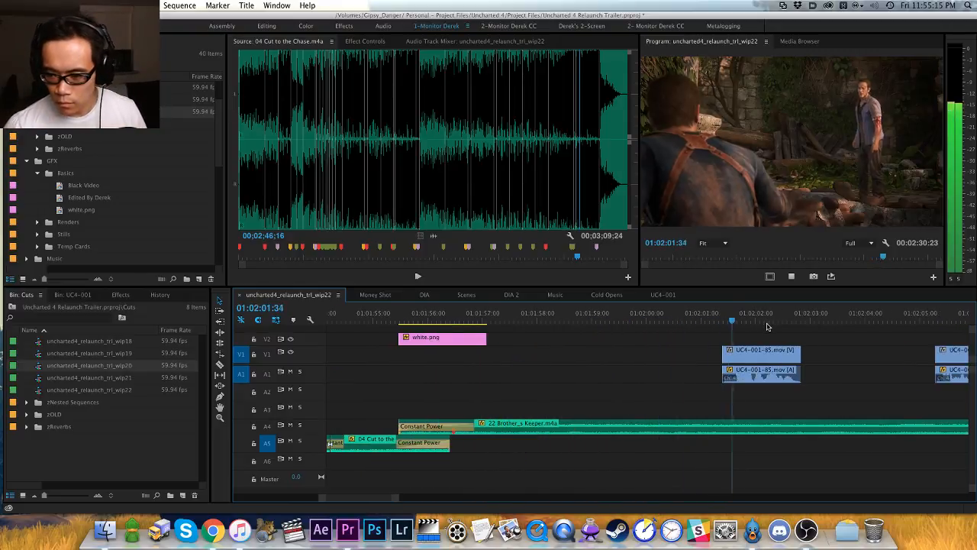
Step: Split the A4 music at the first UC4-001-85 clip's start and end, 01:02:01:23 and 01:02:02:50, and lower that segment's gain
key("Up")
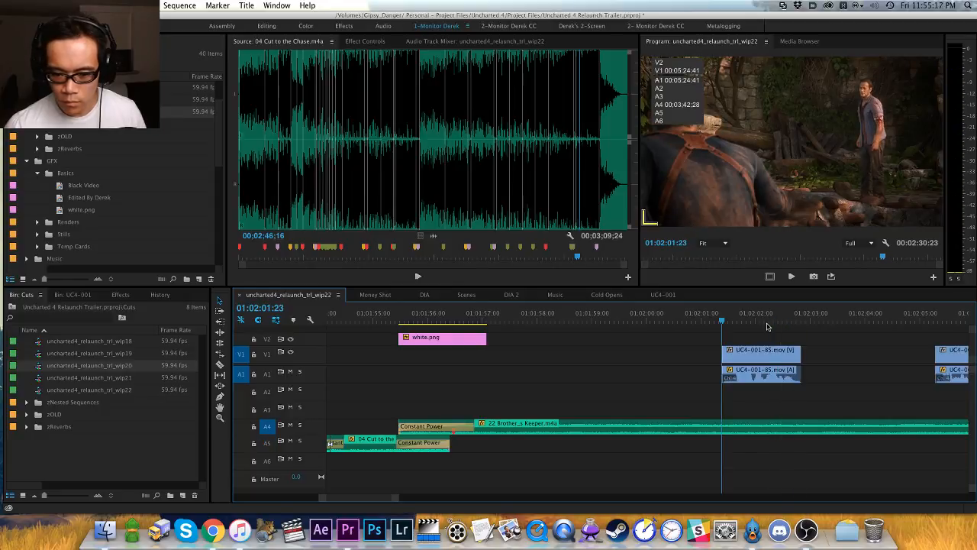
key("super+k")
key("Down")
key("super+k")
key("Up")
key("d")
key("g")
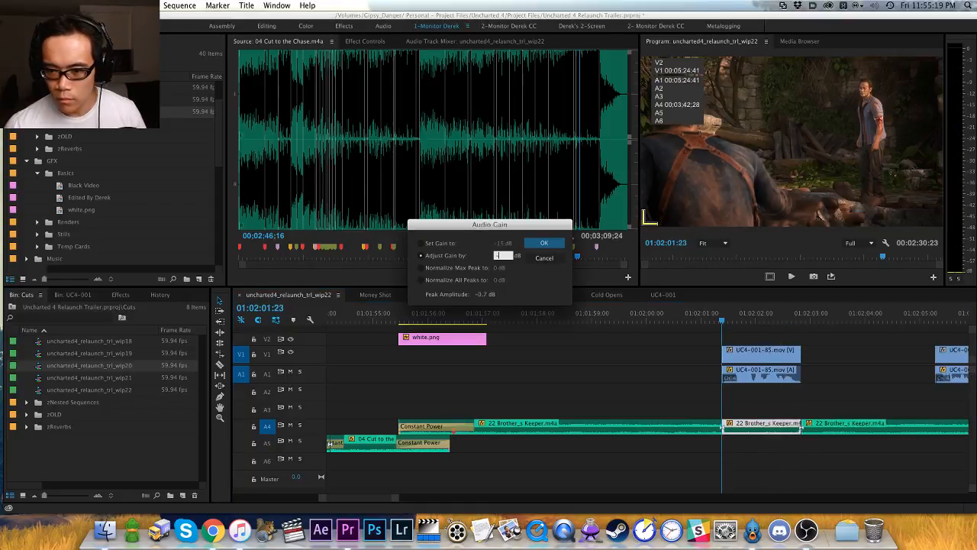
key("Return")
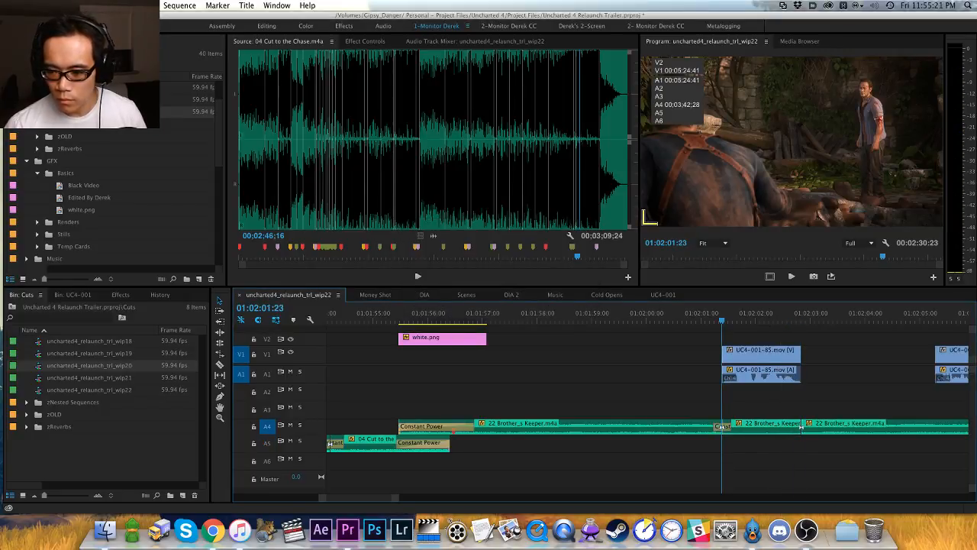
Step: Crossfade both new A4 cuts with Constant Power, setting the 01:02:01:23 crossfade's duration to 2 frames
left_click_drag(723, 311, 704, 313)
key("space")
key("h")
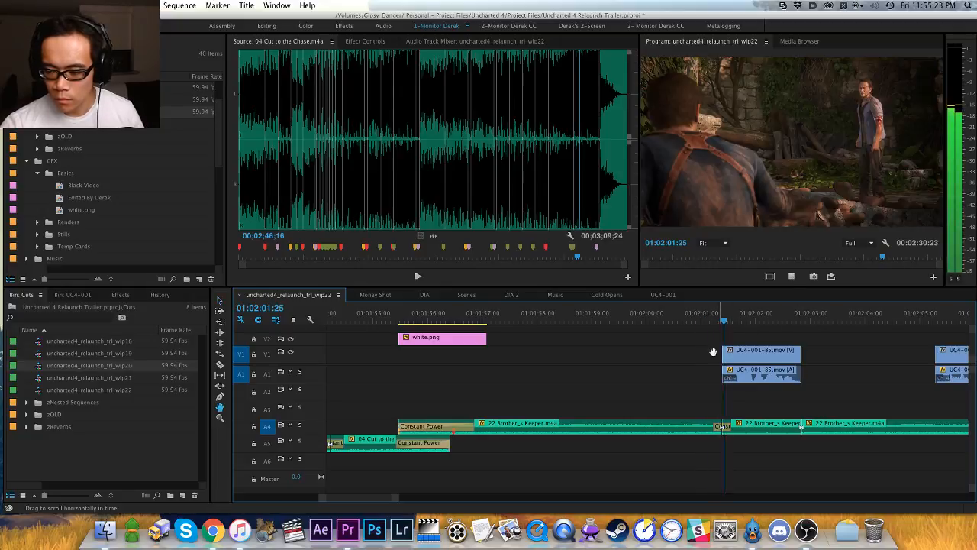
left_click_drag(711, 352, 620, 355)
key("v")
double_click(639, 427)
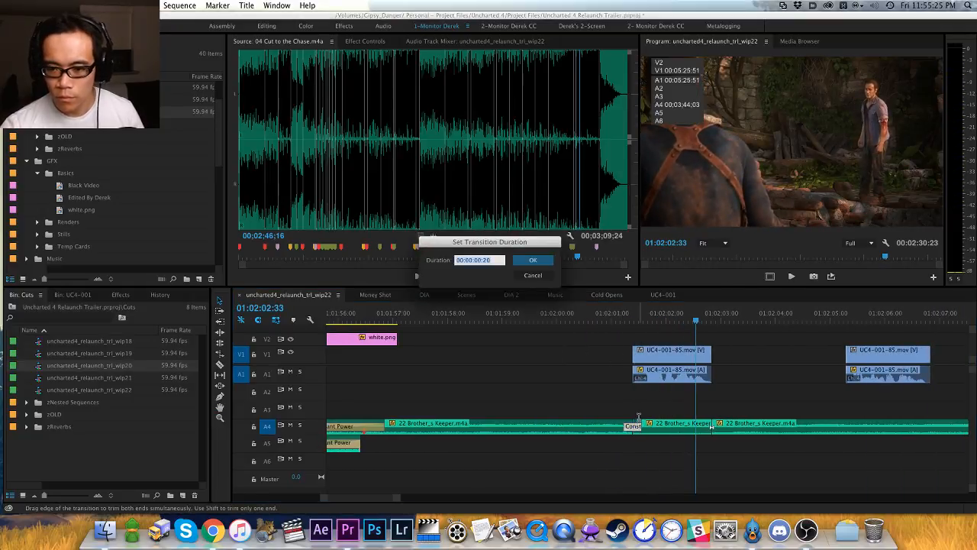
type("2")
key("Return")
key("Down")
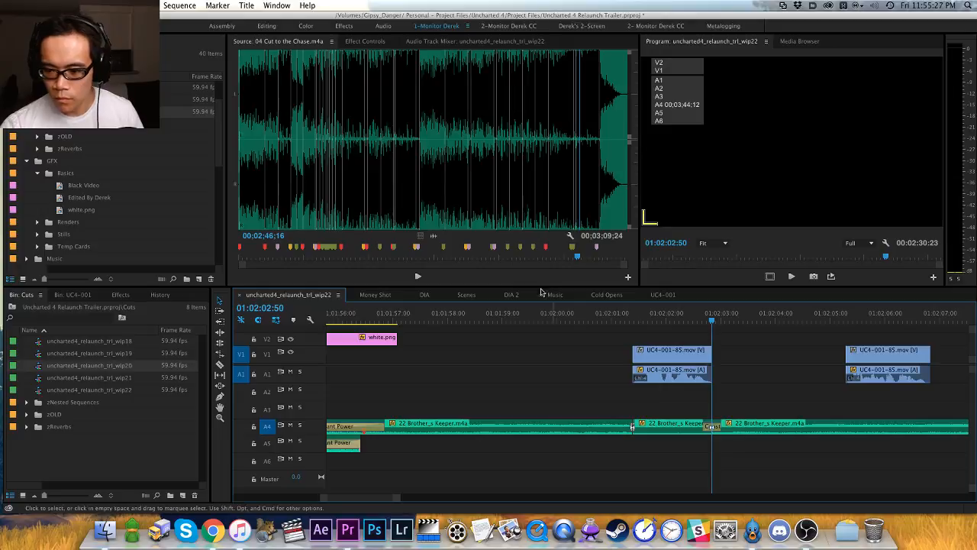
Step: Play the first UC4-001-85 clip and set the 01:02:01:23 crossfade's duration to 10 frames
left_click(607, 314)
key("space")
key("h")
left_click_drag(620, 345, 556, 348)
key("v")
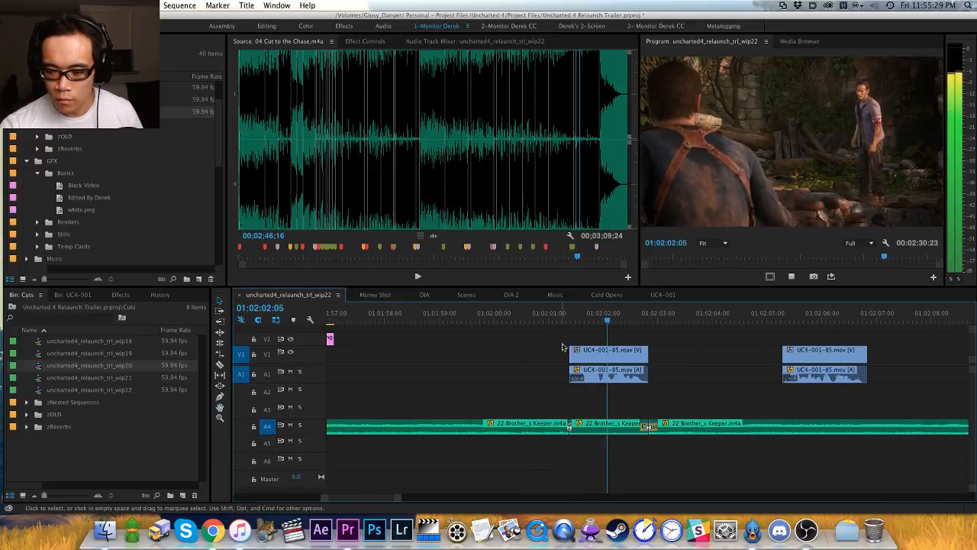
key("space")
double_click(567, 423)
type("1:0")
key("Return")
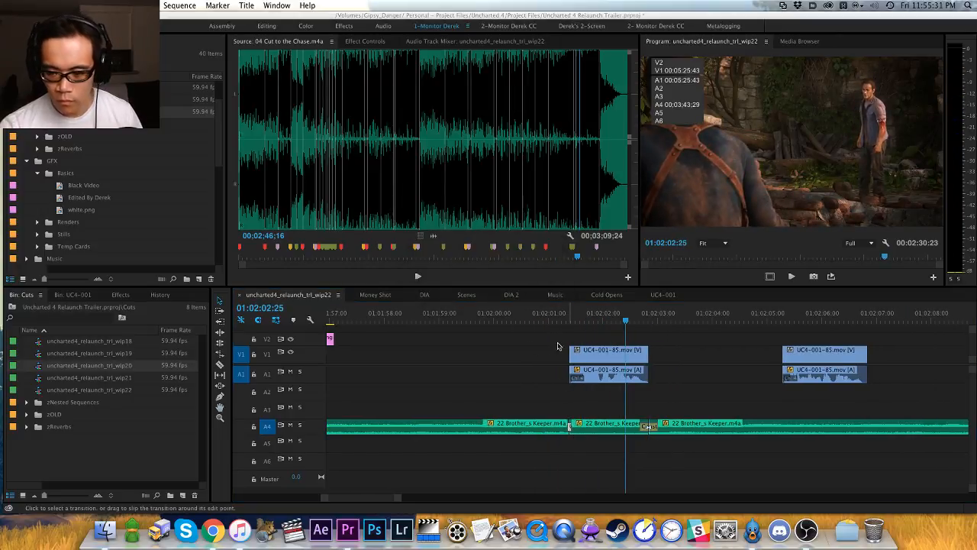
Step: Play across the first UC4-001-85 clip and lengthen the A4 crossfade at 01:02:02:50
left_click(556, 315)
key("space")
key("h")
left_click_drag(598, 349, 509, 351)
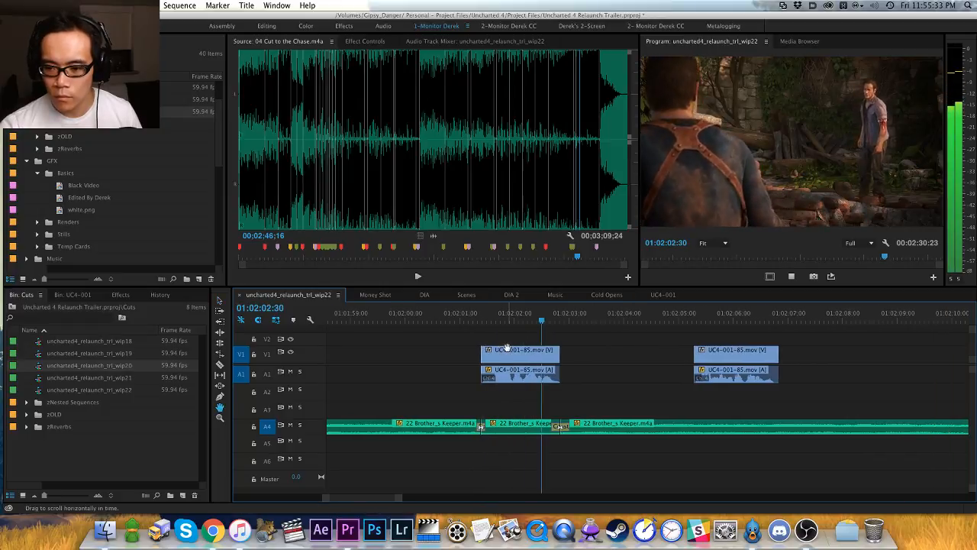
key("v")
key("space")
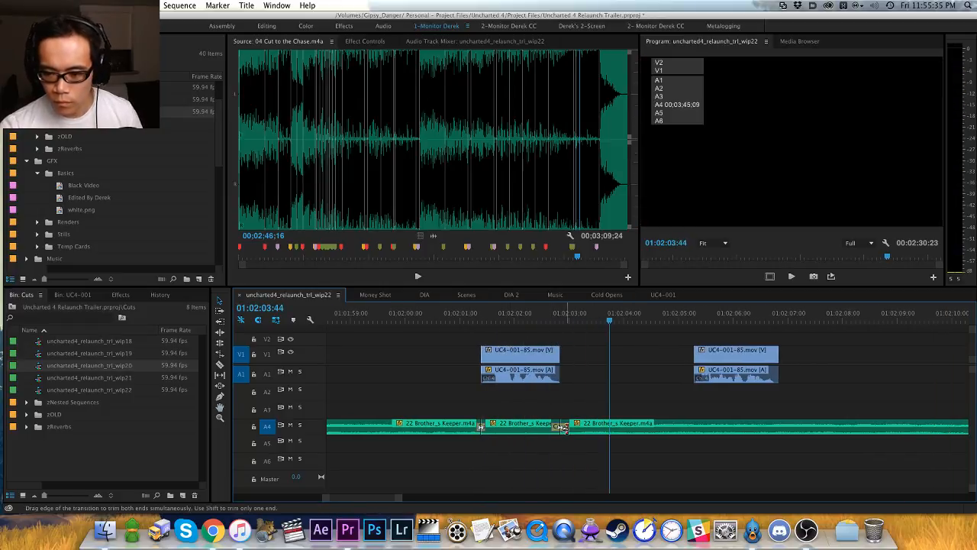
left_click(527, 319)
key("space")
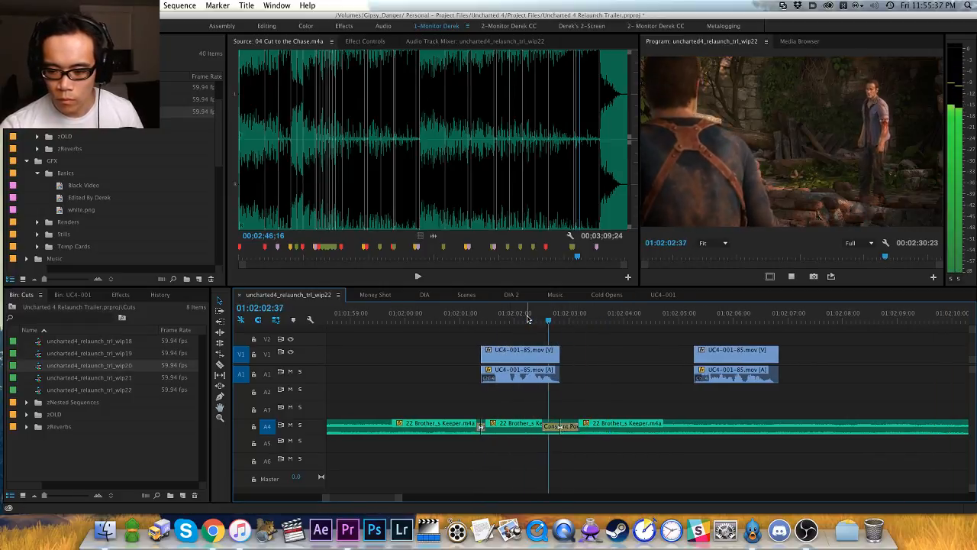
Step: Roll the A4 music edit after the first UC4-001-85 clip to 01:02:03:07 and play on into the second one
key("space")
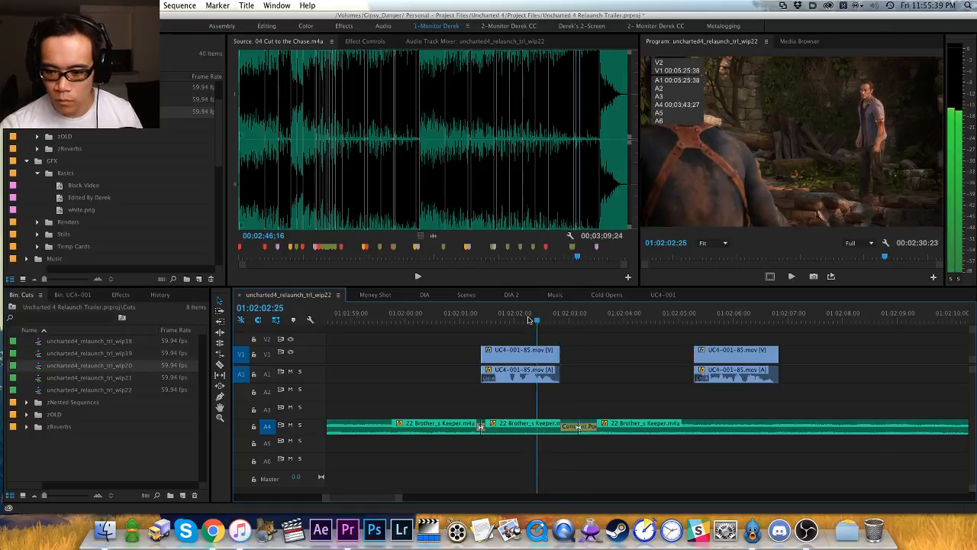
key("space")
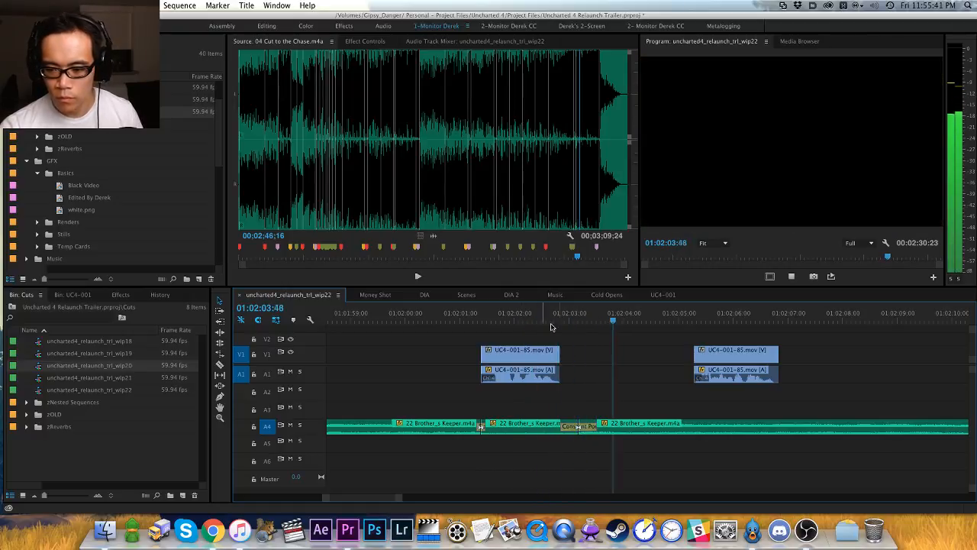
key("space")
left_click_drag(581, 321, 574, 322)
key("s")
key("shift+w")
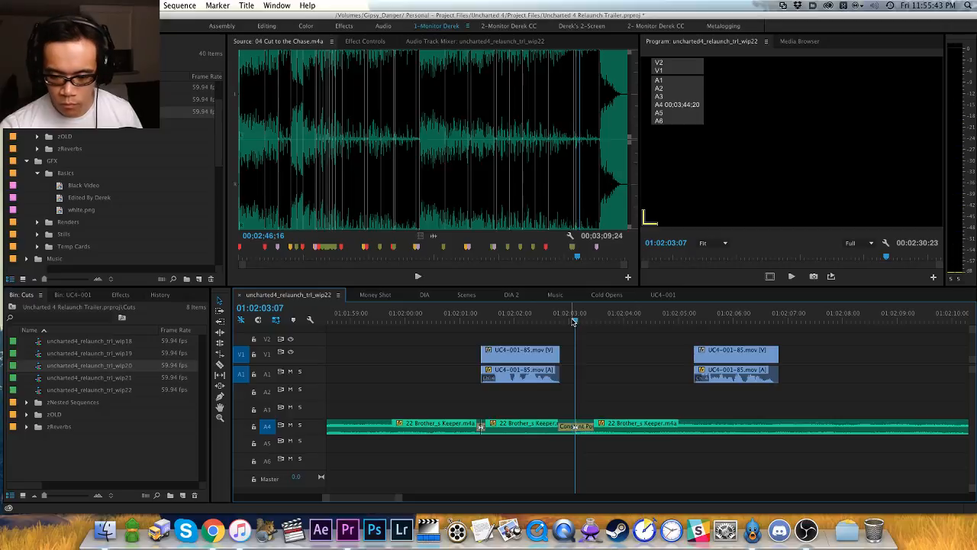
key("space")
left_click(539, 319)
key("minus")
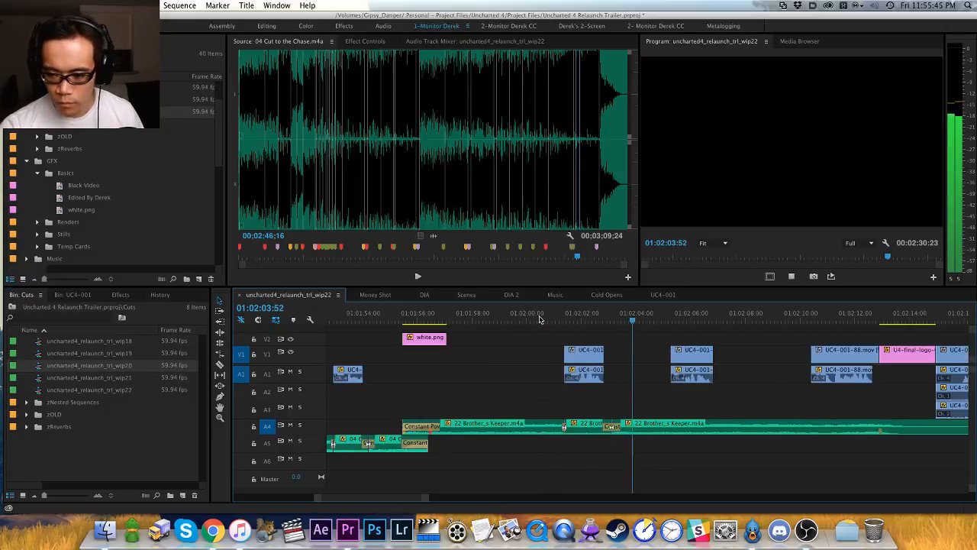
key("space")
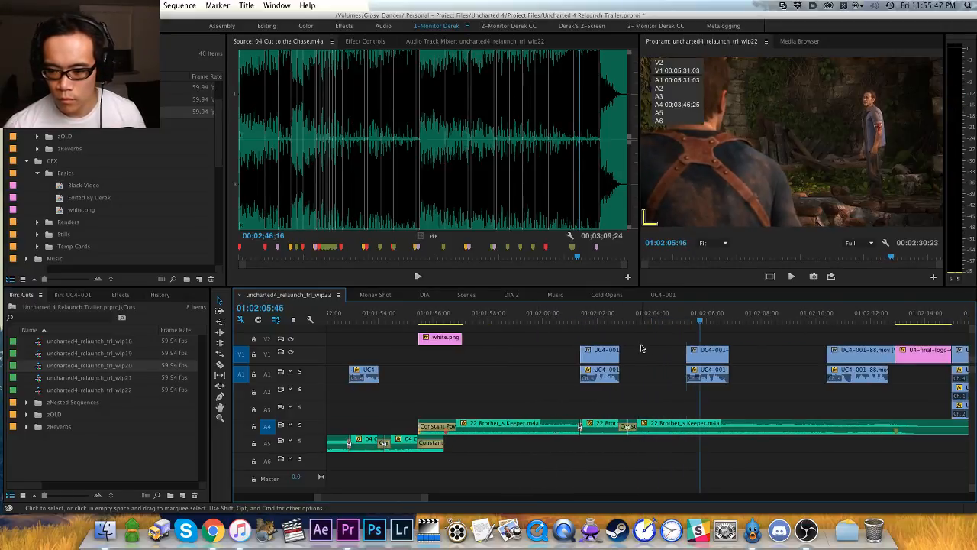
Step: Split the A4 music at the second UC4-001-85 clip's start and end, 01:02:05:17 and 01:02:06:50, and adjust that segment's gain
key("Up")
key("super+k")
key("Down")
key("super+k")
key("Up")
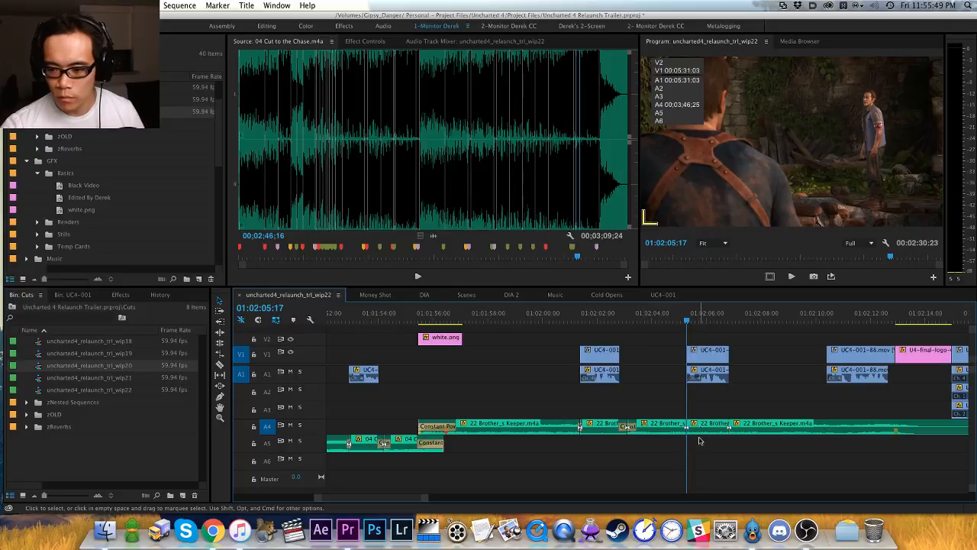
key("d")
key("g")
key("Return")
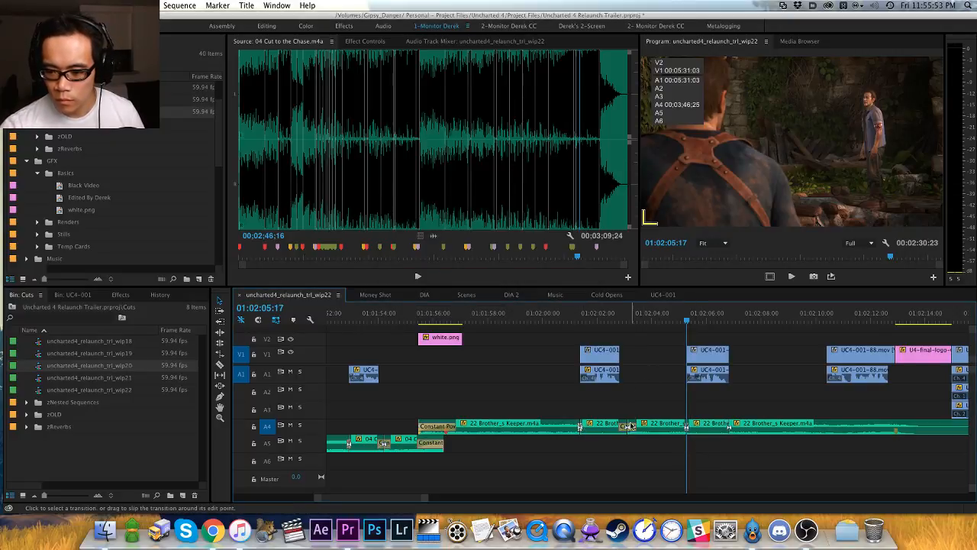
Step: Add Constant Power crossfades at the 01:02:05:17 and 01:02:06:50 A4 cuts and play across the end cut
key("super+s")
left_click(728, 317)
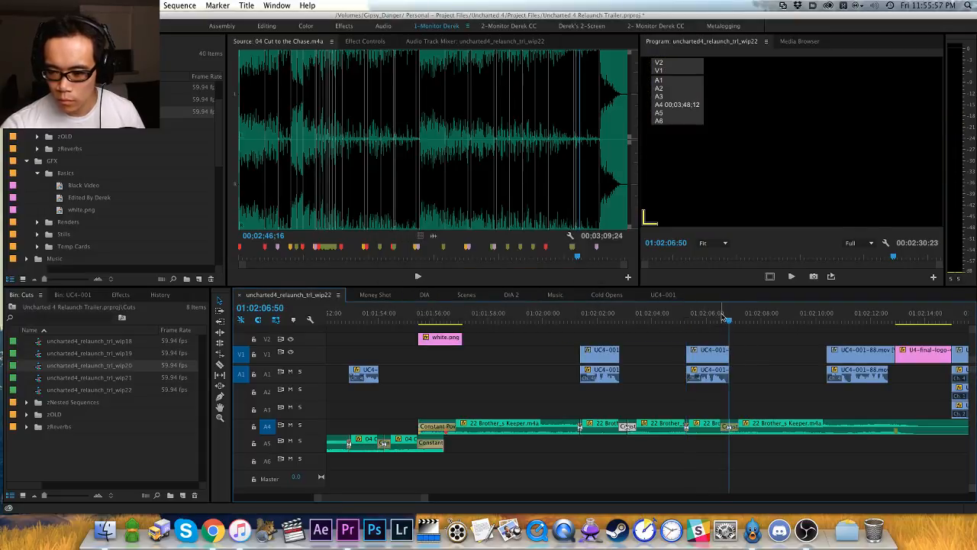
left_click(713, 318)
key("space")
key("space")
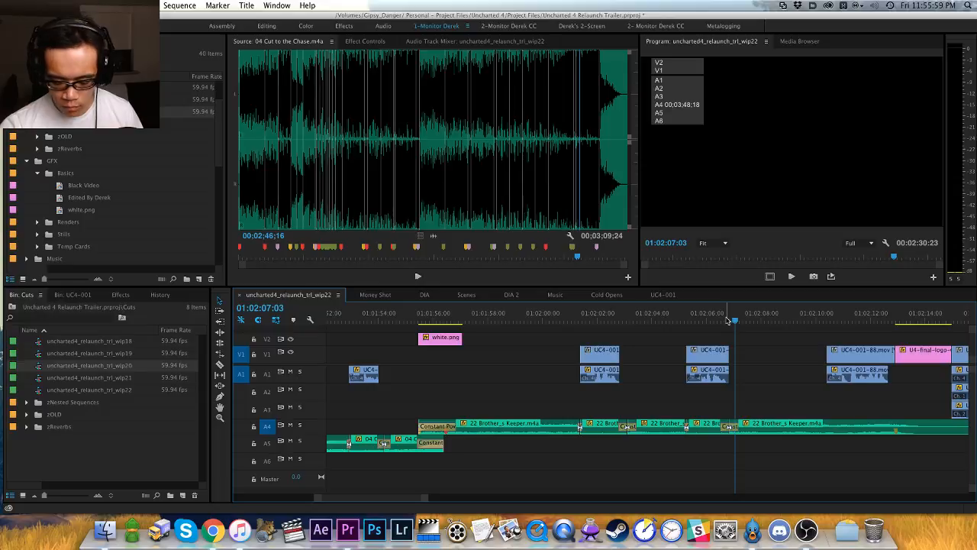
Step: Roll the crossfaded A4 music edit after the second UC4-001-85 clip to 01:02:07:05
key("=")
key("=")
left_click(561, 317)
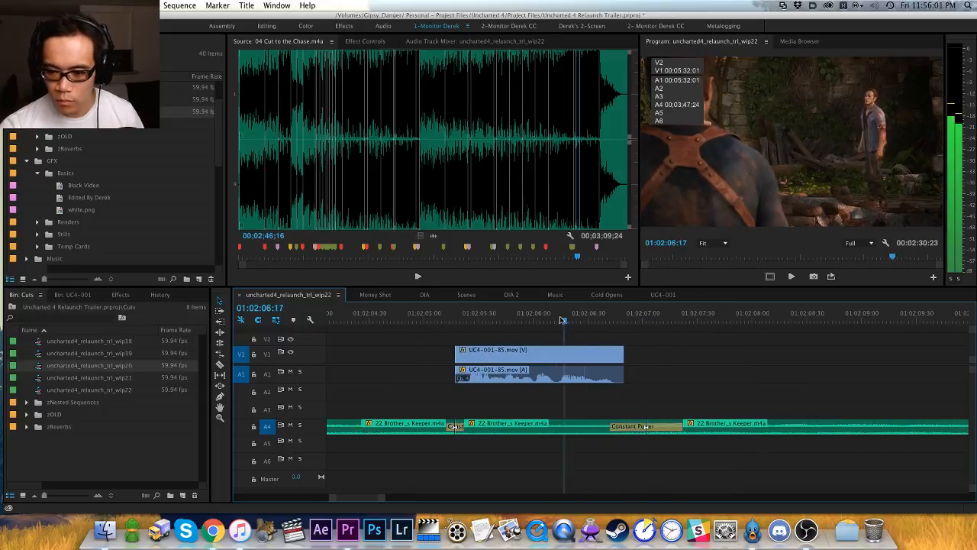
key("space")
key("space")
key("shift+Left")
key("shift+Left")
key("shift+Left")
key("shift+Left")
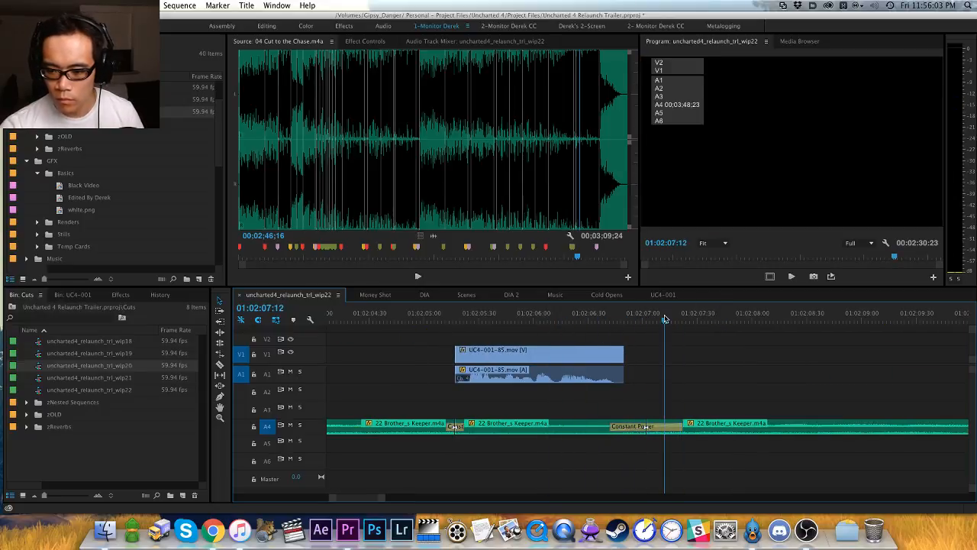
key("shift+t")
key("alt+Right")
key("alt+Right")
key("alt+Right")
key("shift+t")
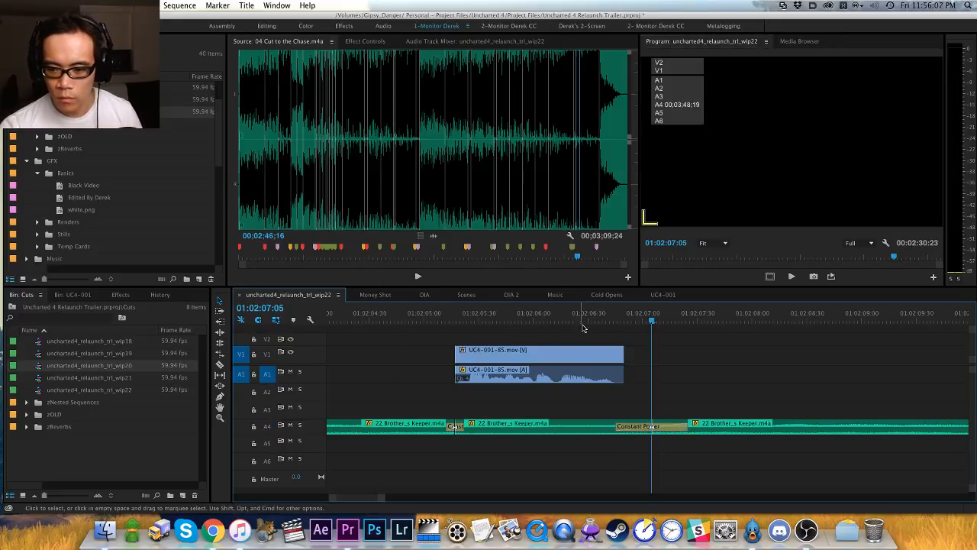
Step: Trim the end of the second UC4-001-85 clip's audio and video to about 01:02:06:45
left_click(615, 319)
left_click(593, 320)
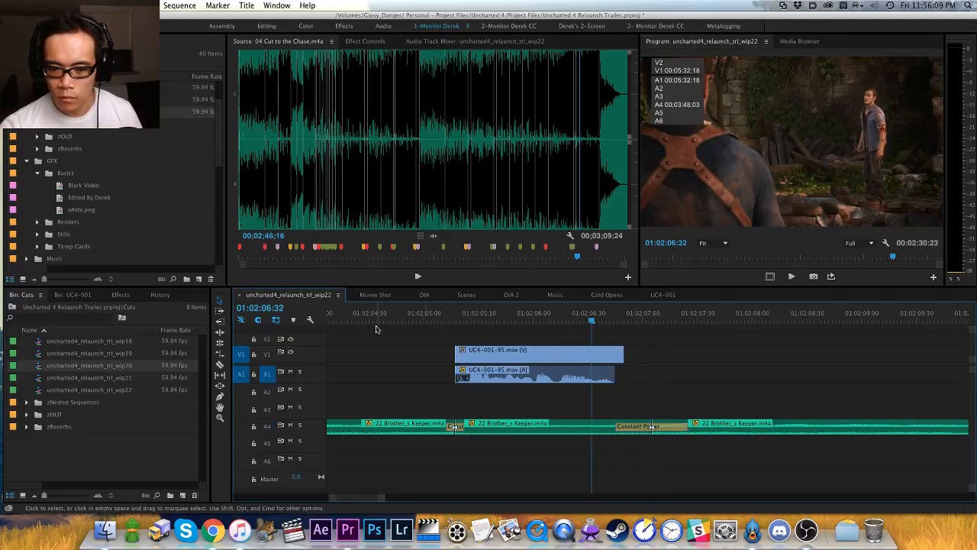
left_click(273, 357)
left_click(618, 323)
key("w")
Step: Play from the second UC4-001-85 clip through the title logo into the closing UC4-001-27 scene to check the mix
left_click_drag(615, 324, 552, 326)
key("space")
key("minus")
key("minus")
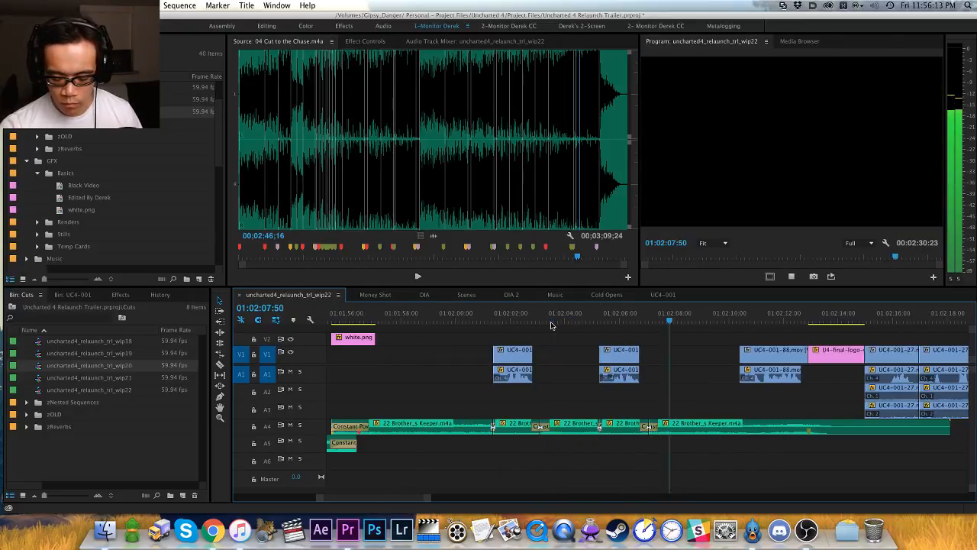
key("equal")
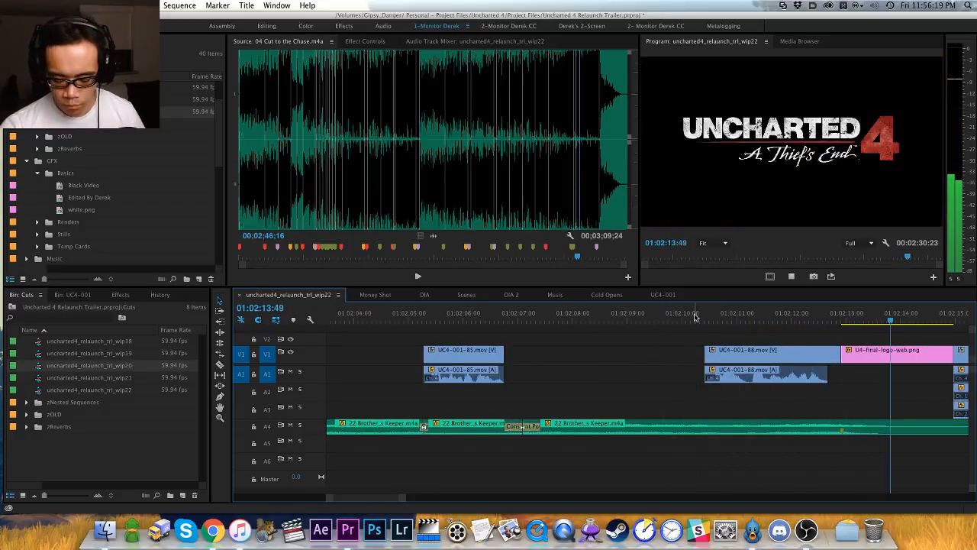
key("minus")
key("backslash")
key("space")
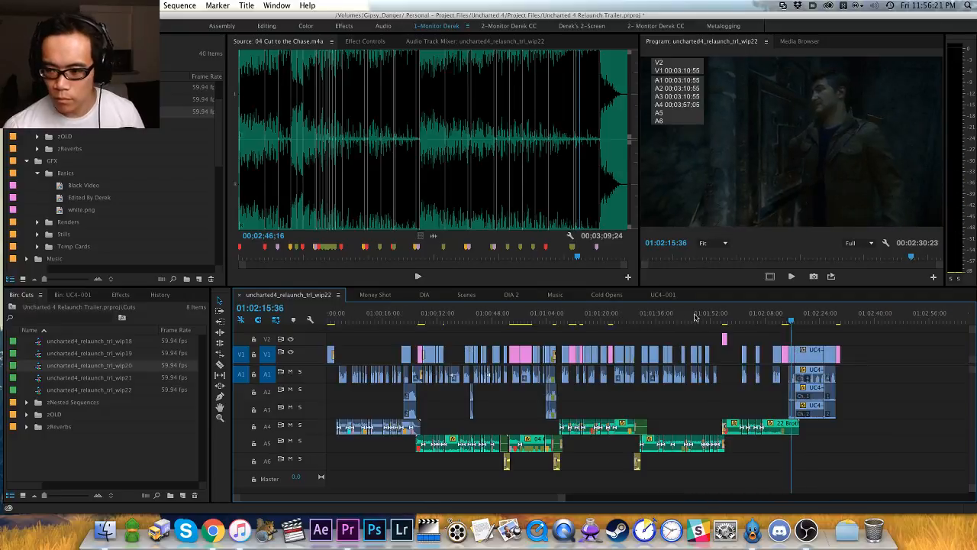
Step: Move the closing UC4-001-27 clips and the end card about 6 seconds later, leaving a gap after the title logo
key("equal")
key("equal")
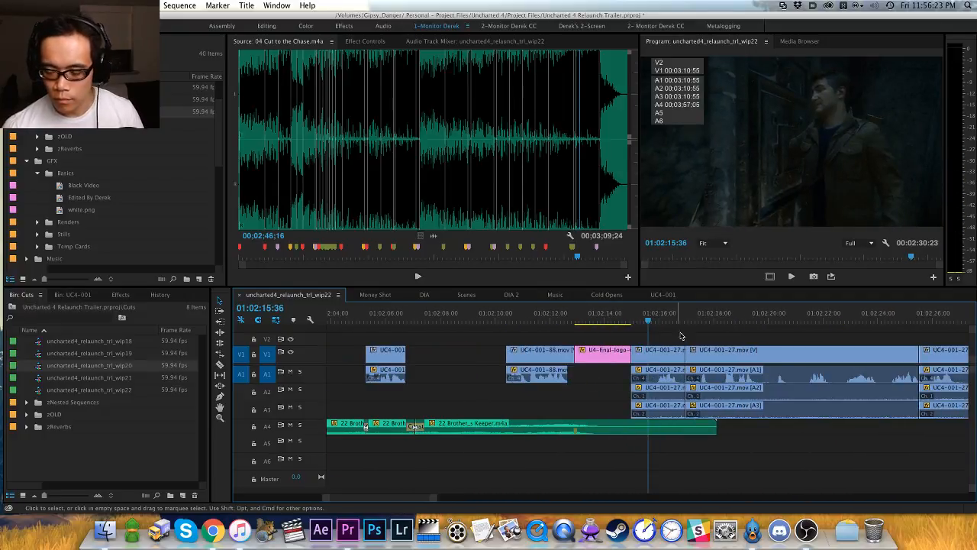
left_click_drag(870, 338, 653, 416)
left_click_drag(689, 377, 773, 365)
left_click(636, 328)
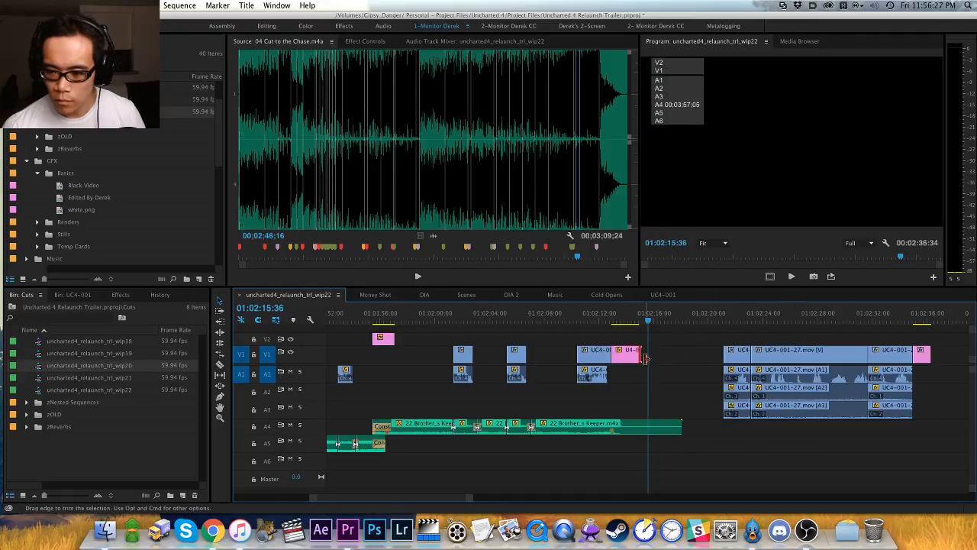
Step: Extend the end of the U4-final-logo-web.png clip, play it and trim its end to 01:02:15:24
left_click_drag(646, 359, 700, 358)
left_click(594, 313)
key("space")
key("equal")
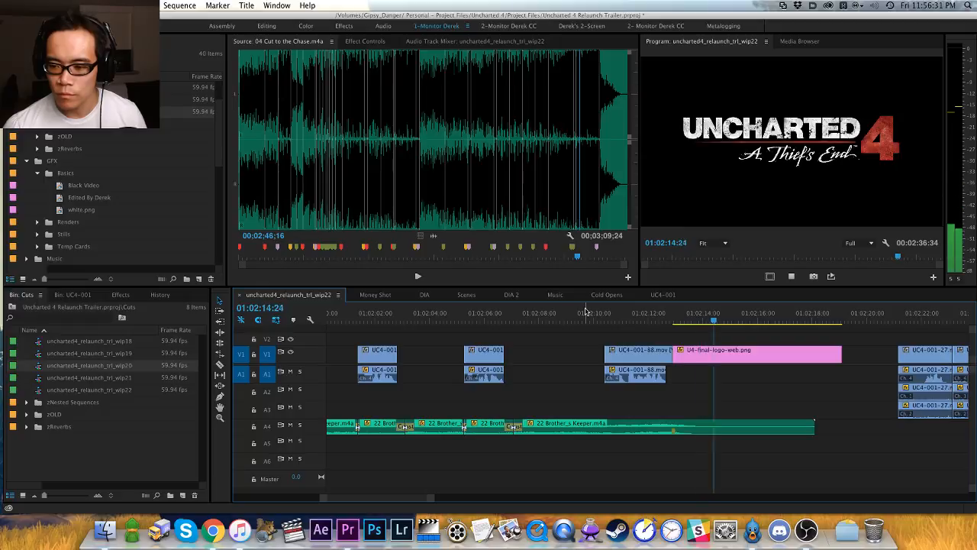
key("alt+w")
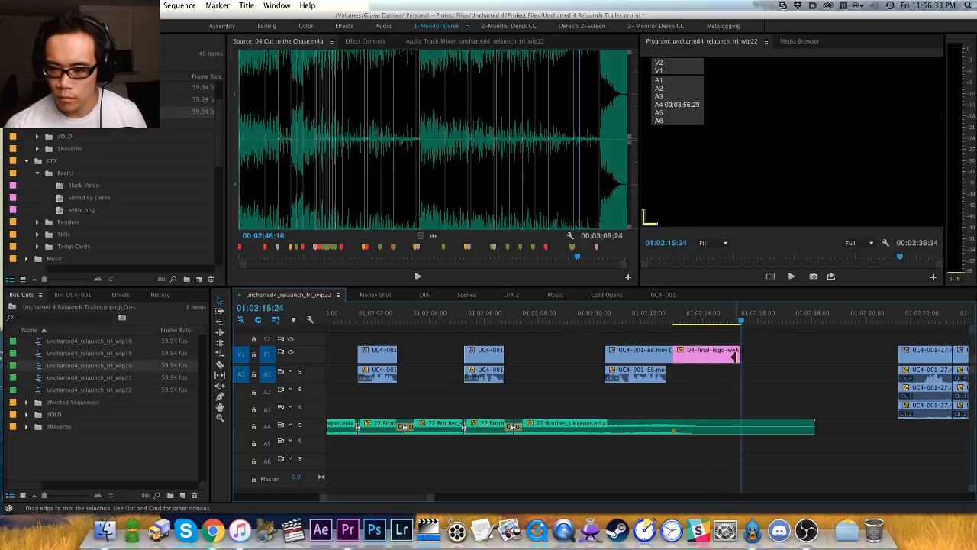
Step: Add a cross dissolve to the end of the U4-final-logo-web.png clip and play the fade-out
key("super+d")
left_click(701, 315)
key("space")
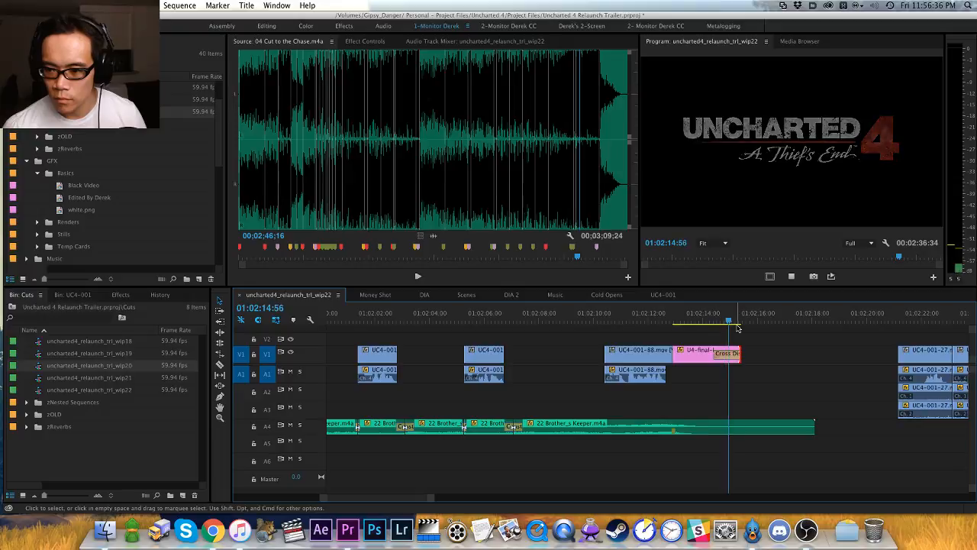
key("space")
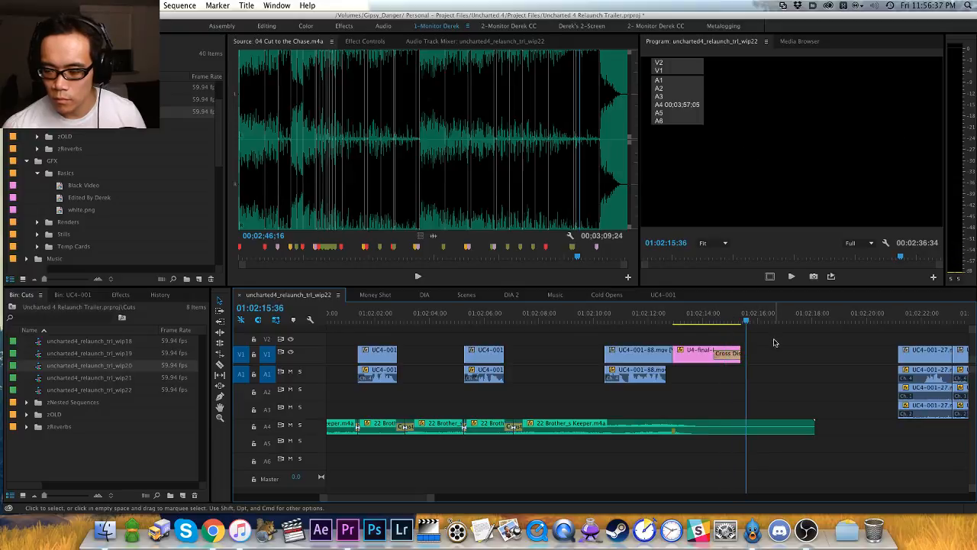
Step: Try to close the gap after the title logo with a ripple trim at 01:02:15:36
scroll(675, 355, "right", 5)
key("w")
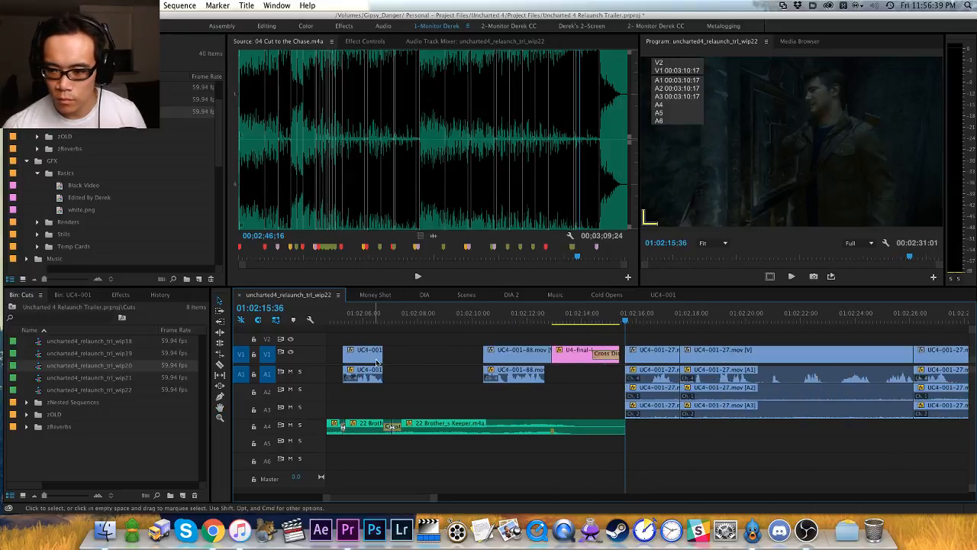
key("super+z")
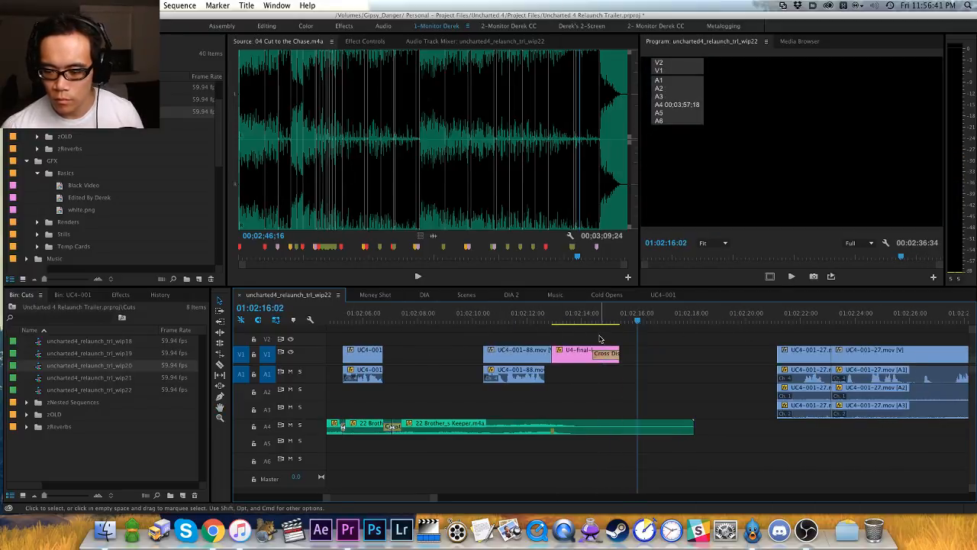
Step: Turn off sync lock on A4 and ripple the closing UC4-001-27 scene back to start at 01:02:16:02, keeping the music intact
left_click(281, 425)
key("w")
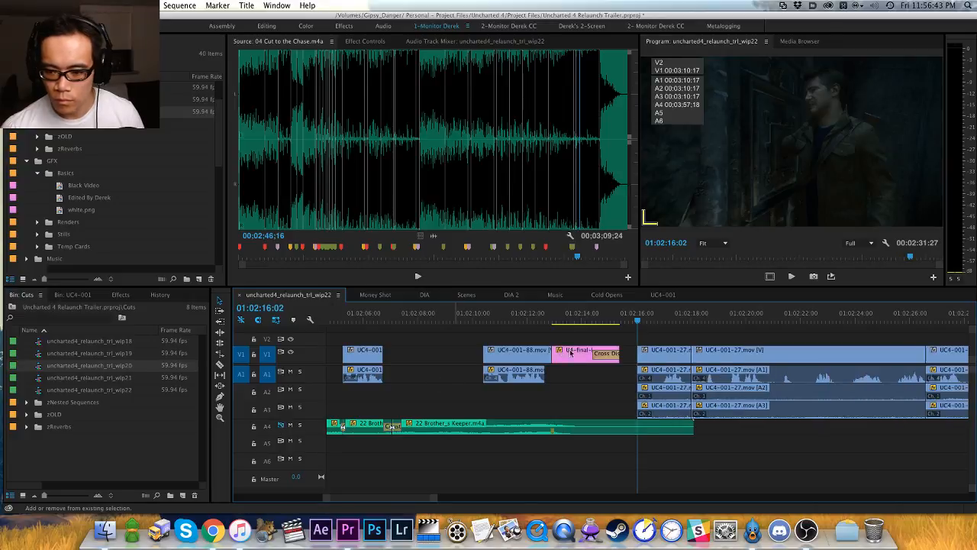
left_click(621, 316)
key("space")
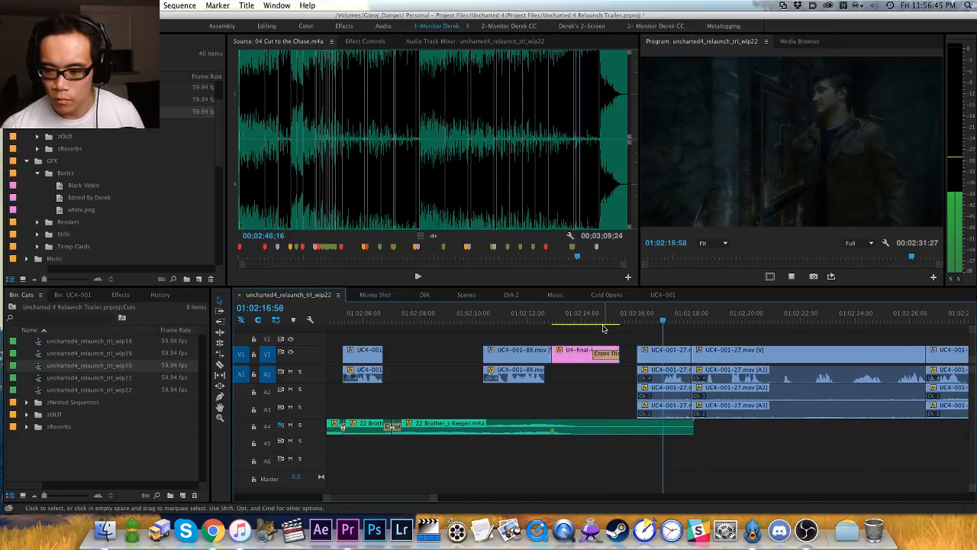
Step: Play the closing UC4-001-27 scene through to the end card and save the project
key("minus")
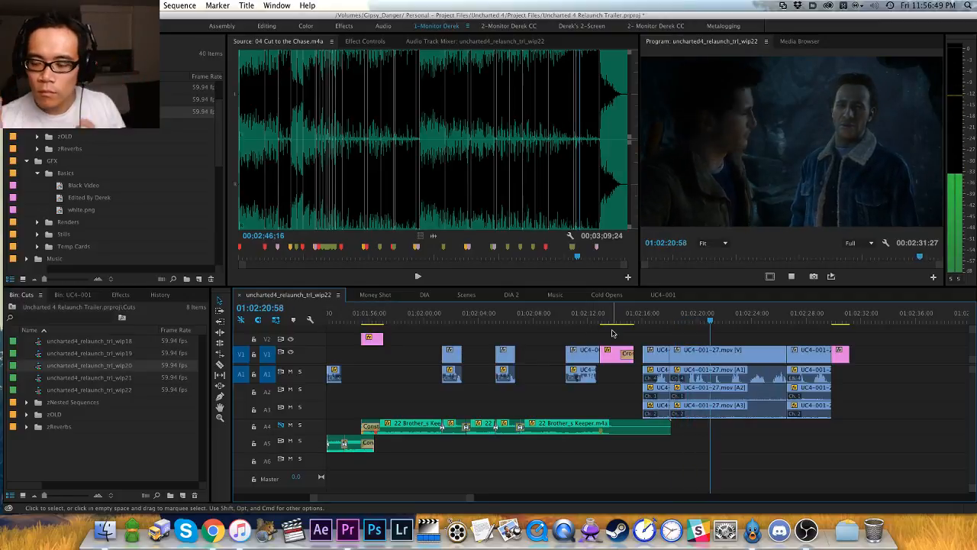
key("backslash")
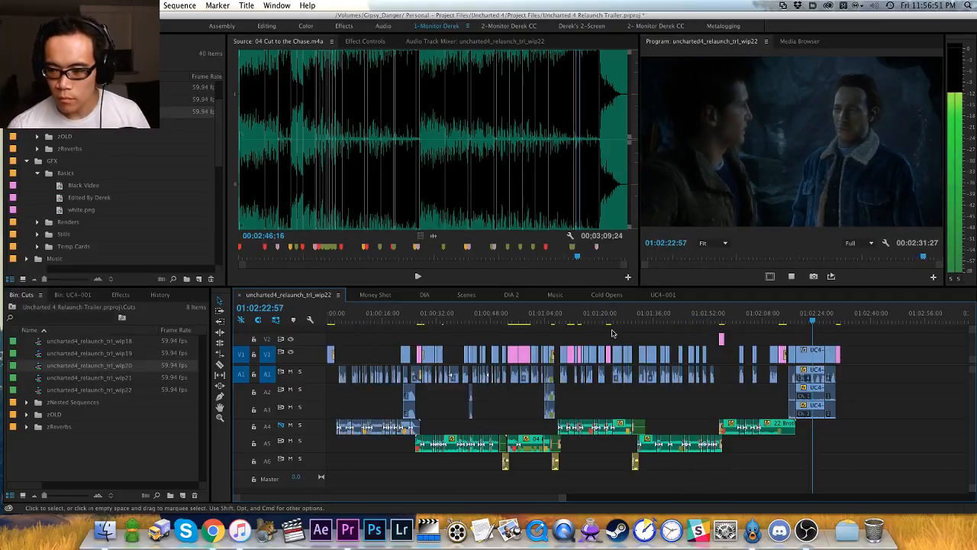
key("backslash")
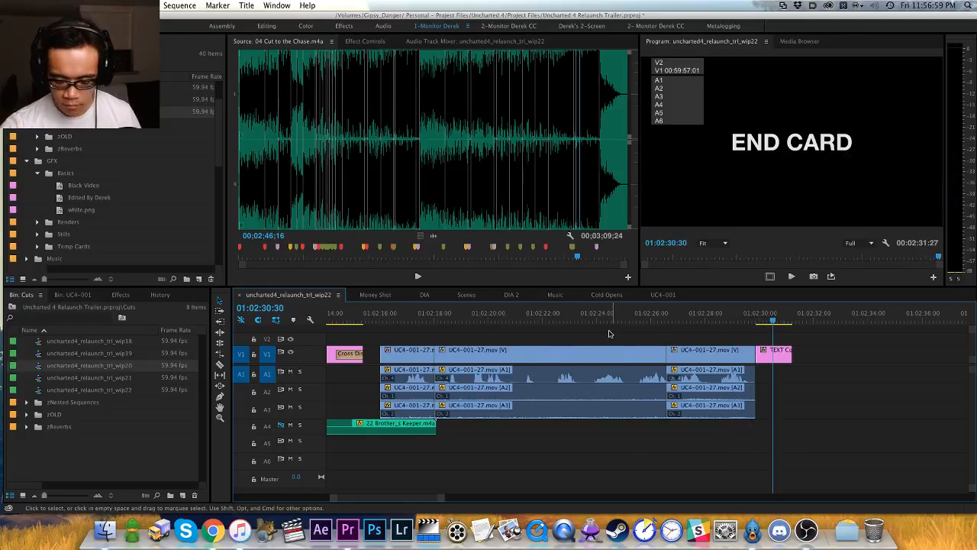
key("backslash")
key("super+s")
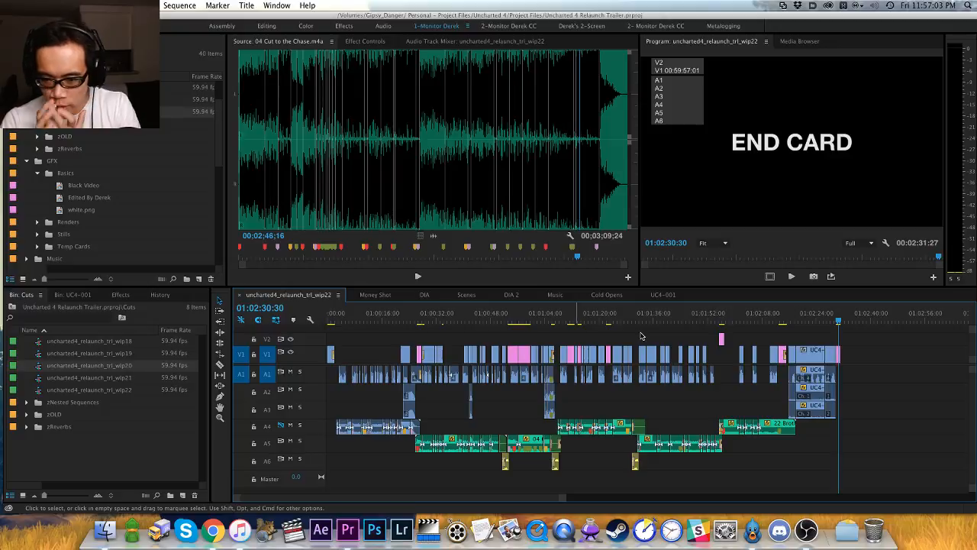
Step: Play the trailer full screen from the start up to the "SHOTS OF RAFE LOOKING THREATENING" card at 01:00:53:29
key("Home")
key("super+s")
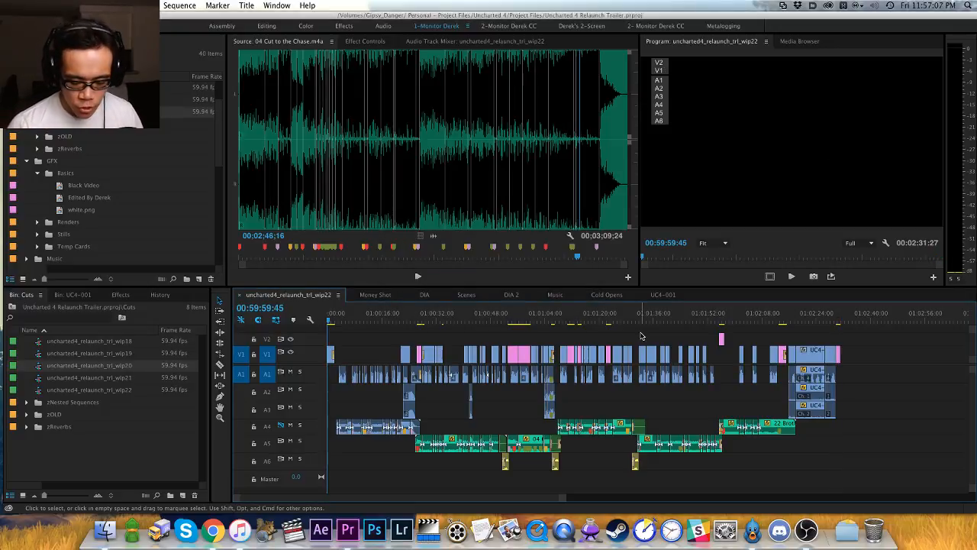
key("ctrl+grave")
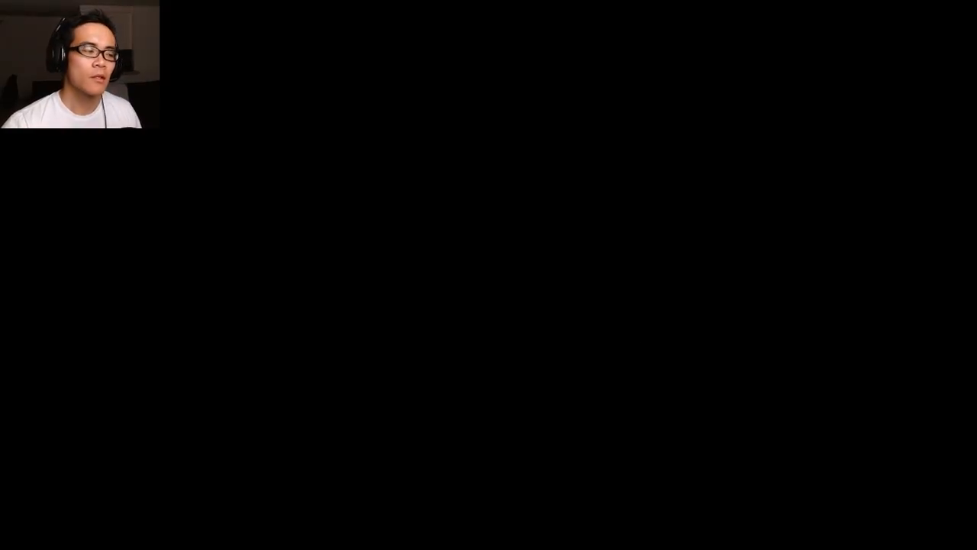
key("space")
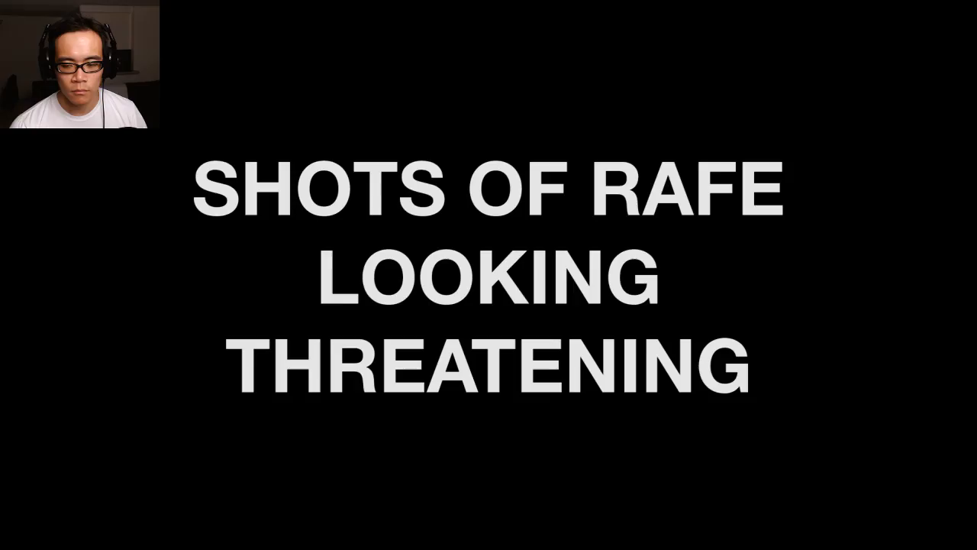
key("Escape")
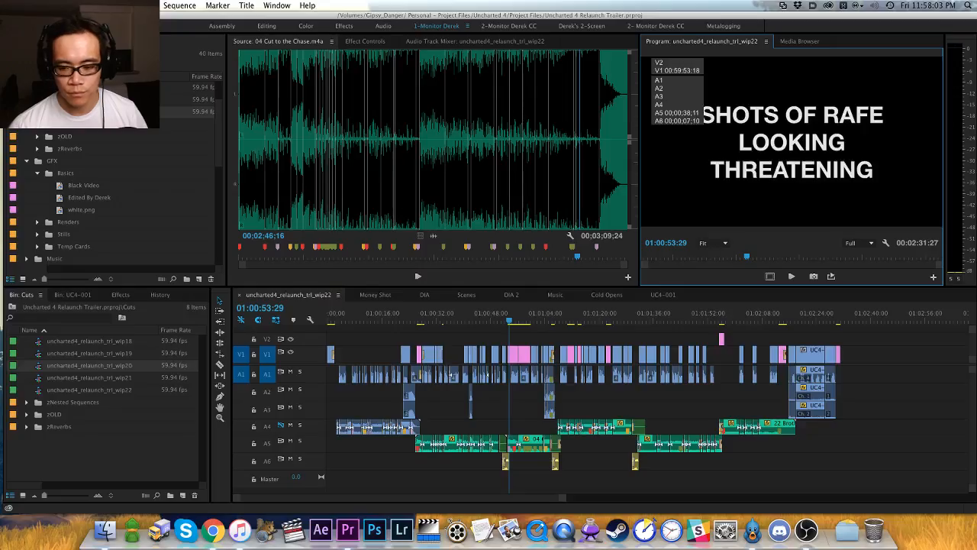
Step: Adjust the audio gain of the dialogue clip just before the TEXT Copy 01 card
key("=")
key("=")
key("=")
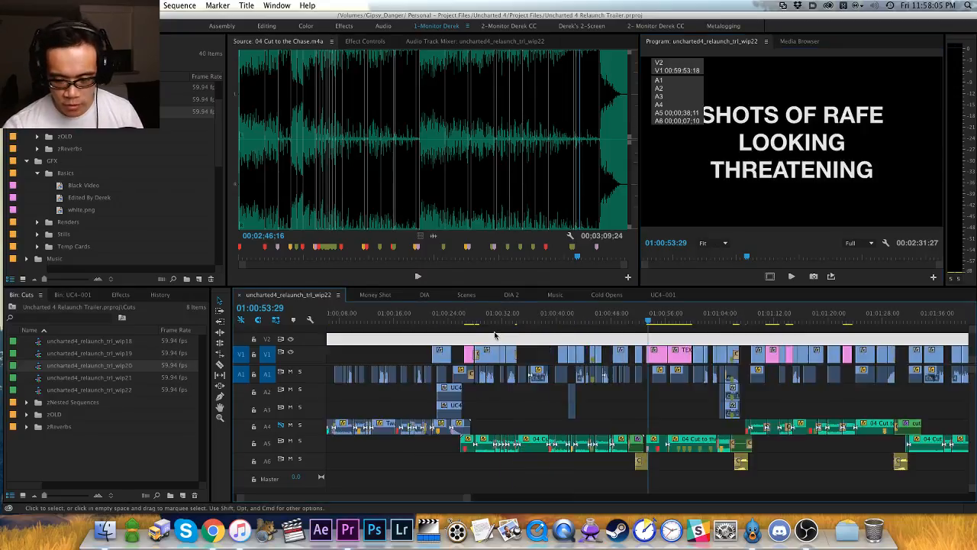
left_click(610, 372)
key("g")
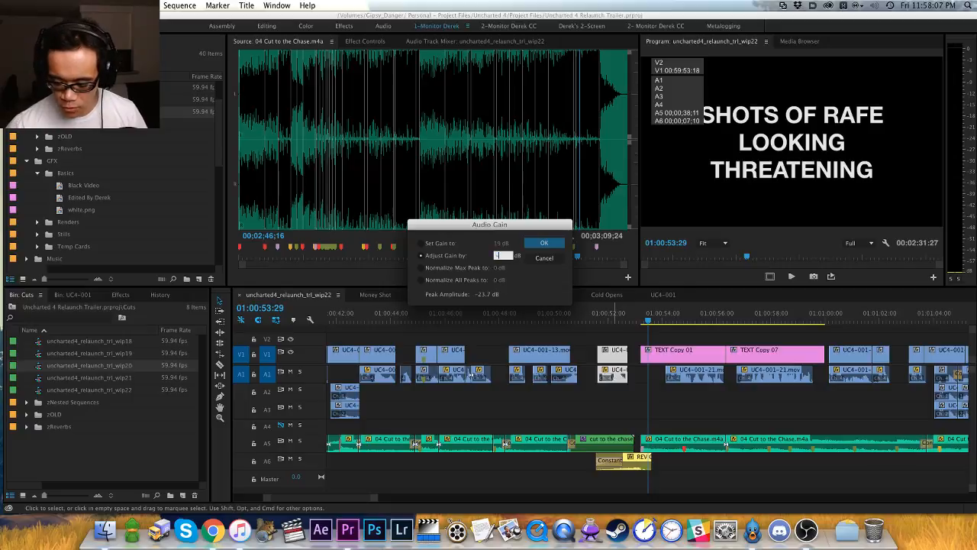
key("Return")
Step: Play the dialogue and music between about 01:00:28 and 01:00:40 to check the dialogue levels
key("minus")
left_click(412, 317)
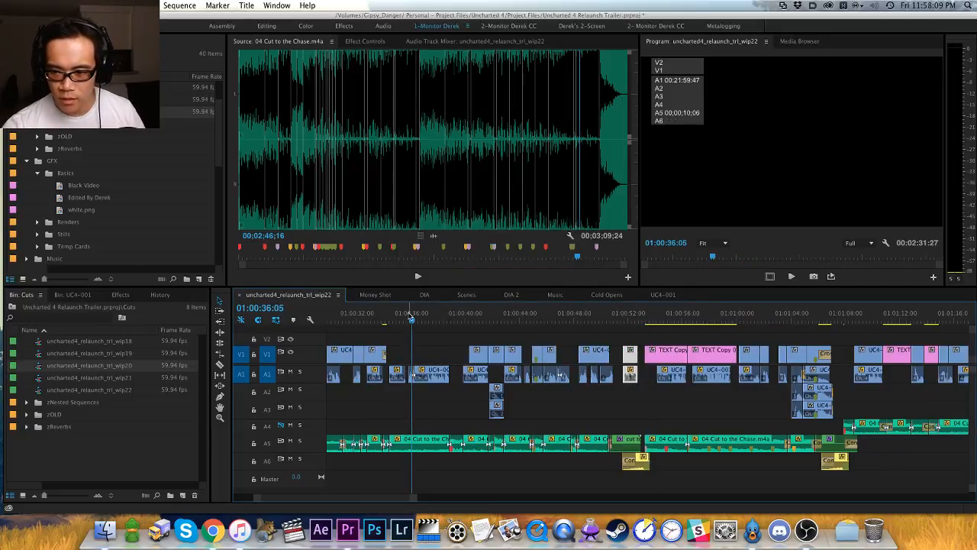
key("Down")
scroll(421, 333, "up", 3)
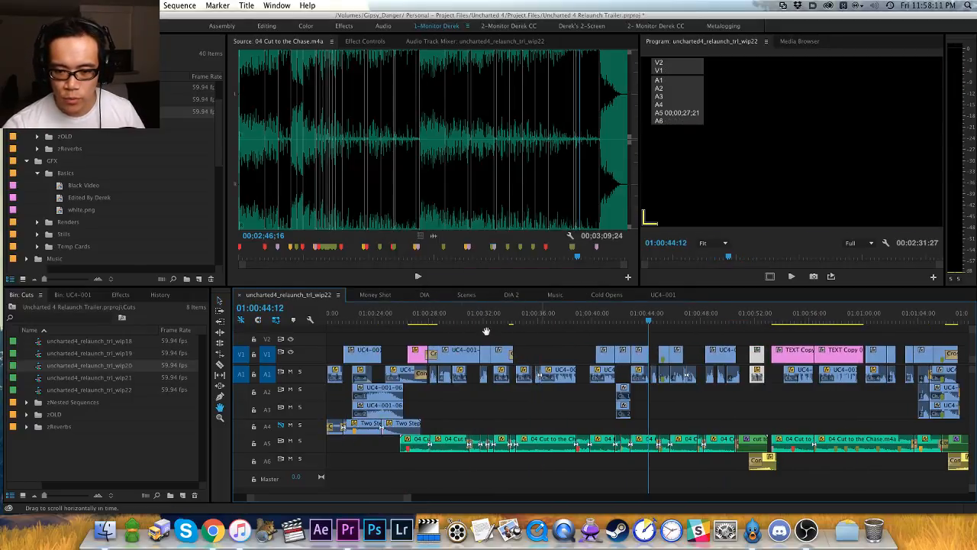
left_click(434, 314)
key("space")
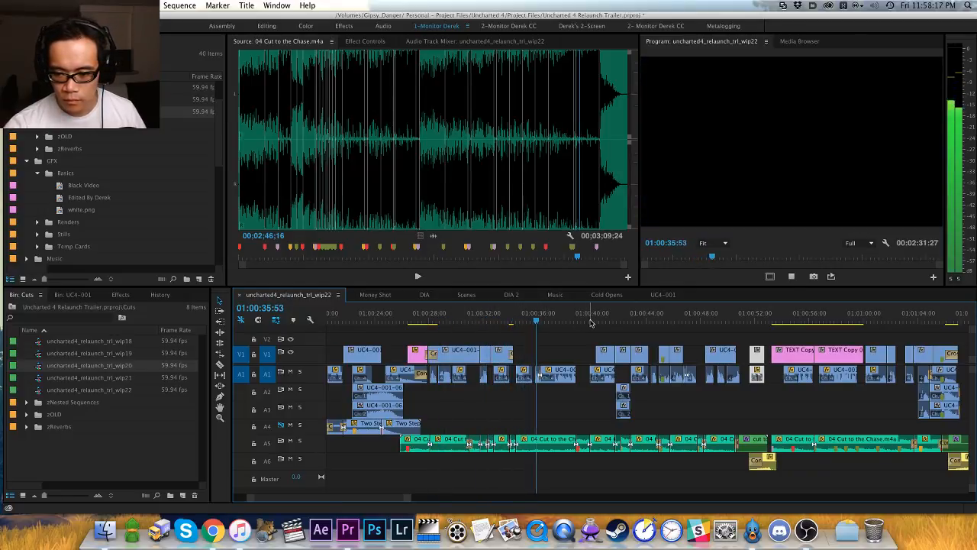
left_click(589, 320)
key("space")
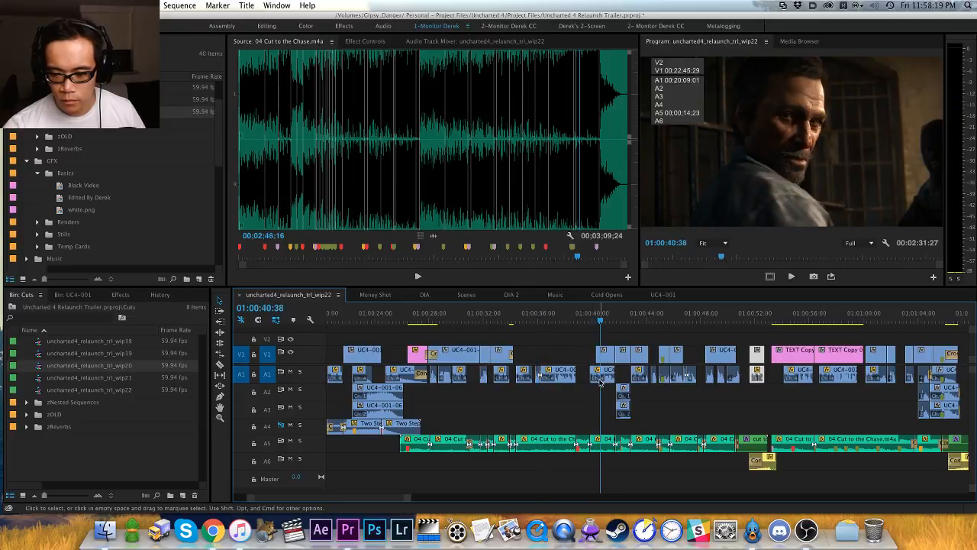
Step: Adjust the gain of the A1 dialogue clip at about 01:00:40 and play it back against the music
left_click(604, 373)
key("g")
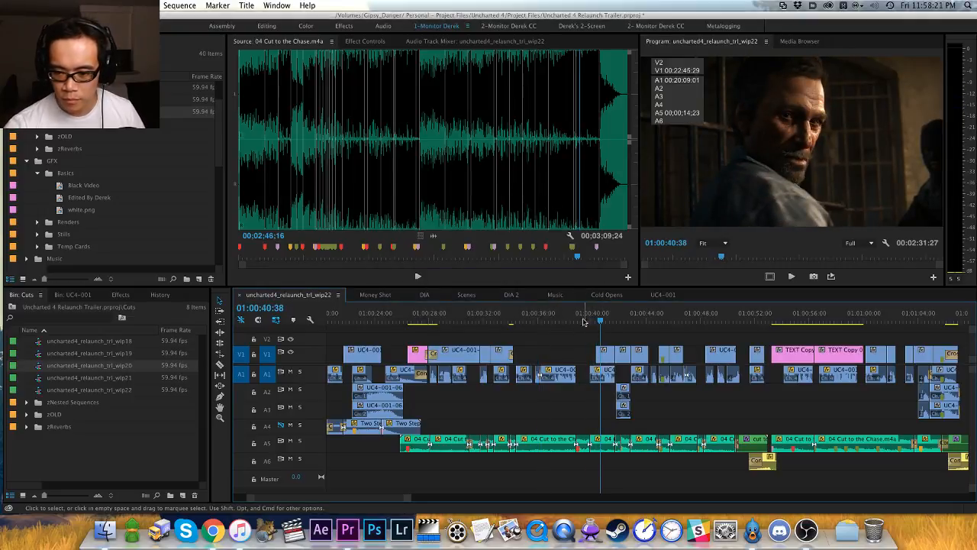
left_click(583, 319)
key("space")
key("=")
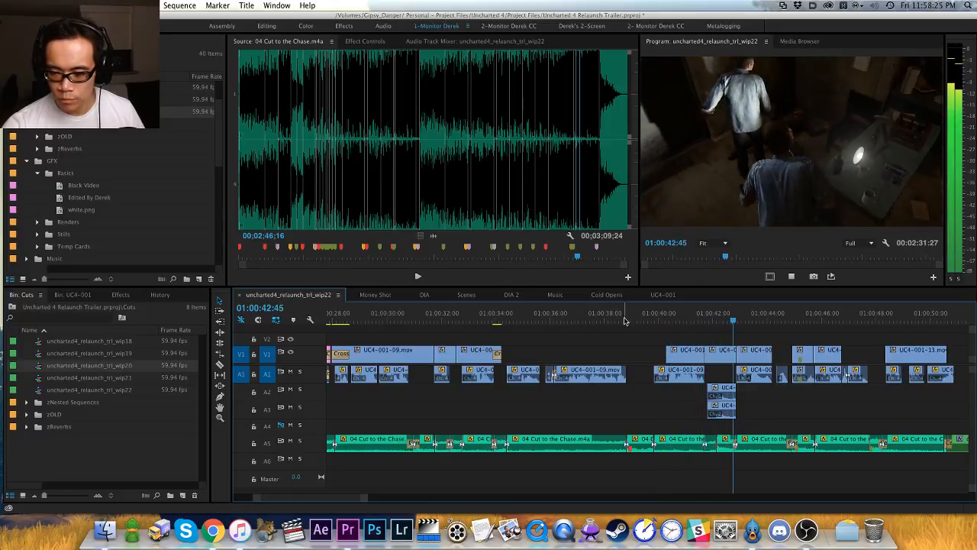
key("space")
Step: Play the opening dialogue over the Two Steps From Hell music up to about 01:00:10:40
key("backslash")
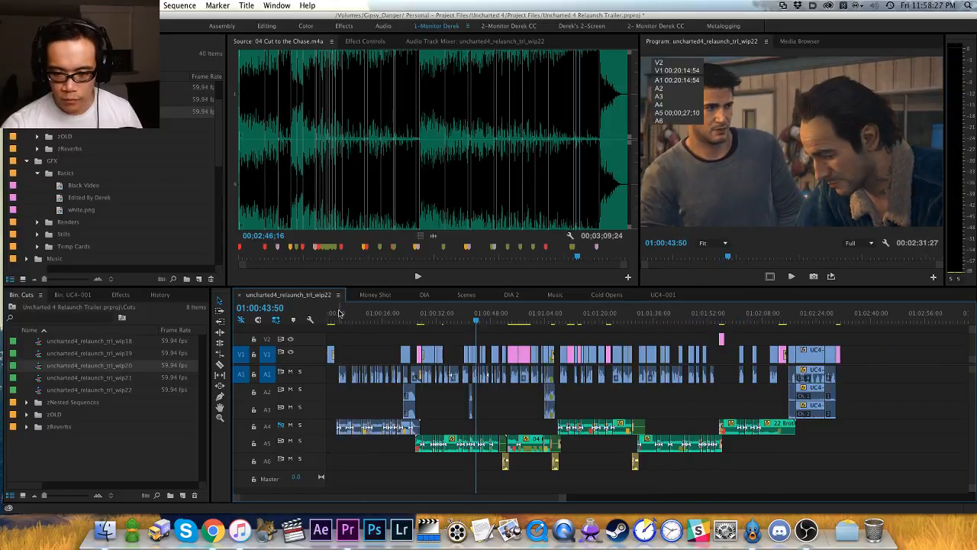
left_click(342, 320)
key("space")
key("equal")
key("equal")
key("equal")
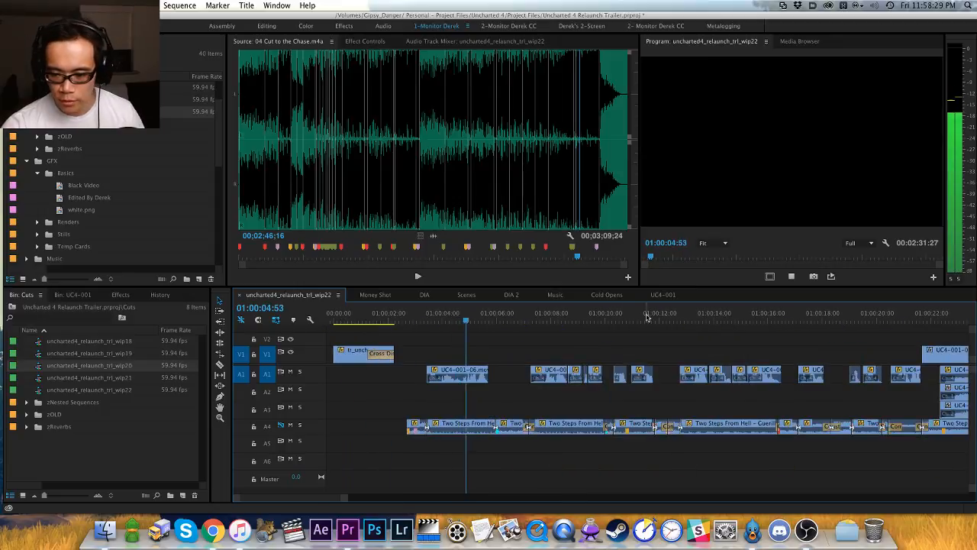
key("h")
left_click_drag(578, 349, 427, 350)
key("v")
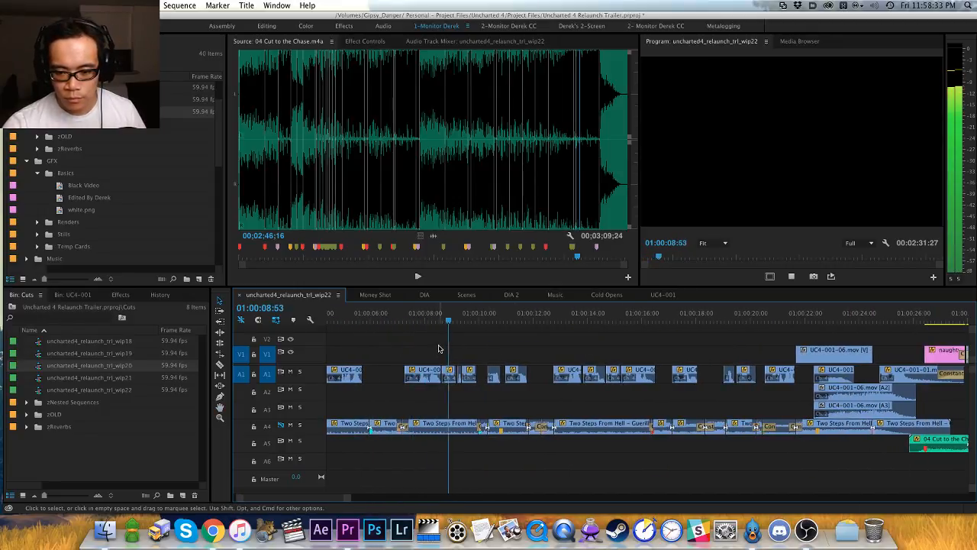
key("space")
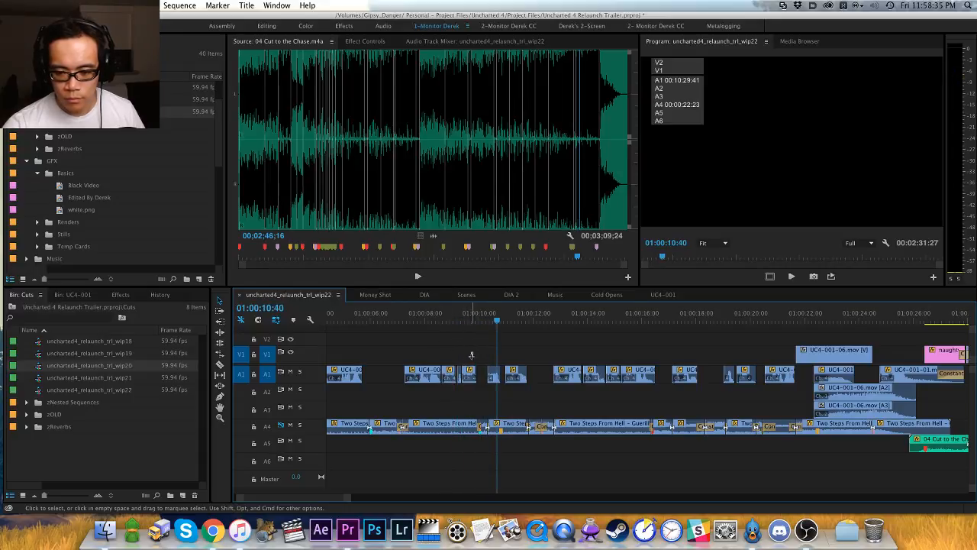
Step: Try removing the short A1 dialogue clip just before 01:00:10 and play the result
key("Delete")
left_click(425, 320)
key("space")
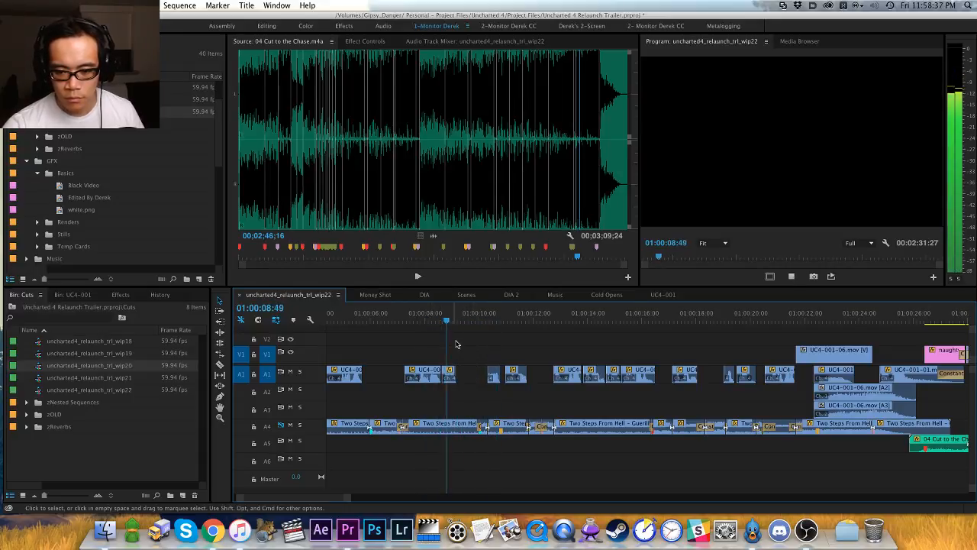
key("space")
key("super+z")
Step: Delete the short A1 dialogue clip at about 01:00:15, move the following dialogue clip slightly earlier and play the edit
key("space")
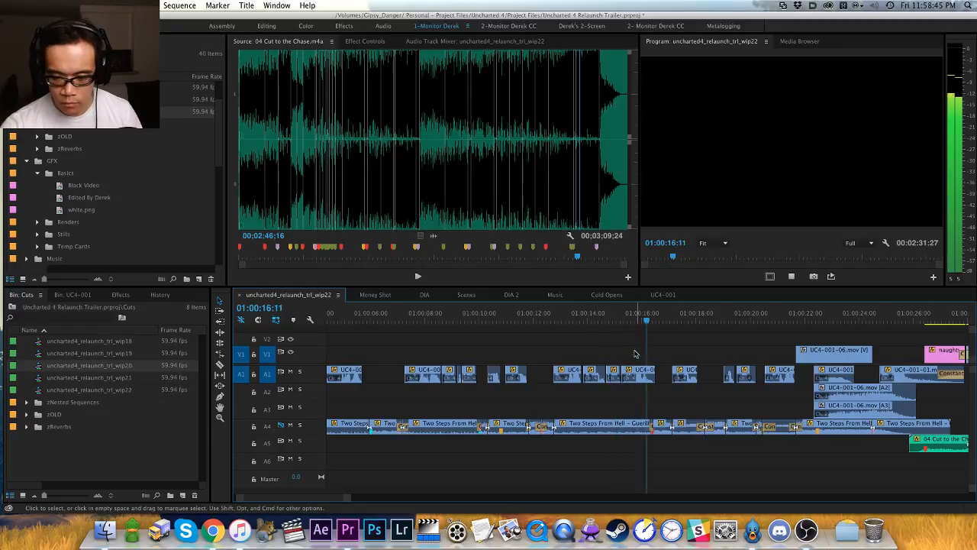
key("space")
left_click_drag(590, 322, 556, 321)
key("space")
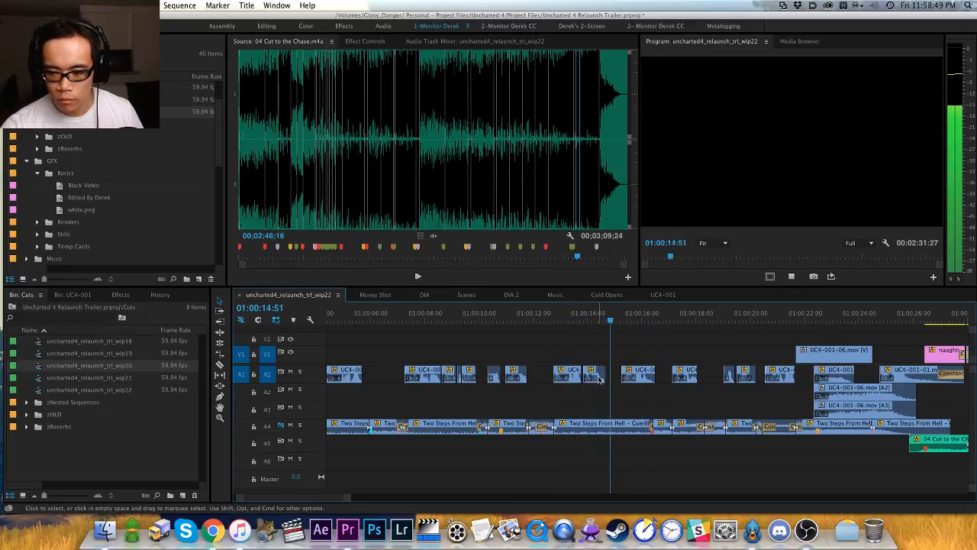
left_click_drag(600, 379, 630, 382)
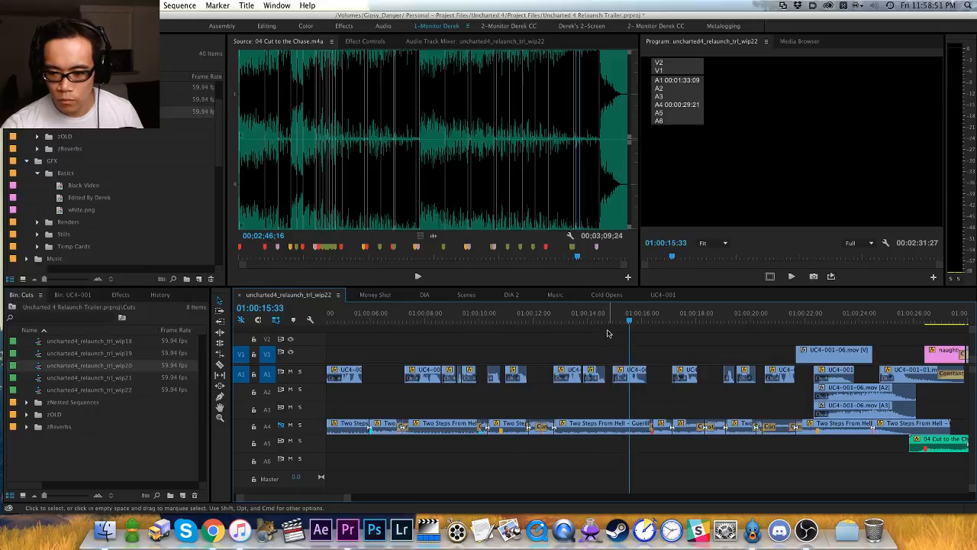
left_click(590, 320)
key("space")
Step: Review the phone call shots after TEXT Copy 07 and play the start of the TEXT Copy 01 card
scroll(549, 346, "right", 3)
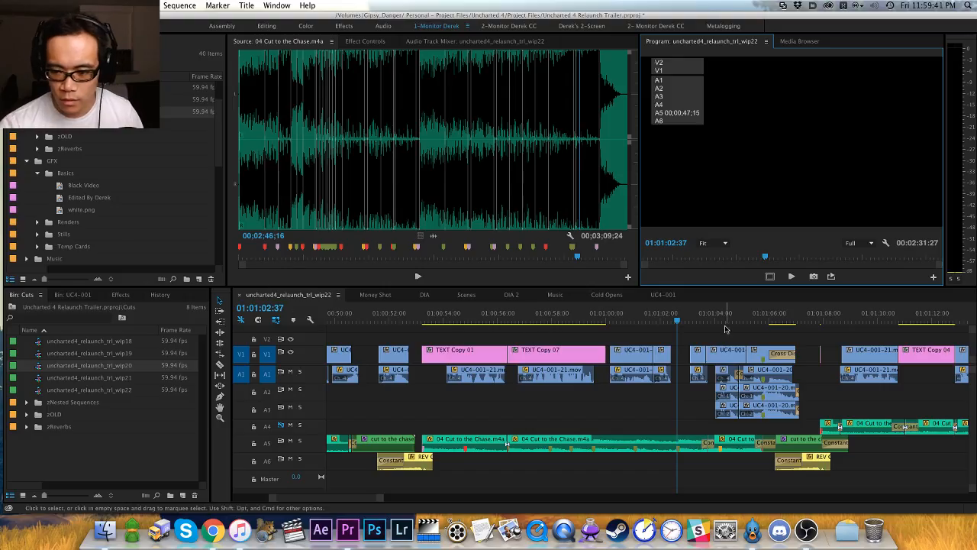
left_click(617, 319)
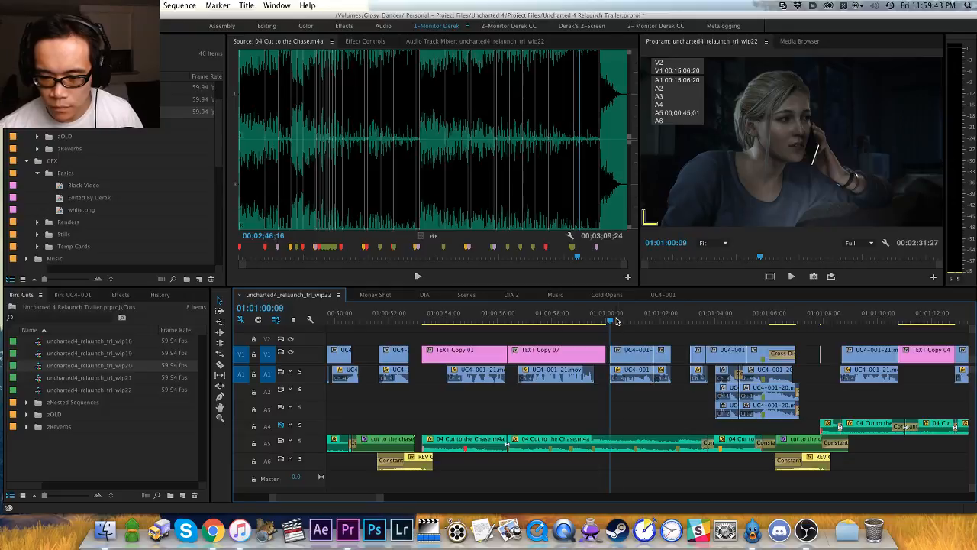
key("Down")
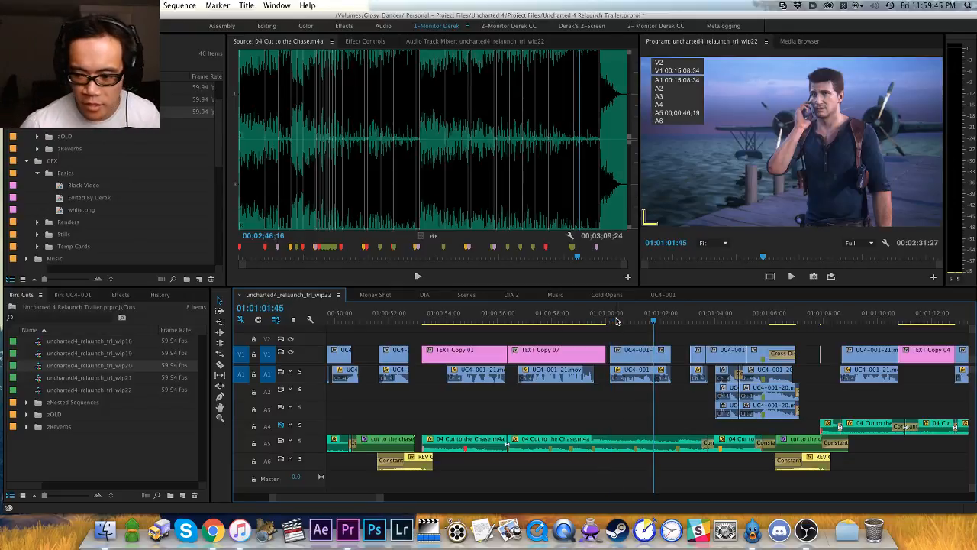
left_click(436, 313)
key("space")
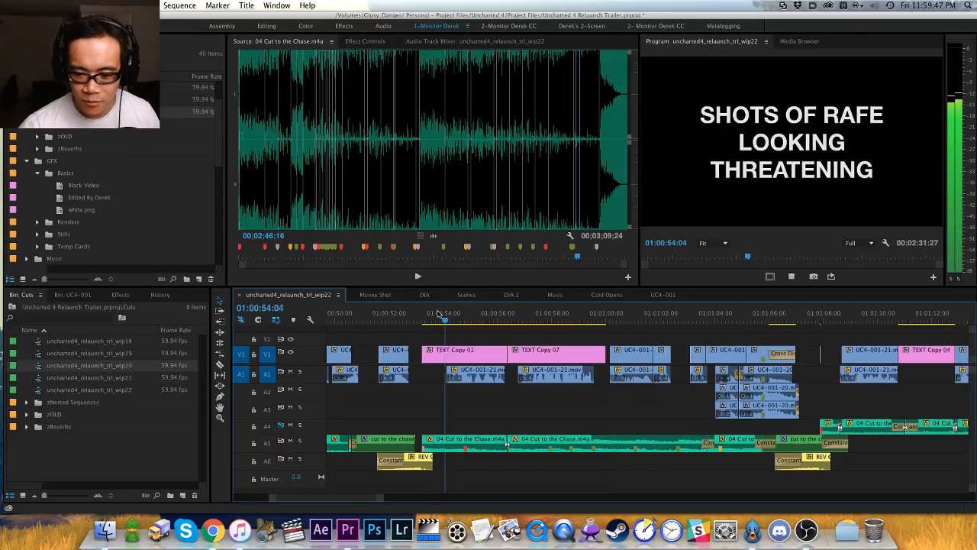
key("Up")
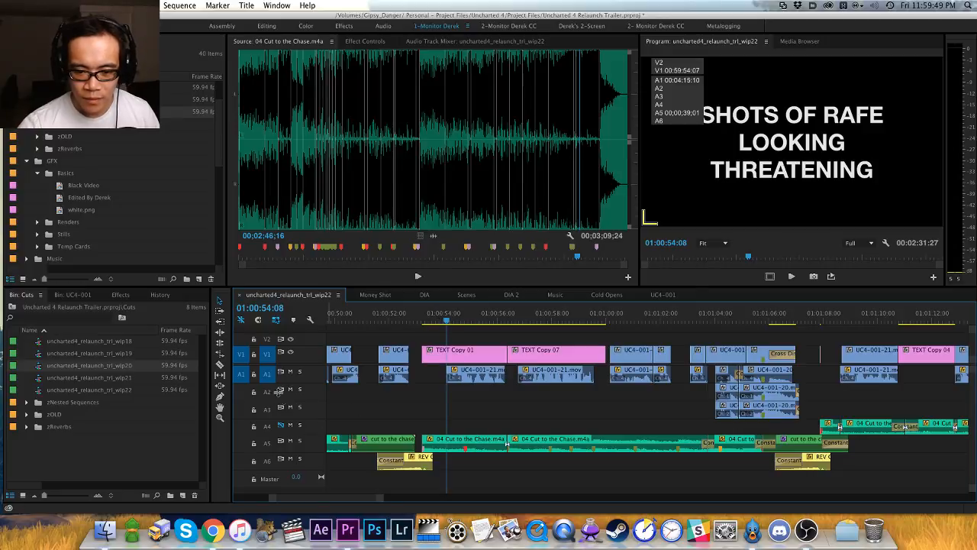
Step: Split the A5 music at 01:00:54:08 and adjust the gain of the segment under the TEXT Copy 01 dialogue
left_click(267, 443)
key("super+k")
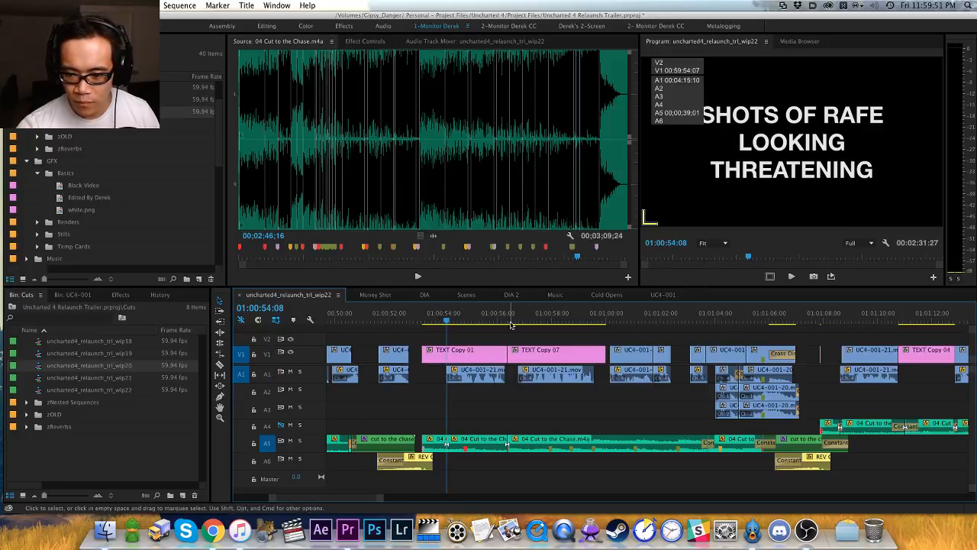
left_click(487, 319)
key("g")
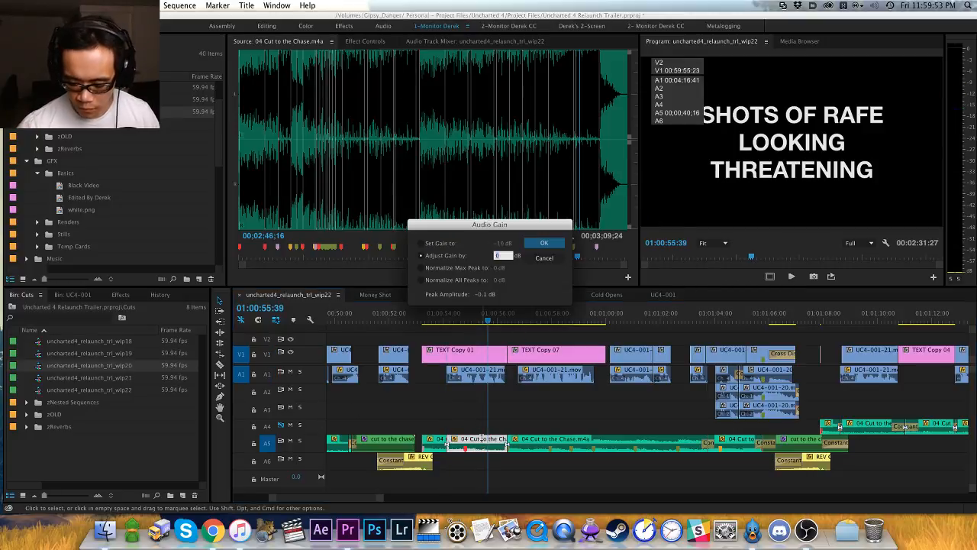
key("Return")
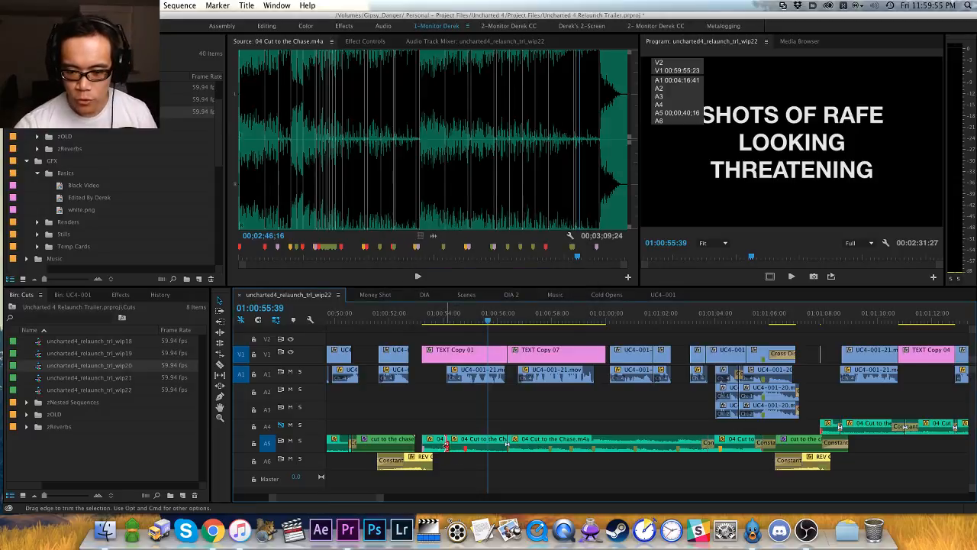
key("g")
key("Return")
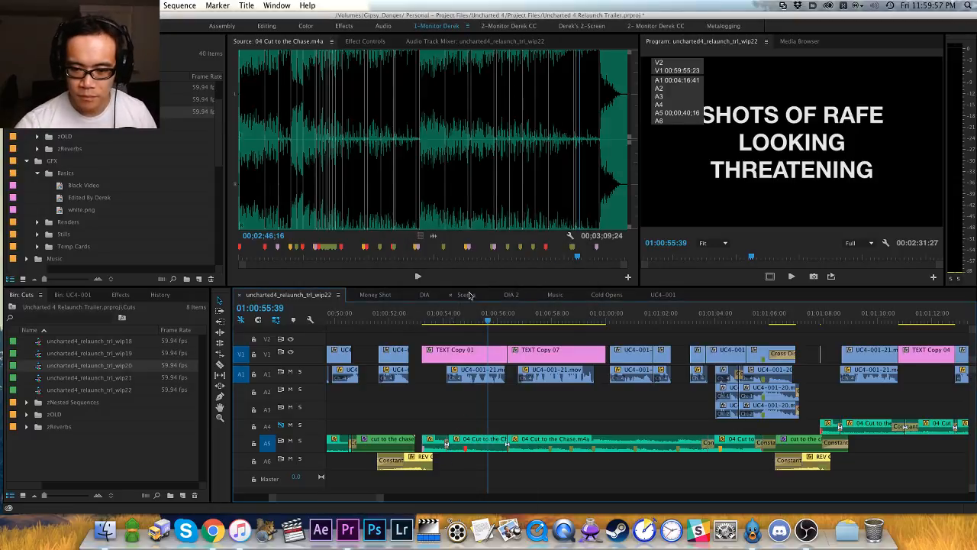
Step: Play the cards and split the A5 music at 01:00:56:46 and 01:00:59:34, around the TEXT Copy 07 dialogue
key("space")
key("equal")
left_click_drag(611, 388, 479, 389)
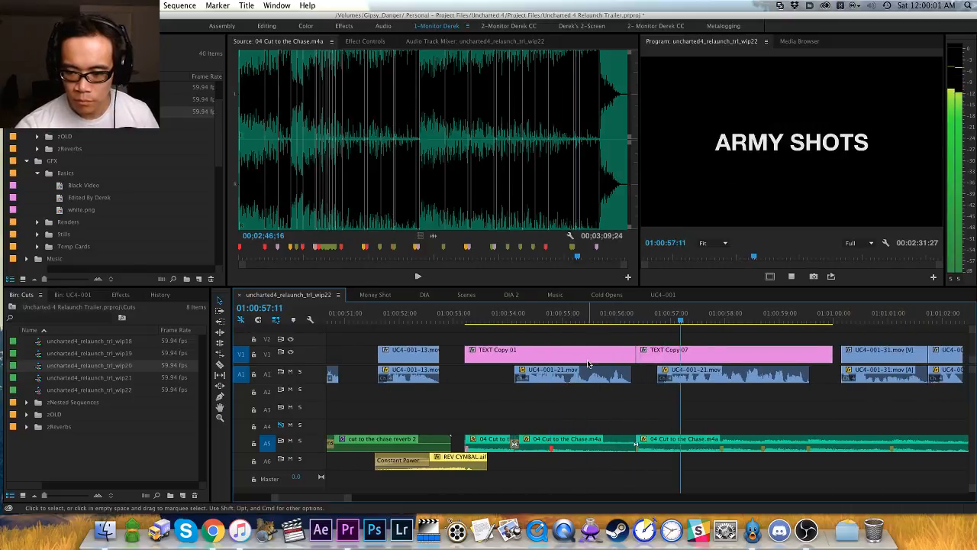
key("space")
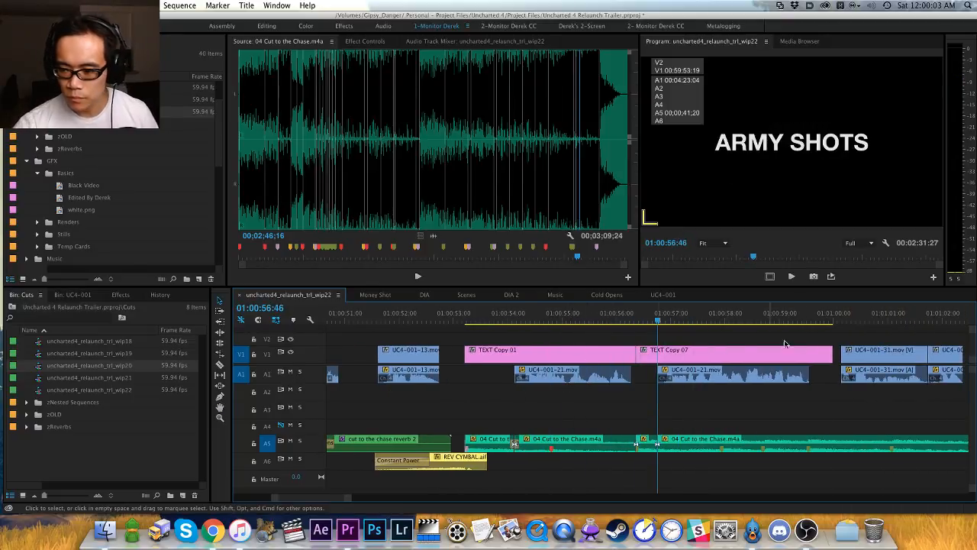
left_click_drag(808, 321, 811, 325)
key("super+k")
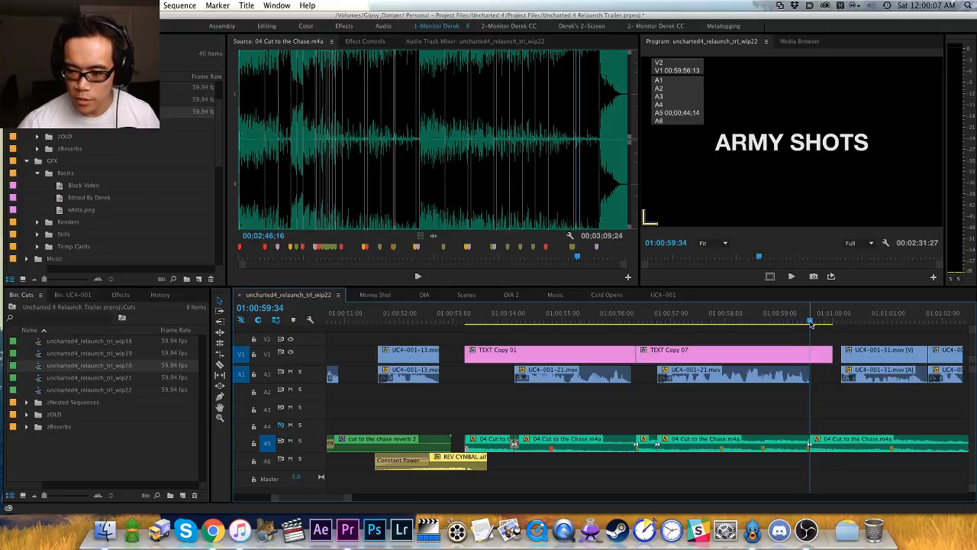
Step: Adjust the gain of the A5 music segment under the TEXT Copy 07 dialogue, then of both dialogue segments together
left_click(631, 321)
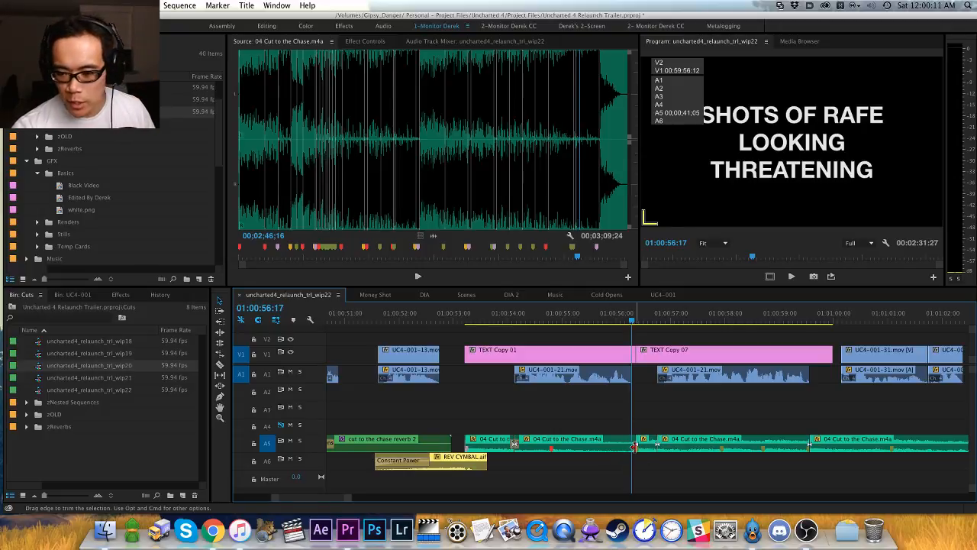
left_click(670, 440)
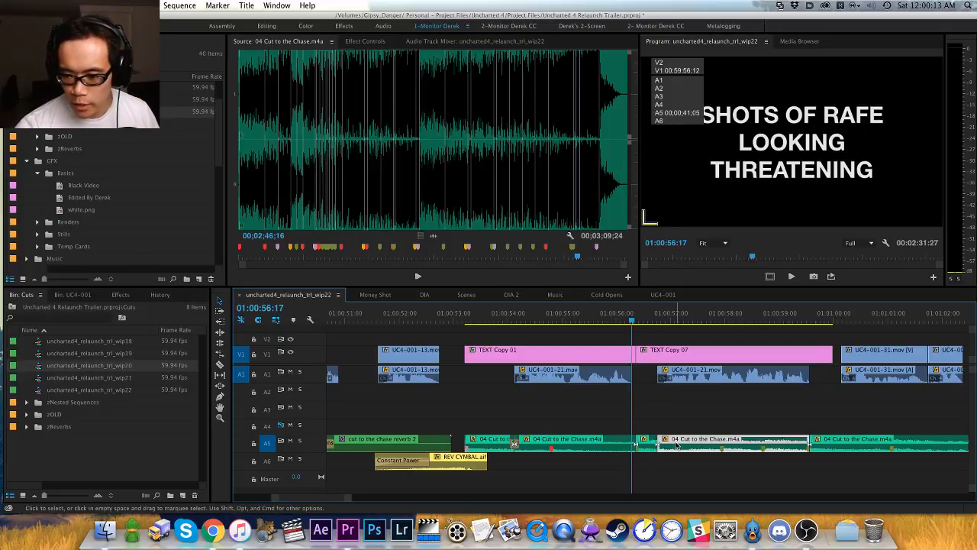
key("g")
key("Return")
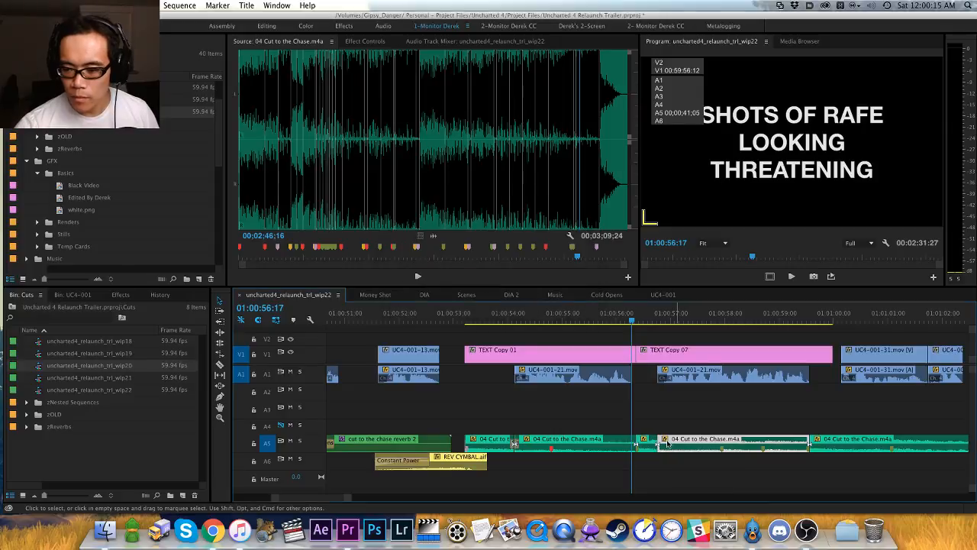
left_click(592, 449, "shift")
key("g")
key("Return")
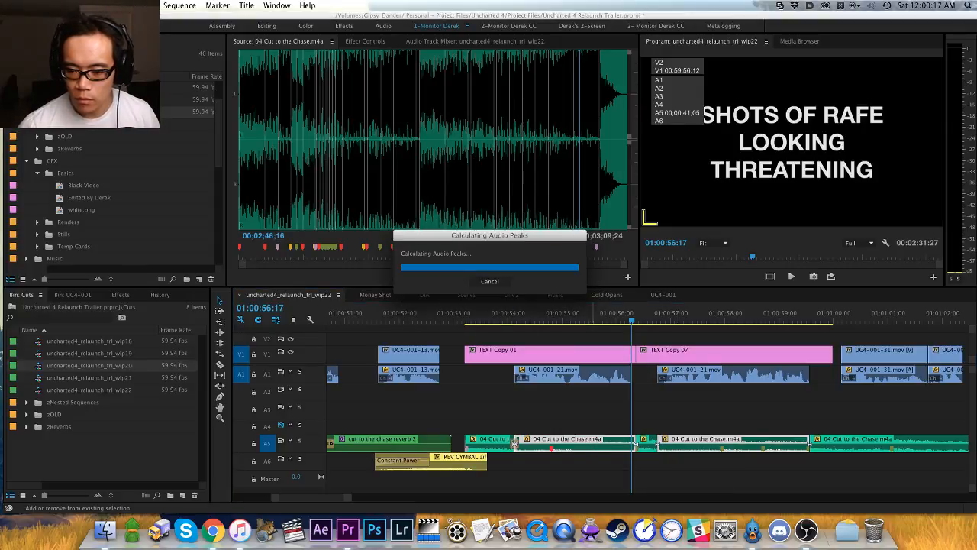
Step: Play the TEXT Copy 01 card into TEXT Copy 07 to check the music level under the dialogue
left_click(504, 320)
key("space")
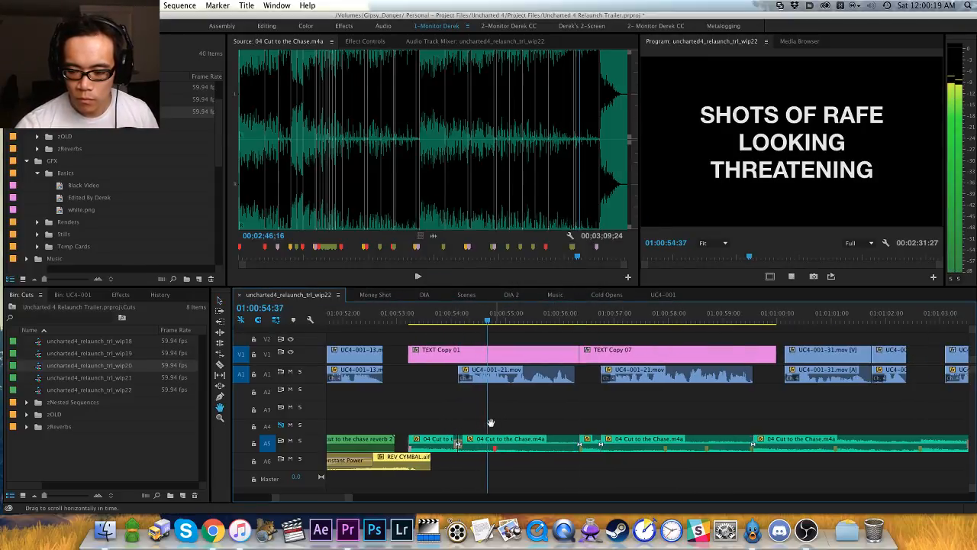
key("space")
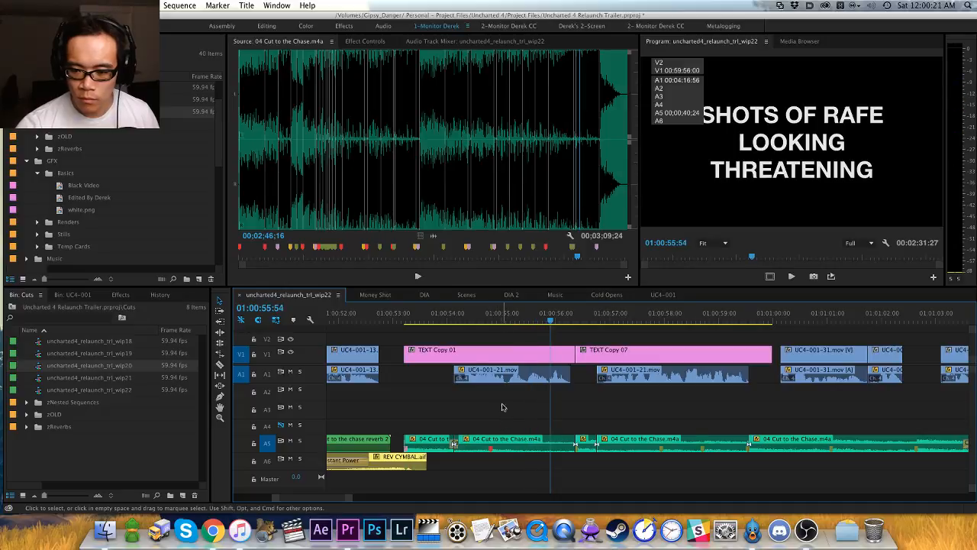
left_click(450, 321)
key("space")
key("h")
left_click_drag(528, 397, 468, 410)
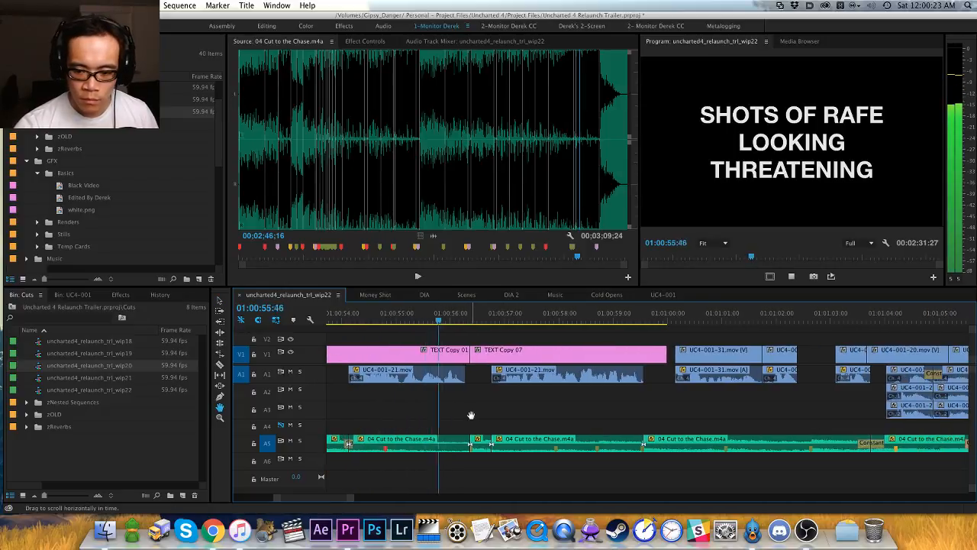
key("v")
key("space")
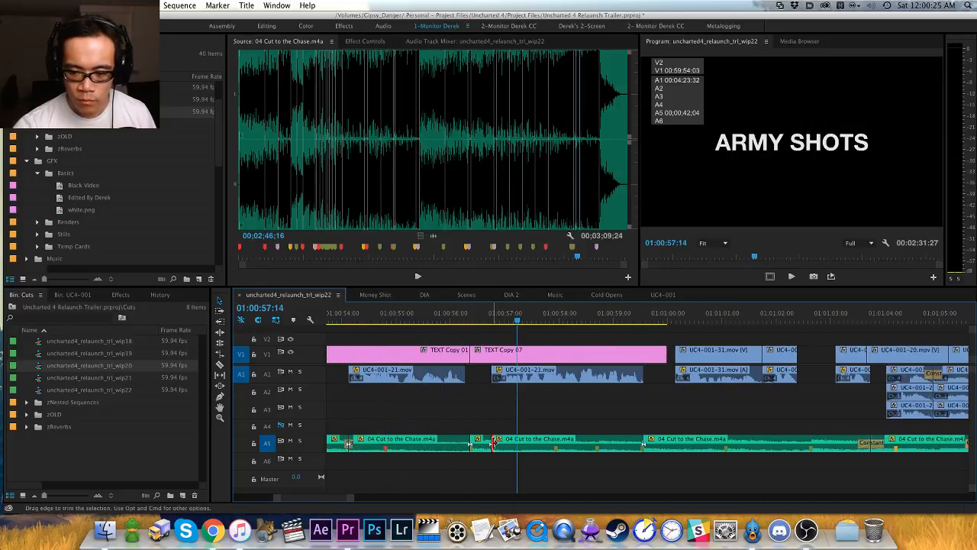
Step: Add a 6-frame Constant Power crossfade at the A5 music cut at 01:00:56:46 and play the result
key("super+shift+d")
double_click(495, 442)
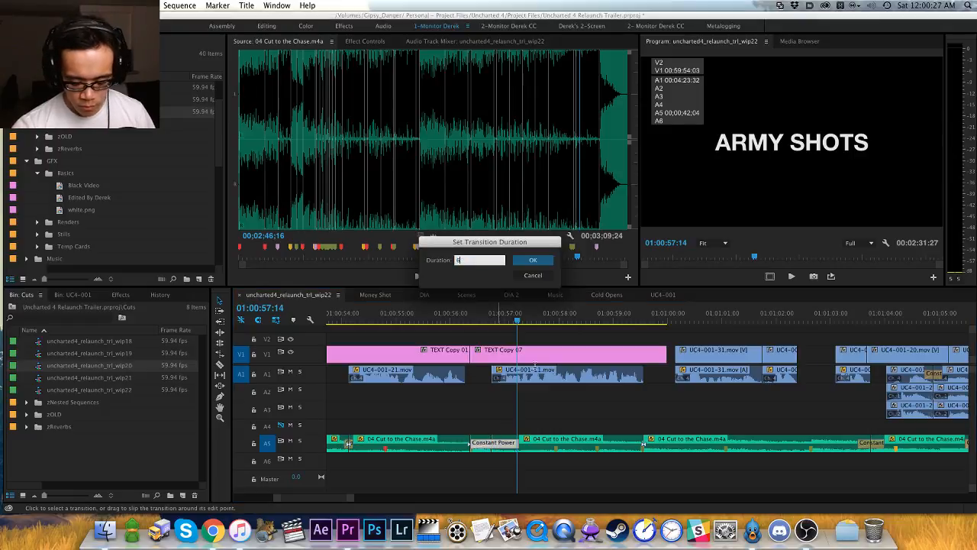
type("6")
key("Return")
key("Up")
key("Up")
key("space")
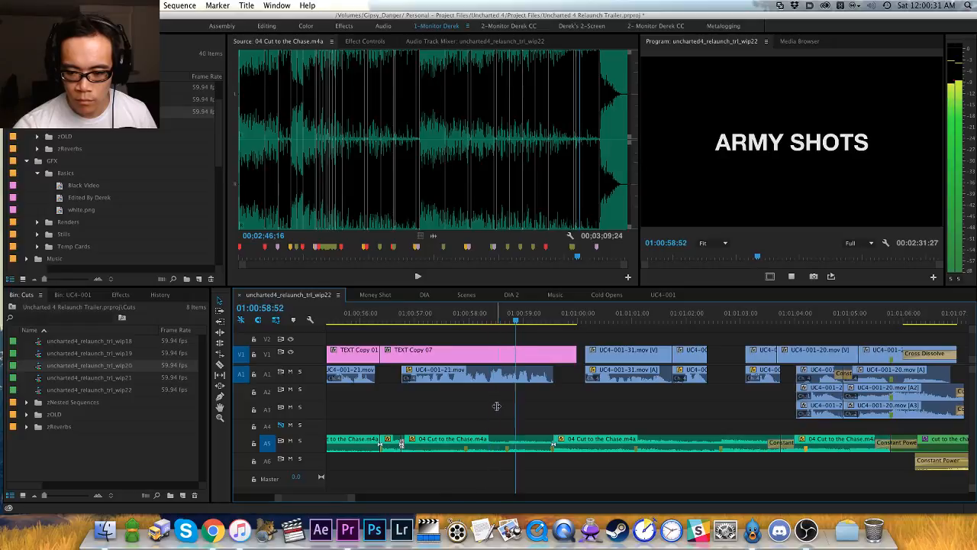
Step: Split the A5 music at 01:01:00:09 and 01:01:02:37 and adjust the gain of the segment between the cuts
left_click(584, 317)
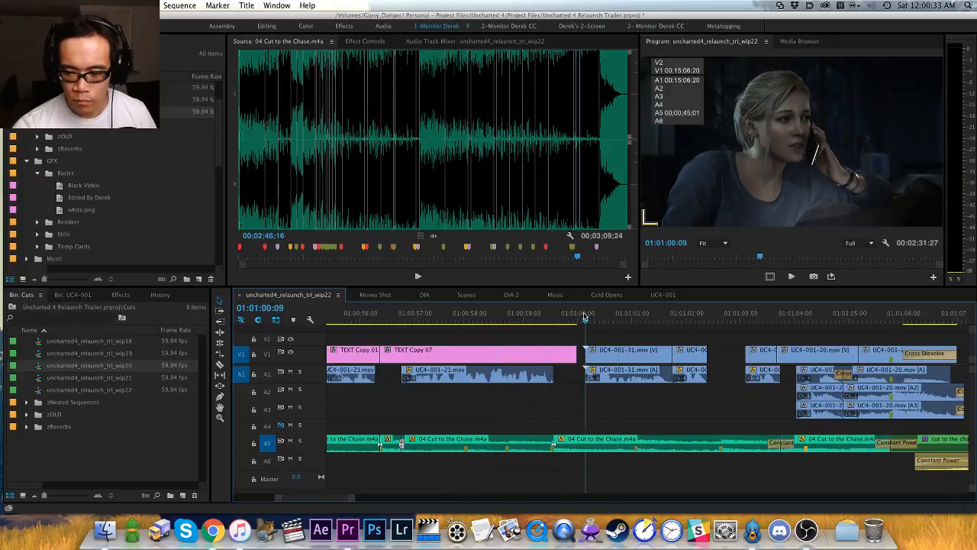
key("super+k")
left_click_drag(691, 317, 707, 317)
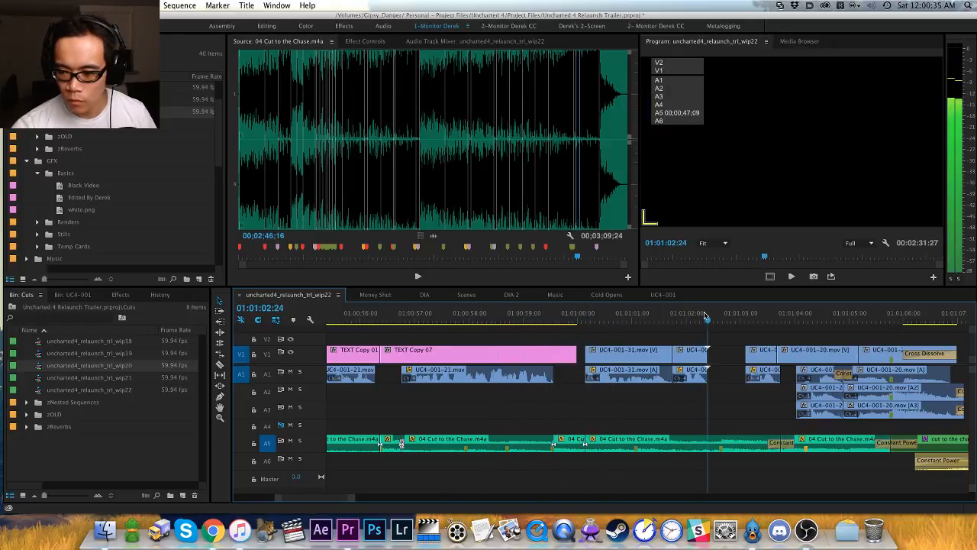
left_click(720, 315)
key("super+k")
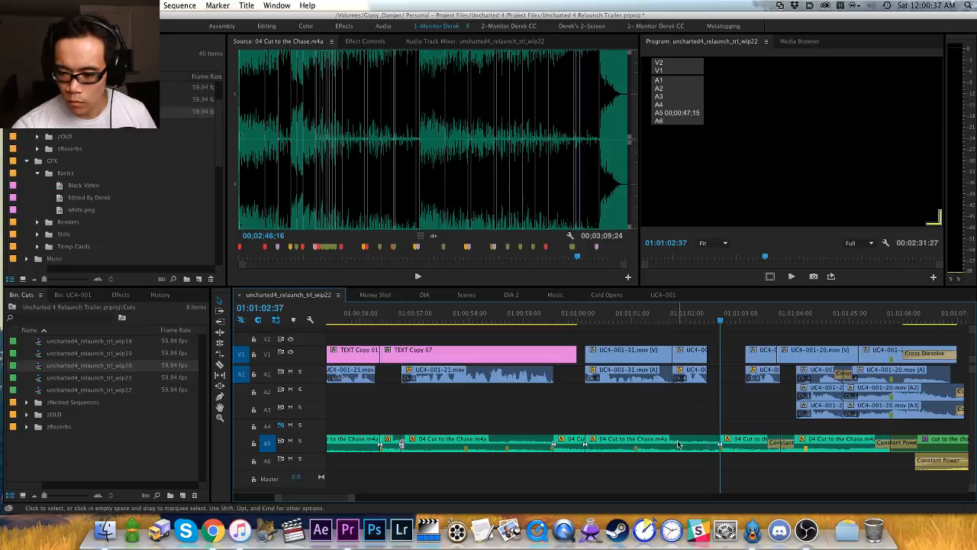
left_click(649, 445)
key("g")
key("Return")
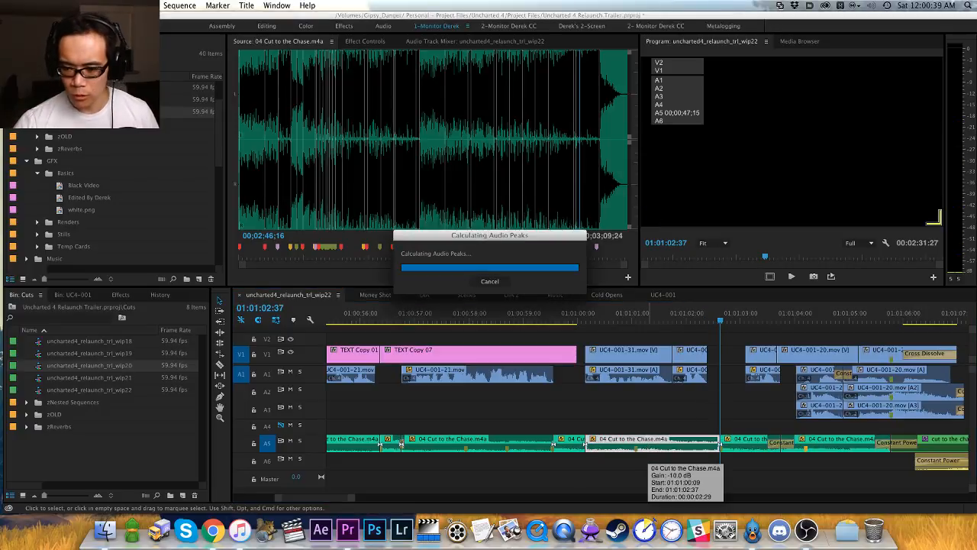
Step: Add a 4-frame Constant Power crossfade at the A5 music cut at 01:01:00:09 and play the phone call shots
key("shift+super+d")
double_click(594, 441)
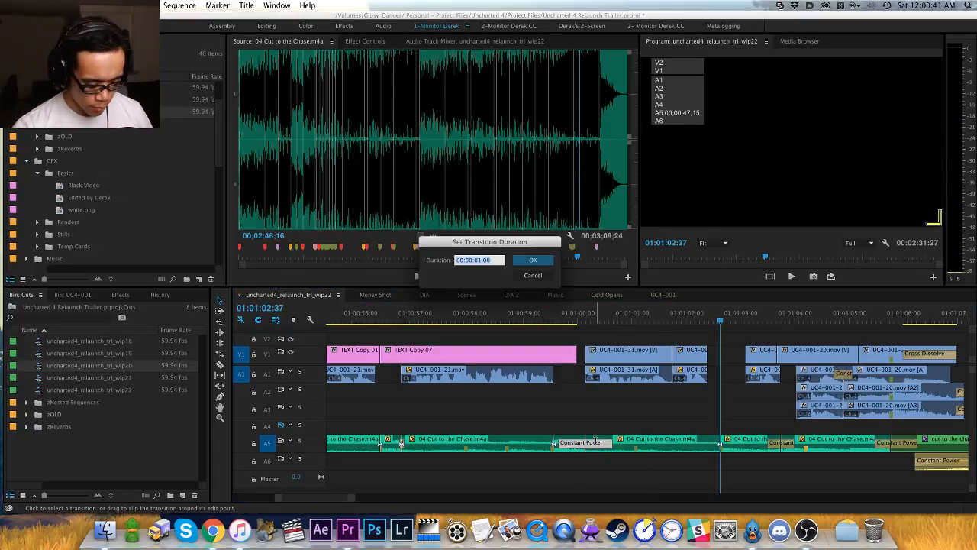
type("4")
key("Return")
left_click(559, 316)
key("space")
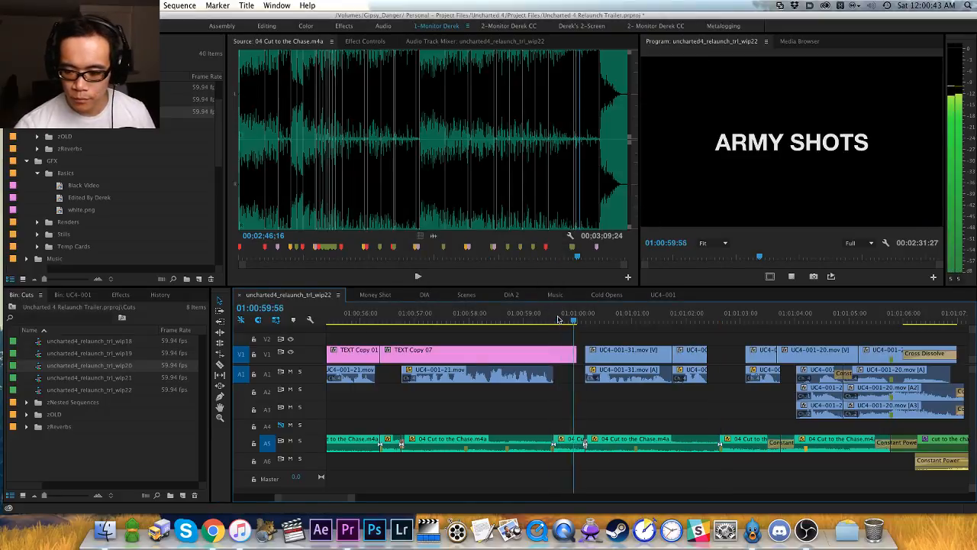
key("equal")
key("minus")
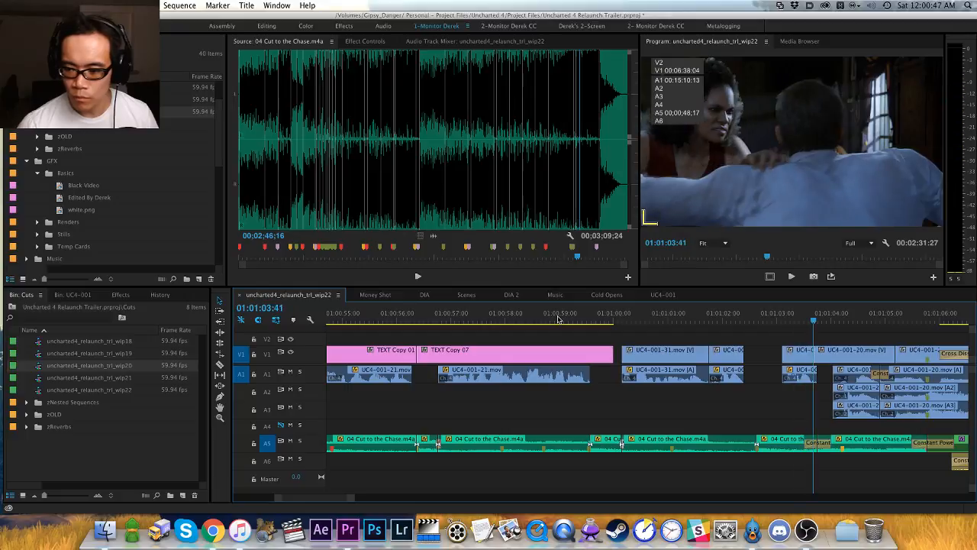
Step: Split the A5 music at 01:01:03:06 and adjust the gain of the short segment after the cut
key("space")
key("d")
key("g")
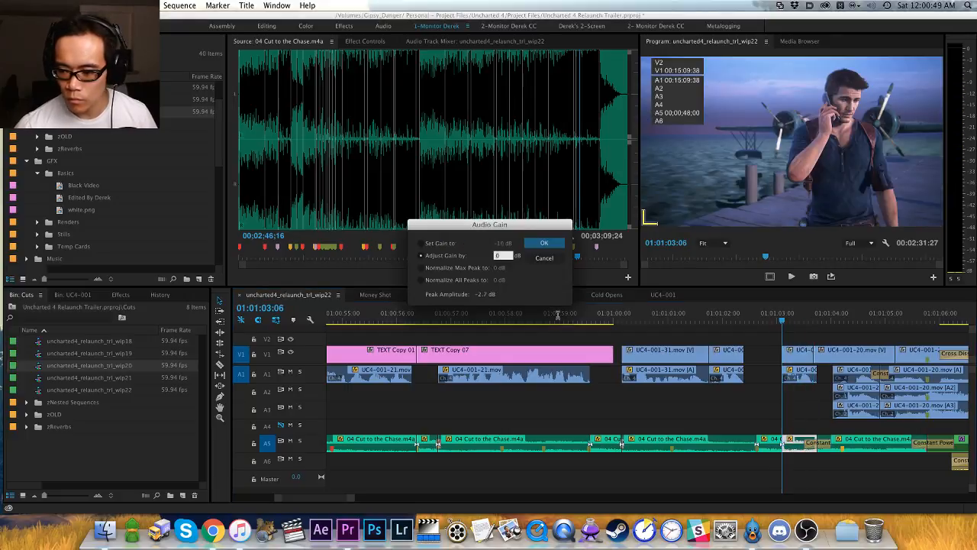
key("Return")
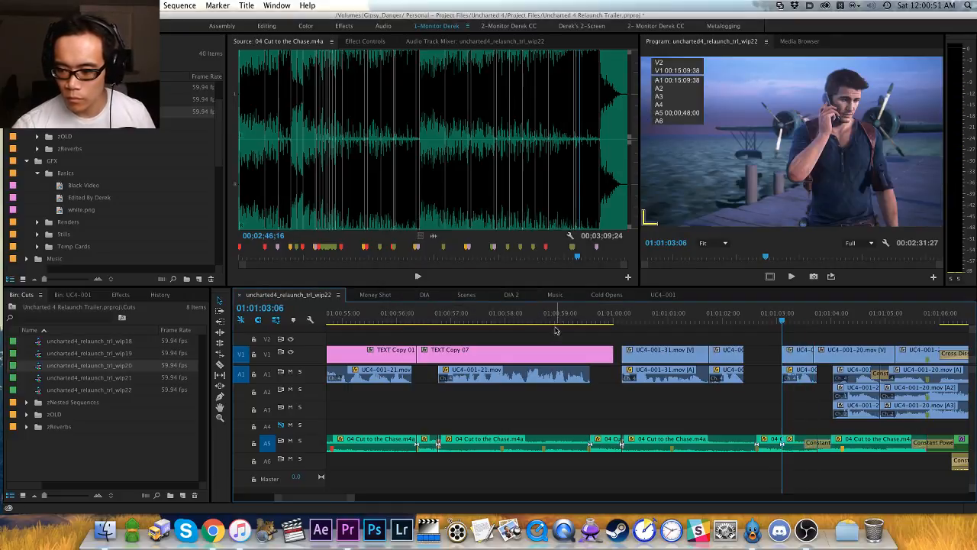
Step: Add a 2-frame Constant Power crossfade at the A5 music cut at 01:01:03:06 and play the result
left_click(785, 442)
key("super+shift+d")
double_click(789, 445)
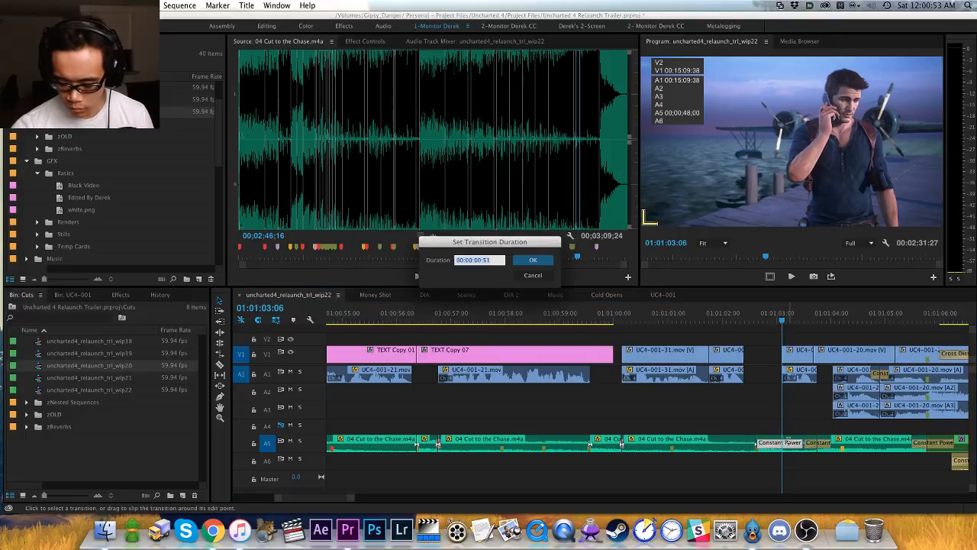
type("2")
key("Return")
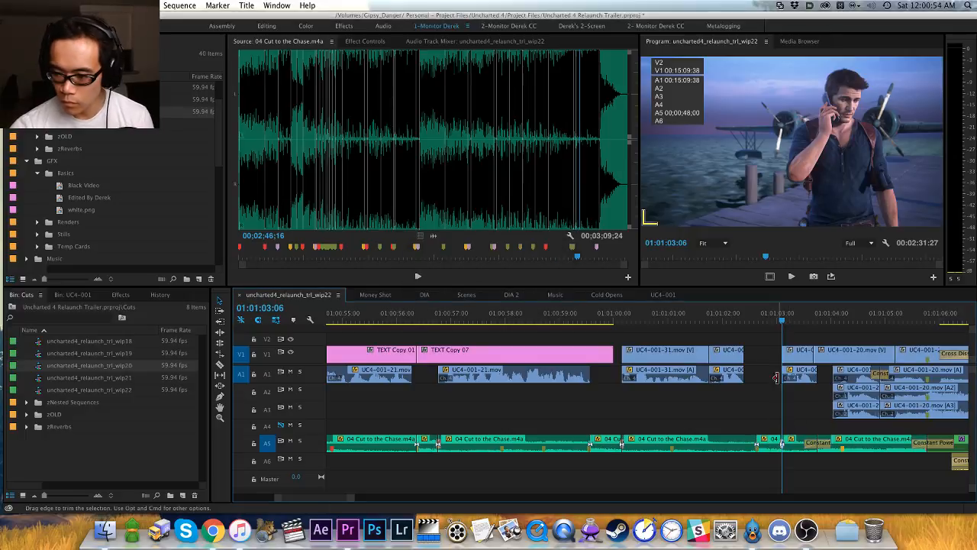
key("space")
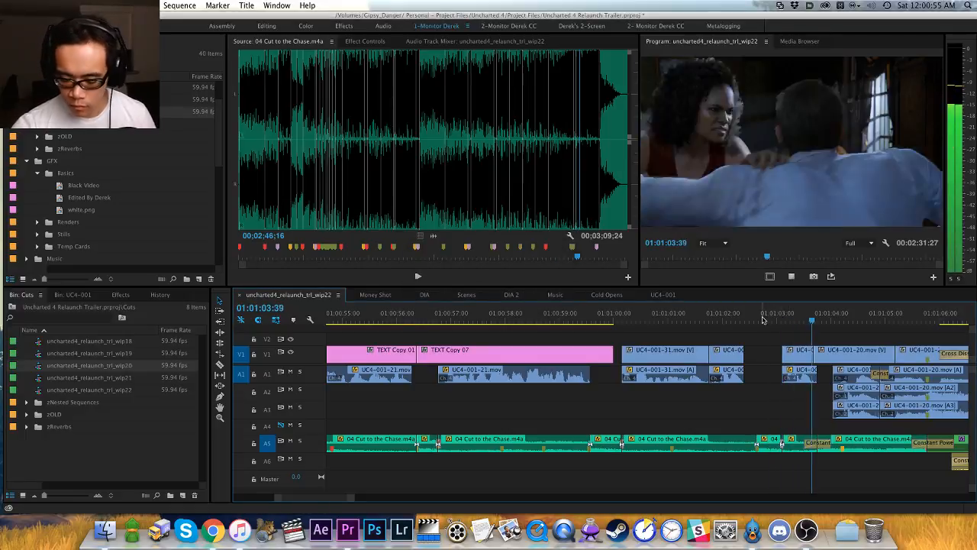
Step: Play on to about 01:01:06:34 and save the project
key("minus")
key("minus")
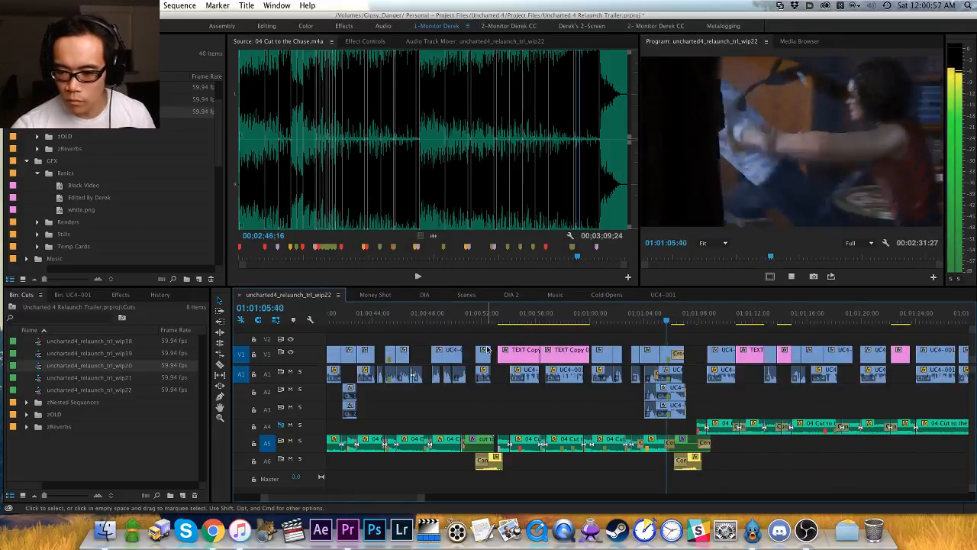
key("super+s")
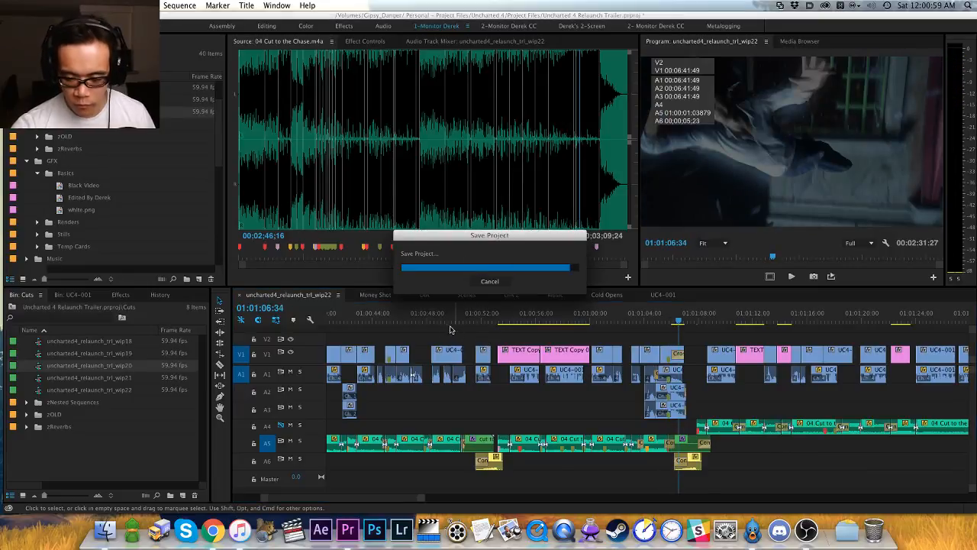
Step: Extend the end of the V1 UC4-001-13 shot at about 01:00:50:38 by 8 frames without changing its audio
mouse_move(473, 319)
left_mouse_down()
mouse_move(432, 319)
mouse_move(465, 316)
left_mouse_up()
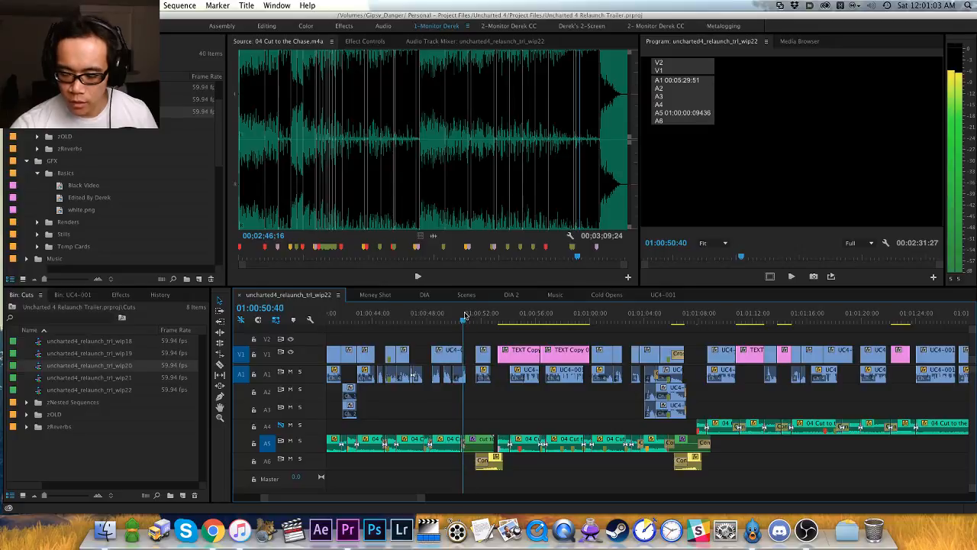
key("=")
key("=")
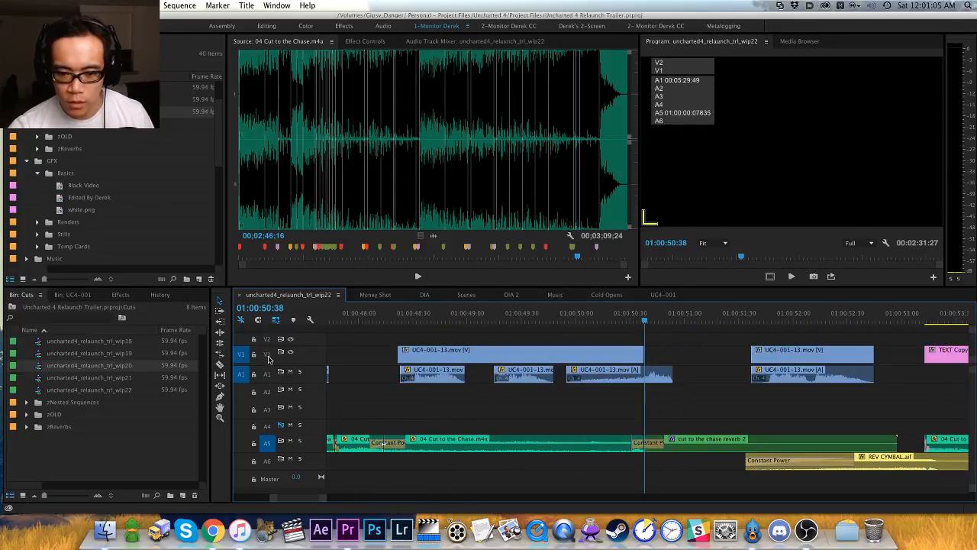
key("shift+t")
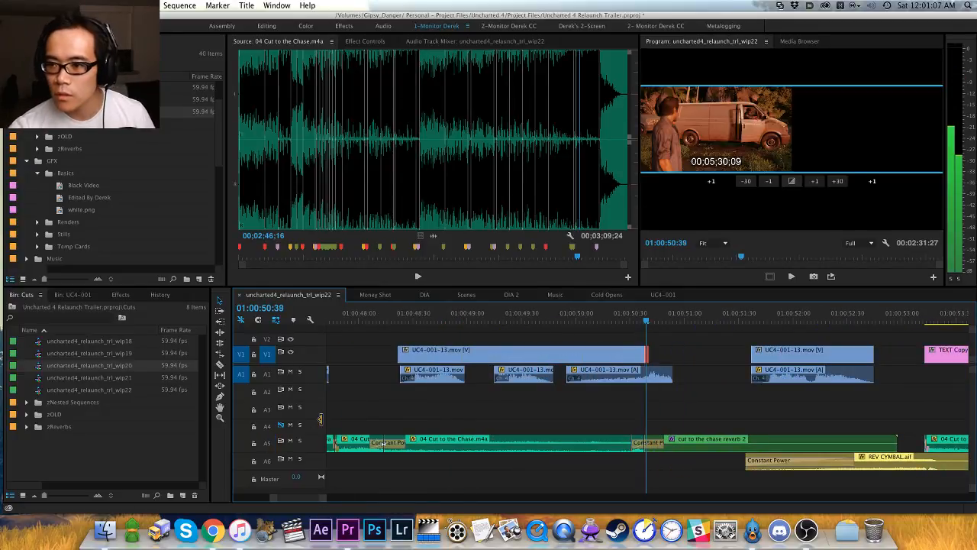
key("alt+Right")
key("alt+Right")
key("alt+Right")
key("alt+Right")
key("alt+Right")
key("alt+Right")
key("alt+Right")
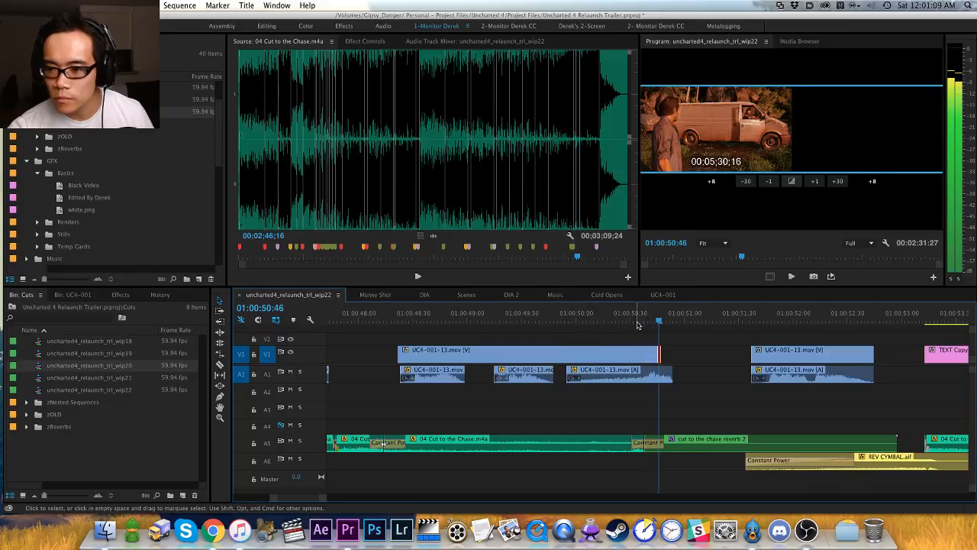
Step: Trim the end of the V1 UC4-001-13 shot back to 01:00:50:42 without changing its audio
left_click(620, 313)
key("space")
key("space")
key("Left")
key("Left")
key("Left")
key("Left")
key("Left")
key("Left")
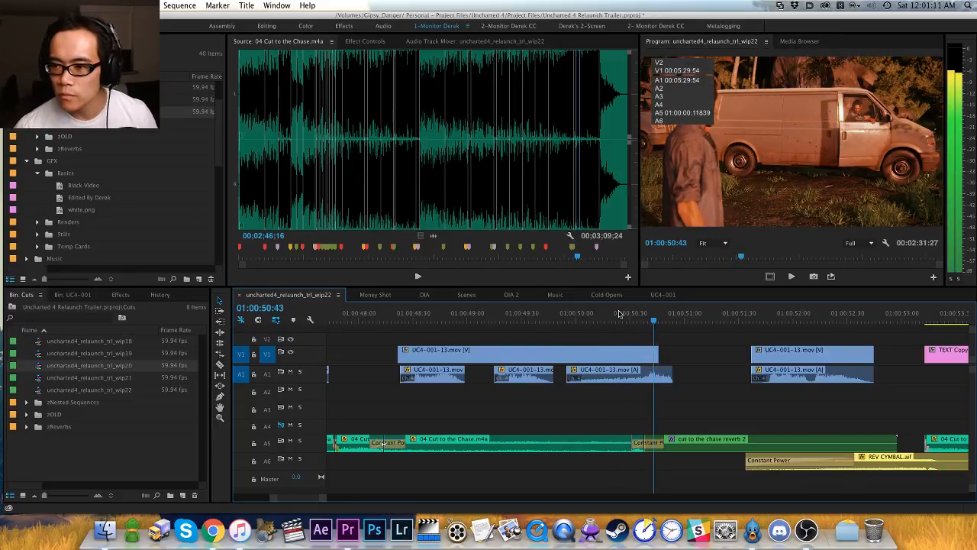
key("Right")
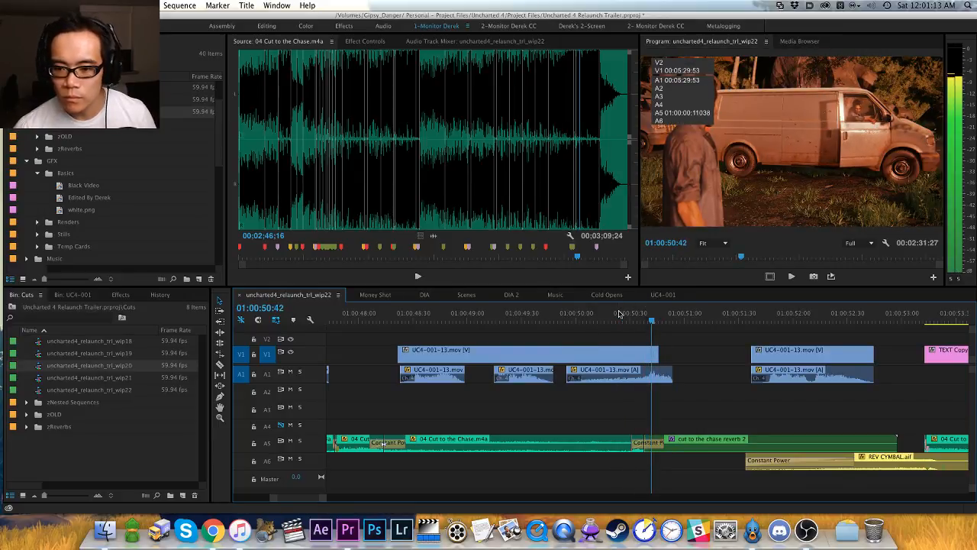
key("e")
Step: Play from 01:00:48:12, then shift the trimmed V1 shot and its three A1 dialogue clips about 2 frames earlier
left_click(382, 320)
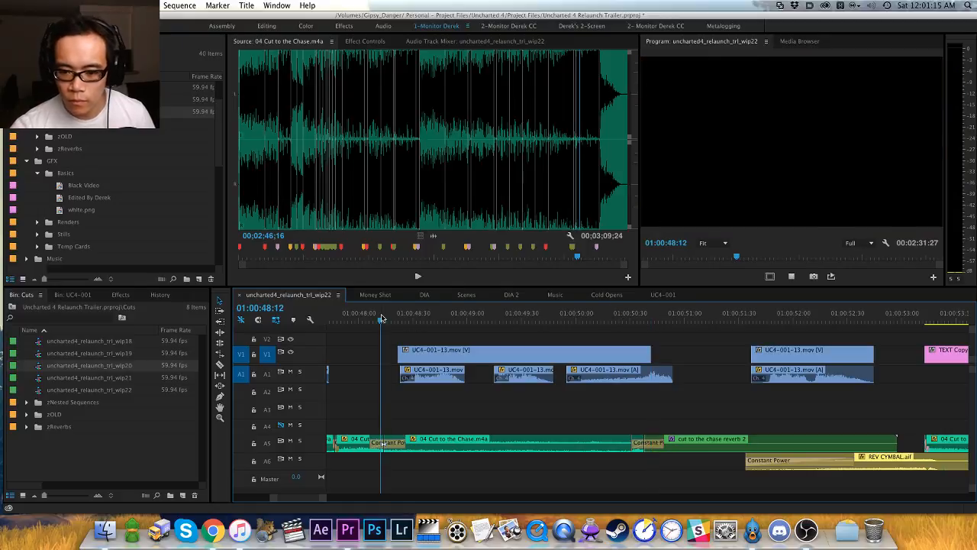
key("space")
key("minus")
key("h")
left_click_drag(603, 413, 553, 413)
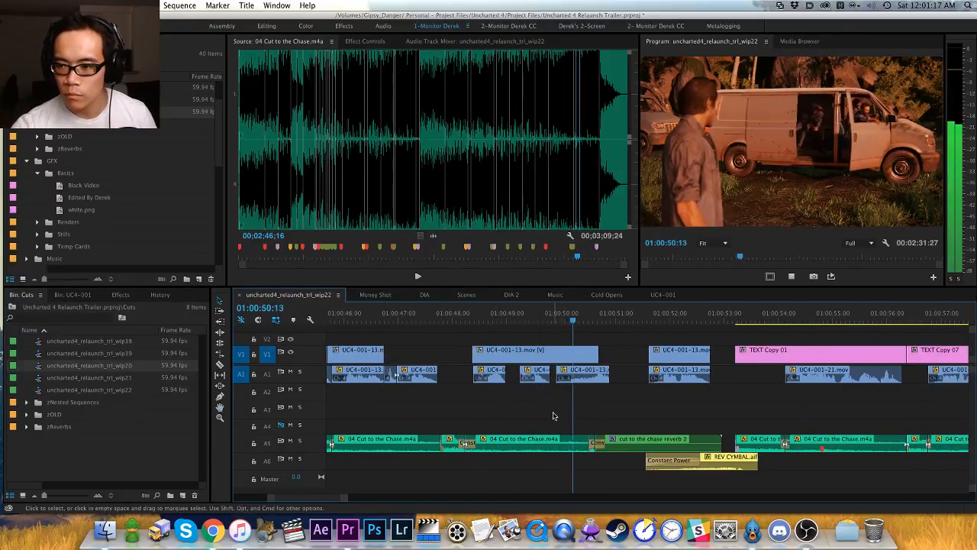
key("v")
key("space")
left_click_drag(626, 333, 491, 396)
left_click(491, 397)
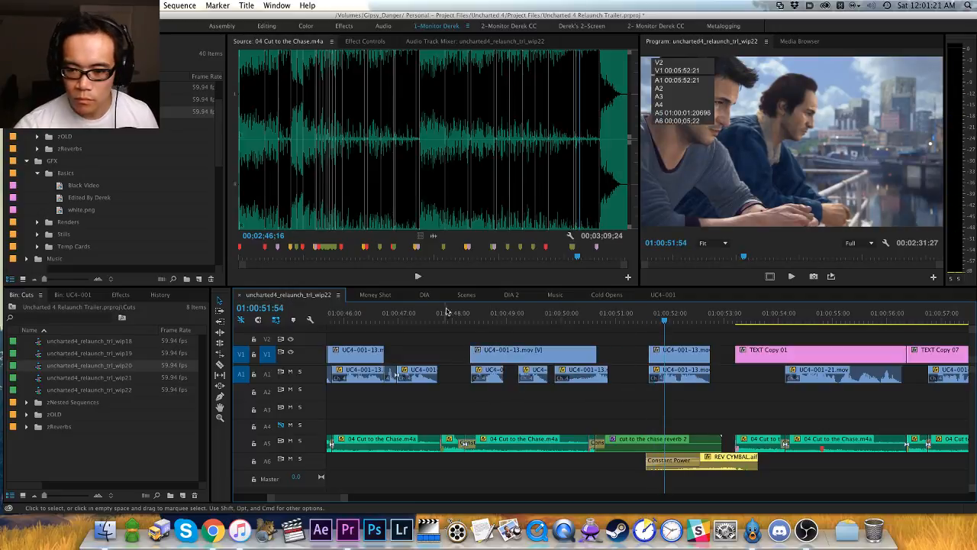
Step: Play the trailer from about 01:00:48 through to the end card, mostly full screen, and save the project
left_click(468, 315)
key("space")
key("minus")
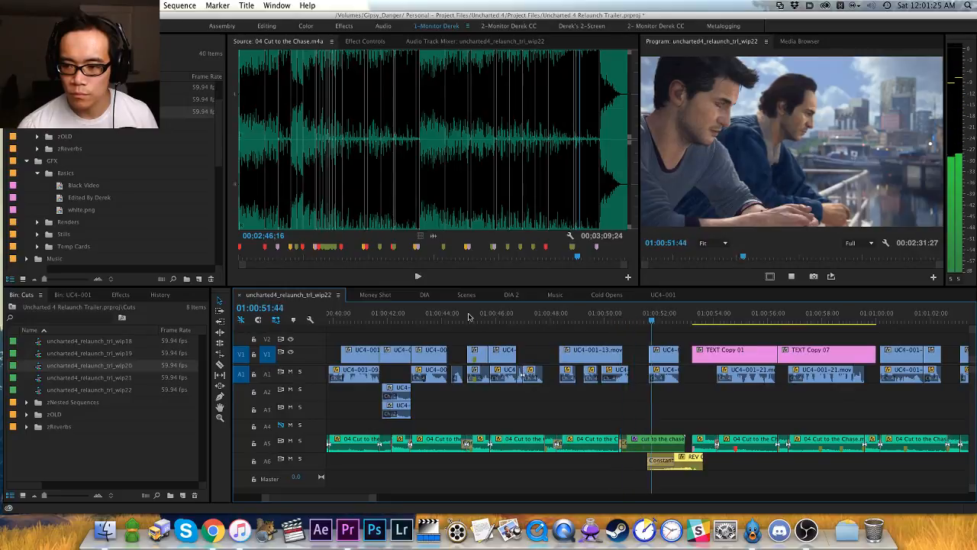
key("ctrl+grave")
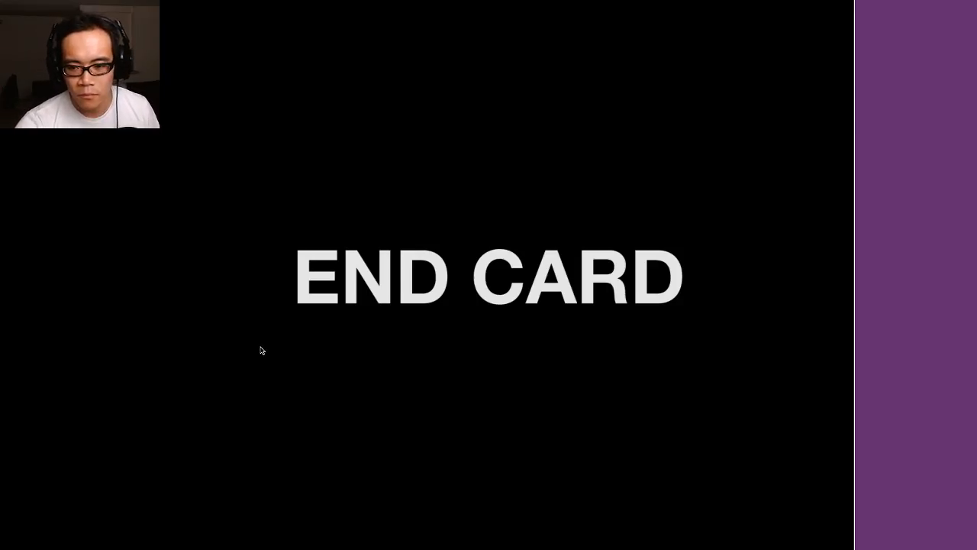
key("Escape")
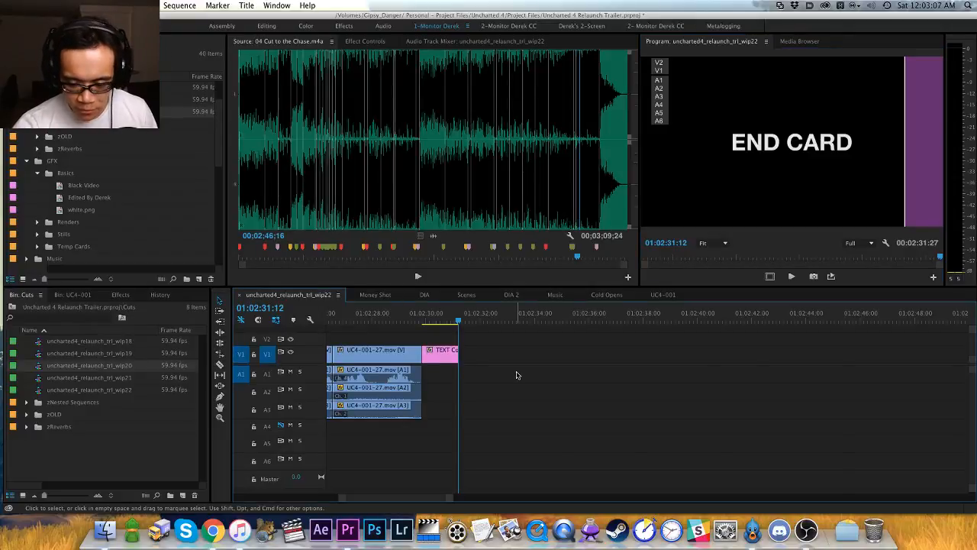
key("super+s")
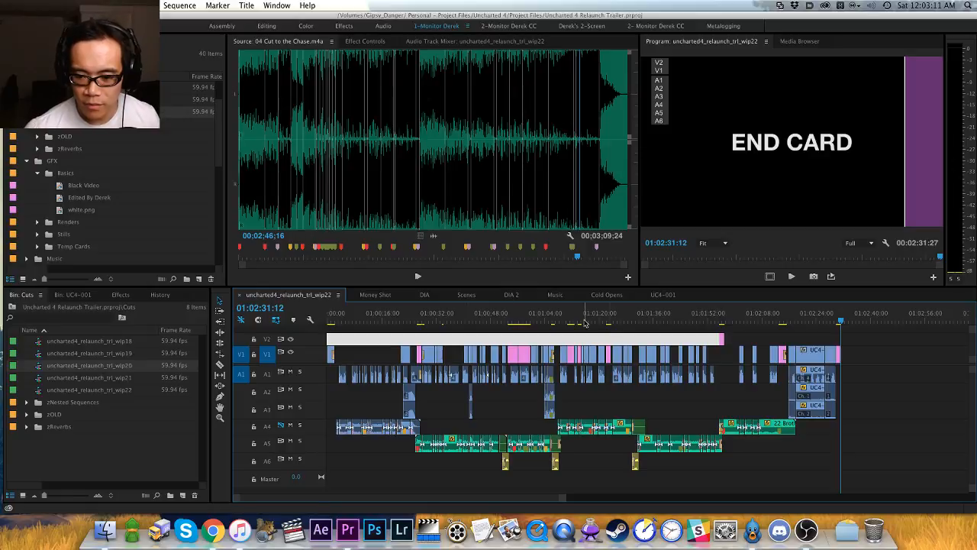
Step: Add a sequence marker at 01:01:30:44 named "music not different enough?"
left_click(633, 319)
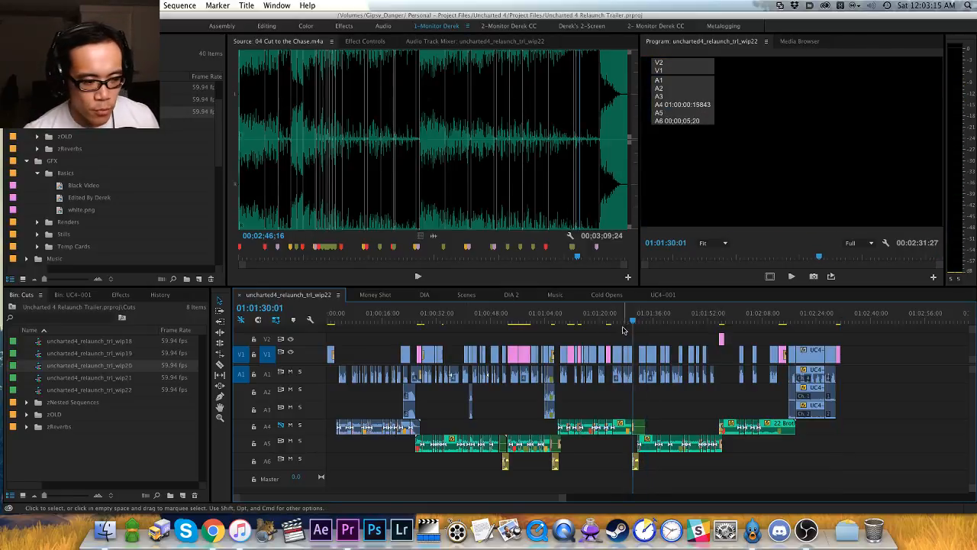
key("h")
left_click_drag(630, 334, 605, 334)
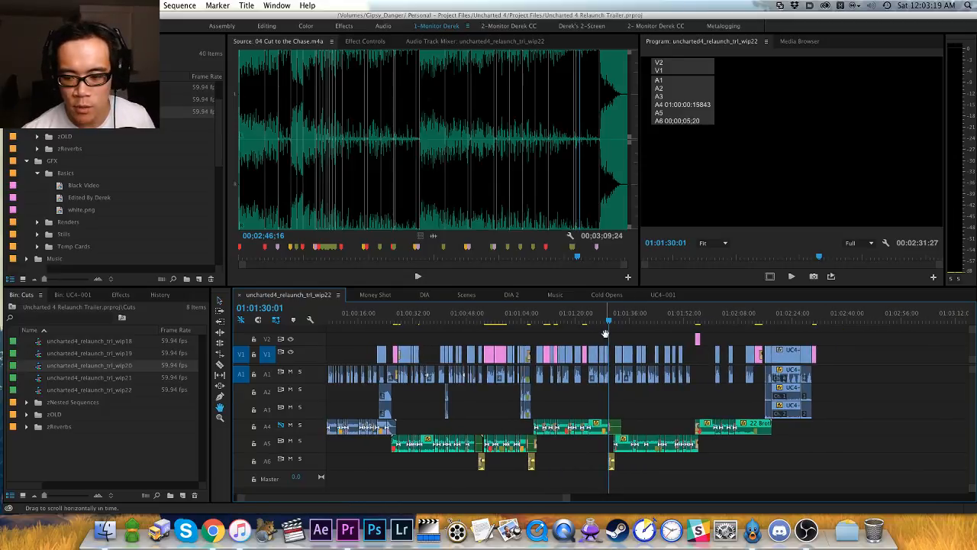
key("super+s")
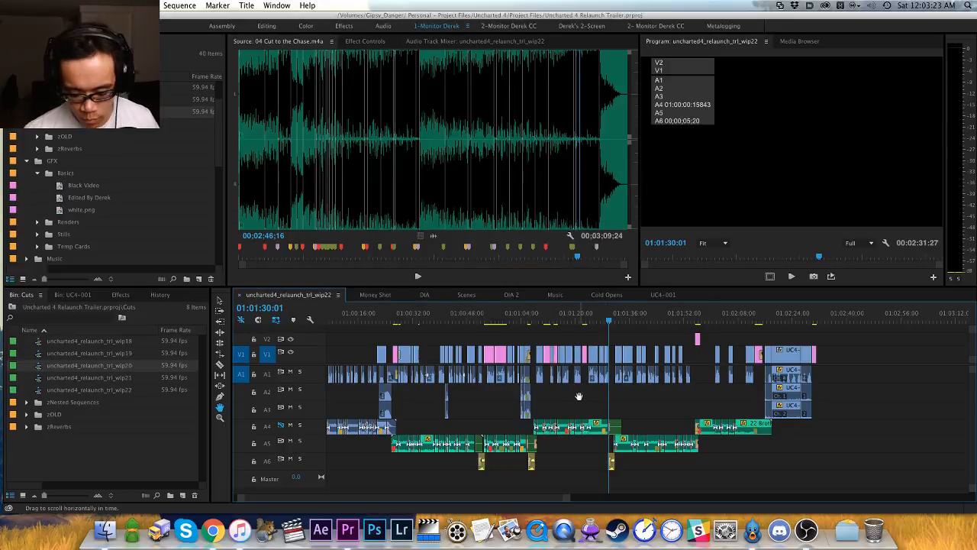
scroll(579, 396, "up", 2)
left_click(654, 321)
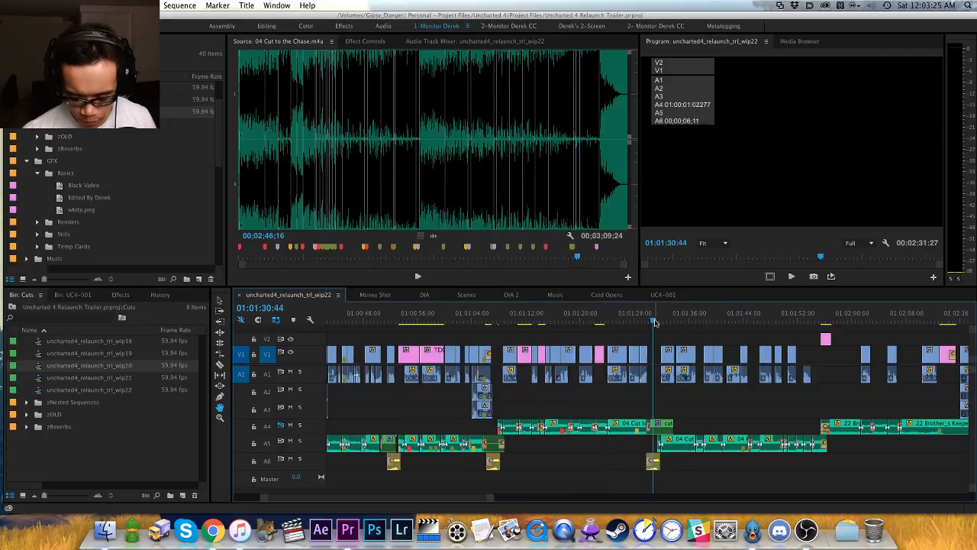
key("m")
key("m")
type("music not diff")
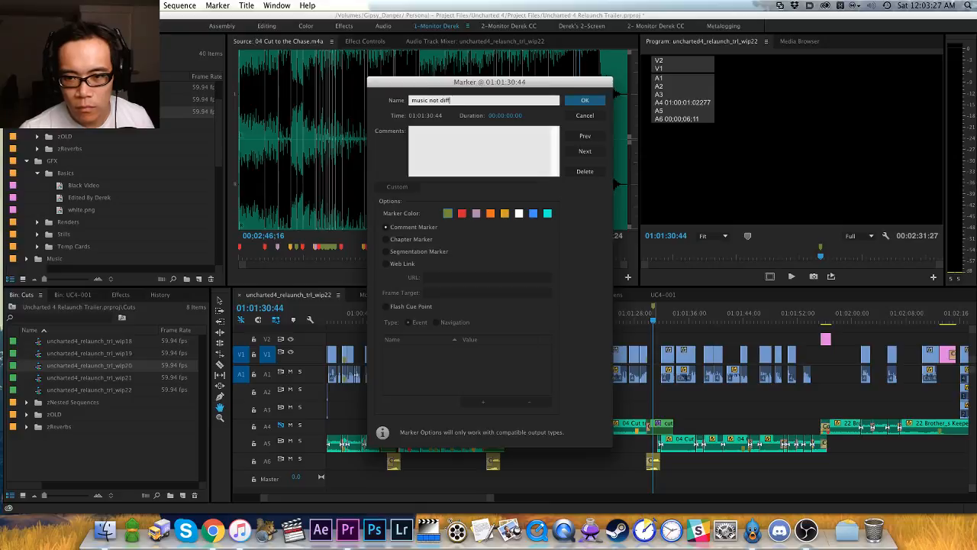
type("erent enough")
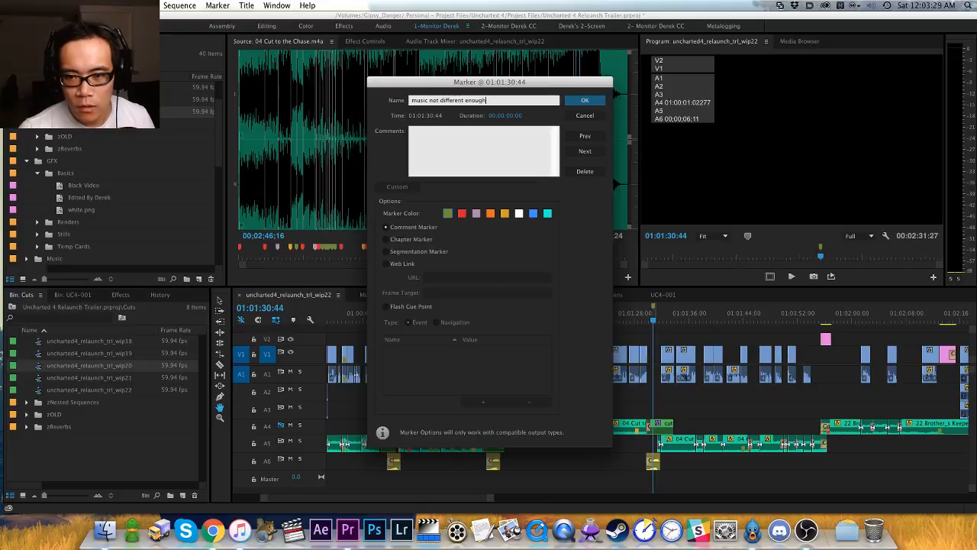
type("?")
key("Return")
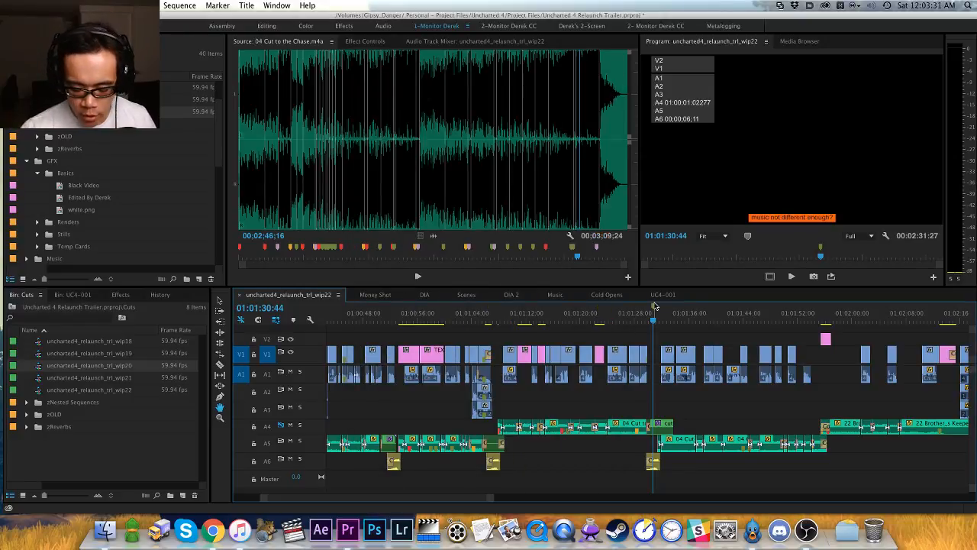
Step: Extend the "music not different enough?" marker to span until about 01:01:43 and save the project
left_click_drag(654, 309, 732, 305)
left_click(735, 312)
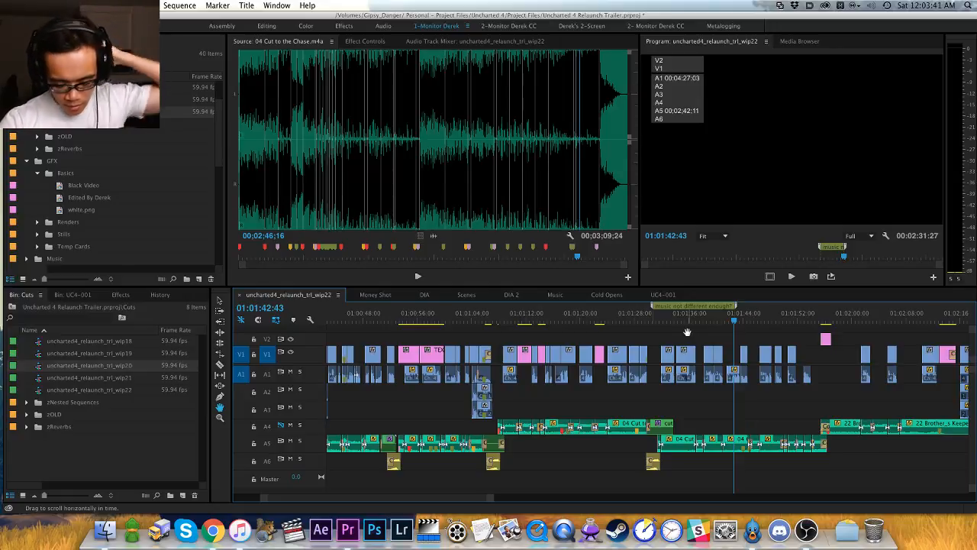
key("minus")
key("super+s")
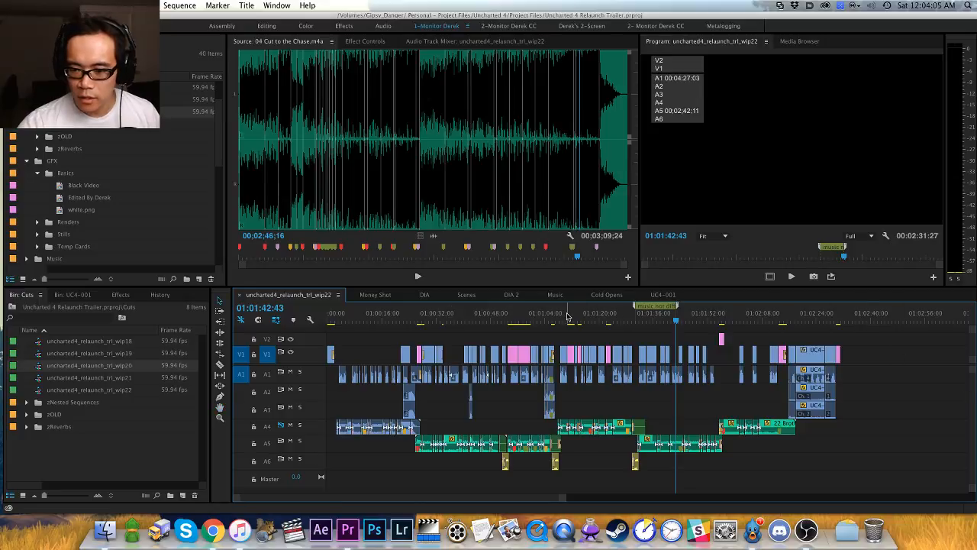
Step: Scrub across the whole sequence to examine how the music sections are laid out, and save the project
left_click(566, 320)
key("super+s")
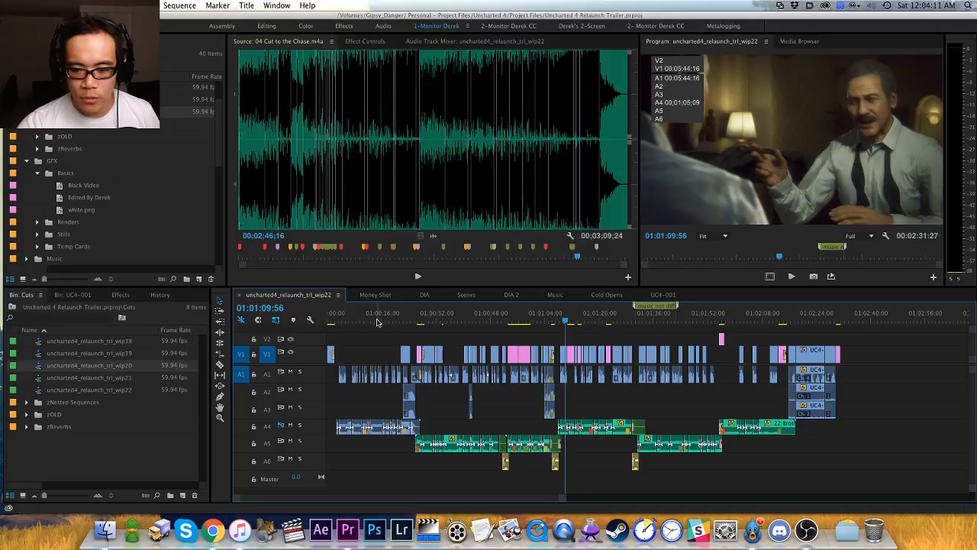
left_click(558, 323)
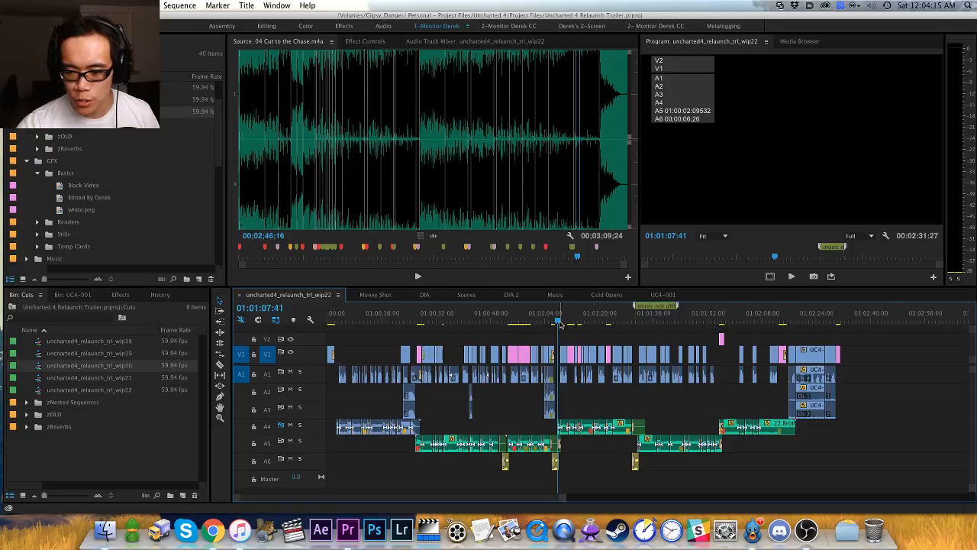
left_click(561, 322)
left_click_drag(561, 322, 562, 322)
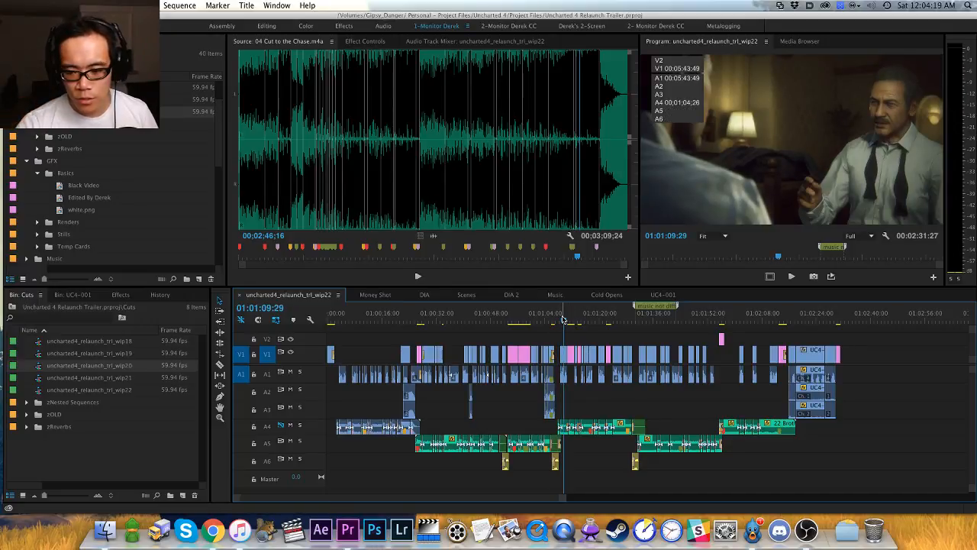
key("h")
left_click_drag(668, 406, 604, 365)
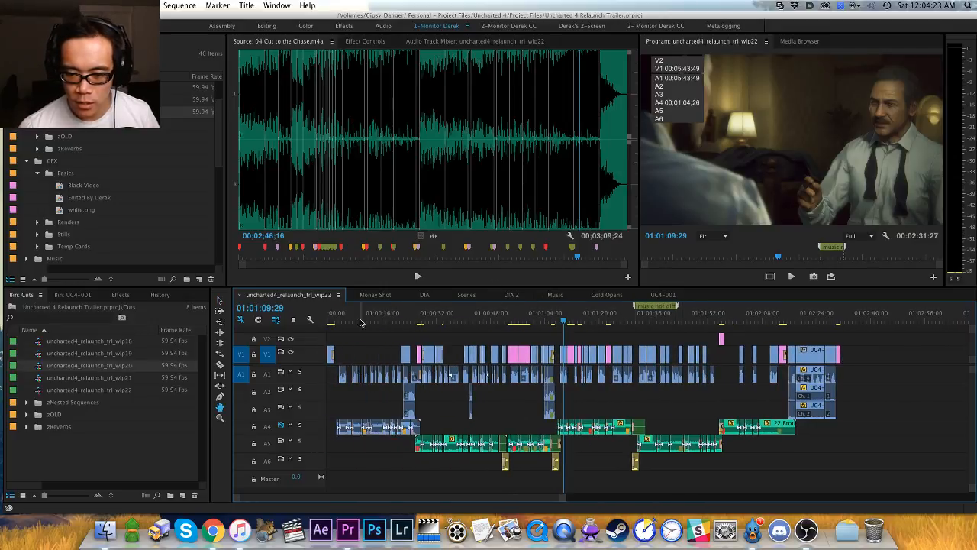
mouse_move(336, 323)
left_mouse_down()
mouse_move(538, 323)
mouse_move(641, 351)
mouse_move(788, 365)
mouse_move(727, 360)
mouse_move(745, 360)
left_mouse_up()
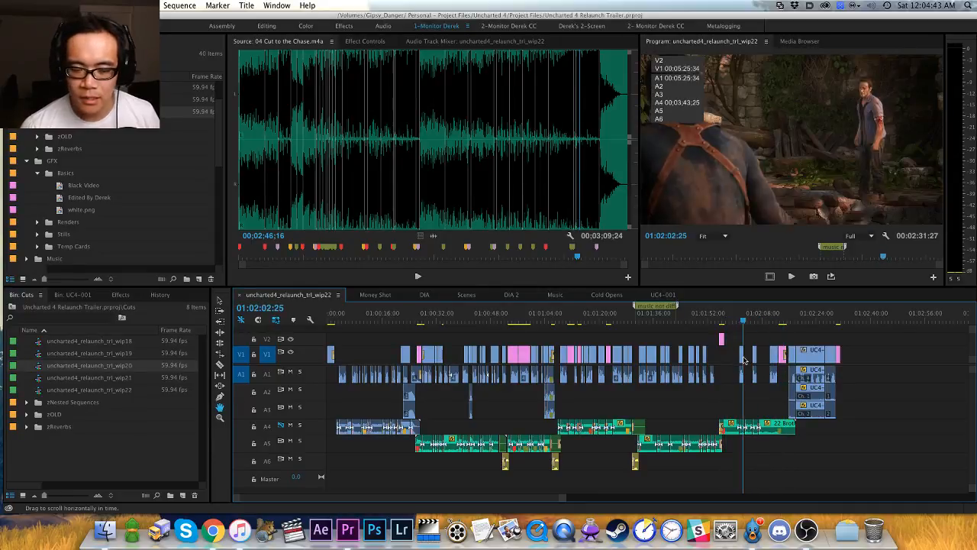
left_click_drag(727, 324, 667, 326)
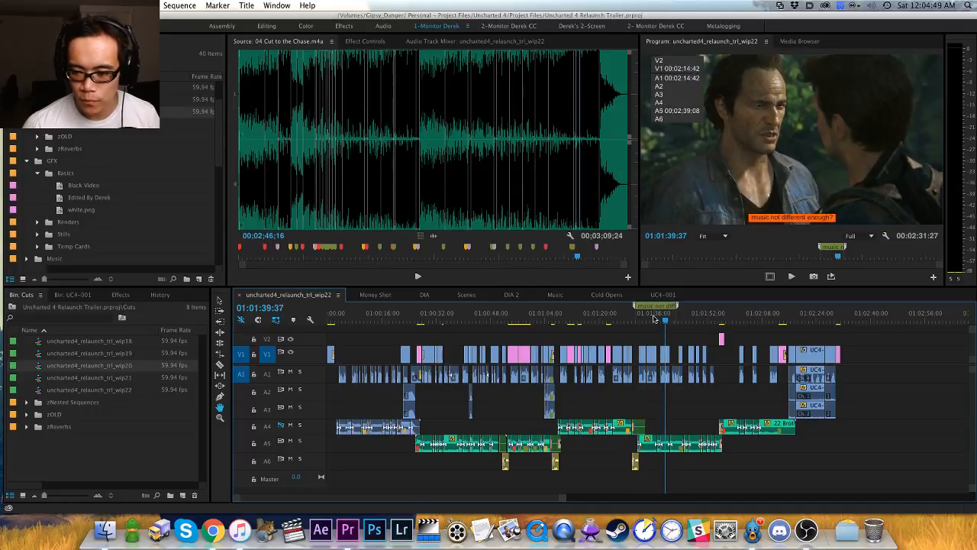
key("super+s")
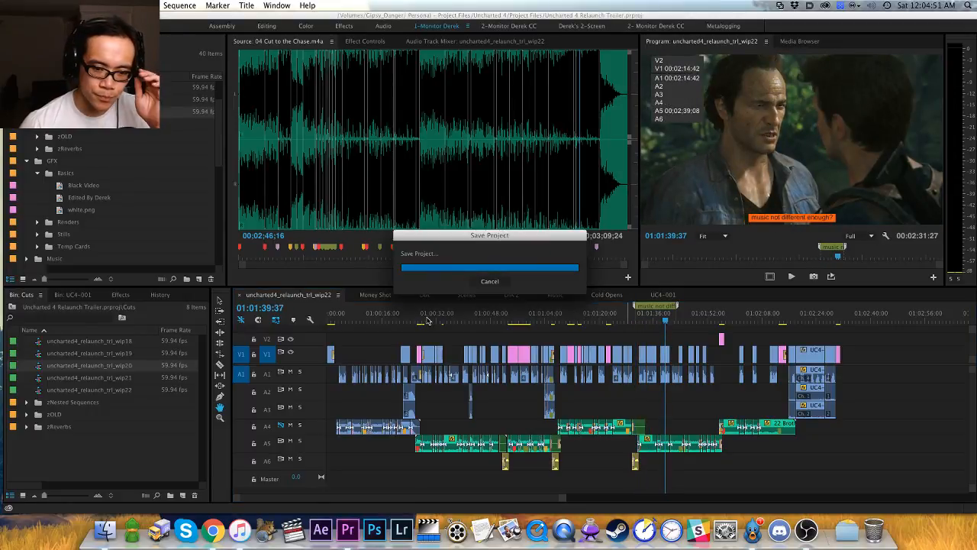
Step: Return the playhead to the start of the sequence and enlarge the program monitor
left_click_drag(363, 321, 322, 326)
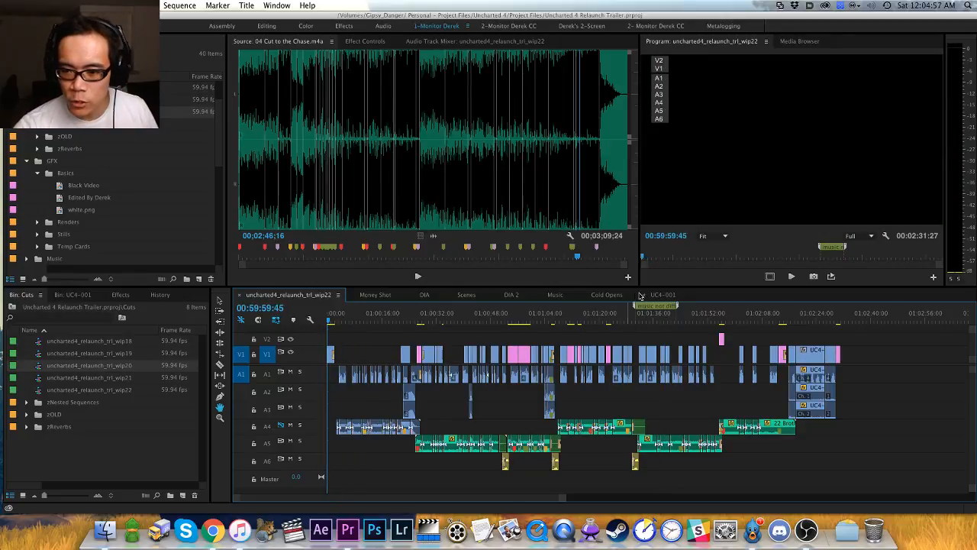
left_click_drag(638, 285, 550, 314)
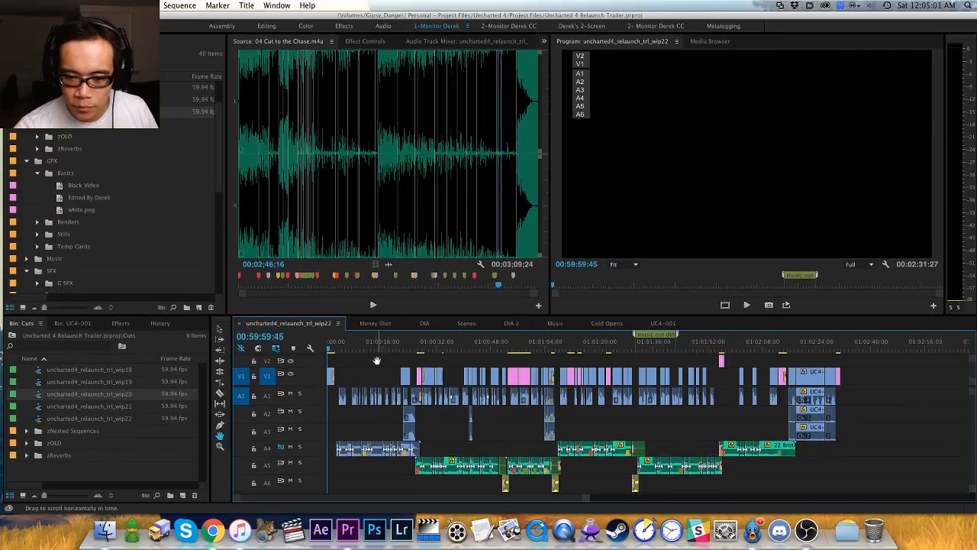
key("equal")
key("equal")
key("equal")
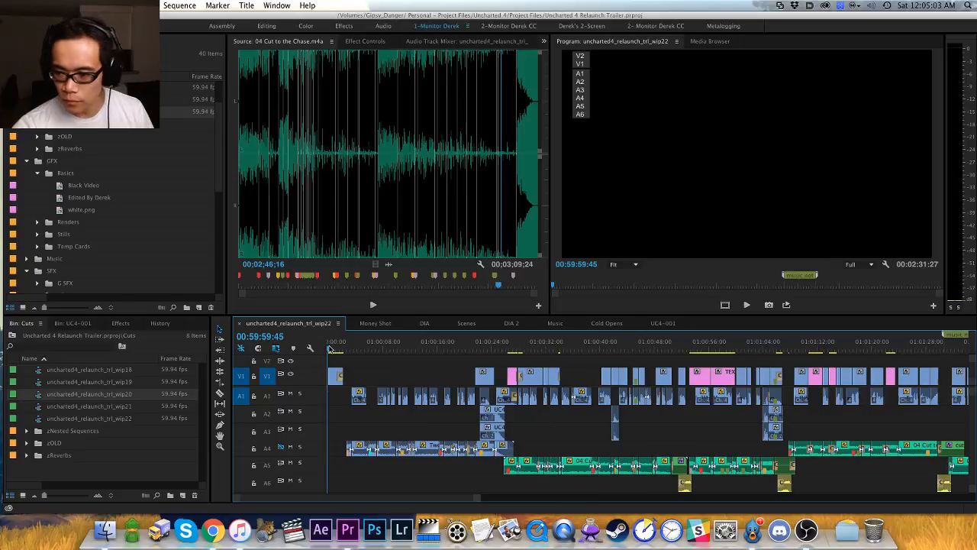
Step: Play the cut from the sequence start to about 01:01:39 to review the dialogue and music, following the playhead along the timeline
key("space")
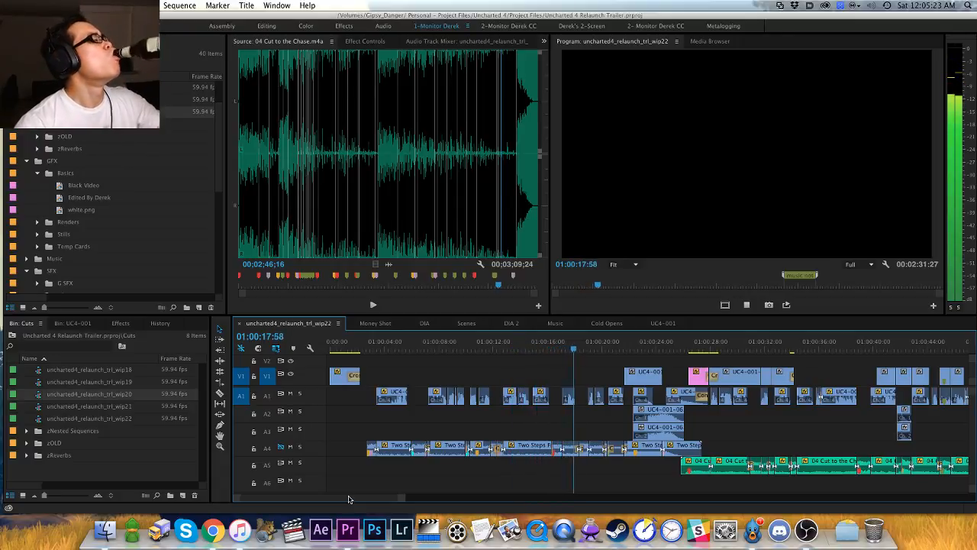
mouse_move(349, 500)
left_mouse_down()
mouse_move(378, 494)
mouse_move(361, 503)
left_mouse_up()
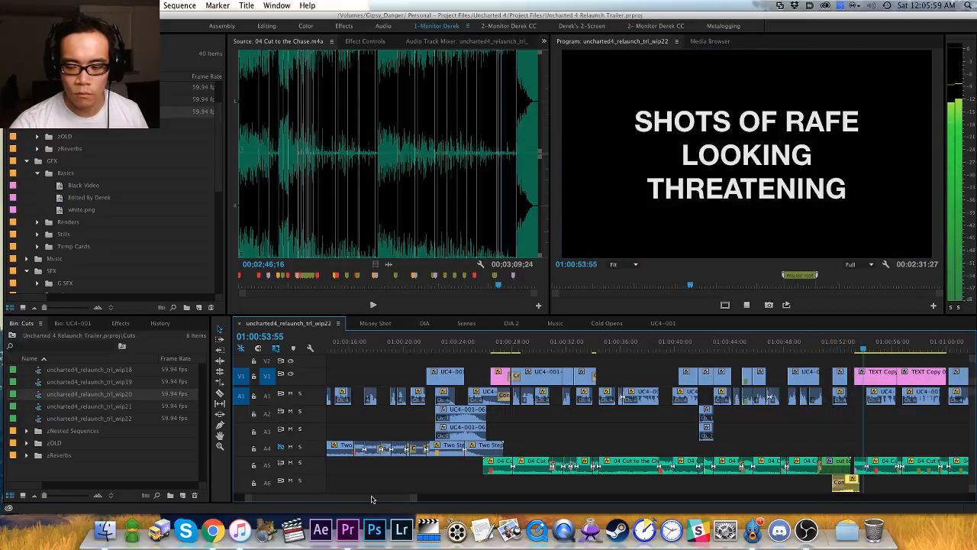
scroll(382, 501, "right", 10)
scroll(404, 502, "left", 10)
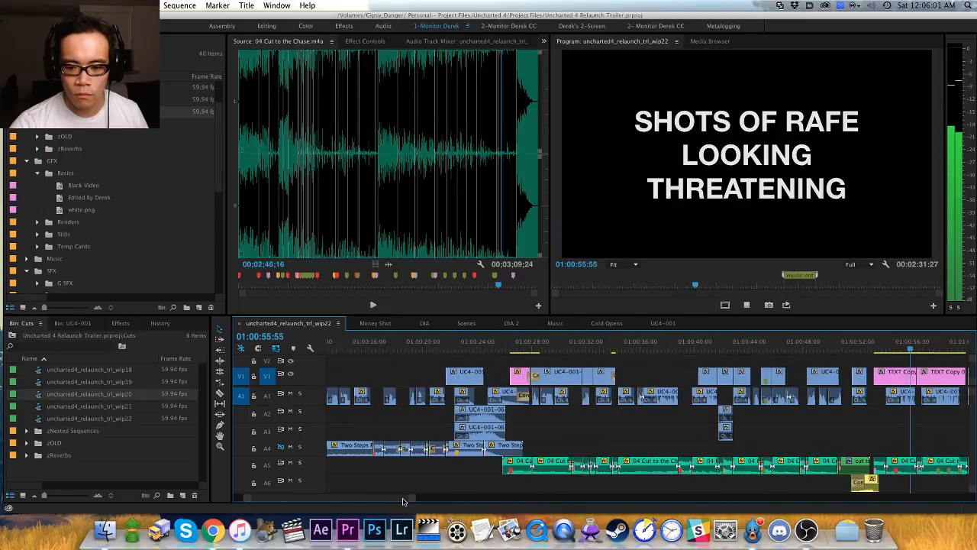
scroll(413, 502, "right", 5)
scroll(416, 502, "right", 5)
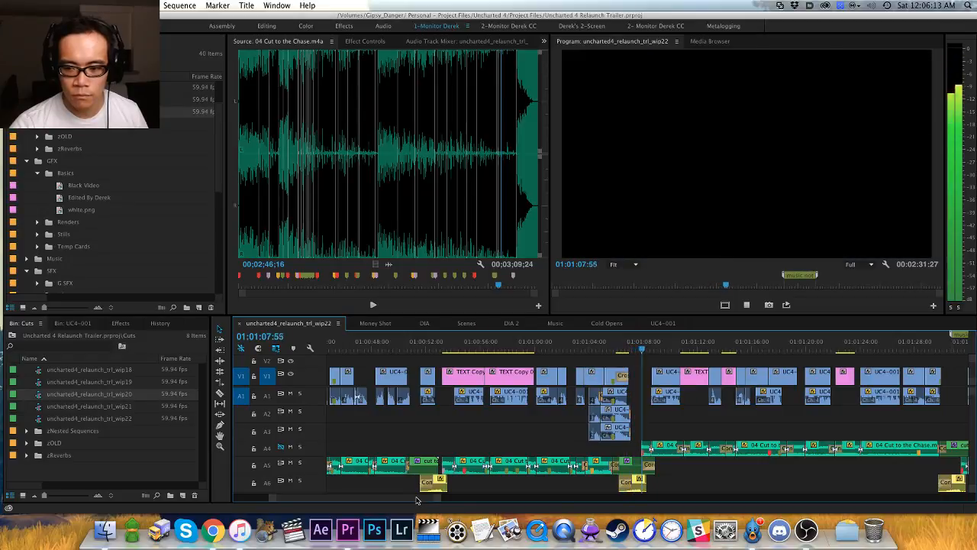
left_click_drag(416, 501, 426, 500)
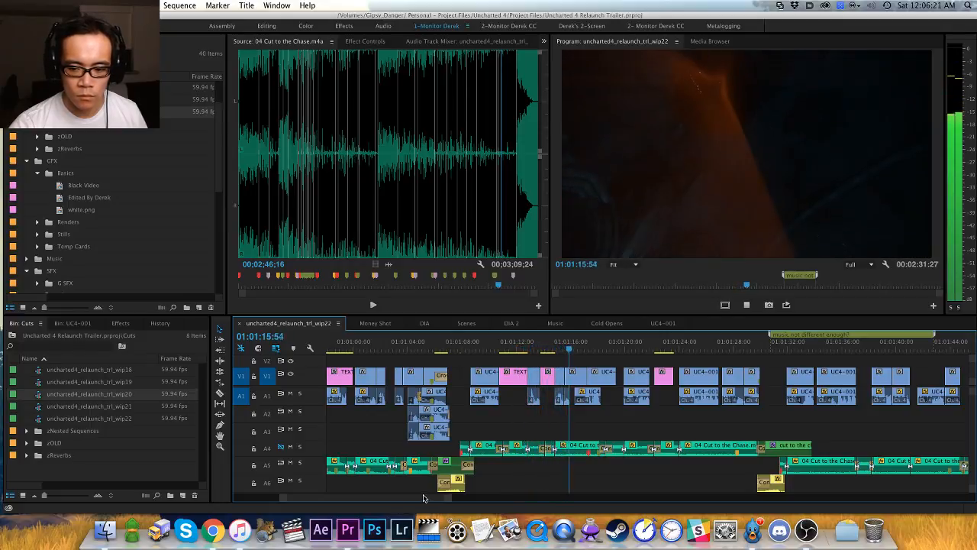
left_click_drag(424, 498, 432, 498)
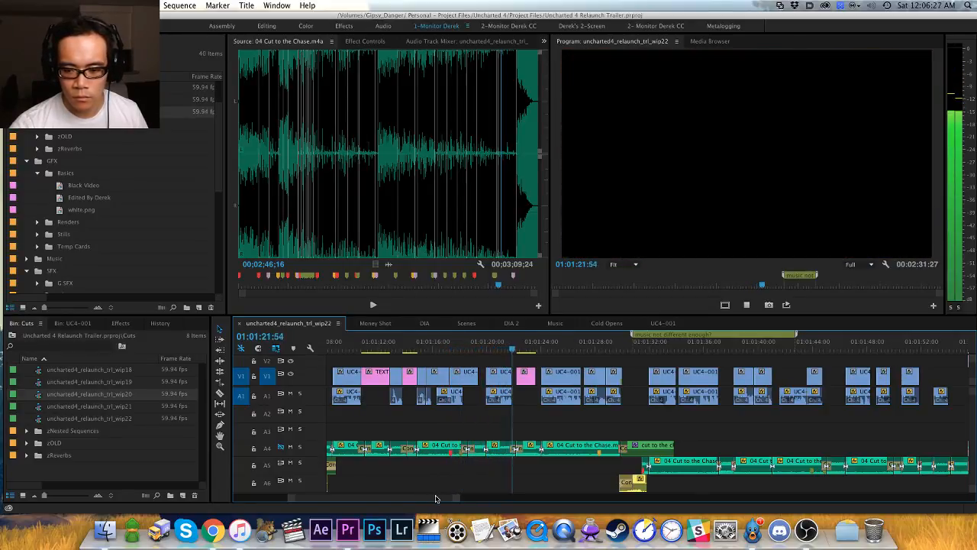
left_click_drag(433, 497, 444, 498)
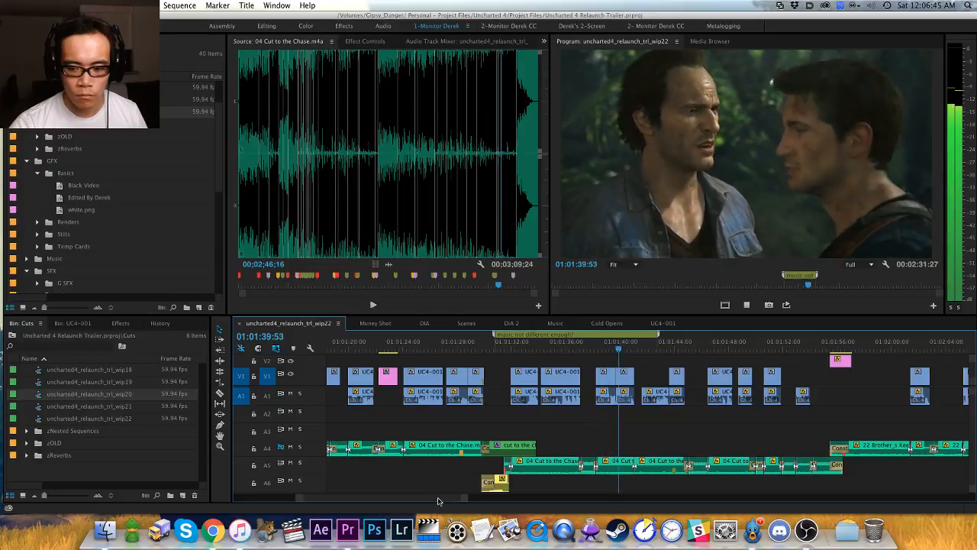
key("space")
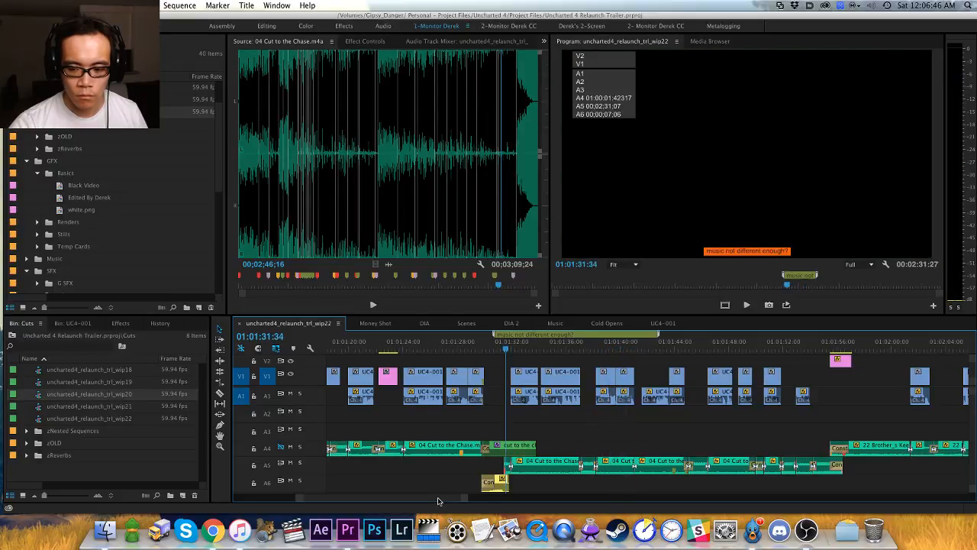
Step: Resume the review from 01:01:37:49 and play through the "22 Brother_s Keeper" music until just after the Uncharted 4 title card
left_click(592, 345)
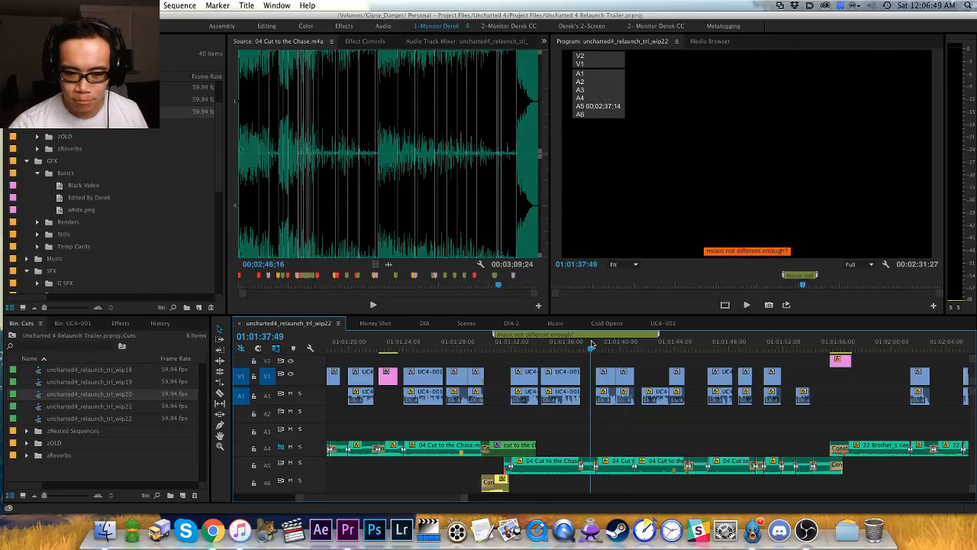
key("space")
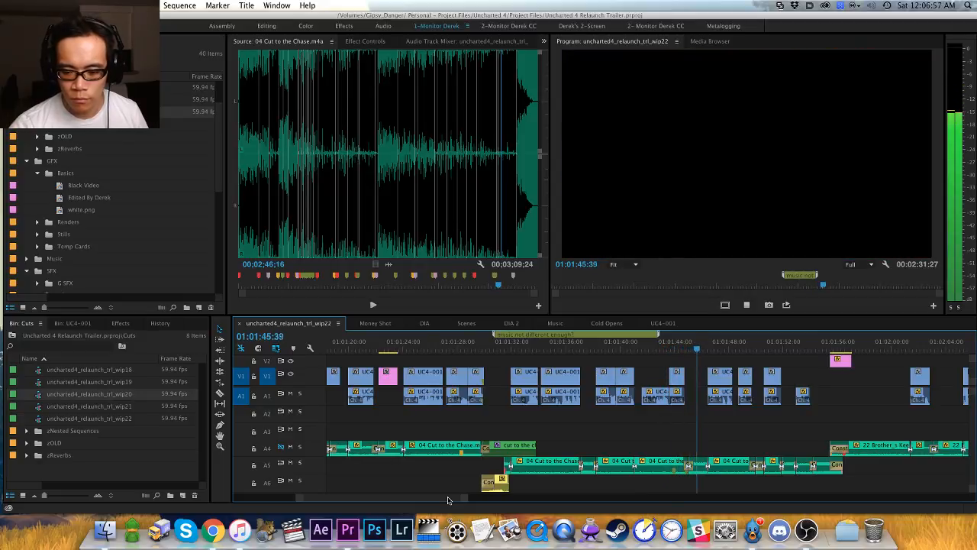
left_click_drag(448, 498, 464, 497)
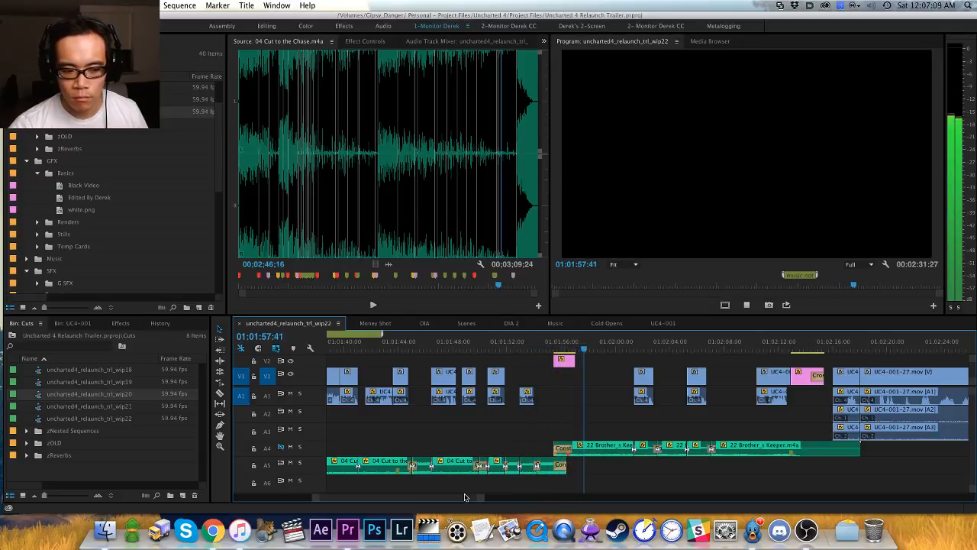
left_click_drag(466, 497, 465, 498)
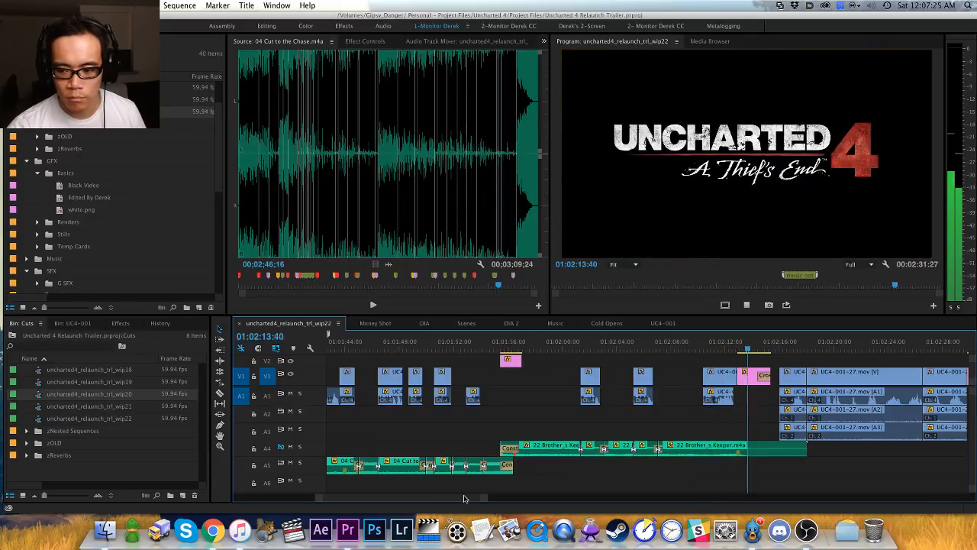
key("space")
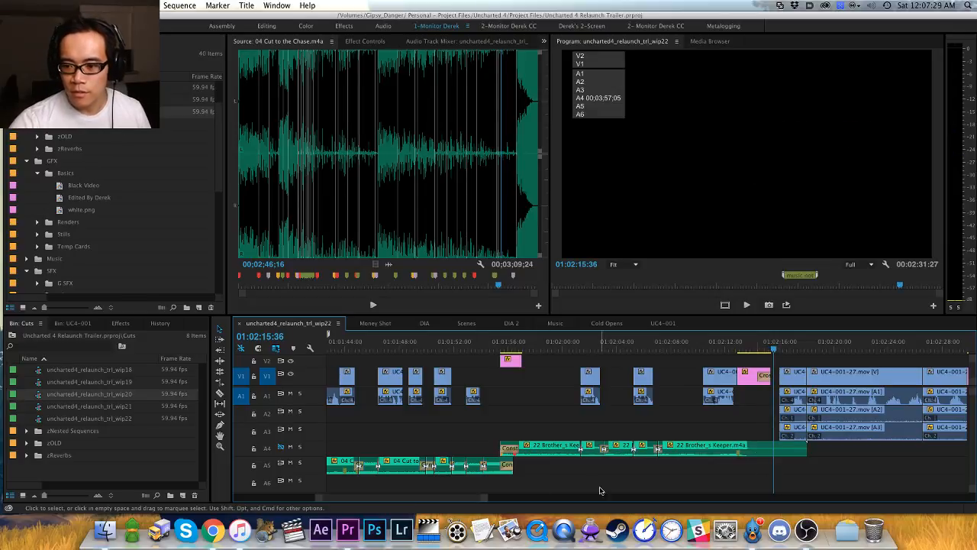
Step: Park the playhead on the Uncharted 4 title card at 01:02:13:44, fit the whole sequence in the timeline and save the project
left_click(750, 346)
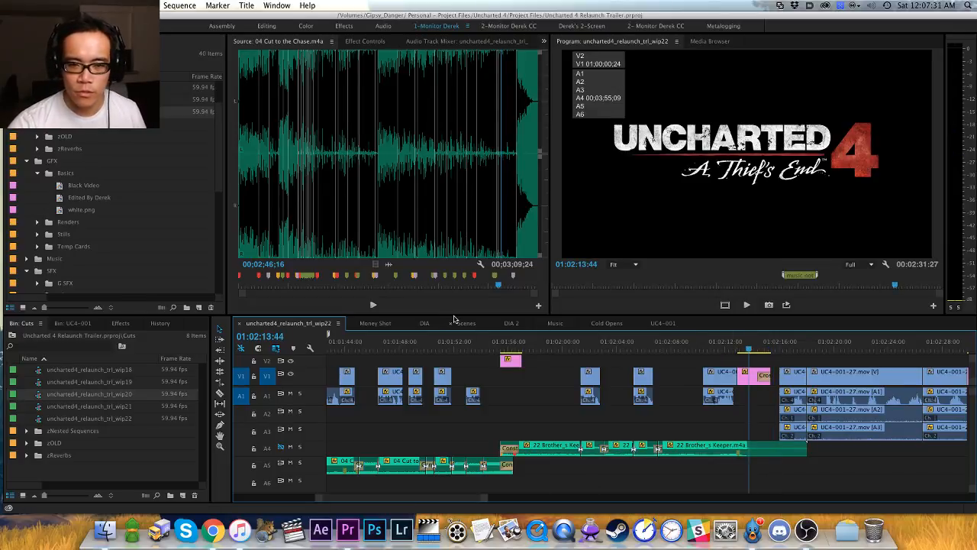
key("backslash")
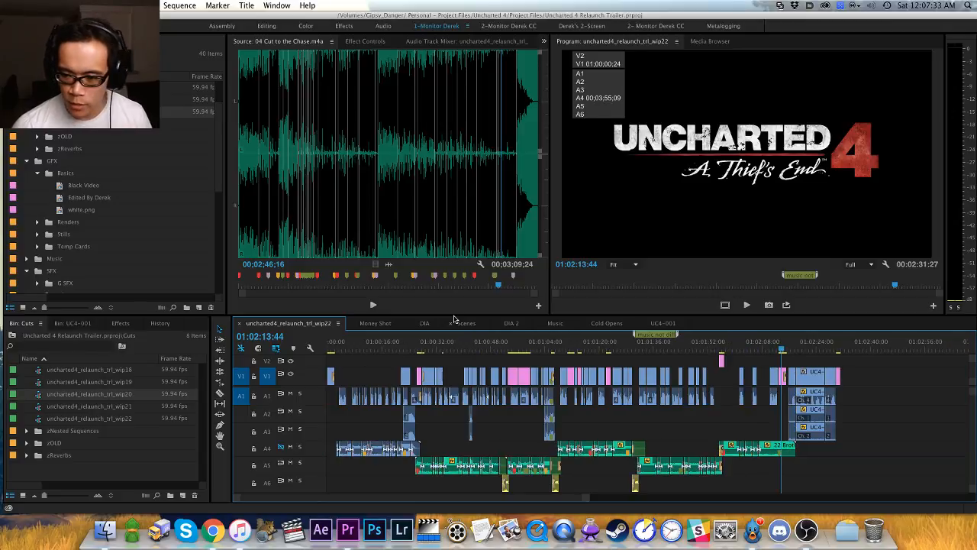
key("cmd+s")
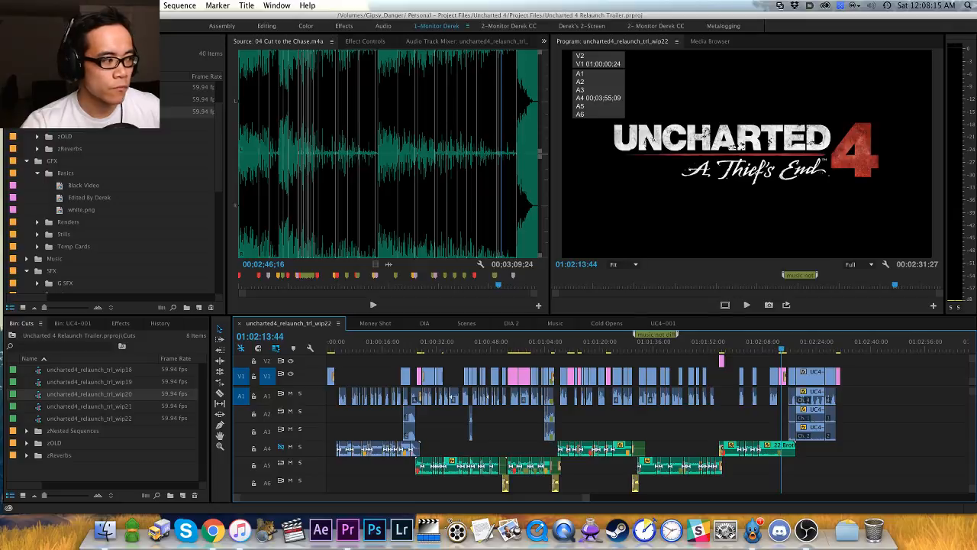
key("super+Tab")
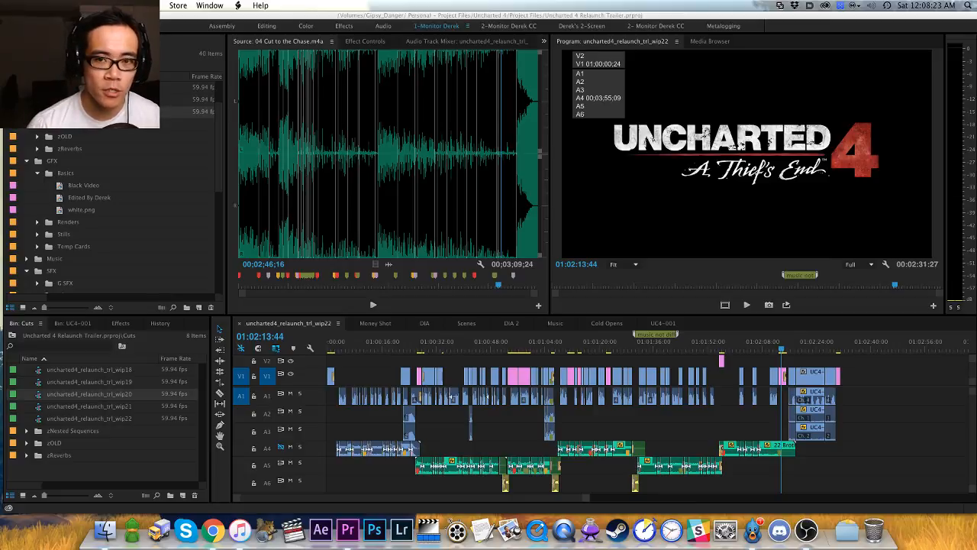
key("super+Tab")
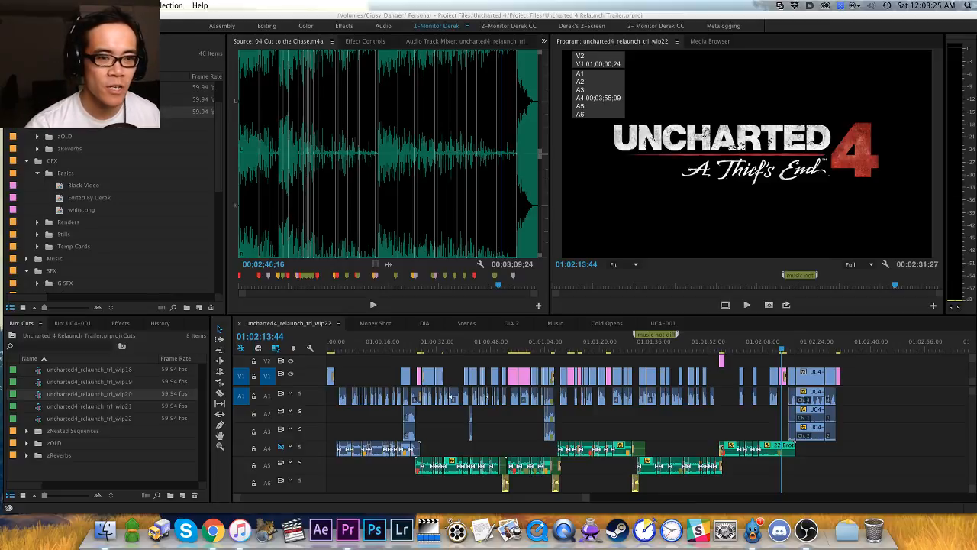